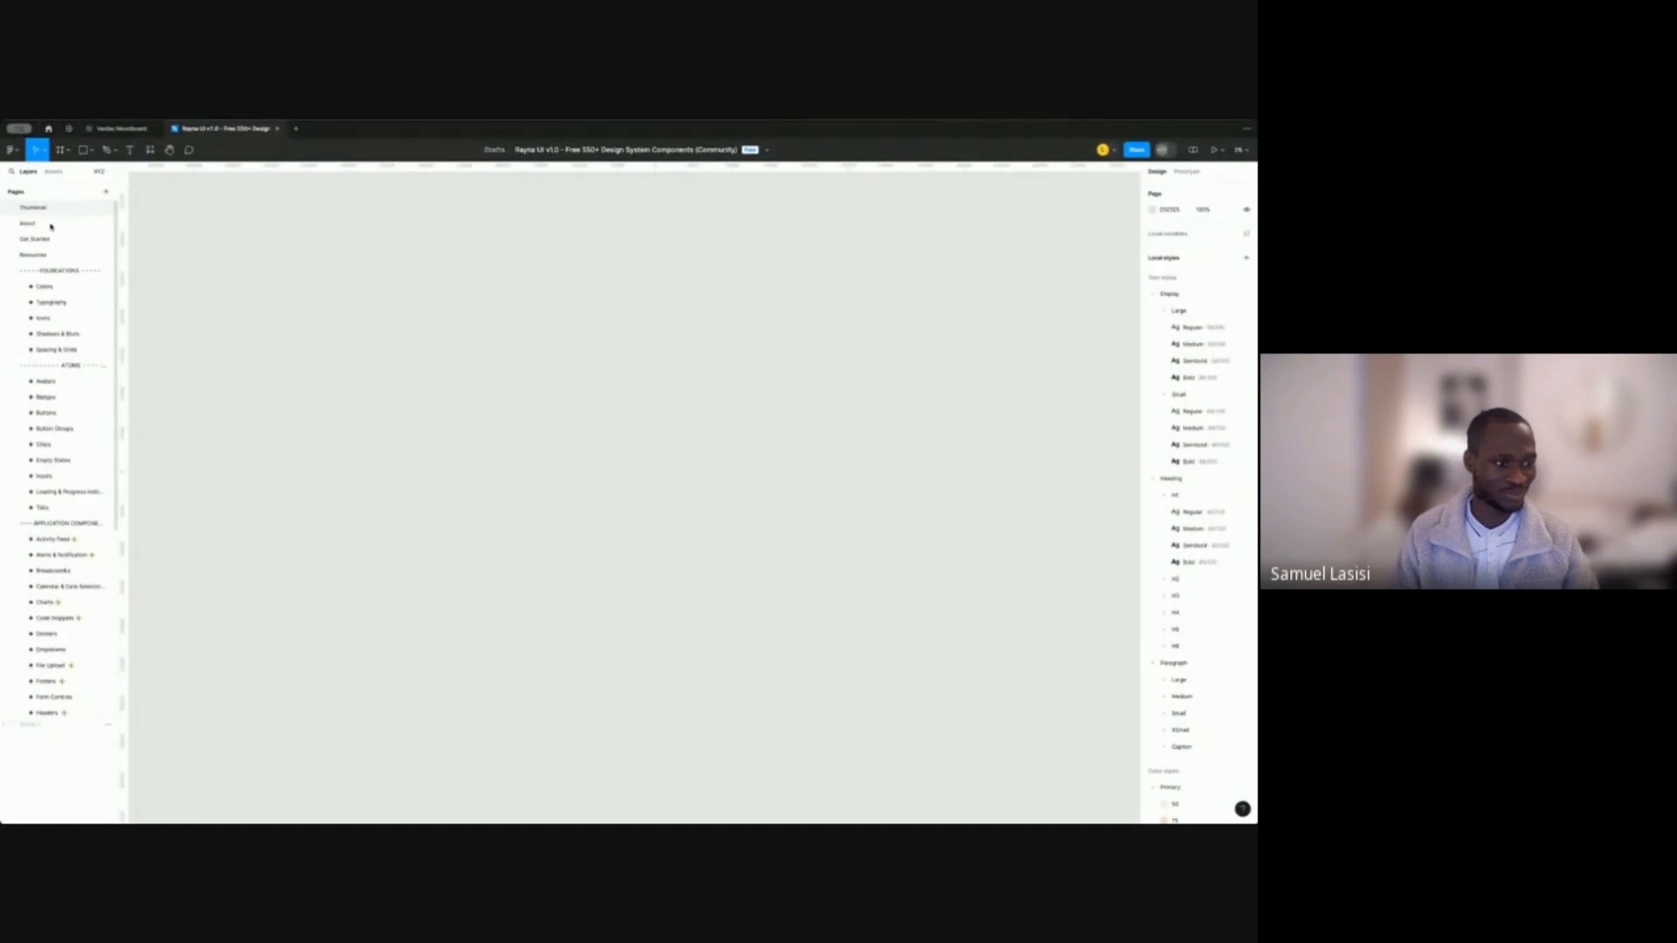
Open the About page of the Rayna UI v1.0 design system file.
{"action": "left_click", "coordinate": [51, 227]}
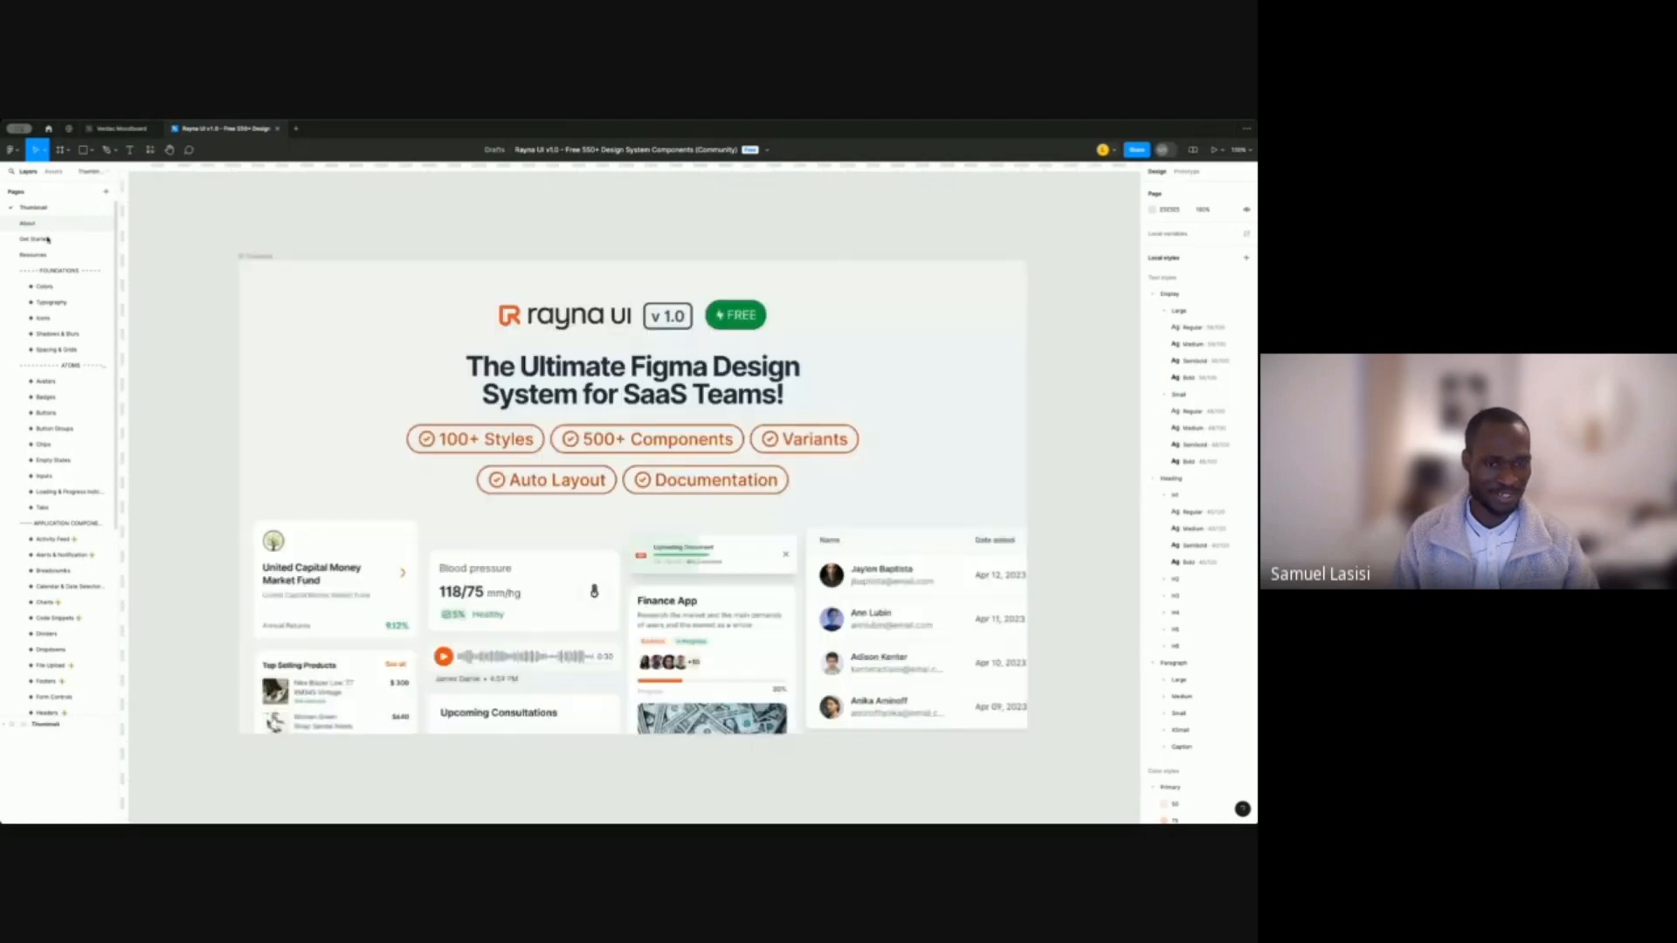
{"action": "left_click", "coordinate": [47, 239]}
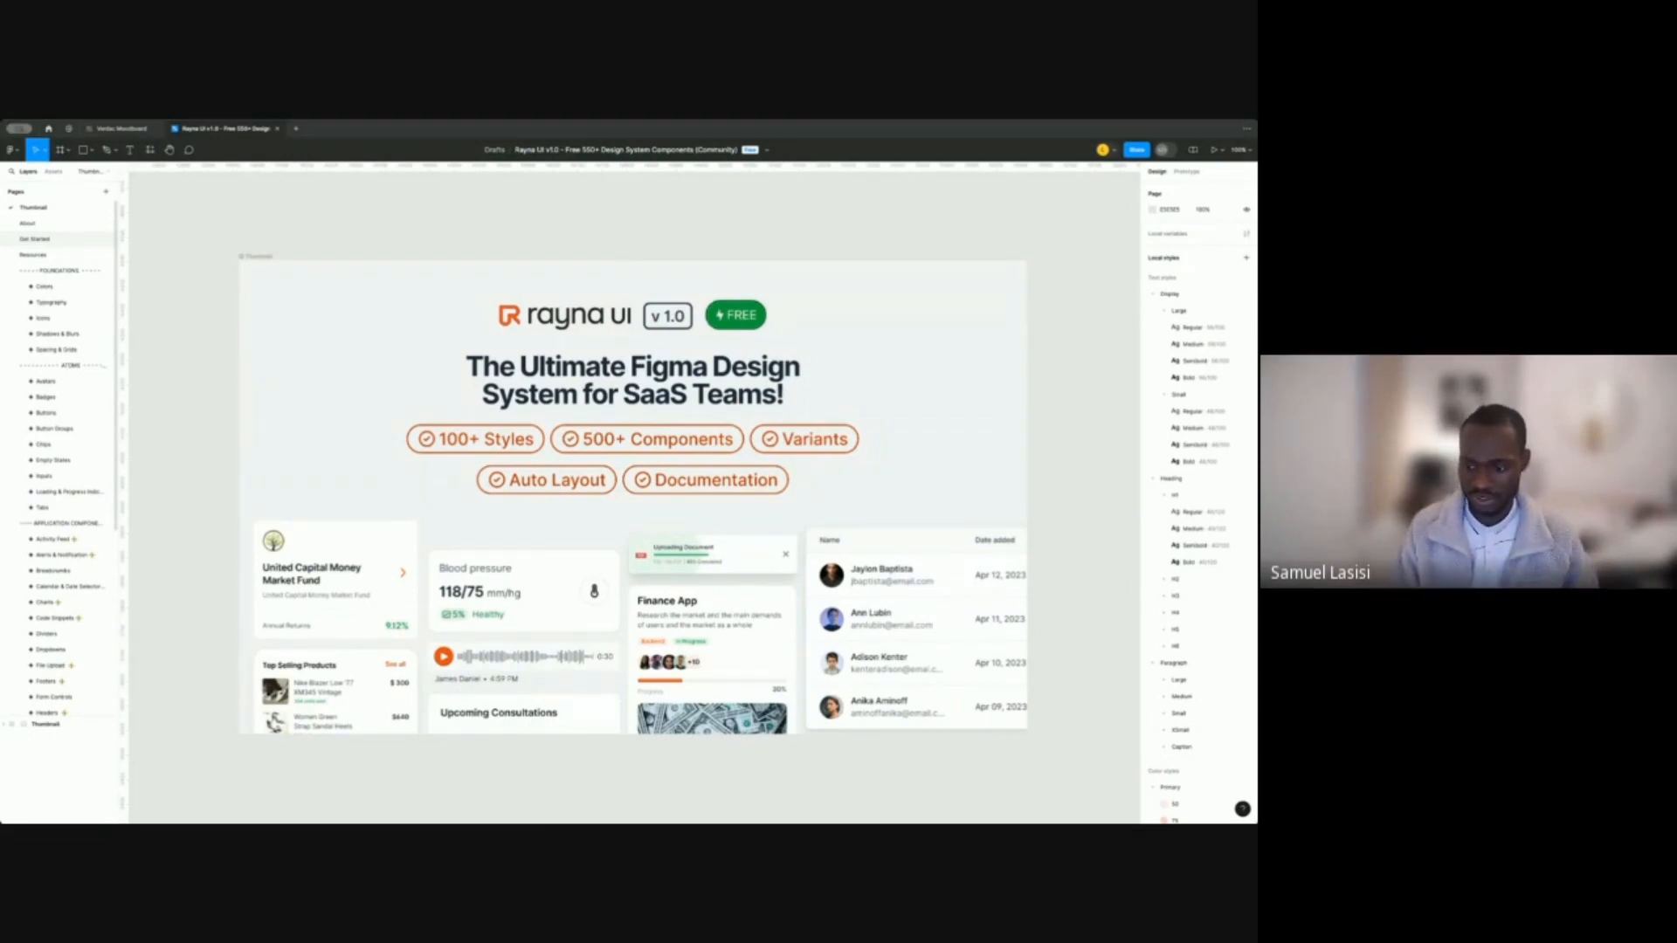
{"action": "left_click", "coordinate": [28, 224]}
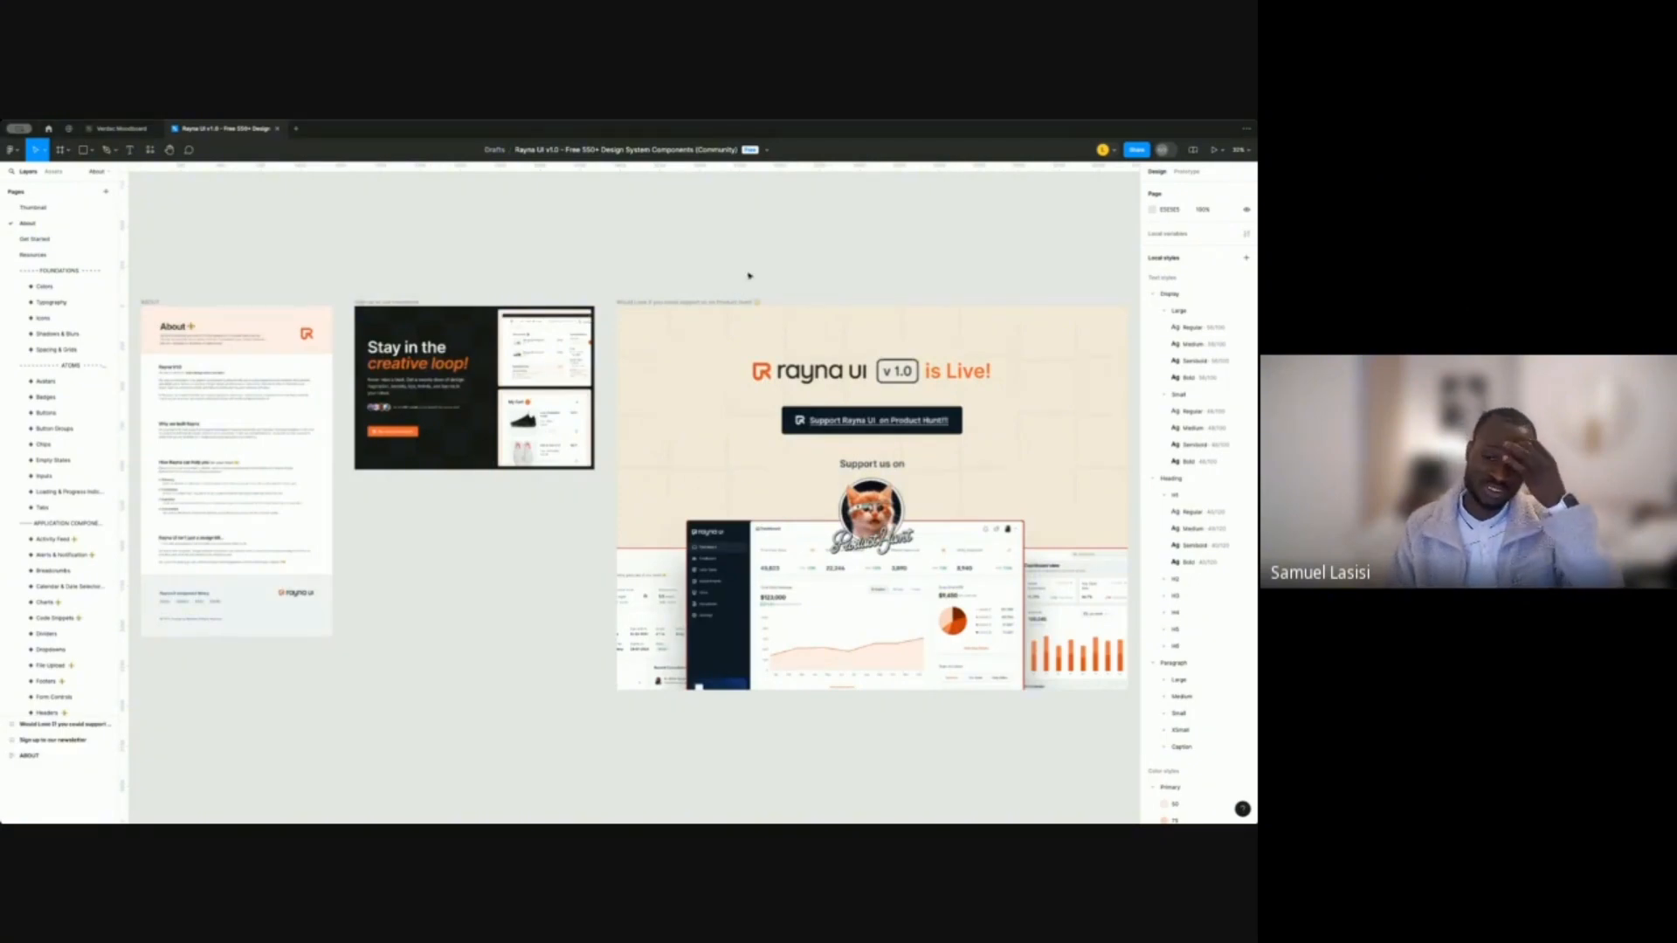
Switch to the Get Started page and briefly select the Product Hunt frame.
{"action": "key", "text": "Page_Down"}
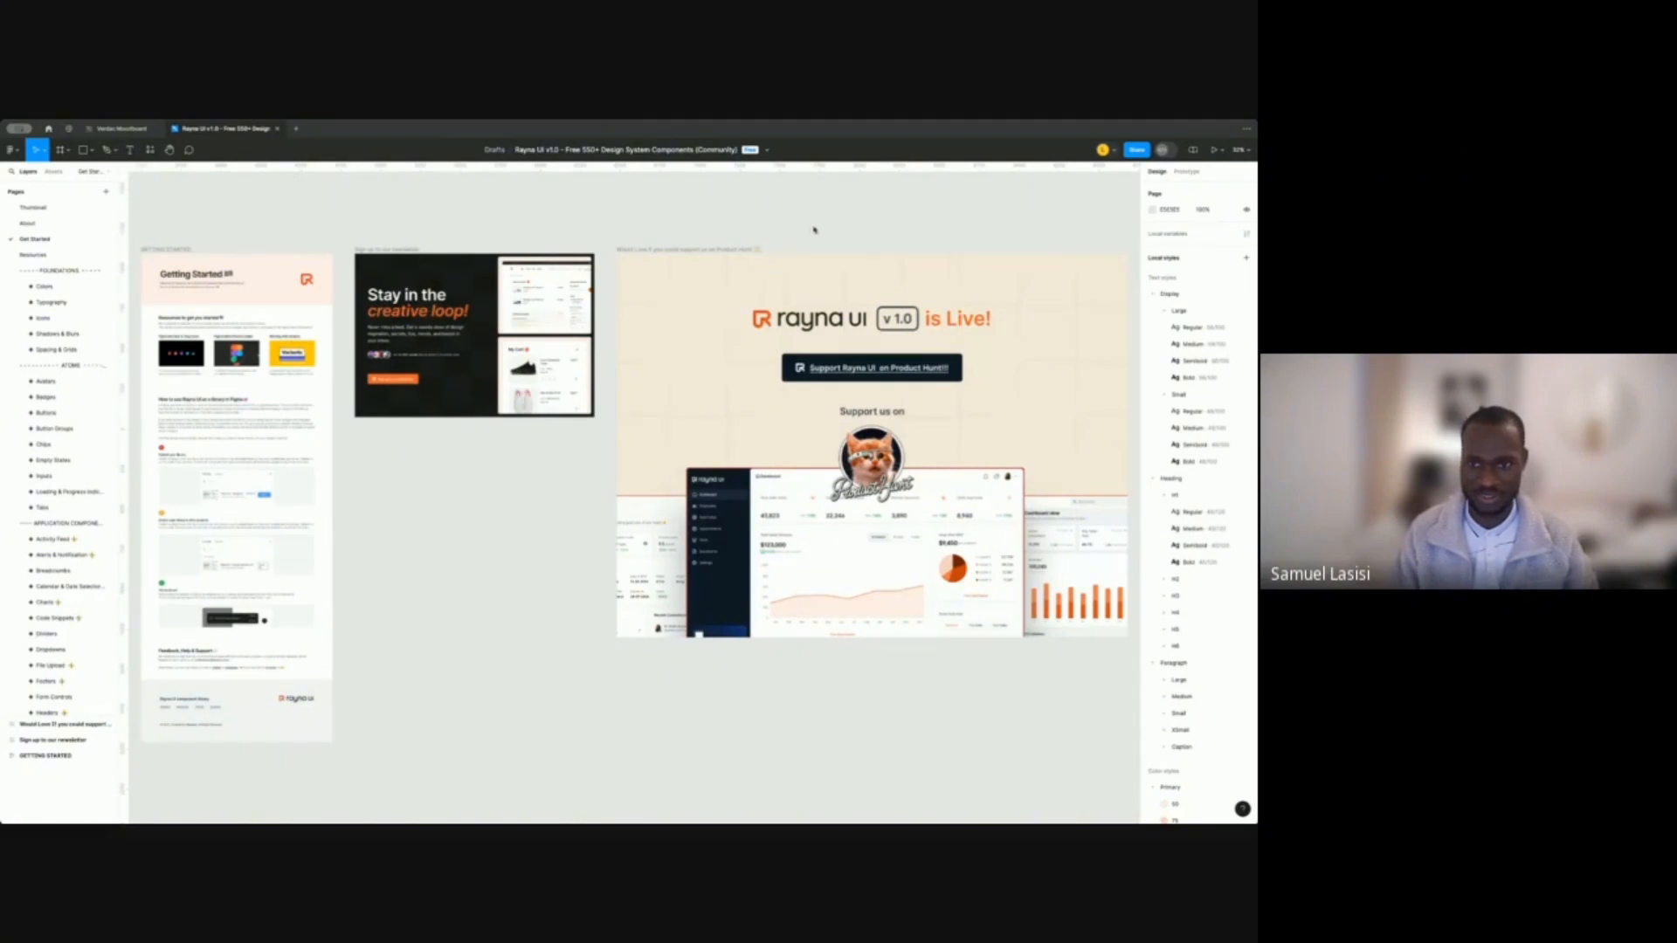
{"action": "left_click", "coordinate": [738, 249]}
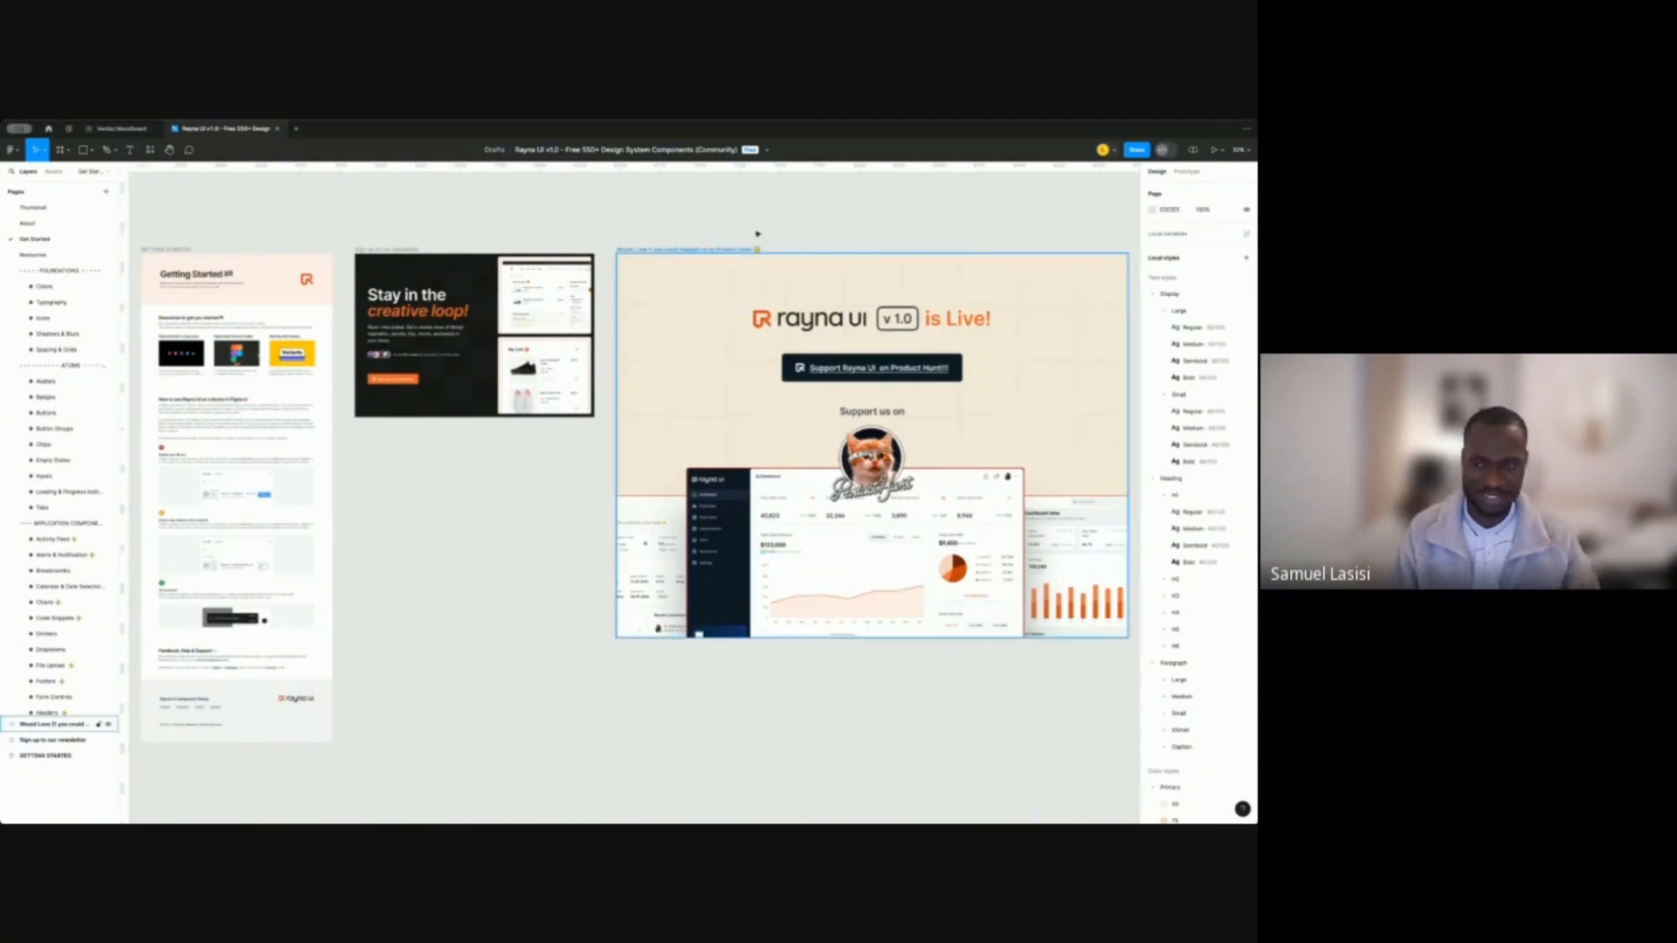
{"action": "left_click", "coordinate": [796, 227]}
{"action": "scroll", "coordinate": [769, 231], "scroll_direction": "right", "scroll_amount": 3}
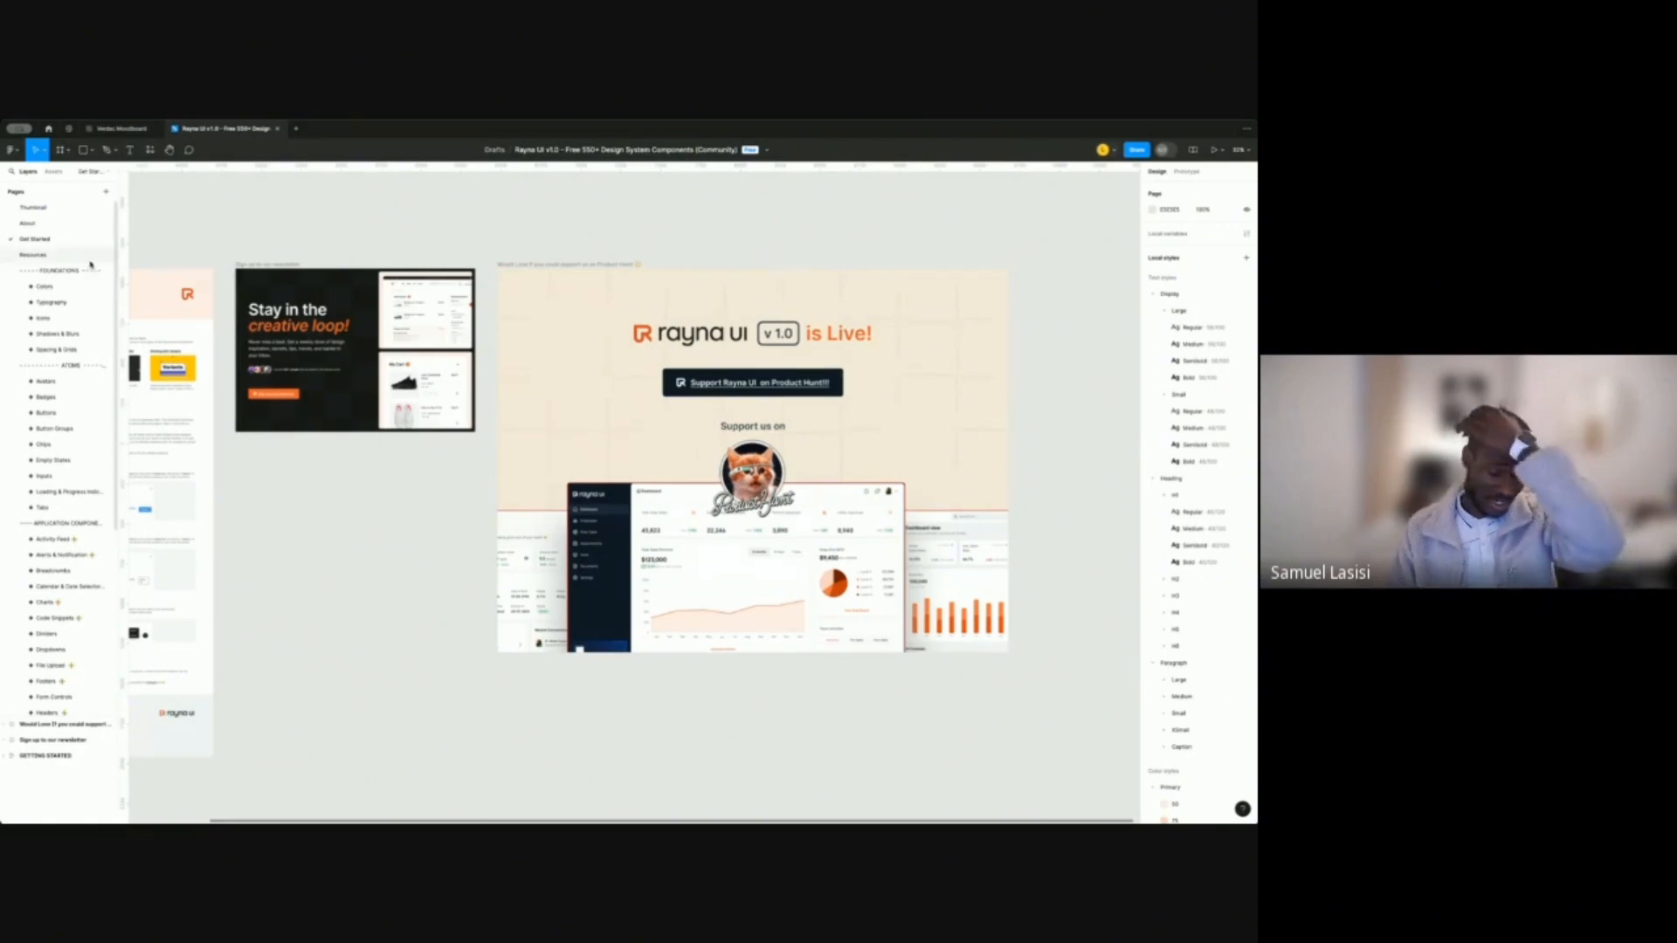
{"action": "scroll", "coordinate": [68, 524], "scroll_direction": "down", "scroll_amount": 2}
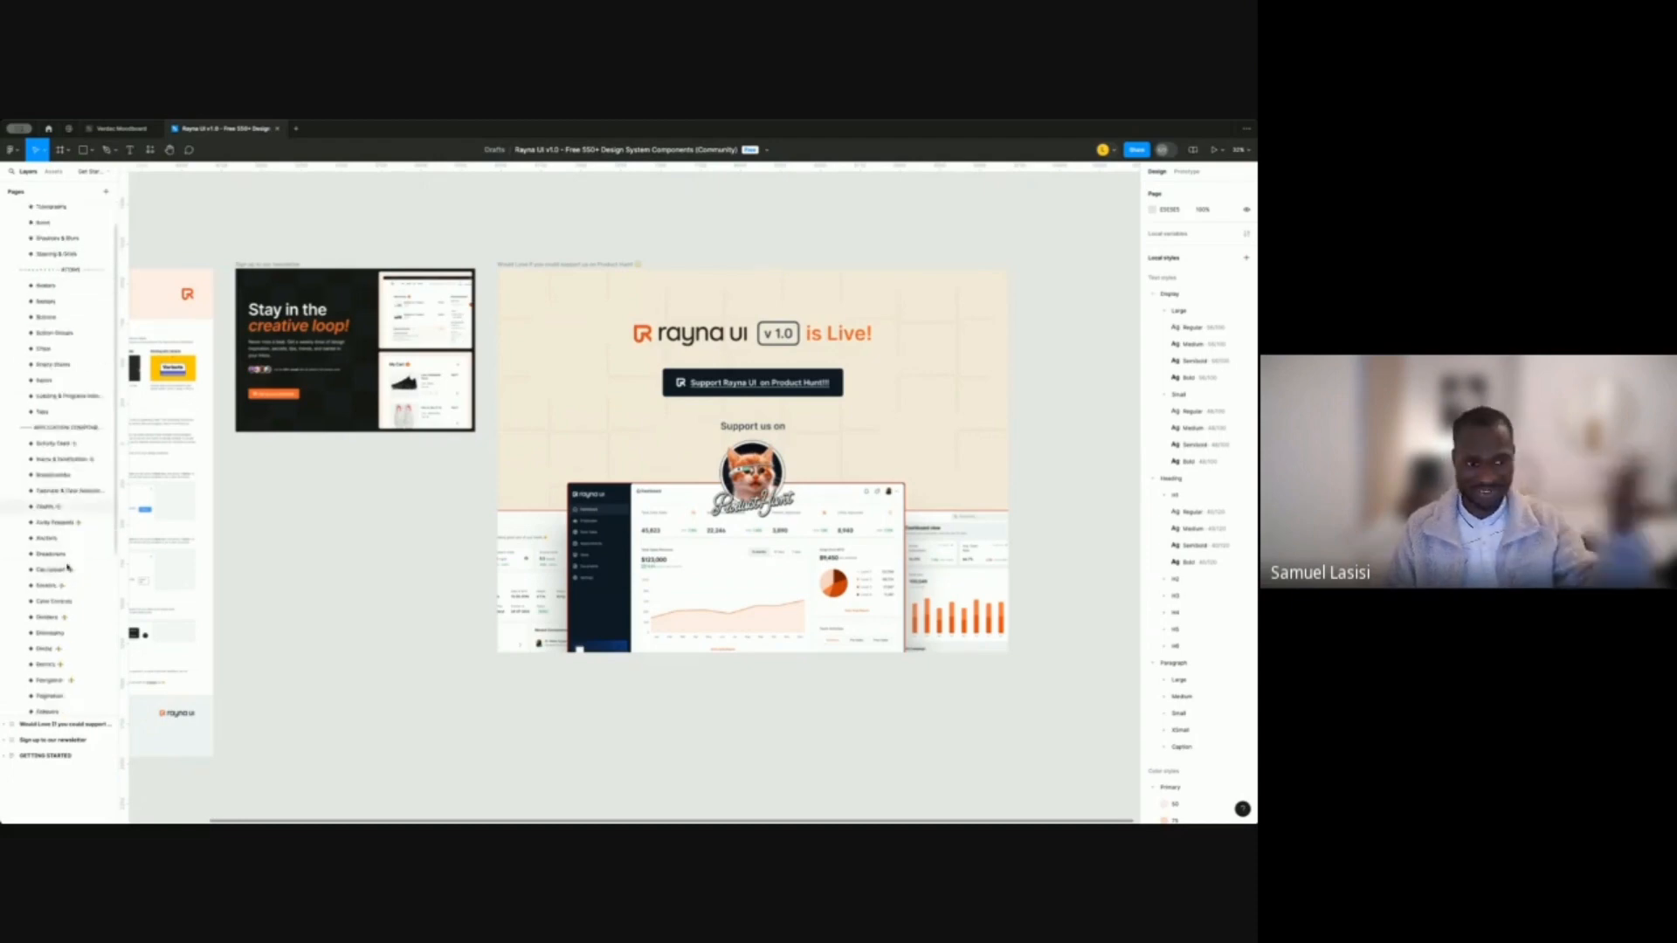
{"action": "scroll", "coordinate": [68, 568], "scroll_direction": "down", "scroll_amount": 4}
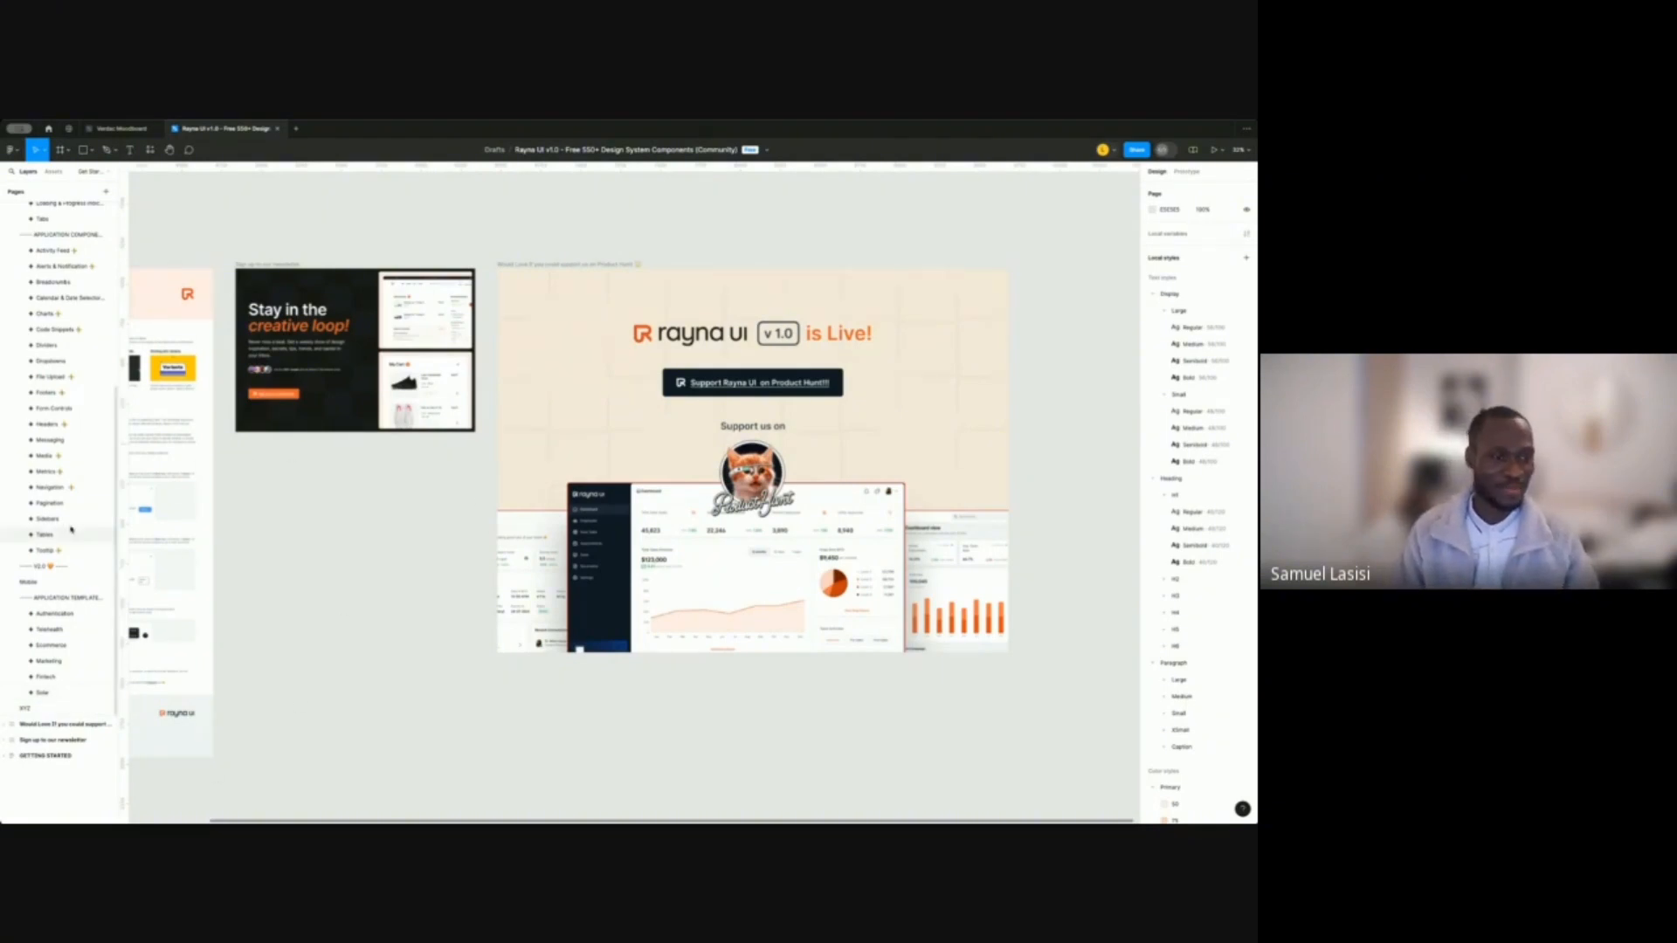
{"action": "scroll", "coordinate": [62, 534], "scroll_direction": "up", "scroll_amount": 5}
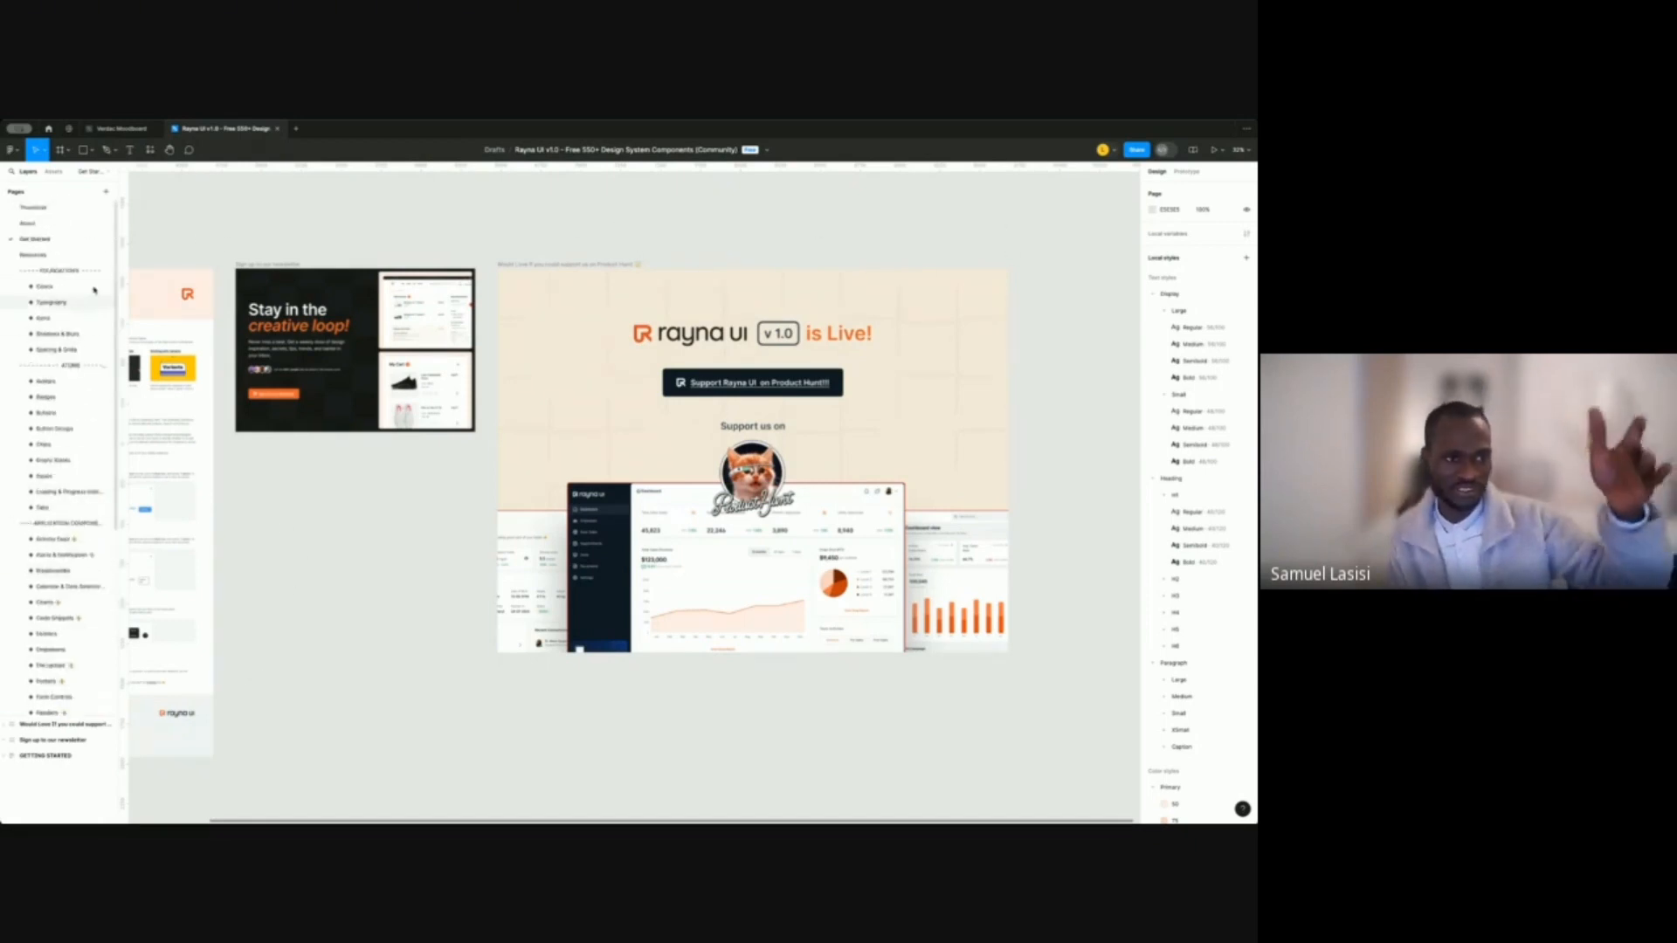
{"action": "scroll", "coordinate": [75, 486], "scroll_direction": "down", "scroll_amount": 2}
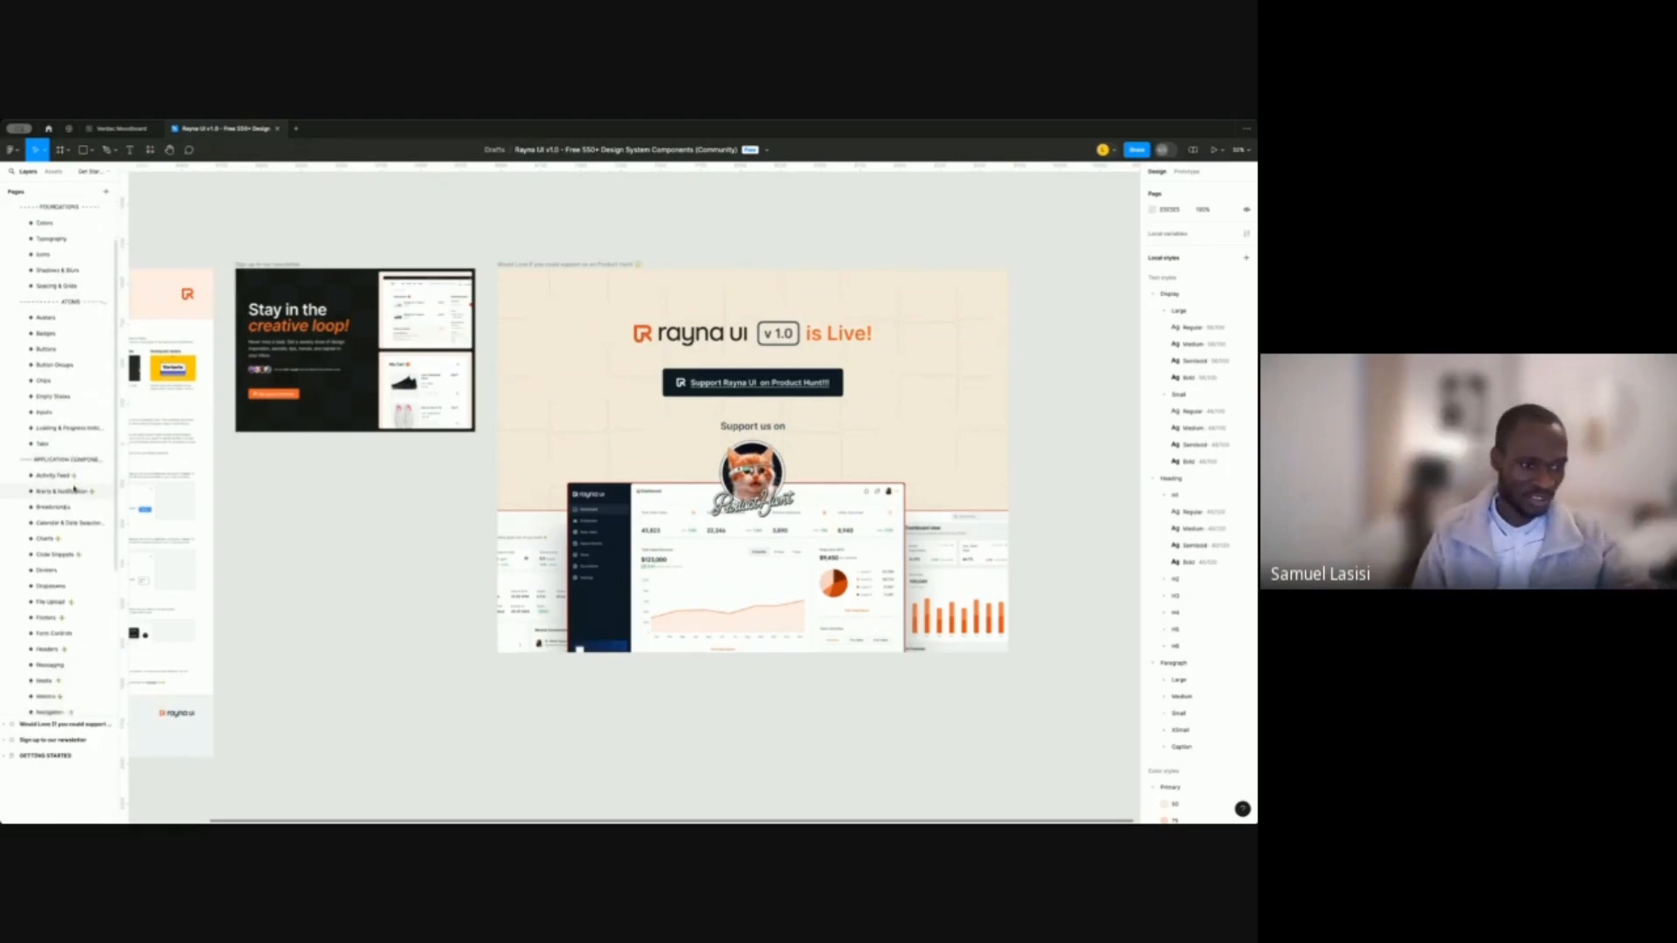
{"action": "scroll", "coordinate": [74, 489], "scroll_direction": "down", "scroll_amount": 5}
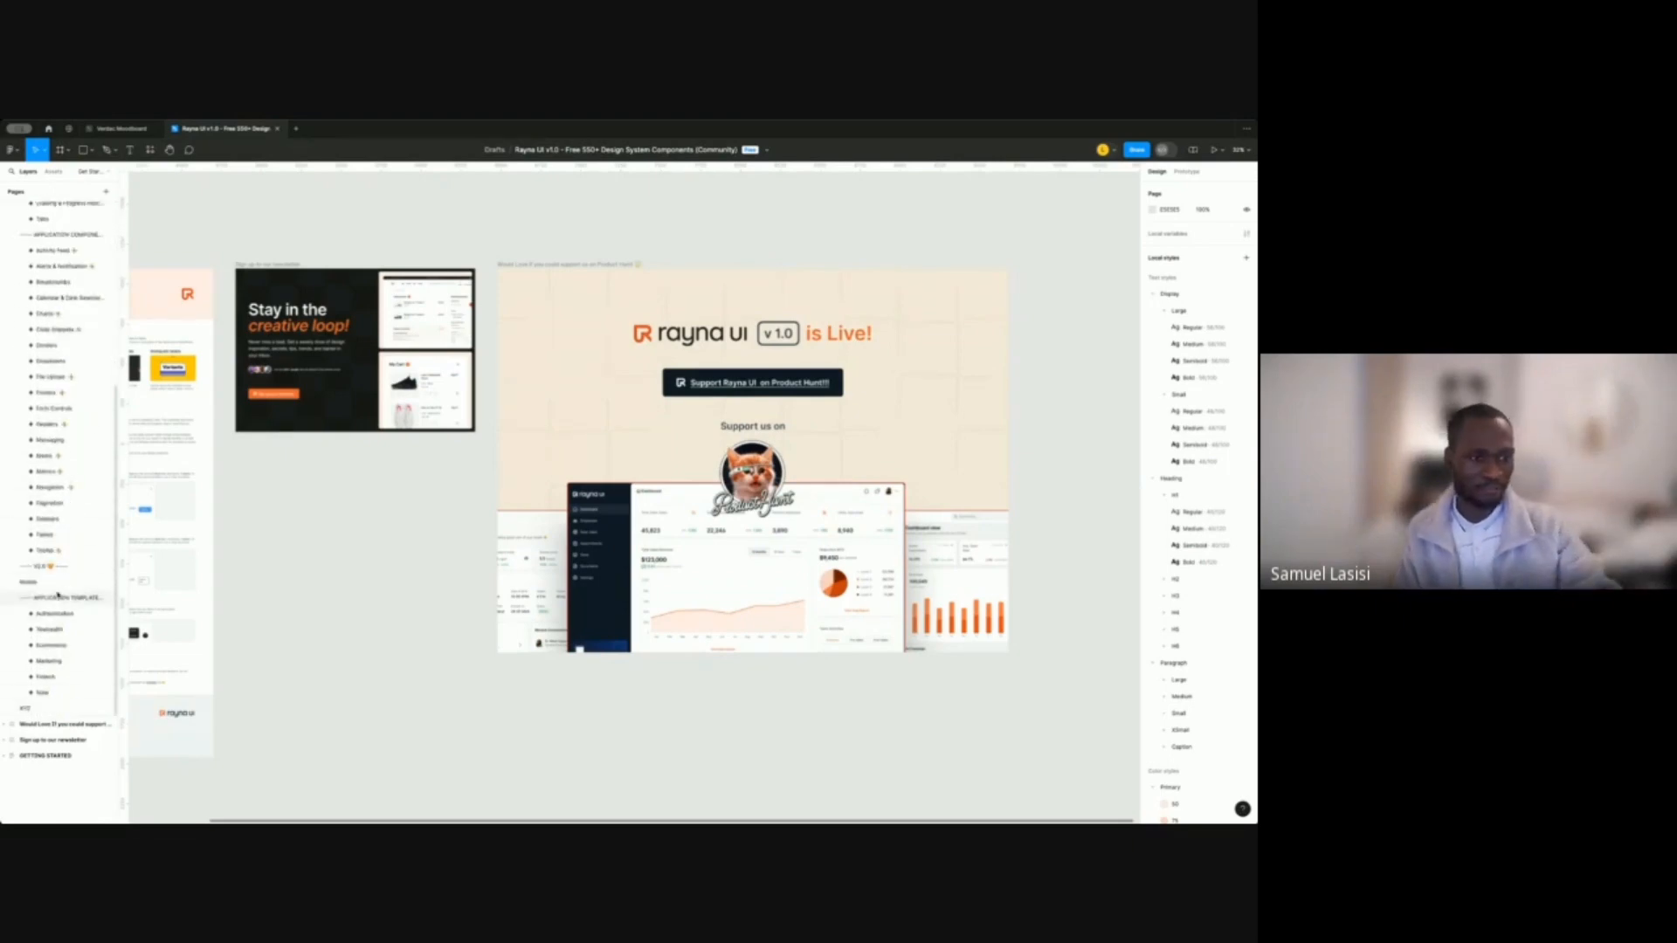
{"action": "scroll", "coordinate": [91, 466], "scroll_direction": "up", "scroll_amount": 1}
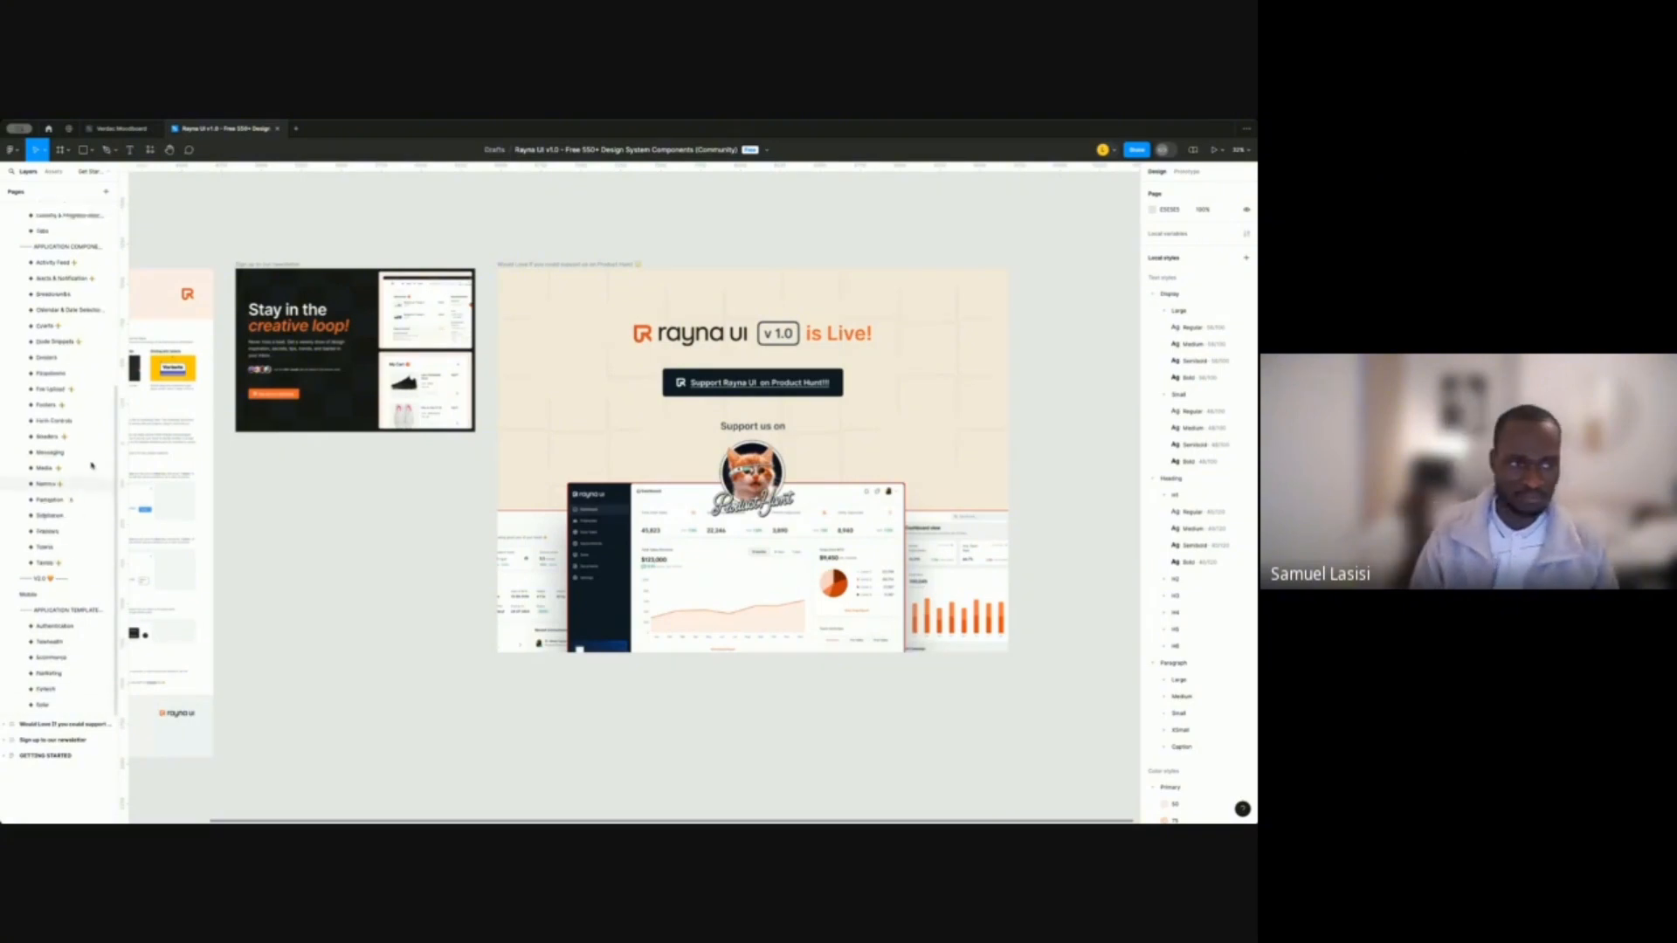
{"action": "scroll", "coordinate": [91, 465], "scroll_direction": "up", "scroll_amount": 6}
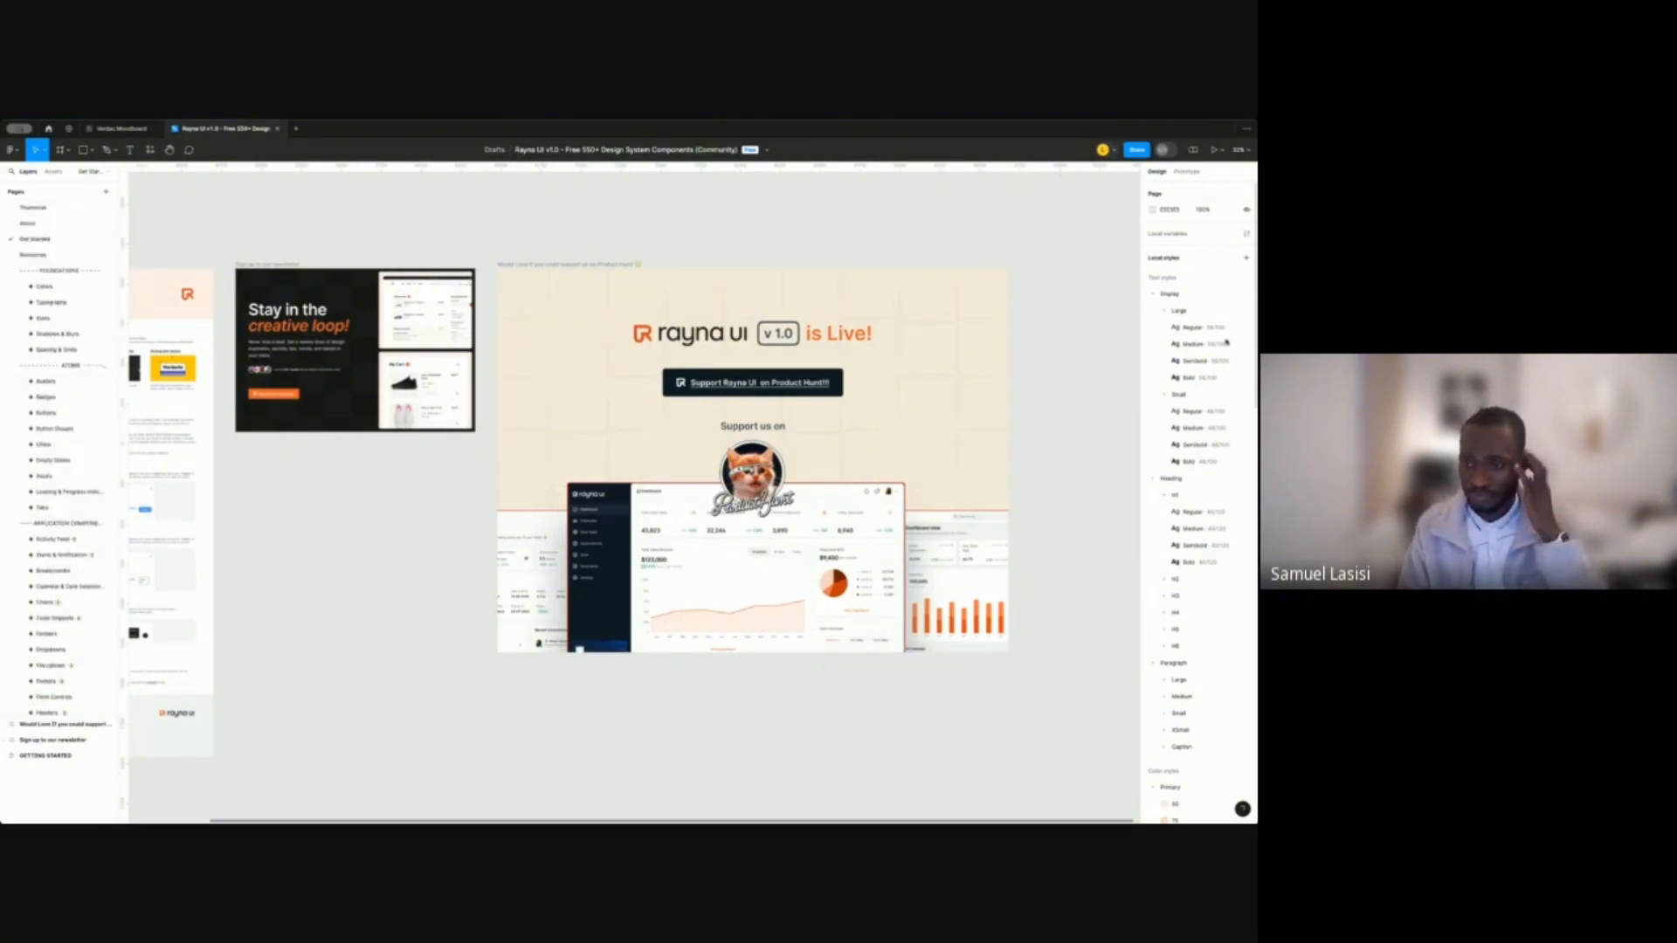
{"action": "scroll", "coordinate": [1186, 296], "scroll_direction": "down", "scroll_amount": 1}
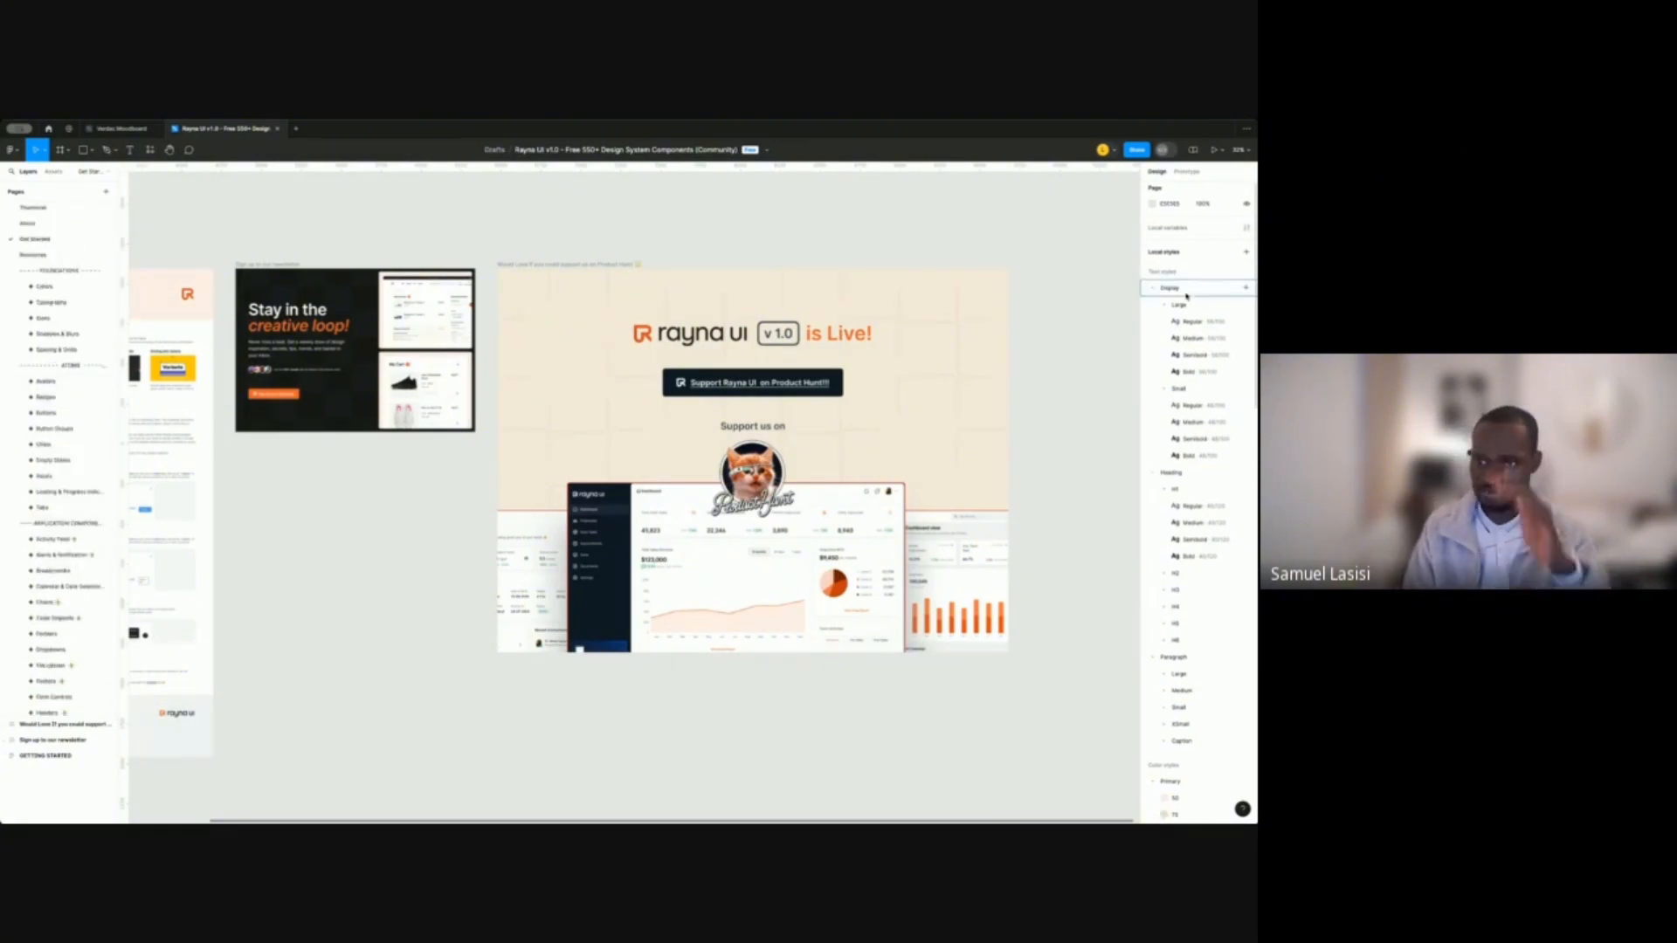
{"action": "scroll", "coordinate": [1186, 296], "scroll_direction": "down", "scroll_amount": 6}
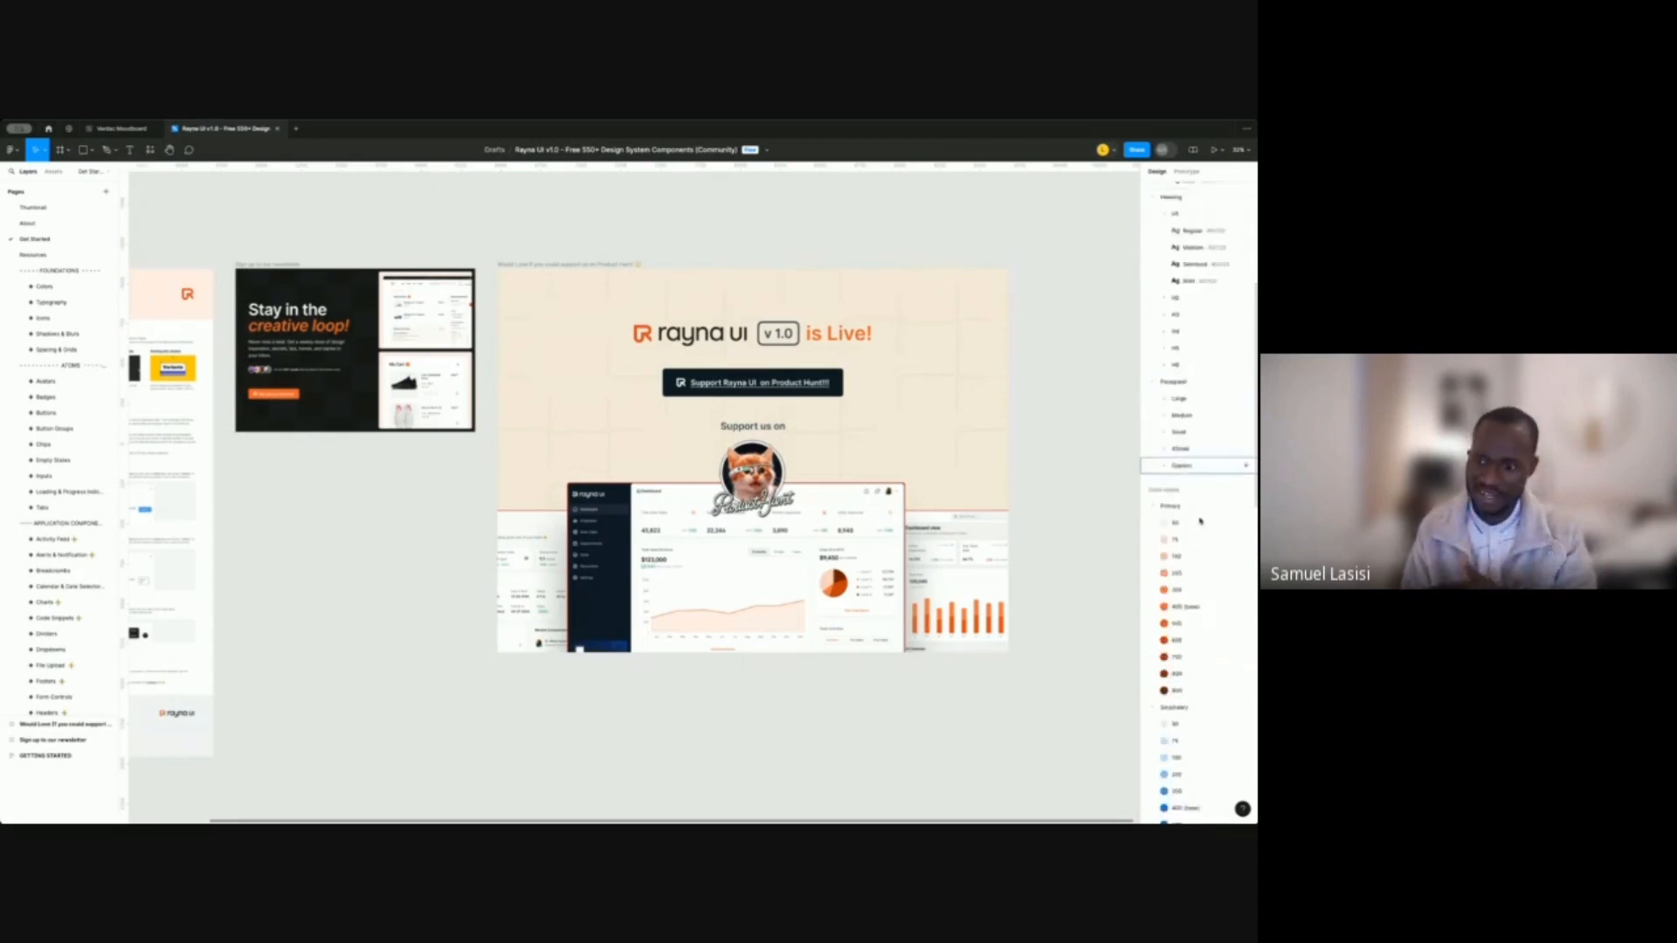
{"action": "scroll", "coordinate": [1200, 522], "scroll_direction": "down", "scroll_amount": 10}
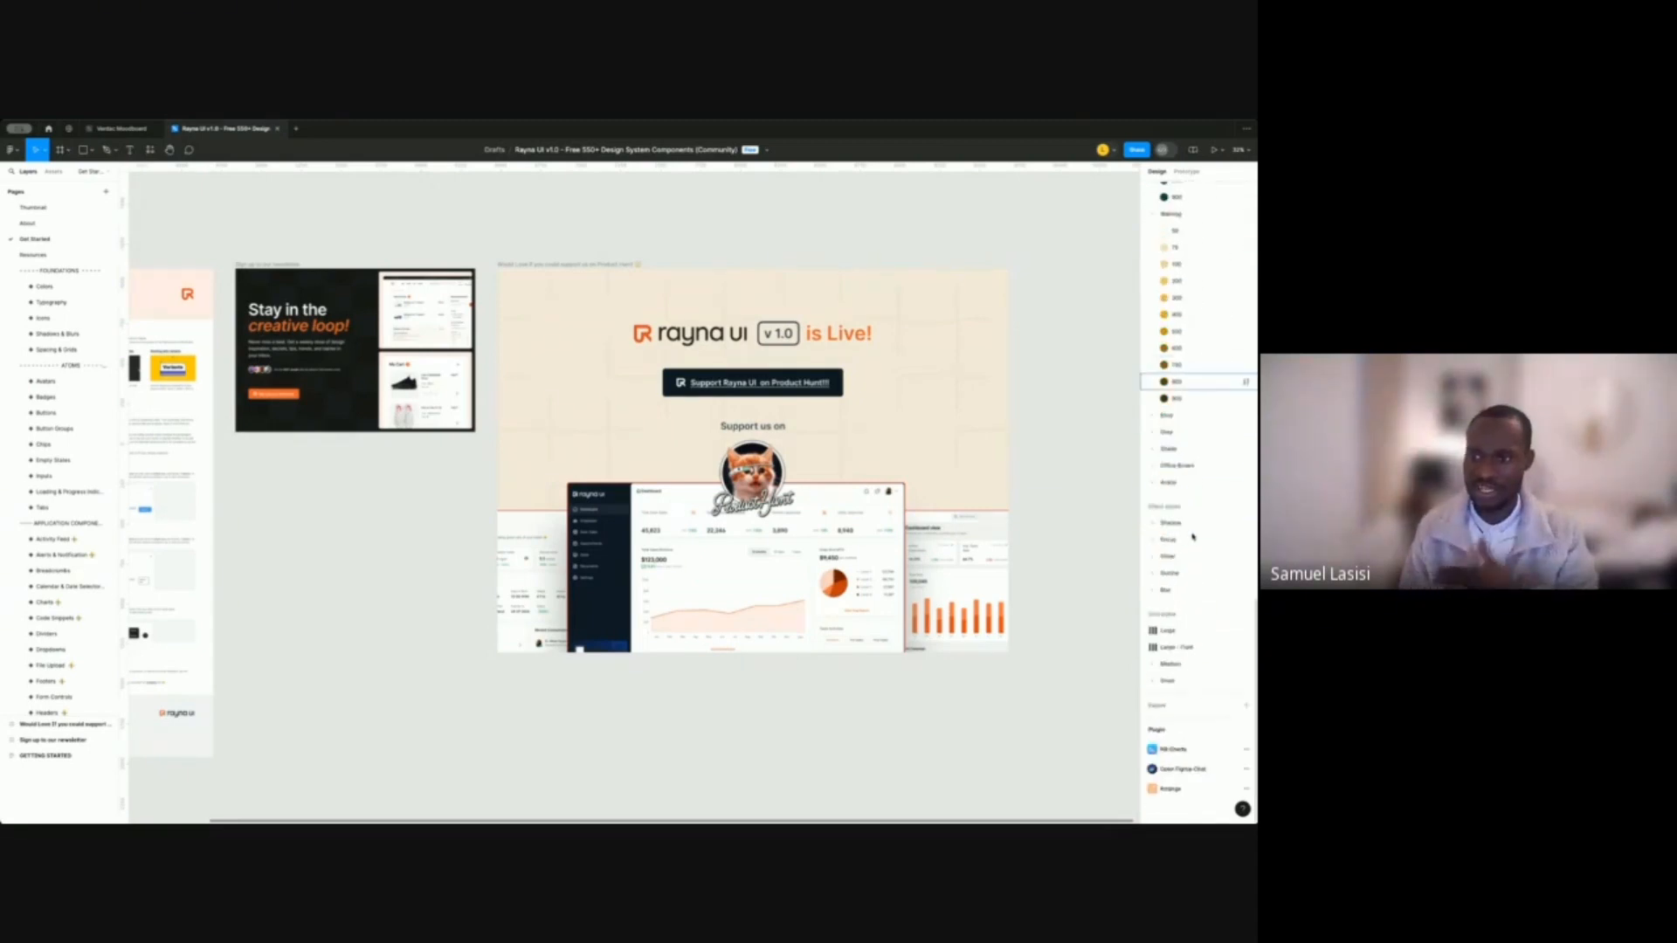
{"action": "scroll", "coordinate": [1194, 472], "scroll_direction": "up", "scroll_amount": 8}
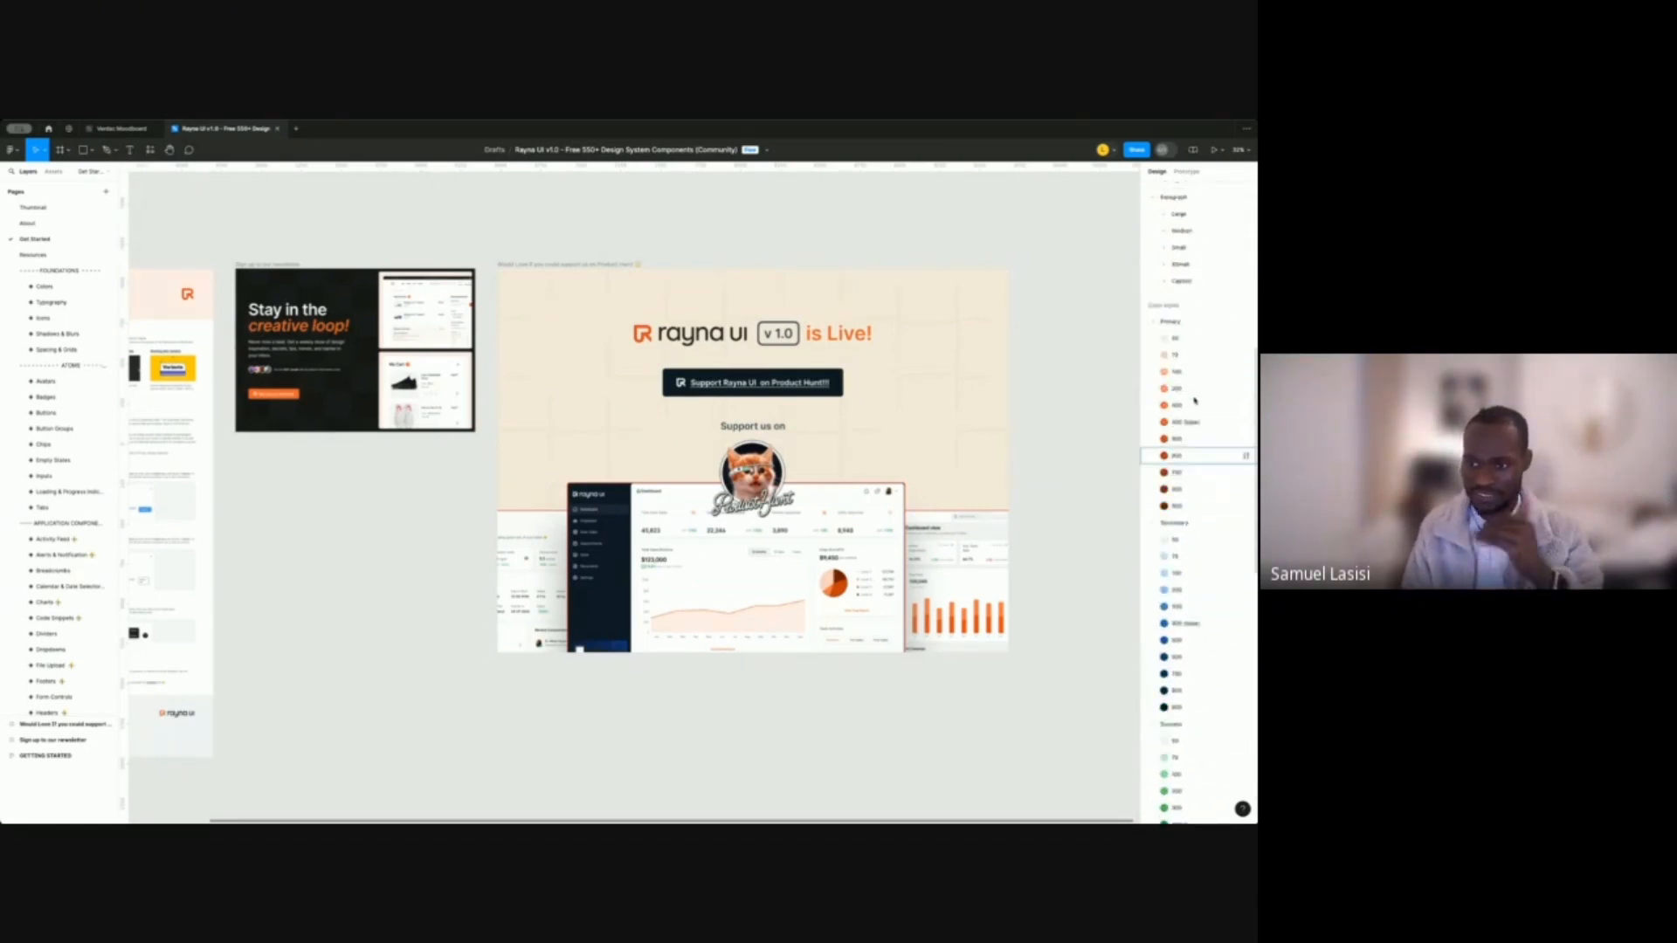
{"action": "scroll", "coordinate": [1195, 400], "scroll_direction": "up", "scroll_amount": 3}
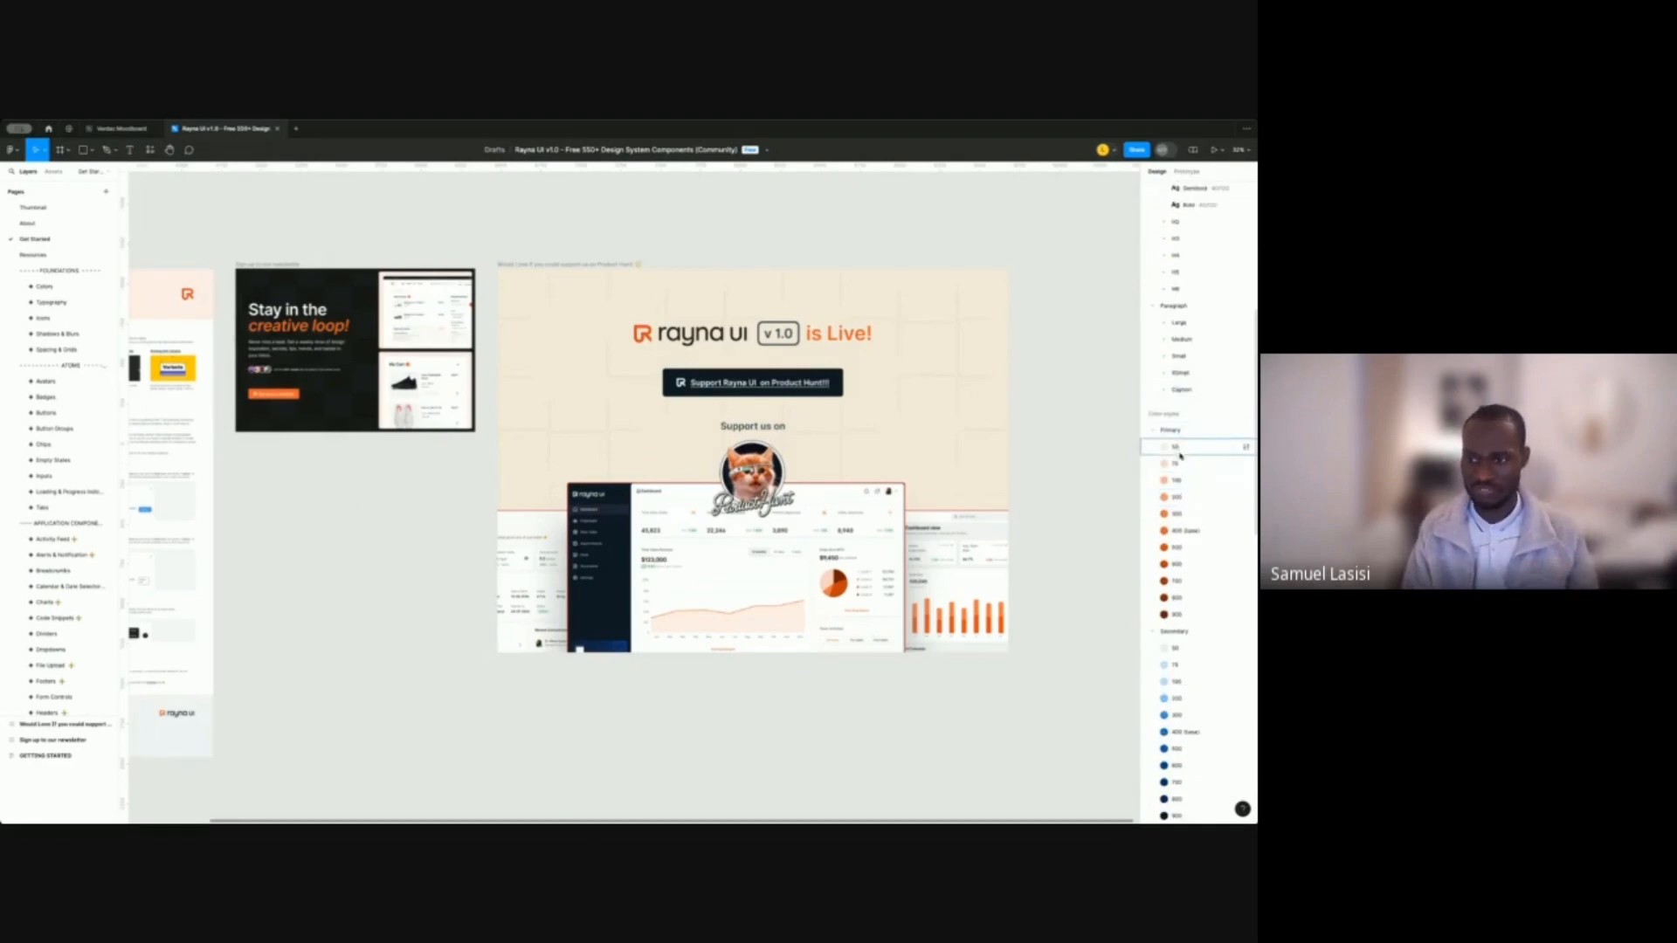
{"action": "left_click", "coordinate": [1180, 453]}
{"action": "left_click", "coordinate": [1179, 600]}
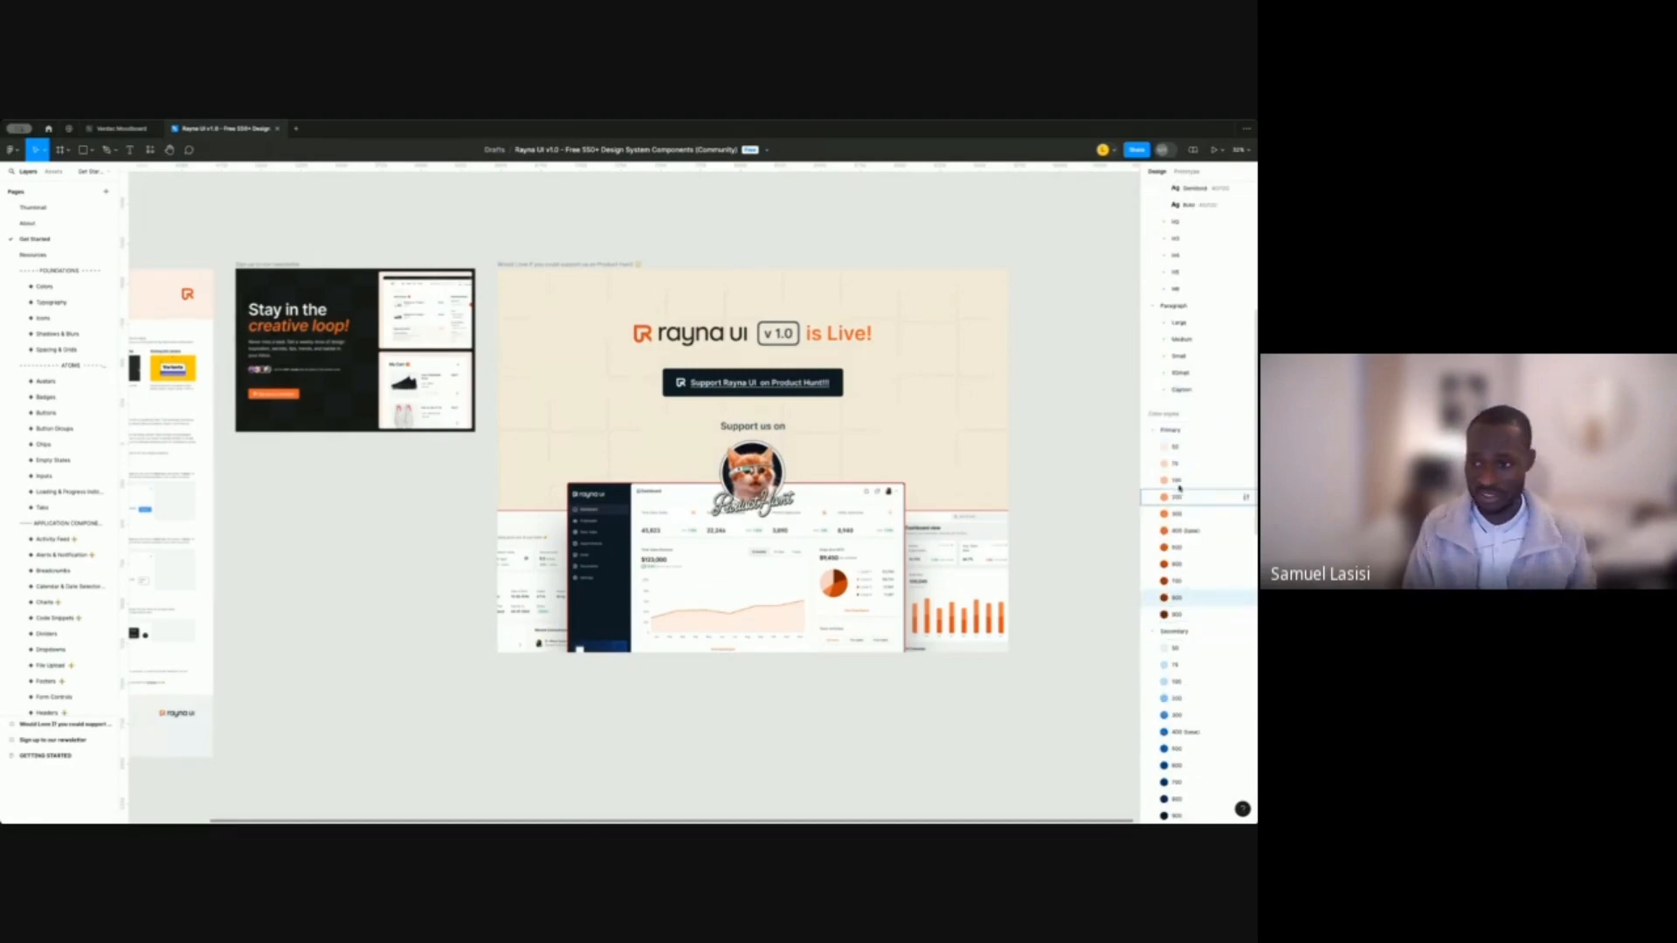
{"action": "left_click", "coordinate": [1175, 432]}
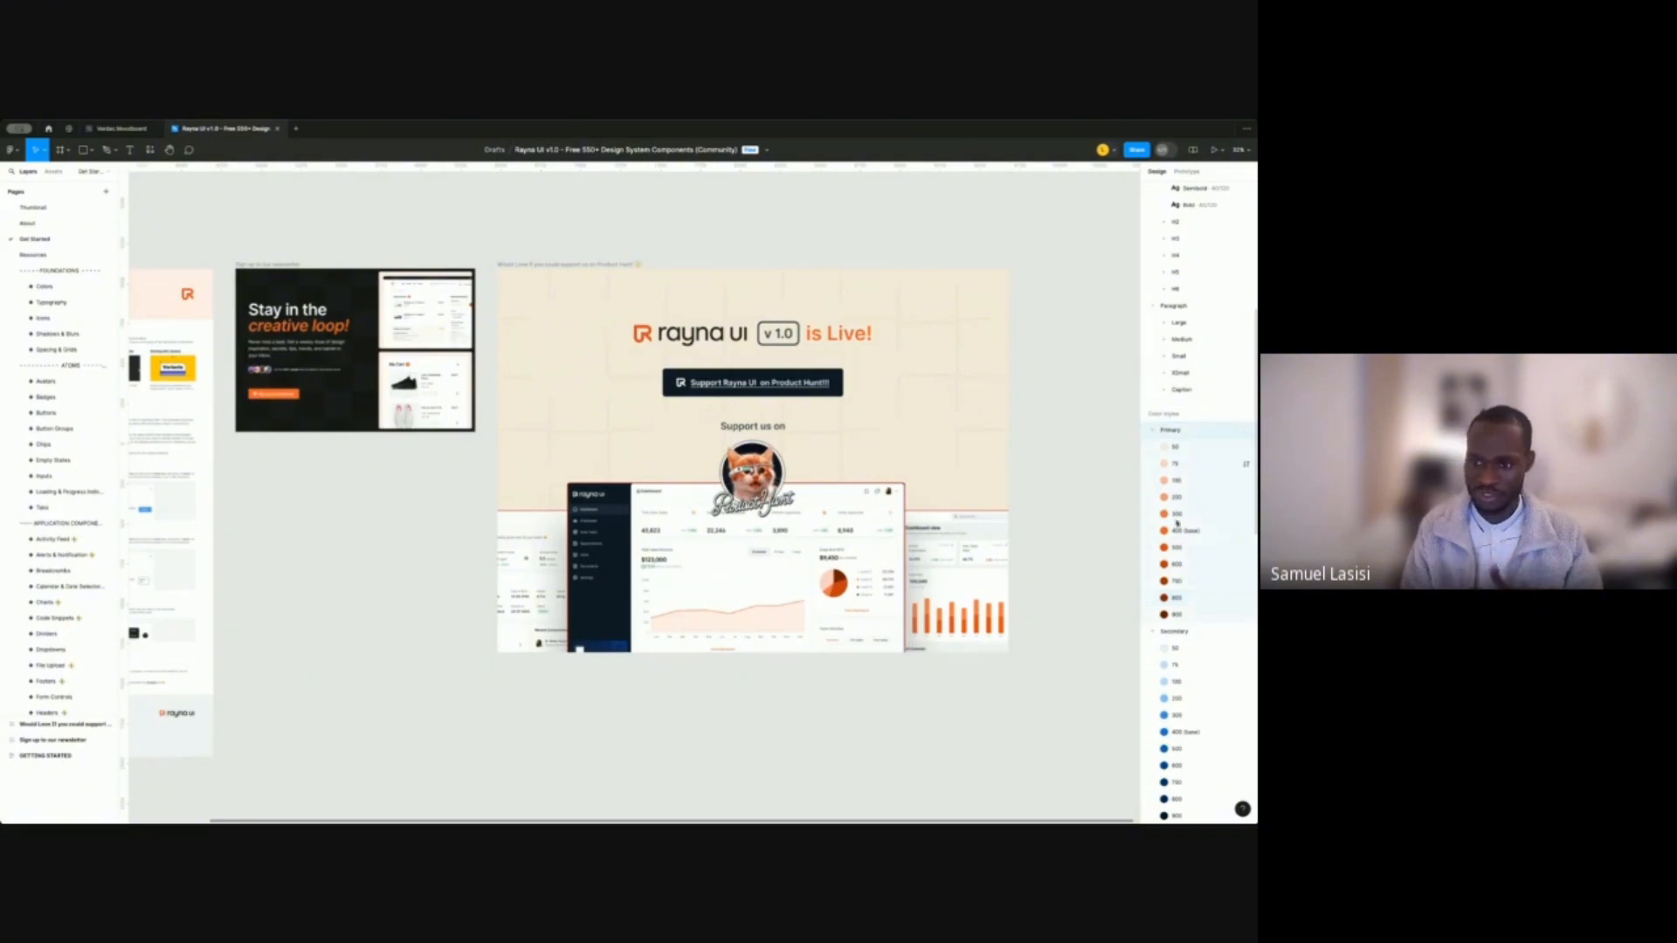
{"action": "scroll", "coordinate": [1177, 523], "scroll_direction": "down", "scroll_amount": 10}
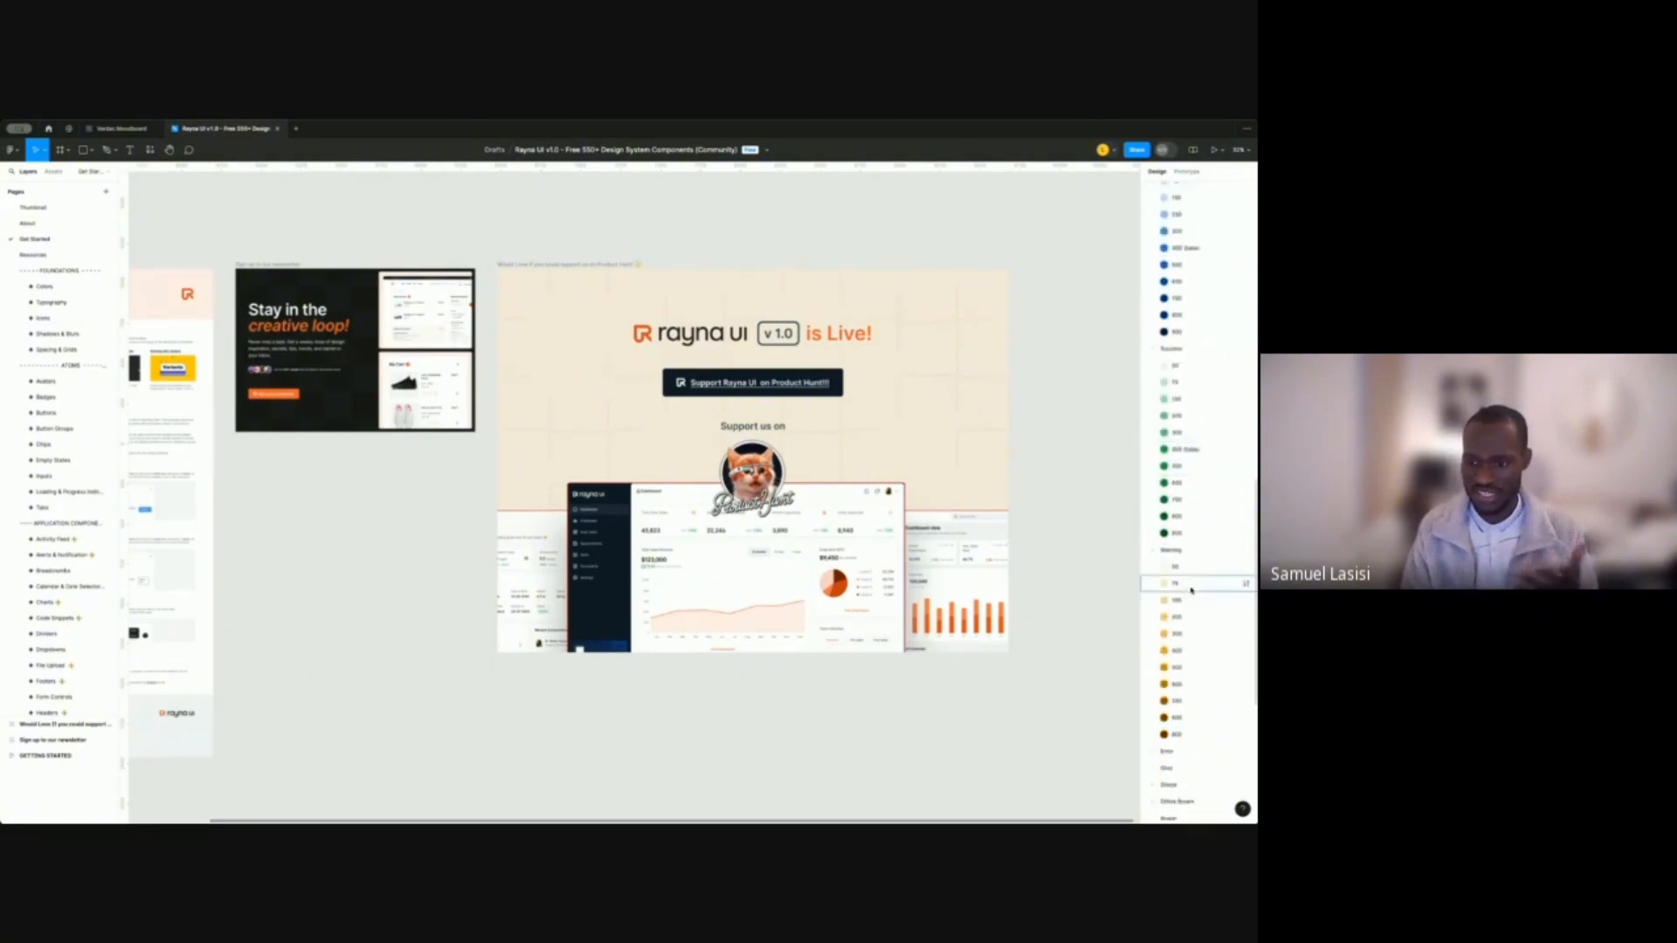
{"action": "scroll", "coordinate": [1191, 591], "scroll_direction": "down", "scroll_amount": 3}
{"action": "scroll", "coordinate": [1178, 577], "scroll_direction": "up", "scroll_amount": 5}
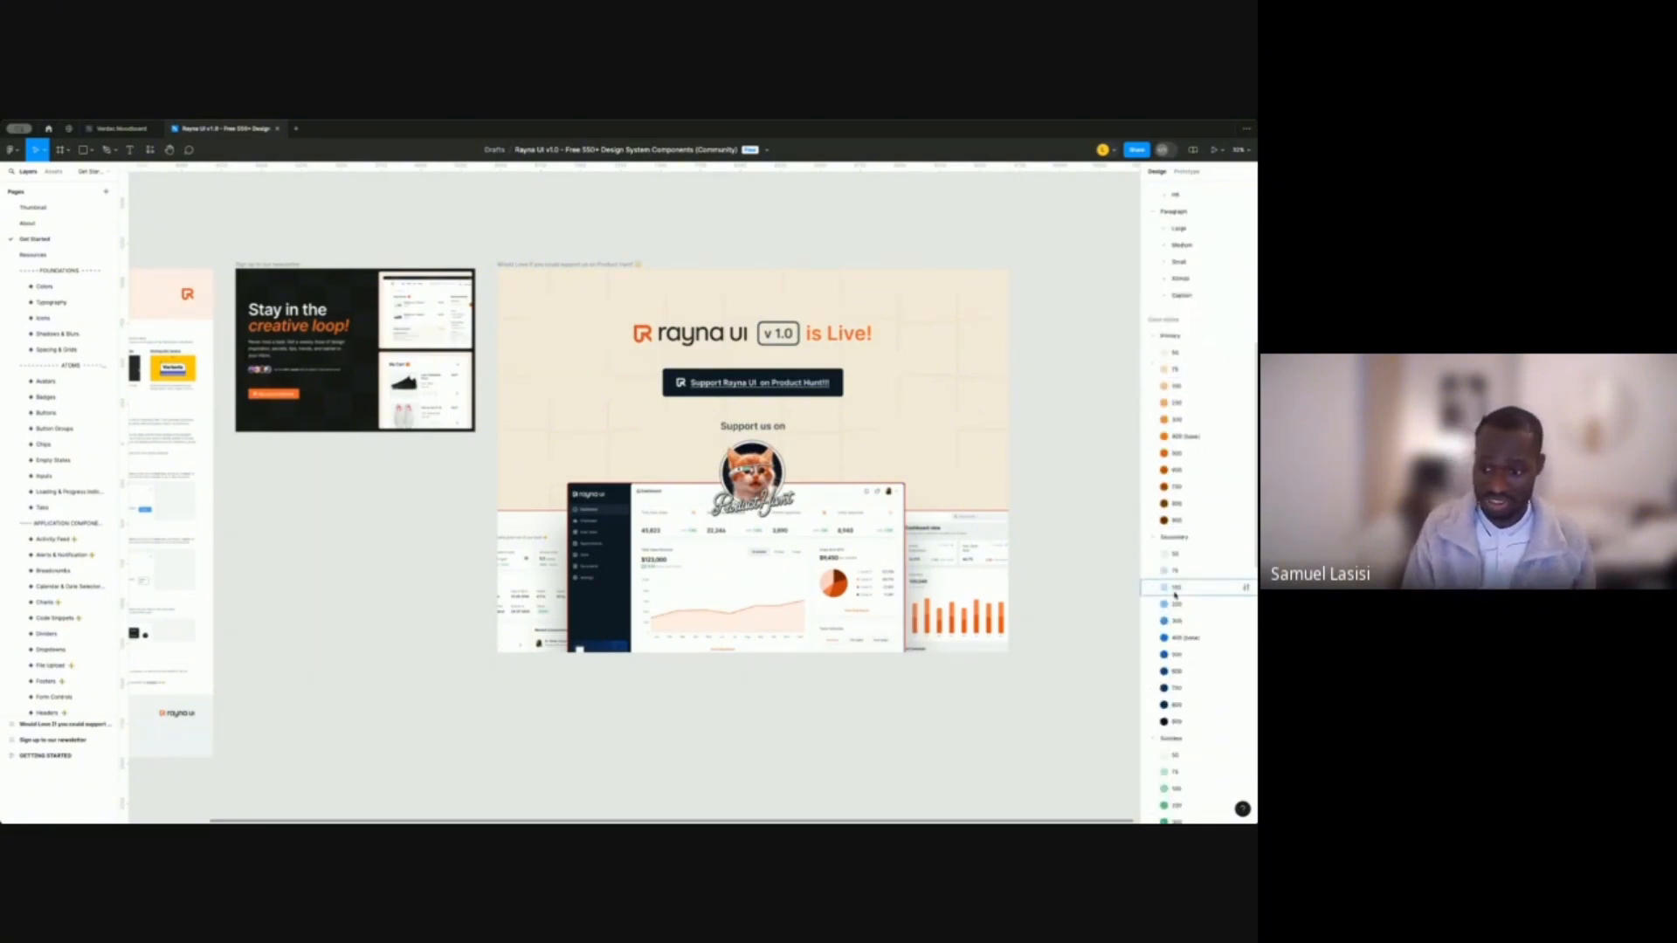
{"action": "scroll", "coordinate": [1182, 595], "scroll_direction": "down", "scroll_amount": 5}
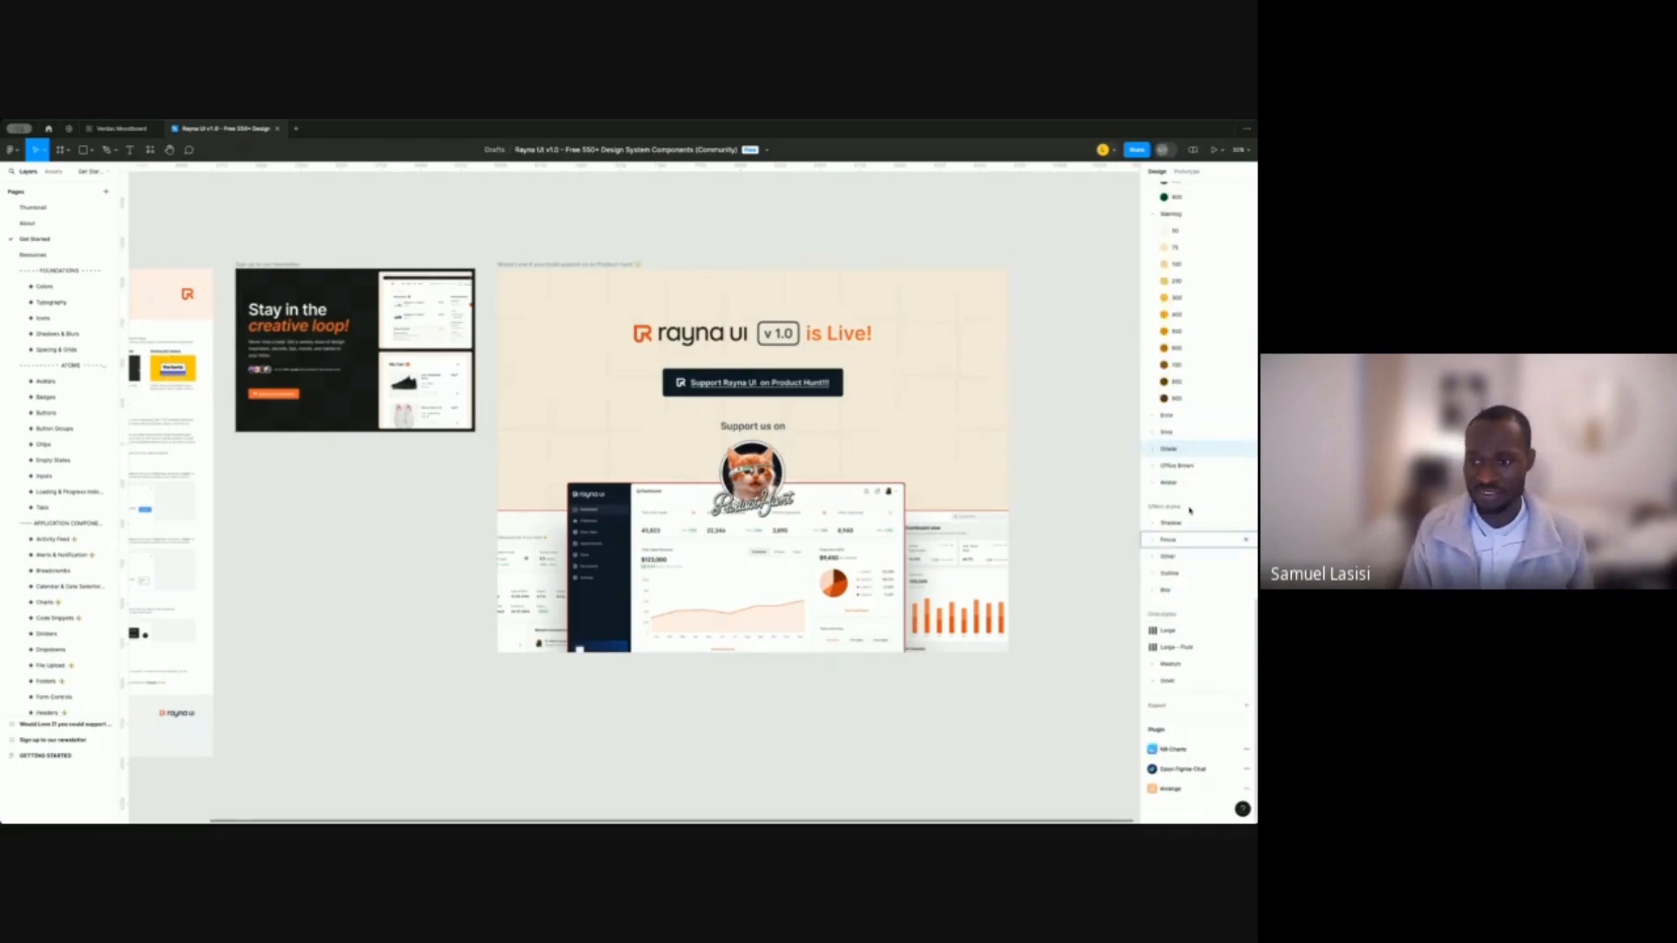
{"action": "left_click", "coordinate": [1168, 484]}
{"action": "scroll", "coordinate": [1193, 540], "scroll_direction": "up", "scroll_amount": 8}
{"action": "scroll", "coordinate": [1194, 611], "scroll_direction": "down", "scroll_amount": 8}
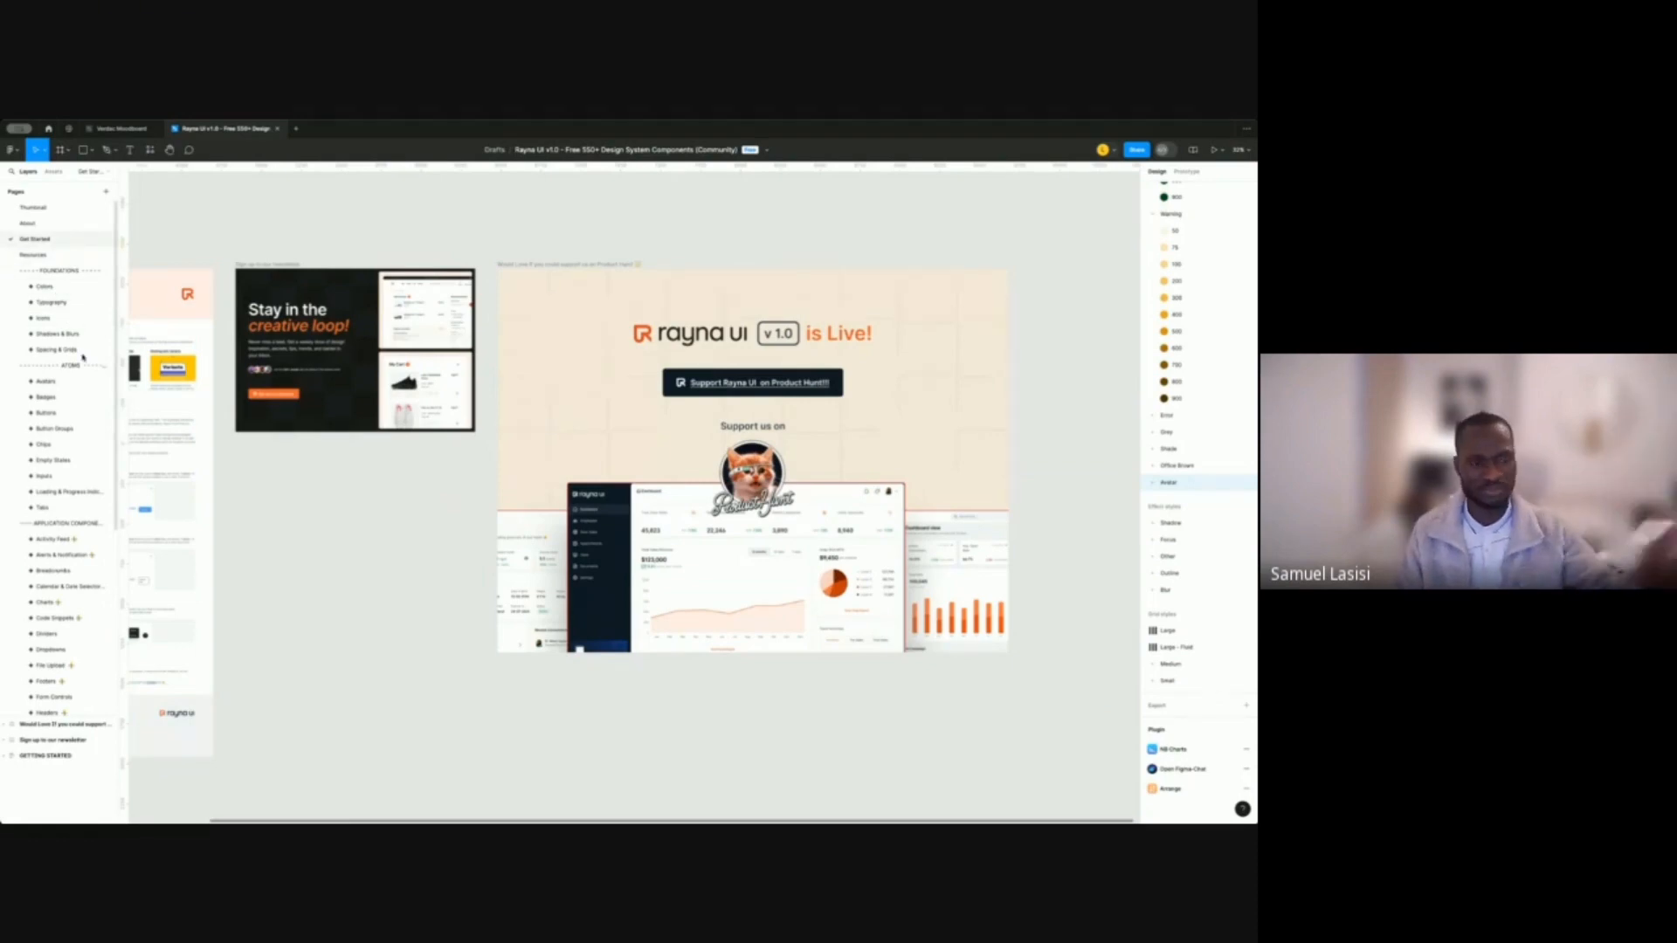
Pan across the Colors page palette frames, then switch to the Typography page.
{"action": "left_click", "coordinate": [58, 288]}
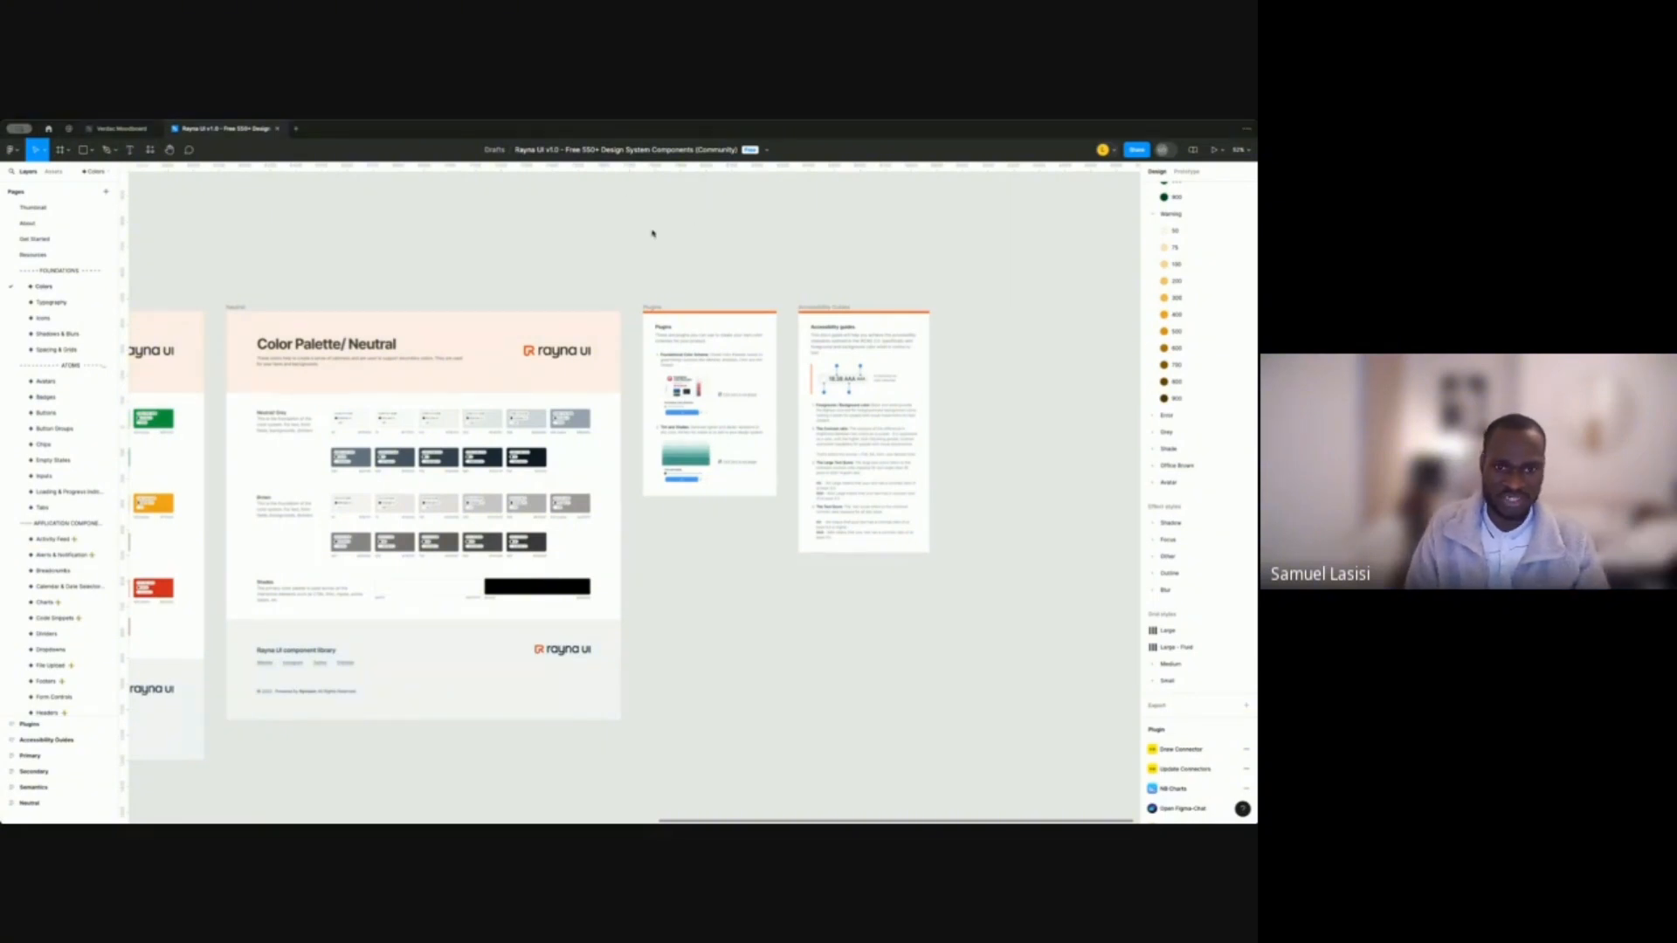
{"action": "scroll", "coordinate": [527, 260], "scroll_direction": "left", "scroll_amount": 10}
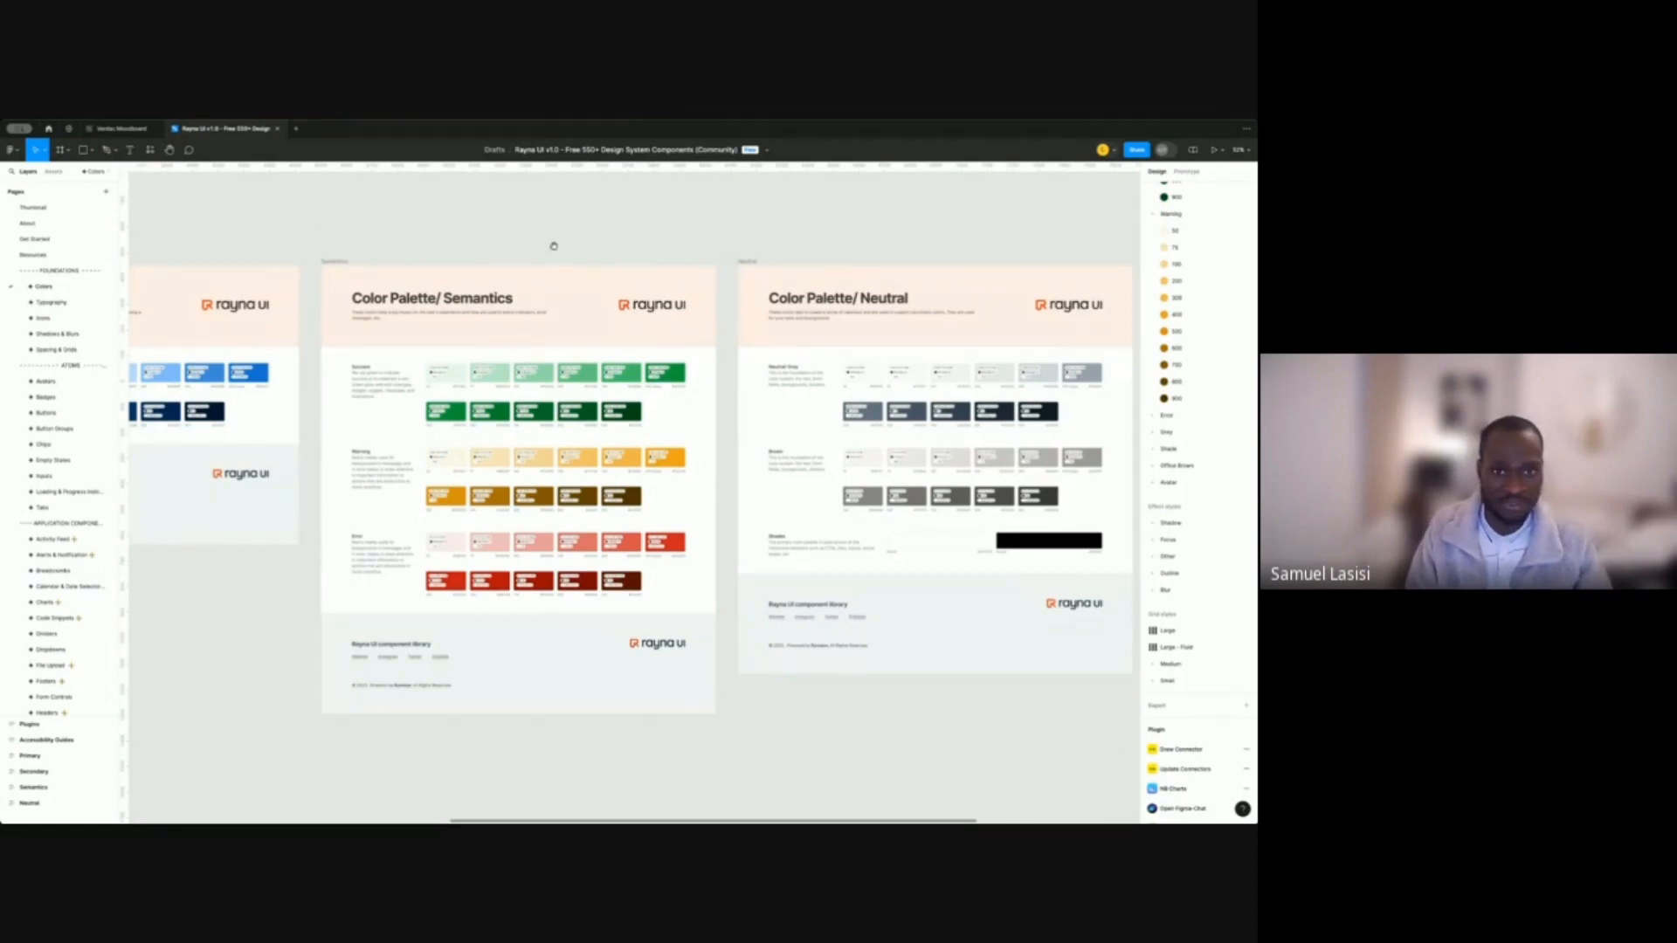
{"action": "scroll", "coordinate": [739, 230], "scroll_direction": "left", "scroll_amount": 4}
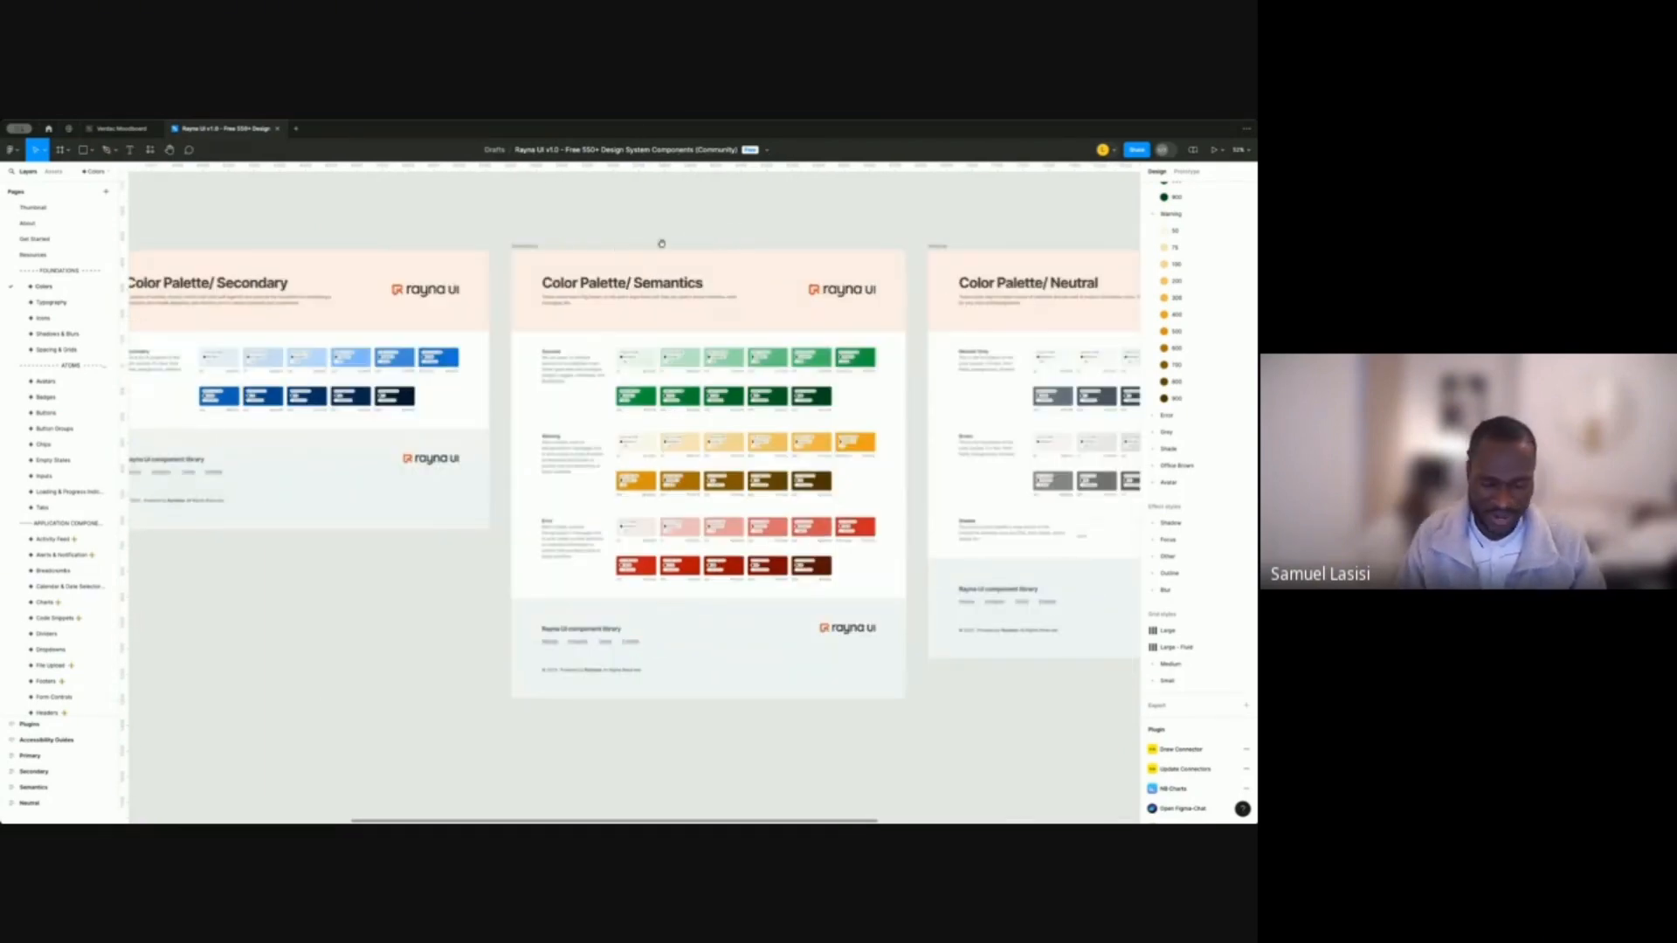
{"action": "scroll", "coordinate": [780, 246], "scroll_direction": "left", "scroll_amount": 5}
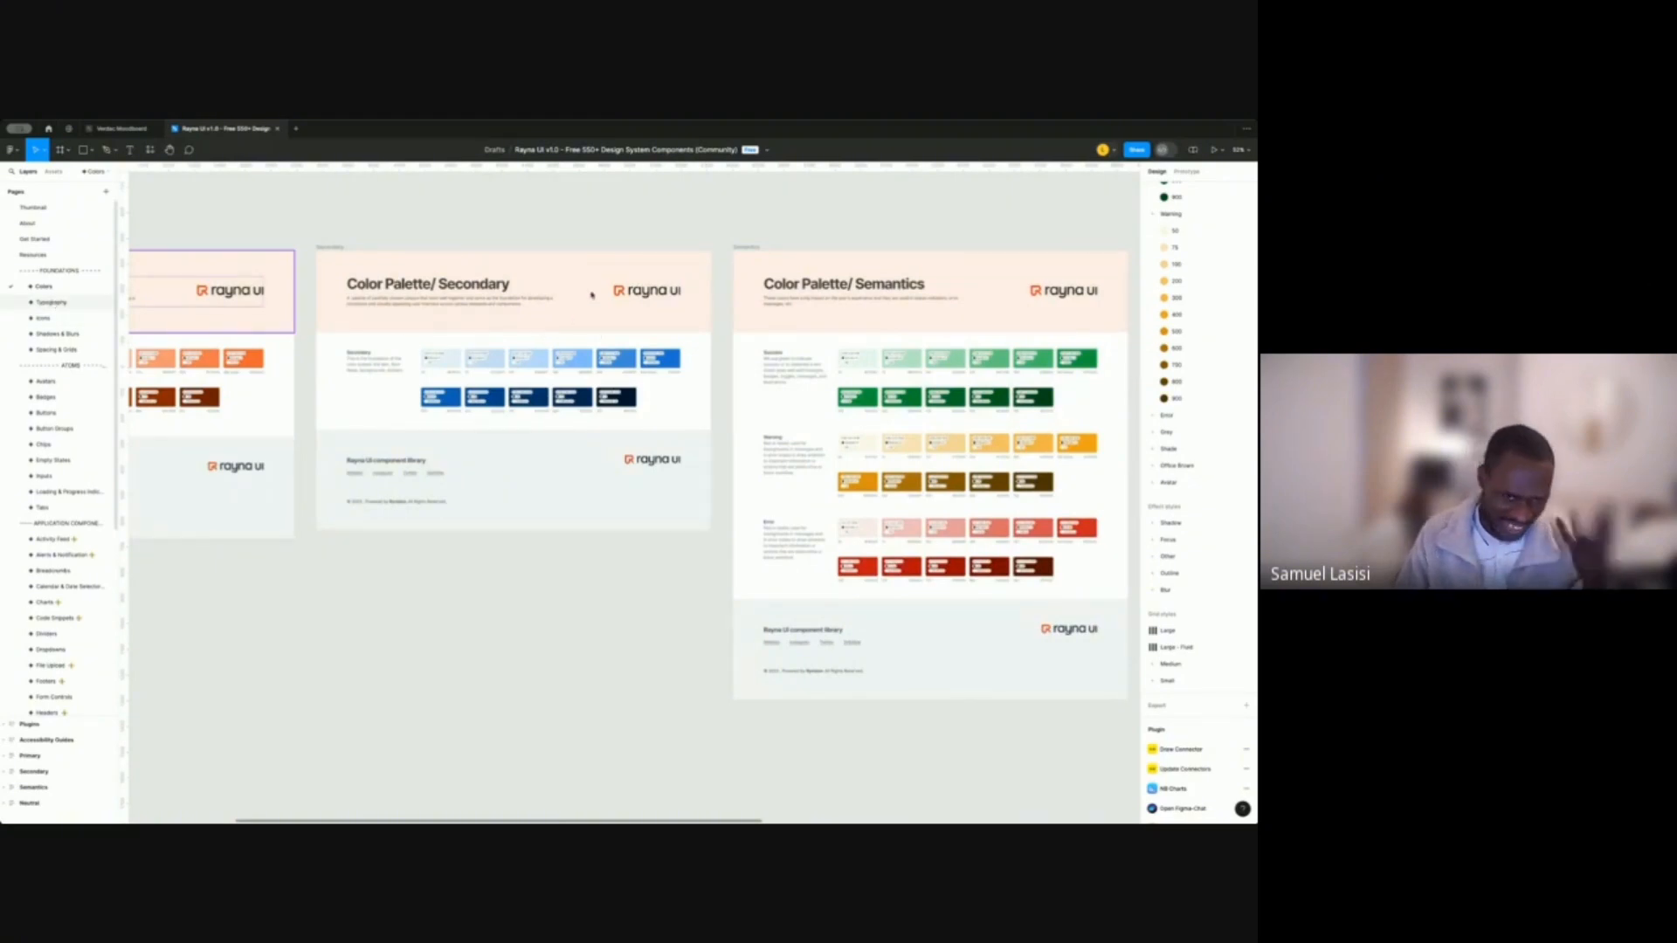
{"action": "left_click", "coordinate": [51, 303]}
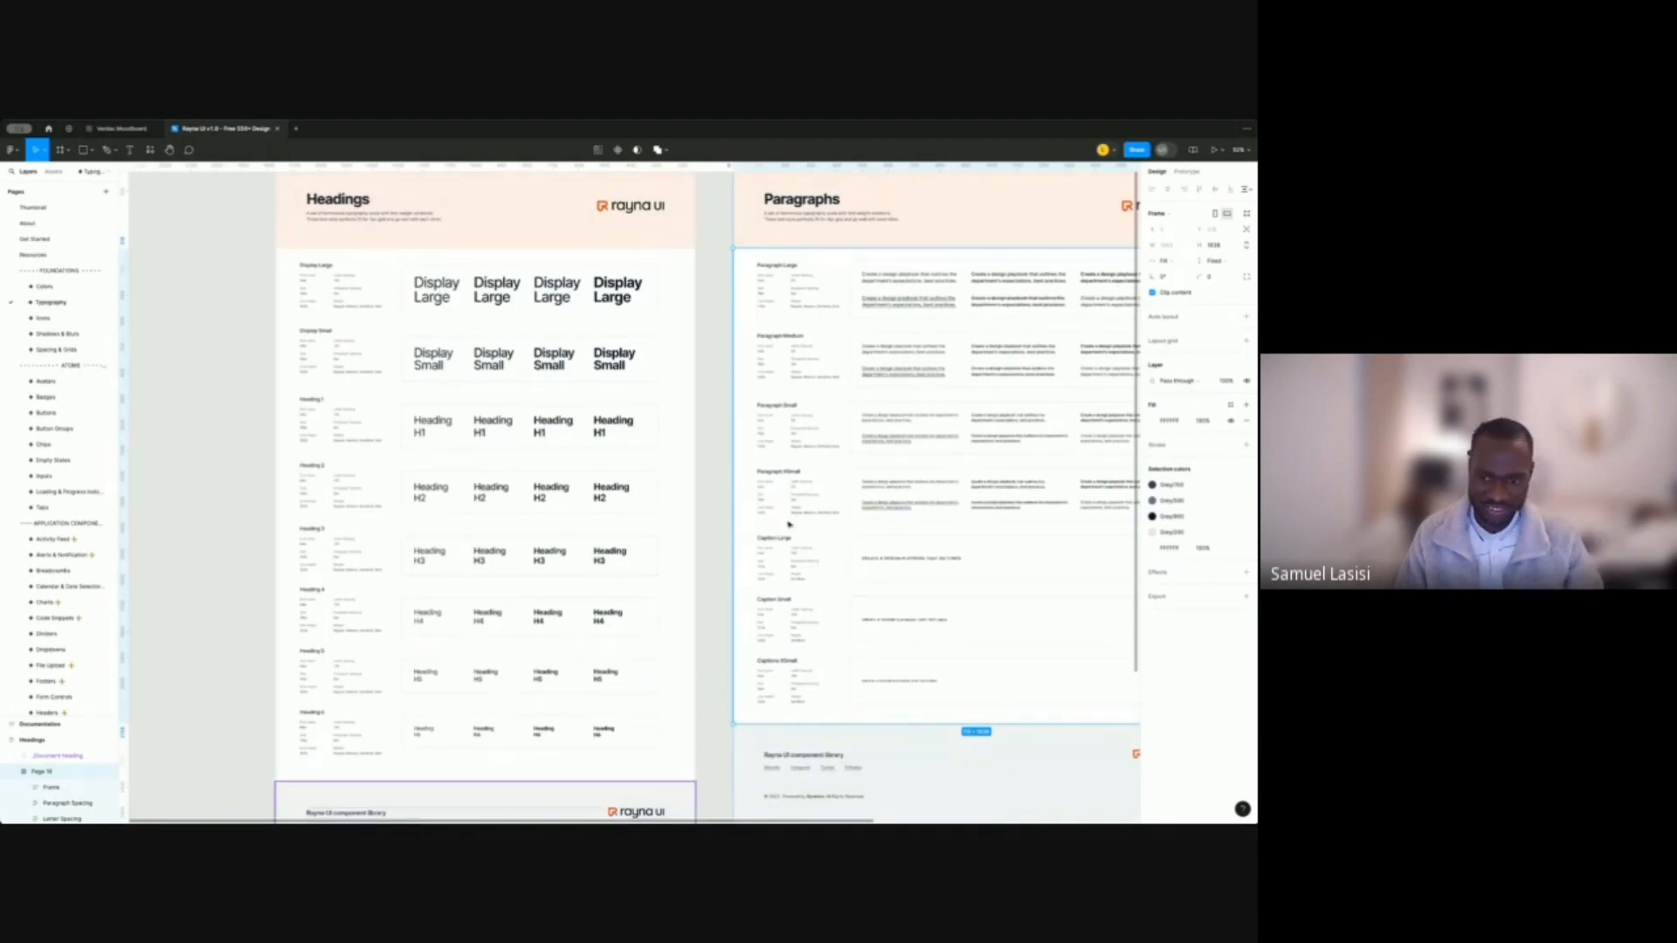
Open the Icons page and pan across its canvas.
{"action": "left_click", "coordinate": [44, 319]}
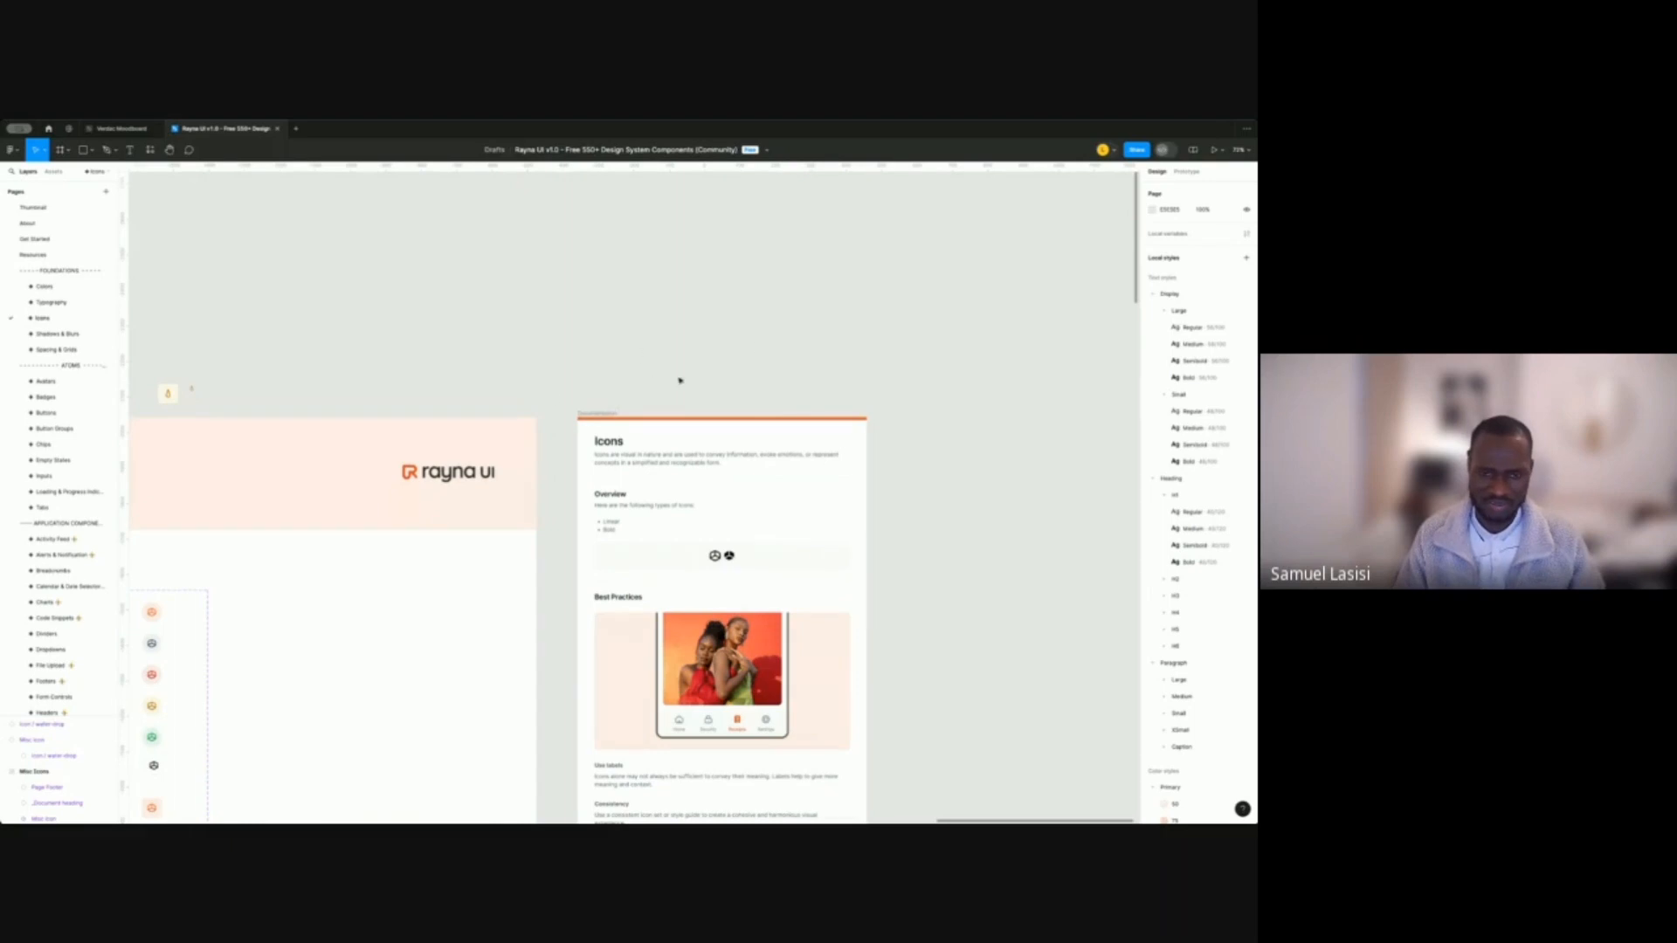
{"action": "scroll", "coordinate": [578, 359], "scroll_direction": "down", "scroll_amount": 1}
{"action": "left_click_drag", "start_coordinate": [673, 352], "coordinate": [914, 309]}
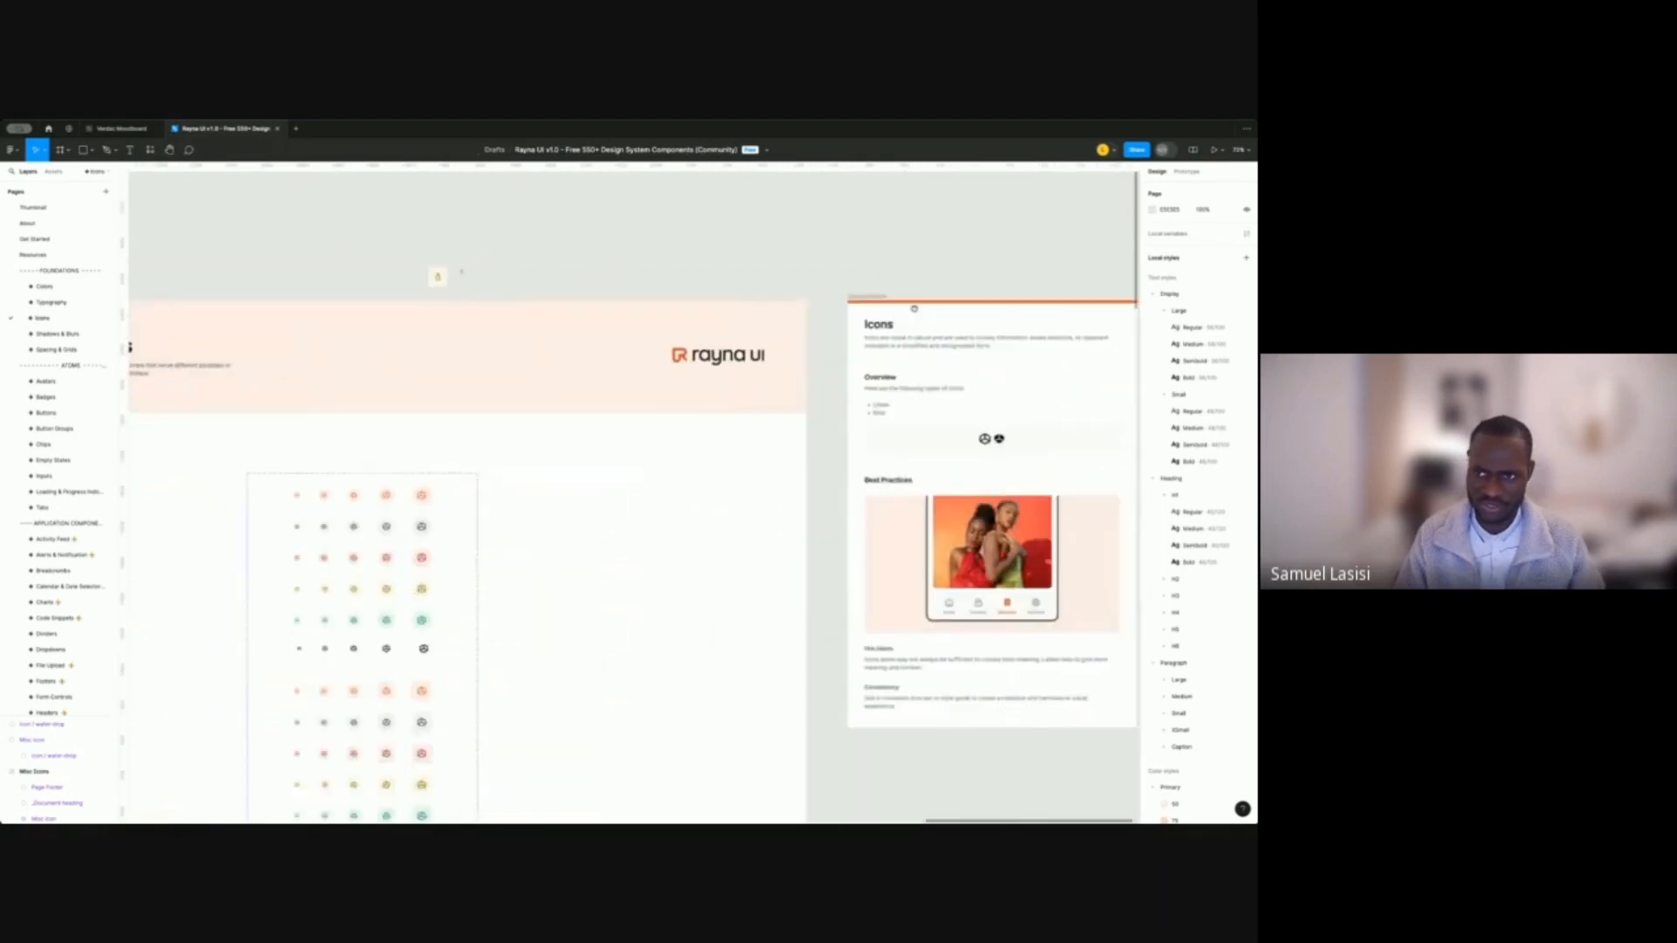
{"action": "left_click_drag", "start_coordinate": [767, 341], "coordinate": [732, 328]}
{"action": "scroll", "coordinate": [756, 425], "scroll_direction": "down", "scroll_amount": 3}
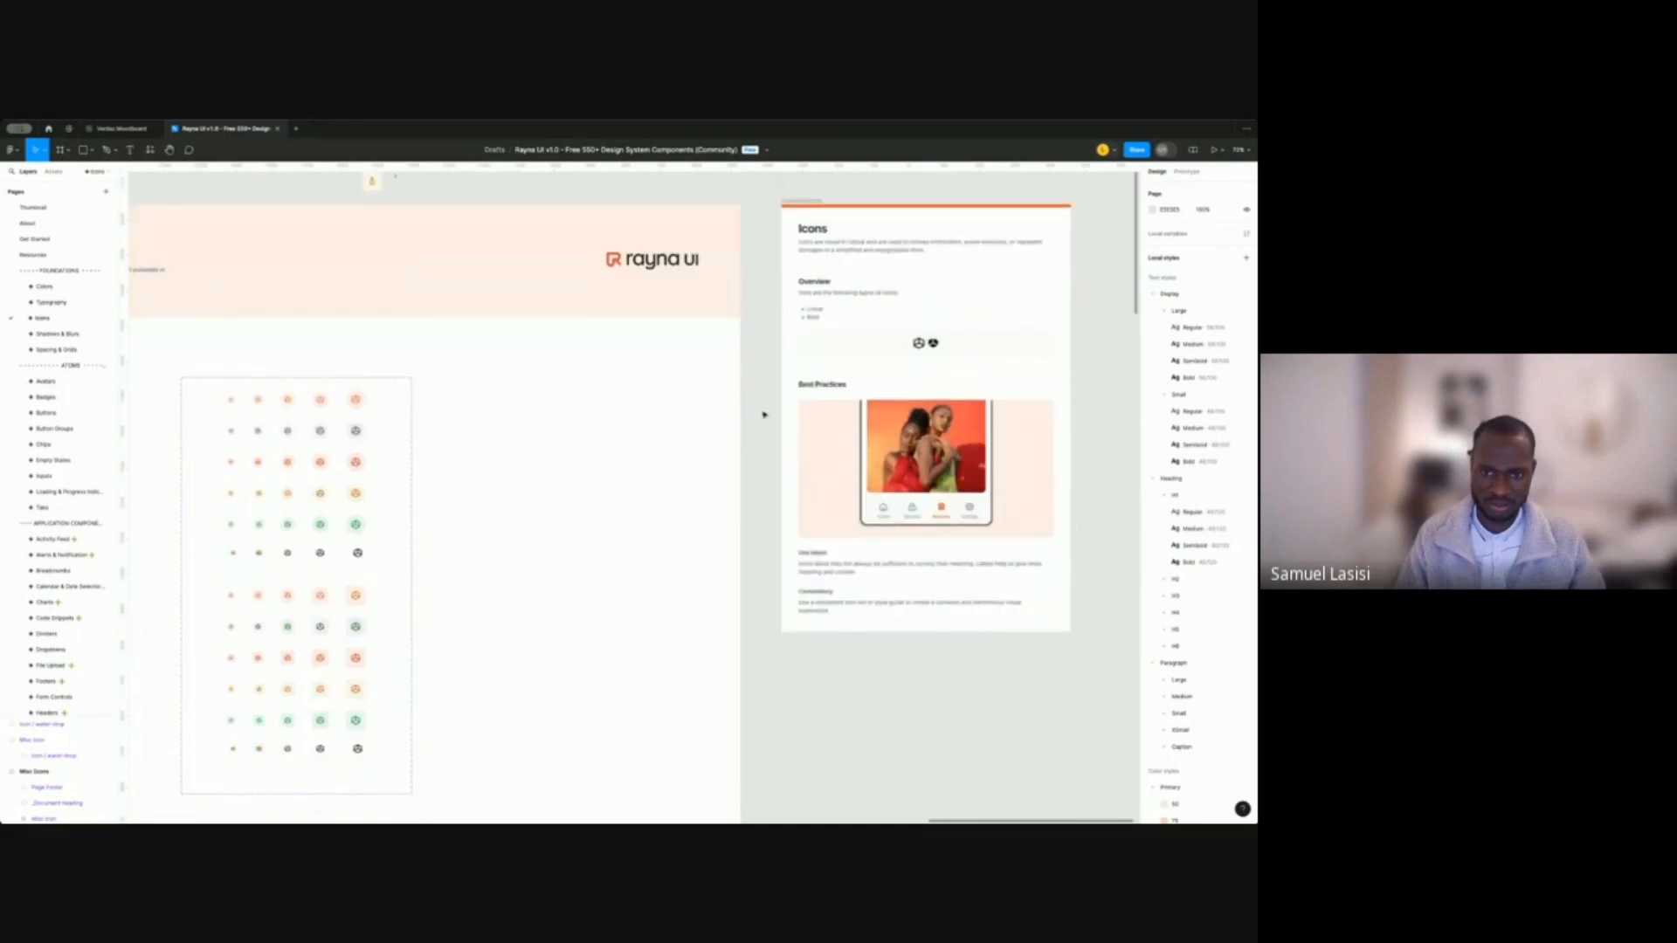
Open the Shadows & Blurs page and zoom out to see all its frames.
{"action": "left_click", "coordinate": [66, 333]}
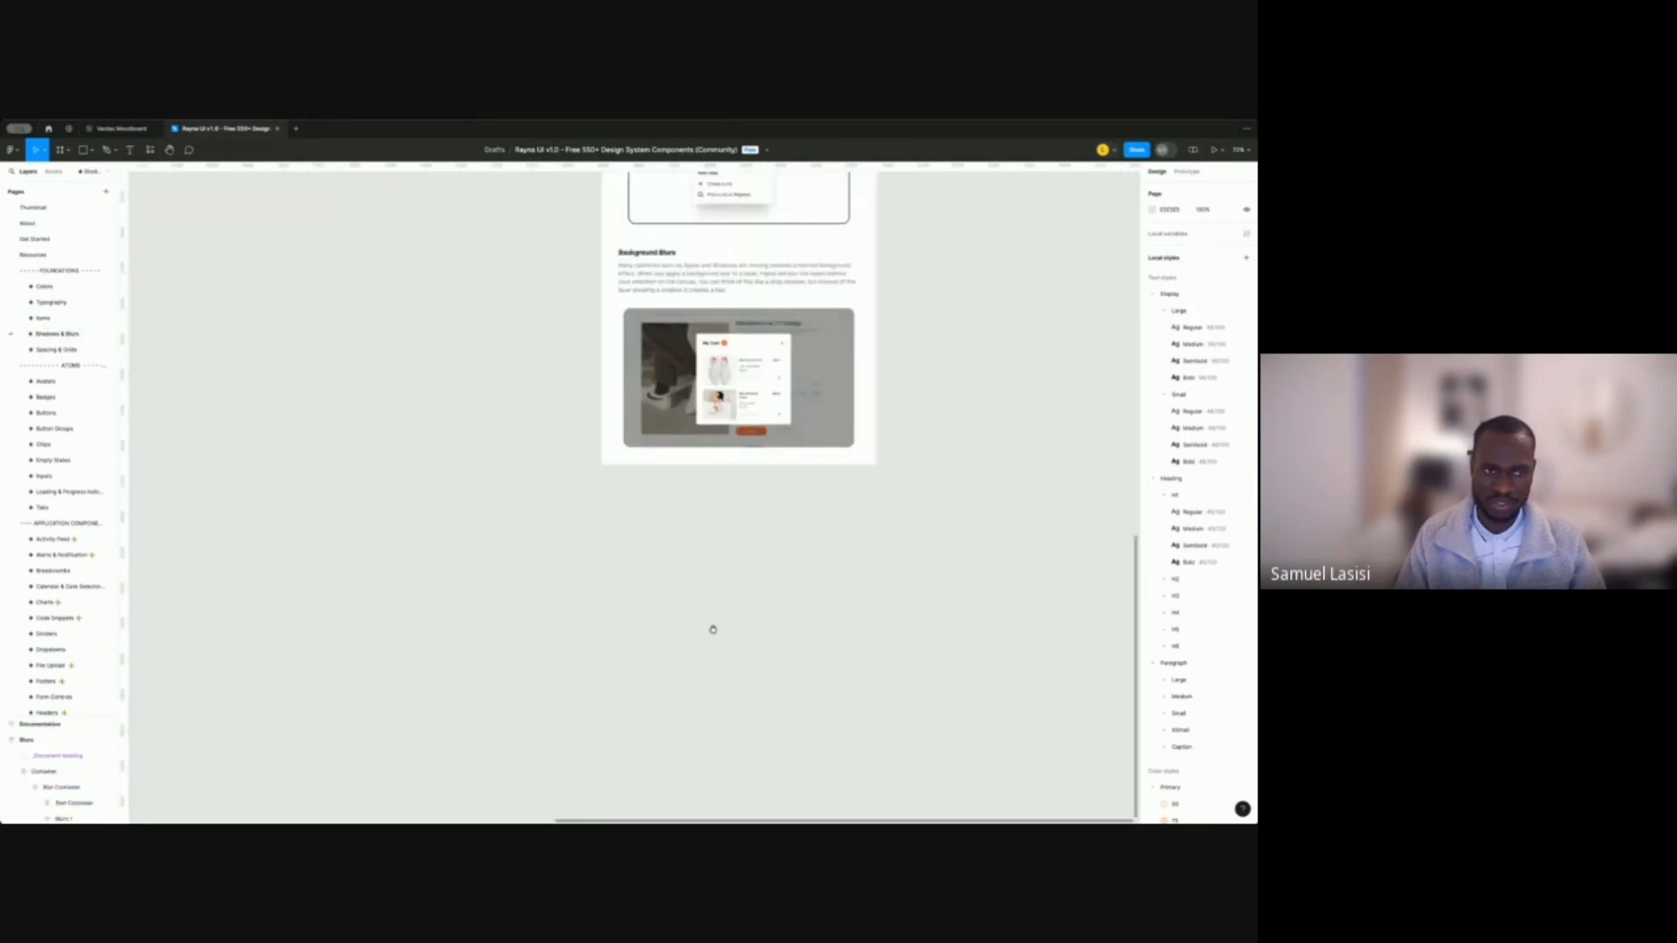
{"action": "scroll", "coordinate": [716, 632], "scroll_direction": "up", "scroll_amount": 3}
{"action": "scroll", "coordinate": [716, 633], "scroll_direction": "down", "scroll_amount": 1}
{"action": "scroll", "coordinate": [747, 533], "scroll_direction": "down", "scroll_amount": 6}
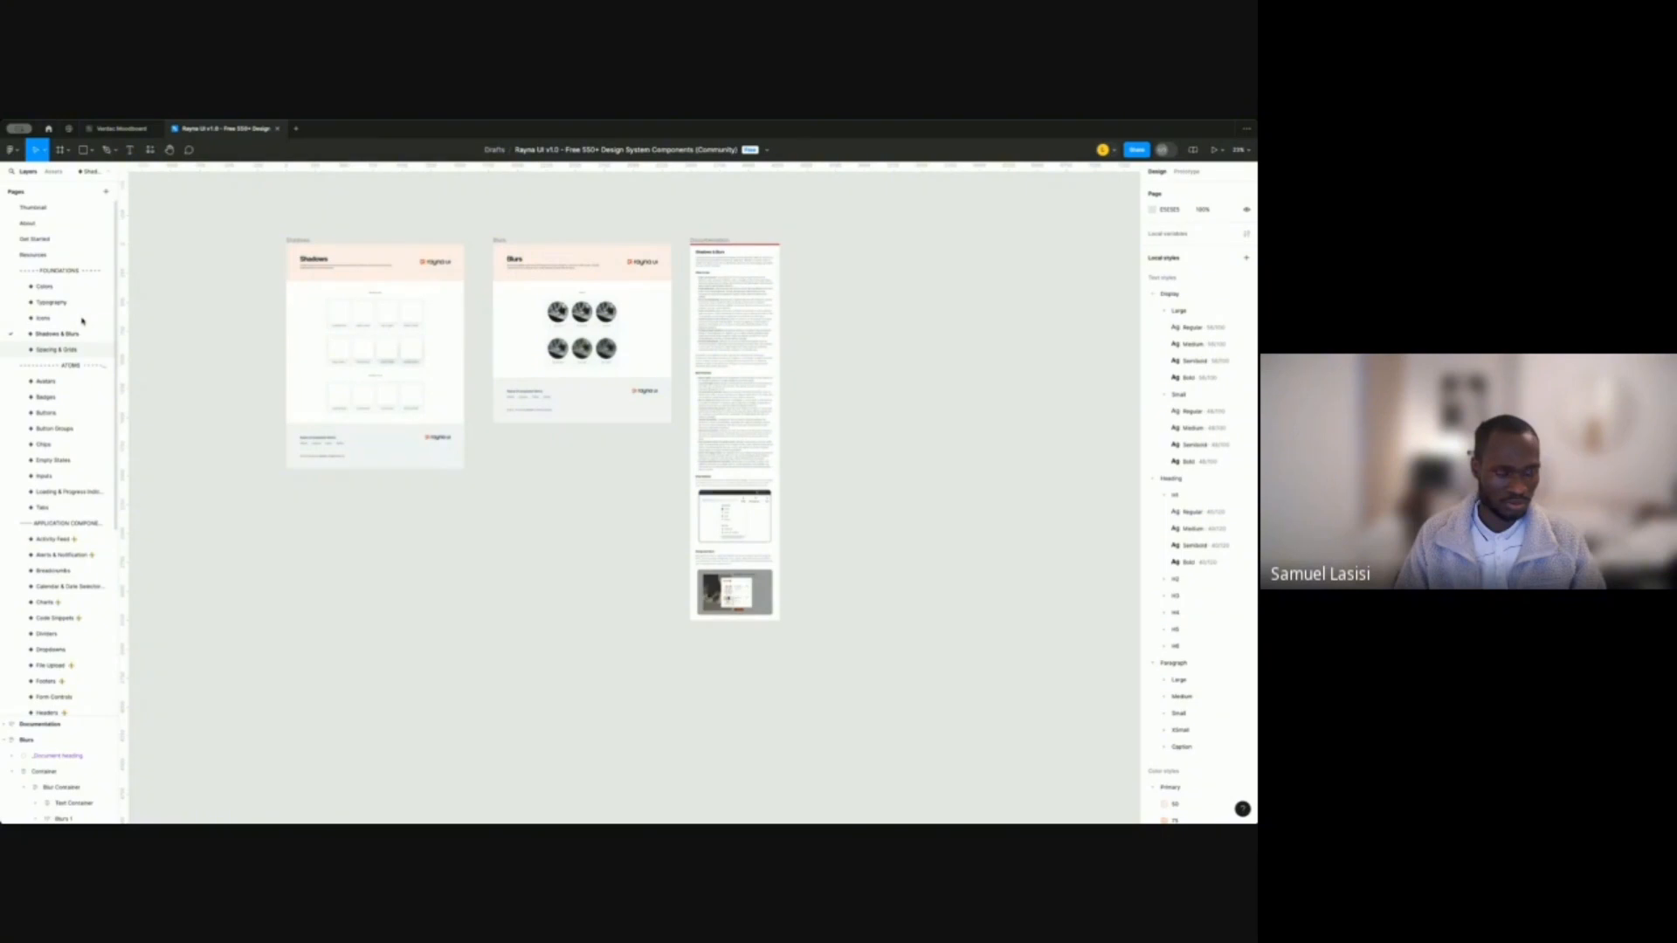
Open Spacing & Grids and zoom in on its Spacings and Grids frames.
{"action": "left_click", "coordinate": [77, 349]}
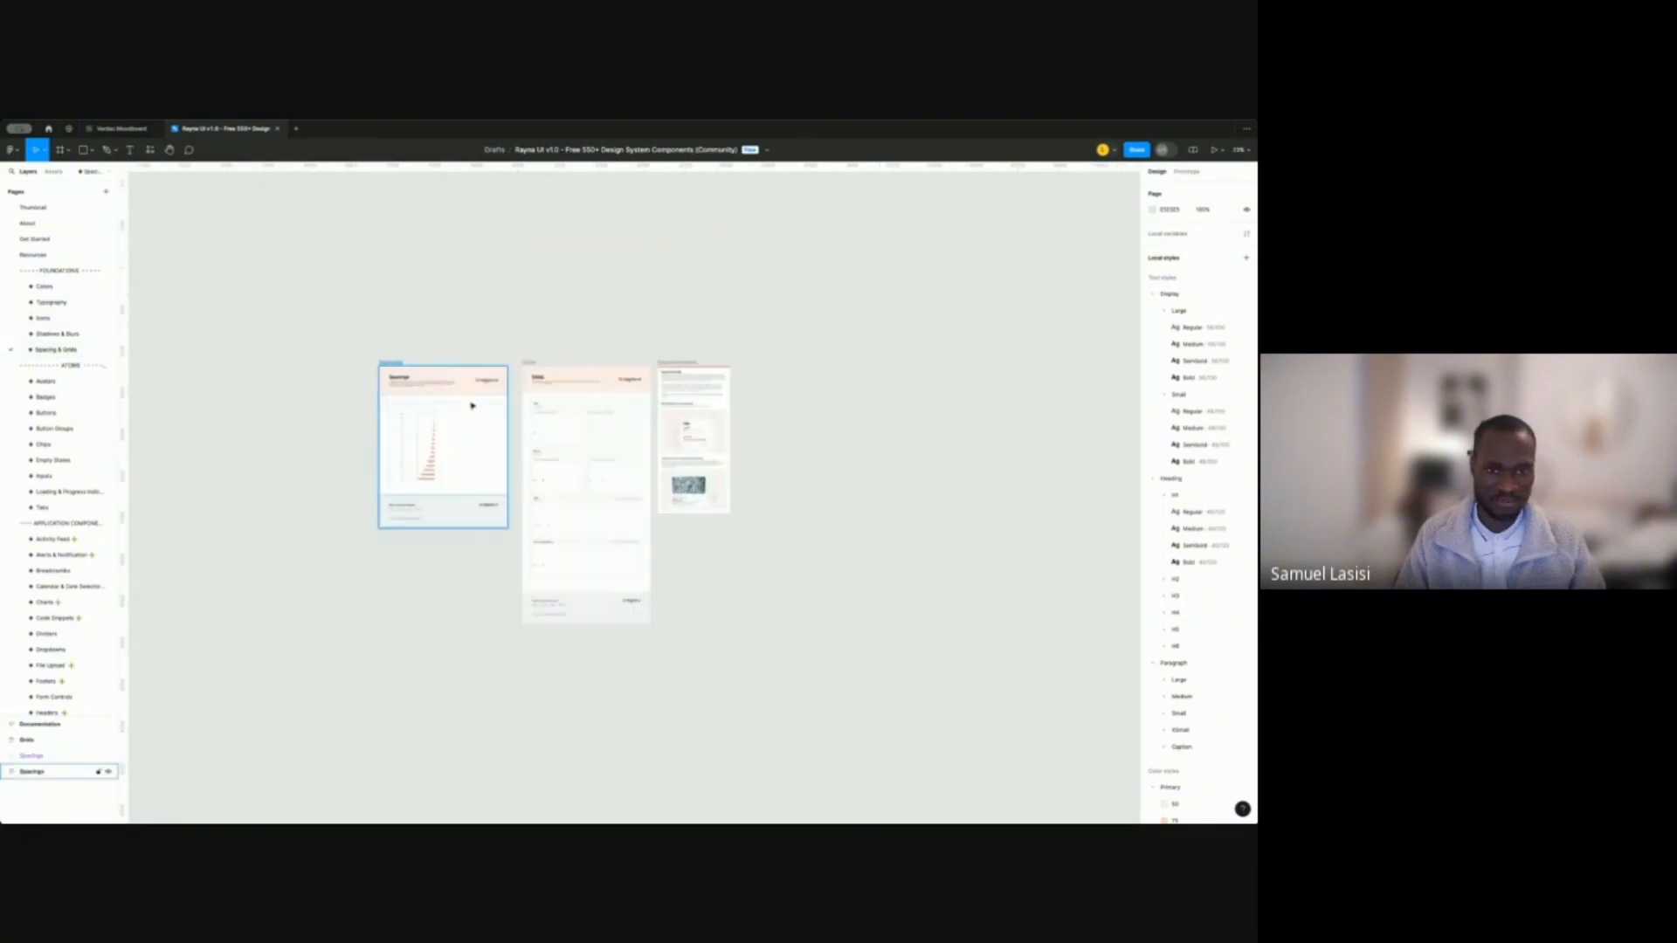
{"action": "scroll", "coordinate": [513, 411], "scroll_direction": "up", "scroll_amount": 3}
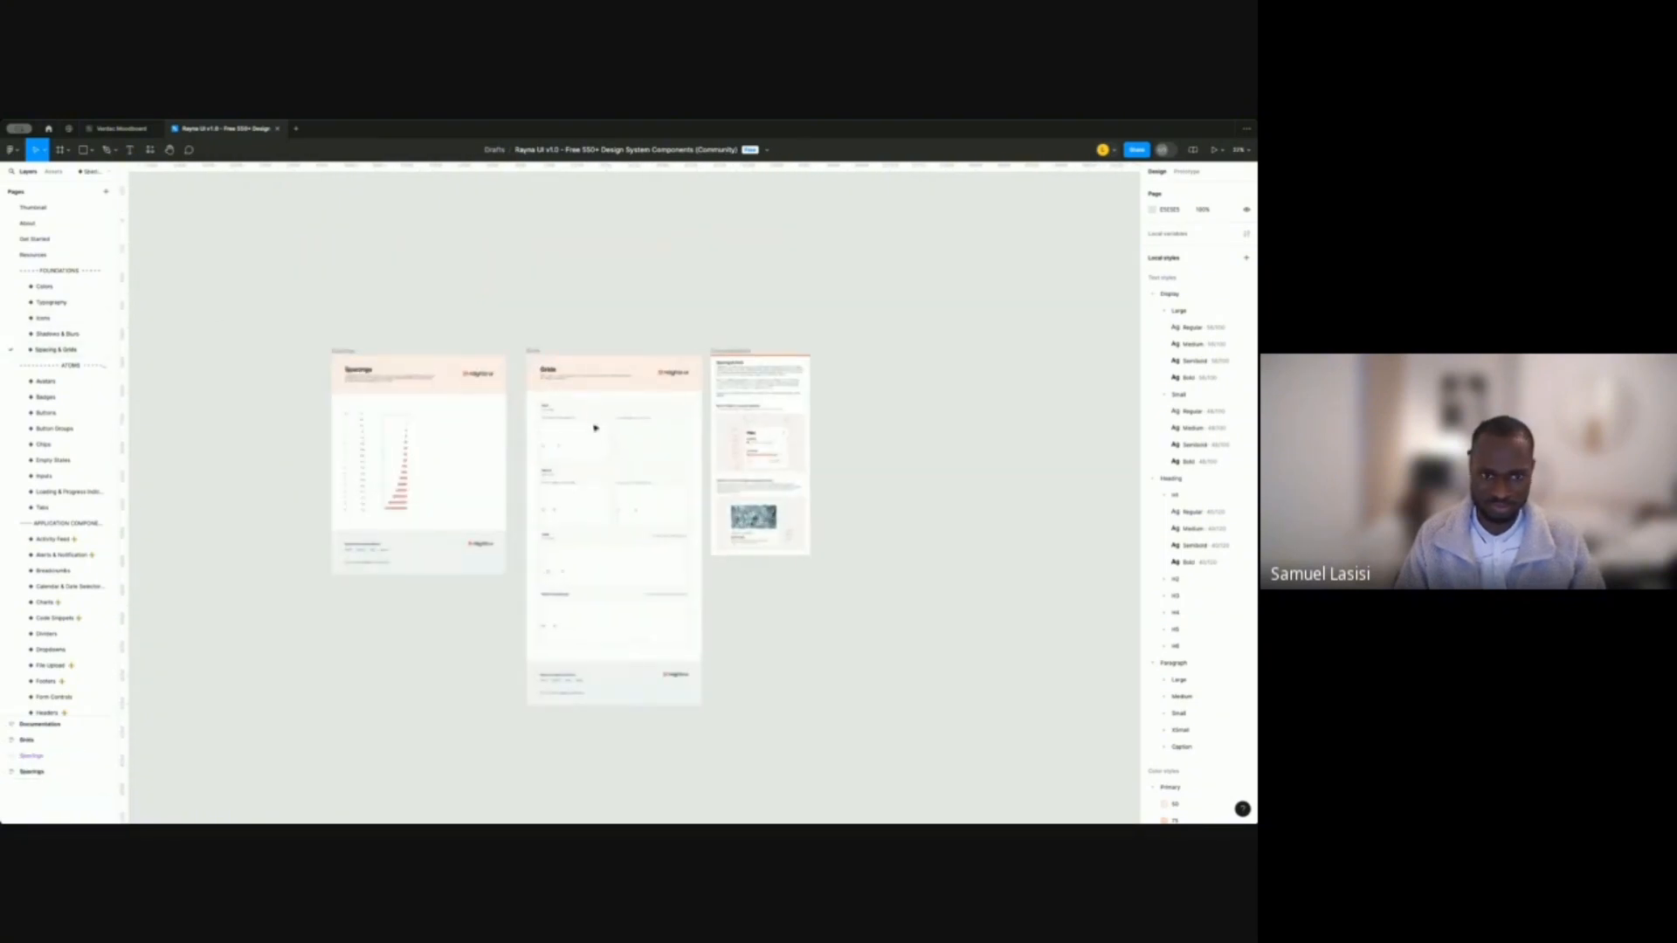
{"action": "scroll", "coordinate": [487, 407], "scroll_direction": "up", "scroll_amount": 3}
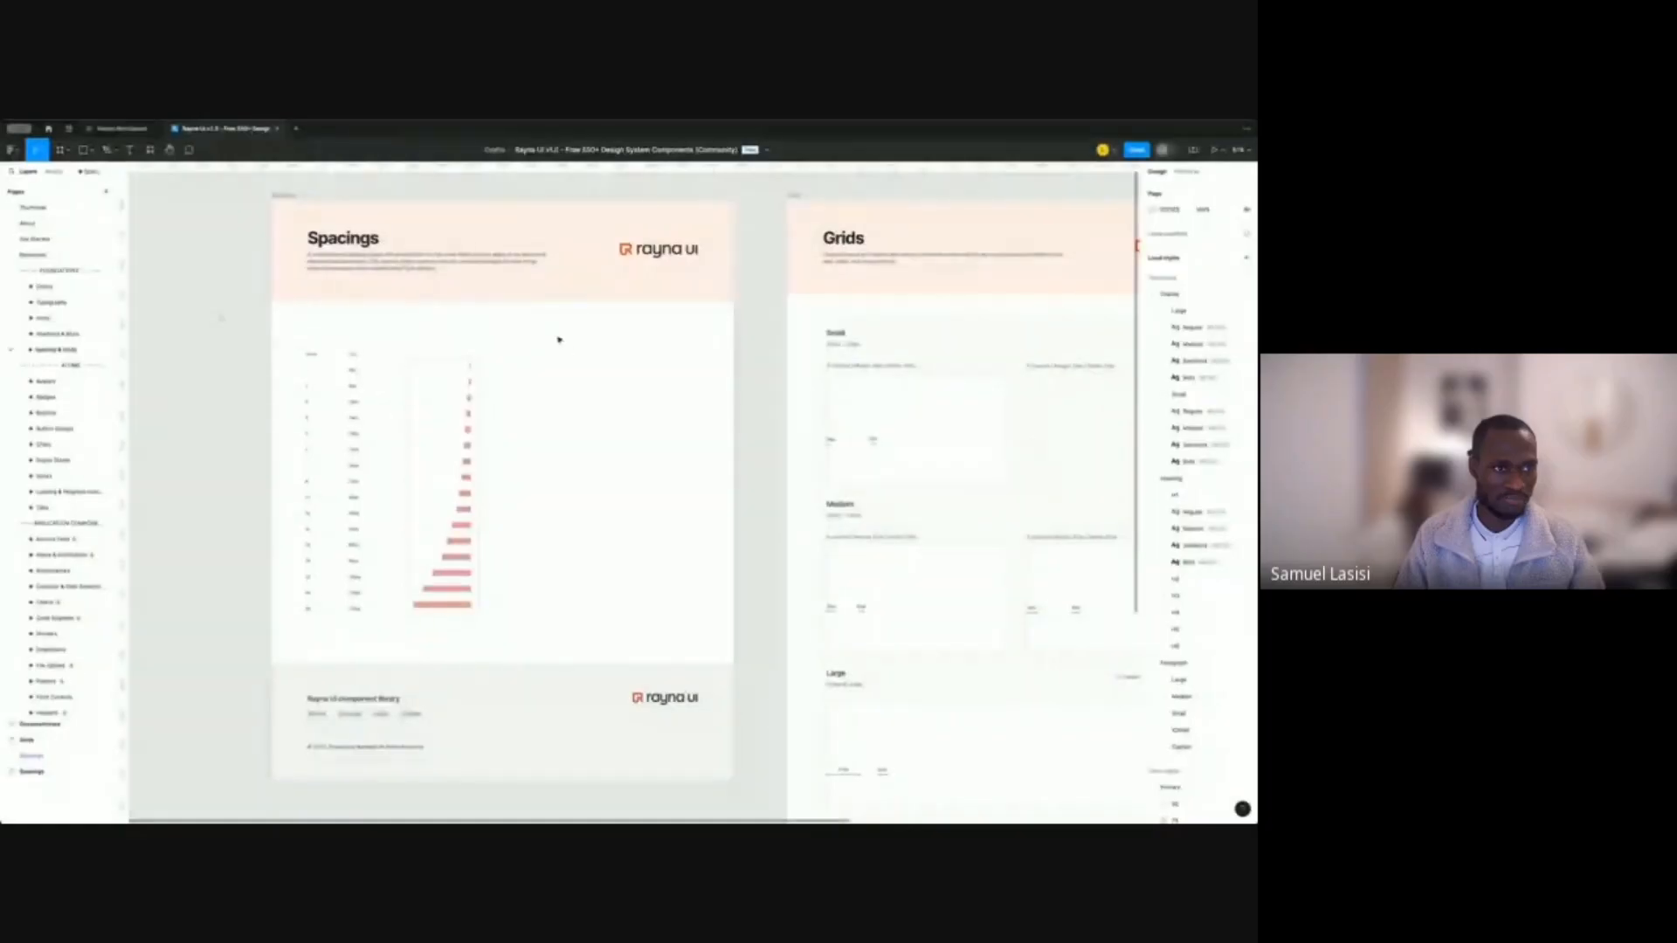
{"action": "scroll", "coordinate": [559, 339], "scroll_direction": "down", "scroll_amount": 3}
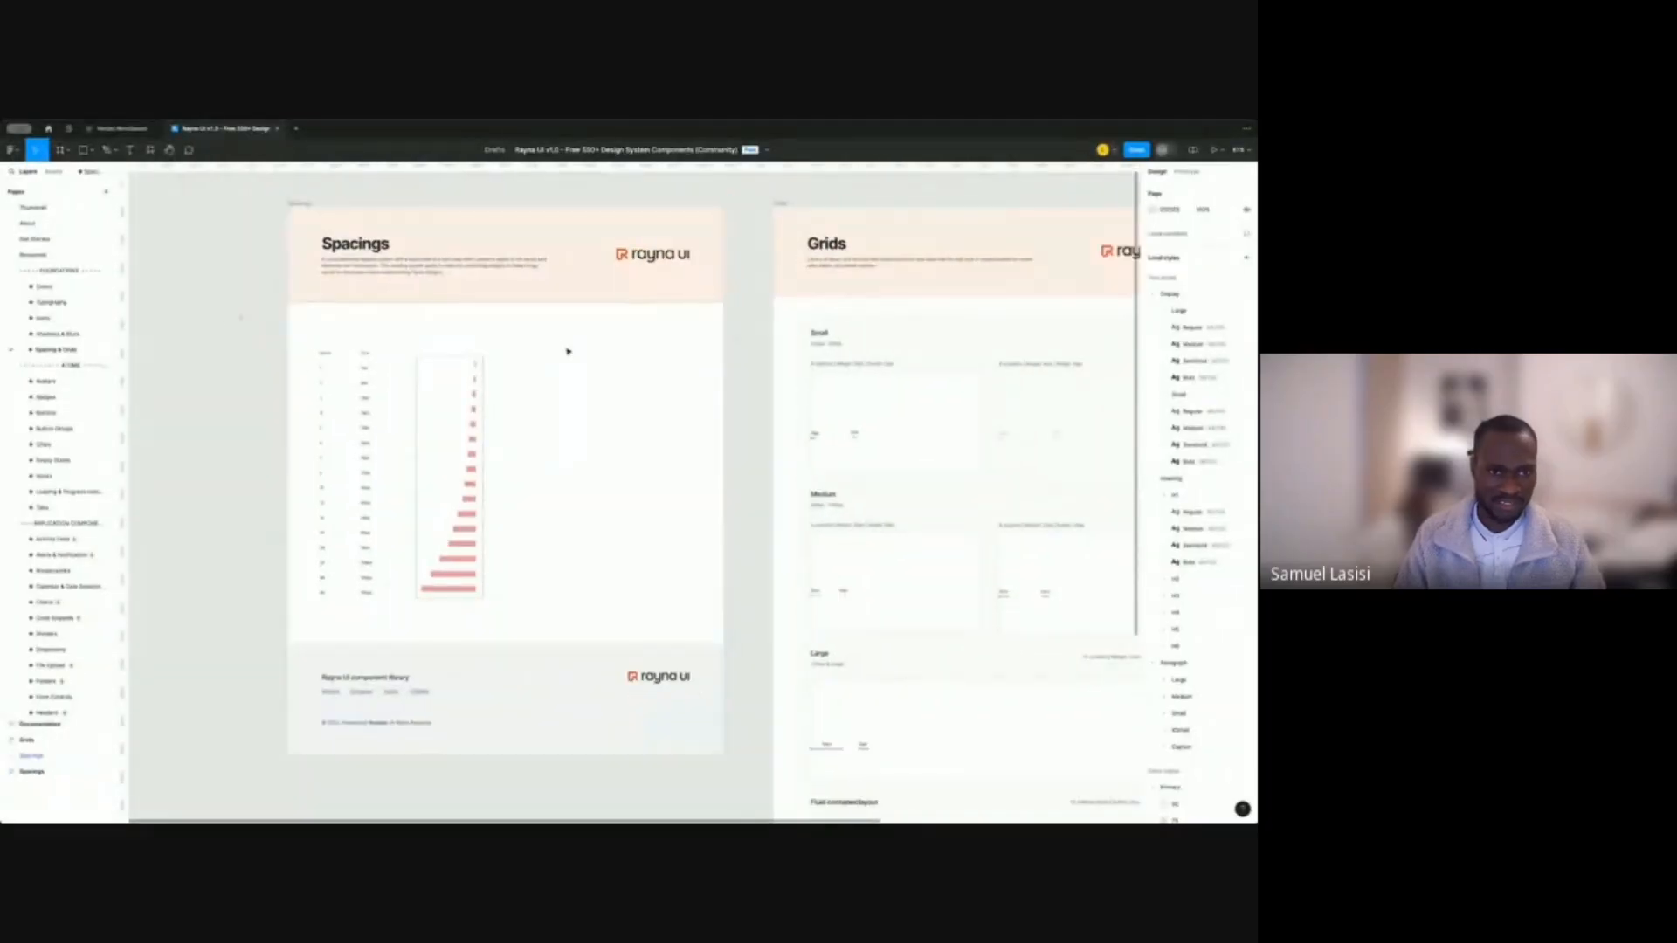
{"action": "scroll", "coordinate": [568, 353], "scroll_direction": "down", "scroll_amount": 3}
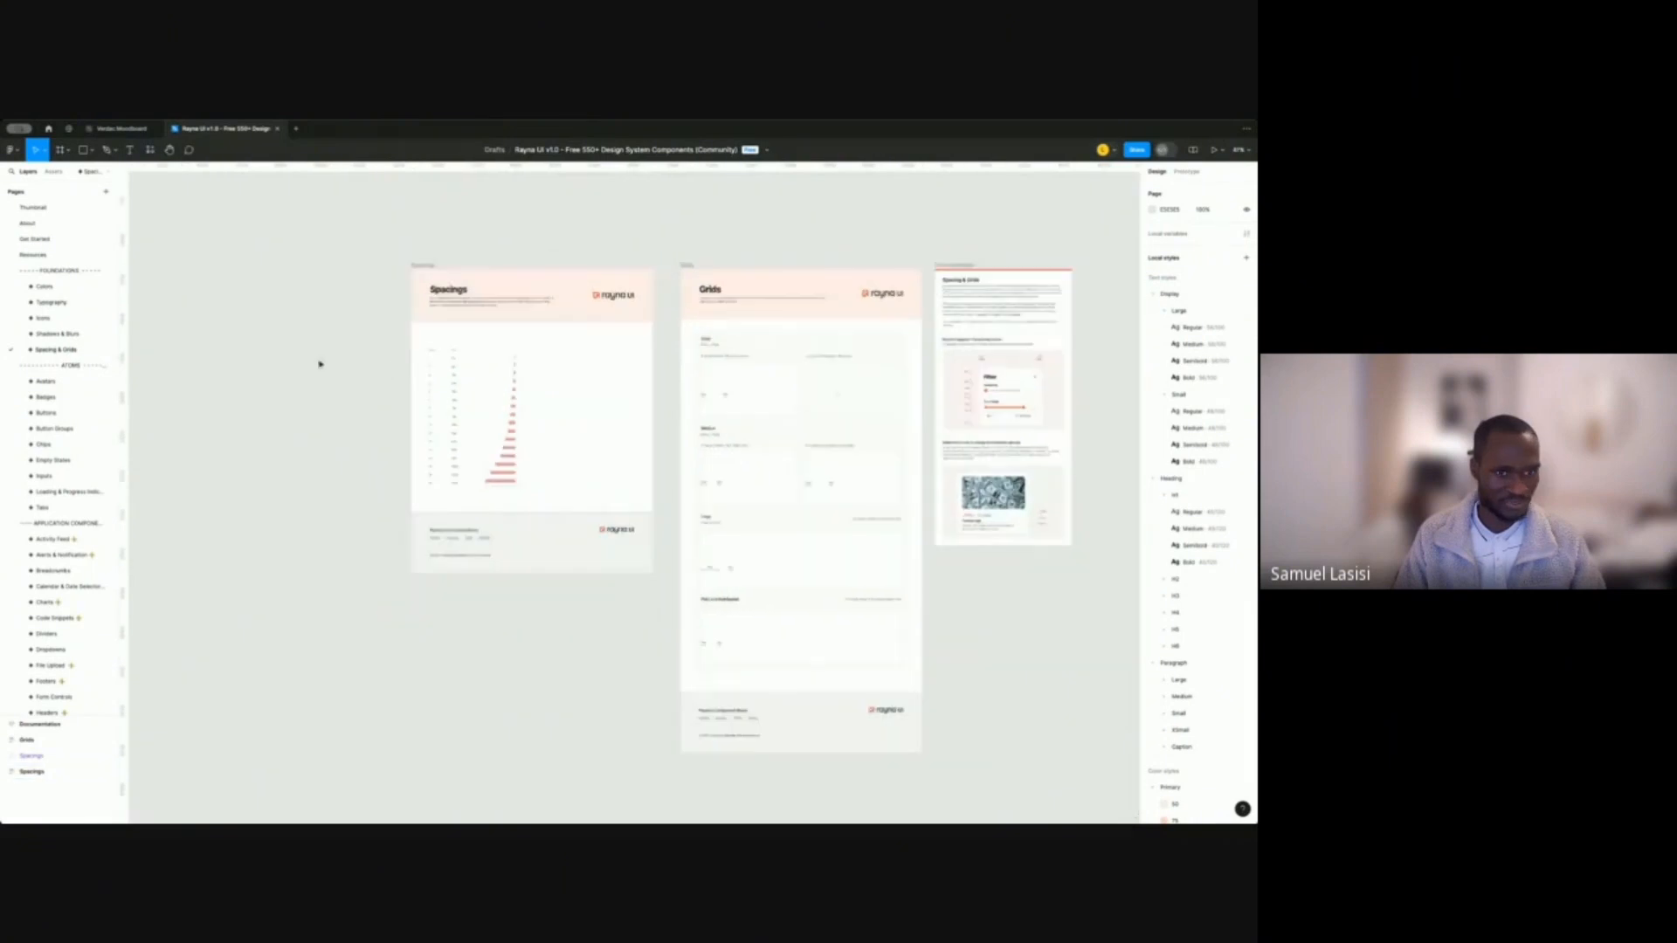
{"action": "scroll", "coordinate": [570, 350], "scroll_direction": "up", "scroll_amount": 3}
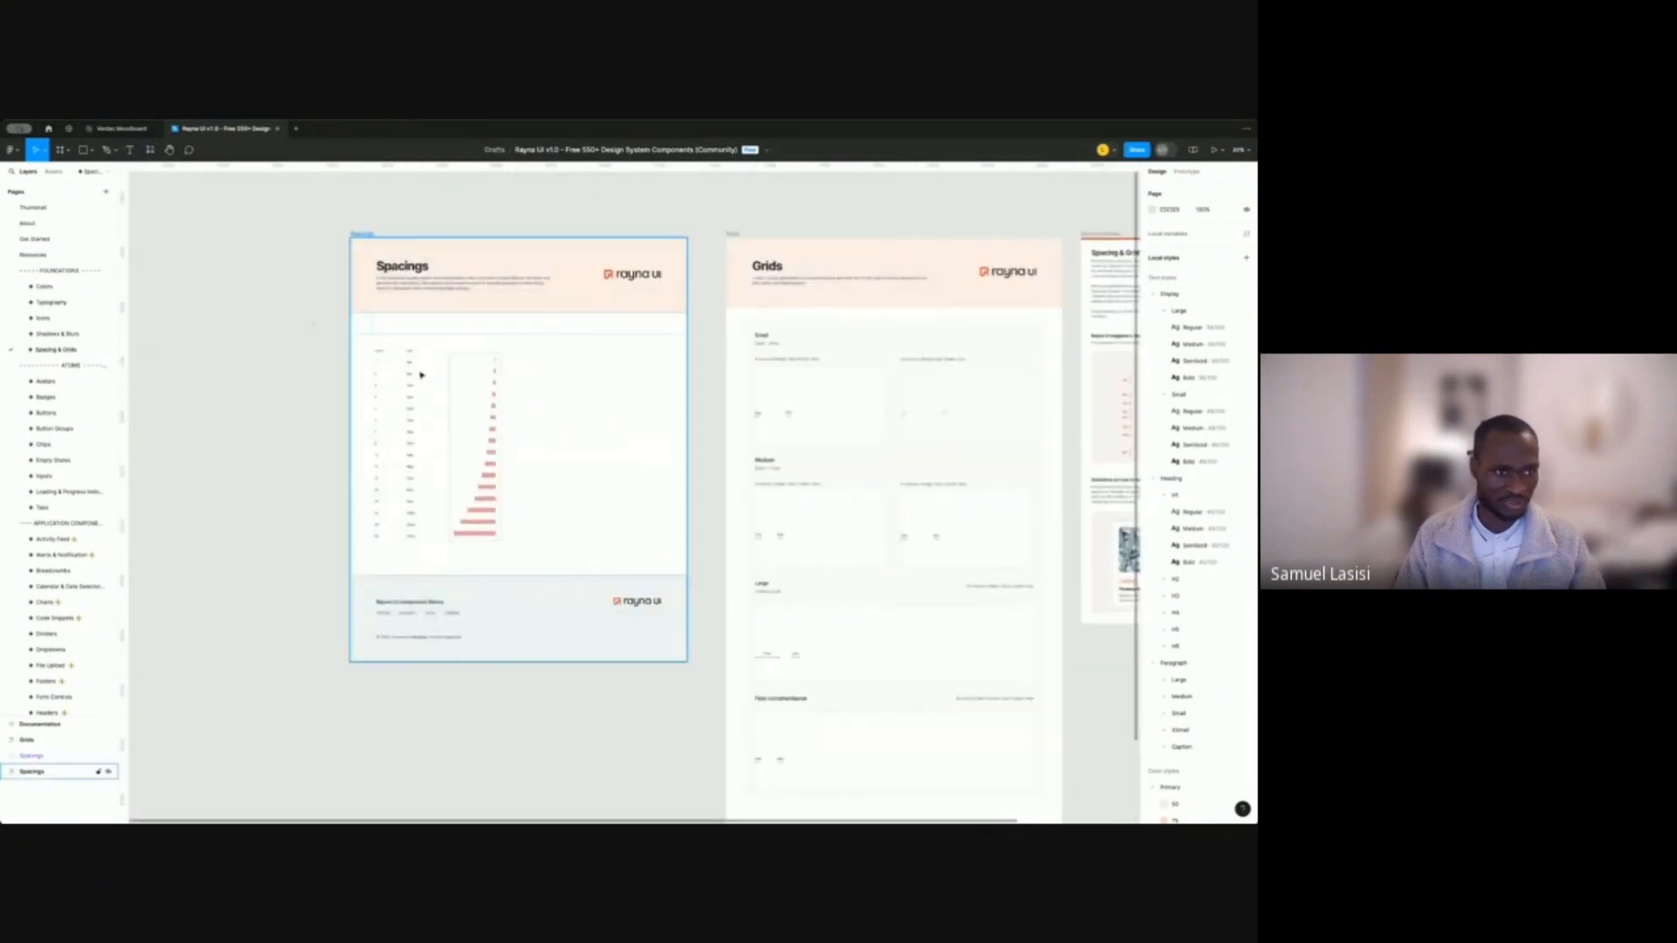
{"action": "scroll", "coordinate": [426, 373], "scroll_direction": "up", "scroll_amount": 3}
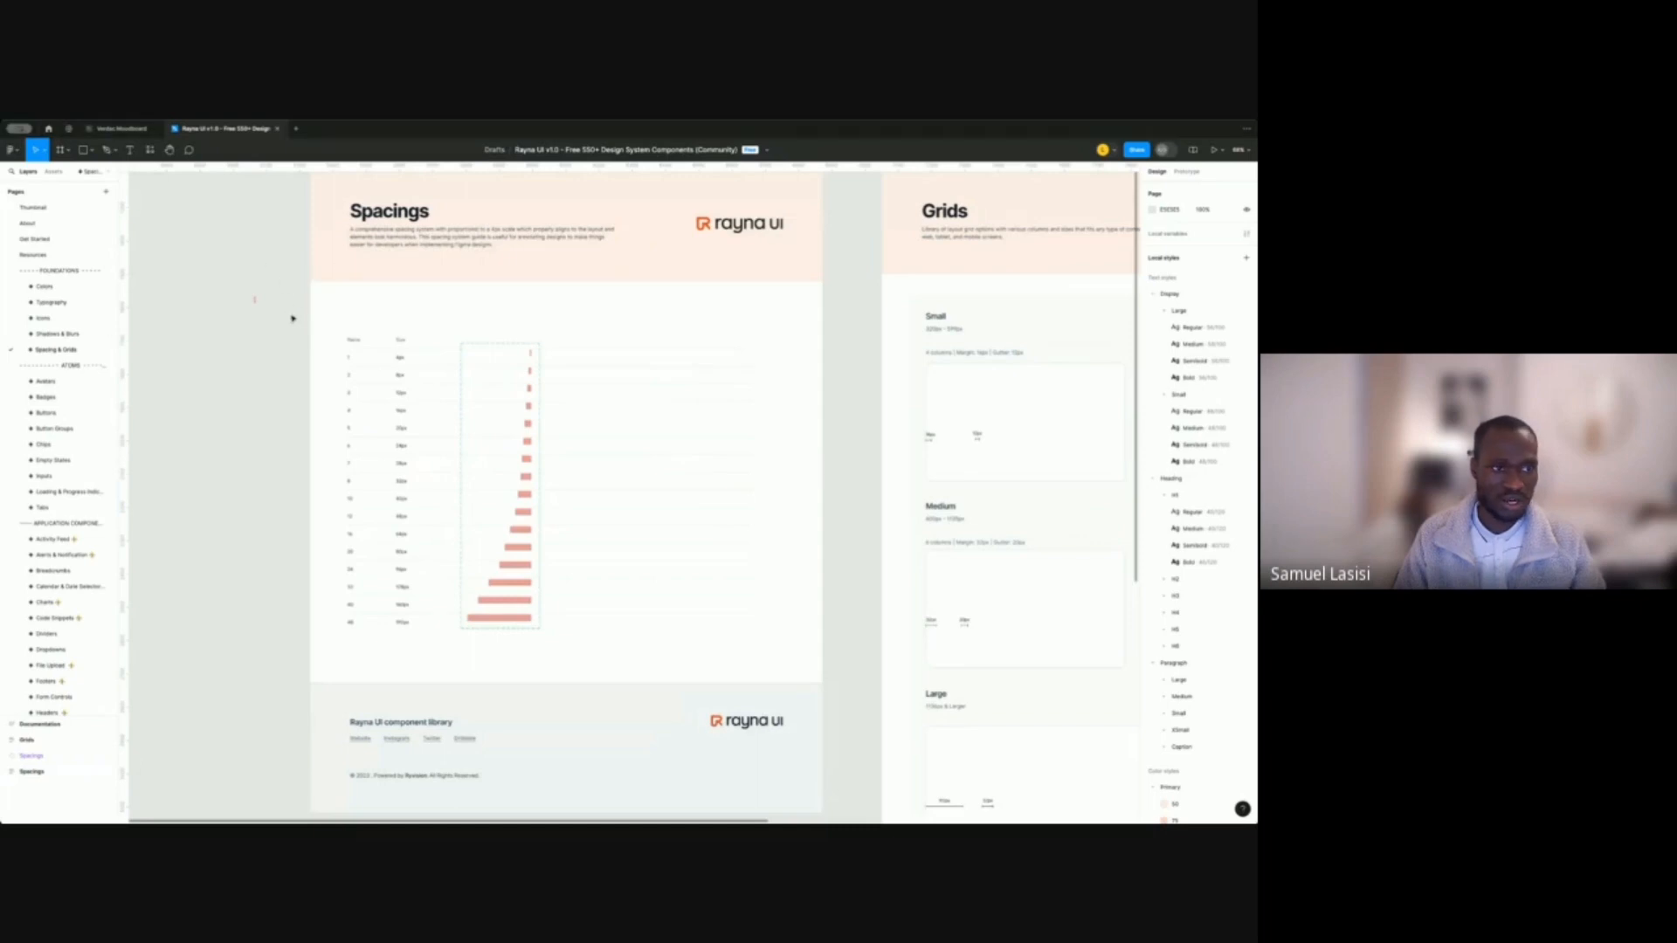
Open the Badges page and scroll through its badge components.
{"action": "left_click", "coordinate": [53, 396]}
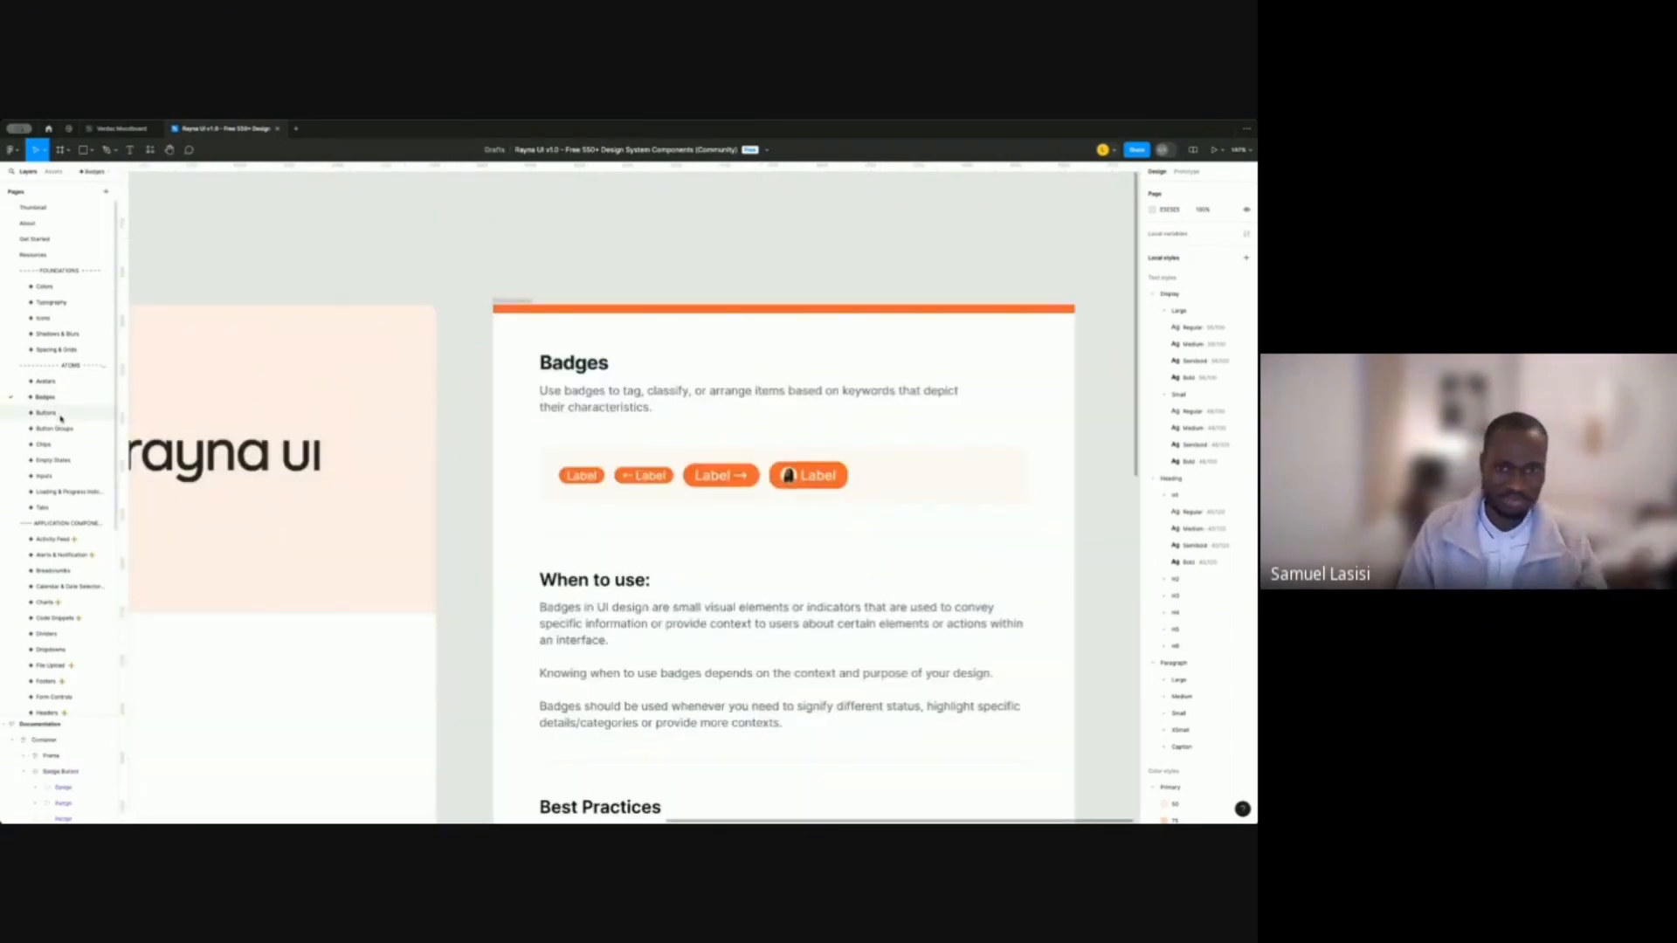
{"action": "scroll", "coordinate": [679, 412], "scroll_direction": "down", "scroll_amount": 3}
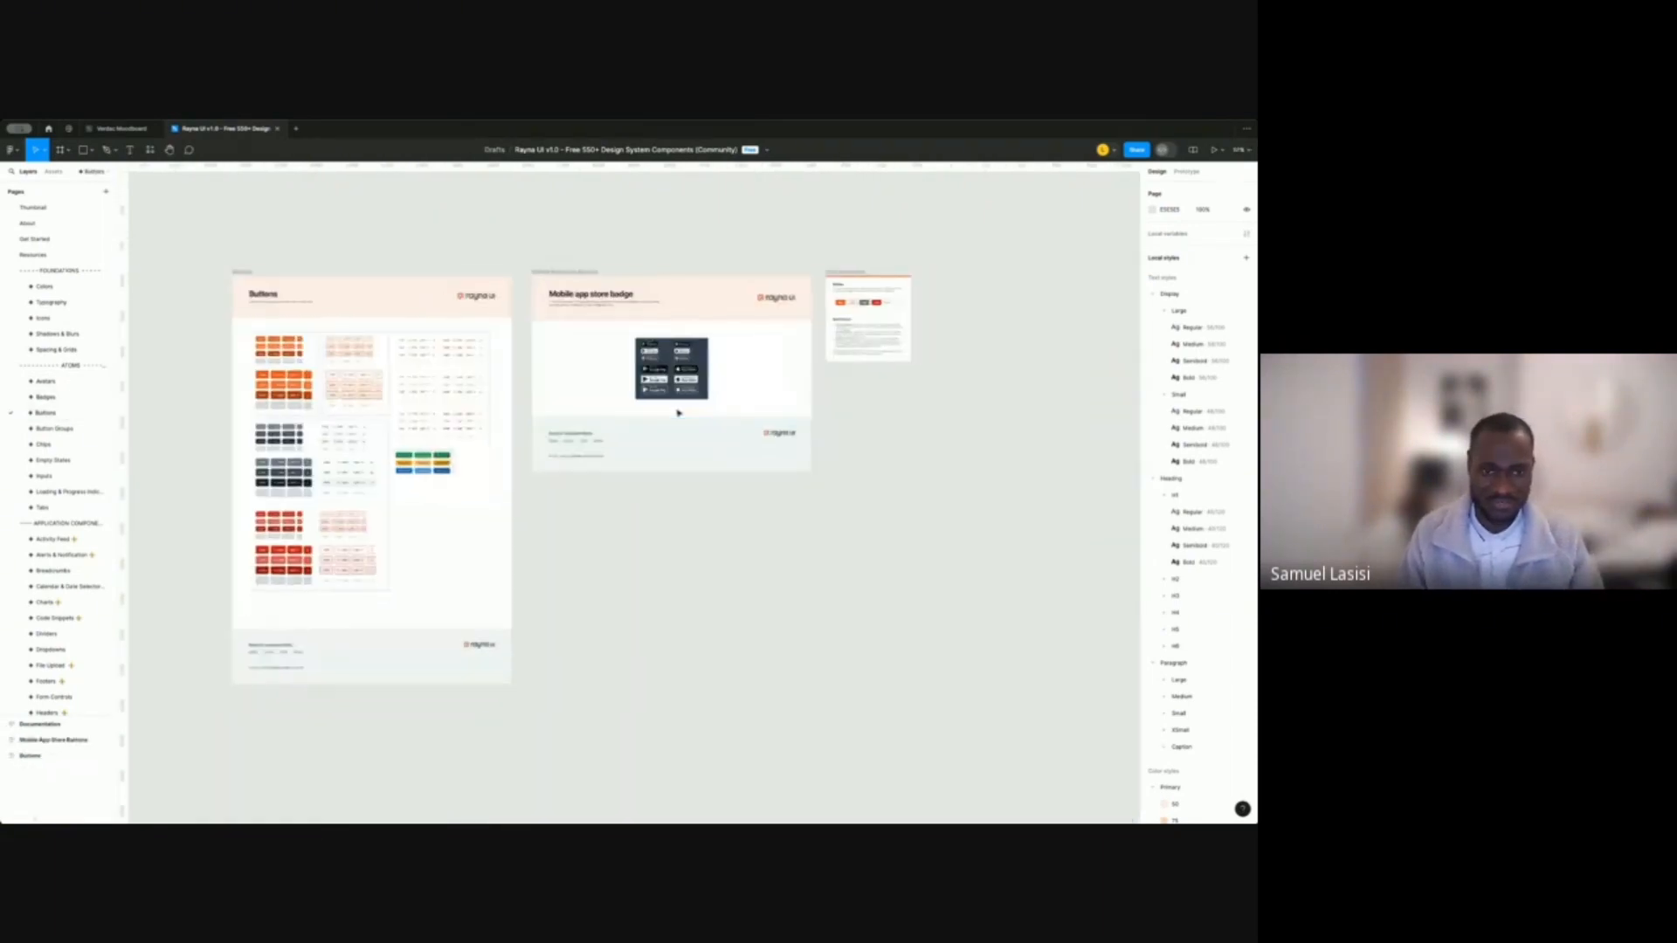
{"action": "scroll", "coordinate": [393, 382], "scroll_direction": "up", "scroll_amount": 5}
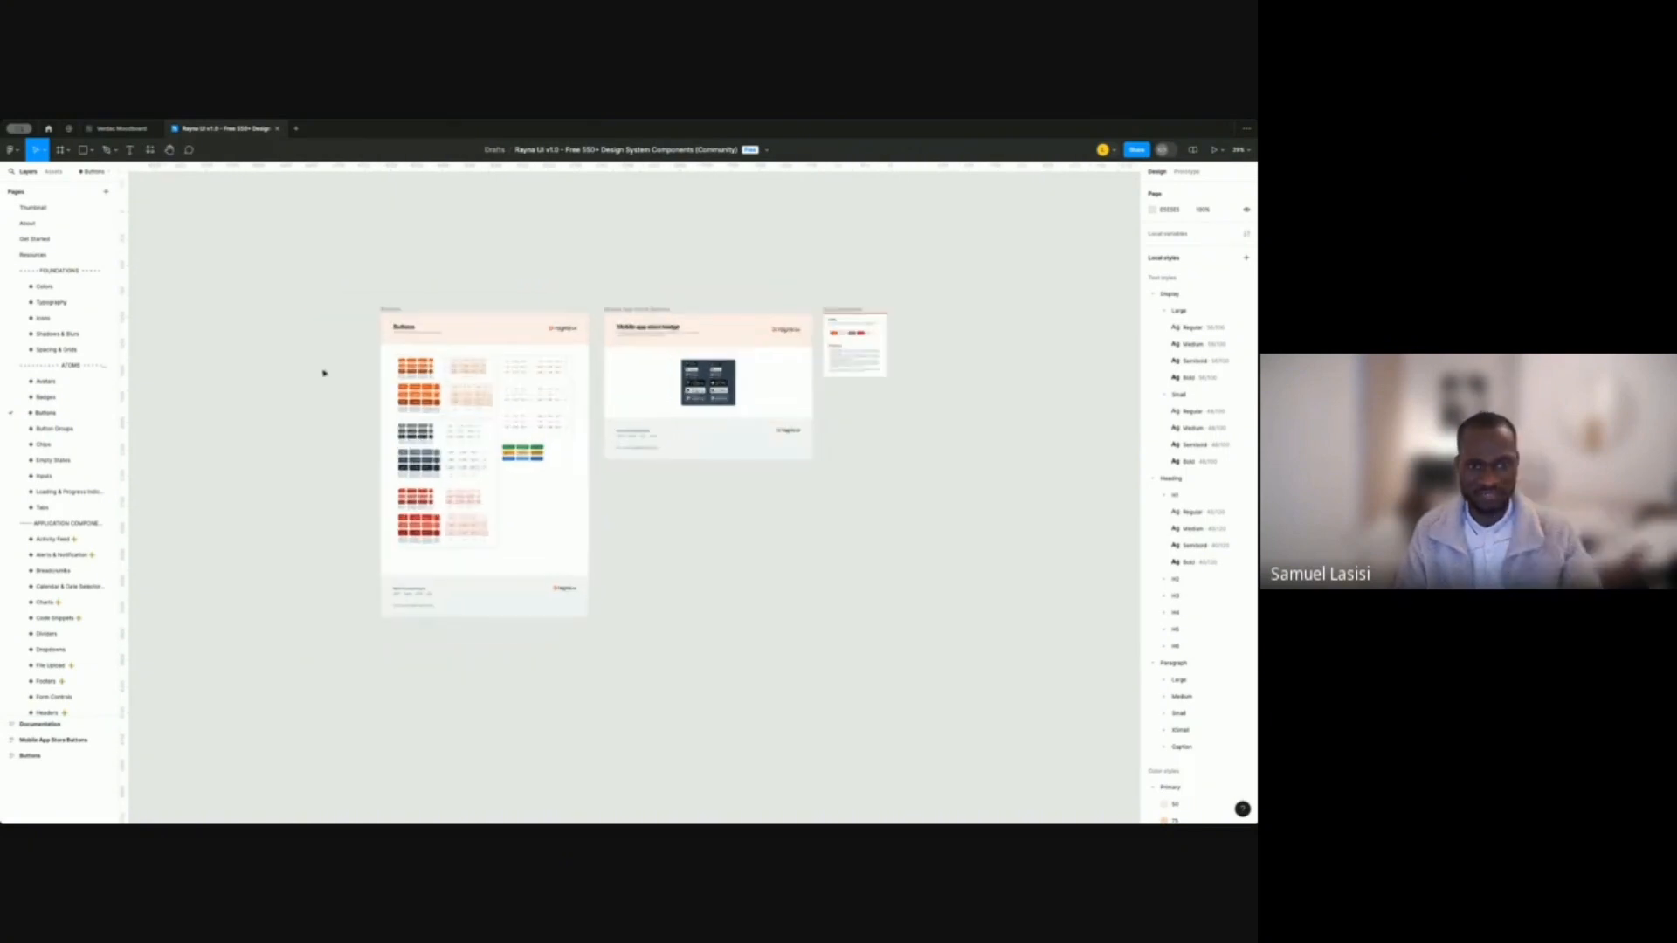
{"action": "scroll", "coordinate": [418, 359], "scroll_direction": "up", "scroll_amount": 3}
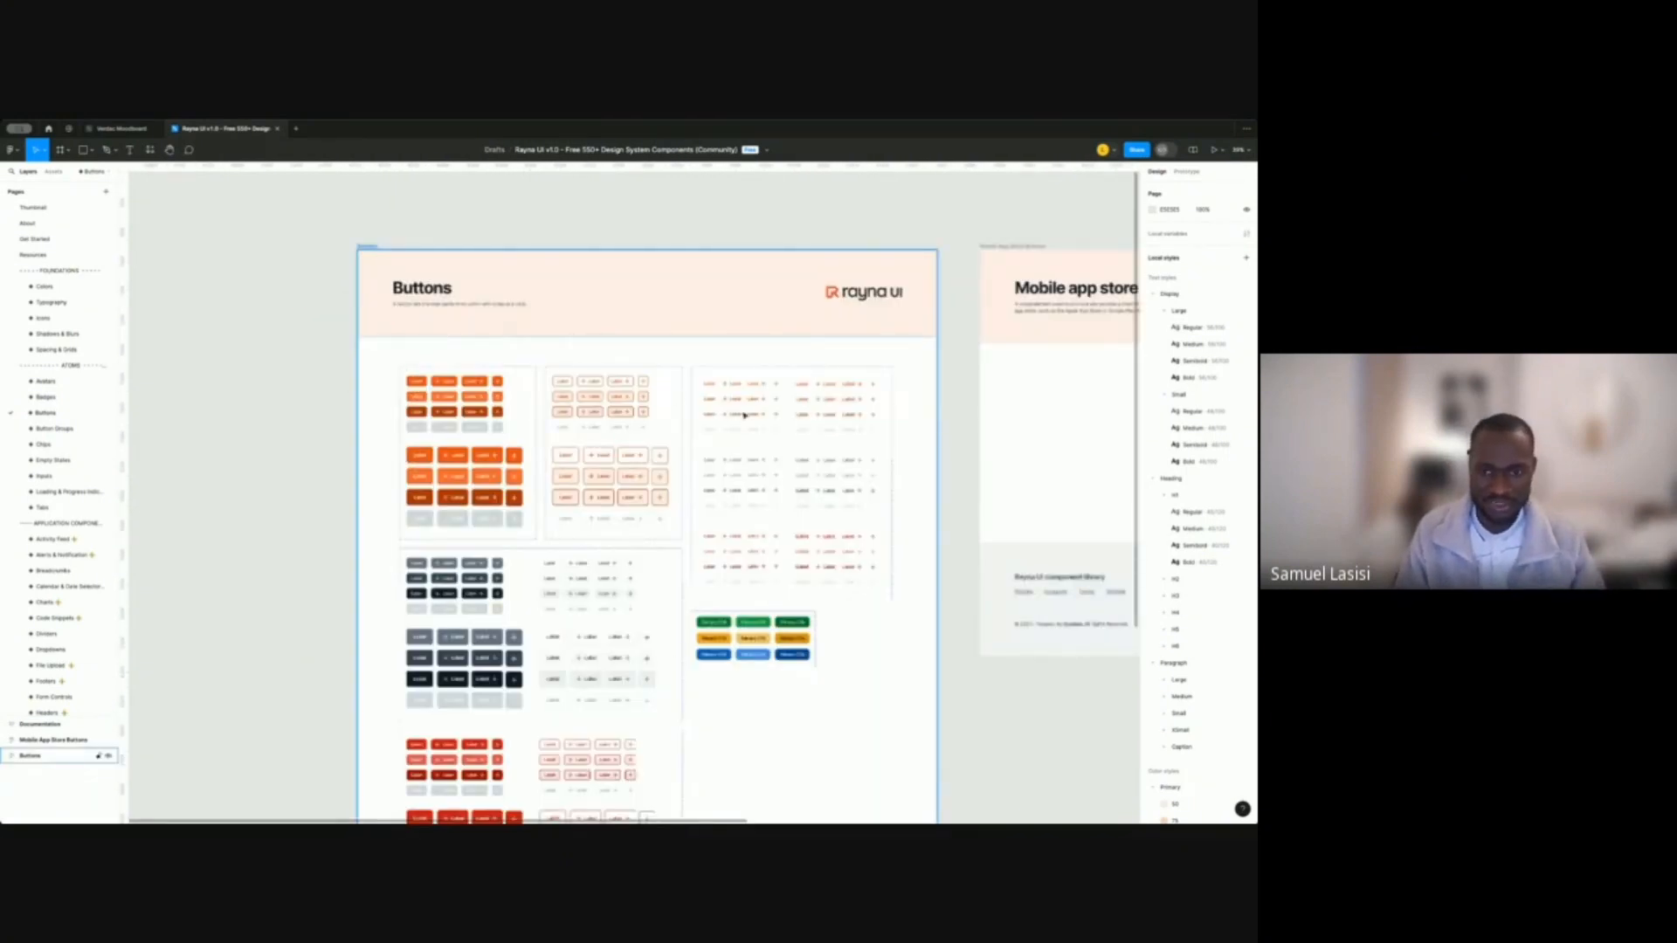
{"action": "scroll", "coordinate": [516, 629], "scroll_direction": "up", "scroll_amount": 4}
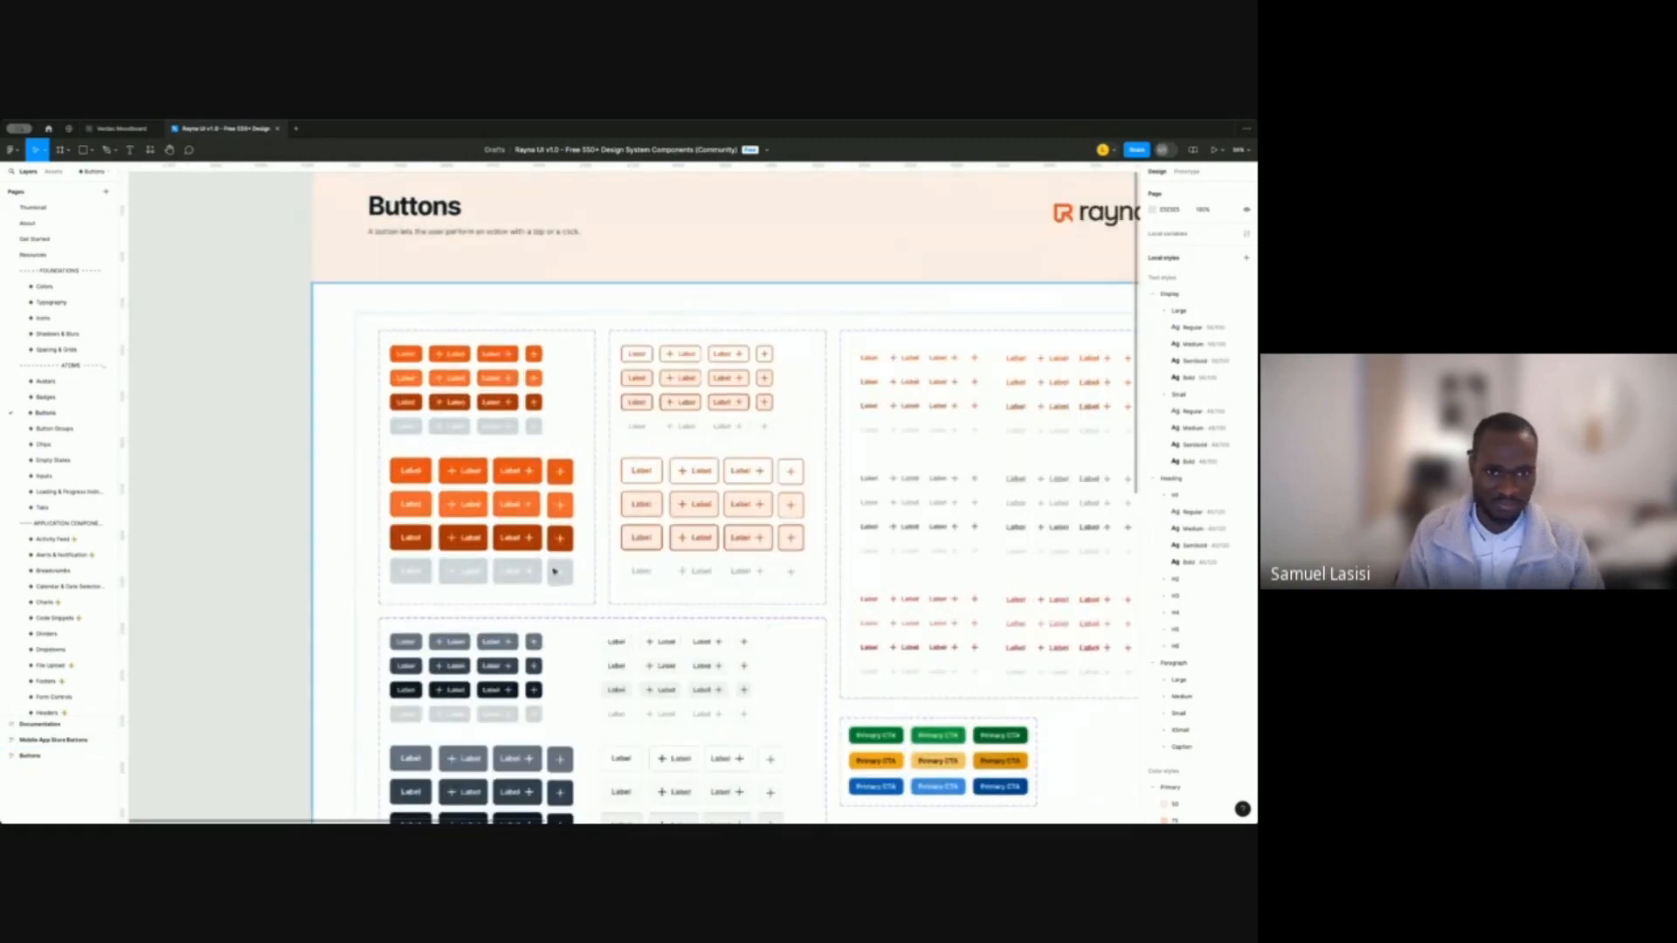
Step through Button Groups, Chips, Empty States, Inputs and Loading & Progress to Tabs.
{"action": "left_click", "coordinate": [55, 429]}
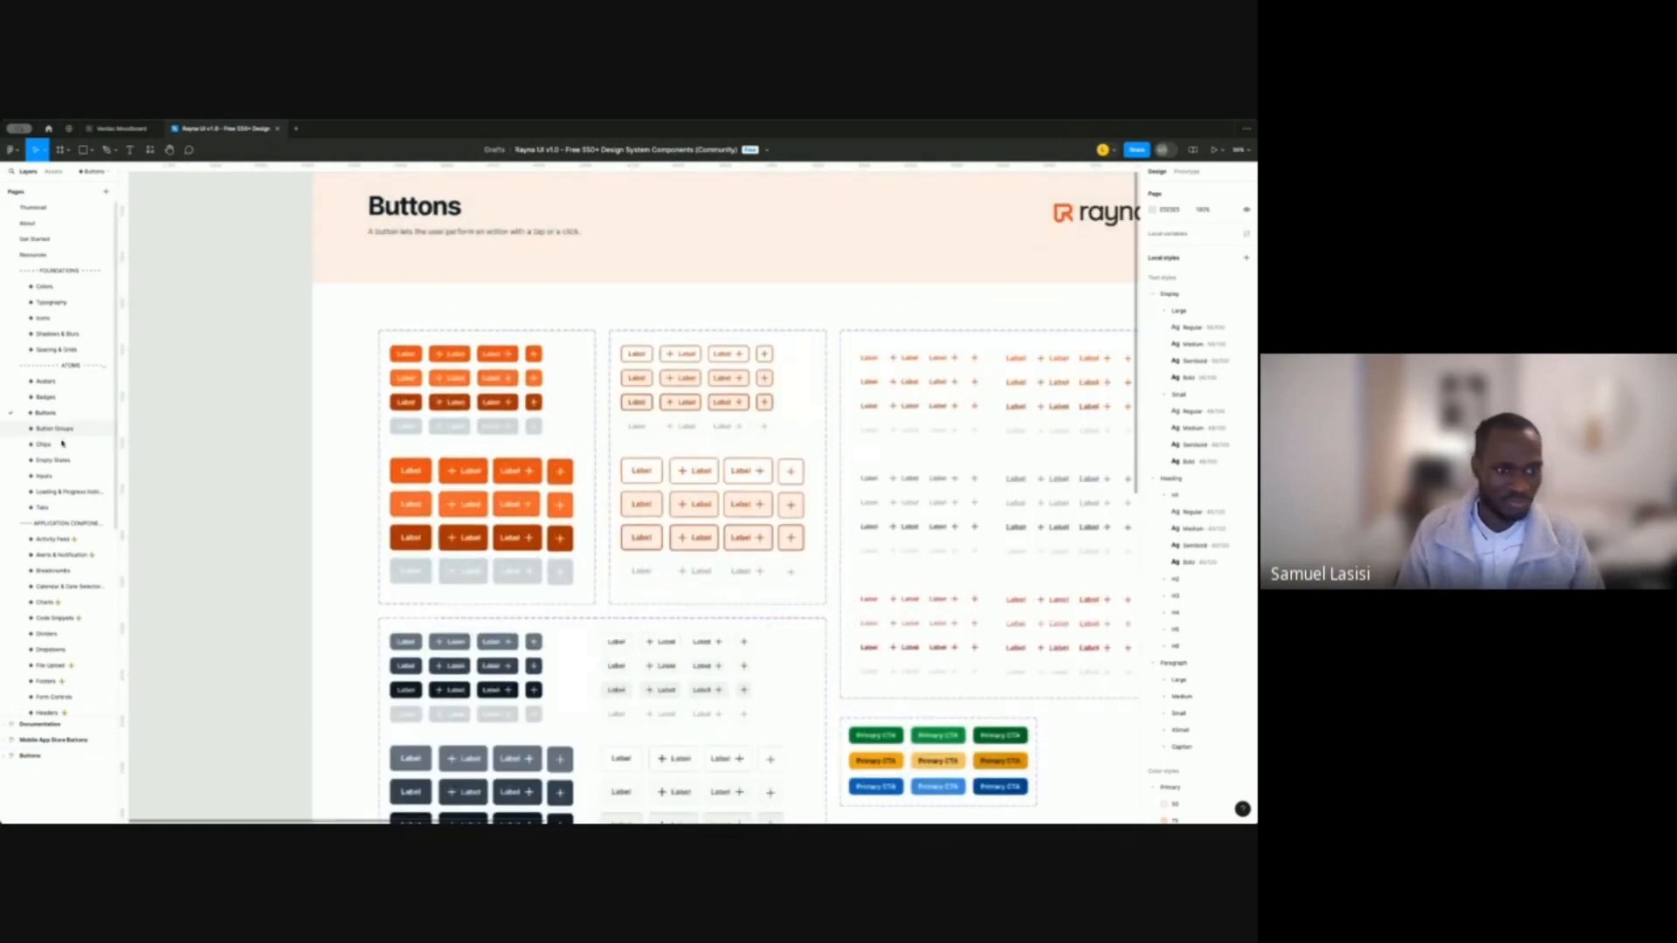
{"action": "left_click", "coordinate": [60, 445]}
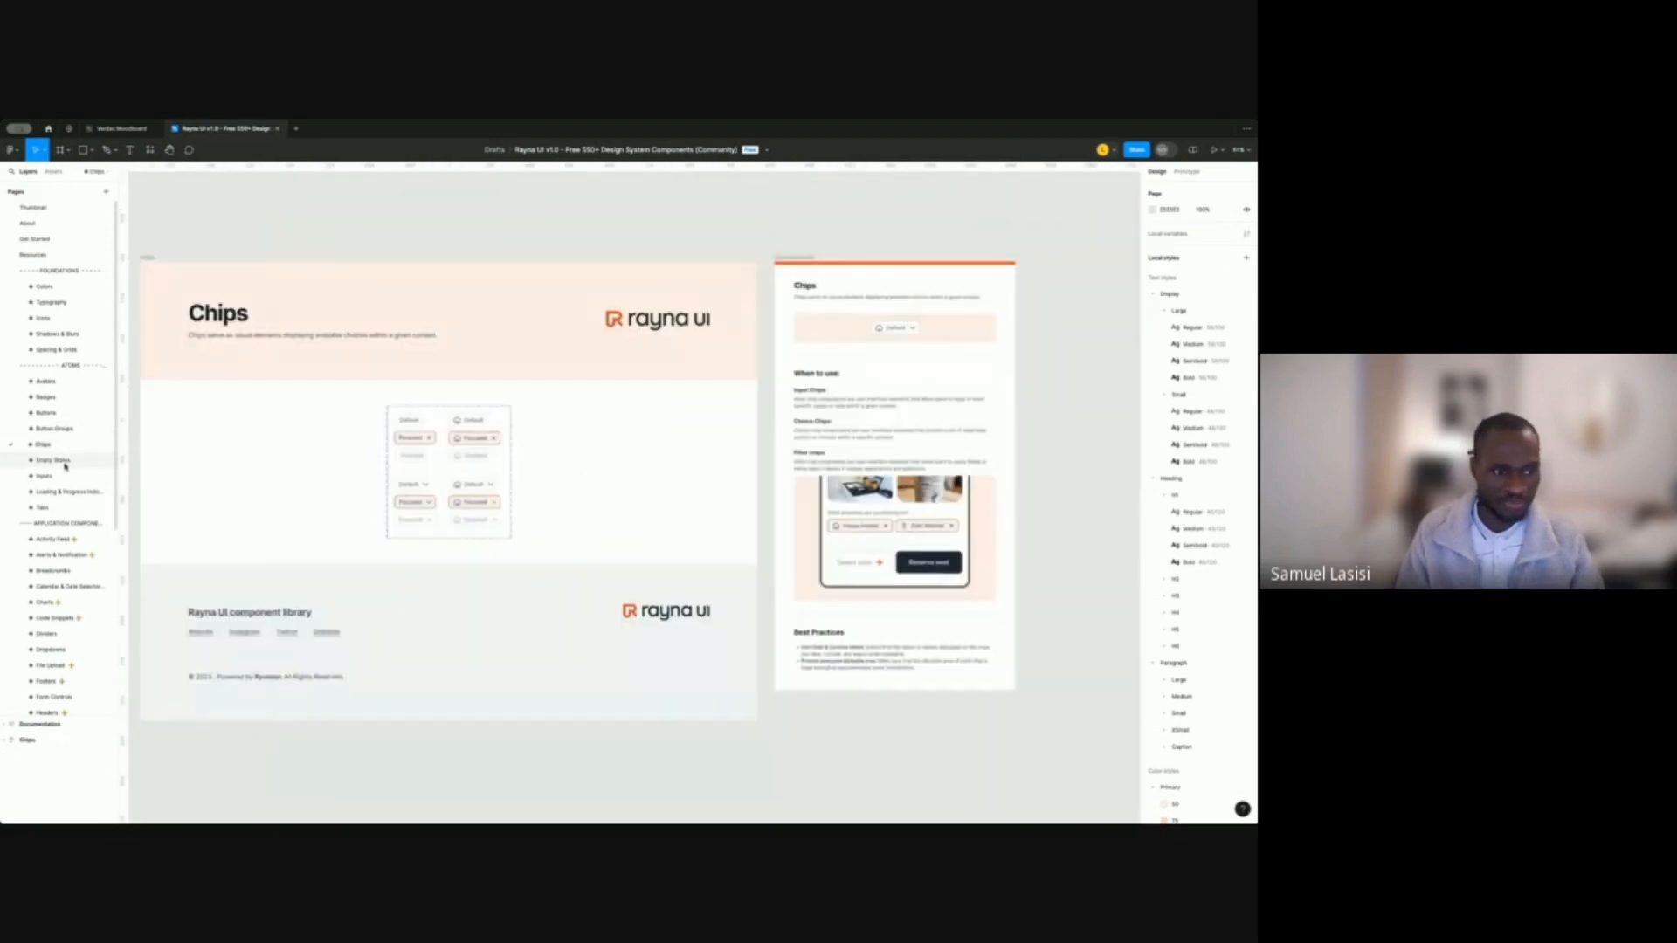
{"action": "left_click", "coordinate": [65, 463]}
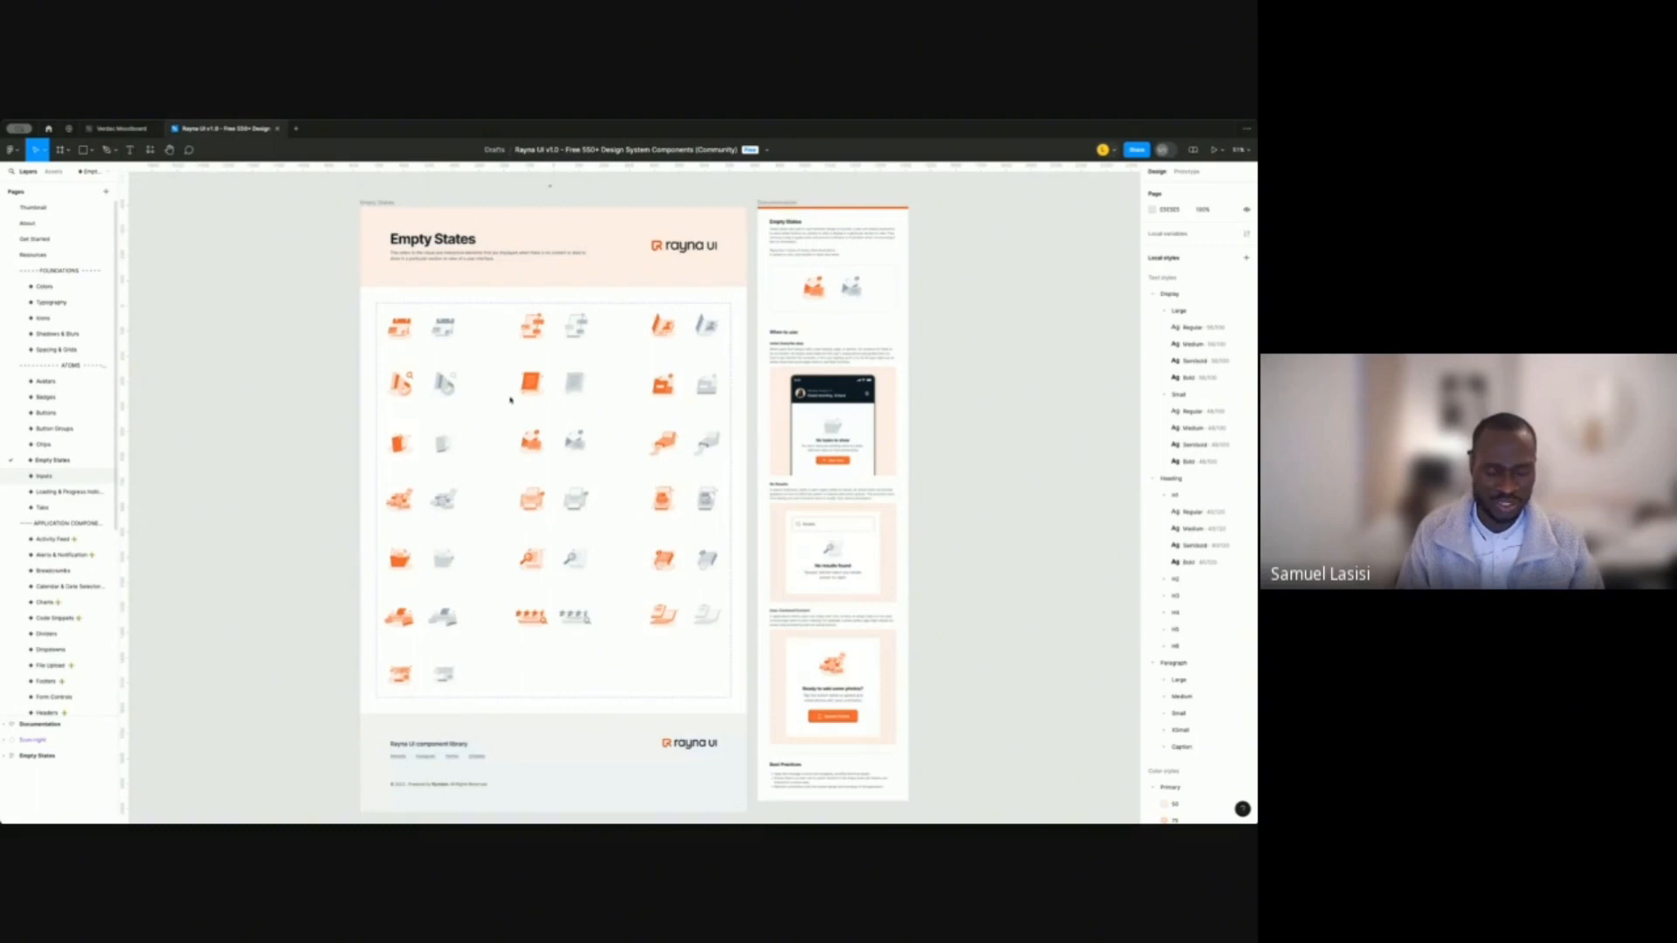
{"action": "left_click", "coordinate": [51, 476]}
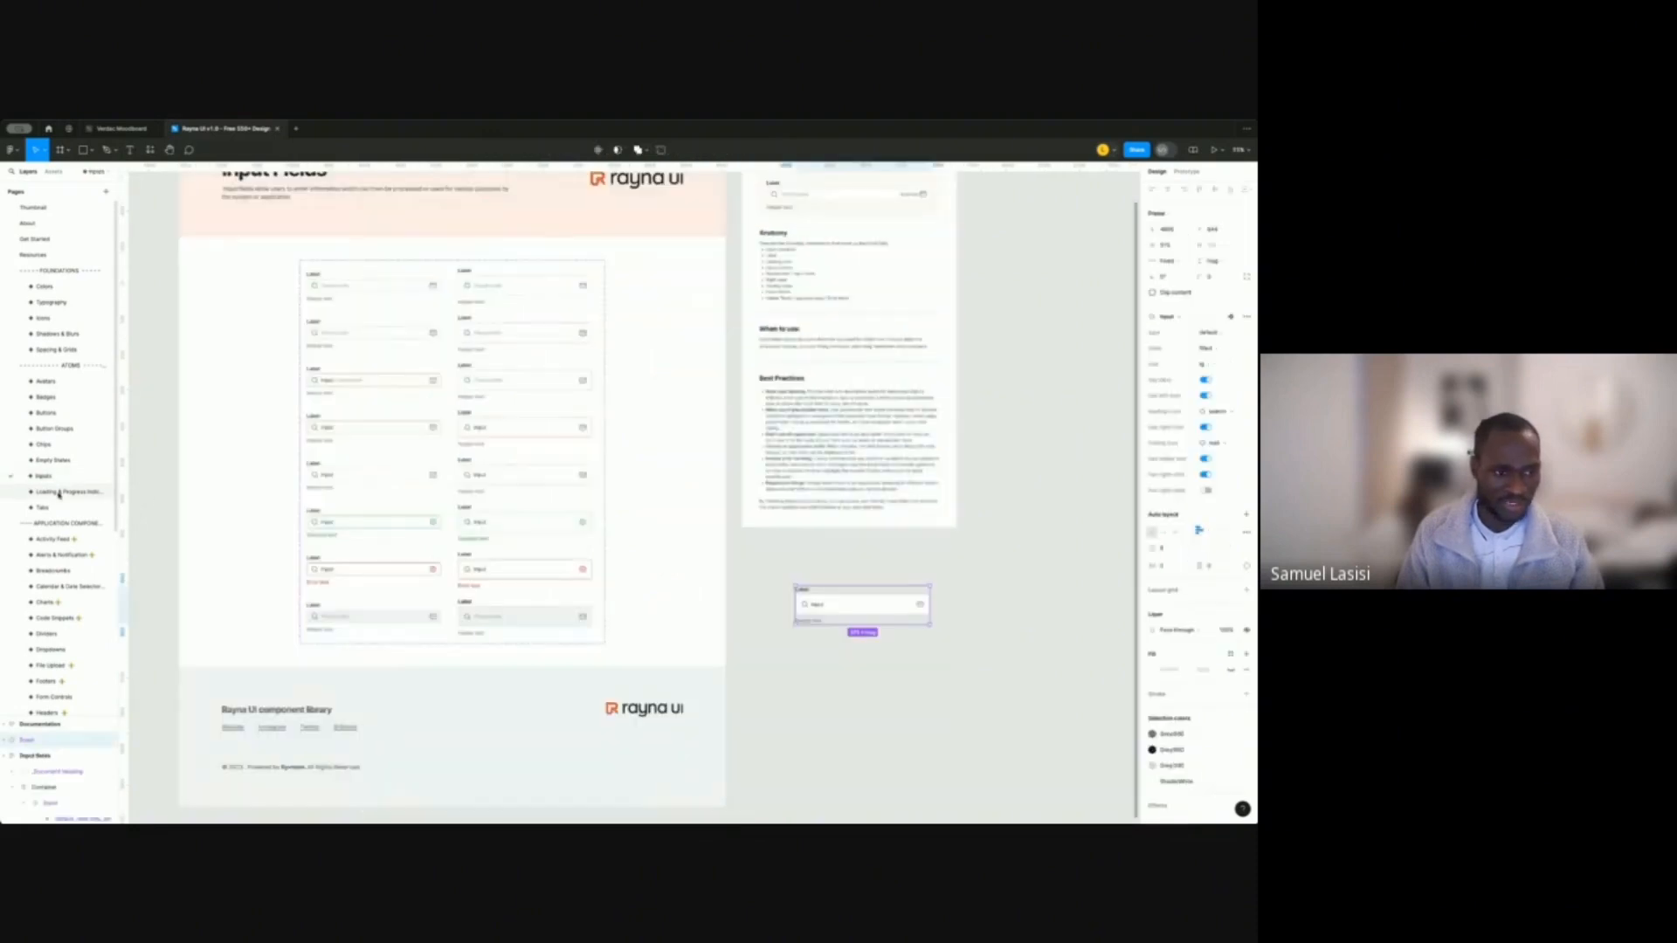
{"action": "left_click", "coordinate": [68, 492]}
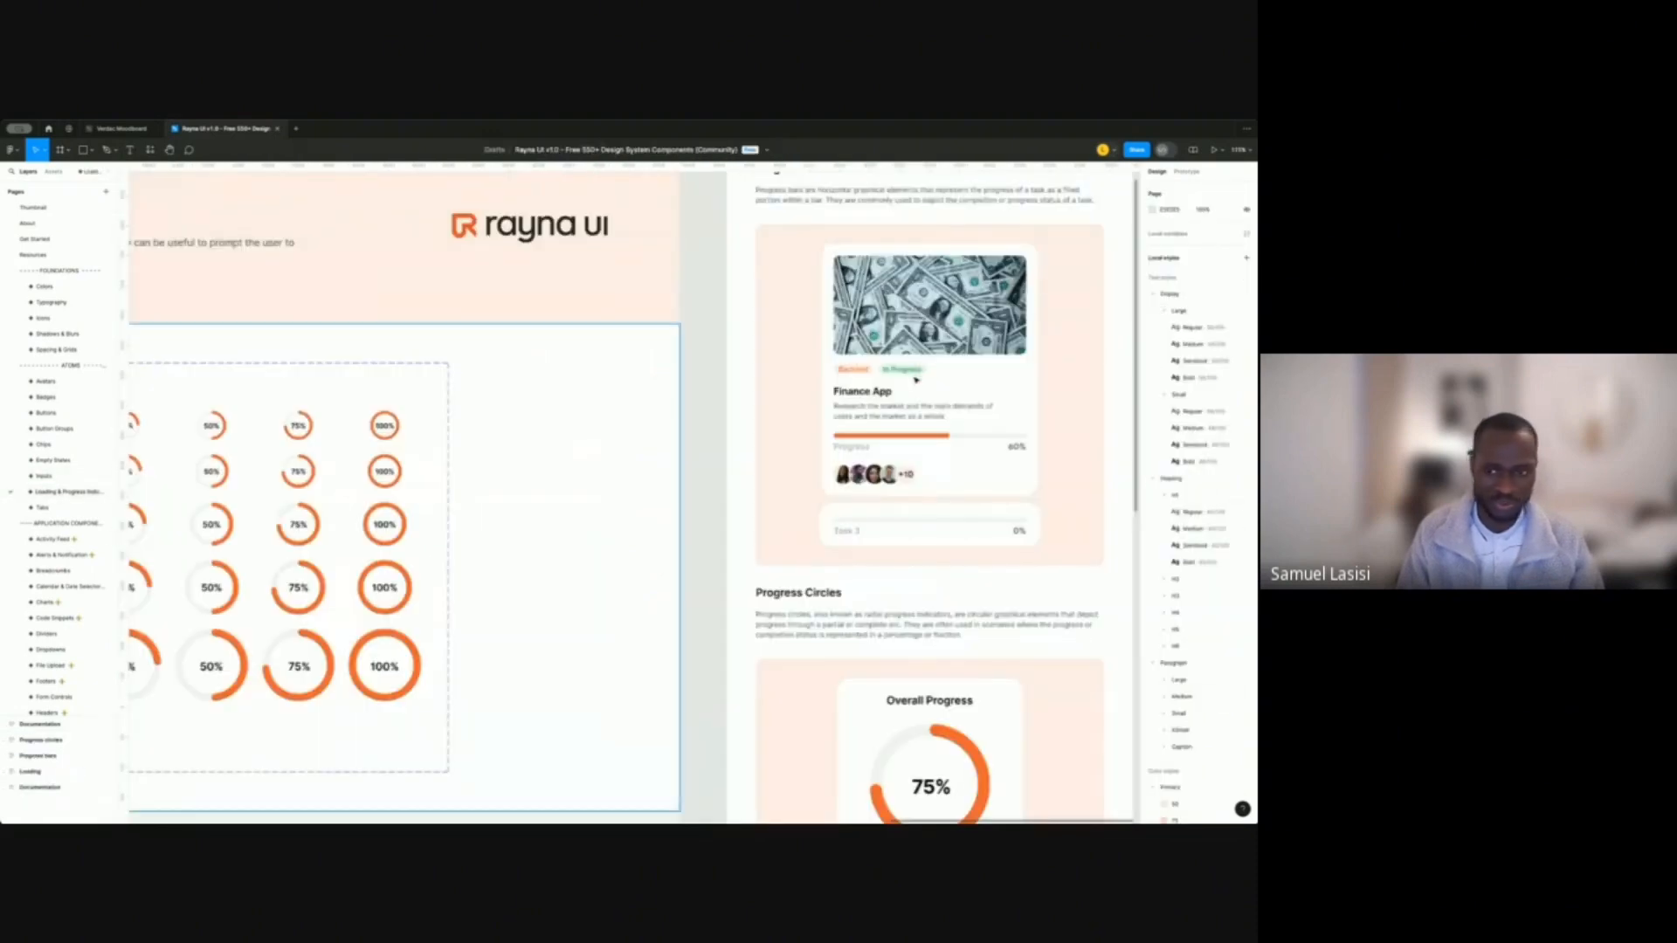
{"action": "left_click", "coordinate": [45, 508]}
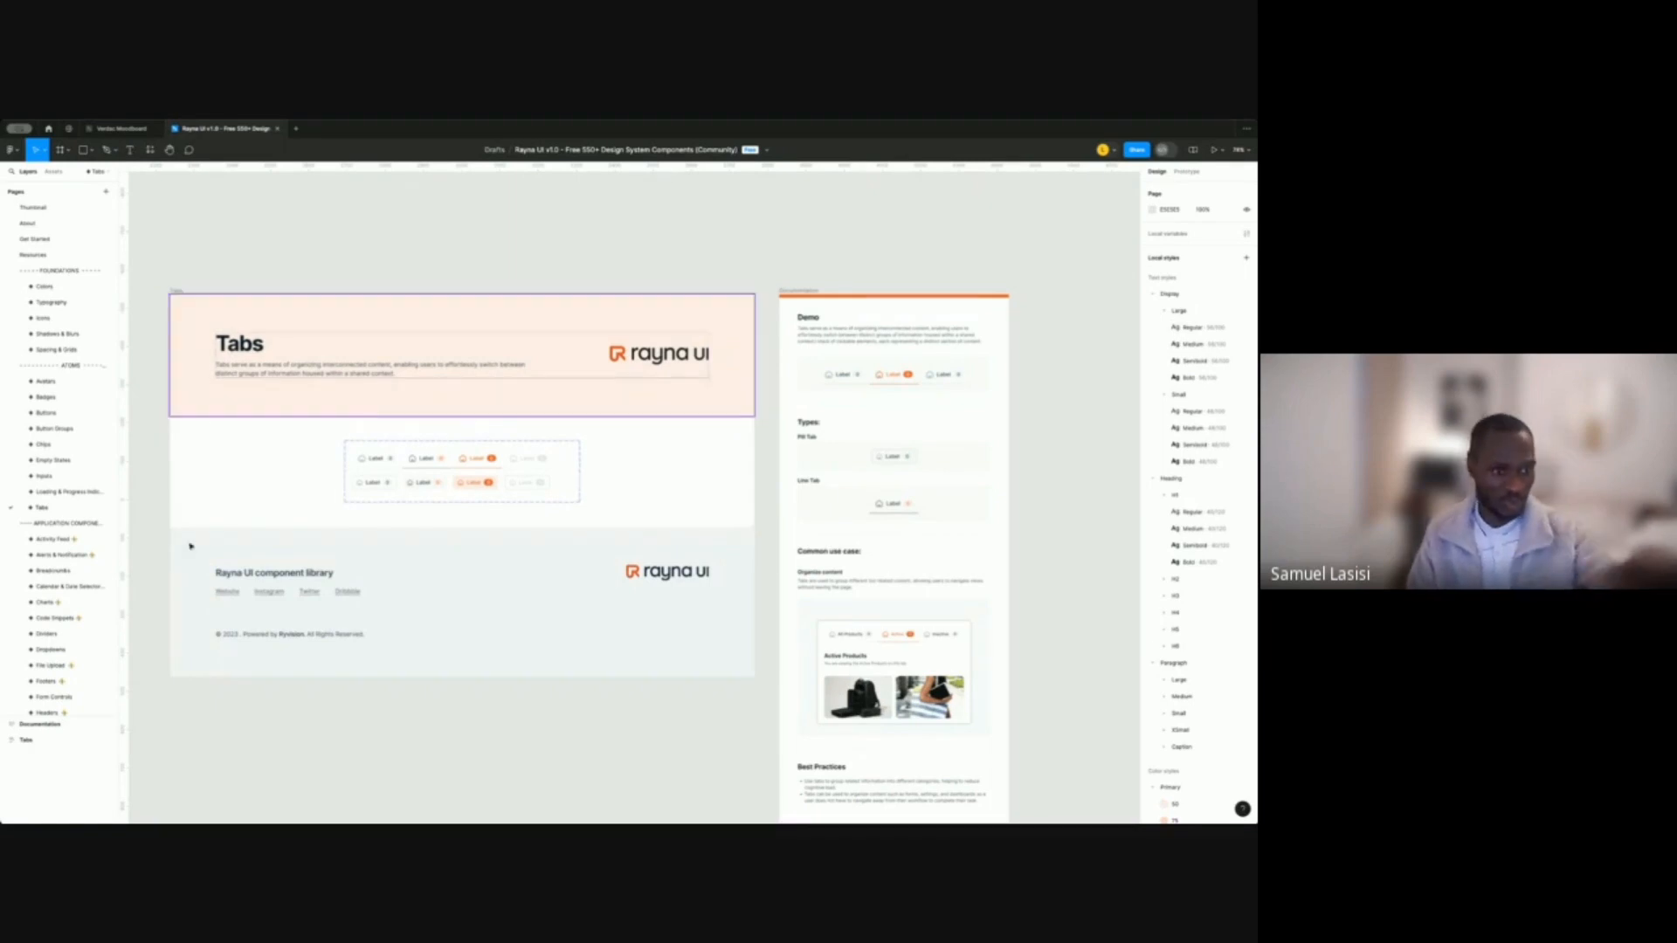
Open the Authentication templates page and select the first Log In frame.
{"action": "scroll", "coordinate": [61, 690], "scroll_direction": "down", "scroll_amount": 5}
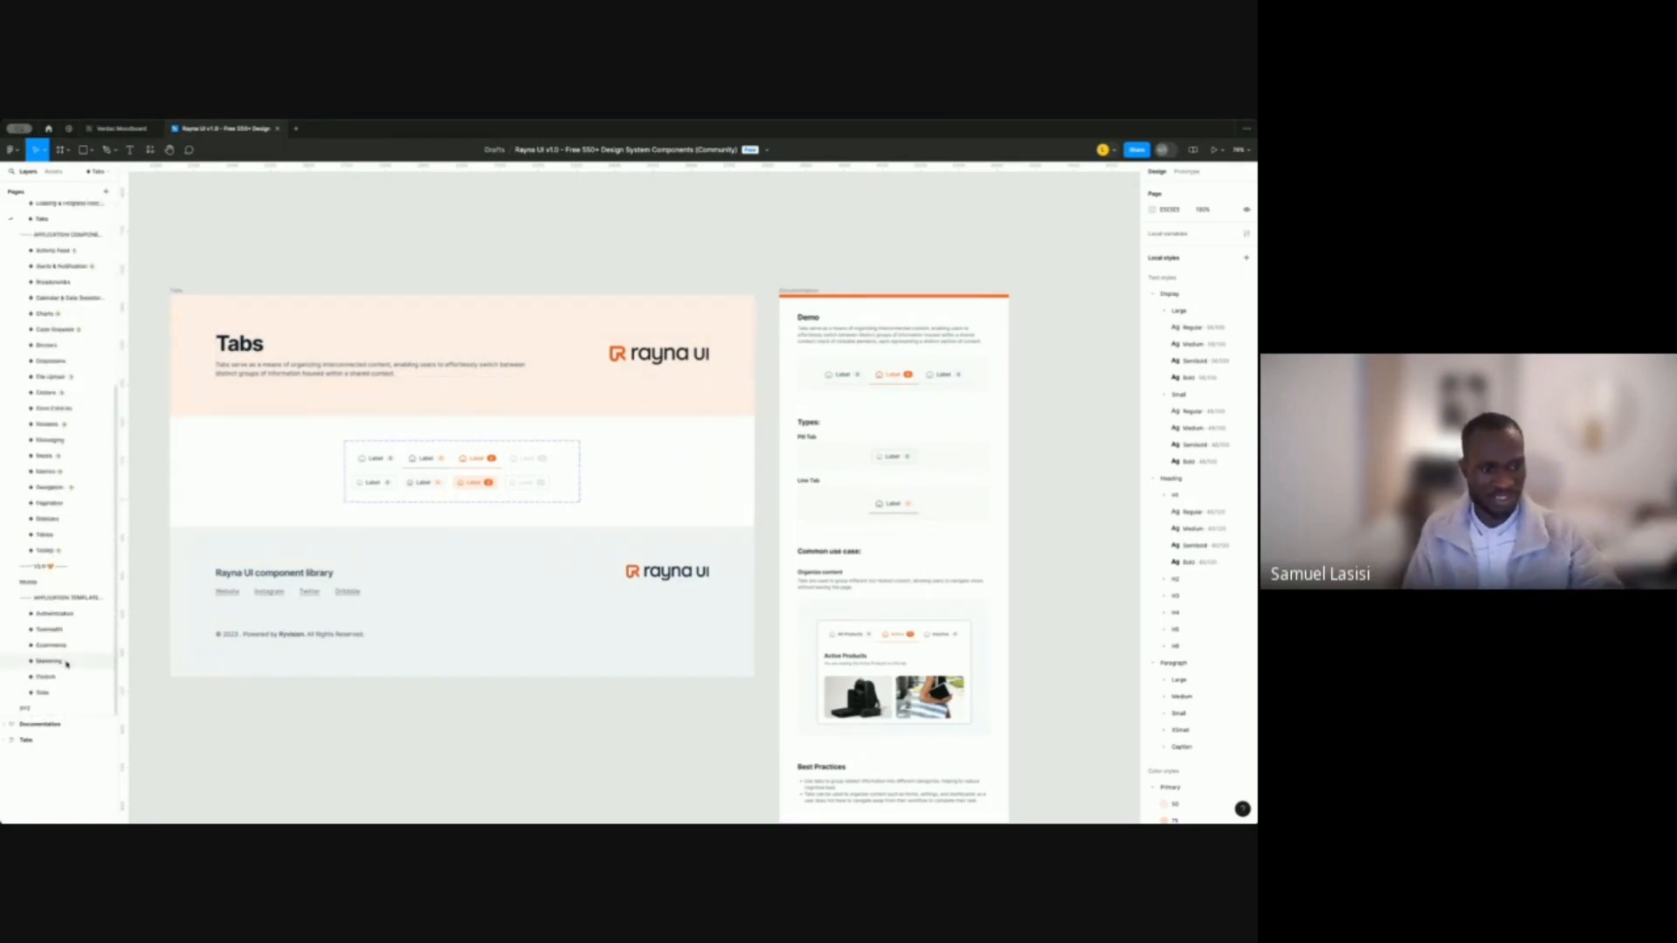
{"action": "left_click", "coordinate": [61, 708]}
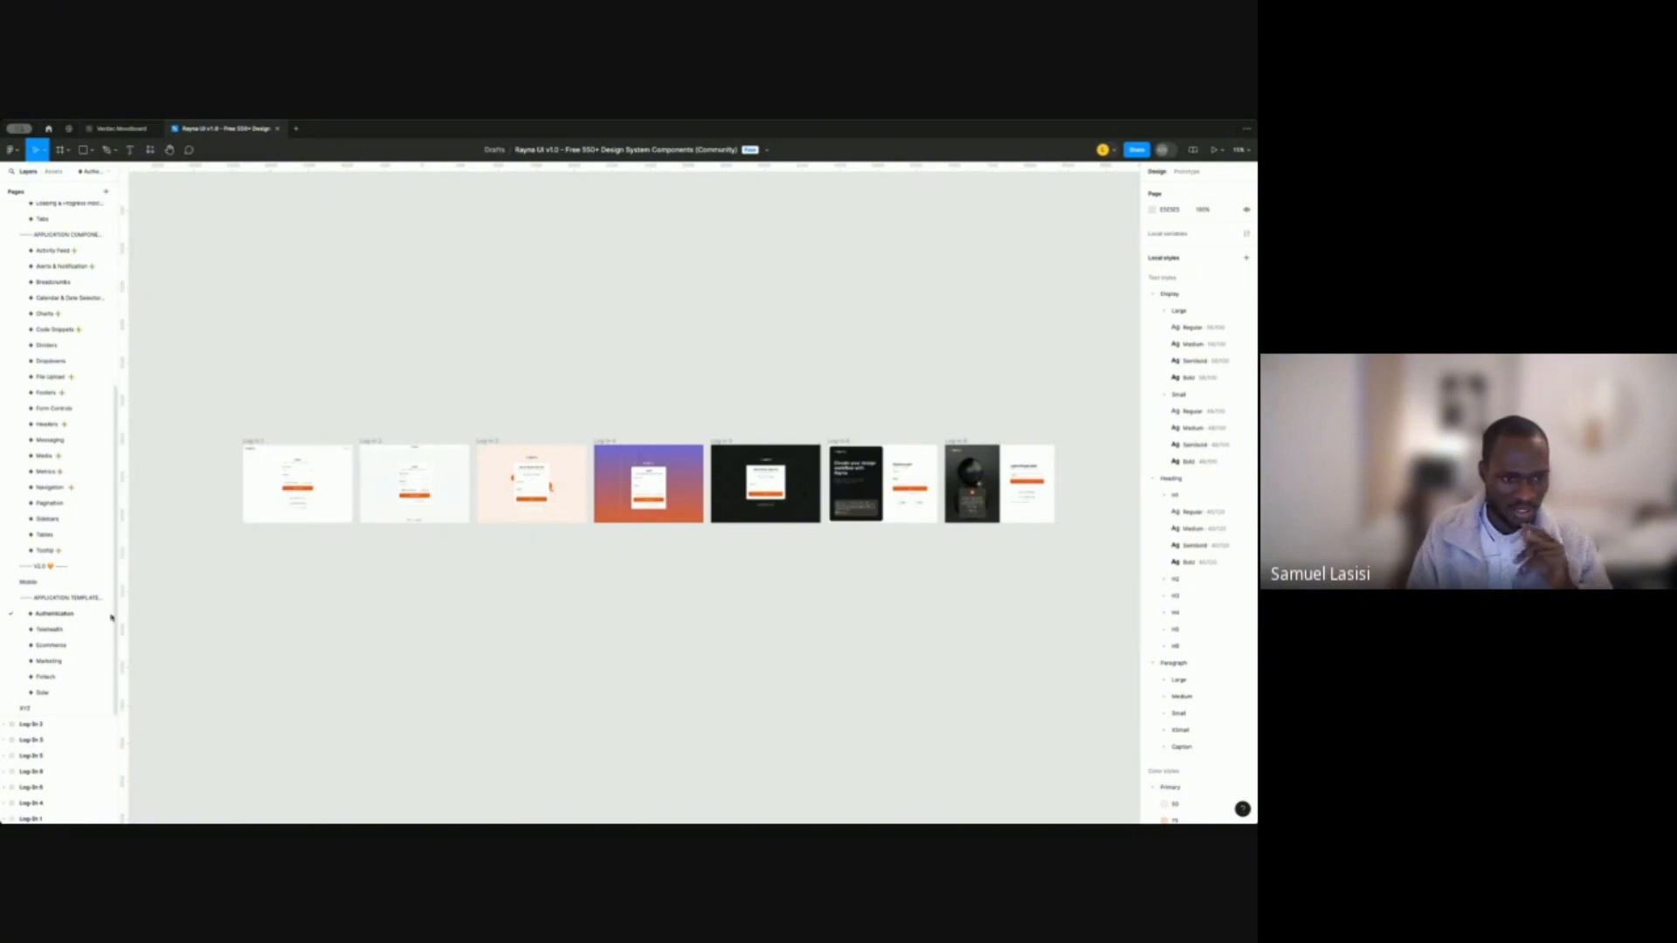
{"action": "left_click", "coordinate": [251, 441]}
{"action": "scroll", "coordinate": [254, 442], "scroll_direction": "up", "scroll_amount": 3}
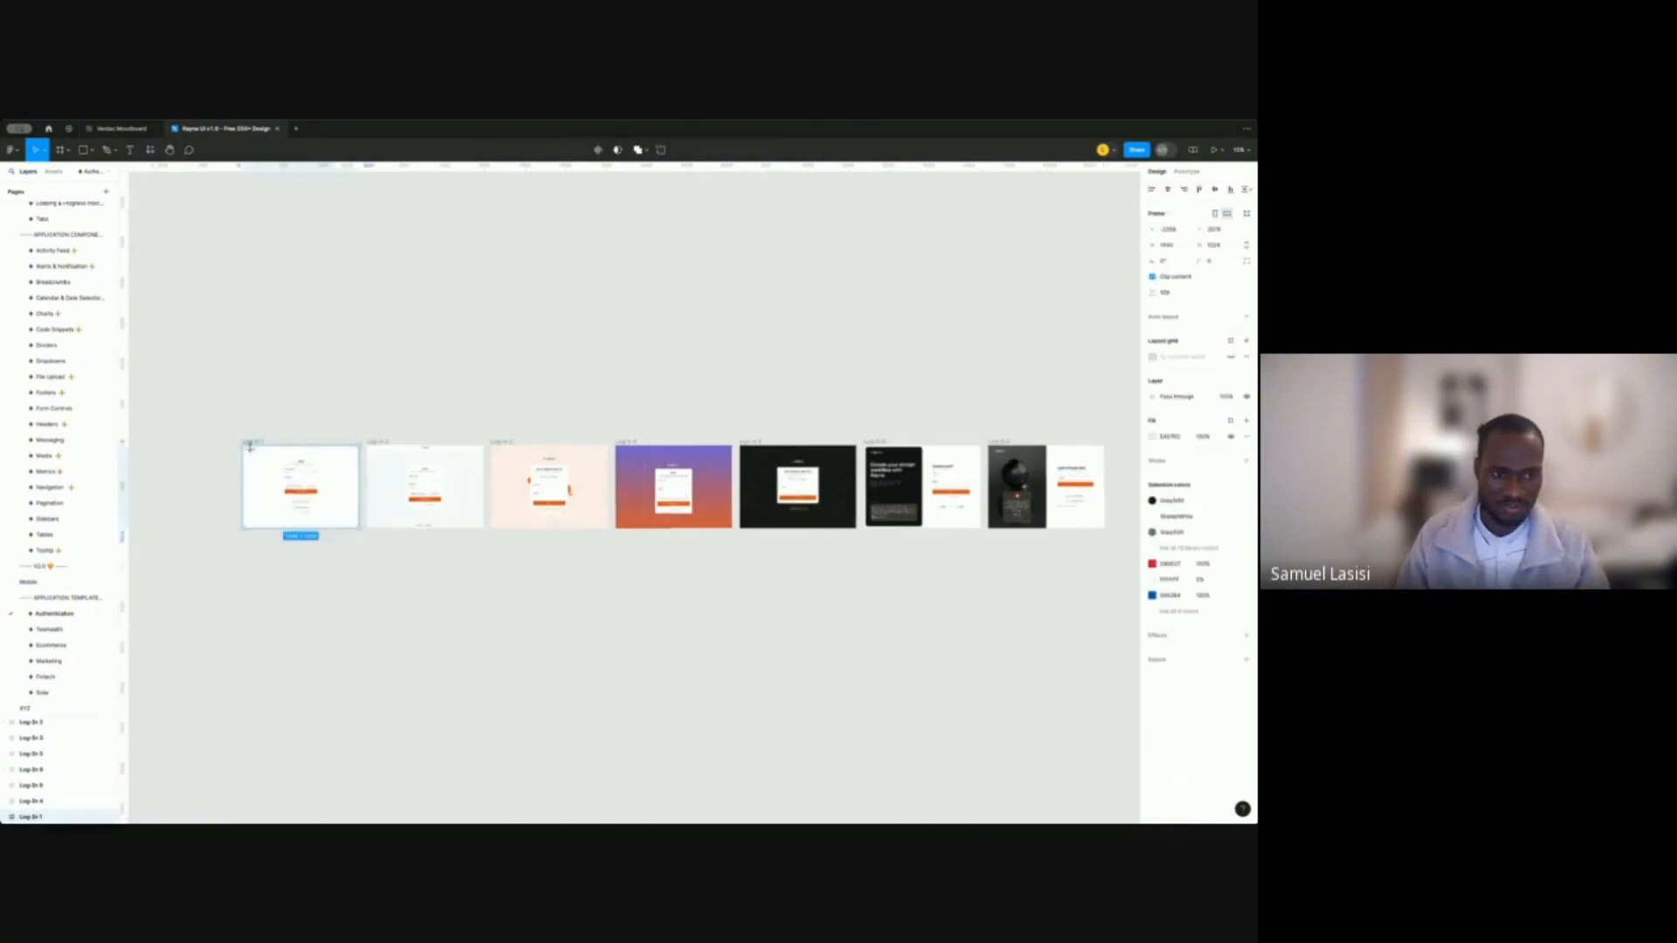
{"action": "scroll", "coordinate": [256, 445], "scroll_direction": "up", "scroll_amount": 3}
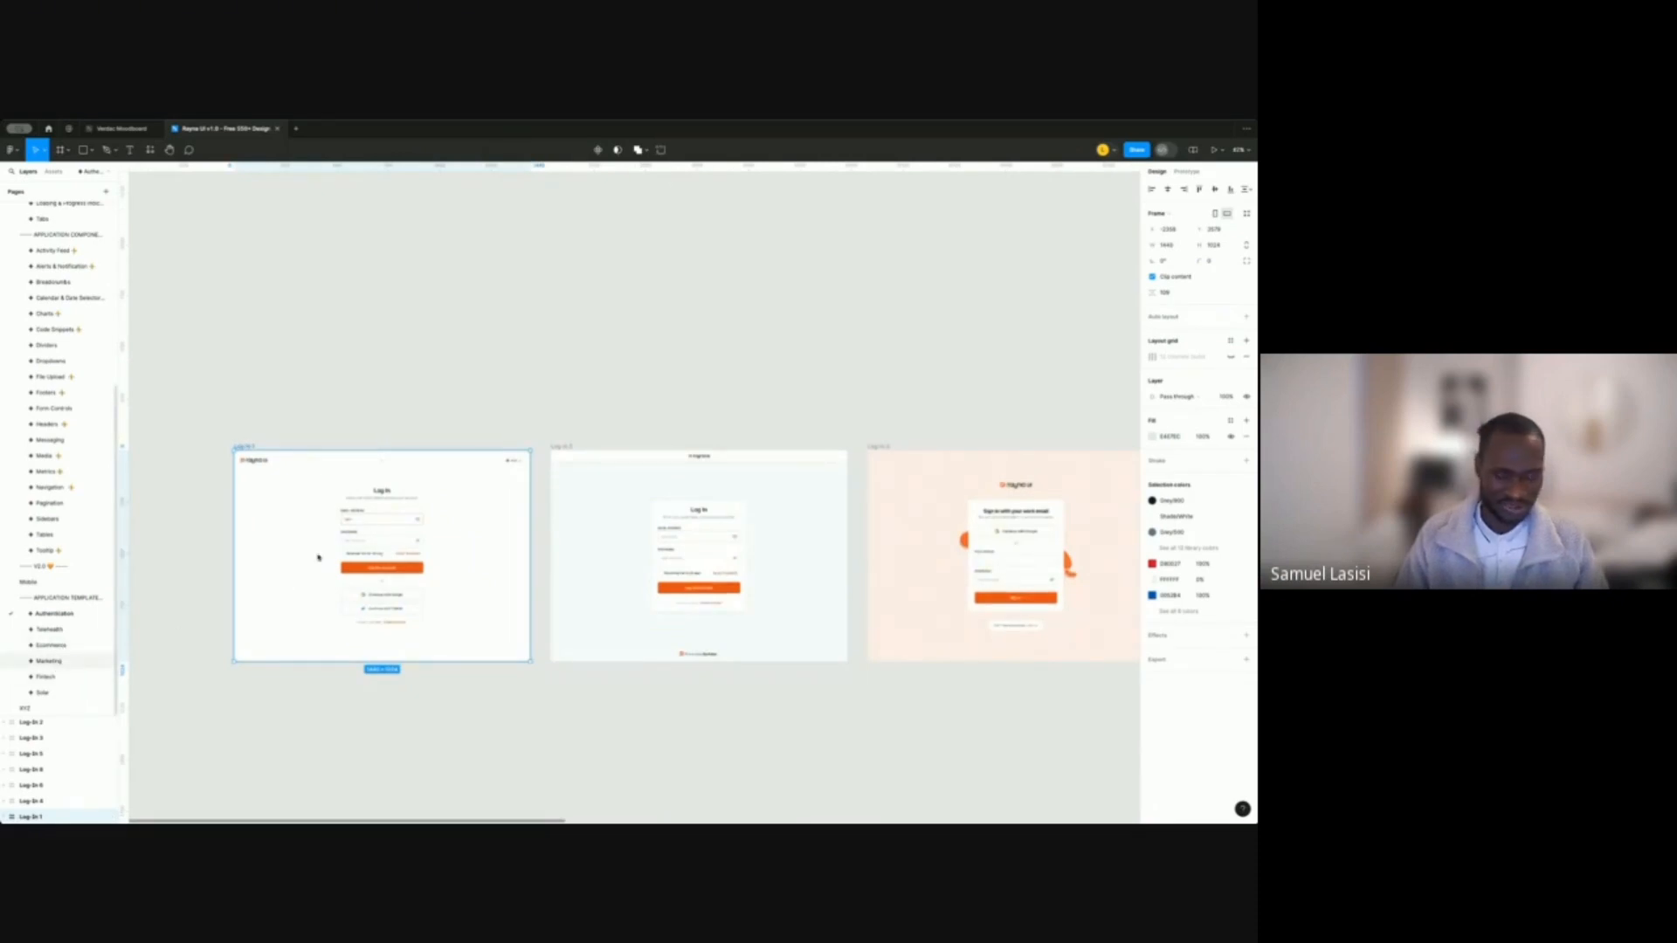
Inspect Marketing's Customers V1 and Fintech's Transactions frames, then return to the XYZ page.
{"action": "left_click", "coordinate": [48, 661]}
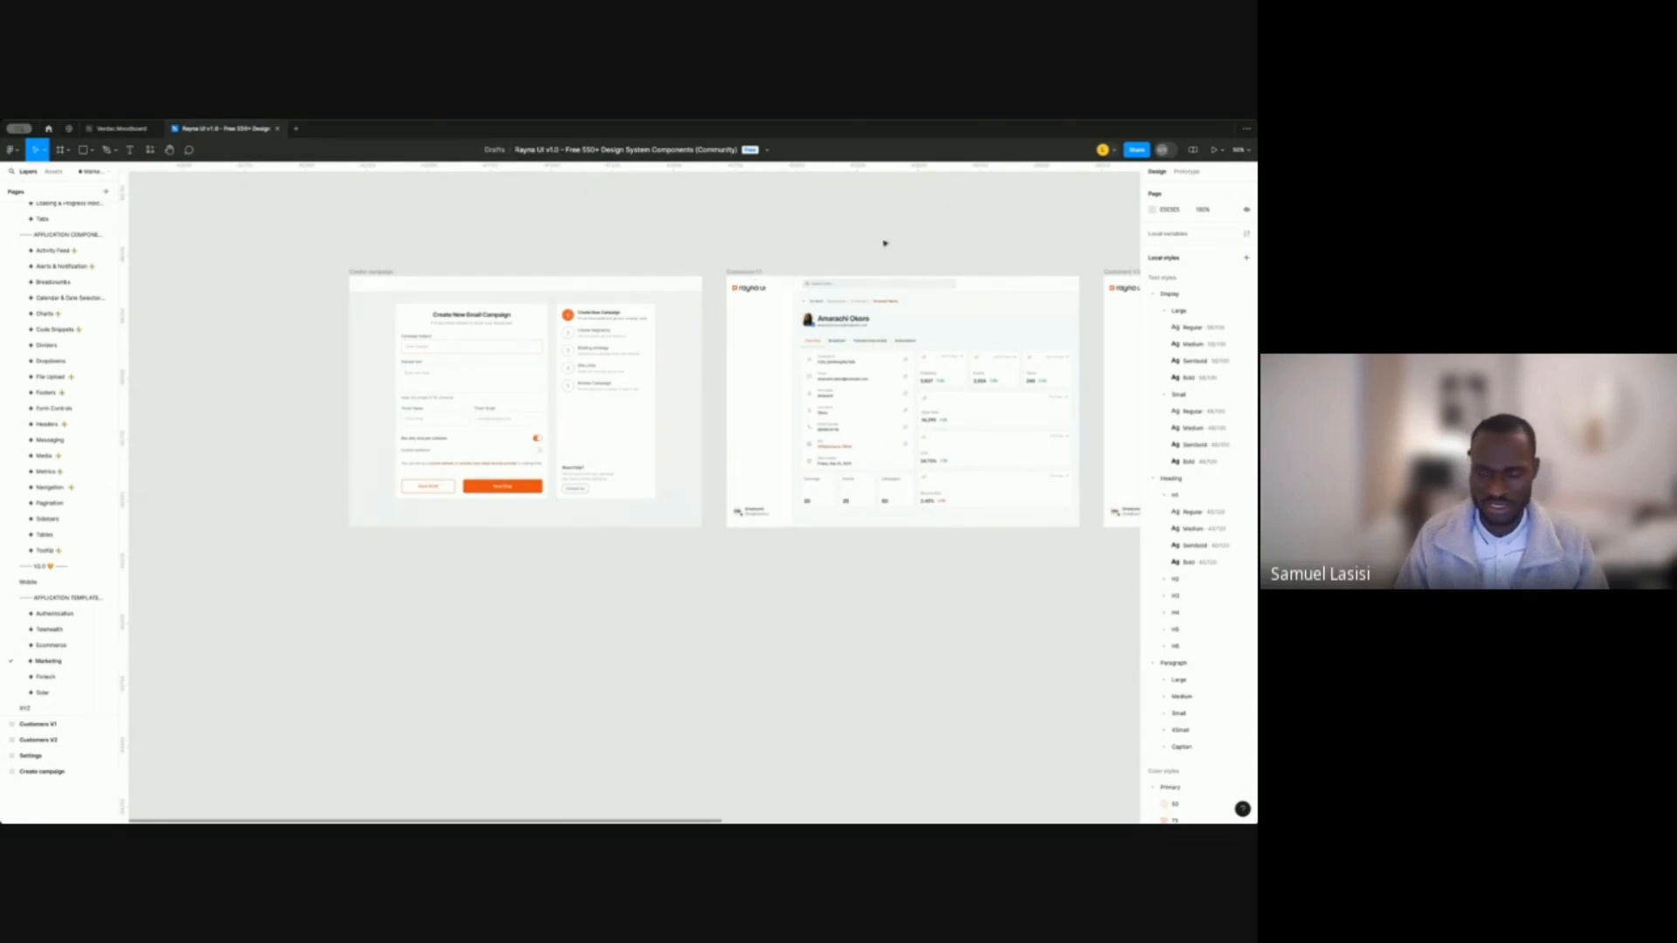
{"action": "left_click", "coordinate": [751, 272]}
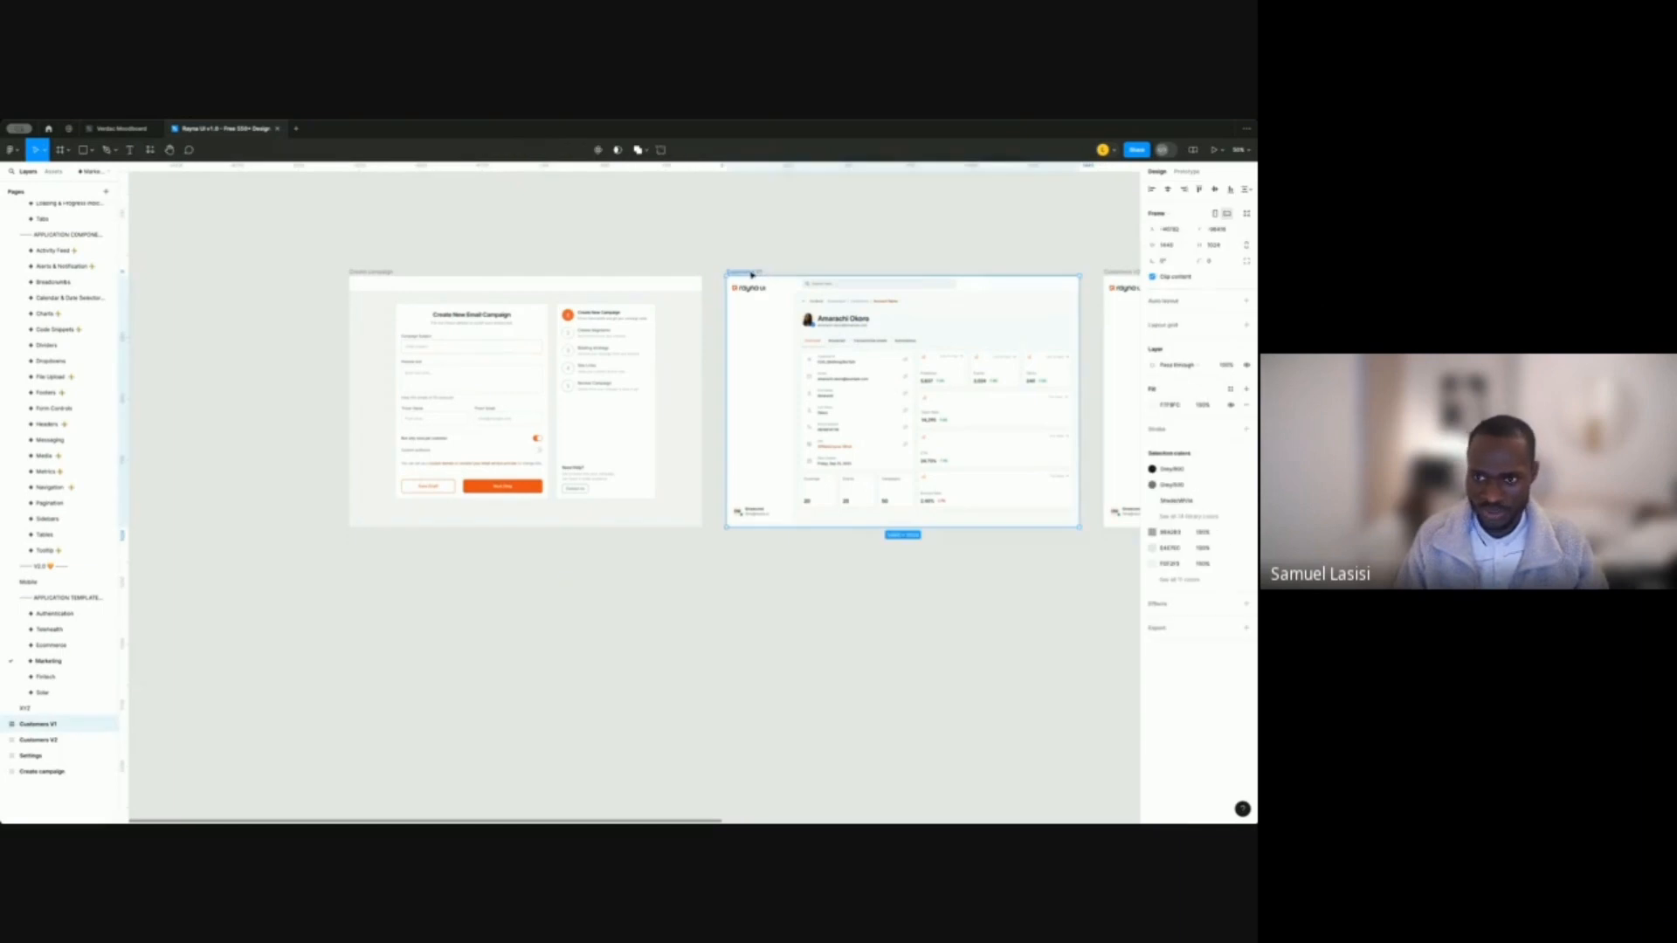
{"action": "left_click", "coordinate": [49, 681]}
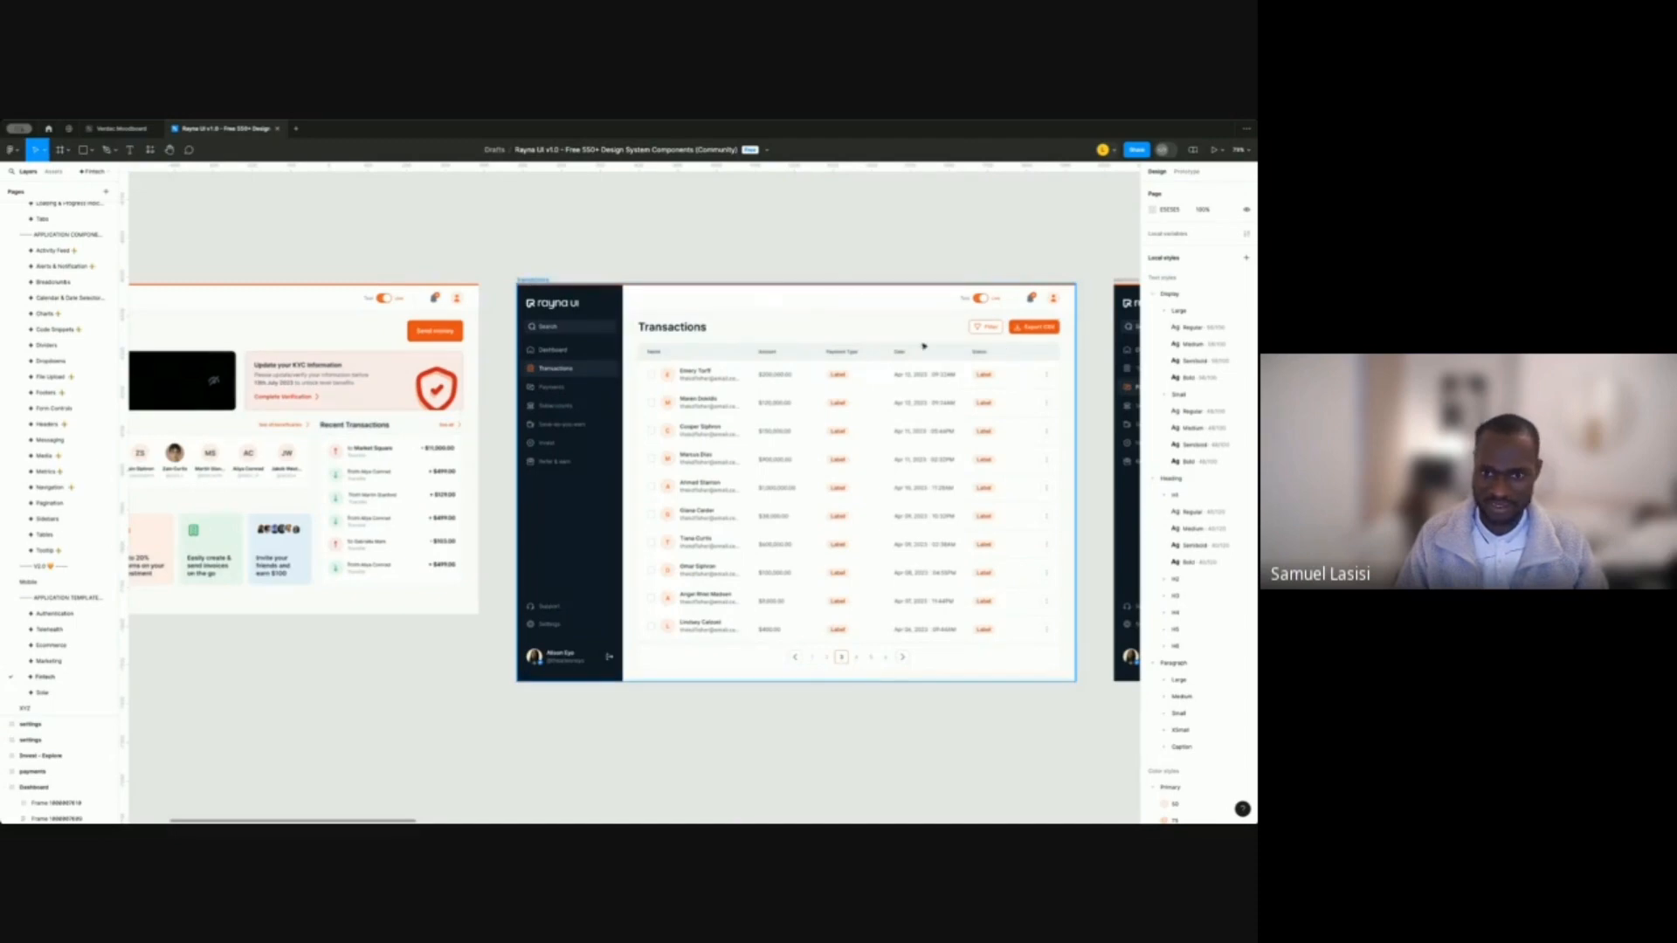
{"action": "left_click", "coordinate": [593, 414]}
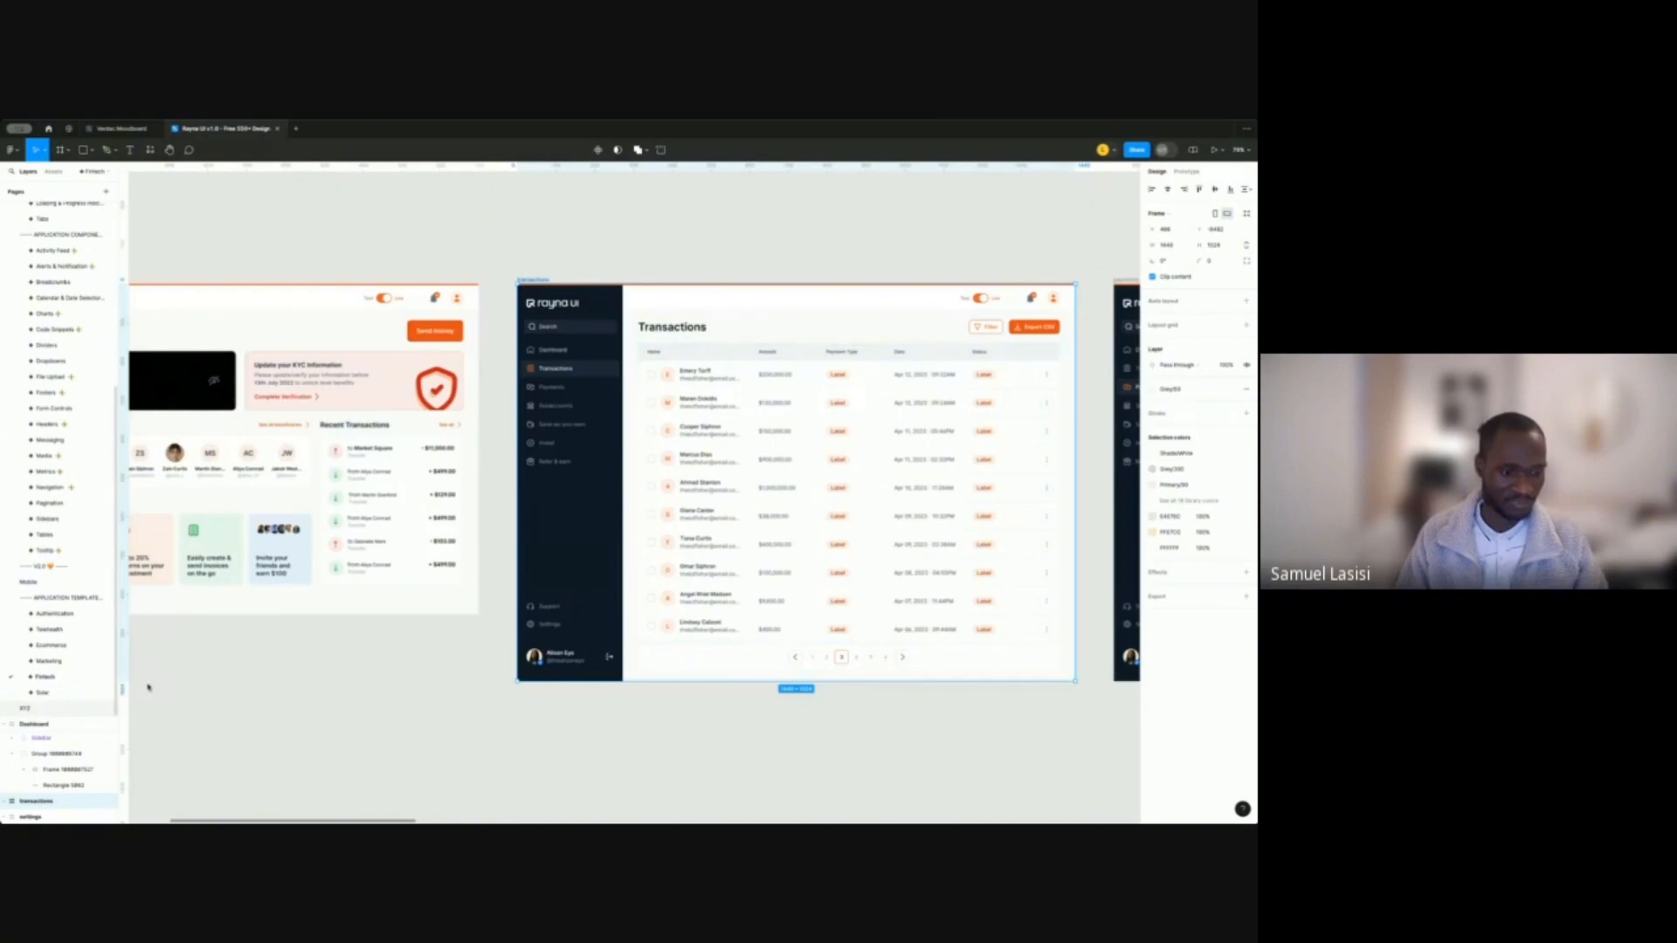
{"action": "left_click", "coordinate": [26, 709]}
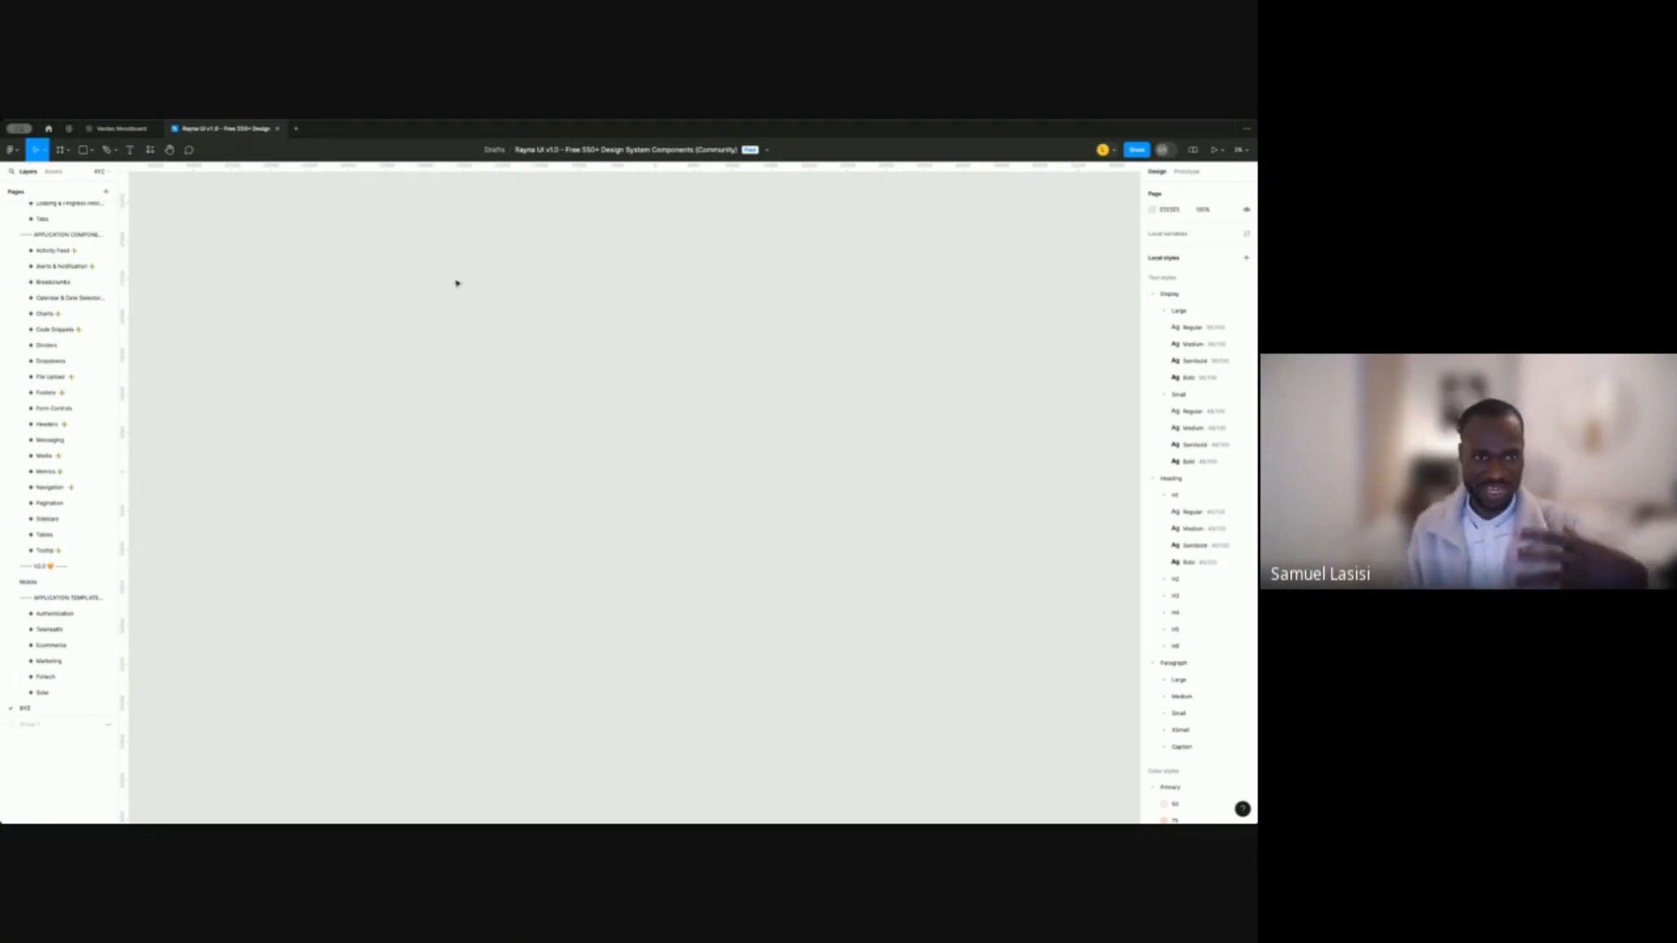
Unhide the Group 1 dashboard images and zoom to fit them.
{"action": "left_click", "coordinate": [48, 728]}
{"action": "left_click", "coordinate": [108, 724]}
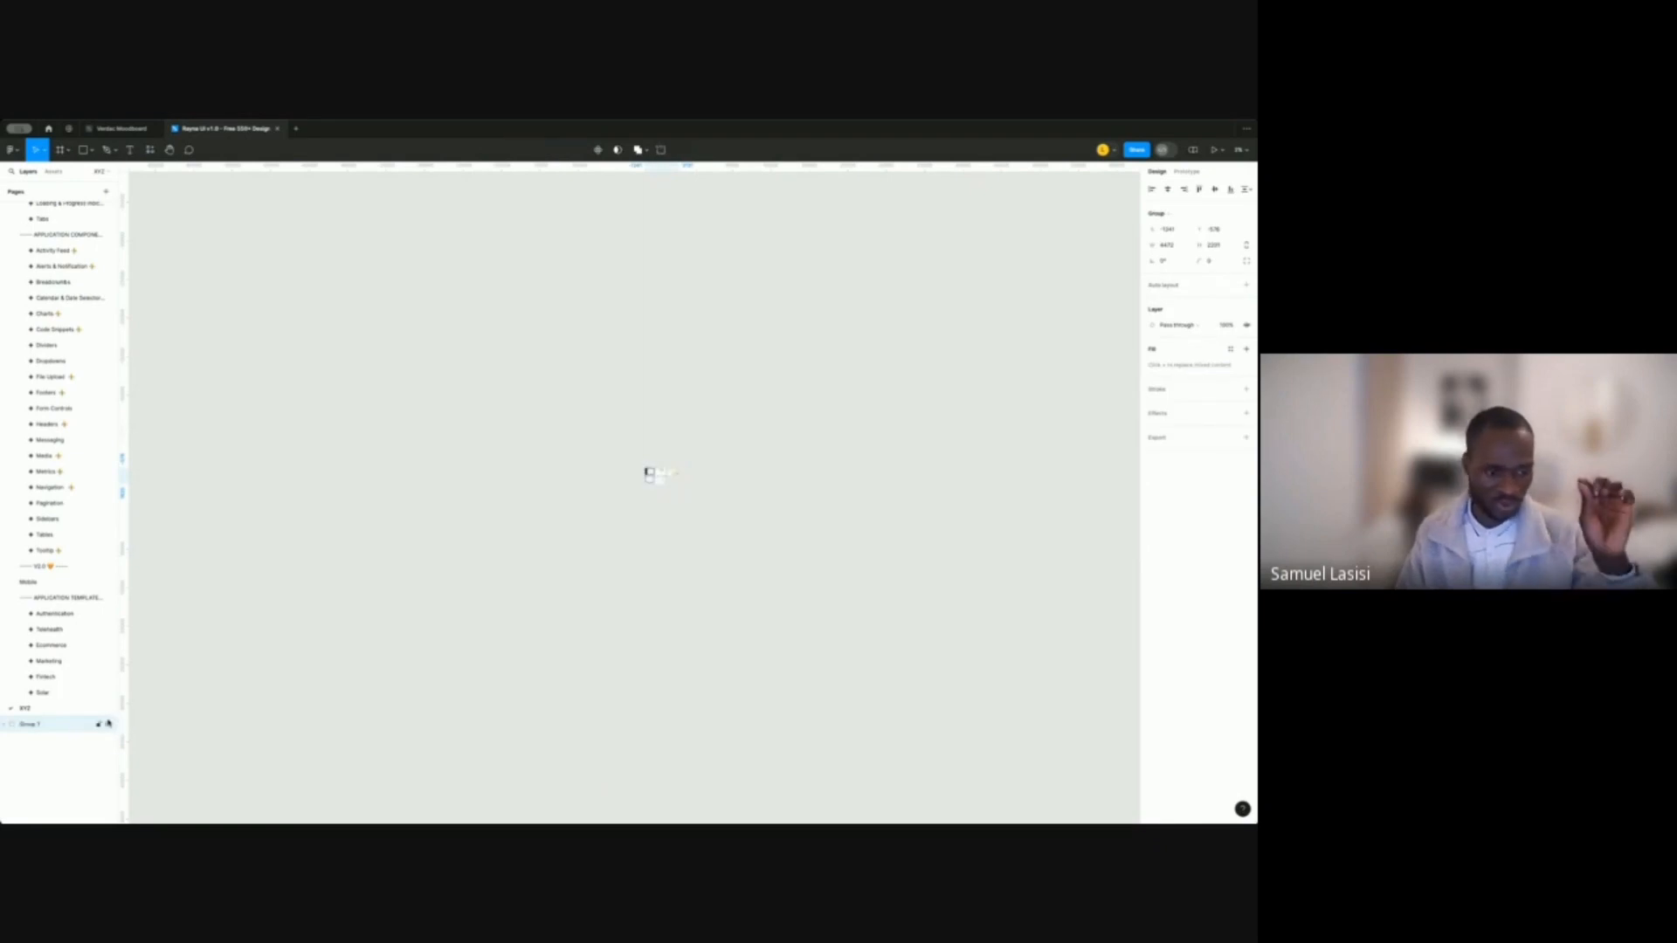
{"action": "key", "text": "shift+2"}
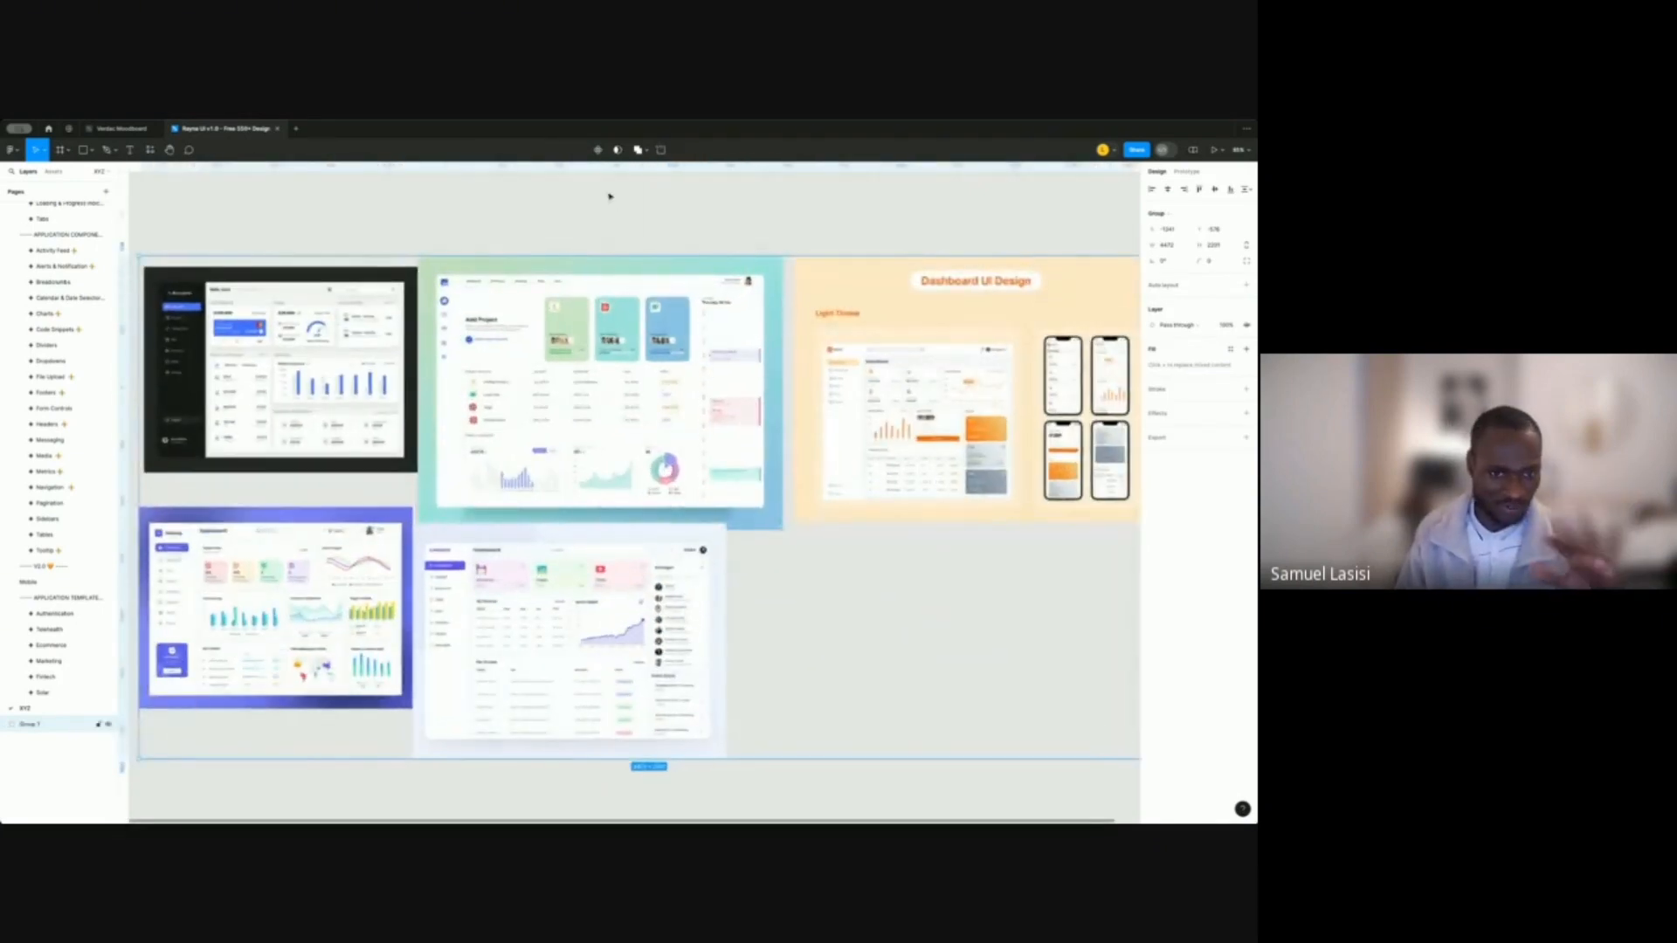
{"action": "left_click", "coordinate": [369, 220]}
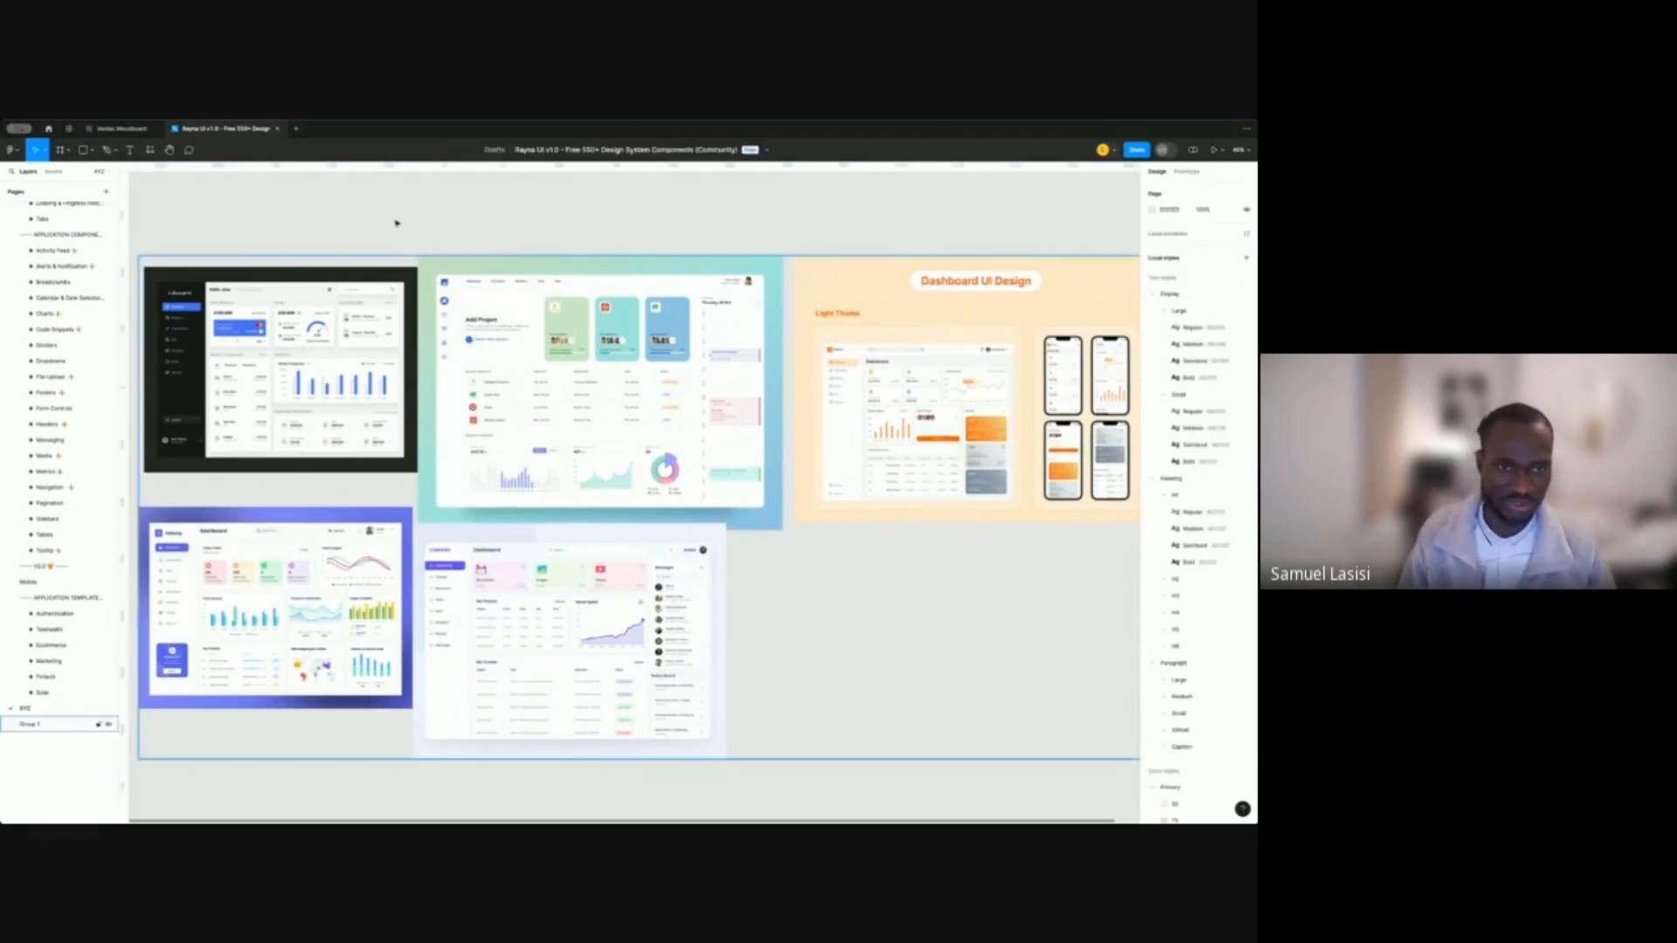
{"action": "scroll", "coordinate": [495, 213], "scroll_direction": "left", "scroll_amount": 3}
Ungroup Group 1 into five separate dashboard images.
{"action": "left_click", "coordinate": [35, 724]}
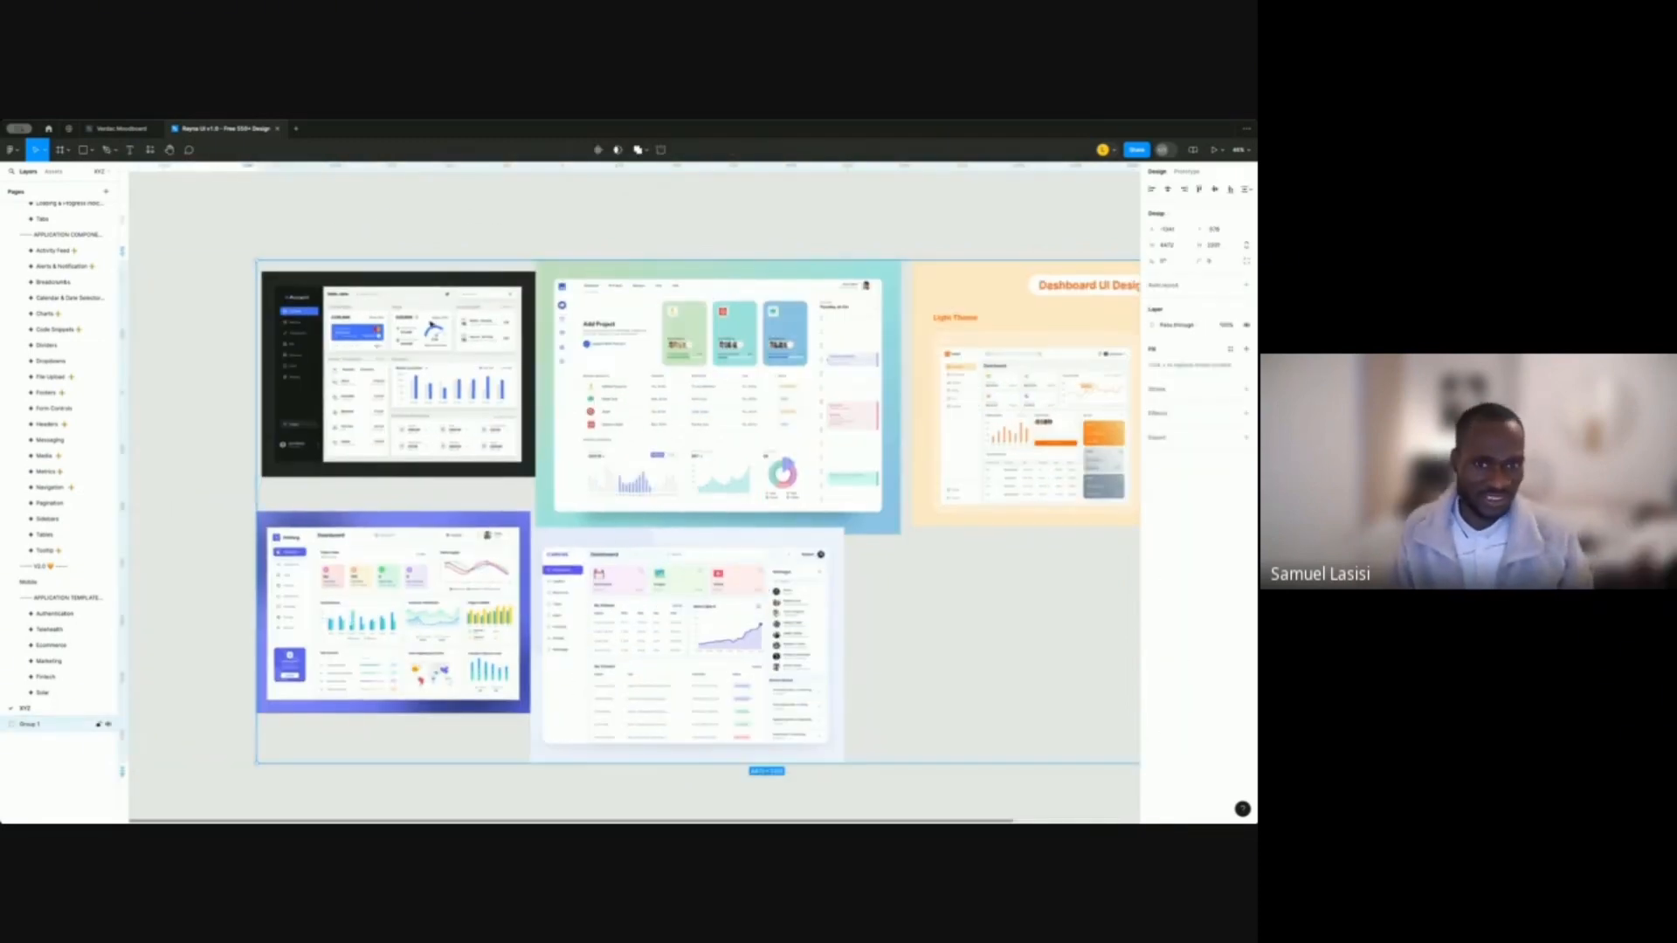
{"action": "right_click", "coordinate": [463, 283]}
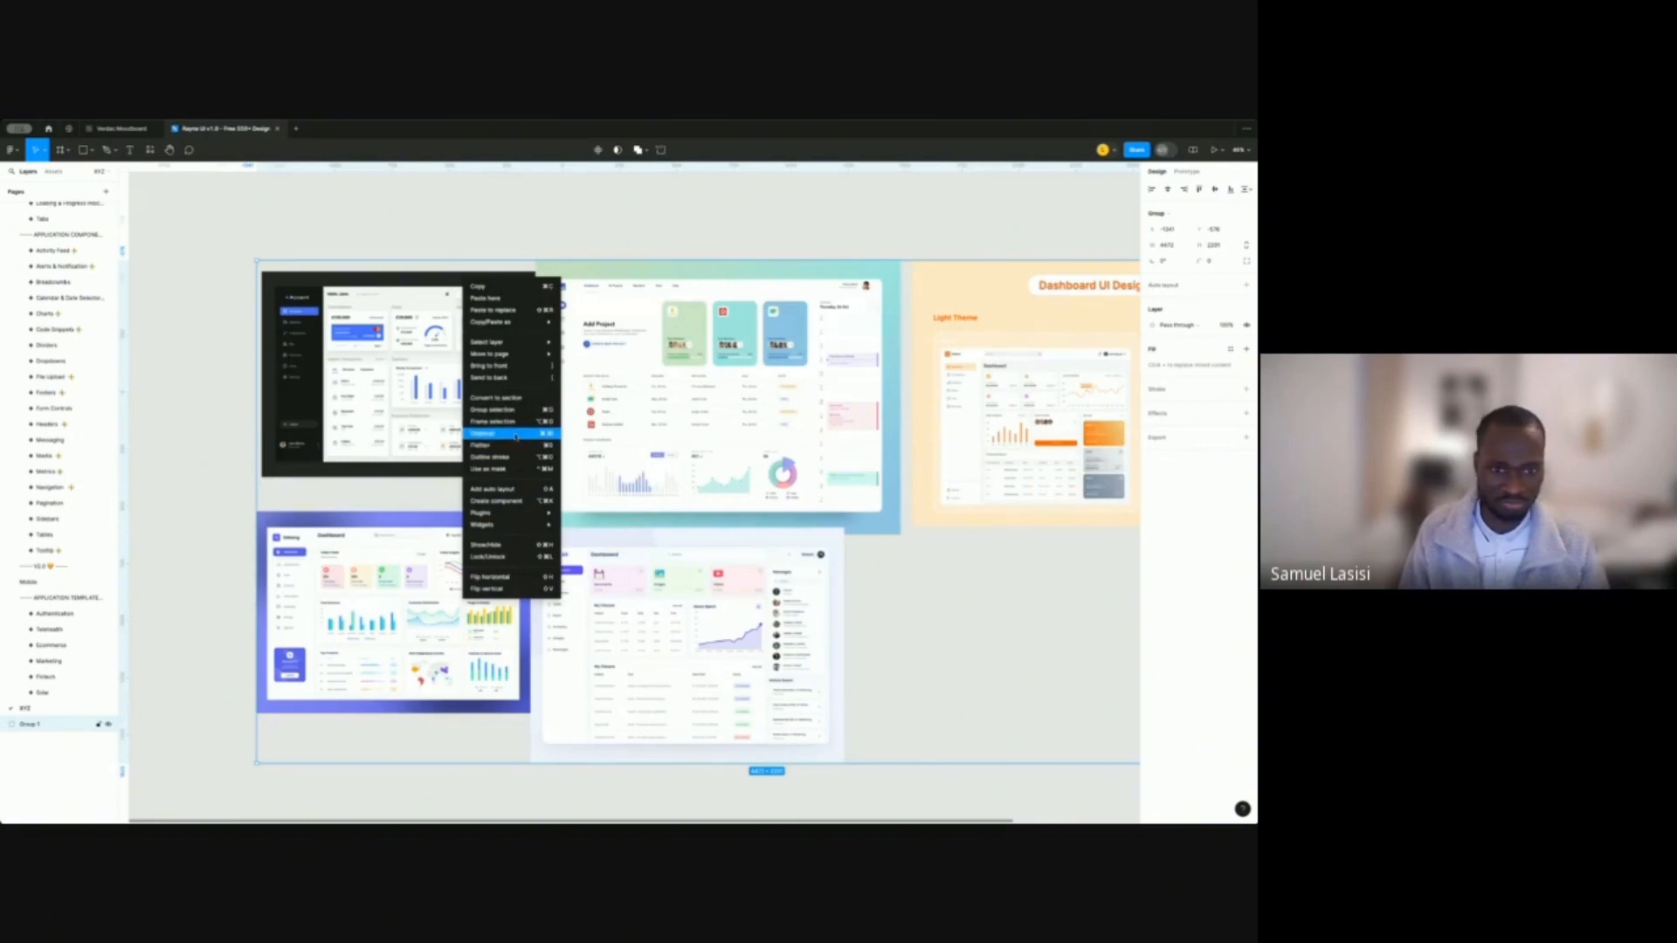
{"action": "left_click", "coordinate": [483, 433]}
{"action": "left_click", "coordinate": [853, 206]}
{"action": "scroll", "coordinate": [856, 238], "scroll_direction": "down", "scroll_amount": 5}
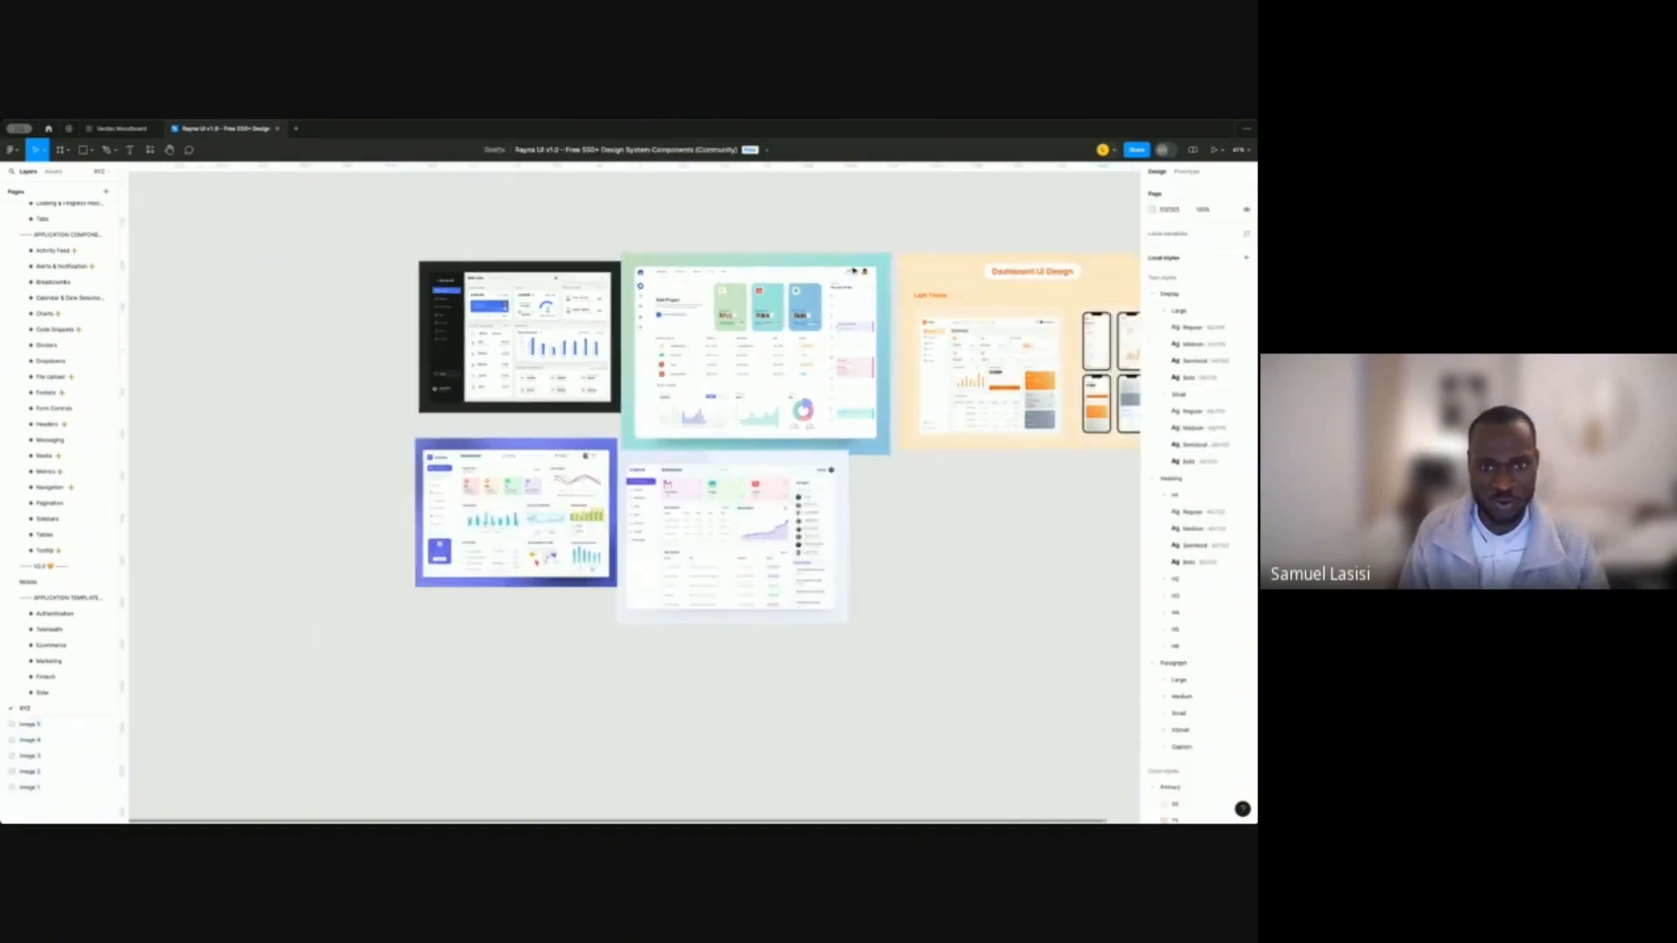
Shift the dark dashboard image left and tuck the blue one beneath it.
{"action": "left_click_drag", "start_coordinate": [574, 329], "coordinate": [527, 332]}
{"action": "mouse_move", "coordinate": [556, 441]}
{"action": "left_mouse_down"}
{"action": "mouse_move", "coordinate": [509, 445]}
{"action": "mouse_move", "coordinate": [531, 443]}
{"action": "left_mouse_up"}
{"action": "scroll", "coordinate": [570, 262], "scroll_direction": "up", "scroll_amount": 5}
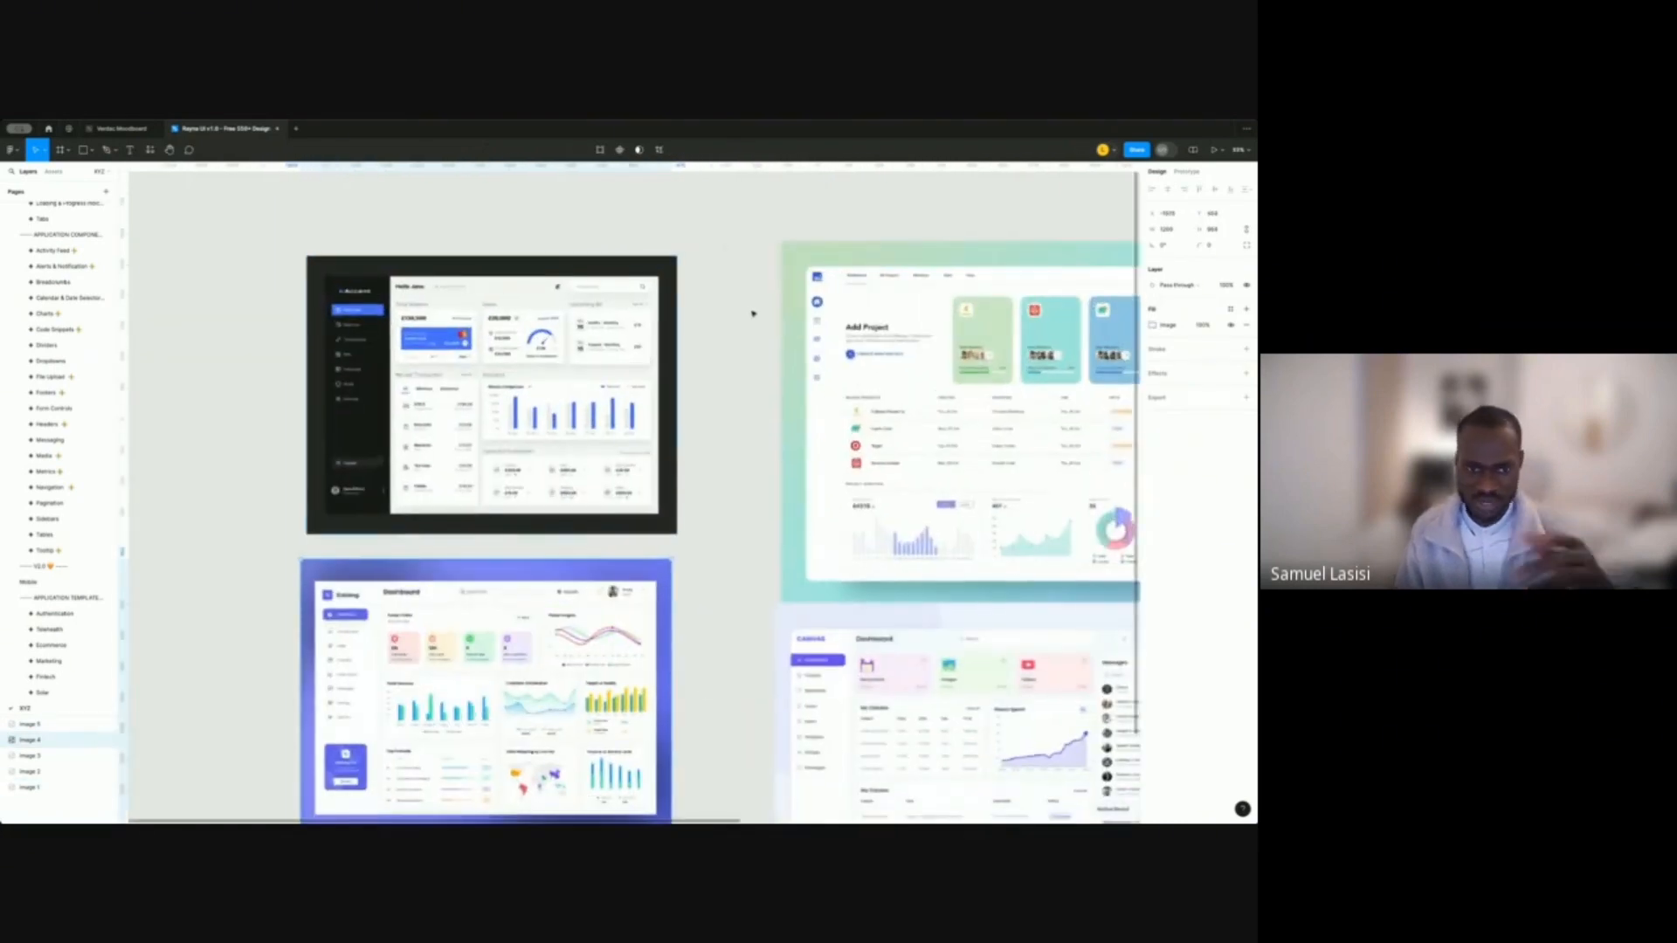
{"action": "left_click", "coordinate": [883, 399]}
{"action": "scroll", "coordinate": [850, 198], "scroll_direction": "right", "scroll_amount": 10}
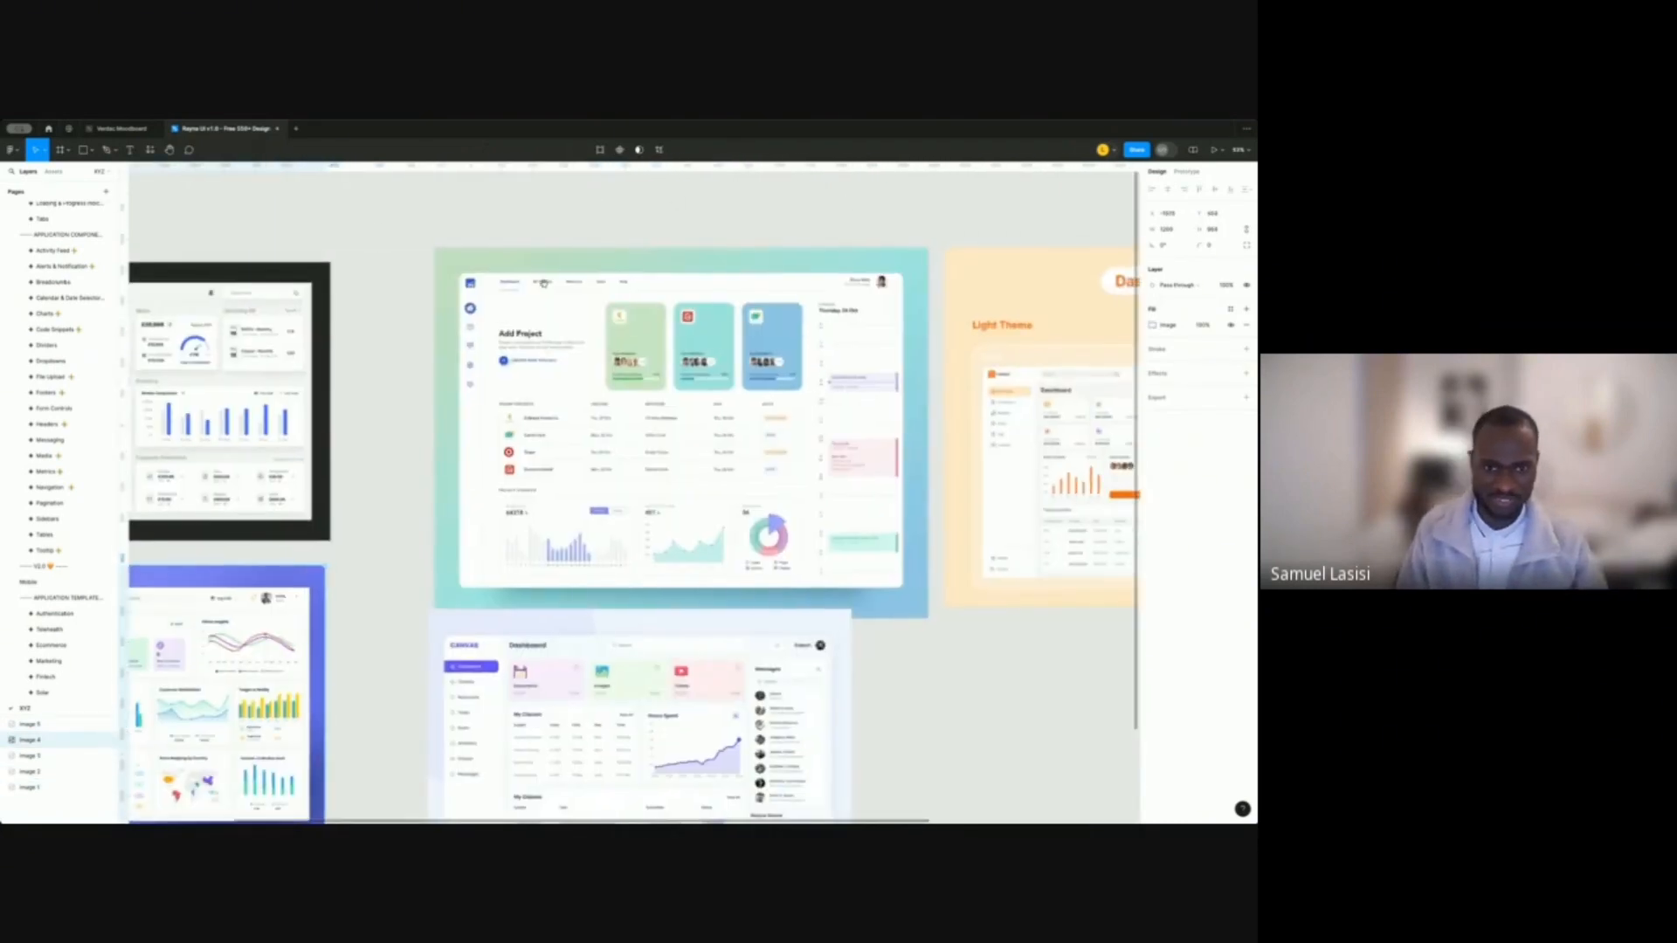
Pan and zoom across the five rearranged dashboard images to review their layout.
{"action": "left_click_drag", "start_coordinate": [527, 549], "coordinate": [893, 508]}
{"action": "scroll", "coordinate": [601, 495], "scroll_direction": "down", "scroll_amount": 3}
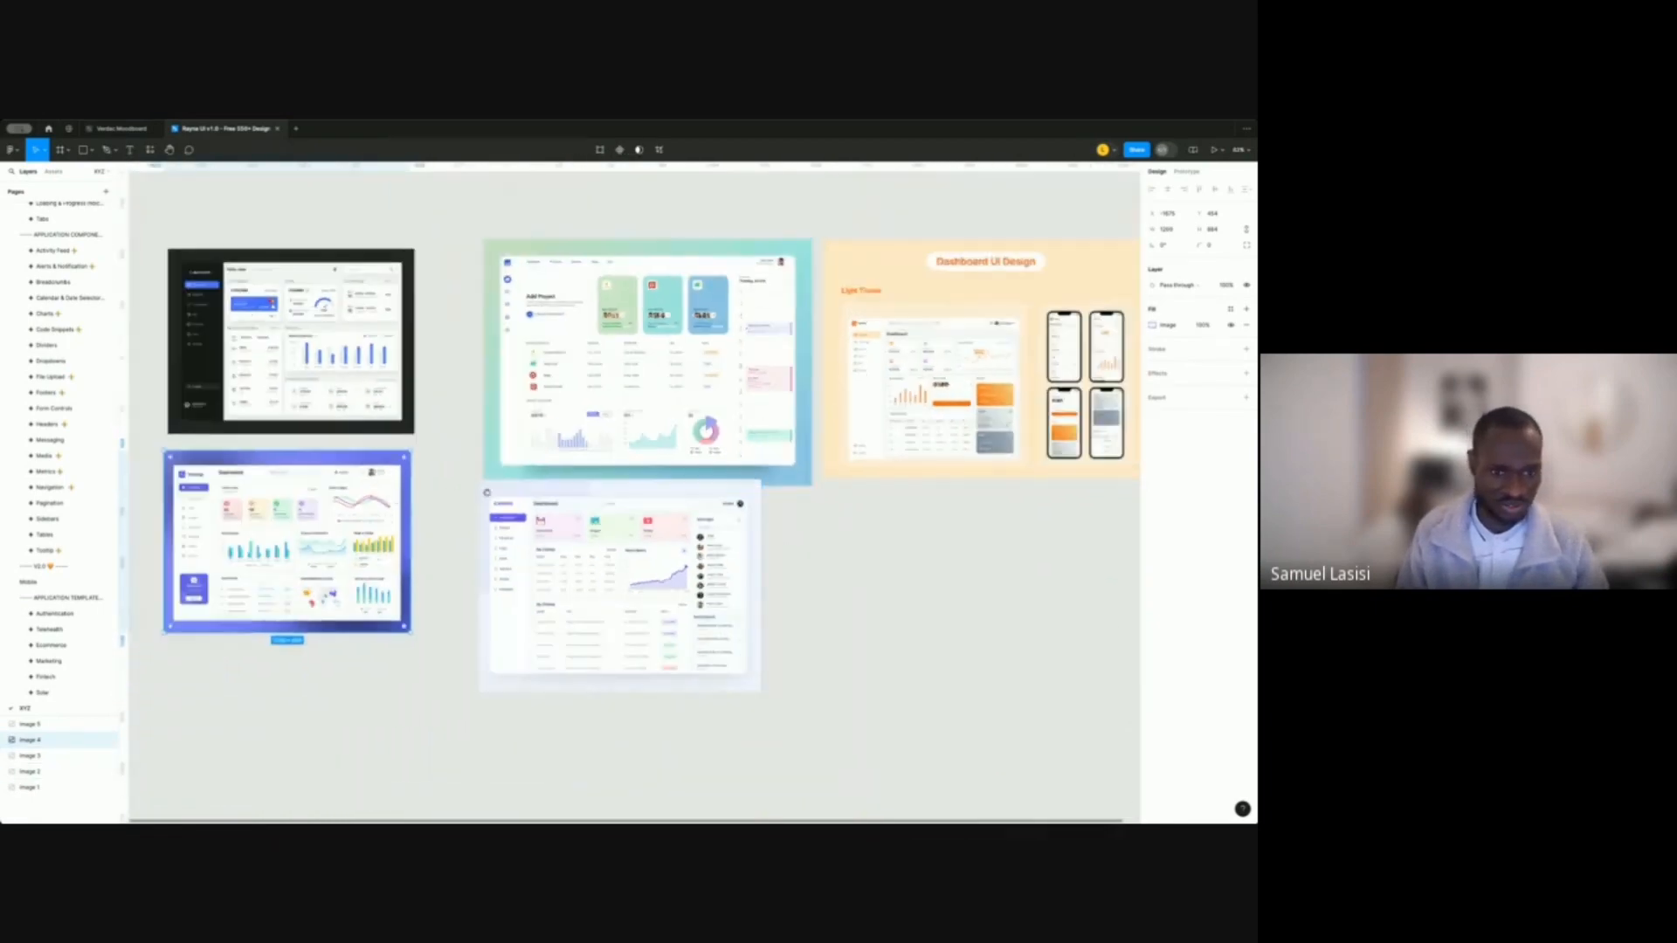
{"action": "scroll", "coordinate": [542, 494], "scroll_direction": "left", "scroll_amount": 3}
{"action": "scroll", "coordinate": [327, 498], "scroll_direction": "up", "scroll_amount": 5}
{"action": "scroll", "coordinate": [327, 498], "scroll_direction": "down", "scroll_amount": 5}
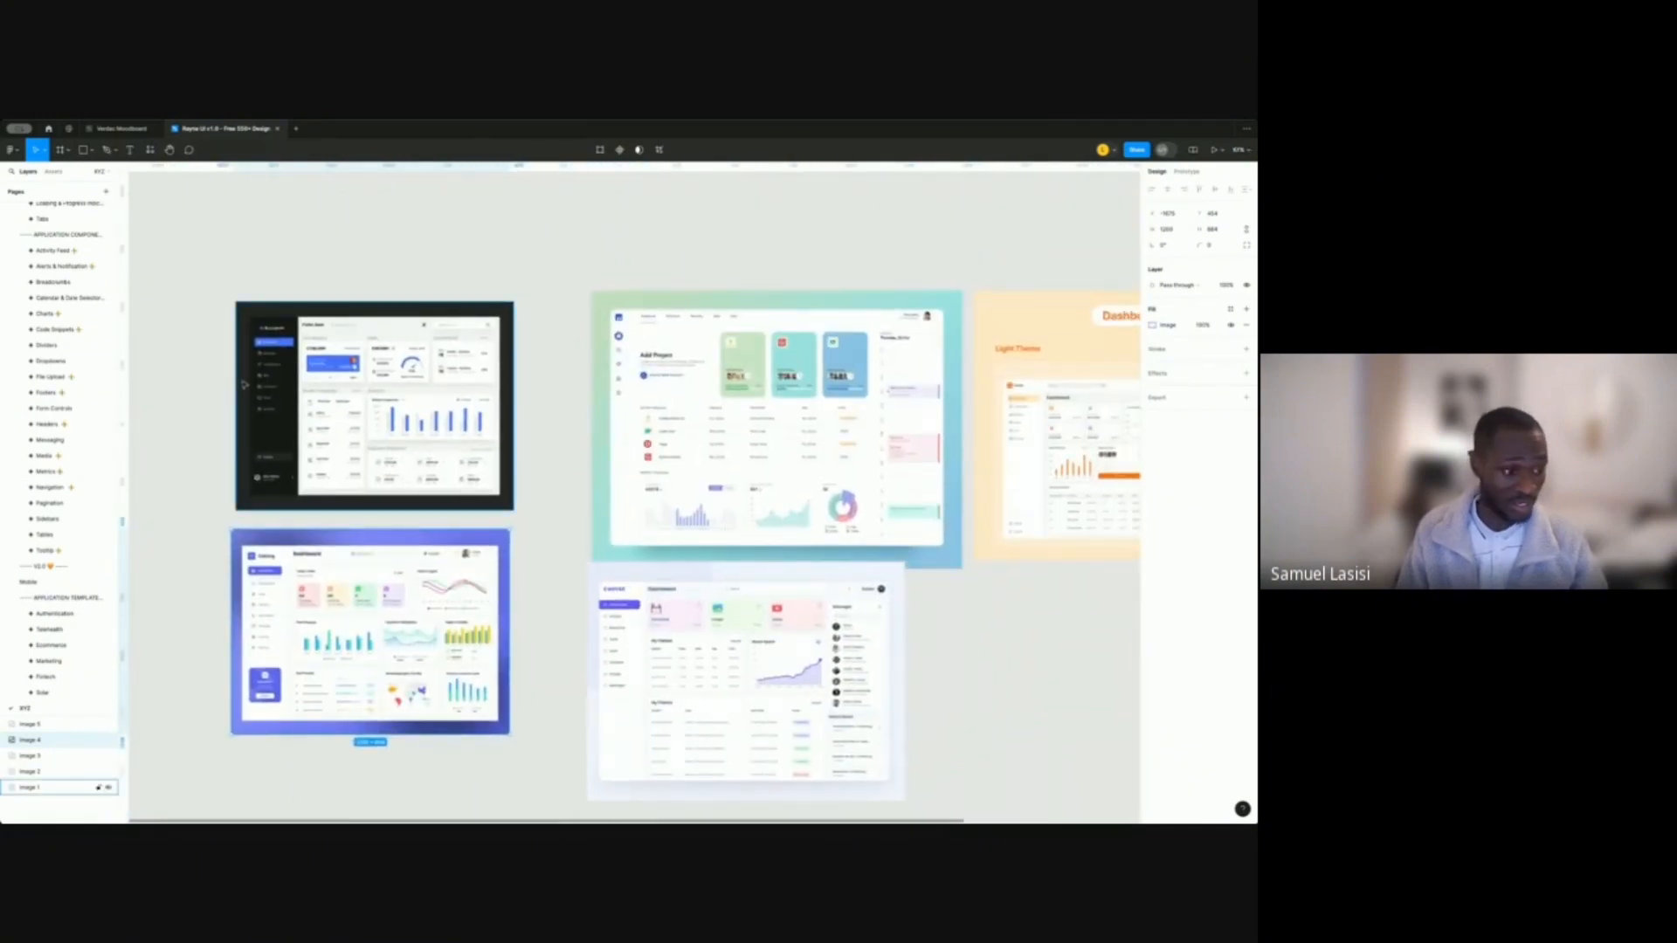
{"action": "scroll", "coordinate": [245, 384], "scroll_direction": "up", "scroll_amount": 5}
{"action": "scroll", "coordinate": [353, 412], "scroll_direction": "down", "scroll_amount": 3}
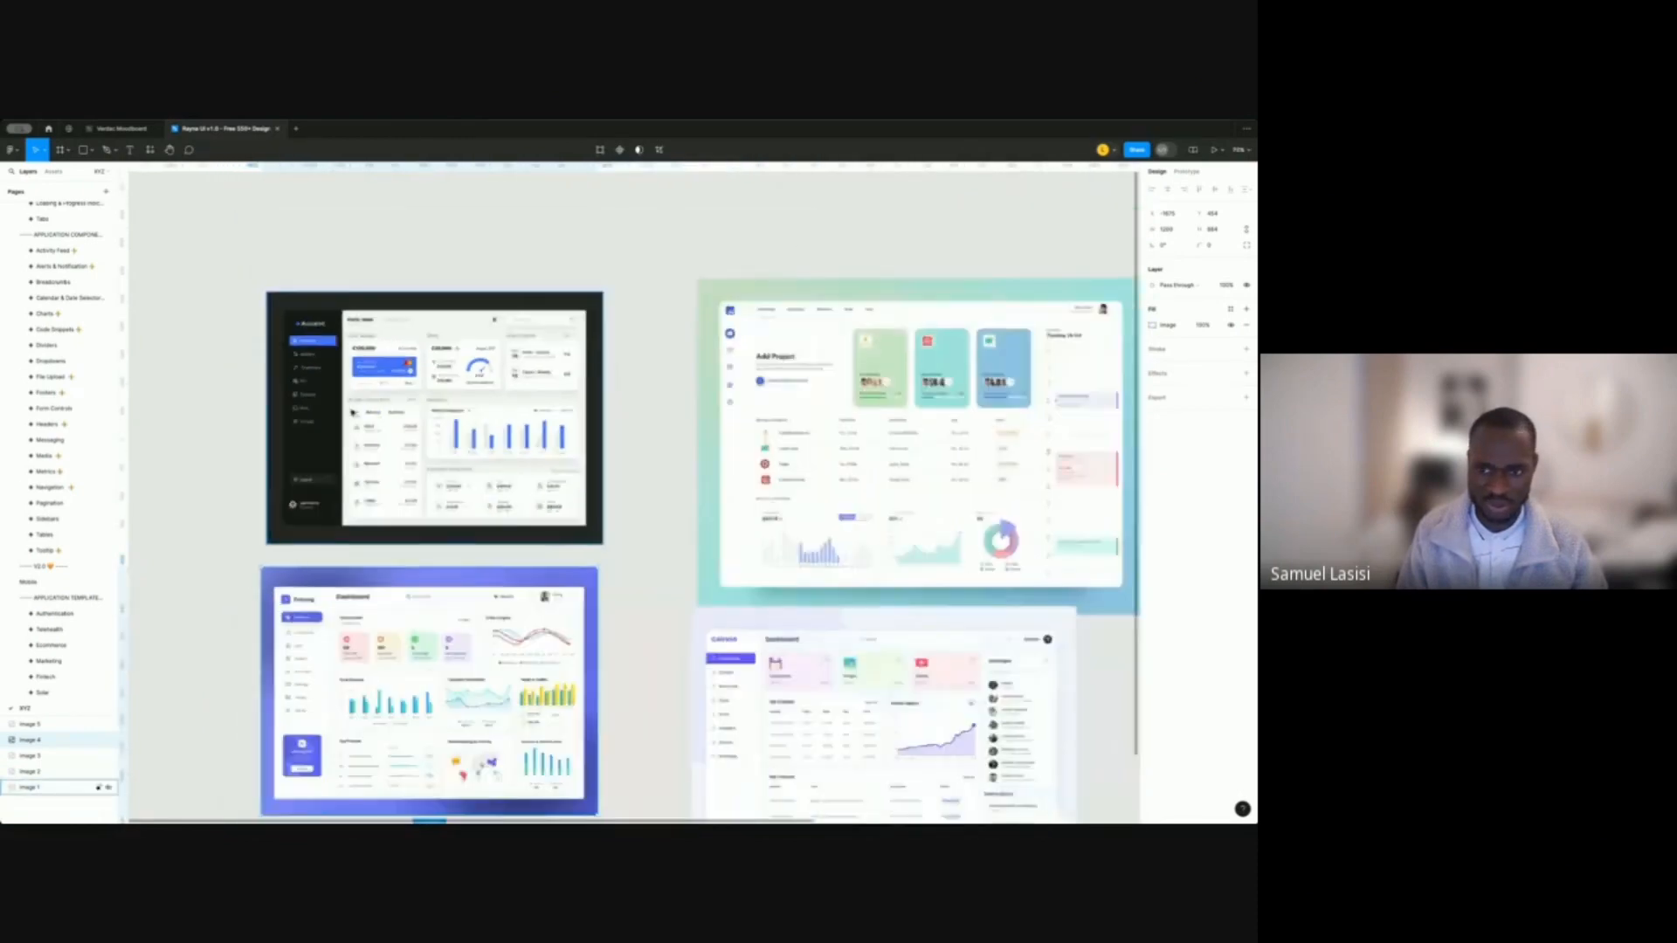
{"action": "scroll", "coordinate": [353, 413], "scroll_direction": "down", "scroll_amount": 4}
{"action": "scroll", "coordinate": [646, 626], "scroll_direction": "up", "scroll_amount": 3}
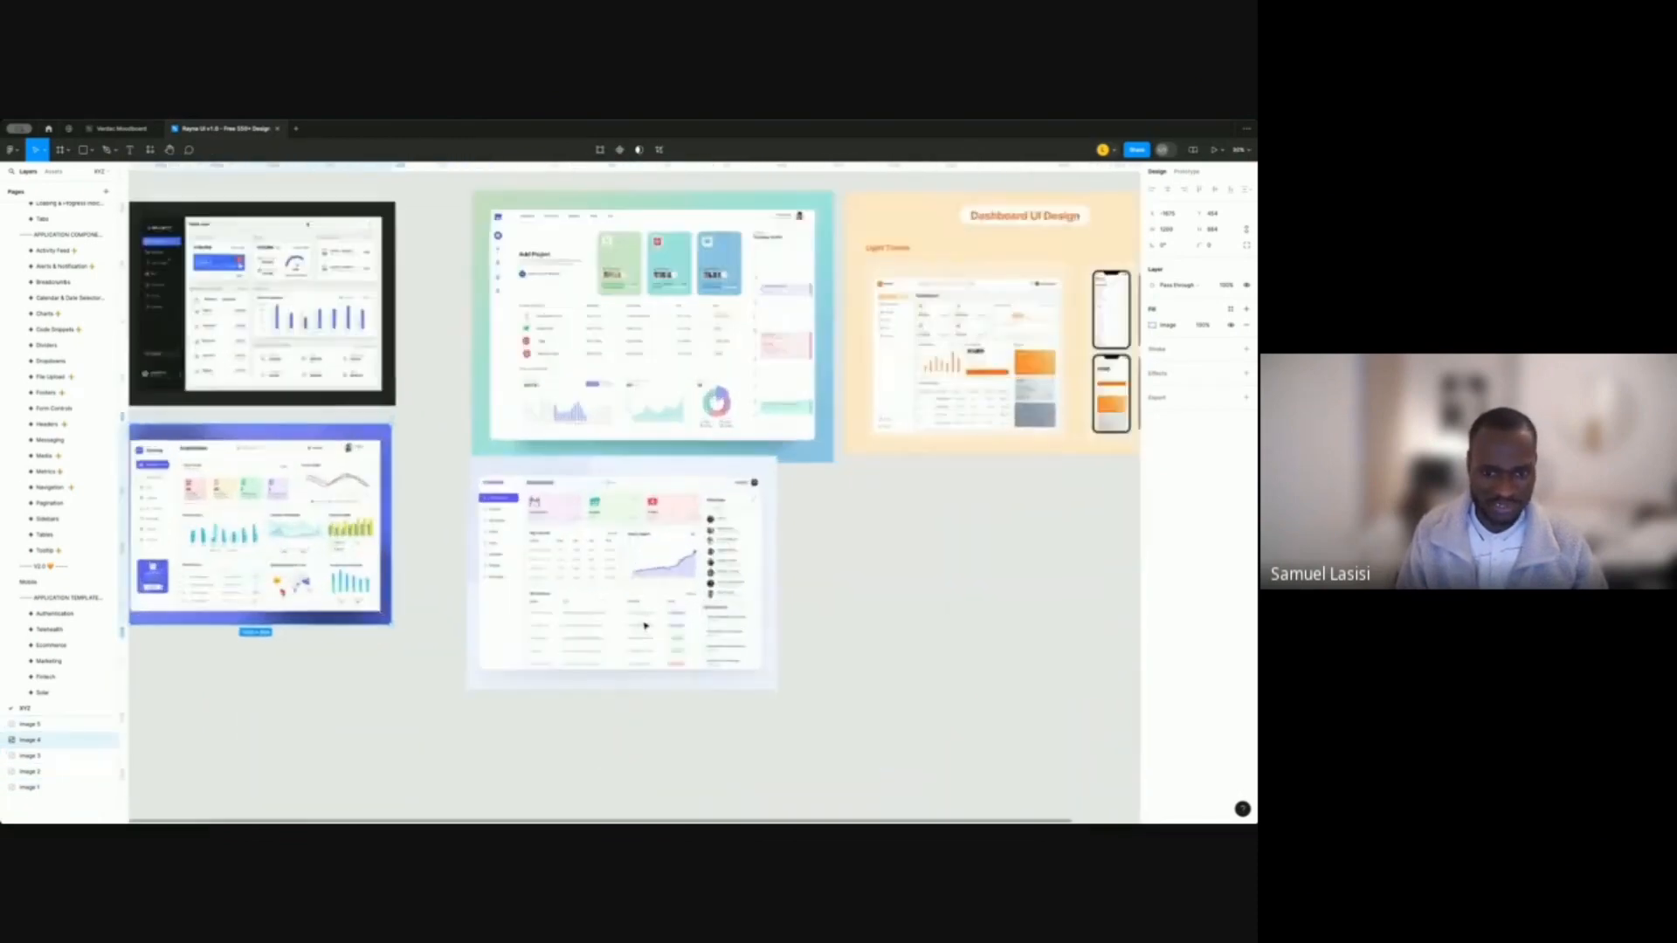
{"action": "scroll", "coordinate": [646, 625], "scroll_direction": "up", "scroll_amount": 4}
{"action": "scroll", "coordinate": [772, 553], "scroll_direction": "down", "scroll_amount": 3}
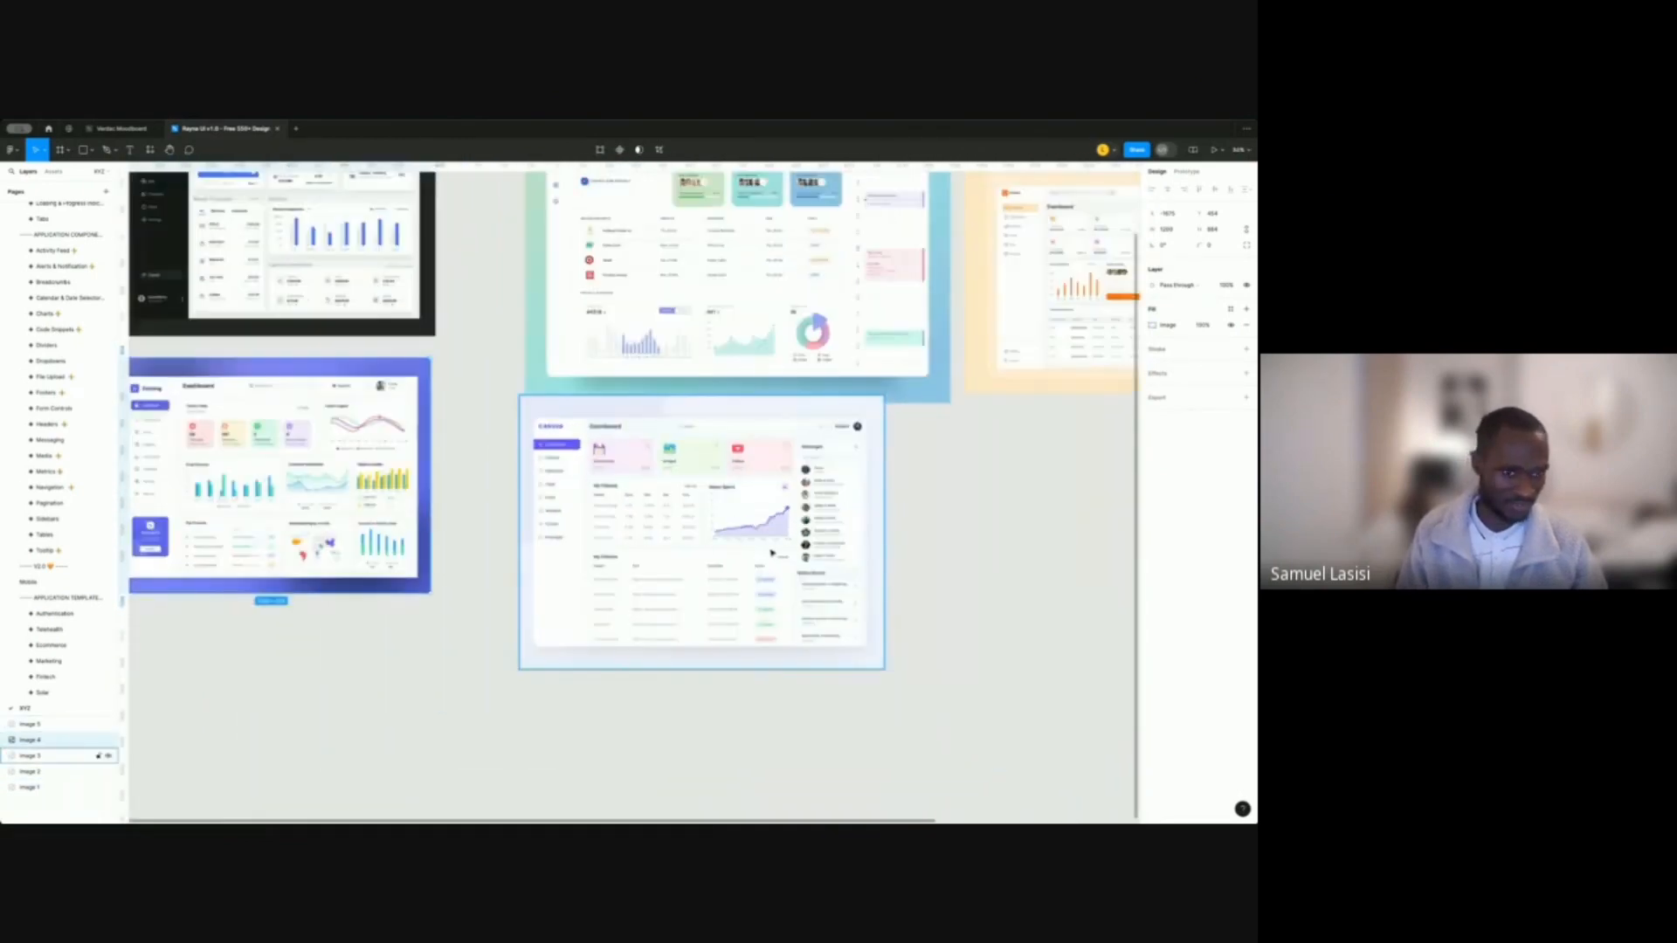
{"action": "scroll", "coordinate": [772, 553], "scroll_direction": "down", "scroll_amount": 3}
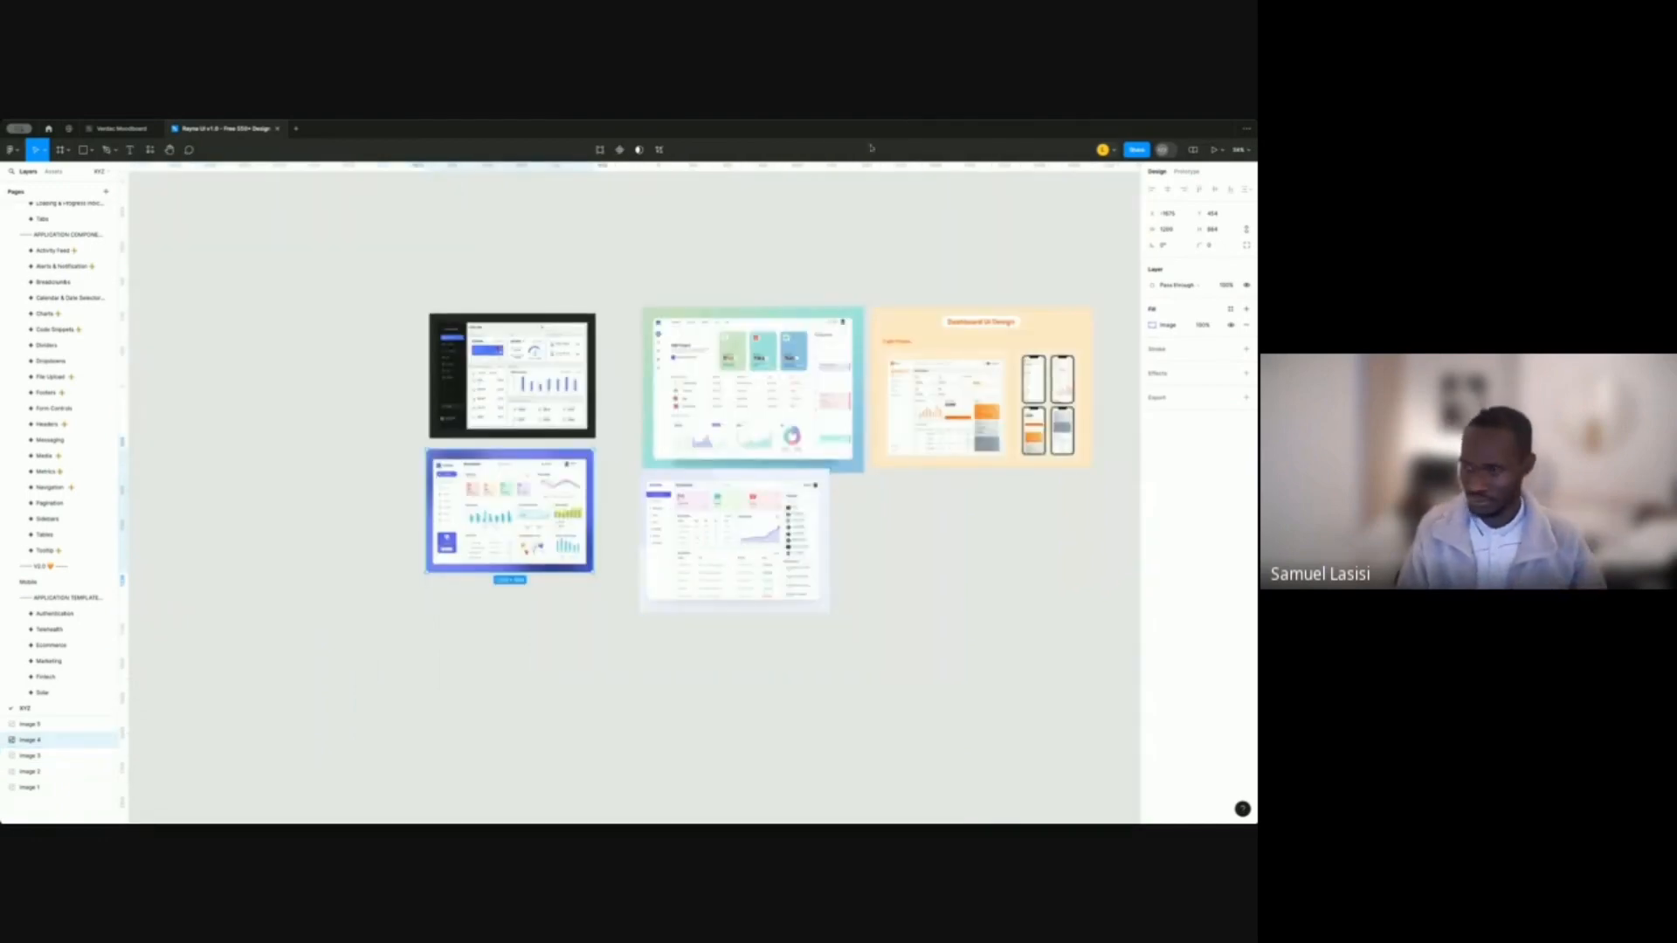
{"action": "left_click", "coordinate": [756, 202]}
{"action": "scroll", "coordinate": [737, 438], "scroll_direction": "up", "scroll_amount": 3}
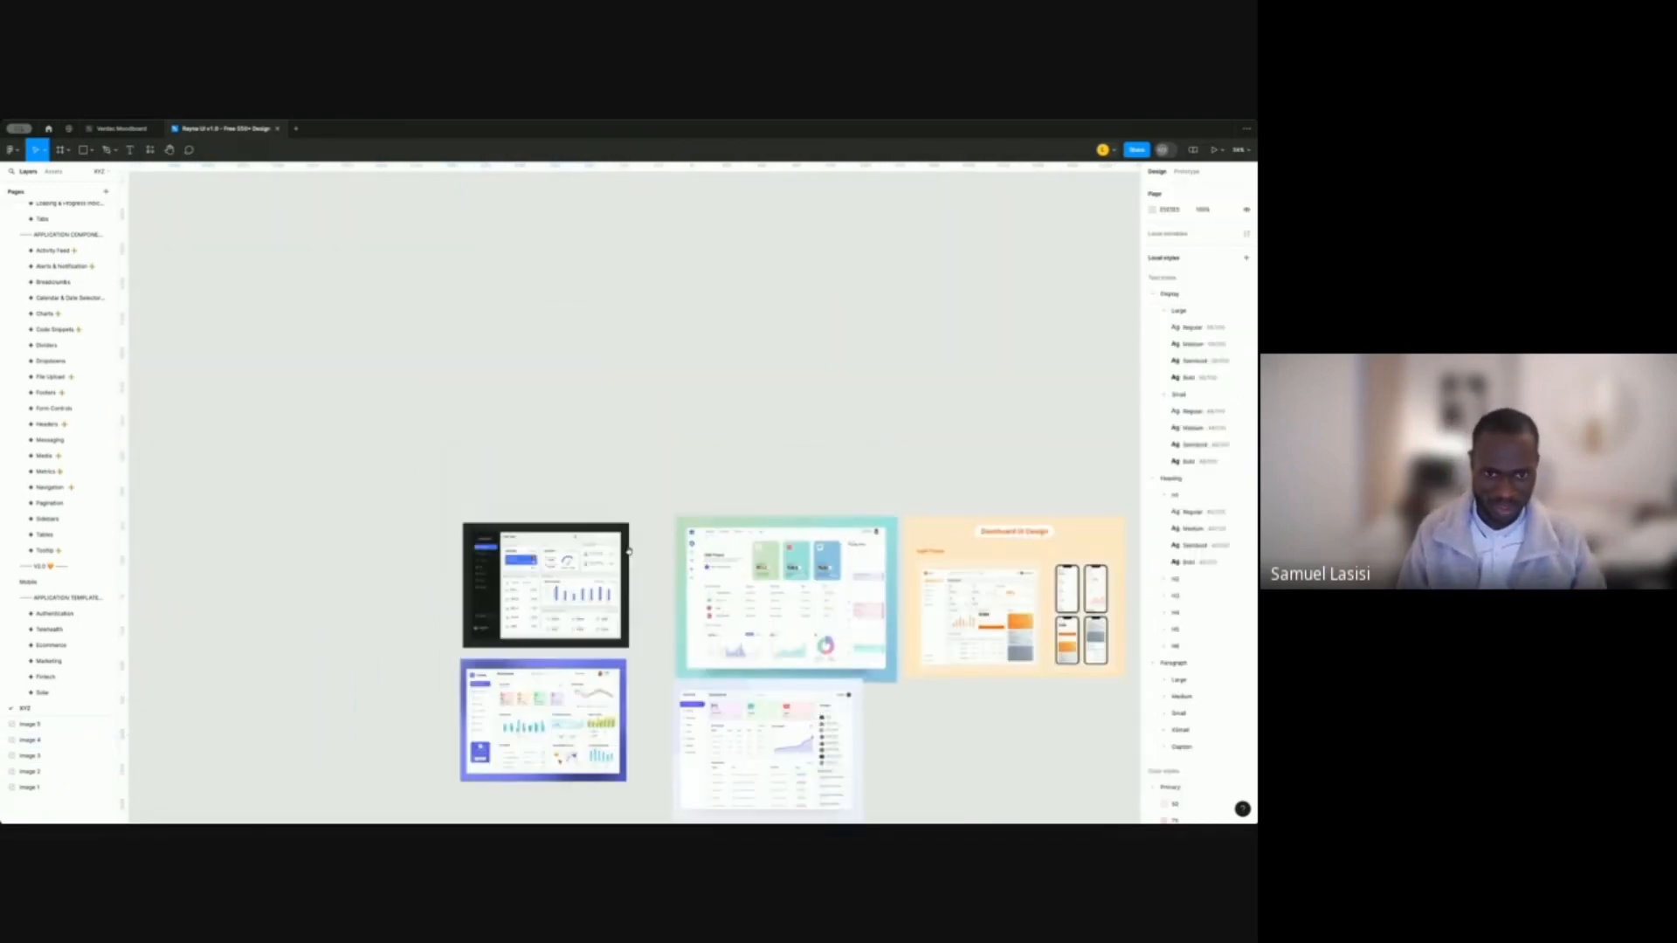
{"action": "scroll", "coordinate": [775, 408], "scroll_direction": "up", "scroll_amount": 5}
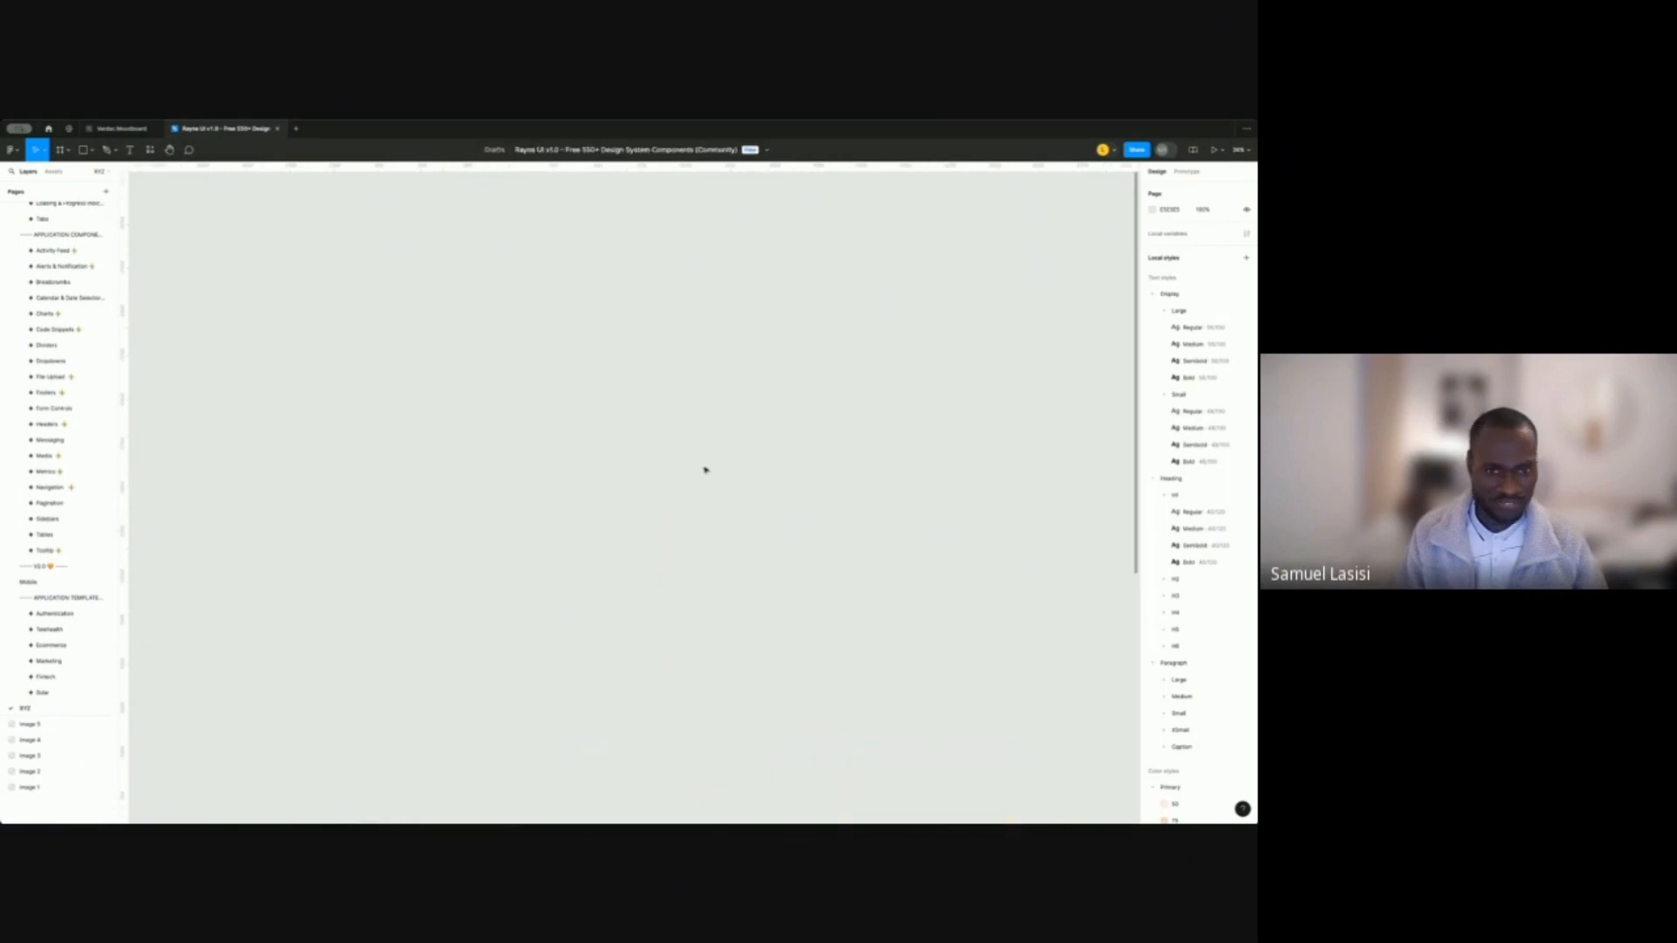
{"action": "scroll", "coordinate": [664, 441], "scroll_direction": "down", "scroll_amount": 3}
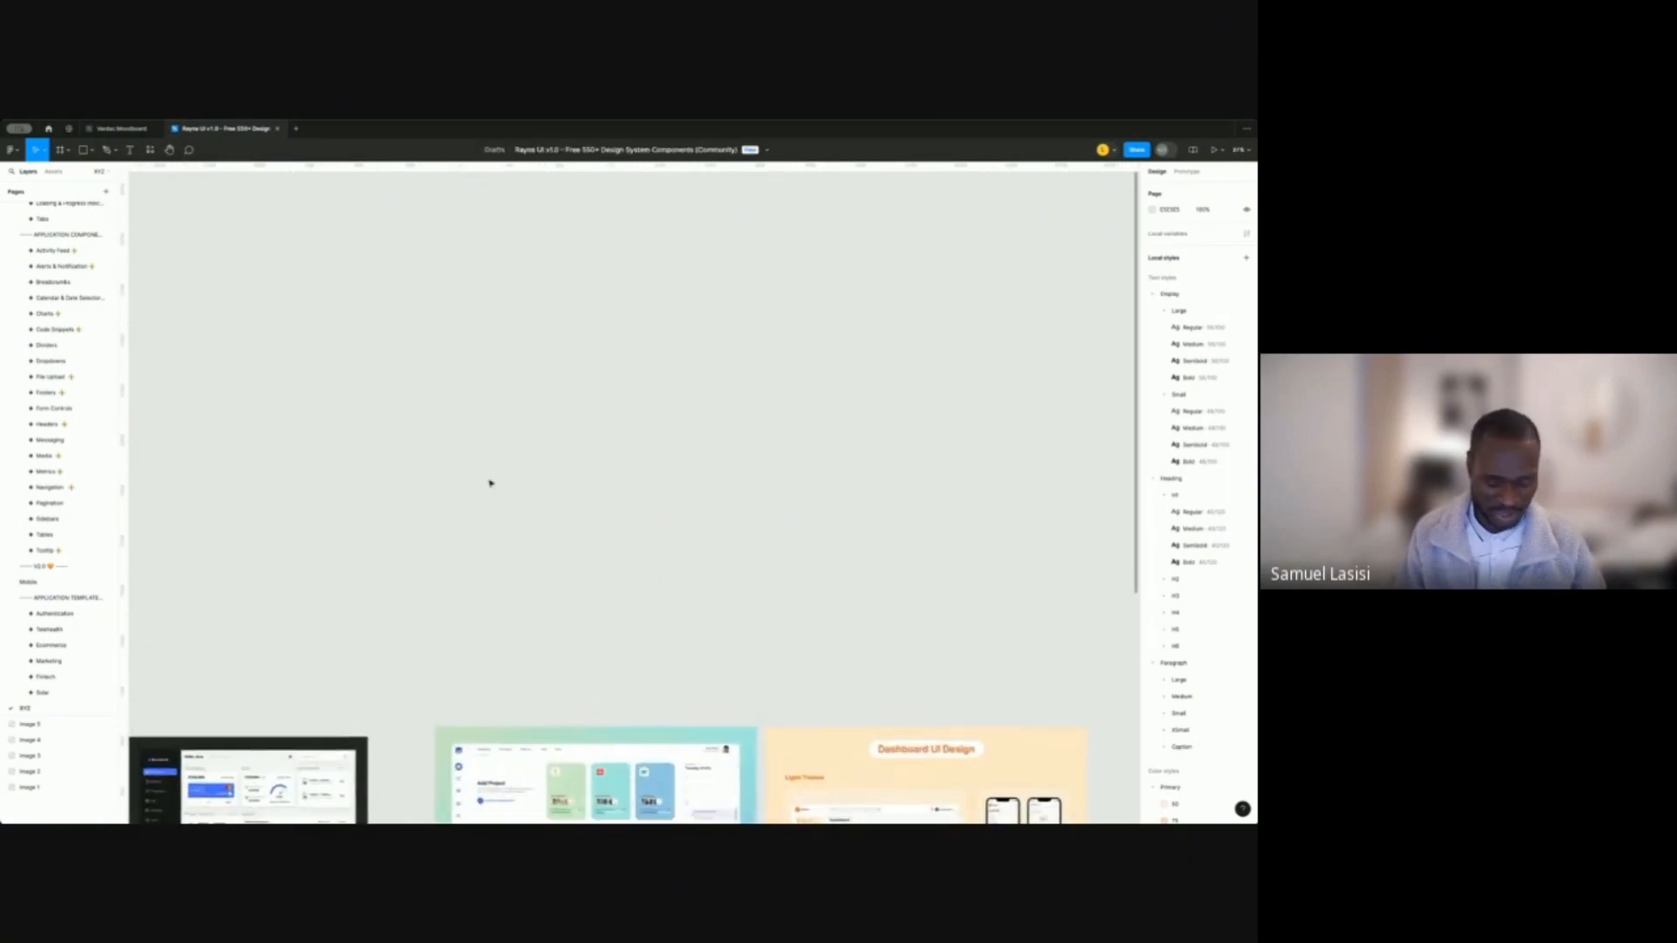
Add a Desktop-preset frame, Desktop - 1, above the dashboards and zoom in on it.
{"action": "key", "text": "f"}
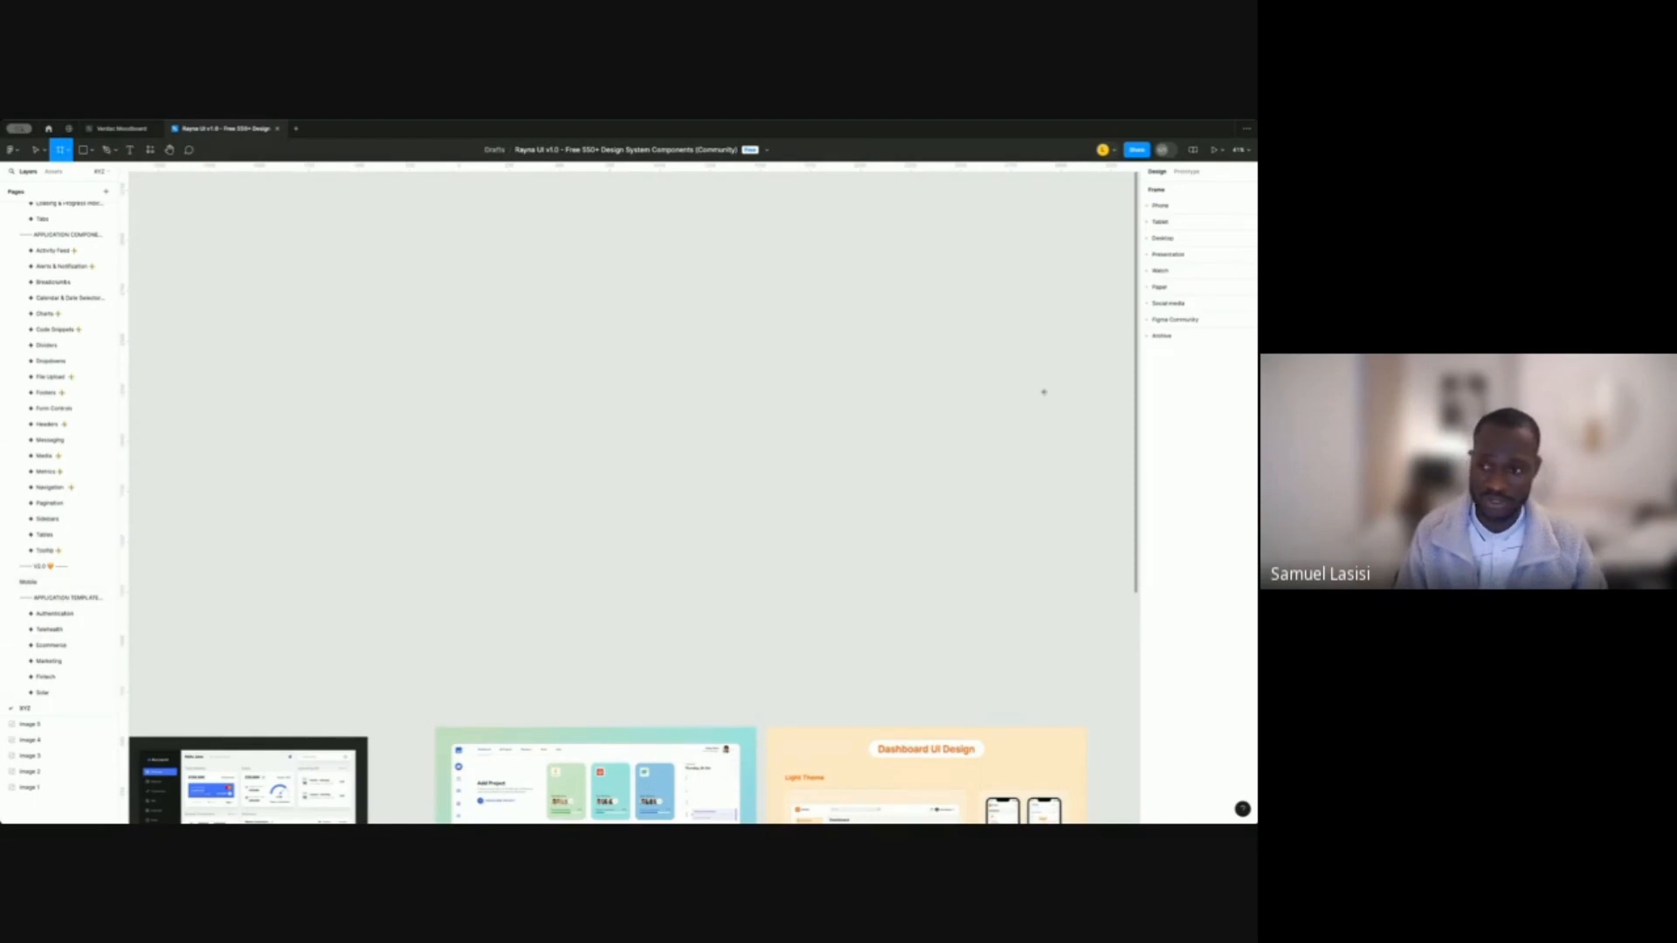
{"action": "left_click", "coordinate": [1160, 242]}
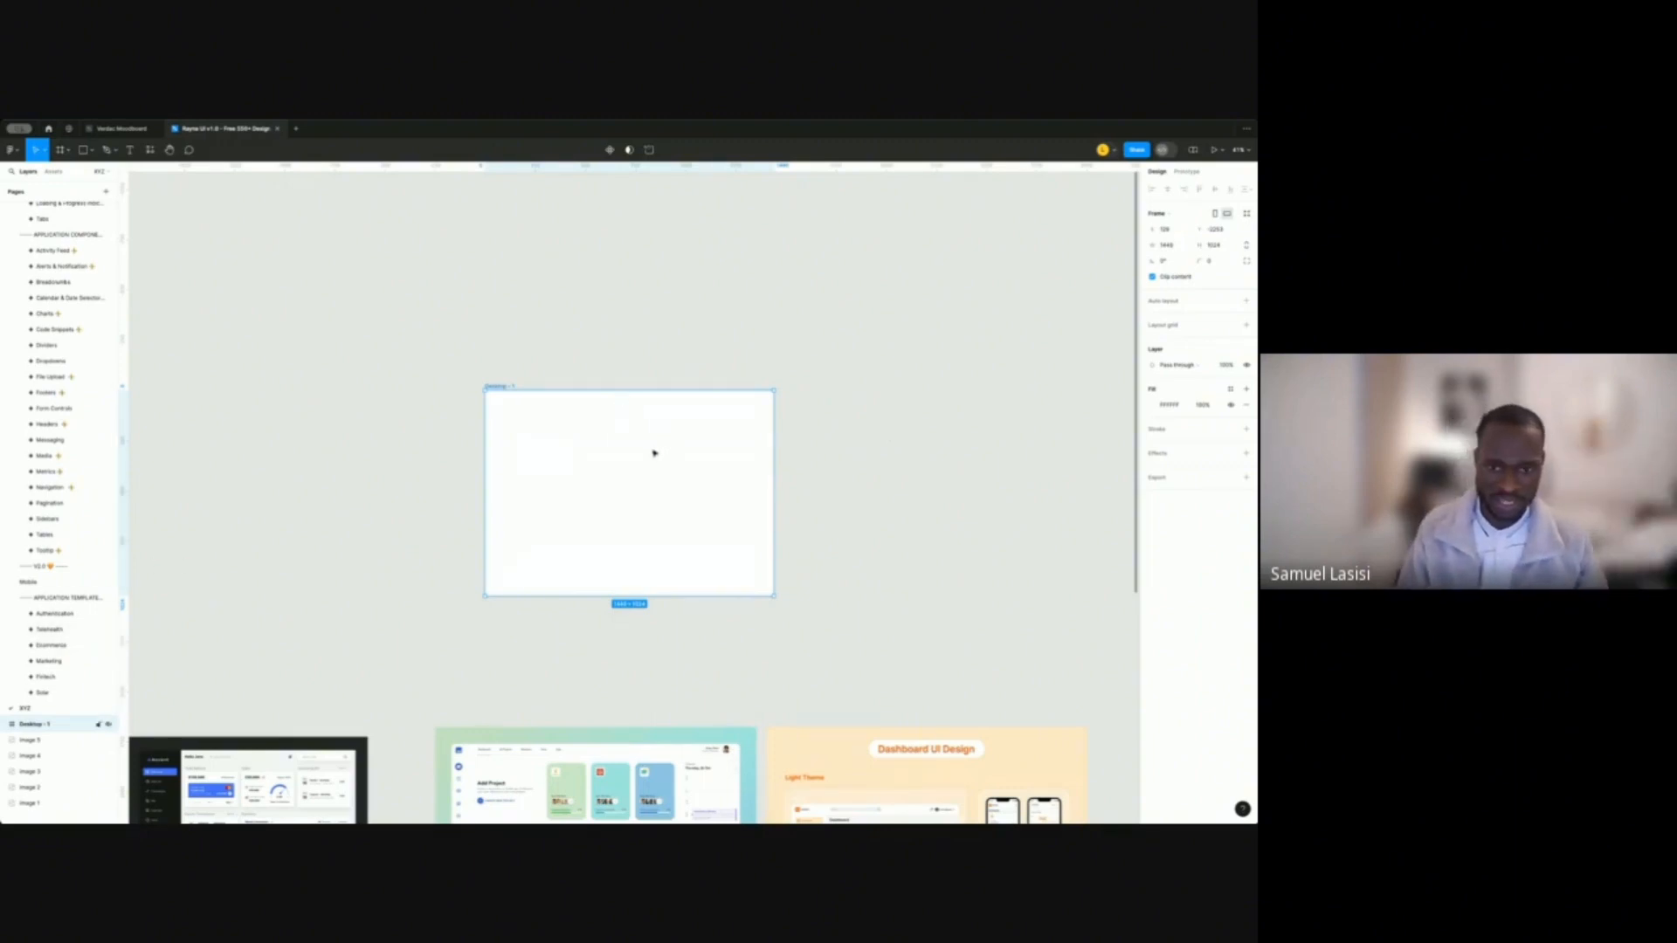
{"action": "scroll", "coordinate": [647, 457], "scroll_direction": "up", "scroll_amount": 5}
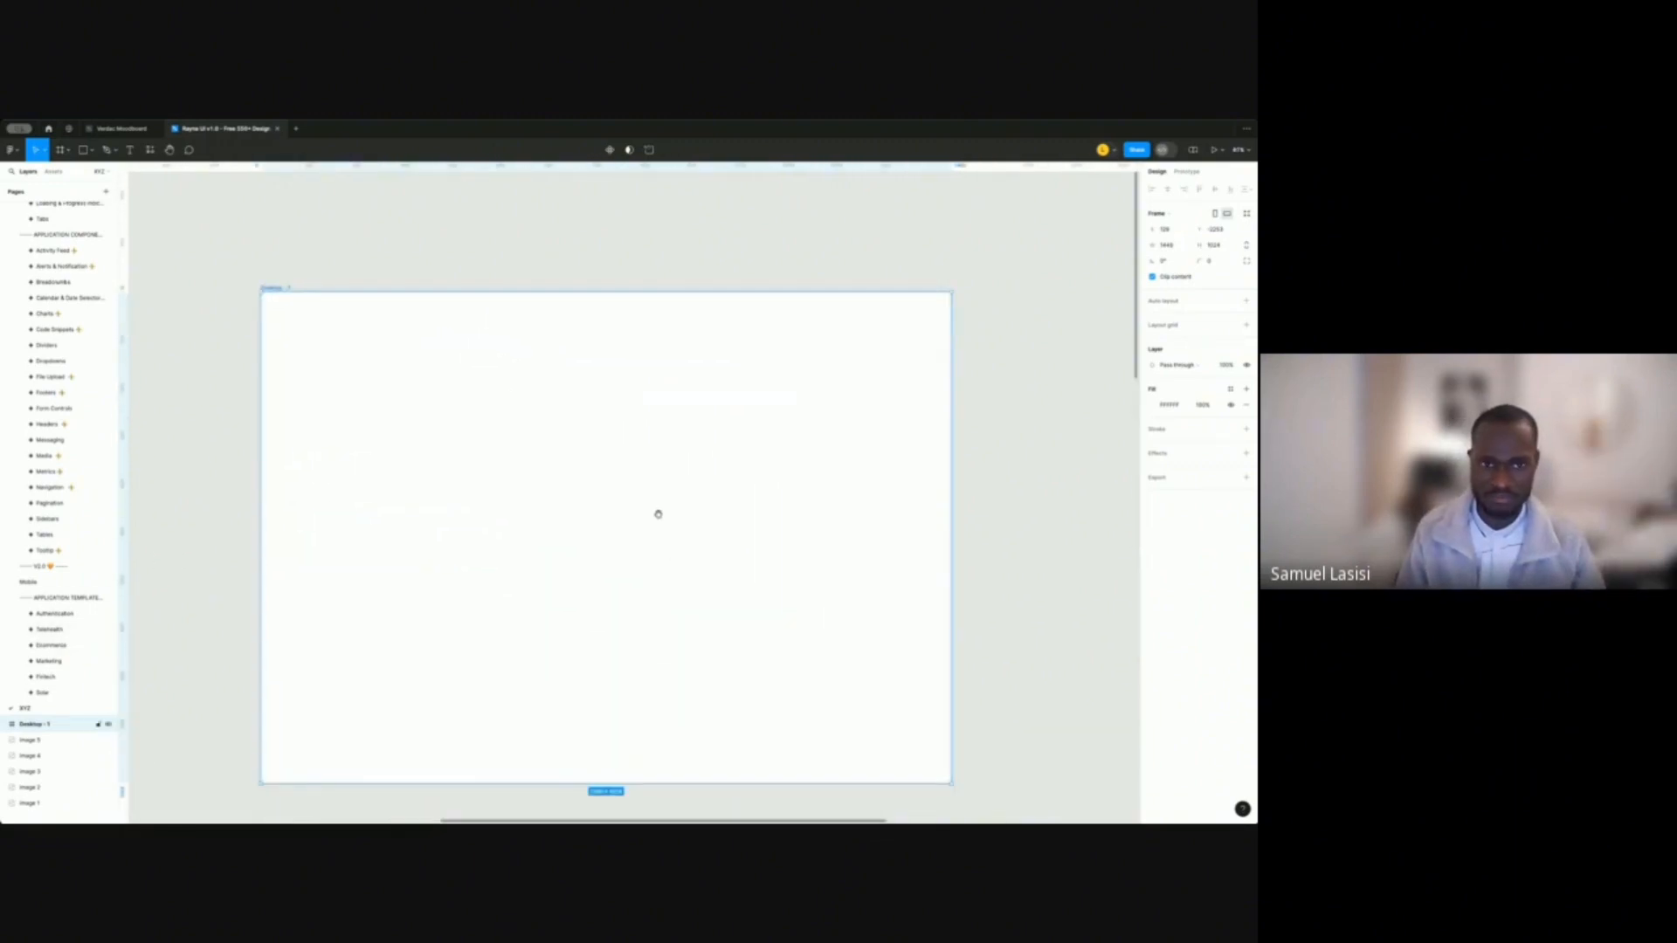
{"action": "scroll", "coordinate": [656, 506], "scroll_direction": "down", "scroll_amount": 2}
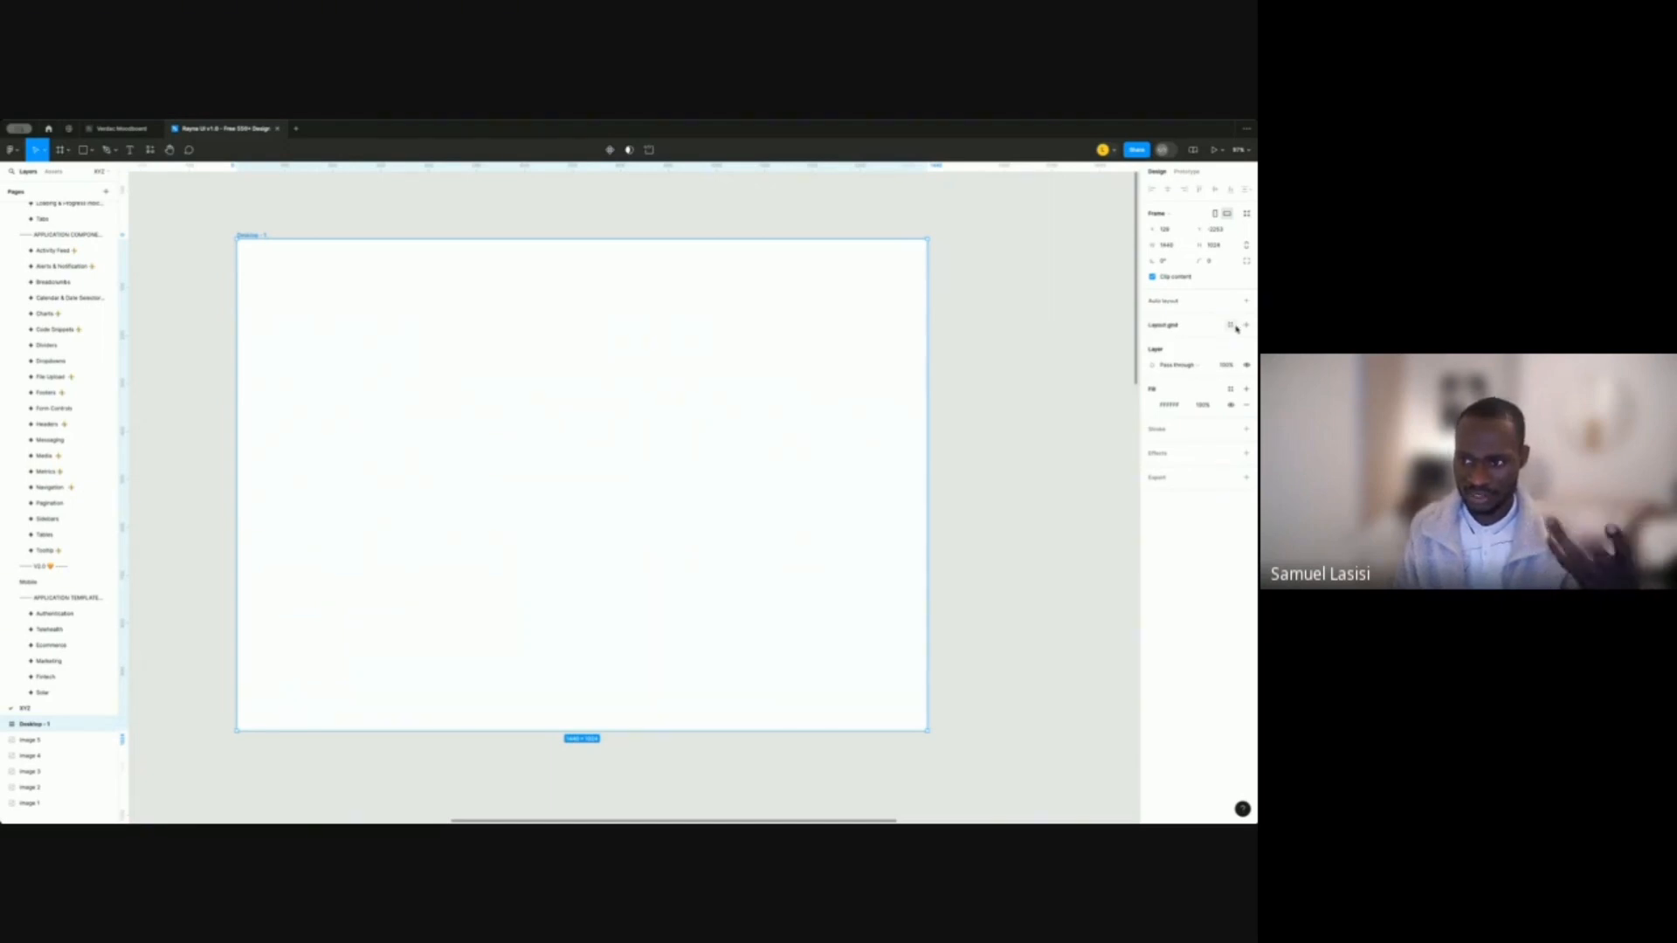
Apply the Large layout grid style to Desktop - 1, giving it 12 column stripes.
{"action": "left_click", "coordinate": [1231, 326]}
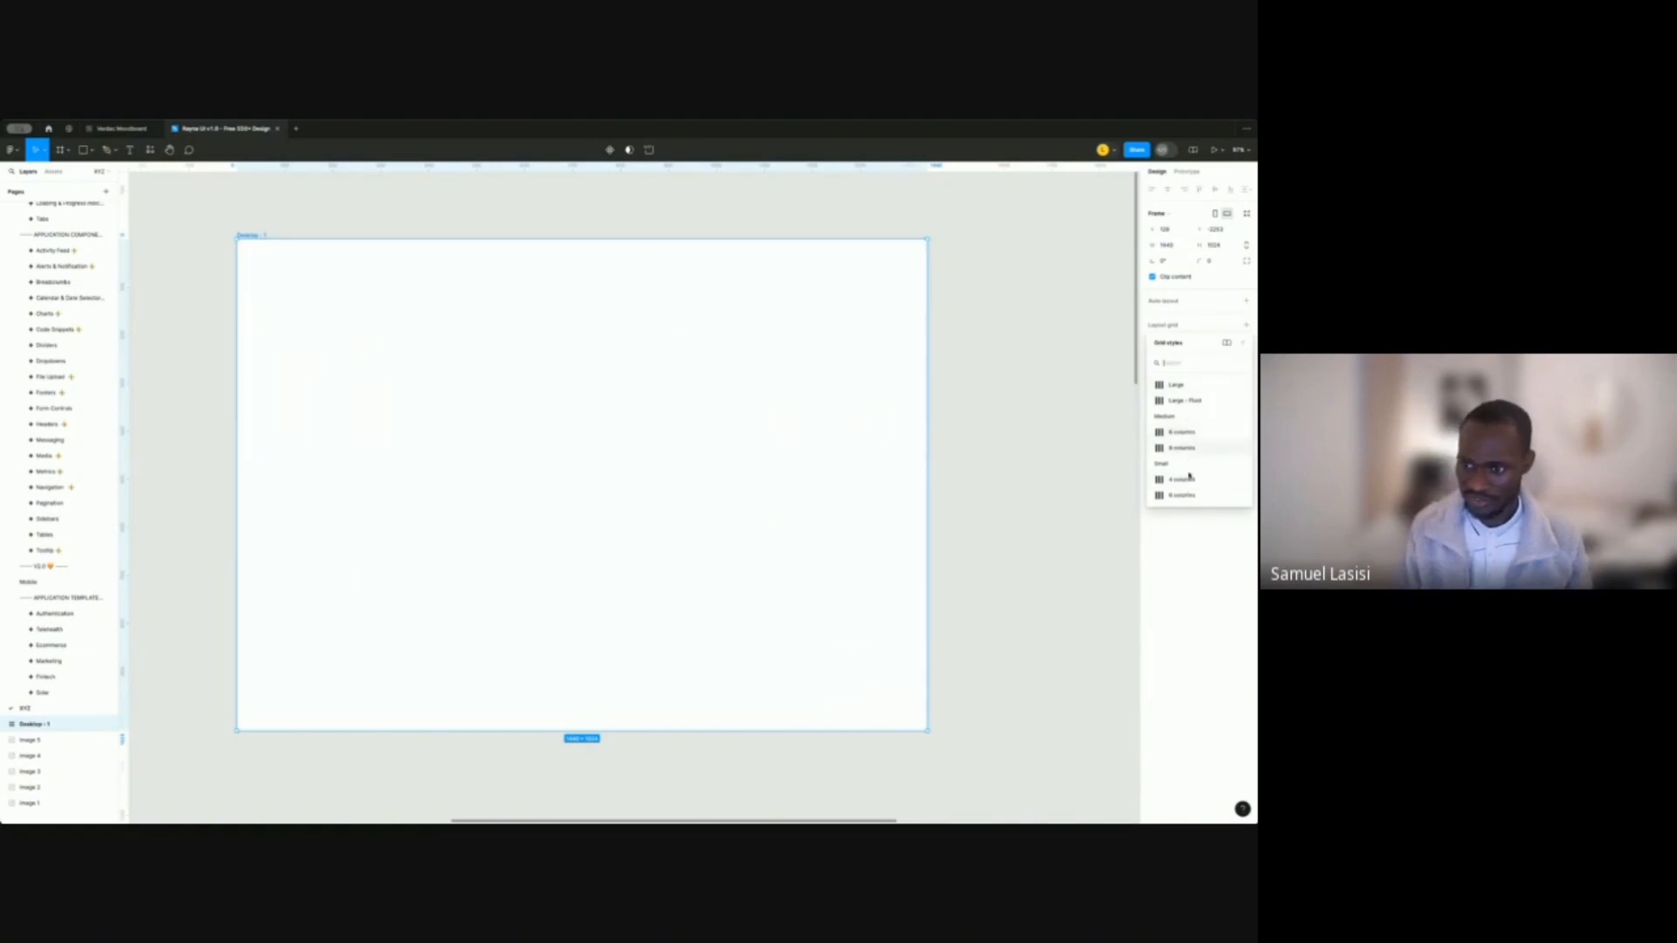
{"action": "left_click", "coordinate": [1183, 387]}
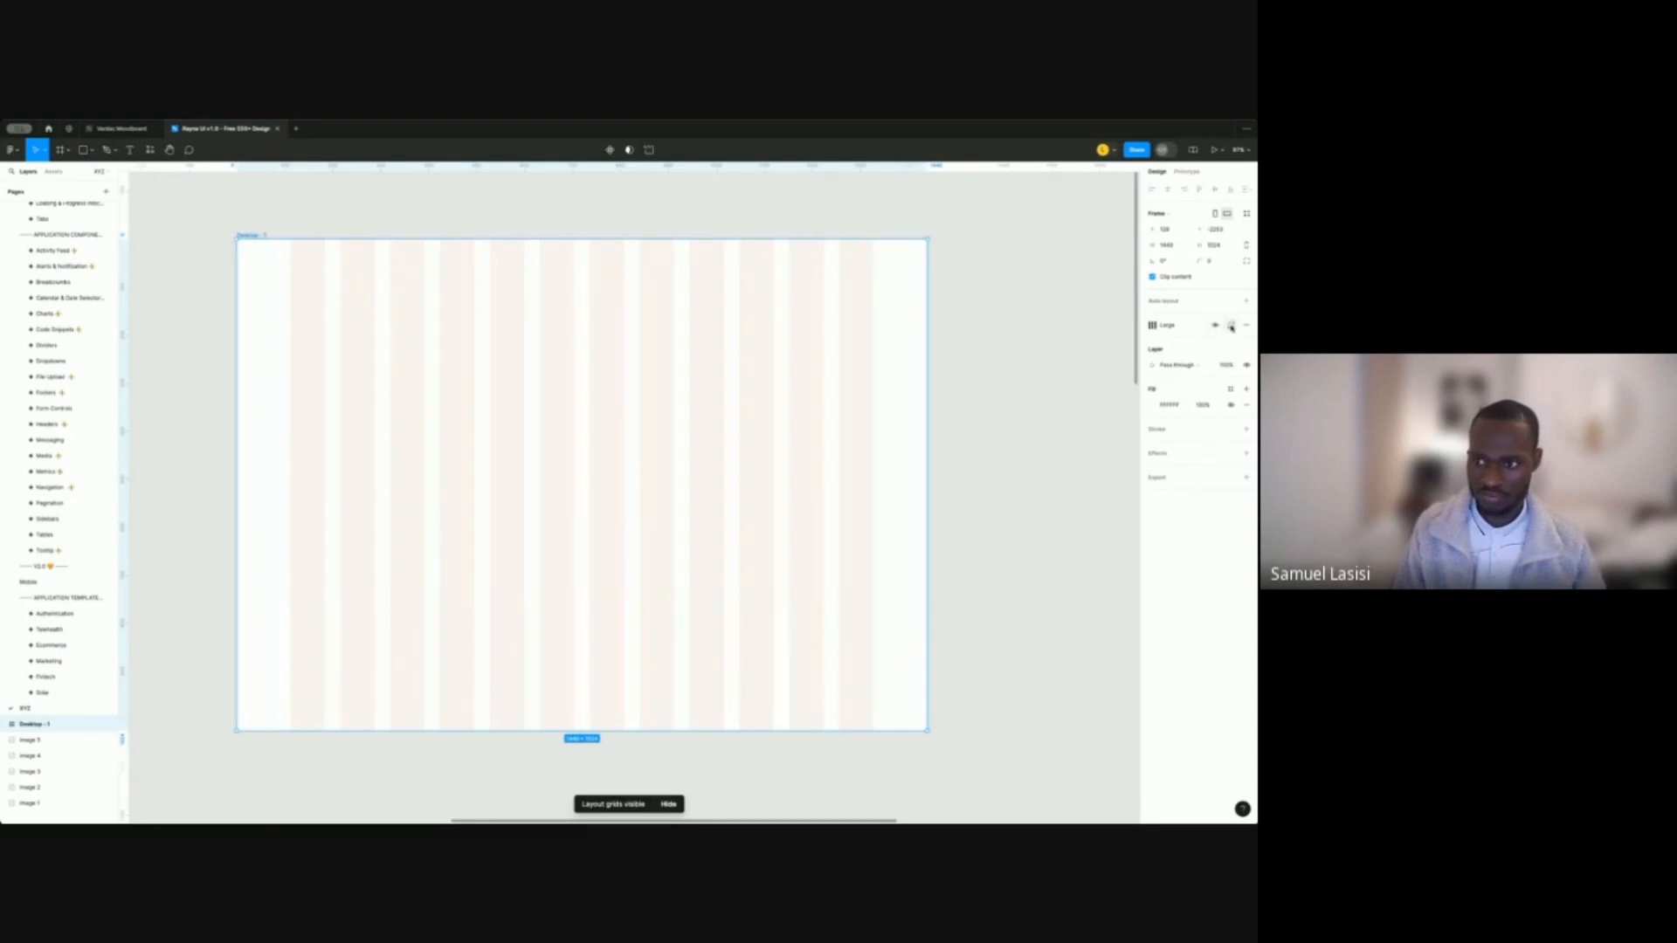
{"action": "left_click", "coordinate": [1232, 326]}
{"action": "left_click", "coordinate": [1152, 340]}
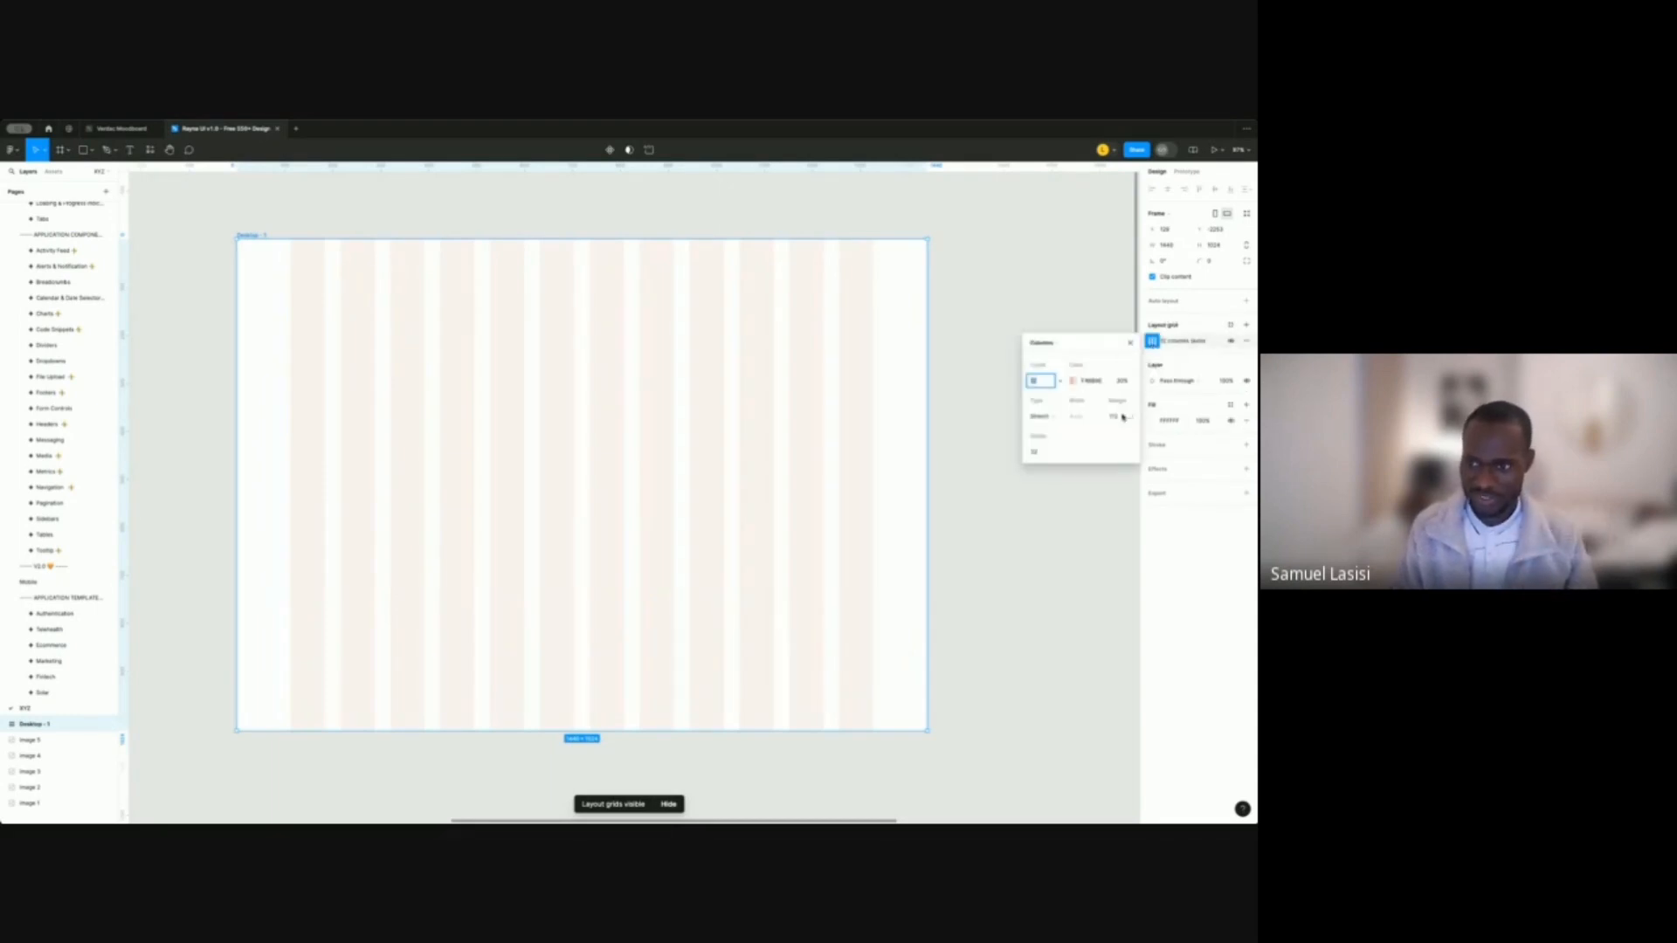
{"action": "left_click", "coordinate": [1048, 288]}
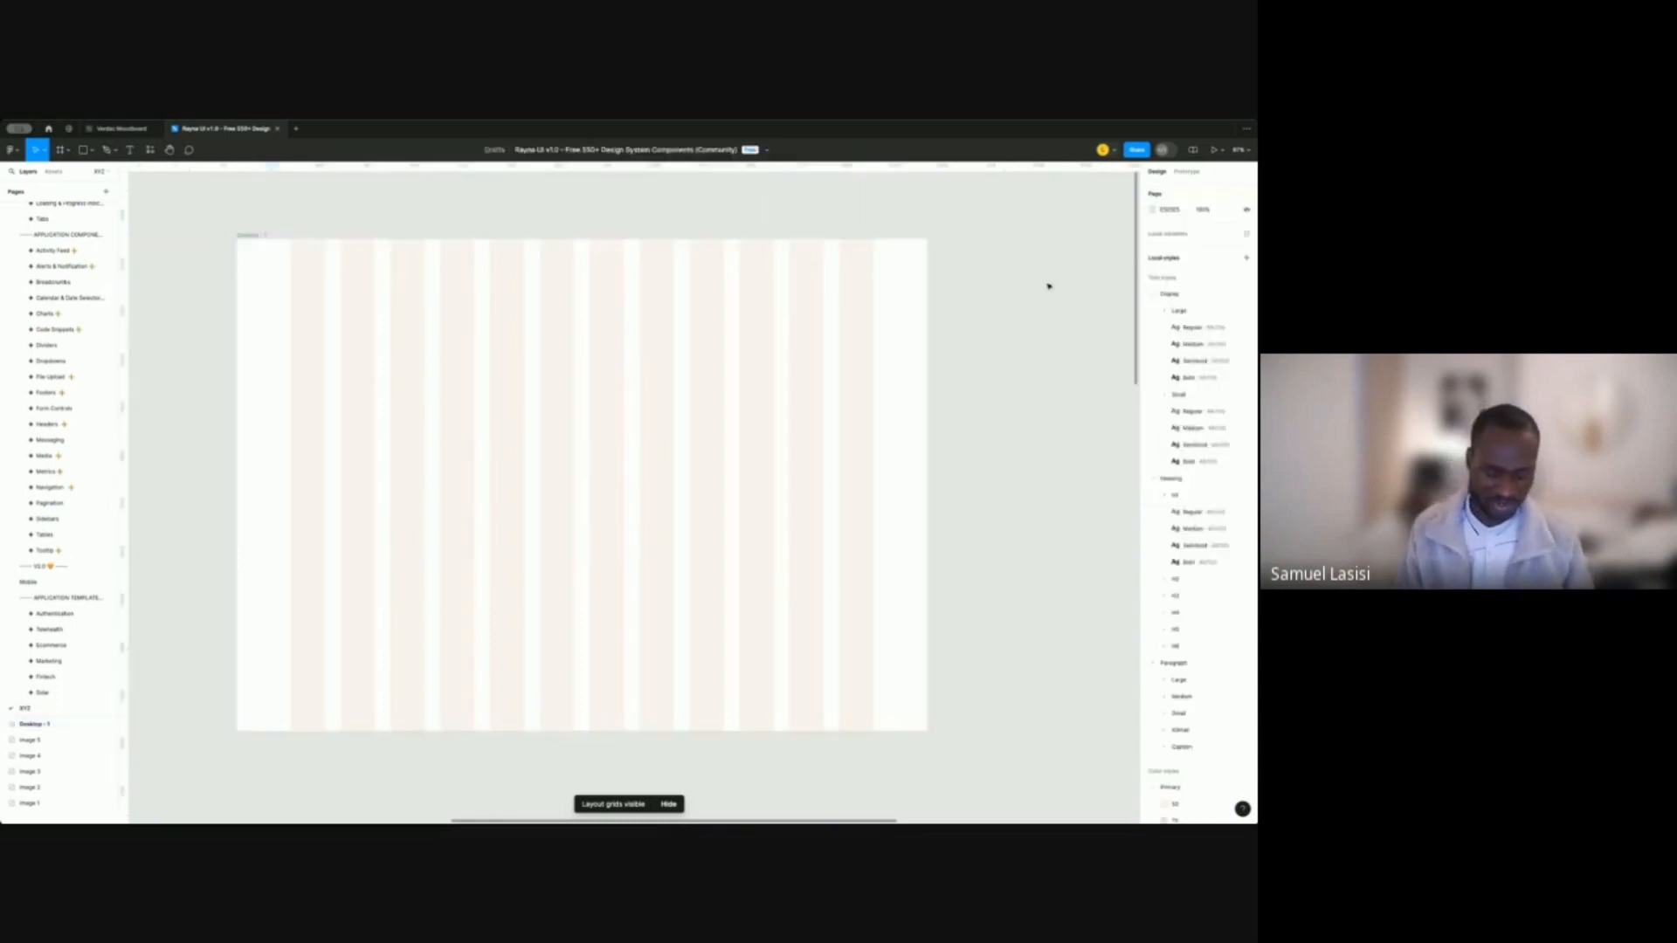
{"action": "key", "text": "super+z"}
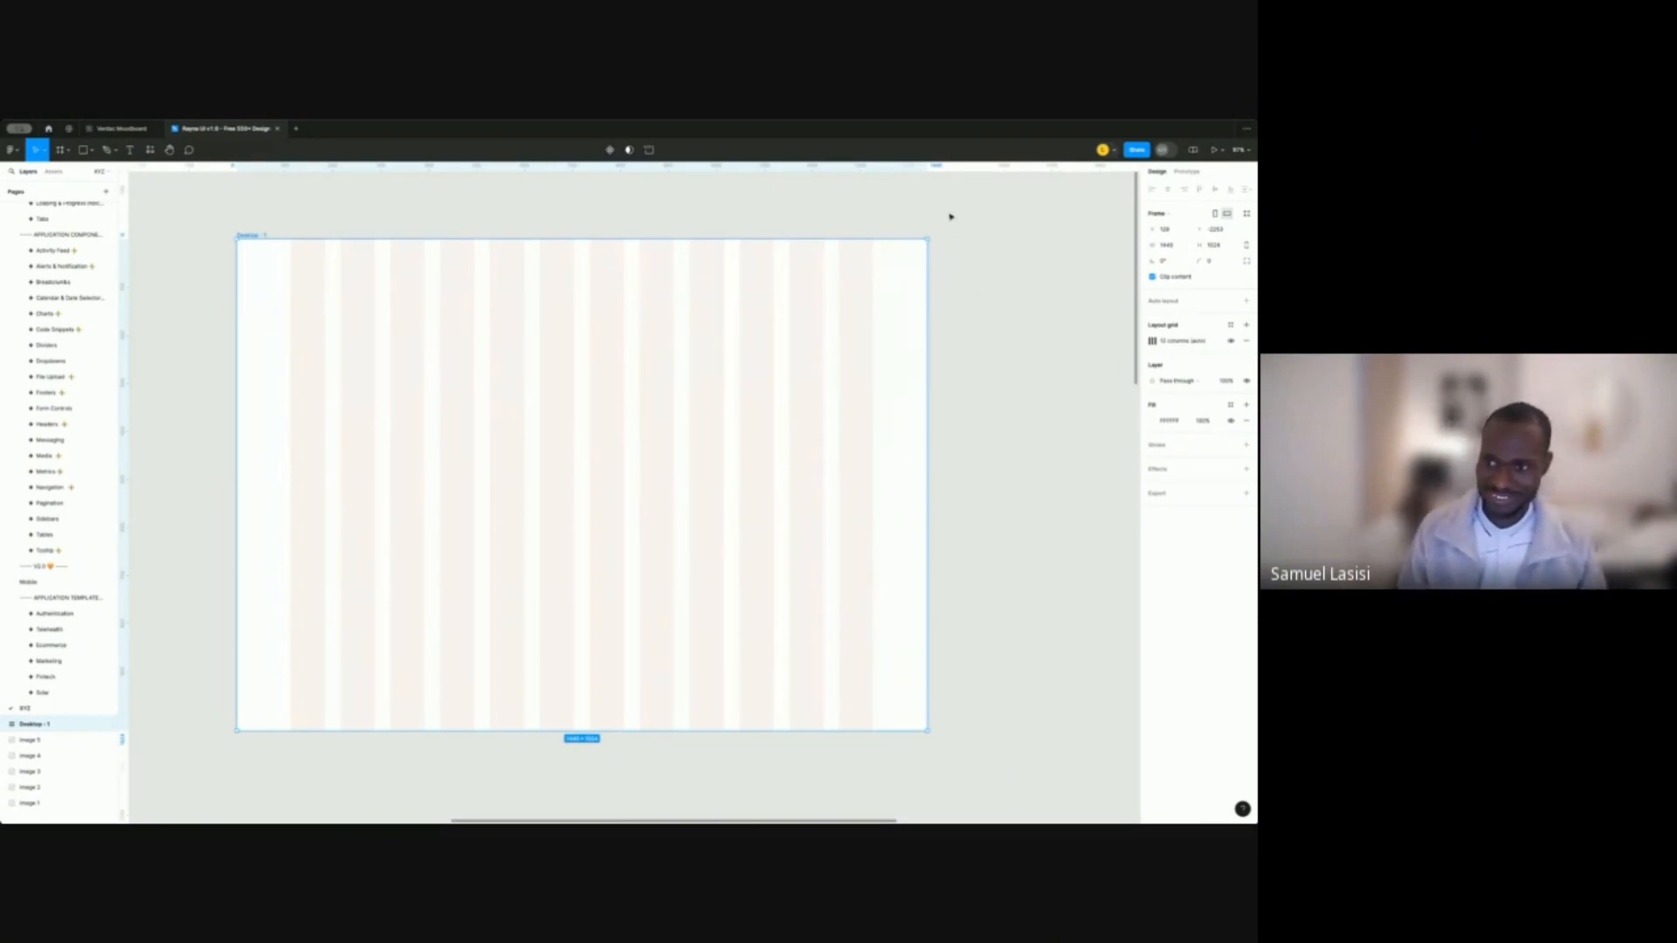
{"action": "key", "text": "super+z"}
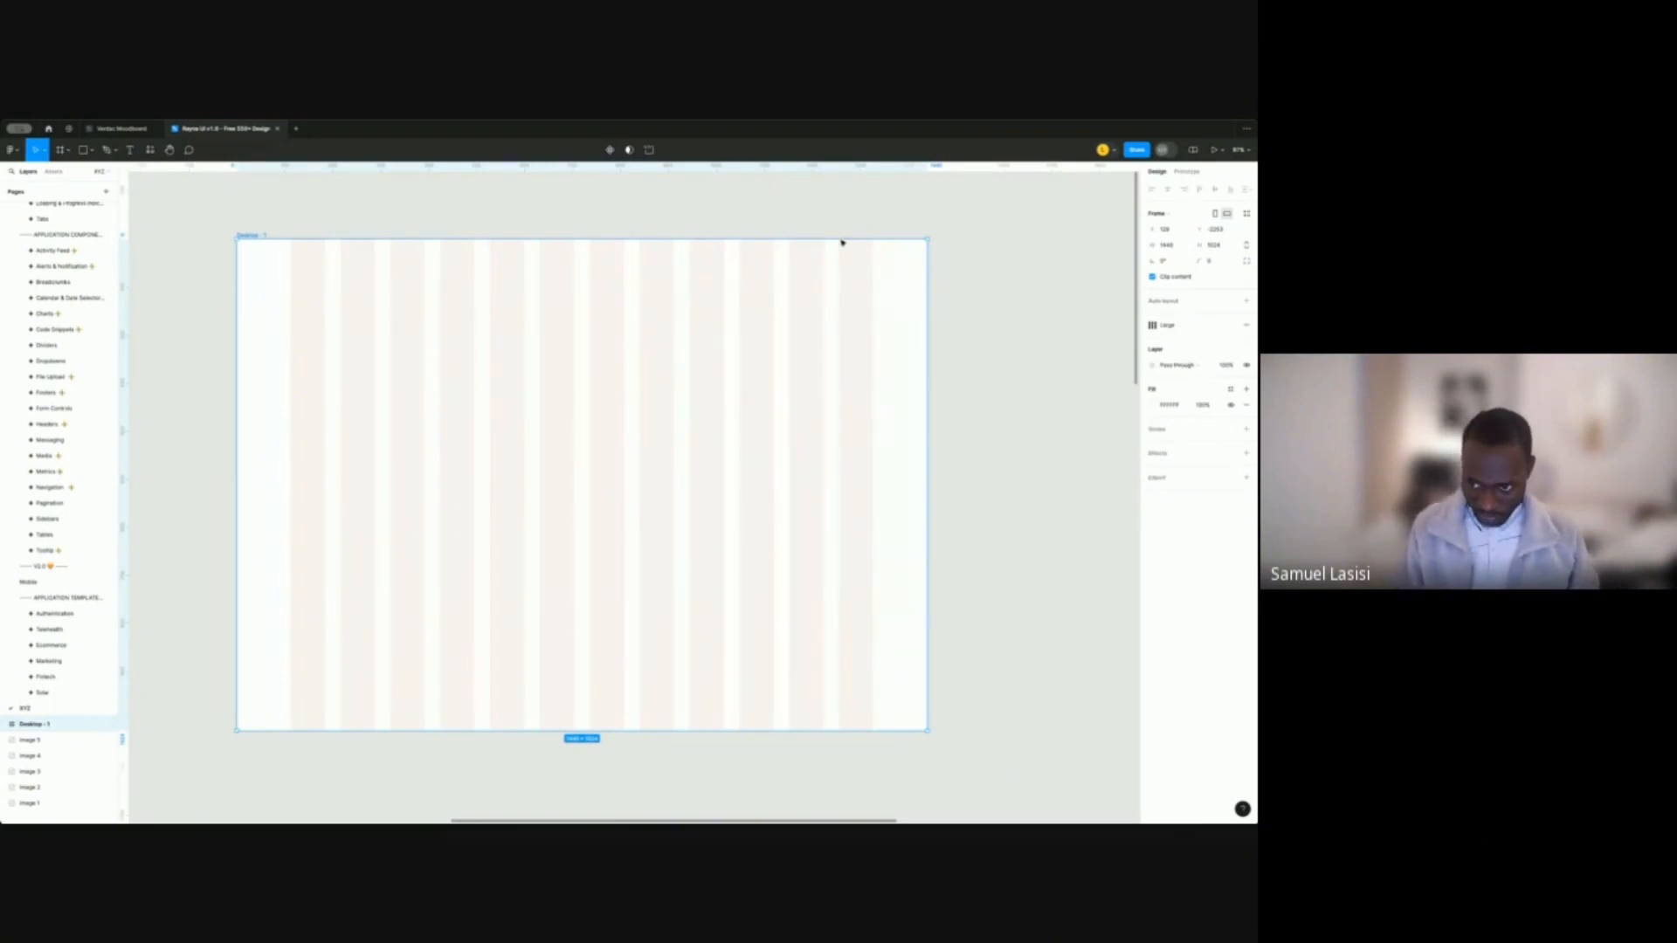
{"action": "left_click", "coordinate": [1068, 313]}
{"action": "left_click", "coordinate": [253, 235]}
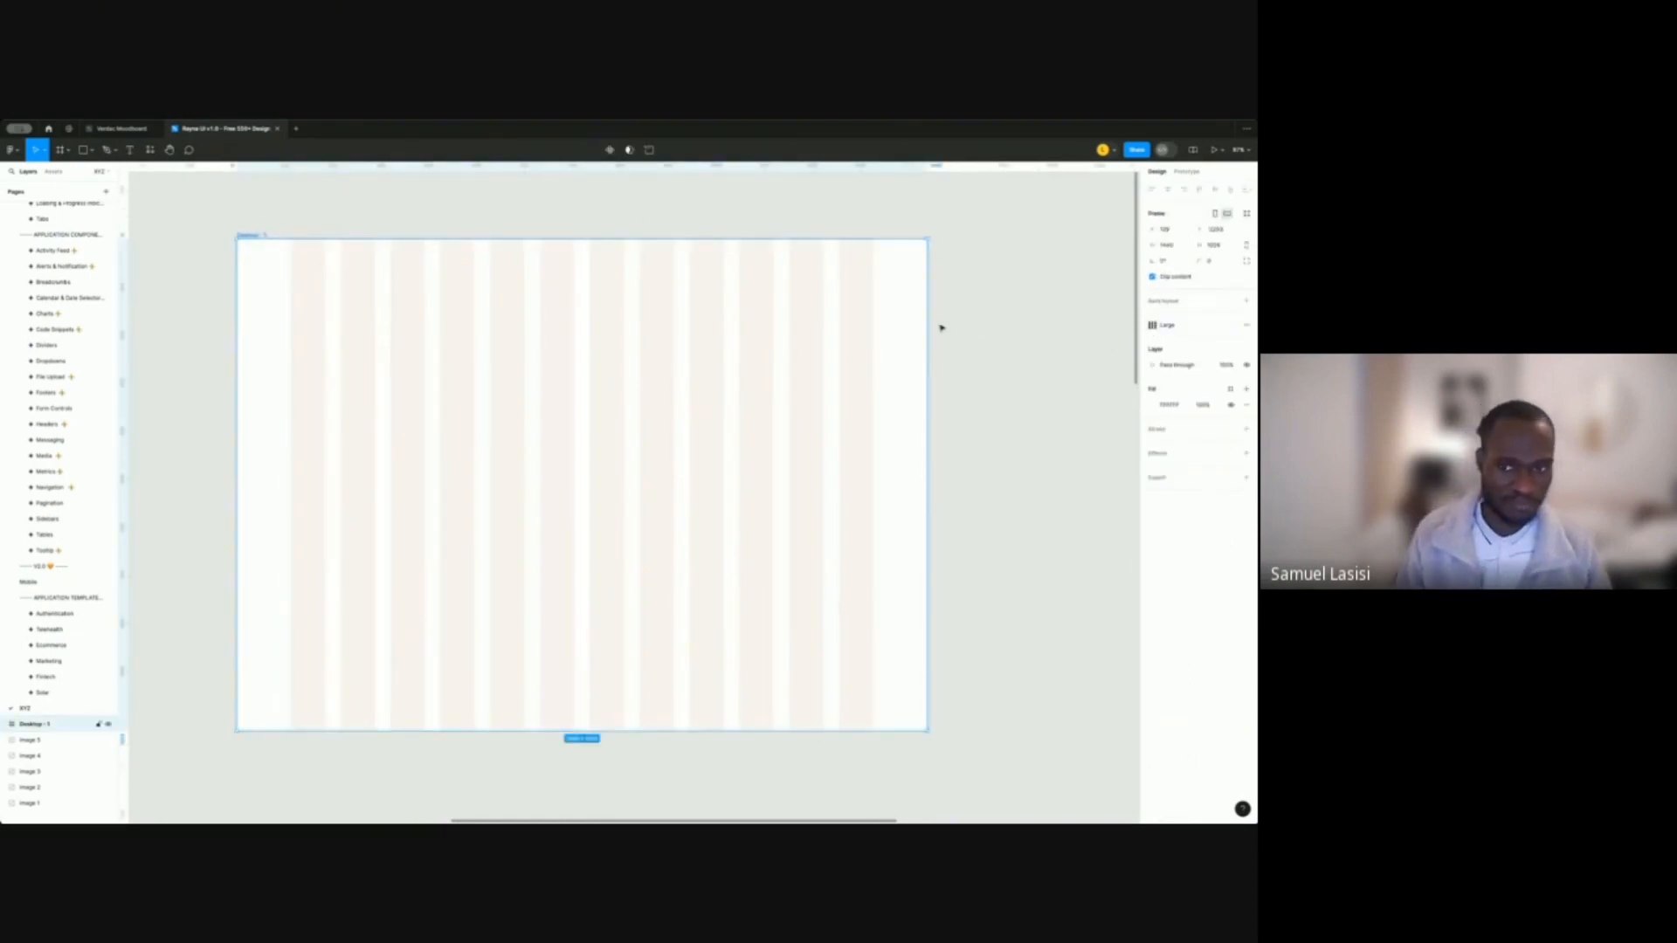
{"action": "left_click", "coordinate": [1007, 270]}
{"action": "scroll", "coordinate": [786, 245], "scroll_direction": "left", "scroll_amount": 2}
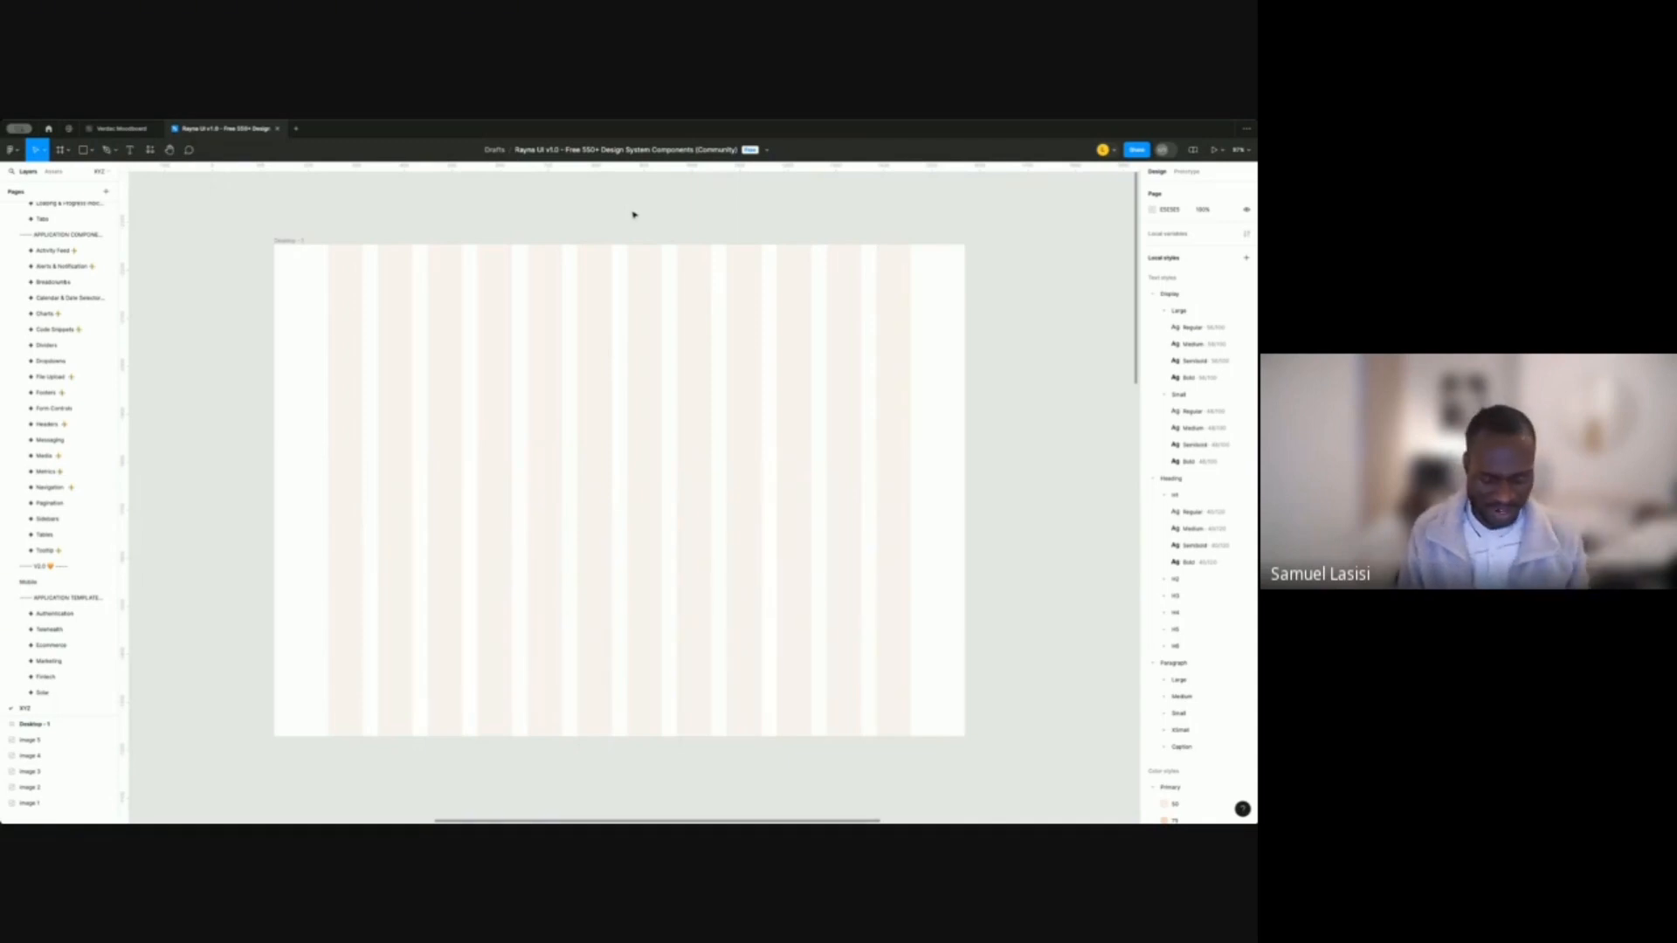
Show the library search results for 'sidebar': Sidebar, Sidebar section and menu items.
{"action": "key", "text": "shift+i"}
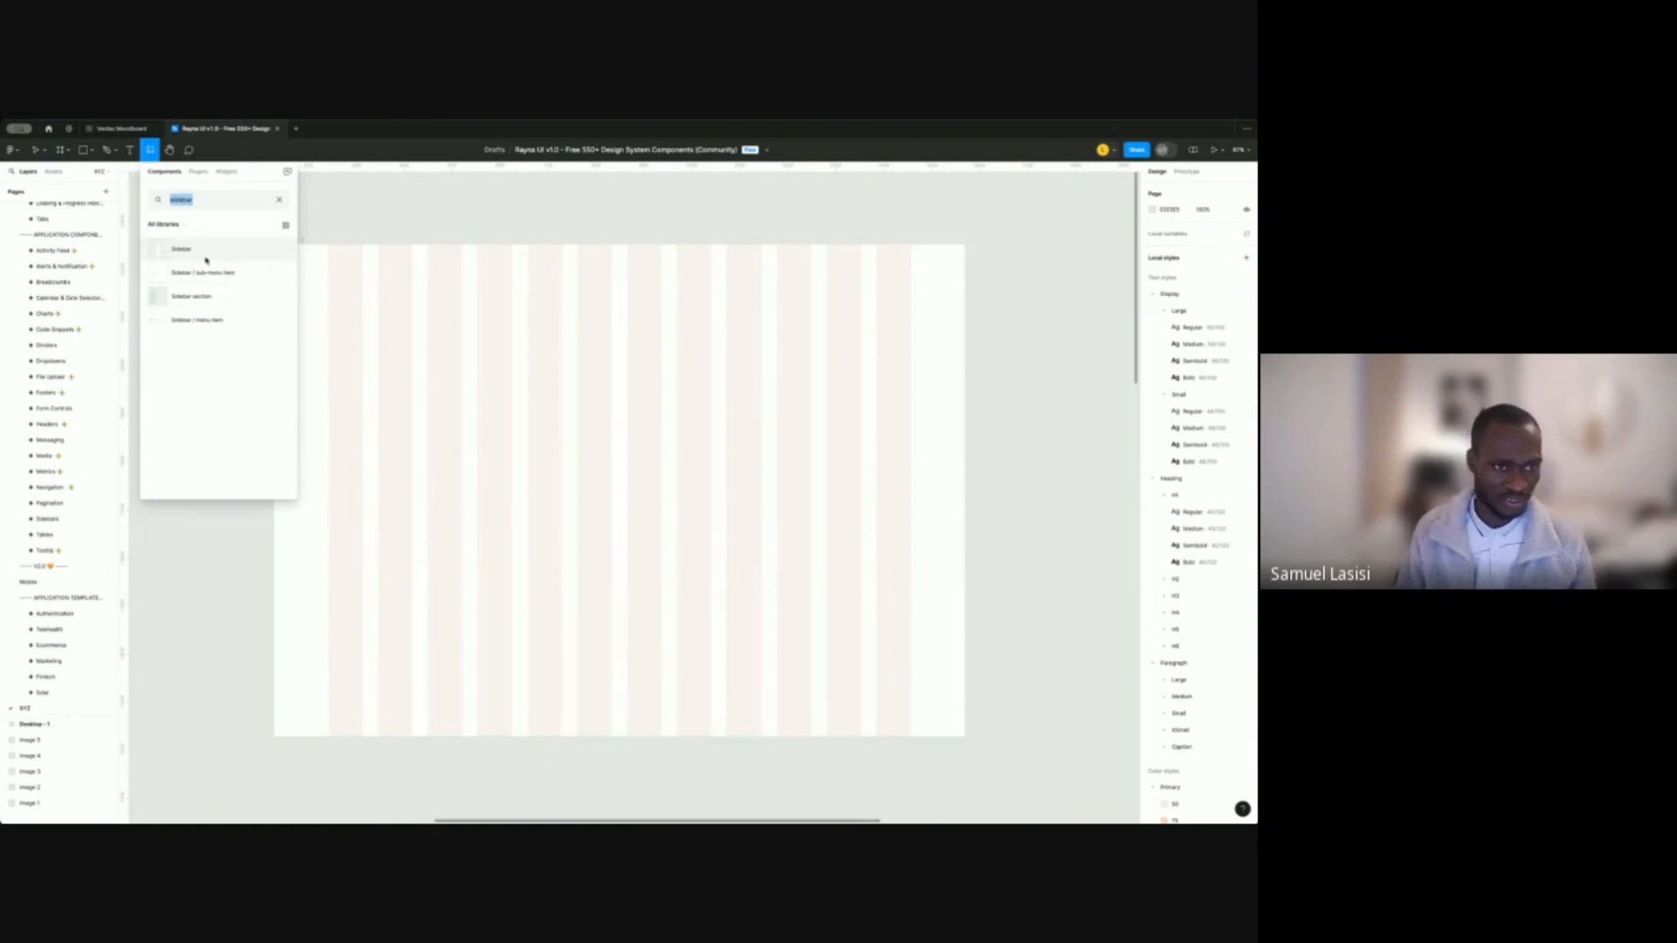
{"action": "left_click", "coordinate": [200, 202]}
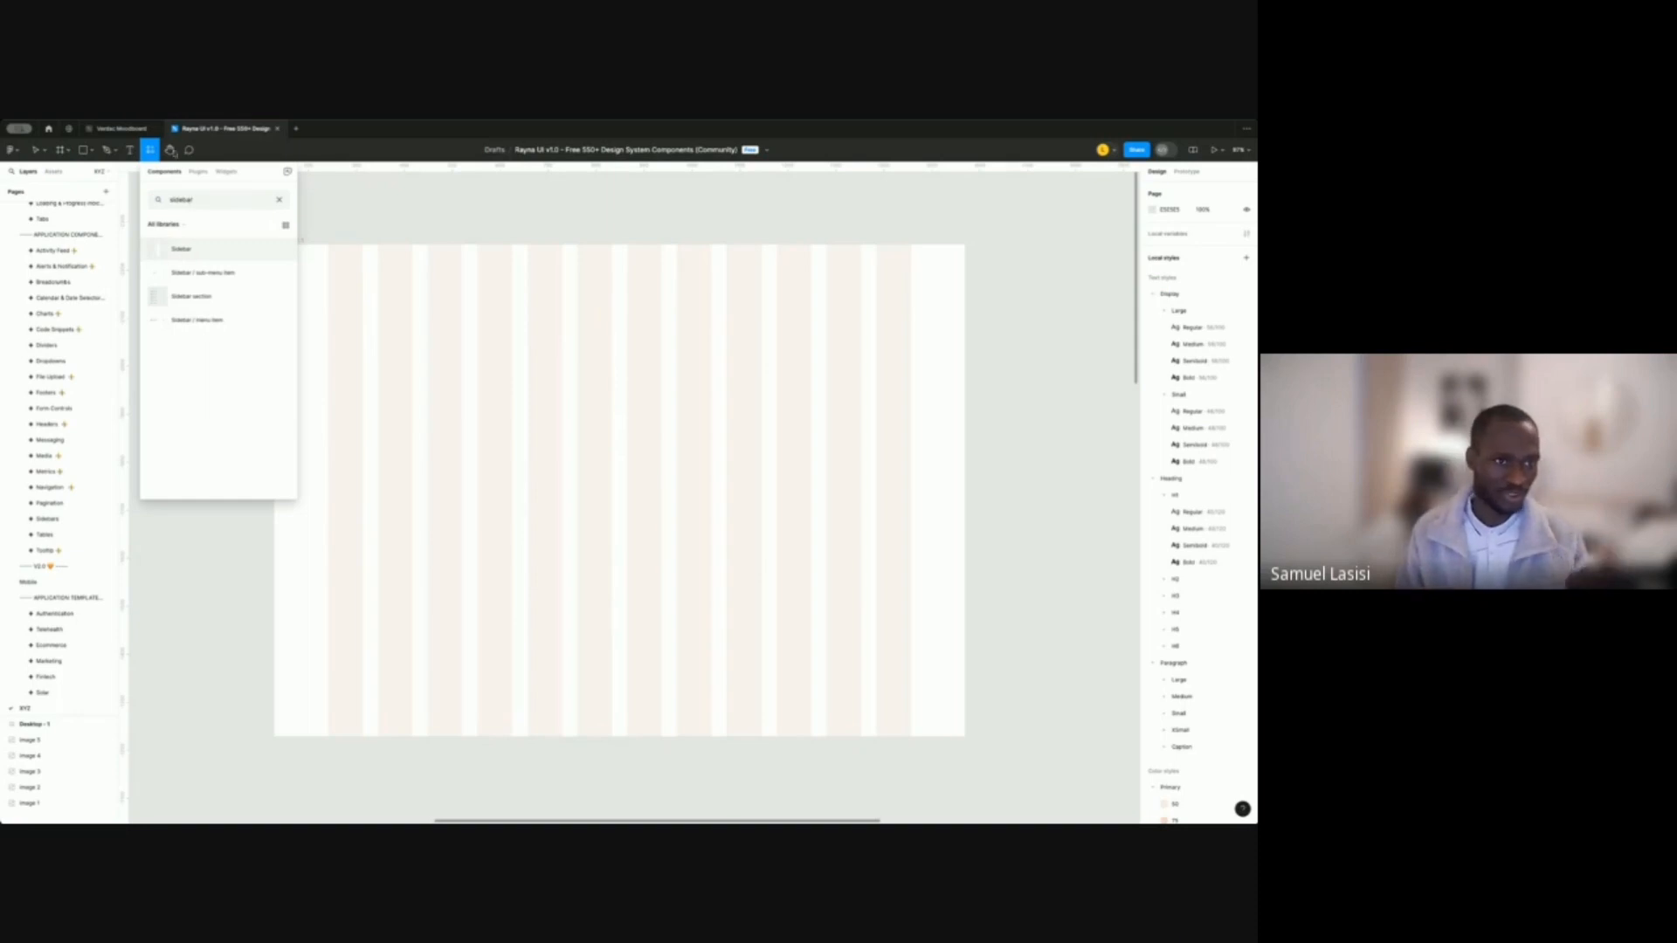
{"action": "left_click", "coordinate": [150, 151]}
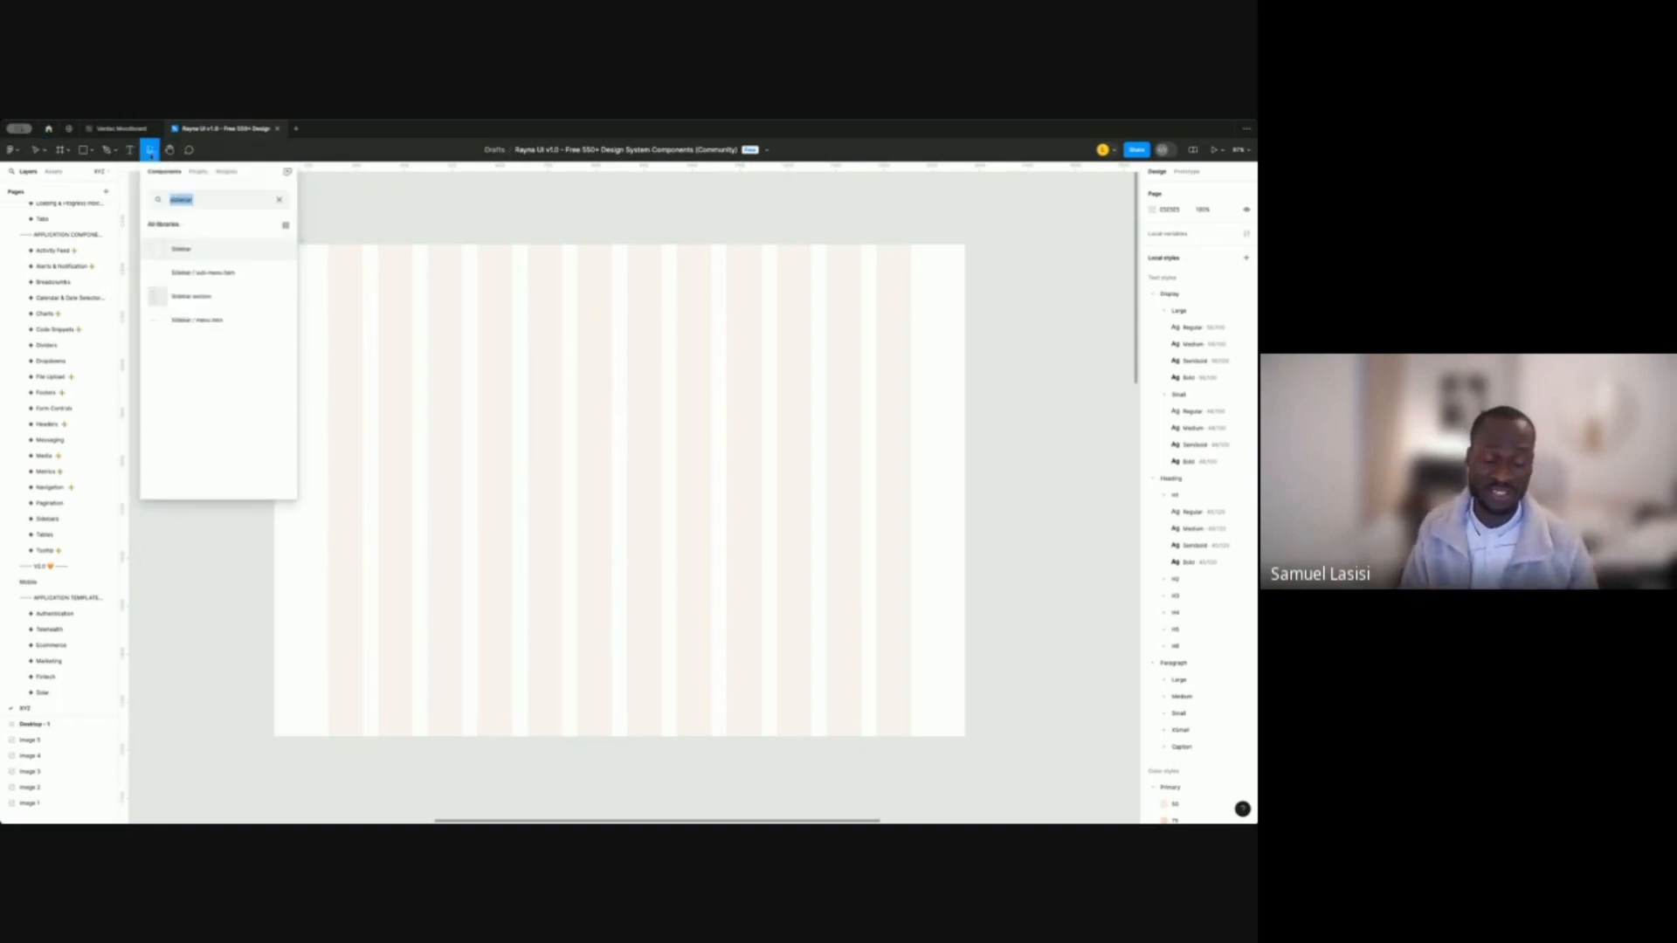
{"action": "left_click", "coordinate": [299, 188]}
{"action": "left_click", "coordinate": [150, 151]}
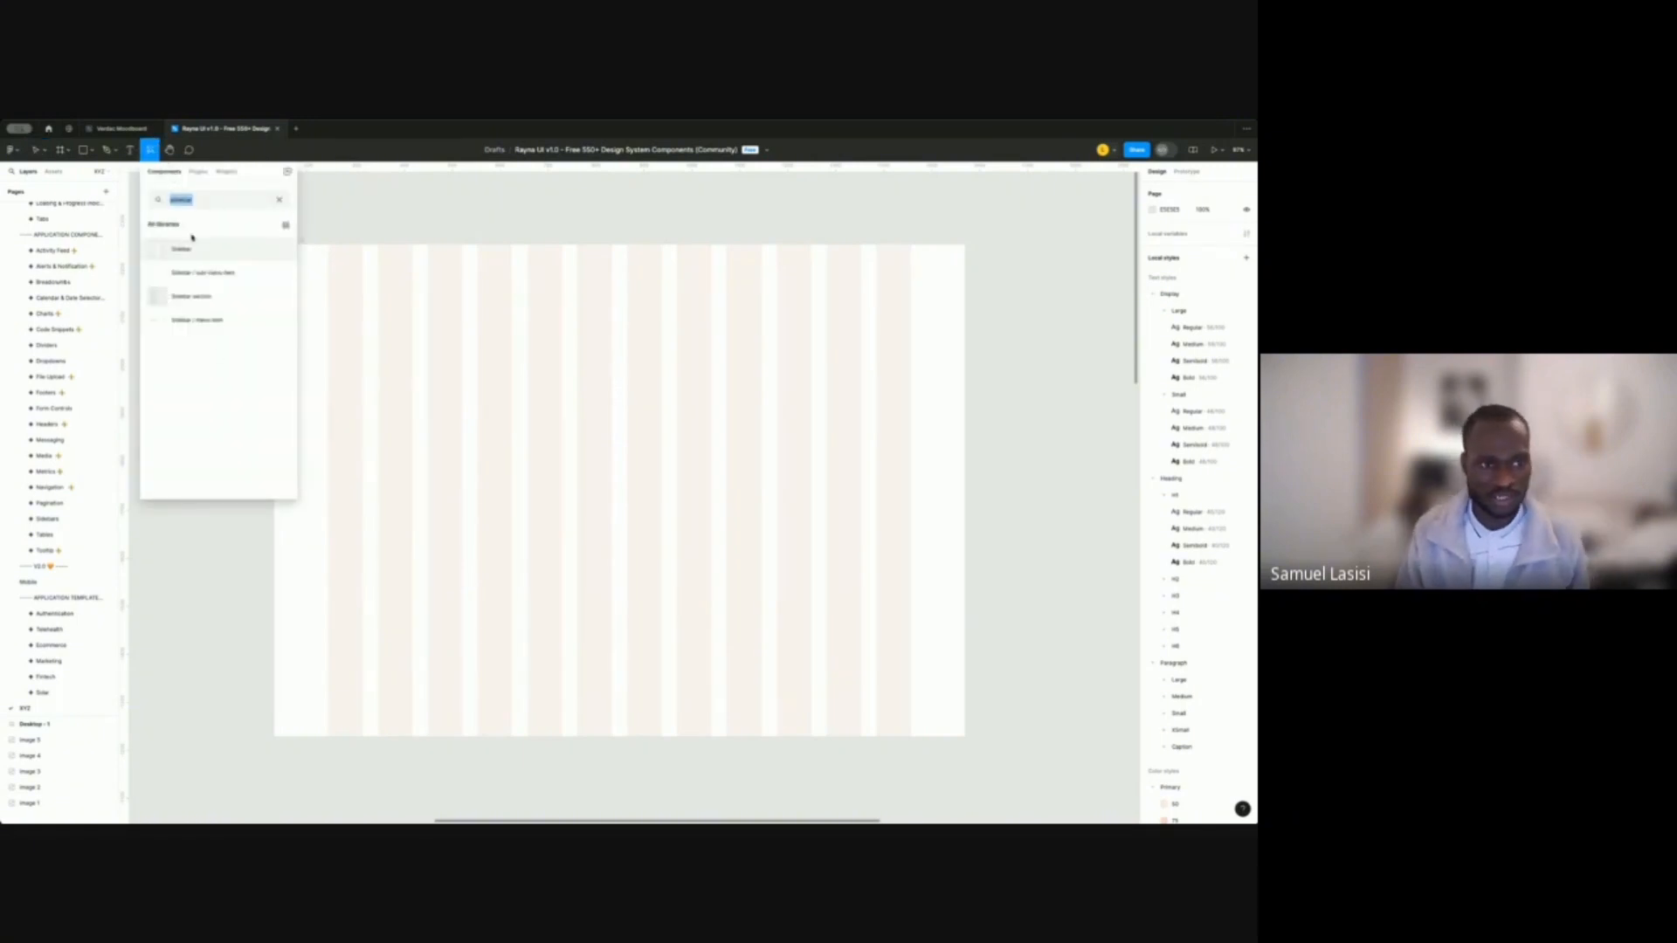
Drop the Sidebar component onto Desktop - 1 and align it flush to the left edge.
{"action": "left_click_drag", "start_coordinate": [183, 250], "coordinate": [324, 472]}
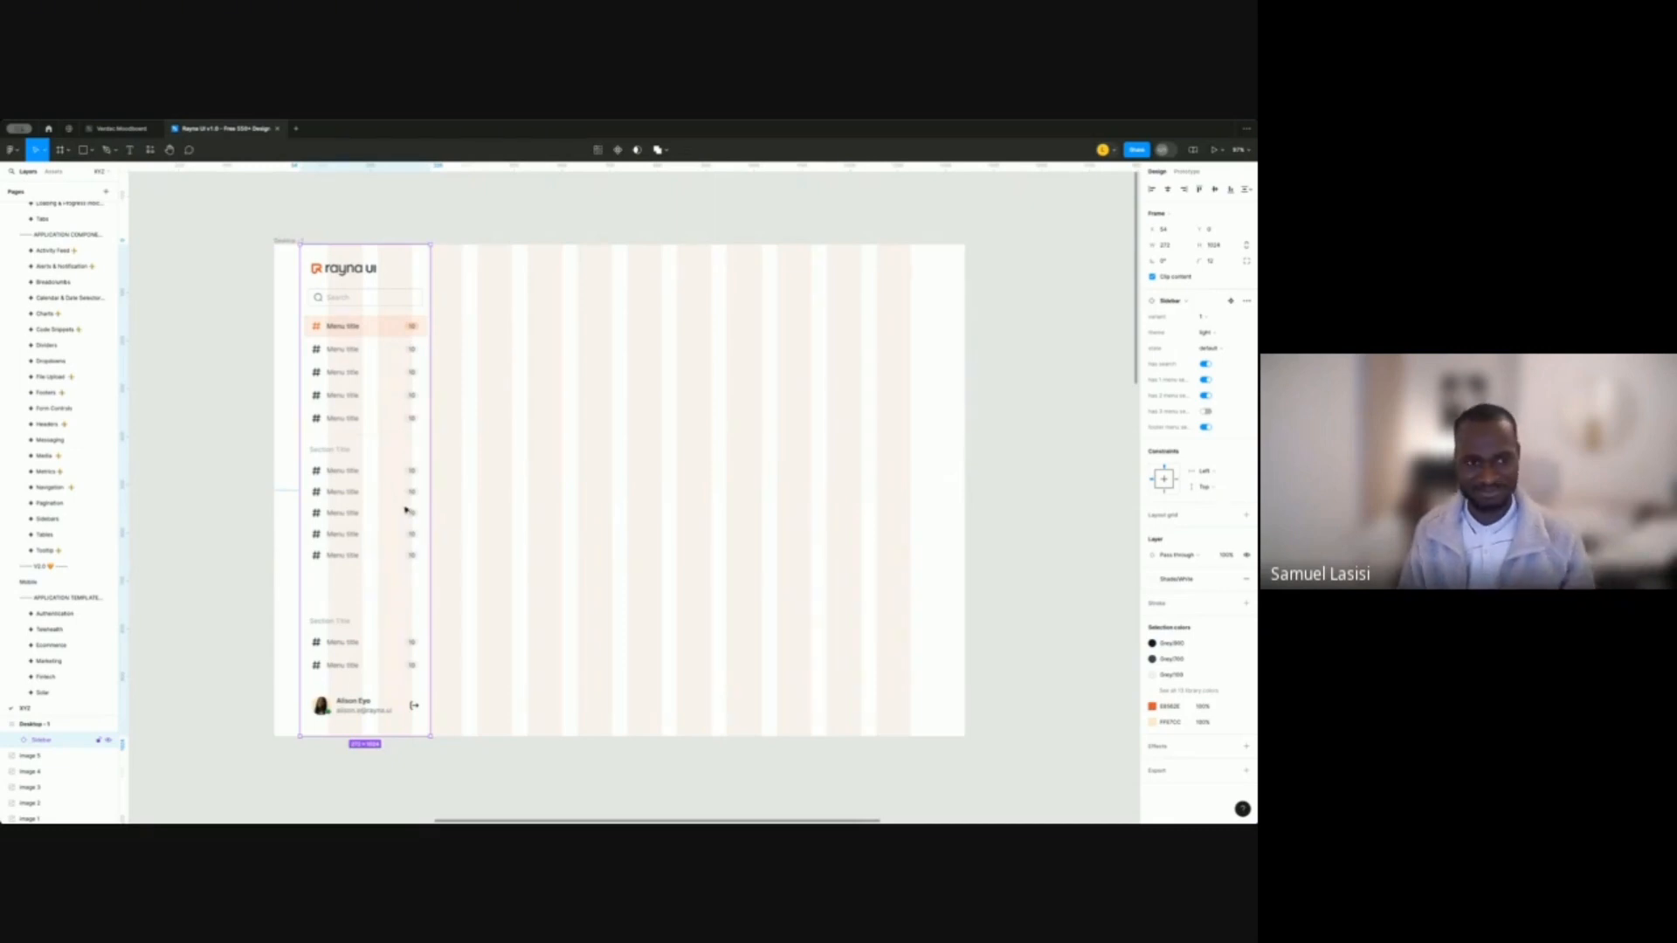
{"action": "left_click_drag", "start_coordinate": [405, 510], "coordinate": [393, 512]}
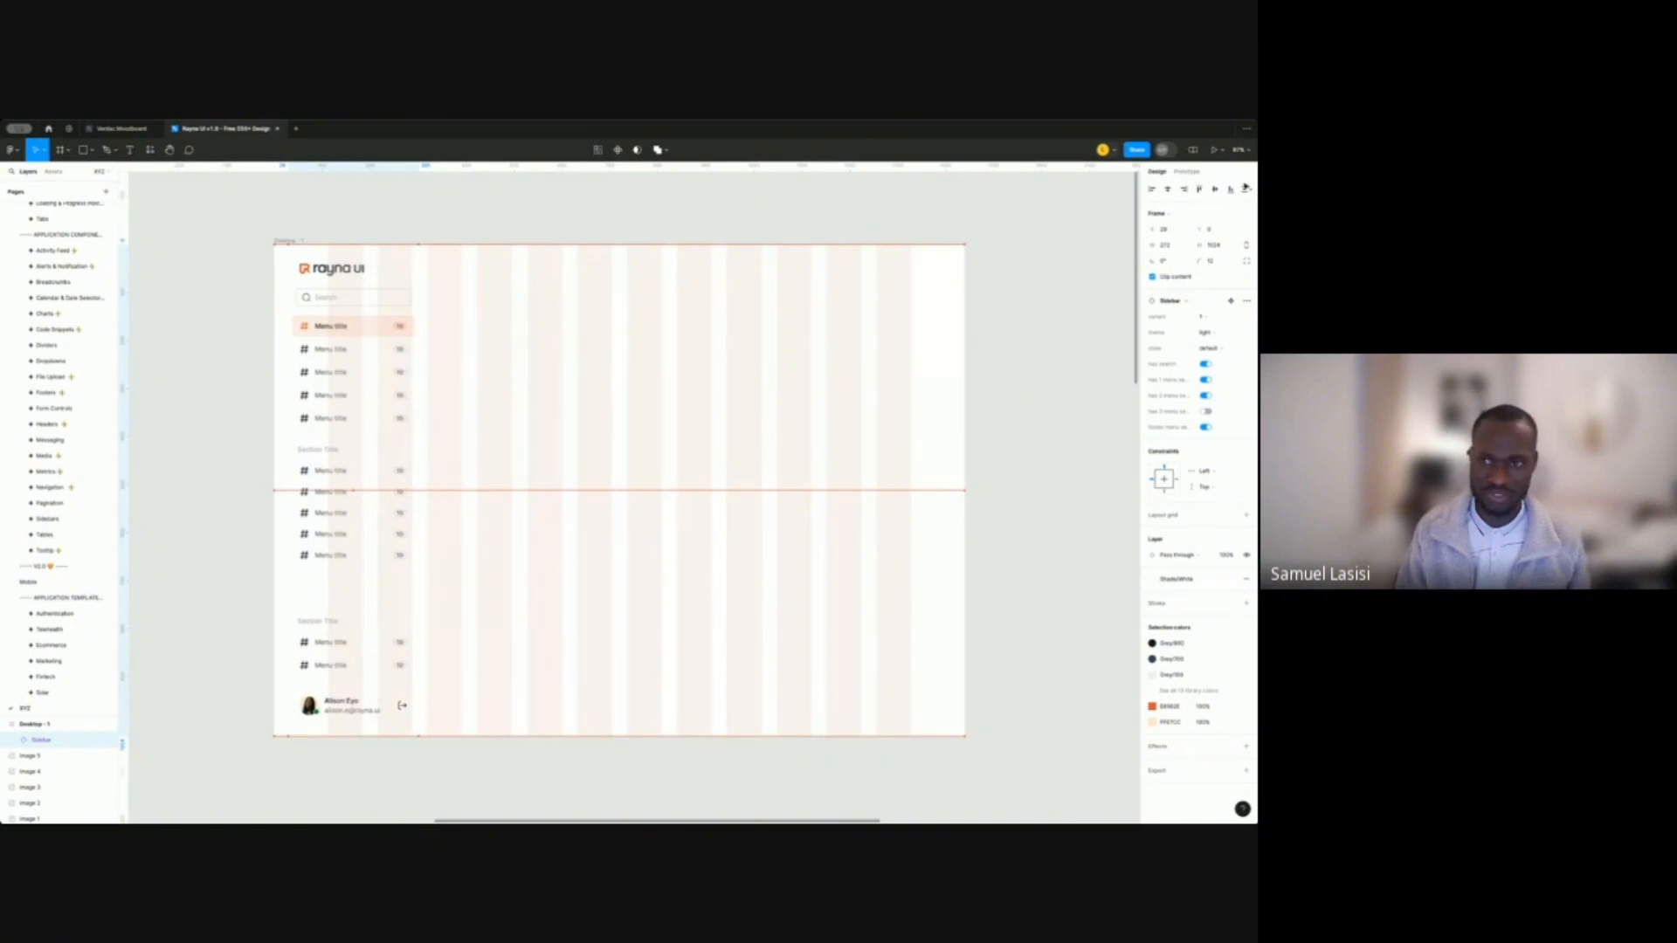
{"action": "left_click", "coordinate": [1152, 189]}
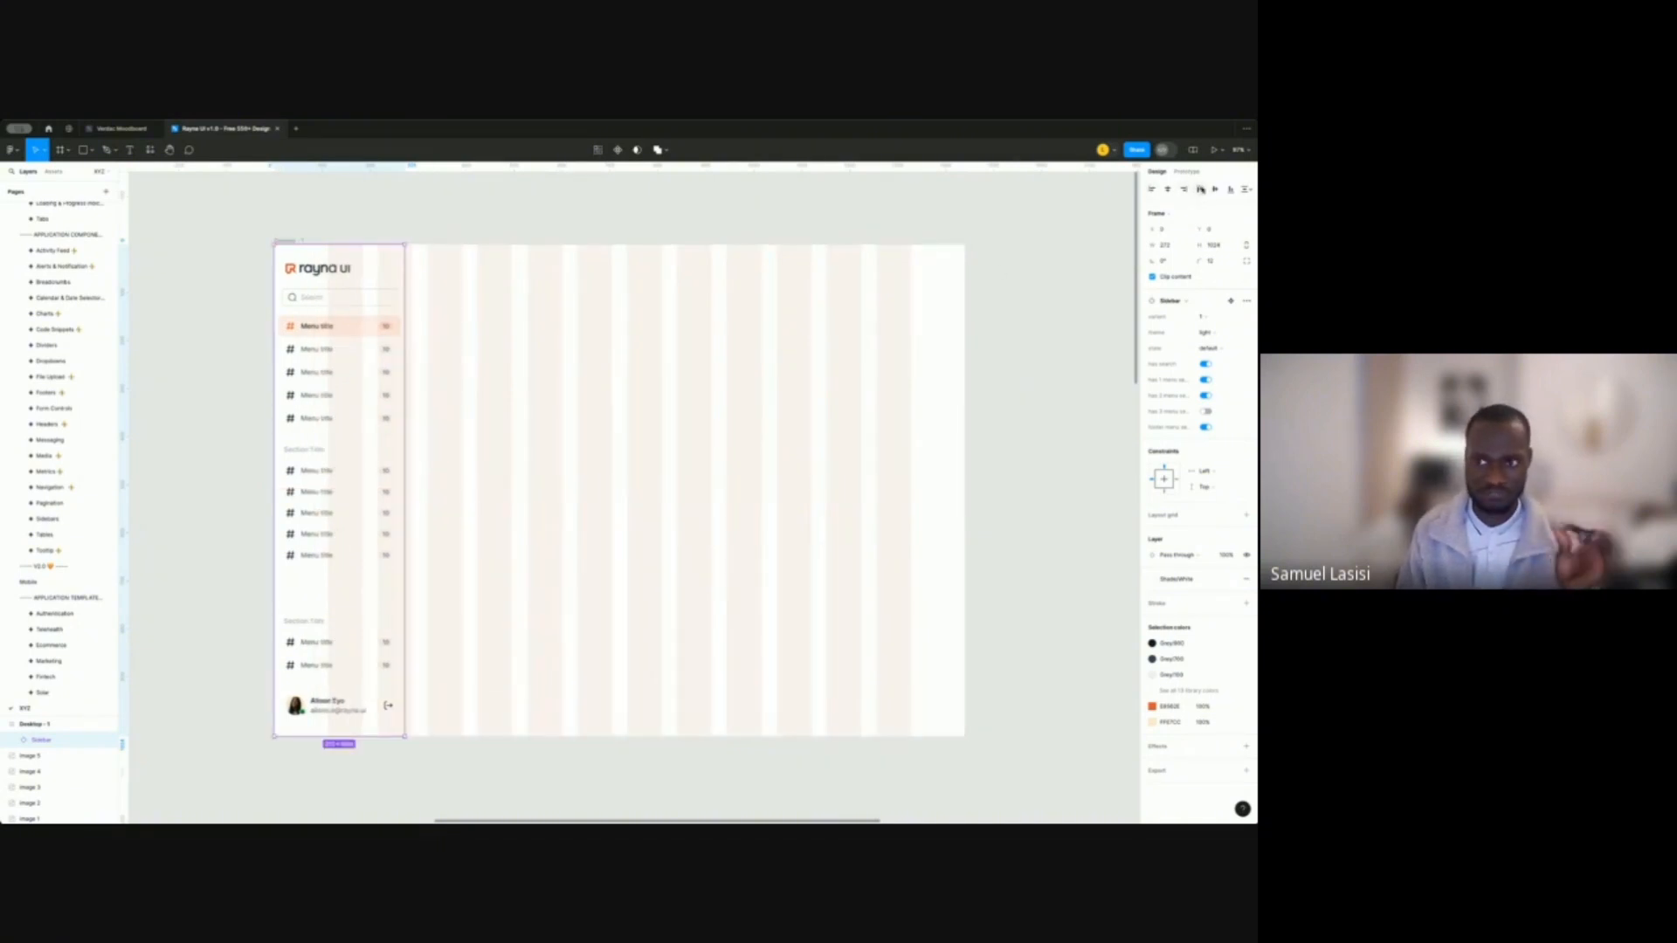
{"action": "left_click", "coordinate": [317, 199]}
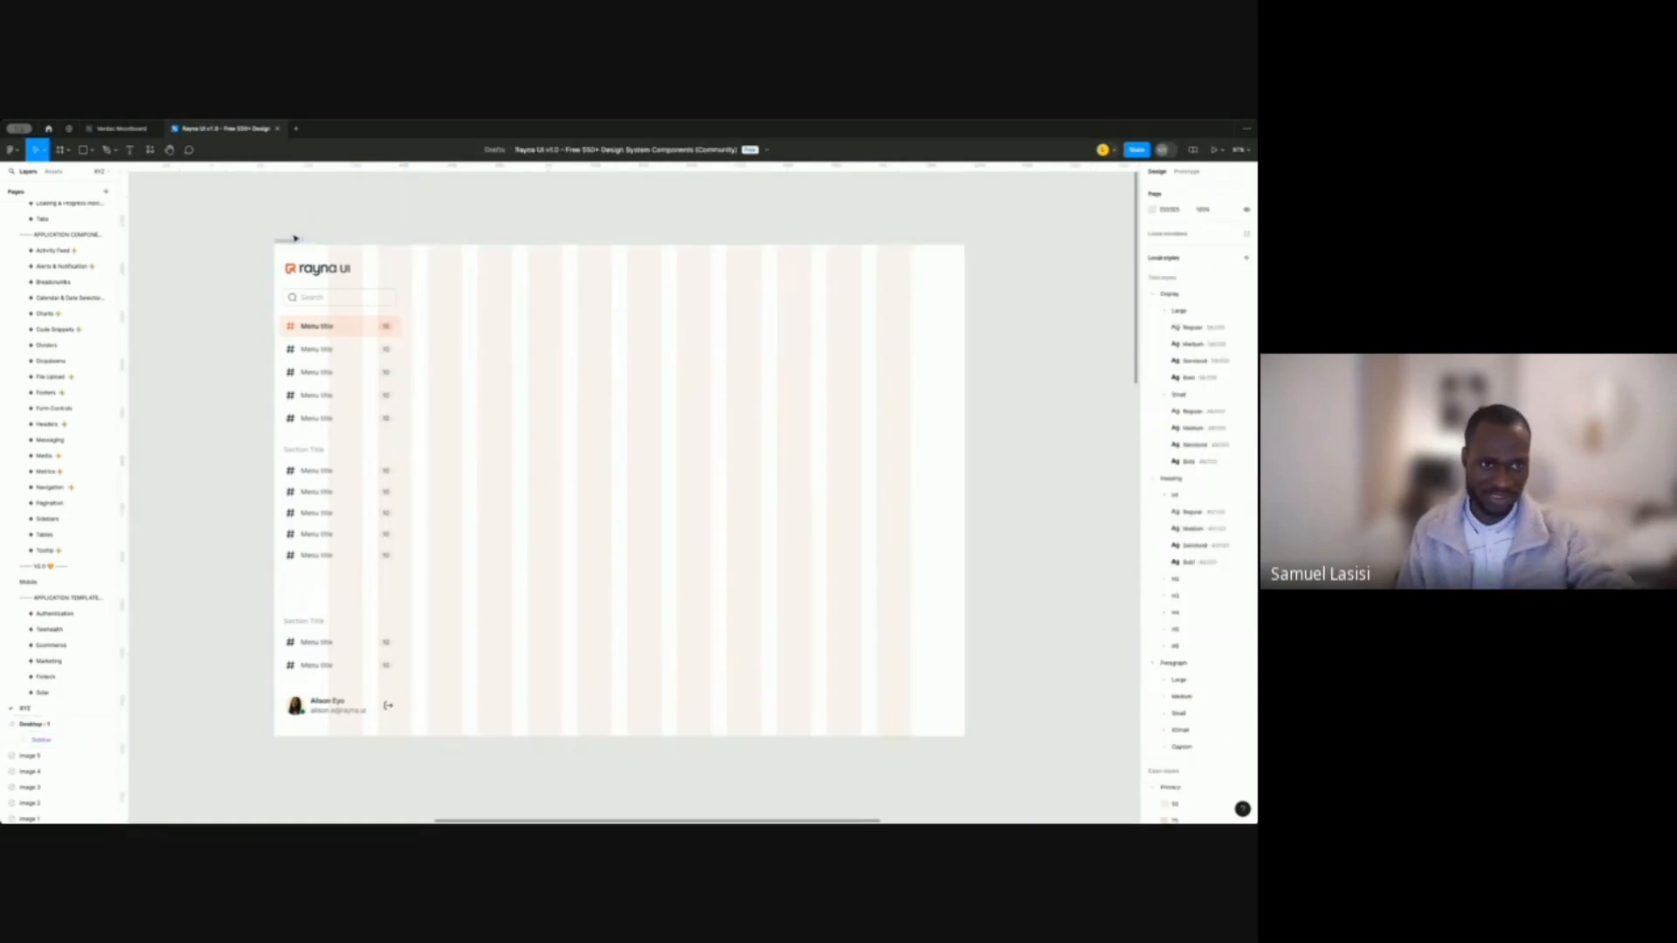
Hide the layout grid columns on the Desktop - 1 frame.
{"action": "left_click", "coordinate": [291, 240]}
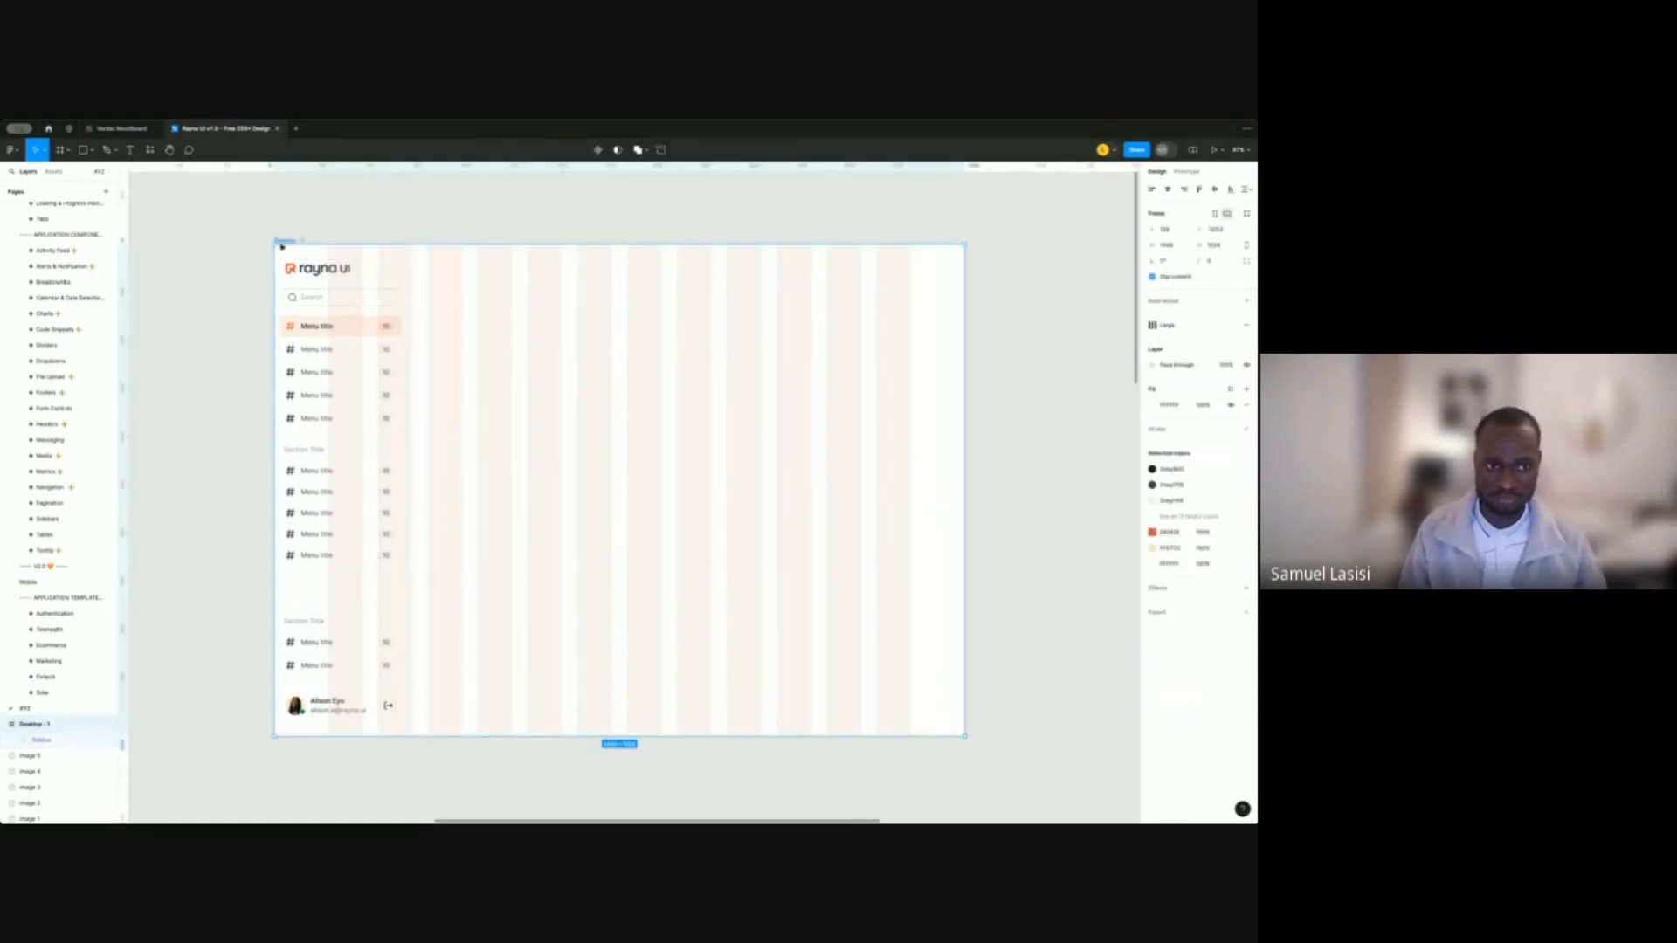
{"action": "left_click", "coordinate": [1215, 326]}
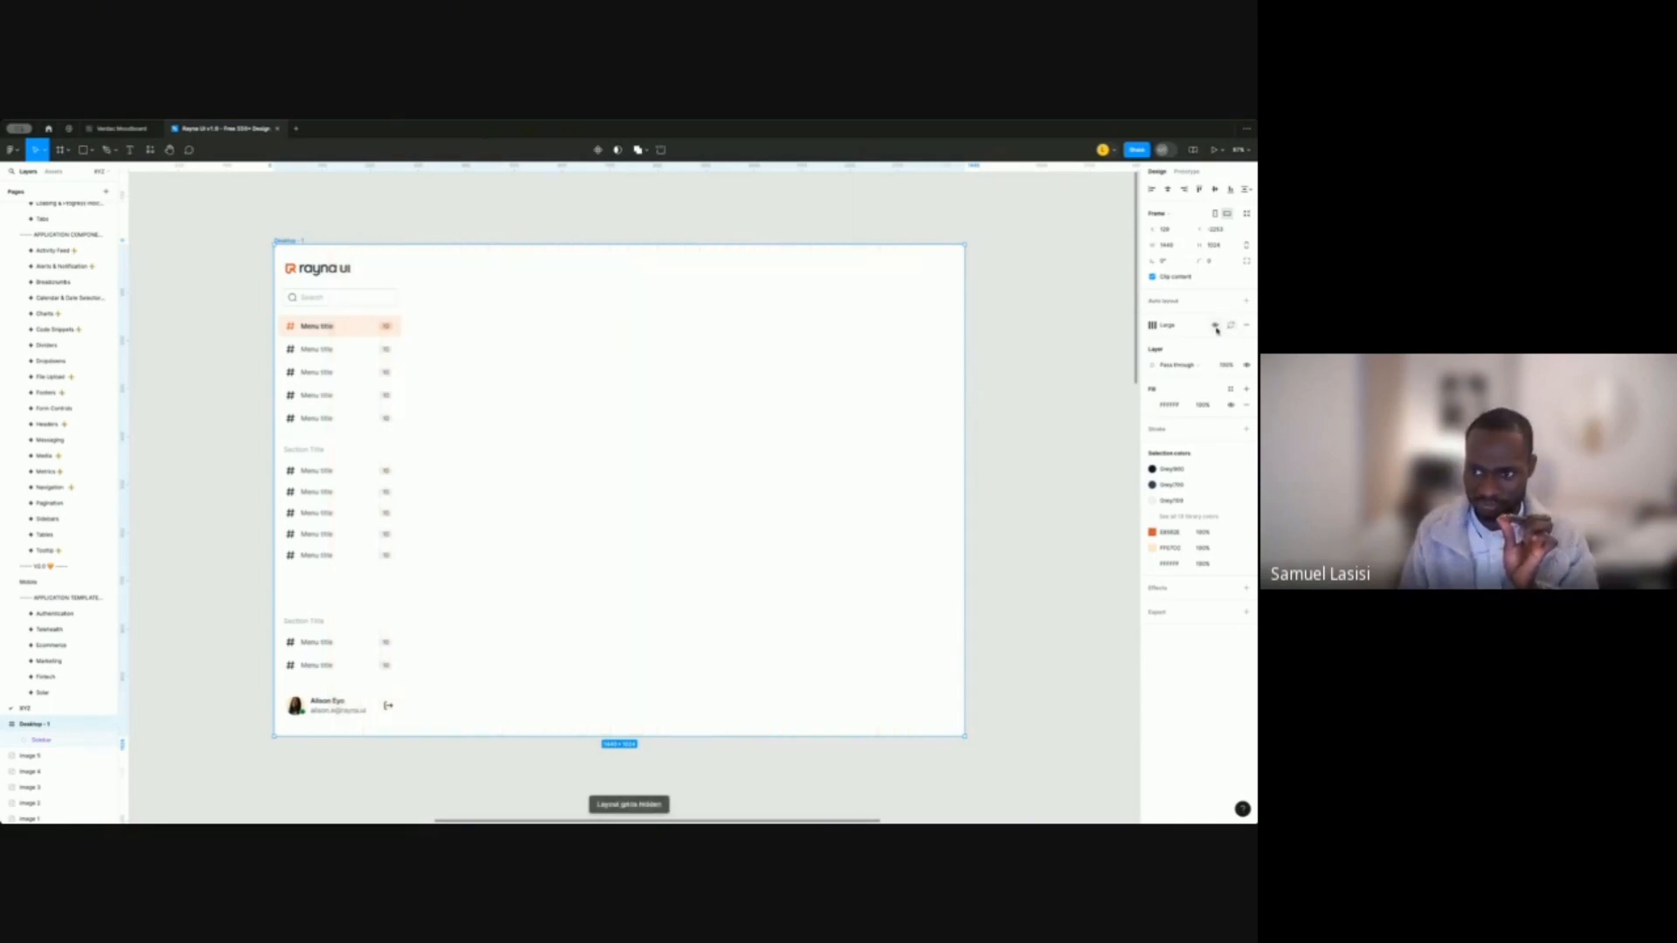
{"action": "left_click", "coordinate": [505, 209]}
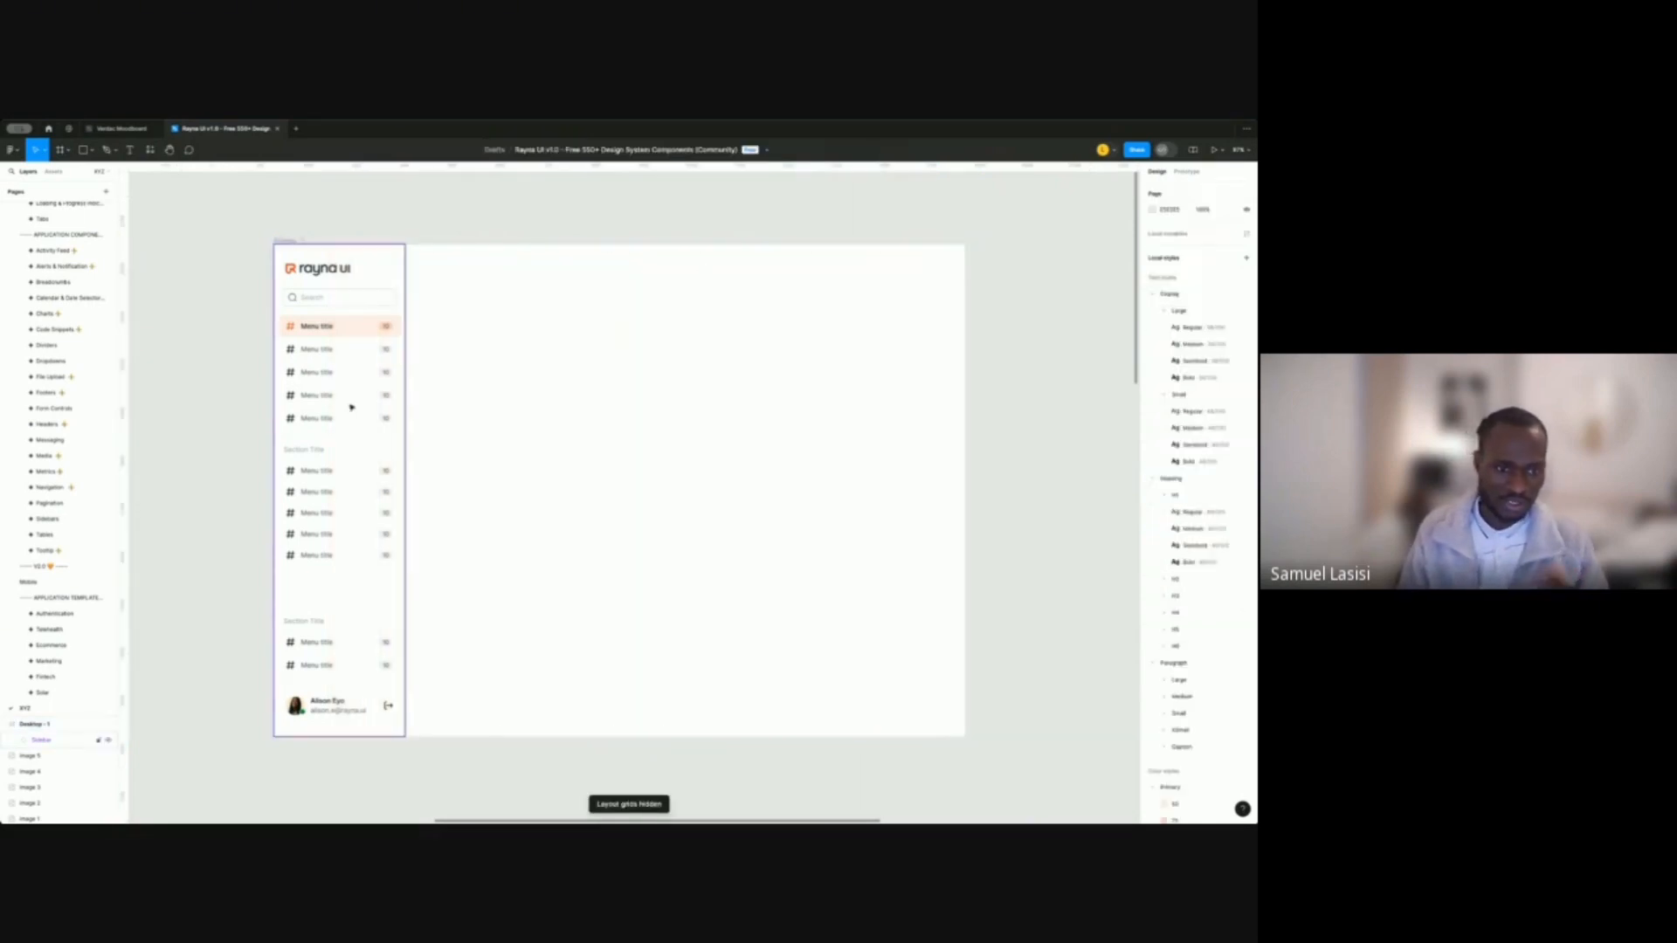
Switch the Sidebar instance's Theme to dark grey.
{"action": "left_click", "coordinate": [367, 328]}
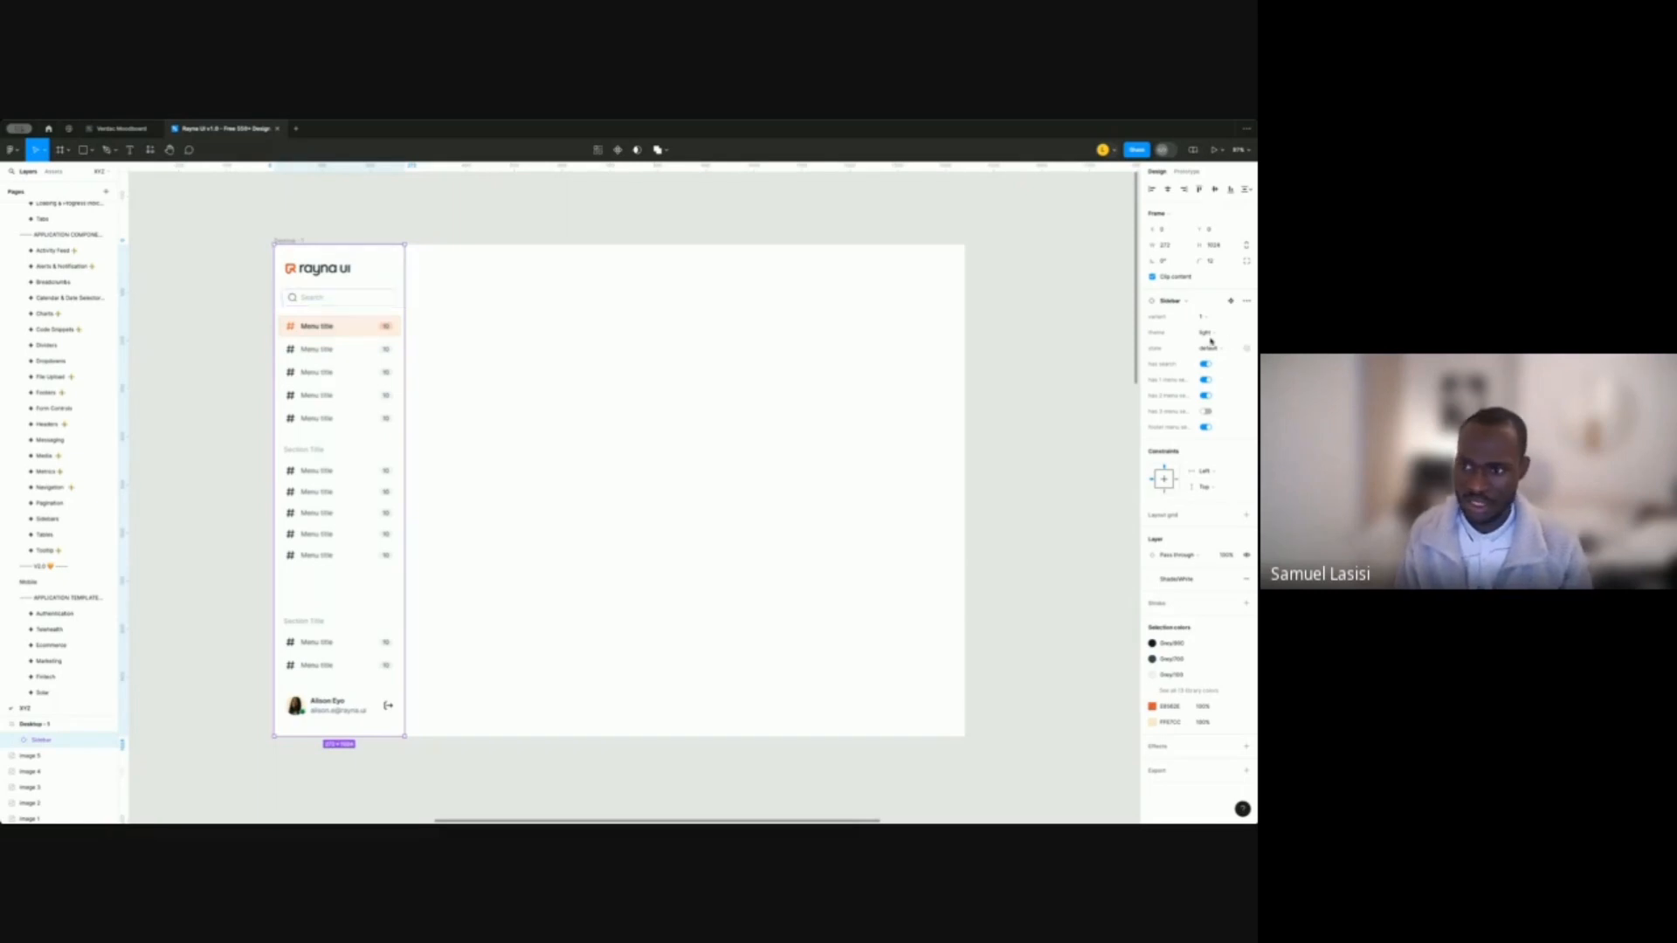
{"action": "left_click", "coordinate": [1219, 338]}
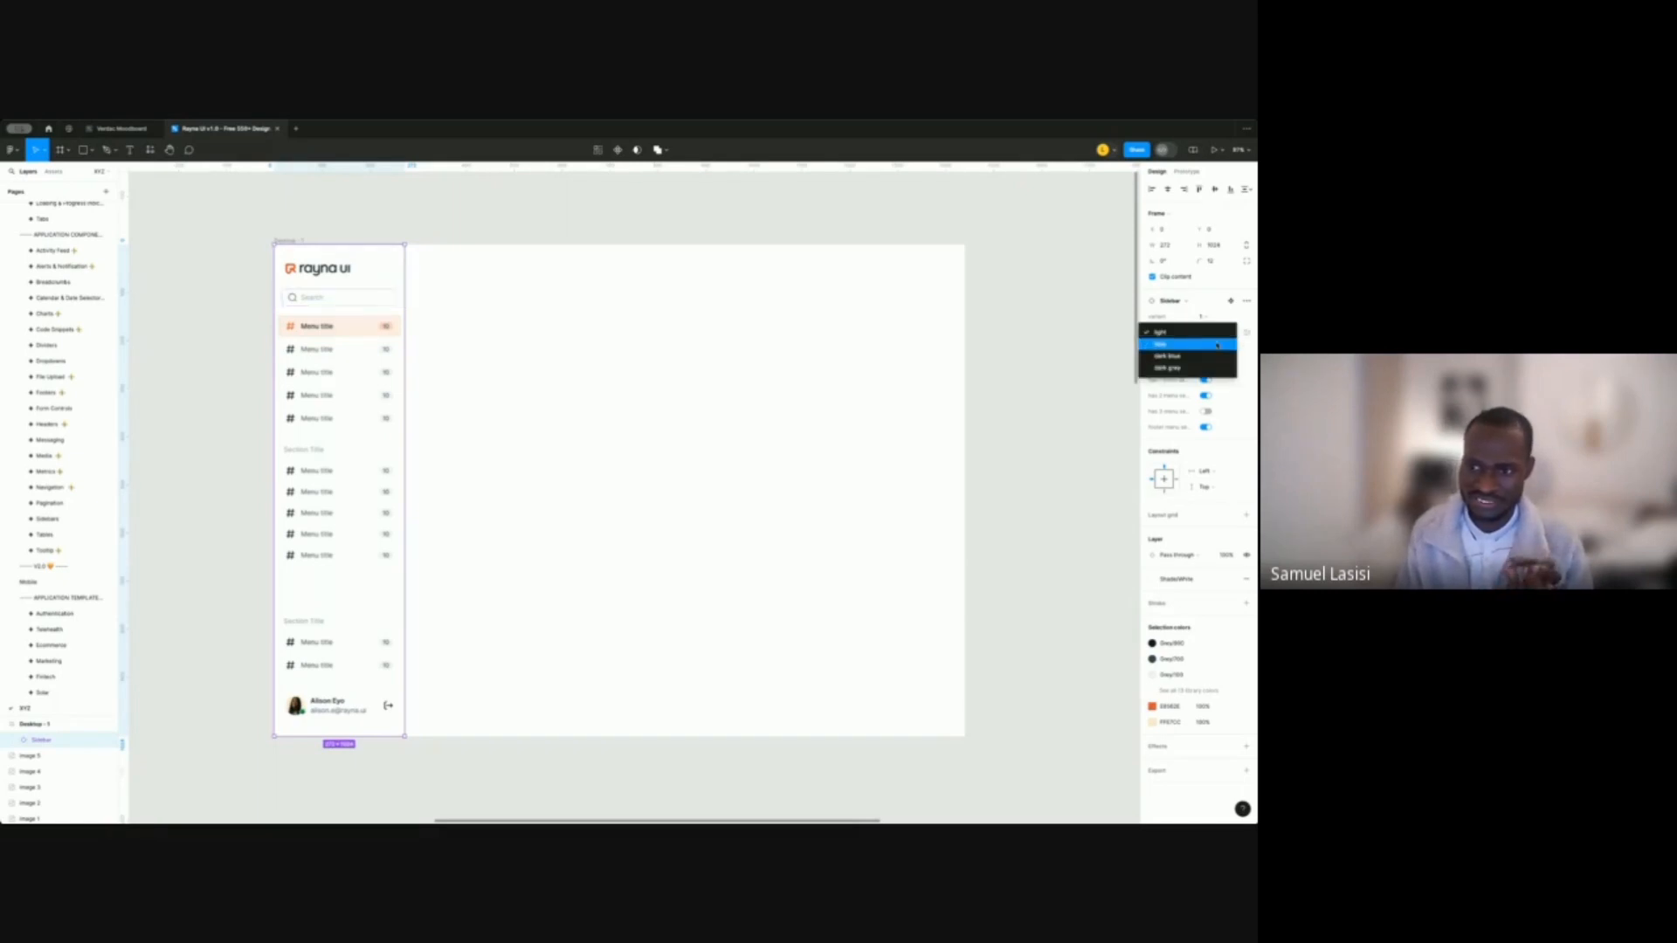
{"action": "left_click", "coordinate": [1215, 368]}
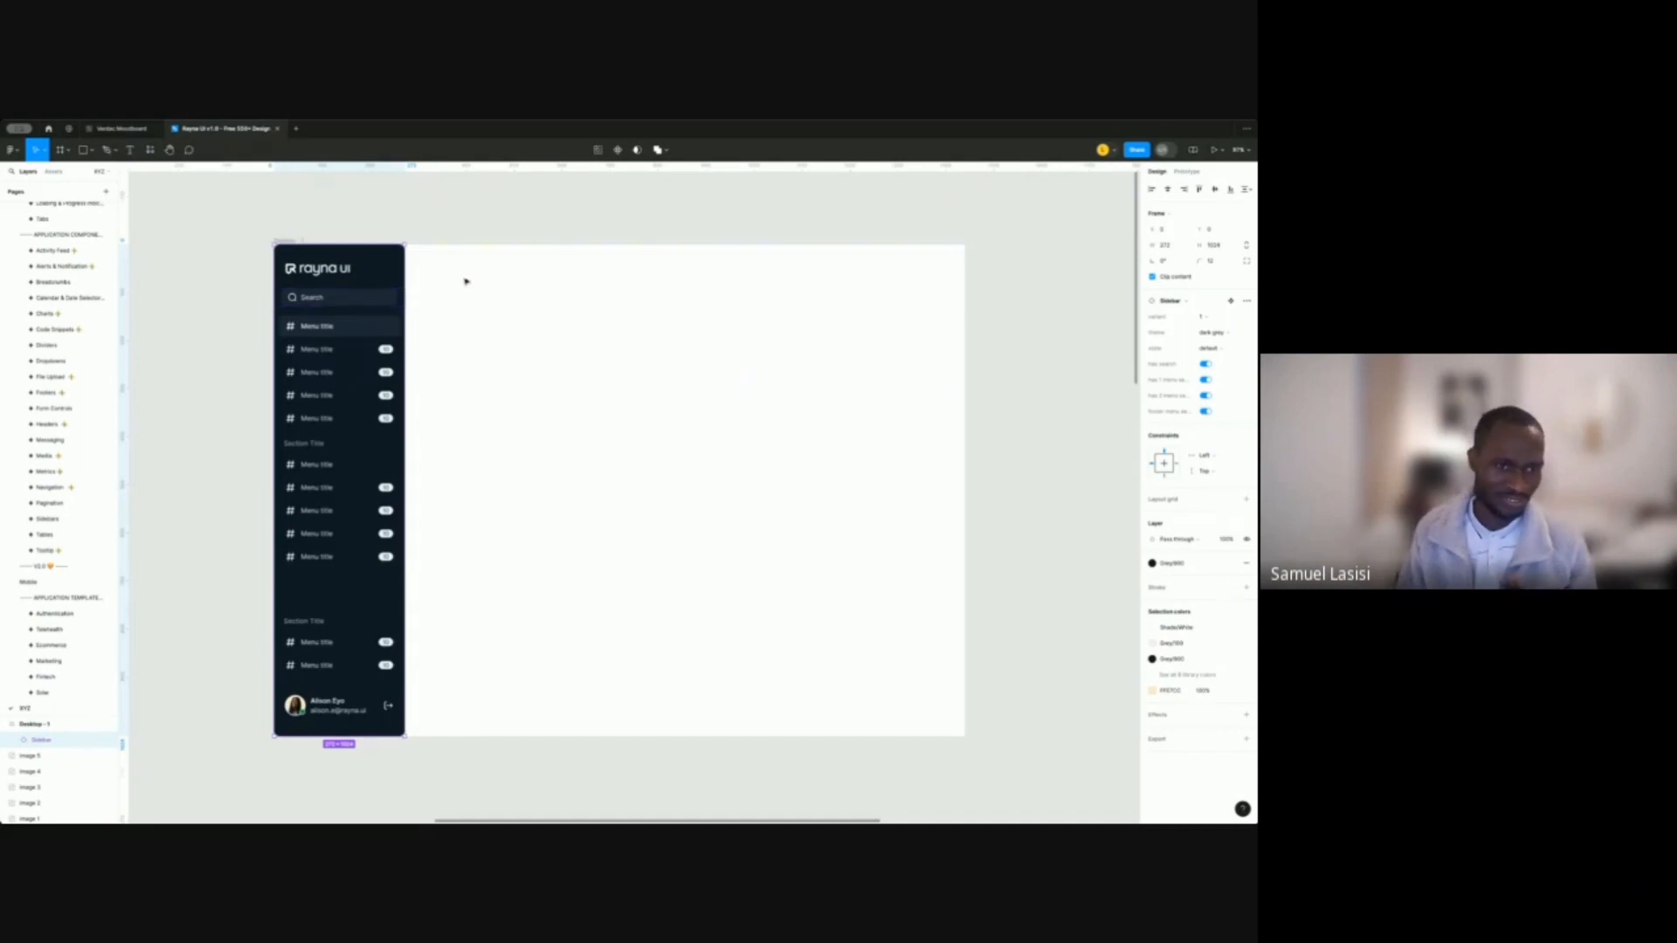
{"action": "left_click", "coordinate": [479, 236]}
{"action": "left_click", "coordinate": [381, 286]}
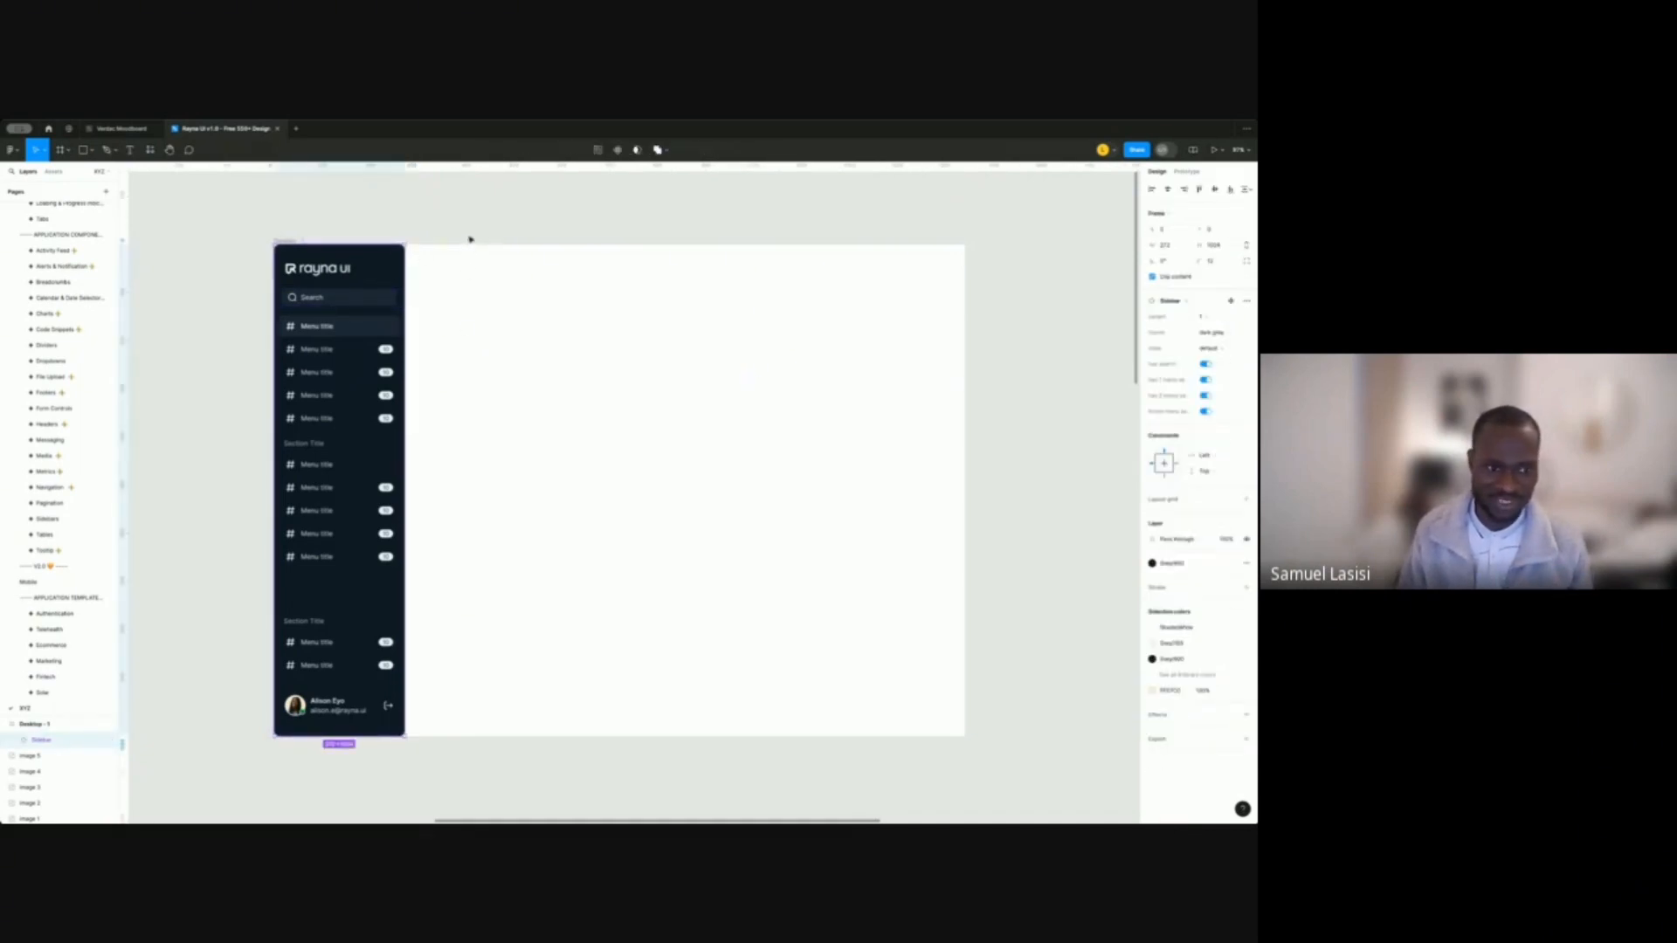
{"action": "left_click", "coordinate": [470, 233]}
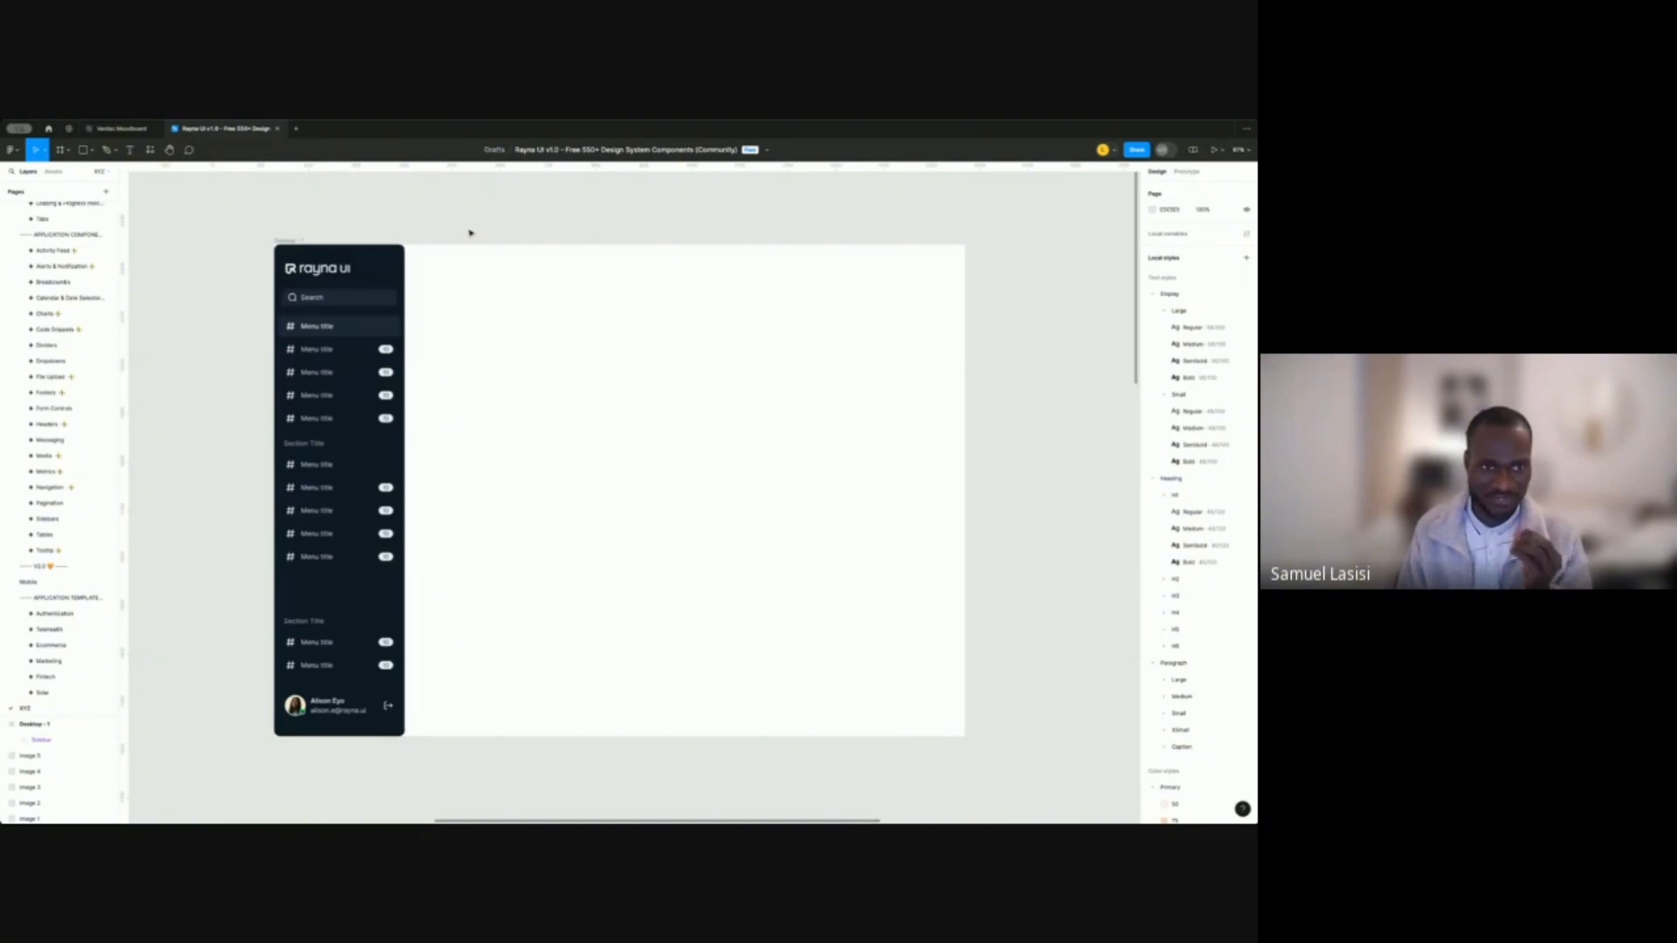
{"action": "left_click", "coordinate": [383, 293]}
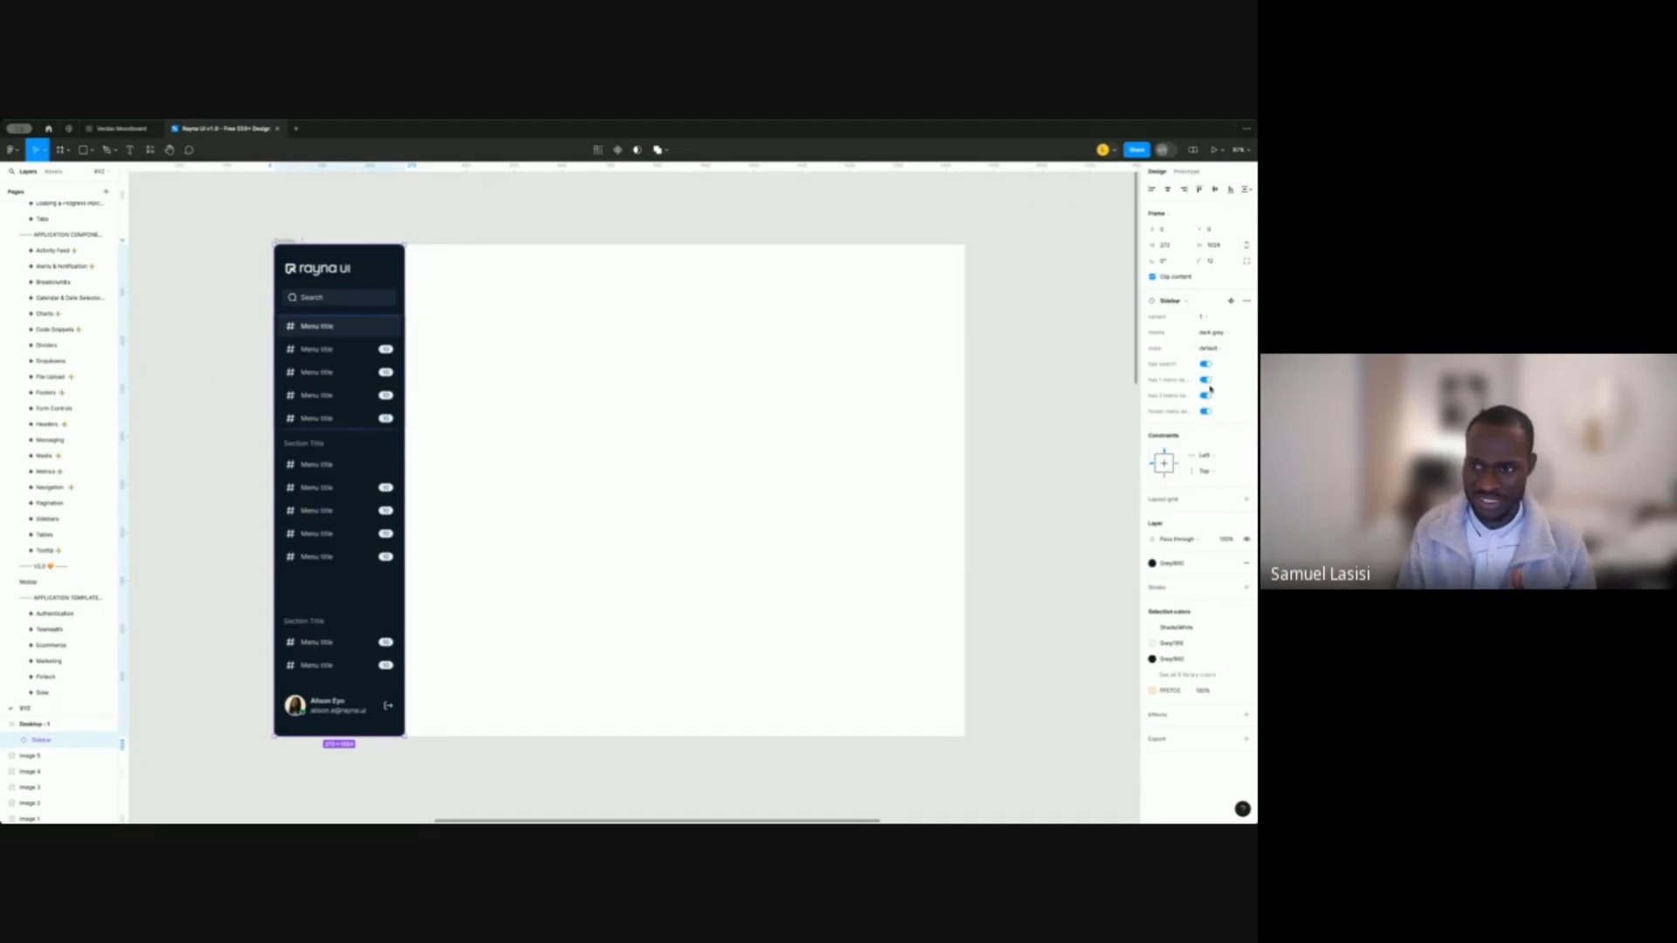
Try the avatar-on-top variant, return to logo-on-top, and set State to collapsed.
{"action": "left_click", "coordinate": [1219, 317]}
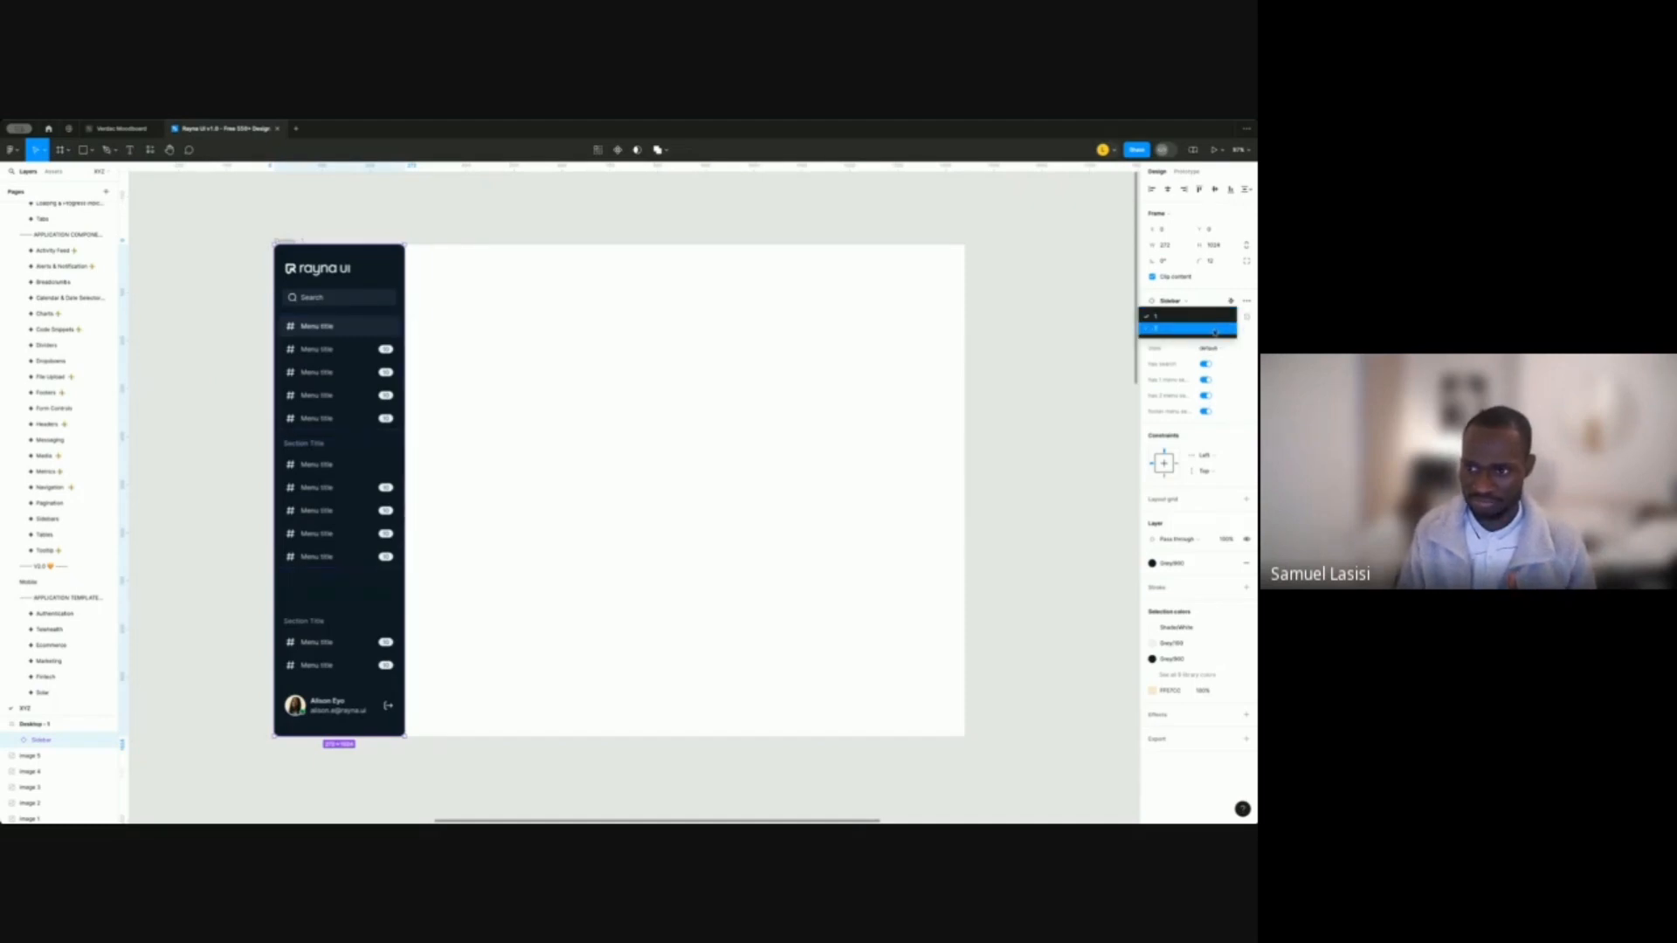
{"action": "left_click", "coordinate": [1214, 330]}
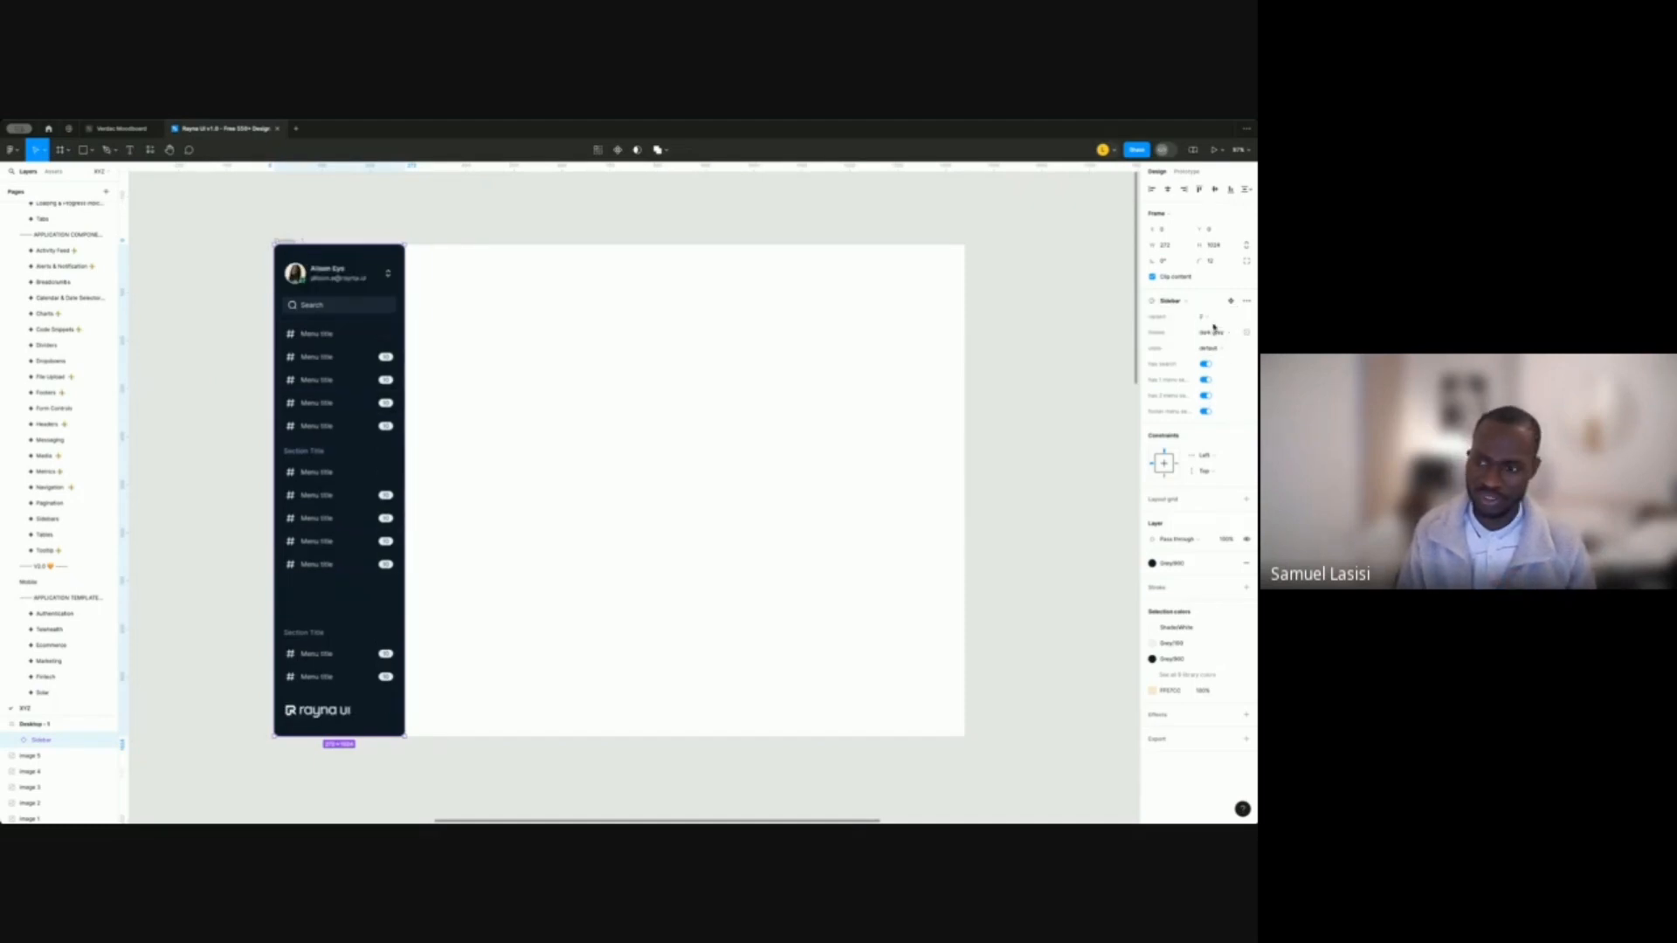
{"action": "left_click", "coordinate": [1211, 317]}
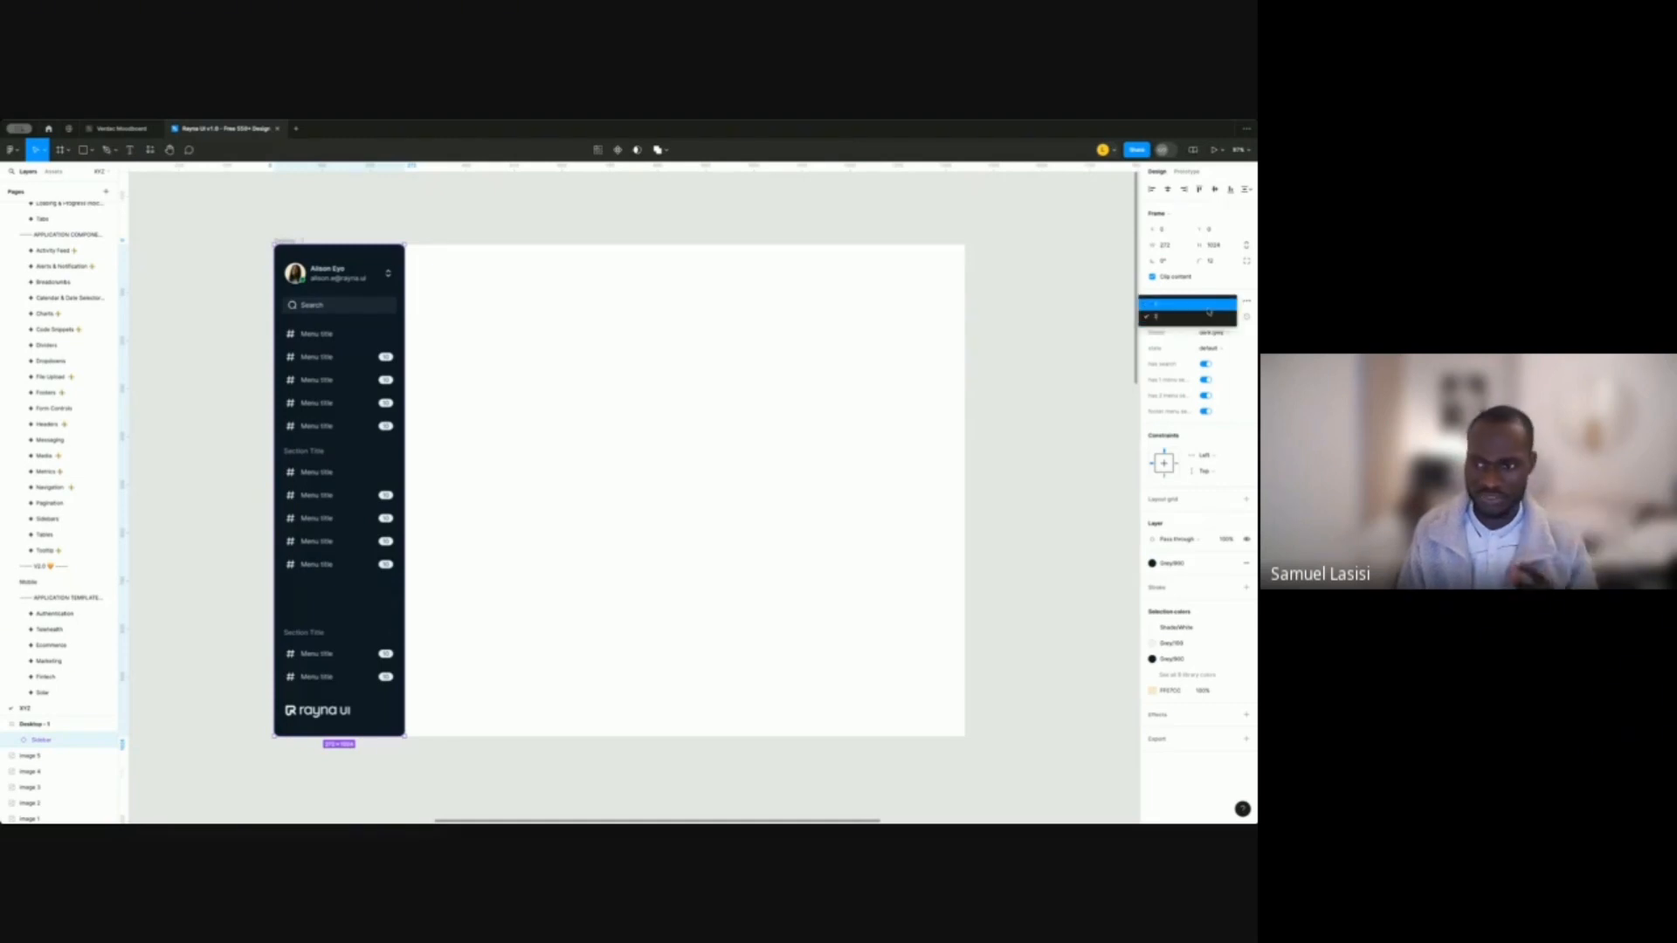
{"action": "left_click", "coordinate": [1207, 304]}
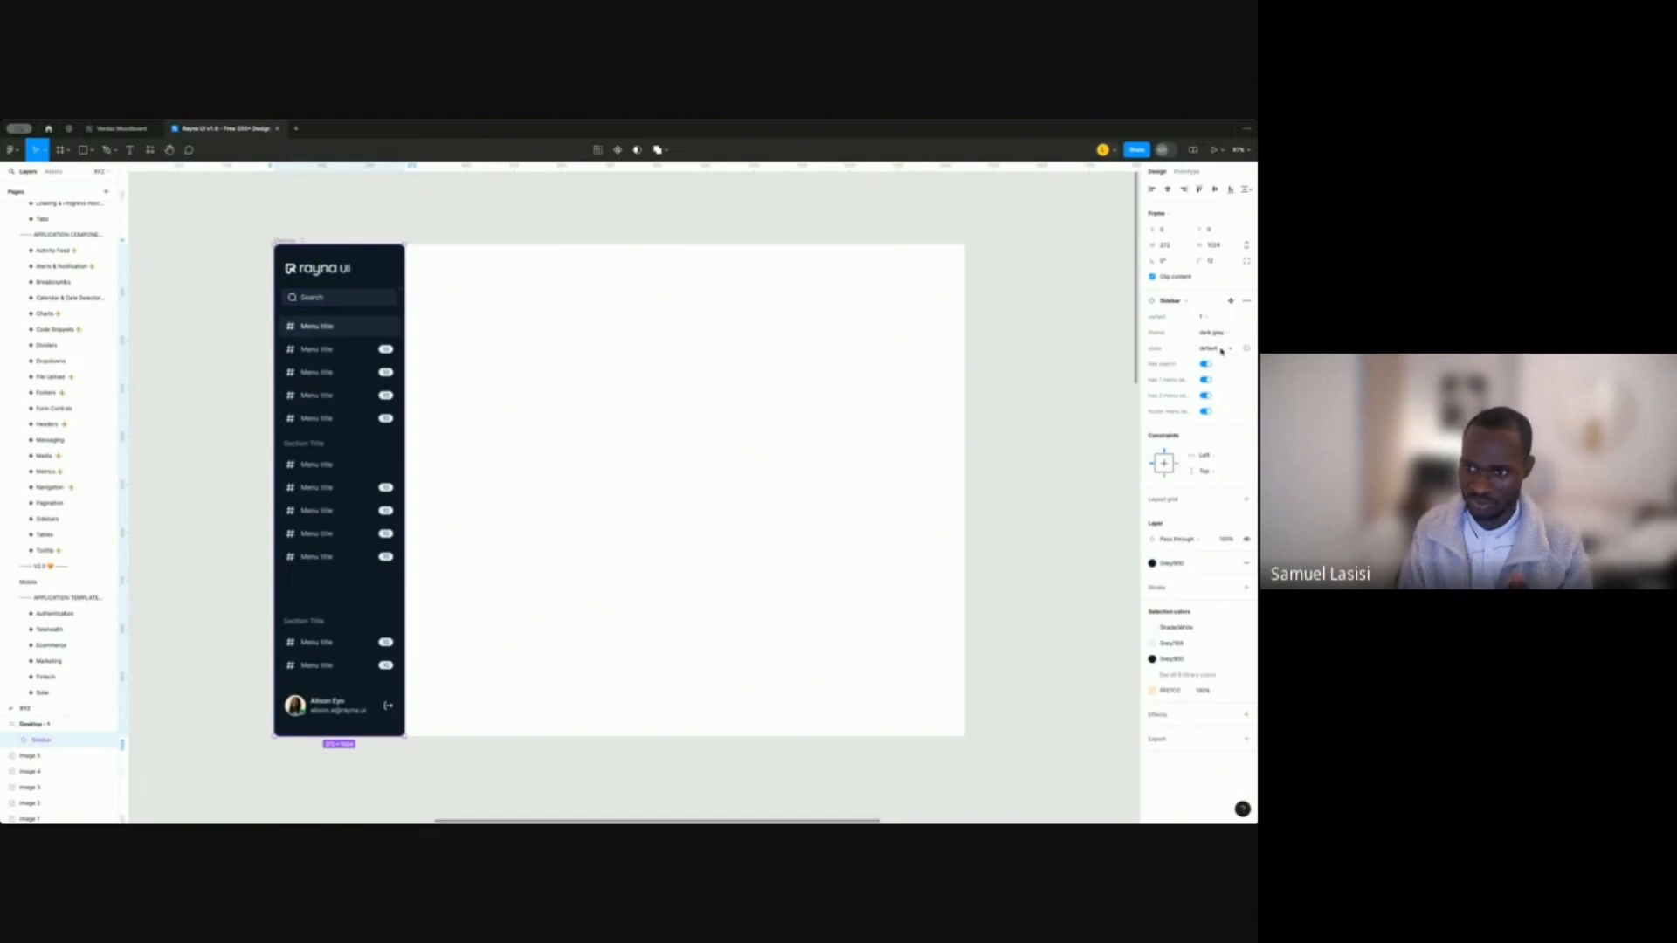
{"action": "left_click", "coordinate": [1212, 347]}
{"action": "left_click", "coordinate": [1220, 342]}
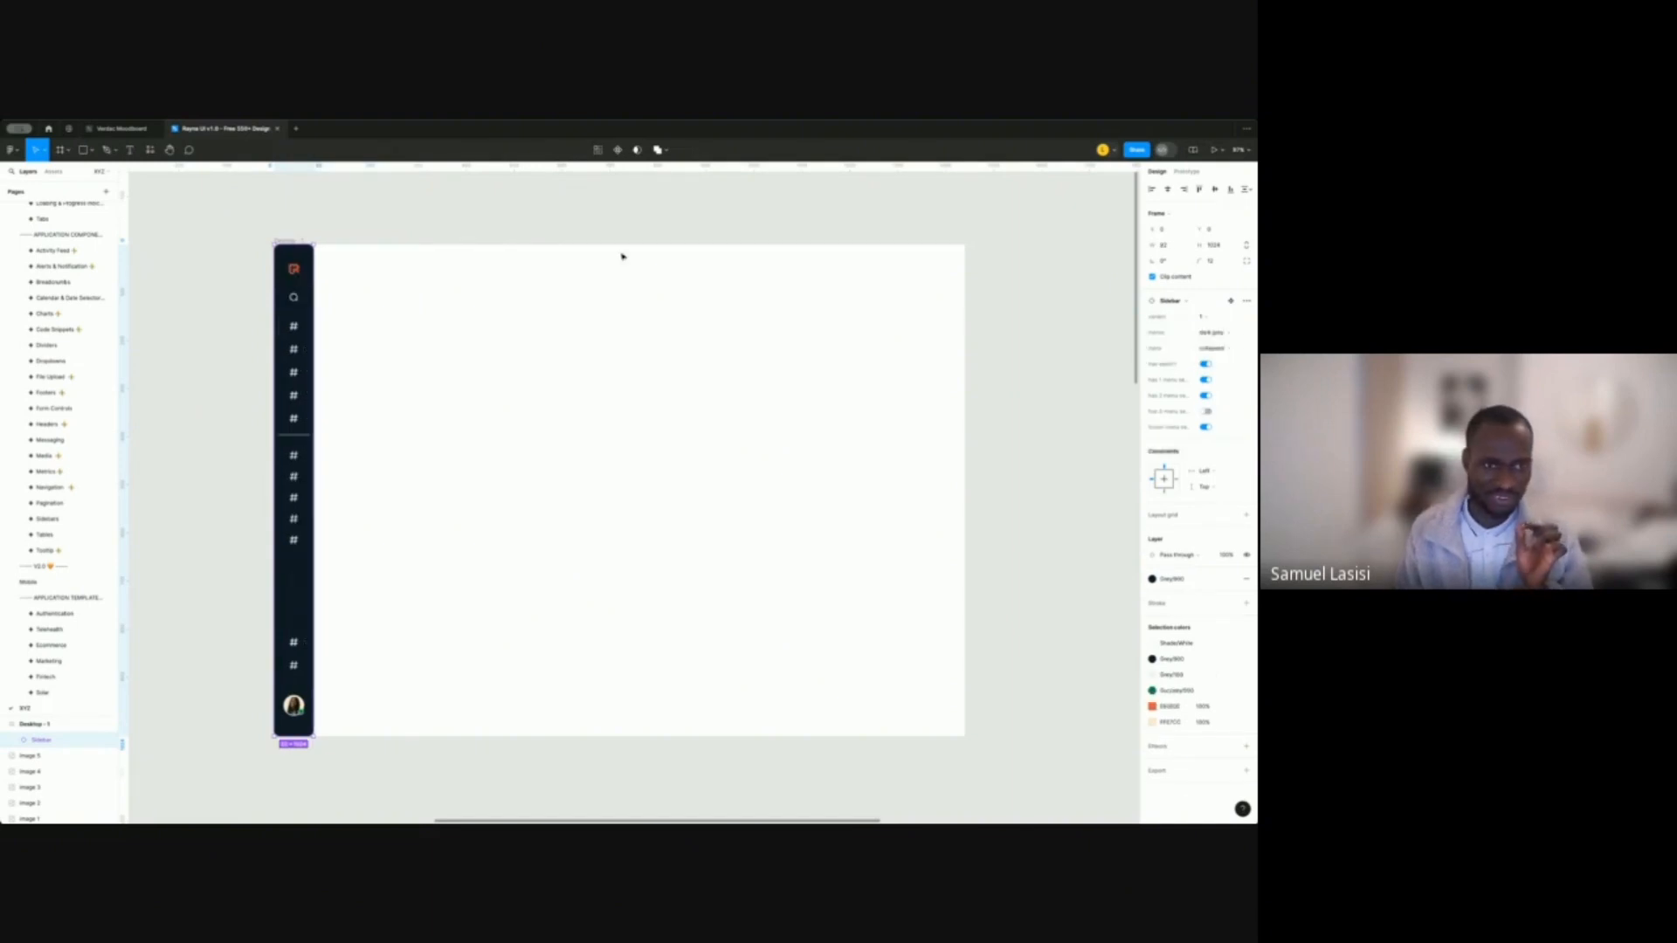
{"action": "left_click", "coordinate": [516, 203]}
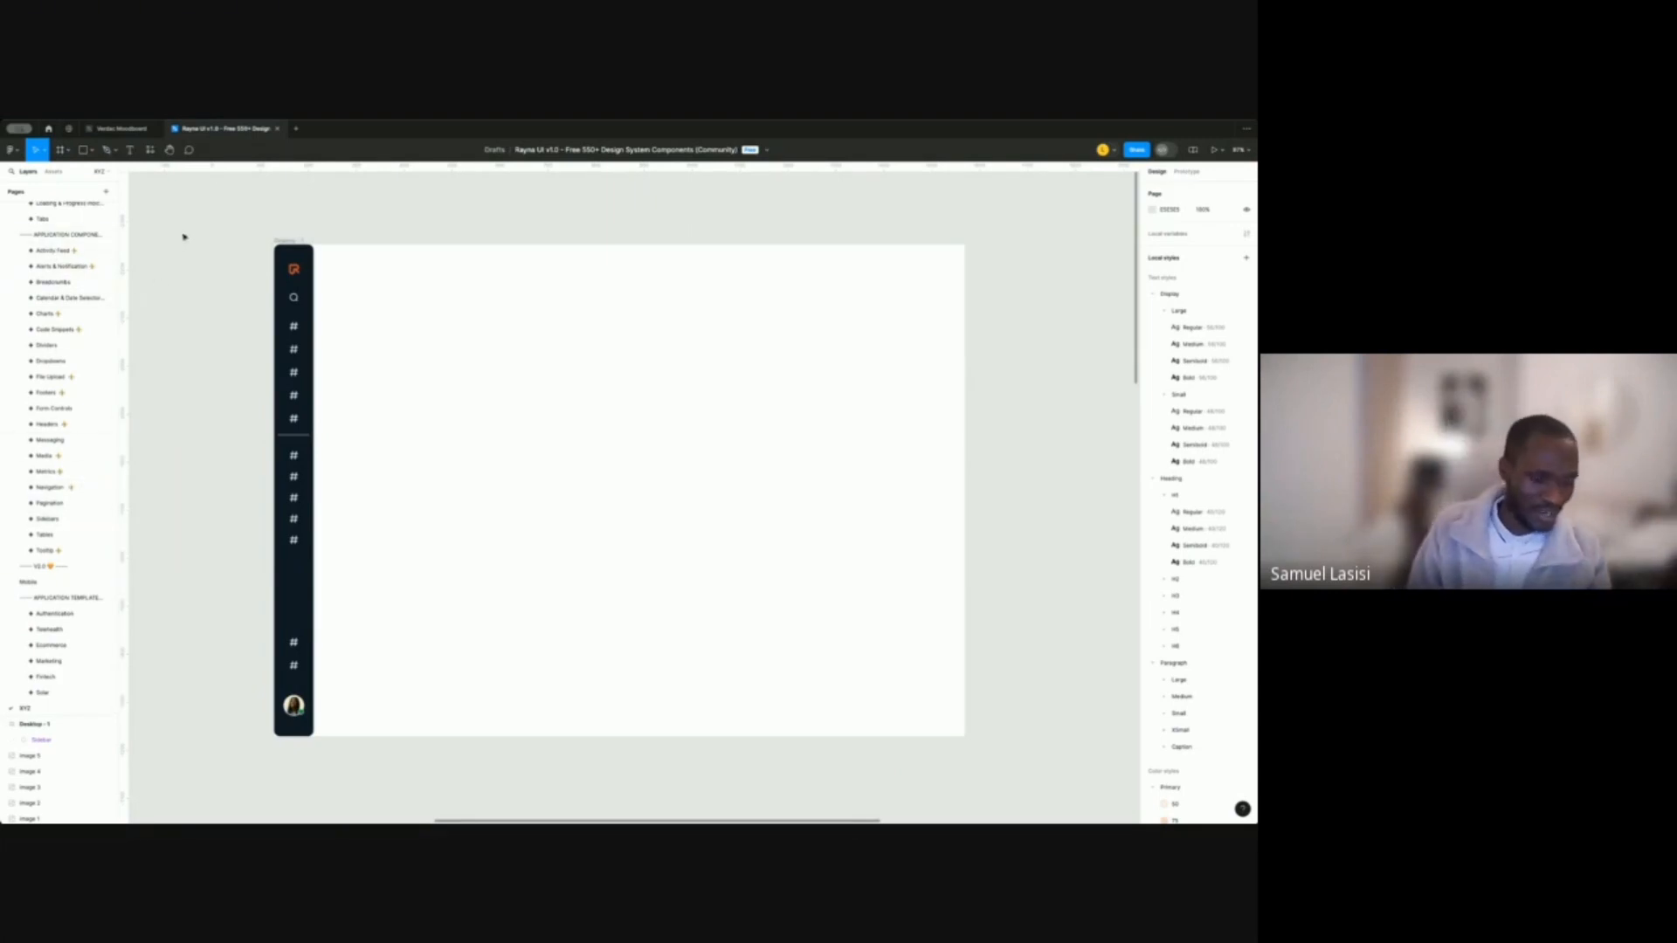
{"action": "left_click", "coordinate": [279, 241]}
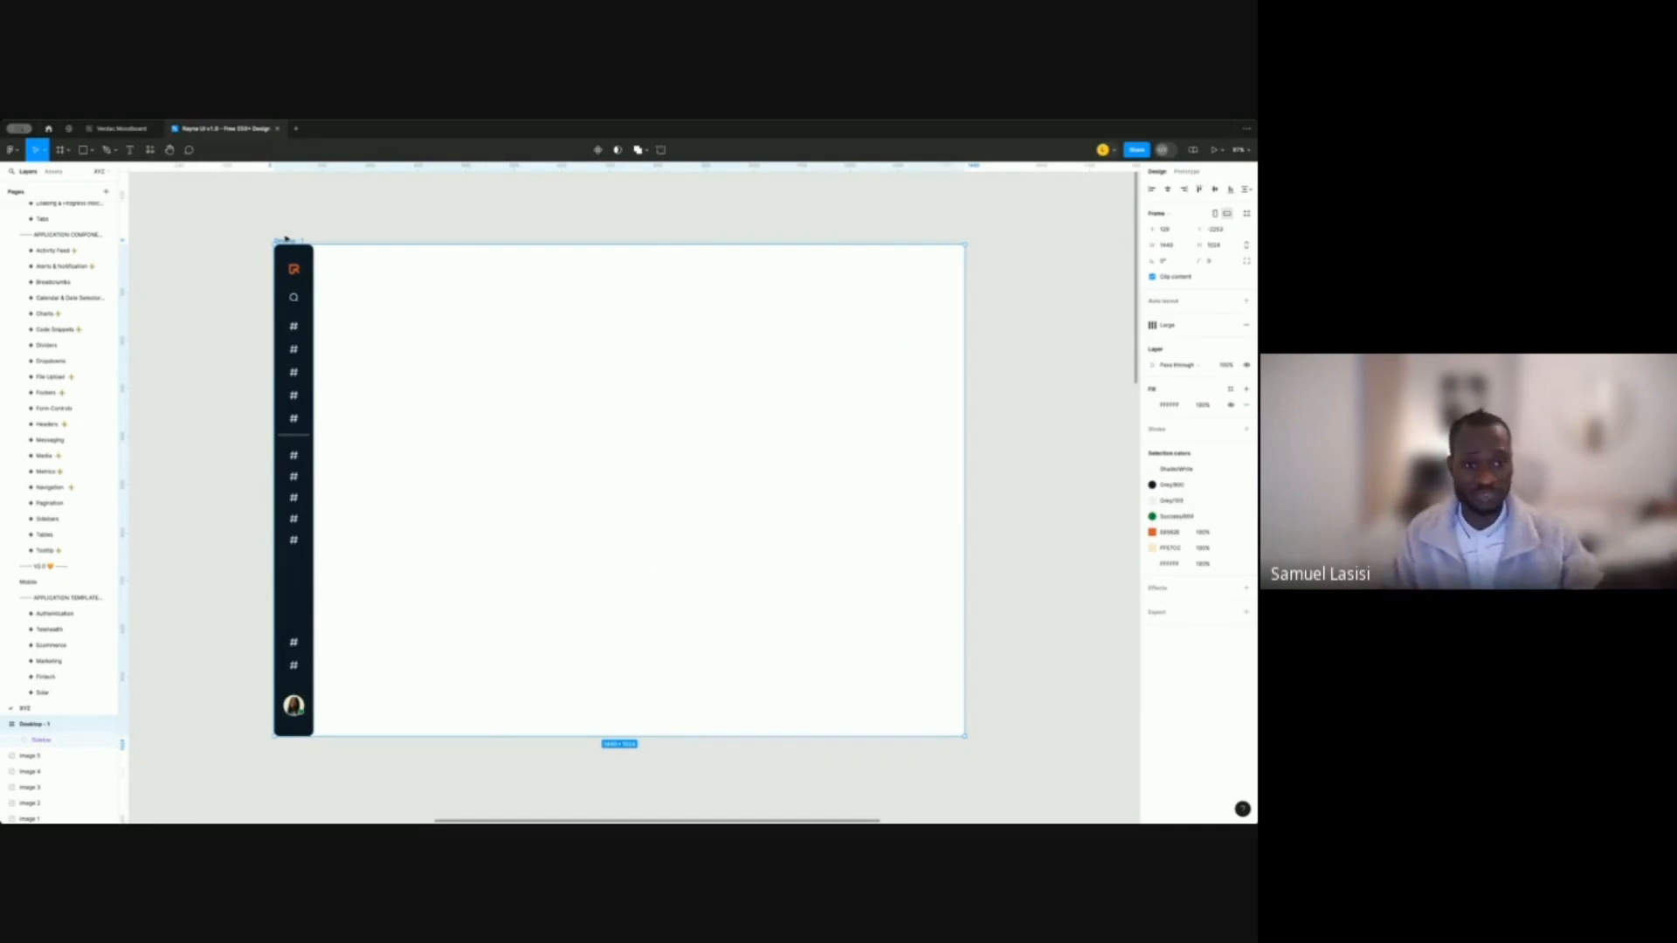
Select the Sidebar on the canvas, then its Top section child layer.
{"action": "left_click", "coordinate": [339, 225]}
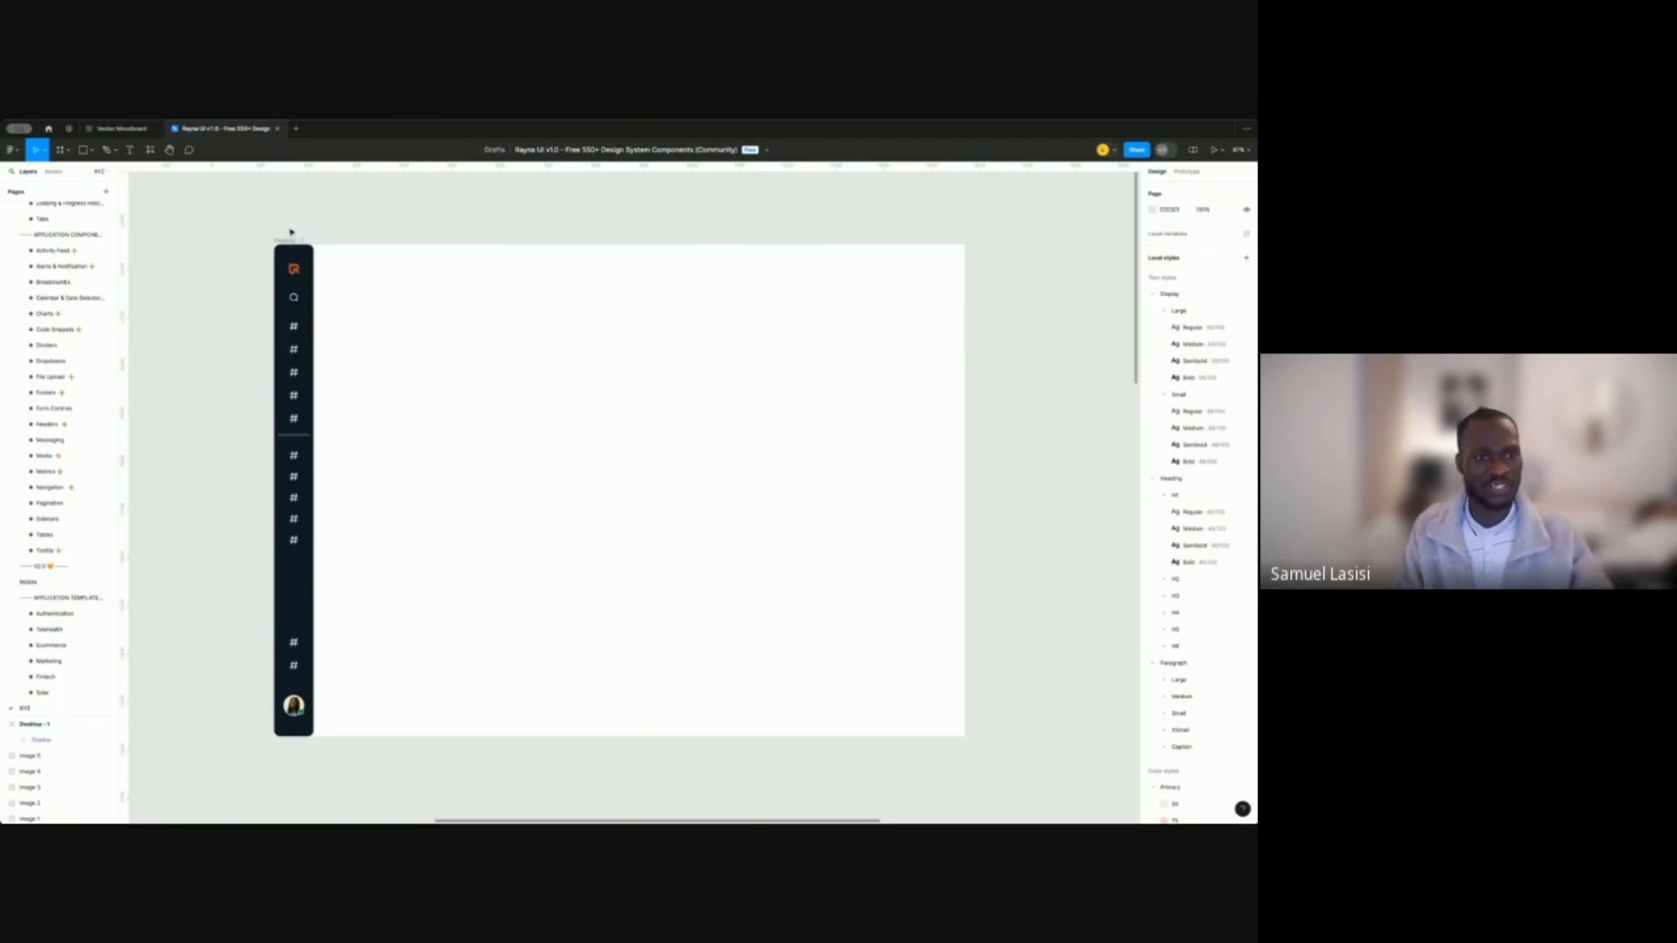
{"action": "left_click", "coordinate": [312, 282]}
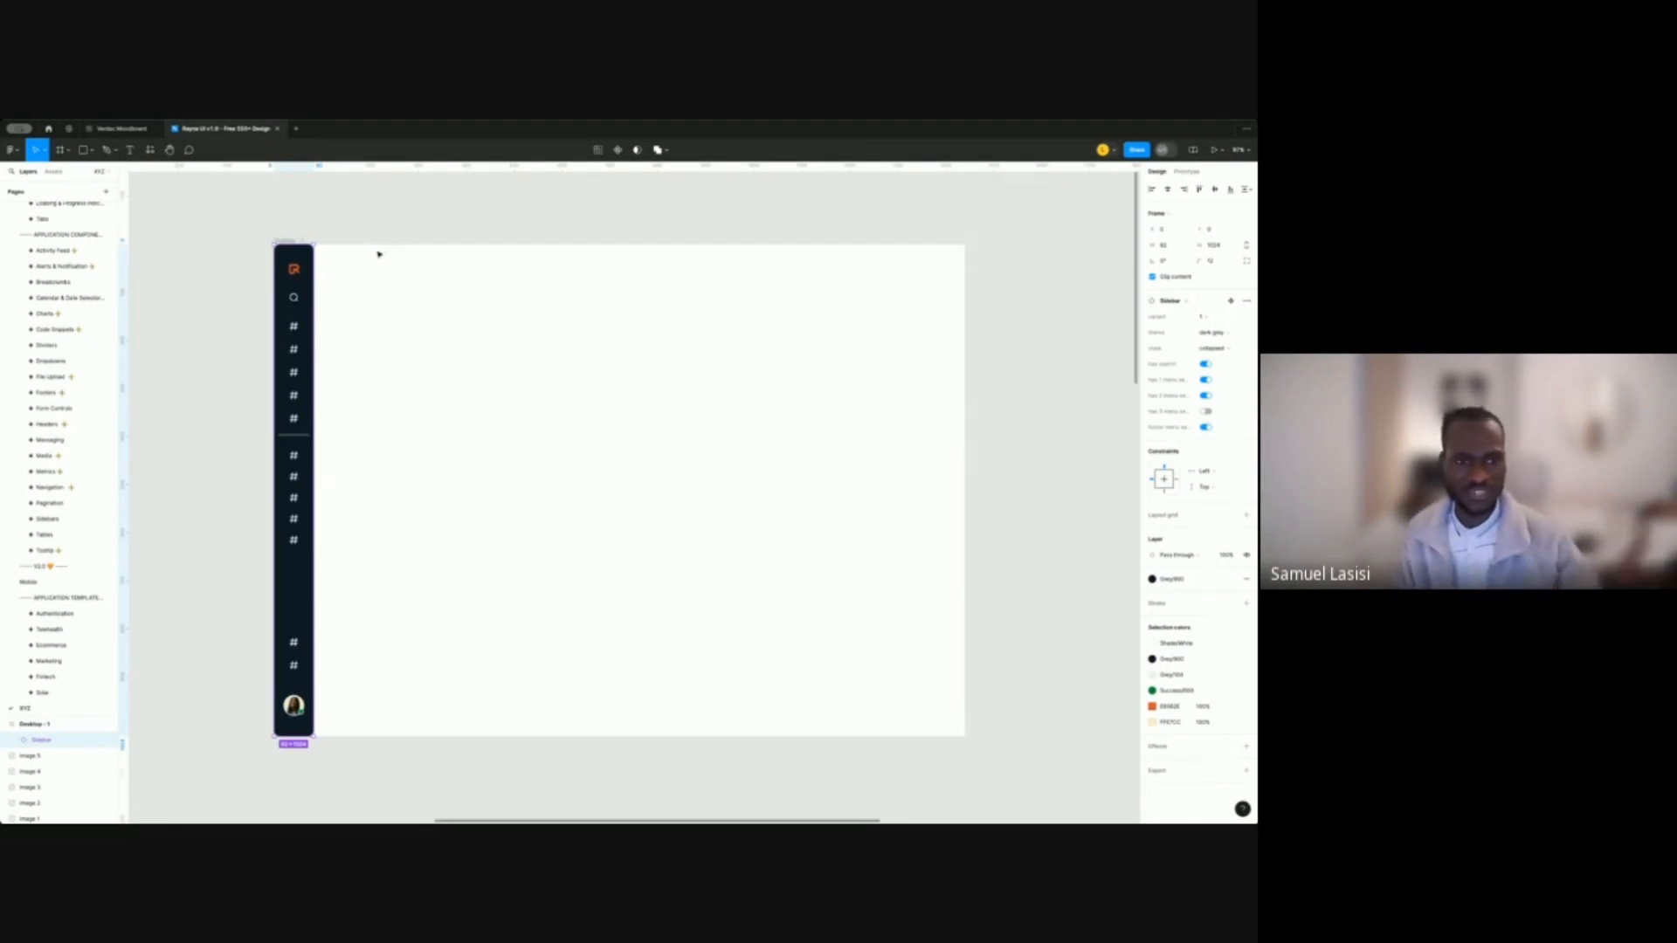
{"action": "left_click", "coordinate": [215, 440]}
{"action": "left_click", "coordinate": [296, 328]}
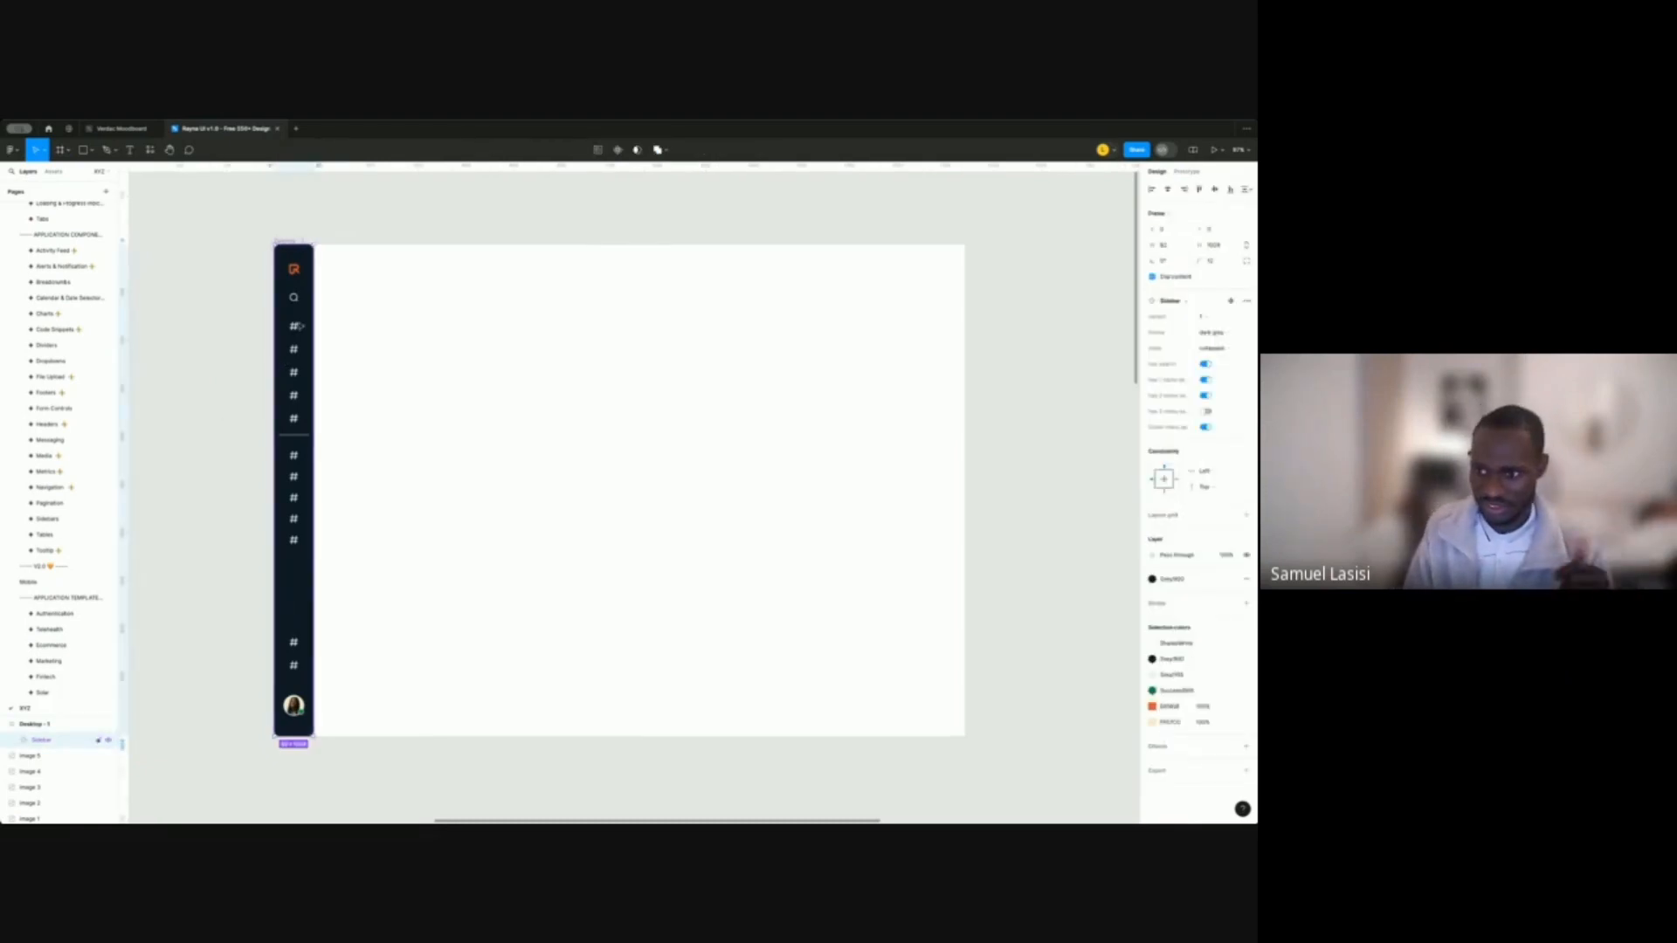
{"action": "left_click", "coordinate": [298, 332]}
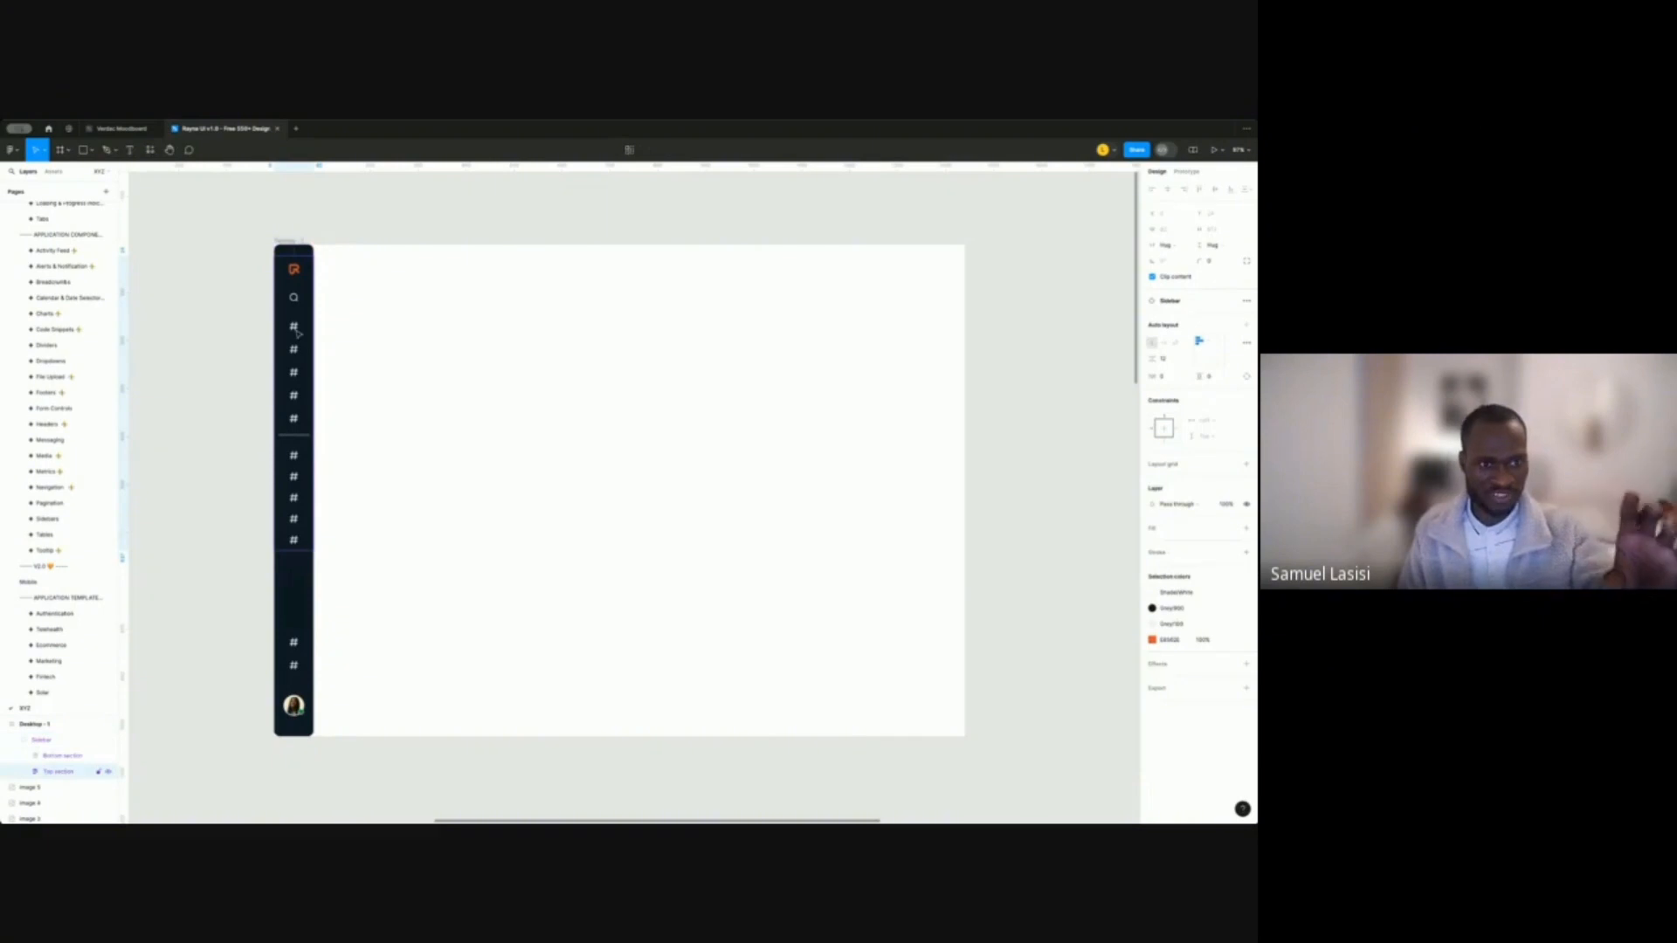
Drill into the sidebar layers to select the first menu item below search.
{"action": "double_click", "coordinate": [297, 332]}
{"action": "double_click", "coordinate": [297, 330]}
{"action": "double_click", "coordinate": [296, 328]}
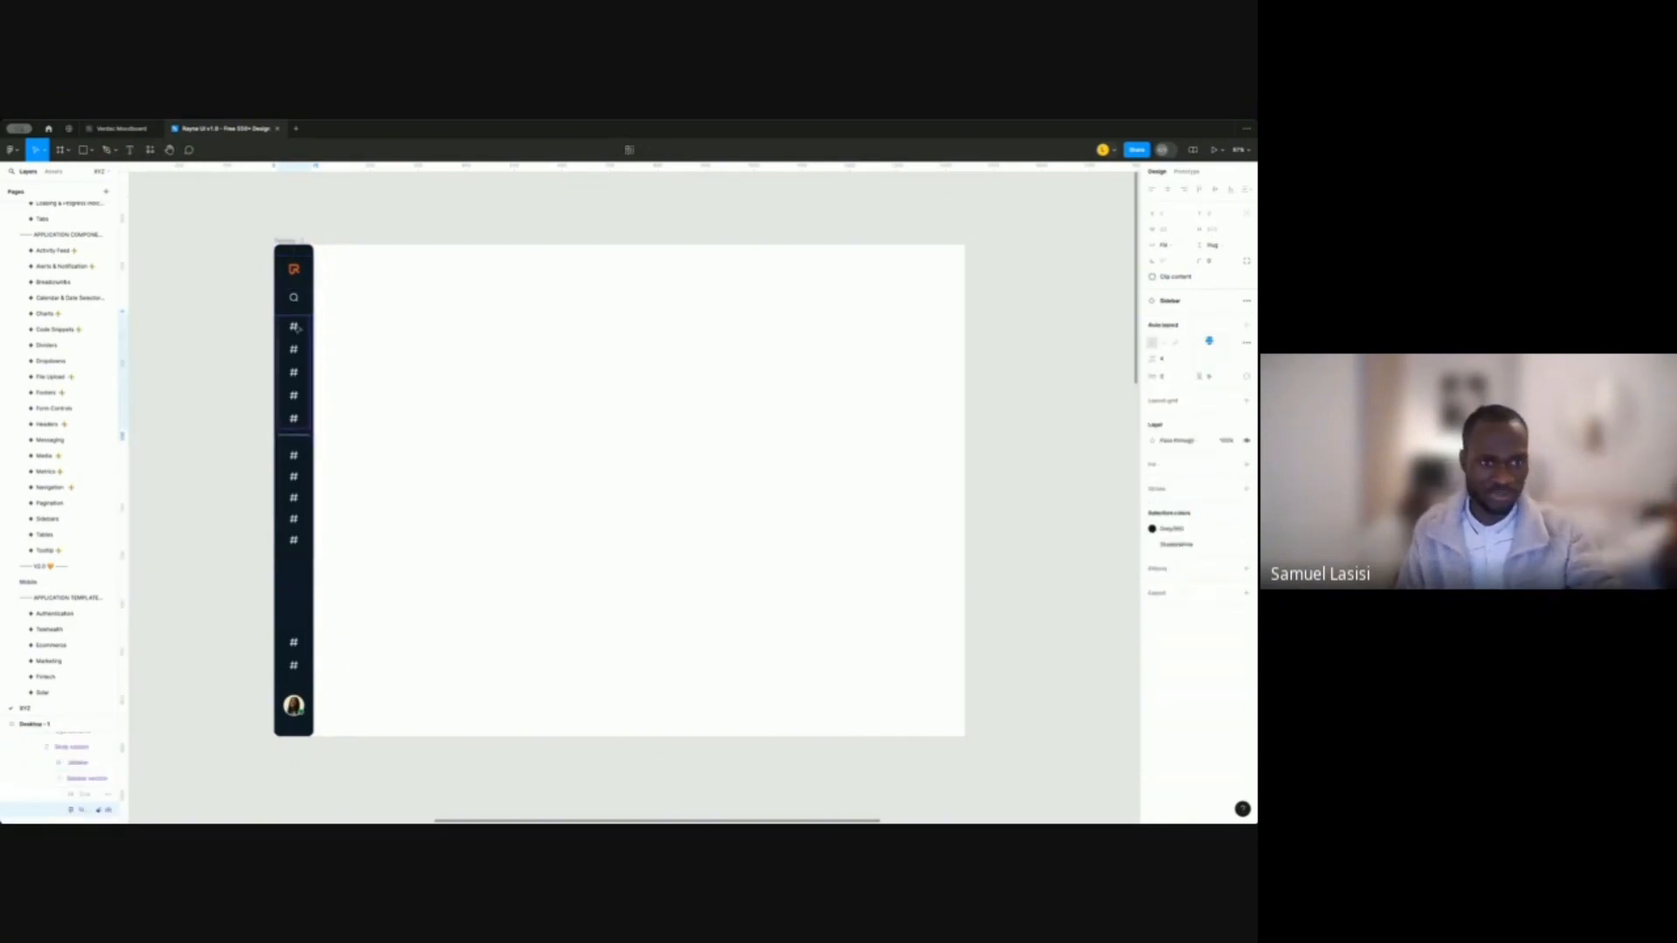
{"action": "double_click", "coordinate": [297, 328]}
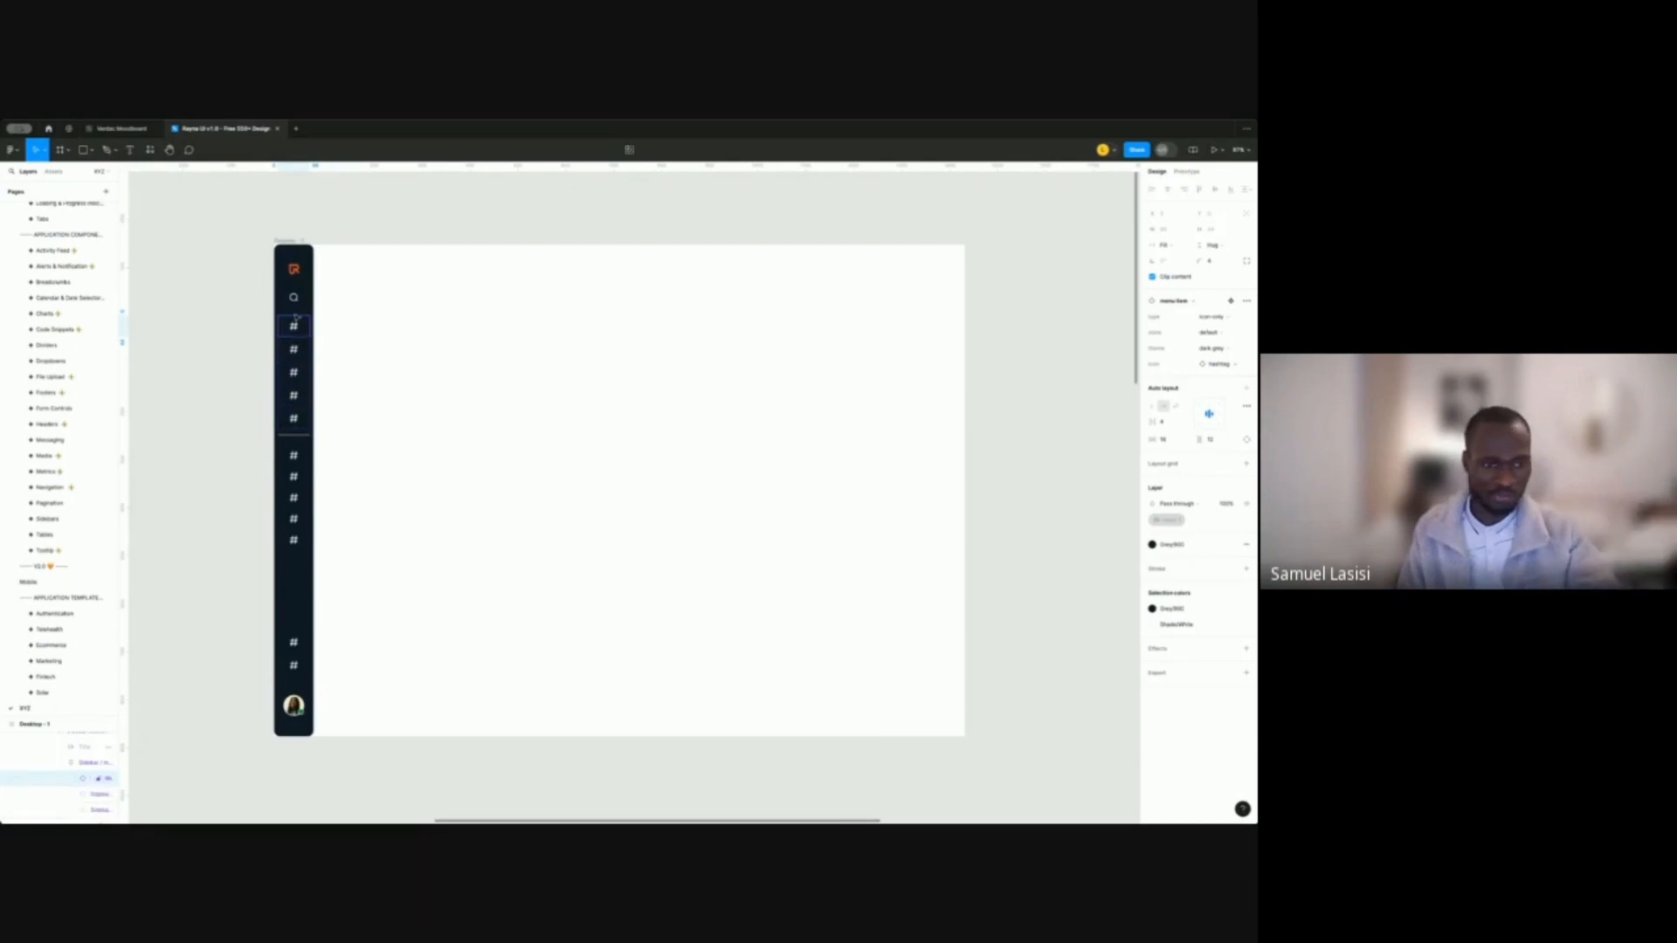
{"action": "key", "text": "Escape"}
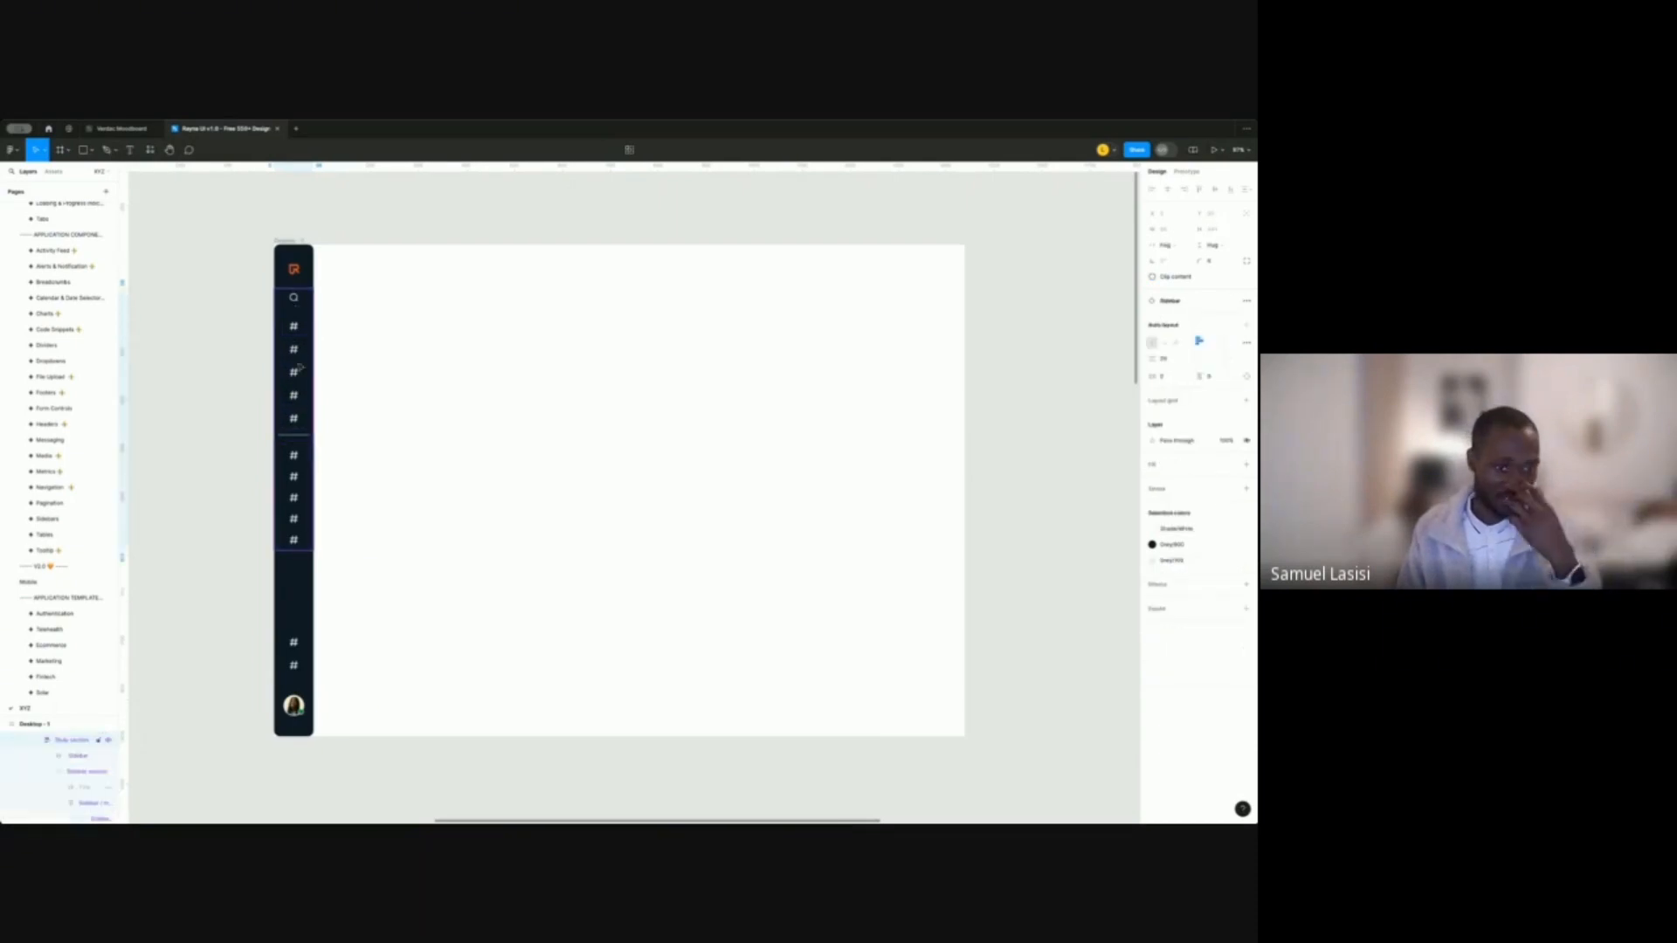
{"action": "double_click", "coordinate": [293, 333]}
{"action": "double_click", "coordinate": [294, 334]}
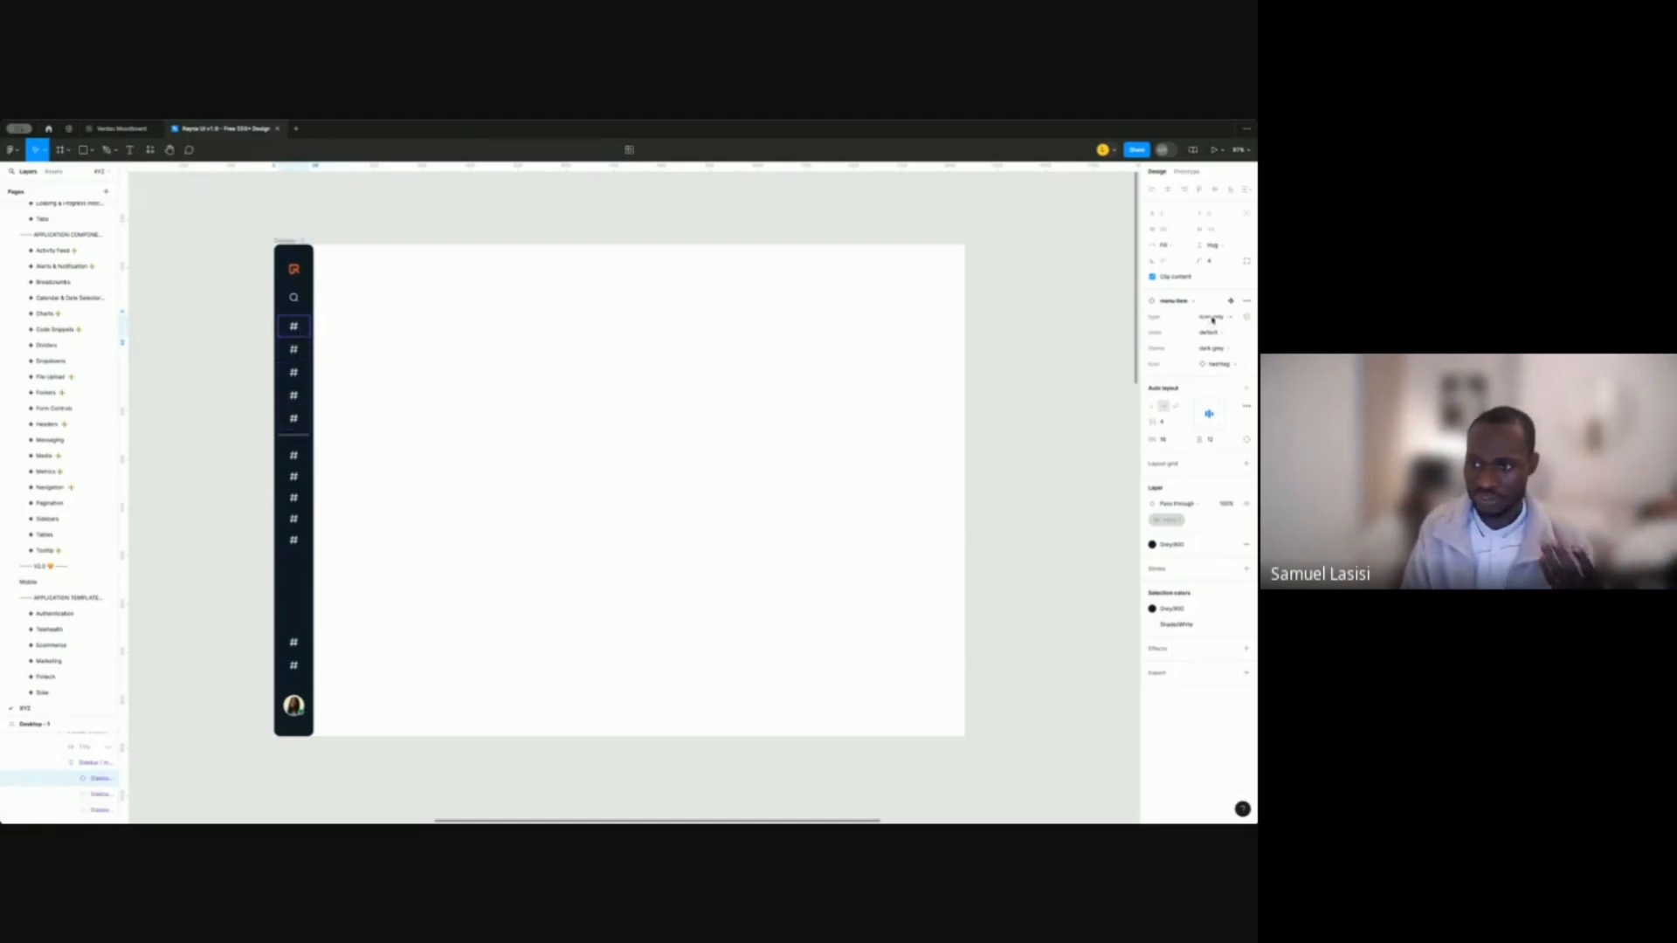
Swap the item's hashtag icon for icon/home, searching 'ho' in the instance list.
{"action": "left_click", "coordinate": [1225, 365]}
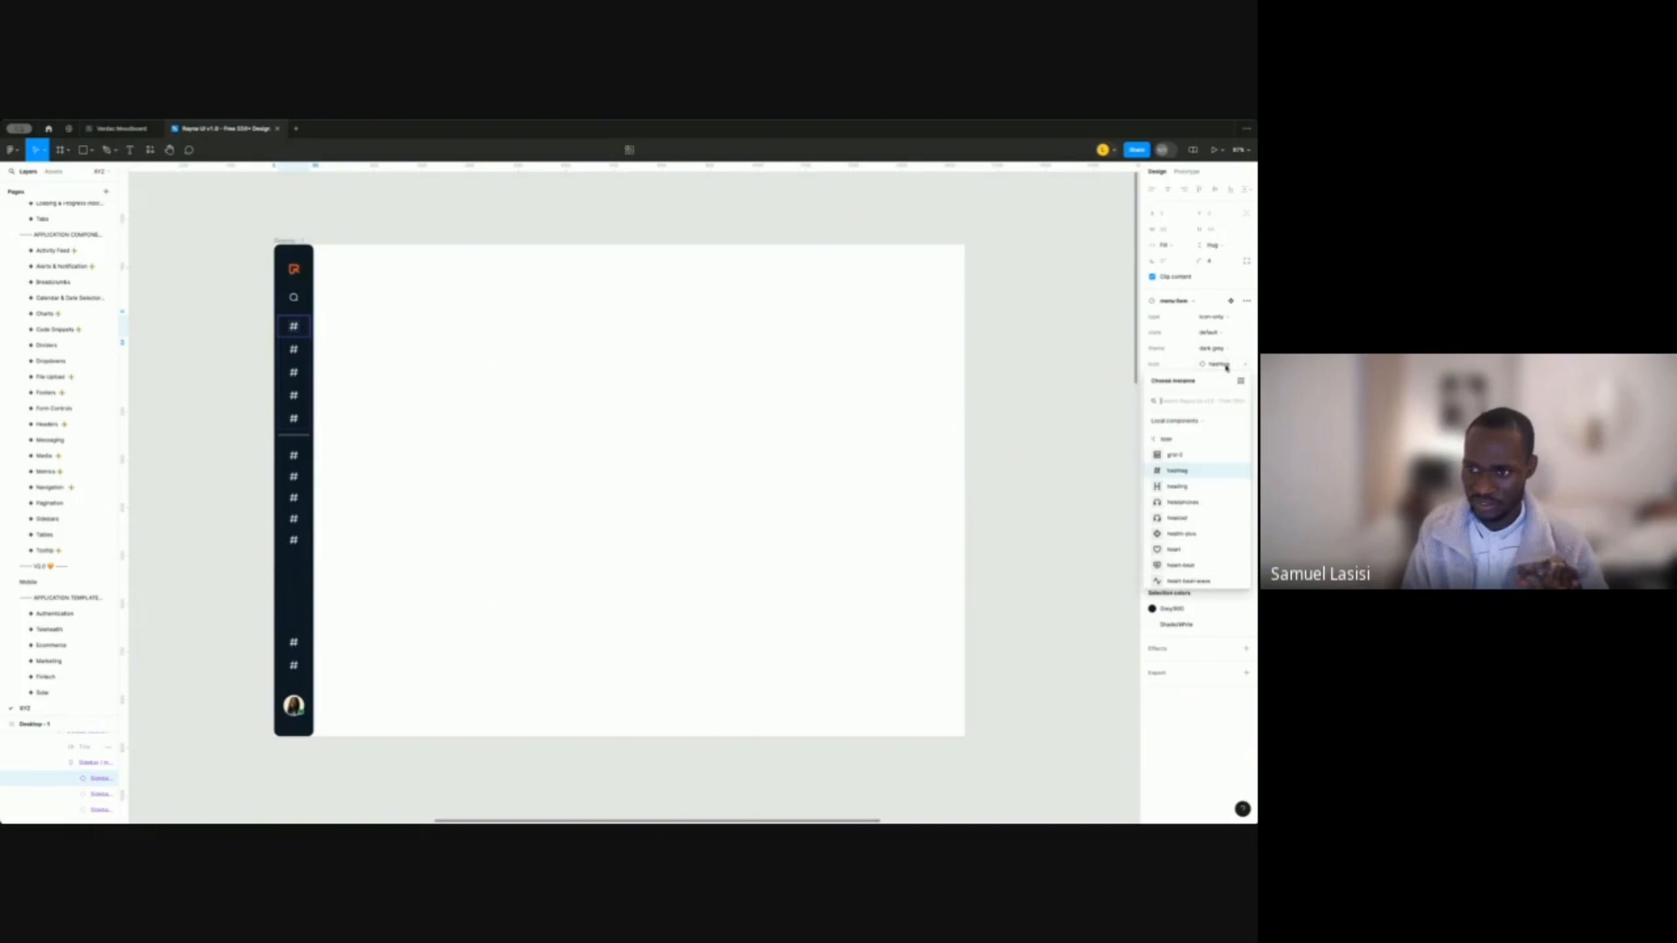
{"action": "scroll", "coordinate": [1197, 516], "scroll_direction": "up", "scroll_amount": 4}
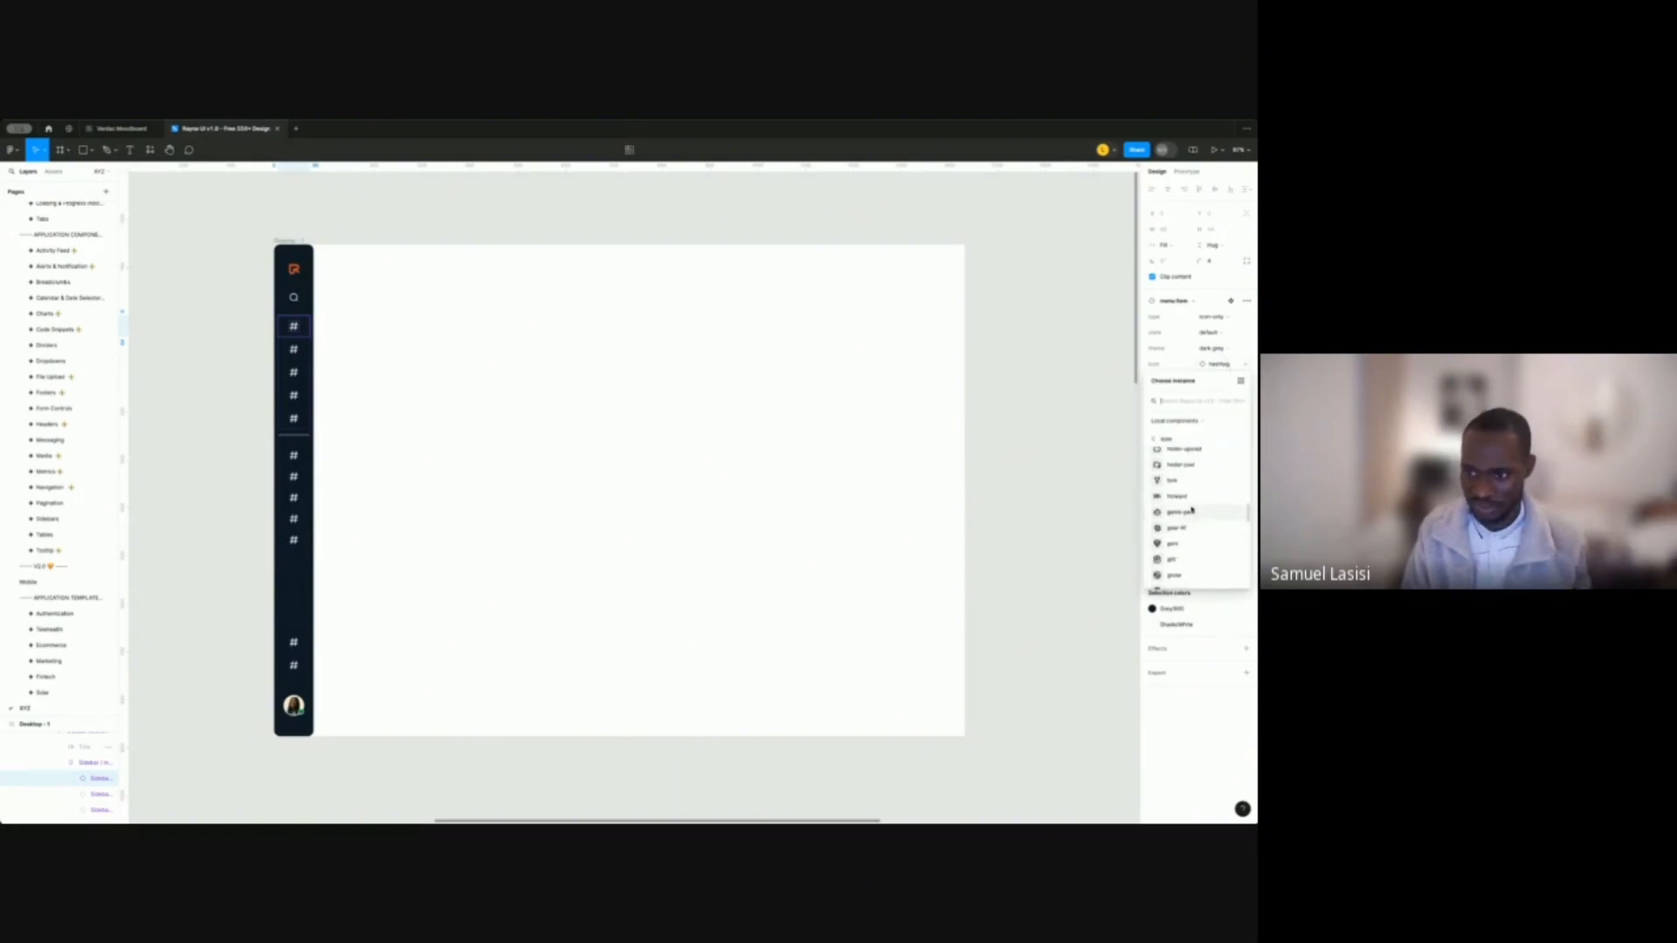
{"action": "type", "text": "home"}
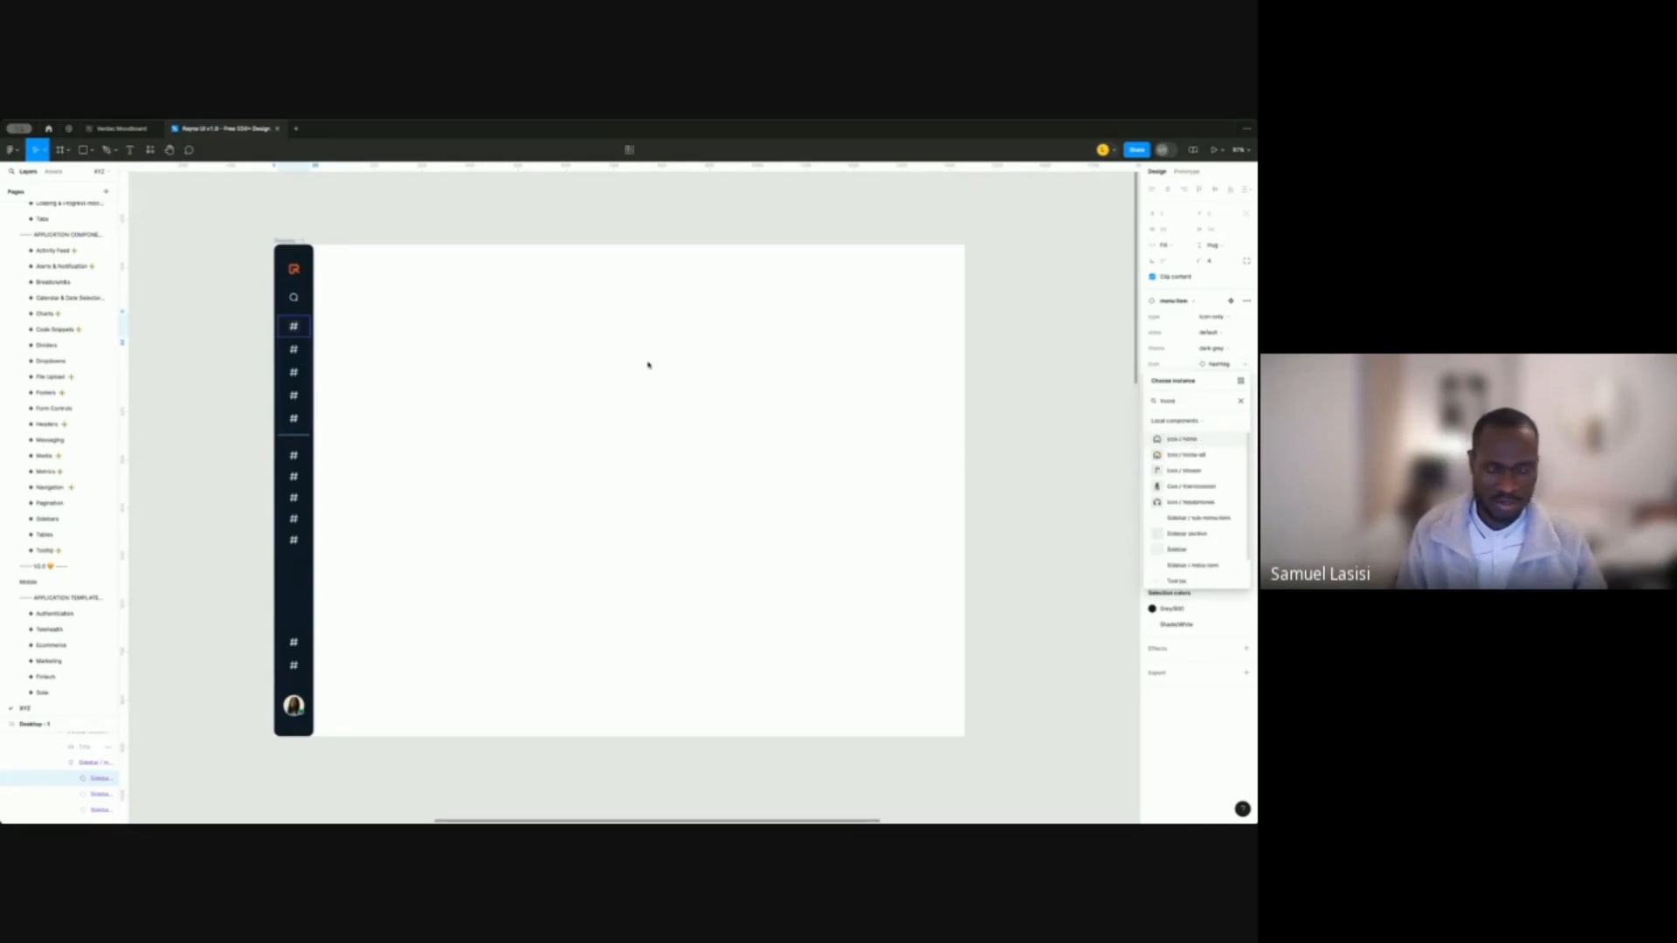
{"action": "left_click", "coordinate": [1188, 440]}
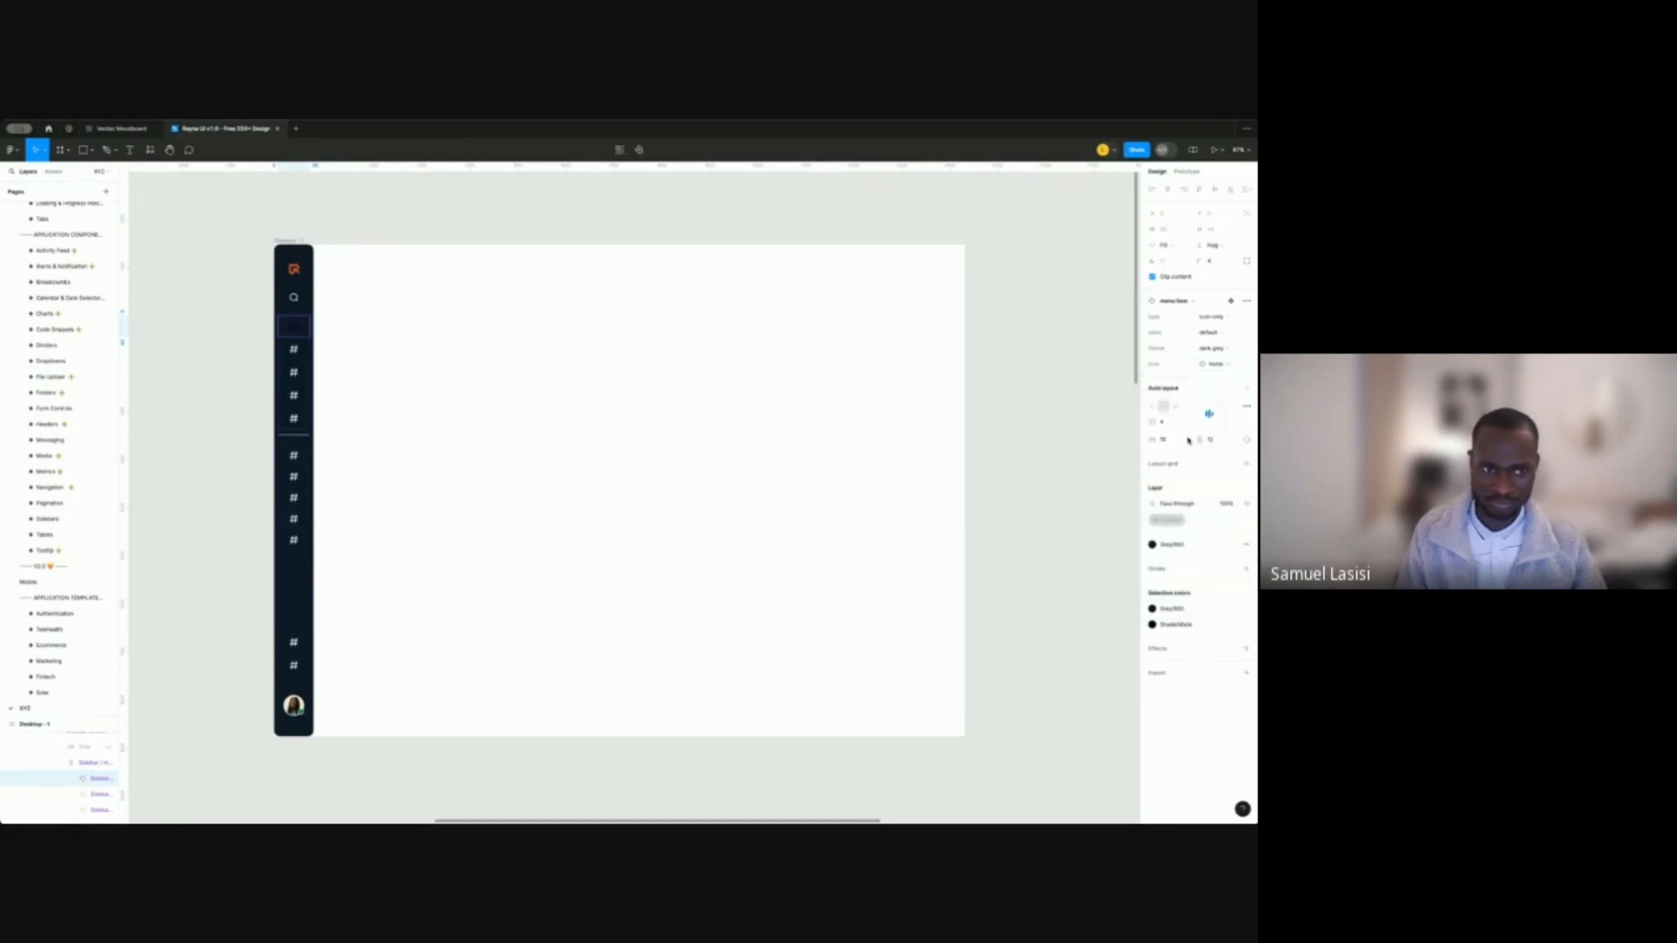
Apply the Shade/White library style to the first menu item's fill as a trial.
{"action": "left_click", "coordinate": [1168, 440]}
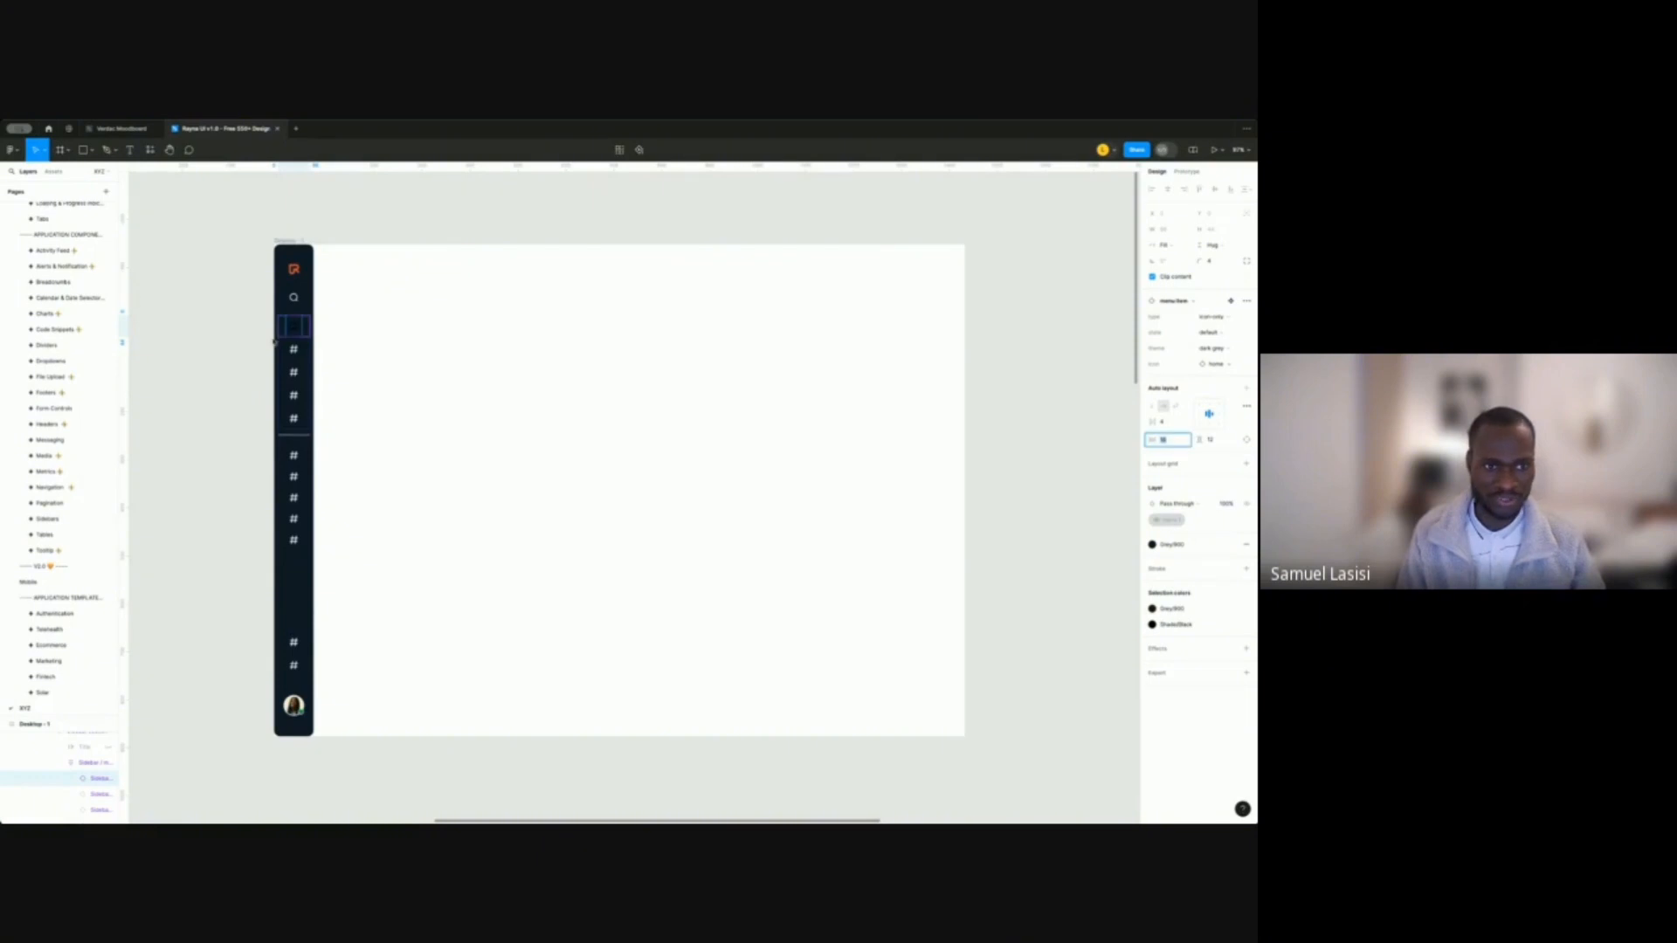
{"action": "left_click", "coordinate": [1166, 544]}
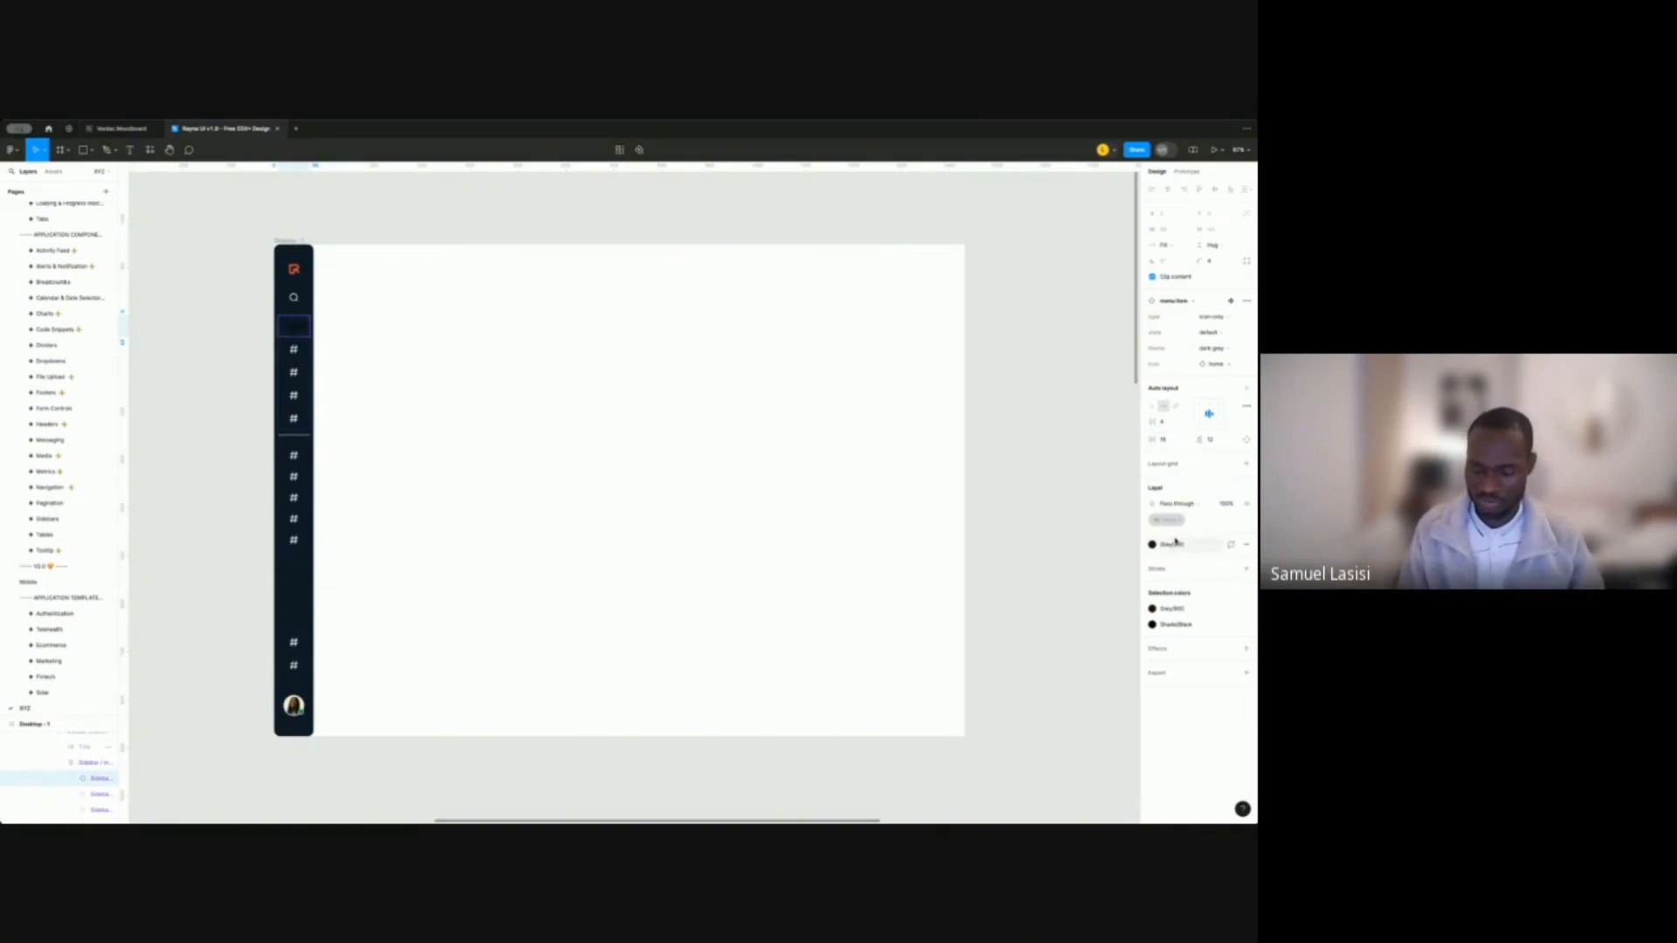
{"action": "left_click", "coordinate": [1176, 543]}
{"action": "left_click", "coordinate": [1178, 546]}
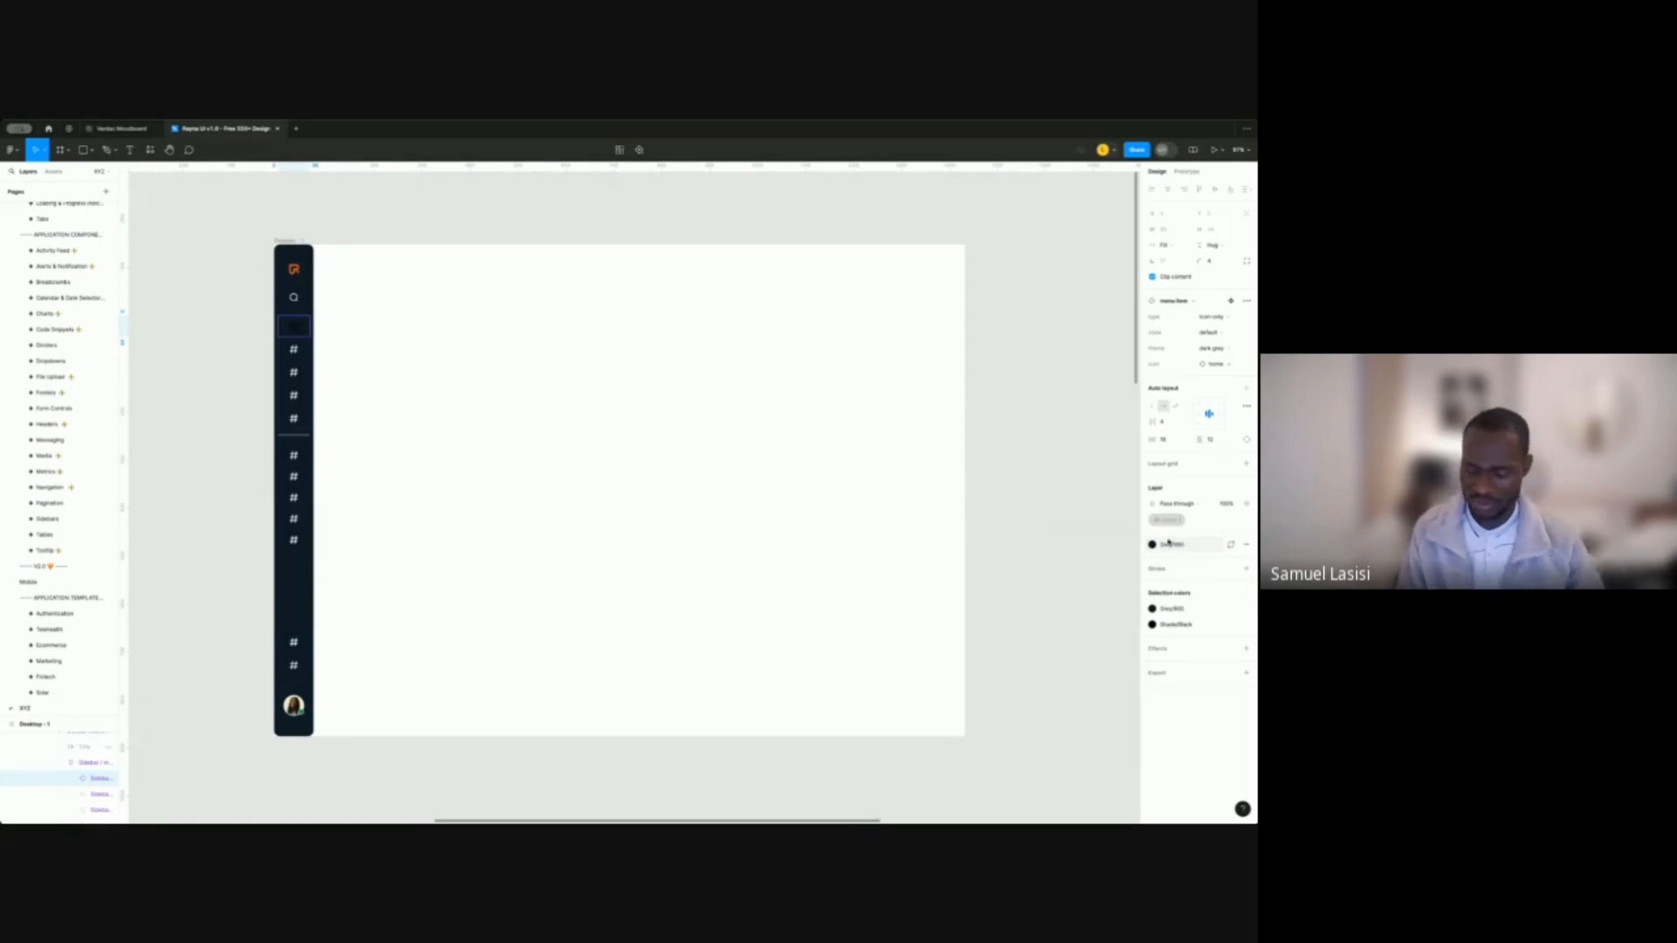
{"action": "left_click", "coordinate": [1175, 548]}
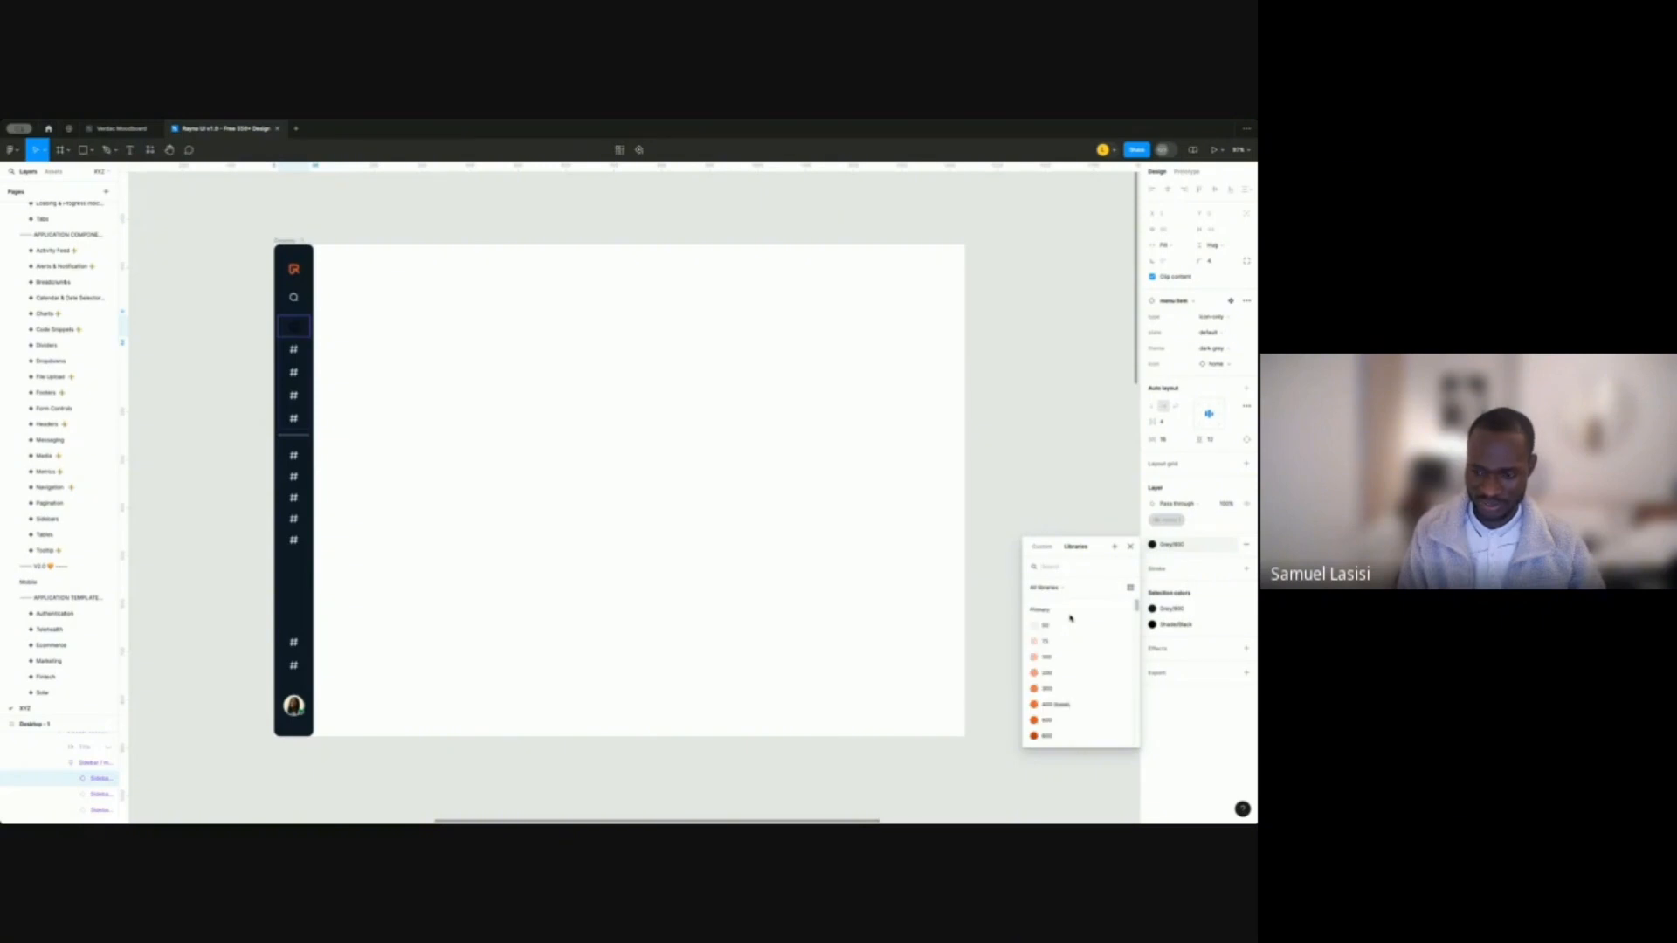
{"action": "scroll", "coordinate": [1069, 629], "scroll_direction": "down", "scroll_amount": 5}
{"action": "scroll", "coordinate": [1066, 657], "scroll_direction": "down", "scroll_amount": 8}
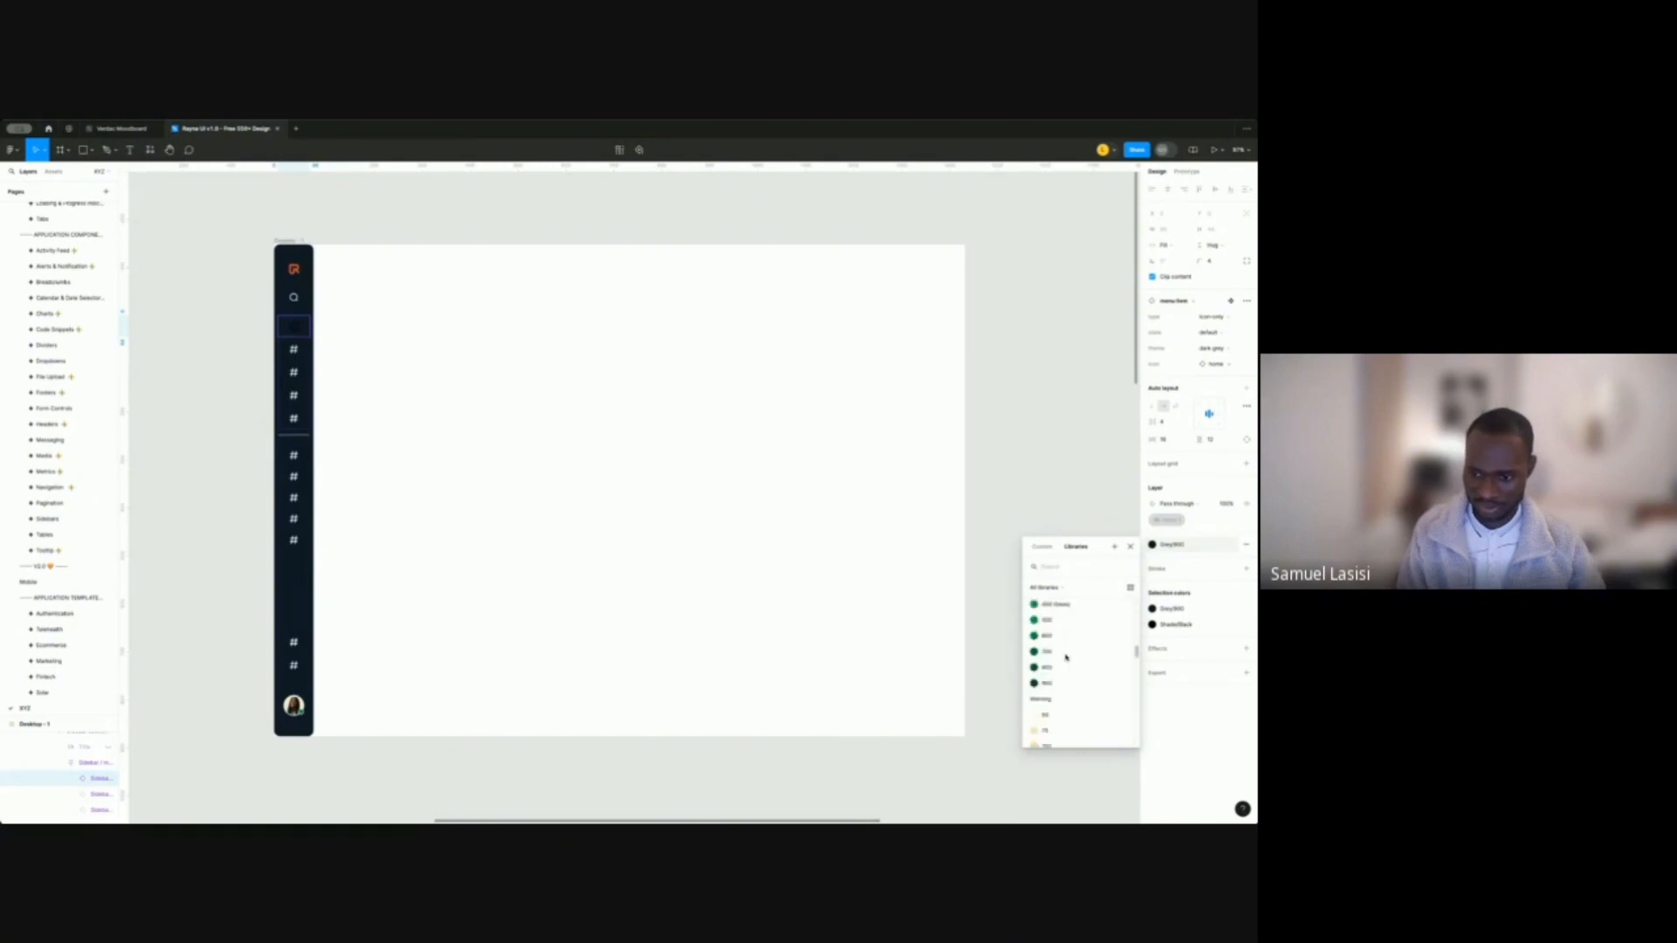
{"action": "scroll", "coordinate": [1066, 658], "scroll_direction": "down", "scroll_amount": 3}
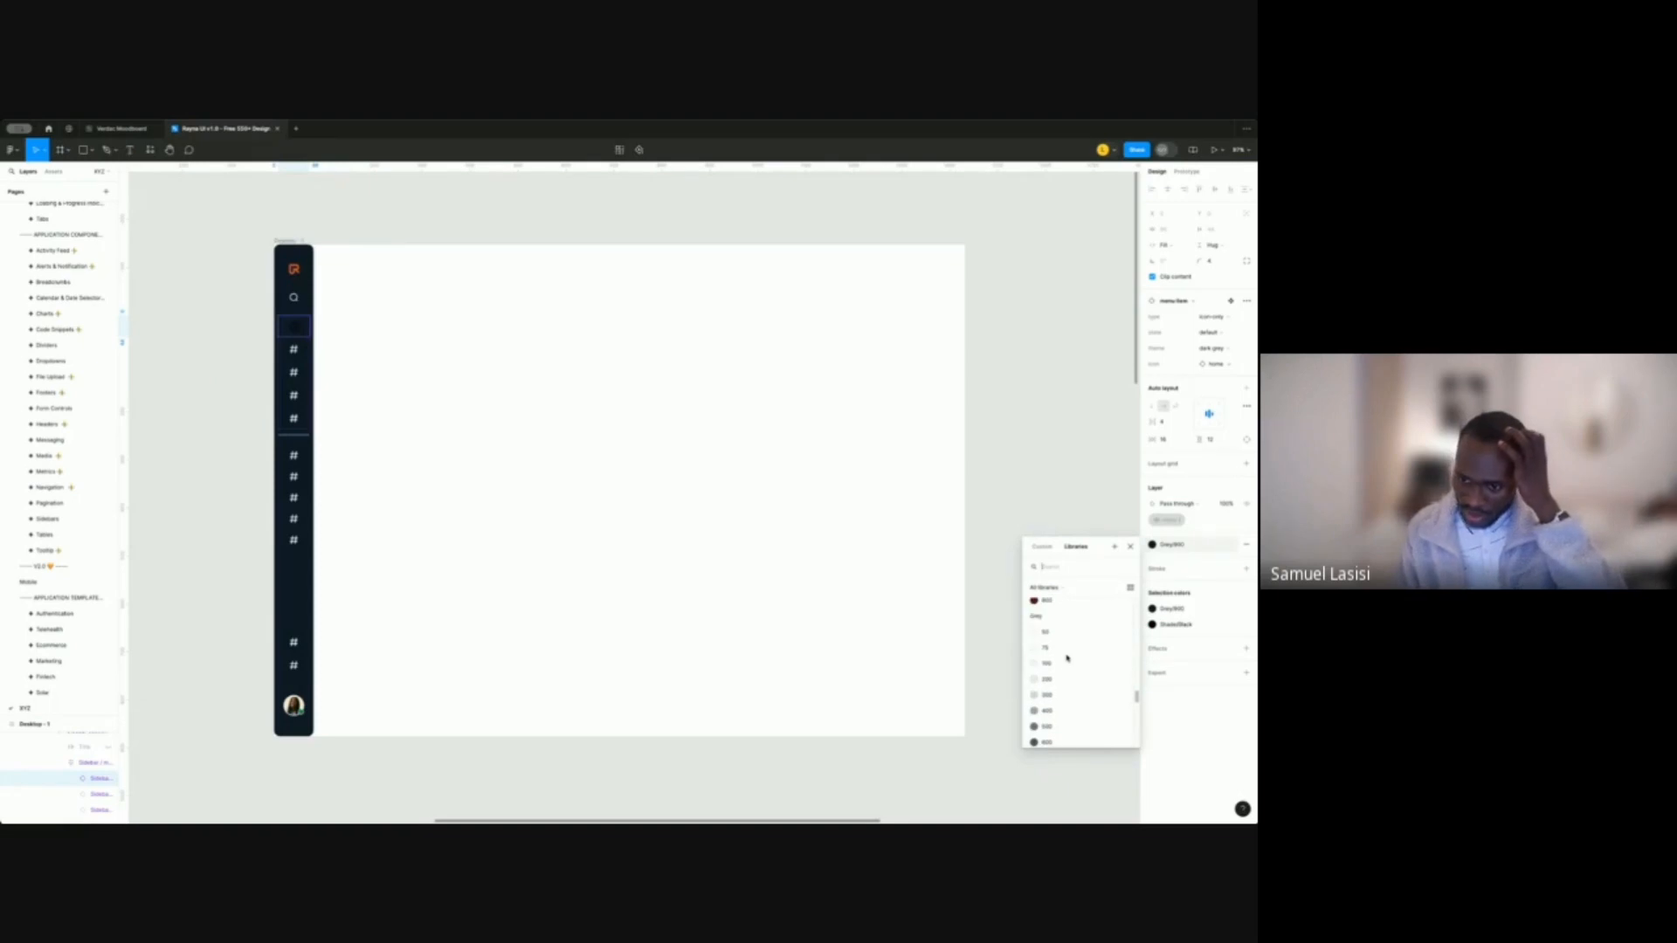
{"action": "scroll", "coordinate": [1064, 664], "scroll_direction": "down", "scroll_amount": 3}
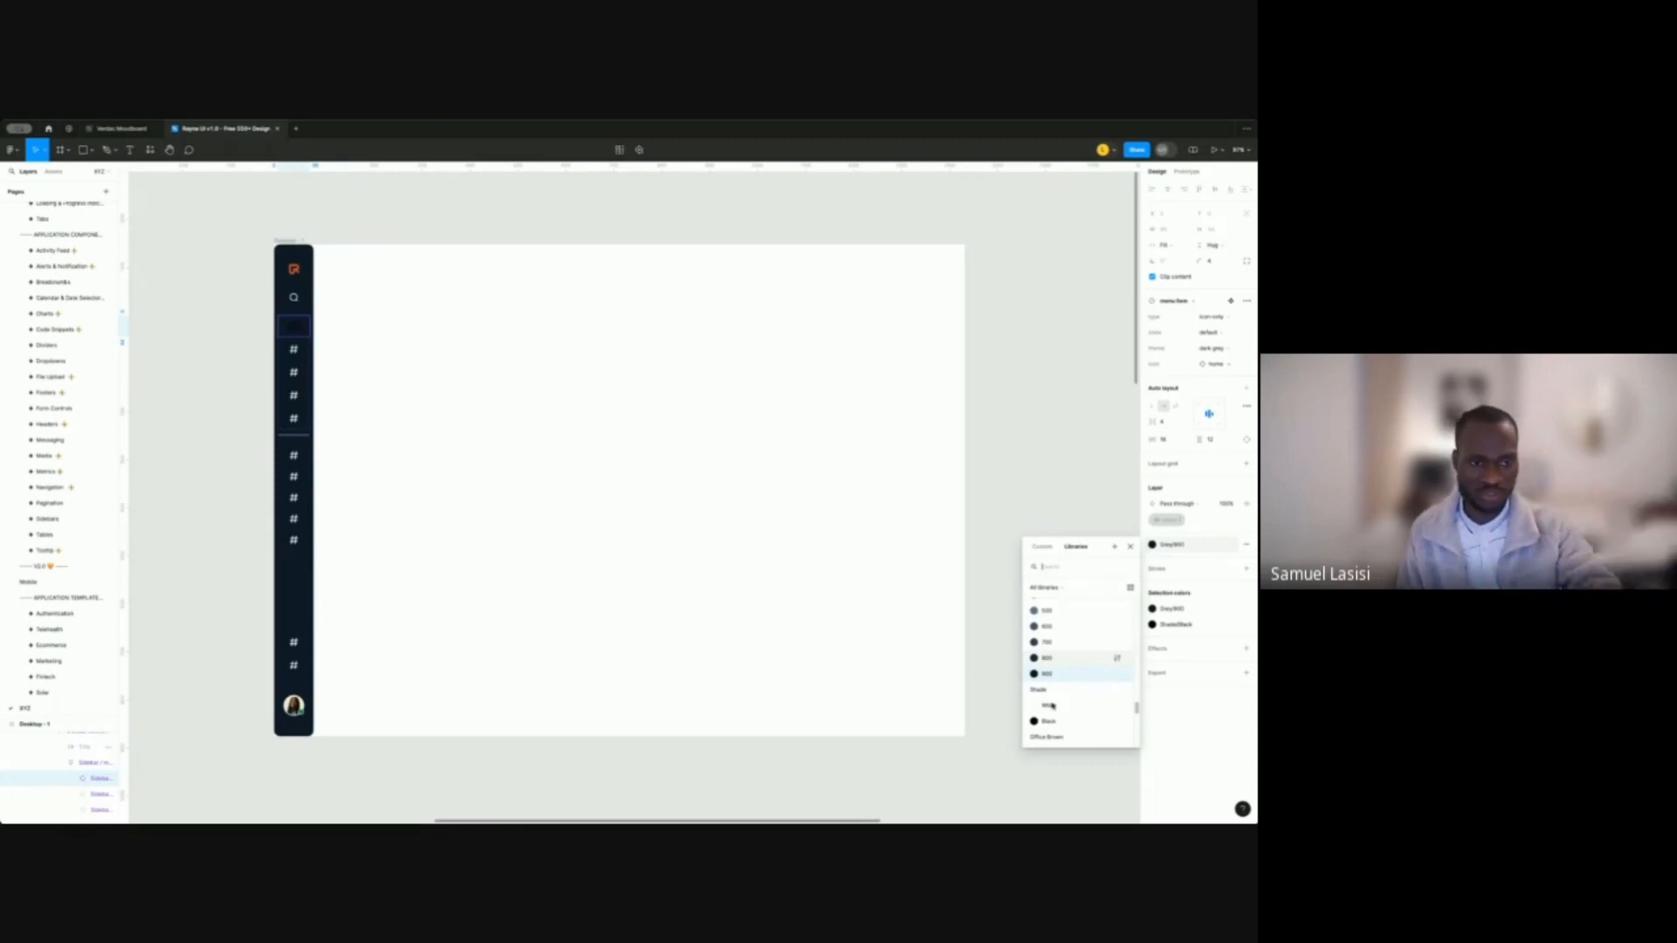
{"action": "left_click", "coordinate": [1053, 705]}
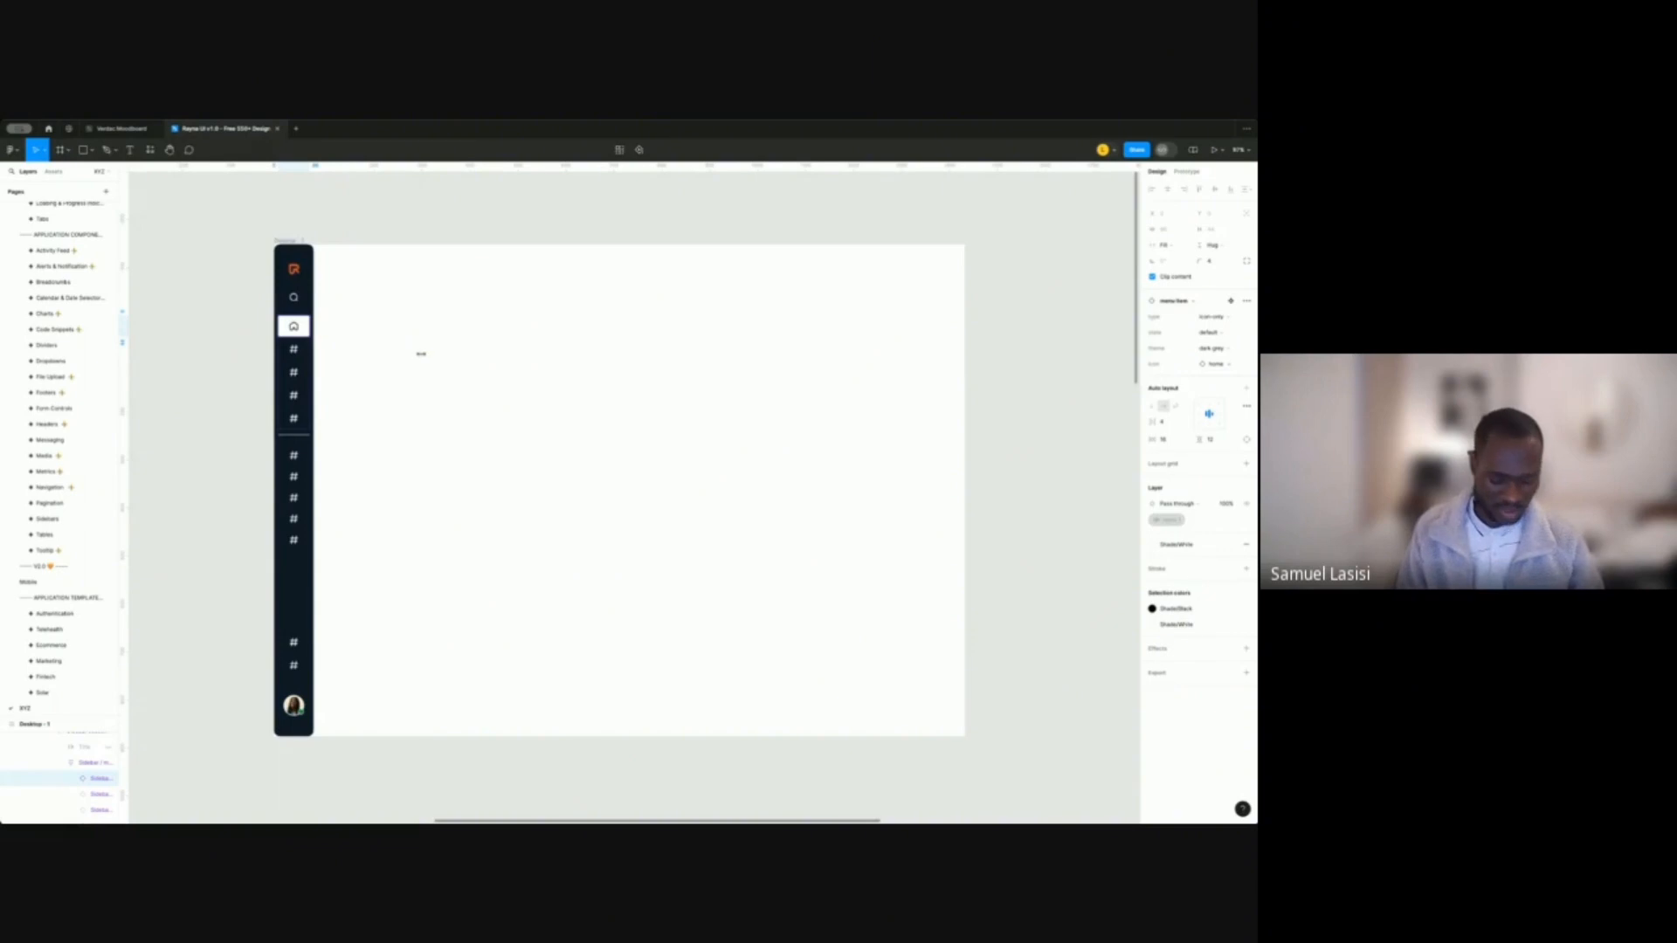
{"action": "left_click", "coordinate": [428, 360]}
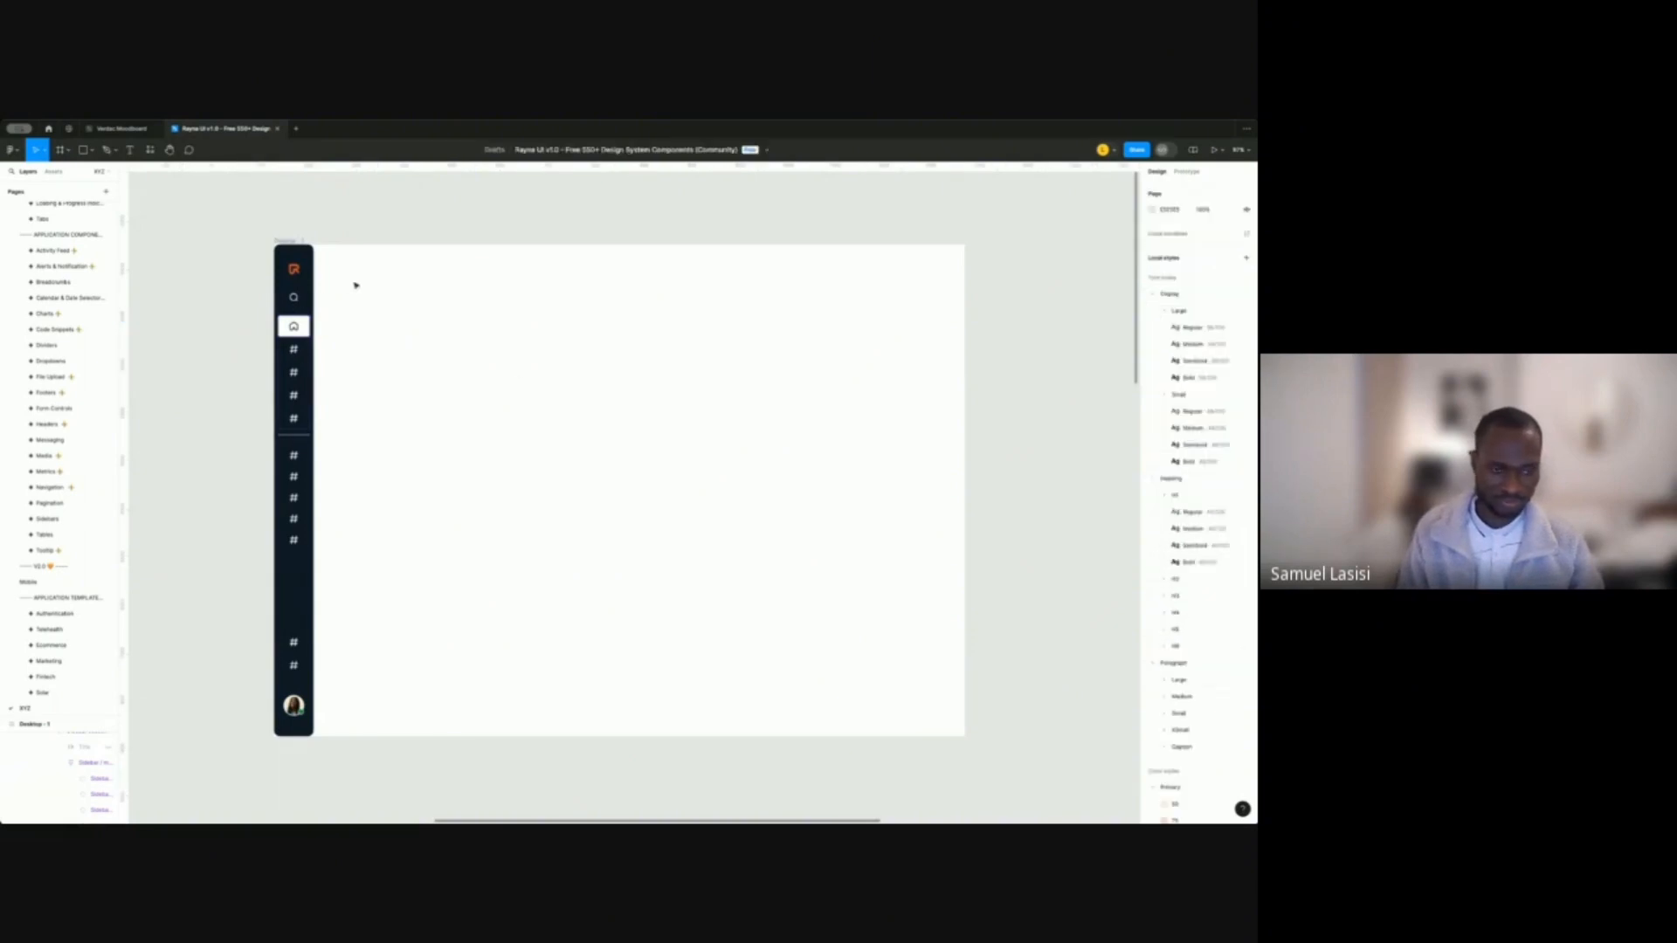
Undo repeatedly with Ctrl+Z until the item shows the original hashtag icon.
{"action": "key", "text": "ctrl+z"}
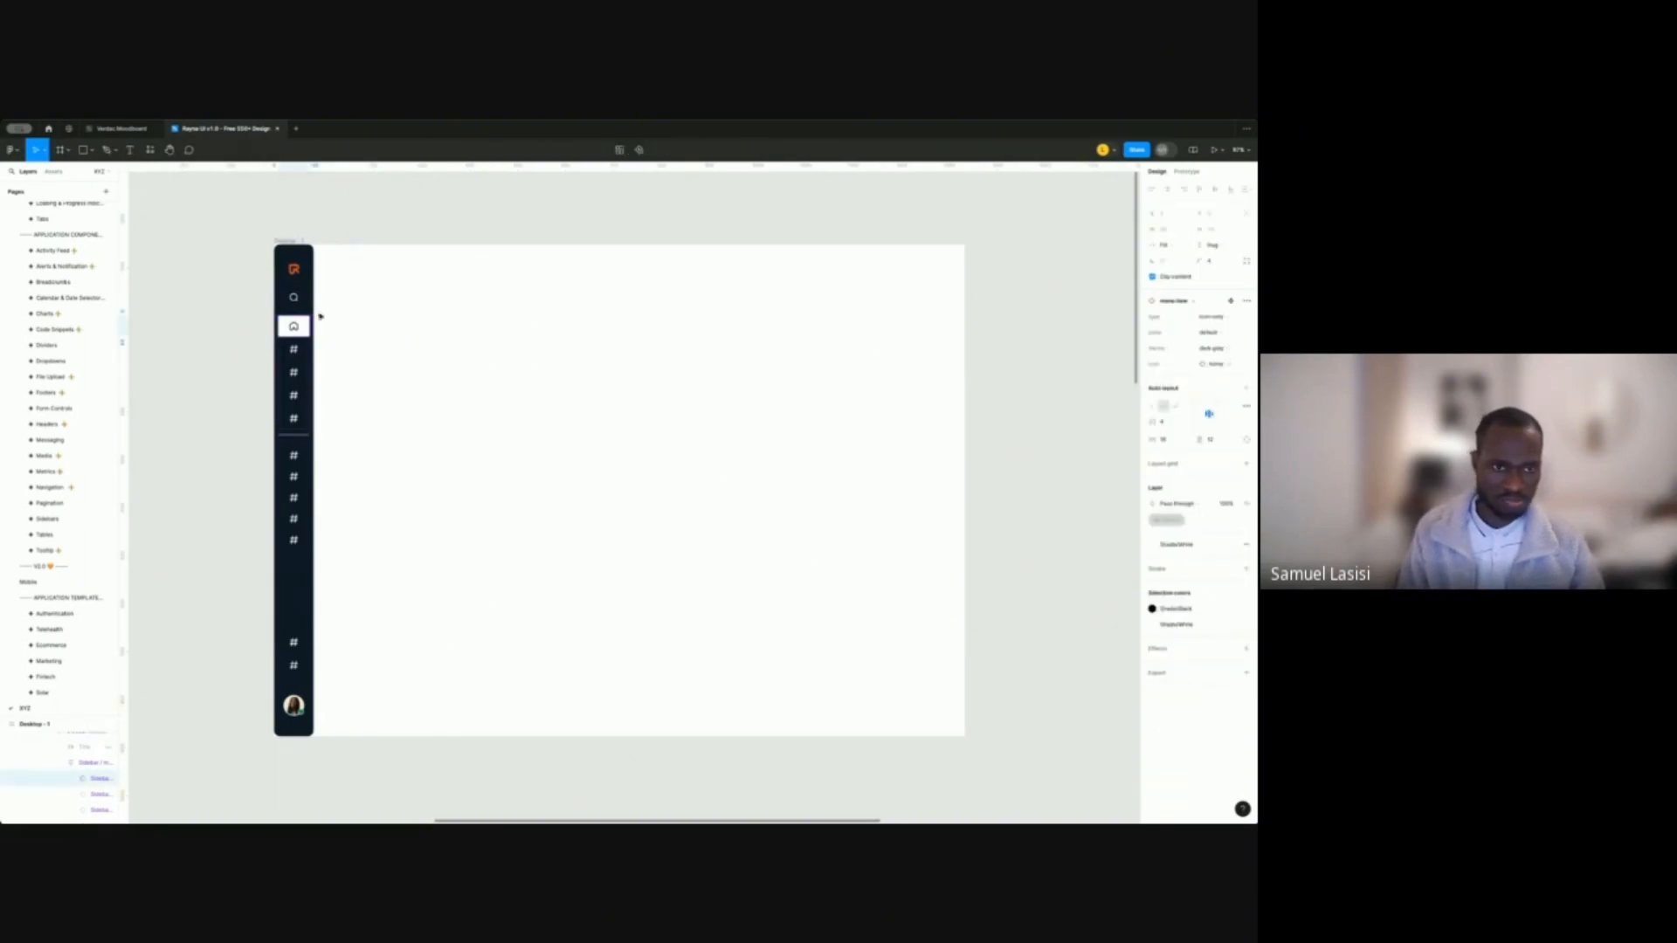
{"action": "left_click", "coordinate": [454, 301]}
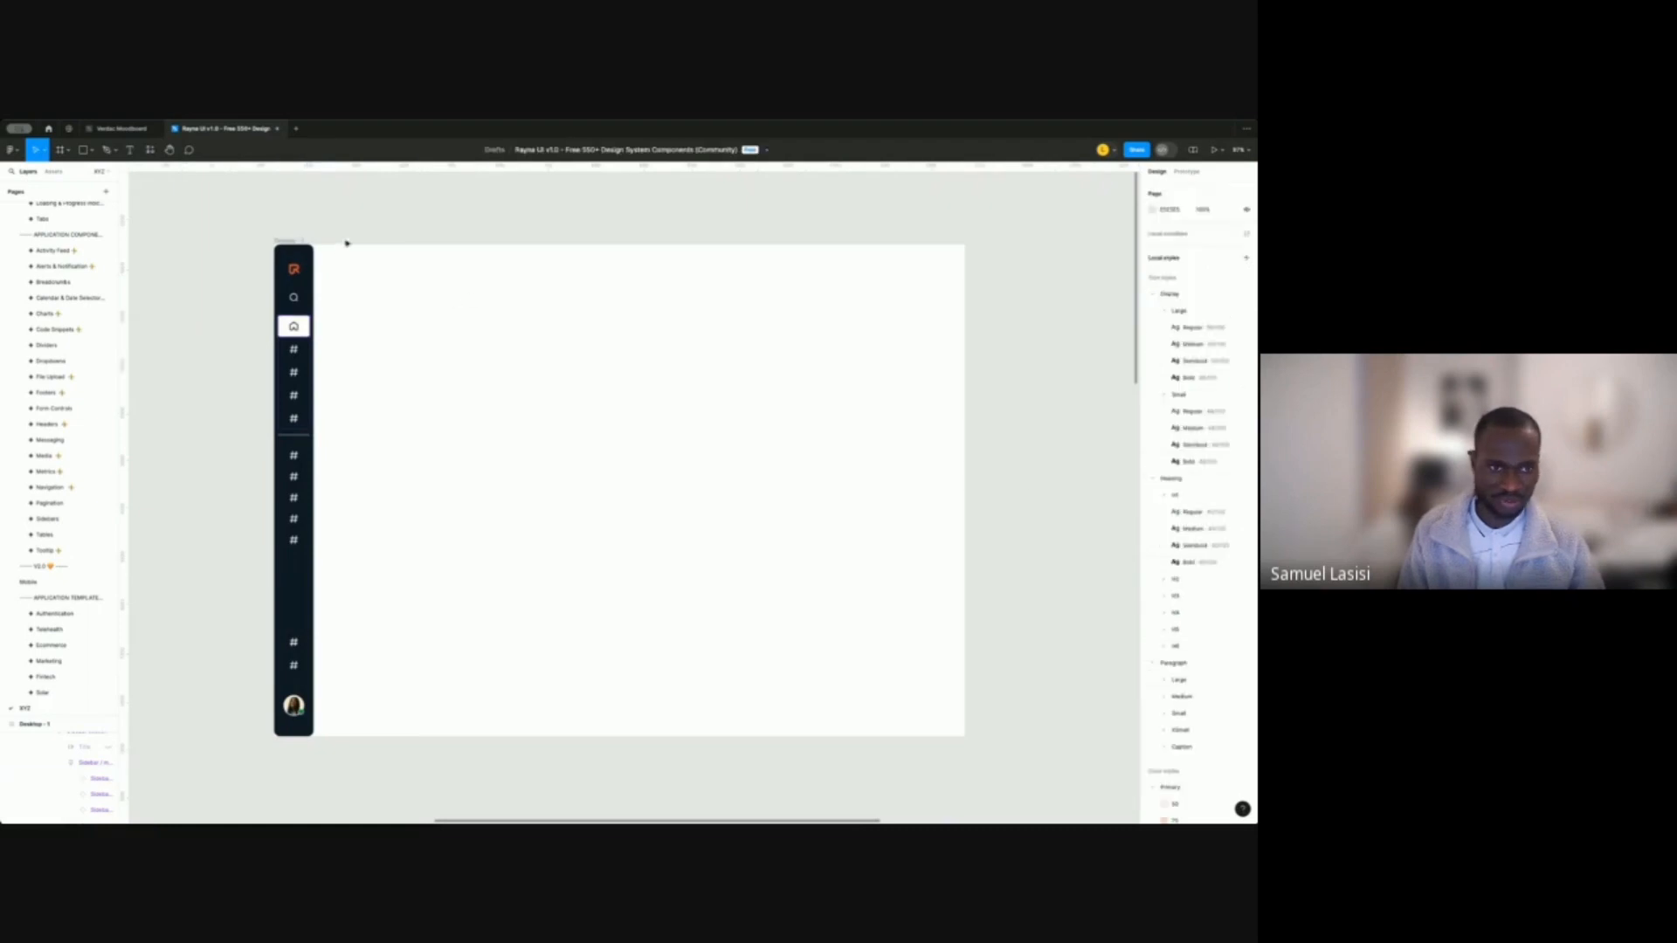
{"action": "key", "text": "ctrl+z"}
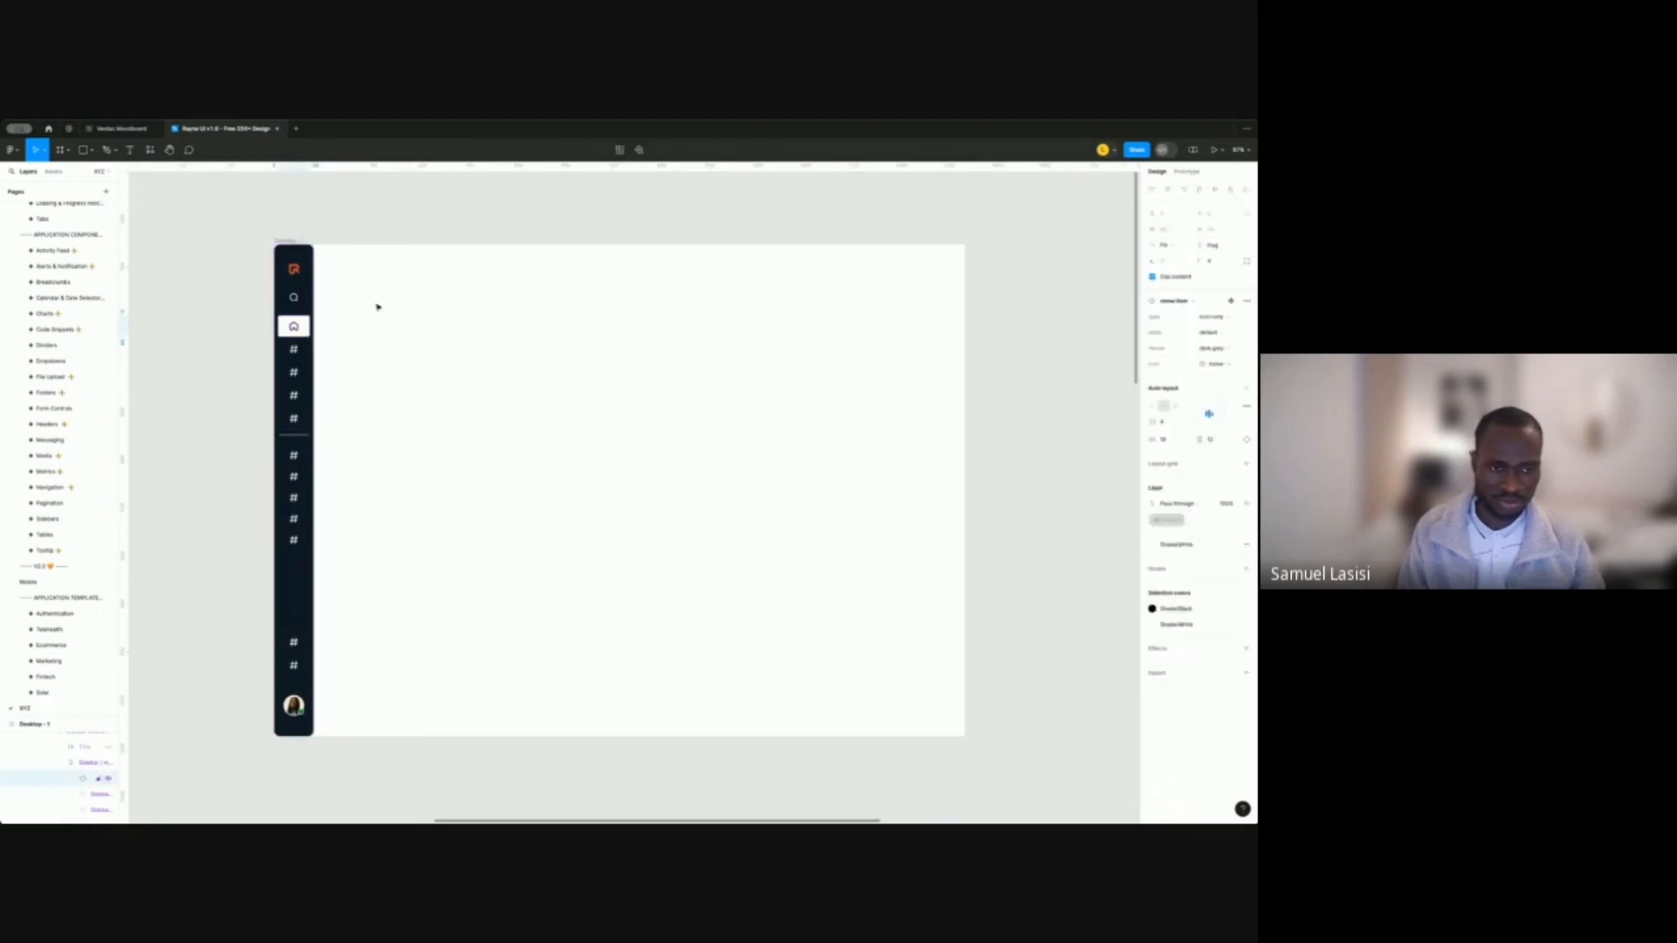
{"action": "left_click", "coordinate": [268, 284]}
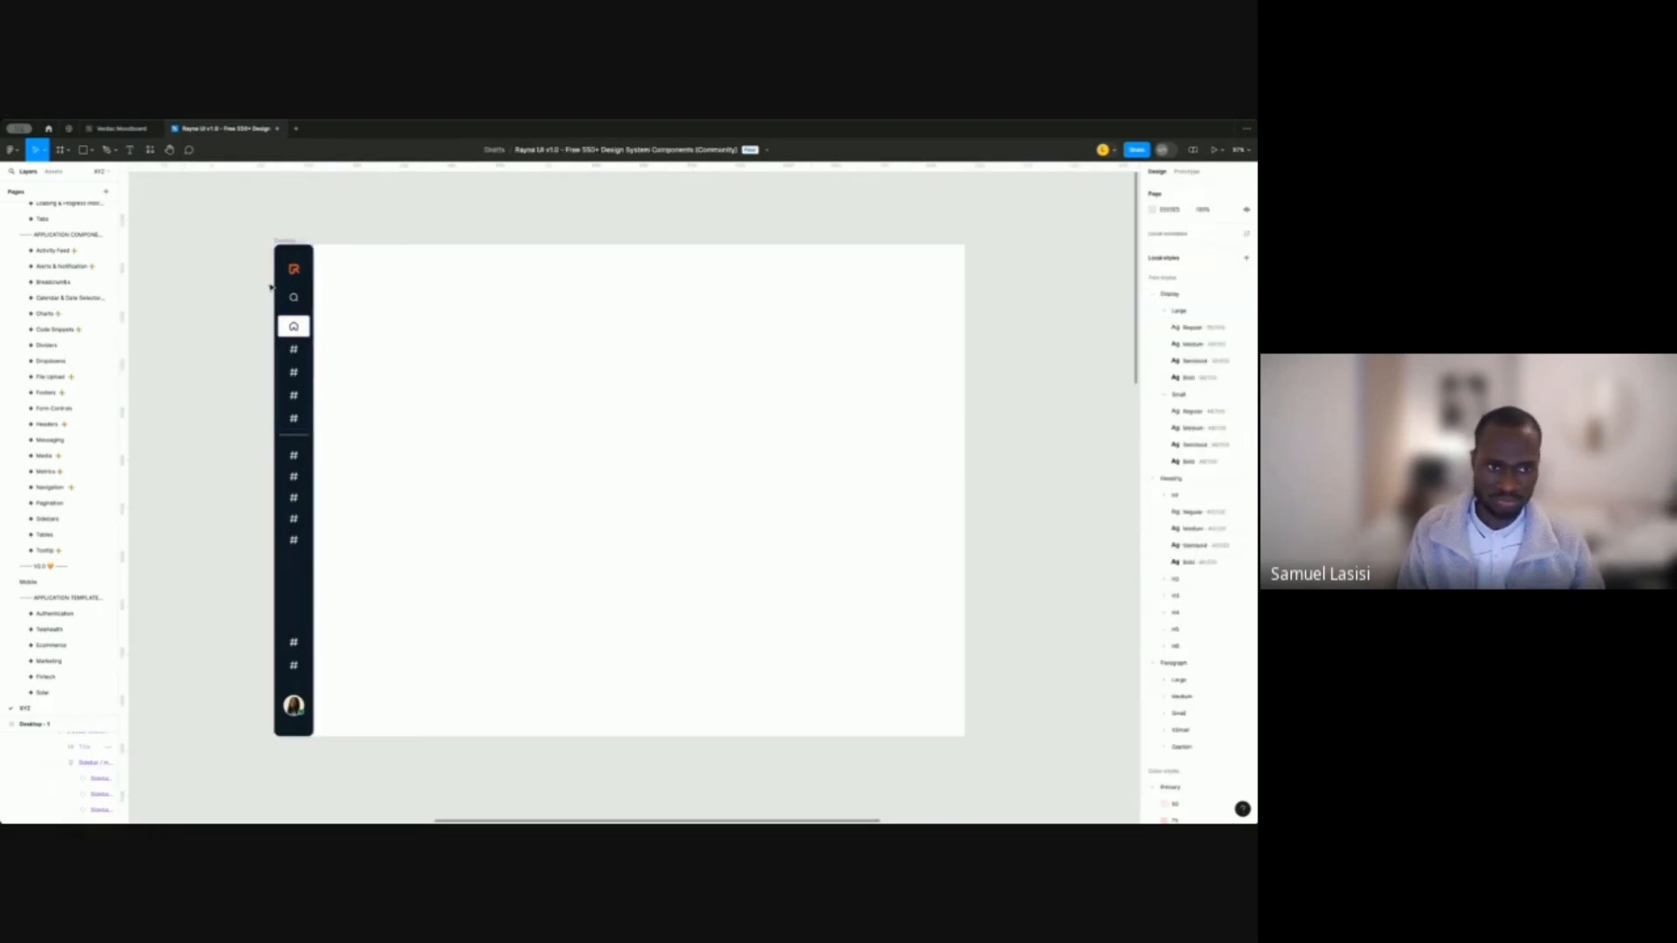
{"action": "scroll", "coordinate": [268, 284], "scroll_direction": "up", "scroll_amount": 5}
{"action": "scroll", "coordinate": [292, 354], "scroll_direction": "up", "scroll_amount": 3}
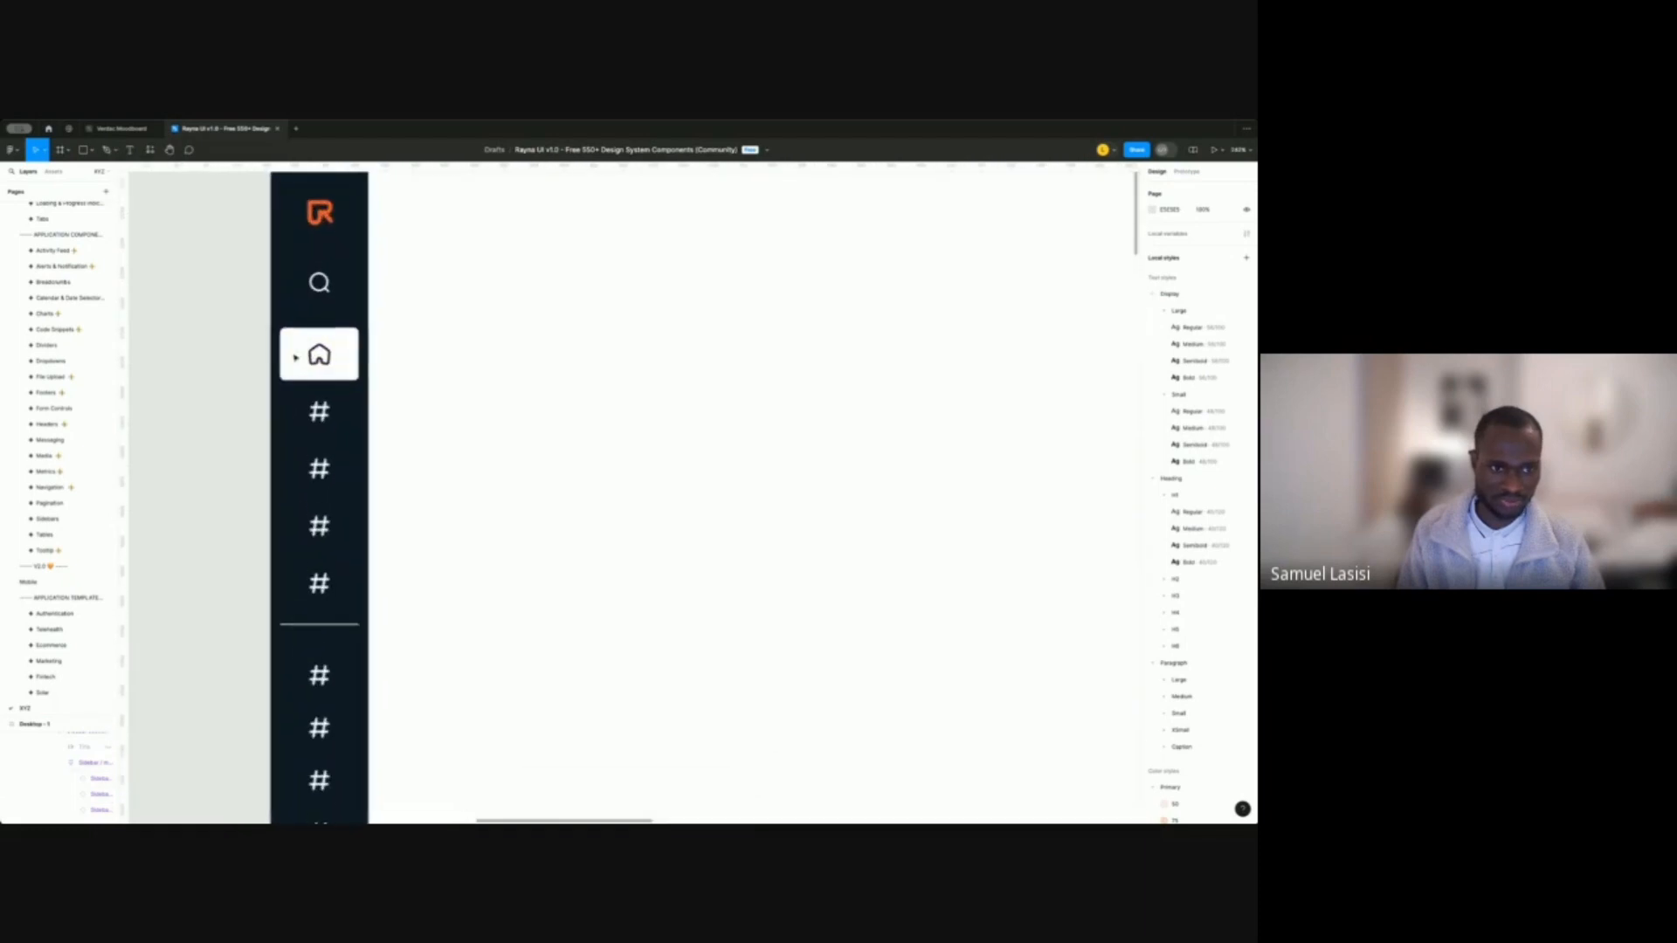
{"action": "key", "text": "ctrl+z"}
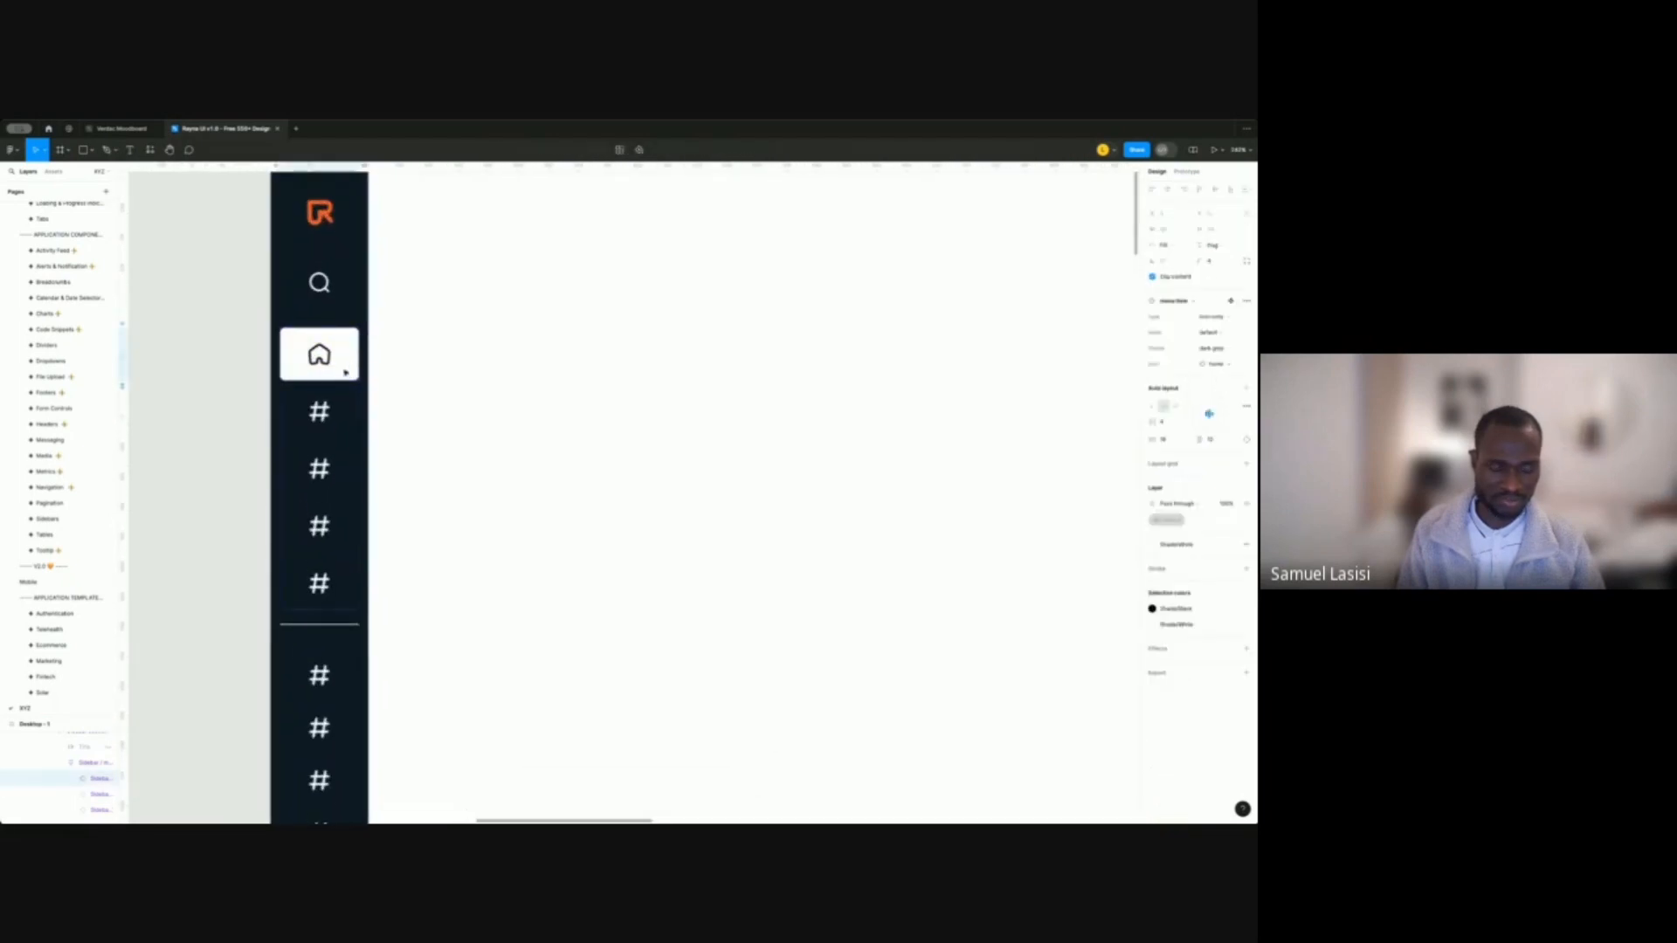
{"action": "left_click", "coordinate": [213, 367]}
{"action": "key", "text": "ctrl+z"}
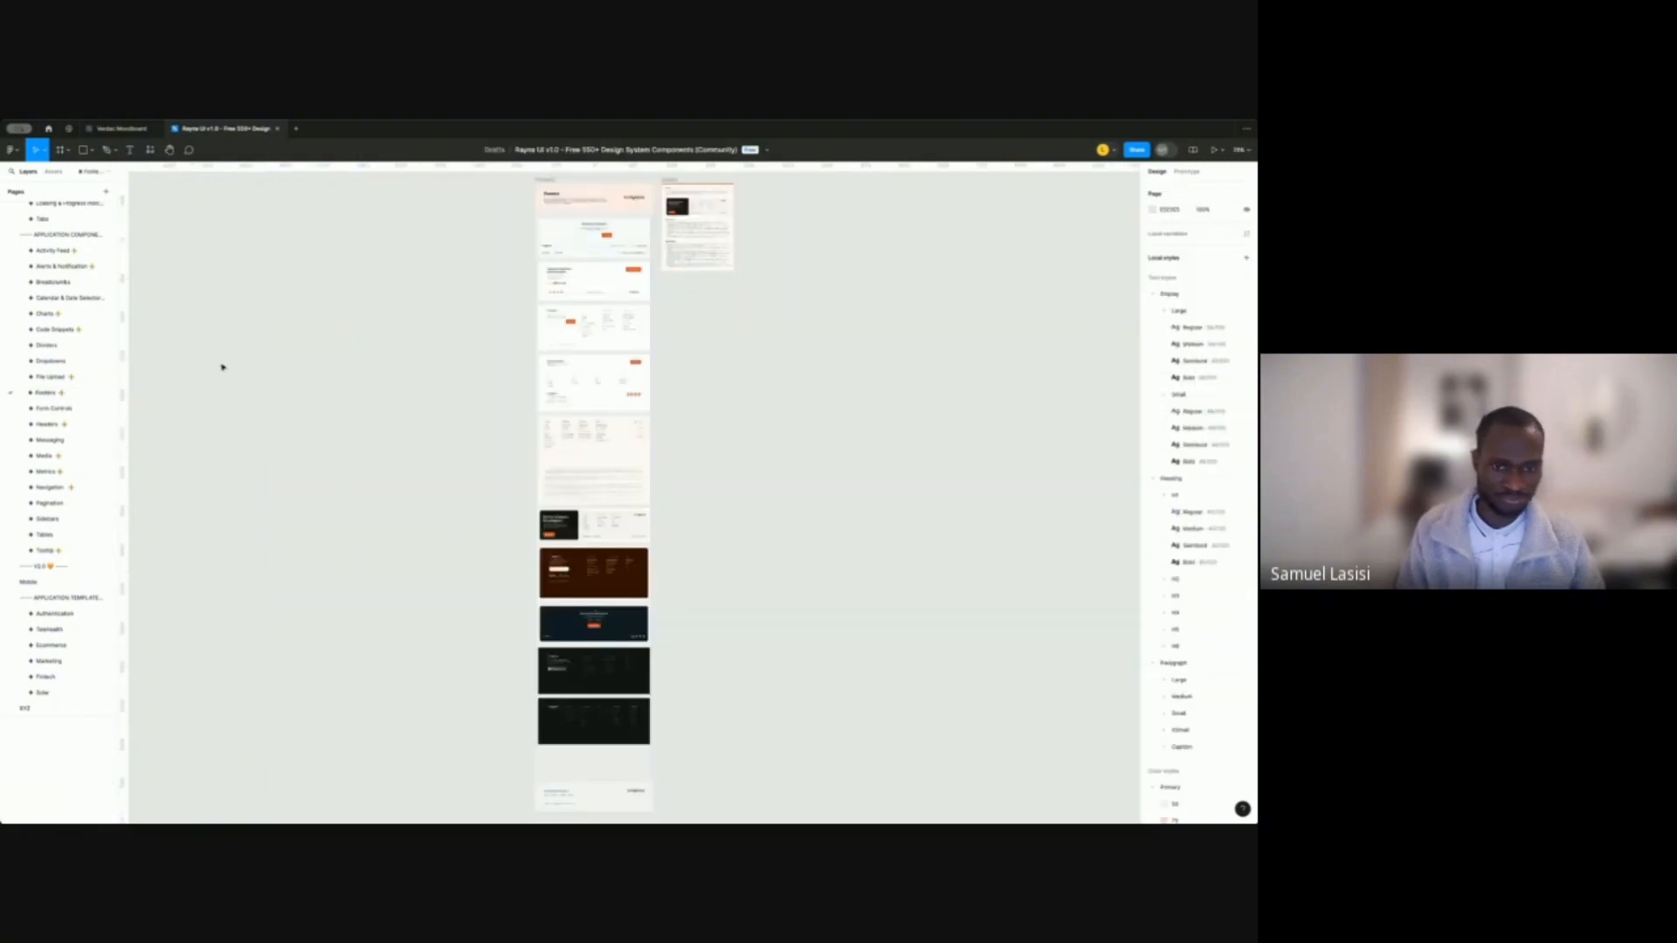
{"action": "key", "text": "ctrl+shift+z"}
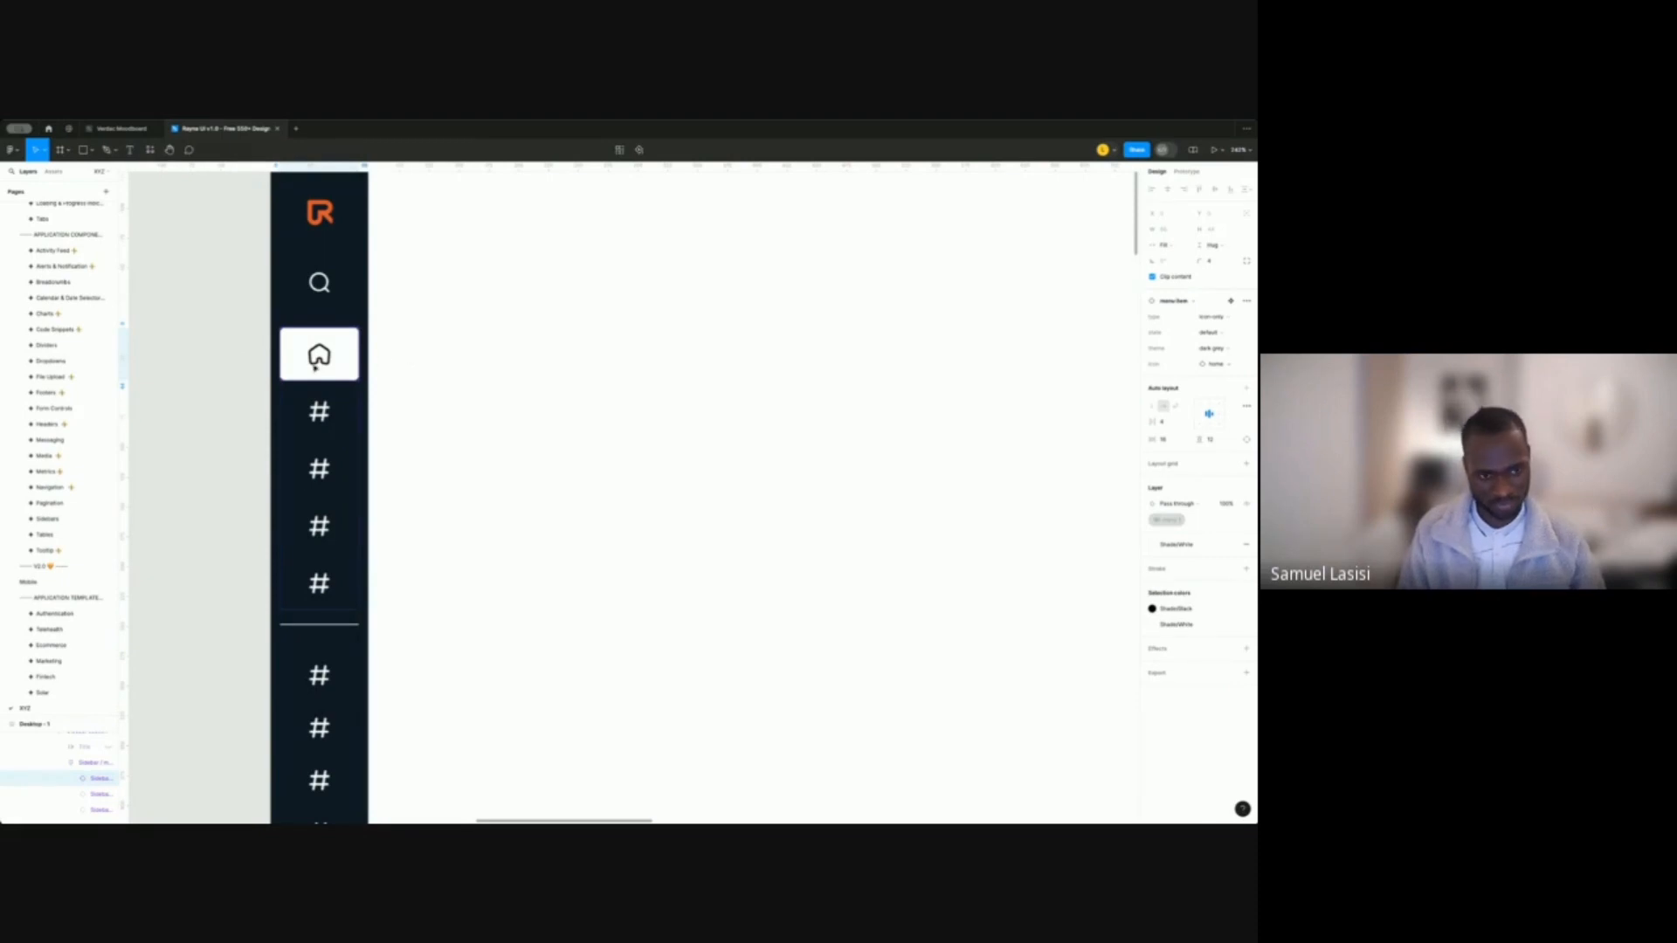
{"action": "key", "text": "ctrl+z"}
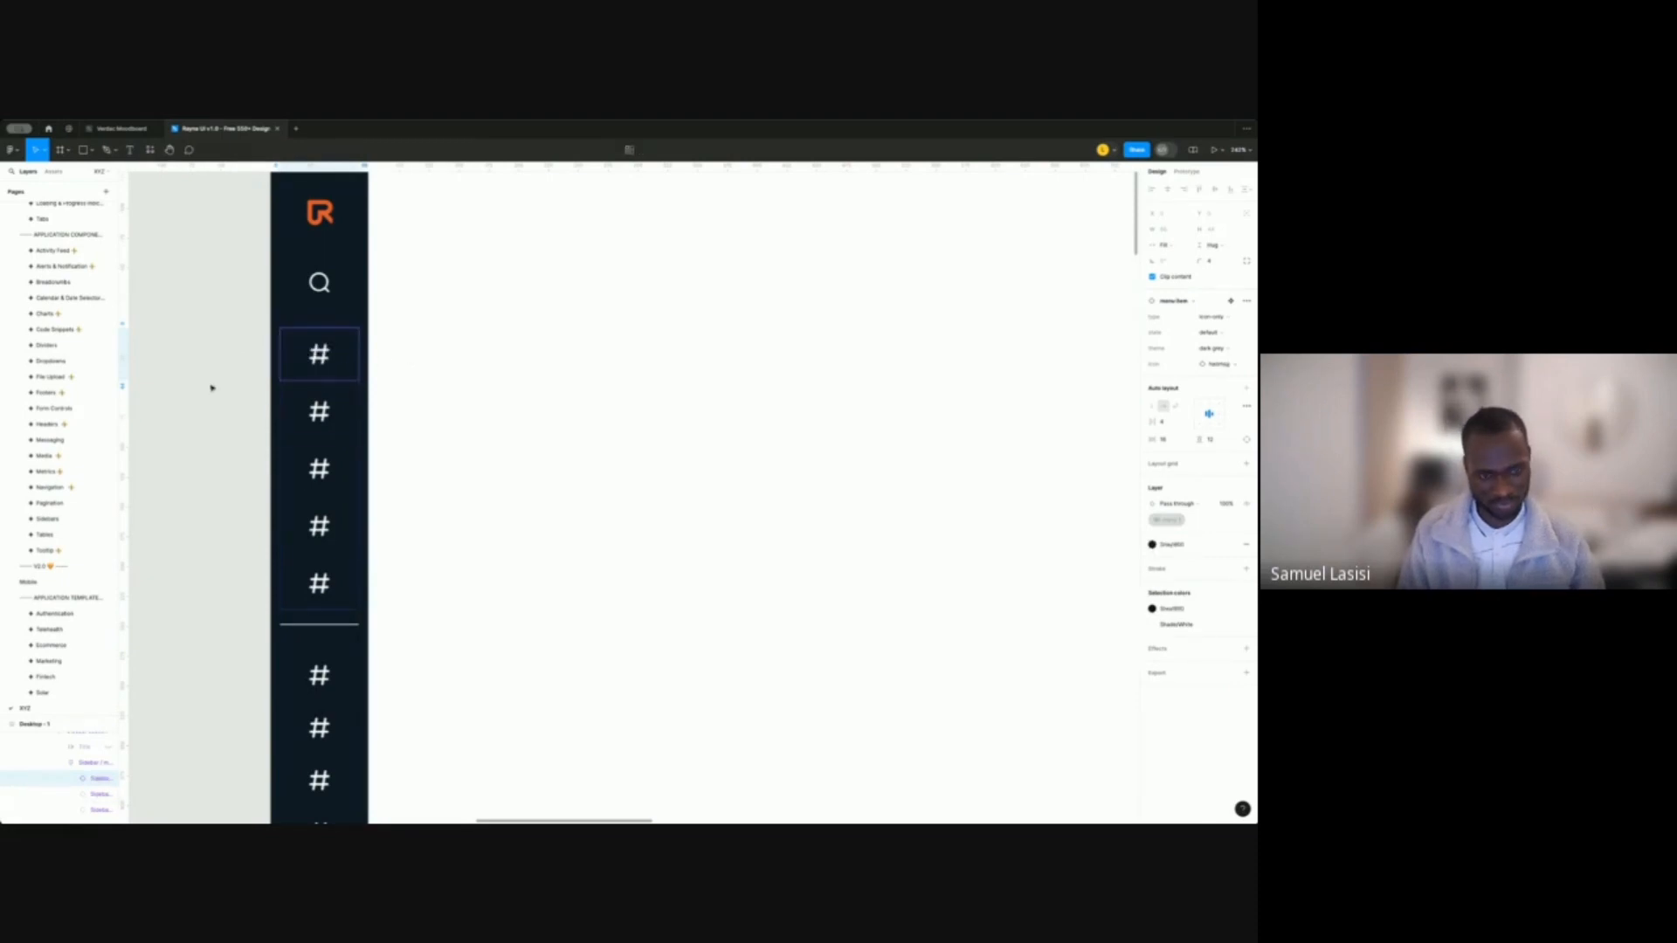
Select the first hashtag menu item and swap its icon to icon/home.
{"action": "left_click", "coordinate": [211, 388]}
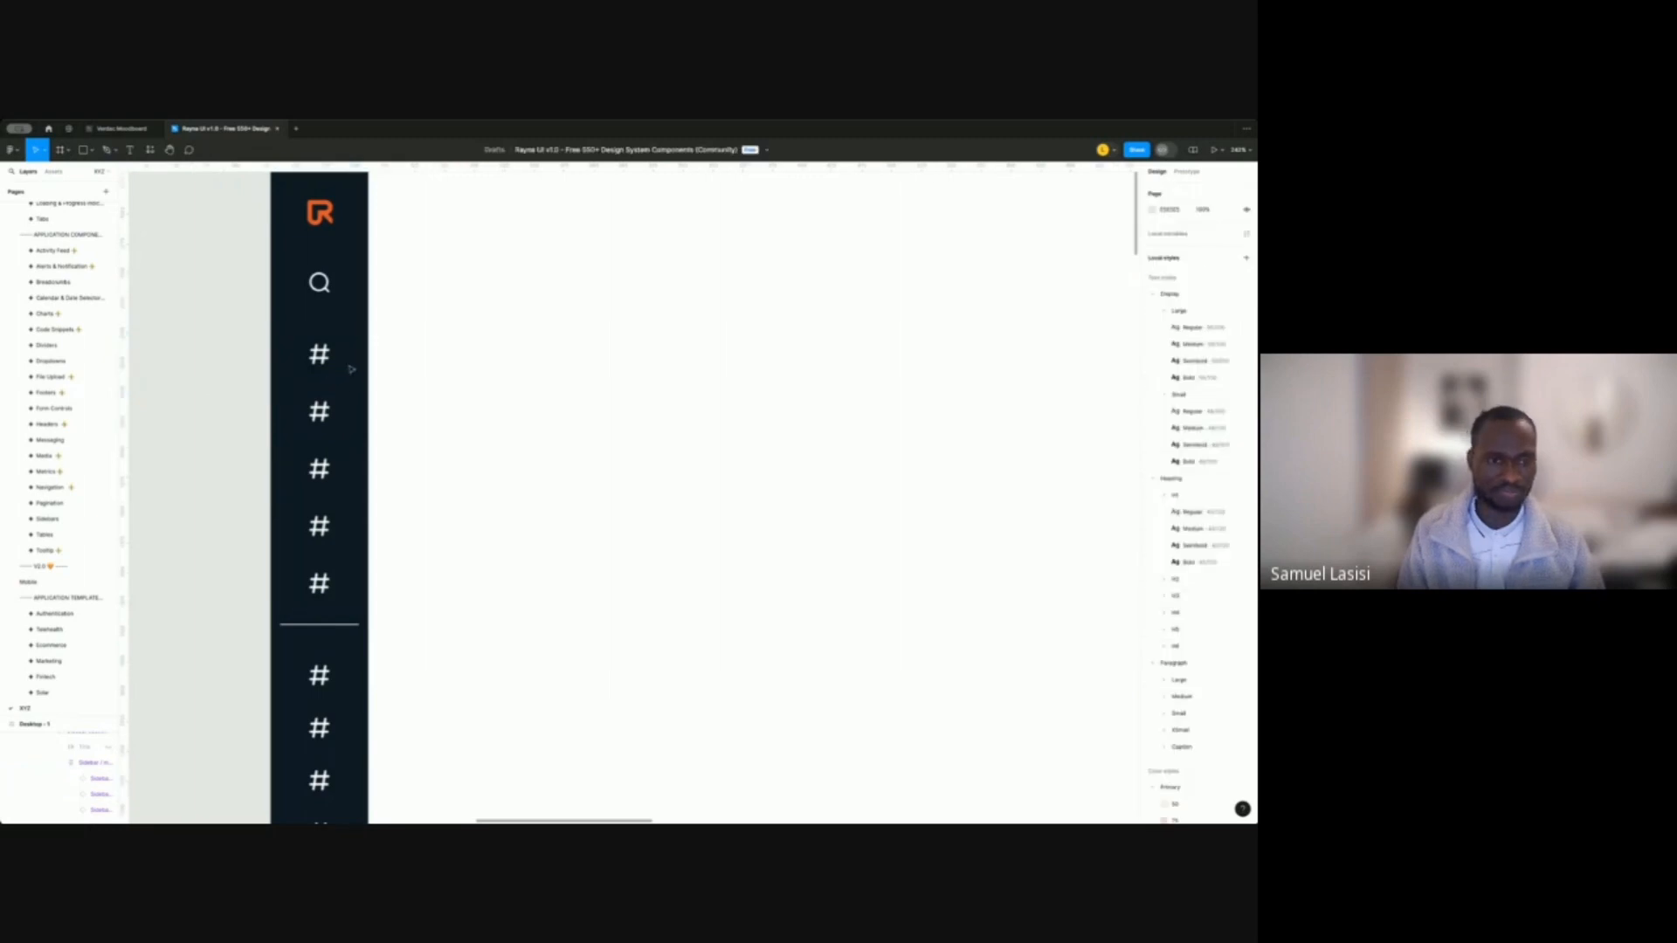
{"action": "left_click", "coordinate": [352, 369]}
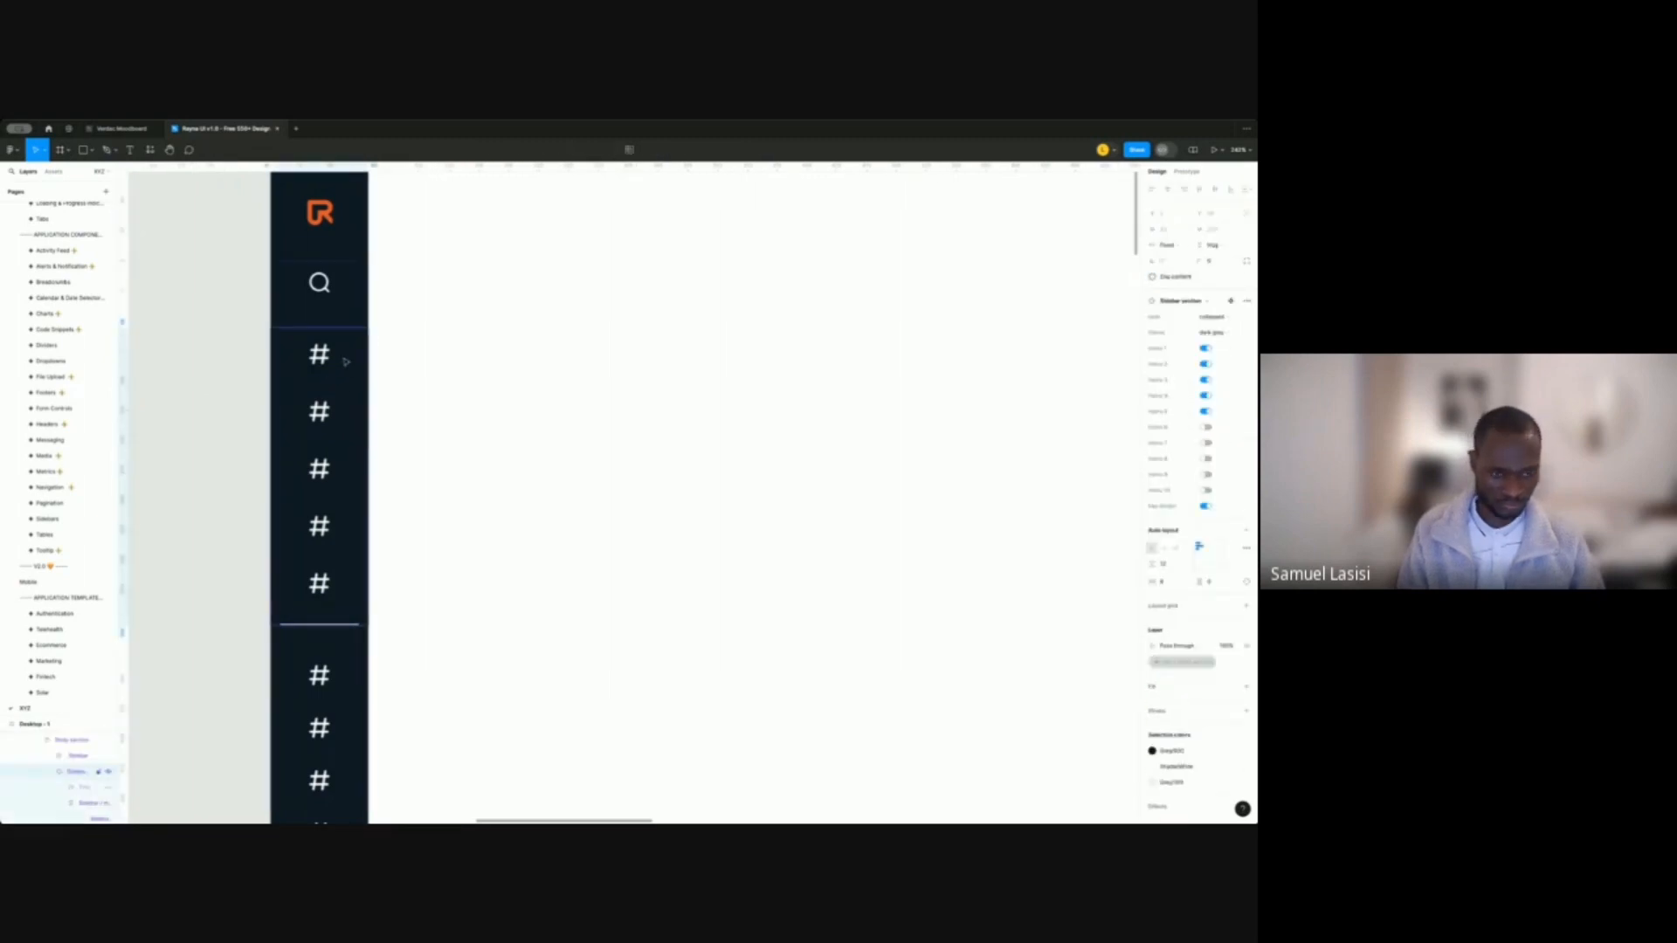
{"action": "double_click", "coordinate": [346, 362]}
{"action": "left_click", "coordinate": [346, 362]}
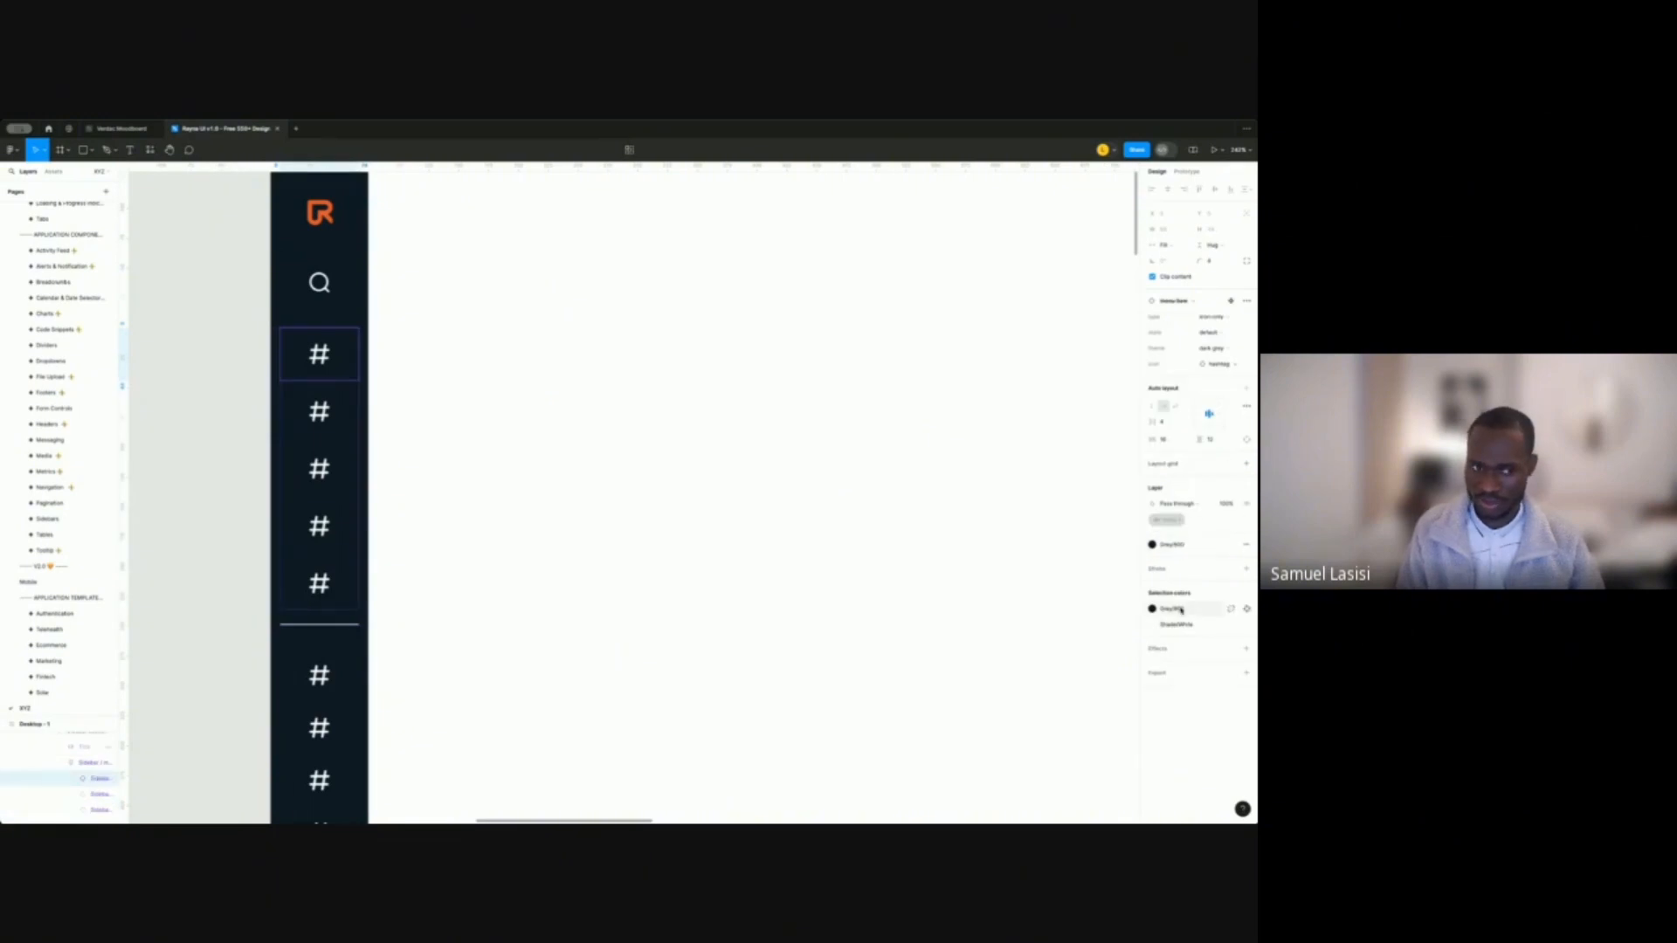
{"action": "left_click", "coordinate": [1219, 365]}
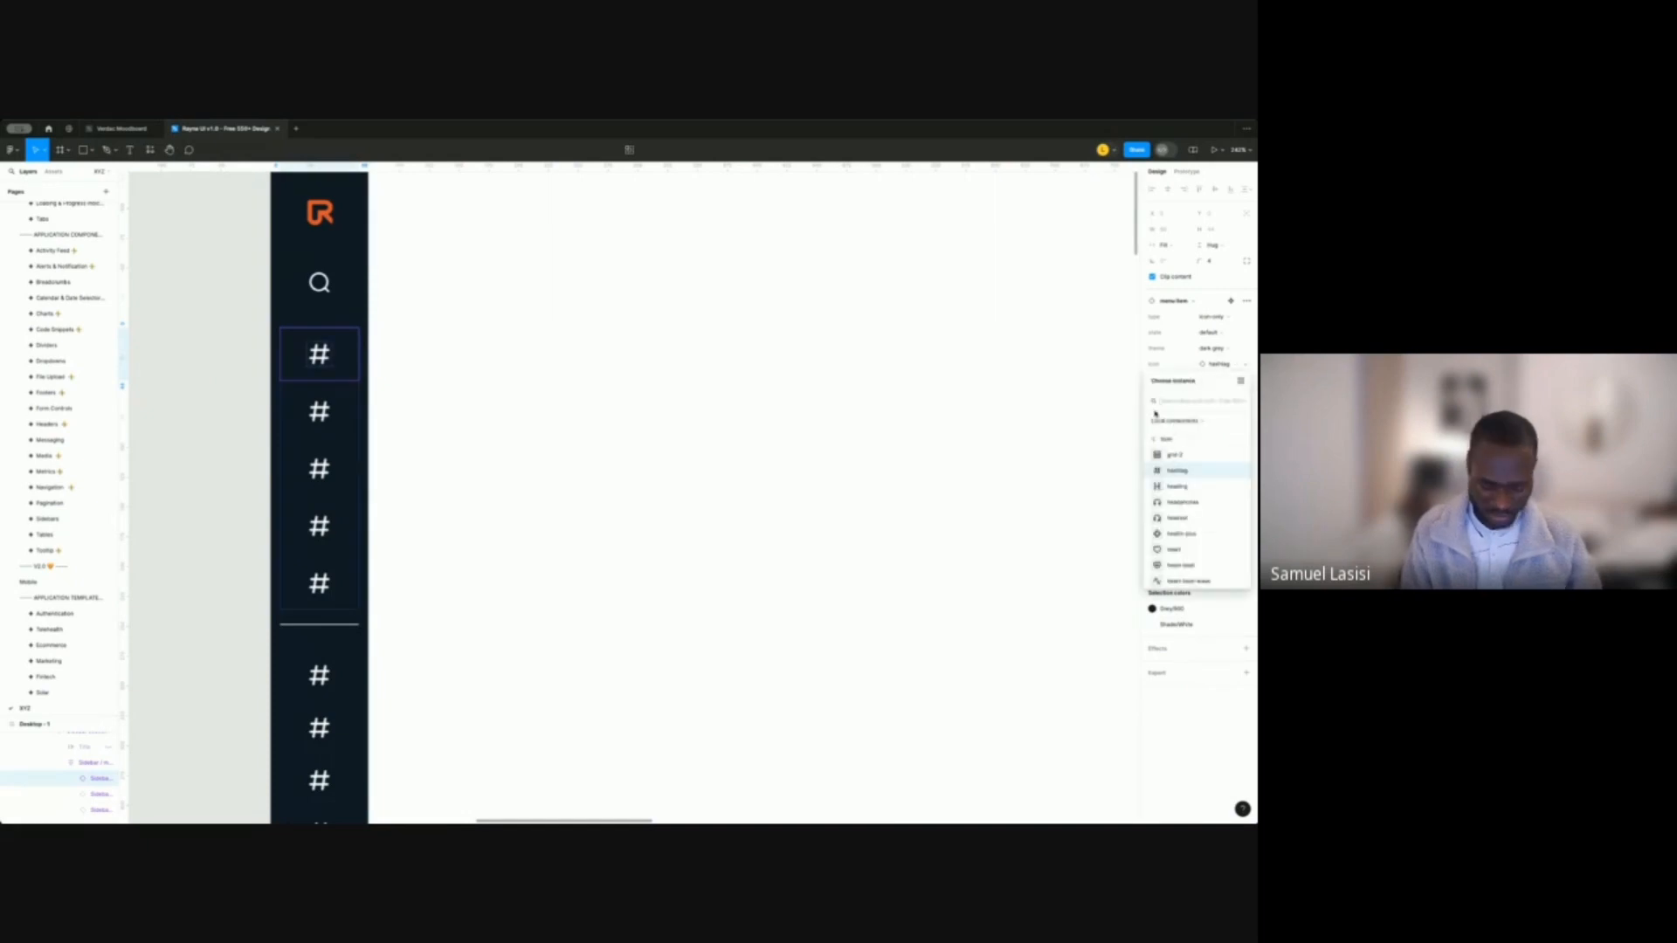
{"action": "type", "text": "home"}
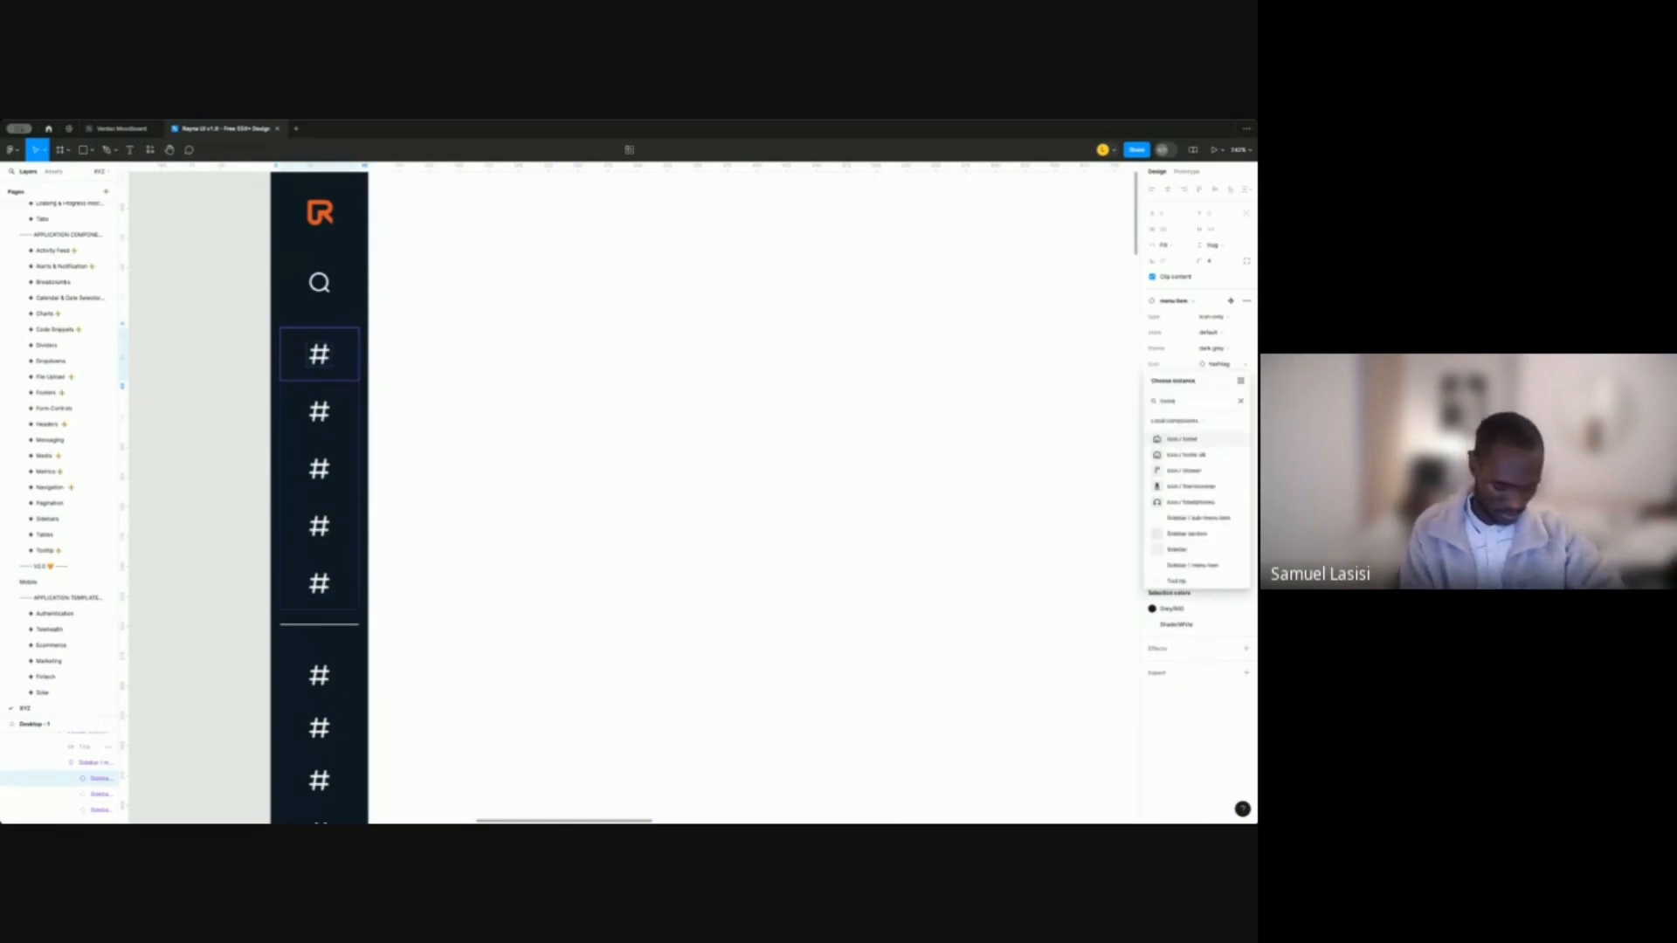
{"action": "left_click", "coordinate": [1194, 444]}
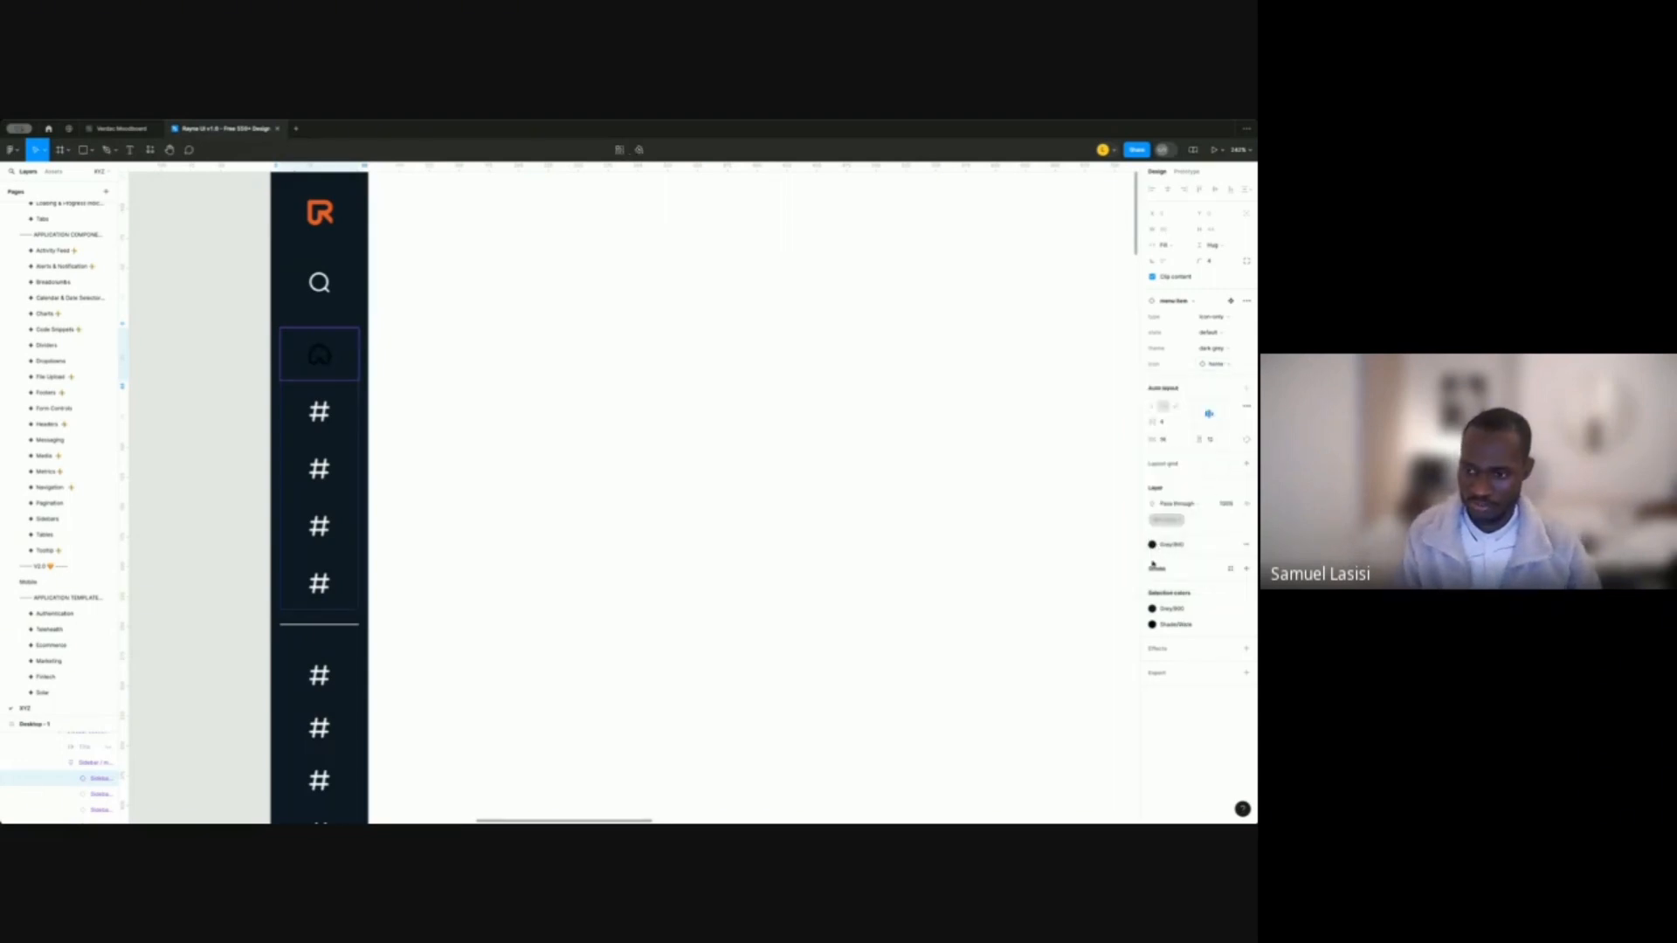
Recolour the home icon from Shade/Black to Shade/White, undoing an accidental white background.
{"action": "left_click", "coordinate": [1175, 615]}
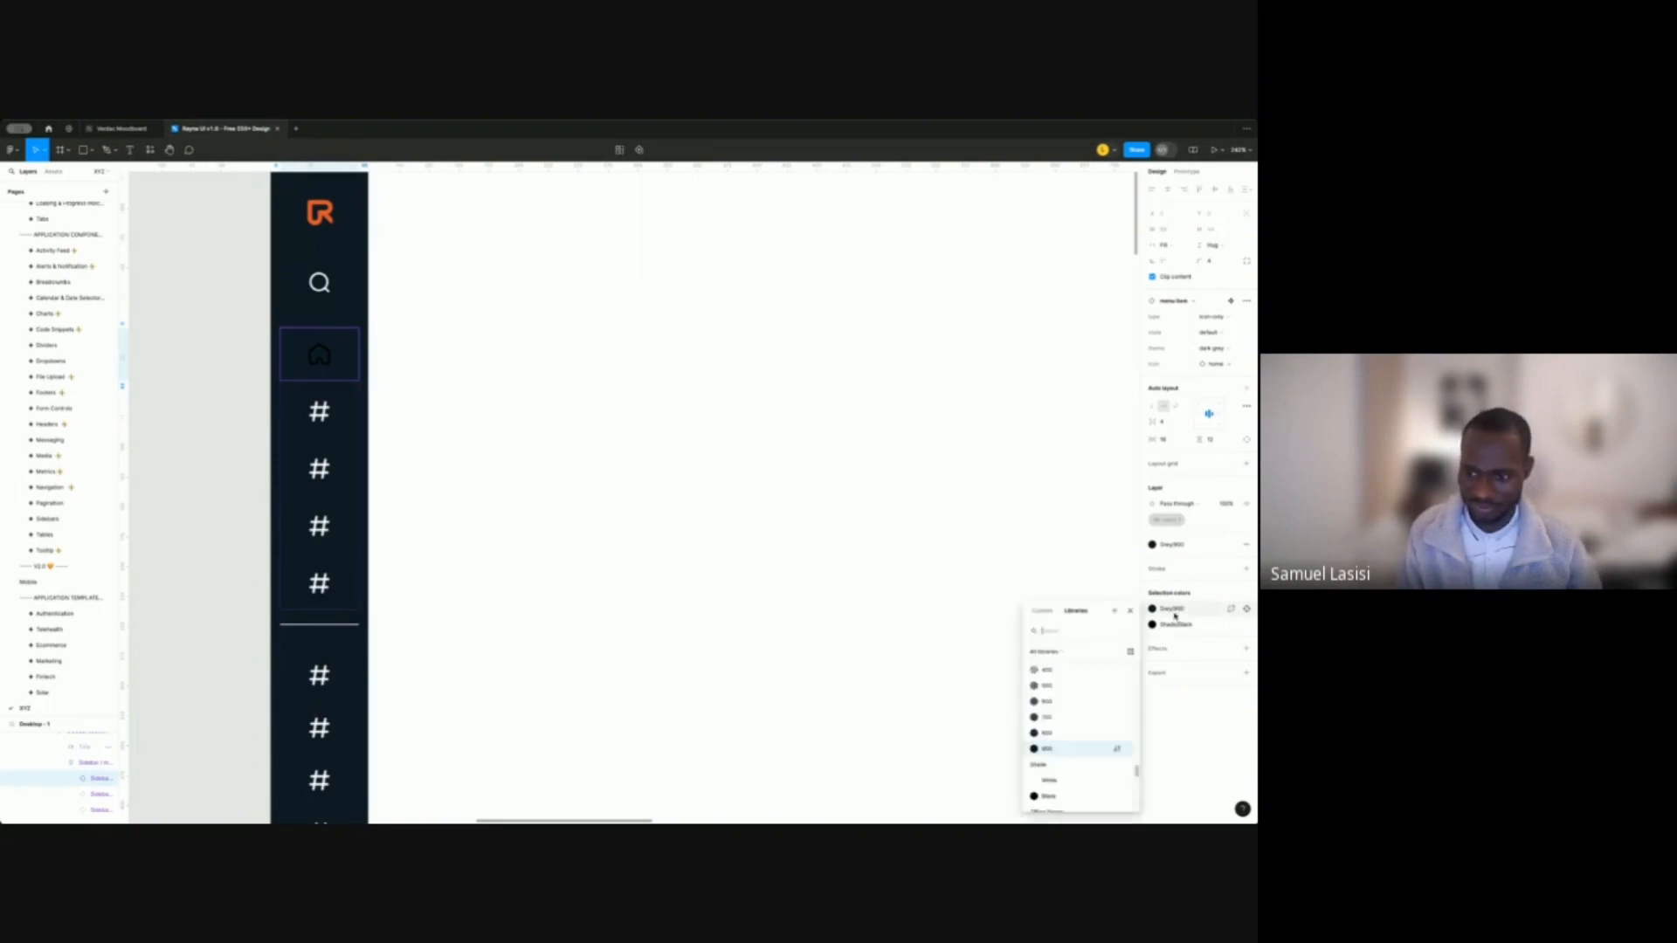
{"action": "type", "text": "whi"}
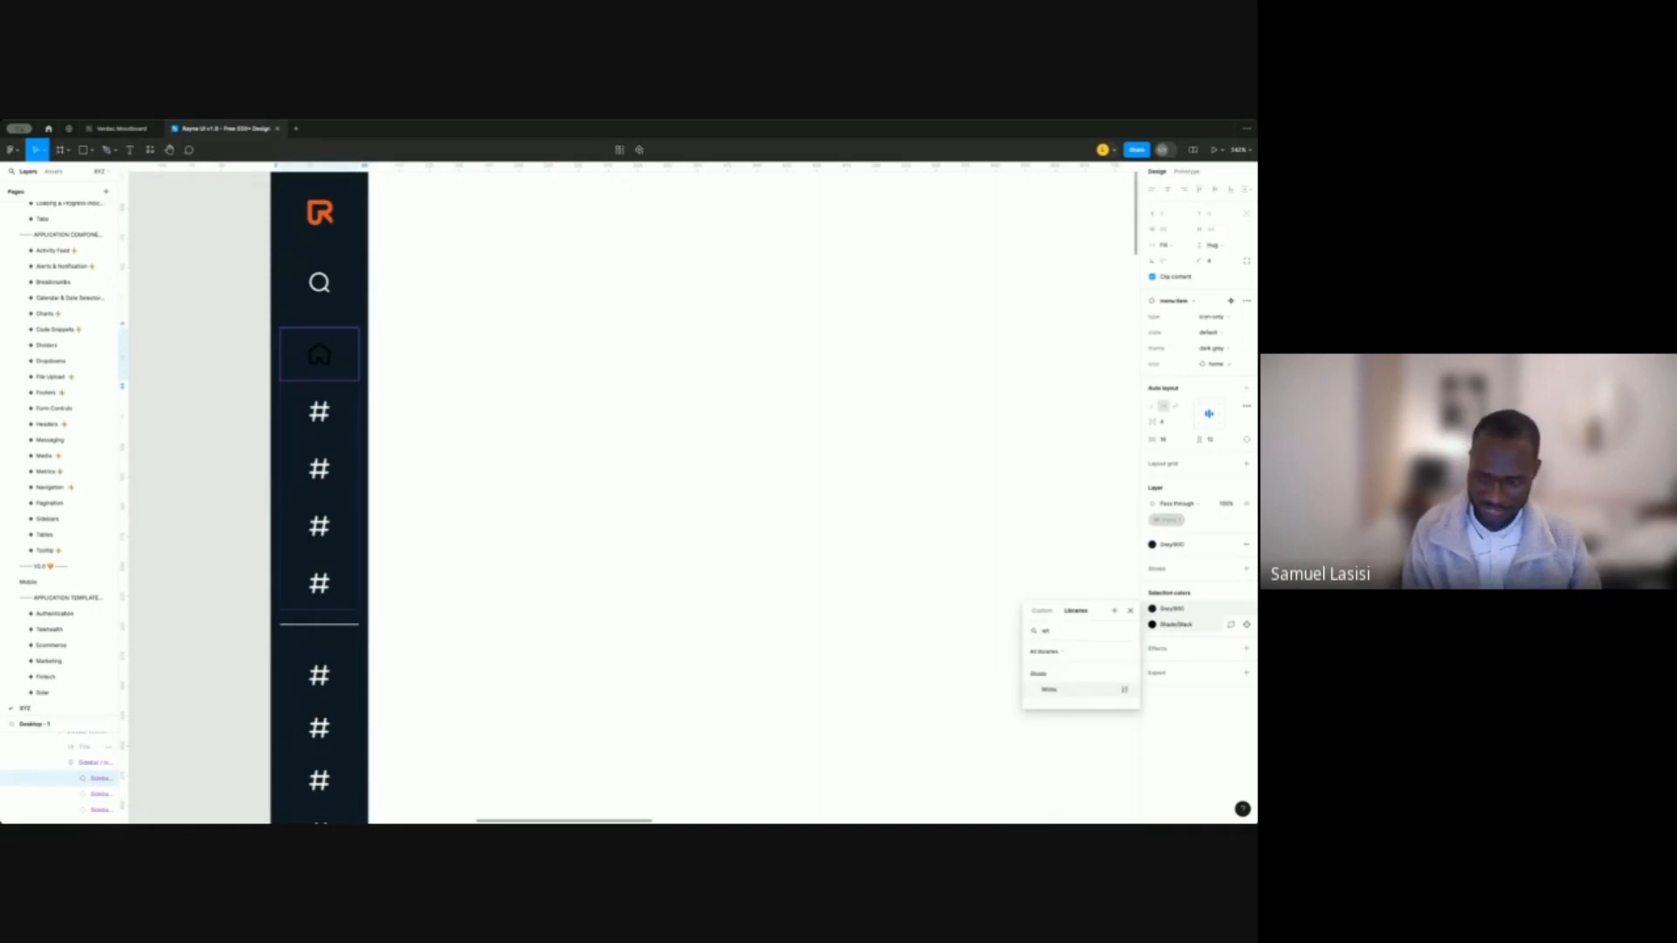
{"action": "key", "text": "Return"}
{"action": "key", "text": "ctrl+z"}
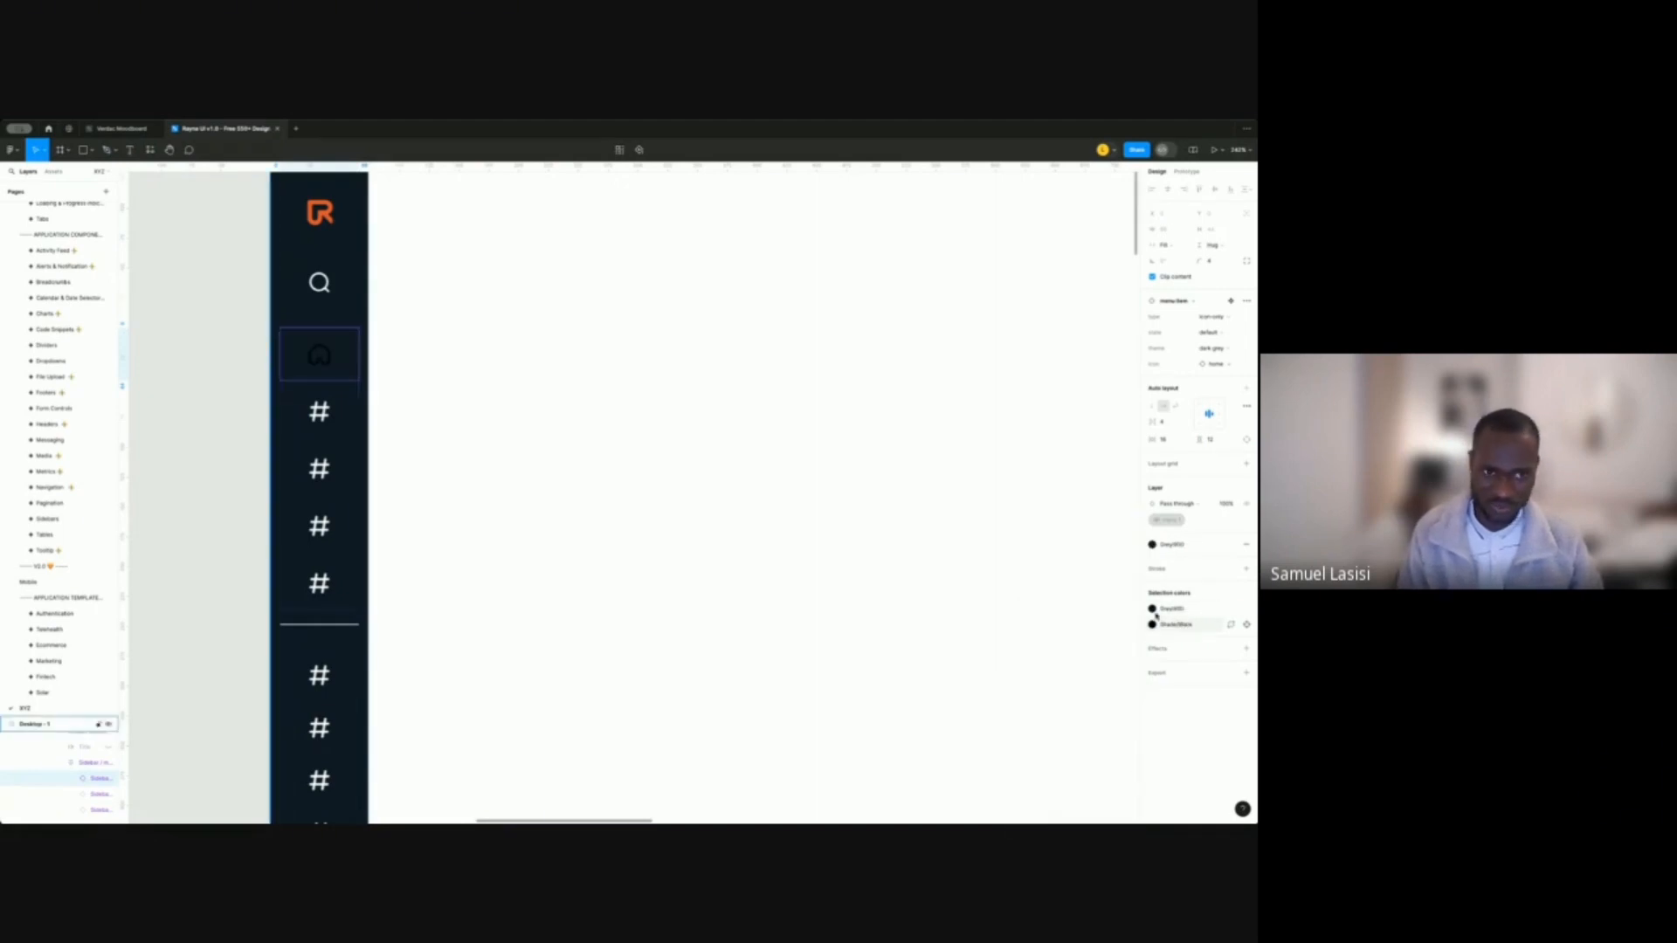
{"action": "left_click", "coordinate": [1175, 624]}
{"action": "type", "text": "white"}
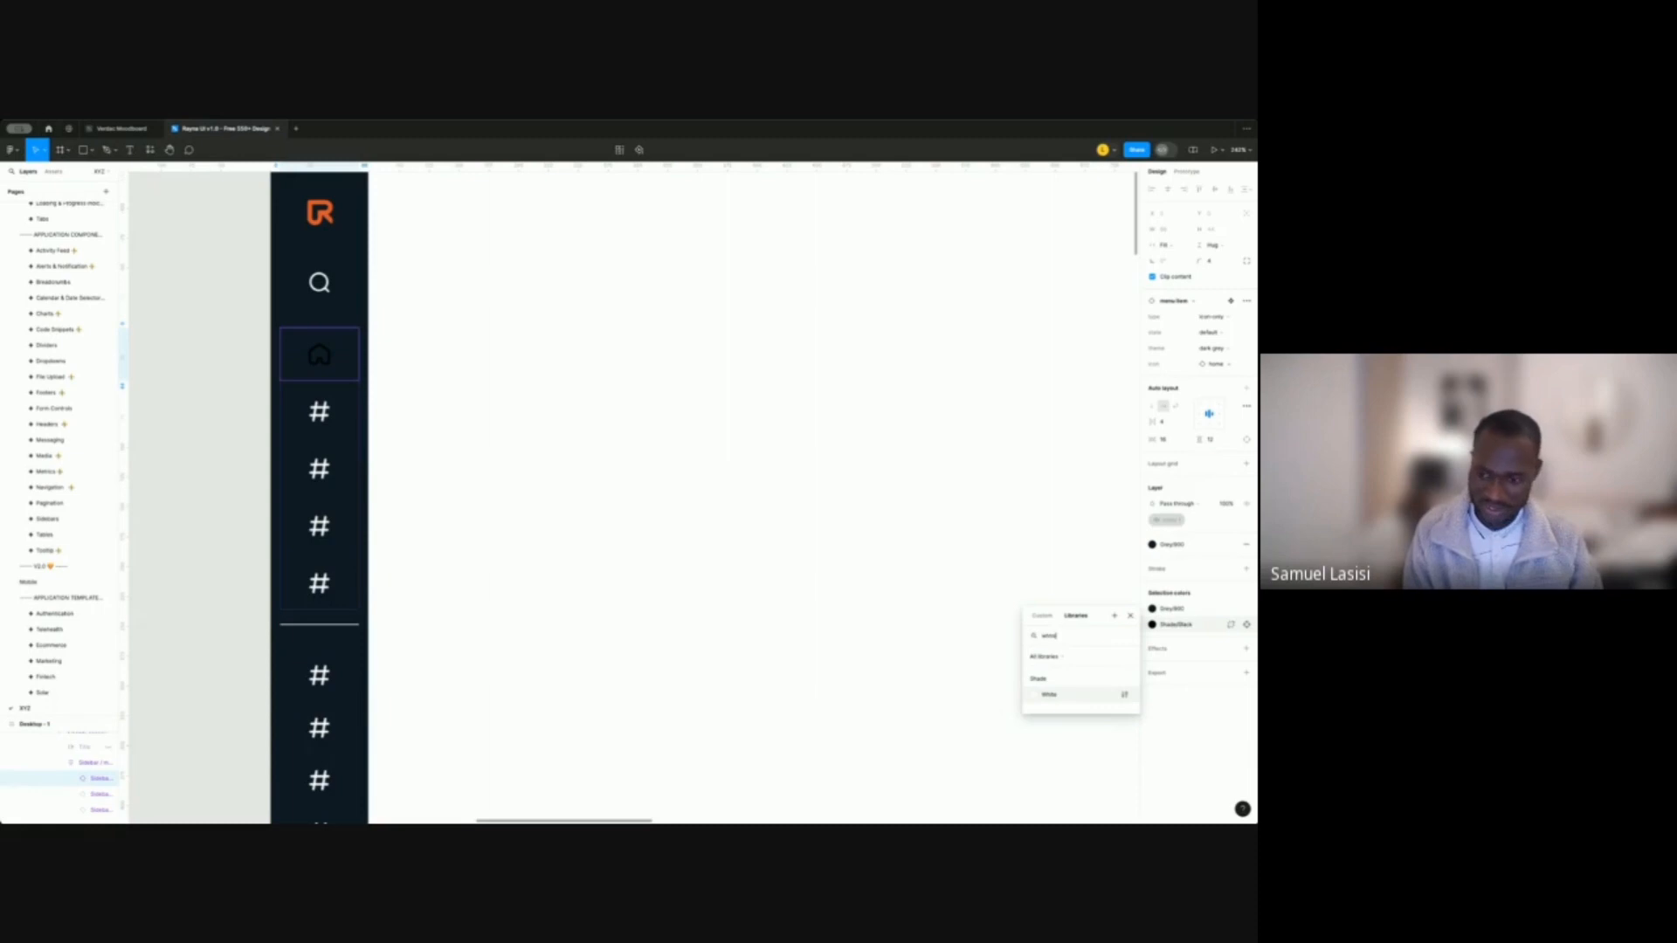
{"action": "key", "text": "Return"}
{"action": "key", "text": "Tab"}
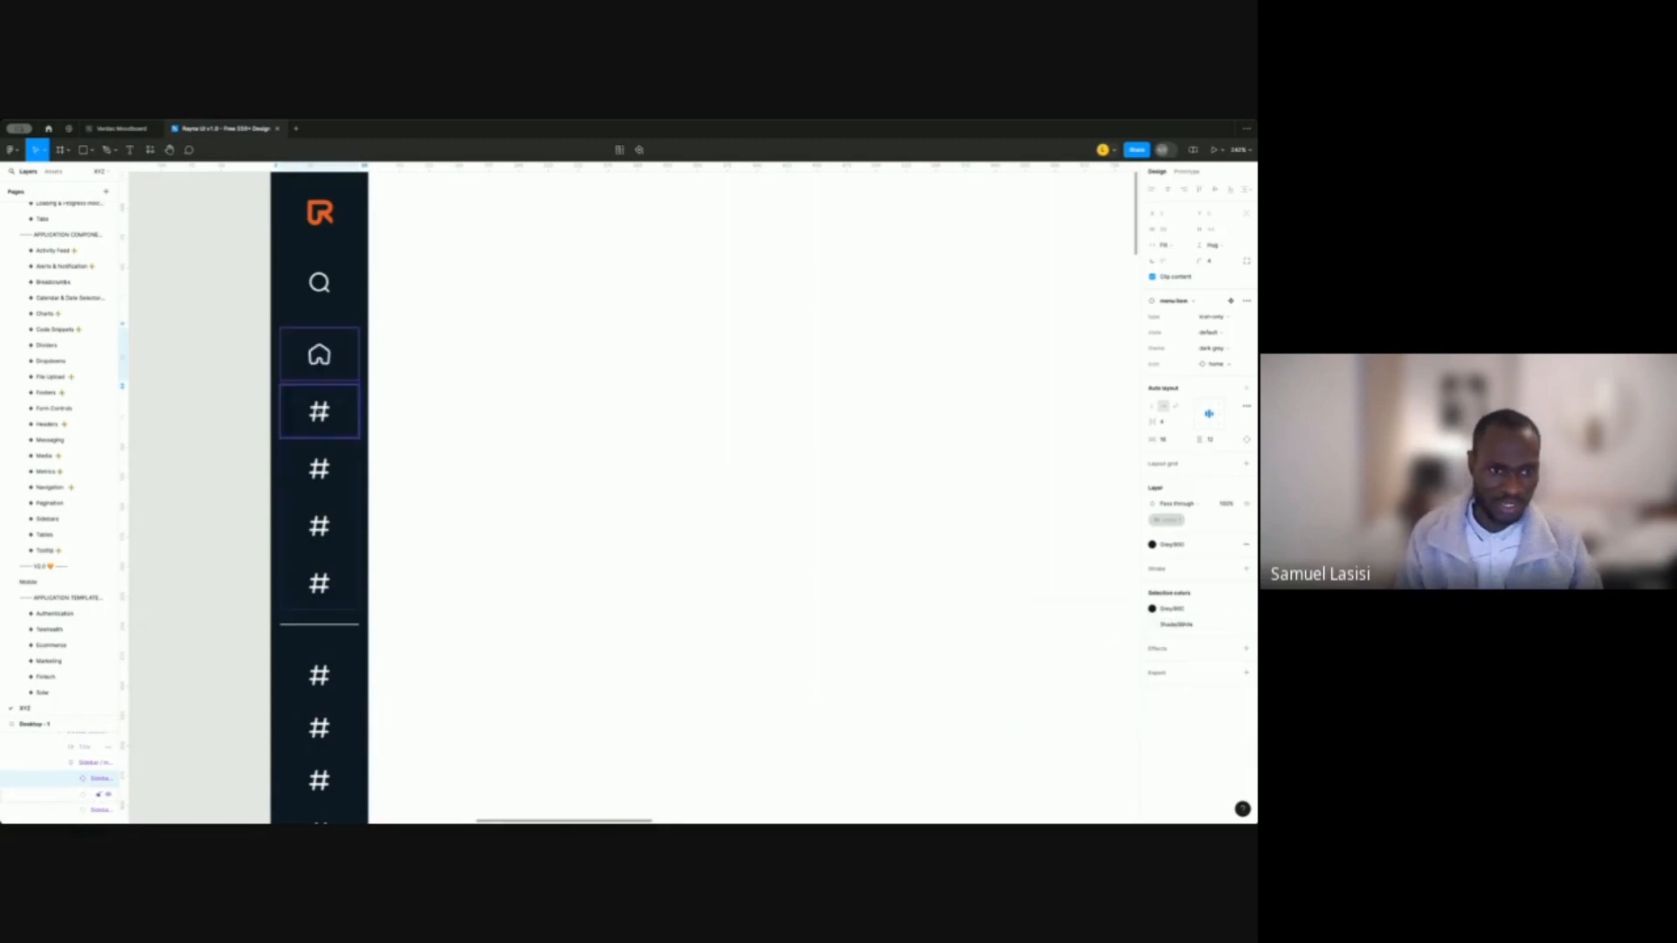
Swap the second menu item's hashtag icon for the user icon.
{"action": "left_click", "coordinate": [1229, 372]}
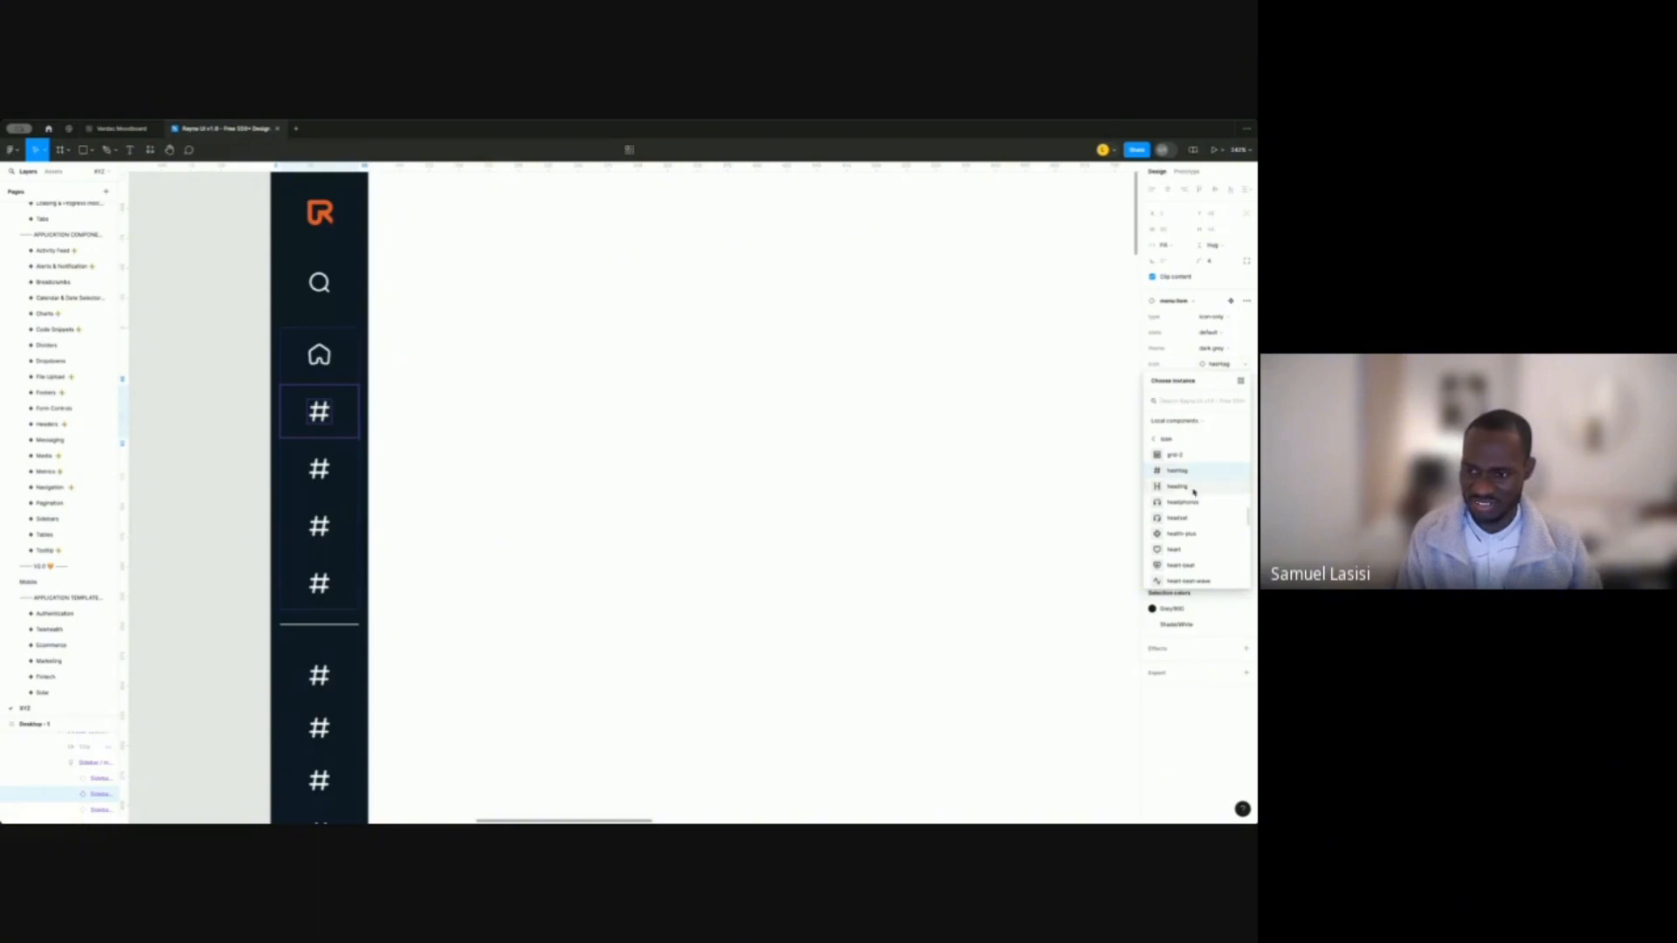
{"action": "scroll", "coordinate": [1189, 516], "scroll_direction": "down", "scroll_amount": 2}
{"action": "scroll", "coordinate": [1190, 519], "scroll_direction": "down", "scroll_amount": 5}
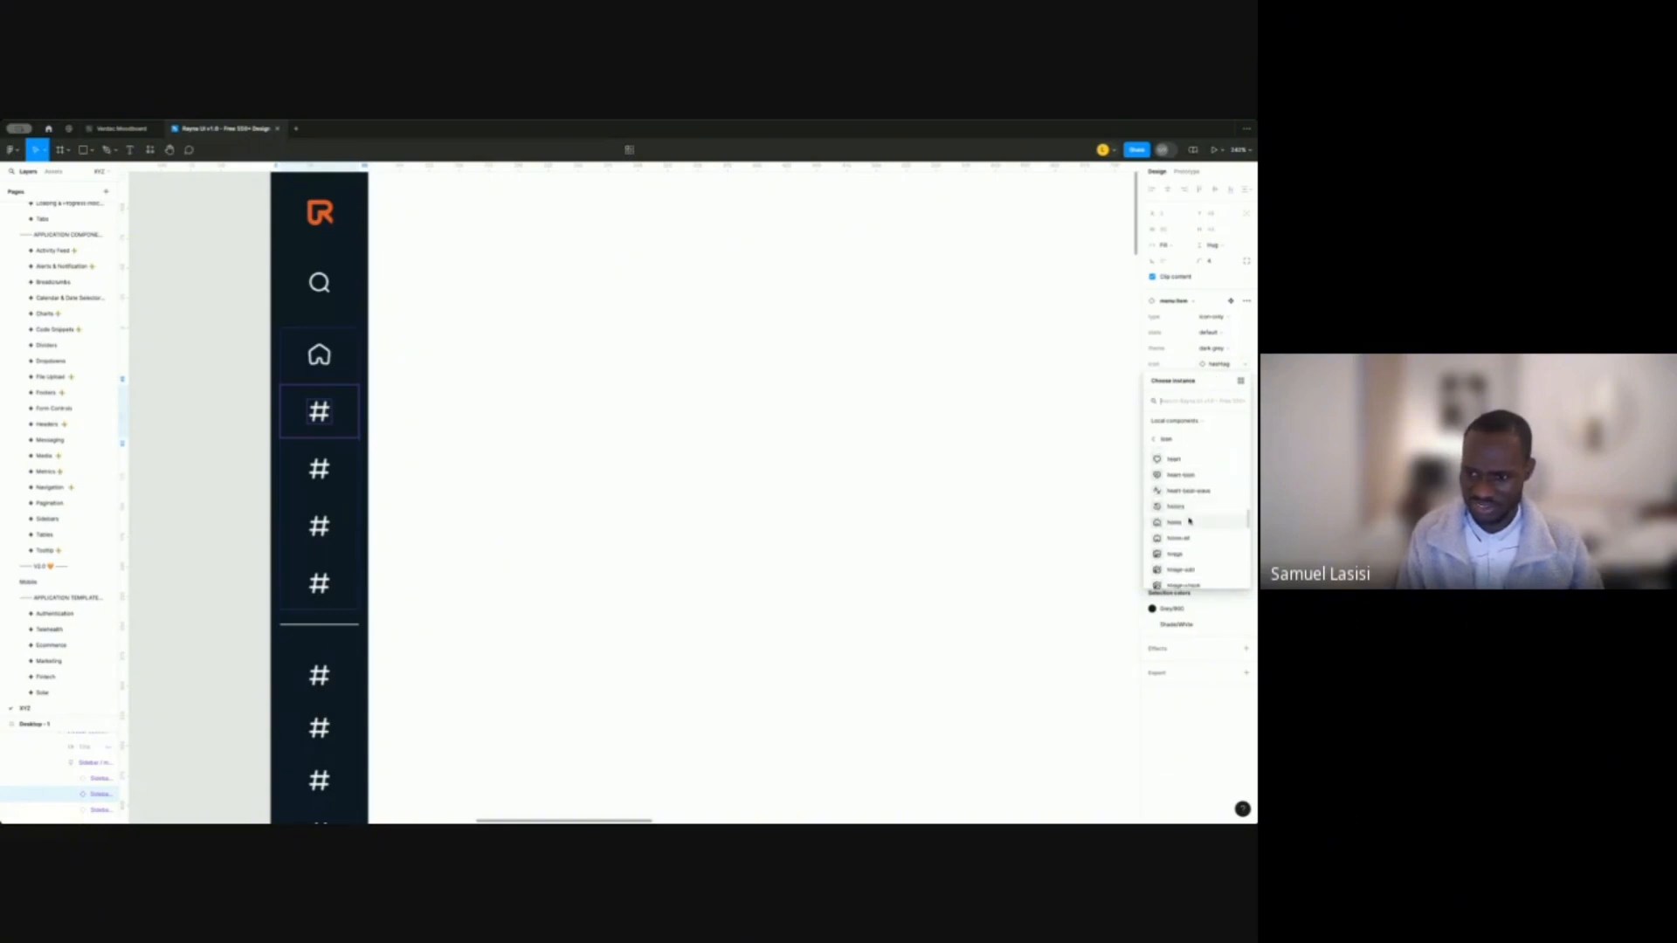
{"action": "scroll", "coordinate": [1185, 539], "scroll_direction": "down", "scroll_amount": 4}
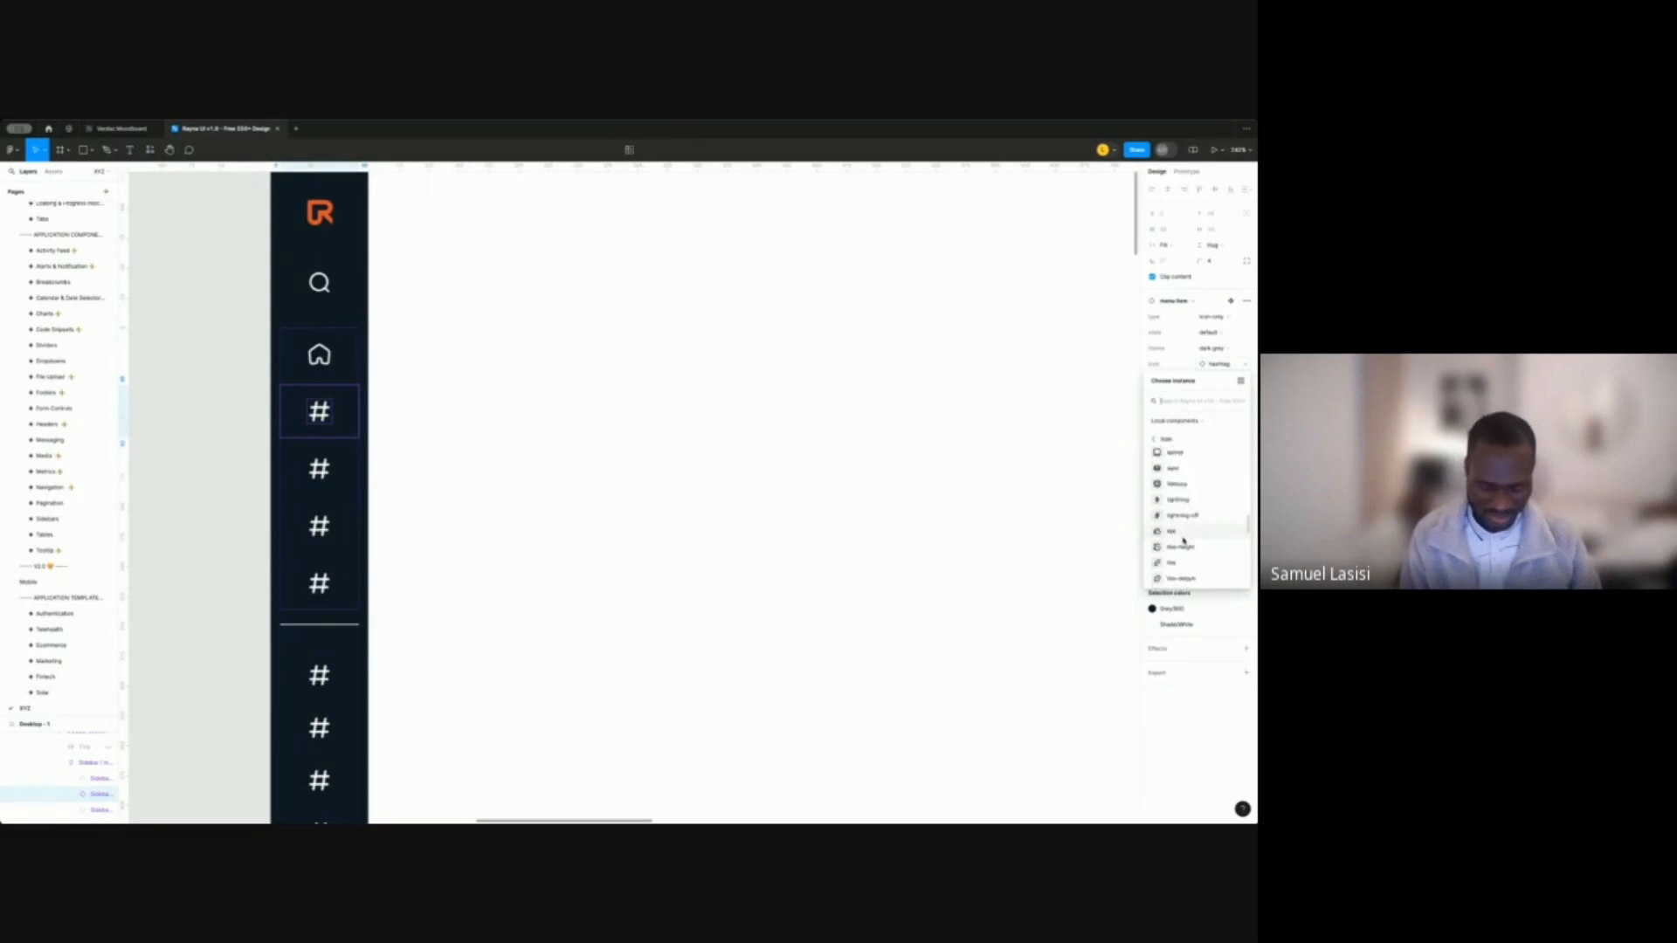
{"action": "type", "text": "us"}
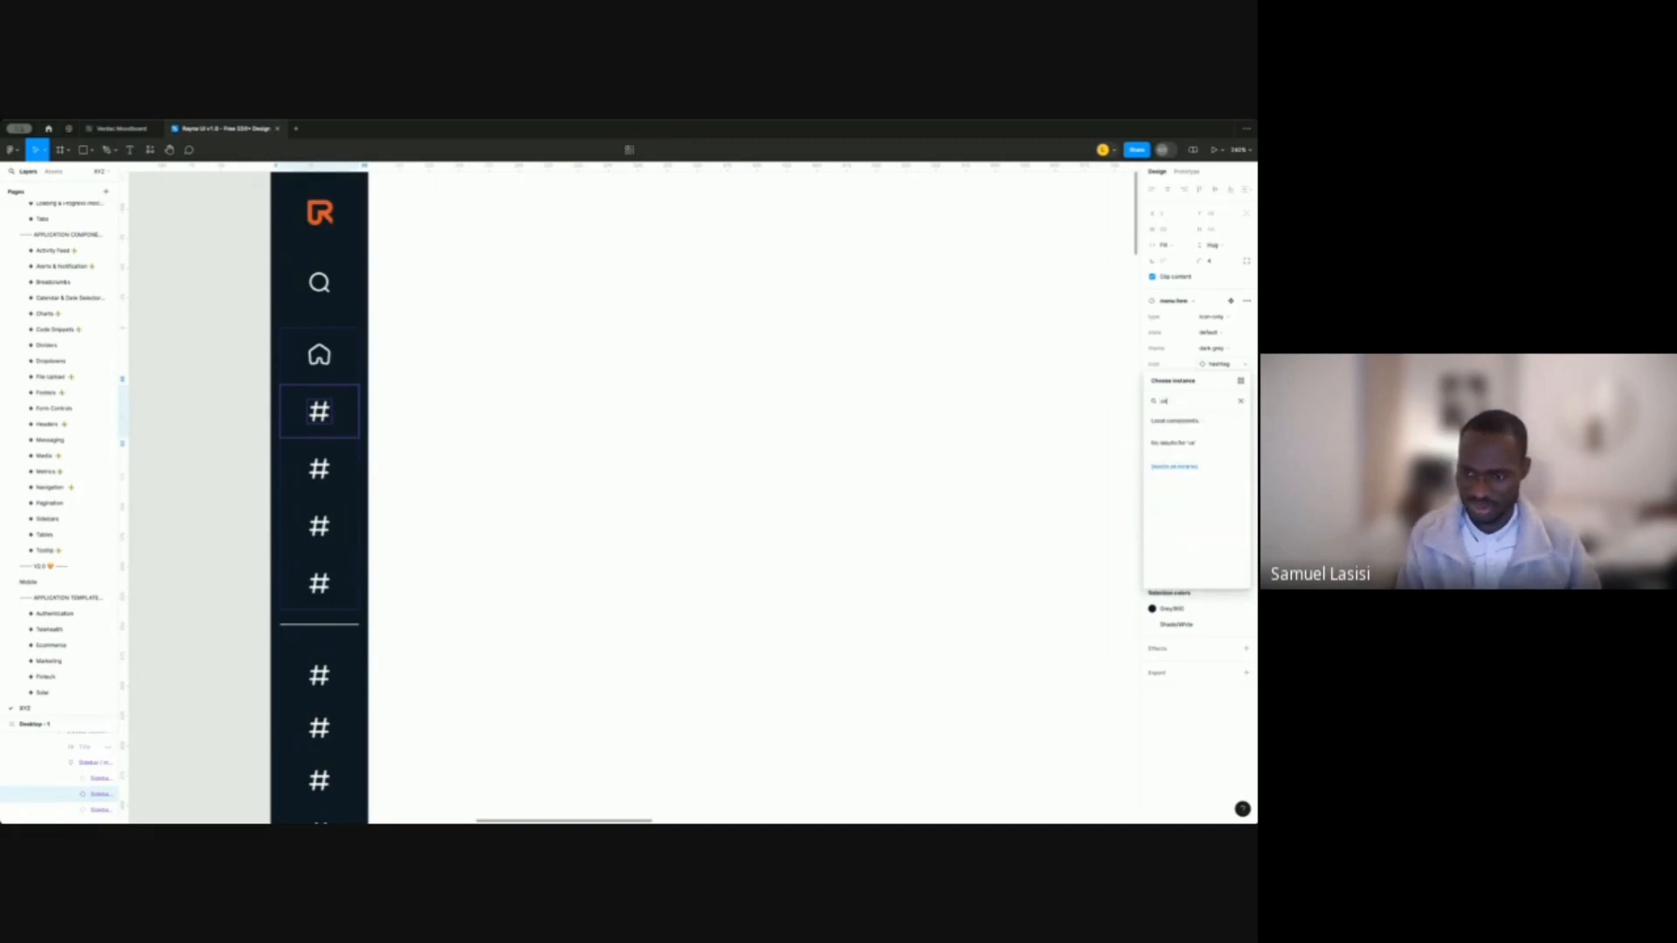
{"action": "type", "text": "er"}
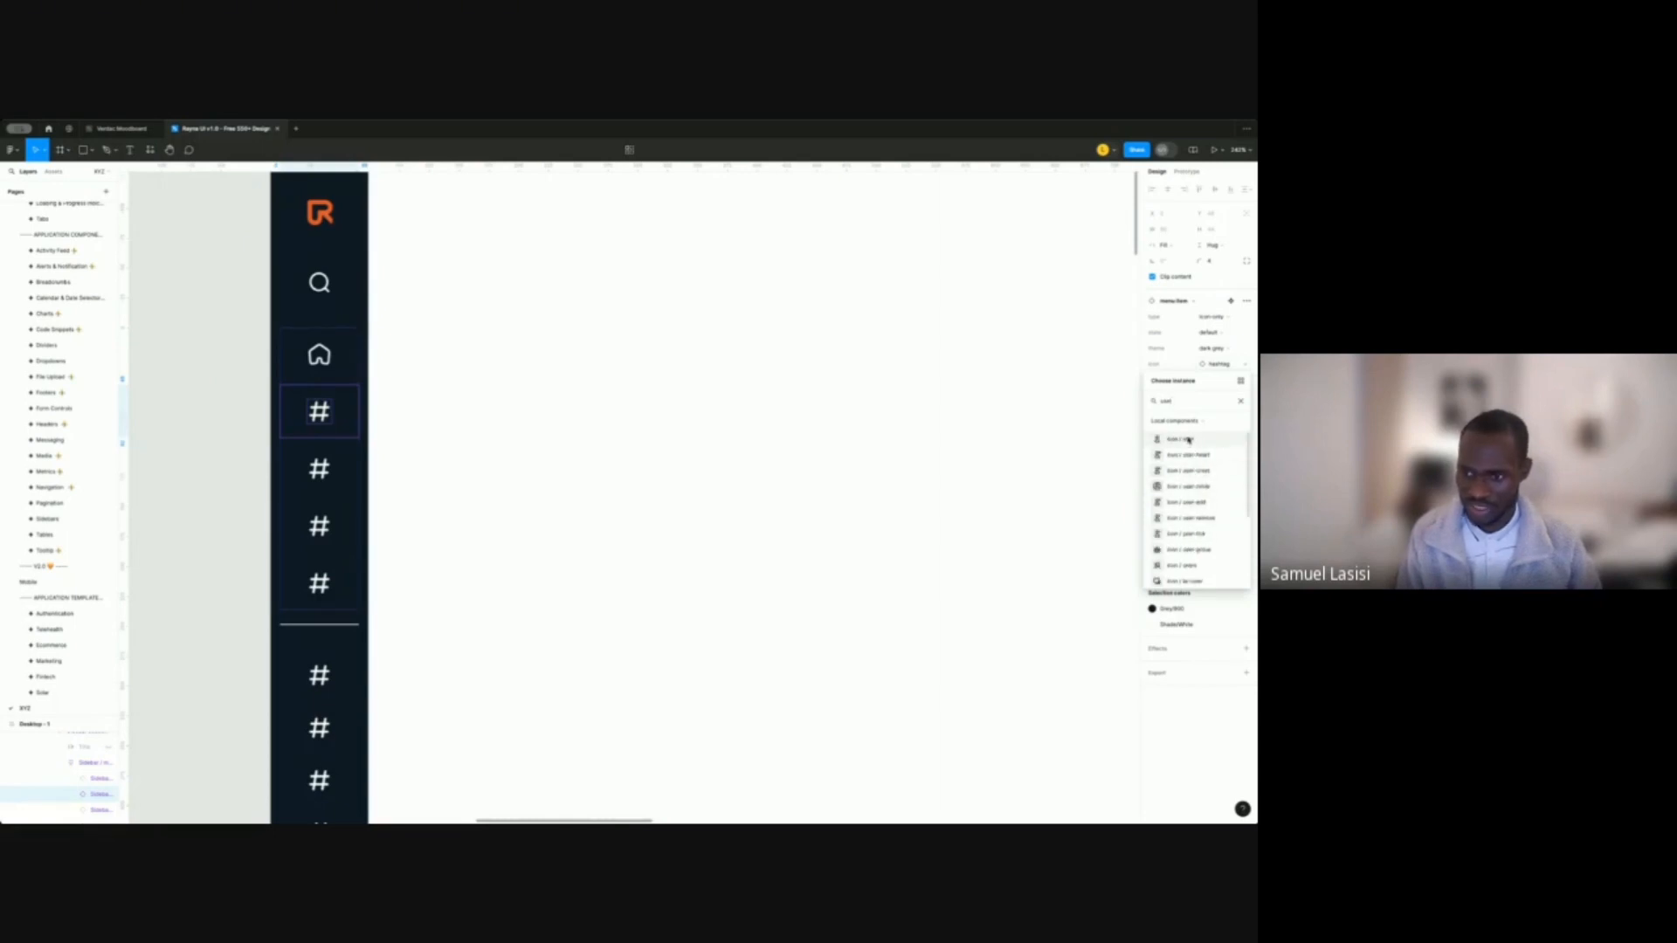
{"action": "left_click", "coordinate": [1175, 440]}
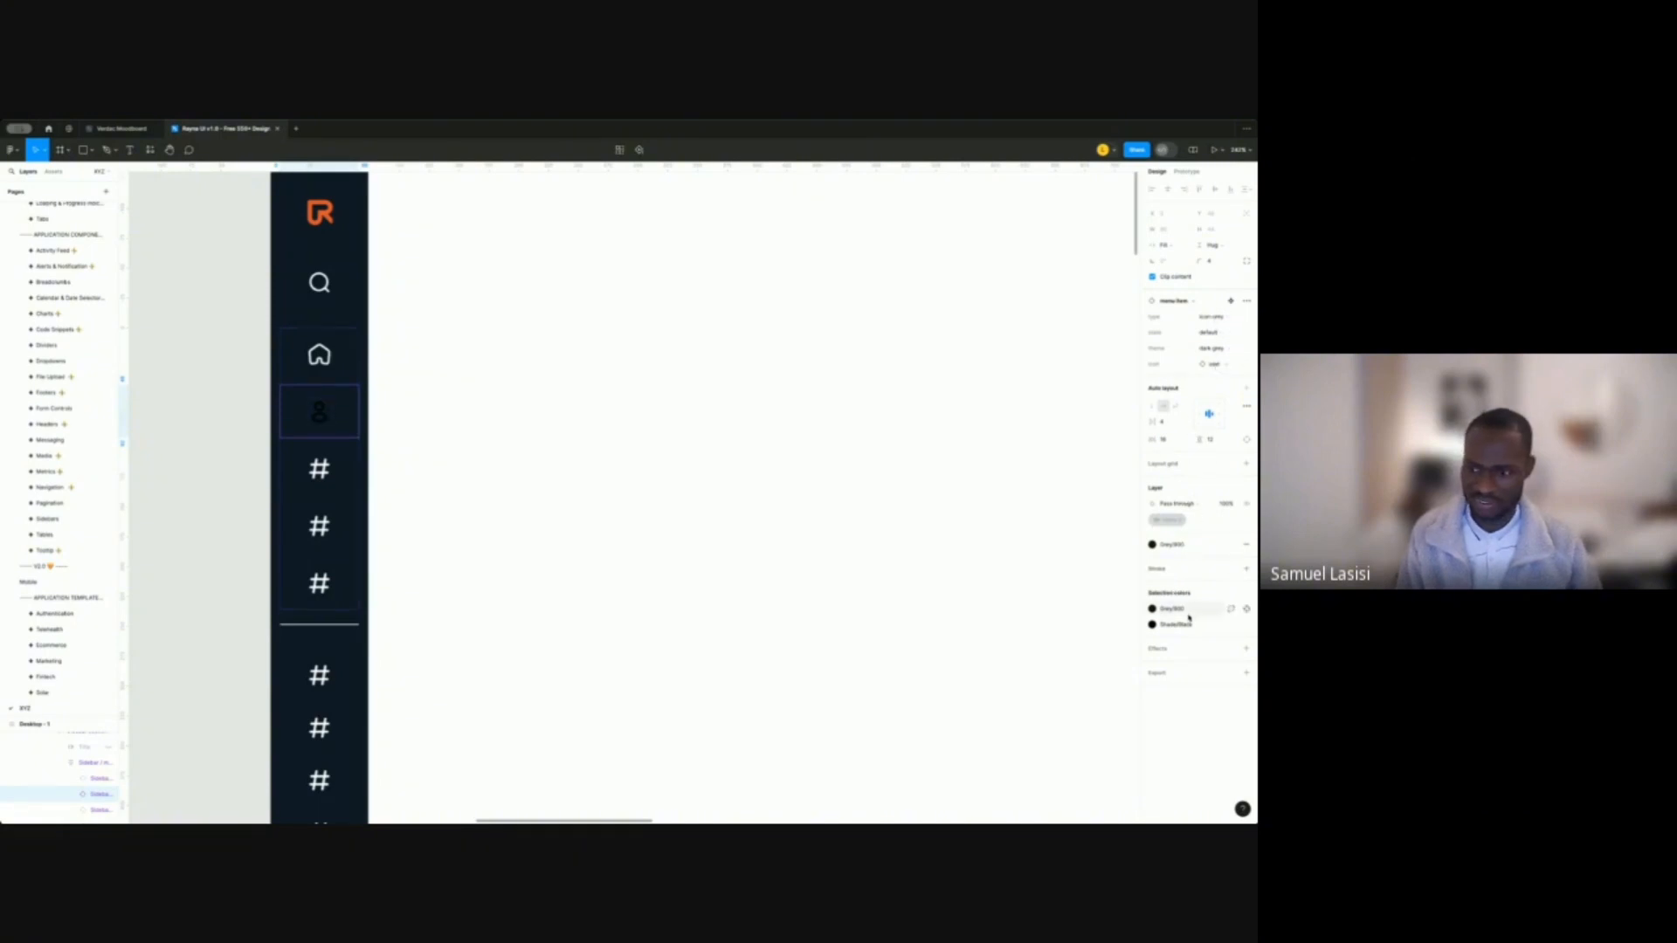
Change the user icon's Shade/Black colour to Shade/White from the library.
{"action": "left_click", "coordinate": [1153, 625]}
{"action": "type", "text": "white"}
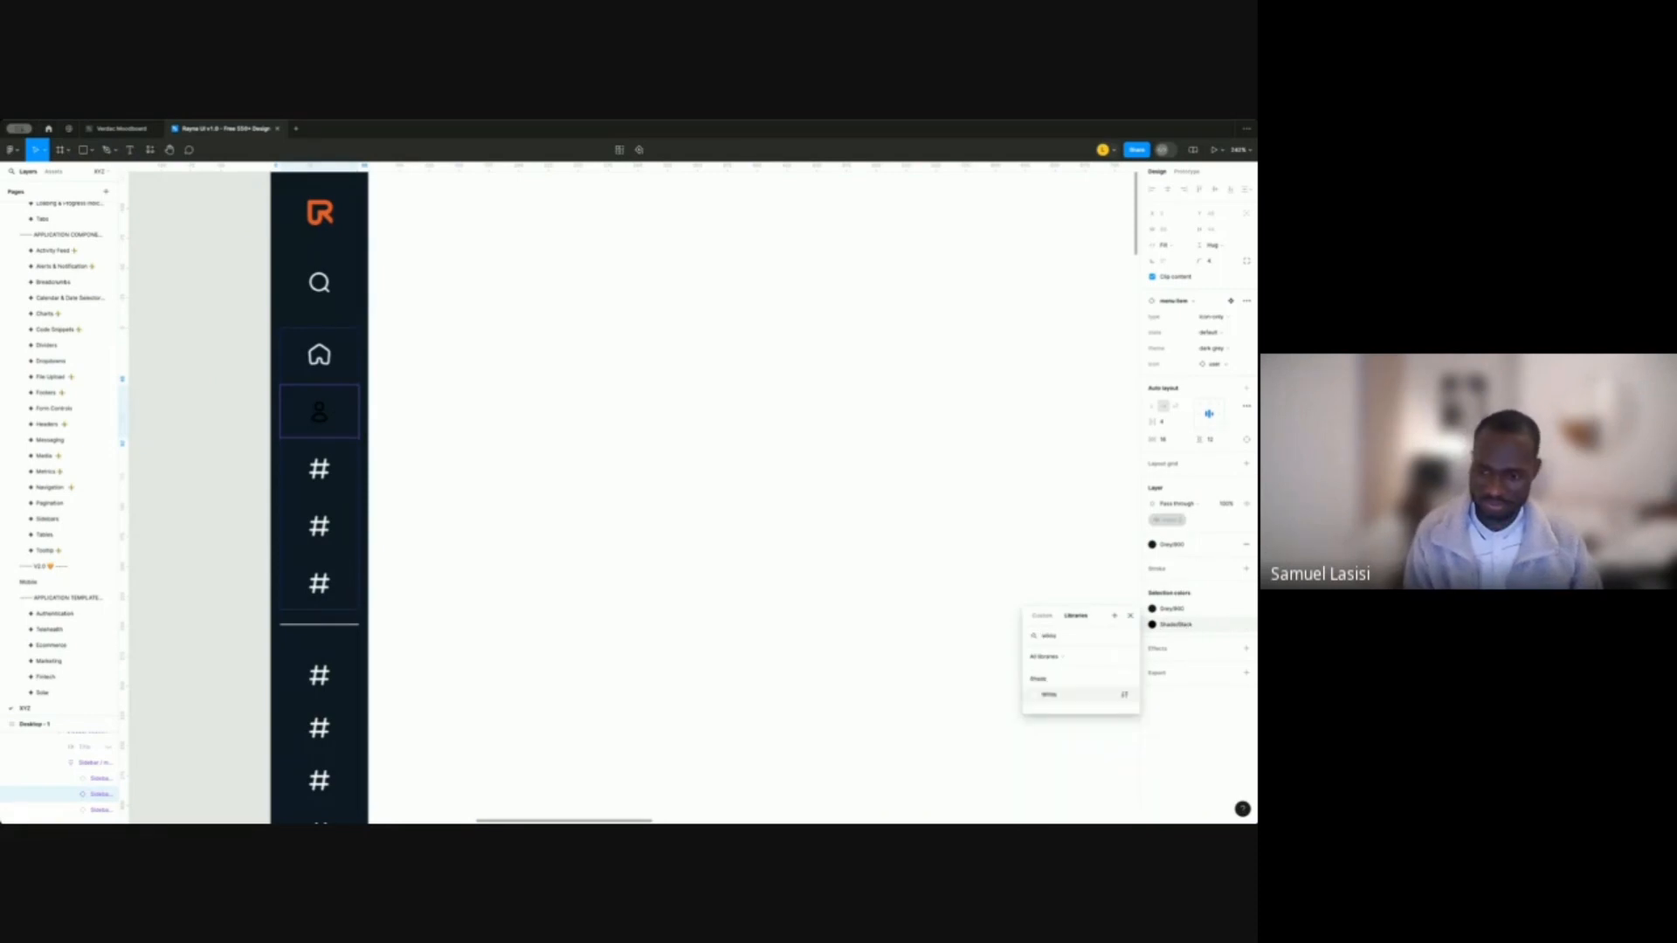
{"action": "left_click", "coordinate": [1049, 695]}
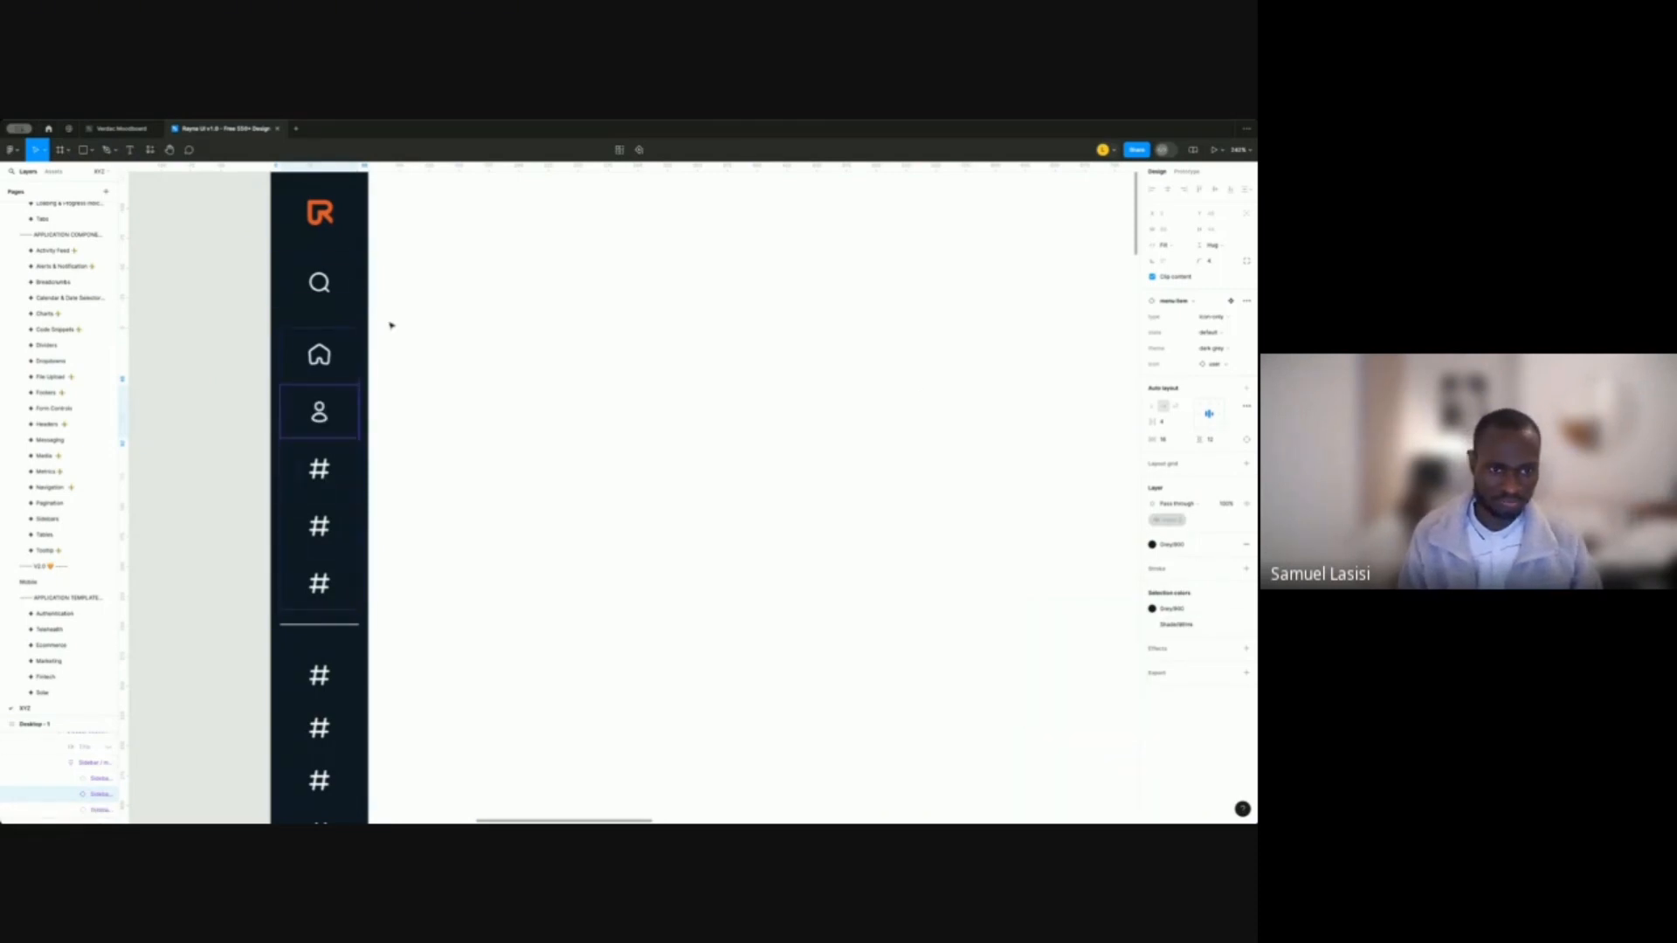
{"action": "scroll", "coordinate": [389, 326], "scroll_direction": "down", "scroll_amount": 3}
{"action": "scroll", "coordinate": [403, 339], "scroll_direction": "down", "scroll_amount": 3}
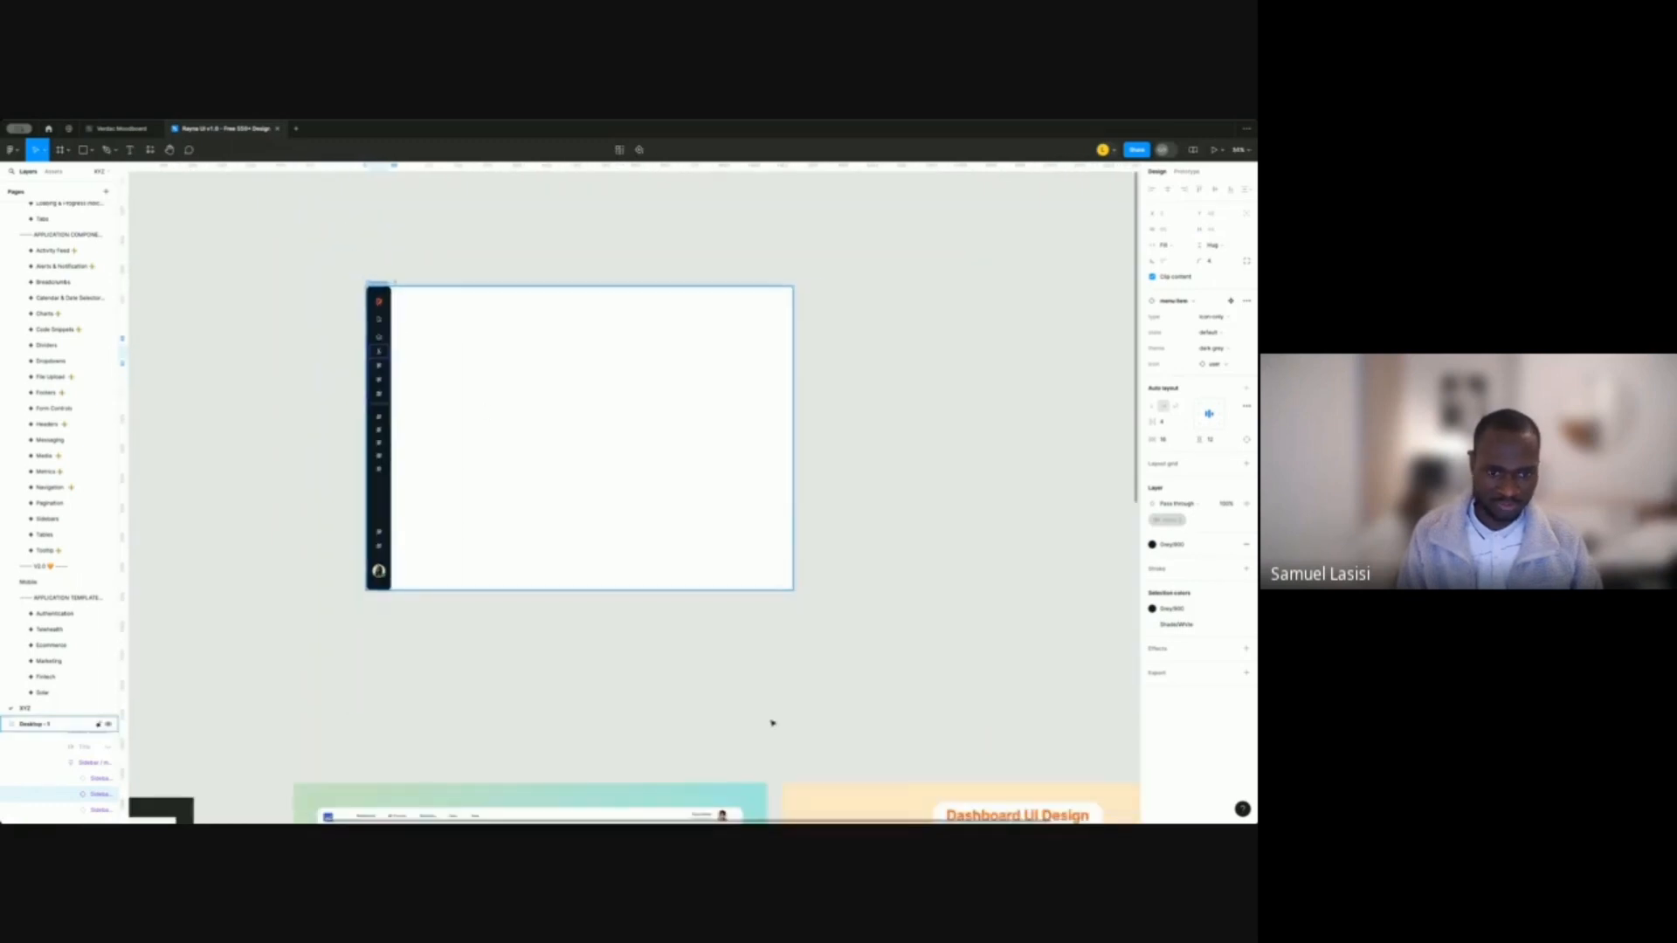
{"action": "scroll", "coordinate": [644, 580], "scroll_direction": "down", "scroll_amount": 3}
{"action": "scroll", "coordinate": [741, 599], "scroll_direction": "down", "scroll_amount": 2}
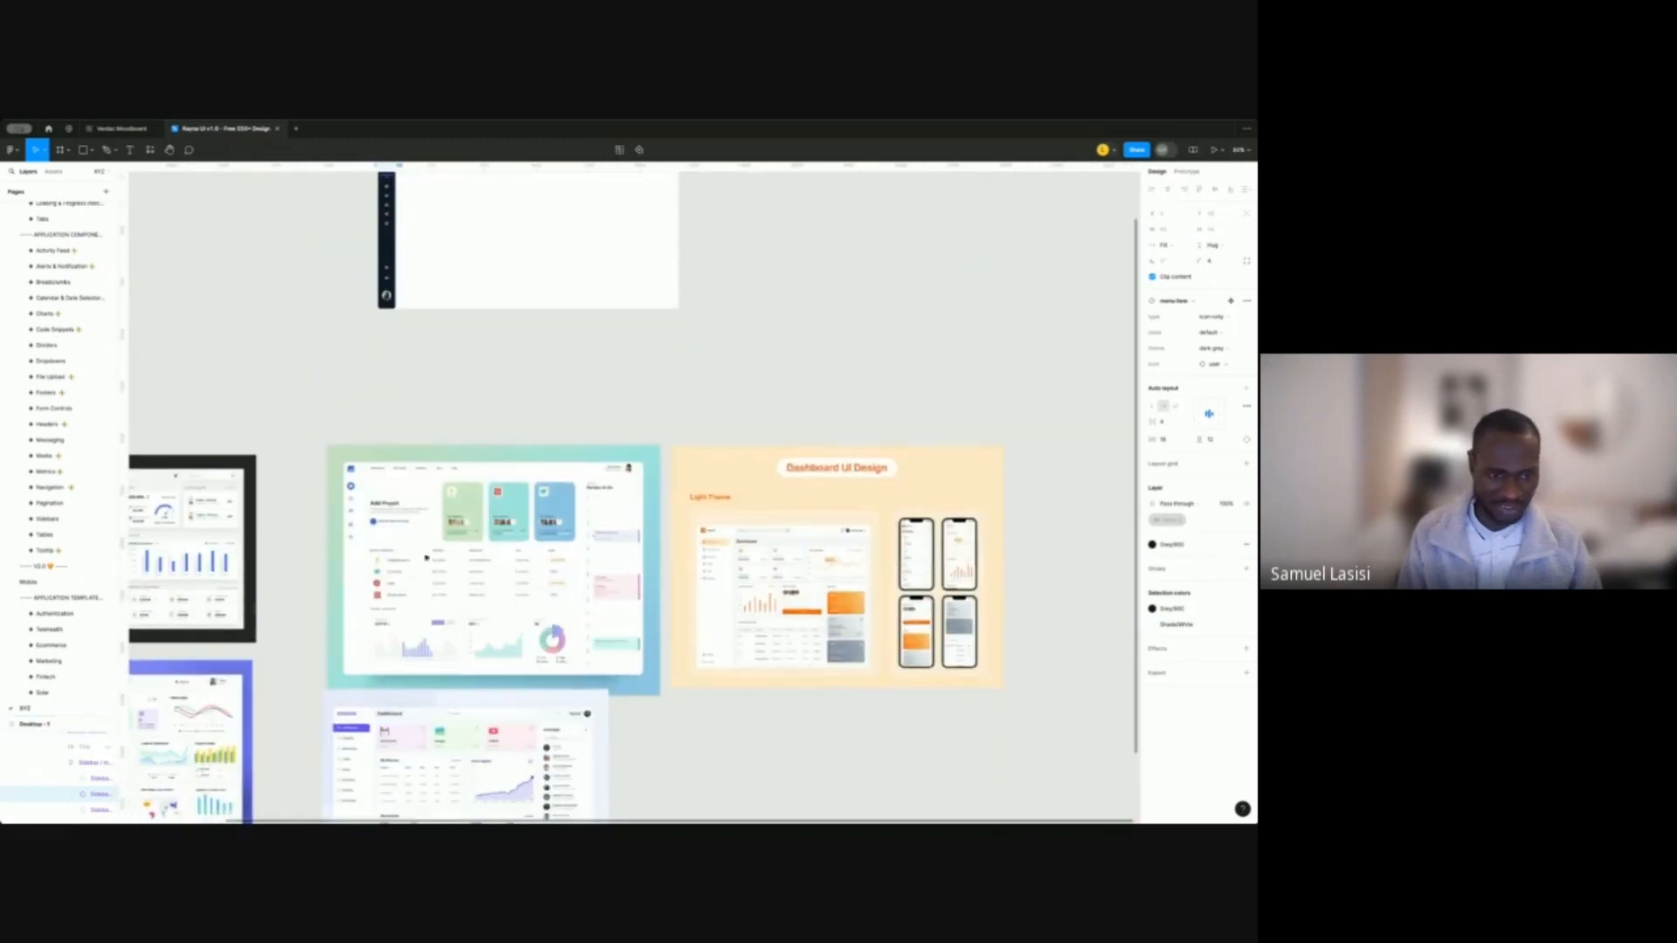
{"action": "scroll", "coordinate": [712, 531], "scroll_direction": "down", "scroll_amount": 1}
{"action": "scroll", "coordinate": [739, 545], "scroll_direction": "up", "scroll_amount": 6}
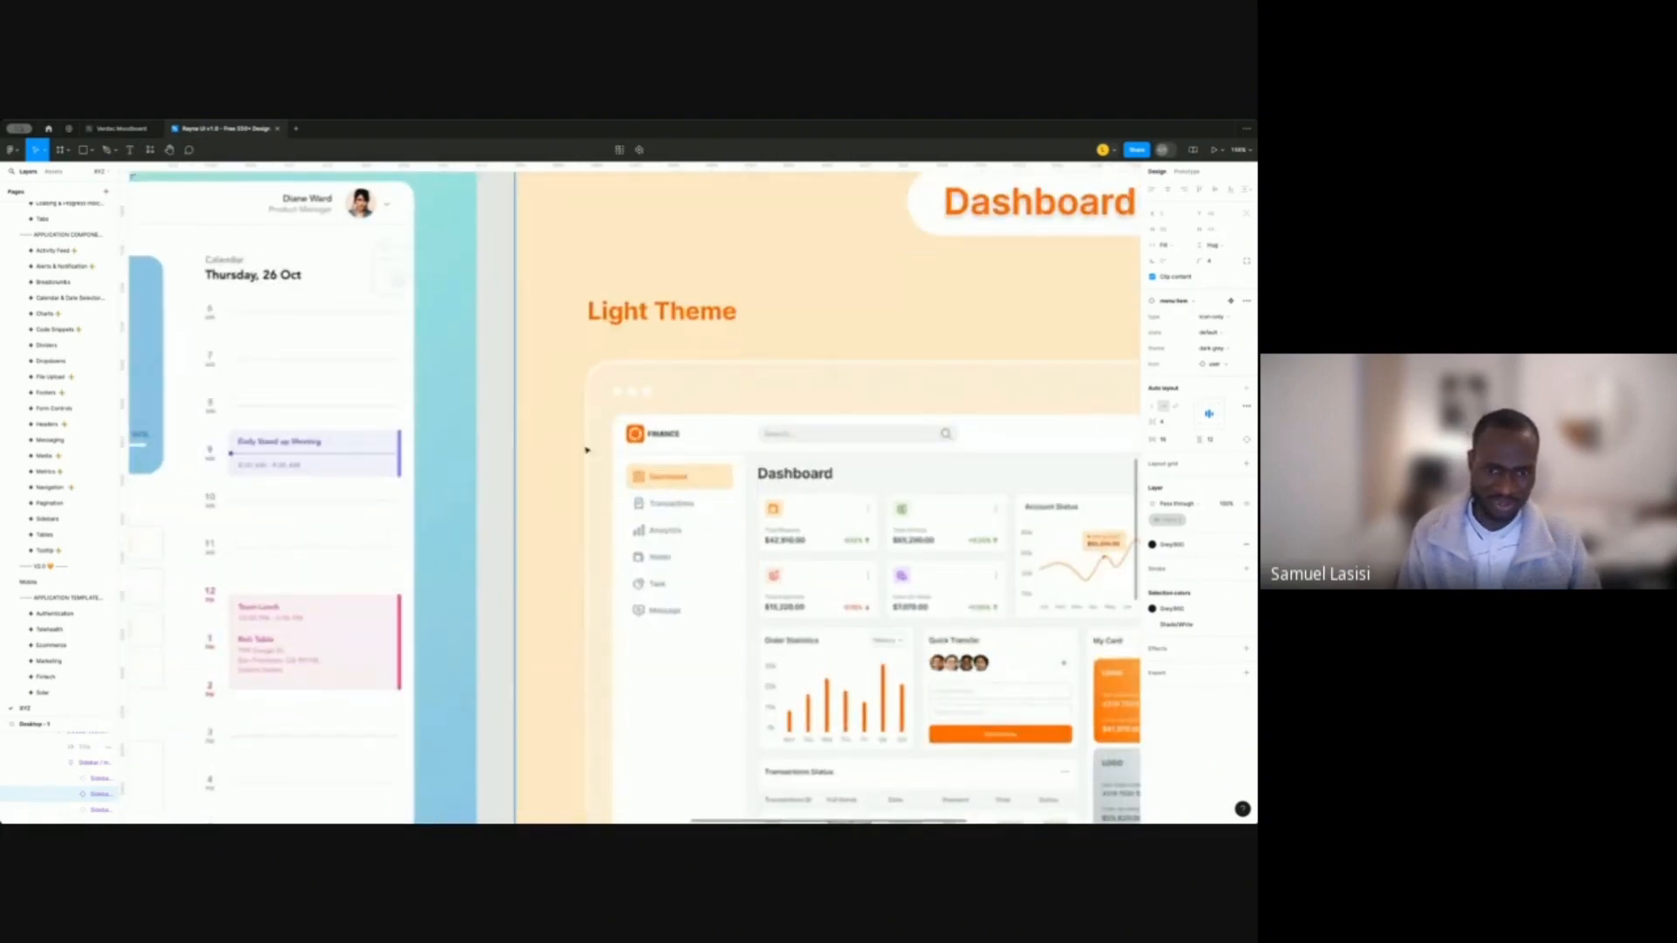
{"action": "scroll", "coordinate": [915, 513], "scroll_direction": "down", "scroll_amount": 1}
{"action": "scroll", "coordinate": [914, 513], "scroll_direction": "down", "scroll_amount": 3}
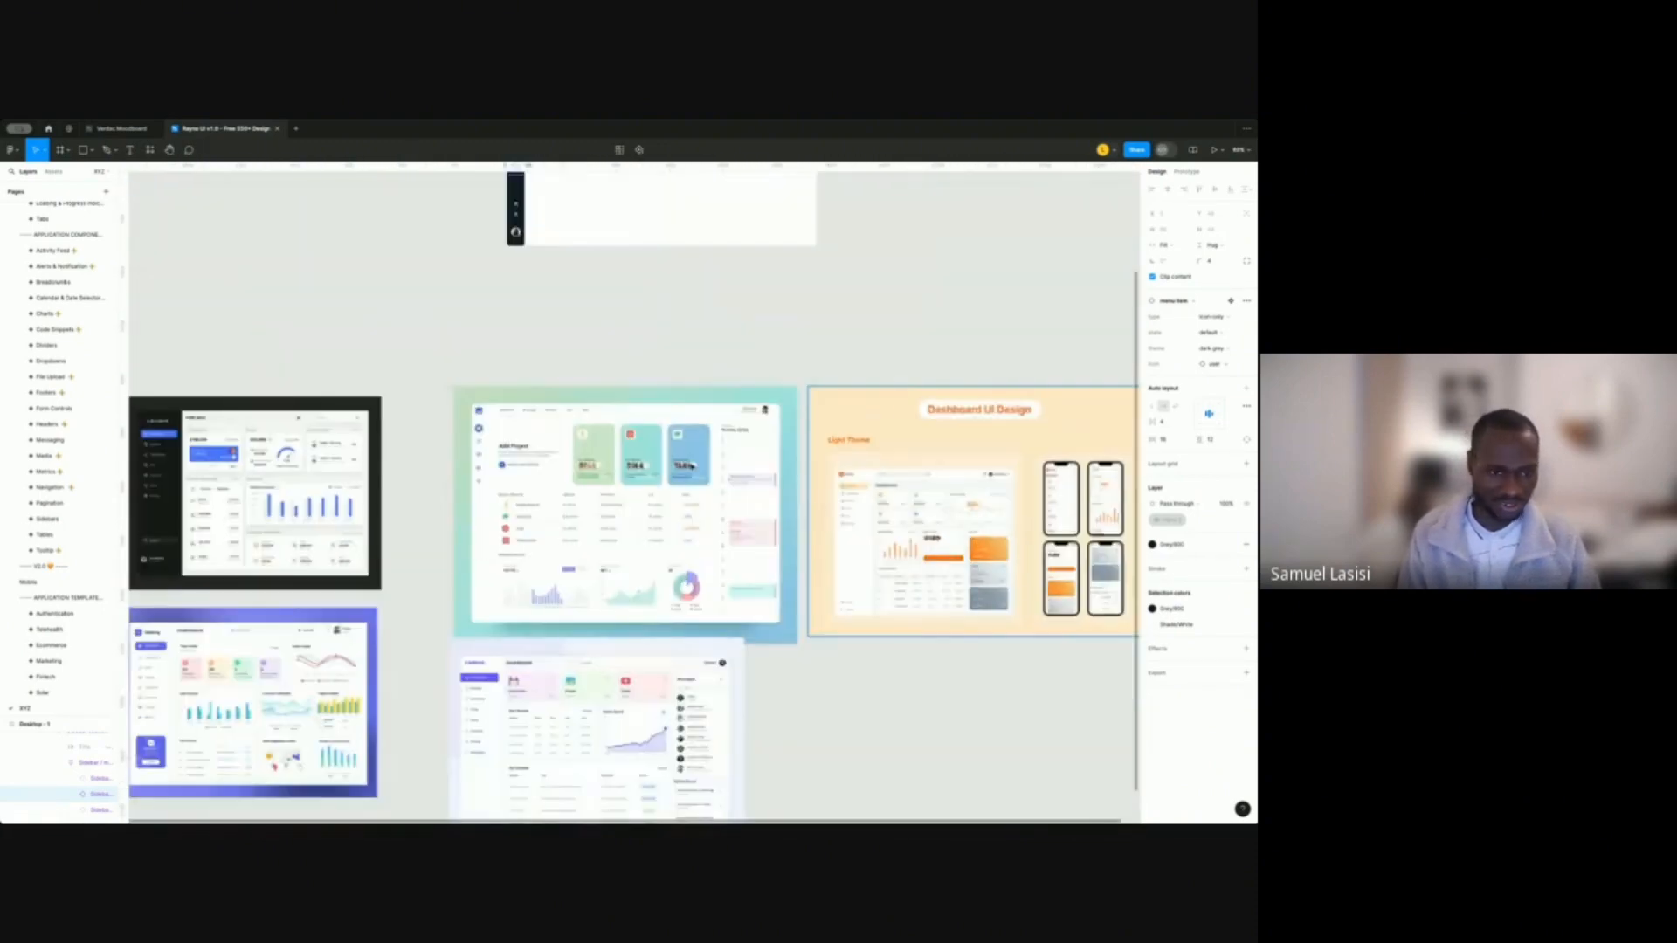
{"action": "scroll", "coordinate": [213, 467], "scroll_direction": "left", "scroll_amount": 2}
{"action": "scroll", "coordinate": [212, 467], "scroll_direction": "up", "scroll_amount": 2}
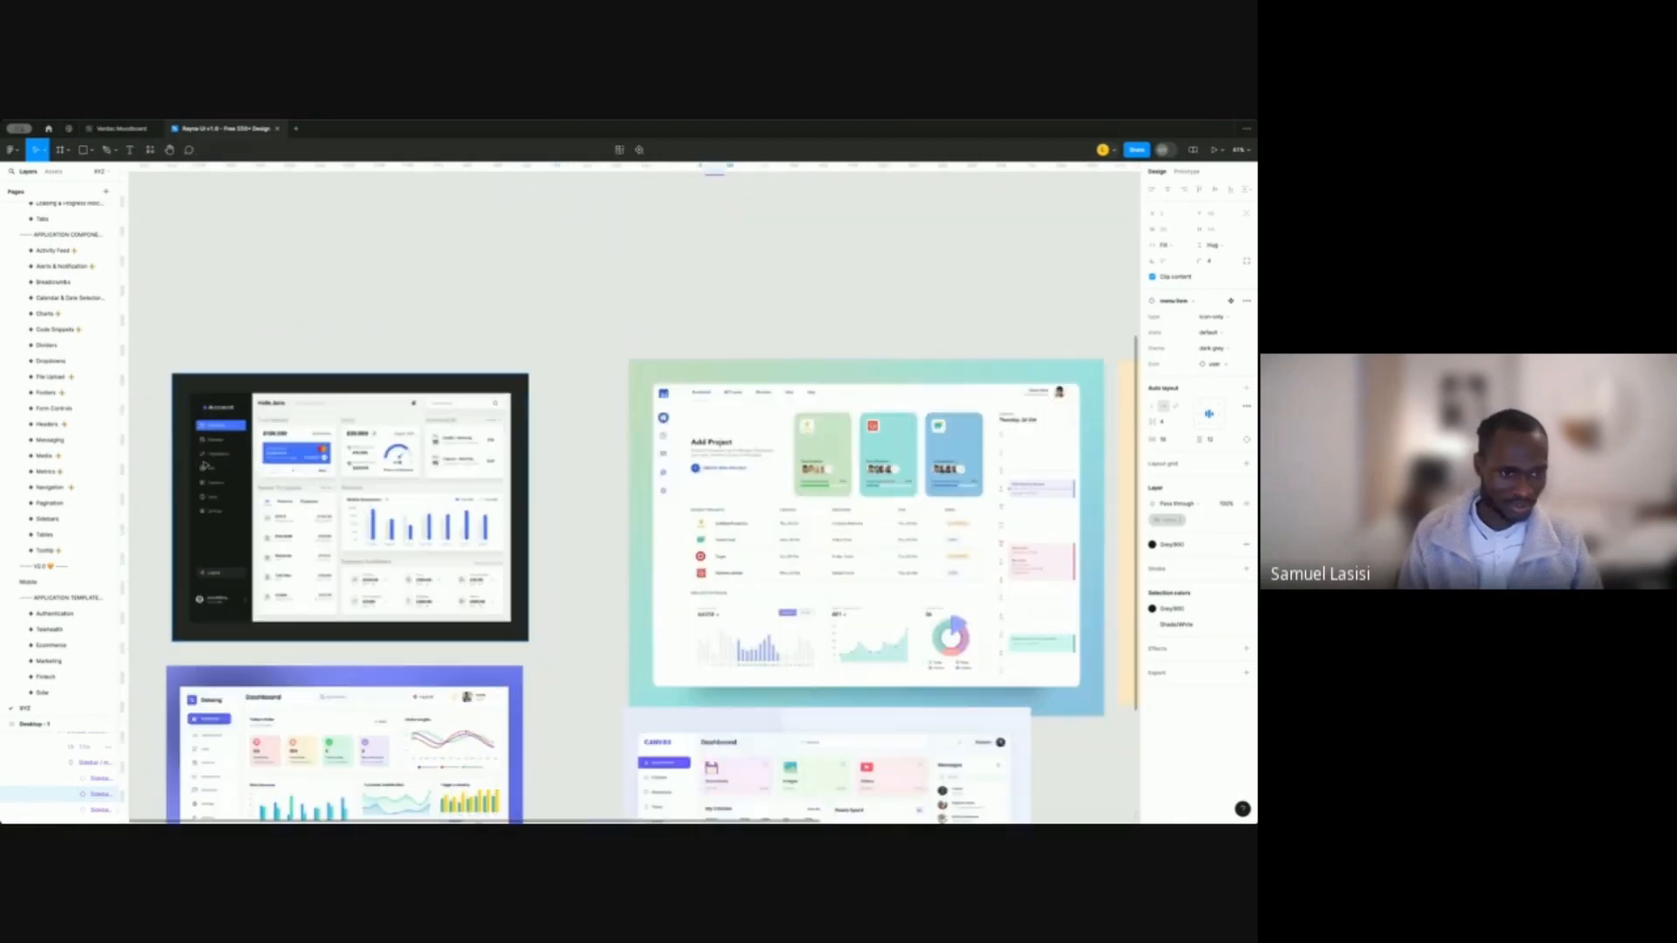
{"action": "scroll", "coordinate": [206, 467], "scroll_direction": "up", "scroll_amount": 1}
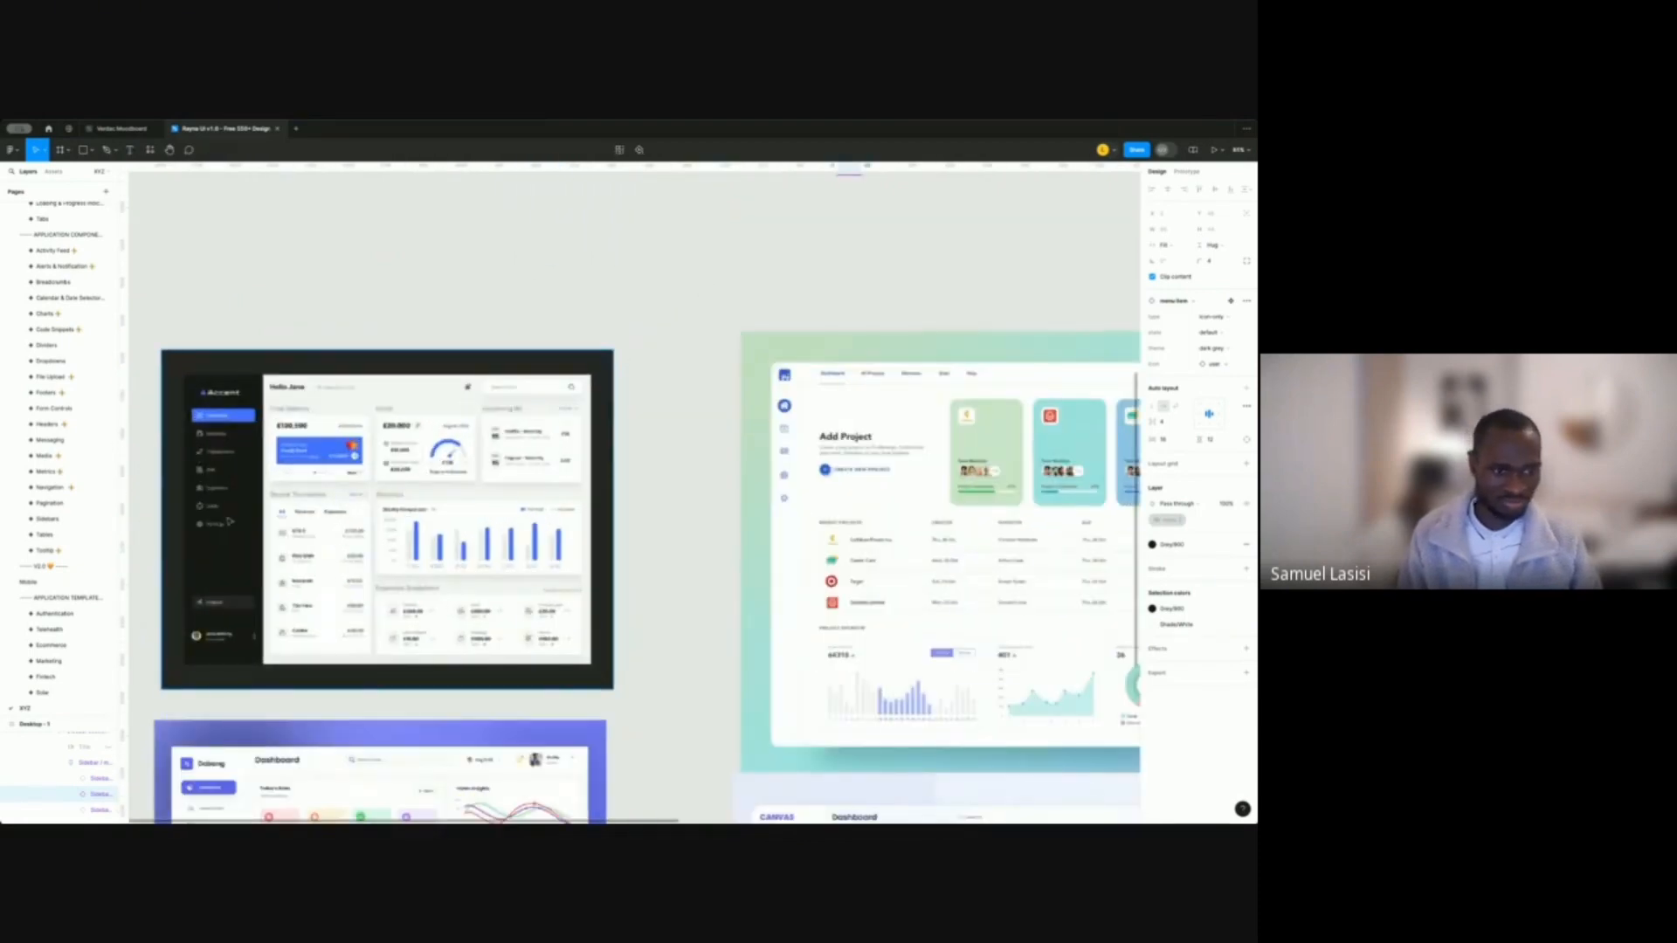
{"action": "scroll", "coordinate": [249, 579], "scroll_direction": "up", "scroll_amount": 2}
{"action": "scroll", "coordinate": [629, 375], "scroll_direction": "down", "scroll_amount": 10}
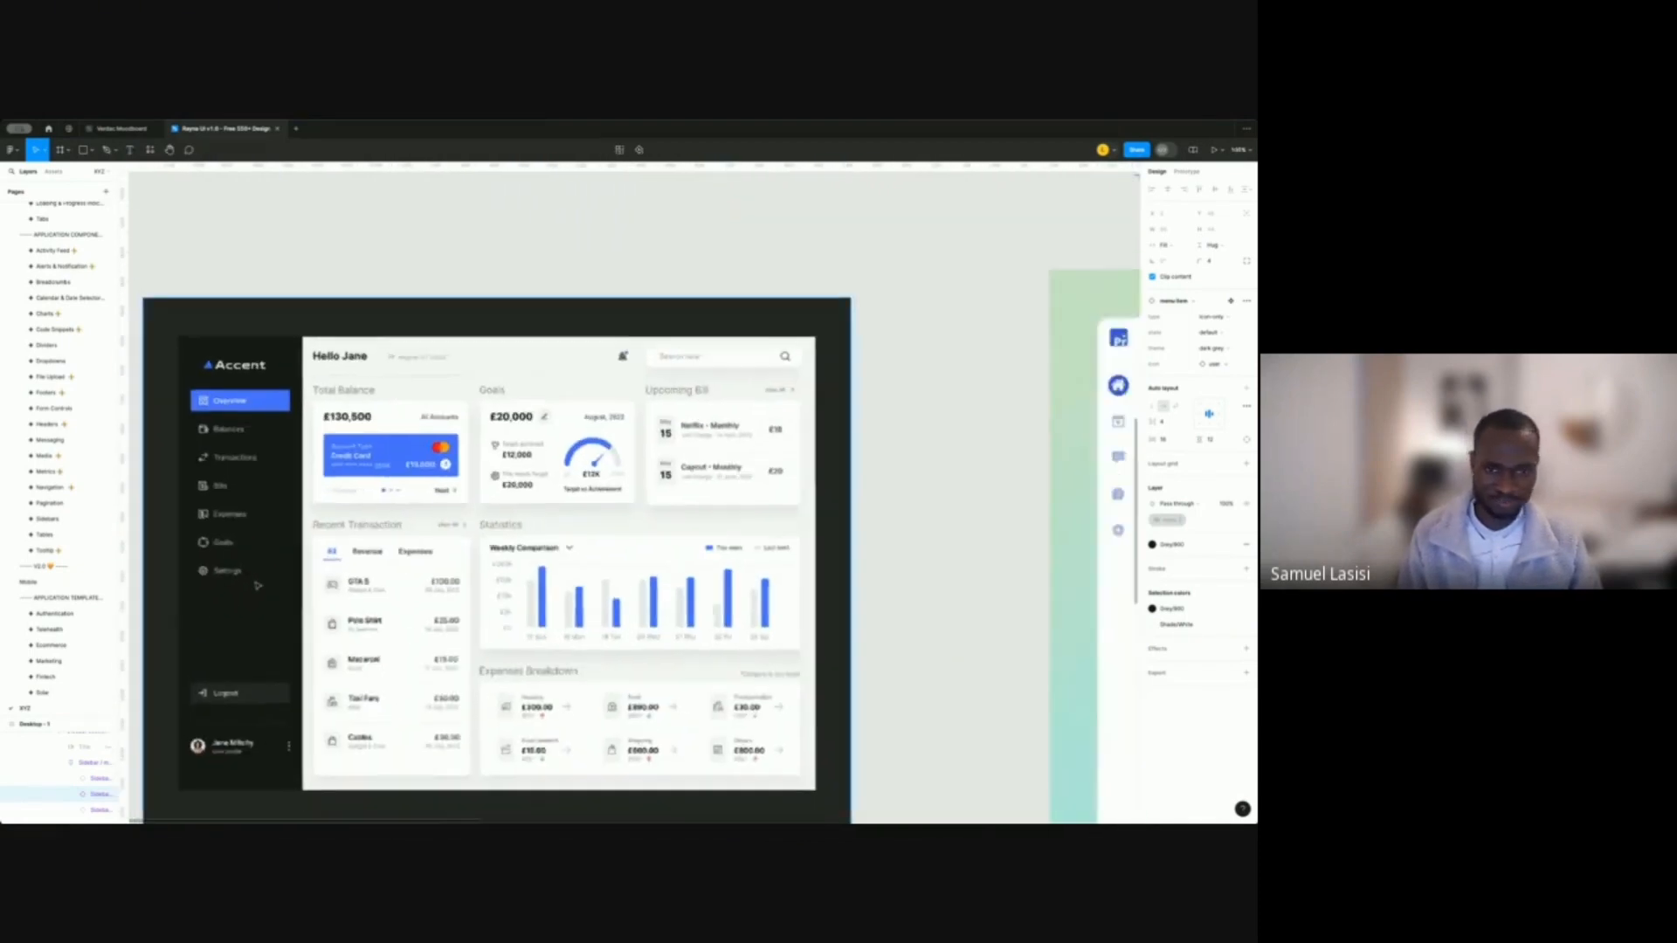
{"action": "scroll", "coordinate": [376, 460], "scroll_direction": "up", "scroll_amount": 8}
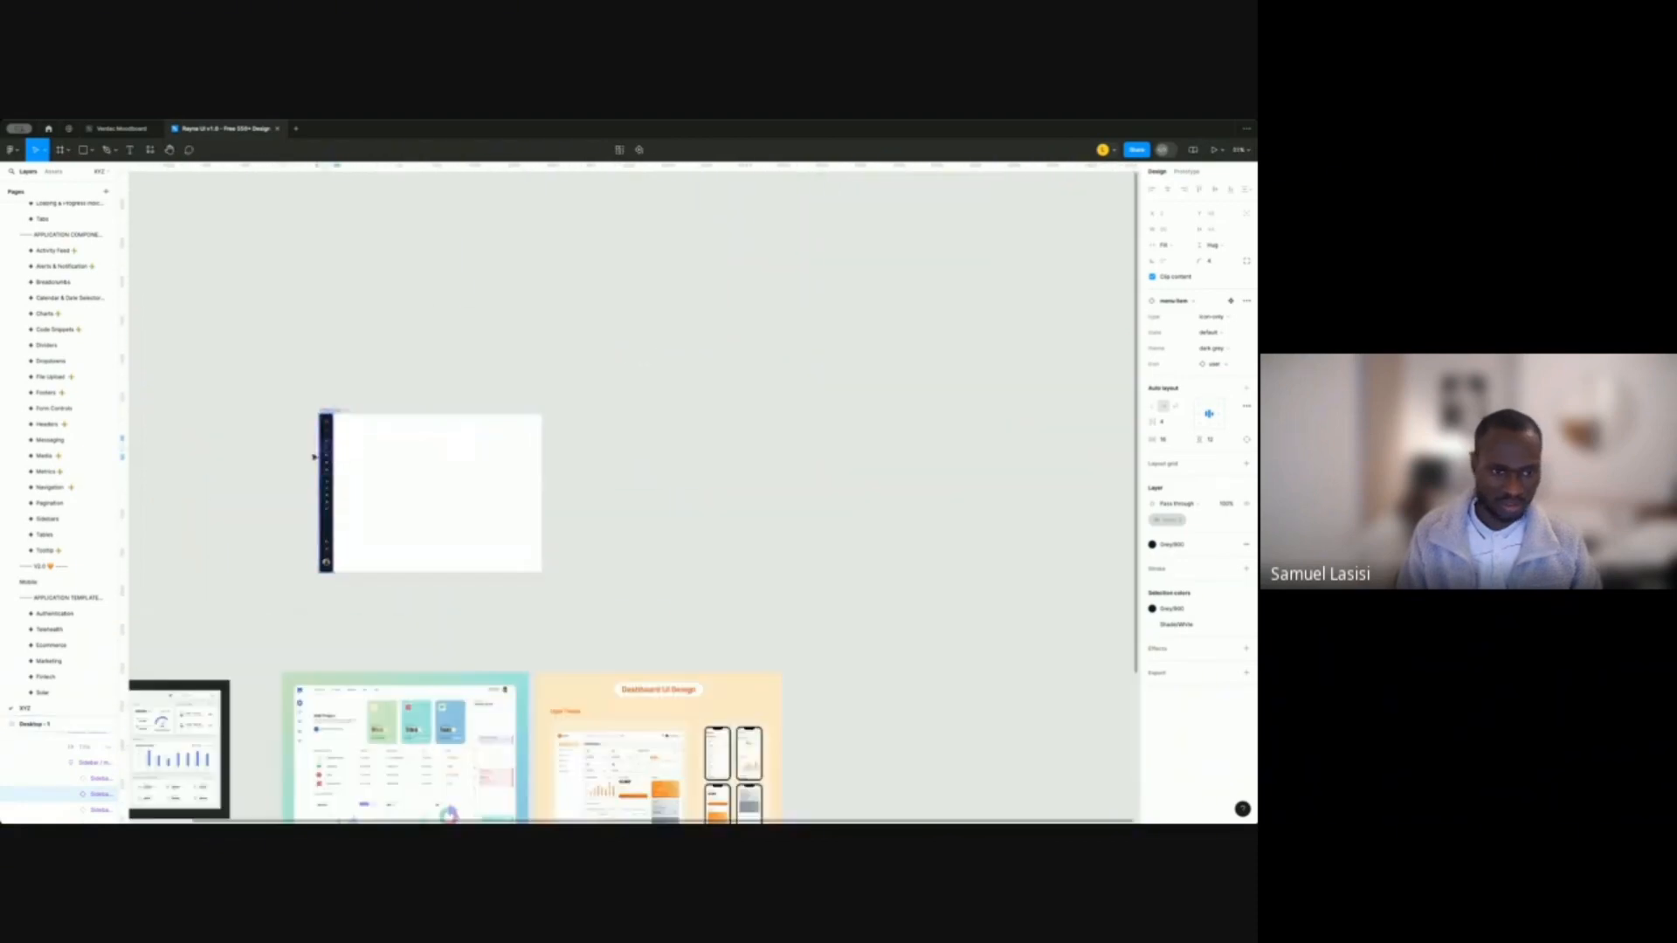
View the Thumbnail cover of the Rayna UI v1.0 Free 500+ Design System Components file.
{"action": "scroll", "coordinate": [331, 481], "scroll_direction": "up", "scroll_amount": 6}
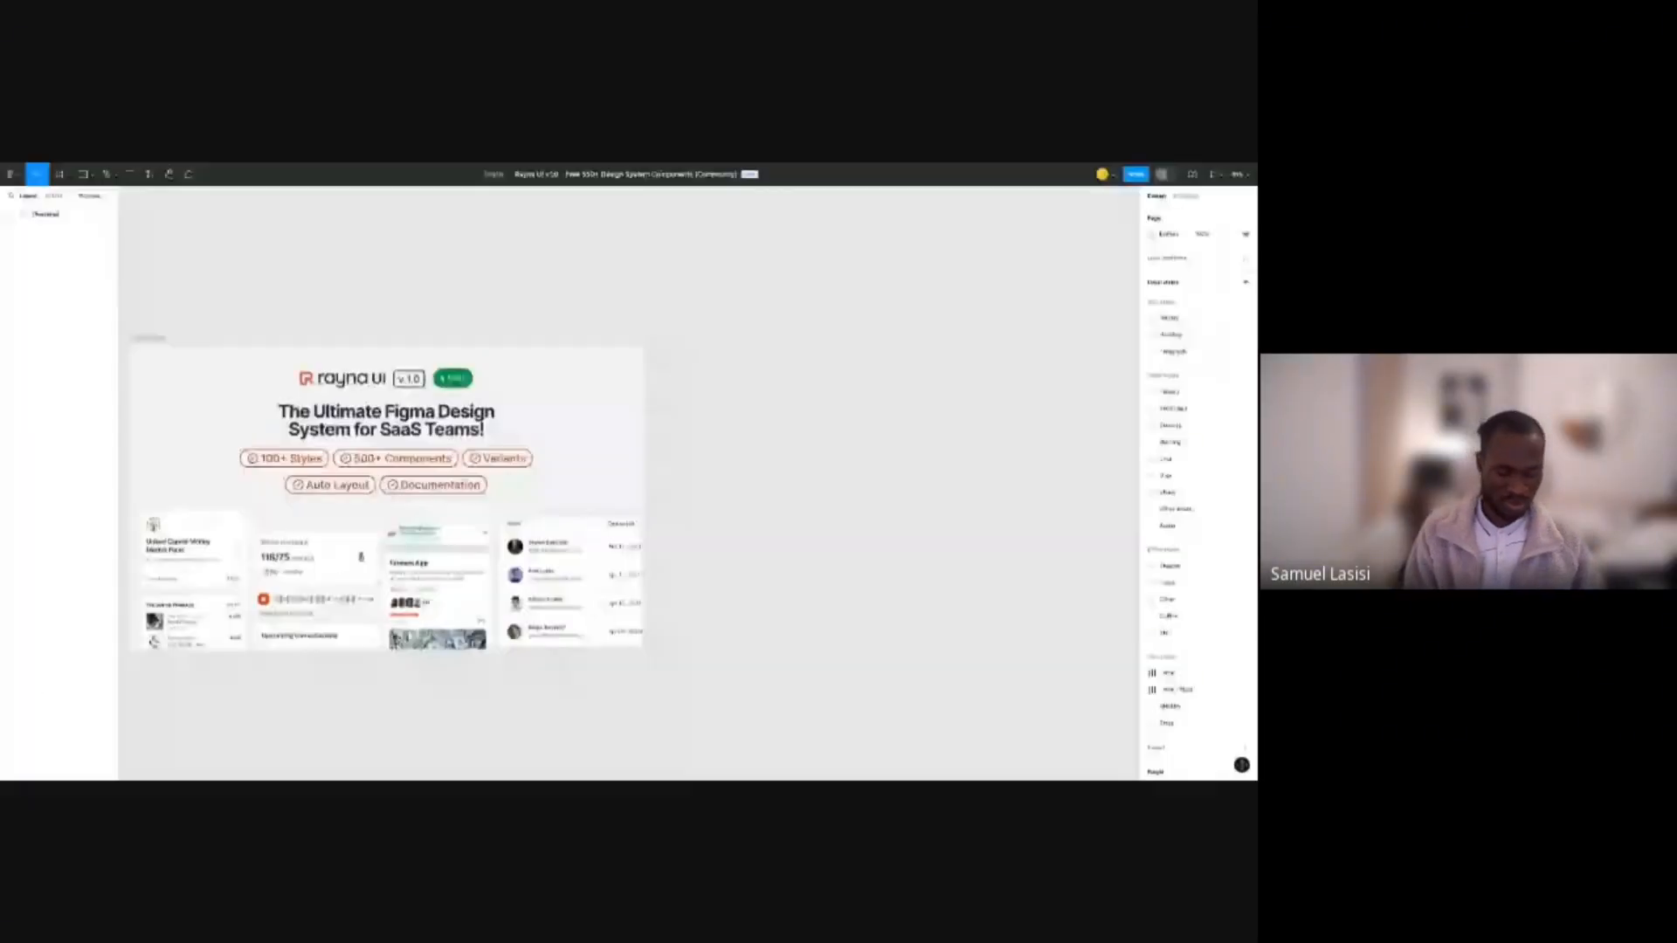
Expand the Thumbnail frame's layers, then use the main menu to return to recent files.
{"action": "scroll", "coordinate": [682, 367], "scroll_direction": "down", "scroll_amount": 3}
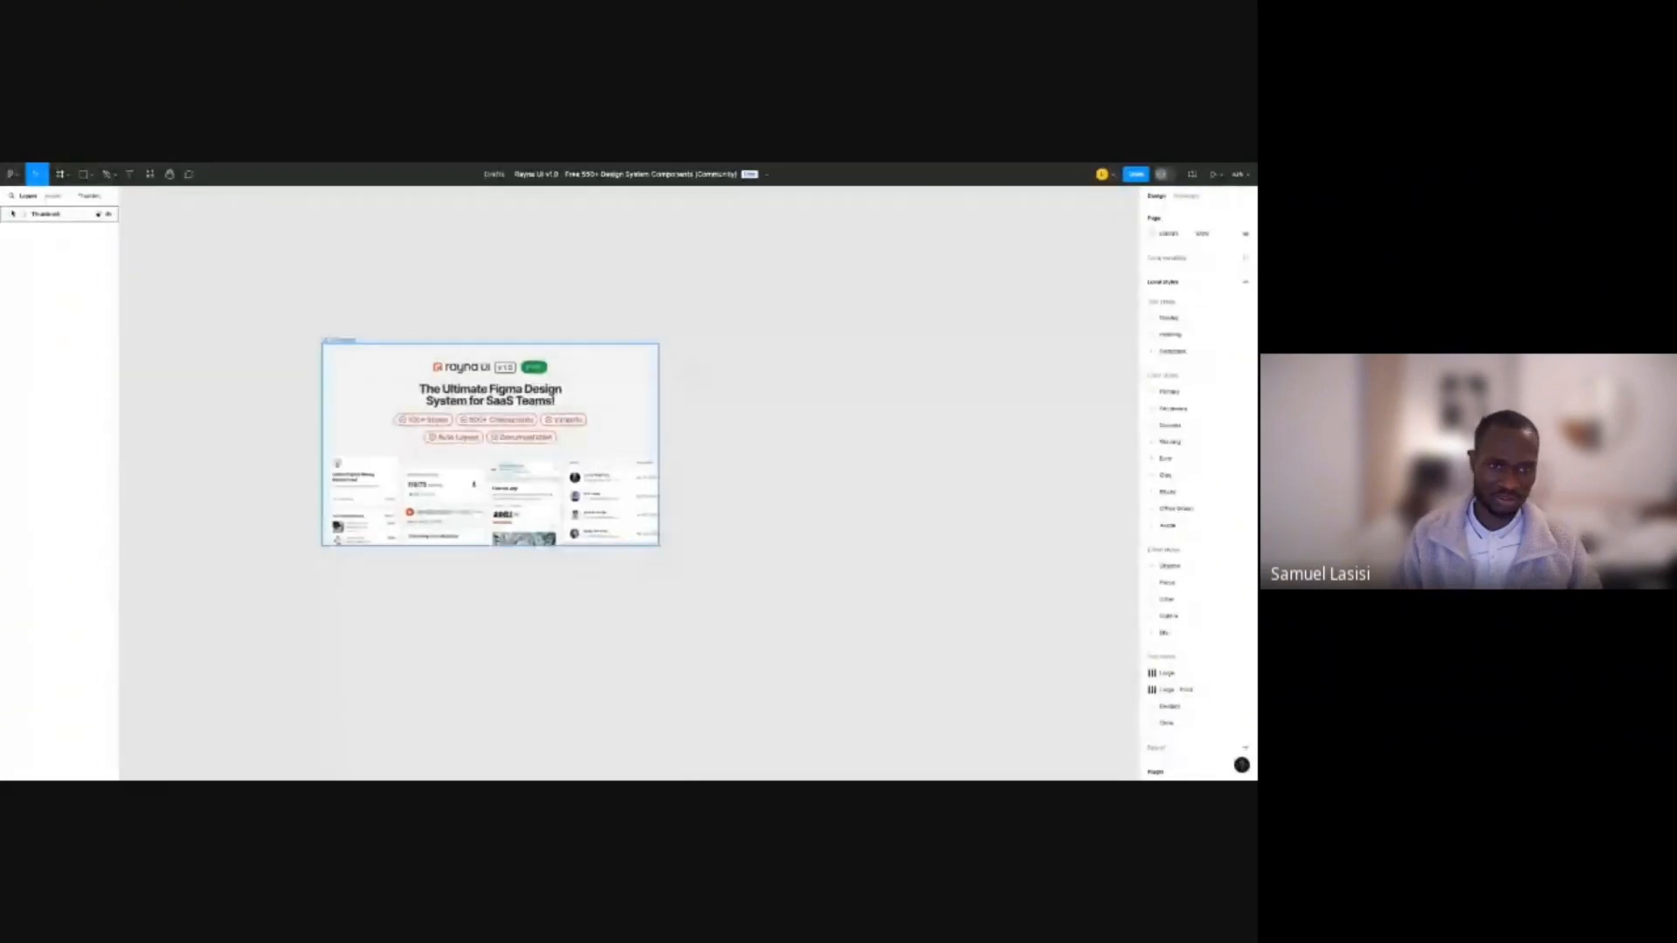
{"action": "scroll", "coordinate": [816, 296], "scroll_direction": "down", "scroll_amount": 3}
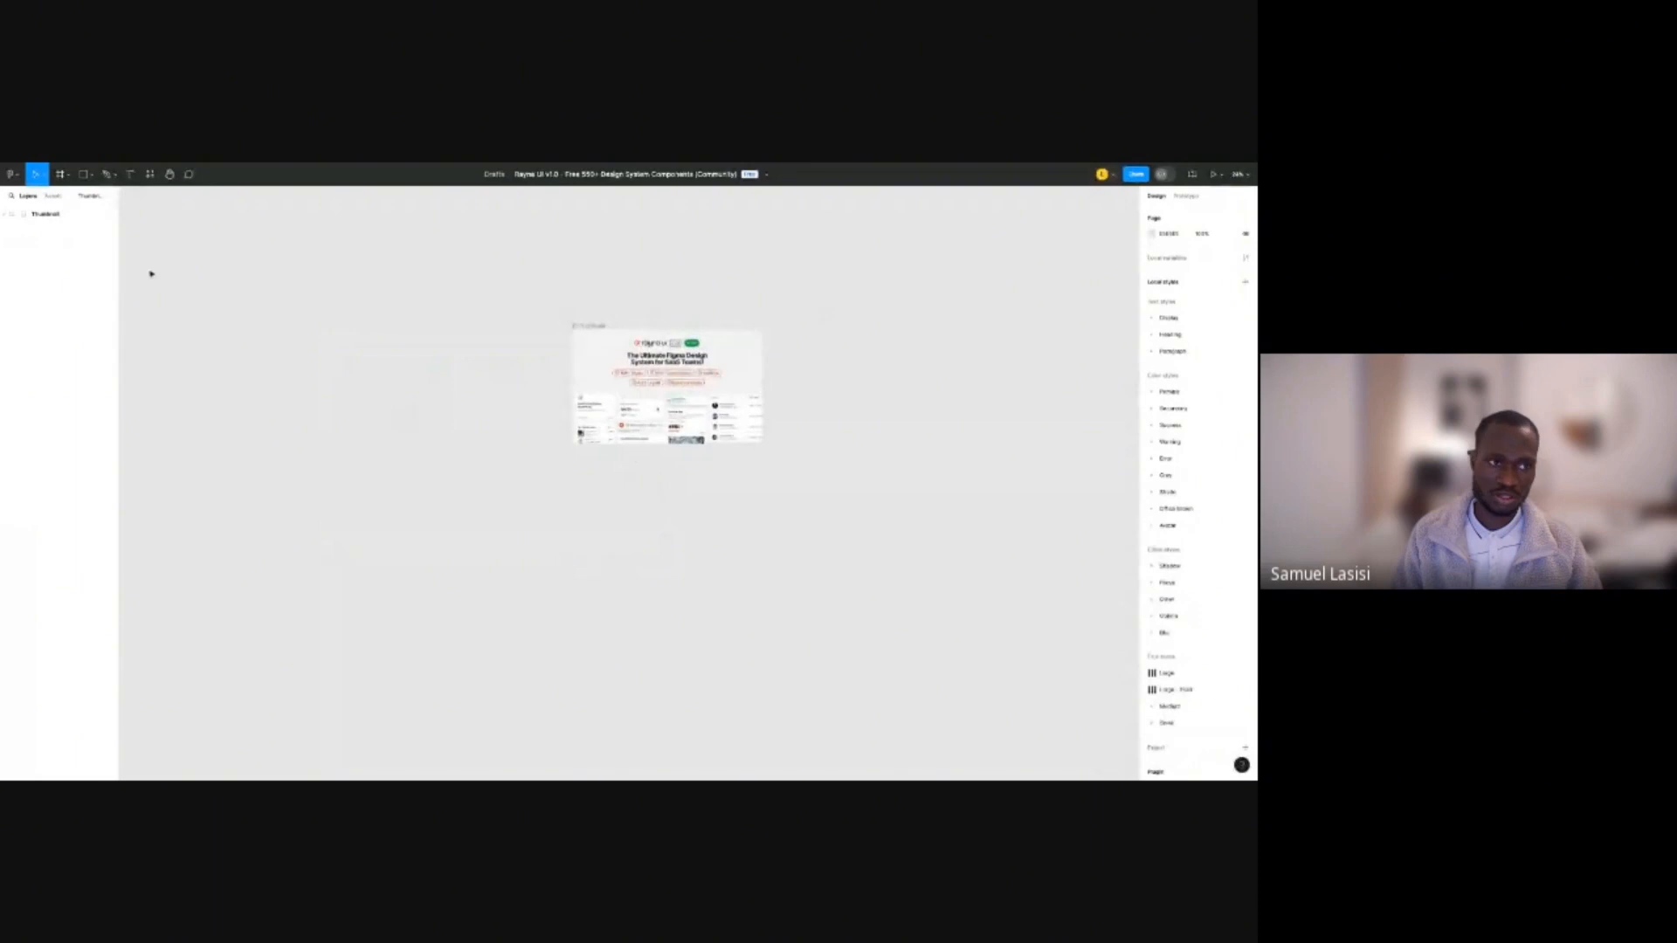
{"action": "left_click", "coordinate": [10, 215]}
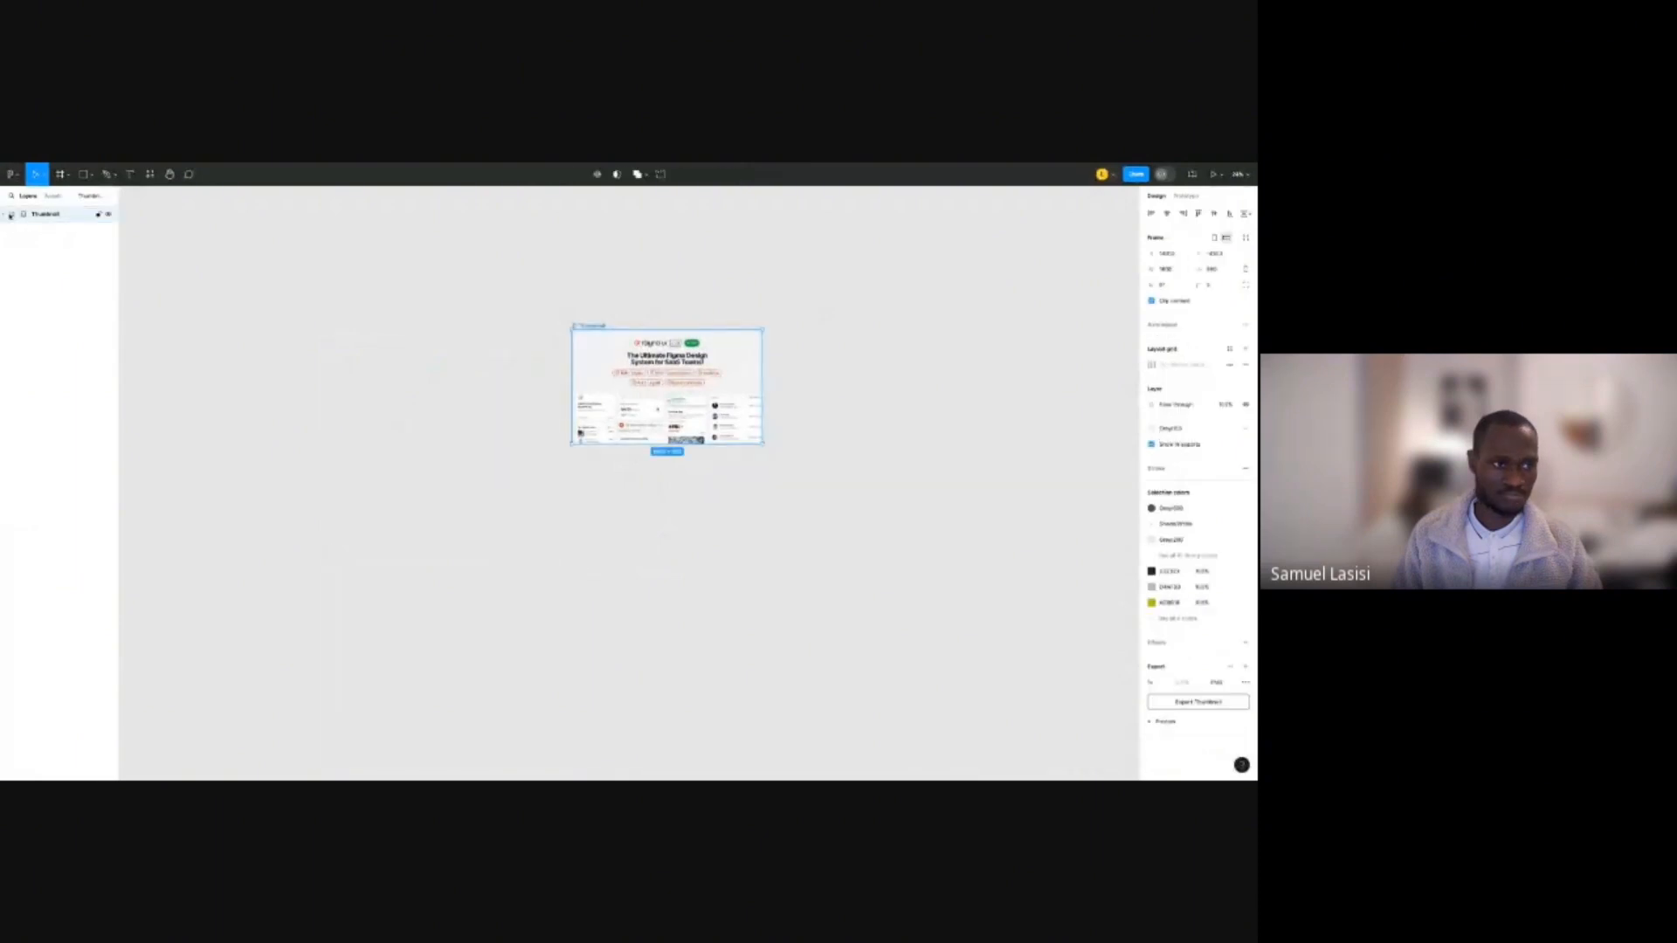
{"action": "left_click", "coordinate": [9, 215]}
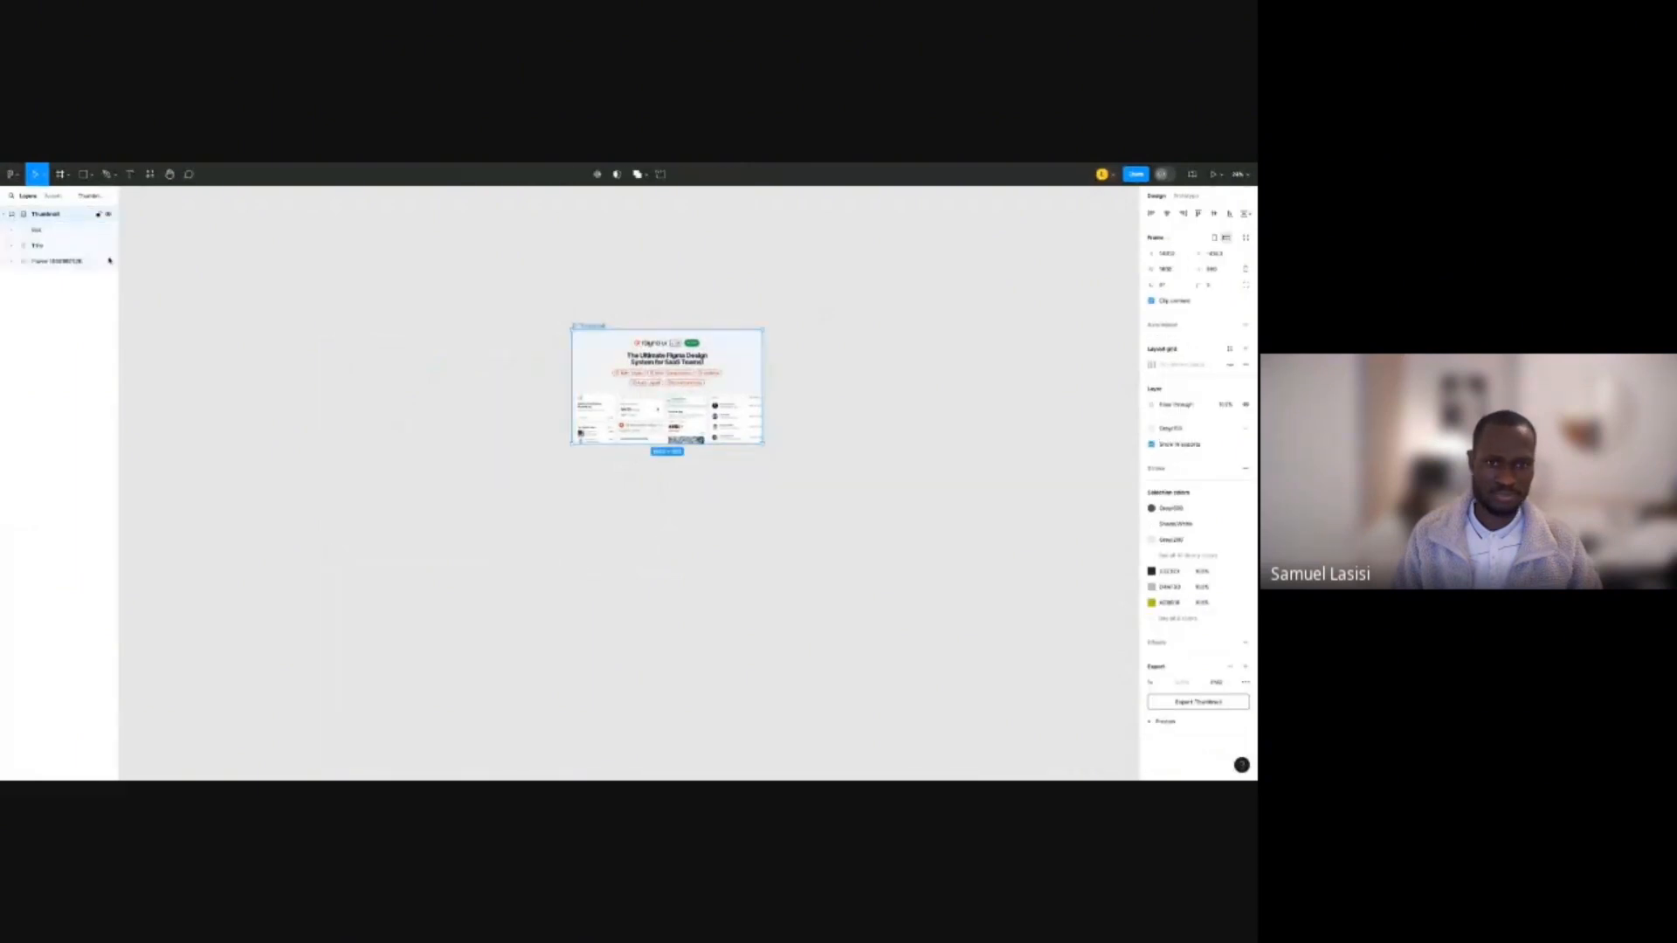
{"action": "left_click", "coordinate": [342, 325]}
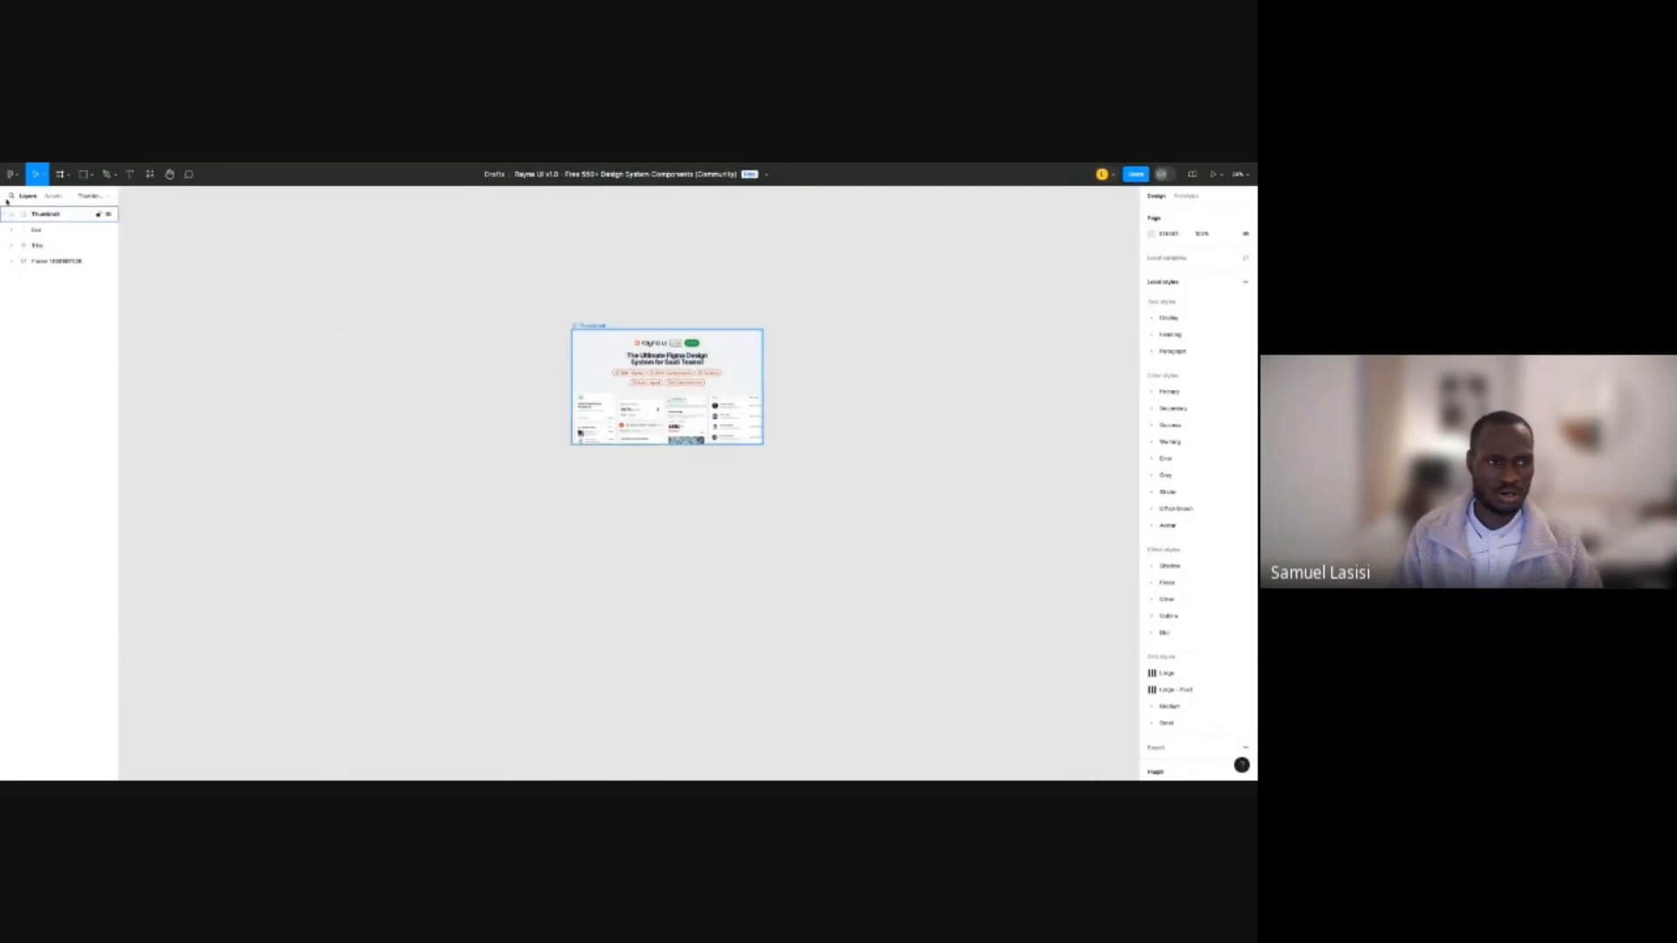
{"action": "left_click", "coordinate": [11, 174]}
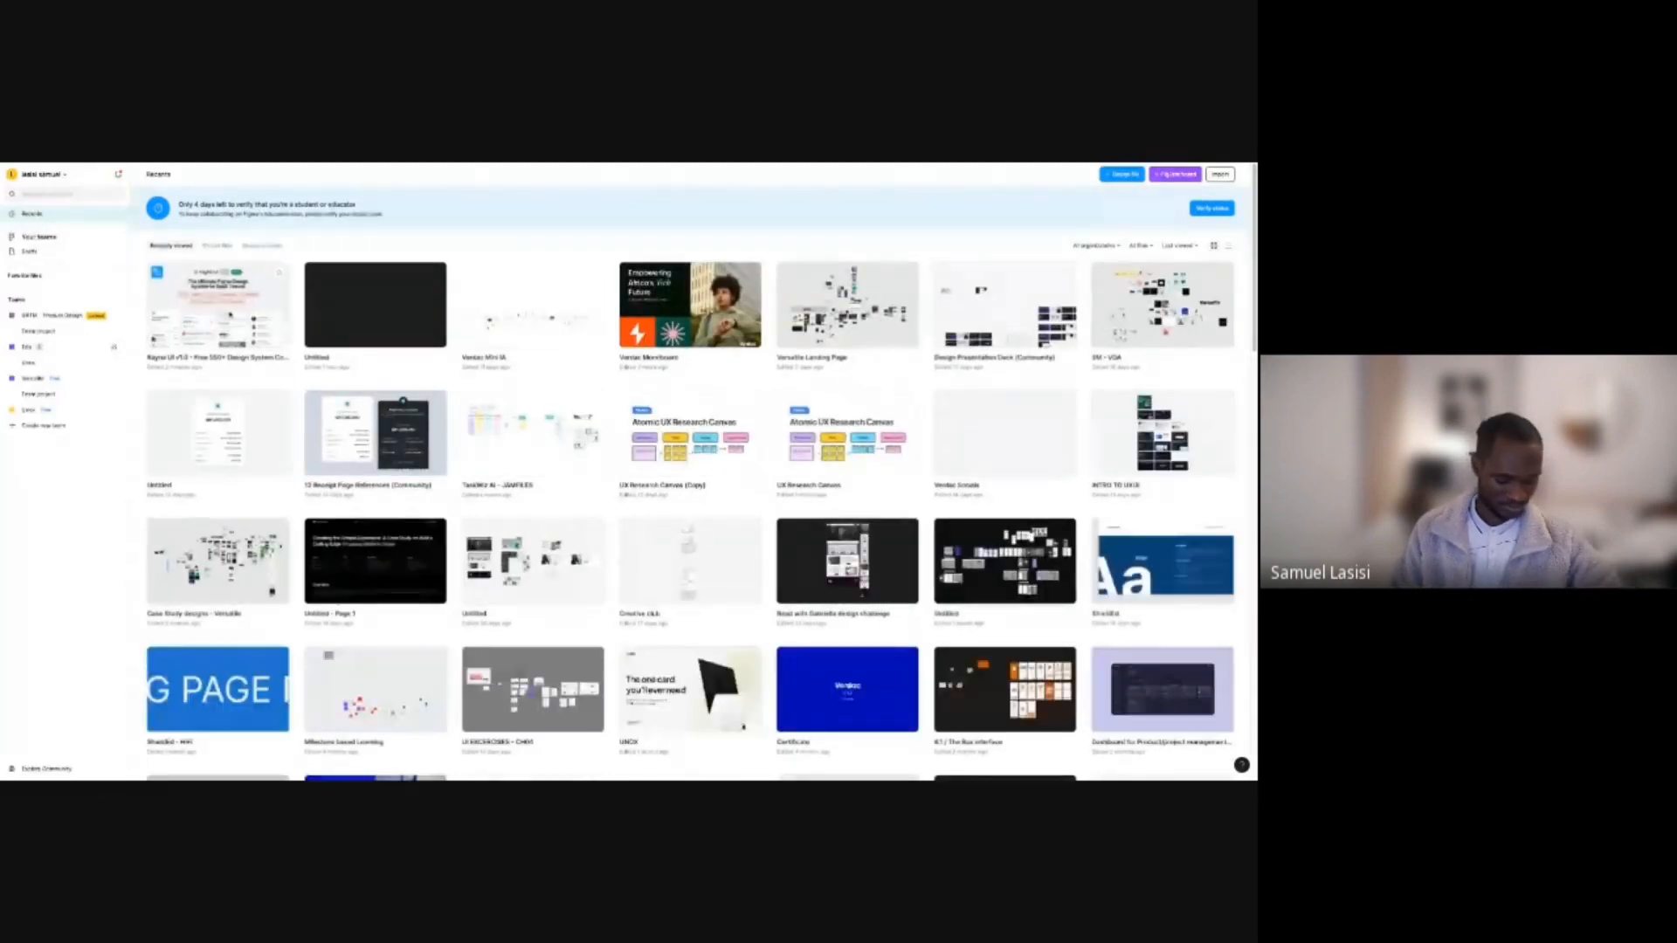
Reopen the Rayna UI v1.0 file from the first Recents thumbnail.
{"action": "double_click", "coordinate": [248, 324]}
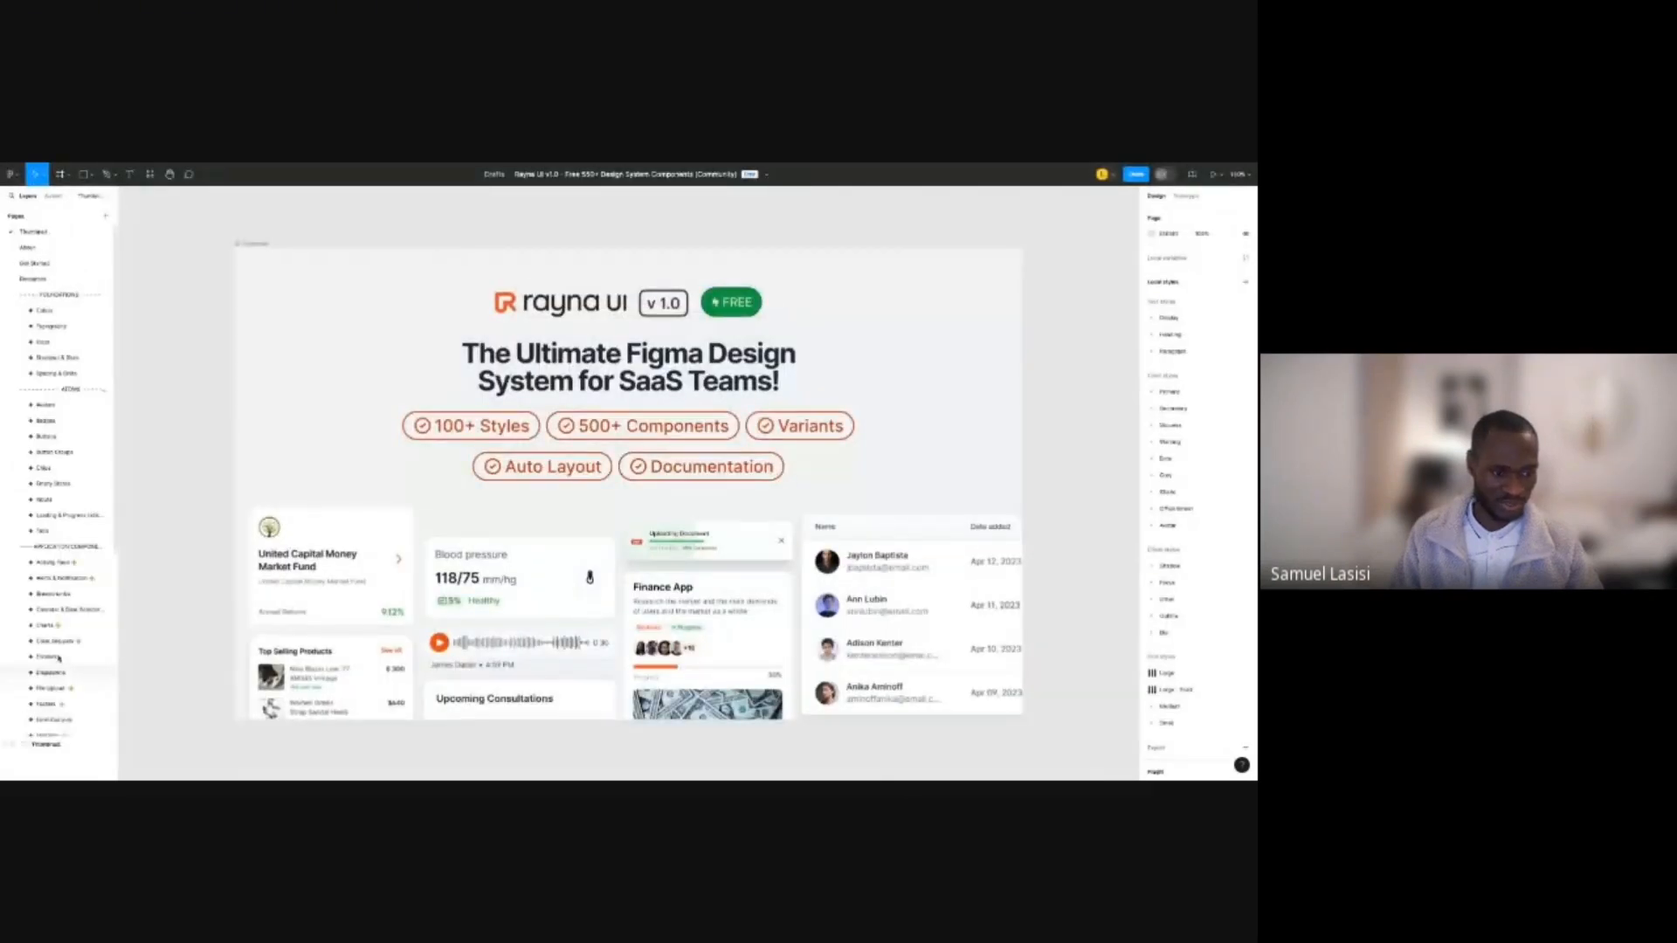
Switch to the XYZ page showing Desktop - 1's dark sidebar with its icons.
{"action": "scroll", "coordinate": [55, 690], "scroll_direction": "down", "scroll_amount": 5}
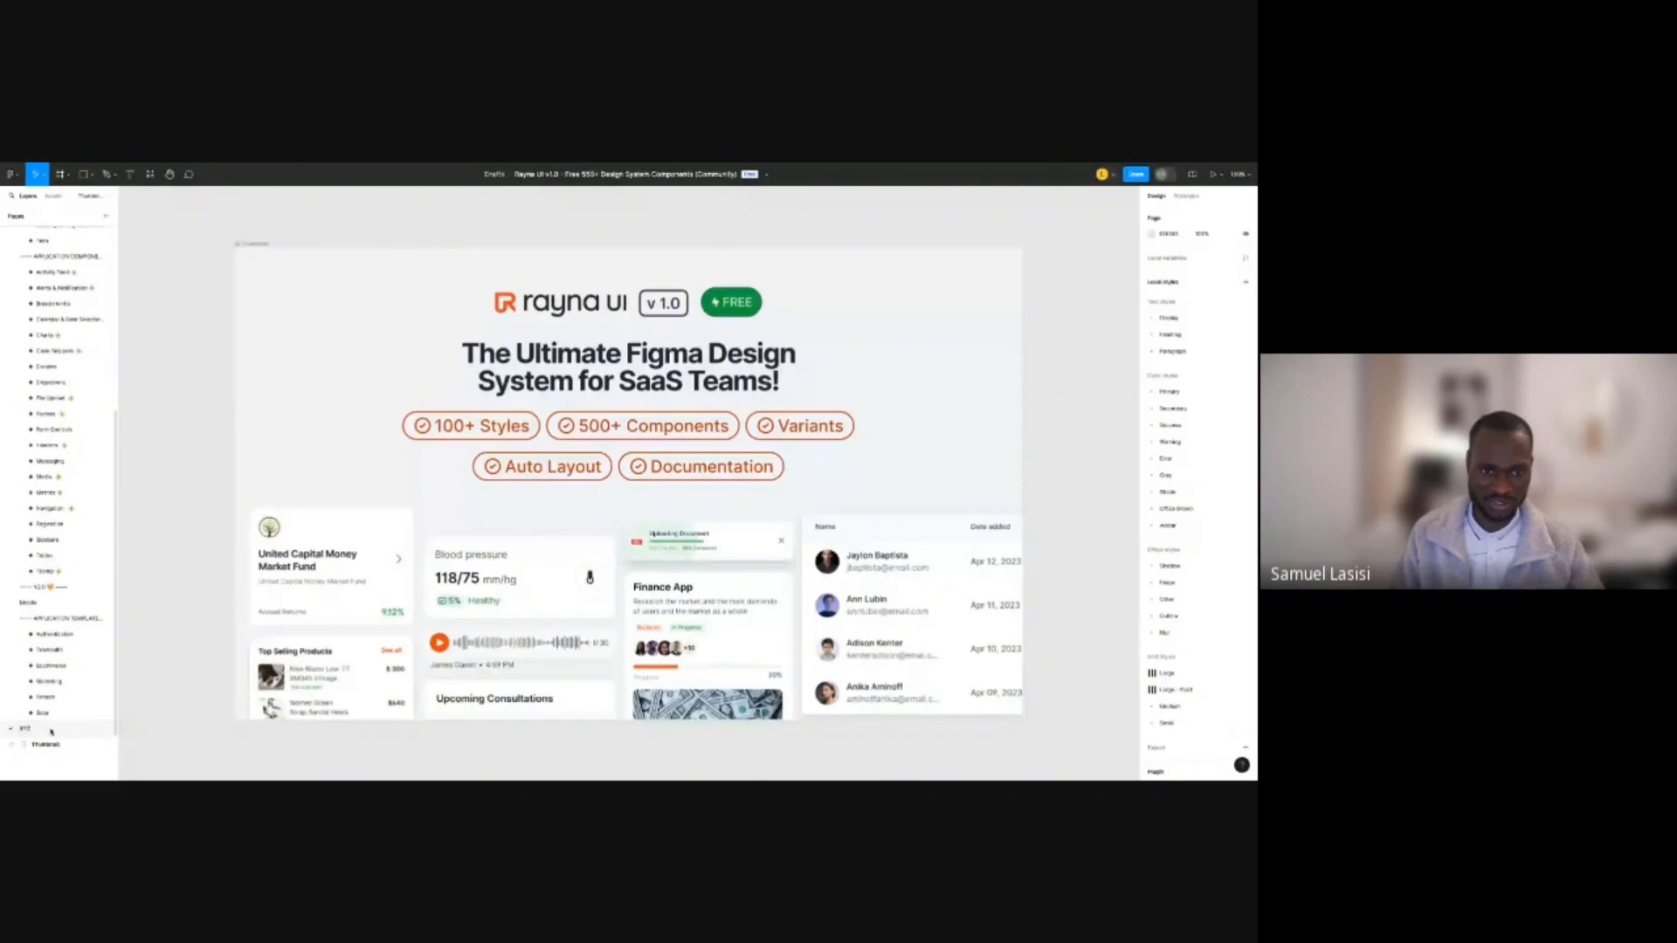
{"action": "left_click", "coordinate": [51, 731]}
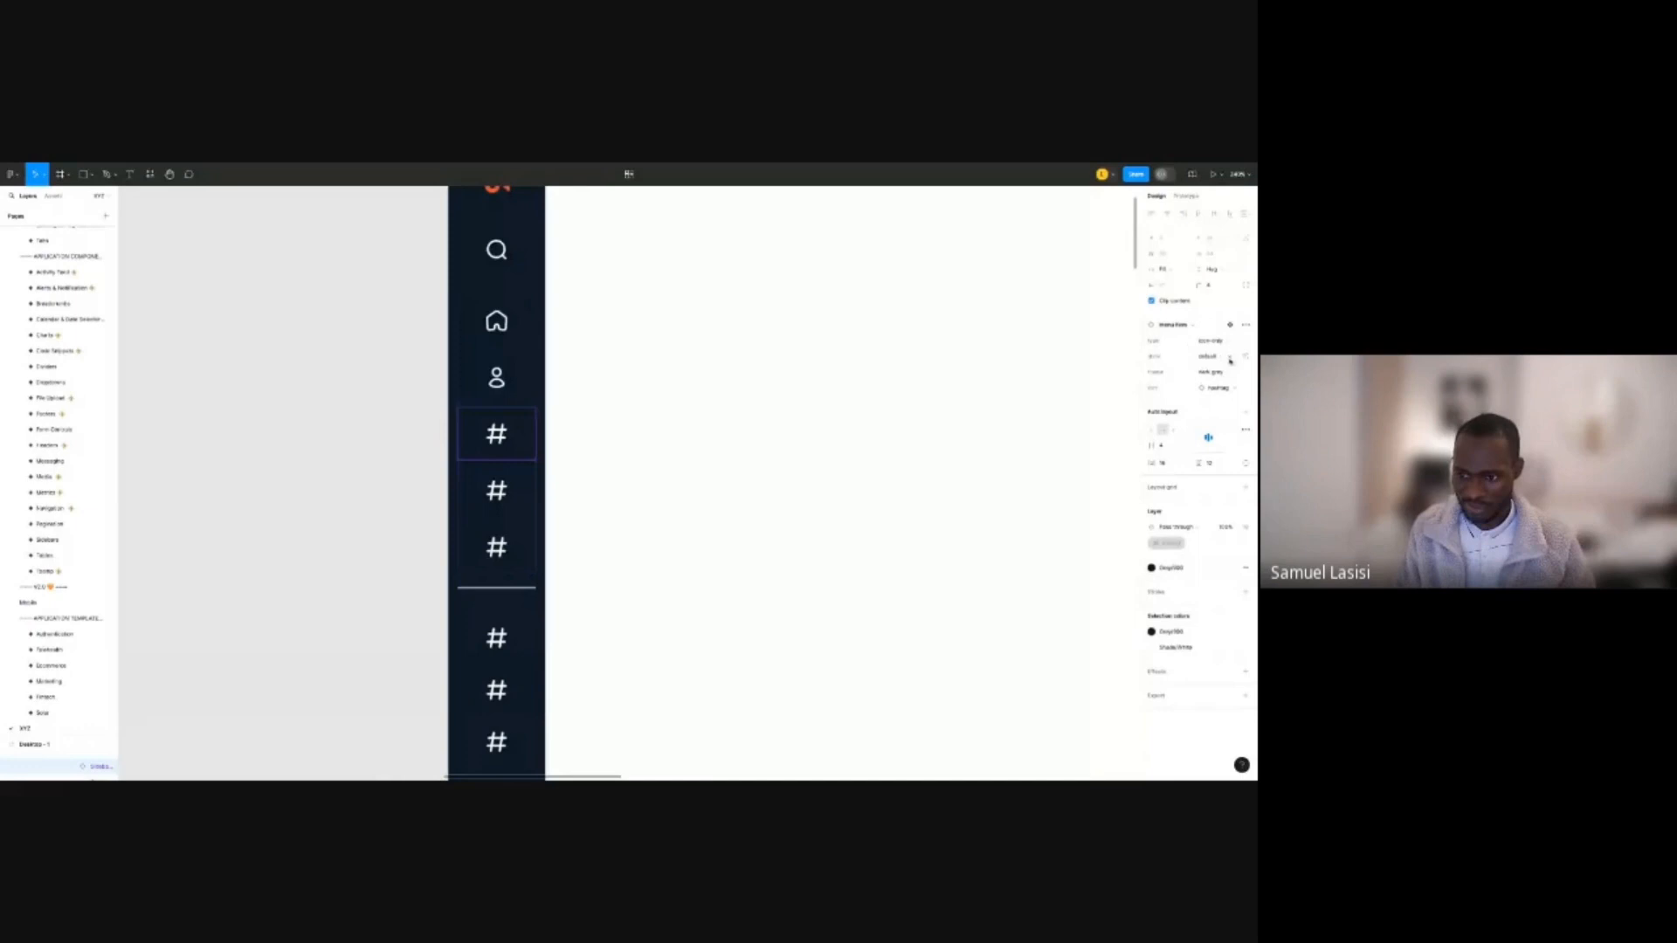
Swap the first hashtag nav item's icon for icon / wallet.
{"action": "left_click", "coordinate": [1226, 342]}
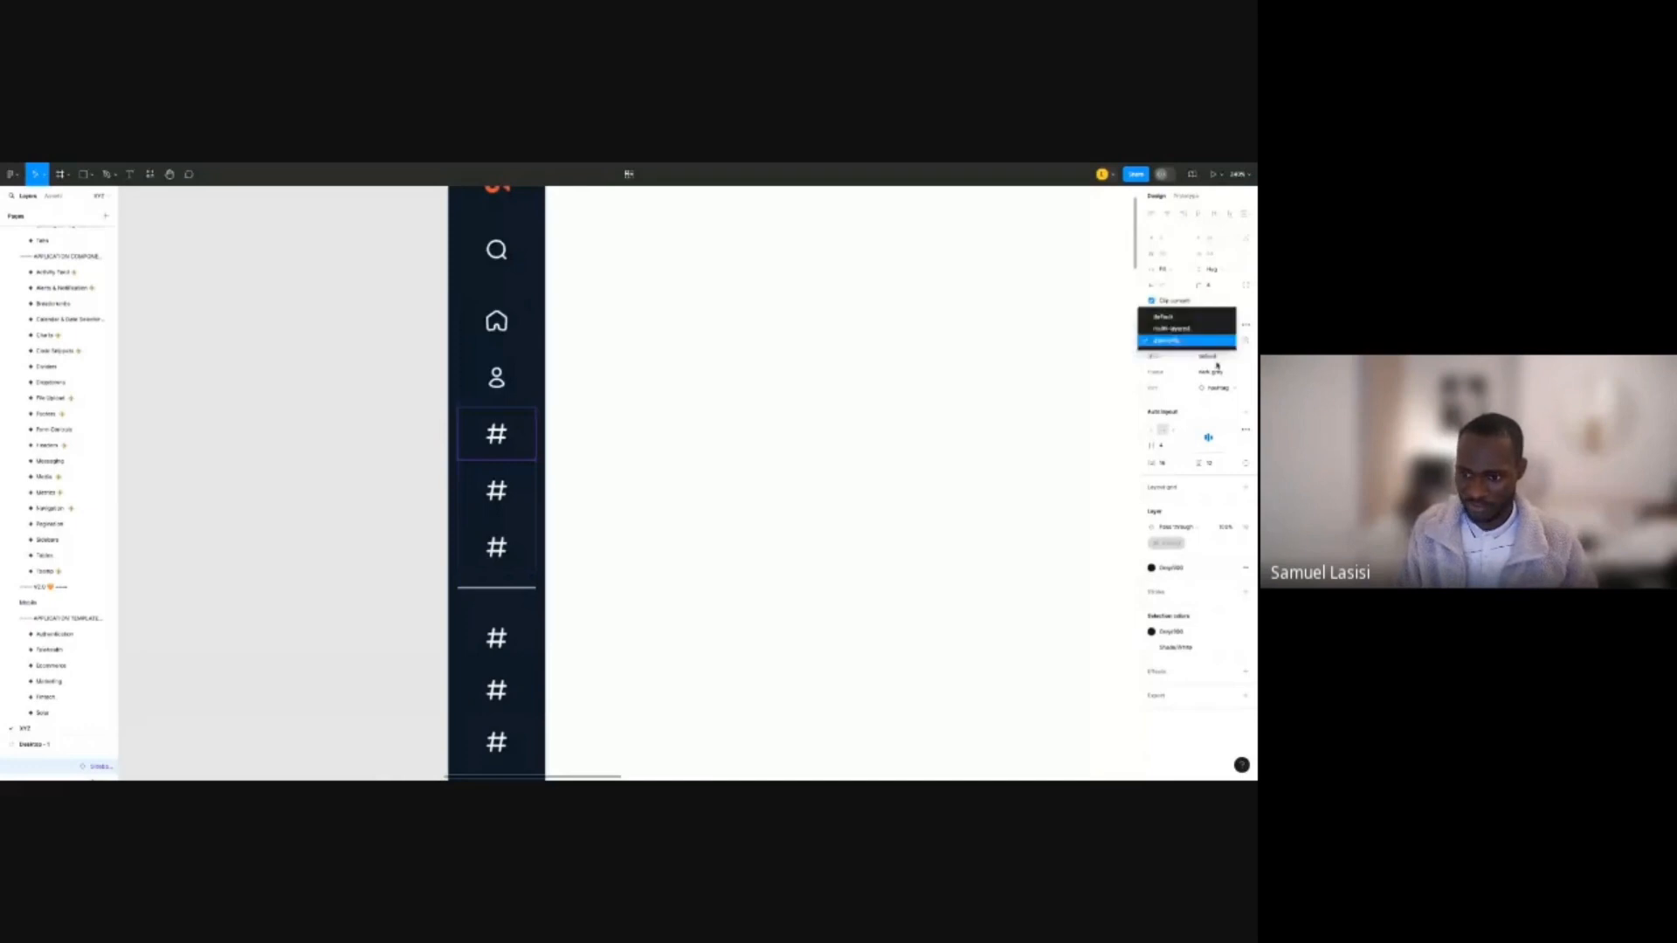
{"action": "left_click", "coordinate": [1222, 388]}
{"action": "scroll", "coordinate": [1188, 578], "scroll_direction": "down", "scroll_amount": 5}
{"action": "scroll", "coordinate": [1188, 575], "scroll_direction": "down", "scroll_amount": 5}
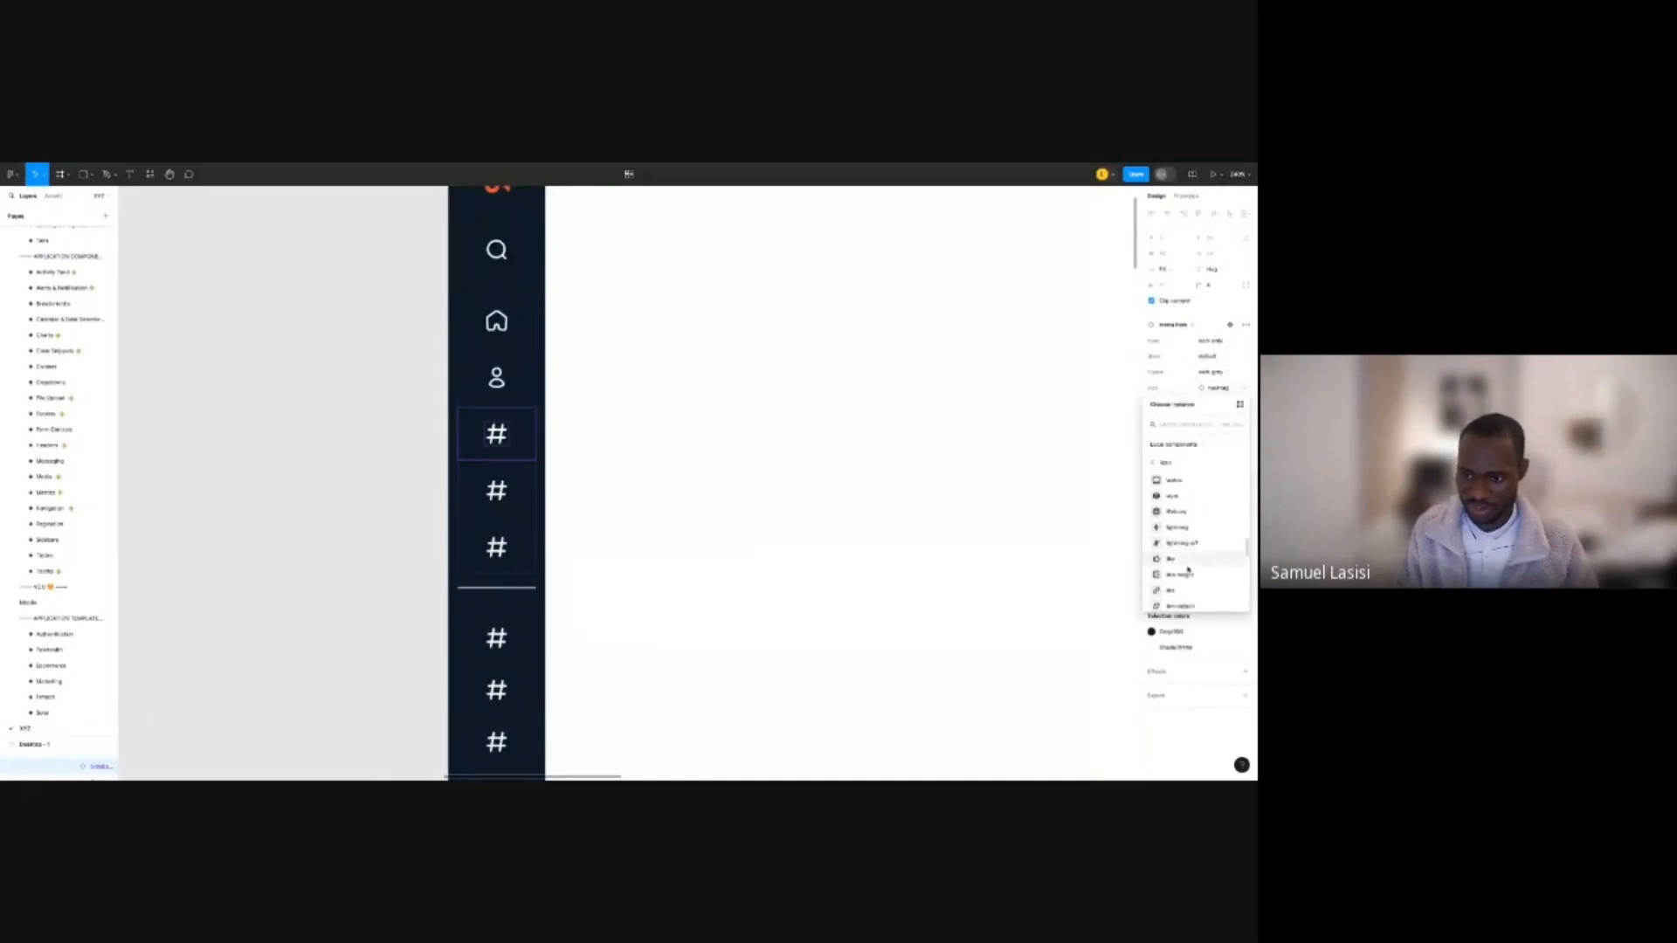
{"action": "scroll", "coordinate": [1188, 568], "scroll_direction": "down", "scroll_amount": 5}
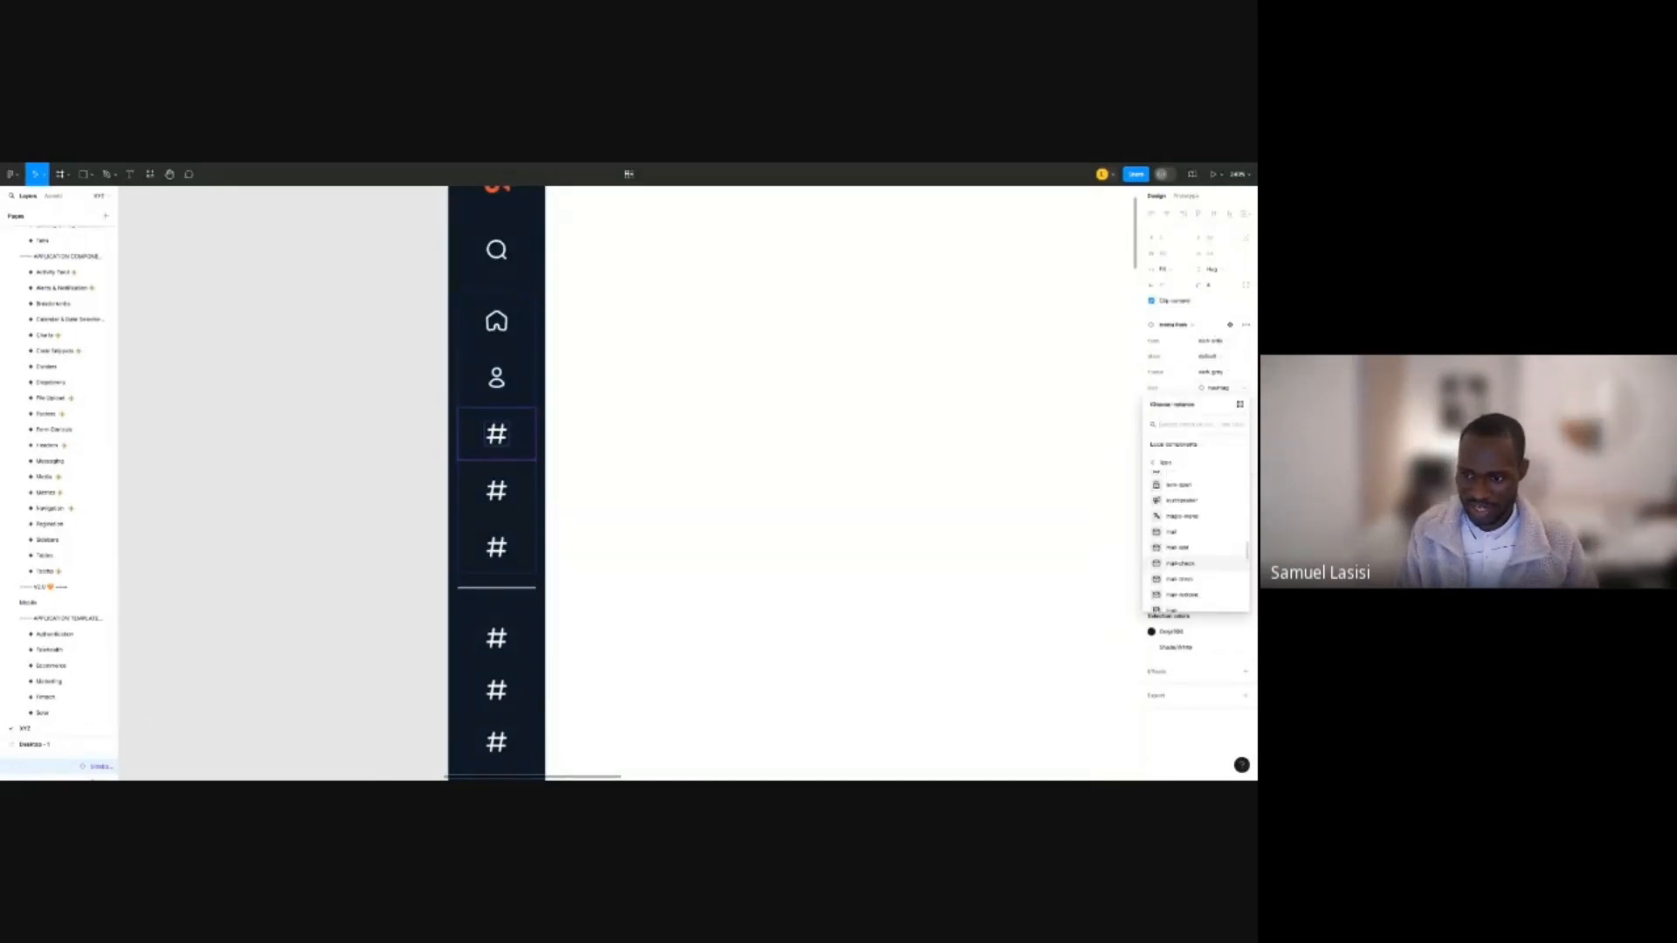
{"action": "scroll", "coordinate": [1188, 563], "scroll_direction": "down", "scroll_amount": 5}
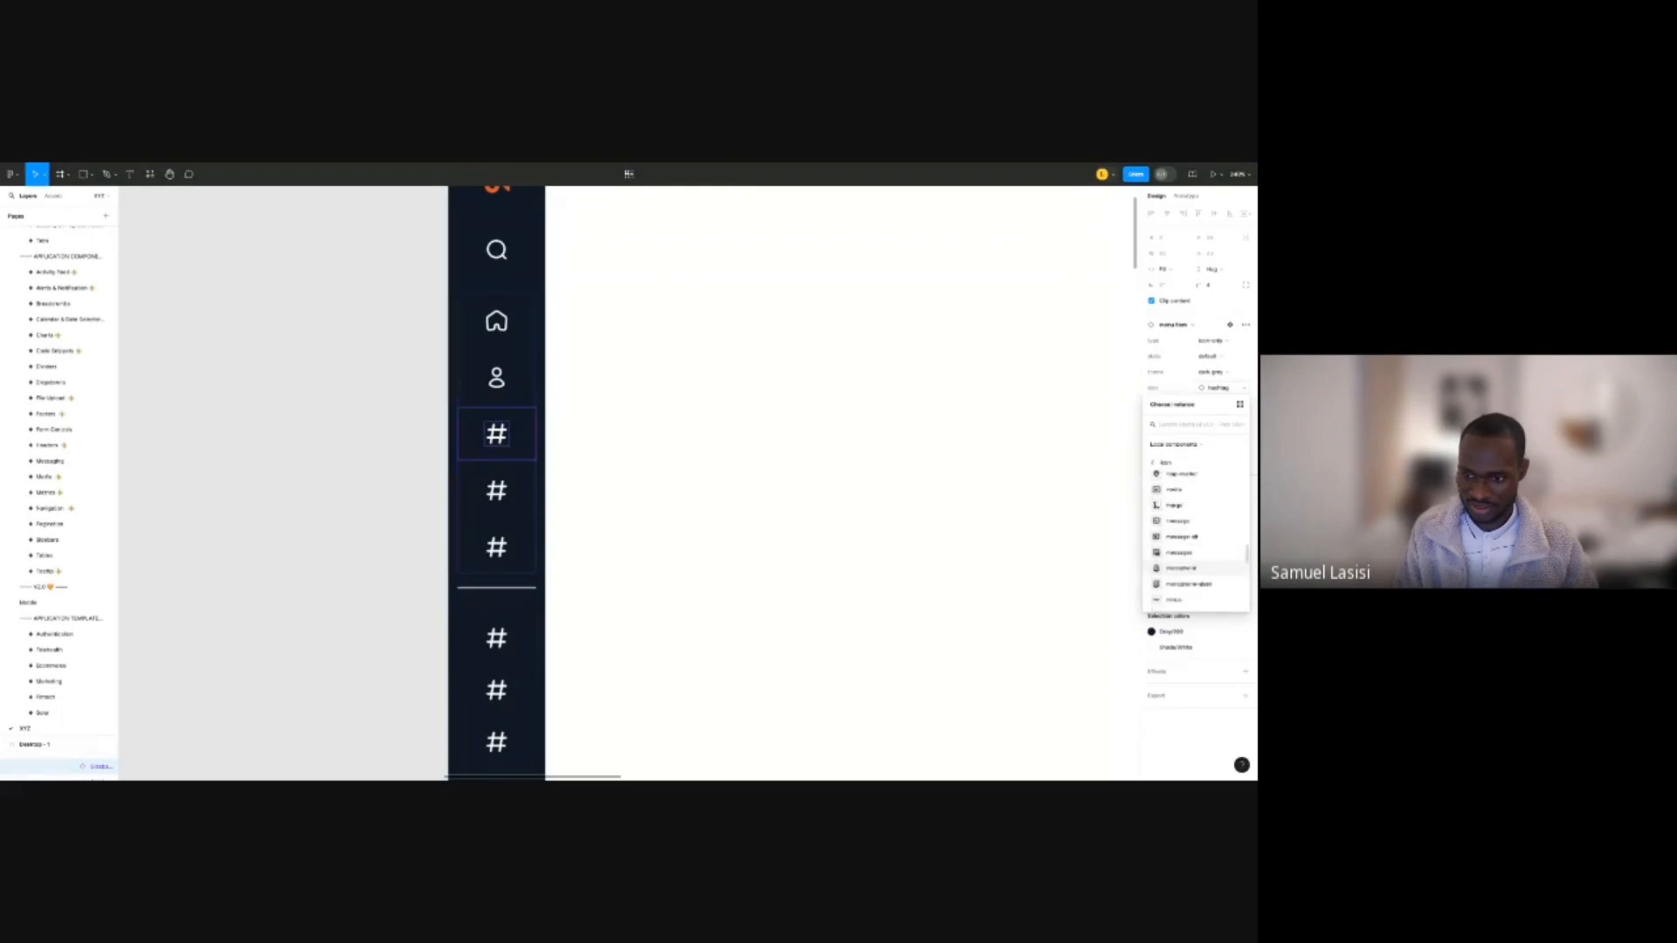
{"action": "scroll", "coordinate": [1188, 562], "scroll_direction": "down", "scroll_amount": 3}
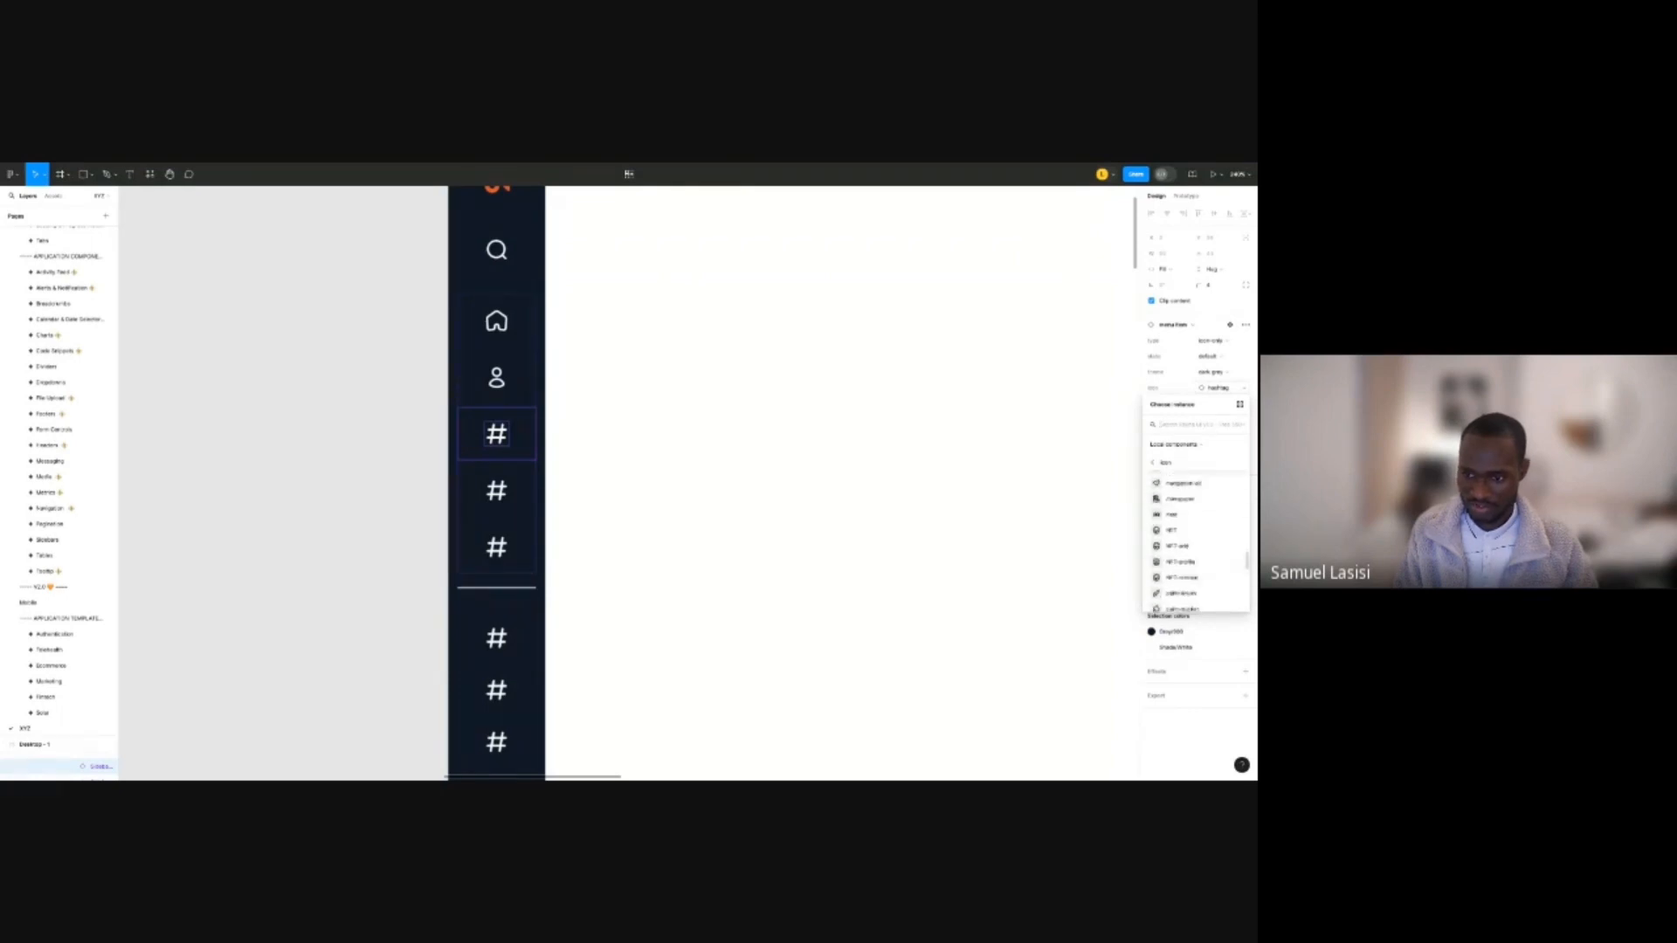
{"action": "type", "text": "wallet"}
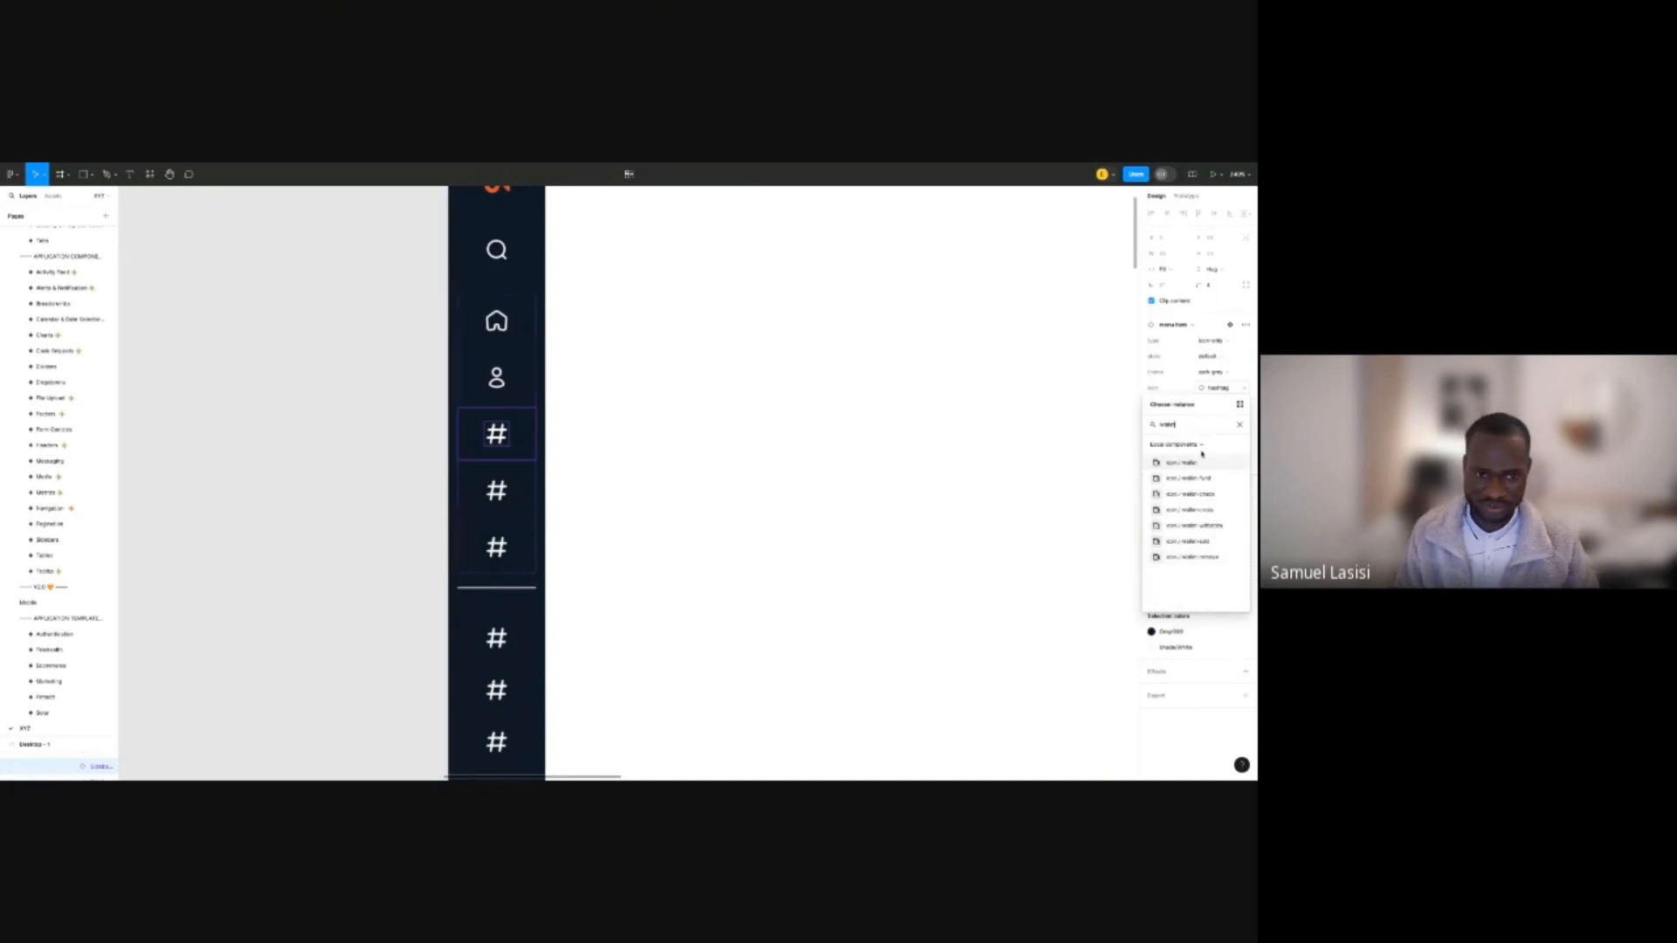
{"action": "key", "text": "Return"}
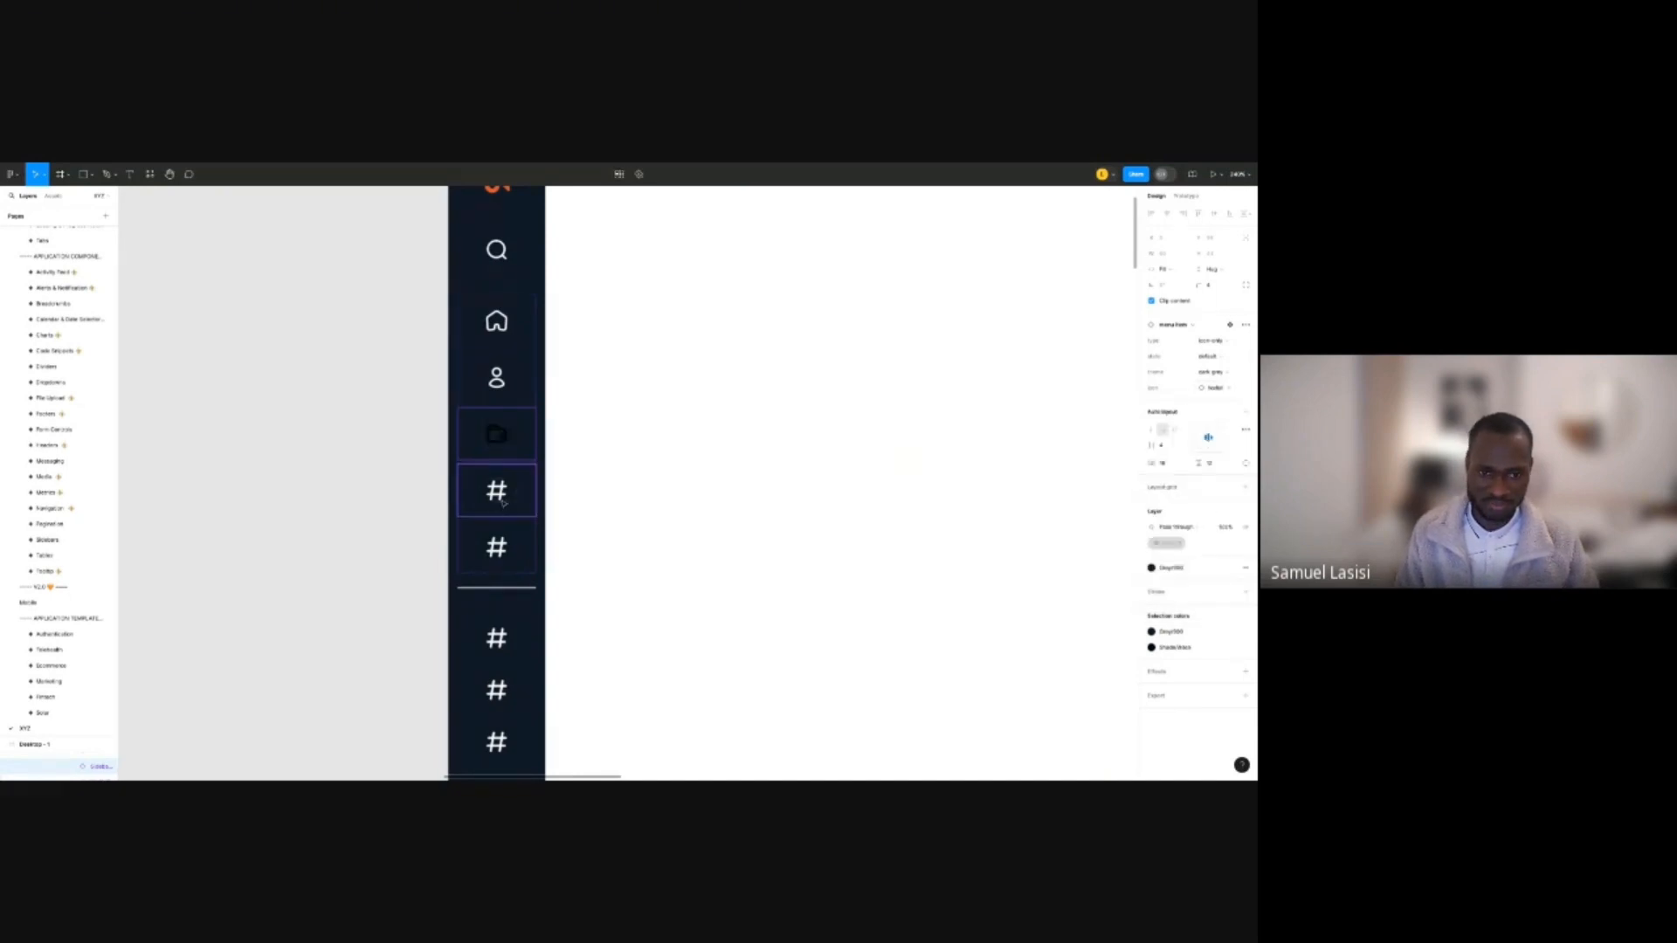
Swap the next hashtag nav item's icon for icon / bar-chart-v.
{"action": "left_click", "coordinate": [503, 503]}
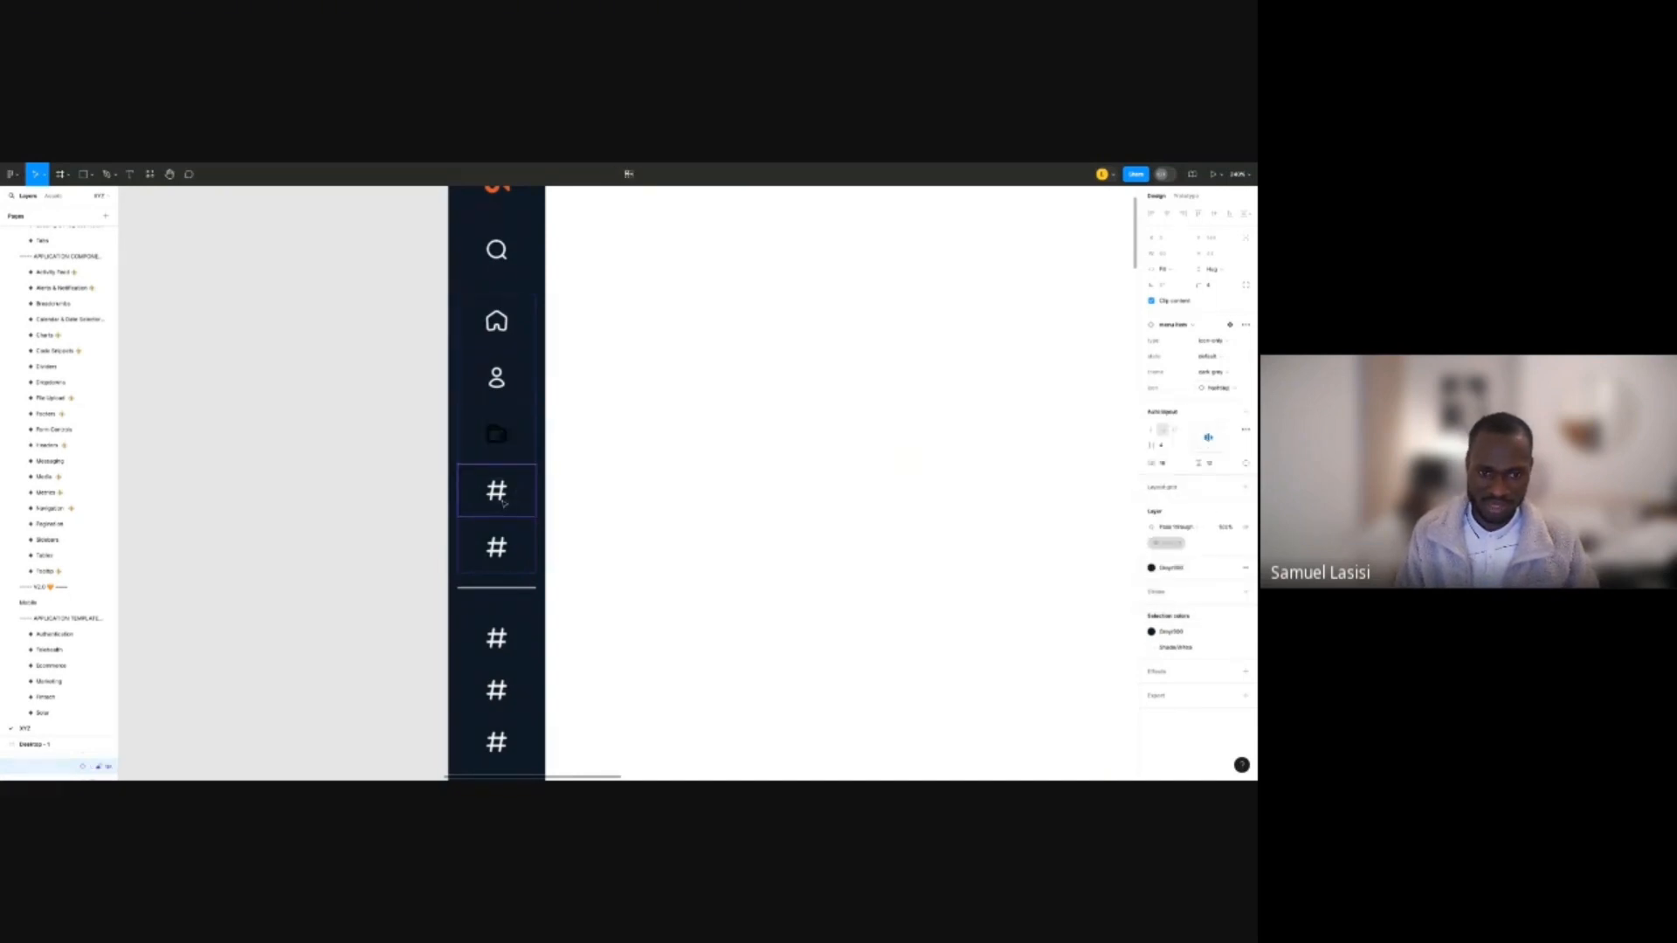
{"action": "left_click", "coordinate": [1218, 388]}
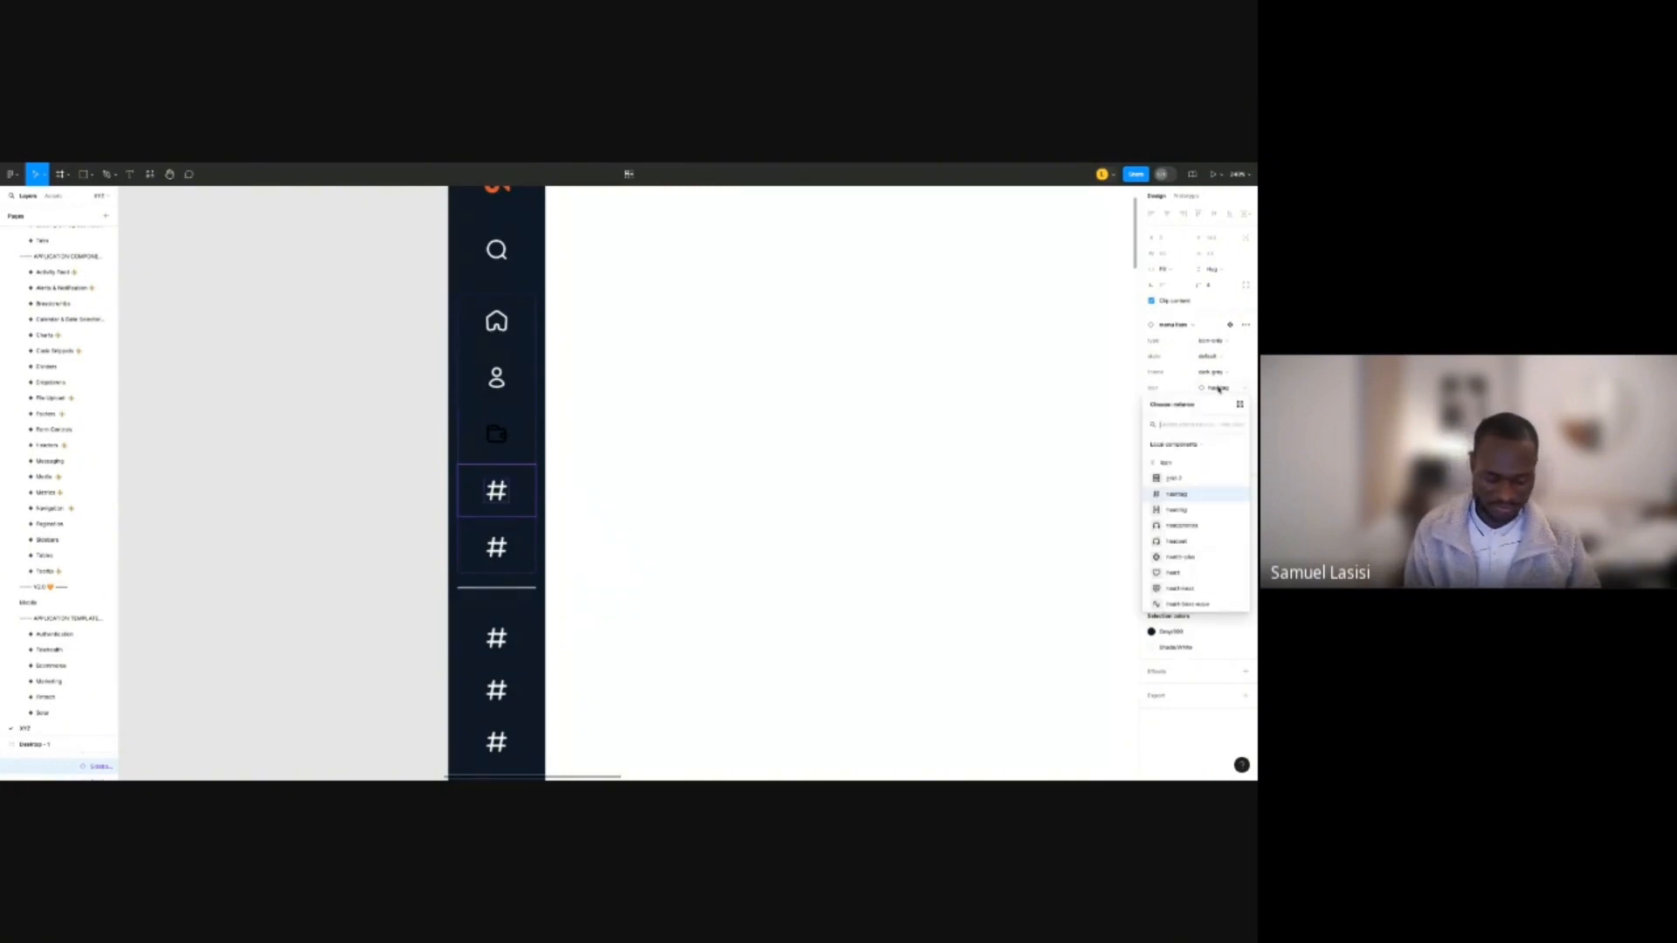
{"action": "type", "text": "grad"}
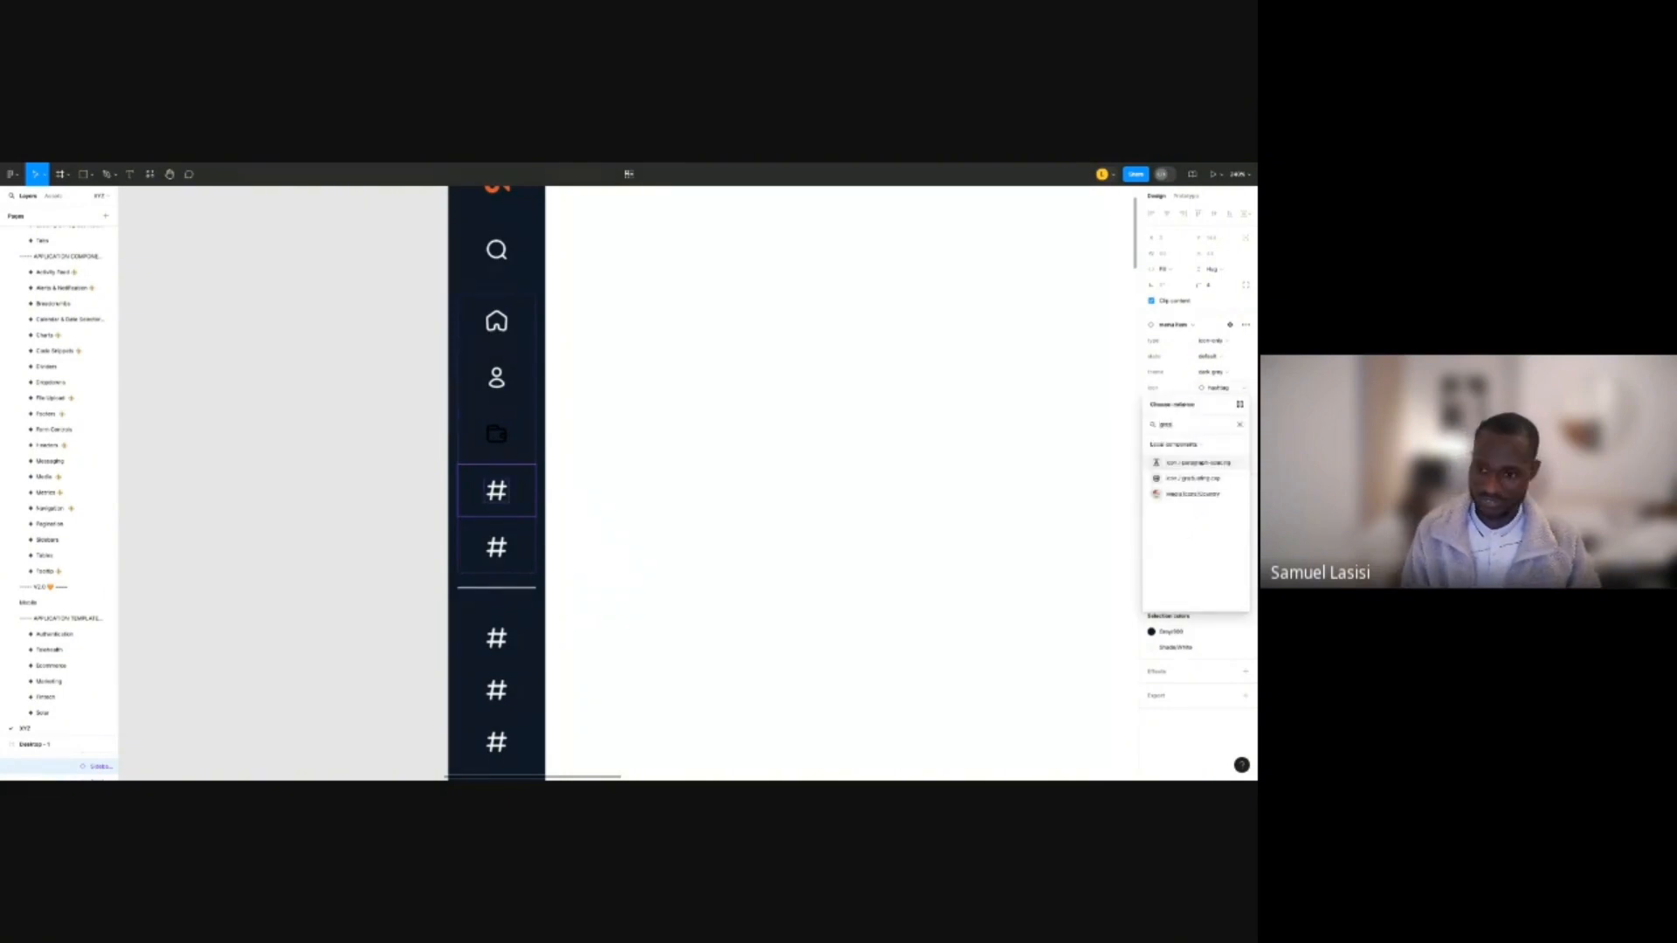
{"action": "key", "text": "BackSpace"}
{"action": "key", "text": "BackSpace"}
{"action": "key", "text": "BackSpace"}
{"action": "key", "text": "BackSpace"}
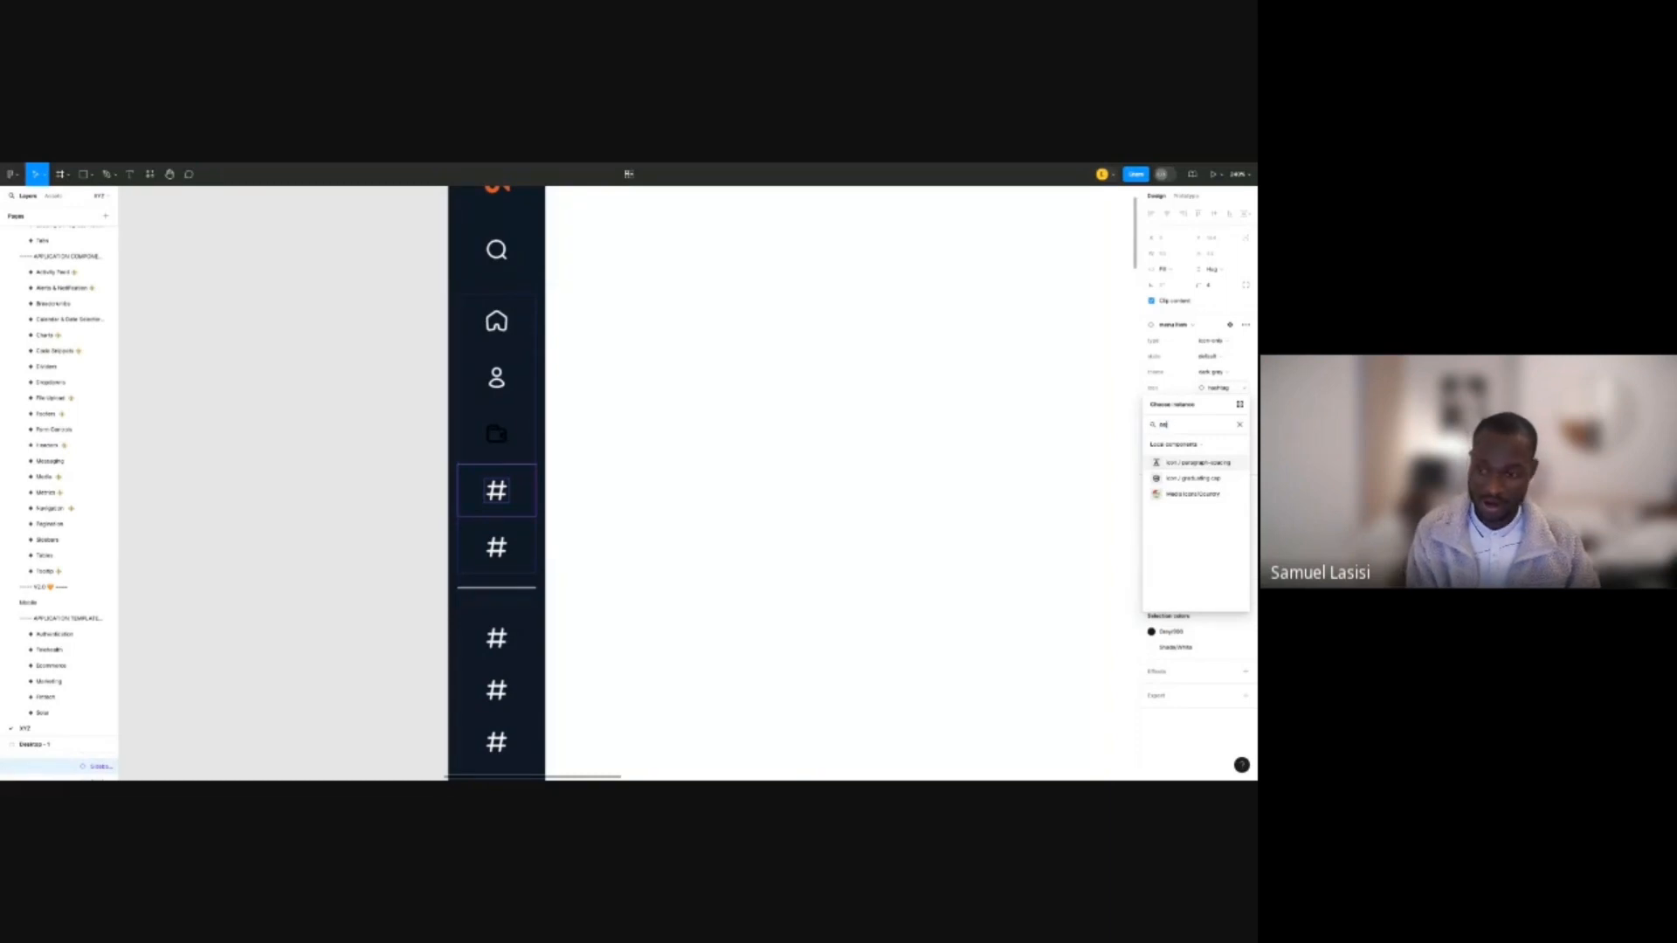
{"action": "type", "text": "bar"}
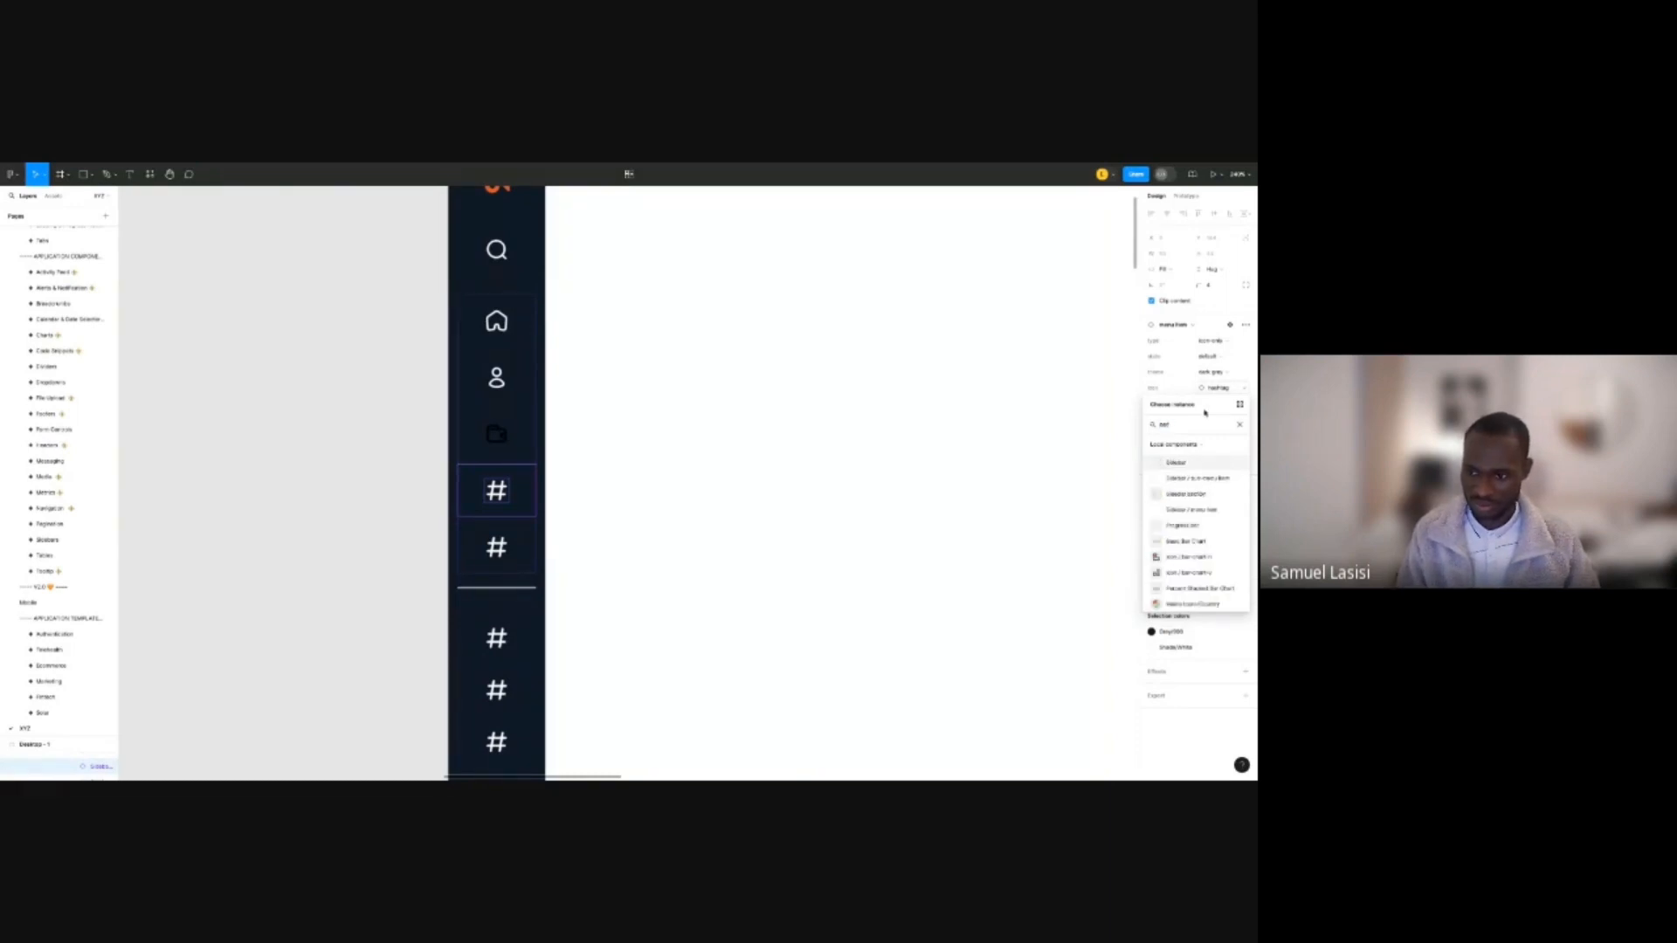
{"action": "left_click", "coordinate": [1188, 573]}
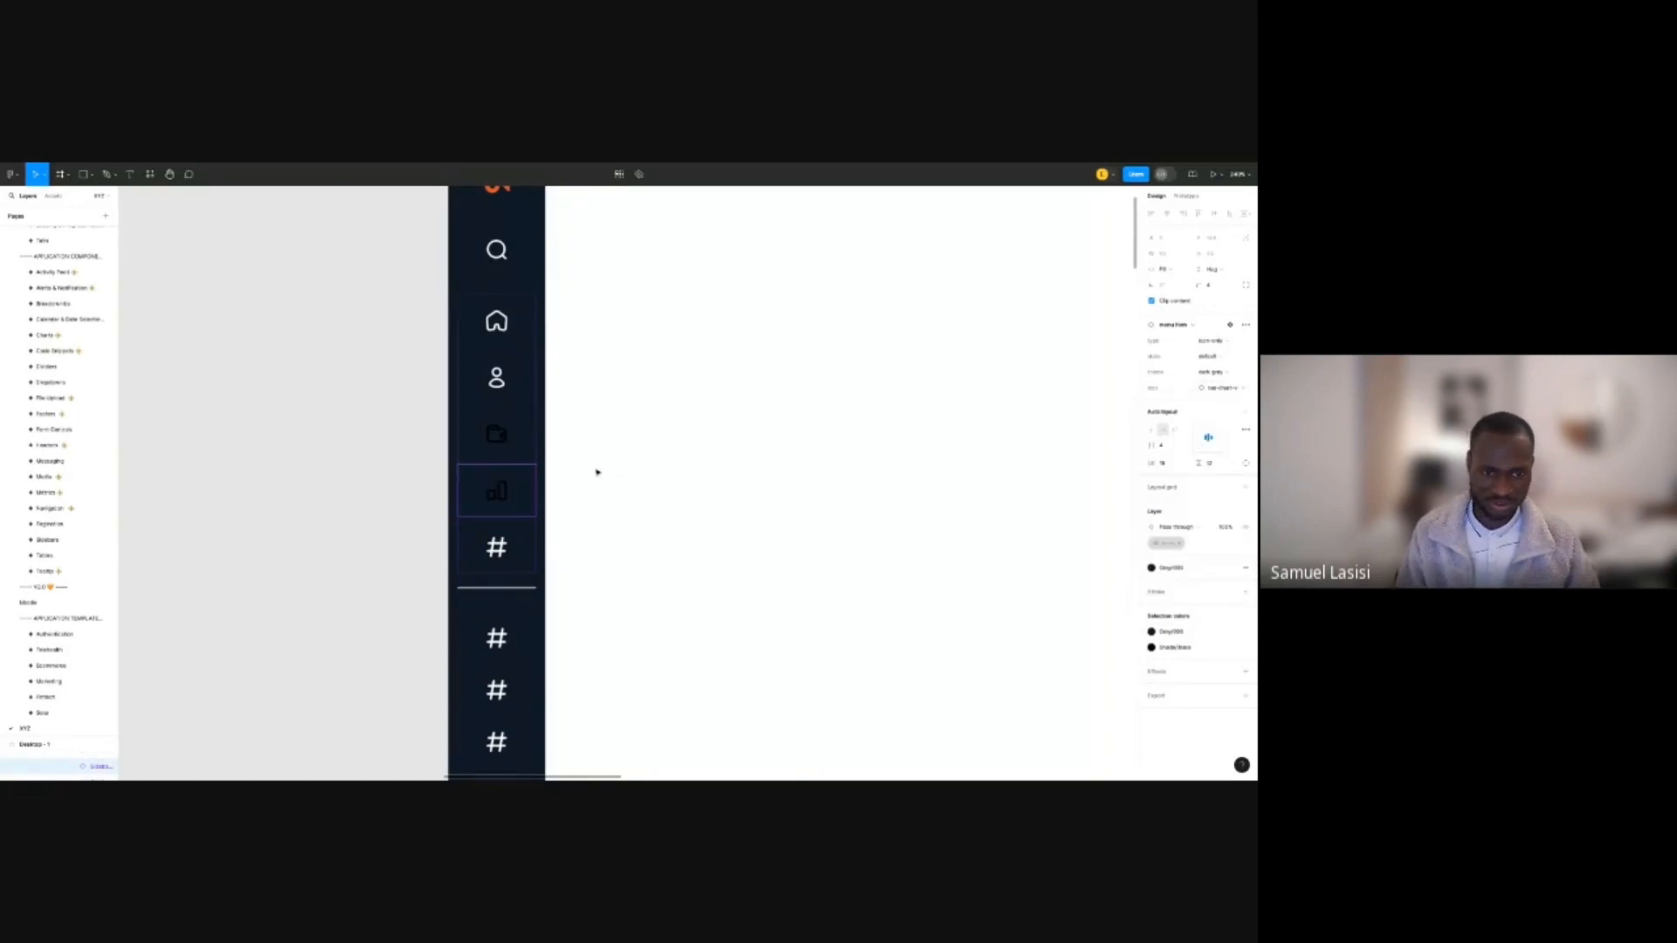
{"action": "key", "text": "Tab"}
Swap the bottom hashtag item's icon for the settings icon.
{"action": "scroll", "coordinate": [554, 480], "scroll_direction": "down", "scroll_amount": 5}
{"action": "scroll", "coordinate": [456, 496], "scroll_direction": "up", "scroll_amount": 3}
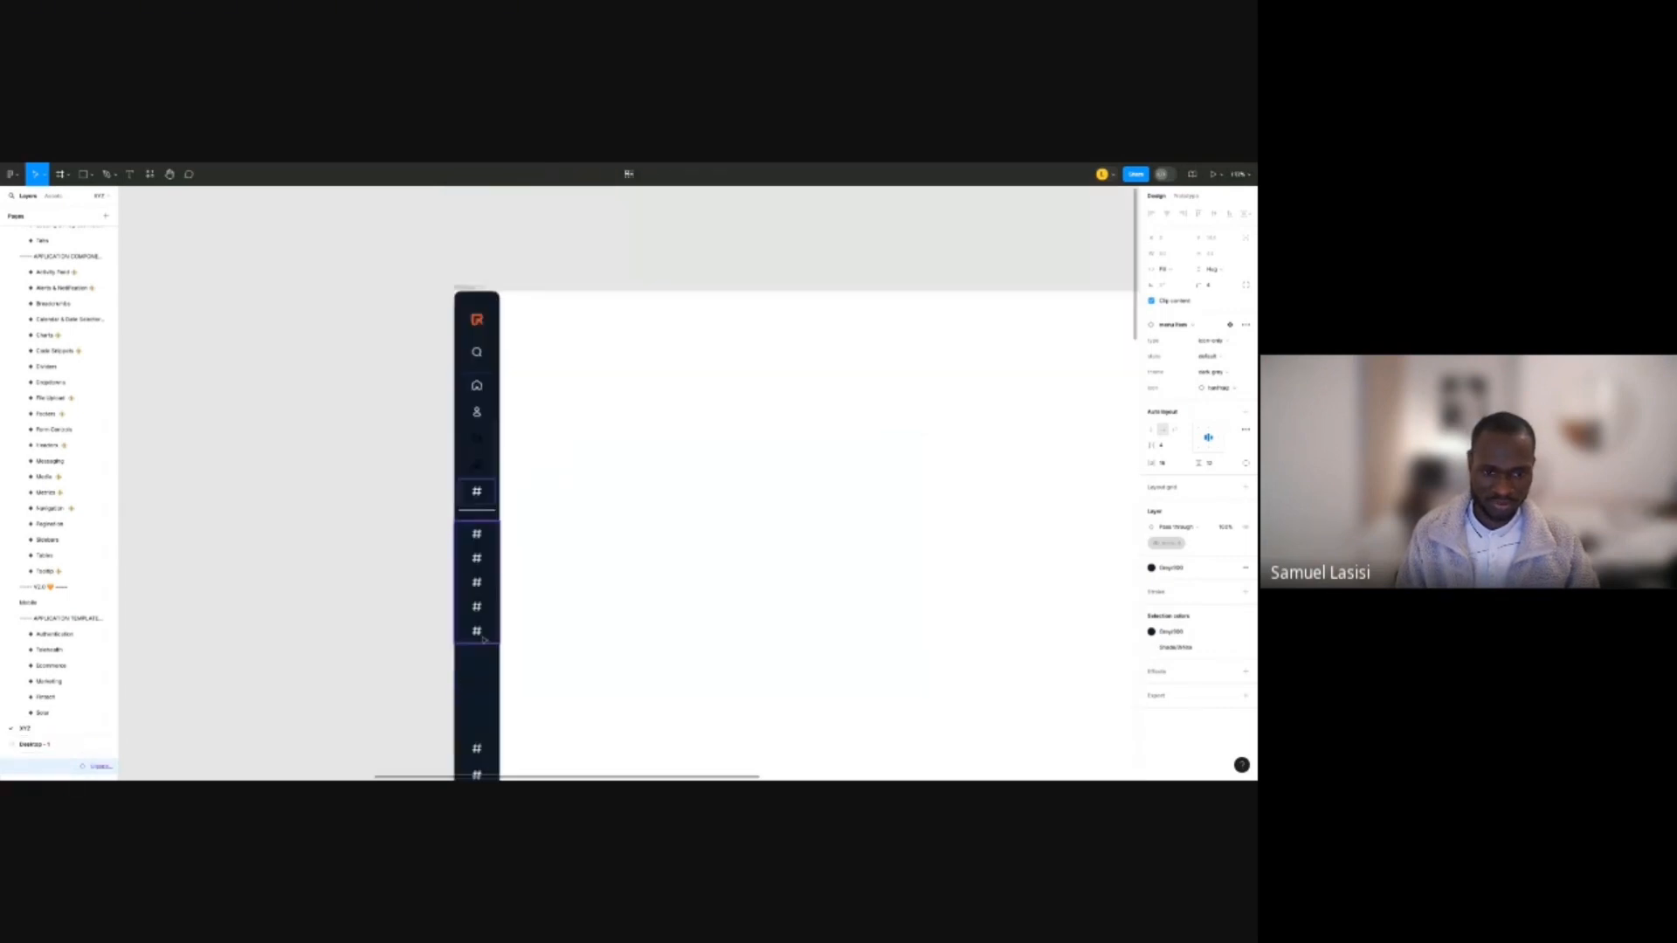
{"action": "scroll", "coordinate": [490, 689], "scroll_direction": "down", "scroll_amount": 2}
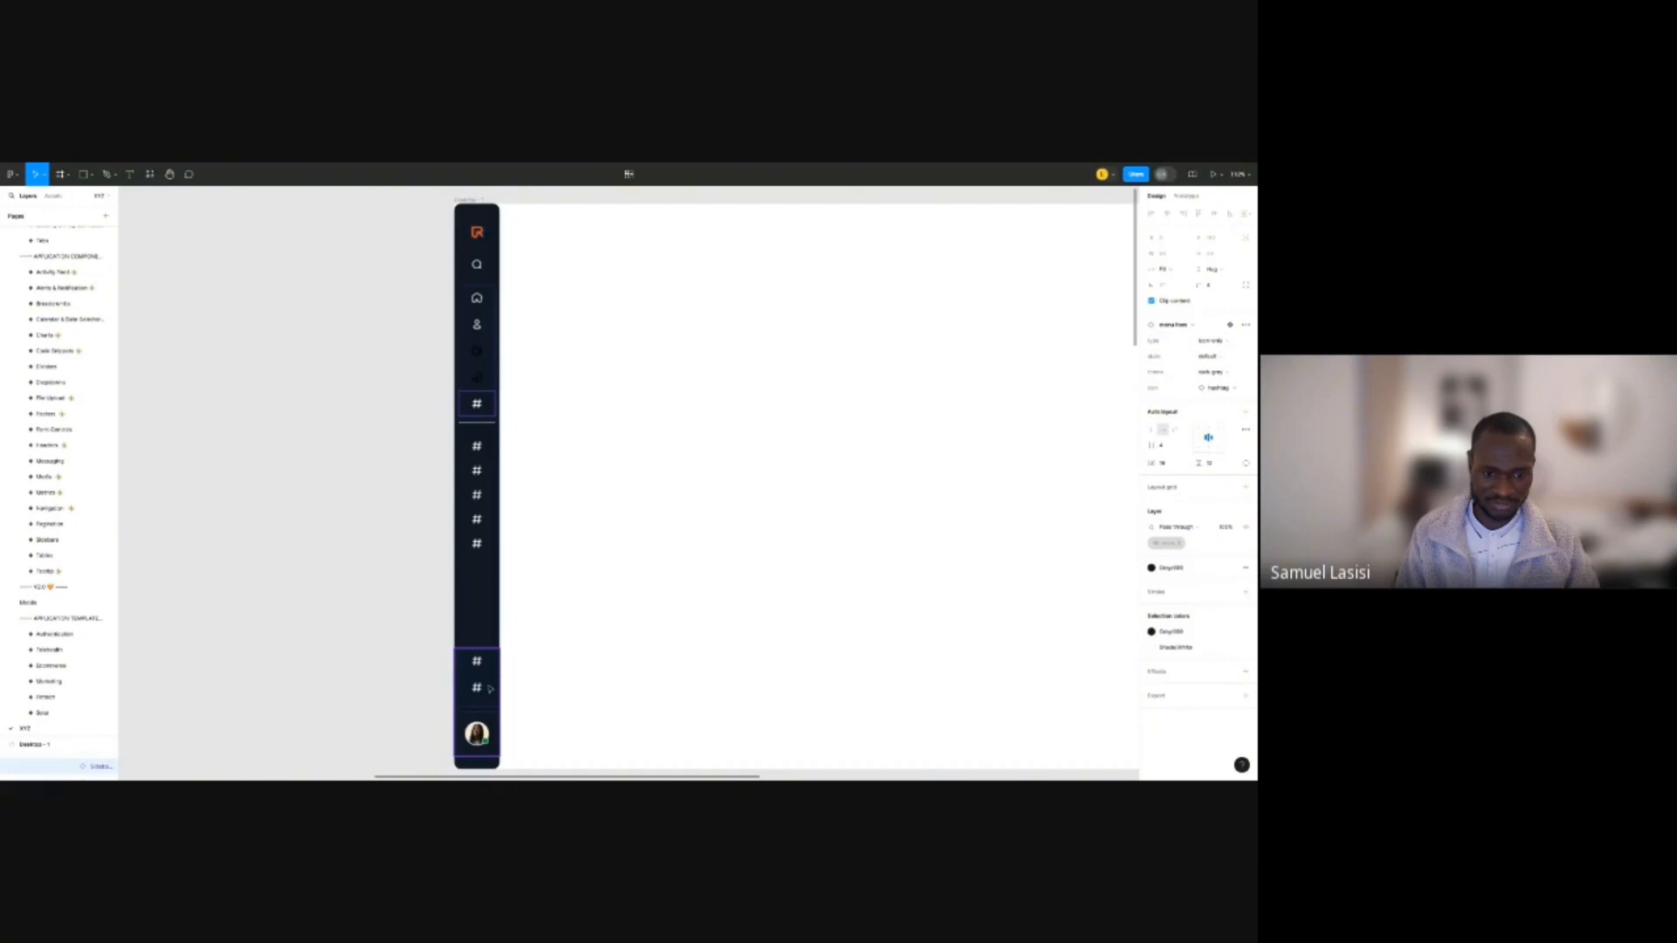
{"action": "left_click", "coordinate": [1219, 387]}
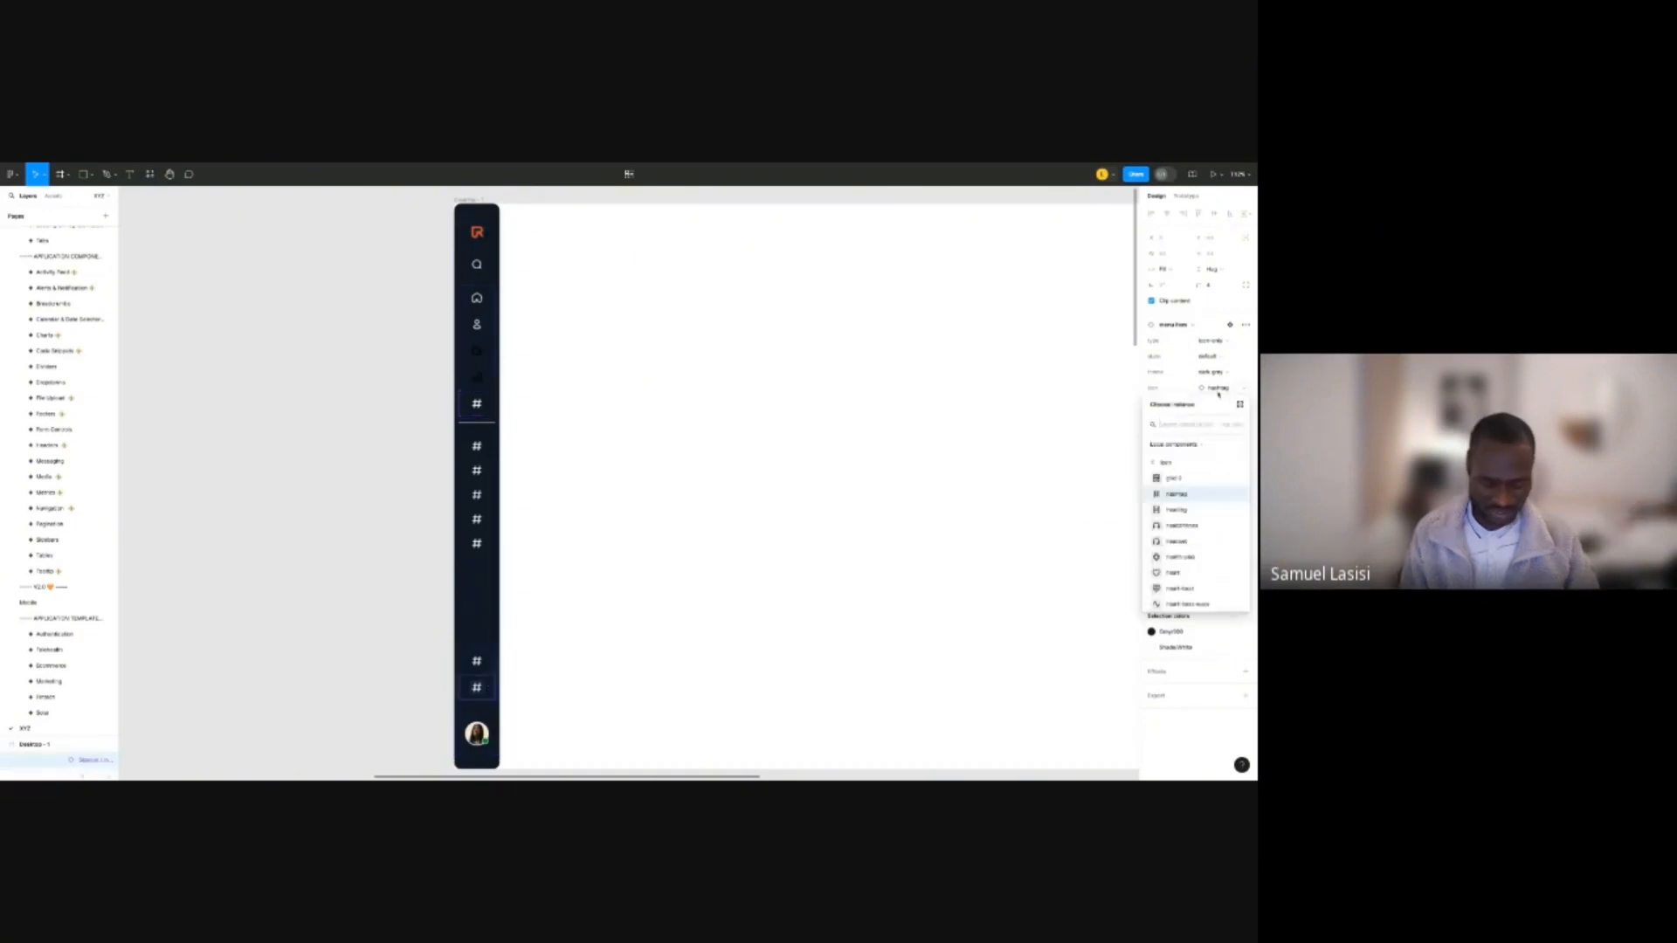
{"action": "type", "text": "settings"}
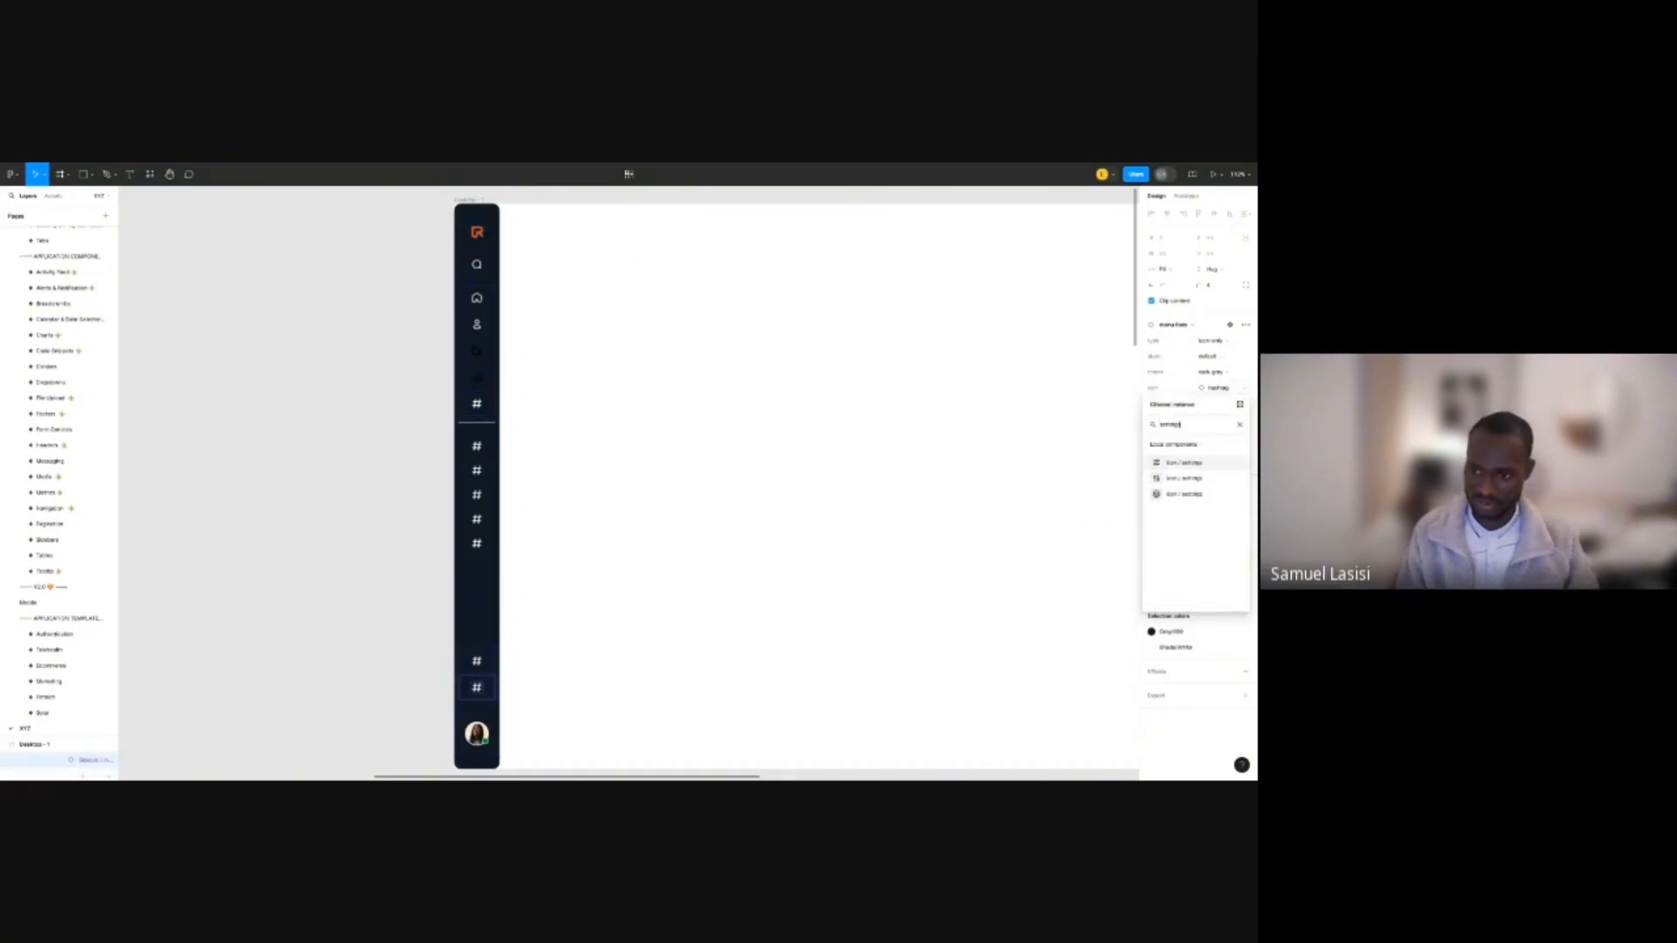
{"action": "left_click", "coordinate": [1198, 467]}
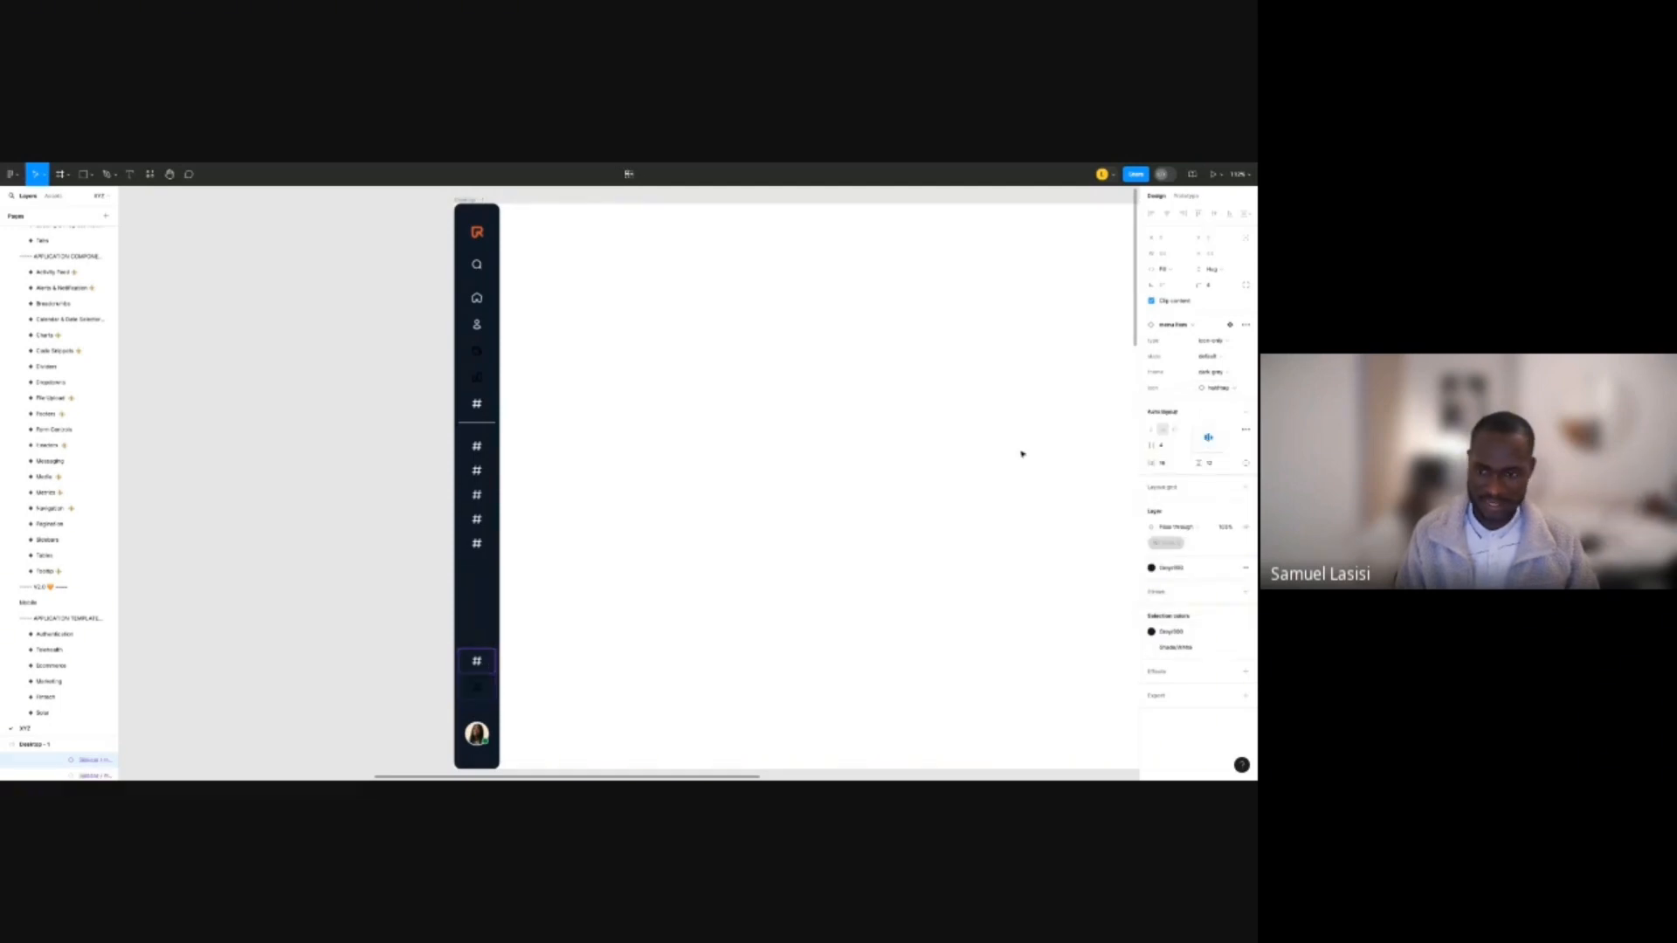
Swap another bottom hashtag item's icon for the shield-tick icon.
{"action": "left_click", "coordinate": [1225, 393]}
{"action": "scroll", "coordinate": [1186, 541], "scroll_direction": "down", "scroll_amount": 3}
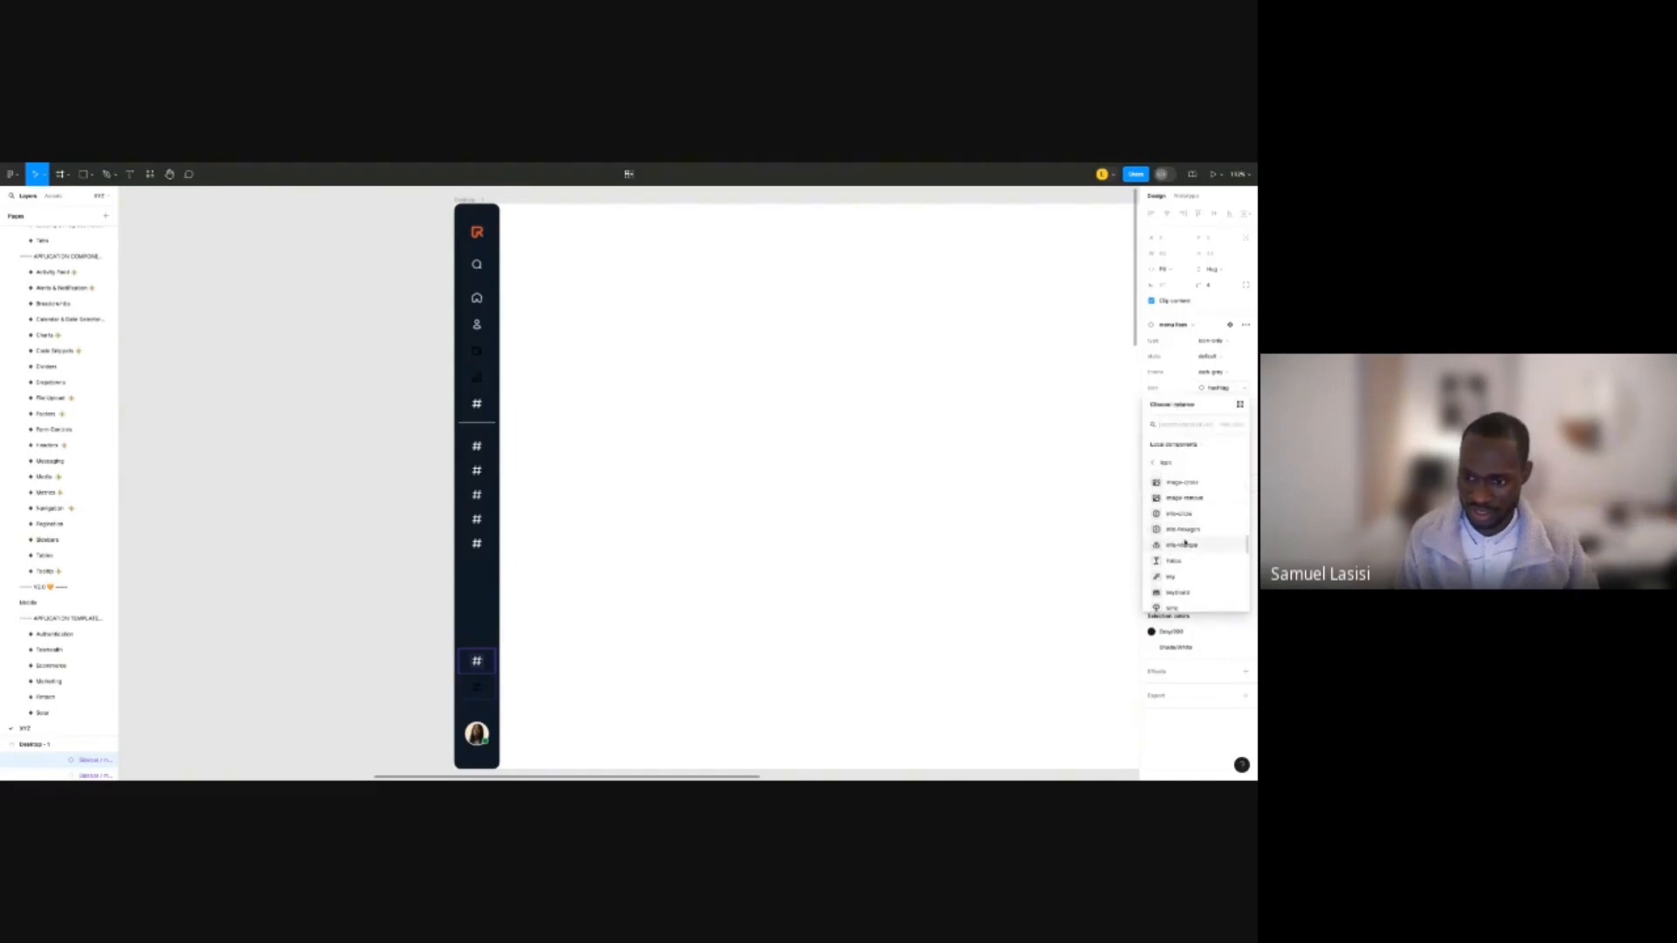
{"action": "scroll", "coordinate": [1186, 557], "scroll_direction": "down", "scroll_amount": 2}
{"action": "scroll", "coordinate": [1186, 554], "scroll_direction": "down", "scroll_amount": 2}
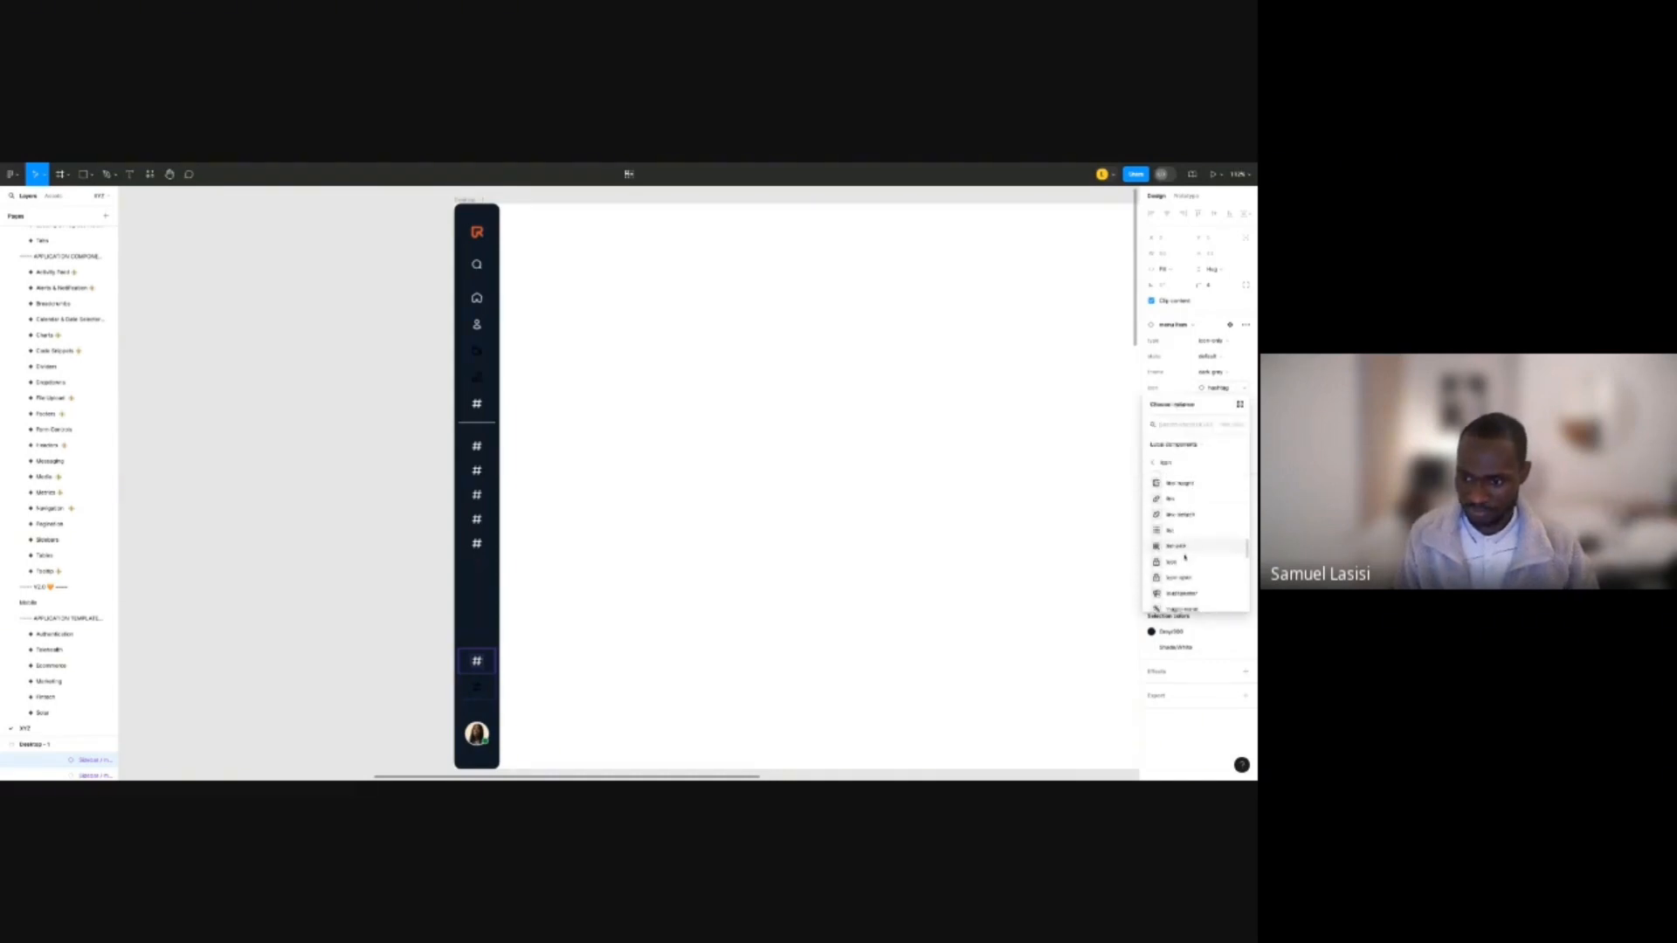
{"action": "scroll", "coordinate": [1186, 554], "scroll_direction": "down", "scroll_amount": 5}
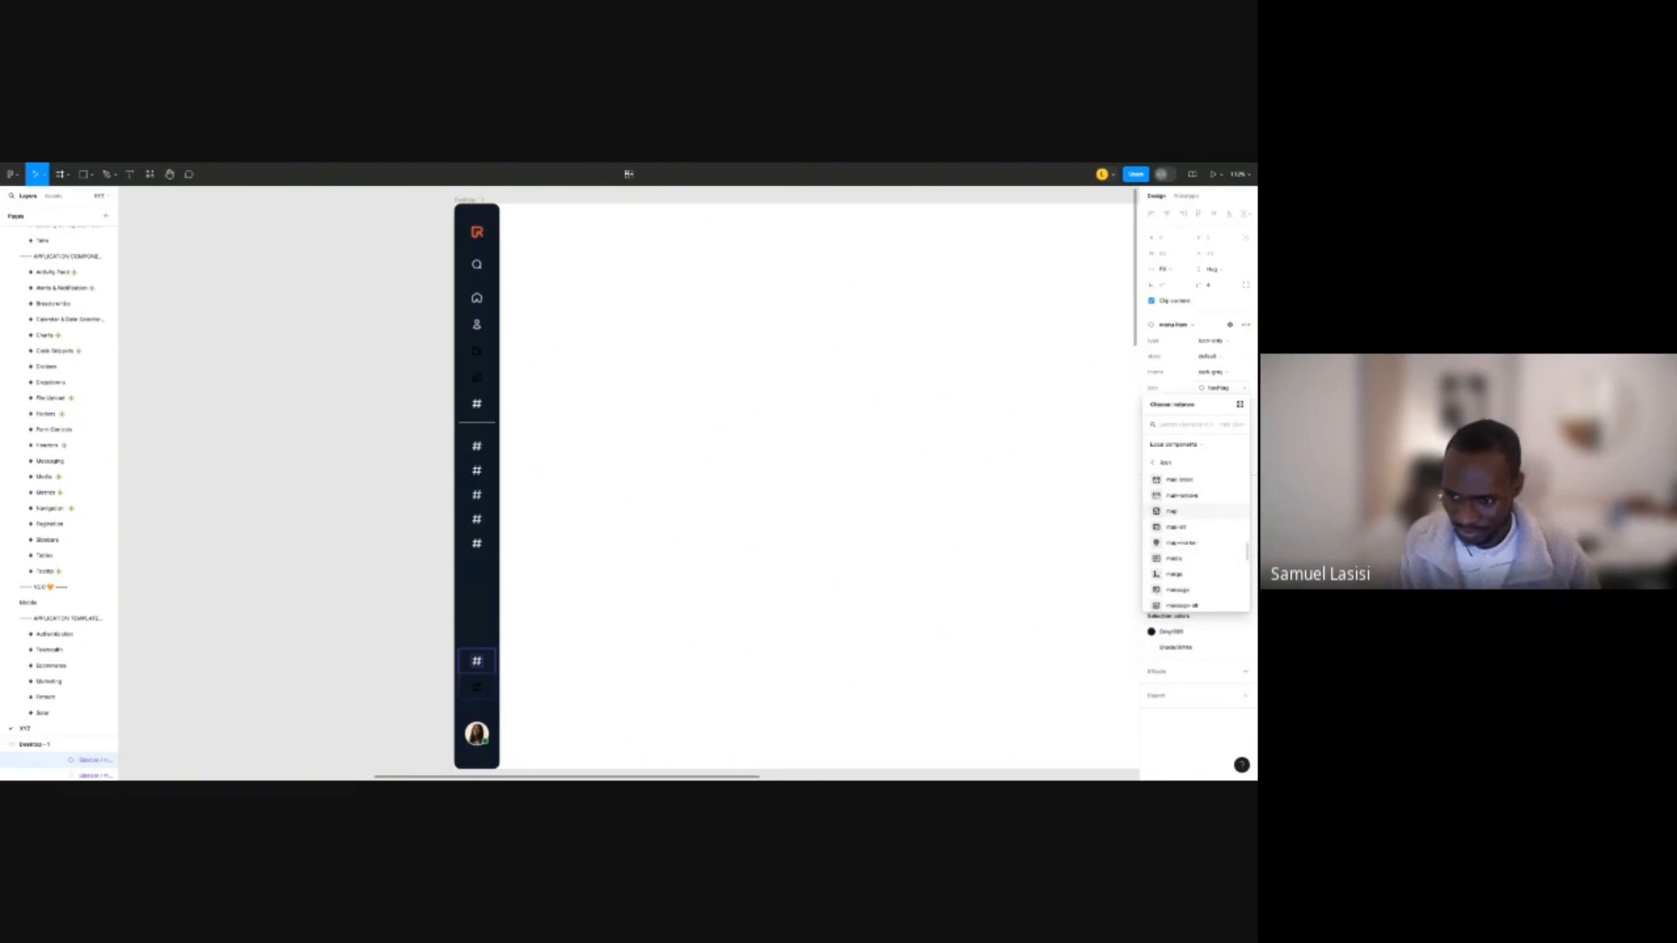
{"action": "scroll", "coordinate": [1185, 556], "scroll_direction": "down", "scroll_amount": 5}
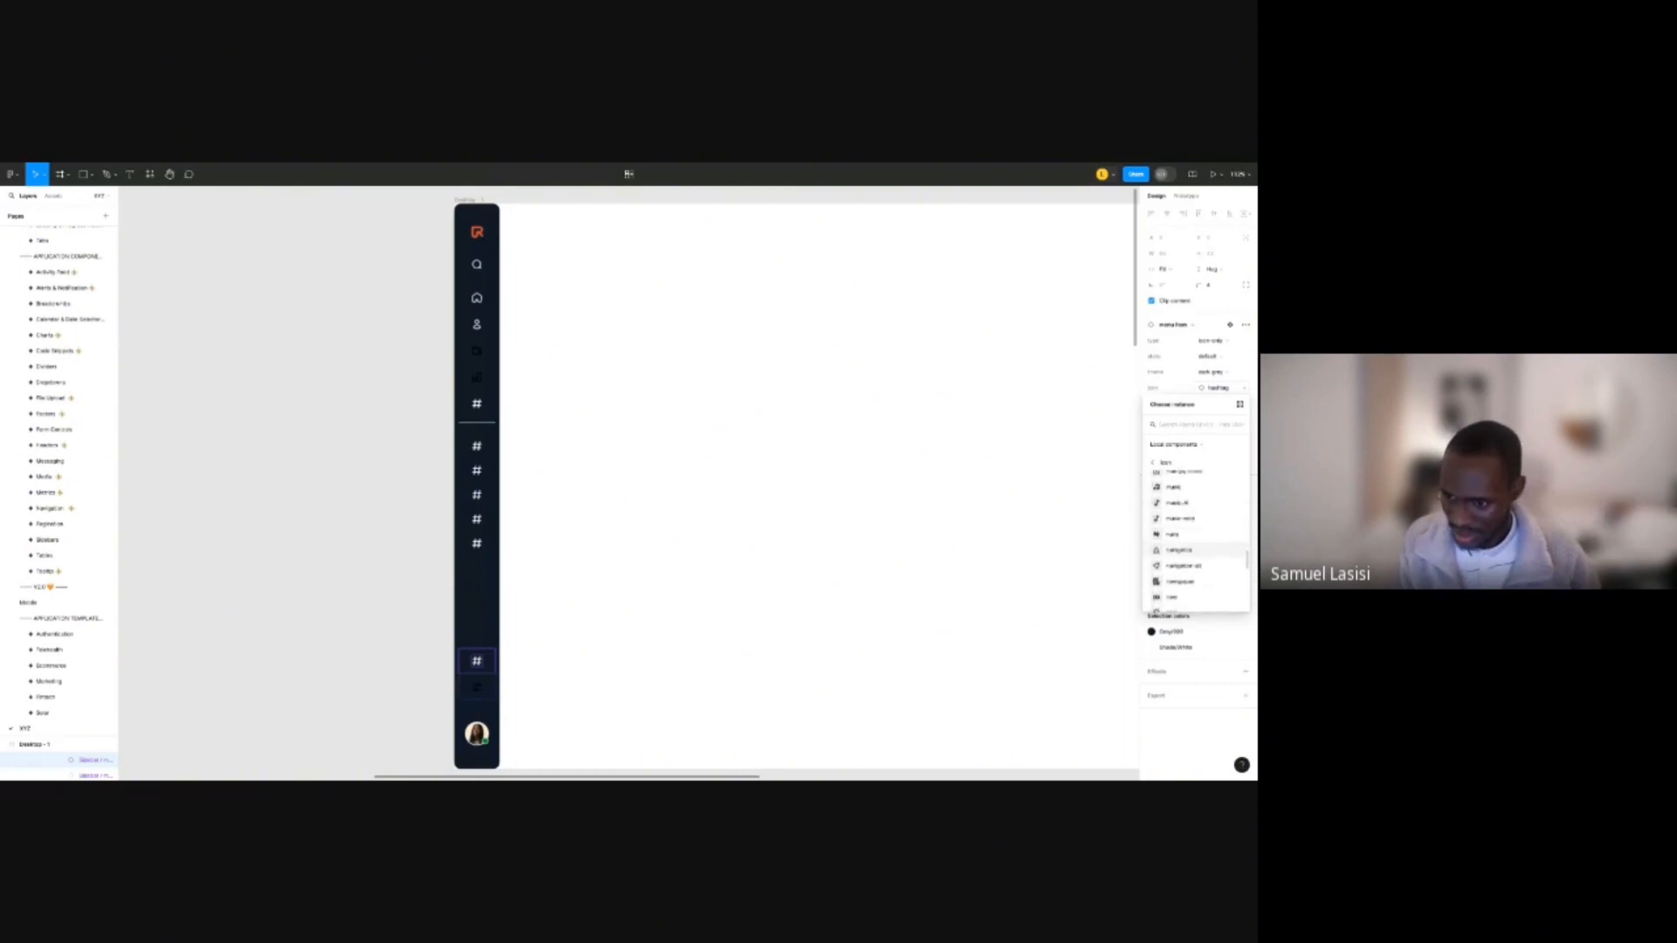
{"action": "scroll", "coordinate": [1188, 550], "scroll_direction": "down", "scroll_amount": 2}
{"action": "scroll", "coordinate": [1188, 550], "scroll_direction": "down", "scroll_amount": 3}
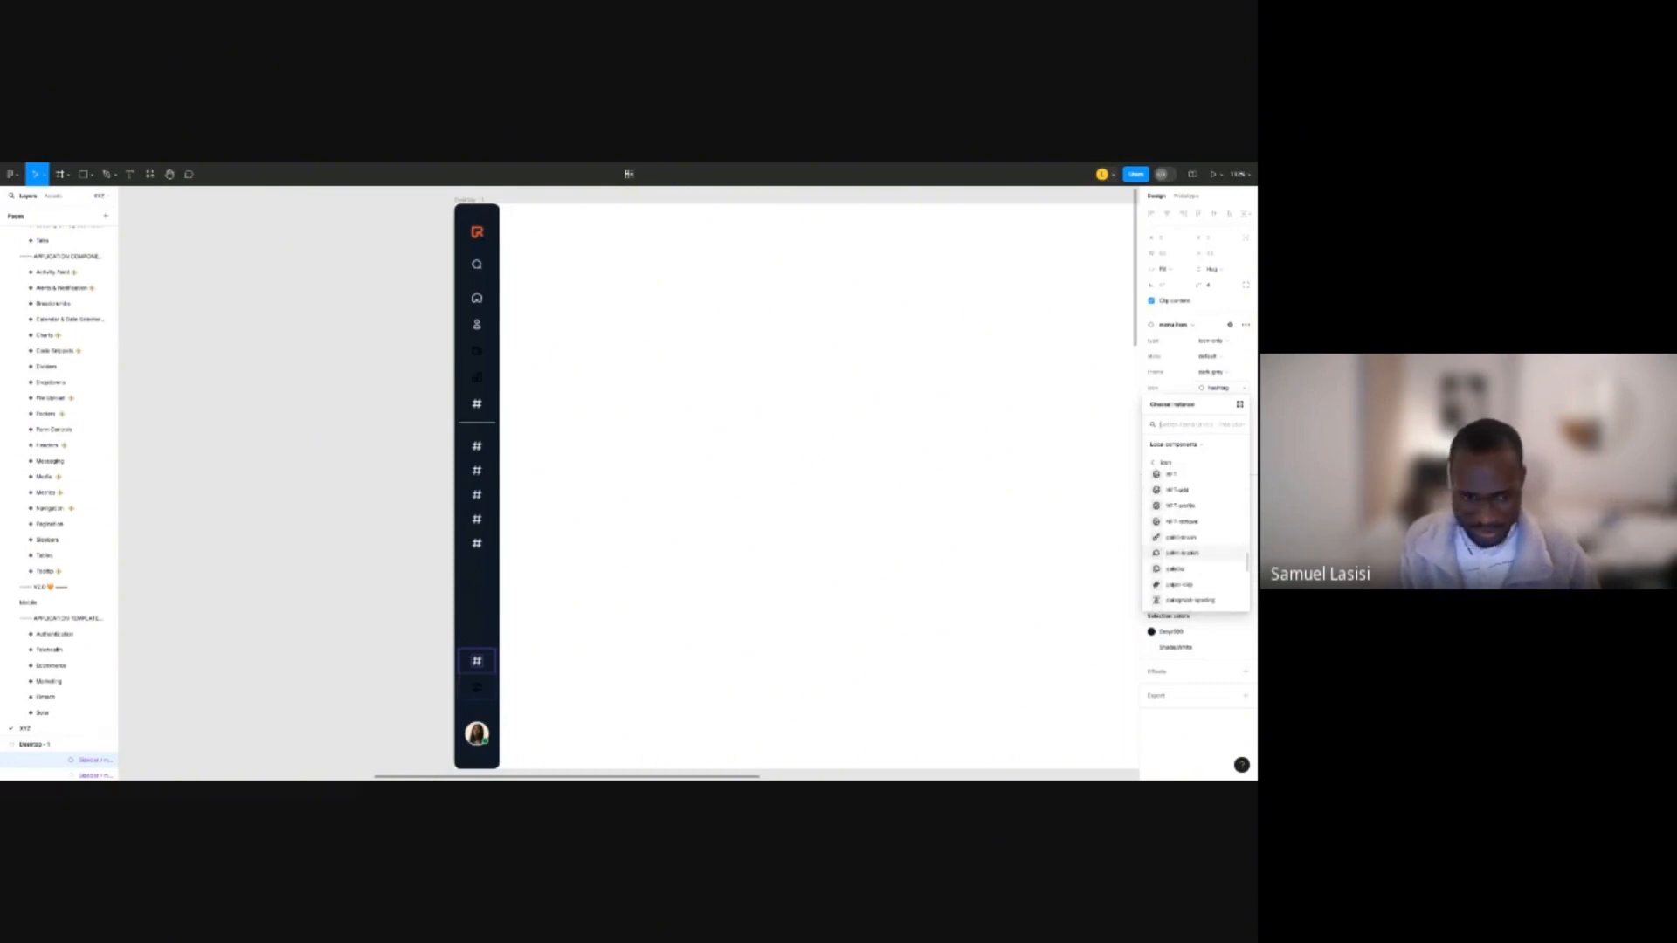
{"action": "scroll", "coordinate": [1188, 546], "scroll_direction": "down", "scroll_amount": 5}
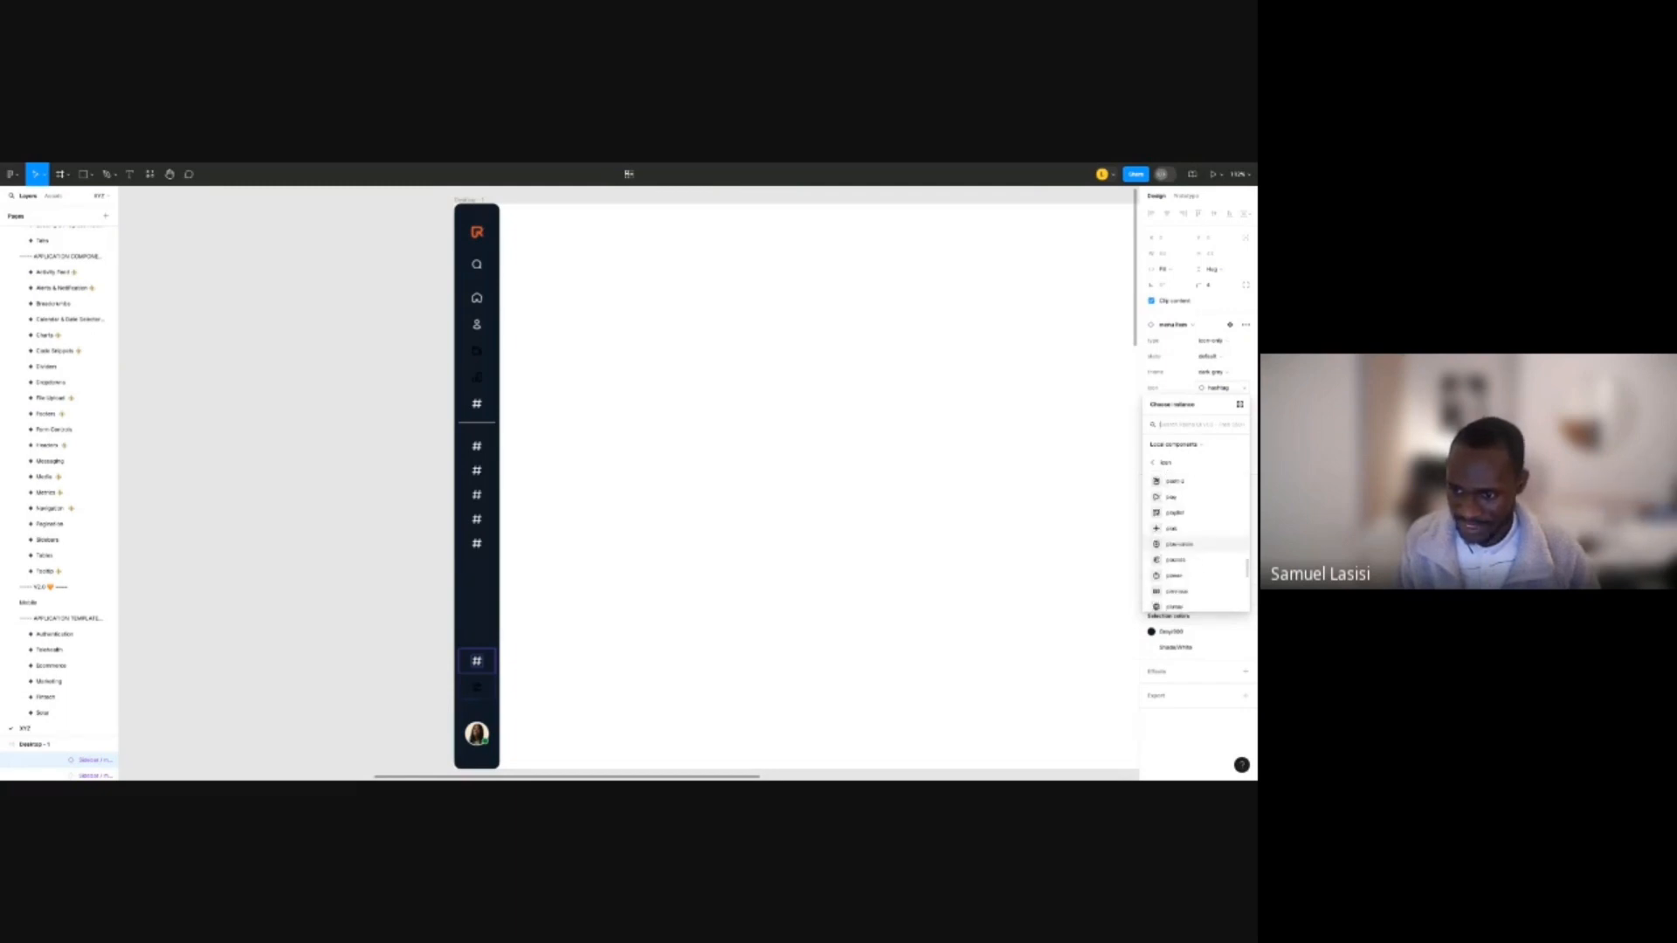
{"action": "scroll", "coordinate": [1192, 545], "scroll_direction": "down", "scroll_amount": 3}
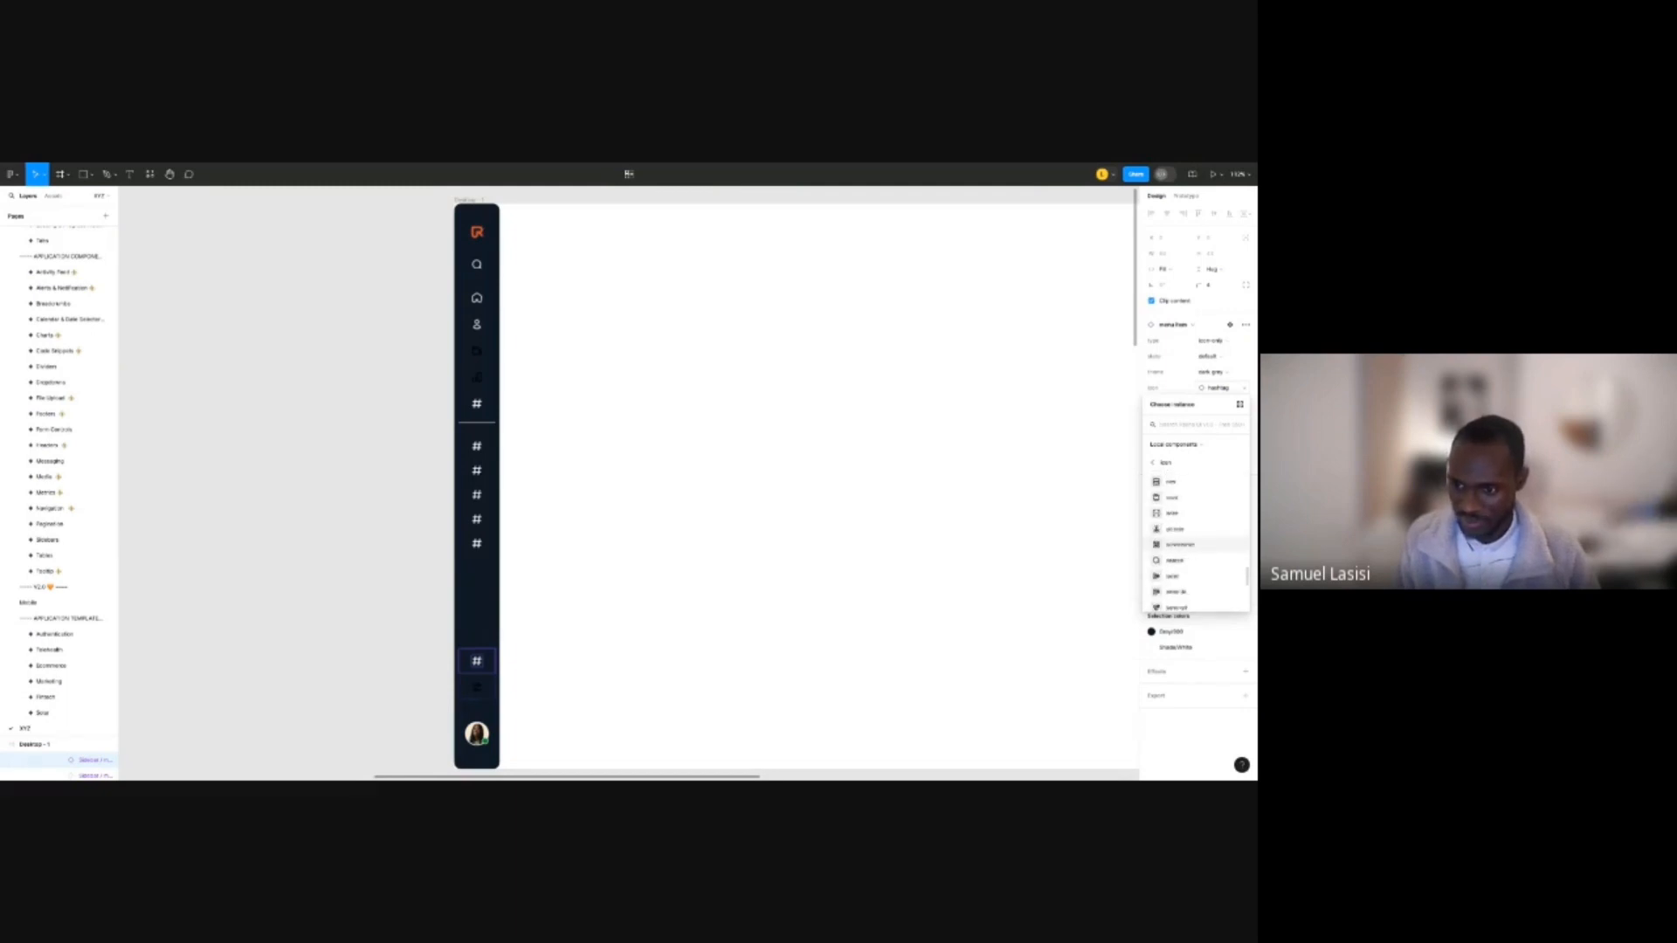
{"action": "scroll", "coordinate": [1192, 545], "scroll_direction": "down", "scroll_amount": 5}
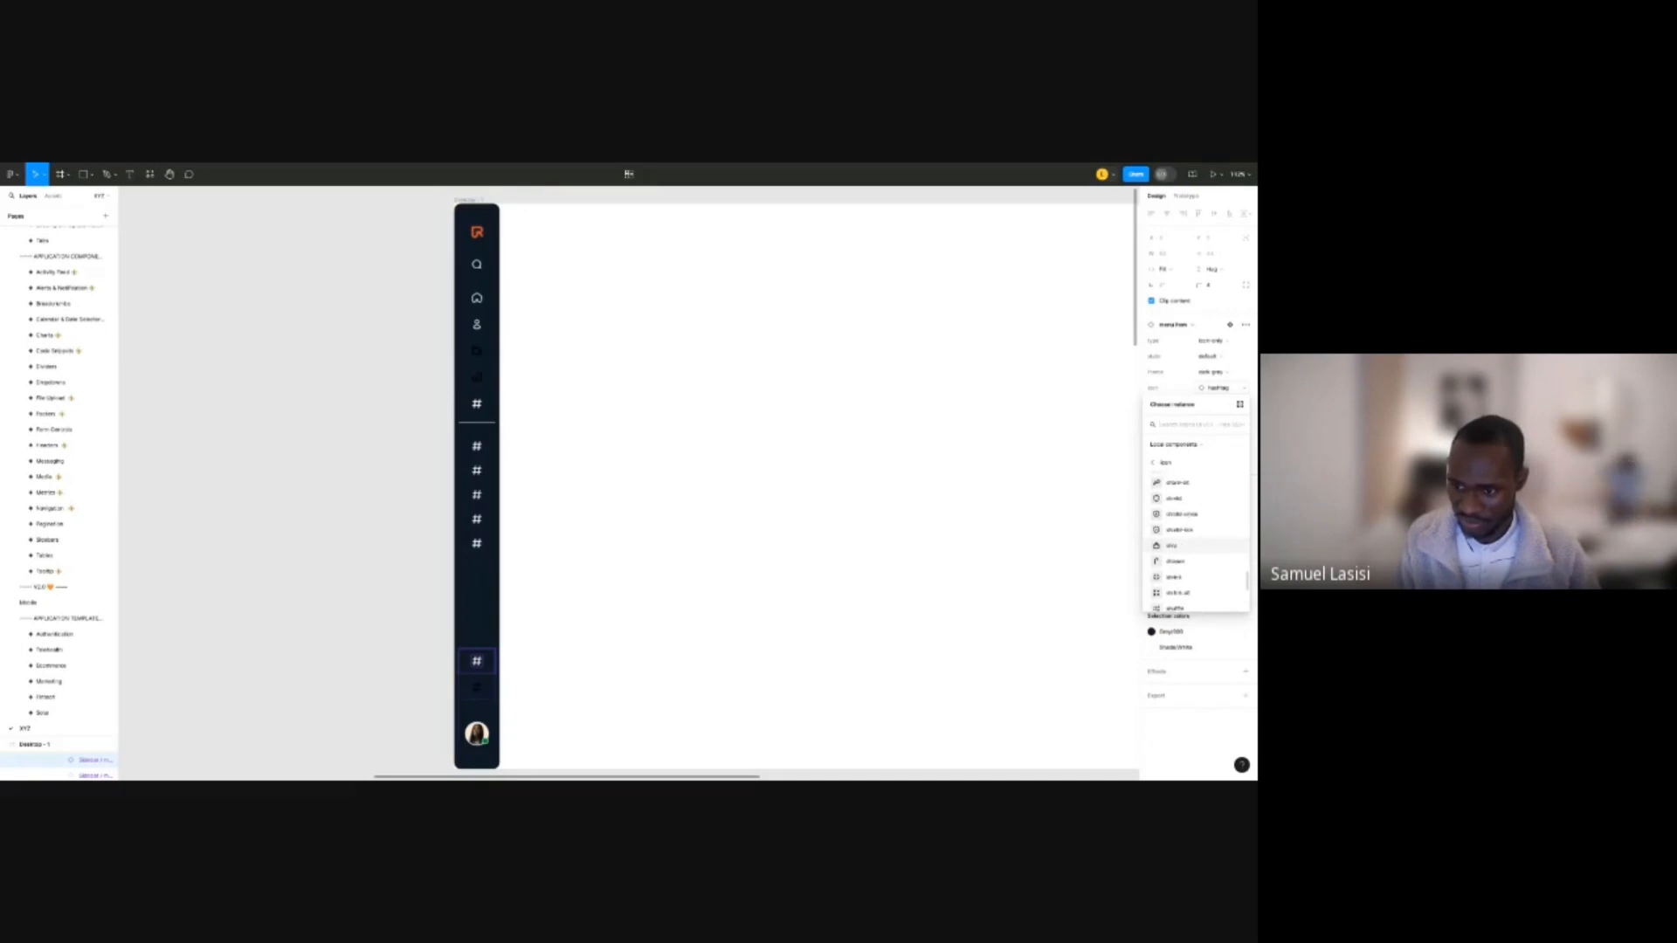
{"action": "left_click", "coordinate": [1186, 525]}
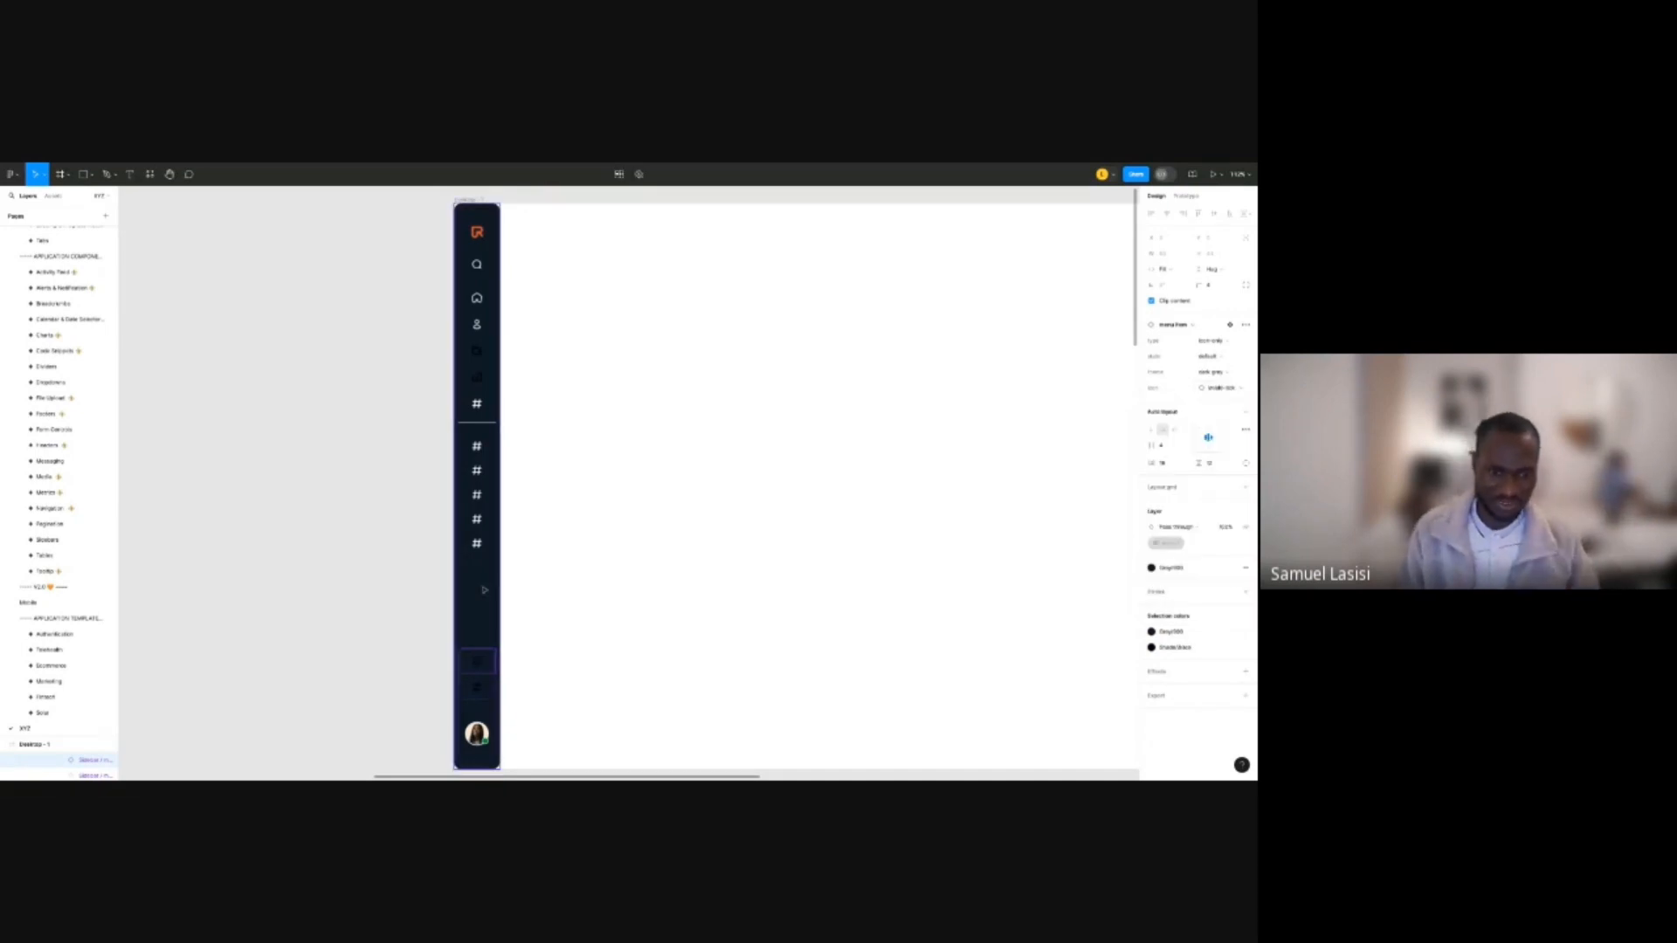
Recolour the new wallet, bar-chart, settings and shield-tick icons from black to Shade / White.
{"action": "left_click", "coordinate": [480, 688], "text": "shift"}
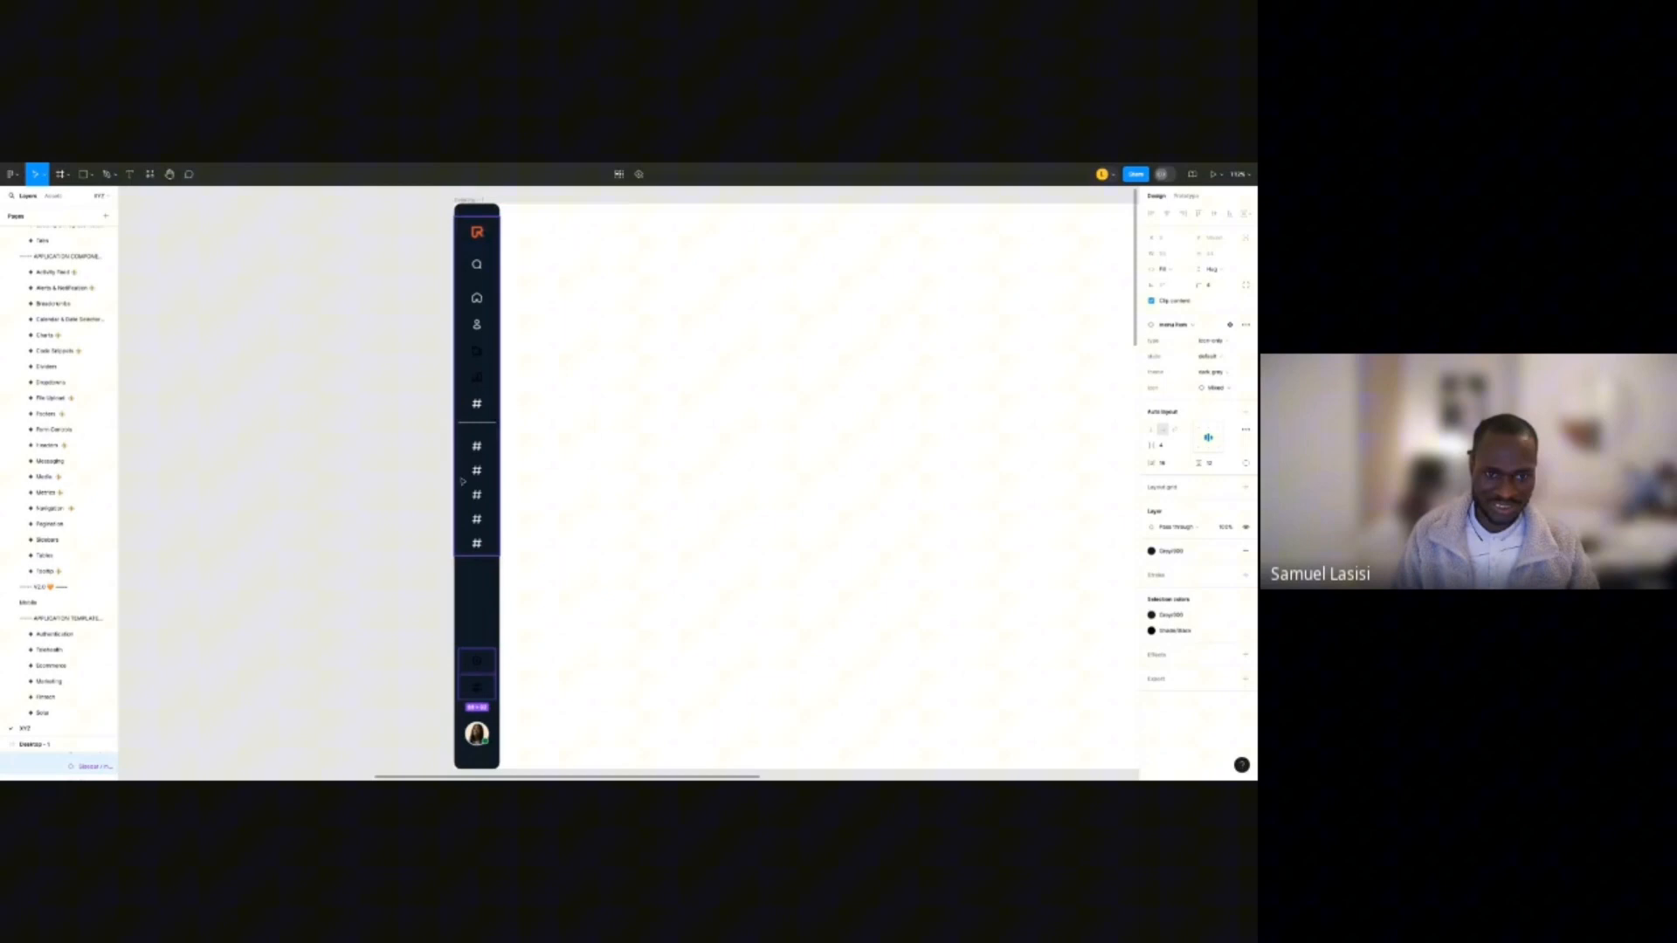
{"action": "double_click", "coordinate": [486, 380], "text": "shift"}
{"action": "double_click", "coordinate": [486, 379], "text": "shift"}
{"action": "double_click", "coordinate": [485, 379], "text": "shift"}
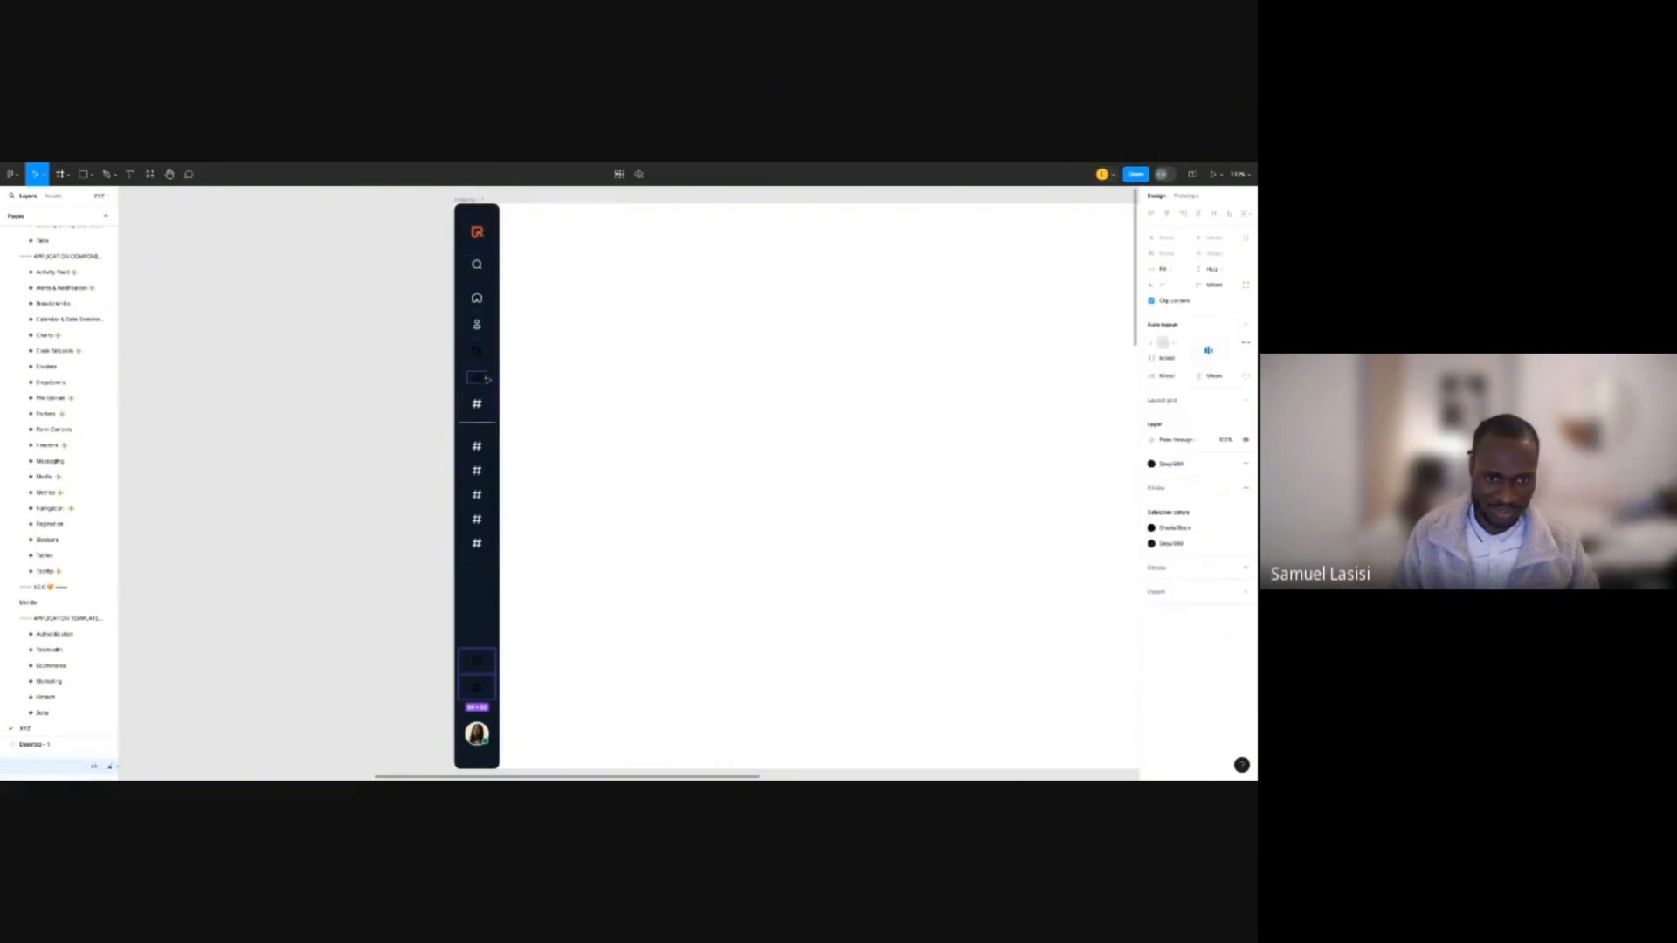
{"action": "left_click", "coordinate": [487, 379], "text": "shift"}
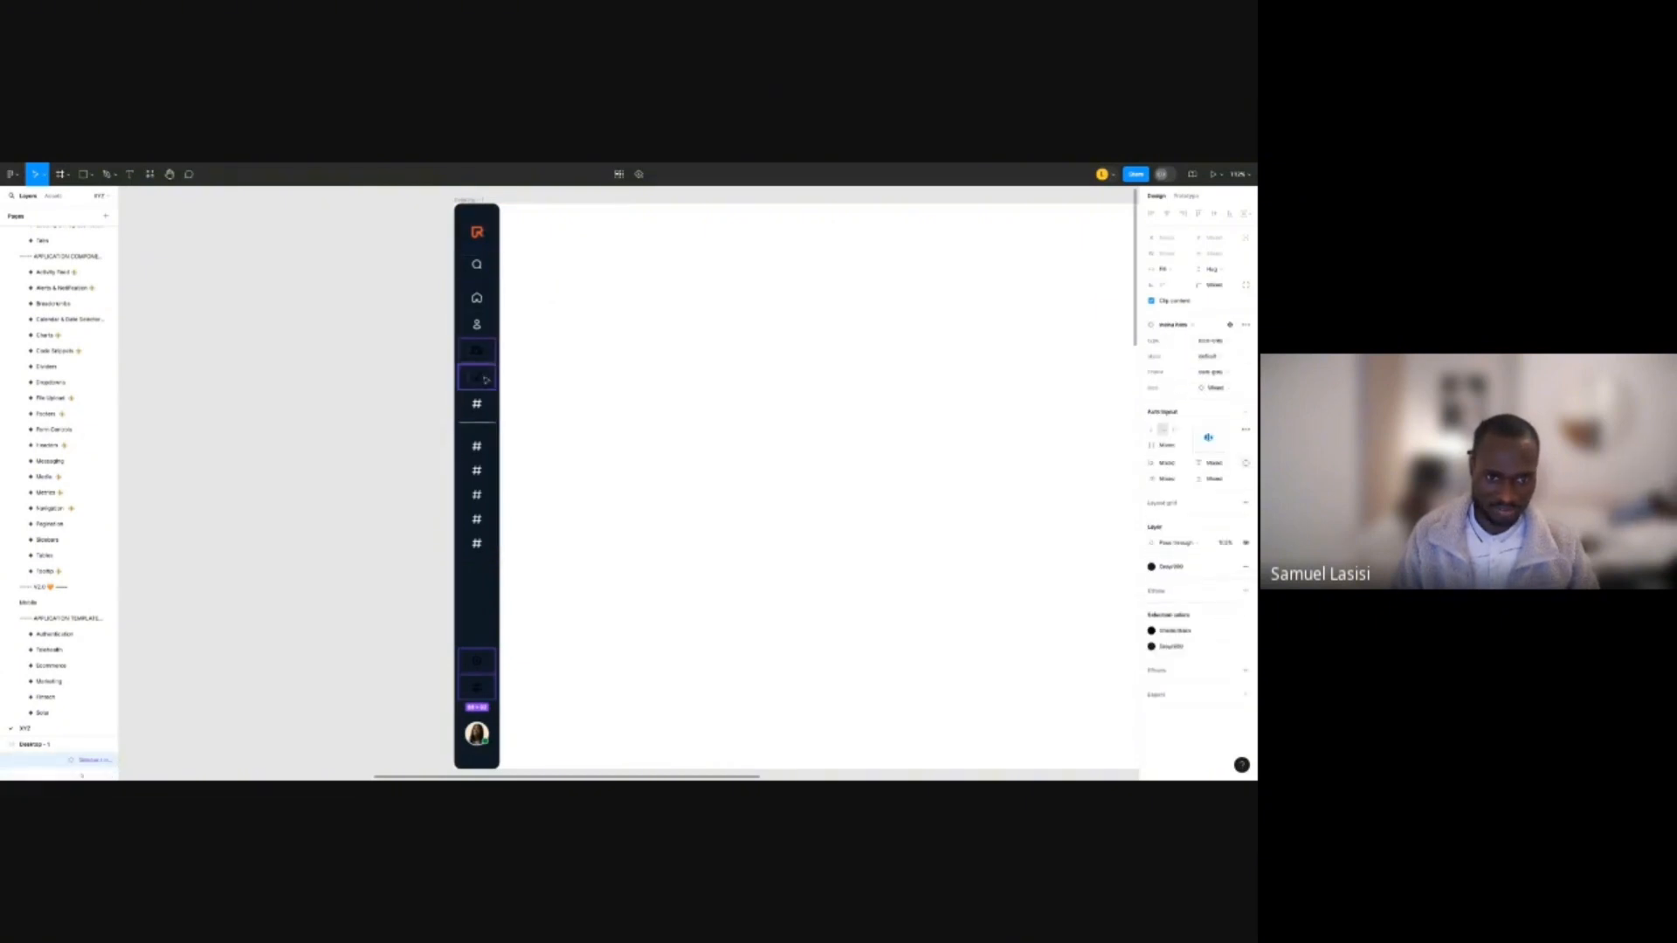
{"action": "left_click", "coordinate": [1180, 629]}
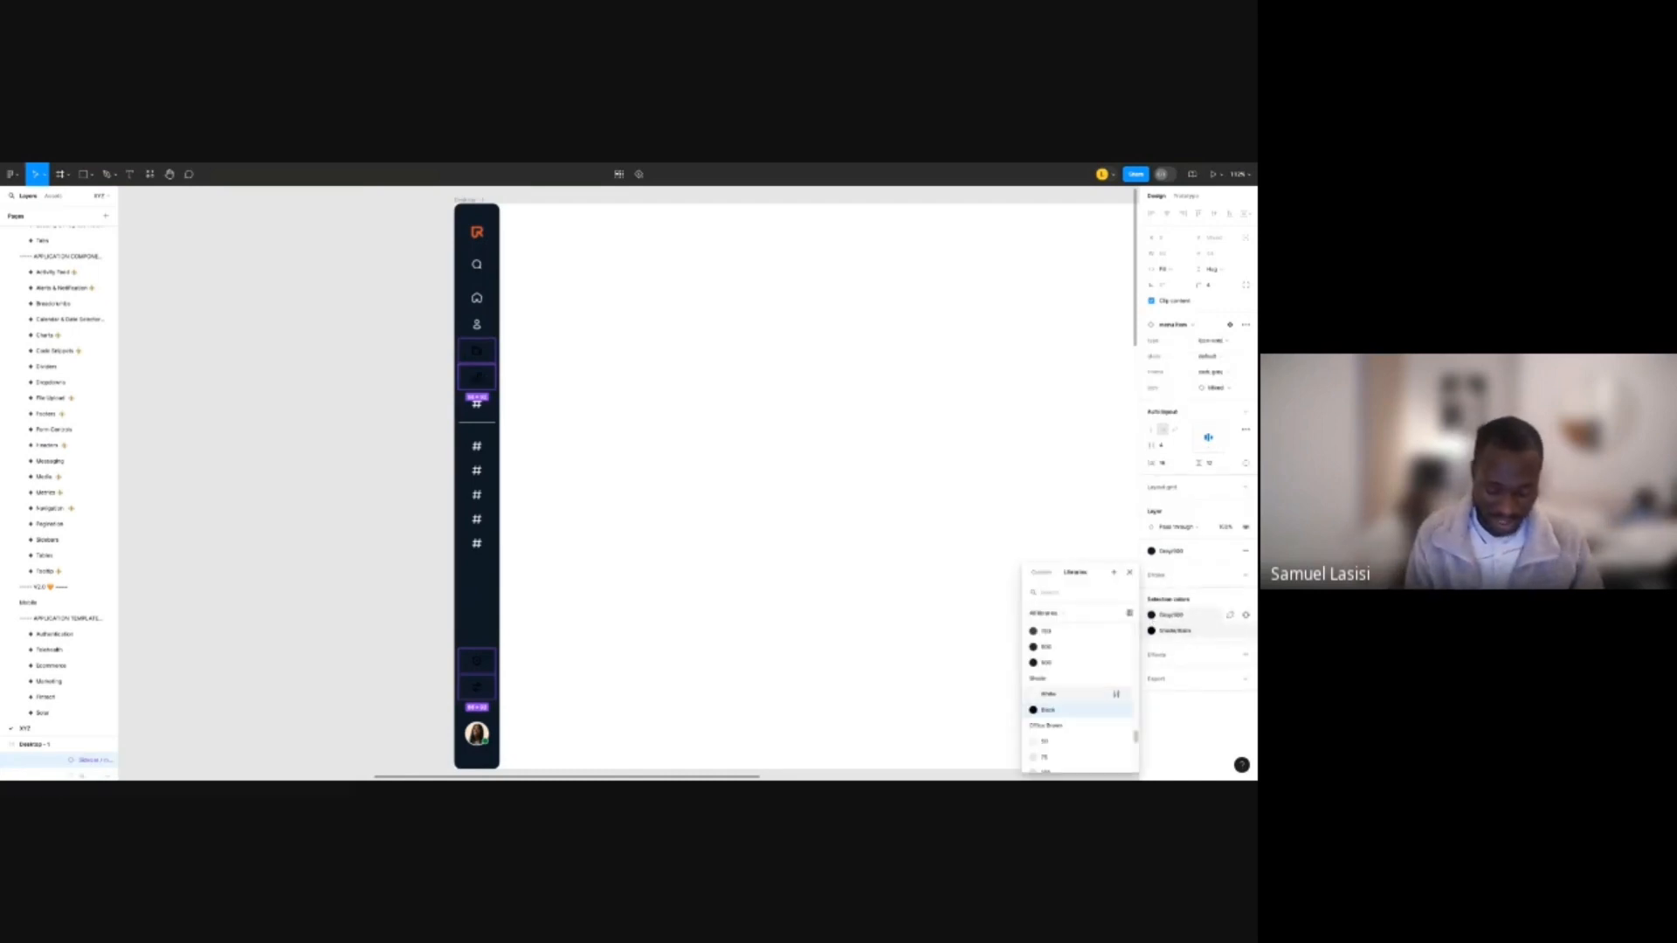
{"action": "type", "text": "white"}
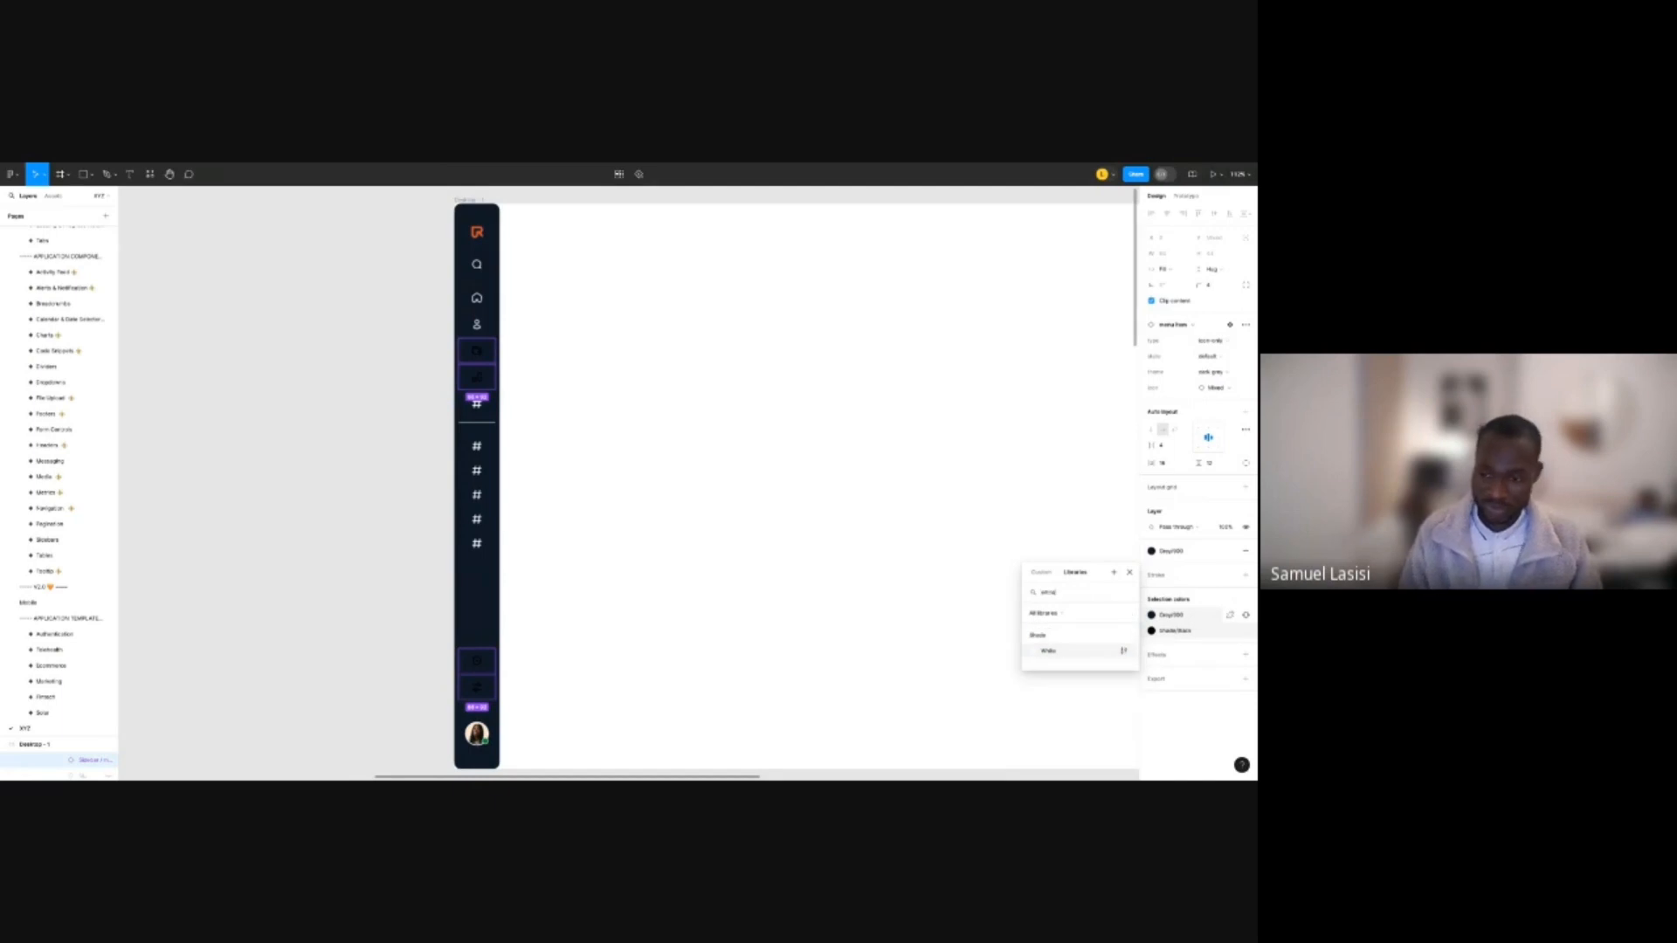
{"action": "left_click", "coordinate": [1073, 654]}
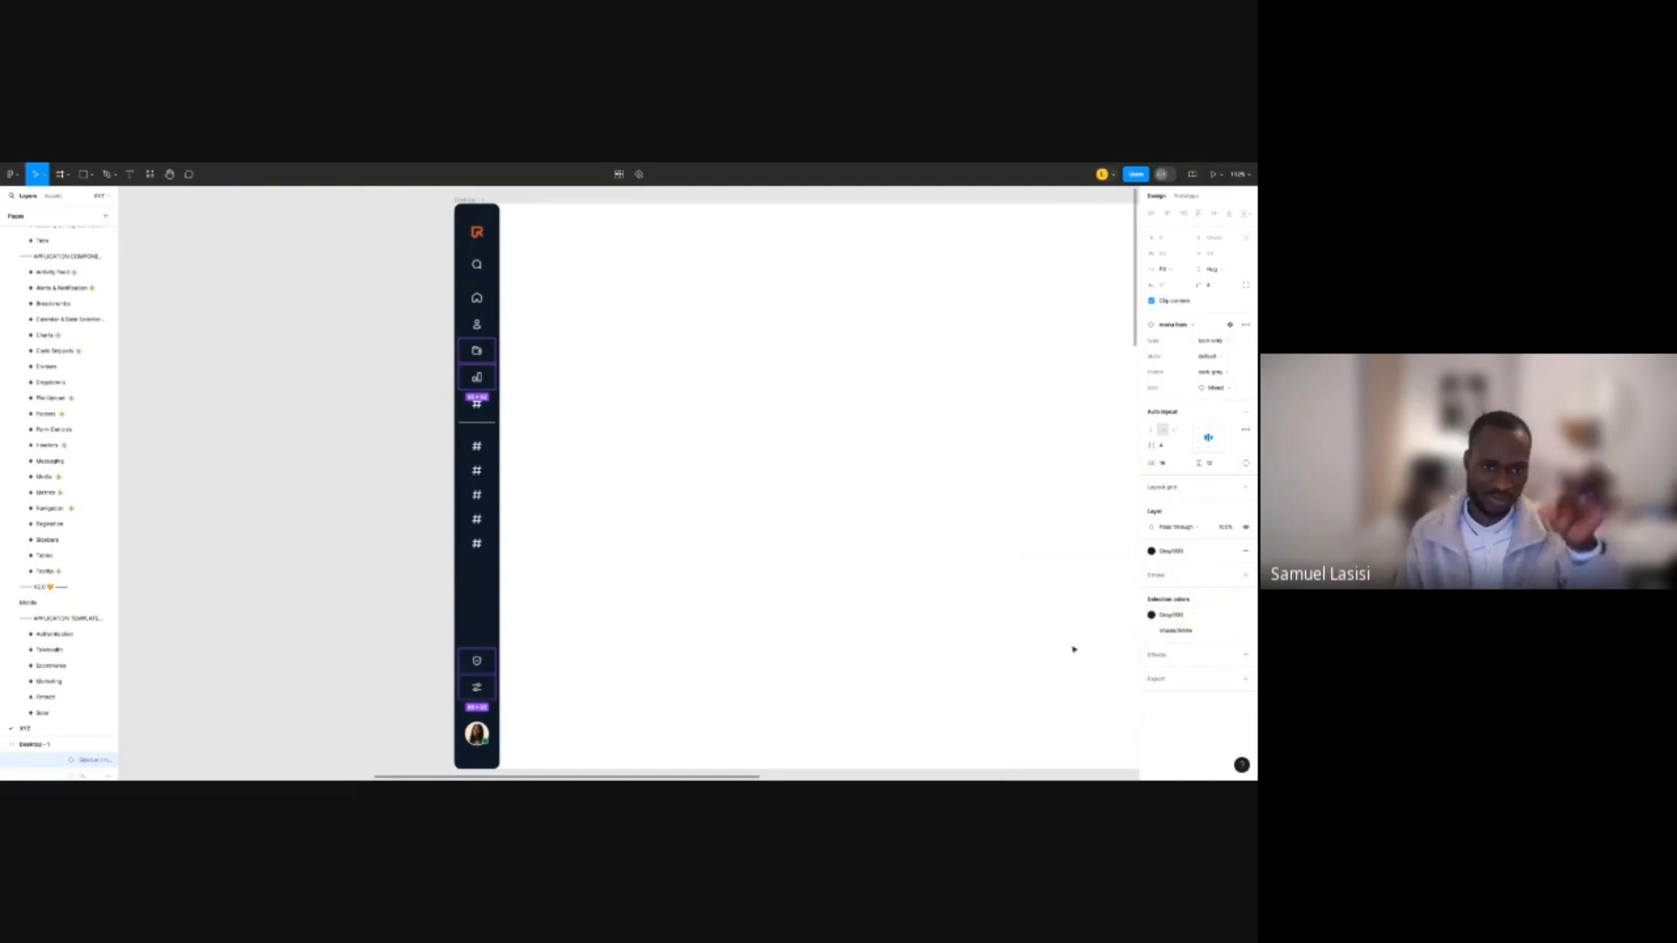
{"action": "left_click", "coordinate": [408, 453]}
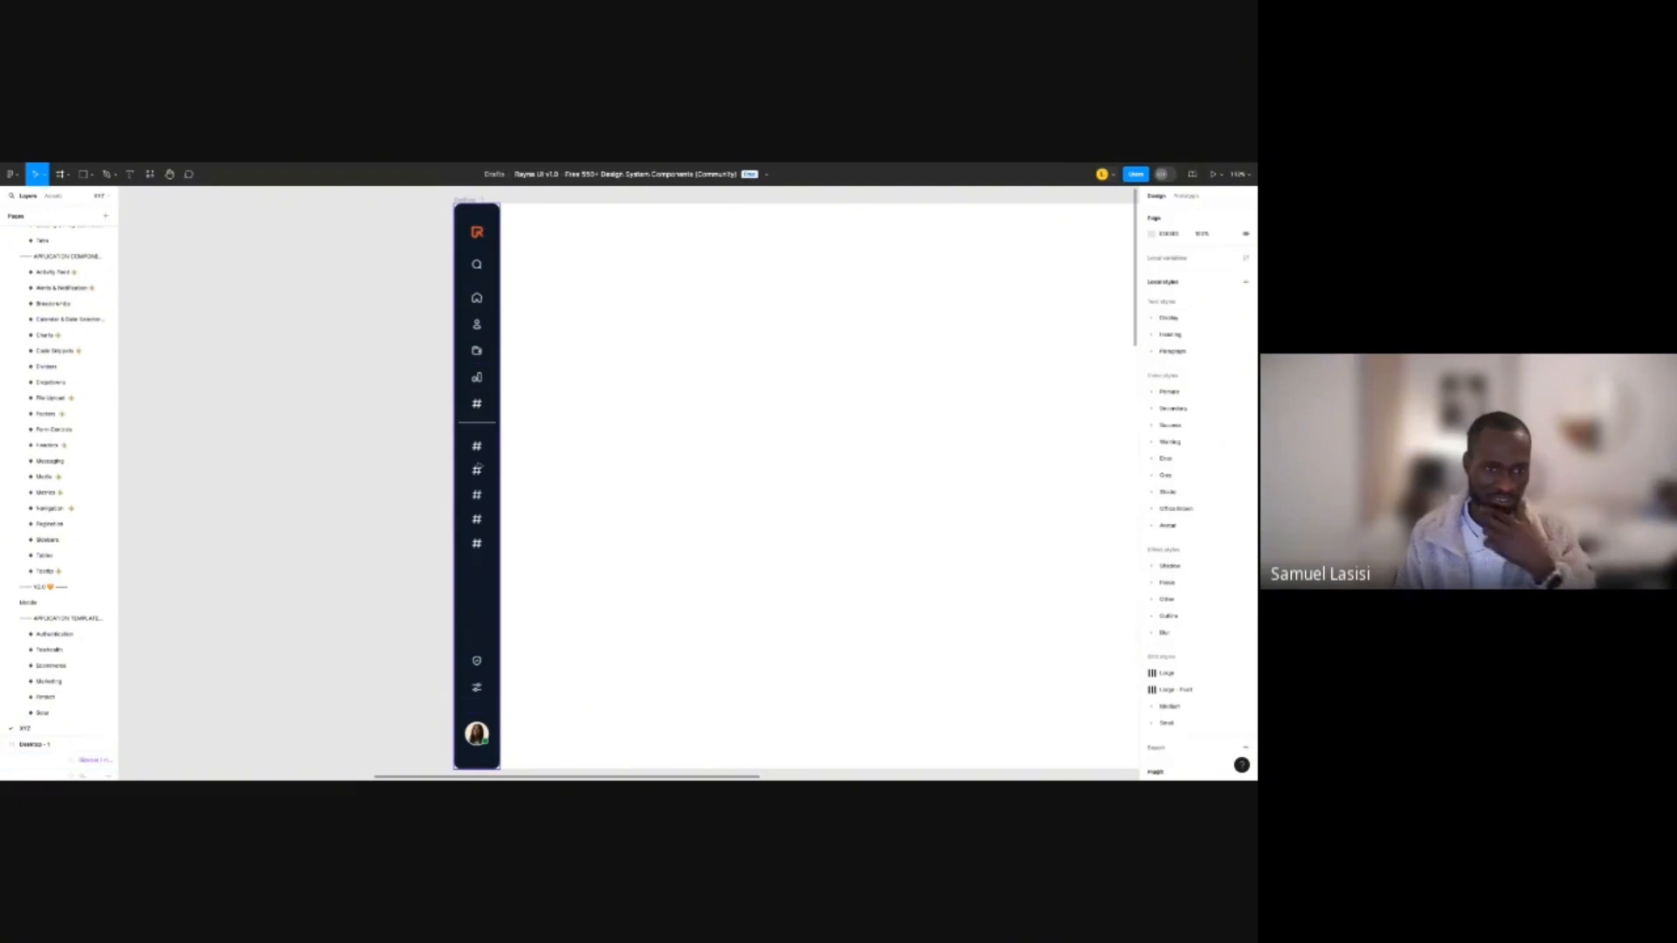
{"action": "left_click", "coordinate": [477, 378]}
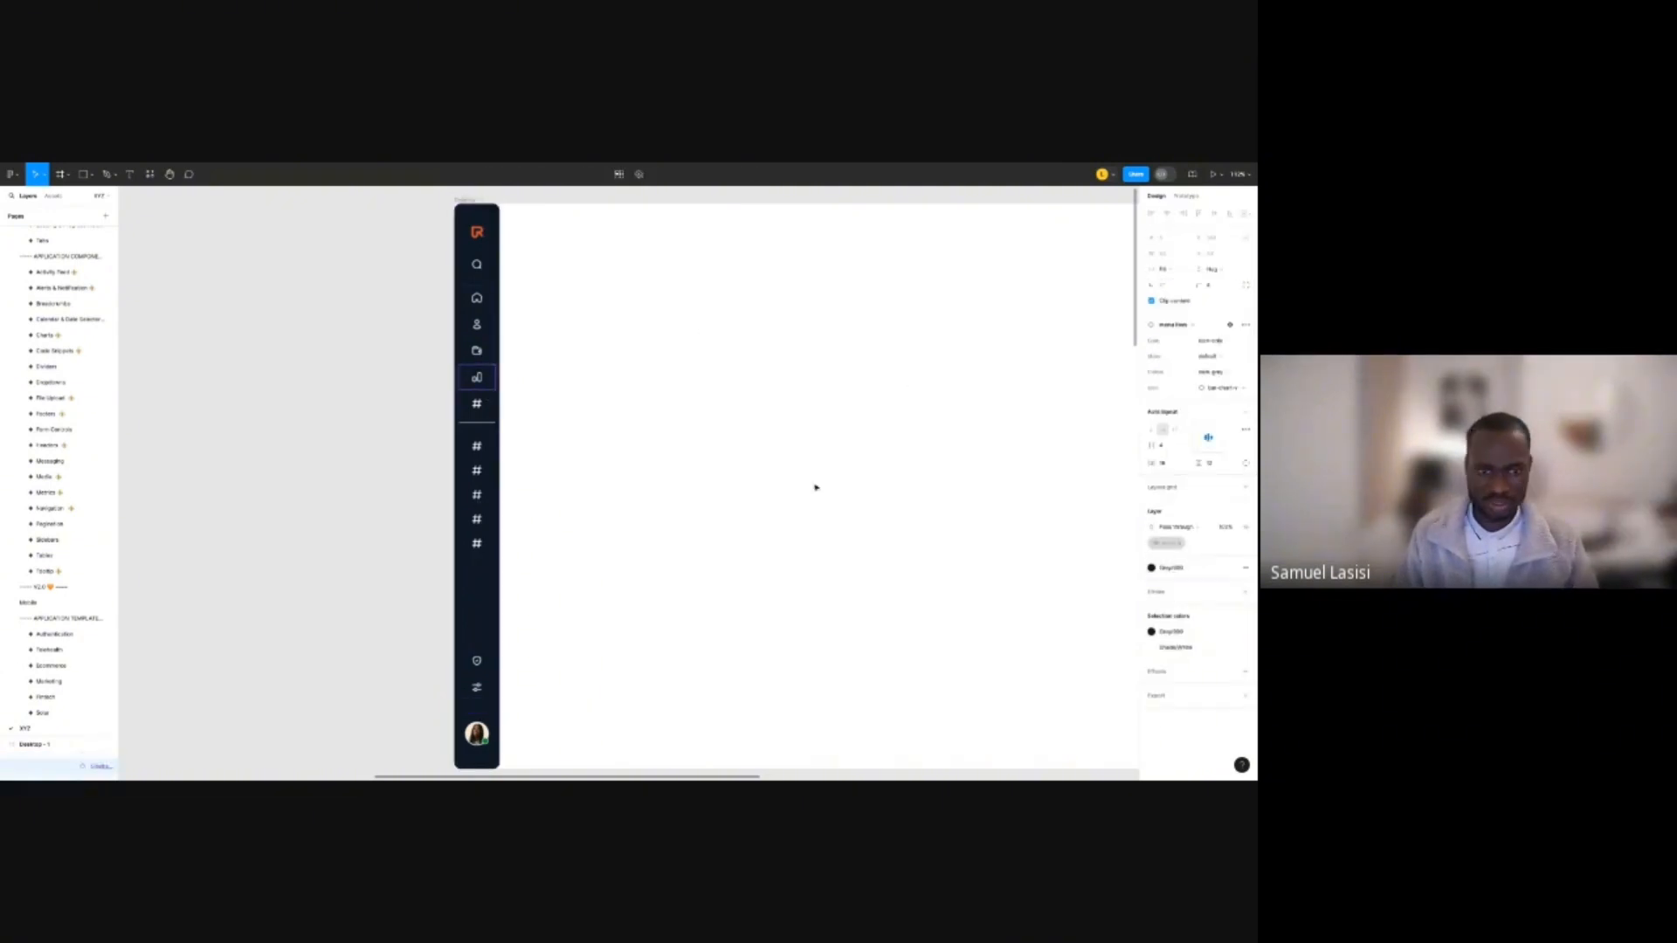
{"action": "left_click", "coordinate": [1213, 362]}
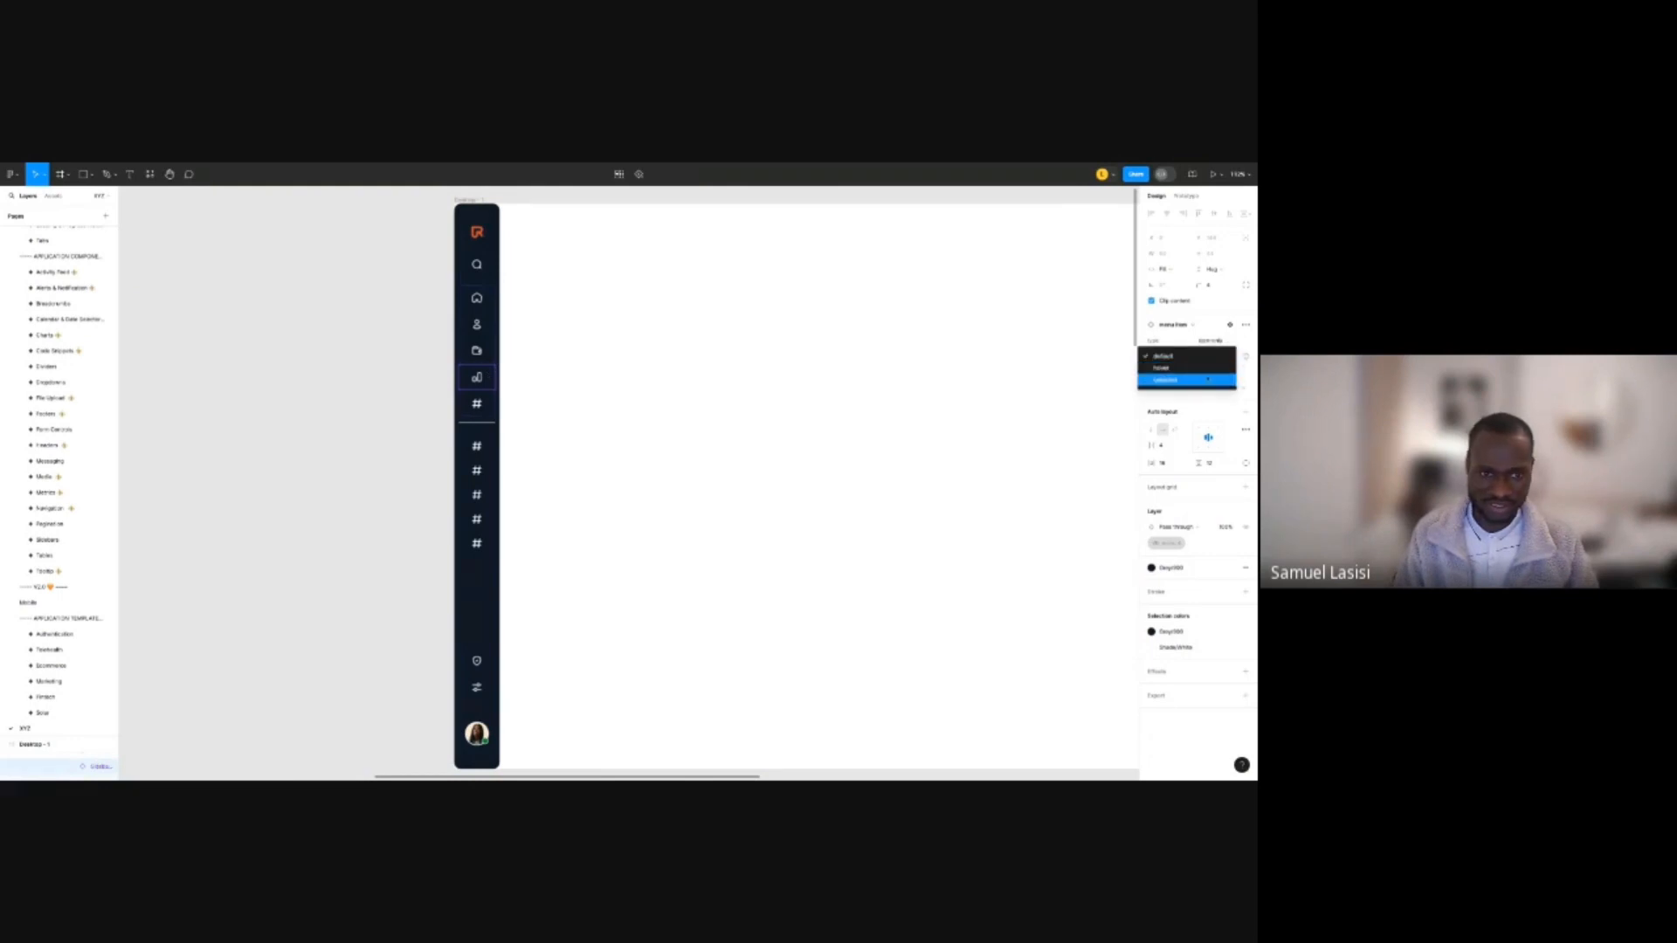
{"action": "left_click", "coordinate": [1209, 376]}
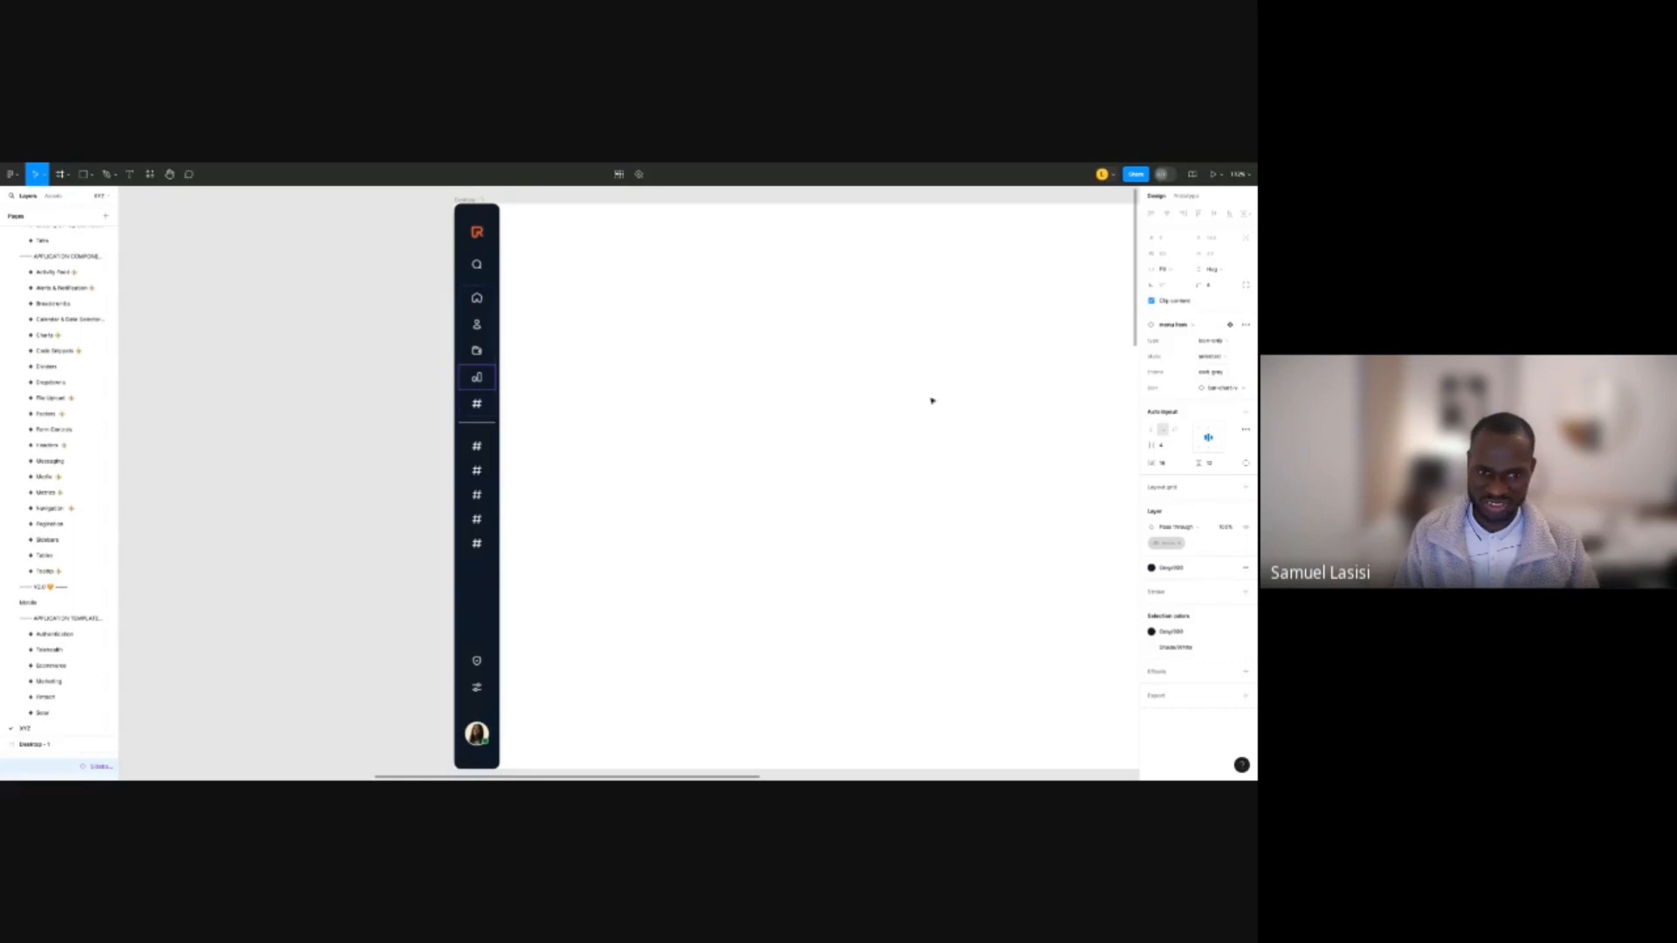
{"action": "left_click", "coordinate": [1206, 357]}
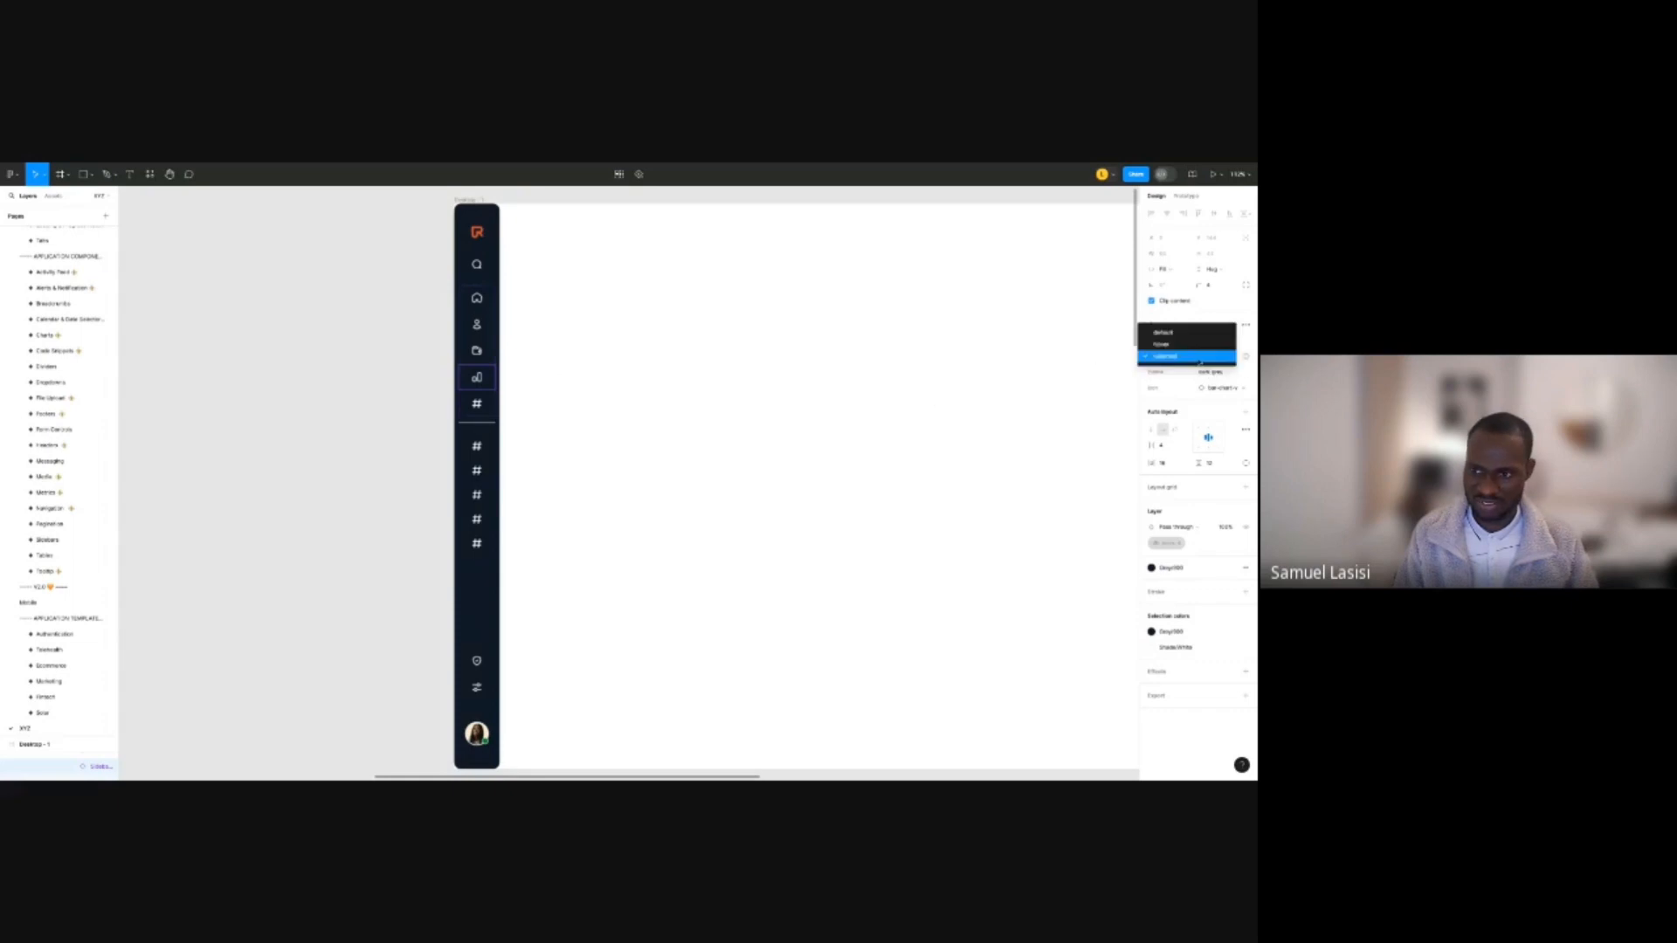
{"action": "left_click", "coordinate": [1165, 332]}
{"action": "left_click", "coordinate": [533, 397]}
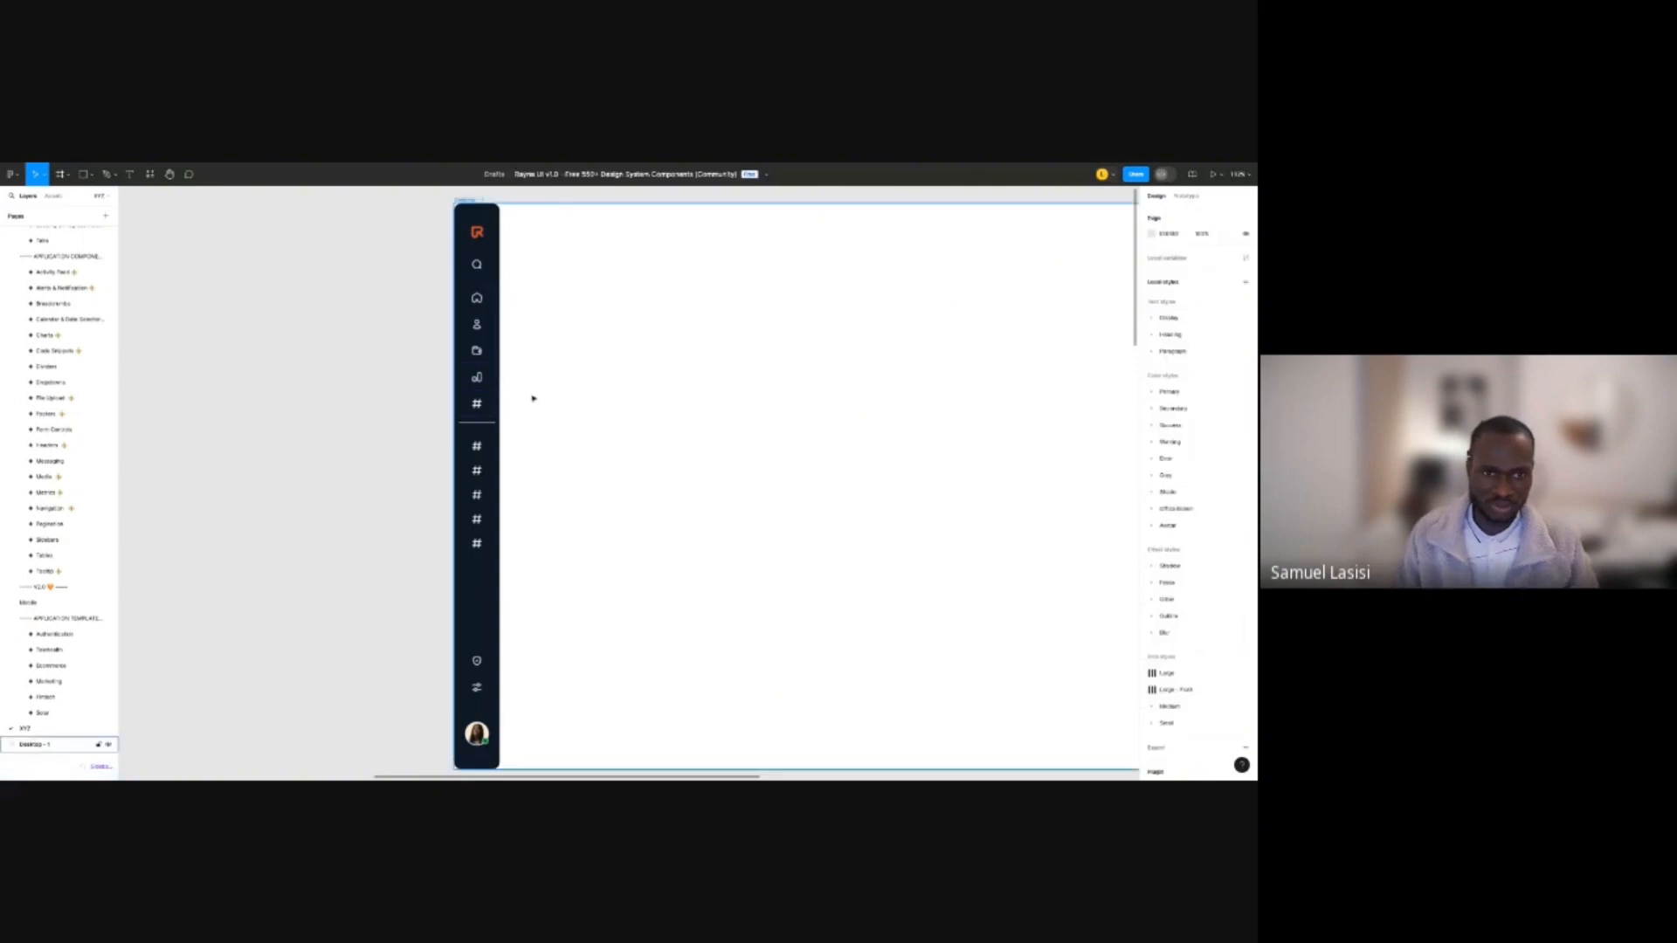
{"action": "scroll", "coordinate": [515, 340], "scroll_direction": "up", "scroll_amount": 3}
{"action": "scroll", "coordinate": [514, 340], "scroll_direction": "down", "scroll_amount": 3}
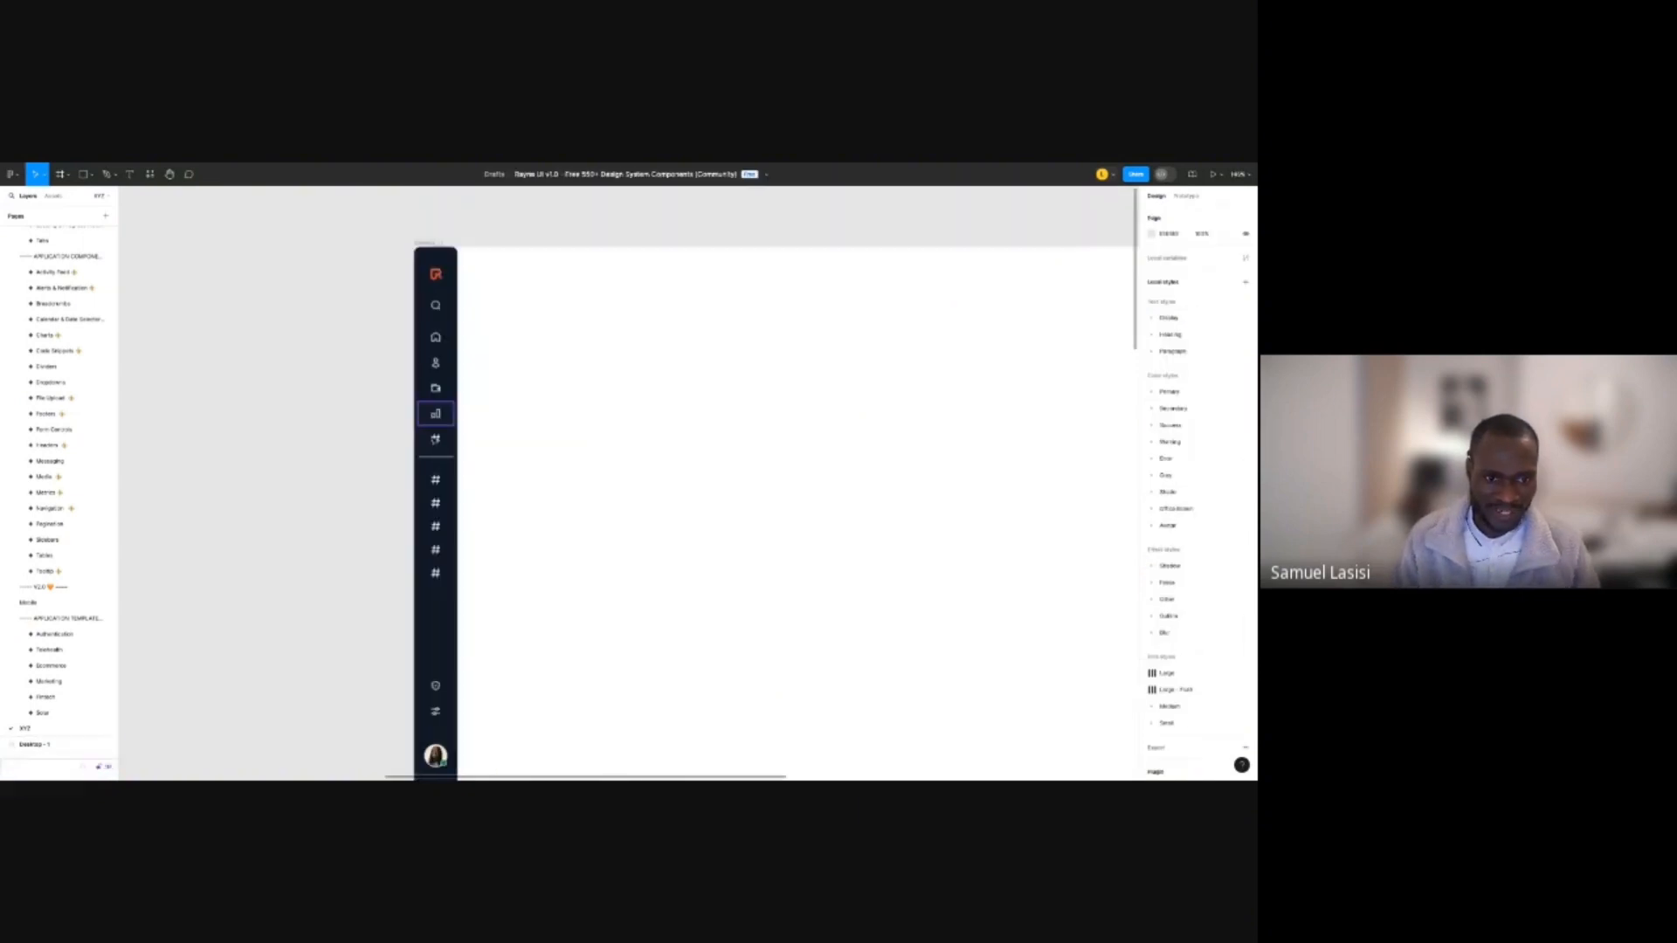
{"action": "scroll", "coordinate": [440, 437], "scroll_direction": "down", "scroll_amount": 5}
{"action": "scroll", "coordinate": [446, 449], "scroll_direction": "down", "scroll_amount": 3}
{"action": "scroll", "coordinate": [452, 452], "scroll_direction": "left", "scroll_amount": 4}
{"action": "scroll", "coordinate": [455, 454], "scroll_direction": "down", "scroll_amount": 2}
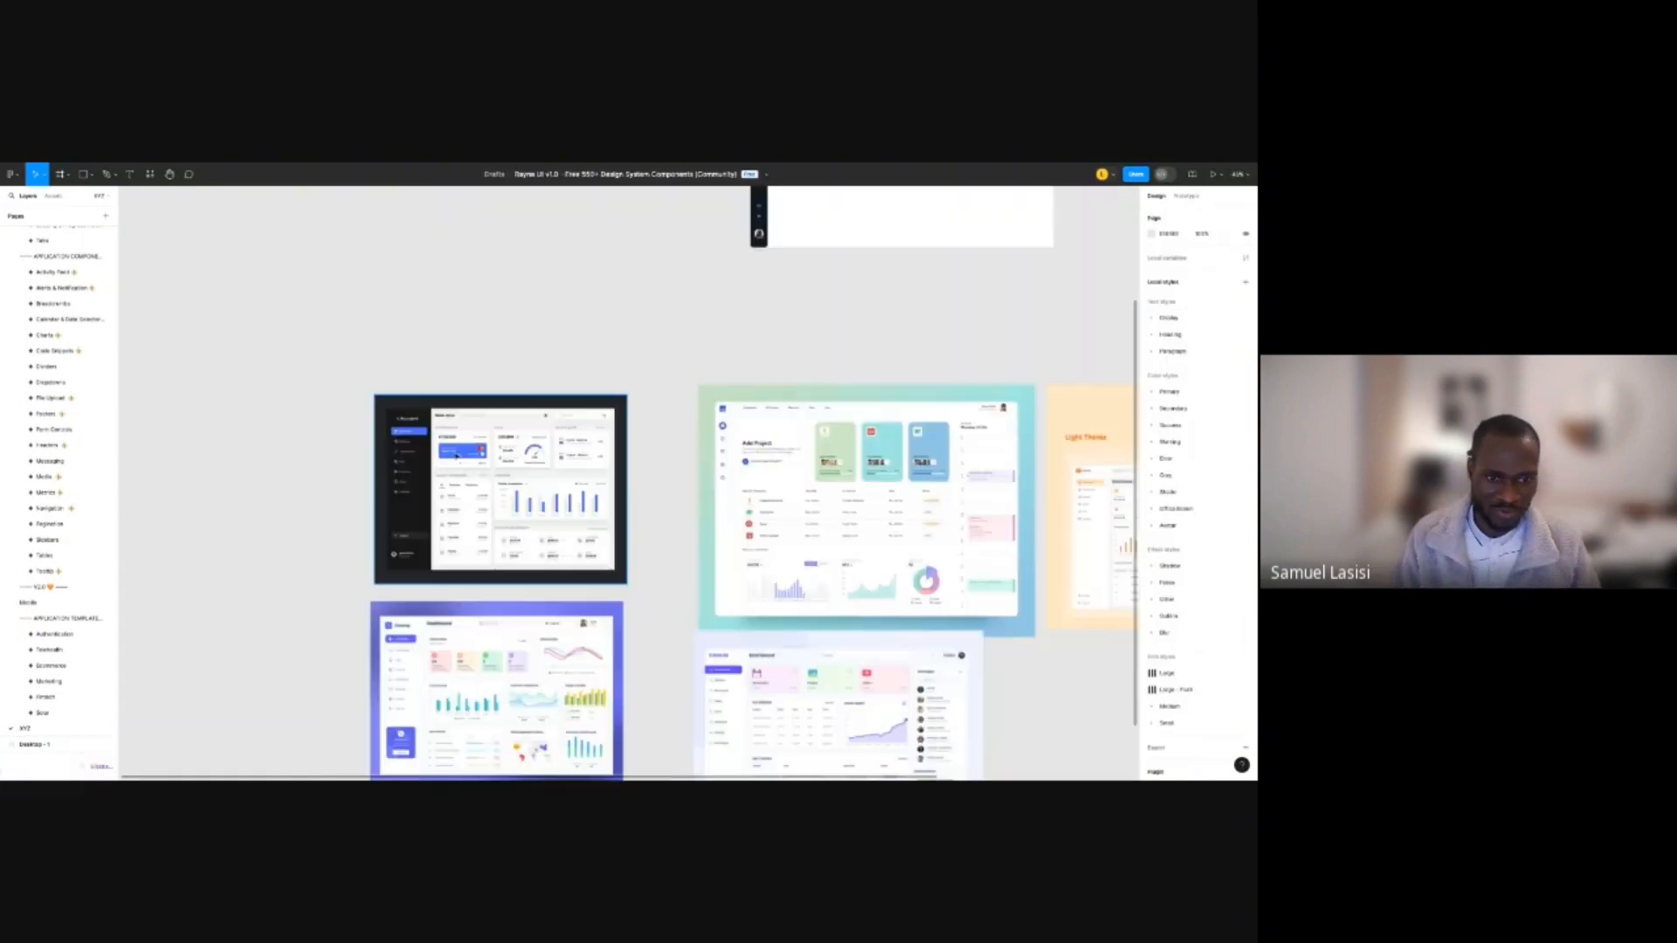
{"action": "scroll", "coordinate": [441, 461], "scroll_direction": "up", "scroll_amount": 1}
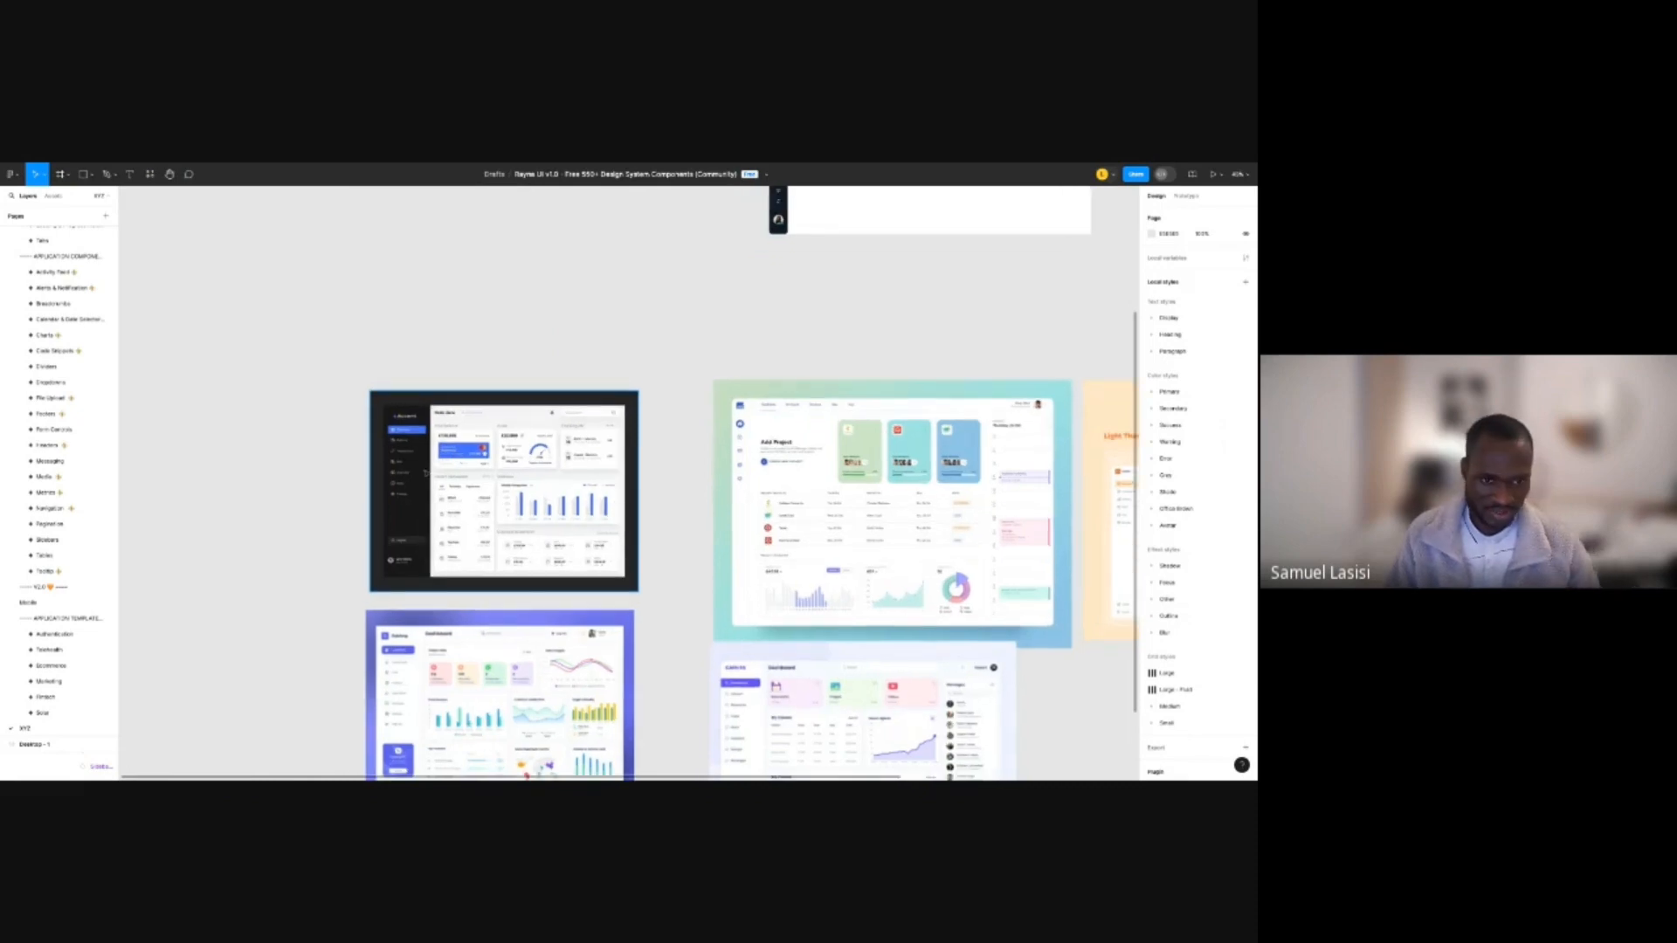
{"action": "scroll", "coordinate": [410, 467], "scroll_direction": "up", "scroll_amount": 1}
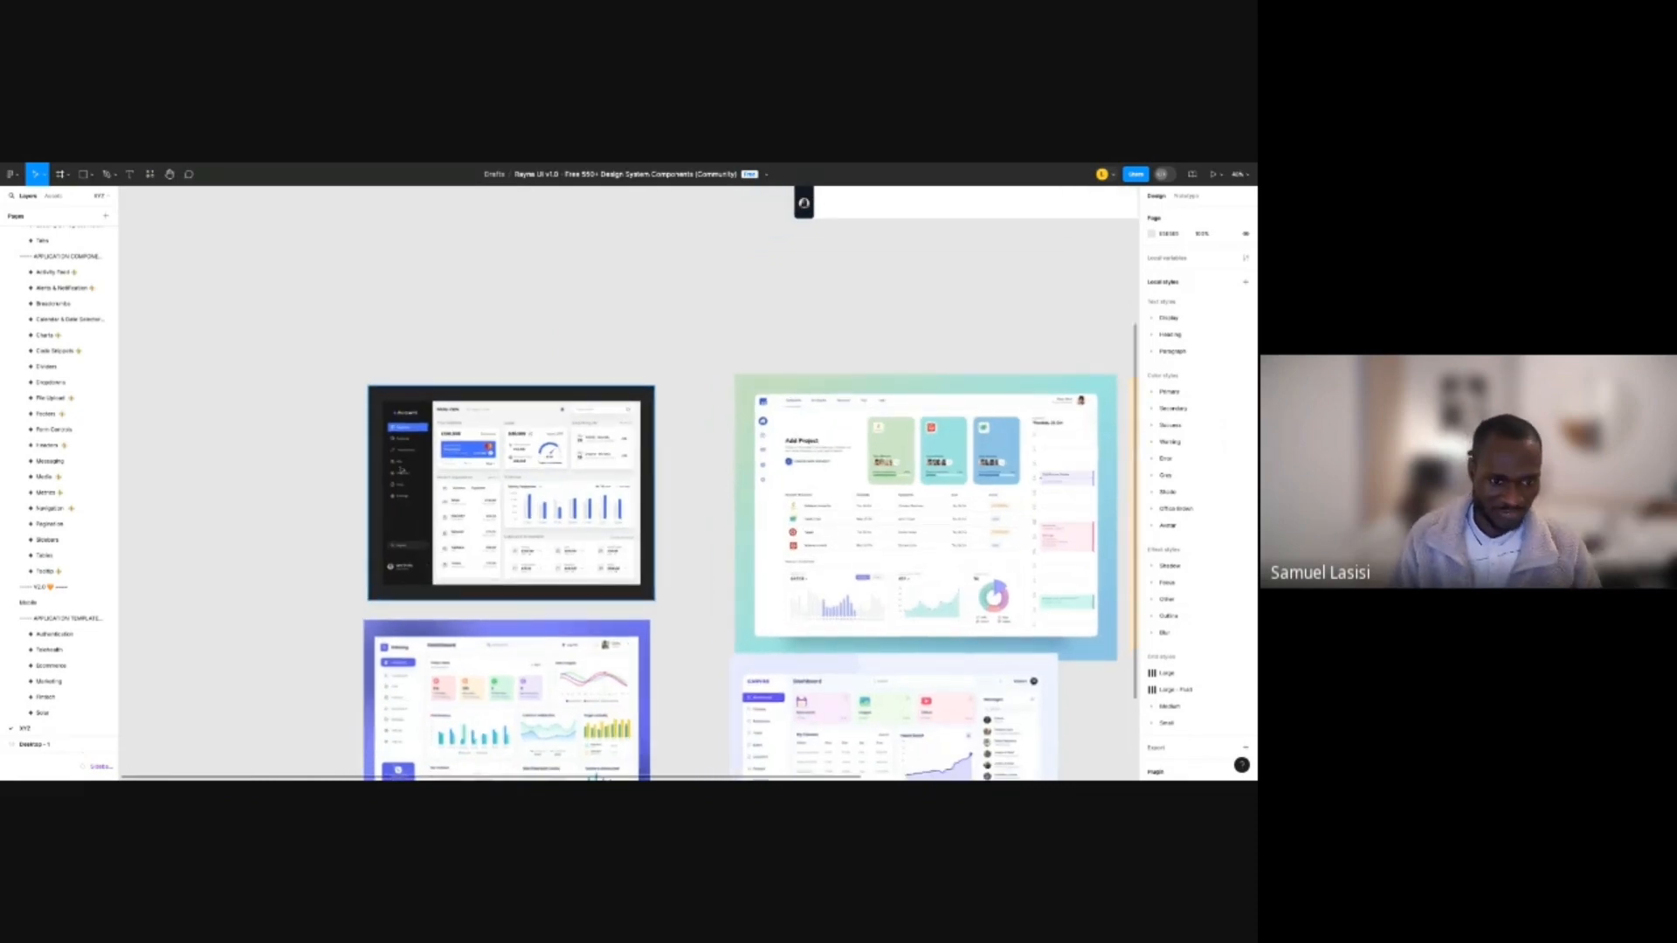
{"action": "scroll", "coordinate": [401, 470], "scroll_direction": "down", "scroll_amount": 2}
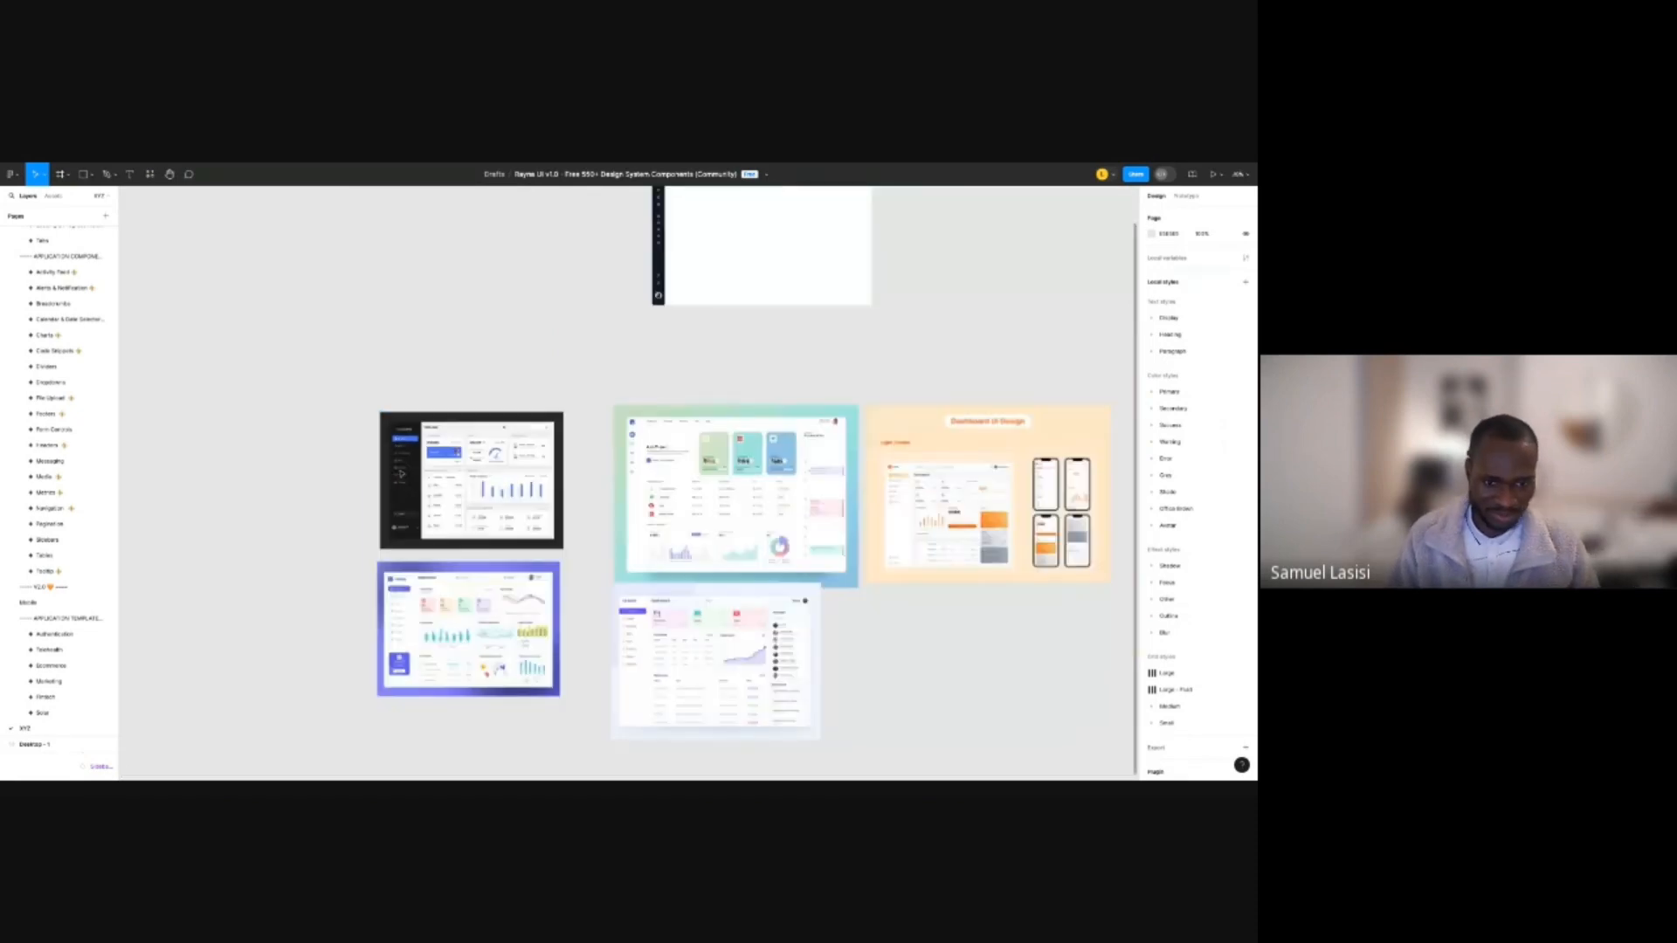
{"action": "scroll", "coordinate": [594, 656], "scroll_direction": "up", "scroll_amount": 5}
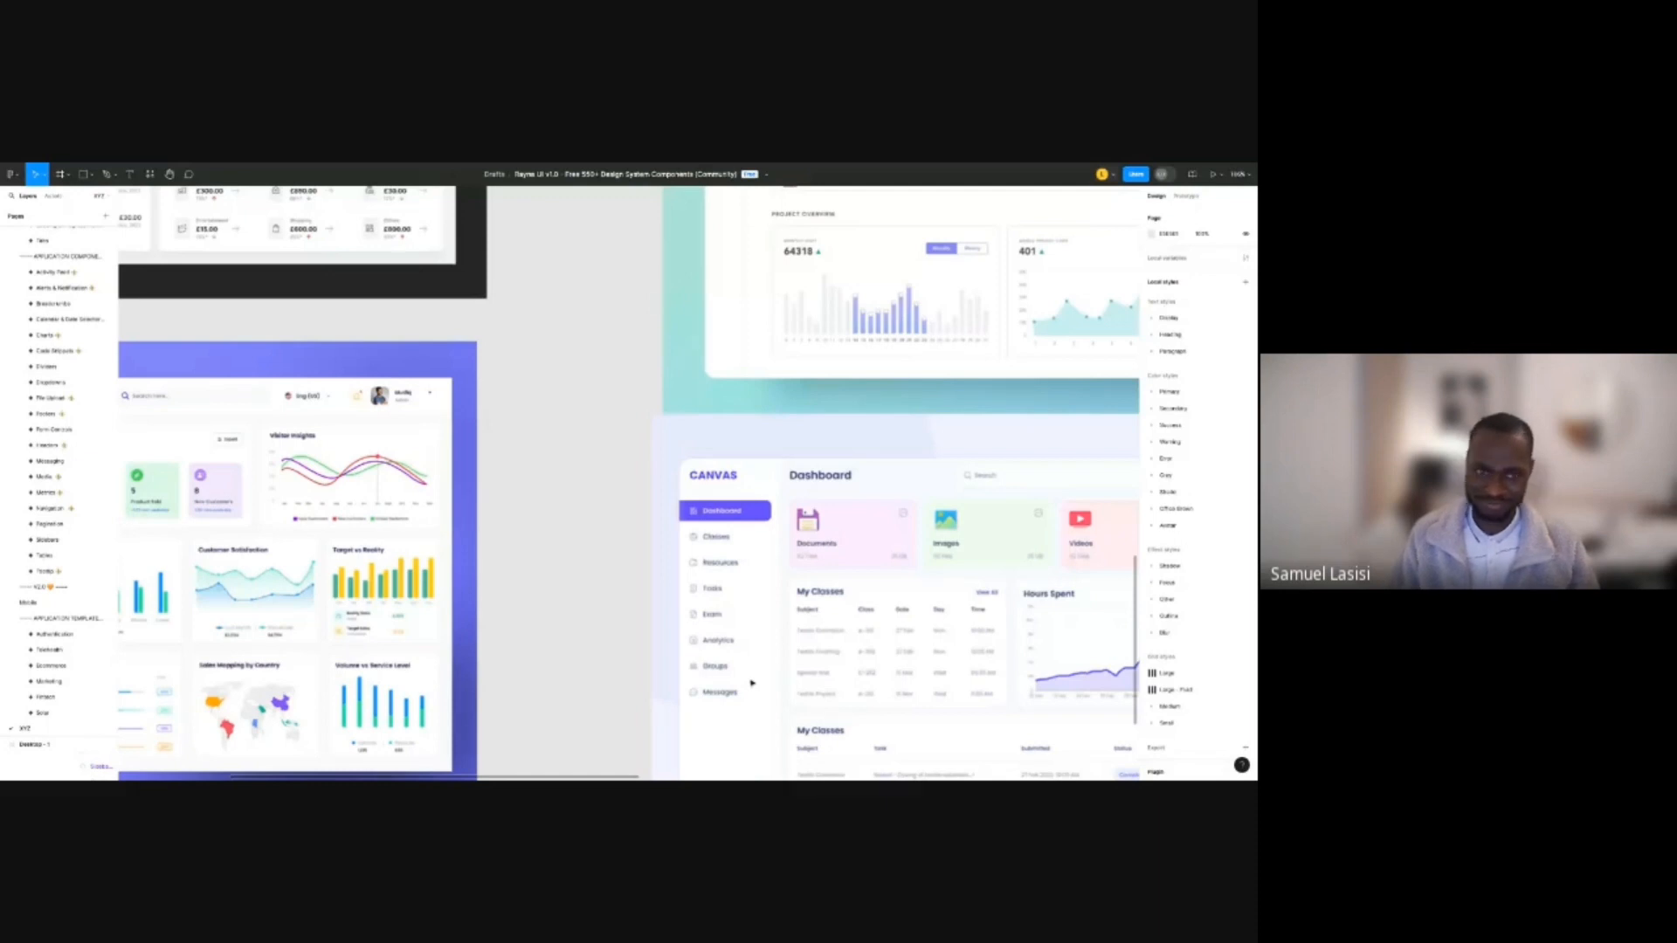
{"action": "scroll", "coordinate": [753, 684], "scroll_direction": "up", "scroll_amount": 10}
{"action": "left_click", "coordinate": [418, 576]}
{"action": "left_click", "coordinate": [1196, 284]}
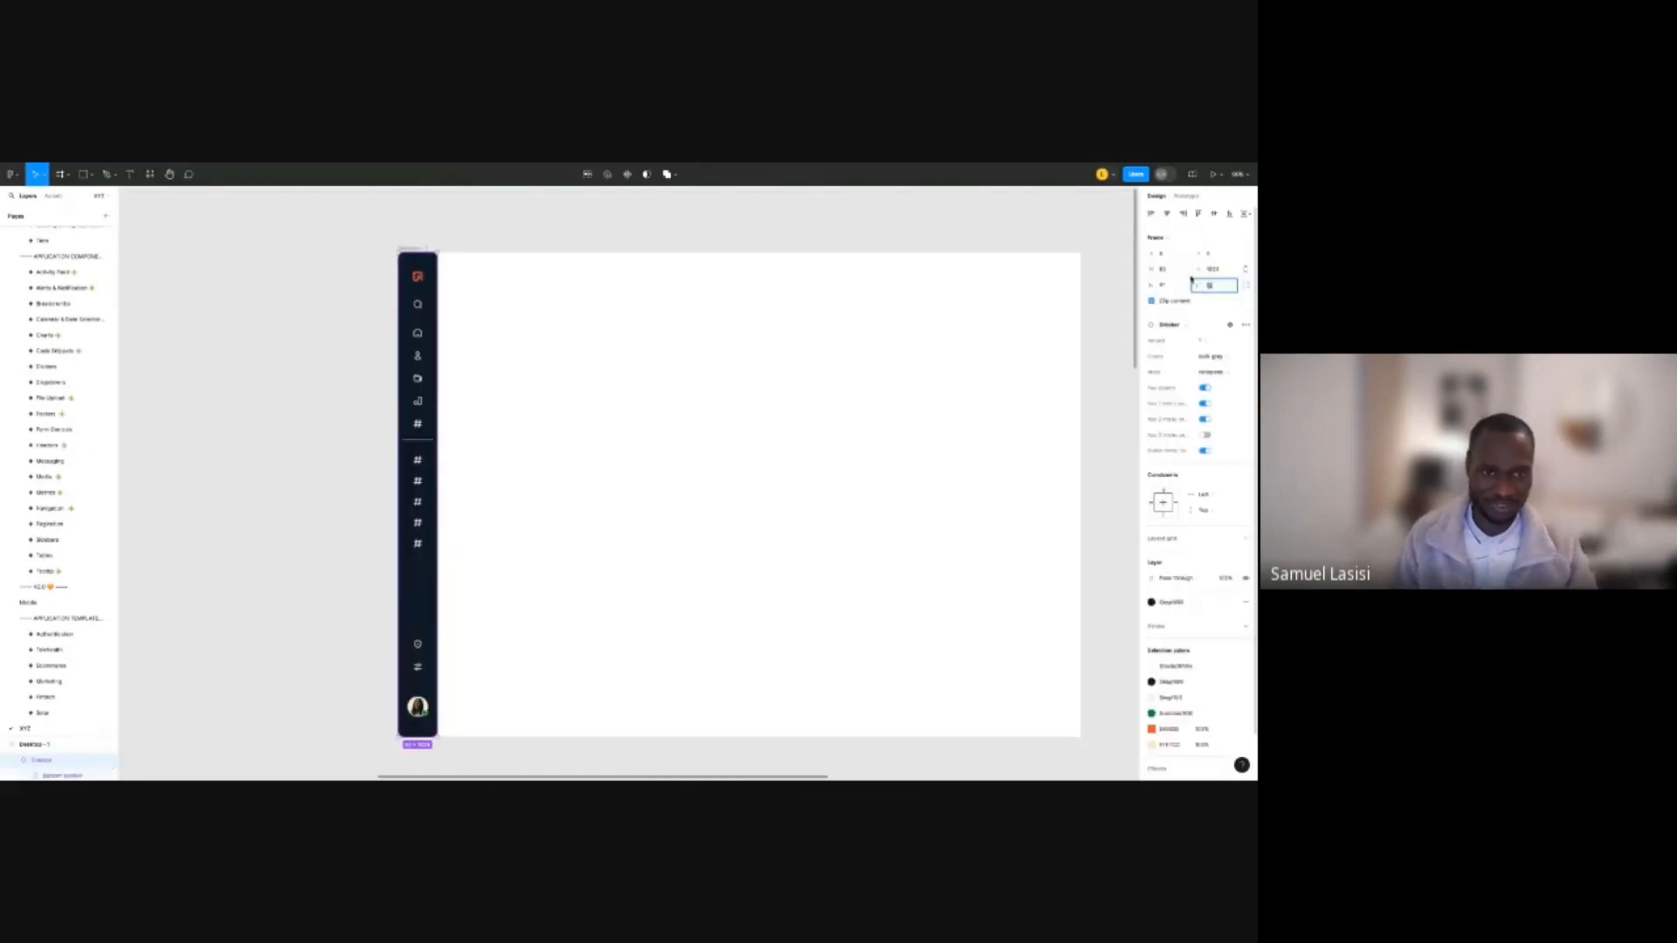
{"action": "key", "text": "Return"}
{"action": "left_click", "coordinate": [493, 218]}
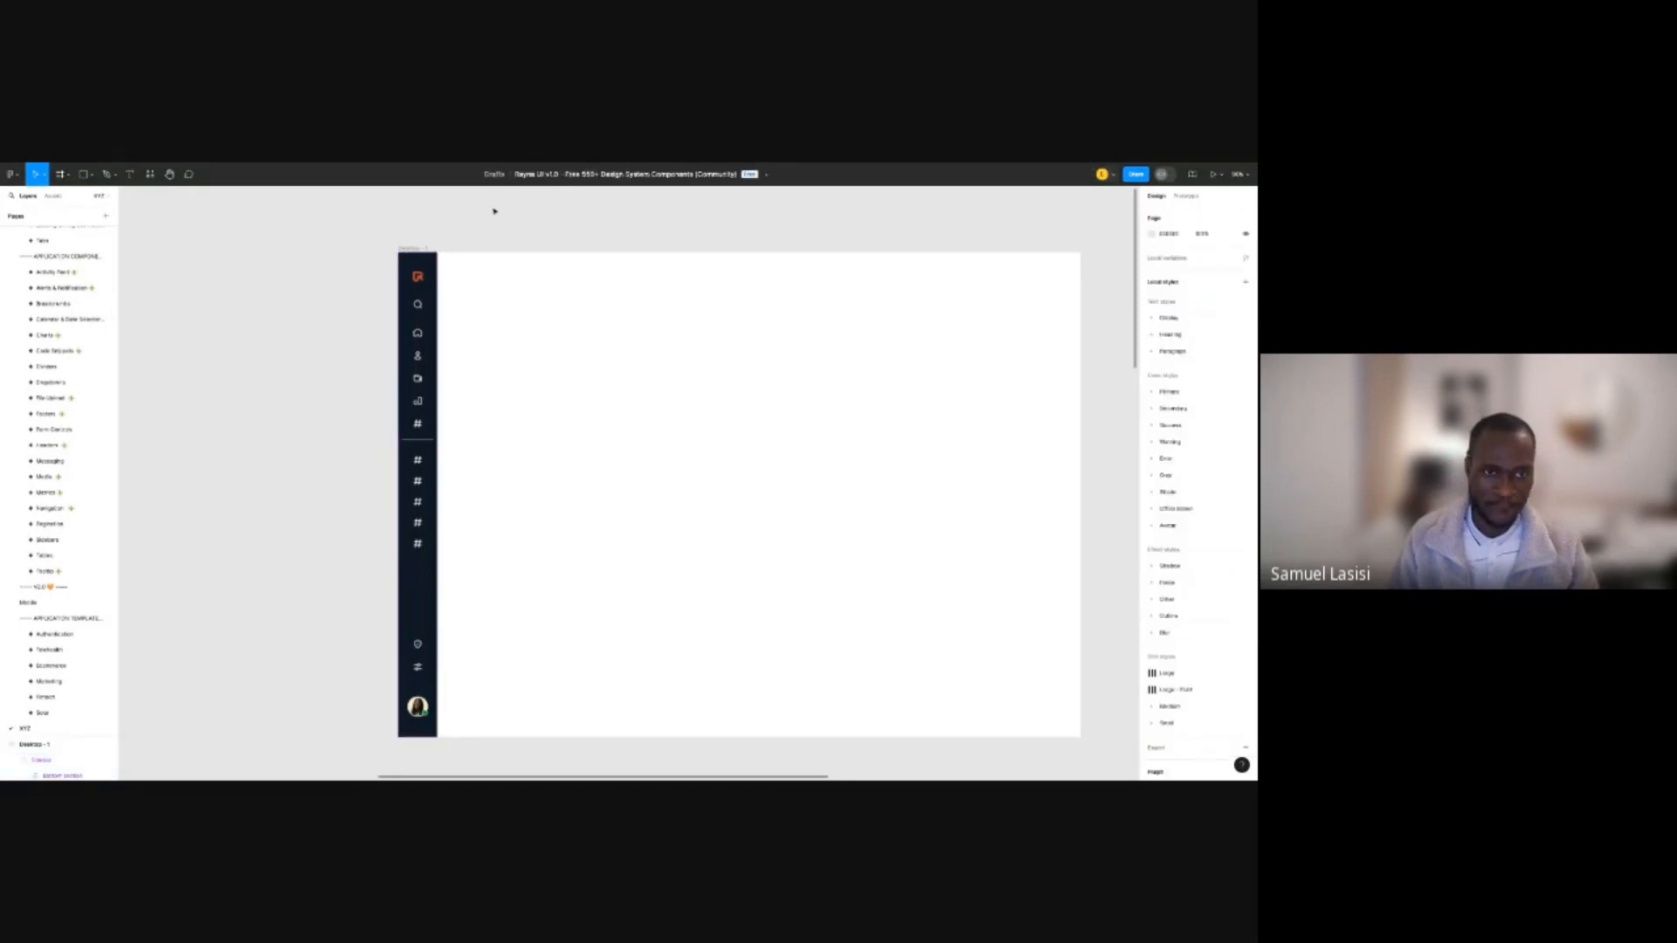
{"action": "scroll", "coordinate": [472, 218], "scroll_direction": "right", "scroll_amount": 2}
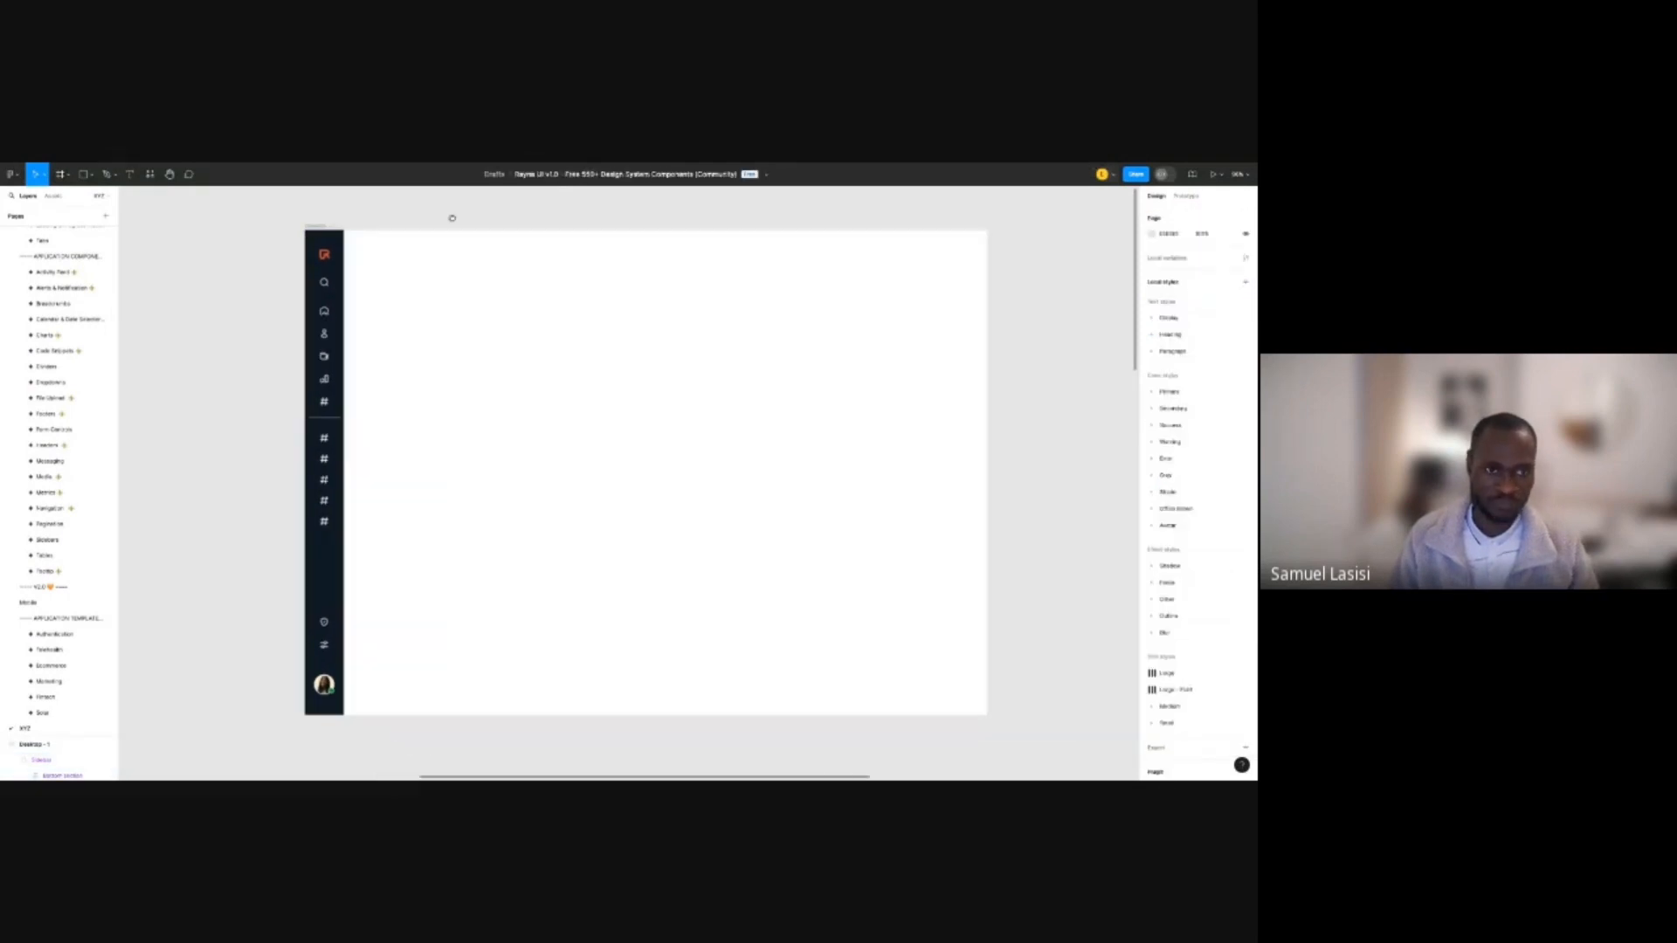
Set the Sidebar's top-left and bottom-left corner radii to 0.
{"action": "left_click", "coordinate": [333, 270]}
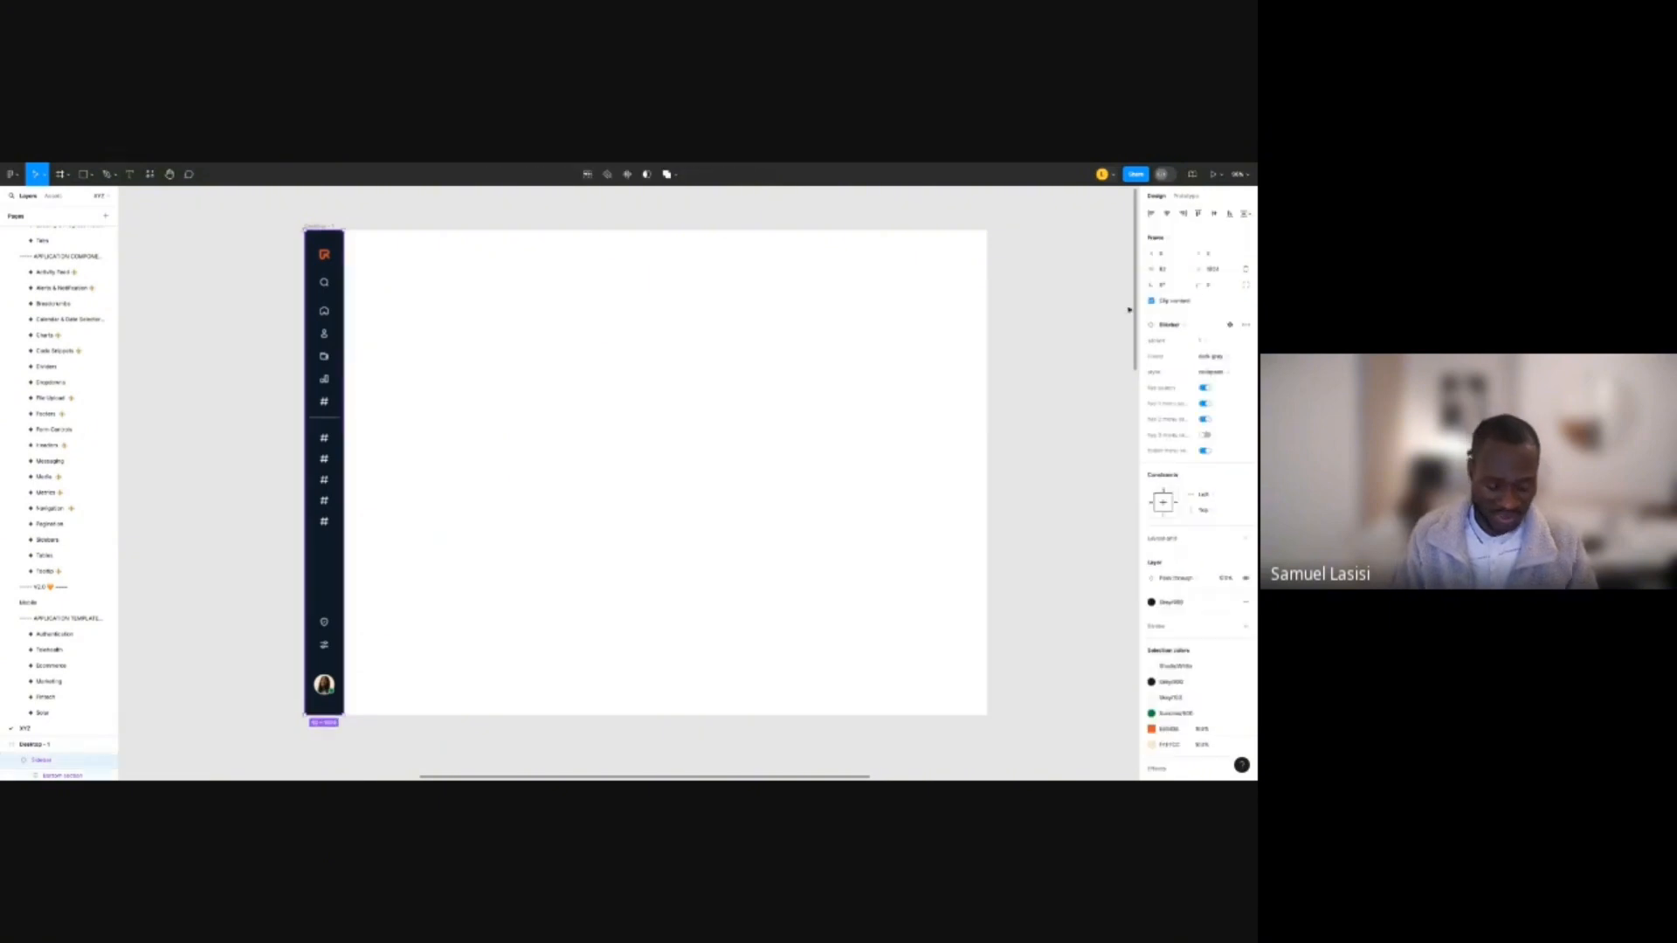
{"action": "left_click", "coordinate": [1204, 286]}
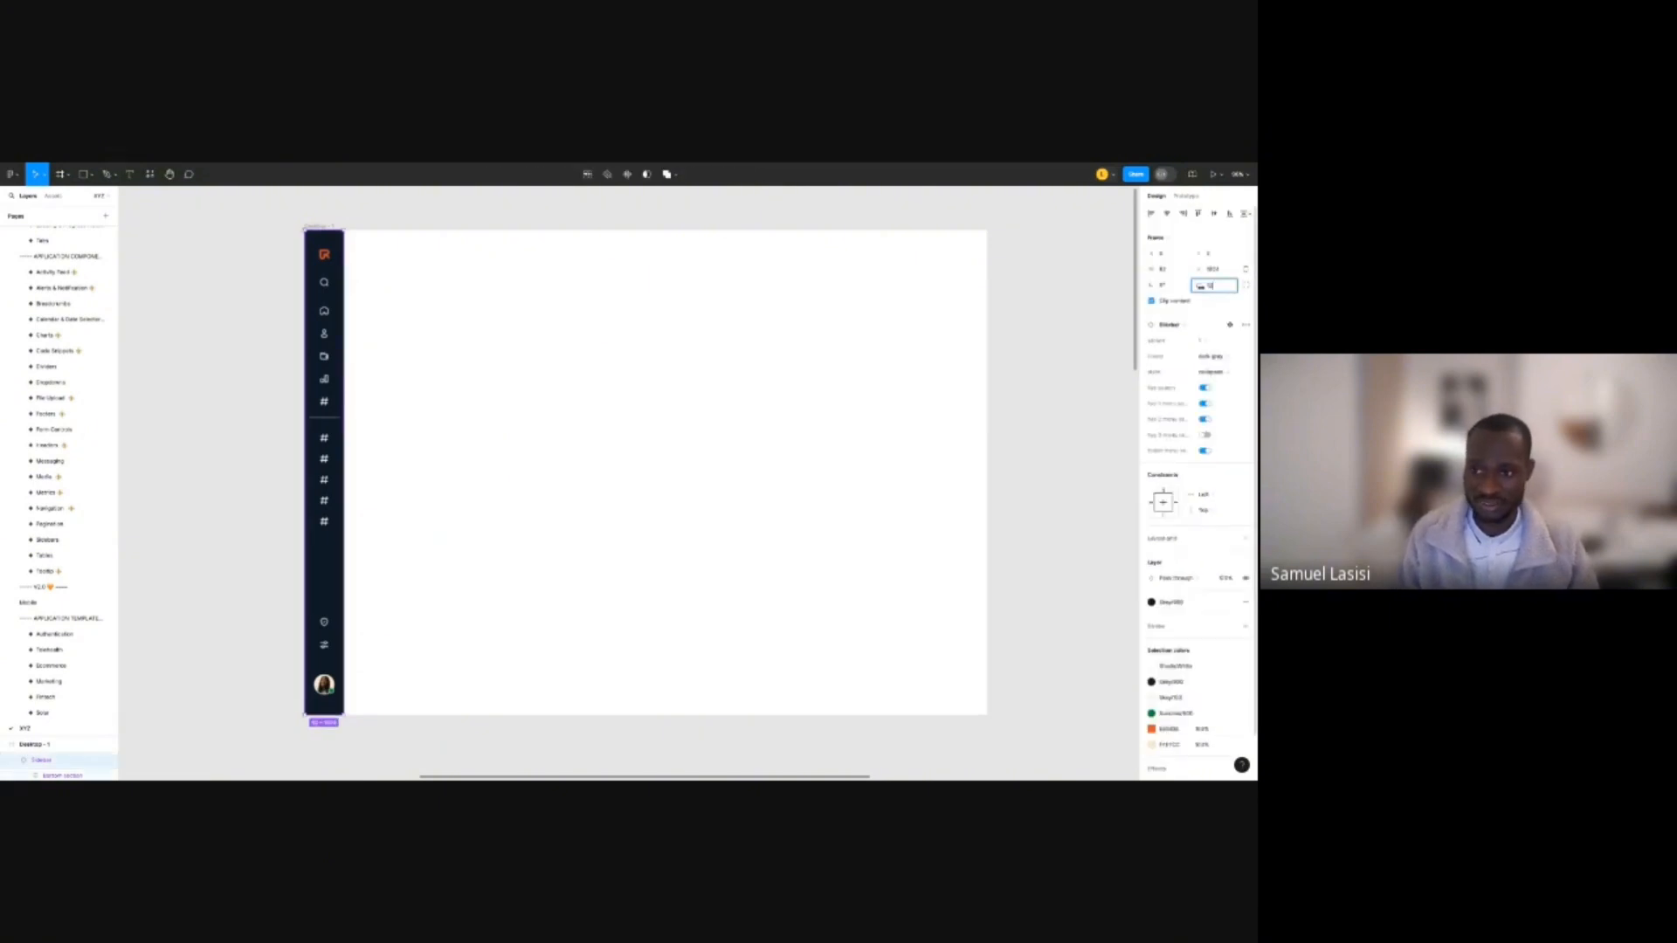
{"action": "left_click", "coordinate": [1246, 286]}
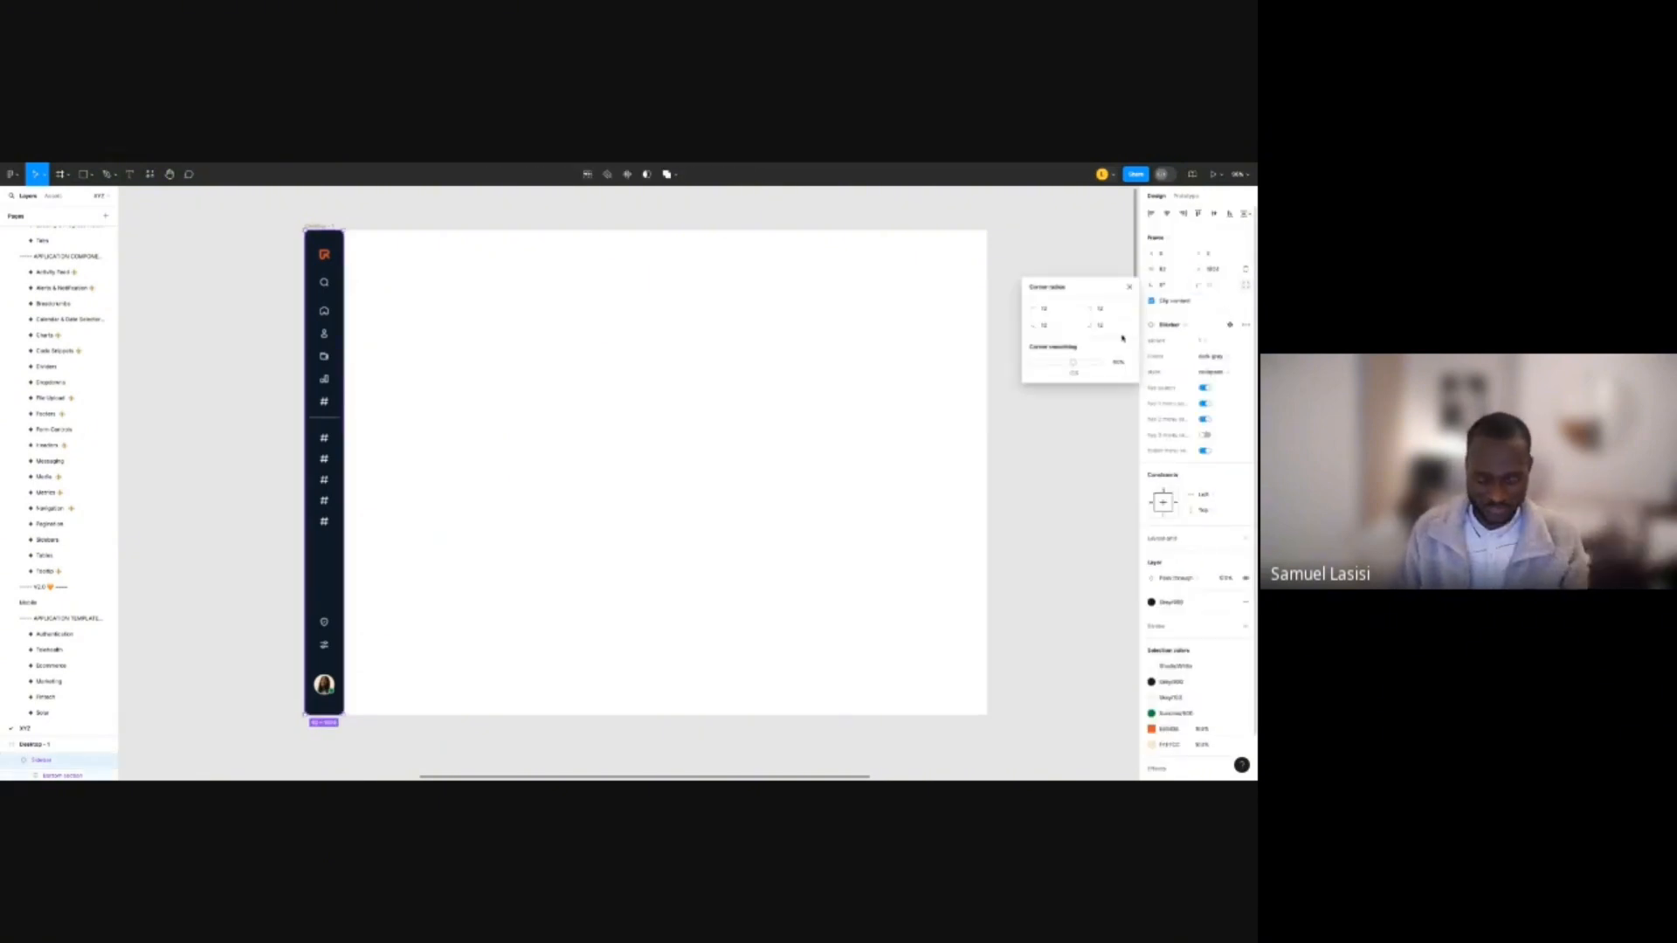
{"action": "left_click", "coordinate": [1049, 312]}
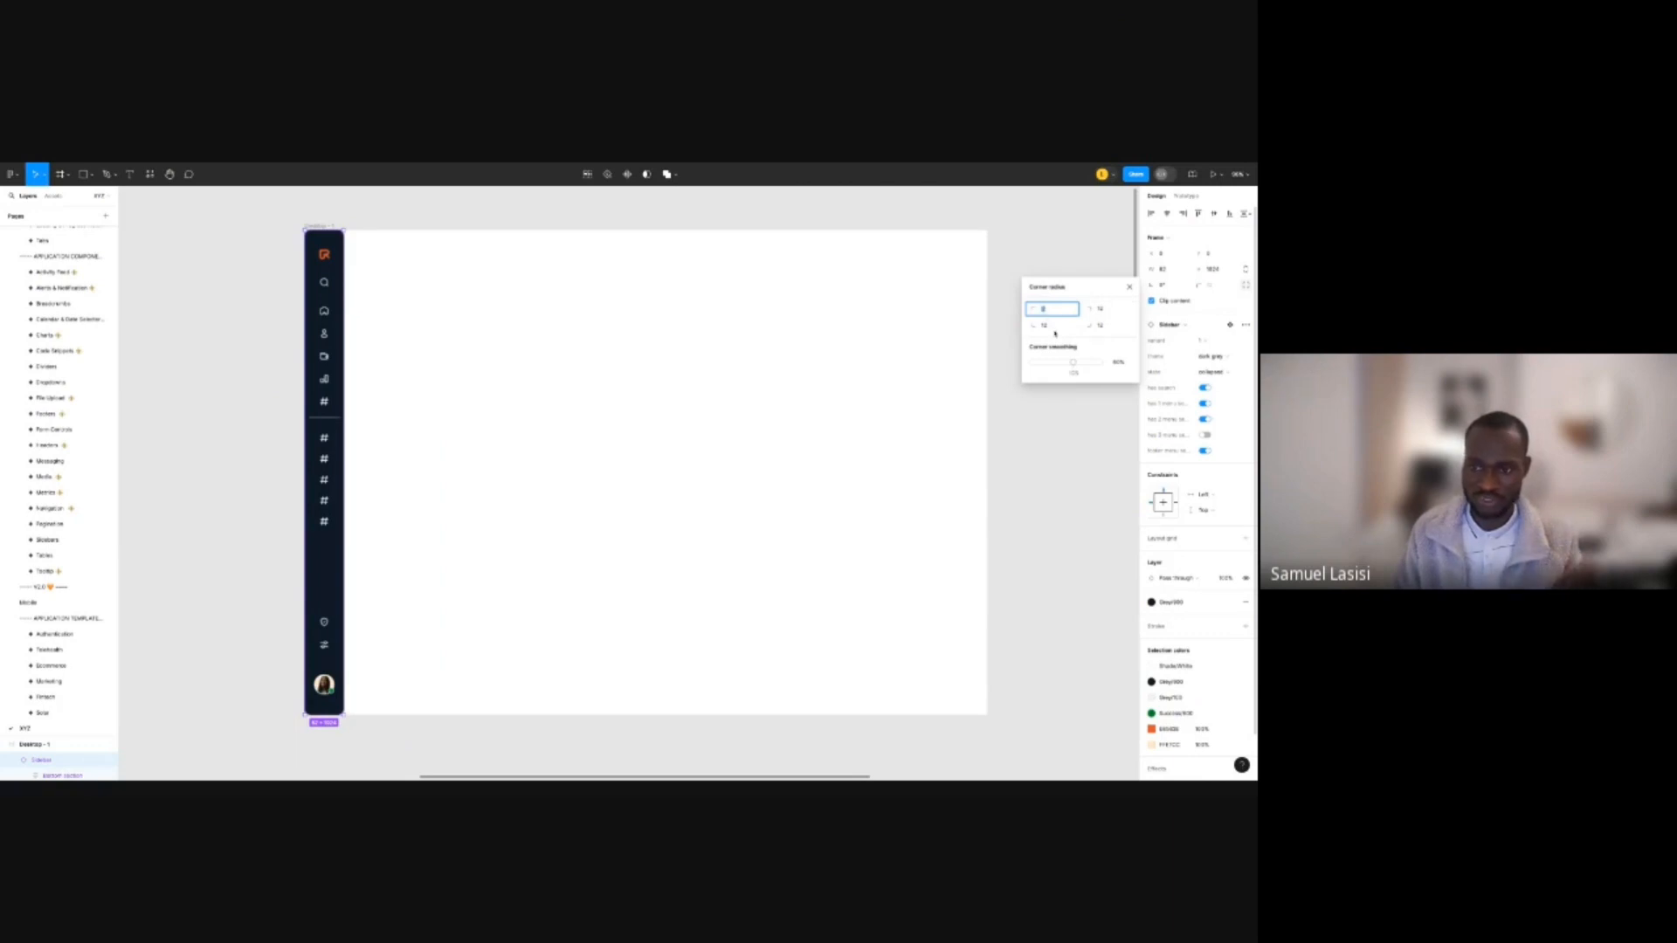
{"action": "left_click", "coordinate": [1054, 332]}
{"action": "key", "text": "0"}
{"action": "left_click", "coordinate": [1053, 328]}
{"action": "type", "text": "0"}
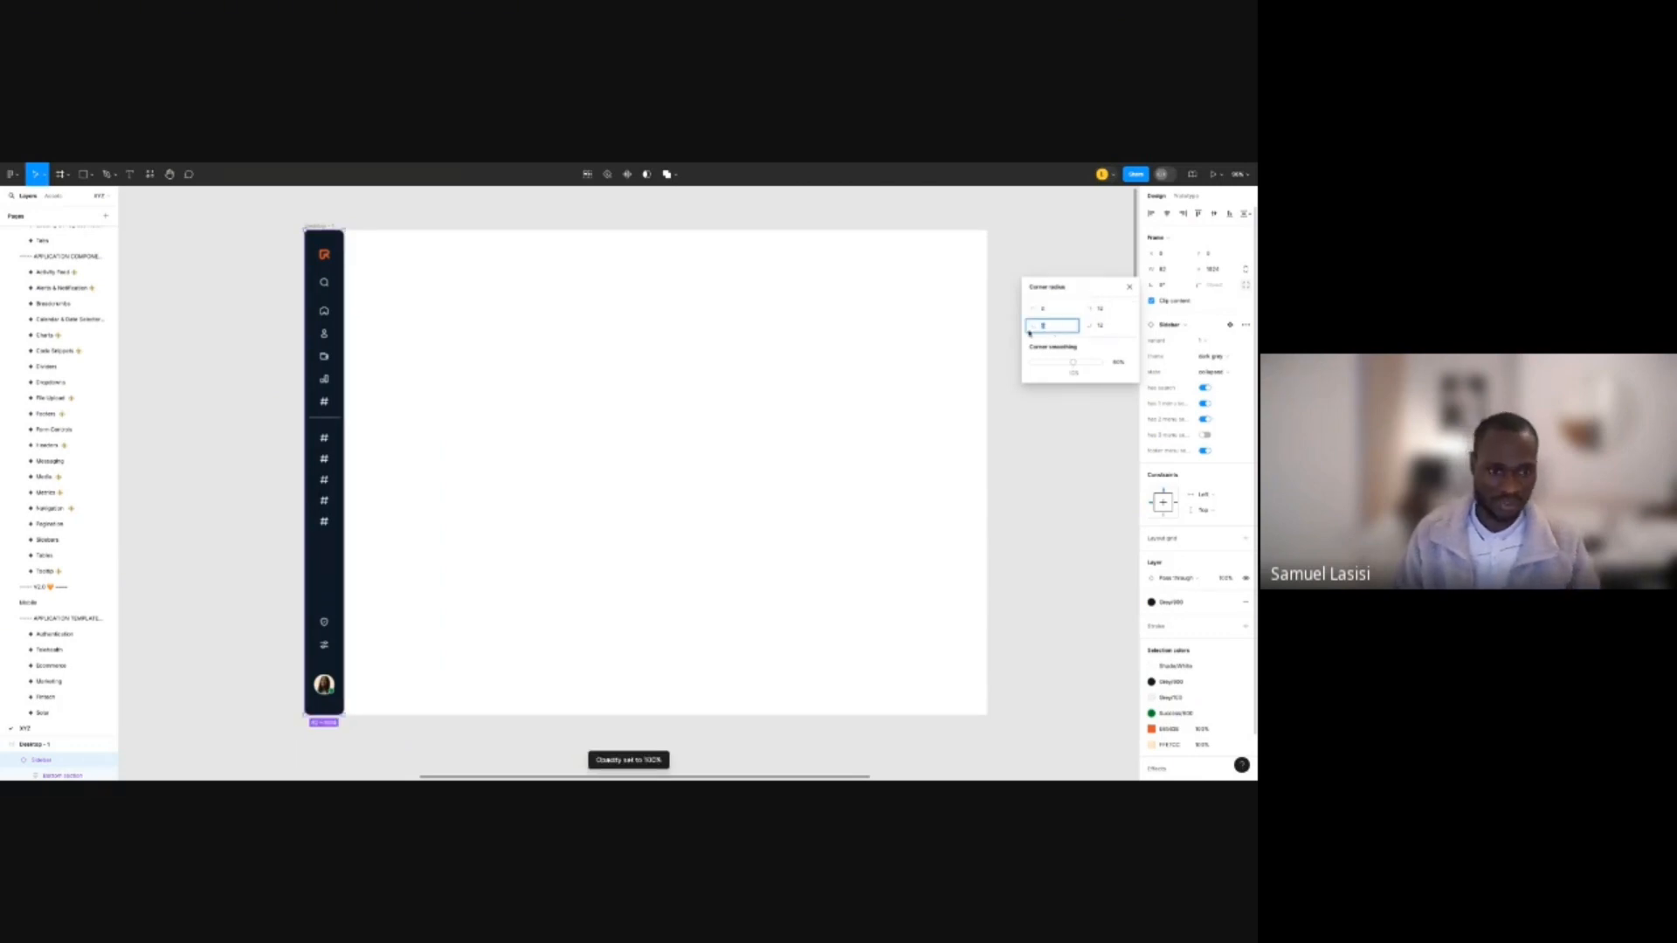
{"action": "left_click", "coordinate": [417, 220]}
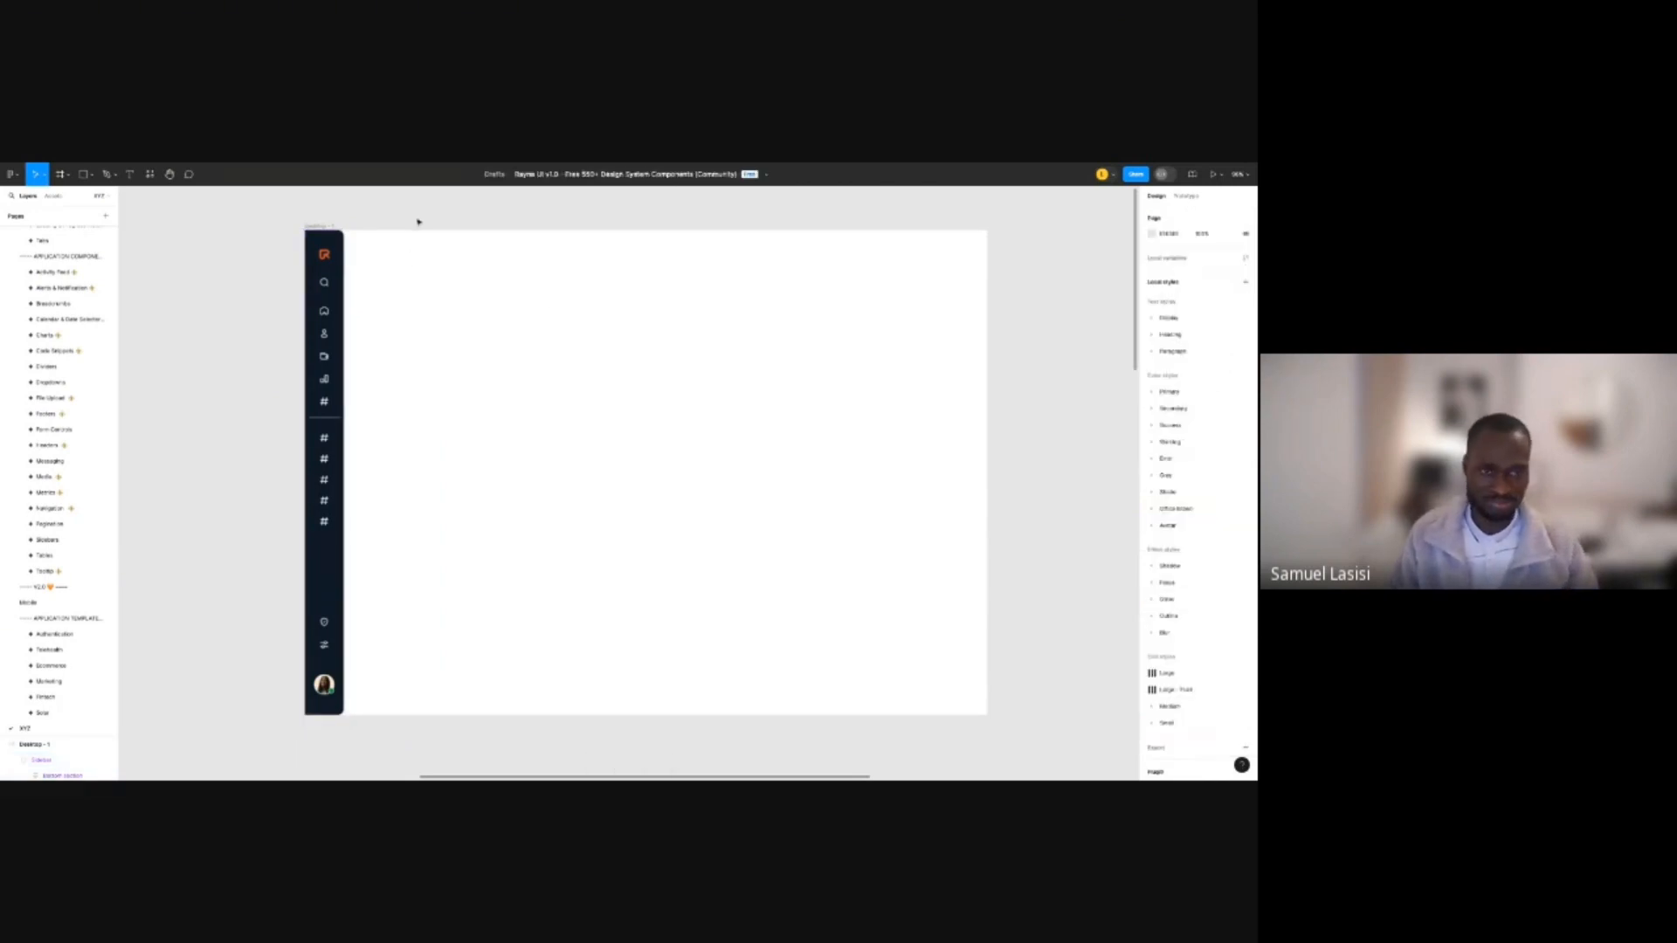
{"action": "left_click", "coordinate": [324, 559]}
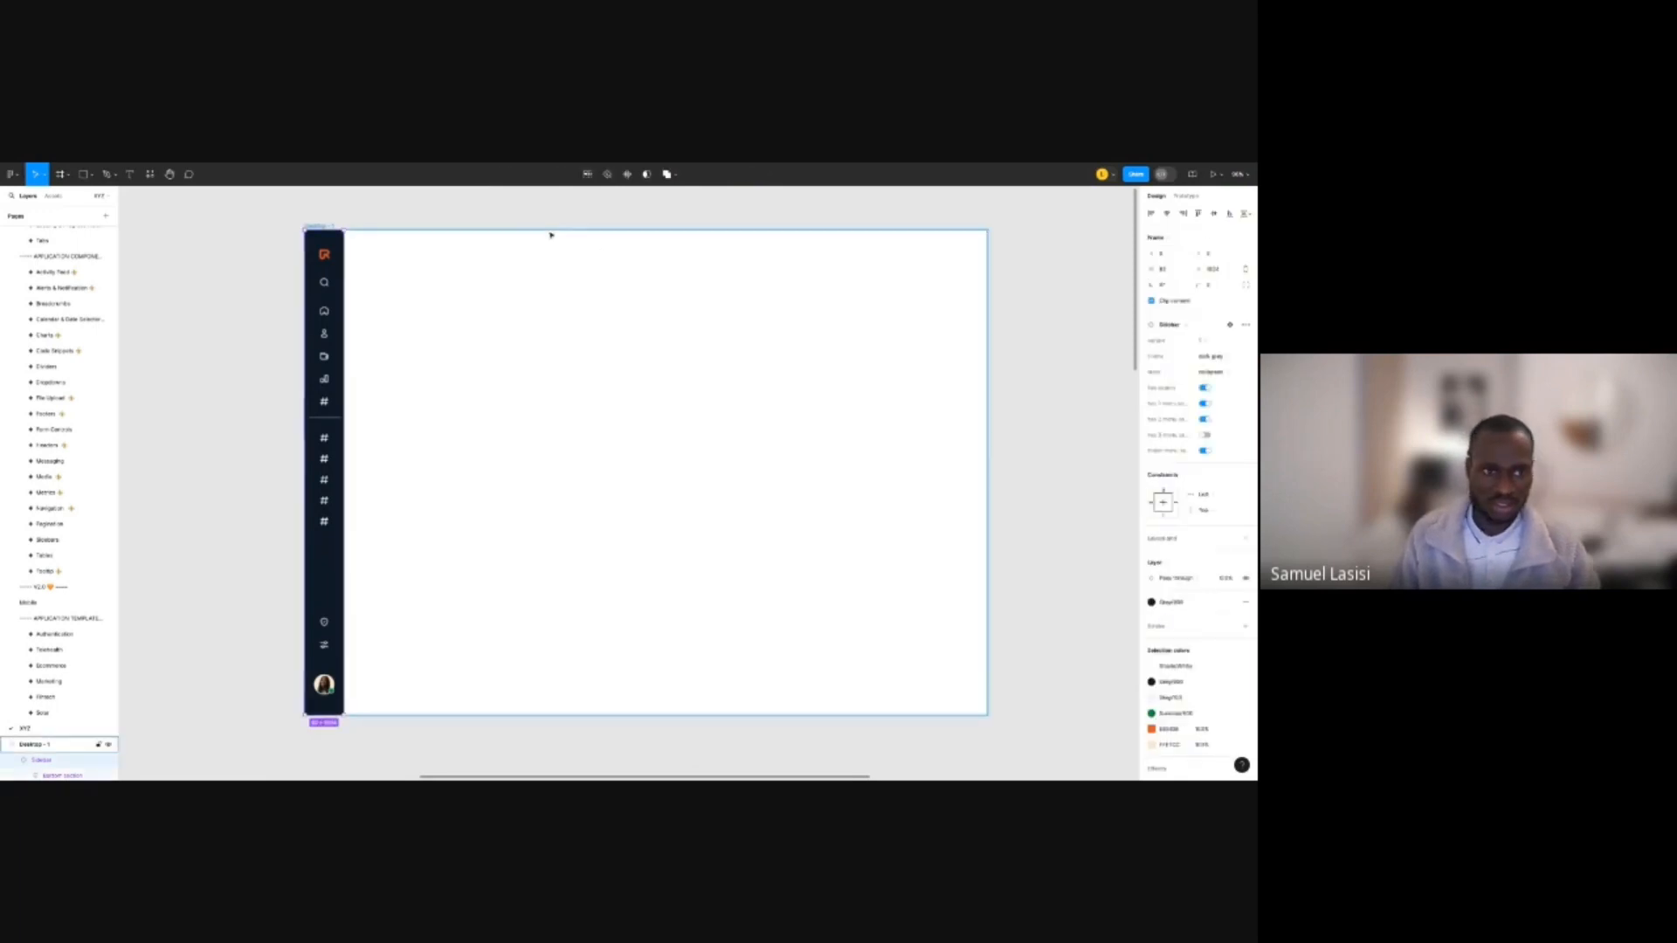
{"action": "left_click", "coordinate": [405, 202]}
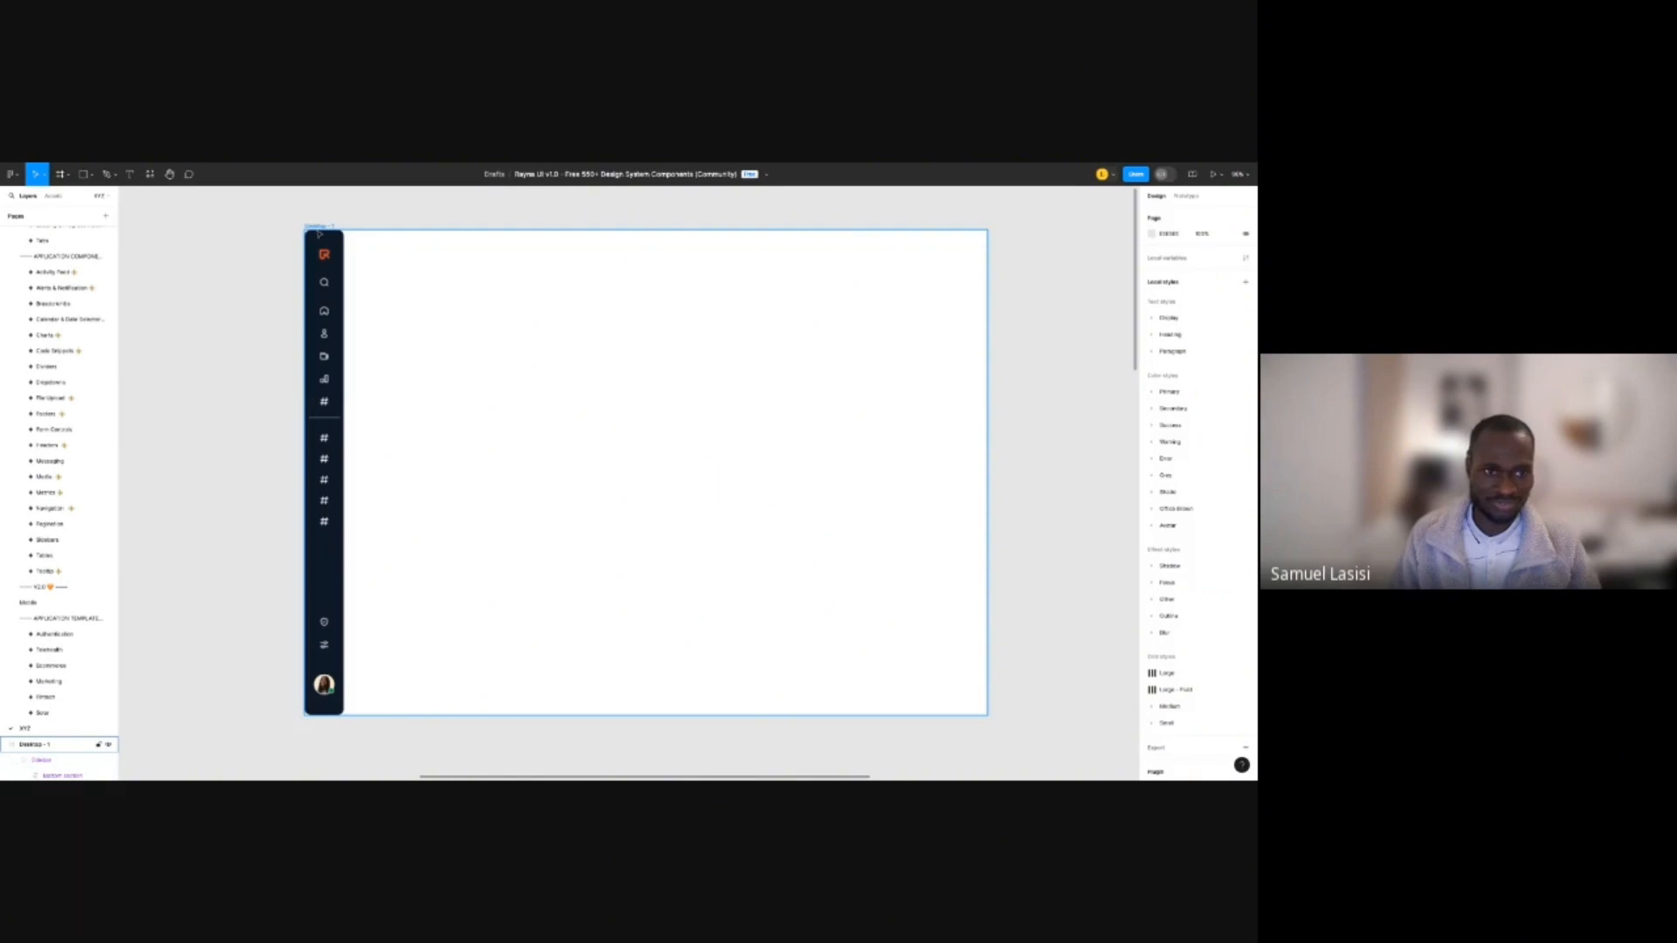
{"action": "left_click", "coordinate": [320, 234]}
Give the Desktop - 1 frame a corner radius of 10.
{"action": "left_click", "coordinate": [390, 225]}
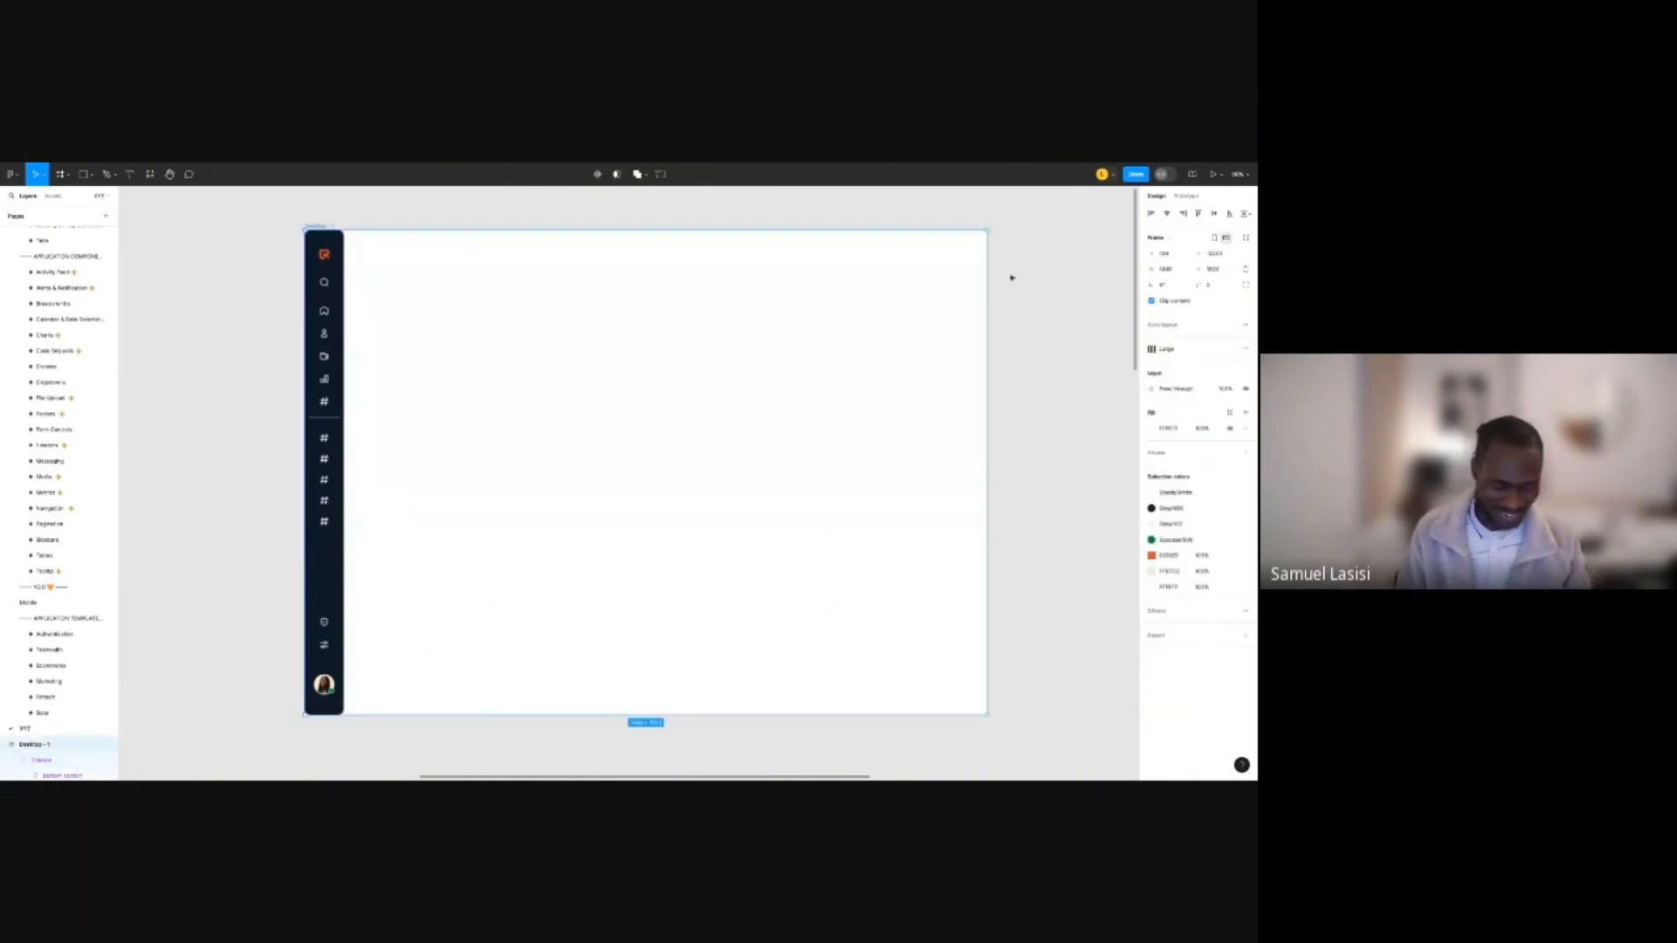
{"action": "left_click", "coordinate": [1199, 289]}
{"action": "type", "text": "10"}
{"action": "key", "text": "Return"}
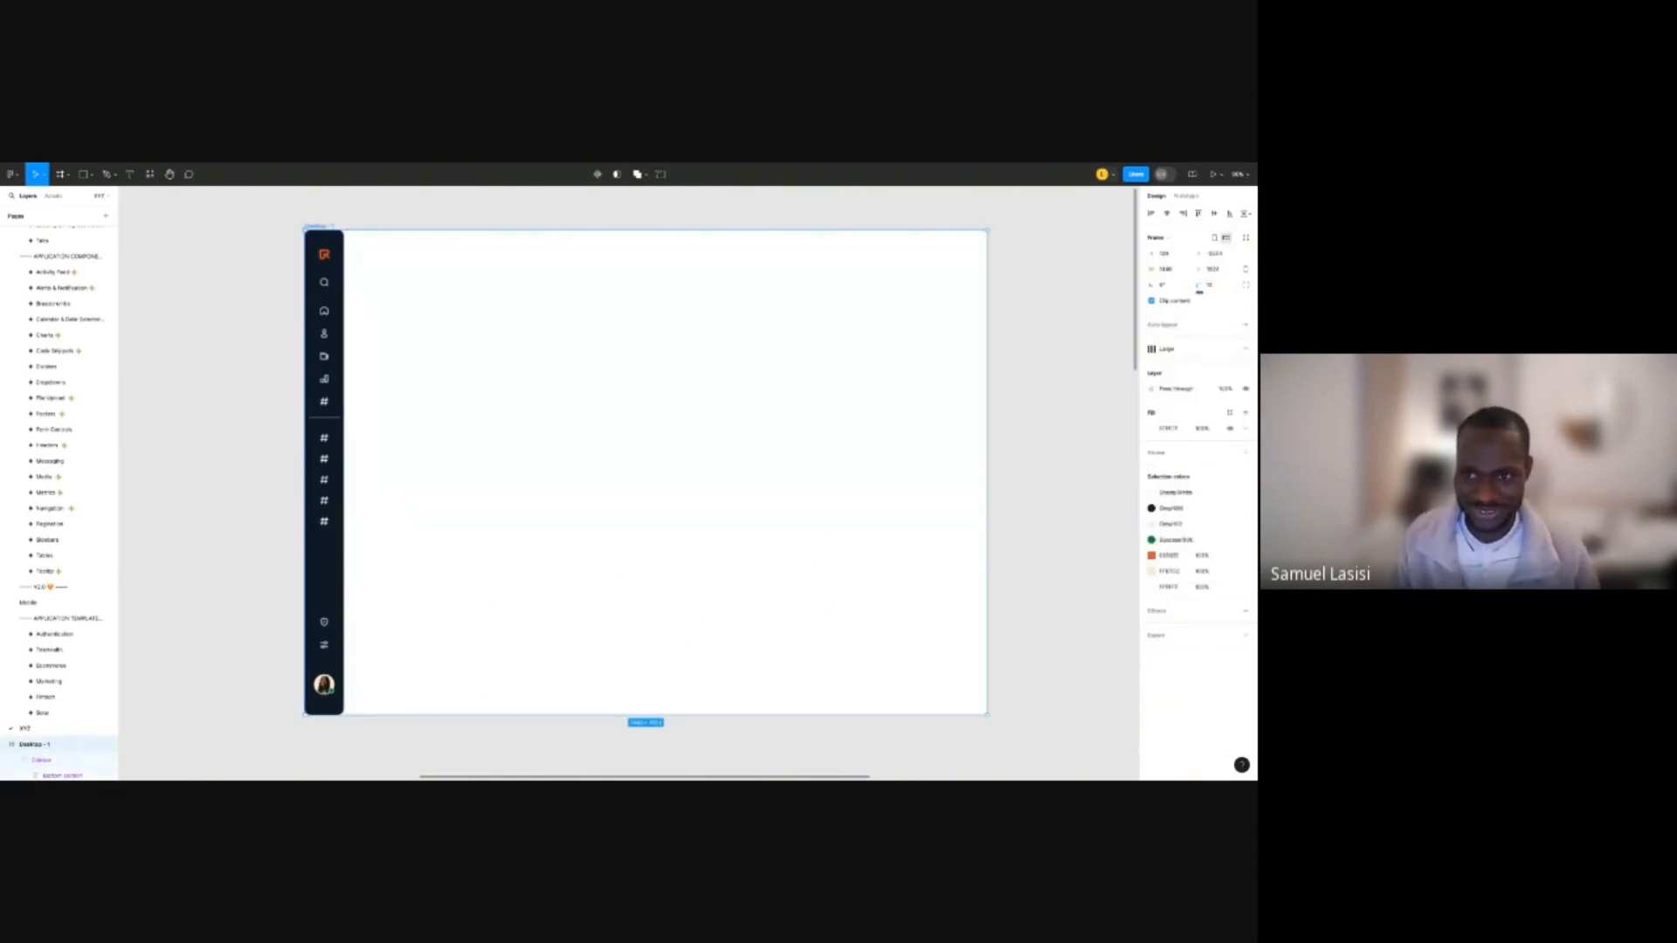
{"action": "left_click", "coordinate": [1099, 299]}
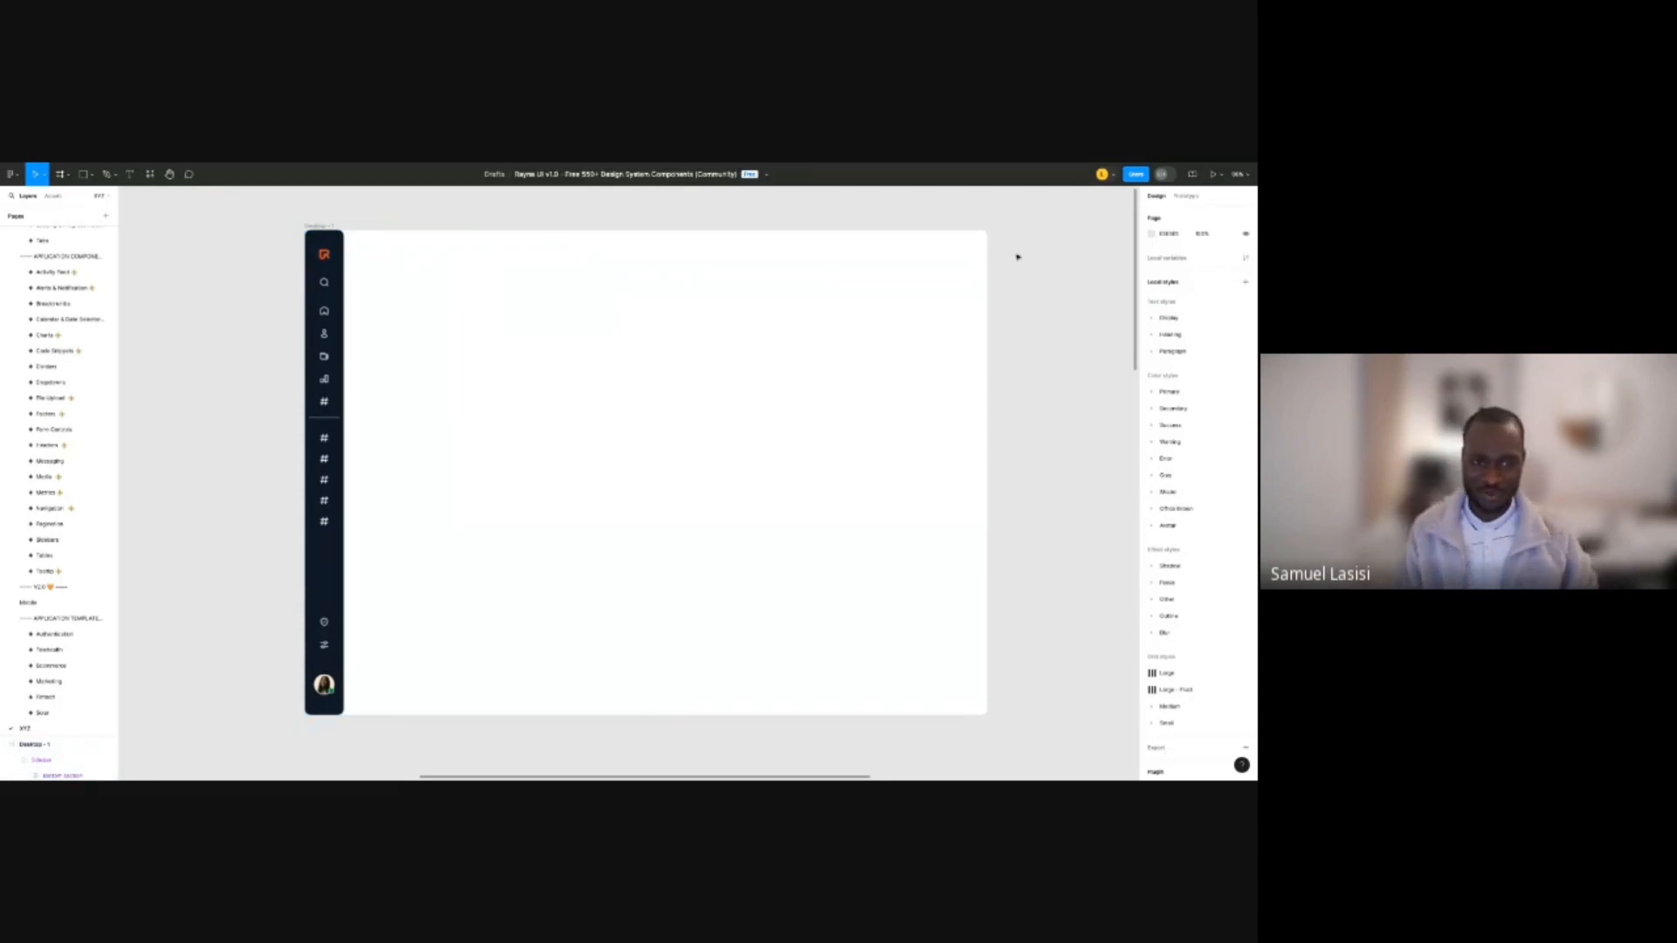
Fit Desktop - 1 in view and open the Resources Components panel with Shift+I.
{"action": "scroll", "coordinate": [914, 363], "scroll_direction": "down", "scroll_amount": 3}
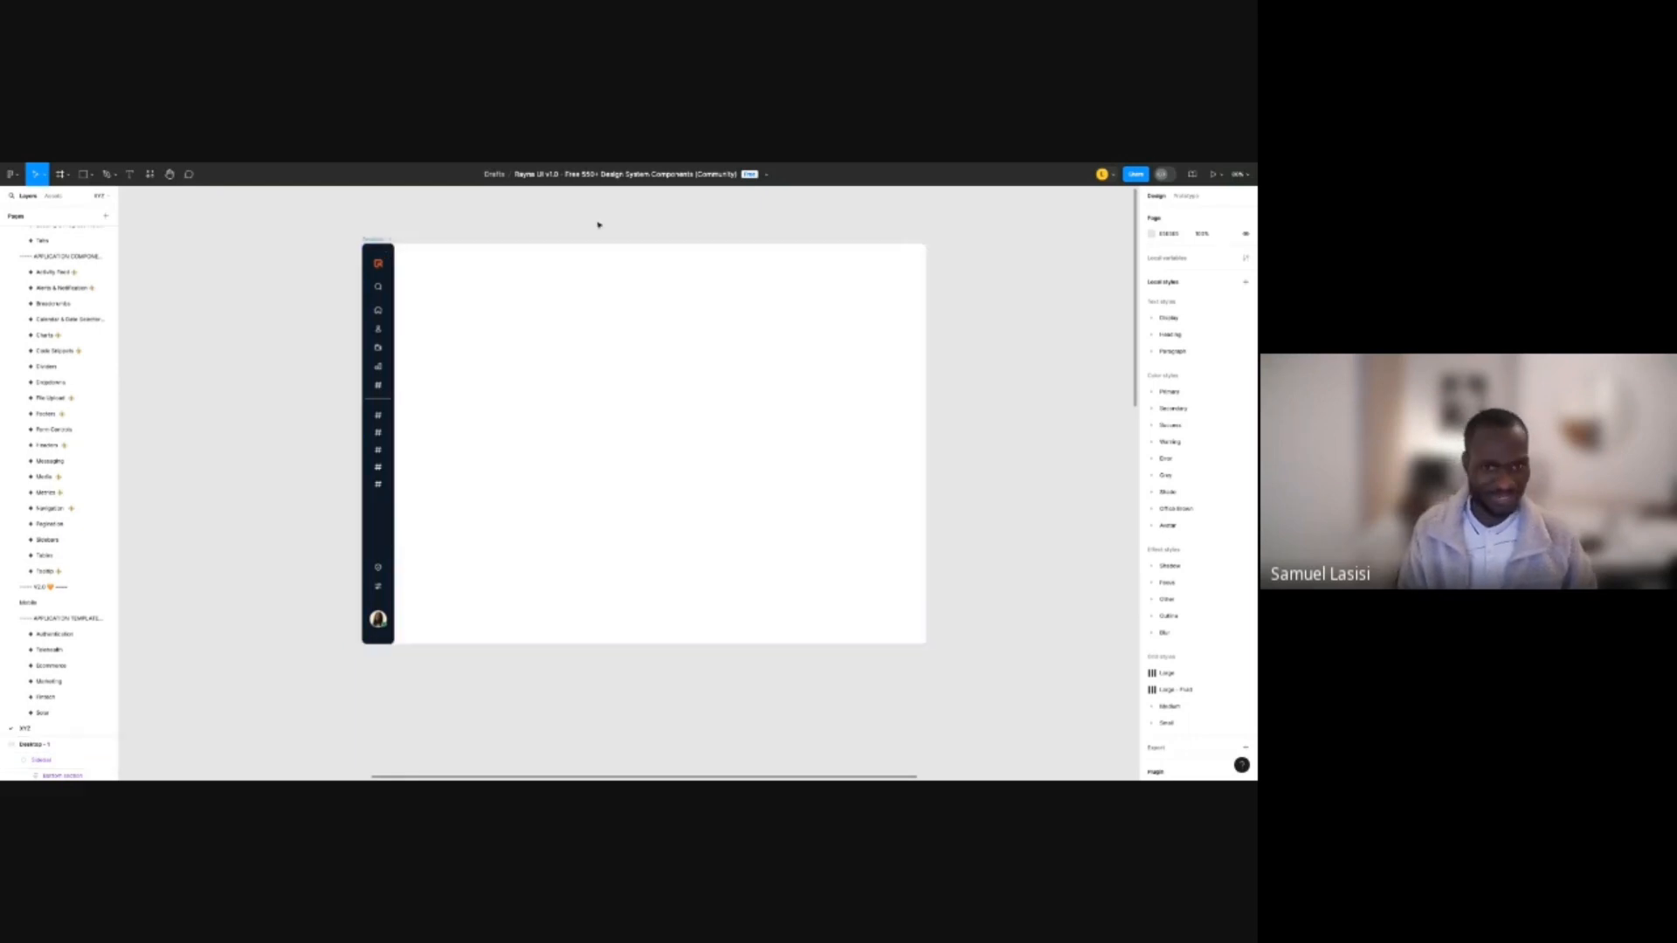
{"action": "scroll", "coordinate": [599, 224], "scroll_direction": "down", "scroll_amount": 3}
{"action": "scroll", "coordinate": [550, 218], "scroll_direction": "up", "scroll_amount": 1}
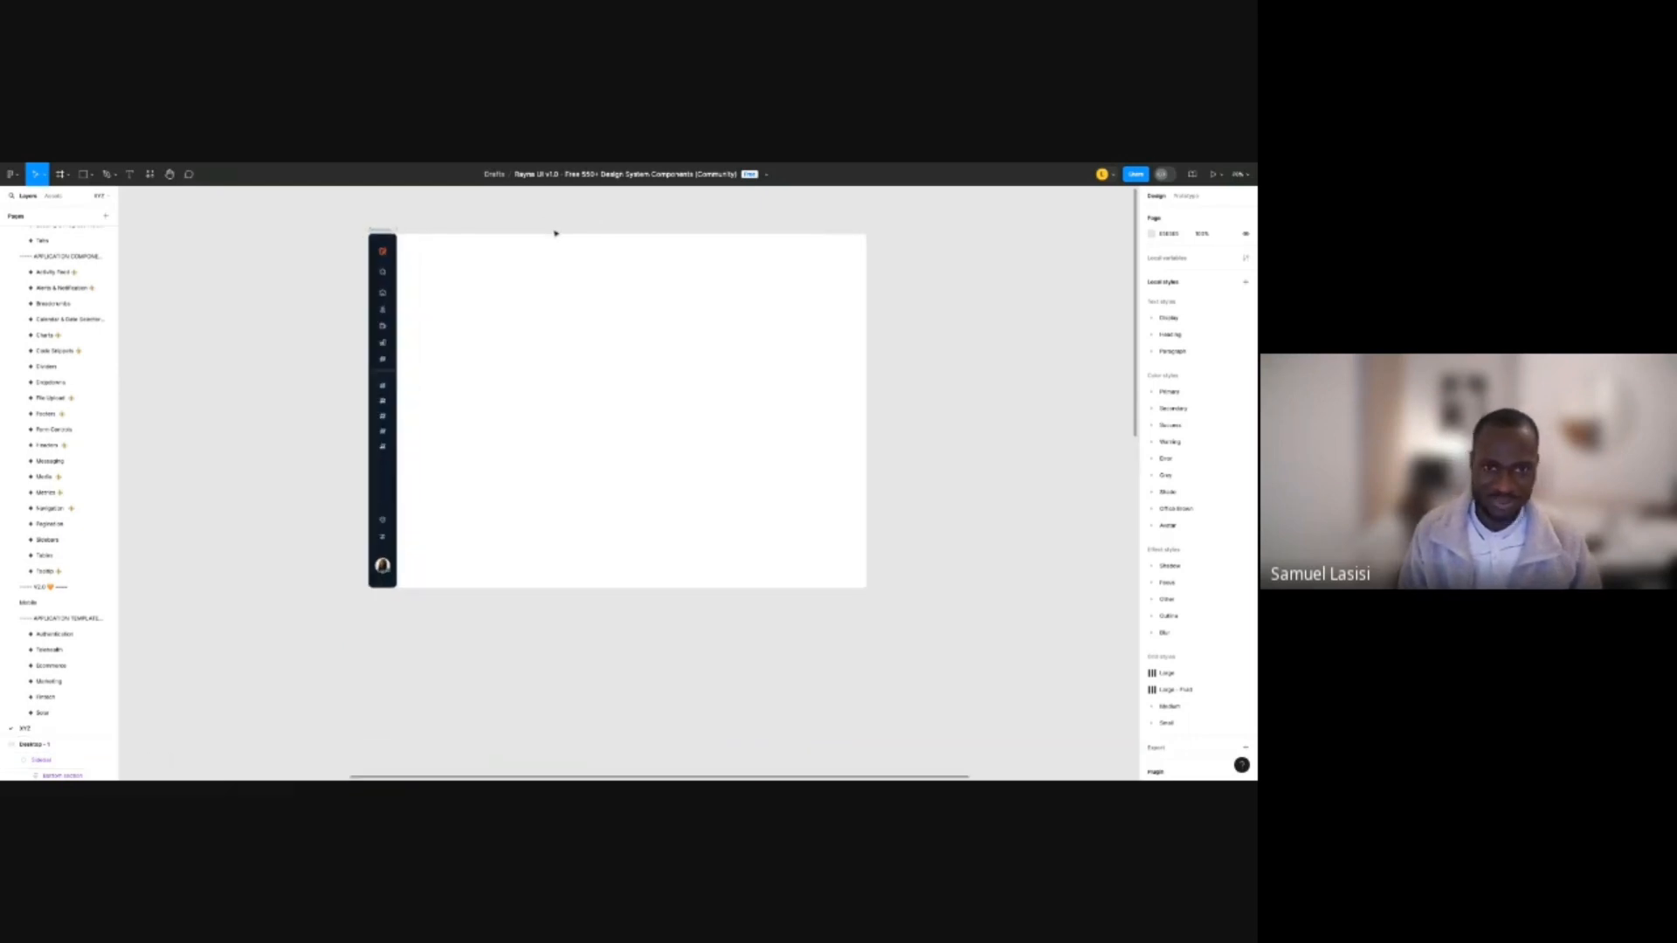
{"action": "scroll", "coordinate": [556, 233], "scroll_direction": "up", "scroll_amount": 2}
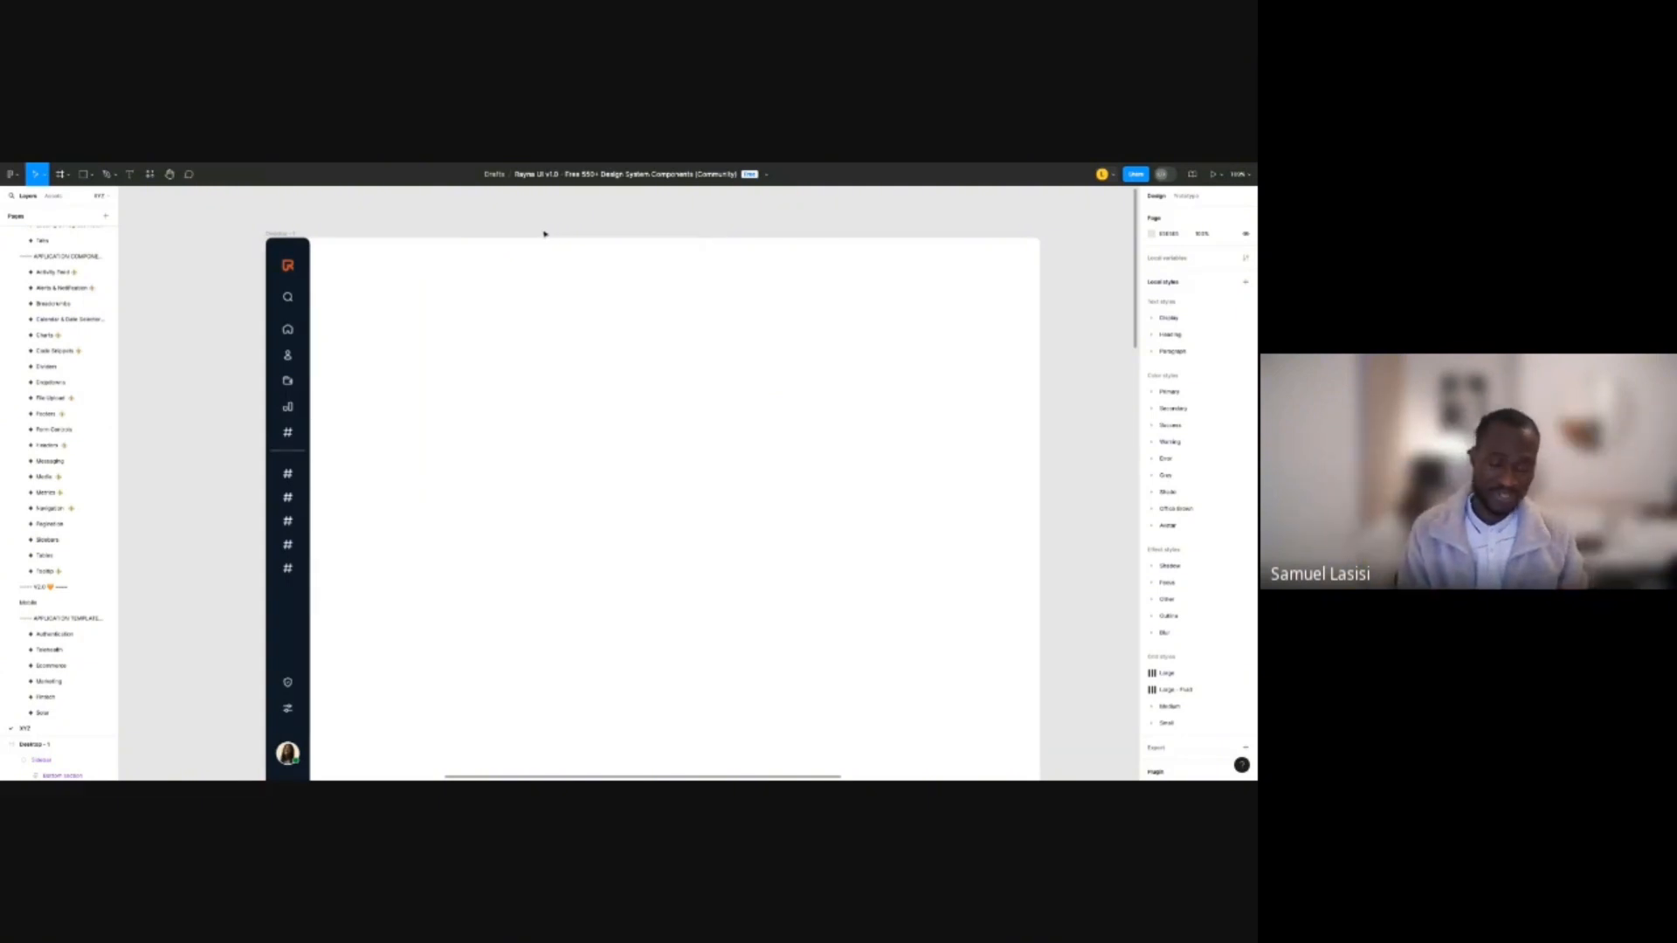
{"action": "key", "text": "shift+i"}
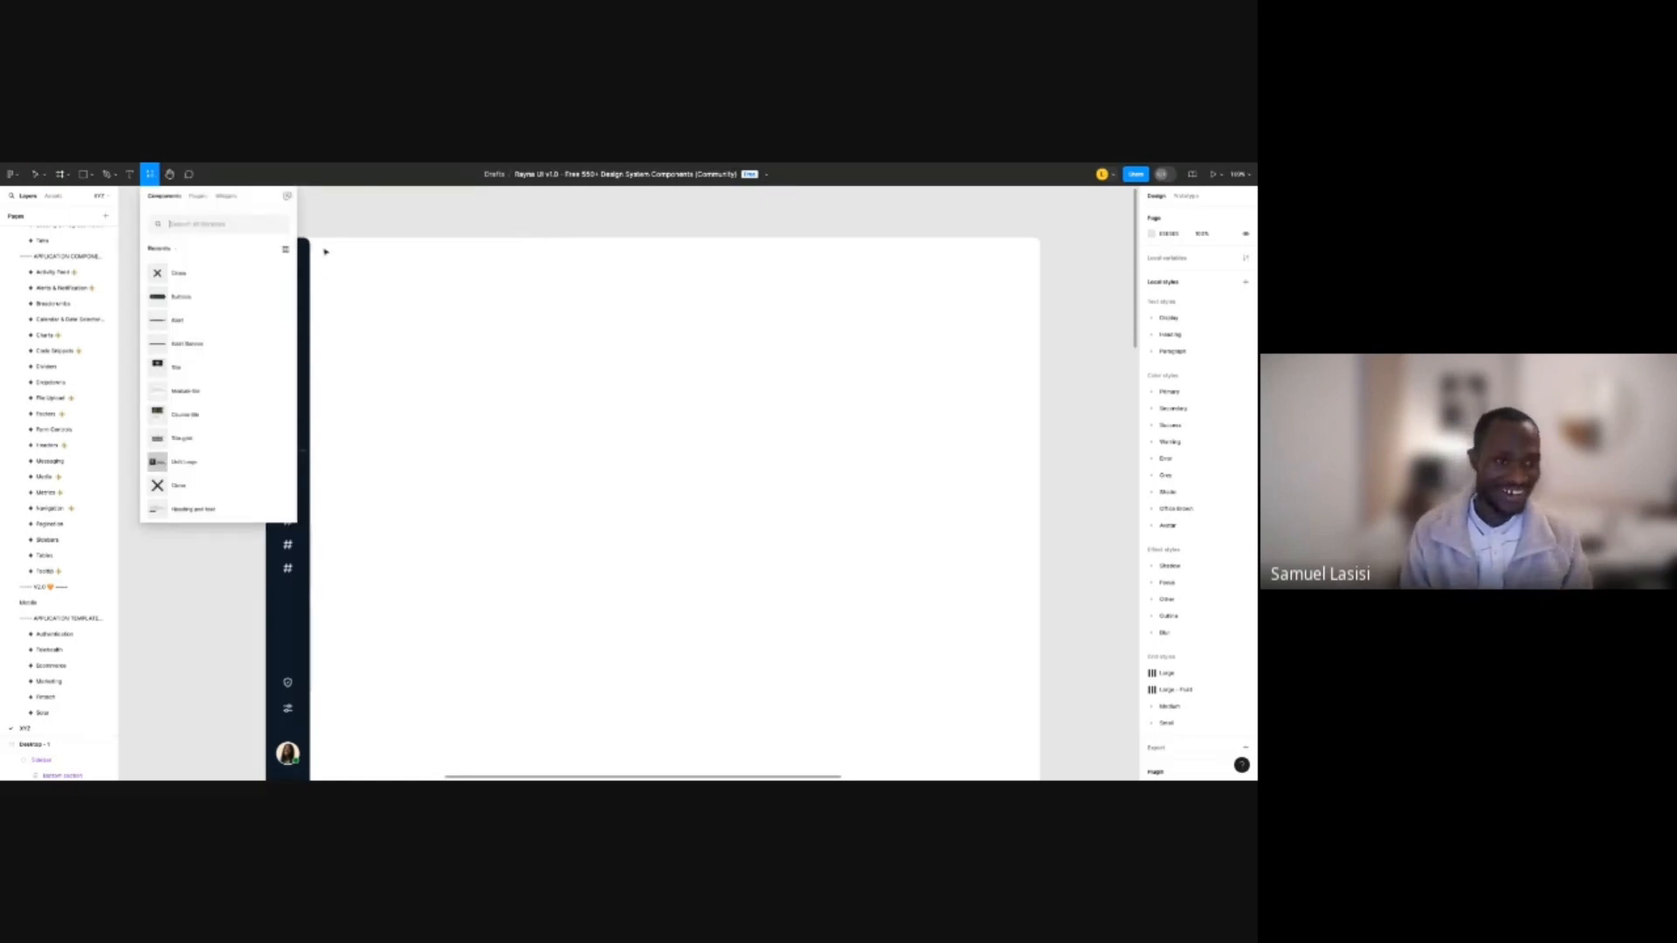
Place a Tab component atop Desktop - 1, set Style to Line, and disable icon and number tag.
{"action": "type", "text": "tabs"}
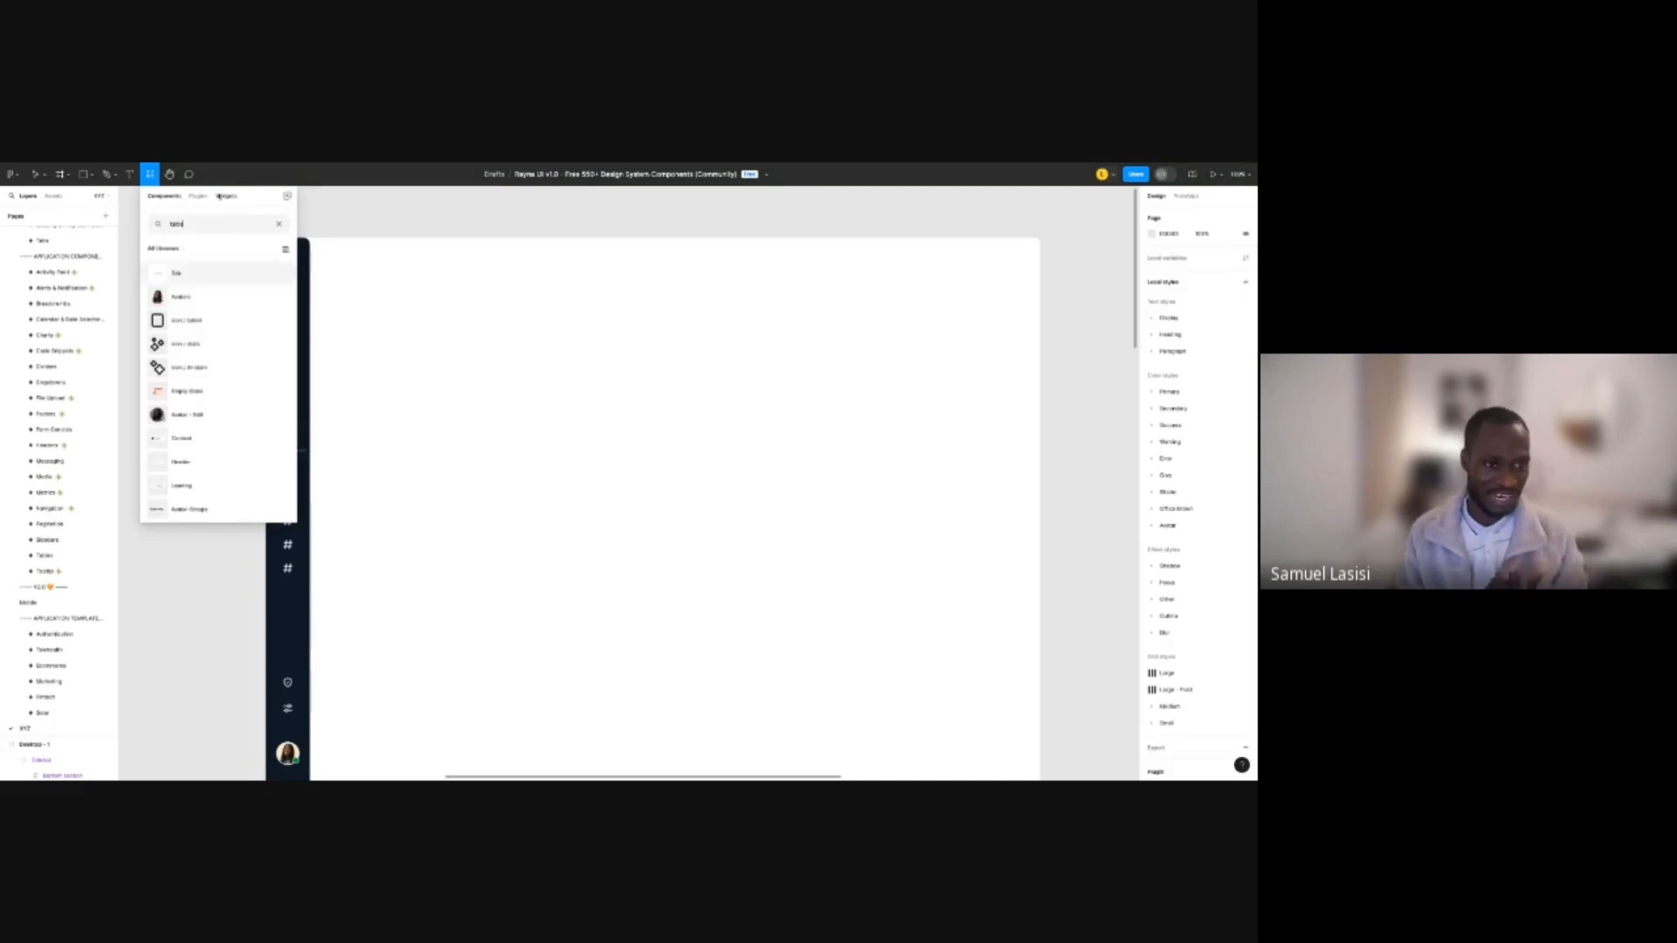
{"action": "left_click_drag", "start_coordinate": [176, 273], "coordinate": [587, 303]}
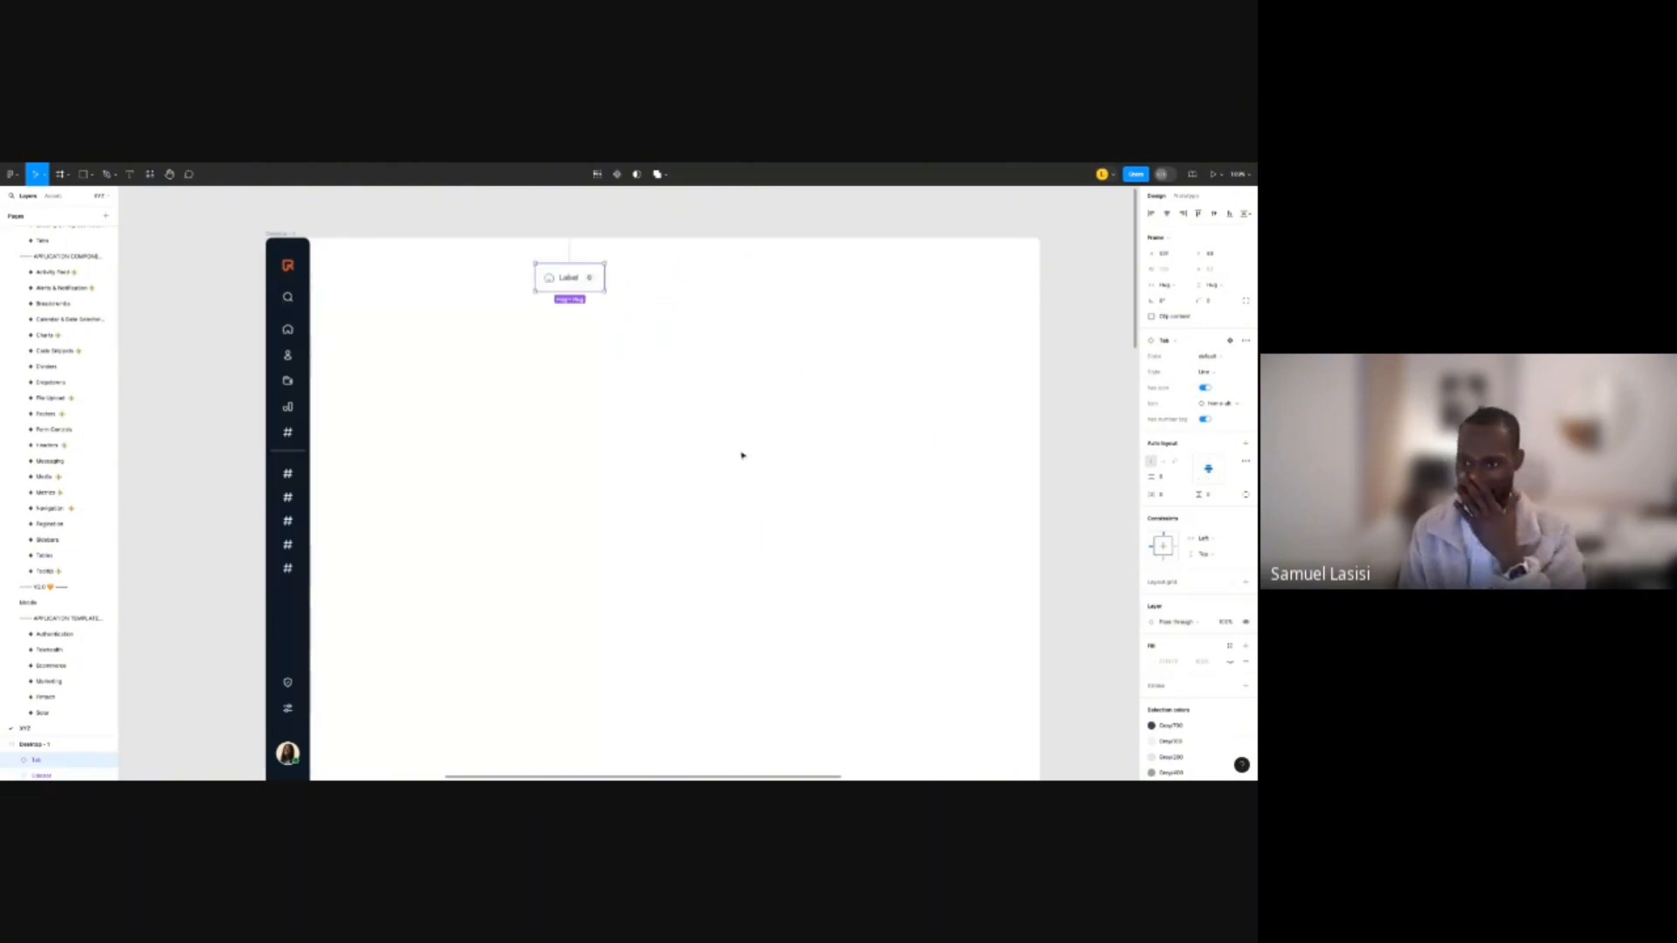
{"action": "left_click", "coordinate": [1216, 373]}
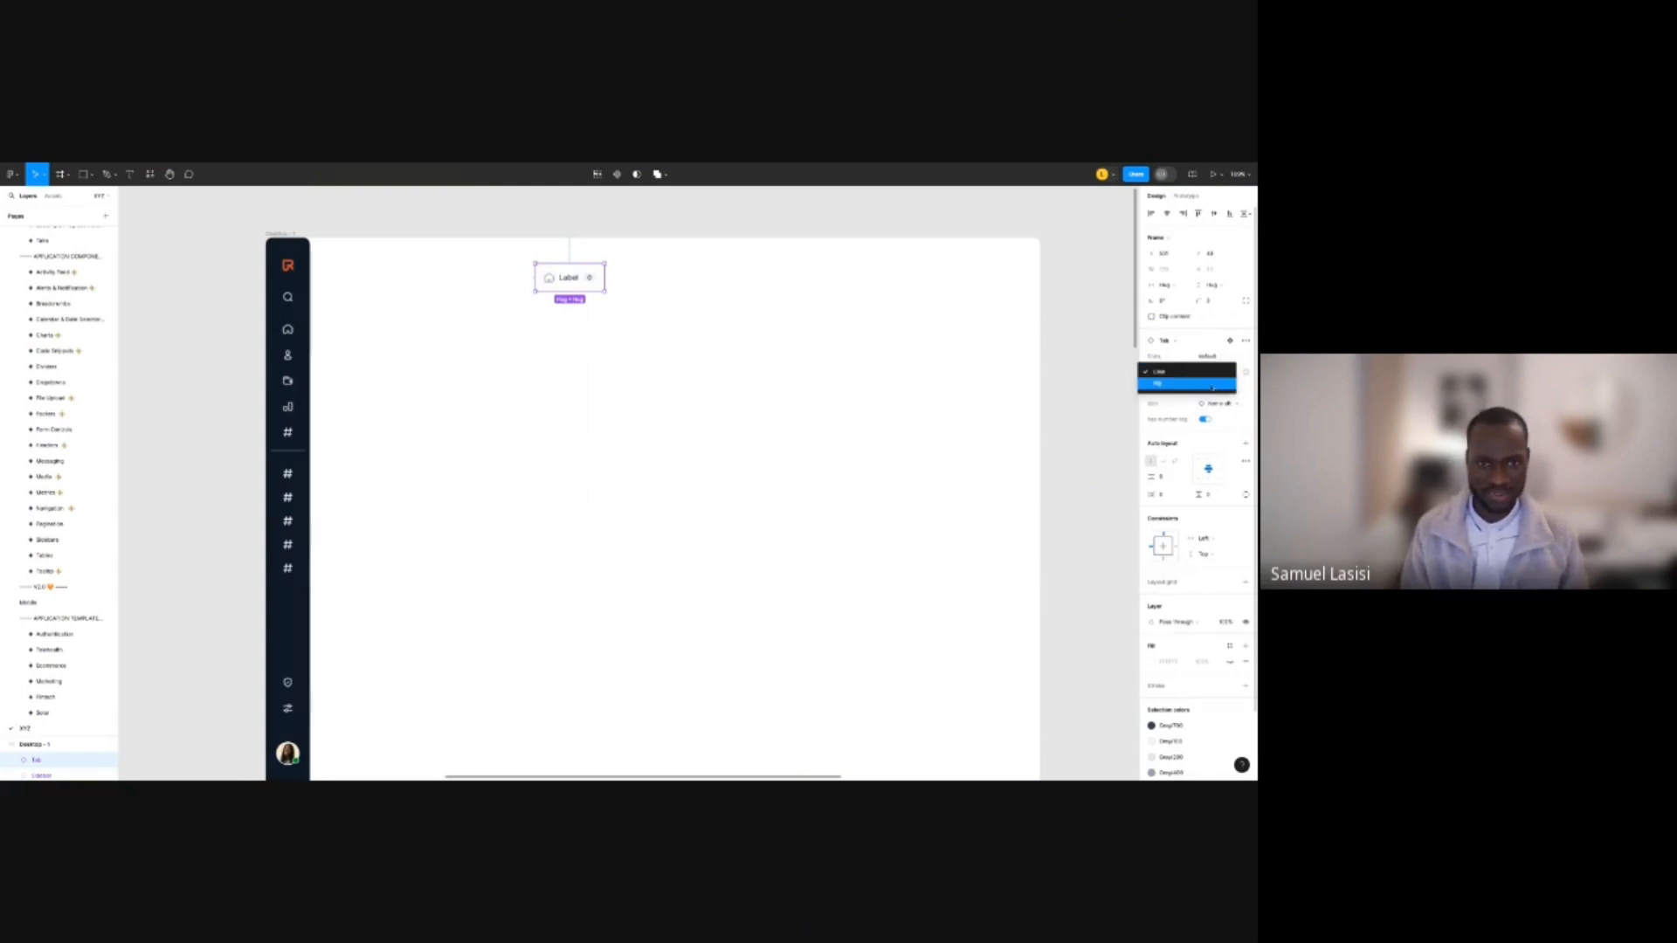
{"action": "left_click", "coordinate": [1213, 385]}
{"action": "left_click", "coordinate": [1214, 377]}
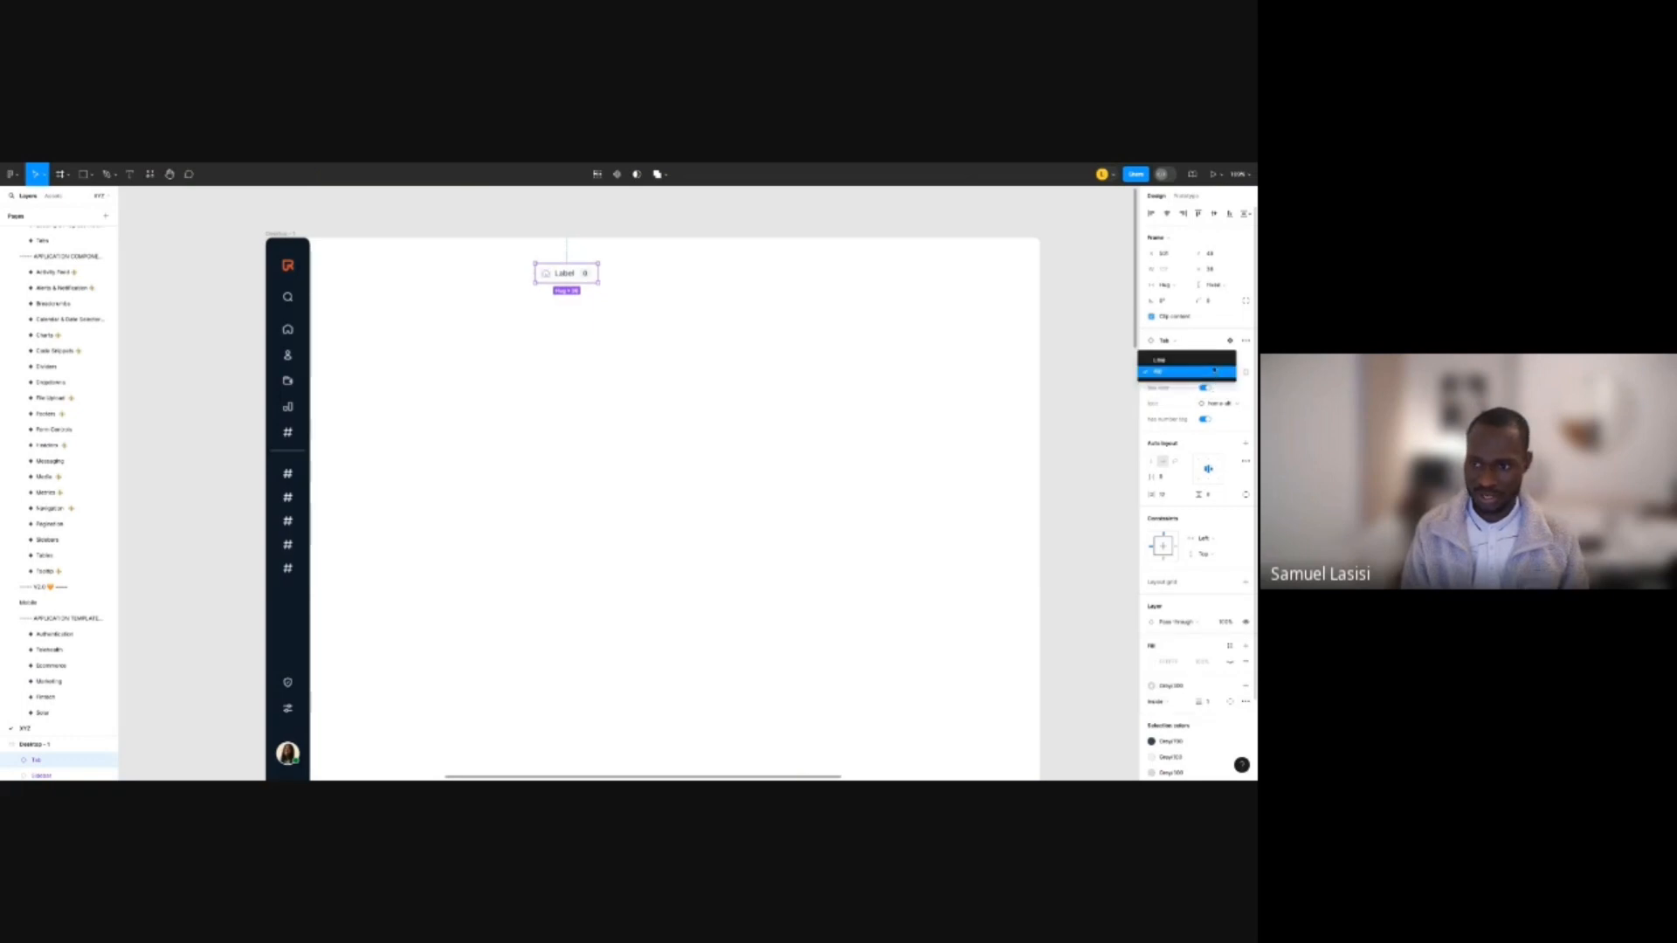
{"action": "left_click", "coordinate": [1211, 359]}
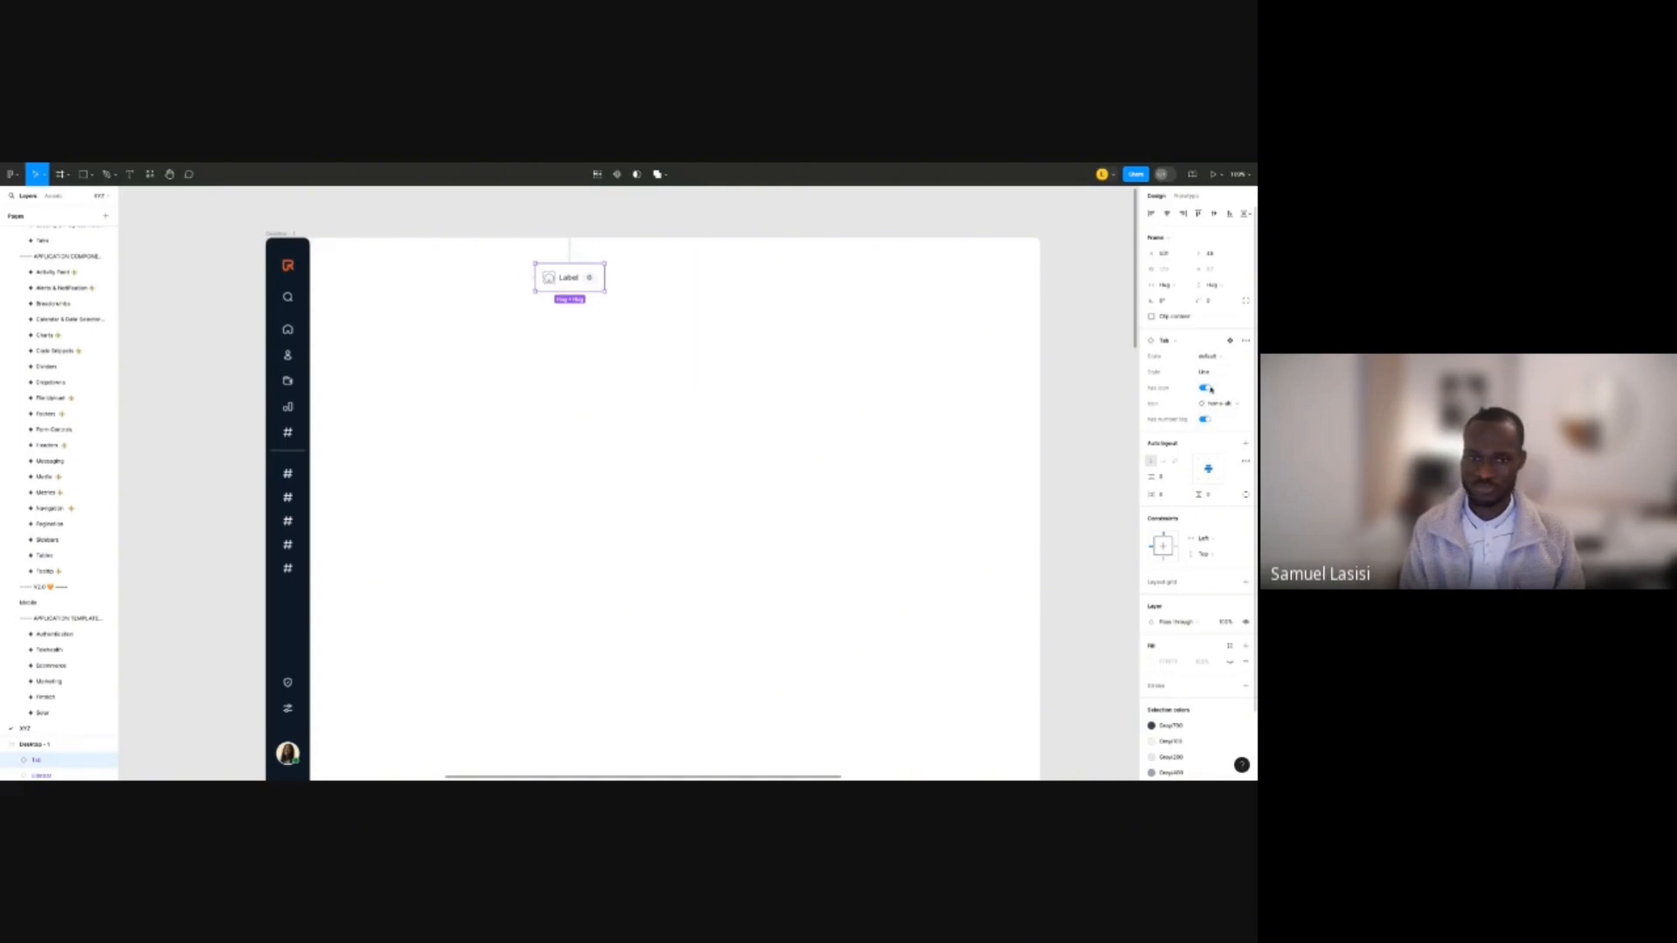
{"action": "left_click", "coordinate": [1208, 389]}
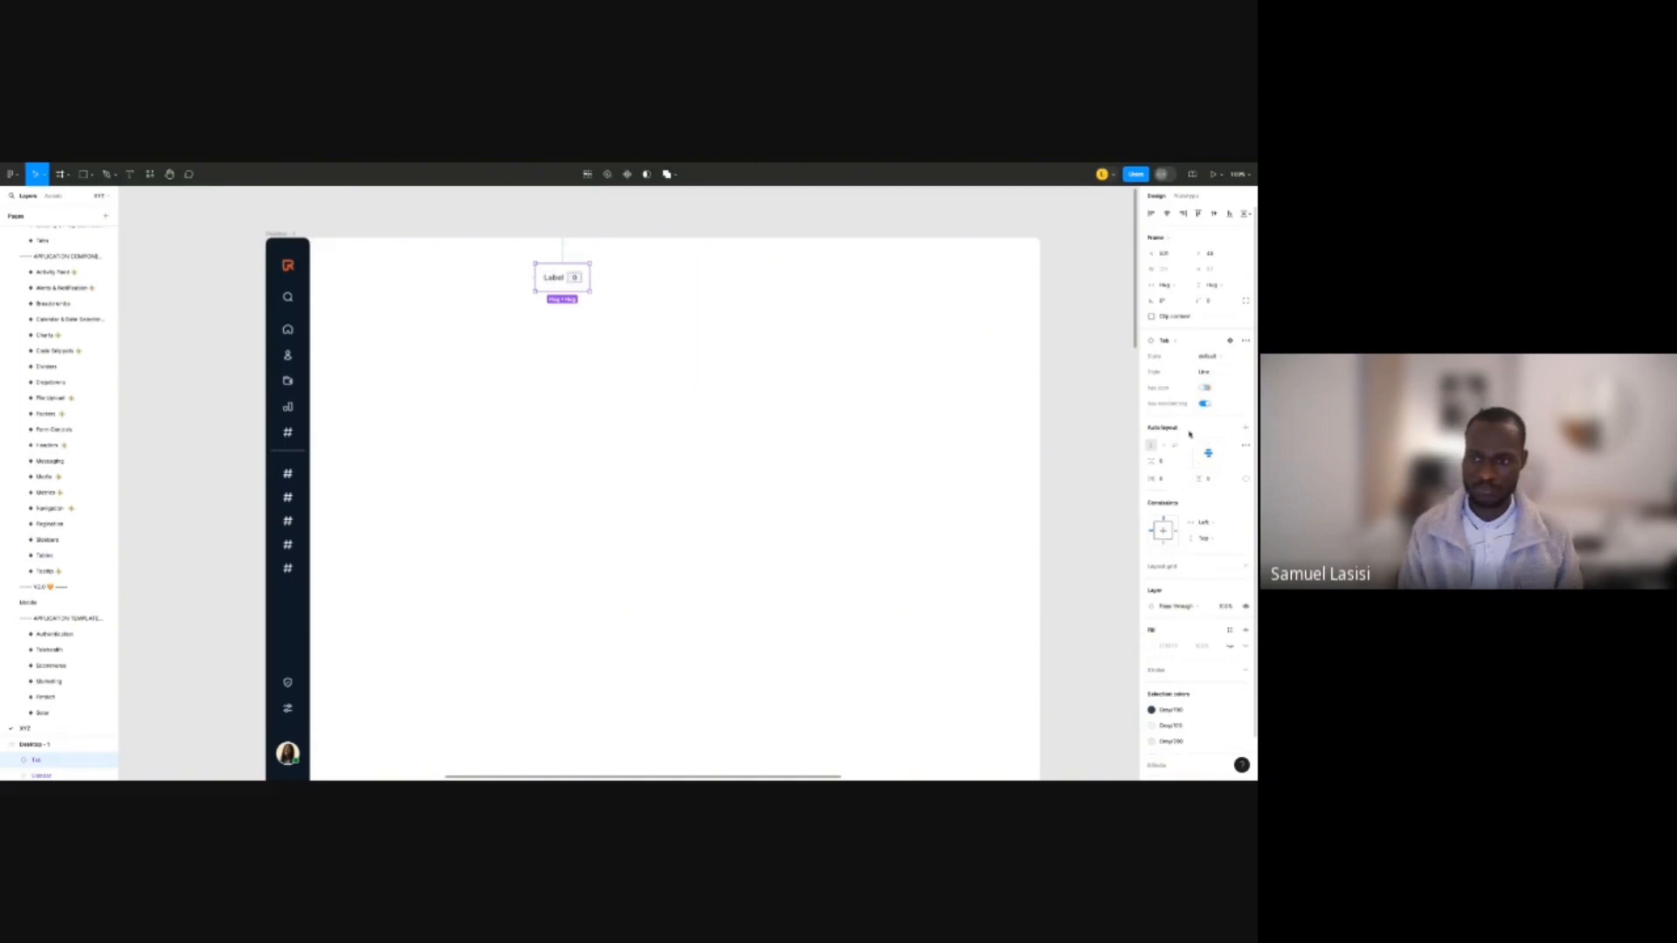
{"action": "left_click", "coordinate": [1205, 403]}
{"action": "left_click", "coordinate": [672, 371]}
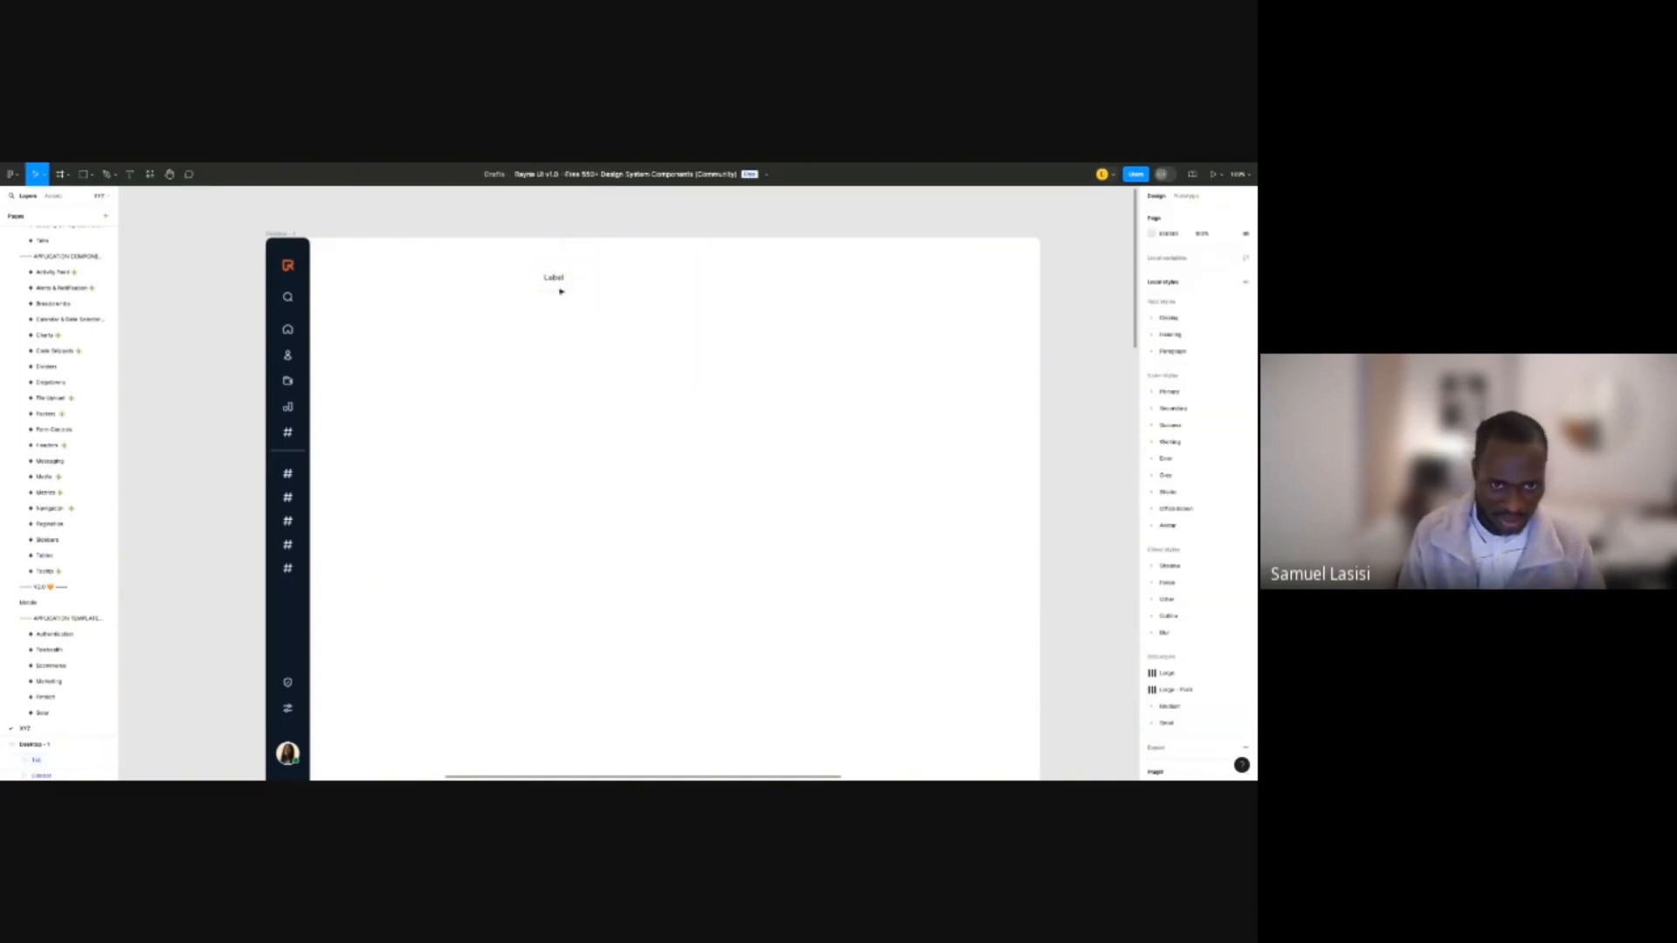
{"action": "left_click", "coordinate": [561, 288]}
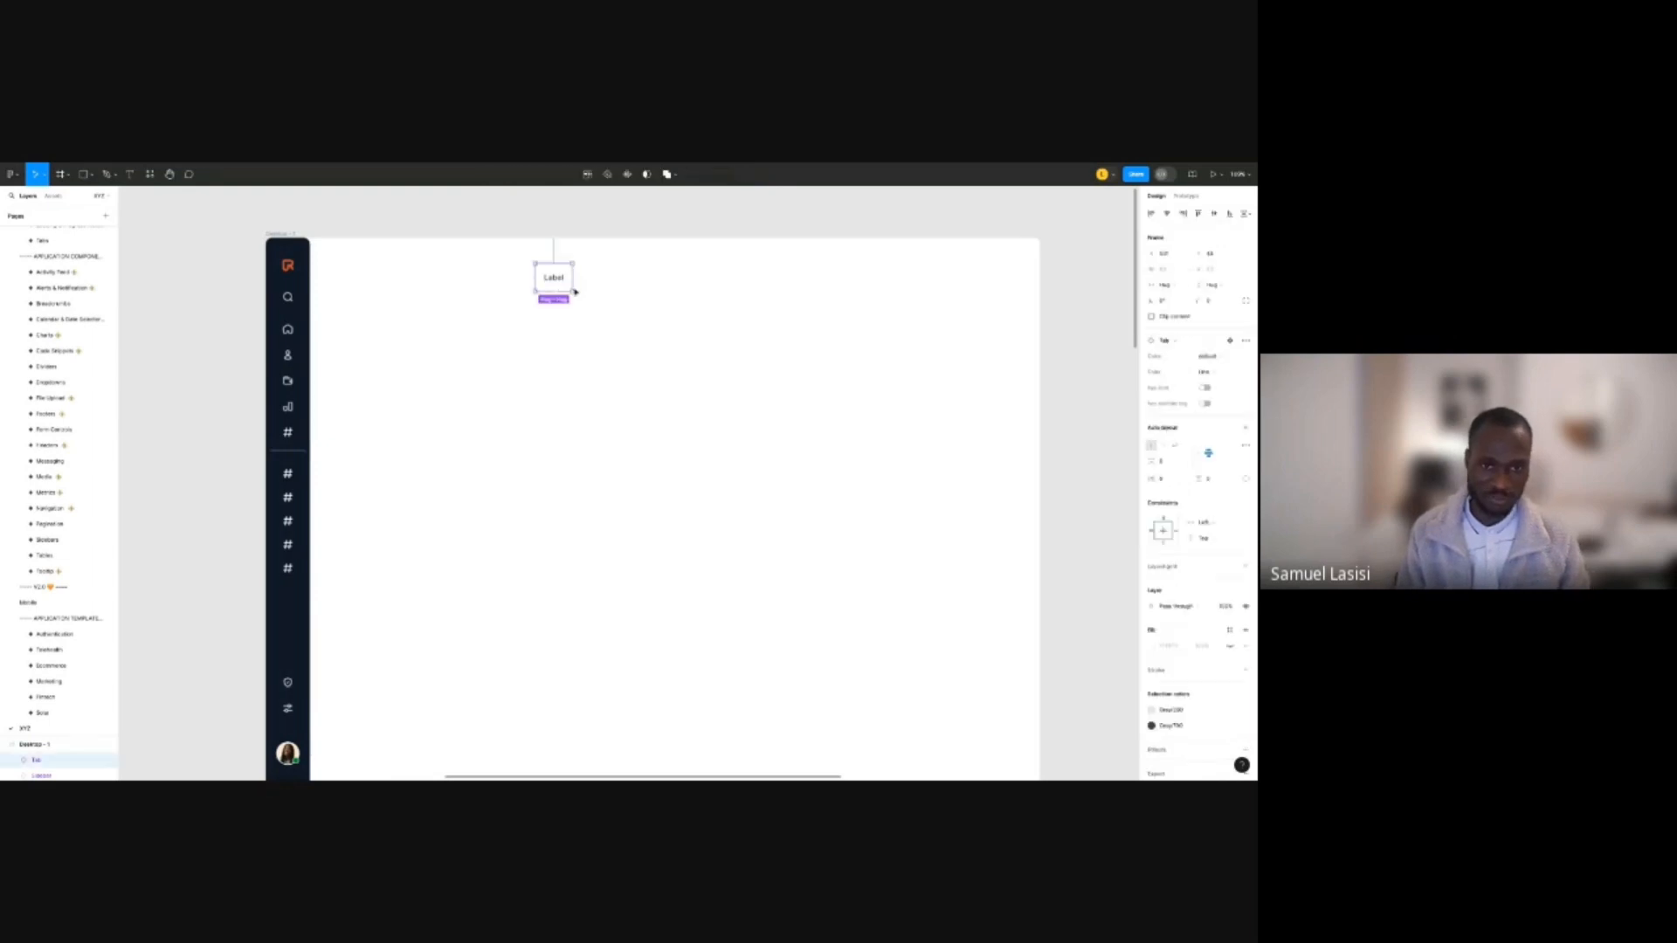
Copy the tab into an auto-layout row of four Label tabs with 0 spacing.
{"action": "left_click_drag", "start_coordinate": [567, 284], "coordinate": [629, 290]}
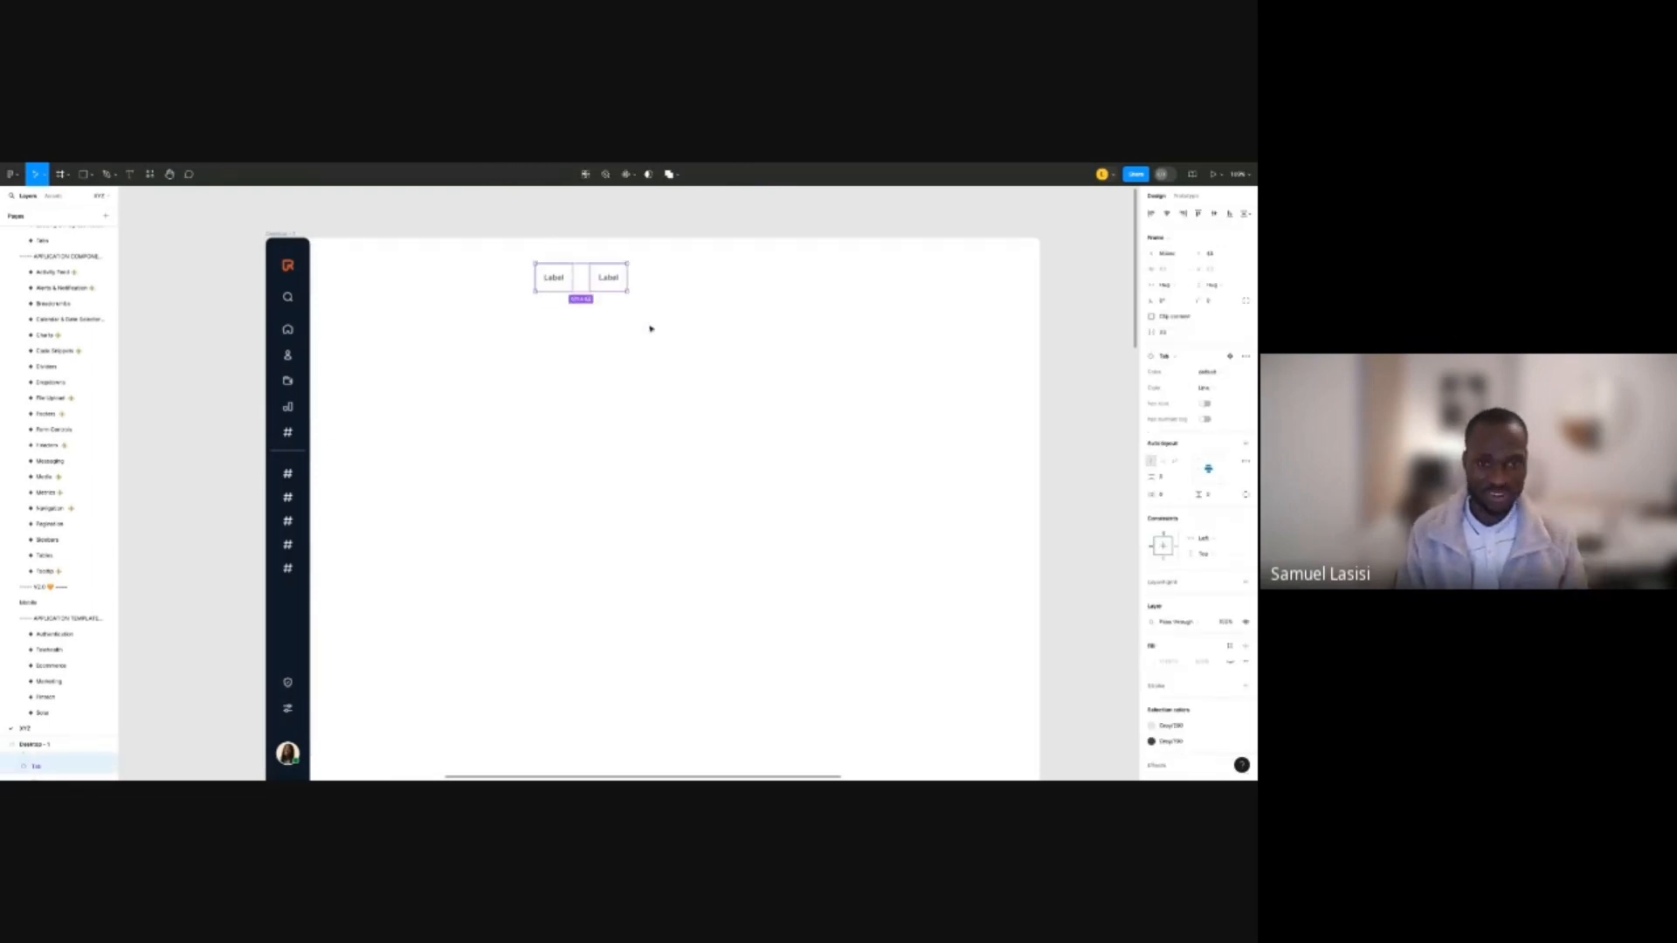
{"action": "key", "text": "shift+a"}
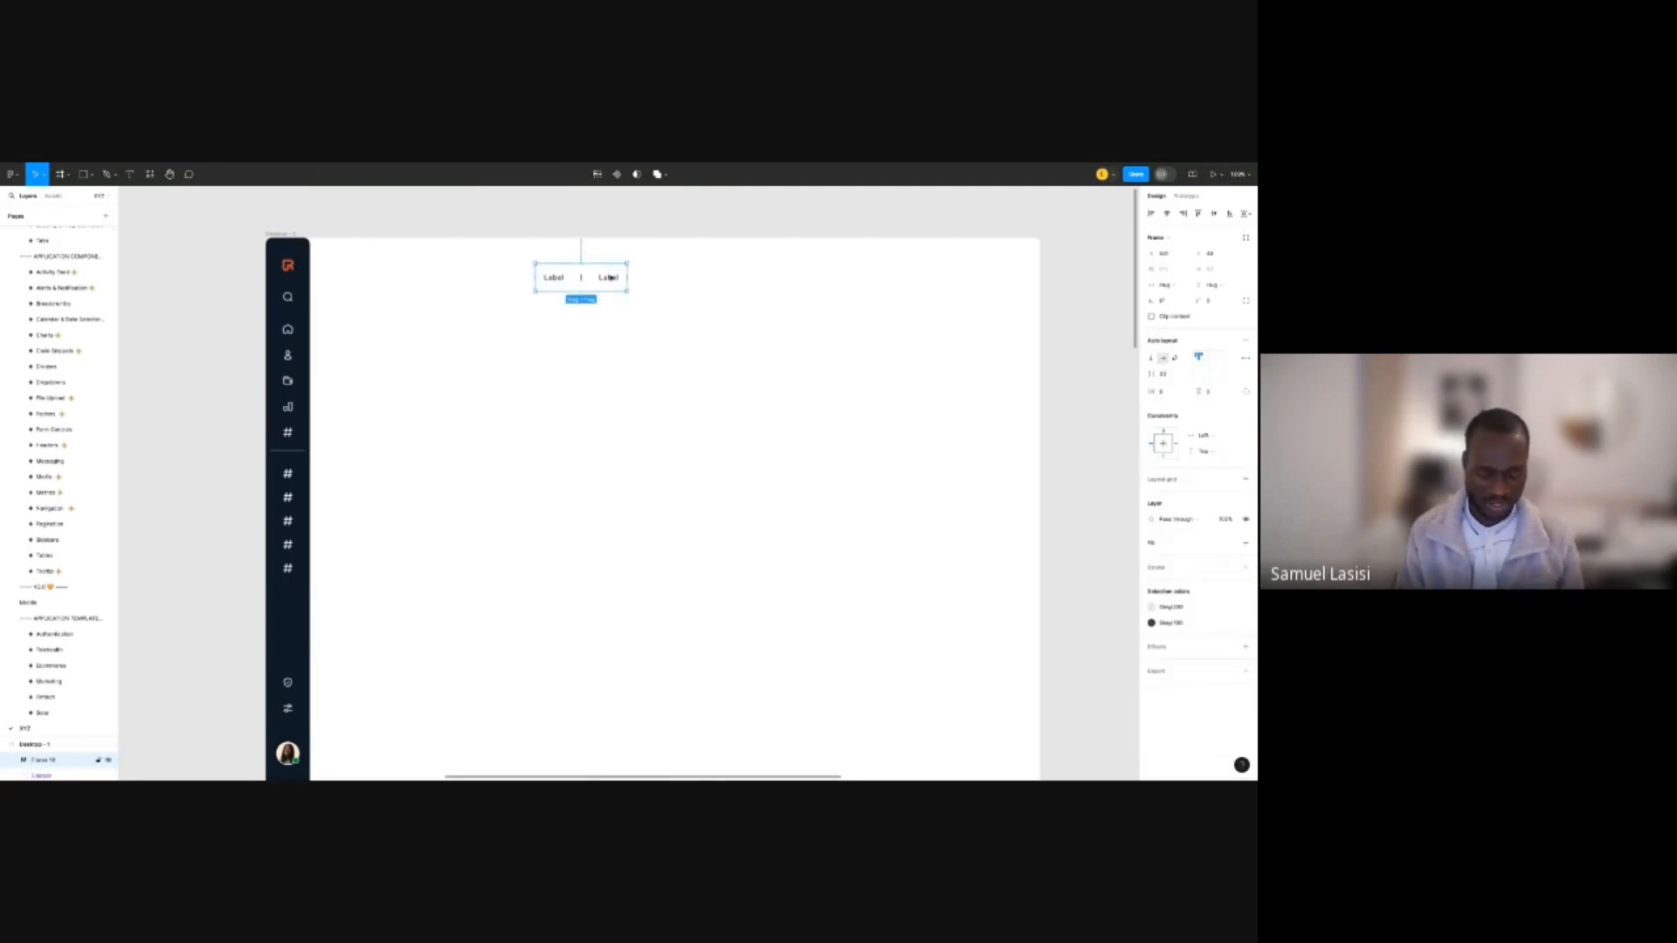
{"action": "left_click", "coordinate": [616, 283]}
{"action": "key", "text": "ctrl+d"}
{"action": "key", "text": "ctrl+d"}
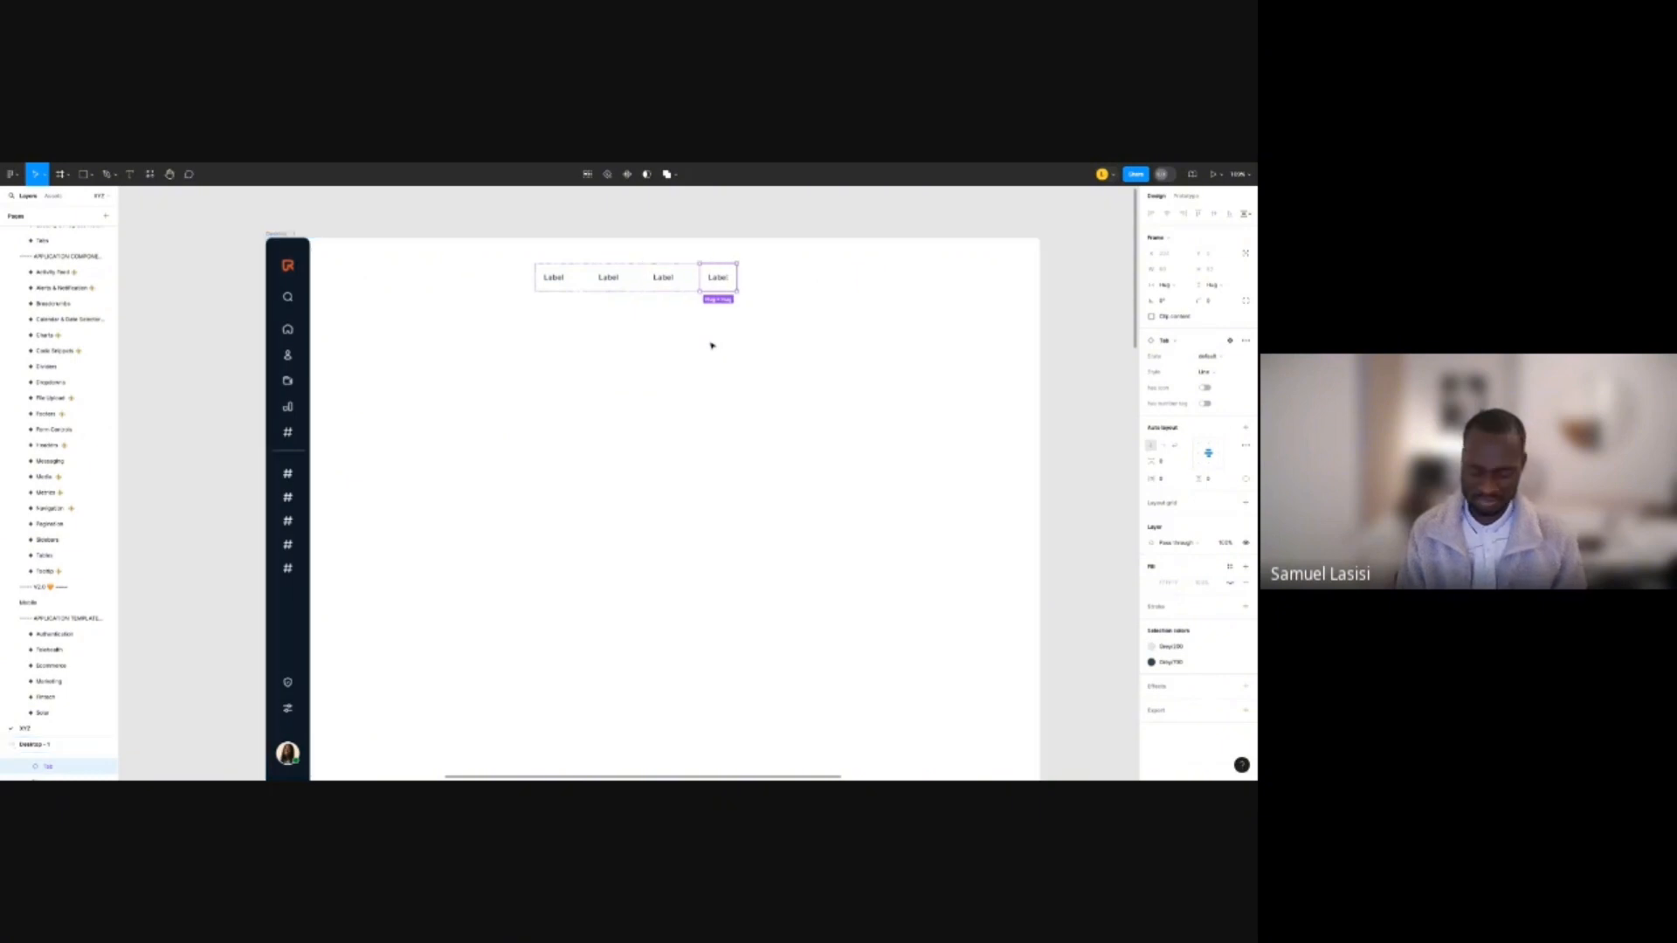
{"action": "left_click", "coordinate": [757, 216]}
{"action": "left_click", "coordinate": [681, 291]}
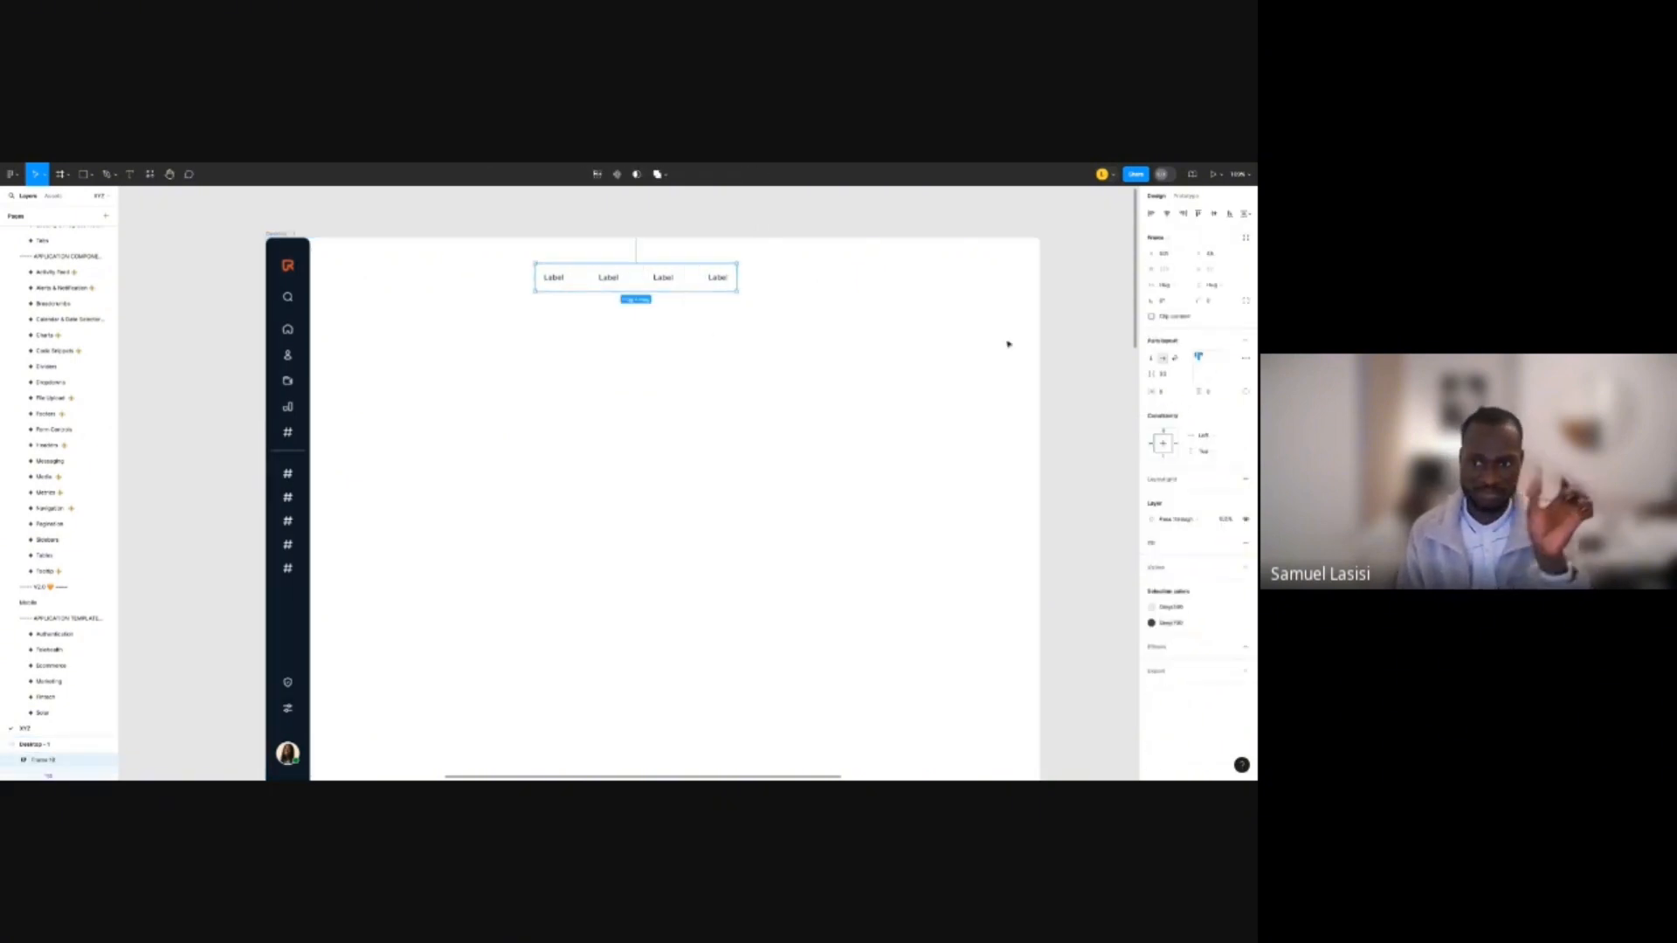
{"action": "left_click", "coordinate": [1147, 376]}
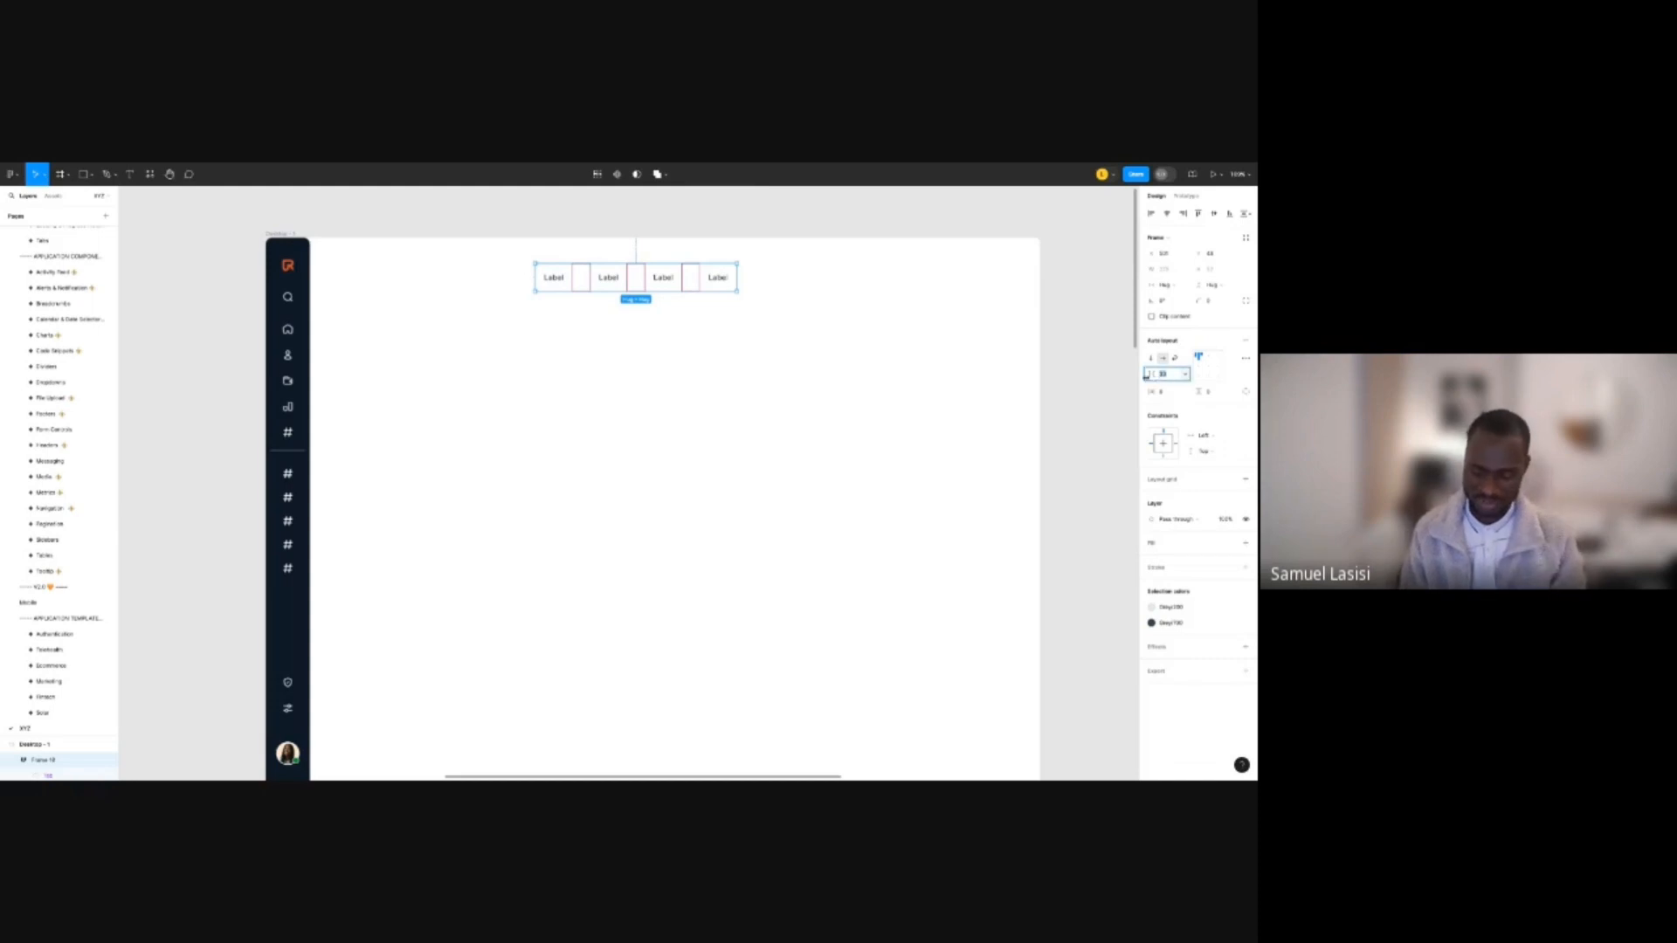
{"action": "key", "text": "Return"}
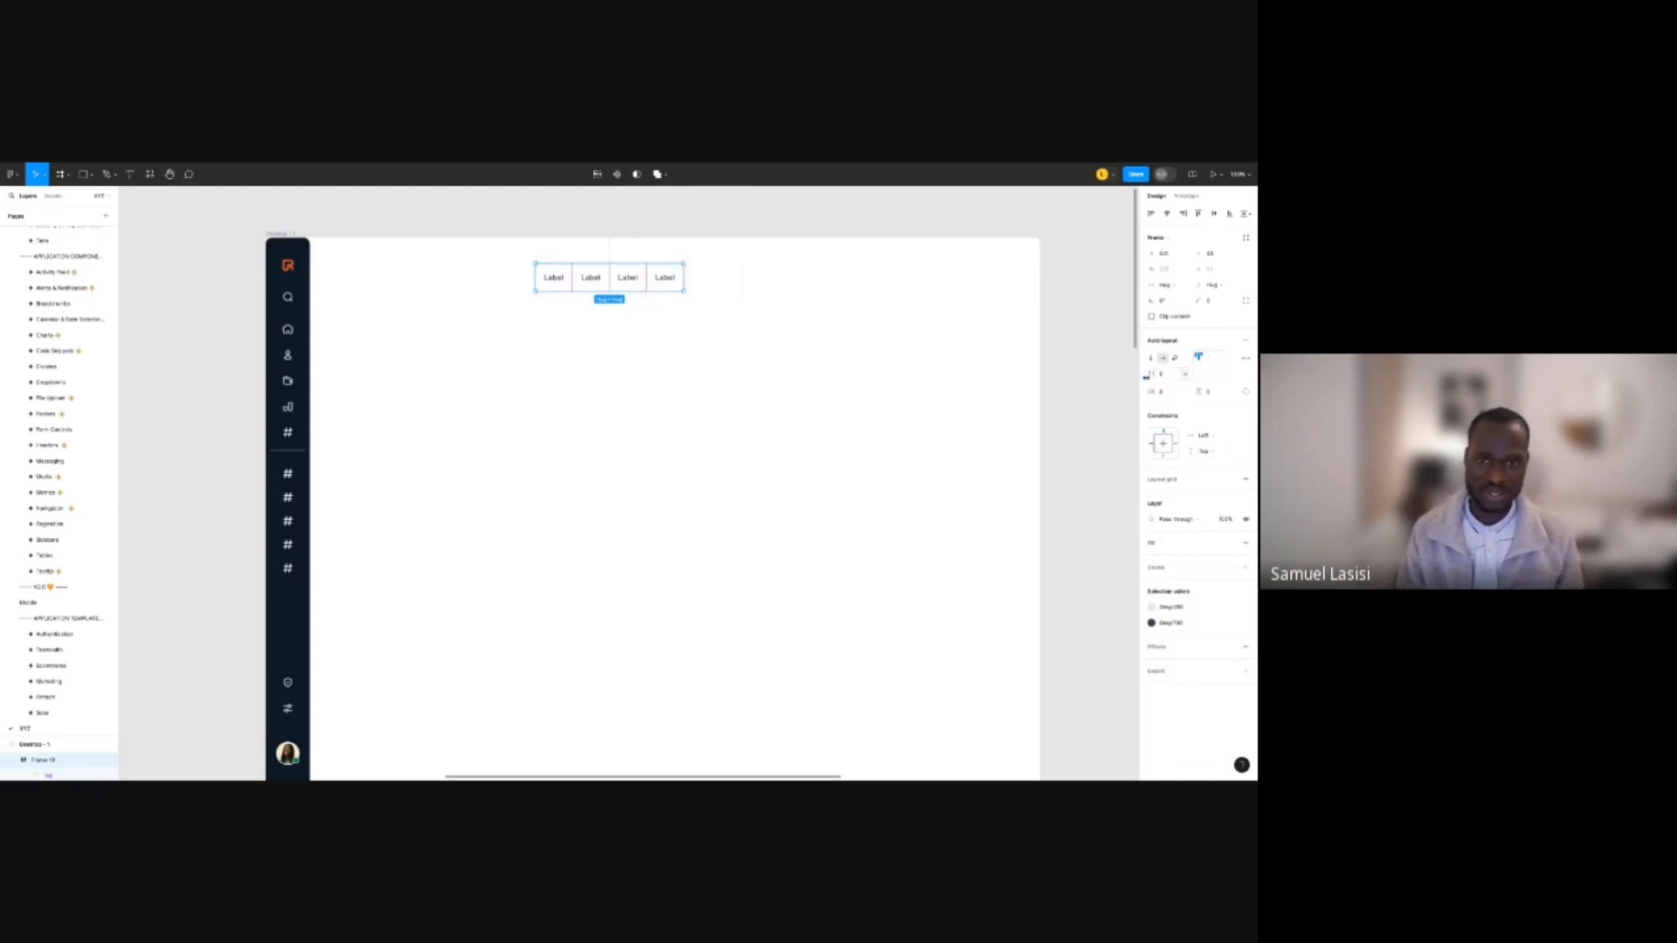
{"action": "left_click", "coordinate": [672, 232]}
{"action": "left_click", "coordinate": [632, 286]}
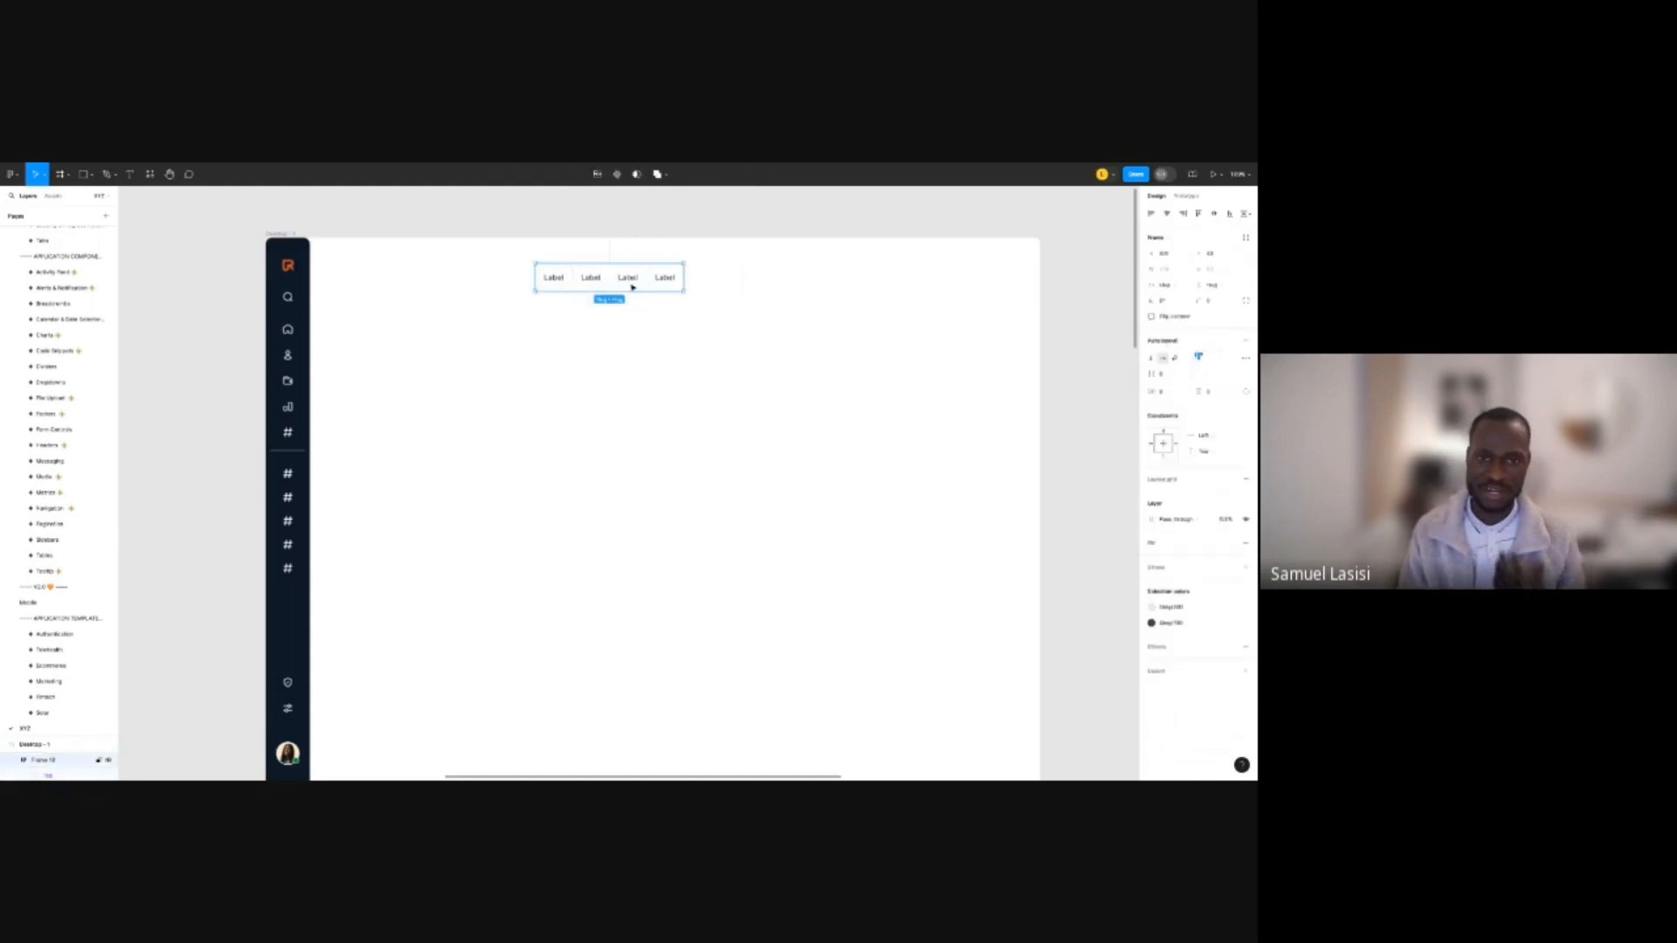
Set the first tab's State to active so it shows in orange.
{"action": "left_click", "coordinate": [602, 280]}
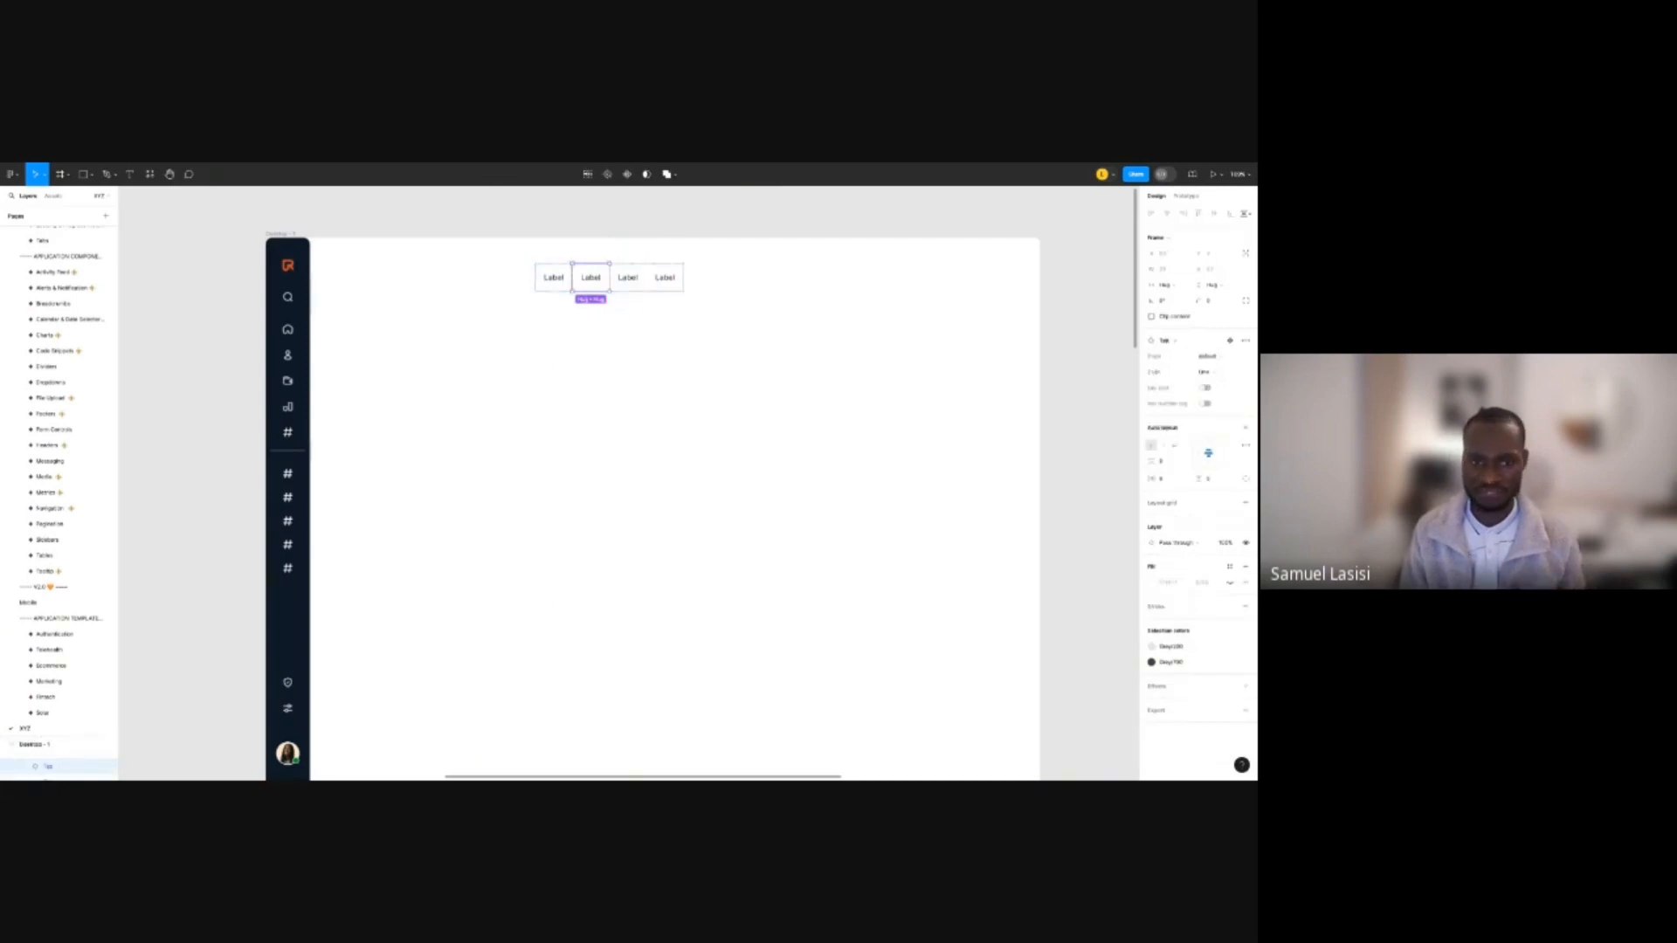
{"action": "left_click", "coordinate": [559, 271]}
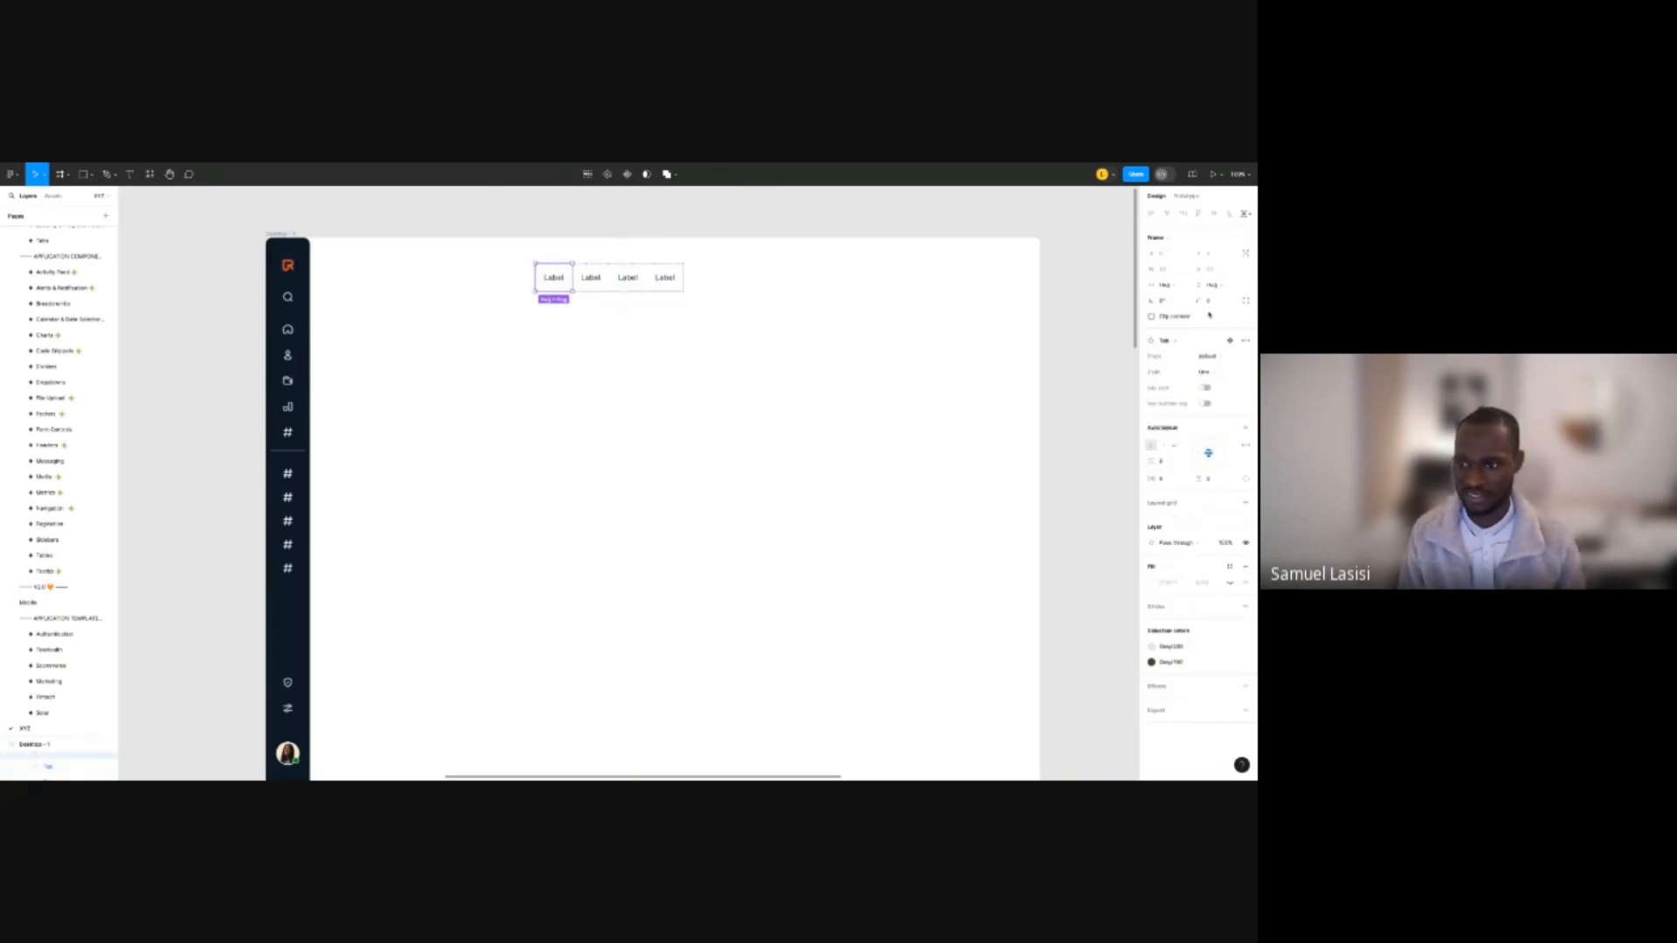
{"action": "left_click", "coordinate": [1210, 356]}
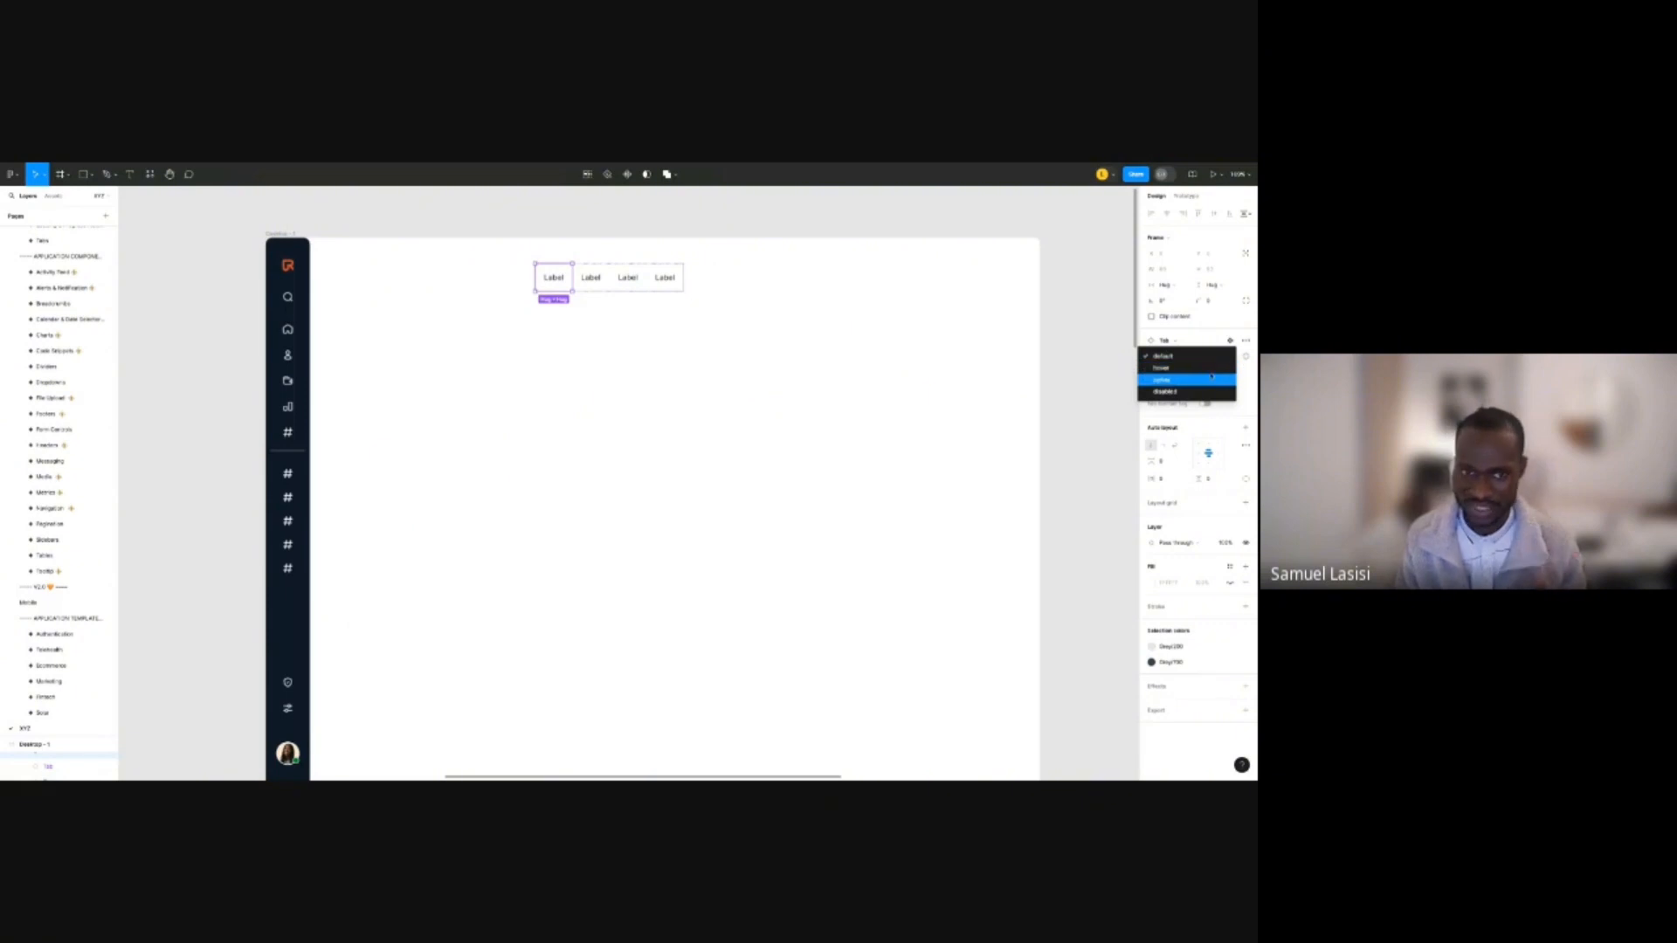
{"action": "left_click", "coordinate": [1210, 379]}
{"action": "left_click", "coordinate": [761, 293]}
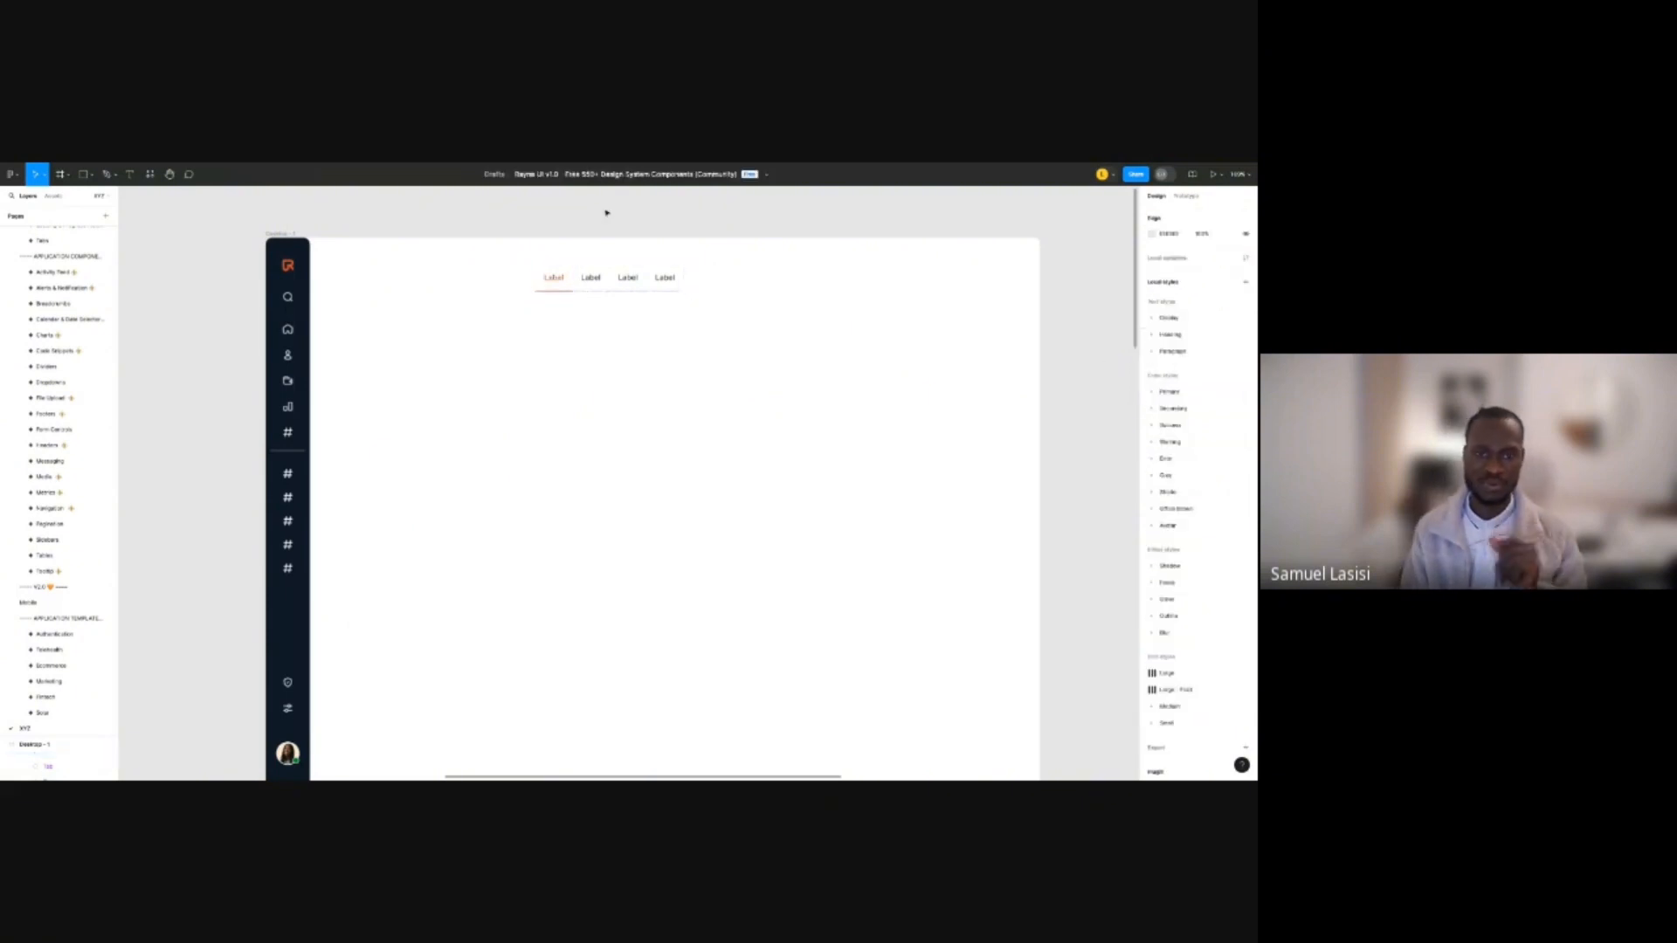
{"action": "left_click", "coordinate": [648, 286]}
{"action": "scroll", "coordinate": [551, 299], "scroll_direction": "down", "scroll_amount": 5}
{"action": "scroll", "coordinate": [562, 374], "scroll_direction": "down", "scroll_amount": 6}
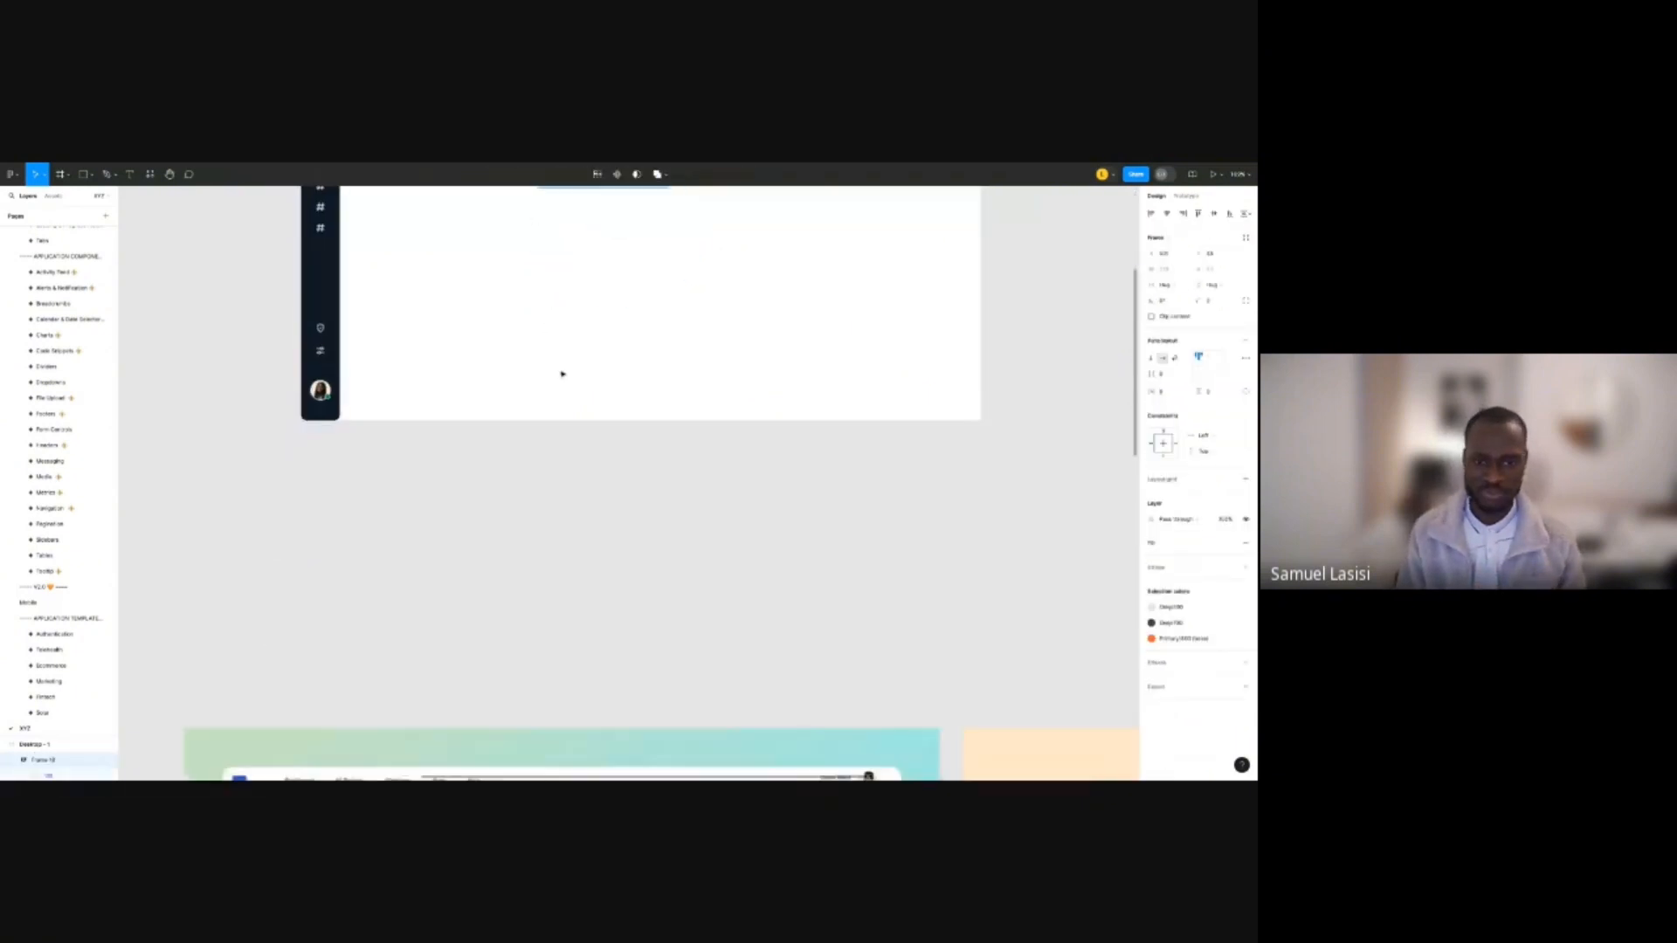
{"action": "scroll", "coordinate": [538, 527], "scroll_direction": "up", "scroll_amount": 6}
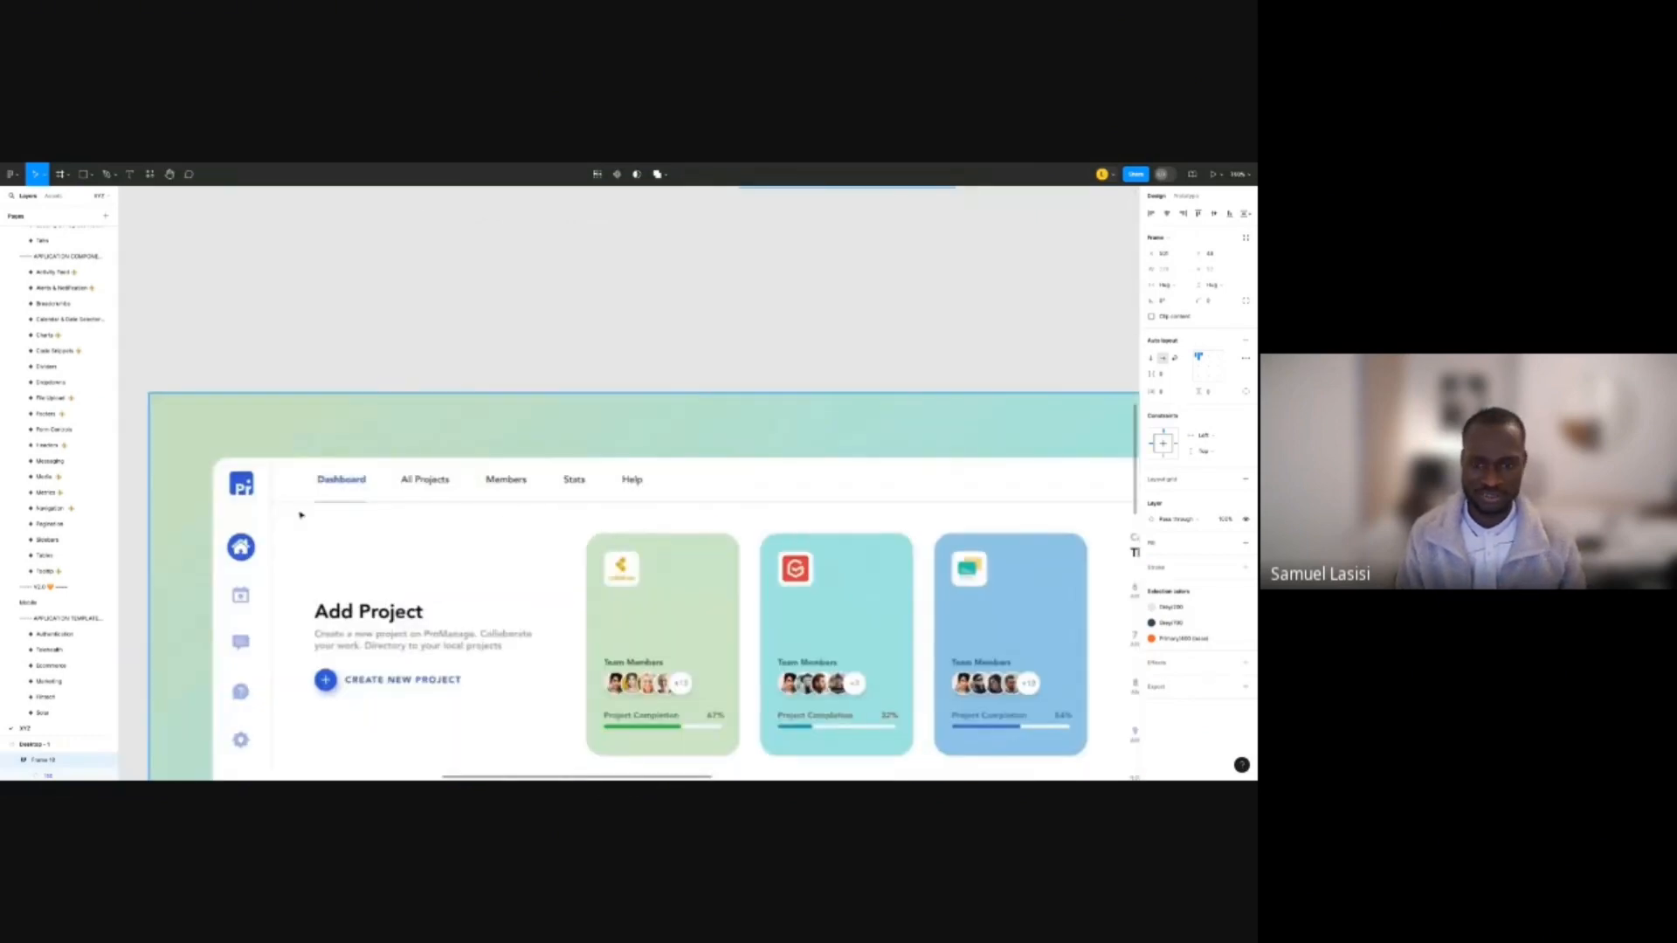
{"action": "scroll", "coordinate": [968, 418], "scroll_direction": "right", "scroll_amount": 5}
{"action": "scroll", "coordinate": [968, 417], "scroll_direction": "down", "scroll_amount": 1}
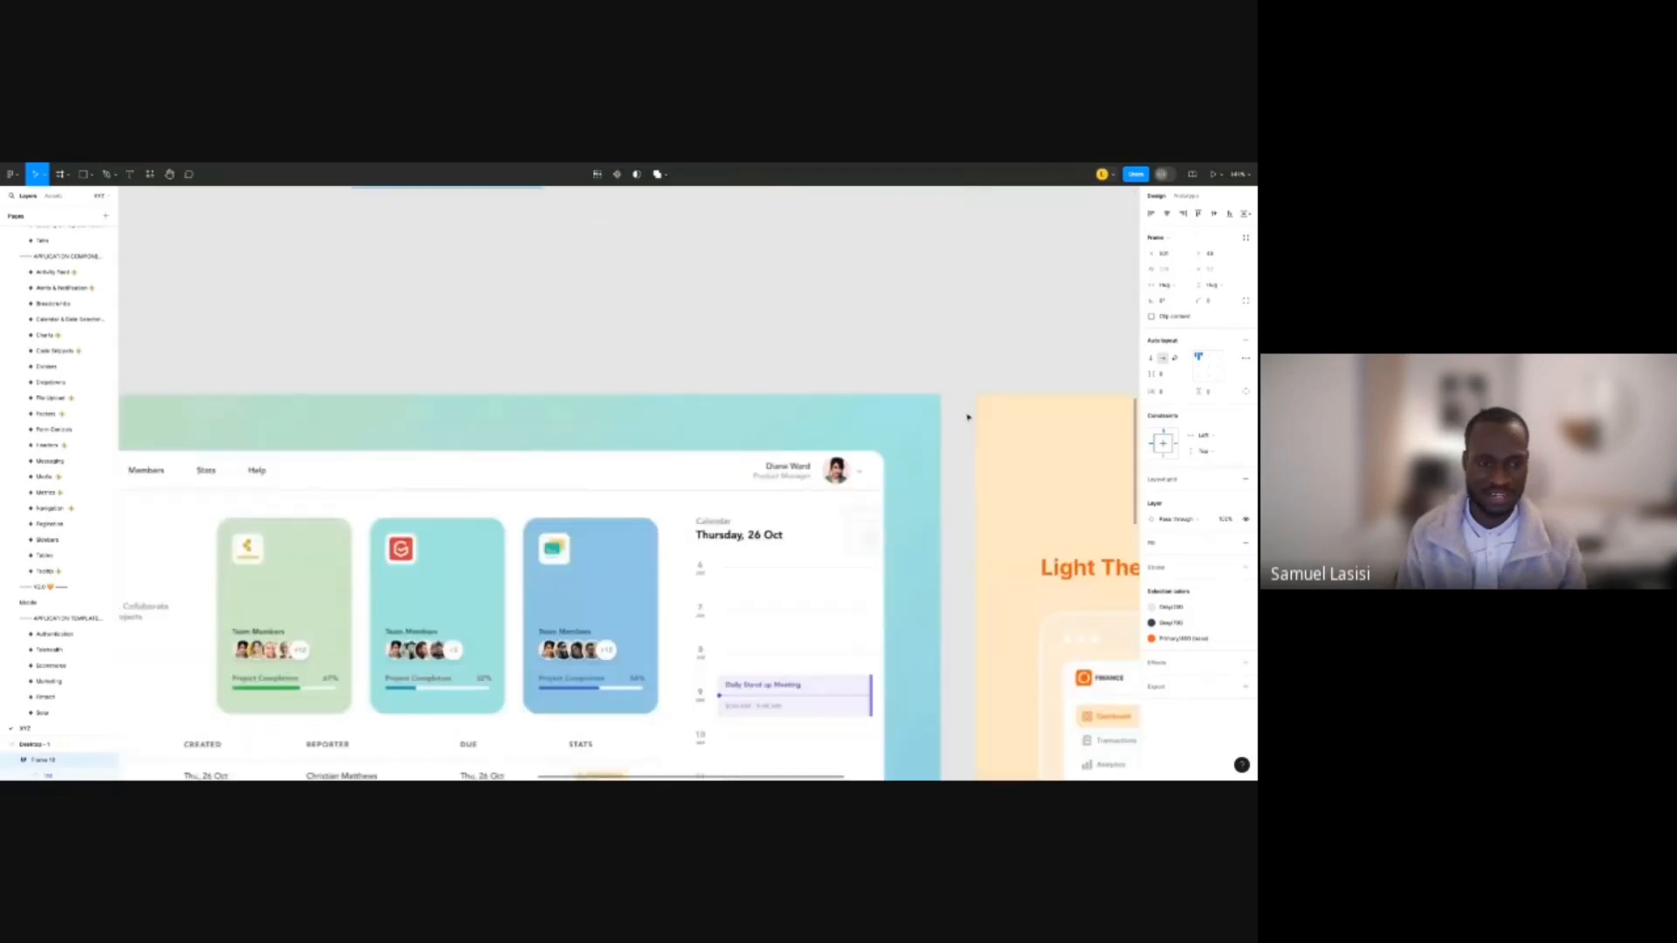
{"action": "scroll", "coordinate": [701, 428], "scroll_direction": "down", "scroll_amount": 2}
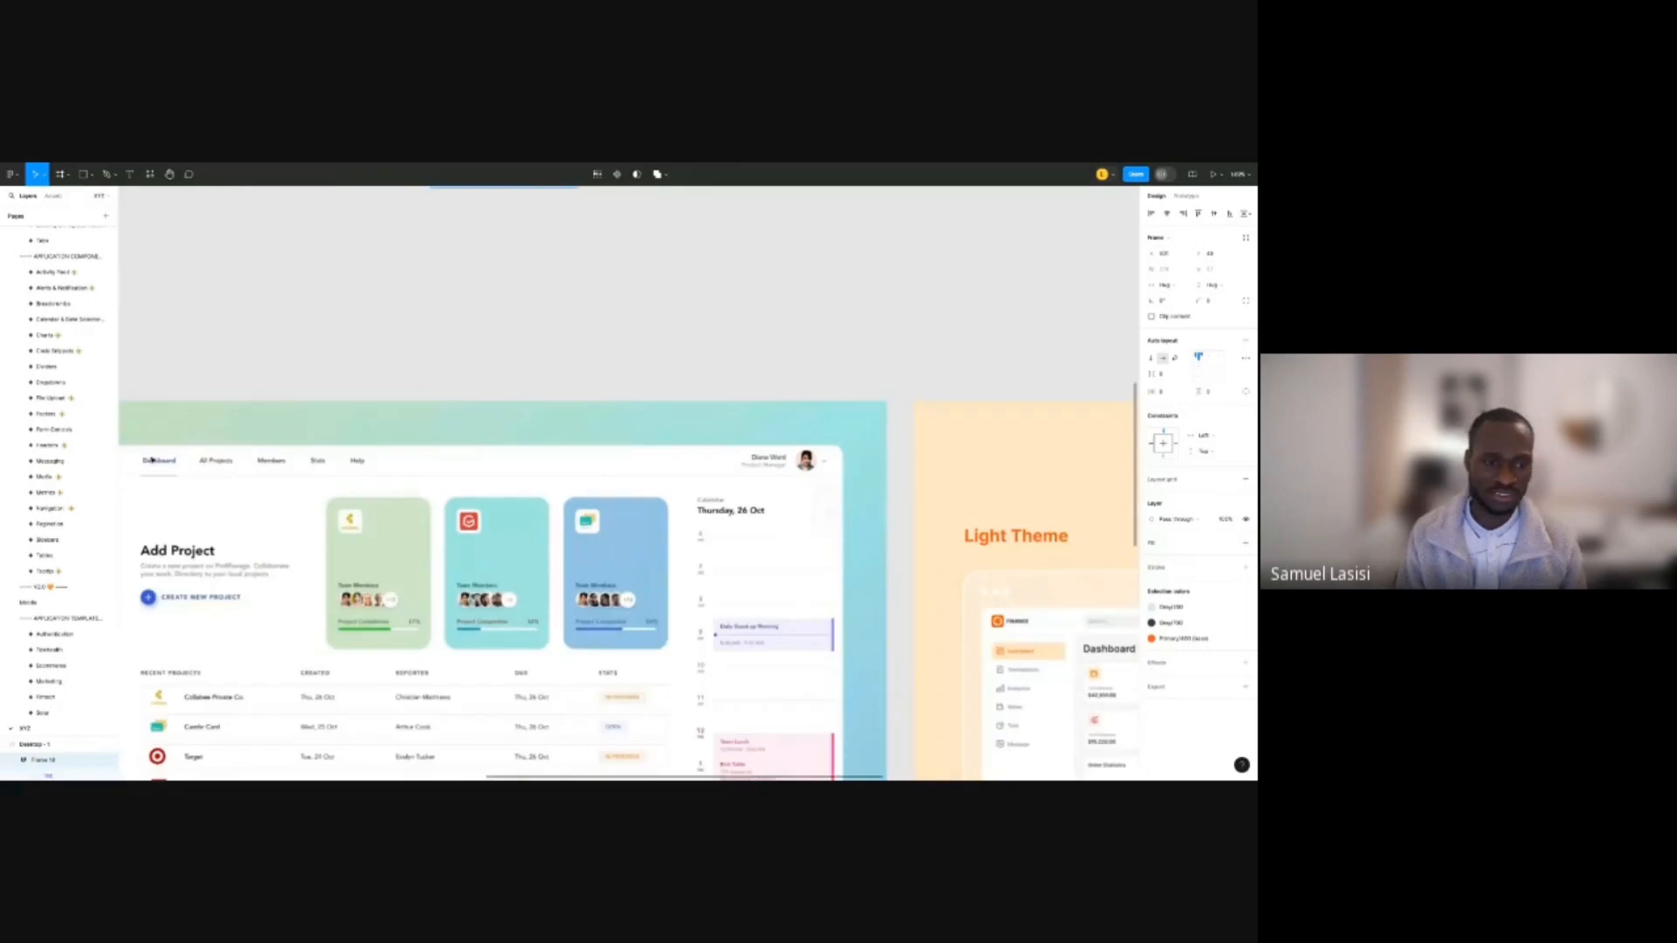
{"action": "scroll", "coordinate": [152, 461], "scroll_direction": "left", "scroll_amount": 3}
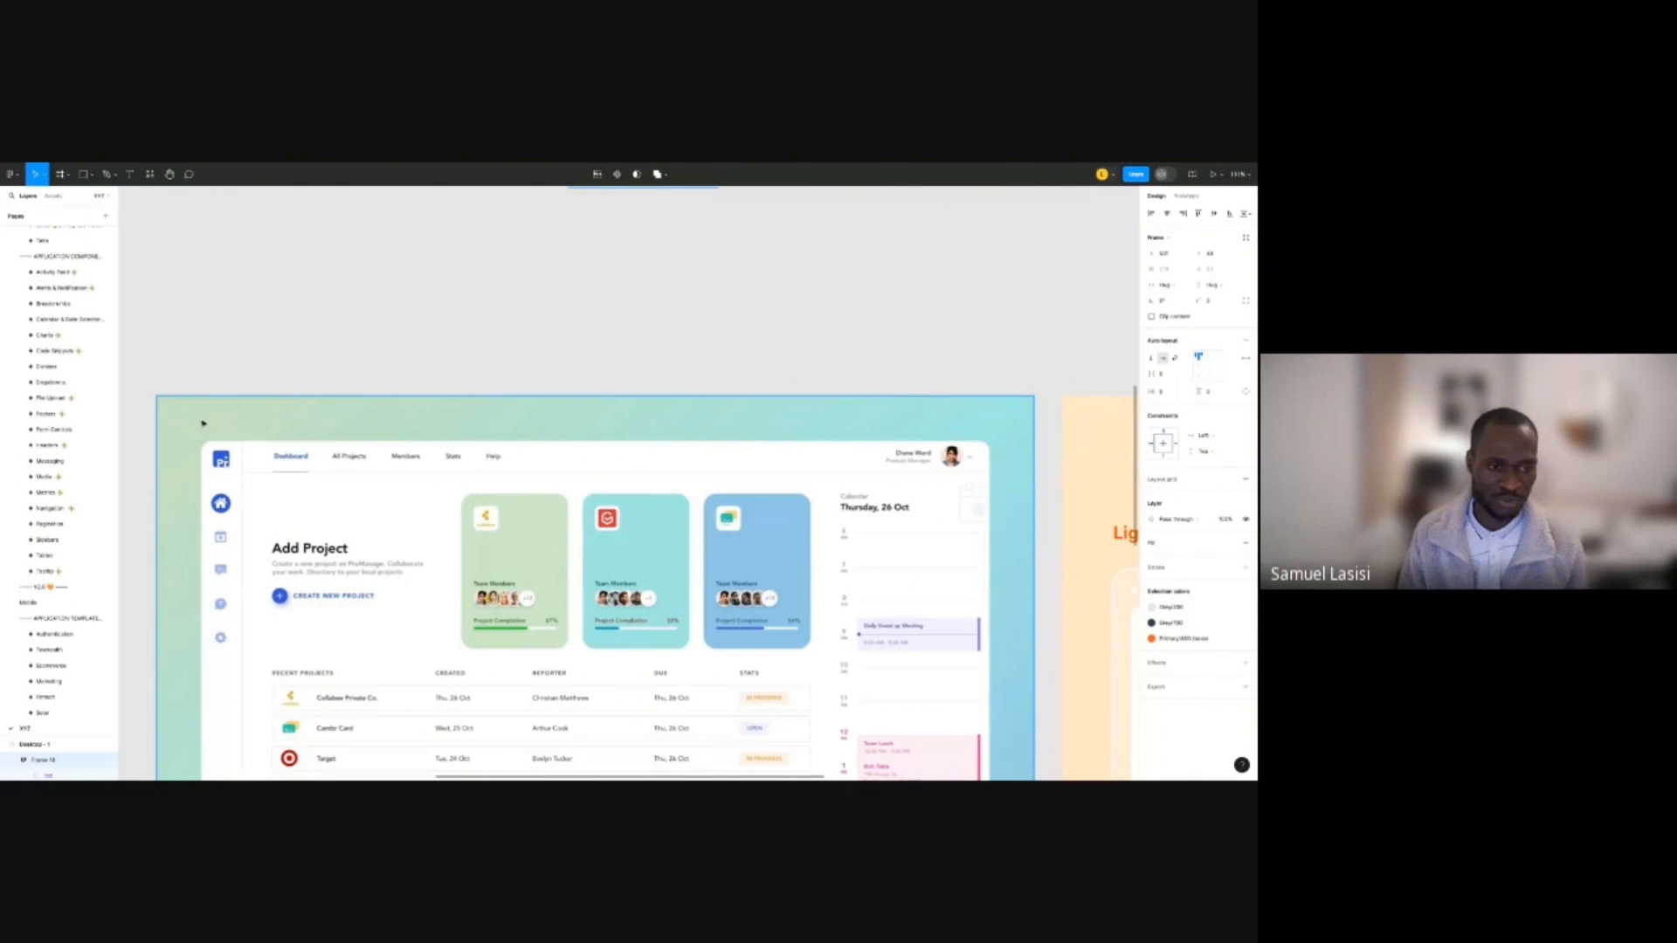
{"action": "key", "text": "Escape"}
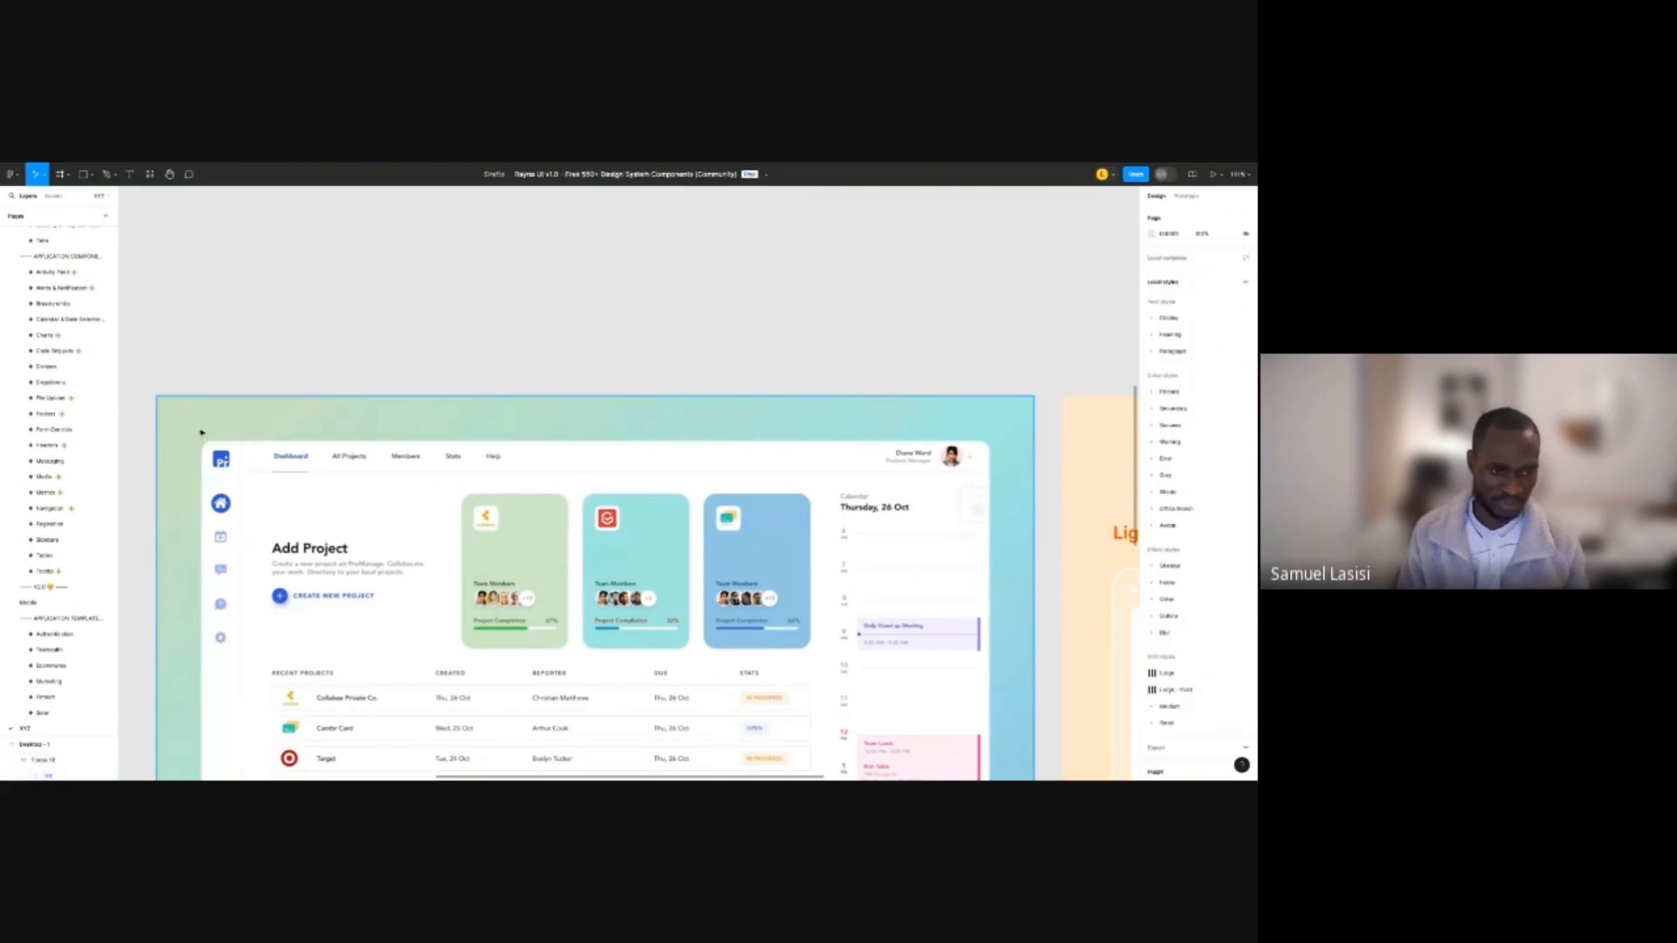
{"action": "left_click", "coordinate": [201, 433]}
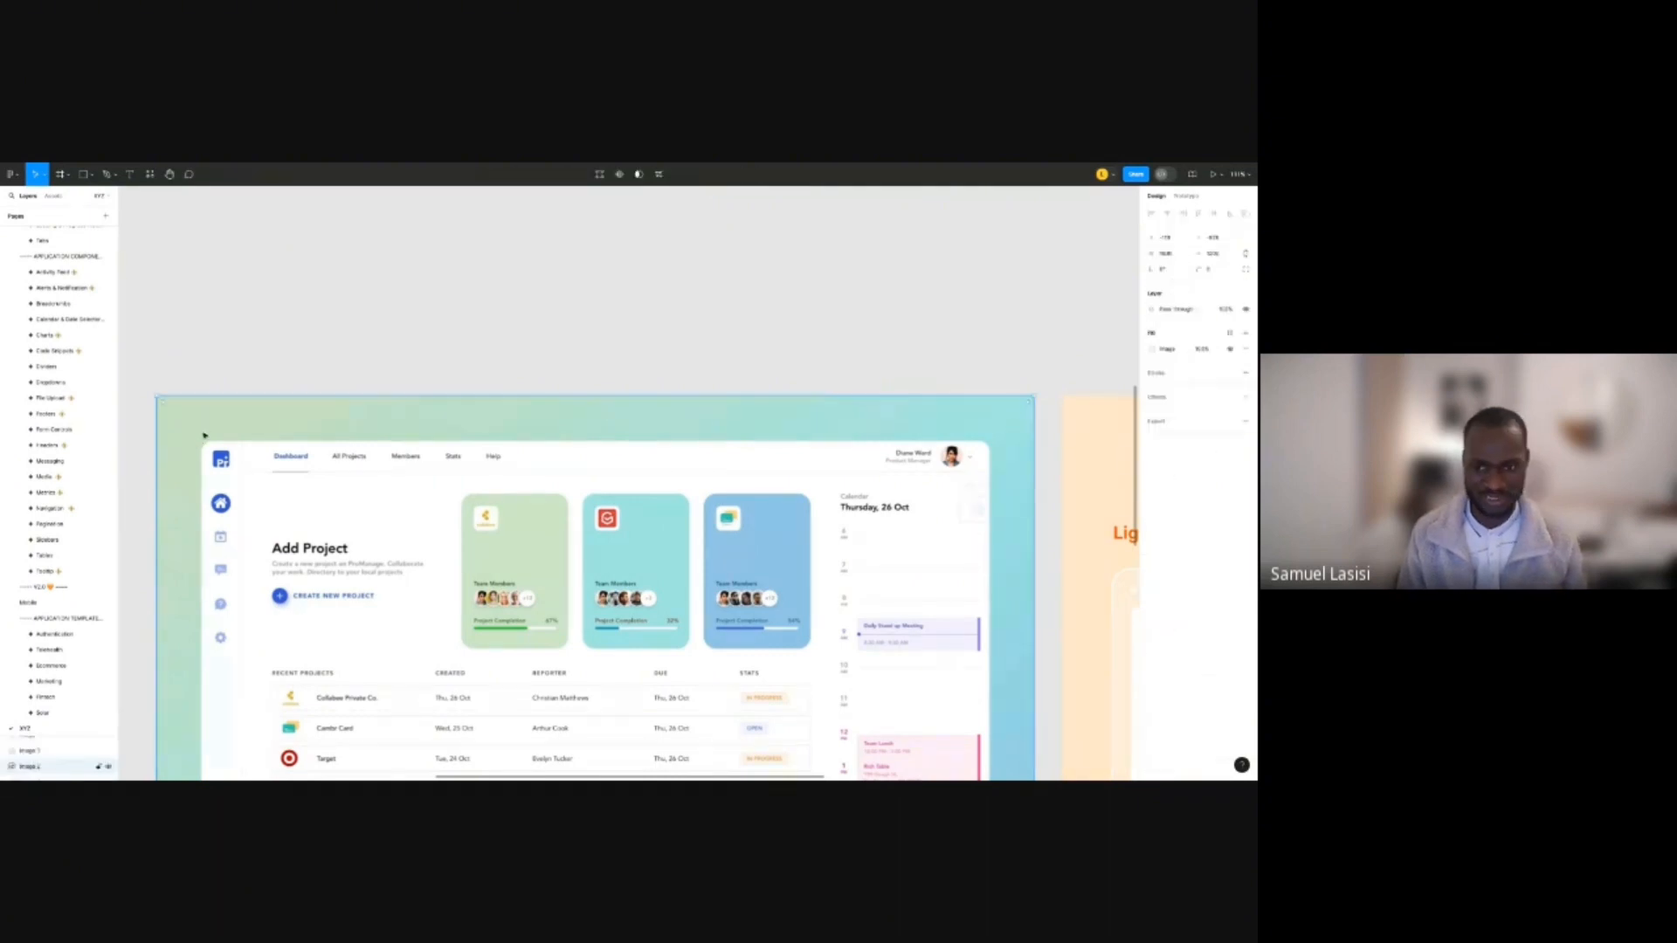
{"action": "left_click", "coordinate": [909, 382]}
{"action": "scroll", "coordinate": [783, 472], "scroll_direction": "down", "scroll_amount": 5}
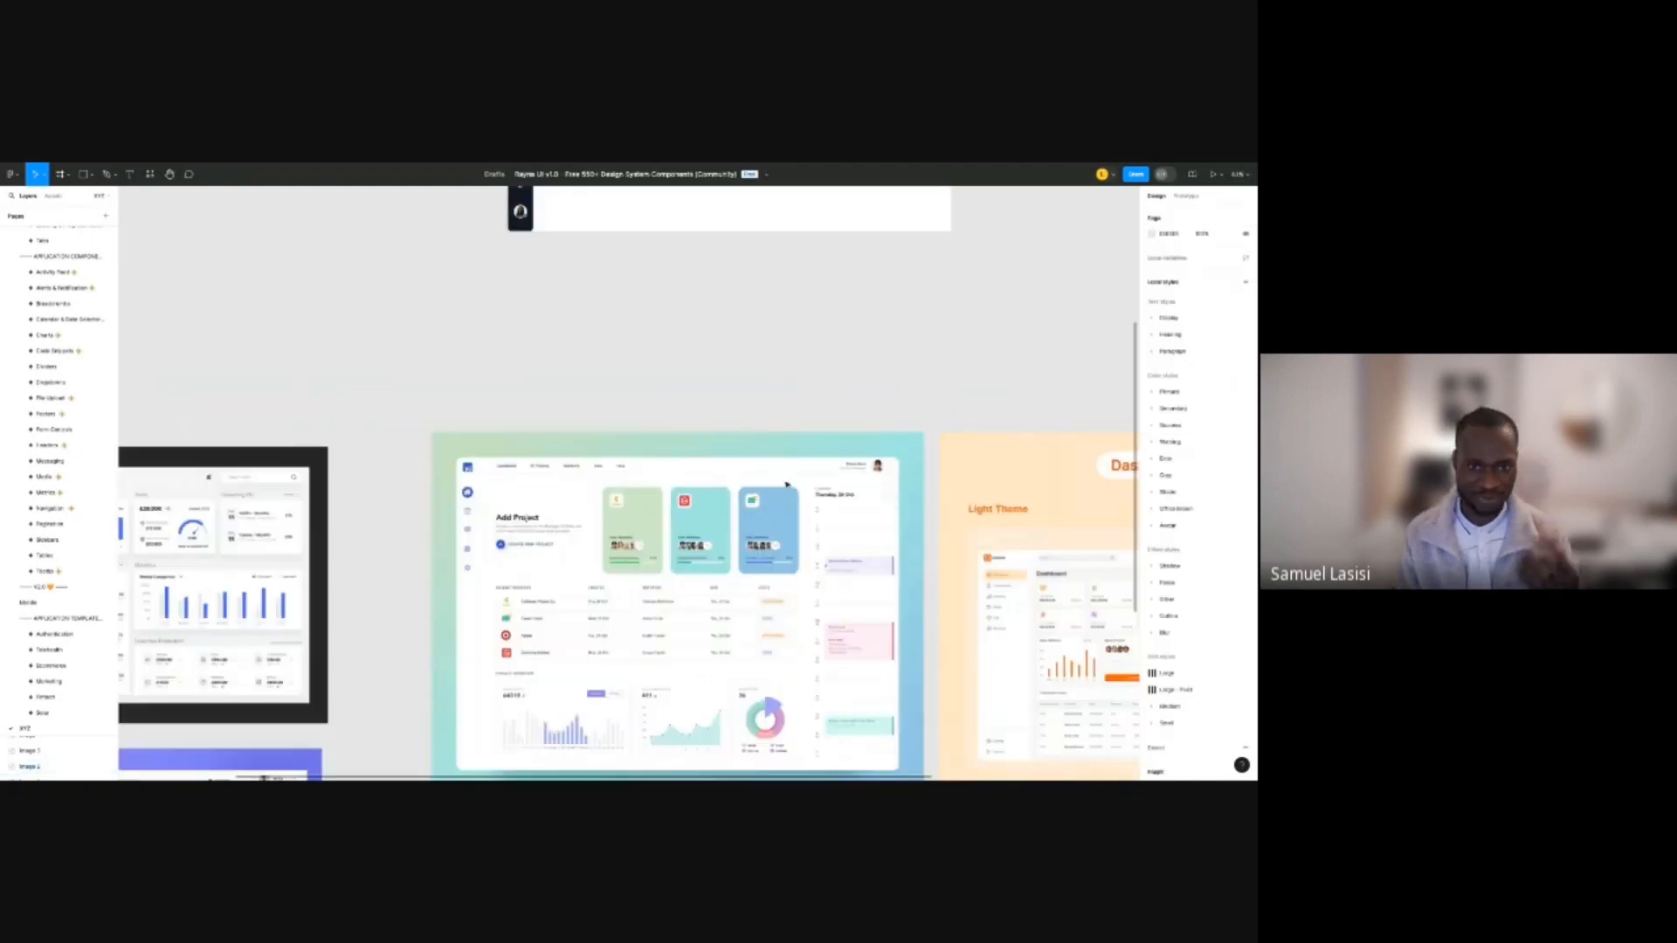
{"action": "left_click_drag", "start_coordinate": [817, 339], "coordinate": [722, 759]}
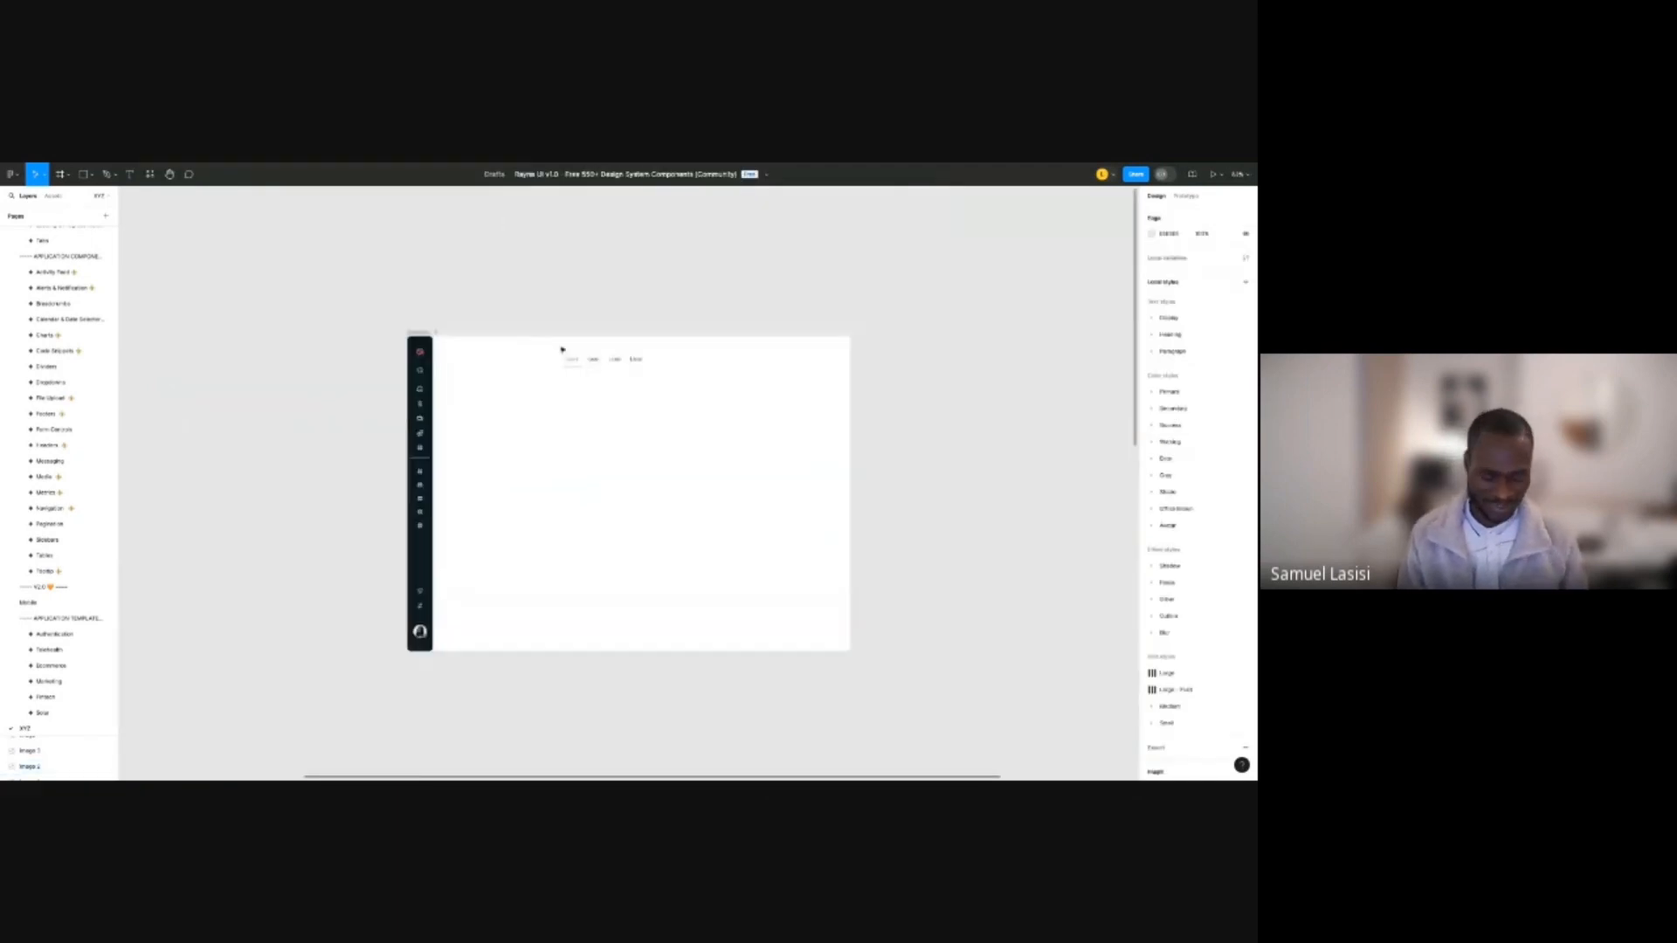
Keep the tab row at zero spacing, positioned at Desktop - 1's top-left beside the sidebar.
{"action": "scroll", "coordinate": [576, 314], "scroll_direction": "up", "scroll_amount": 3}
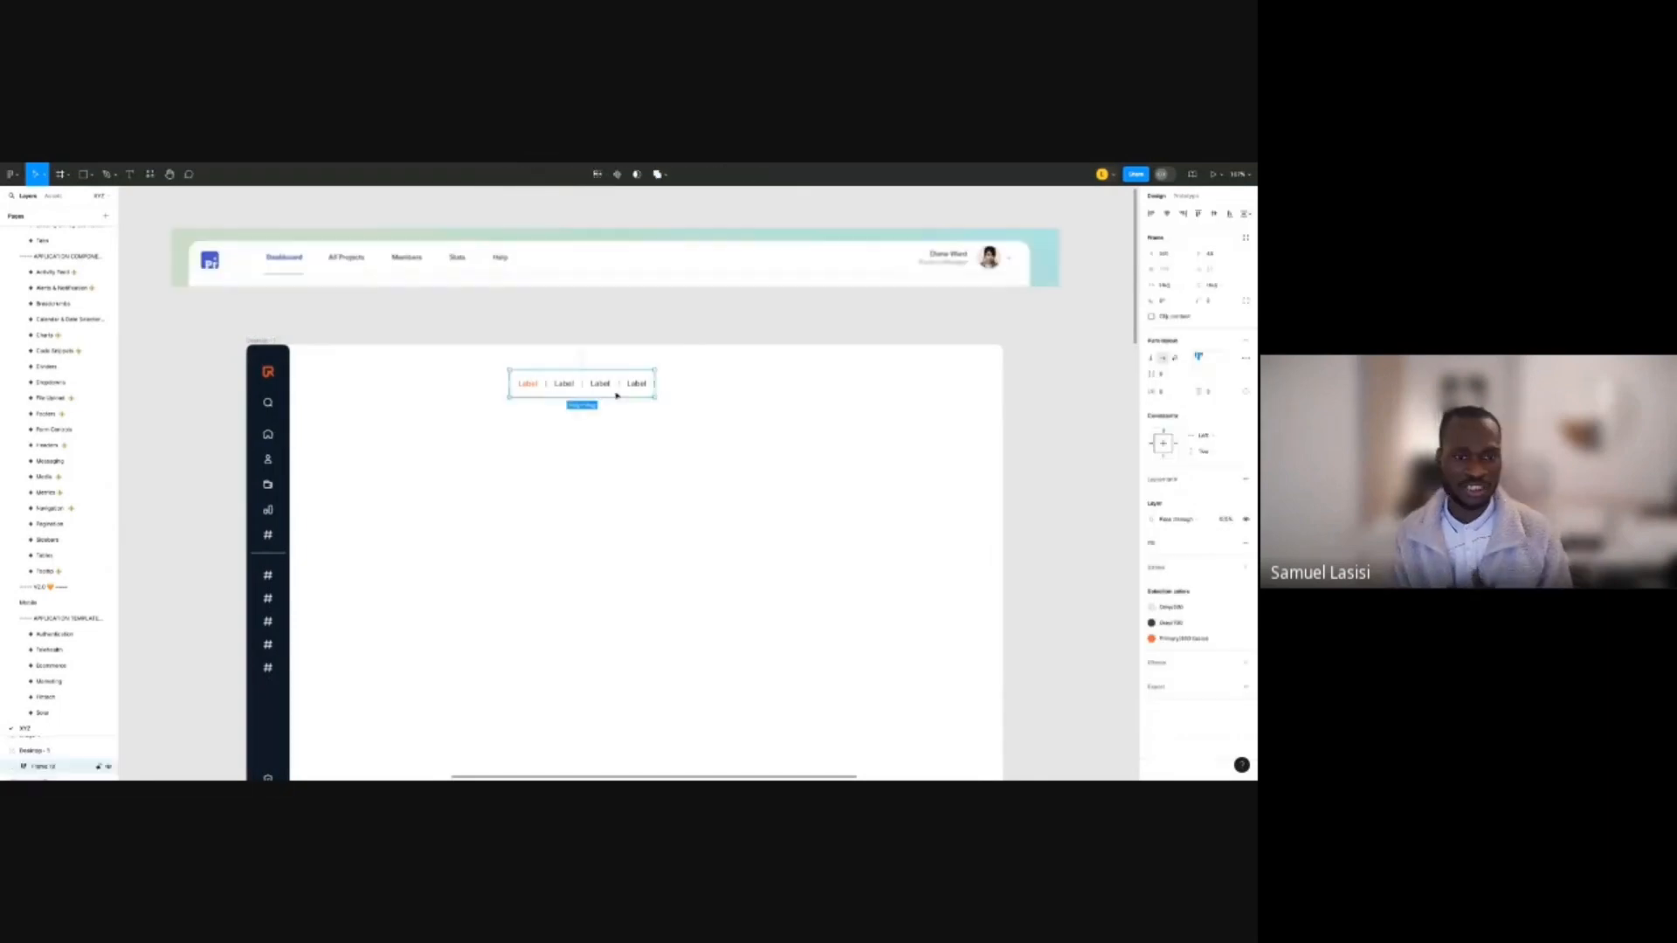
{"action": "left_click_drag", "start_coordinate": [618, 386], "coordinate": [380, 357]}
{"action": "key", "text": "ctrl+z"}
{"action": "left_click", "coordinate": [476, 493]}
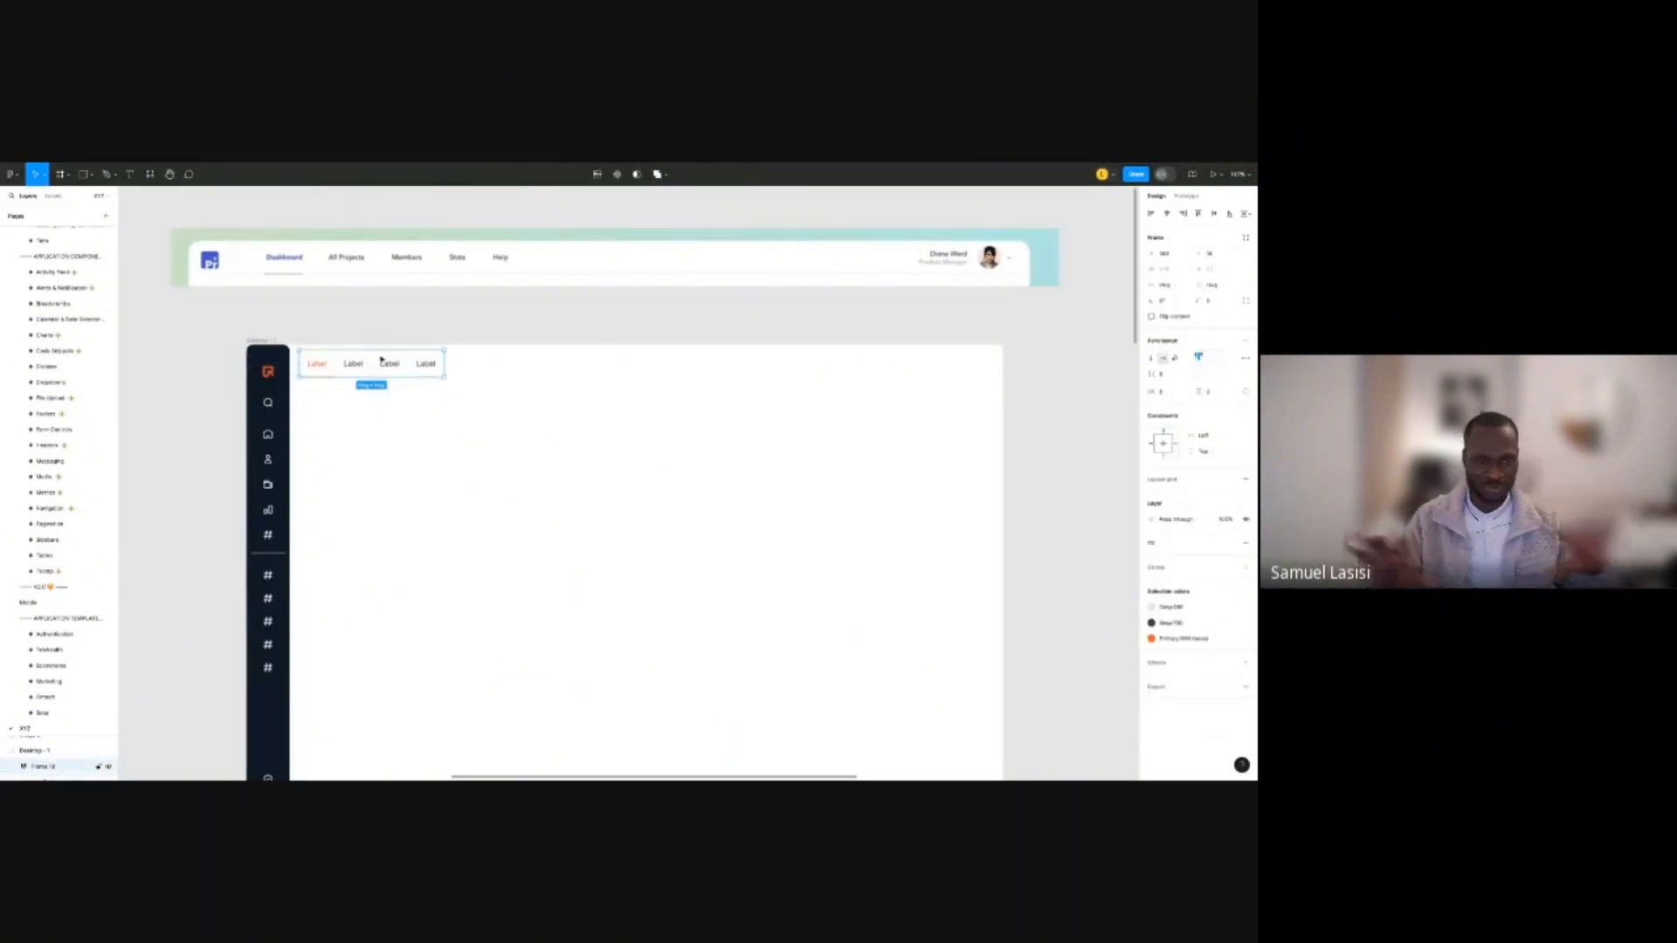
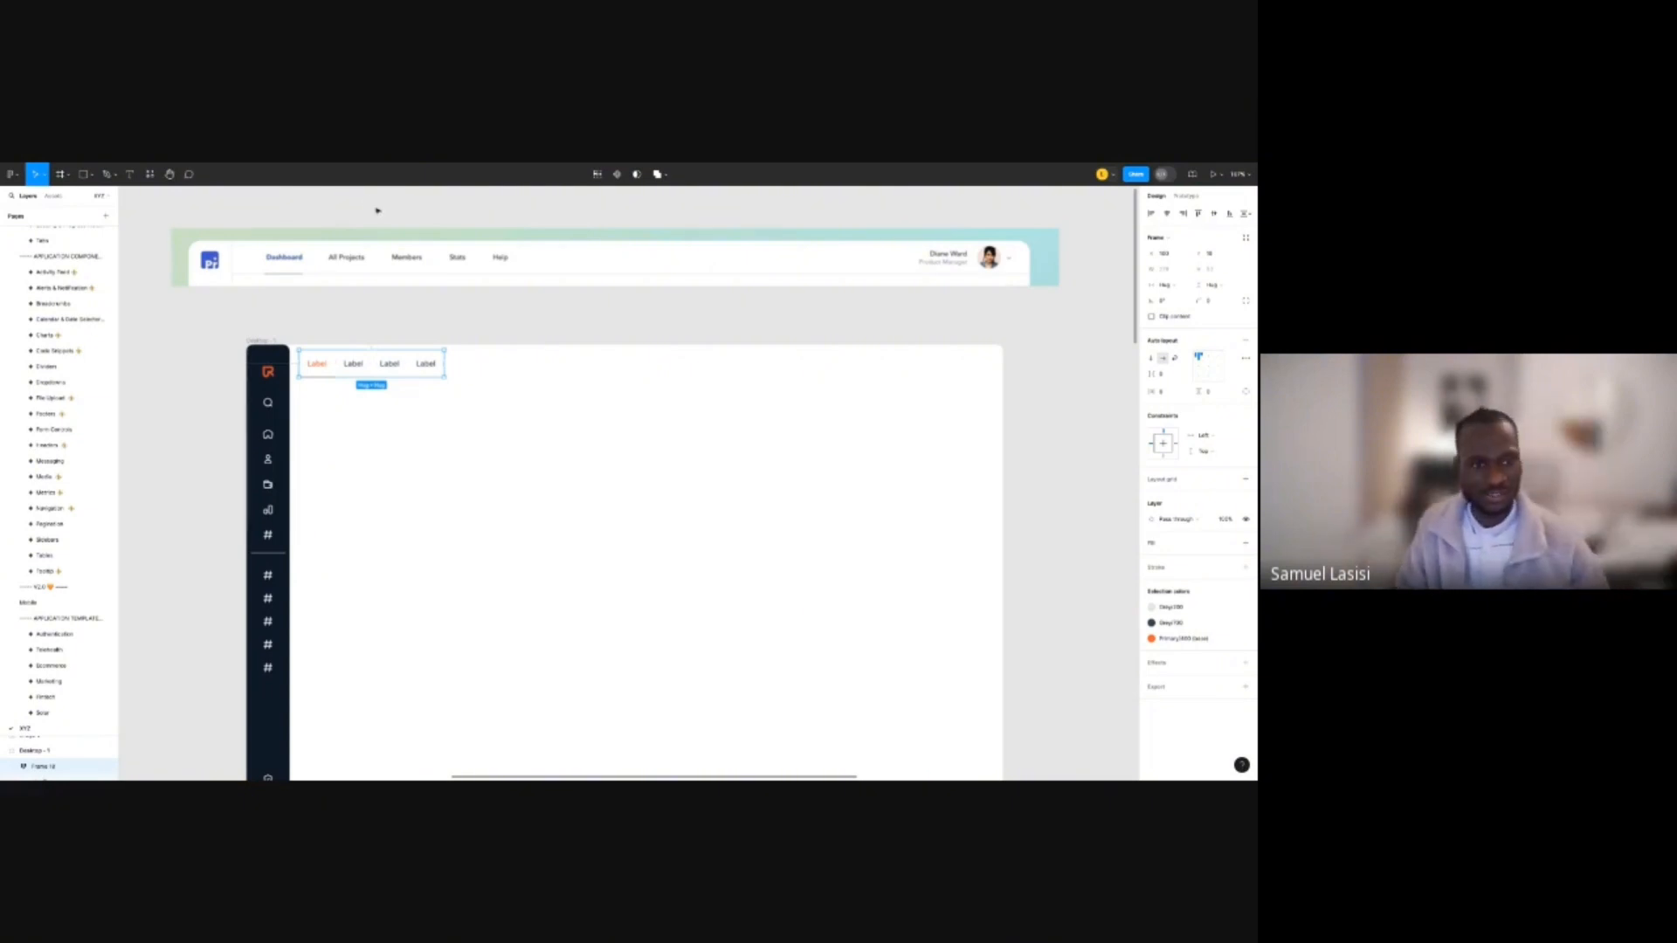
Rename the first two tabs to Dashboard and All Projects.
{"action": "double_click", "coordinate": [325, 366]}
{"action": "double_click", "coordinate": [318, 364]}
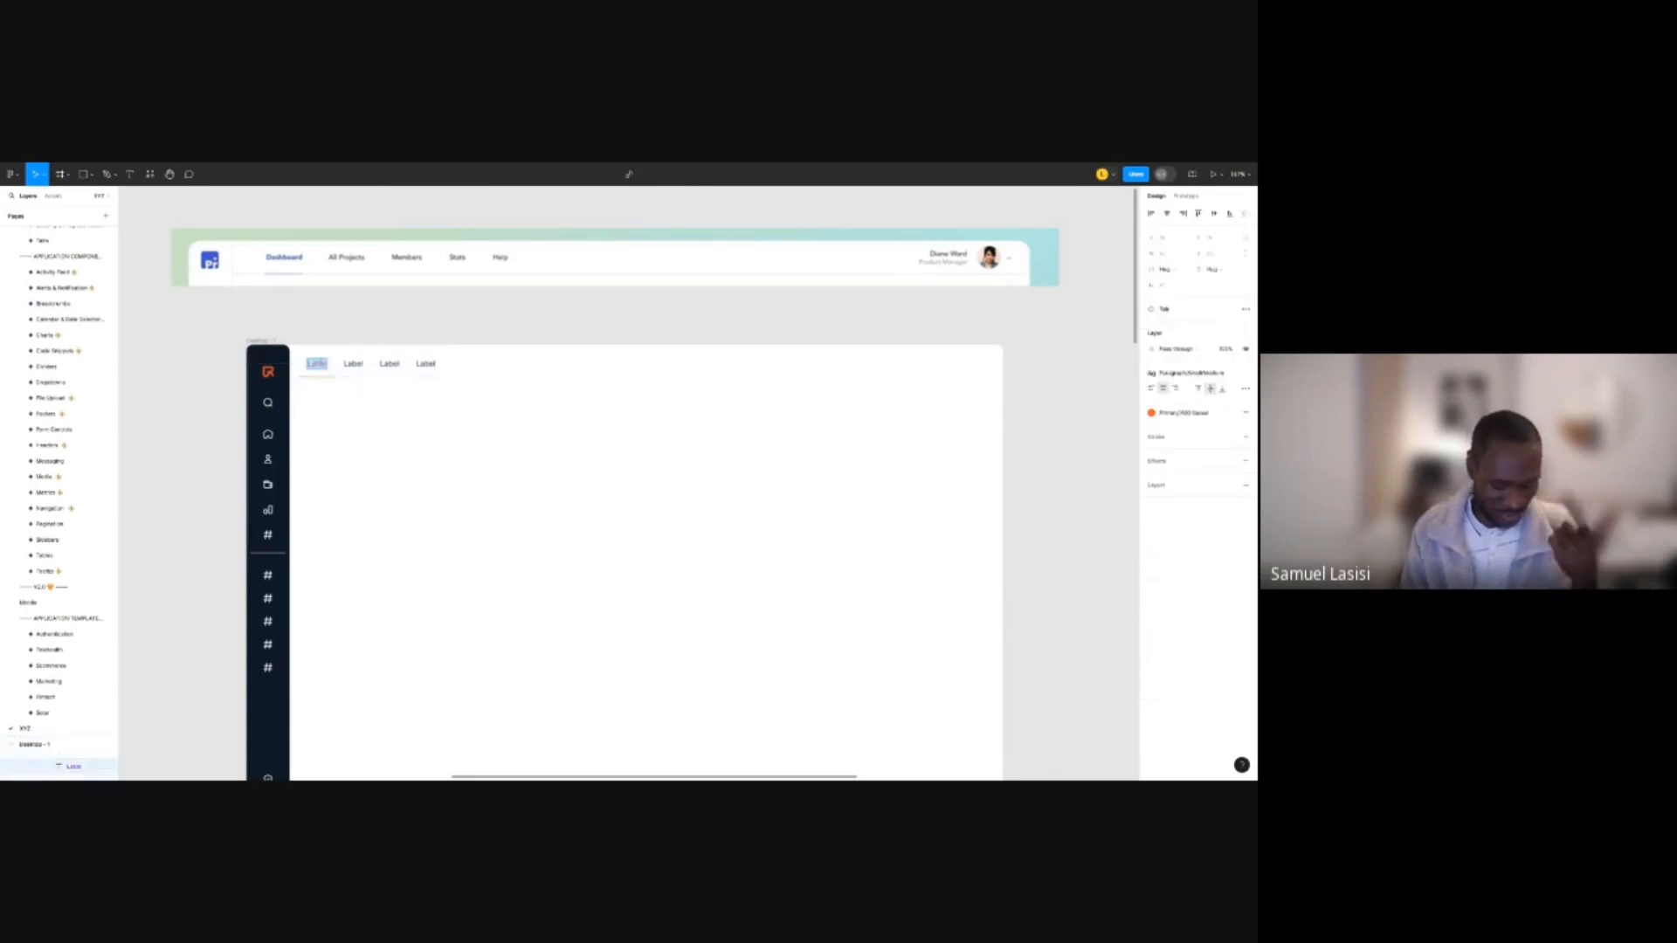
{"action": "type", "text": "Da"}
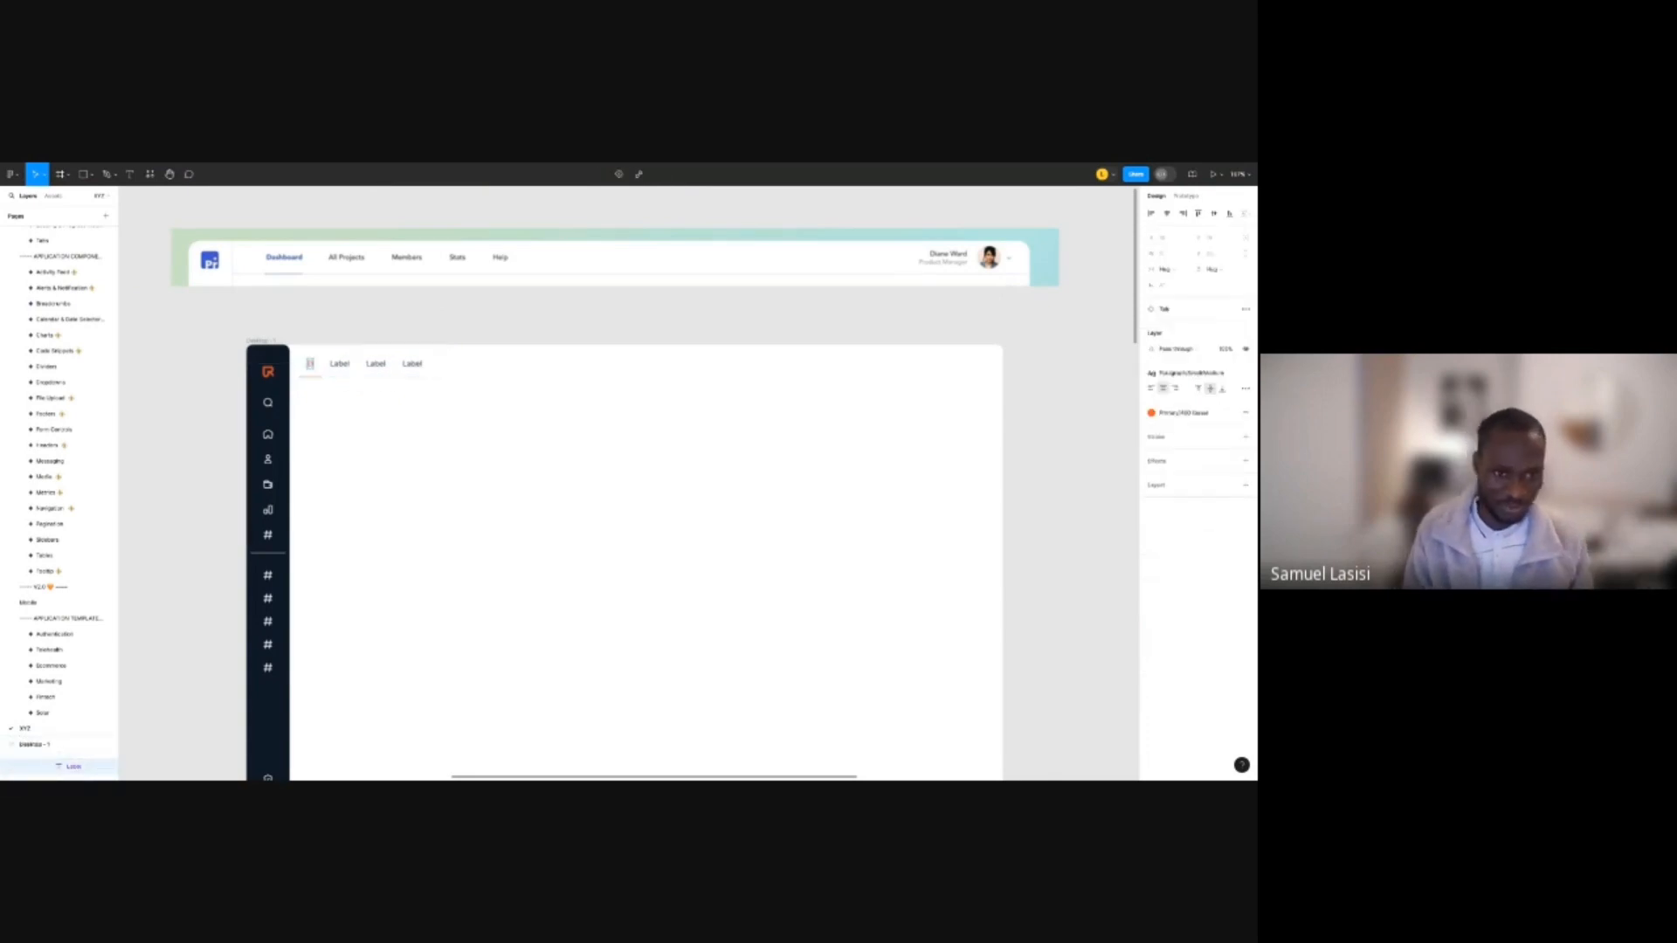
{"action": "type", "text": "shboard"}
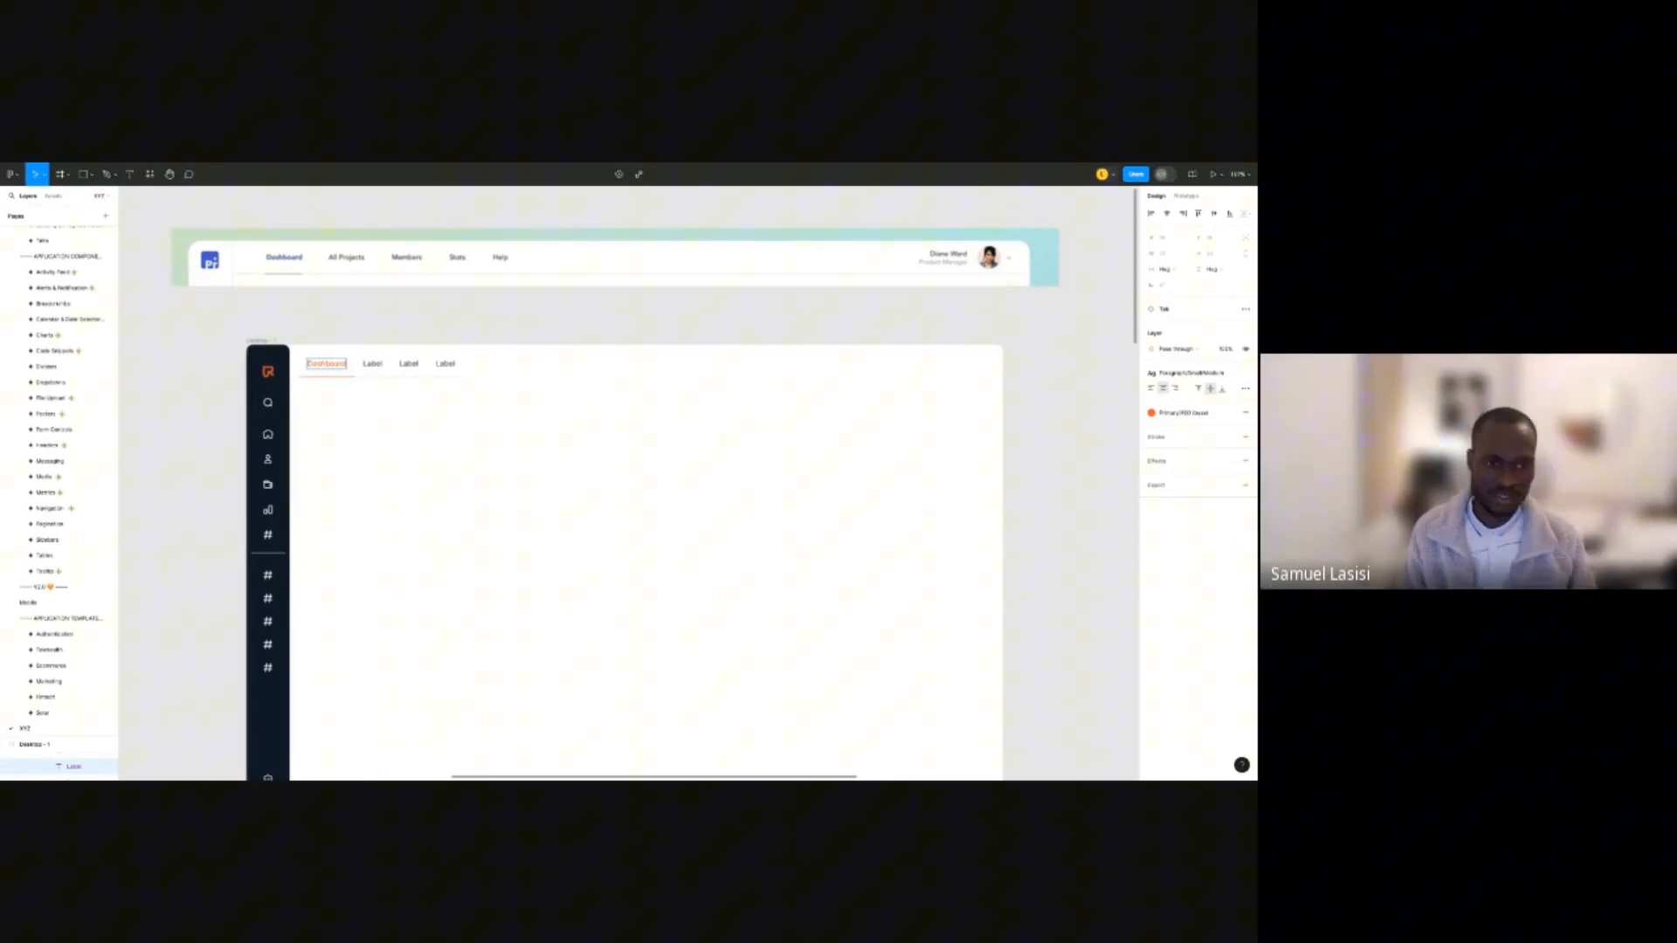
{"action": "double_click", "coordinate": [372, 364]}
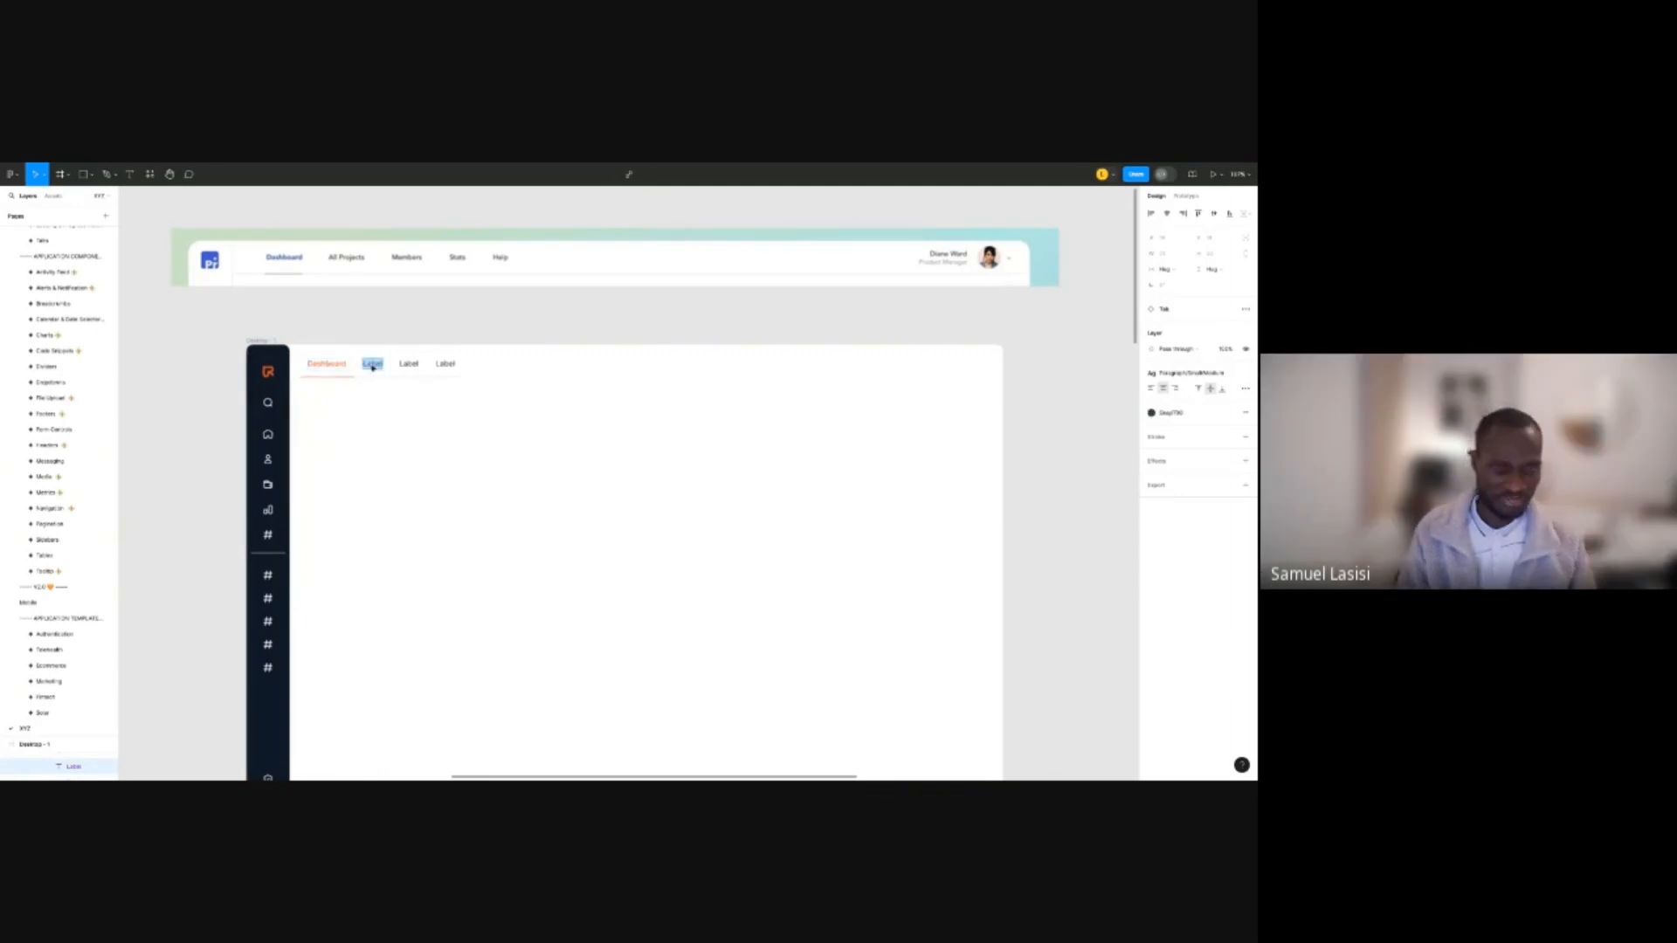
{"action": "type", "text": "All pRO"}
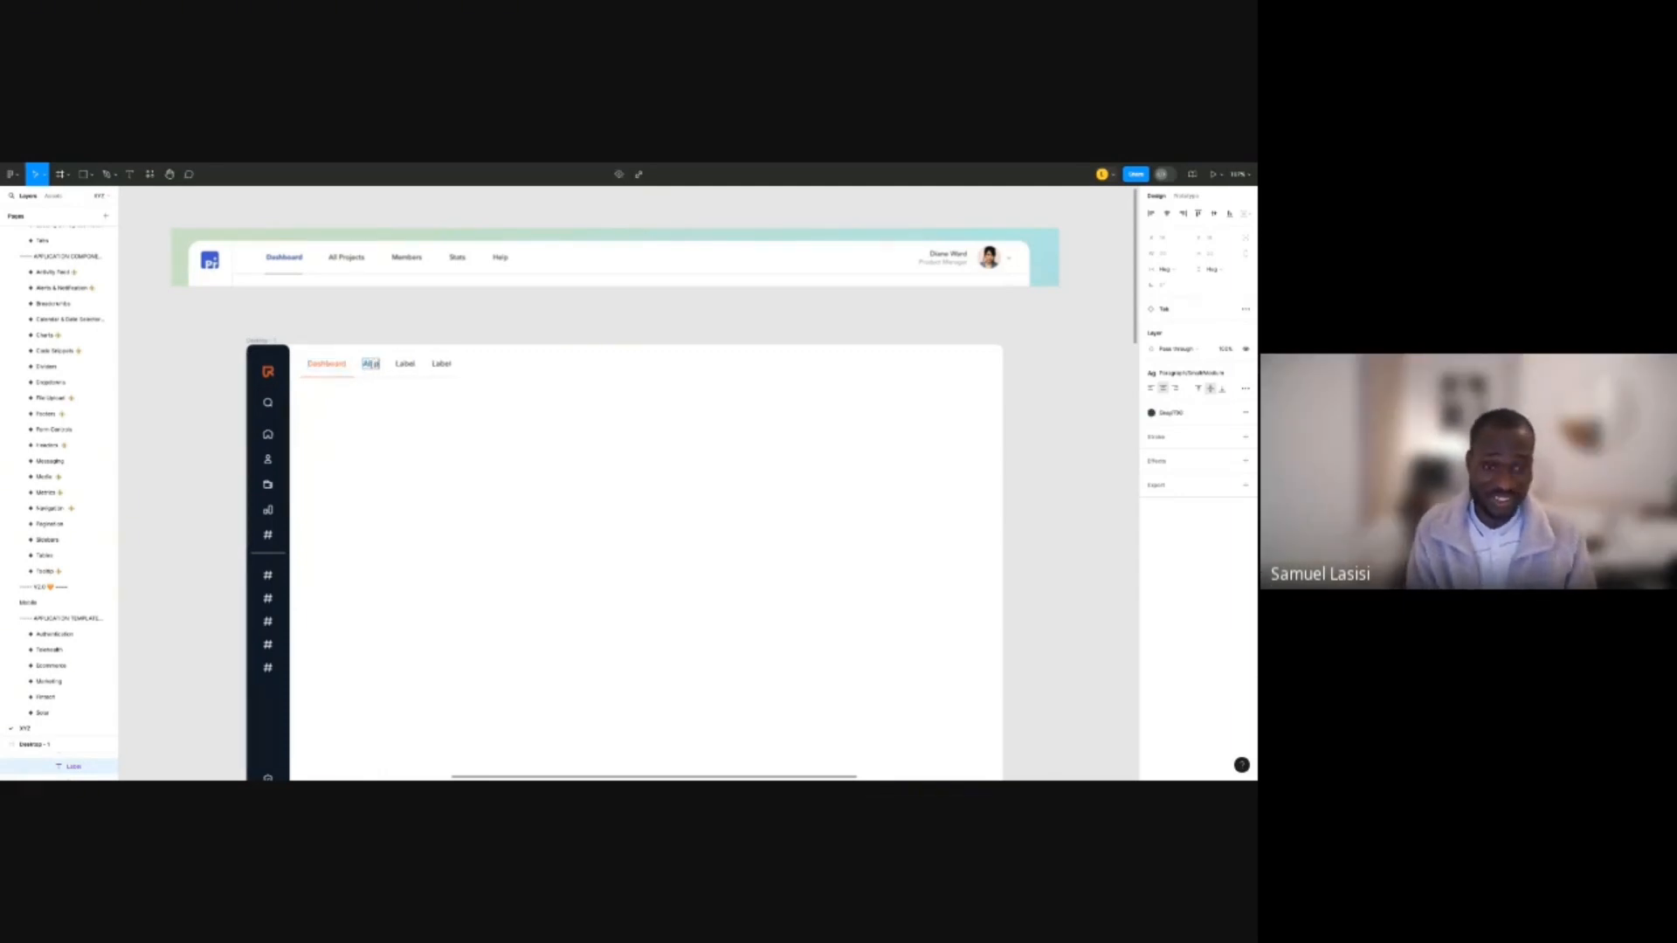
{"action": "key", "text": "BackSpace"}
{"action": "key", "text": "BackSpace"}
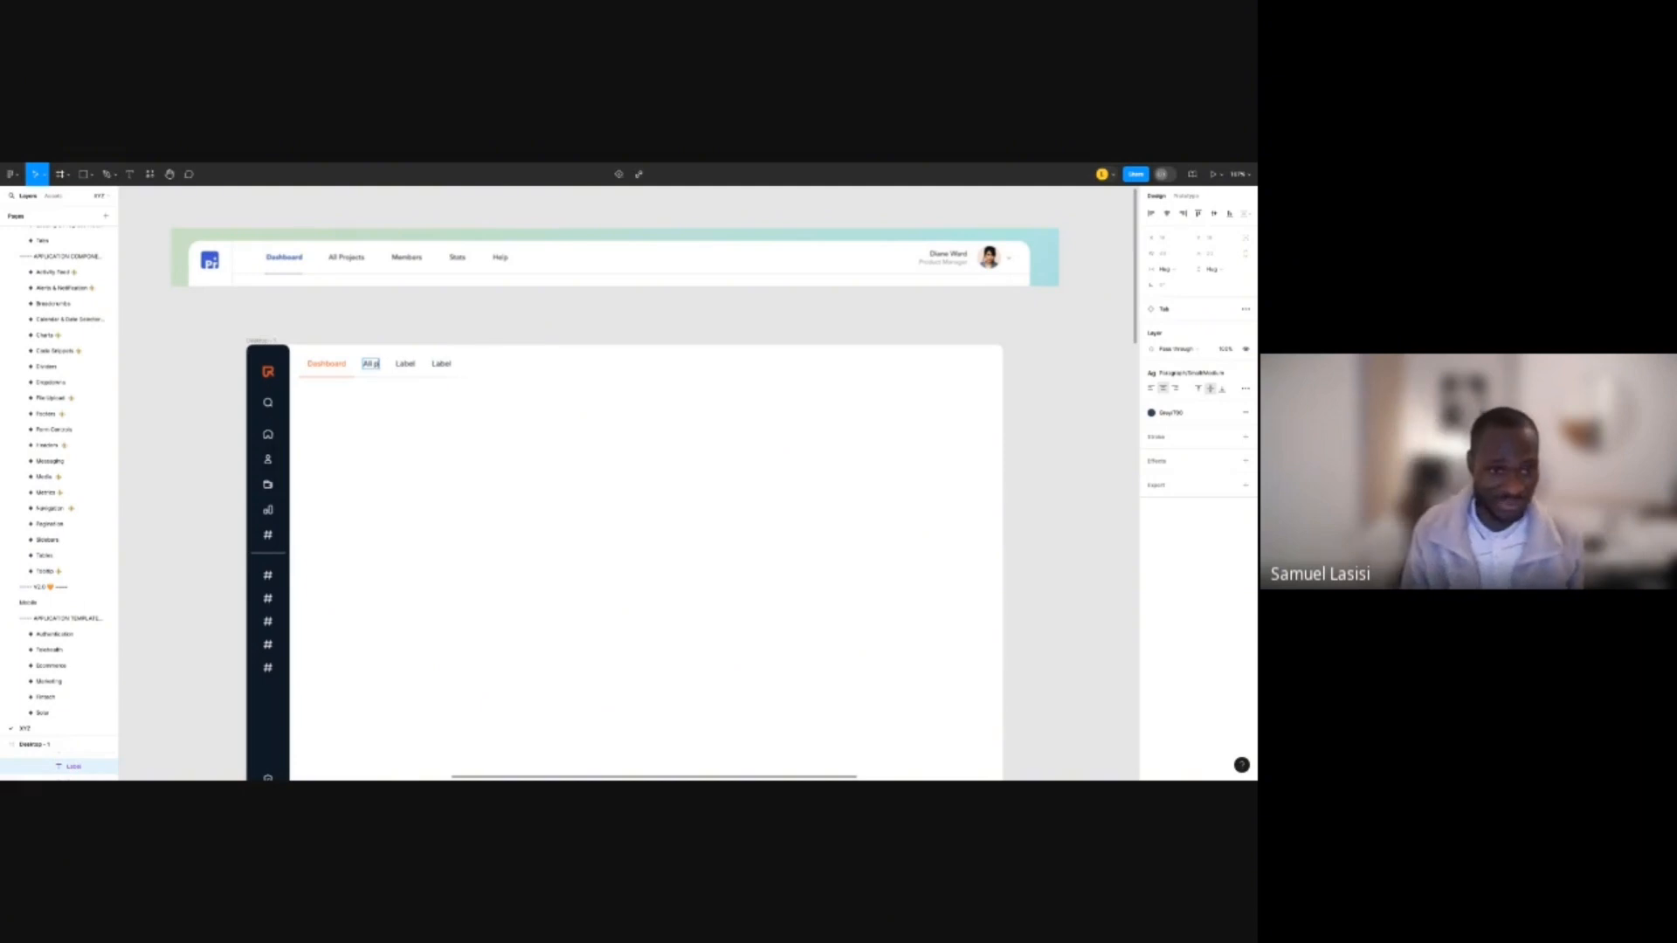
{"action": "key", "text": "BackSpace"}
{"action": "key", "text": "BackSpace"}
{"action": "type", "text": "p"}
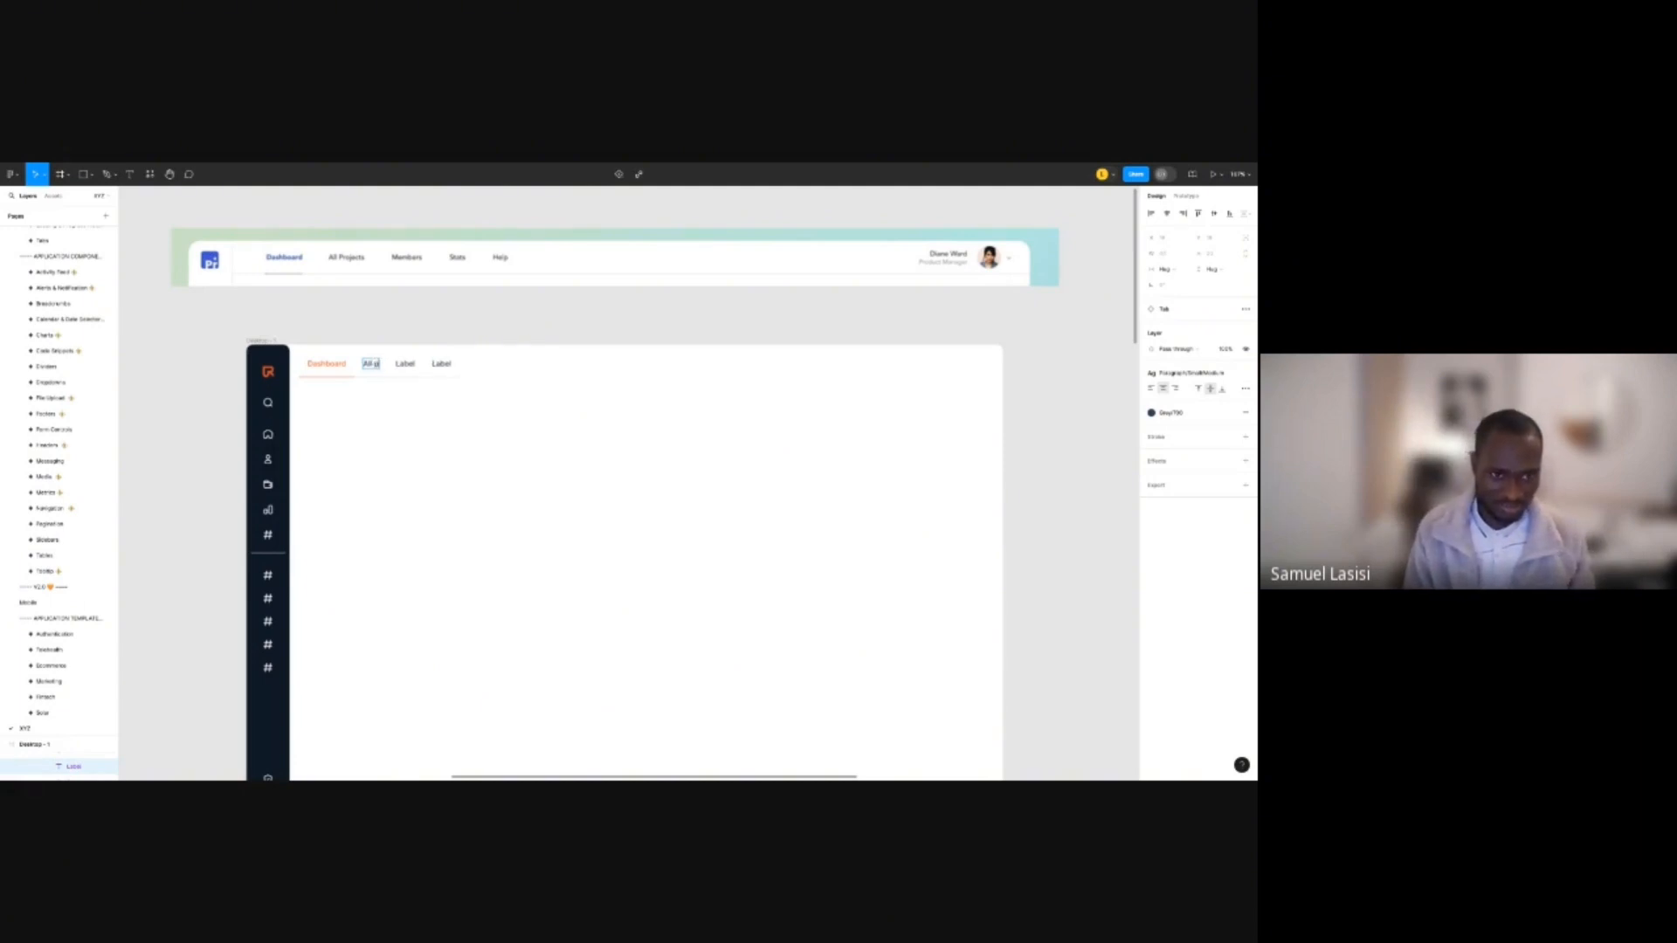
{"action": "key", "text": "BackSpace"}
{"action": "key", "text": "BackSpace"}
{"action": "type", "text": "P"}
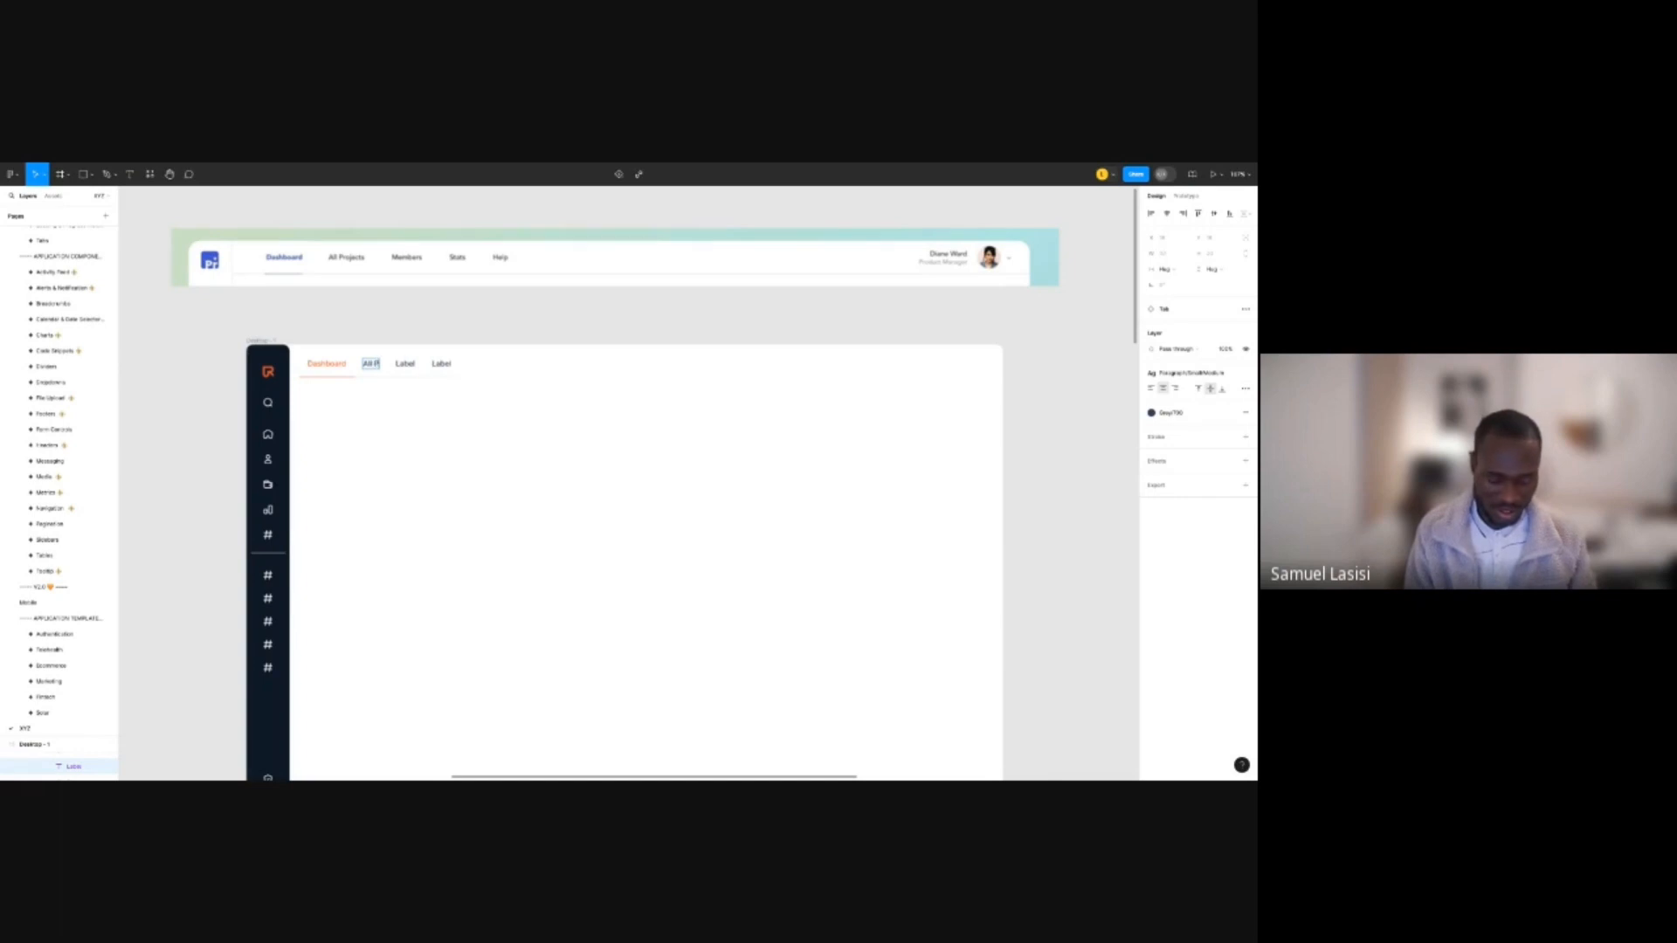
{"action": "type", "text": "rojects"}
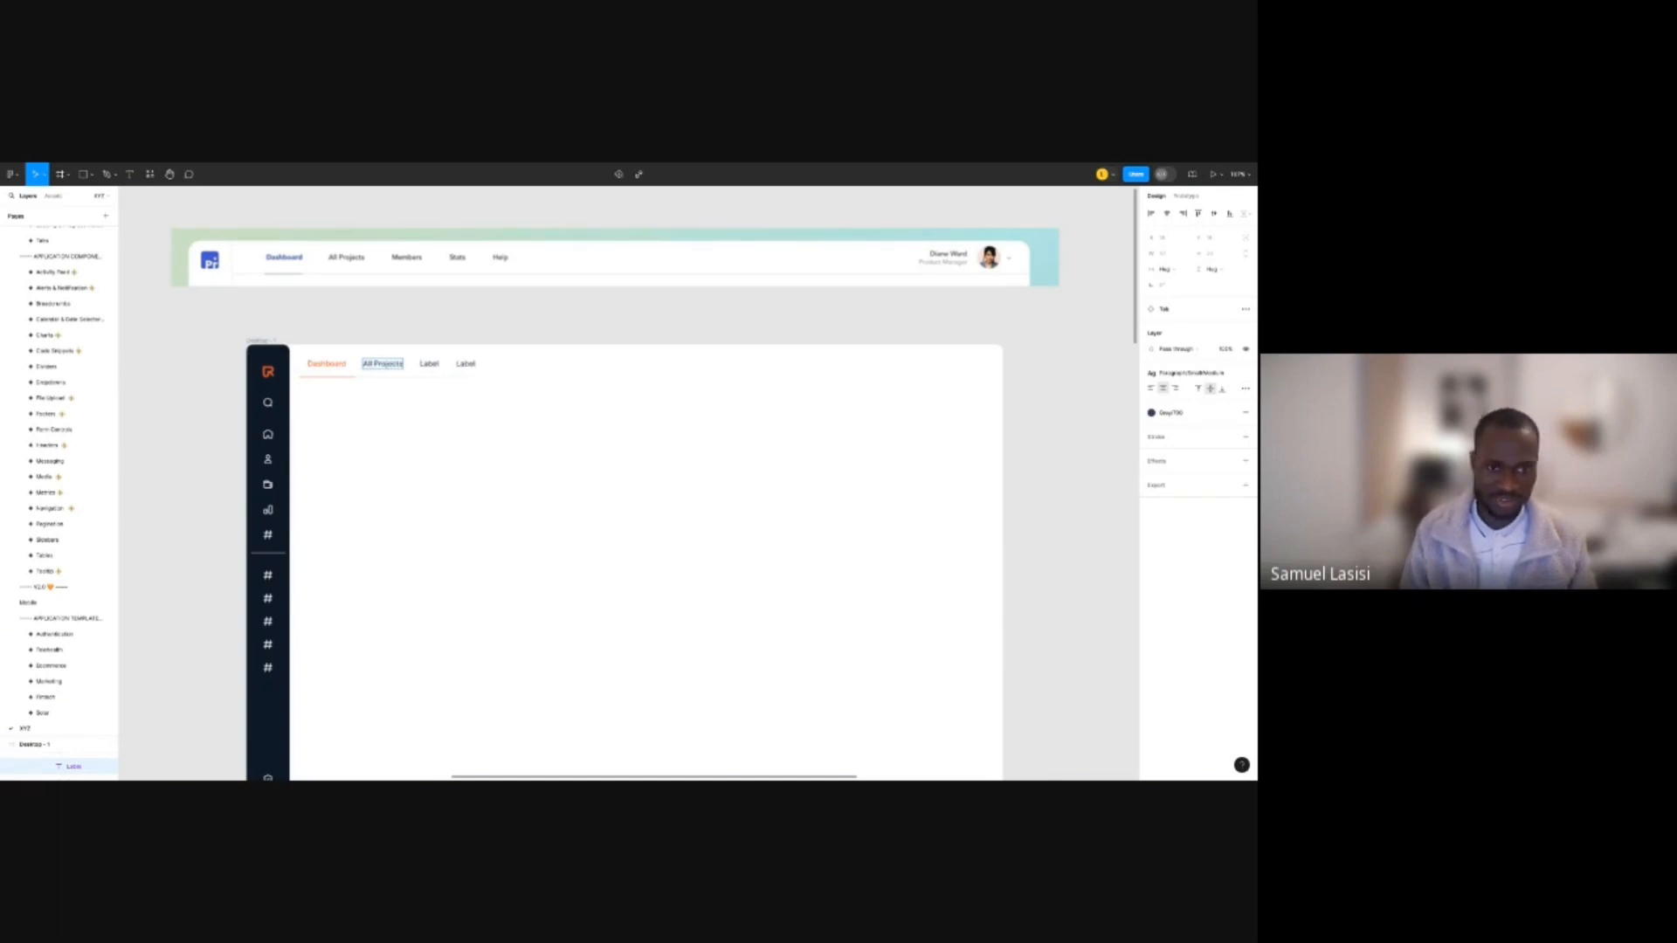
Rename the third and fourth tabs to Members and Stats.
{"action": "double_click", "coordinate": [430, 364]}
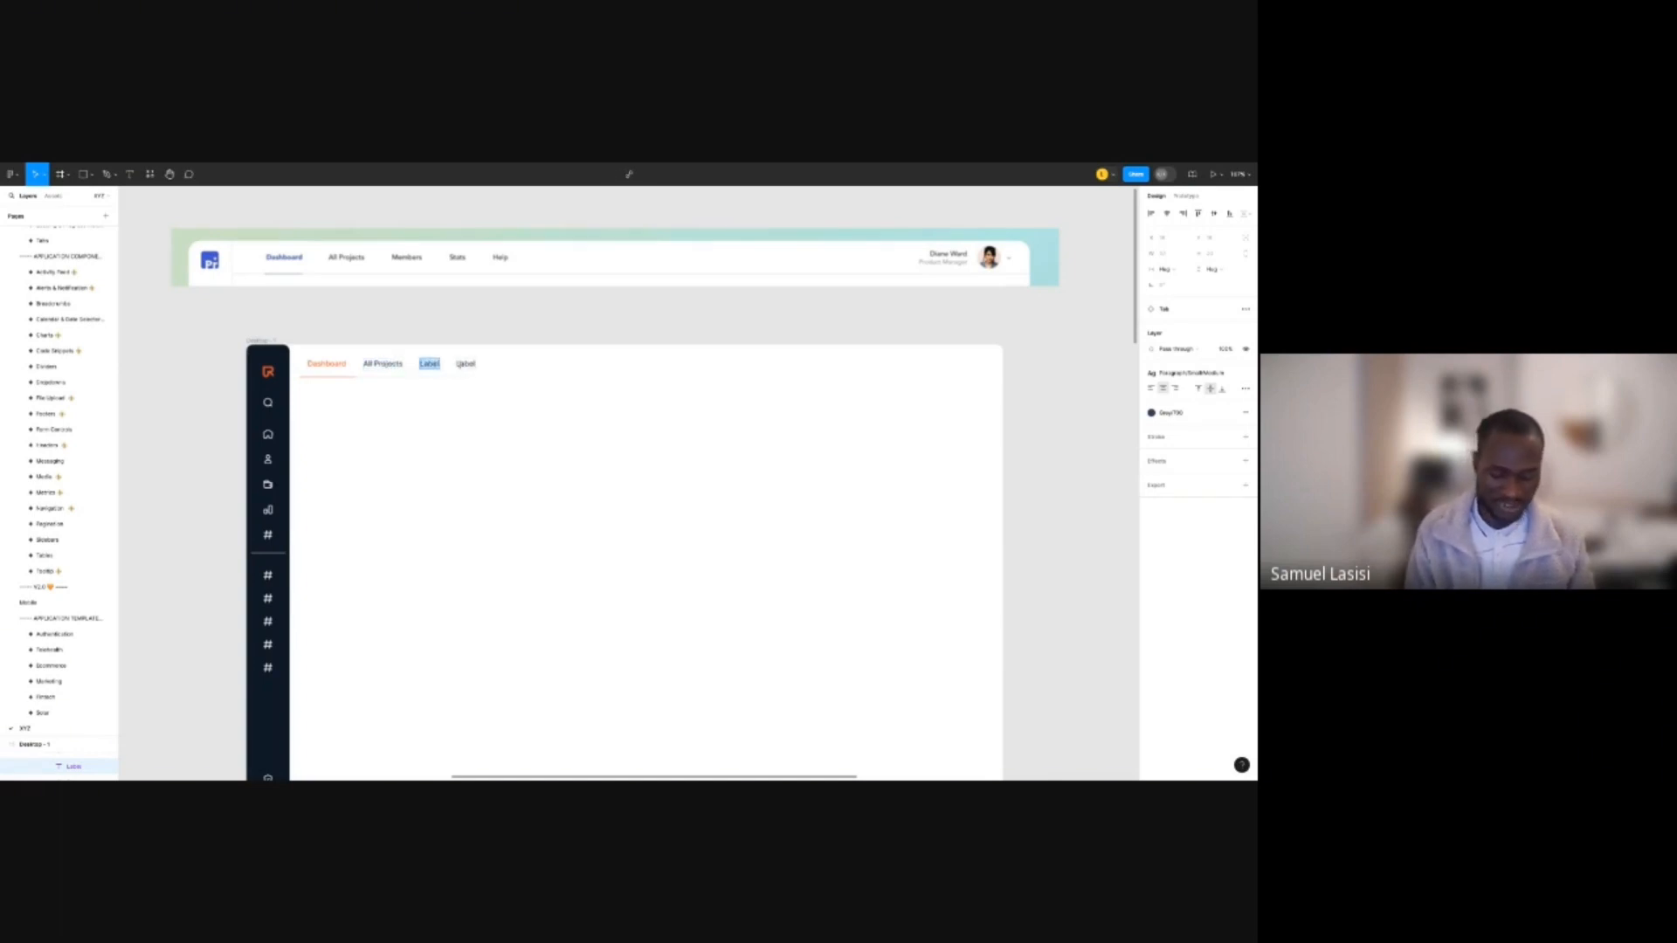
{"action": "type", "text": "Members"}
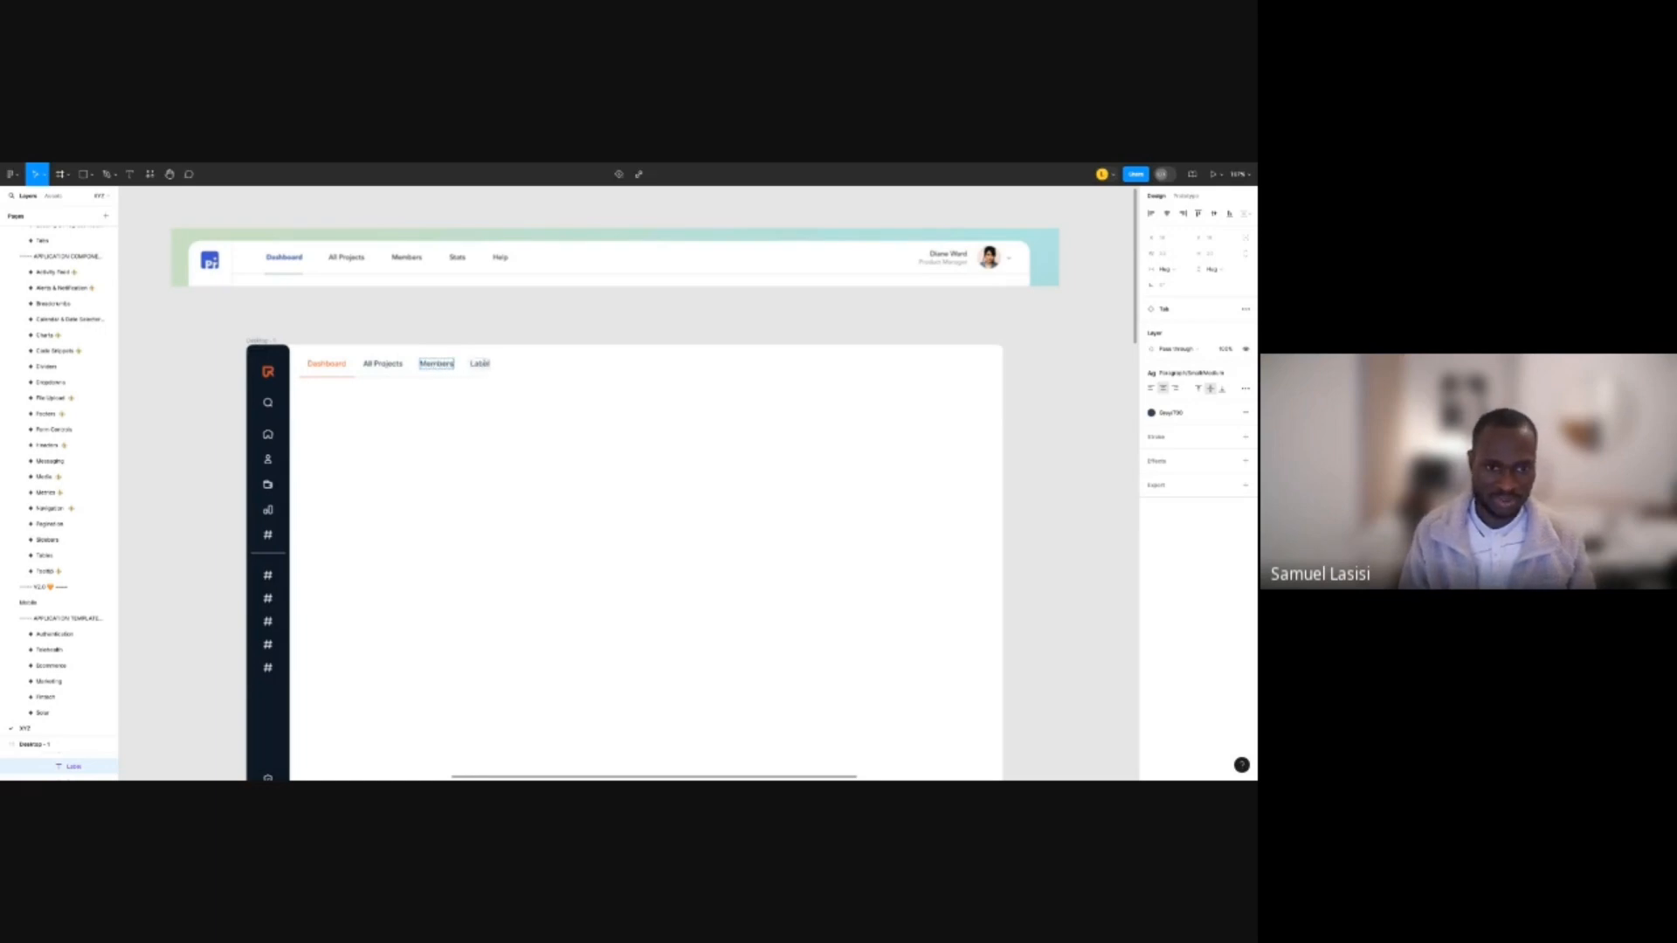
{"action": "key", "text": "Escape"}
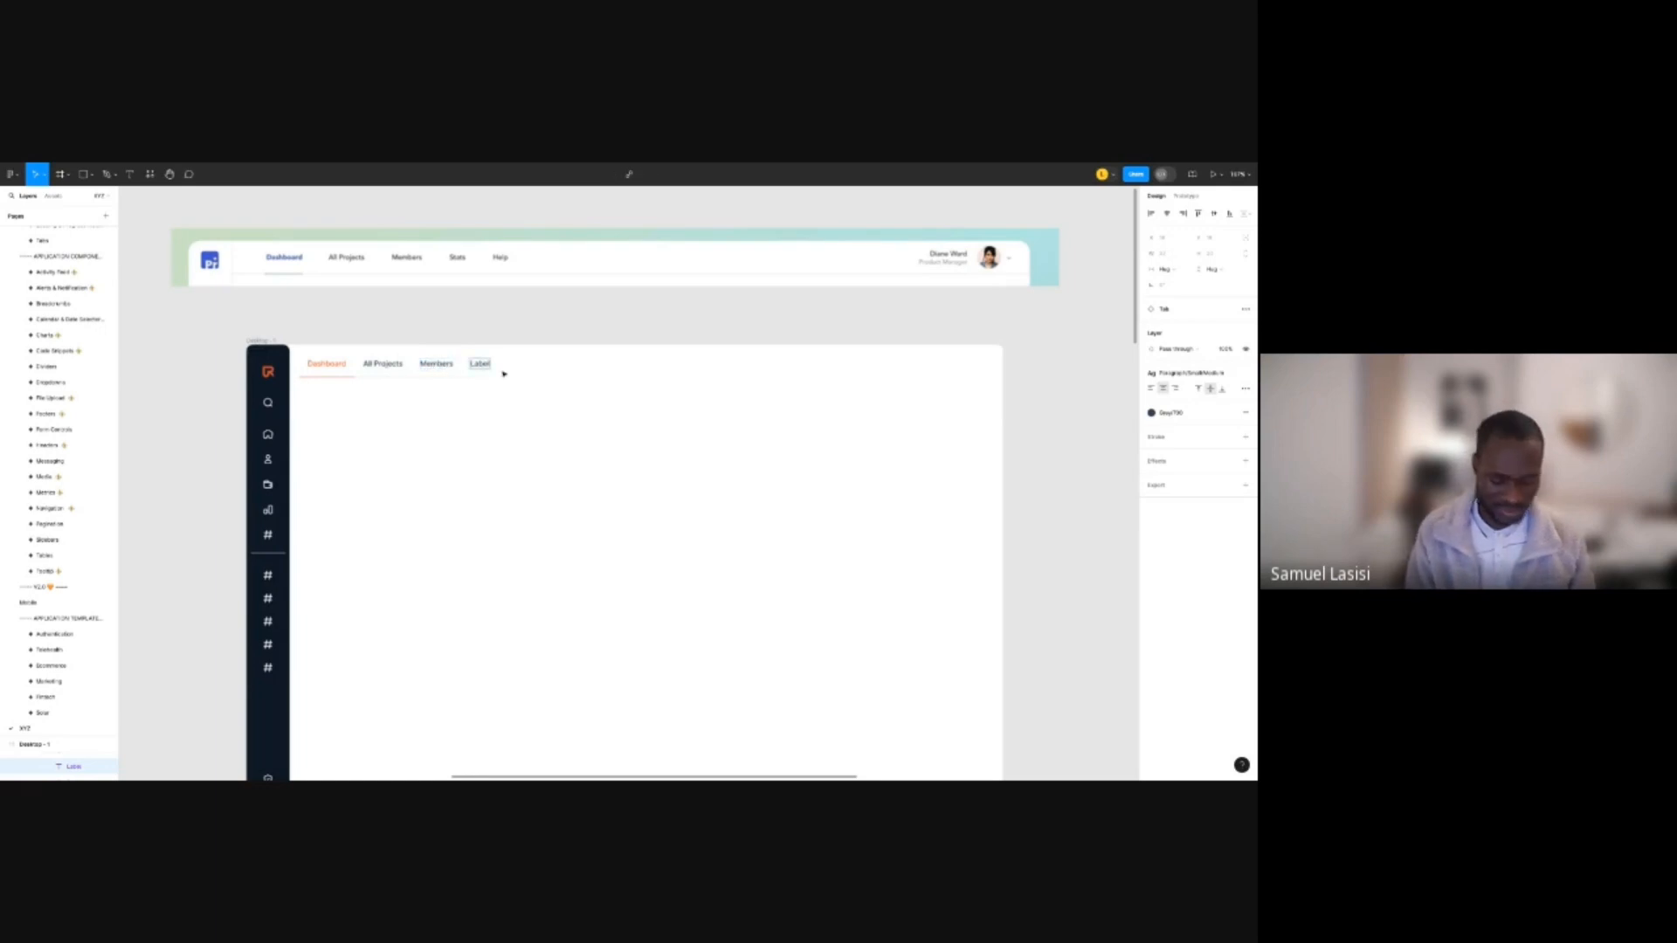
{"action": "double_click", "coordinate": [502, 371]}
{"action": "type", "text": "ST"}
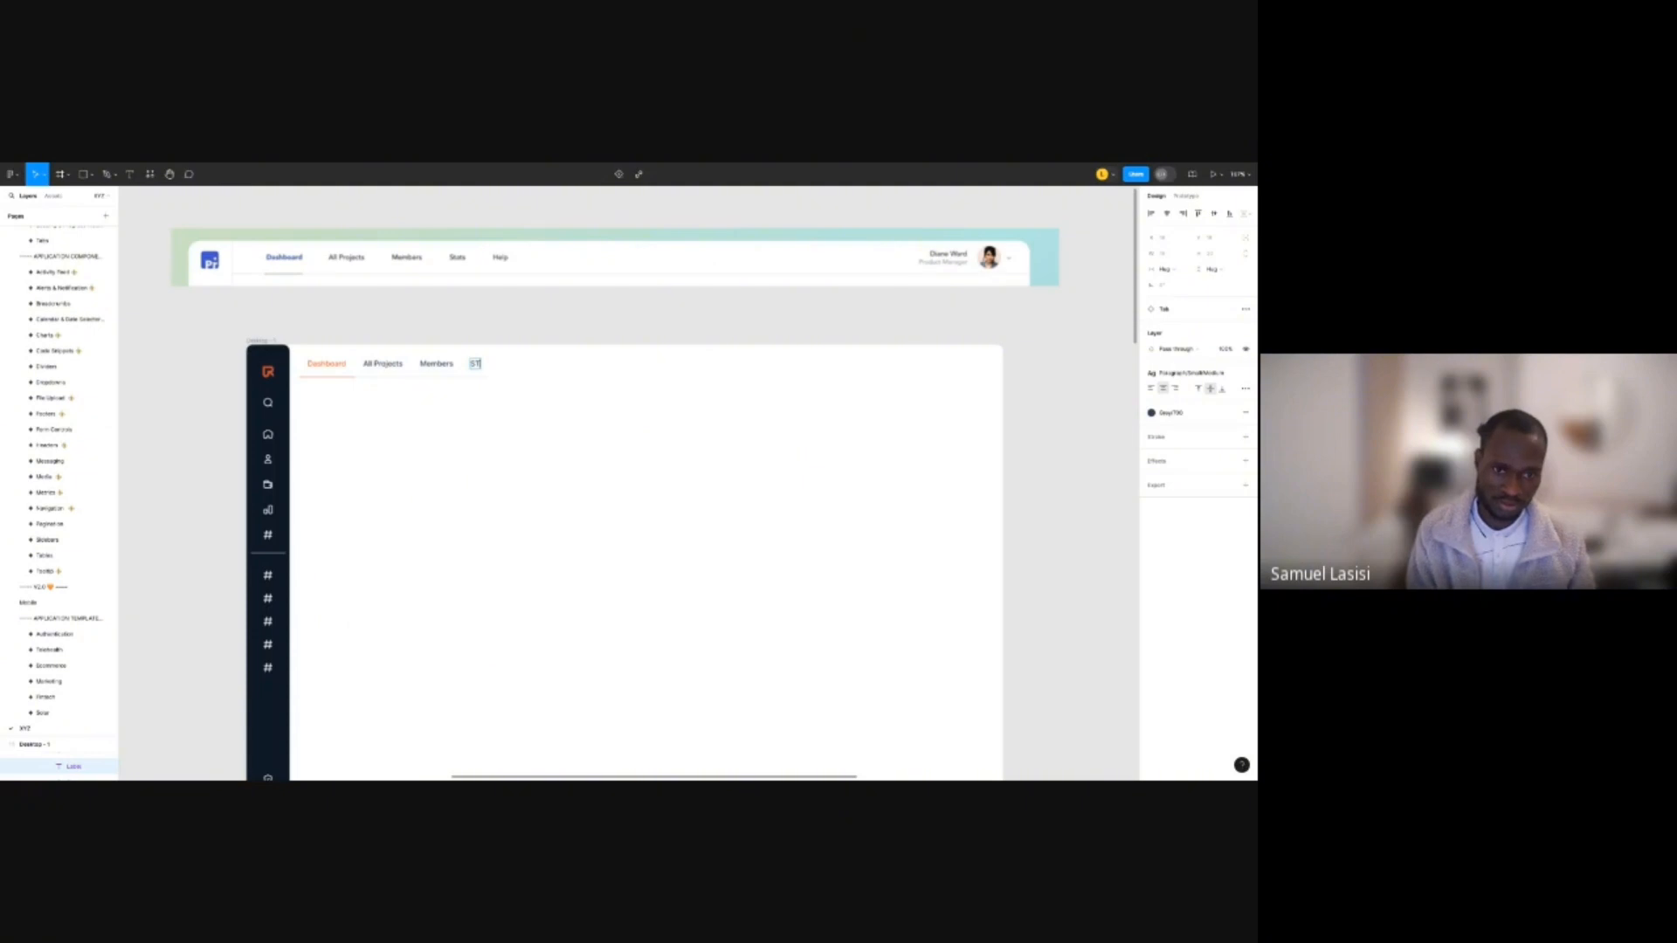
{"action": "key", "text": "BackSpace"}
{"action": "type", "text": "ta"}
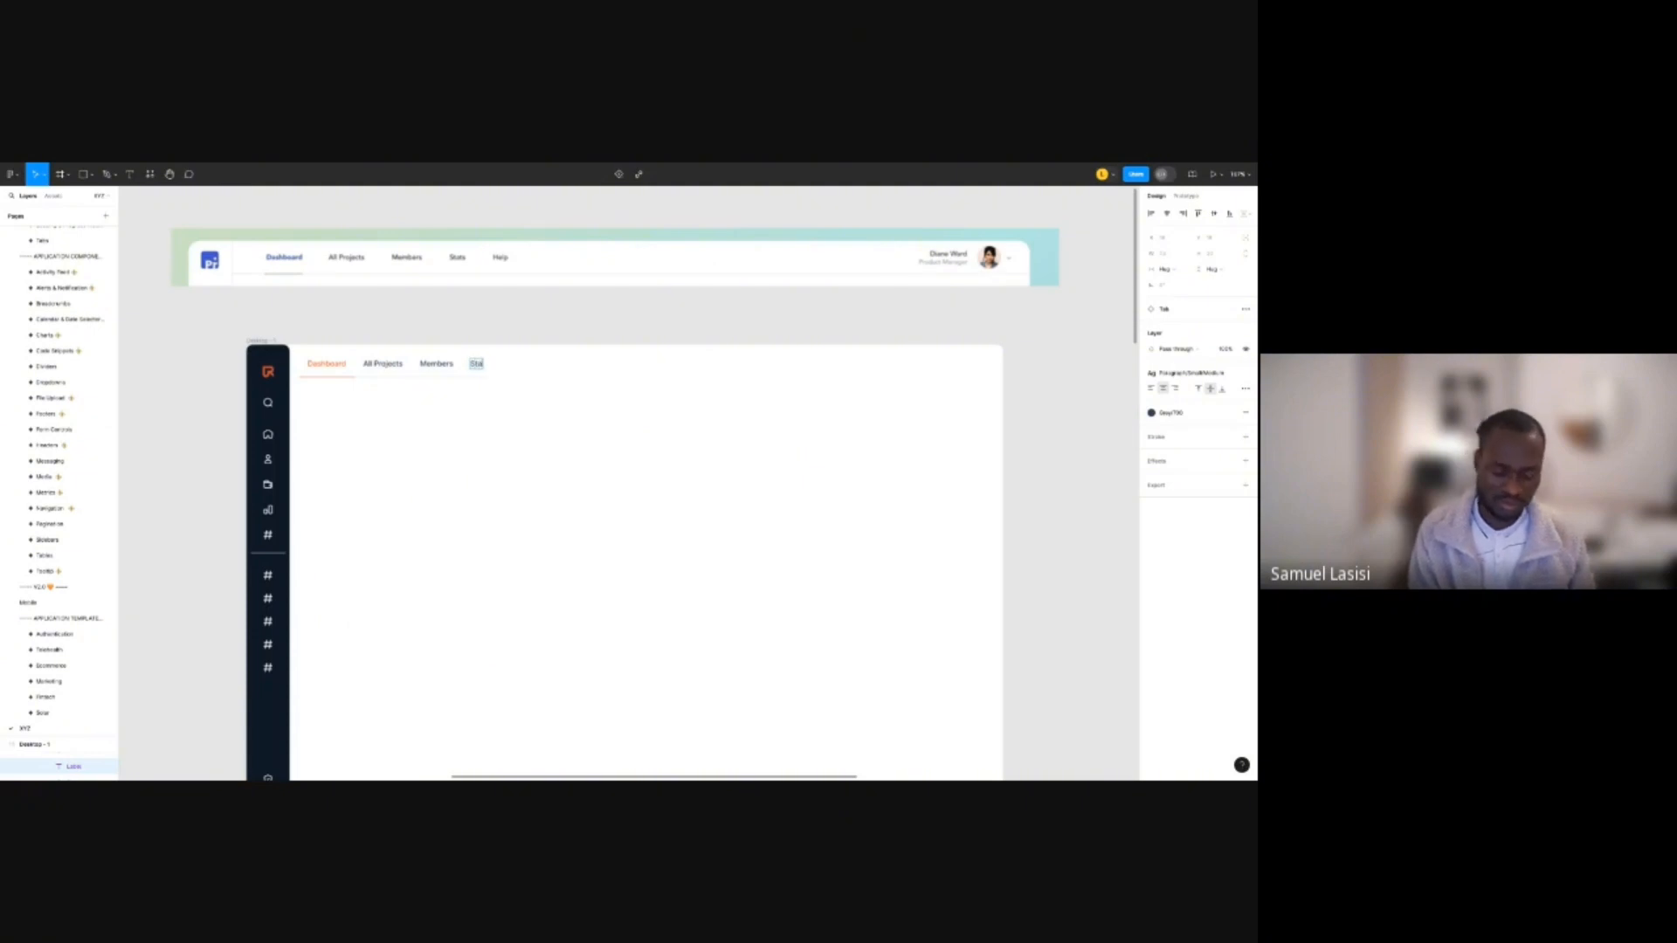
{"action": "type", "text": "ts"}
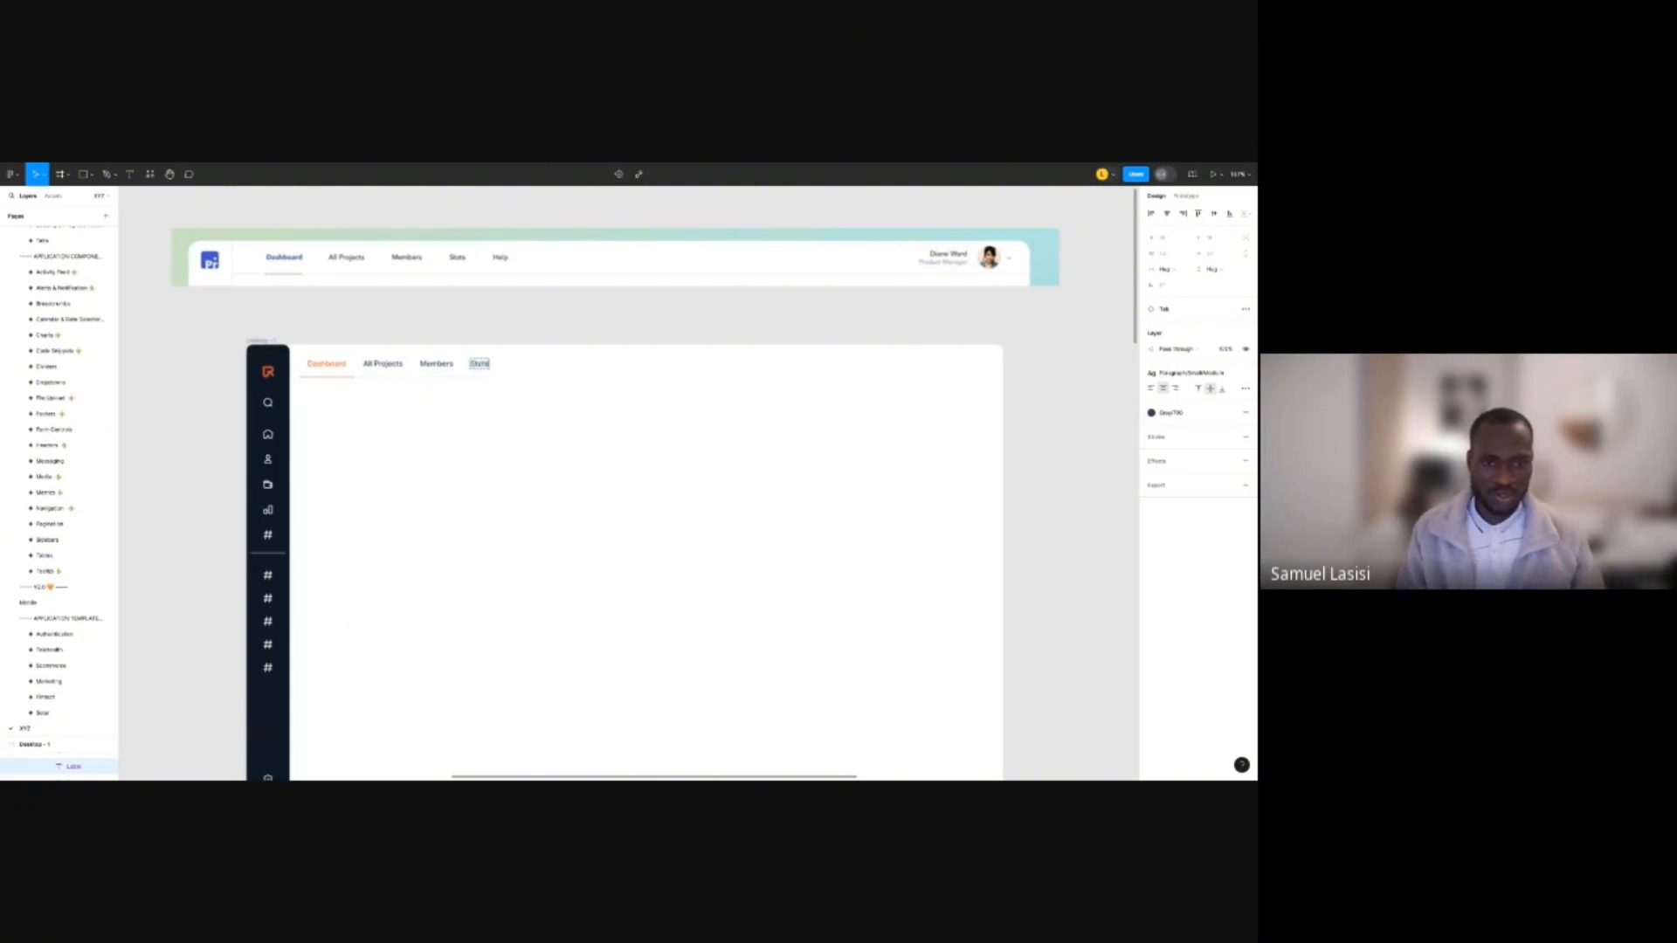
{"action": "left_click", "coordinate": [550, 338]}
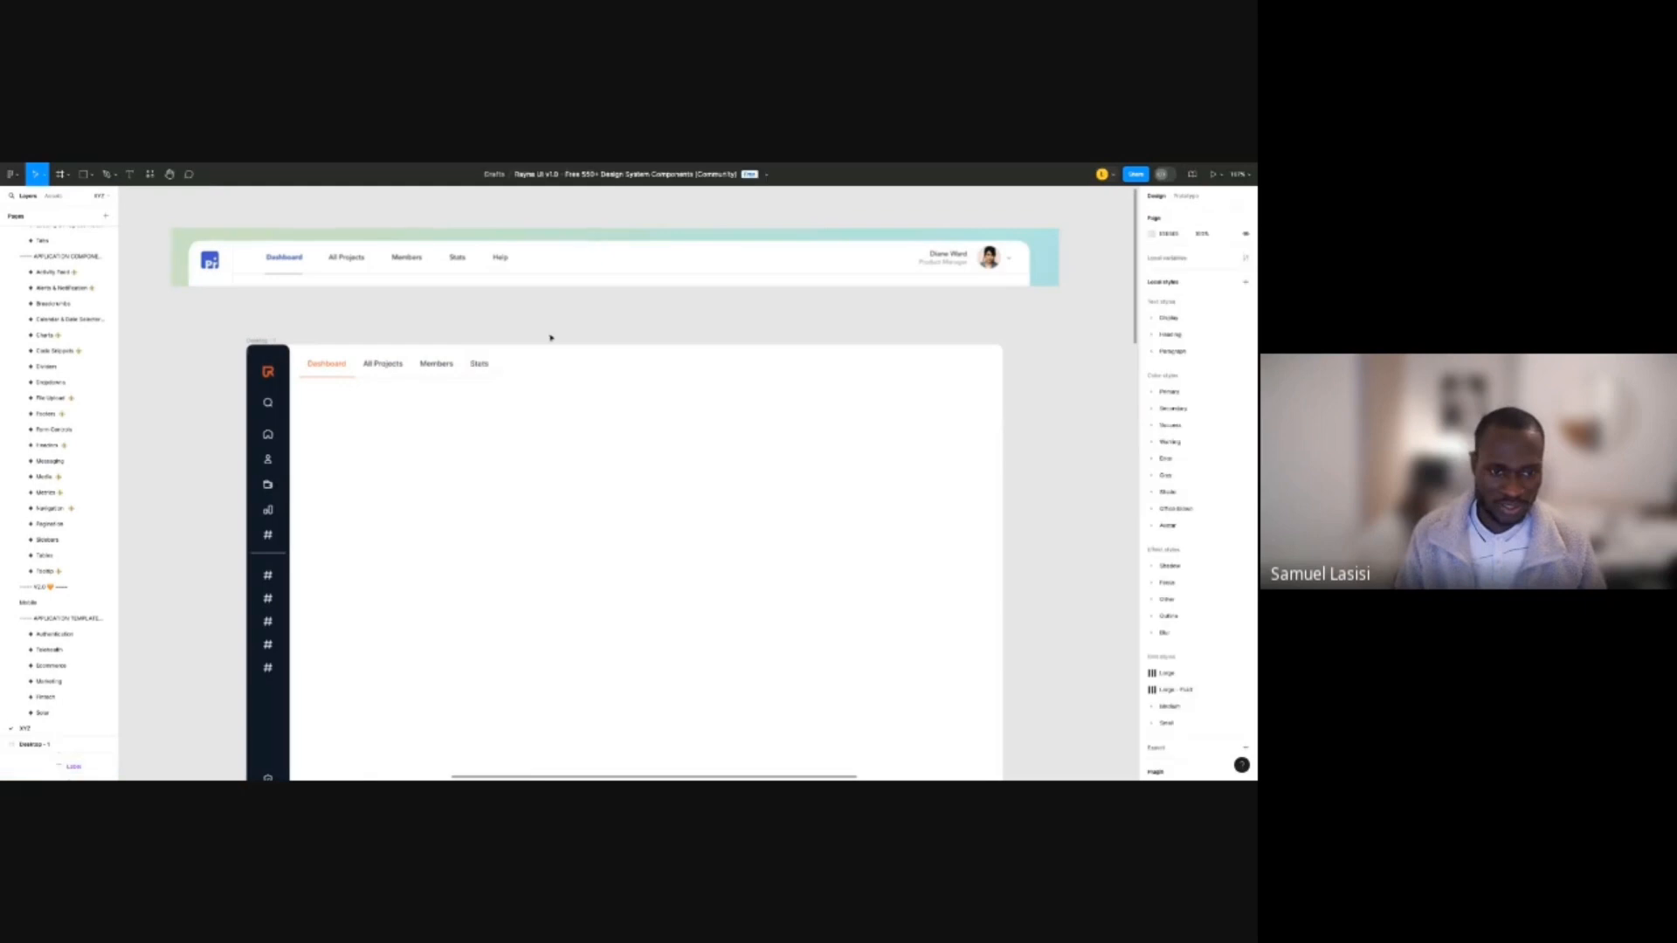
Move the tab bar into place and widen its left edge to meet the sidebar.
{"action": "left_click", "coordinate": [434, 366]}
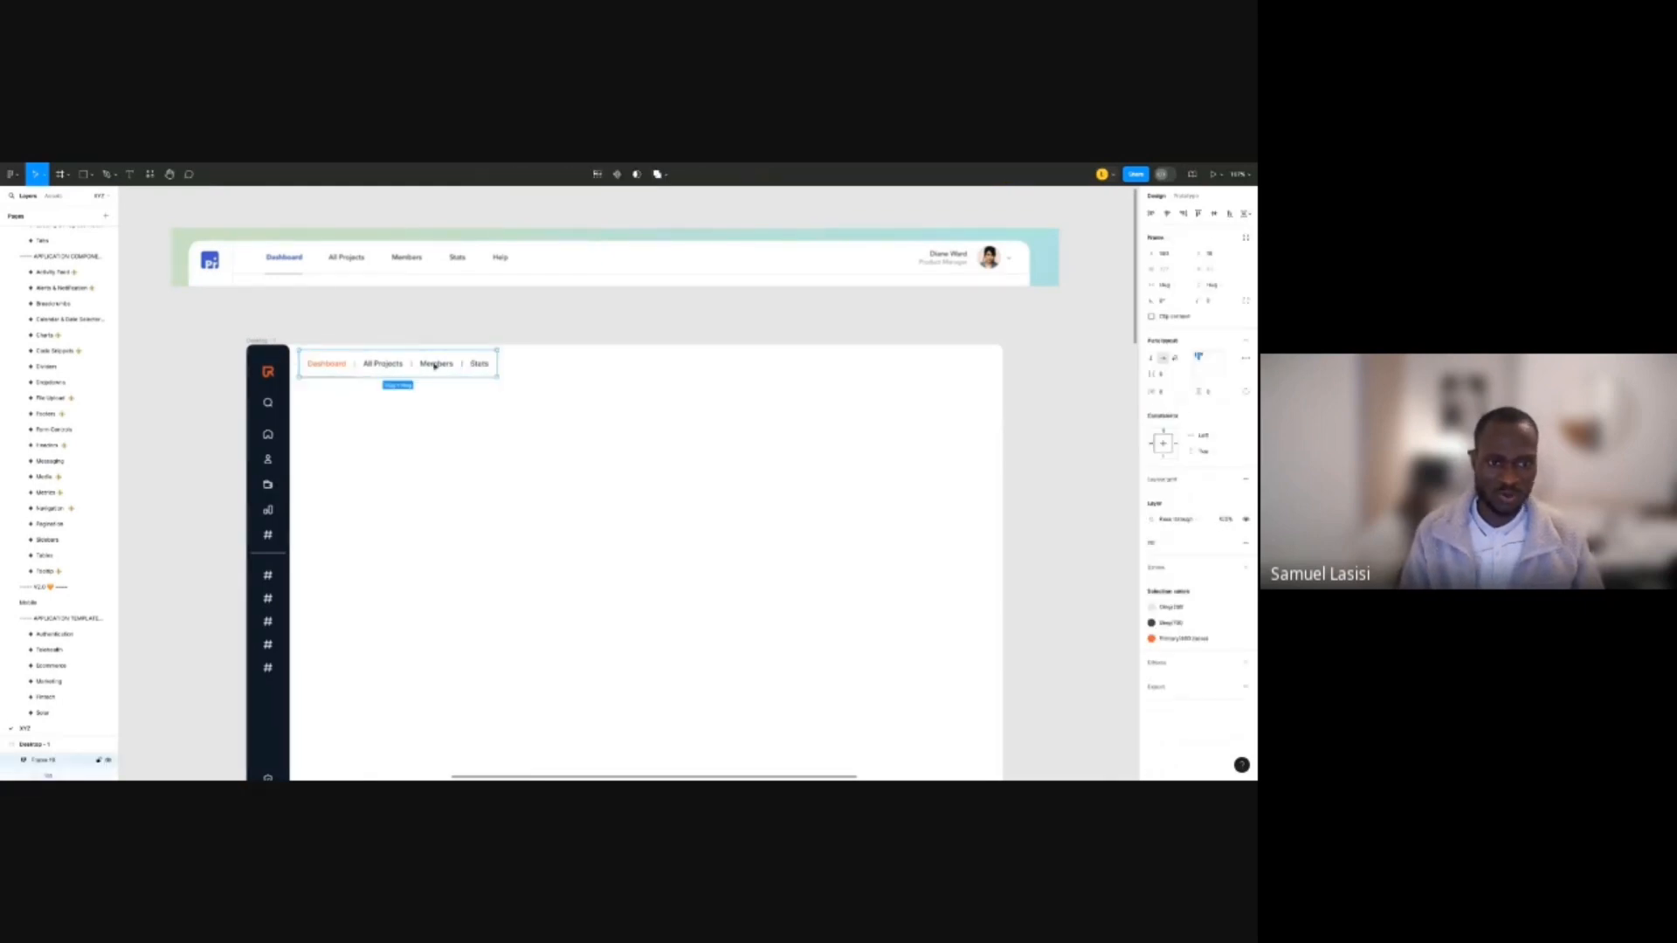
{"action": "left_click_drag", "start_coordinate": [434, 366], "coordinate": [463, 371]}
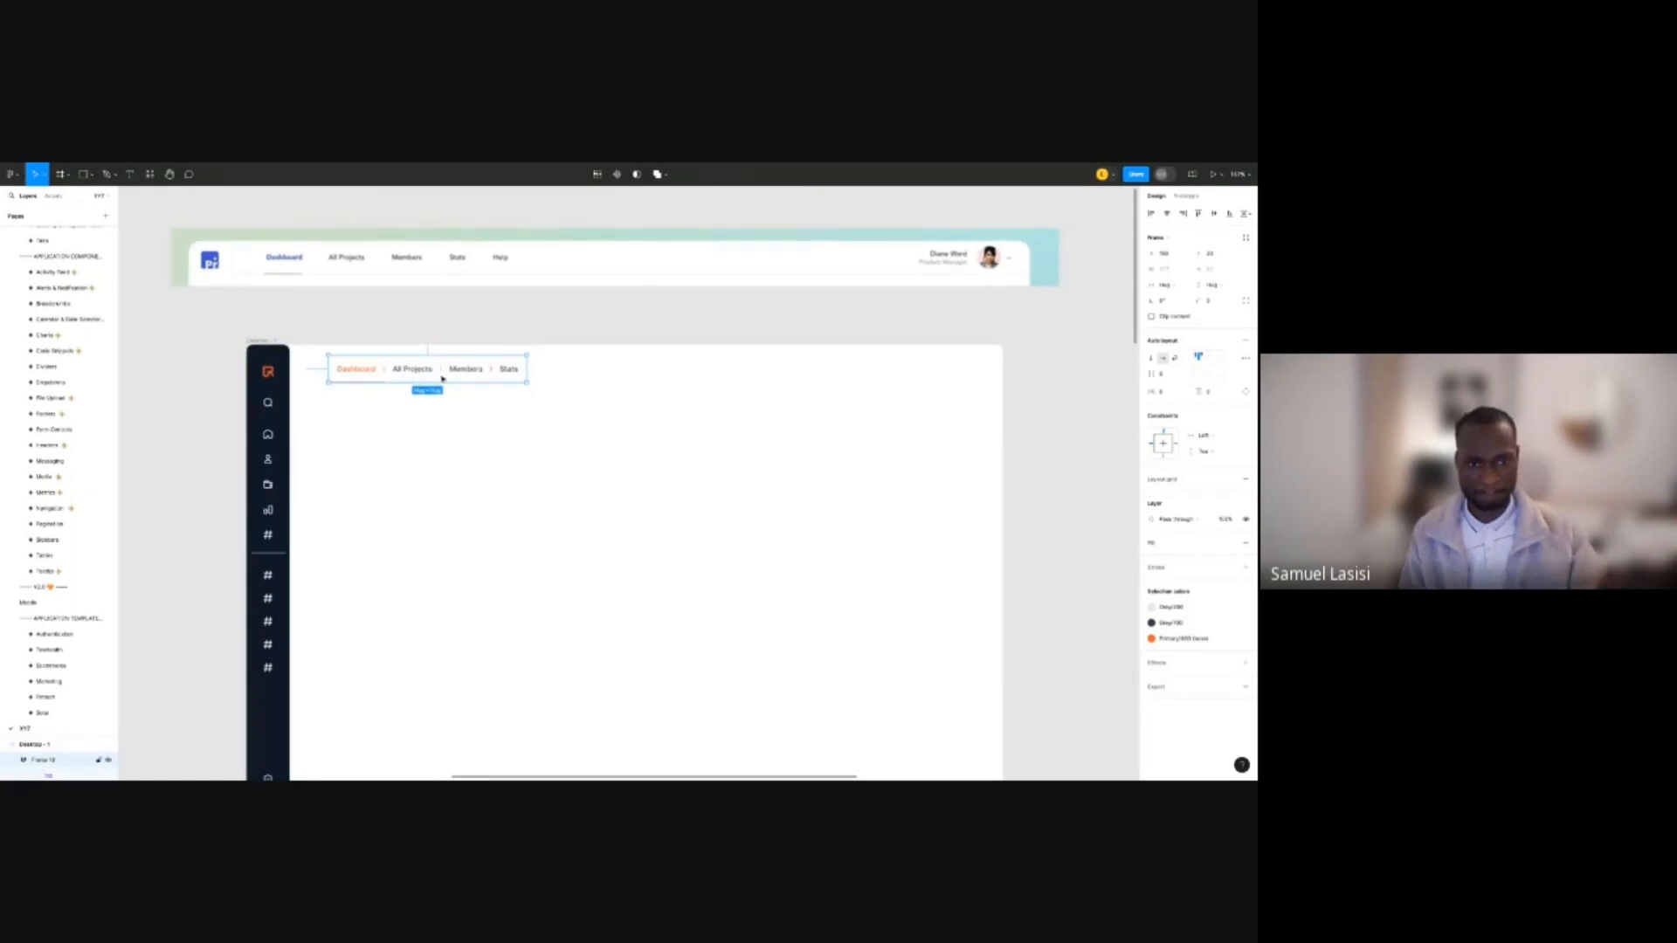
{"action": "left_click_drag", "start_coordinate": [524, 370], "coordinate": [1014, 365]}
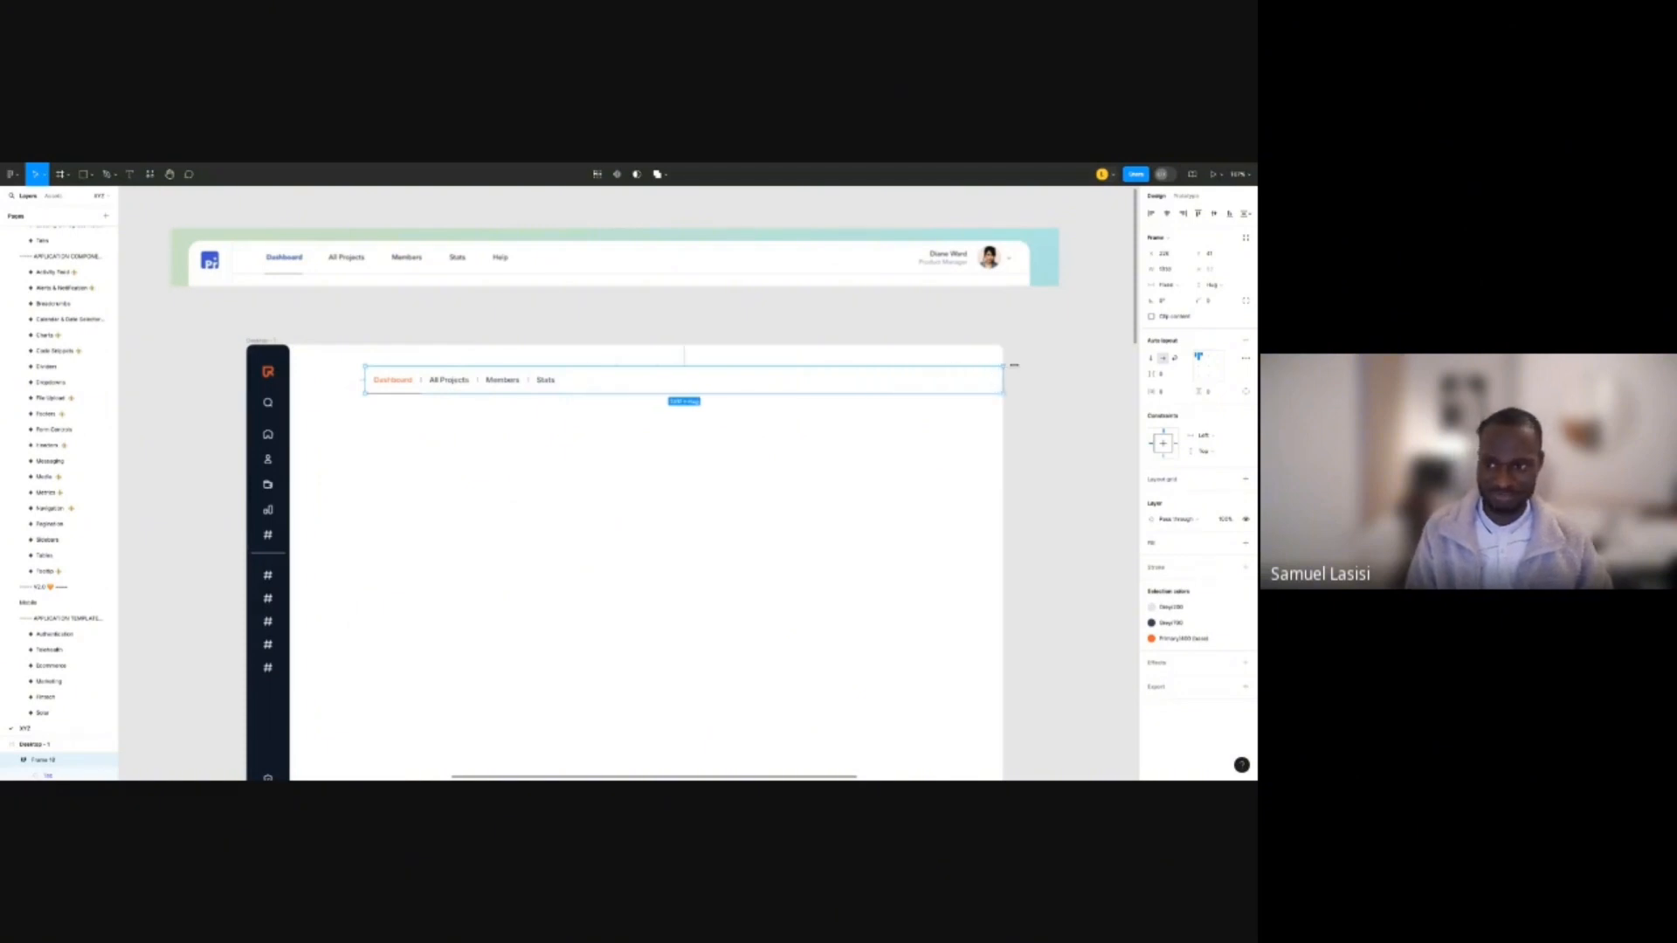
{"action": "left_click_drag", "start_coordinate": [366, 380], "coordinate": [290, 381]}
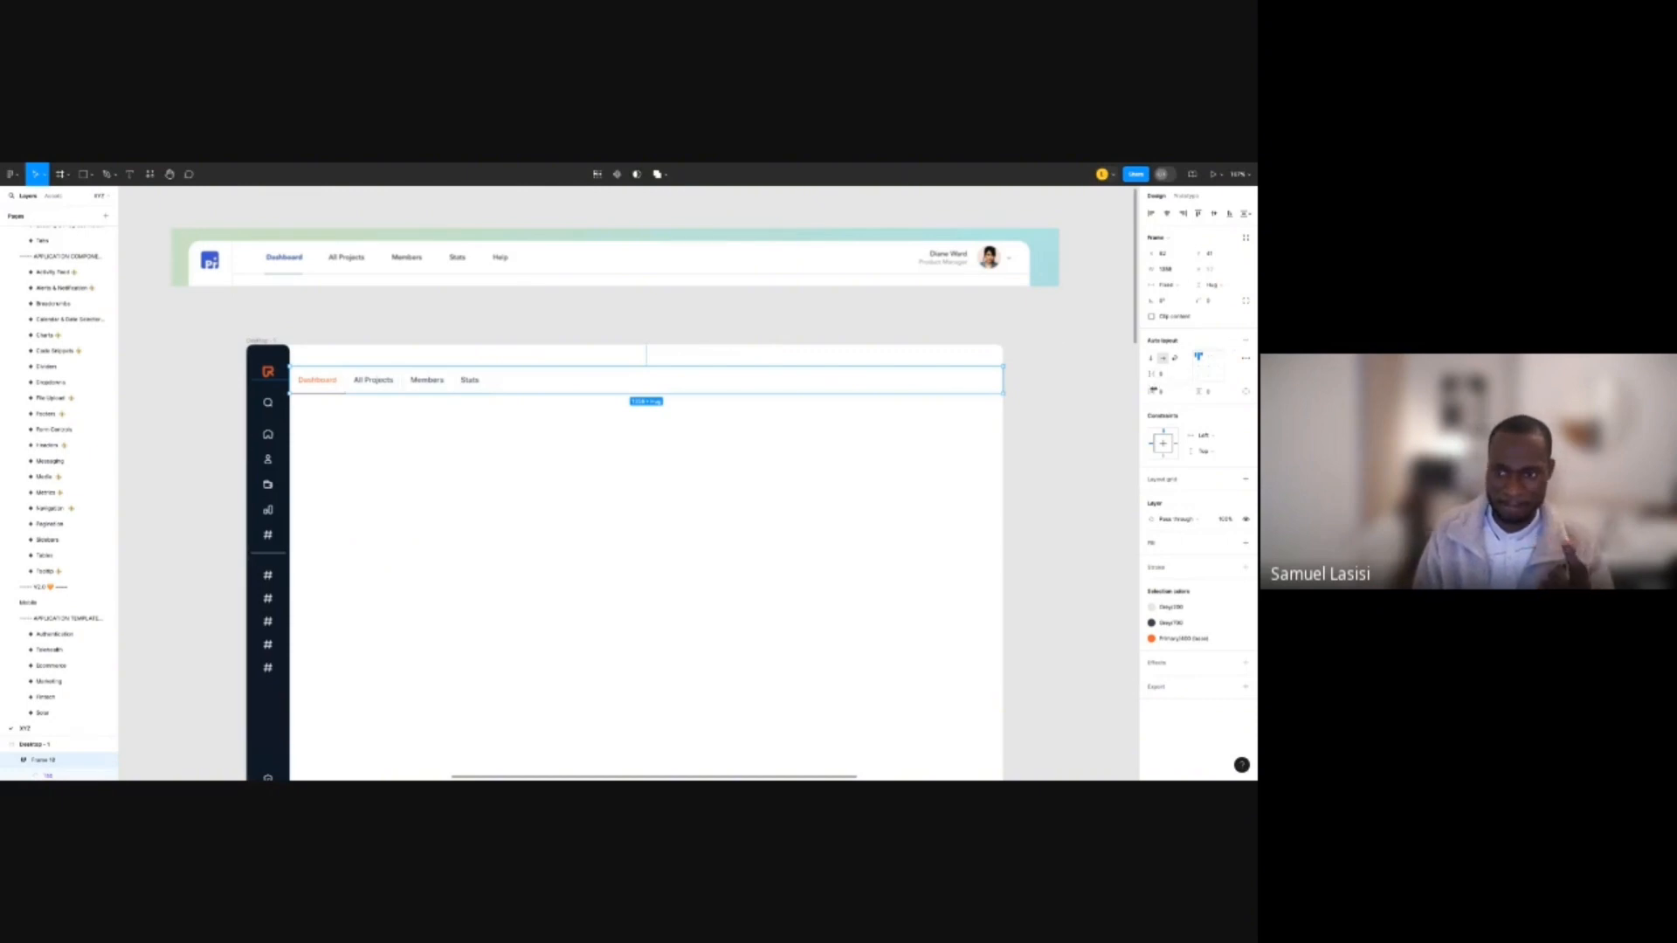
Give the tab bar 60 px horizontal auto-layout padding.
{"action": "left_click", "coordinate": [1179, 394]}
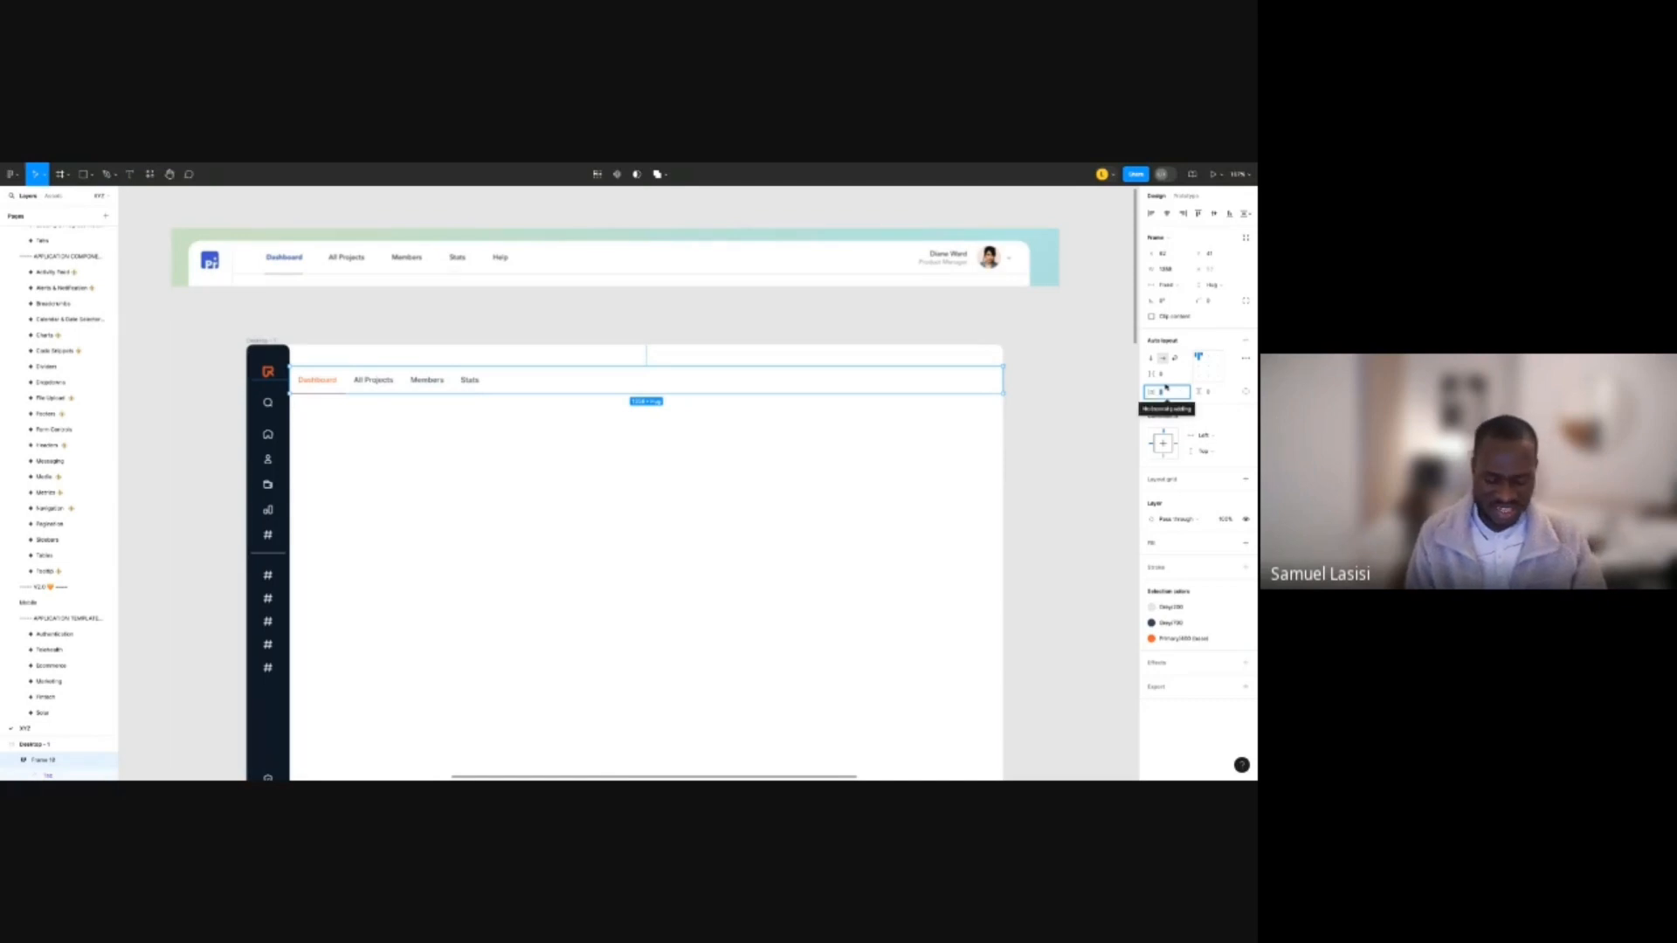
{"action": "type", "text": "80"}
{"action": "key", "text": "Return"}
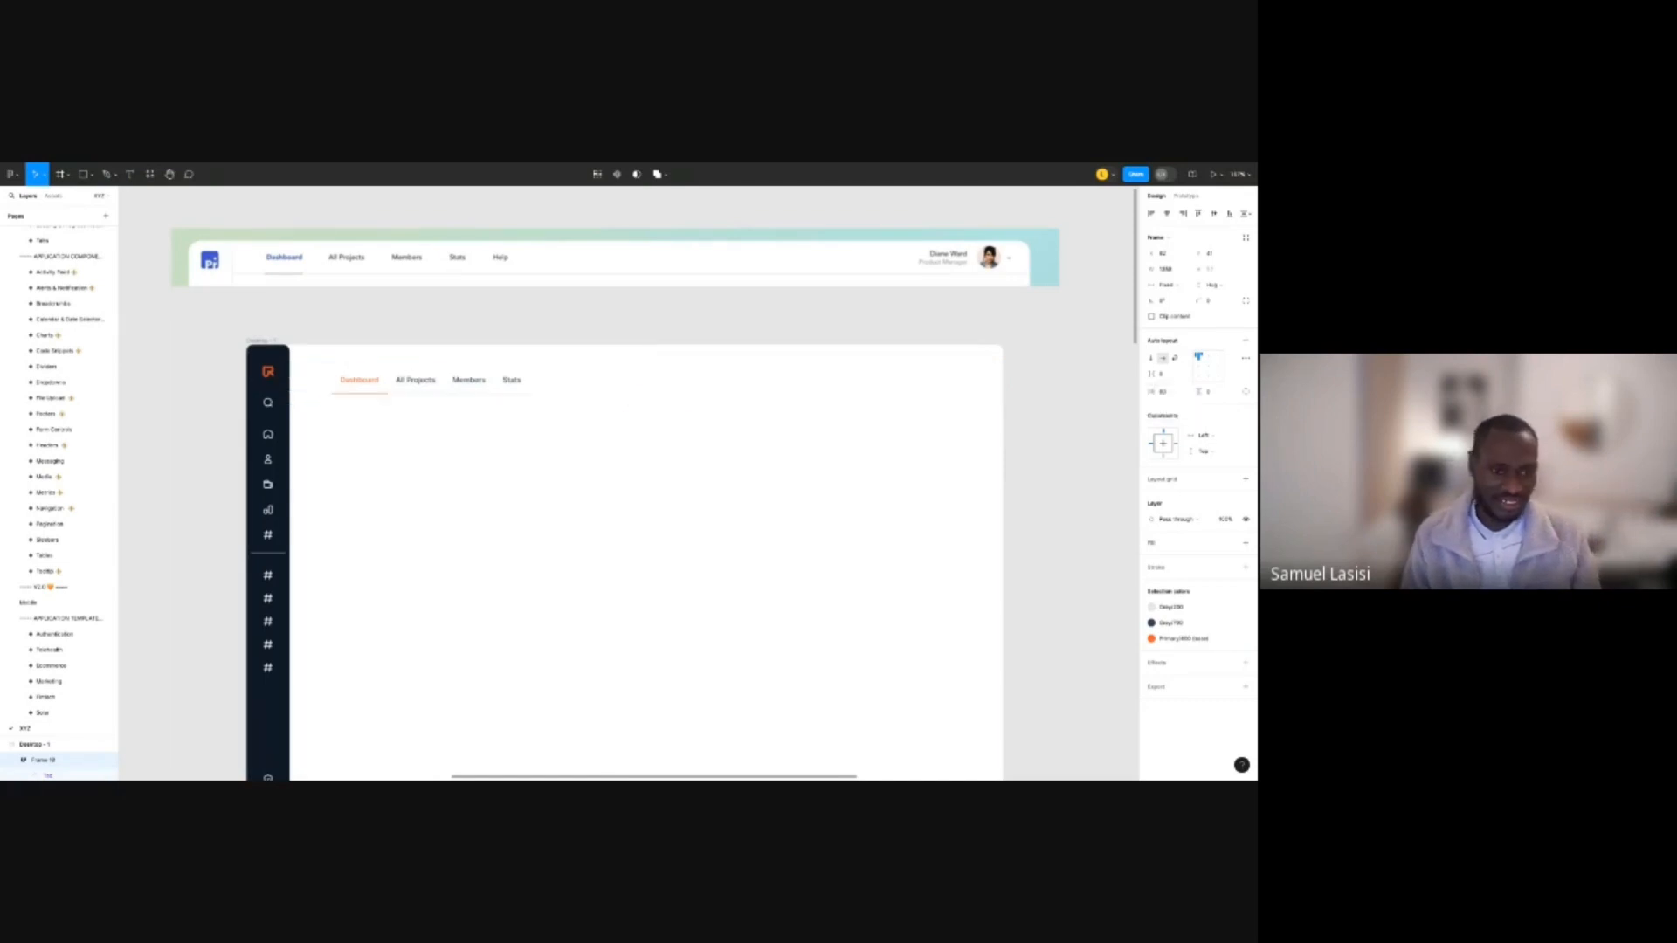
{"action": "left_click", "coordinate": [1173, 393]}
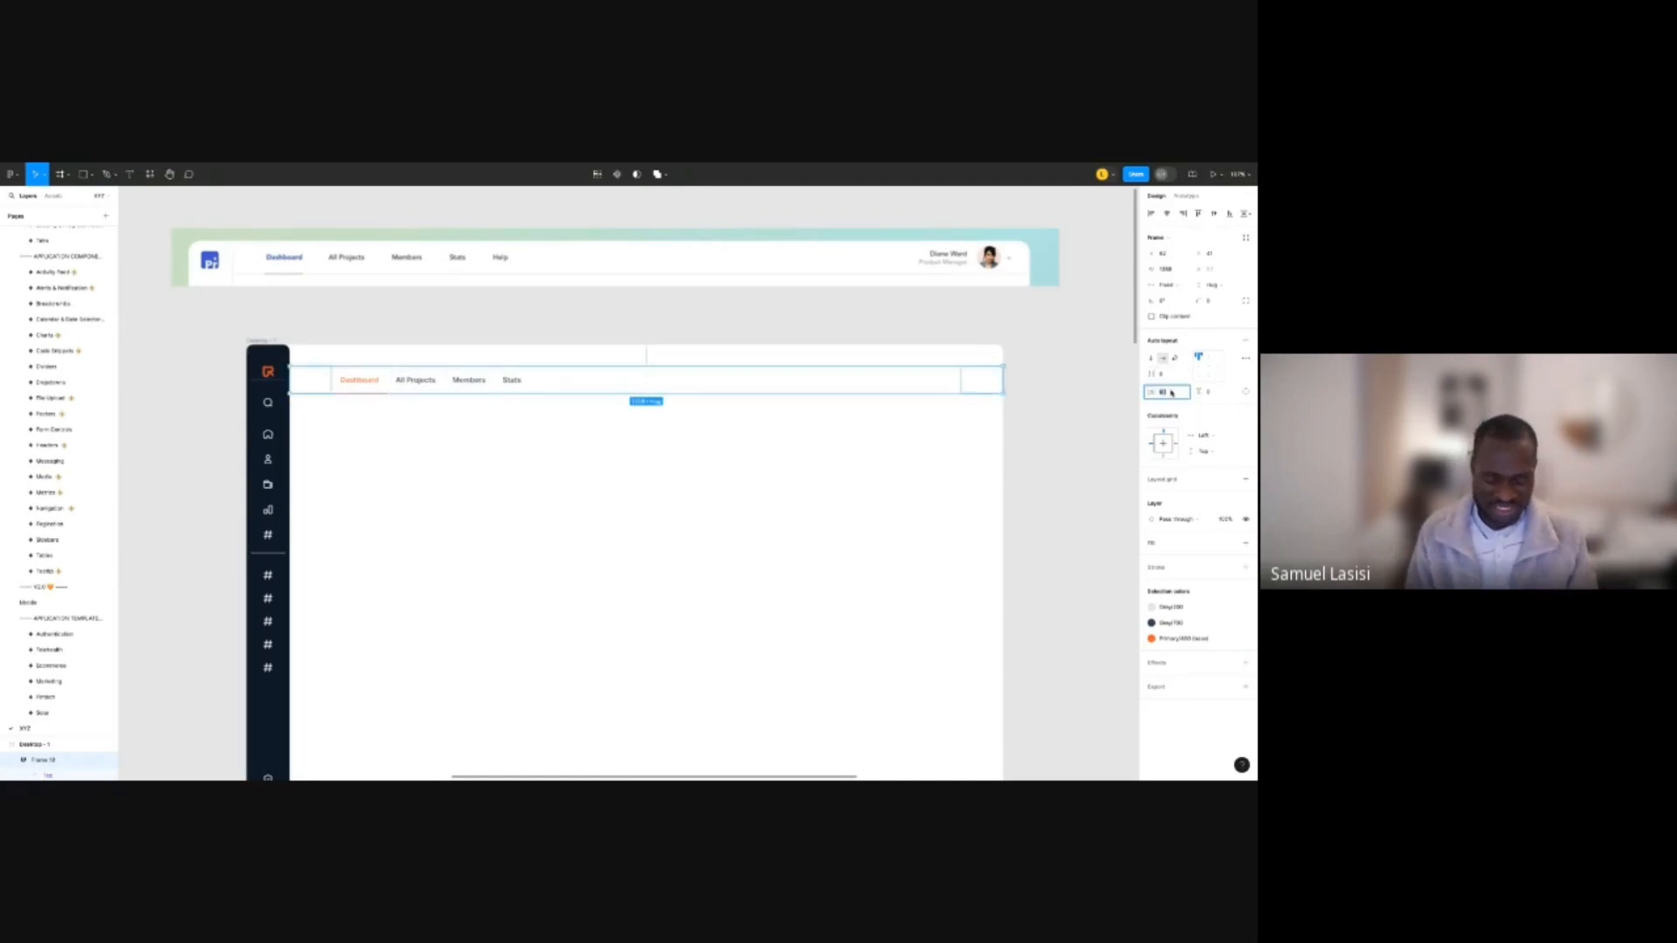
{"action": "type", "text": "60"}
{"action": "key", "text": "Return"}
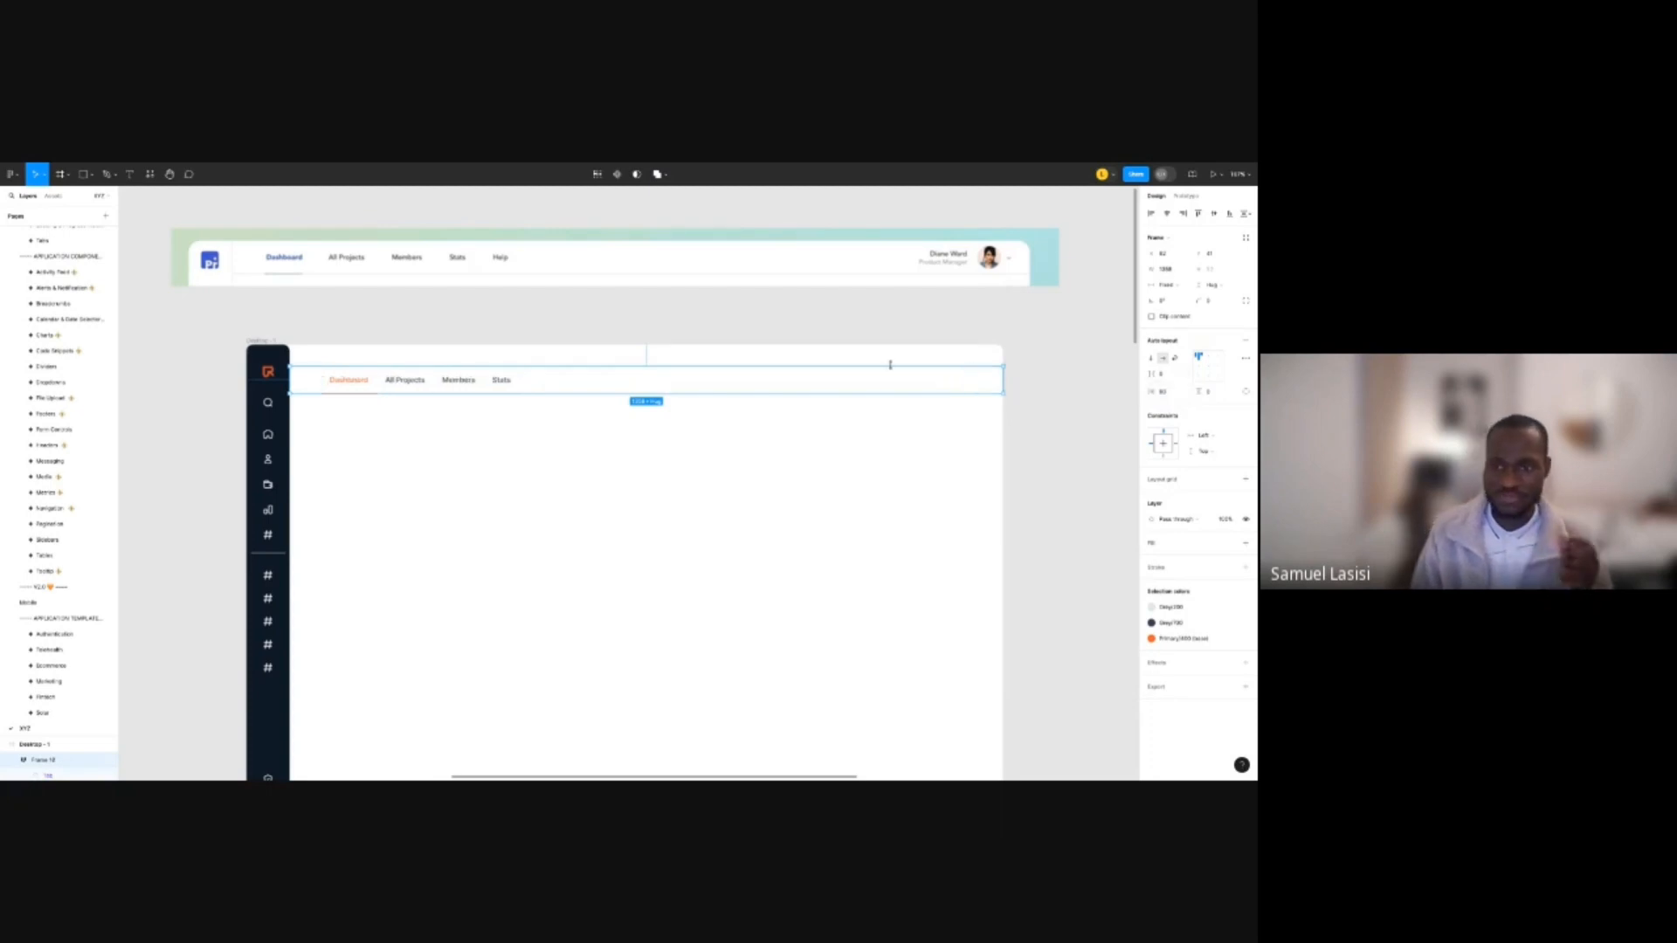
{"action": "left_click", "coordinate": [1009, 319]}
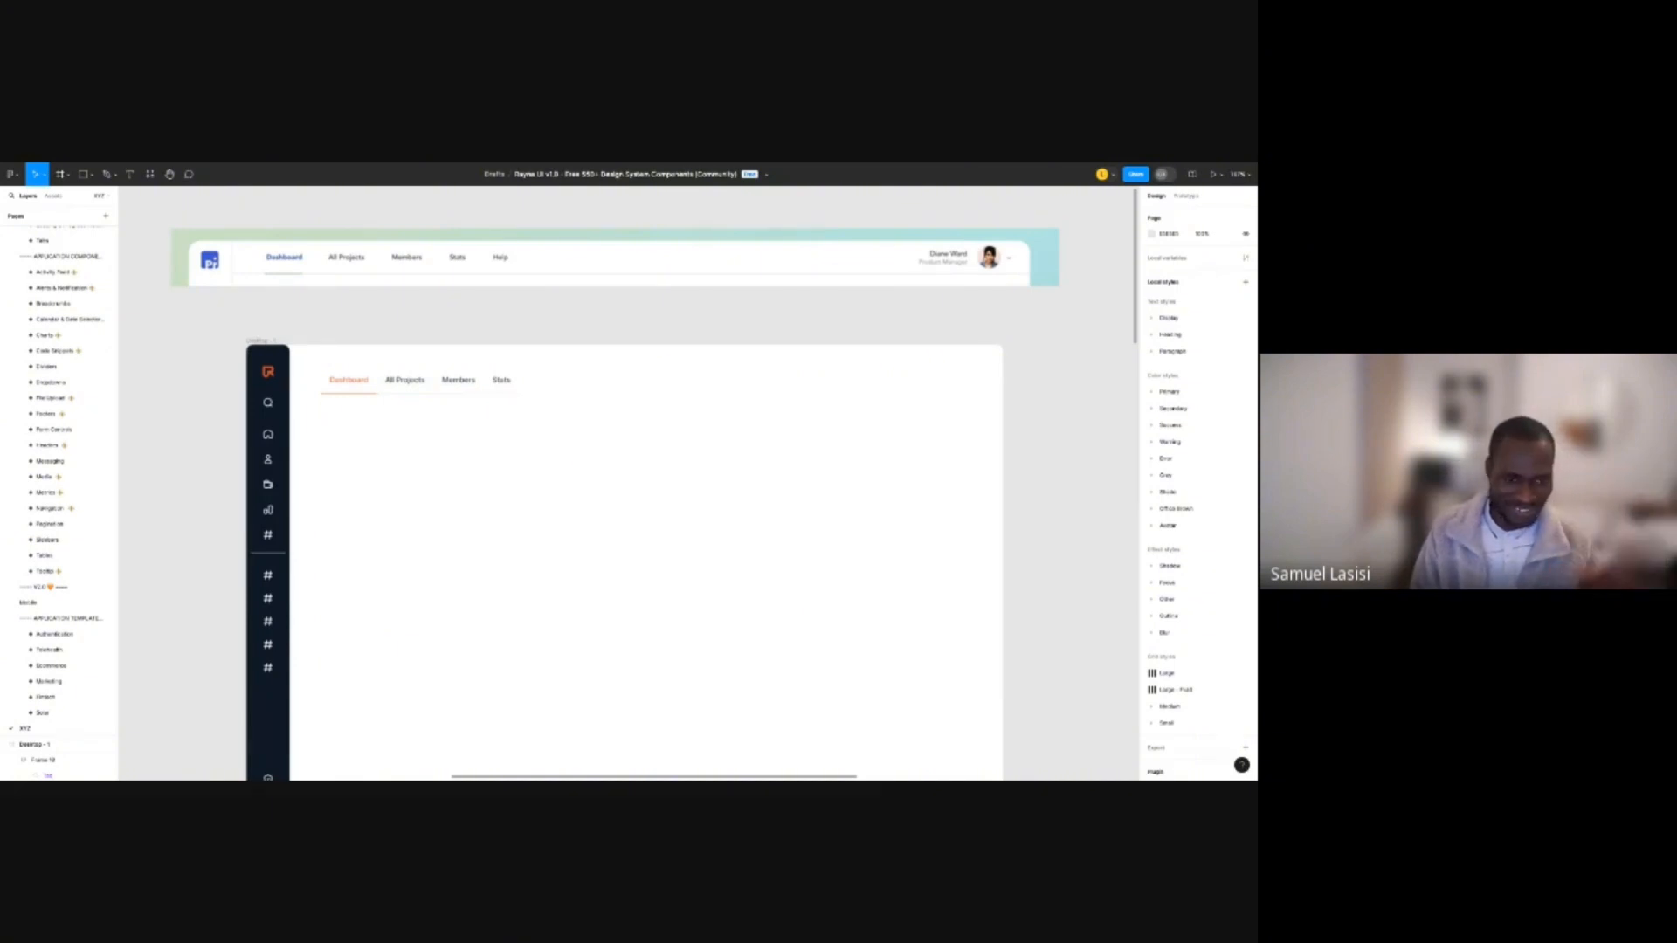
Align the tab bar to the top edge of the dashboard frame.
{"action": "left_click", "coordinate": [916, 386]}
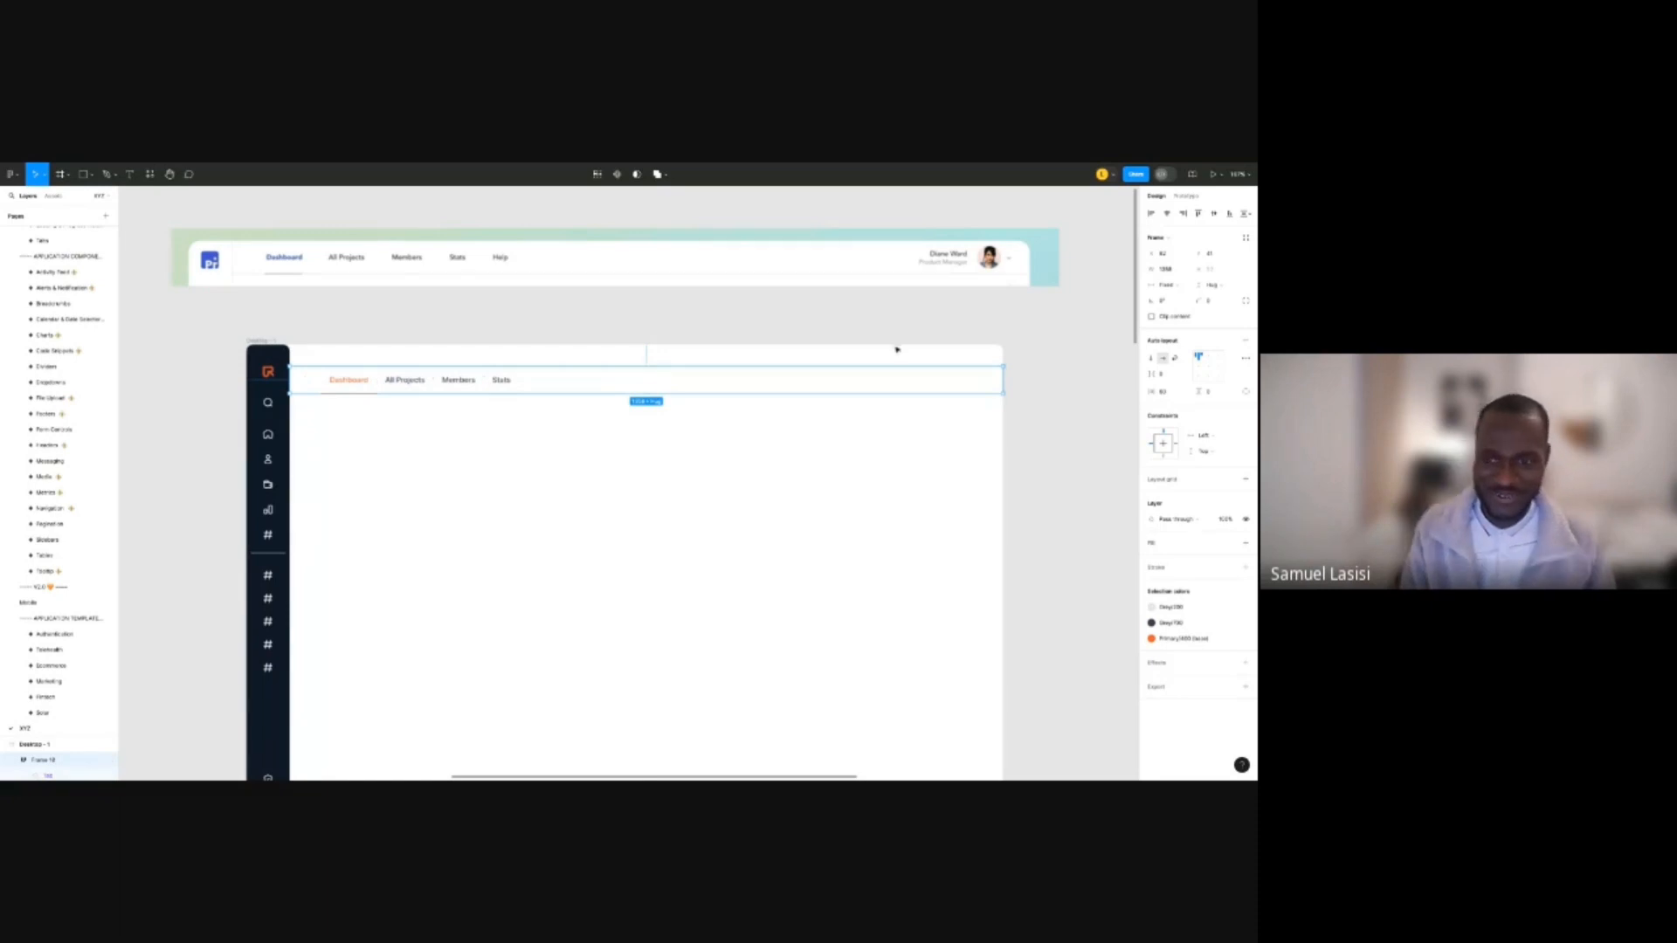
{"action": "left_click", "coordinate": [1199, 216]}
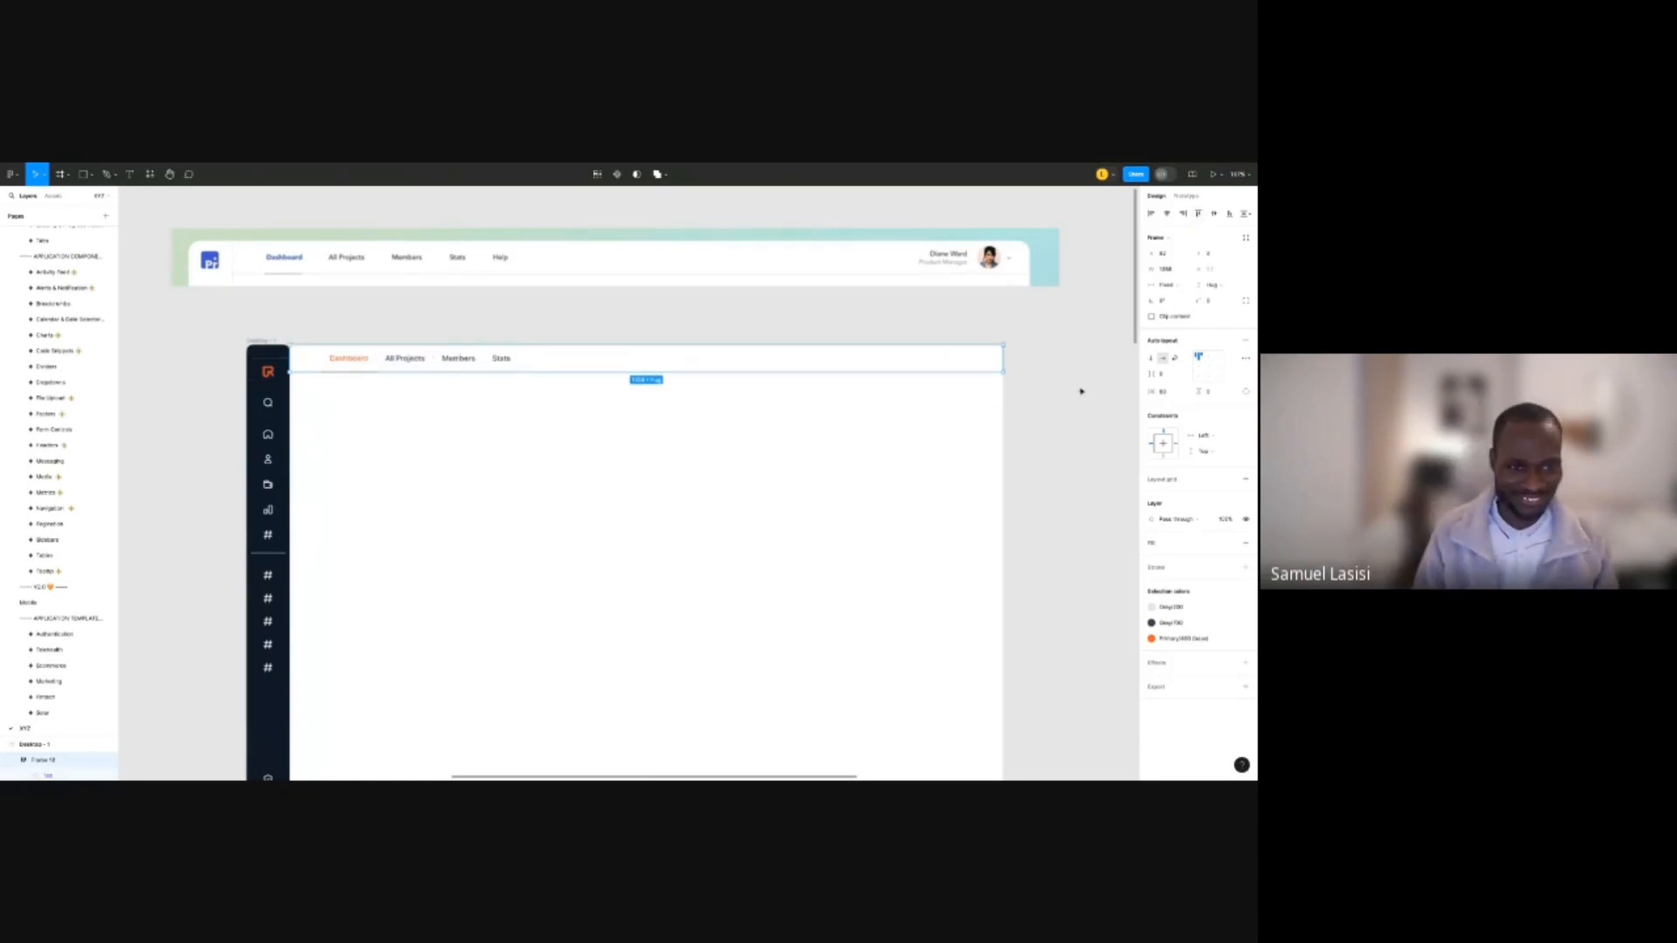
{"action": "left_click", "coordinate": [1081, 391]}
{"action": "left_click", "coordinate": [970, 366]}
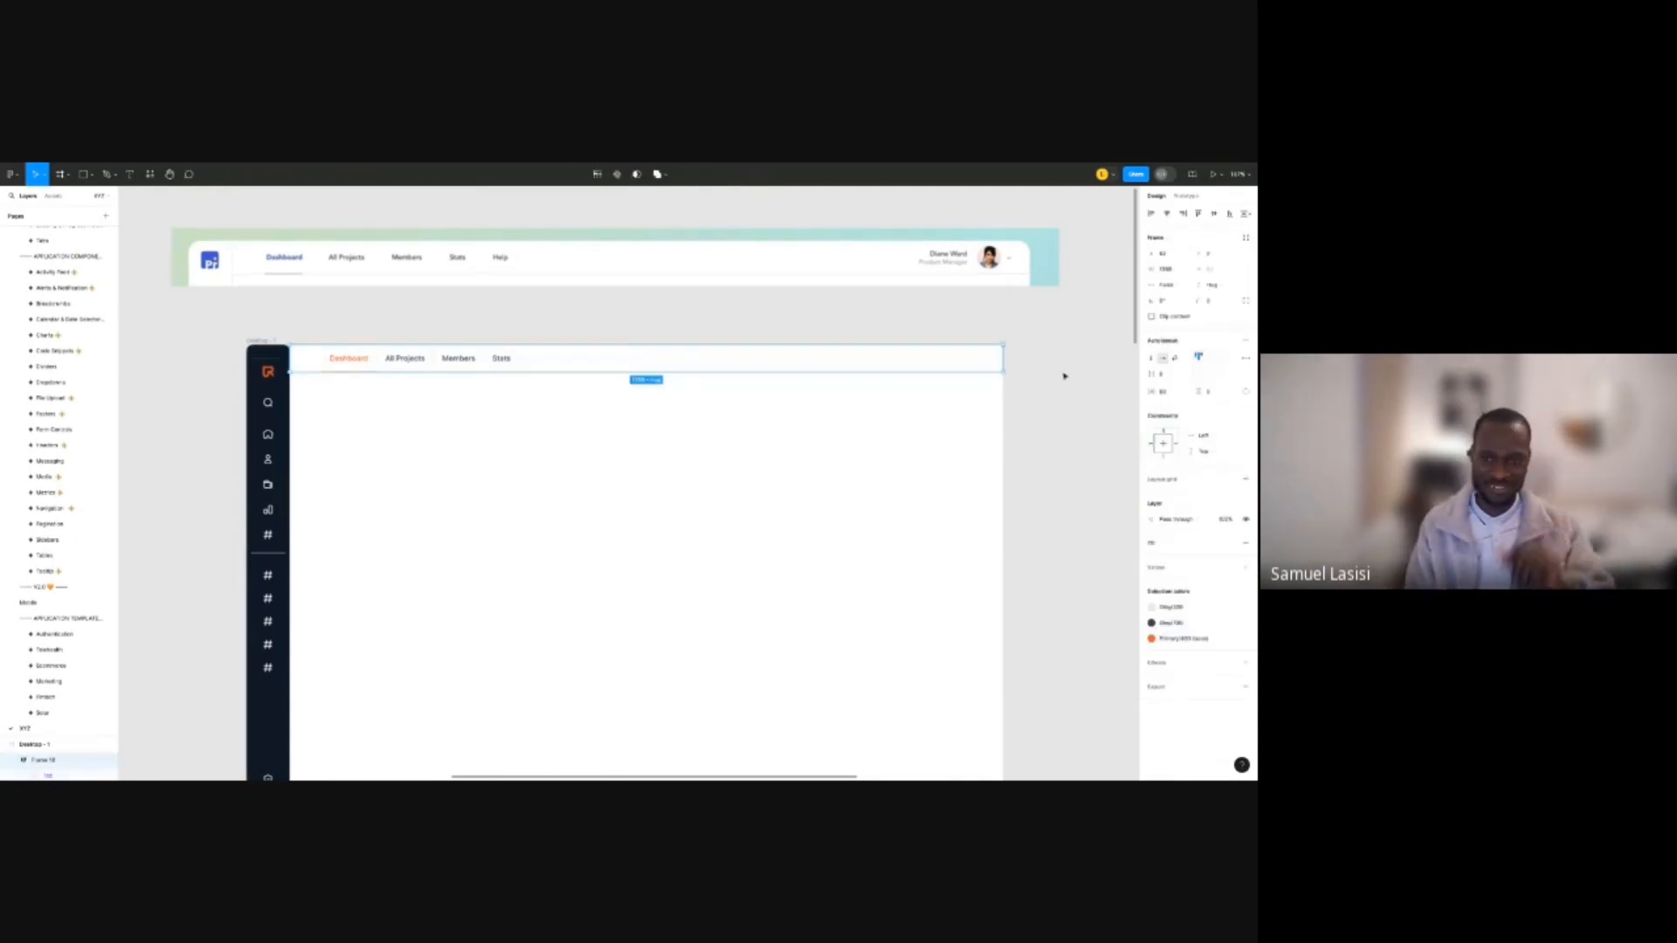
Switch to per-side padding and set the tab bar's bottom padding to 1.
{"action": "left_click", "coordinate": [1247, 391]}
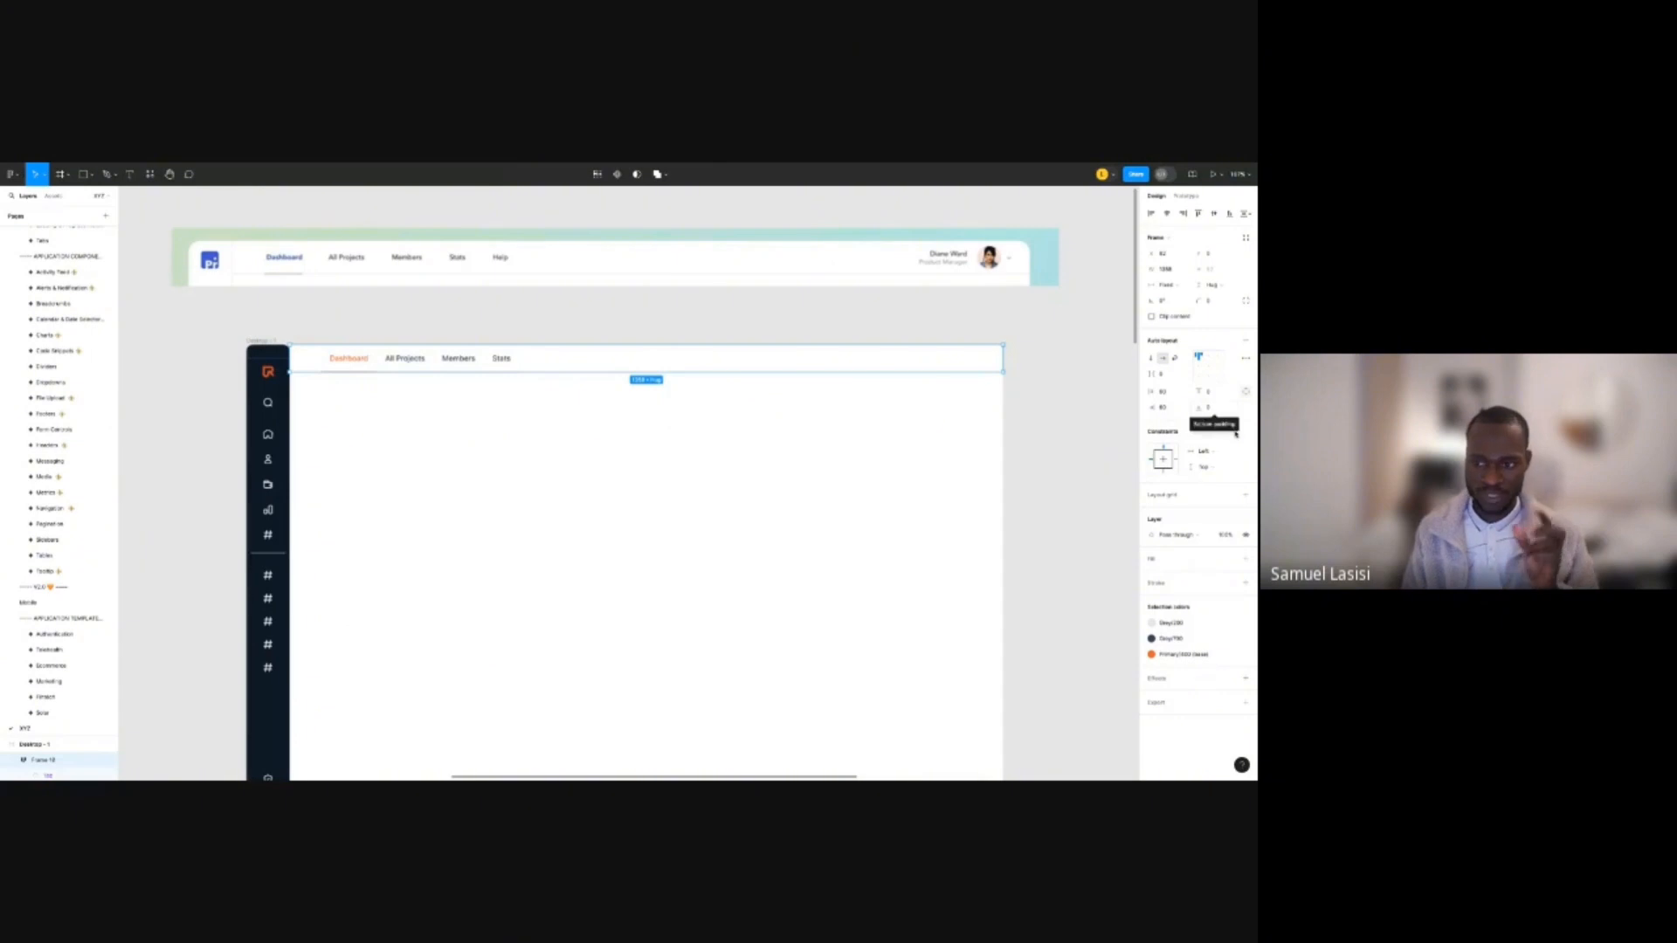
{"action": "left_click", "coordinate": [1214, 408]}
{"action": "type", "text": "1"}
{"action": "key", "text": "Return"}
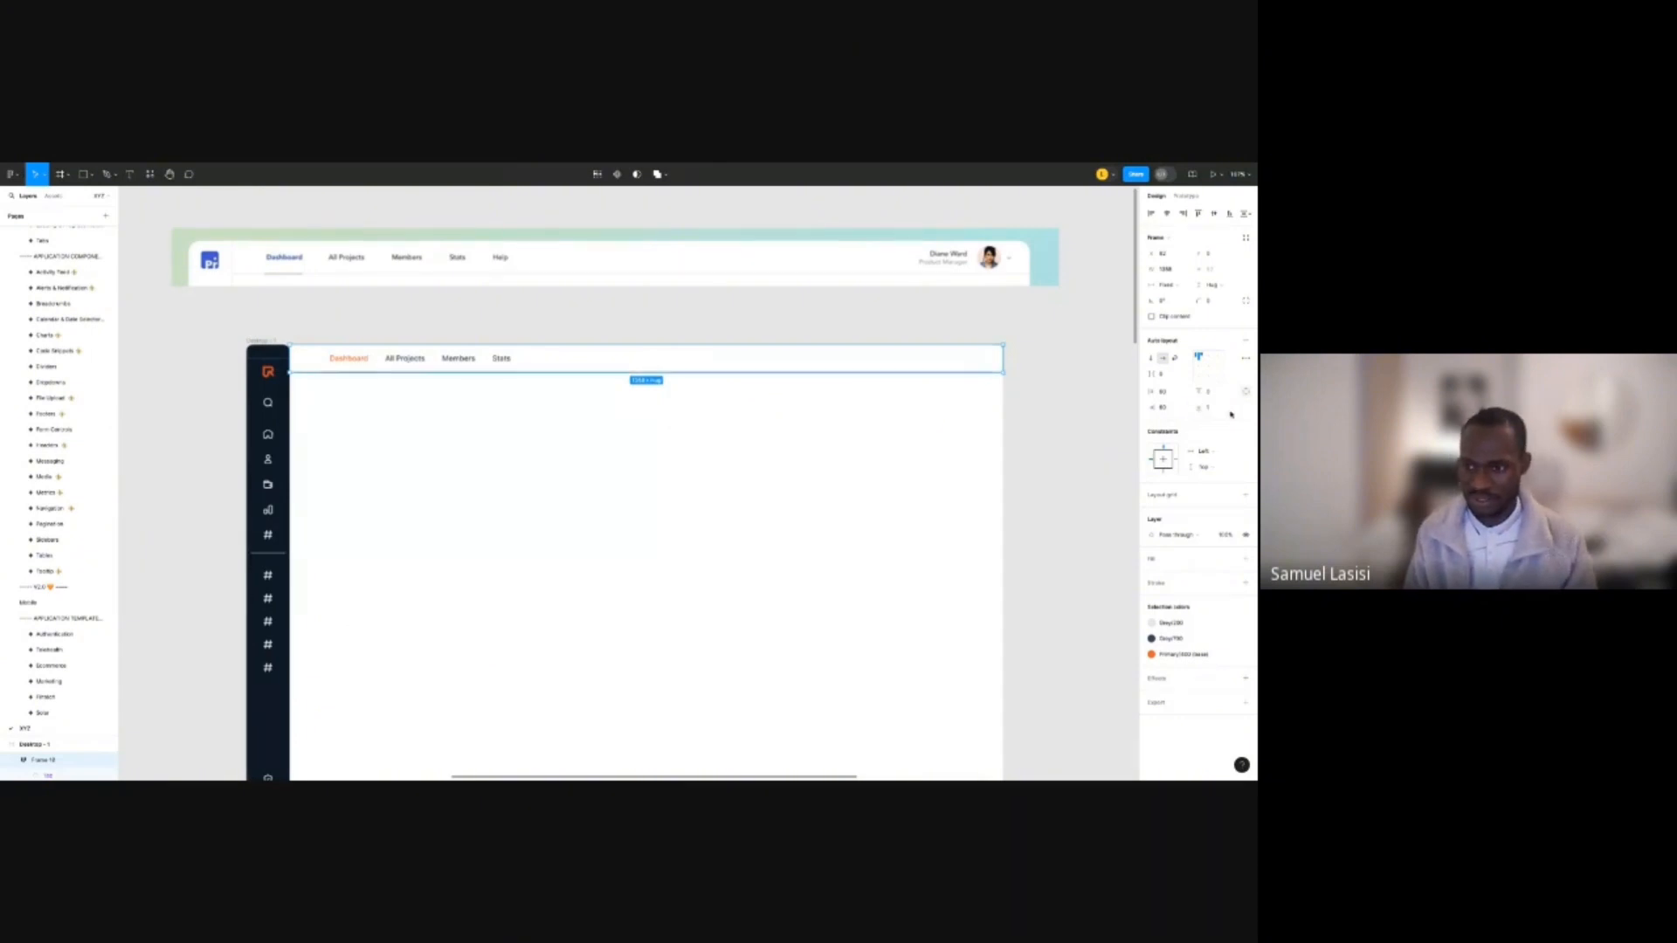
{"action": "left_click", "coordinate": [1230, 410]}
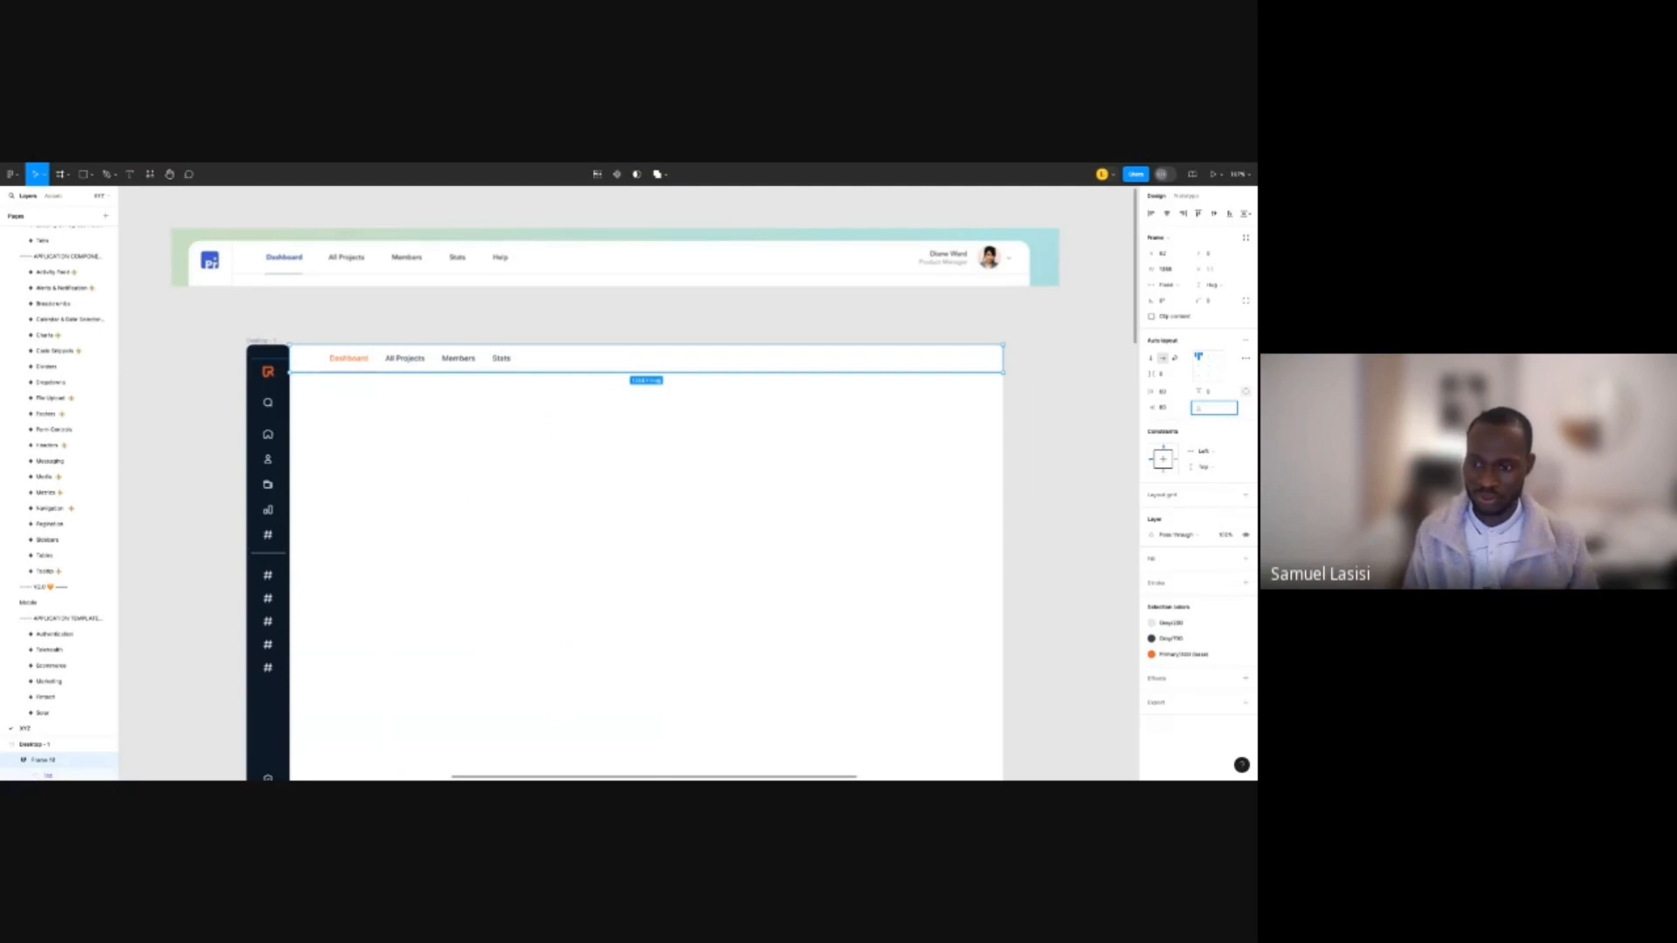
{"action": "left_click", "coordinate": [1246, 584]}
Add a single-side stroke to the tab header bar using the Grey/200 colour style.
{"action": "left_click", "coordinate": [1247, 584]}
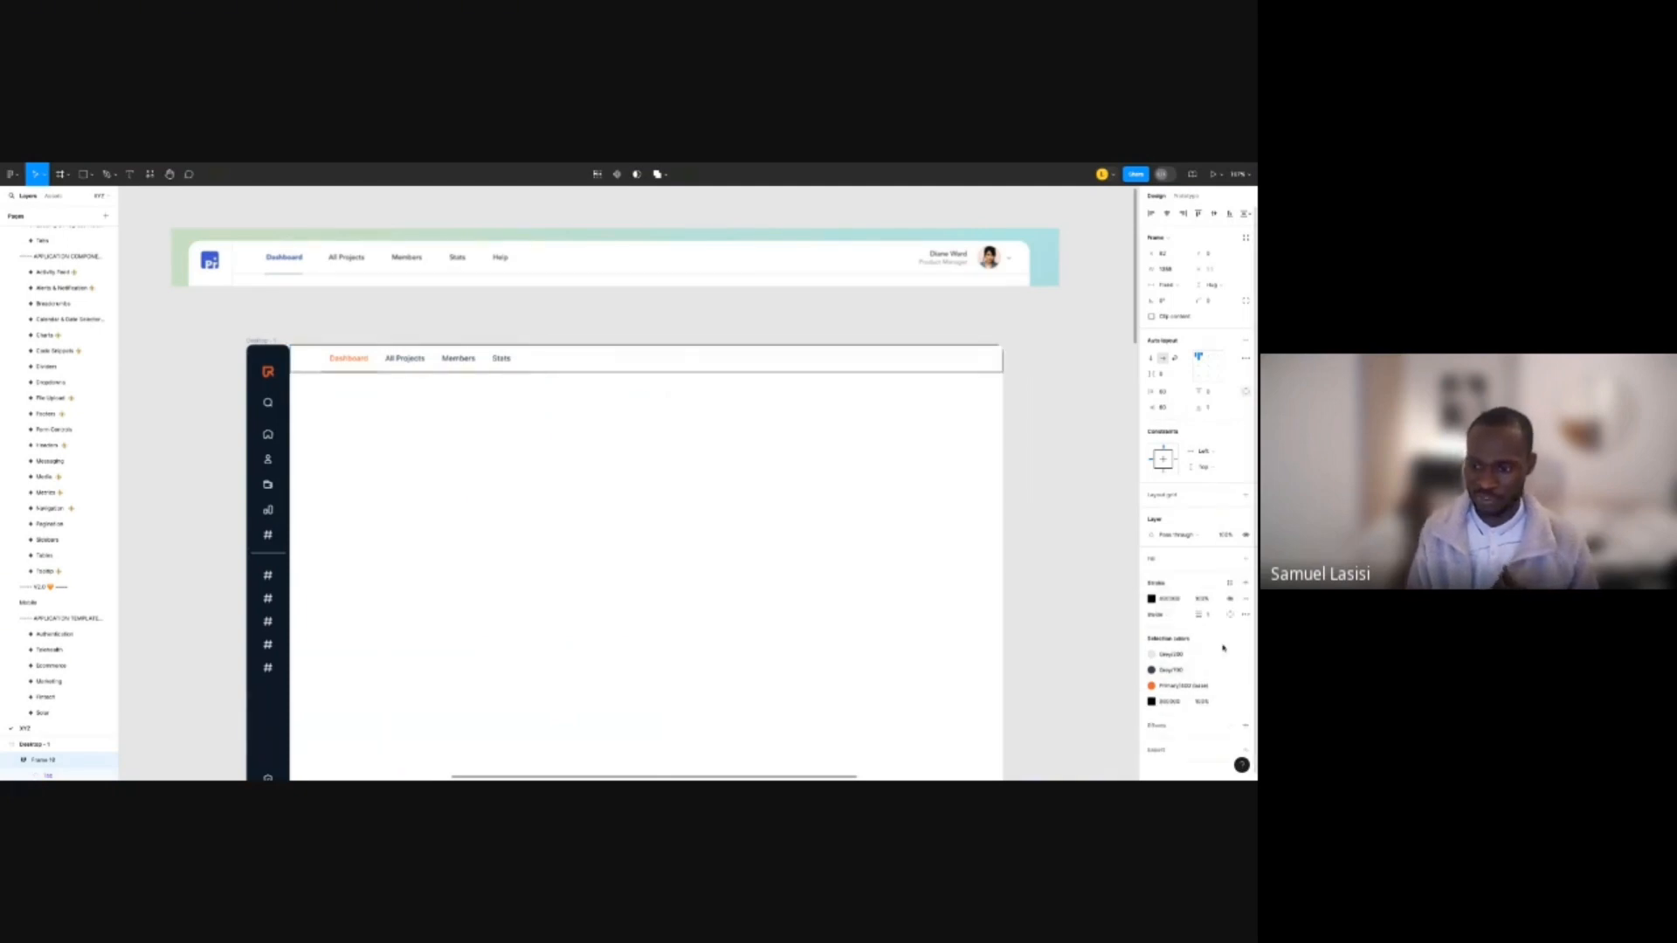
{"action": "left_click", "coordinate": [1230, 615]}
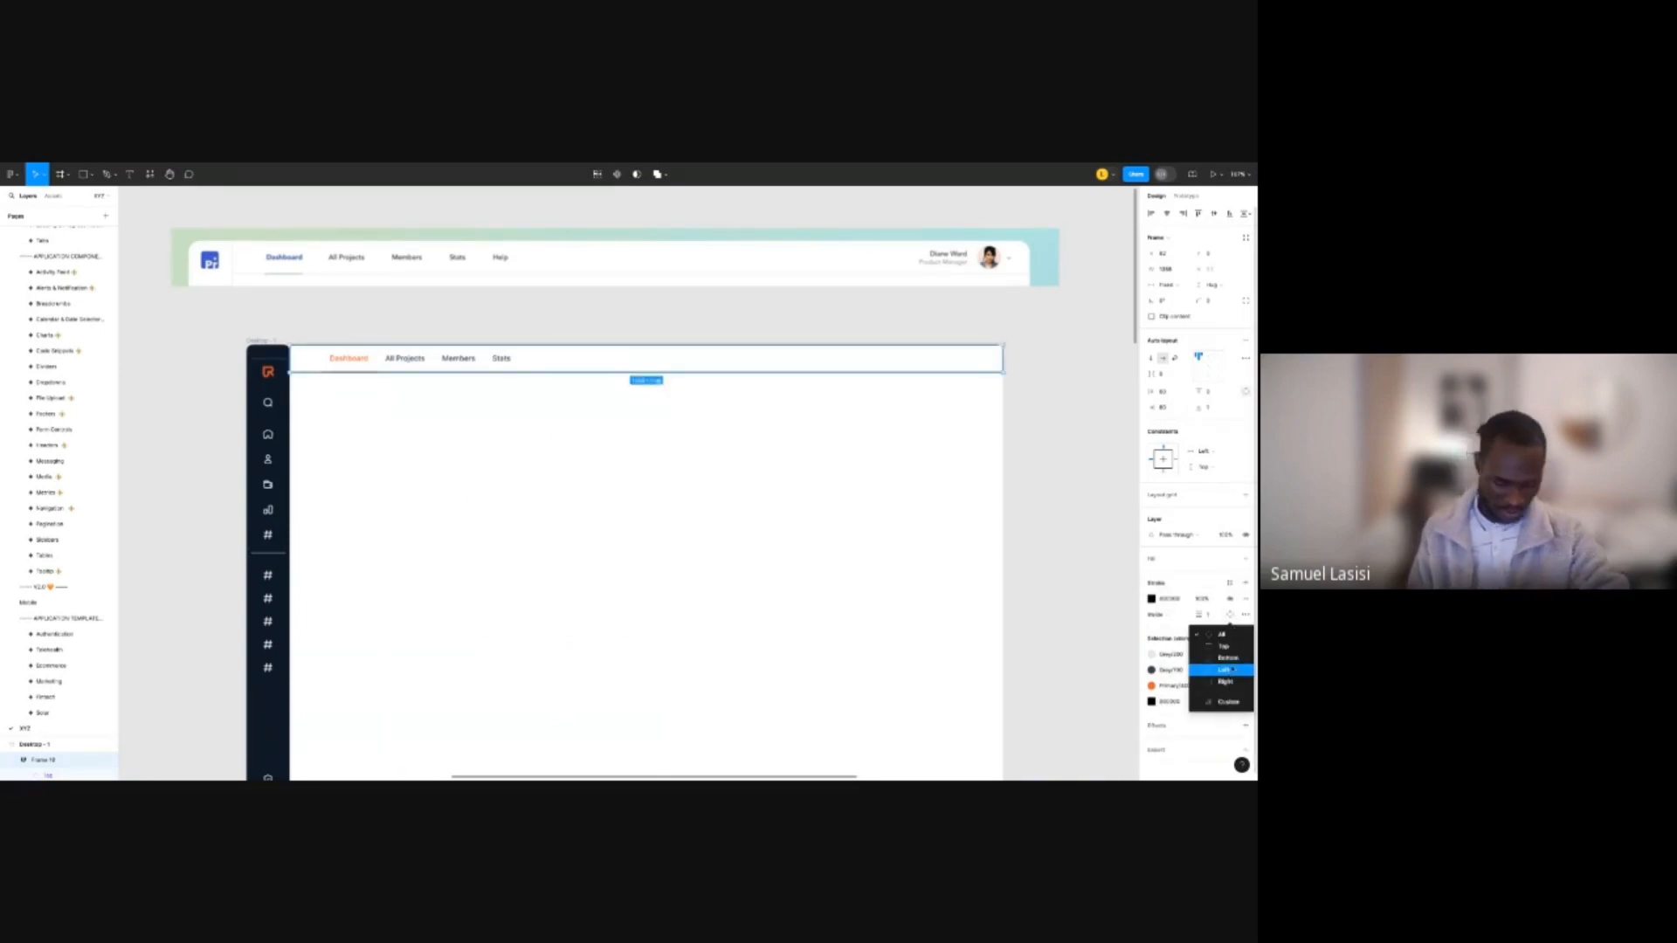
{"action": "left_click", "coordinate": [1232, 669]}
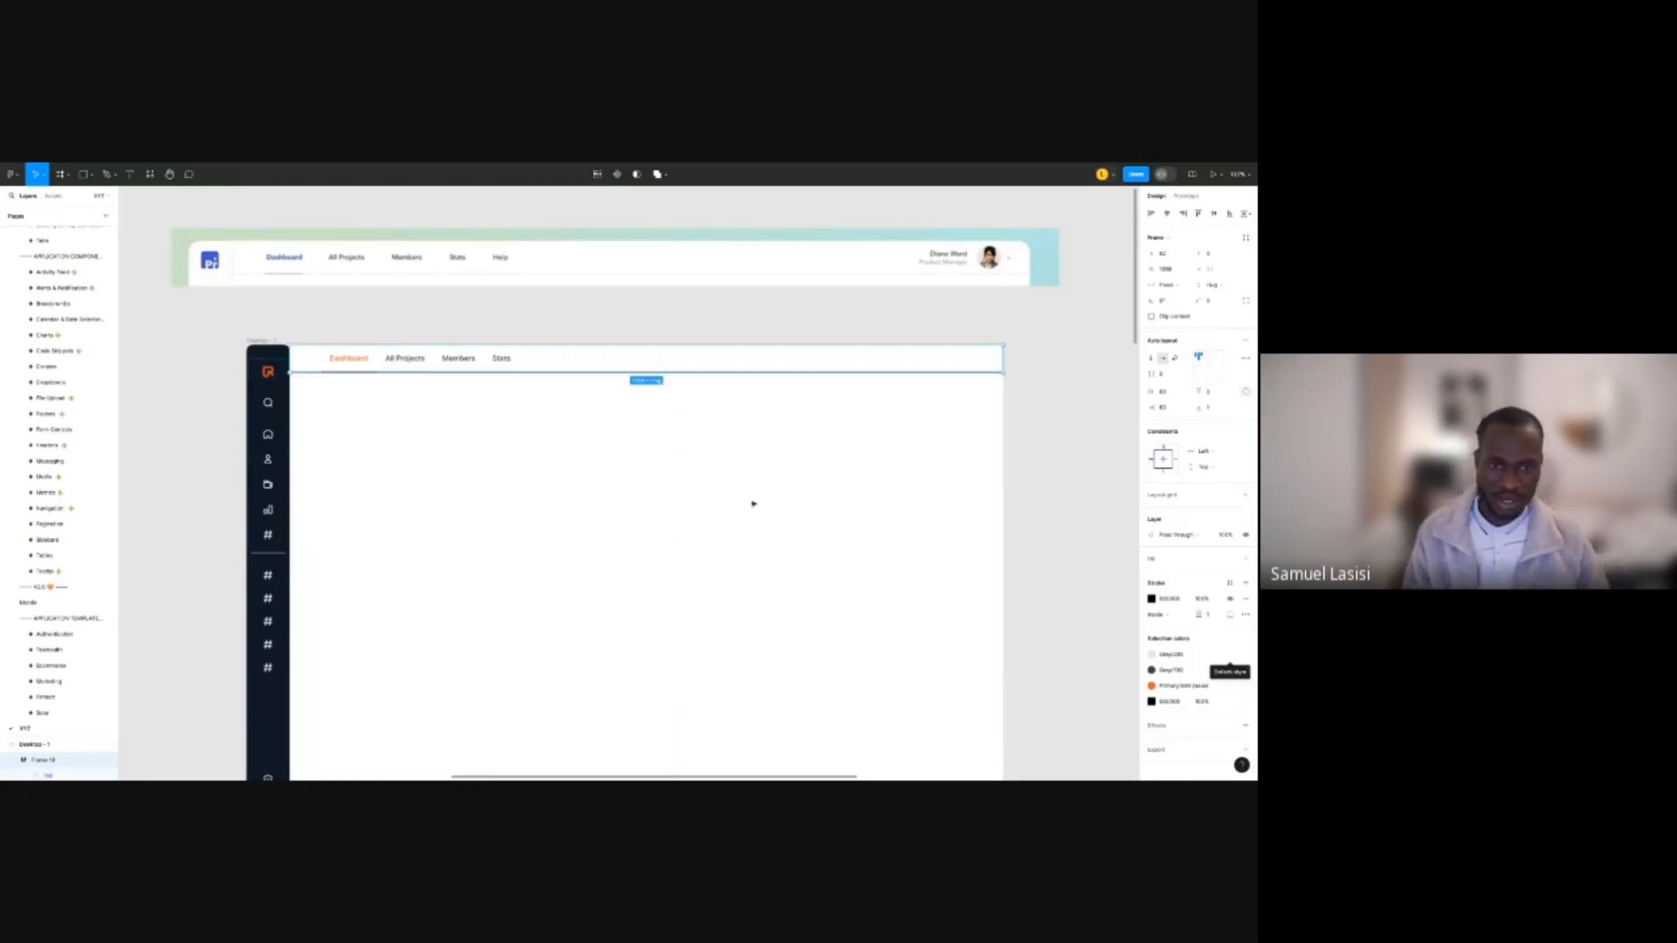
{"action": "left_click", "coordinate": [1230, 585]}
{"action": "scroll", "coordinate": [1048, 682], "scroll_direction": "down", "scroll_amount": 5}
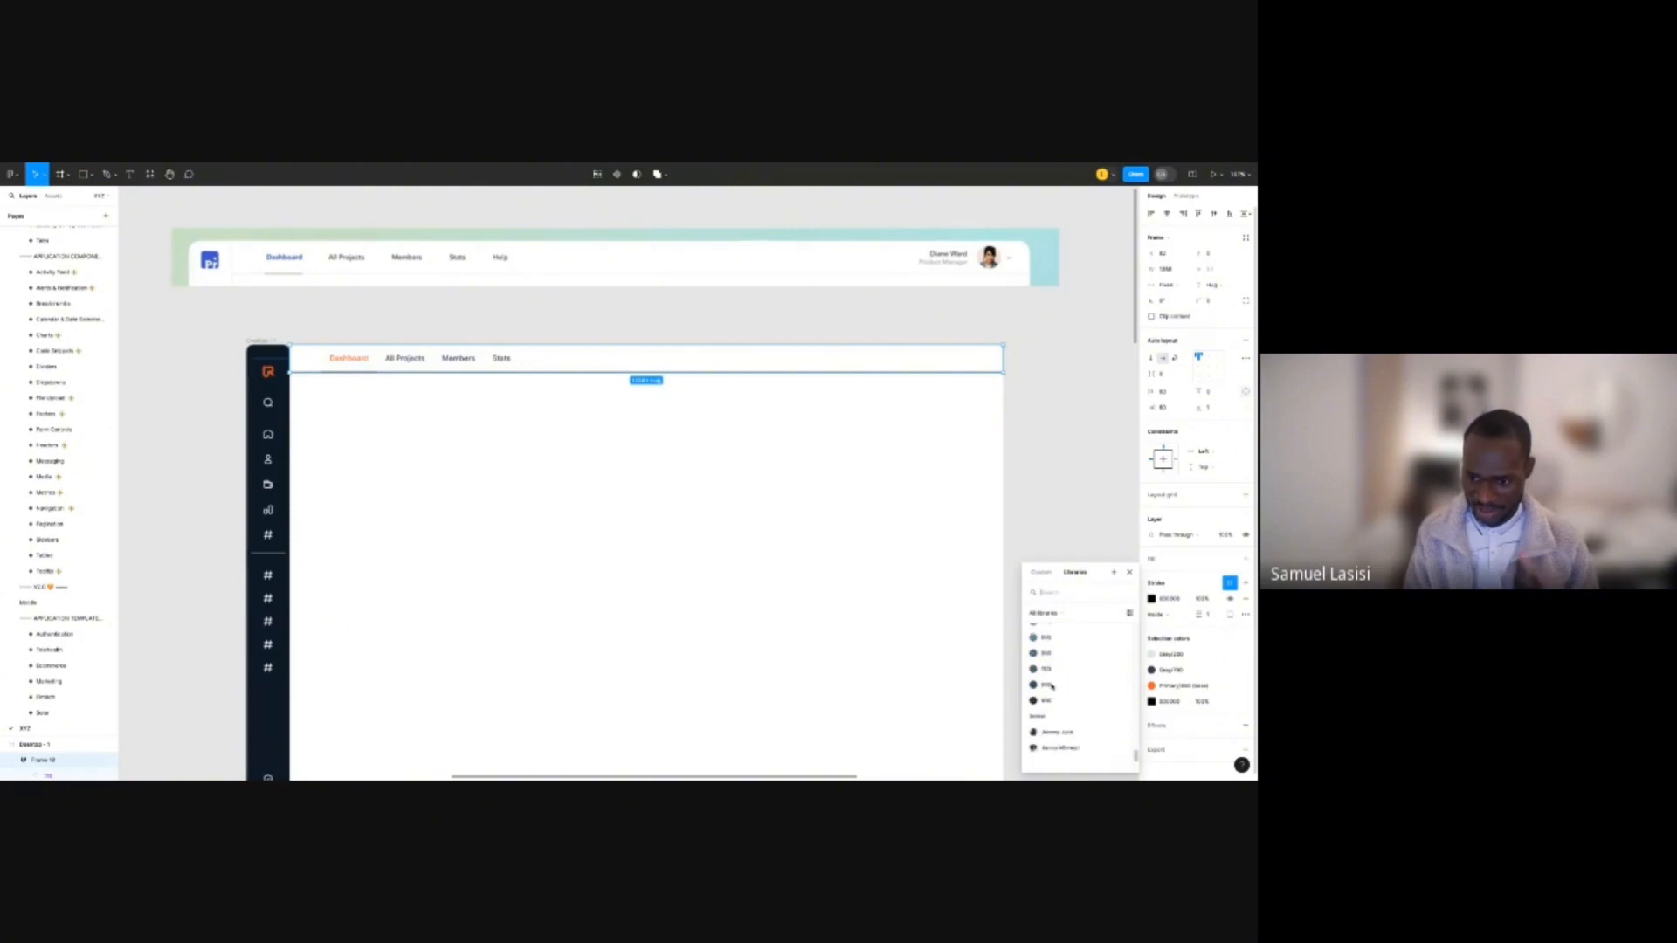
{"action": "scroll", "coordinate": [1057, 683], "scroll_direction": "up", "scroll_amount": 3}
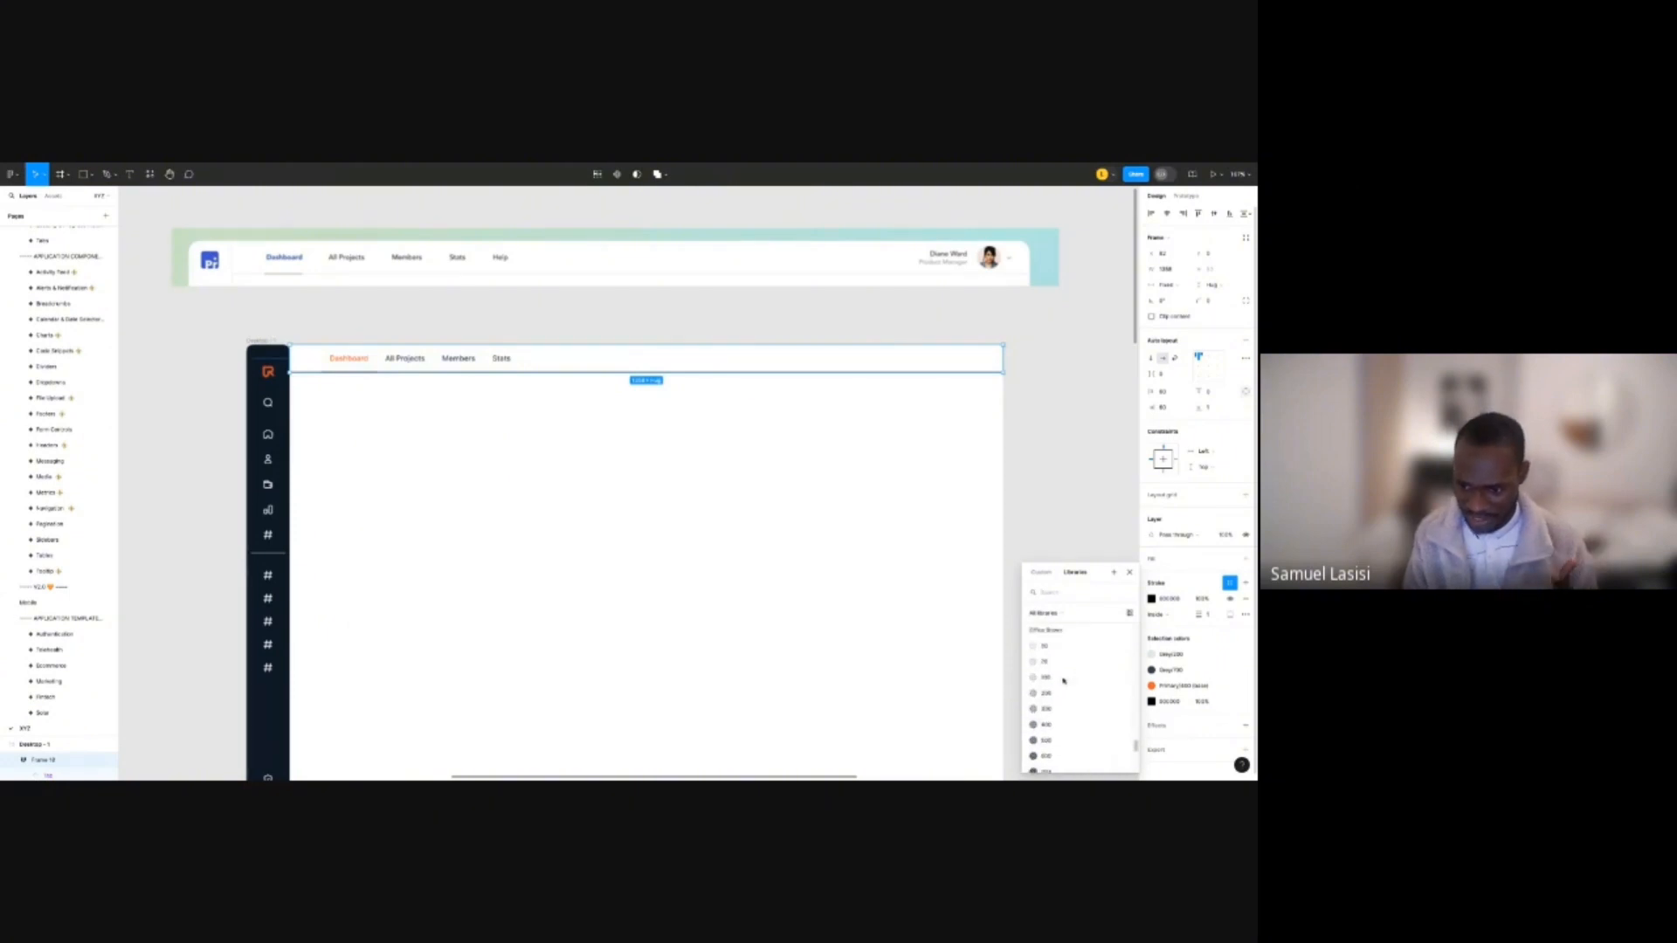
{"action": "scroll", "coordinate": [1064, 681], "scroll_direction": "down", "scroll_amount": 2}
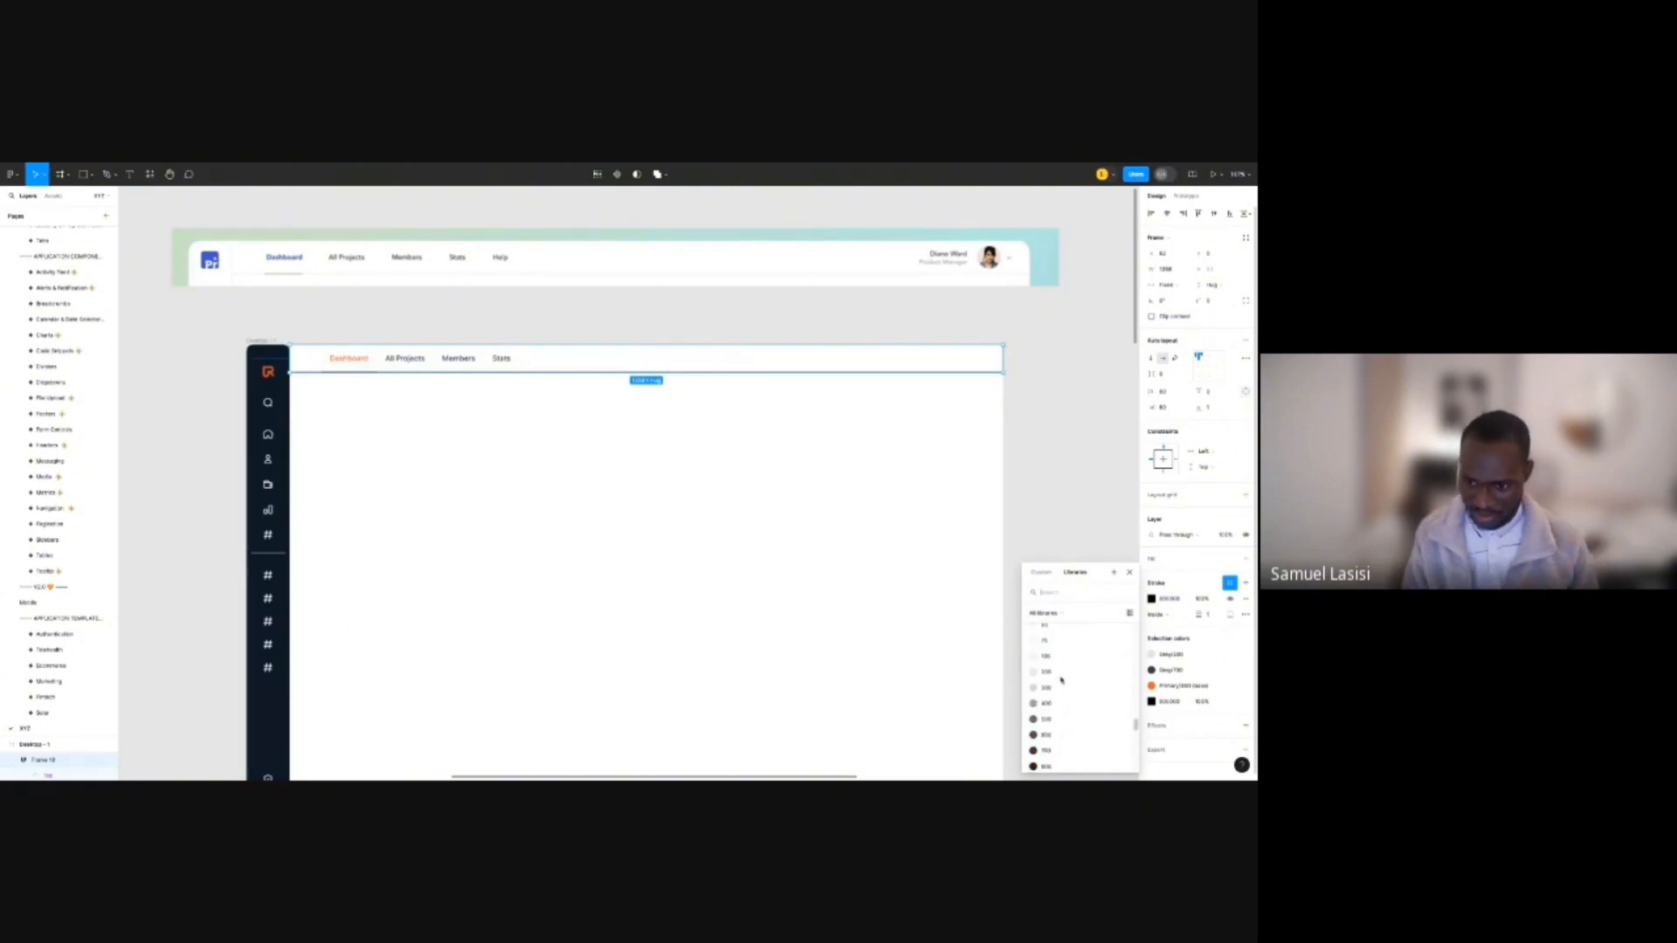
{"action": "scroll", "coordinate": [1062, 679], "scroll_direction": "up", "scroll_amount": 1}
{"action": "left_click", "coordinate": [1061, 681]}
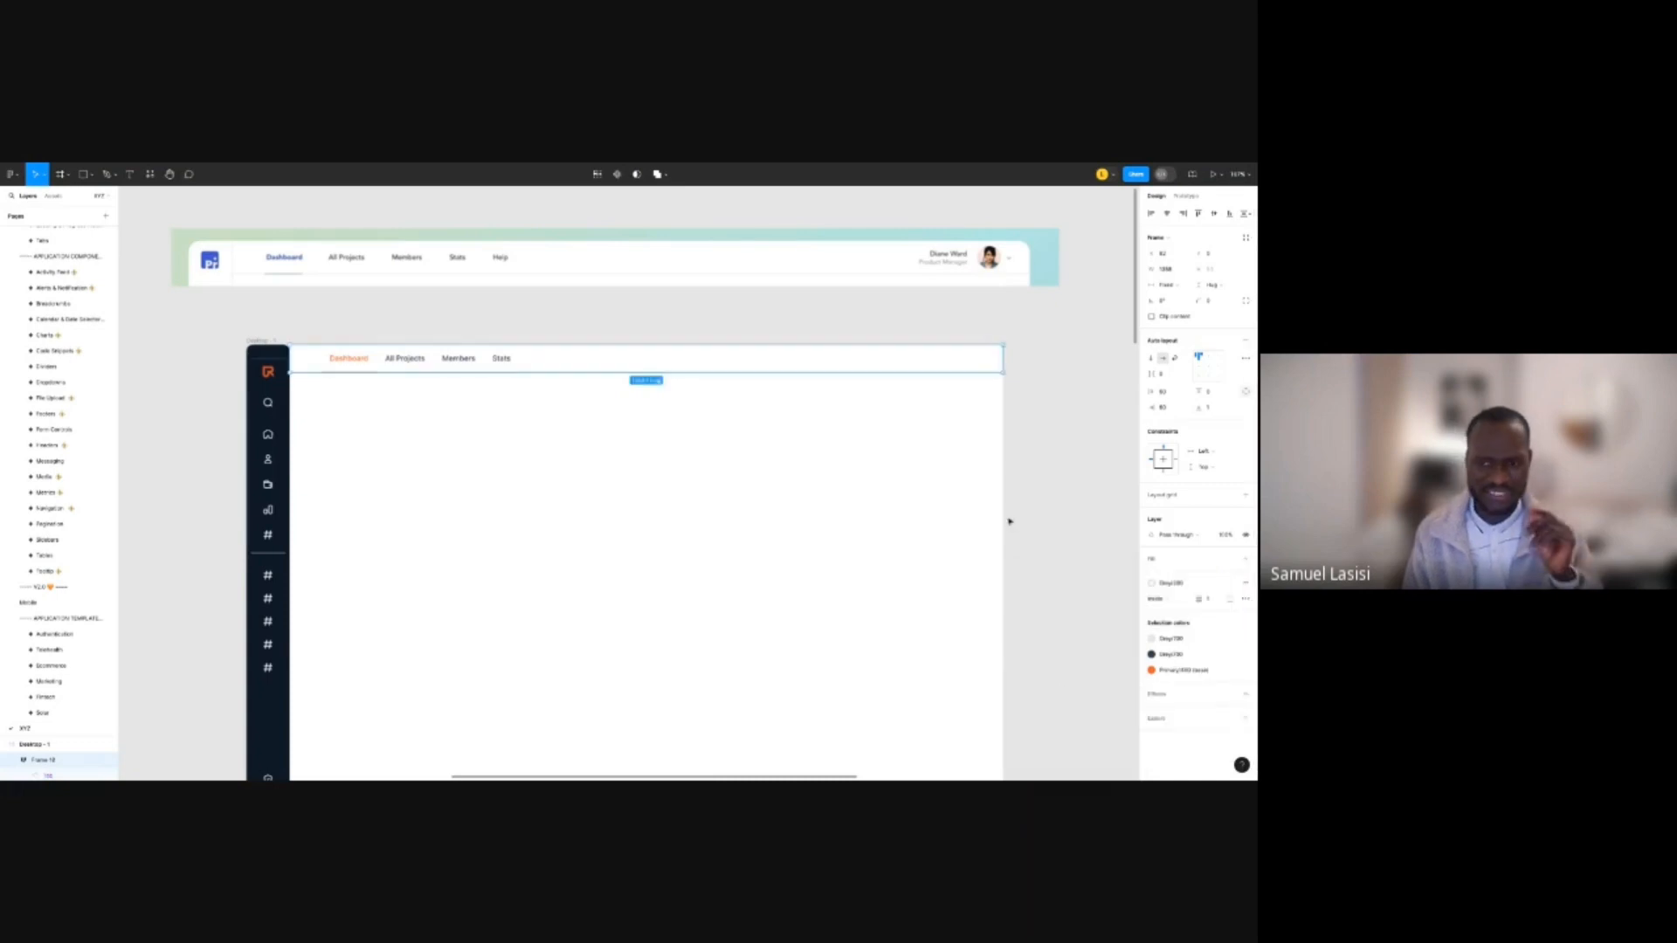
{"action": "left_click", "coordinate": [1027, 507]}
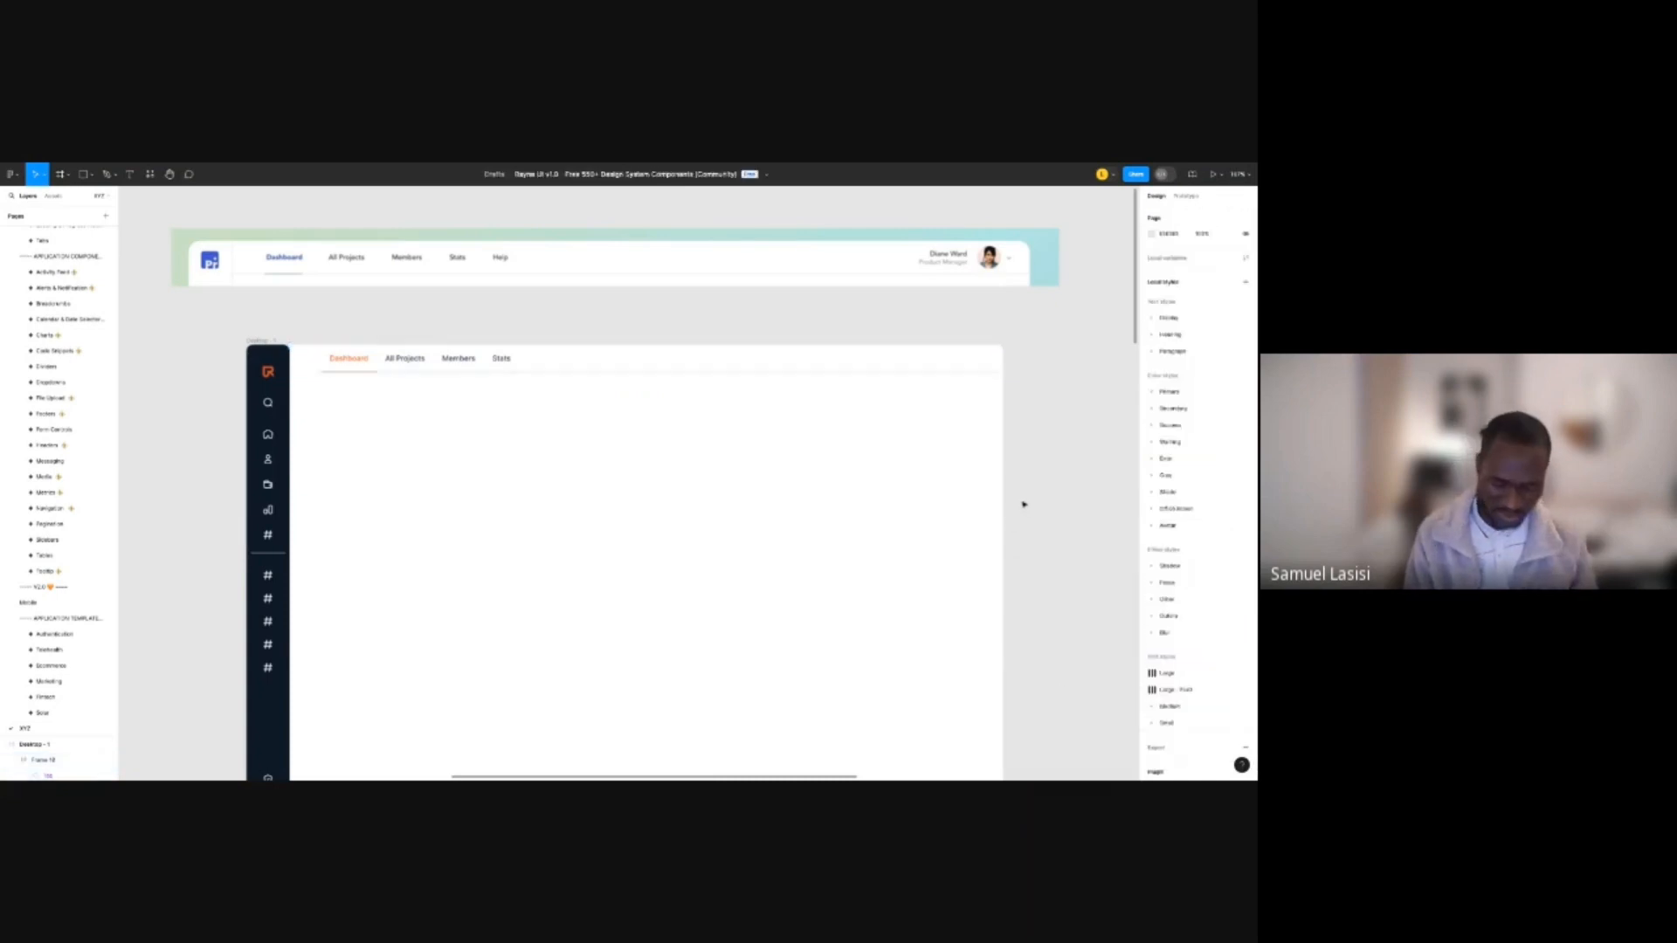
Search the library for 'dividers' and place the Dividers component in the dashboard frame.
{"action": "key", "text": "shift+i"}
{"action": "type", "text": "d"}
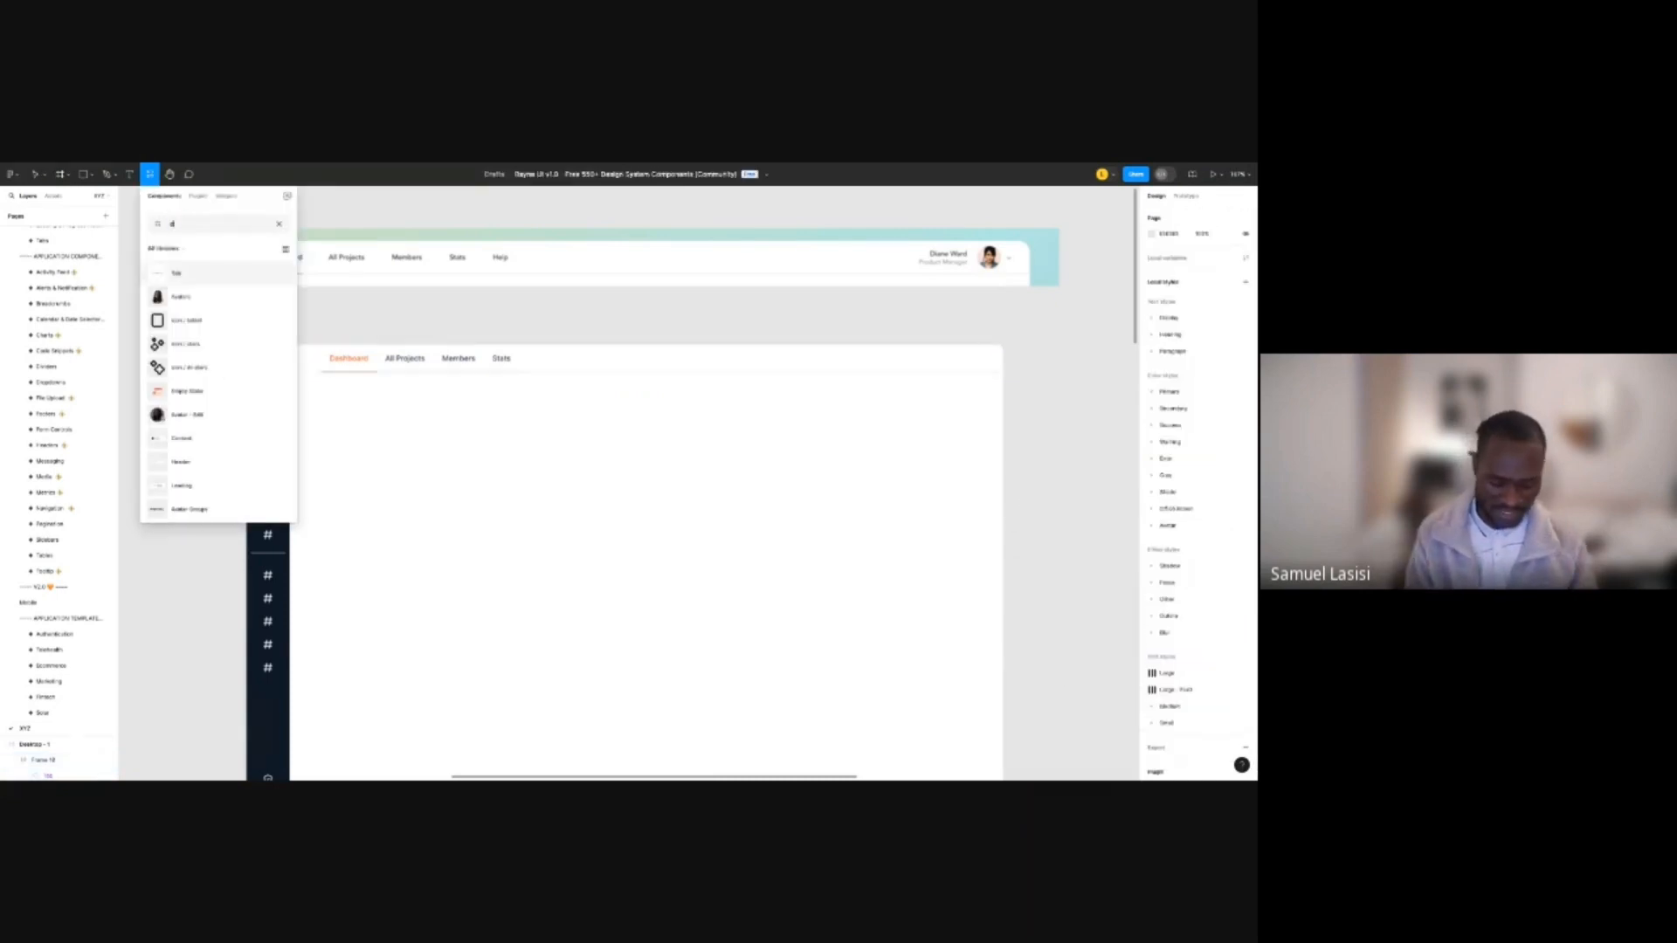
{"action": "type", "text": "ividers"}
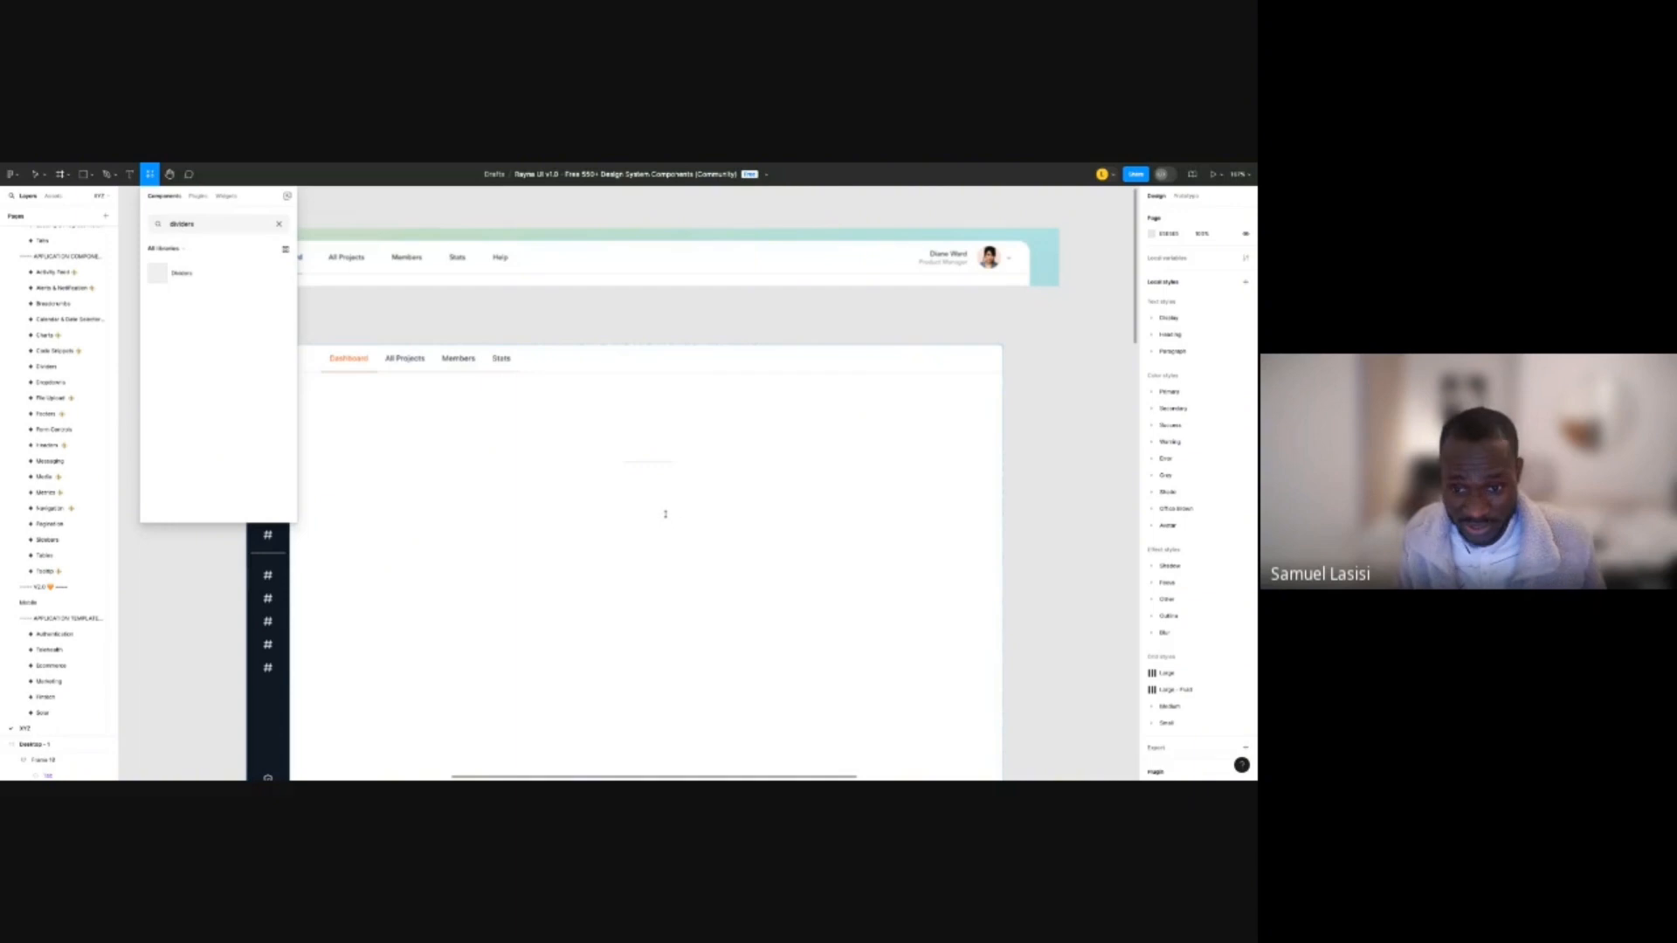
{"action": "left_click_drag", "start_coordinate": [665, 515], "coordinate": [666, 515]}
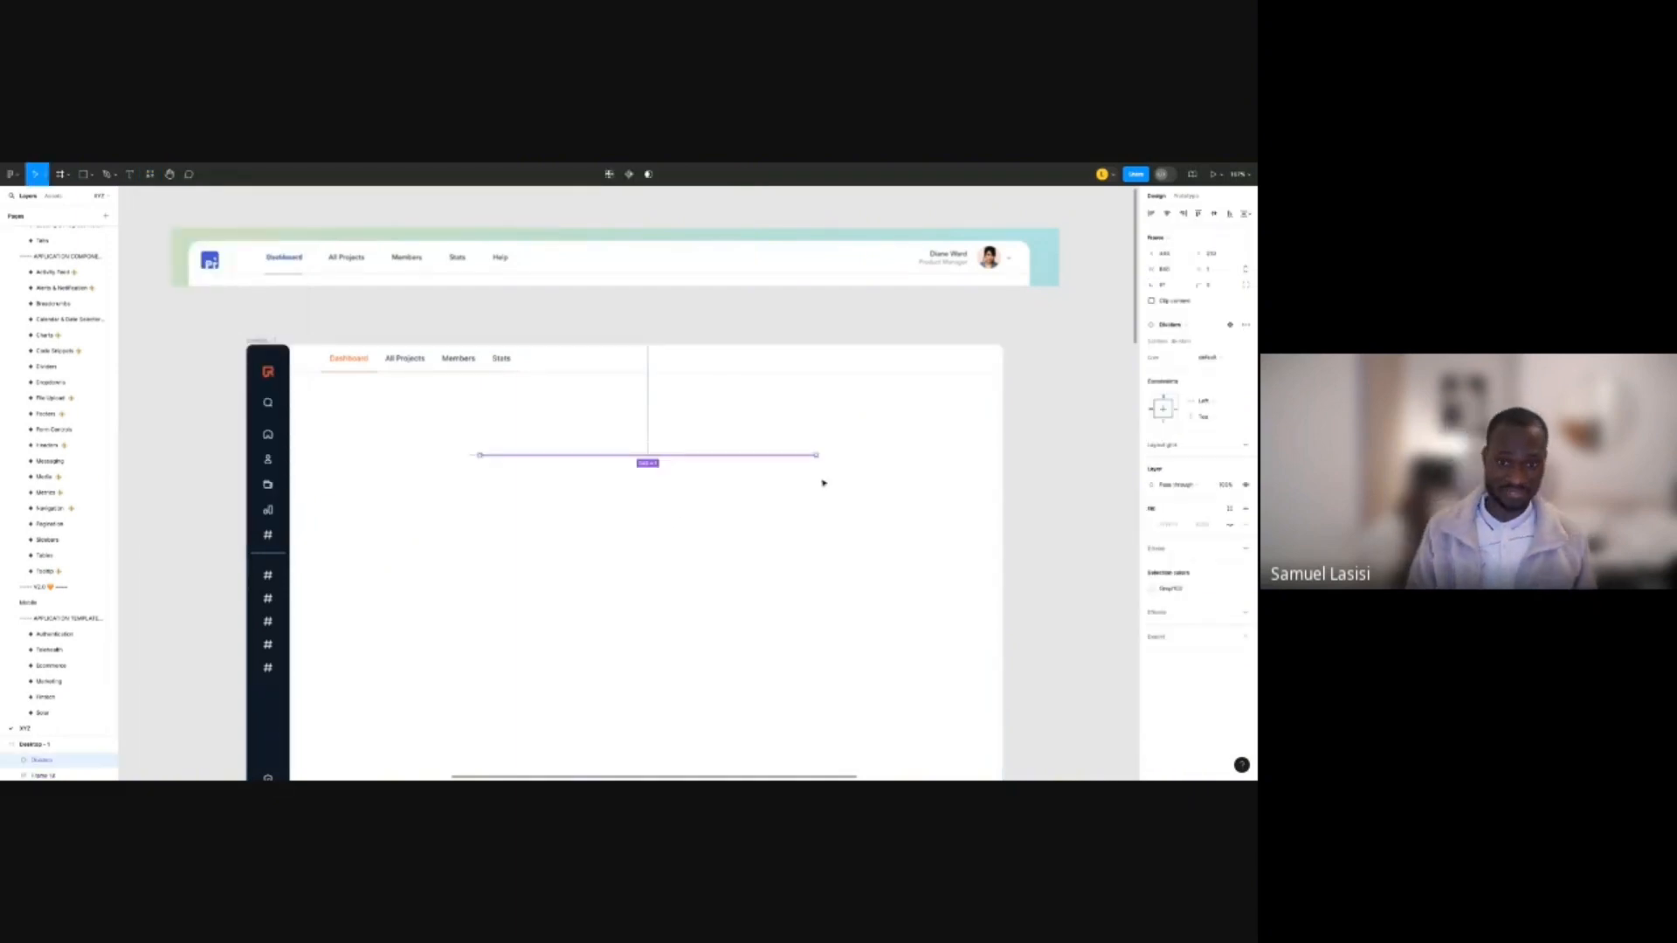
{"action": "left_click", "coordinate": [824, 483]}
{"action": "scroll", "coordinate": [690, 460], "scroll_direction": "up", "scroll_amount": 10}
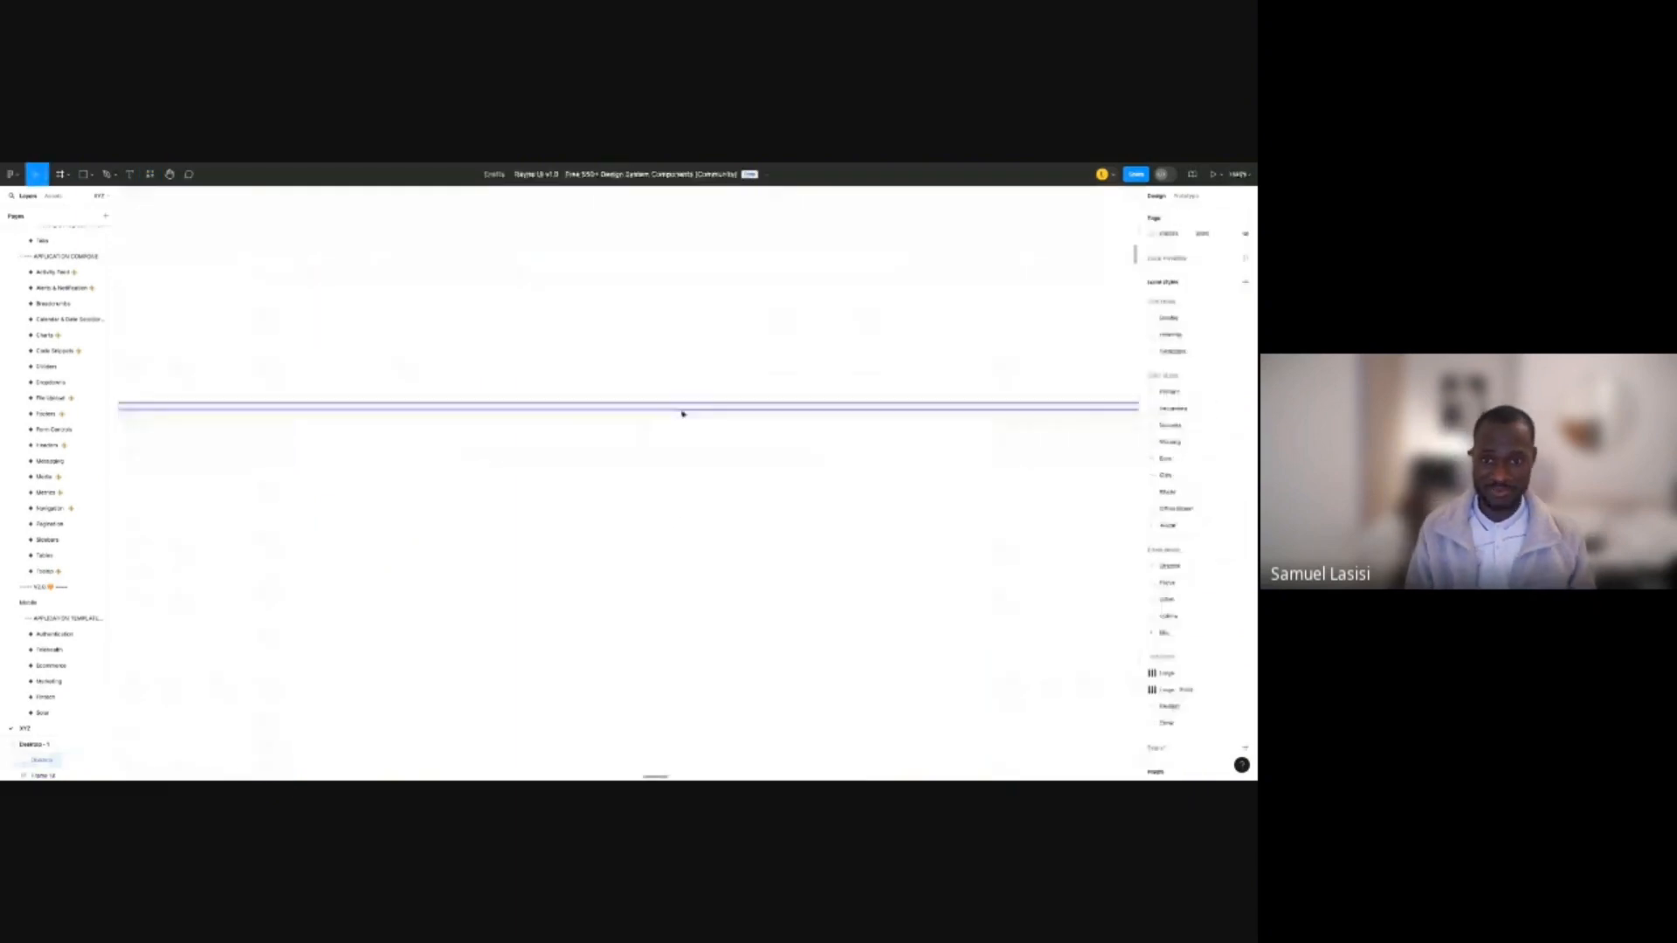
{"action": "left_click", "coordinate": [683, 413]}
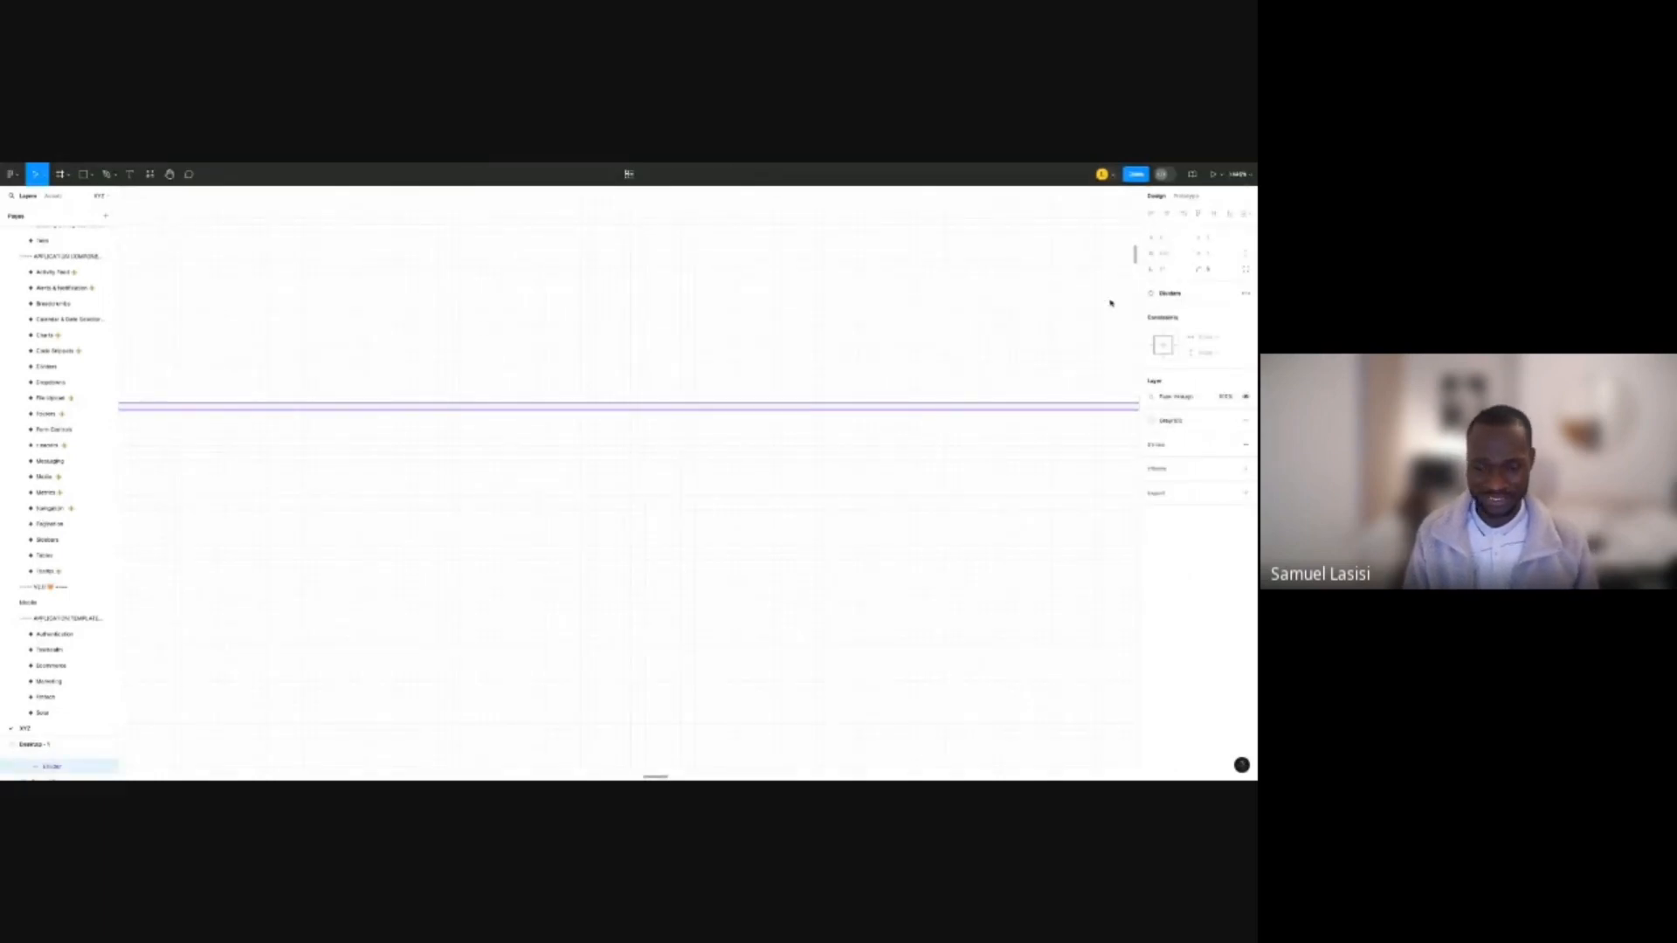
{"action": "scroll", "coordinate": [603, 452], "scroll_direction": "down", "scroll_amount": 10}
{"action": "left_click", "coordinate": [599, 663]}
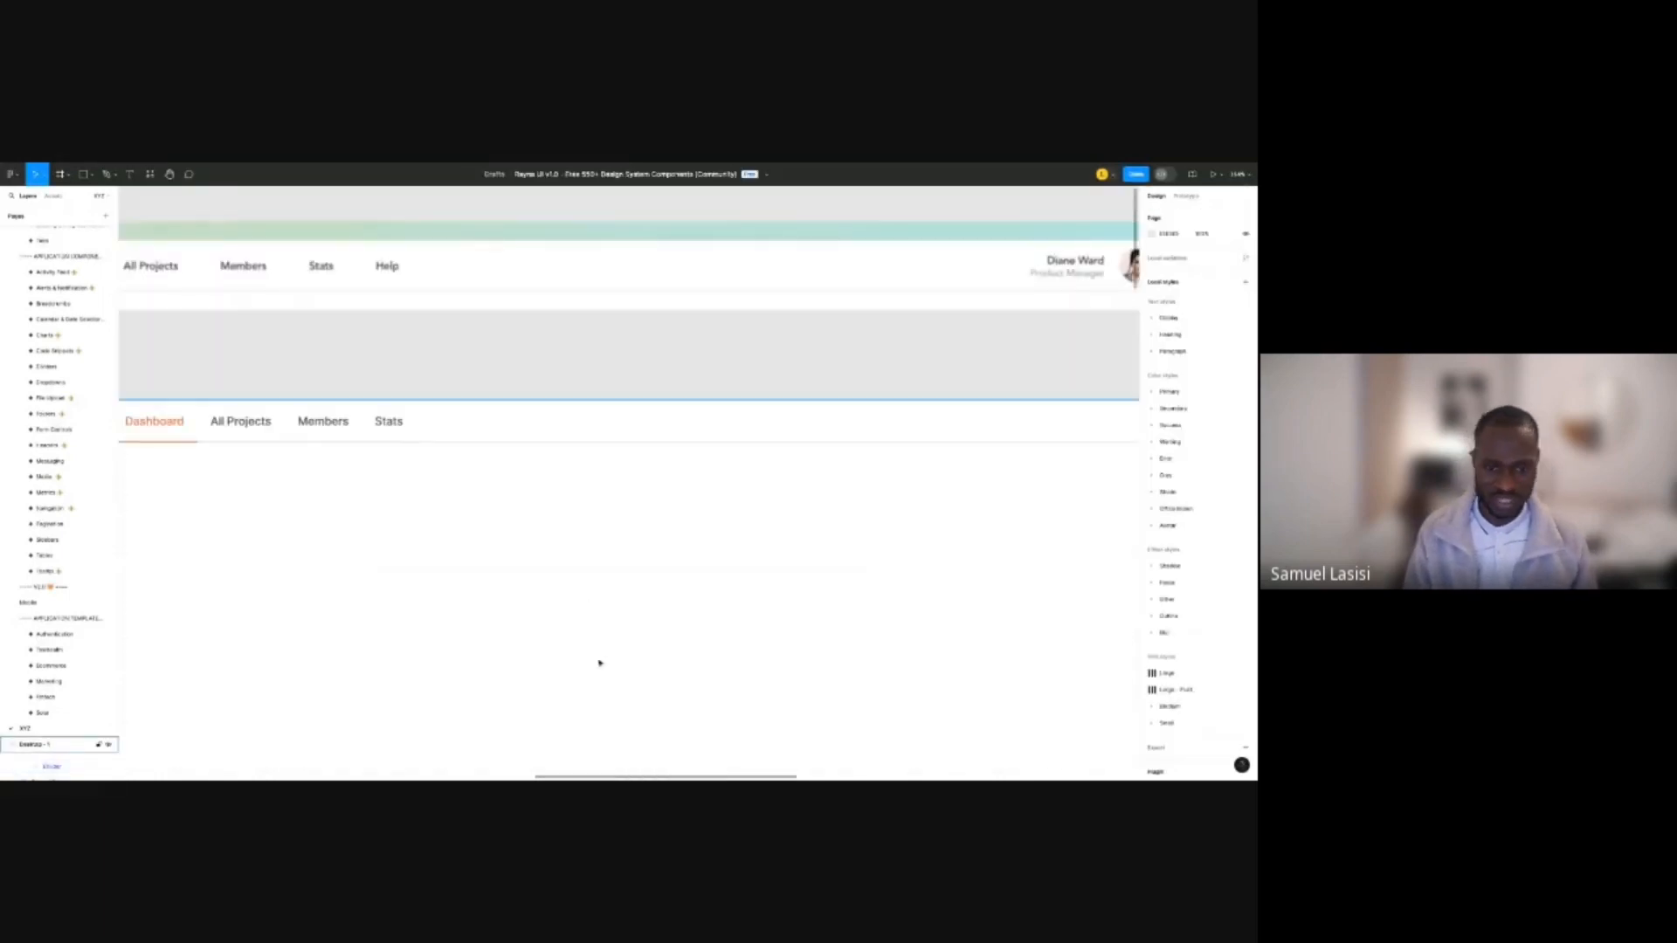
{"action": "left_click", "coordinate": [630, 570]}
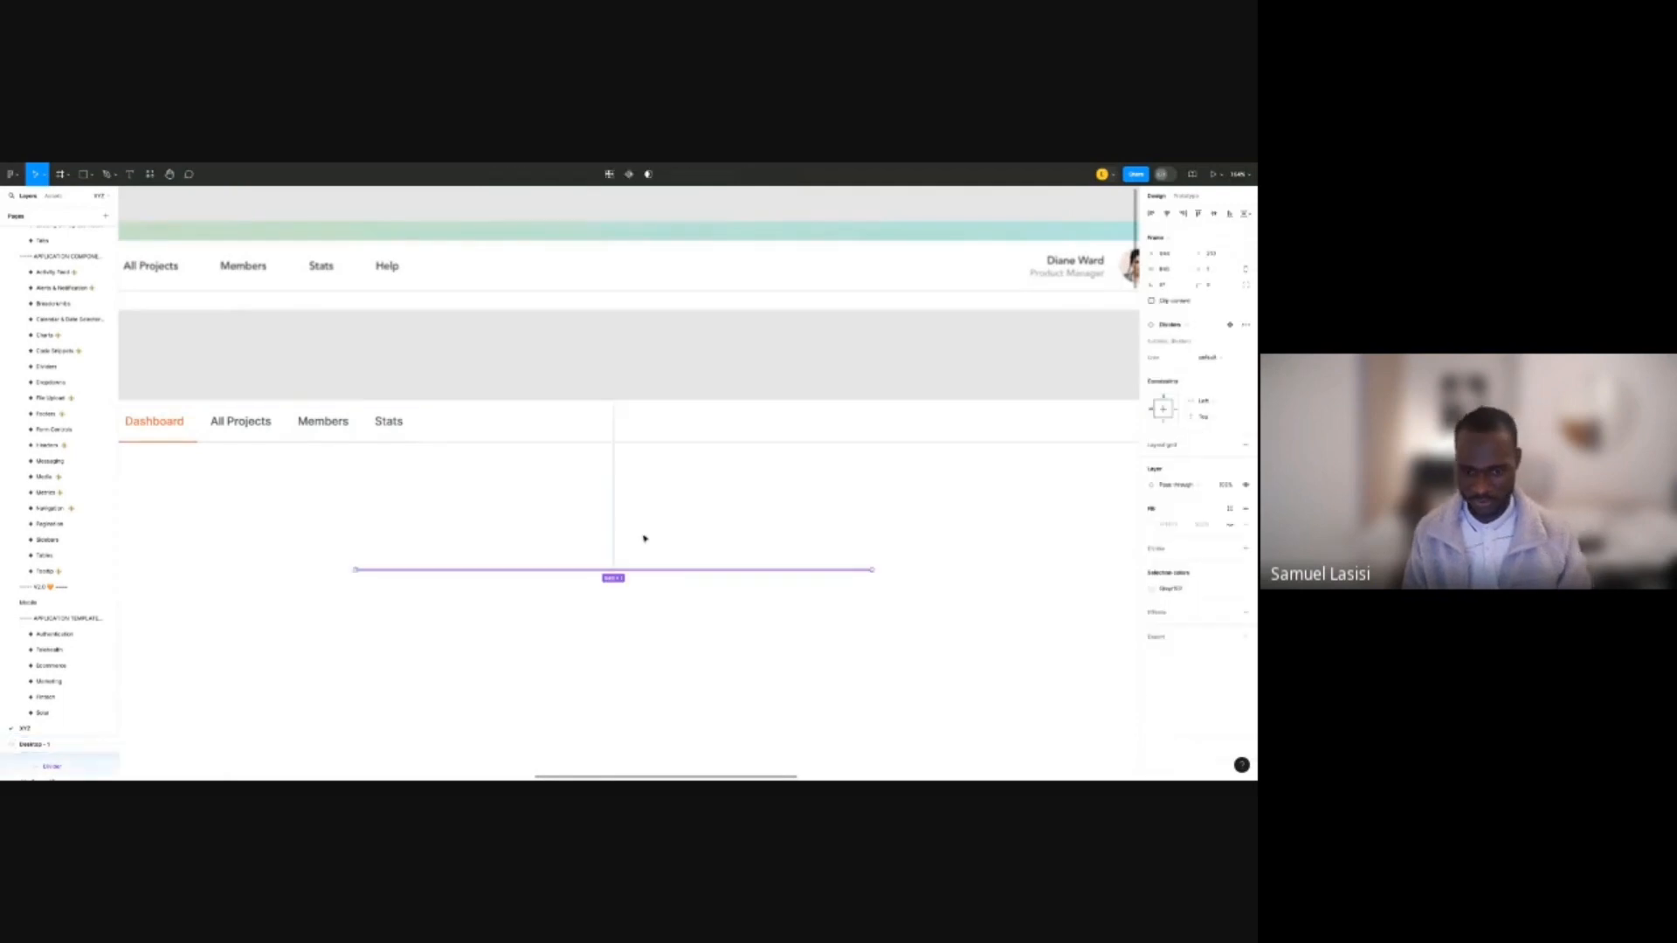
Switch the tab bar's border to a lighter grey colour style.
{"action": "left_click", "coordinate": [675, 424]}
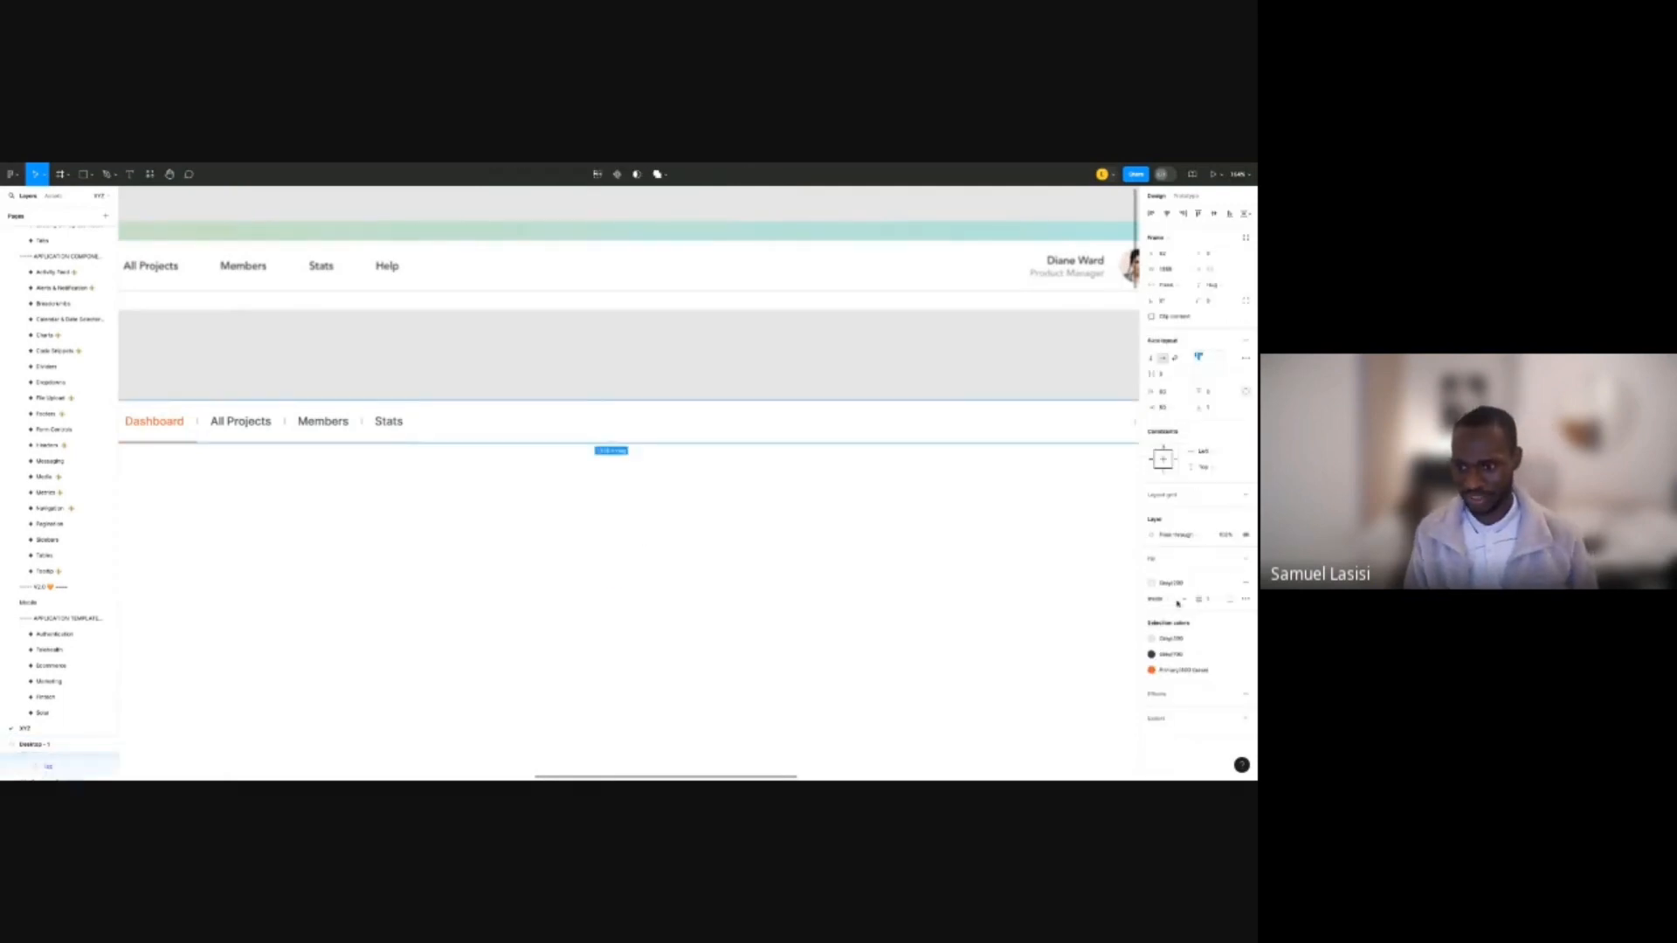
{"action": "left_click", "coordinate": [1188, 585]}
{"action": "left_click", "coordinate": [1068, 693]}
{"action": "left_click", "coordinate": [669, 593]}
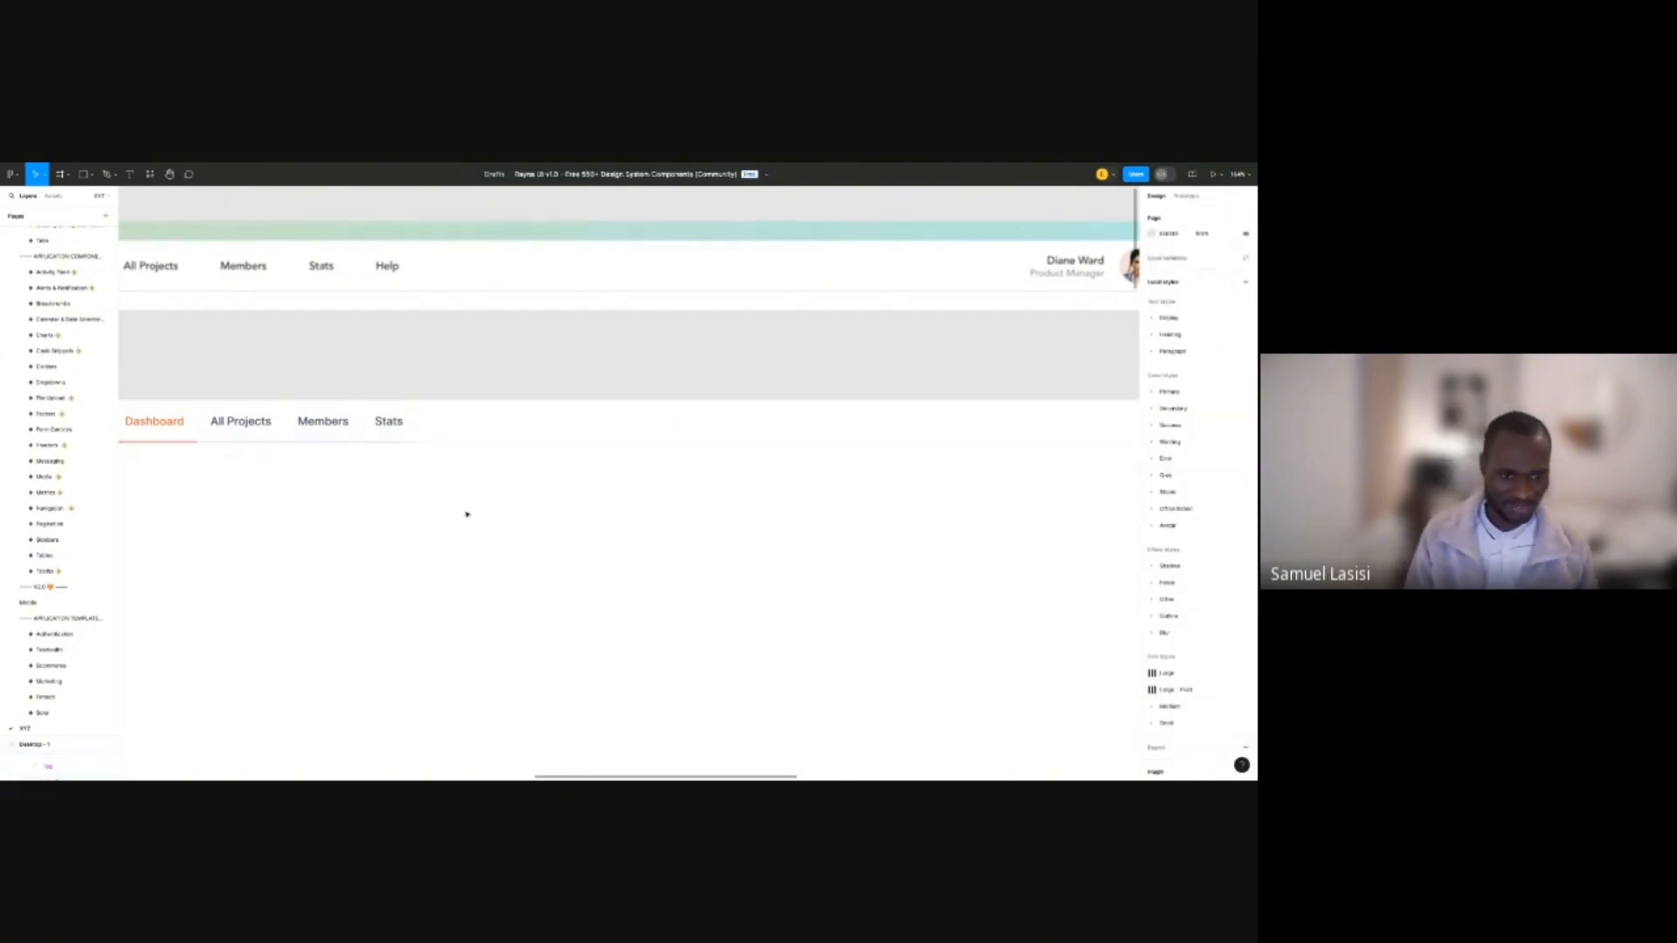
{"action": "left_click_drag", "start_coordinate": [464, 513], "coordinate": [726, 468]}
{"action": "scroll", "coordinate": [689, 446], "scroll_direction": "up", "scroll_amount": 2}
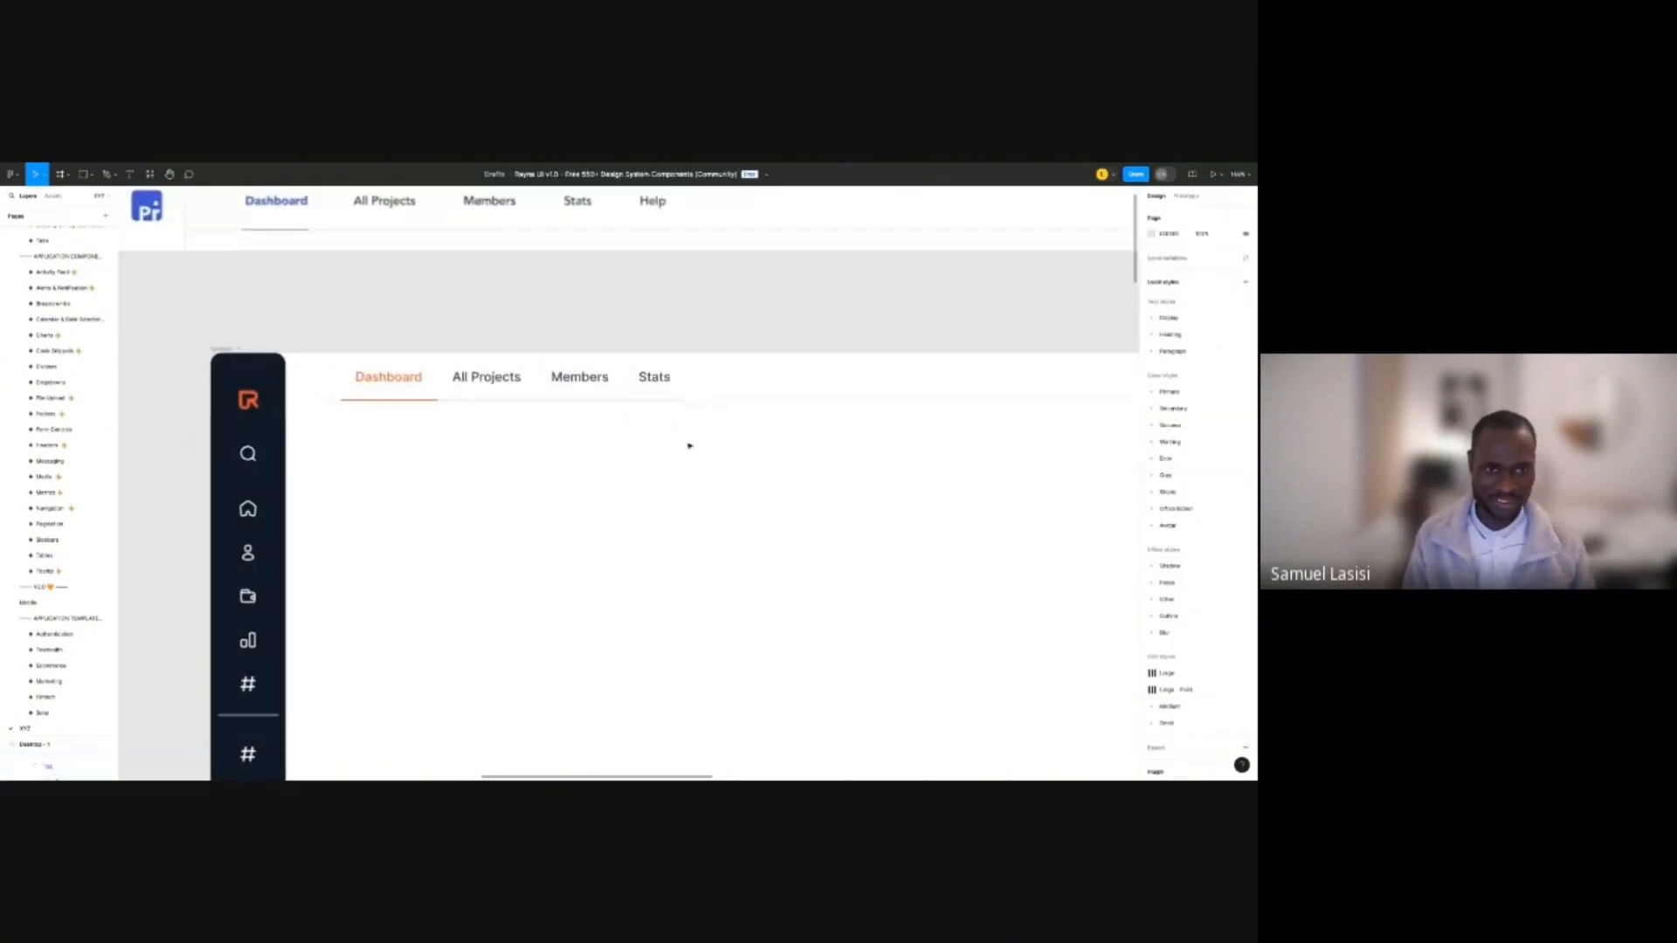
{"action": "scroll", "coordinate": [409, 561], "scroll_direction": "up", "scroll_amount": 2}
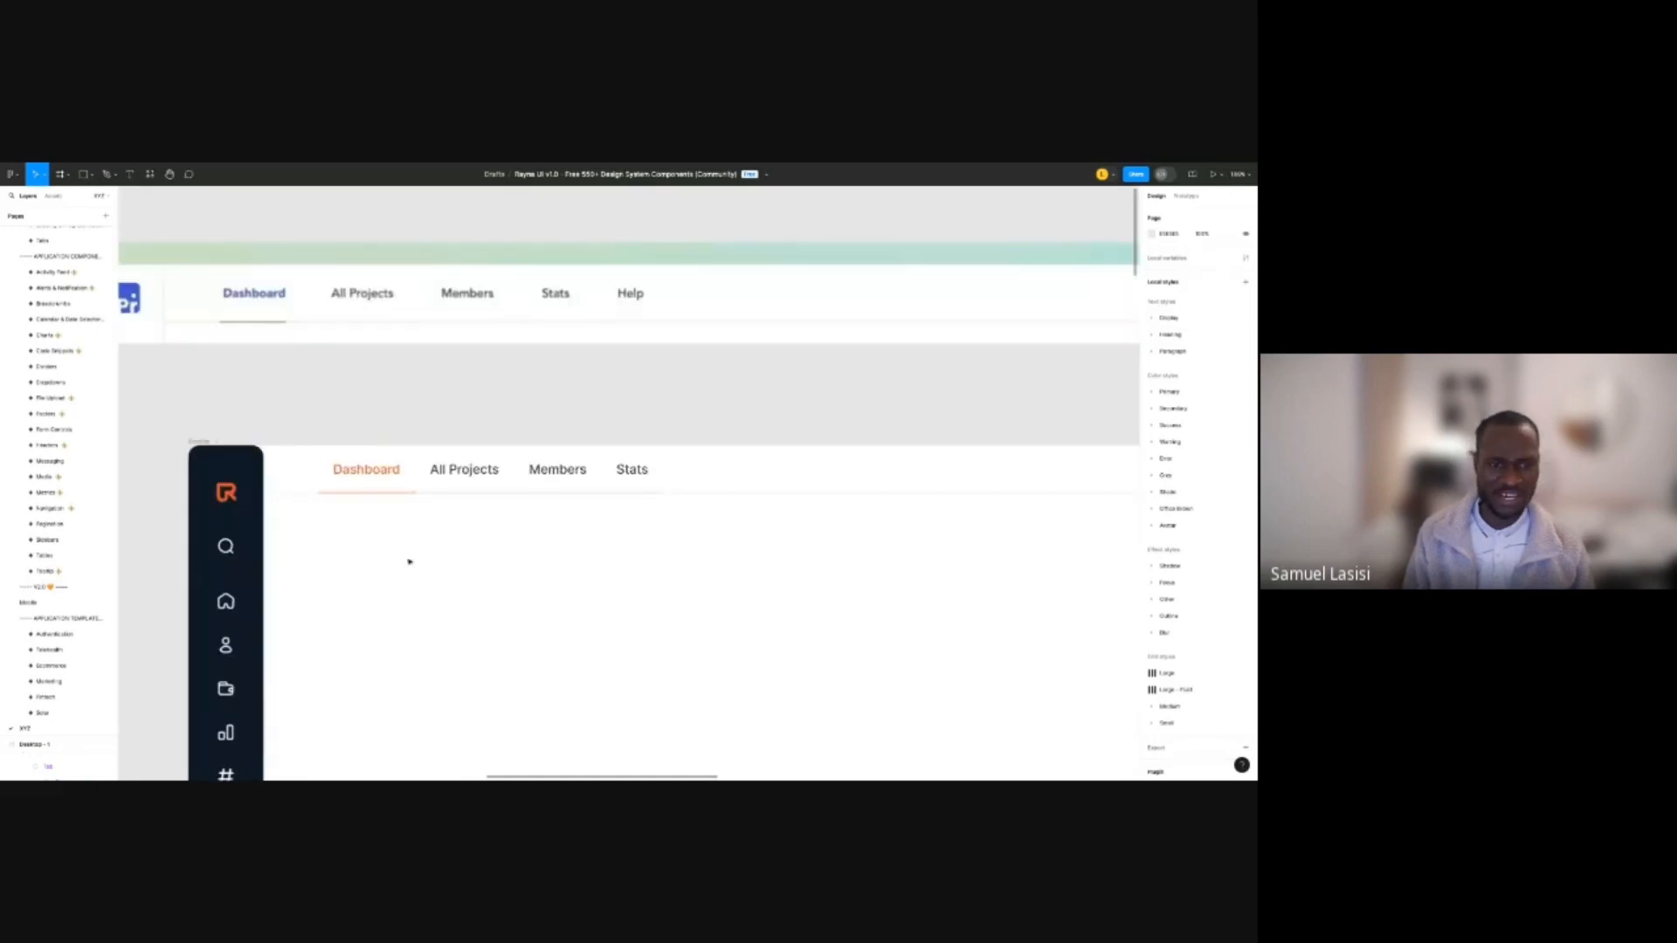
{"action": "scroll", "coordinate": [409, 562], "scroll_direction": "up", "scroll_amount": 5}
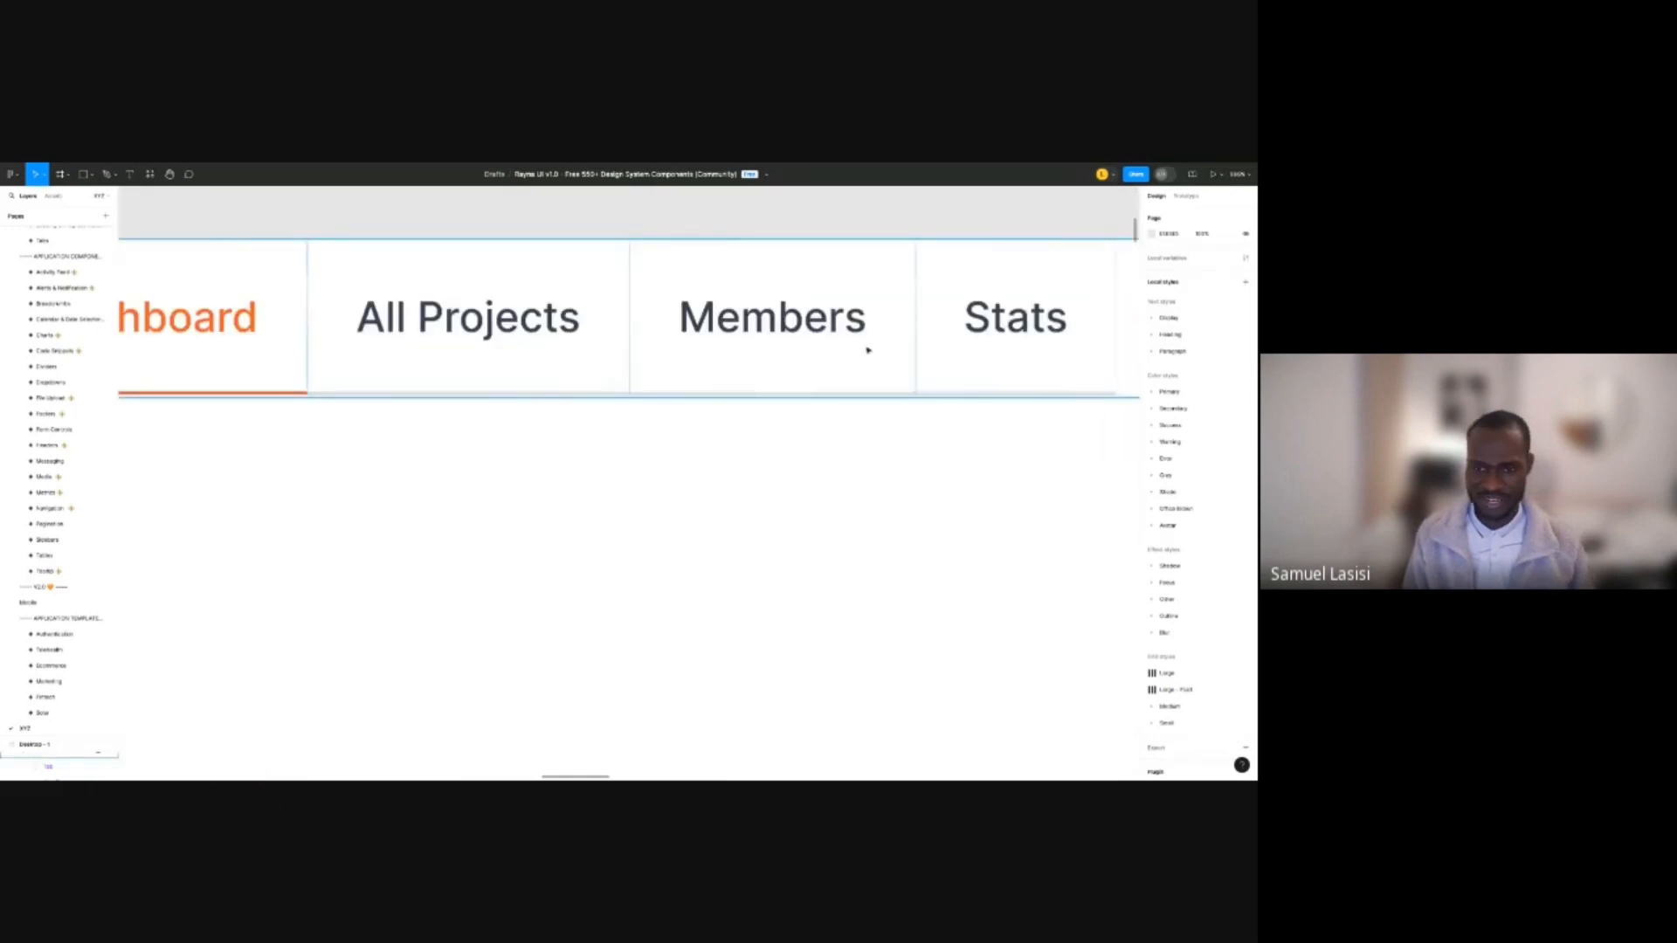
{"action": "scroll", "coordinate": [870, 343], "scroll_direction": "up", "scroll_amount": 1}
{"action": "scroll", "coordinate": [819, 434], "scroll_direction": "up", "scroll_amount": 4}
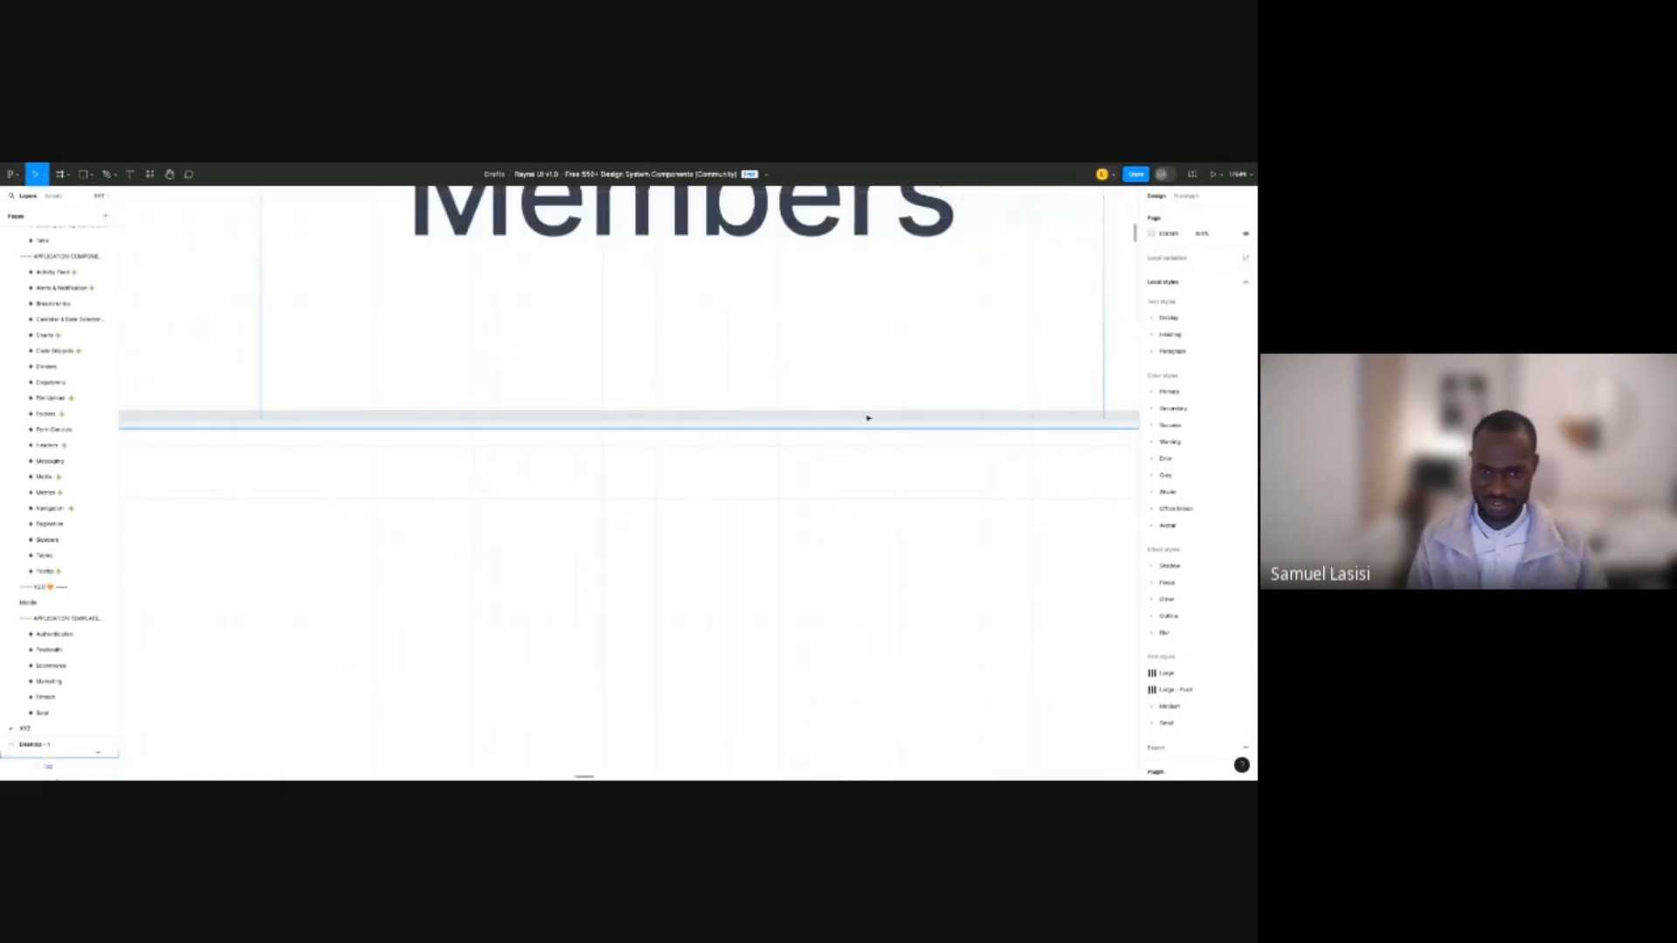
{"action": "scroll", "coordinate": [868, 419], "scroll_direction": "down", "scroll_amount": 5}
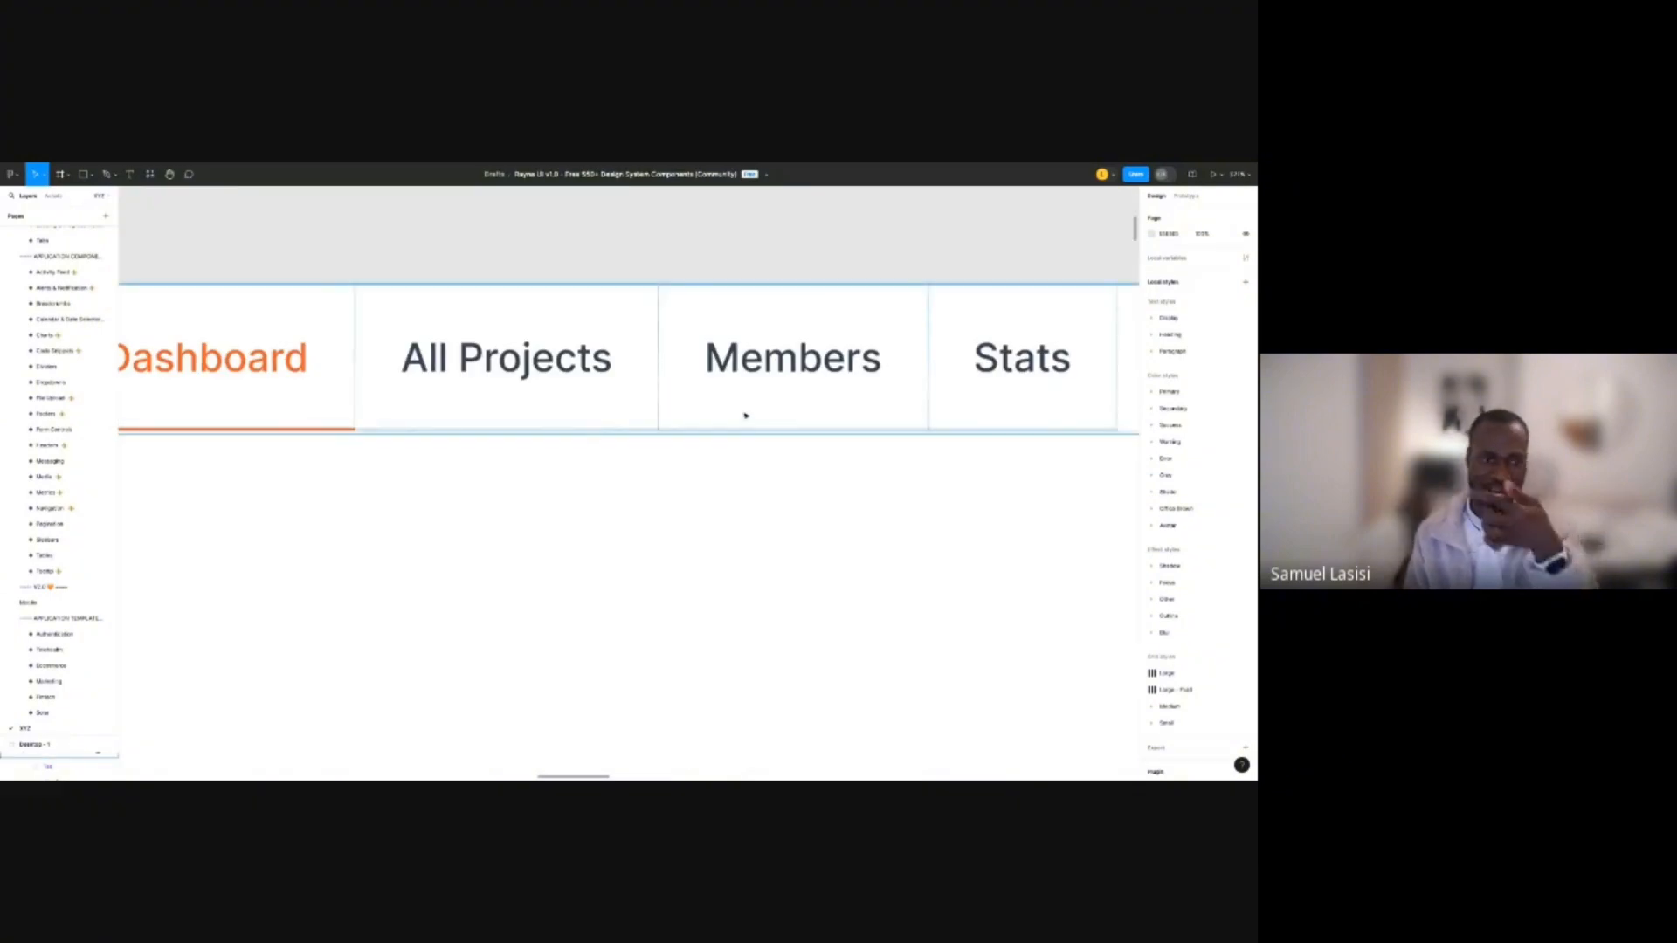
Switch the All Projects, Members and Stats tabs to a different style variant.
{"action": "left_click", "coordinate": [580, 381]}
{"action": "left_click", "coordinate": [580, 381]}
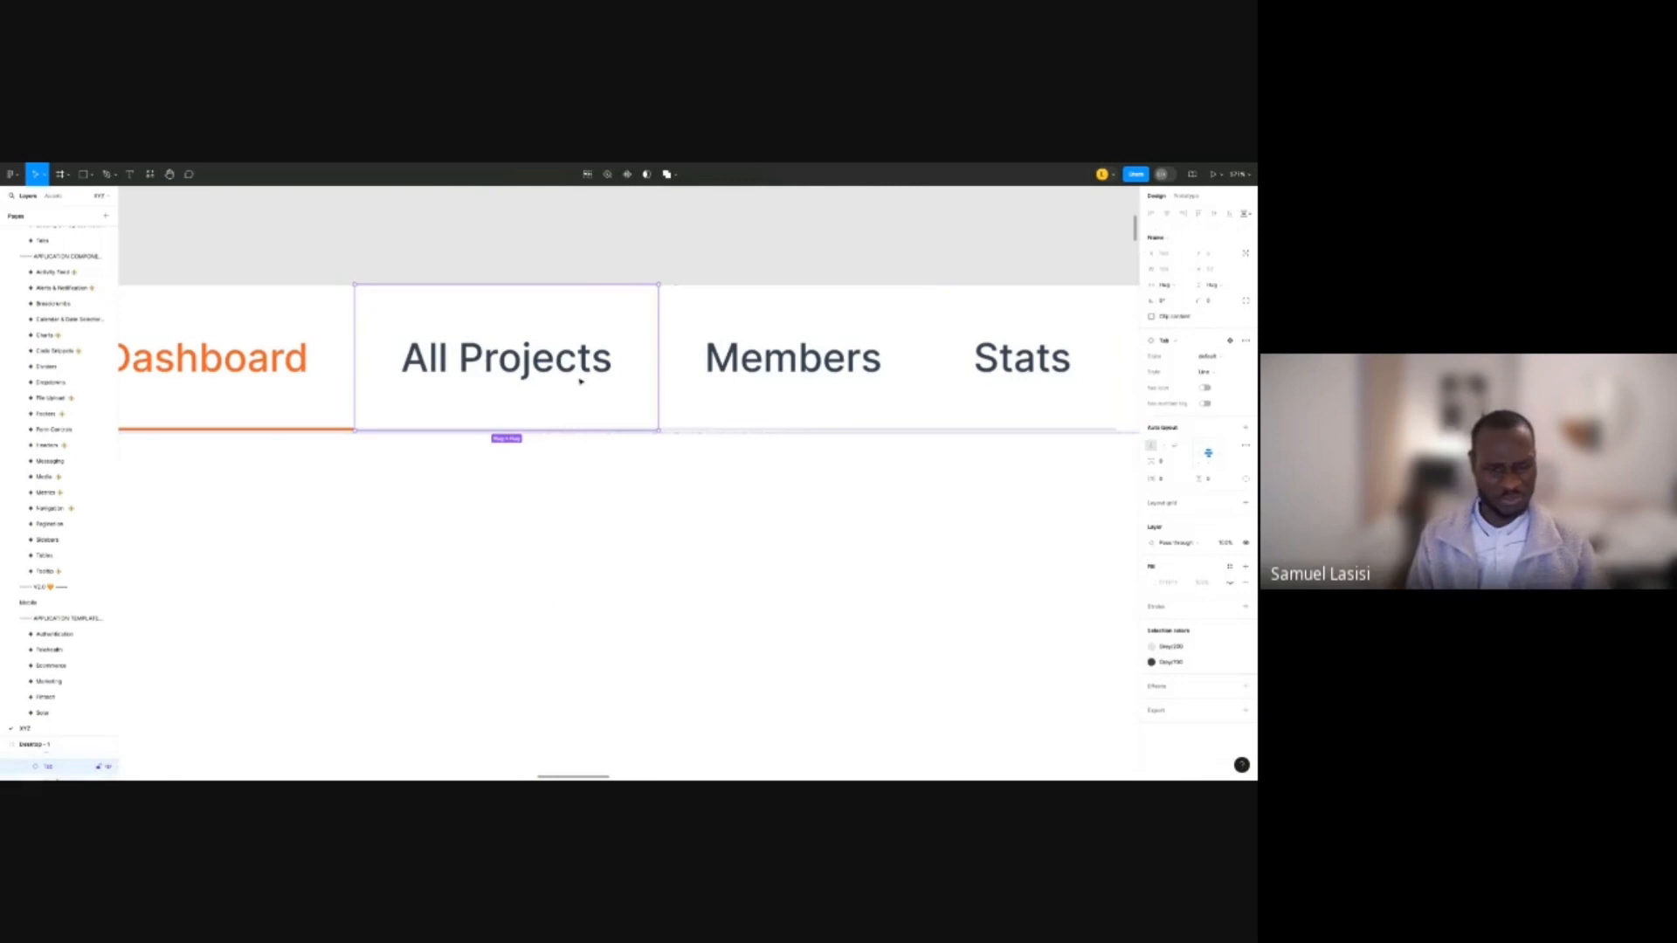
{"action": "left_click", "coordinate": [789, 367], "text": "shift"}
{"action": "left_click", "coordinate": [1020, 363], "text": "shift"}
{"action": "scroll", "coordinate": [382, 456], "scroll_direction": "down", "scroll_amount": 5}
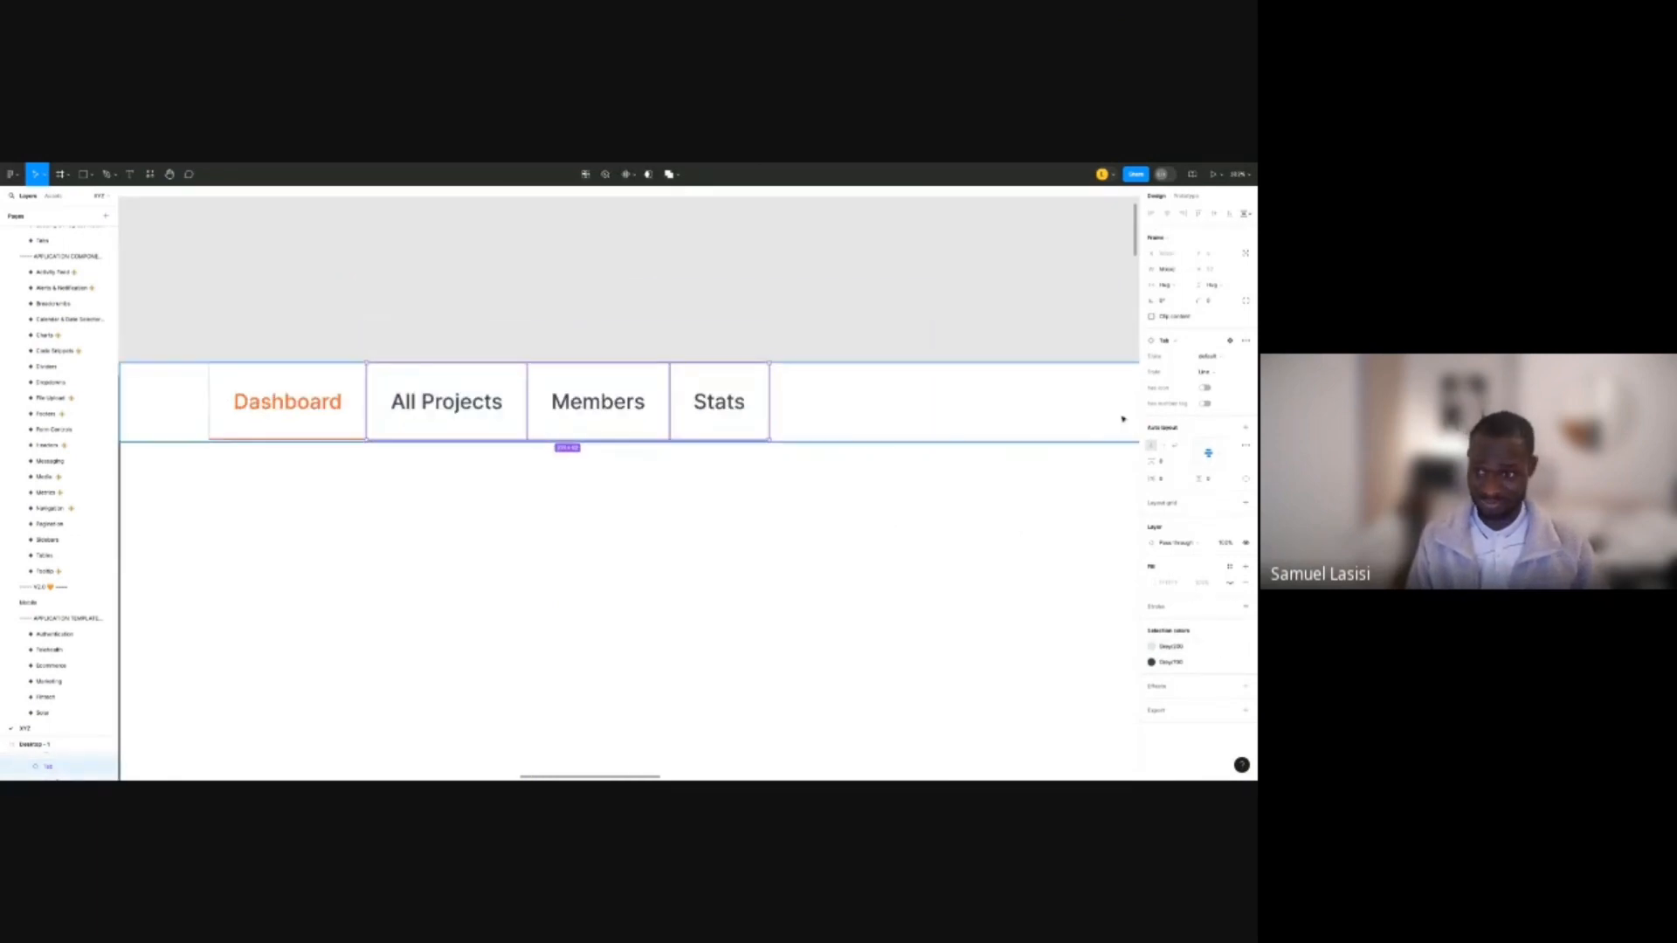
{"action": "left_click", "coordinate": [1210, 372]}
{"action": "left_click", "coordinate": [1220, 378]}
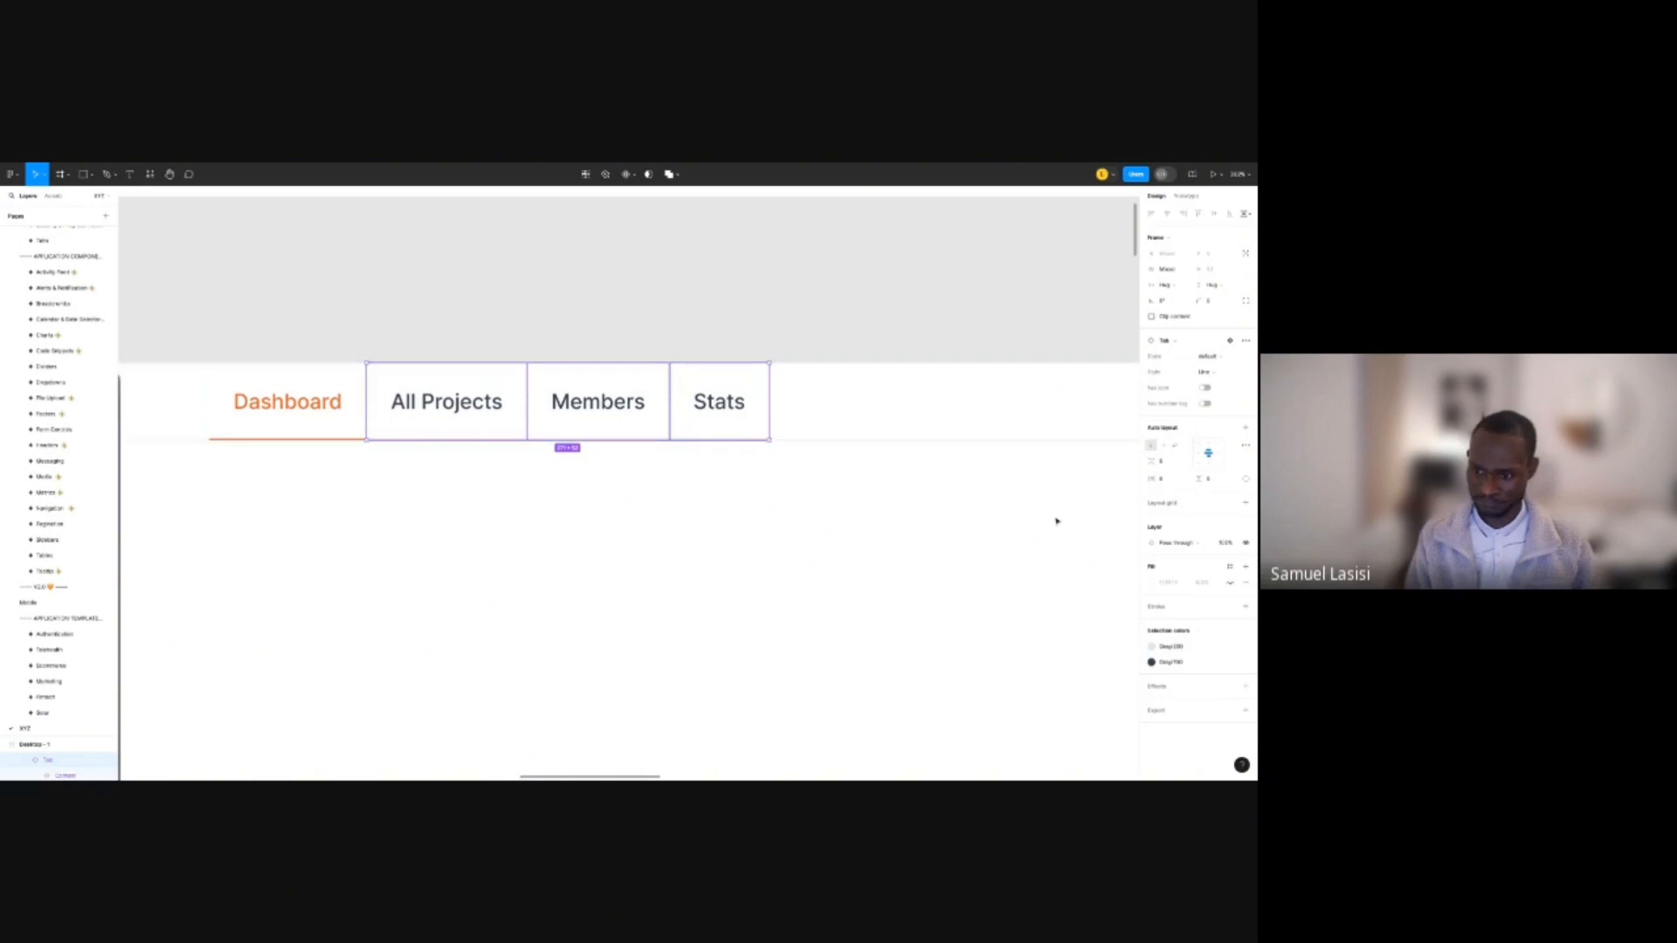
Inspect the Stats tab instance, then clear the selection.
{"action": "left_click", "coordinate": [735, 386]}
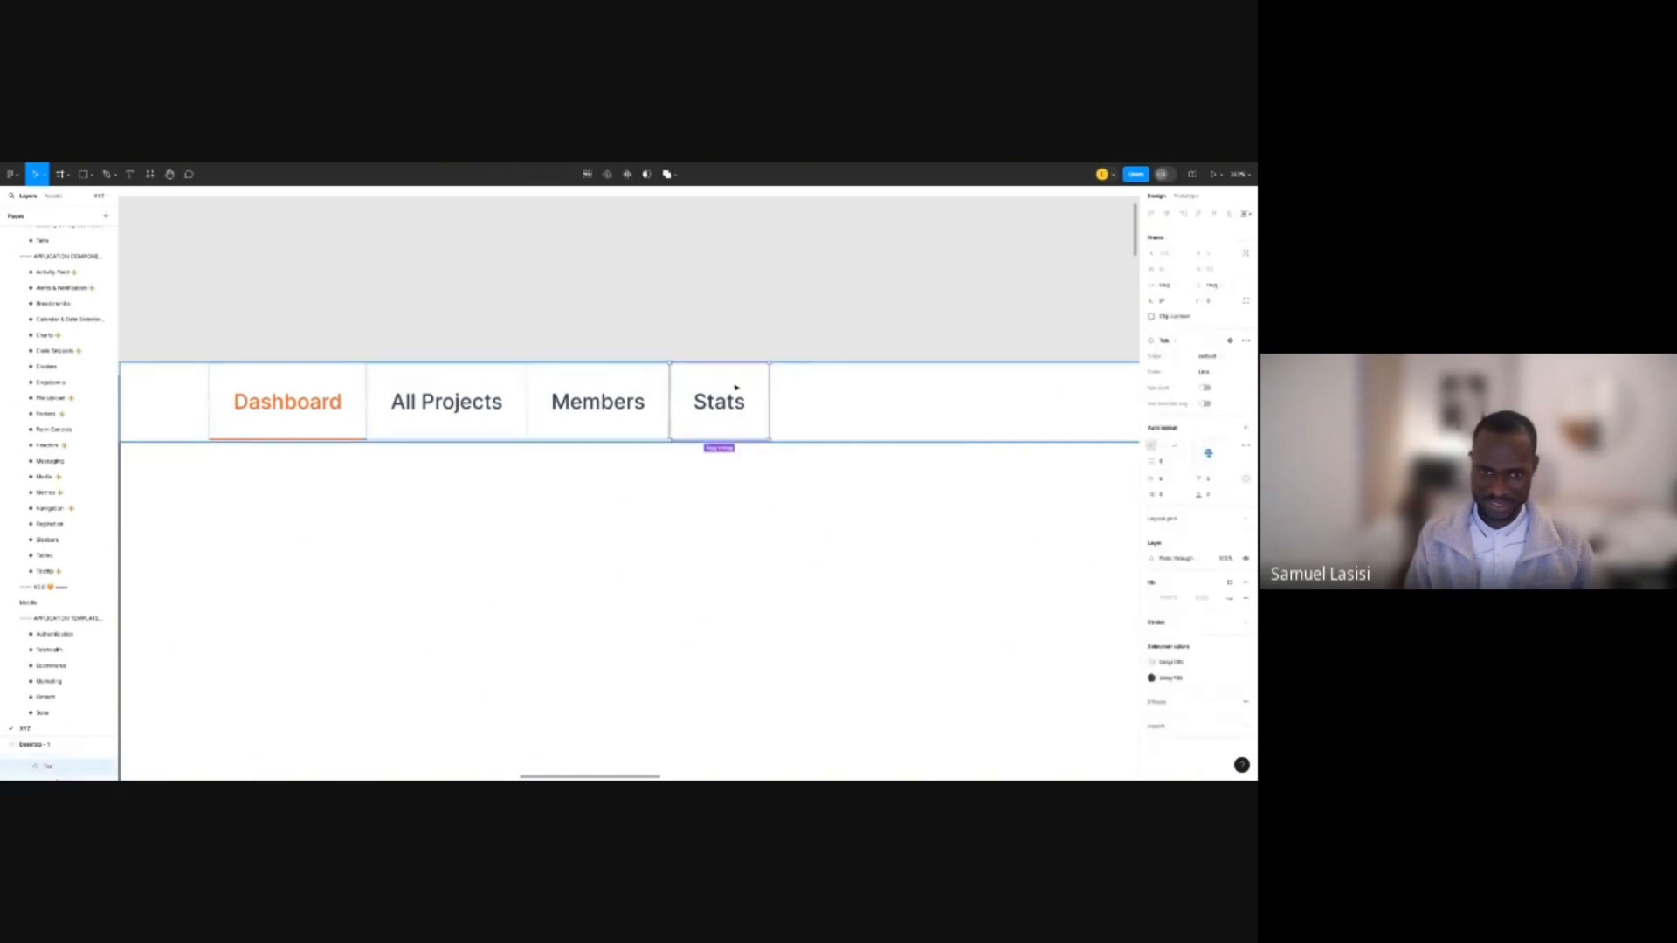
{"action": "left_click", "coordinate": [782, 350]}
{"action": "double_click", "coordinate": [760, 388]}
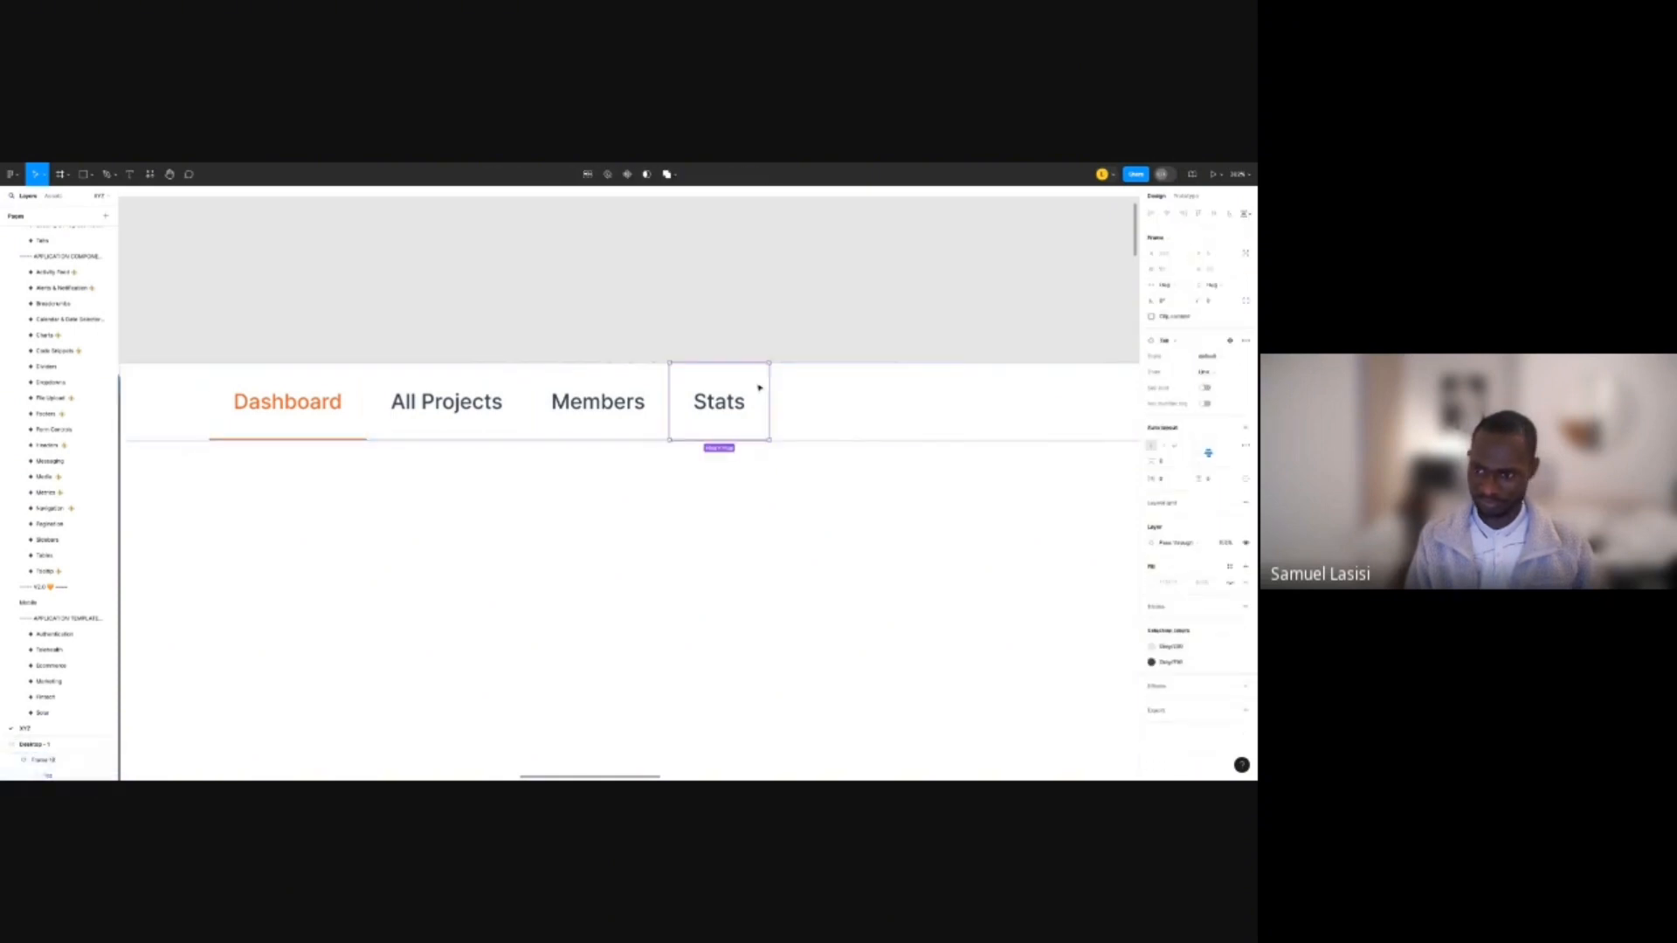
{"action": "left_click", "coordinate": [756, 390]}
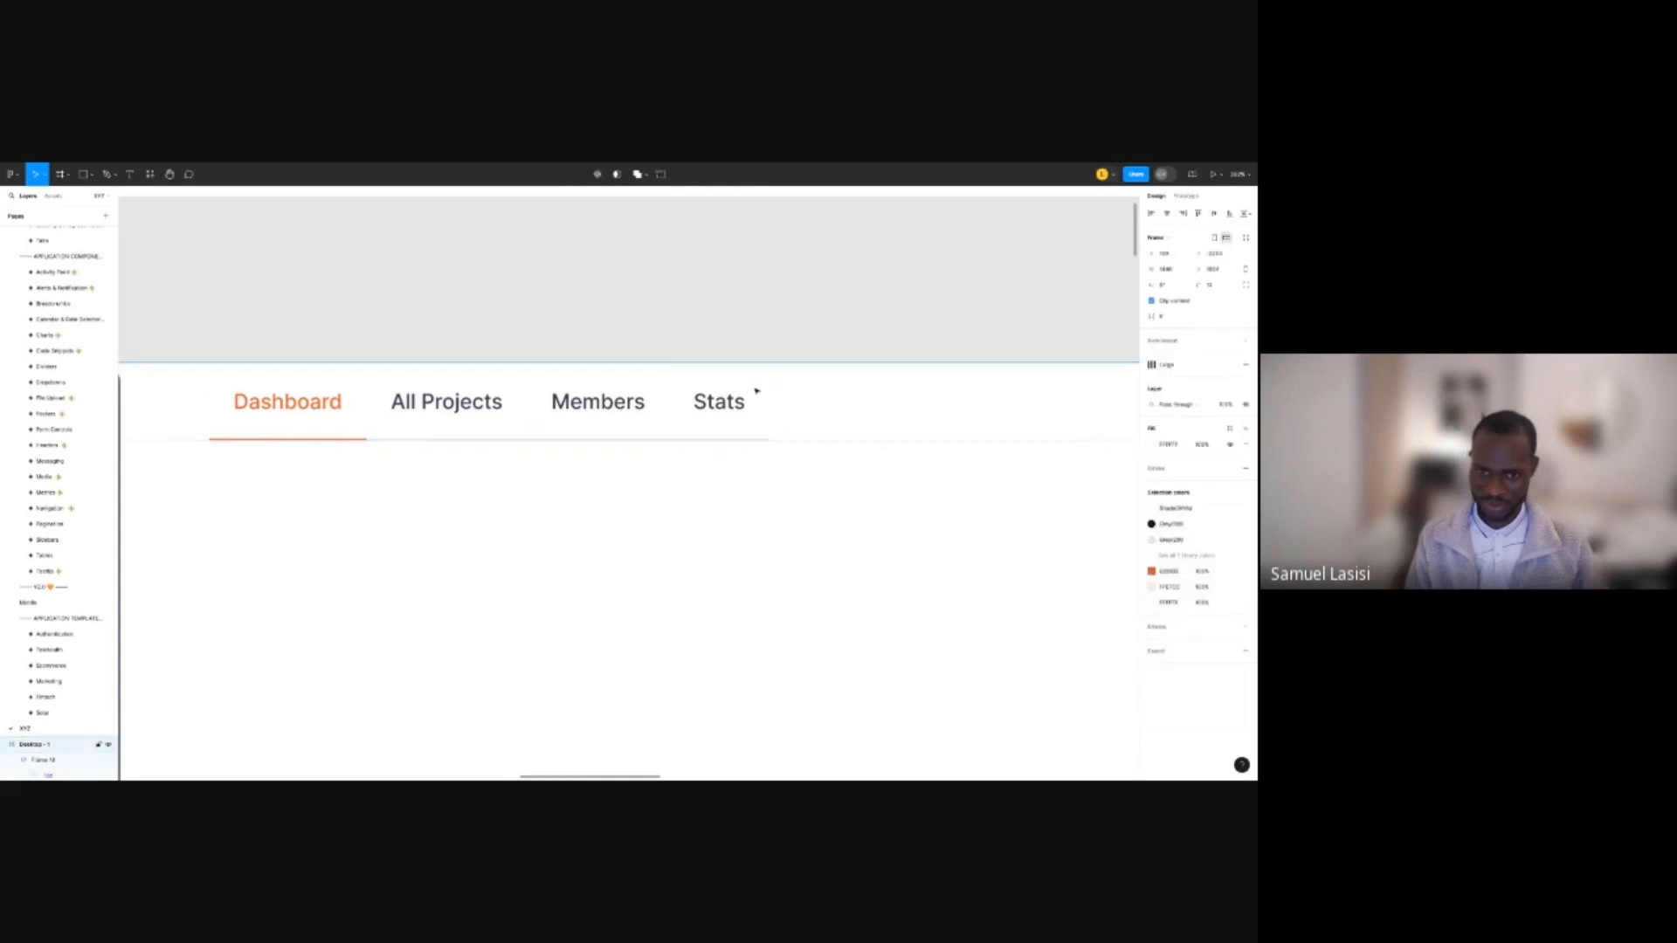
{"action": "left_click", "coordinate": [738, 442]}
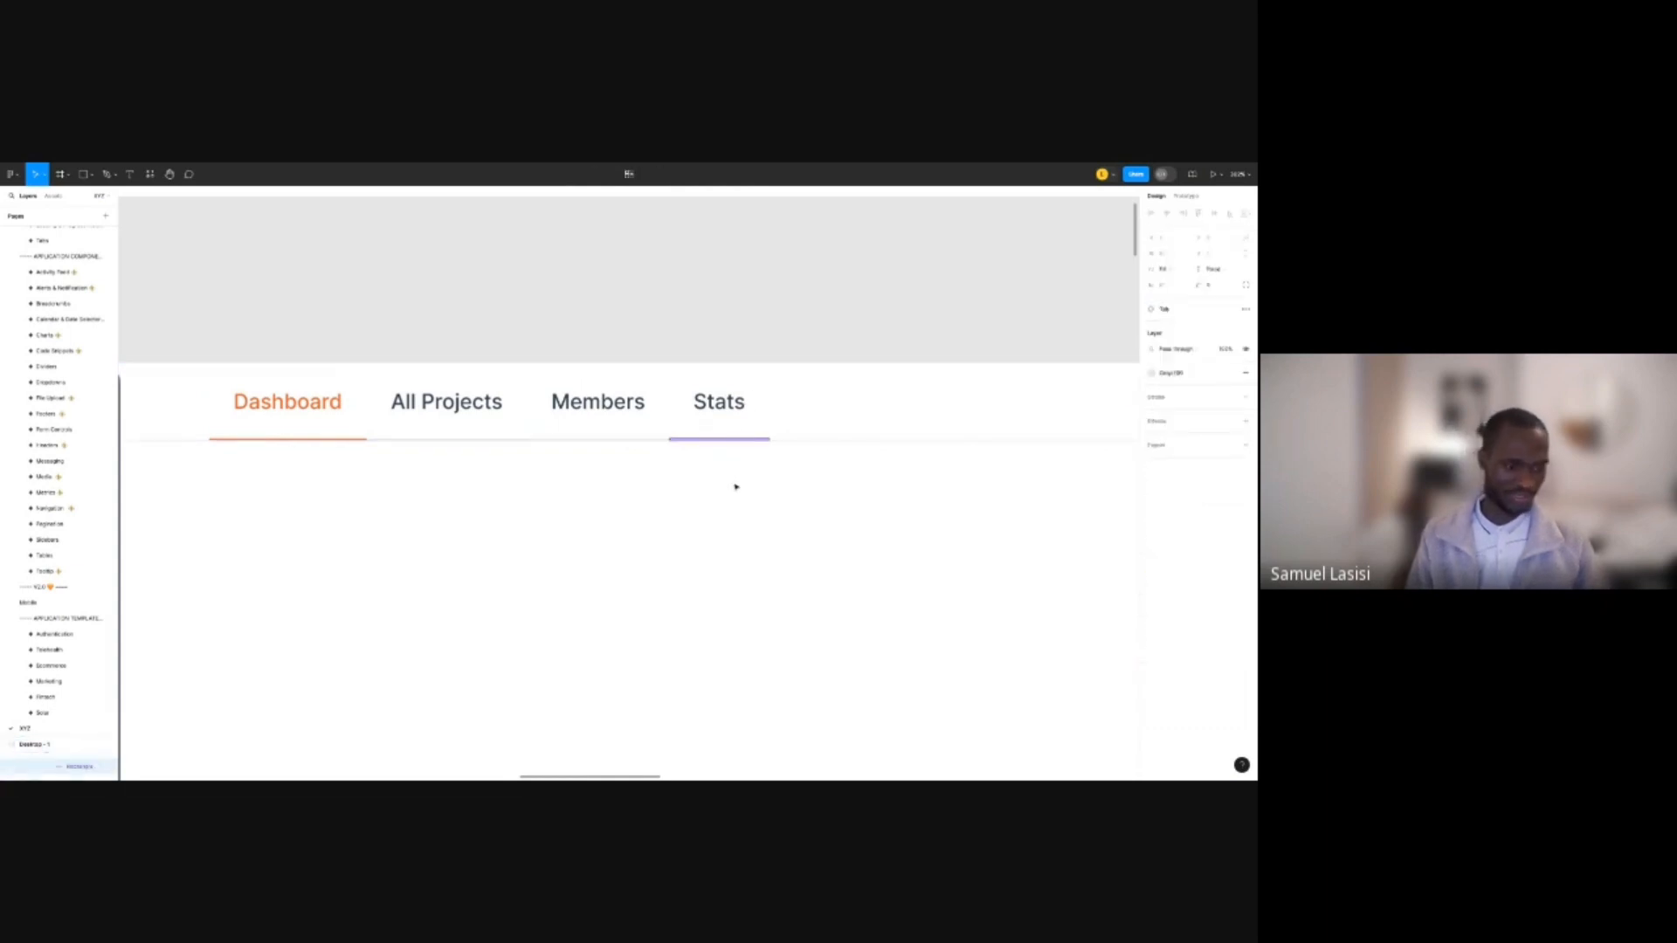
{"action": "key", "text": "Escape"}
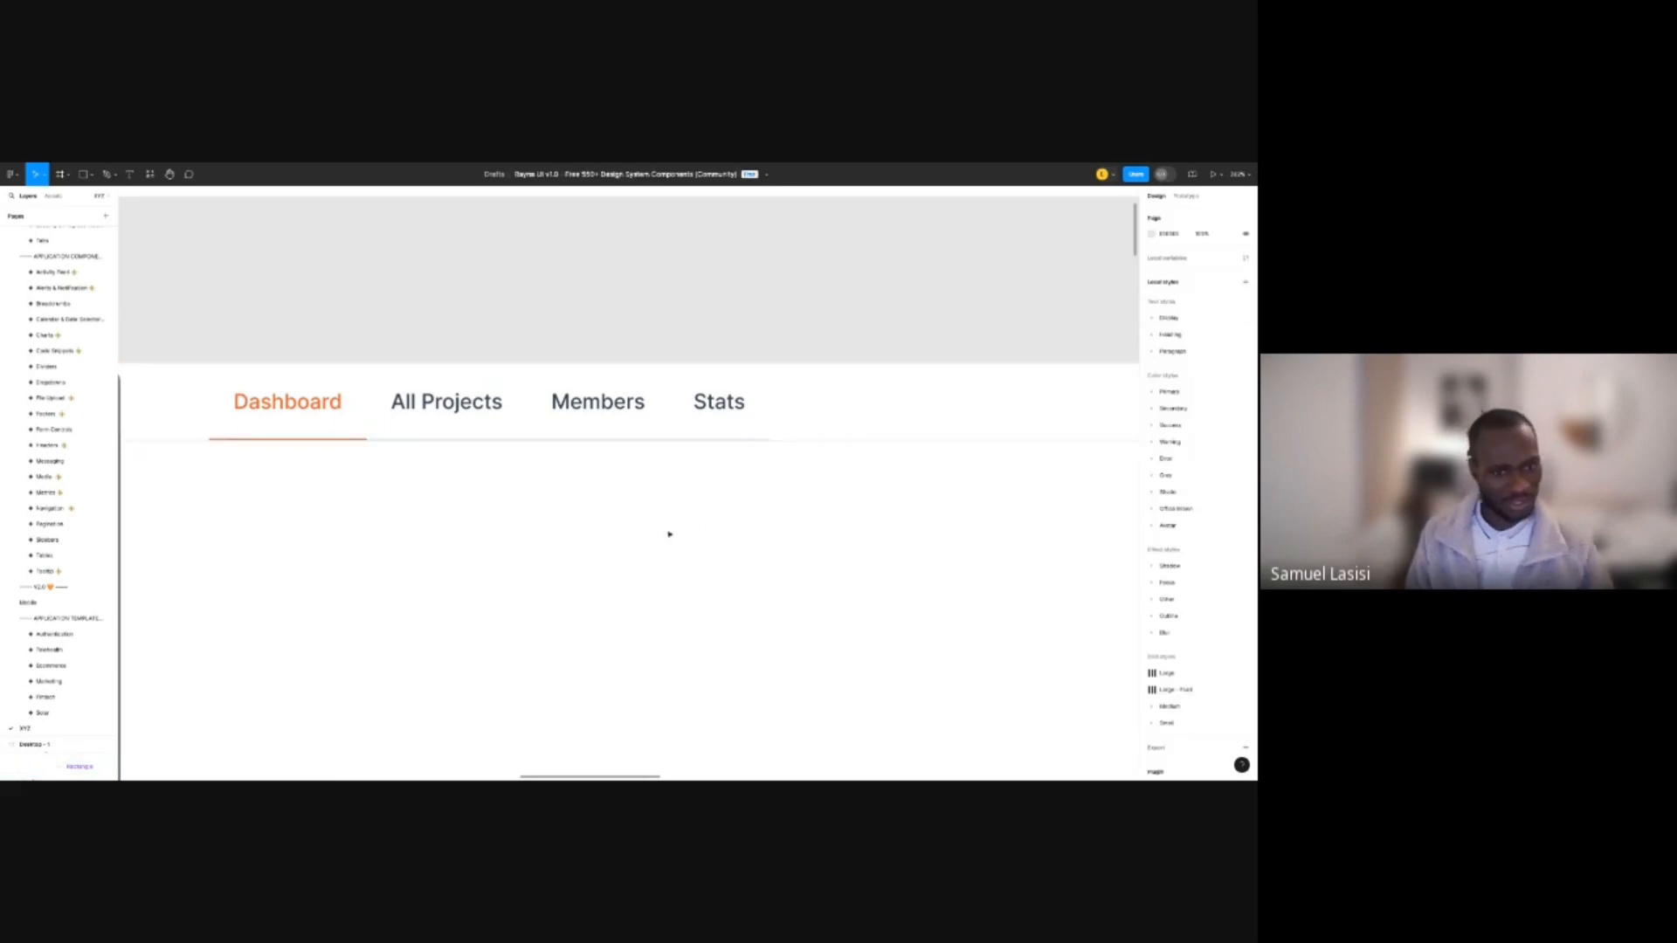
Expand Desktop - 1 in the Layers panel to reveal the tab layers.
{"action": "left_click", "coordinate": [508, 442]}
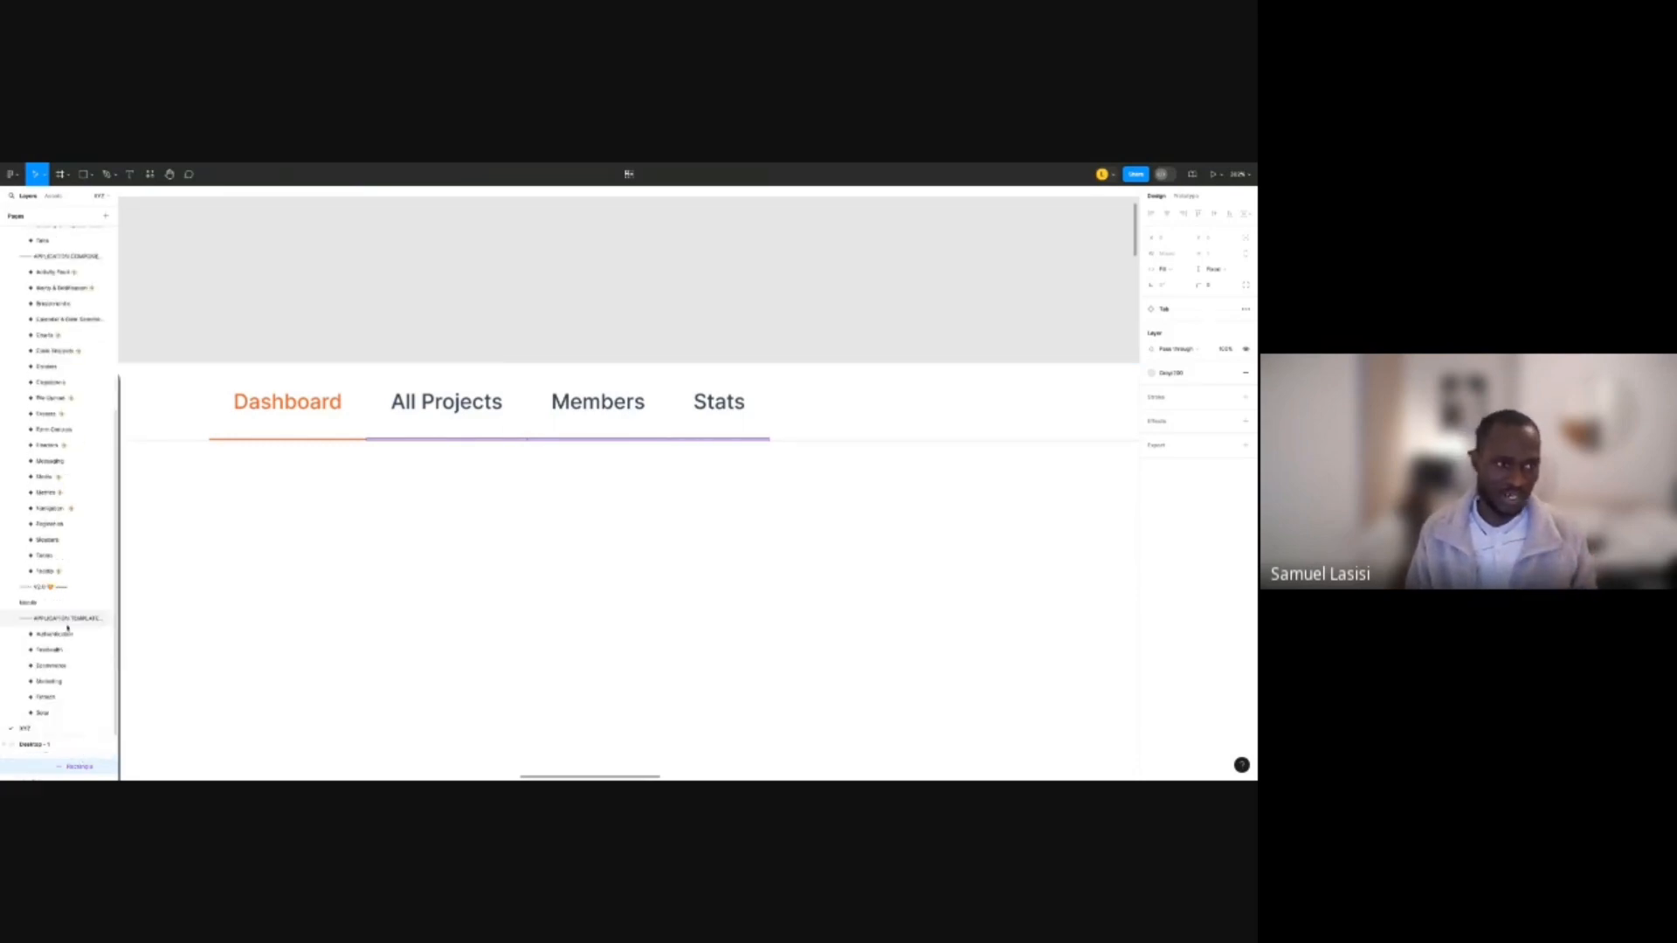
{"action": "left_click", "coordinate": [54, 751]}
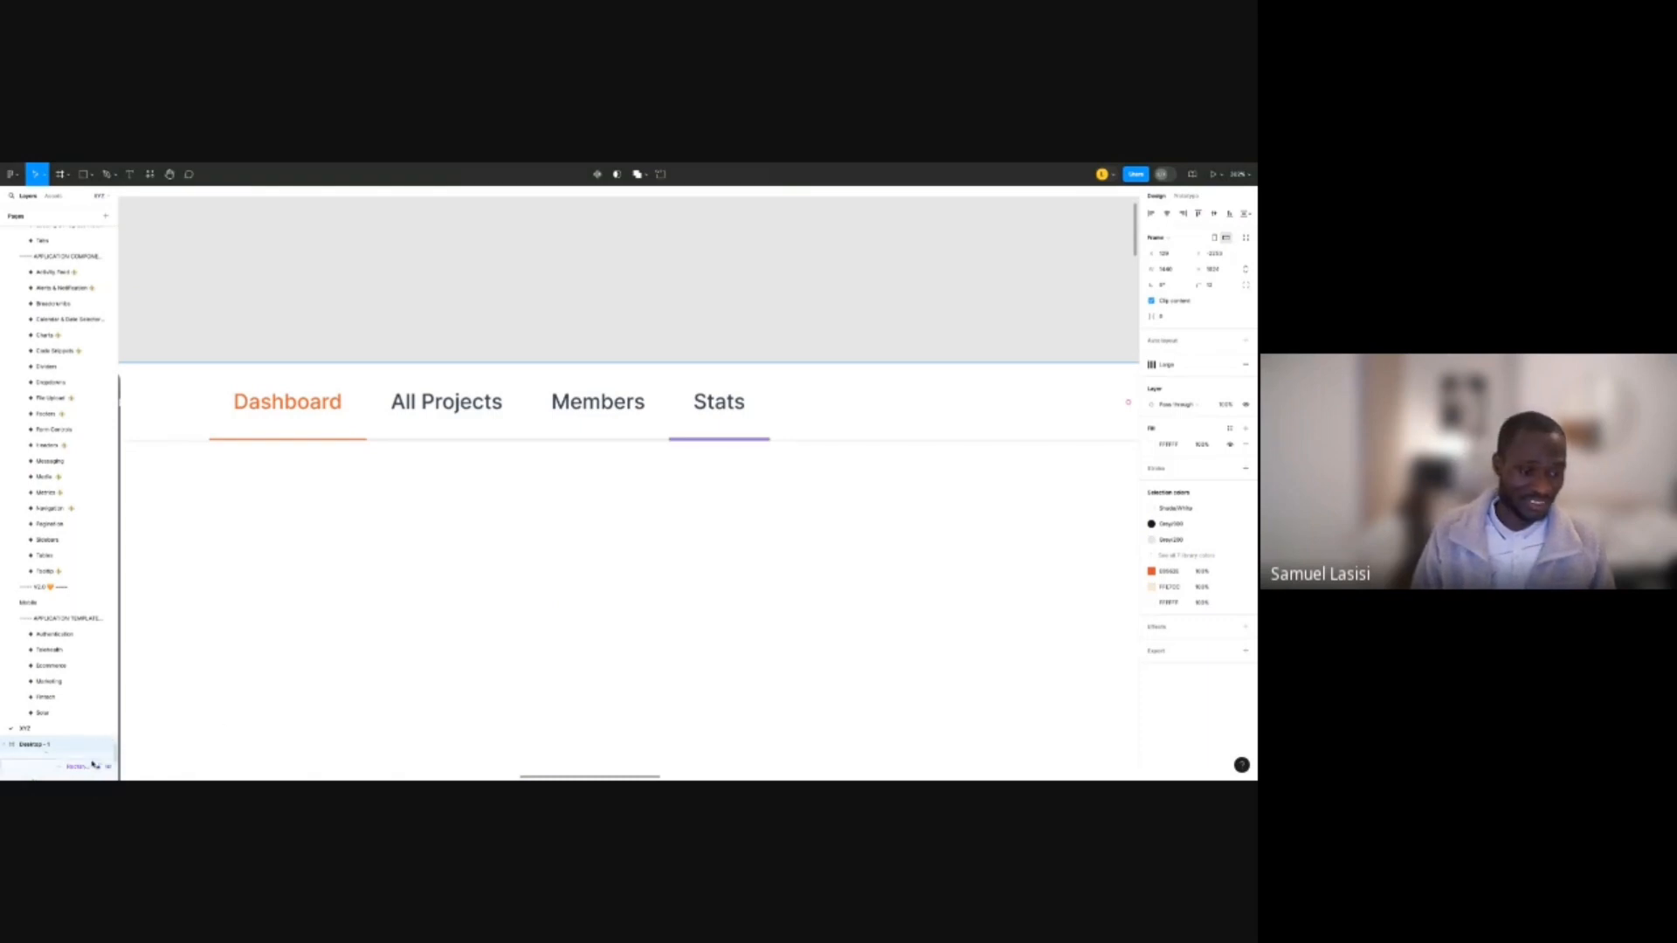
{"action": "left_click", "coordinate": [220, 726]}
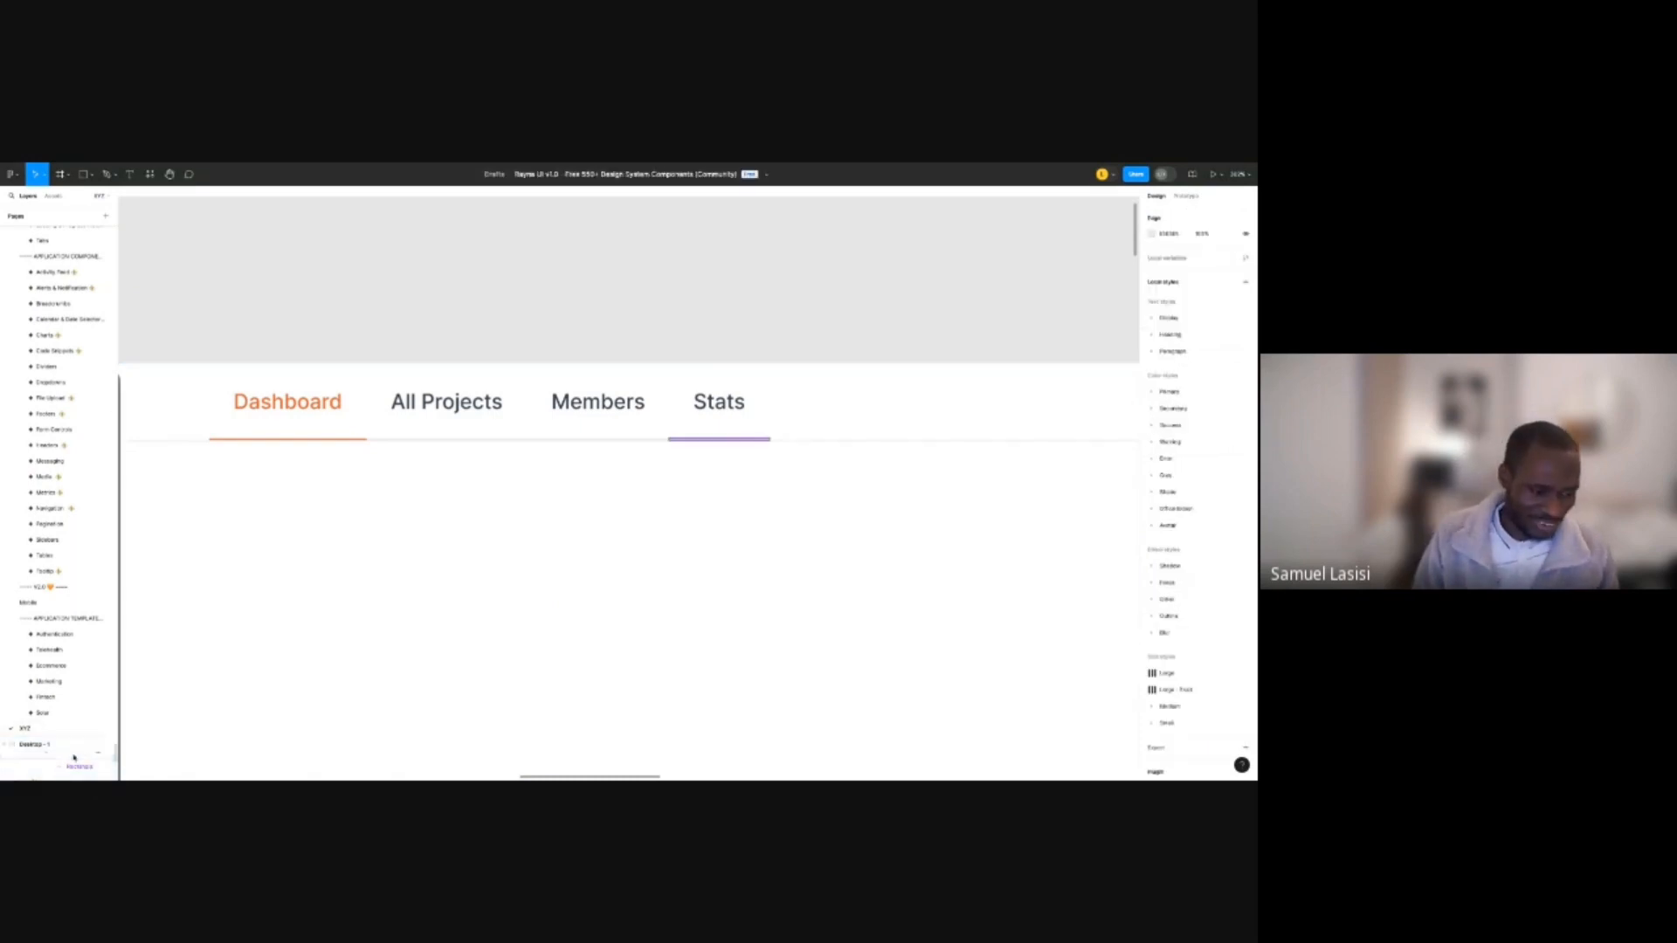
{"action": "left_click_drag", "start_coordinate": [61, 738], "coordinate": [82, 542]}
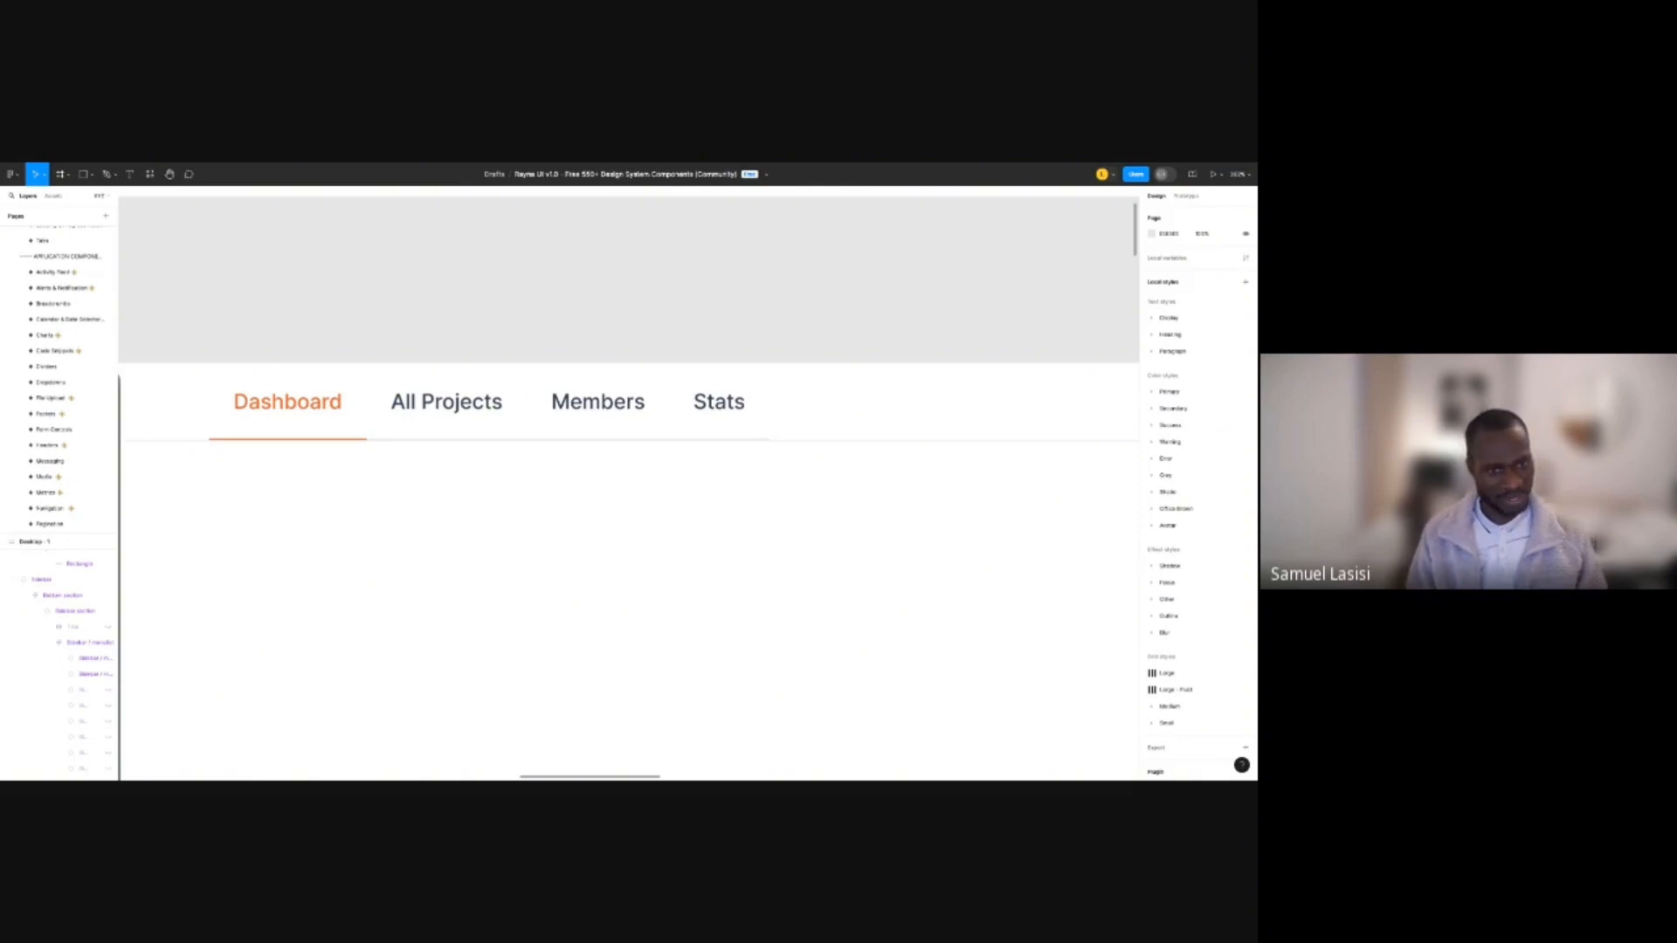
Select the All Projects, Members and Stats underline rectangles and hide them.
{"action": "left_click", "coordinate": [459, 441], "text": "ctrl"}
{"action": "left_click", "coordinate": [570, 442], "text": "ctrl"}
{"action": "left_click", "coordinate": [569, 440], "text": "ctrl"}
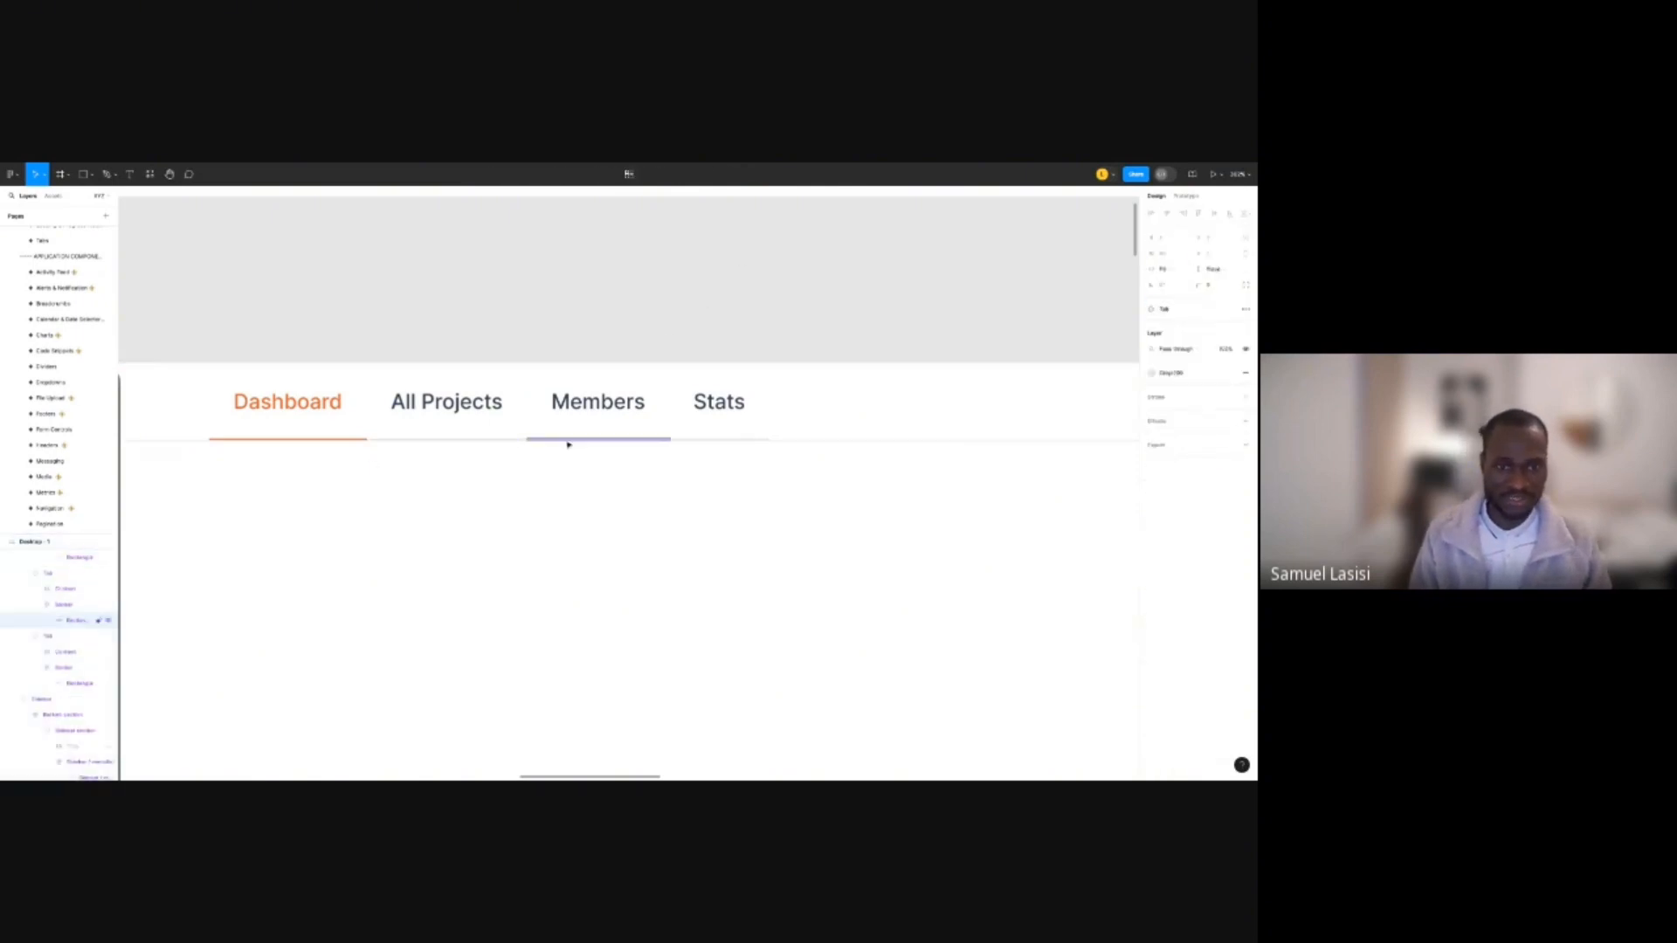
{"action": "left_click", "coordinate": [516, 441], "text": "ctrl+shift"}
{"action": "left_click", "coordinate": [690, 441], "text": "ctrl+shift"}
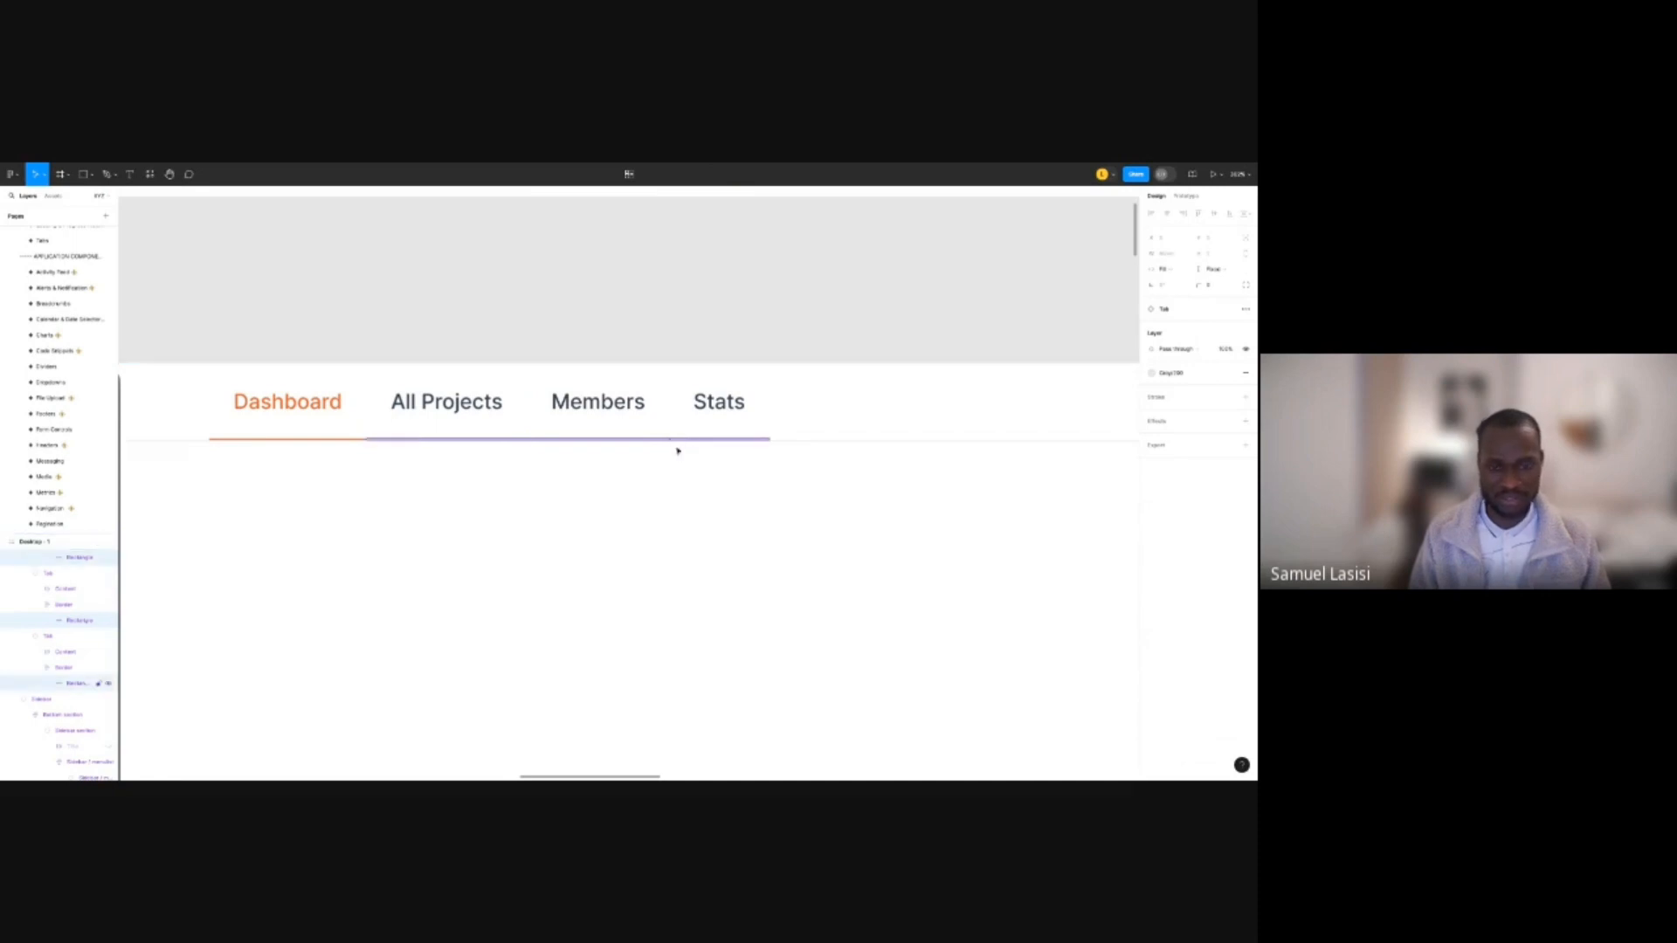
{"action": "left_click", "coordinate": [108, 558]}
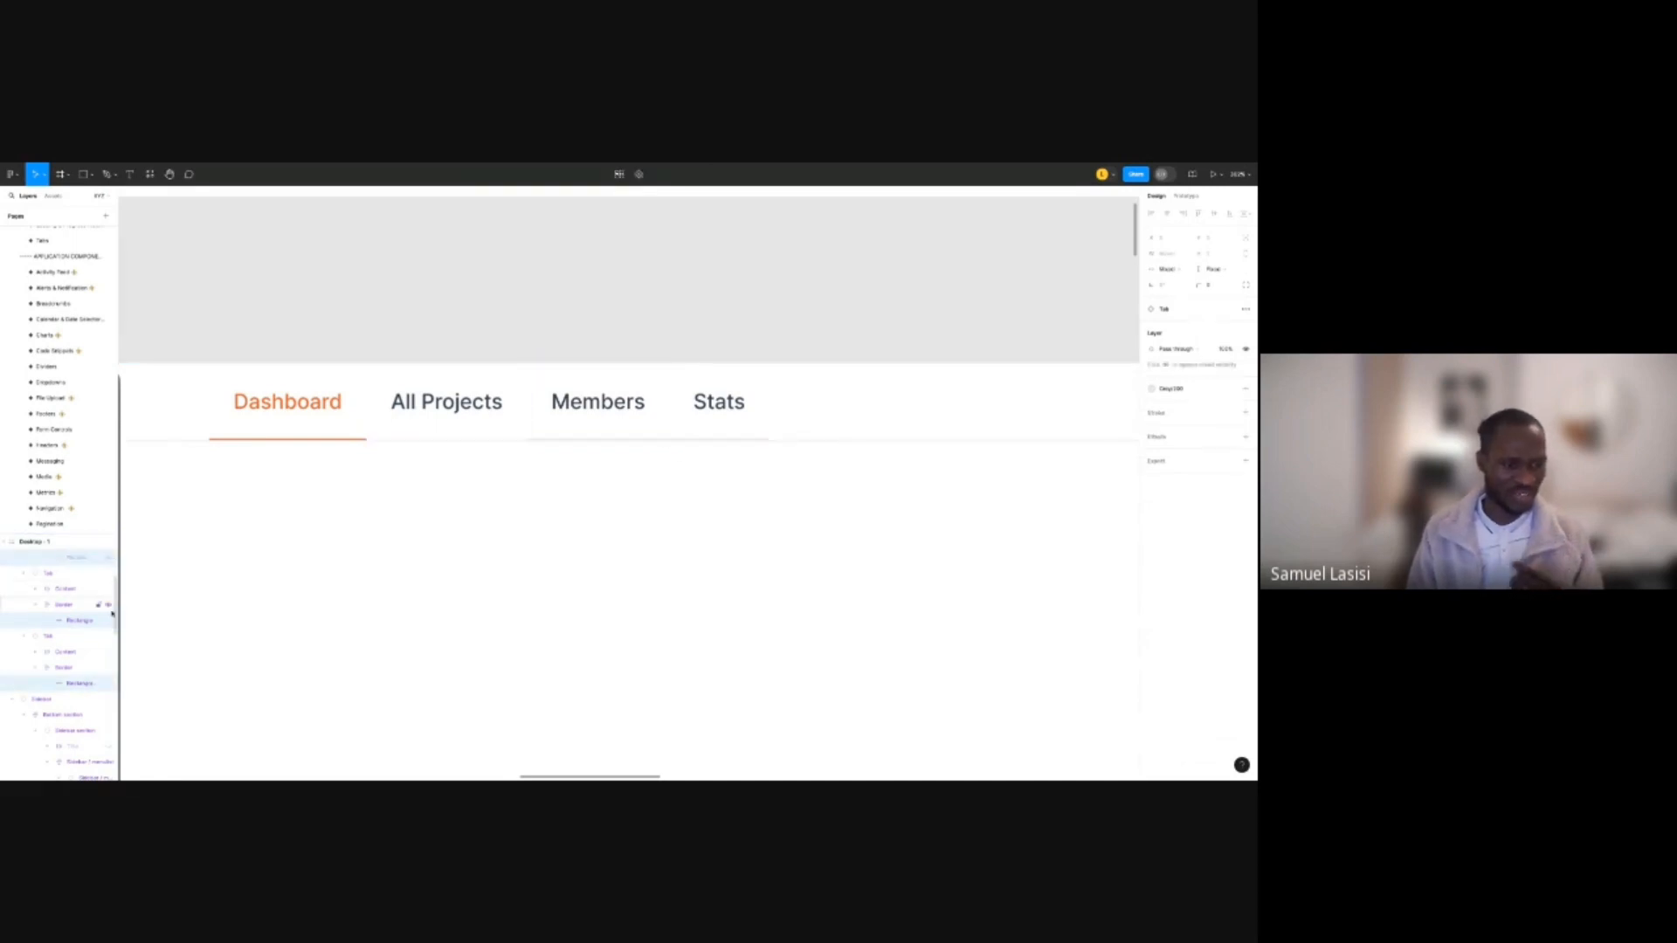
{"action": "left_click", "coordinate": [108, 620]}
{"action": "left_click", "coordinate": [108, 683]}
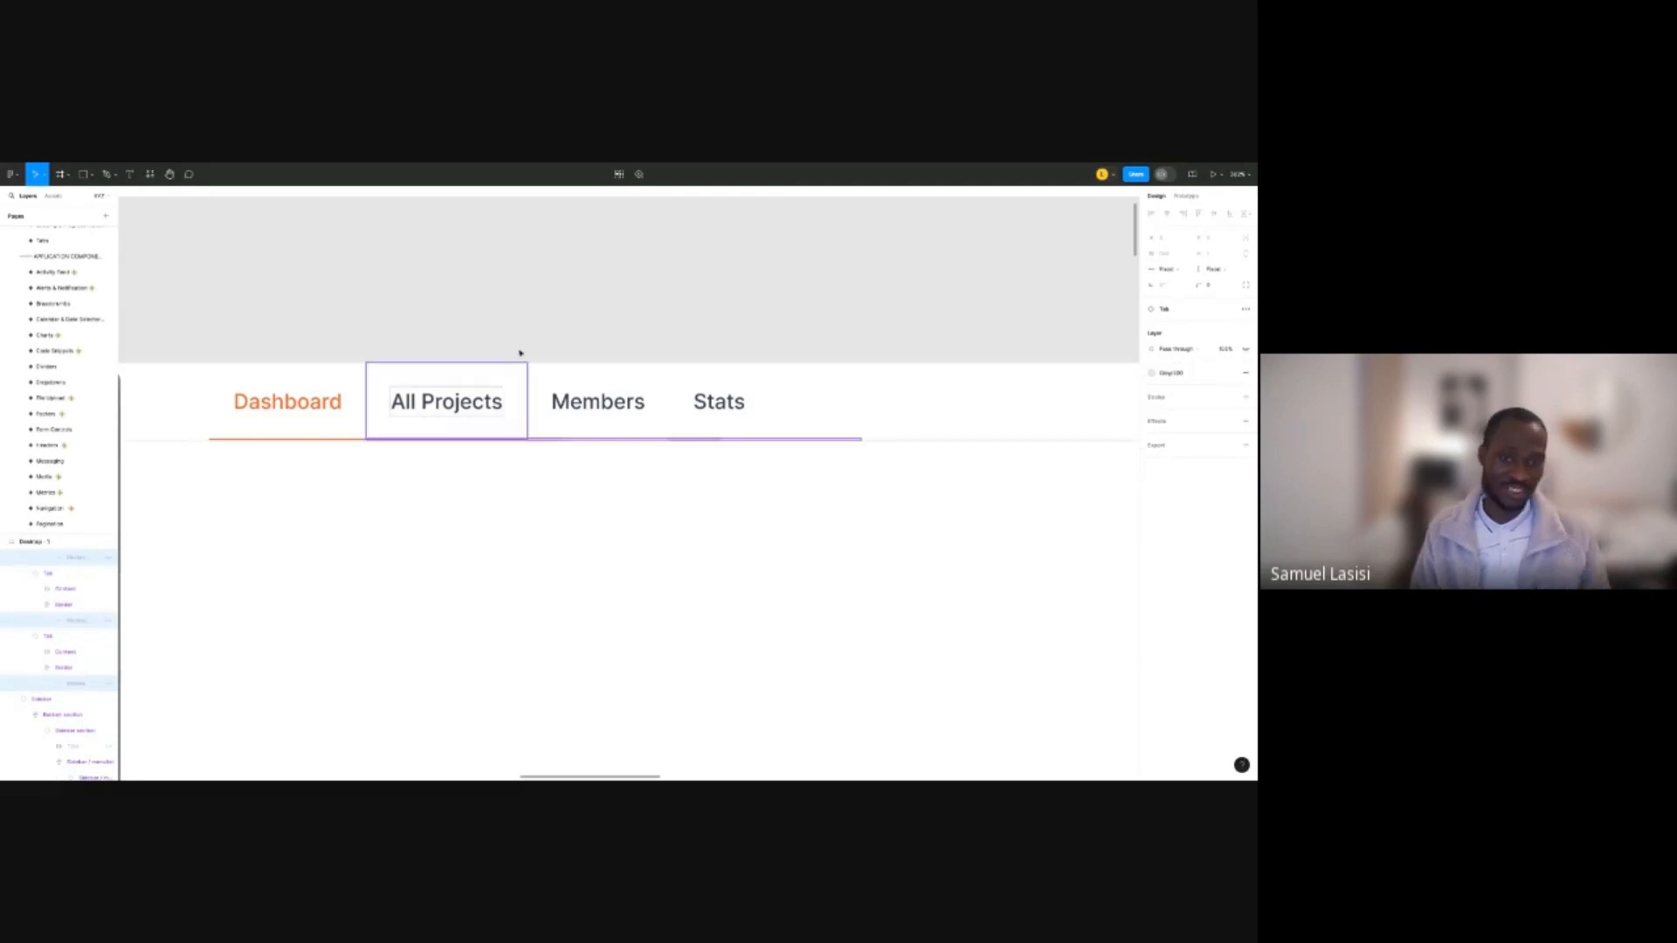
Lower the tab bar's bottom padding so Dashboard's underline rests on the grey line.
{"action": "left_click", "coordinate": [569, 292]}
{"action": "scroll", "coordinate": [569, 292], "scroll_direction": "down", "scroll_amount": 5}
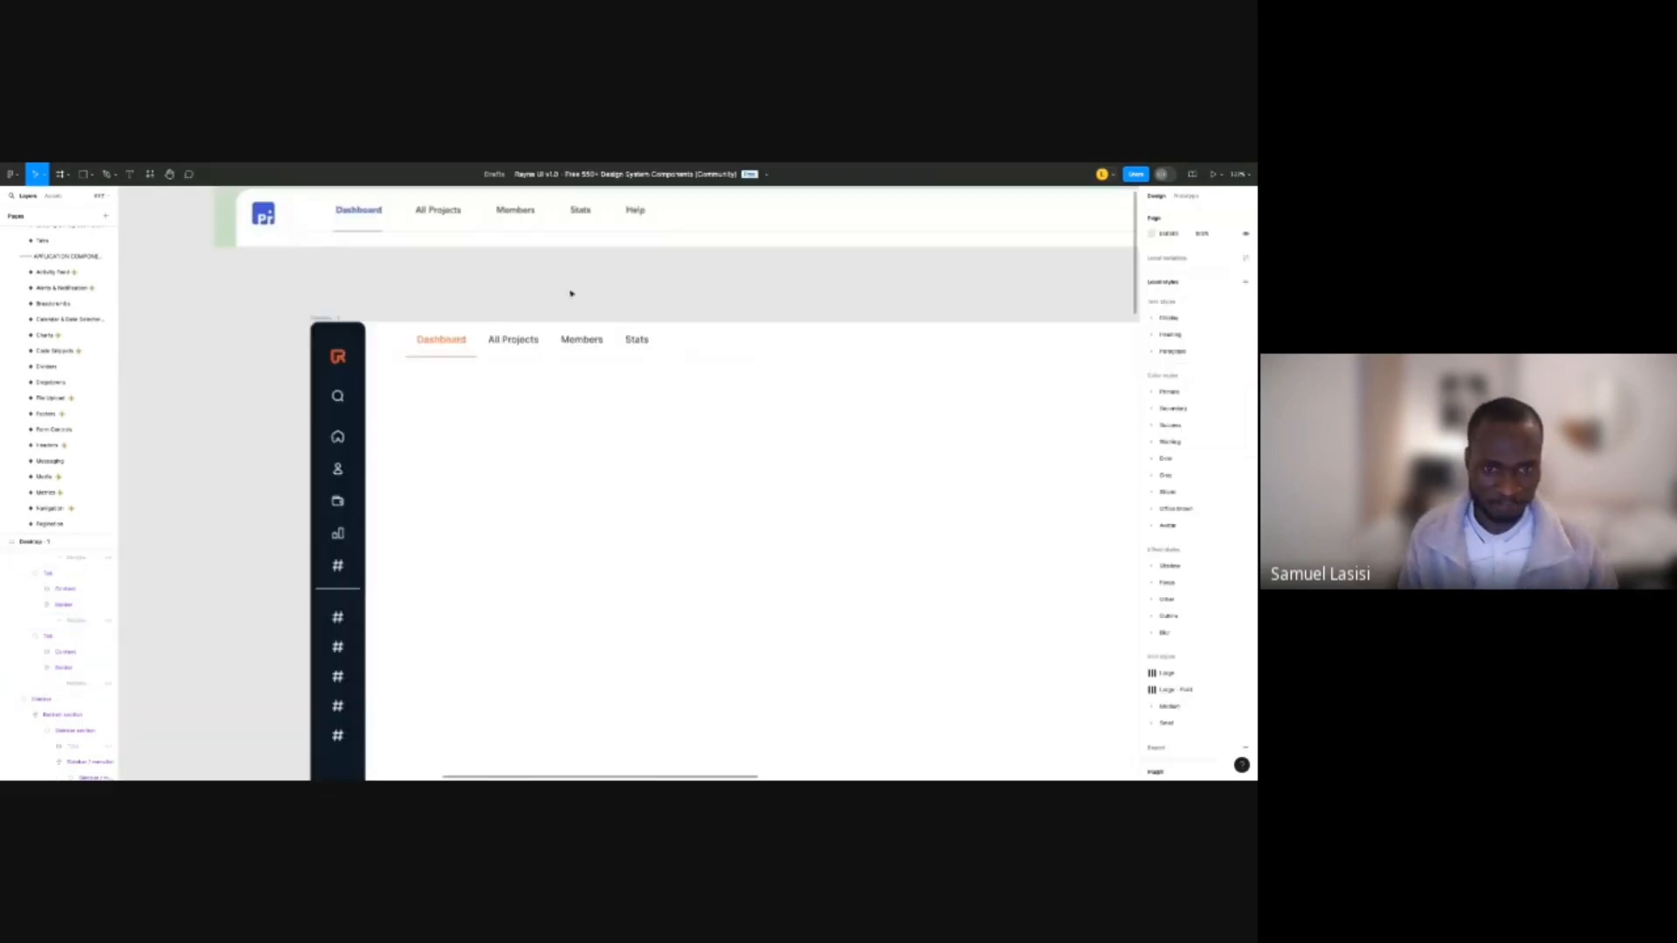
{"action": "scroll", "coordinate": [556, 335], "scroll_direction": "up", "scroll_amount": 4}
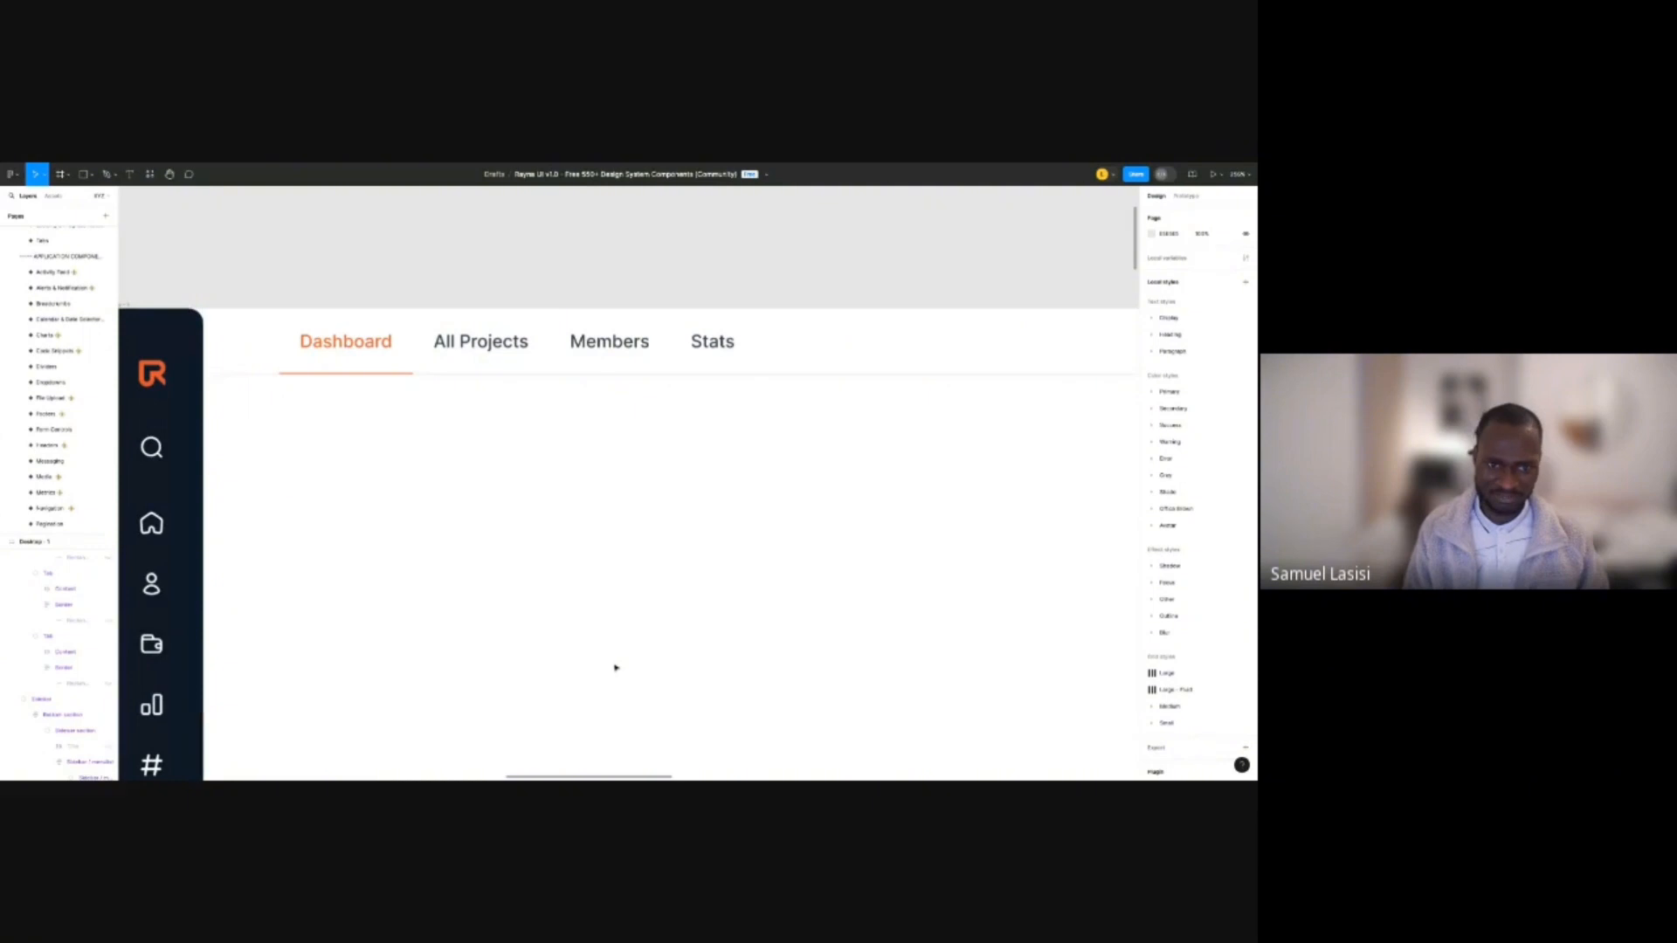
{"action": "left_click", "coordinate": [839, 349]}
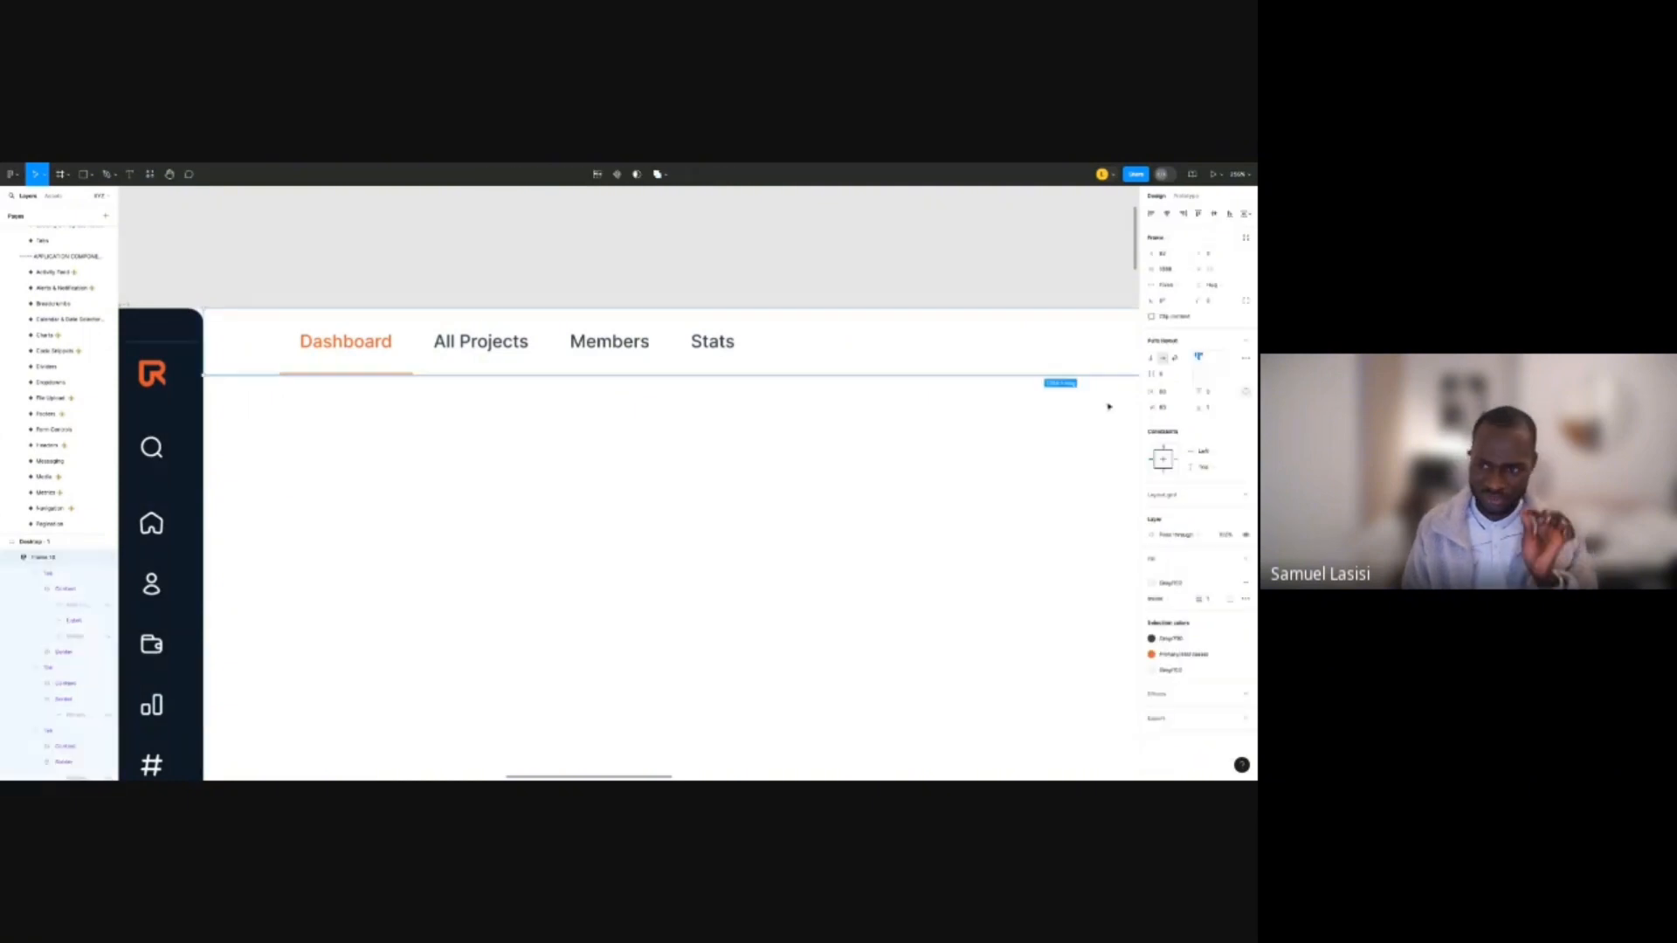
{"action": "left_click", "coordinate": [1215, 408]}
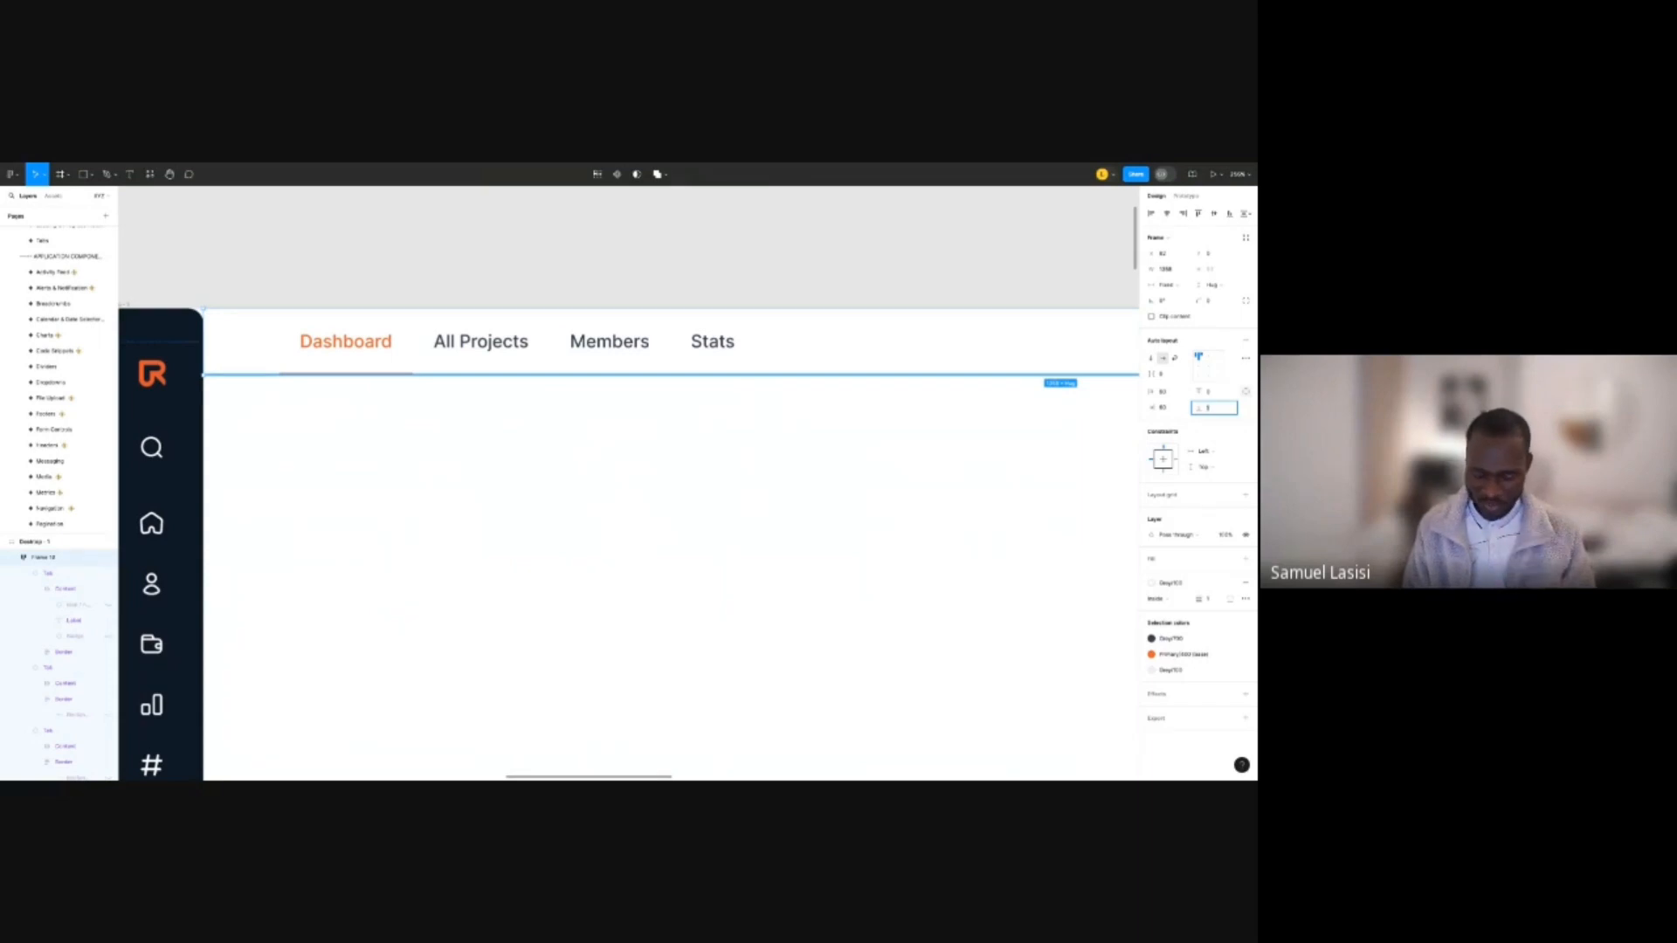
{"action": "key", "text": "Return"}
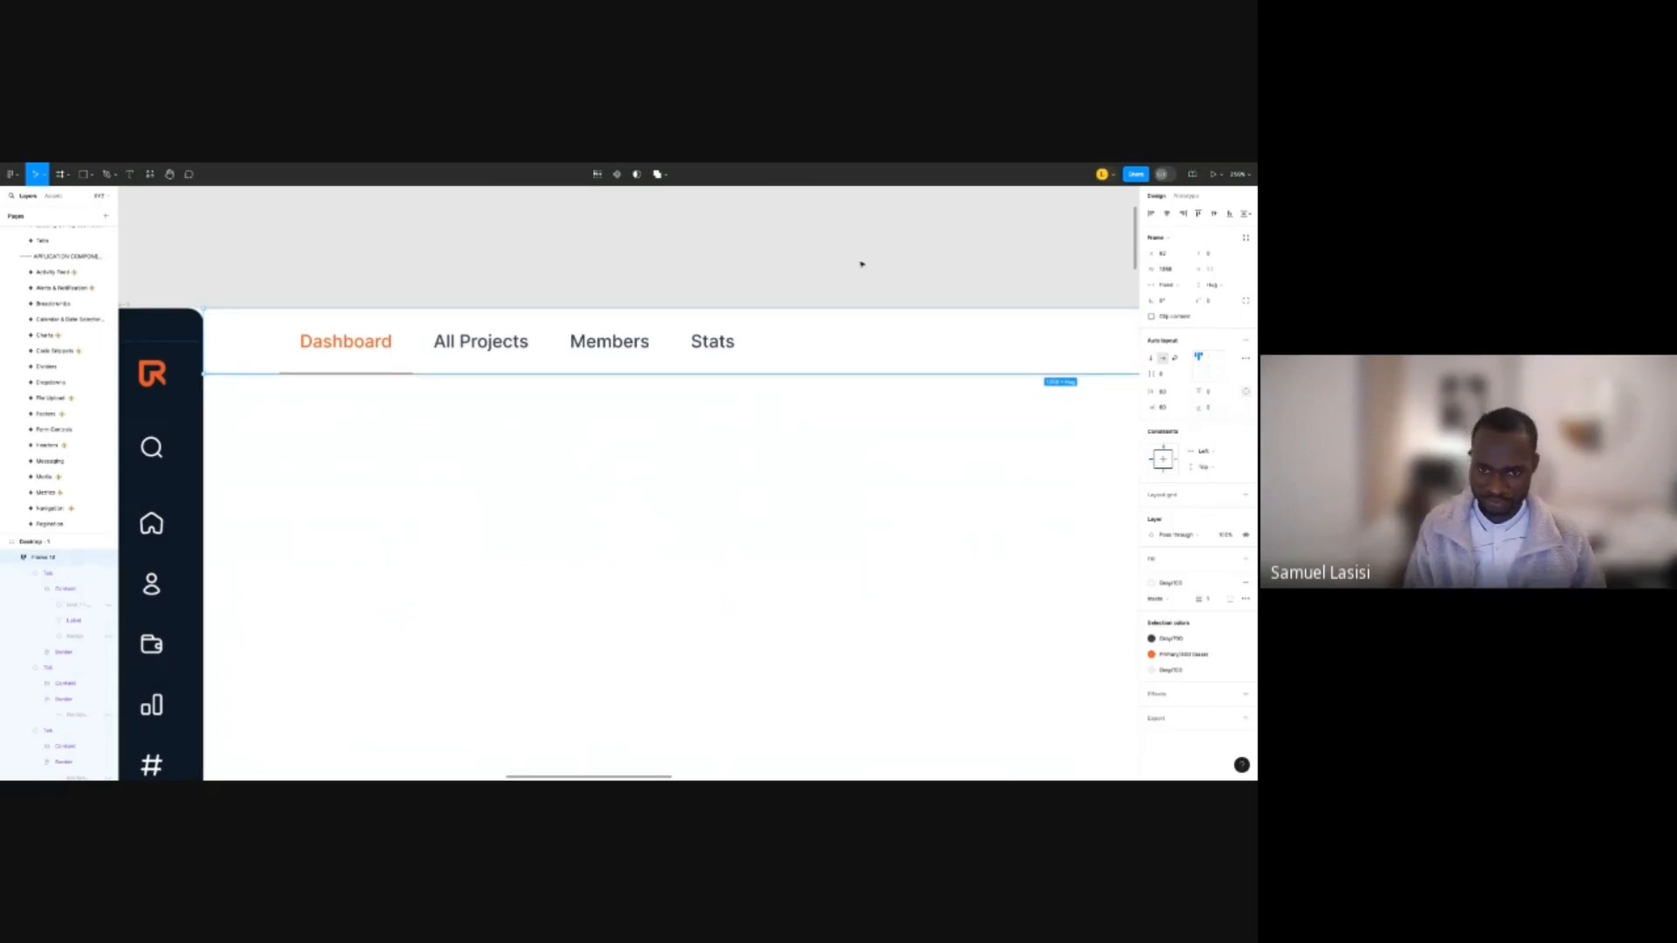
{"action": "left_click", "coordinate": [504, 297]}
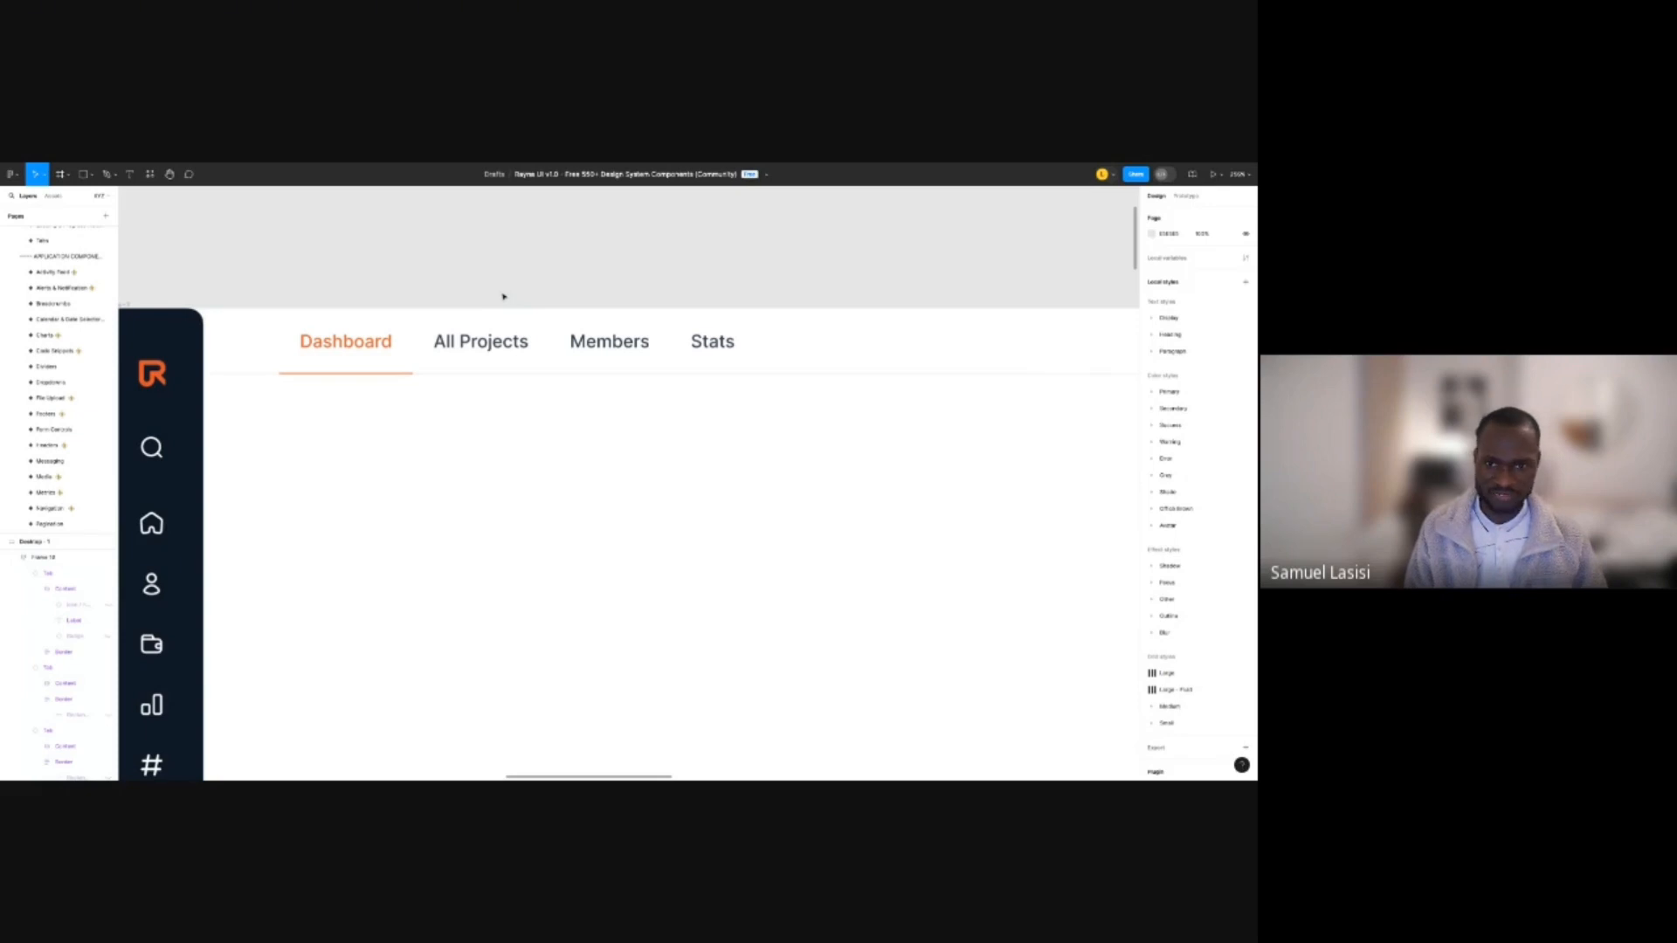
{"action": "scroll", "coordinate": [489, 306], "scroll_direction": "up", "scroll_amount": 5}
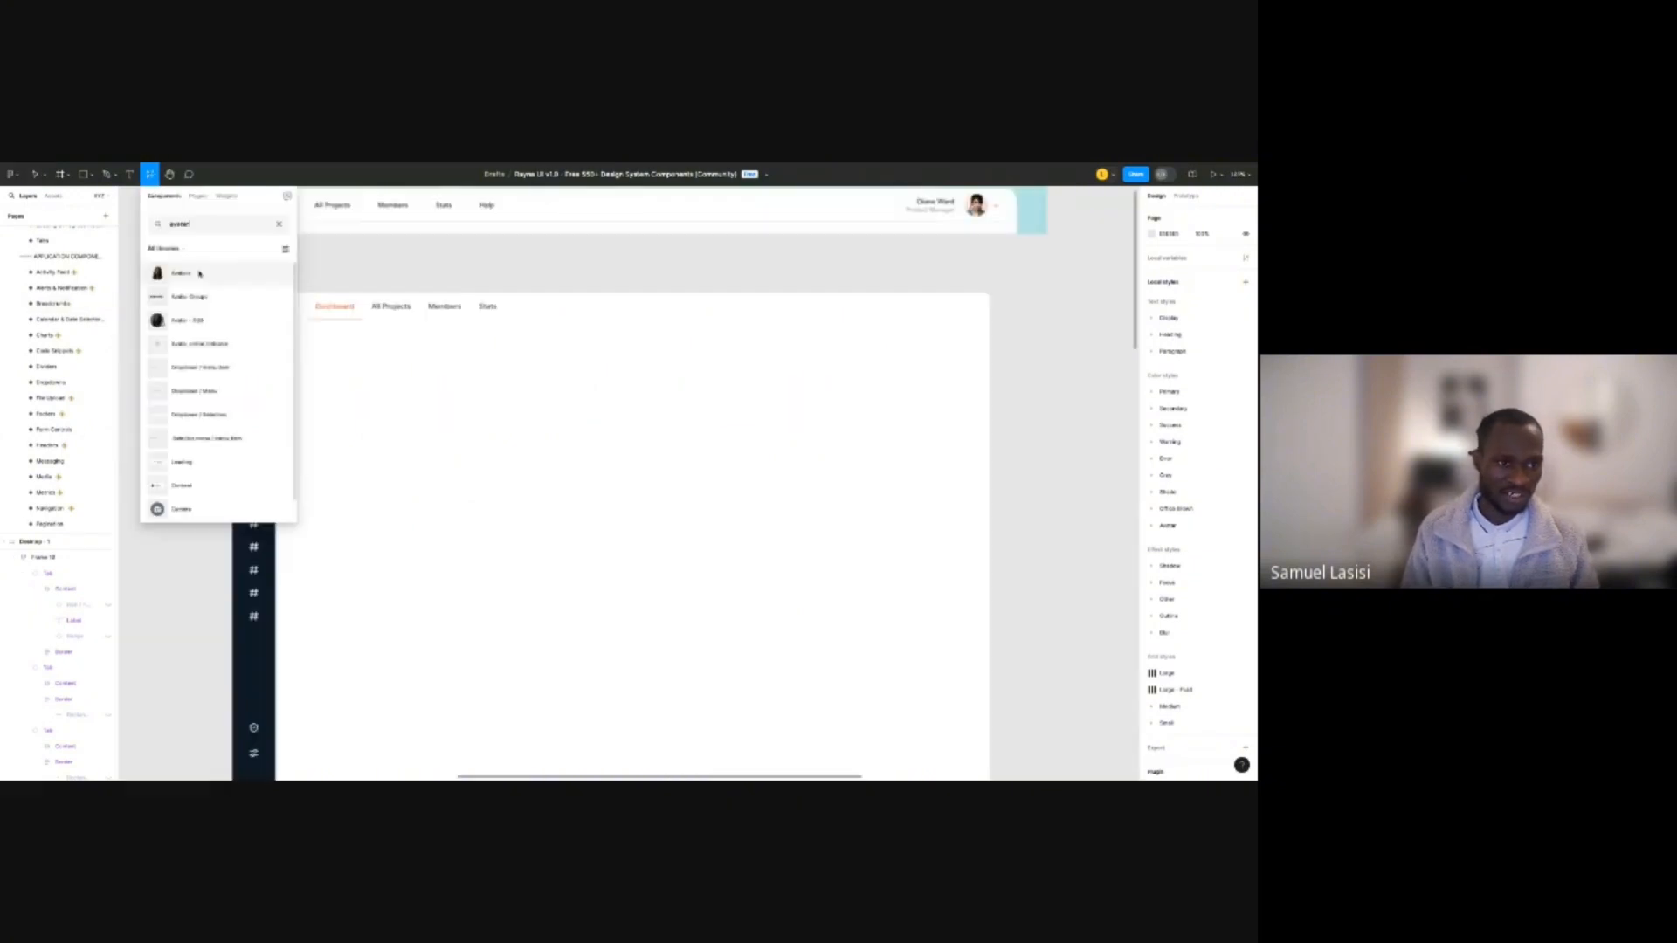
Place an Avatar and an Avatar - Edit component on the canvas.
{"action": "left_click_drag", "start_coordinate": [199, 273], "coordinate": [638, 398]}
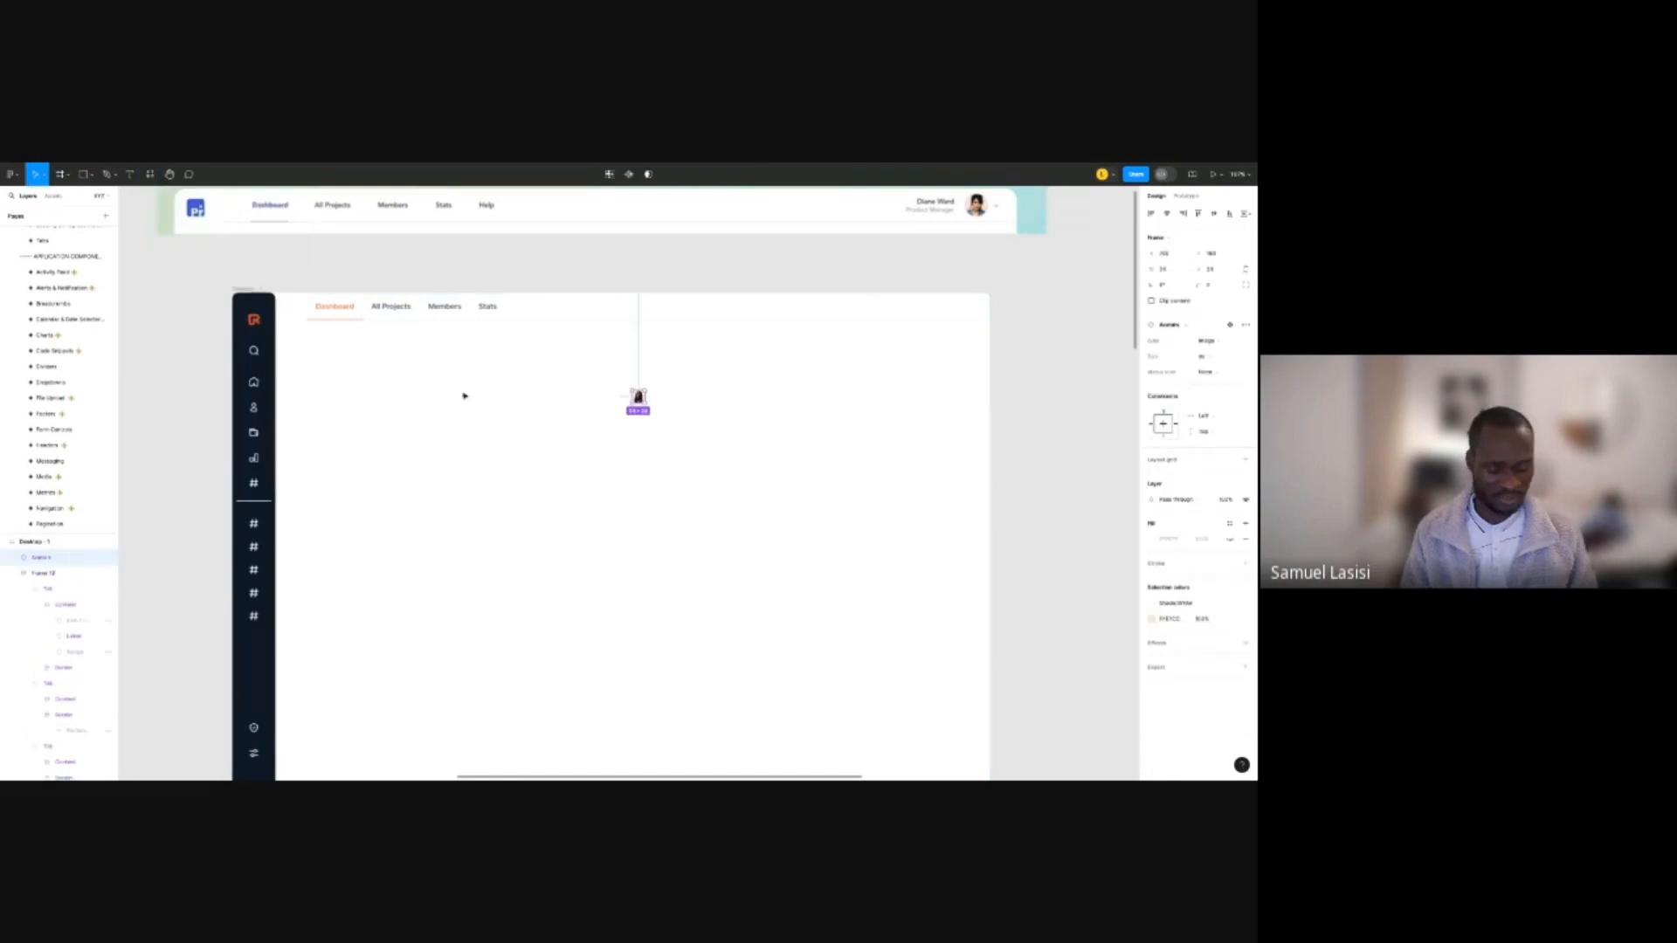
{"action": "key", "text": "shift+i"}
{"action": "left_click_drag", "start_coordinate": [188, 321], "coordinate": [749, 393]}
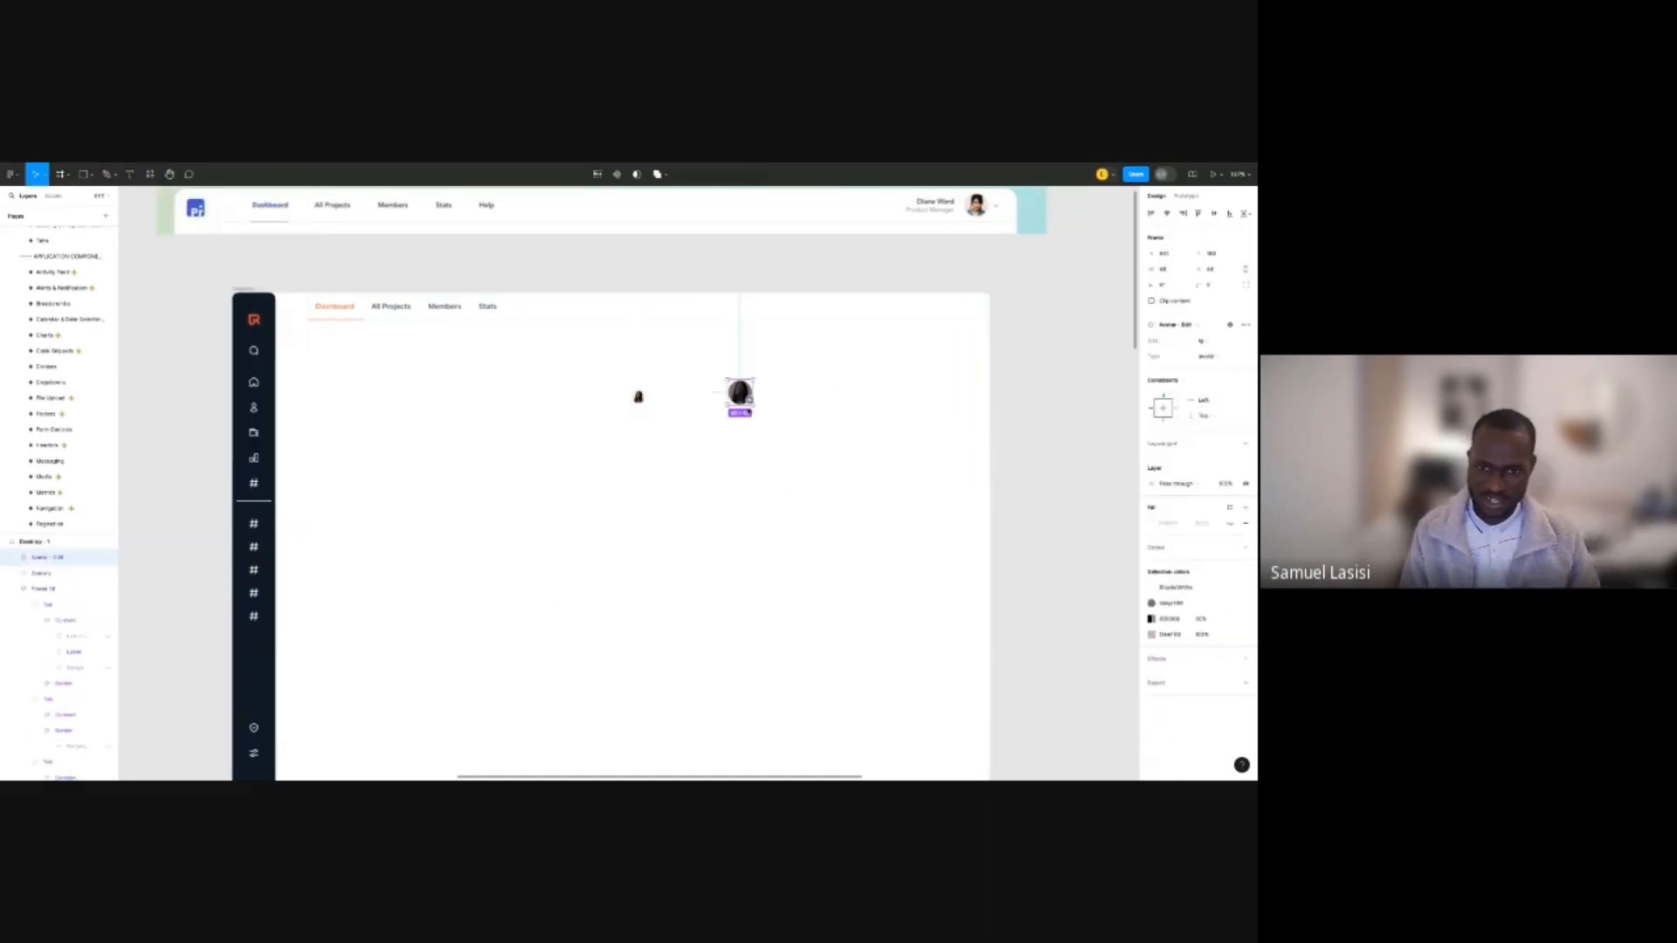
{"action": "scroll", "coordinate": [747, 390], "scroll_direction": "up", "scroll_amount": 5}
{"action": "scroll", "coordinate": [753, 394], "scroll_direction": "up", "scroll_amount": 3}
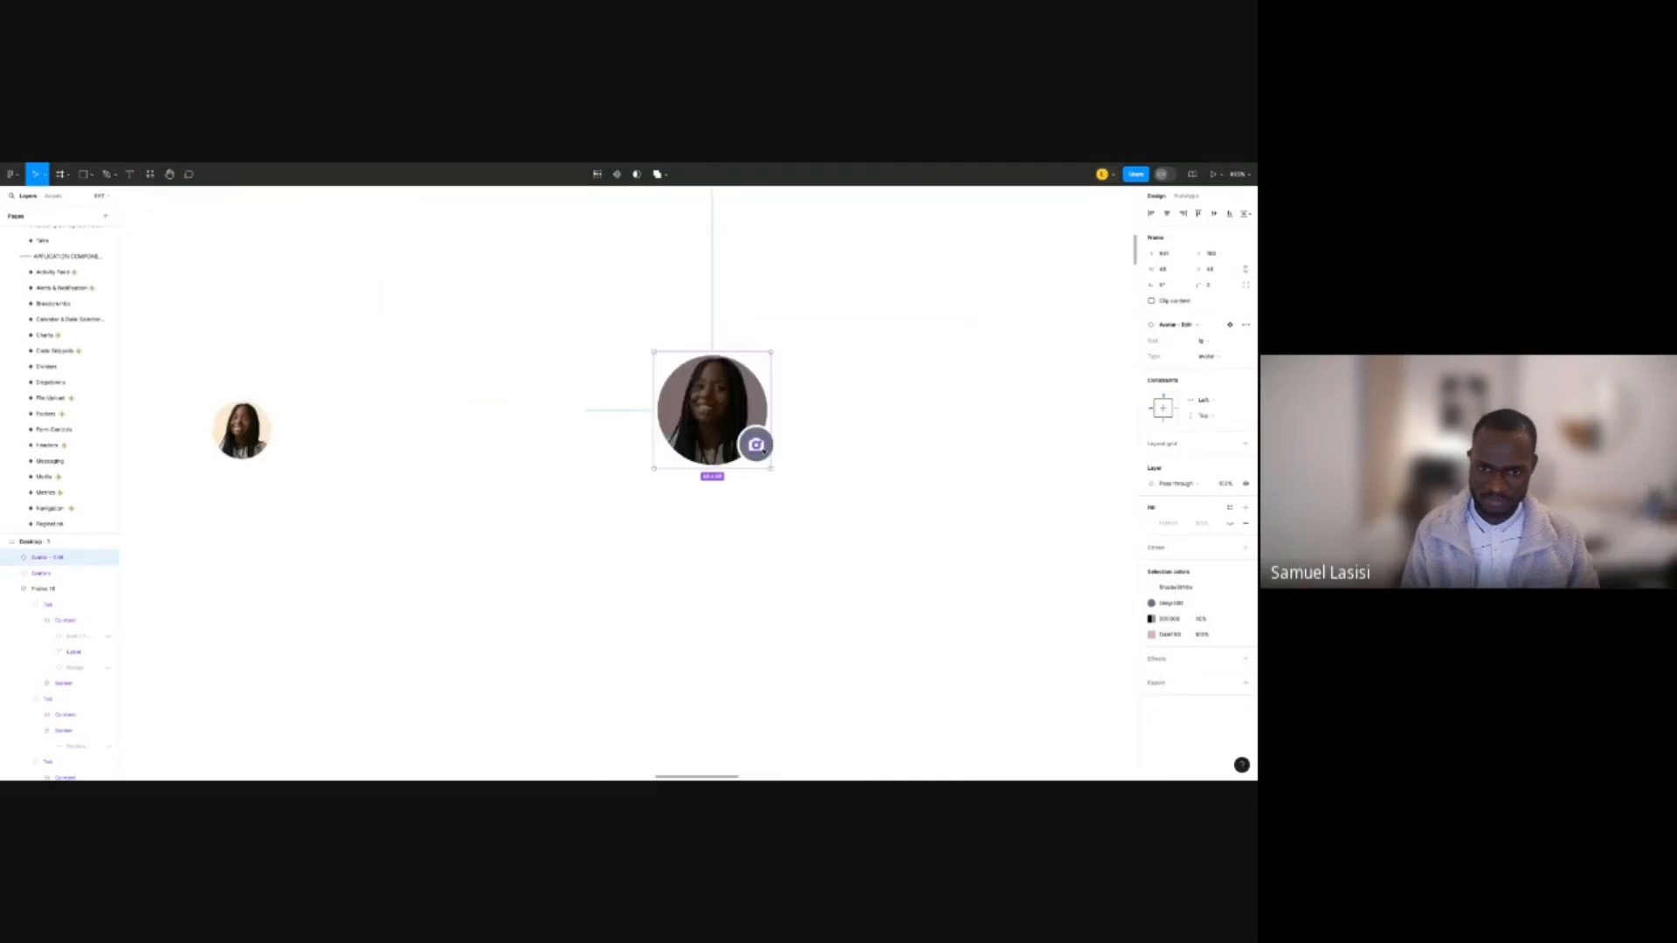
Check the camera icon's swap options, then move Avatar - Edit just right of the frame.
{"action": "double_click", "coordinate": [766, 451]}
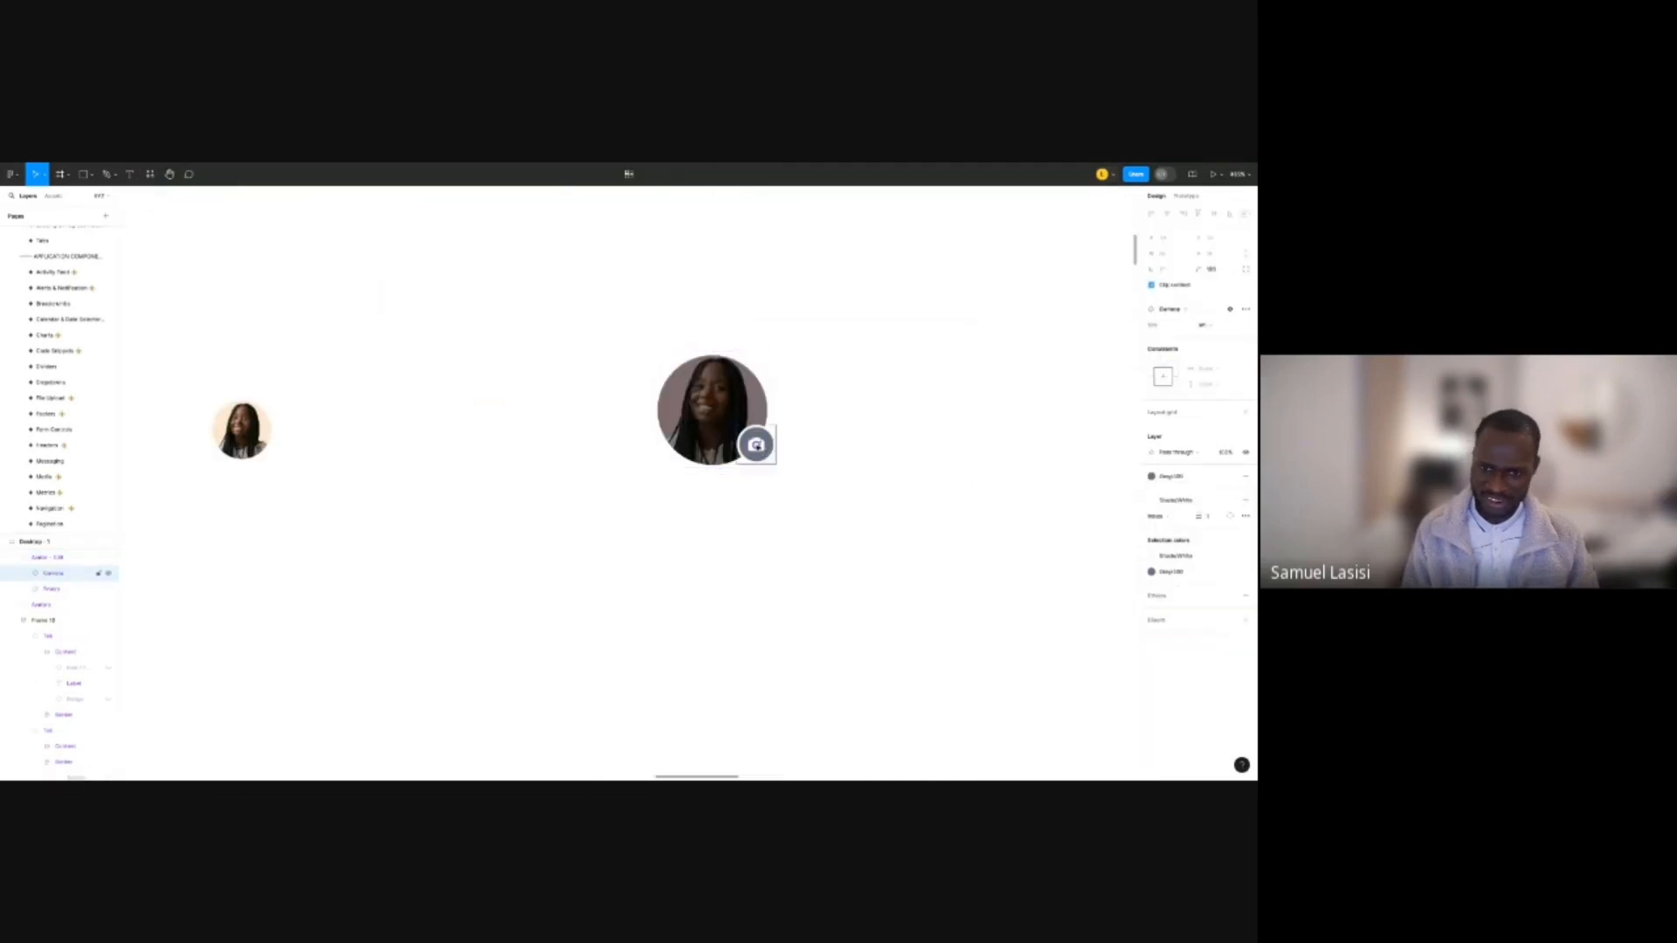
{"action": "double_click", "coordinate": [766, 451]}
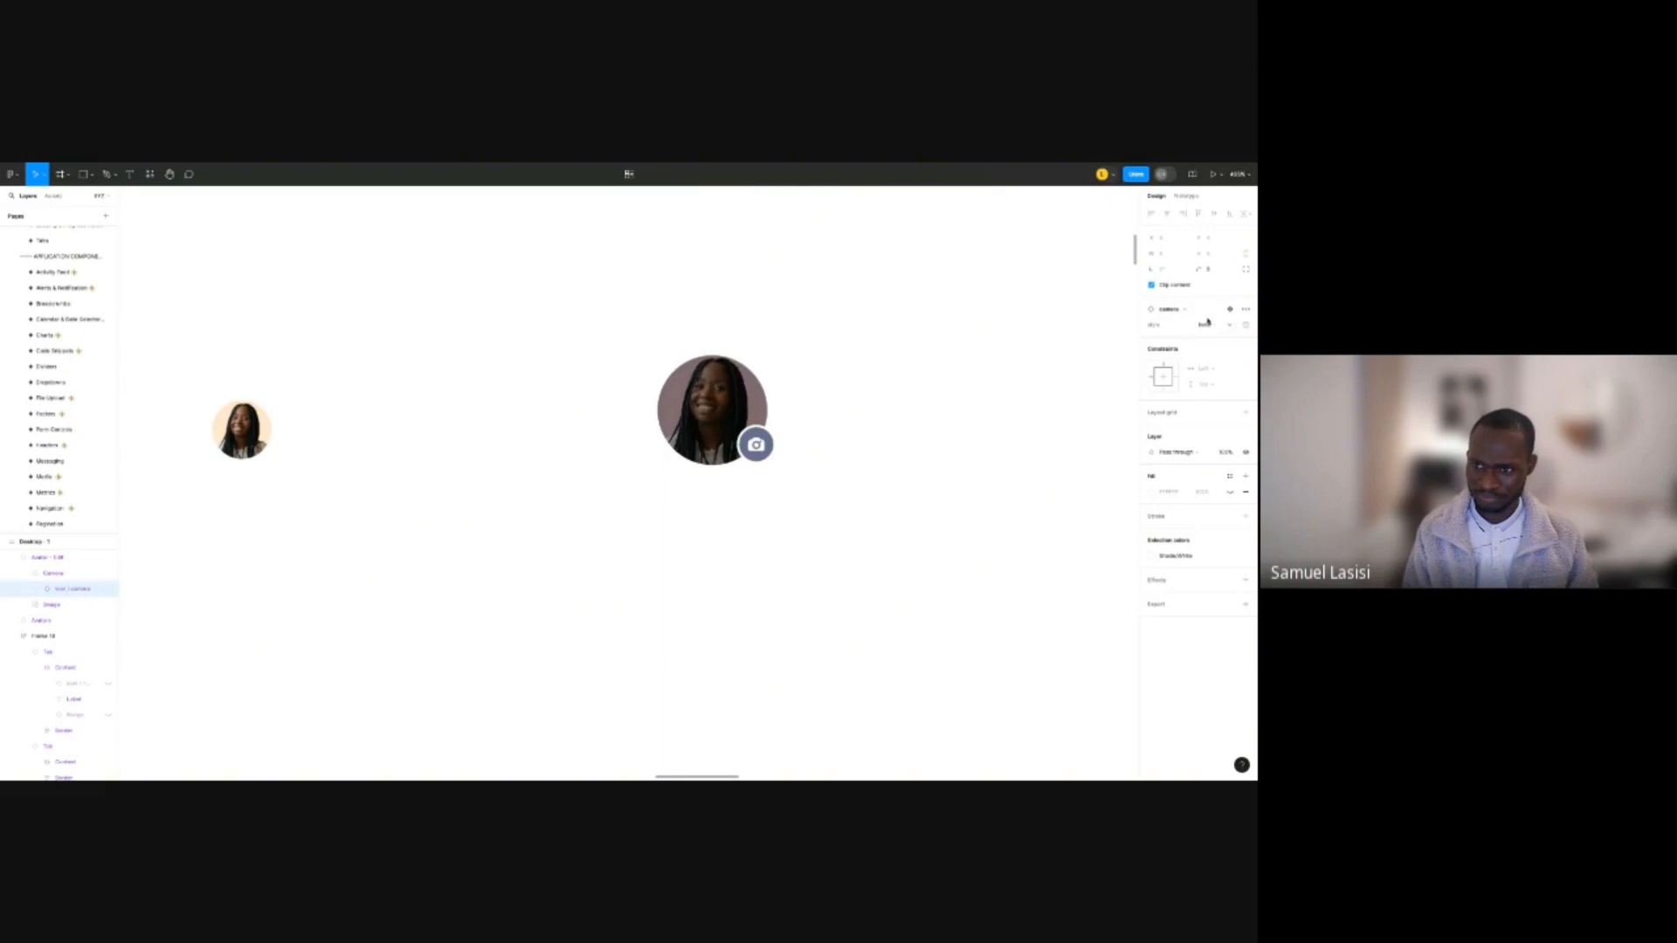
{"action": "left_click", "coordinate": [1186, 309]}
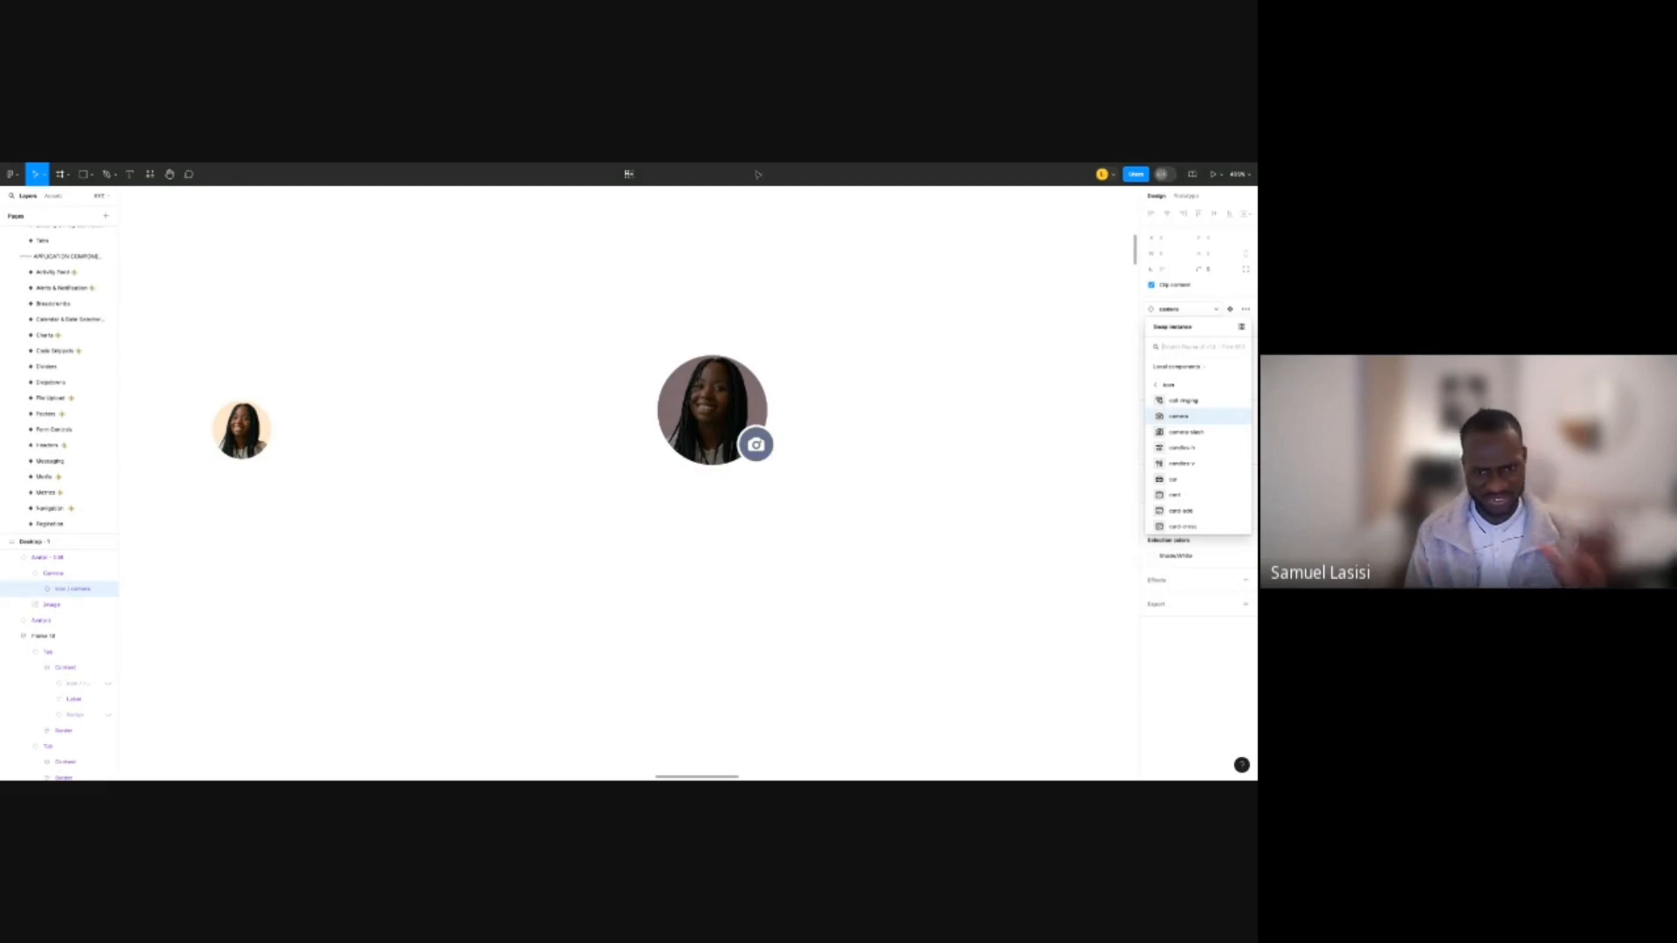
{"action": "left_click", "coordinate": [907, 360]}
{"action": "left_click", "coordinate": [763, 365]}
{"action": "scroll", "coordinate": [798, 358], "scroll_direction": "down", "scroll_amount": 2}
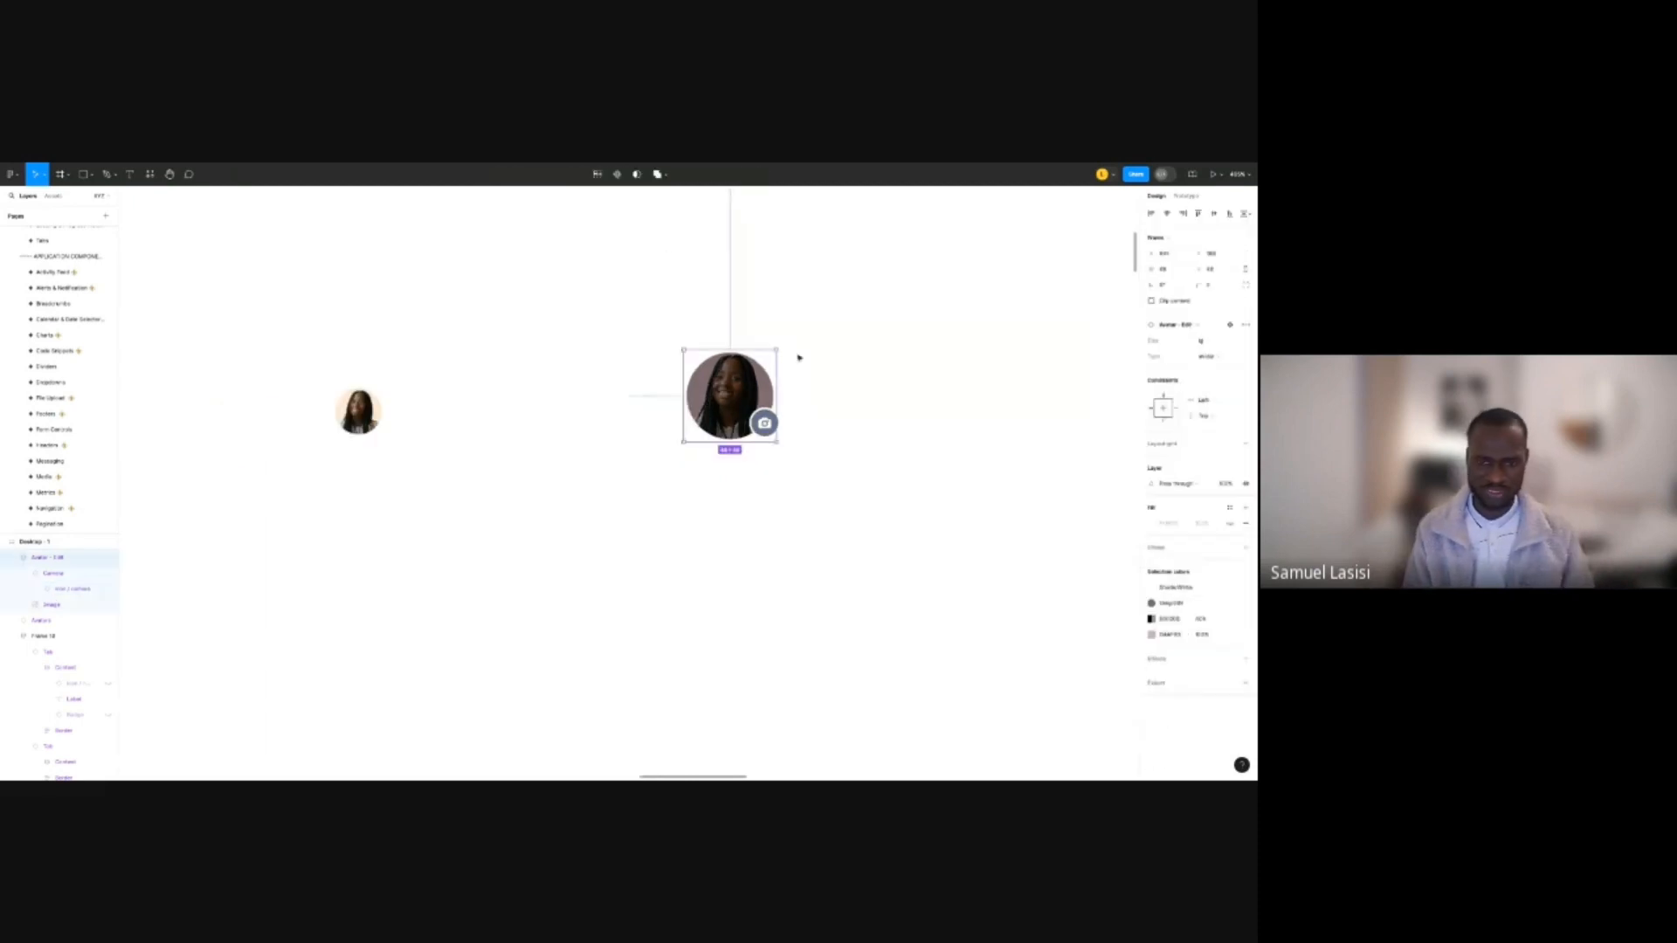
{"action": "scroll", "coordinate": [798, 358], "scroll_direction": "down", "scroll_amount": 5}
{"action": "scroll", "coordinate": [799, 359], "scroll_direction": "up", "scroll_amount": 2}
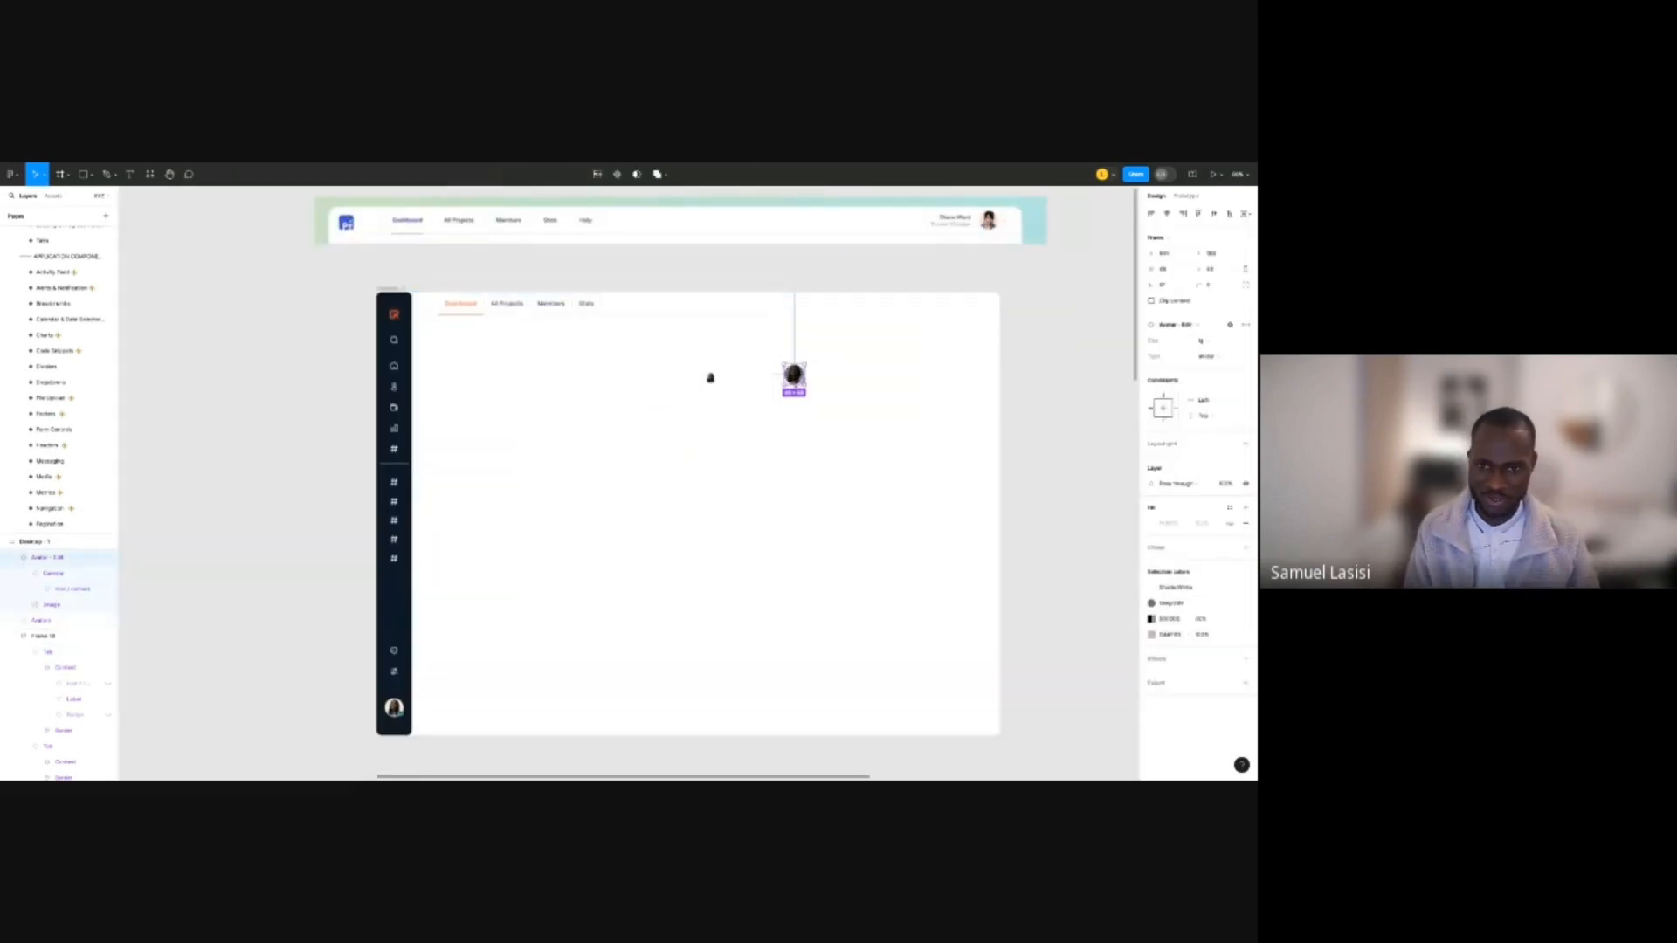
{"action": "left_click_drag", "start_coordinate": [794, 376], "coordinate": [1037, 356]}
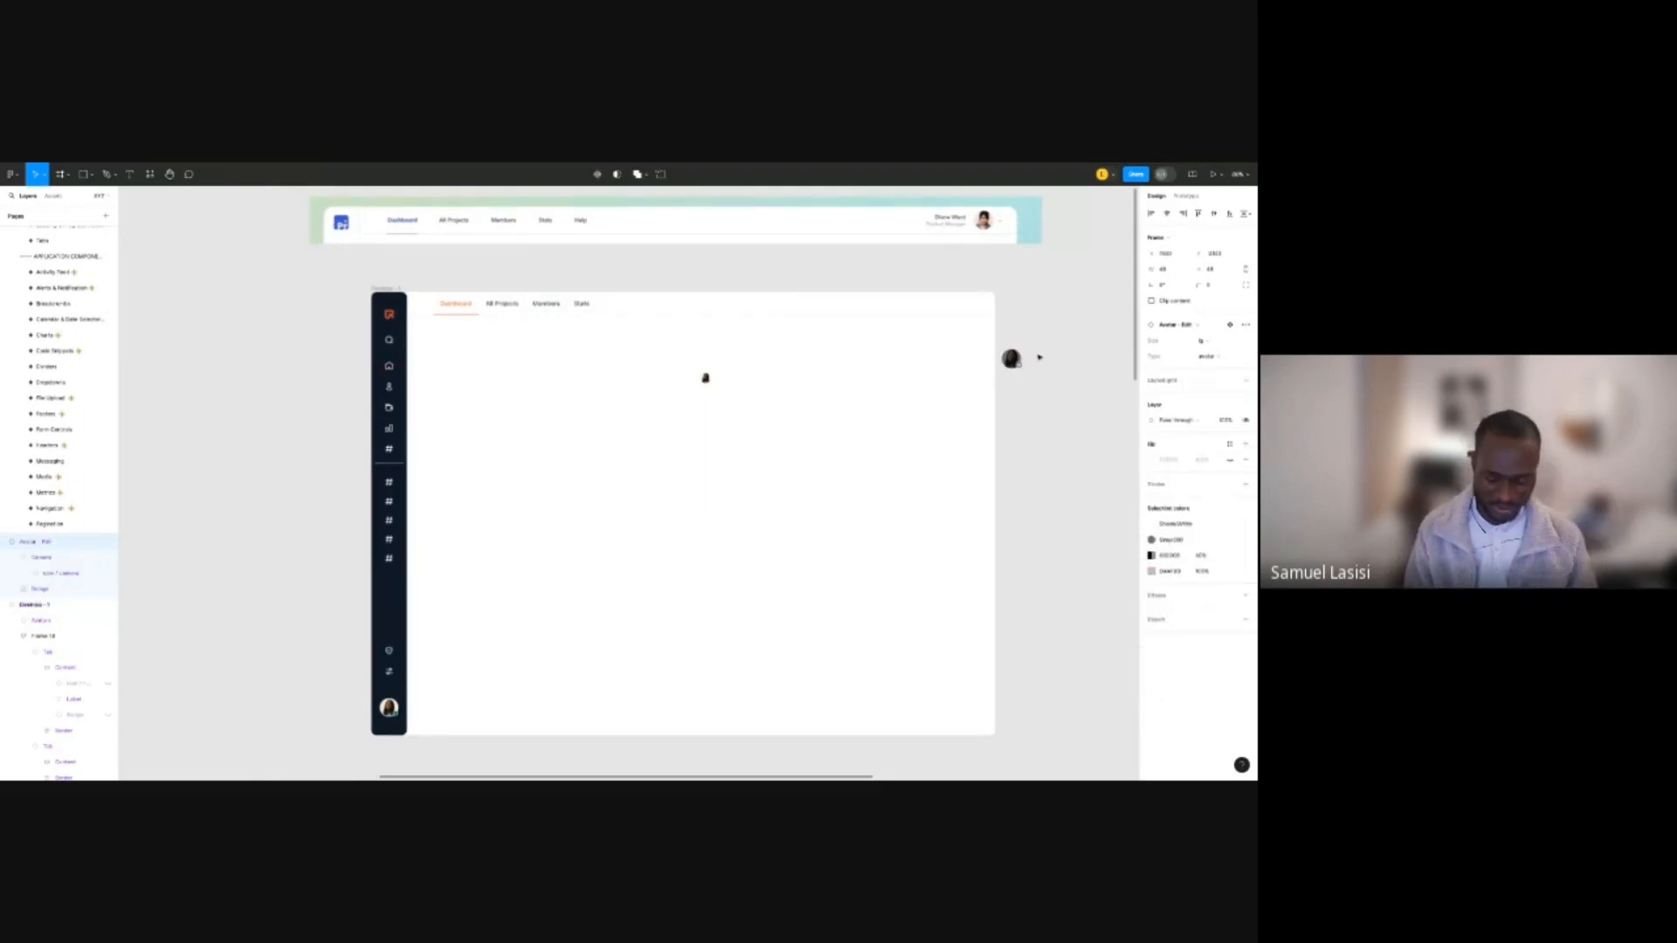
Insert a chevron-down icon from the component search beside the header avatar.
{"action": "left_click", "coordinate": [706, 378]}
{"action": "scroll", "coordinate": [765, 379], "scroll_direction": "up", "scroll_amount": 5}
{"action": "key", "text": "shift+i"}
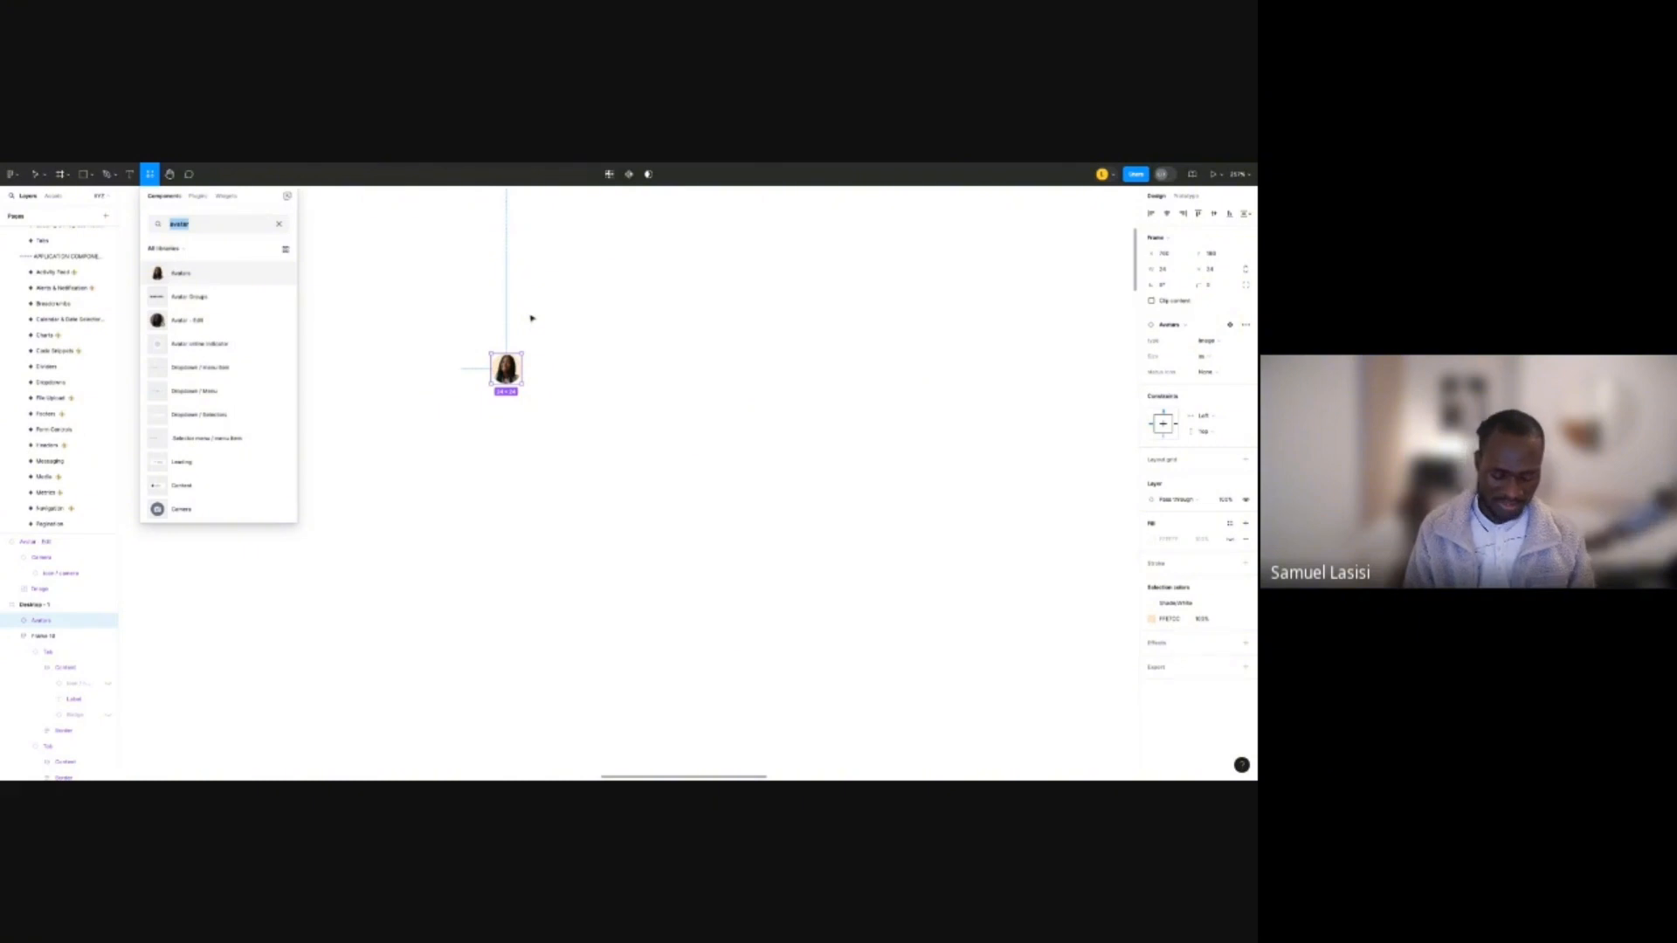
{"action": "type", "text": "chevron"}
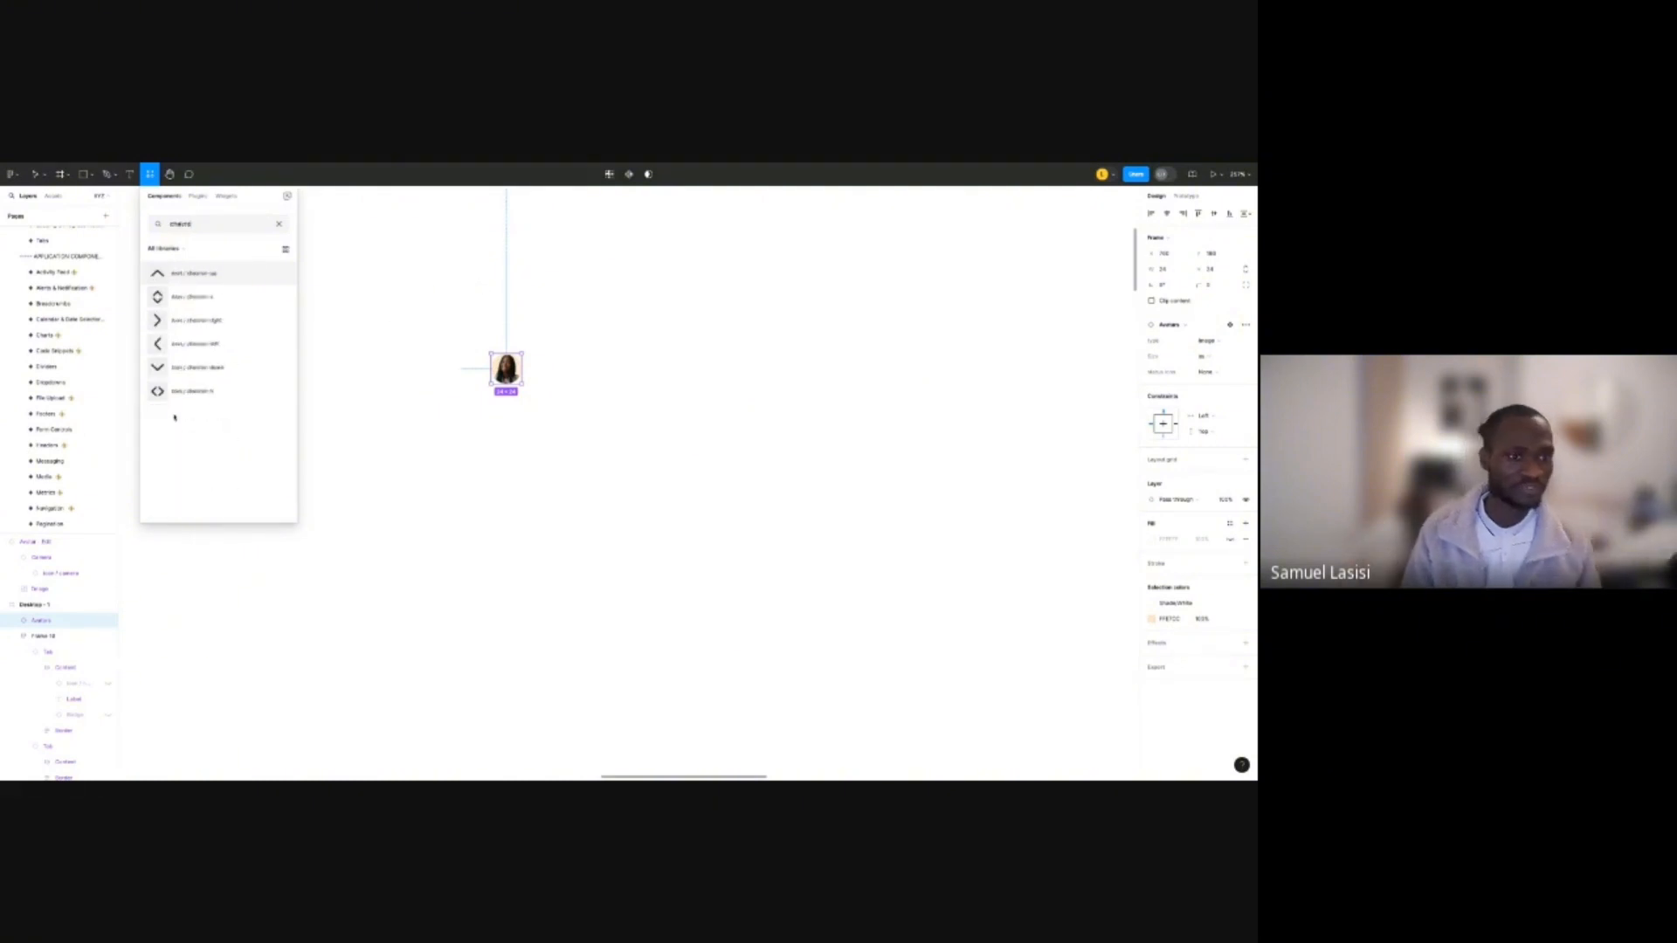
{"action": "left_click_drag", "start_coordinate": [213, 372], "coordinate": [542, 374]}
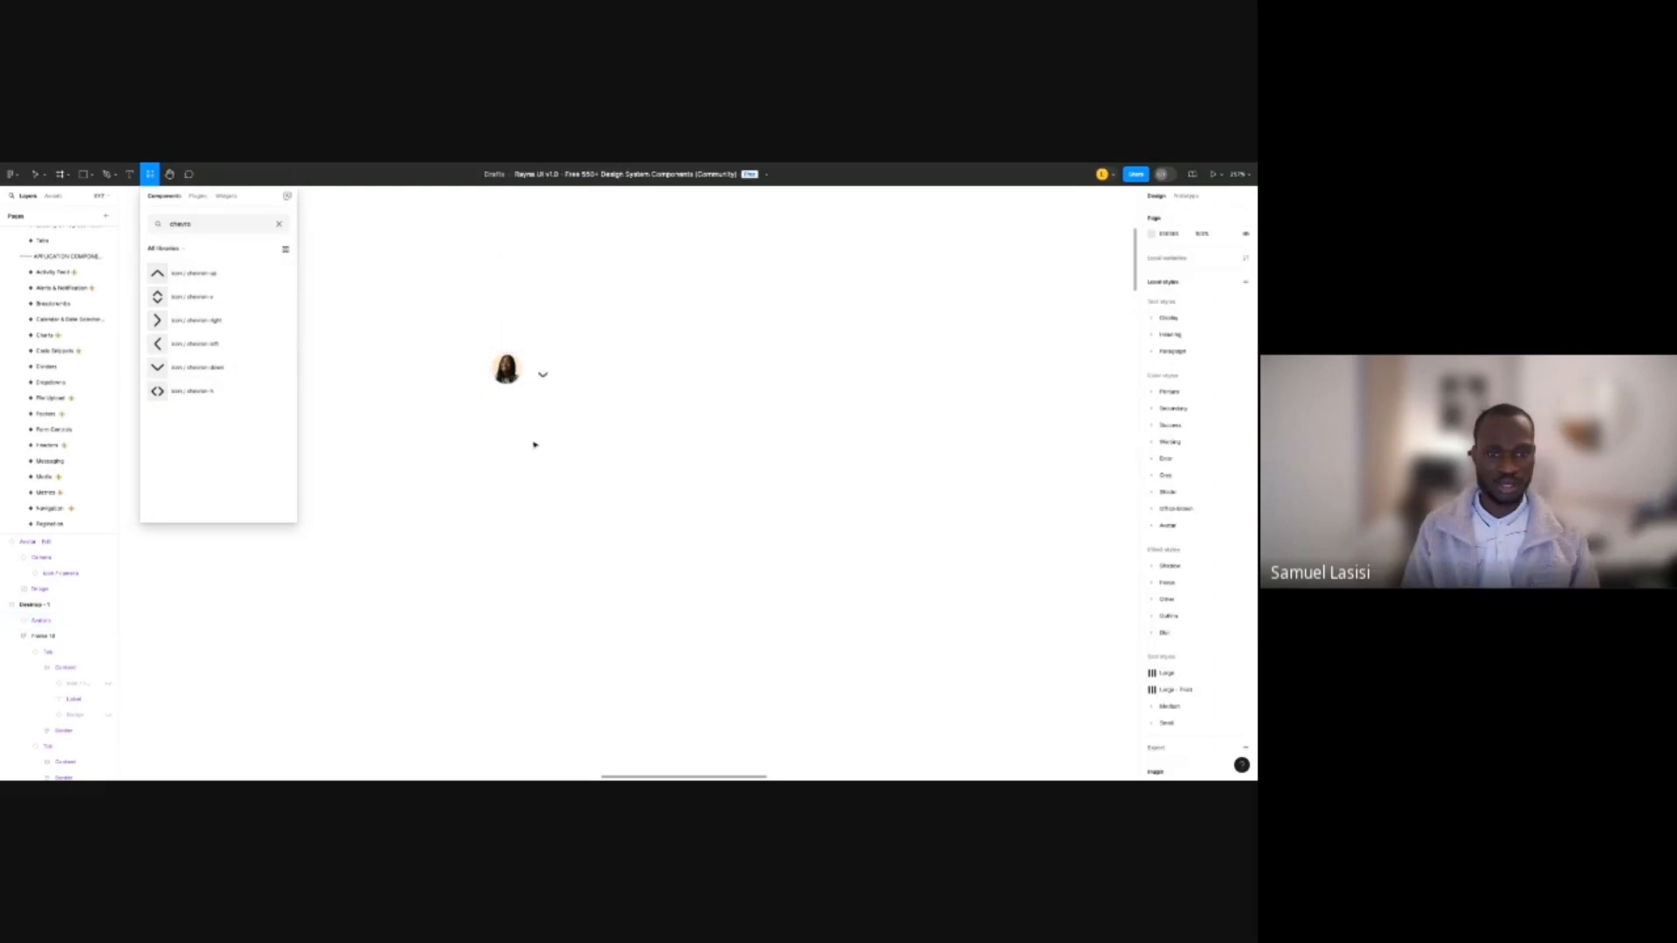
{"action": "scroll", "coordinate": [470, 372], "scroll_direction": "up", "scroll_amount": 5}
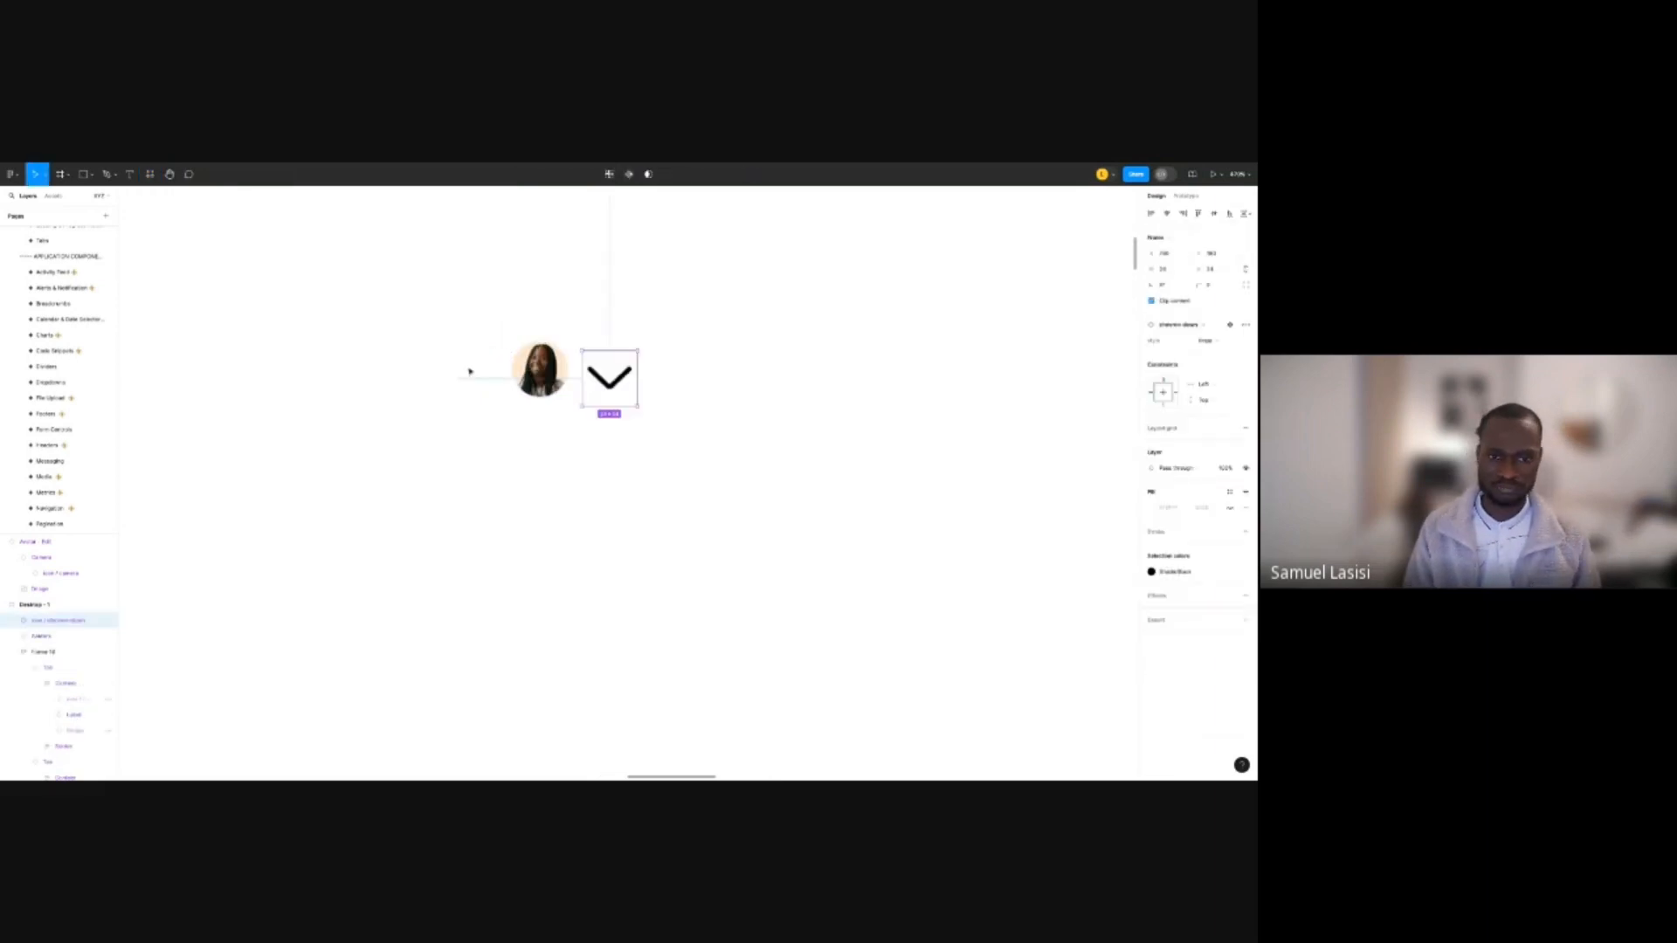
{"action": "scroll", "coordinate": [470, 372], "scroll_direction": "down", "scroll_amount": 8}
{"action": "scroll", "coordinate": [554, 341], "scroll_direction": "up", "scroll_amount": 5}
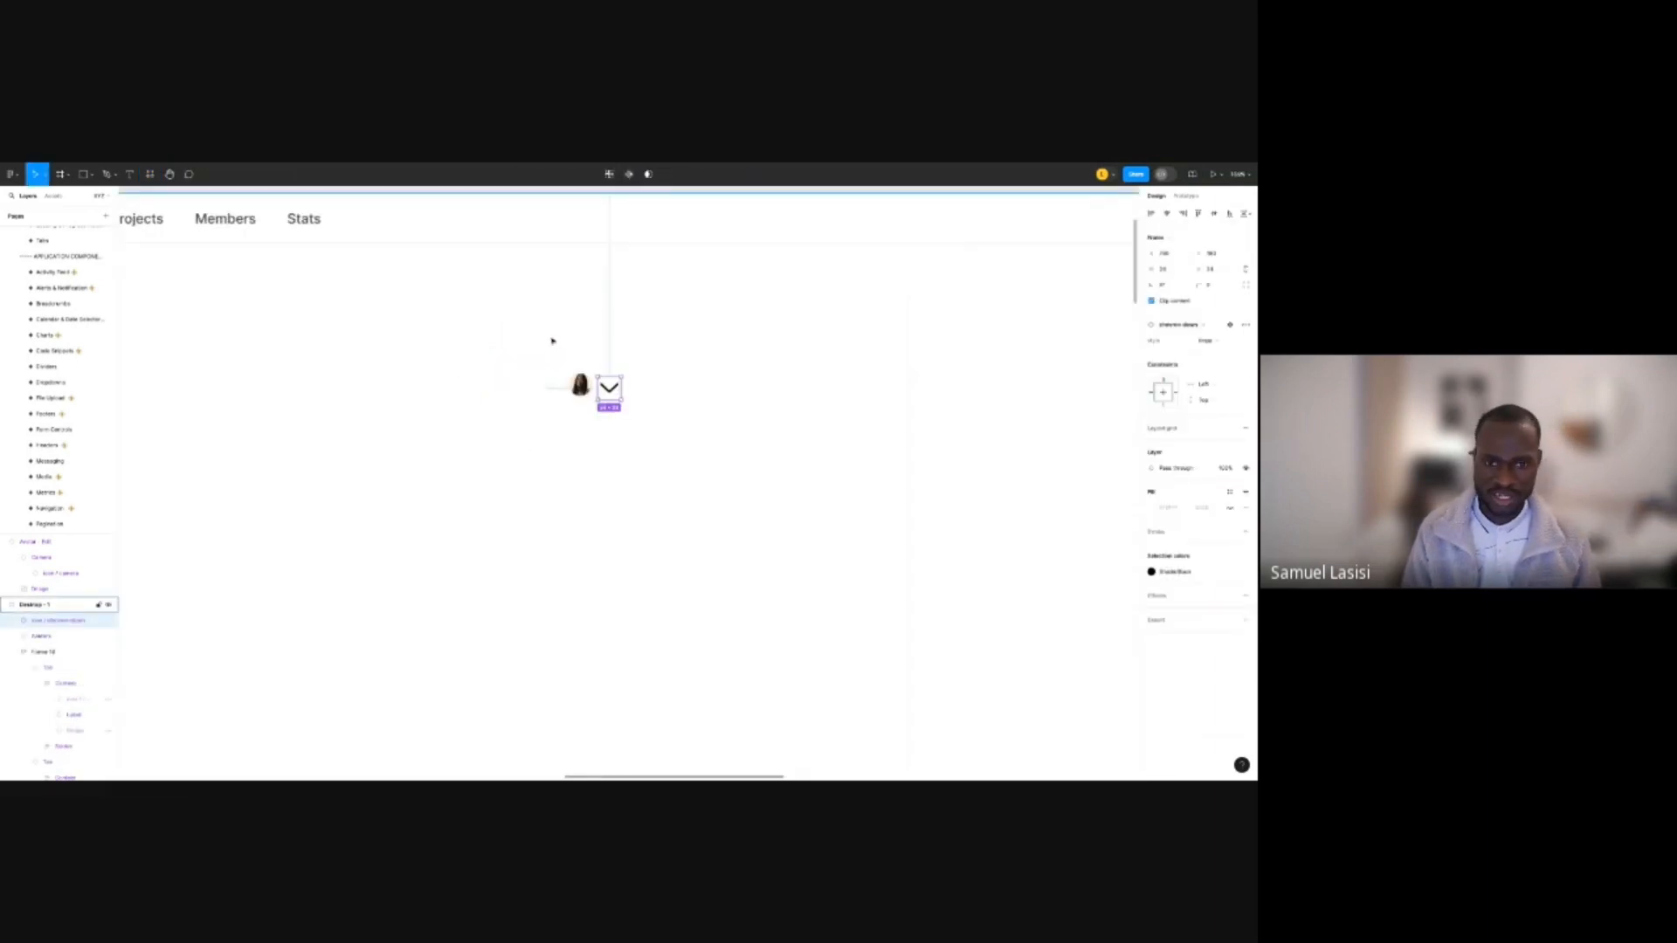
{"action": "scroll", "coordinate": [552, 341], "scroll_direction": "up", "scroll_amount": 1}
Keep the avatar type as Image and set its Size property to md.
{"action": "left_click", "coordinate": [582, 386]}
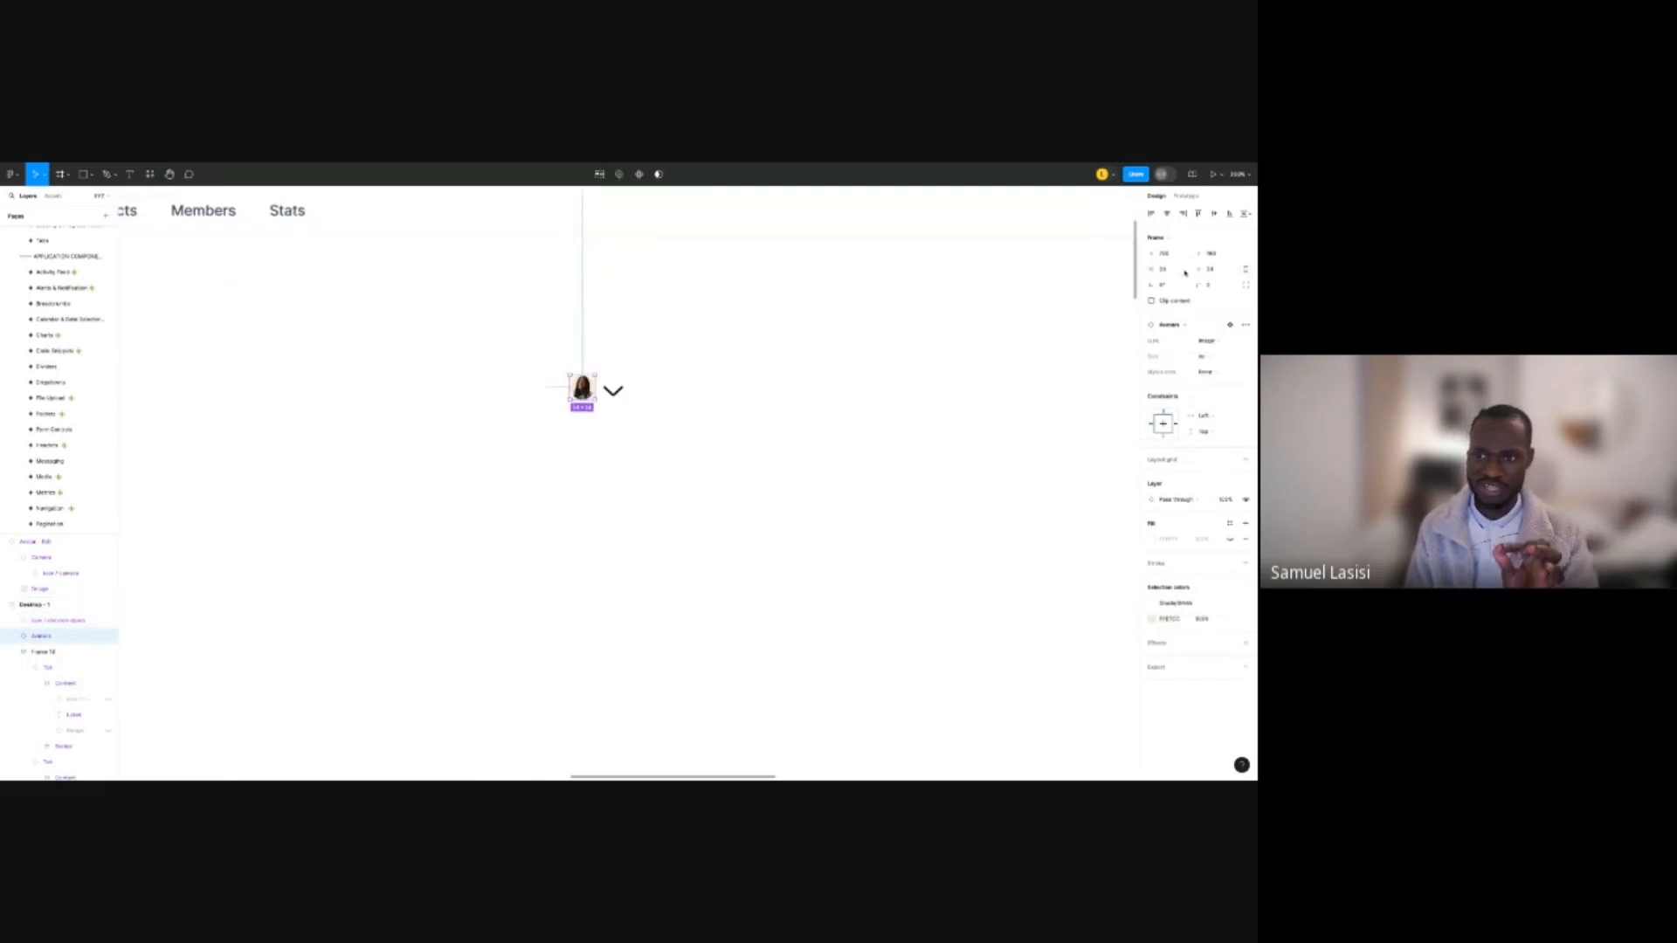
{"action": "left_click", "coordinate": [1209, 341]}
{"action": "left_click", "coordinate": [1213, 345]}
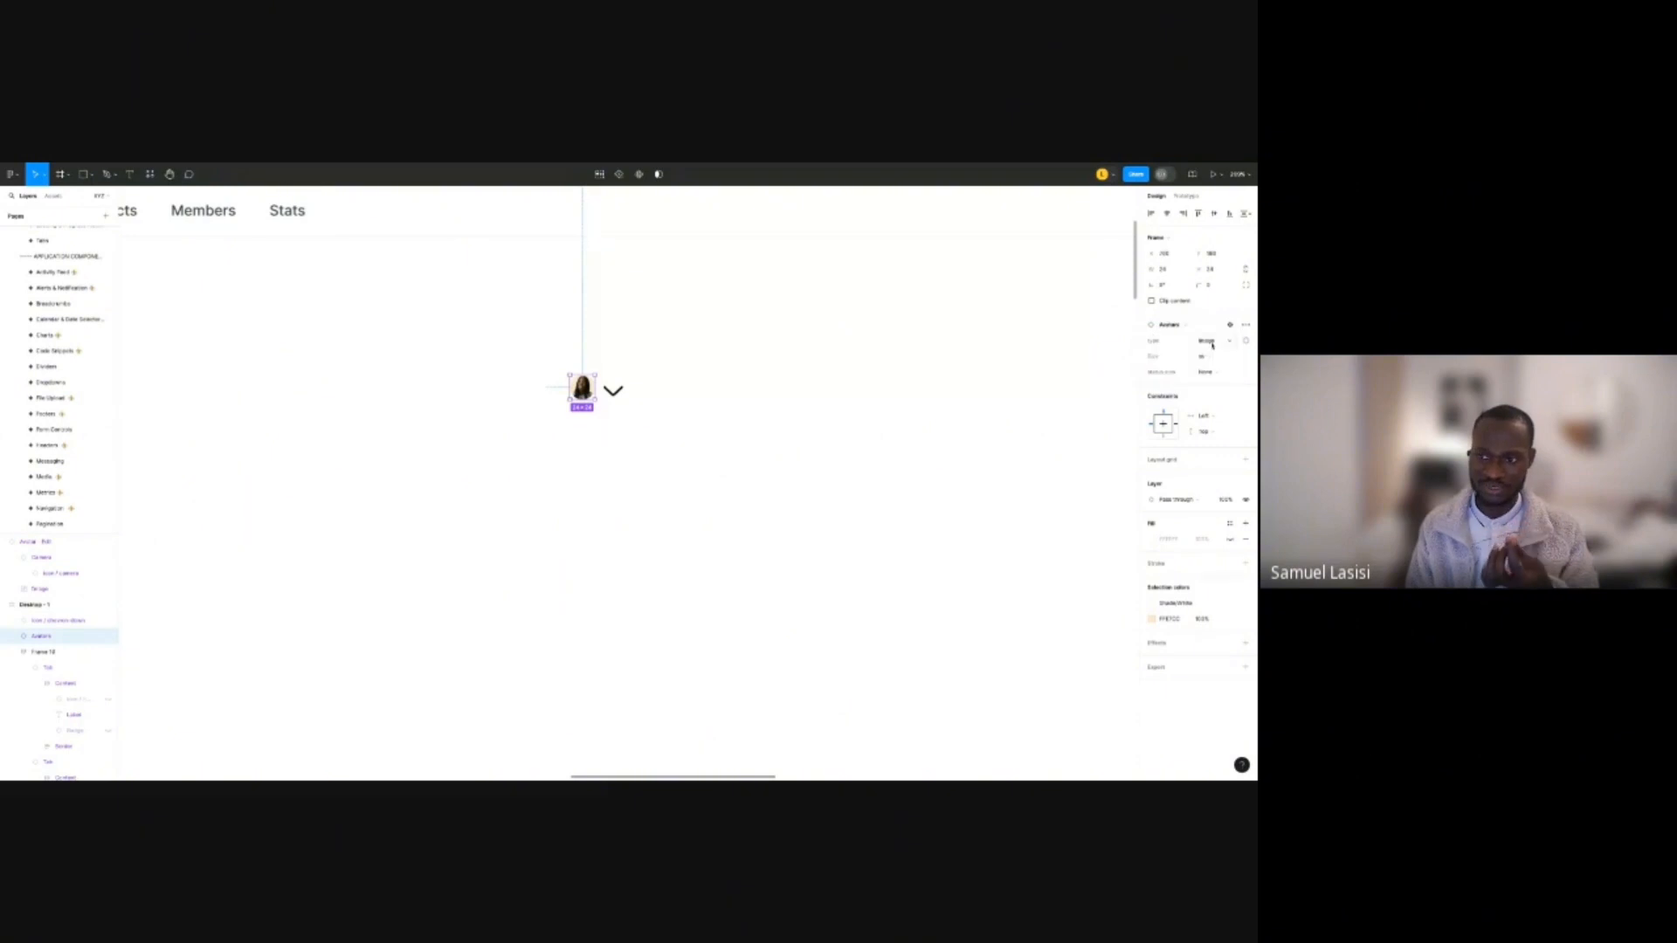
{"action": "left_click", "coordinate": [1205, 356]}
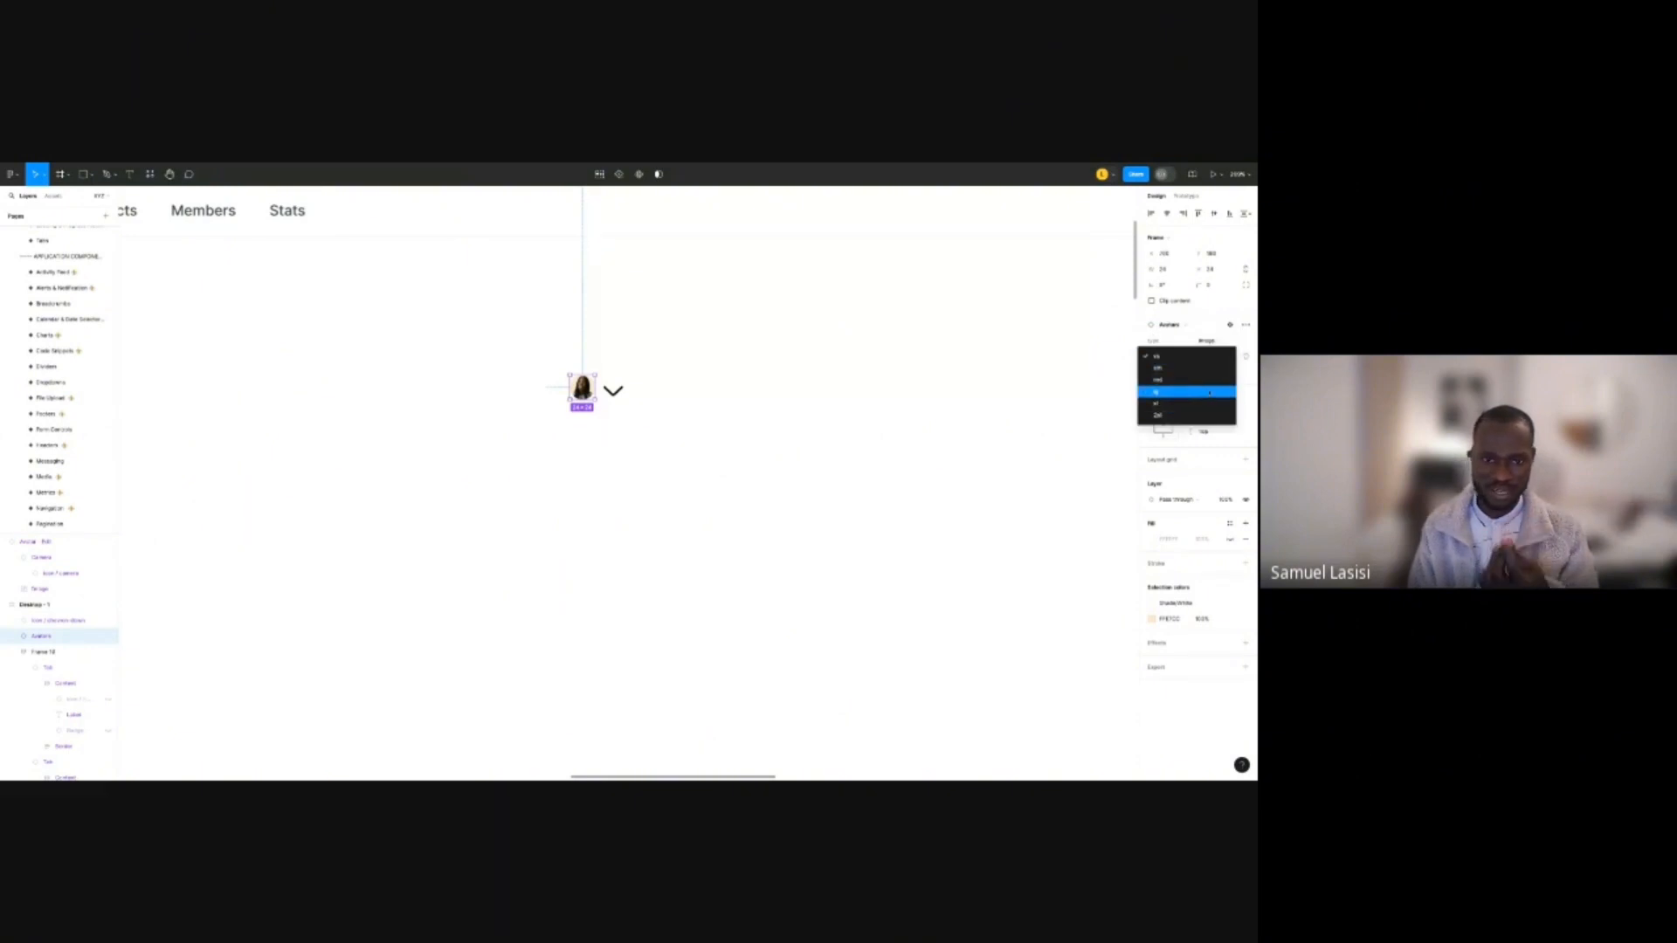
{"action": "left_click", "coordinate": [1210, 392]}
{"action": "scroll", "coordinate": [596, 428], "scroll_direction": "down", "scroll_amount": 3}
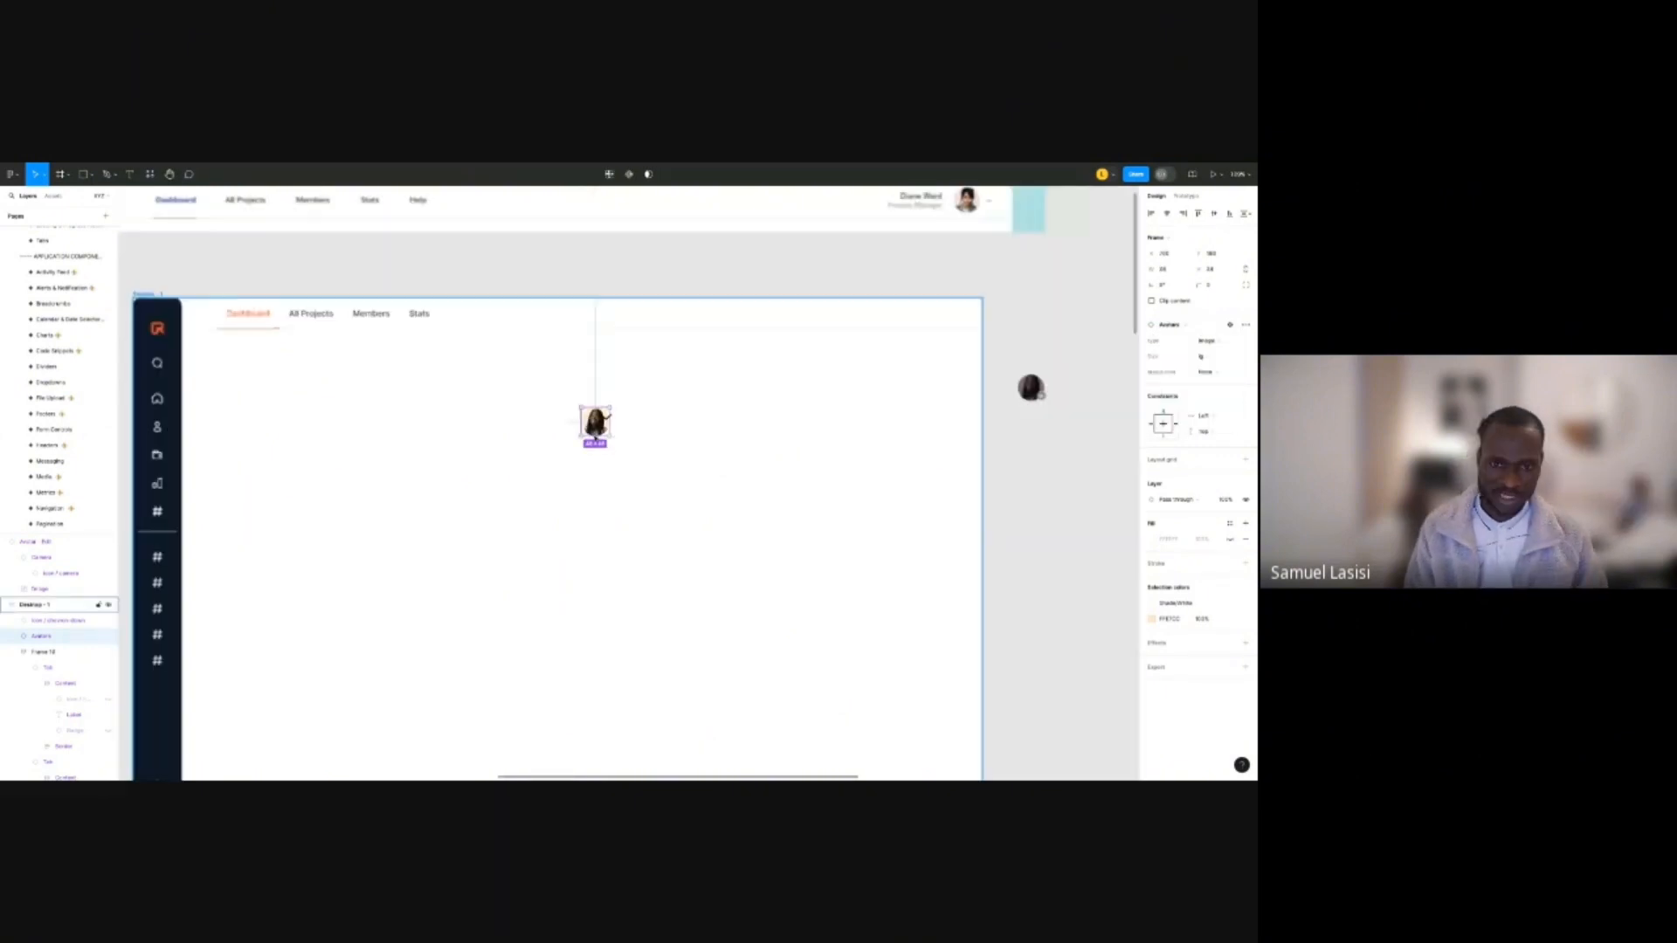
{"action": "scroll", "coordinate": [613, 249], "scroll_direction": "down", "scroll_amount": 2}
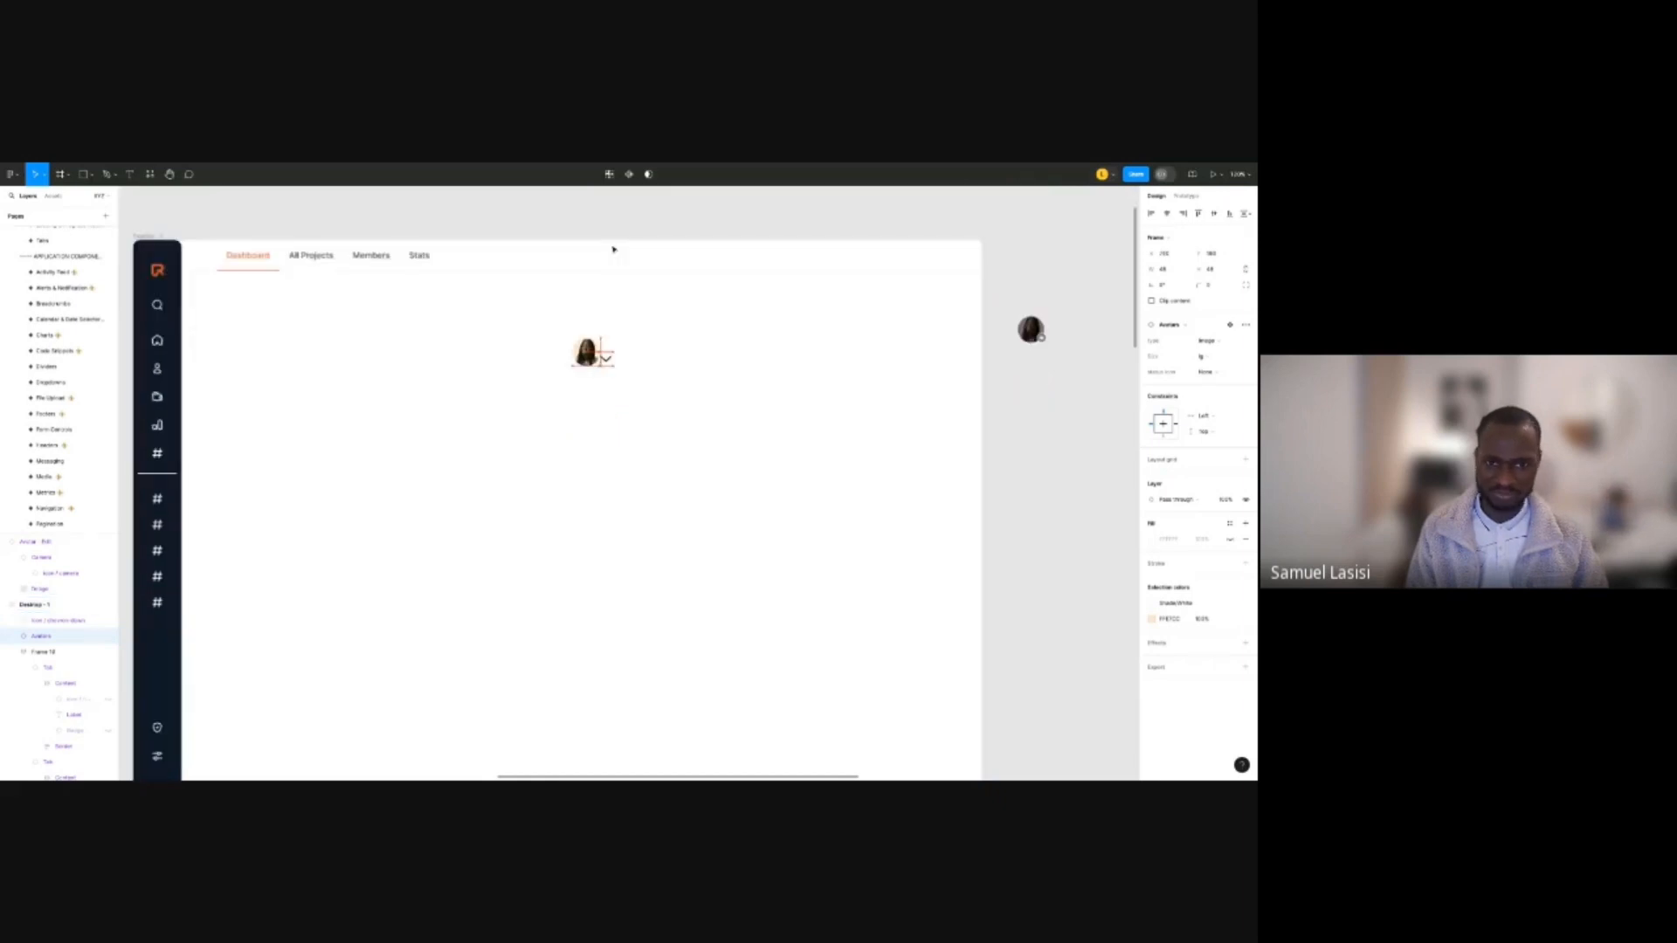
{"action": "left_click_drag", "start_coordinate": [586, 352], "coordinate": [562, 349]}
{"action": "left_click", "coordinate": [1202, 357]}
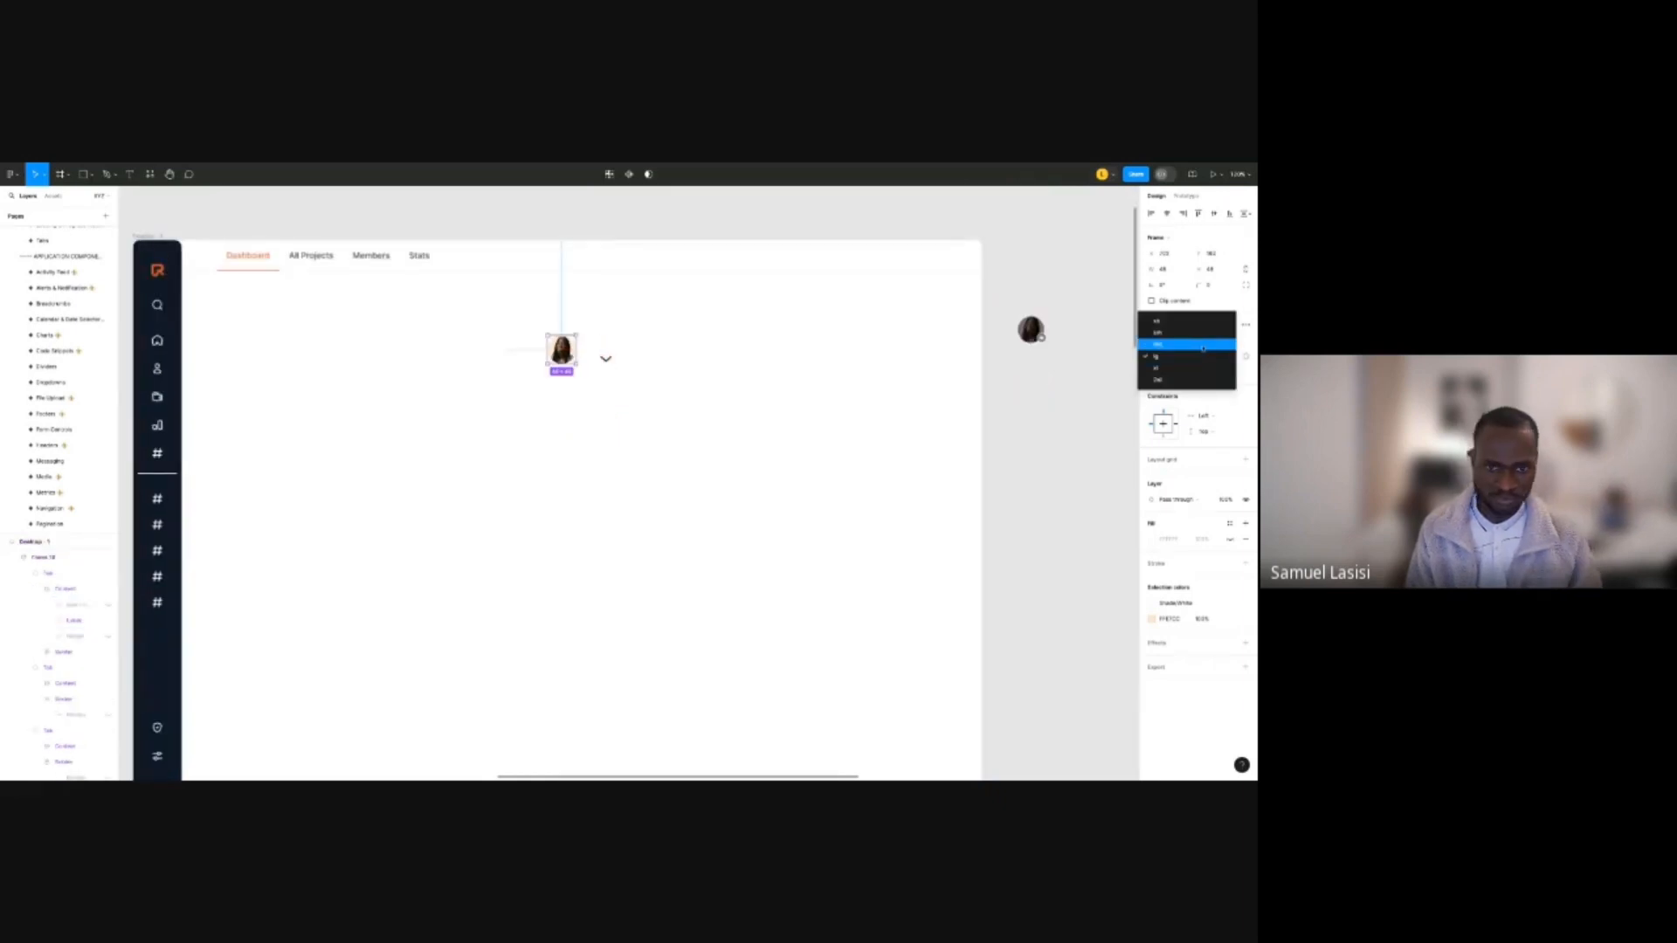
{"action": "left_click", "coordinate": [1201, 344]}
Move the chevron up right beside the avatar and deselect it.
{"action": "scroll", "coordinate": [551, 348], "scroll_direction": "up", "scroll_amount": 3}
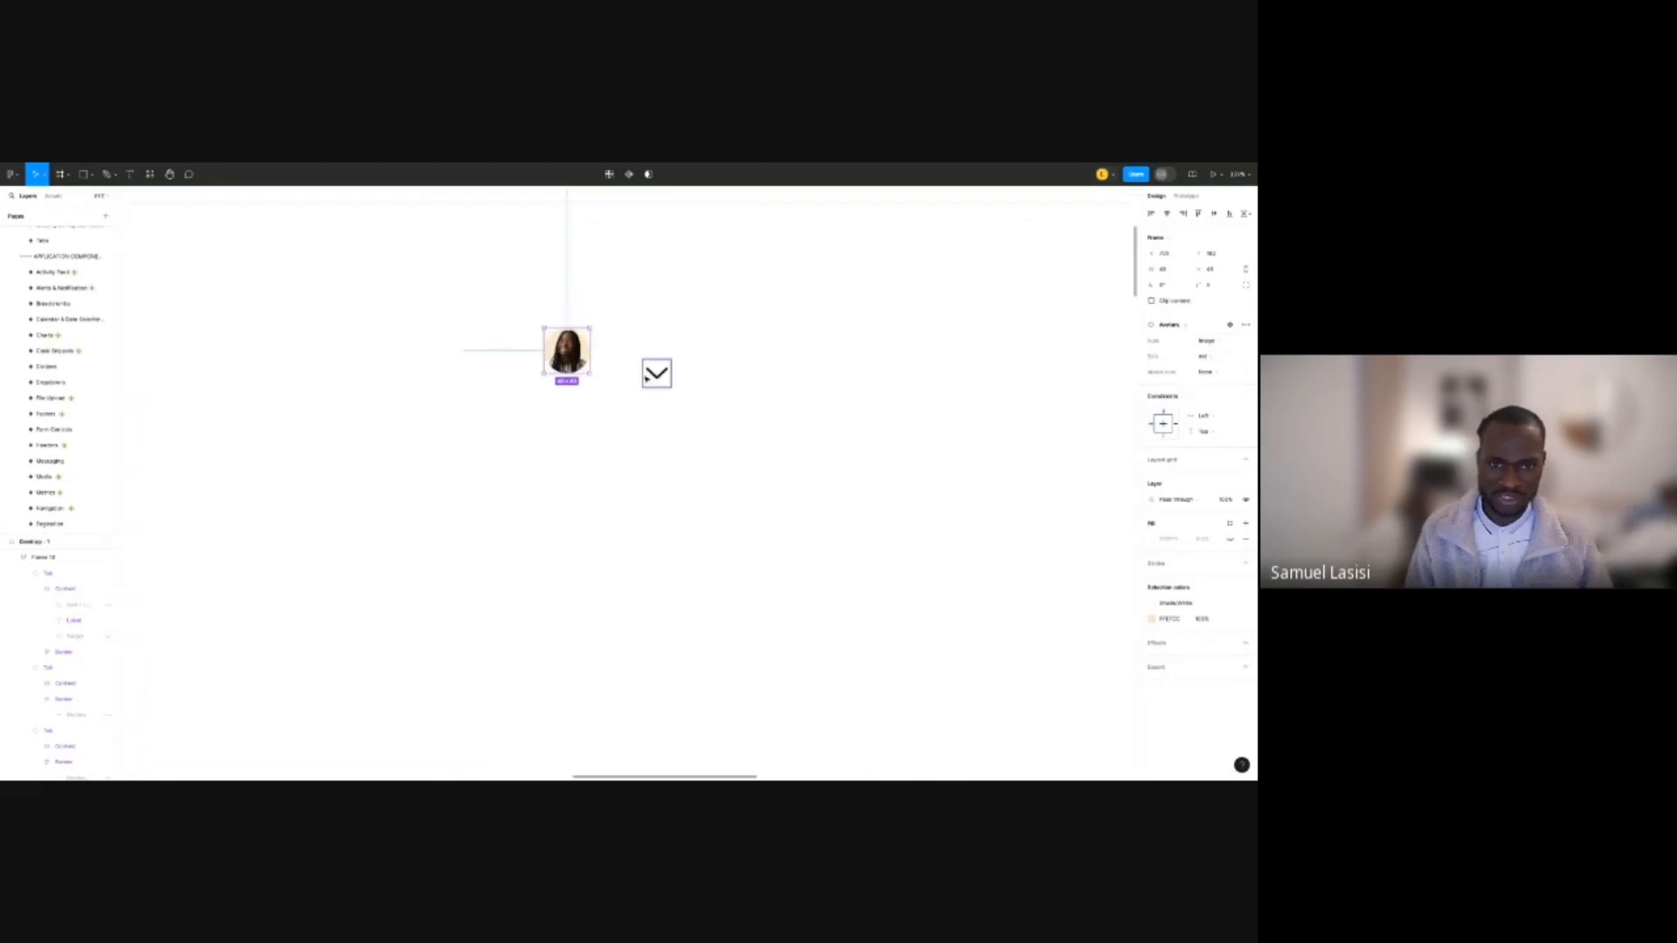
{"action": "left_click_drag", "start_coordinate": [647, 379], "coordinate": [613, 357]}
{"action": "scroll", "coordinate": [623, 374], "scroll_direction": "down", "scroll_amount": 3}
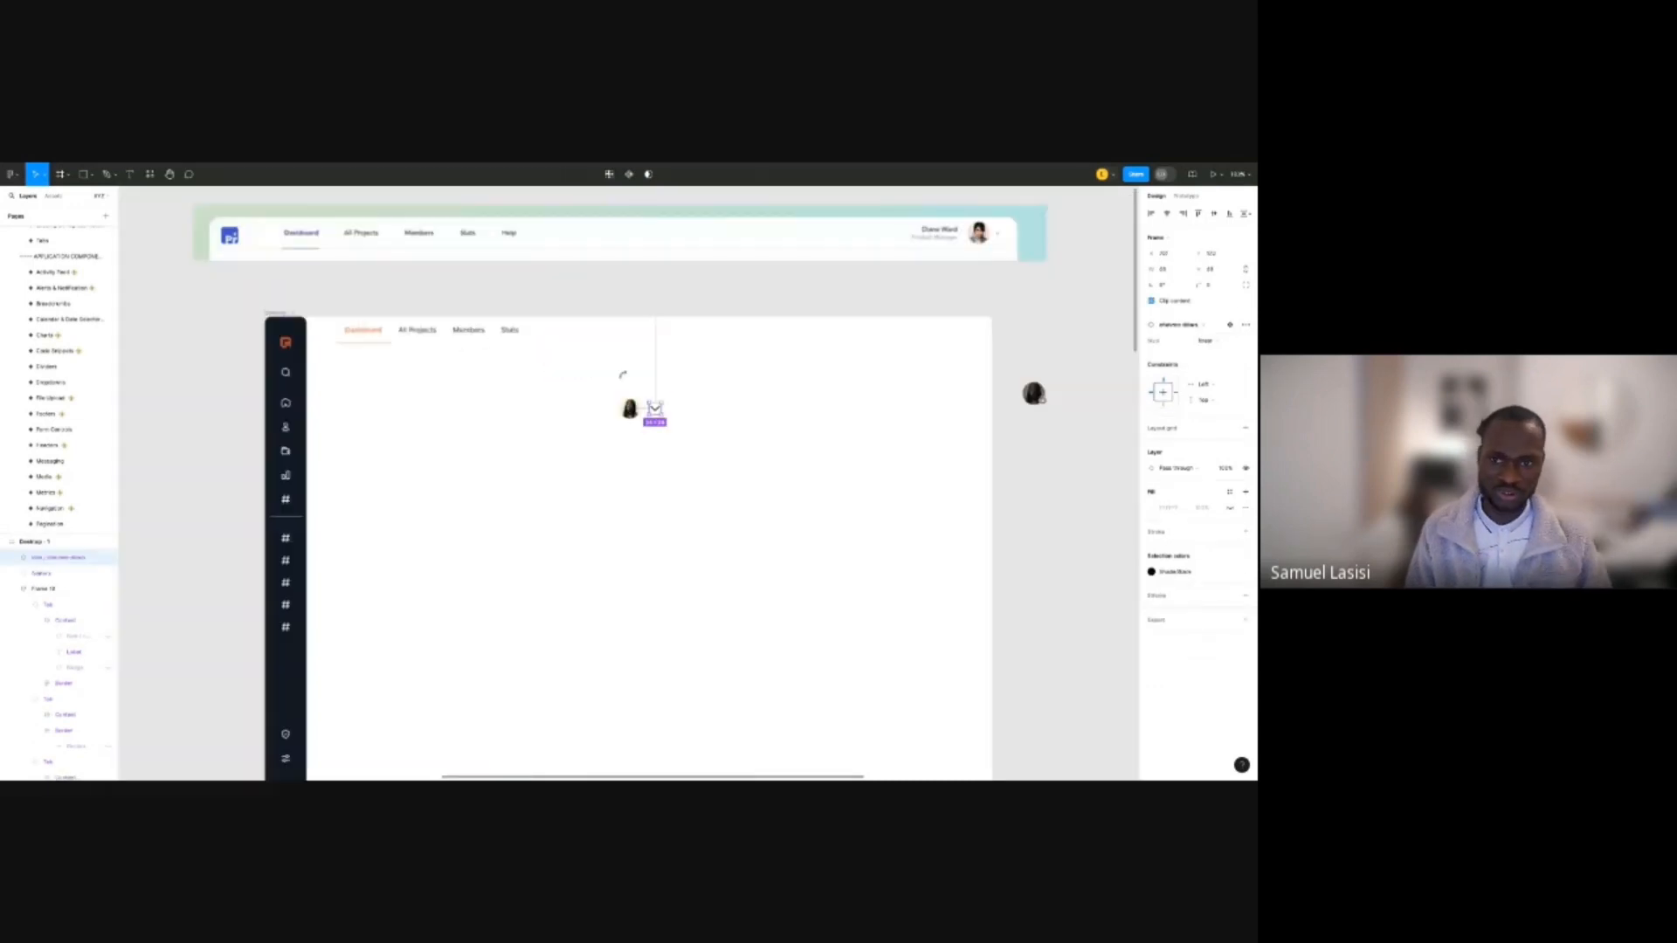
{"action": "scroll", "coordinate": [635, 401], "scroll_direction": "up", "scroll_amount": 3}
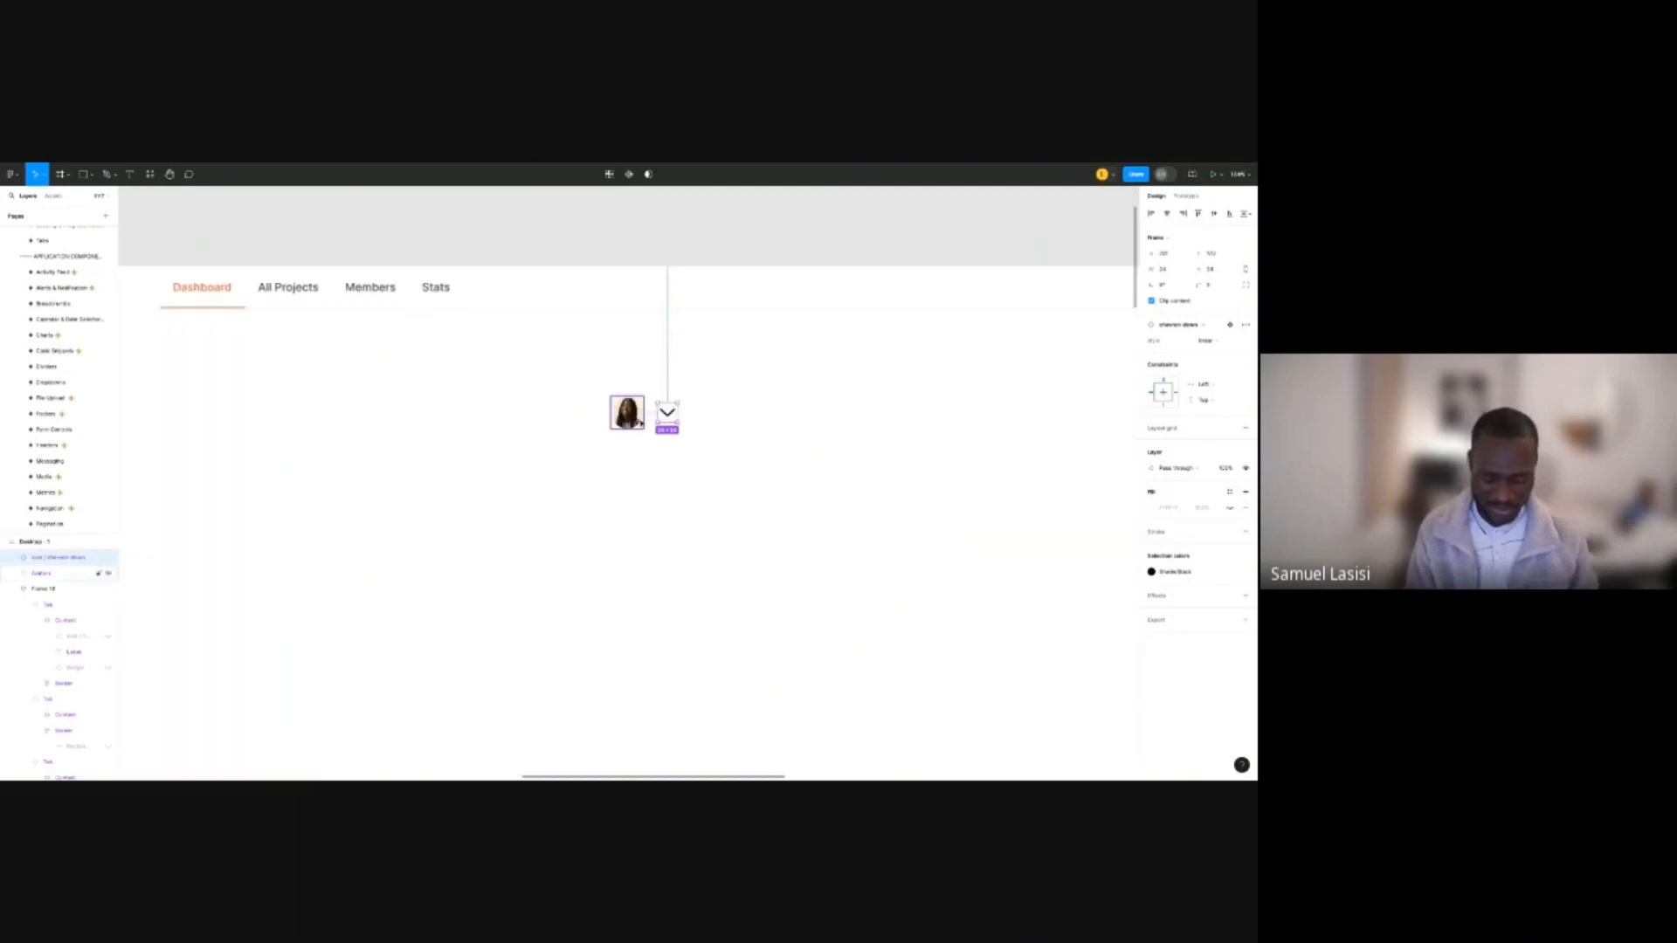
{"action": "key", "text": "shift+i"}
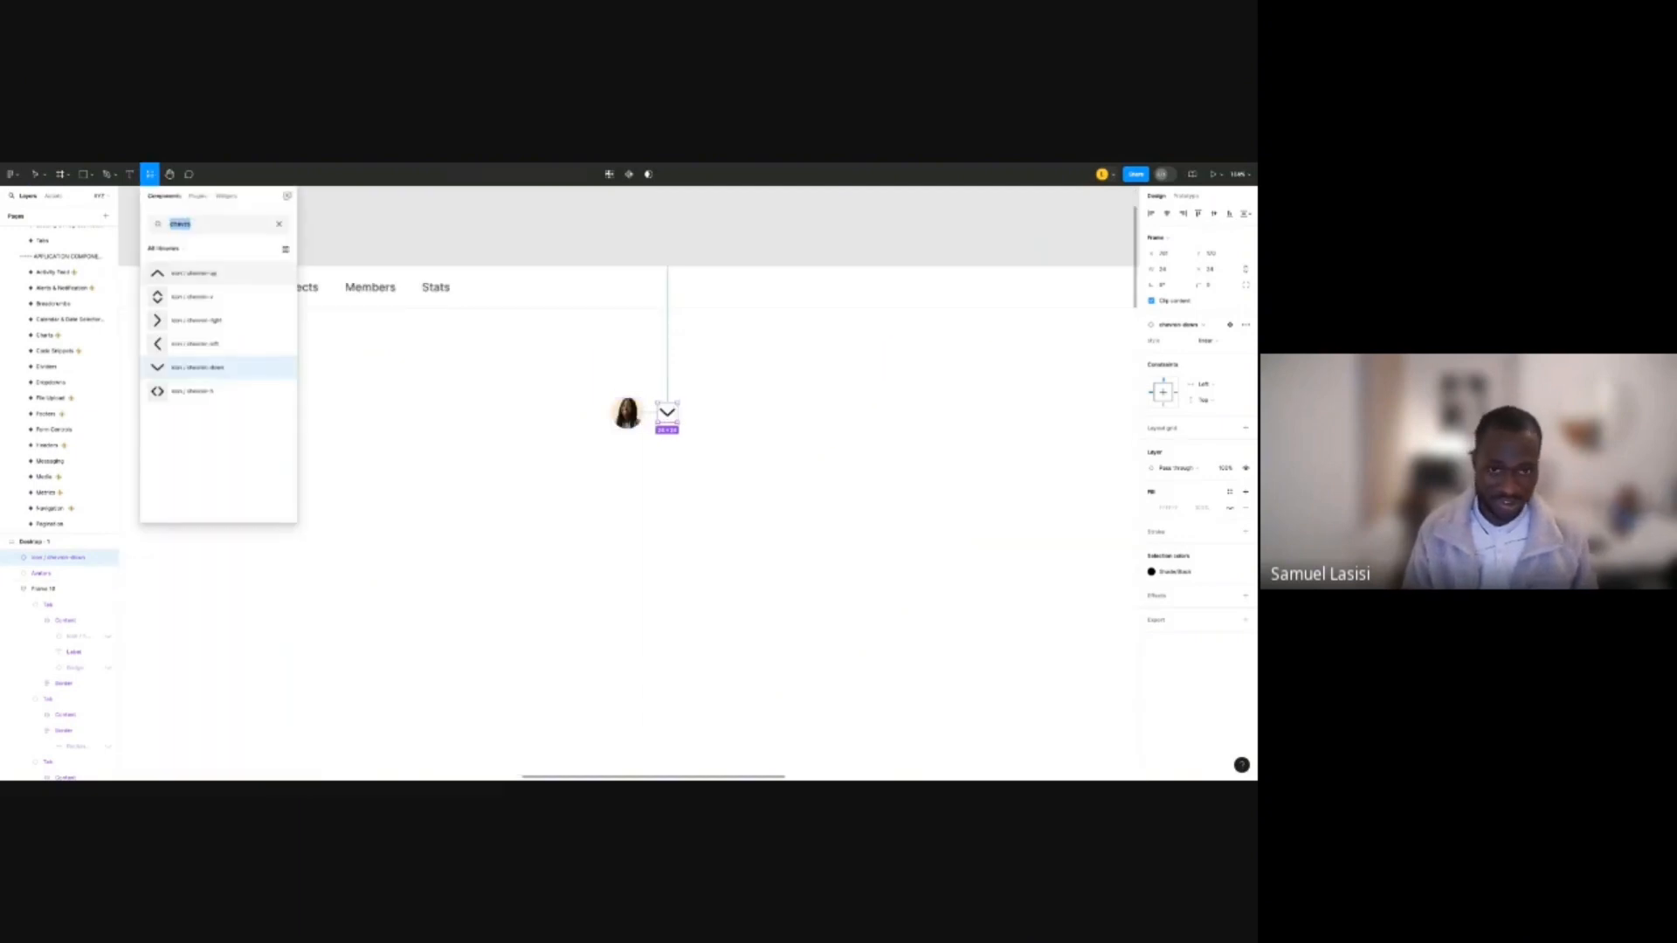
{"action": "left_click", "coordinate": [711, 218]}
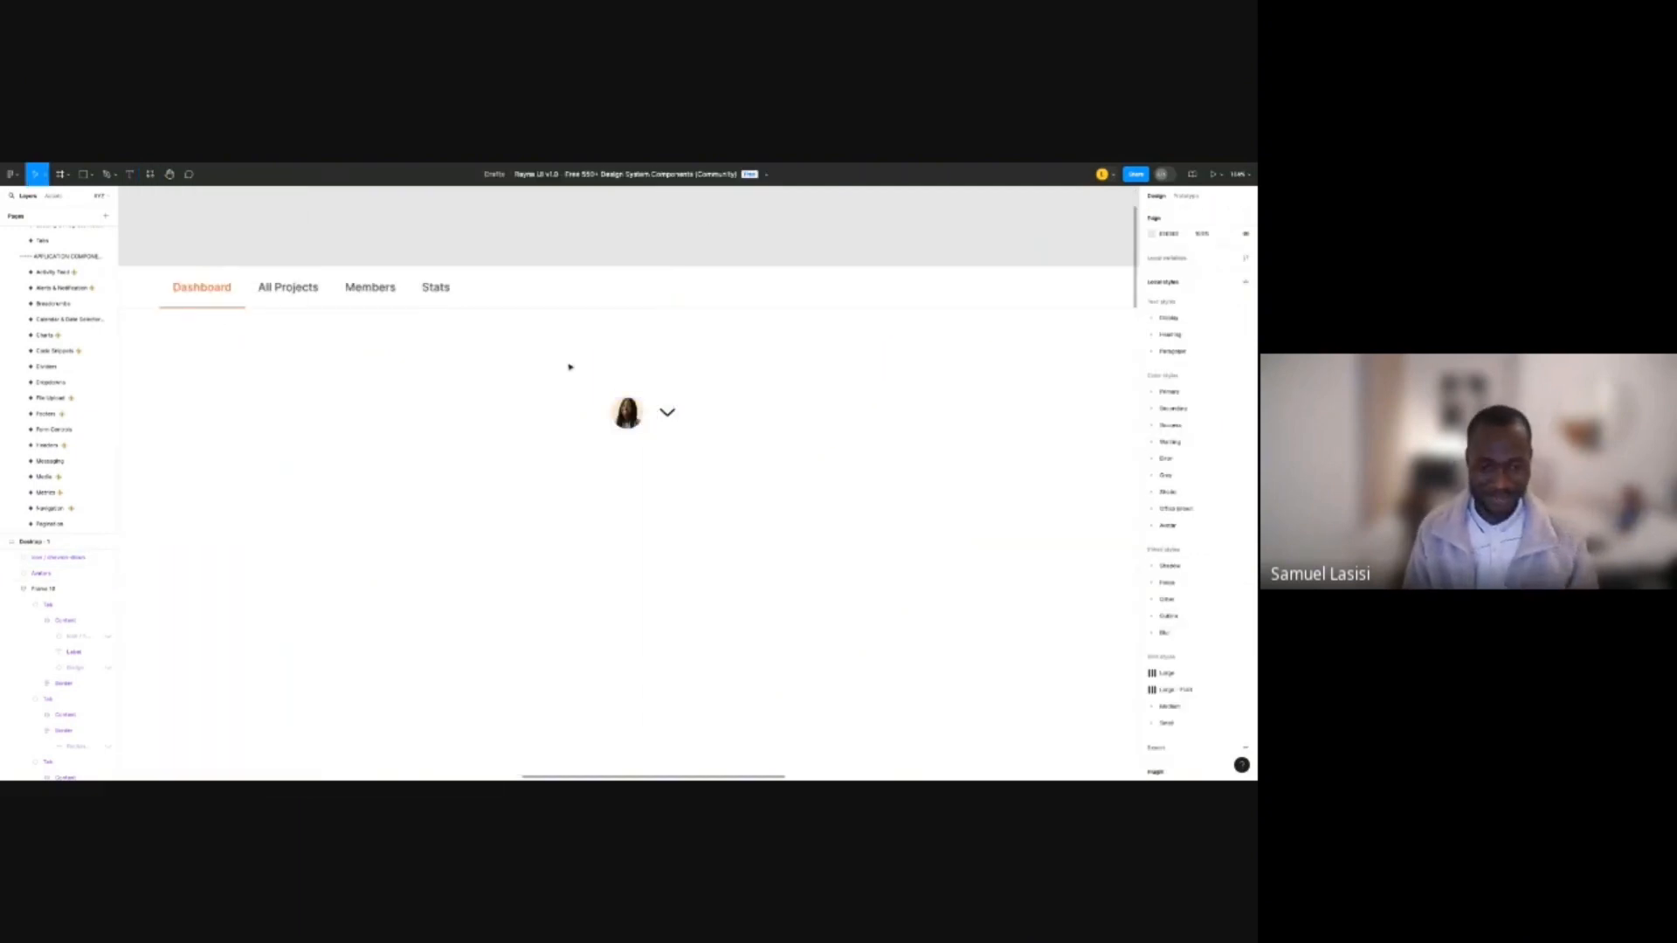
Add a text layer with the user's first name left of the avatar.
{"action": "key", "text": "t"}
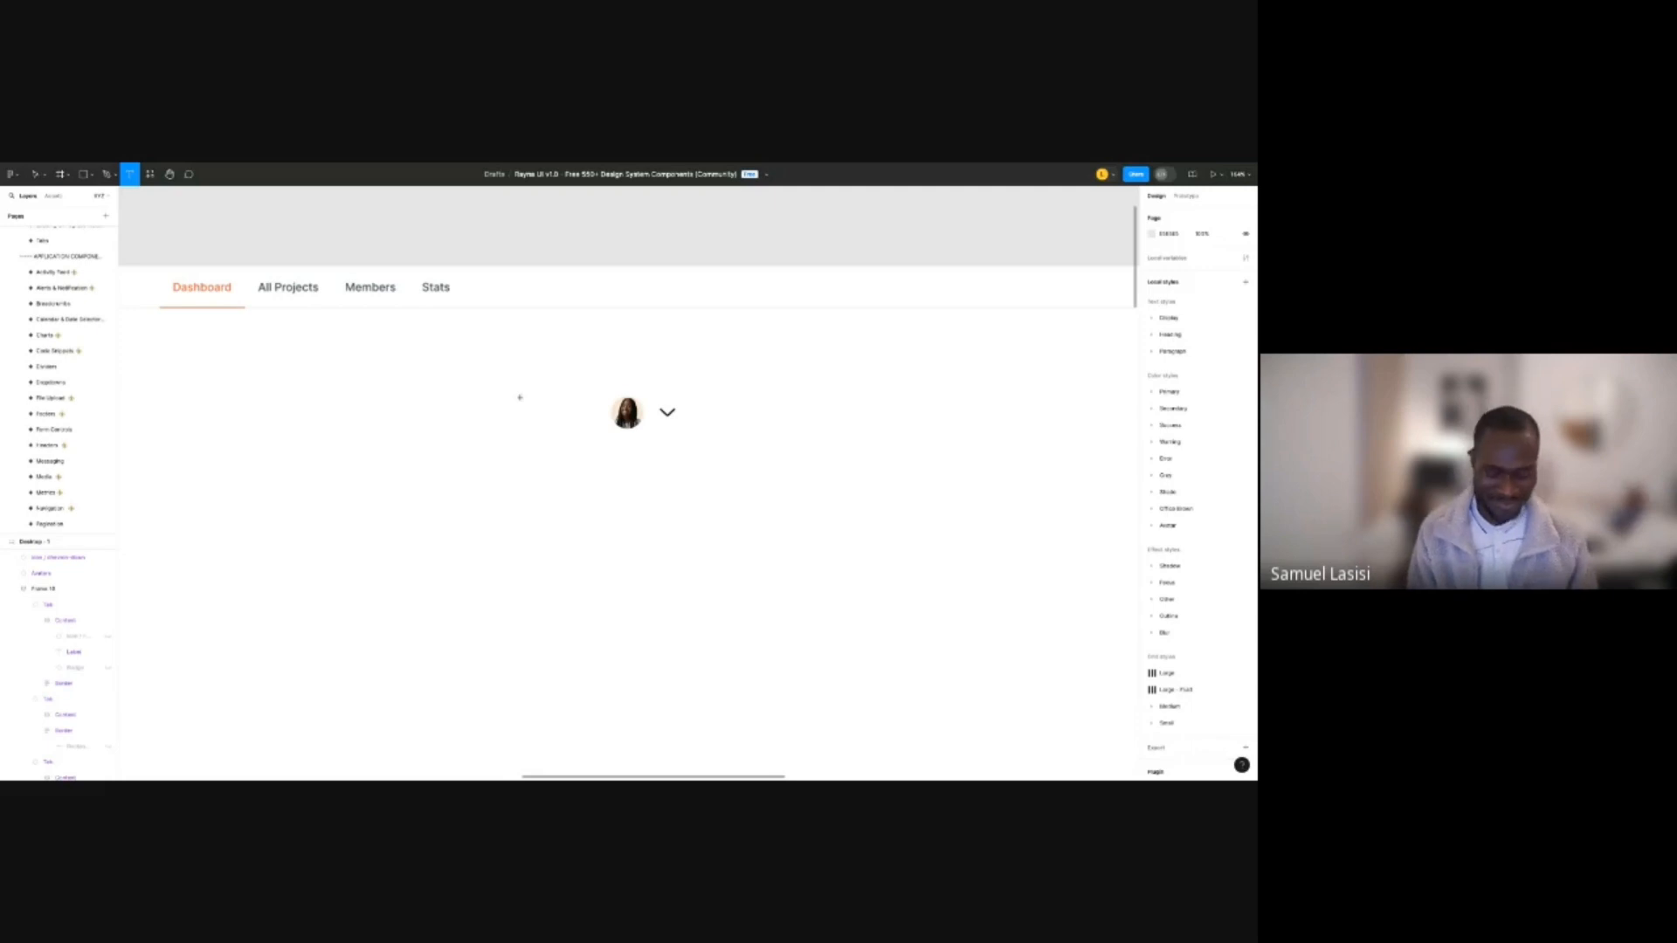
{"action": "left_click", "coordinate": [472, 400]}
{"action": "type", "text": "Samuel"}
{"action": "key", "text": "Escape"}
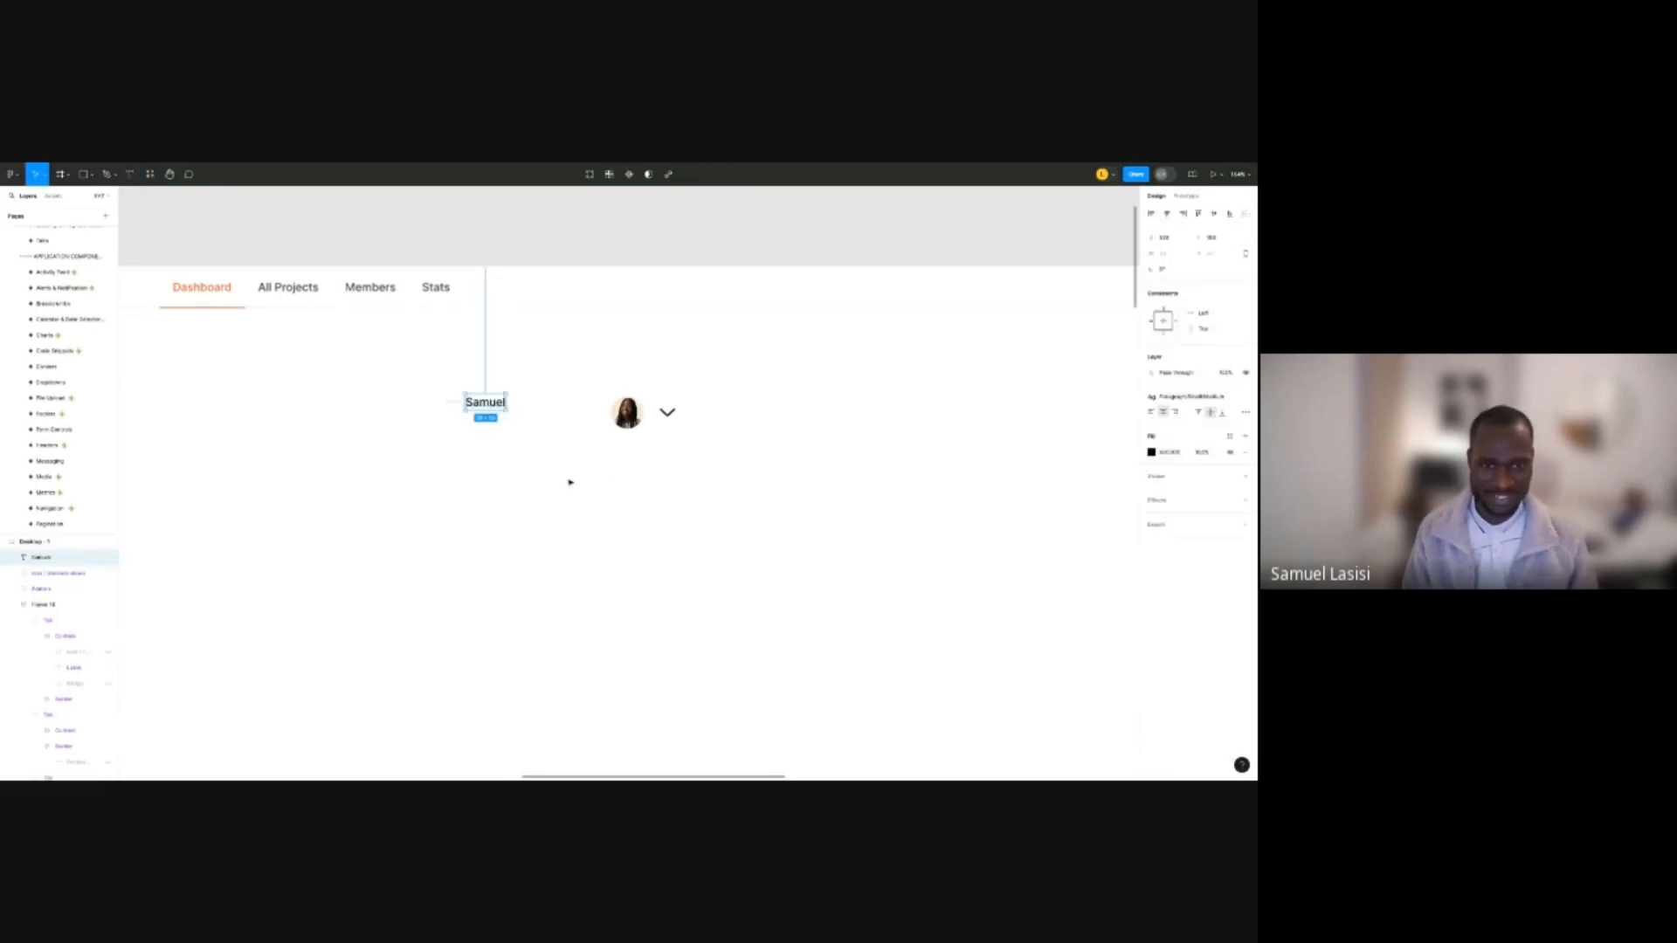
Duplicate the name text just below it and retype the copy as 'Product Designer'.
{"action": "left_click_drag", "start_coordinate": [501, 402], "coordinate": [500, 422], "text": "alt"}
{"action": "scroll", "coordinate": [500, 421], "scroll_direction": "up", "scroll_amount": 5}
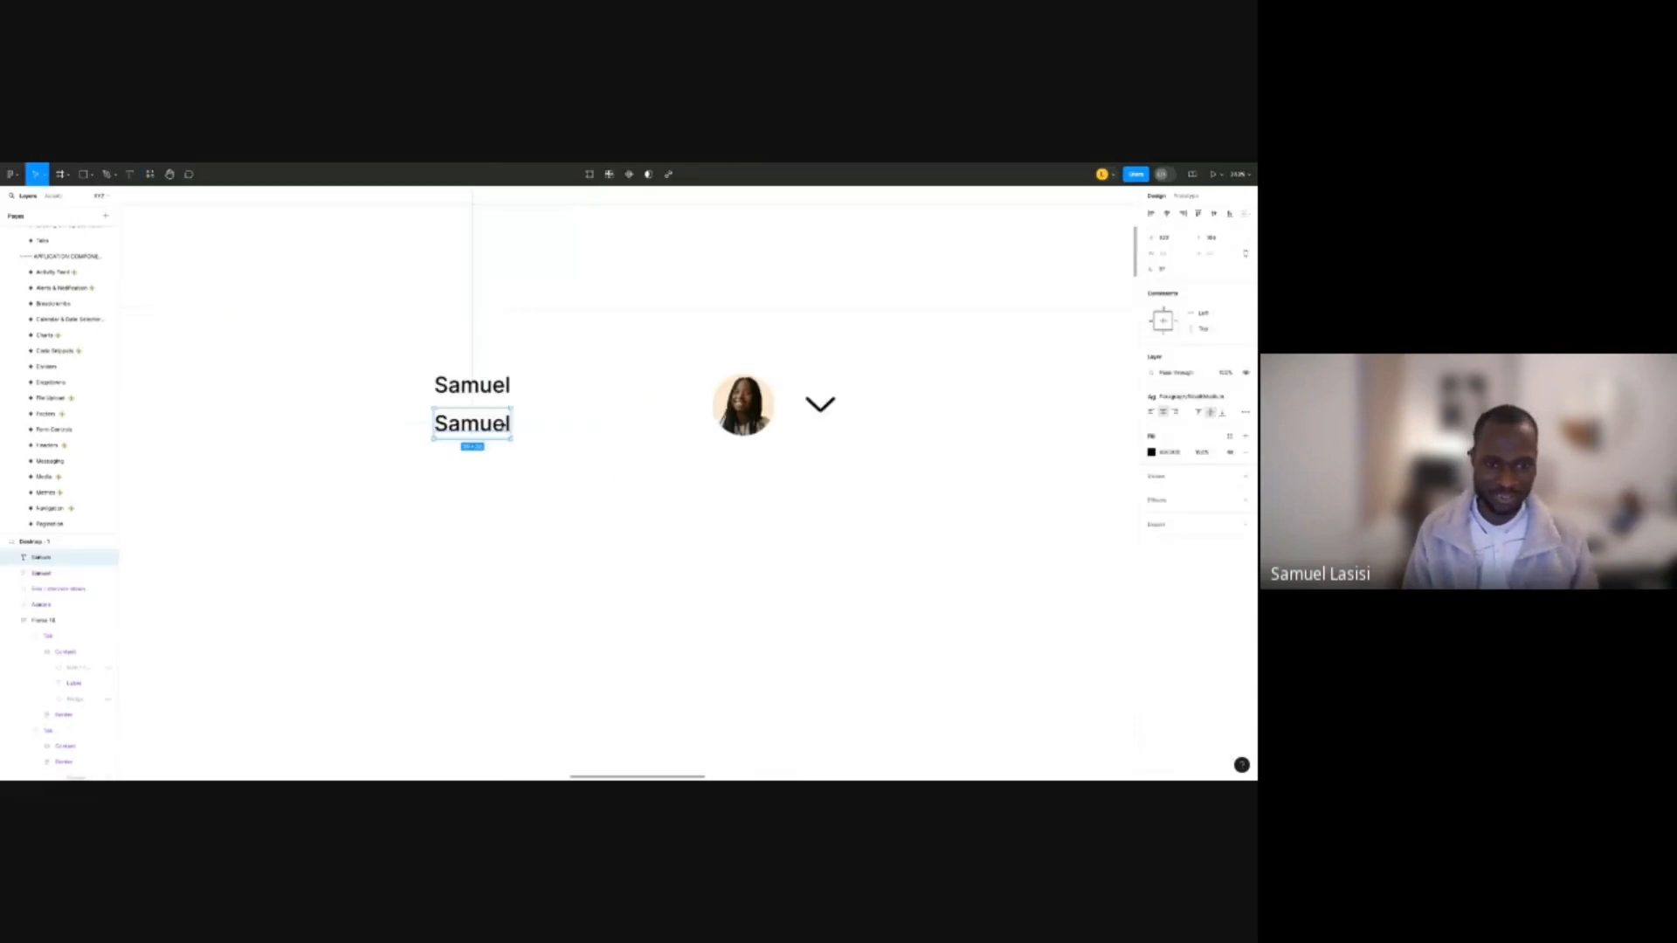
{"action": "double_click", "coordinate": [501, 421]}
{"action": "type", "text": "Product"}
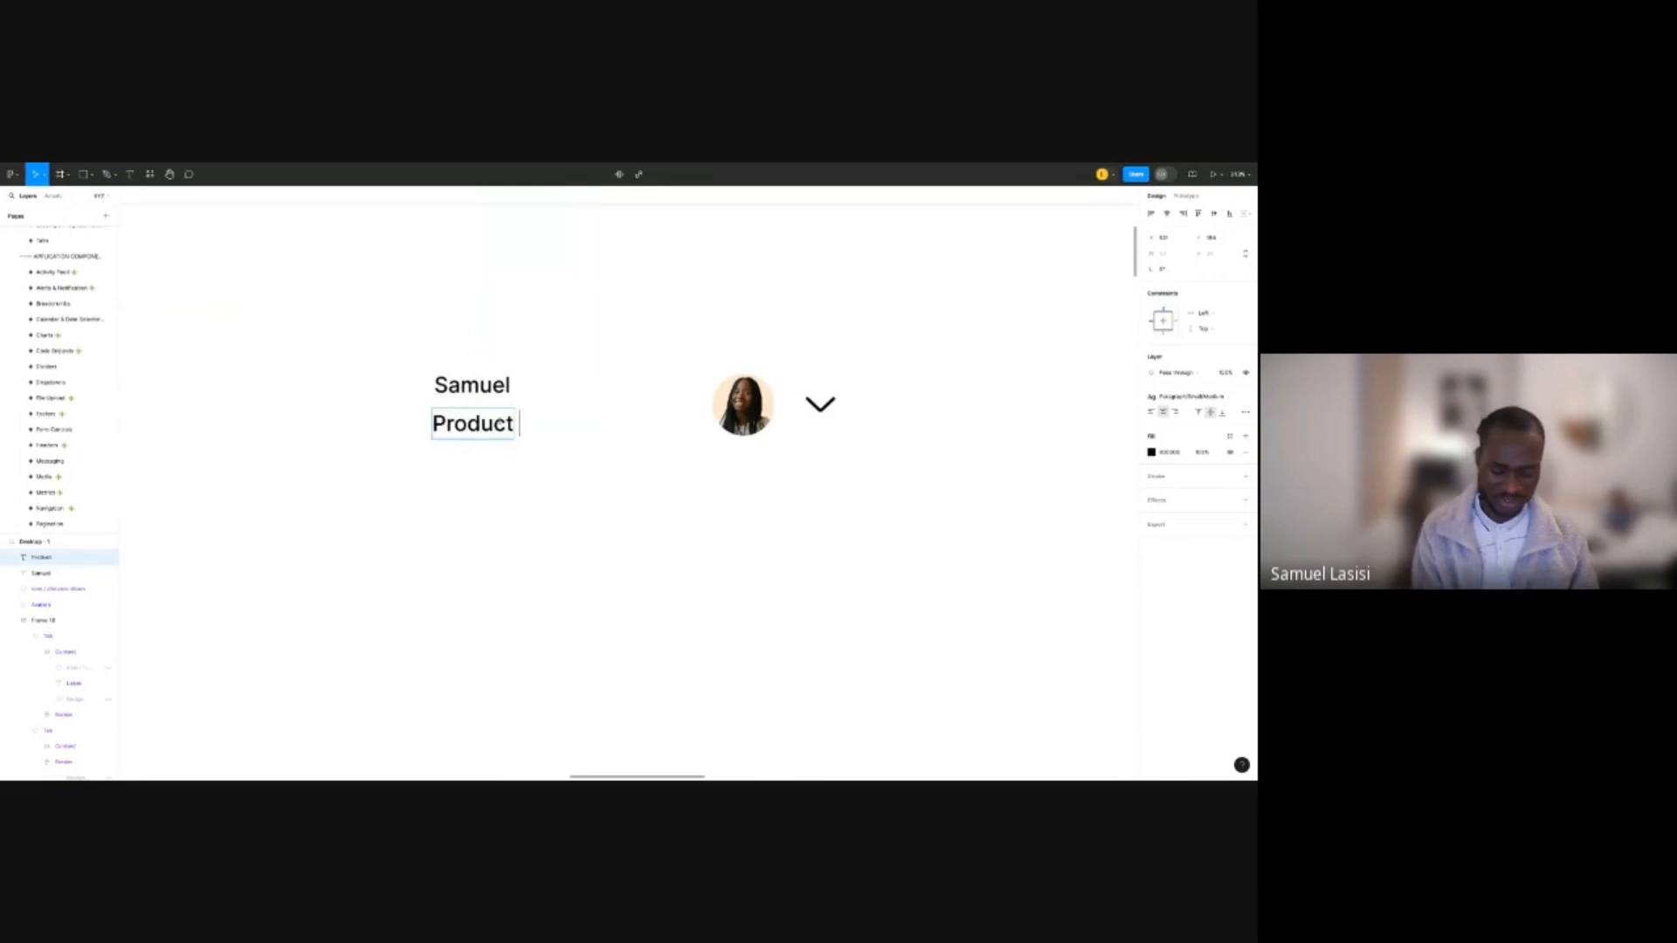
{"action": "type", "text": " deSIGNE"}
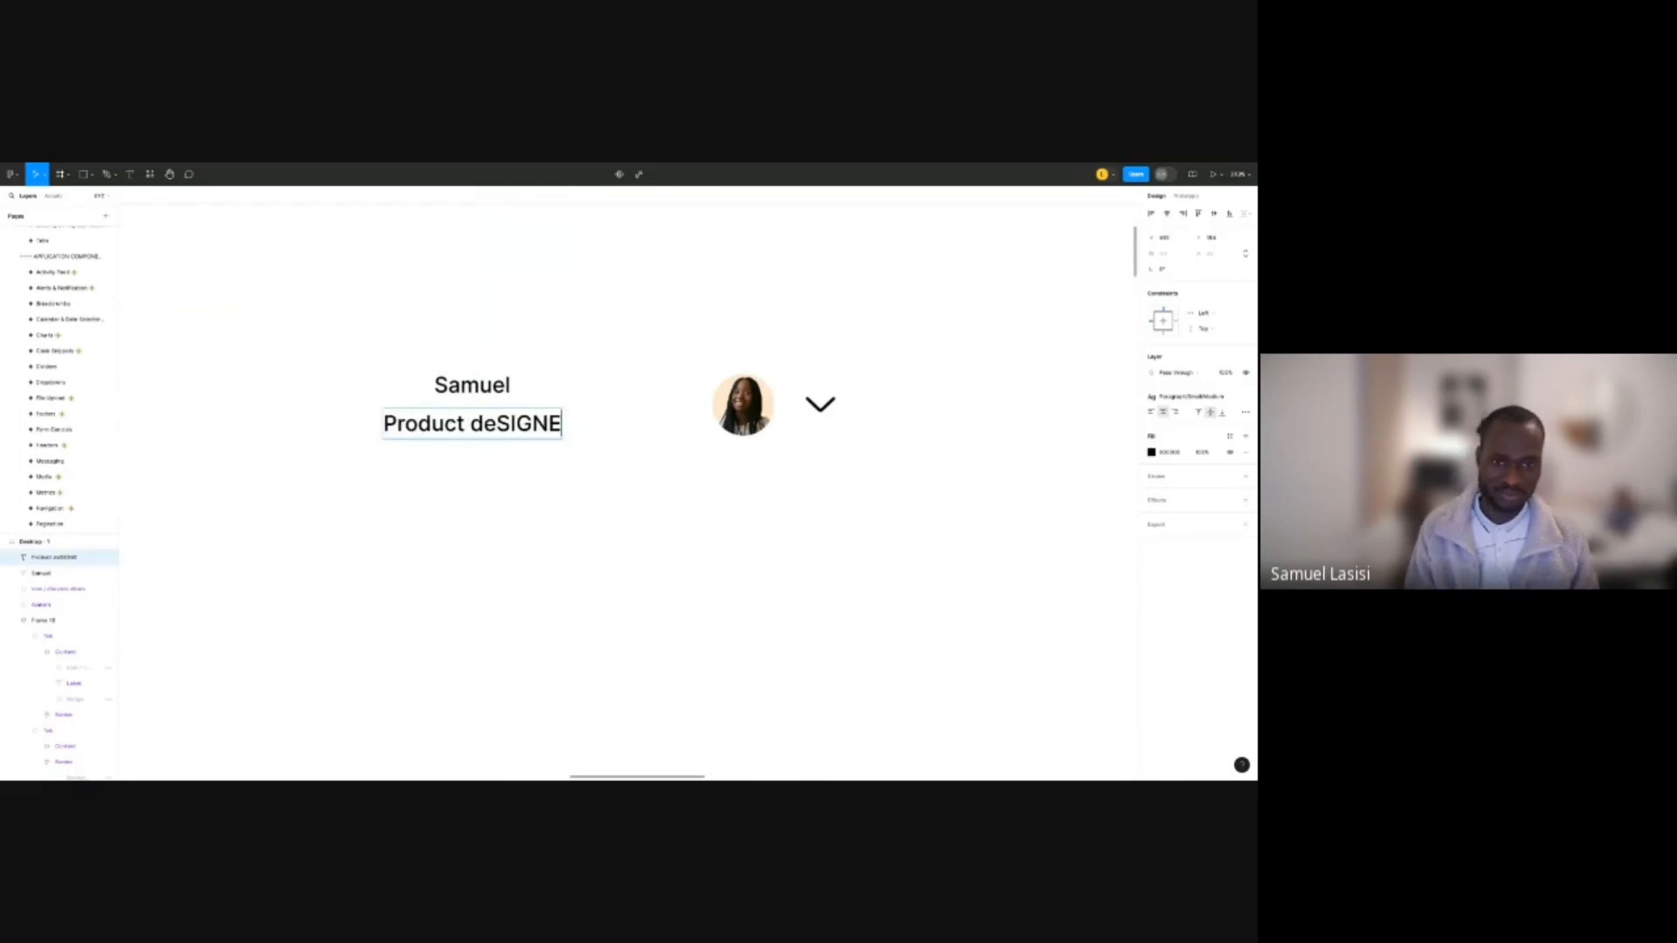
{"action": "type", "text": "R"}
{"action": "double_click", "coordinate": [471, 420]}
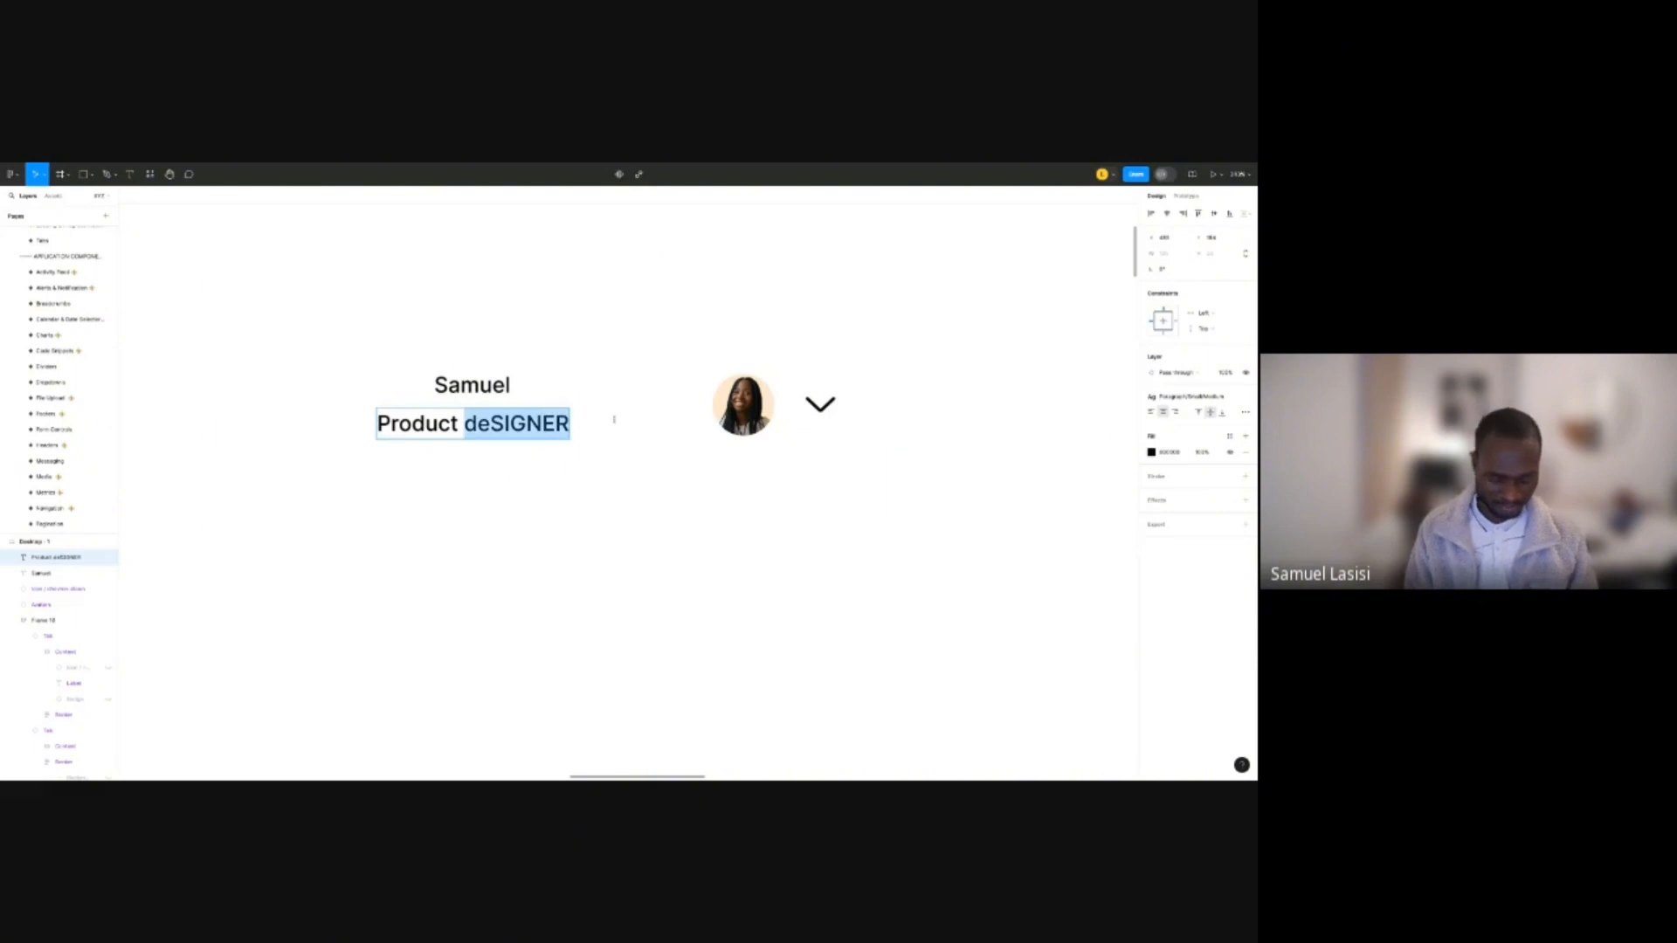
{"action": "type", "text": "dE"}
{"action": "key", "text": "BackSpace"}
{"action": "key", "text": "BackSpace"}
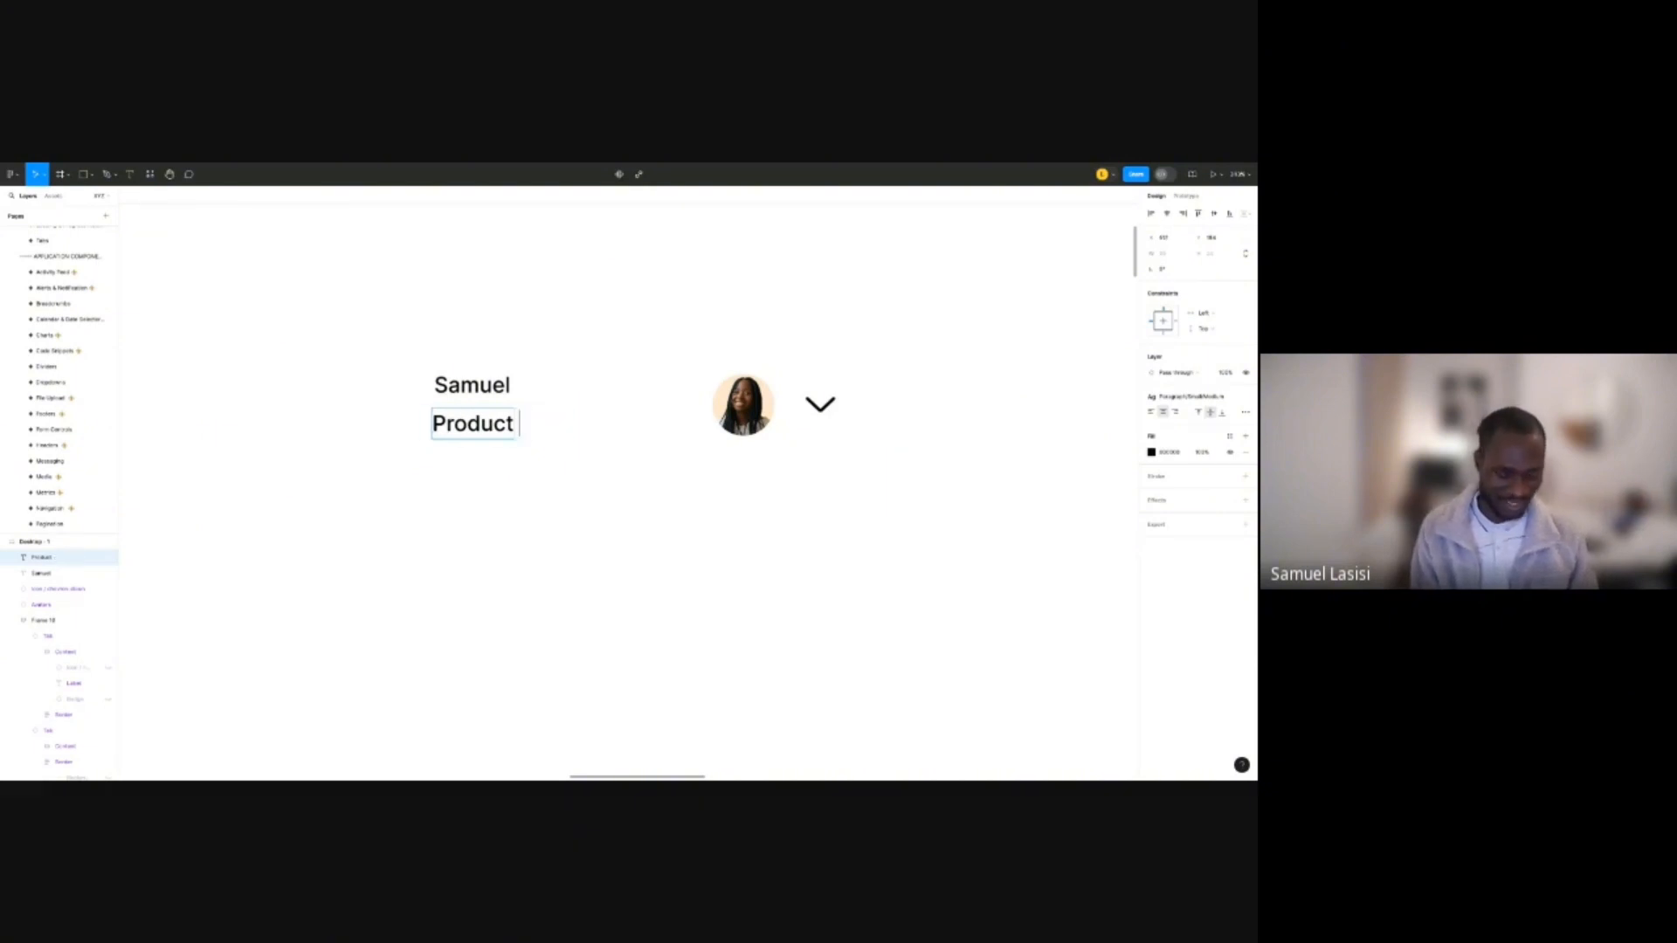
{"action": "type", "text": "Des"}
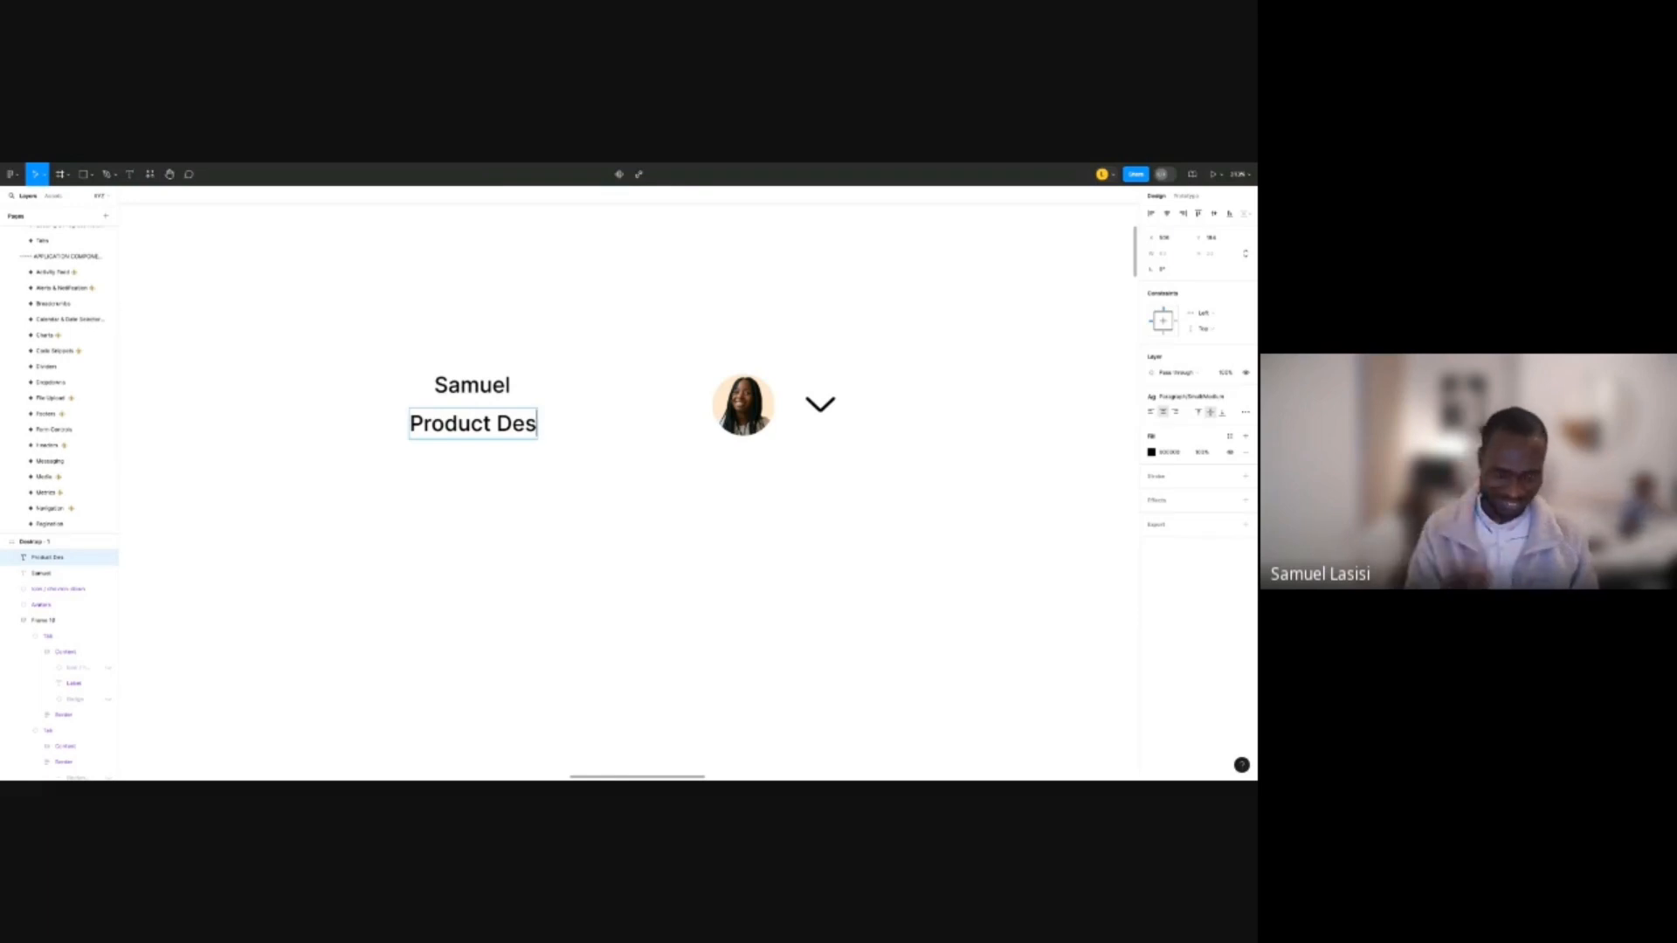
{"action": "type", "text": "igner"}
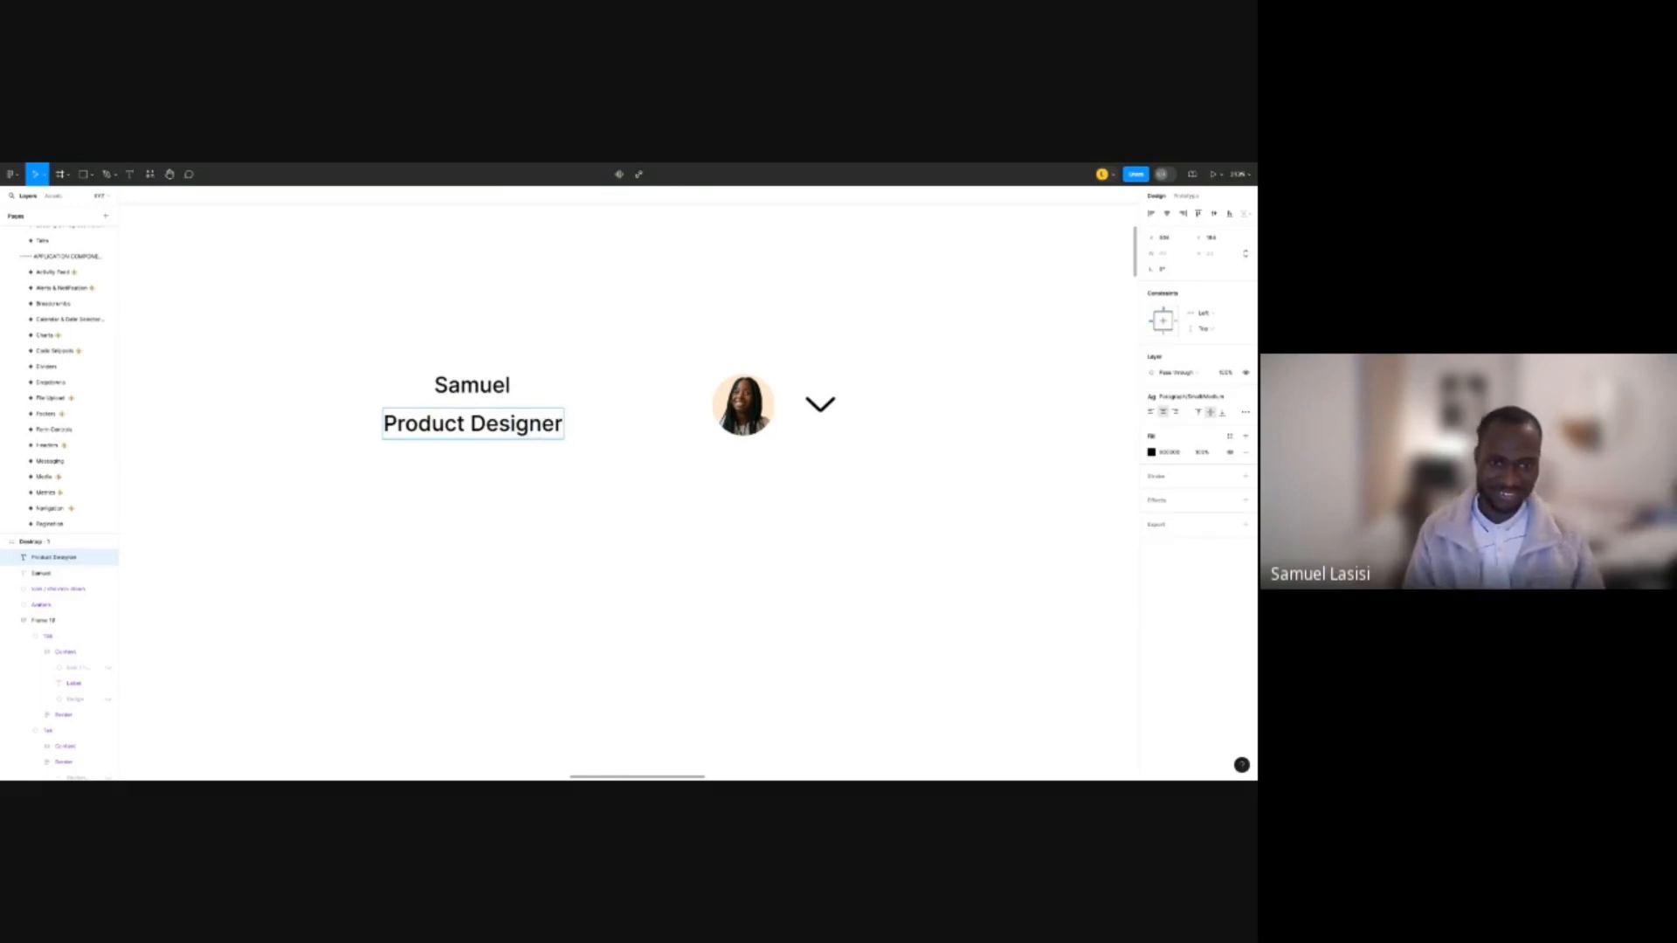
{"action": "left_click", "coordinate": [614, 385]}
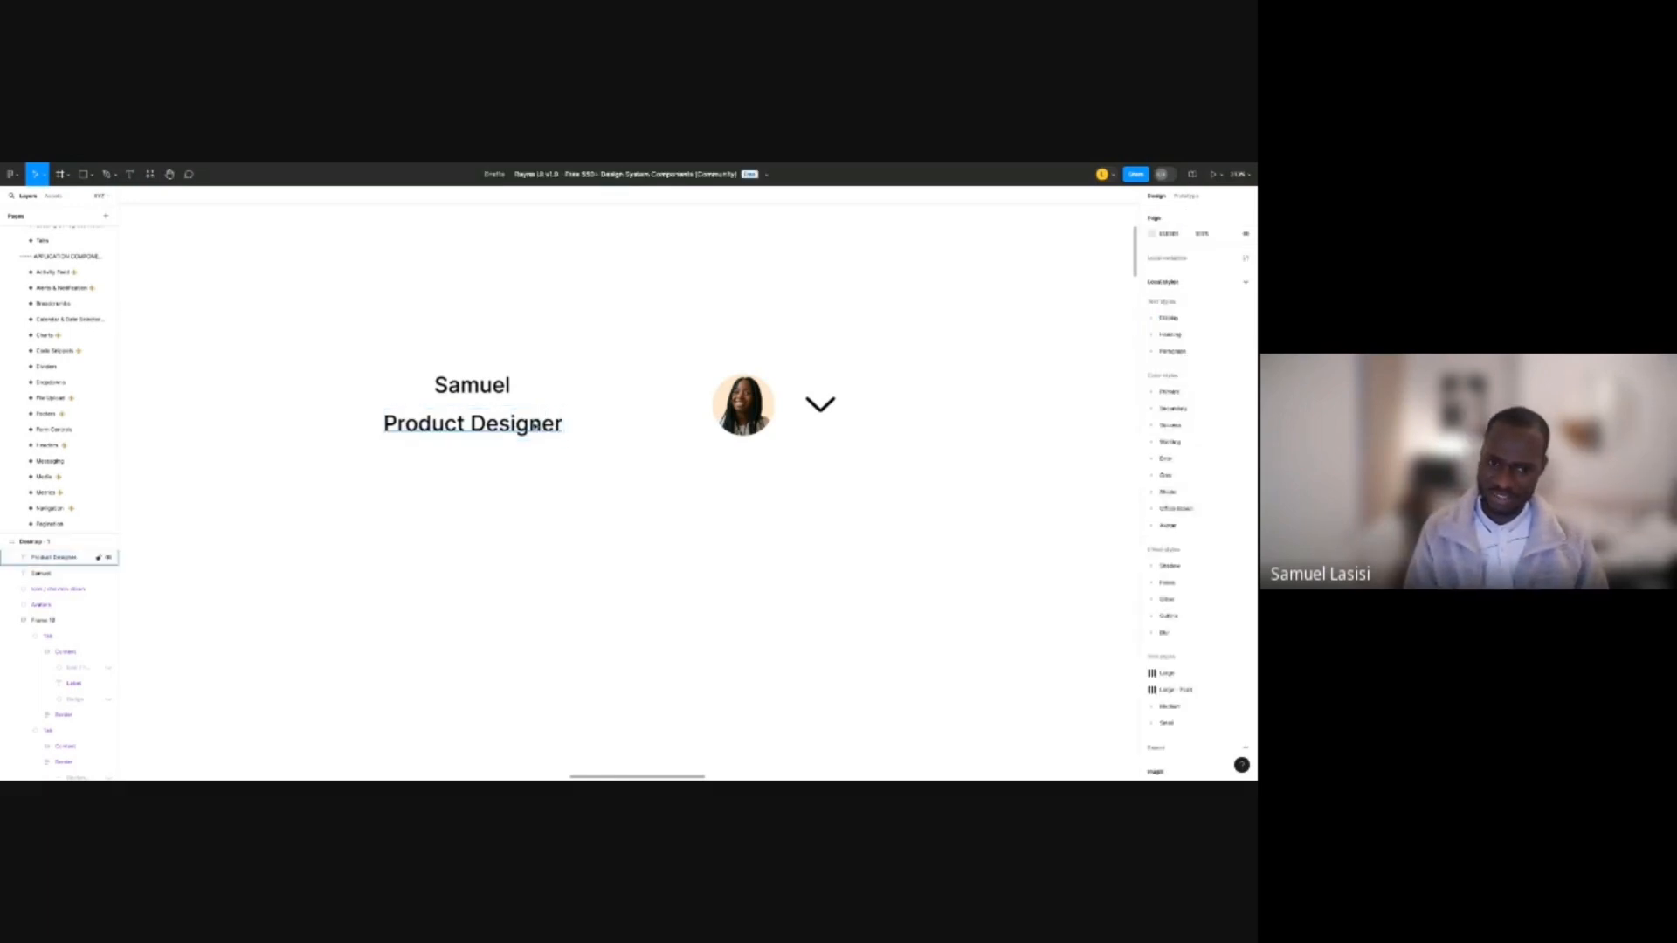
{"action": "left_click", "coordinate": [534, 426]}
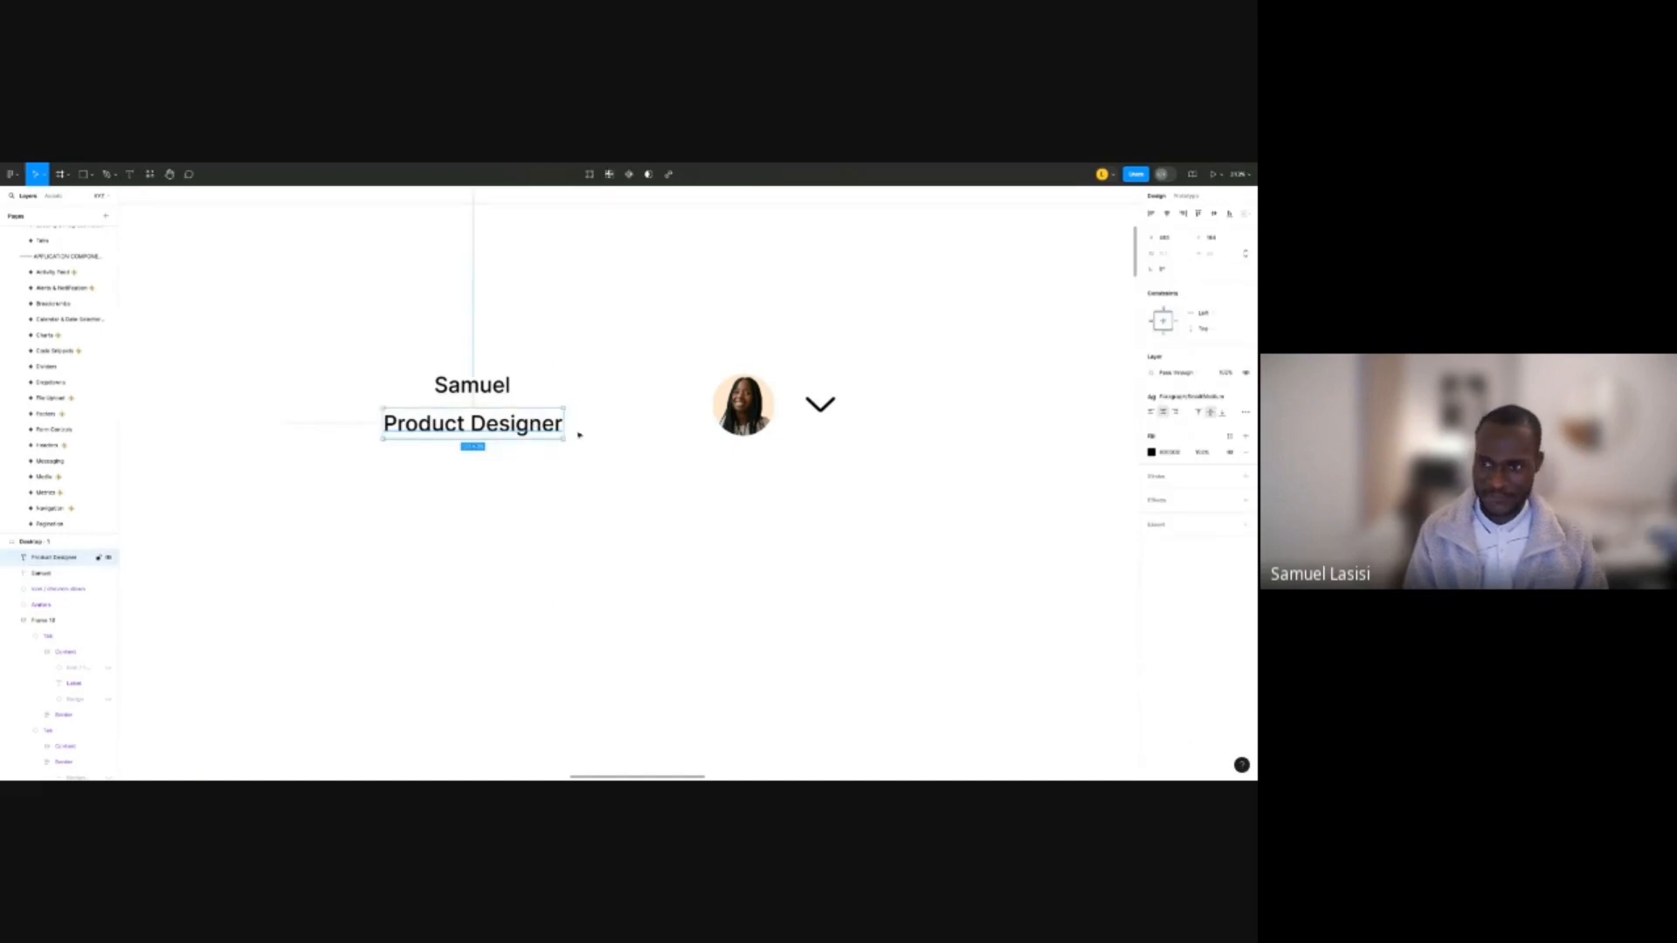
Try Caption Small, xSmall caption and a semibold paragraph style on the Product Designer text.
{"action": "left_click", "coordinate": [1215, 398]}
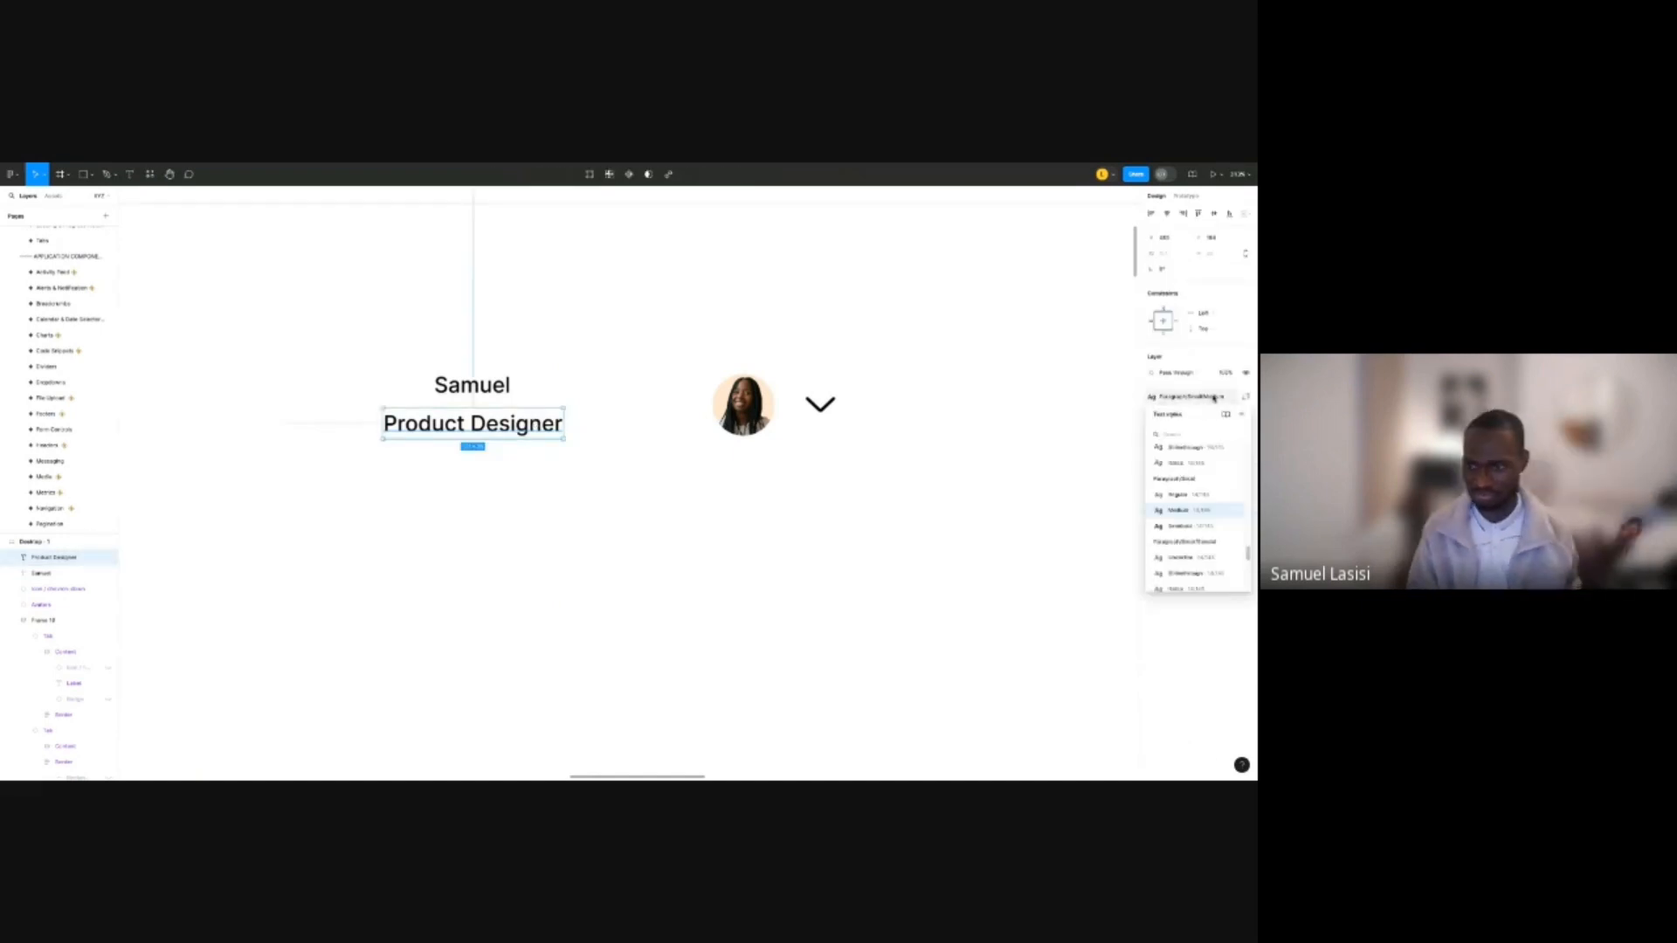
{"action": "scroll", "coordinate": [1206, 489], "scroll_direction": "down", "scroll_amount": 3}
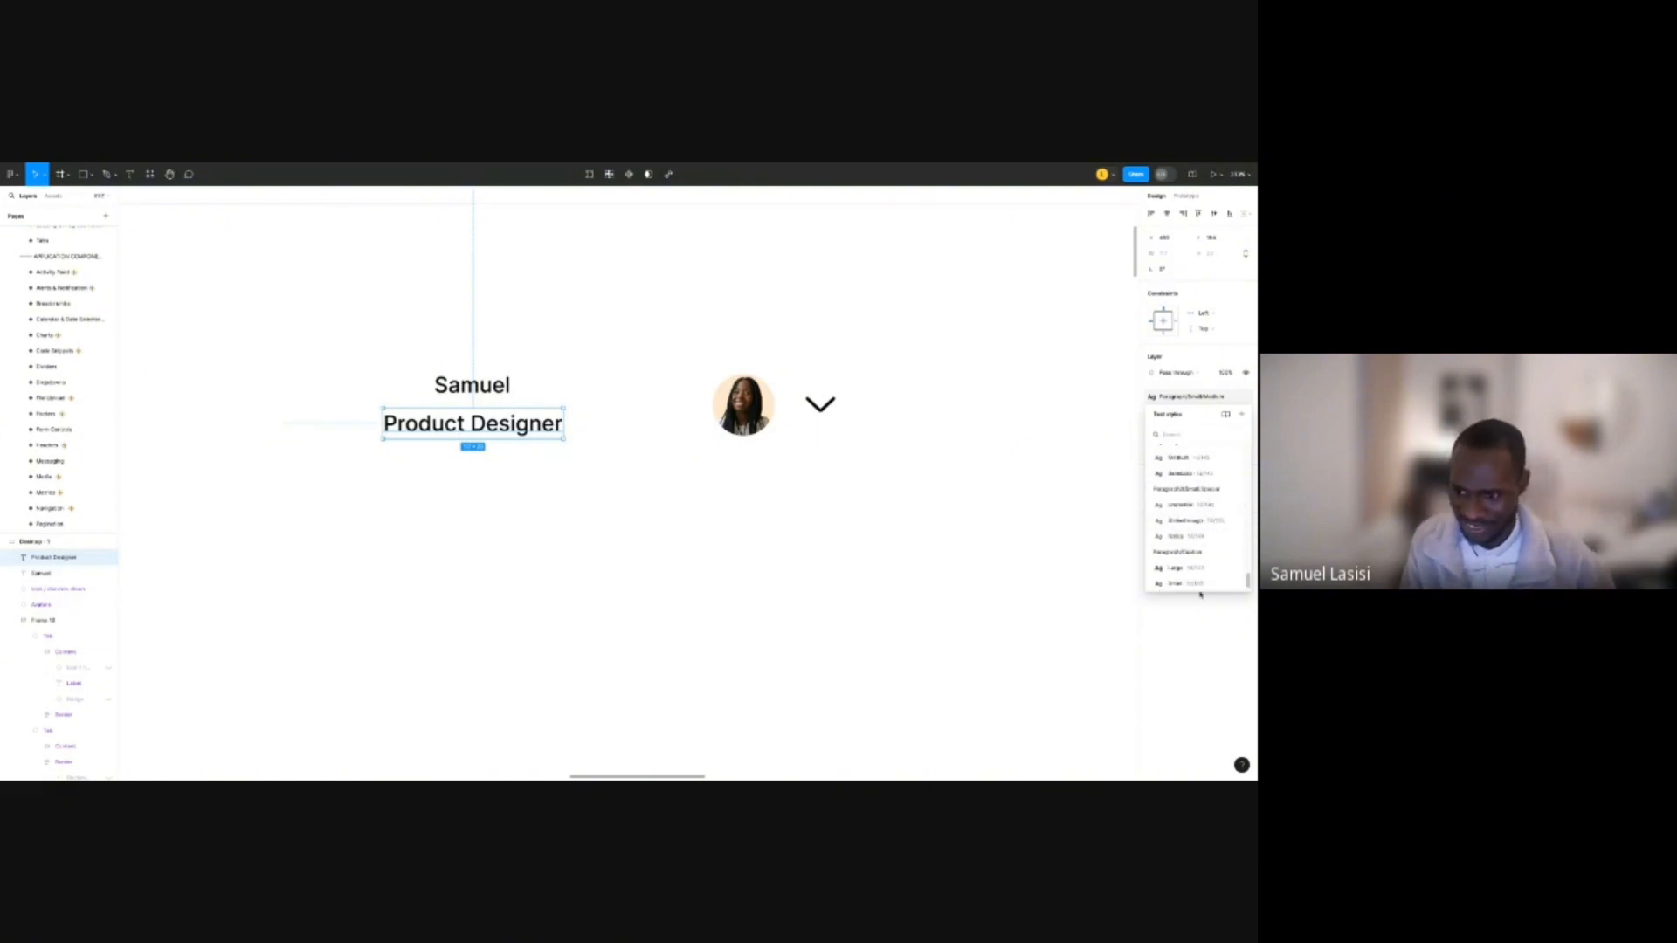
{"action": "left_click", "coordinate": [1181, 584]}
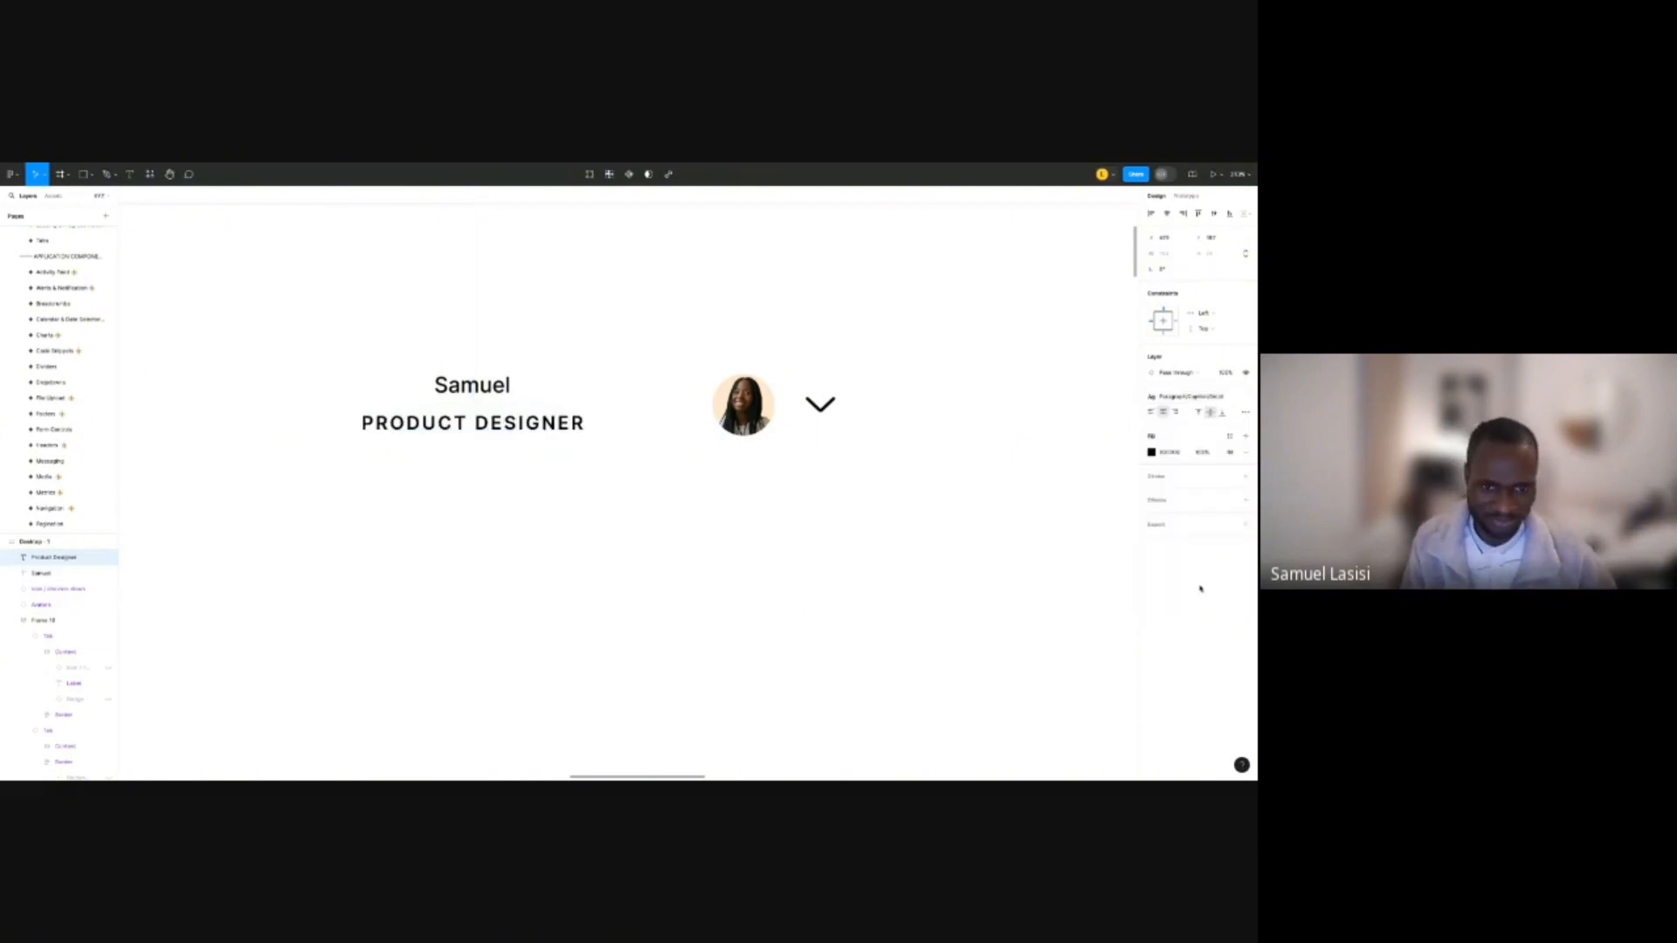
{"action": "left_click", "coordinate": [1213, 412]}
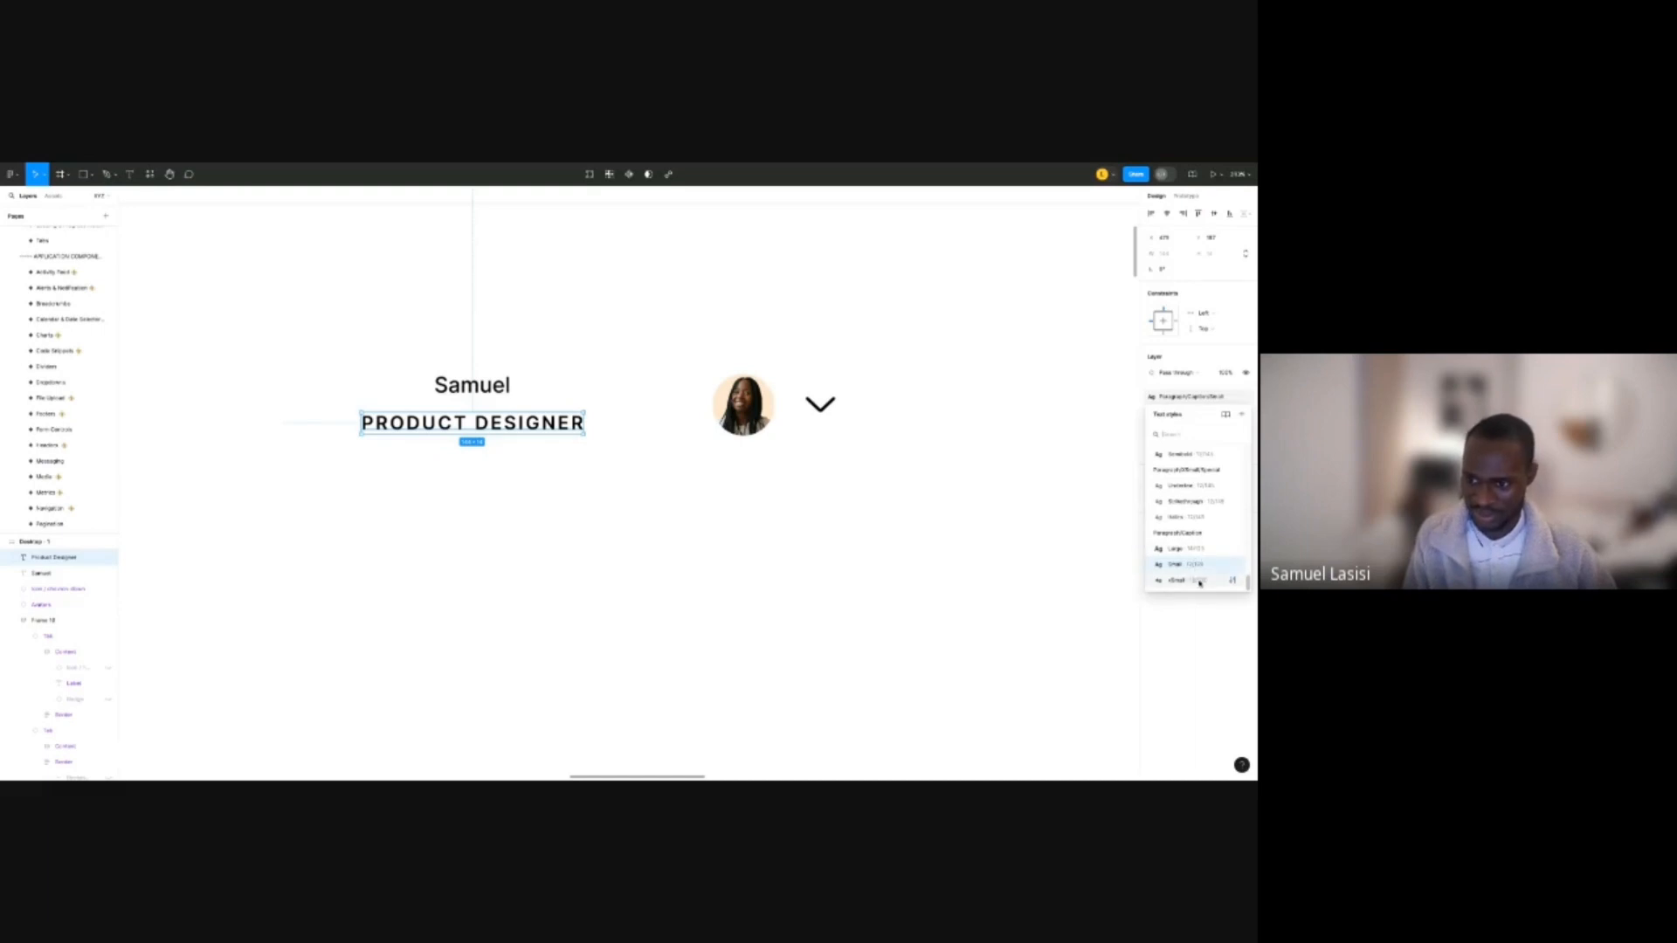
{"action": "left_click", "coordinate": [1204, 581]}
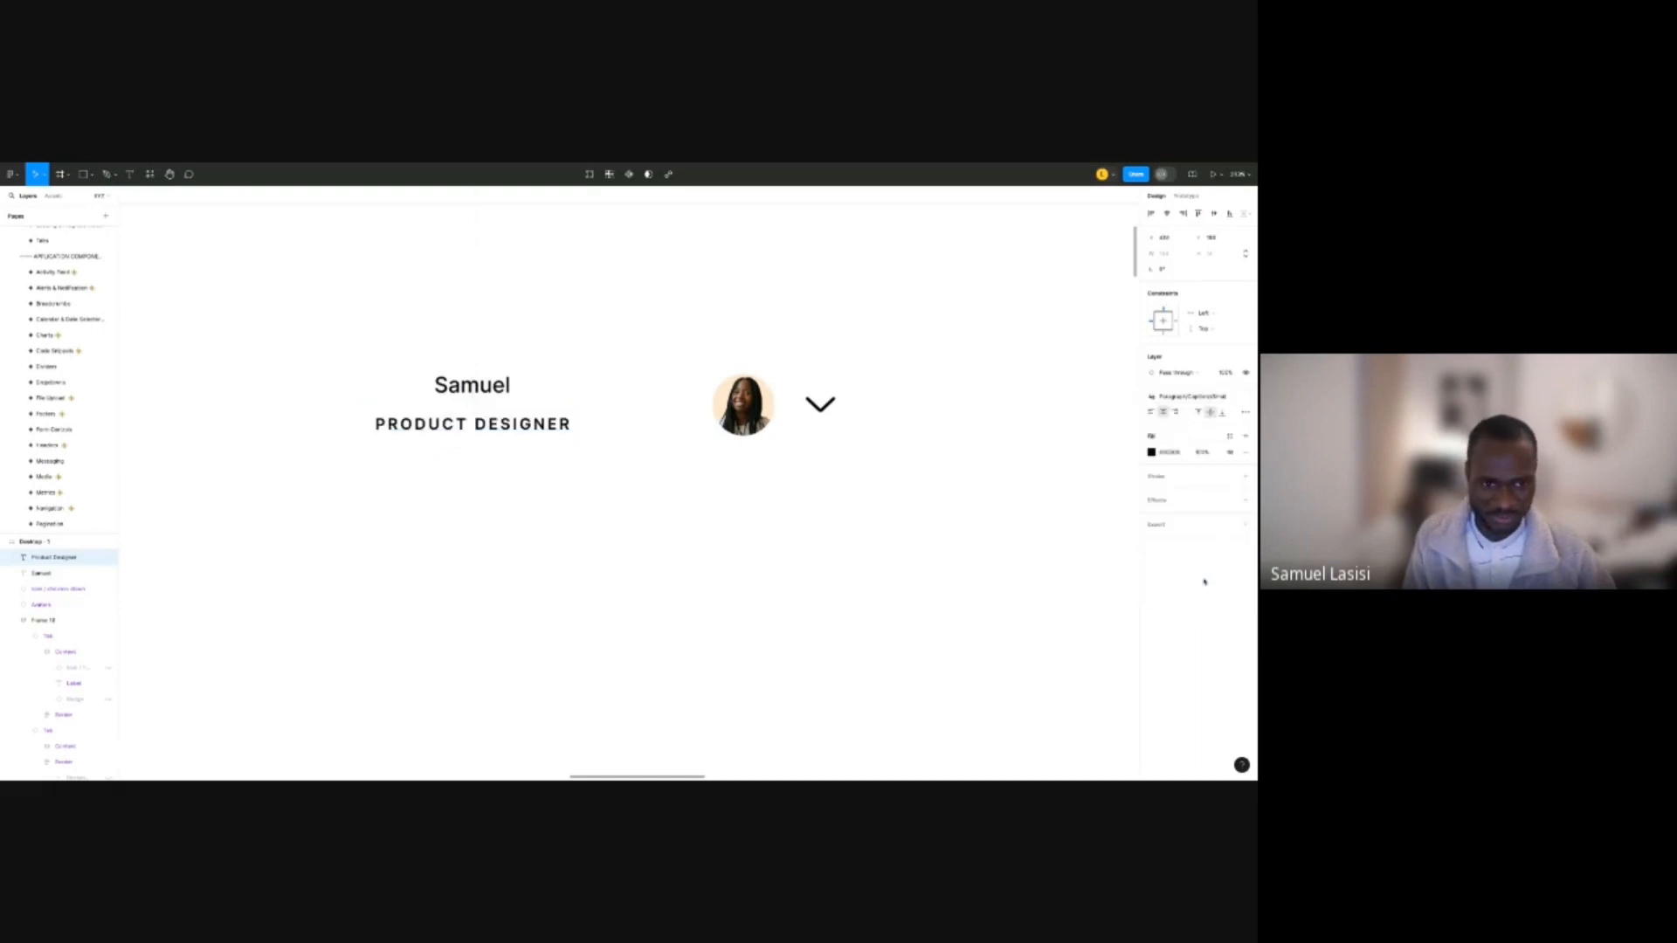
{"action": "left_click", "coordinate": [1194, 400]}
{"action": "scroll", "coordinate": [1190, 524], "scroll_direction": "down", "scroll_amount": 3}
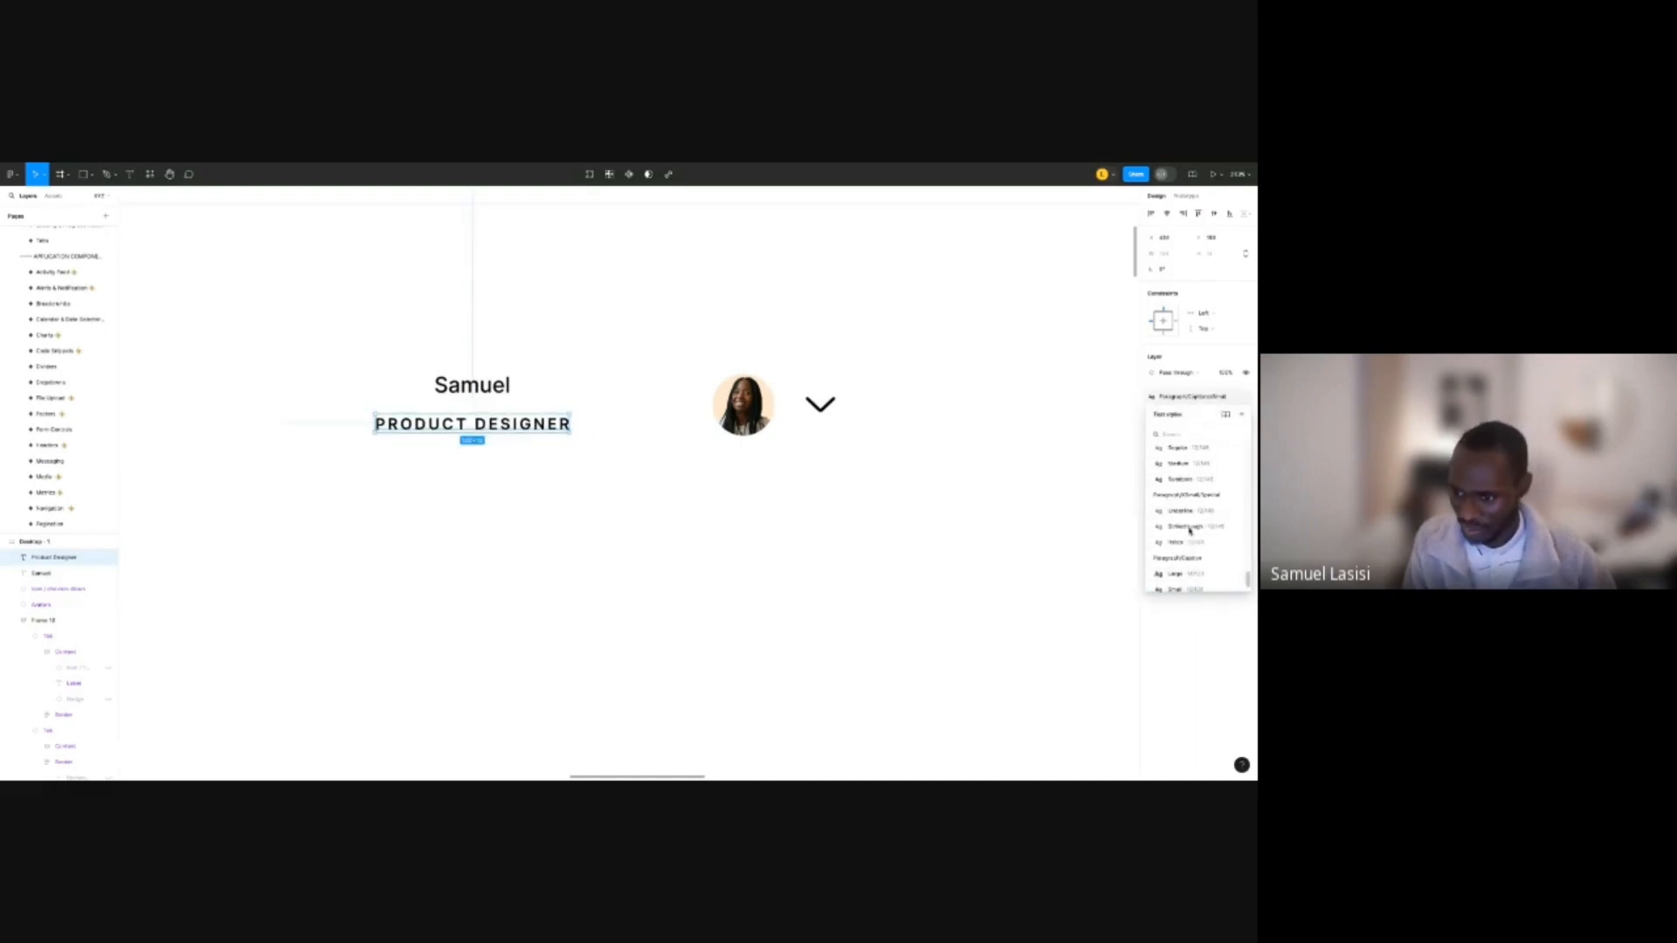
{"action": "scroll", "coordinate": [1190, 529], "scroll_direction": "up", "scroll_amount": 2}
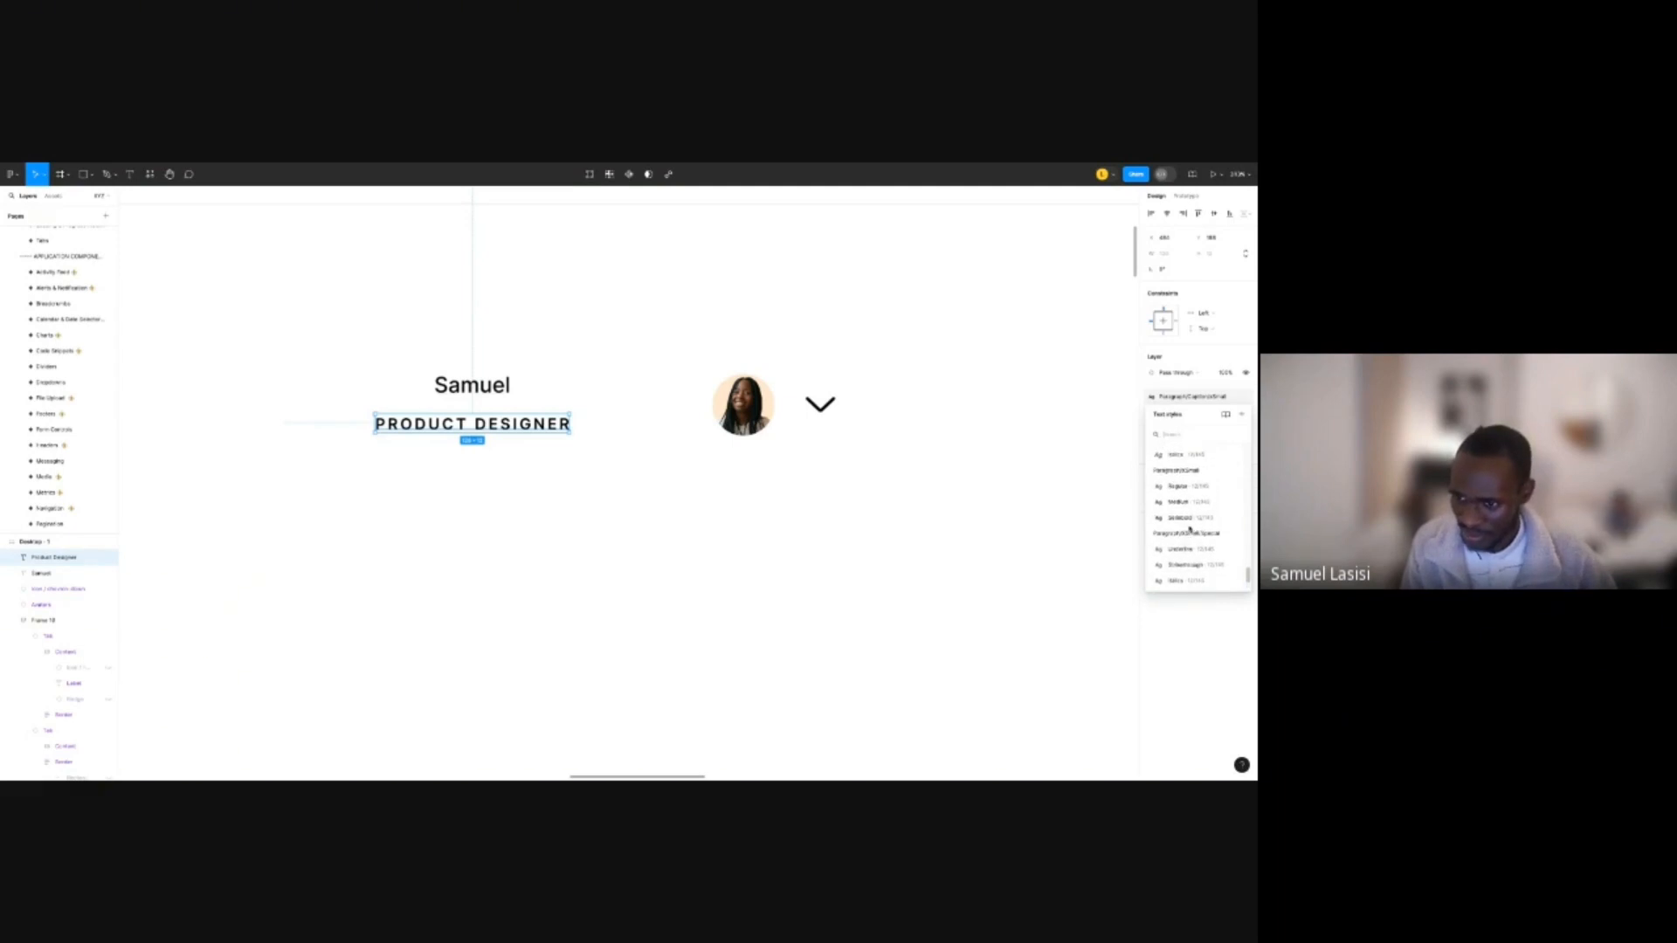
{"action": "left_click", "coordinate": [1189, 522]}
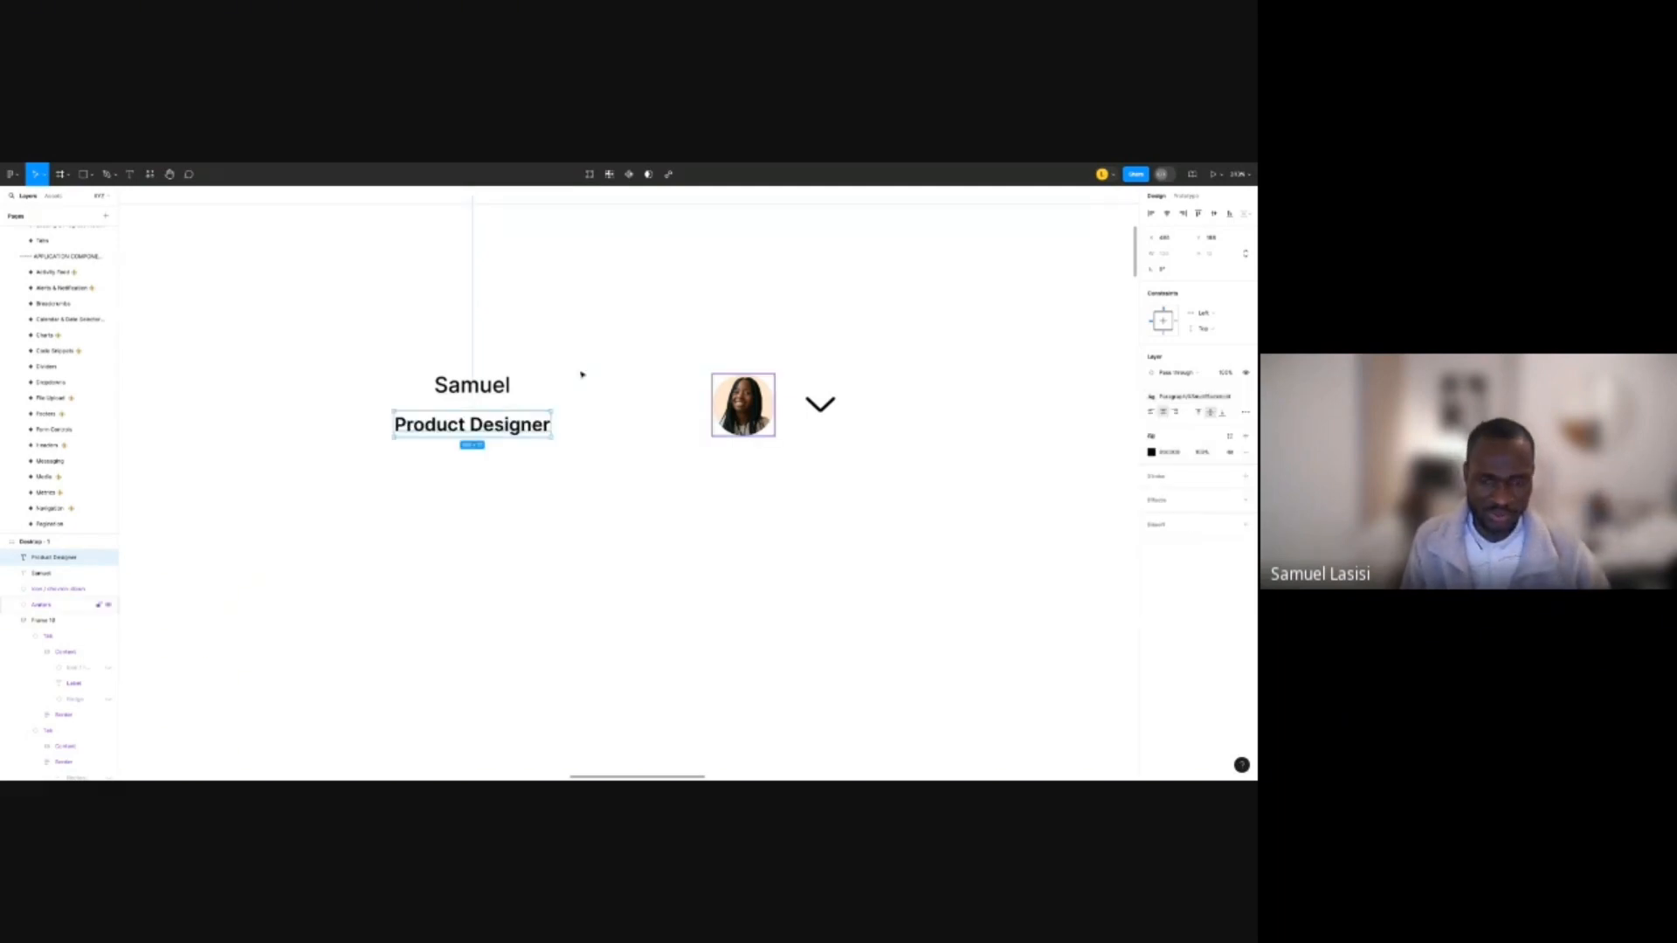
Apply the Paragraph/XSmall/Regular text style to the Product Designer line.
{"action": "left_click", "coordinate": [1186, 397]}
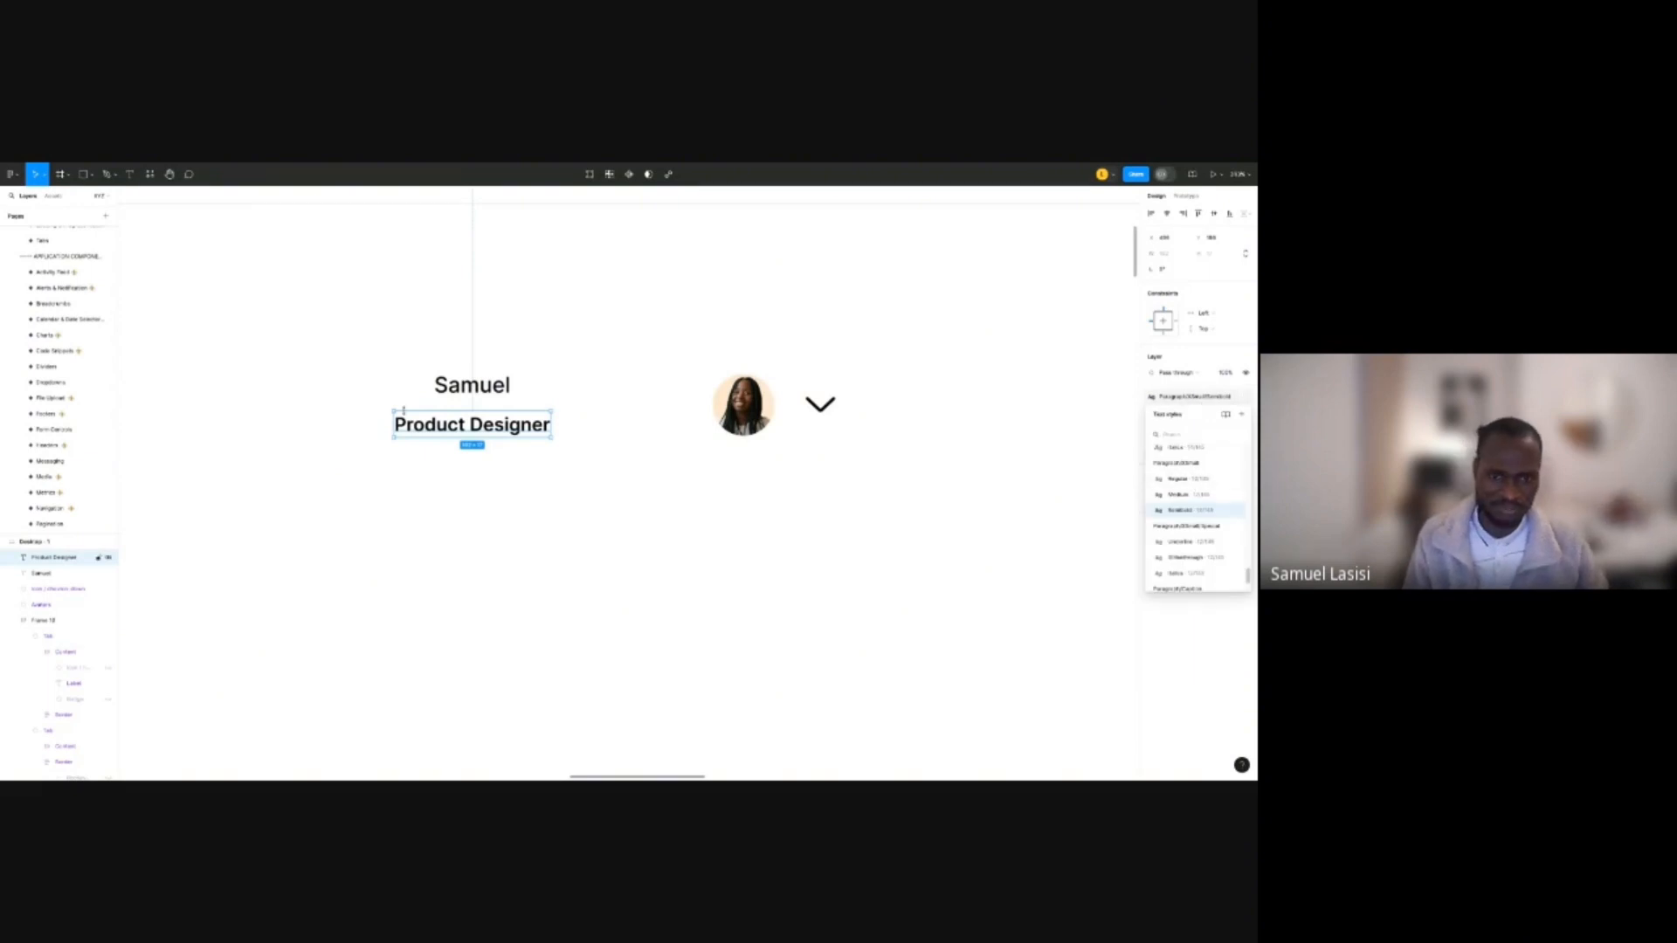
{"action": "scroll", "coordinate": [498, 423], "scroll_direction": "down", "scroll_amount": 3}
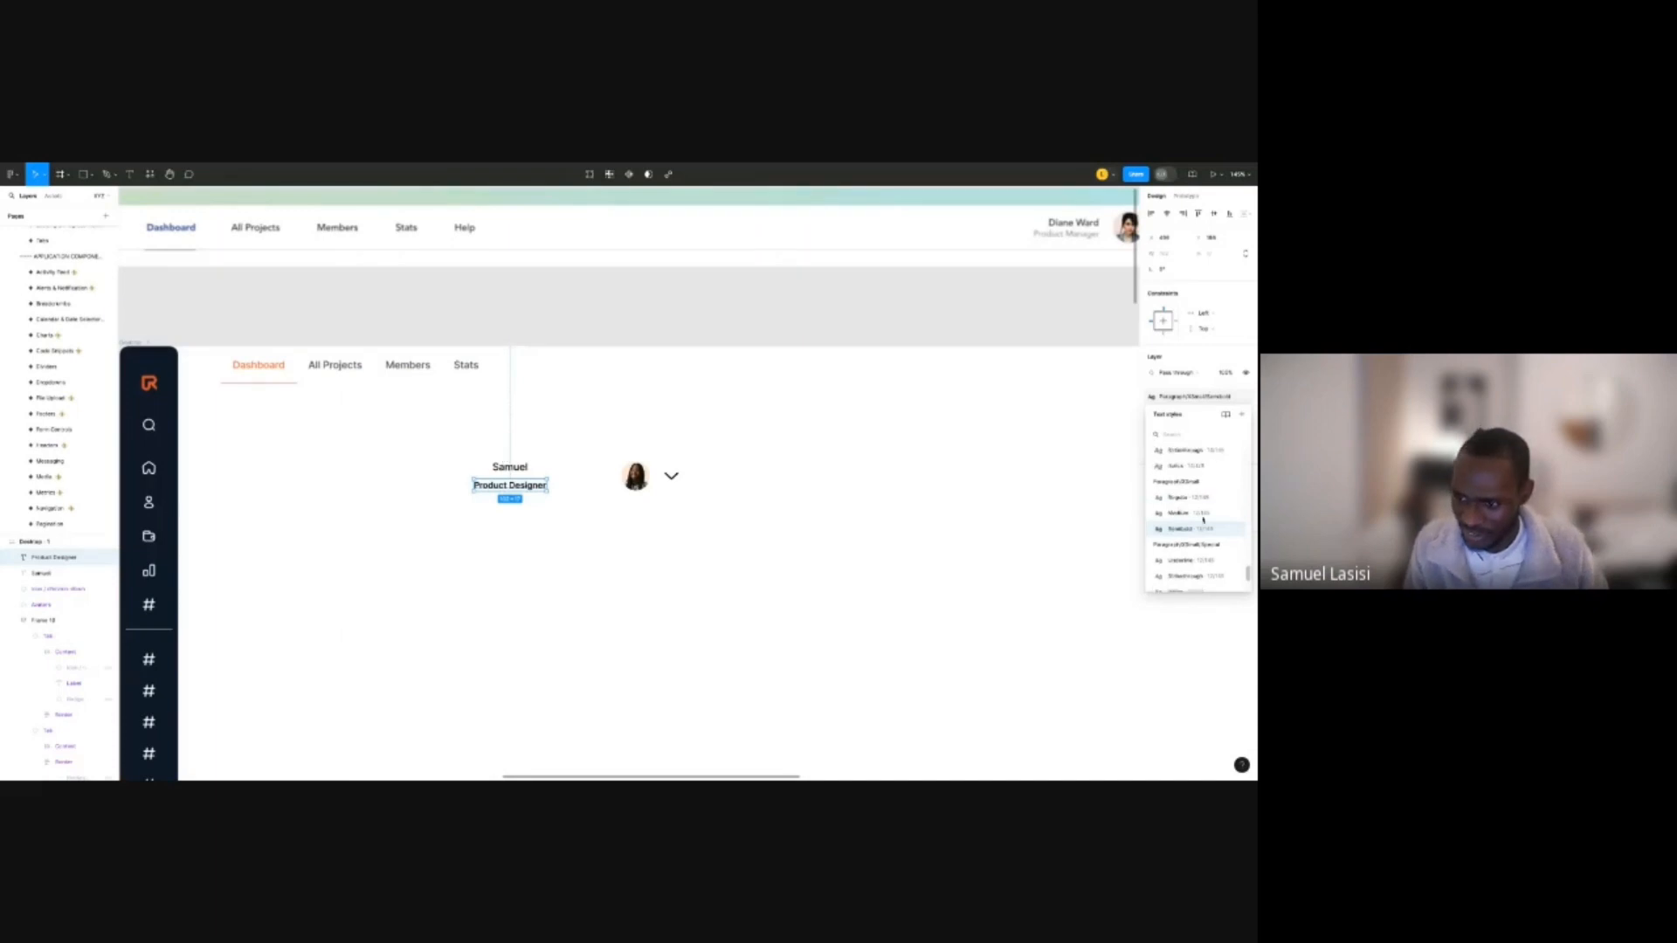
{"action": "scroll", "coordinate": [1202, 522], "scroll_direction": "up", "scroll_amount": 5}
{"action": "scroll", "coordinate": [1203, 519], "scroll_direction": "down", "scroll_amount": 5}
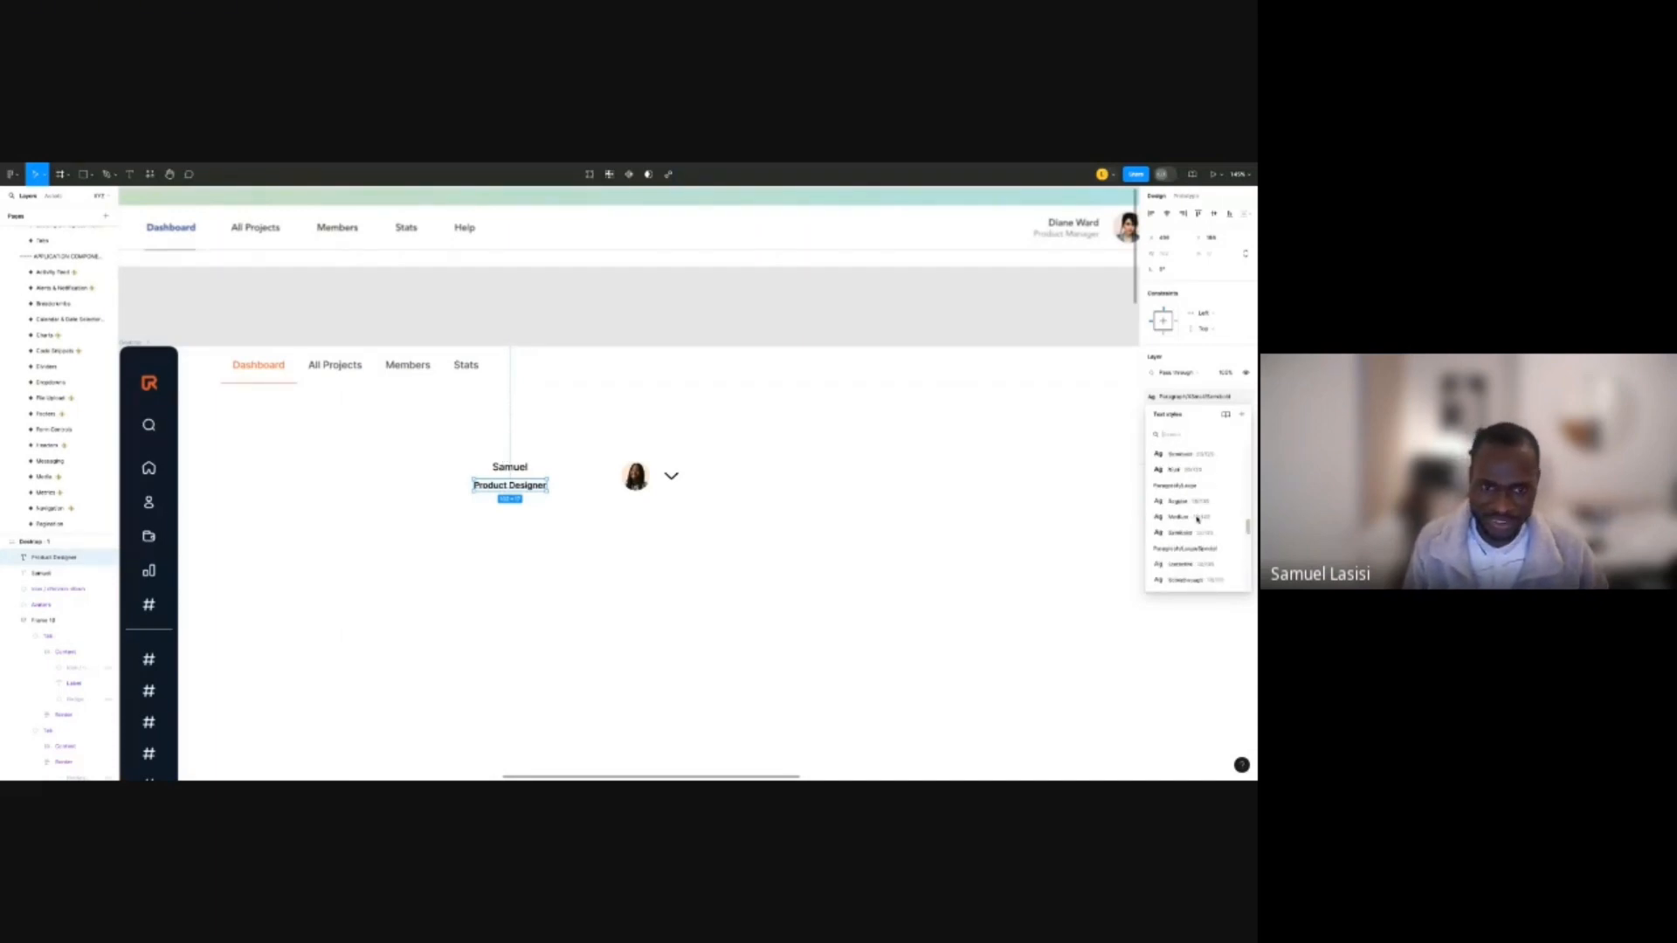
{"action": "scroll", "coordinate": [1198, 520], "scroll_direction": "down", "scroll_amount": 5}
{"action": "scroll", "coordinate": [962, 432], "scroll_direction": "down", "scroll_amount": 2}
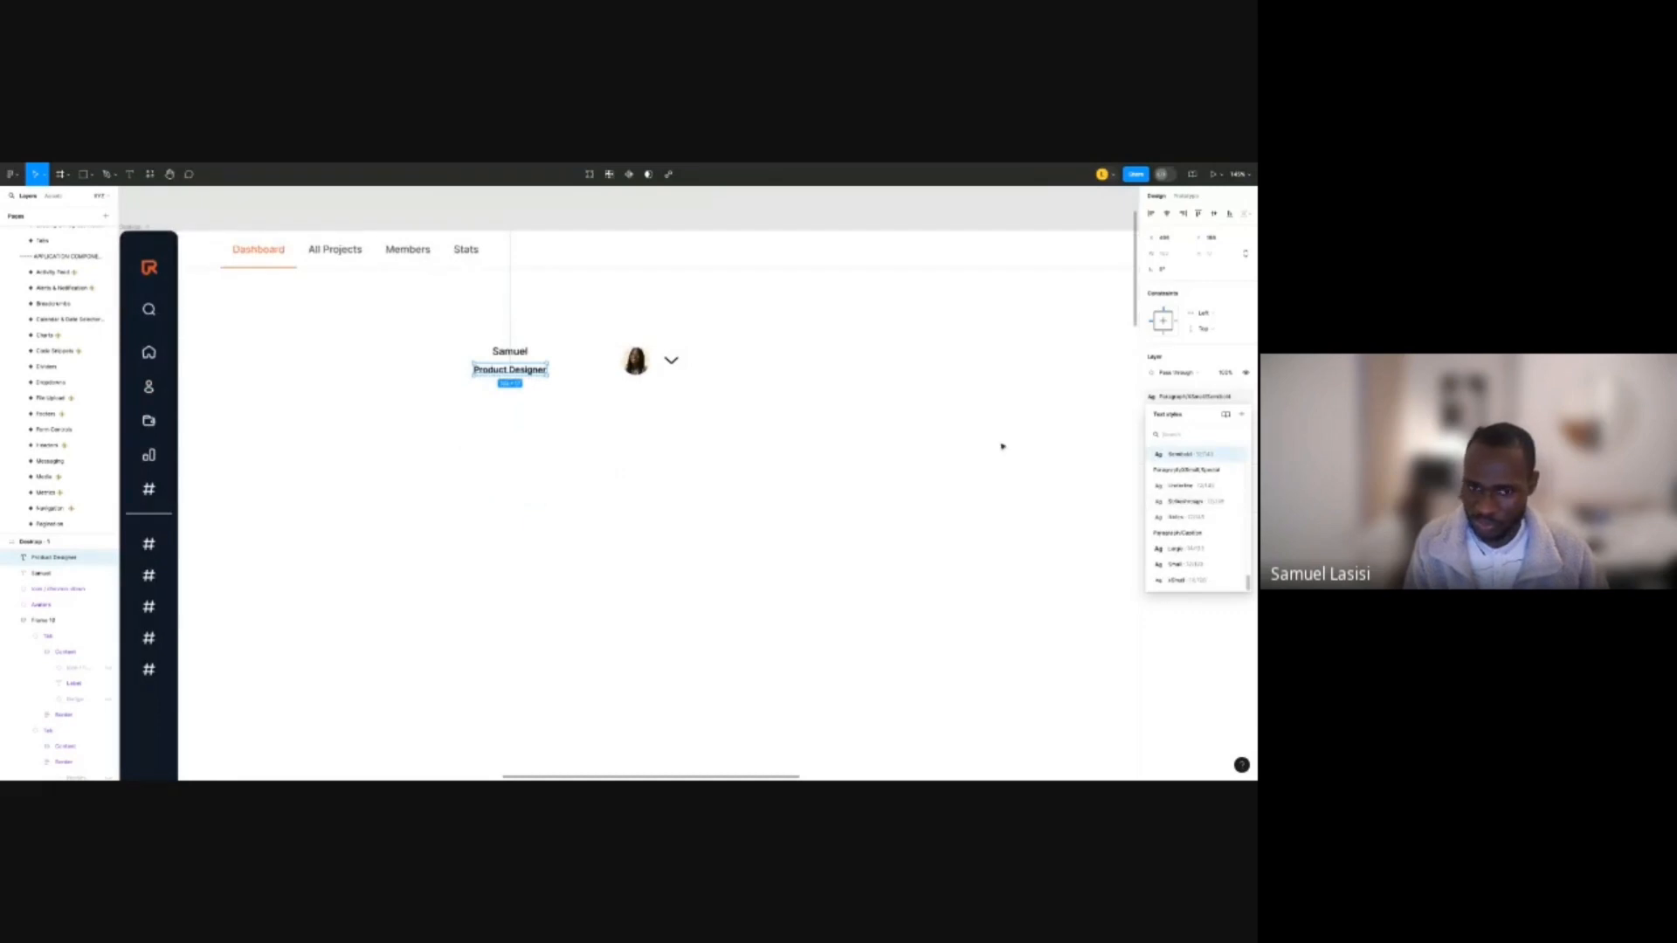
{"action": "left_click", "coordinate": [959, 426]}
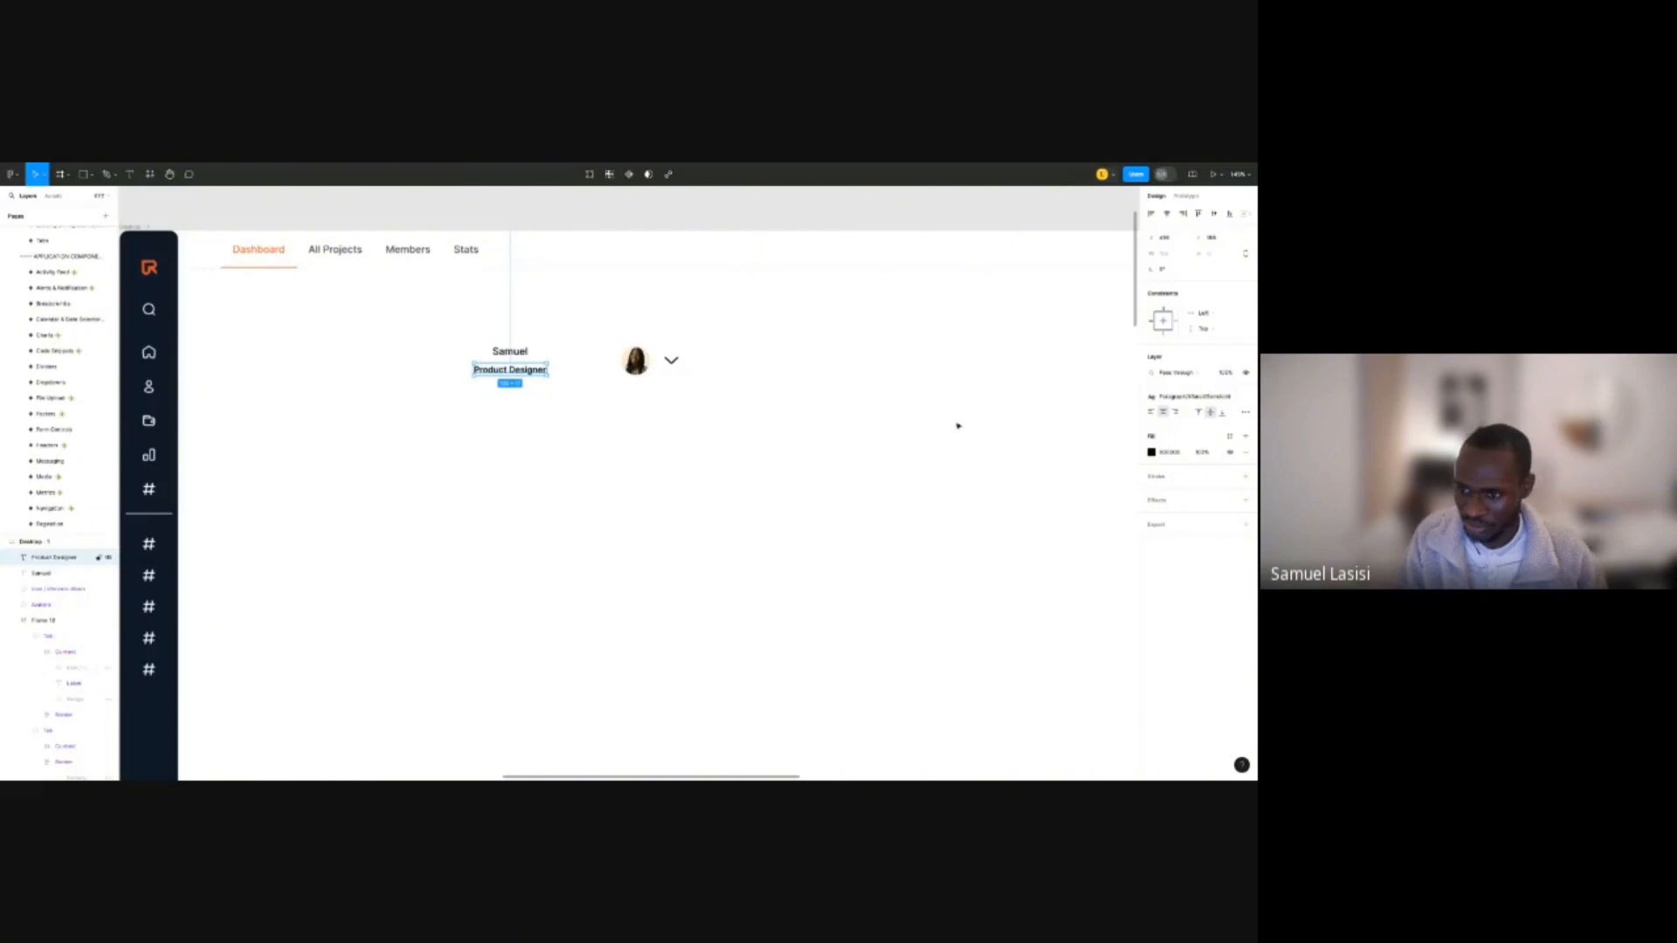
{"action": "left_click", "coordinate": [1192, 397]}
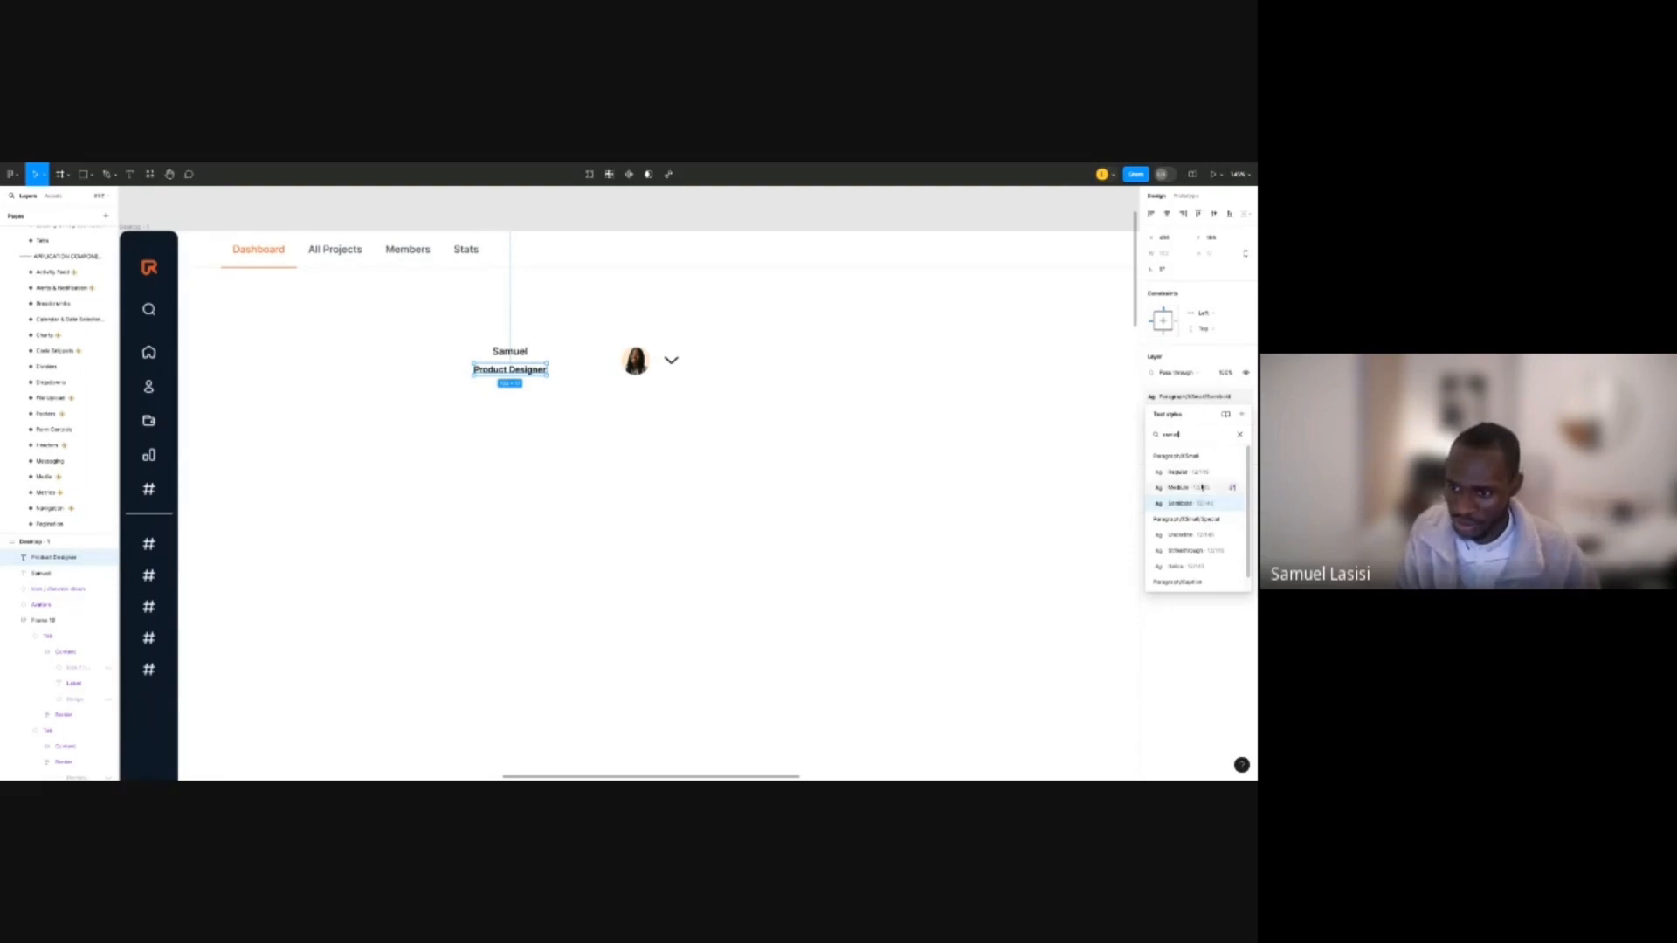
{"action": "scroll", "coordinate": [1204, 518], "scroll_direction": "down", "scroll_amount": 1}
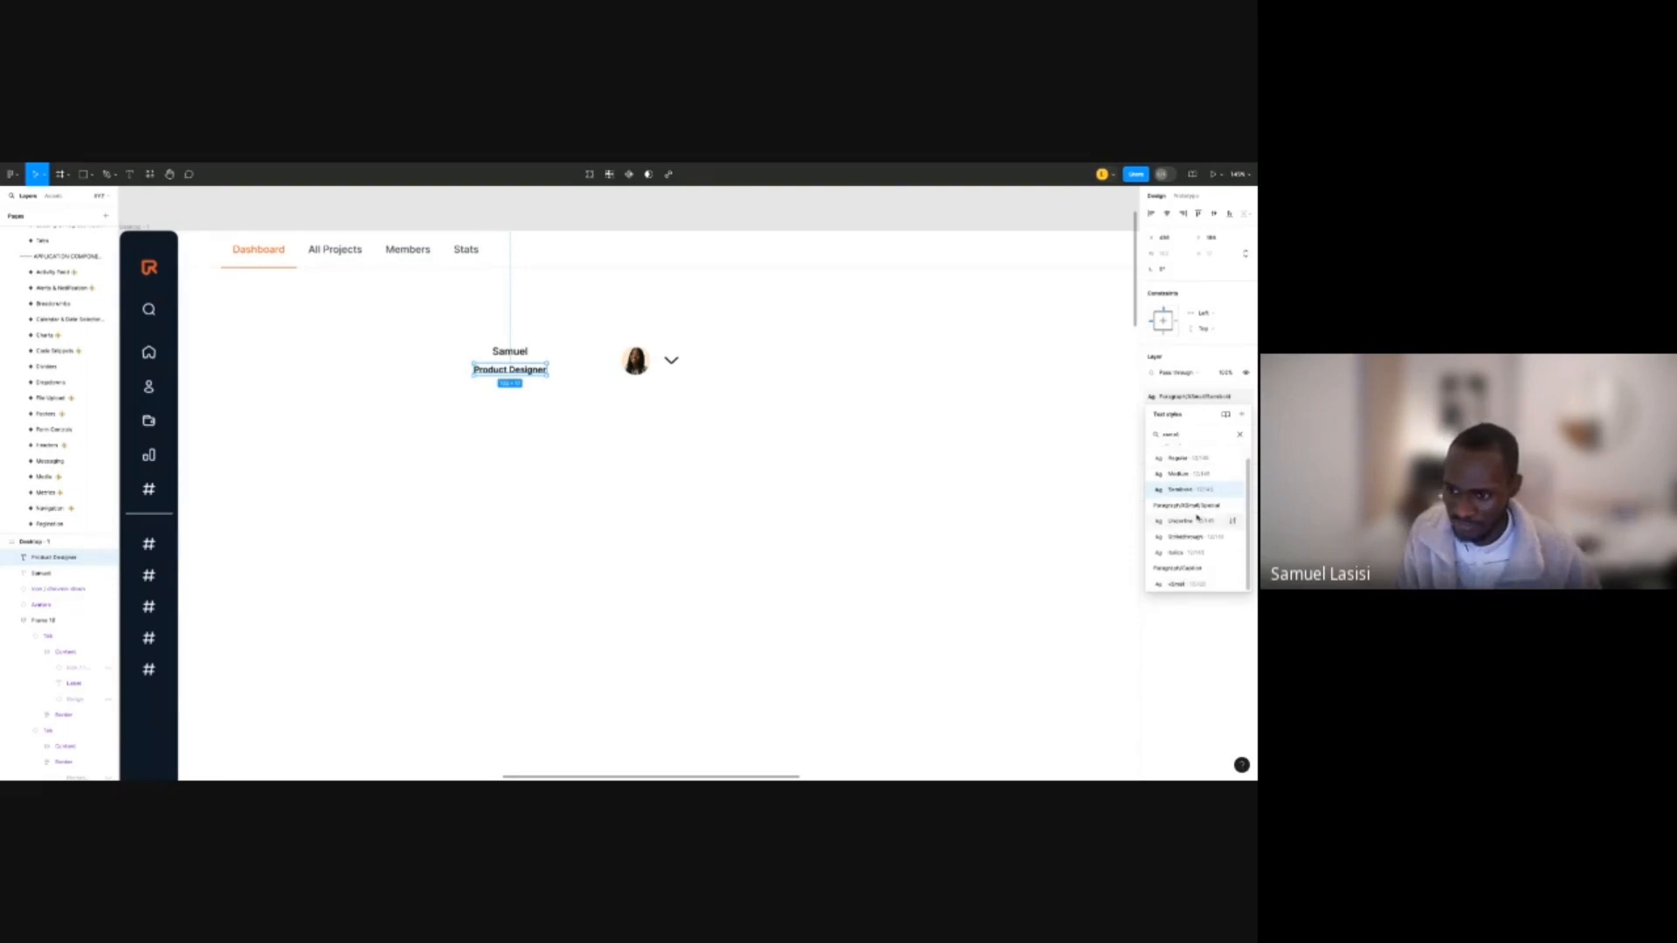
{"action": "scroll", "coordinate": [1198, 517], "scroll_direction": "up", "scroll_amount": 1}
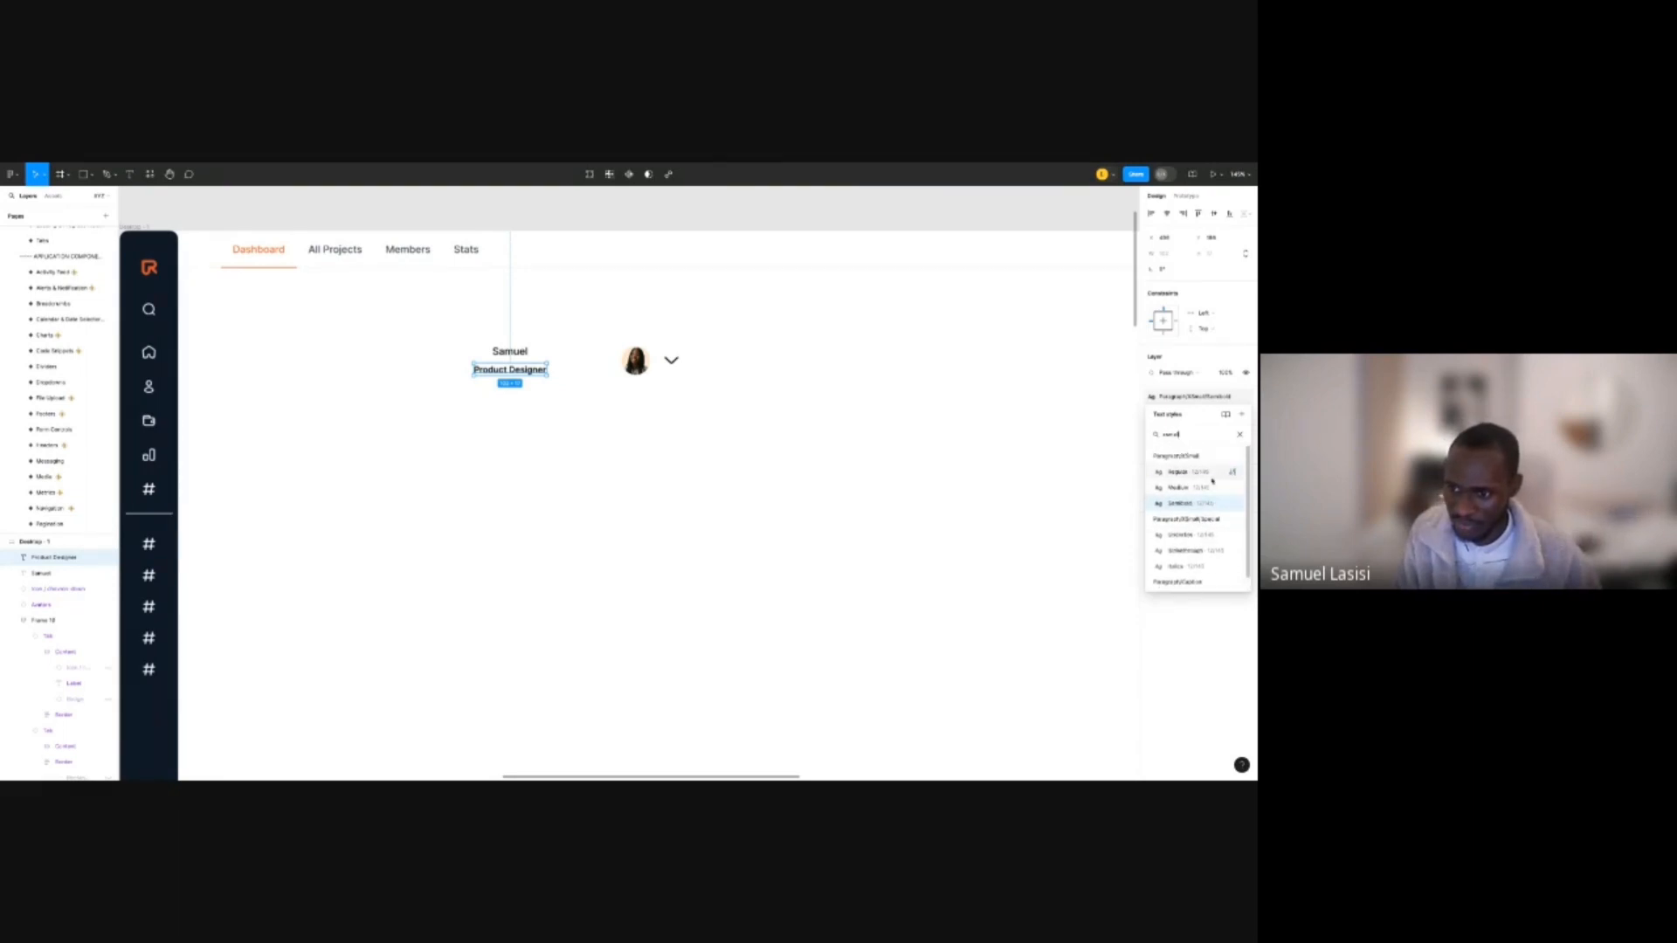
{"action": "left_click", "coordinate": [1208, 477]}
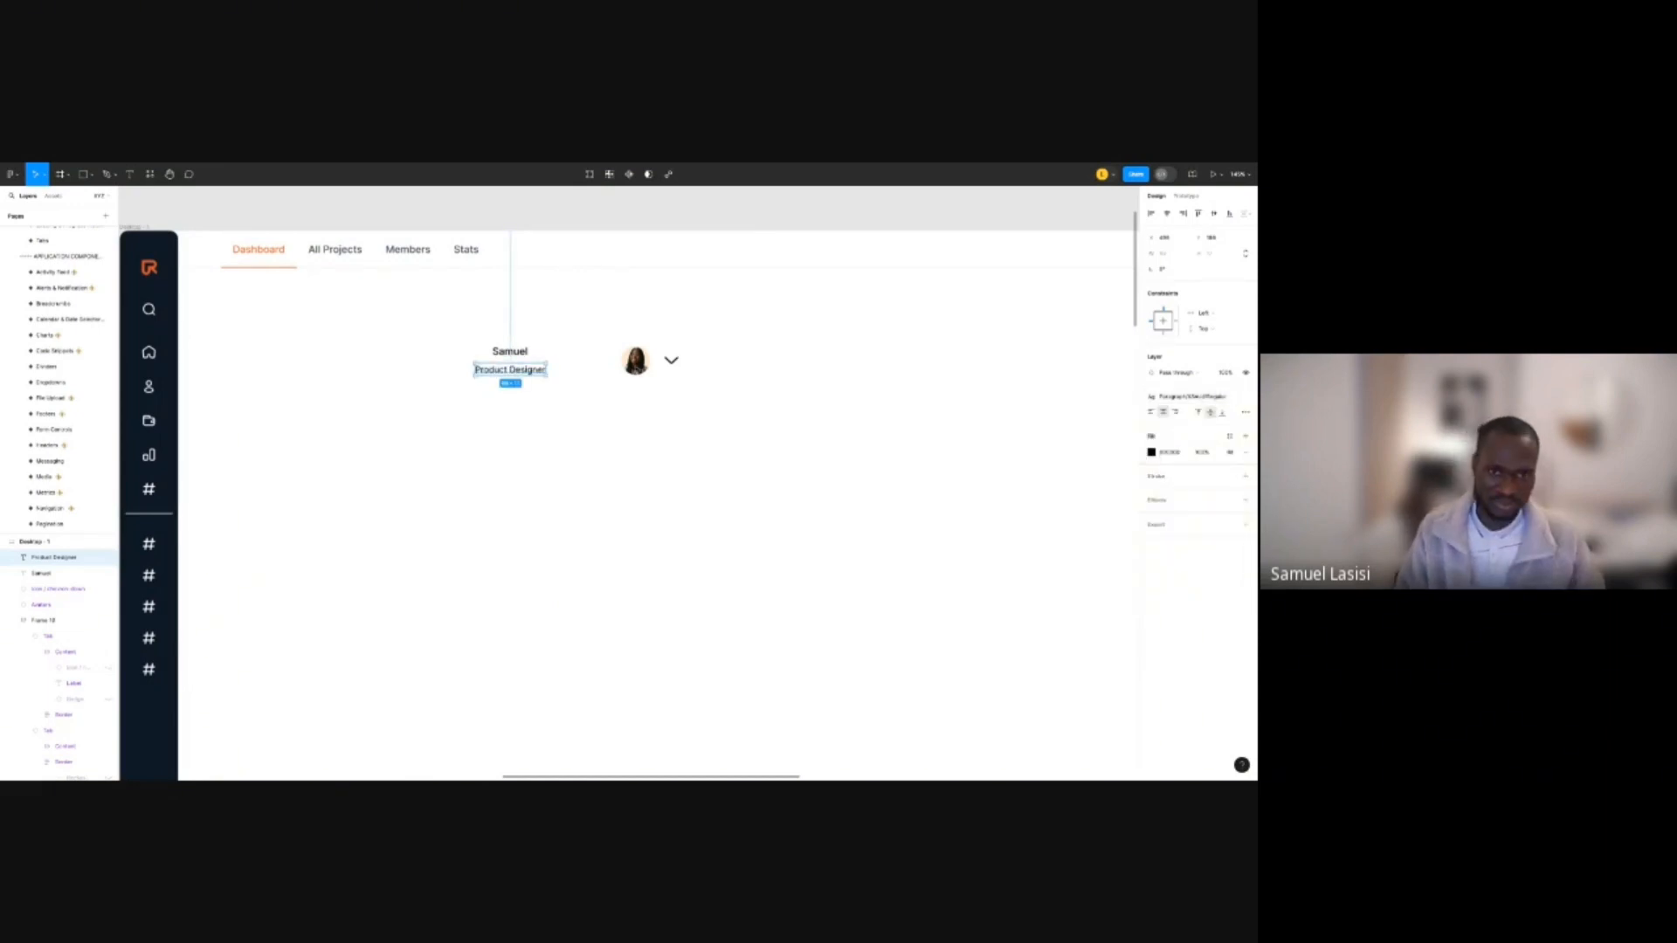
Select the name text, review its text style options, then clear the selection.
{"action": "left_click", "coordinate": [510, 352]}
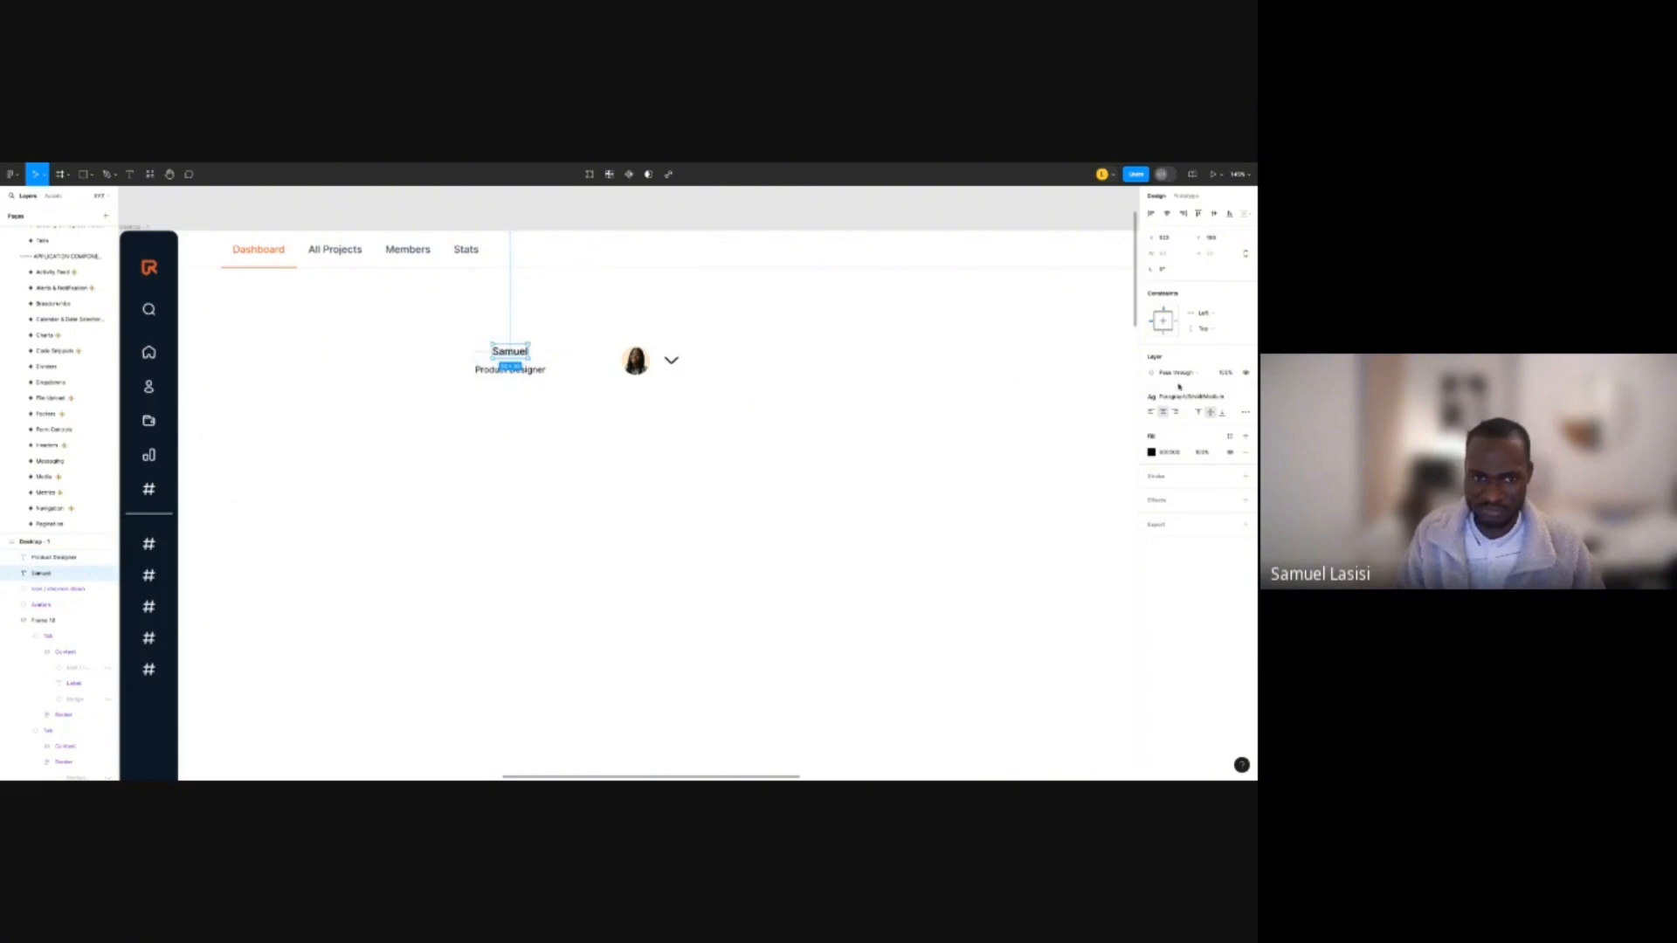
{"action": "scroll", "coordinate": [600, 318], "scroll_direction": "up", "scroll_amount": 3}
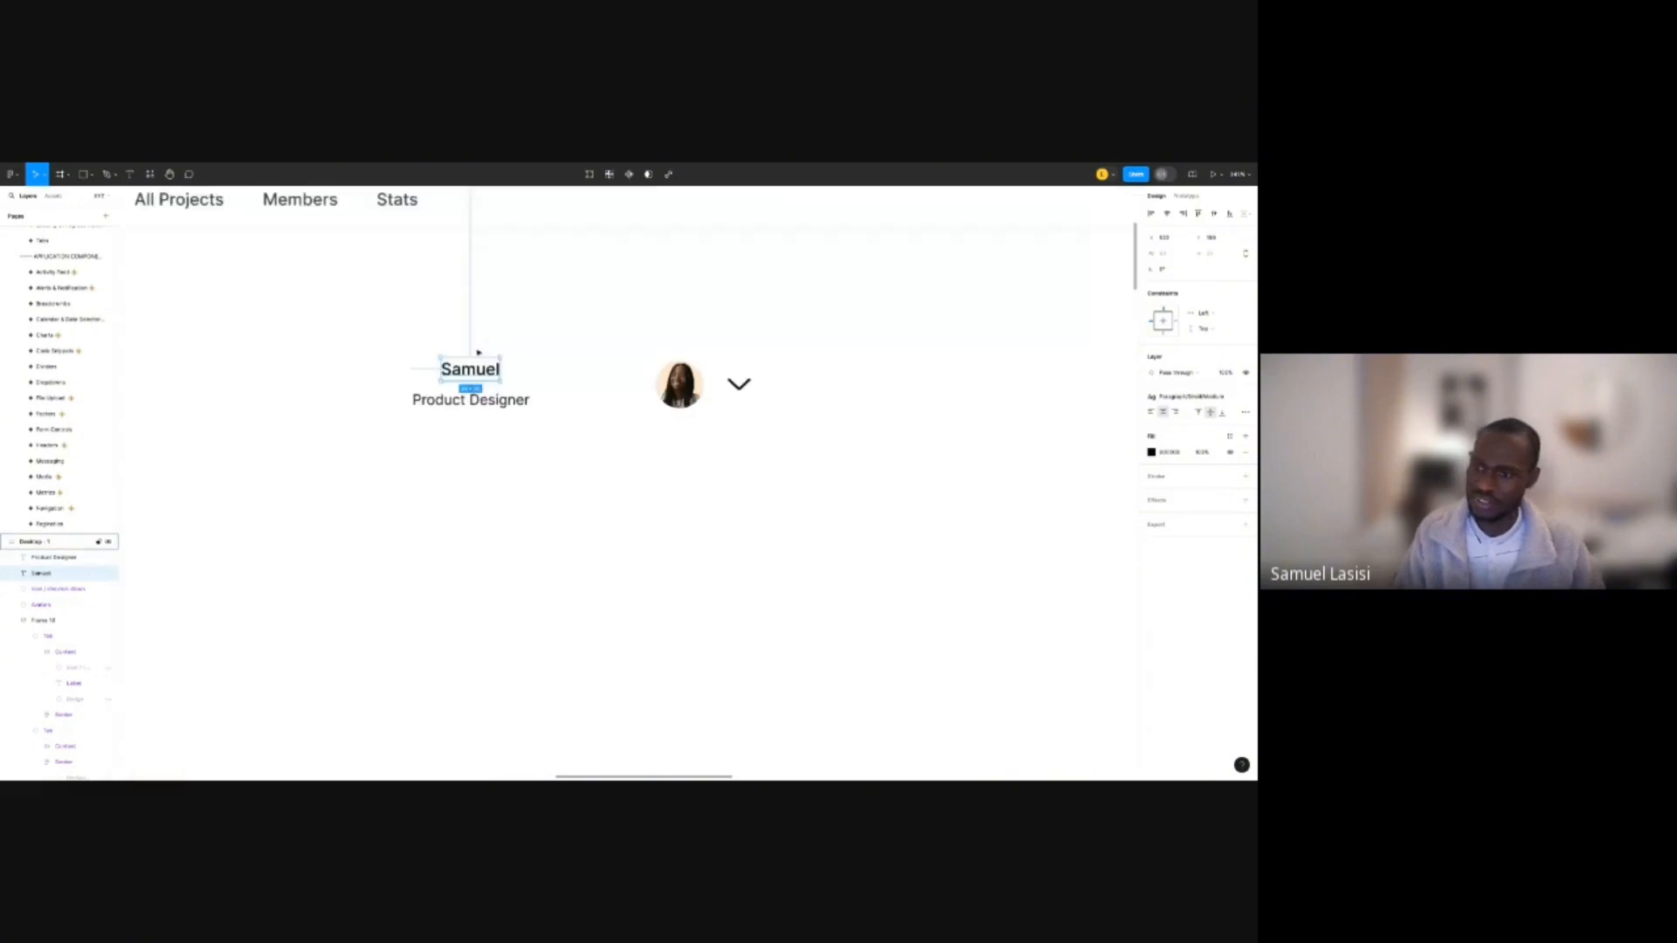
{"action": "scroll", "coordinate": [478, 352], "scroll_direction": "up", "scroll_amount": 1}
{"action": "left_click", "coordinate": [1217, 399]}
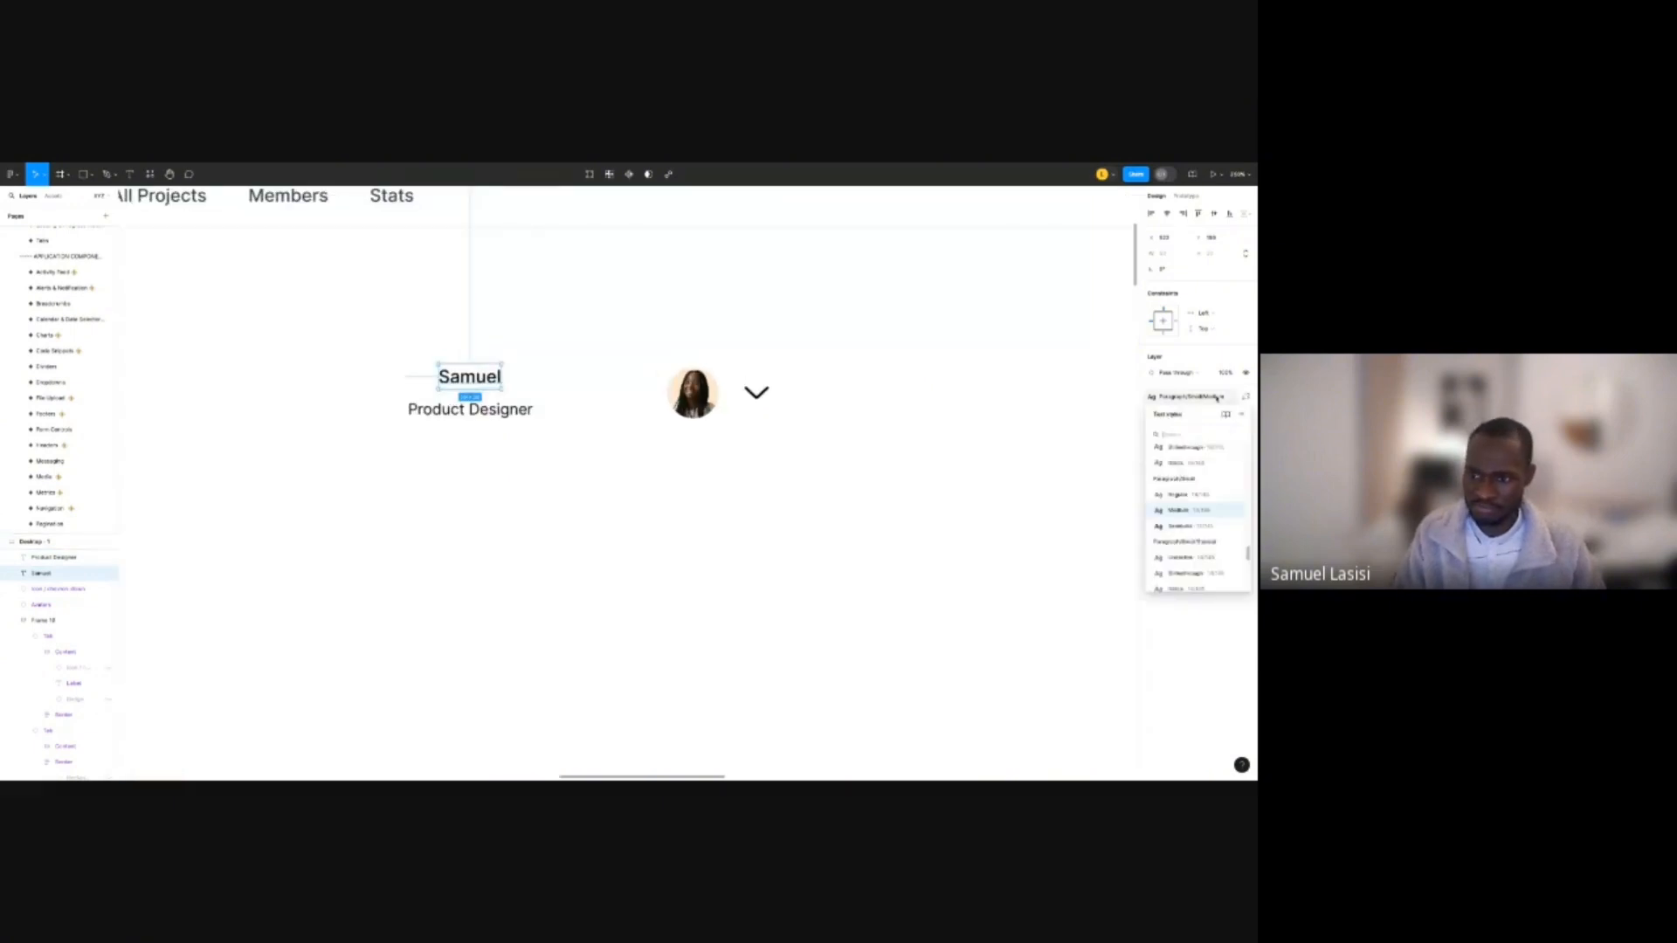
{"action": "left_click", "coordinate": [569, 361]}
{"action": "scroll", "coordinate": [524, 367], "scroll_direction": "down", "scroll_amount": 2}
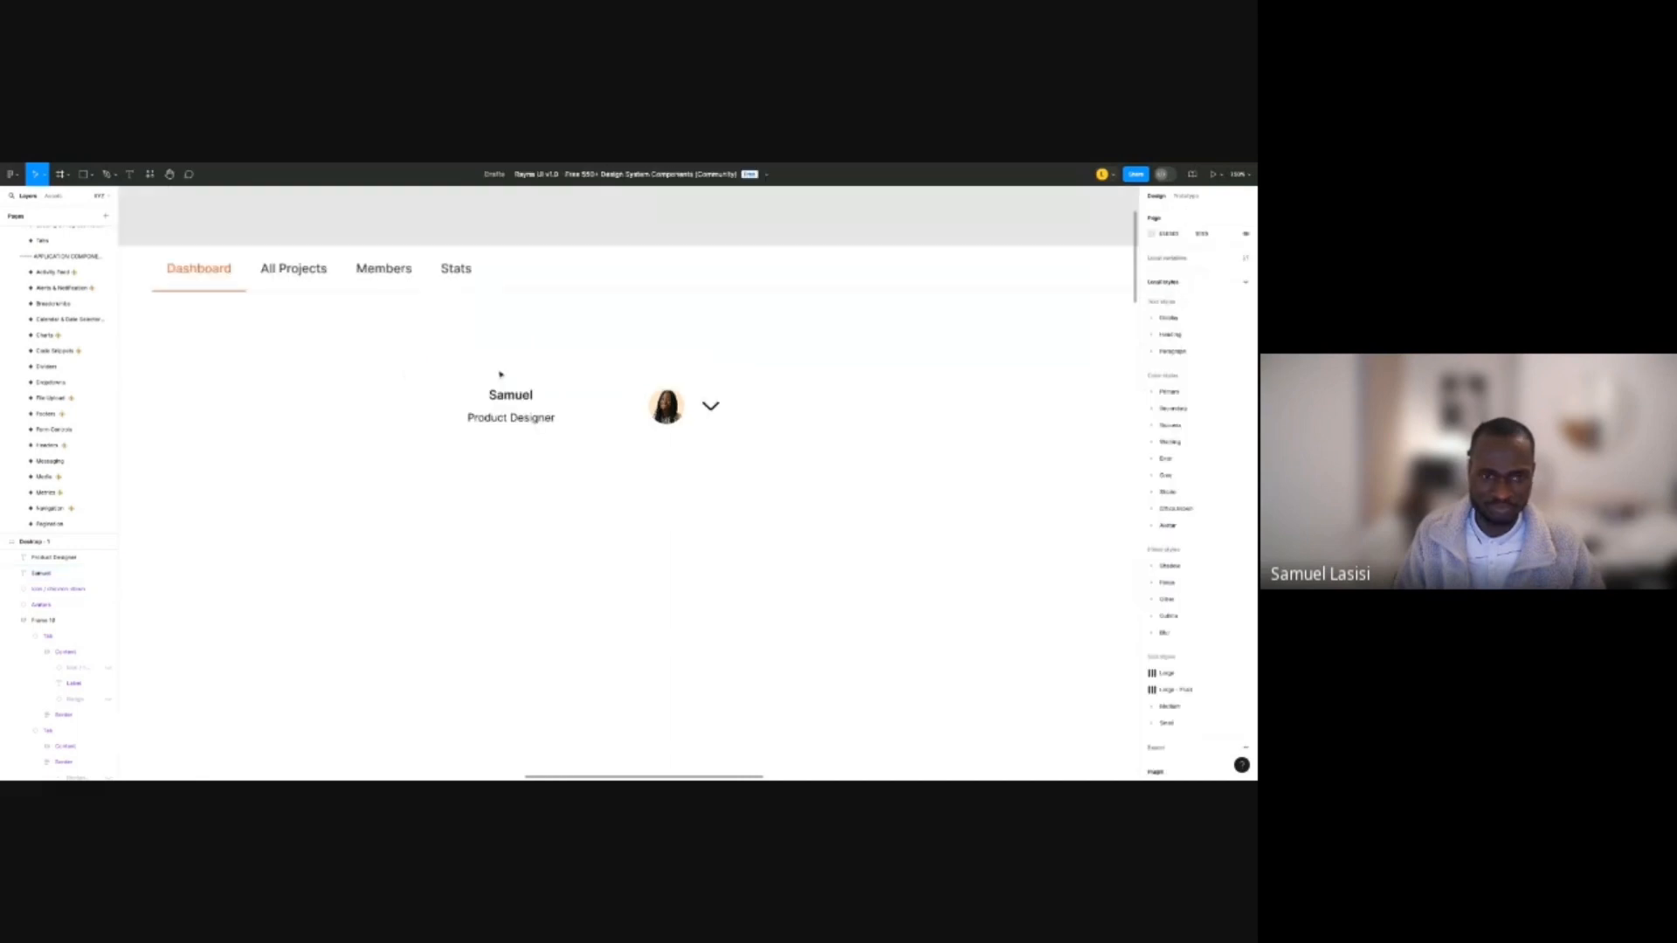
{"action": "scroll", "coordinate": [454, 326], "scroll_direction": "up", "scroll_amount": 3}
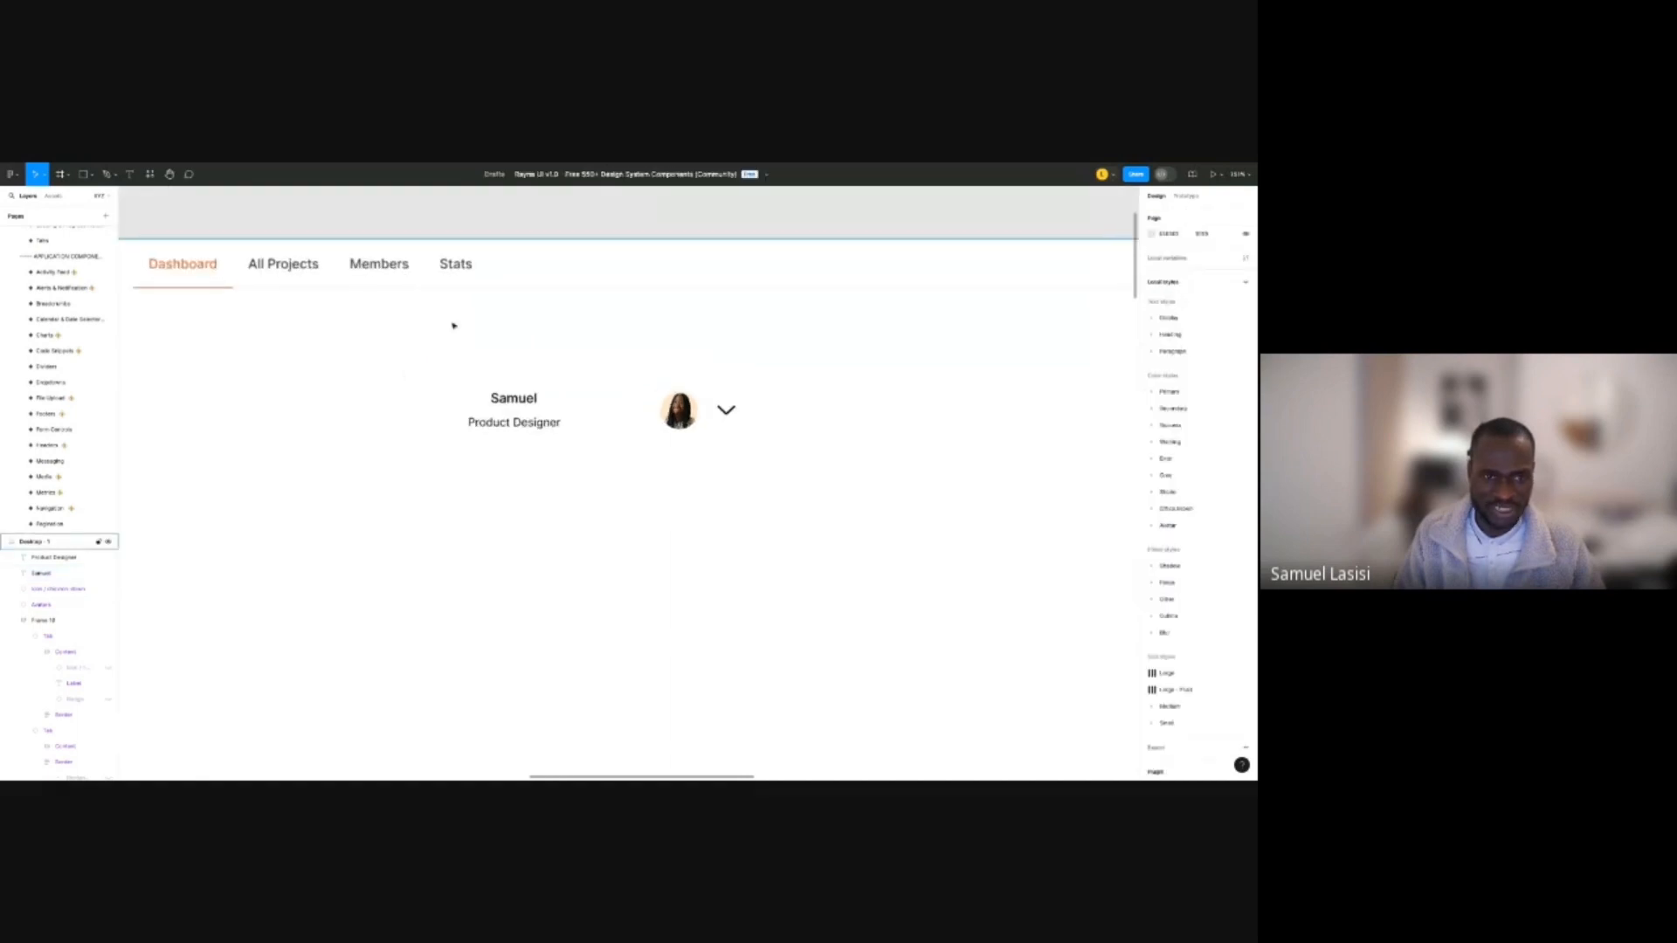
Select the sidebar copy left of the Desktop - 1 frame and set its theme to light.
{"action": "left_click", "coordinate": [448, 248]}
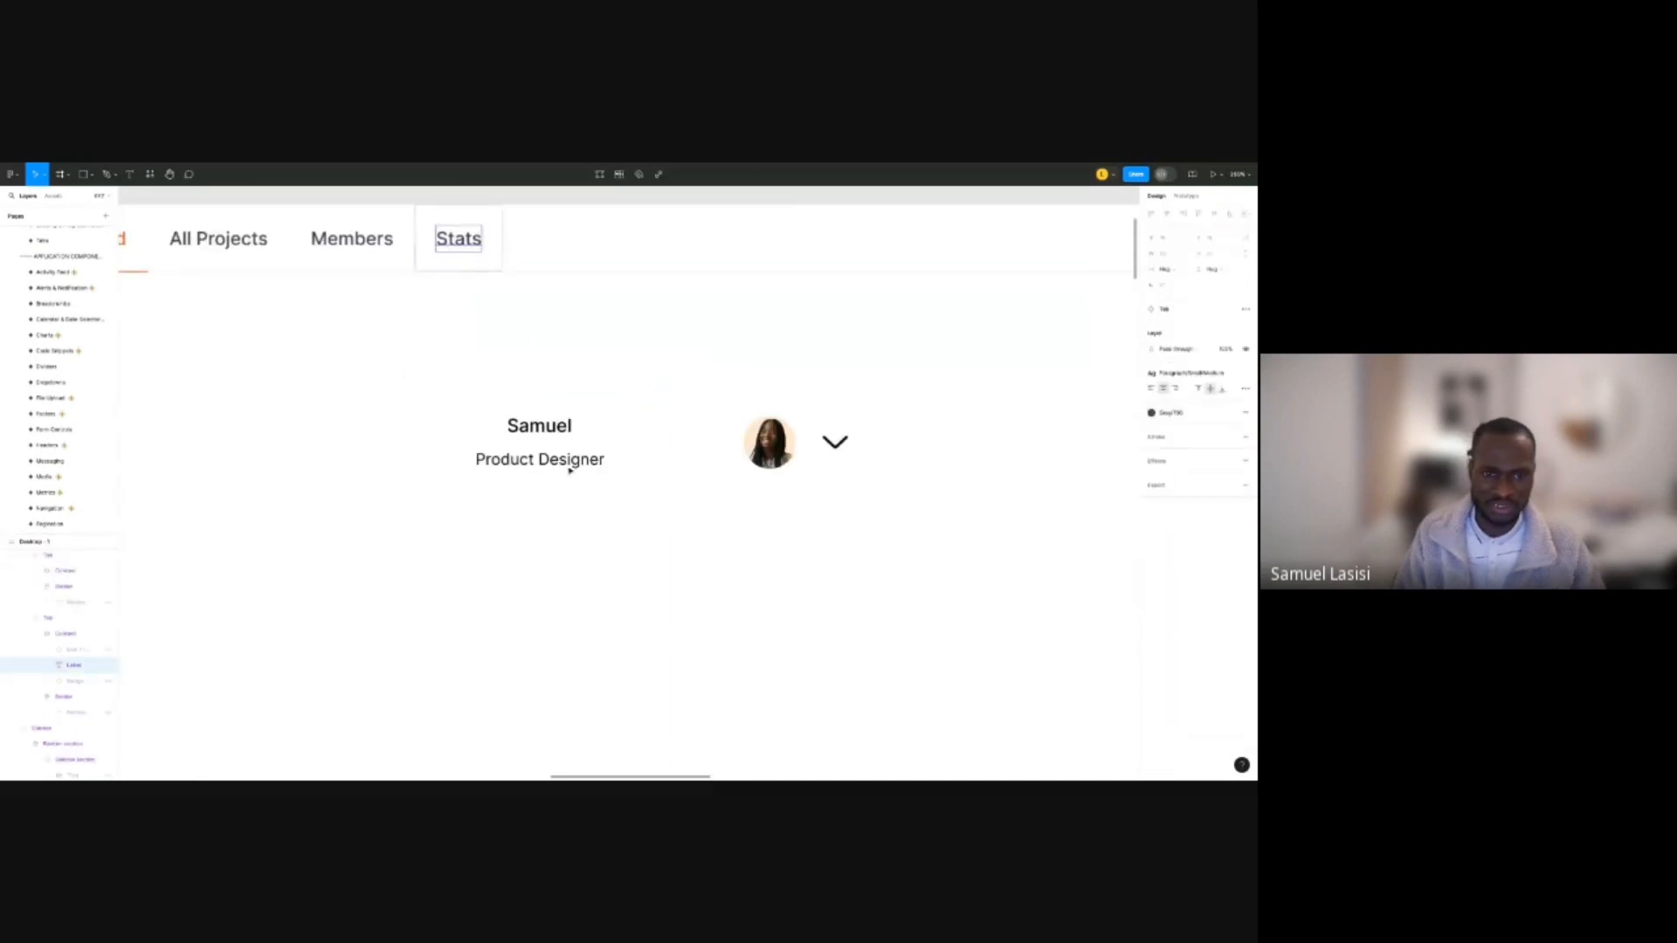
{"action": "left_click", "coordinate": [674, 554]}
{"action": "scroll", "coordinate": [674, 554], "scroll_direction": "down", "scroll_amount": 3}
{"action": "scroll", "coordinate": [616, 545], "scroll_direction": "down", "scroll_amount": 2}
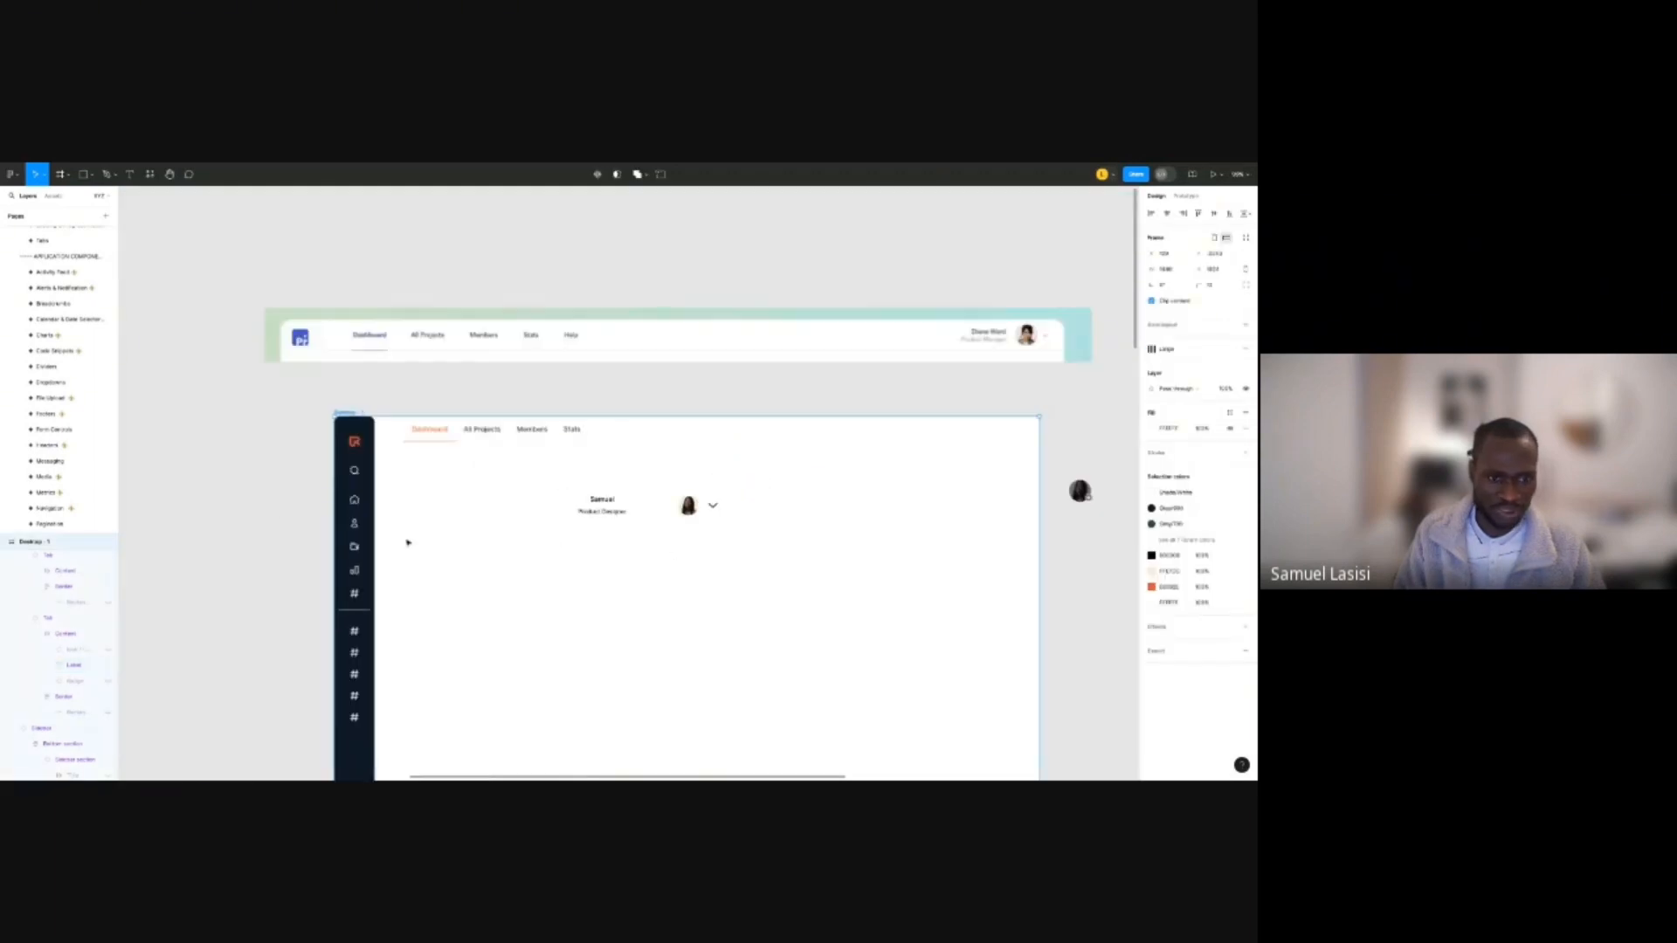
{"action": "left_click_drag", "start_coordinate": [274, 515], "coordinate": [625, 393]}
{"action": "left_click", "coordinate": [730, 383]}
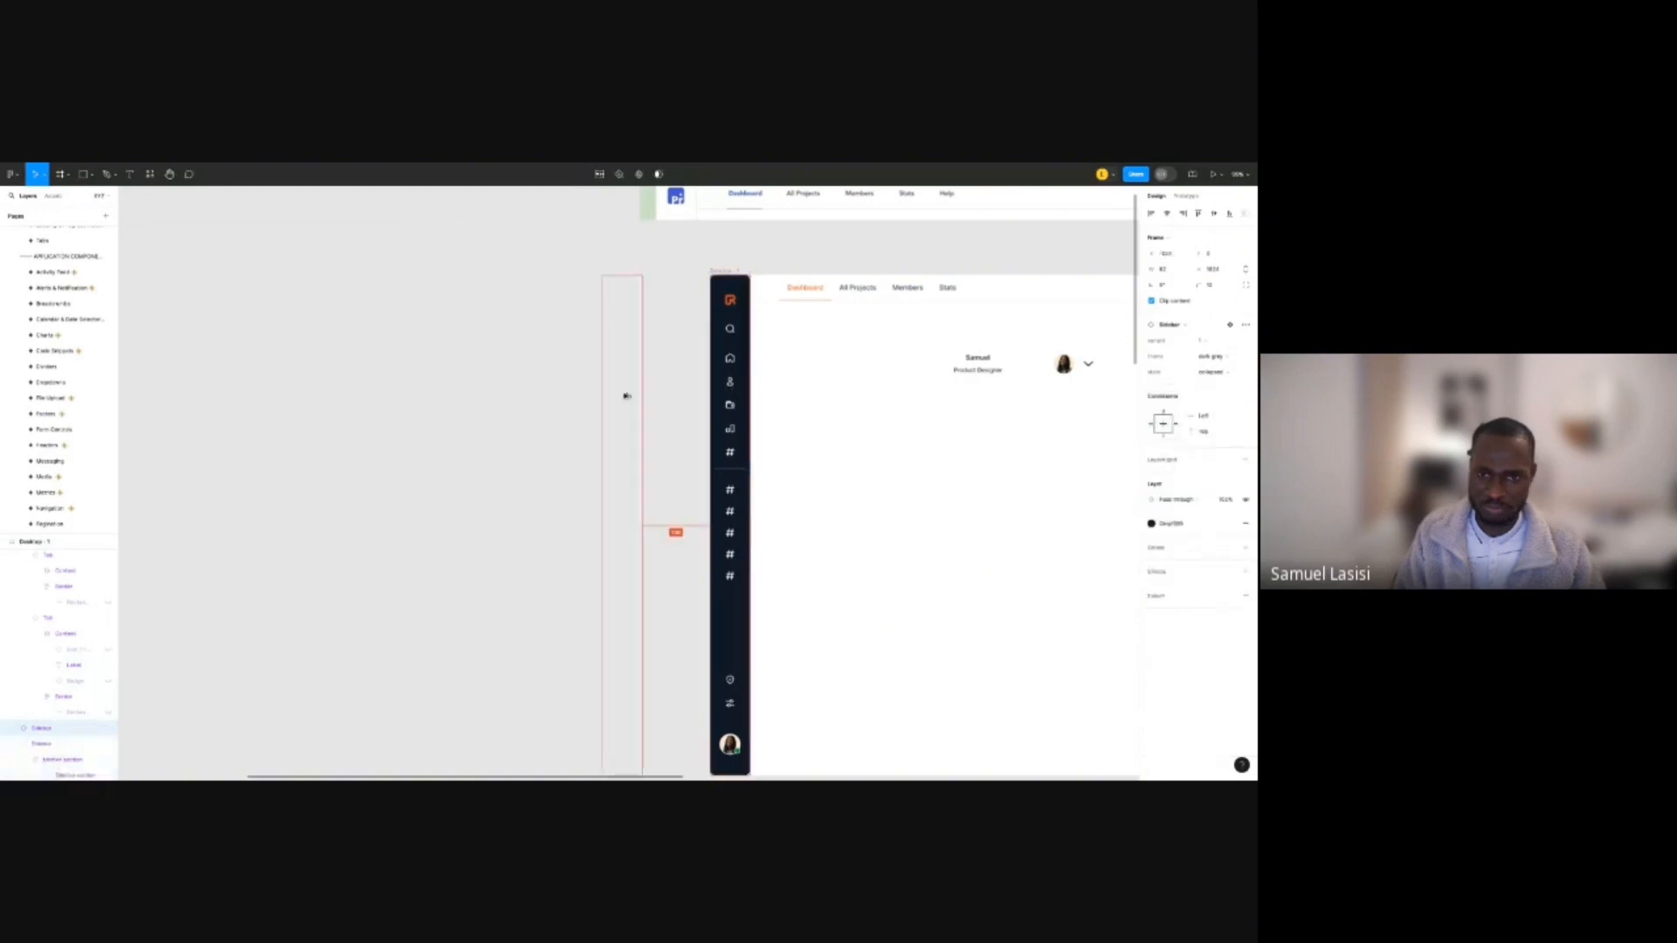
{"action": "left_click", "coordinate": [1227, 359]}
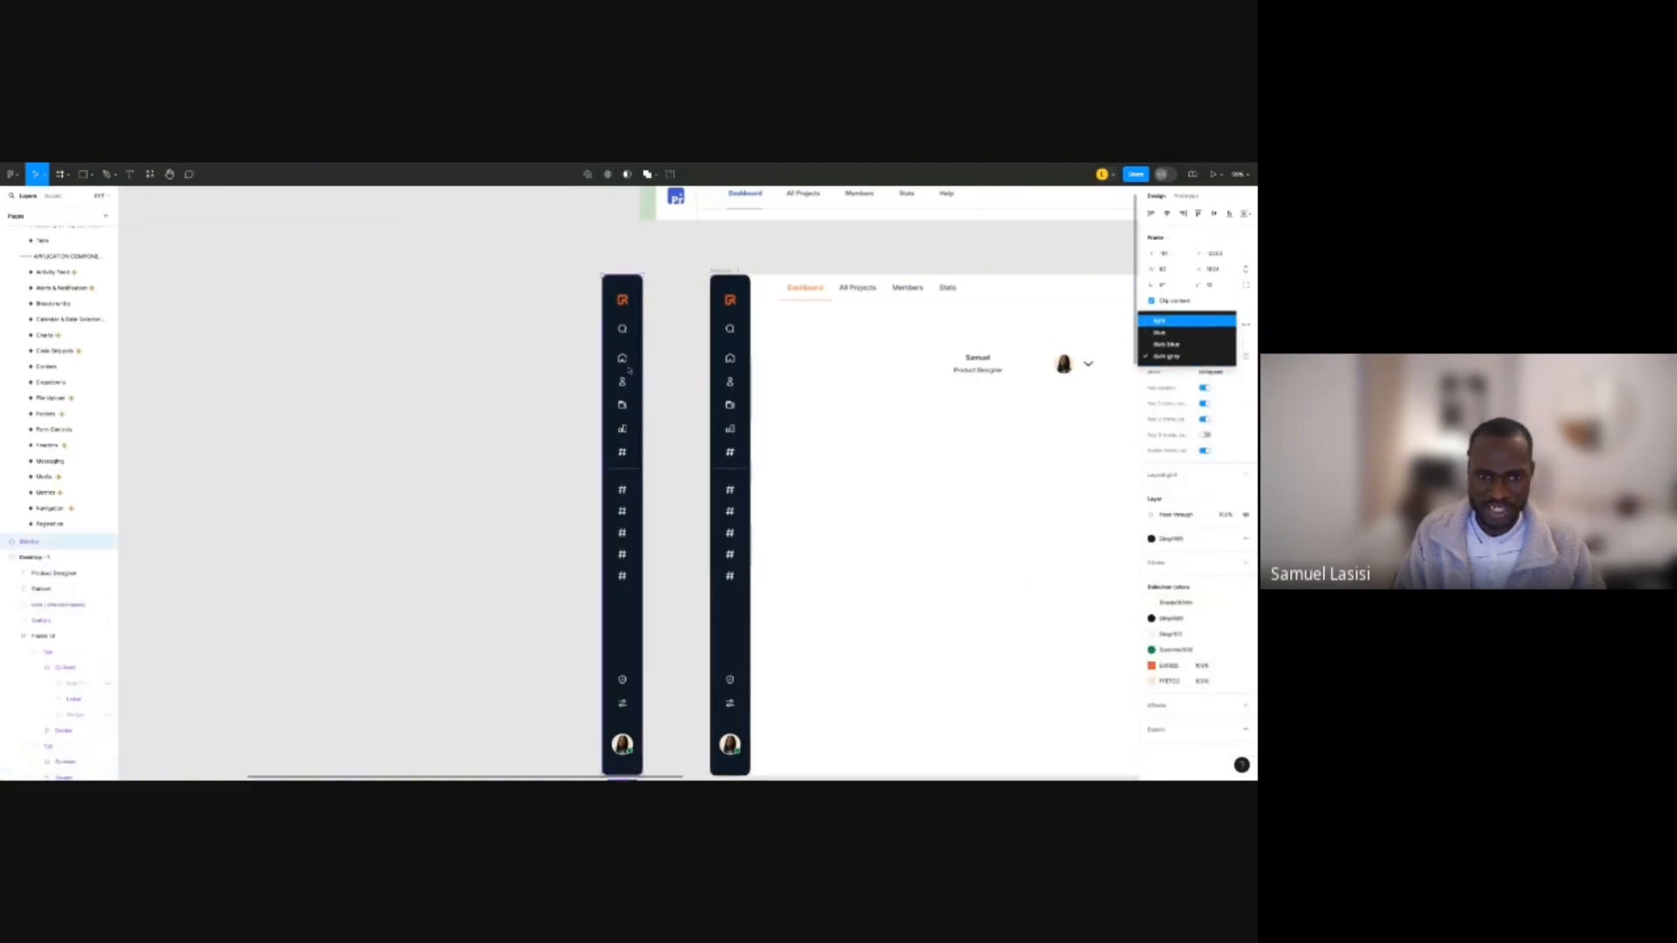
{"action": "left_click", "coordinate": [1211, 322]}
Inspect the light sidebar's search icon and the All Projects tab label, then deselect.
{"action": "left_click", "coordinate": [676, 332]}
{"action": "scroll", "coordinate": [633, 330], "scroll_direction": "down", "scroll_amount": 3}
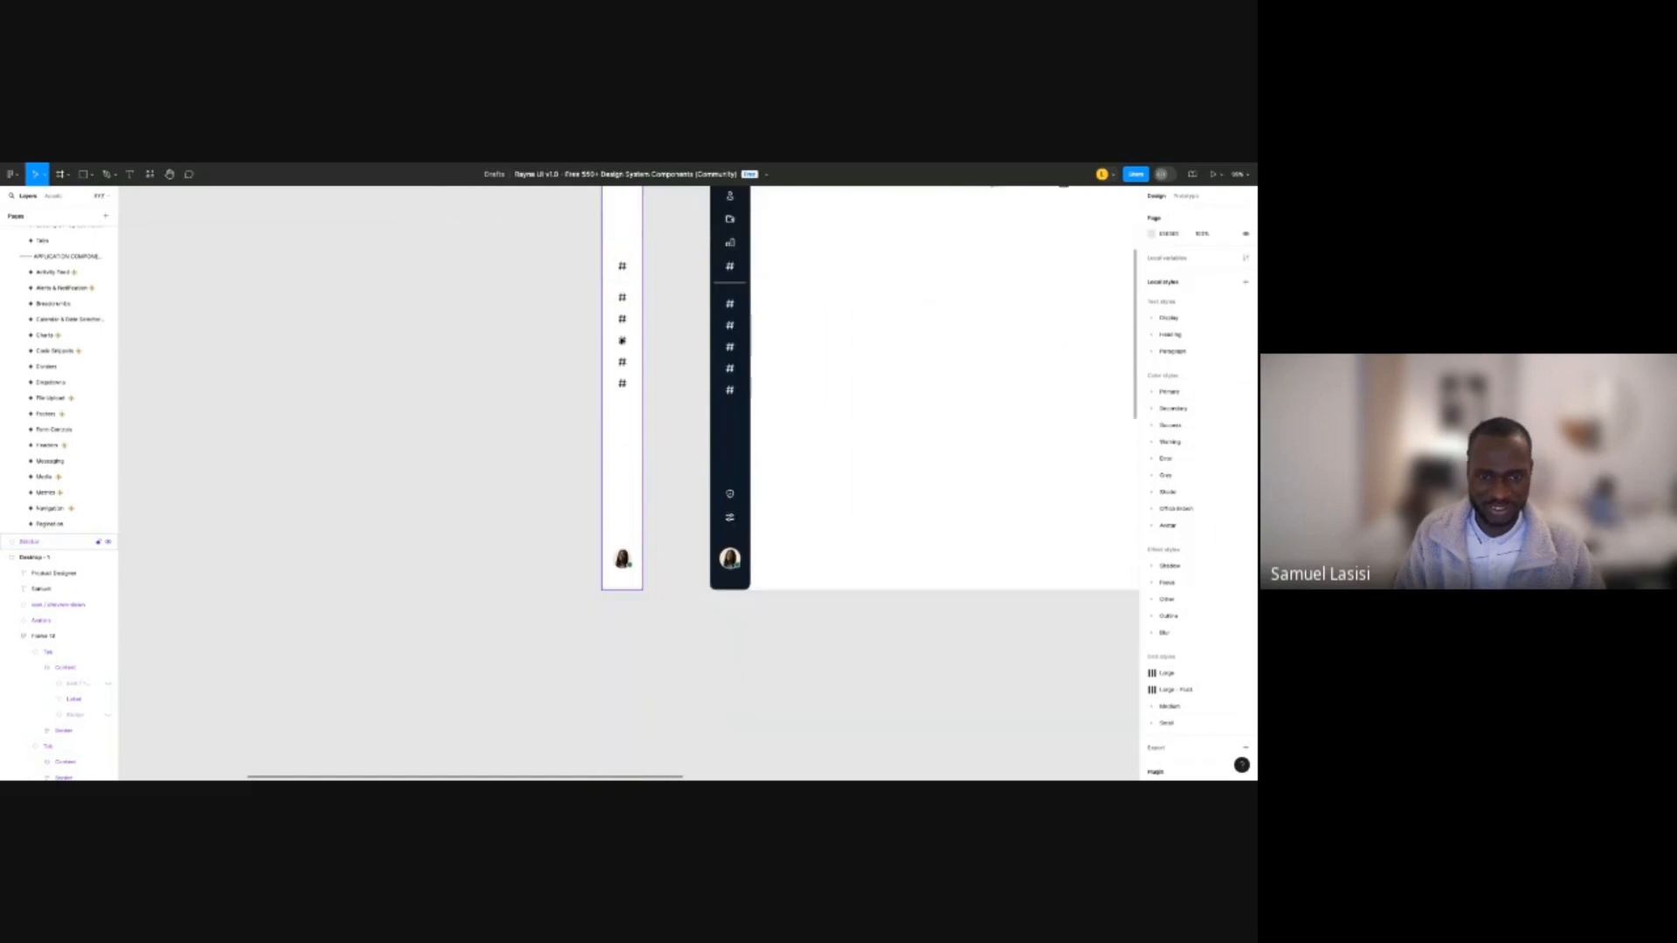
{"action": "scroll", "coordinate": [629, 329], "scroll_direction": "up", "scroll_amount": 3}
{"action": "scroll", "coordinate": [626, 327], "scroll_direction": "up", "scroll_amount": 10}
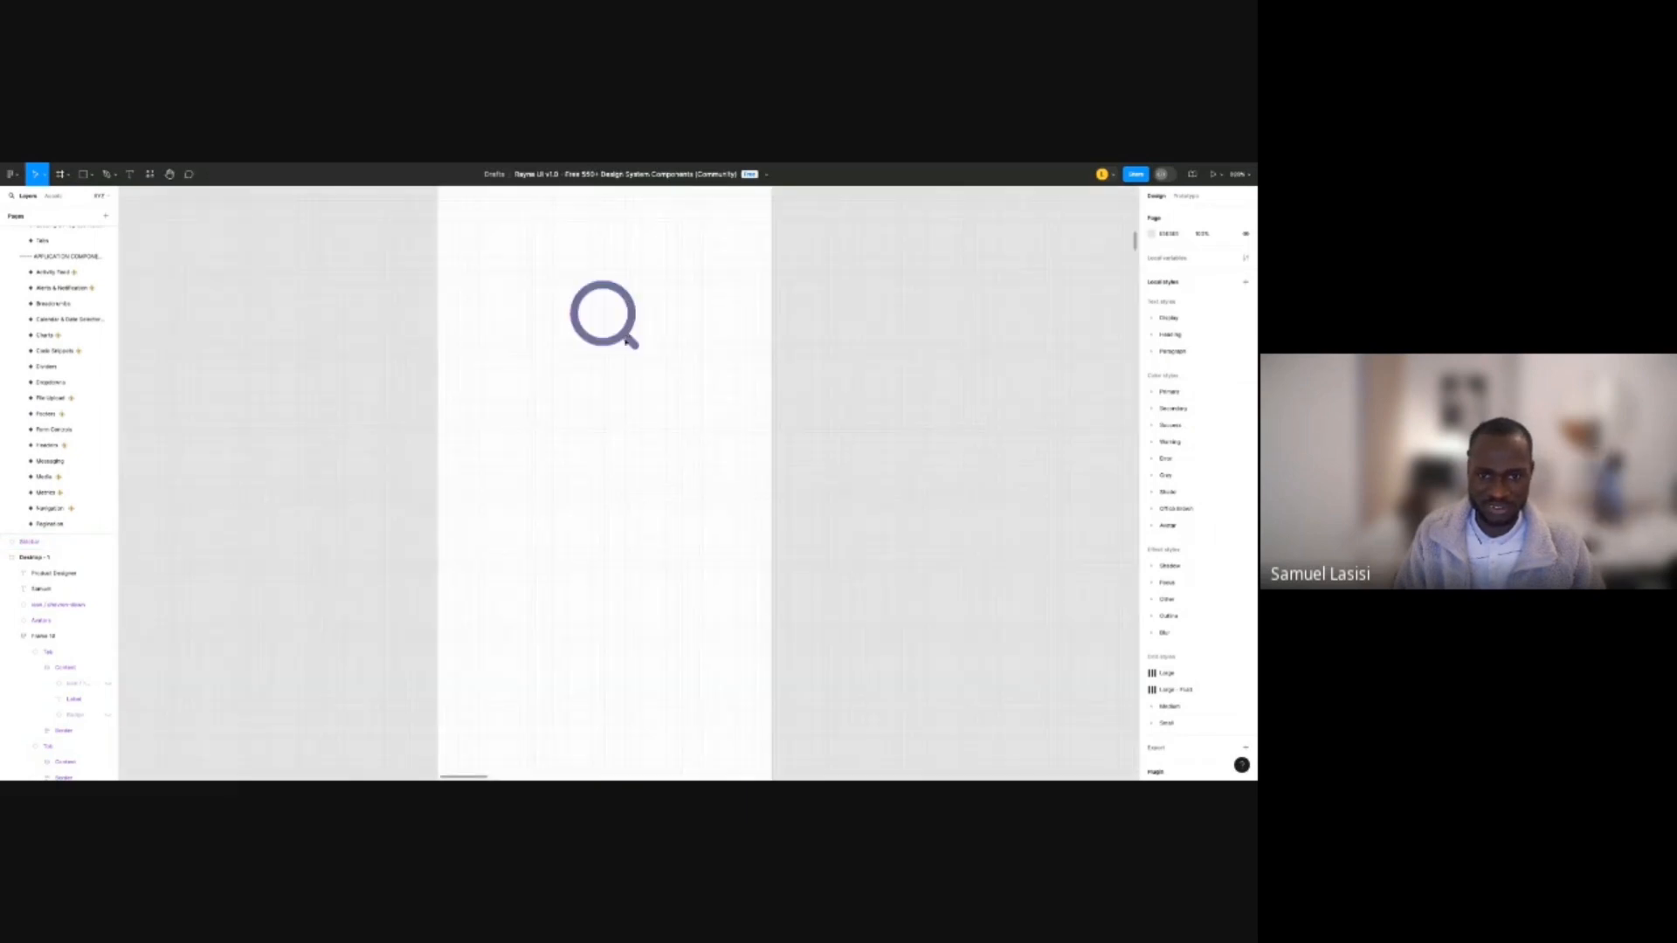
{"action": "left_click", "coordinate": [627, 342]}
{"action": "scroll", "coordinate": [254, 444], "scroll_direction": "down", "scroll_amount": 3}
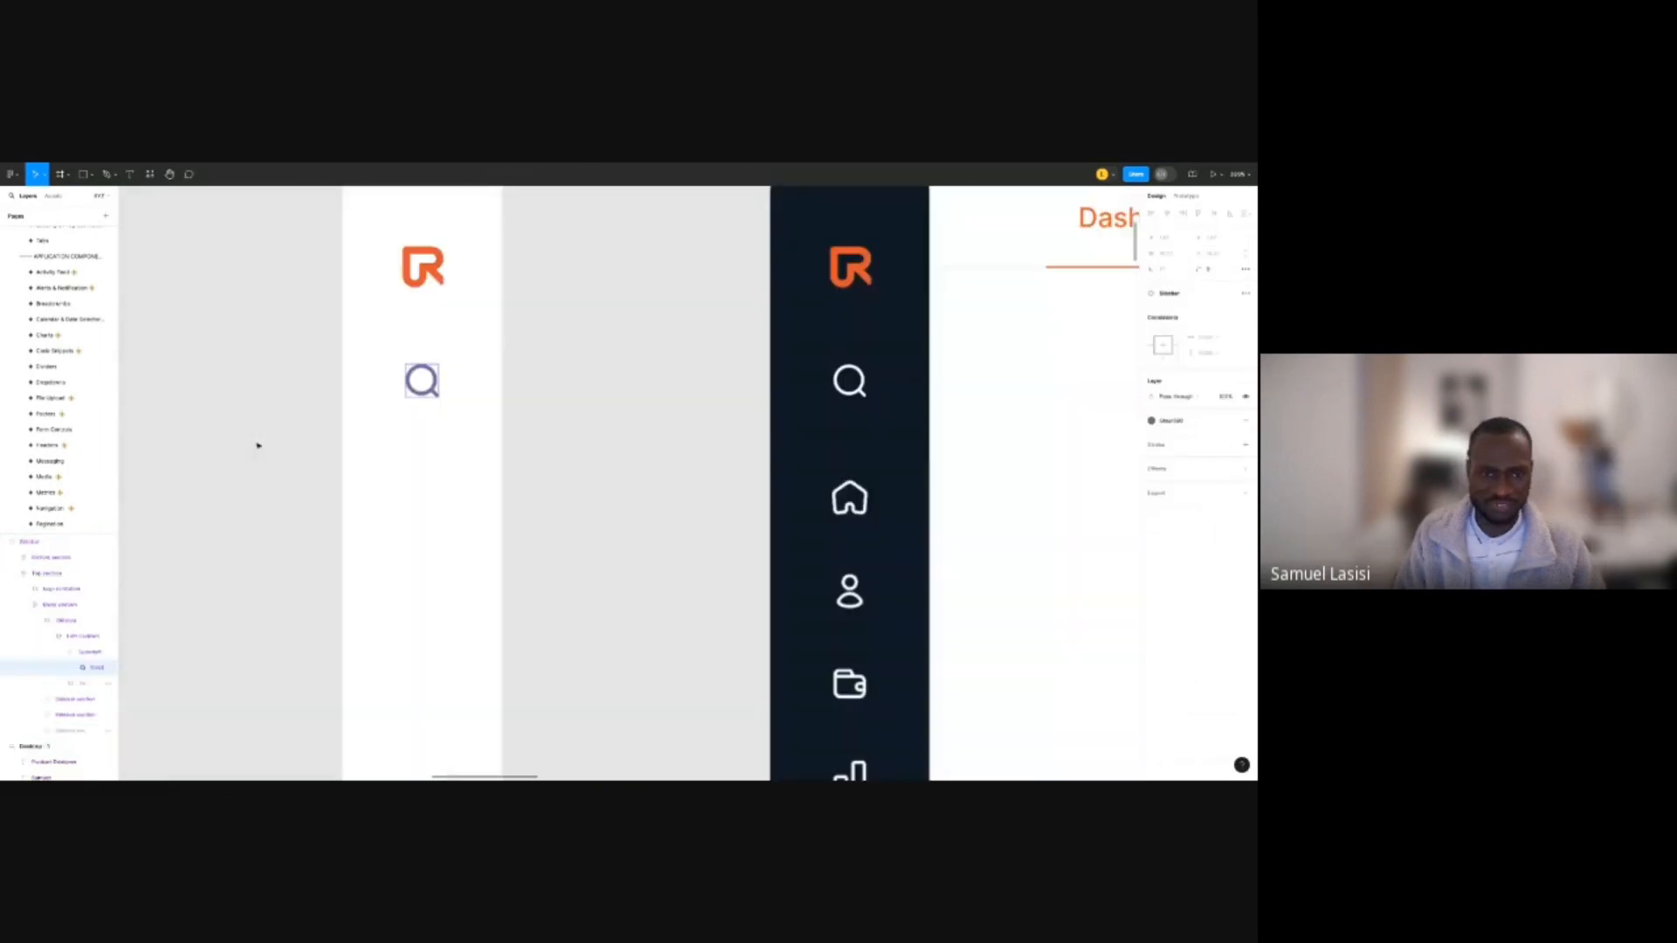
{"action": "scroll", "coordinate": [254, 445], "scroll_direction": "down", "scroll_amount": 3}
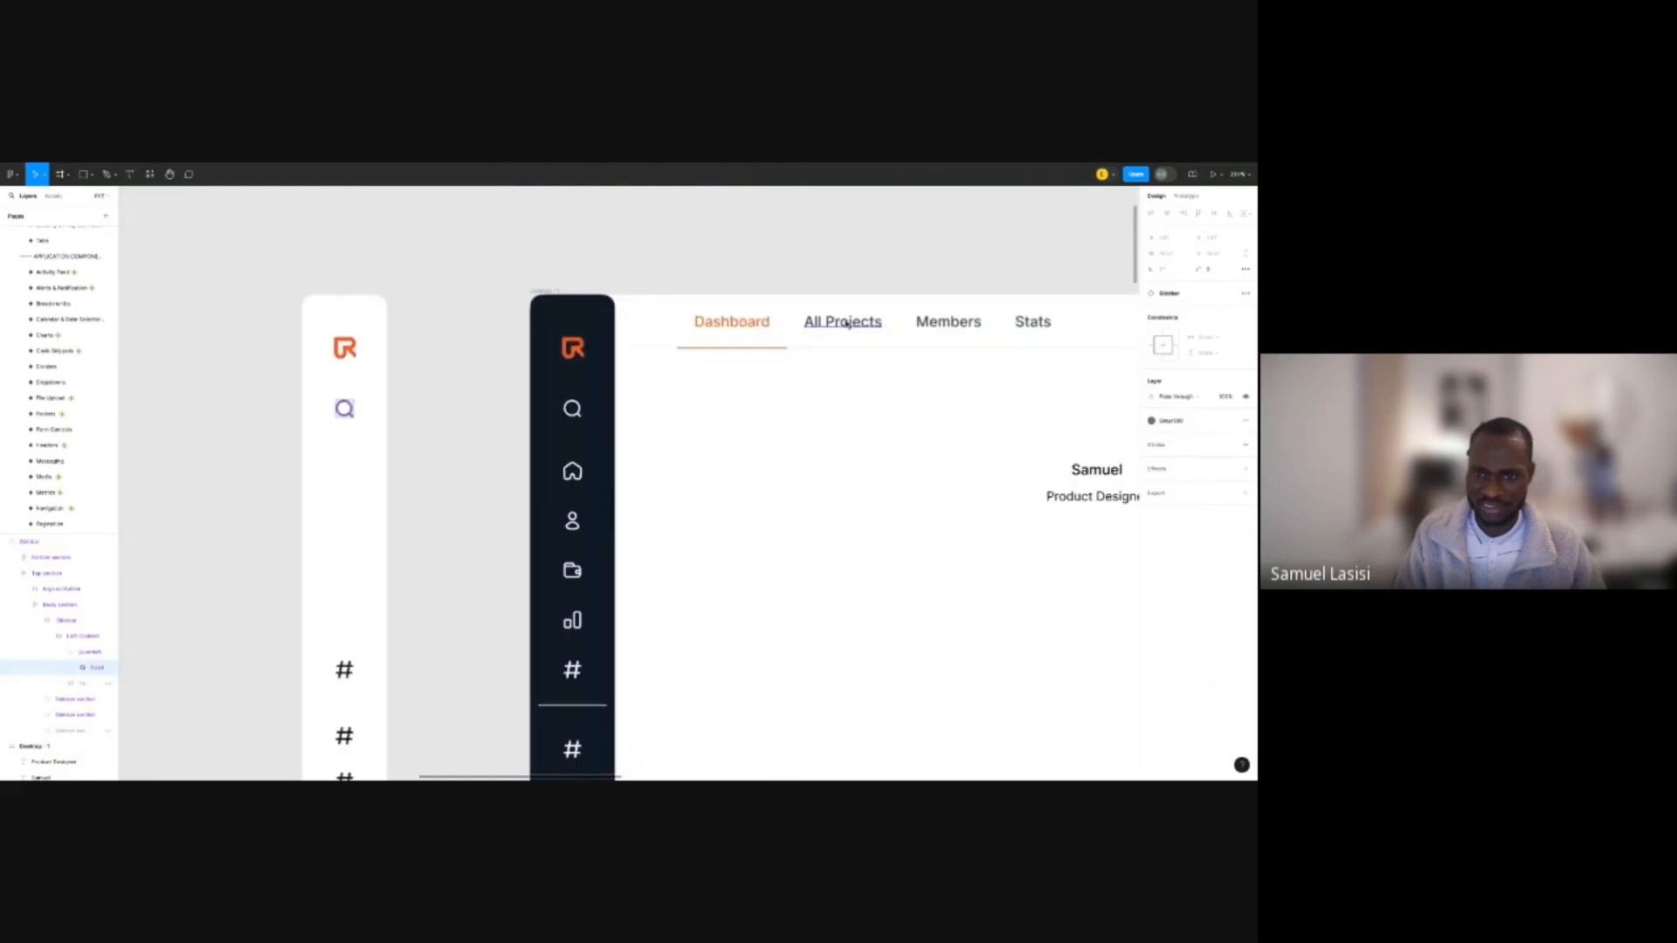
{"action": "left_click", "coordinate": [847, 324]}
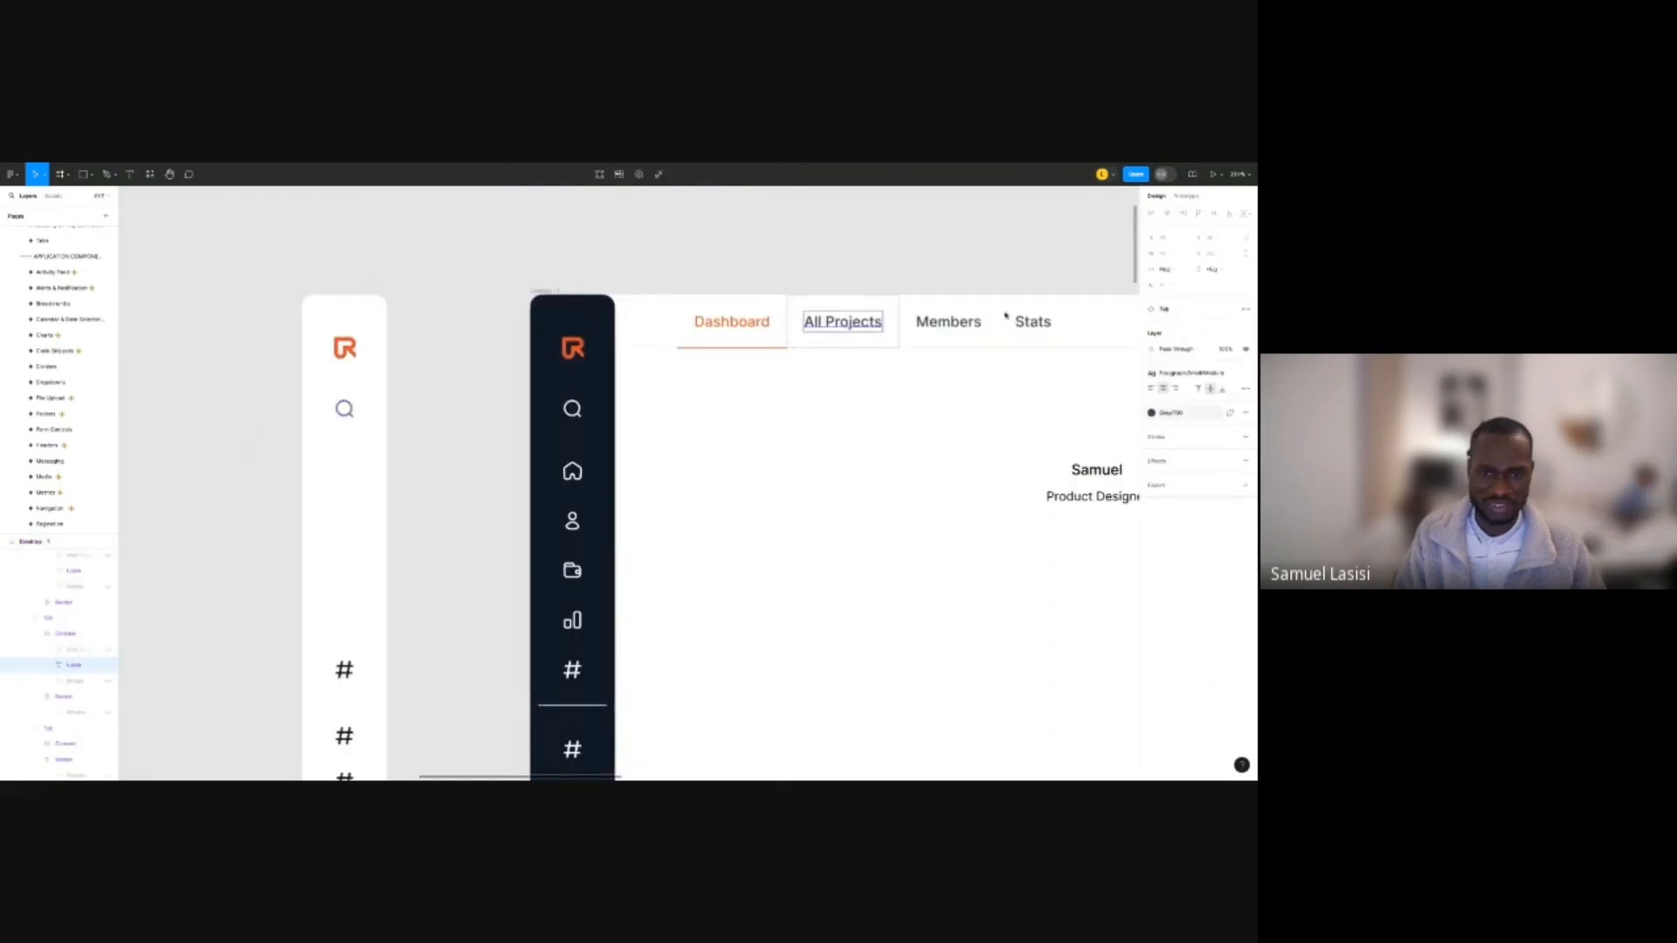
{"action": "scroll", "coordinate": [290, 365], "scroll_direction": "down", "scroll_amount": 5}
{"action": "left_click", "coordinate": [541, 325]}
{"action": "scroll", "coordinate": [620, 395], "scroll_direction": "up", "scroll_amount": 7}
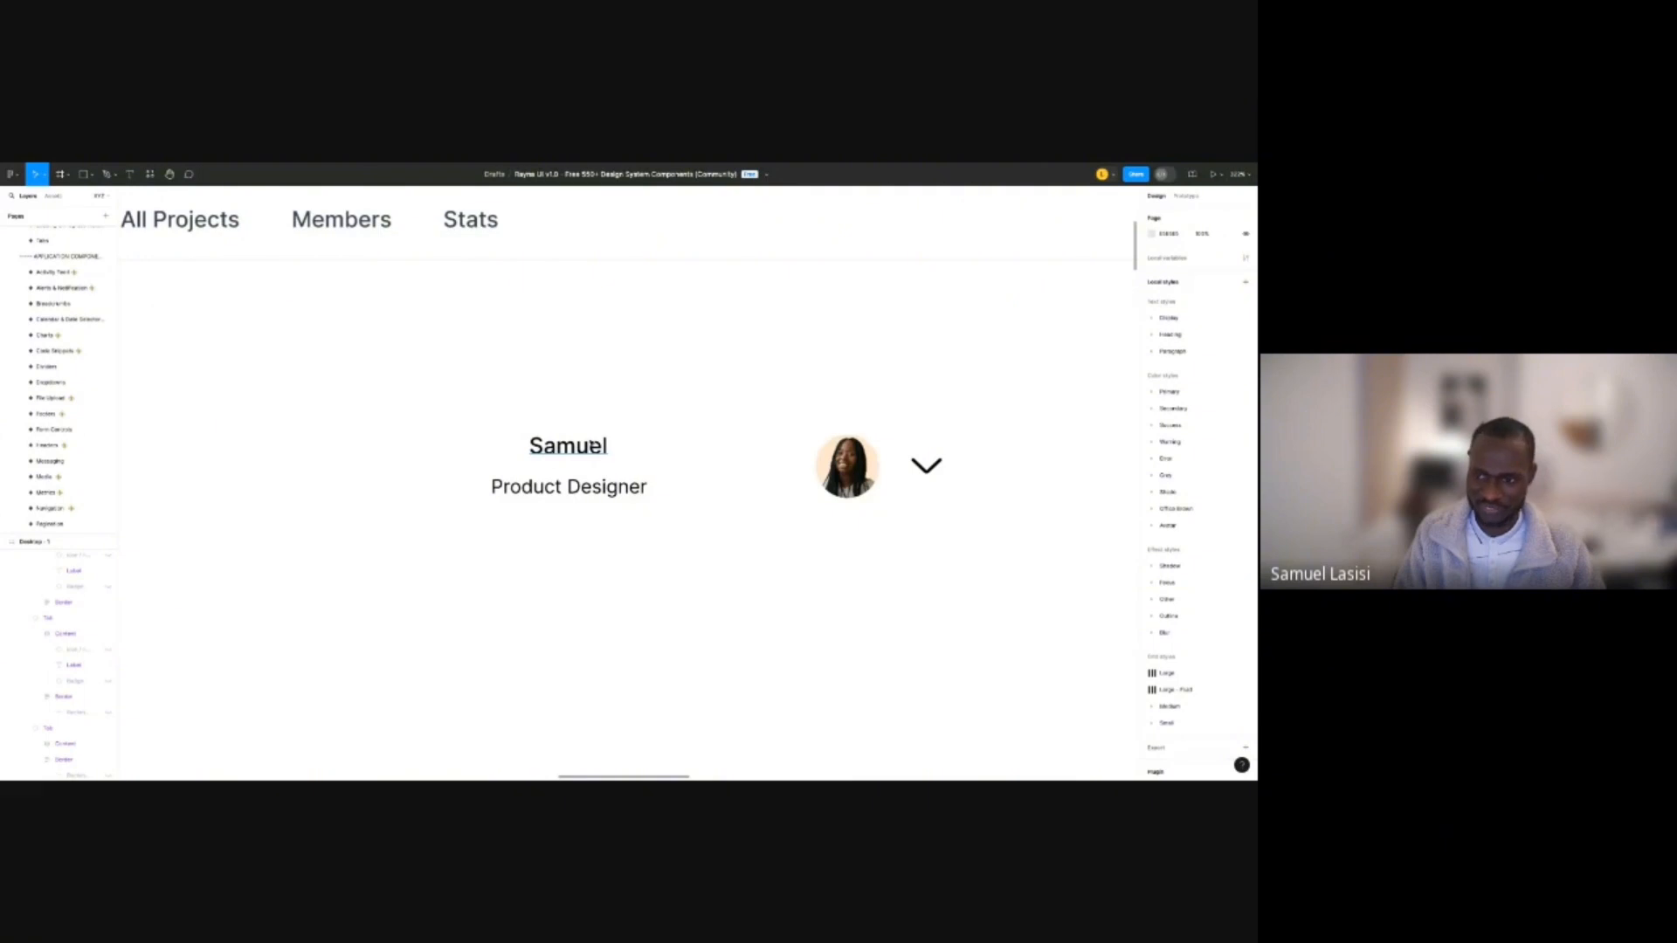
Give the name text the Grey 700 colour style.
{"action": "left_click", "coordinate": [593, 446]}
{"action": "left_click", "coordinate": [1229, 437]}
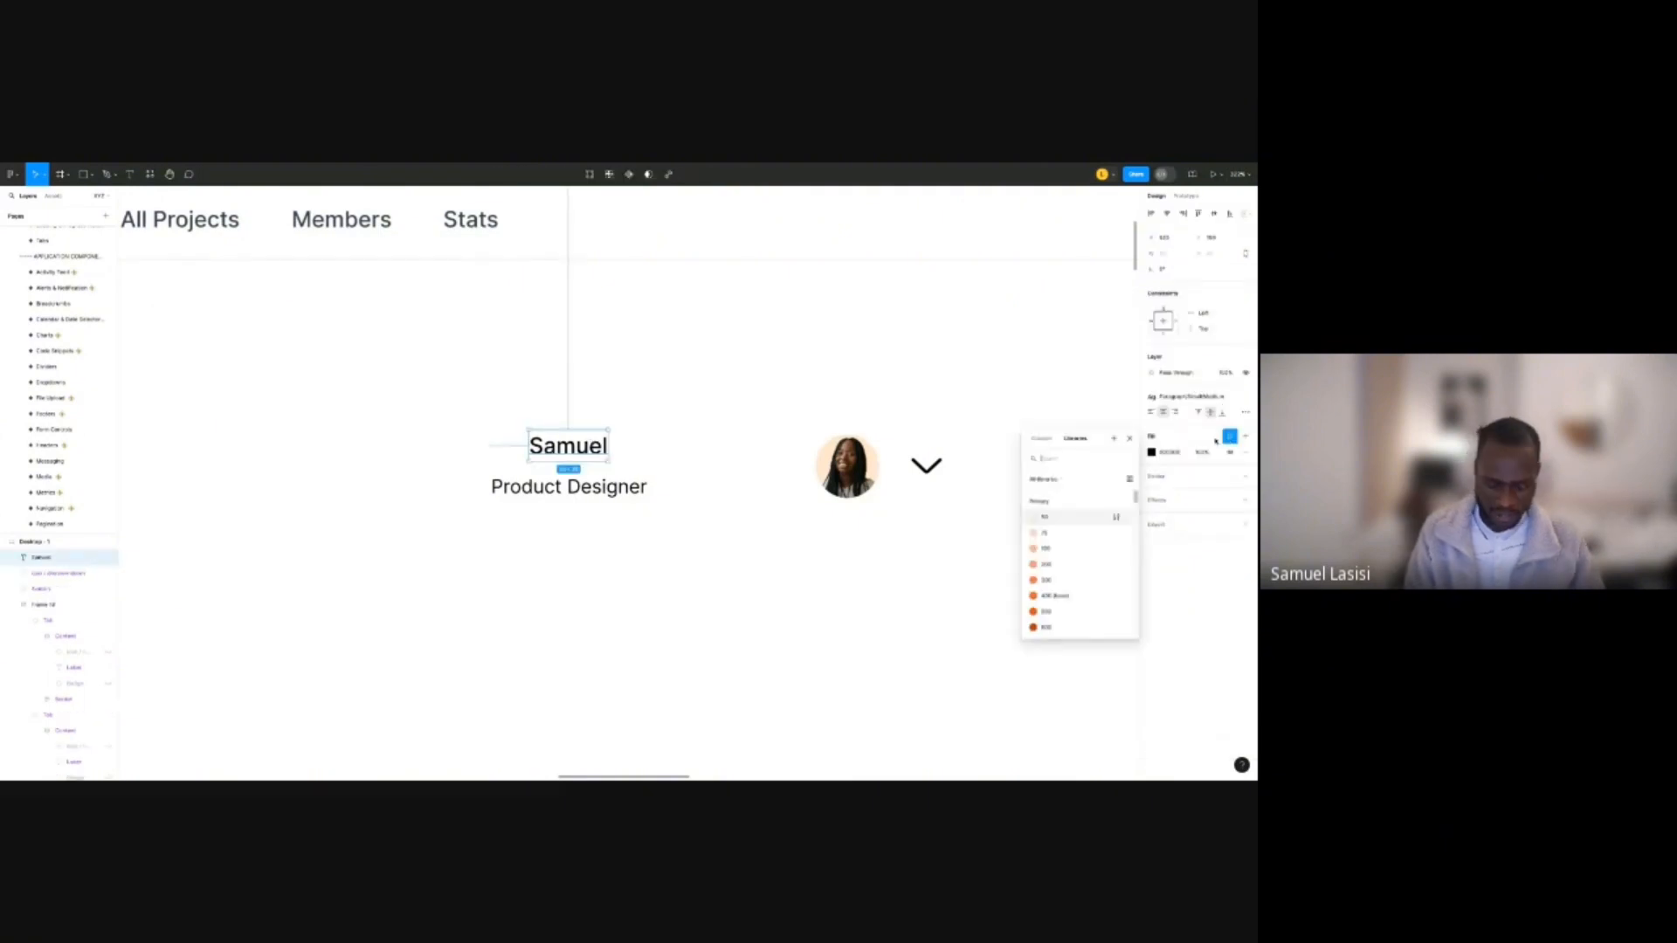
{"action": "type", "text": "700"}
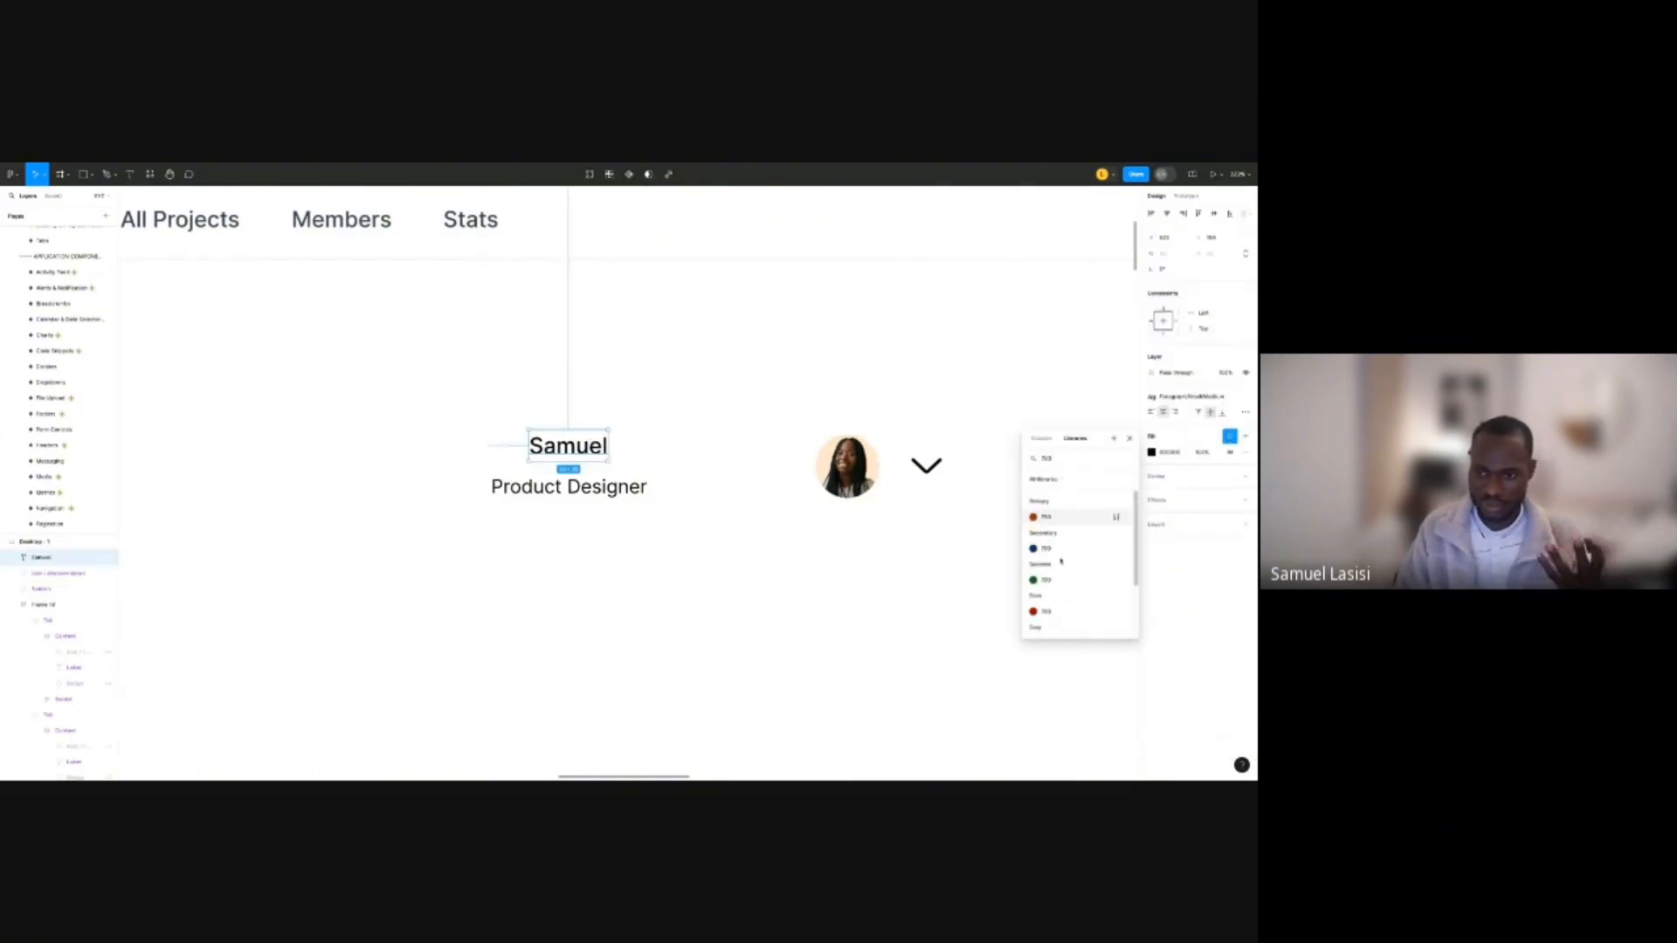
{"action": "scroll", "coordinate": [1066, 572], "scroll_direction": "down", "scroll_amount": 2}
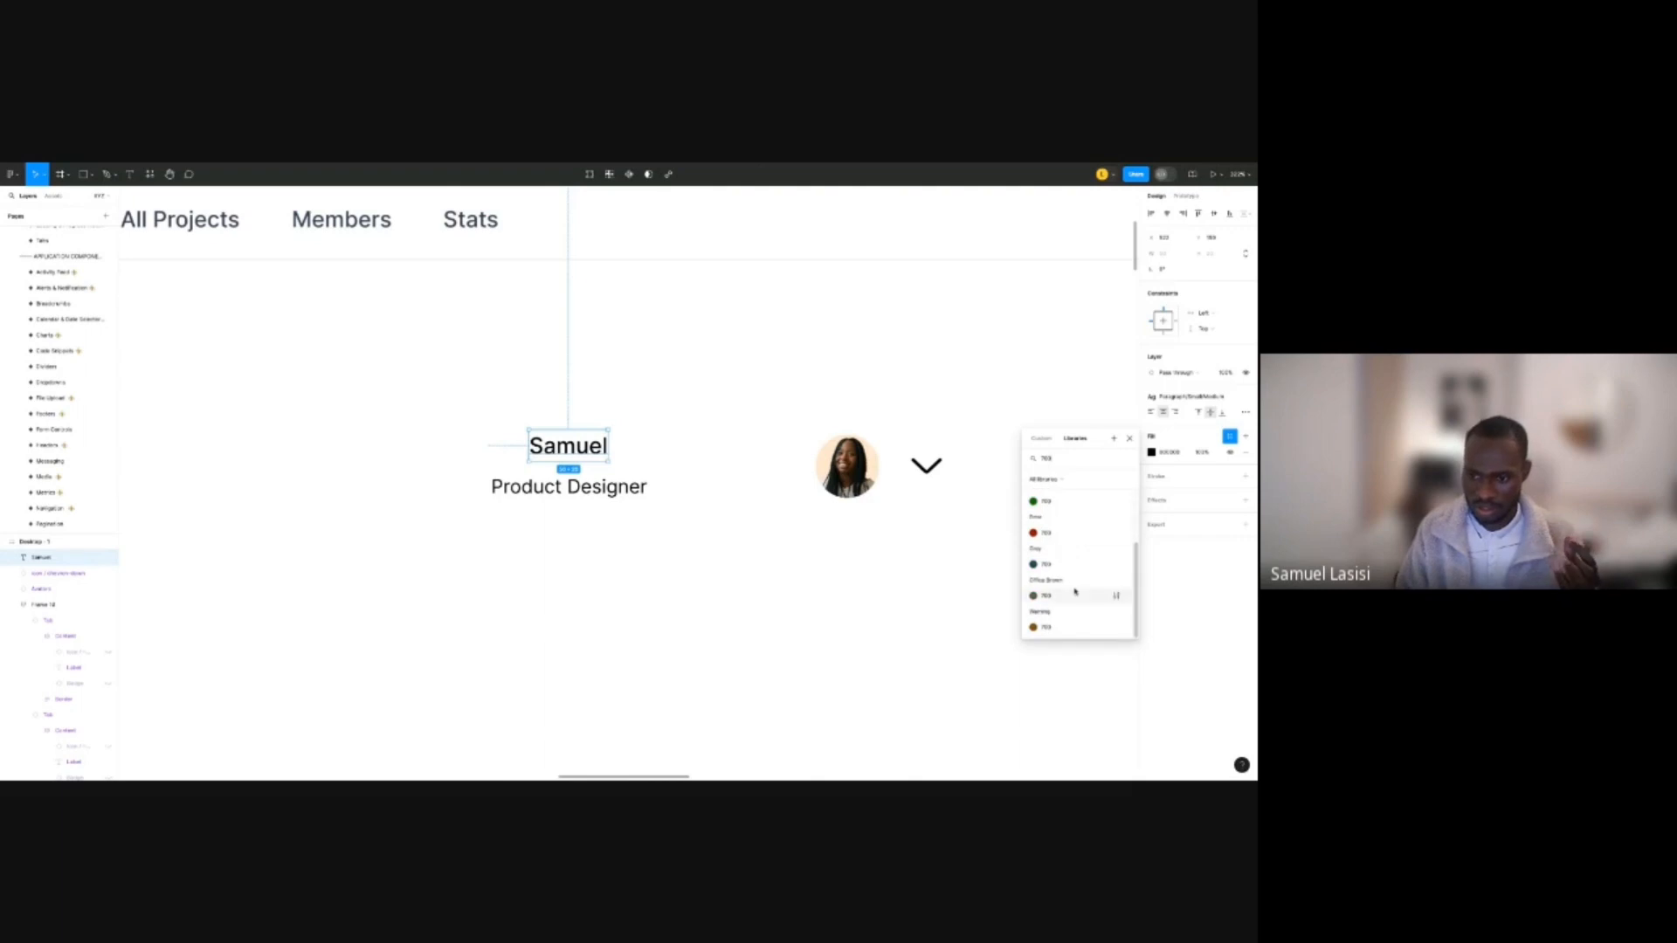
{"action": "left_click", "coordinate": [1072, 567]}
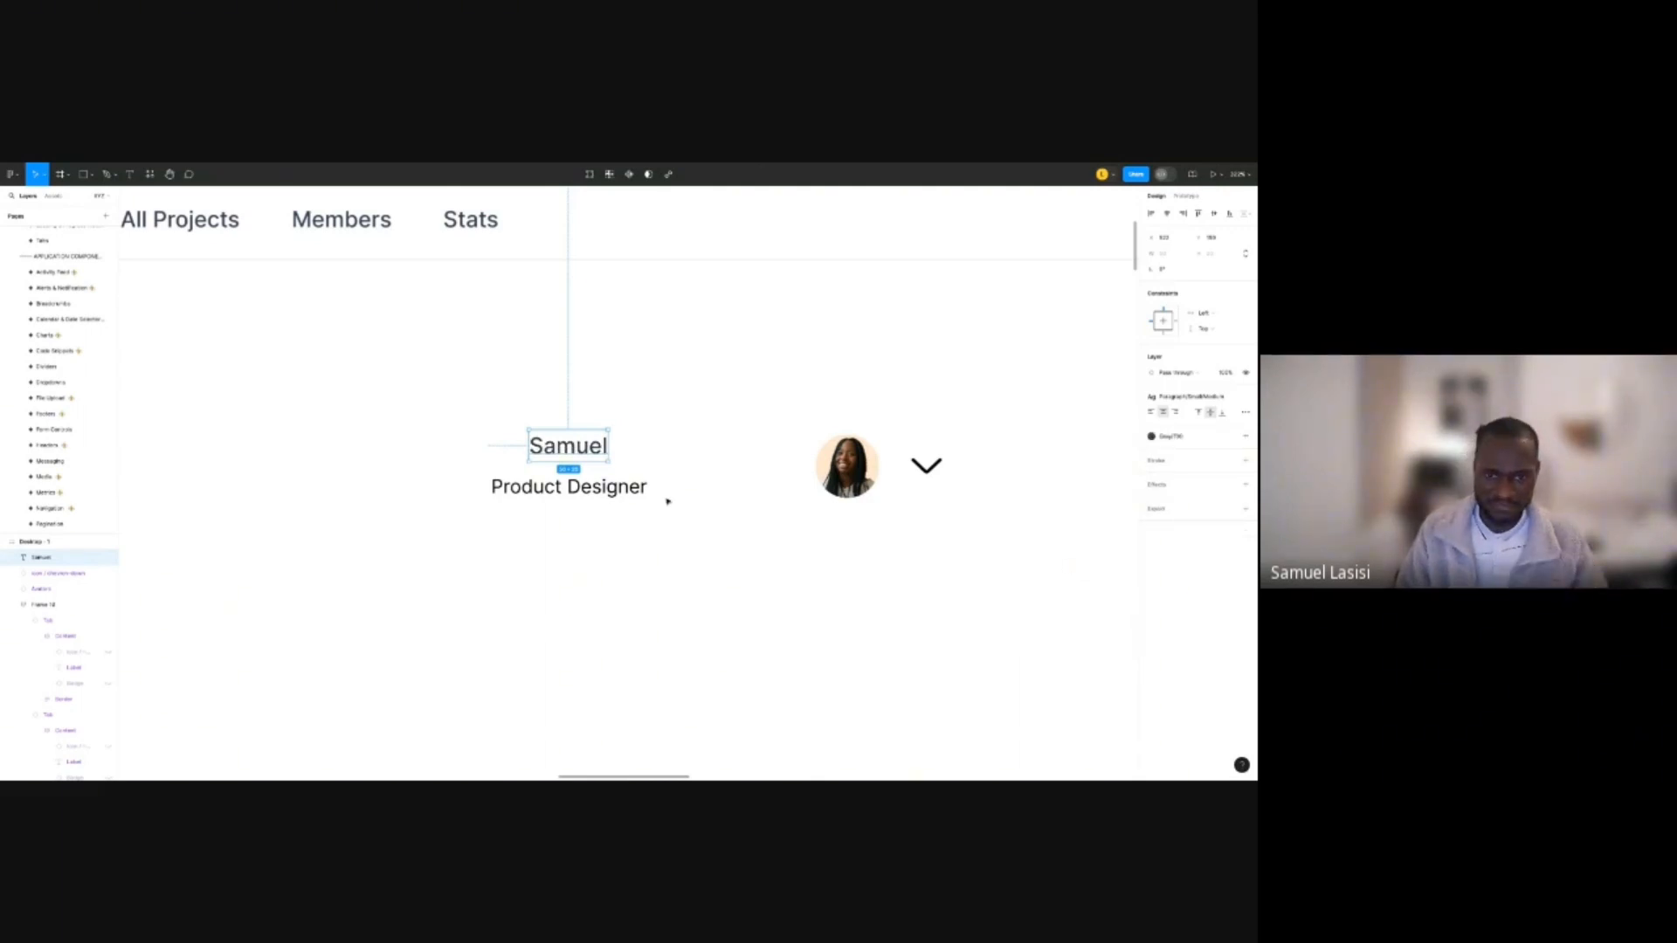
Apply the Gray 500 colour style to the Product Designer text's fill.
{"action": "left_click", "coordinate": [642, 489]}
{"action": "left_click", "coordinate": [1219, 398]}
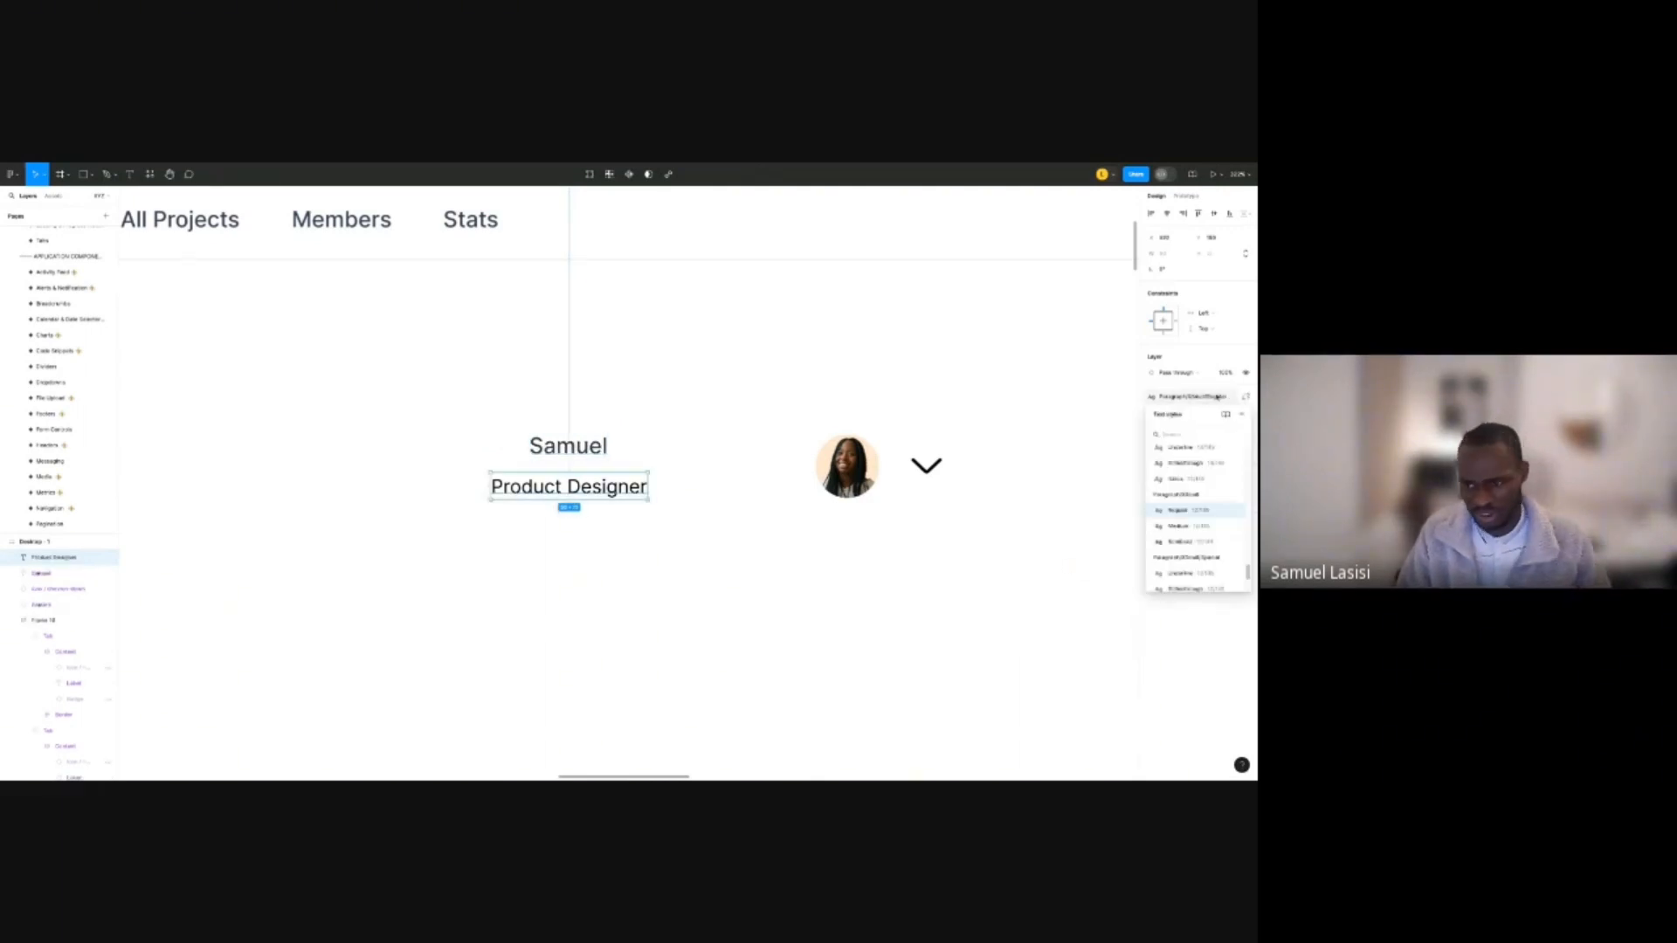
{"action": "type", "text": "500"}
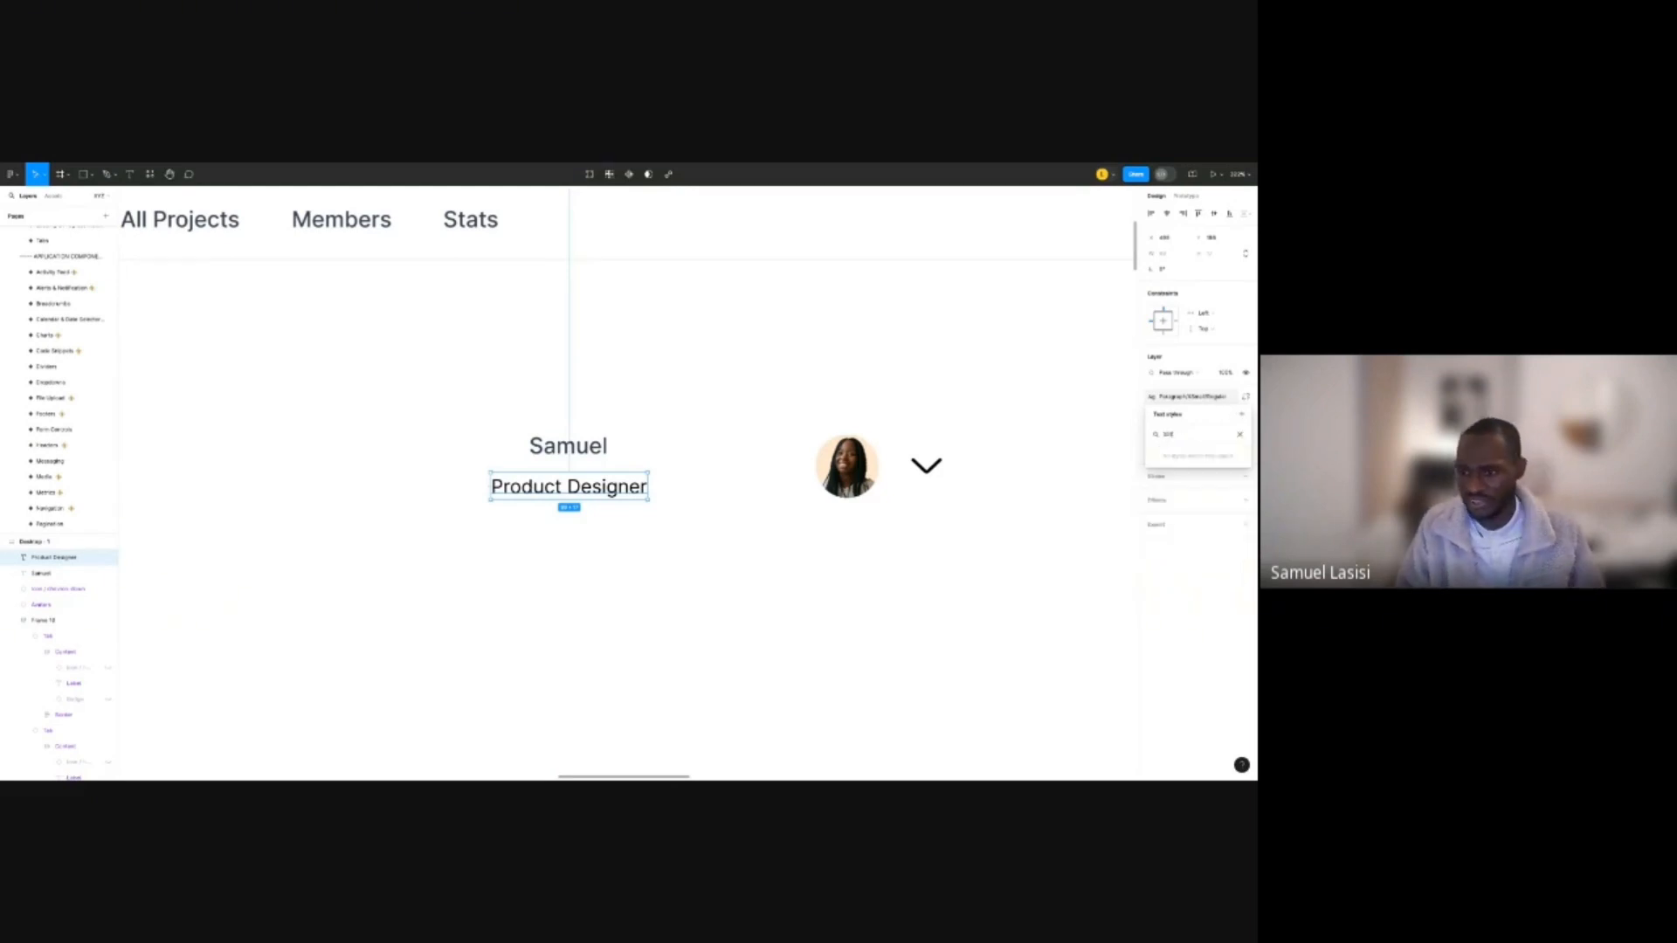
{"action": "left_click", "coordinate": [1202, 528]}
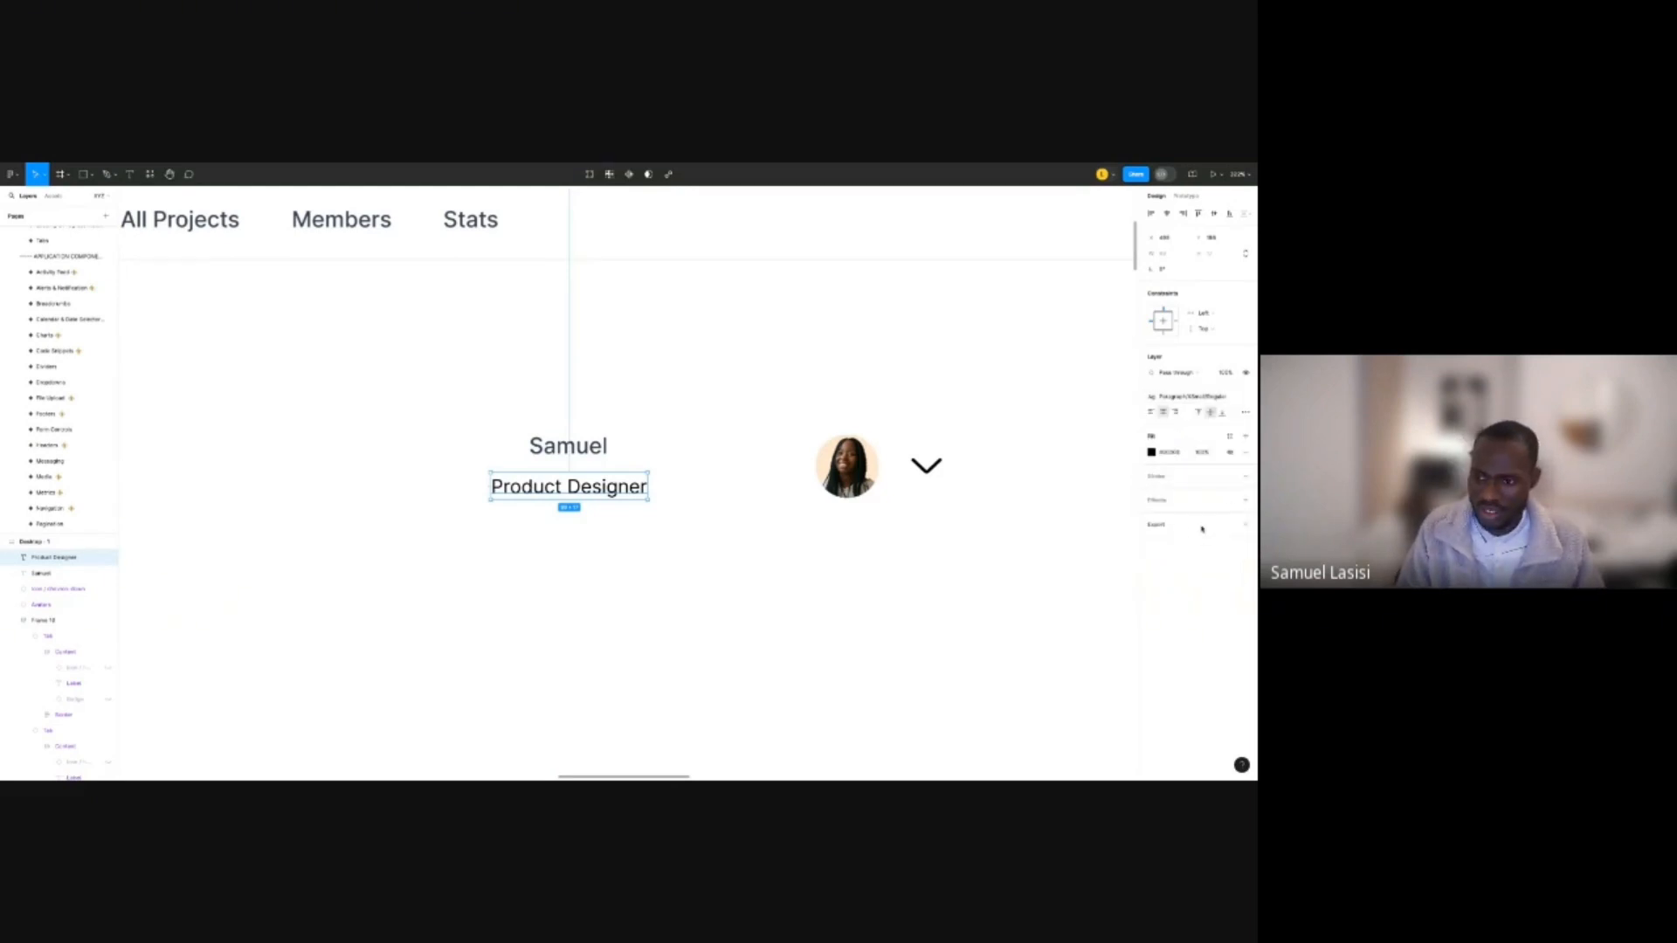
{"action": "left_click", "coordinate": [1231, 435]}
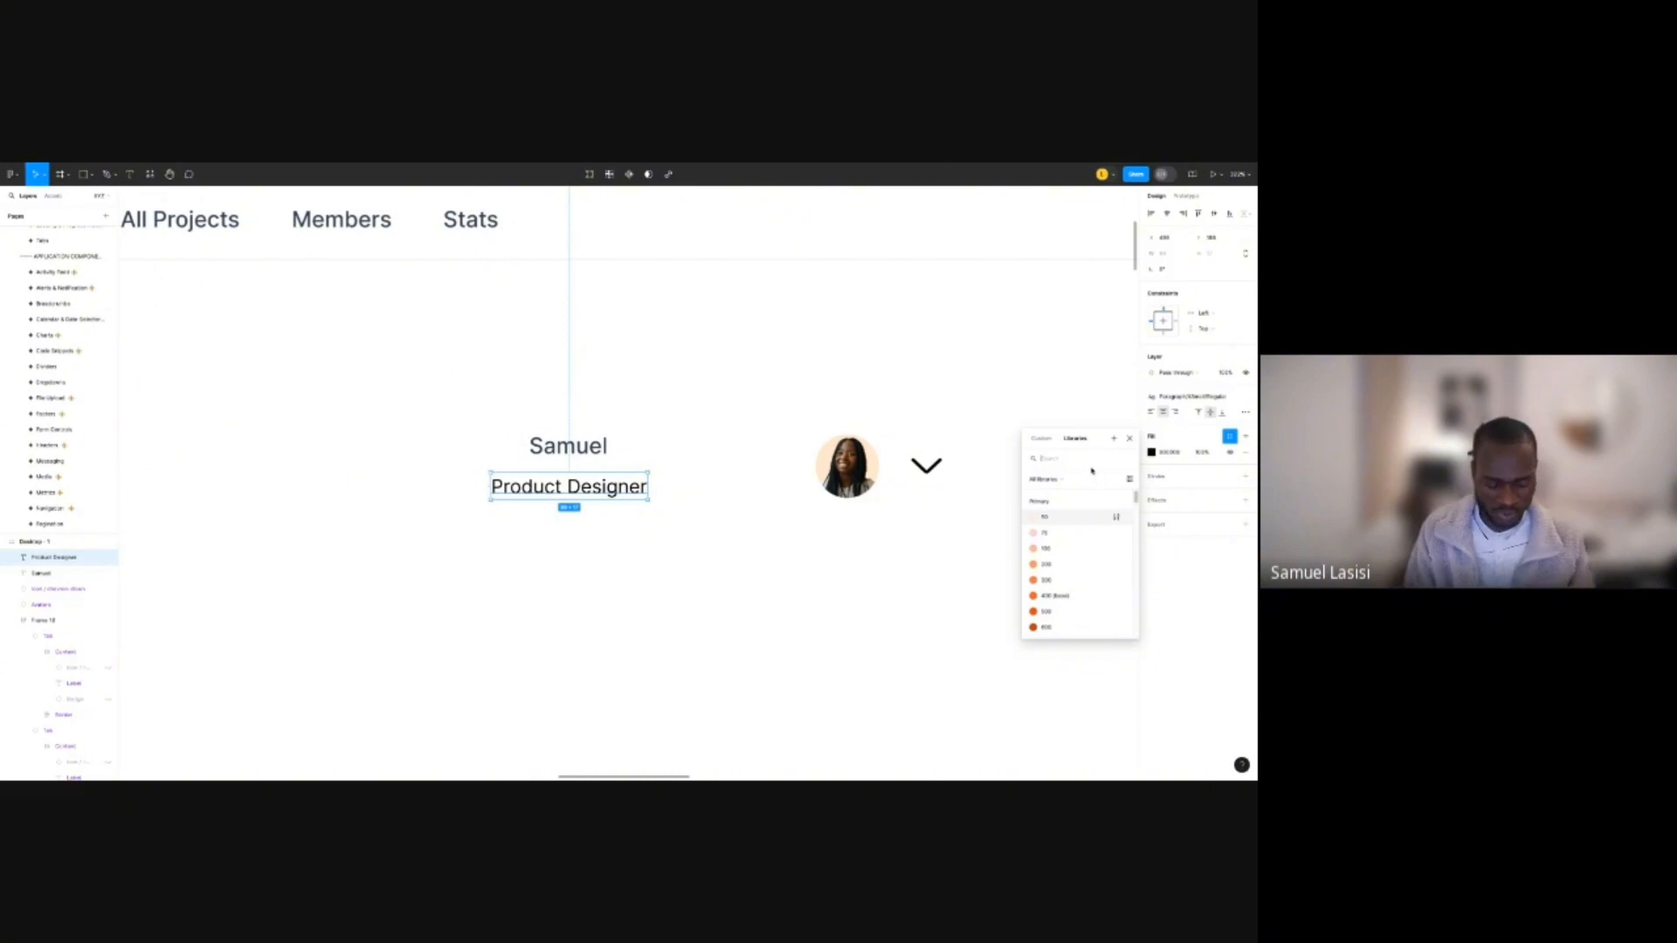
{"action": "type", "text": "500"}
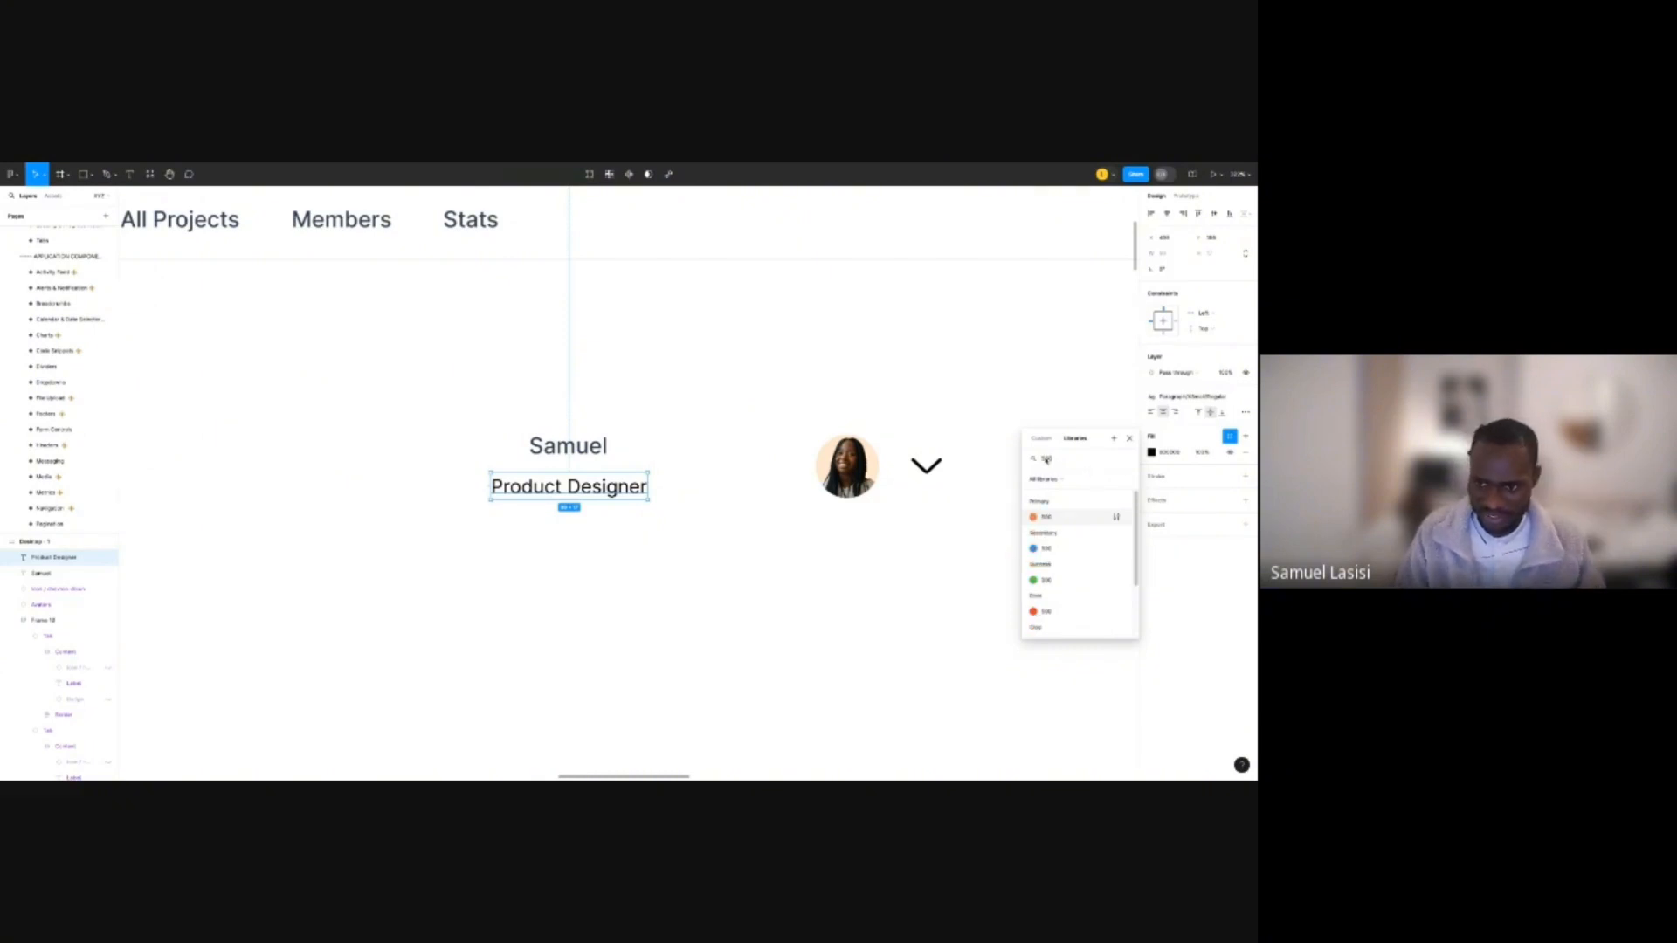
{"action": "scroll", "coordinate": [1085, 559], "scroll_direction": "down", "scroll_amount": 2}
{"action": "left_click", "coordinate": [1089, 565]}
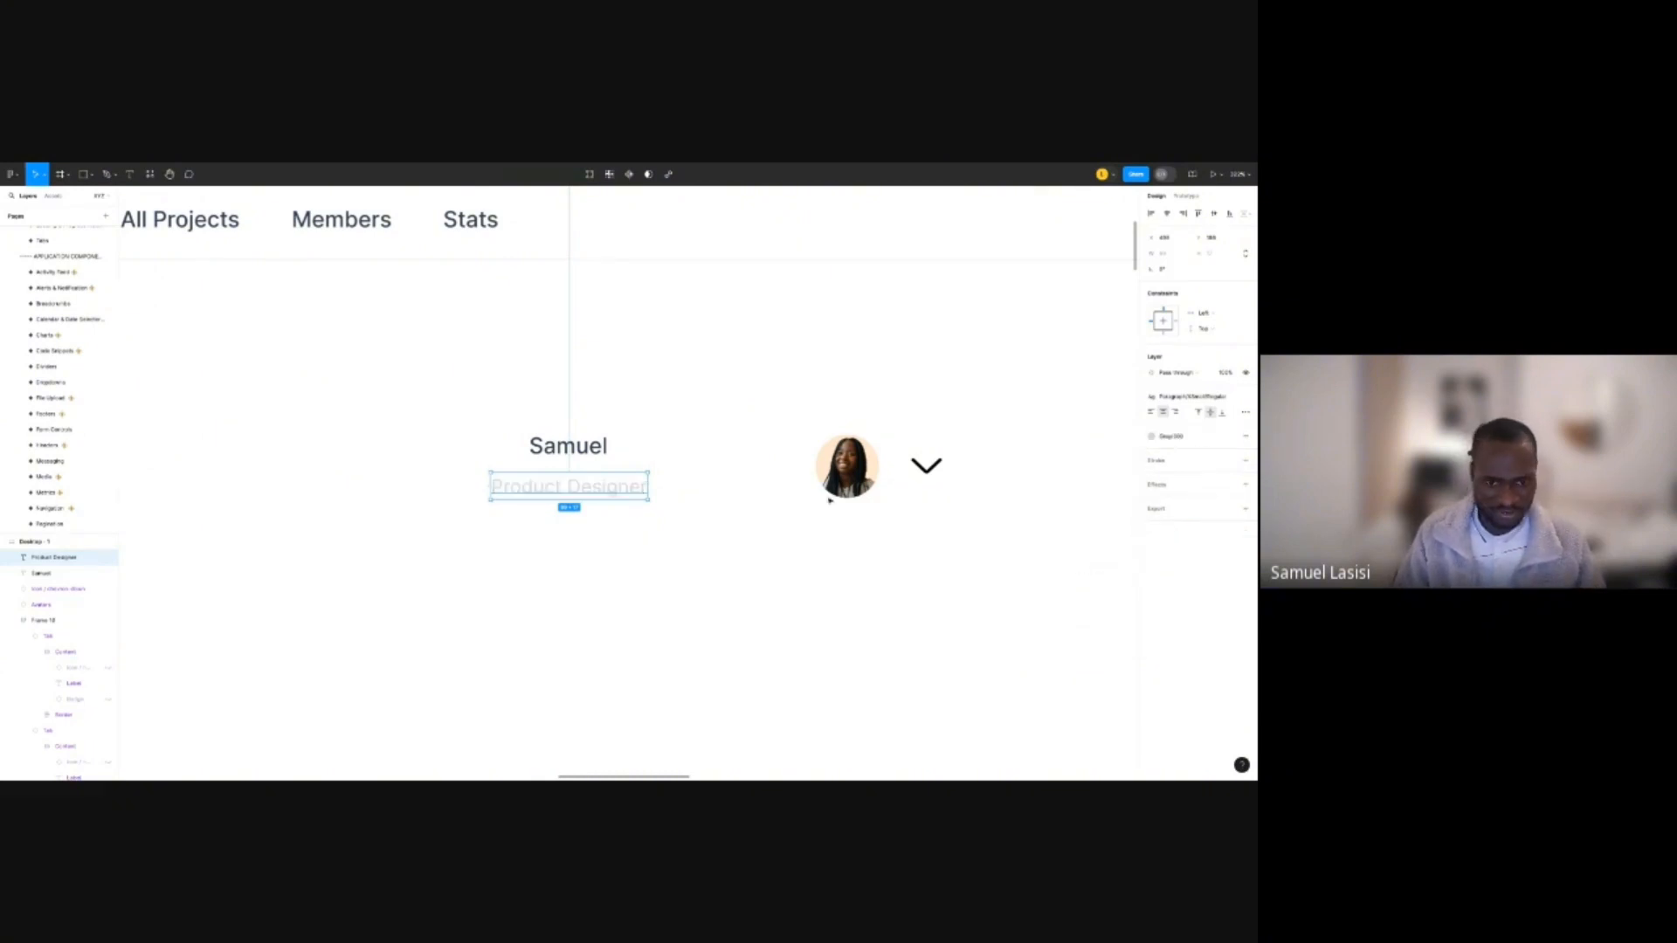
{"action": "left_click", "coordinate": [1153, 436]}
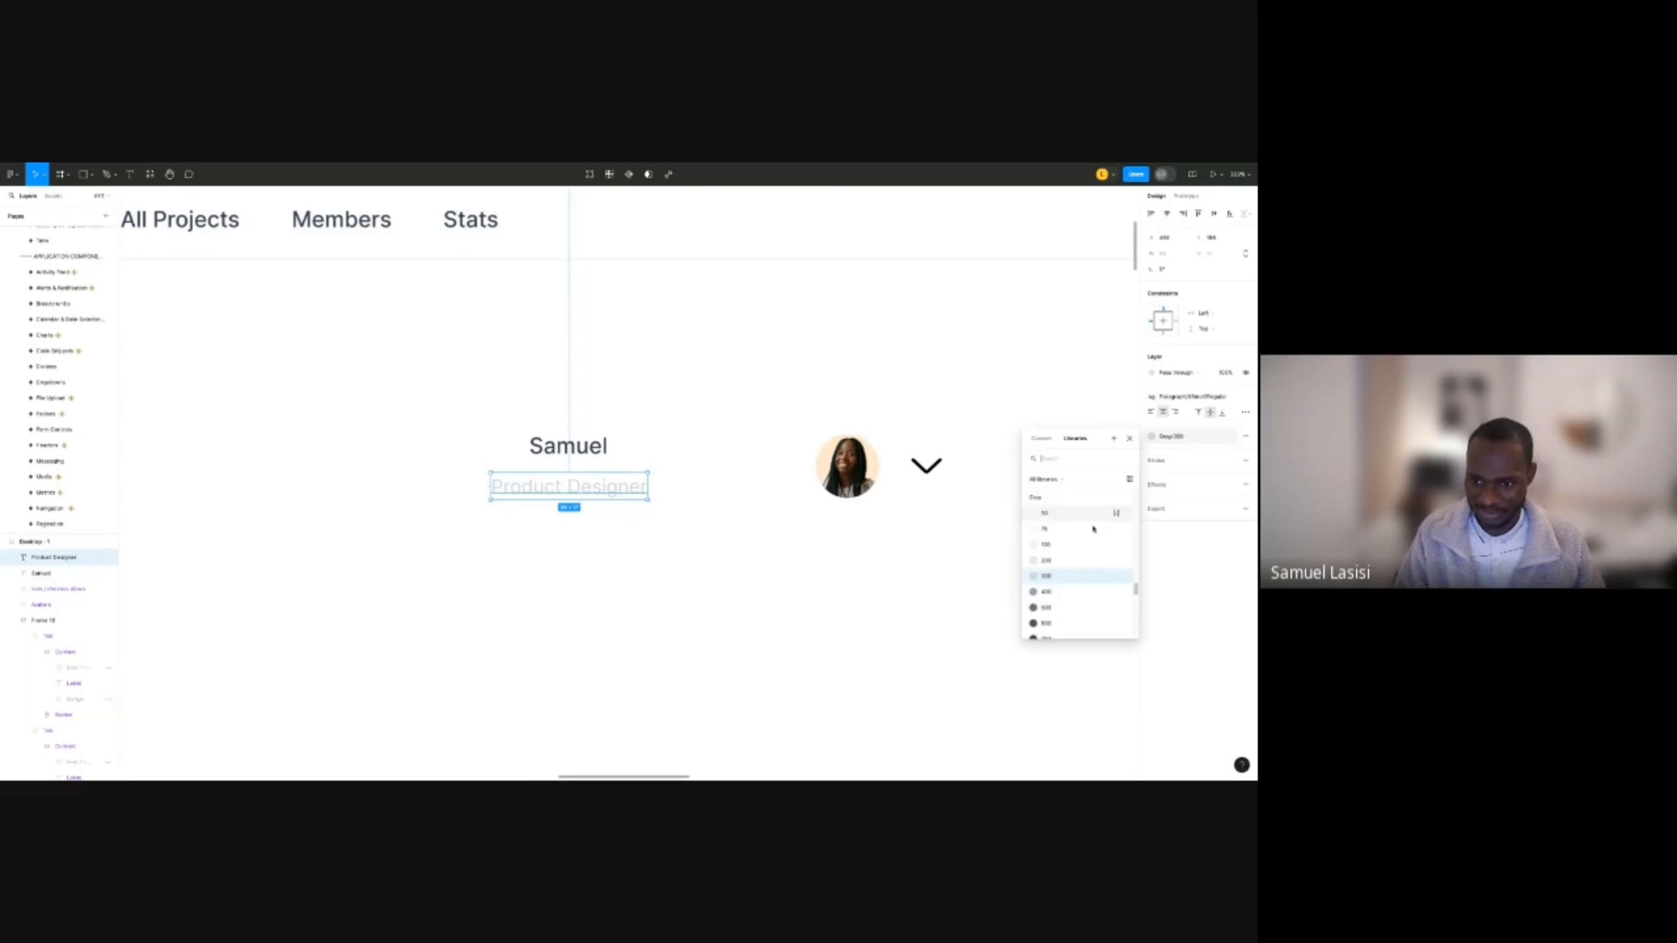
{"action": "left_click", "coordinate": [1082, 594]}
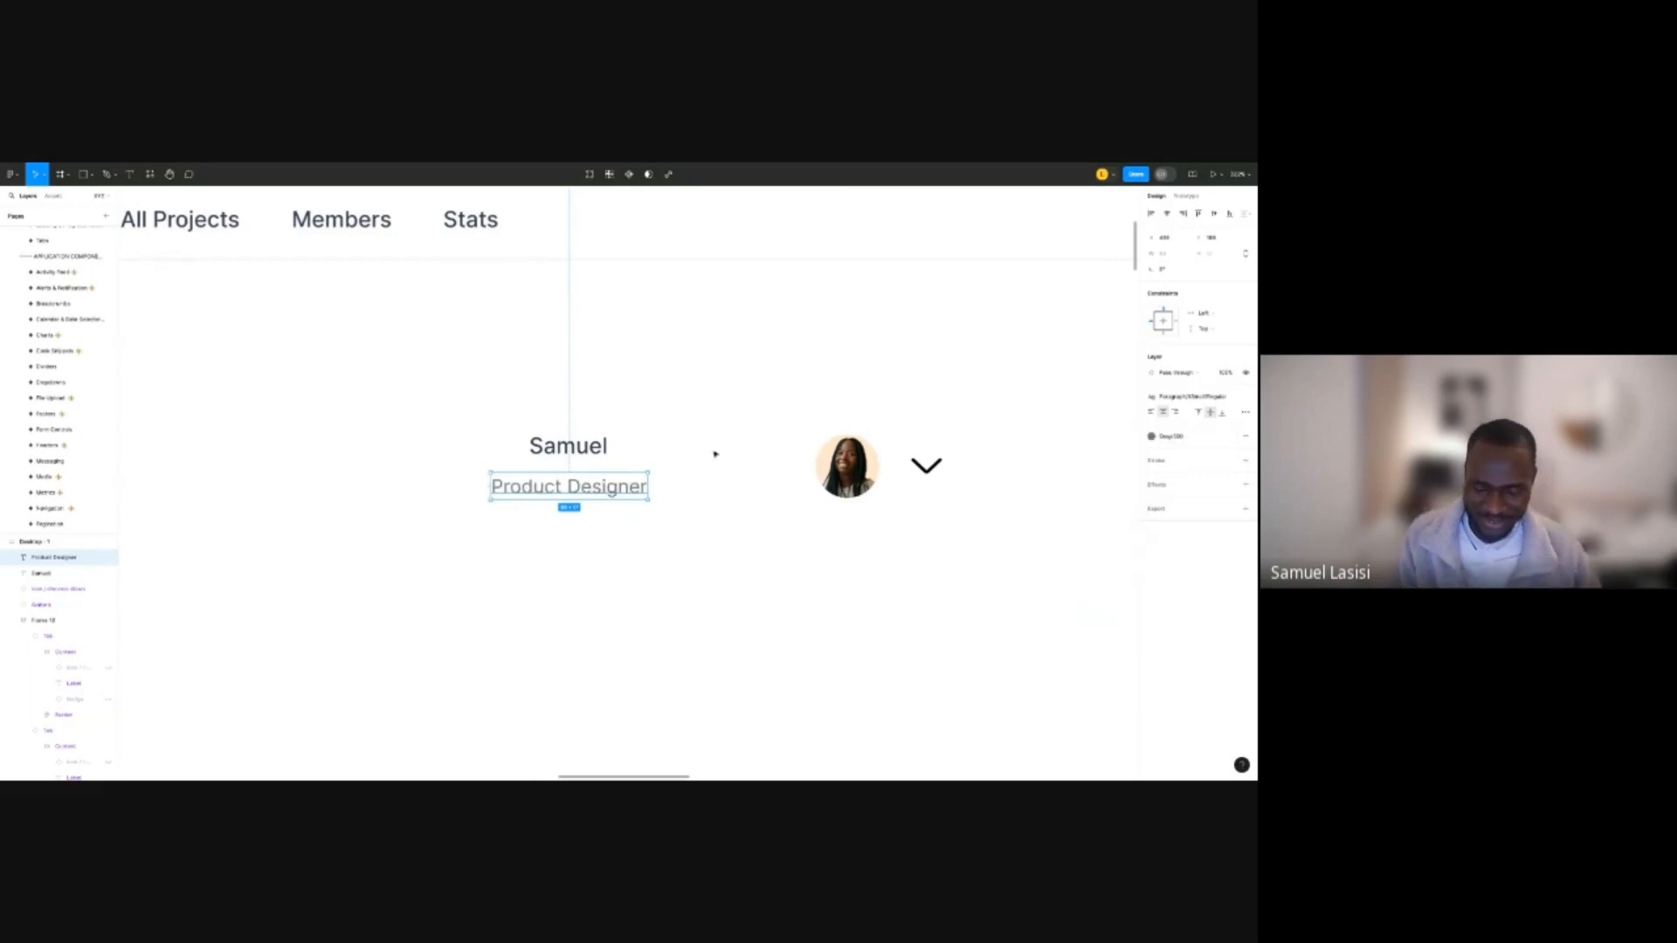
{"action": "scroll", "coordinate": [715, 454], "scroll_direction": "down", "scroll_amount": 5}
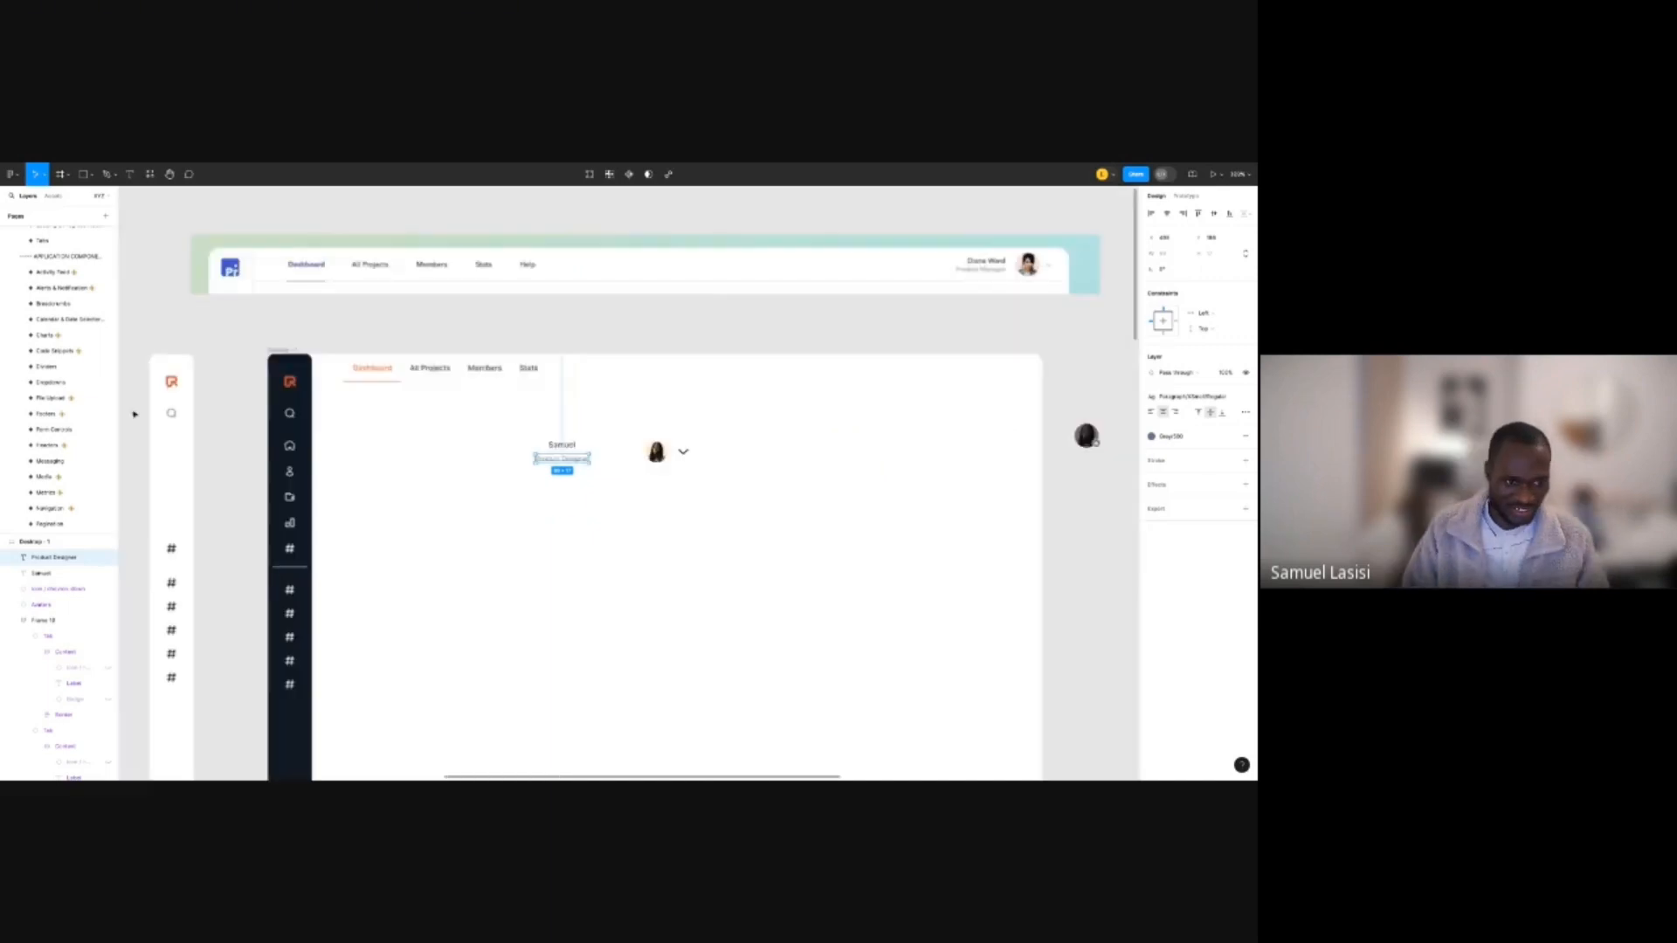
{"action": "scroll", "coordinate": [554, 416], "scroll_direction": "up", "scroll_amount": 3}
{"action": "scroll", "coordinate": [558, 498], "scroll_direction": "down", "scroll_amount": 3}
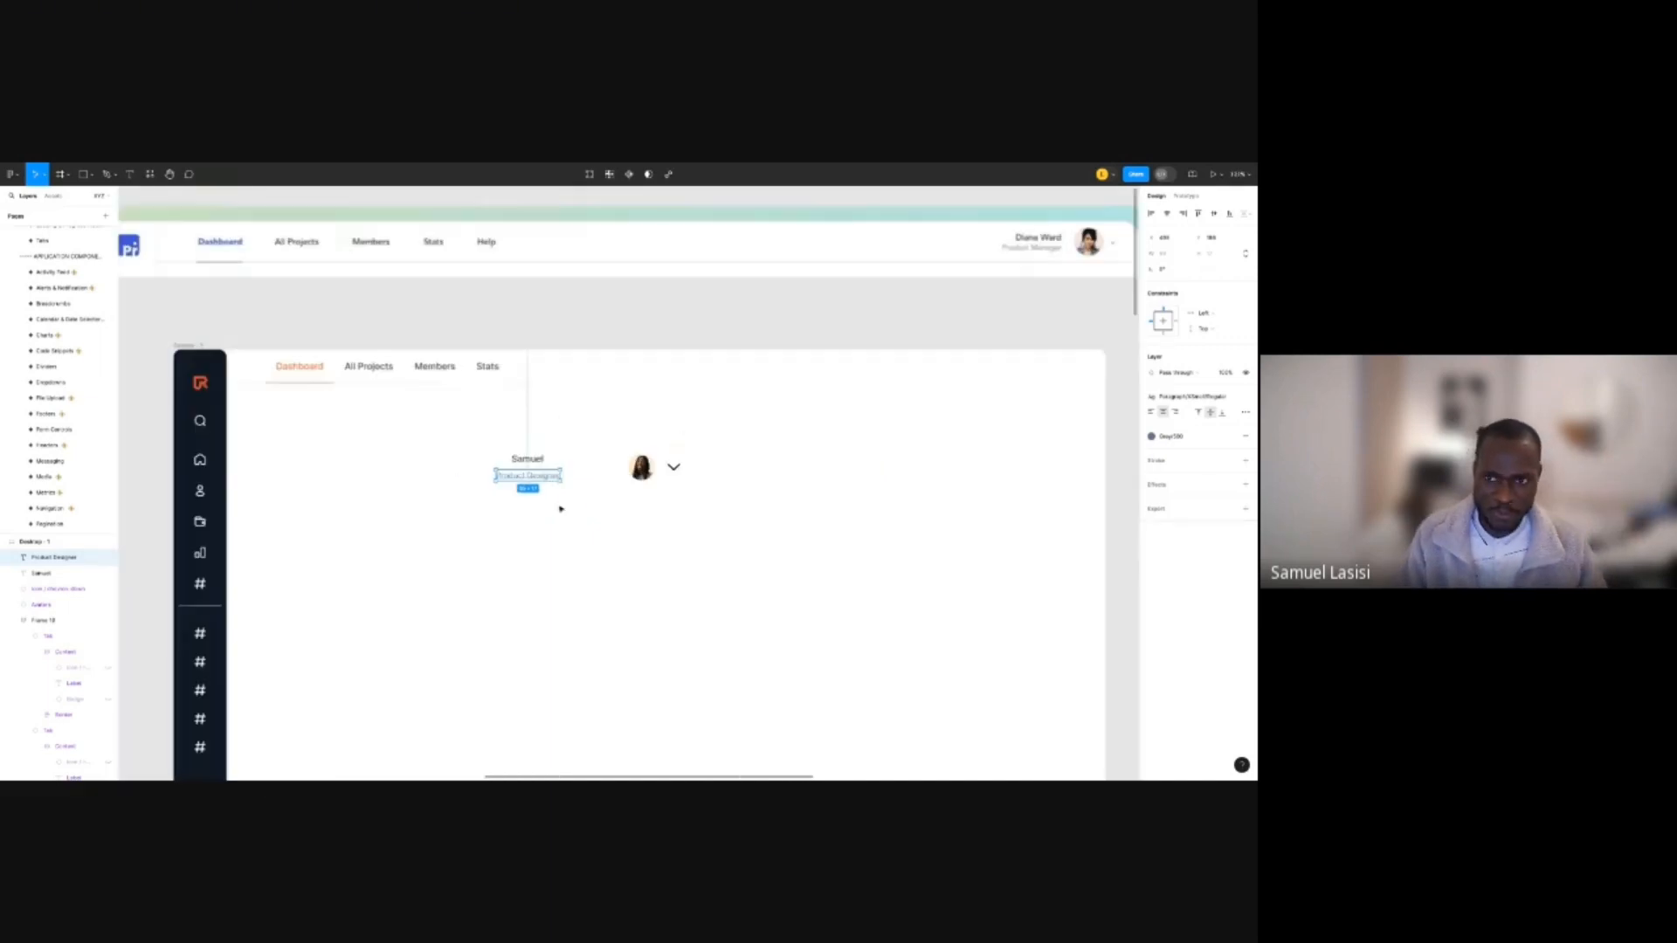
Wrap the name and Product Designer texts in a right-aligned auto-layout stack.
{"action": "left_click", "coordinate": [527, 460], "text": "shift"}
{"action": "scroll", "coordinate": [531, 479], "scroll_direction": "up", "scroll_amount": 4}
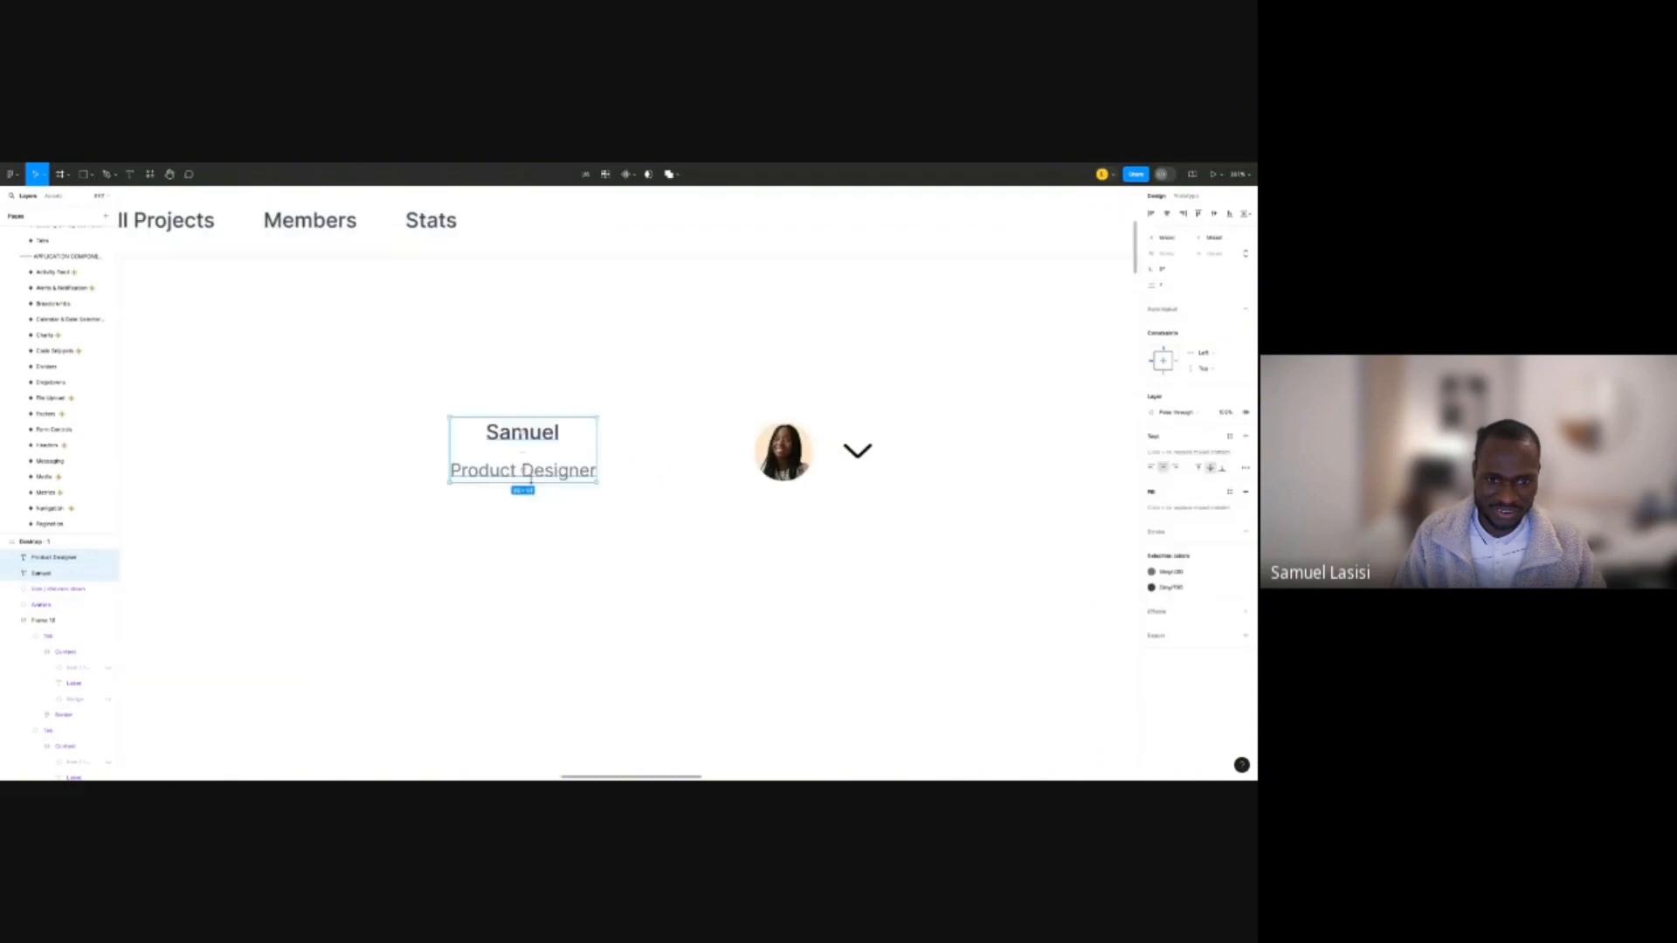
{"action": "key", "text": "shift+a"}
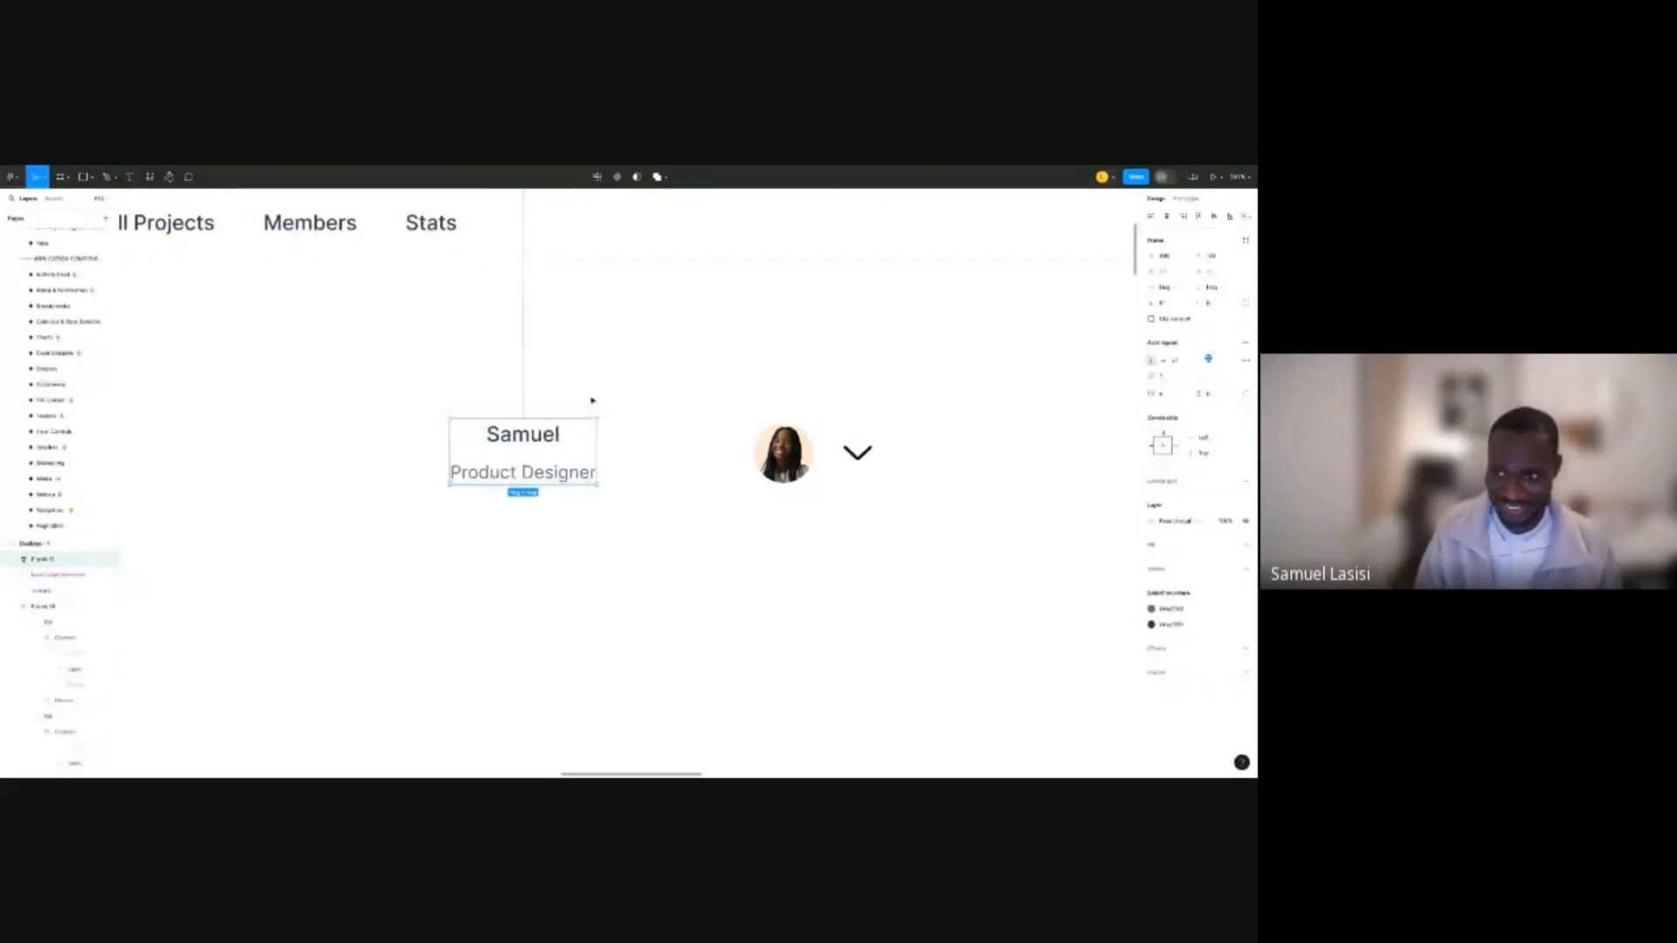
{"action": "left_click", "coordinate": [1221, 359]}
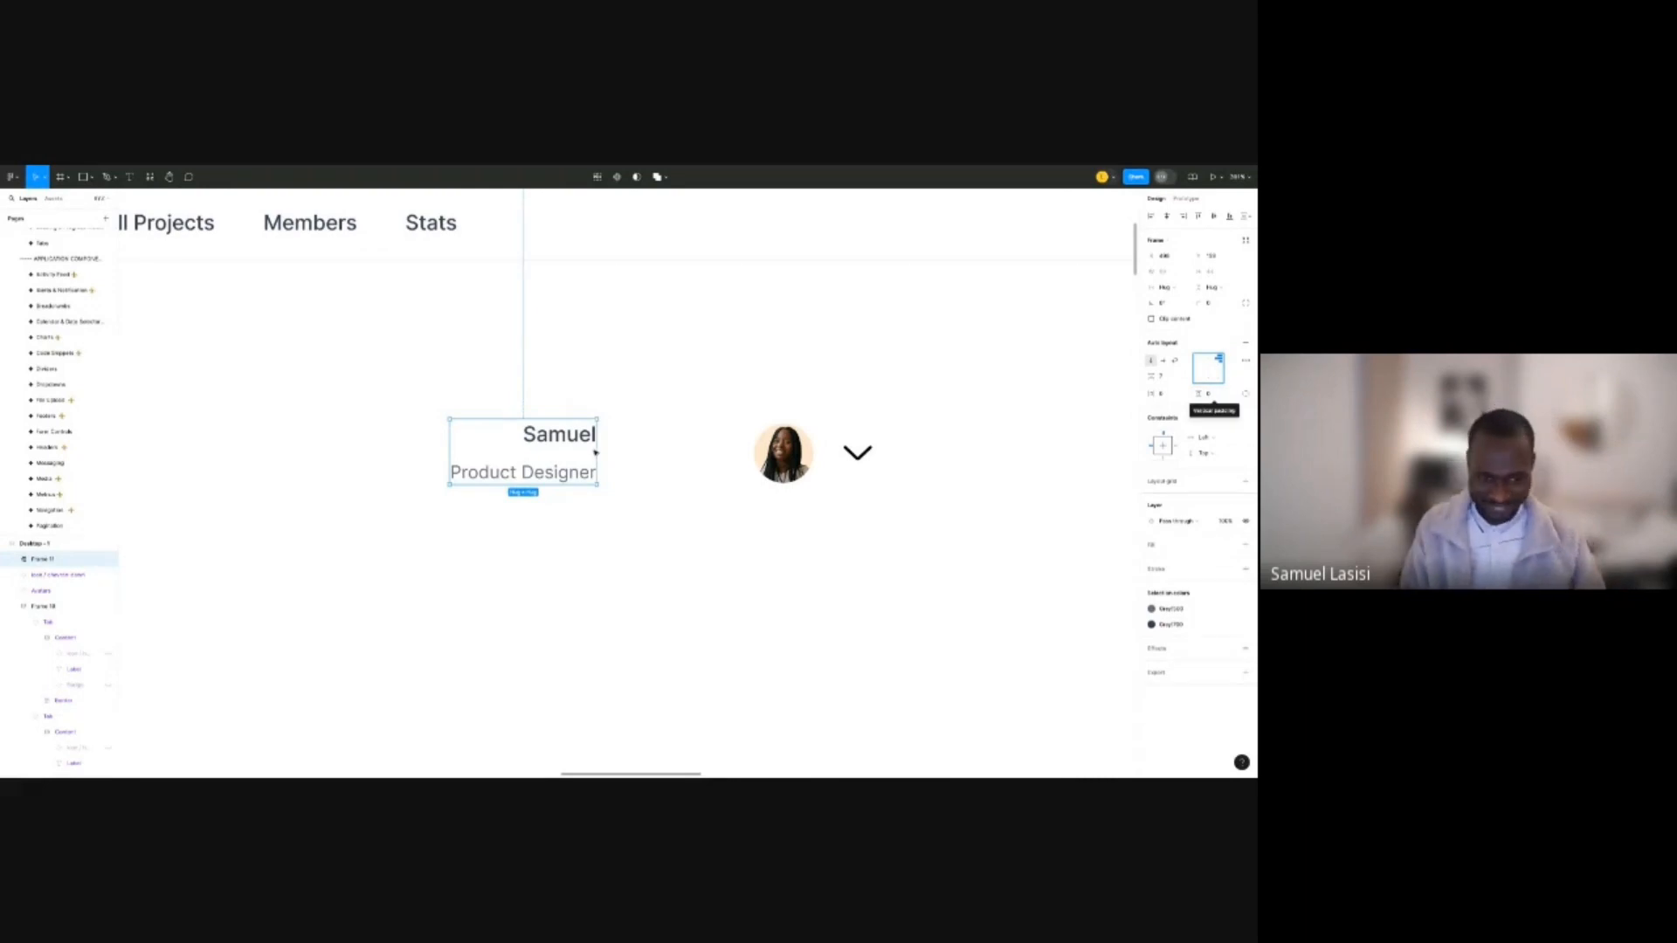
Set the gap between the name and job title to 0.
{"action": "left_click", "coordinate": [526, 454]}
{"action": "left_click", "coordinate": [1167, 377]}
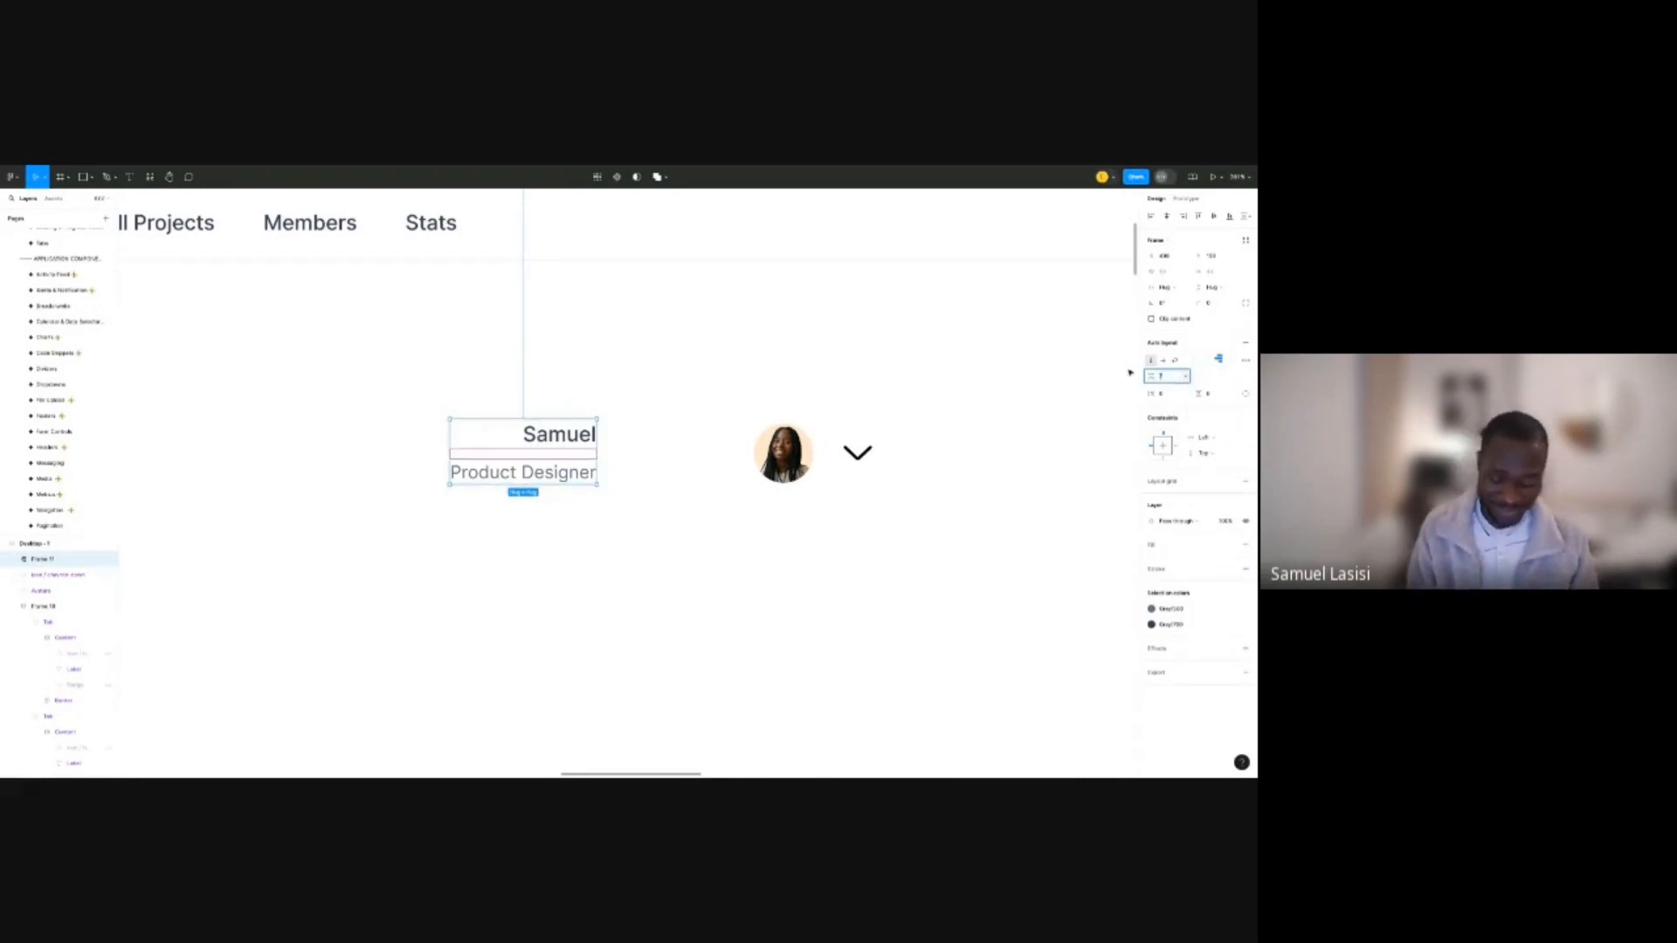
{"action": "type", "text": "2"}
{"action": "key", "text": "Return"}
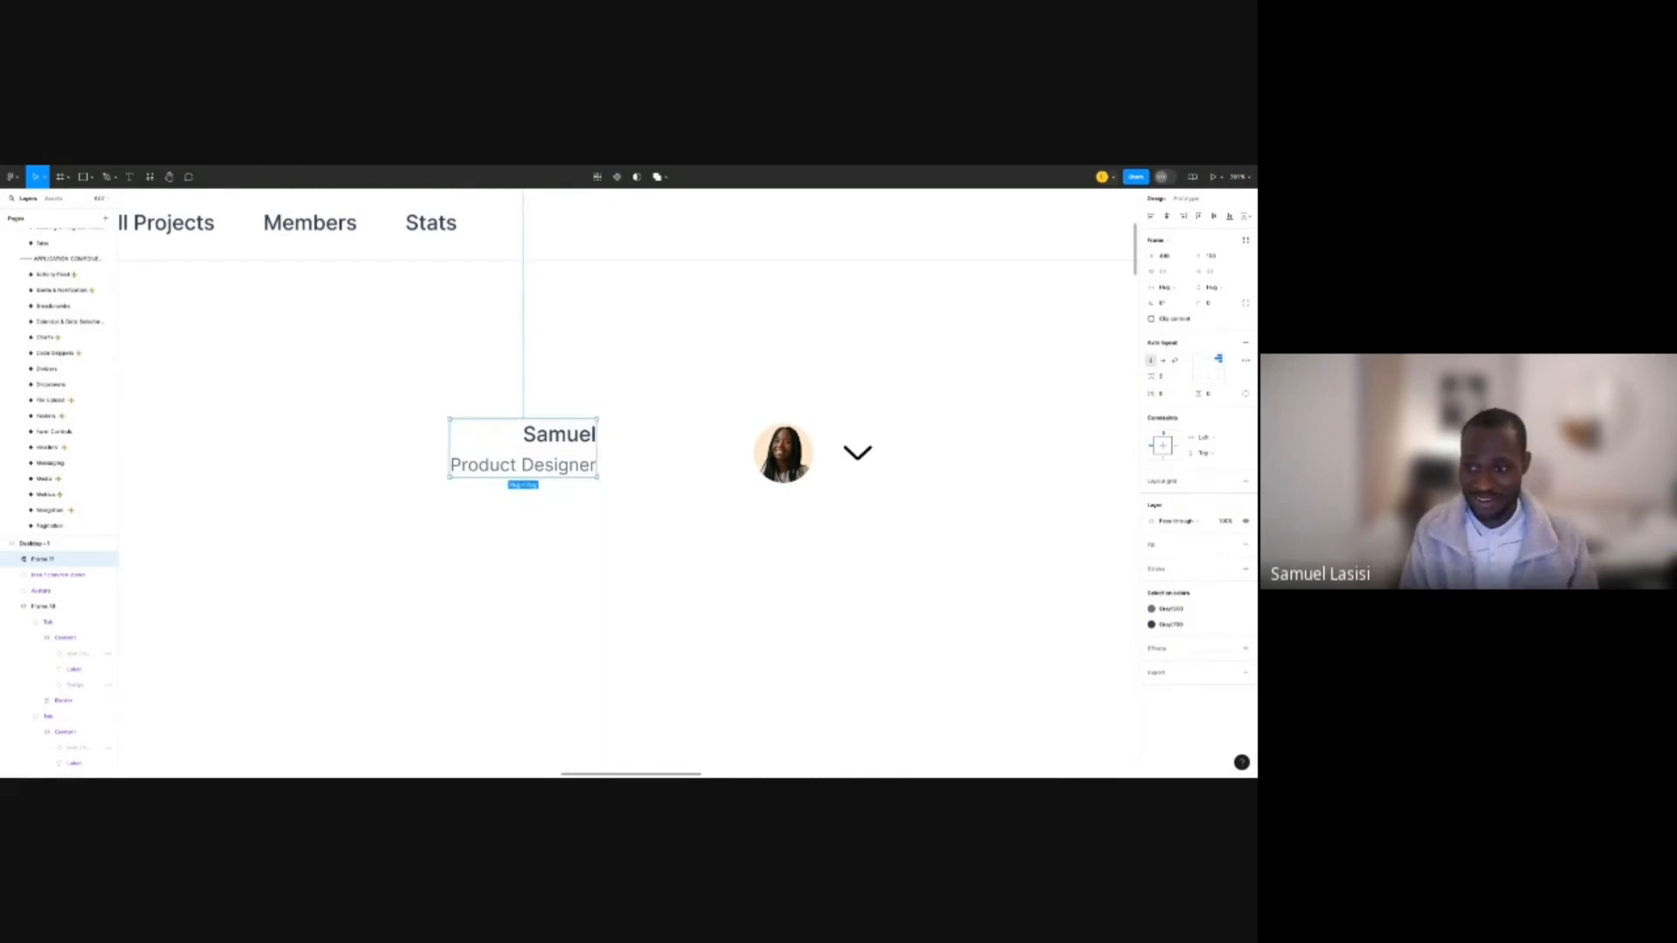
{"action": "left_click", "coordinate": [1168, 378]}
{"action": "type", "text": "0"}
{"action": "key", "text": "Return"}
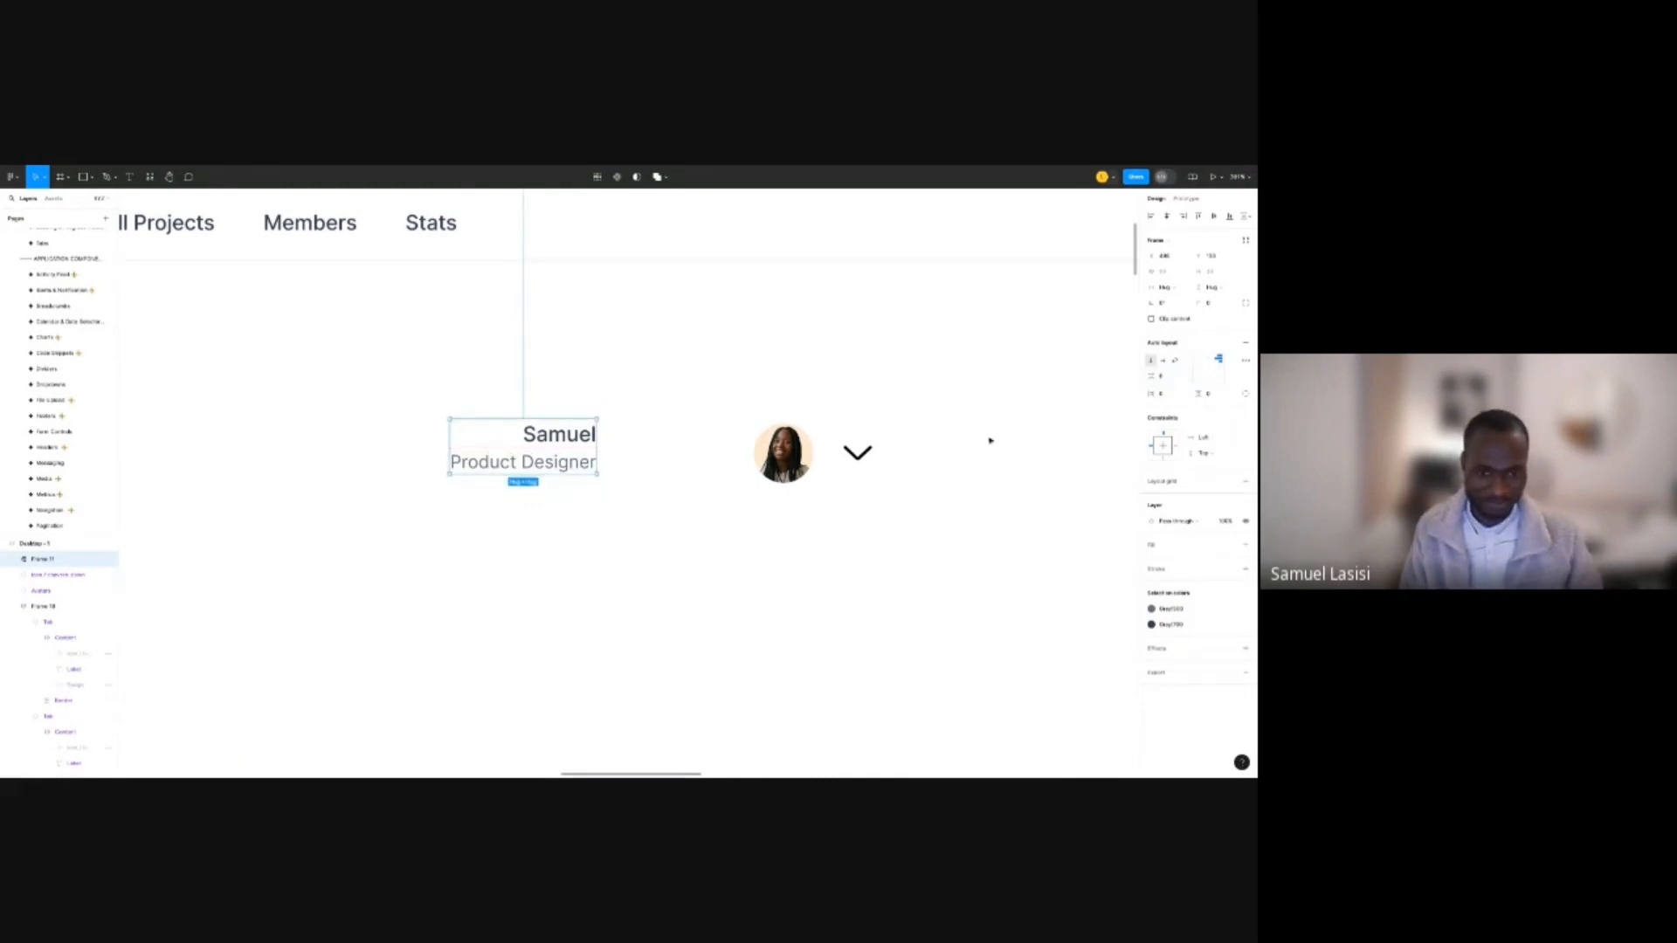
Move the name stack right next to the avatar.
{"action": "left_click_drag", "start_coordinate": [555, 452], "coordinate": [697, 465]}
{"action": "scroll", "coordinate": [813, 472], "scroll_direction": "up", "scroll_amount": 3}
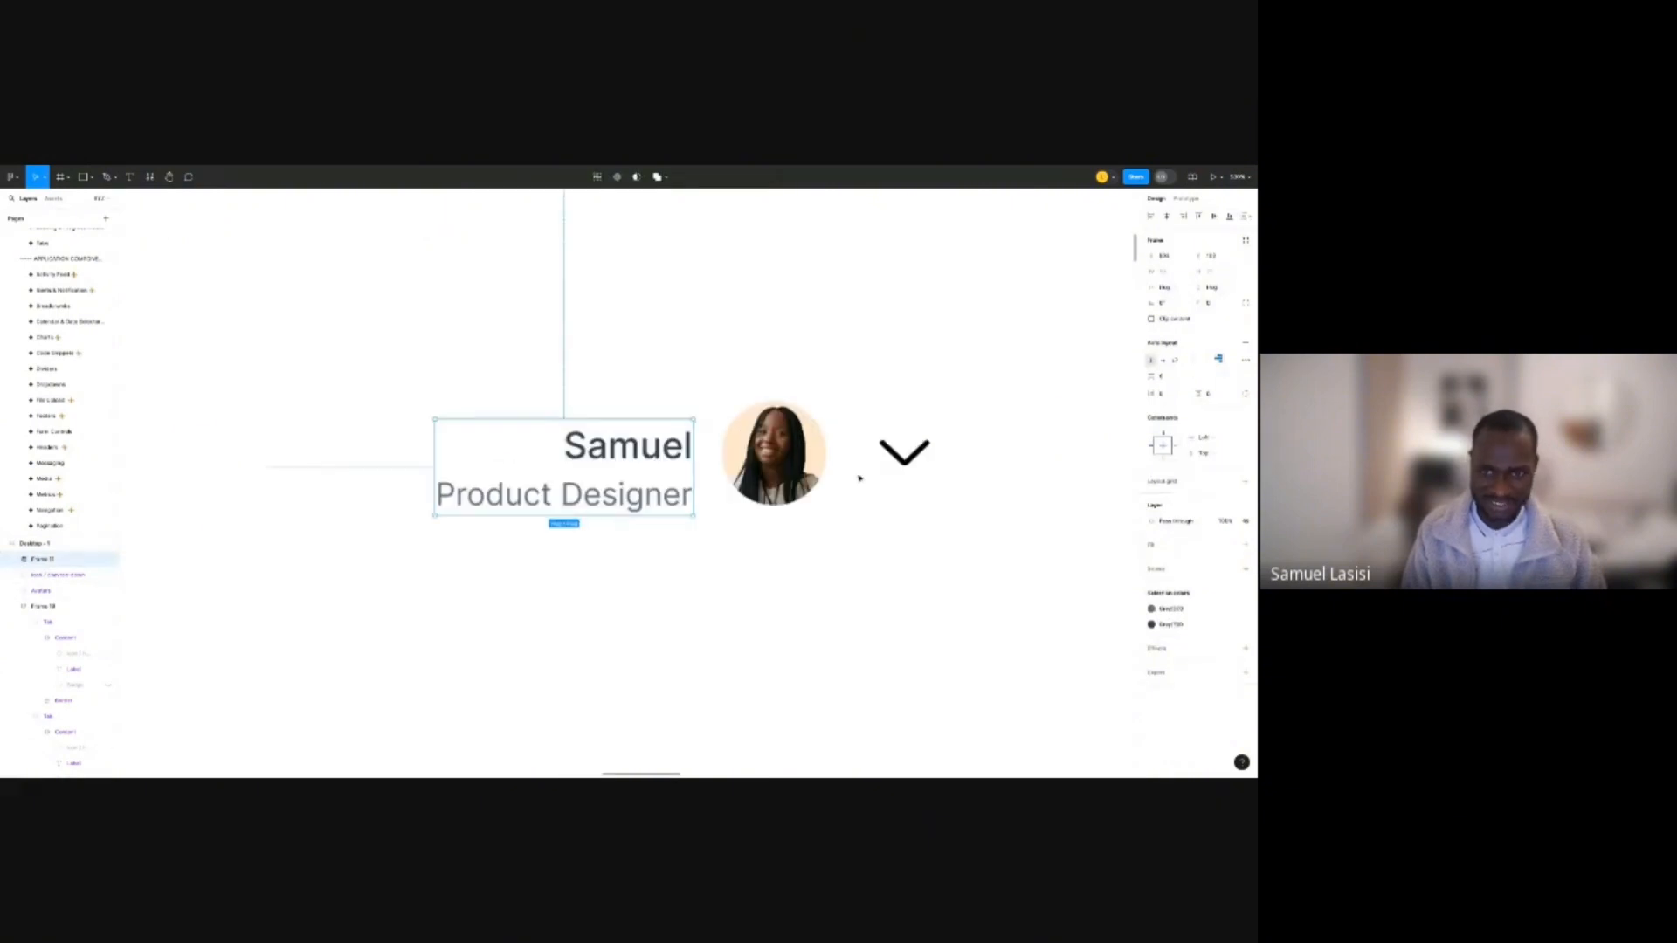
{"action": "scroll", "coordinate": [860, 478], "scroll_direction": "down", "scroll_amount": 3}
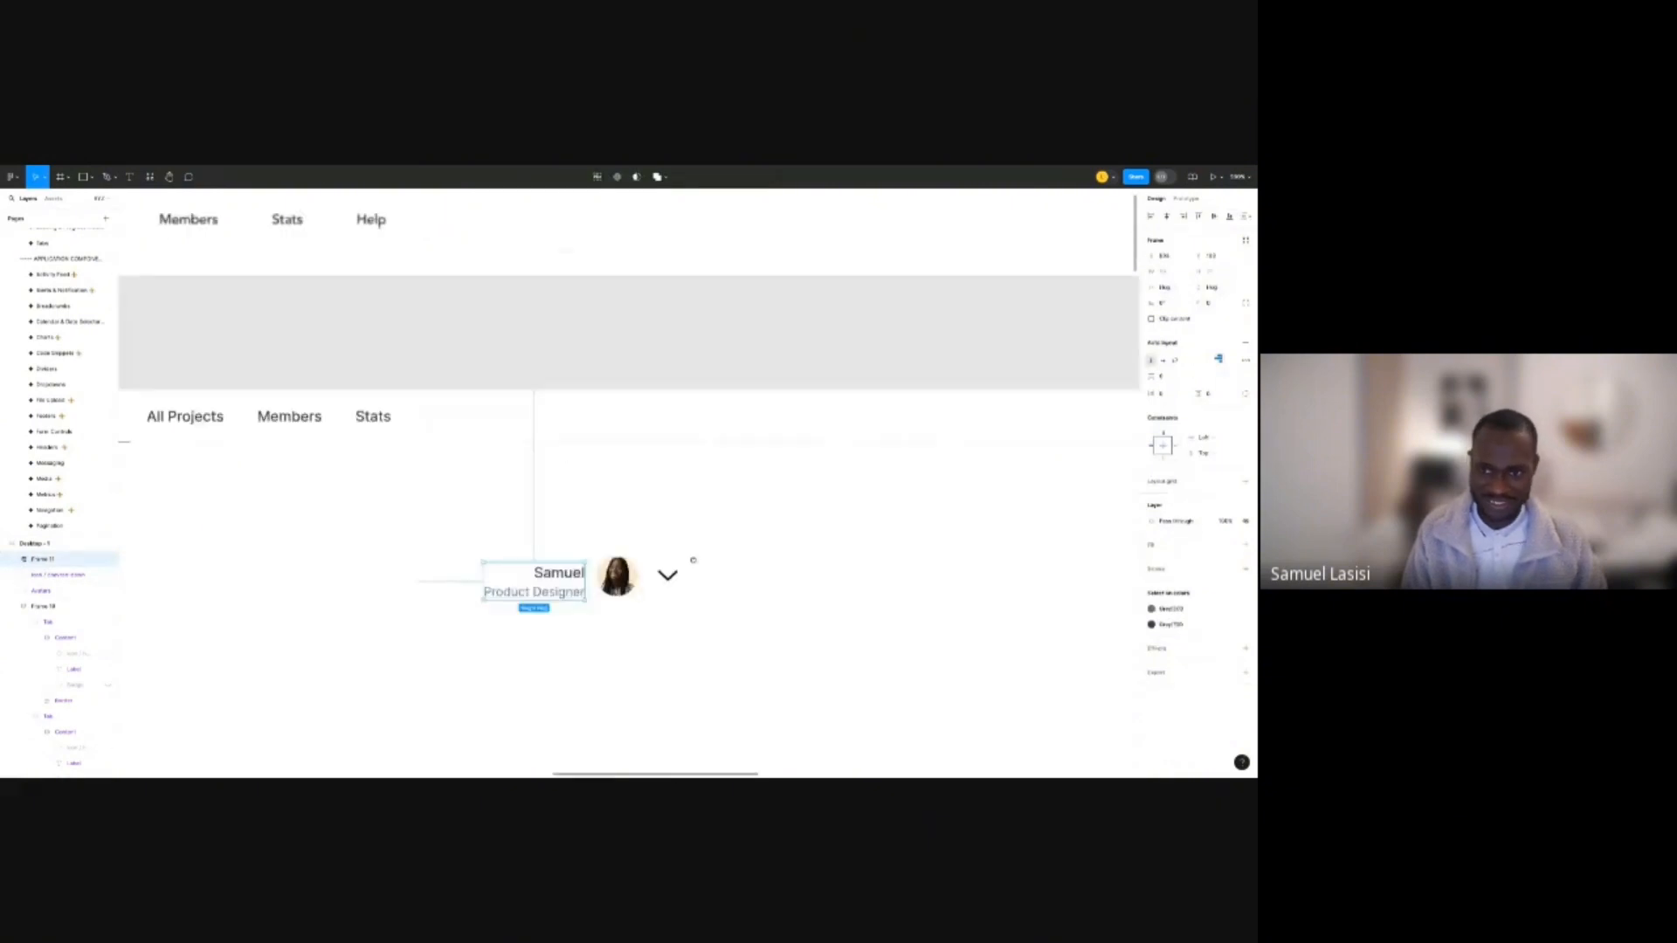
{"action": "scroll", "coordinate": [367, 669], "scroll_direction": "down", "scroll_amount": 2}
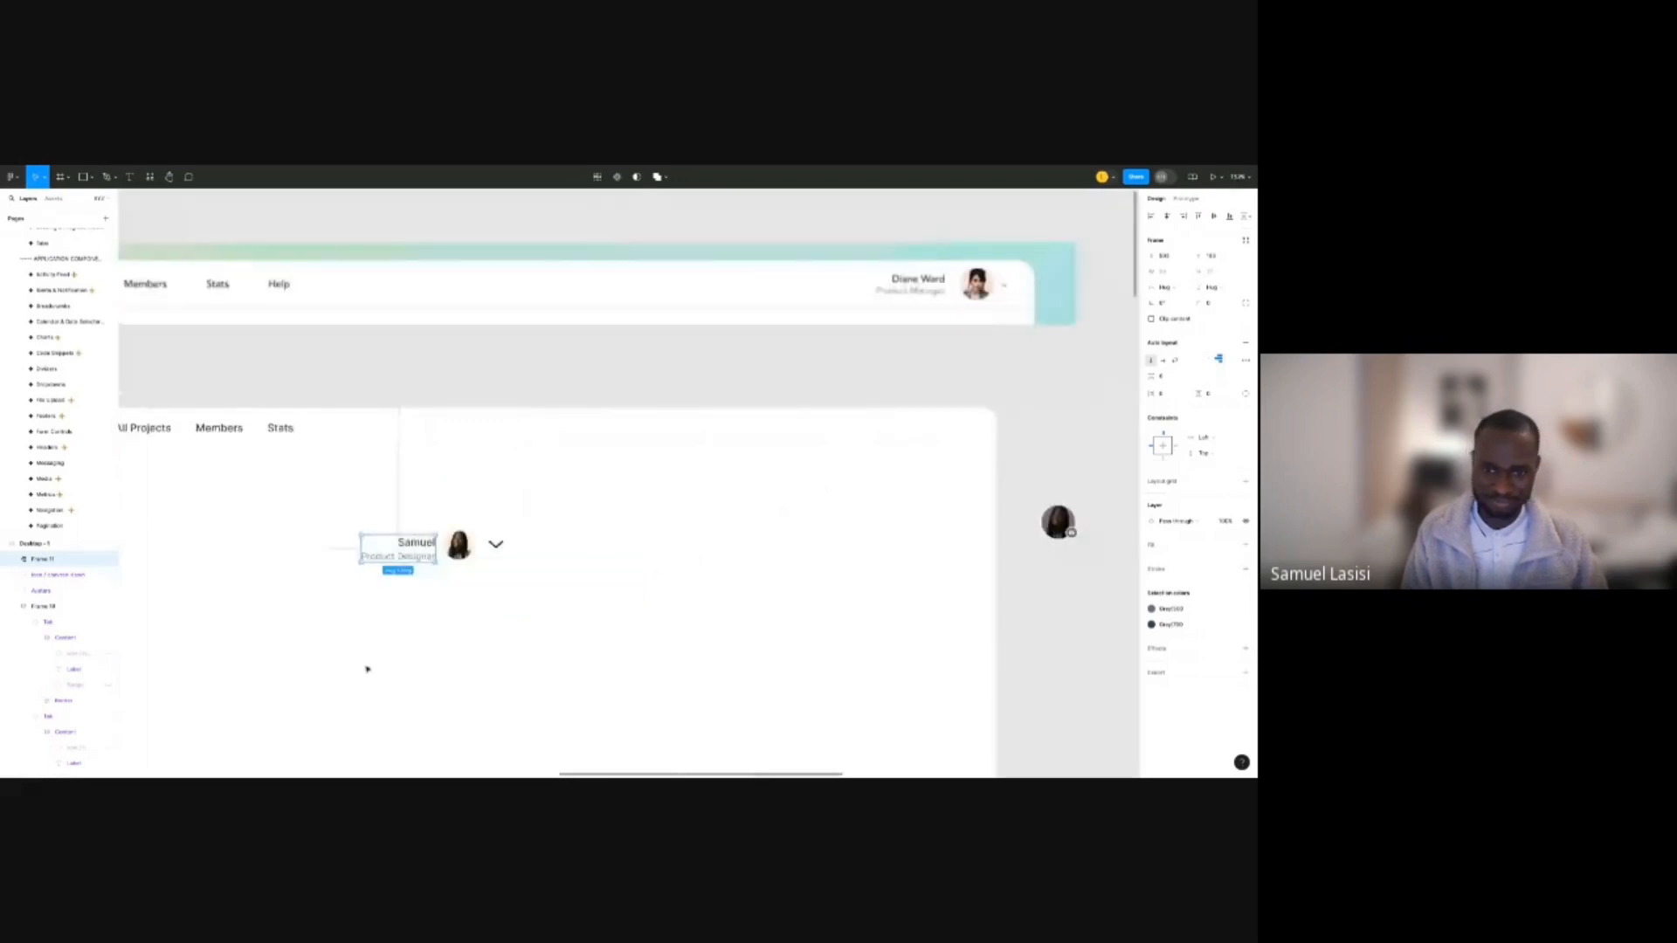
Wrap the name block, avatar and chevron in a vertically centred auto-layout row.
{"action": "key", "text": "shift+2"}
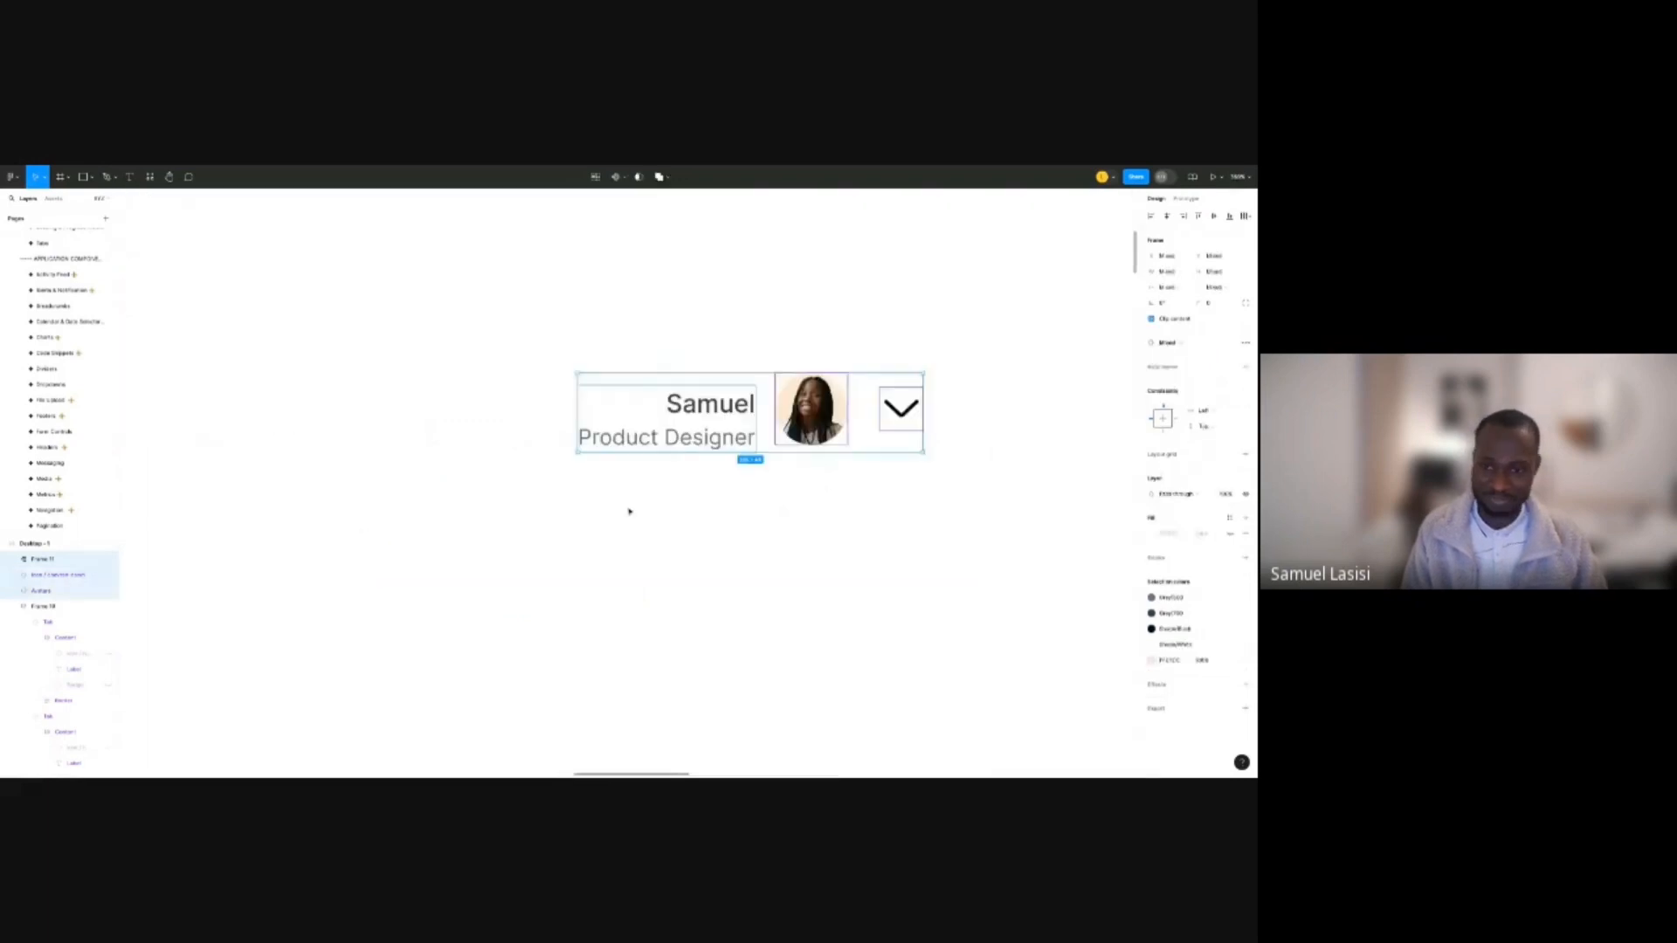
{"action": "key", "text": "shift+a"}
{"action": "left_click", "coordinate": [1199, 369]}
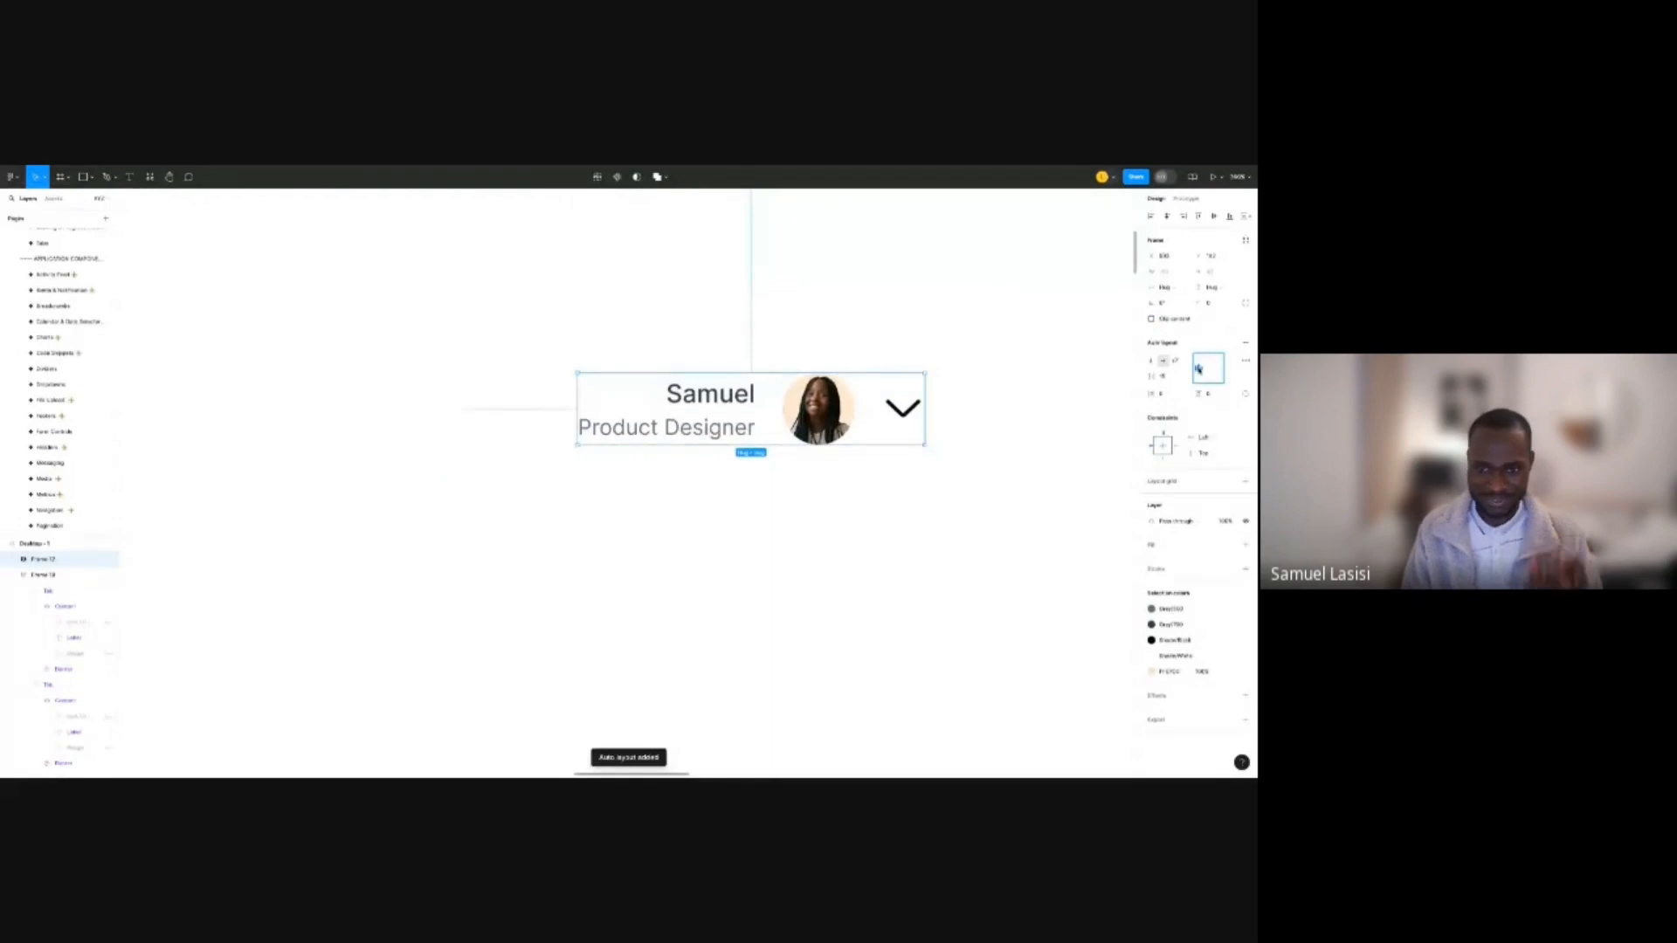
Set the chevron icon's height to 16.
{"action": "left_click", "coordinate": [909, 406]}
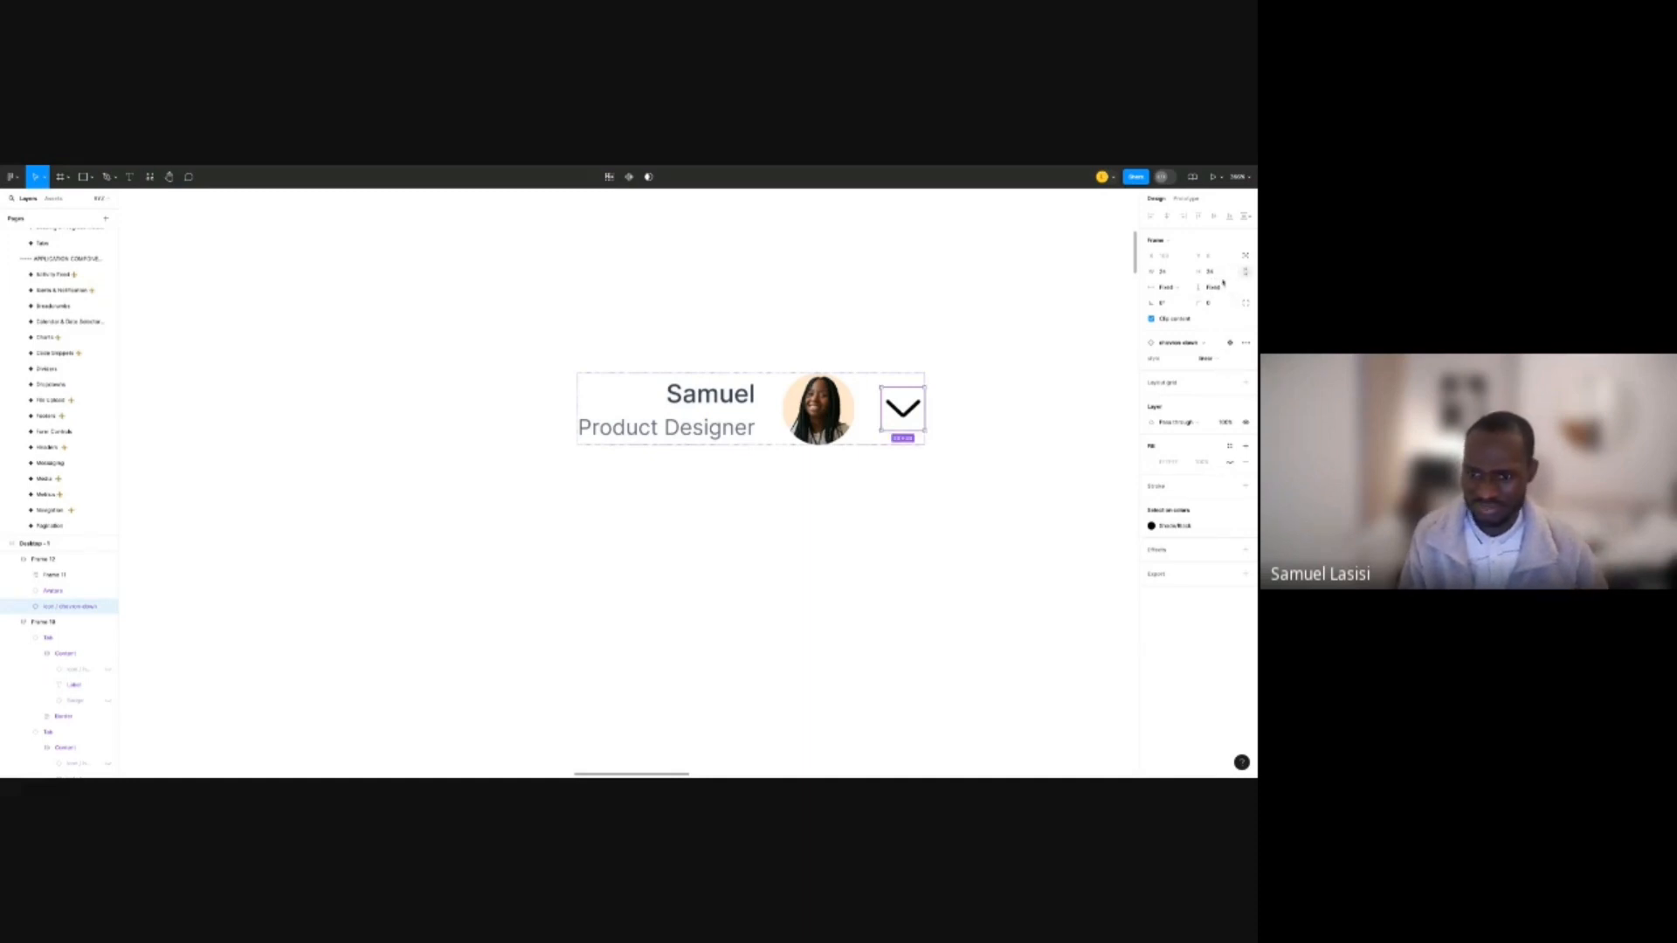
{"action": "scroll", "coordinate": [920, 376], "scroll_direction": "up", "scroll_amount": 1}
{"action": "scroll", "coordinate": [919, 377], "scroll_direction": "up", "scroll_amount": 3}
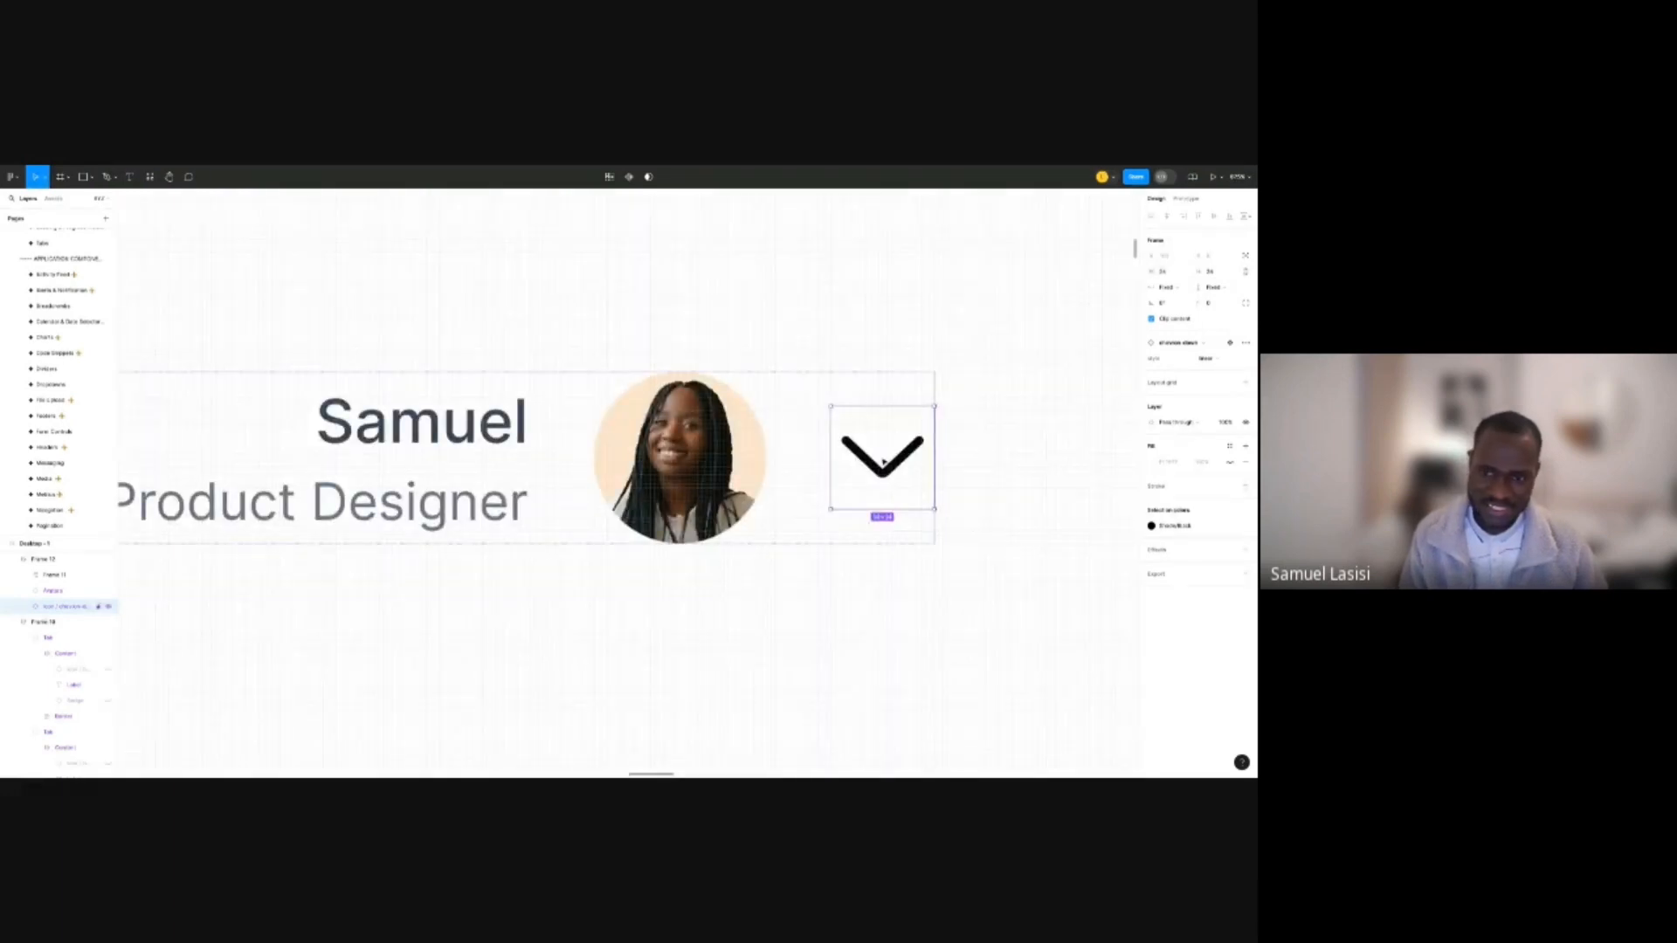
{"action": "left_click", "coordinate": [1213, 274]}
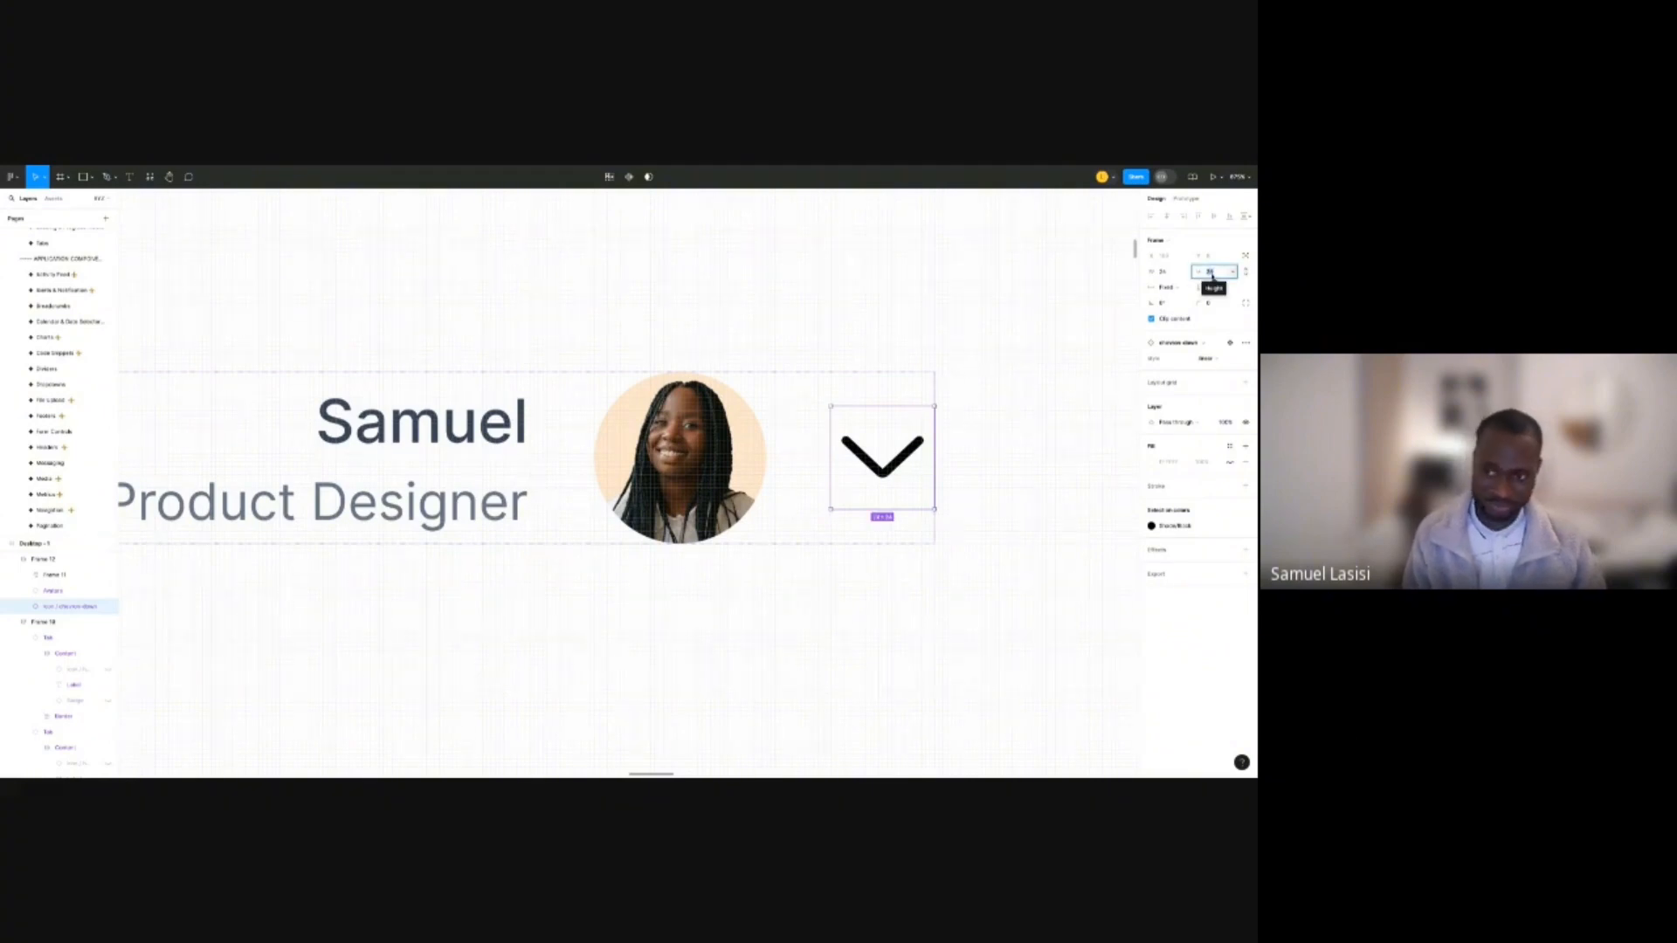
{"action": "type", "text": "12"}
{"action": "key", "text": "Return"}
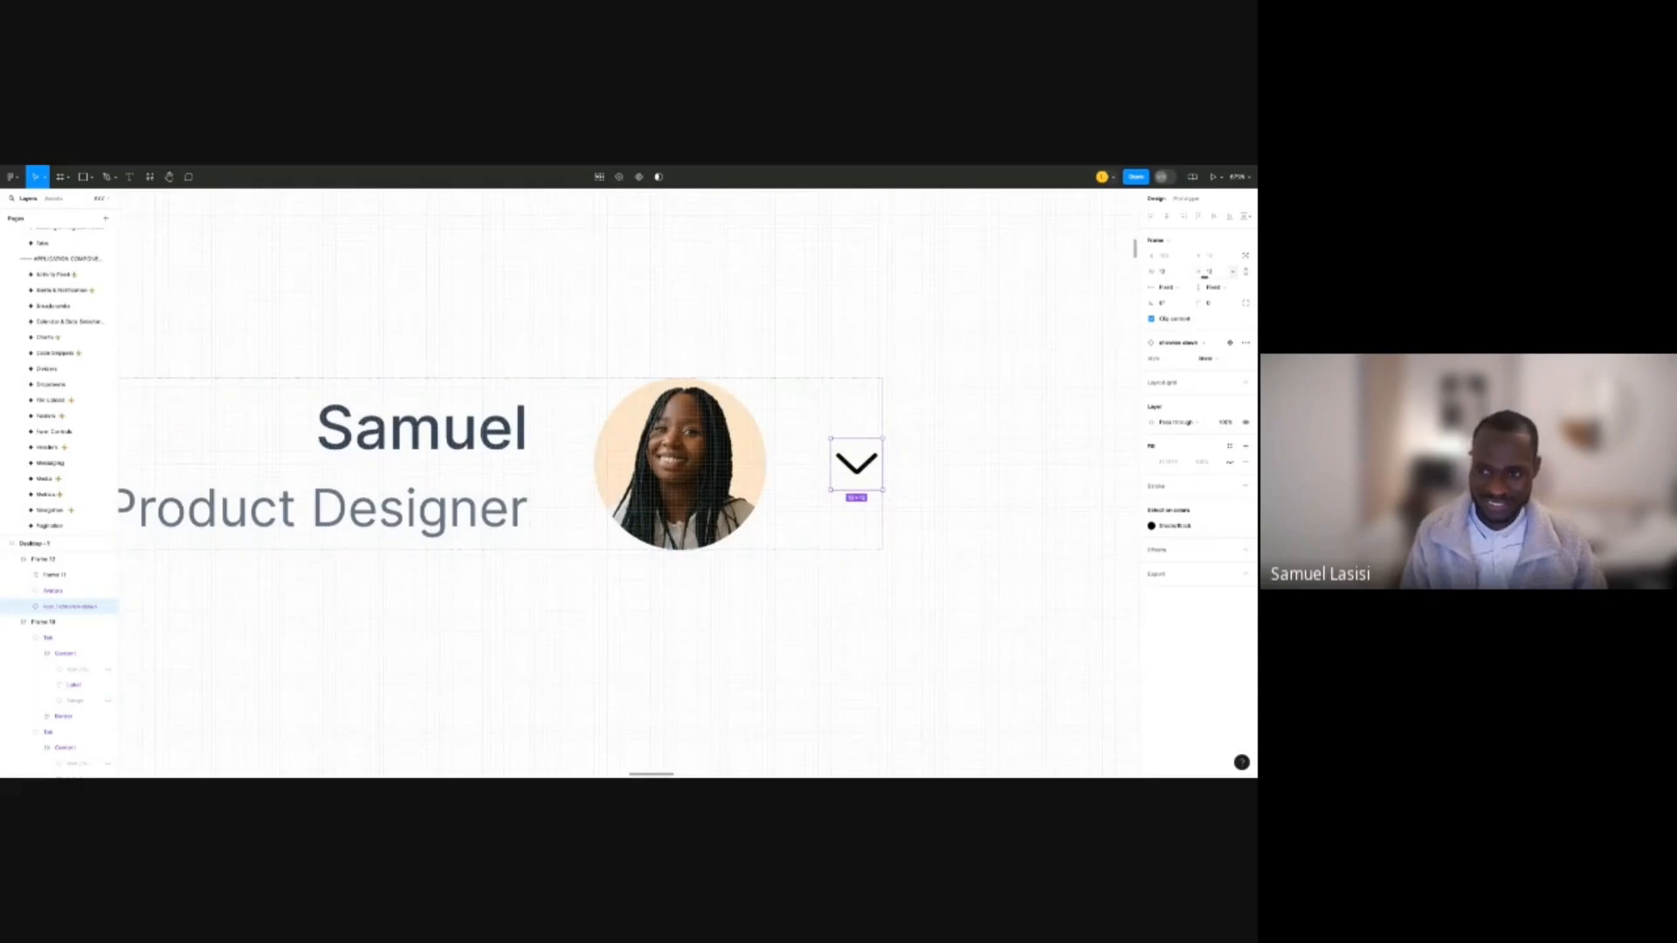
{"action": "left_click", "coordinate": [1212, 273]}
{"action": "type", "text": "16"}
{"action": "key", "text": "Return"}
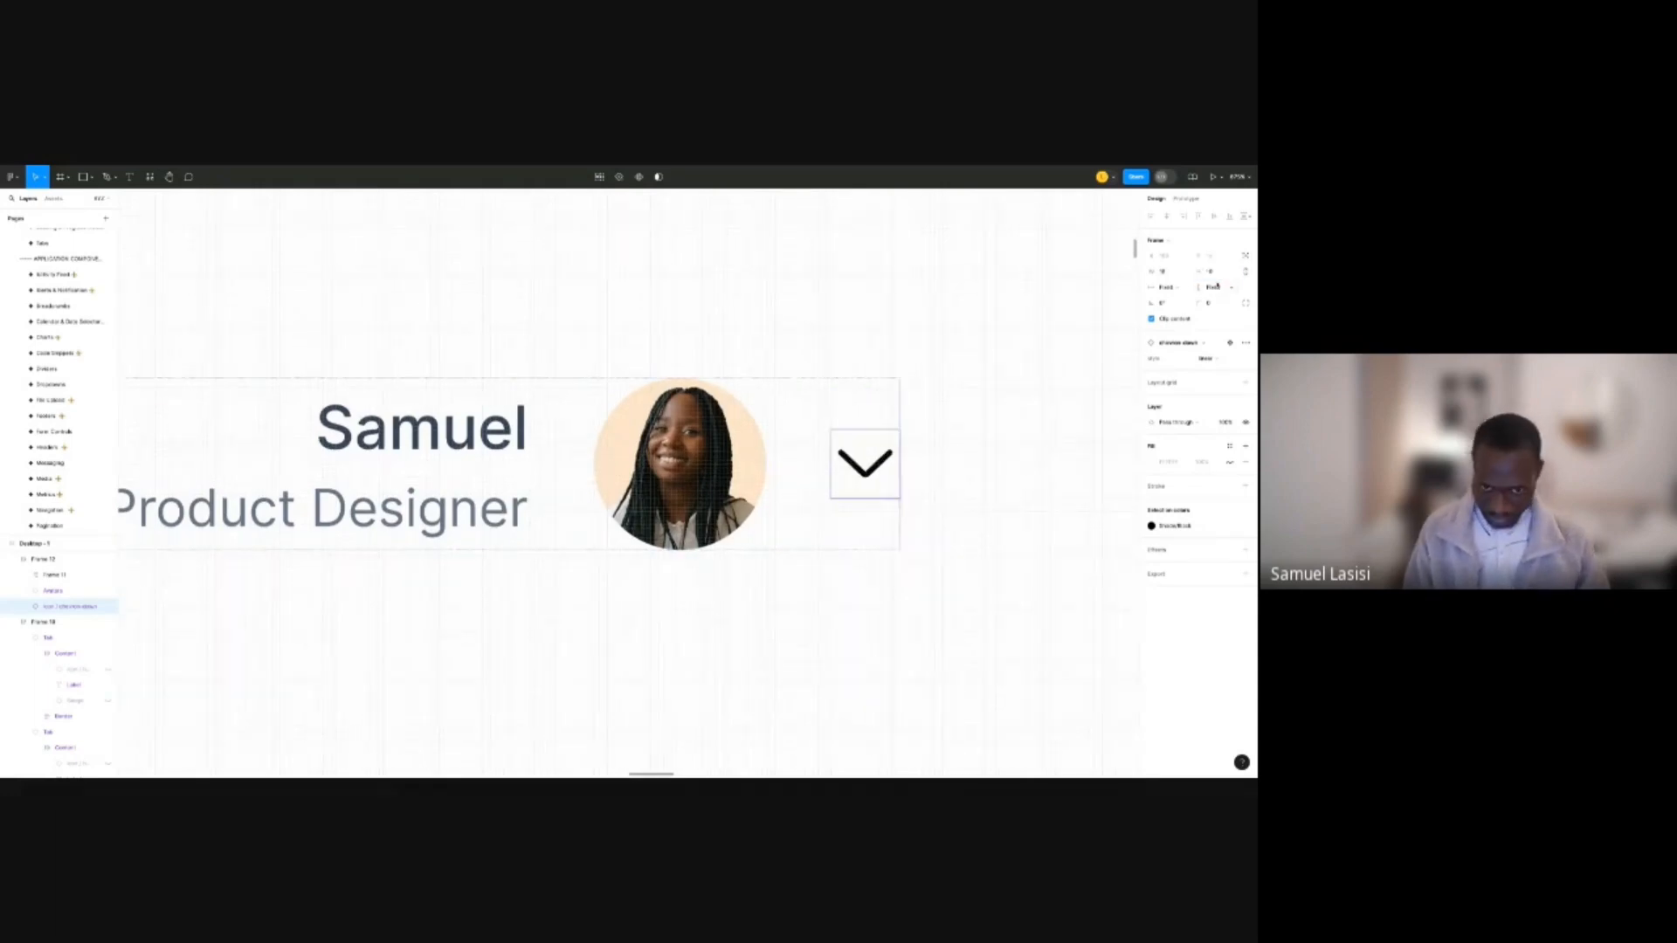
Set the profile row's item gap to 14.
{"action": "left_click", "coordinate": [681, 358]}
{"action": "scroll", "coordinate": [680, 378], "scroll_direction": "down", "scroll_amount": 5}
{"action": "left_click", "coordinate": [626, 411]}
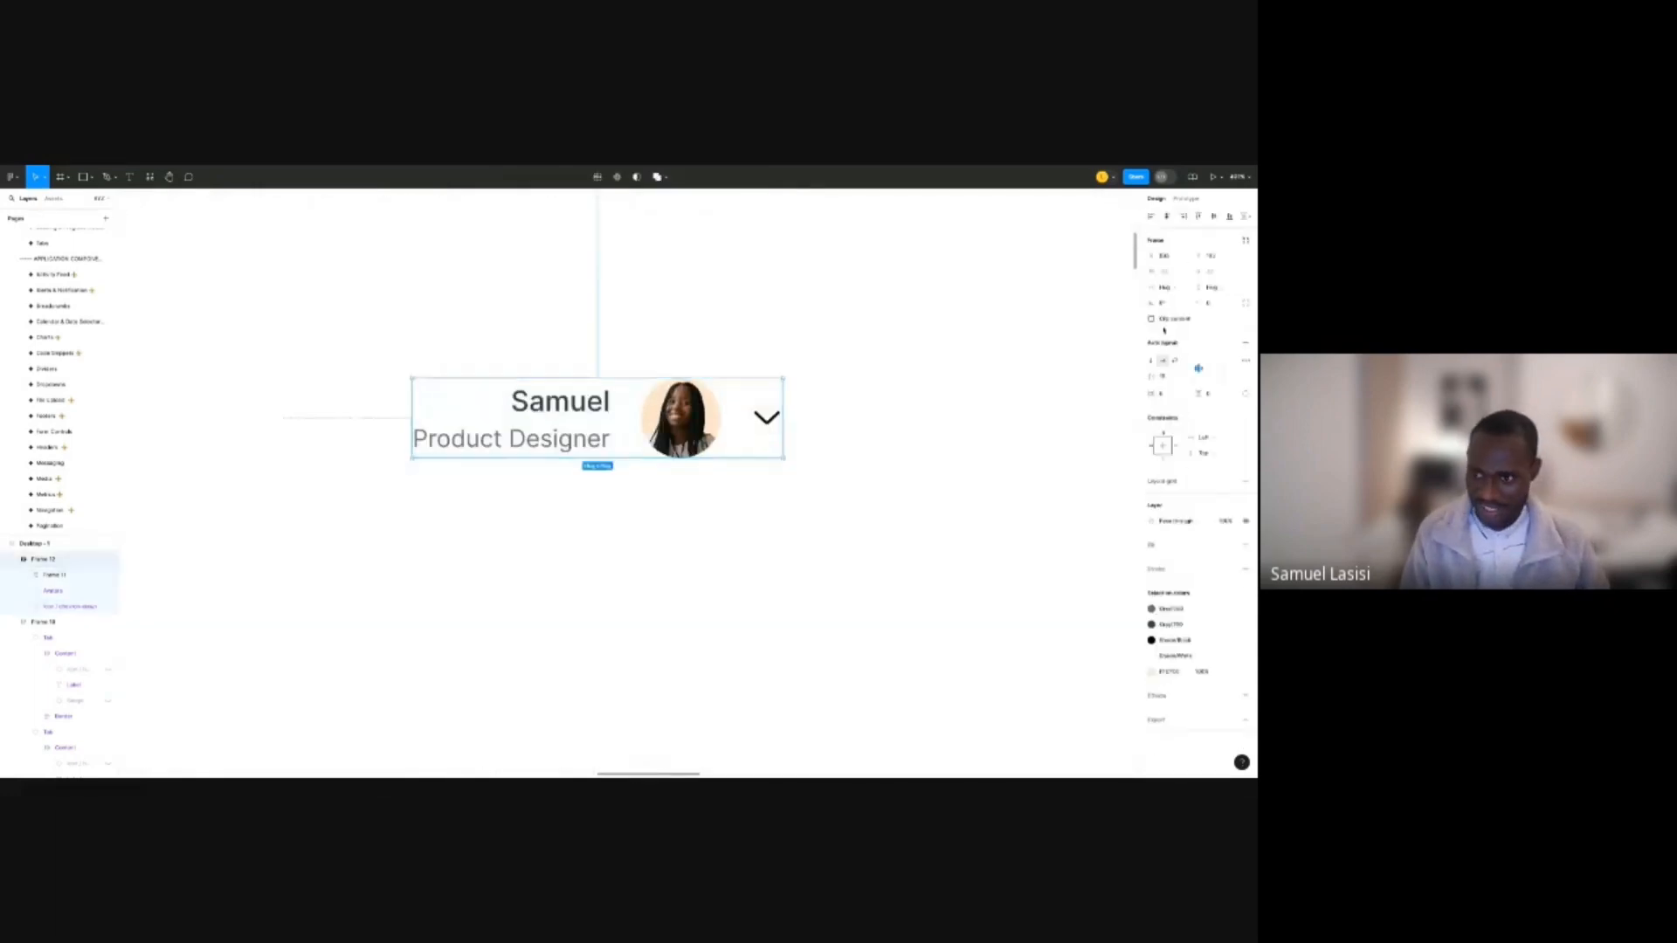
{"action": "left_click", "coordinate": [1165, 379]}
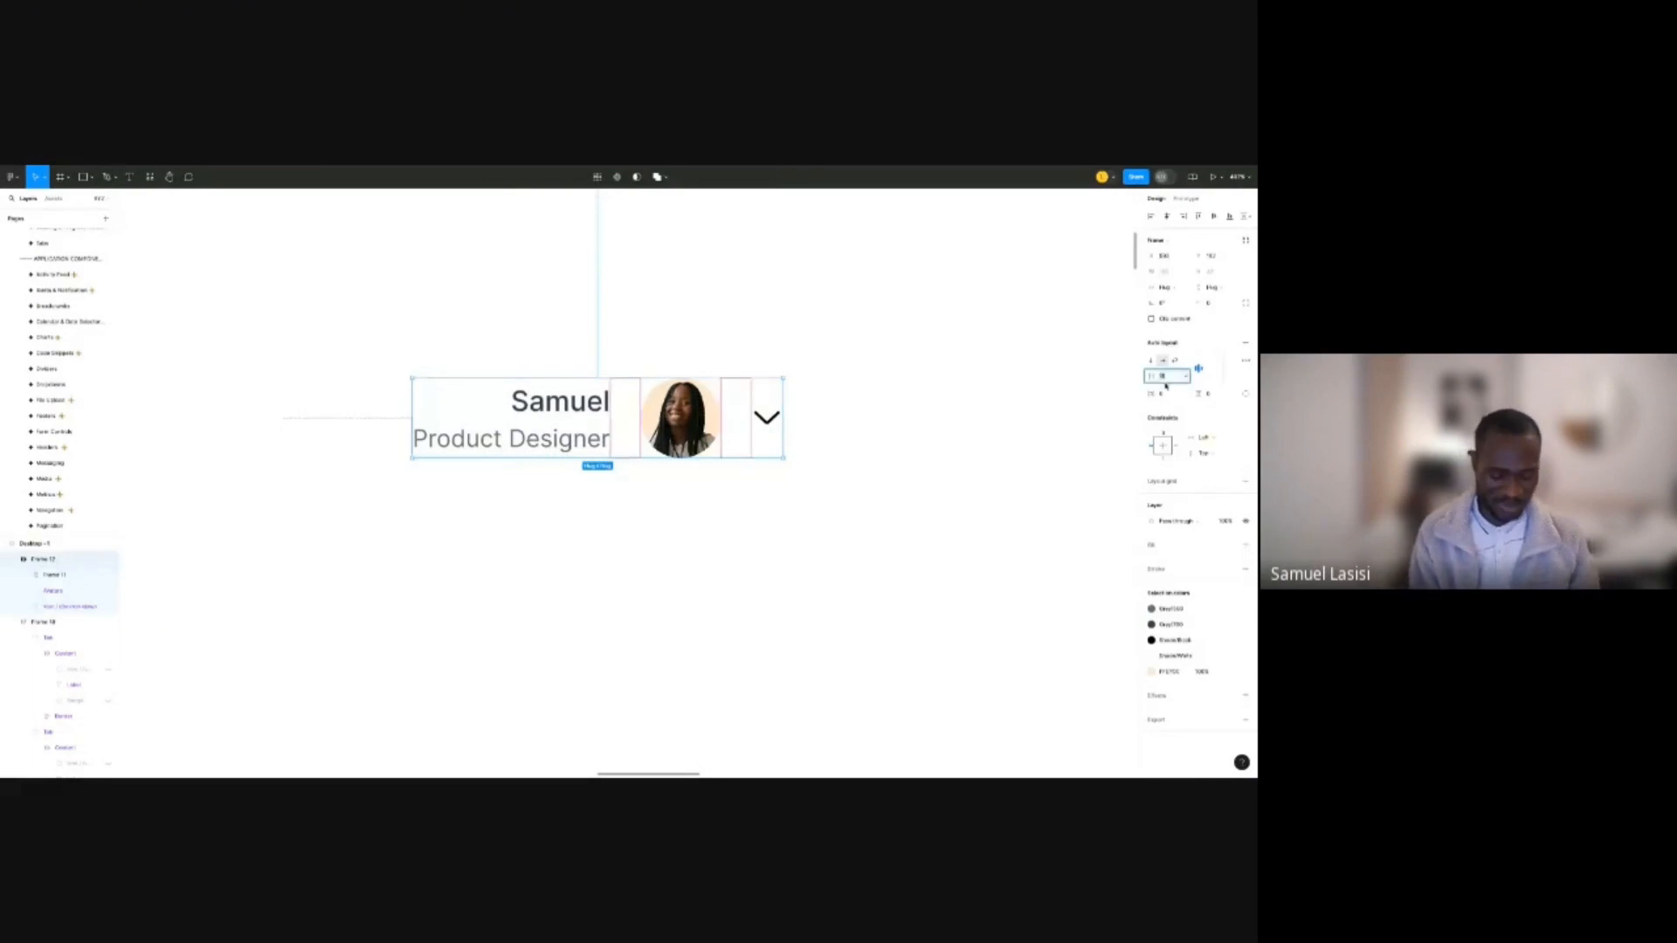
{"action": "type", "text": "14"}
{"action": "key", "text": "Return"}
{"action": "scroll", "coordinate": [780, 420], "scroll_direction": "down", "scroll_amount": 6}
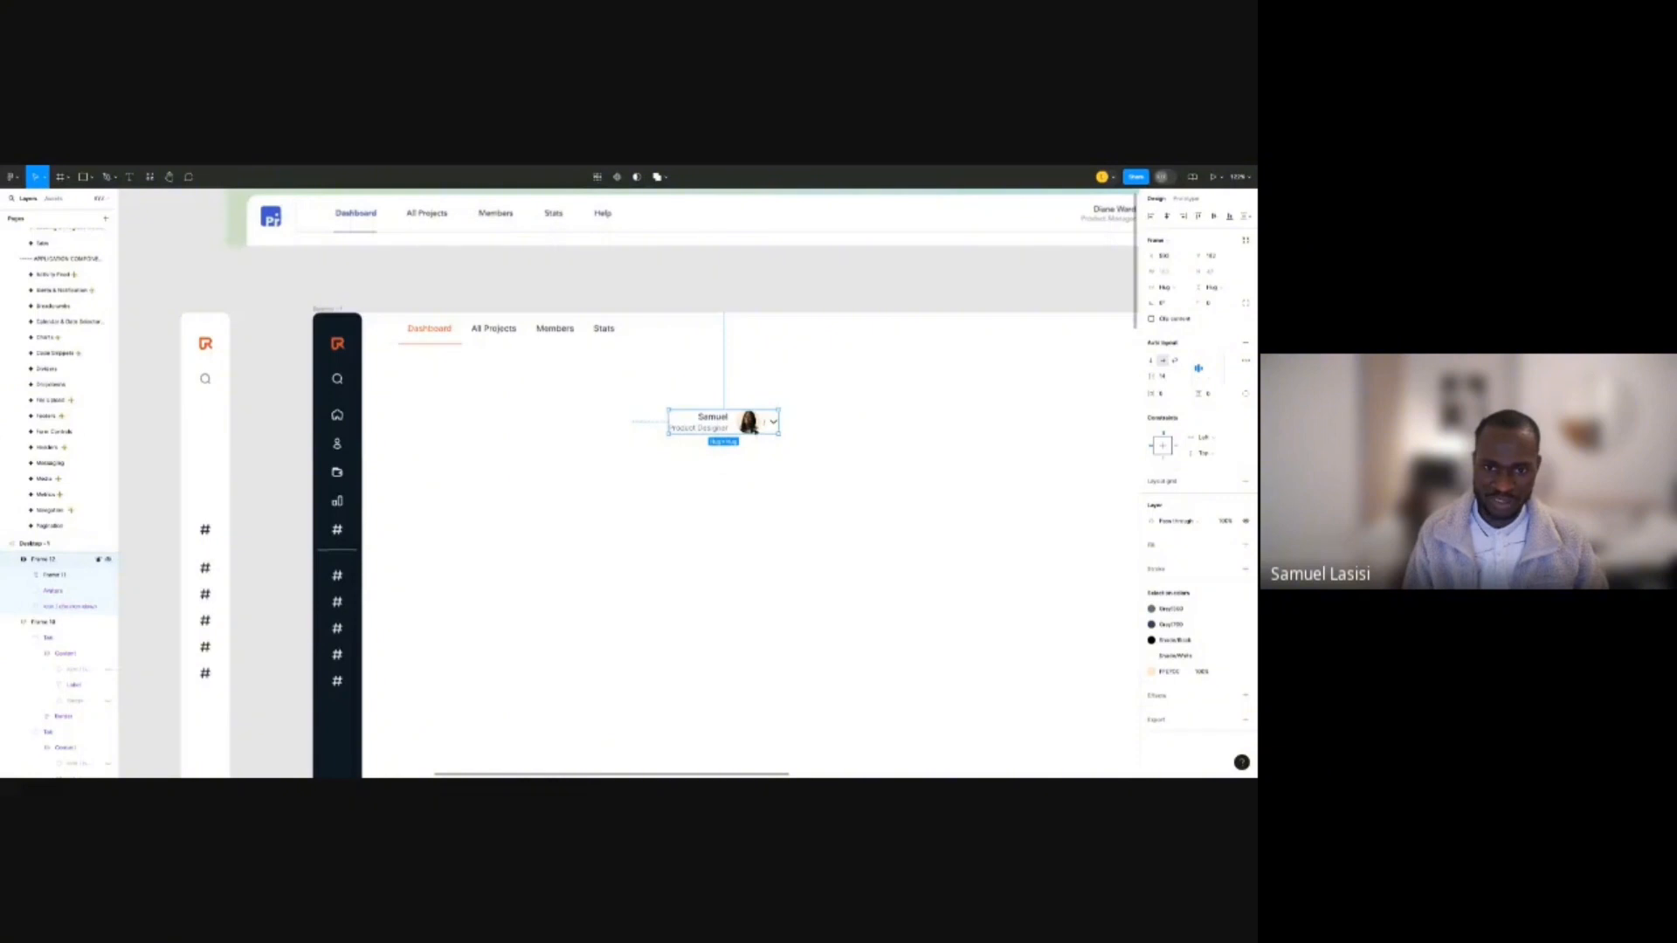
Move the profile card into the header bar, right after the Stats tab.
{"action": "left_click_drag", "start_coordinate": [752, 424], "coordinate": [841, 330]}
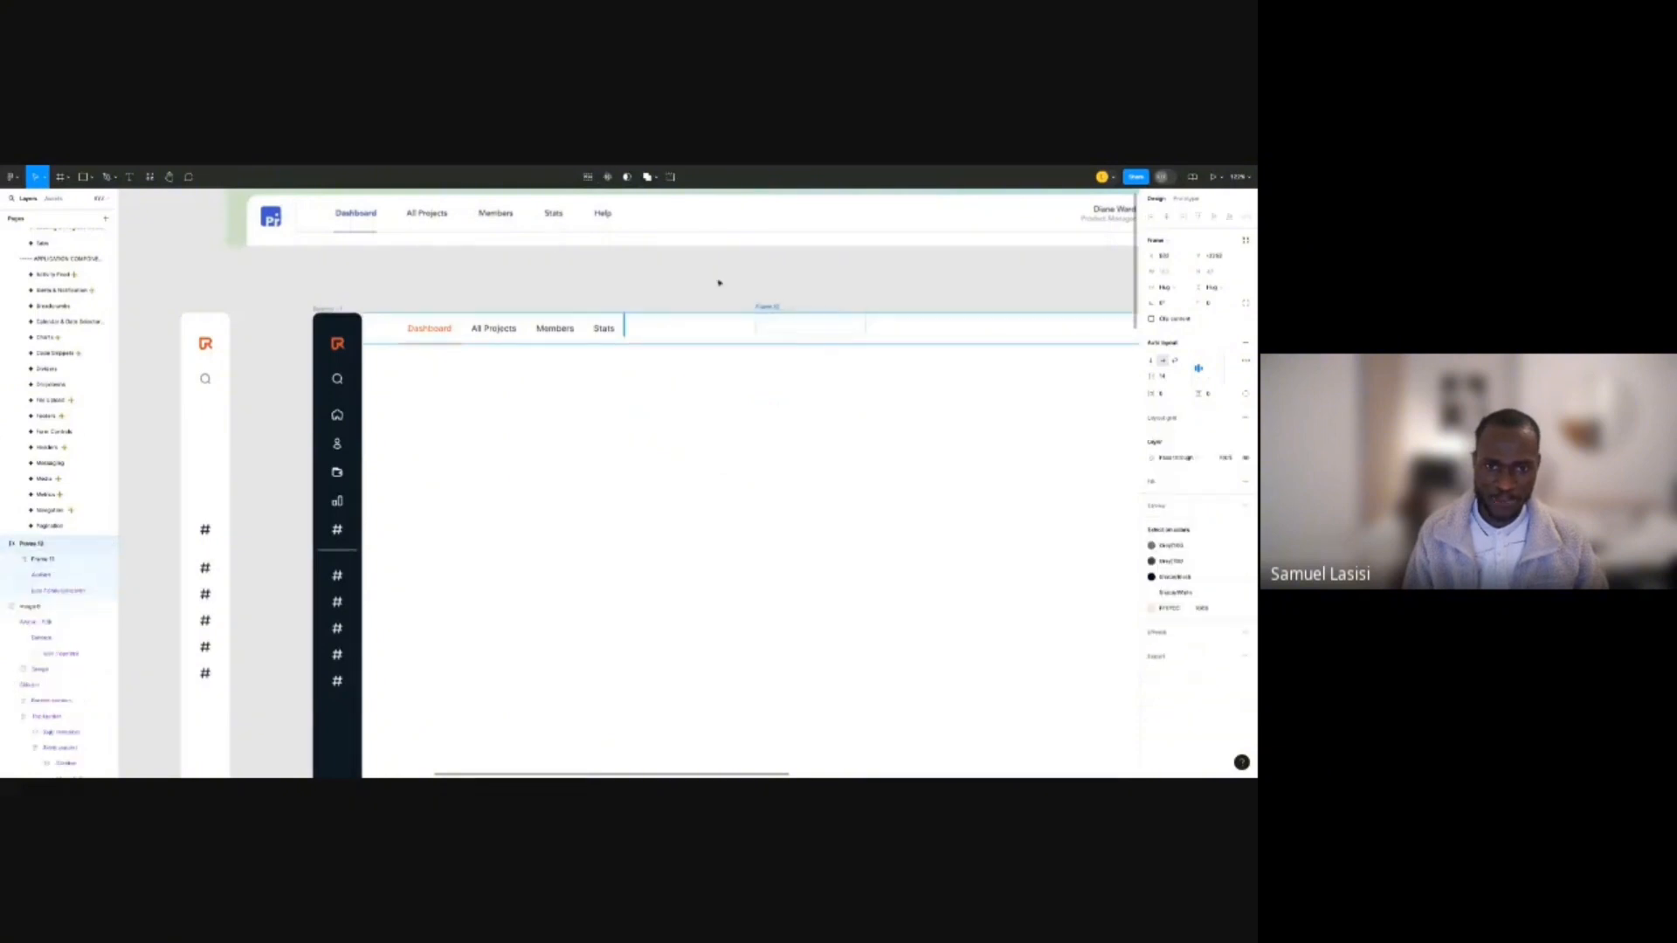
{"action": "scroll", "coordinate": [699, 286], "scroll_direction": "right", "scroll_amount": 2}
{"action": "left_click", "coordinate": [706, 349]}
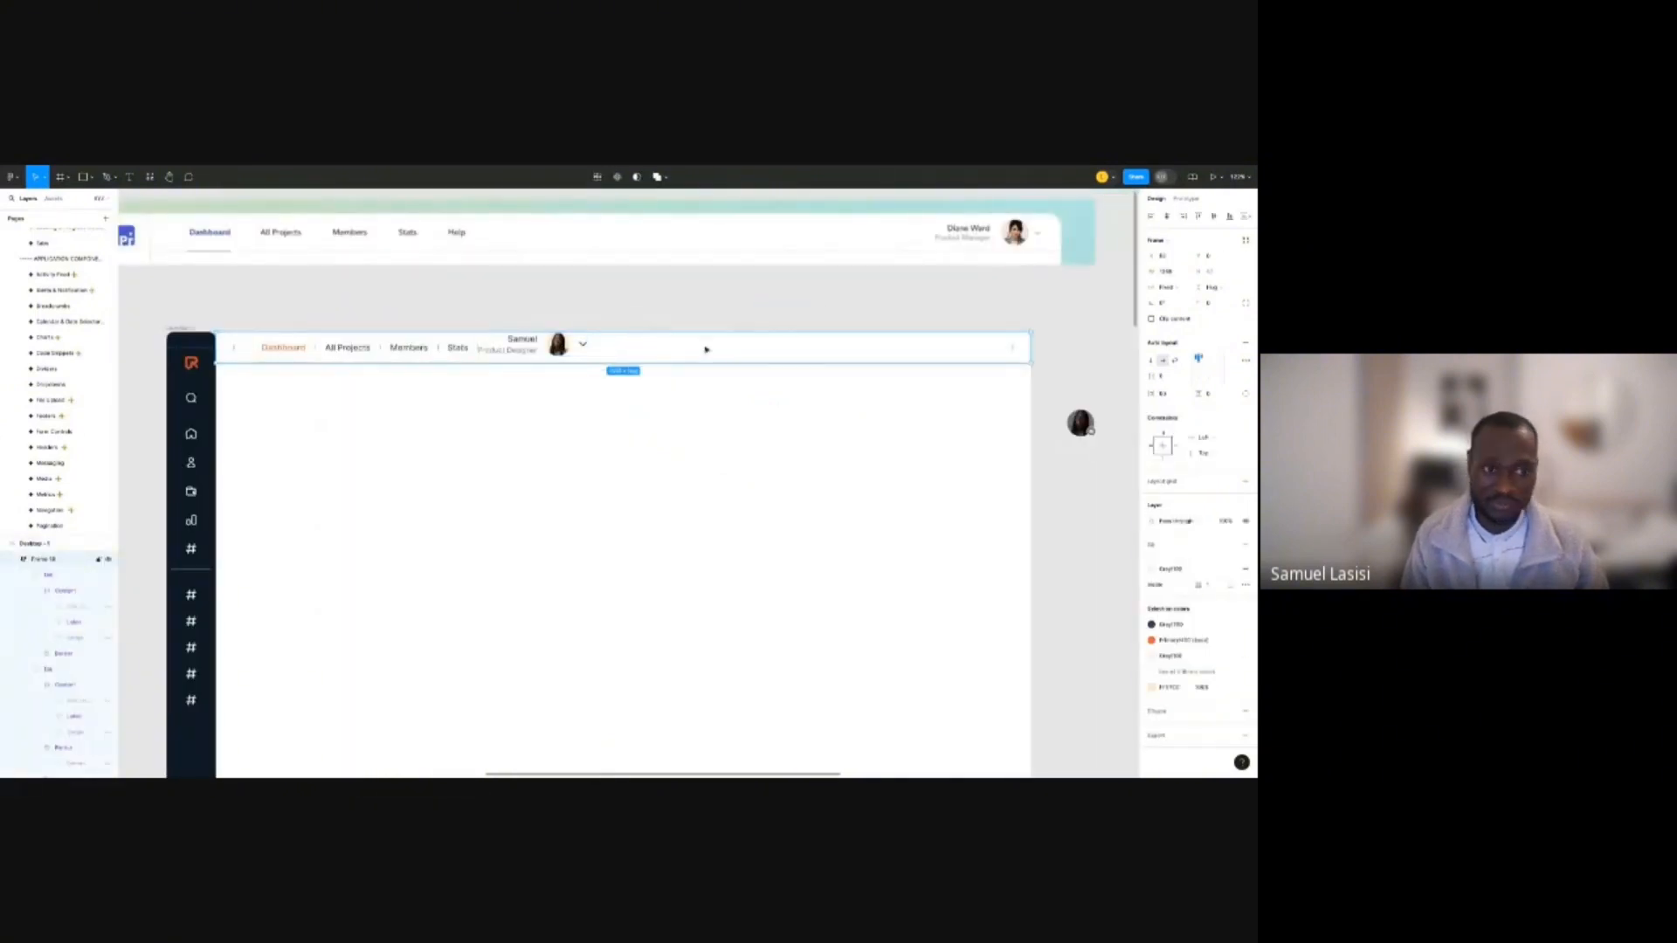
{"action": "scroll", "coordinate": [584, 336], "scroll_direction": "up", "scroll_amount": 3}
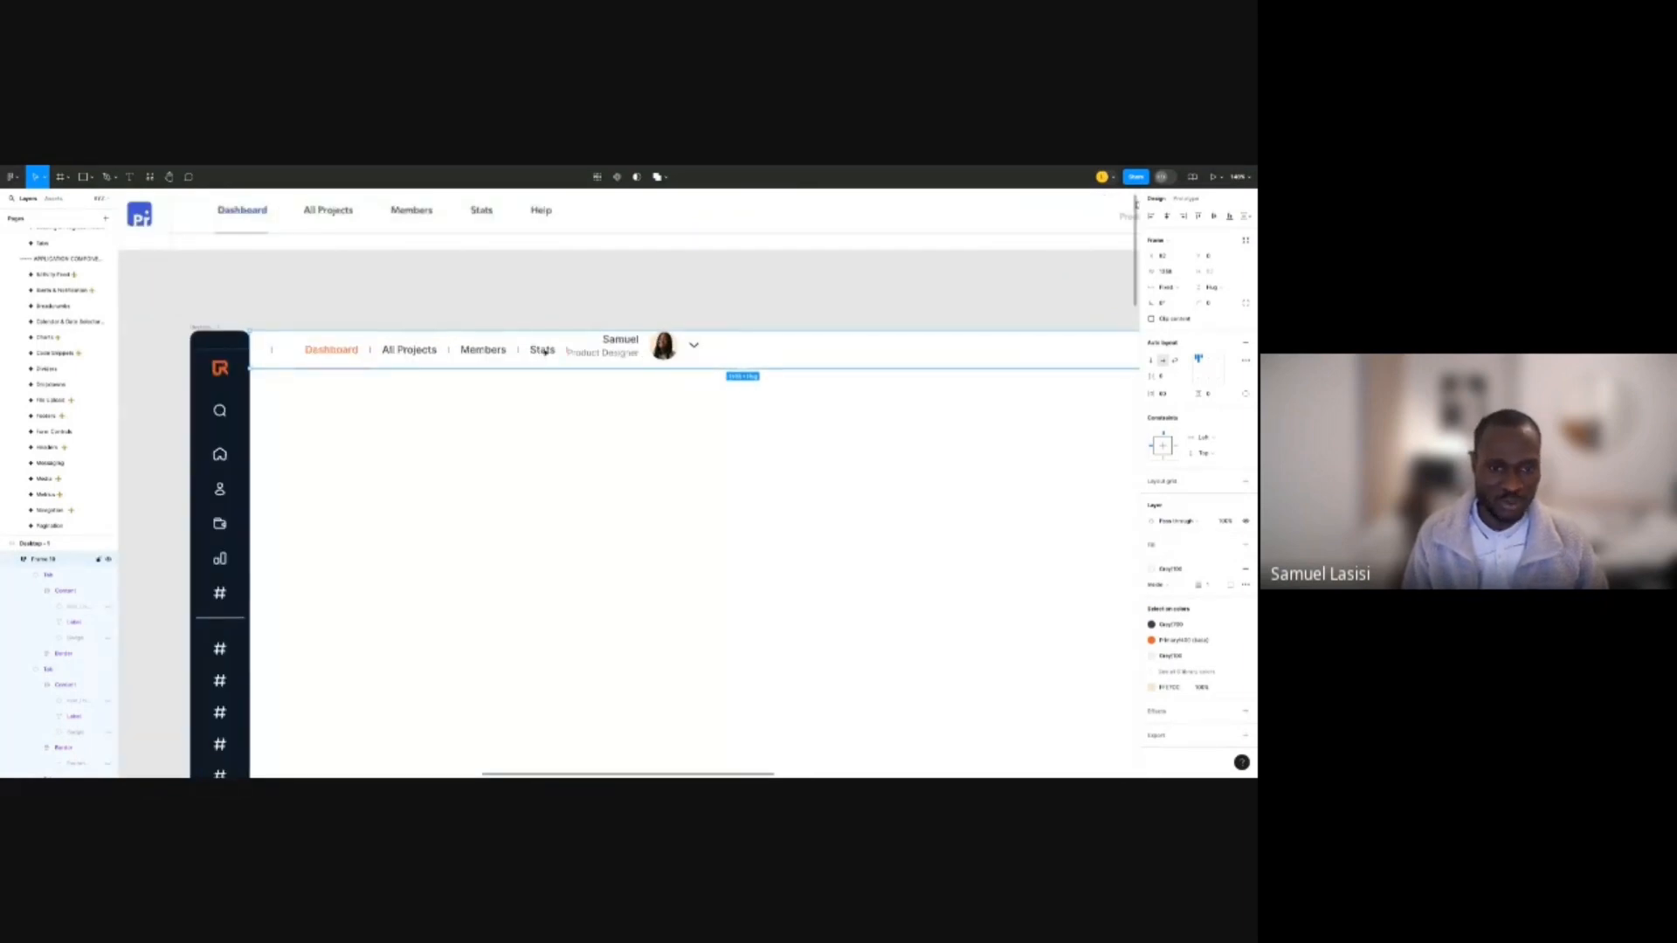
Wrap the Dashboard, All Projects, Members and Stats tabs in their own auto-layout frame.
{"action": "double_click", "coordinate": [543, 350]}
{"action": "left_click", "coordinate": [494, 358], "text": "shift"}
{"action": "left_click", "coordinate": [424, 357], "text": "shift"}
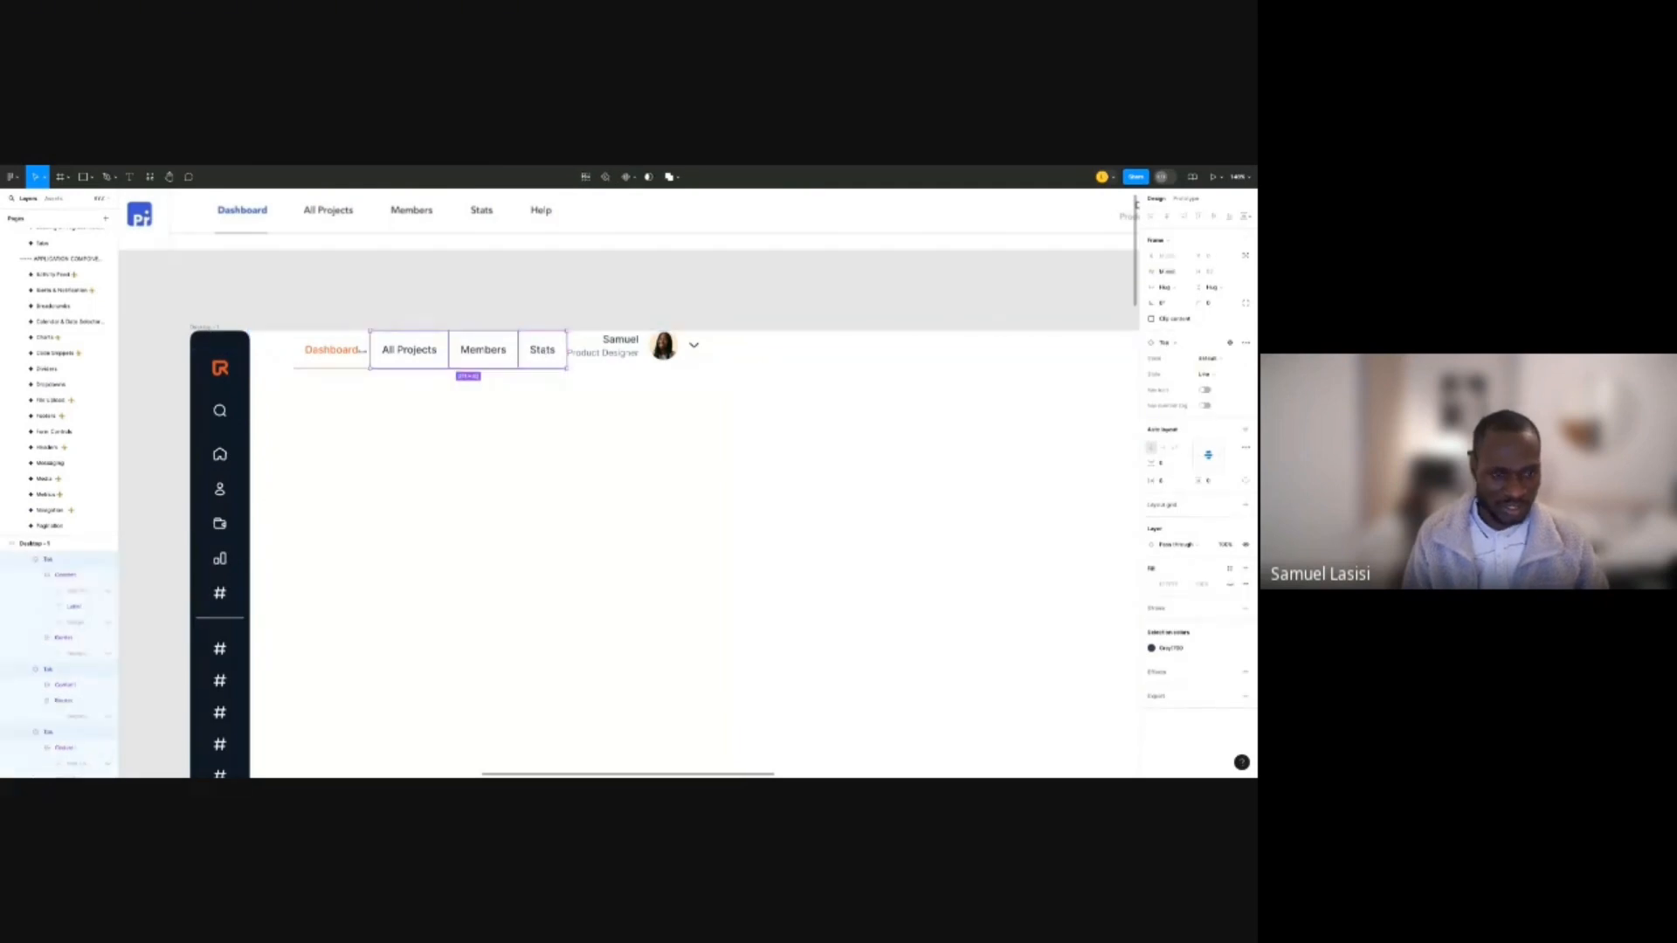
{"action": "left_click", "coordinate": [358, 356], "text": "shift"}
{"action": "key", "text": "shift+a"}
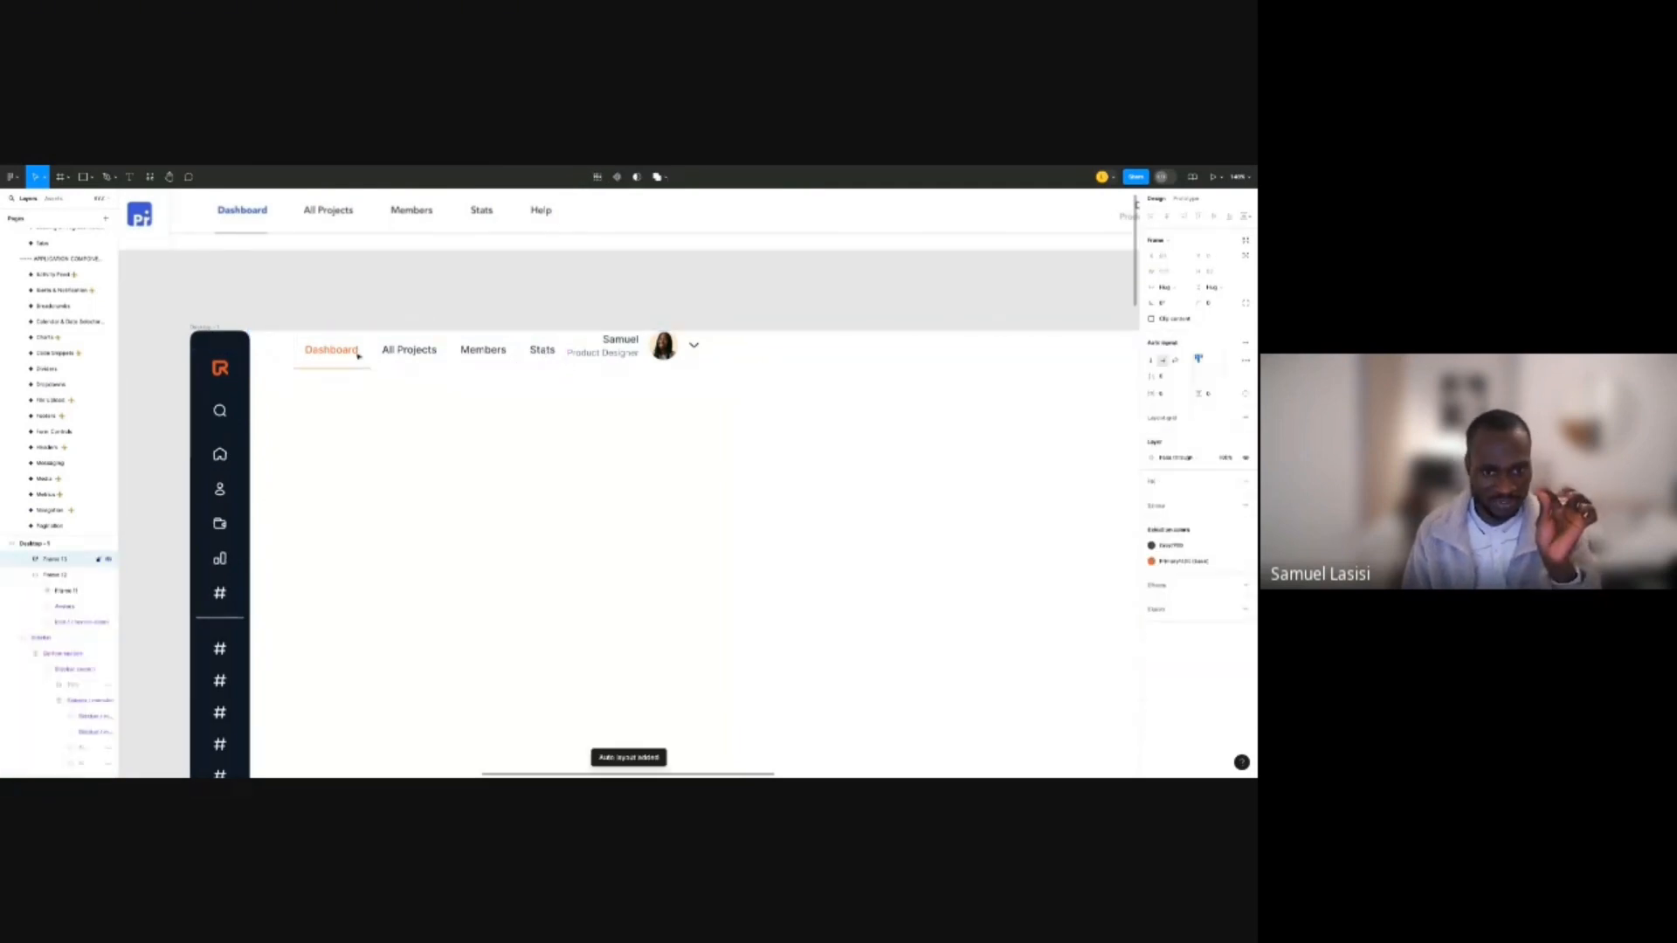
{"action": "key", "text": "shift+Return"}
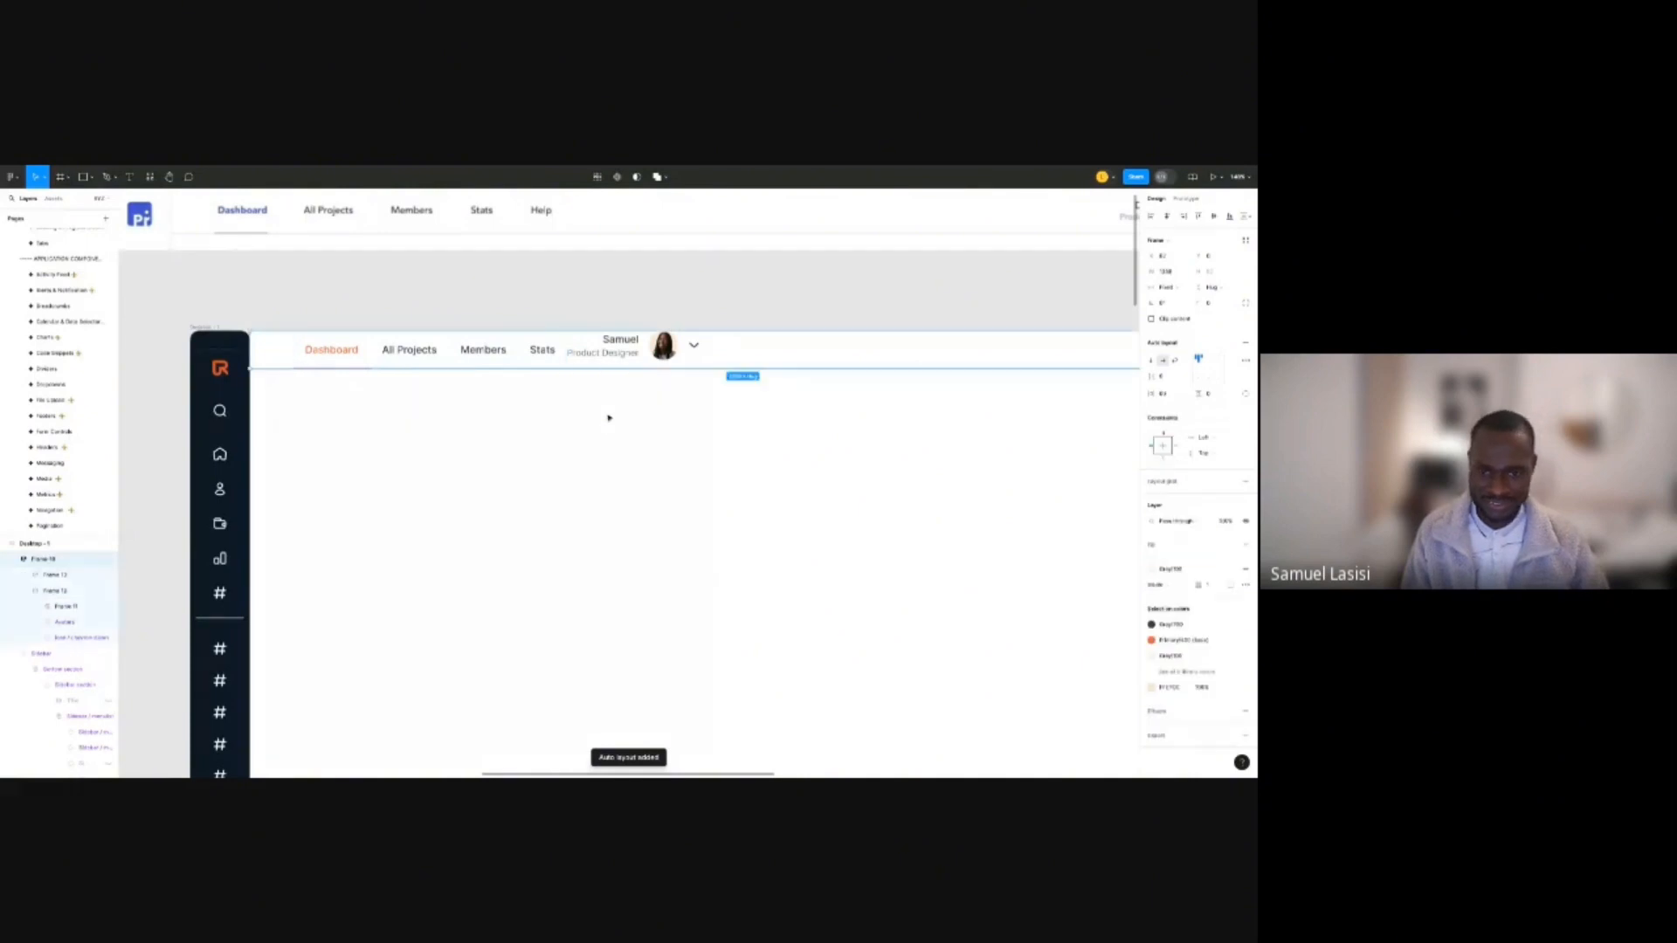
{"action": "scroll", "coordinate": [606, 416], "scroll_direction": "down", "scroll_amount": 2}
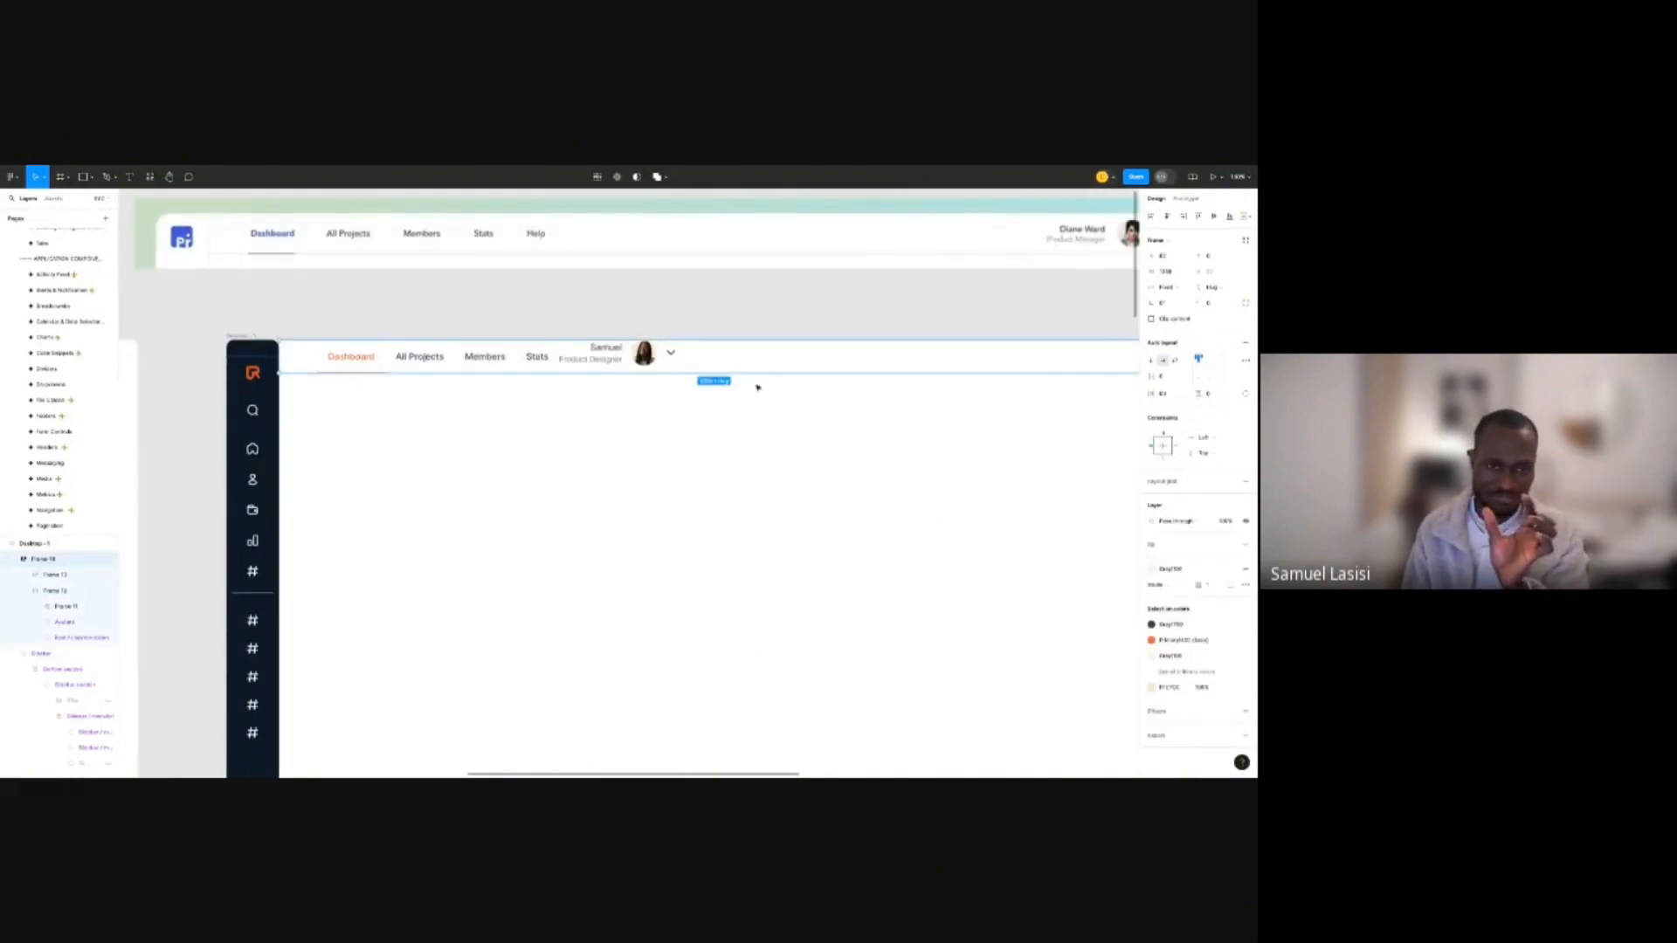
Rename the header frame layer to 'top nav'.
{"action": "double_click", "coordinate": [53, 562]}
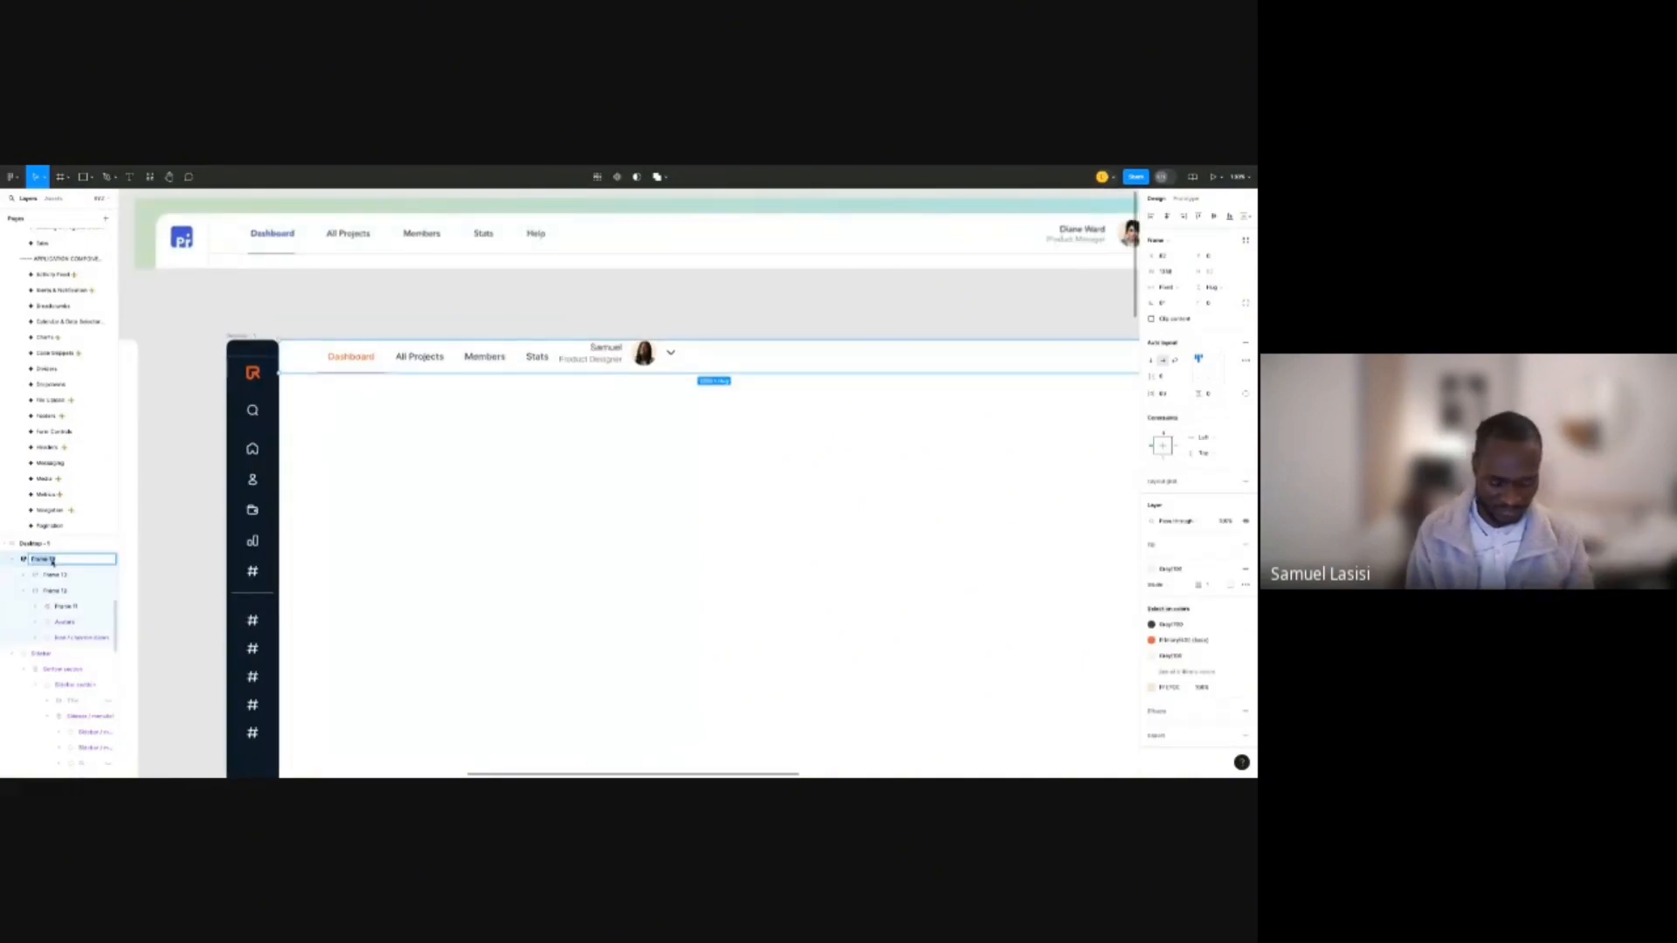
{"action": "type", "text": "top nav"}
{"action": "key", "text": "Return"}
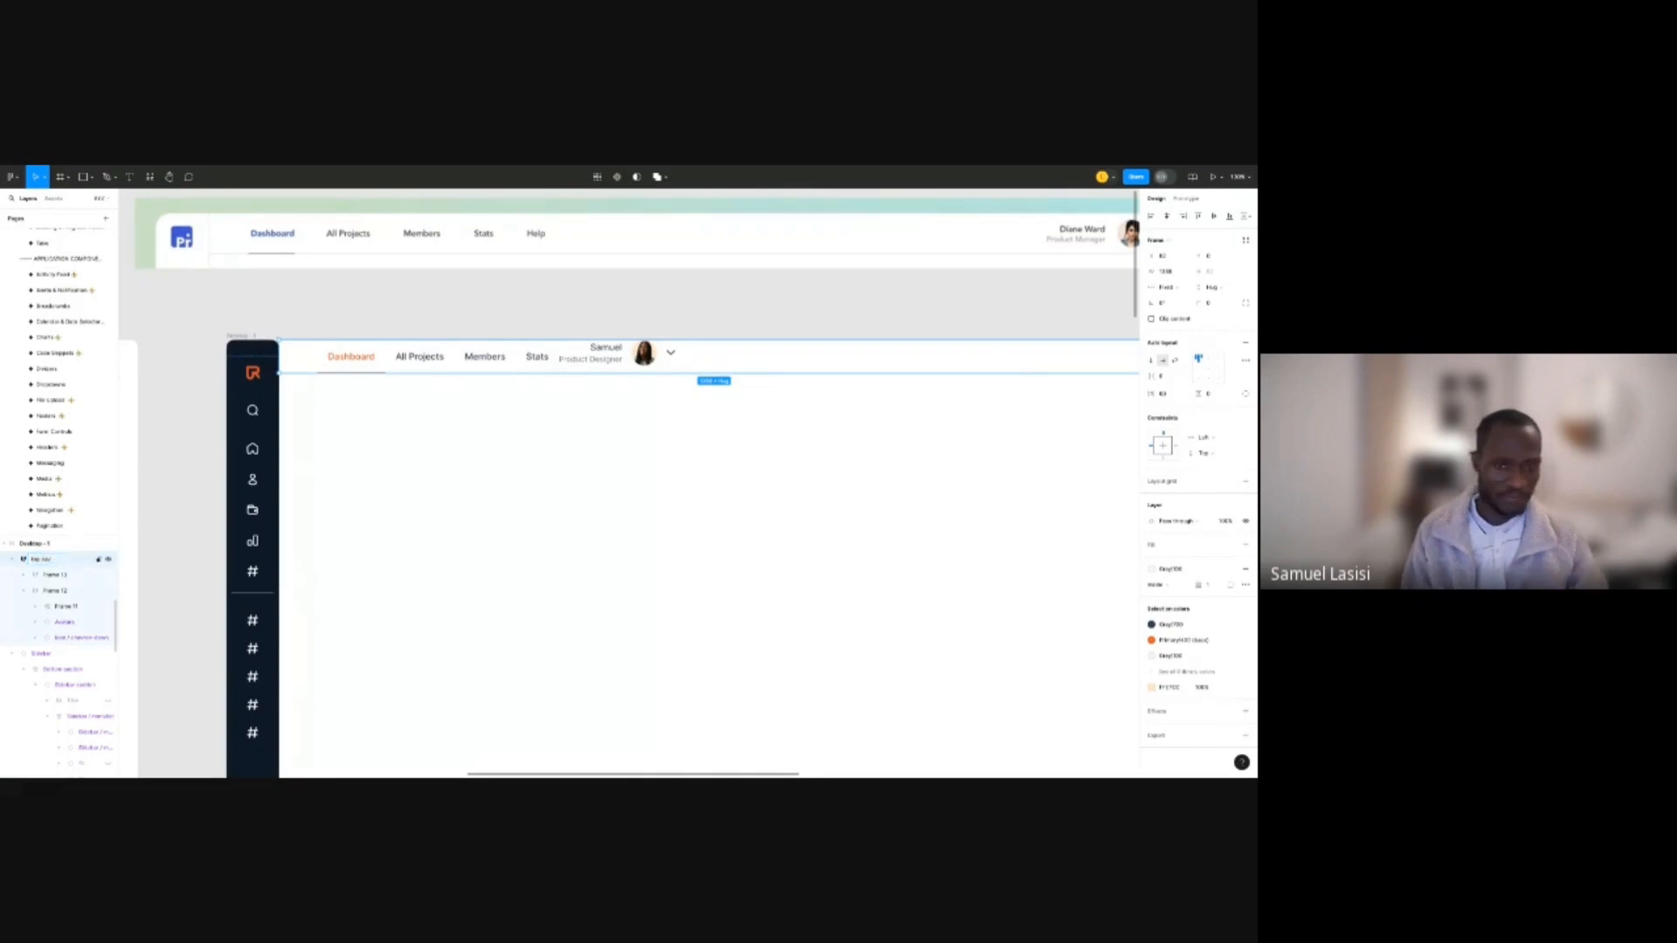
{"action": "scroll", "coordinate": [647, 316], "scroll_direction": "right", "scroll_amount": 2}
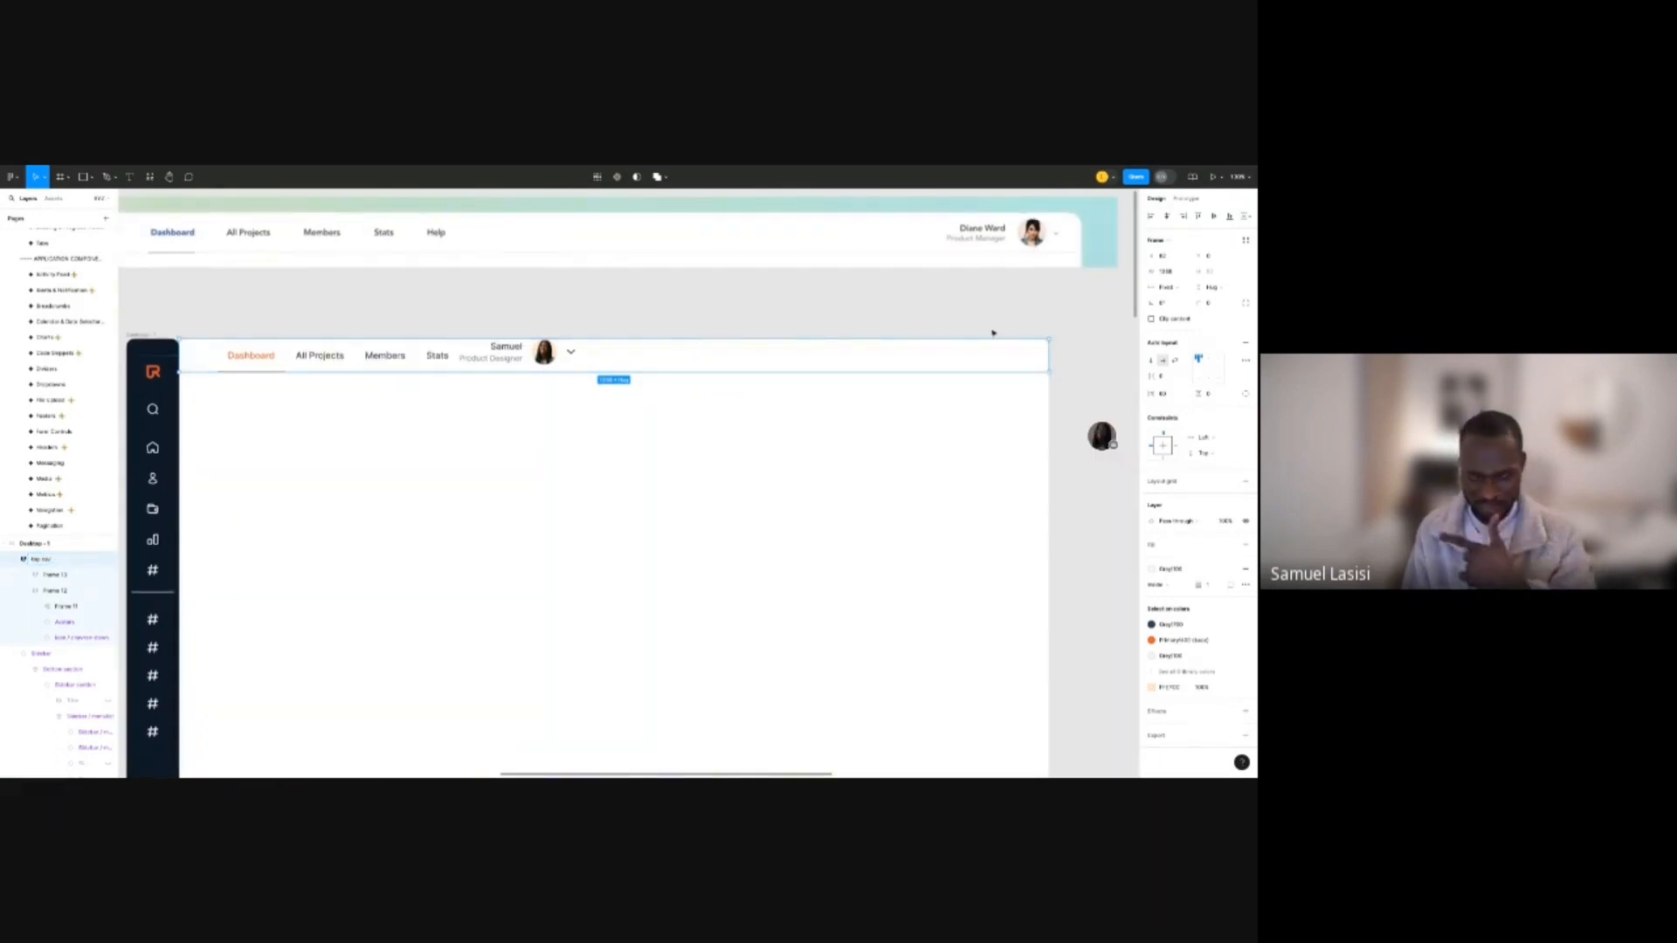
Centre the top nav items vertically and spread them, with tabs left and profile far right.
{"action": "left_click", "coordinate": [553, 360]}
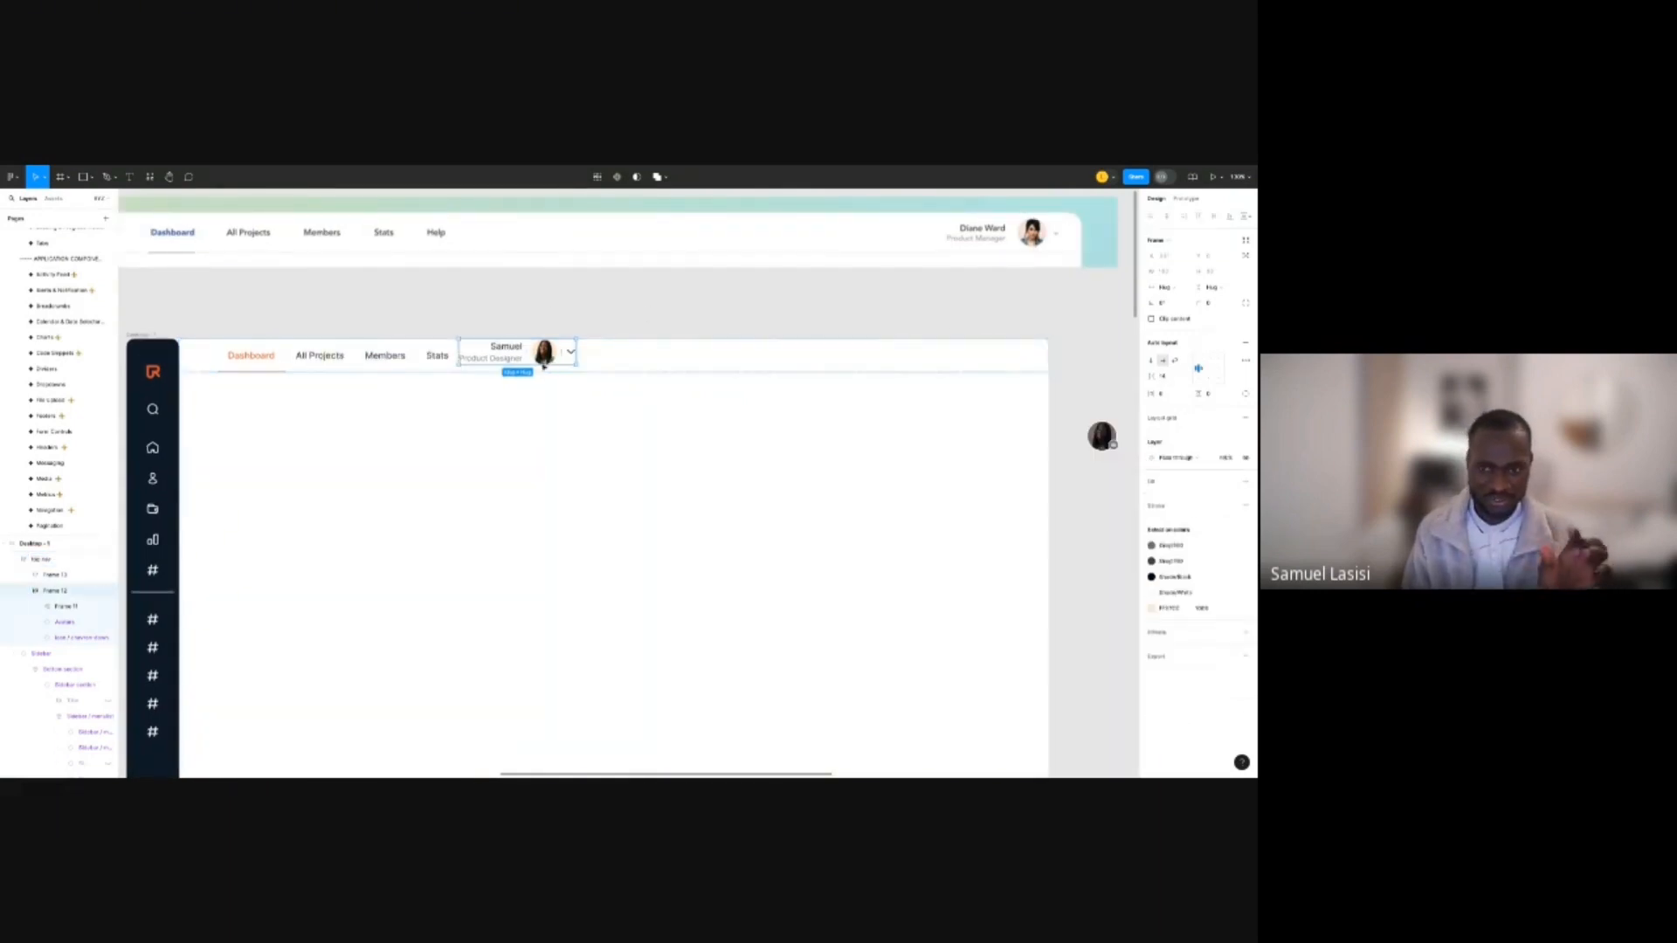
{"action": "key", "text": "Escape"}
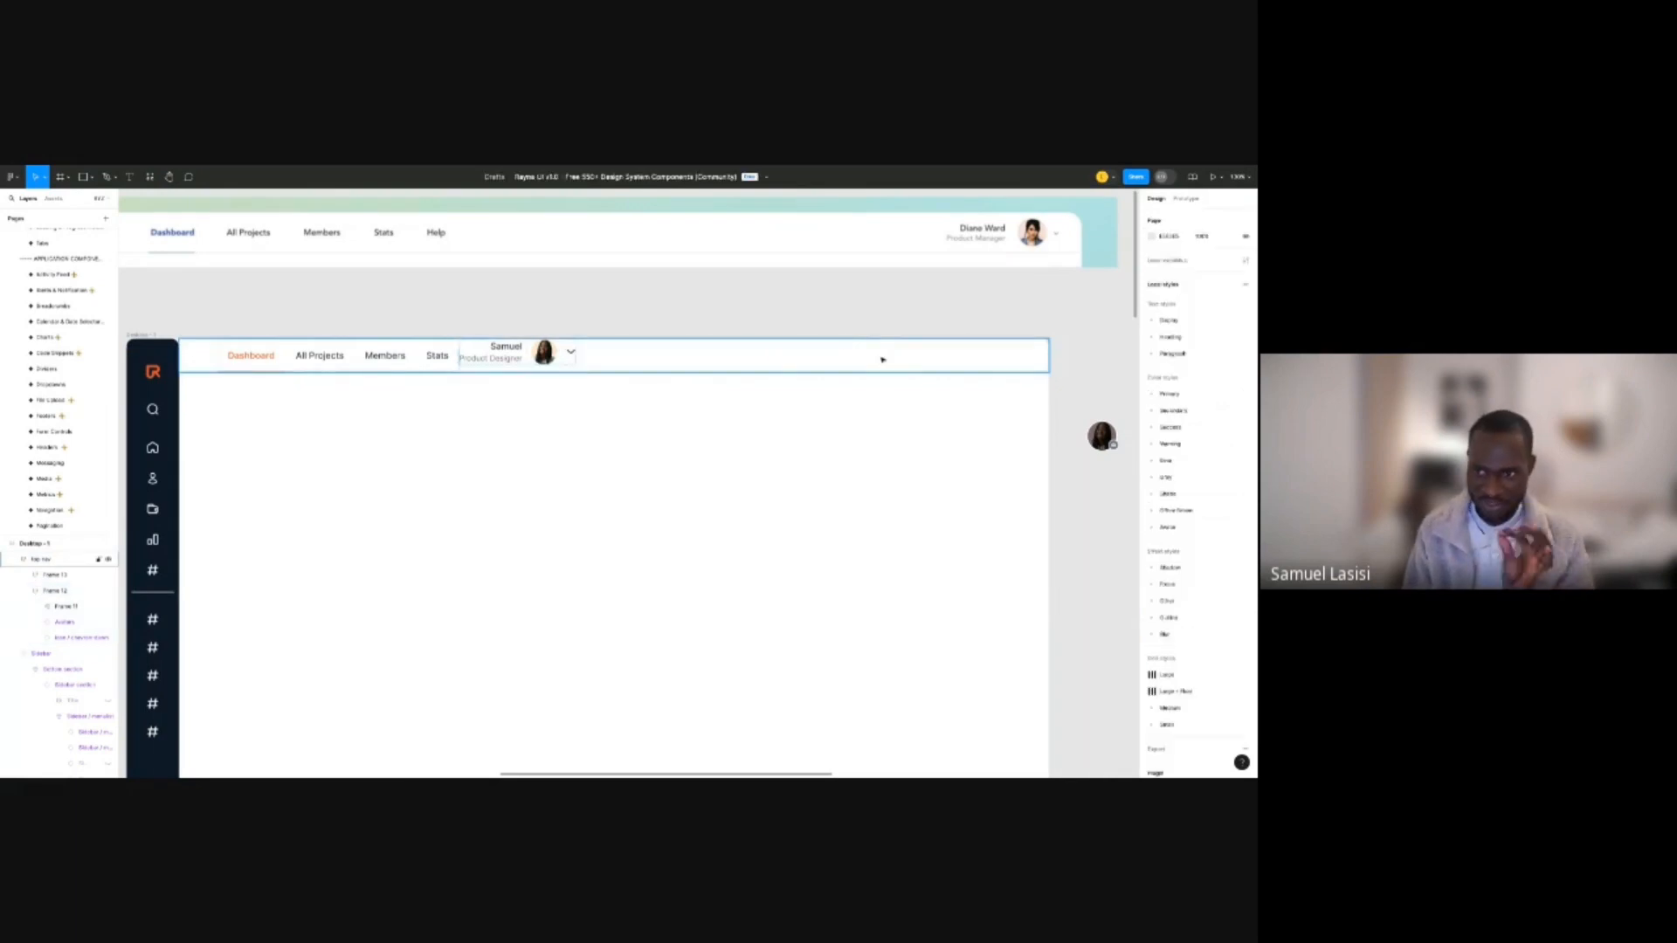
{"action": "left_click", "coordinate": [882, 359]}
{"action": "left_click", "coordinate": [1200, 376]}
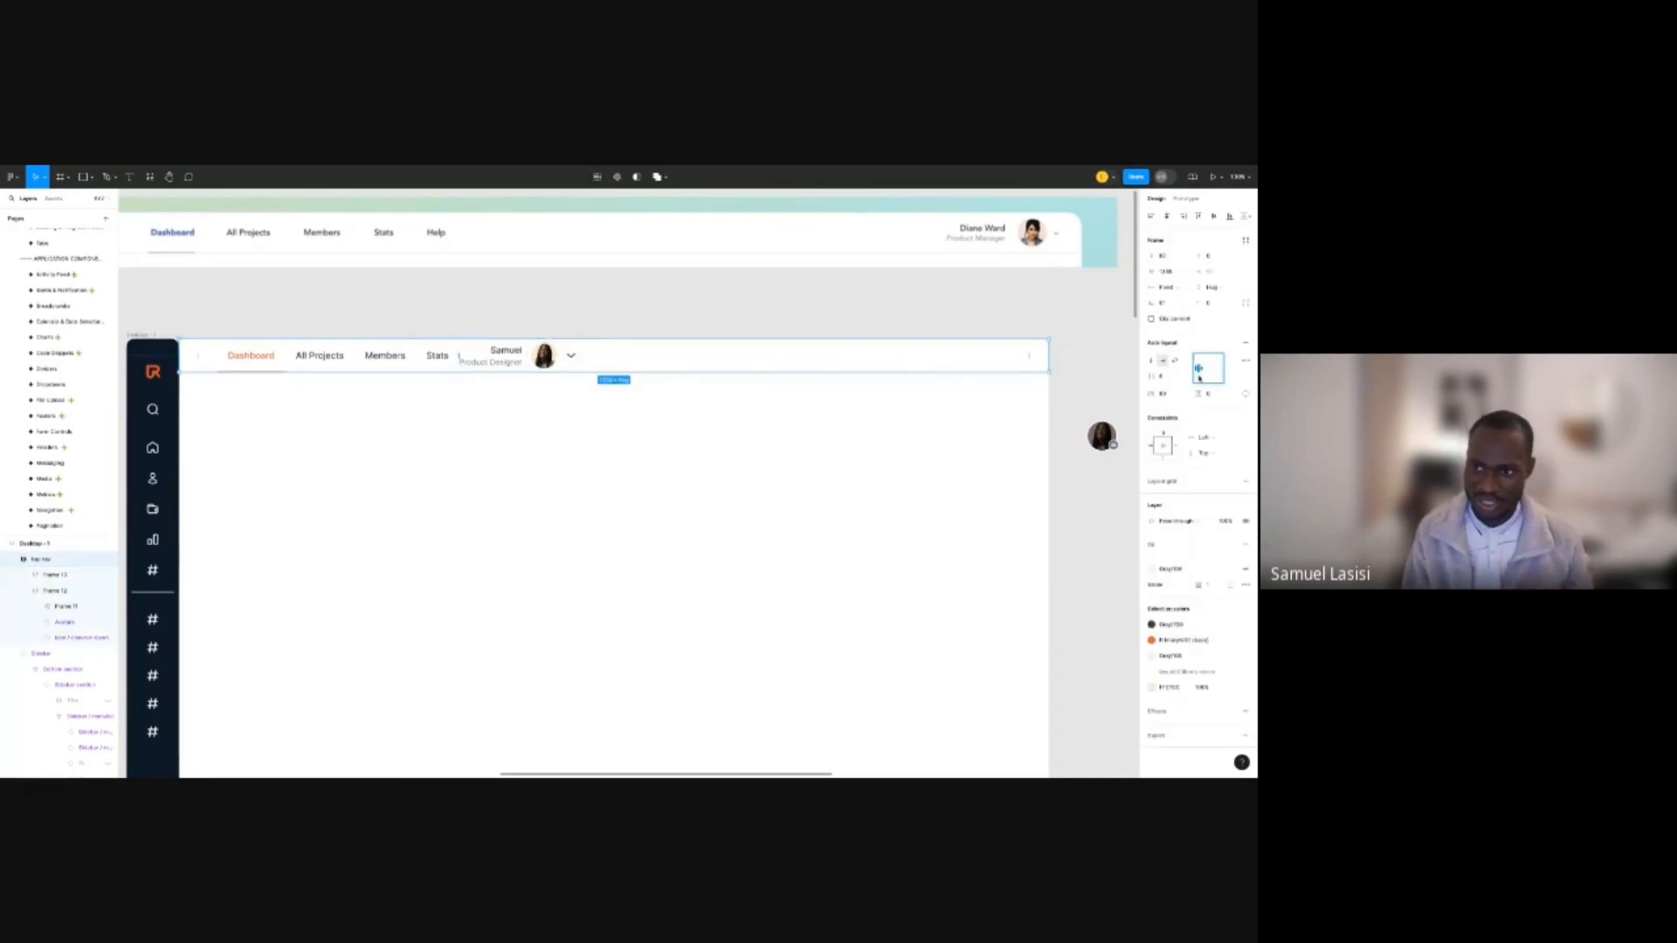
{"action": "left_click", "coordinate": [1166, 377]}
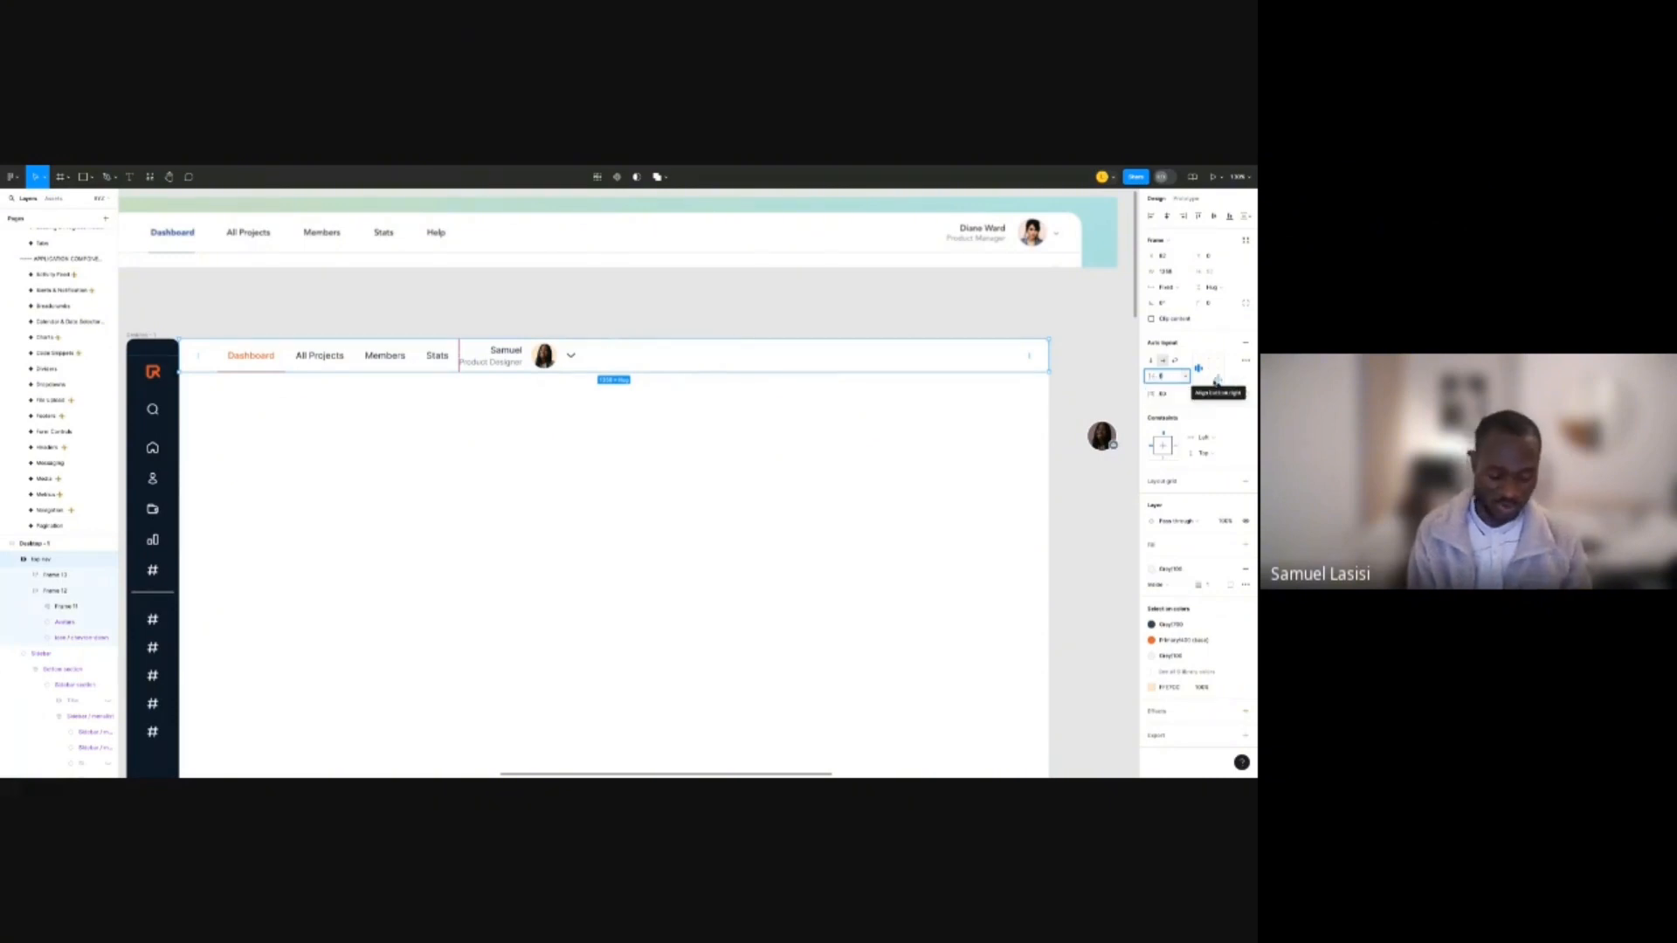
{"action": "type", "text": "16"}
{"action": "key", "text": "Return"}
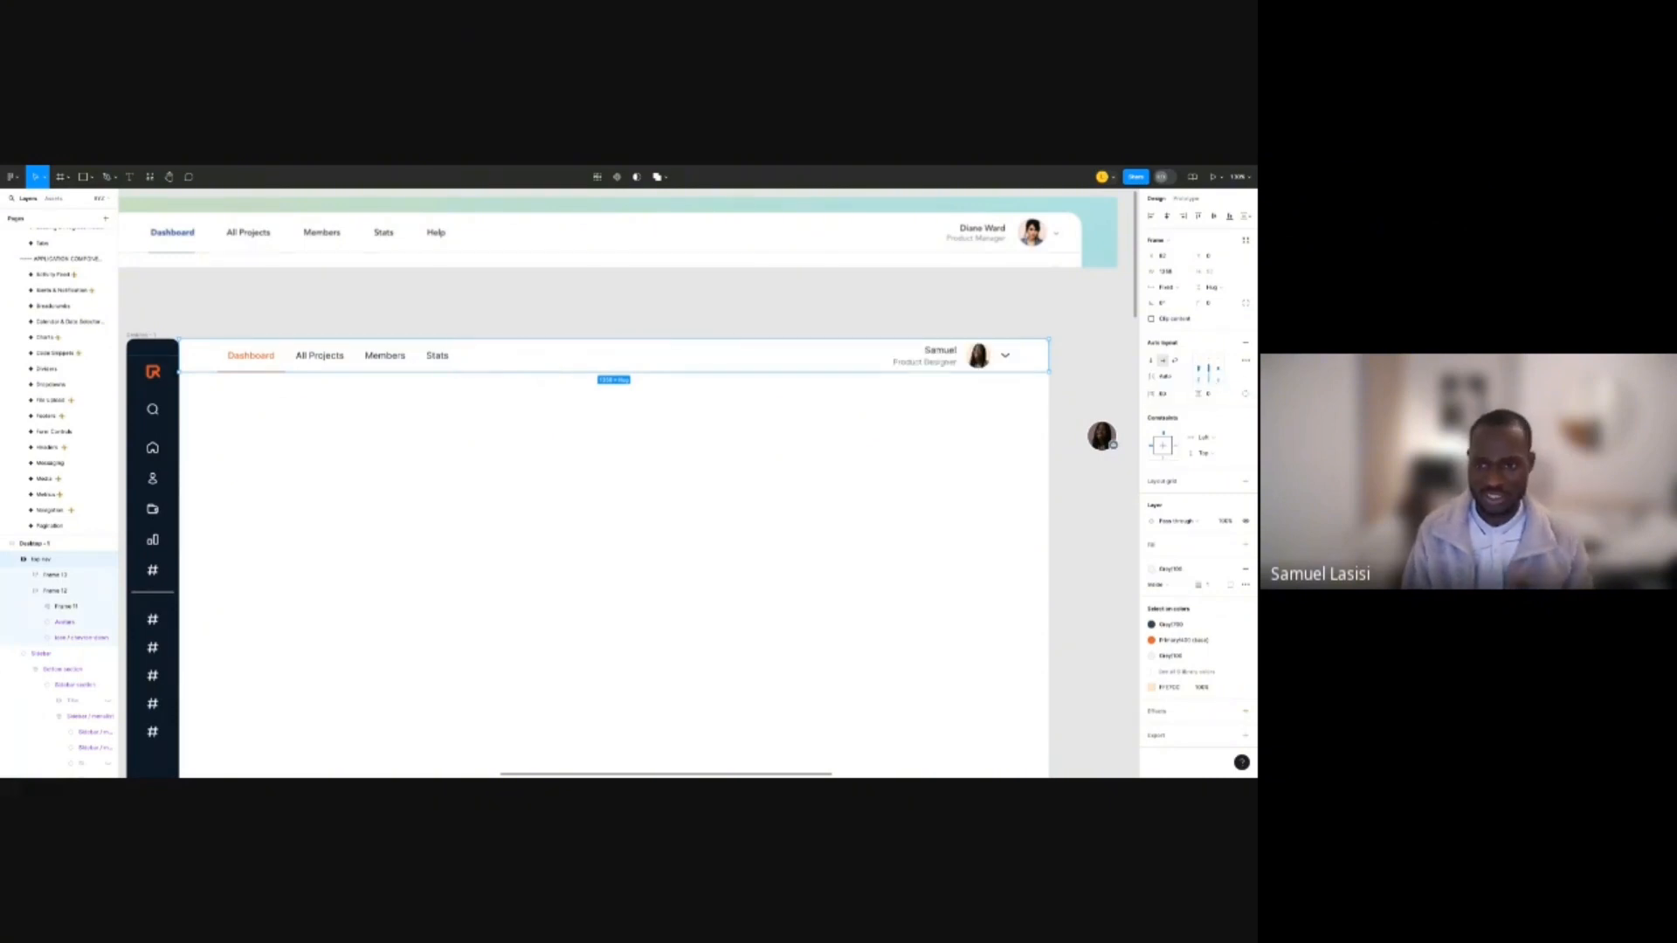
{"action": "left_click", "coordinate": [1002, 324]}
{"action": "scroll", "coordinate": [828, 315], "scroll_direction": "down", "scroll_amount": 5}
{"action": "scroll", "coordinate": [816, 349], "scroll_direction": "up", "scroll_amount": 5}
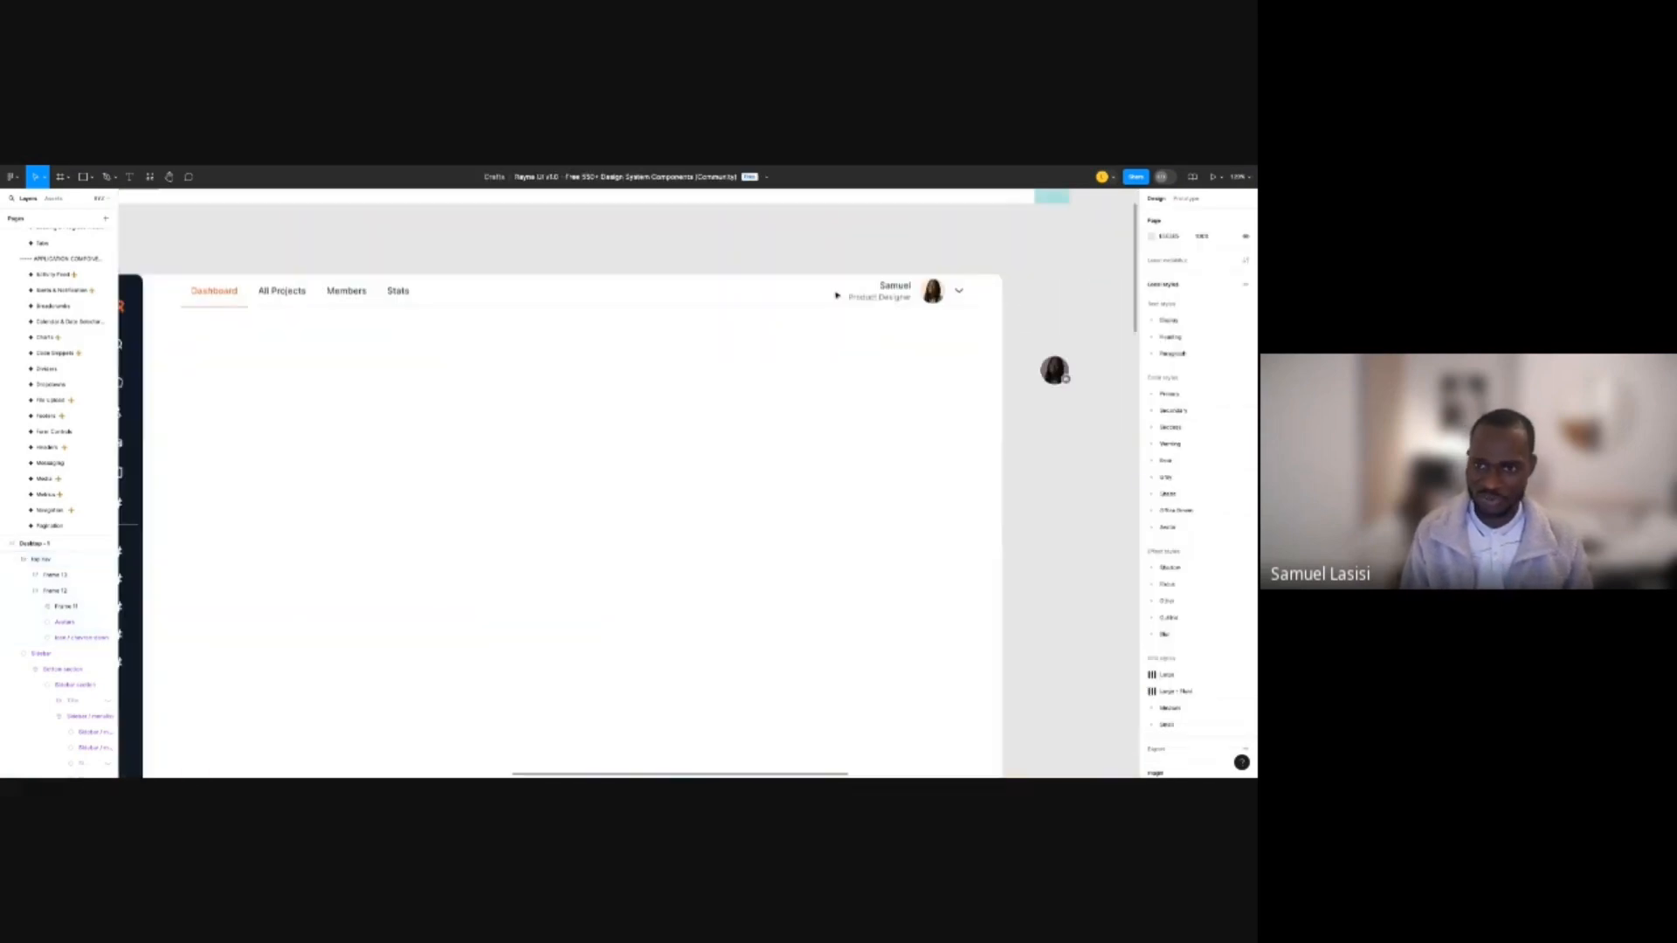
Shrink the profile avatar instance to the small, then extra-small size.
{"action": "scroll", "coordinate": [887, 294], "scroll_direction": "down", "scroll_amount": 3}
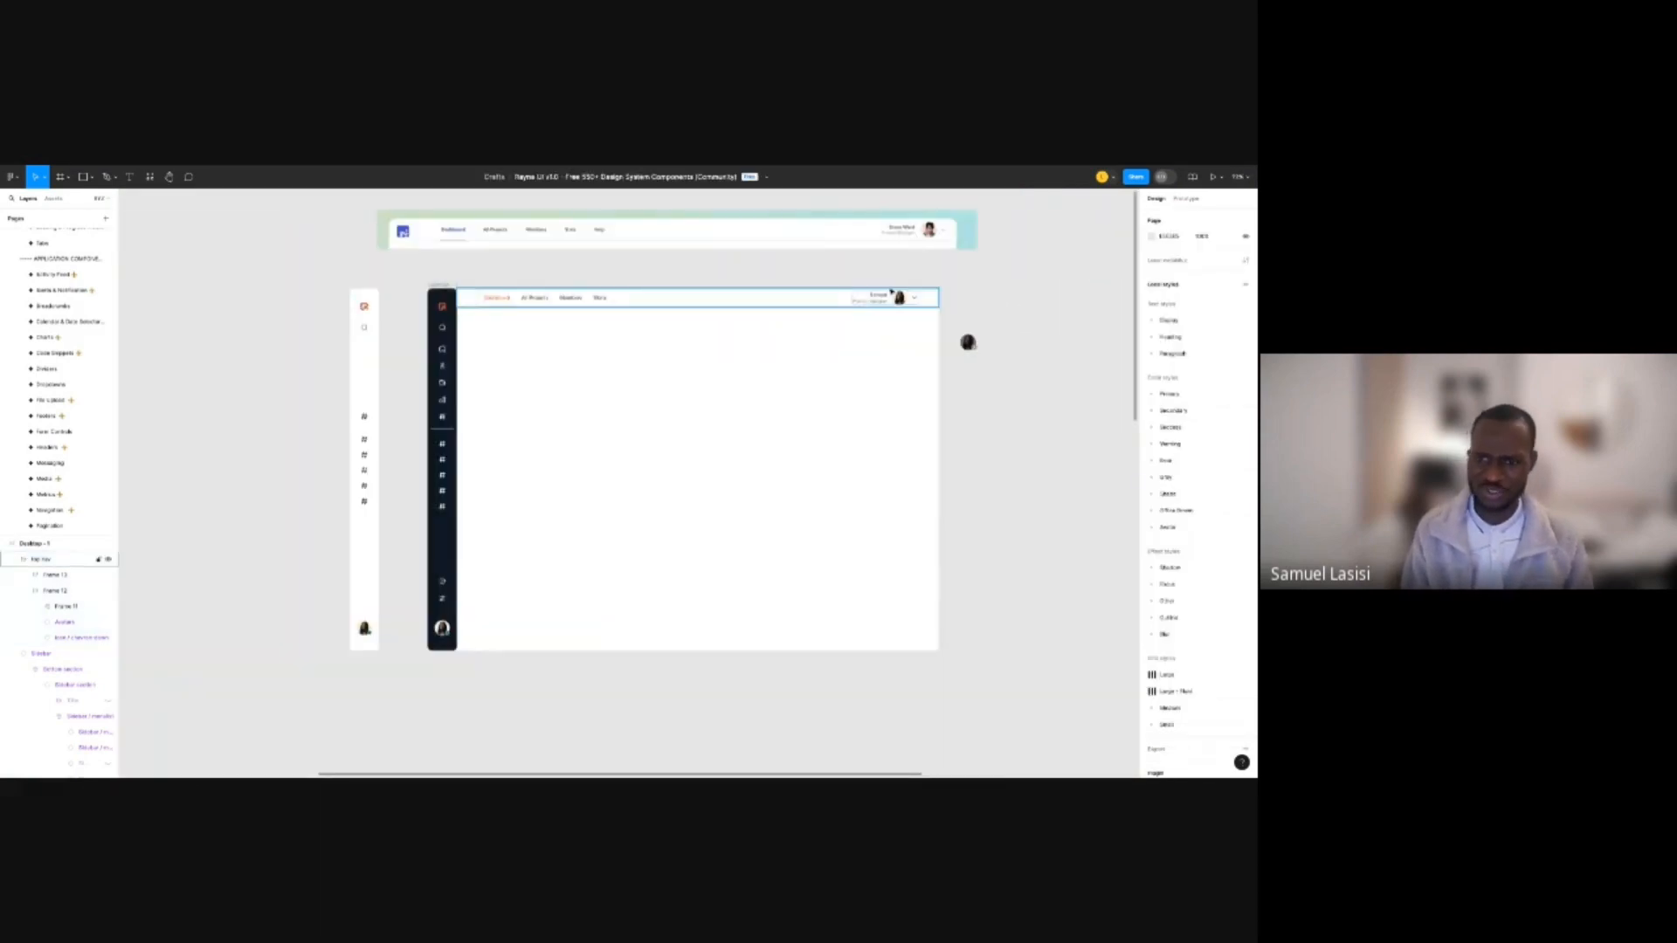
{"action": "scroll", "coordinate": [900, 291], "scroll_direction": "up", "scroll_amount": 5}
{"action": "left_click", "coordinate": [884, 343], "text": "ctrl"}
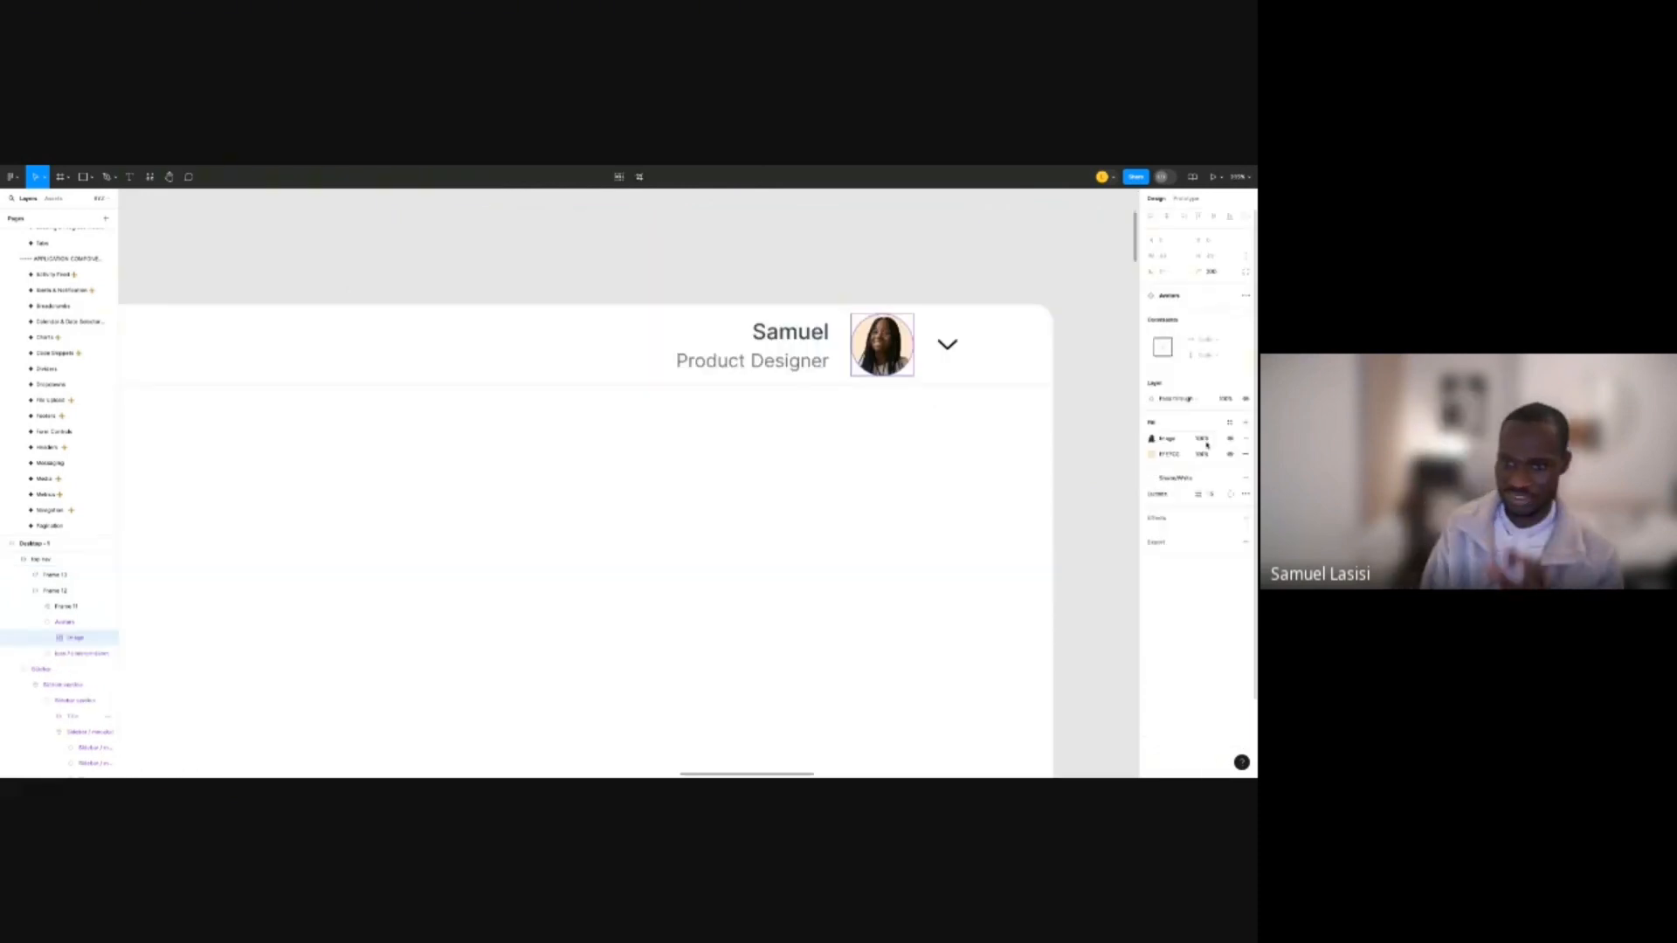
{"action": "left_click", "coordinate": [893, 343]}
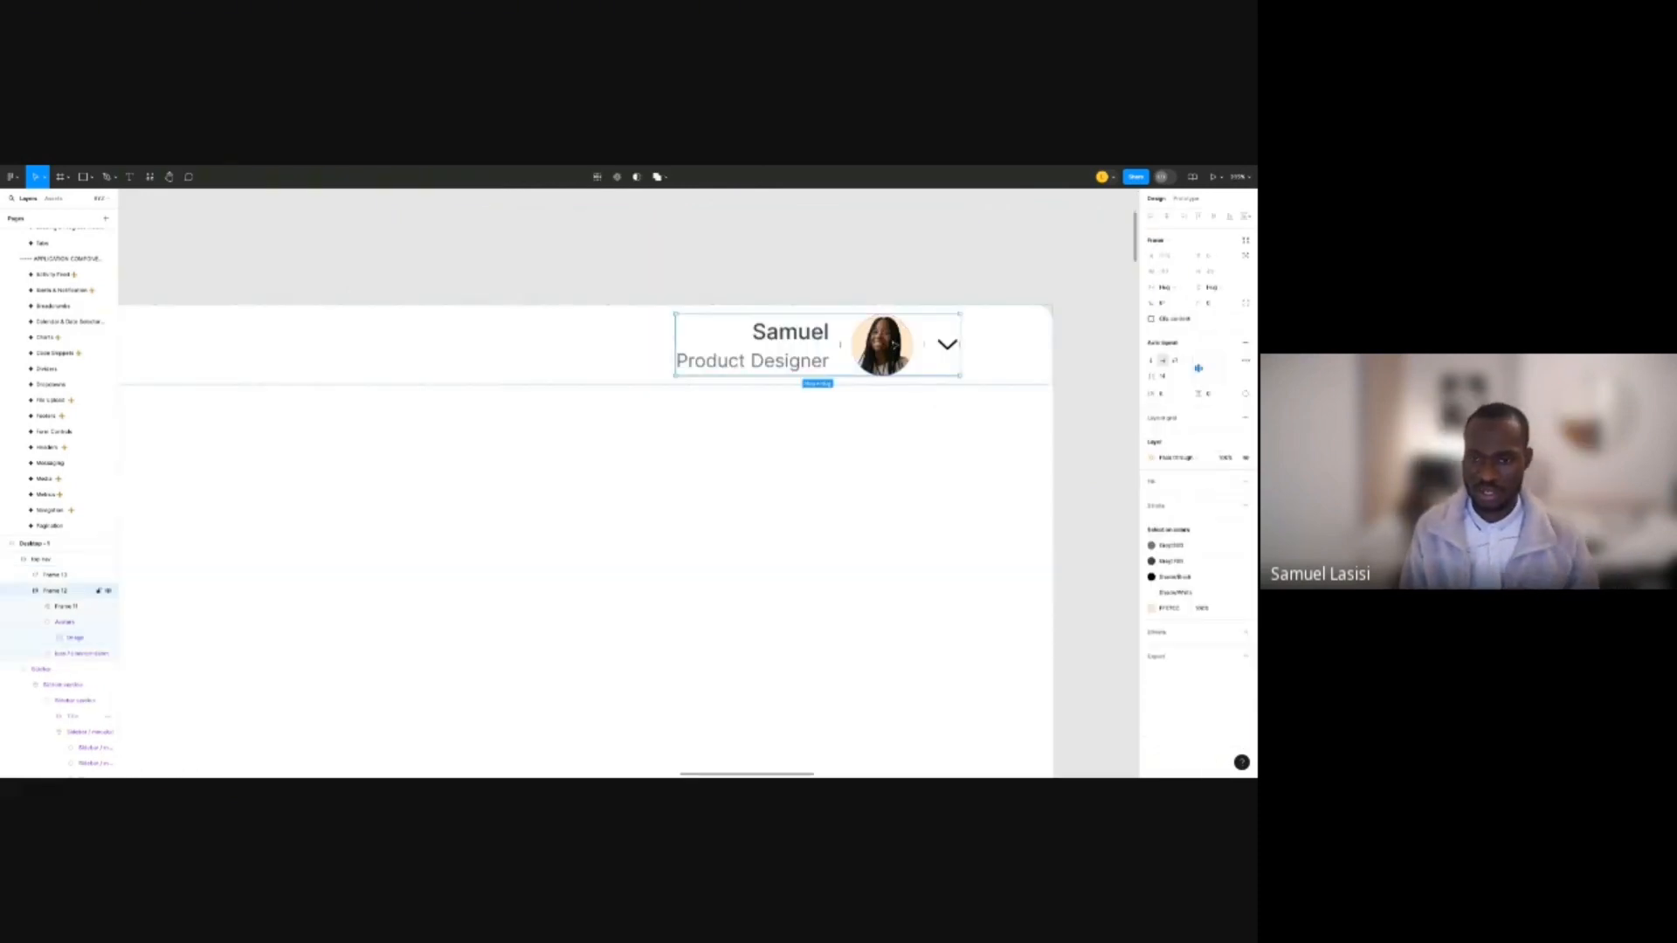
{"action": "left_click", "coordinate": [893, 343]}
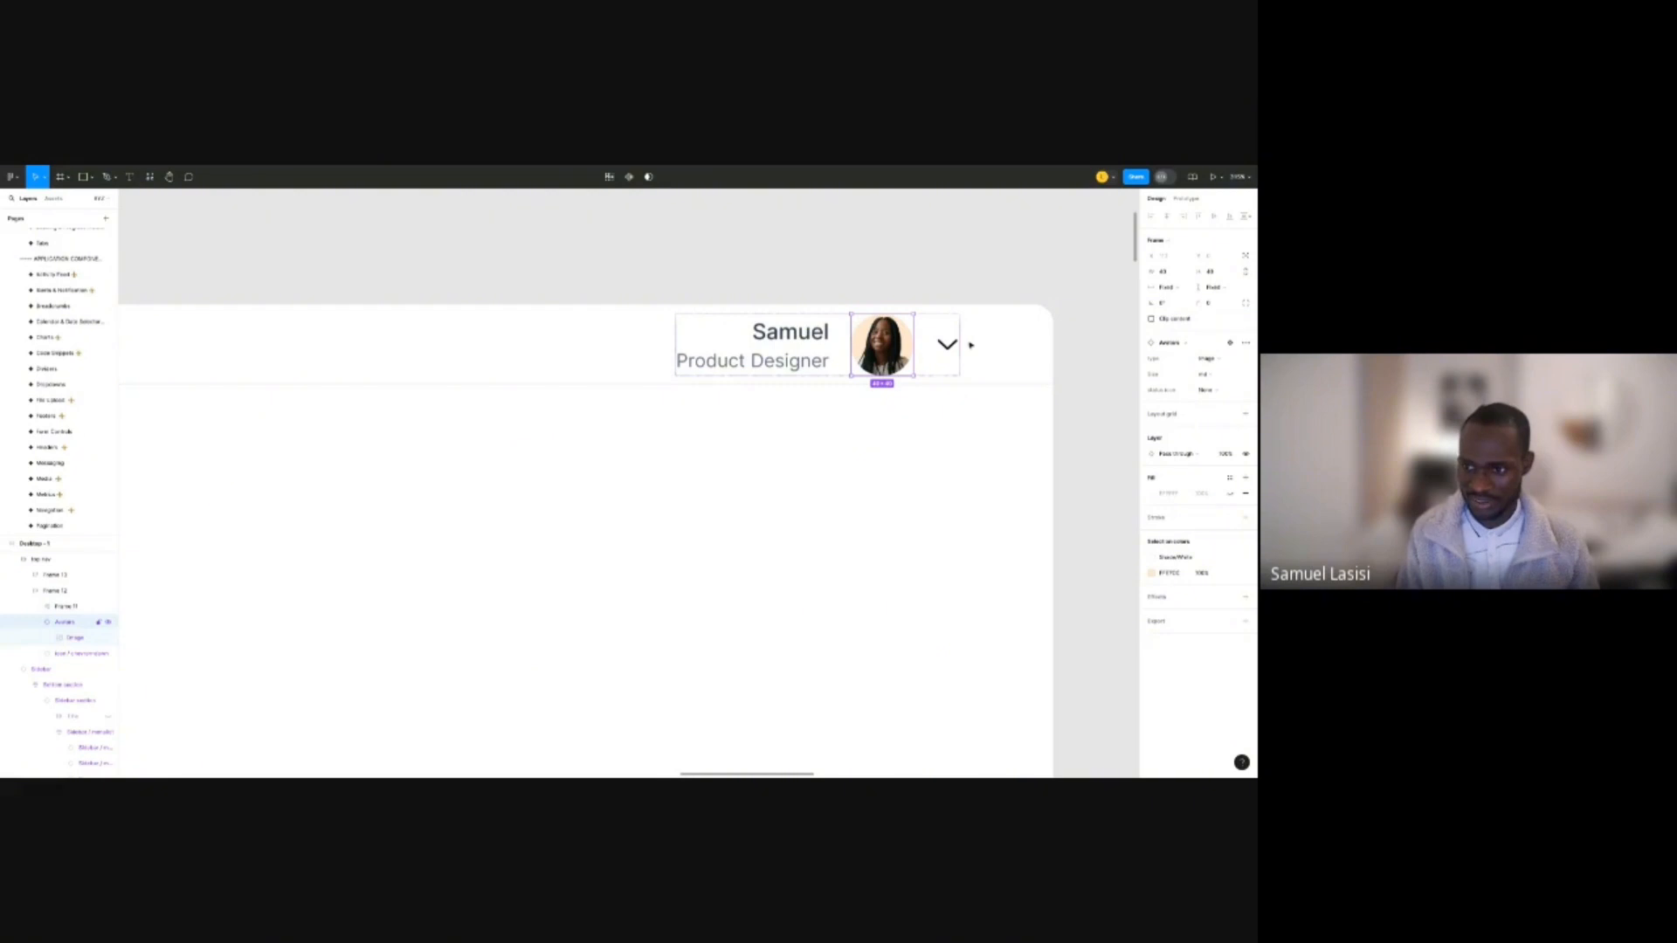
{"action": "left_click", "coordinate": [1206, 374]}
{"action": "left_click", "coordinate": [1210, 364]}
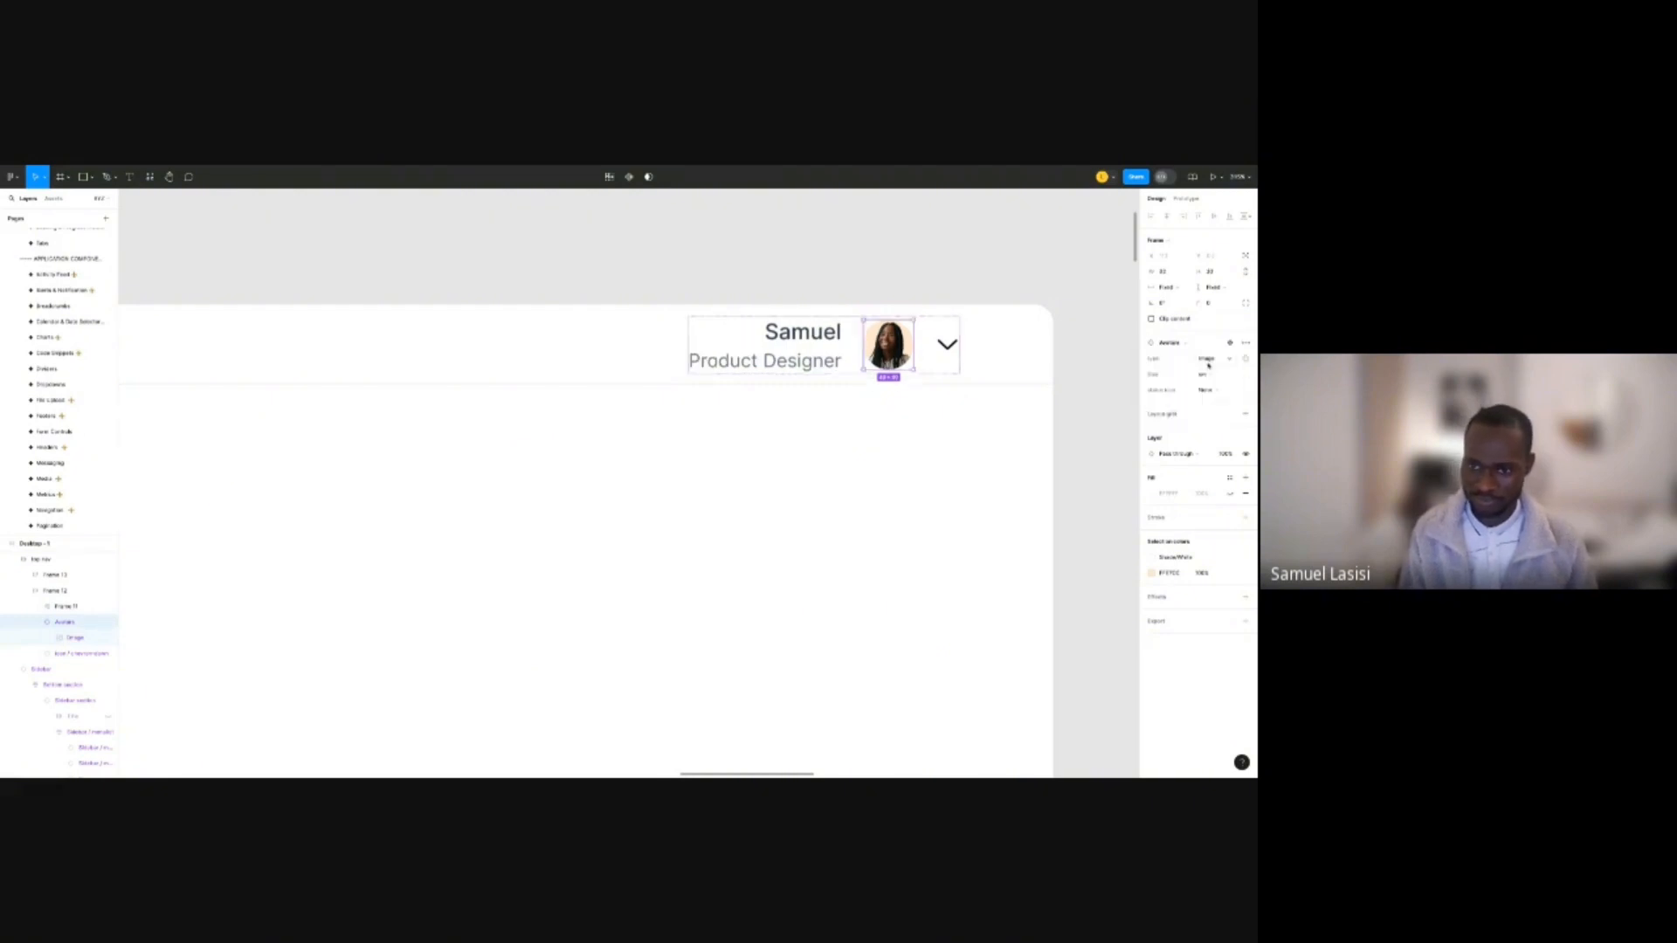
{"action": "left_click", "coordinate": [1205, 373]}
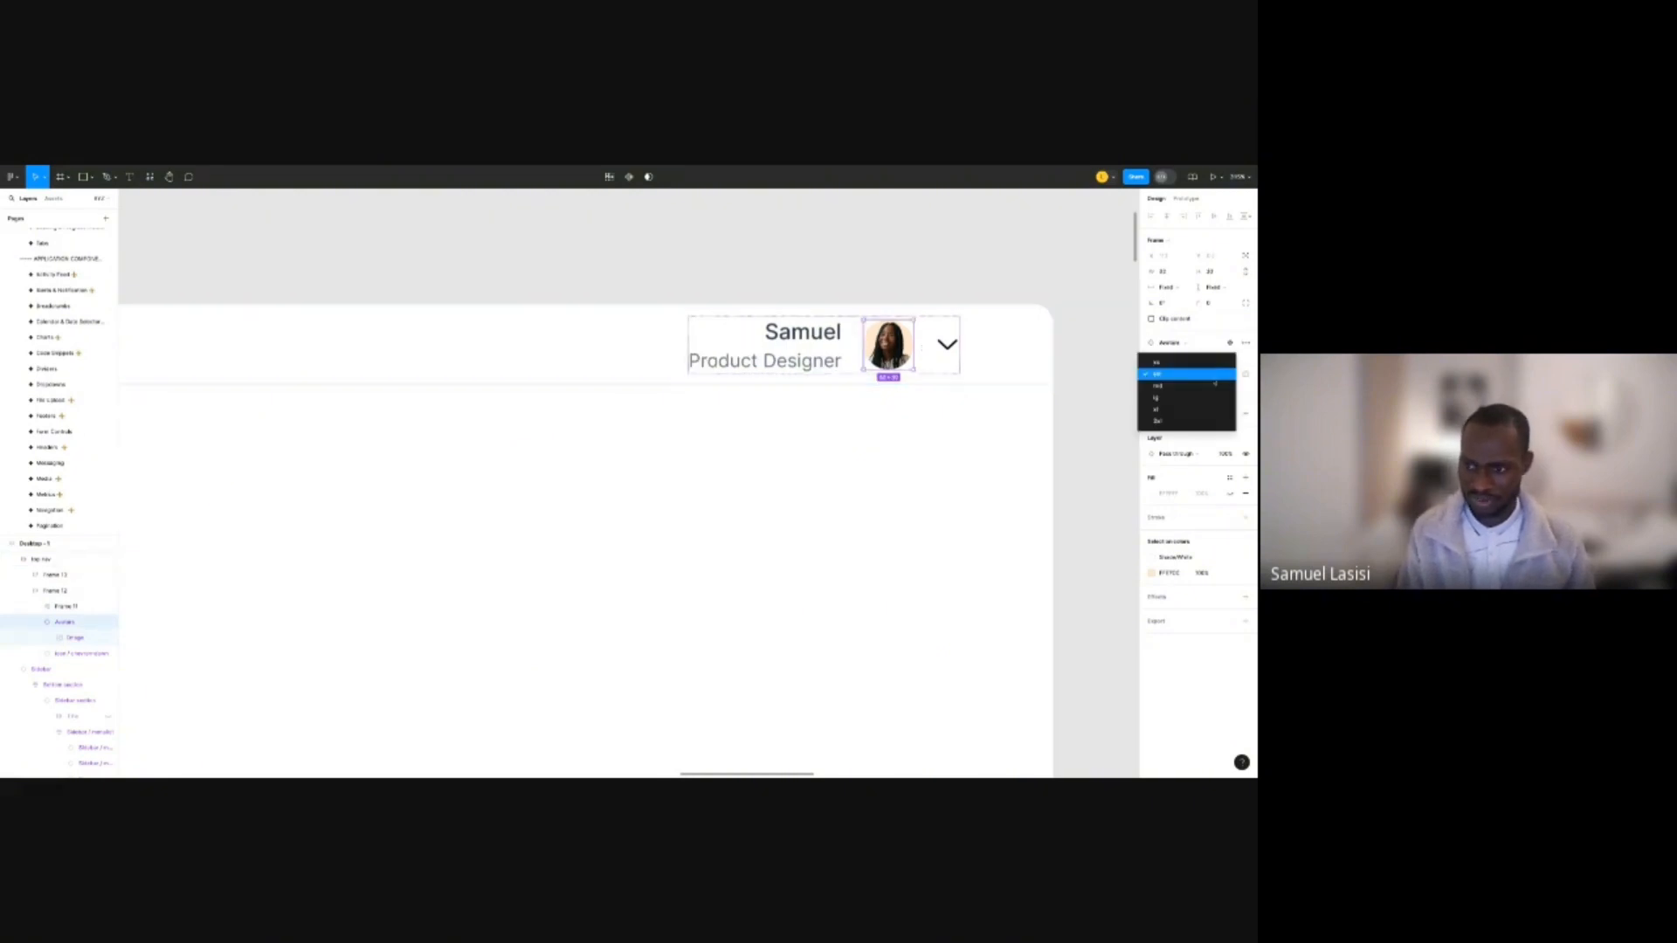
{"action": "left_click", "coordinate": [1206, 363]}
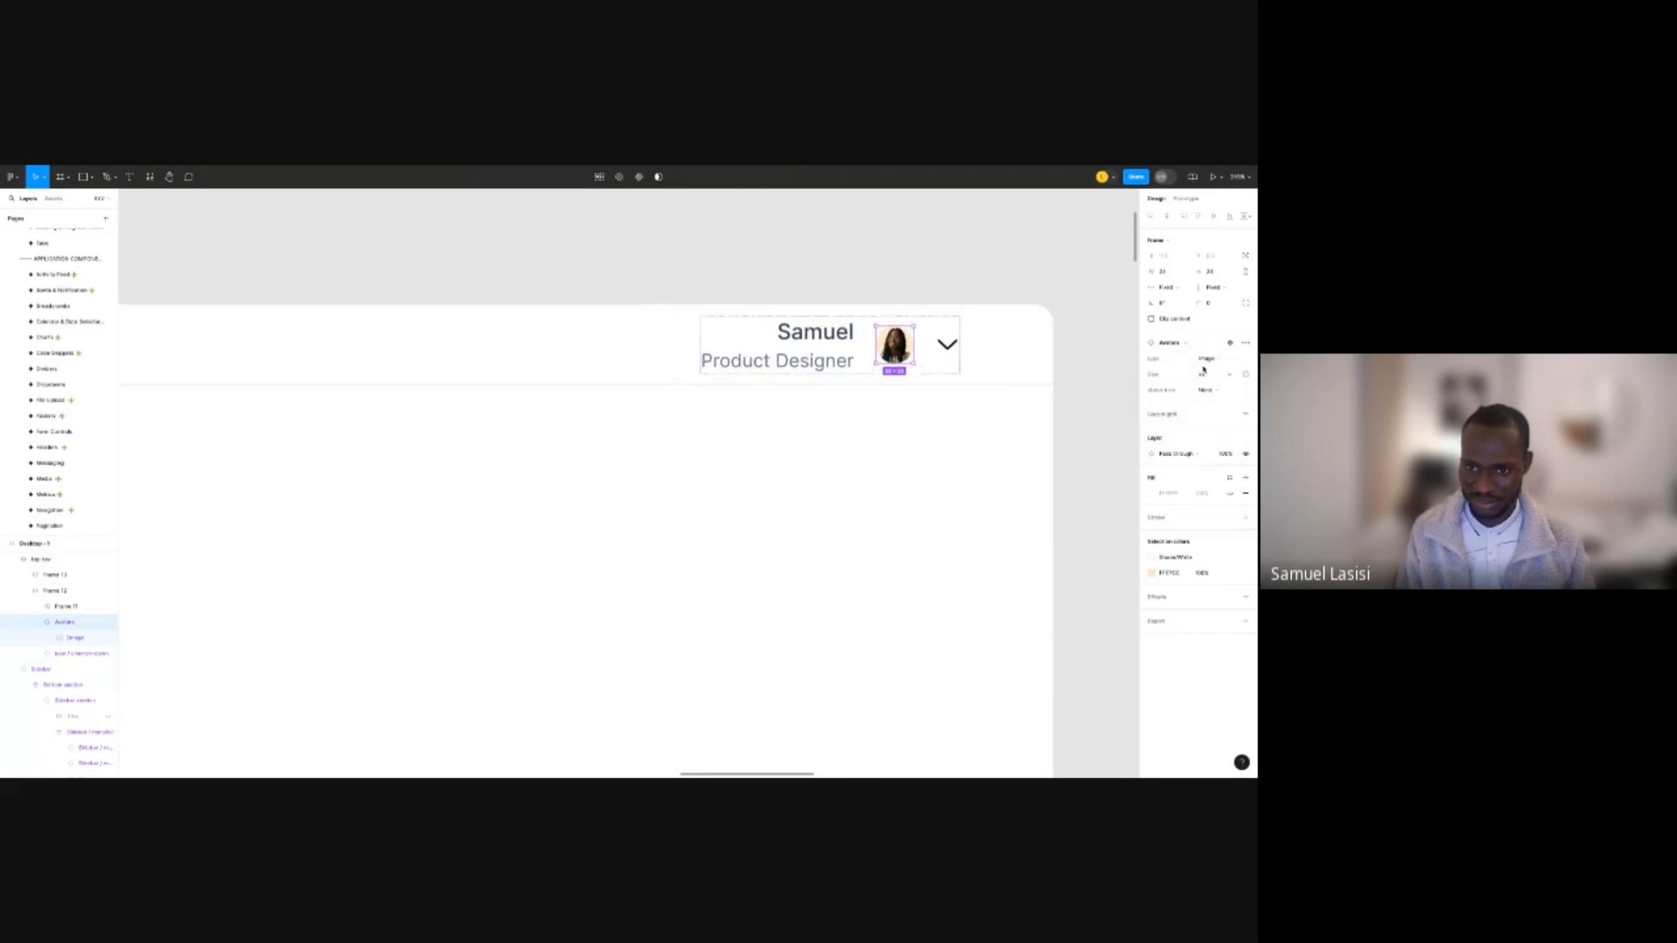
{"action": "left_click", "coordinate": [894, 281]}
Undo the last resize so the avatar goes back up one size step.
{"action": "scroll", "coordinate": [896, 283], "scroll_direction": "down", "scroll_amount": 3}
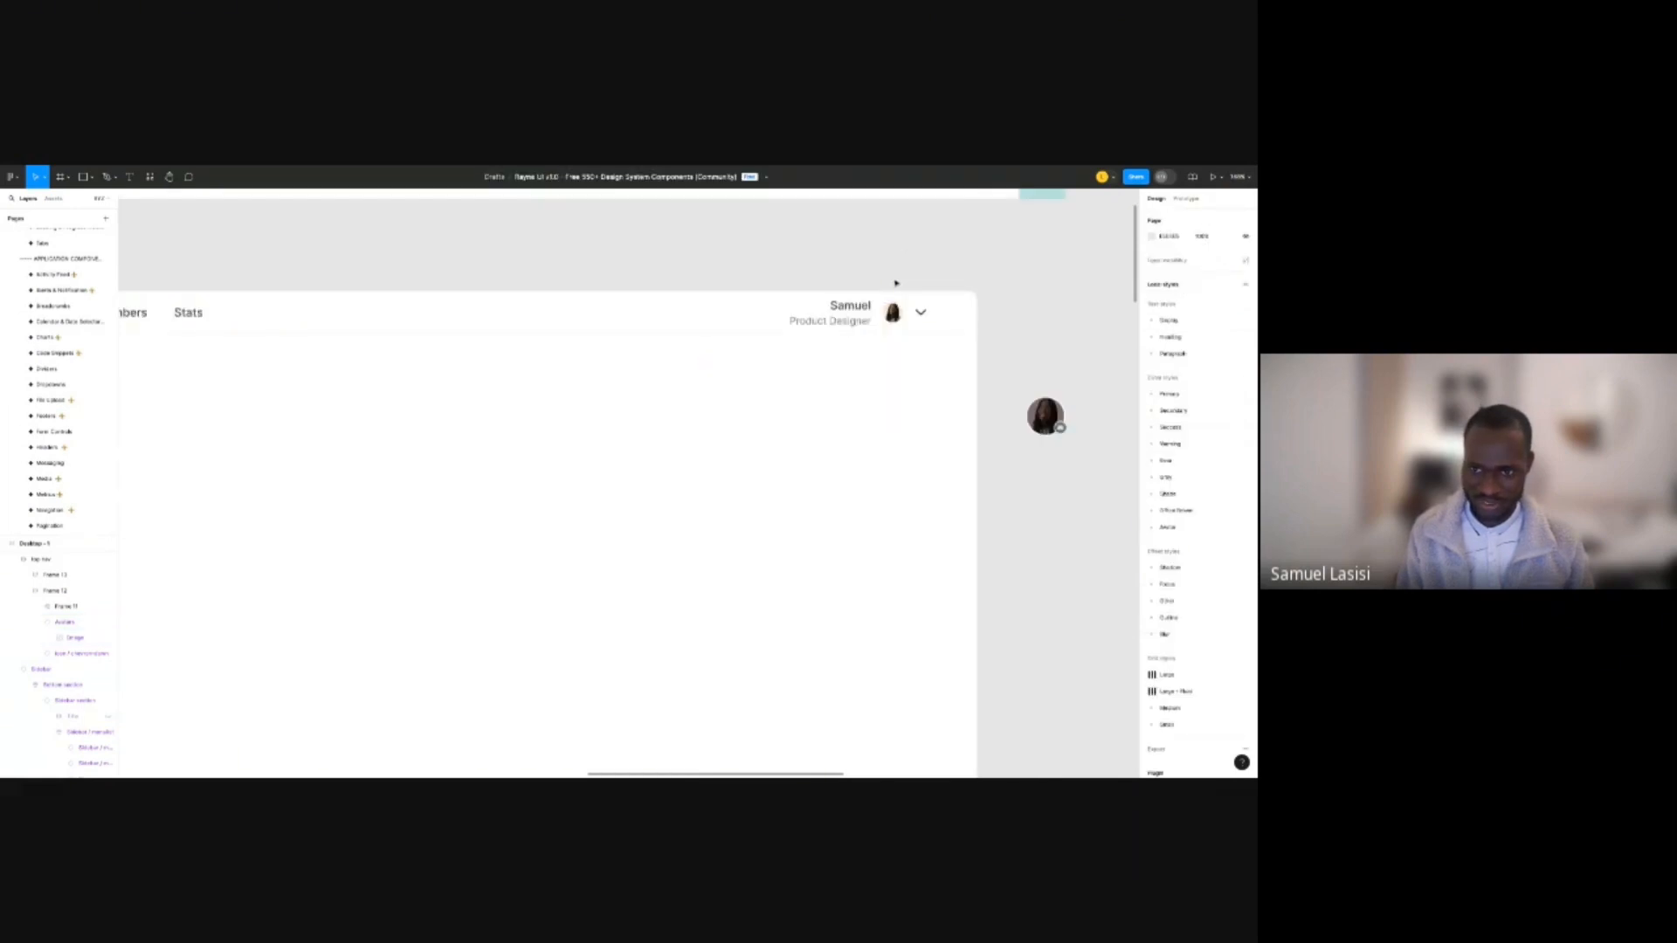
{"action": "scroll", "coordinate": [895, 283], "scroll_direction": "up", "scroll_amount": 3}
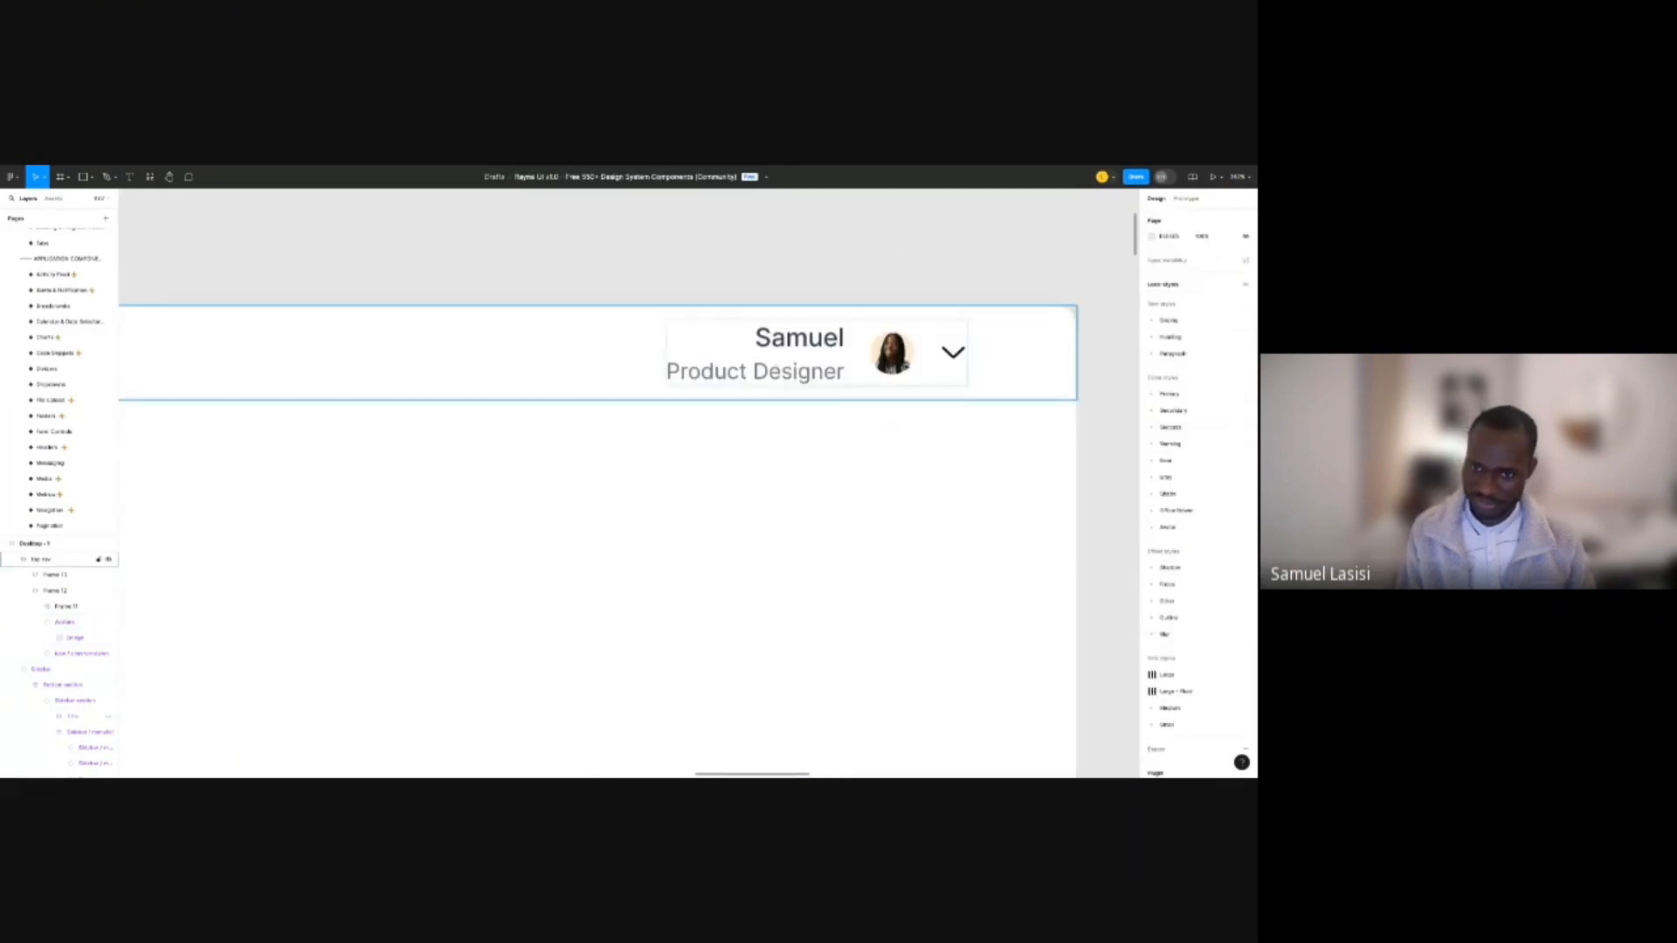
{"action": "key", "text": "ctrl+z"}
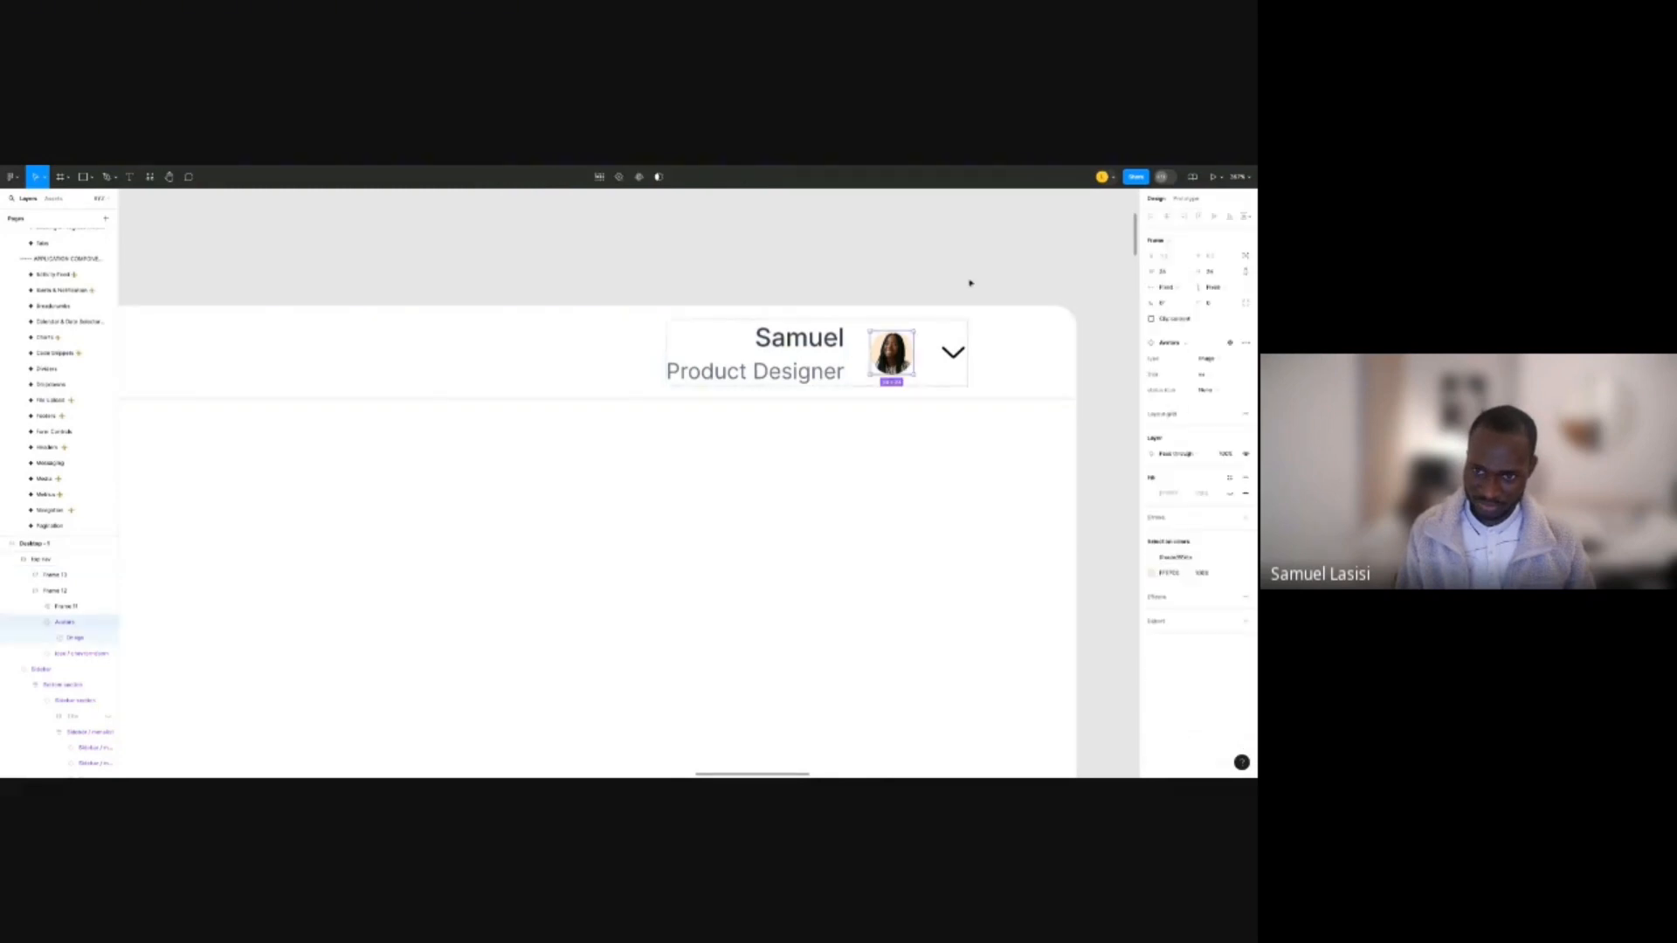
{"action": "key", "text": "ctrl+z"}
{"action": "left_click", "coordinate": [974, 271]}
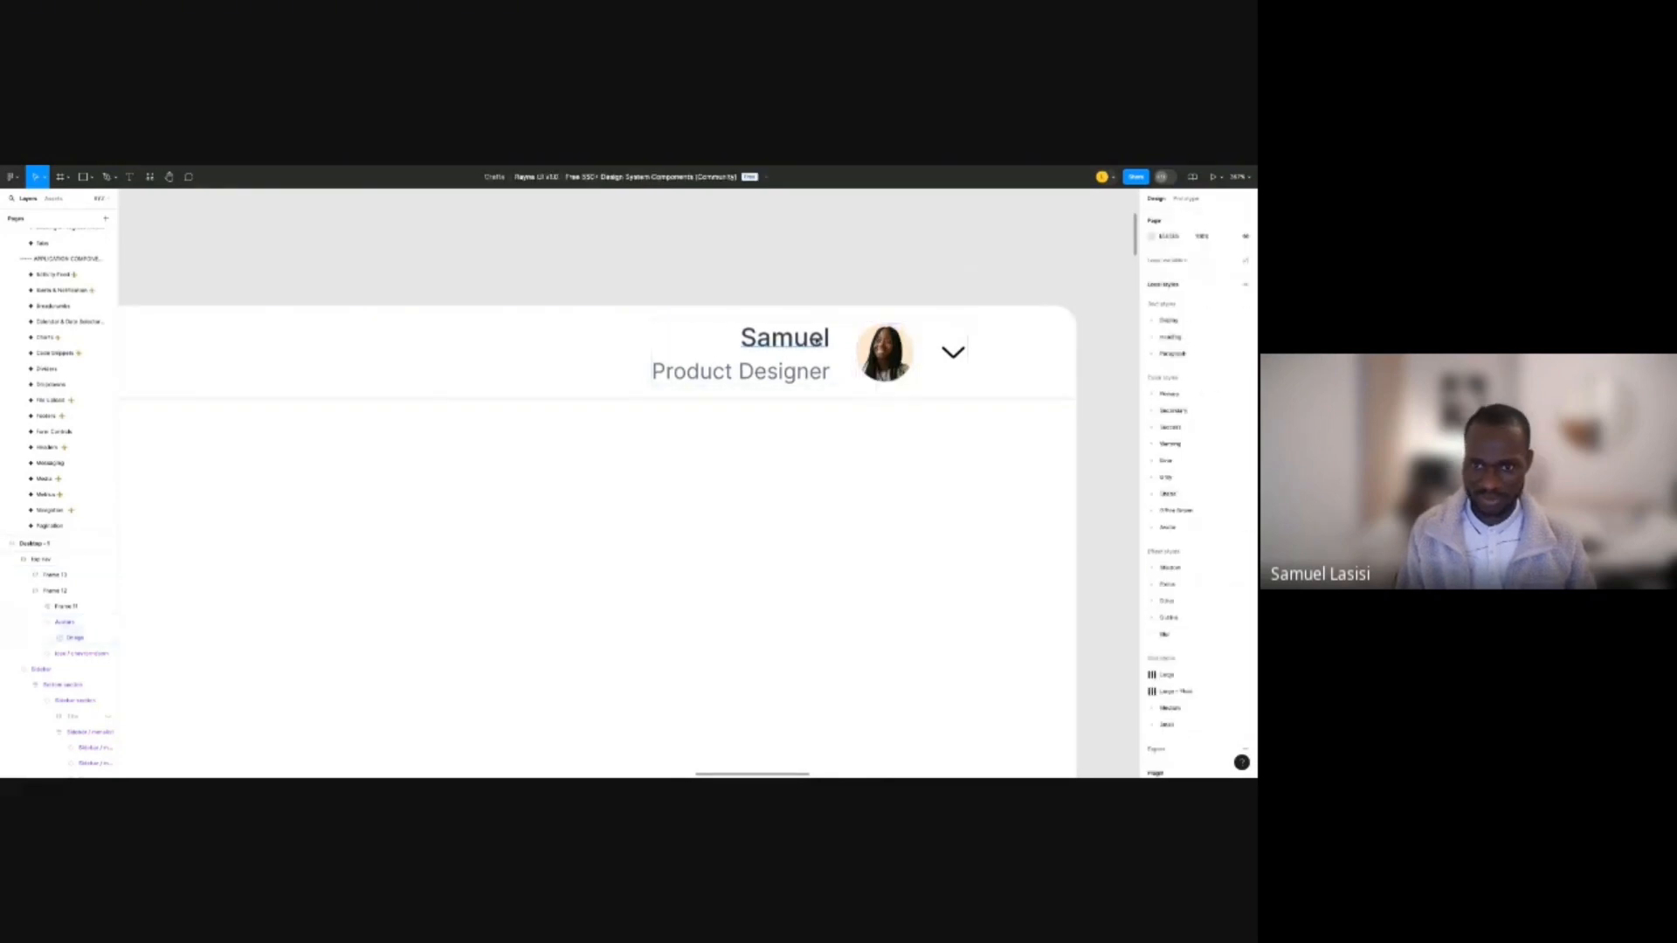
Set the name-and-title frame's auto-layout spacing to 4.
{"action": "left_click", "coordinate": [815, 341]}
{"action": "scroll", "coordinate": [821, 340], "scroll_direction": "up", "scroll_amount": 2}
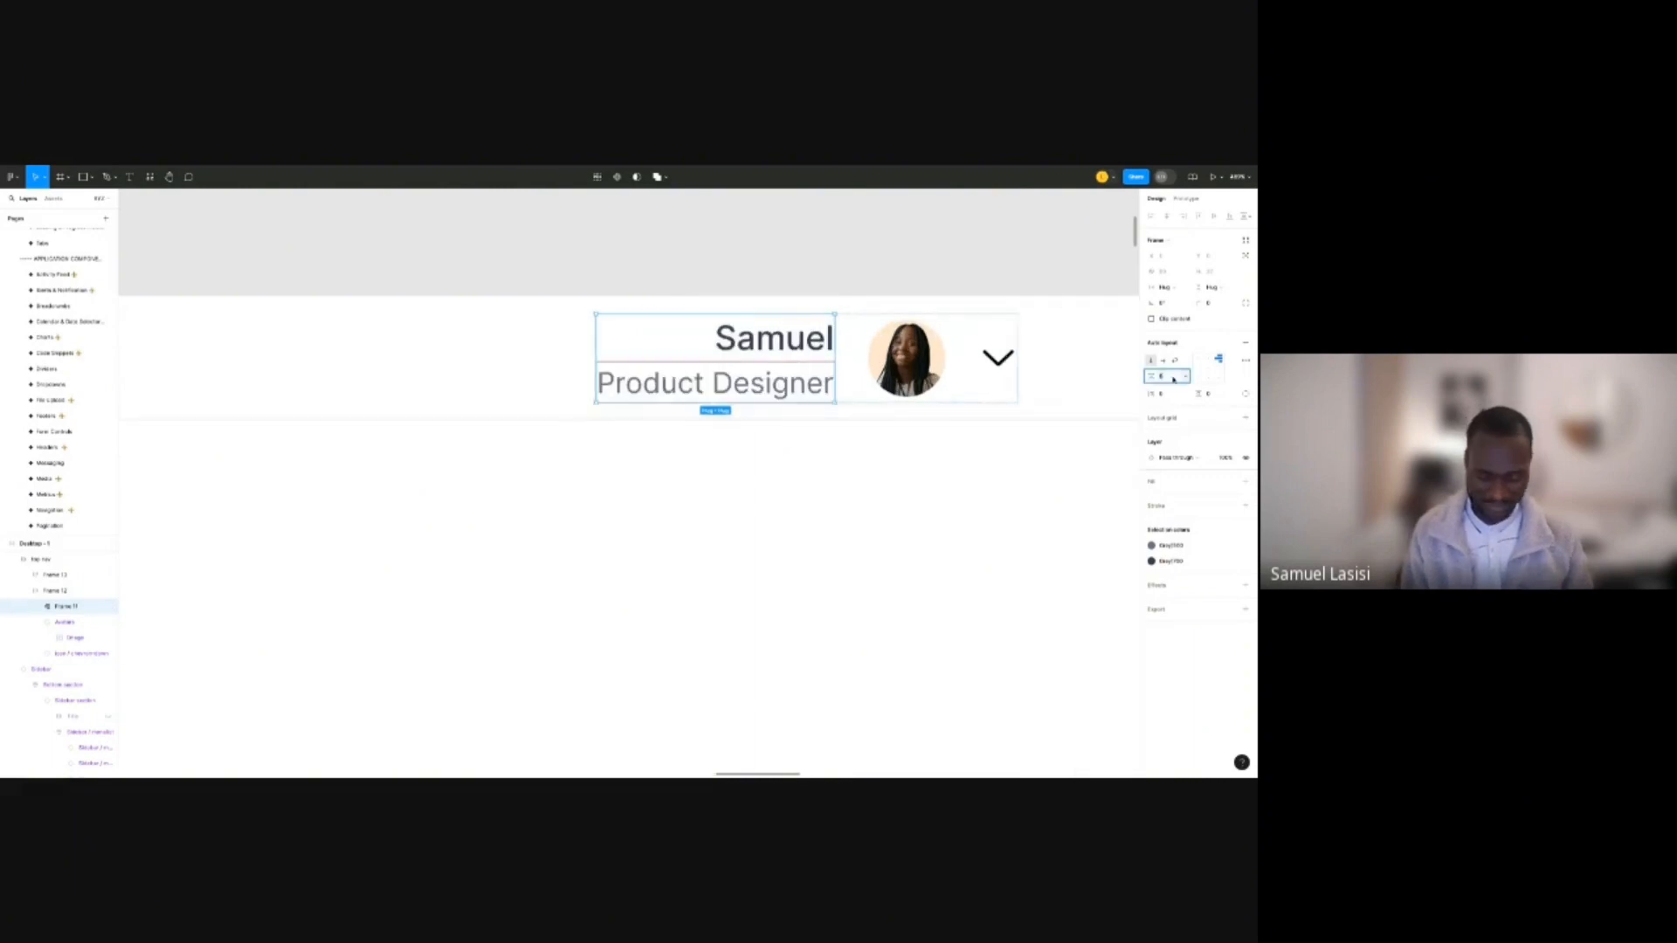
{"action": "type", "text": "4"}
{"action": "key", "text": "Return"}
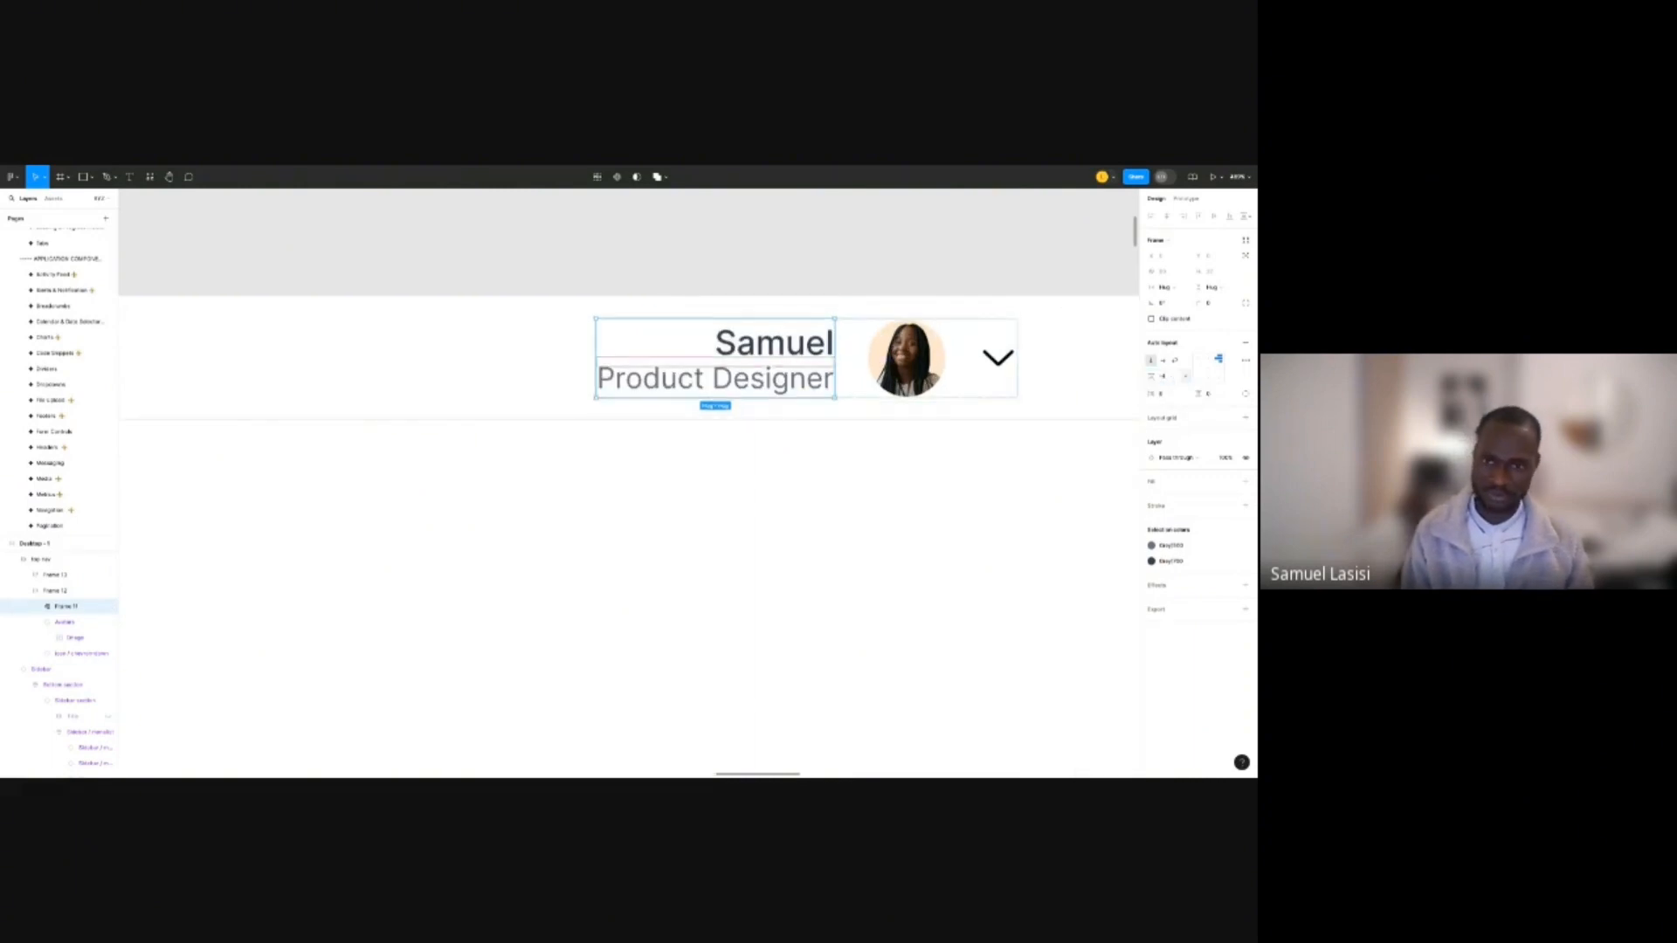
Browse the text styles list for the Product Designer title.
{"action": "left_click", "coordinate": [785, 382]}
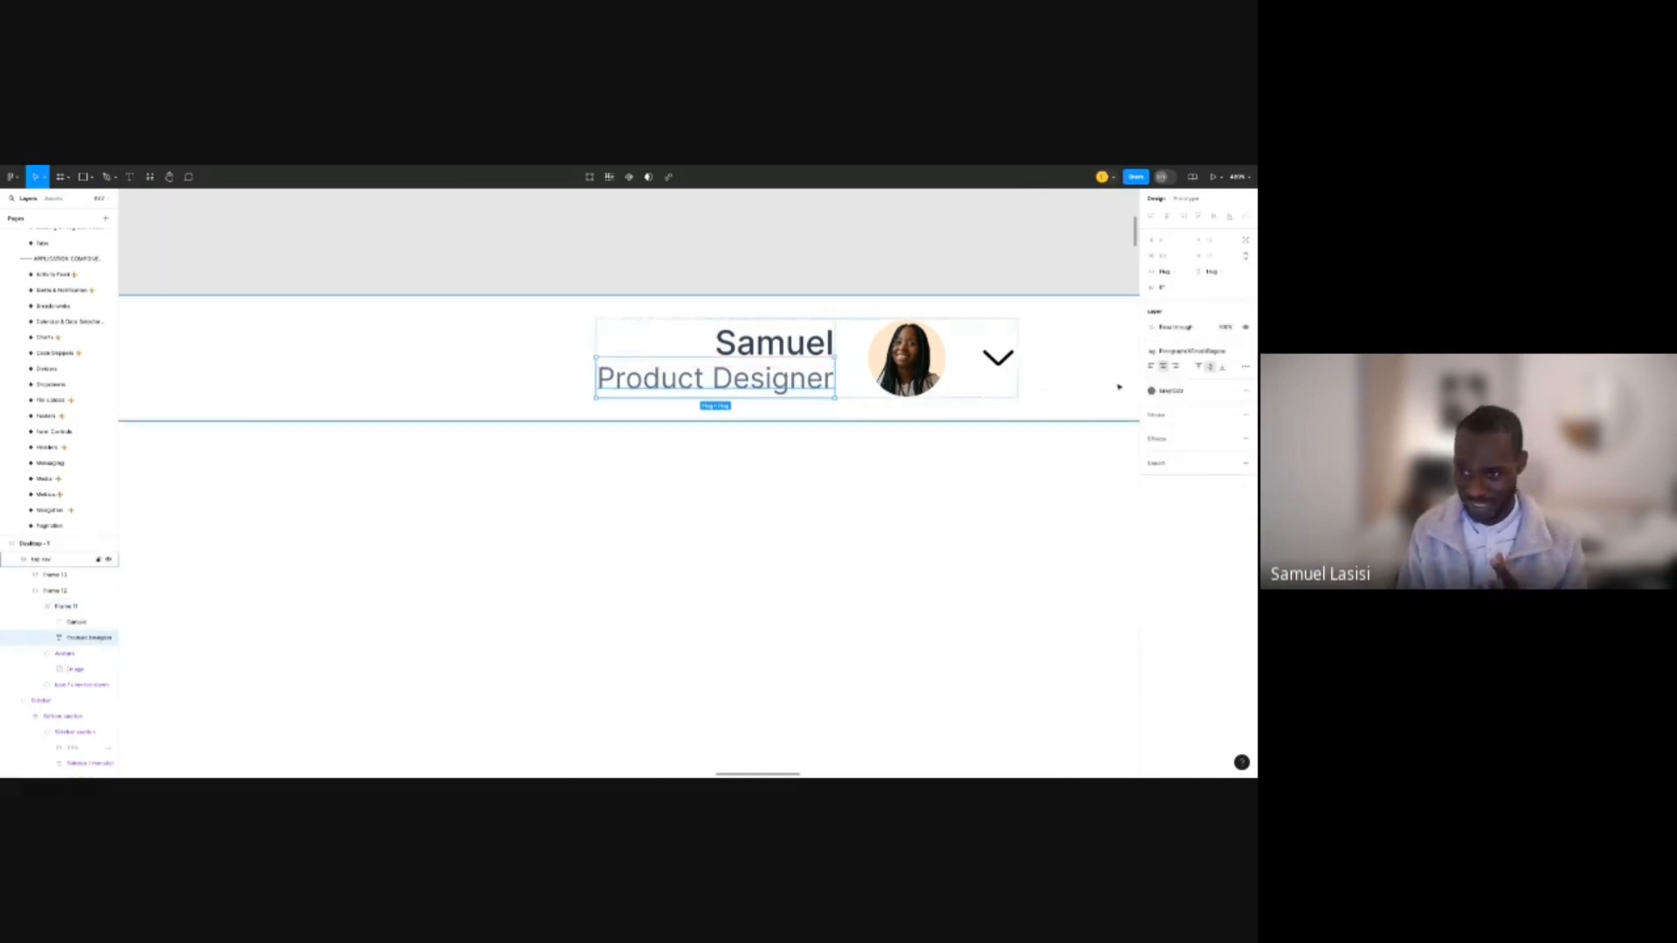
{"action": "left_click", "coordinate": [1193, 351]}
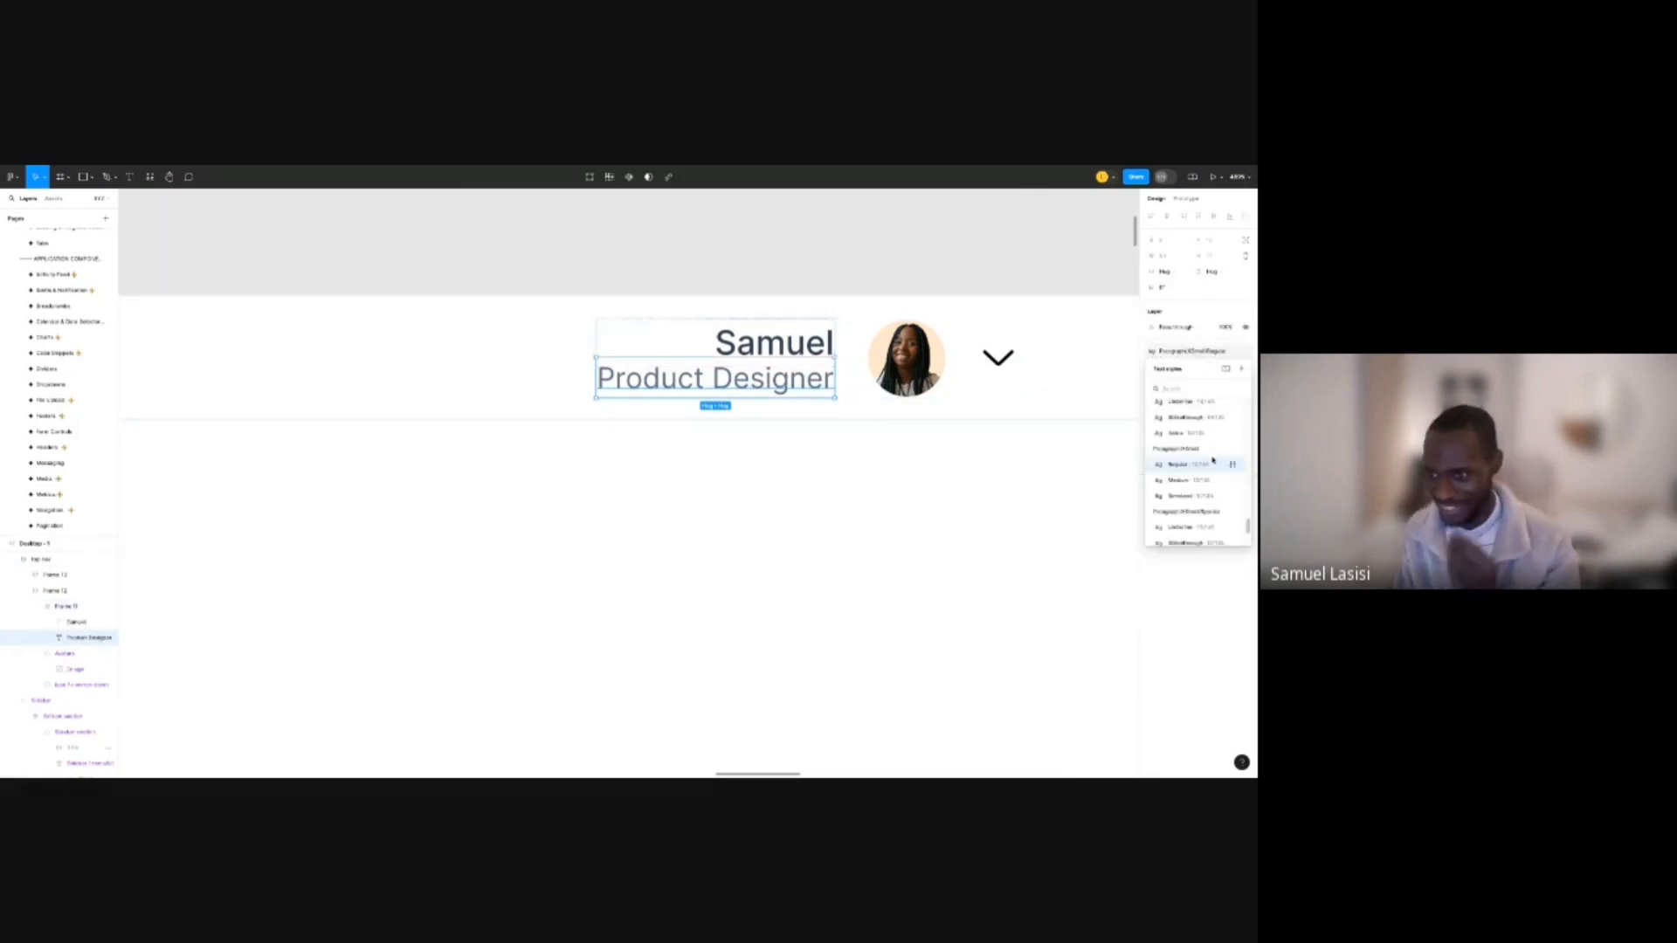
{"action": "scroll", "coordinate": [1214, 461], "scroll_direction": "up", "scroll_amount": 3}
{"action": "scroll", "coordinate": [1214, 461], "scroll_direction": "down", "scroll_amount": 3}
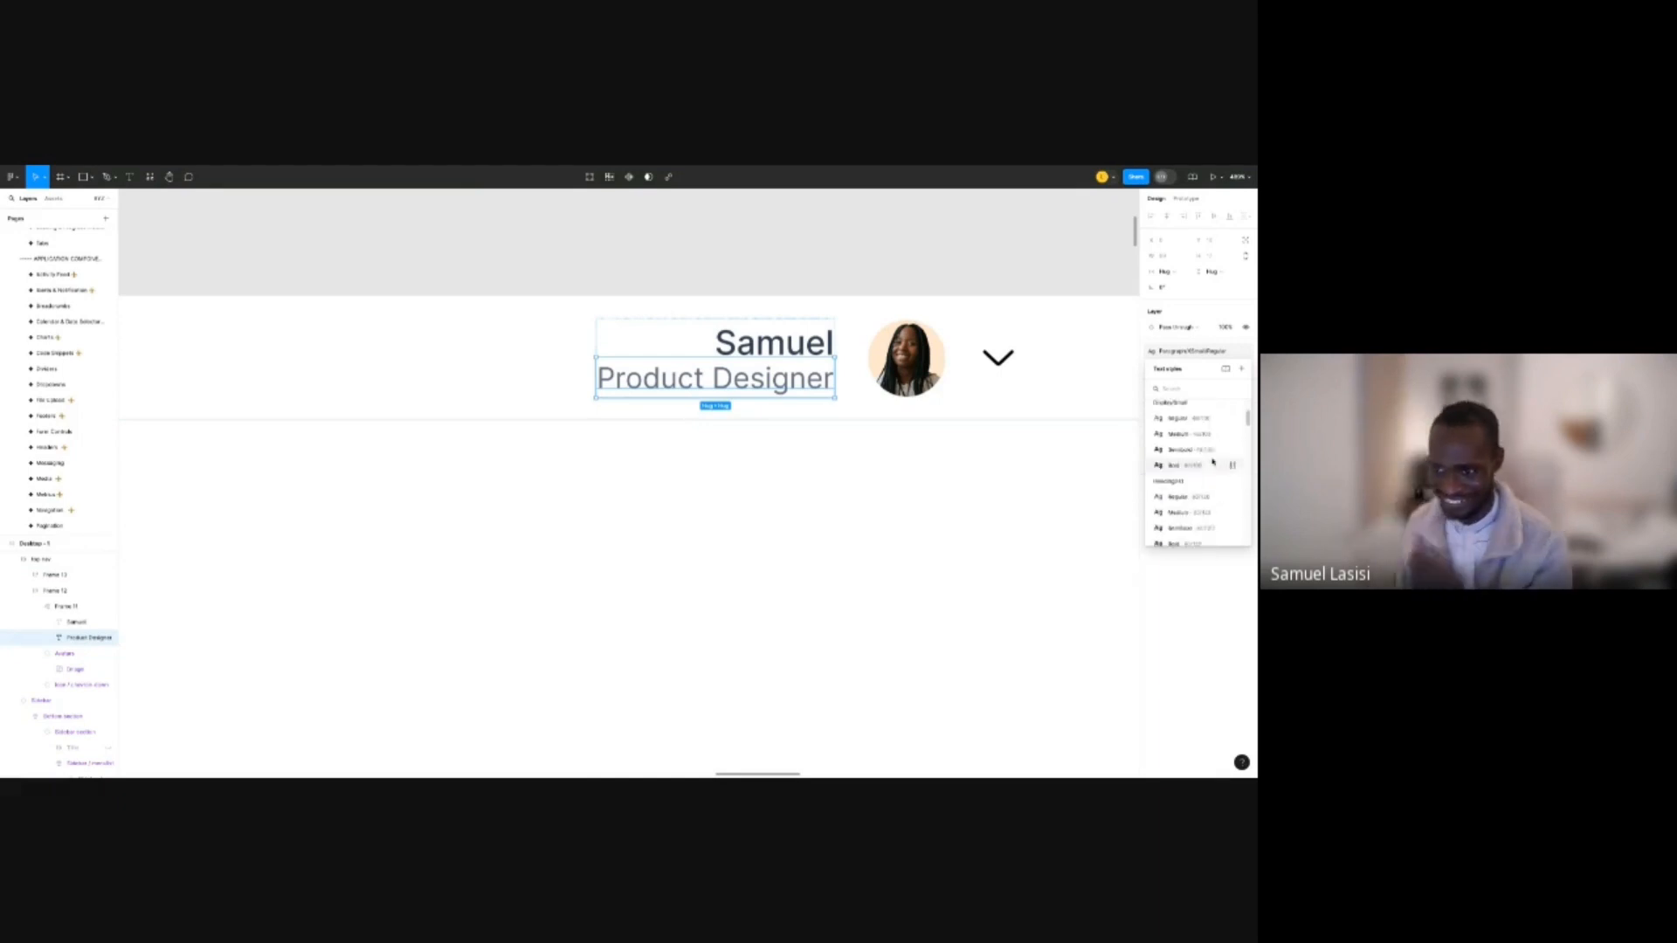
{"action": "scroll", "coordinate": [1213, 461], "scroll_direction": "down", "scroll_amount": 5}
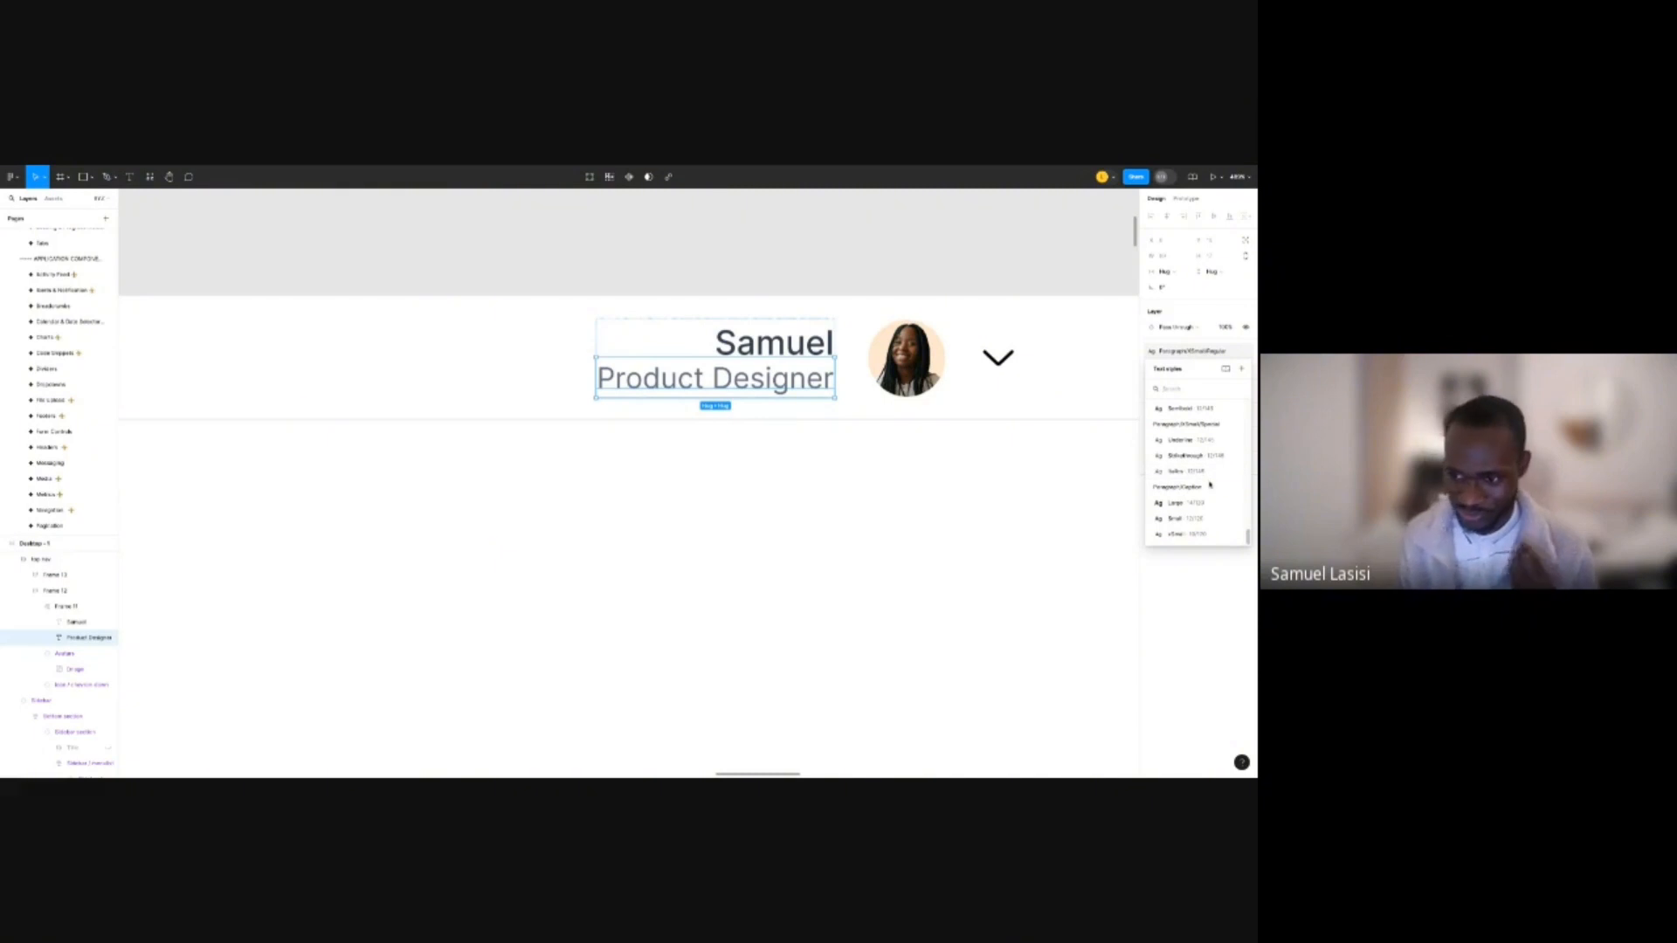
Adjust the top nav frame's vertical padding.
{"action": "left_click", "coordinate": [844, 260]}
{"action": "scroll", "coordinate": [881, 426], "scroll_direction": "down", "scroll_amount": 5}
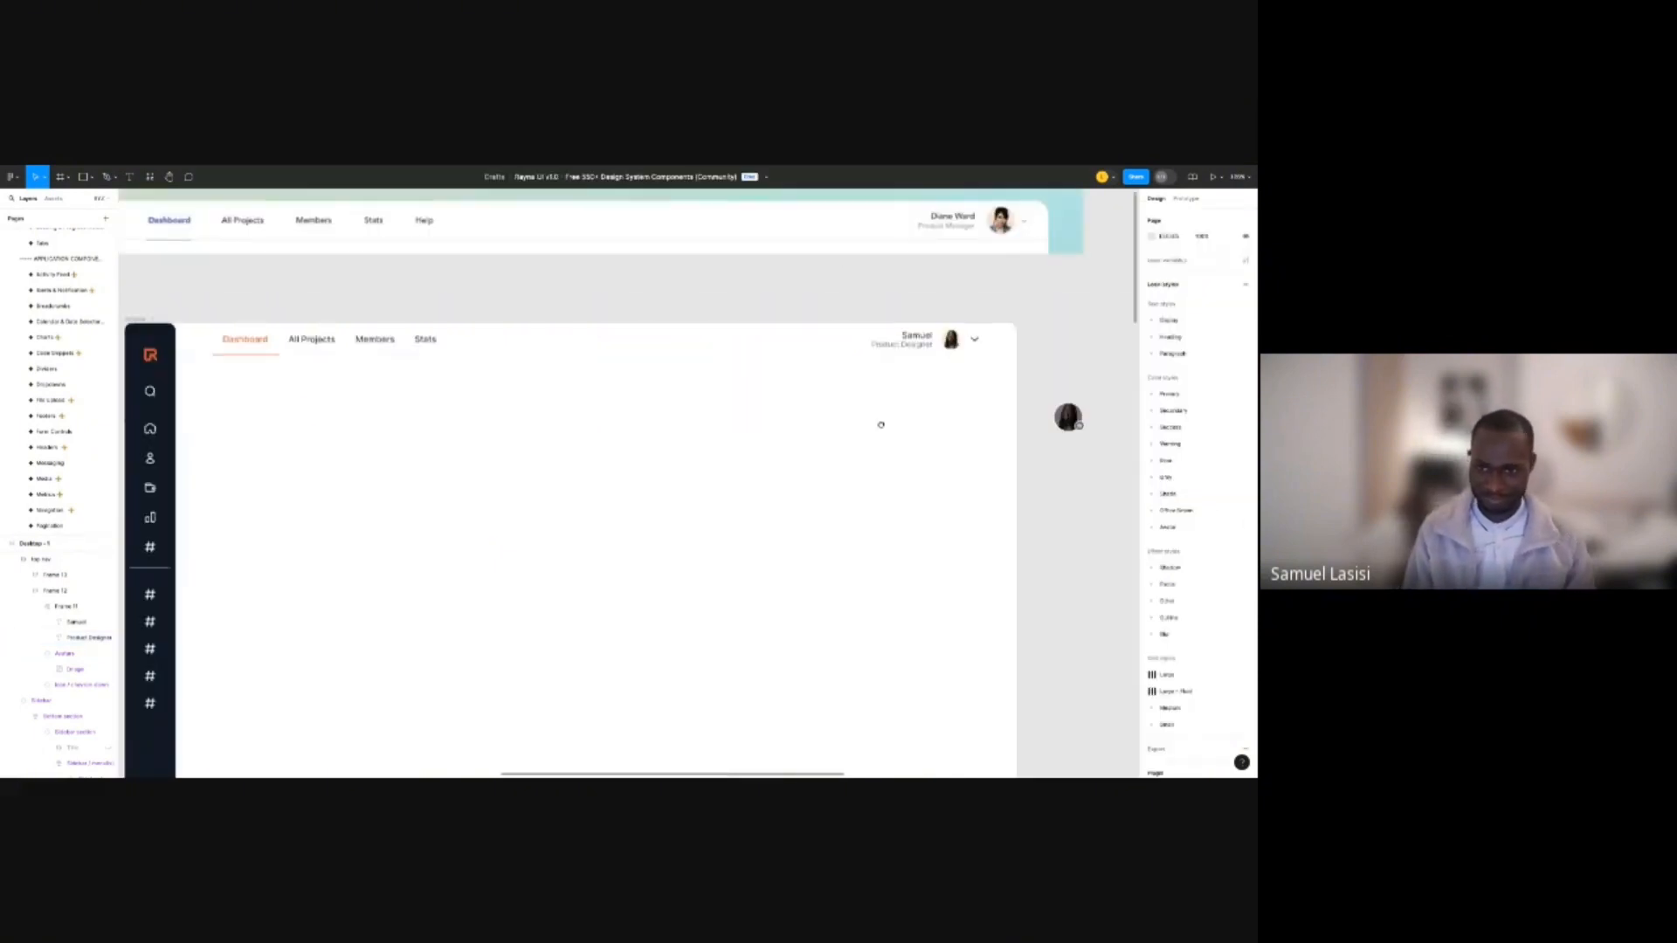
{"action": "scroll", "coordinate": [881, 425], "scroll_direction": "down", "scroll_amount": 3}
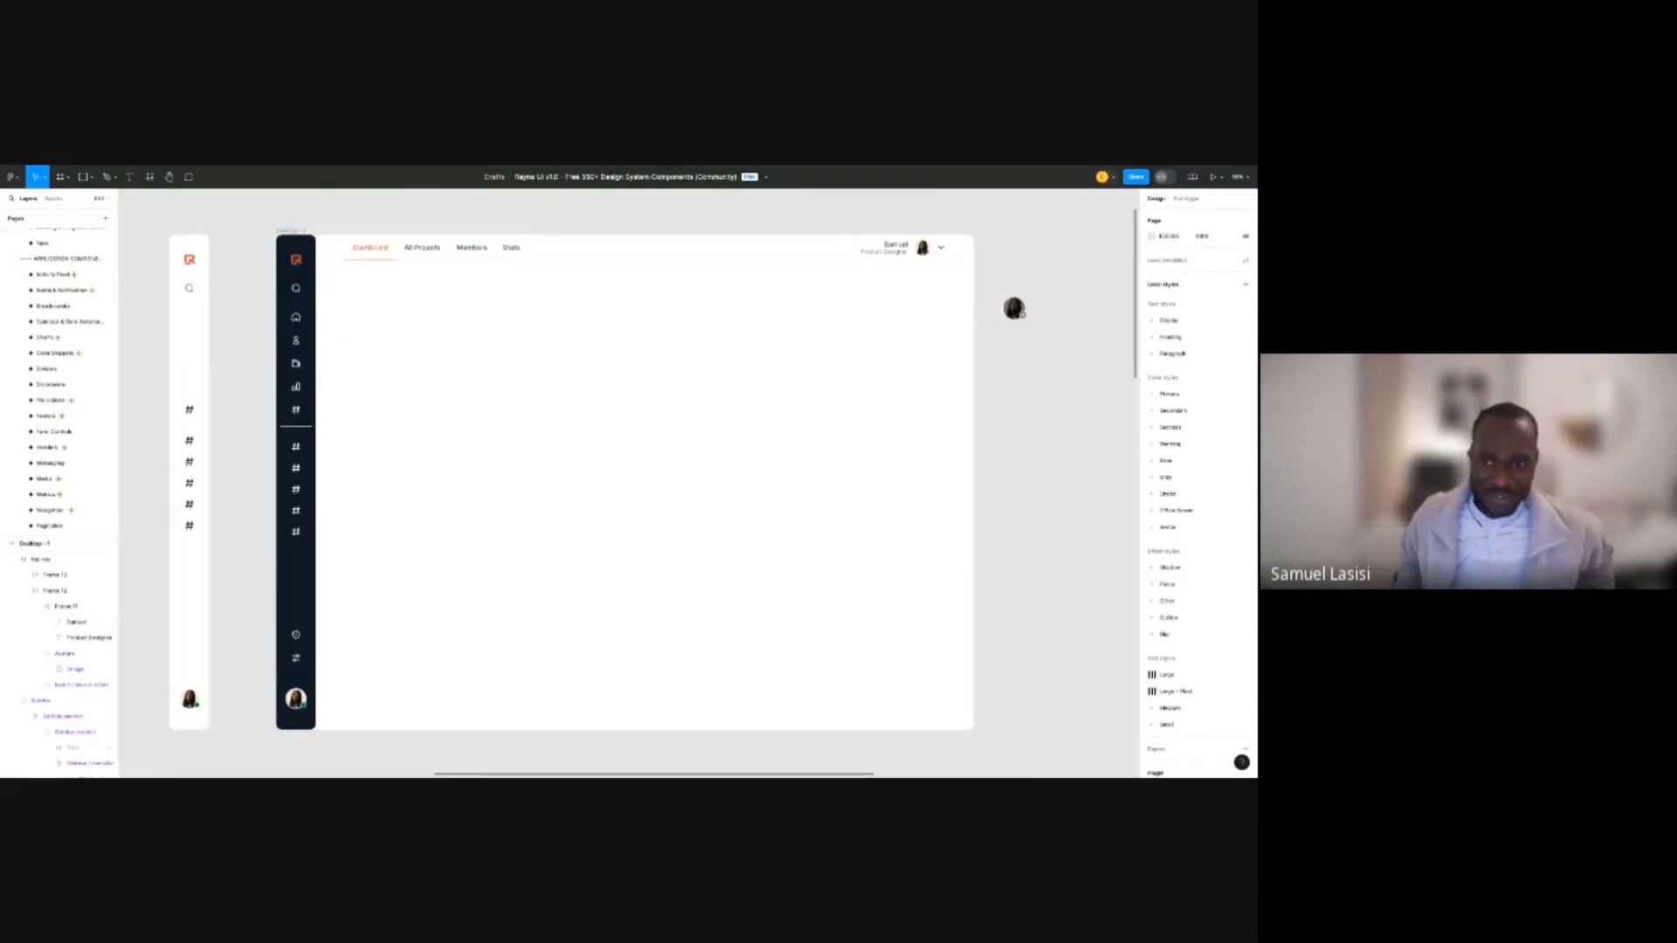
{"action": "left_click", "coordinate": [725, 252]}
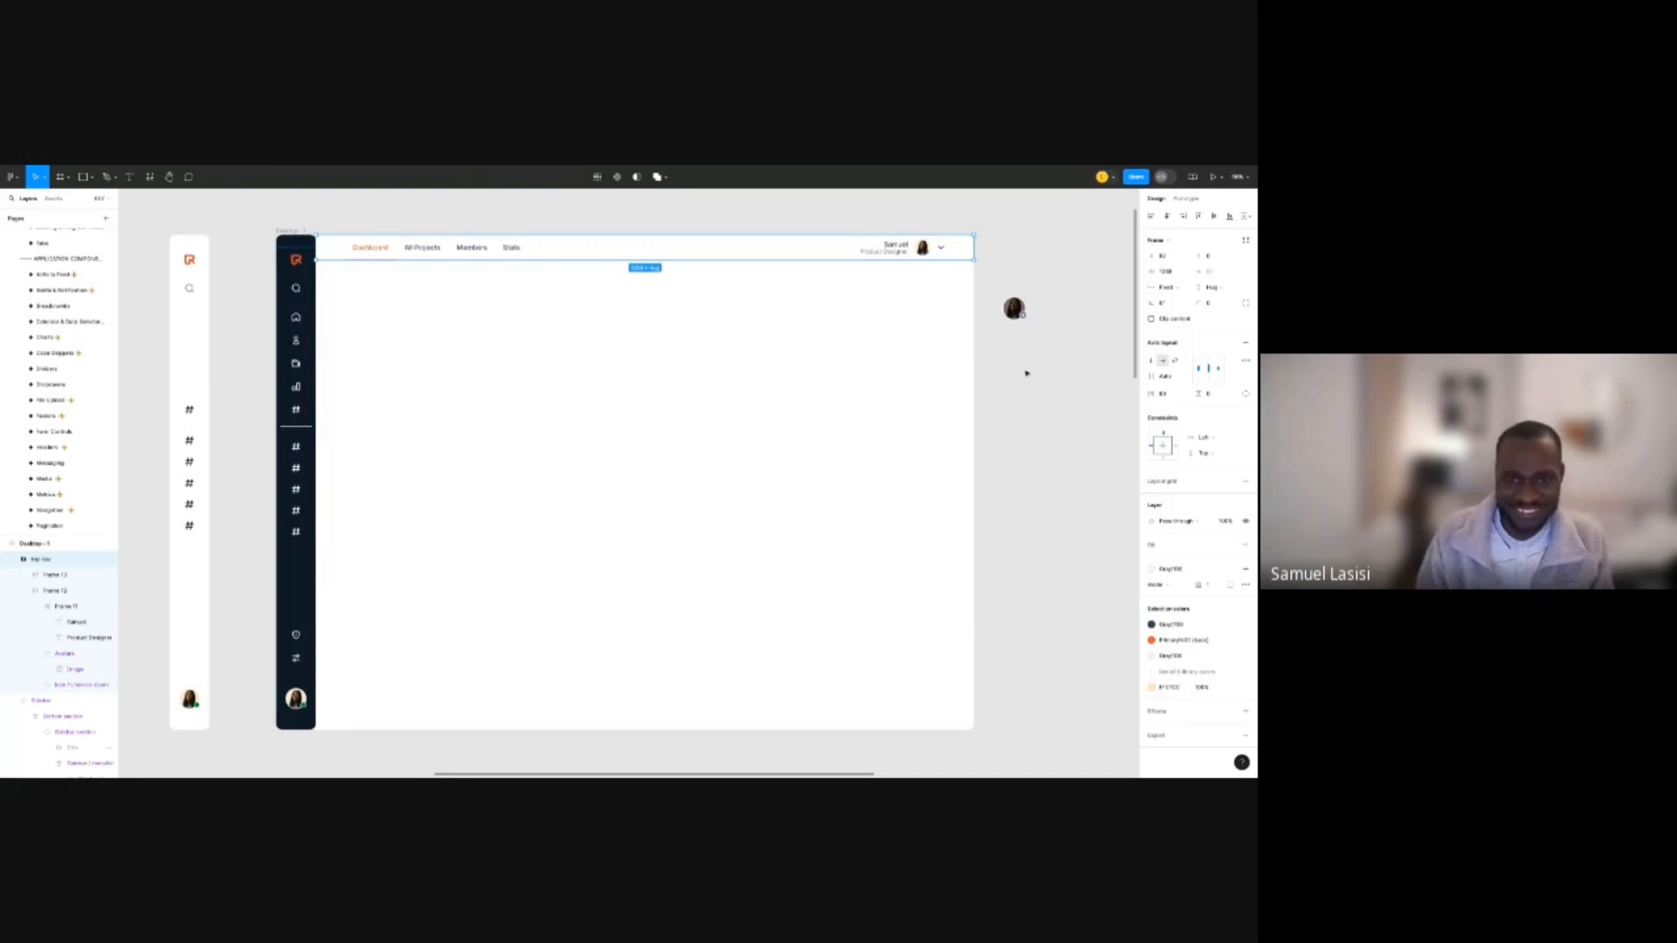
{"action": "left_click", "coordinate": [1217, 398]}
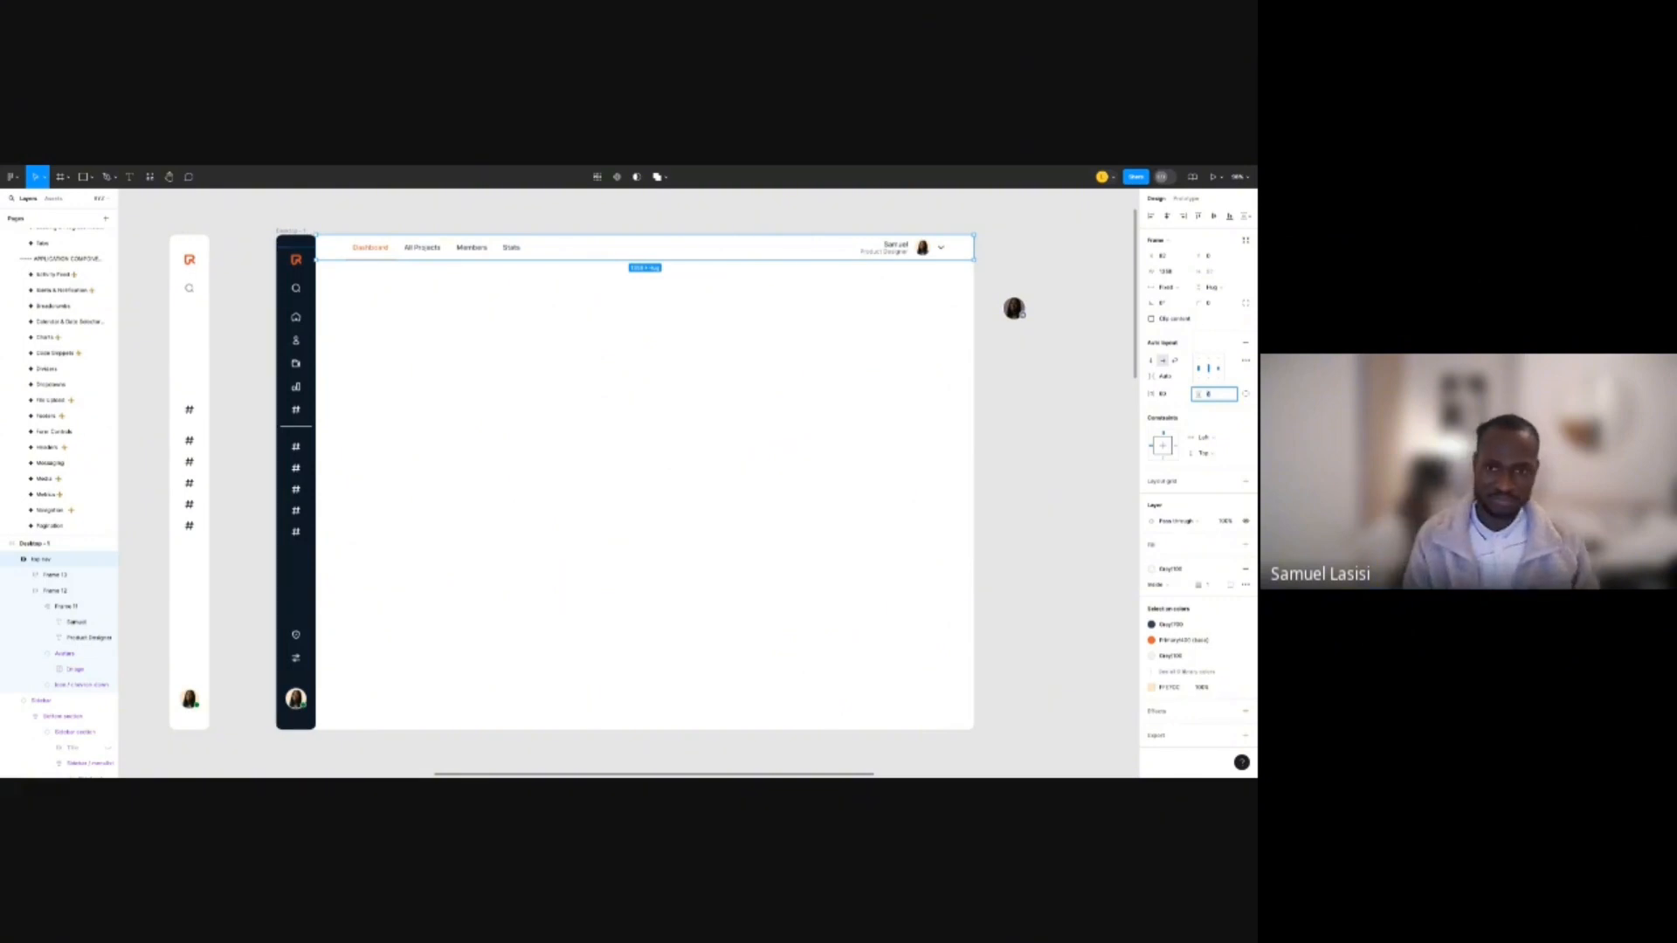
{"action": "key", "text": "Return"}
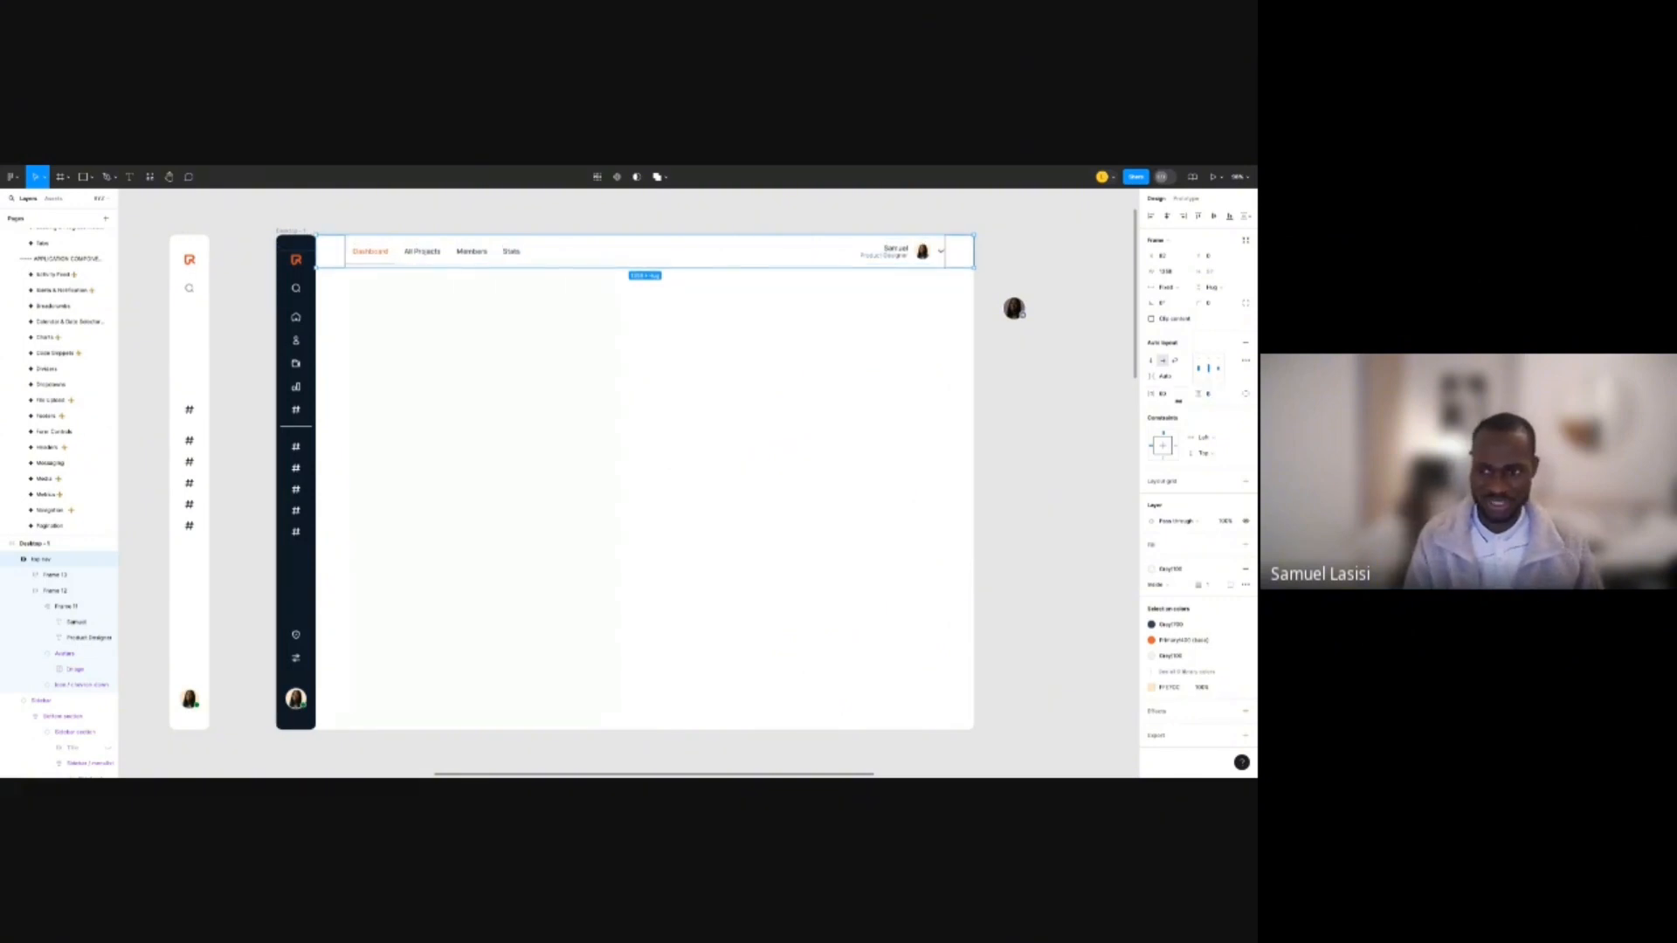
{"action": "left_click", "coordinate": [1210, 394]}
{"action": "key", "text": "Return"}
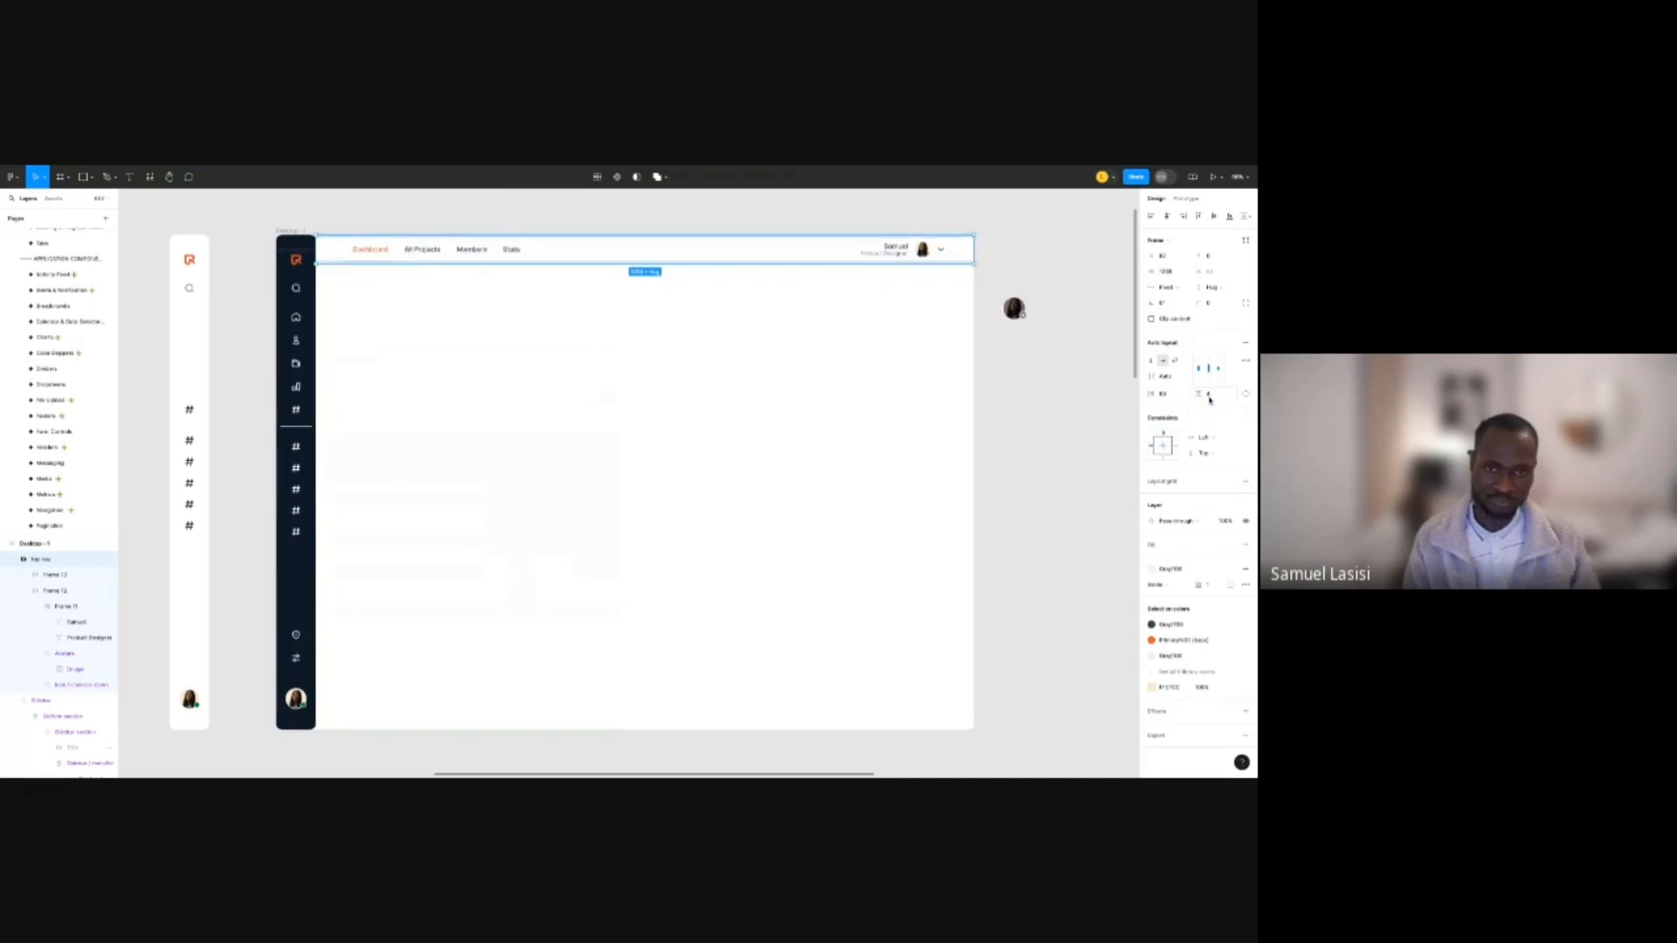
{"action": "left_click", "coordinate": [1041, 415]}
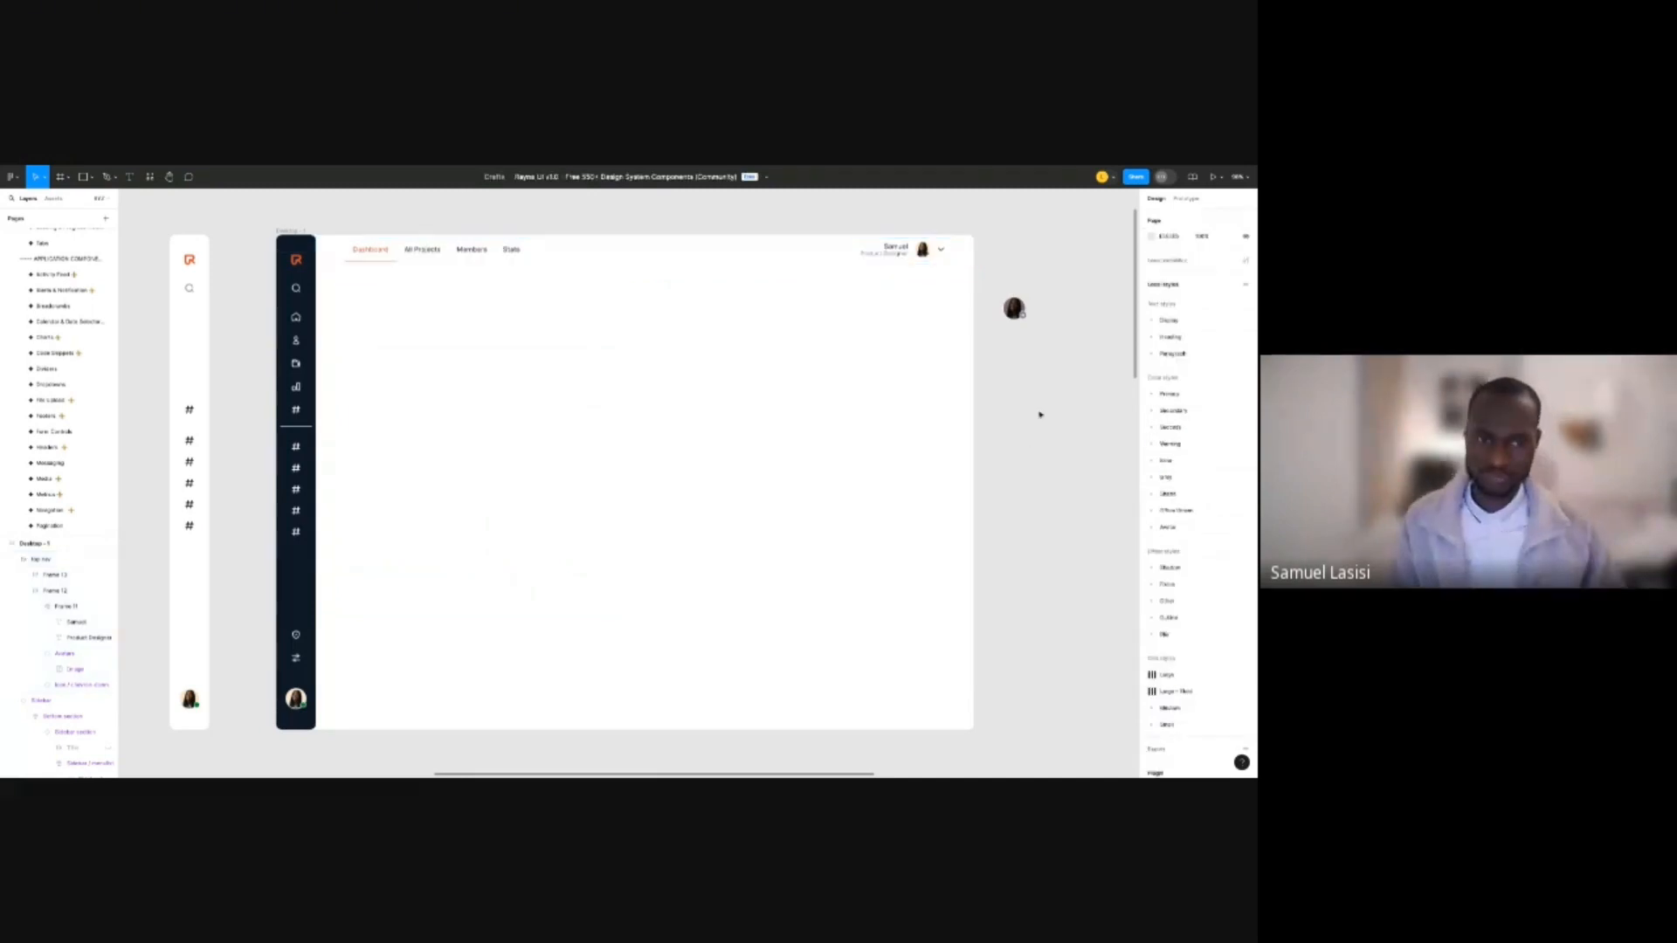
Pan and scroll the canvas to centre the Desktop dashboard frame.
{"action": "left_click_drag", "start_coordinate": [1024, 451], "coordinate": [991, 454]}
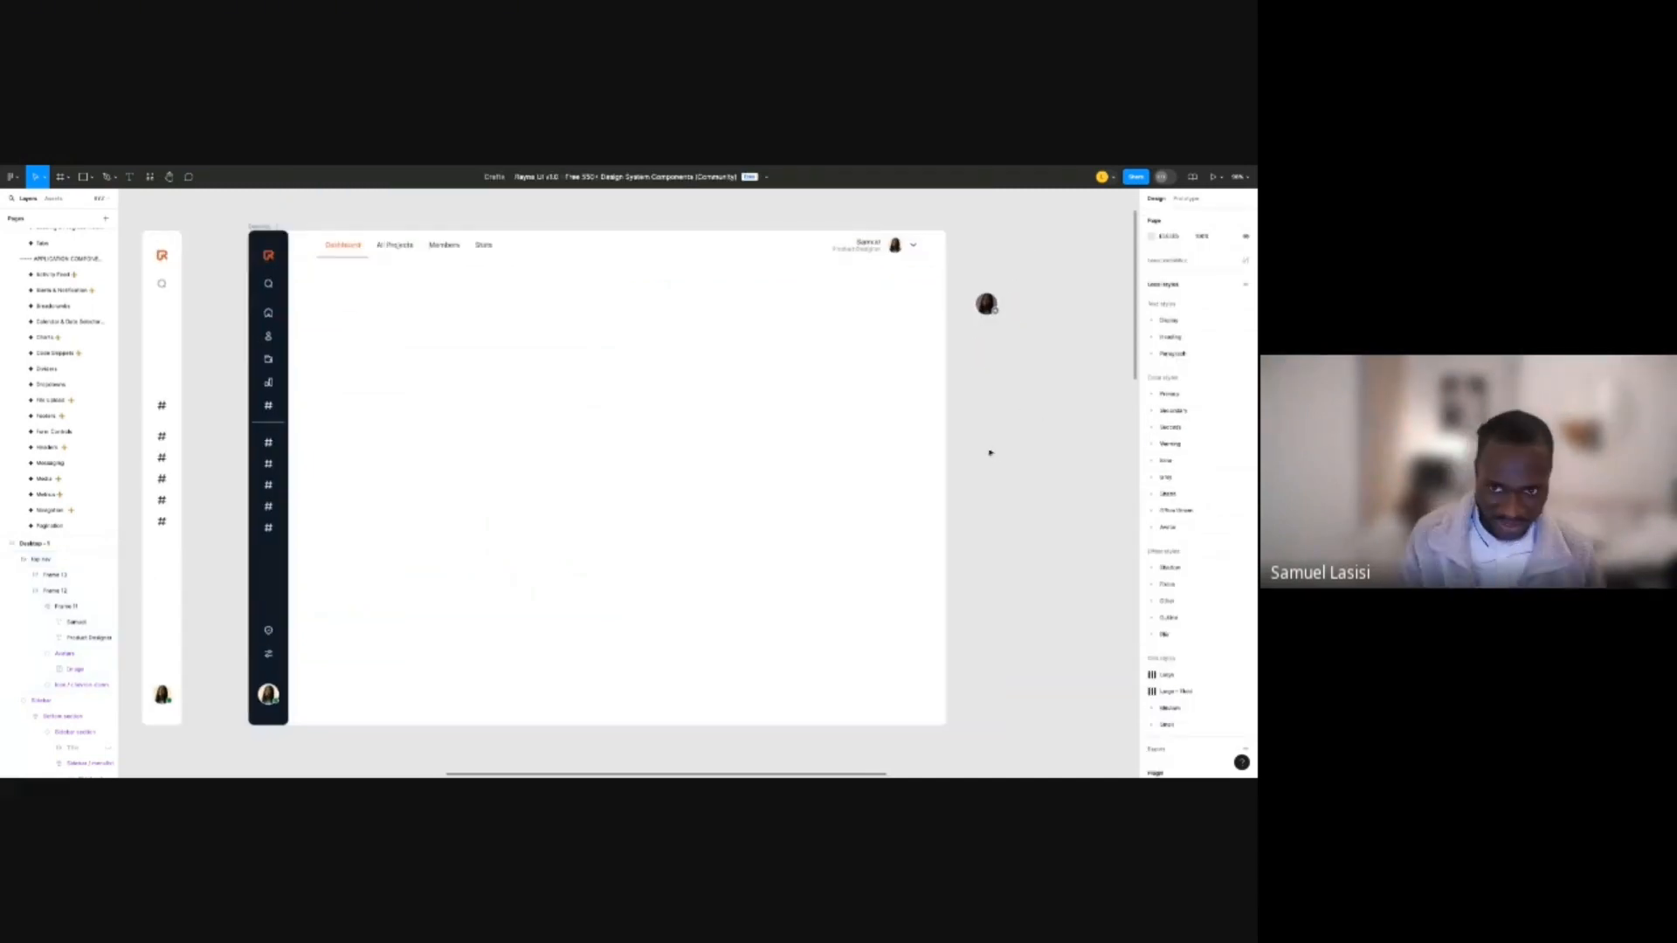
{"action": "scroll", "coordinate": [921, 431], "scroll_direction": "down", "scroll_amount": 3}
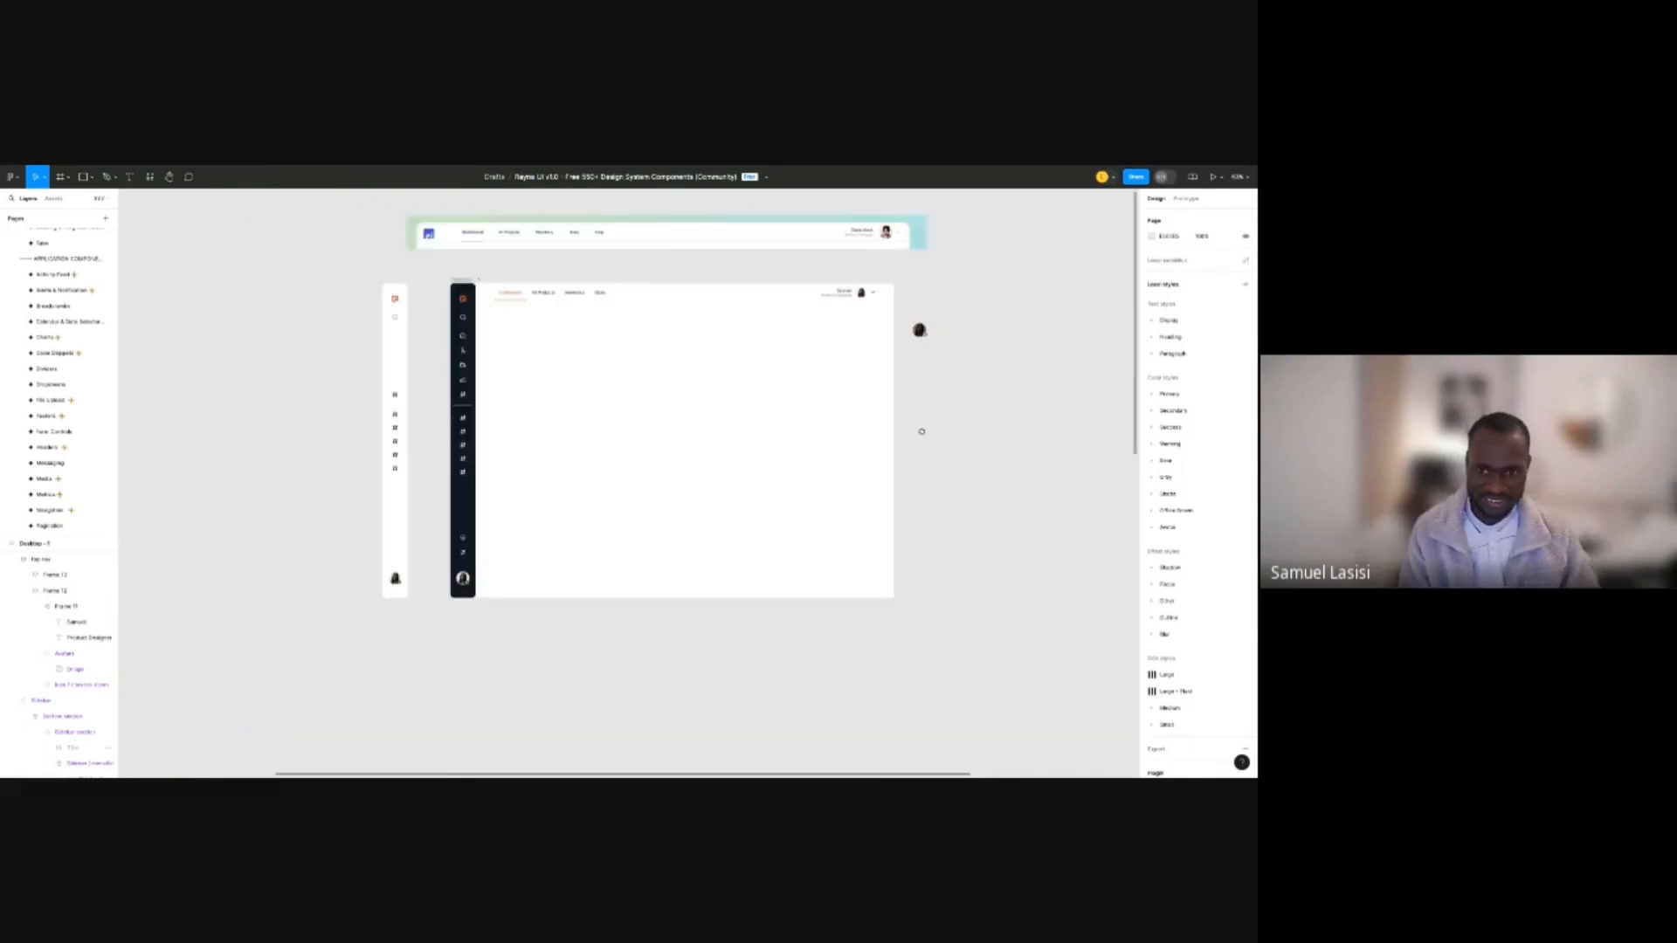
{"action": "scroll", "coordinate": [653, 280], "scroll_direction": "up", "scroll_amount": 2}
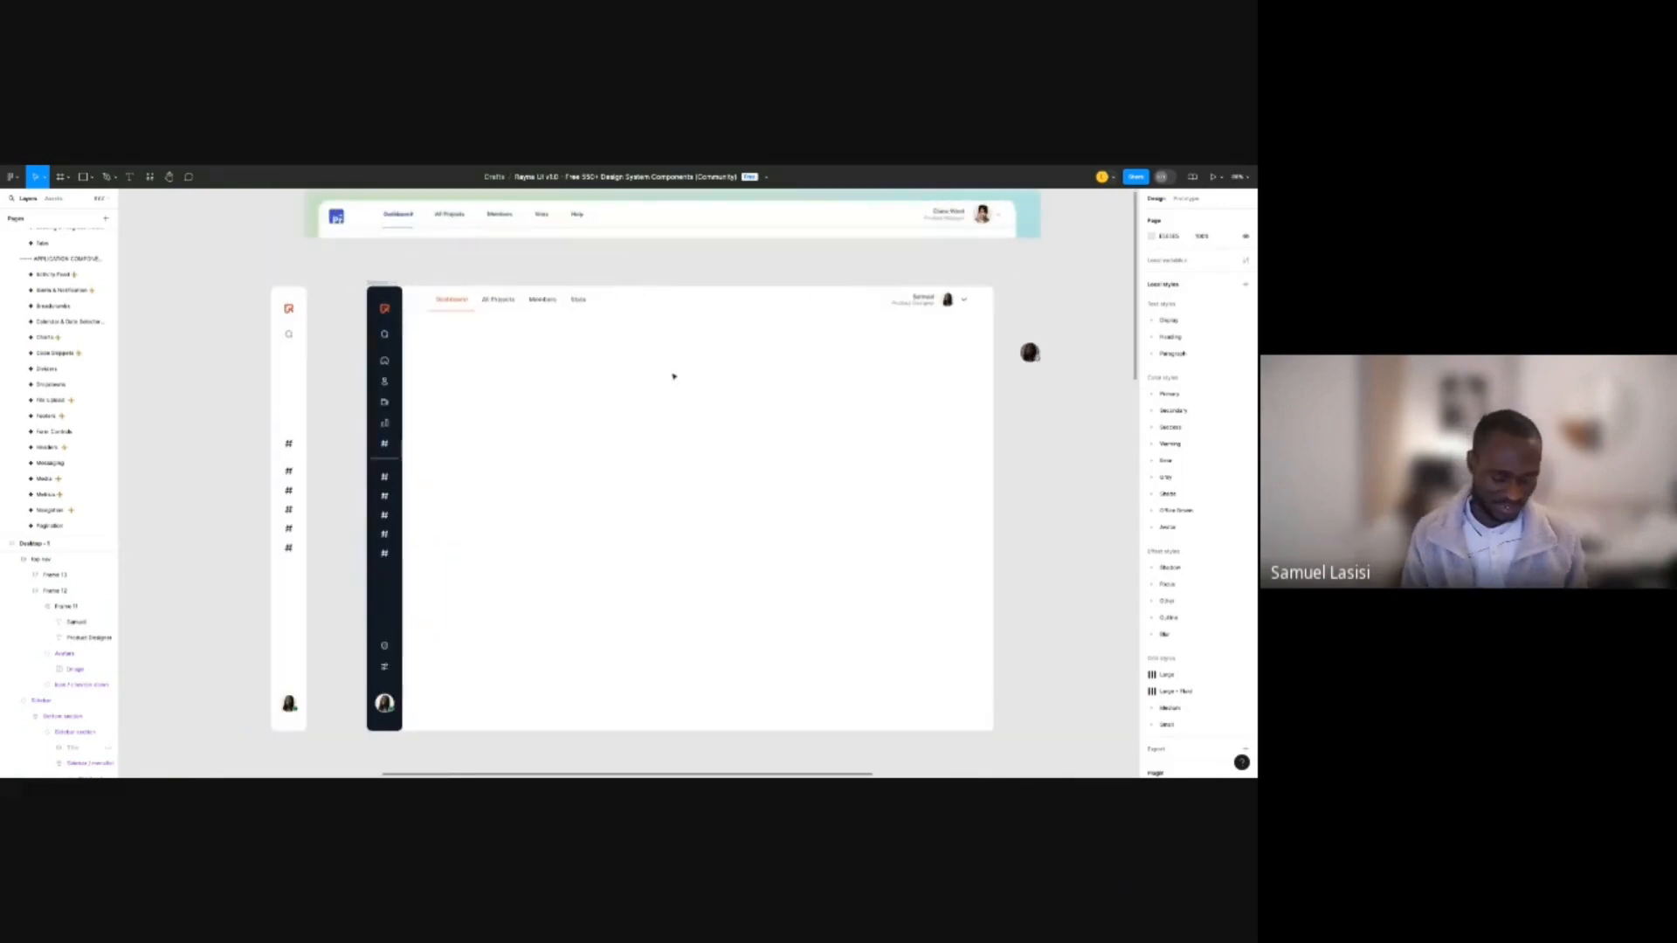
Add a 'Good morning' text layer in the empty content area.
{"action": "left_click", "coordinate": [442, 342]}
{"action": "type", "text": "Good"}
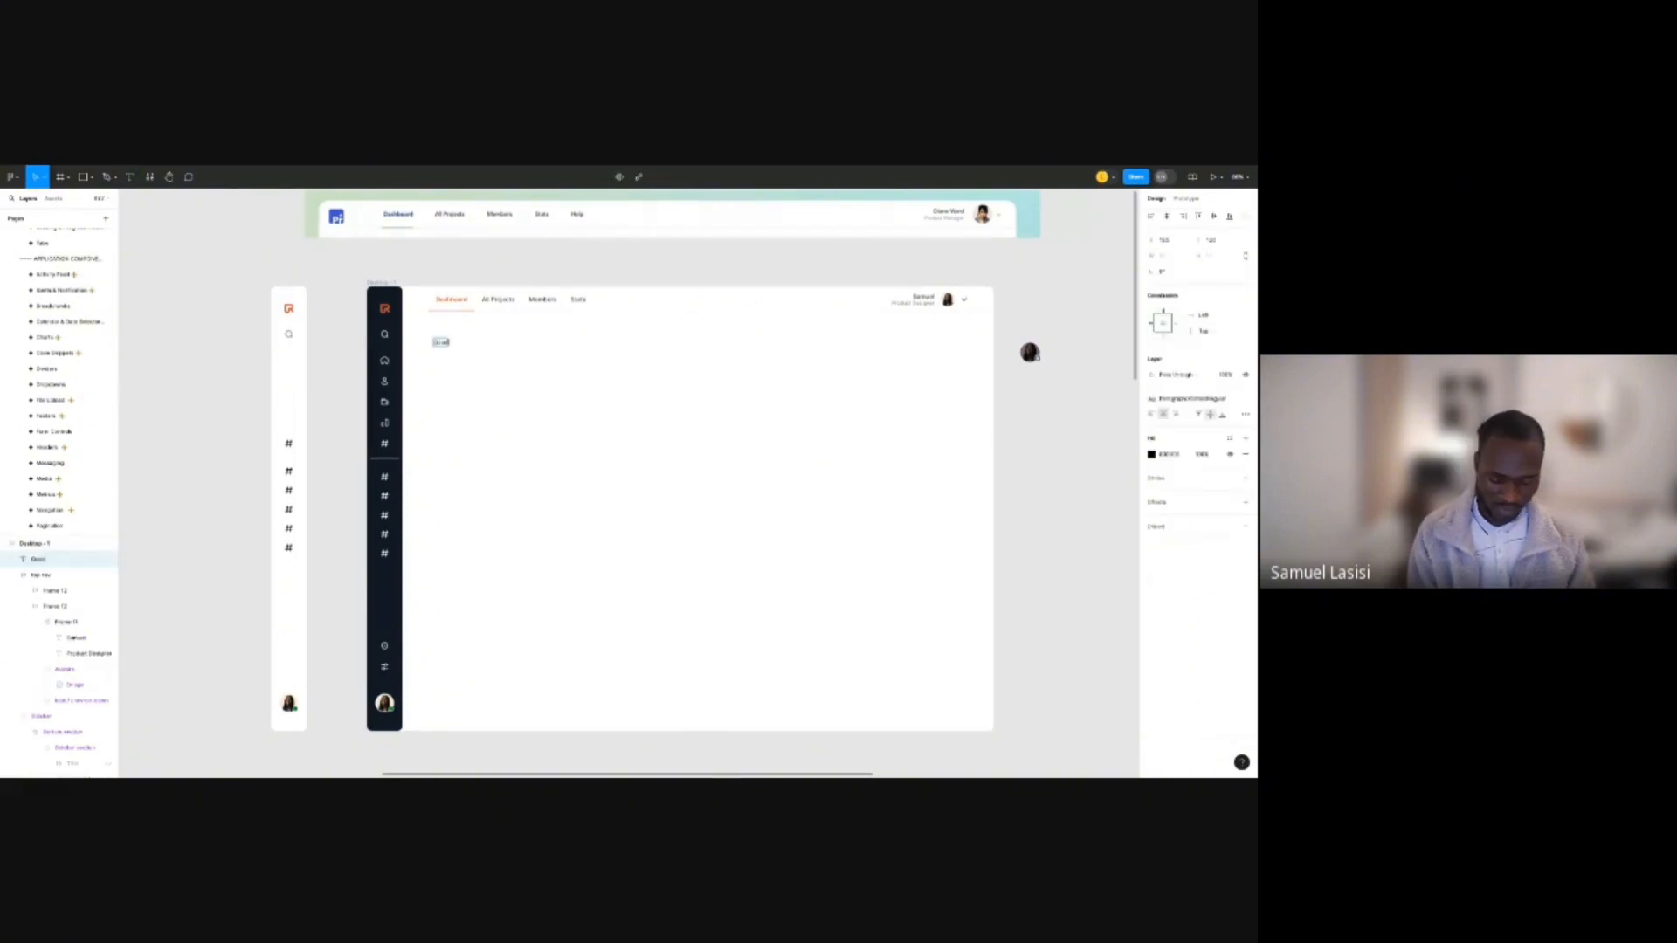
{"action": "type", "text": " morning"}
{"action": "key", "text": "Escape"}
{"action": "scroll", "coordinate": [446, 343], "scroll_direction": "up", "scroll_amount": 5}
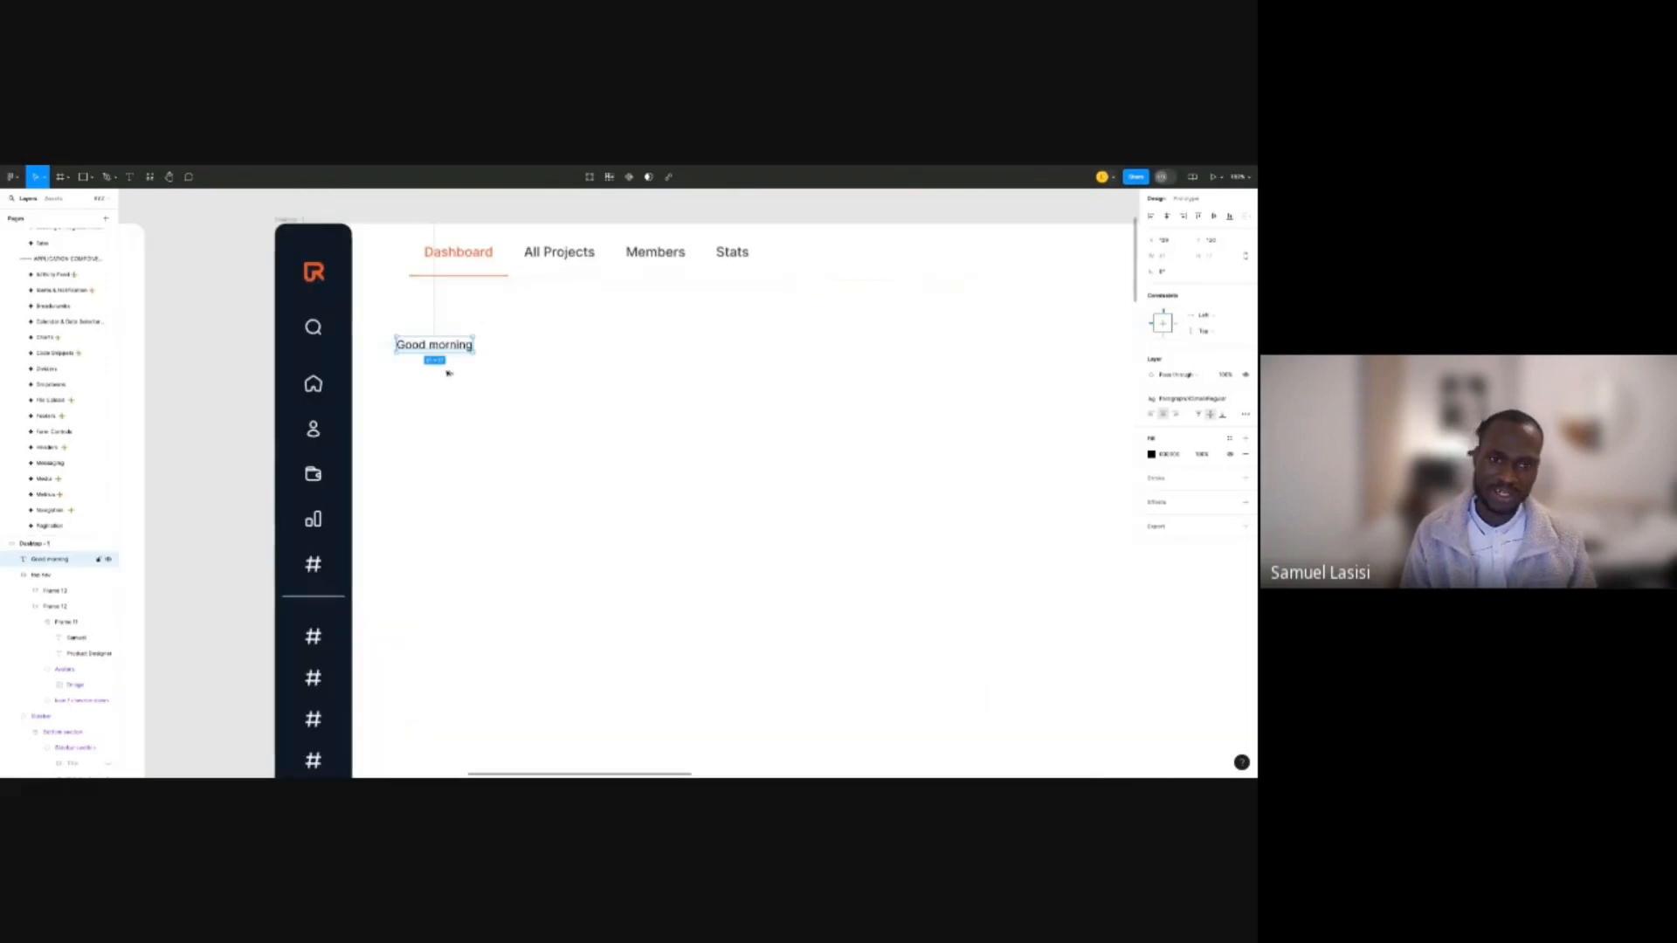
Duplicate the greeting, retype it as the user's name below, and delete the leftover copy.
{"action": "left_click_drag", "start_coordinate": [444, 346], "coordinate": [448, 362]}
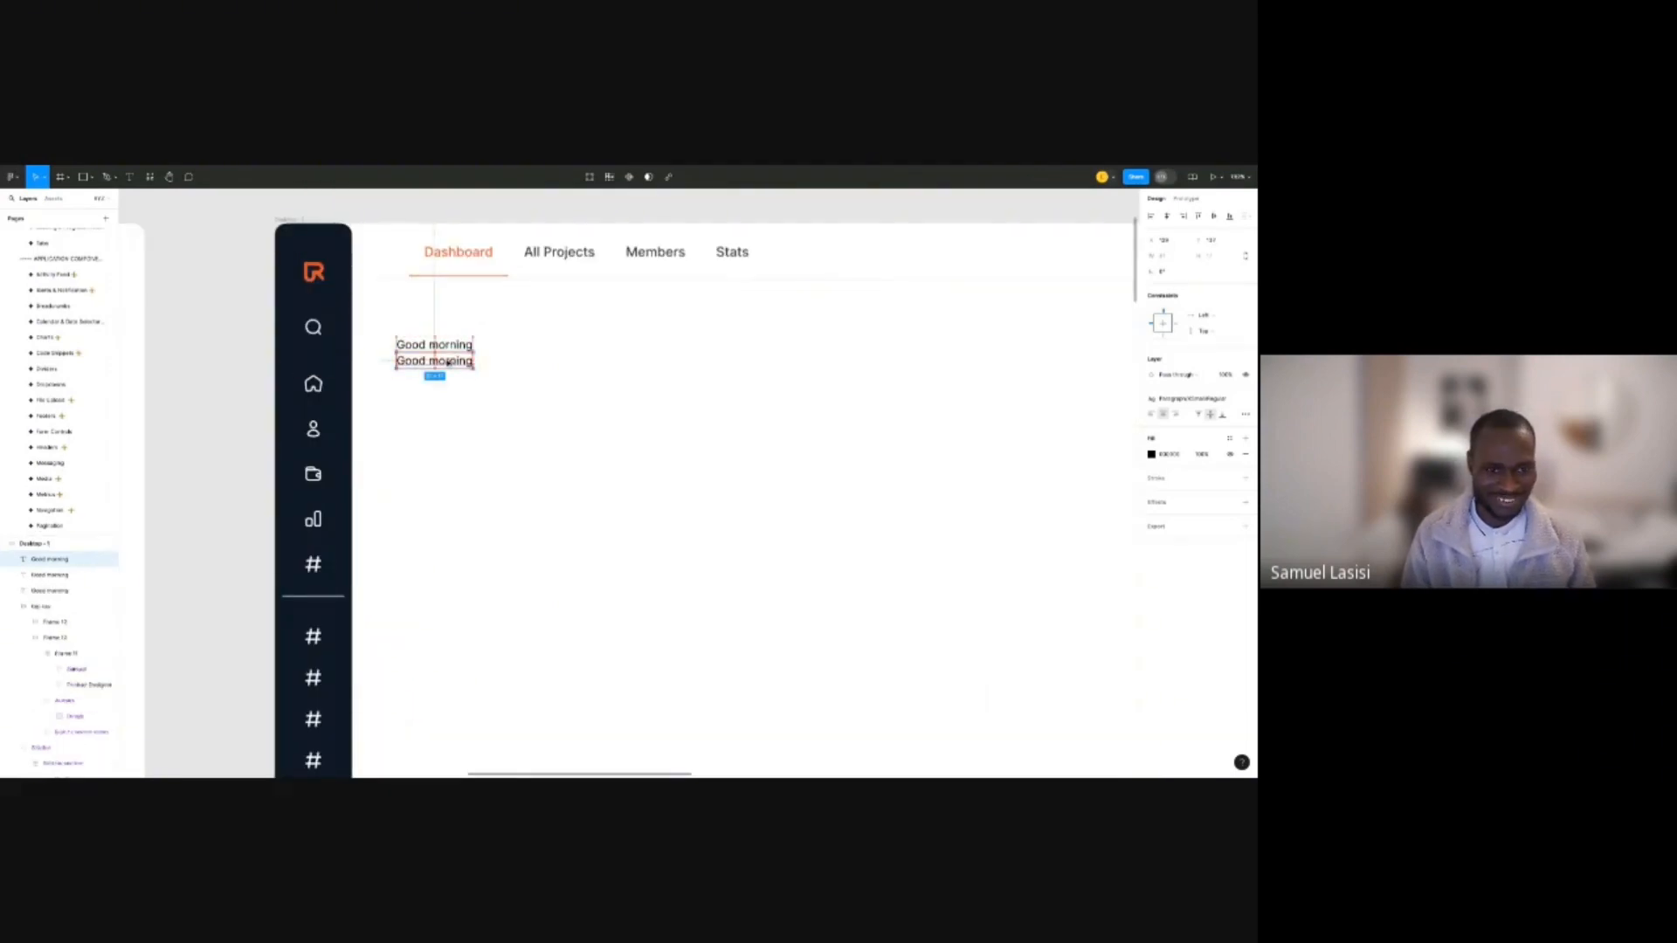
{"action": "double_click", "coordinate": [448, 361]}
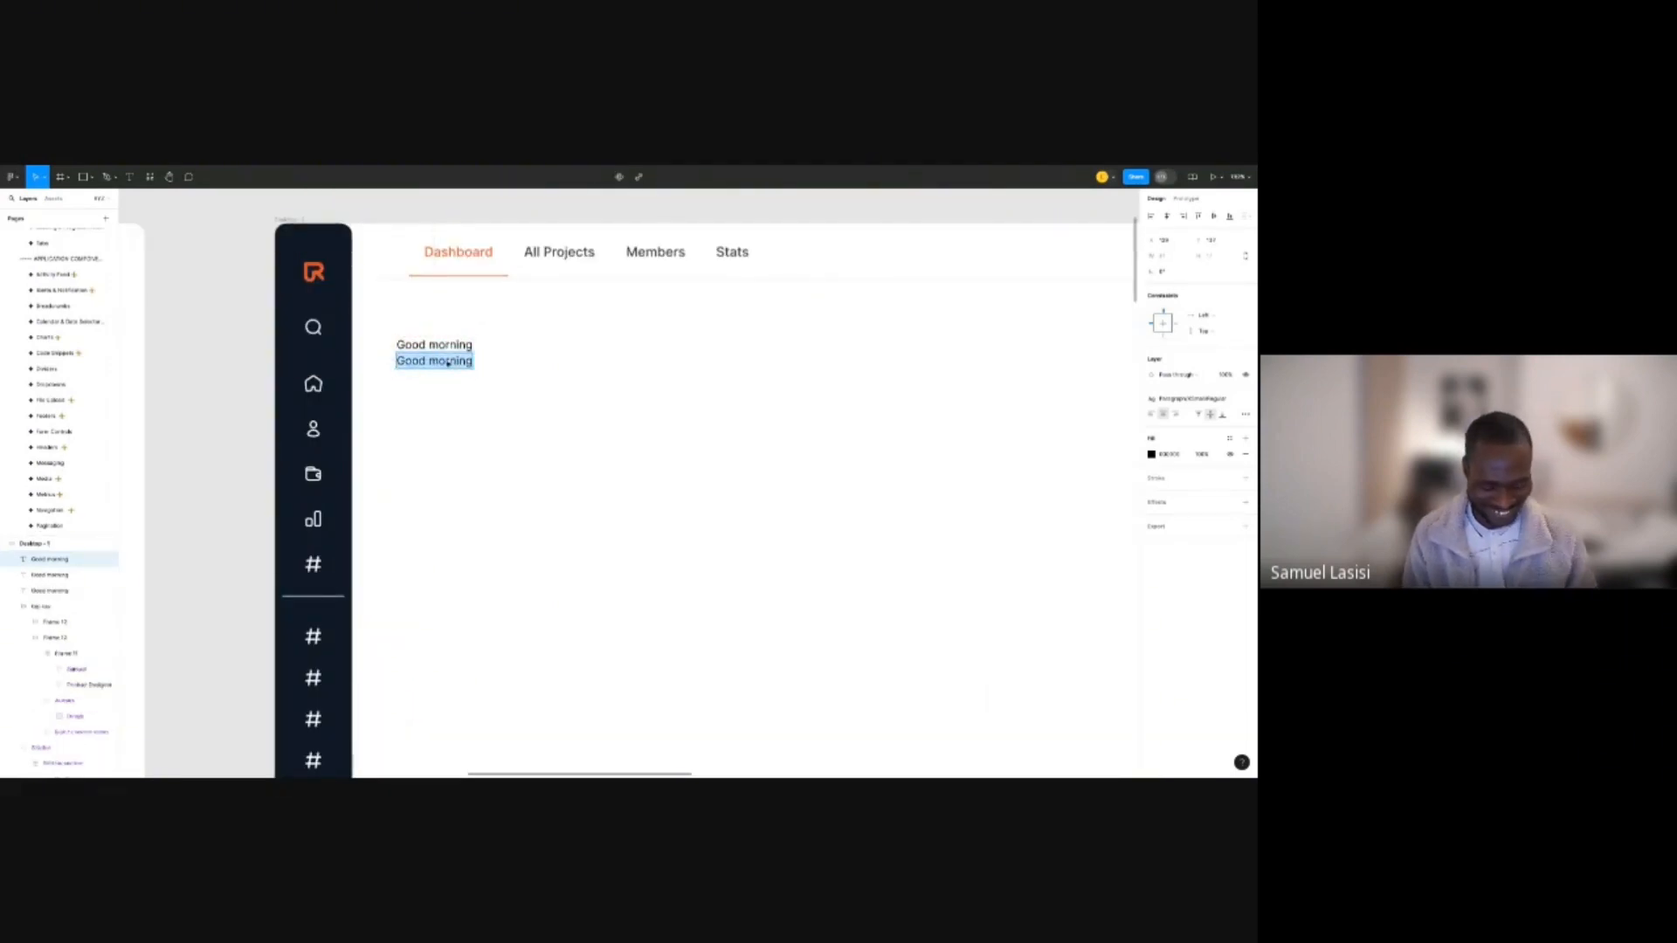
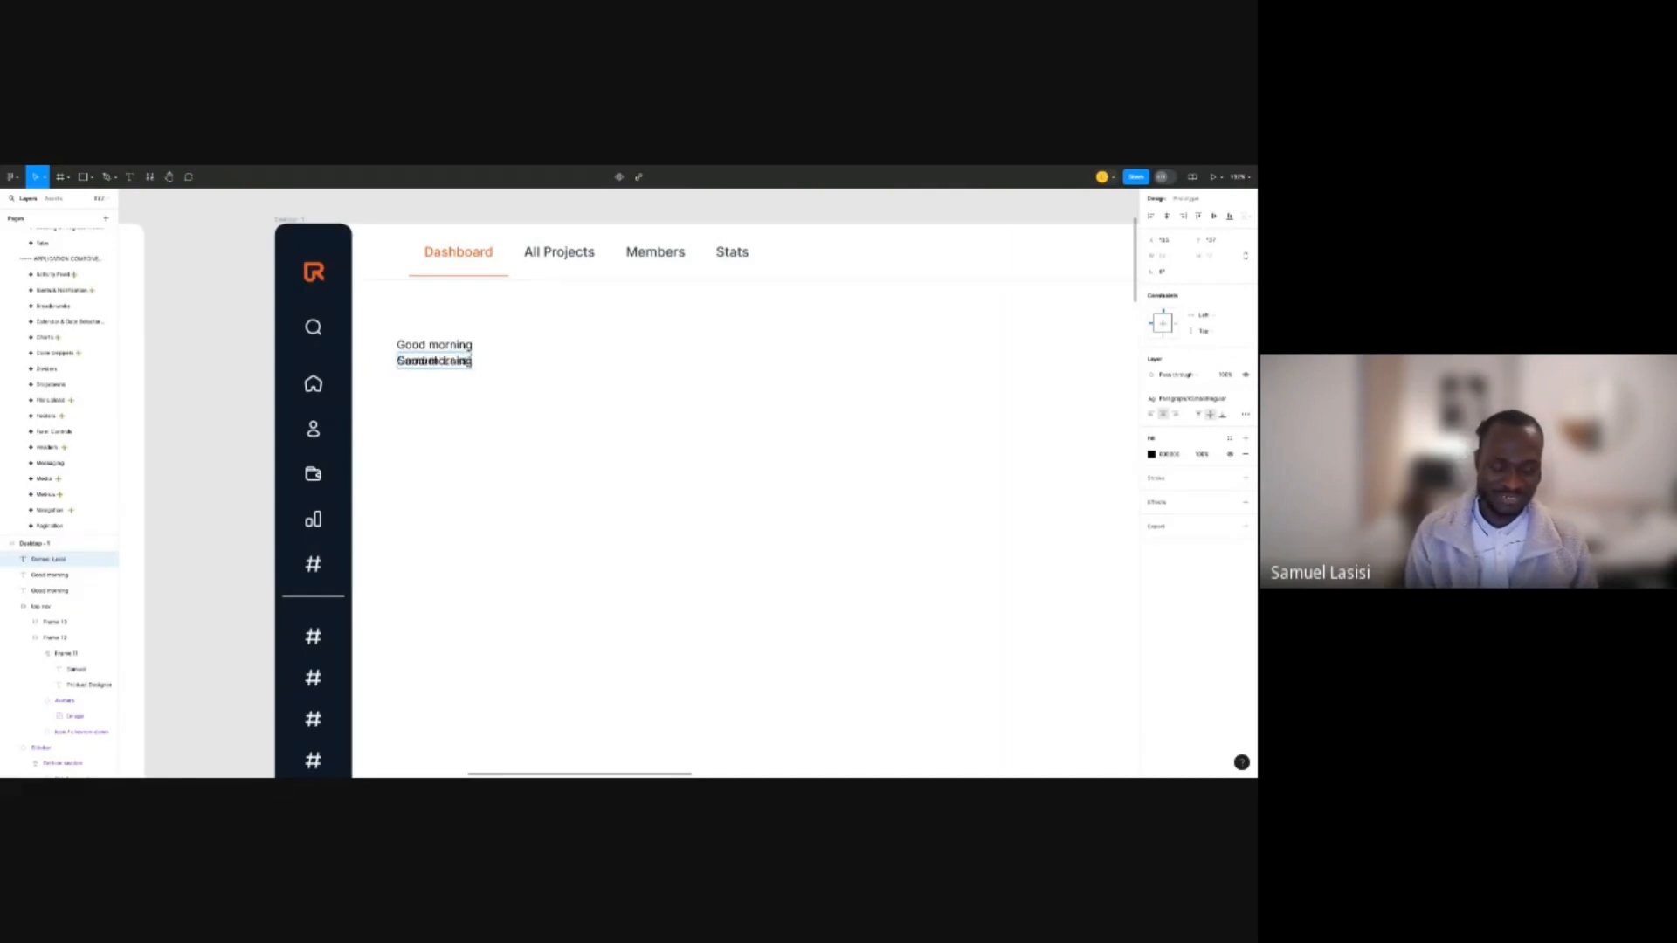
{"action": "key", "text": "ctrl+a"}
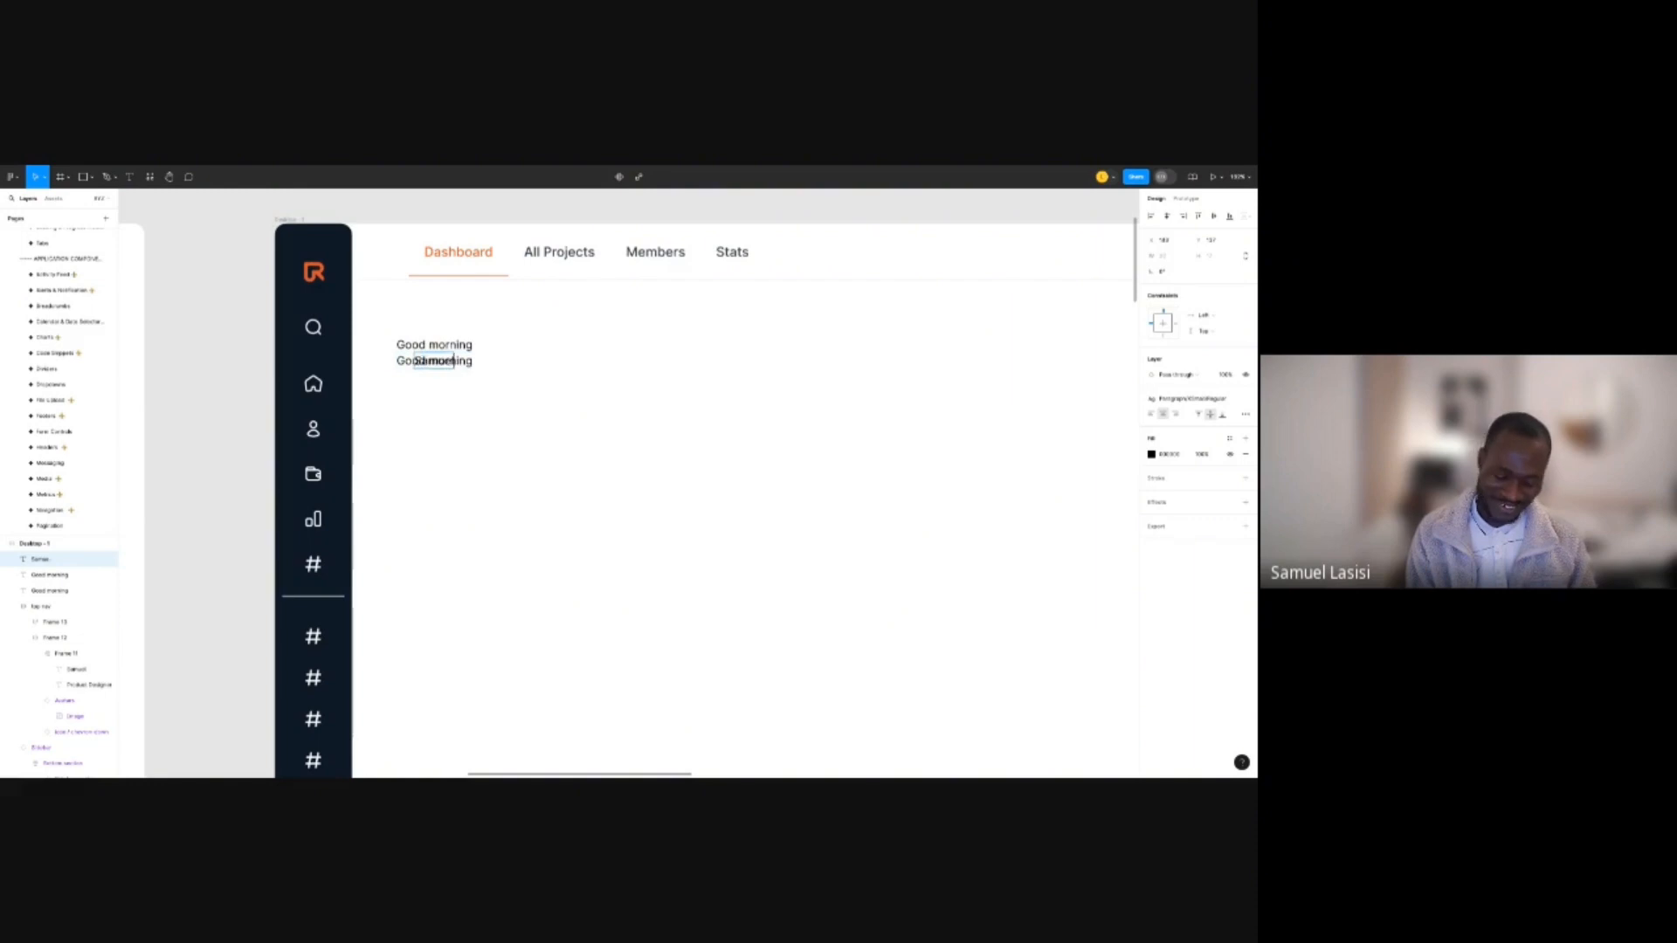
{"action": "key", "text": "Escape"}
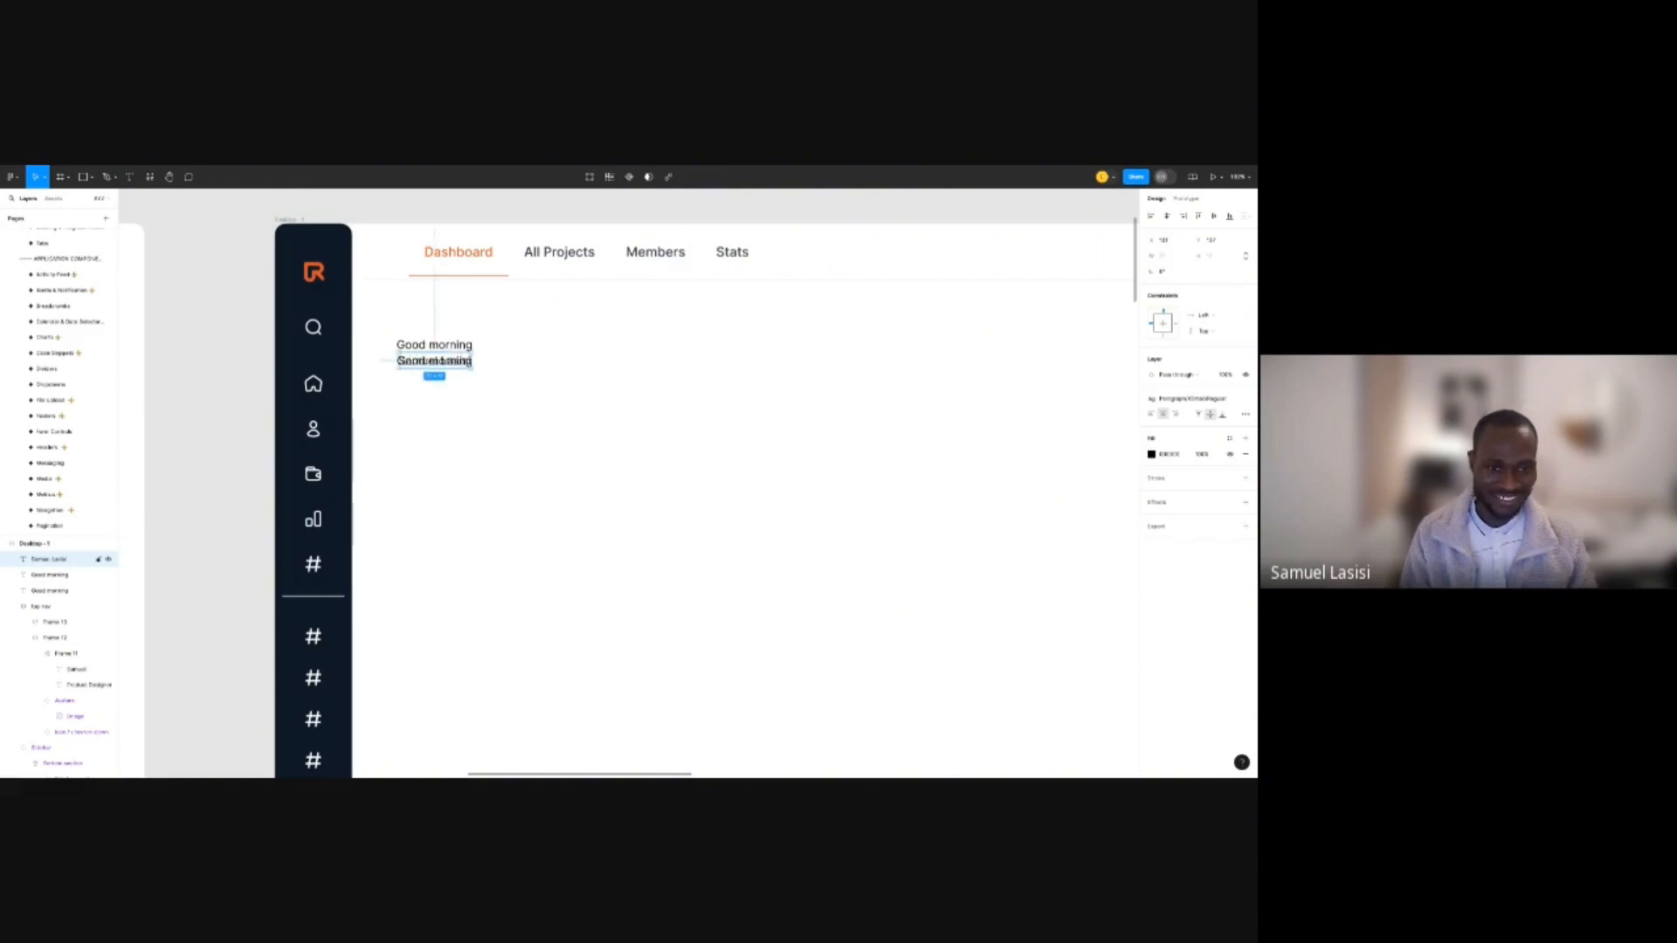
{"action": "left_click_drag", "start_coordinate": [454, 361], "coordinate": [454, 388]}
{"action": "left_click", "coordinate": [460, 361]}
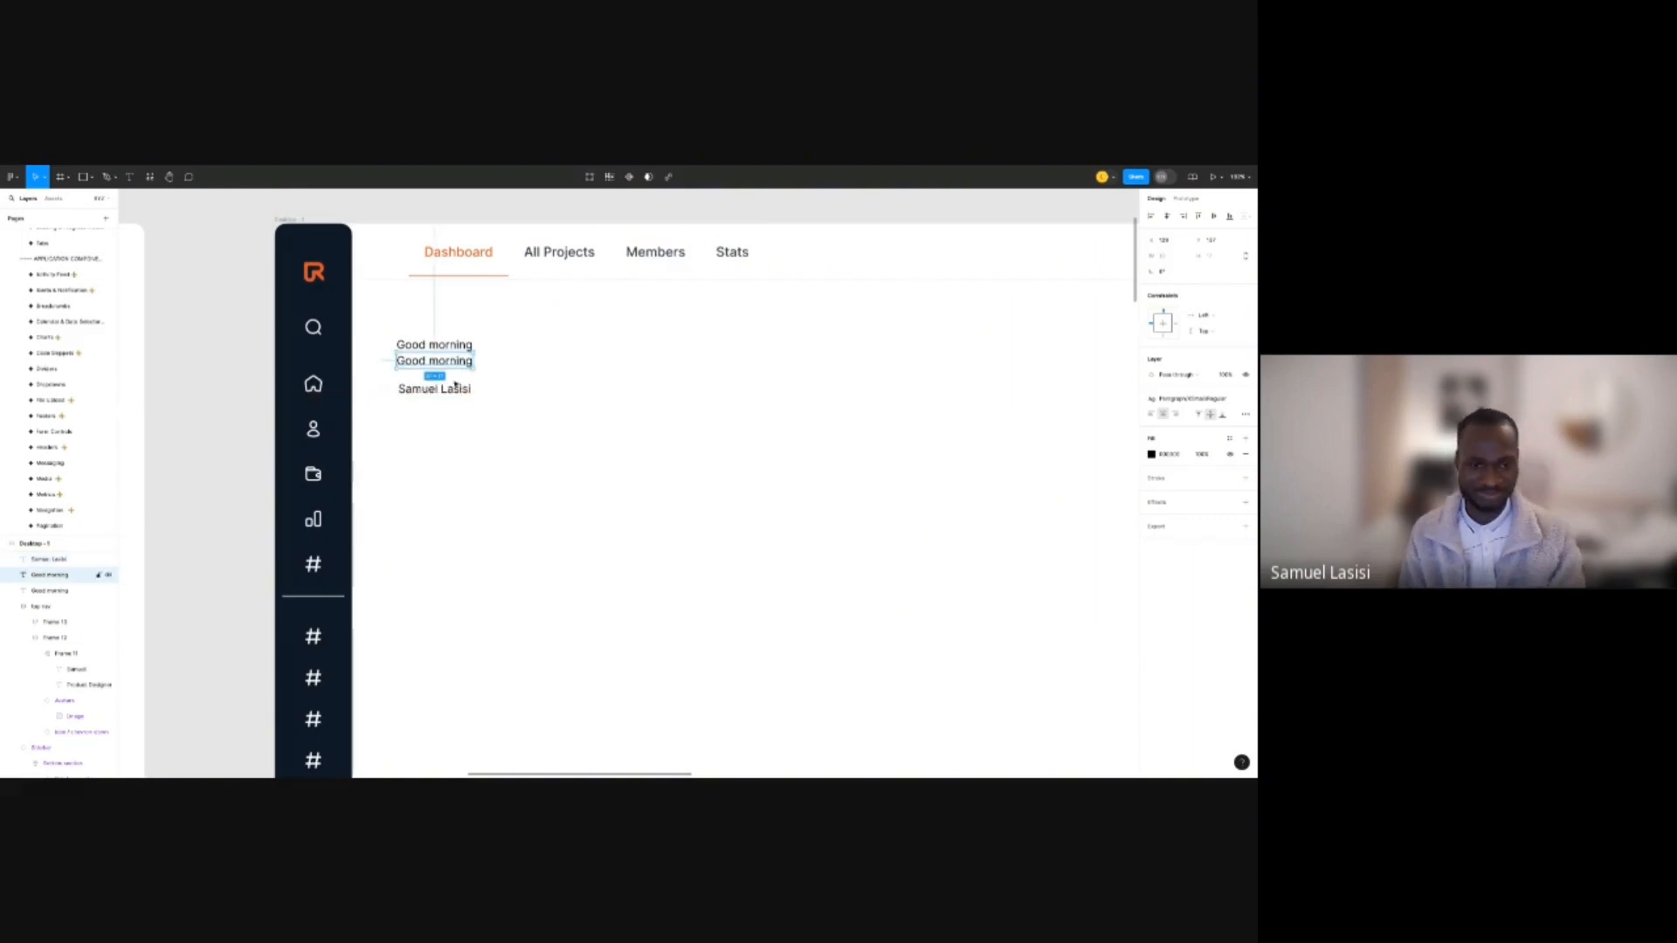
{"action": "key", "text": "Delete"}
{"action": "left_click", "coordinate": [453, 389]}
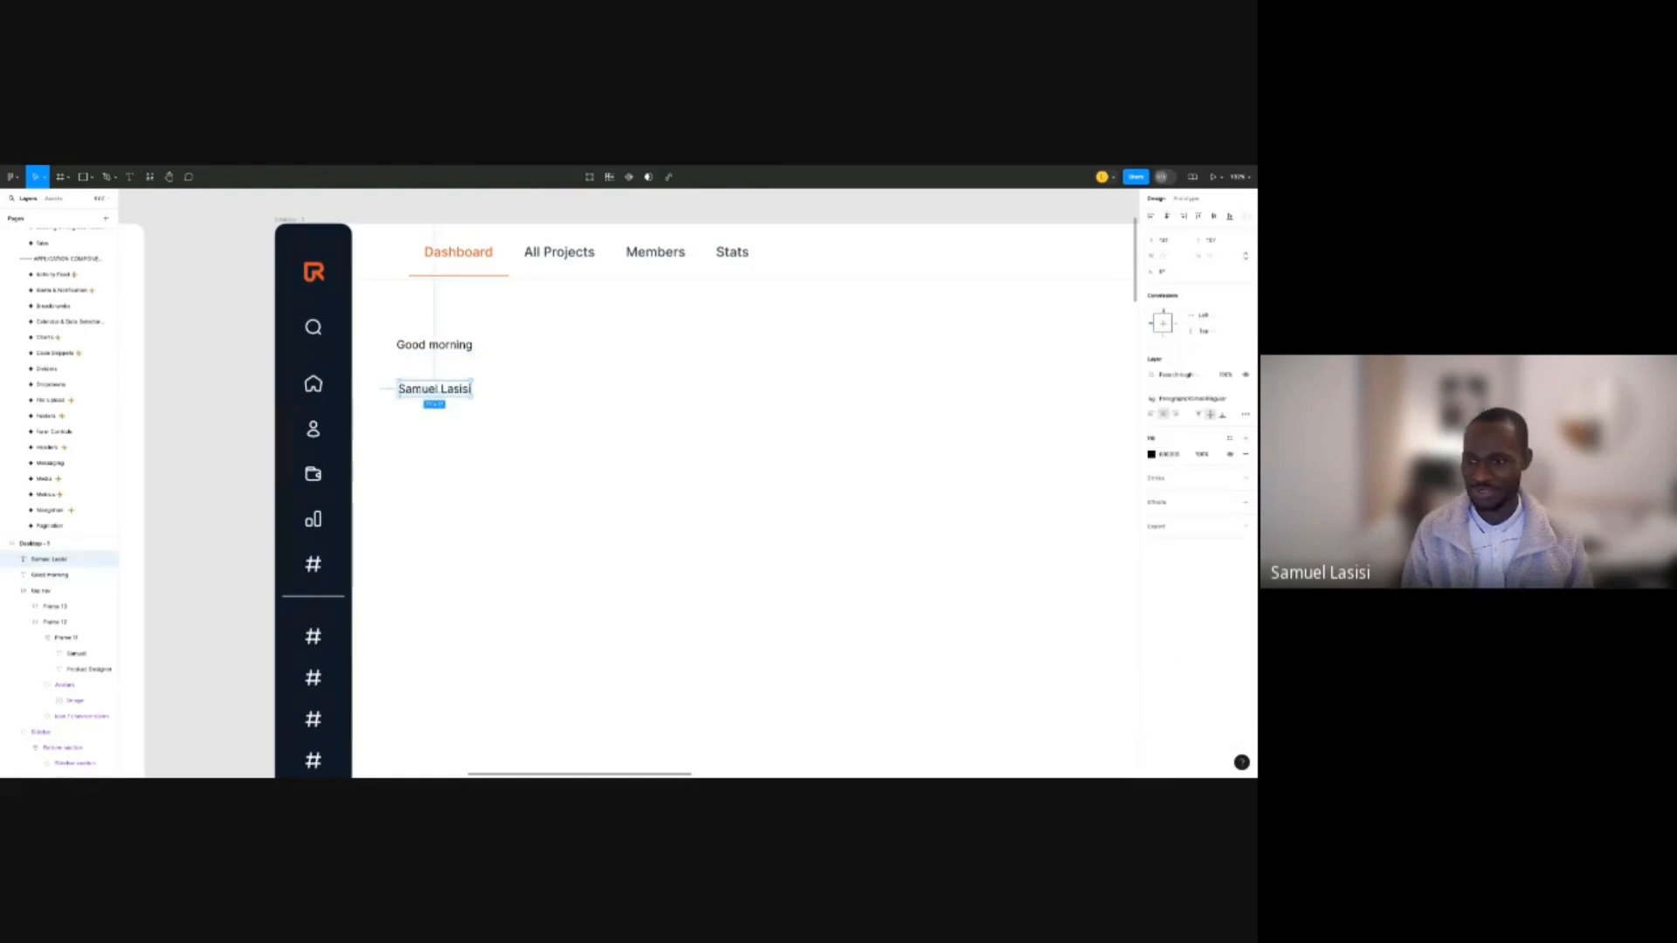
Try heading text styles on the name, settling one size below Heading/H4/Semibold.
{"action": "left_click", "coordinate": [1202, 401]}
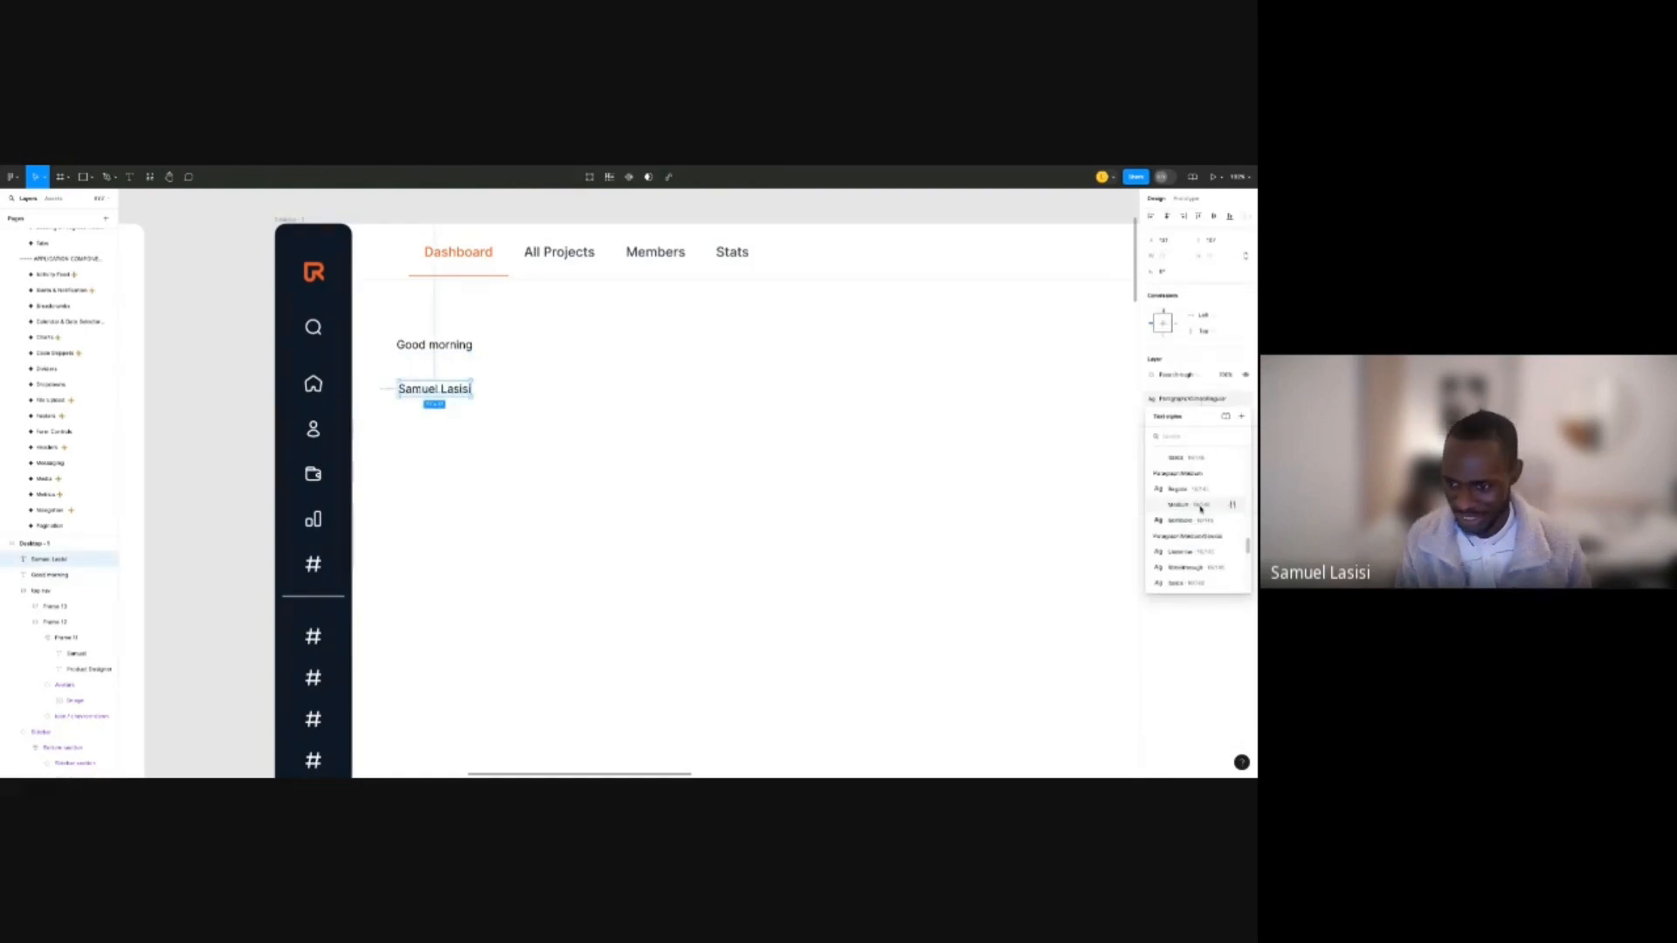
{"action": "scroll", "coordinate": [1201, 505], "scroll_direction": "up", "scroll_amount": 2}
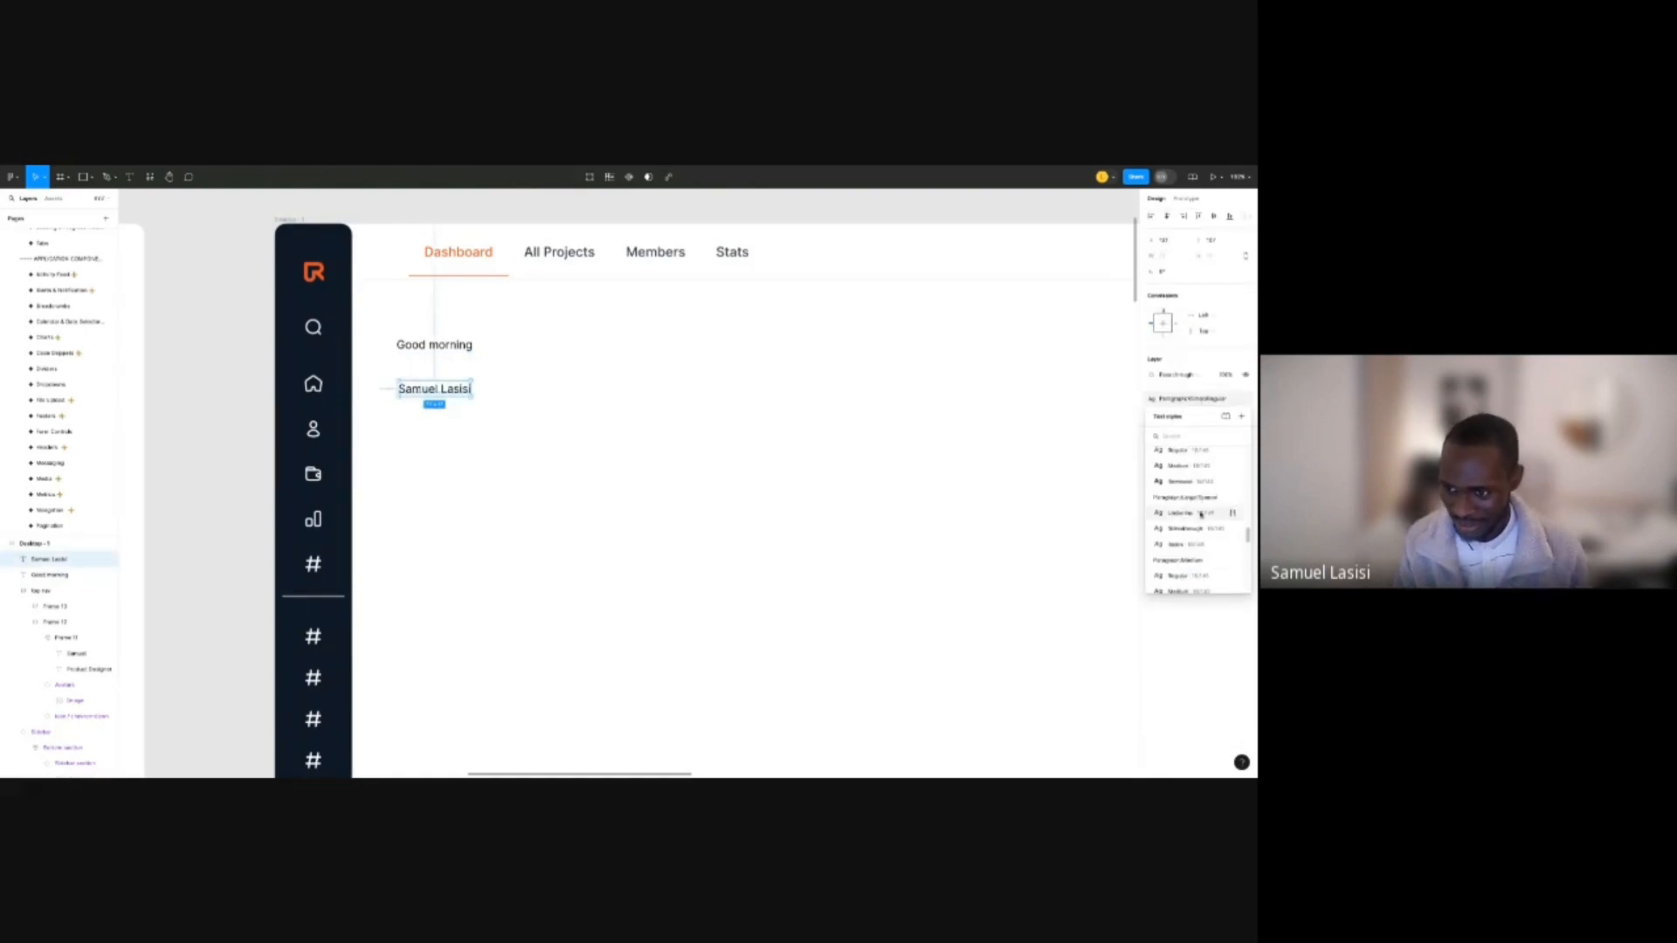
{"action": "scroll", "coordinate": [1202, 516], "scroll_direction": "up", "scroll_amount": 5}
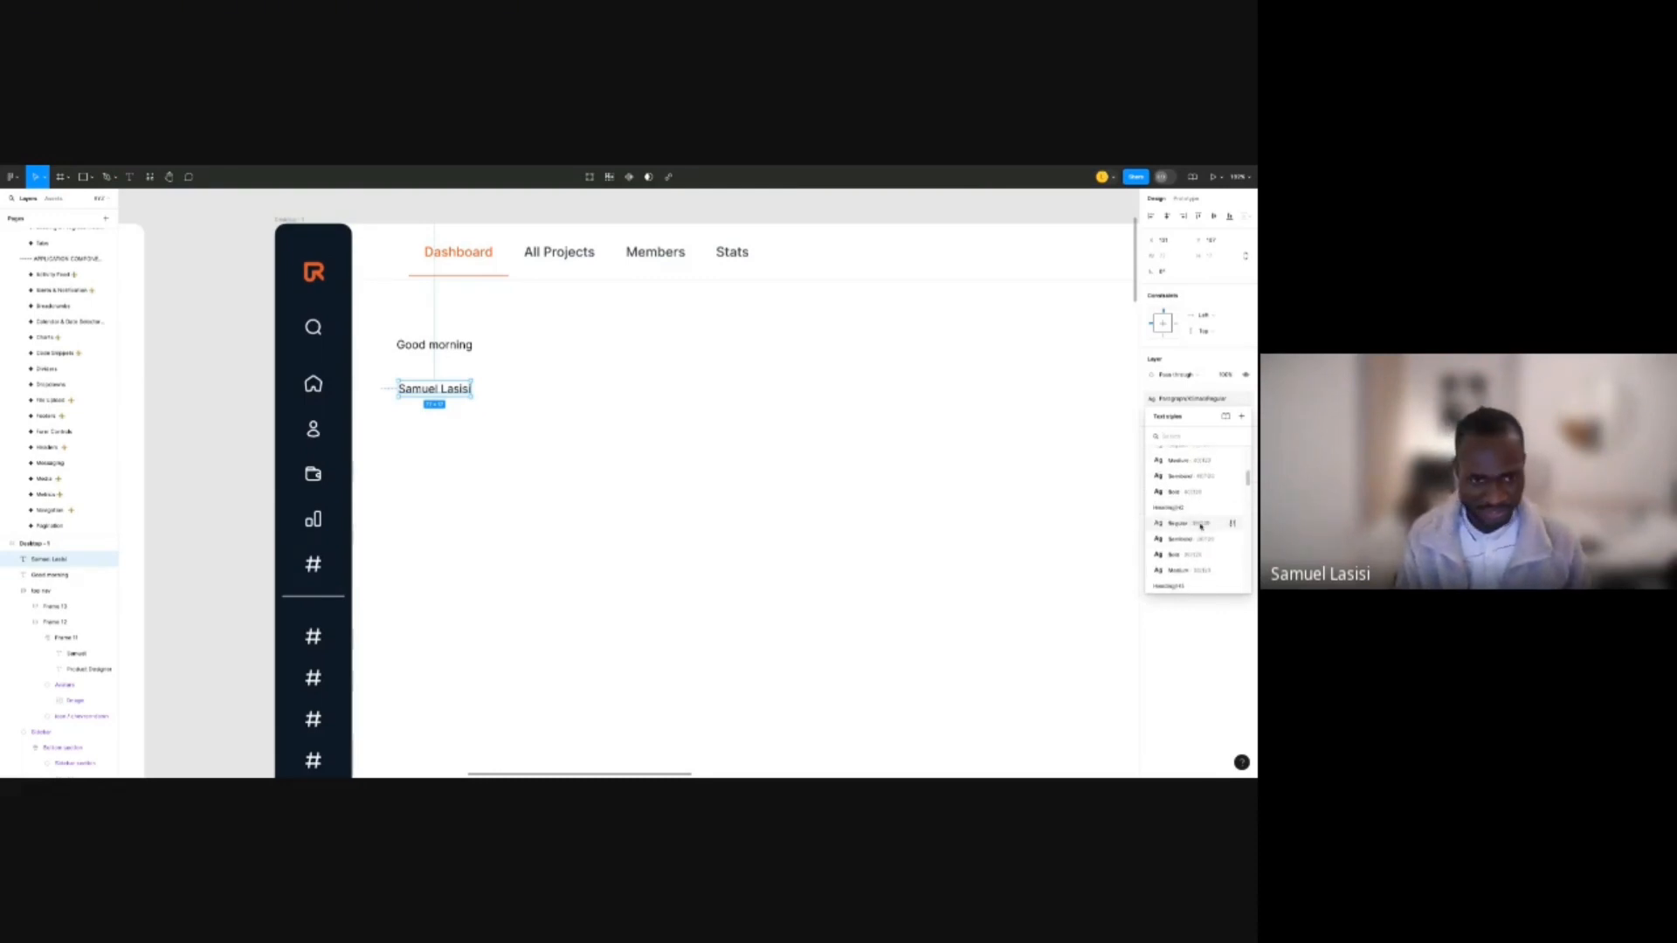
{"action": "left_click", "coordinate": [1201, 526]}
{"action": "left_click", "coordinate": [1189, 398]}
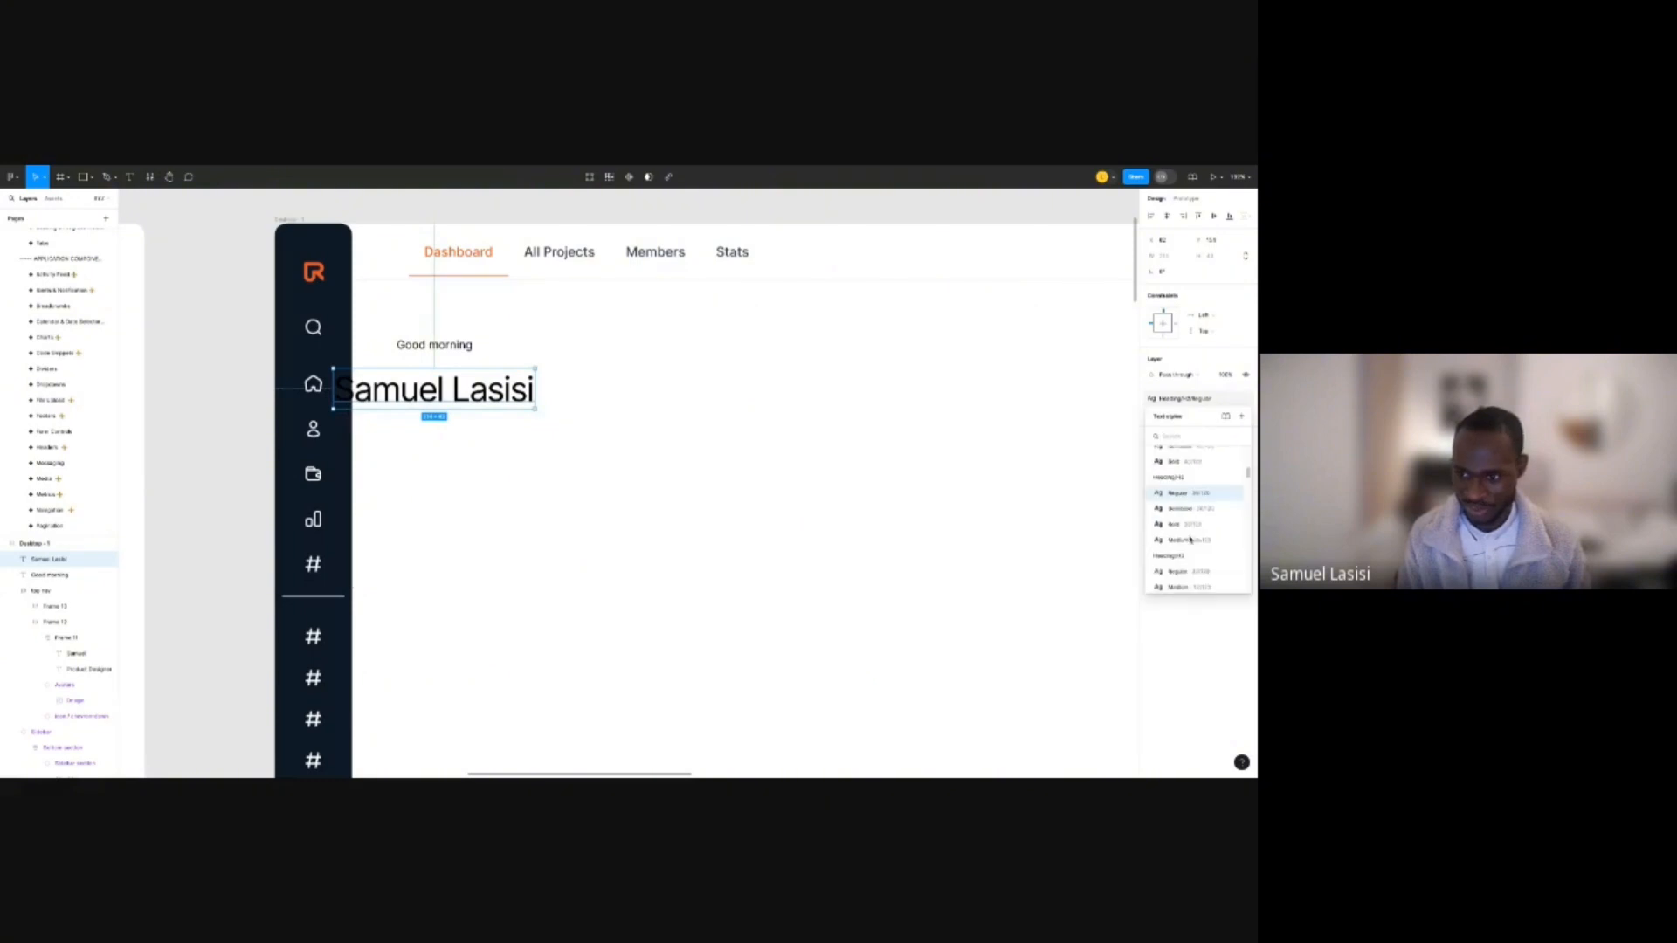
{"action": "left_click", "coordinate": [1196, 526]}
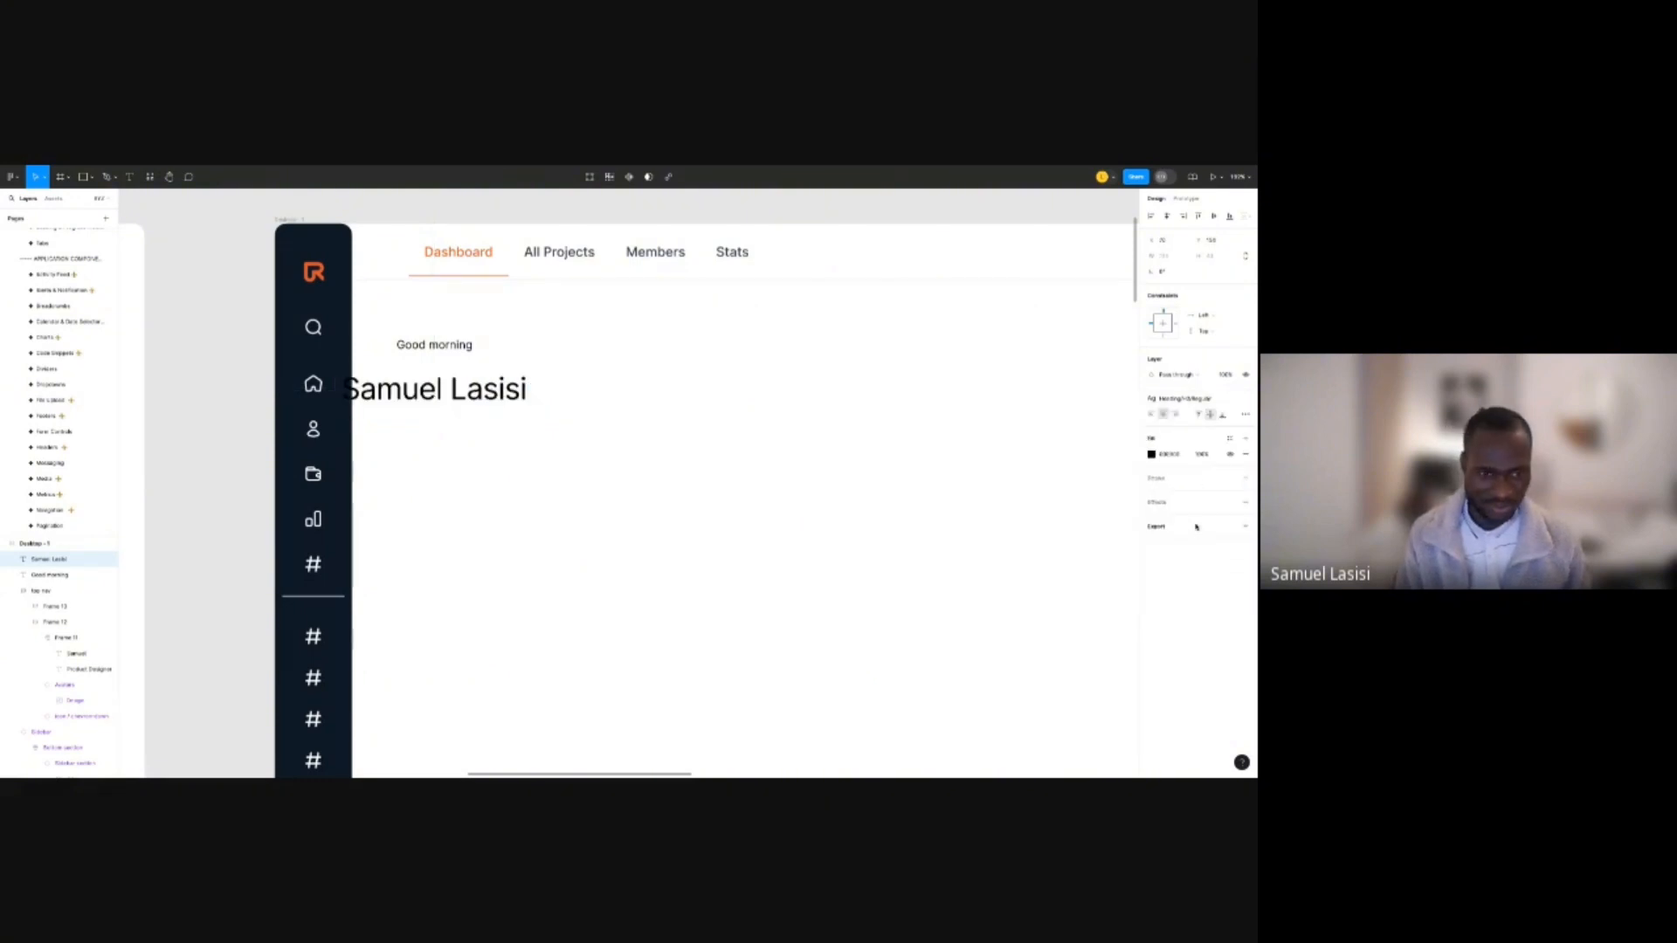
{"action": "scroll", "coordinate": [227, 321], "scroll_direction": "down", "scroll_amount": 5}
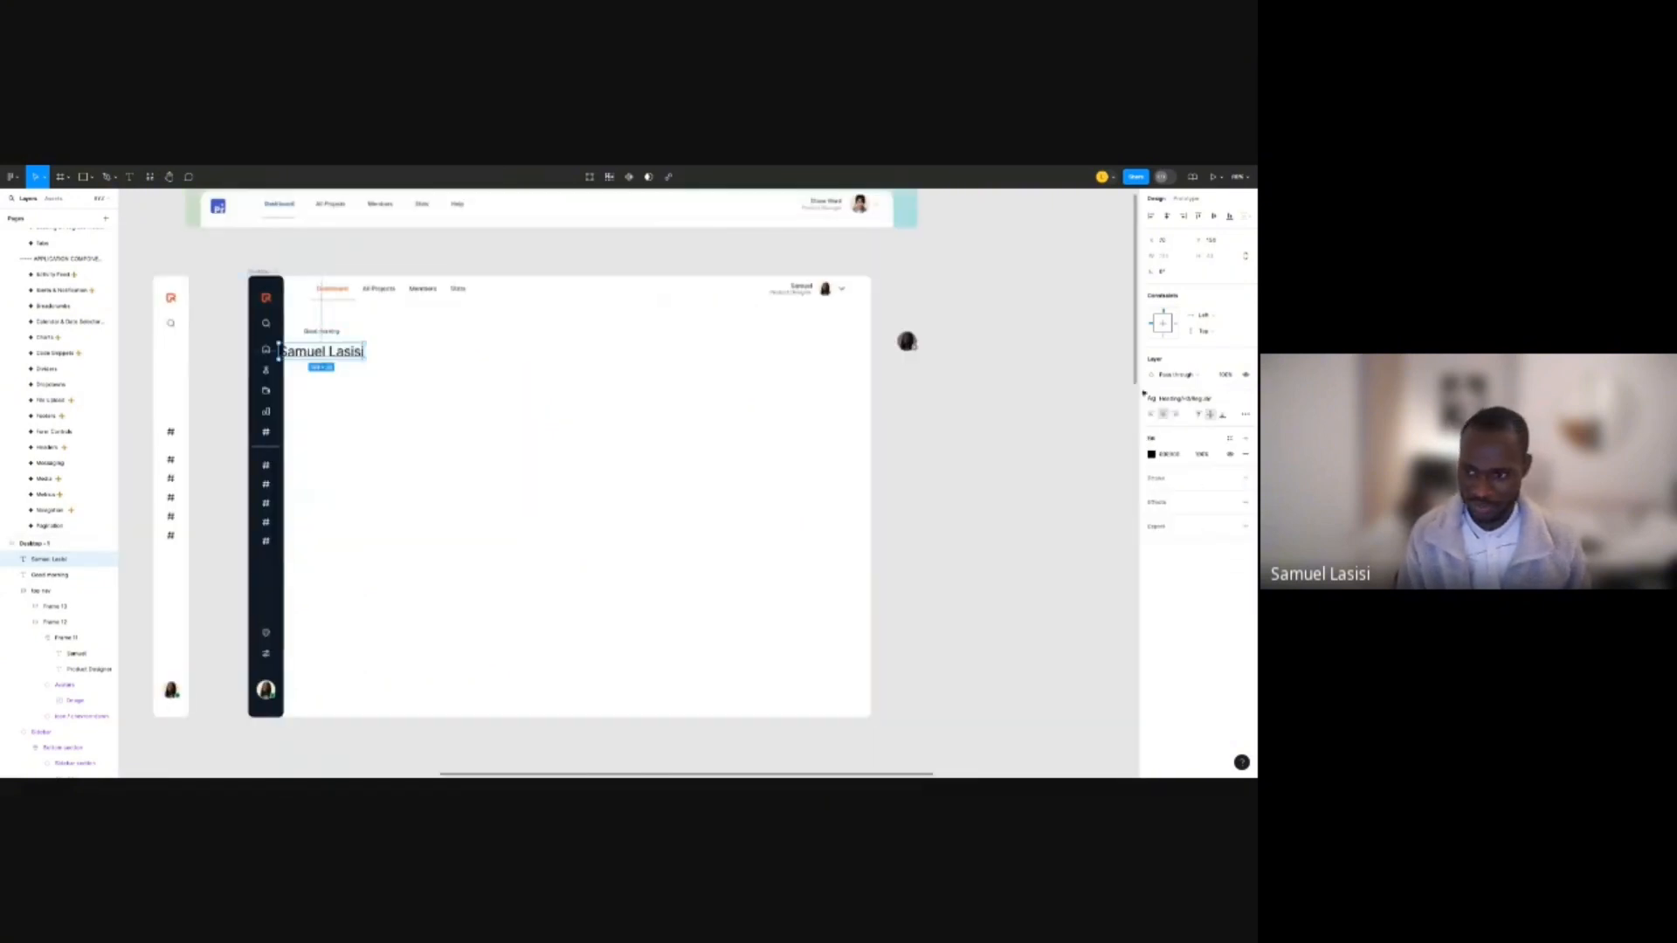
{"action": "left_click", "coordinate": [1184, 399]}
{"action": "scroll", "coordinate": [1196, 548], "scroll_direction": "down", "scroll_amount": 2}
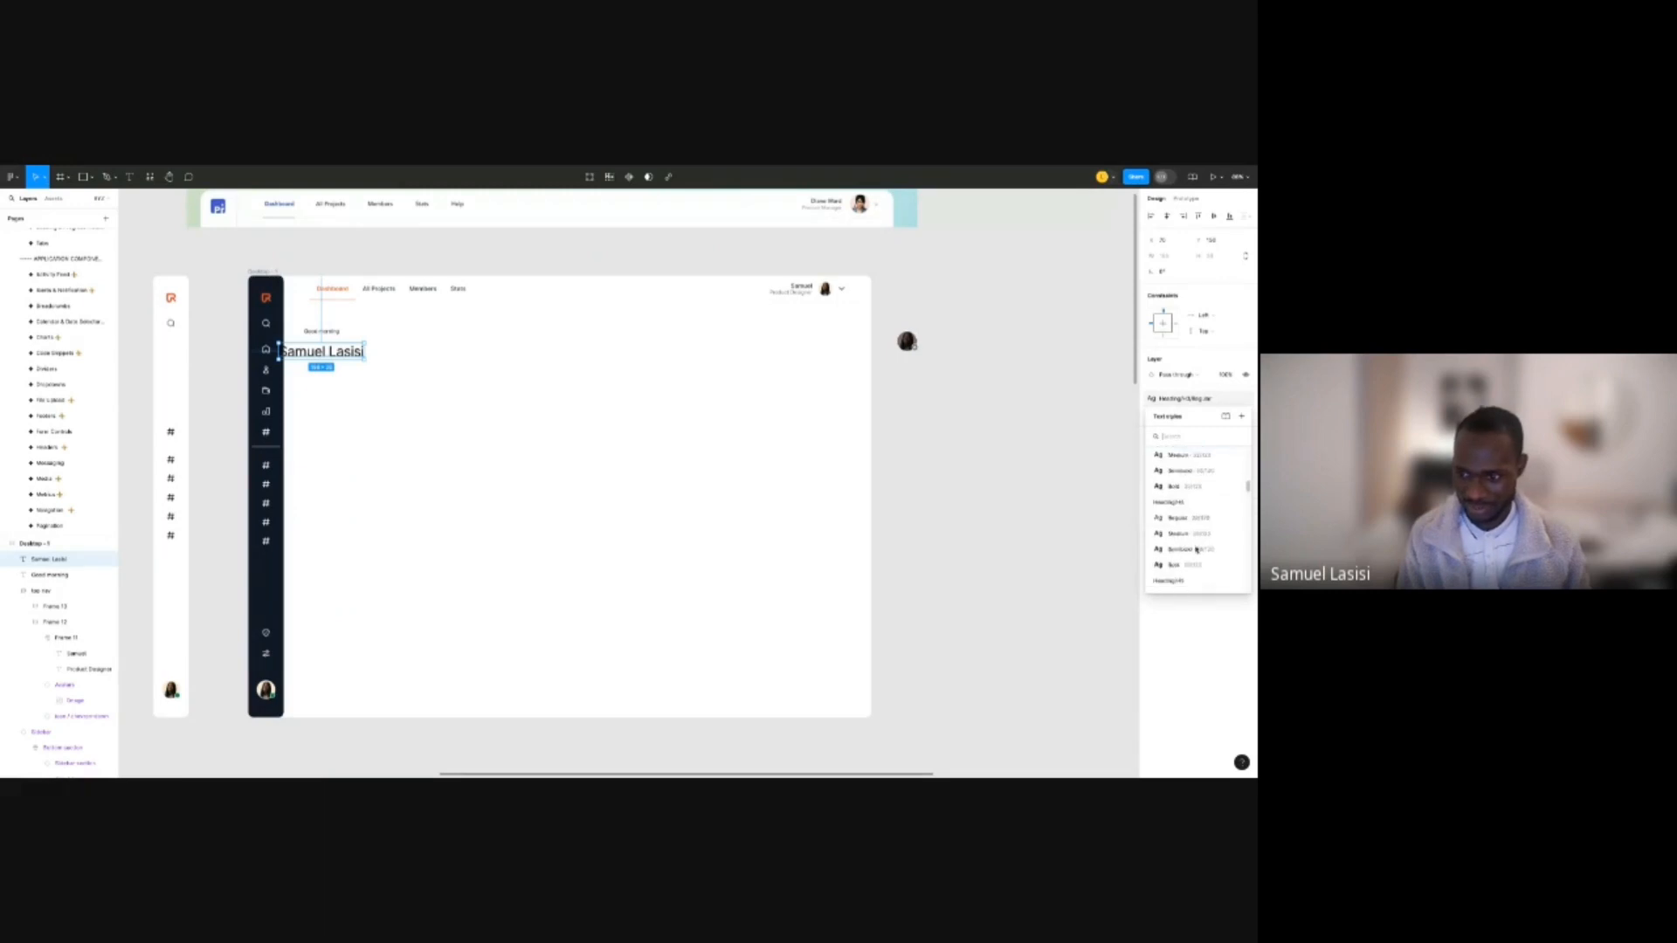
{"action": "left_click", "coordinate": [1196, 548]}
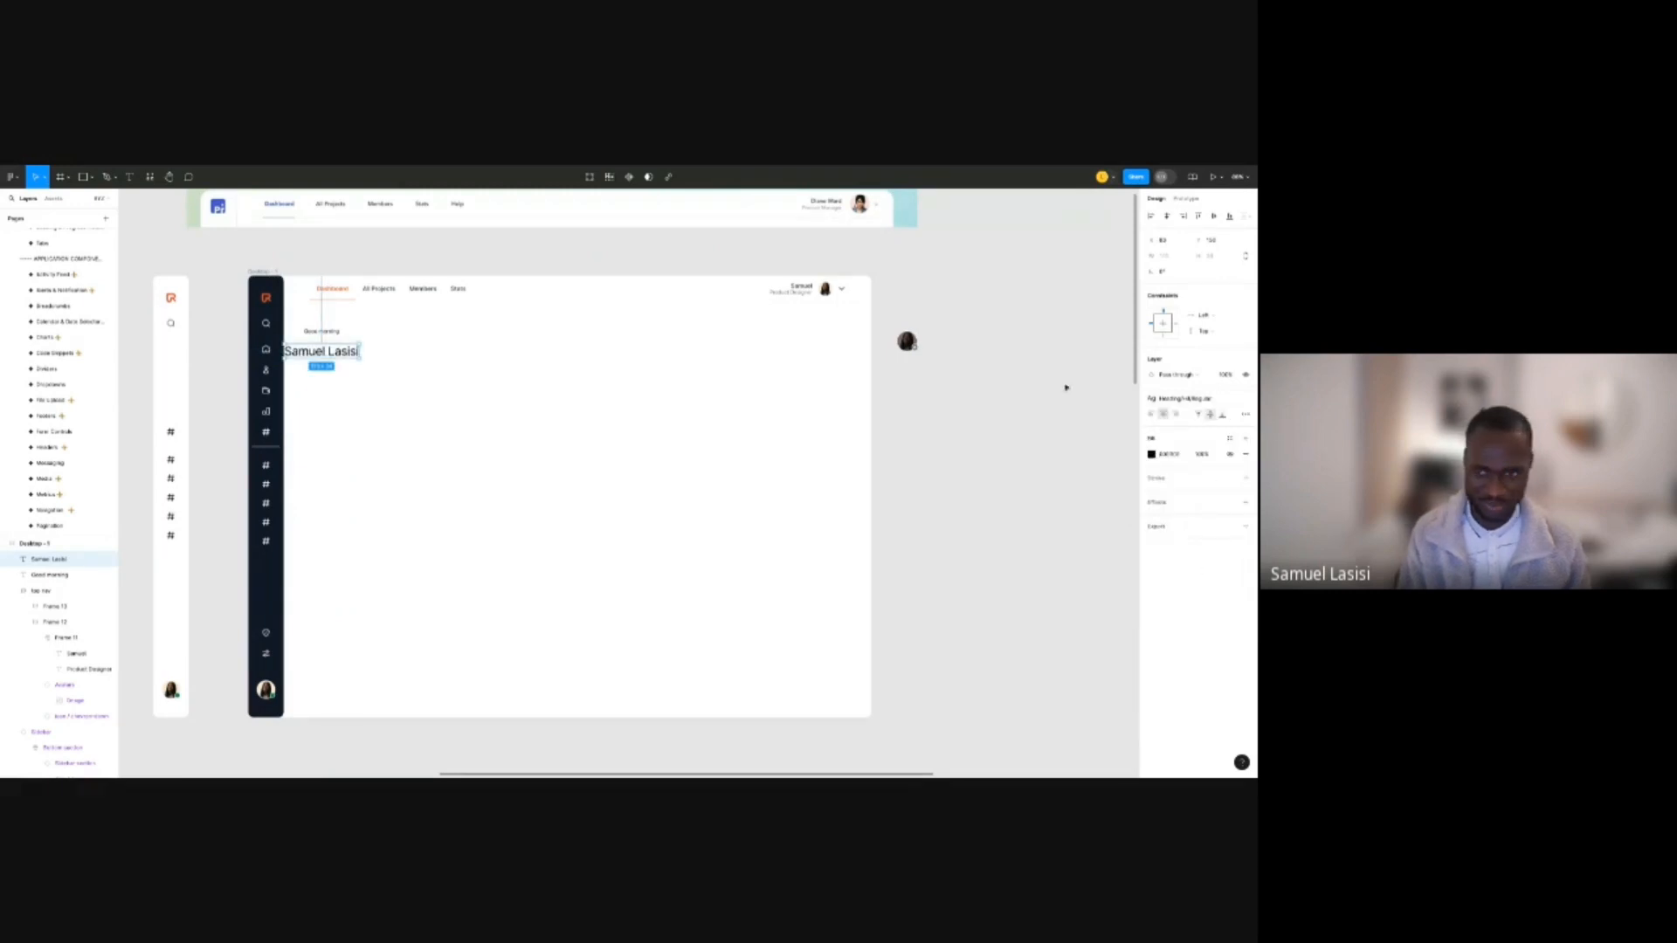
{"action": "left_click", "coordinate": [1184, 398]}
{"action": "left_click", "coordinate": [1195, 547]}
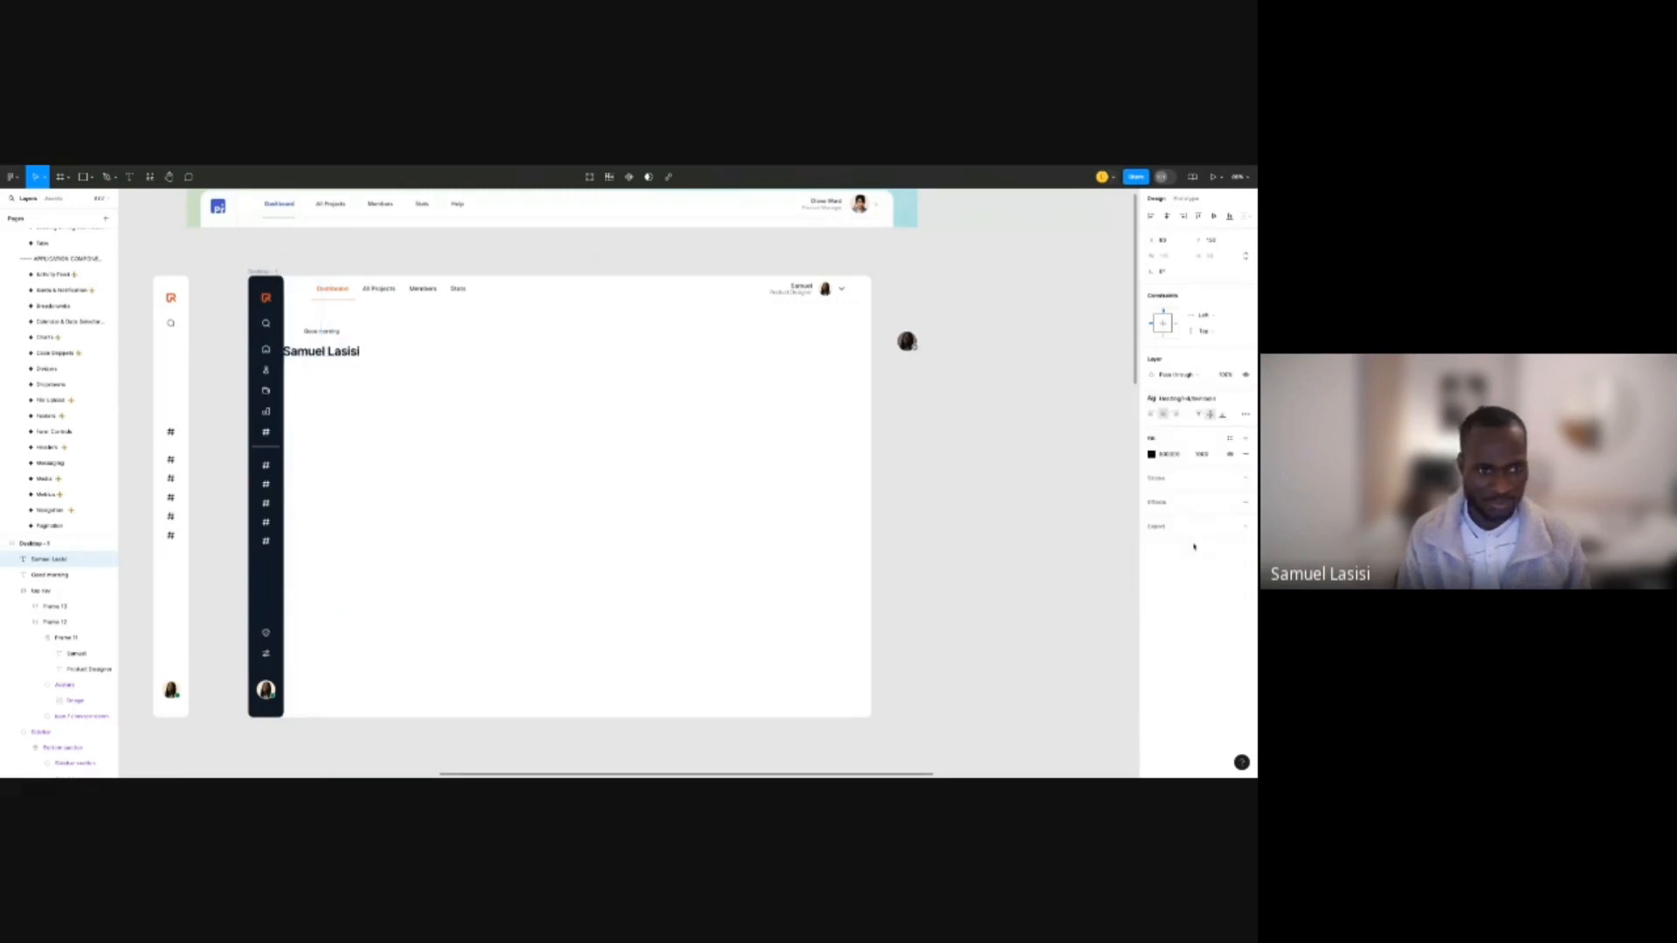
{"action": "left_click", "coordinate": [1184, 398]}
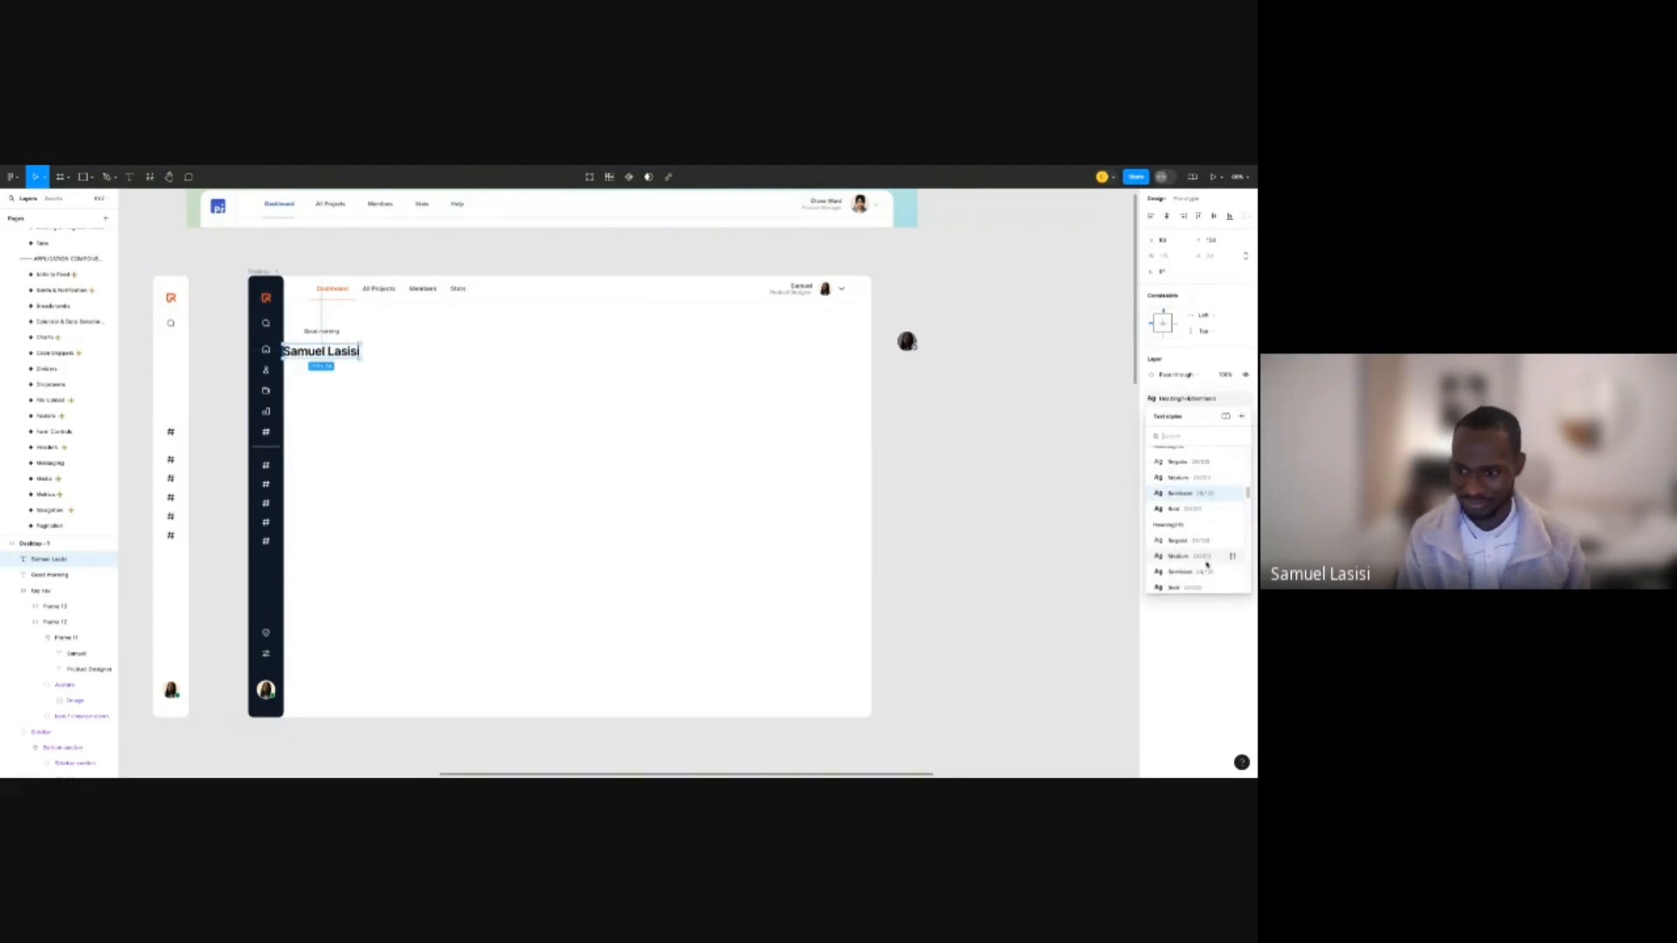
{"action": "left_click", "coordinate": [1204, 572]}
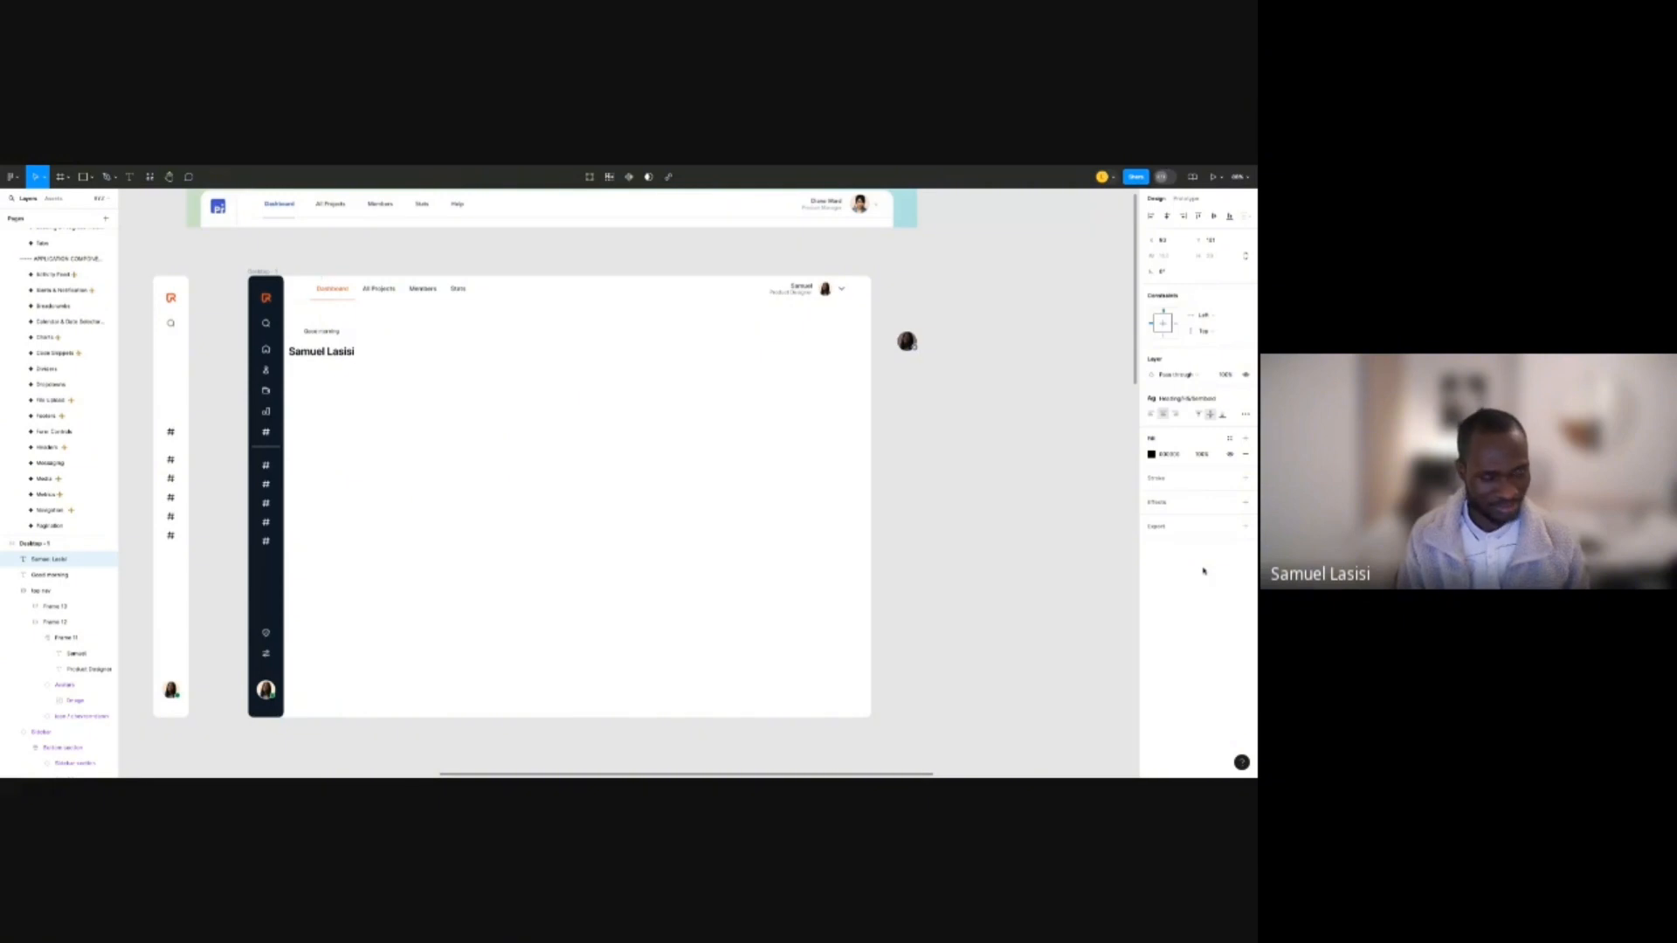
Give 'Good morning' the Paragraph/Small/Regular style and a grey 500 colour.
{"action": "left_click", "coordinate": [330, 332]}
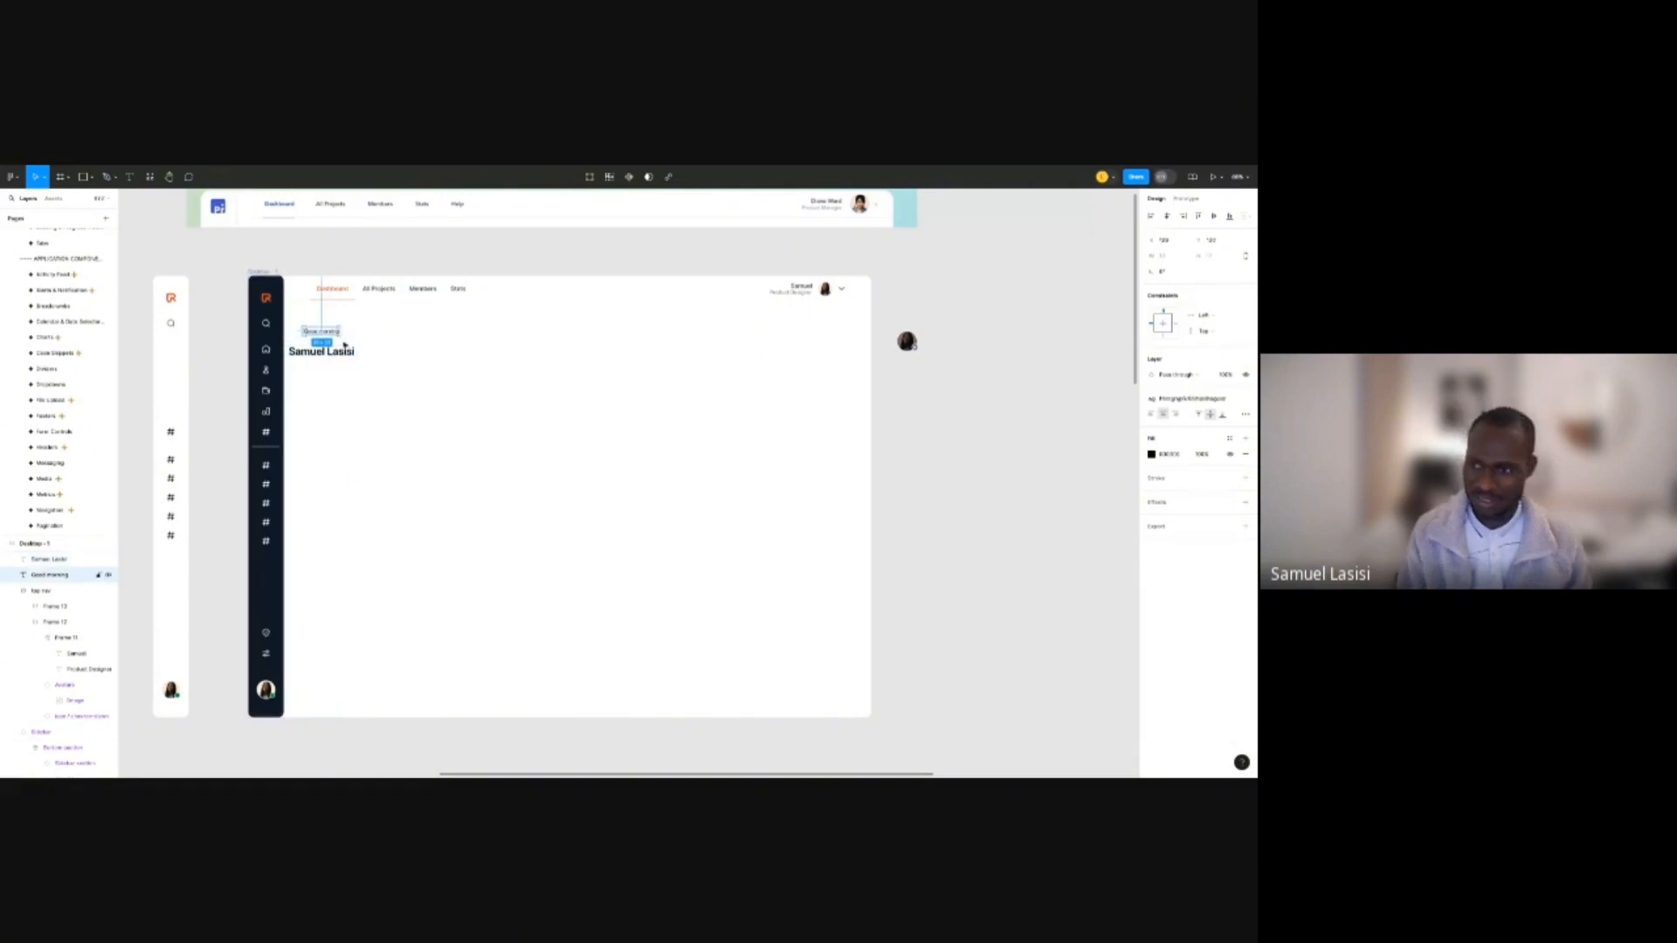
{"action": "left_click", "coordinate": [1206, 400]}
{"action": "scroll", "coordinate": [1193, 516], "scroll_direction": "down", "scroll_amount": 5}
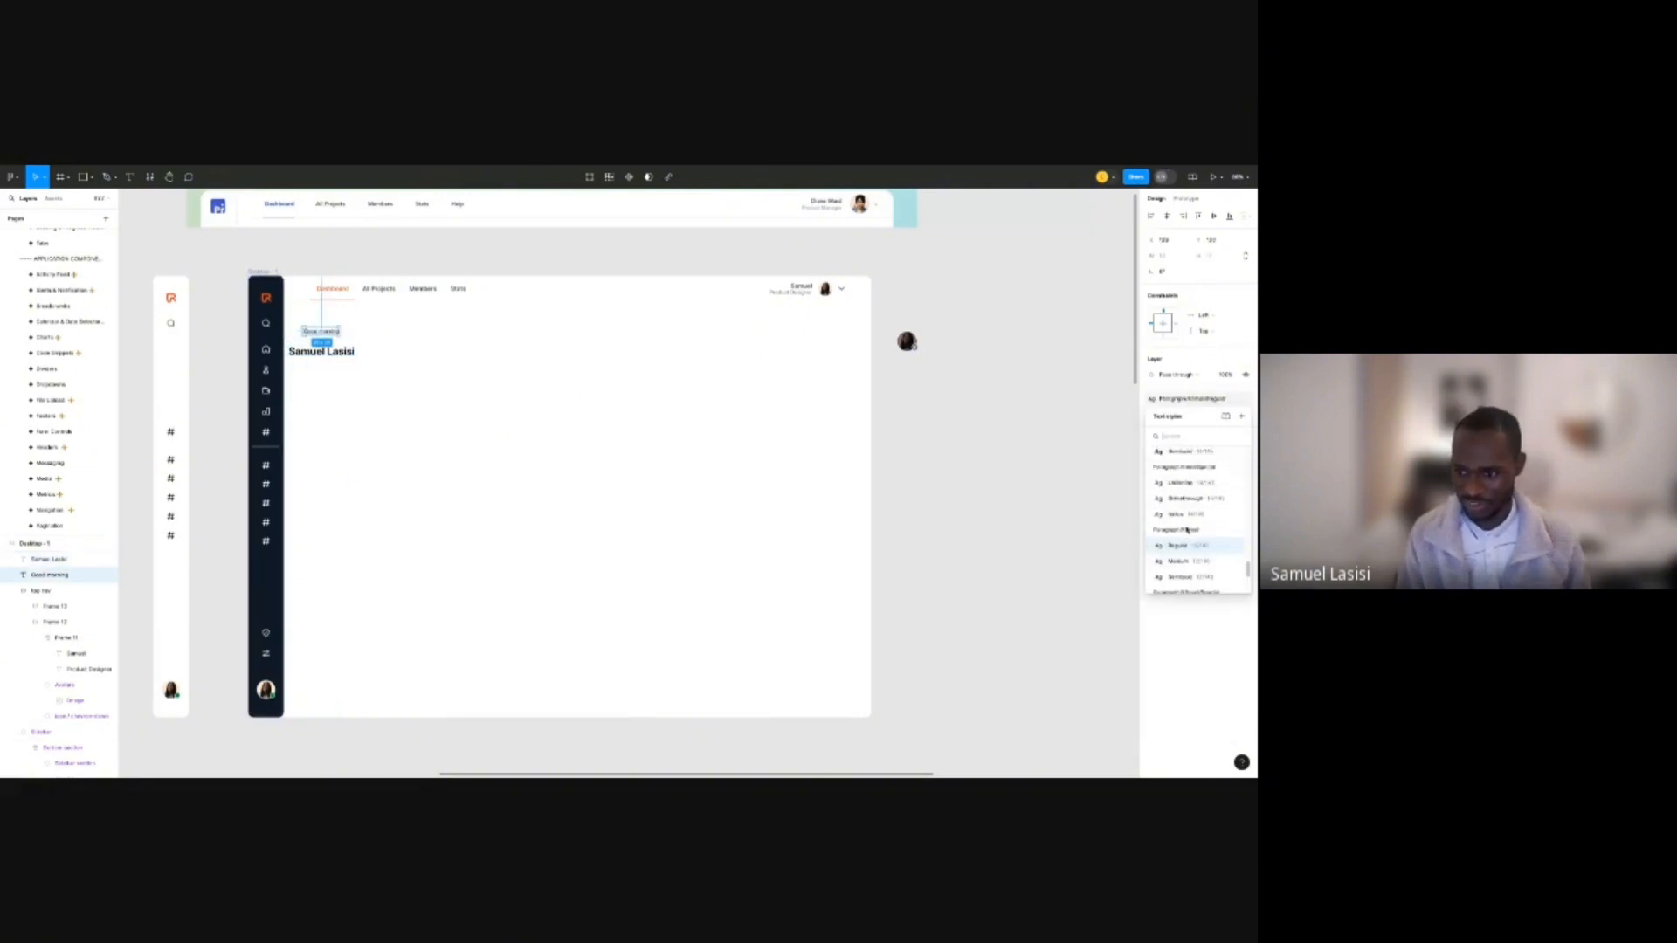
{"action": "scroll", "coordinate": [1187, 524], "scroll_direction": "up", "scroll_amount": 2}
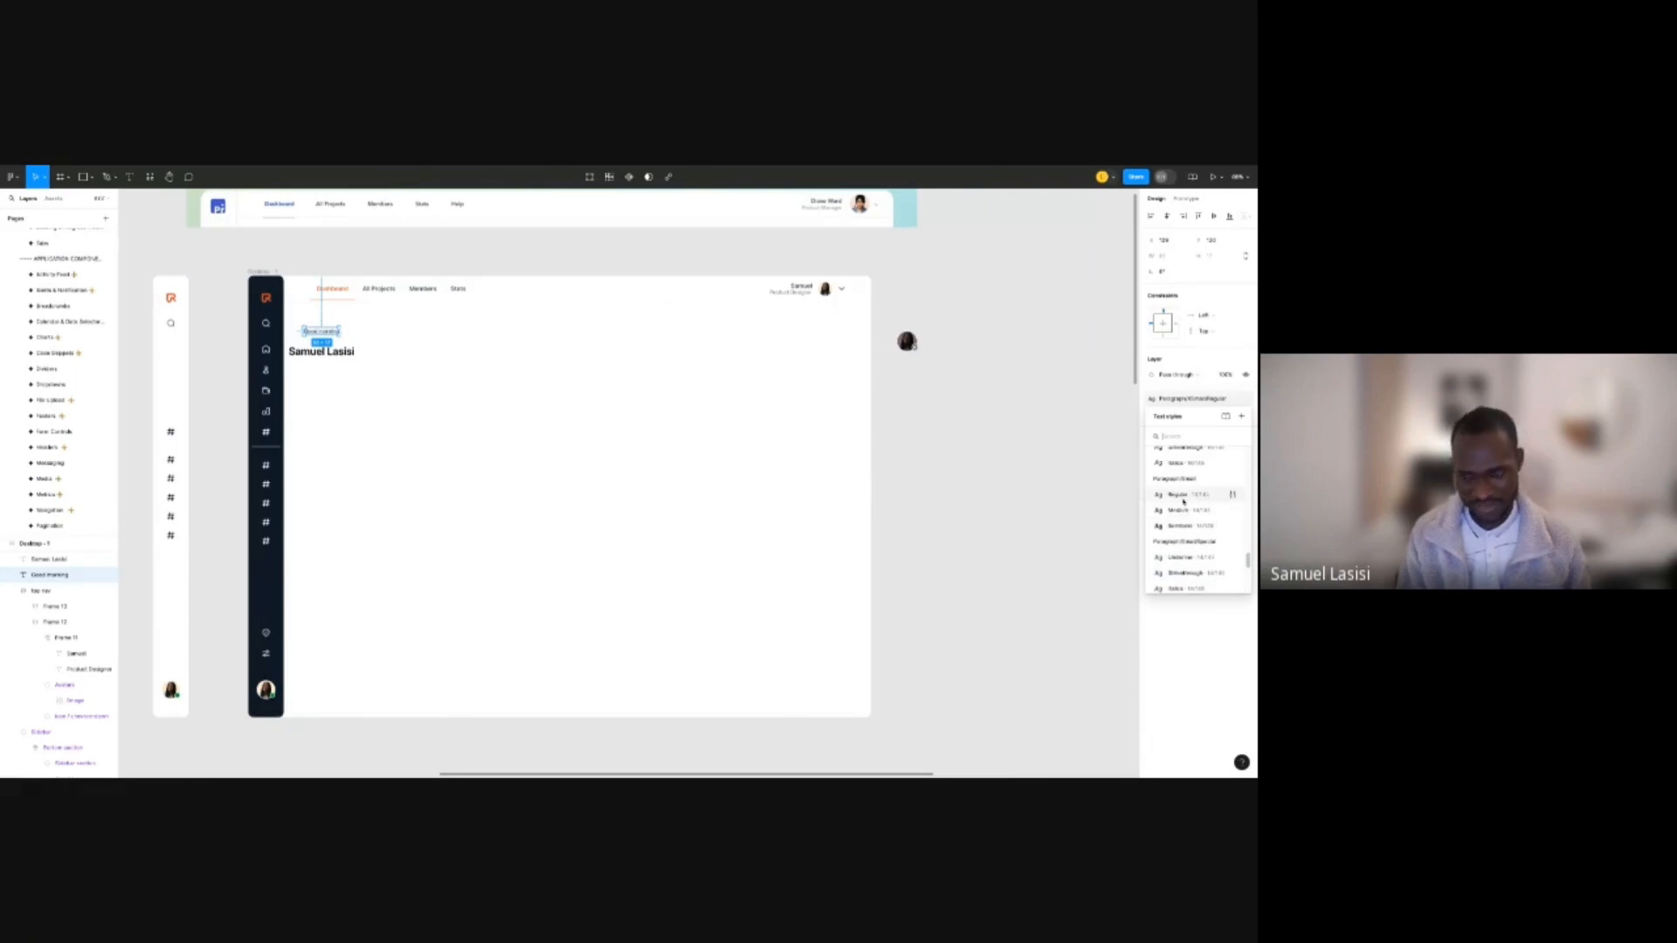
{"action": "left_click", "coordinate": [1181, 496]}
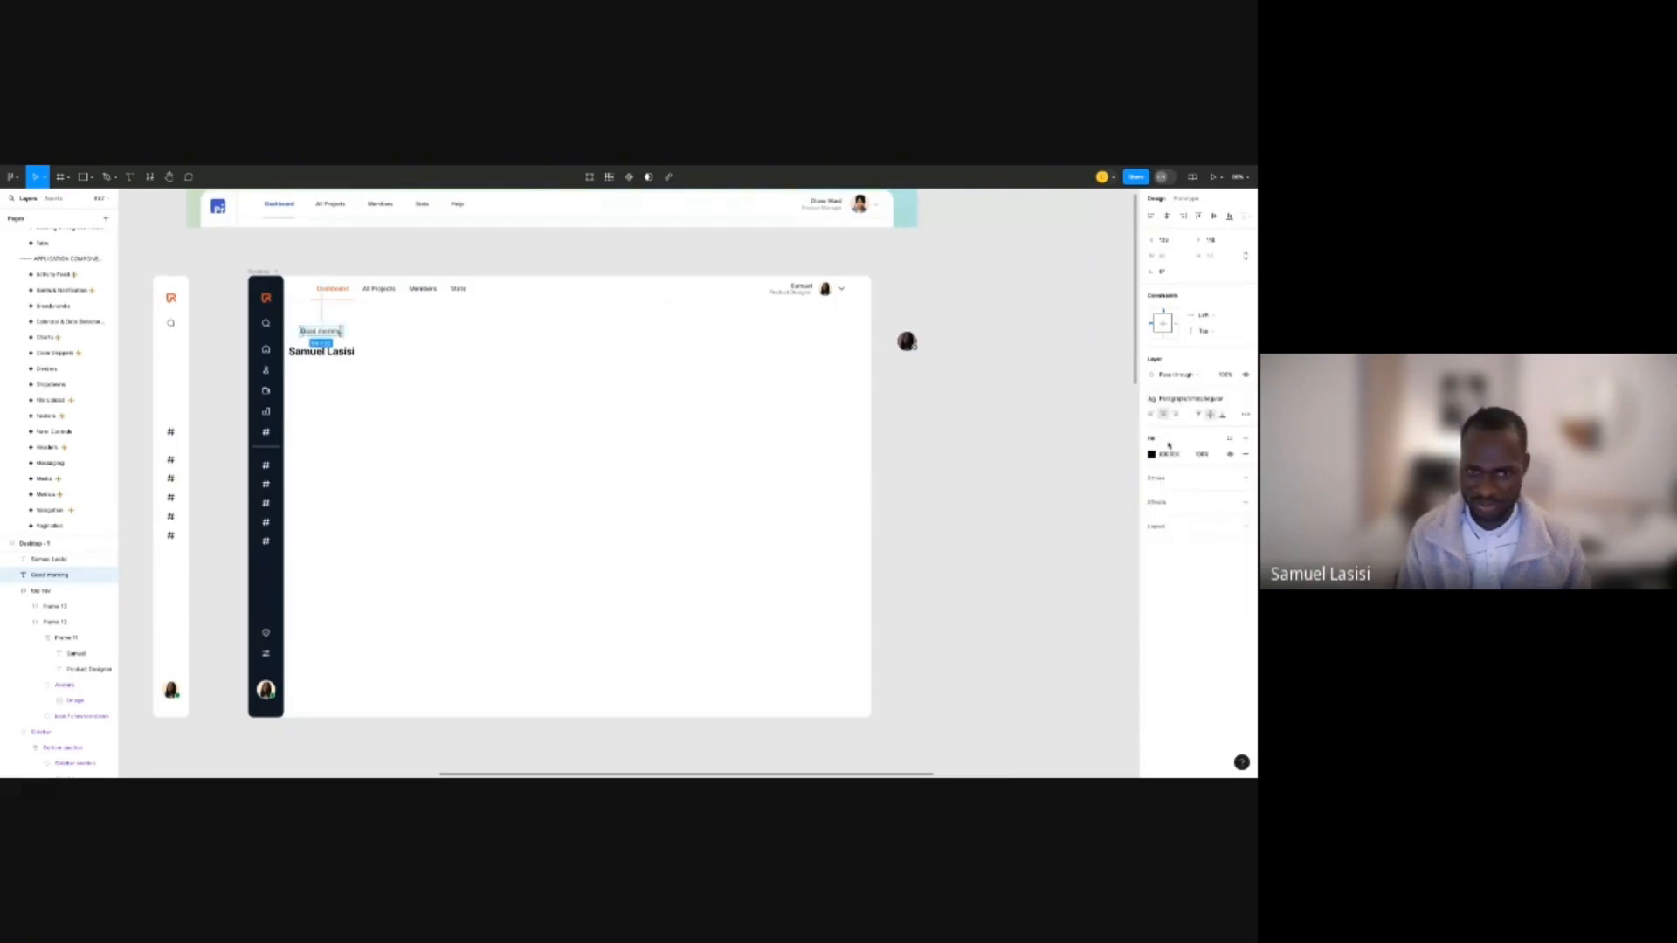
{"action": "left_click", "coordinate": [1231, 440]}
{"action": "type", "text": "500"}
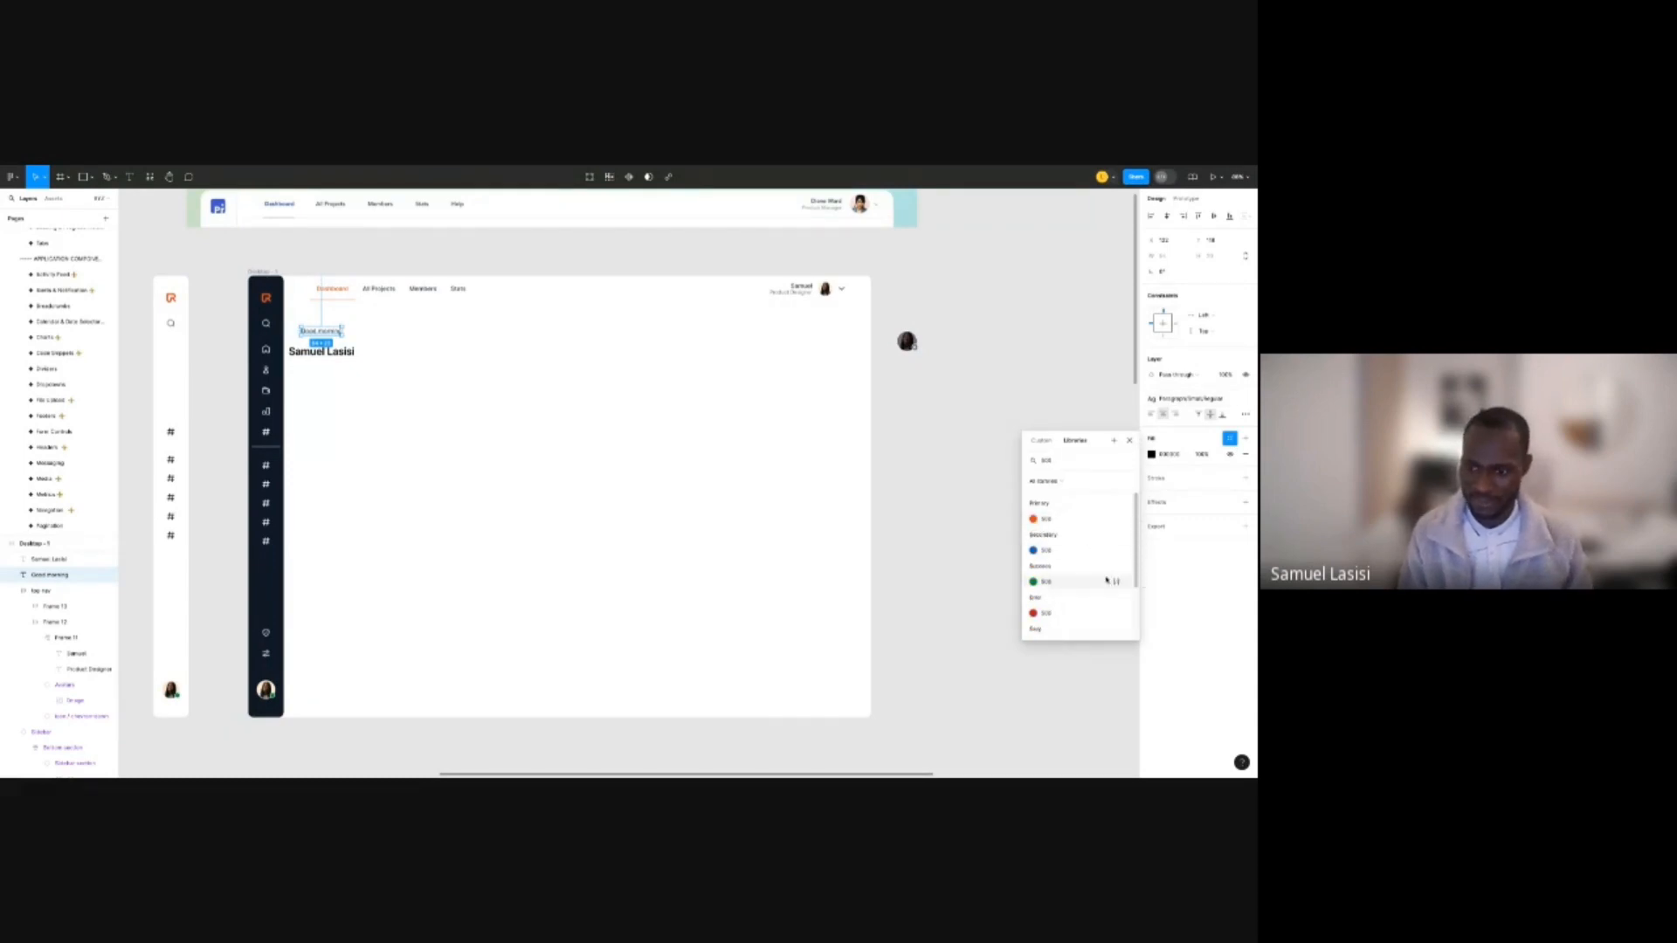
{"action": "scroll", "coordinate": [1067, 581], "scroll_direction": "down", "scroll_amount": 3}
{"action": "left_click", "coordinate": [1066, 568]}
Colour the name text with the Grey/700 style.
{"action": "left_click", "coordinate": [330, 353]}
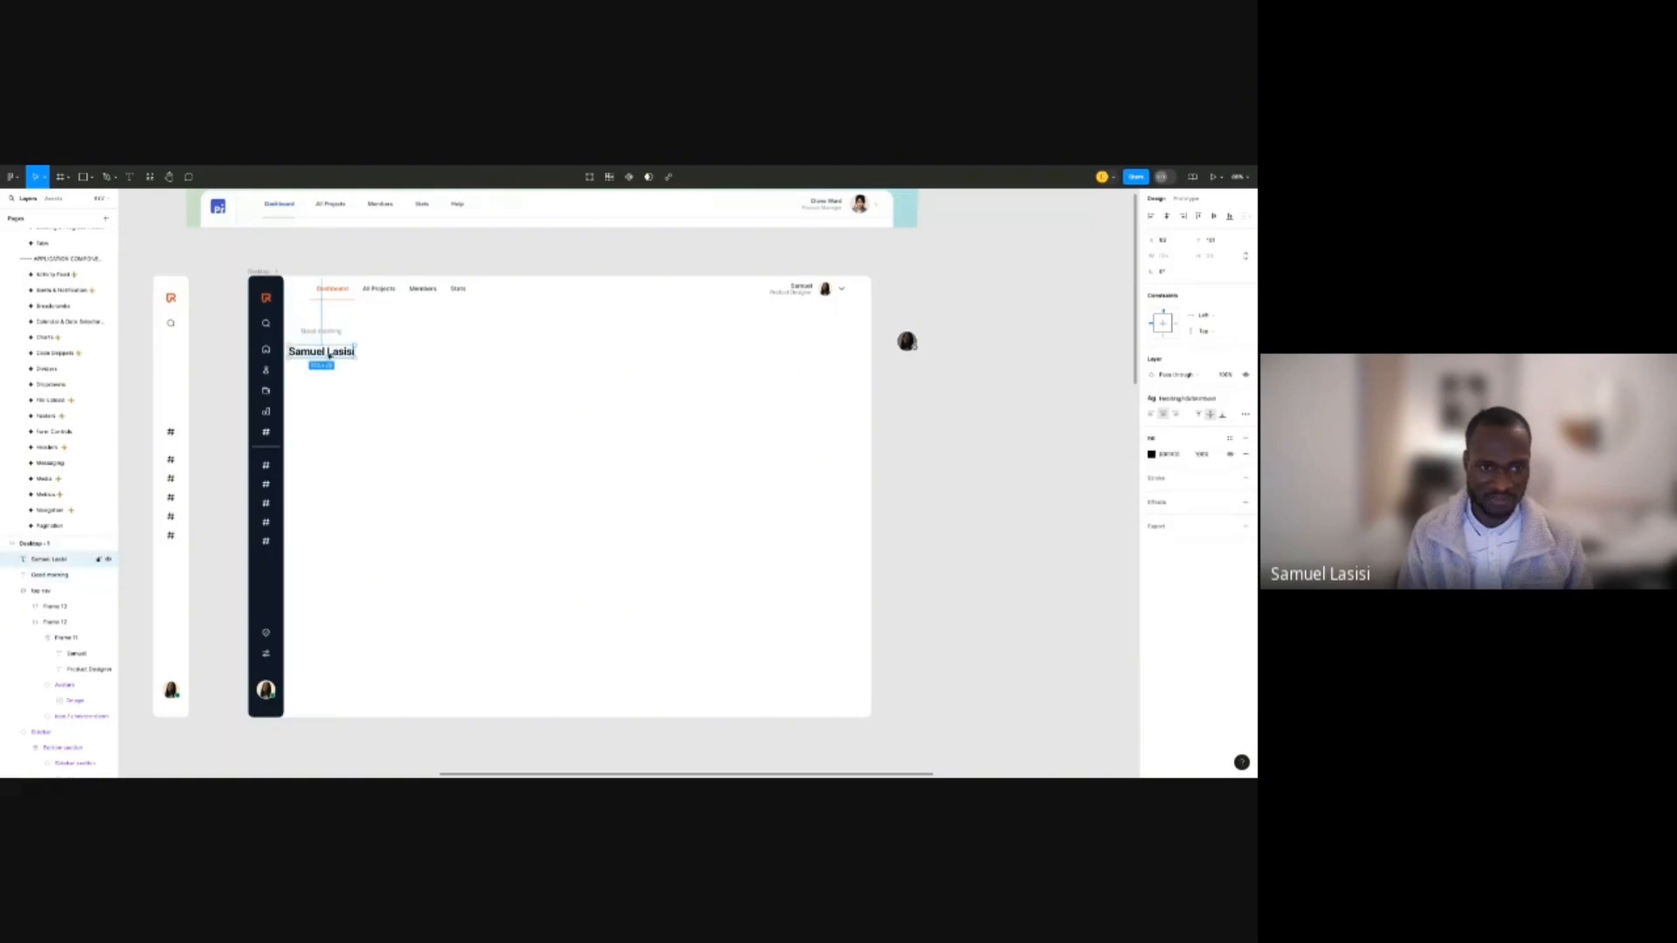
{"action": "left_click", "coordinate": [1229, 439]}
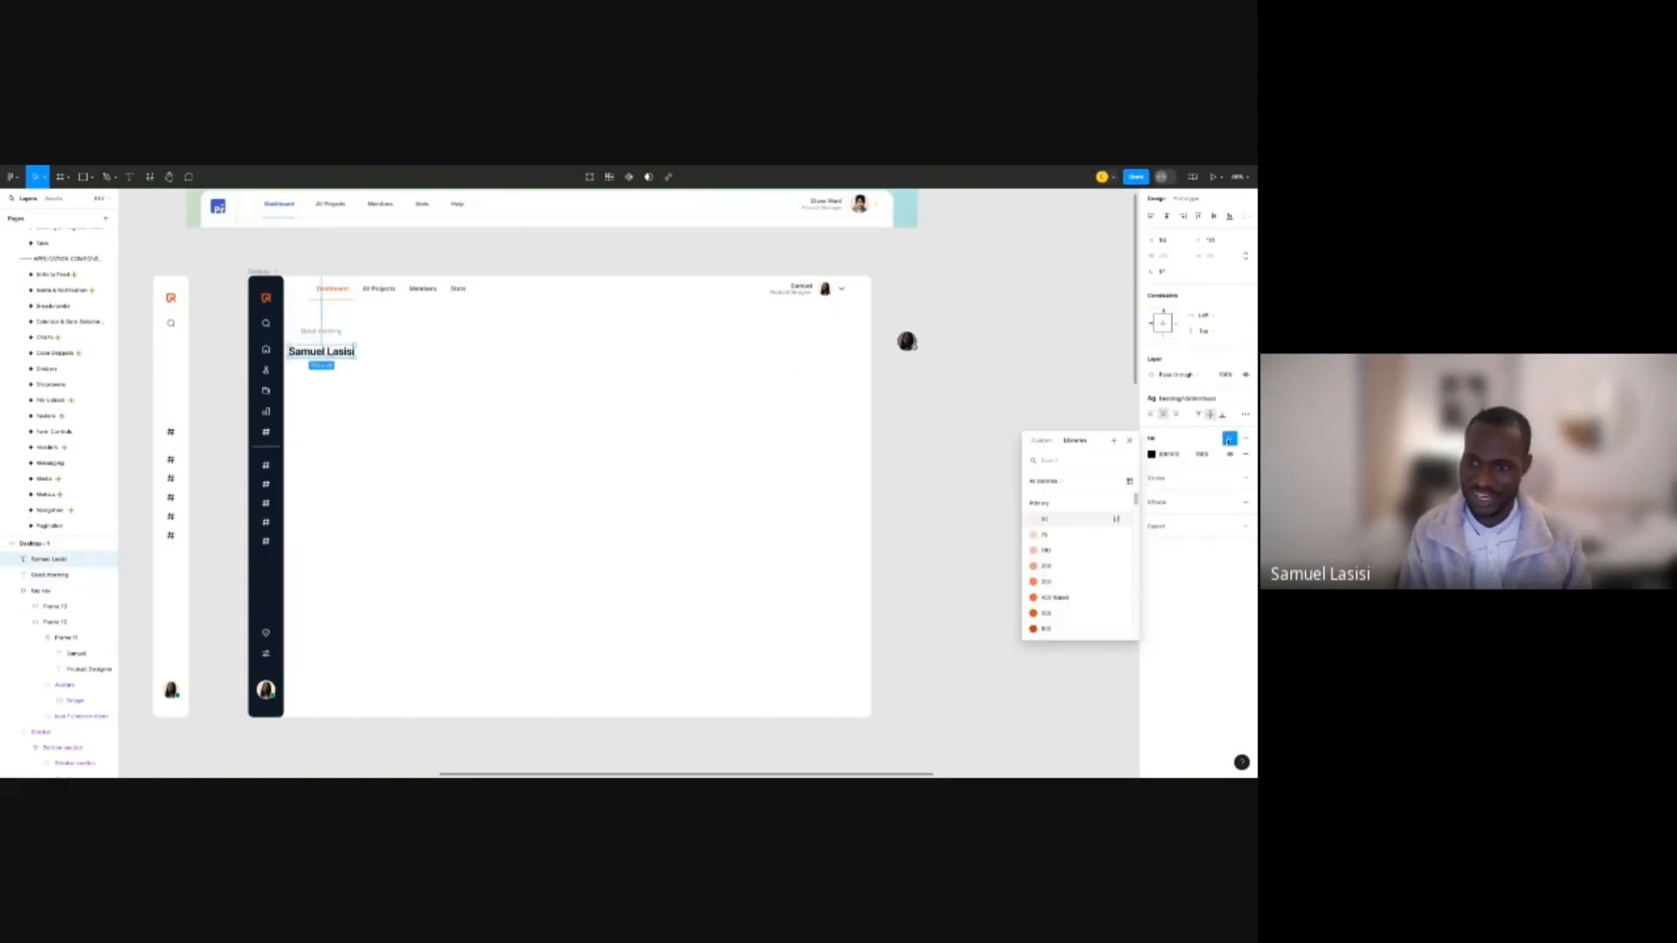
{"action": "type", "text": "700"}
{"action": "scroll", "coordinate": [1062, 566], "scroll_direction": "down", "scroll_amount": 3}
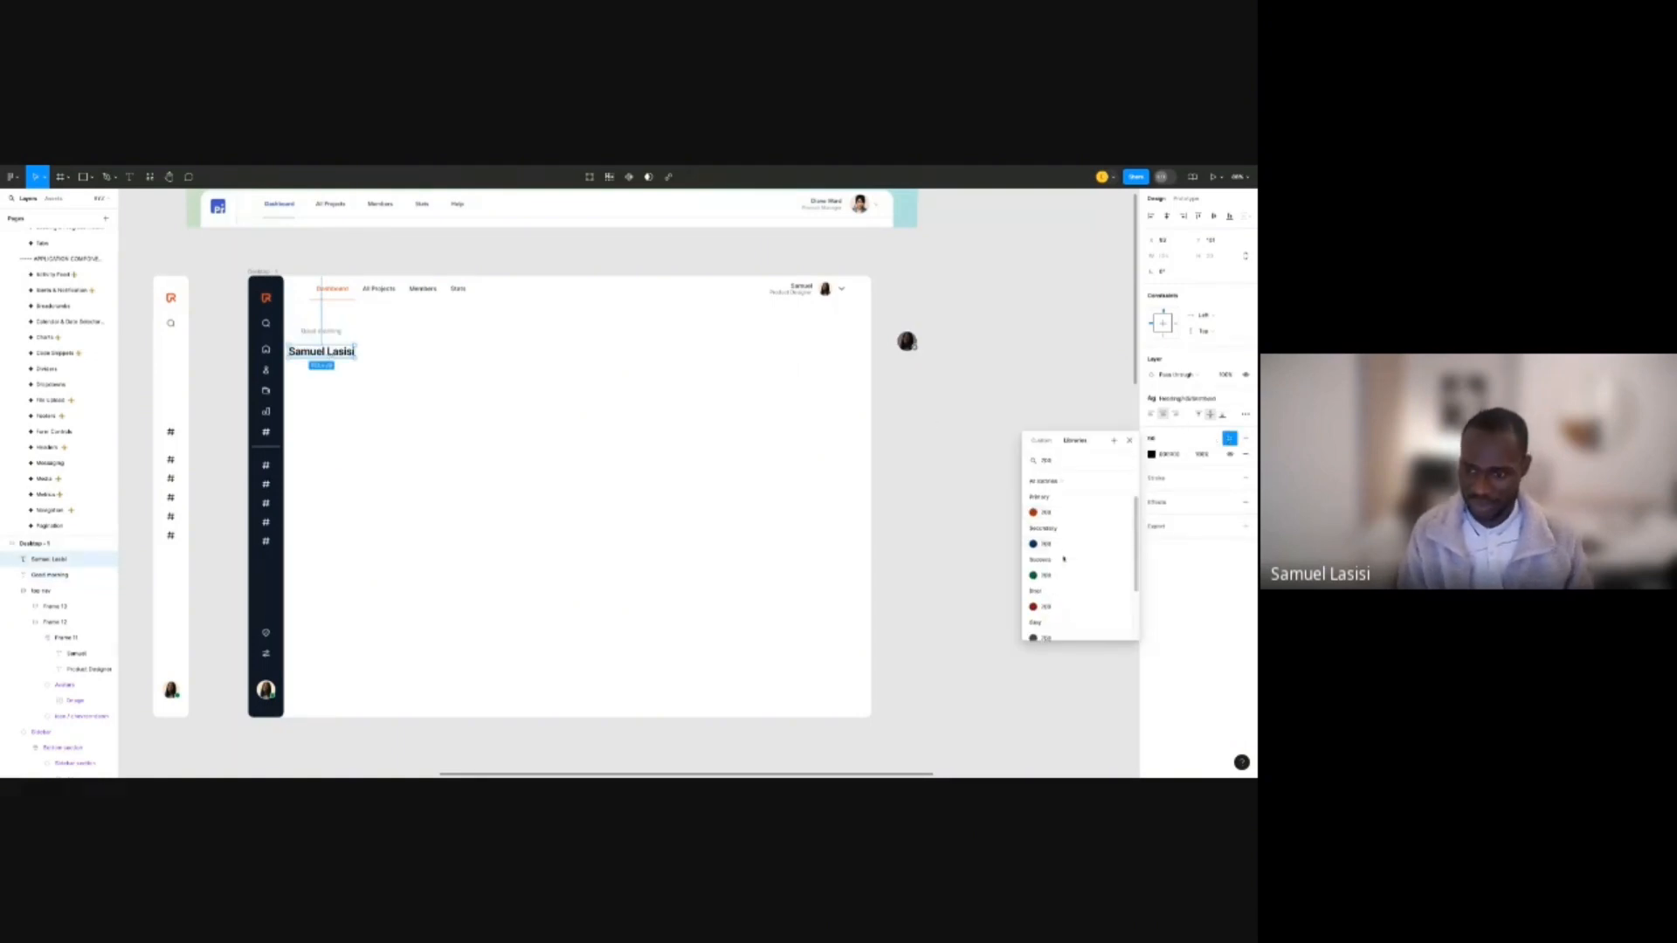
{"action": "left_click", "coordinate": [1052, 566]}
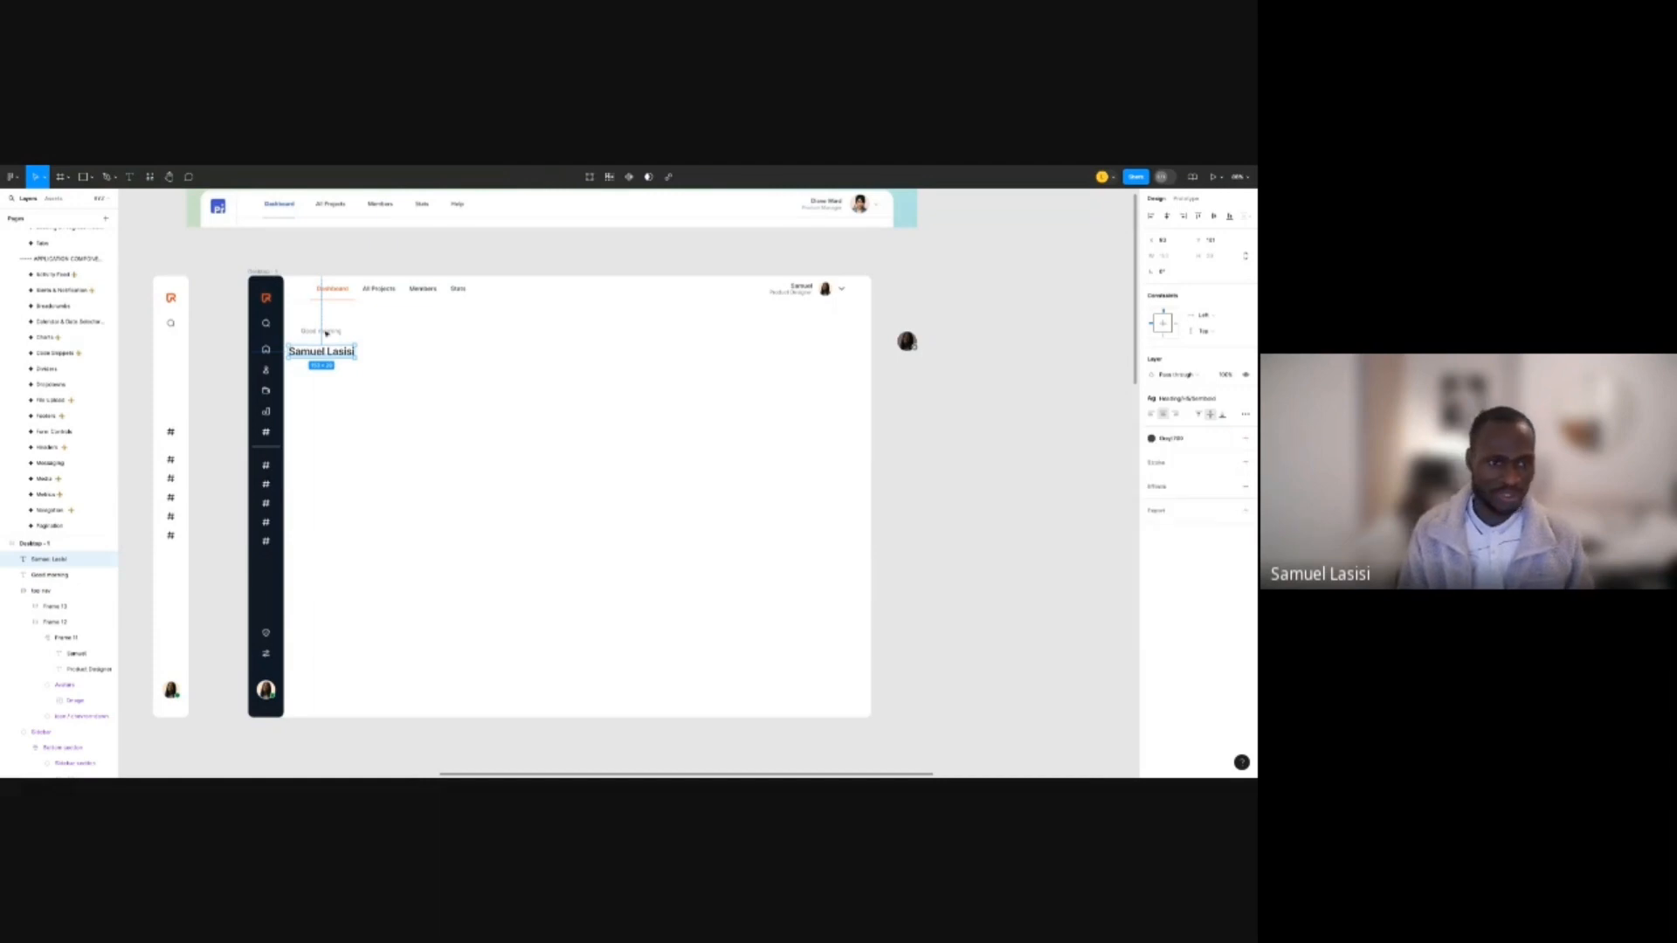
Stack greeting and name in an auto-layout frame with 0 spacing, nudged slightly right.
{"action": "left_click", "coordinate": [345, 338], "text": "shift"}
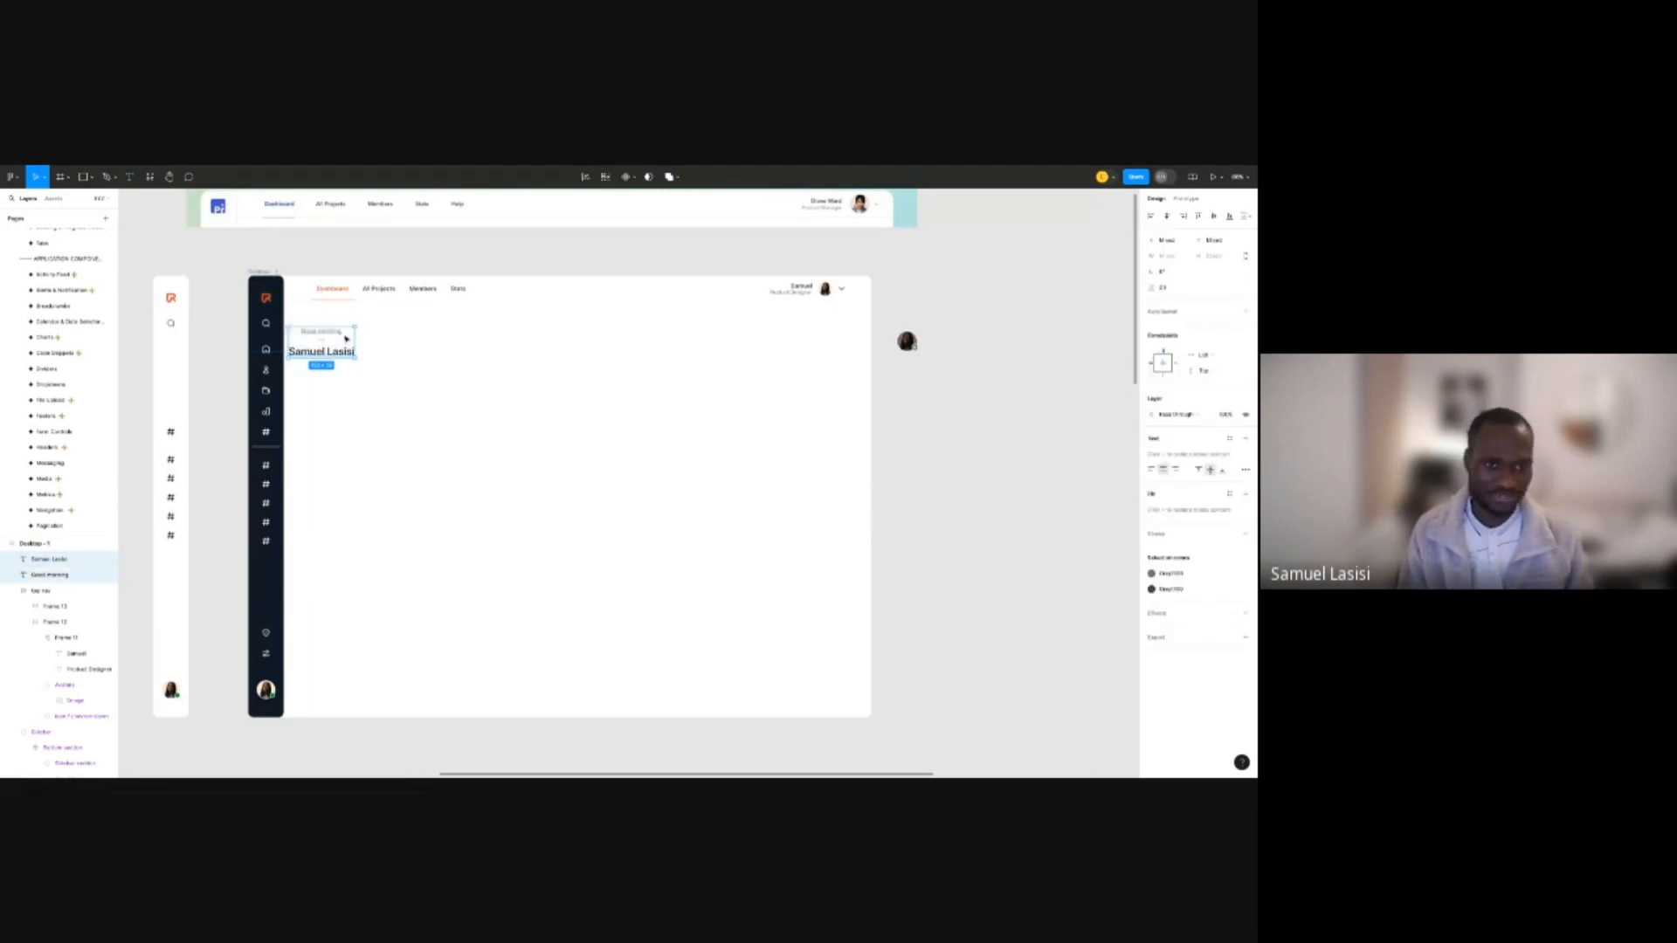
{"action": "key", "text": "shift+a"}
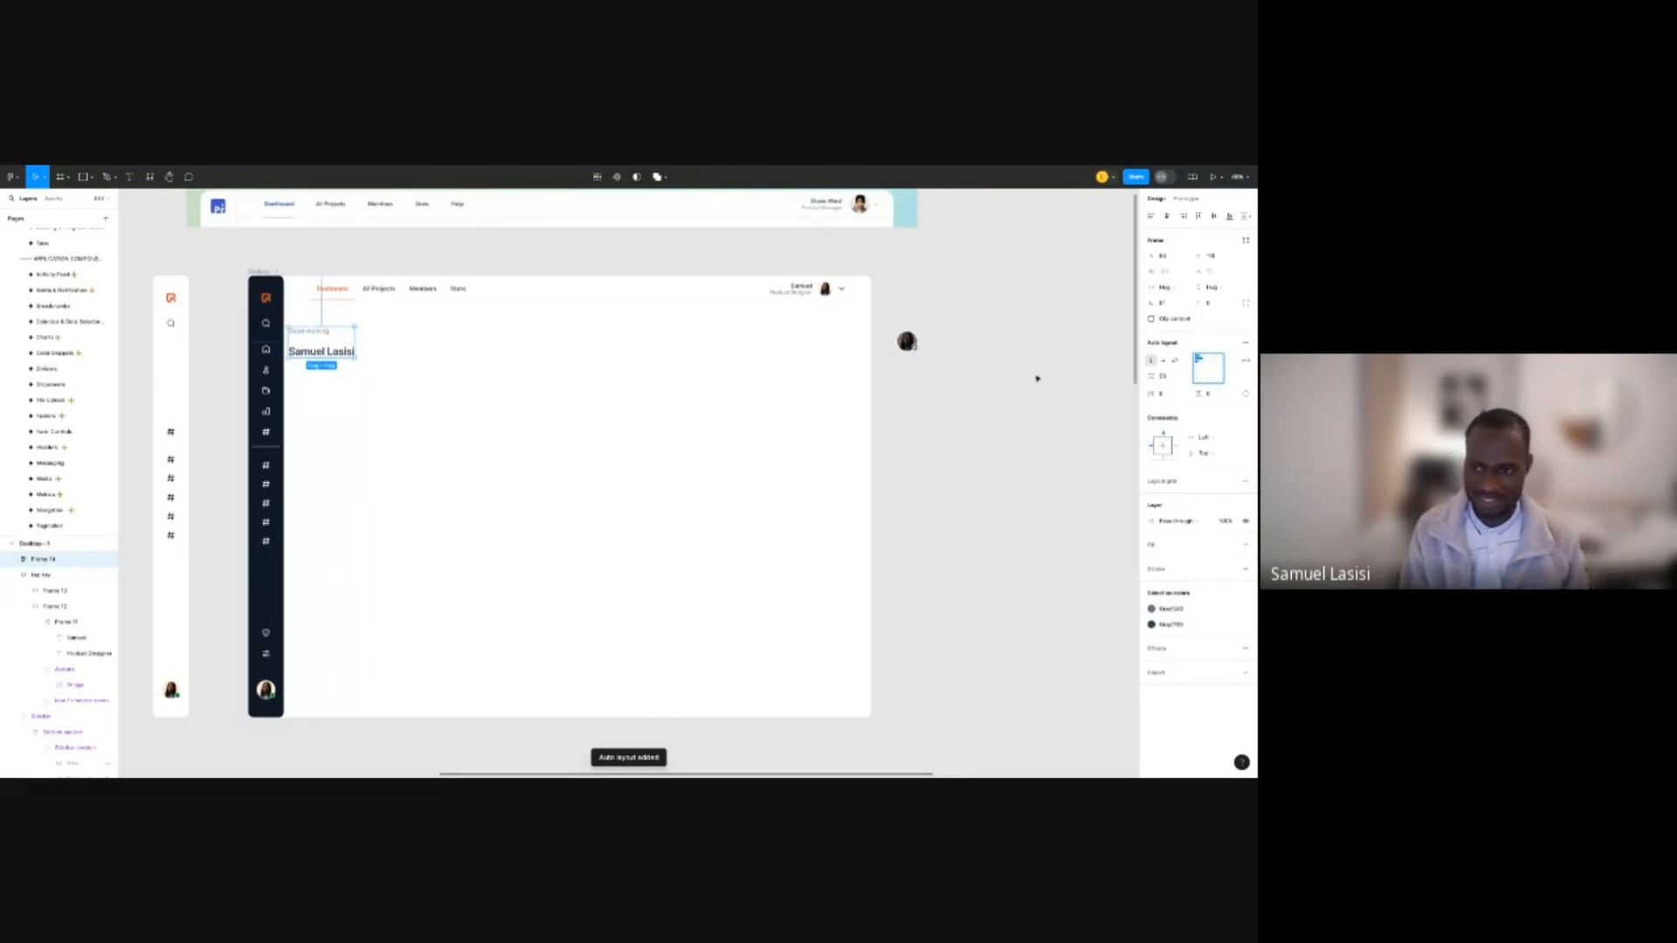
{"action": "left_click", "coordinate": [1165, 377]}
{"action": "left_click", "coordinate": [1176, 373]}
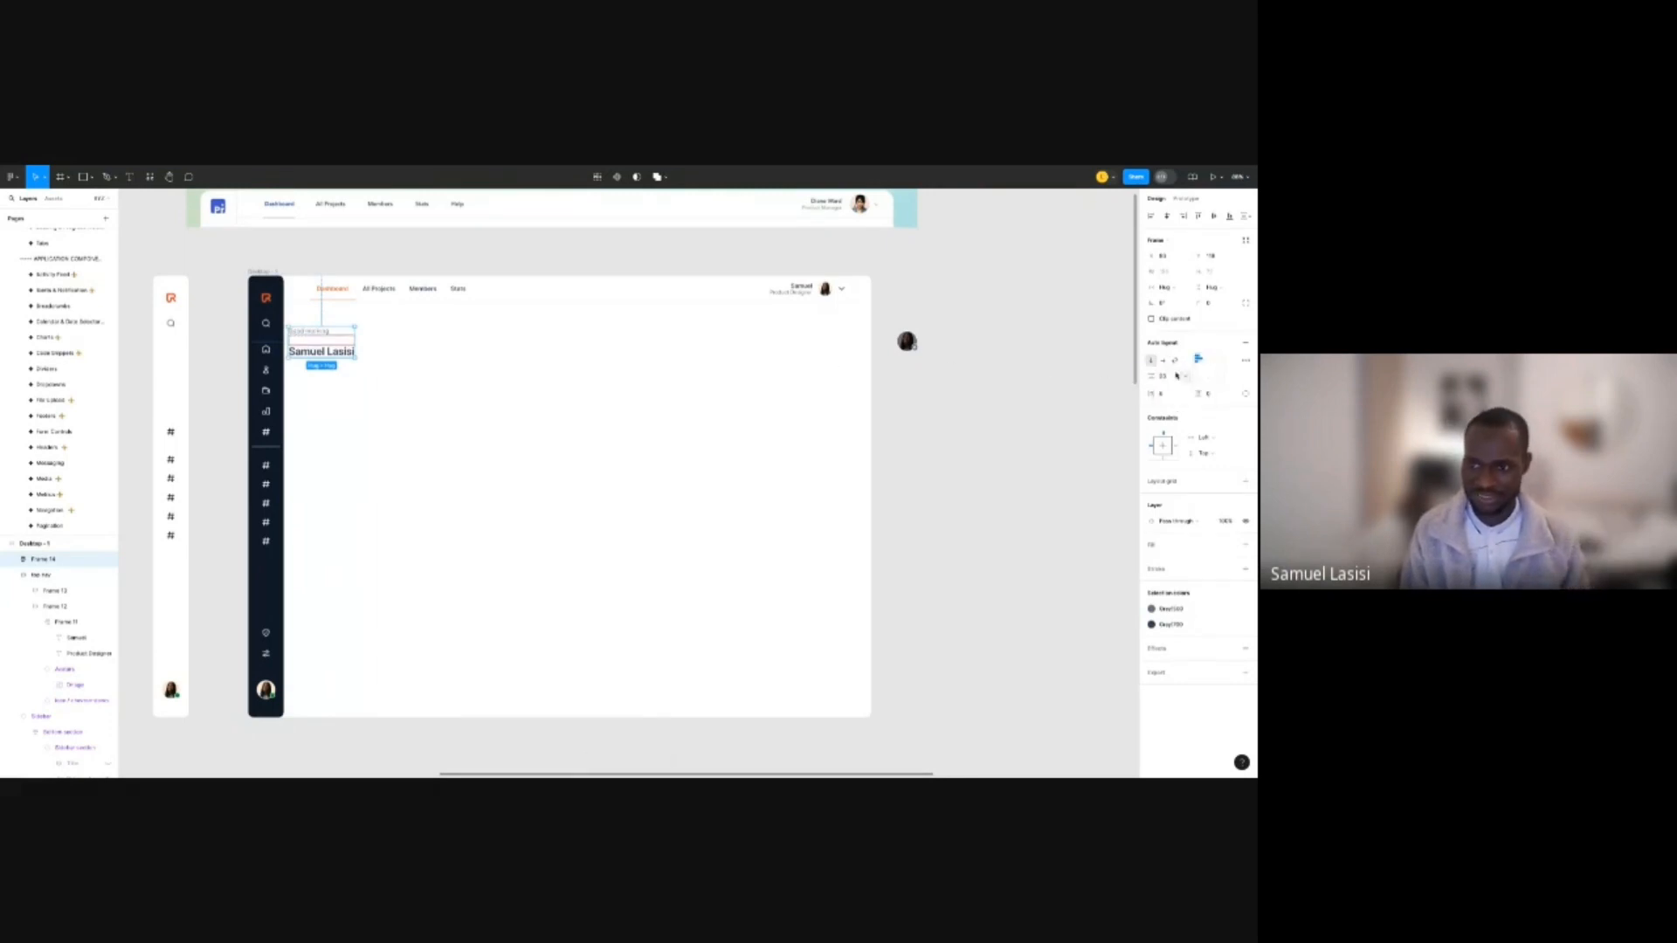
{"action": "left_click", "coordinate": [1166, 376]}
{"action": "type", "text": "0"}
{"action": "key", "text": "Return"}
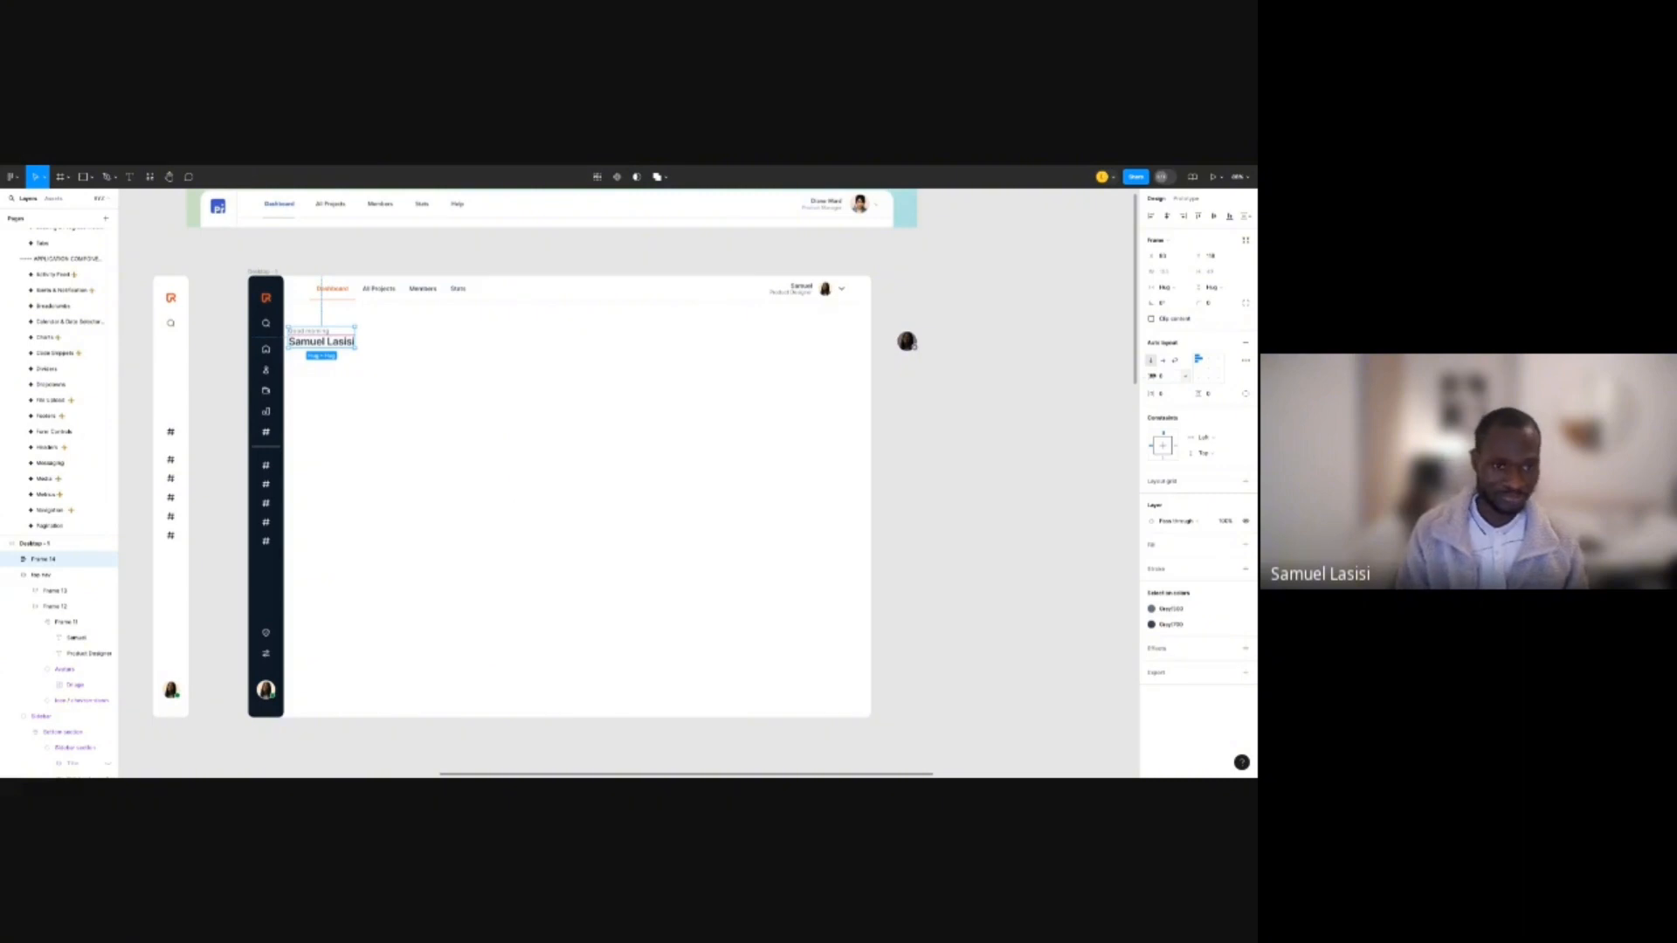
{"action": "left_click_drag", "start_coordinate": [342, 345], "coordinate": [367, 344]}
{"action": "left_click", "coordinate": [144, 308]}
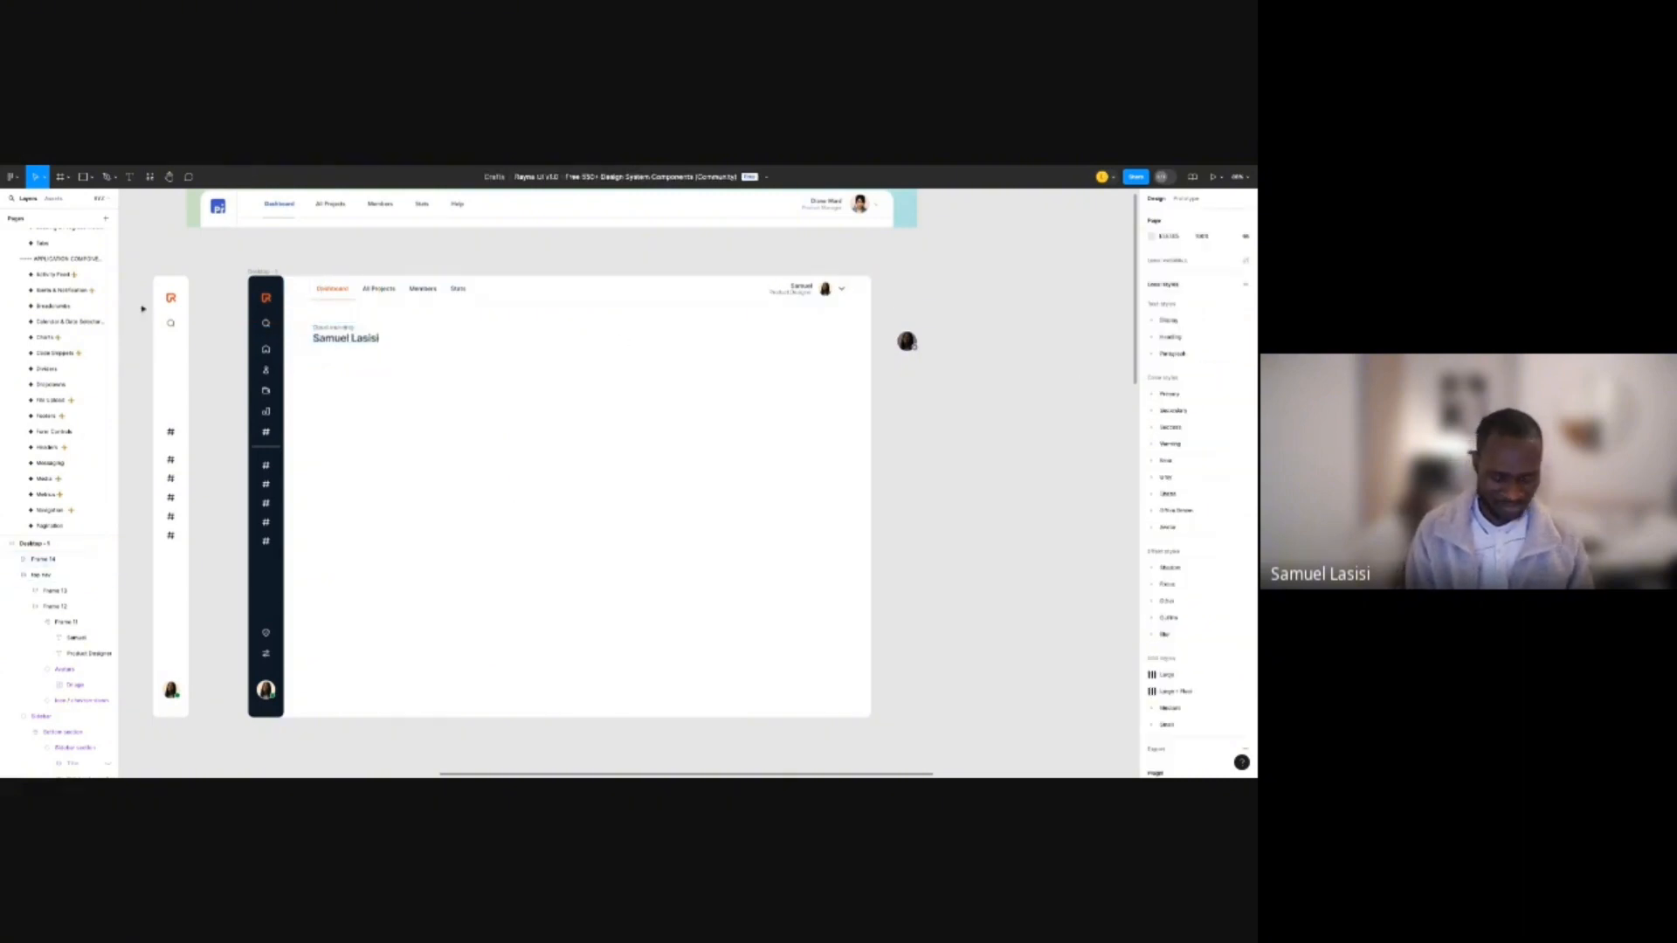
Place an Emoji component from the assets onto the dashboard and set it to Waving Hand.
{"action": "key", "text": "shift+i"}
{"action": "type", "text": "chev"}
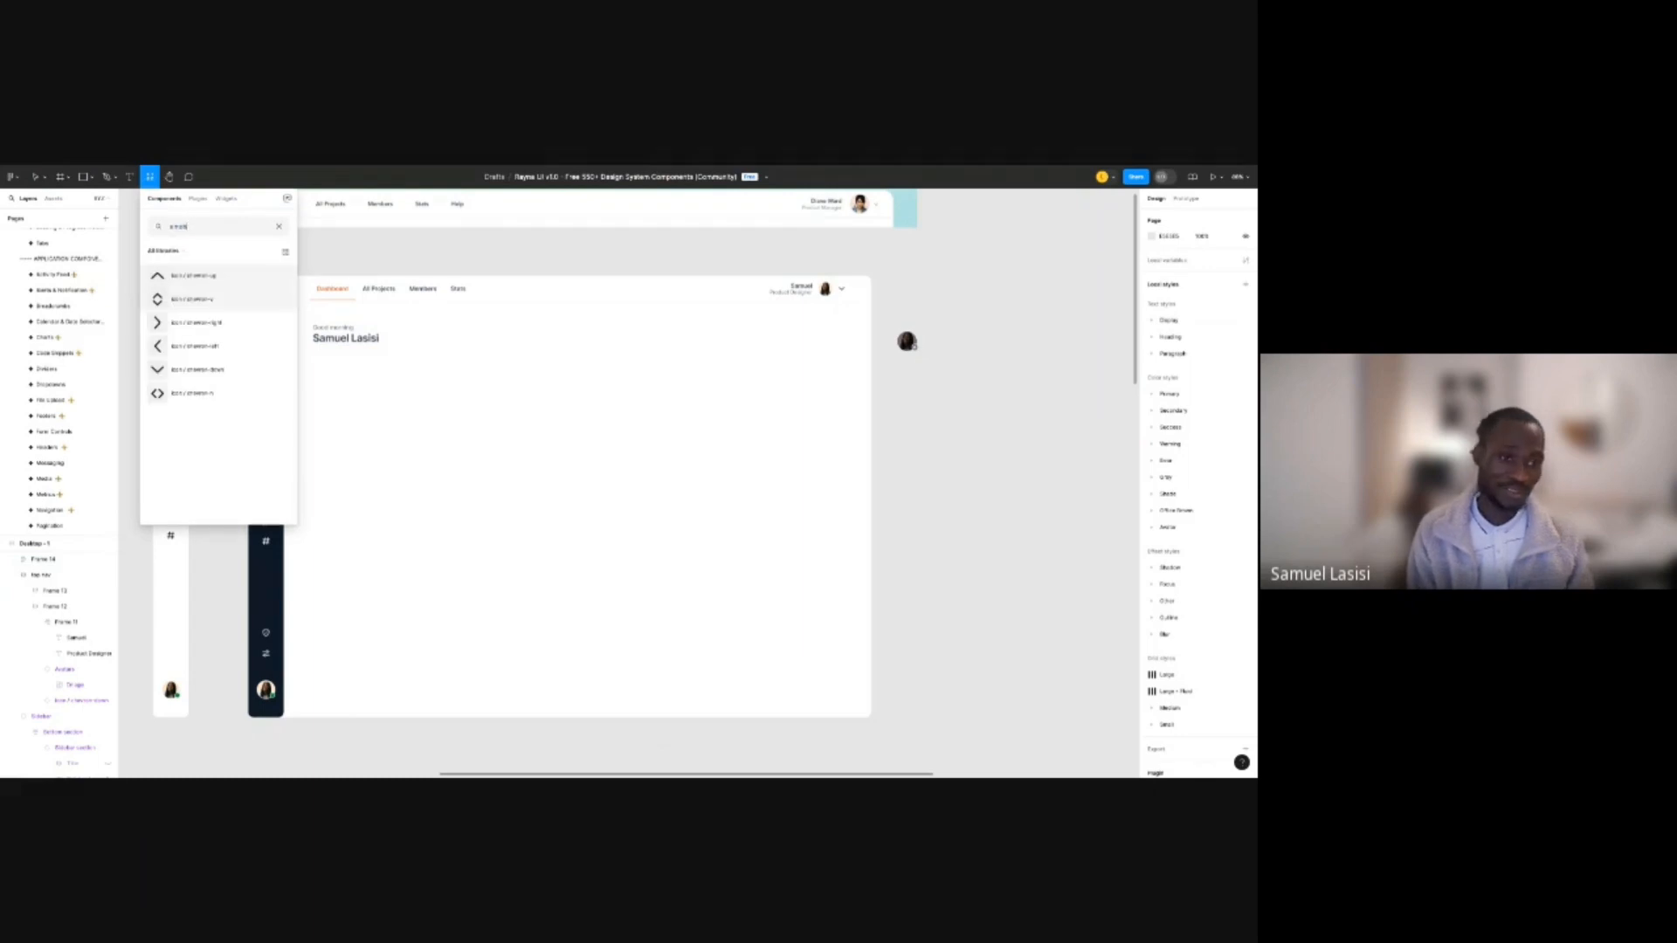
{"action": "key", "text": "BackSpace"}
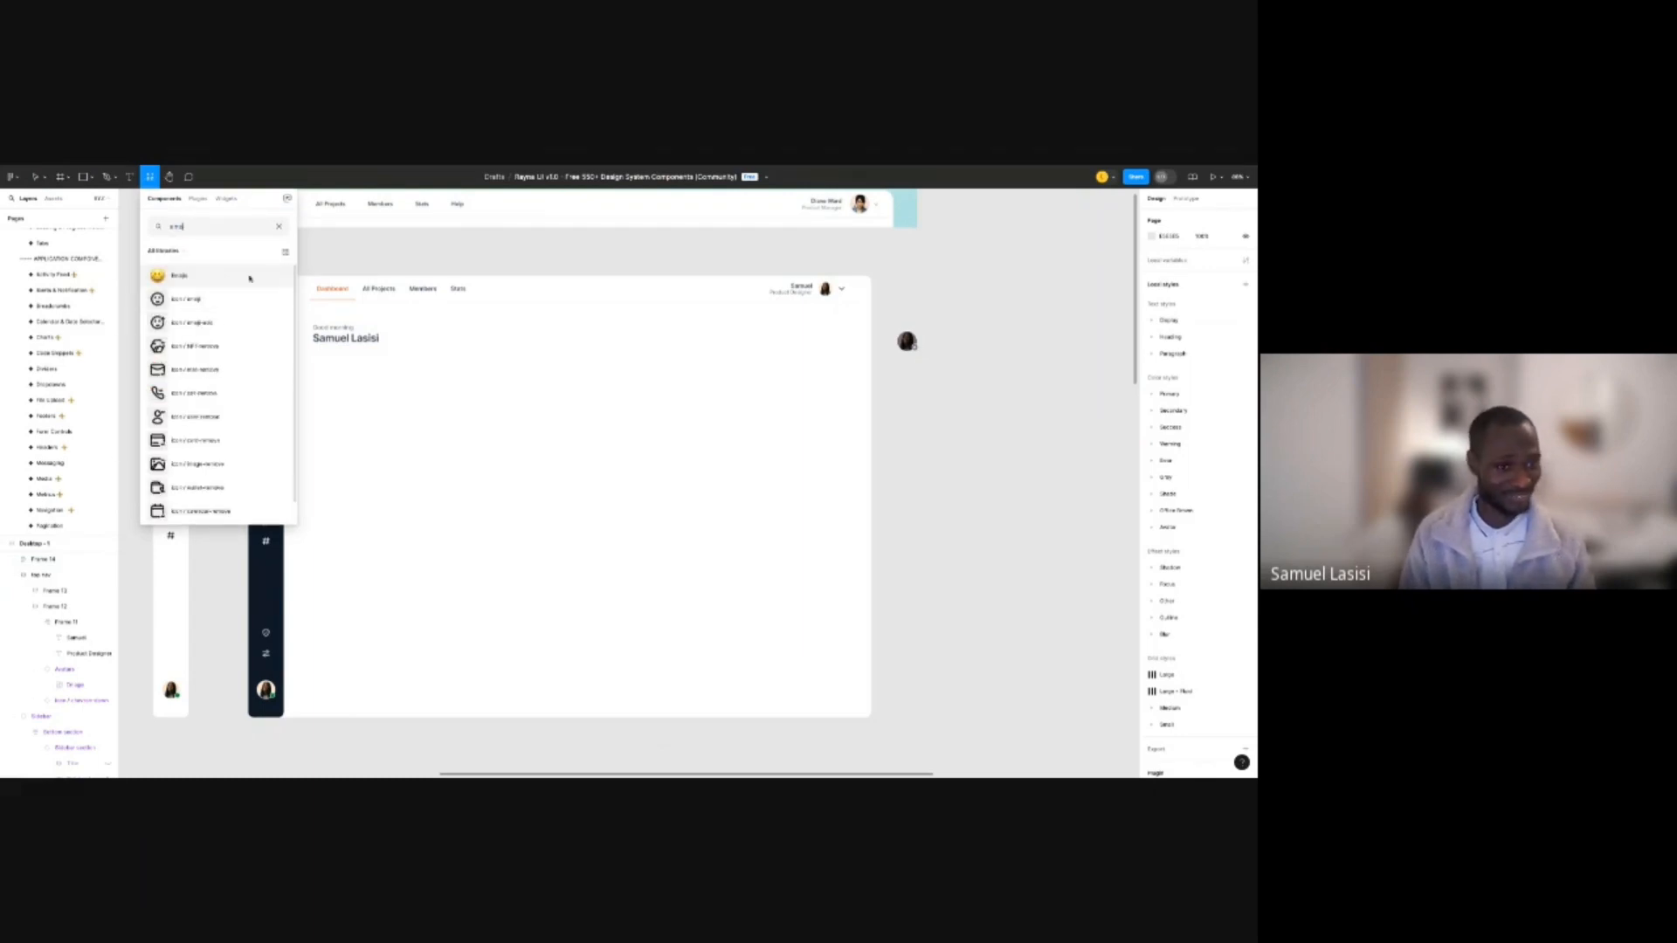
{"action": "left_click_drag", "start_coordinate": [227, 278], "coordinate": [498, 397]}
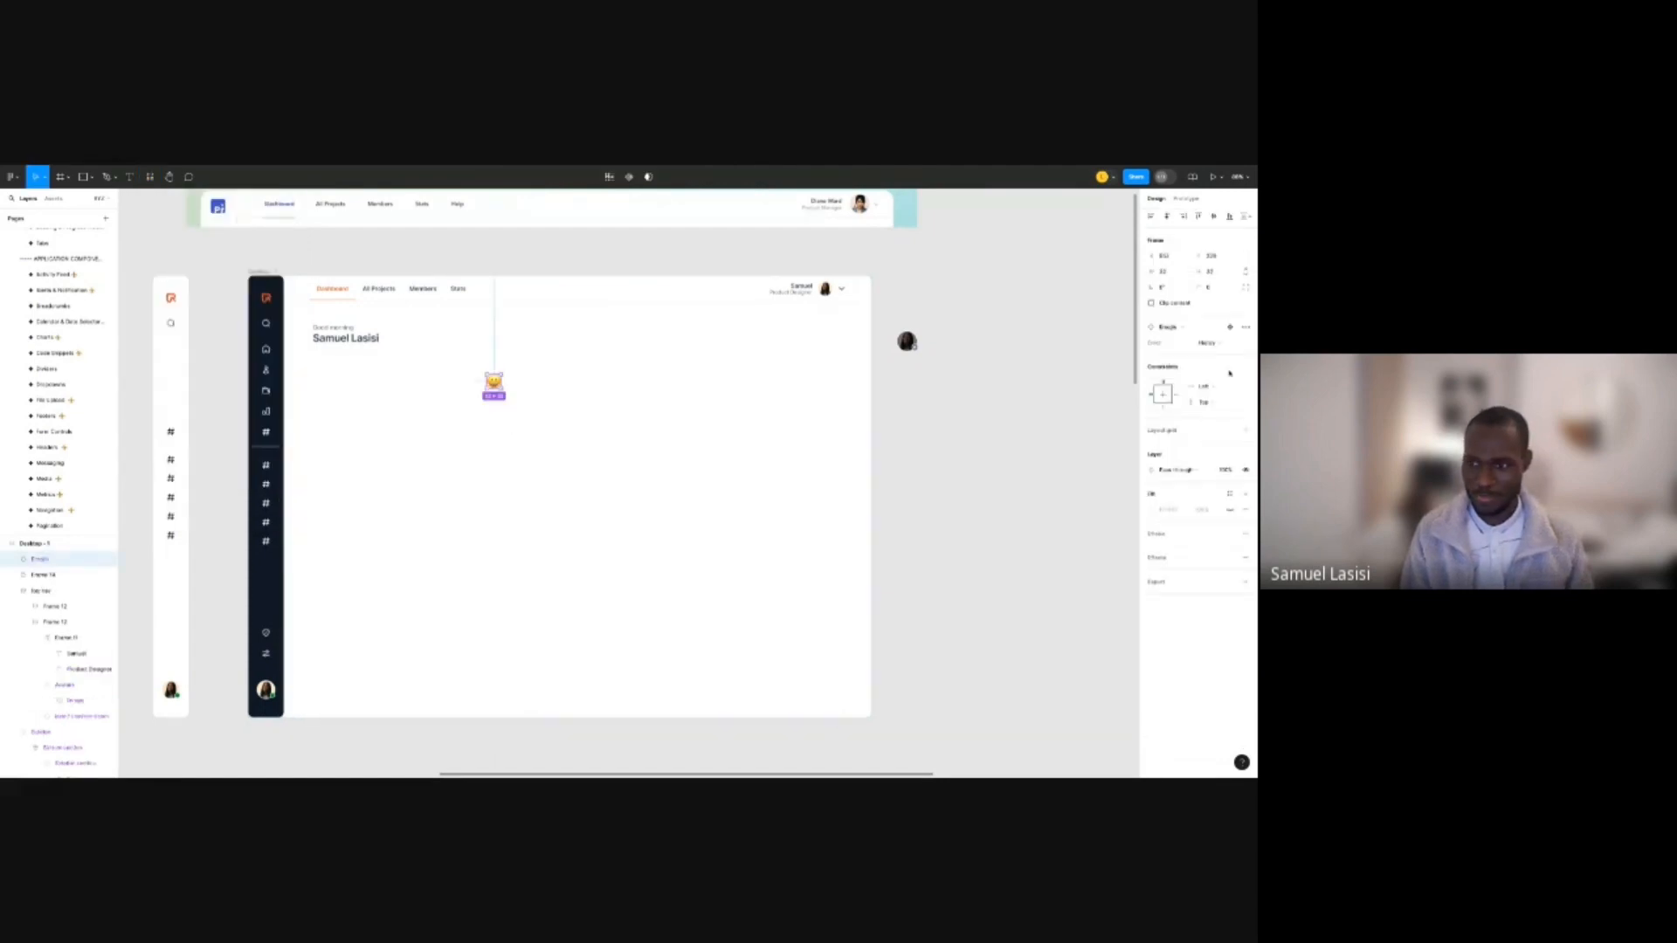
{"action": "left_click", "coordinate": [1210, 343]}
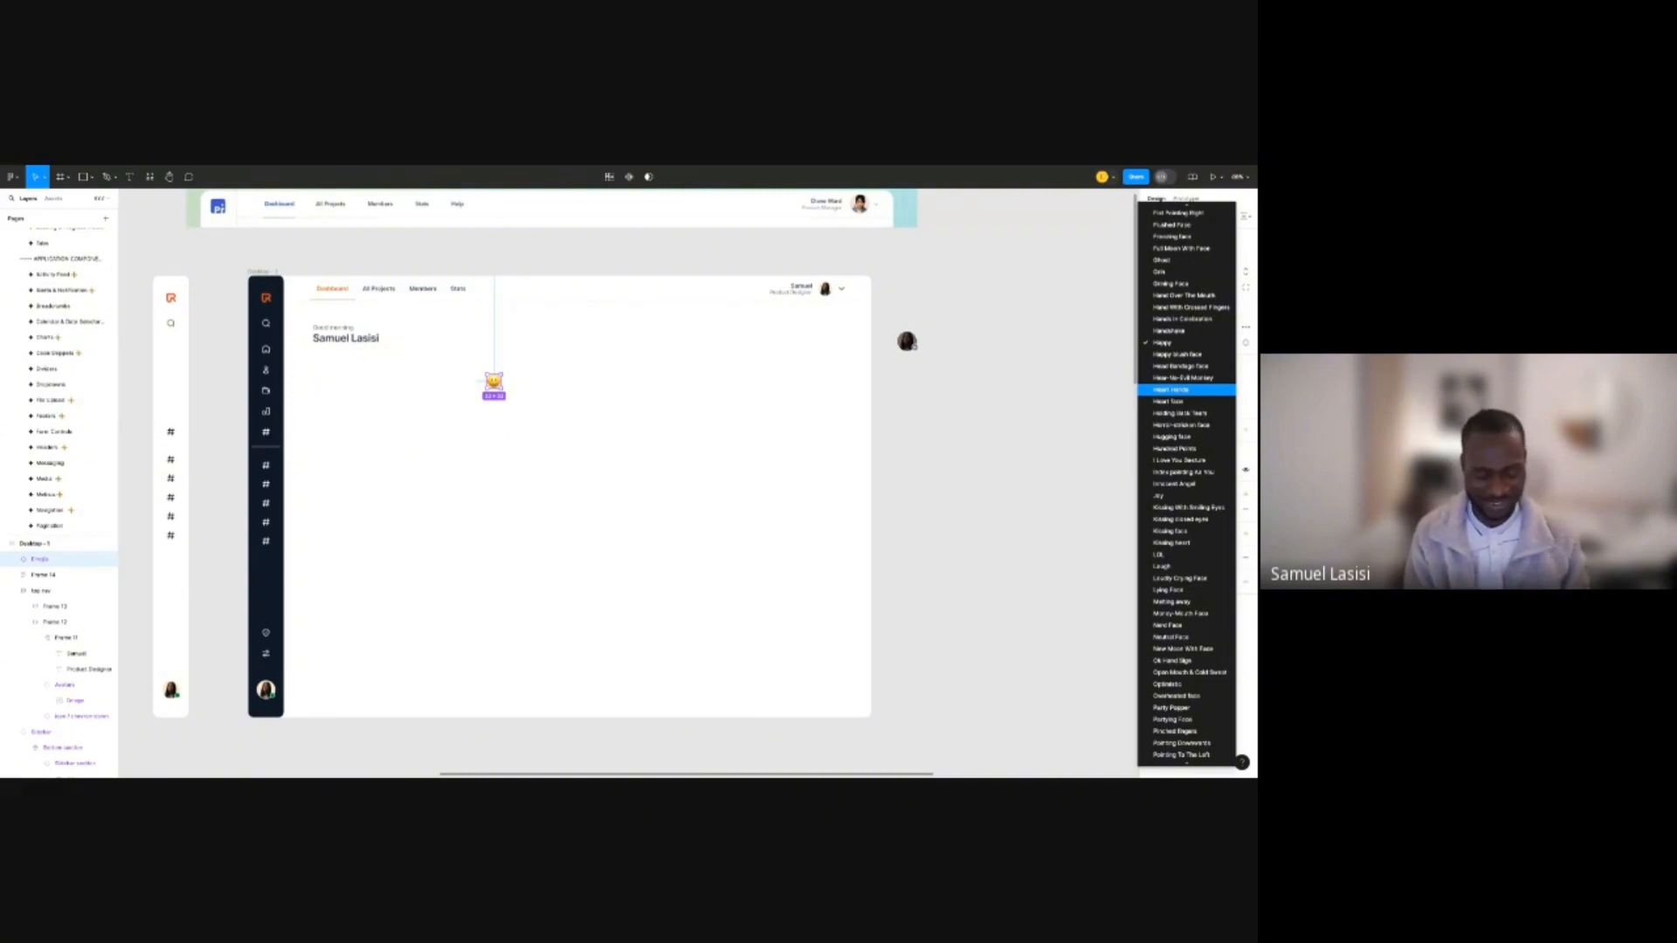
{"action": "scroll", "coordinate": [1186, 489], "scroll_direction": "down", "scroll_amount": 10}
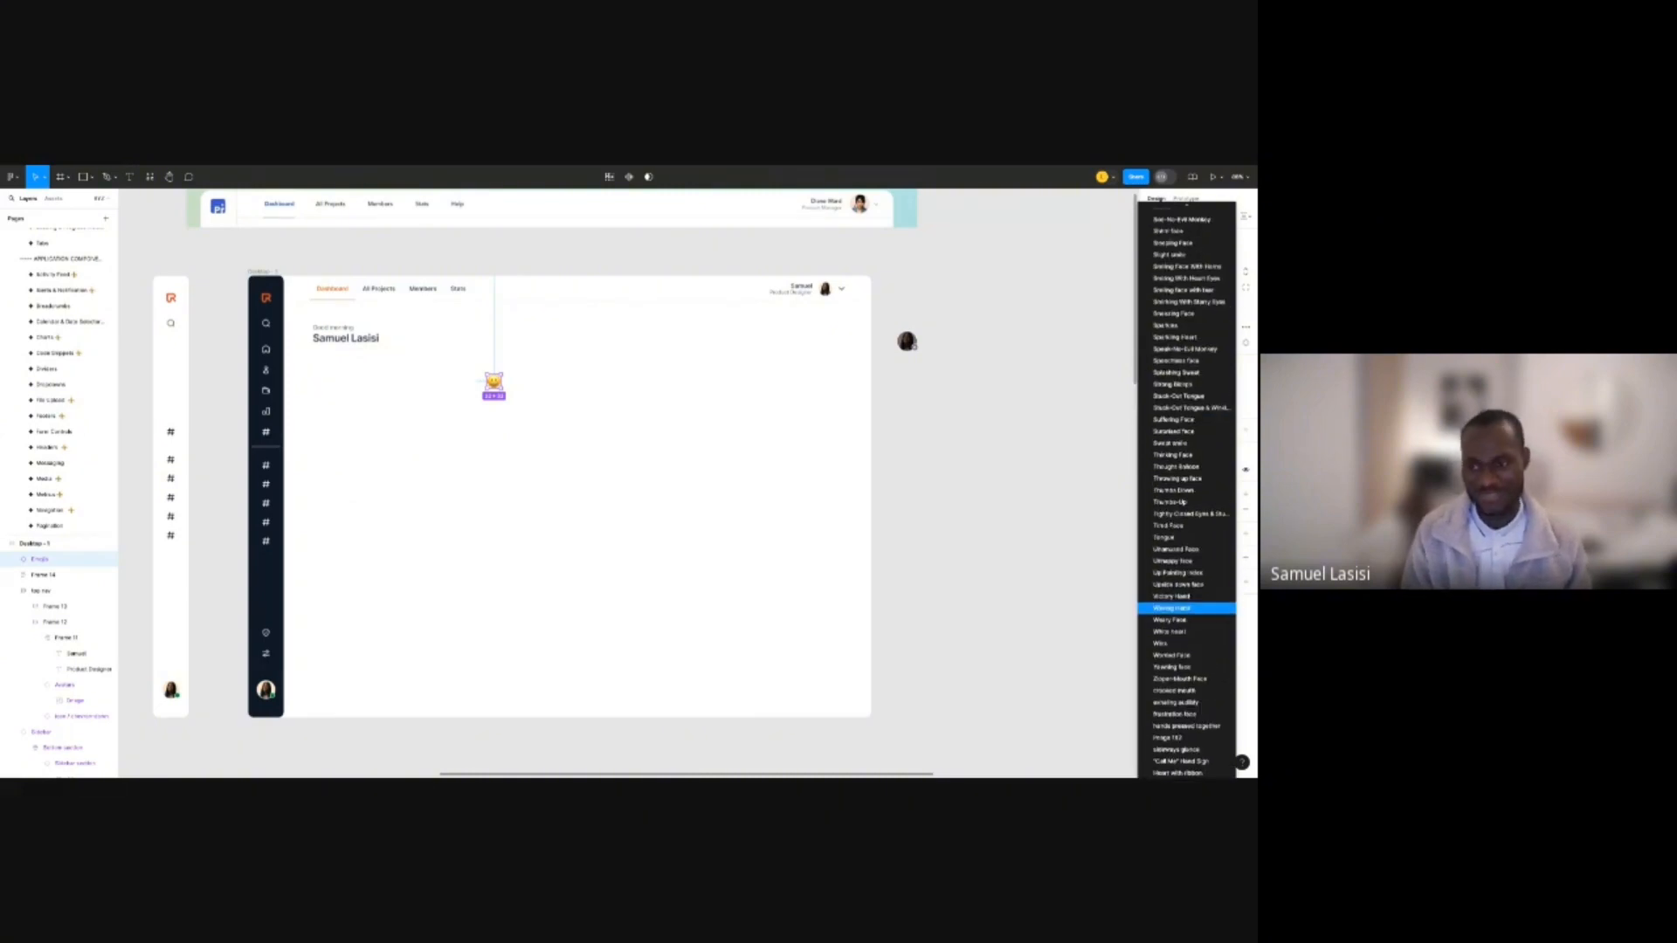
{"action": "left_click", "coordinate": [1186, 608]}
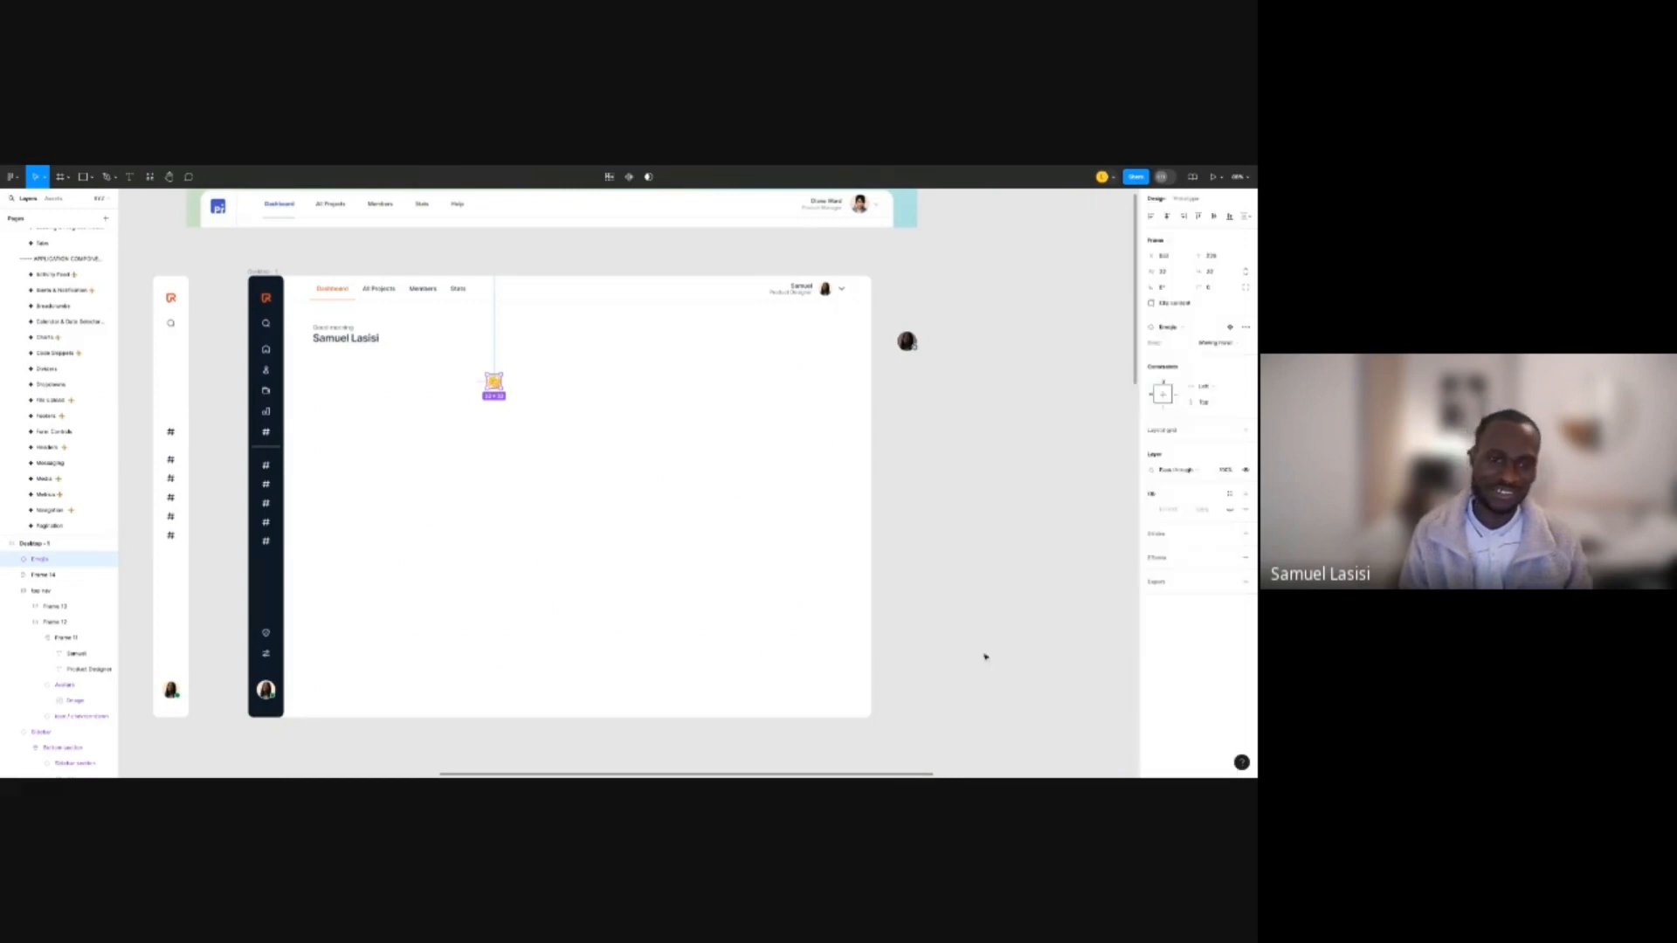
Set the waving-hand emoji height to 18 and place it just right of the name.
{"action": "scroll", "coordinate": [374, 381], "scroll_direction": "up", "scroll_amount": 5}
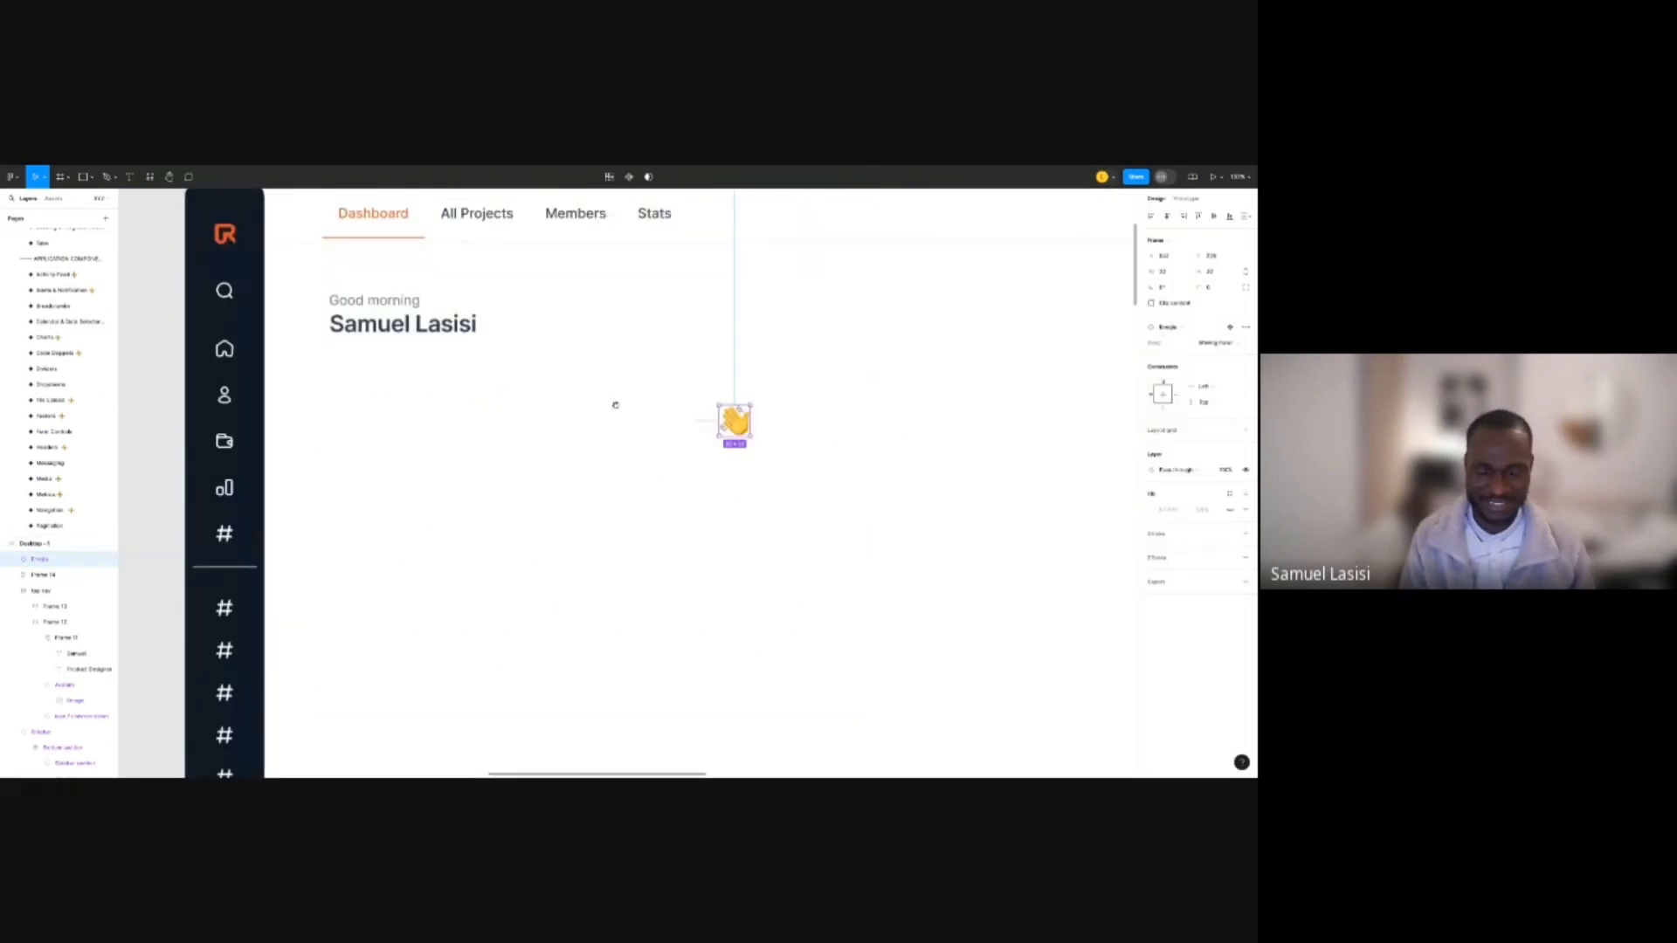
{"action": "scroll", "coordinate": [616, 405], "scroll_direction": "left", "scroll_amount": 4}
{"action": "scroll", "coordinate": [615, 405], "scroll_direction": "up", "scroll_amount": 2}
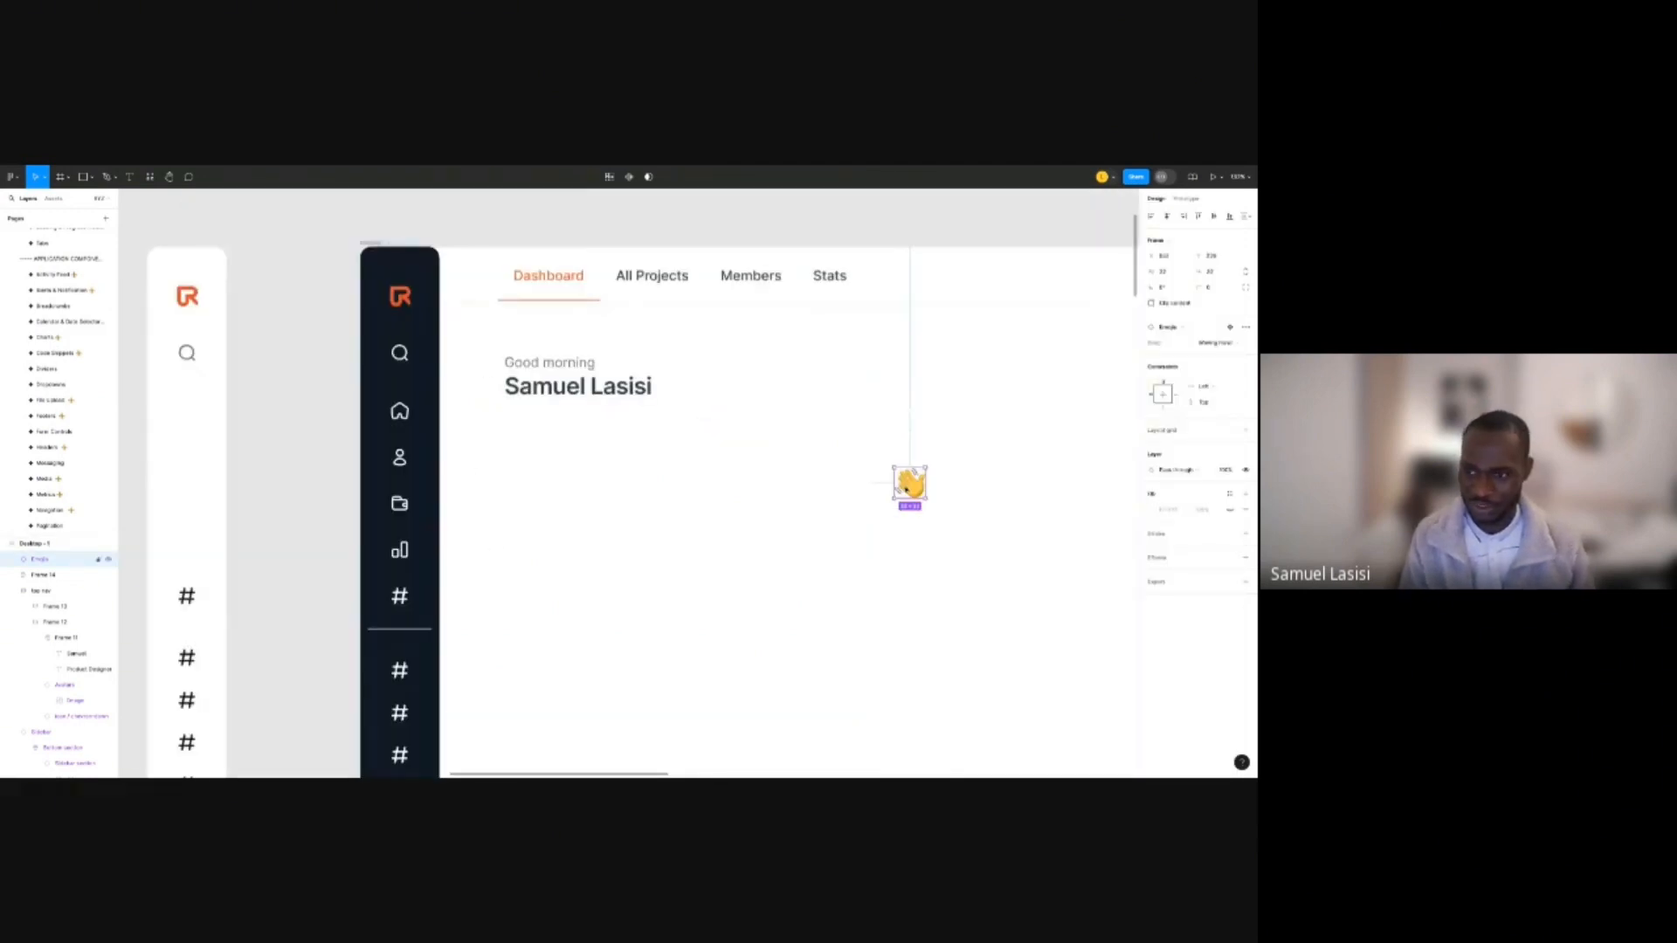
{"action": "left_click_drag", "start_coordinate": [907, 489], "coordinate": [741, 404]}
{"action": "left_click", "coordinate": [1213, 274]}
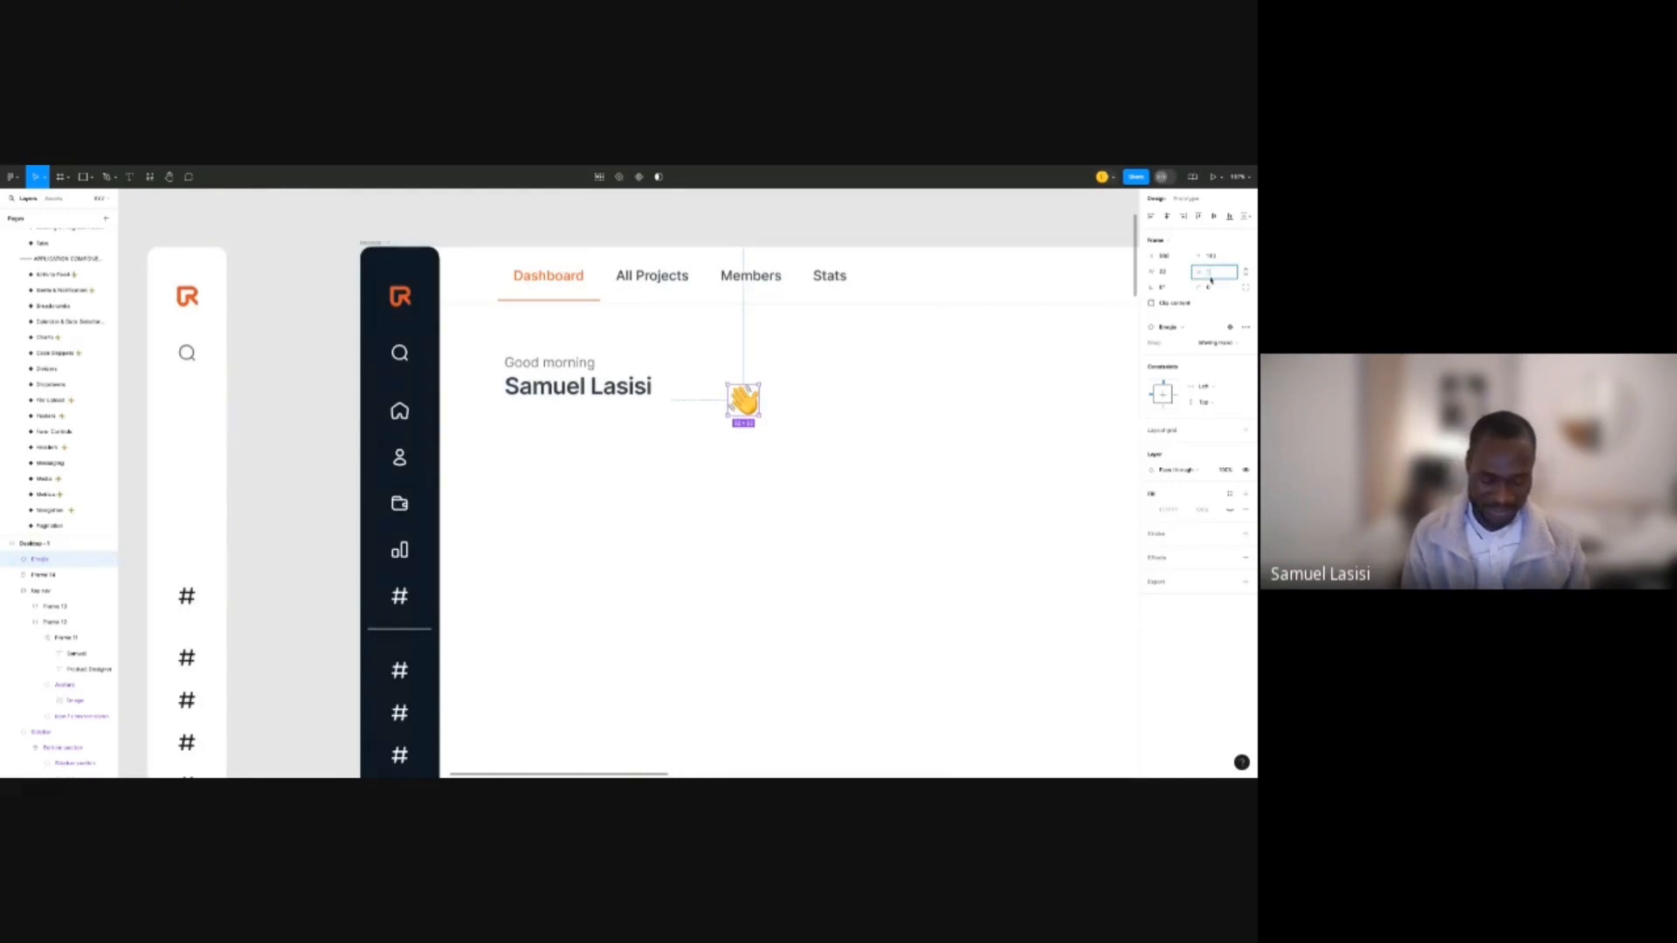
{"action": "type", "text": "18"}
{"action": "key", "text": "Return"}
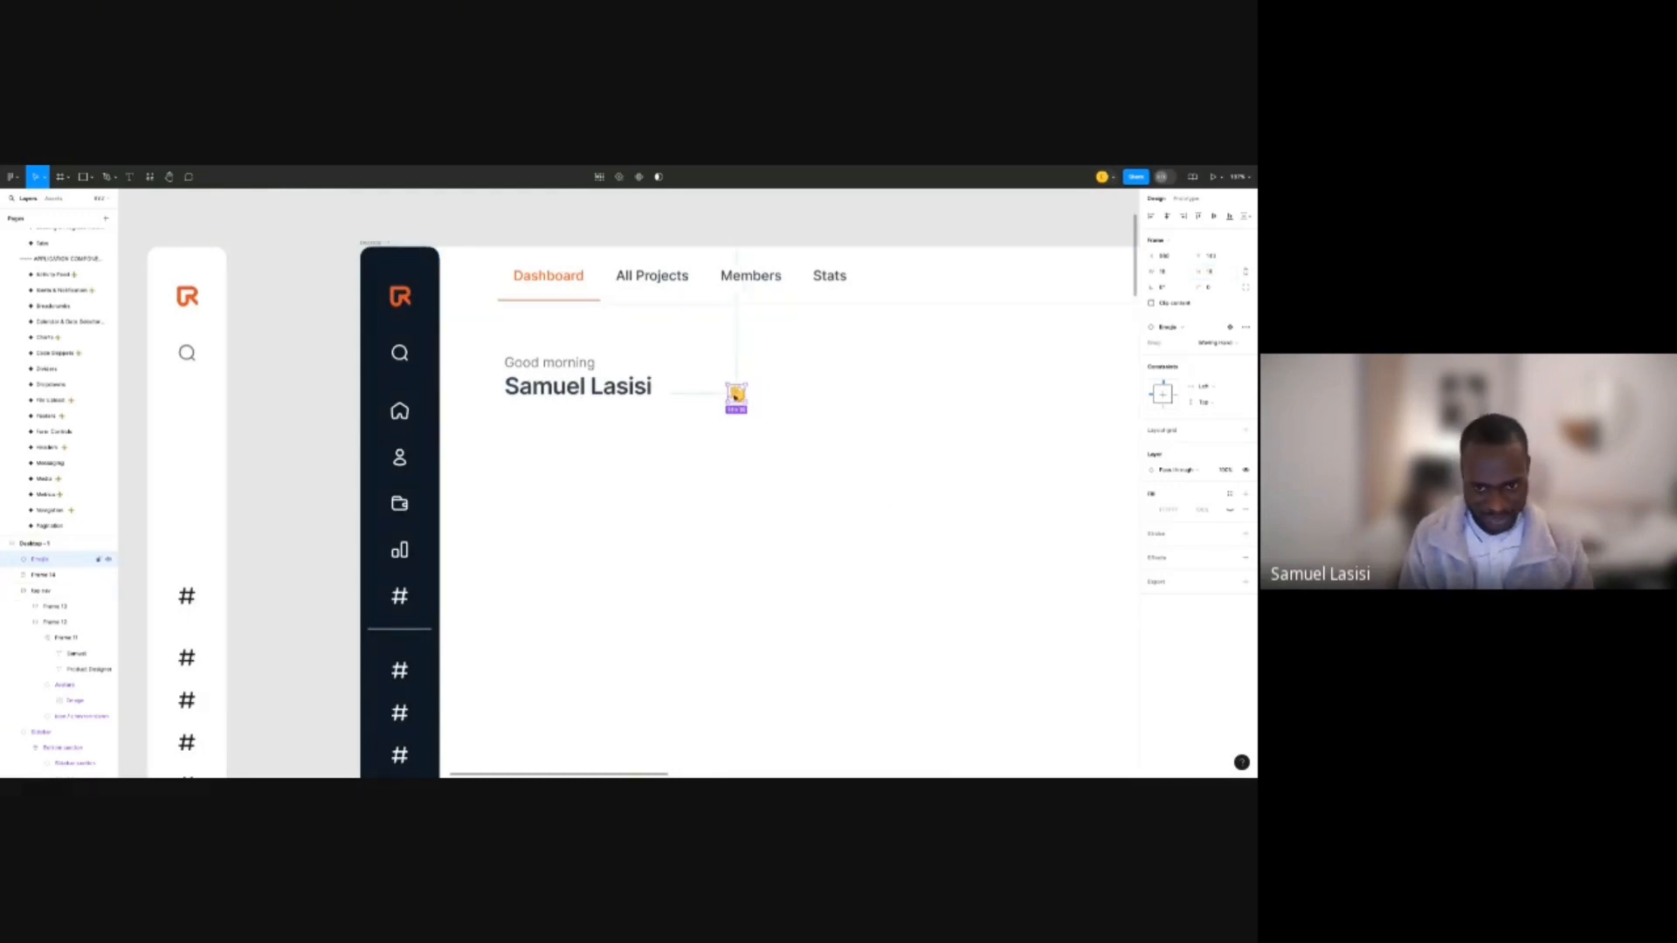
{"action": "left_click_drag", "start_coordinate": [737, 395], "coordinate": [687, 389]}
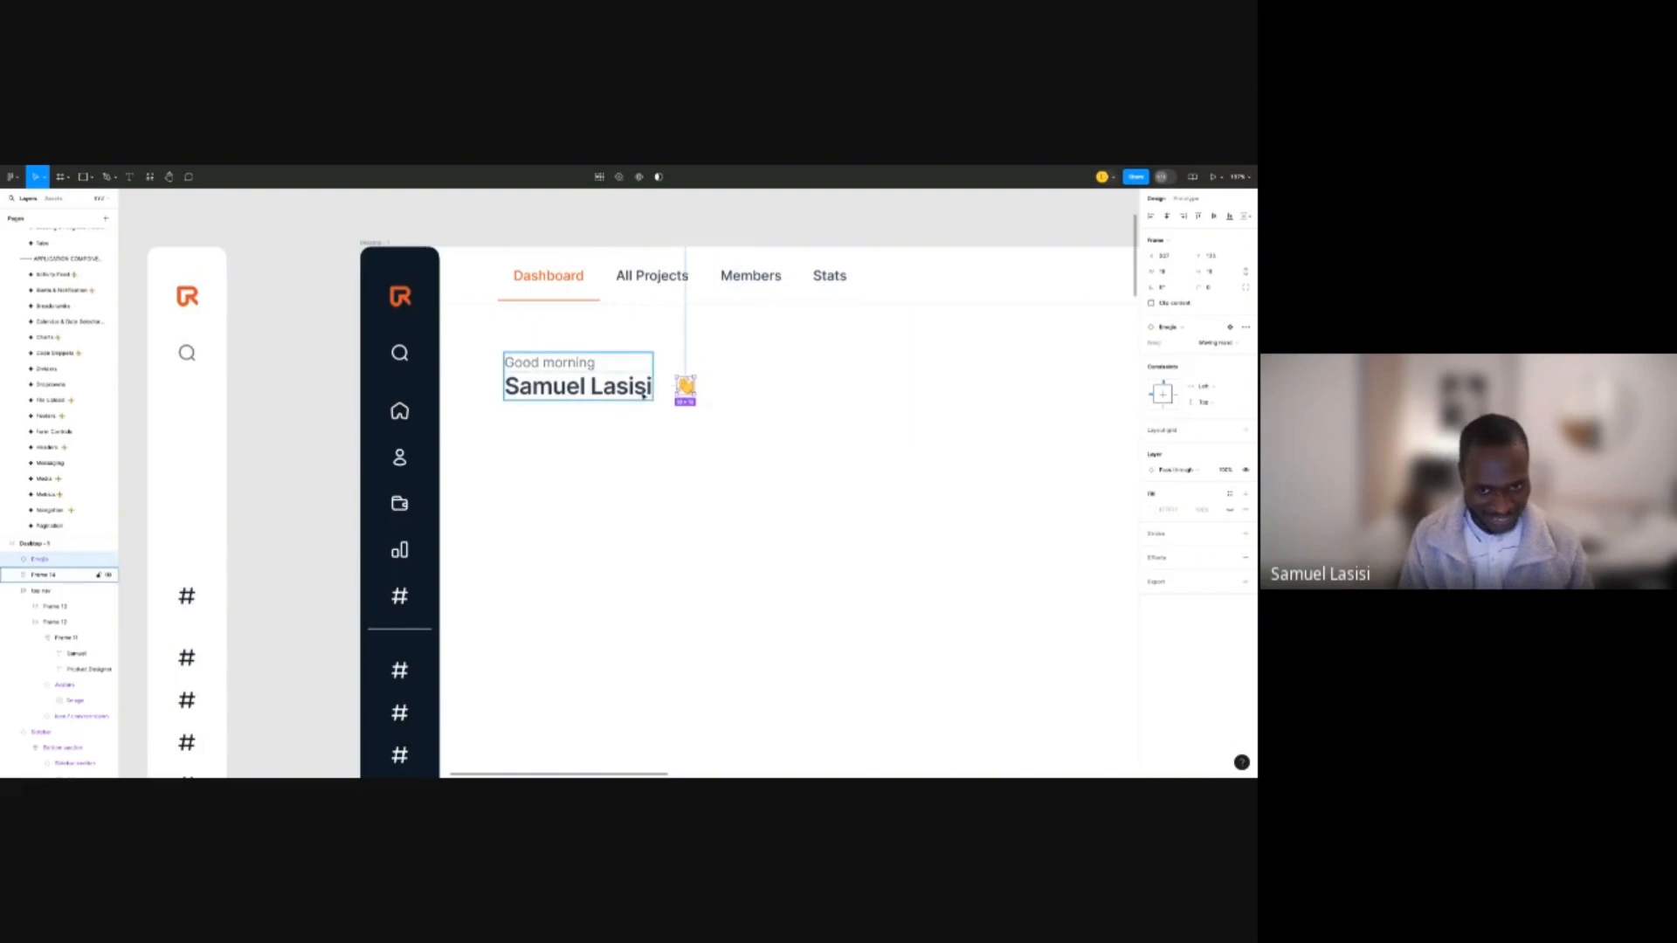
Wrap the name and waving emoji in an auto-layout row with a 16 gap.
{"action": "double_click", "coordinate": [645, 393]}
{"action": "left_click", "coordinate": [692, 389], "text": "shift"}
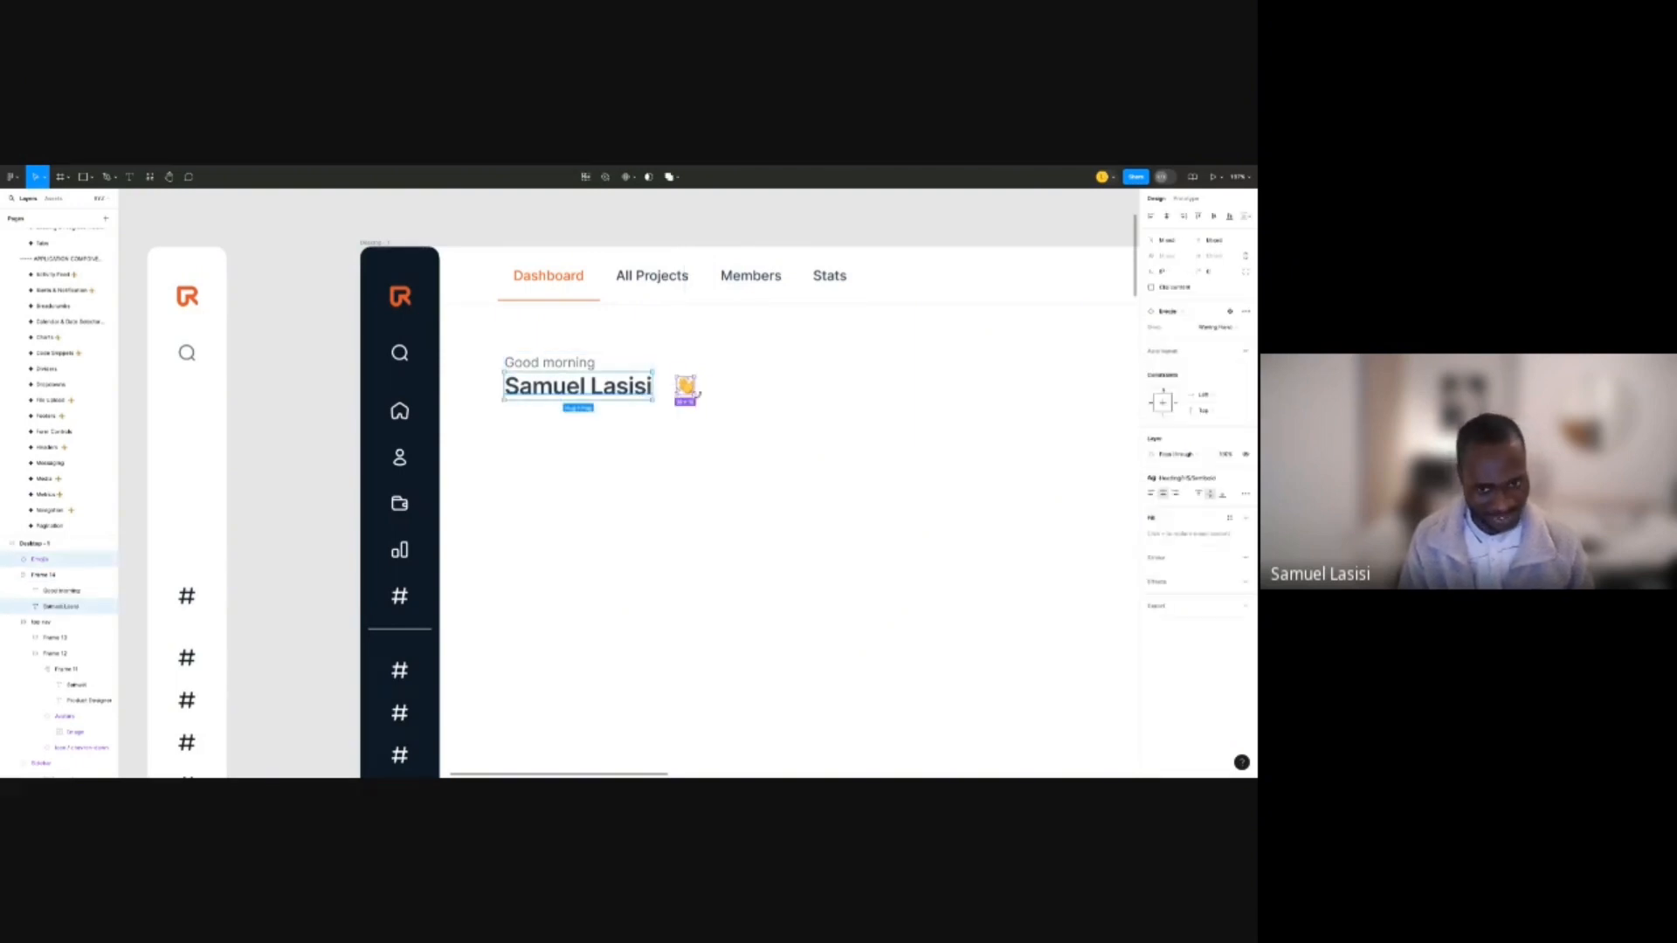
{"action": "key", "text": "shift+a"}
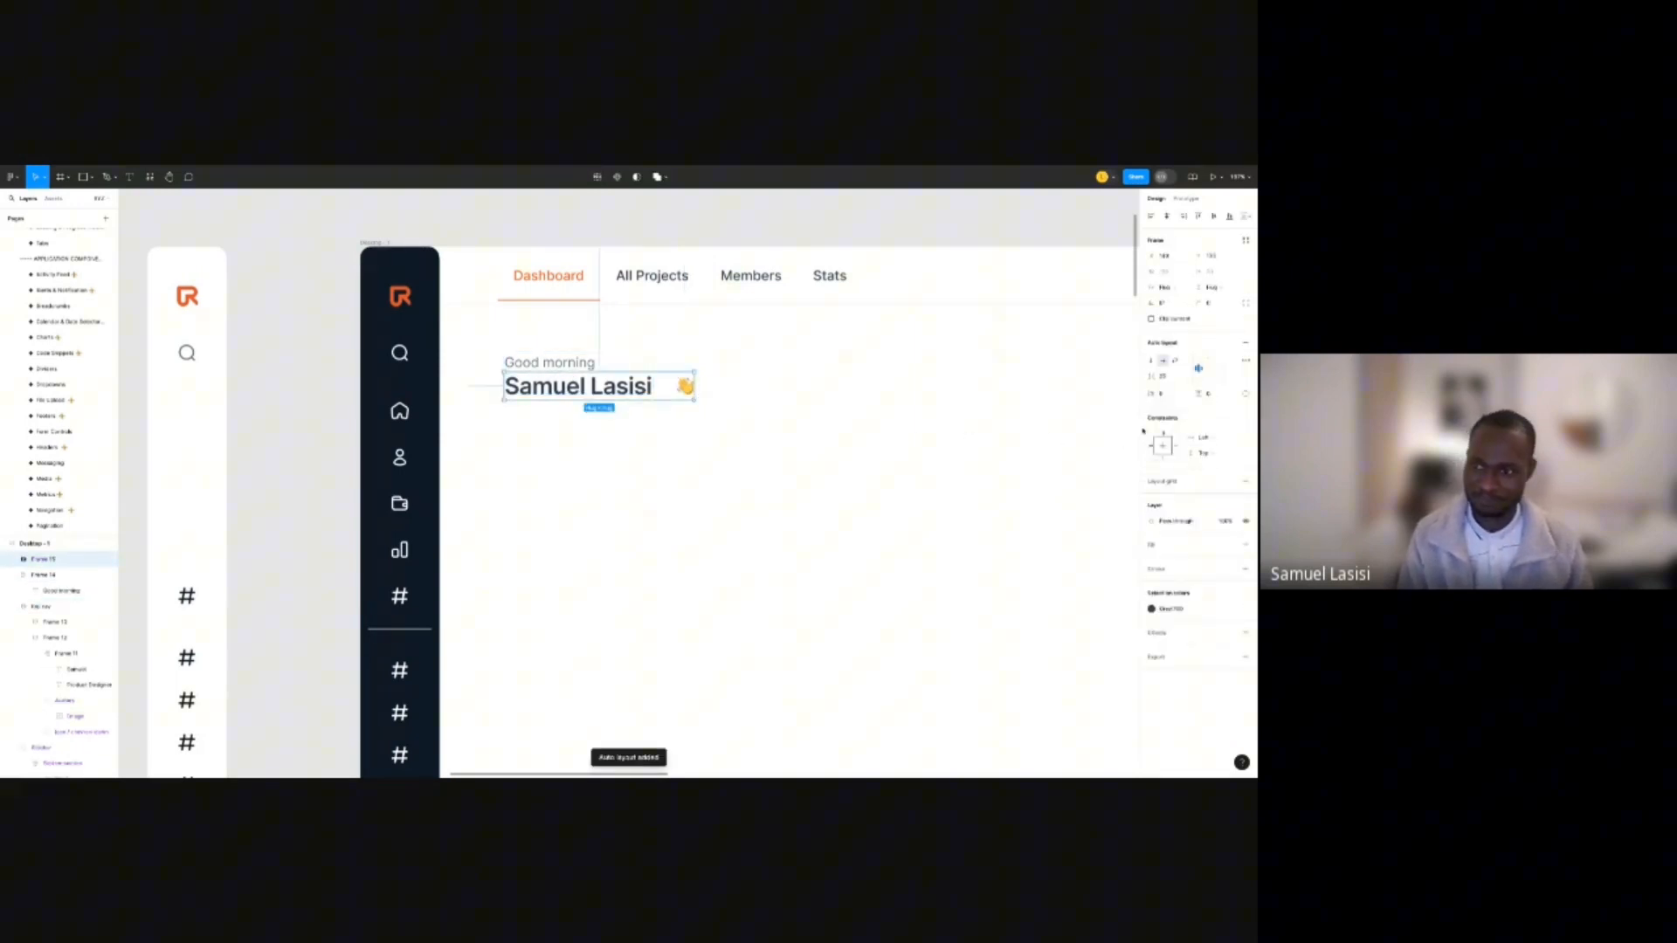
{"action": "left_click", "coordinate": [1162, 376]}
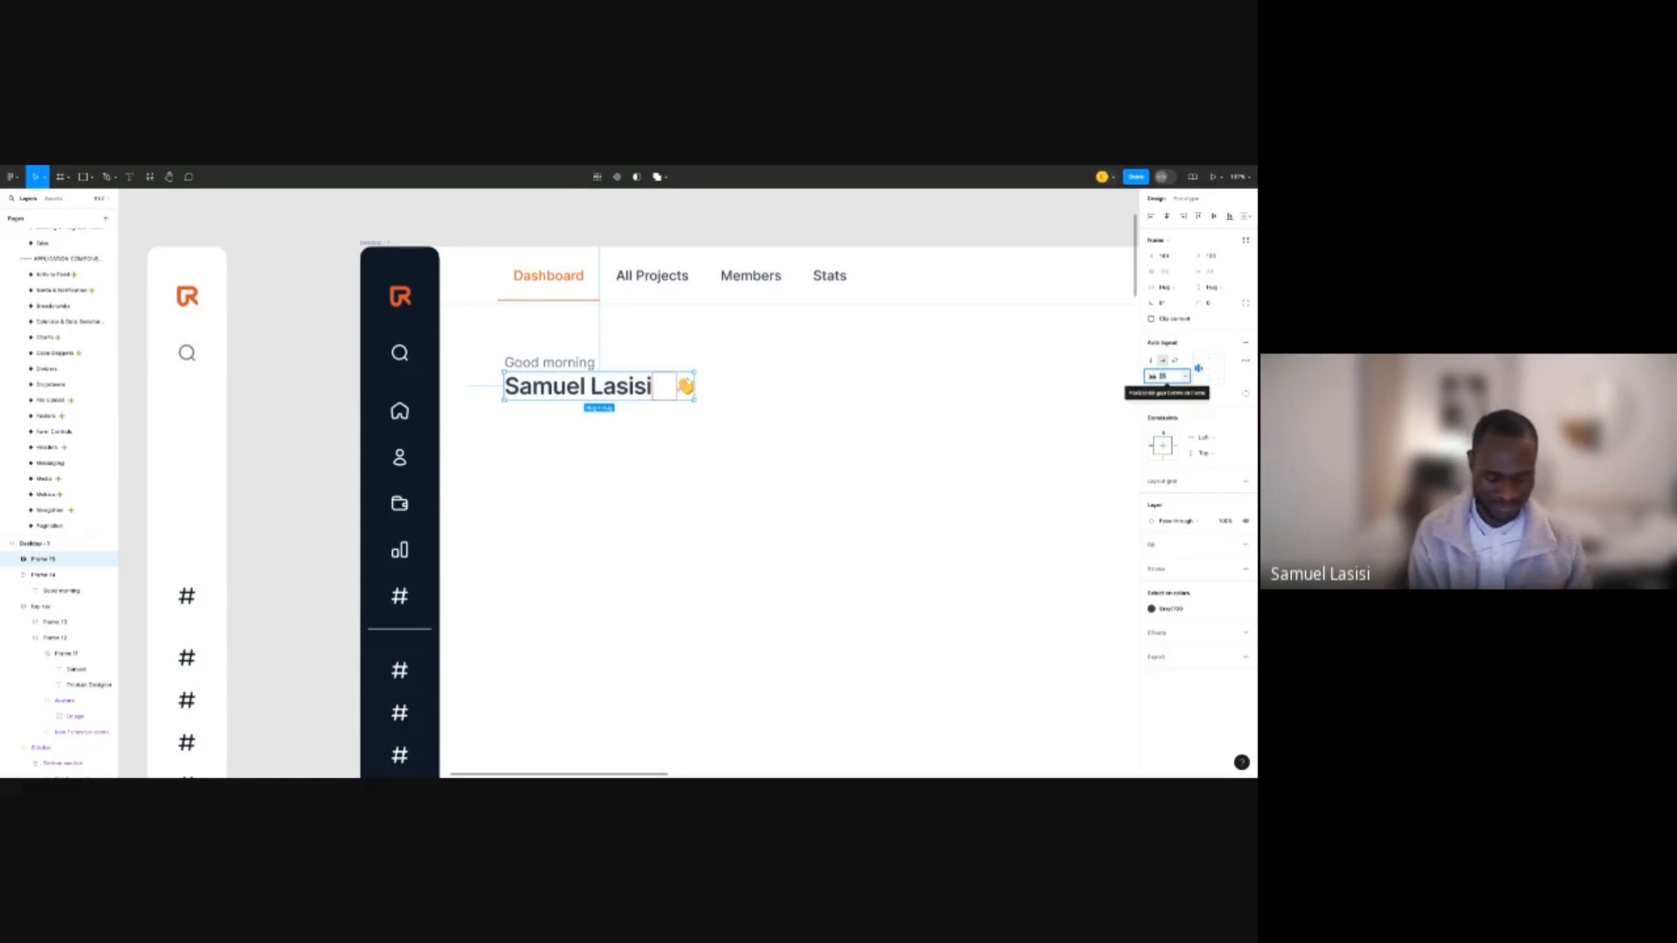
{"action": "type", "text": "16"}
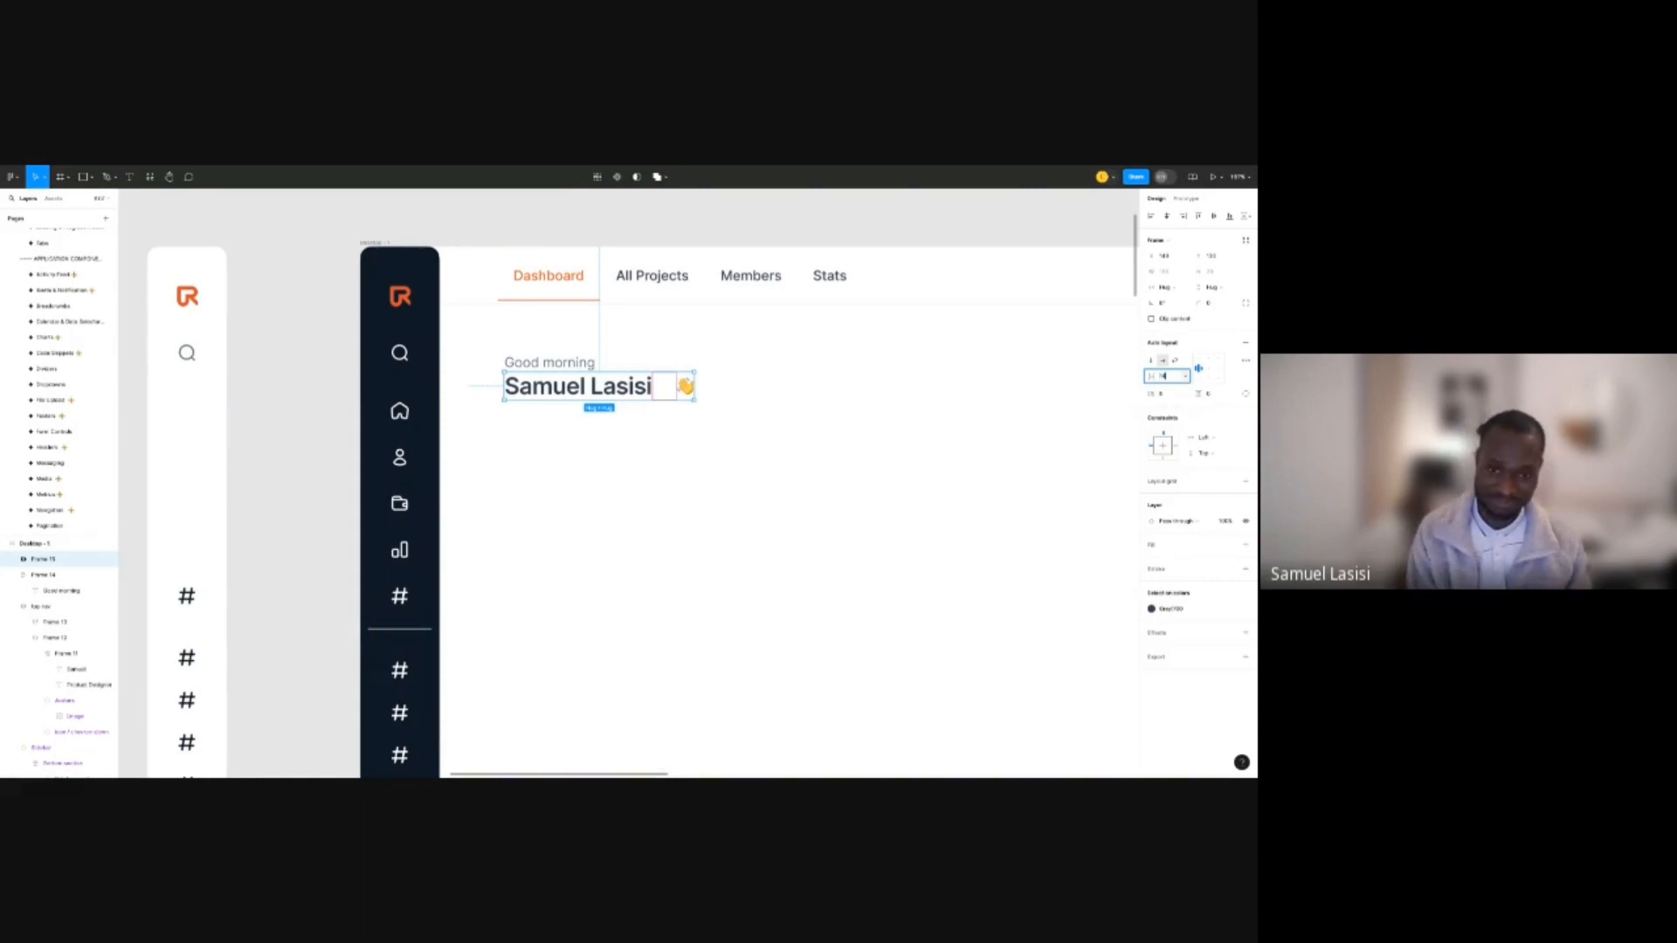
{"action": "key", "text": "Return"}
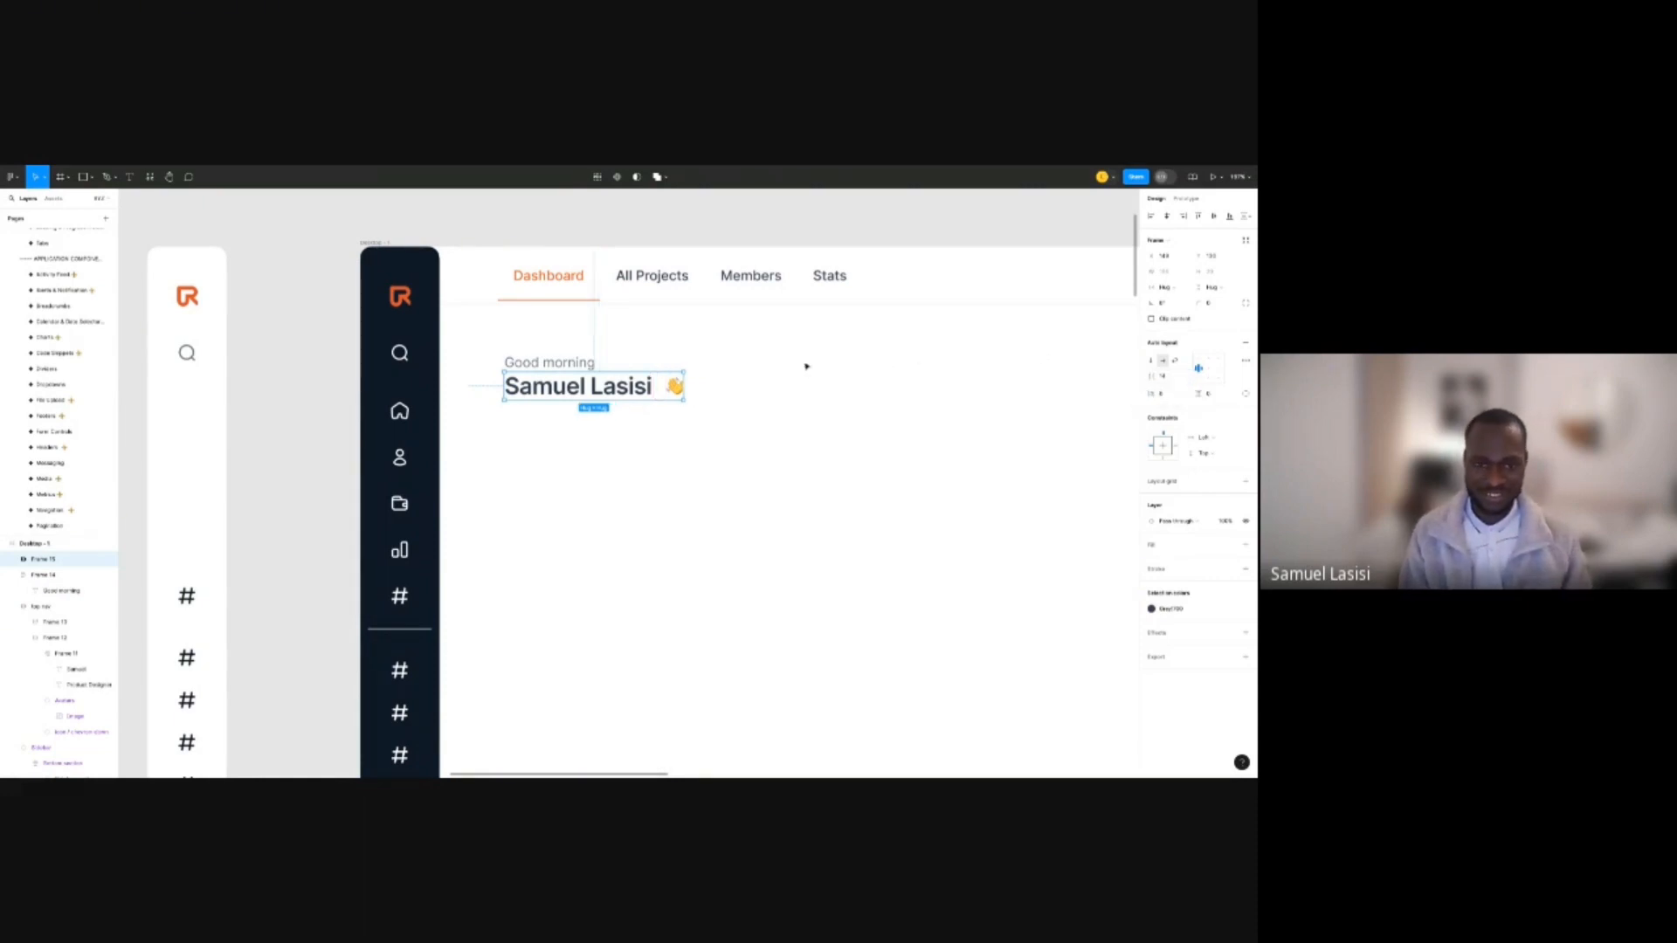
{"action": "left_click", "coordinate": [786, 367]}
Stack the Good morning greeting above the name row in auto layout with 8 spacing.
{"action": "left_click", "coordinate": [586, 367]}
{"action": "left_click", "coordinate": [587, 375], "text": "shift"}
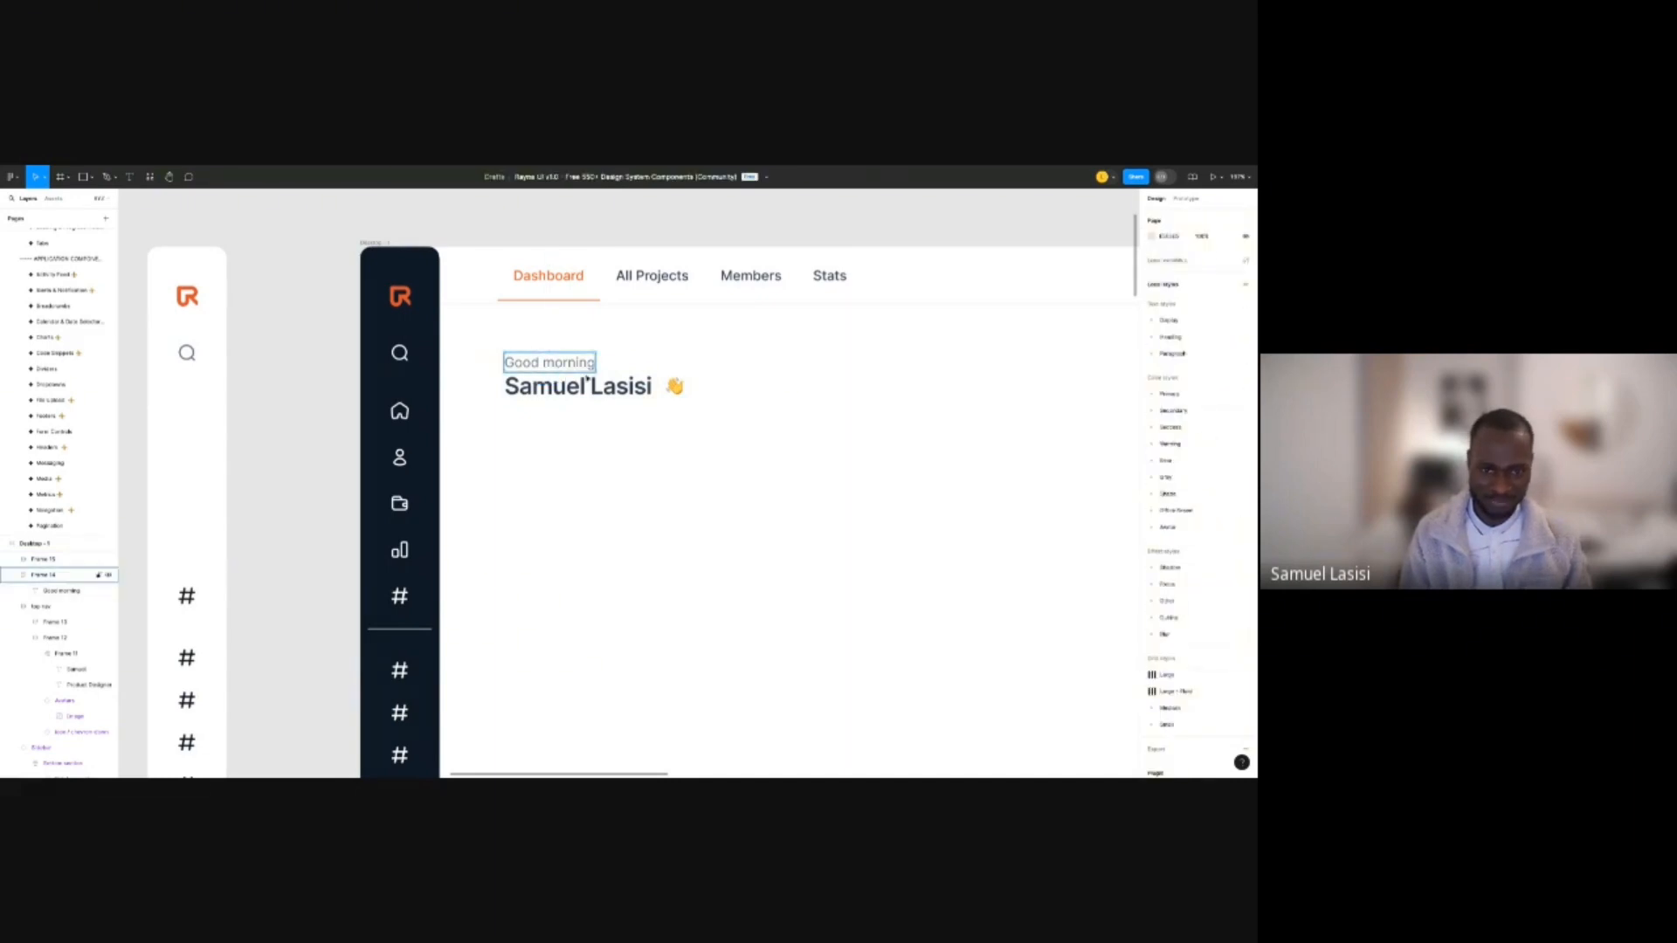
{"action": "left_click", "coordinate": [587, 377], "text": "shift"}
{"action": "key", "text": "shift+a"}
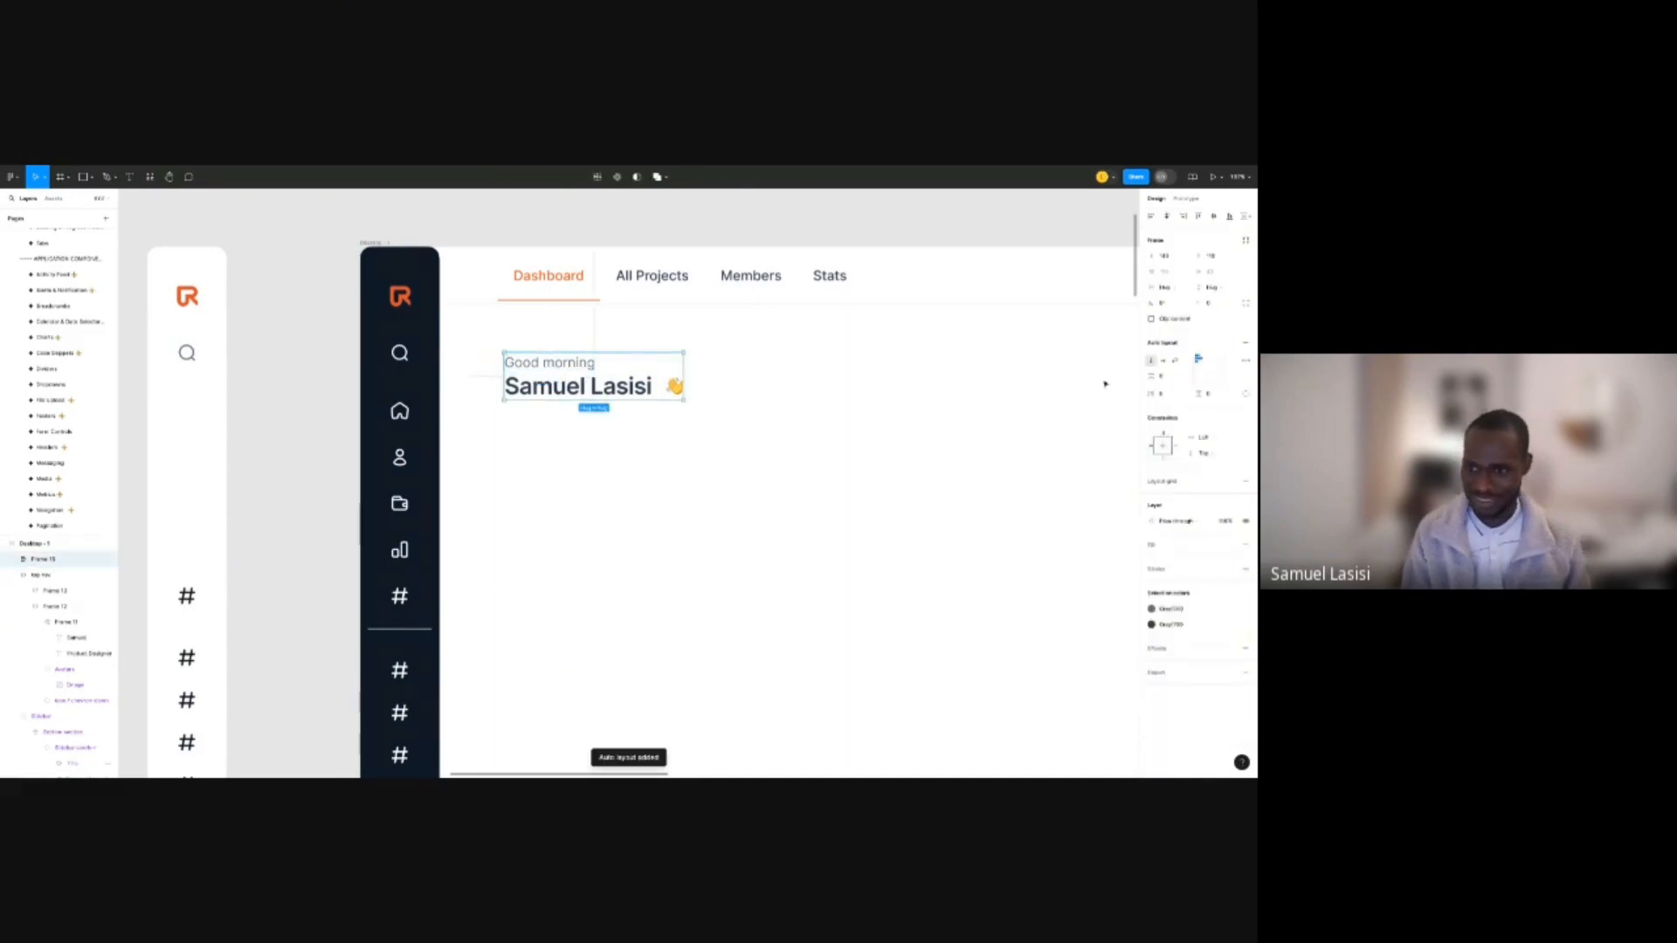
{"action": "left_click", "coordinate": [1162, 378]}
{"action": "type", "text": "8"}
{"action": "key", "text": "Return"}
{"action": "left_click", "coordinate": [767, 360]}
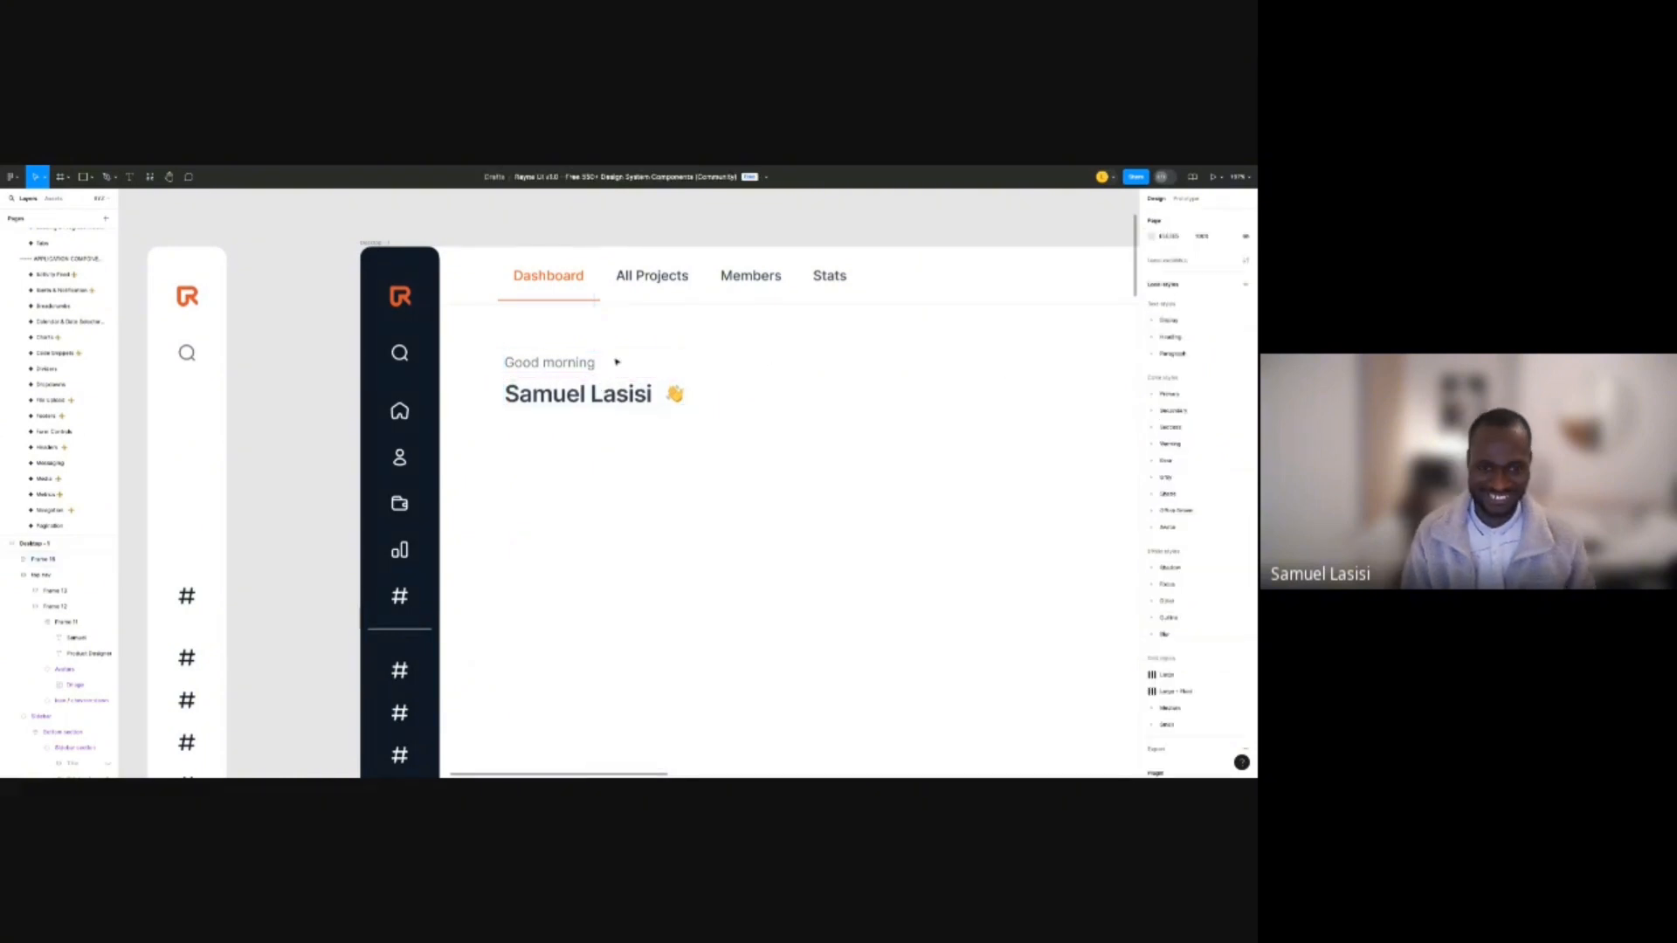
{"action": "scroll", "coordinate": [626, 359], "scroll_direction": "down", "scroll_amount": 5}
{"action": "left_click_drag", "start_coordinate": [722, 425], "coordinate": [468, 337]}
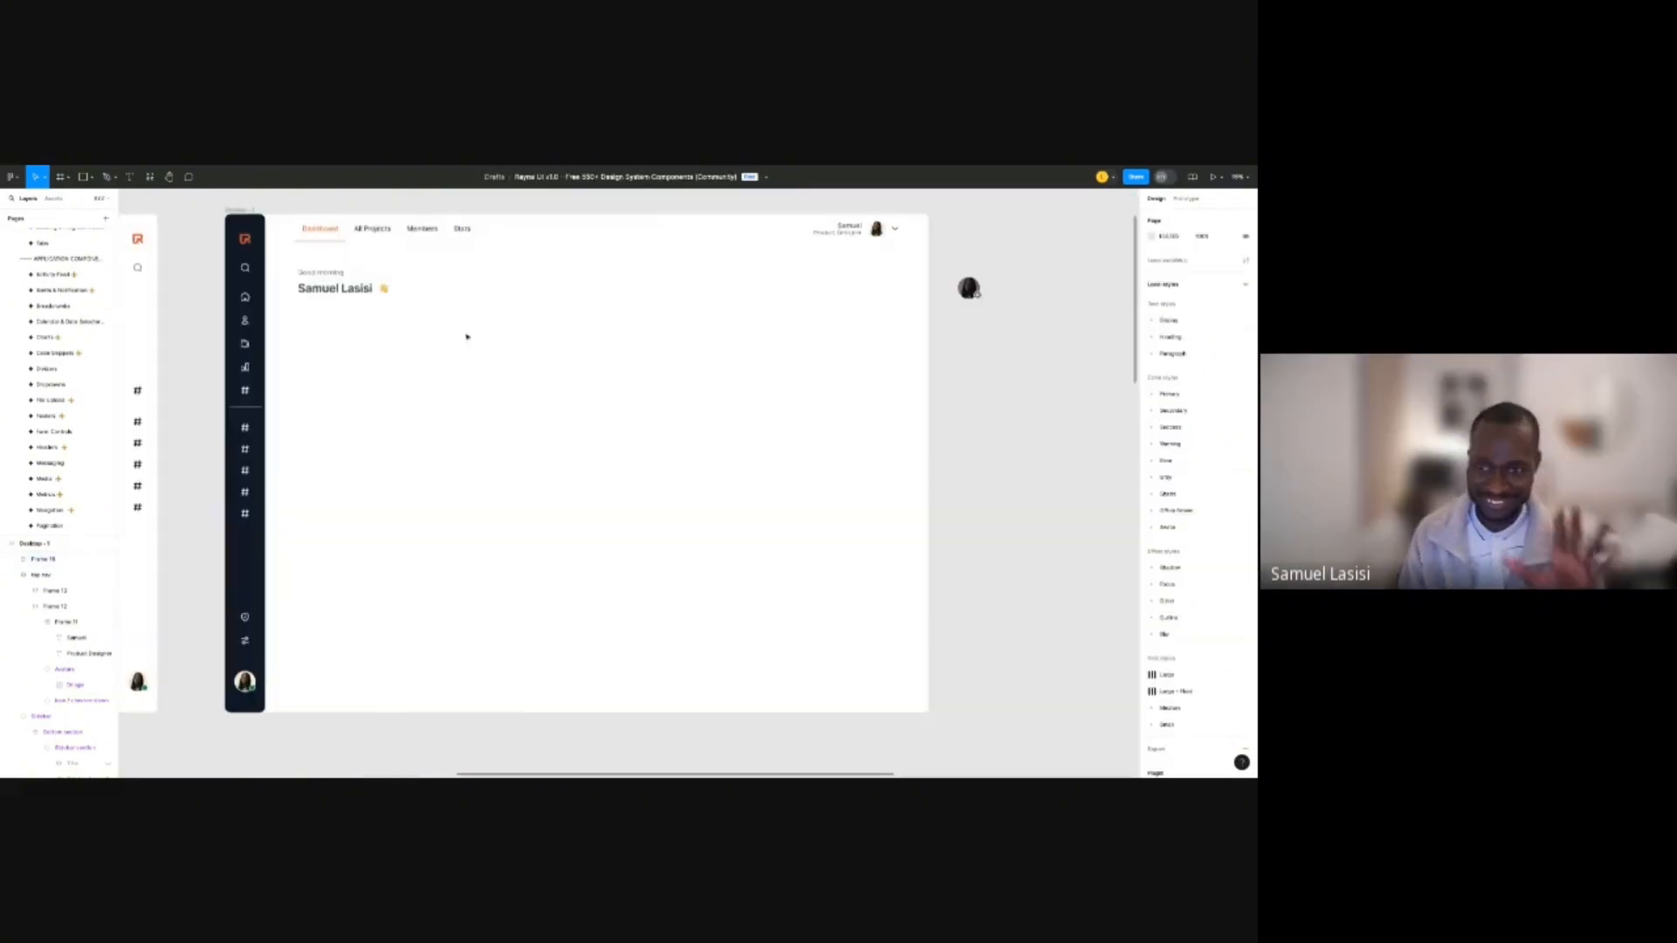
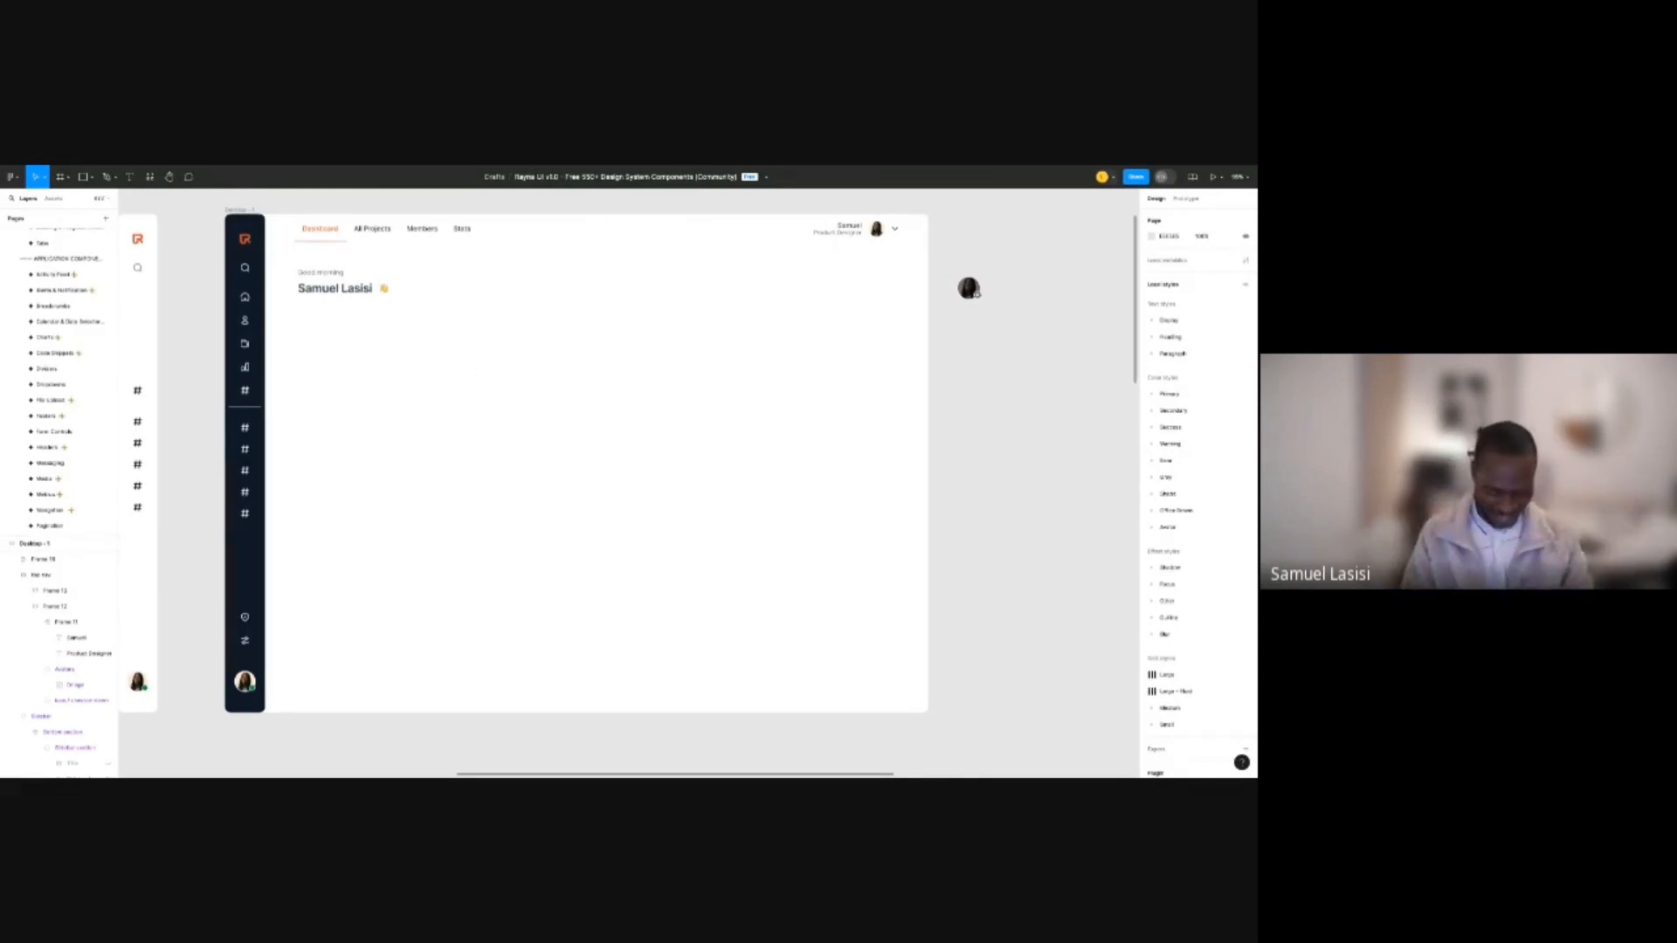
Pan and zoom the canvas to bring the lilac CANVAS dashboard into view.
{"action": "scroll", "coordinate": [488, 262], "scroll_direction": "down", "scroll_amount": 10}
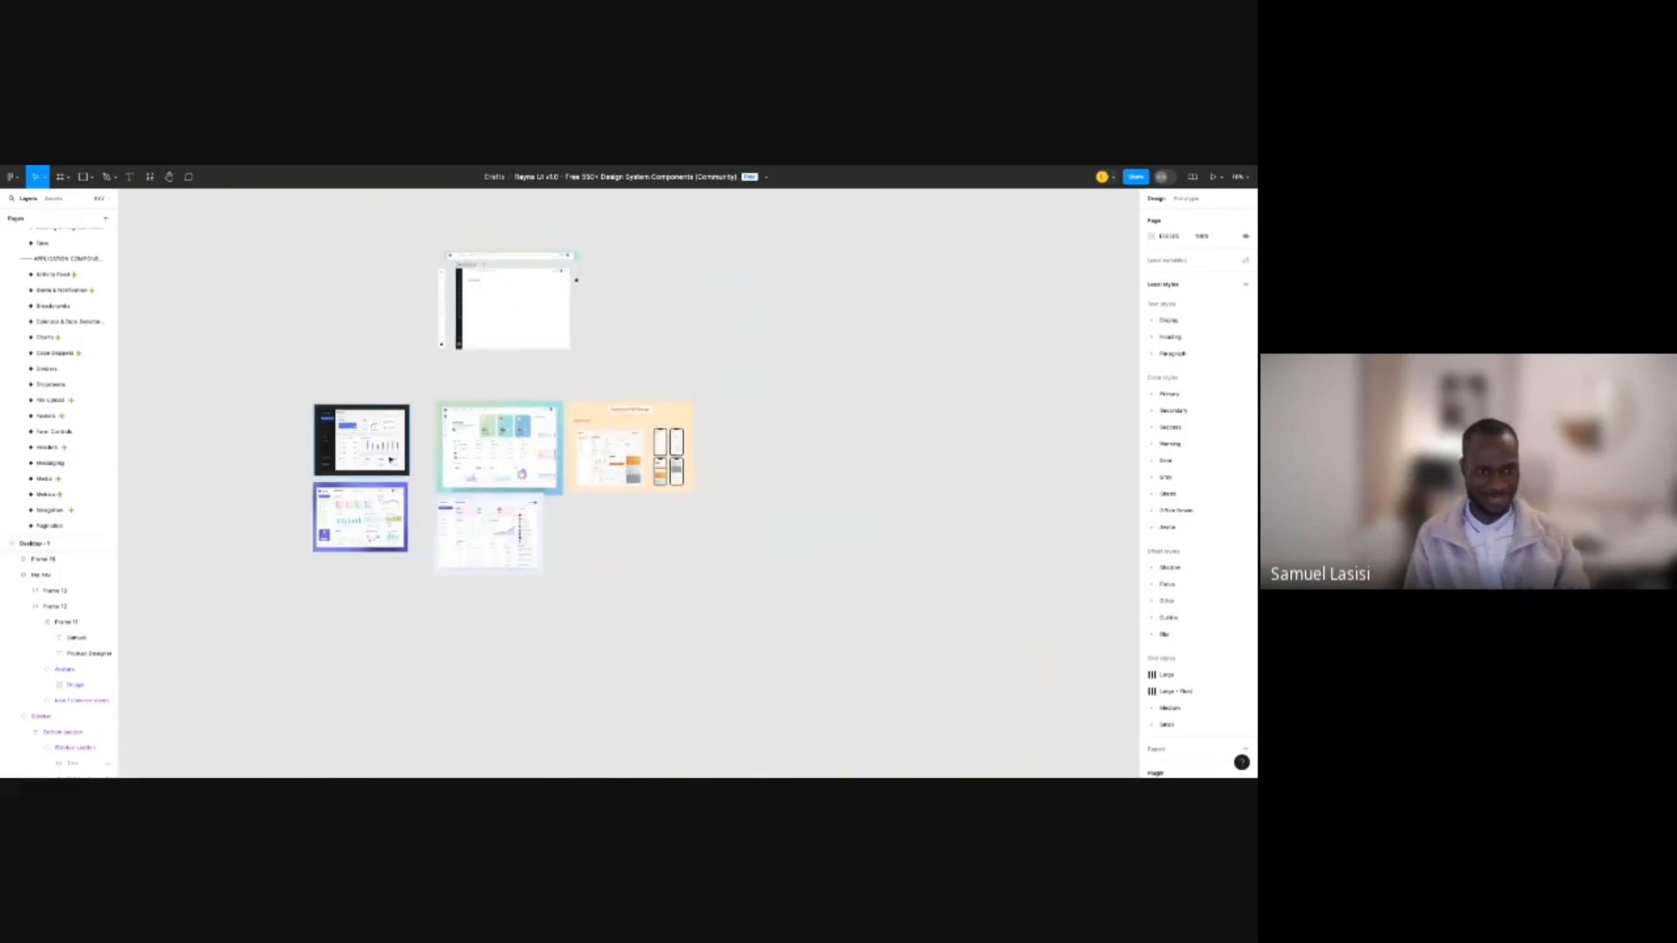
{"action": "scroll", "coordinate": [407, 497], "scroll_direction": "up", "scroll_amount": 5}
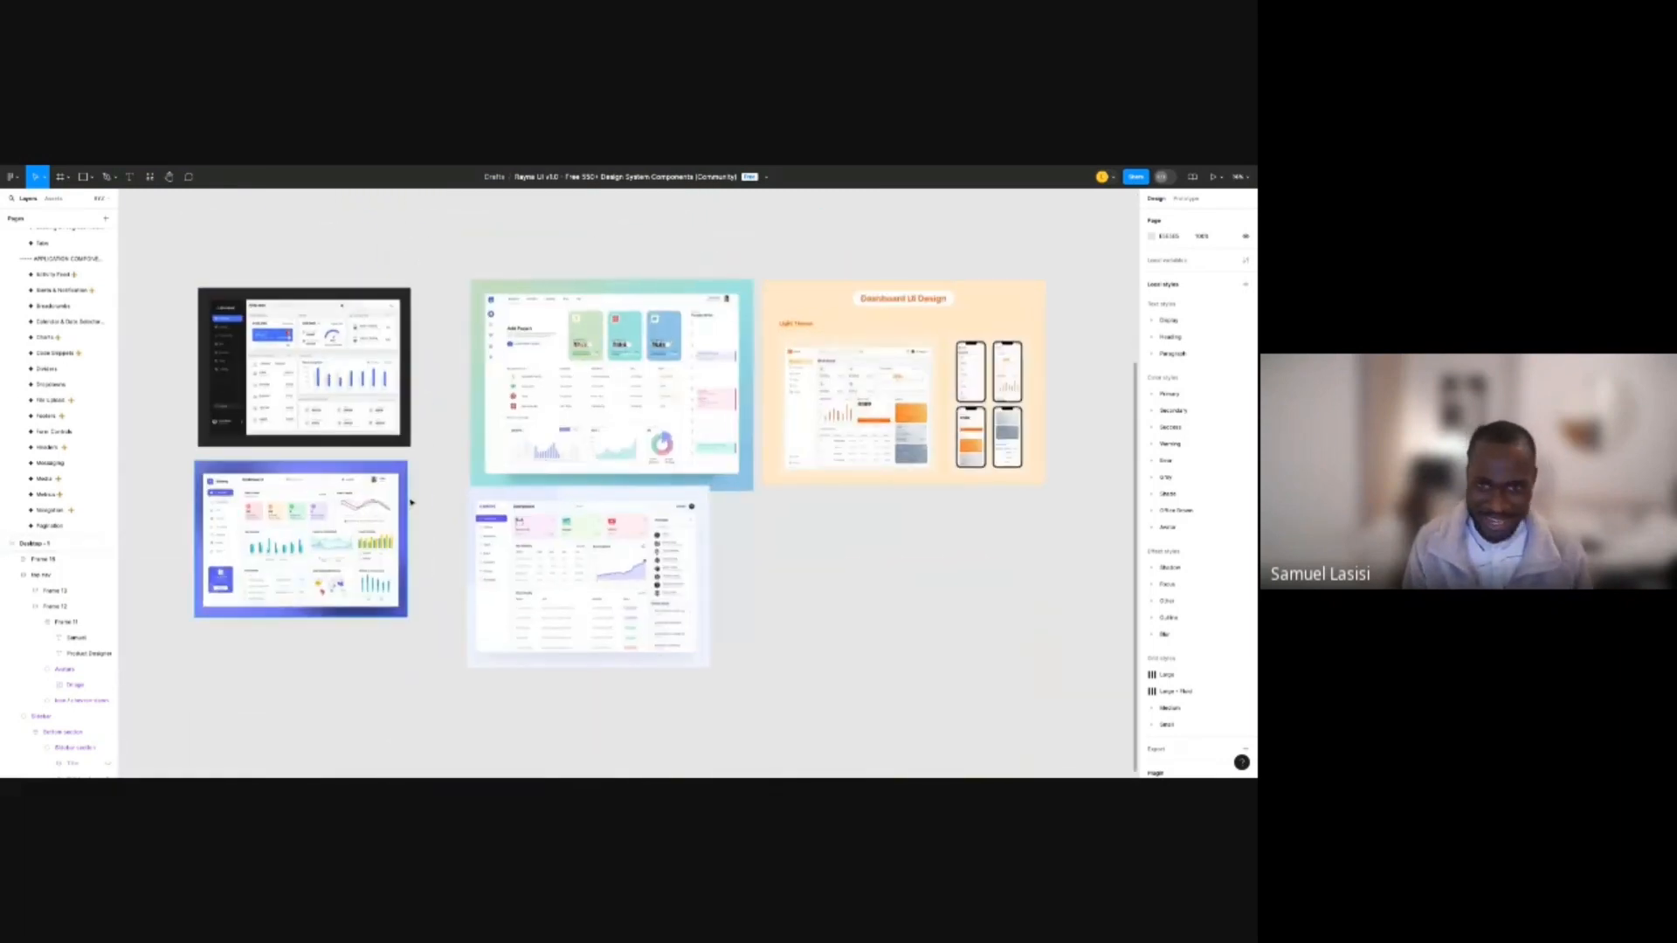
{"action": "scroll", "coordinate": [609, 389], "scroll_direction": "up", "scroll_amount": 5}
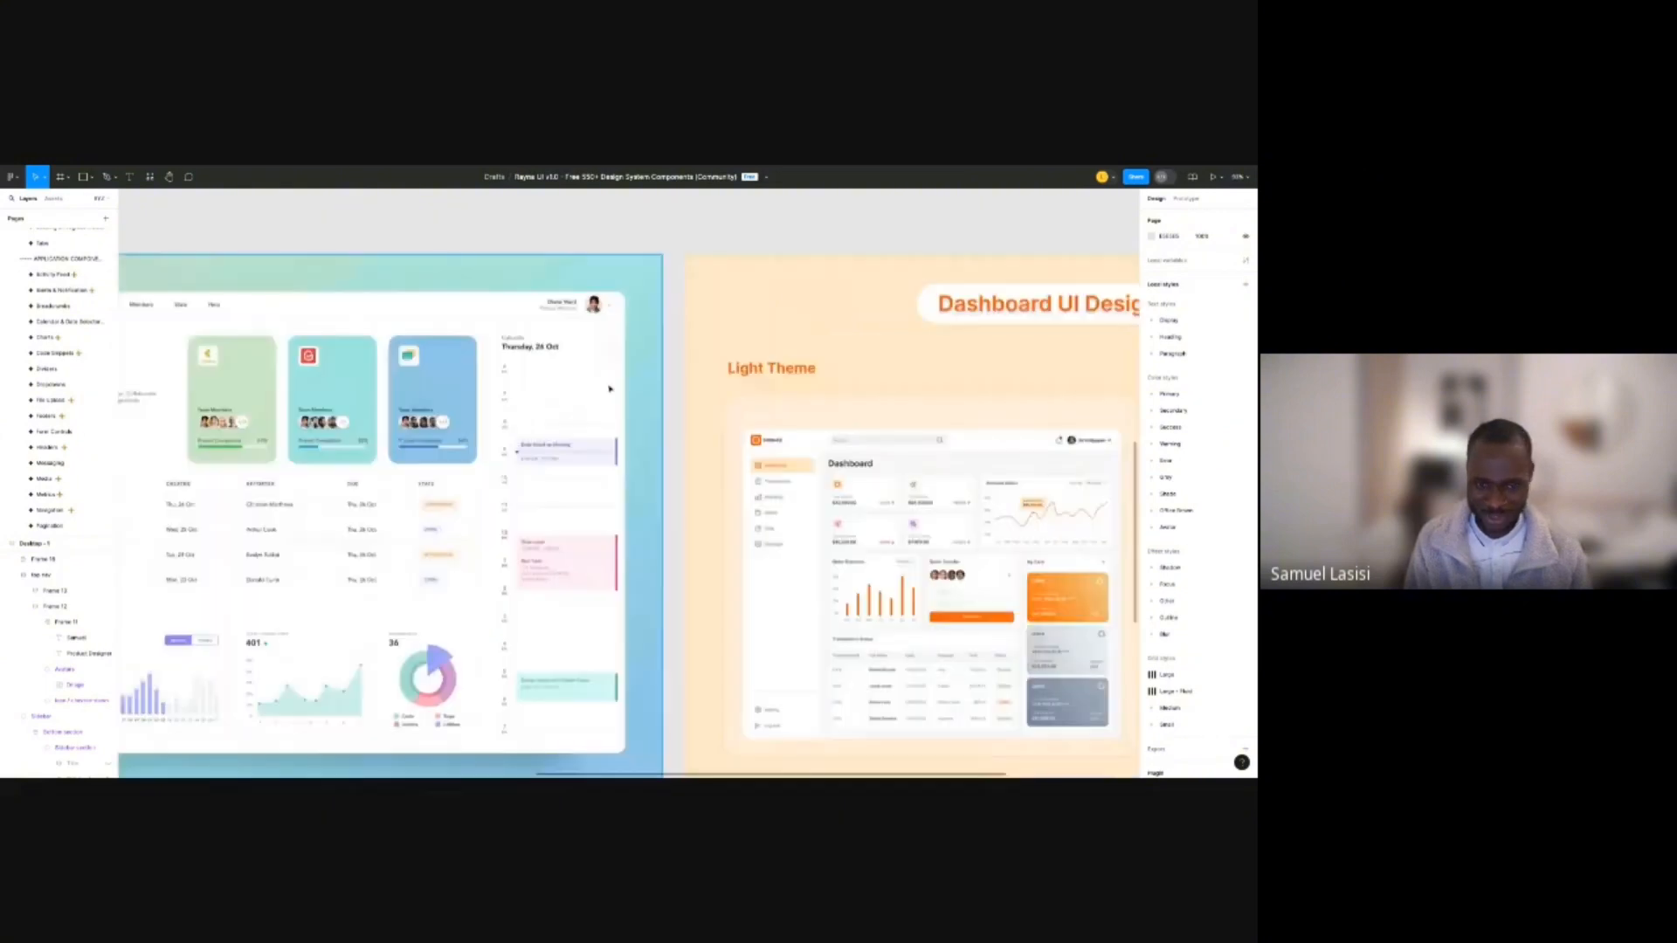
{"action": "scroll", "coordinate": [610, 389], "scroll_direction": "left", "scroll_amount": 5}
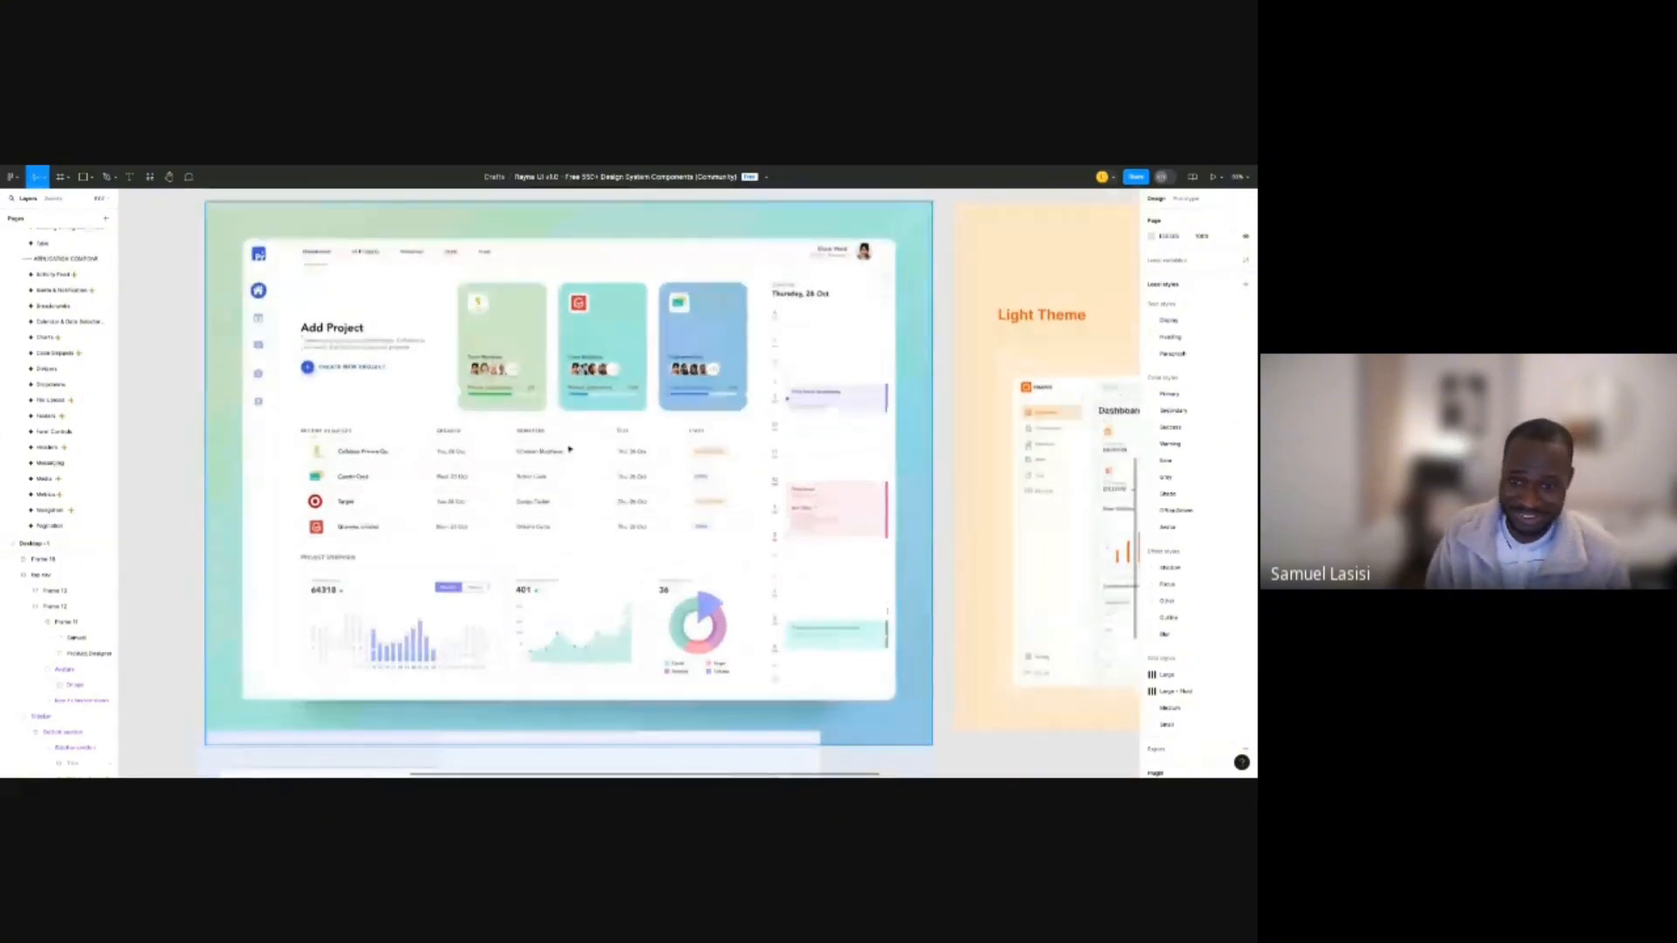
{"action": "scroll", "coordinate": [568, 449], "scroll_direction": "up", "scroll_amount": 2}
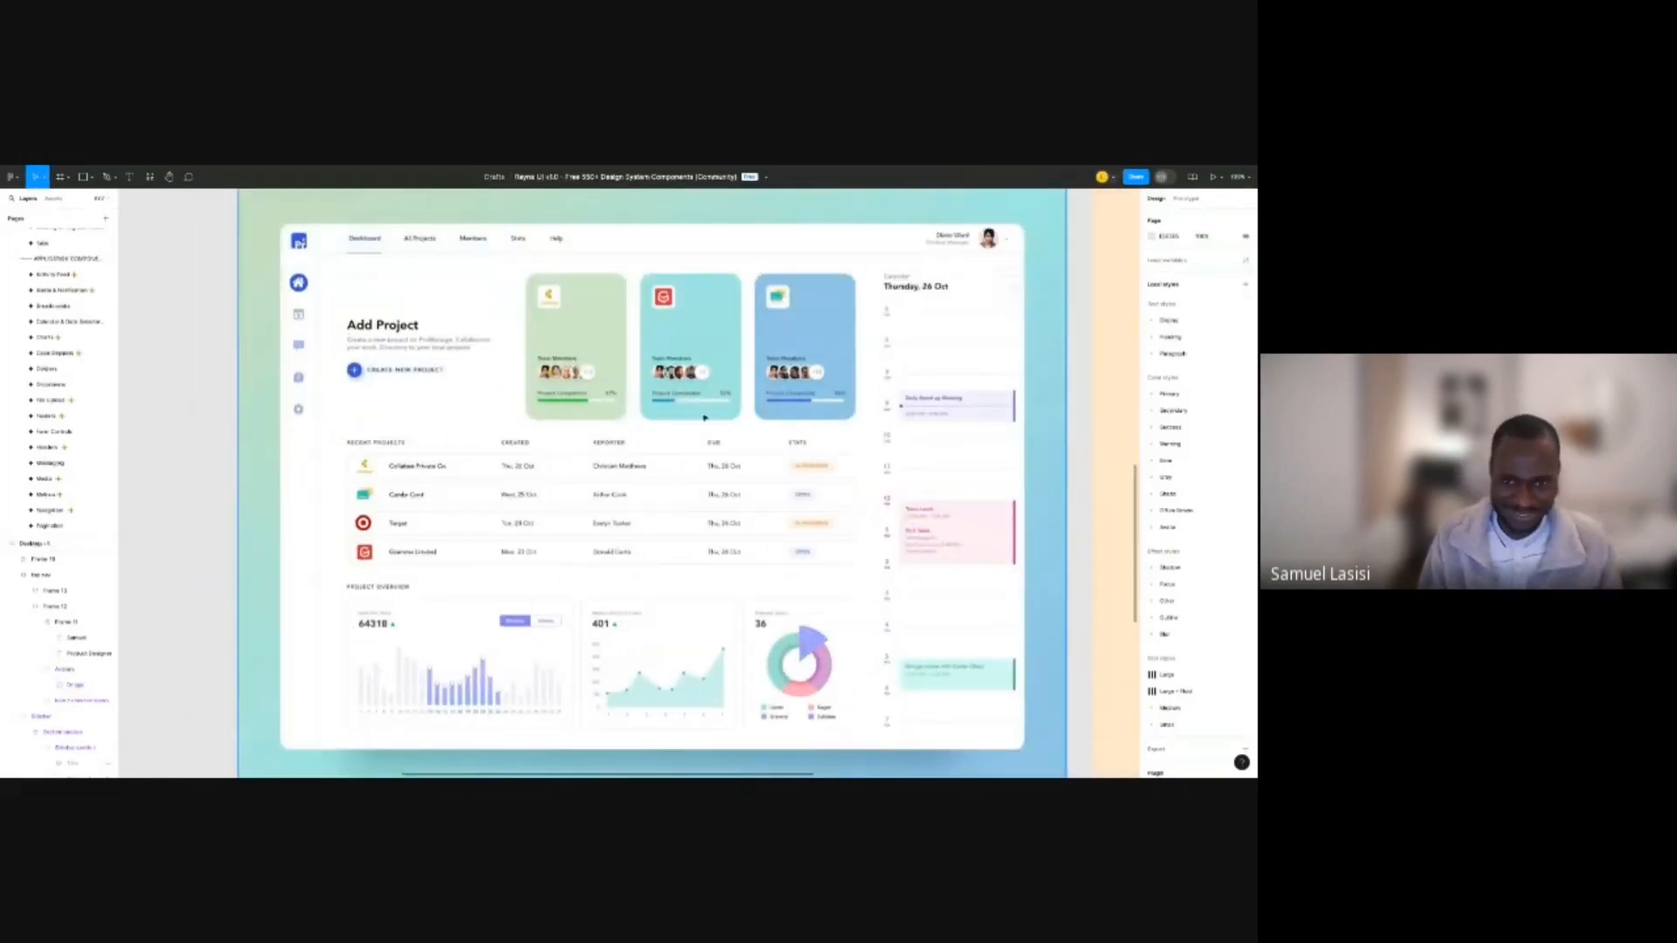
{"action": "scroll", "coordinate": [705, 418], "scroll_direction": "down", "scroll_amount": 5}
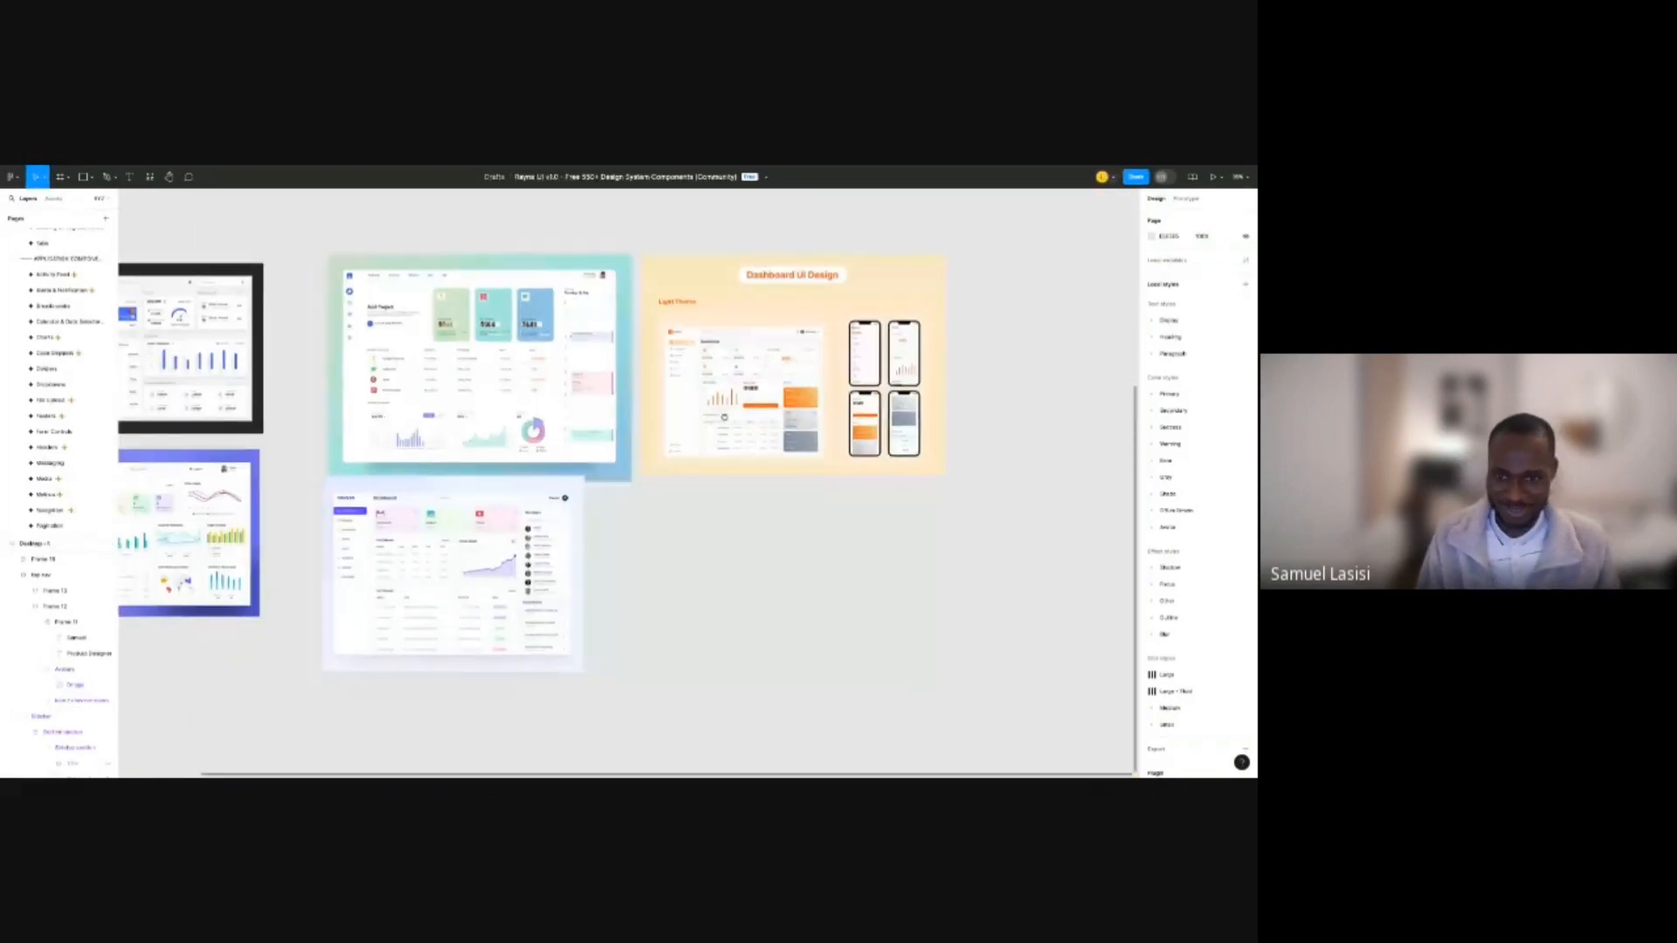
{"action": "left_click_drag", "start_coordinate": [504, 556], "coordinate": [668, 421]}
{"action": "scroll", "coordinate": [668, 421], "scroll_direction": "up", "scroll_amount": 4}
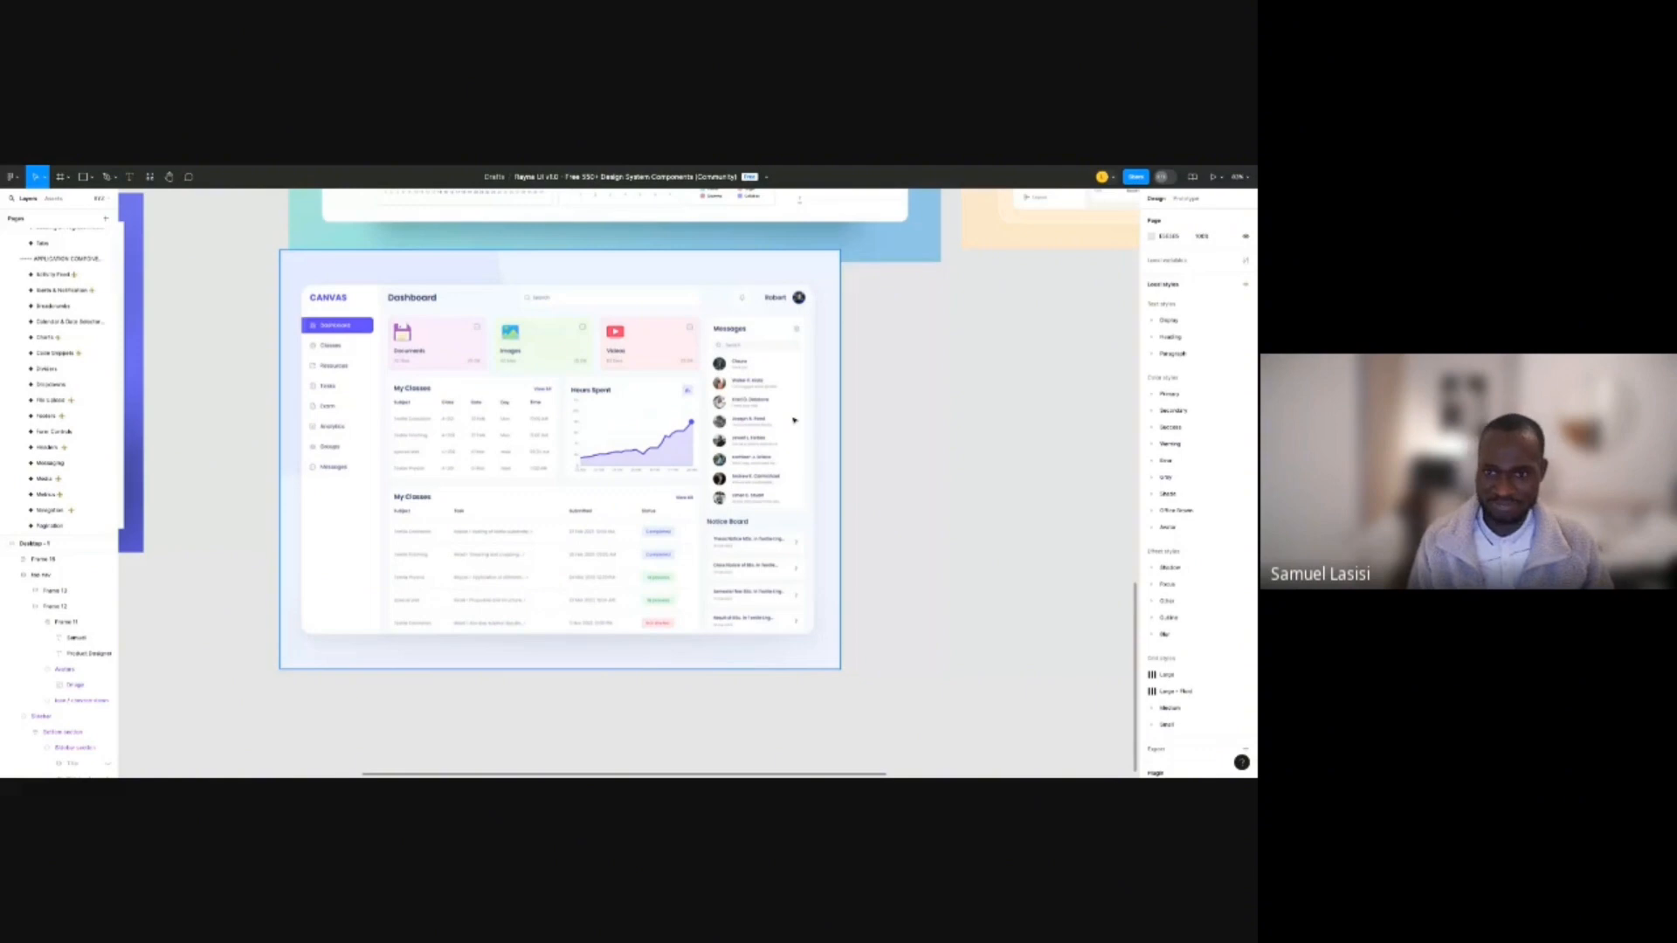
{"action": "scroll", "coordinate": [794, 420], "scroll_direction": "up", "scroll_amount": 3}
{"action": "scroll", "coordinate": [907, 368], "scroll_direction": "down", "scroll_amount": 4}
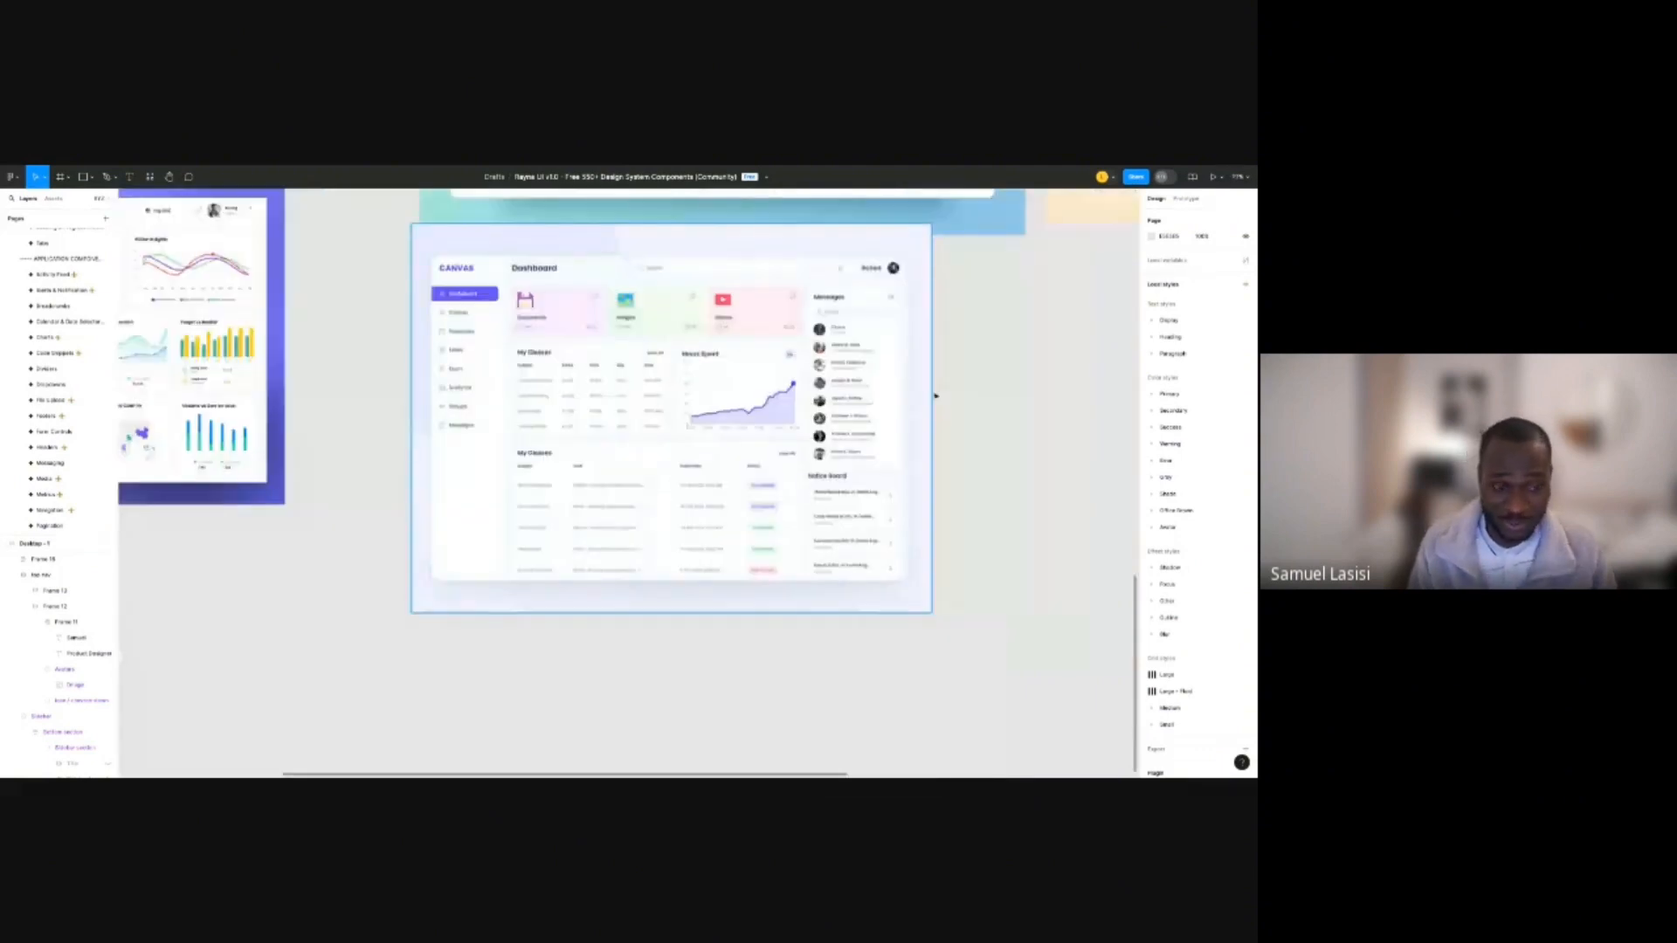
{"action": "scroll", "coordinate": [935, 395], "scroll_direction": "up", "scroll_amount": 3}
{"action": "scroll", "coordinate": [934, 396], "scroll_direction": "left", "scroll_amount": 3}
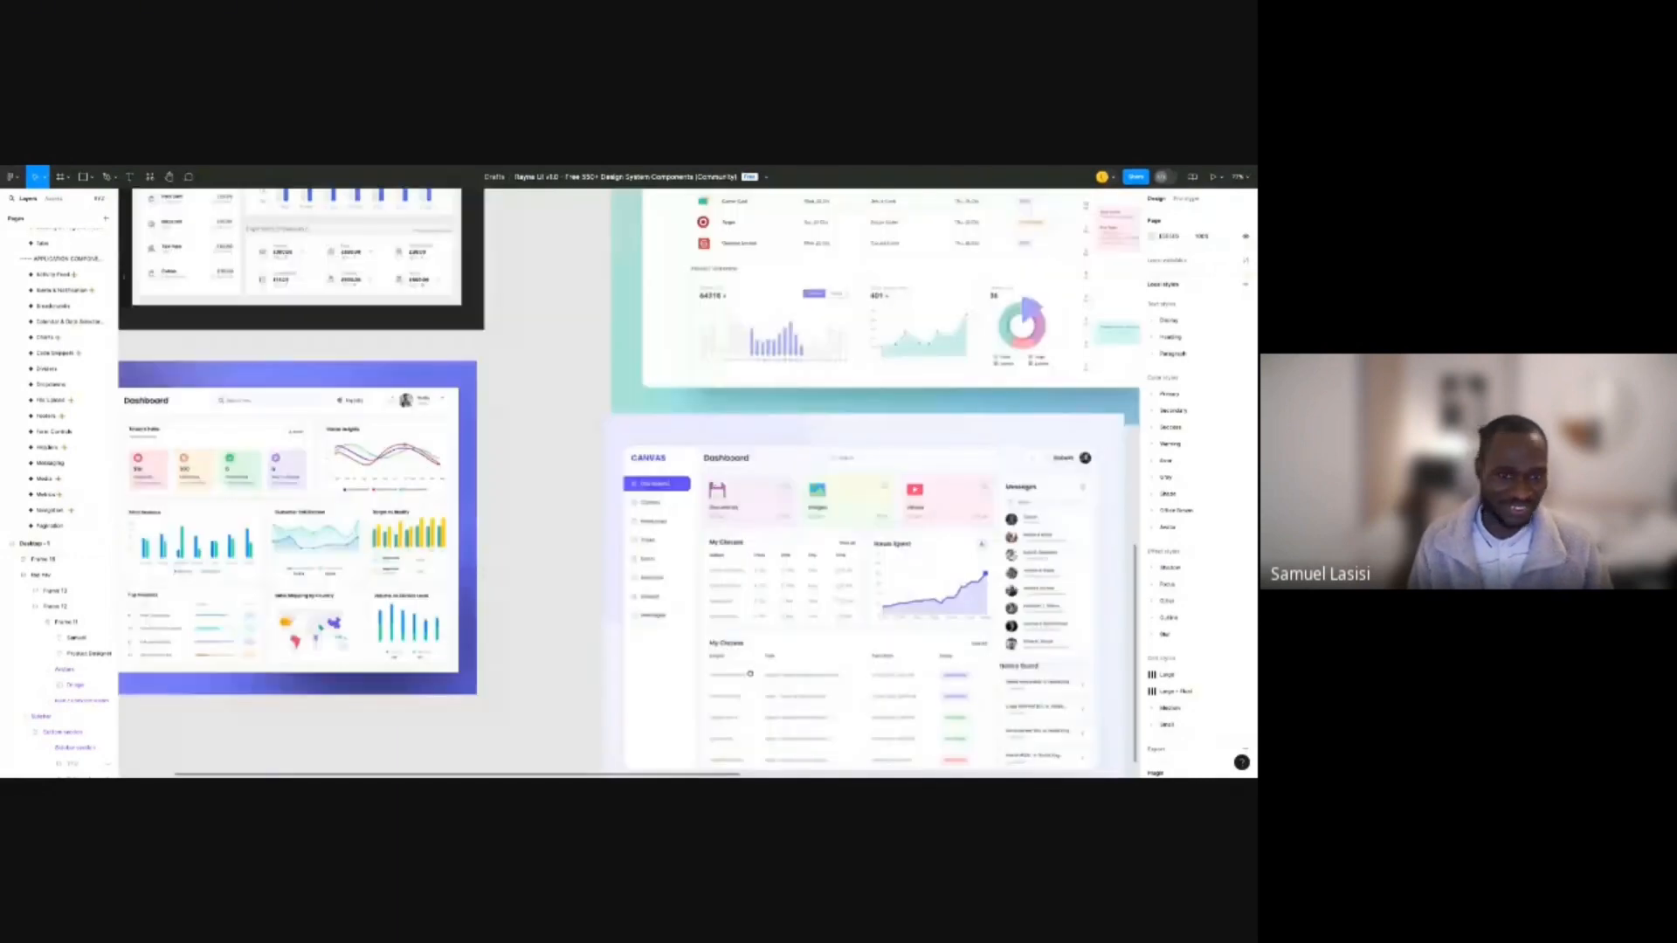
{"action": "scroll", "coordinate": [769, 445], "scroll_direction": "down", "scroll_amount": 5}
{"action": "scroll", "coordinate": [514, 455], "scroll_direction": "up", "scroll_amount": 6}
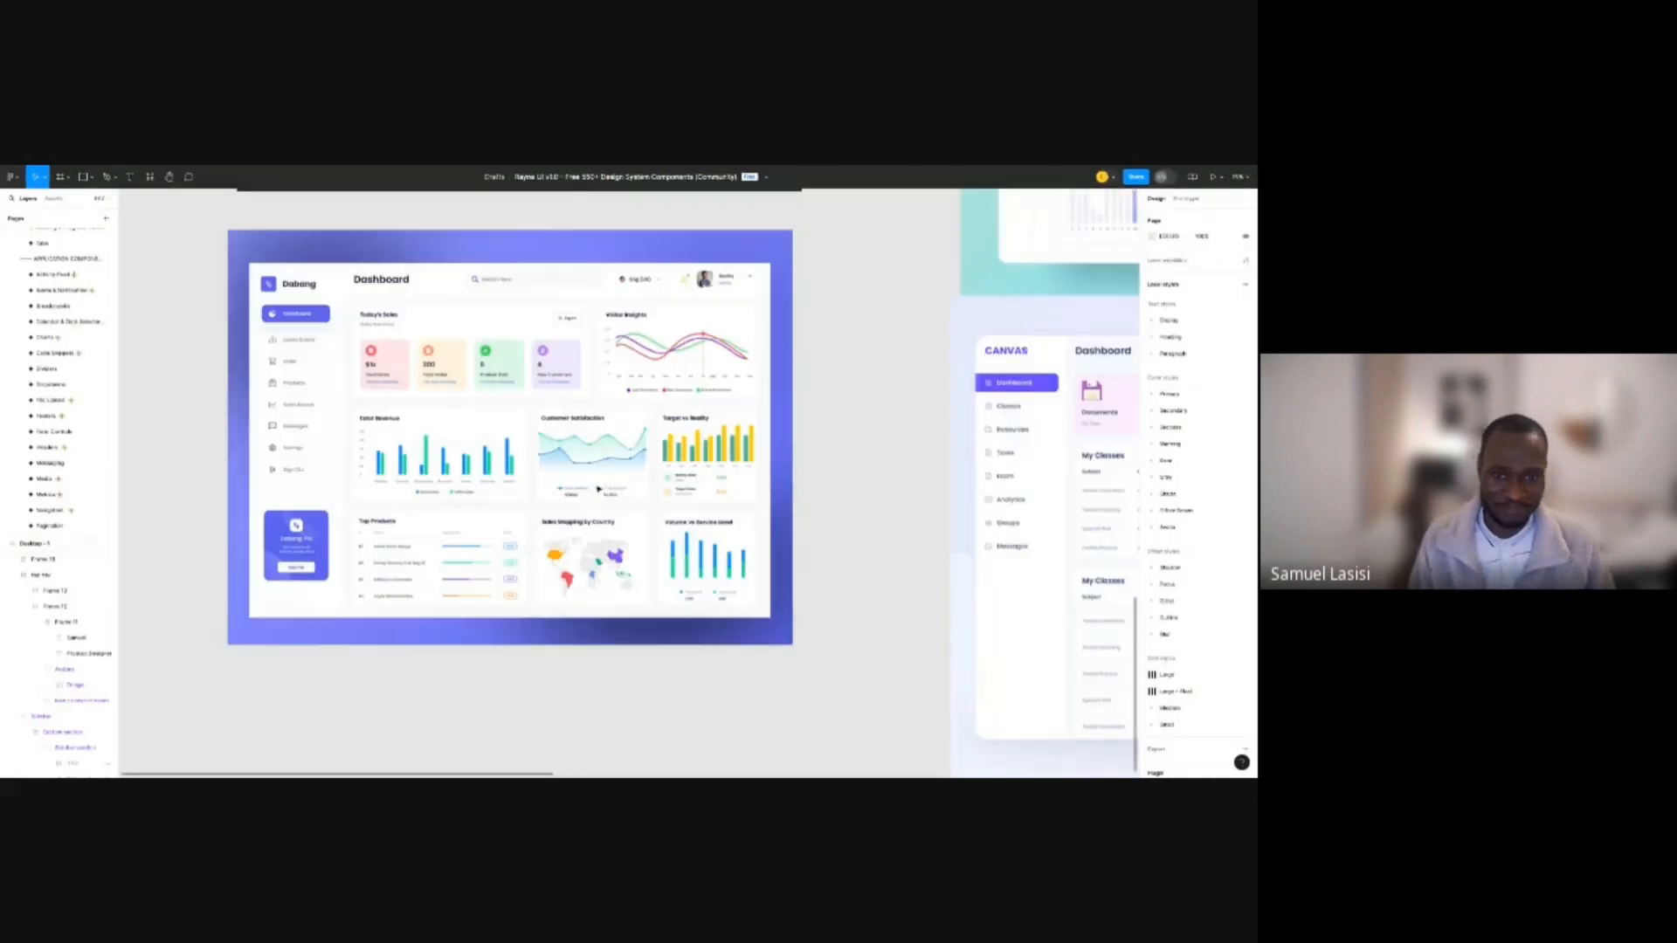
{"action": "scroll", "coordinate": [437, 350], "scroll_direction": "down", "scroll_amount": 2}
{"action": "scroll", "coordinate": [437, 333], "scroll_direction": "down", "scroll_amount": 1}
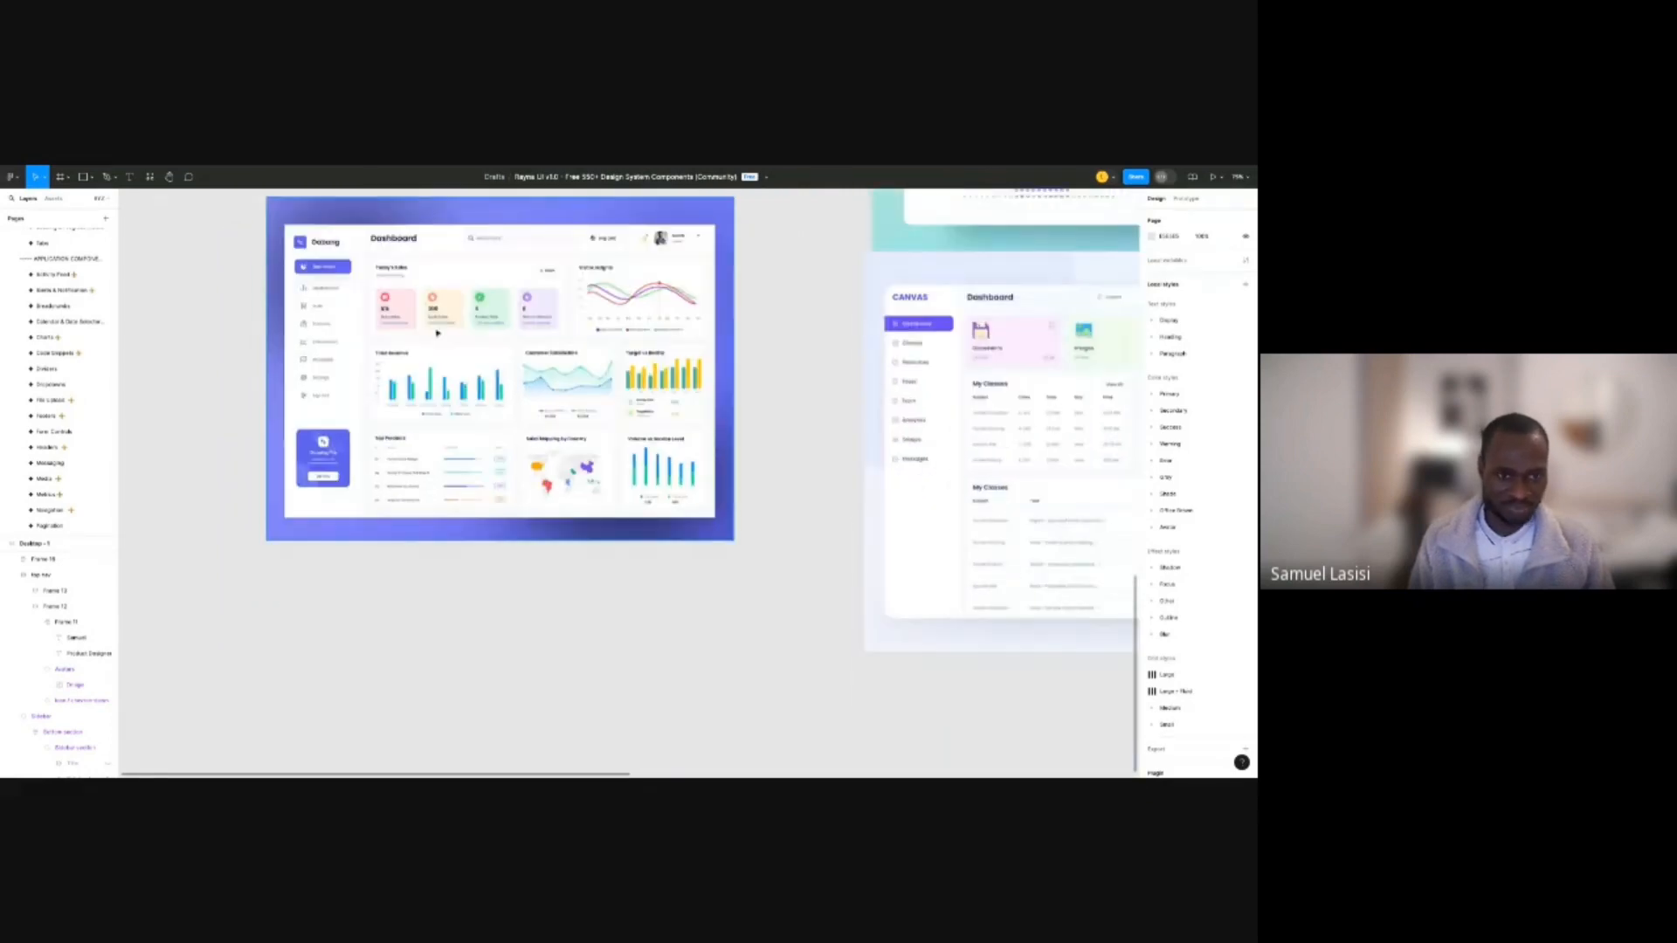
{"action": "scroll", "coordinate": [348, 376], "scroll_direction": "down", "scroll_amount": 4}
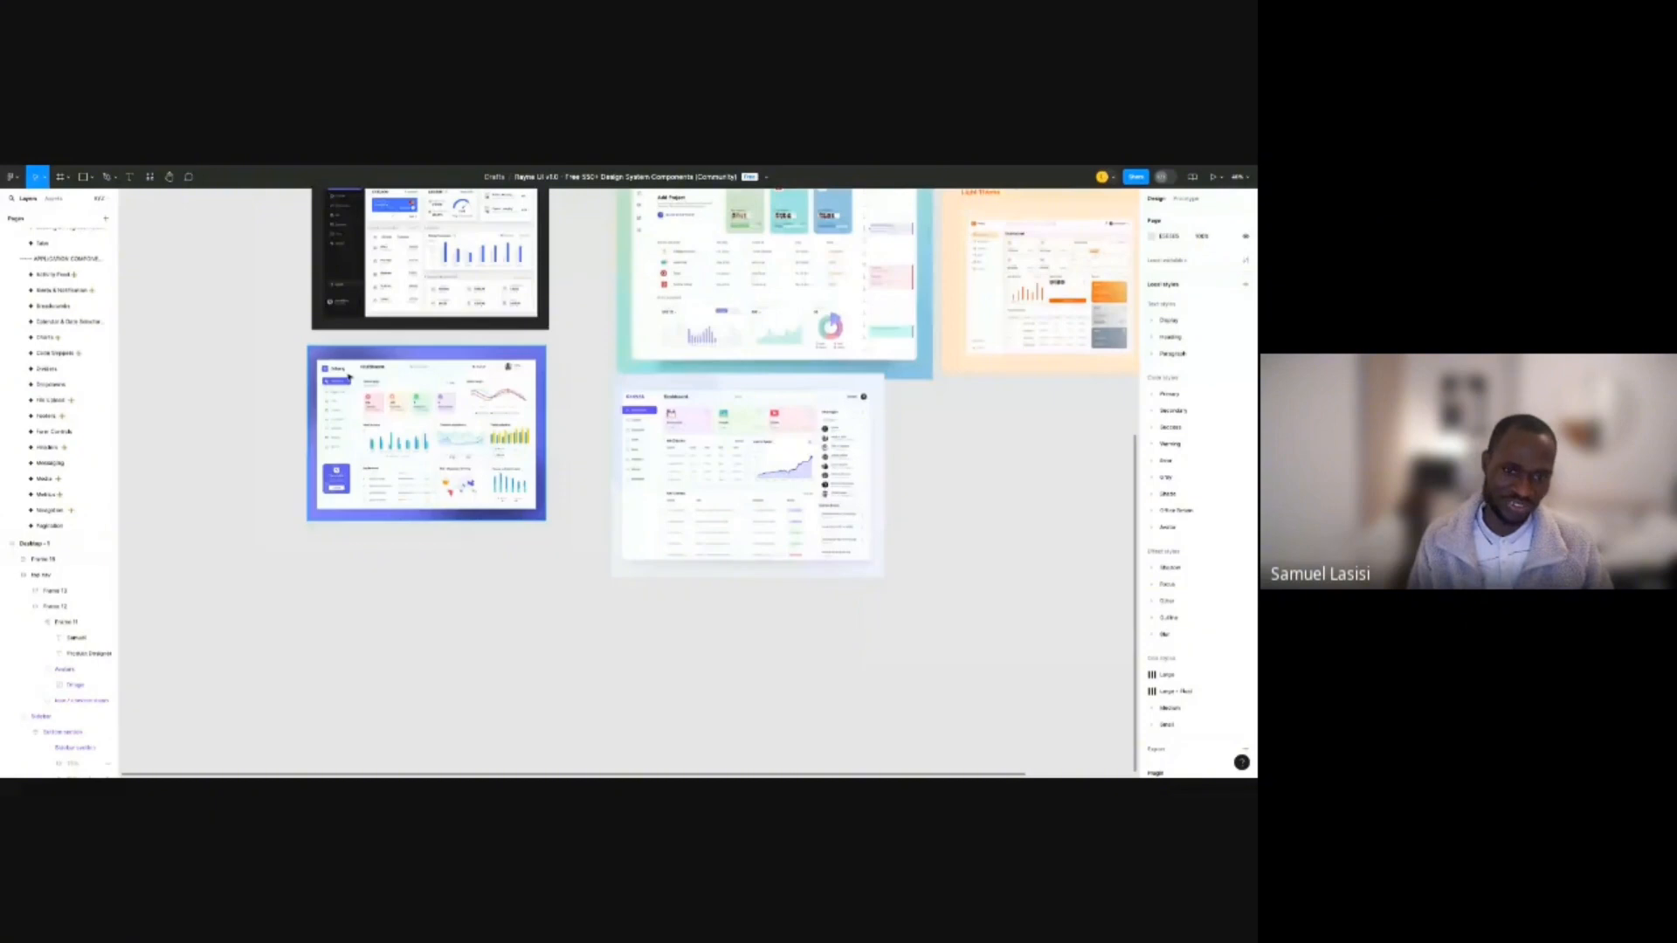
{"action": "scroll", "coordinate": [1031, 228], "scroll_direction": "up", "scroll_amount": 3}
Move the view to the orange, black, purple and teal reference dashboards, leaving the teal image deselected.
{"action": "left_click_drag", "start_coordinate": [1031, 227], "coordinate": [625, 411]}
{"action": "left_click_drag", "start_coordinate": [206, 497], "coordinate": [748, 350]}
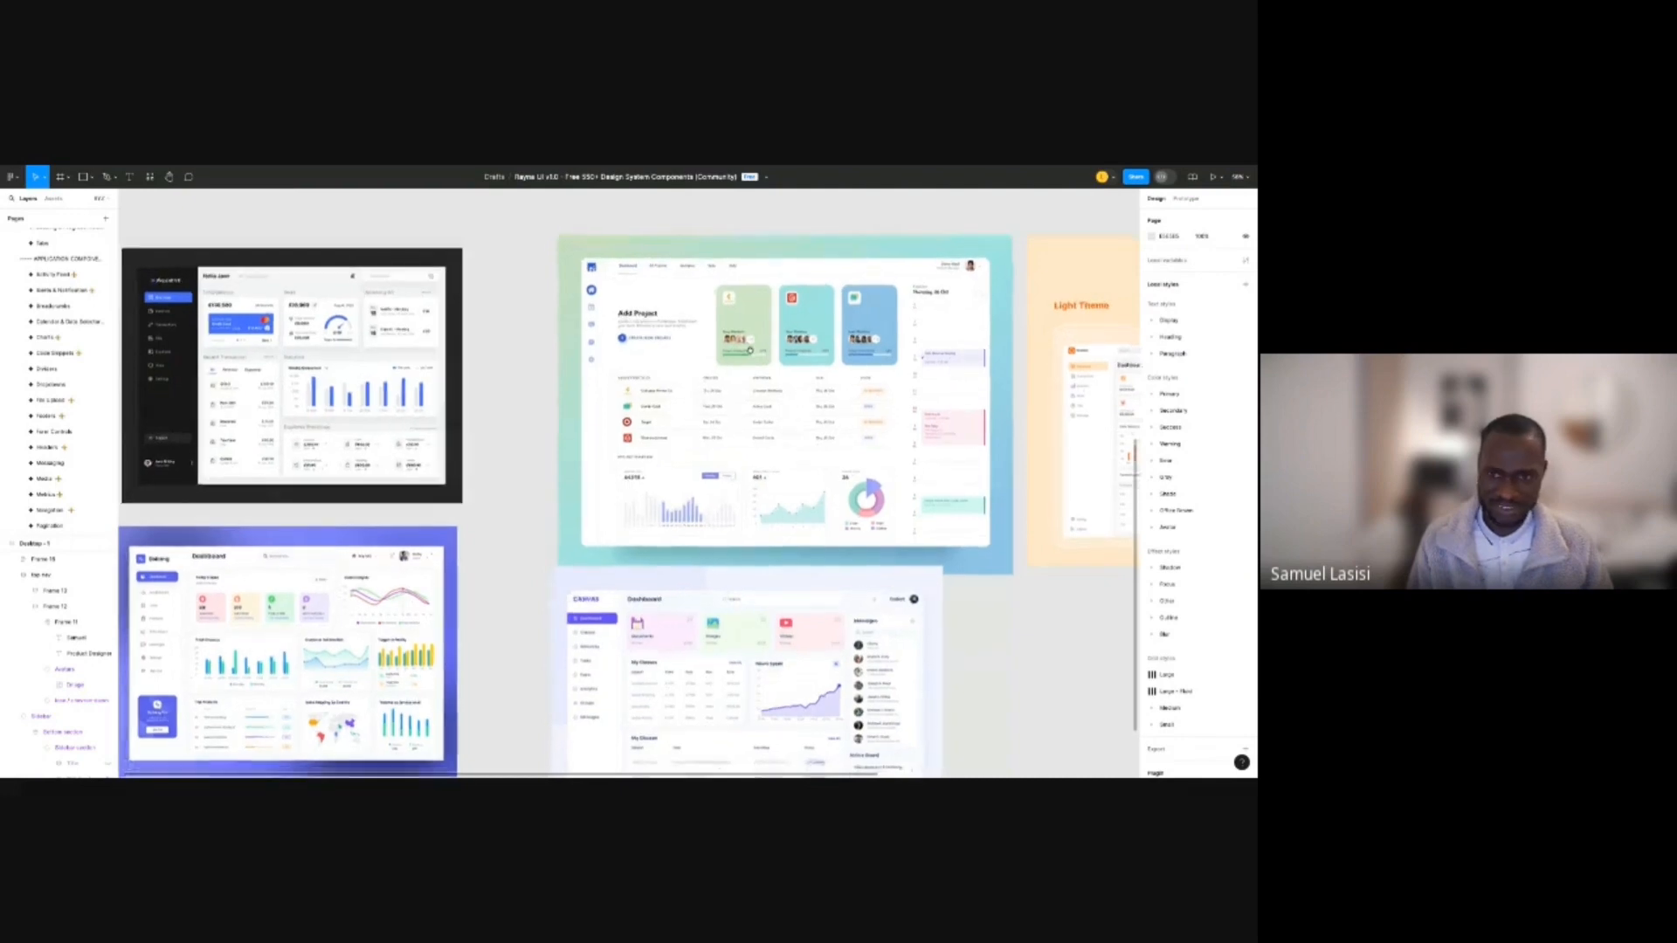
{"action": "scroll", "coordinate": [767, 559], "scroll_direction": "up", "scroll_amount": 3}
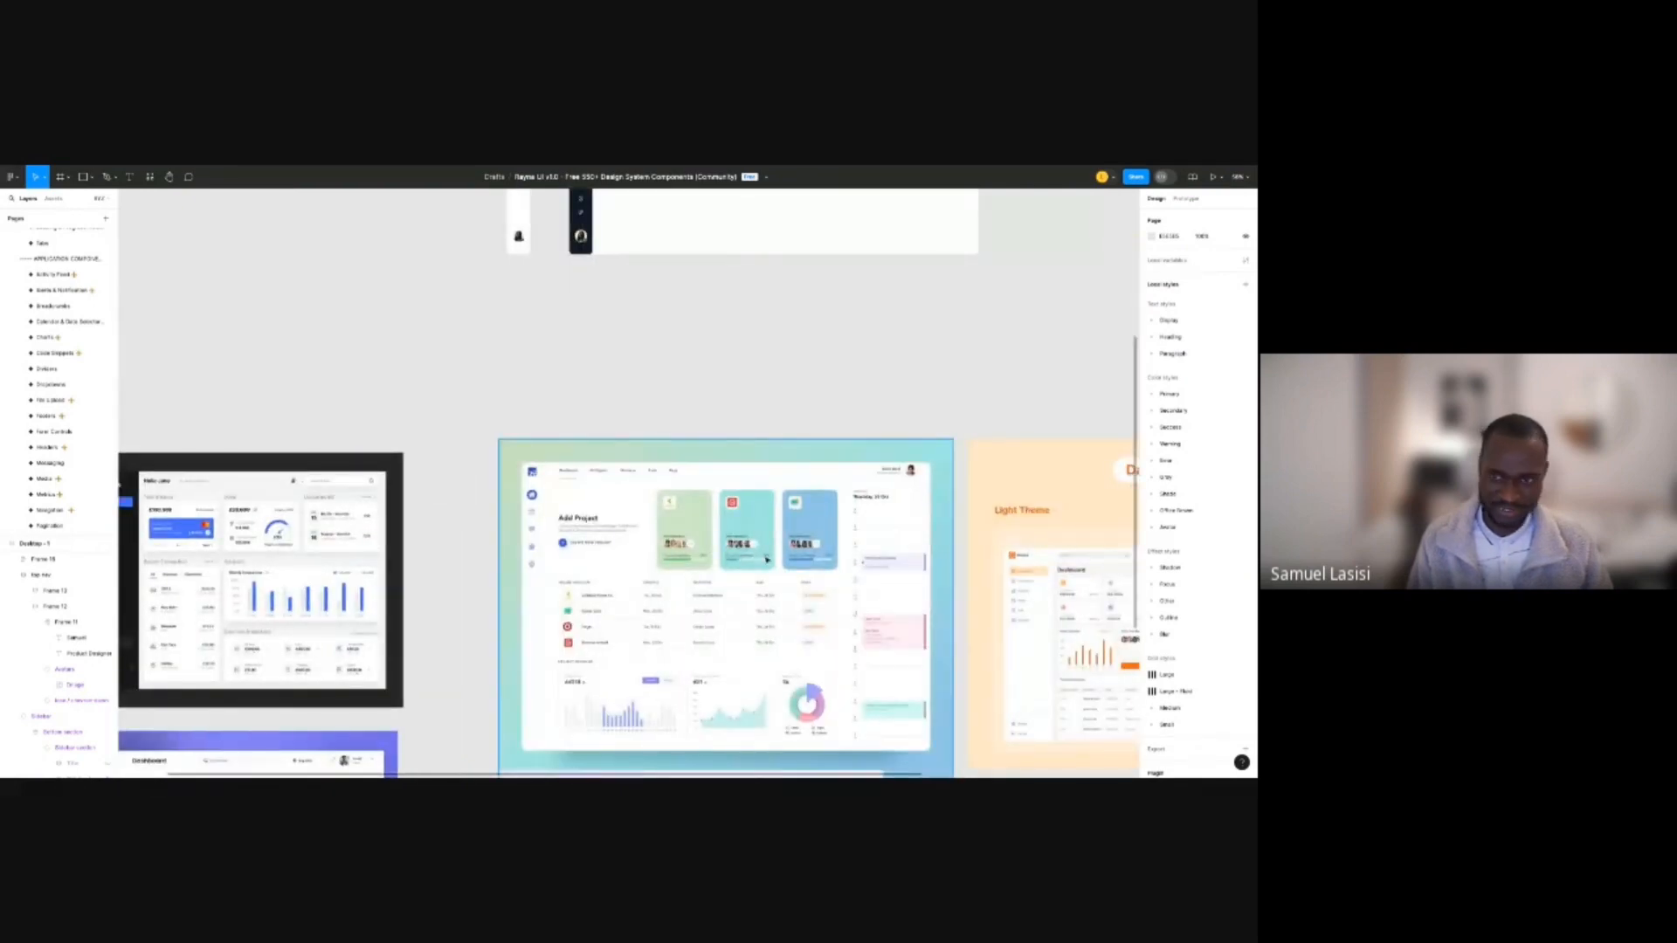
{"action": "scroll", "coordinate": [767, 559], "scroll_direction": "down", "scroll_amount": 3}
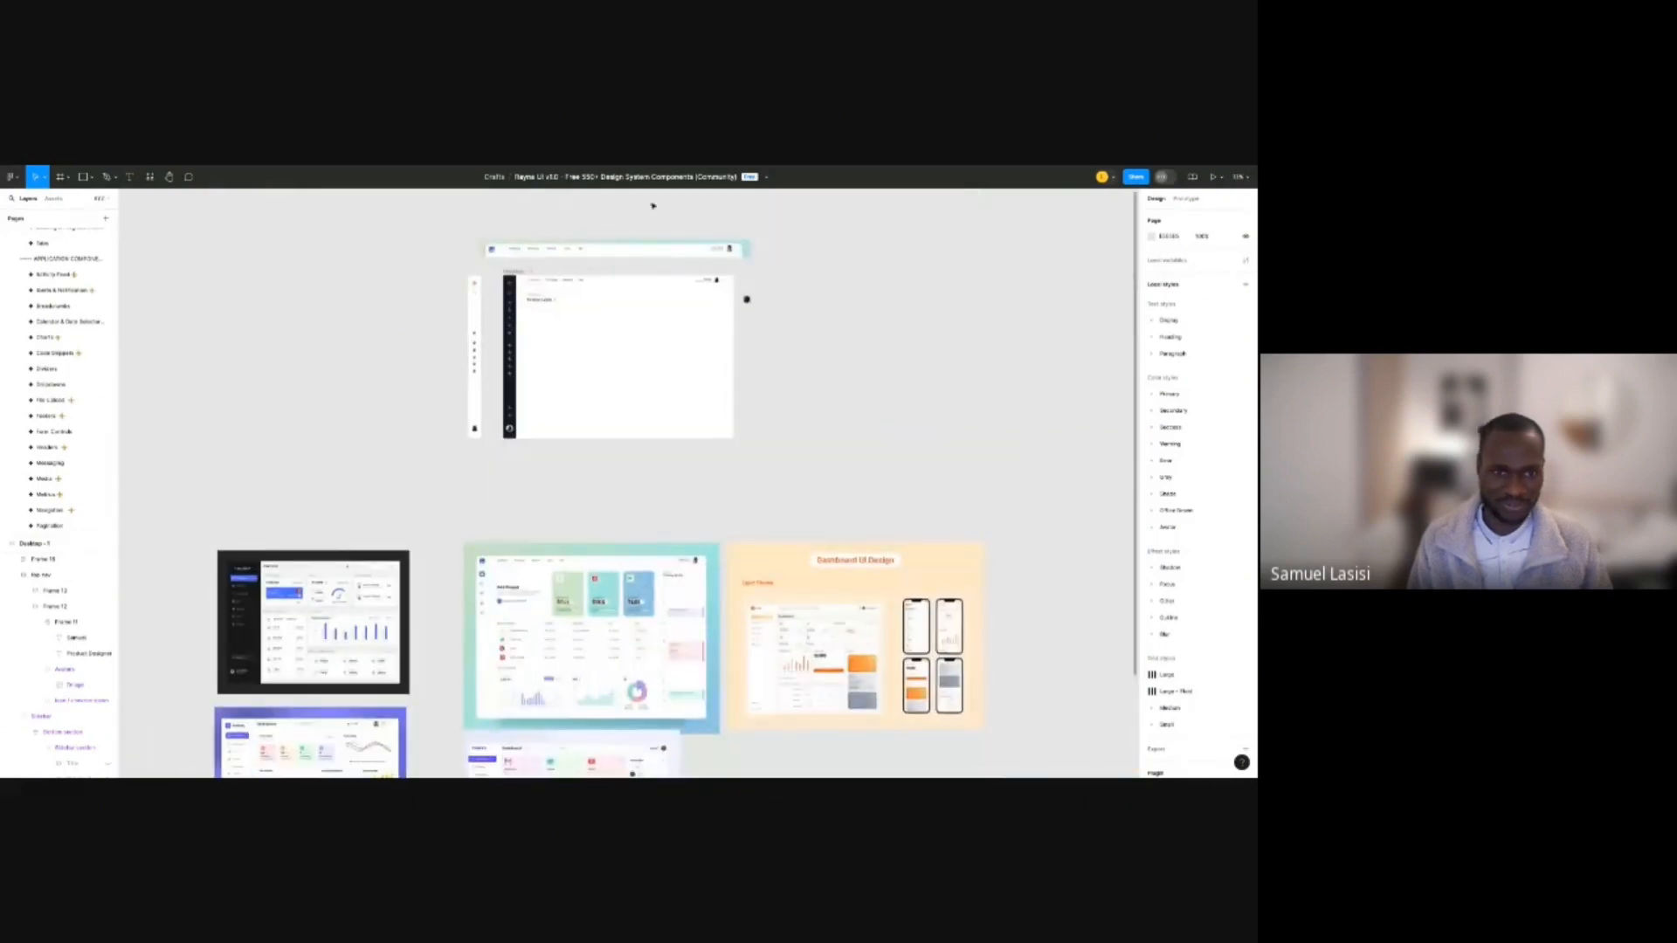
{"action": "scroll", "coordinate": [558, 326], "scroll_direction": "up", "scroll_amount": 2}
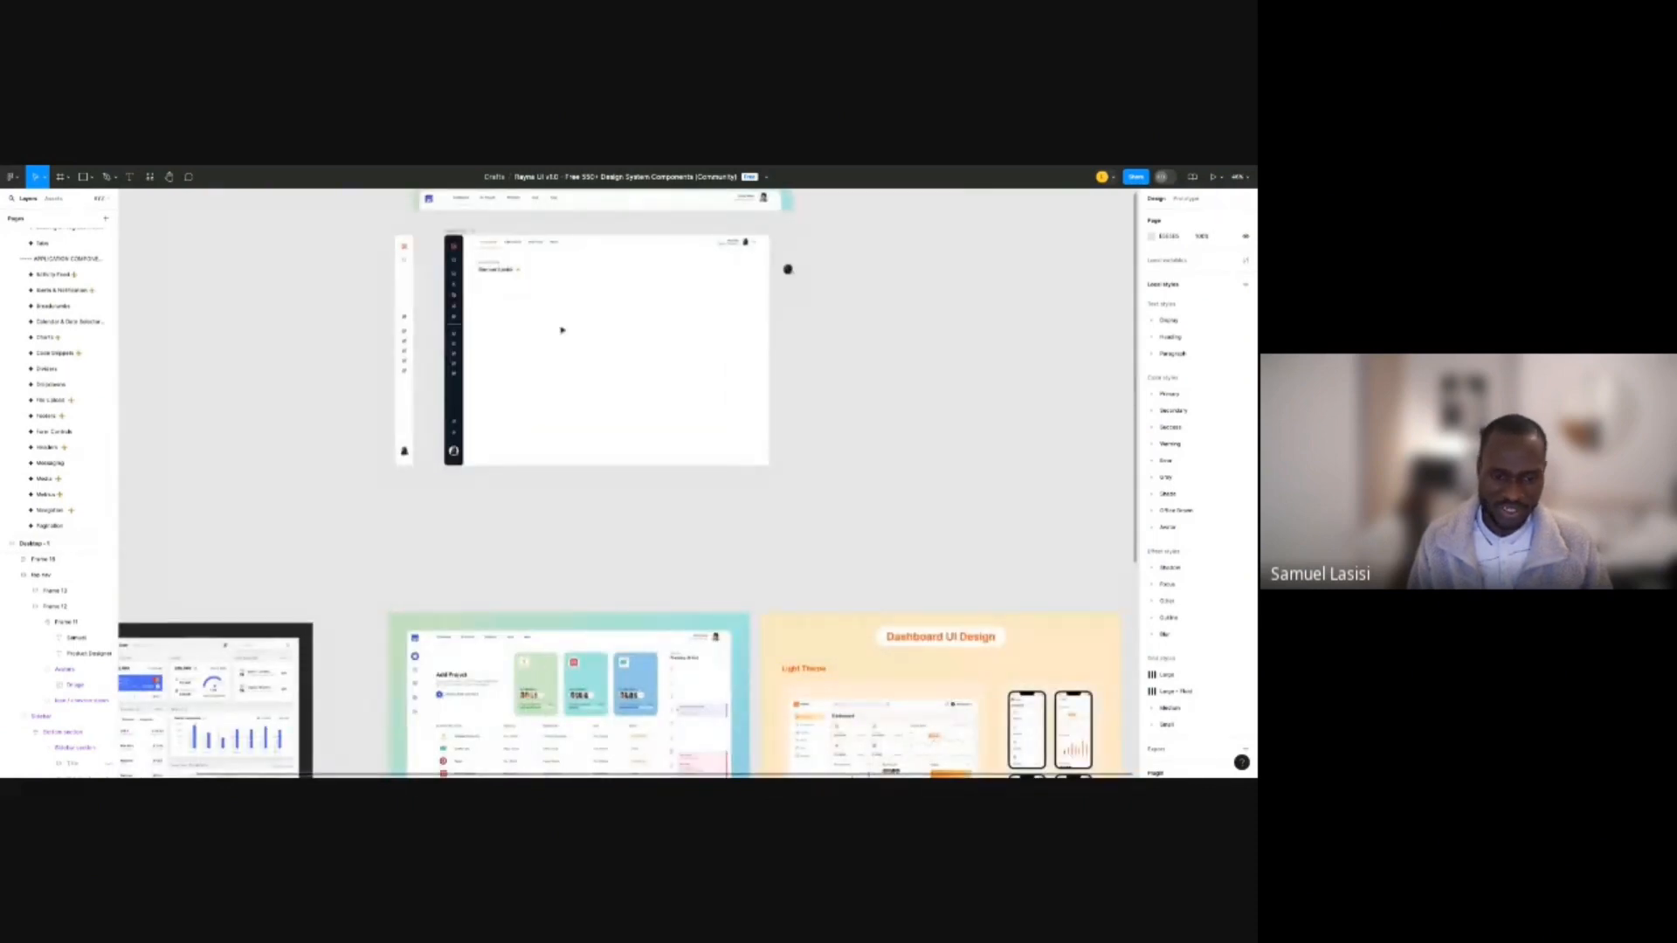
{"action": "scroll", "coordinate": [562, 330], "scroll_direction": "down", "scroll_amount": 2}
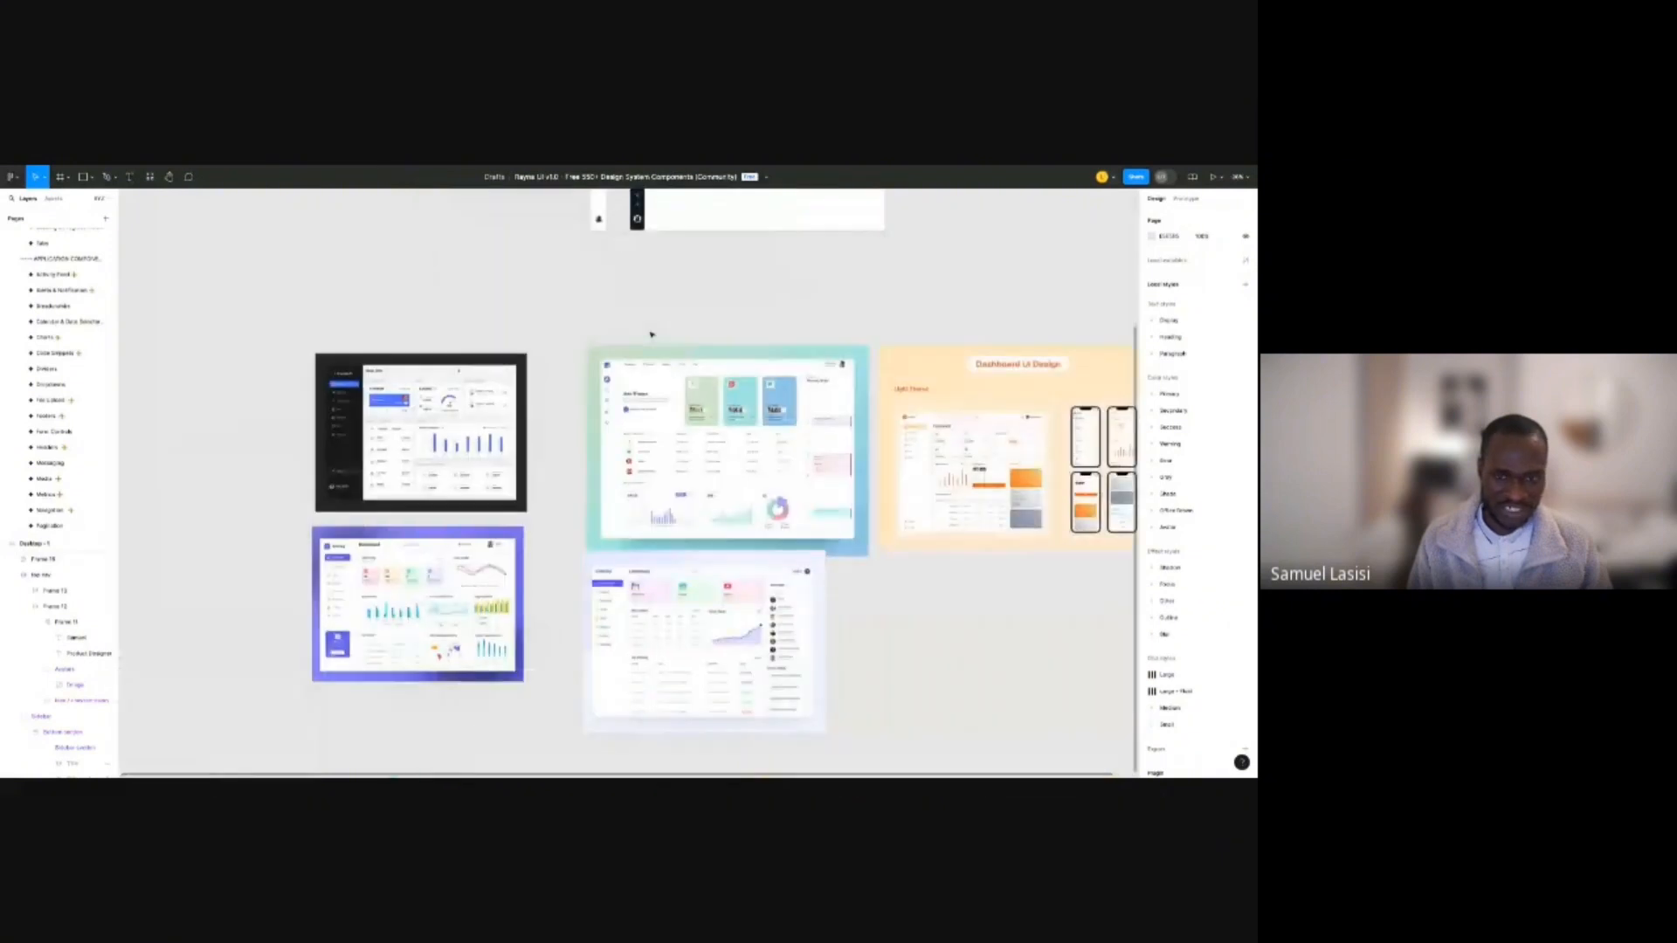
{"action": "scroll", "coordinate": [635, 364], "scroll_direction": "up", "scroll_amount": 1}
{"action": "scroll", "coordinate": [635, 364], "scroll_direction": "up", "scroll_amount": 1}
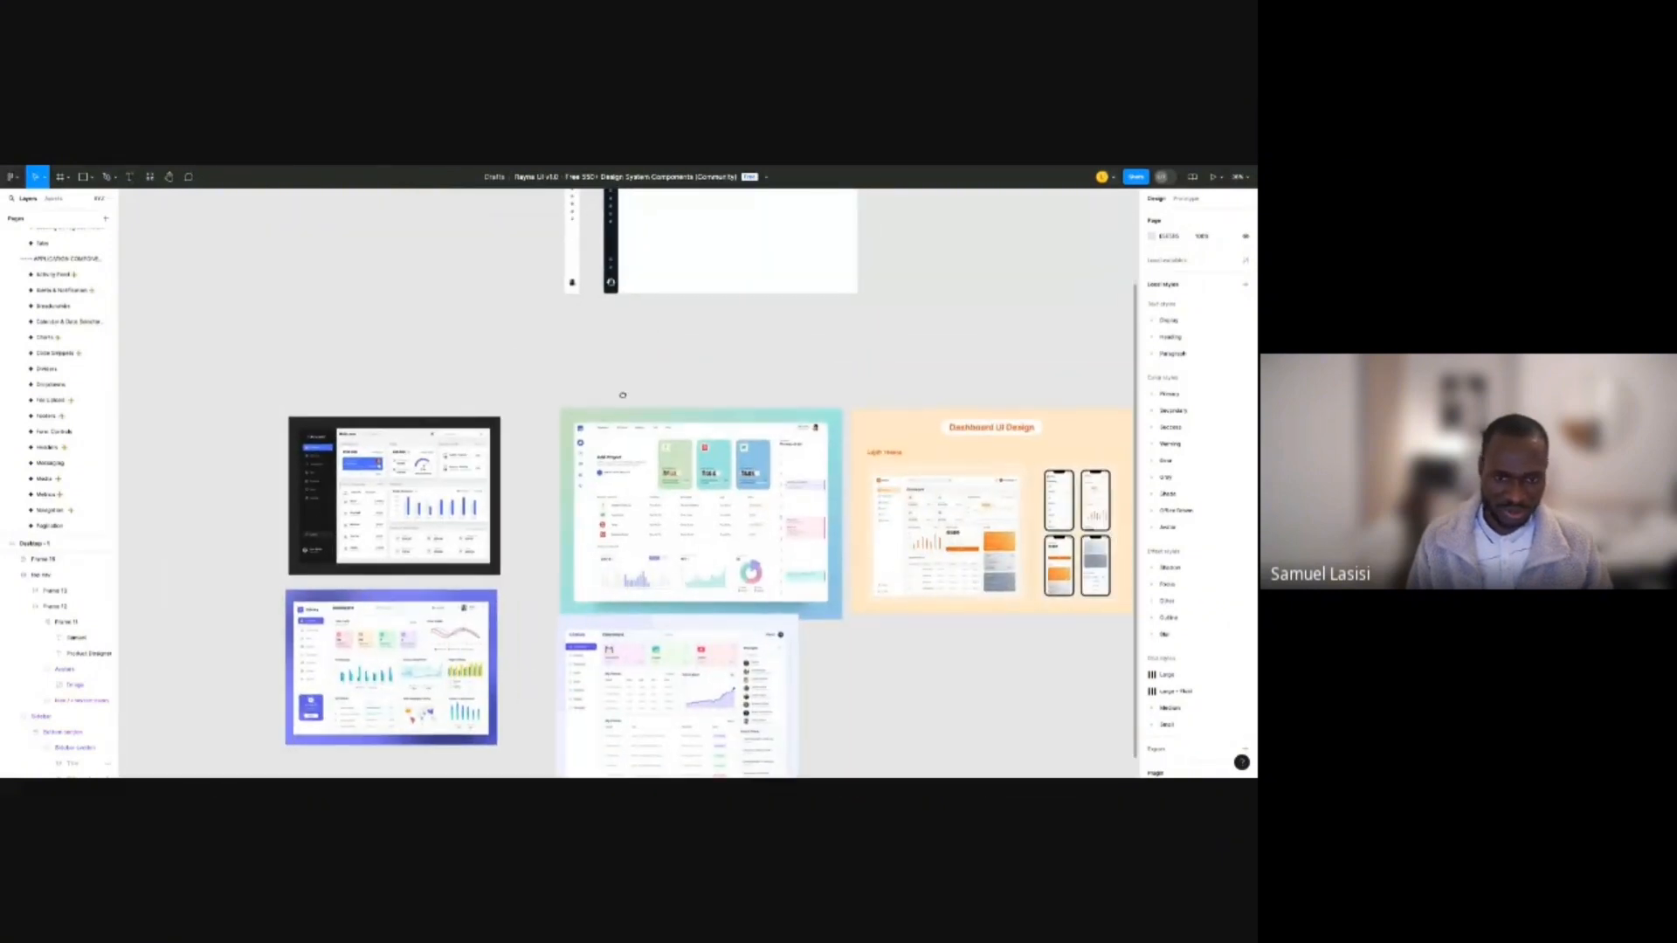
{"action": "scroll", "coordinate": [725, 446], "scroll_direction": "up", "scroll_amount": 7}
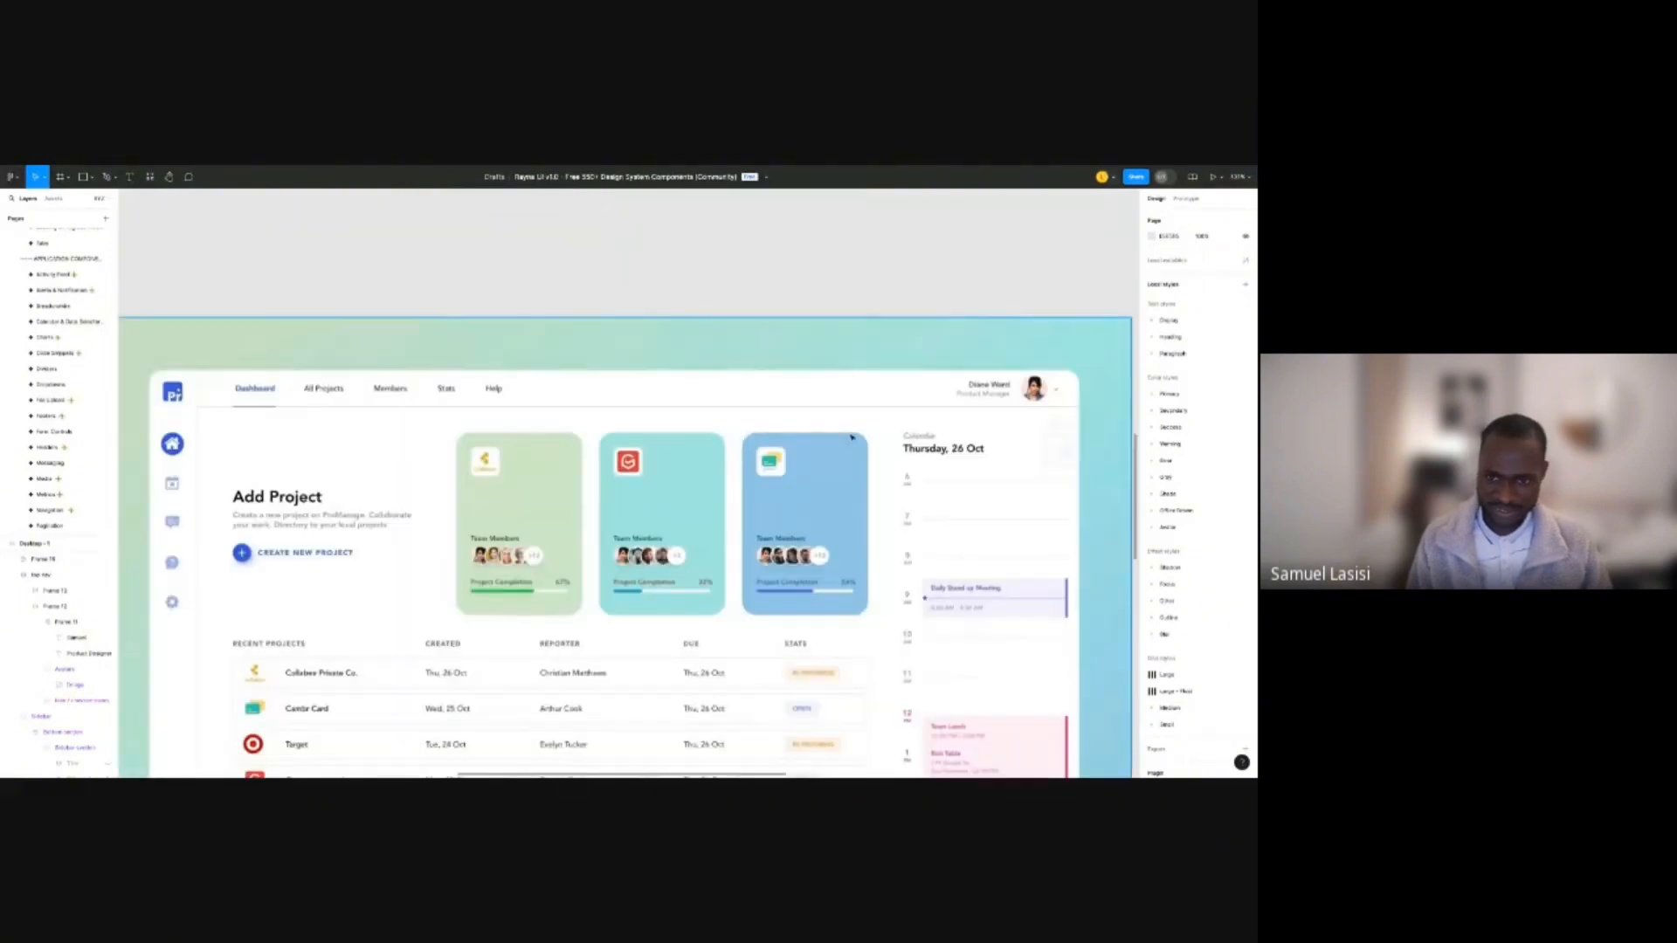
{"action": "scroll", "coordinate": [872, 422], "scroll_direction": "up", "scroll_amount": 1}
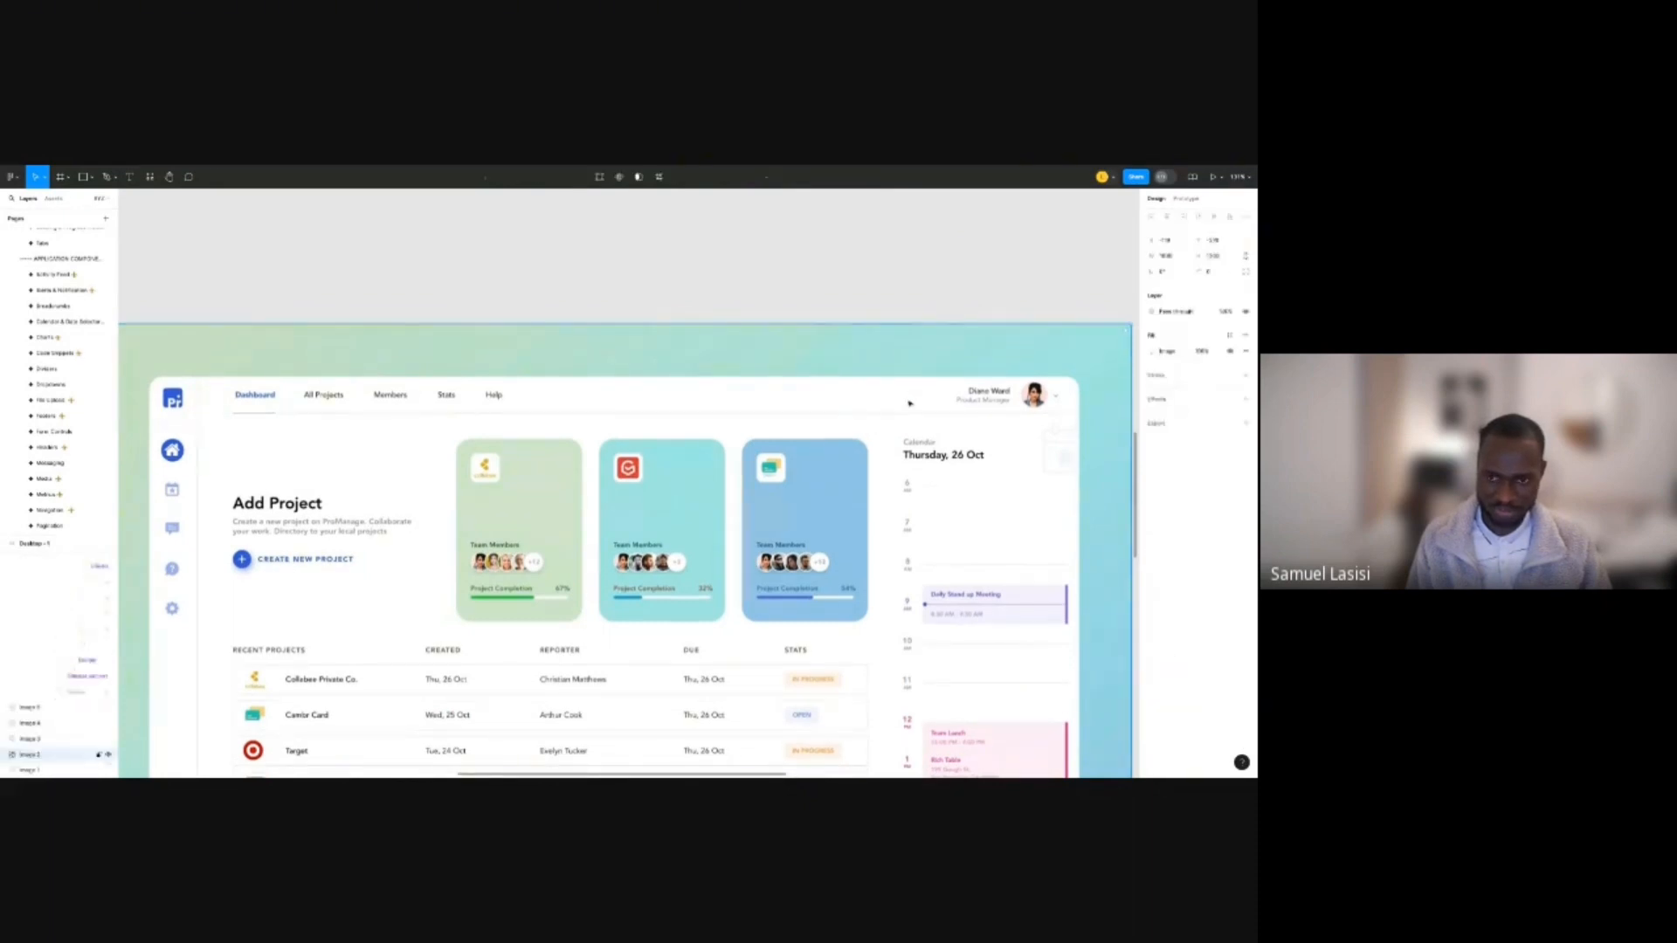
{"action": "left_click", "coordinate": [849, 286]}
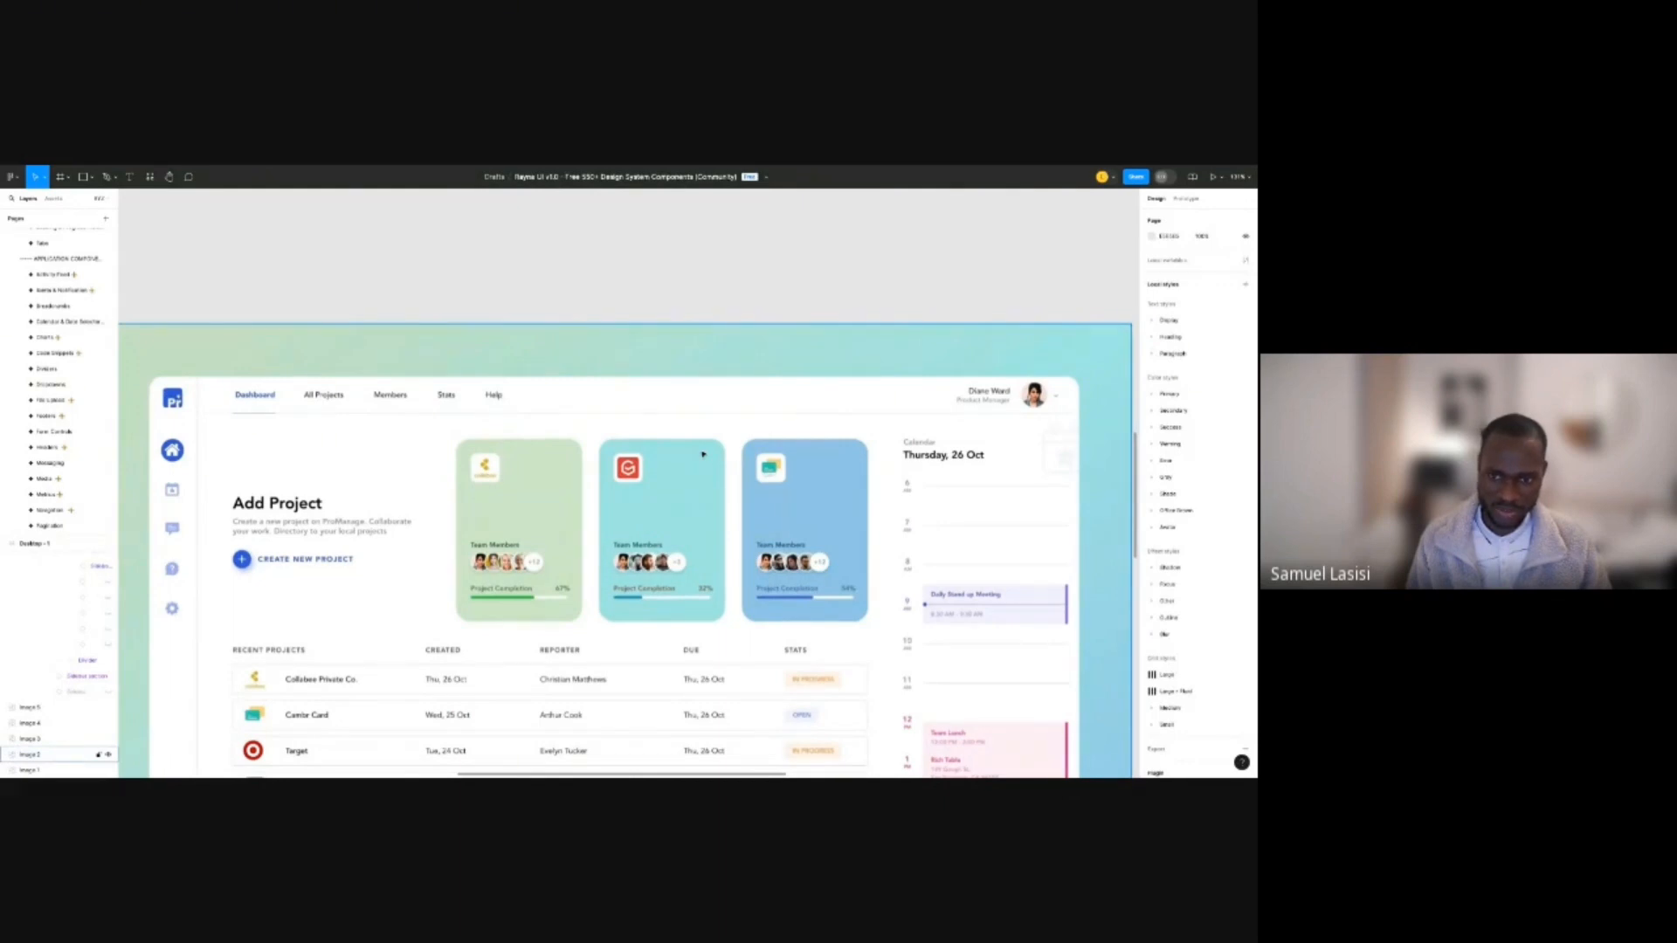
Paste the three project cards image and move it outside the desktop frame.
{"action": "scroll", "coordinate": [529, 484], "scroll_direction": "down", "scroll_amount": 5}
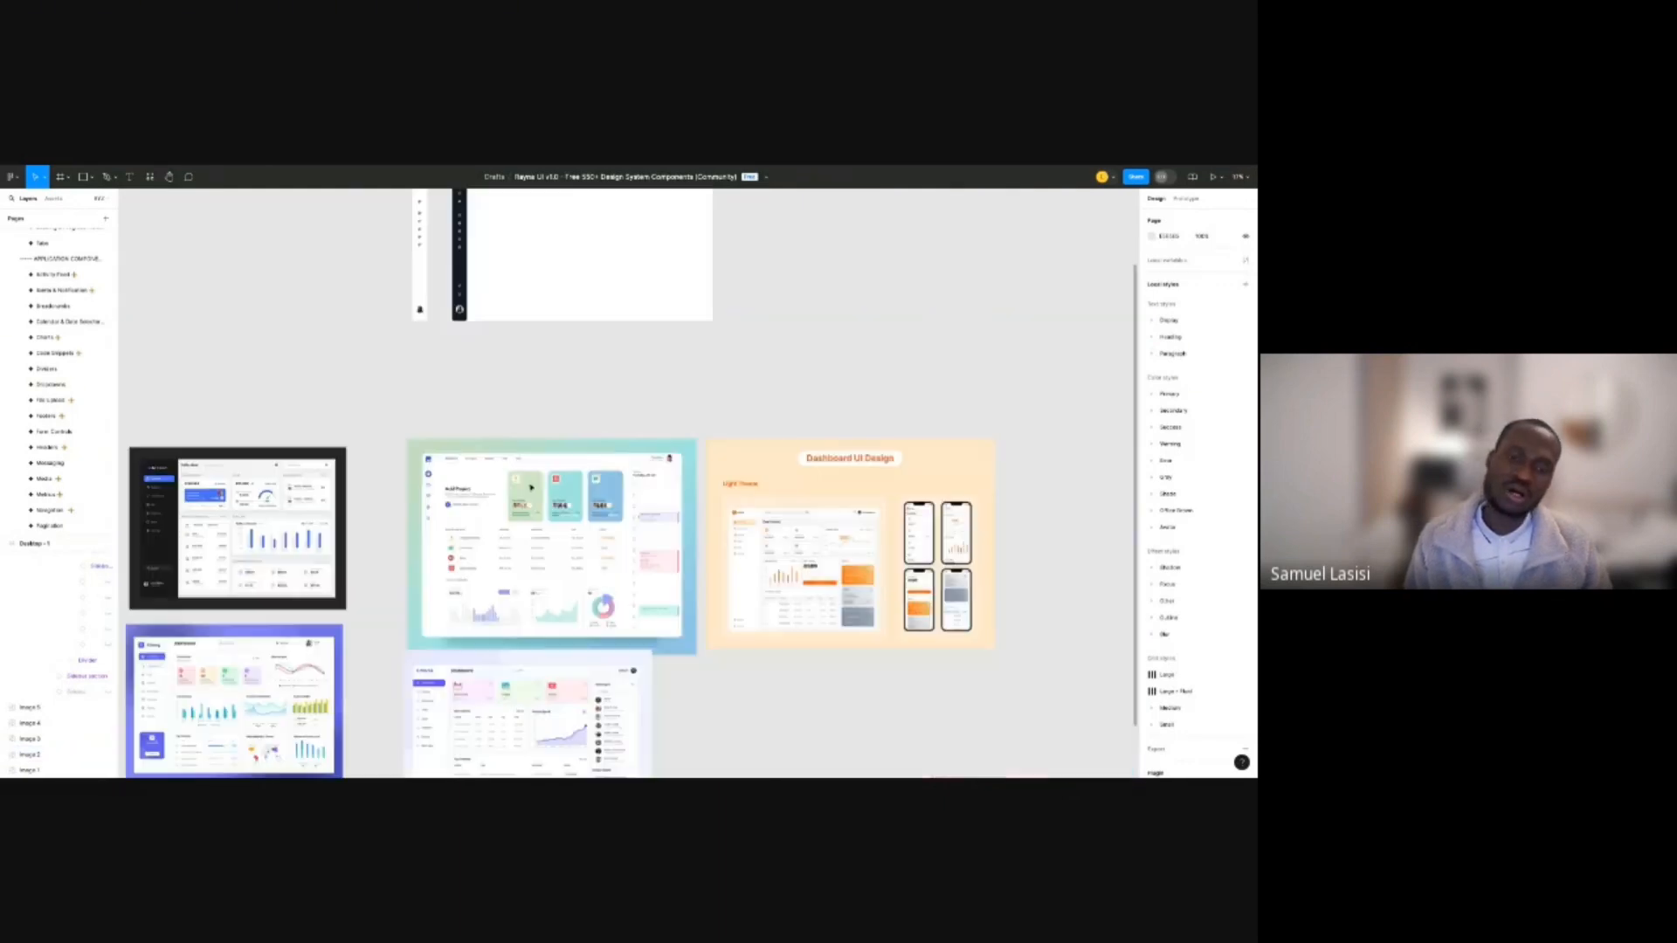
{"action": "scroll", "coordinate": [543, 322], "scroll_direction": "up", "scroll_amount": 5}
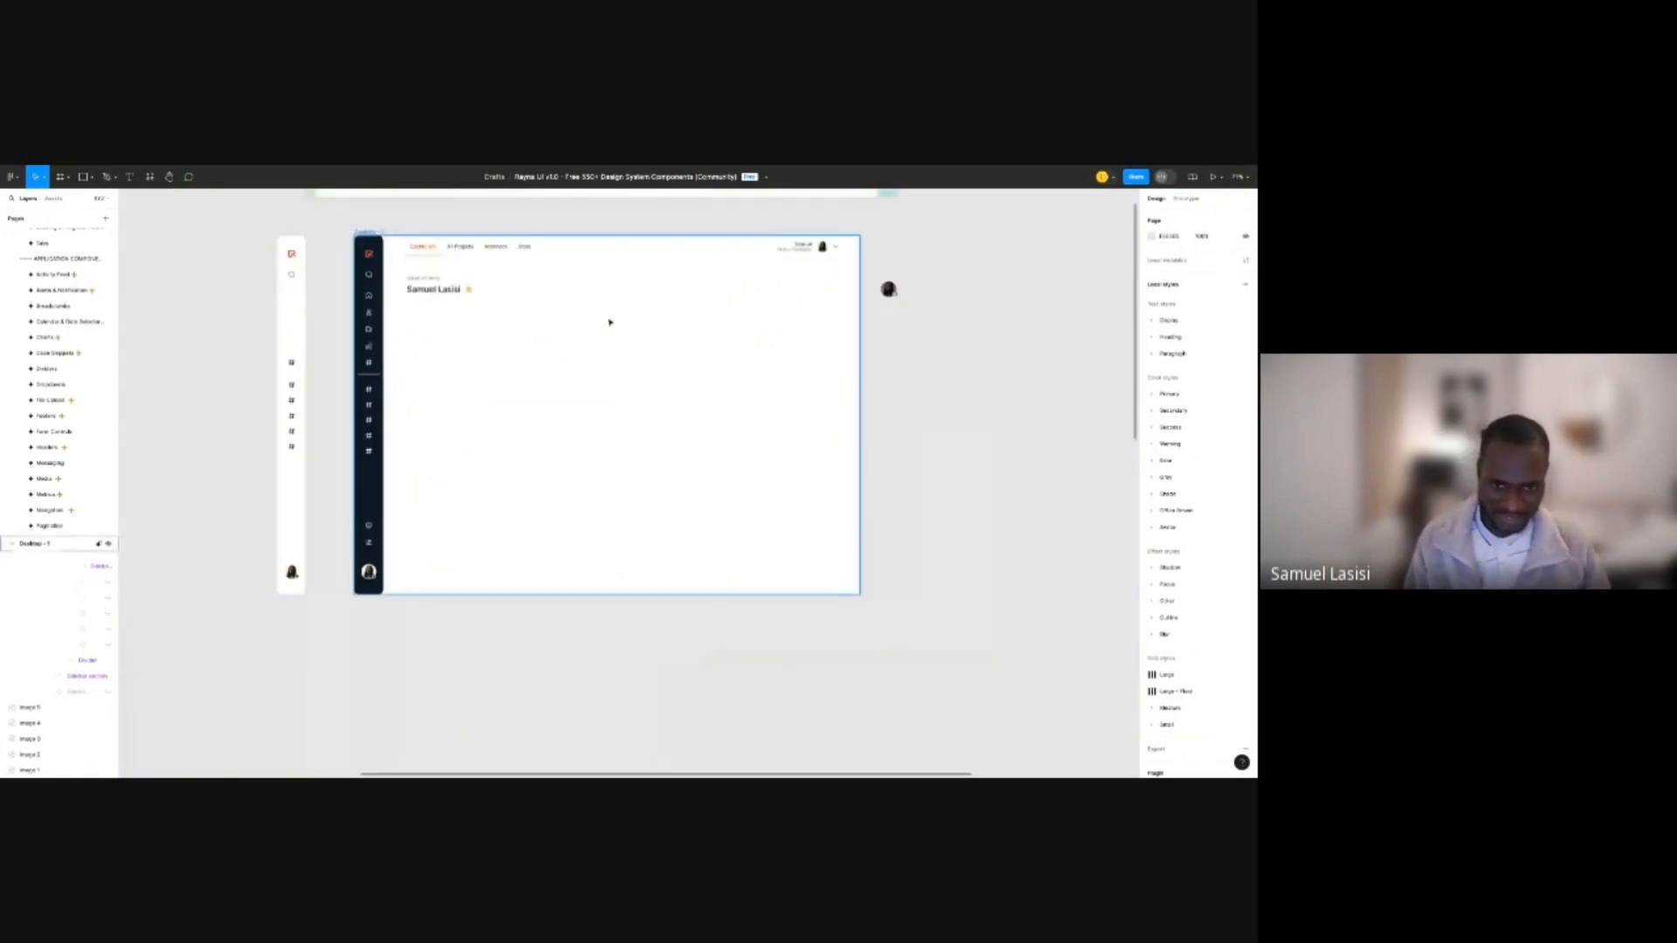
{"action": "key", "text": "ctrl+v"}
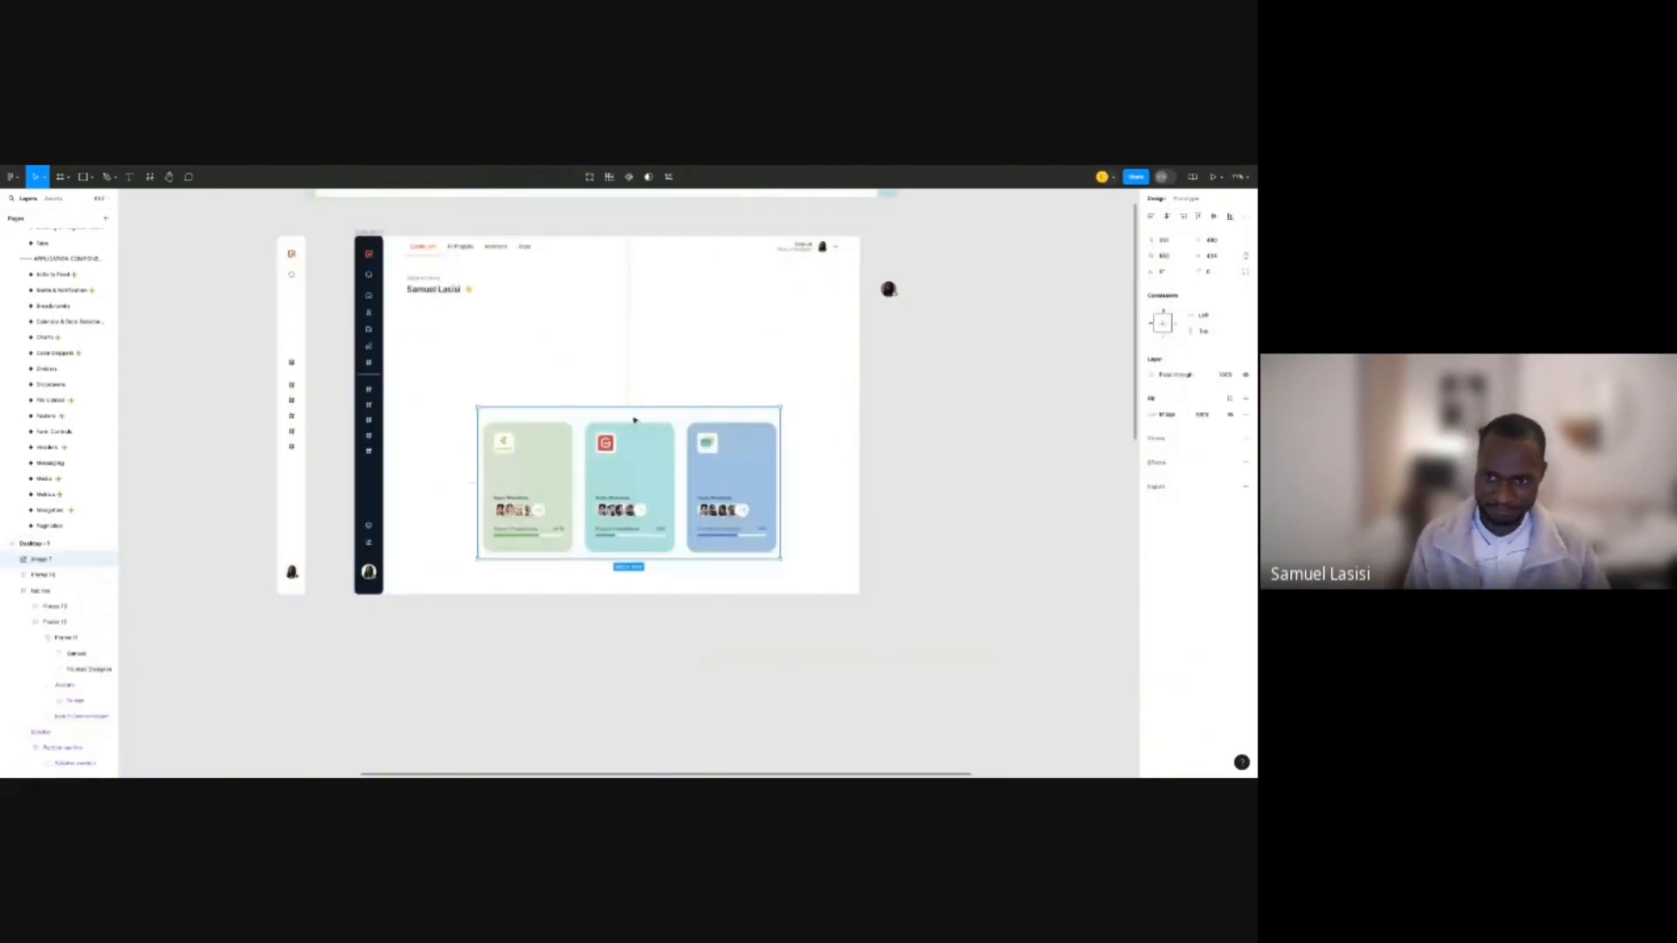
{"action": "left_click_drag", "start_coordinate": [635, 421], "coordinate": [1040, 428]}
Paste the Today's Sales image and place it below the project cards.
{"action": "scroll", "coordinate": [703, 437], "scroll_direction": "down", "scroll_amount": 5}
{"action": "scroll", "coordinate": [699, 437], "scroll_direction": "up", "scroll_amount": 4}
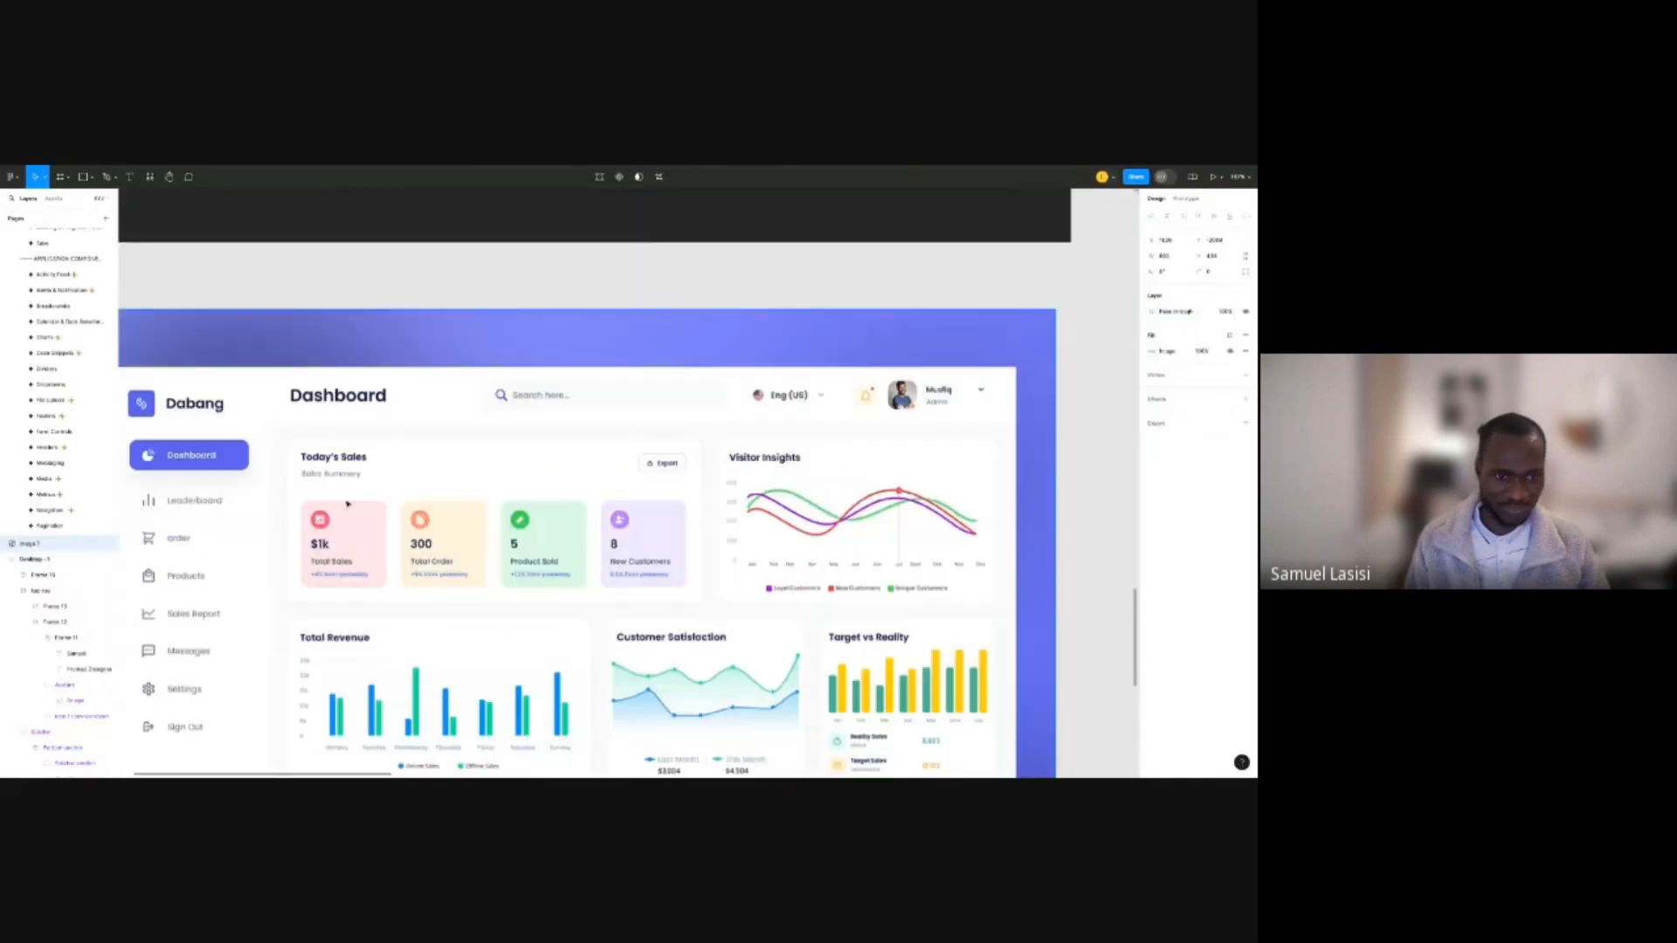
{"action": "scroll", "coordinate": [288, 437], "scroll_direction": "up", "scroll_amount": 1}
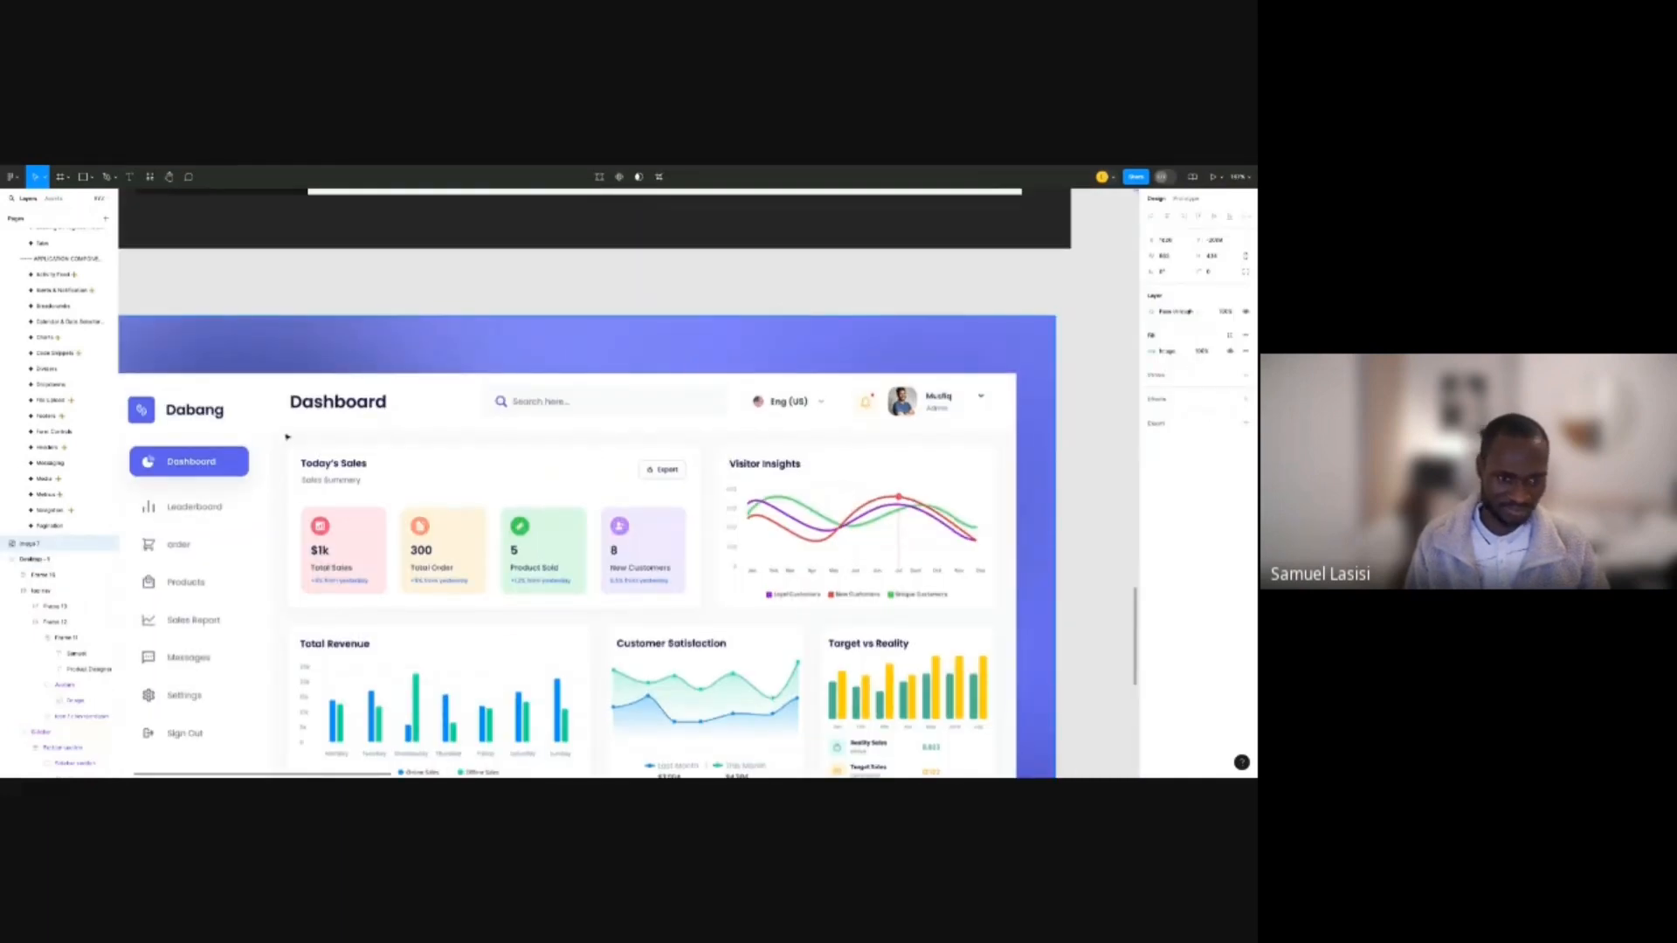
{"action": "scroll", "coordinate": [664, 451], "scroll_direction": "down", "scroll_amount": 10}
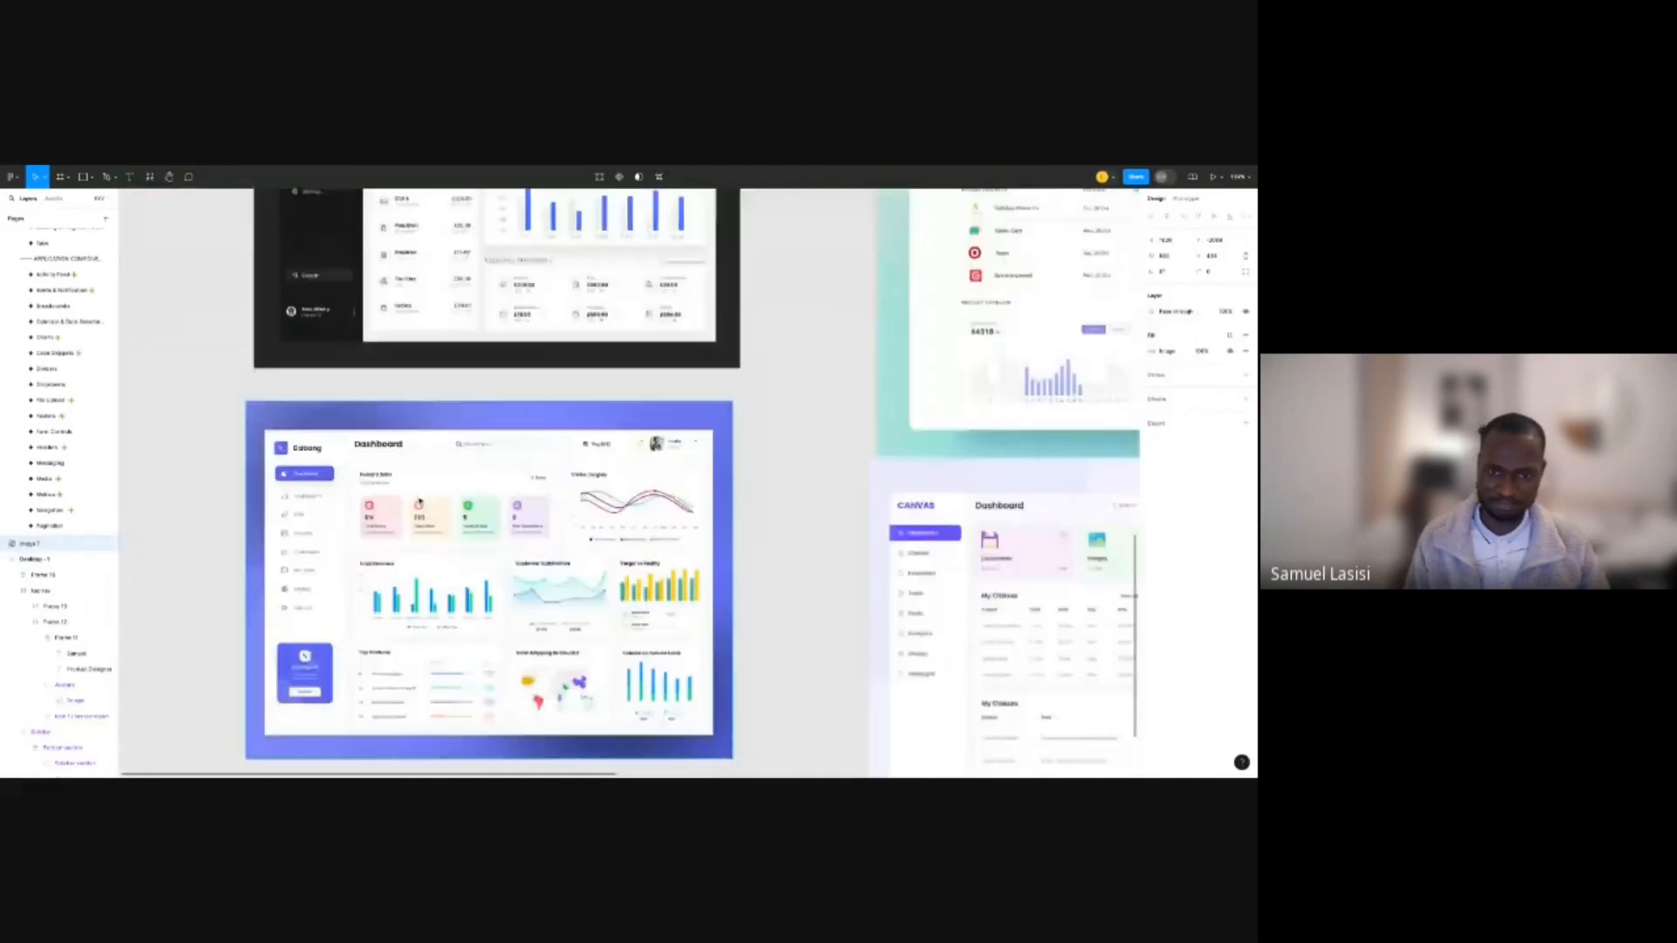
{"action": "scroll", "coordinate": [664, 454], "scroll_direction": "up", "scroll_amount": 10}
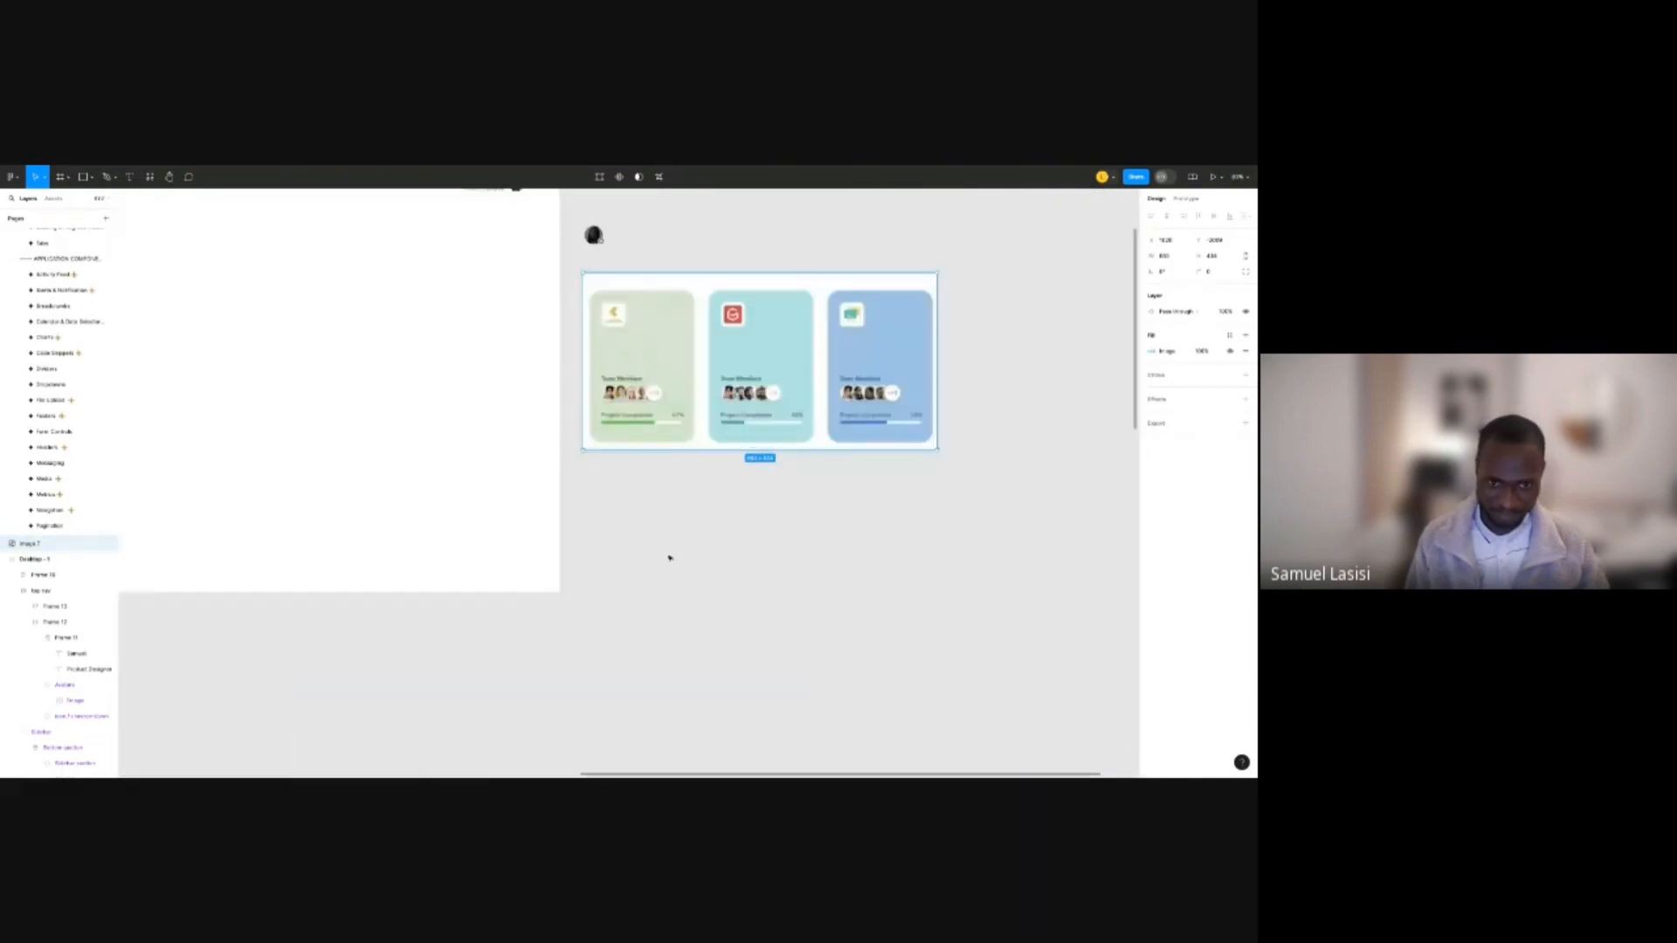
{"action": "key", "text": "ctrl+v"}
{"action": "left_click_drag", "start_coordinate": [667, 548], "coordinate": [783, 564]}
Return to the greeting and check its spacing to the sales cards.
{"action": "scroll", "coordinate": [782, 564], "scroll_direction": "left", "scroll_amount": 3}
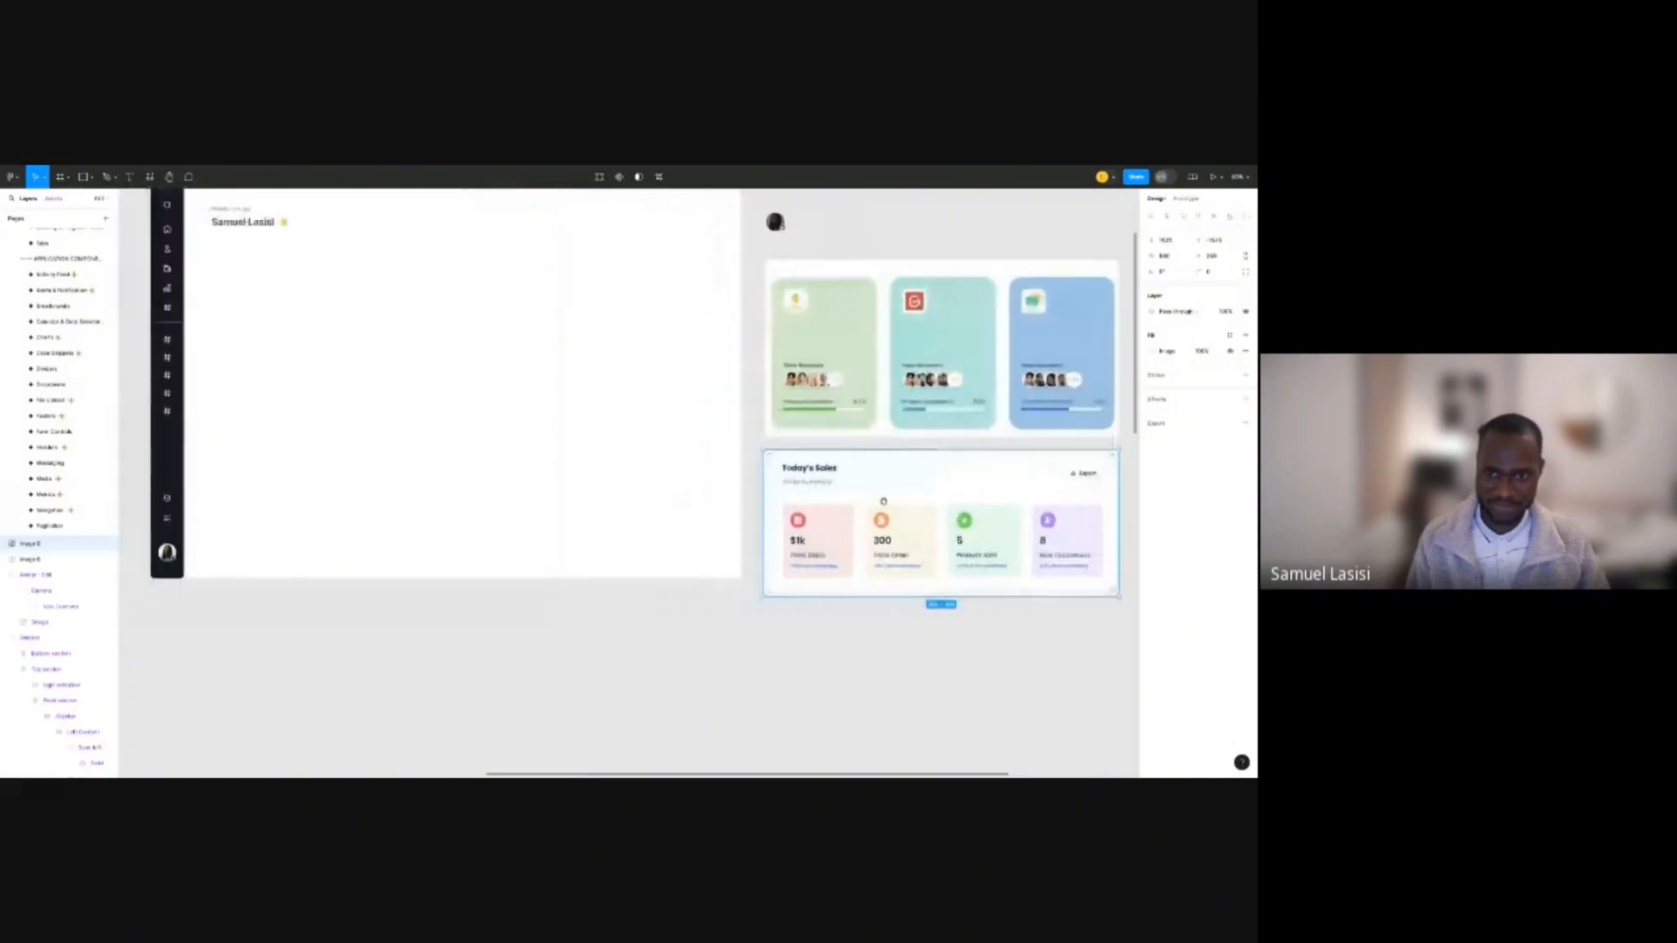
{"action": "scroll", "coordinate": [679, 465], "scroll_direction": "down", "scroll_amount": 5}
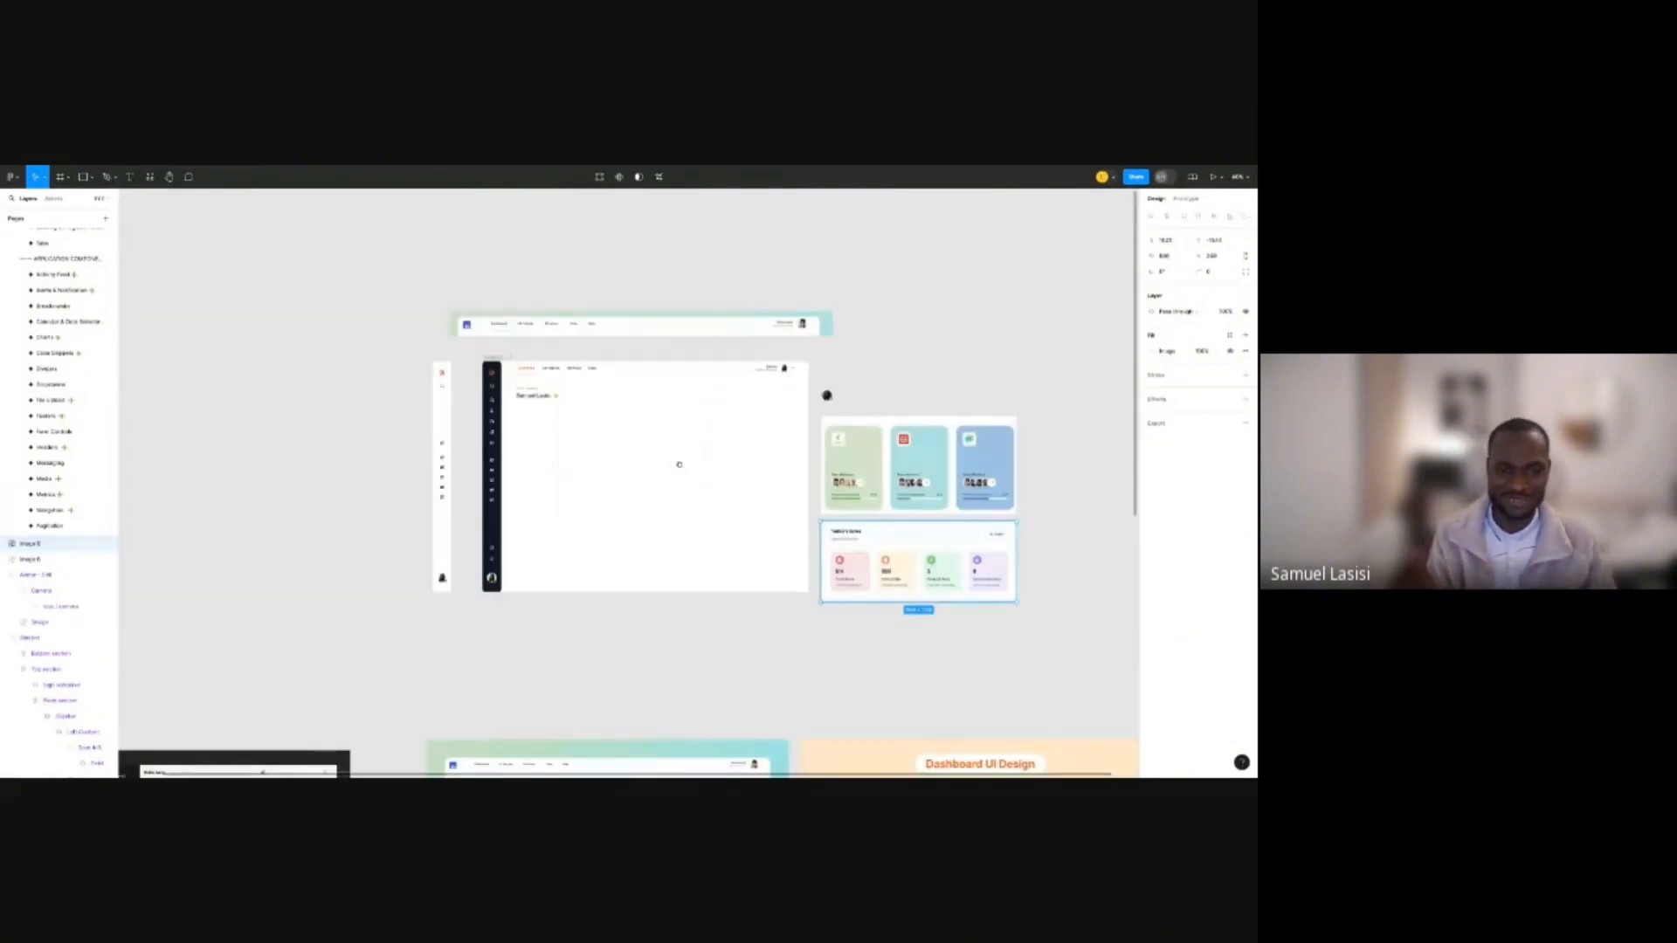
{"action": "scroll", "coordinate": [680, 465], "scroll_direction": "right", "scroll_amount": 2}
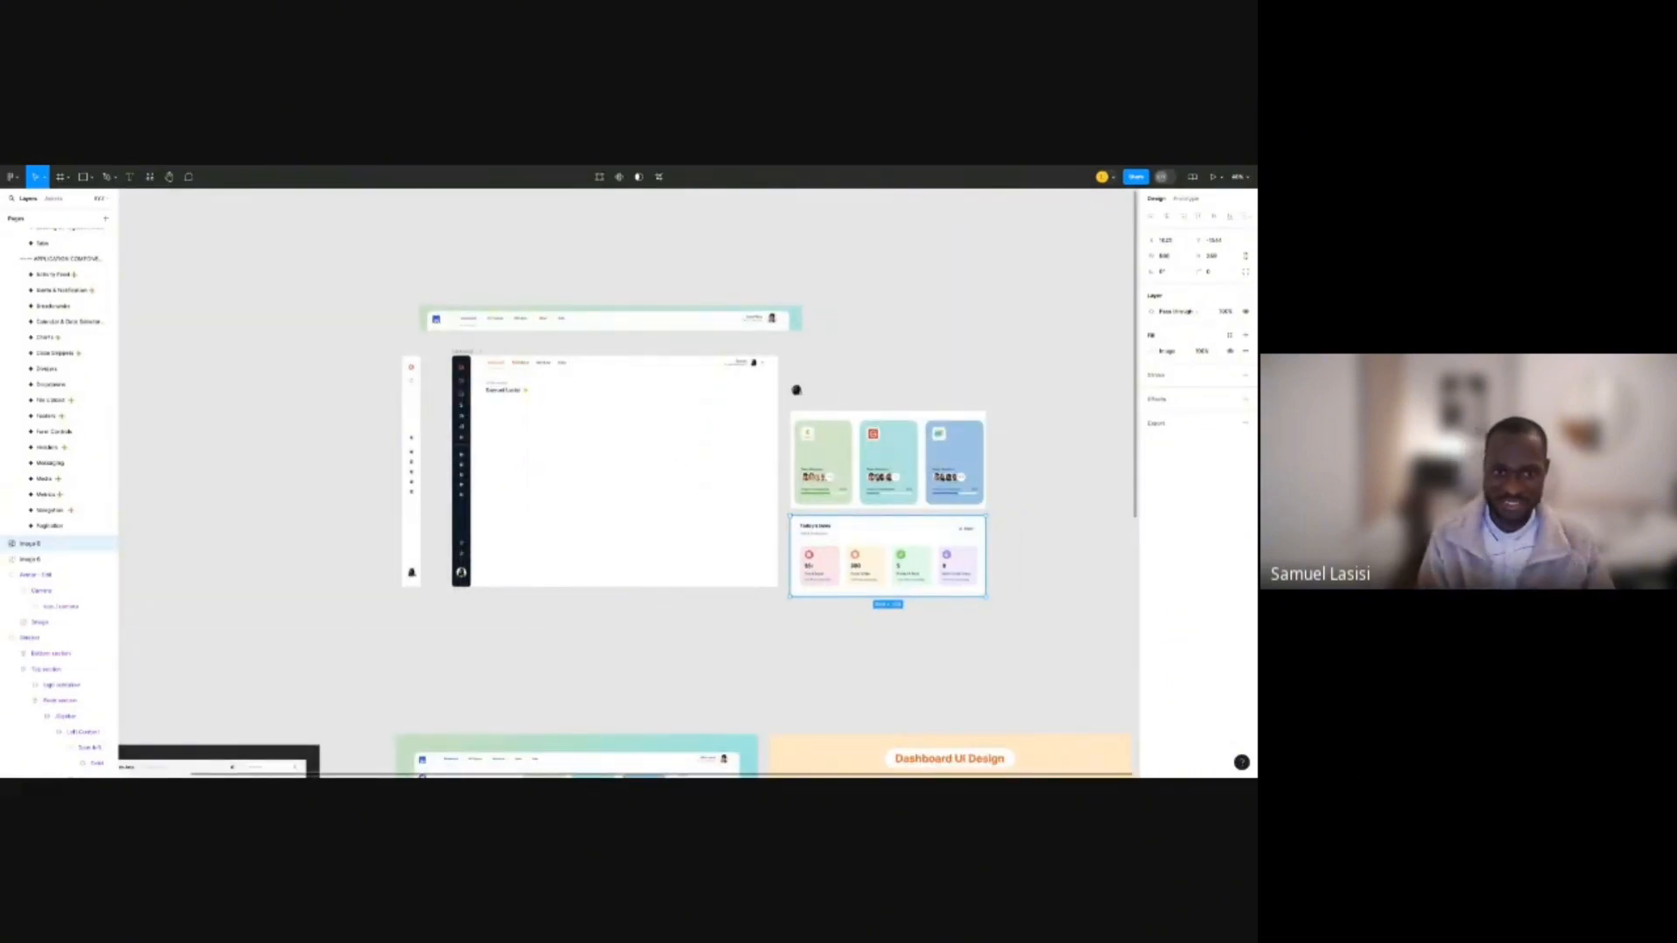
{"action": "scroll", "coordinate": [627, 437], "scroll_direction": "up", "scroll_amount": 5}
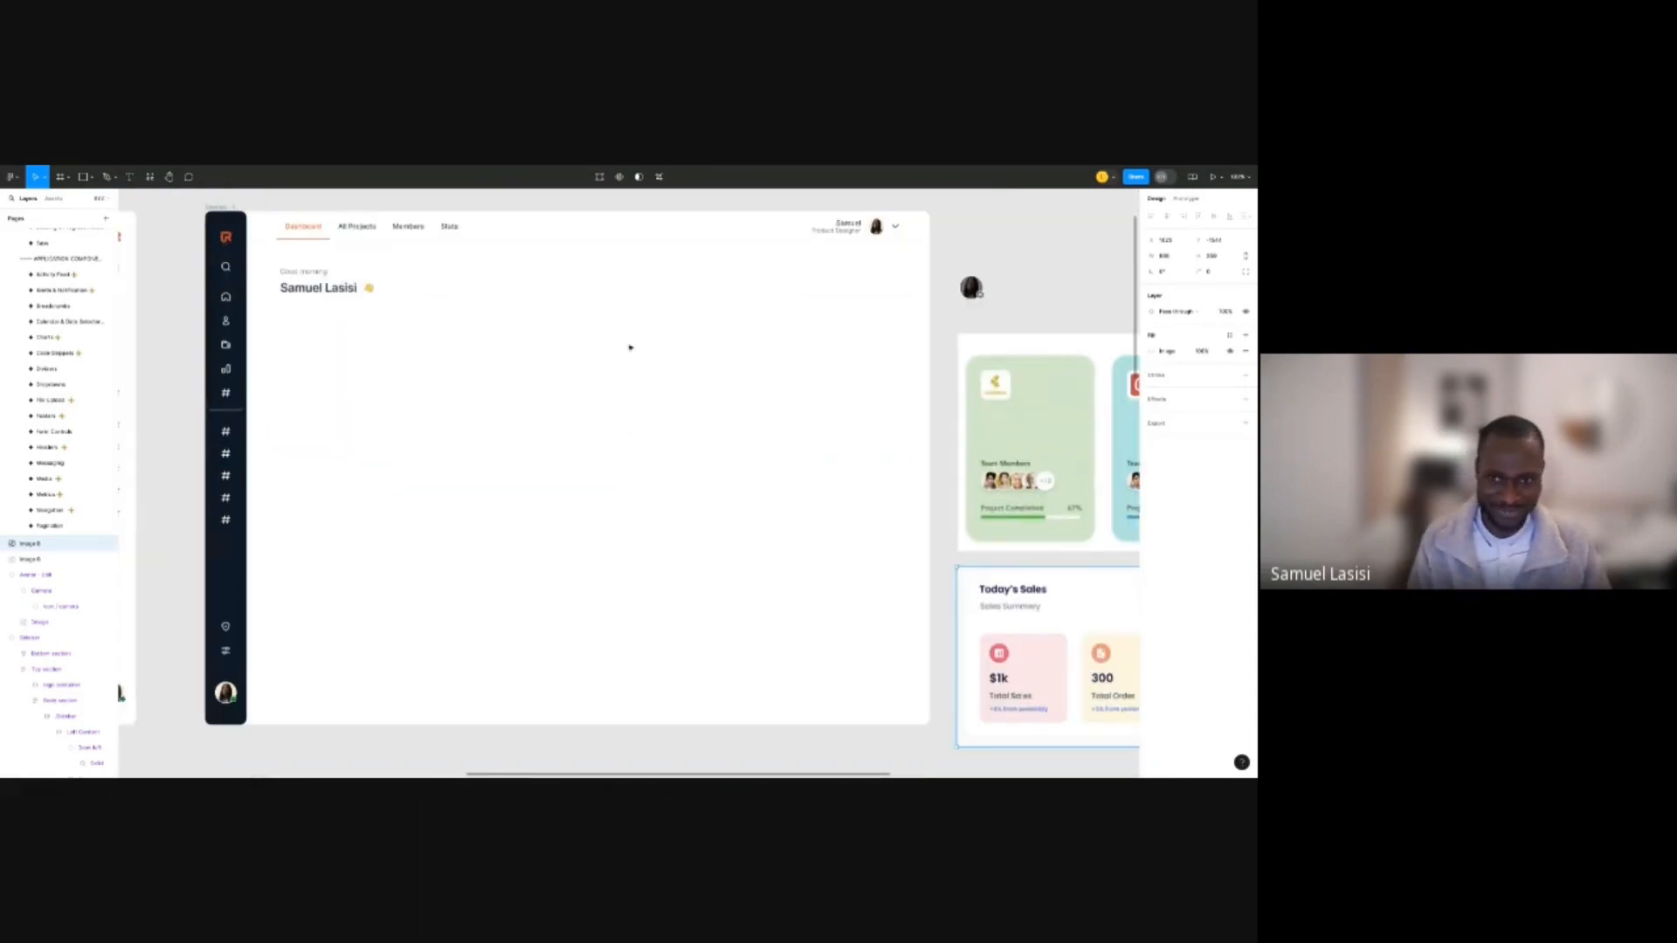
{"action": "scroll", "coordinate": [629, 348], "scroll_direction": "down", "scroll_amount": 3}
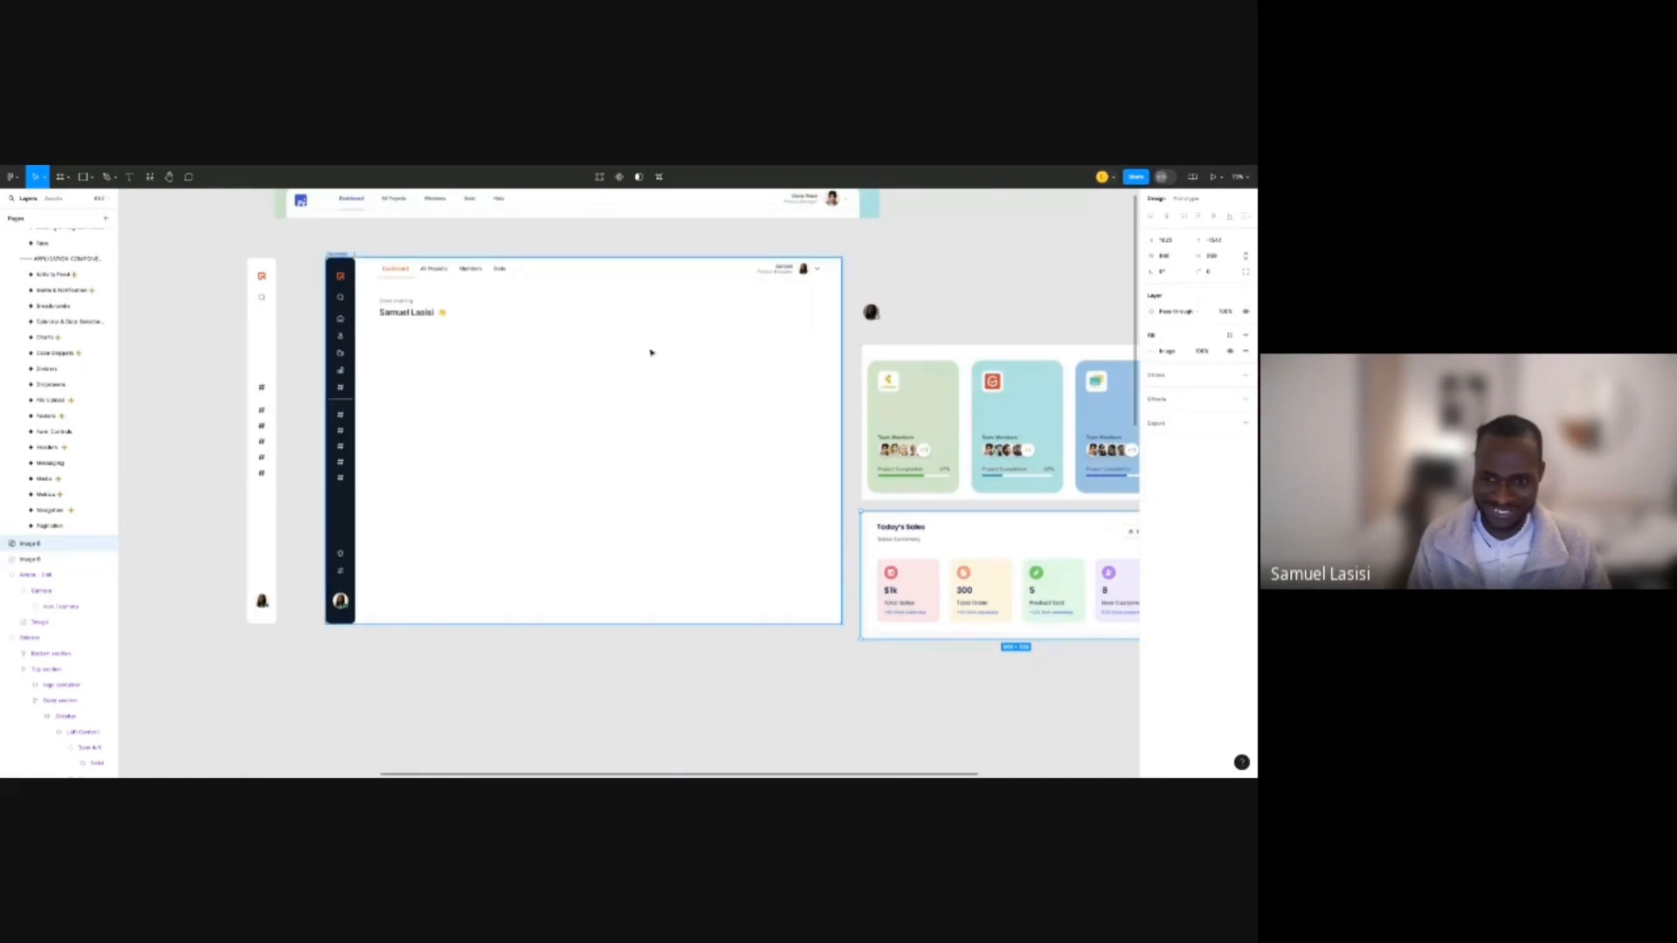
{"action": "scroll", "coordinate": [650, 352], "scroll_direction": "right", "scroll_amount": 3}
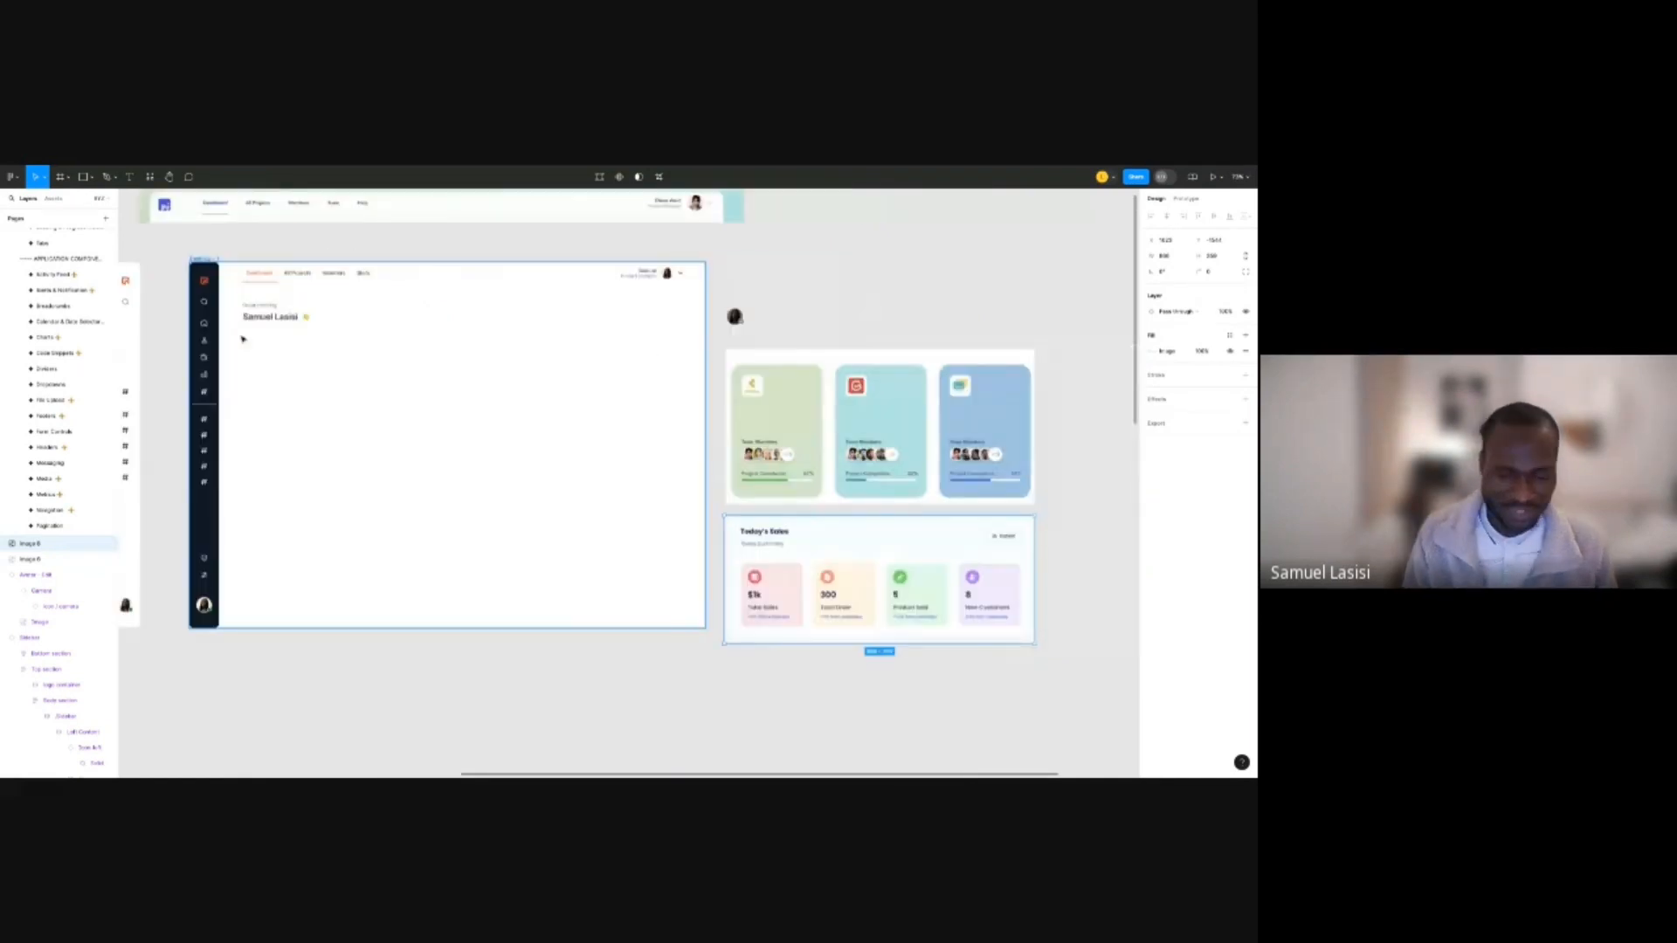
{"action": "scroll", "coordinate": [243, 339], "scroll_direction": "up", "scroll_amount": 2}
{"action": "key", "text": "alt"}
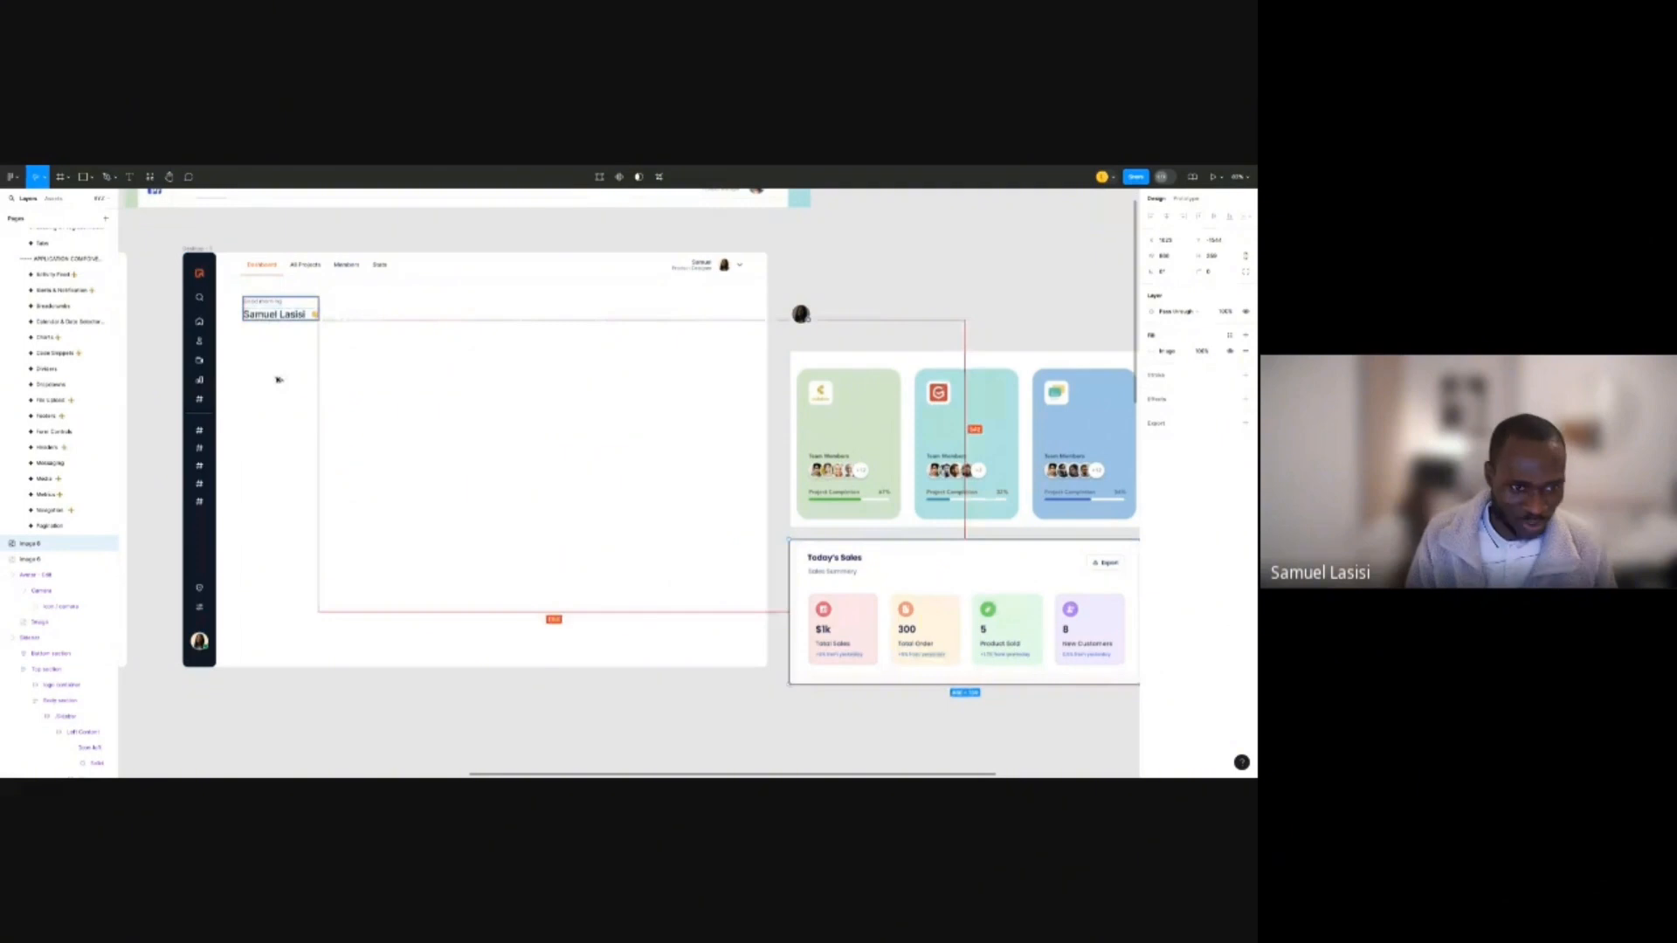
Duplicate the greeting block below itself, ungroup the copy and delete its waving-hand emoji.
{"action": "left_click_drag", "start_coordinate": [280, 313], "coordinate": [299, 376]}
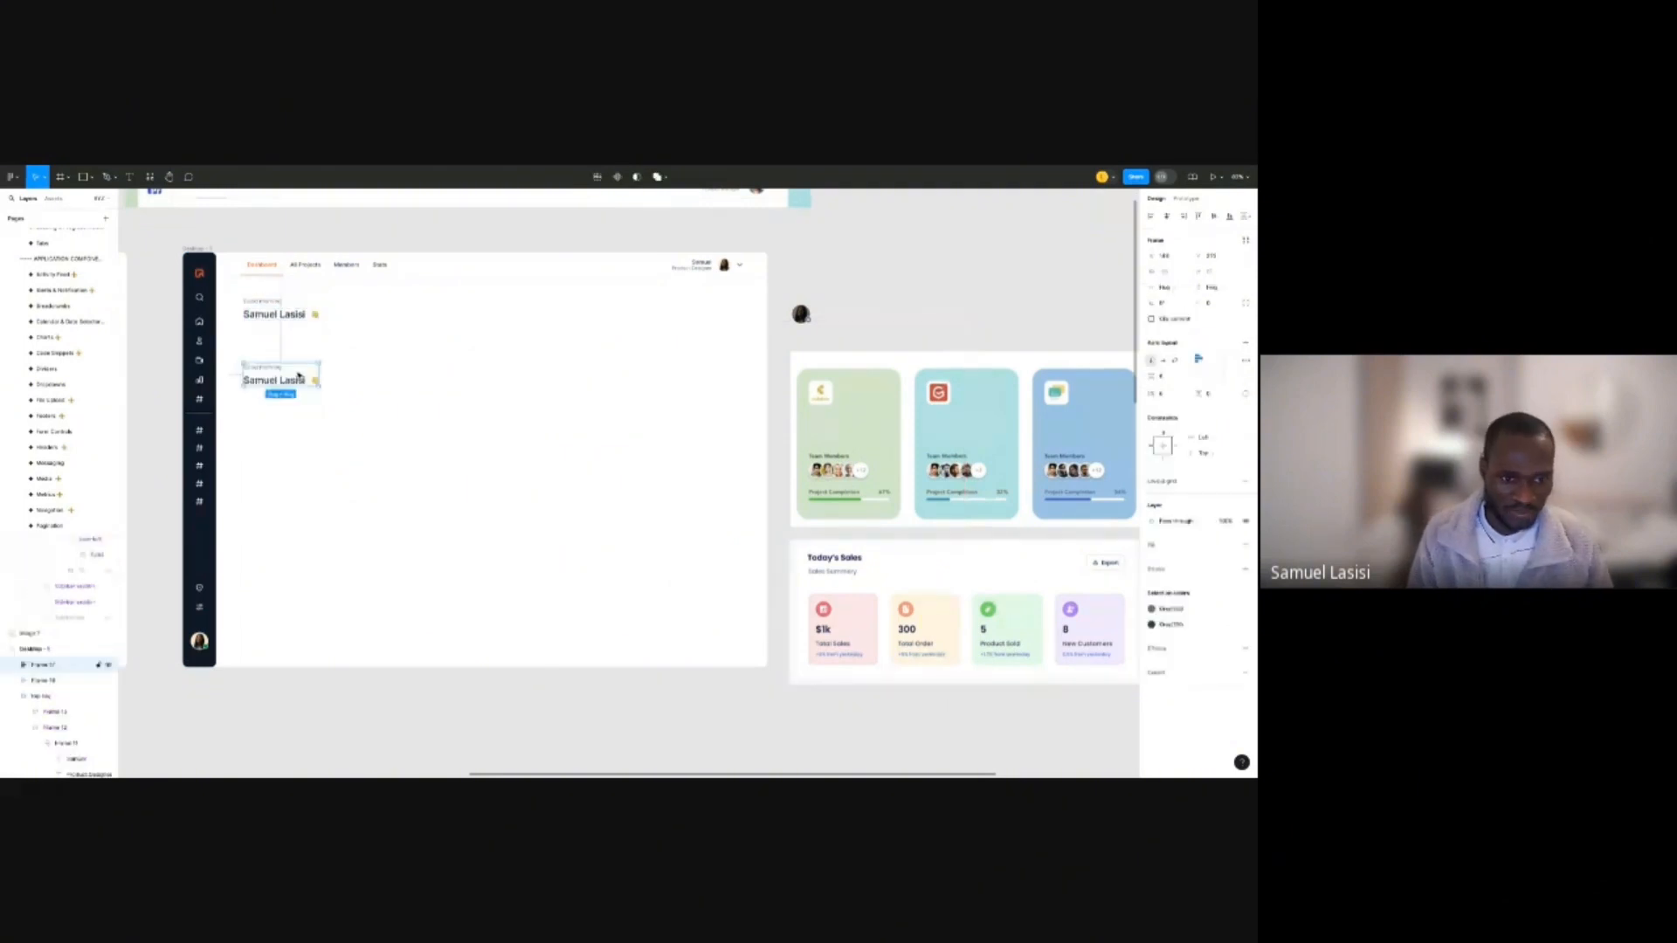
{"action": "scroll", "coordinate": [298, 376], "scroll_direction": "up", "scroll_amount": 3}
{"action": "right_click", "coordinate": [303, 369]}
{"action": "left_click", "coordinate": [376, 512]}
{"action": "left_click", "coordinate": [380, 354]}
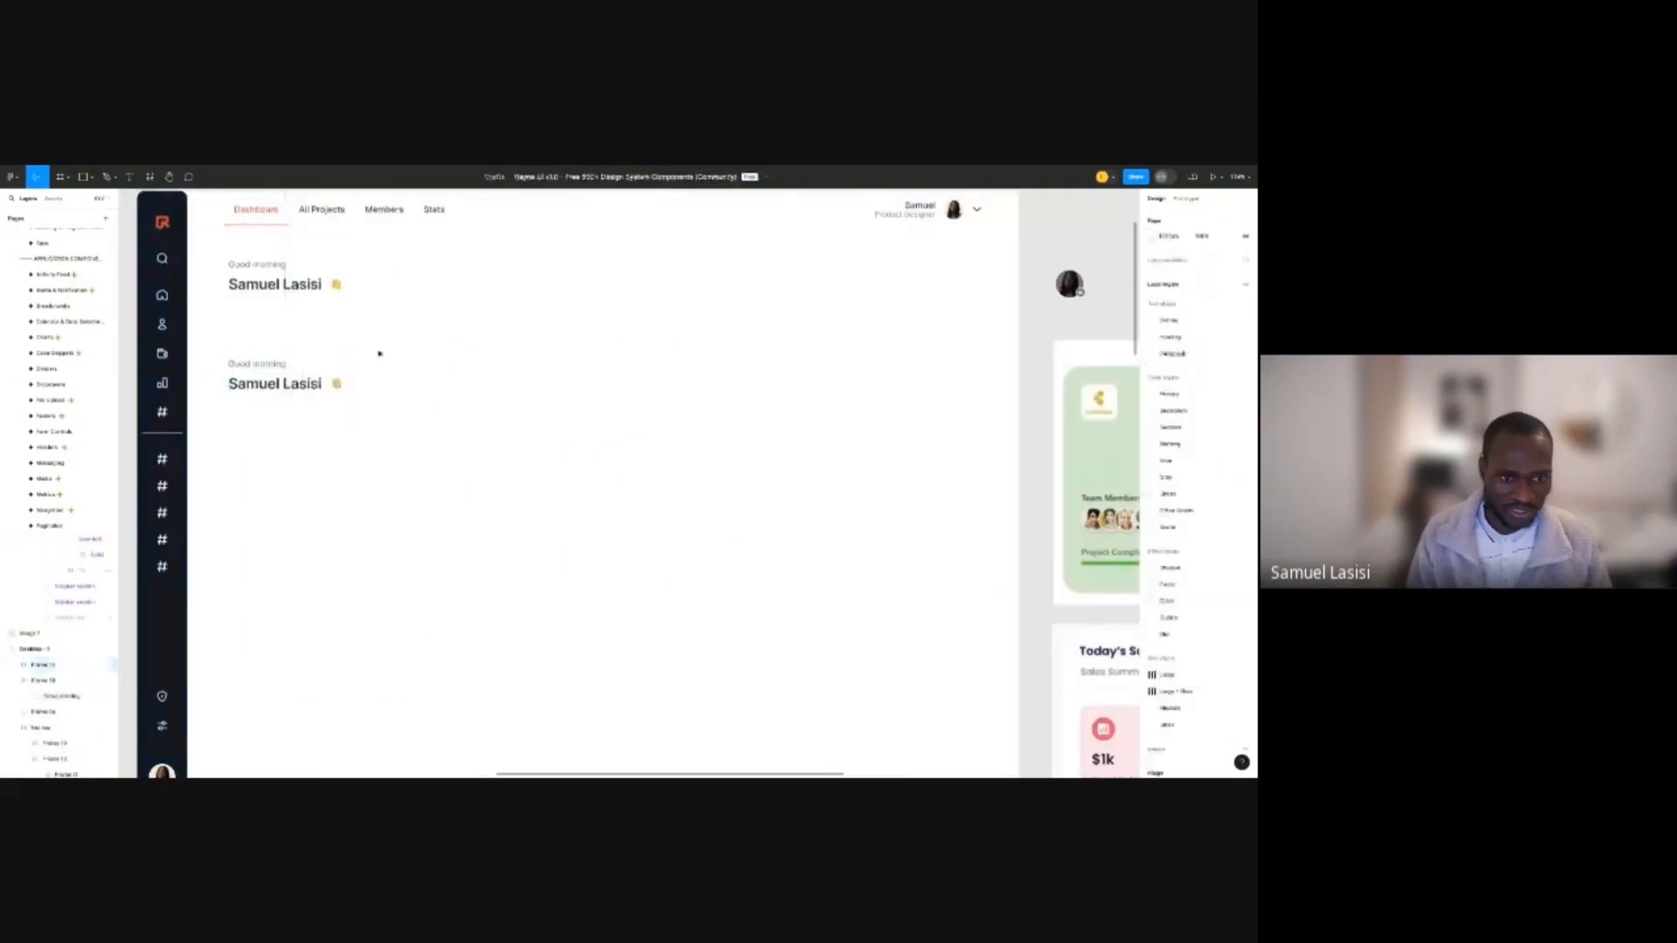
{"action": "left_click", "coordinate": [335, 383]}
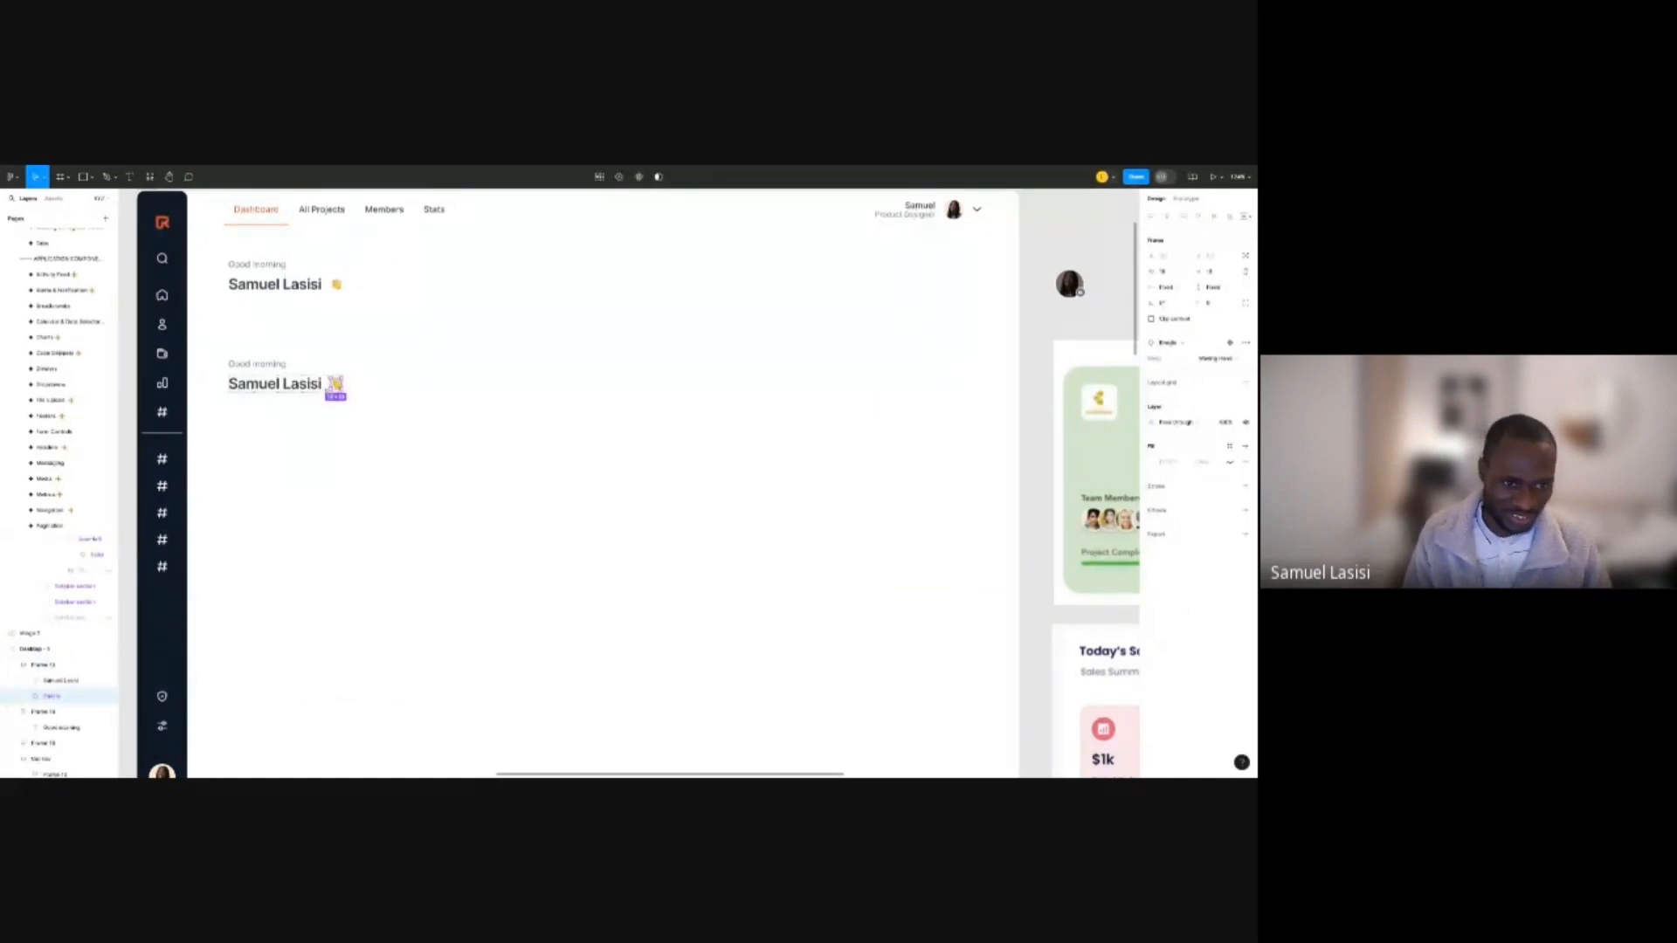
{"action": "key", "text": "BackSpace"}
Retype the copied texts as 'Total Sales' and '$35,000', then select both.
{"action": "scroll", "coordinate": [305, 366], "scroll_direction": "left", "scroll_amount": 1}
{"action": "double_click", "coordinate": [305, 367]}
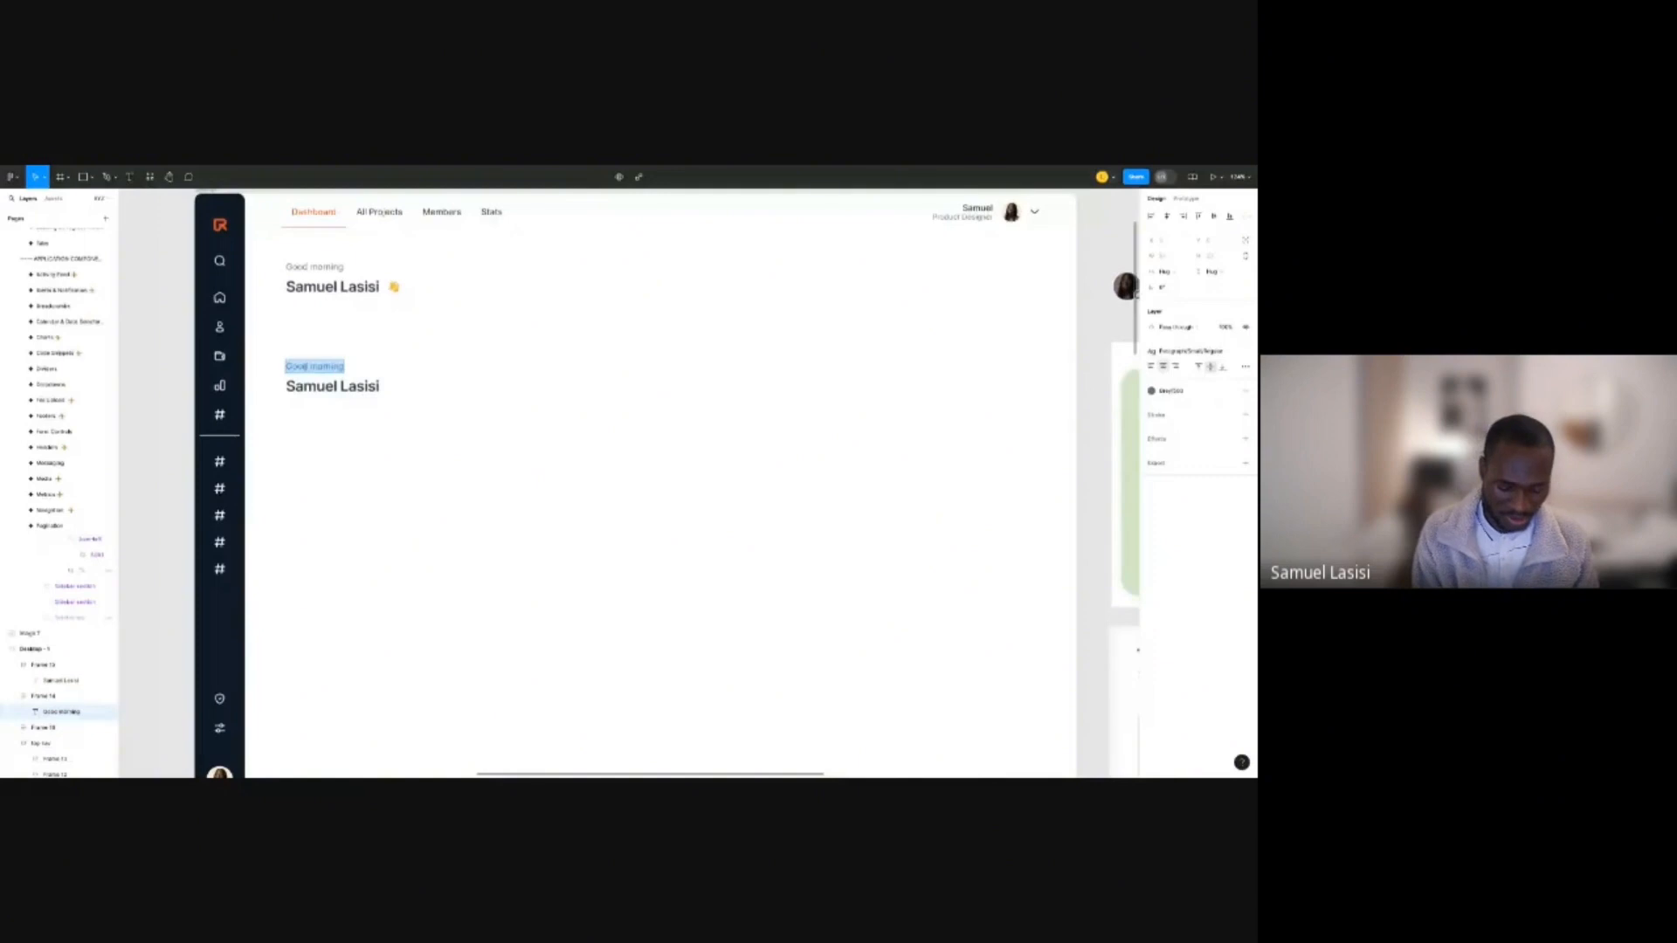
{"action": "type", "text": ", 000"}
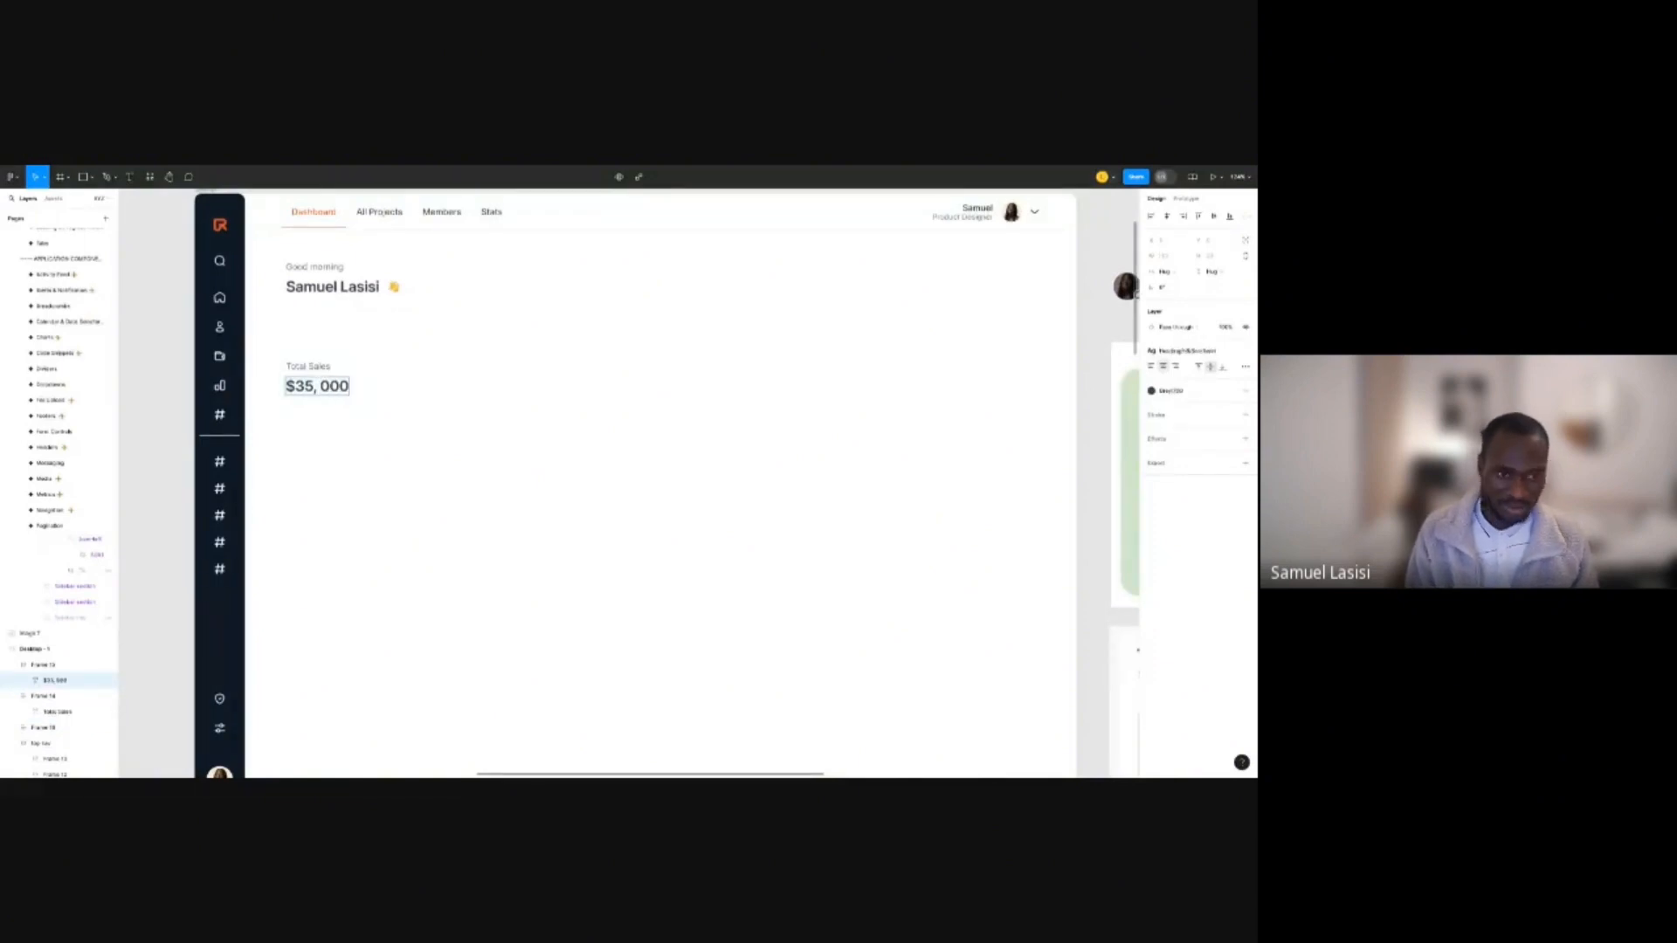
{"action": "key", "text": "BackSpace"}
{"action": "key", "text": "Escape"}
{"action": "left_click_drag", "start_coordinate": [372, 323], "coordinate": [337, 423]}
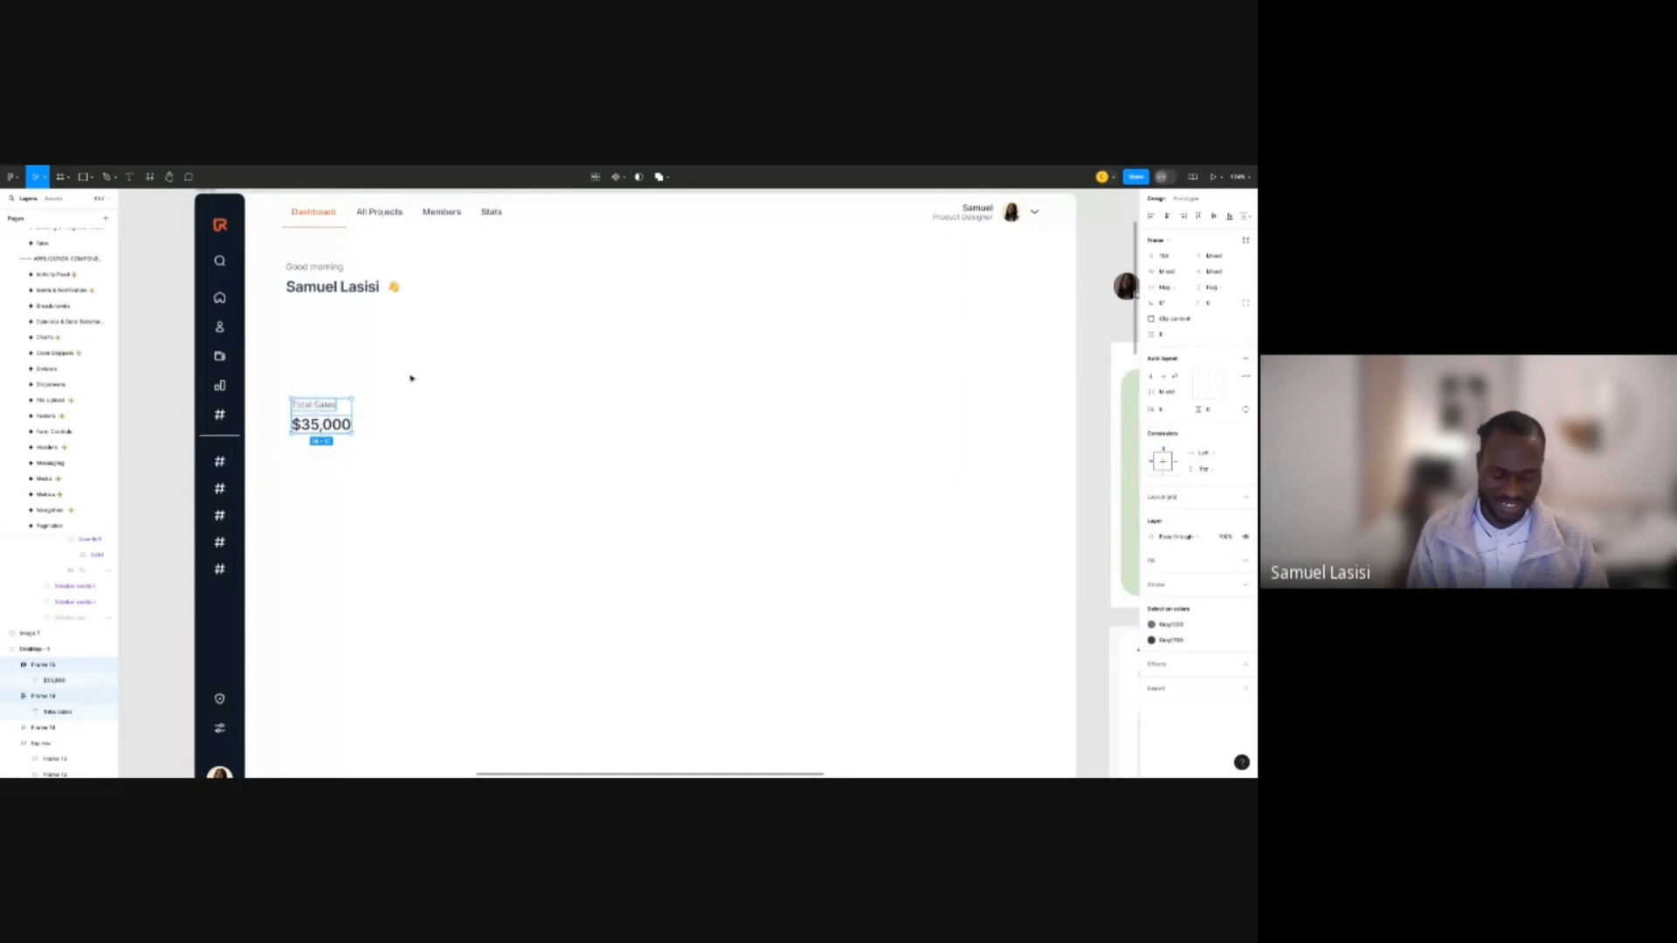
Place a Misc icon instance from the asset library beside the Total Sales figure.
{"action": "key", "text": "shift+i"}
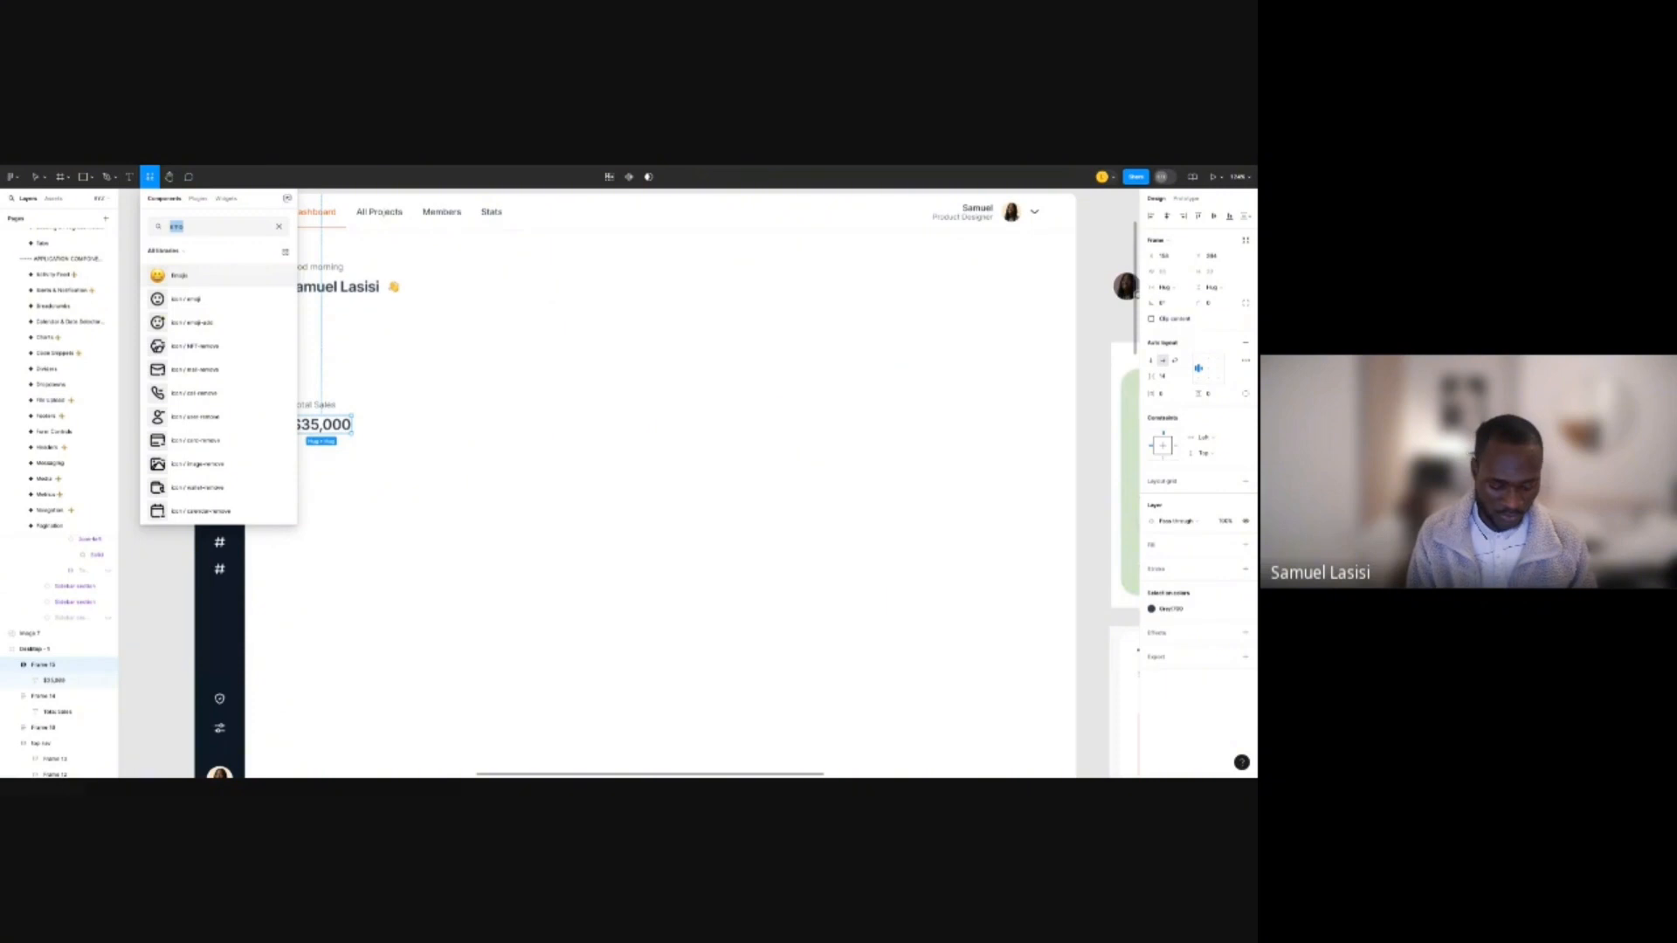
{"action": "key", "text": "BackSpace"}
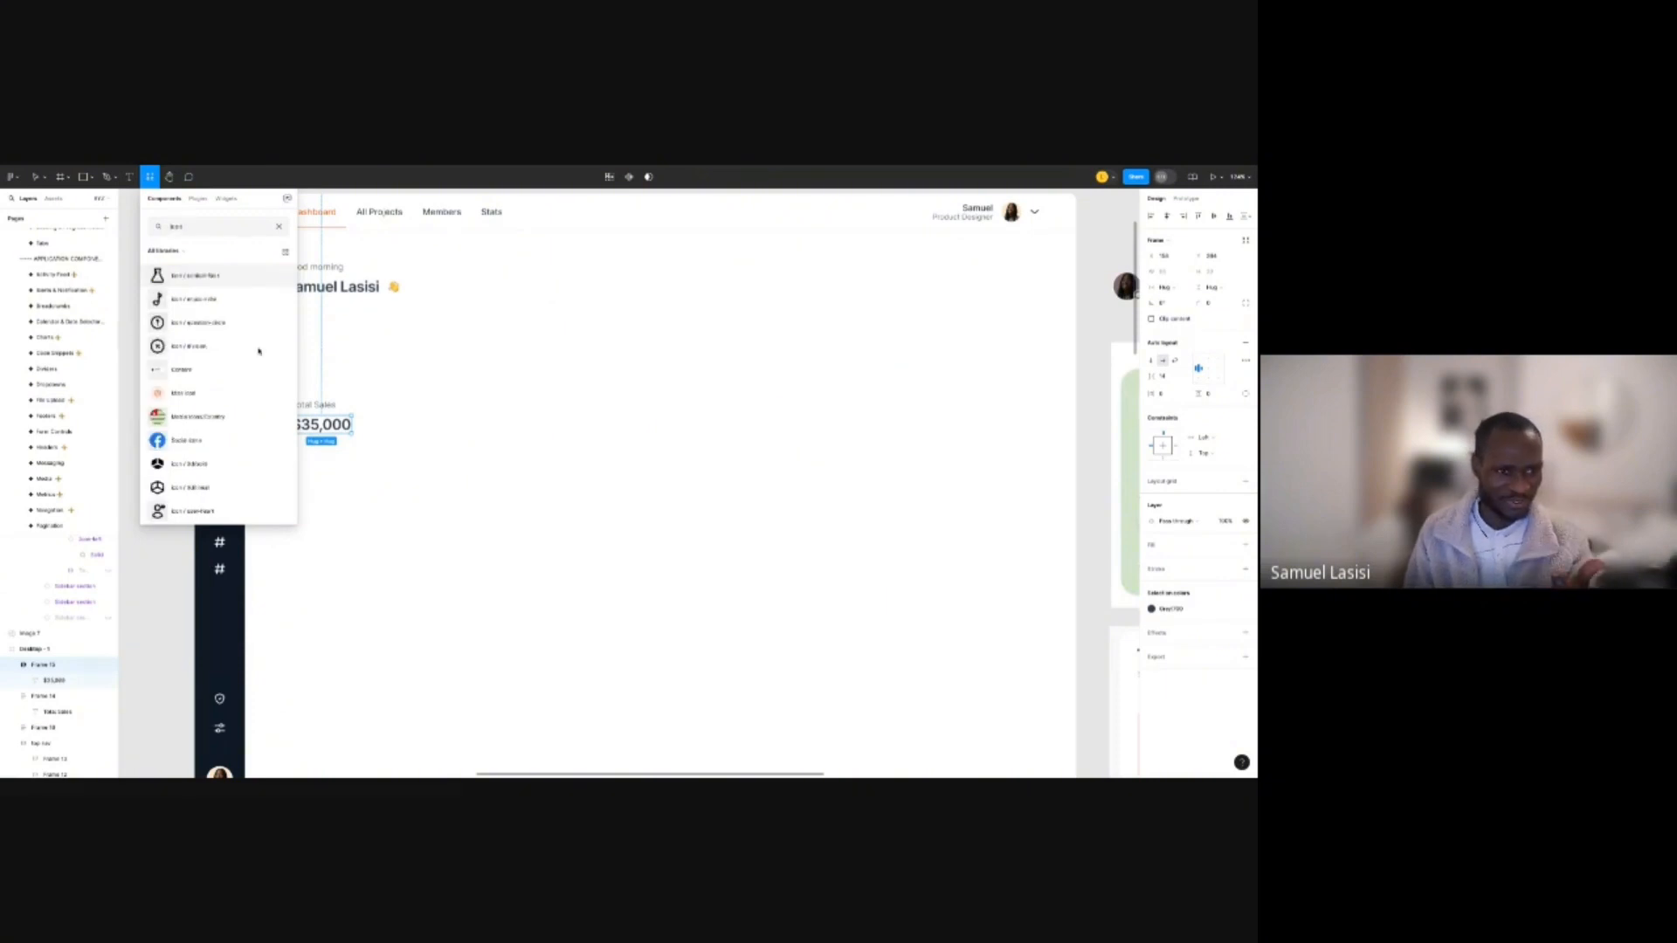
{"action": "left_click", "coordinate": [486, 382]}
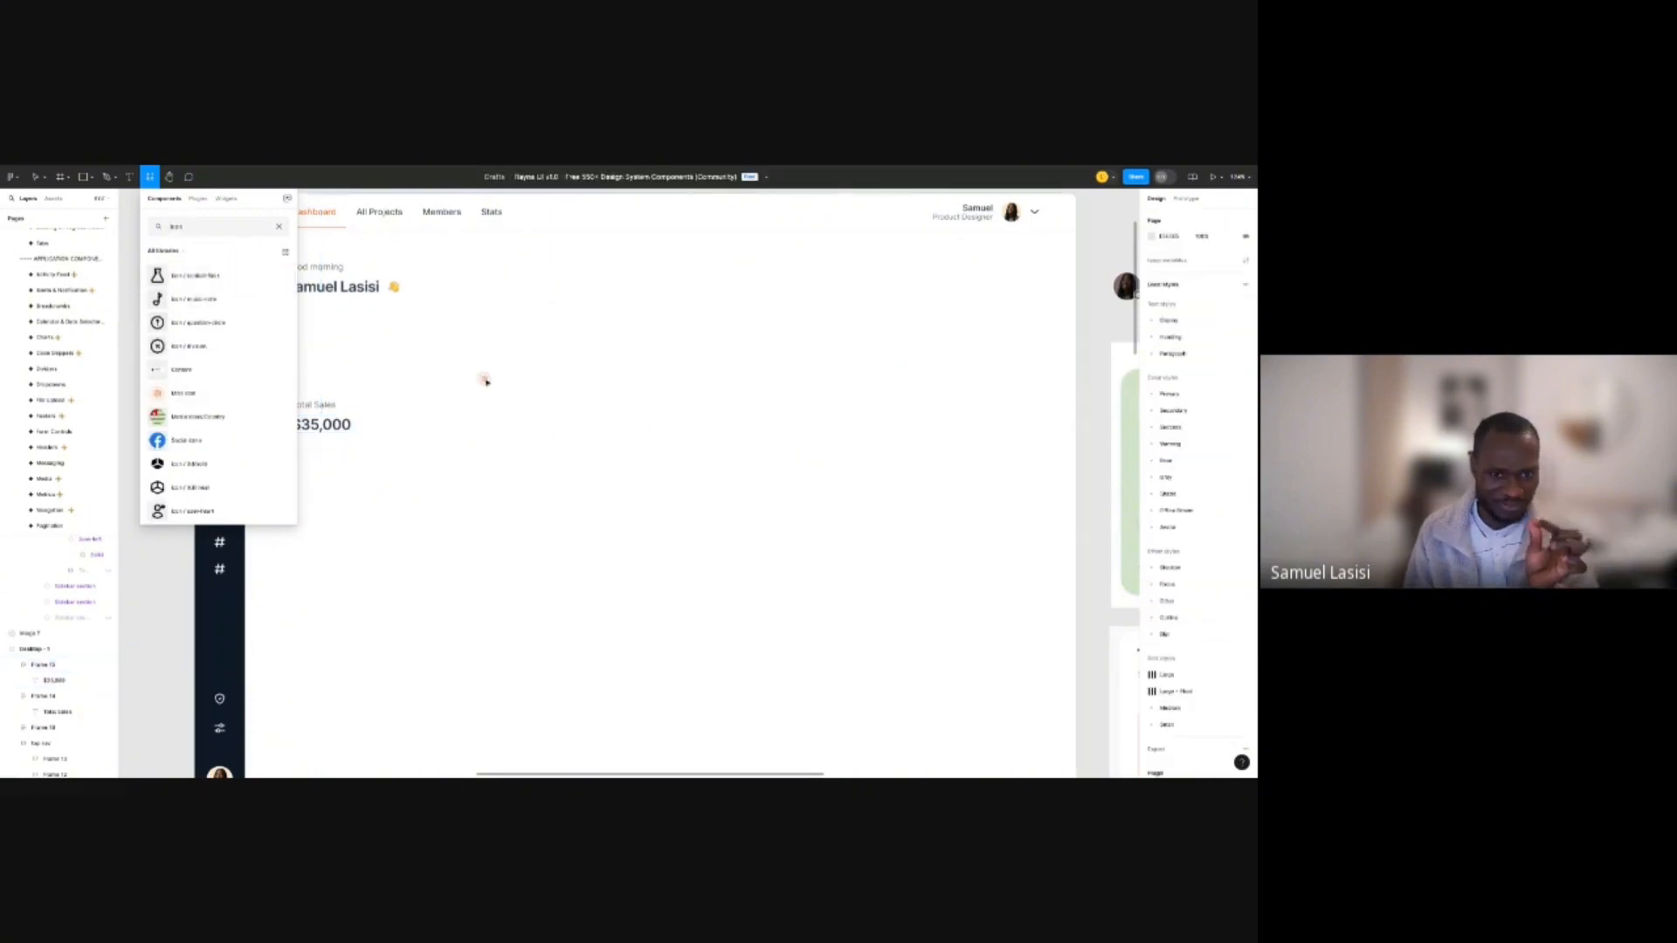
{"action": "left_click_drag", "start_coordinate": [487, 382], "coordinate": [488, 381]}
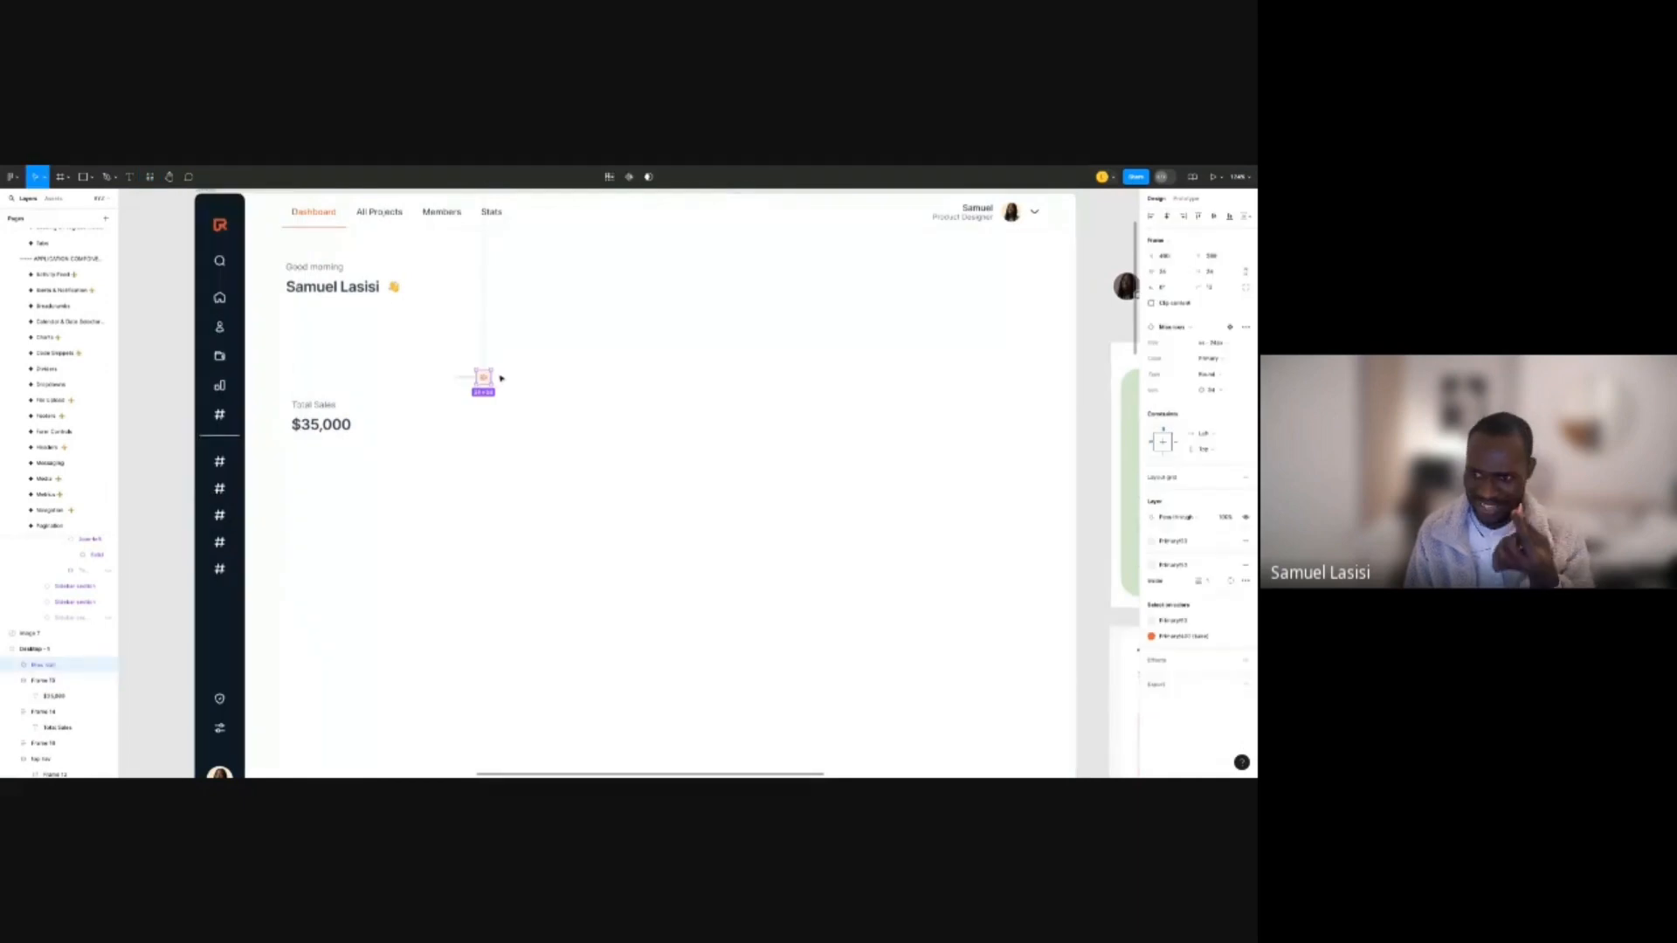
{"action": "left_click", "coordinate": [460, 384]}
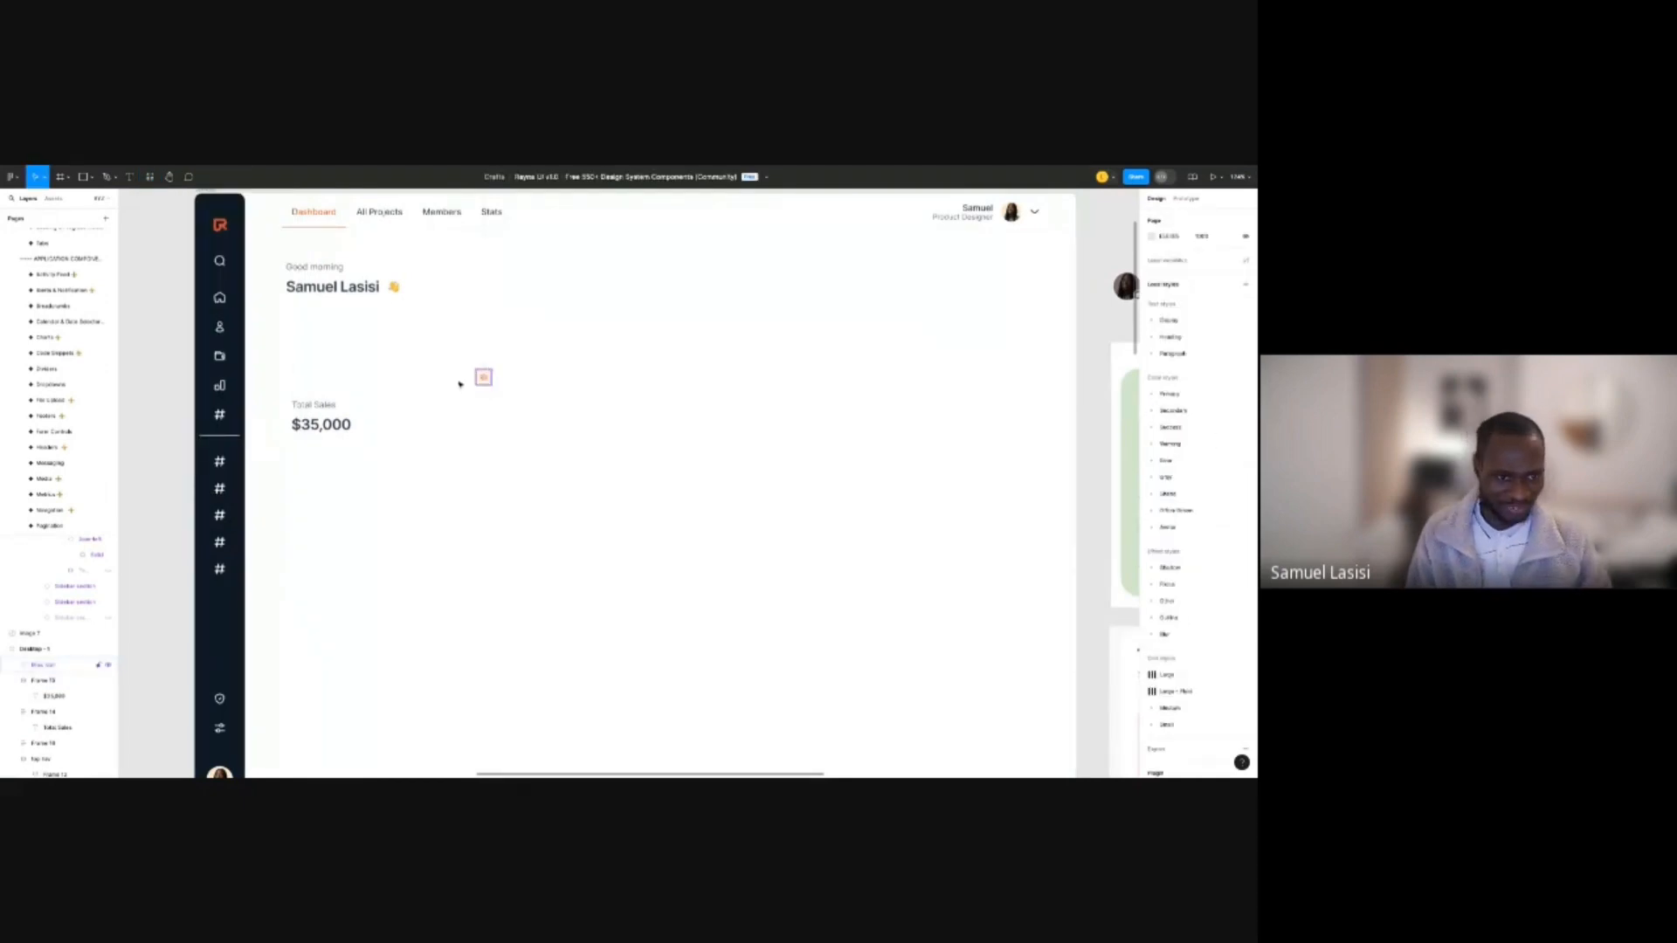
Move the Misc icon above Total Sales and switch its Type from Round to Square.
{"action": "left_click_drag", "start_coordinate": [483, 377], "coordinate": [304, 359]}
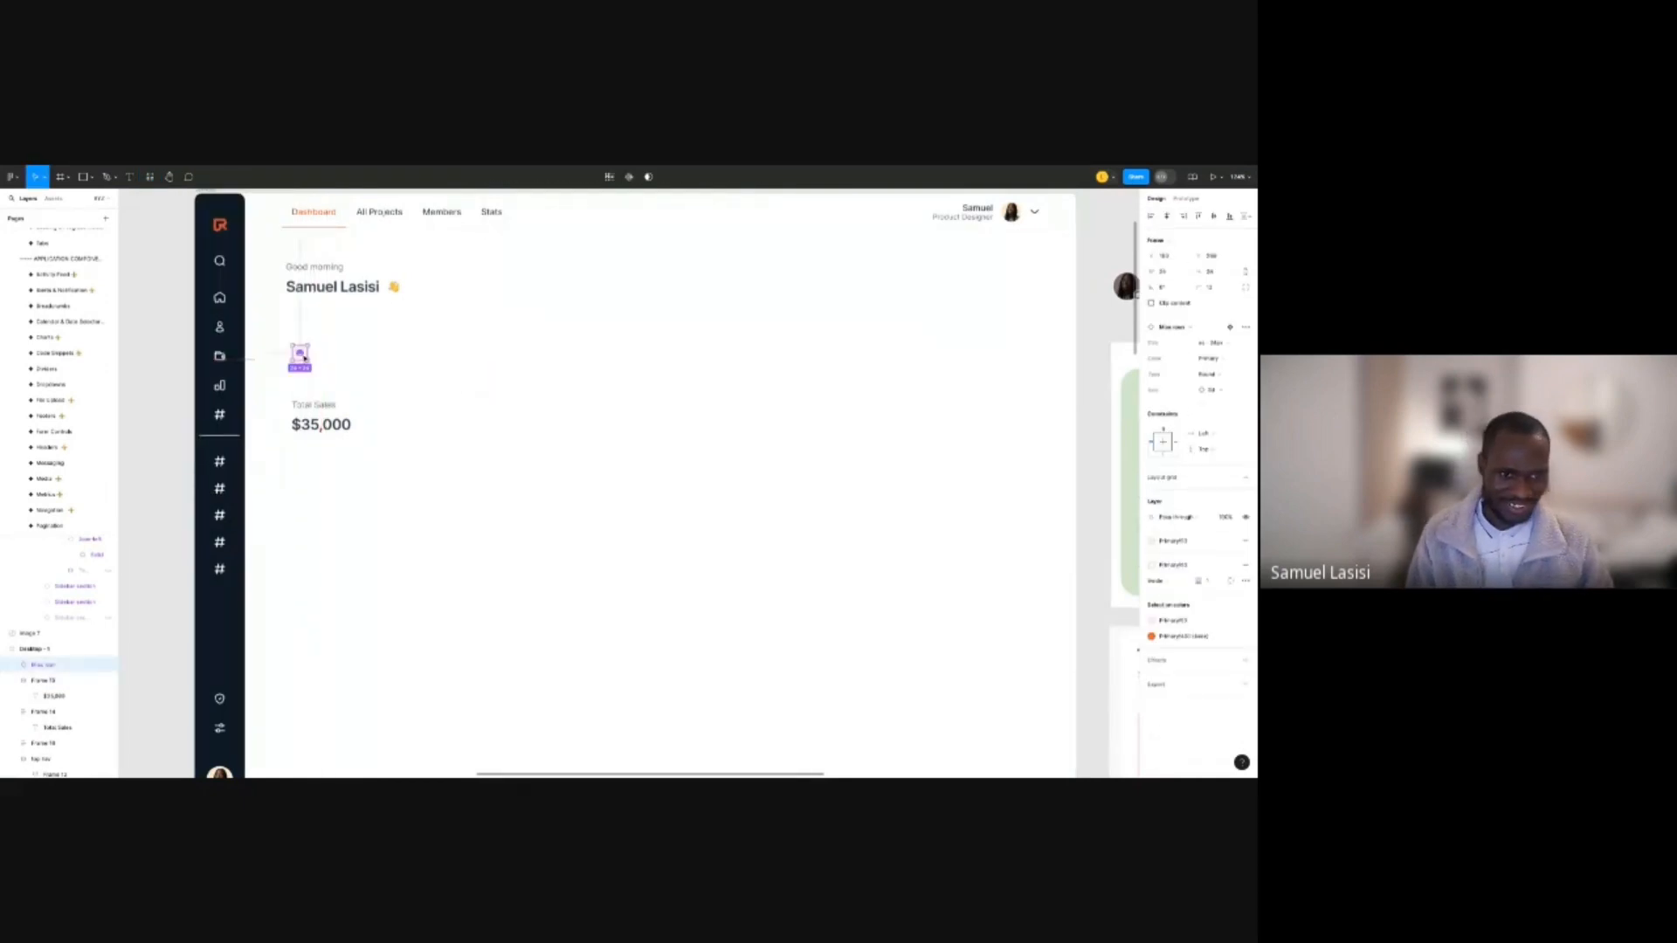
{"action": "scroll", "coordinate": [304, 360], "scroll_direction": "up", "scroll_amount": 5}
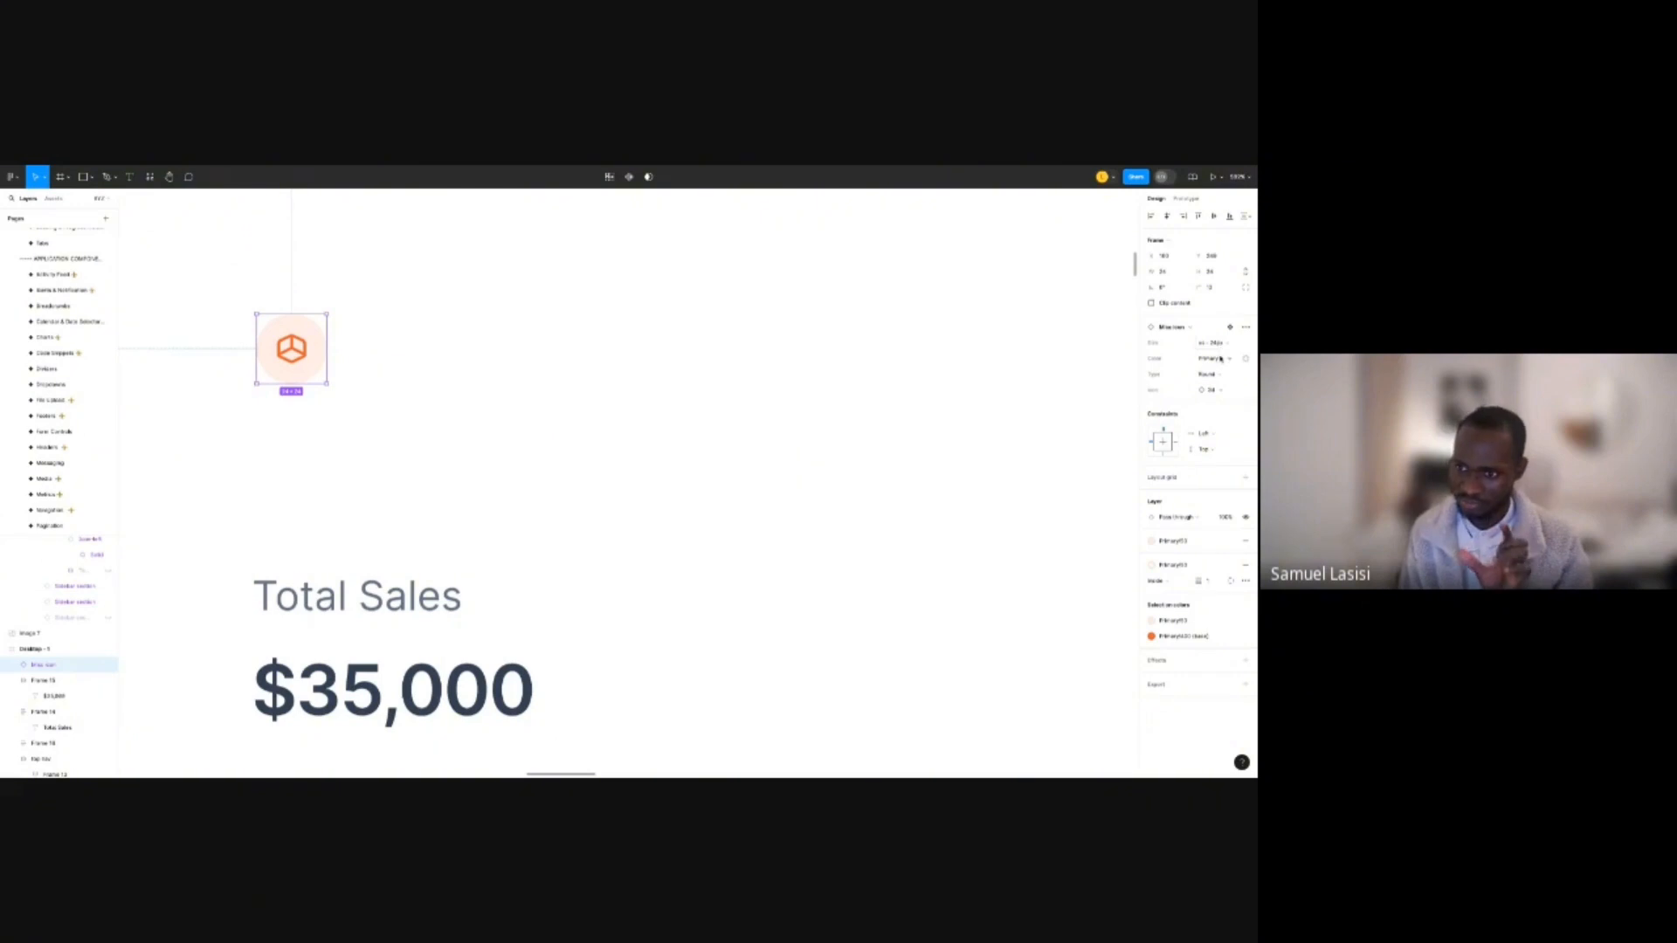
{"action": "left_click", "coordinate": [1220, 373]}
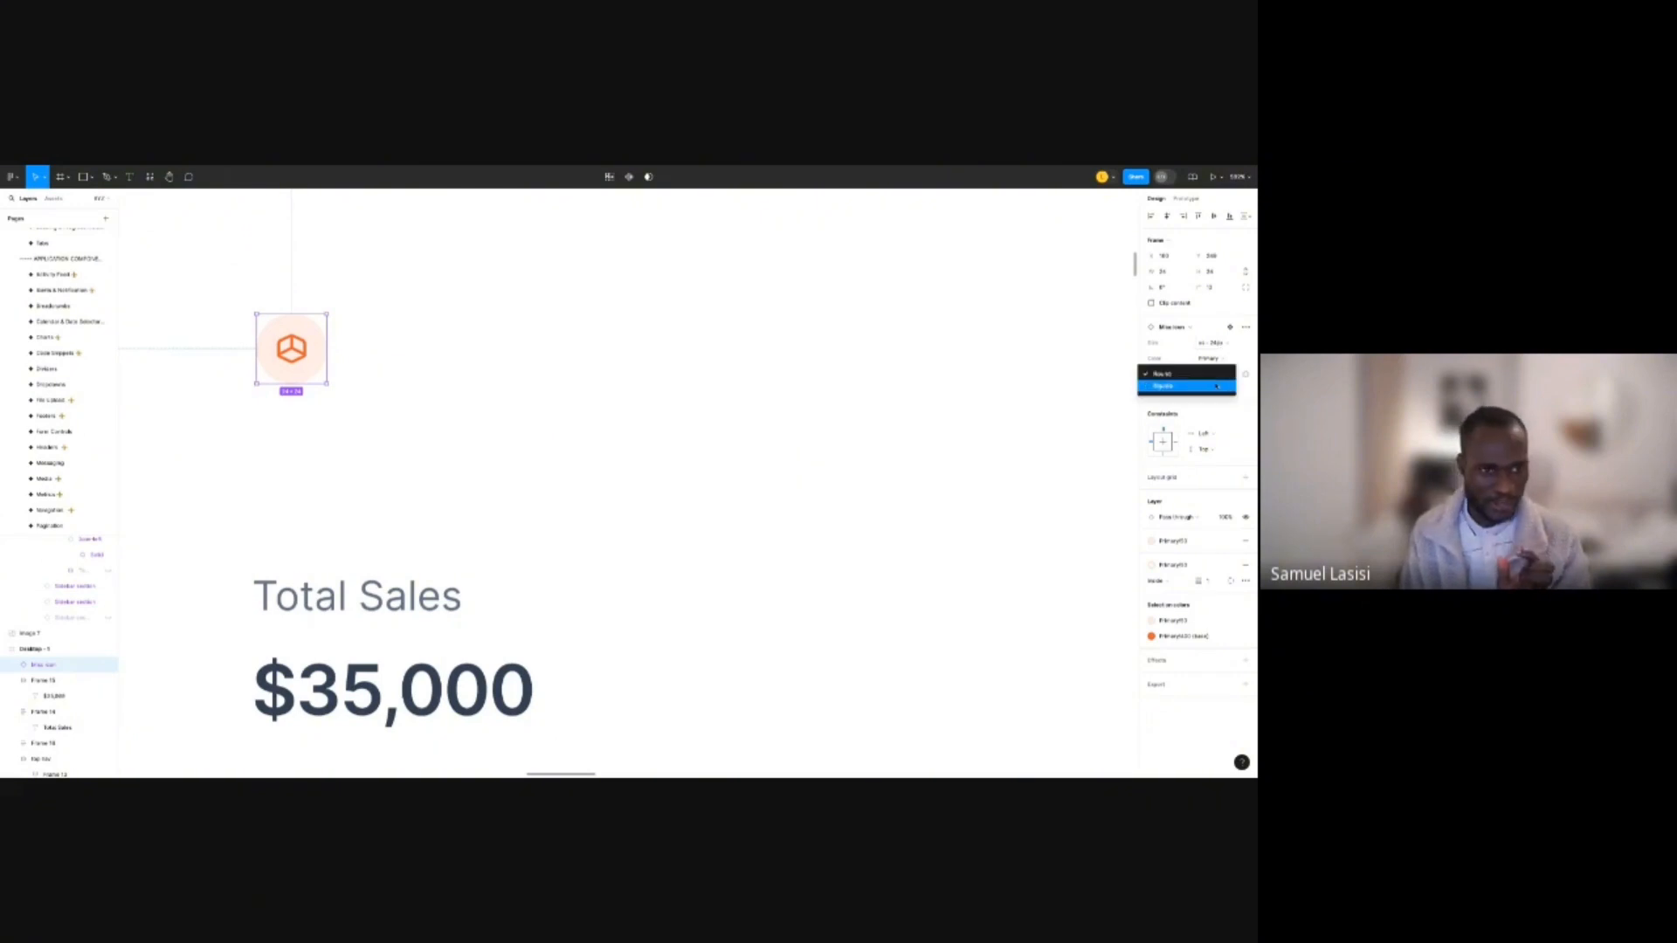
{"action": "left_click", "coordinate": [1217, 386]}
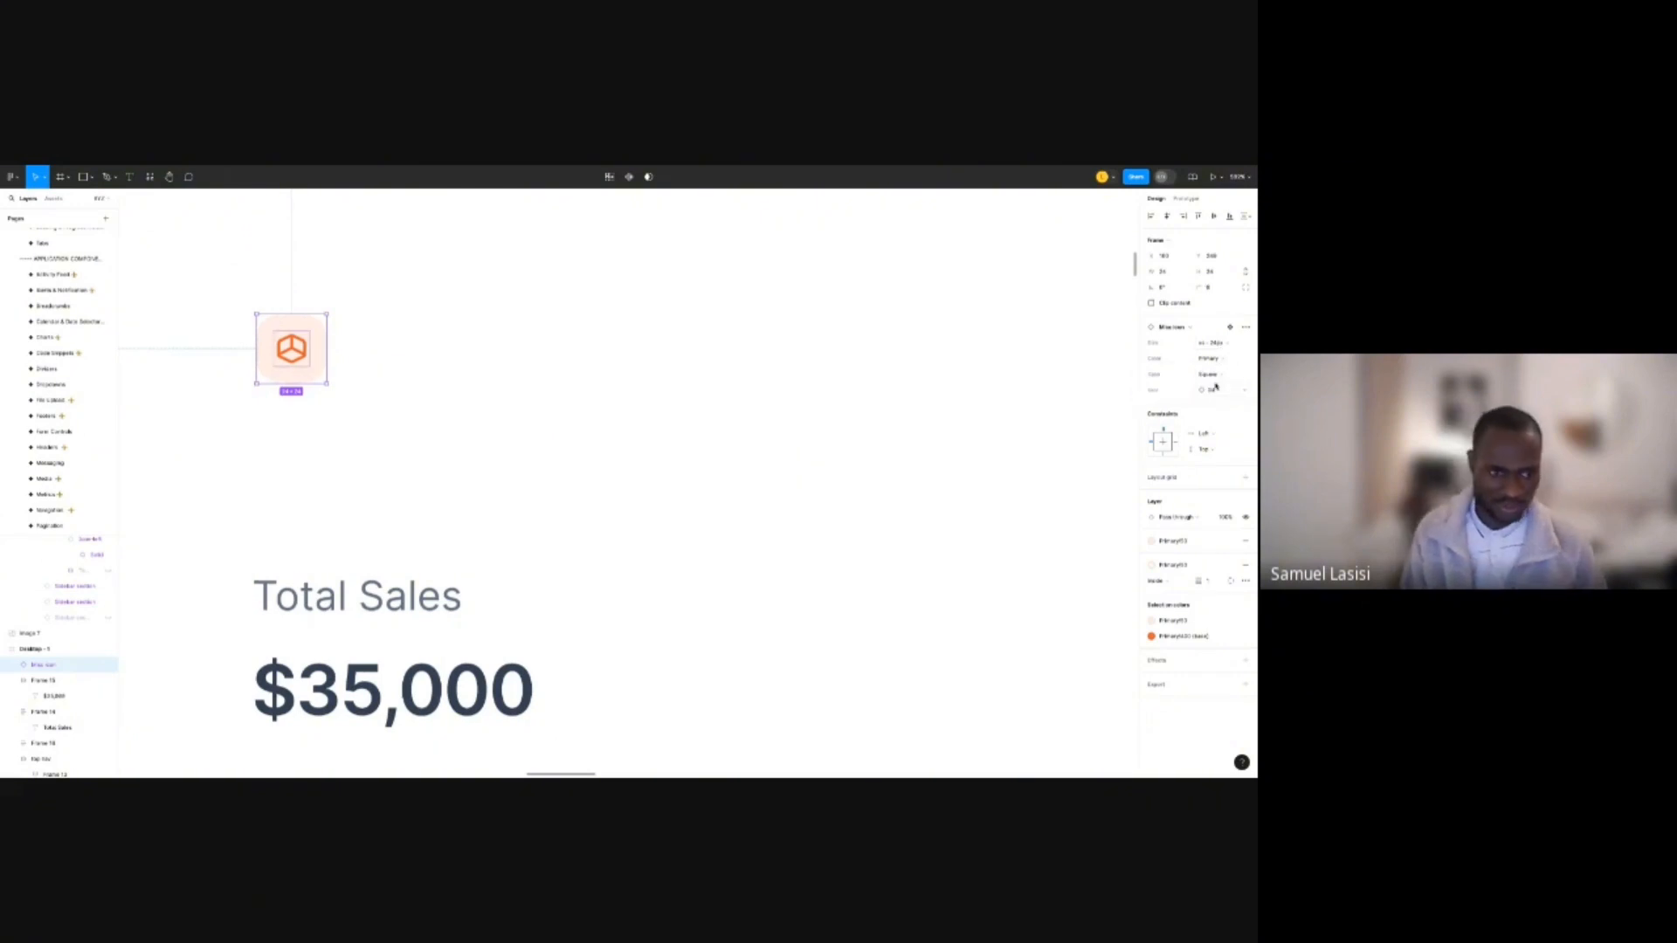
{"action": "scroll", "coordinate": [415, 358], "scroll_direction": "down", "scroll_amount": 5}
{"action": "left_click", "coordinate": [480, 352]}
{"action": "left_click_drag", "start_coordinate": [552, 314], "coordinate": [468, 454]}
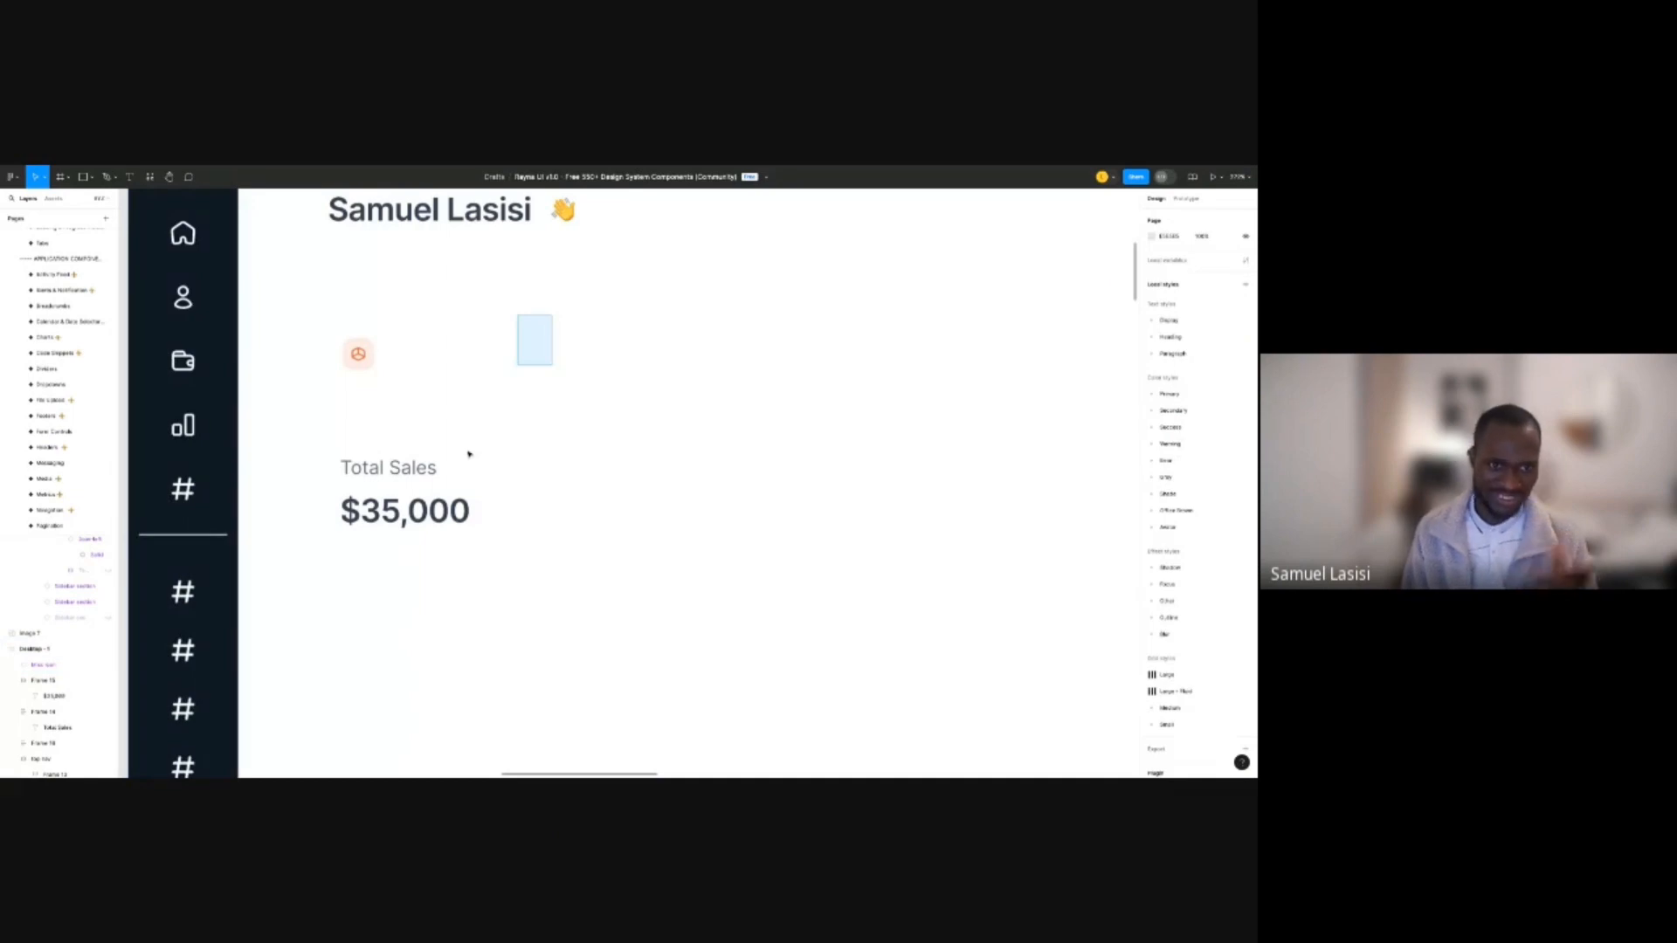
Wrap icon and texts in auto layout, nesting Total Sales and $35,000 with a 0 gap.
{"action": "key", "text": "shift+a"}
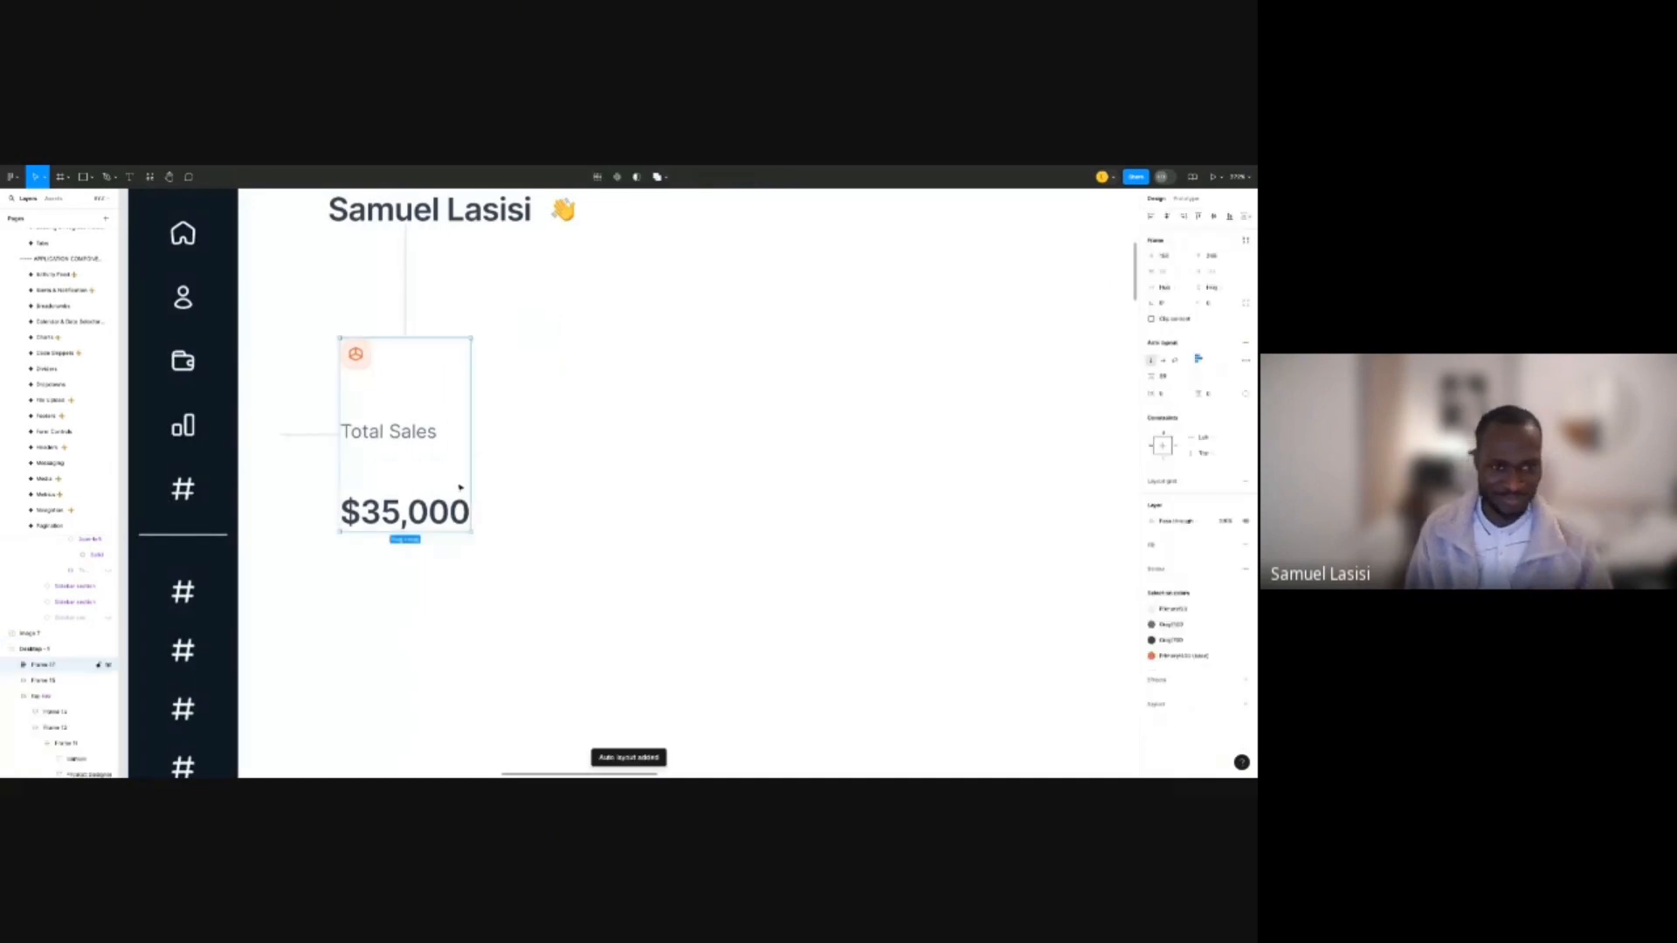
{"action": "left_click", "coordinate": [389, 434]}
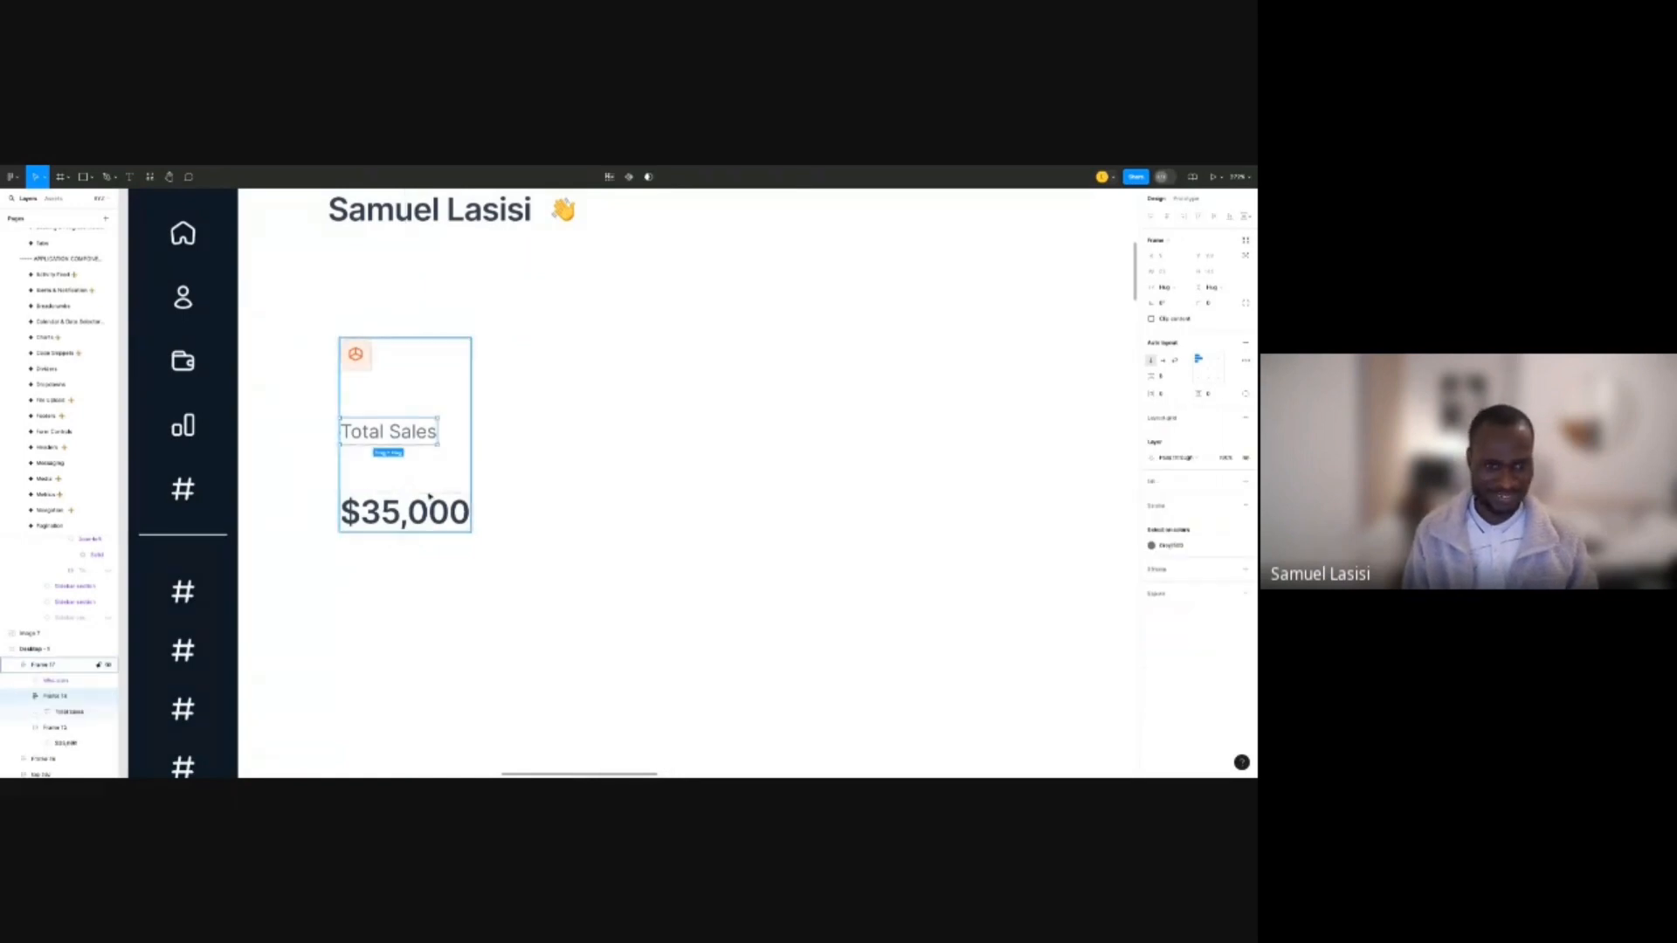
{"action": "left_click", "coordinate": [434, 510], "text": "shift"}
{"action": "key", "text": "shift+a"}
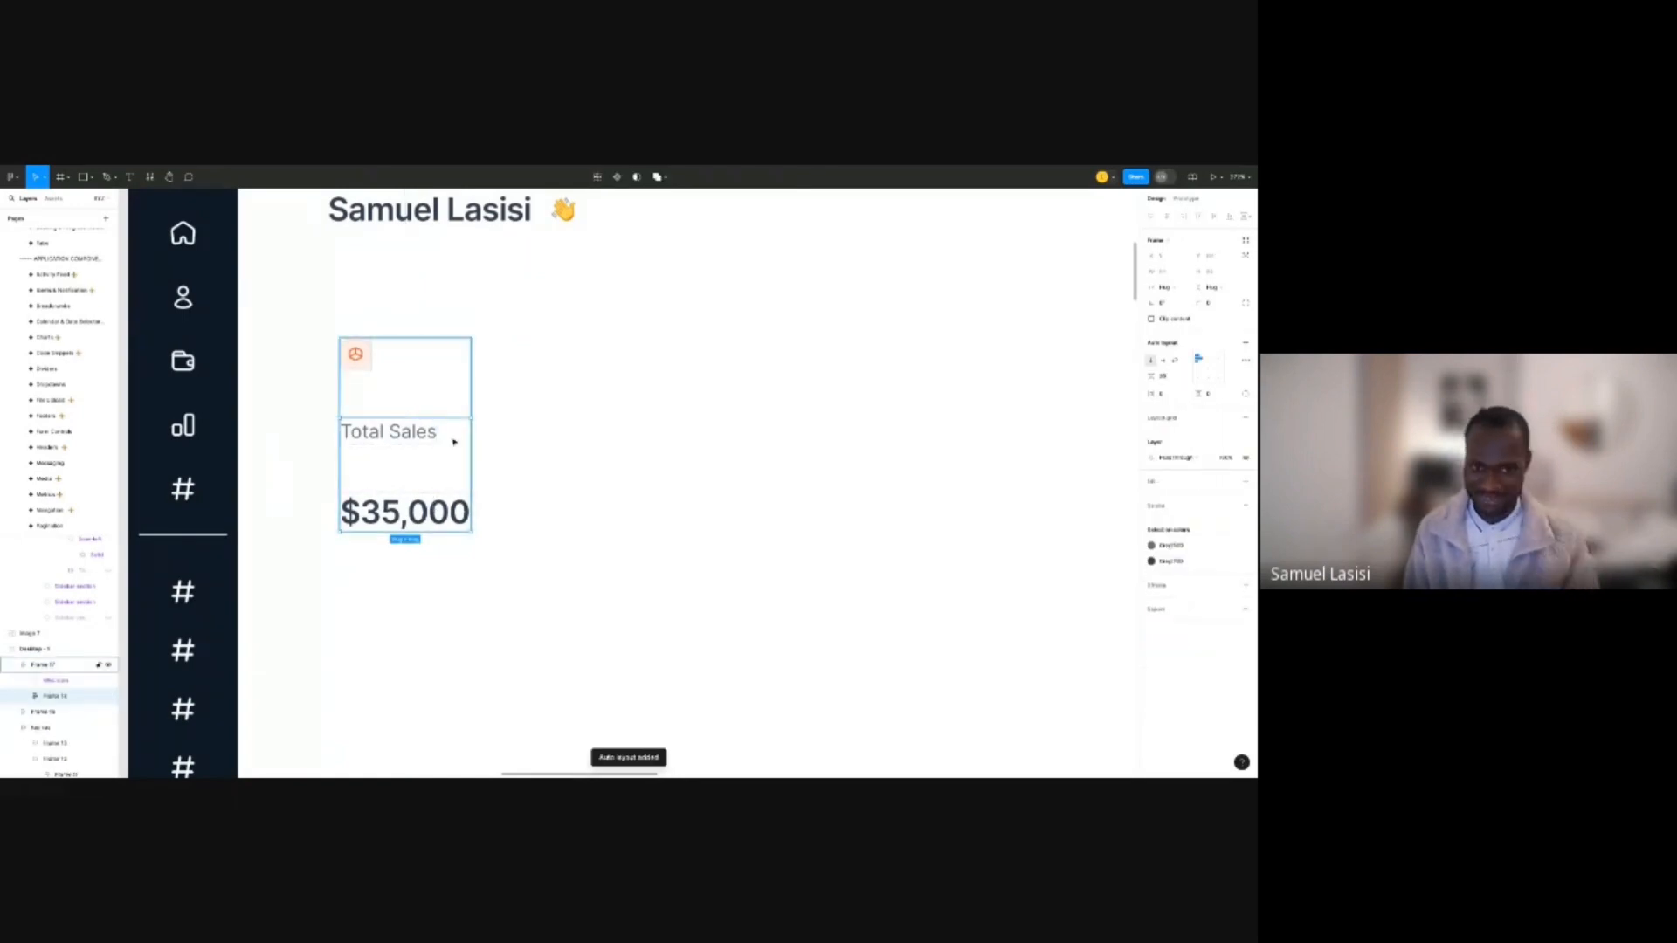
{"action": "left_click", "coordinate": [1164, 376]}
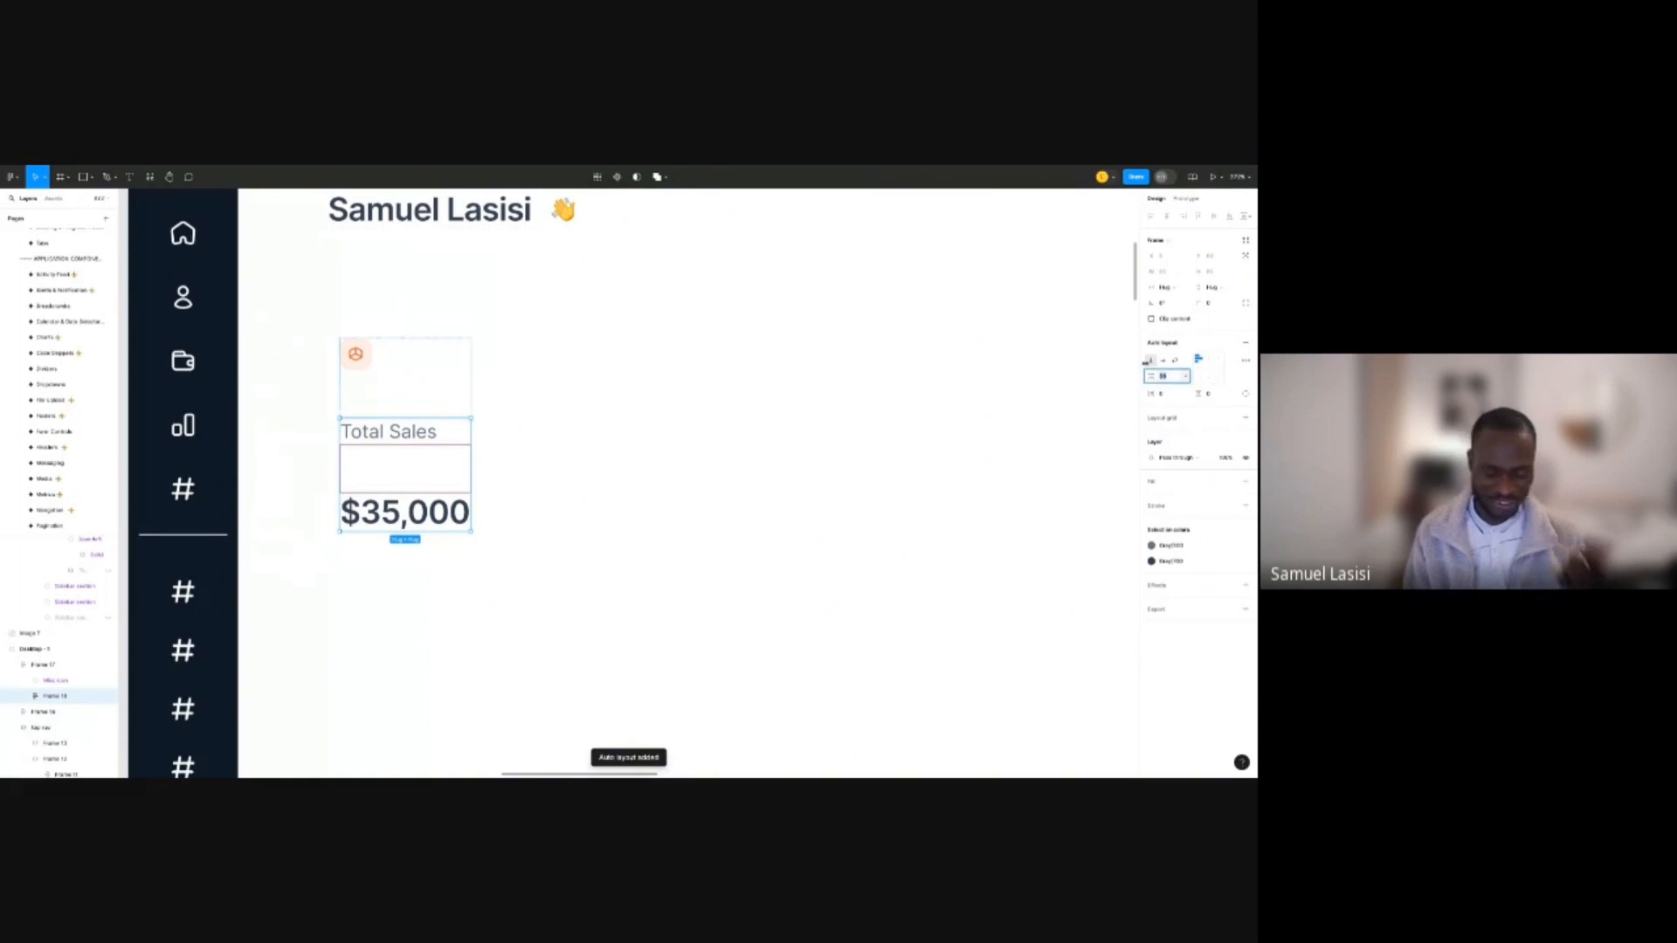
{"action": "type", "text": "0"}
{"action": "key", "text": "Return"}
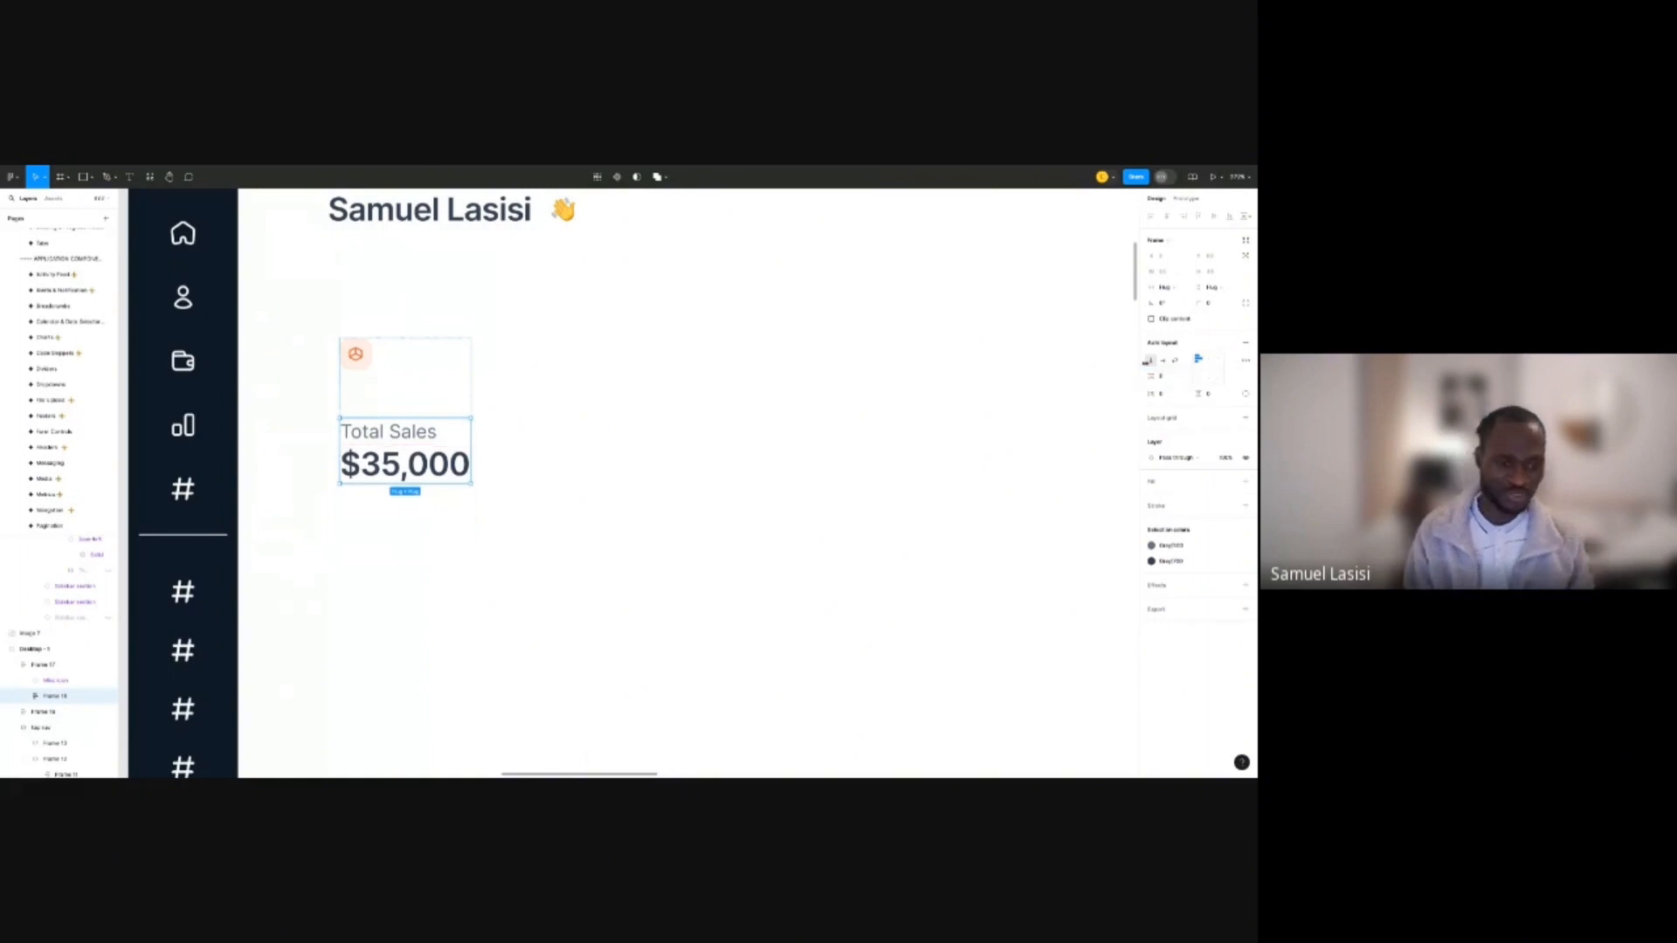
Set the Total Sales card's padding to 16.
{"action": "left_click", "coordinate": [581, 295]}
{"action": "left_click", "coordinate": [416, 383]}
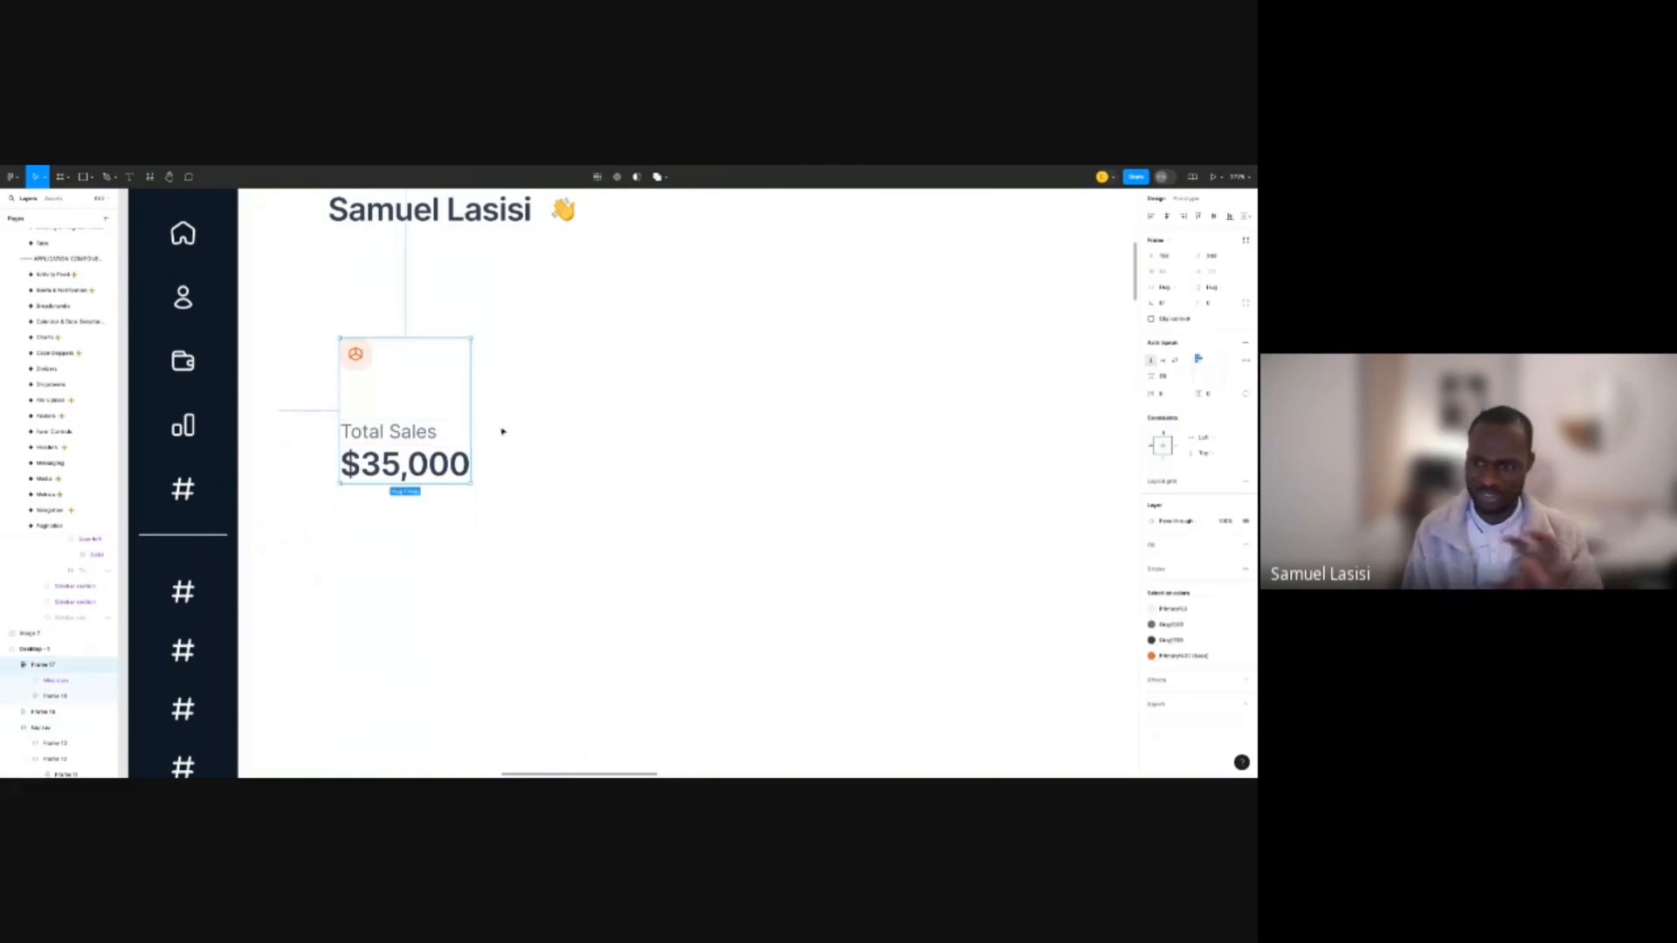
{"action": "left_click", "coordinate": [1175, 394]}
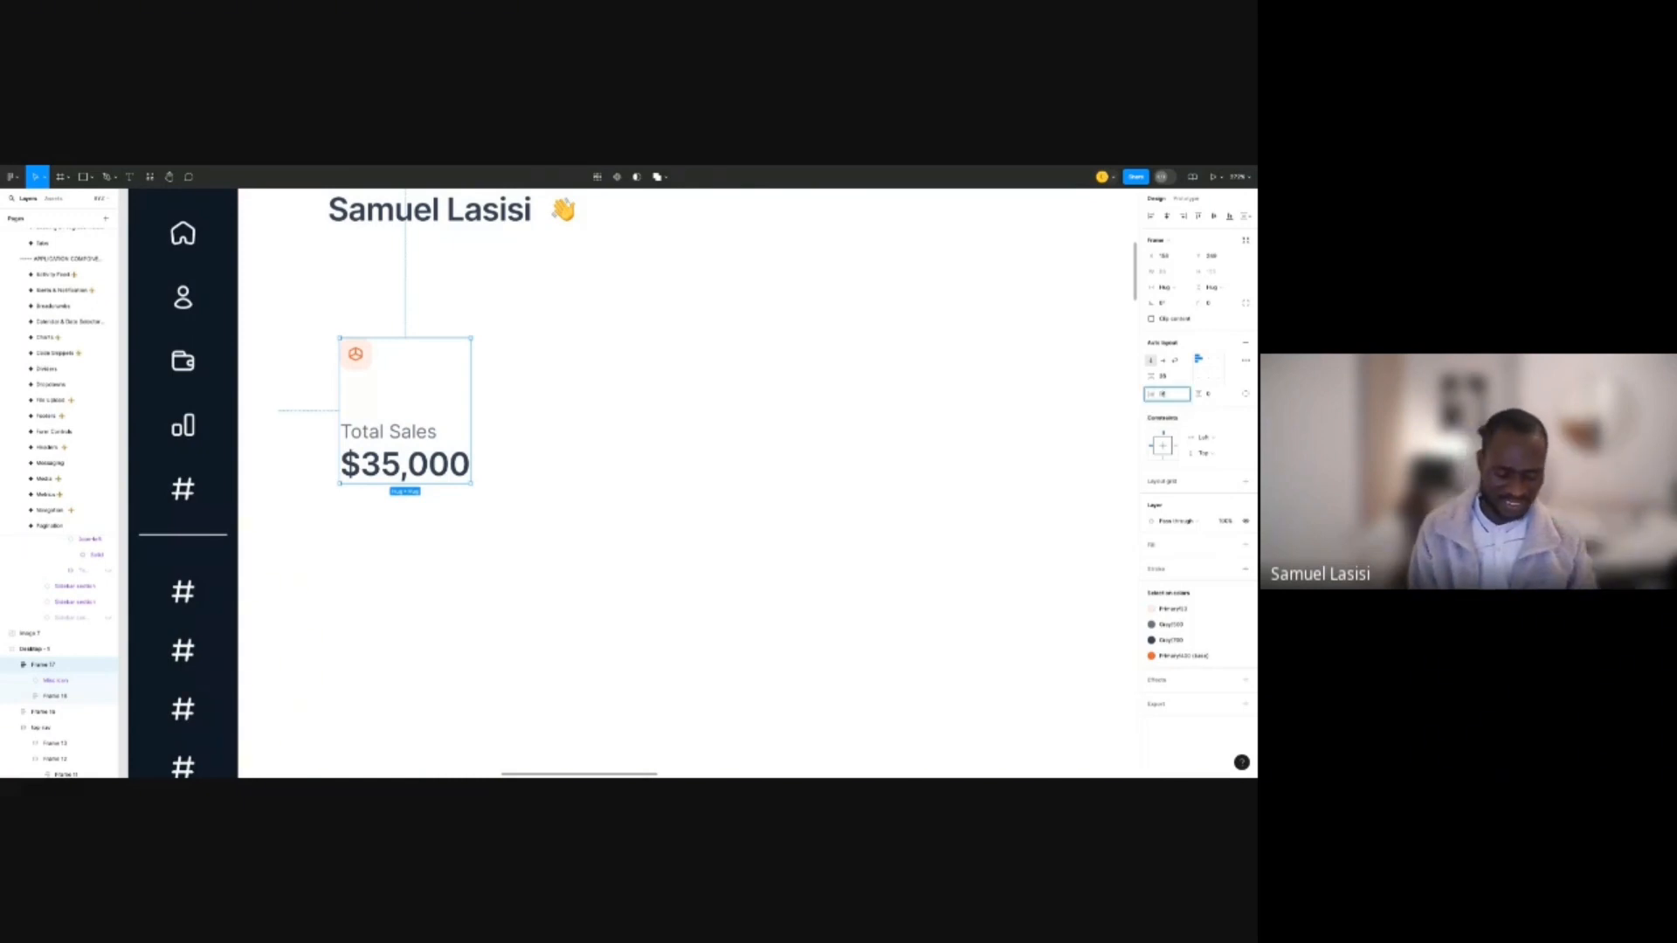
{"action": "key", "text": "Tab"}
{"action": "type", "text": "16"}
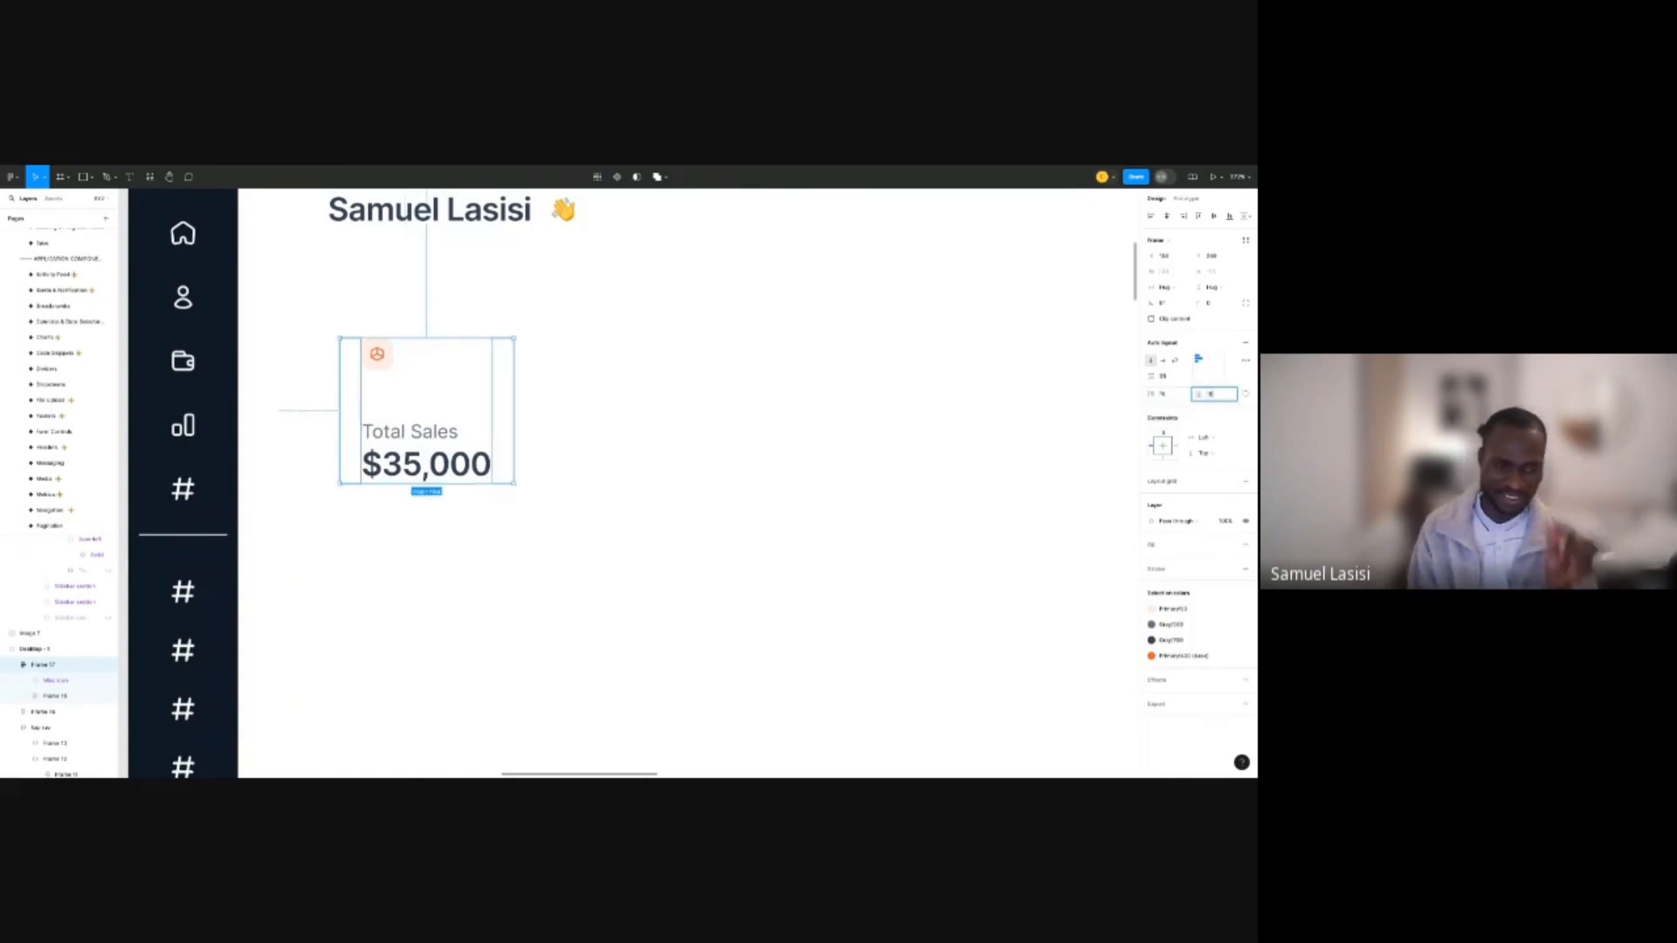
{"action": "key", "text": "Return"}
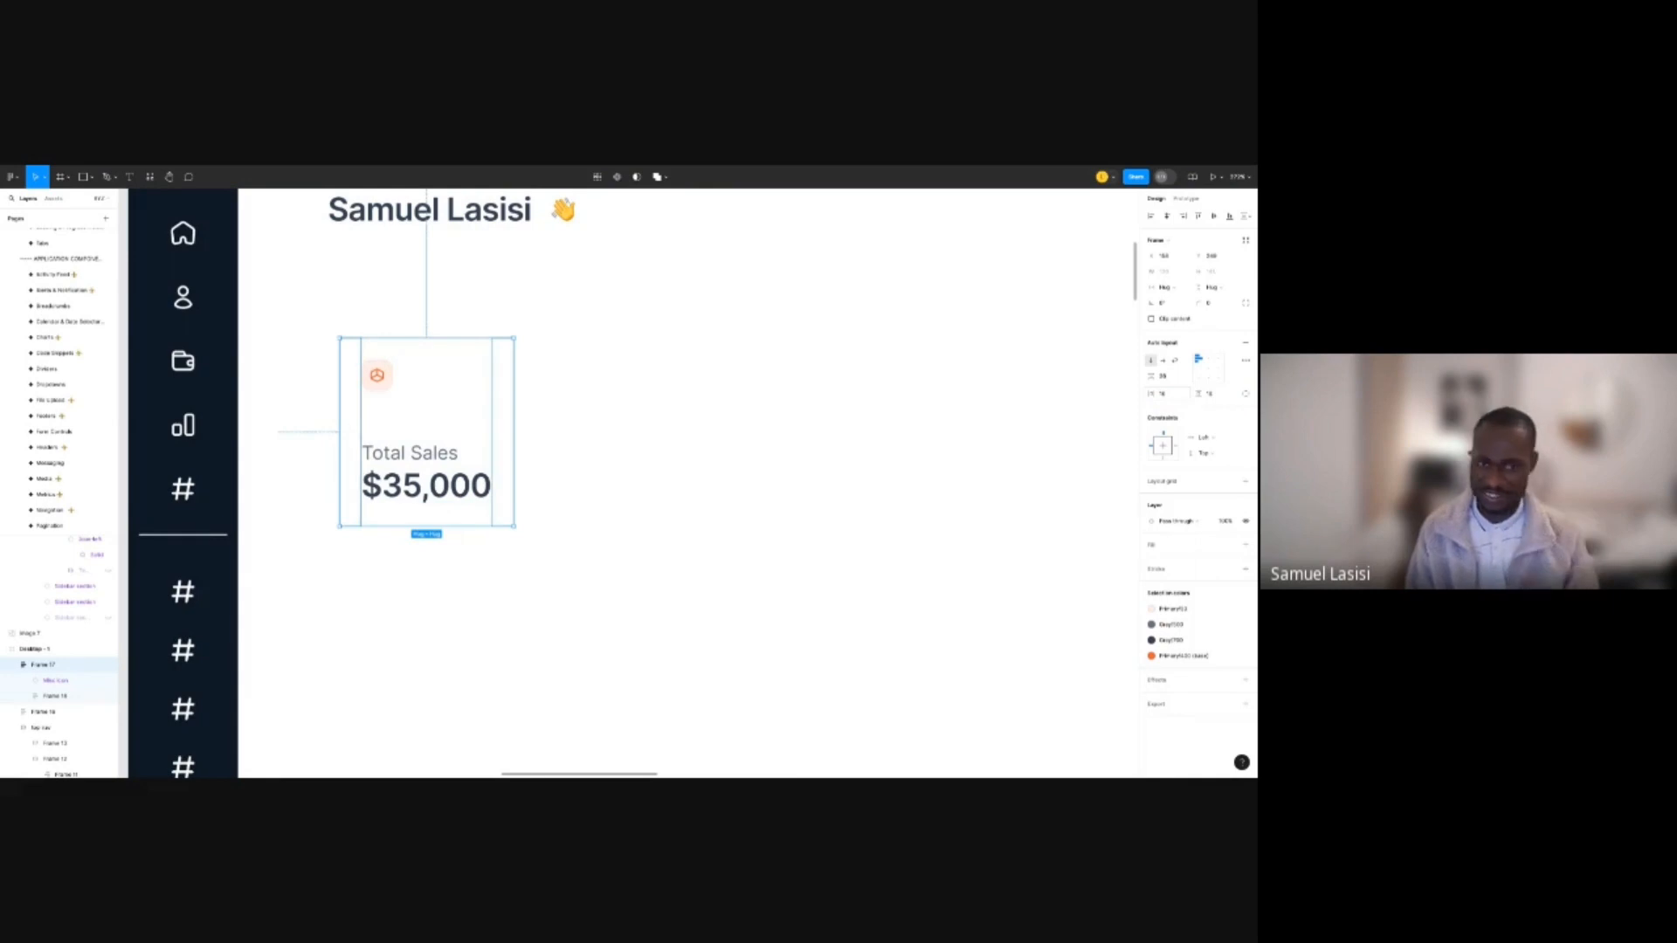
Fill the Total Sales card with the Success/50 colour style and set corner radius 12.
{"action": "left_click", "coordinate": [1231, 546]}
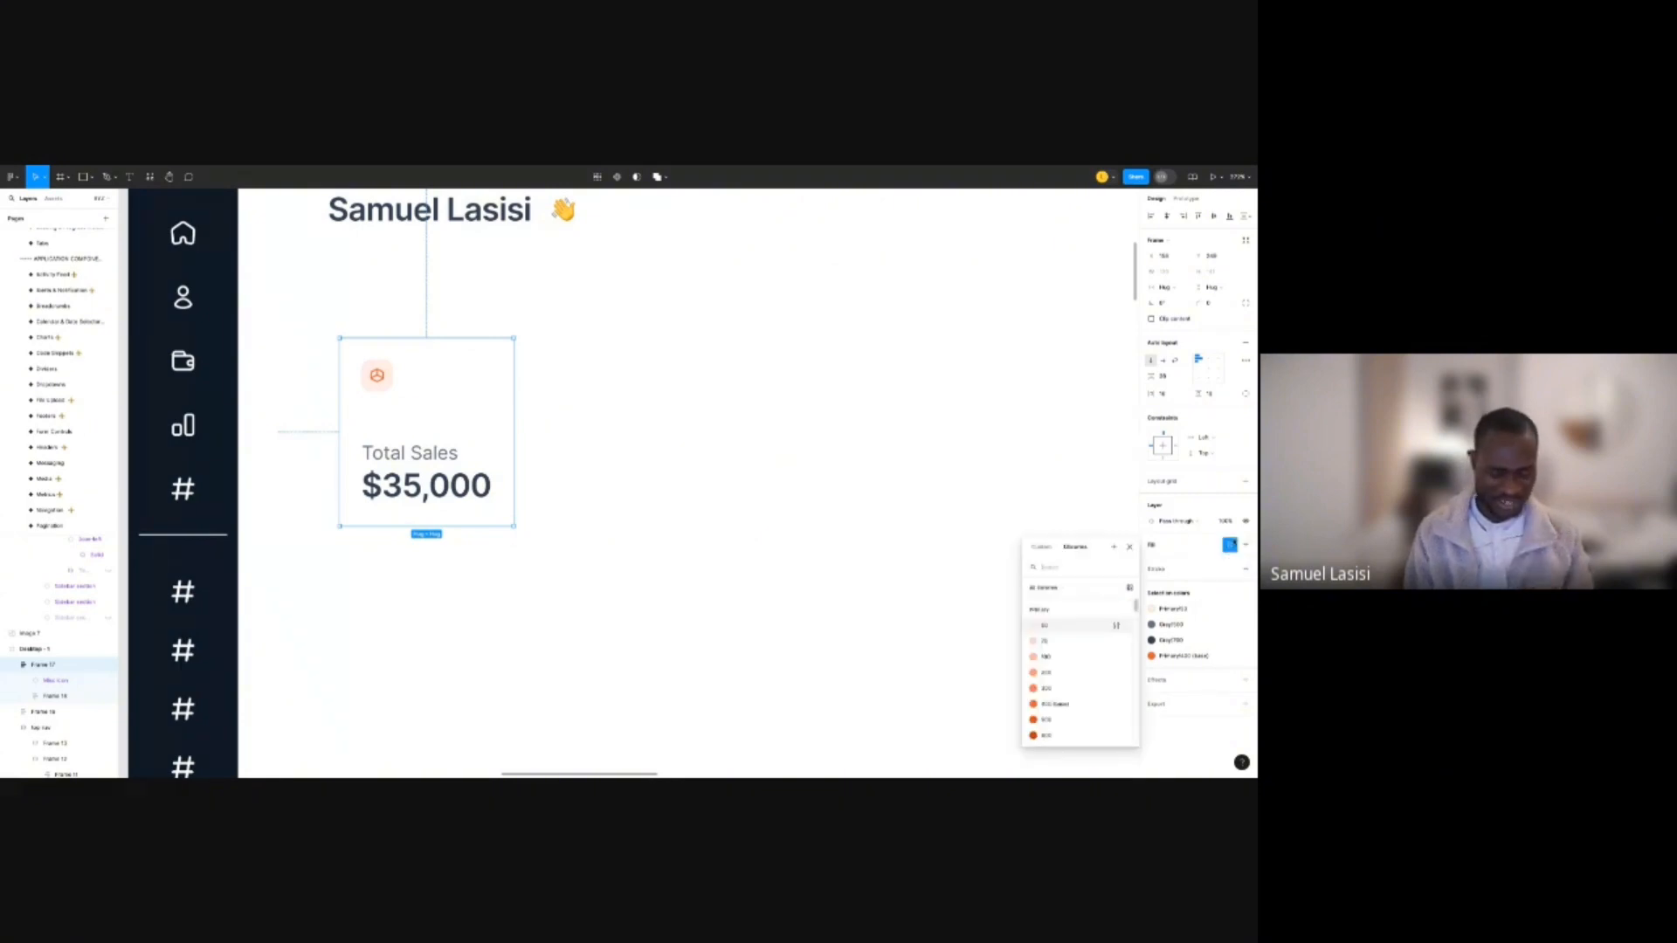
{"action": "type", "text": "s"}
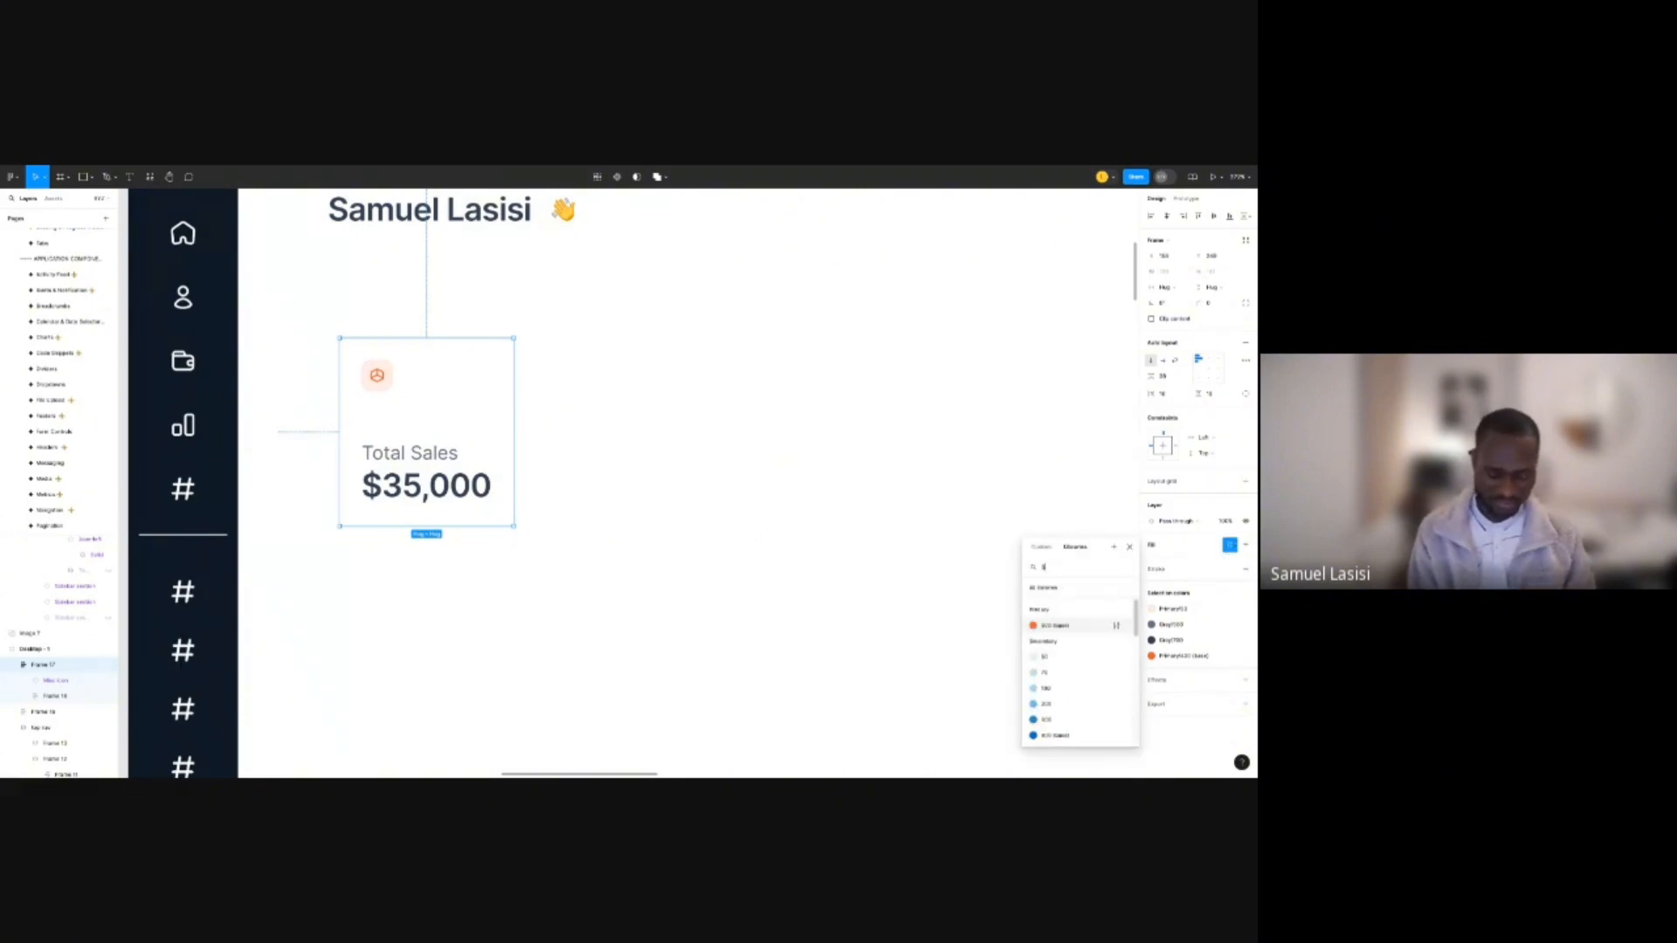
{"action": "type", "text": "ucc"}
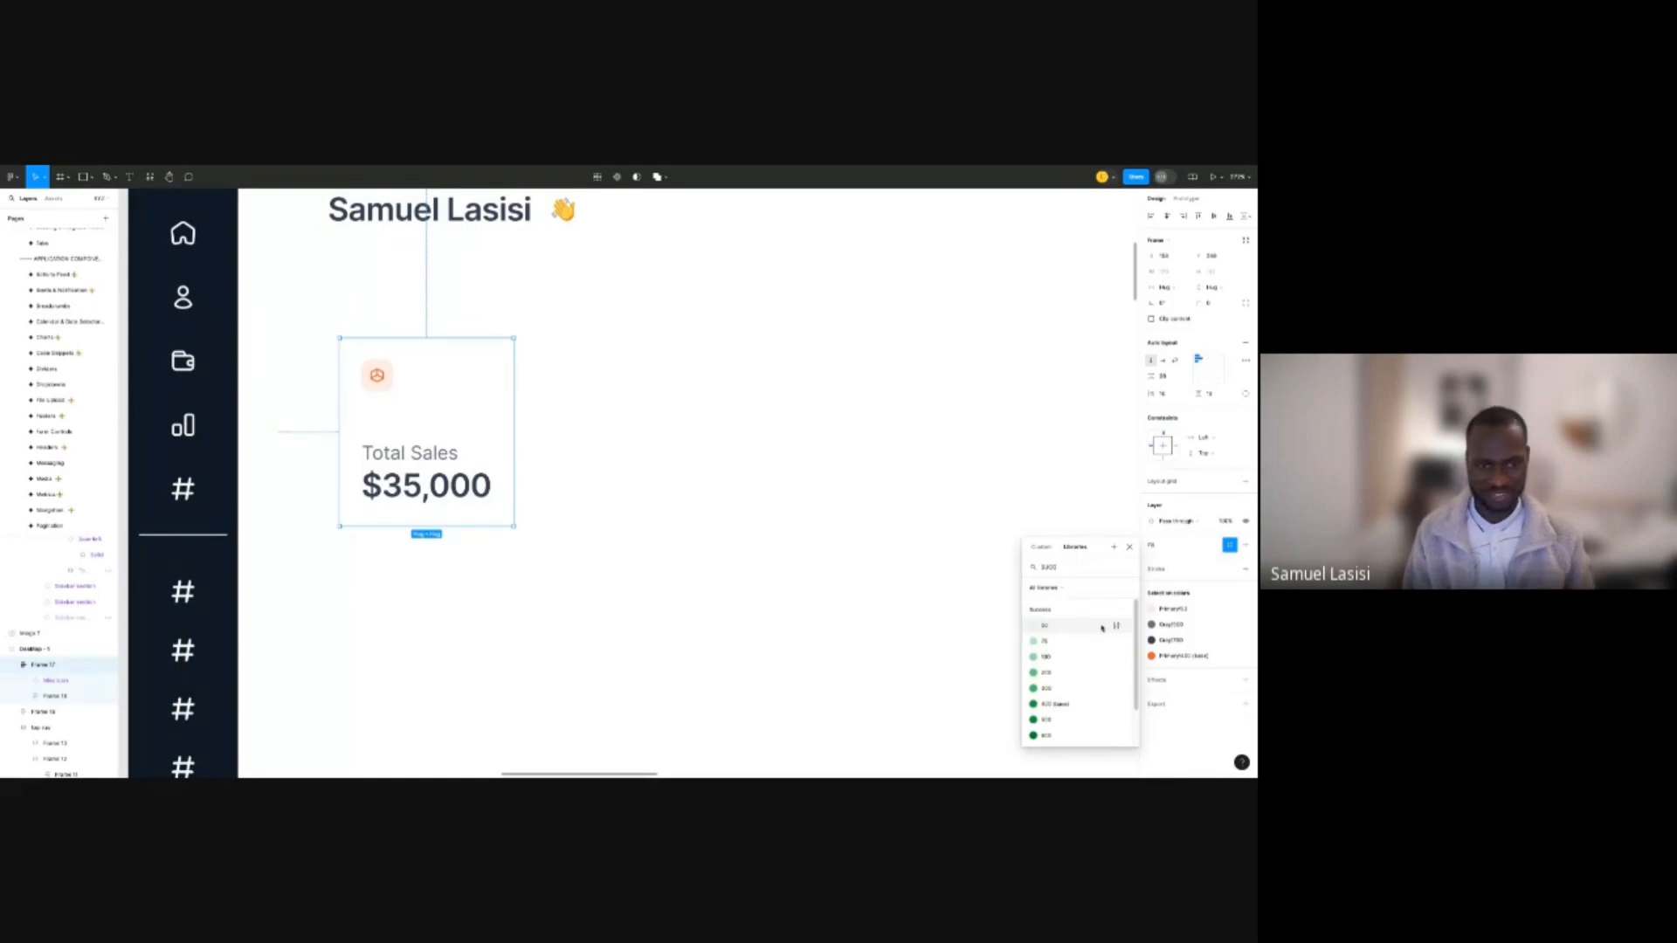
{"action": "left_click", "coordinate": [1072, 626]}
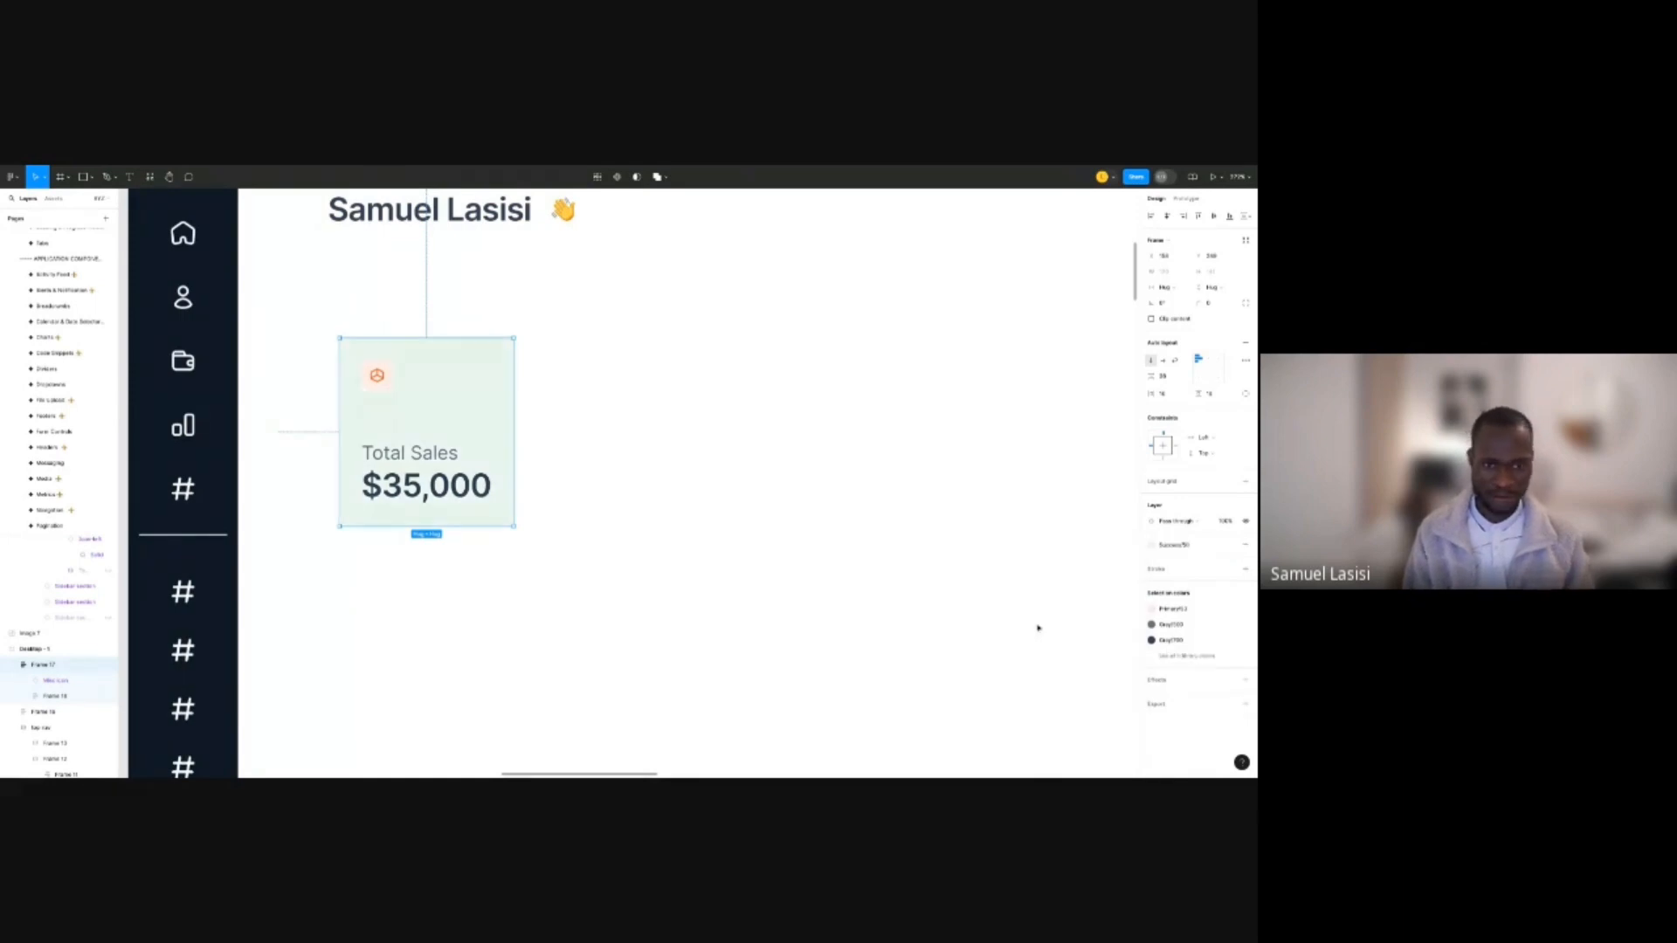
{"action": "left_click", "coordinate": [1212, 303]}
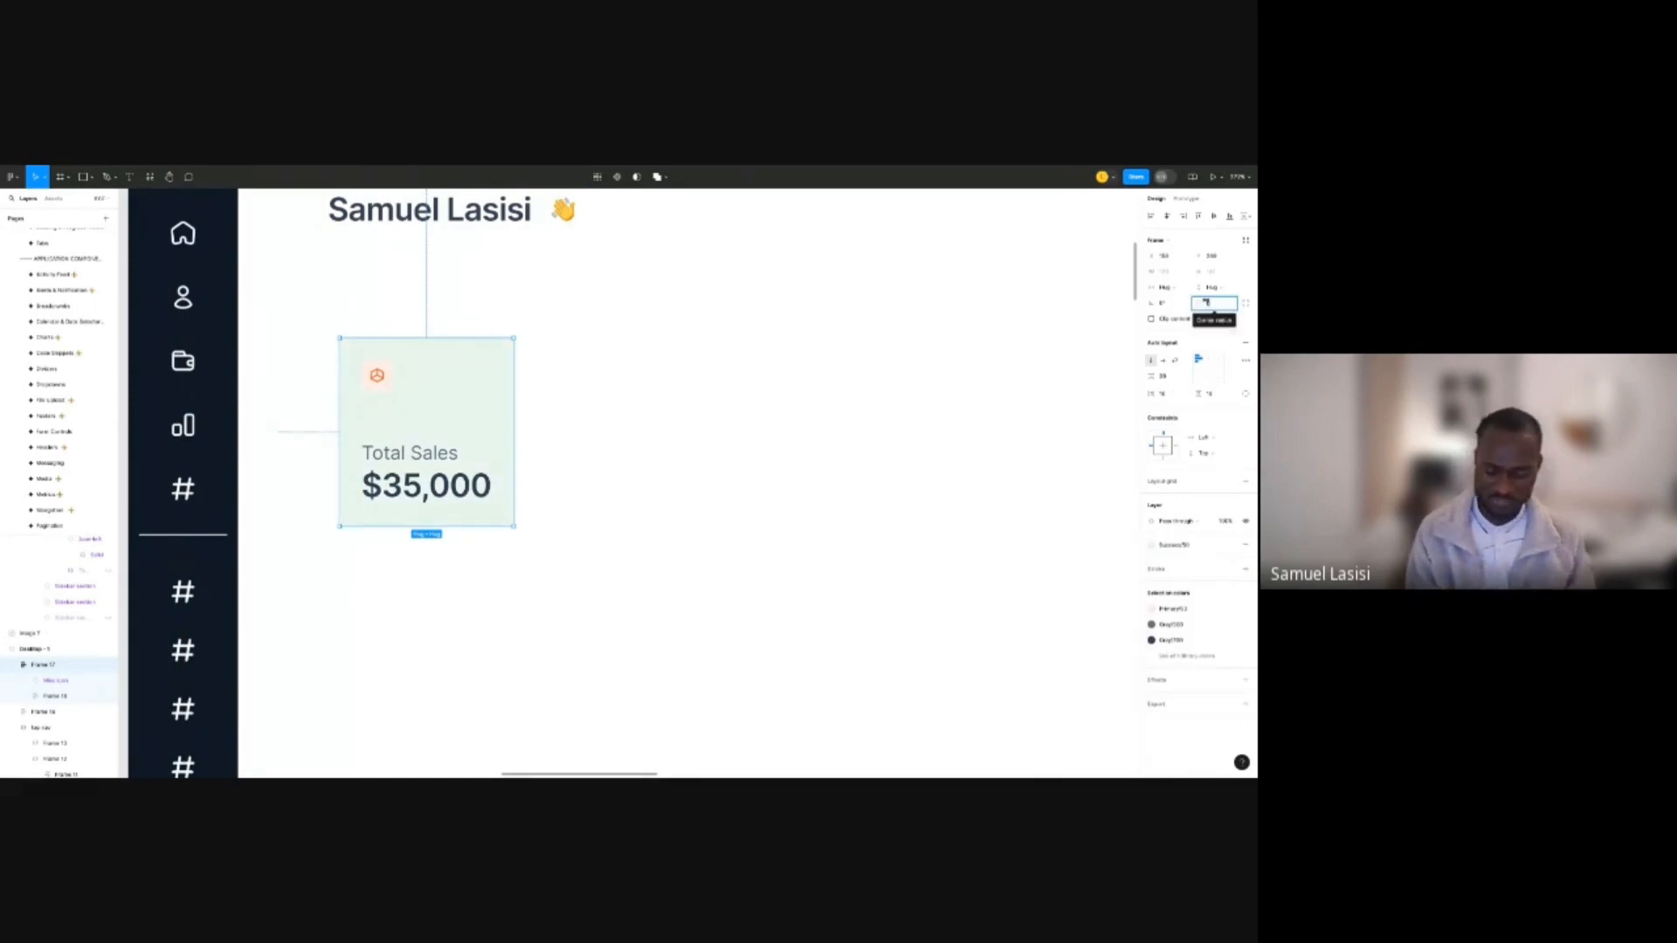
{"action": "type", "text": "12"}
{"action": "key", "text": "Return"}
{"action": "left_click", "coordinate": [544, 310]}
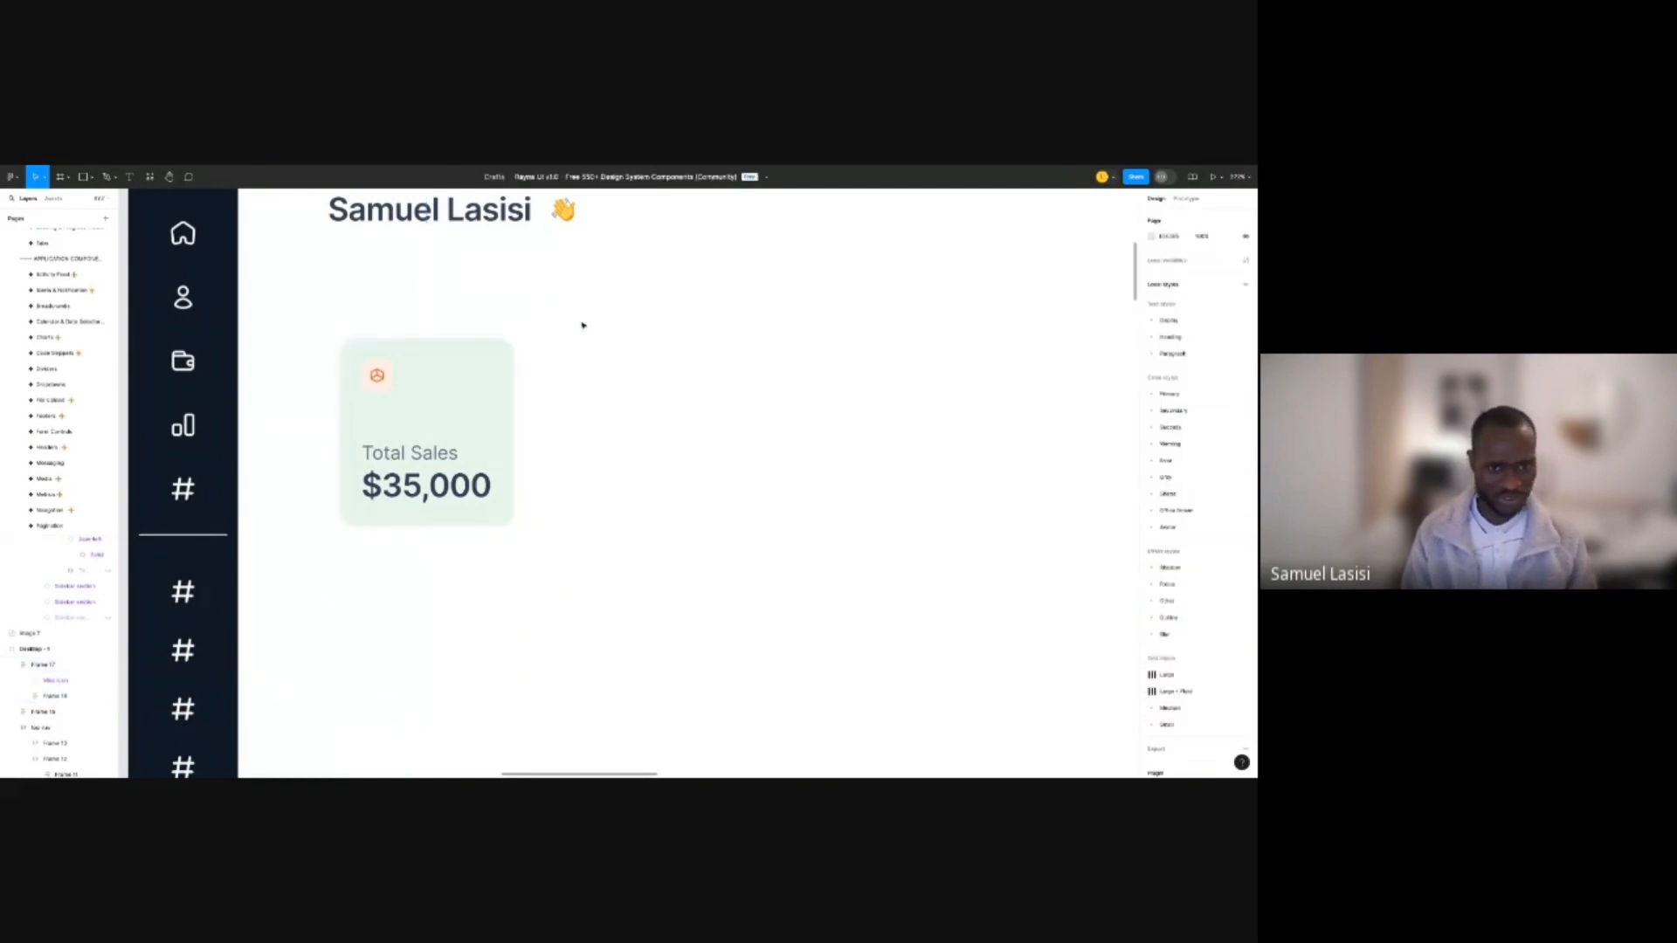
{"action": "scroll", "coordinate": [567, 323], "scroll_direction": "down", "scroll_amount": 5}
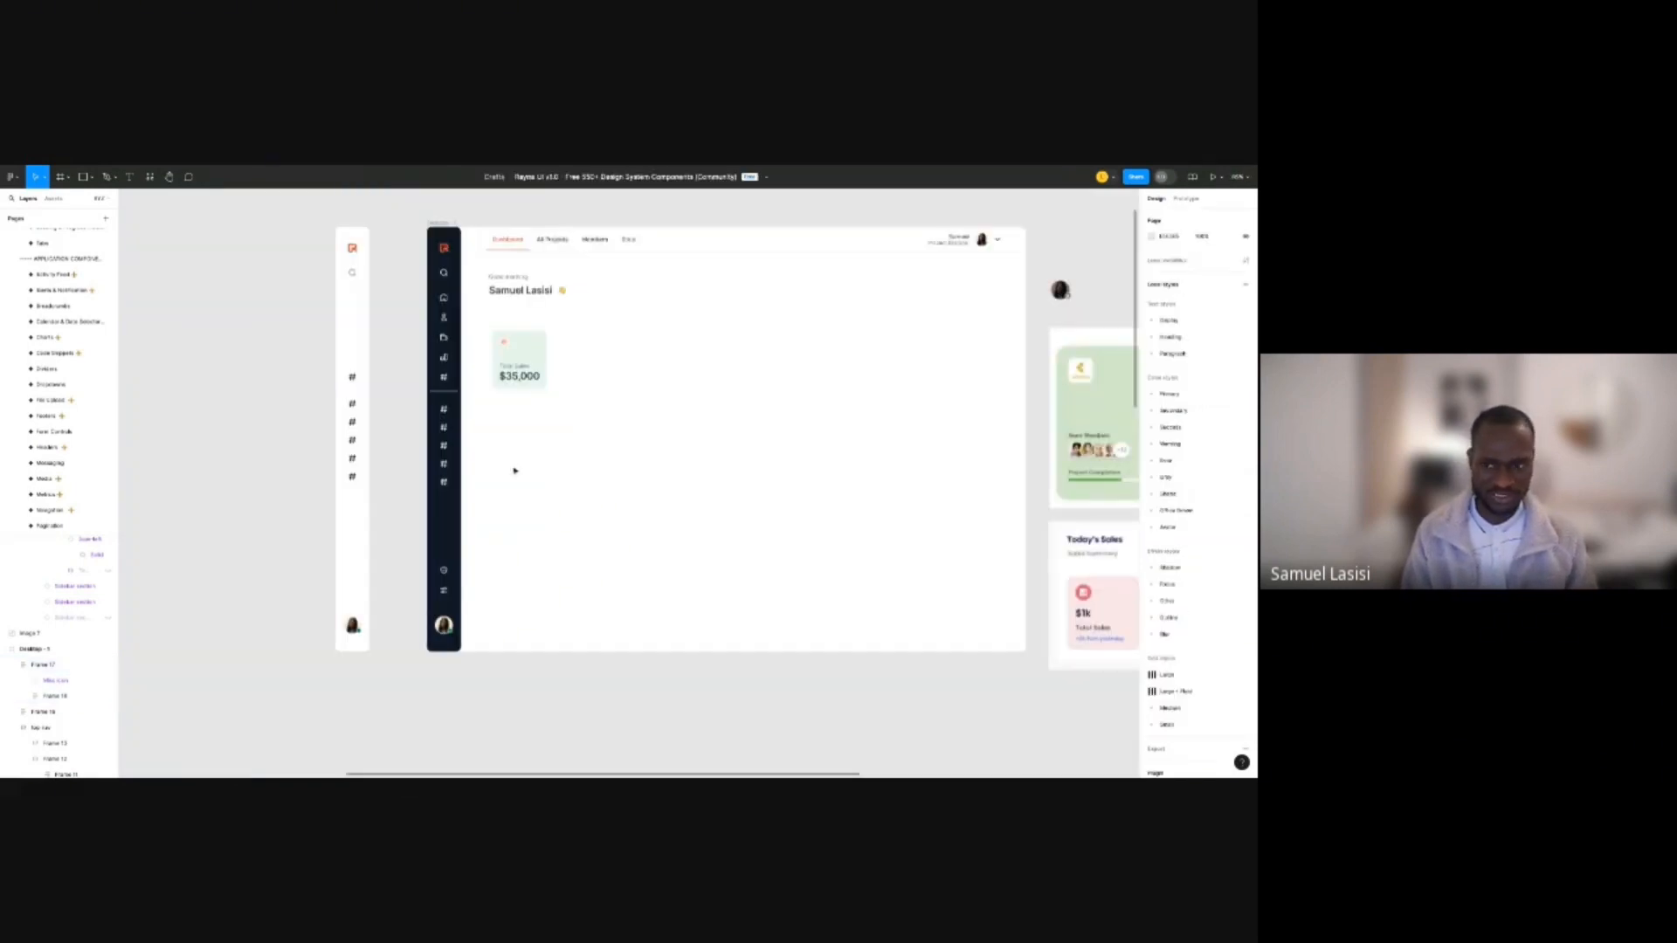
{"action": "scroll", "coordinate": [529, 402], "scroll_direction": "down", "scroll_amount": 2}
{"action": "scroll", "coordinate": [471, 342], "scroll_direction": "up", "scroll_amount": 8}
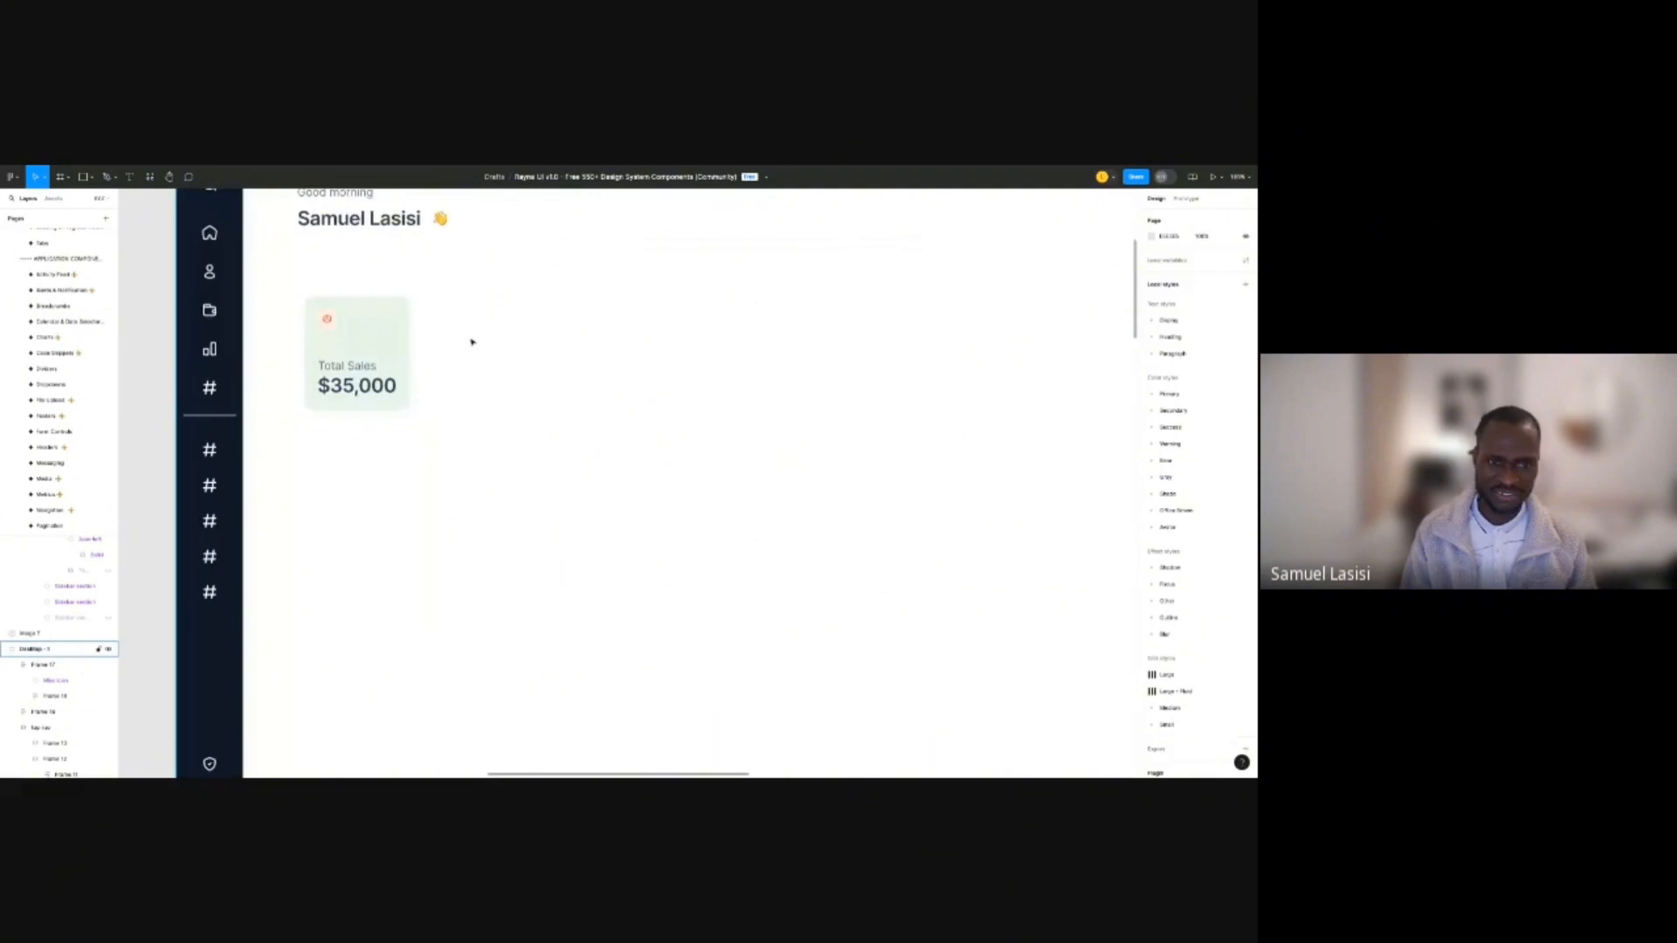
{"action": "scroll", "coordinate": [472, 341], "scroll_direction": "down", "scroll_amount": 2}
{"action": "left_click", "coordinate": [393, 325]}
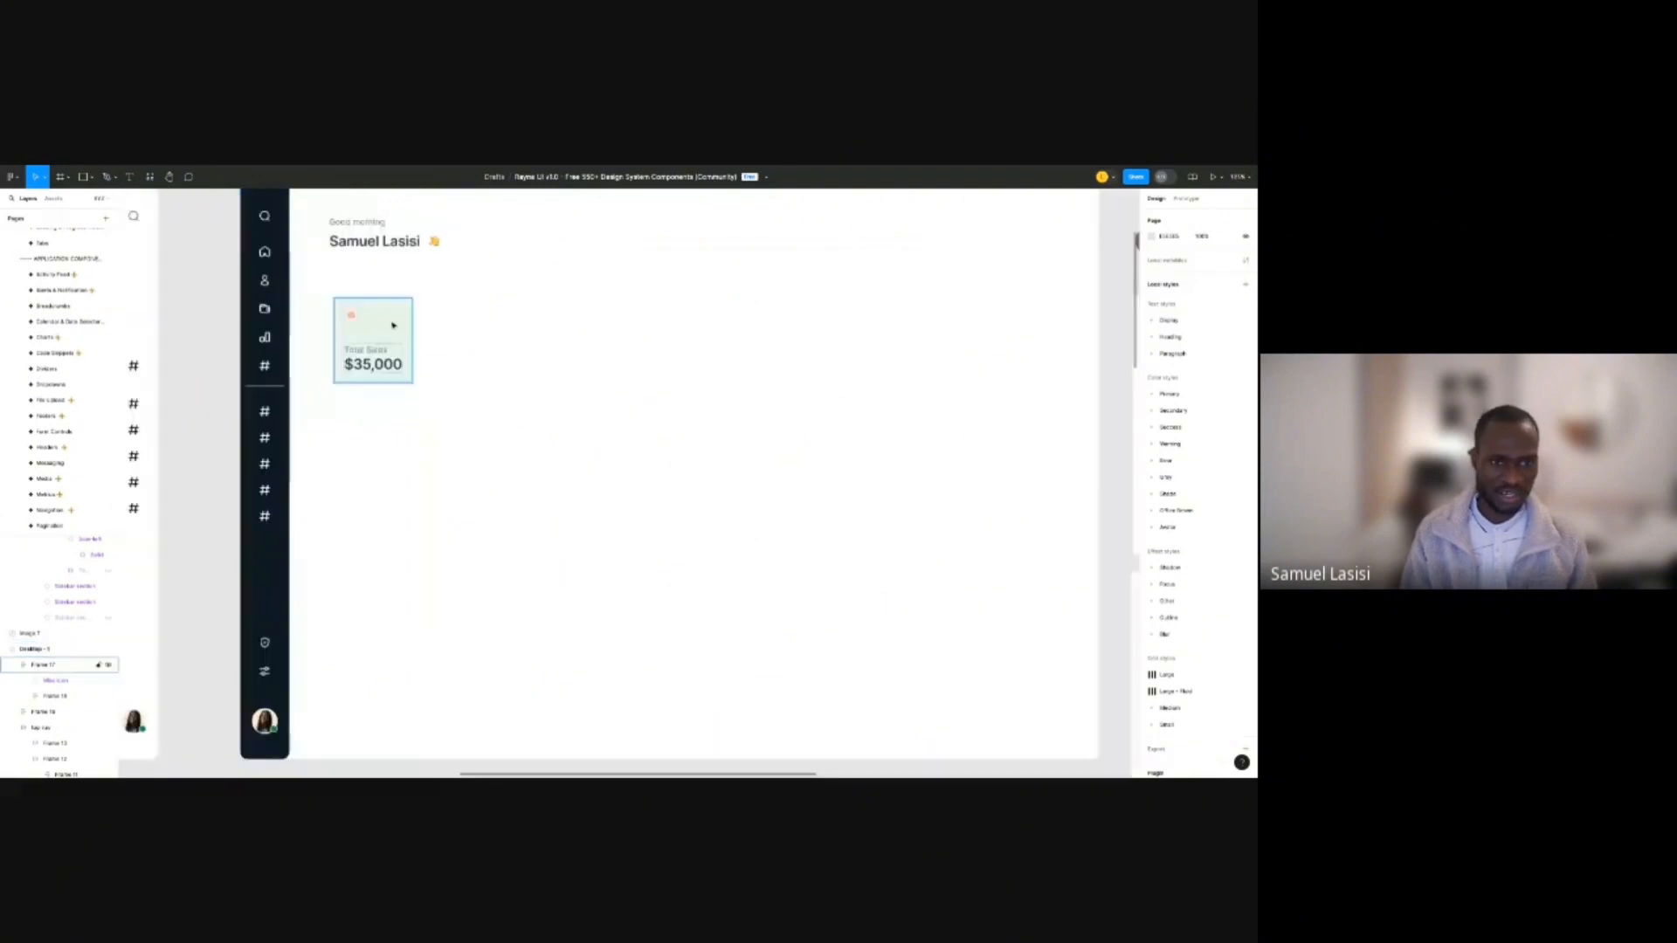
Switch the card icon's Color variant from orange to White.
{"action": "scroll", "coordinate": [368, 316], "scroll_direction": "up", "scroll_amount": 6}
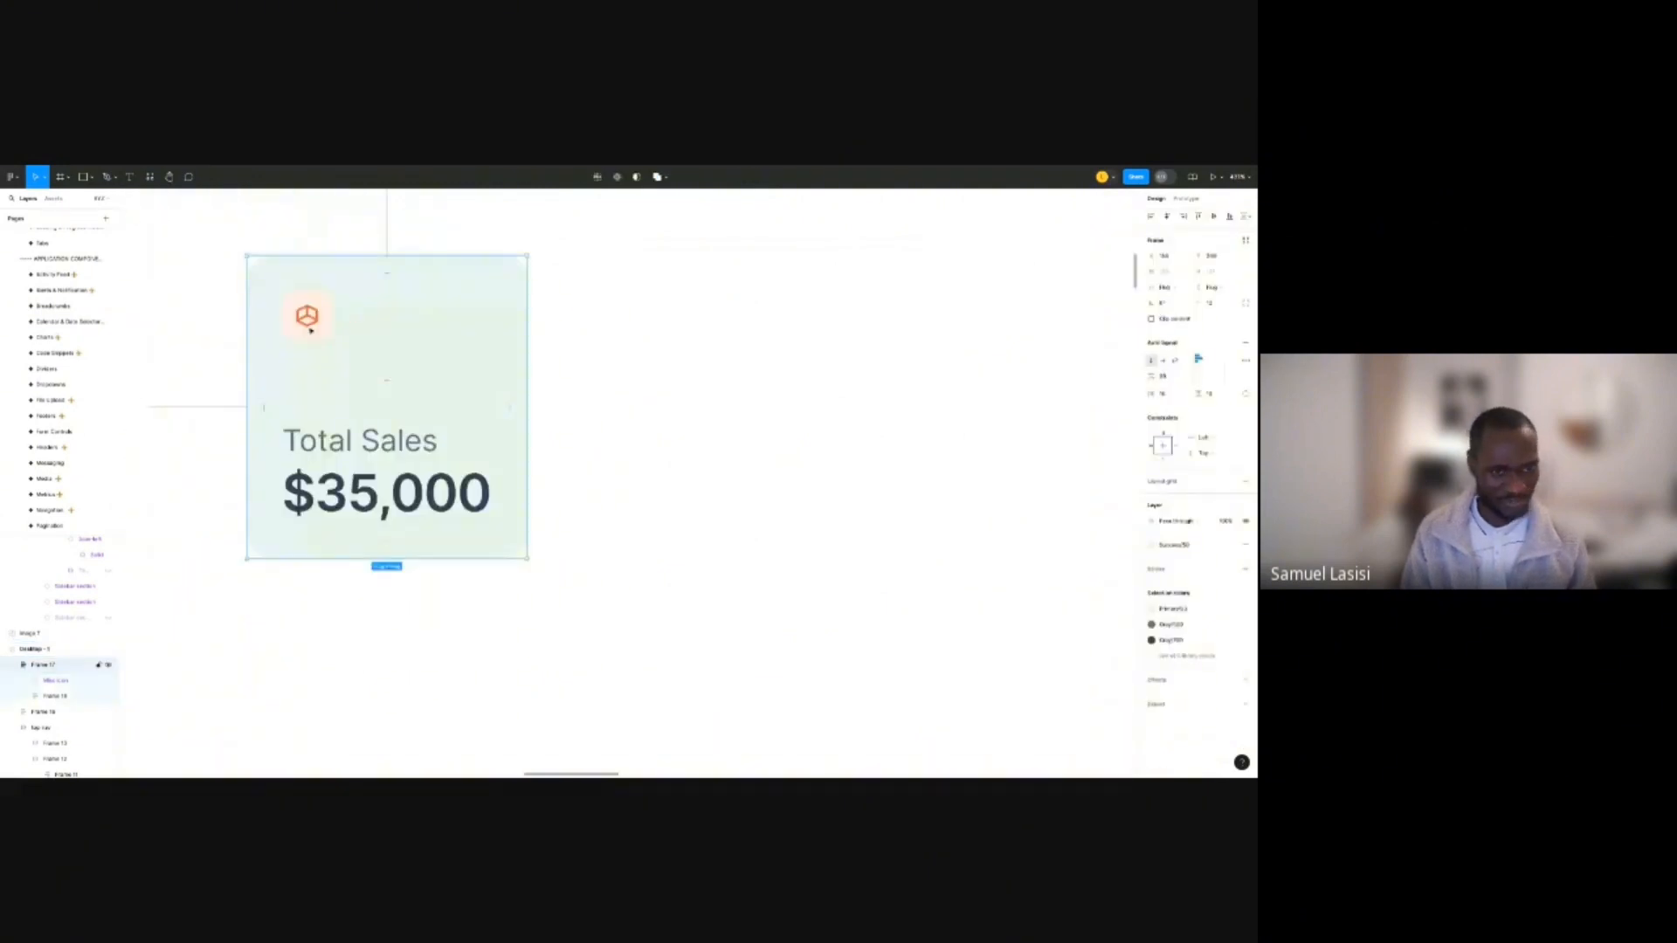
{"action": "left_click", "coordinate": [316, 316]}
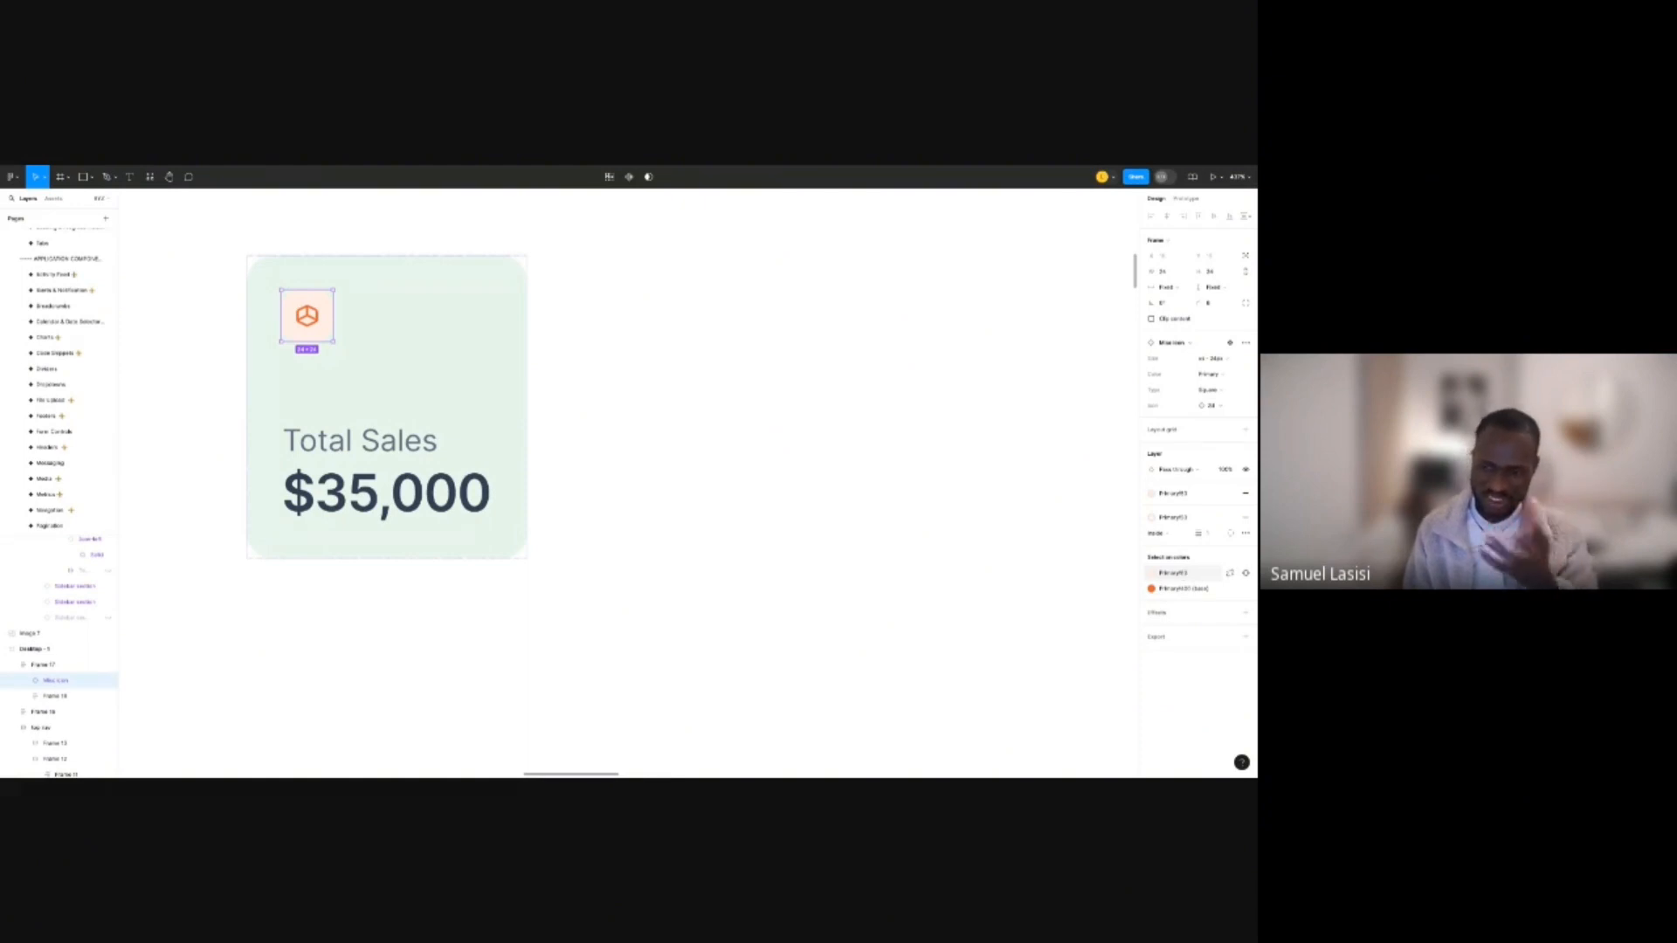
{"action": "left_click", "coordinate": [1152, 573]}
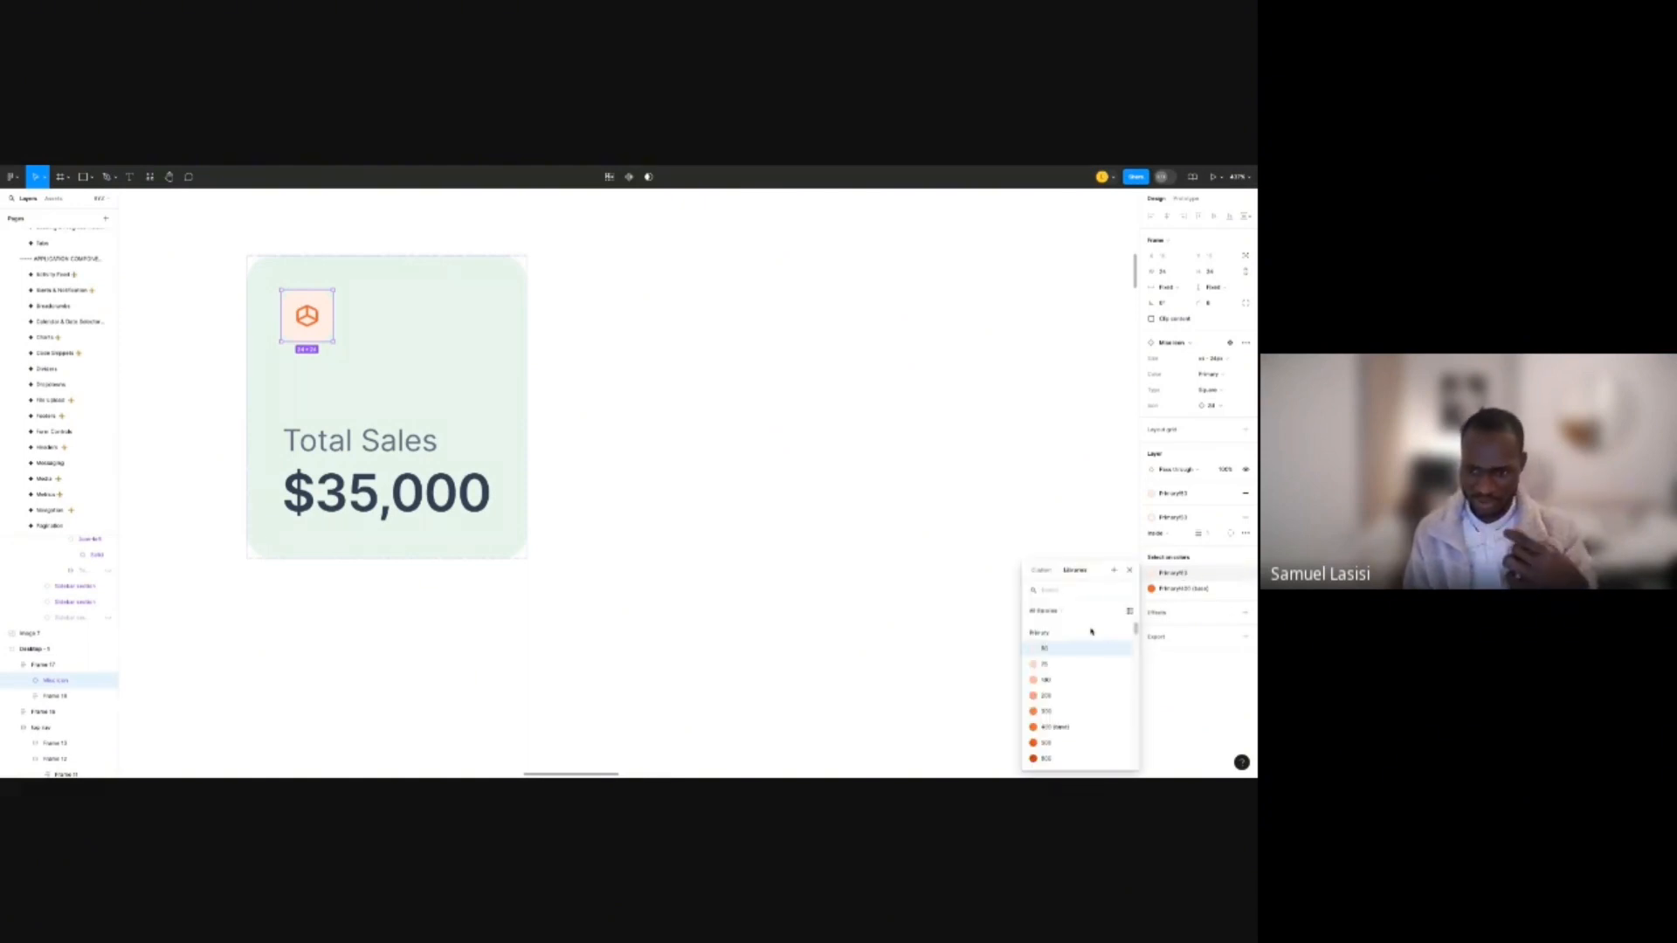
{"action": "scroll", "coordinate": [1083, 663], "scroll_direction": "down", "scroll_amount": 5}
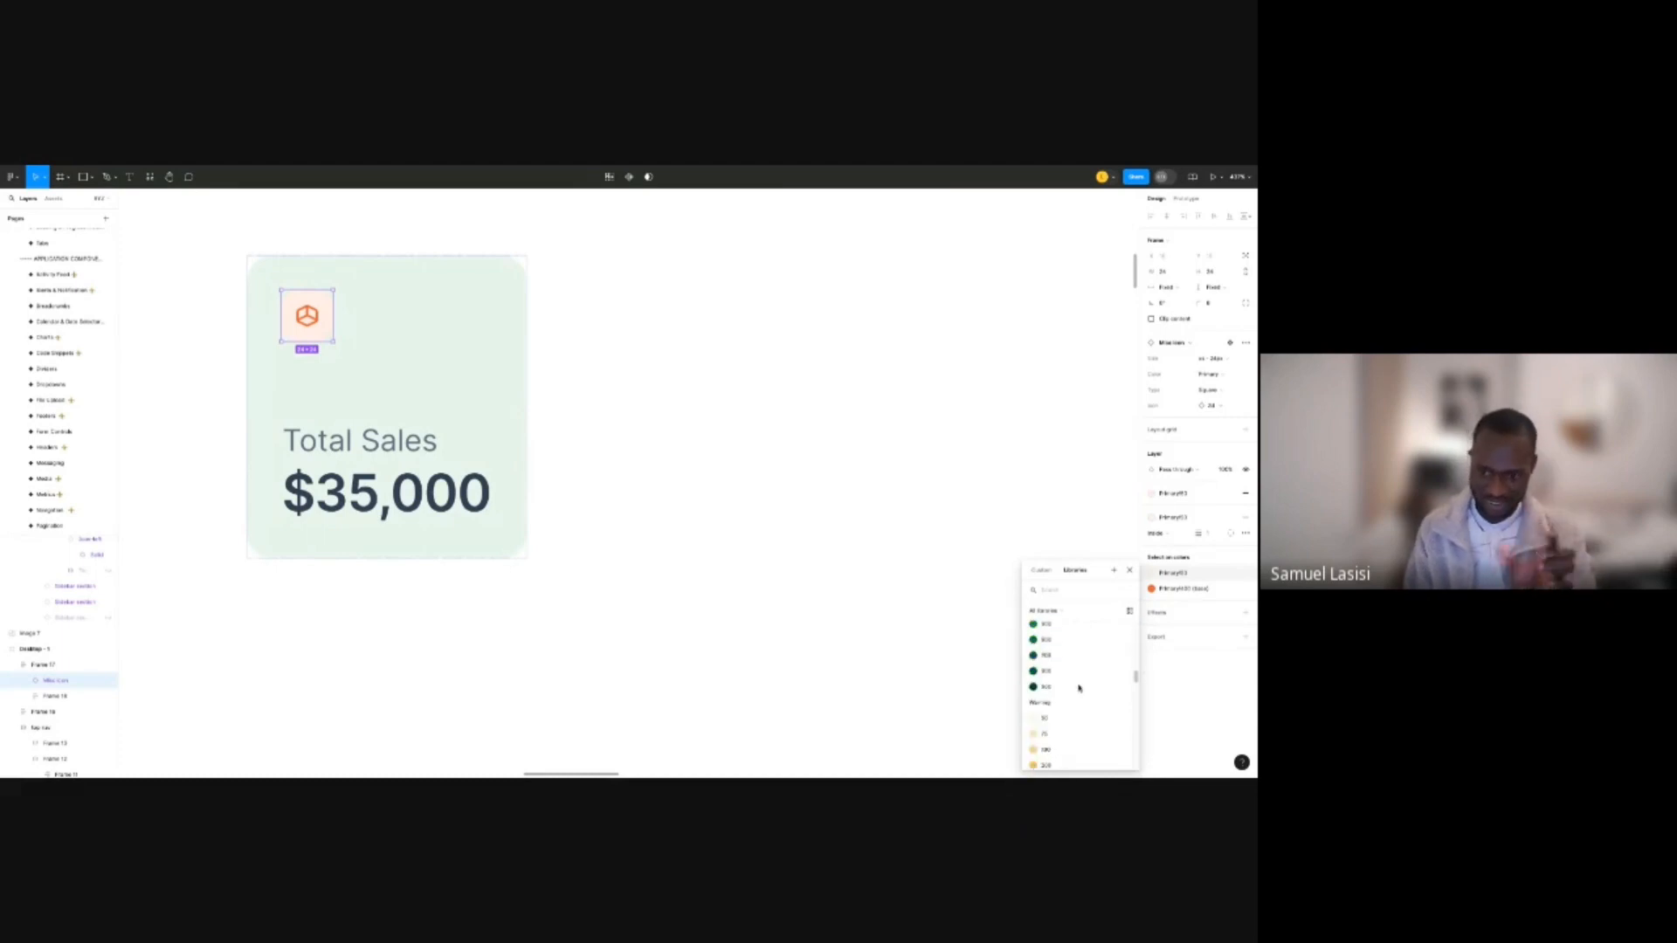
{"action": "scroll", "coordinate": [1080, 689], "scroll_direction": "down", "scroll_amount": 2}
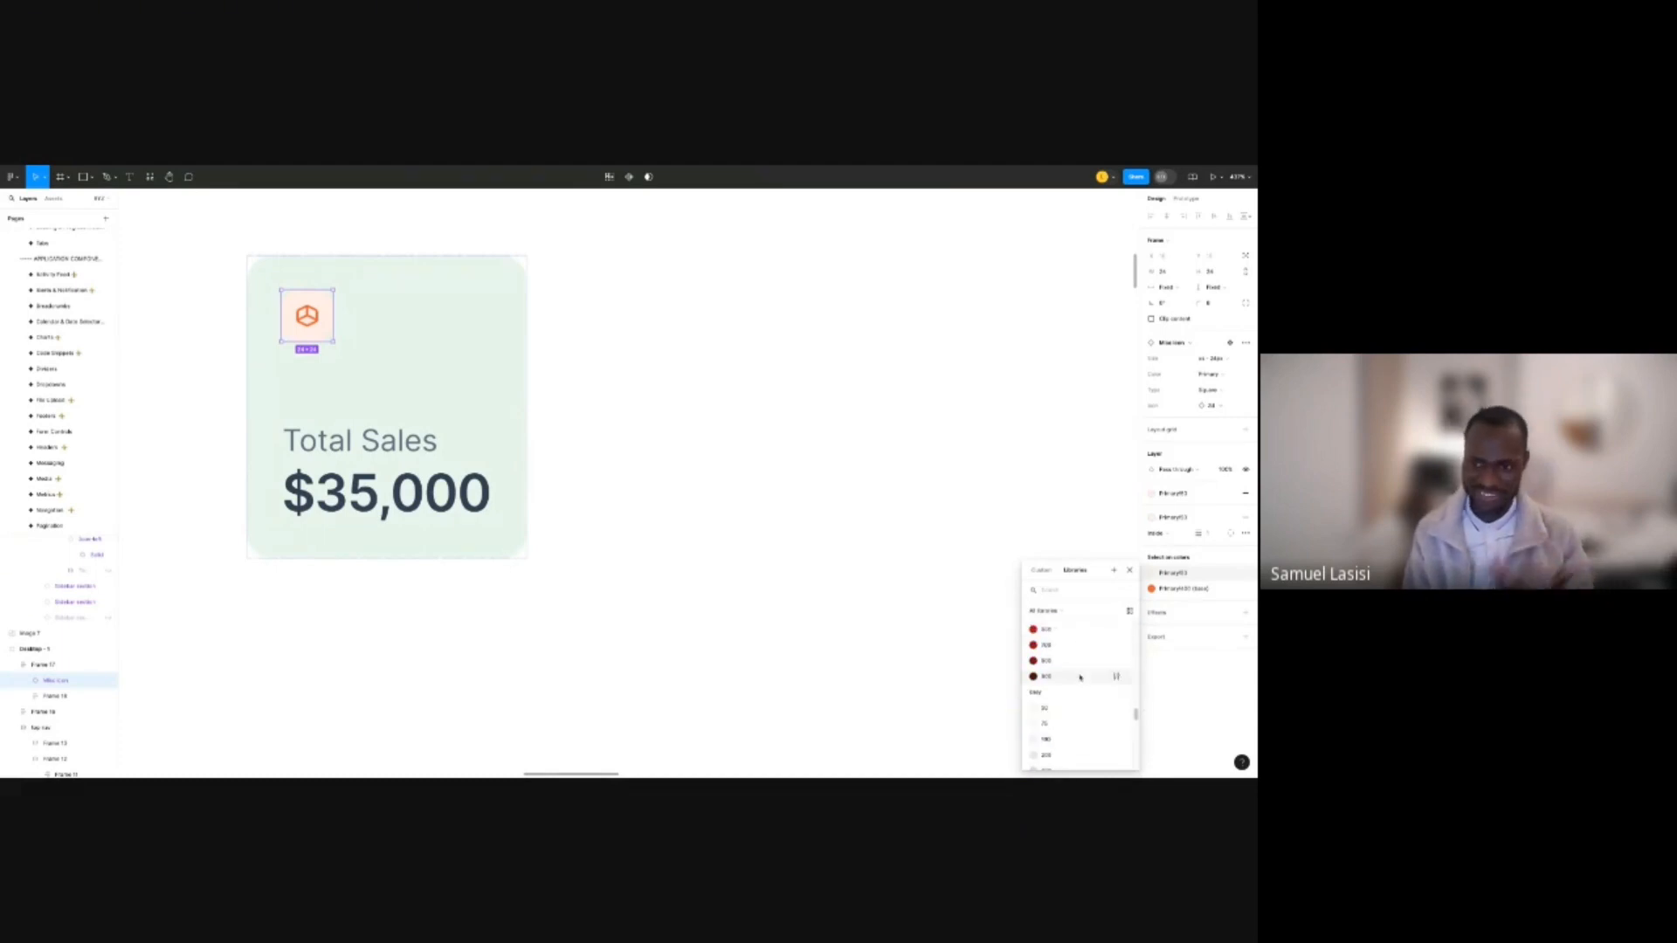
{"action": "left_click", "coordinate": [1211, 374]}
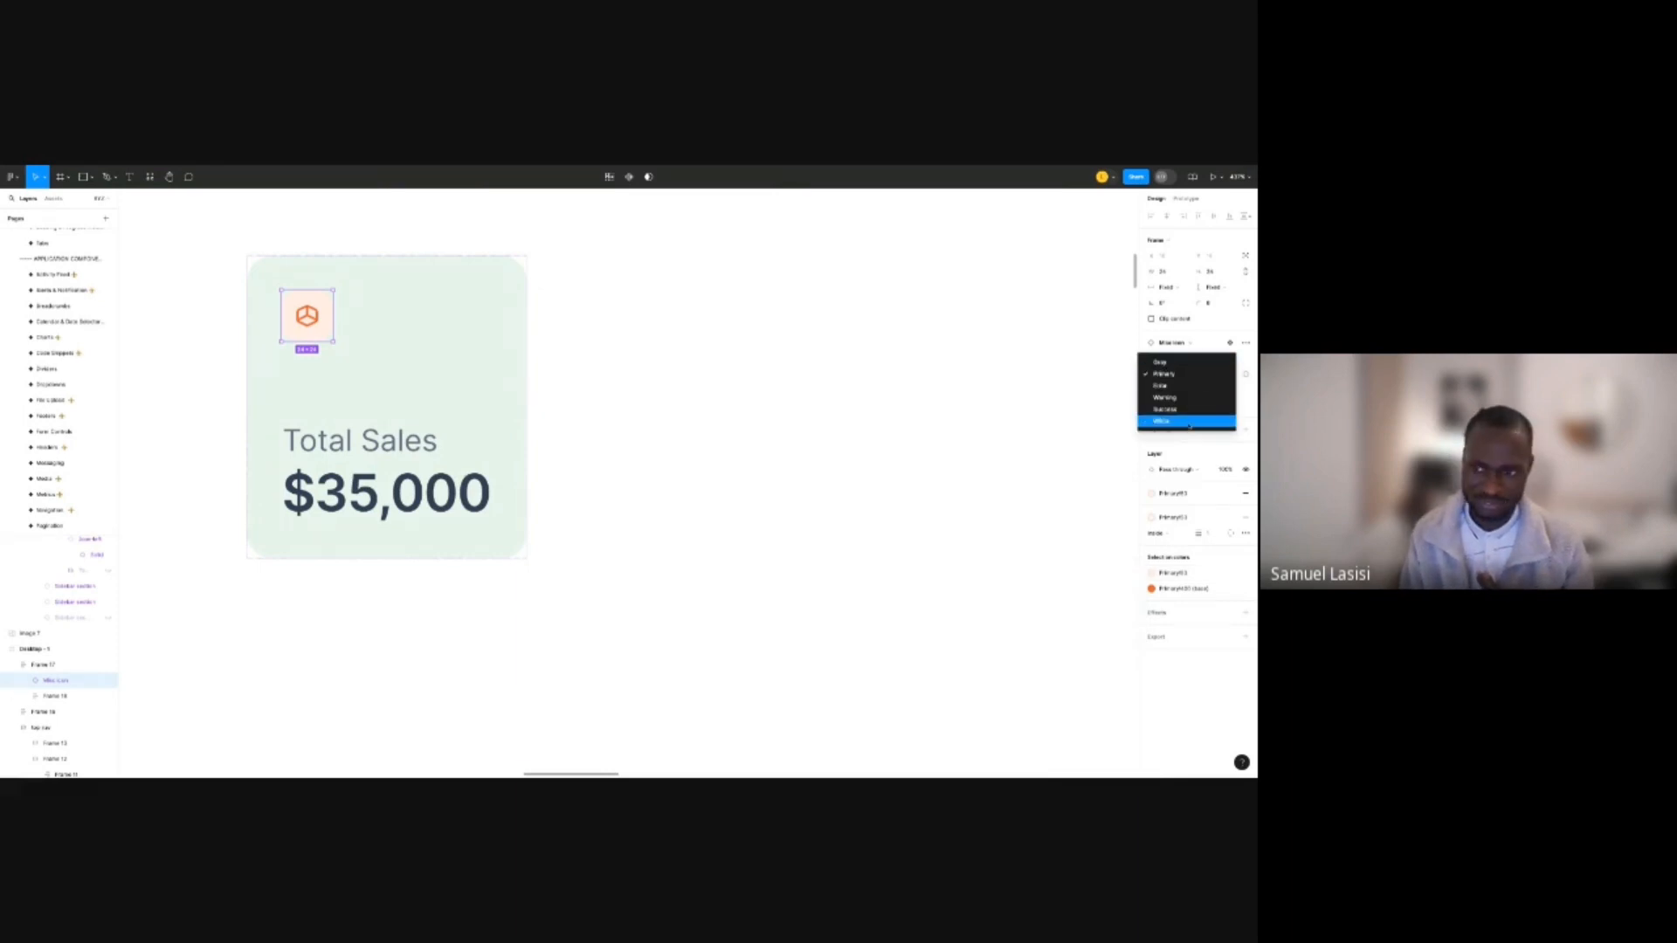
{"action": "left_click", "coordinate": [1141, 423]}
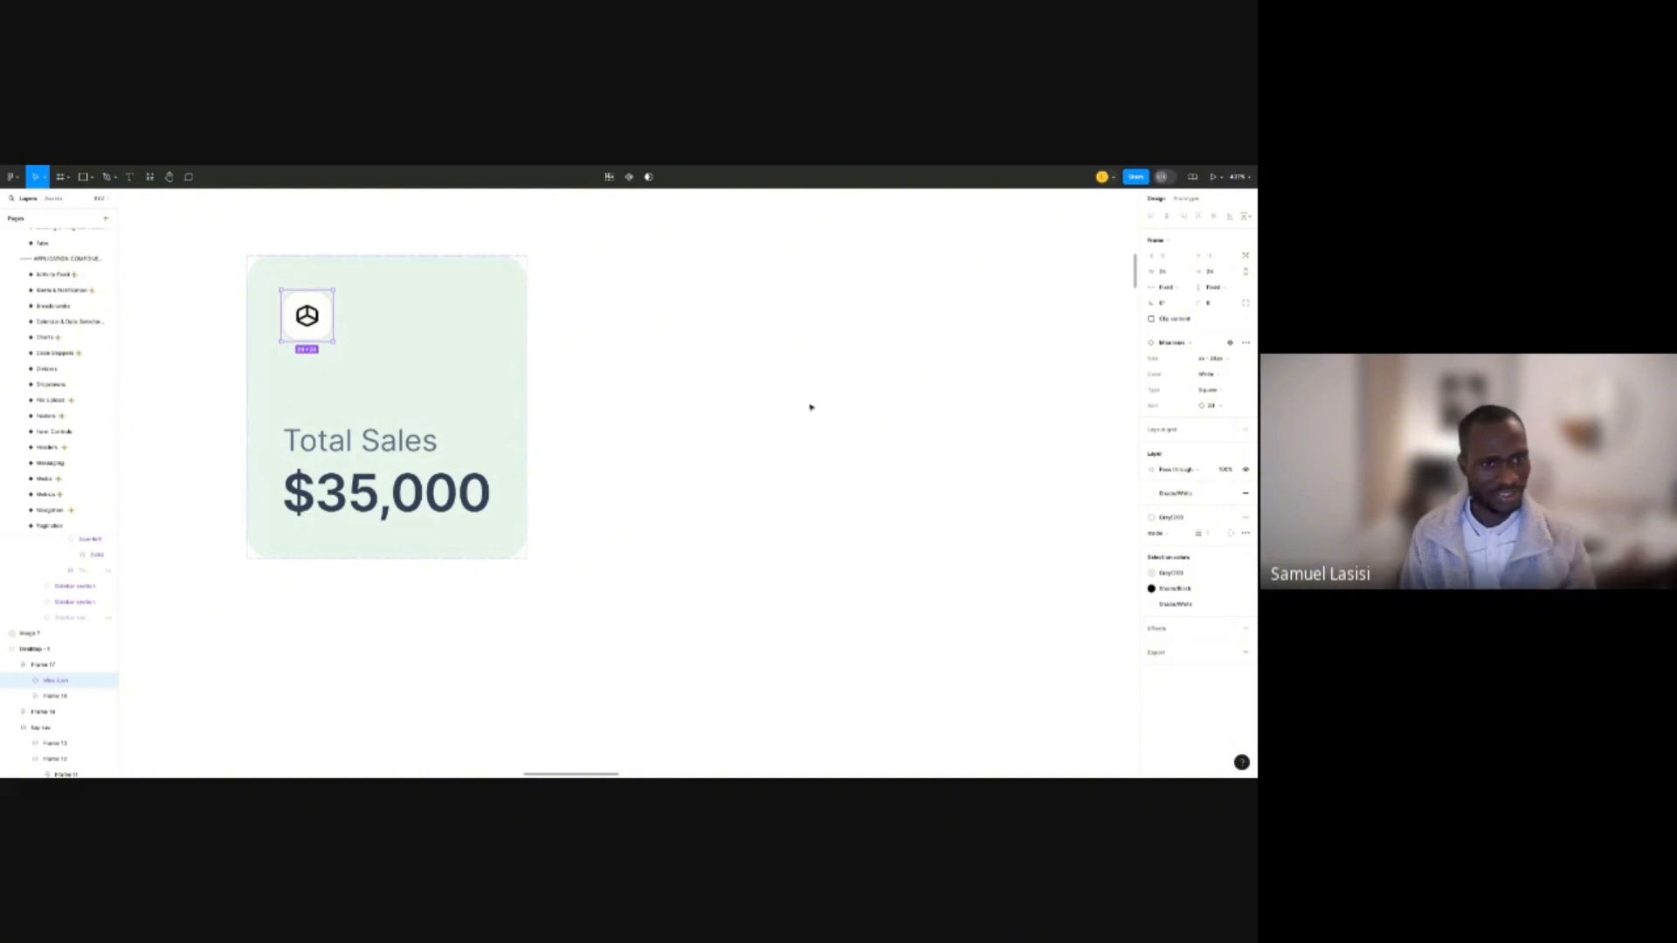
{"action": "left_click", "coordinate": [608, 382]}
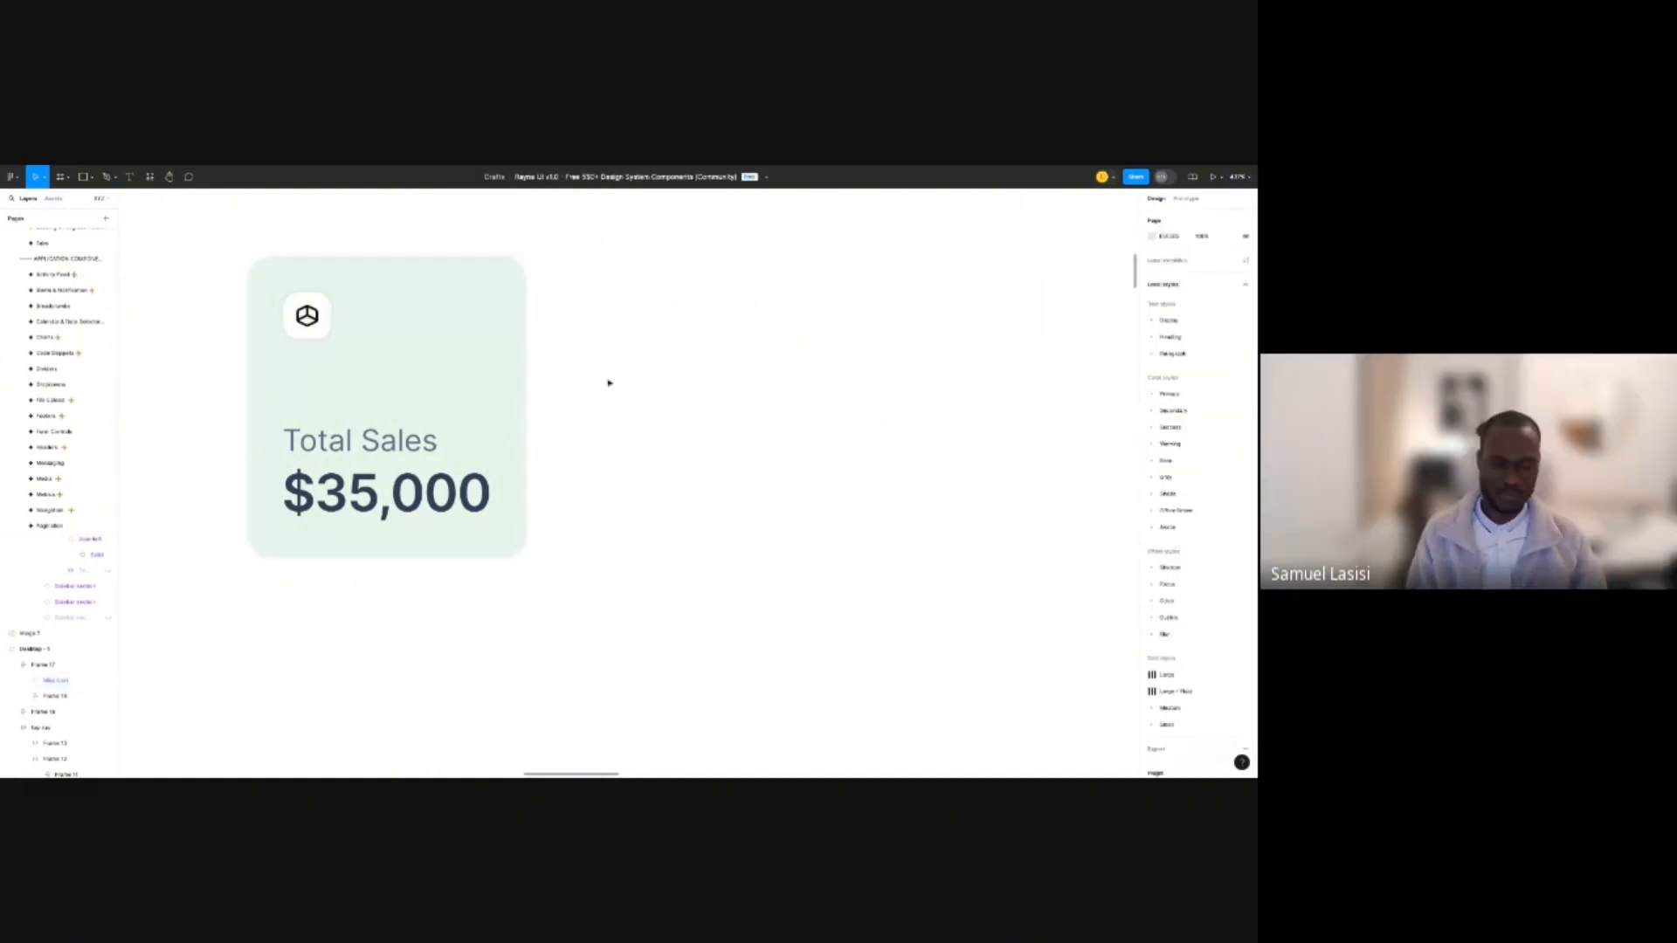
{"action": "scroll", "coordinate": [609, 383], "scroll_direction": "down", "scroll_amount": 5}
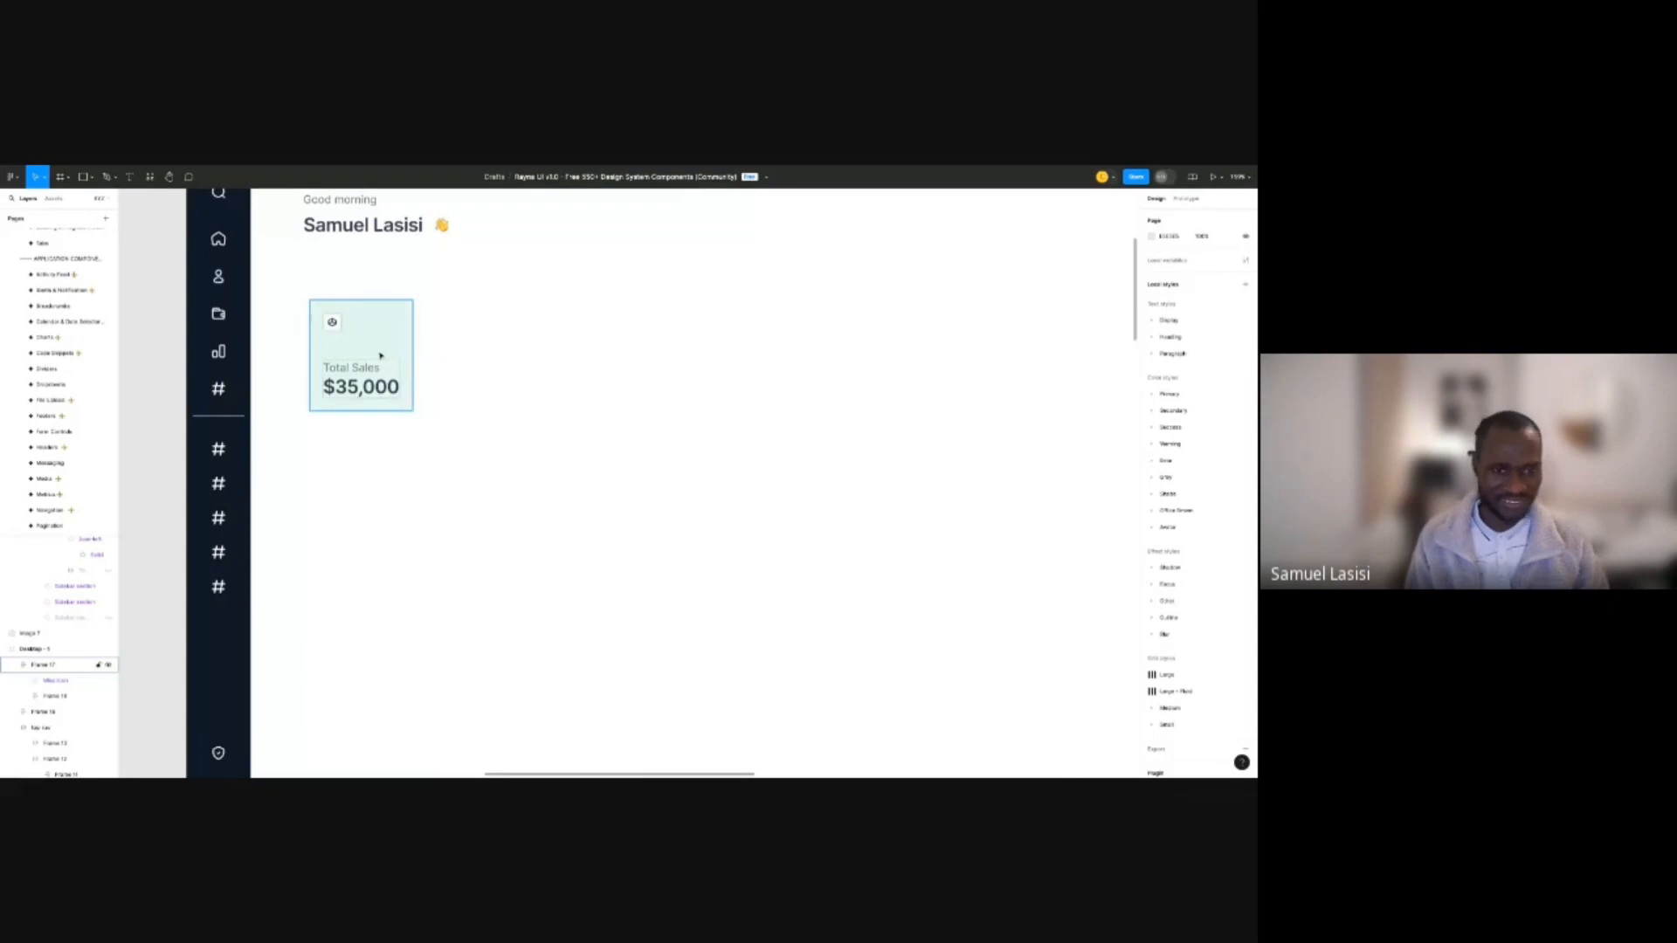
Duplicate the card twice and wrap all three in an auto-layout row with gap 8.
{"action": "left_click_drag", "start_coordinate": [381, 356], "coordinate": [477, 348]}
{"action": "key", "text": "ctrl+d"}
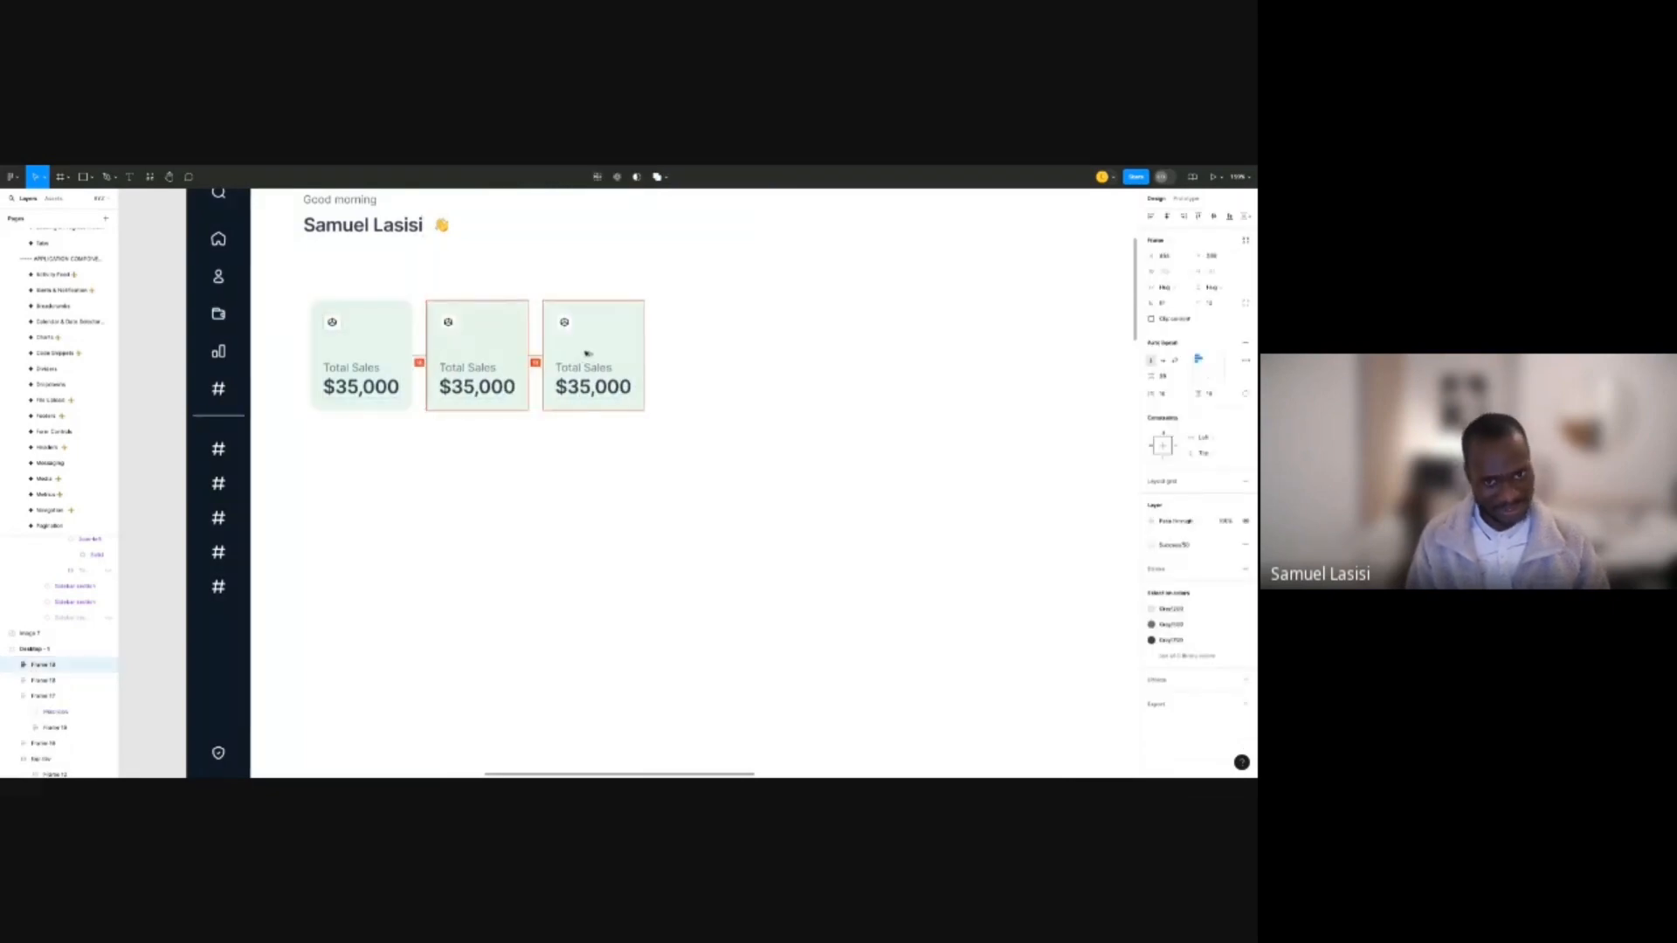
{"action": "left_click", "coordinate": [411, 424]}
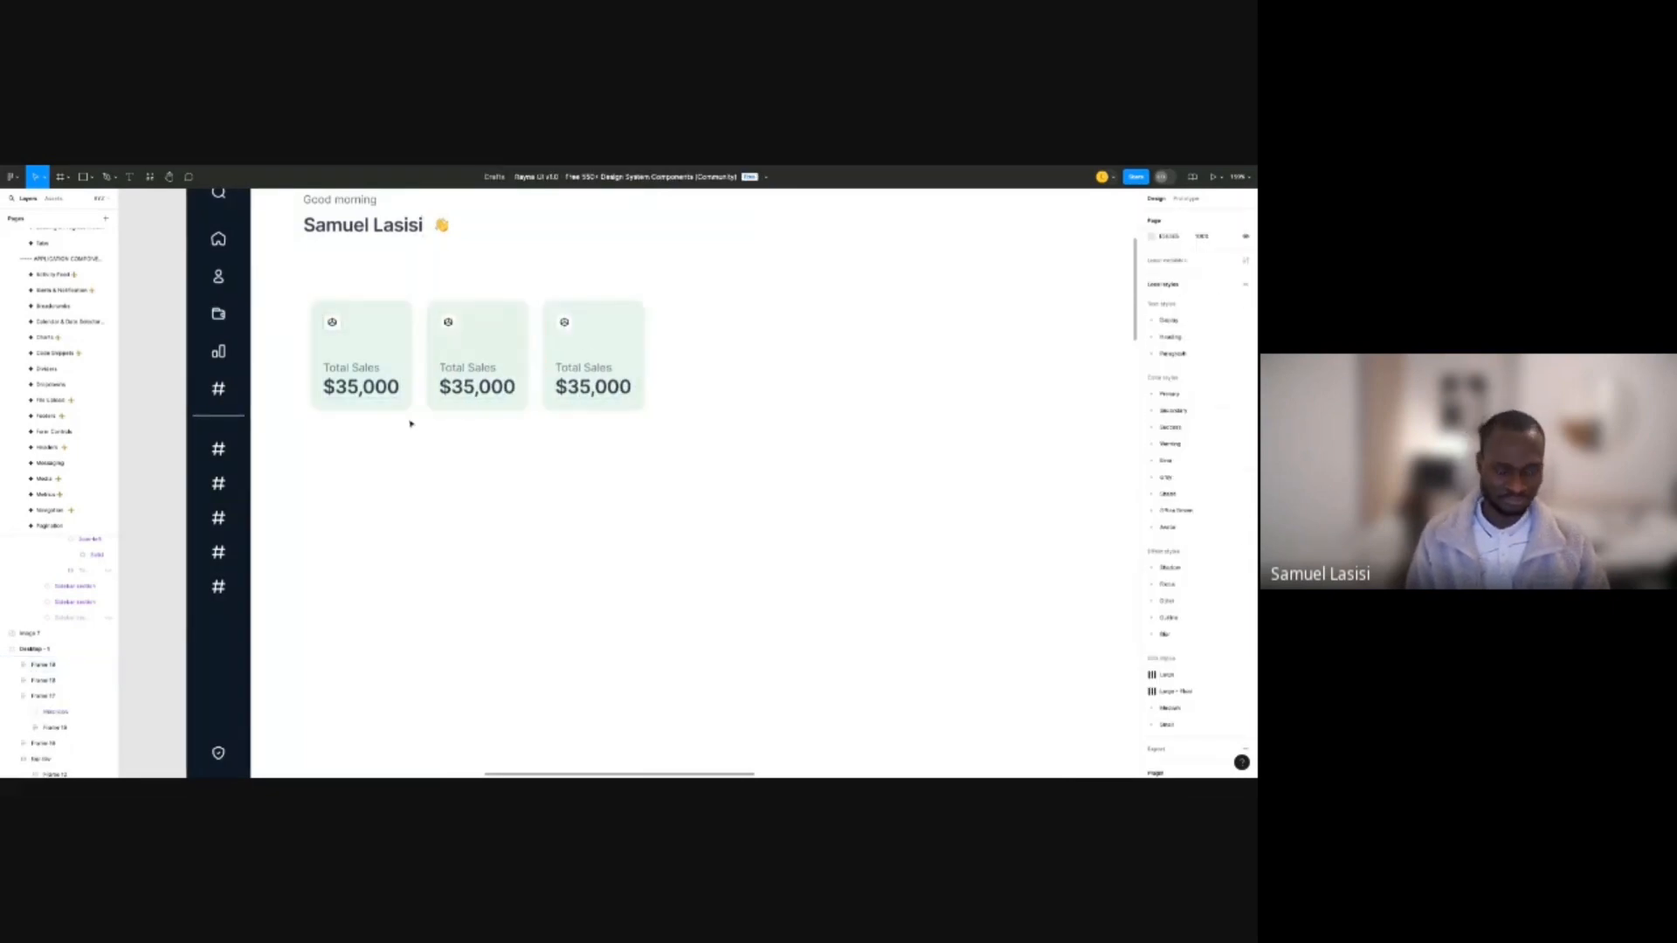
{"action": "left_click_drag", "start_coordinate": [661, 352], "coordinate": [330, 443]}
{"action": "key", "text": "shift+a"}
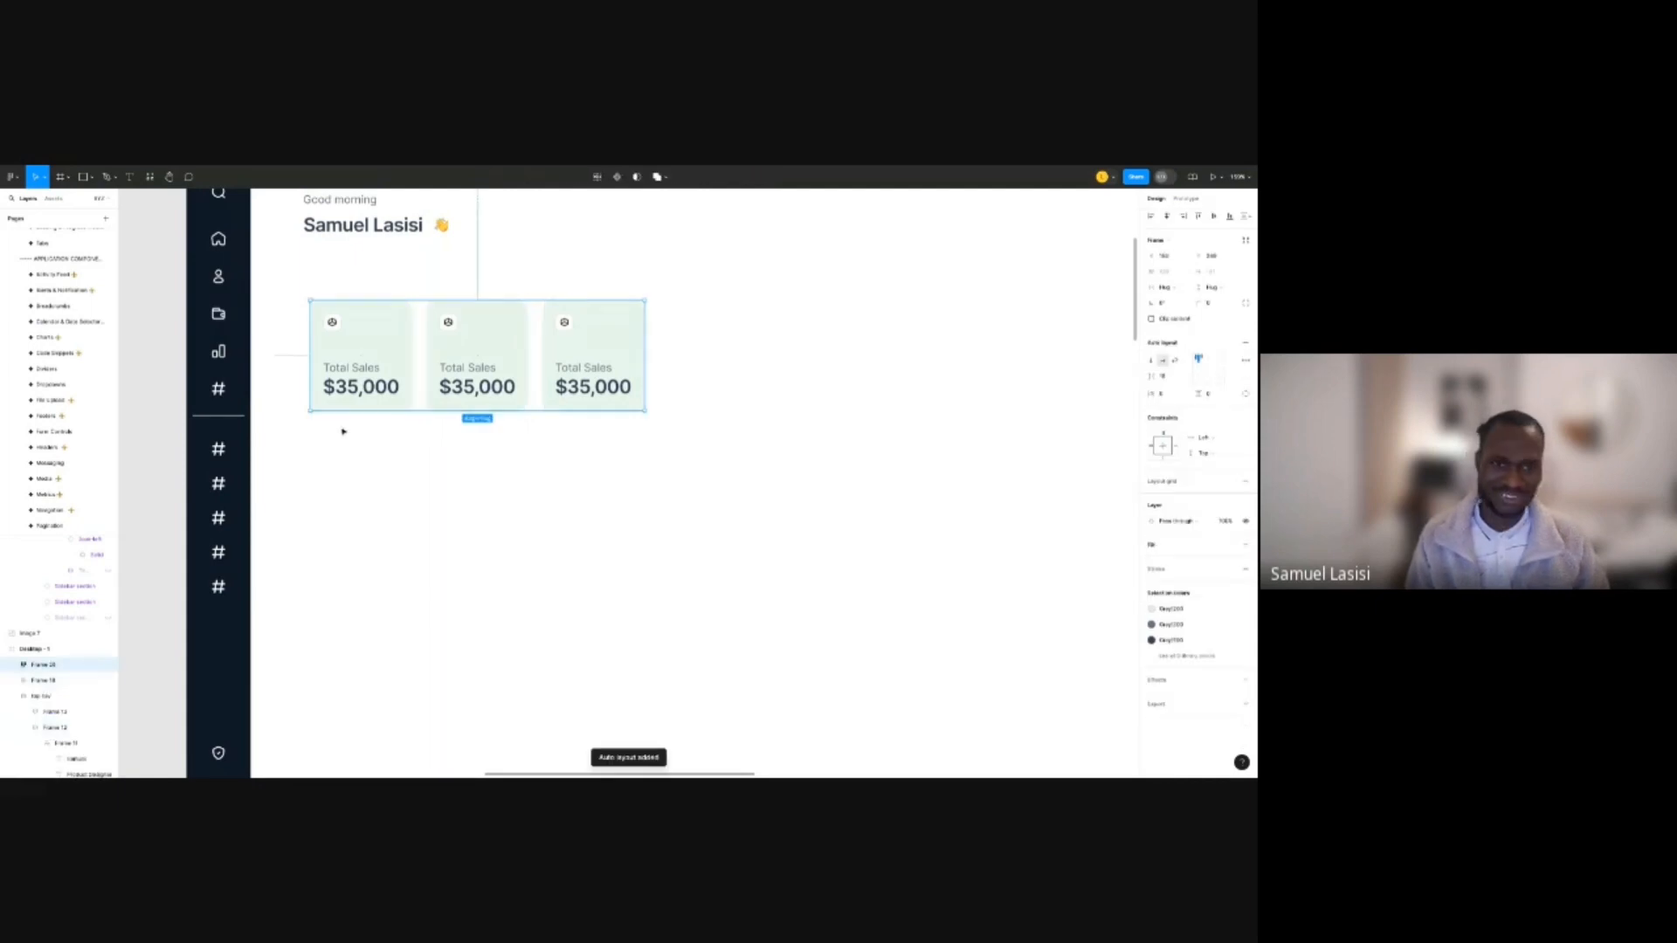
{"action": "scroll", "coordinate": [470, 389], "scroll_direction": "down", "scroll_amount": 1}
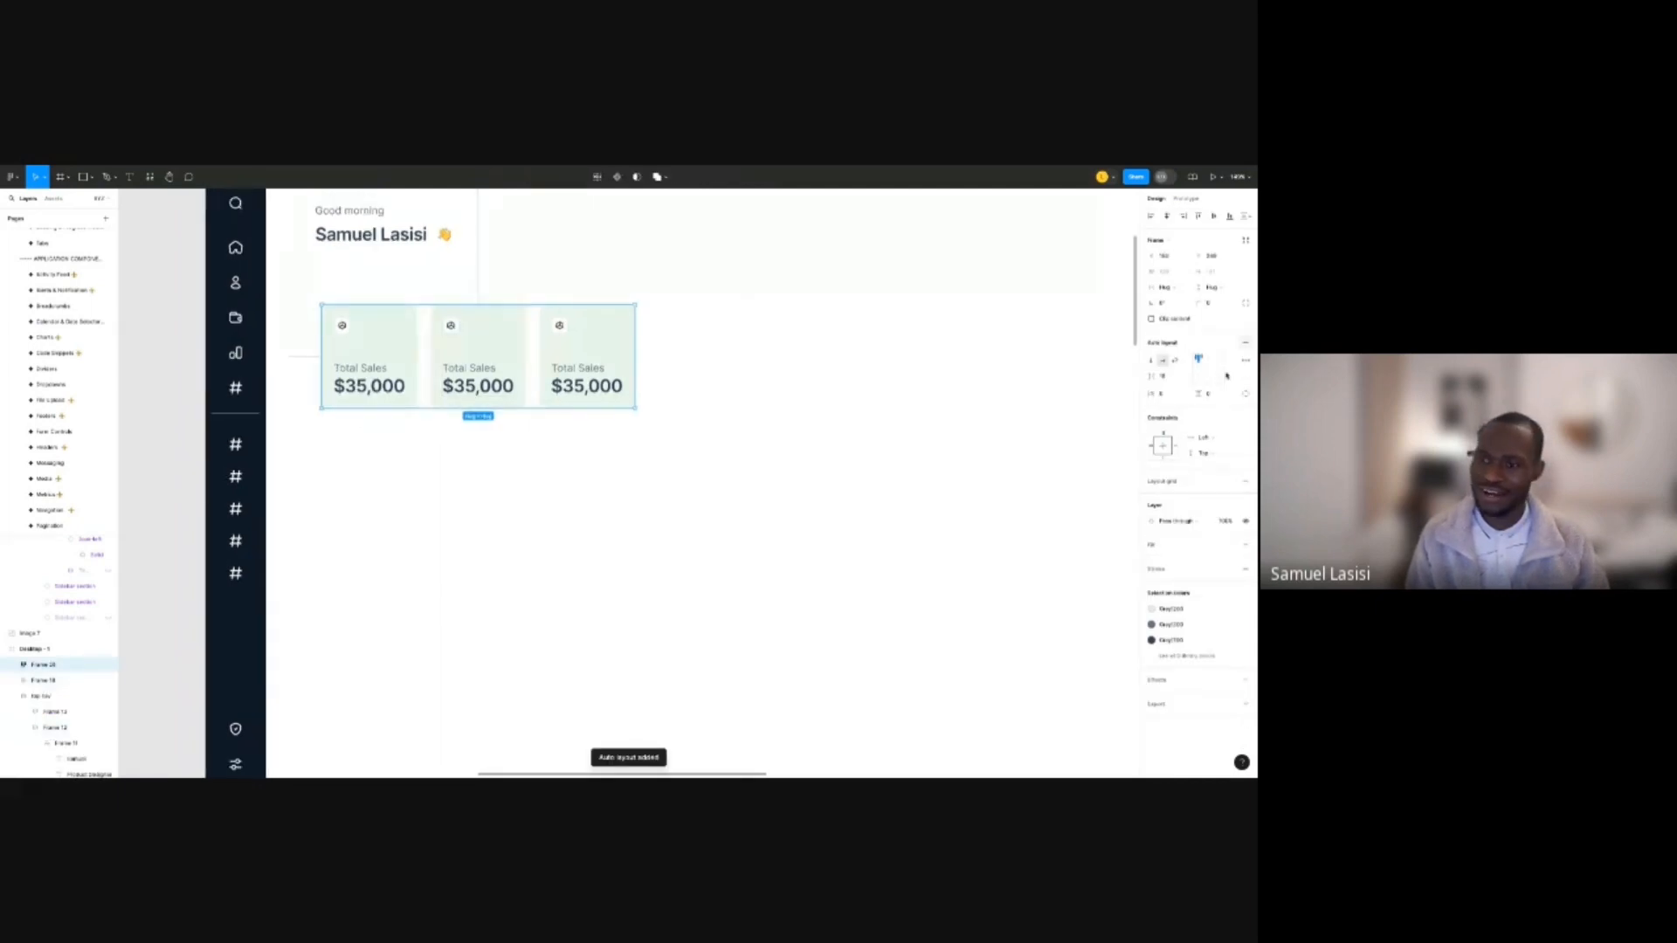
{"action": "left_click", "coordinate": [1163, 376]}
{"action": "type", "text": "8"}
{"action": "key", "text": "Return"}
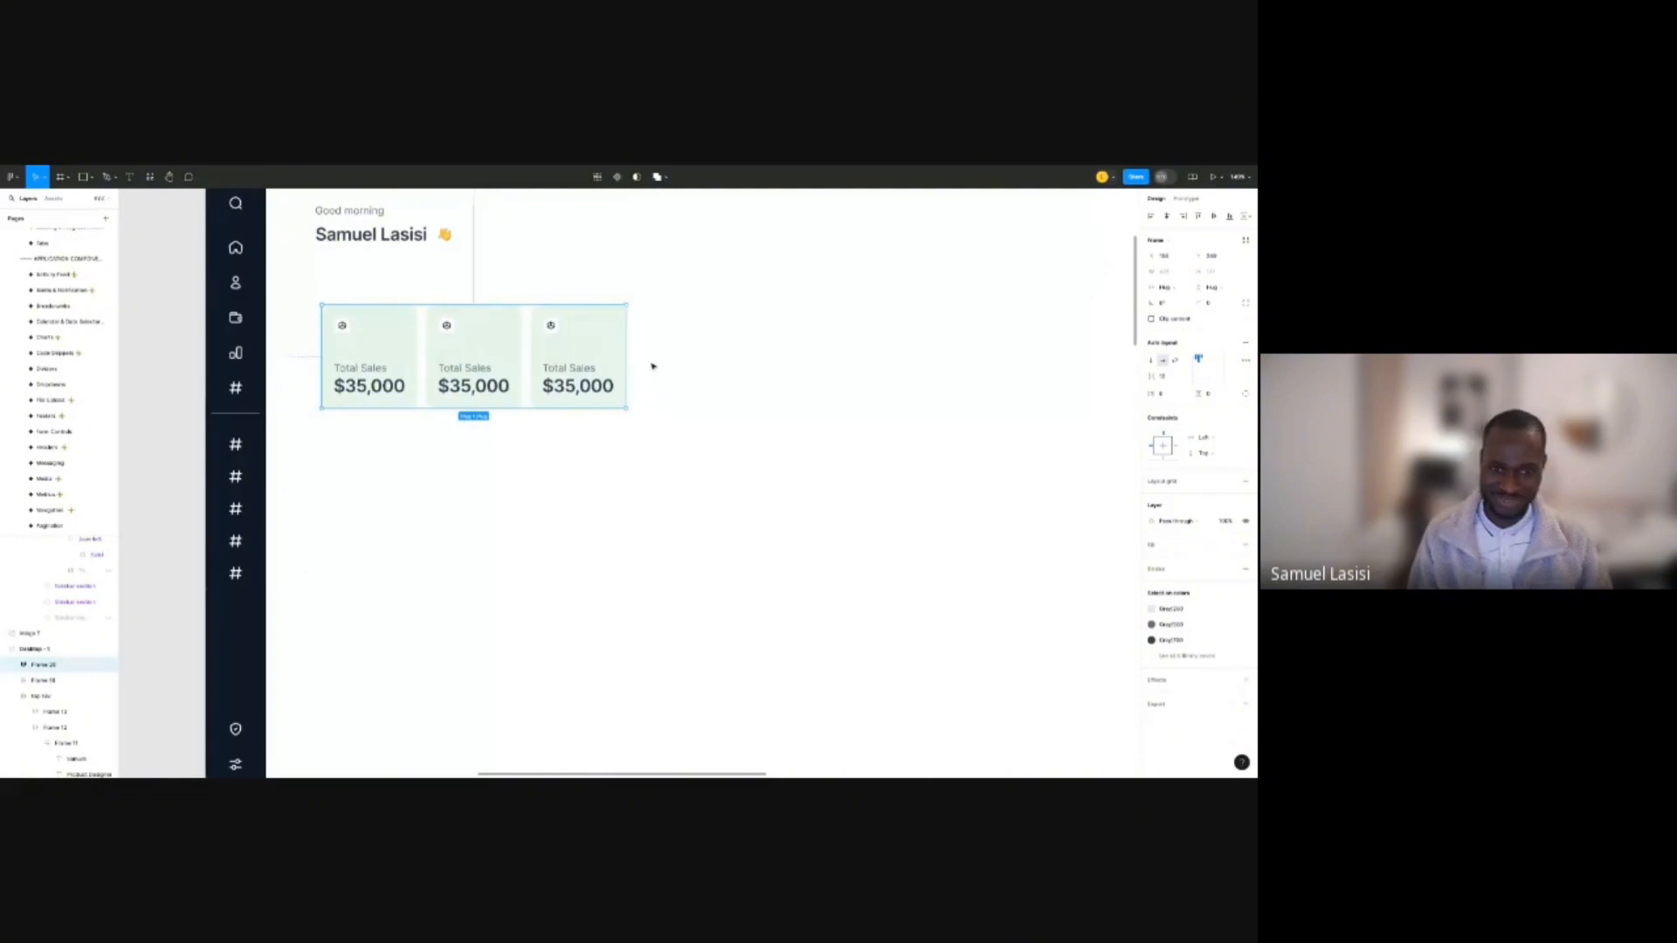
{"action": "left_click", "coordinate": [592, 260]}
{"action": "scroll", "coordinate": [592, 260], "scroll_direction": "down", "scroll_amount": 1}
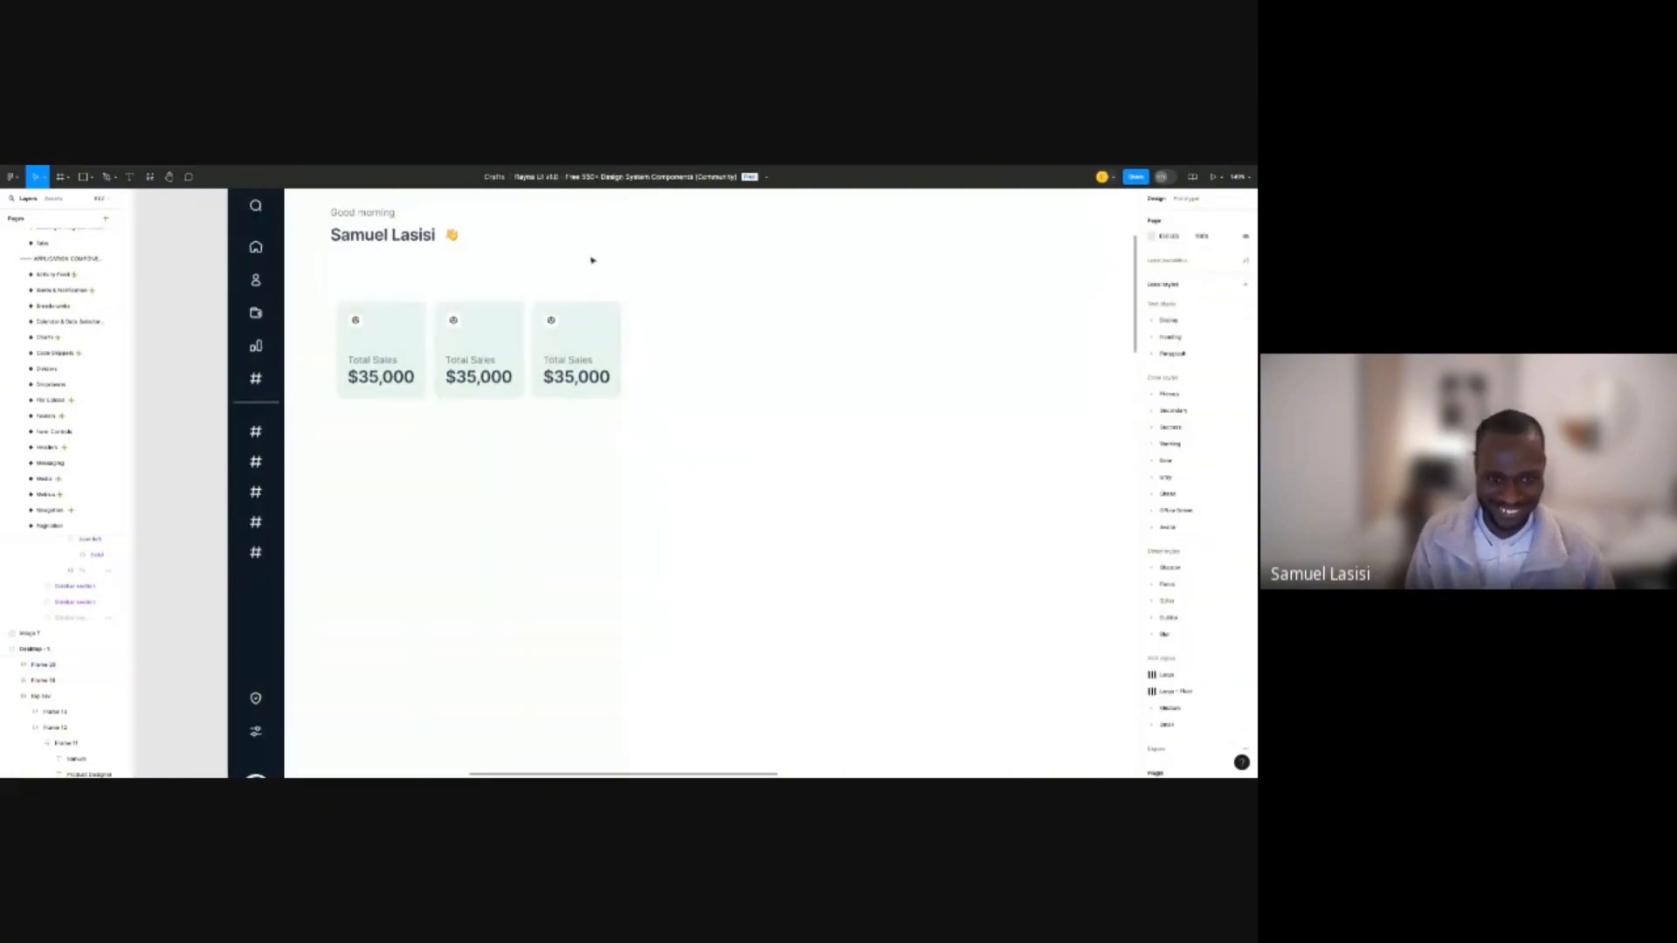
Give the middle card a peach Primary/50 fill, replacing an initial Primary/75.
{"action": "scroll", "coordinate": [408, 402], "scroll_direction": "down", "scroll_amount": 5}
{"action": "double_click", "coordinate": [451, 372]}
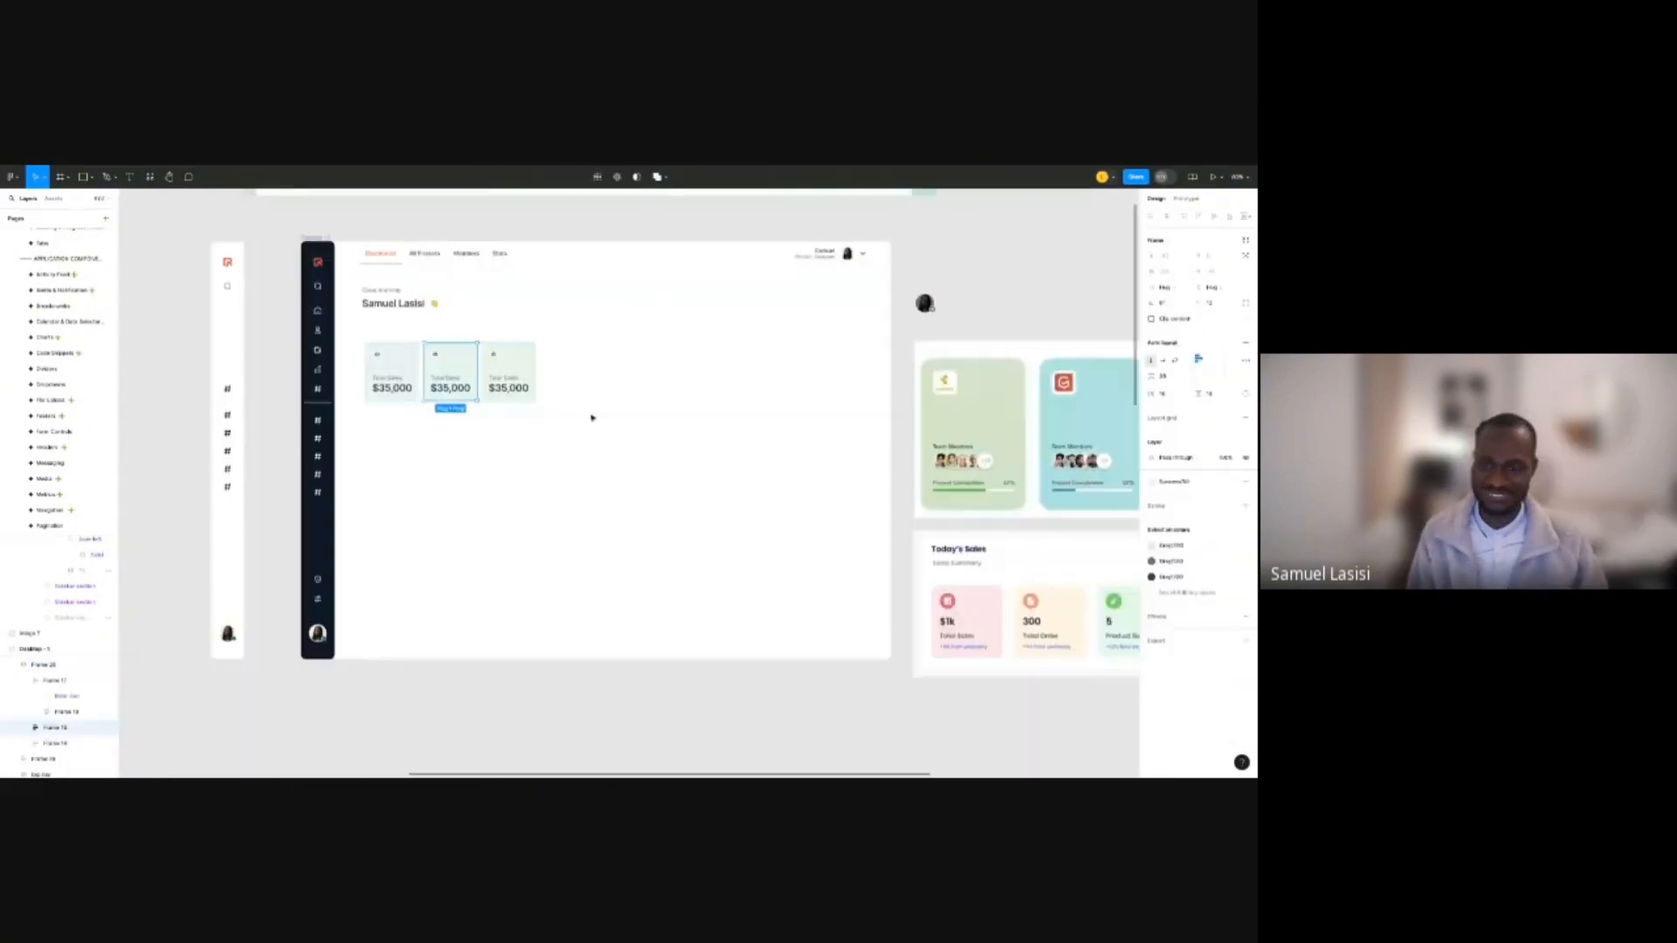
{"action": "left_click", "coordinate": [1185, 483]}
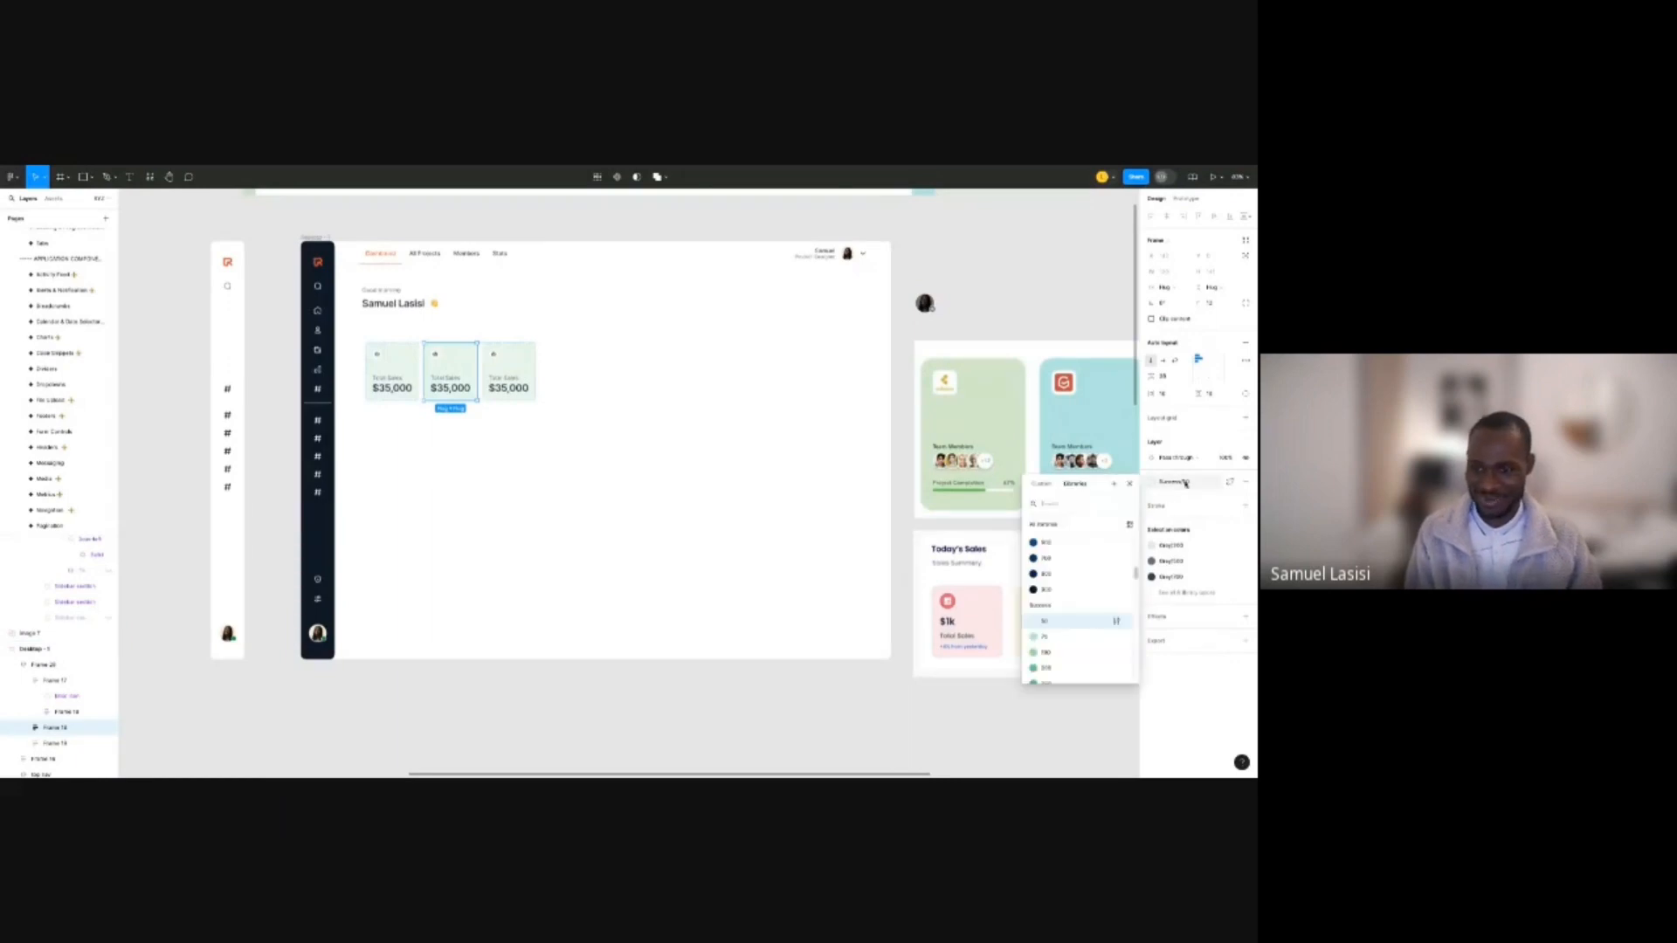
{"action": "type", "text": "primary"}
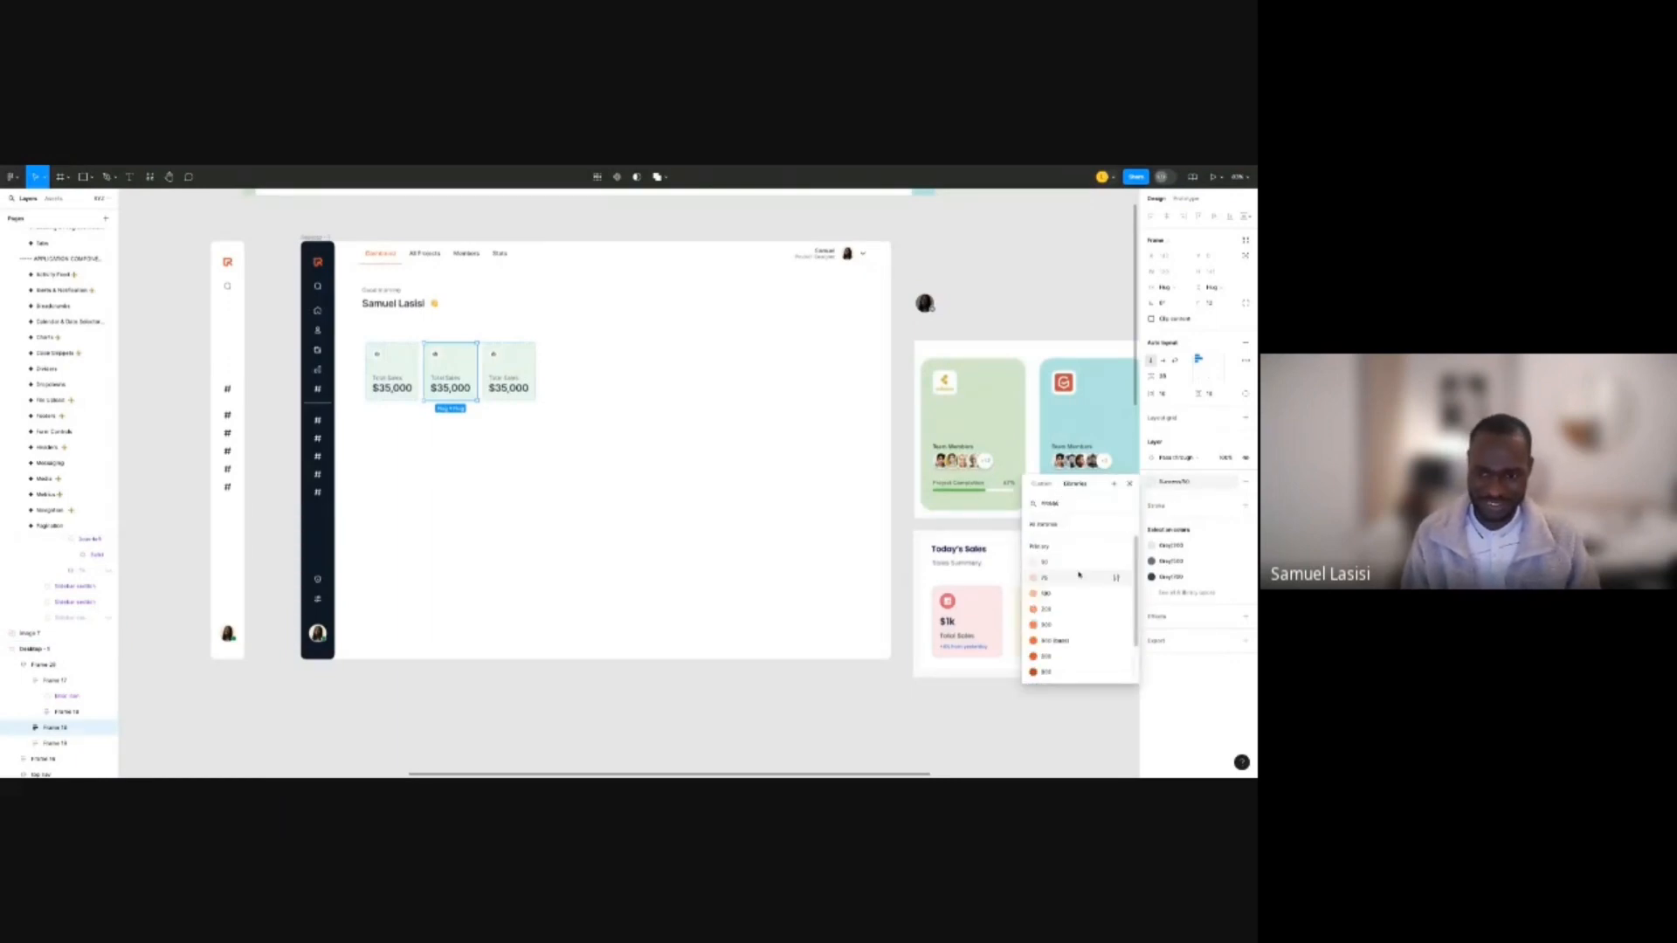
{"action": "left_click", "coordinate": [1079, 575]}
{"action": "left_click", "coordinate": [1152, 482]}
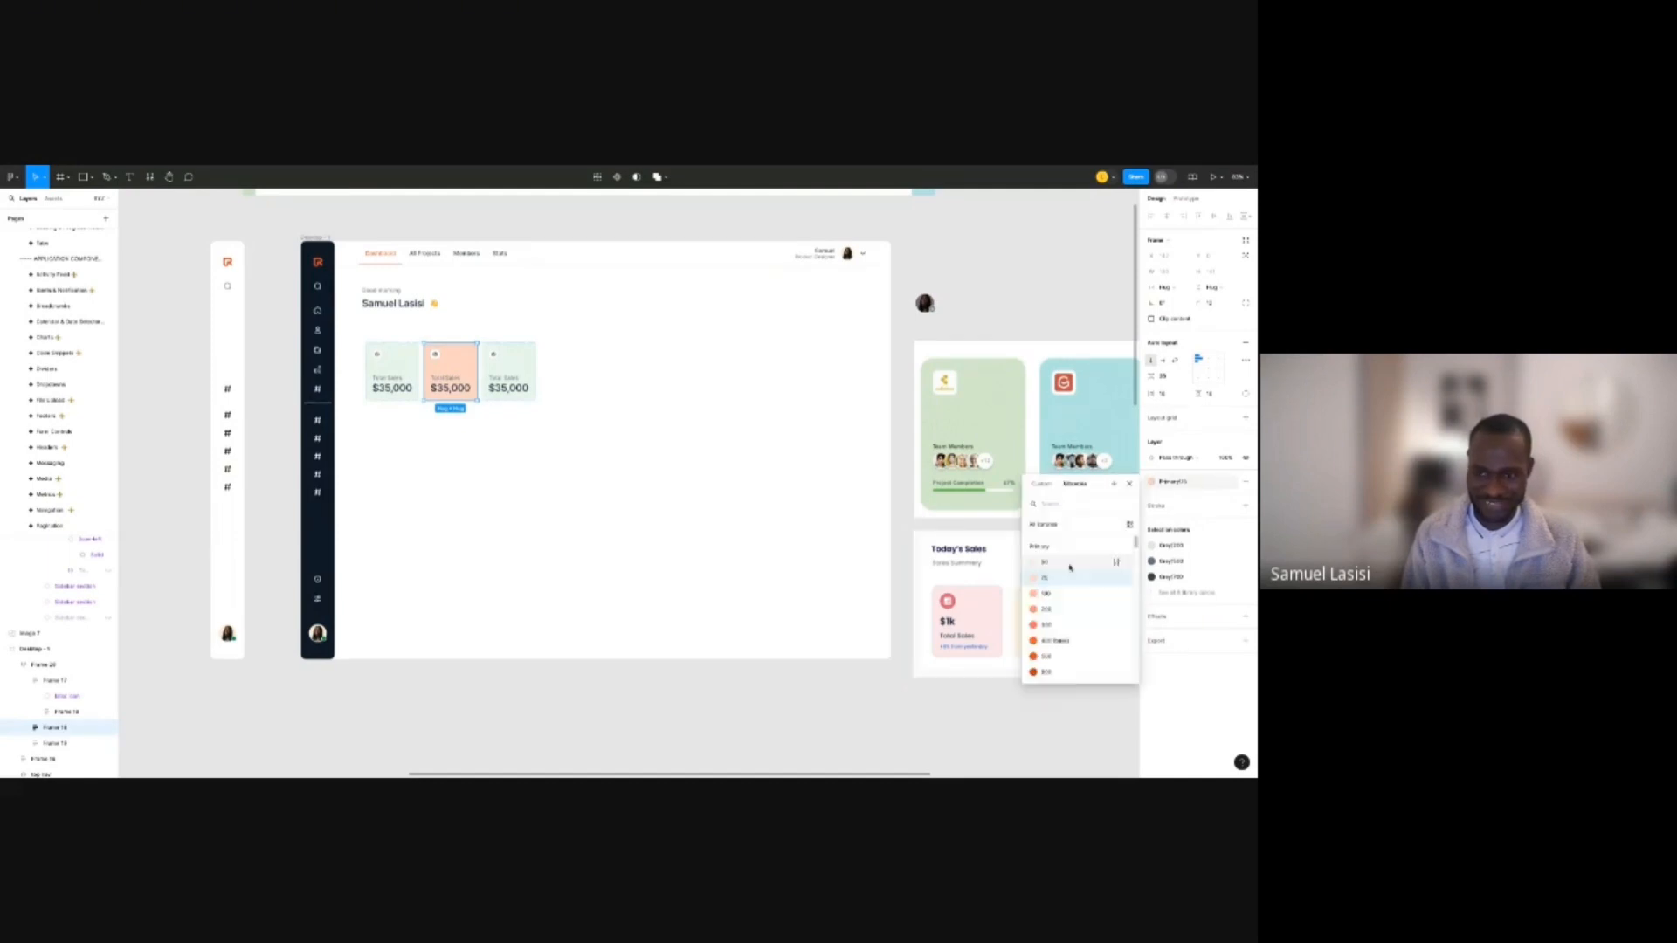
{"action": "left_click", "coordinate": [1069, 564]}
Search the colour library for a light blue fill for the third card, then close it.
{"action": "left_click", "coordinate": [509, 376]}
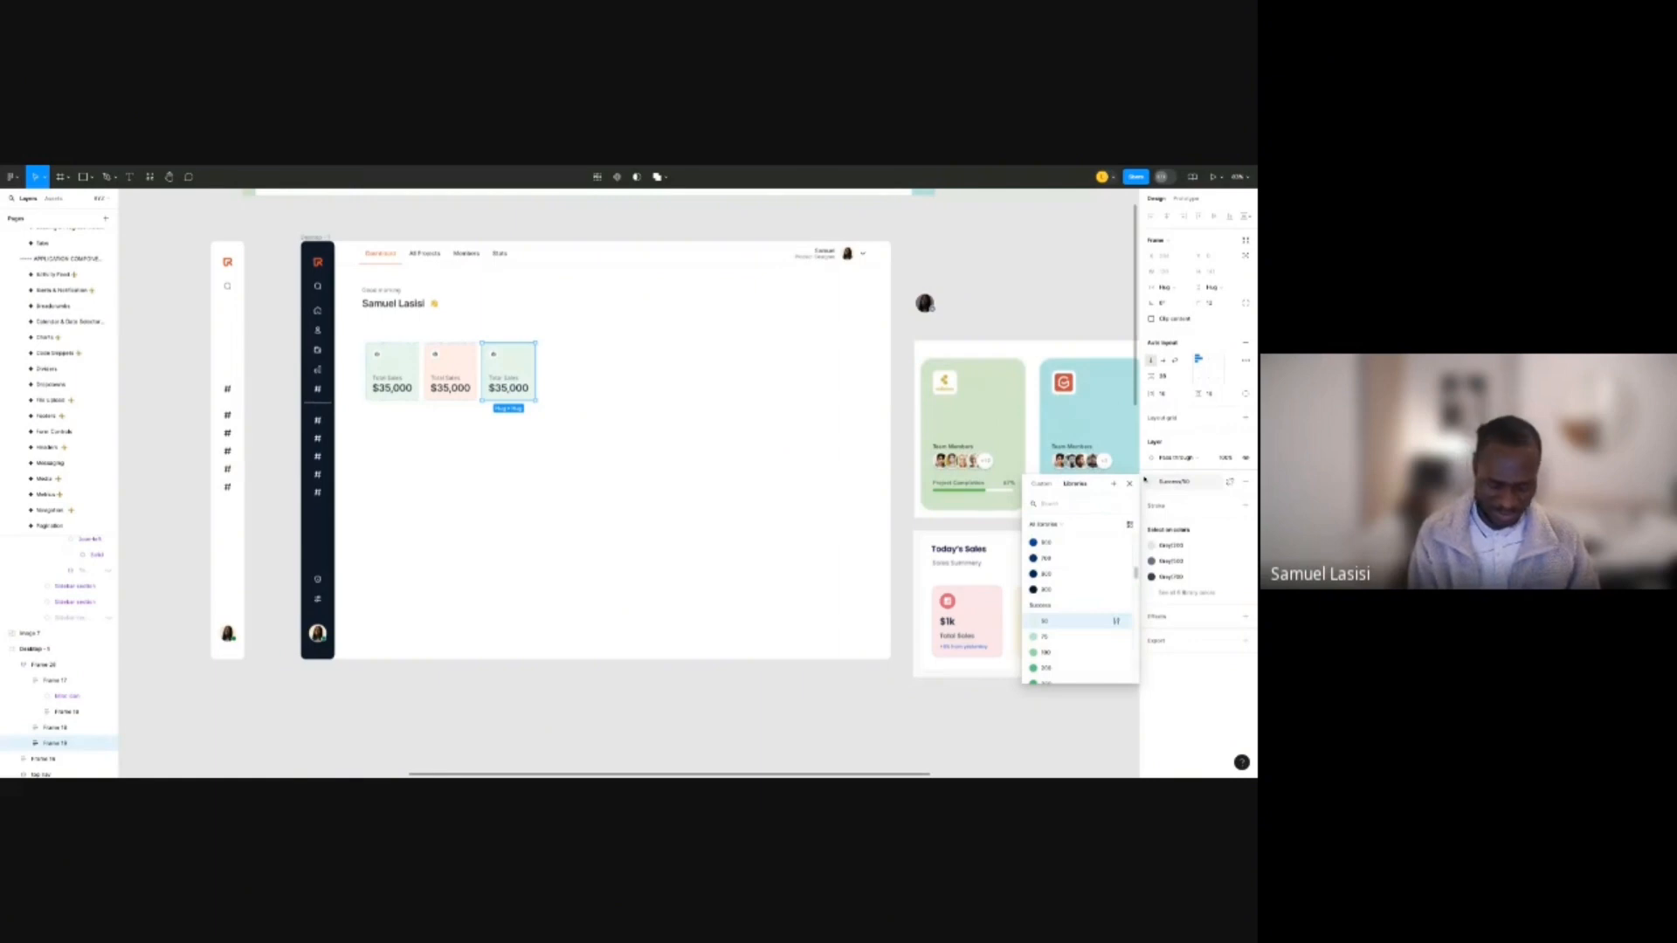
{"action": "type", "text": "blue"}
{"action": "key", "text": "BackSpace"}
{"action": "key", "text": "BackSpace"}
{"action": "key", "text": "BackSpace"}
{"action": "key", "text": "BackSpace"}
{"action": "type", "text": "red"}
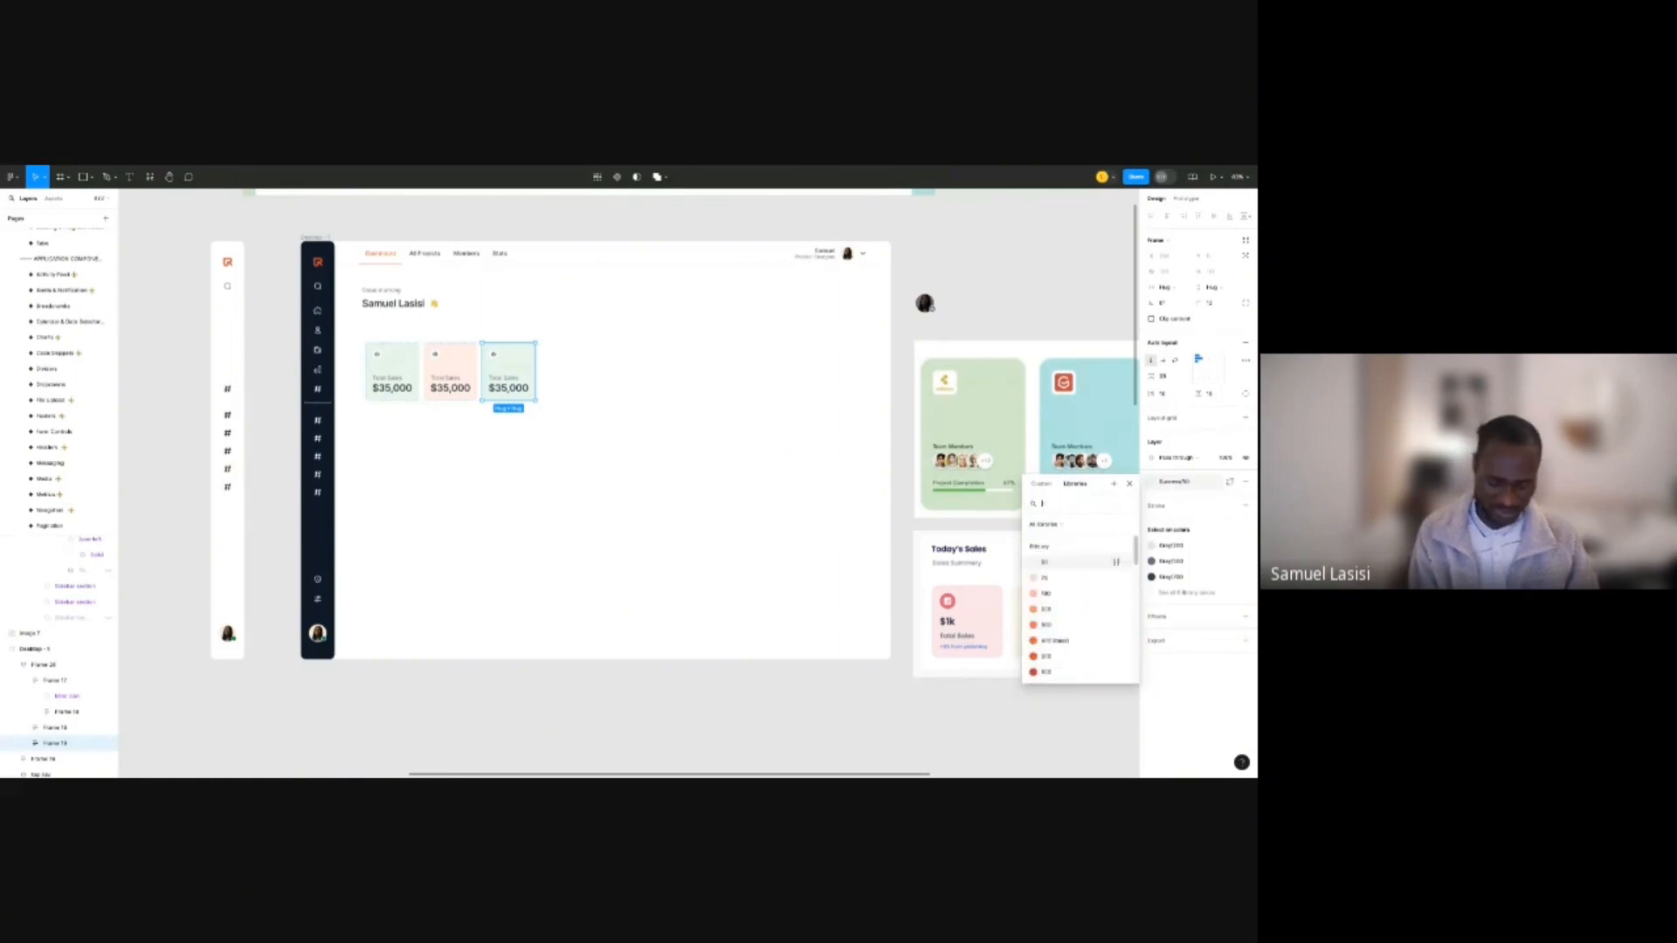
{"action": "key", "text": "BackSpace"}
{"action": "key", "text": "BackSpace"}
{"action": "type", "text": "w"}
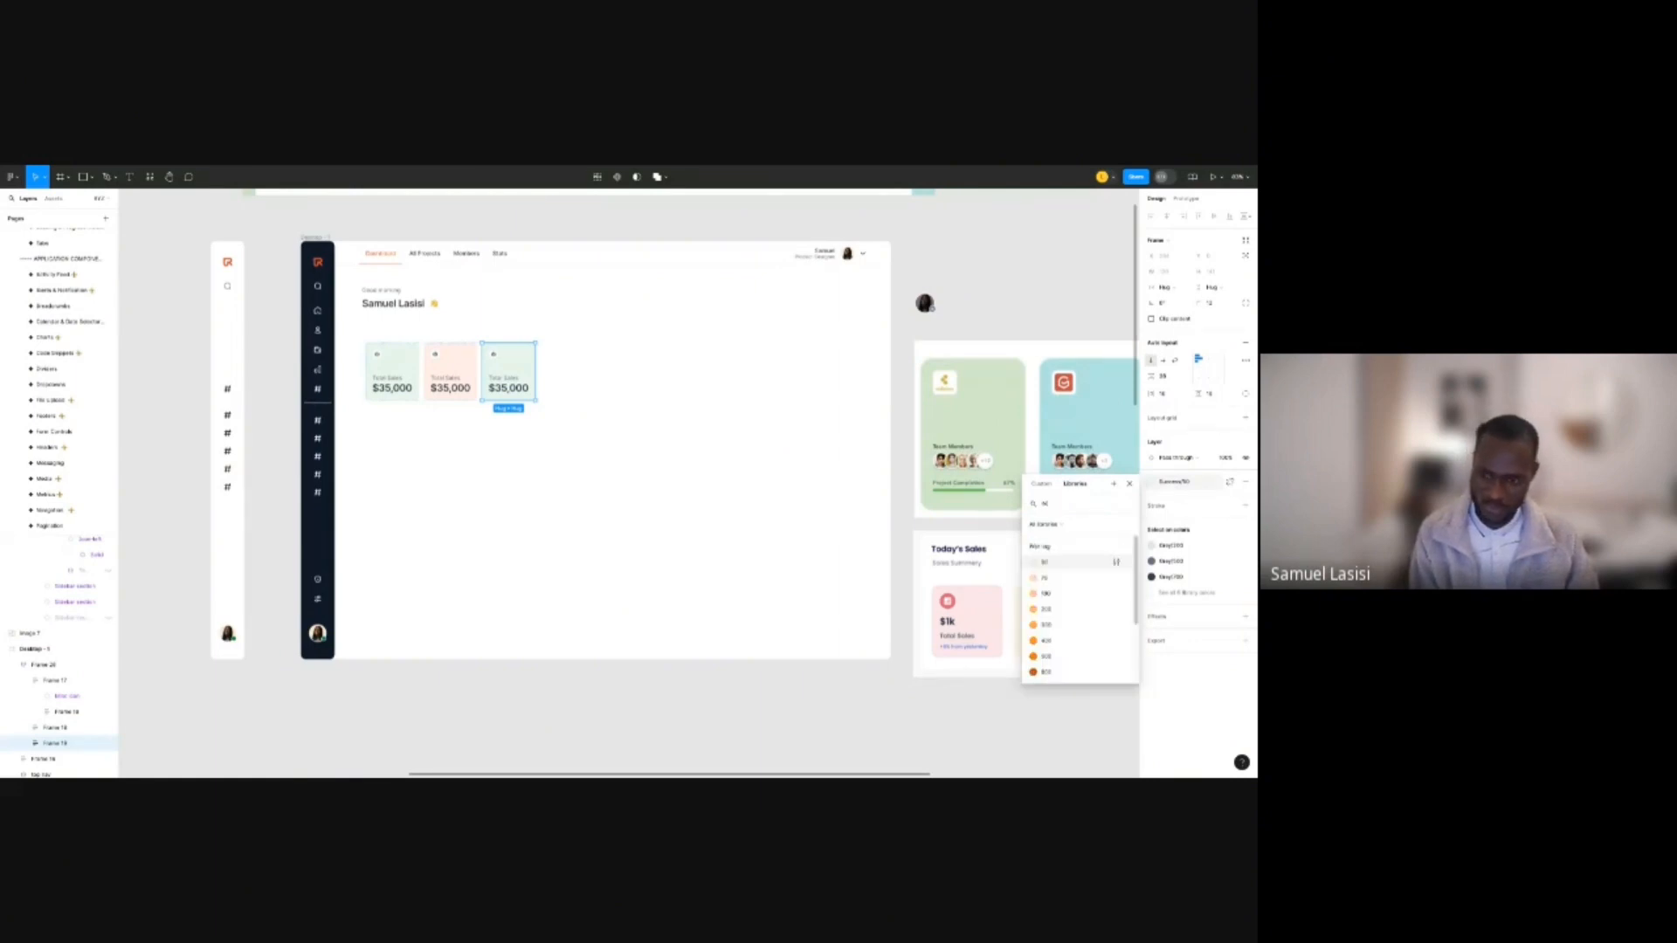
{"action": "key", "text": "BackSpace"}
{"action": "scroll", "coordinate": [1084, 611], "scroll_direction": "down", "scroll_amount": 3}
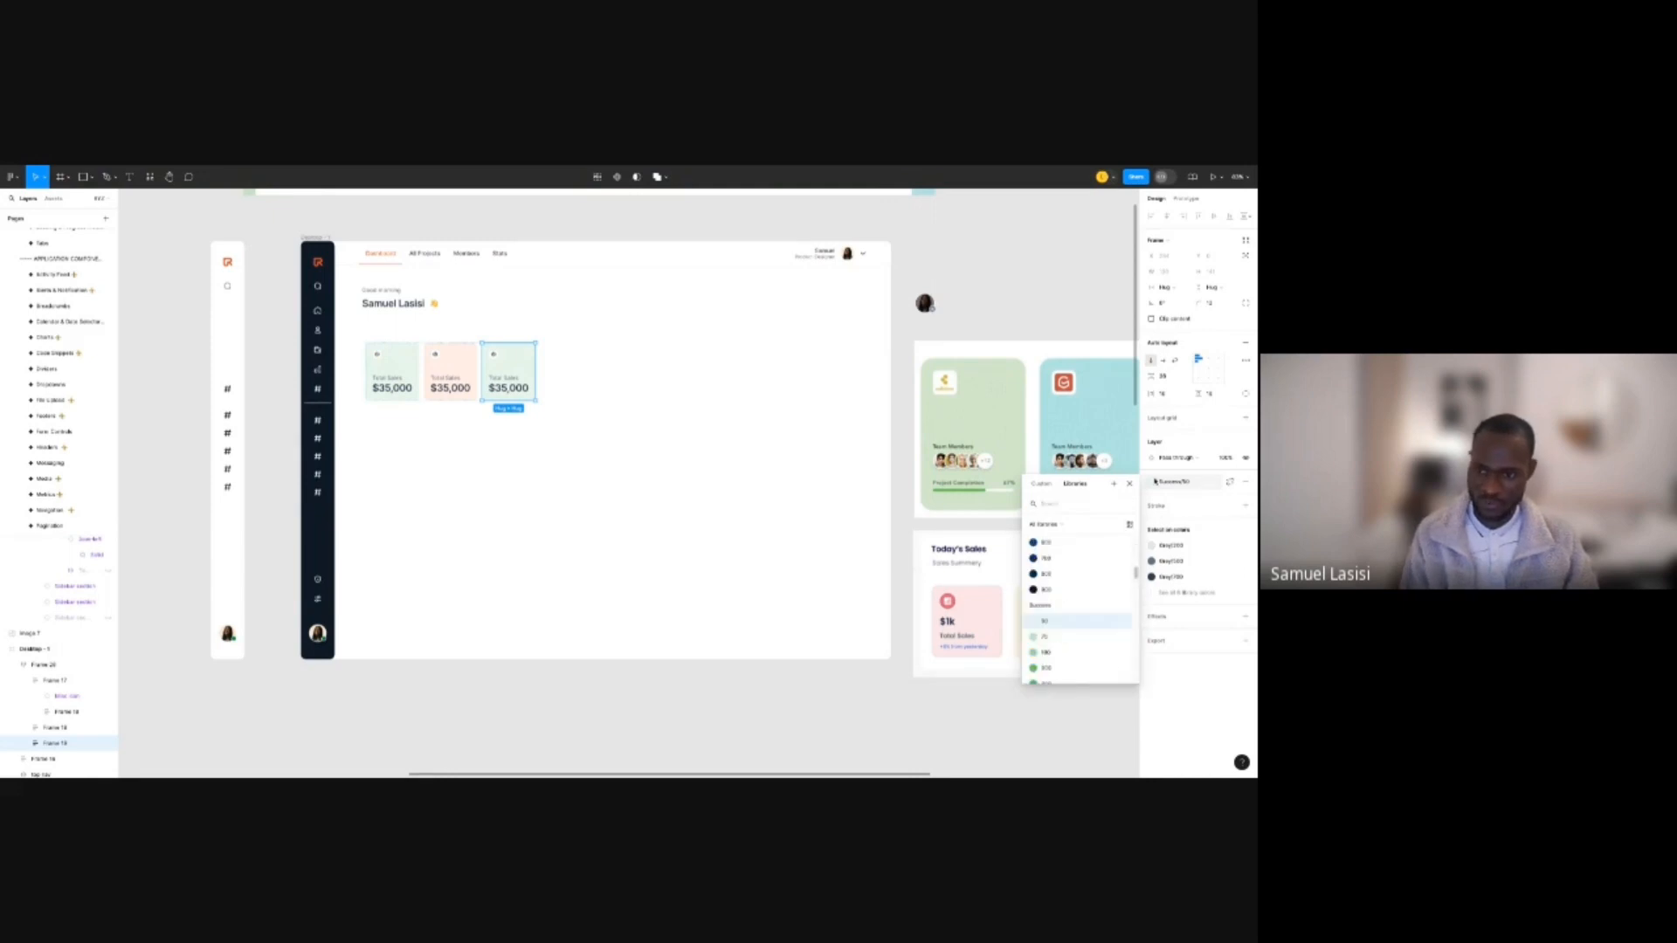
{"action": "scroll", "coordinate": [1118, 646], "scroll_direction": "up", "scroll_amount": 5}
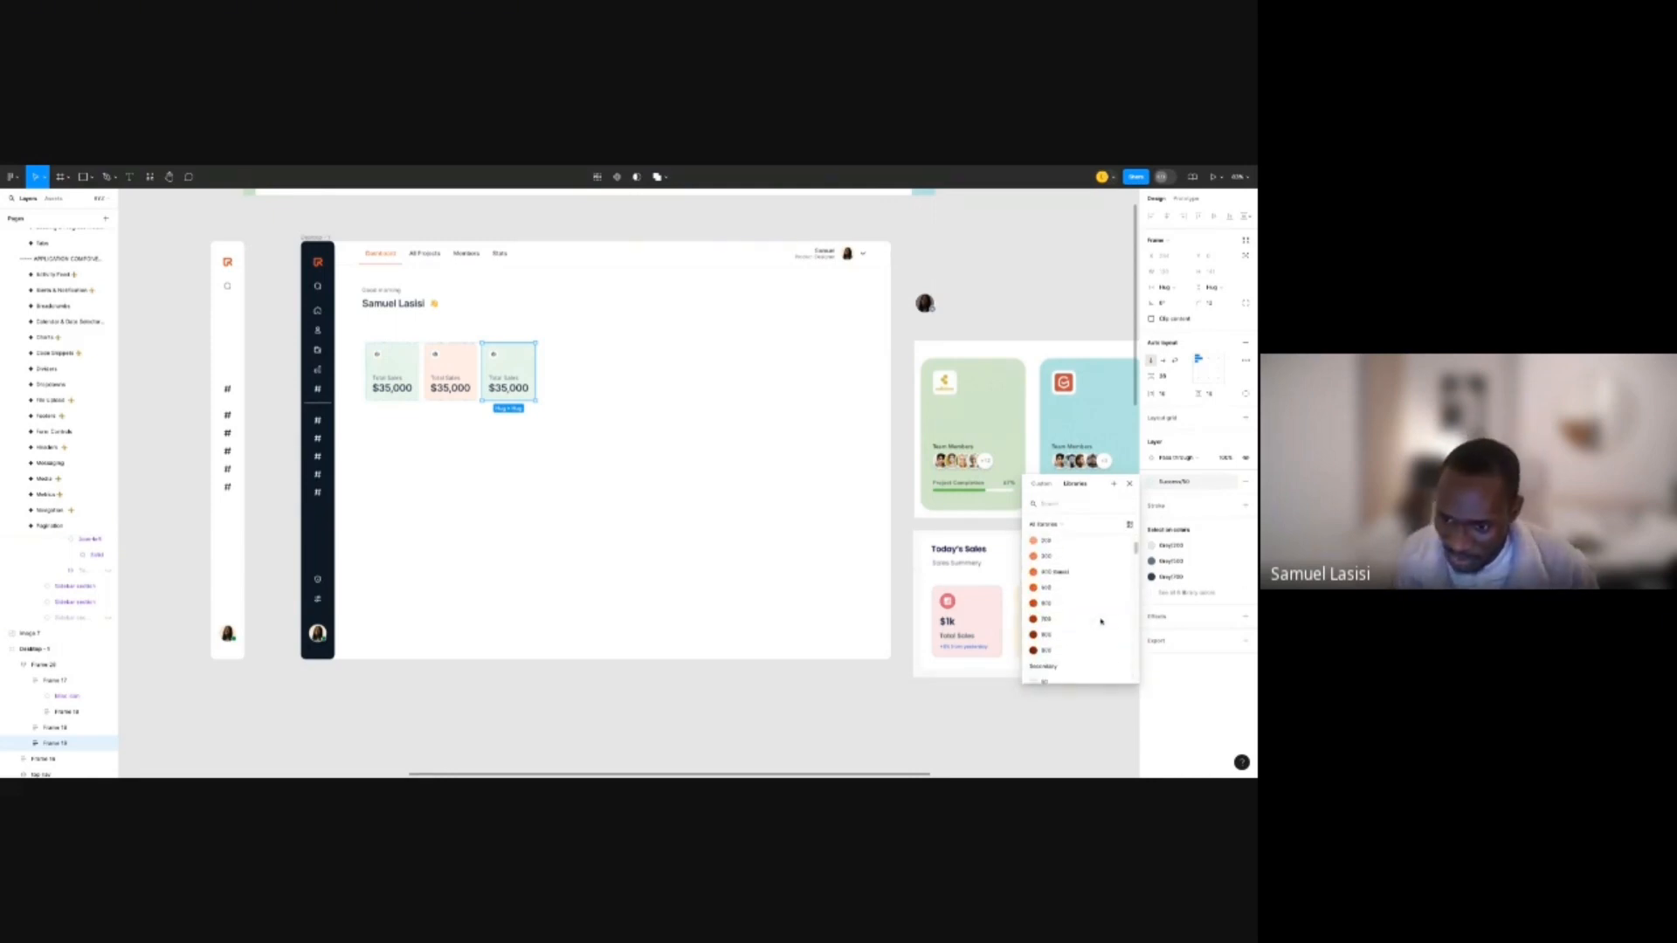
{"action": "scroll", "coordinate": [1101, 621], "scroll_direction": "down", "scroll_amount": 1}
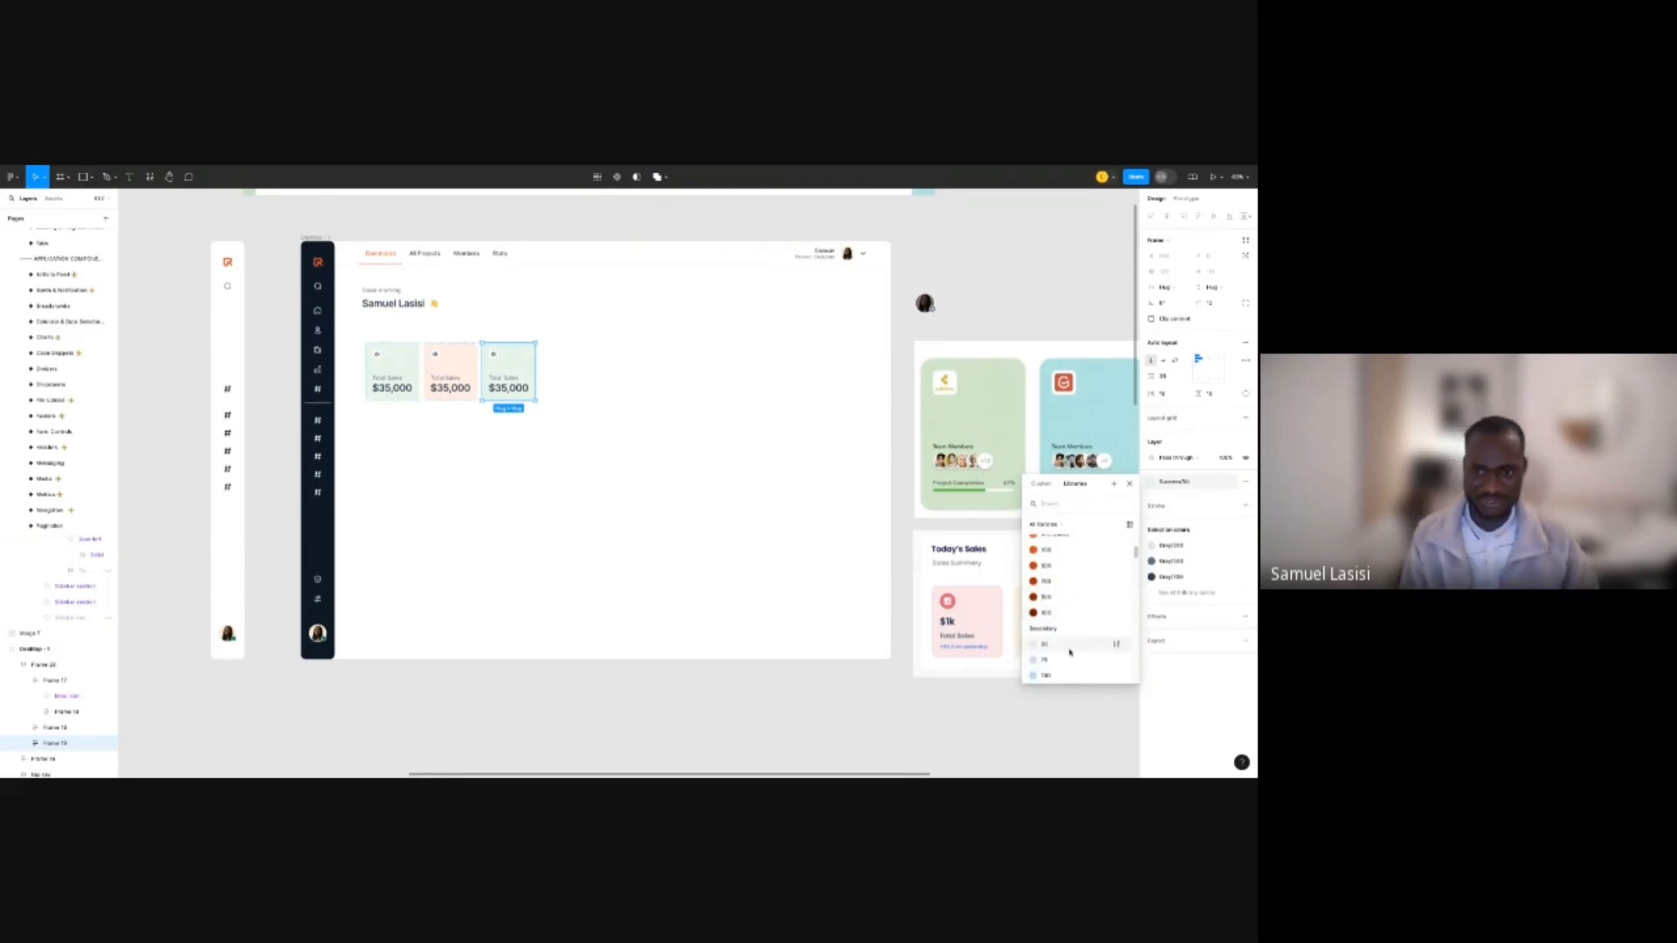
{"action": "key", "text": "Escape"}
{"action": "key", "text": "Escape"}
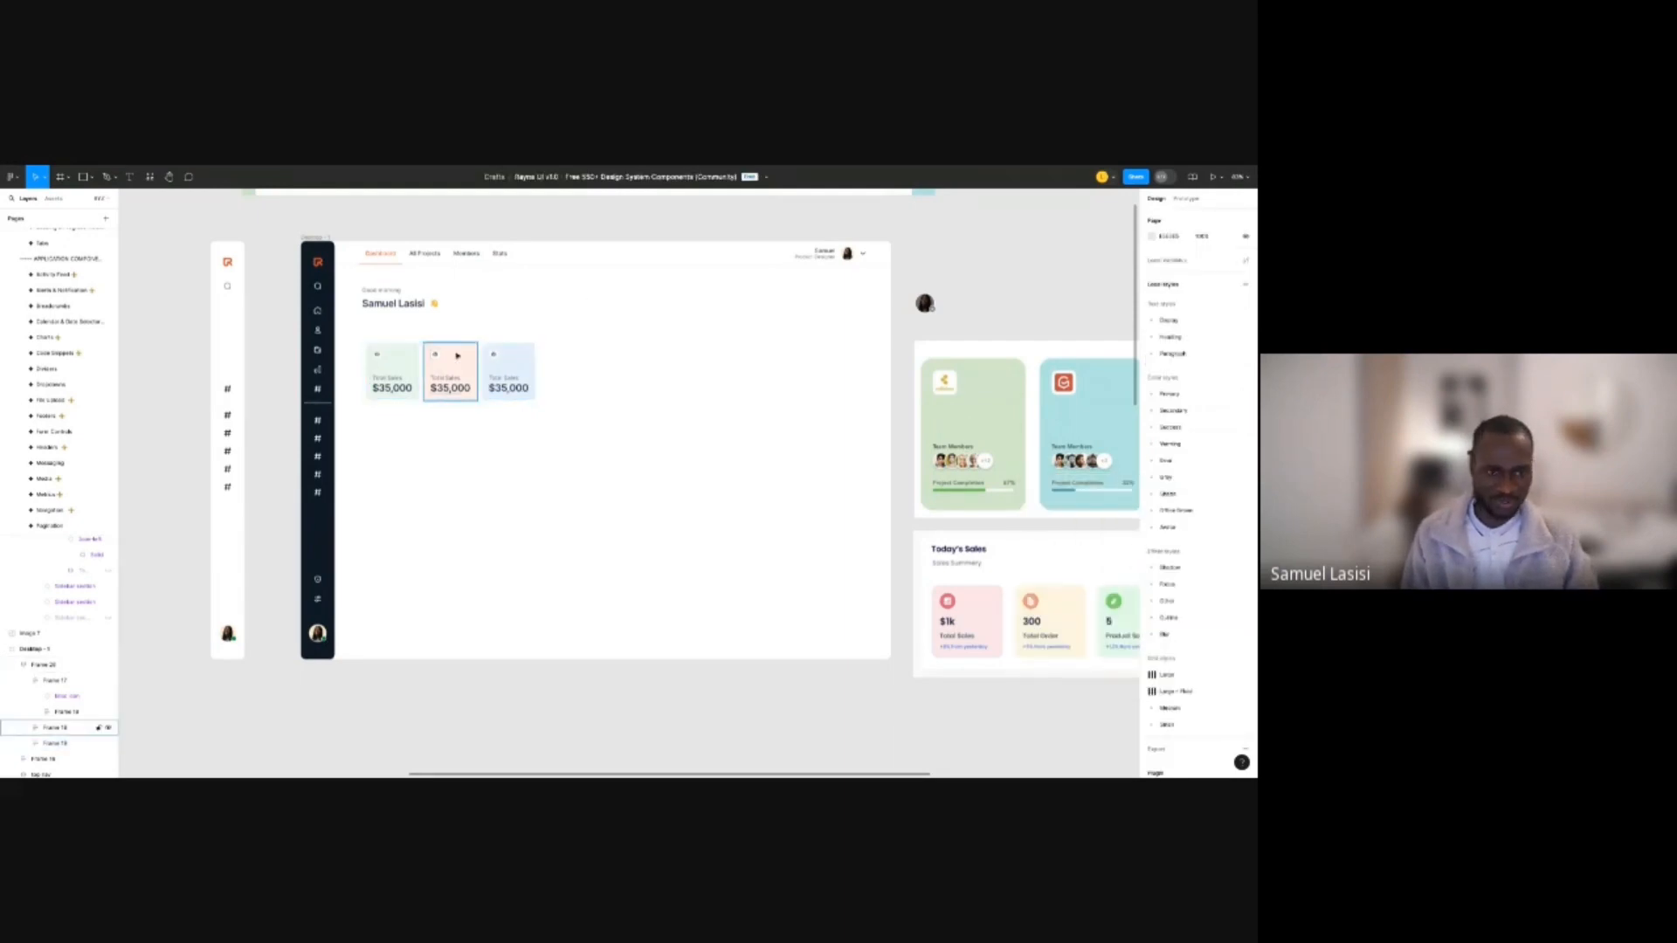
{"action": "scroll", "coordinate": [425, 353], "scroll_direction": "up", "scroll_amount": 2}
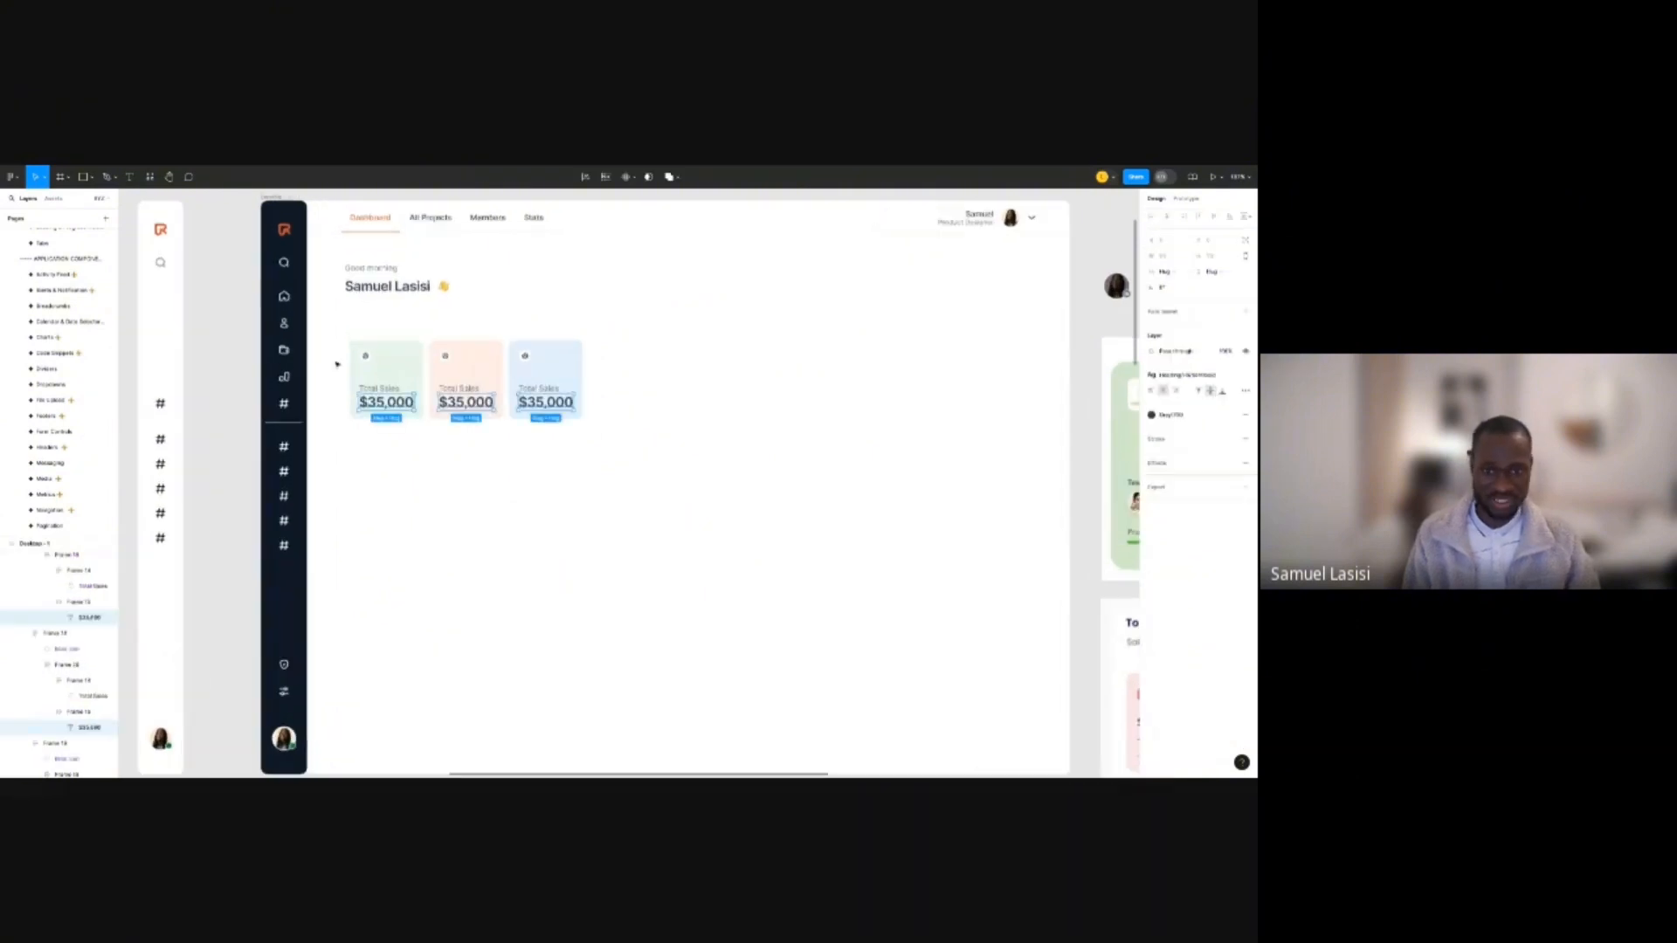
Apply the Semibold text style to the three $35,000 amounts.
{"action": "scroll", "coordinate": [339, 364], "scroll_direction": "up", "scroll_amount": 4}
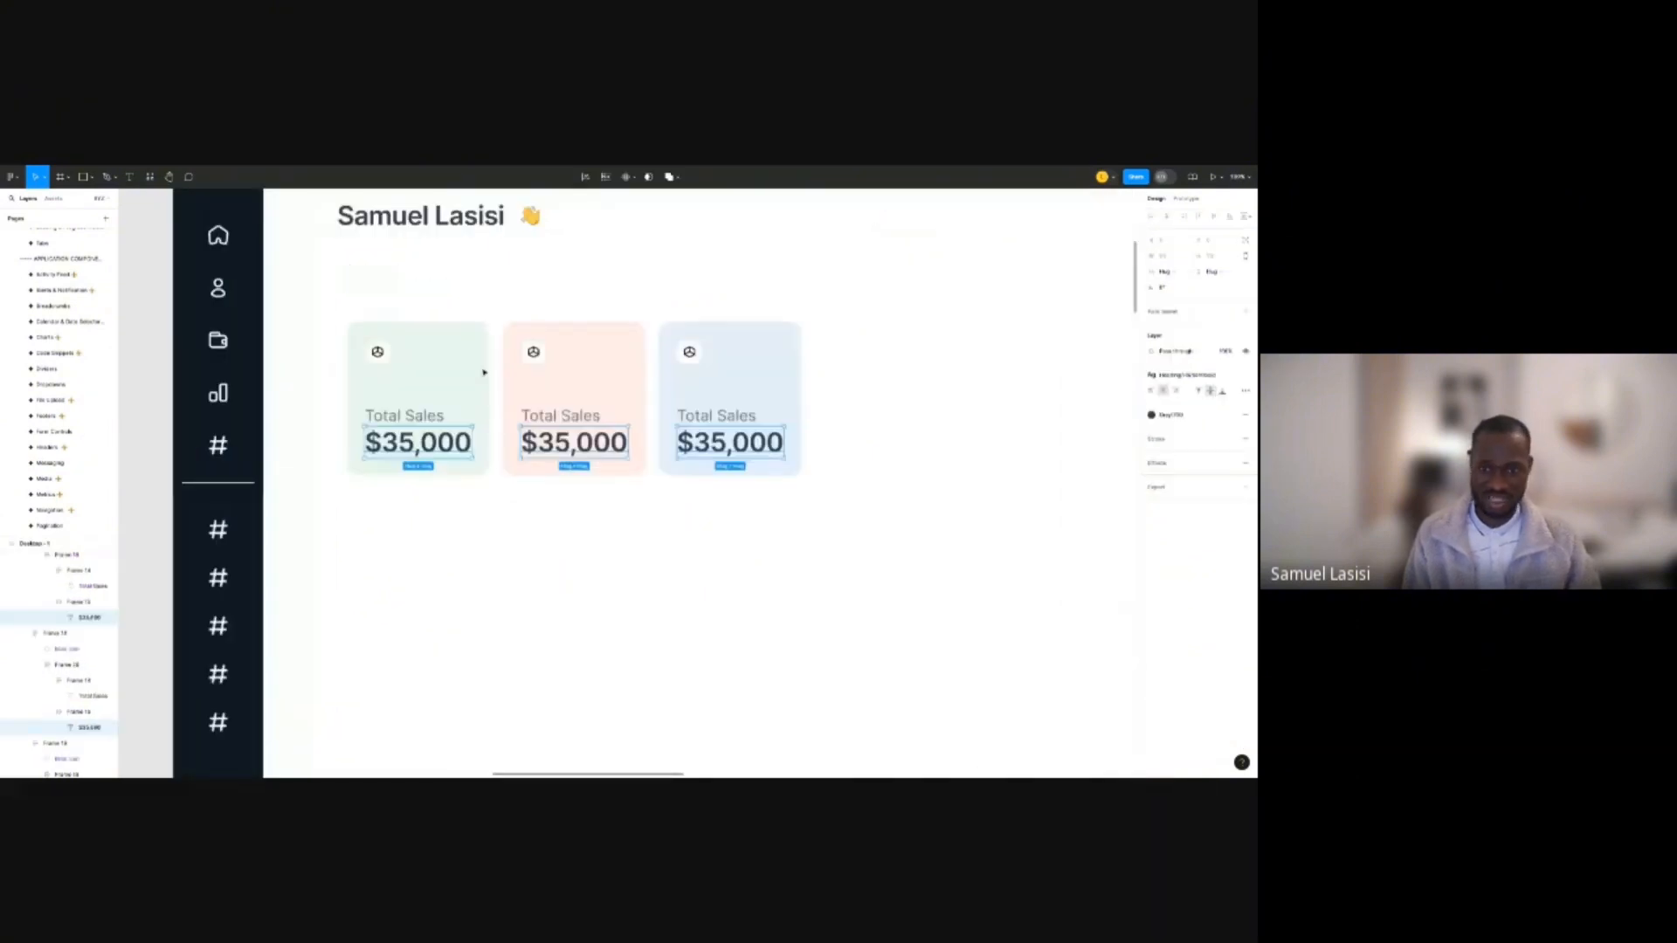
{"action": "scroll", "coordinate": [484, 372], "scroll_direction": "up", "scroll_amount": 1}
{"action": "left_click", "coordinate": [1176, 375]}
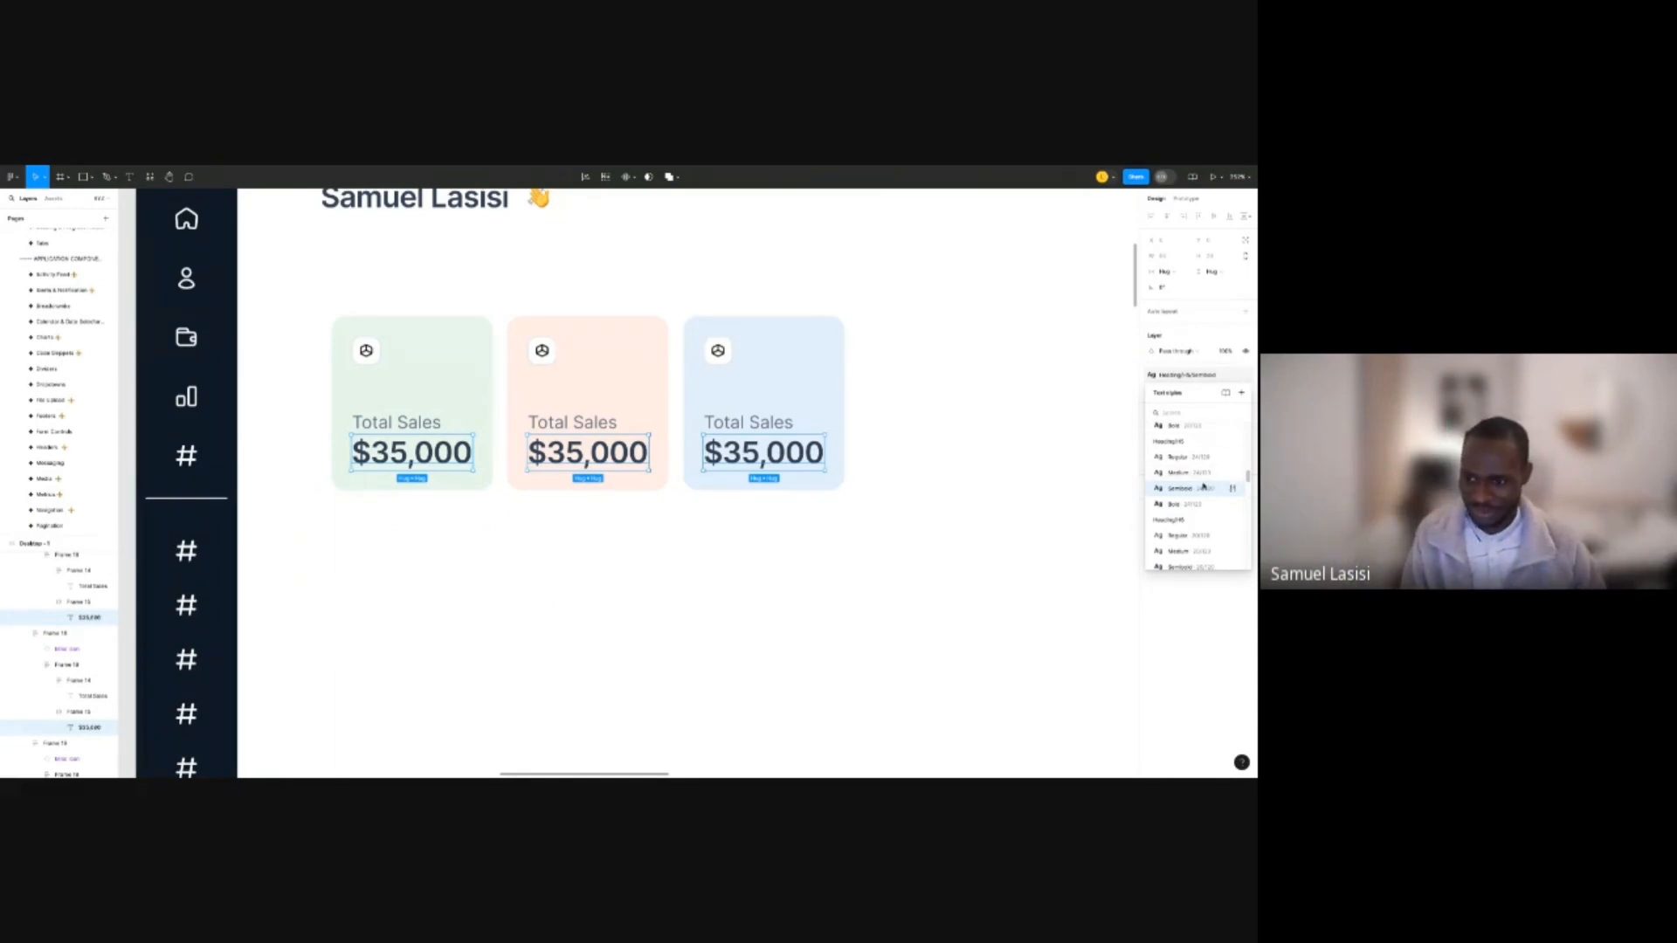
{"action": "scroll", "coordinate": [1206, 485], "scroll_direction": "up", "scroll_amount": 1}
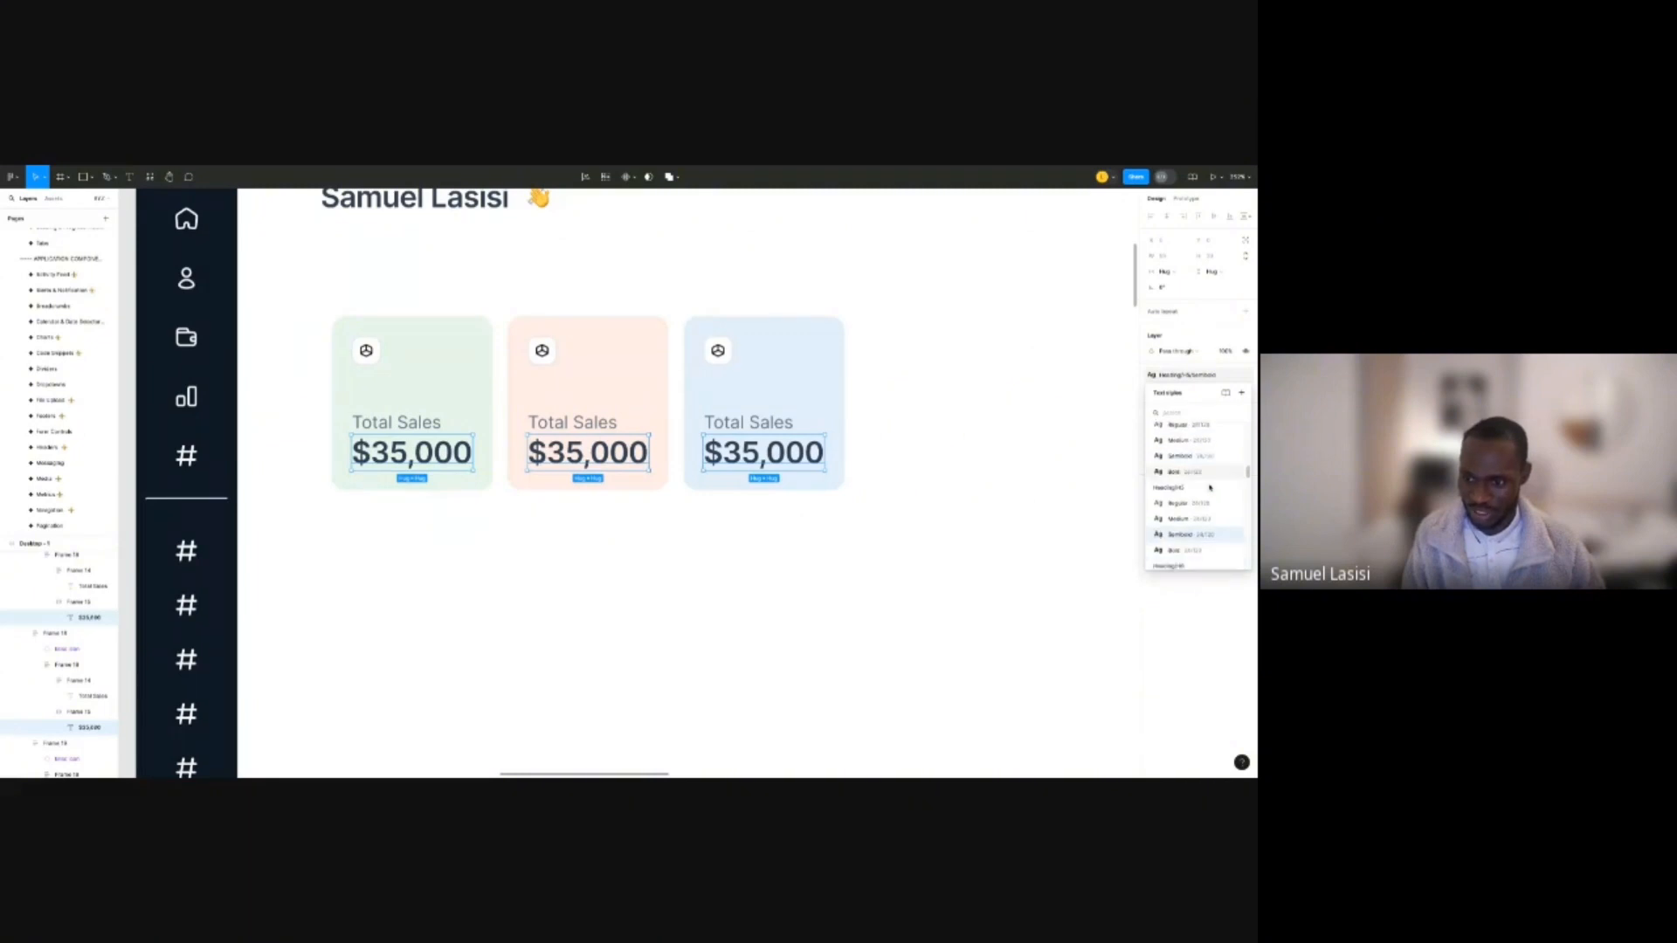
{"action": "scroll", "coordinate": [1211, 508], "scroll_direction": "down", "scroll_amount": 5}
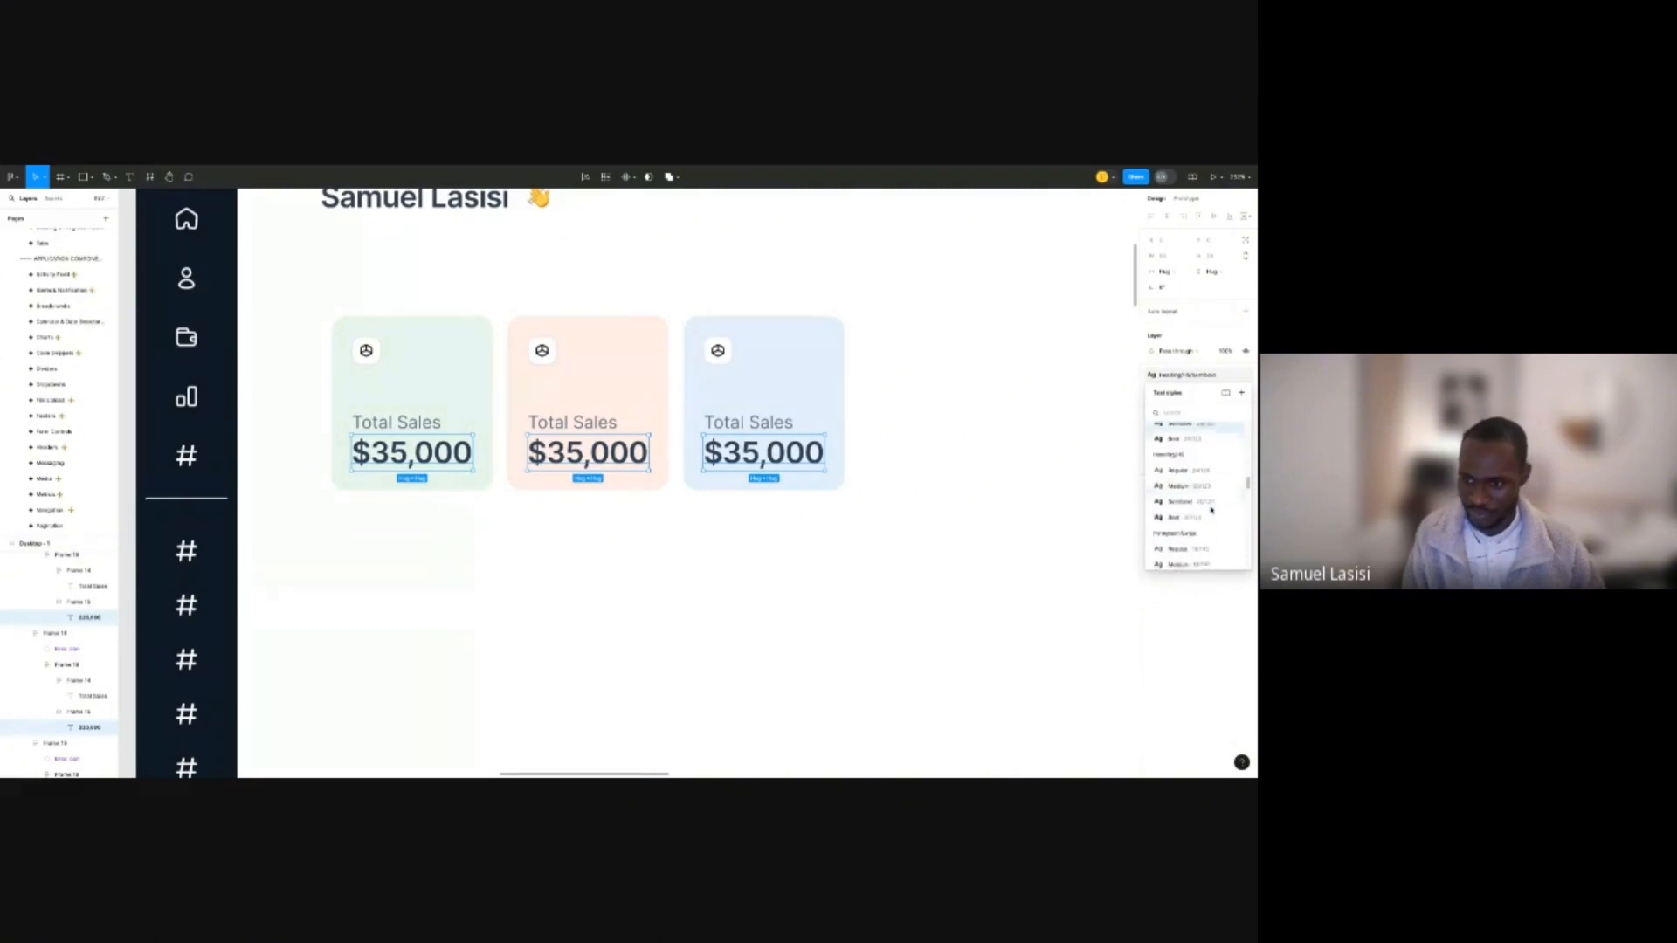
{"action": "scroll", "coordinate": [1209, 504], "scroll_direction": "up", "scroll_amount": 1}
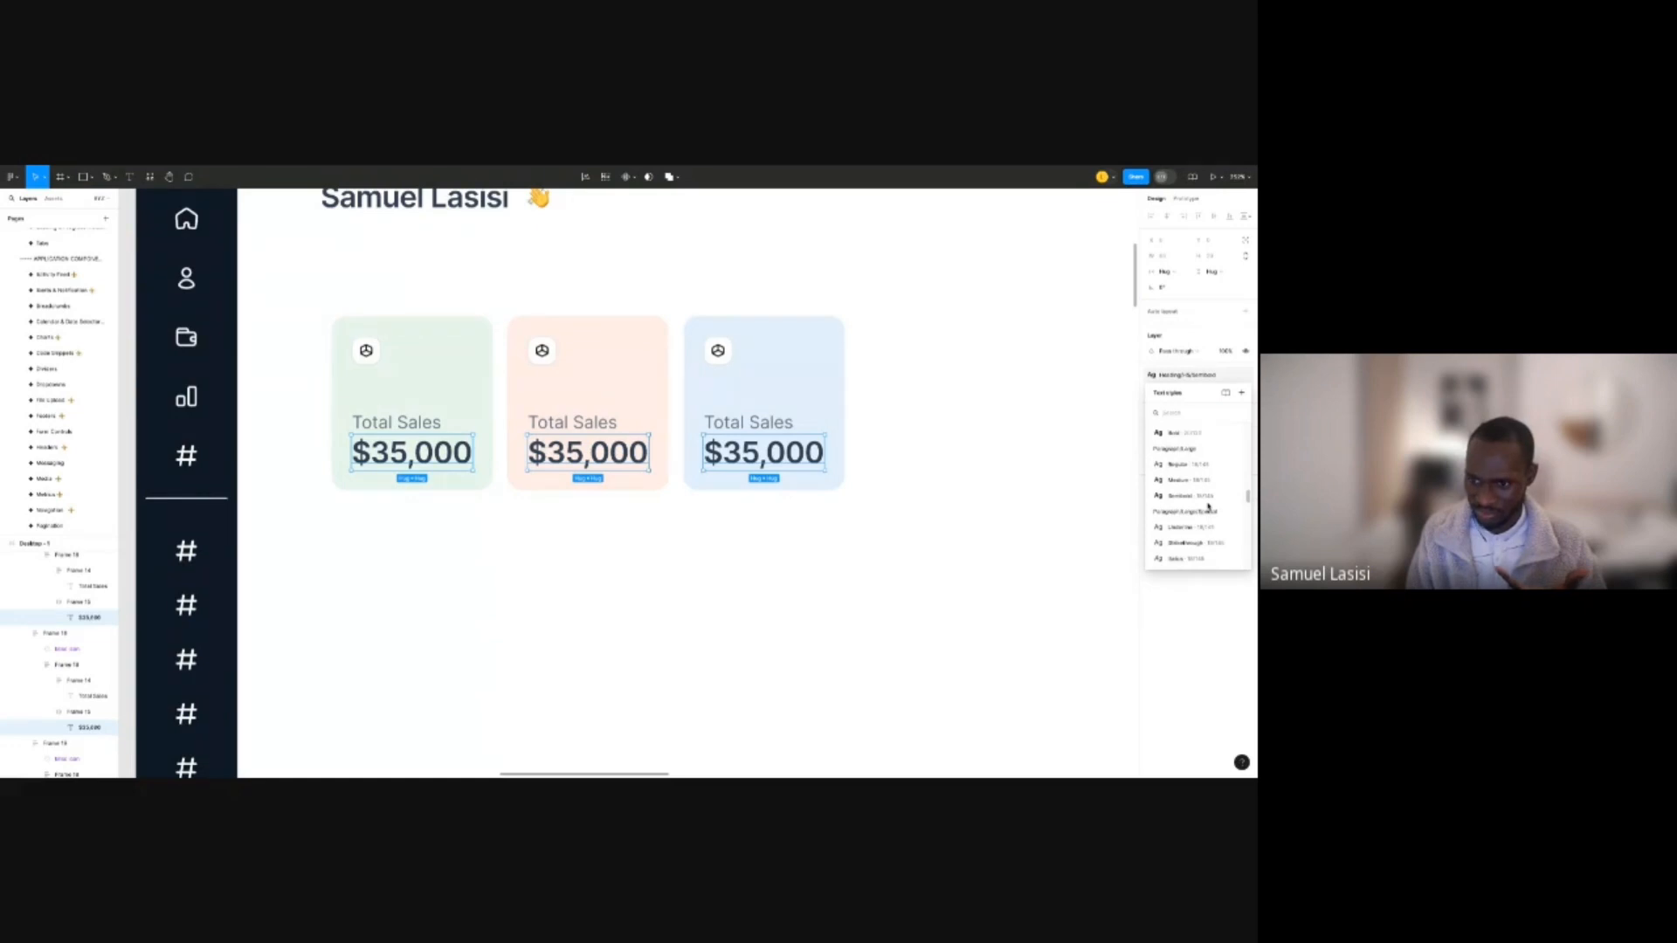
{"action": "left_click", "coordinate": [1204, 482]}
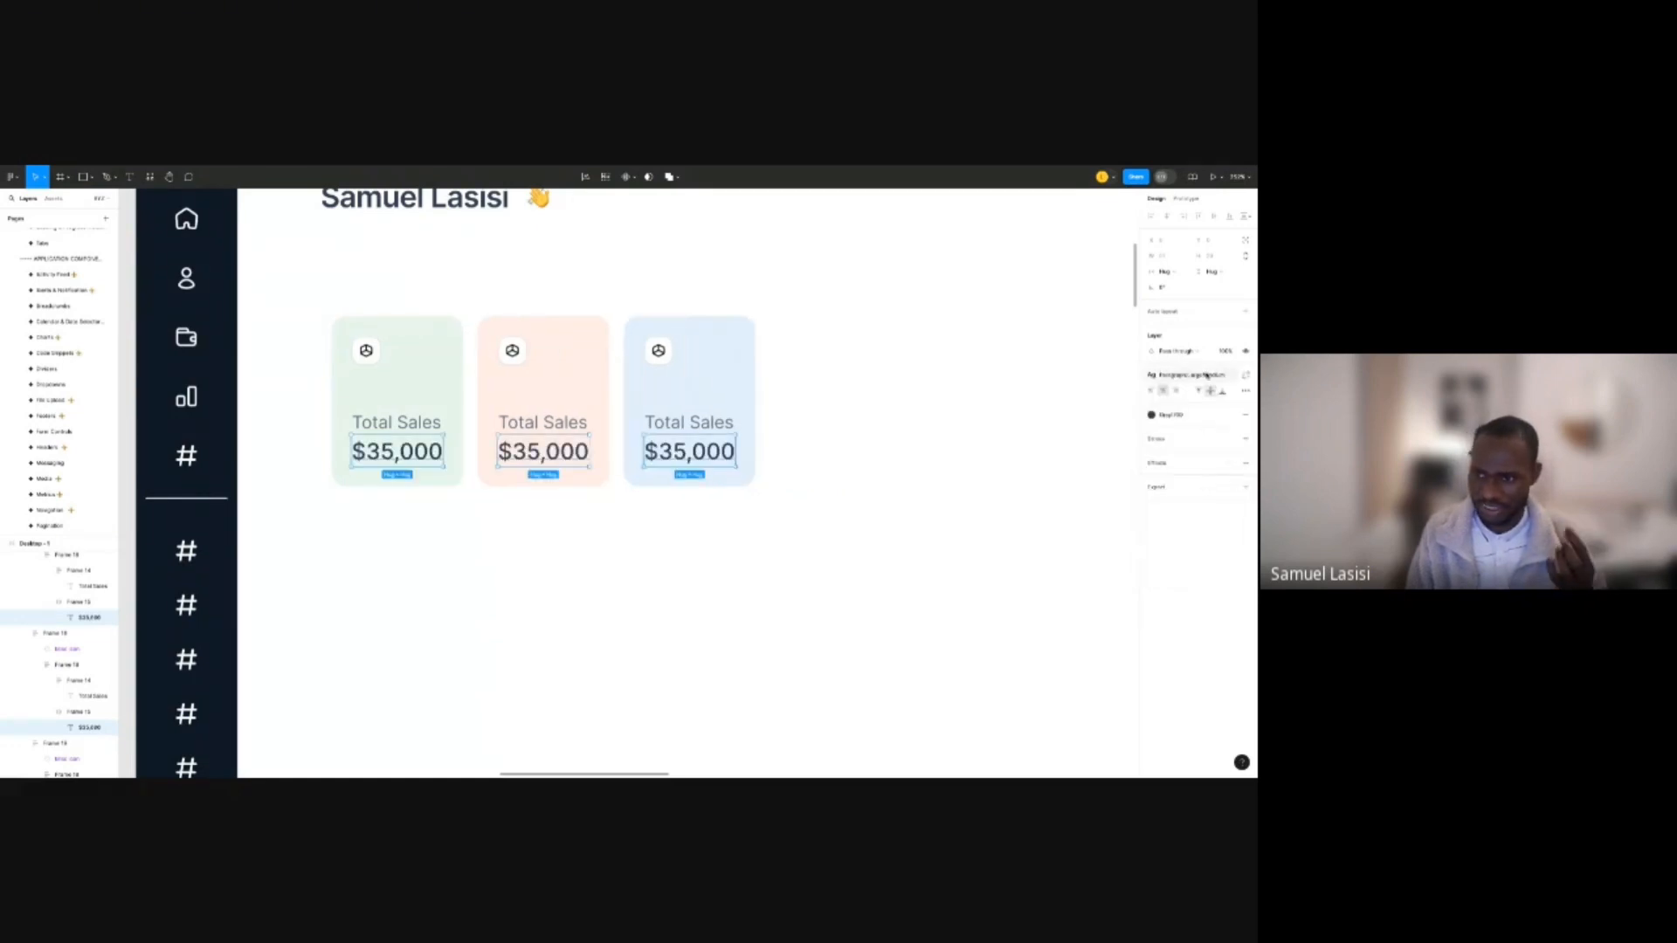
{"action": "left_click", "coordinate": [1207, 376]}
{"action": "left_click", "coordinate": [1192, 503]}
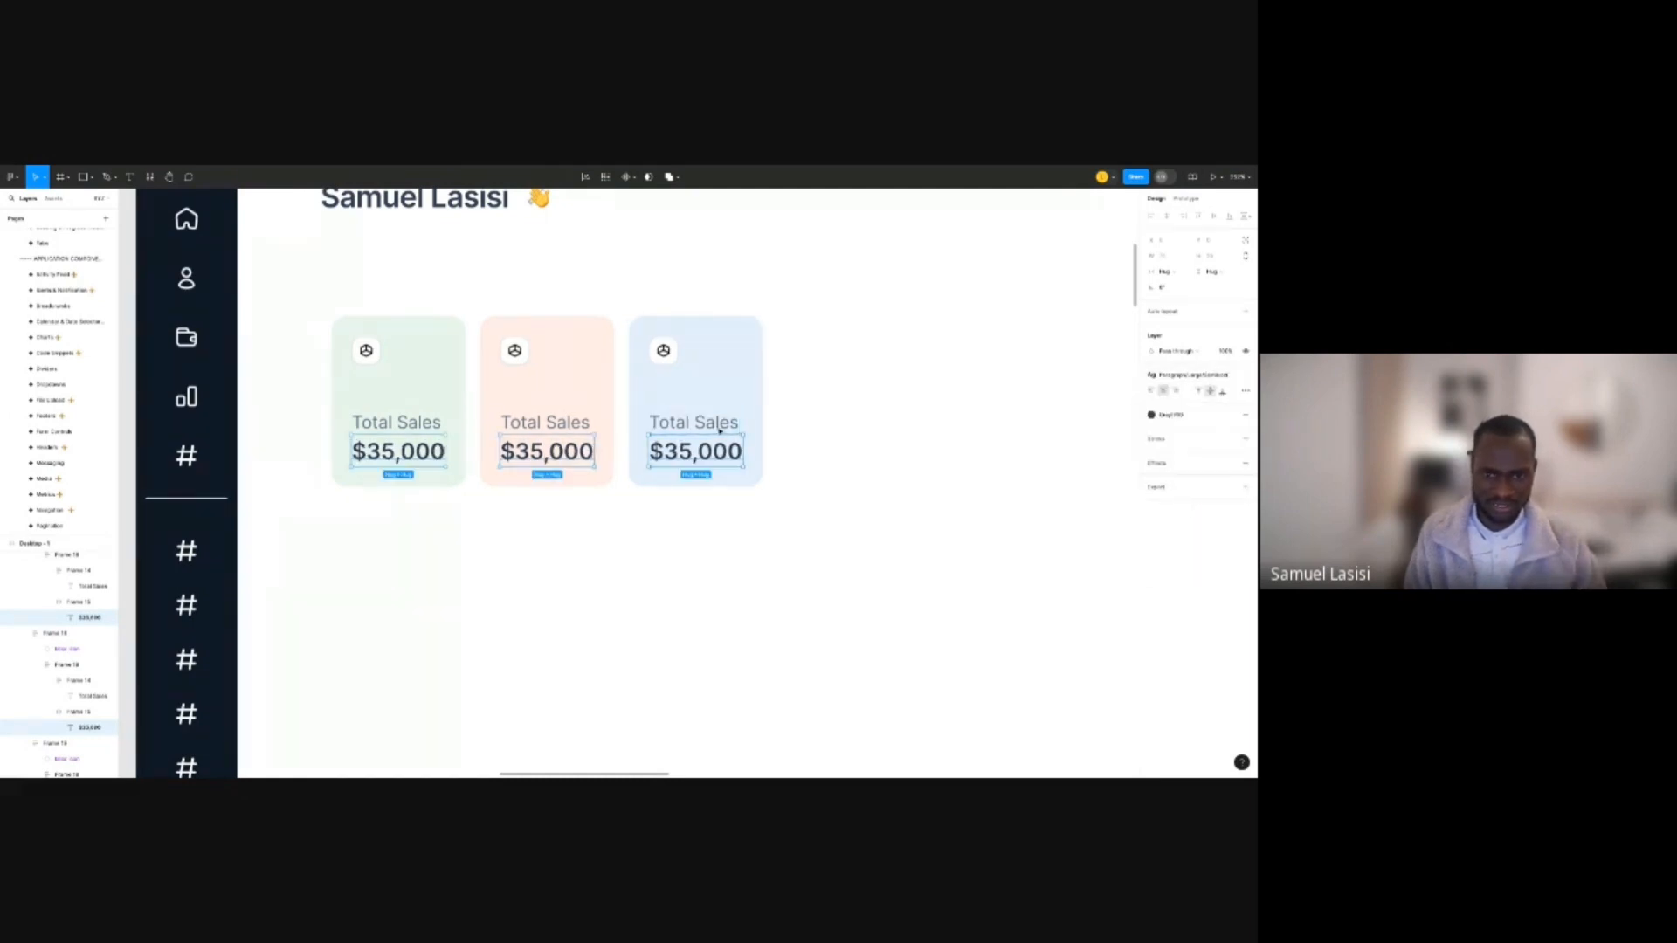
Give the three Total Sales labels the smaller Regular paragraph text style.
{"action": "scroll", "coordinate": [716, 427], "scroll_direction": "up", "scroll_amount": 3}
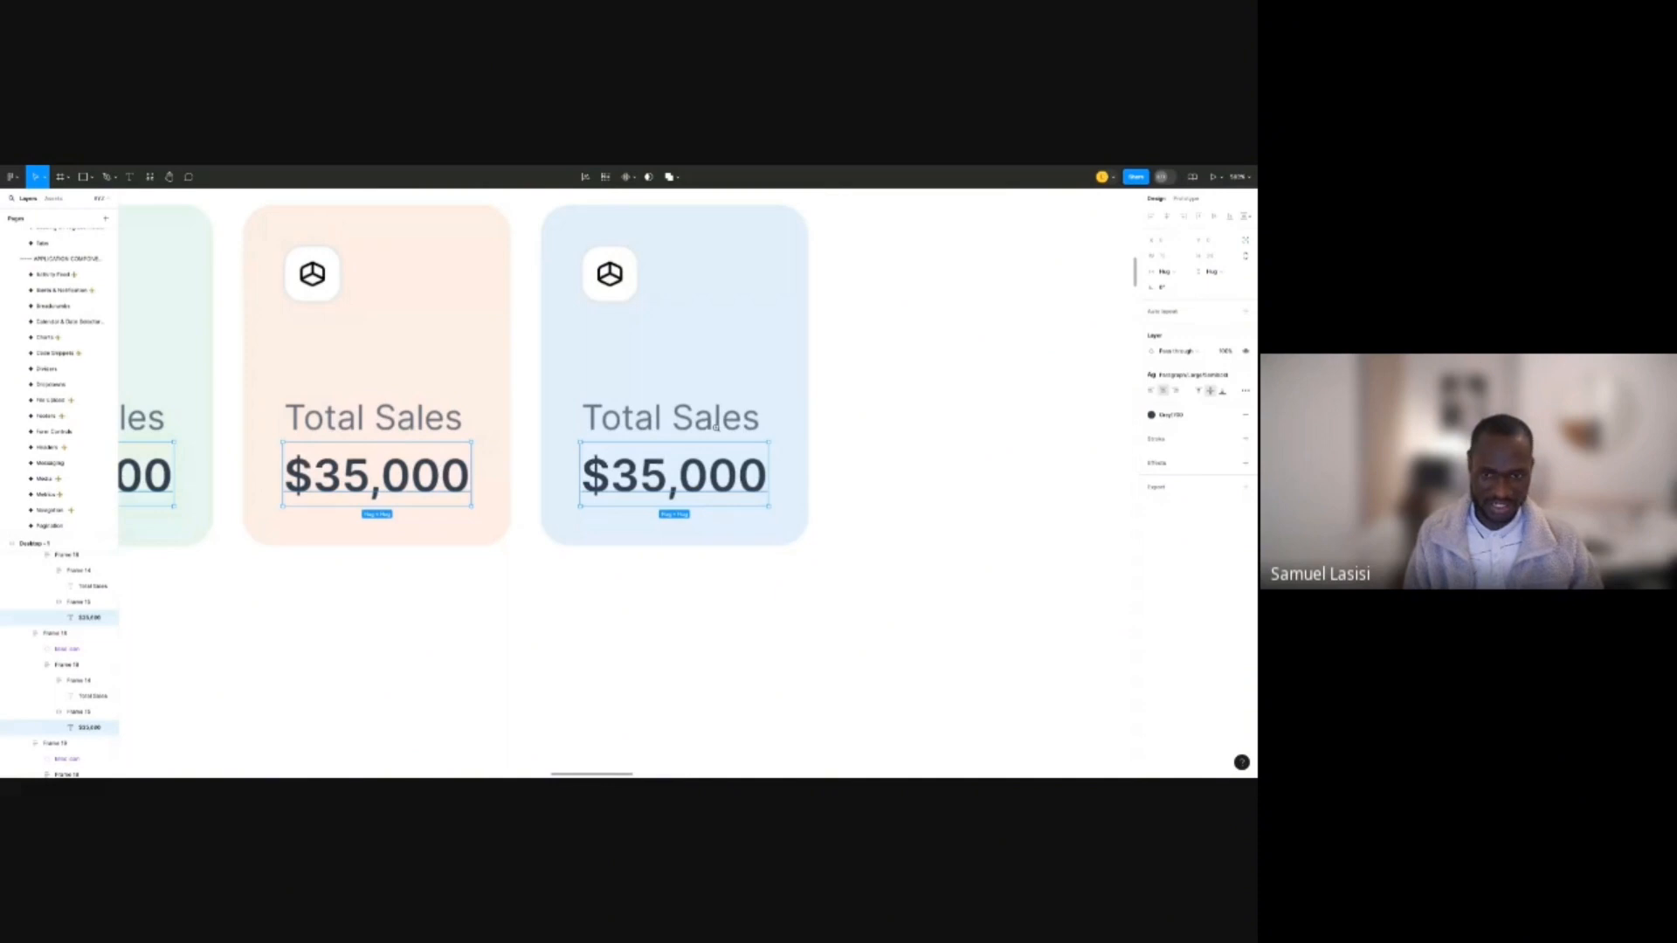
{"action": "scroll", "coordinate": [716, 427], "scroll_direction": "down", "scroll_amount": 1}
{"action": "left_click", "coordinate": [716, 428], "text": "ctrl"}
{"action": "left_click", "coordinate": [428, 426], "text": "ctrl+shift"}
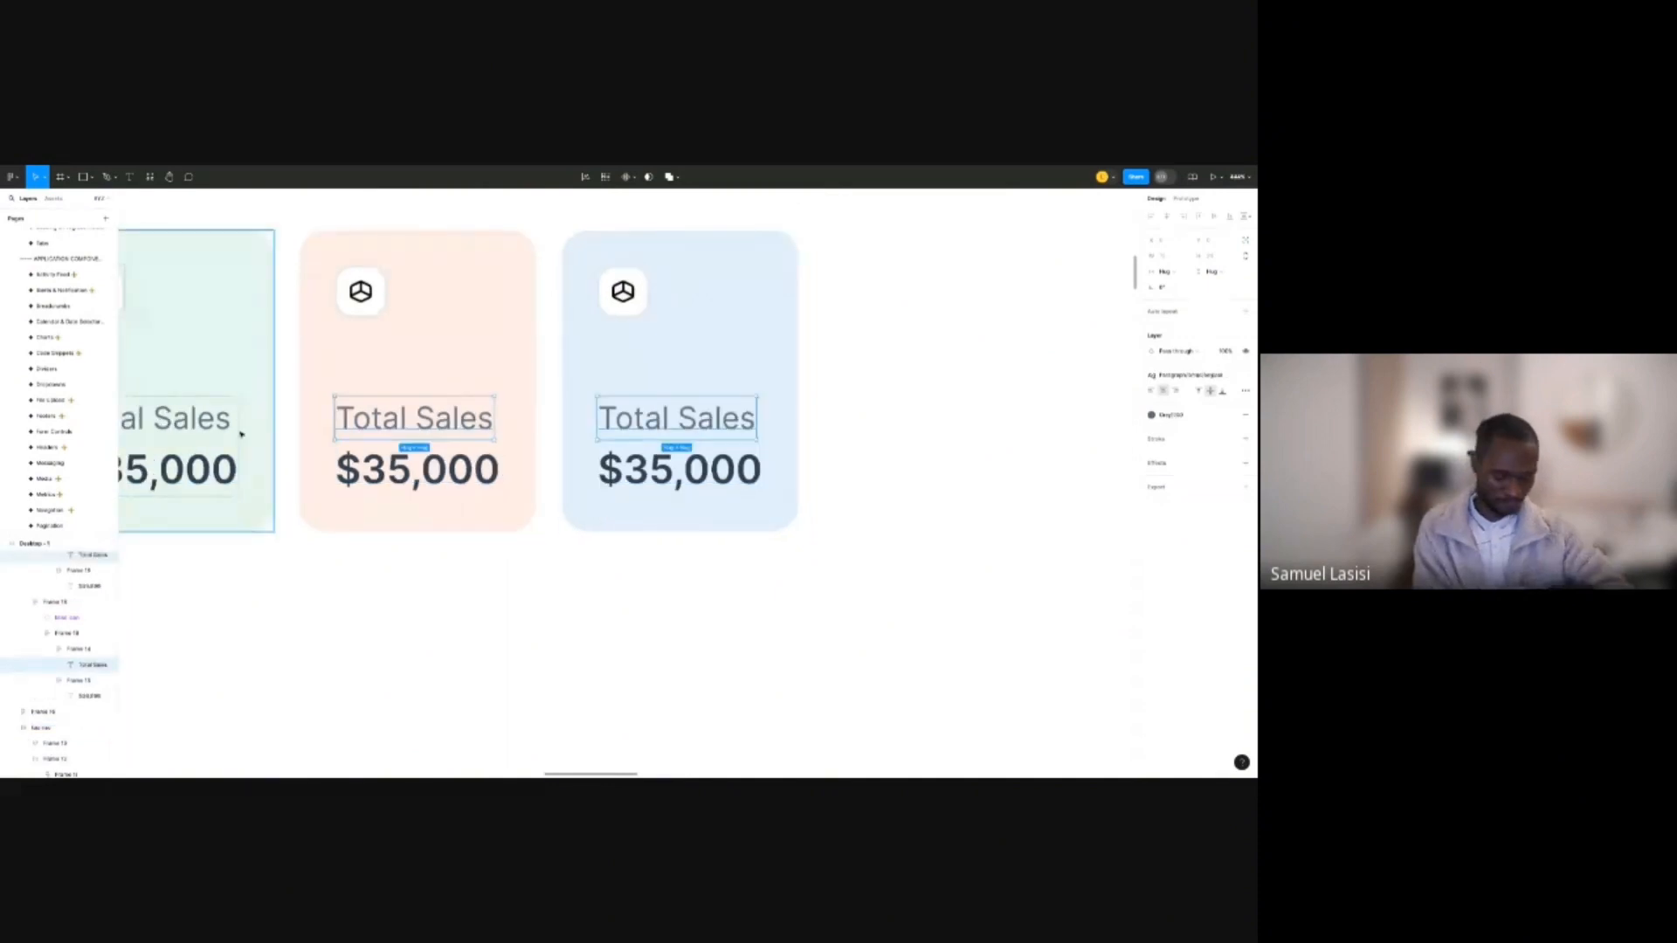
{"action": "left_click", "coordinate": [229, 426], "text": "ctrl+shift"}
{"action": "scroll", "coordinate": [846, 359], "scroll_direction": "down", "scroll_amount": 2}
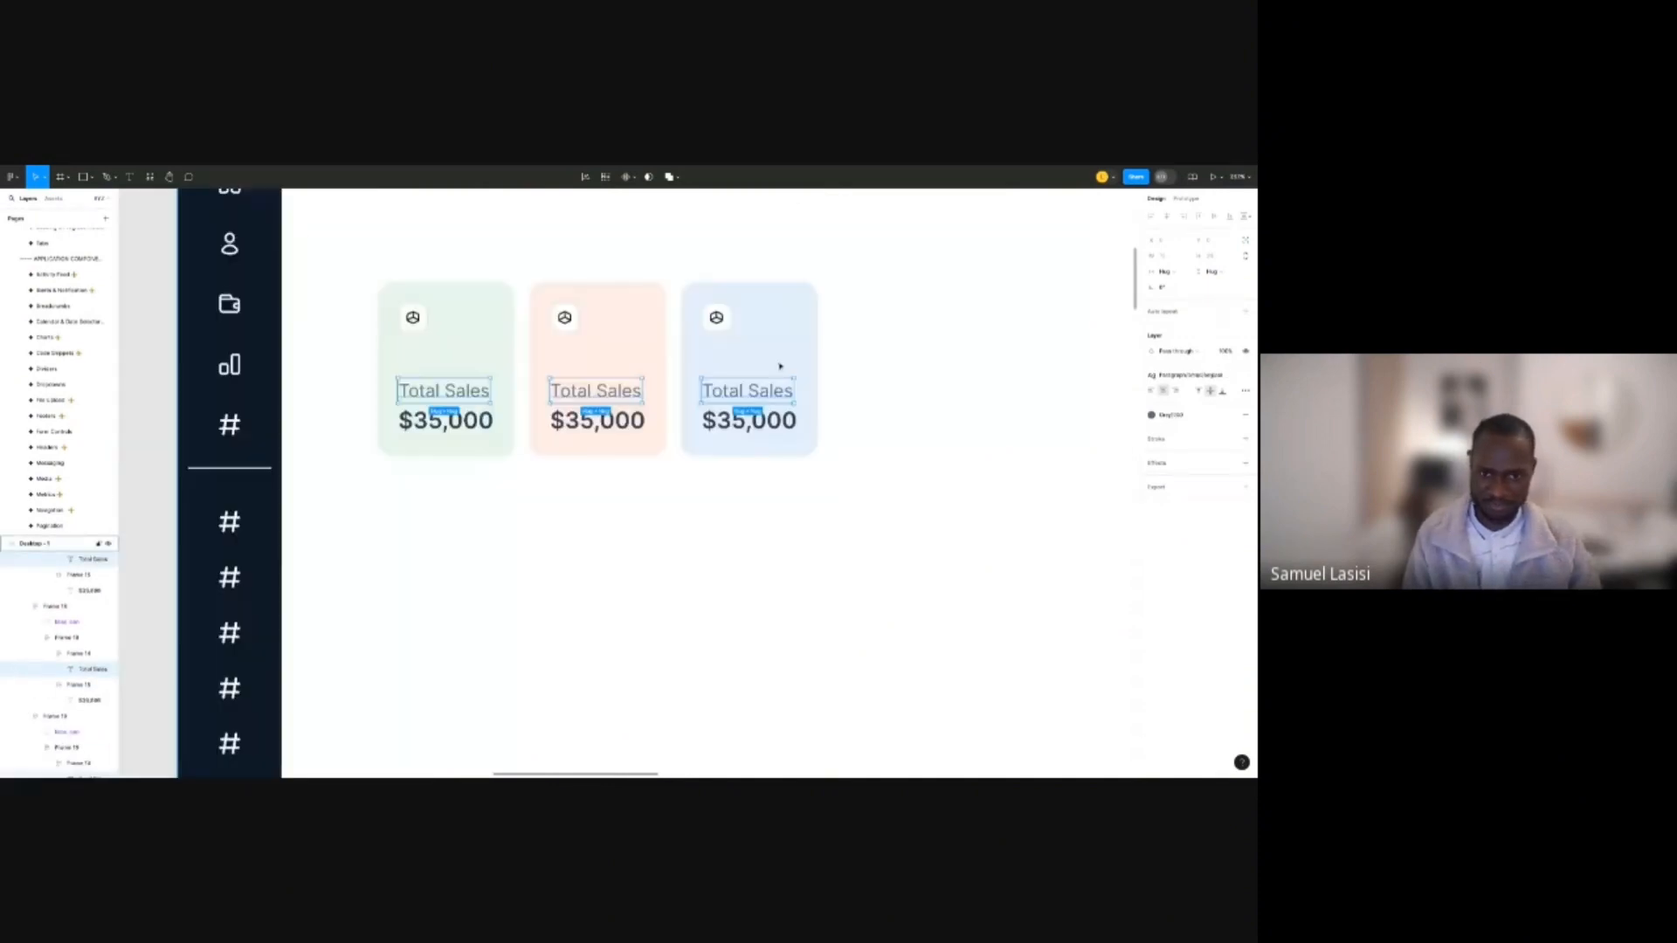
{"action": "scroll", "coordinate": [780, 367], "scroll_direction": "up", "scroll_amount": 2}
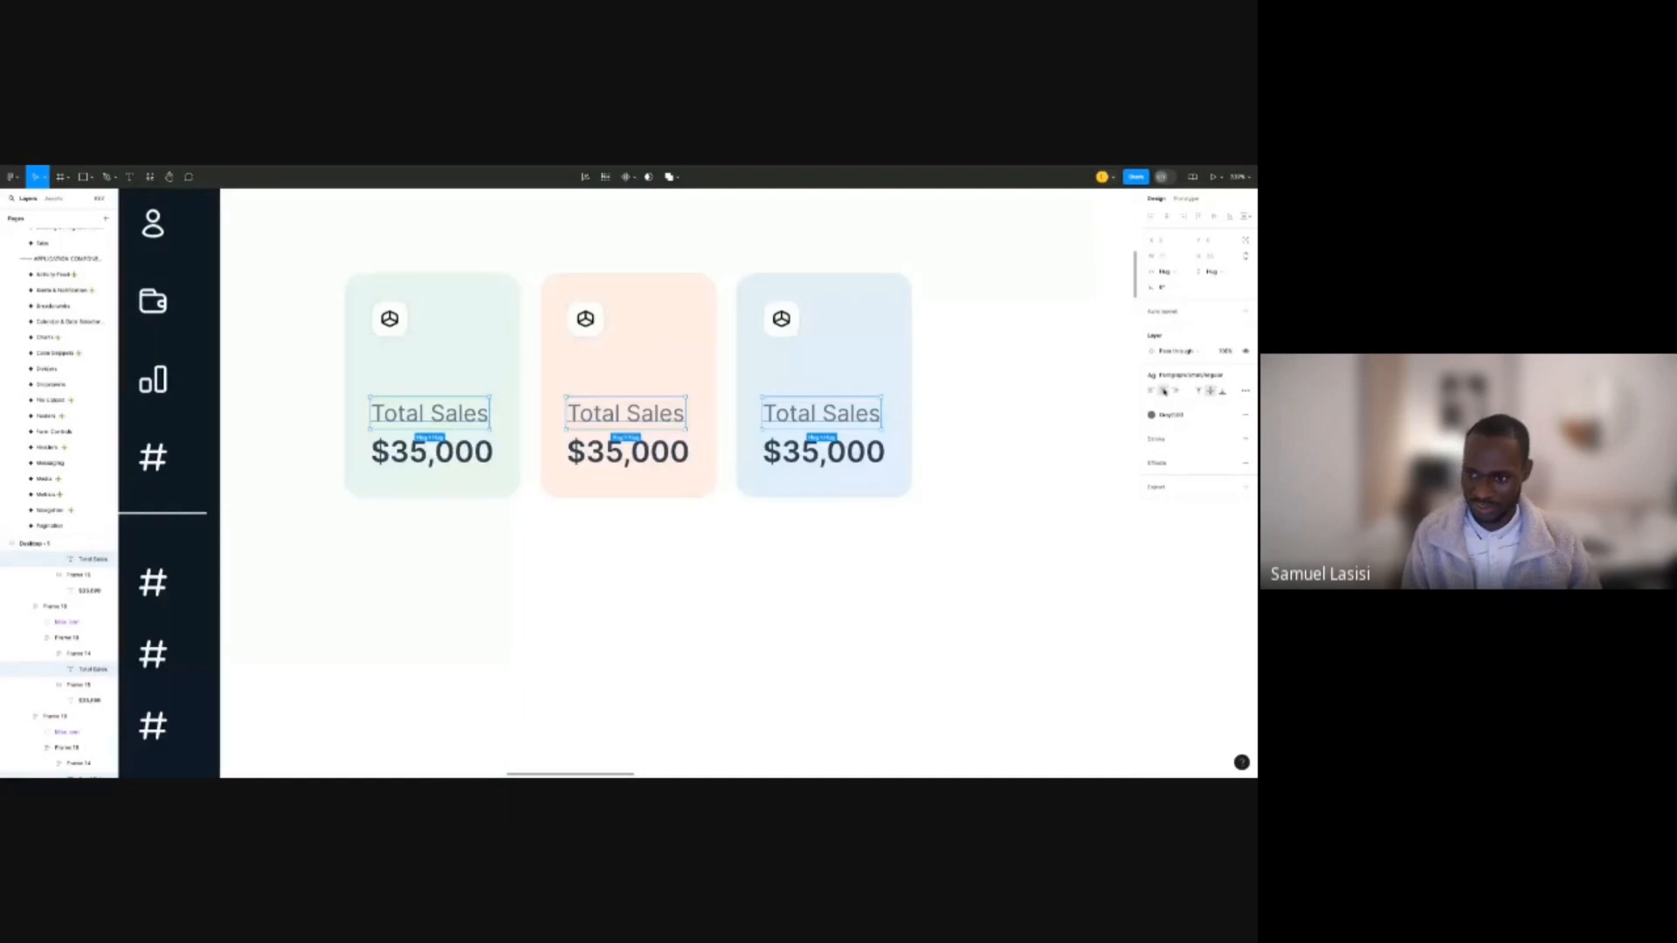
{"action": "left_click", "coordinate": [1180, 375]}
{"action": "scroll", "coordinate": [1205, 497], "scroll_direction": "down", "scroll_amount": 3}
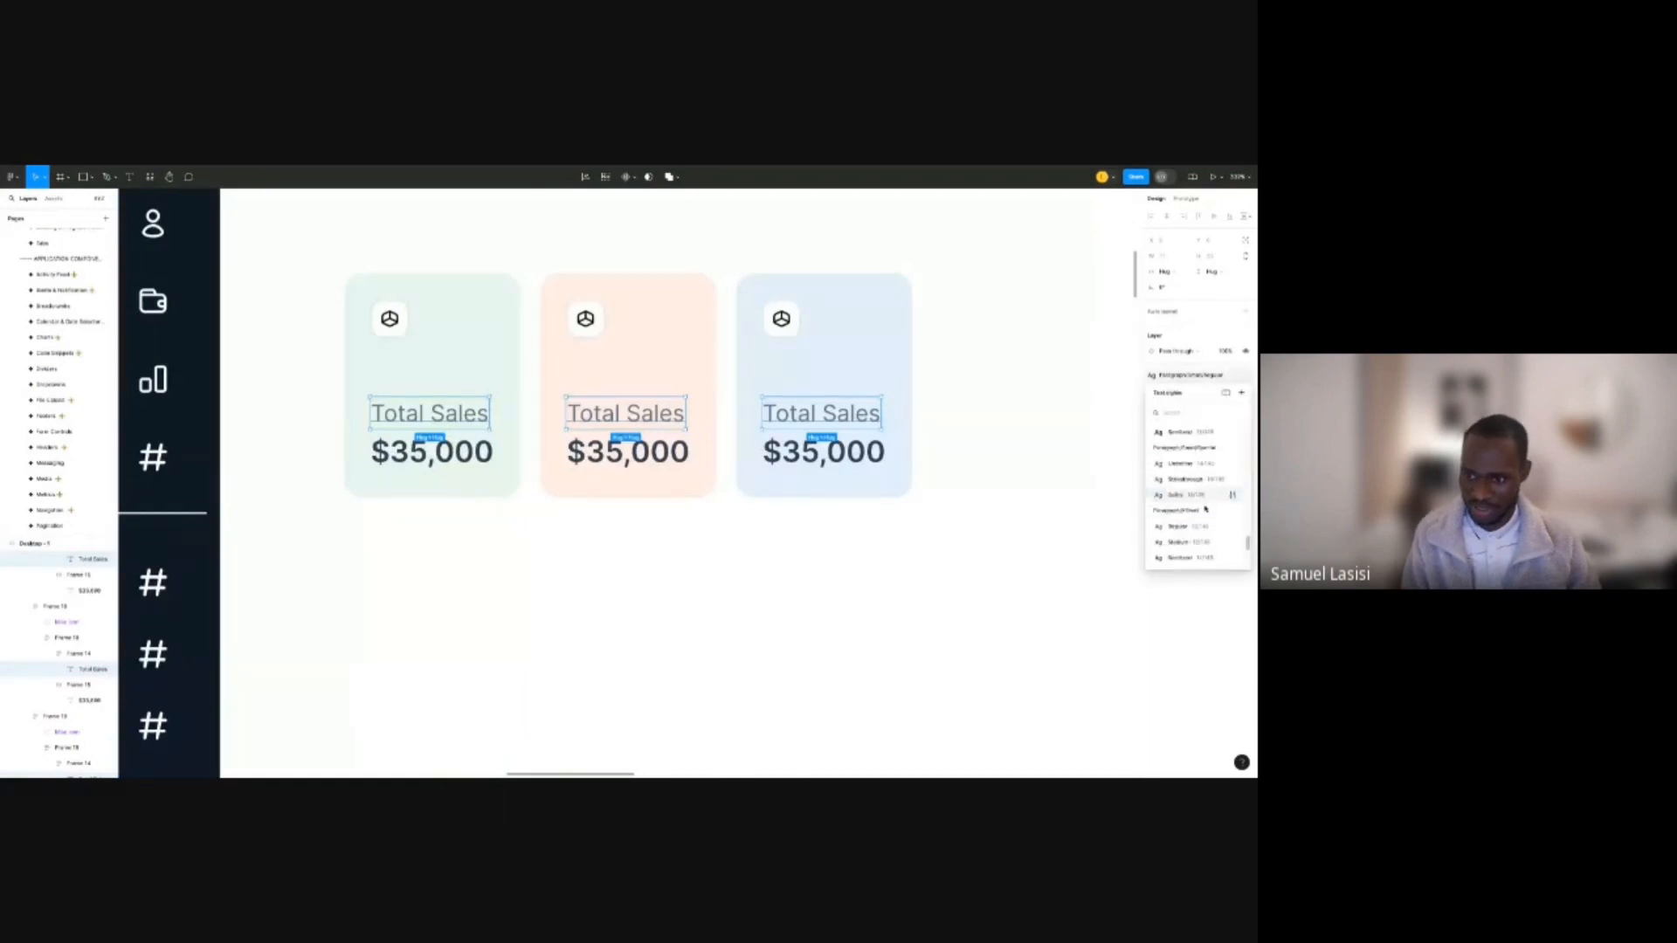
{"action": "left_click", "coordinate": [1204, 514]}
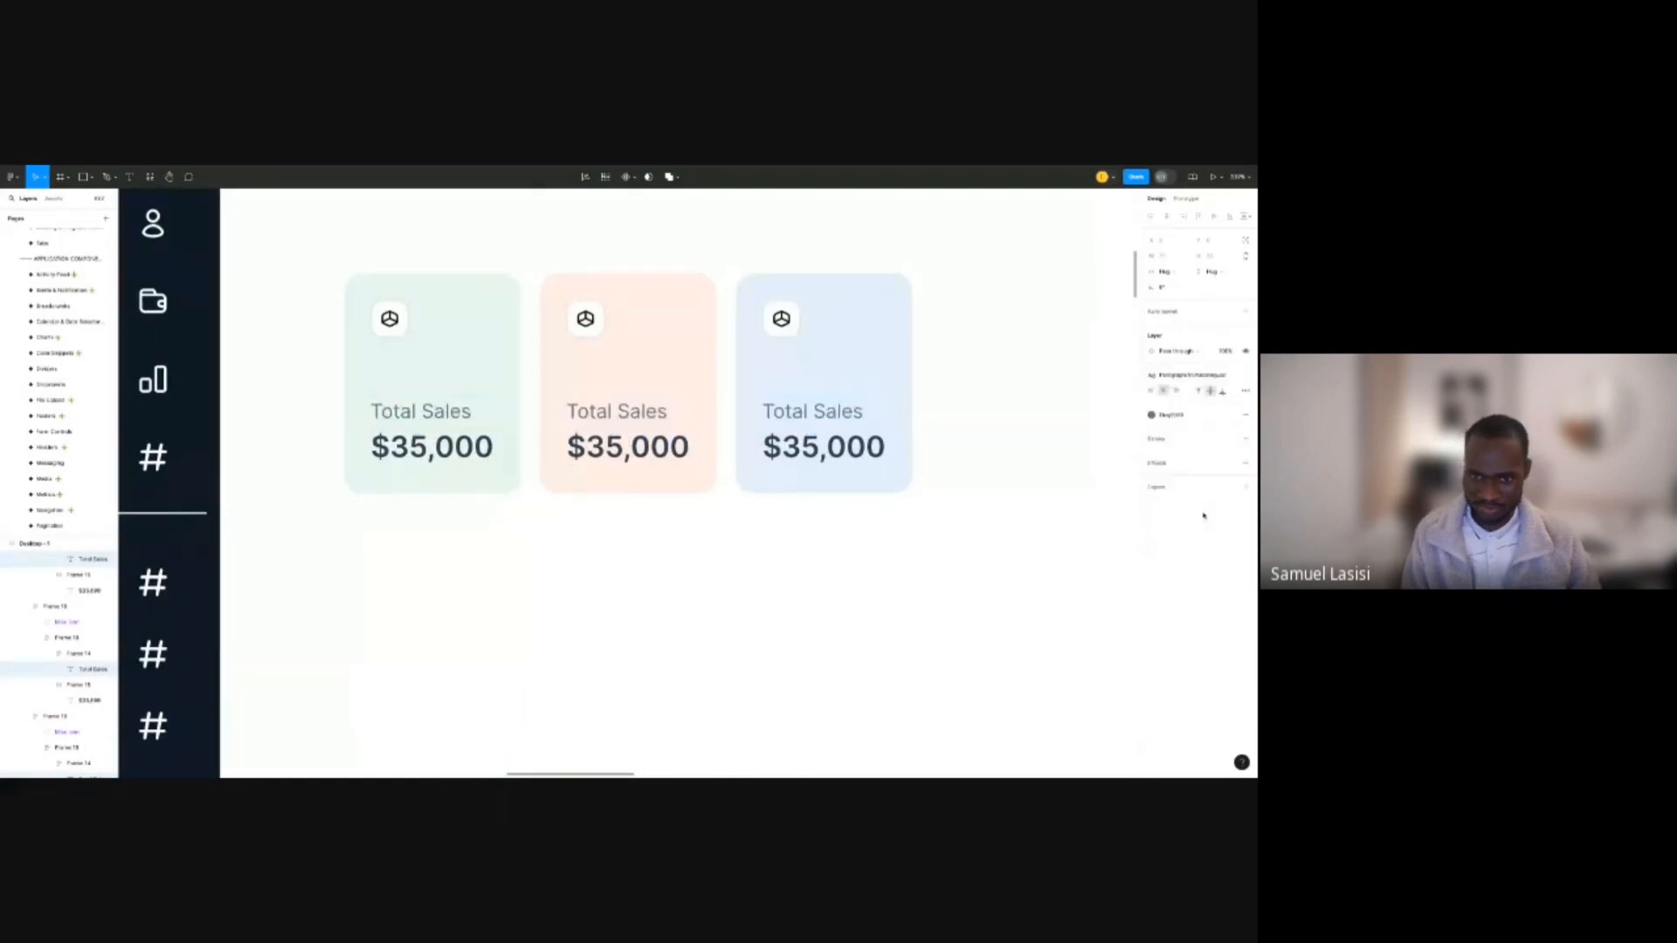
{"action": "left_click", "coordinate": [811, 515]}
{"action": "scroll", "coordinate": [565, 373], "scroll_direction": "down", "scroll_amount": 3}
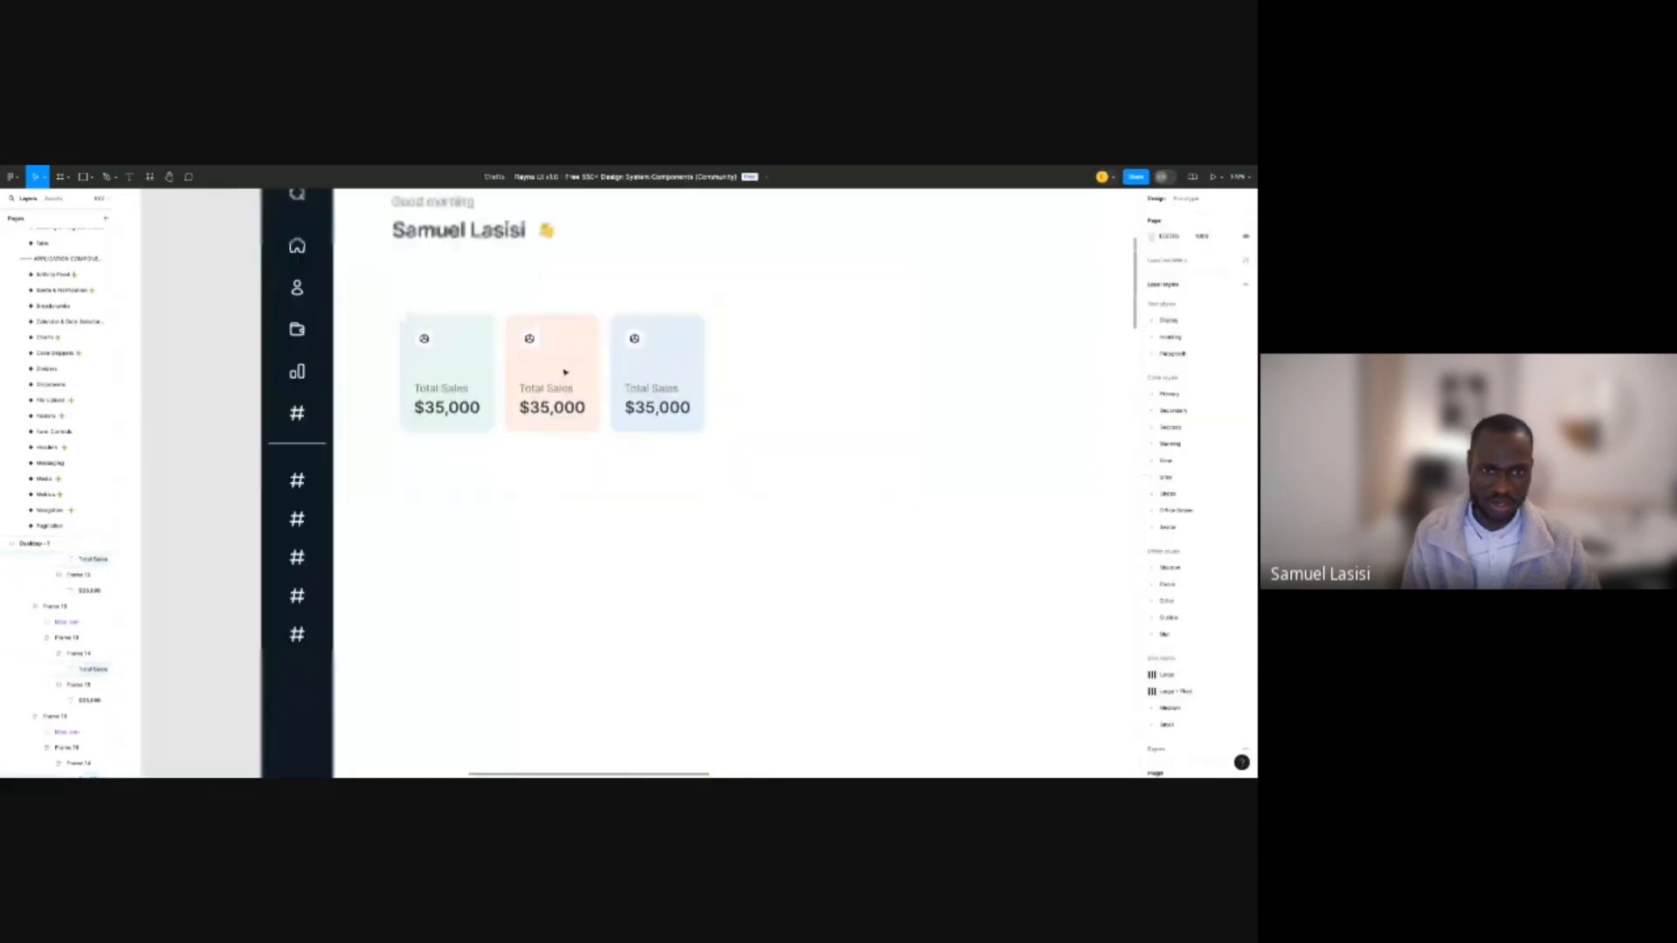
Set the auto-layout gap between the three Total Sales cards to 16.
{"action": "scroll", "coordinate": [566, 373], "scroll_direction": "down", "scroll_amount": 3}
{"action": "left_click", "coordinate": [565, 373]}
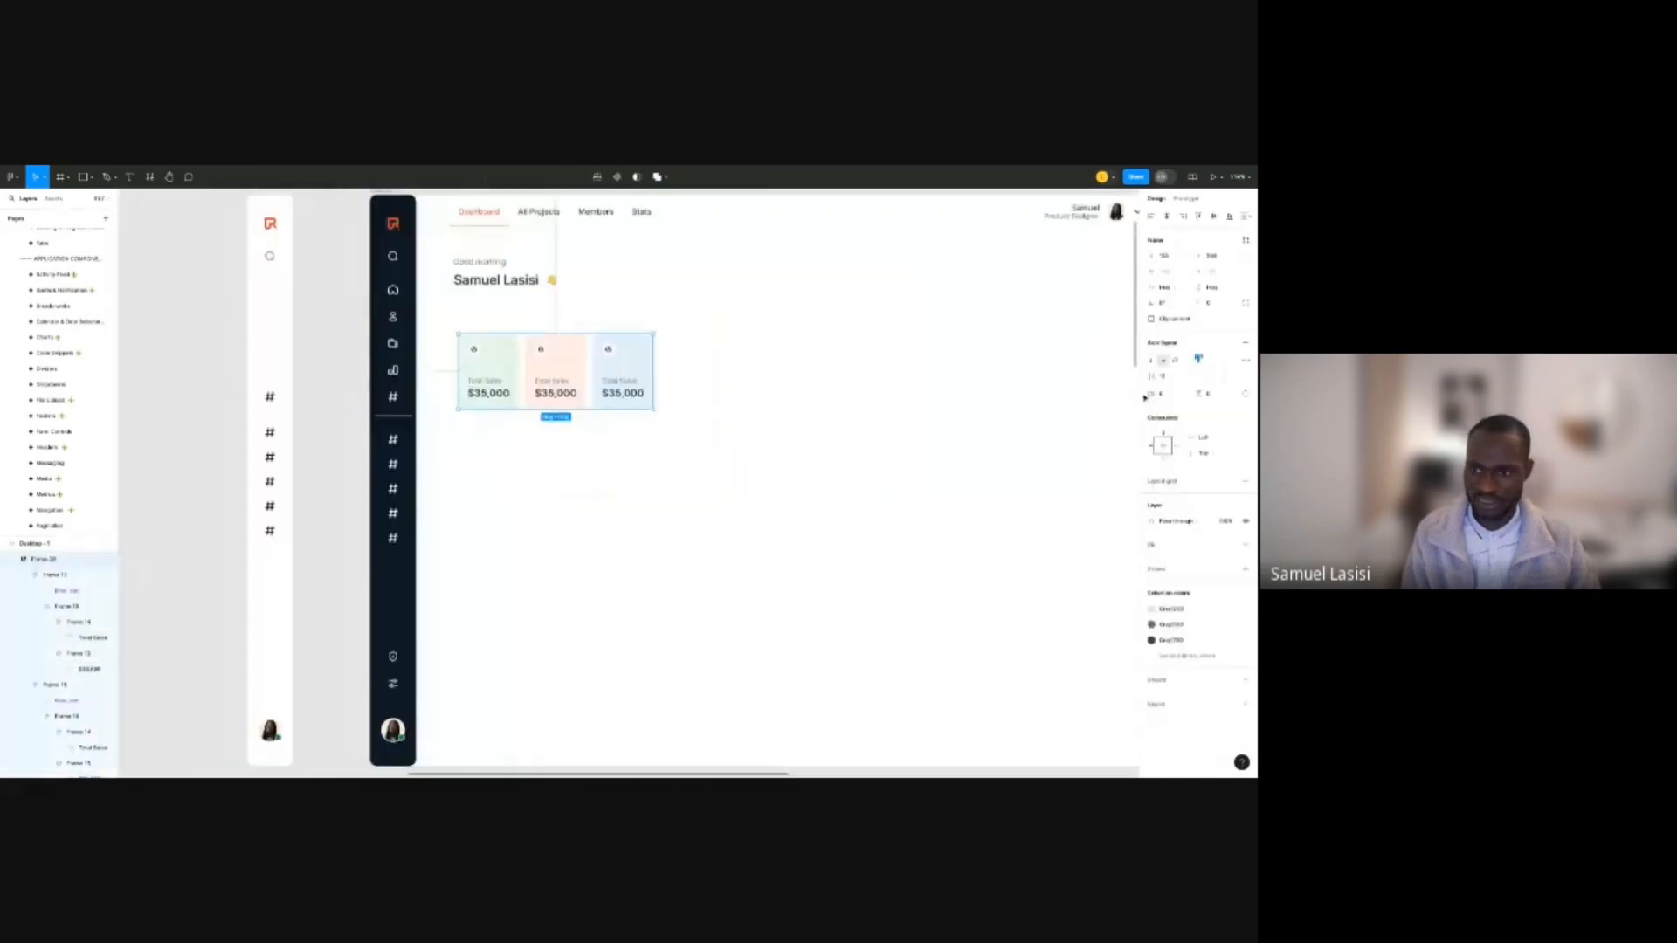
{"action": "left_click", "coordinate": [1147, 377]}
{"action": "type", "text": "16"}
{"action": "key", "text": "Return"}
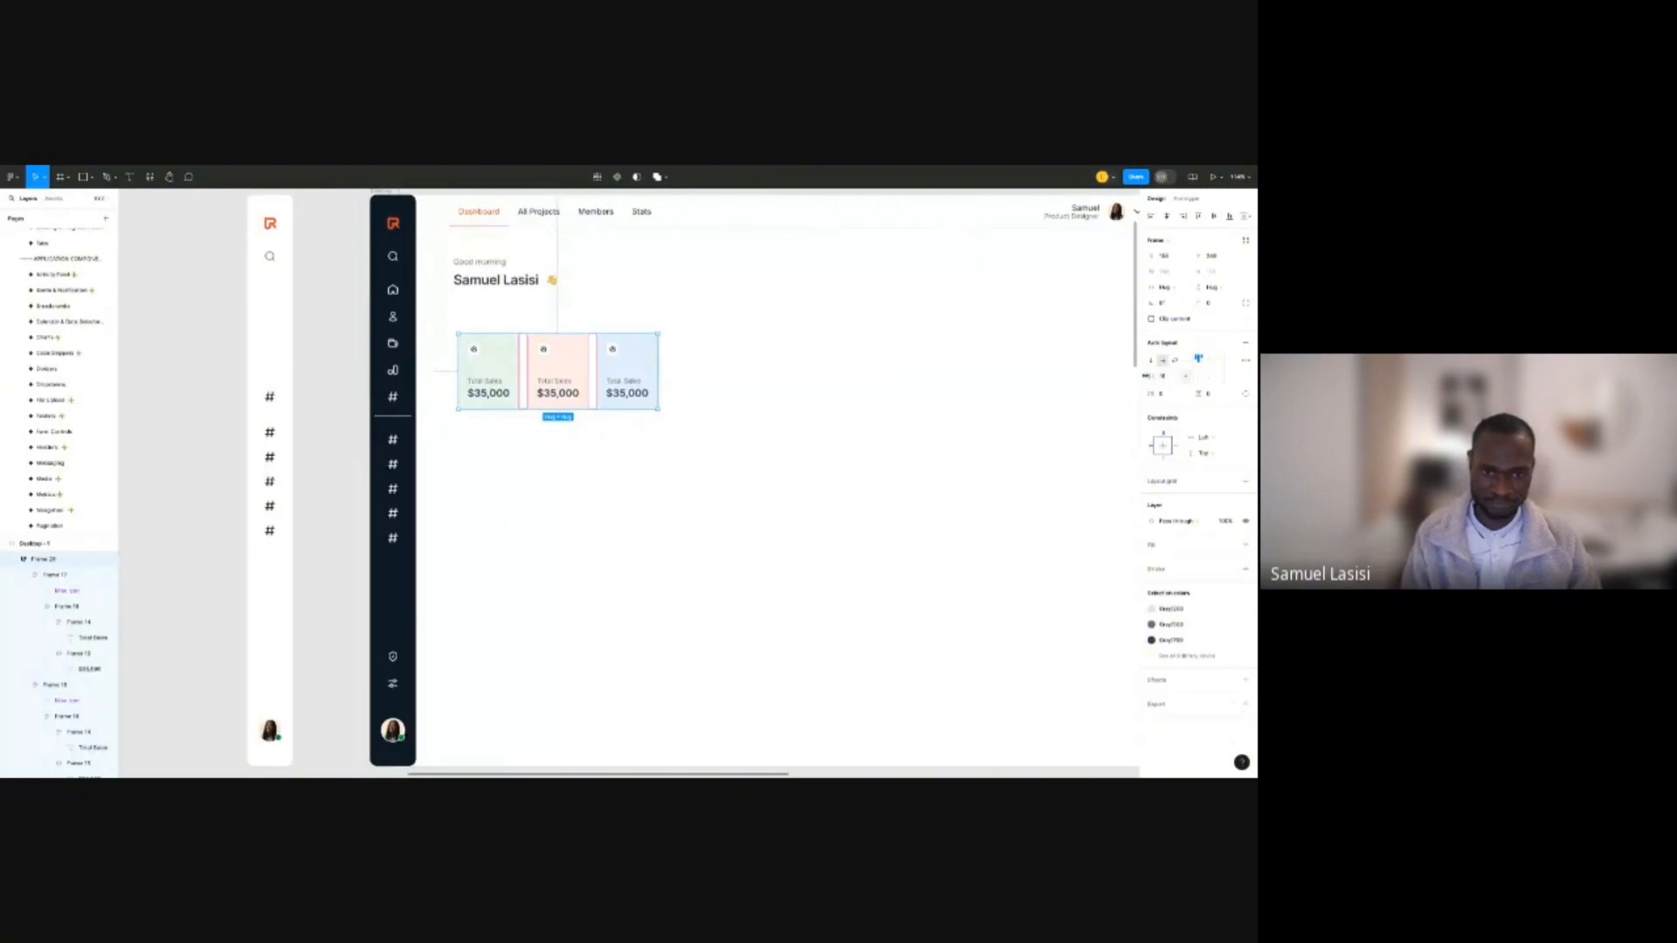
Duplicate the name text, retype it as 'Overview', and drag it toward the cards.
{"action": "left_click", "coordinate": [513, 285]}
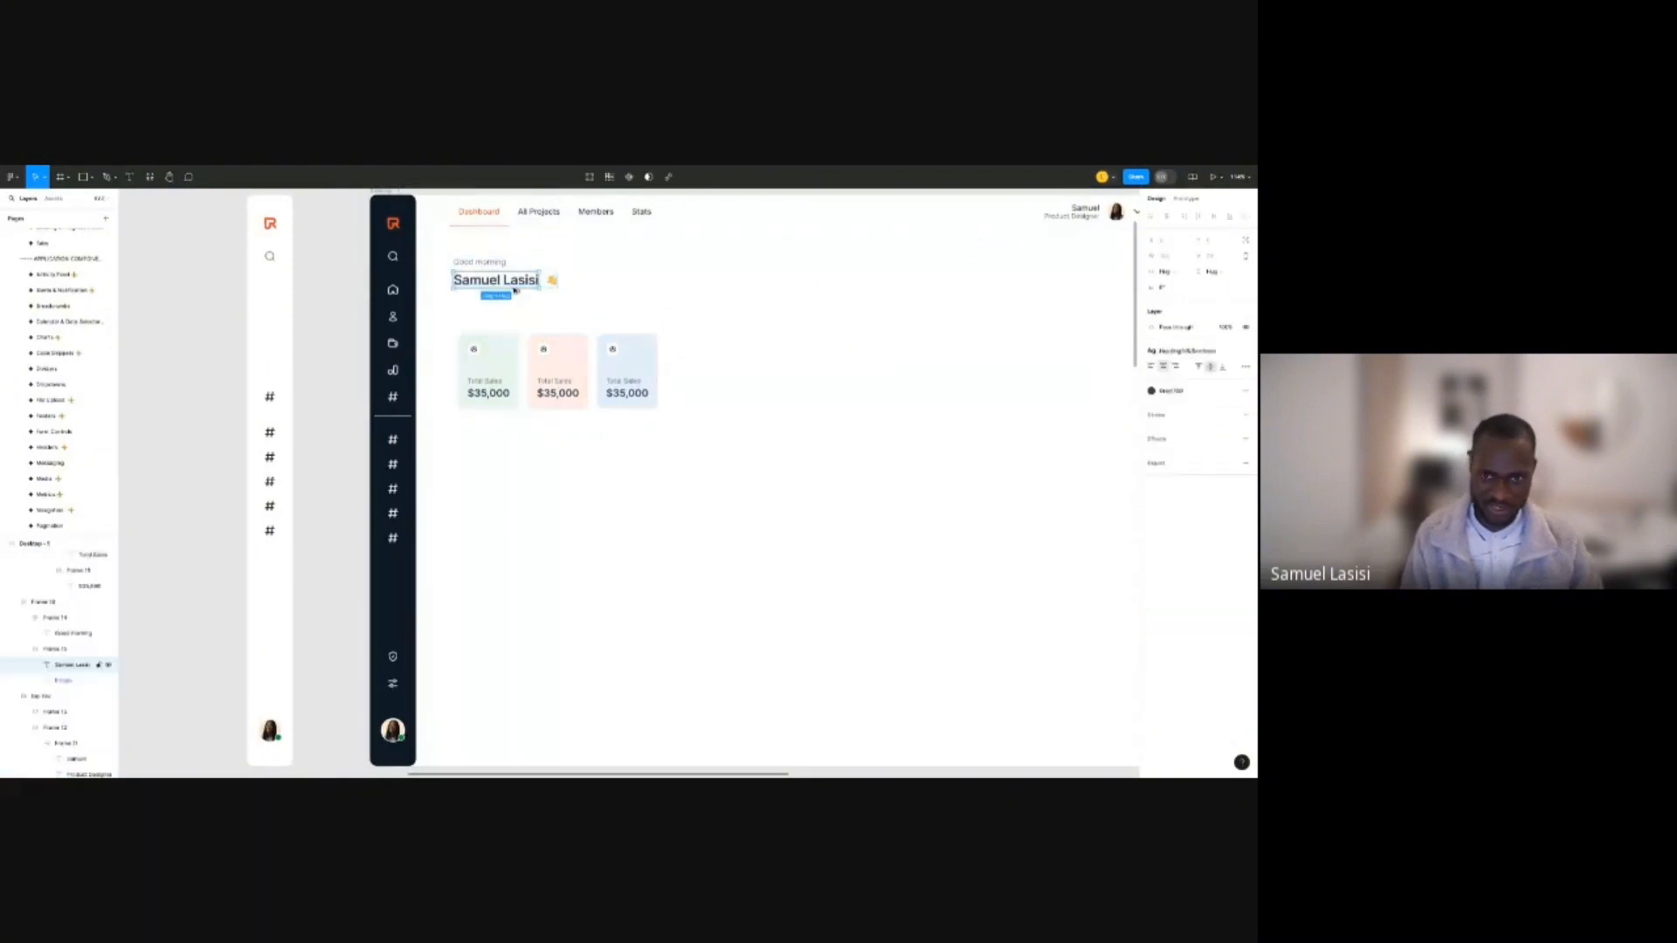
{"action": "left_click_drag", "start_coordinate": [516, 290], "coordinate": [786, 328]}
{"action": "key", "text": "Return"}
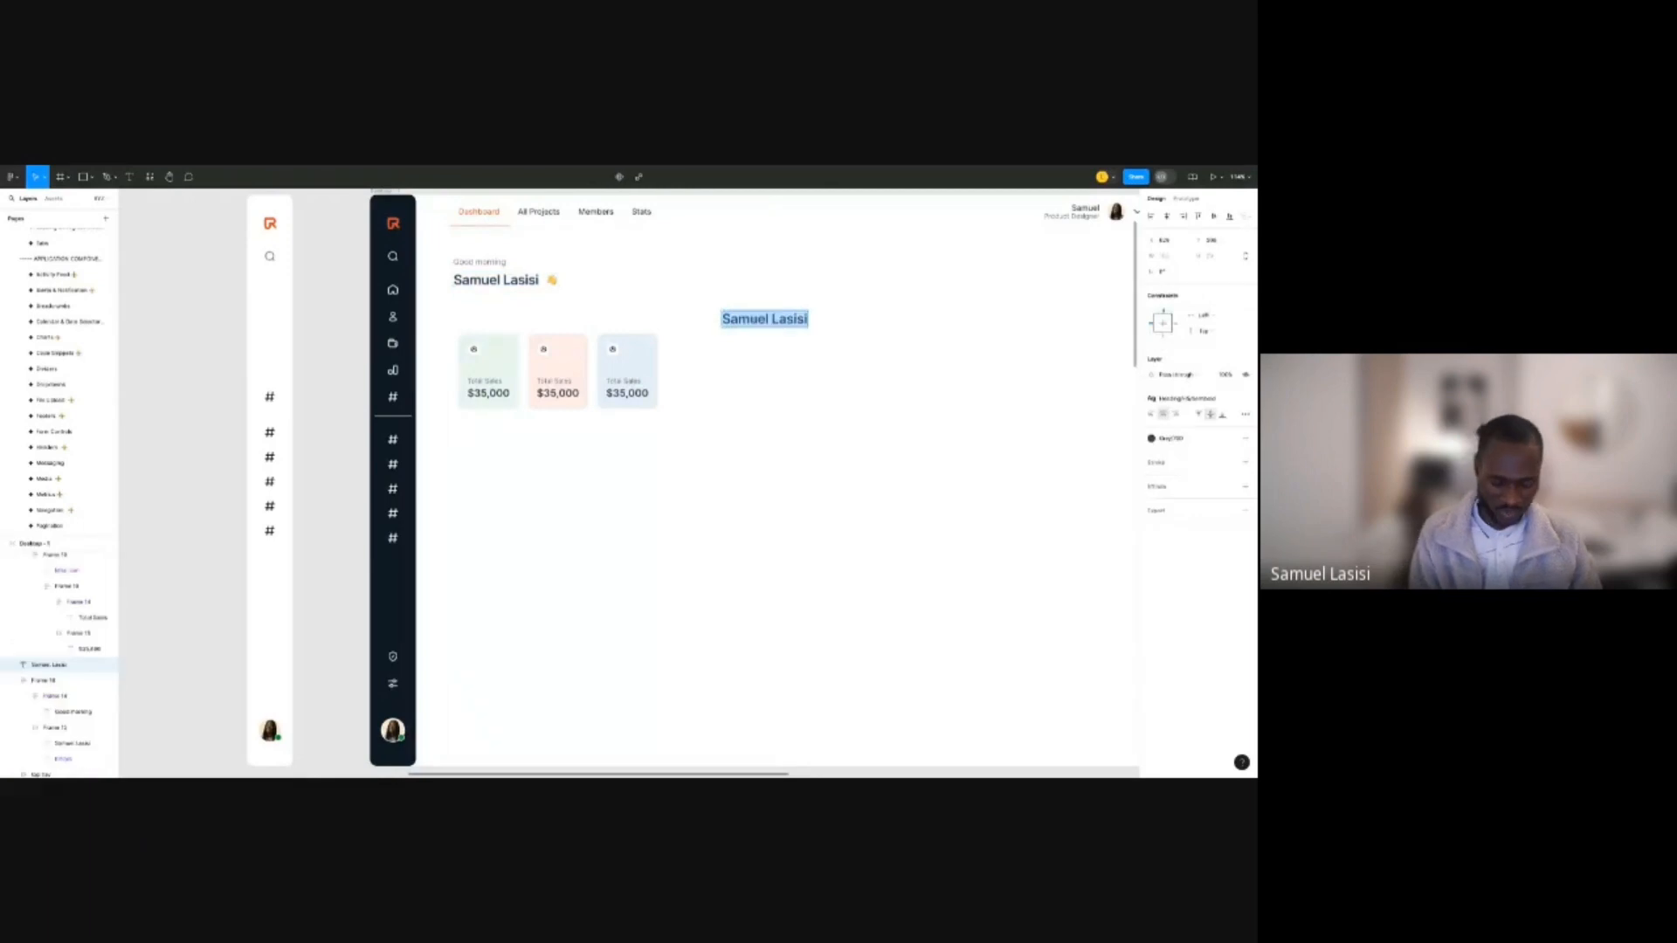
{"action": "type", "text": "oVERVIEW"}
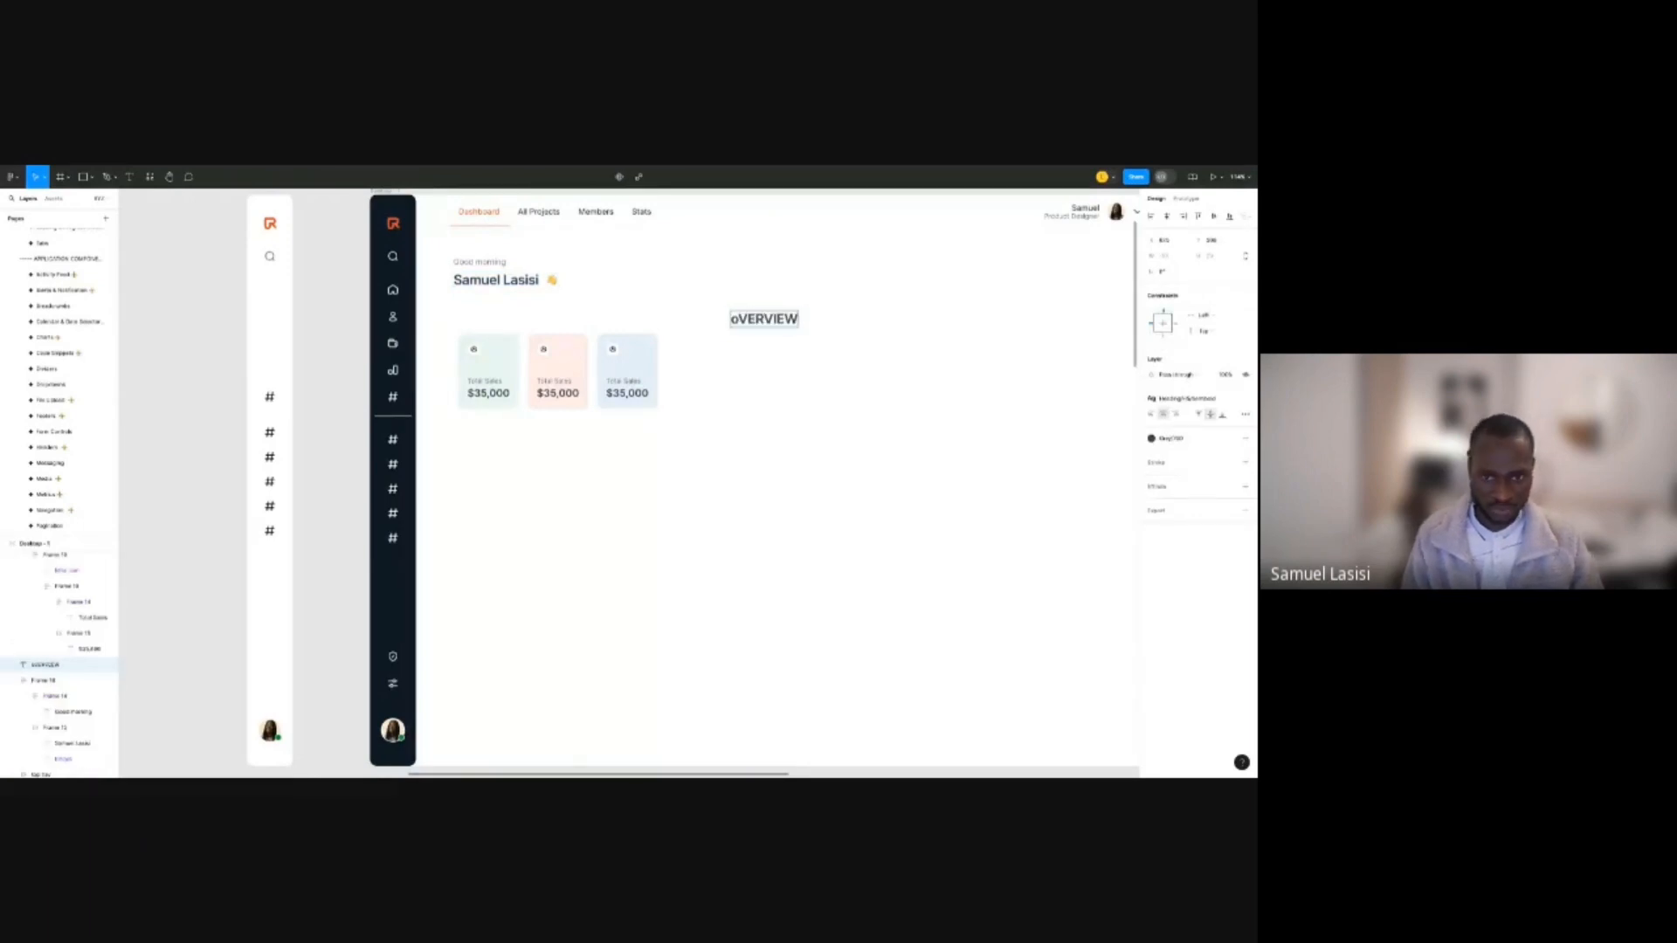
{"action": "key", "text": "Escape"}
{"action": "key", "text": "Return"}
{"action": "type", "text": "over"}
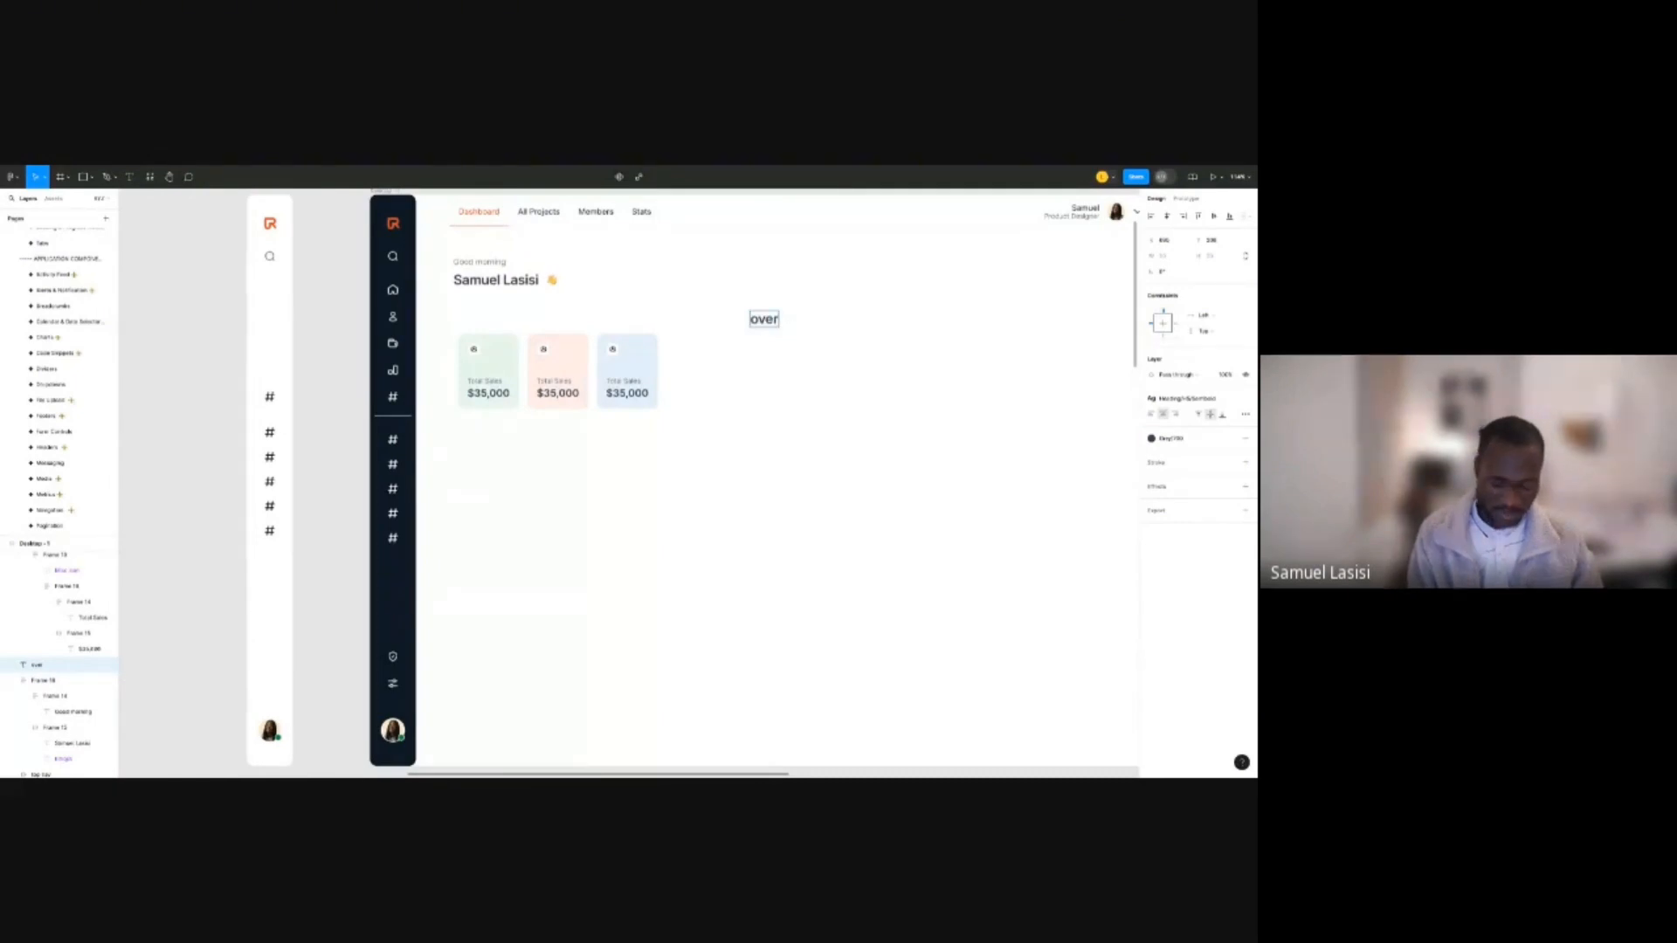
{"action": "type", "text": "view"}
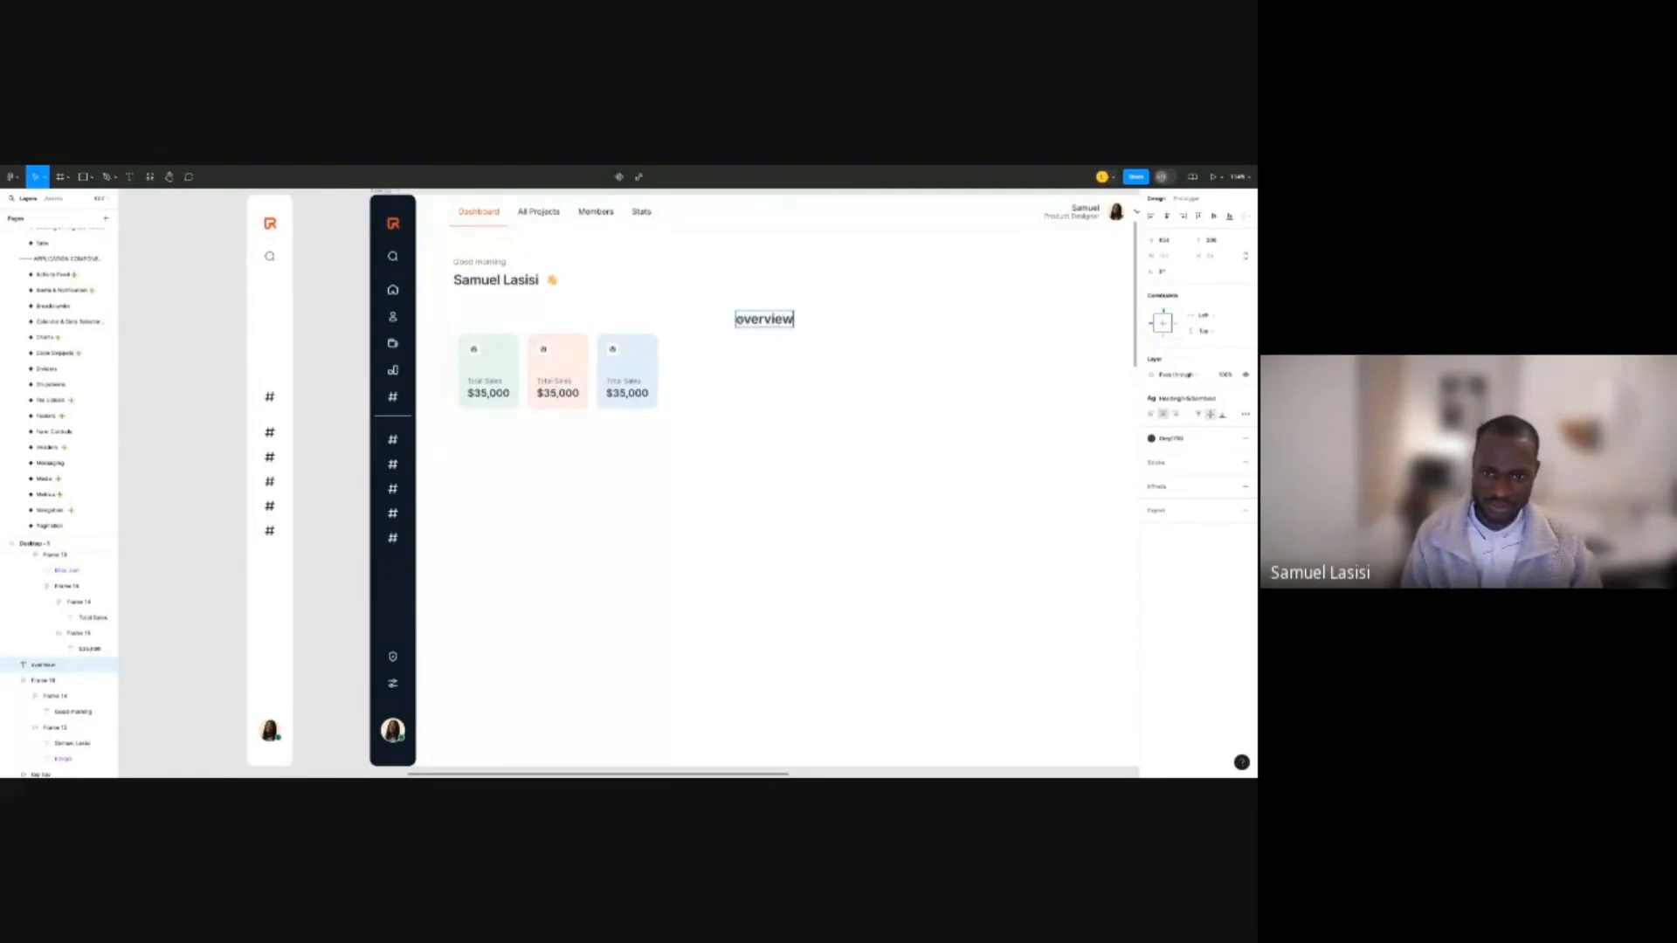
{"action": "key", "text": "ctrl+a"}
{"action": "type", "text": "Overview"}
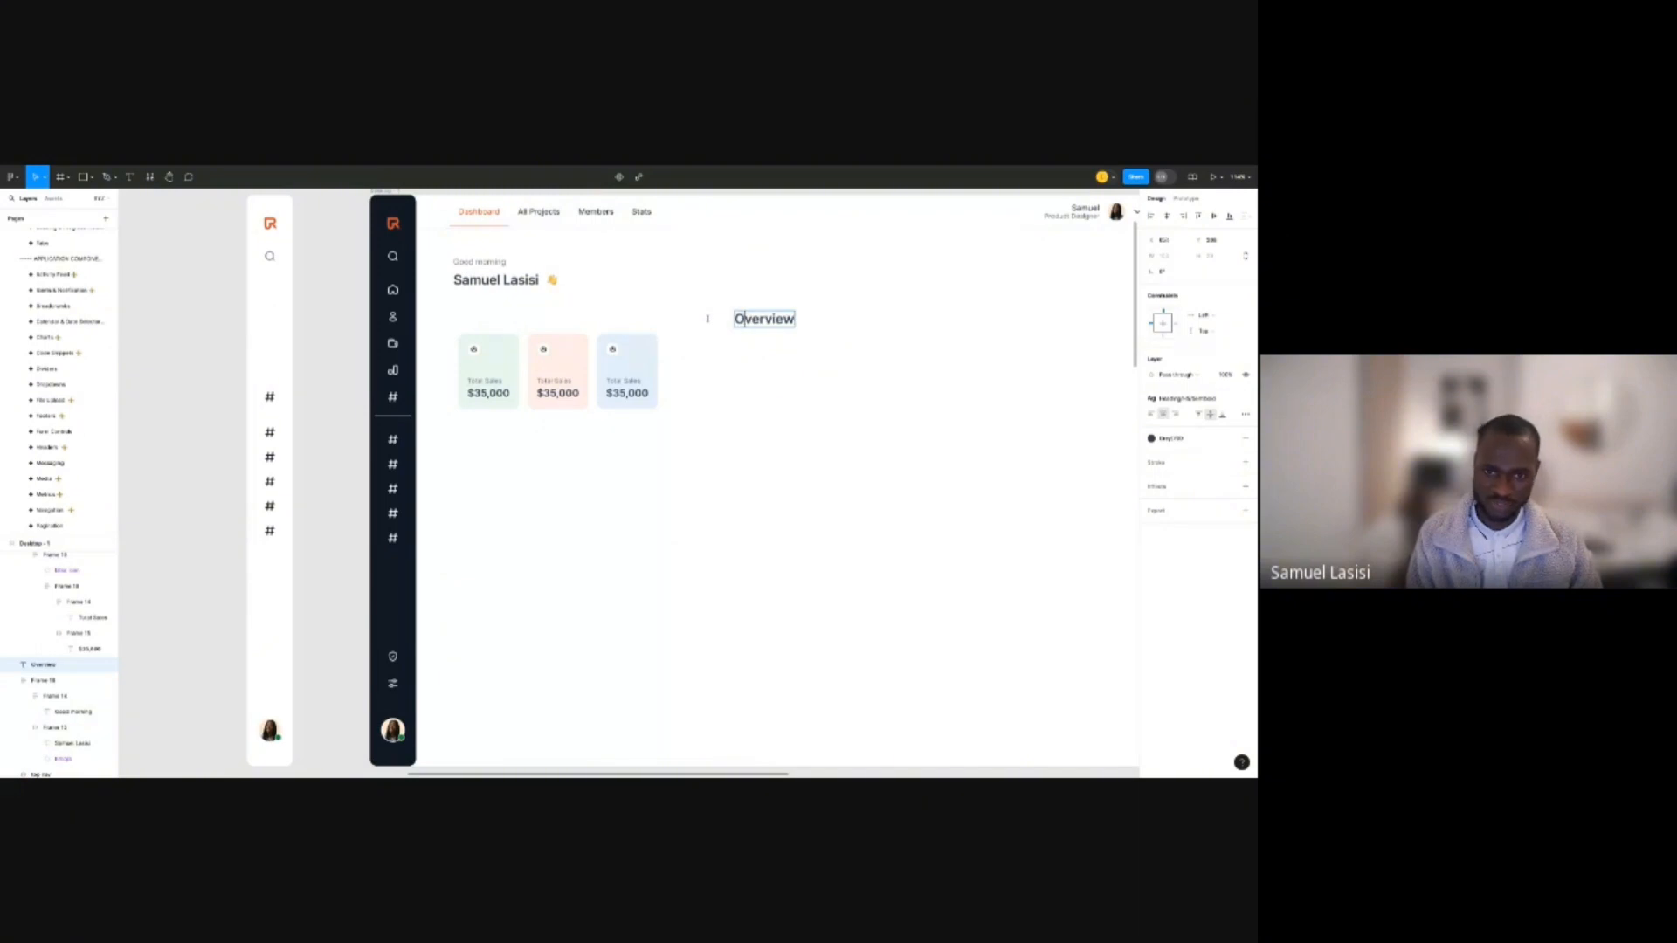
{"action": "key", "text": "Escape"}
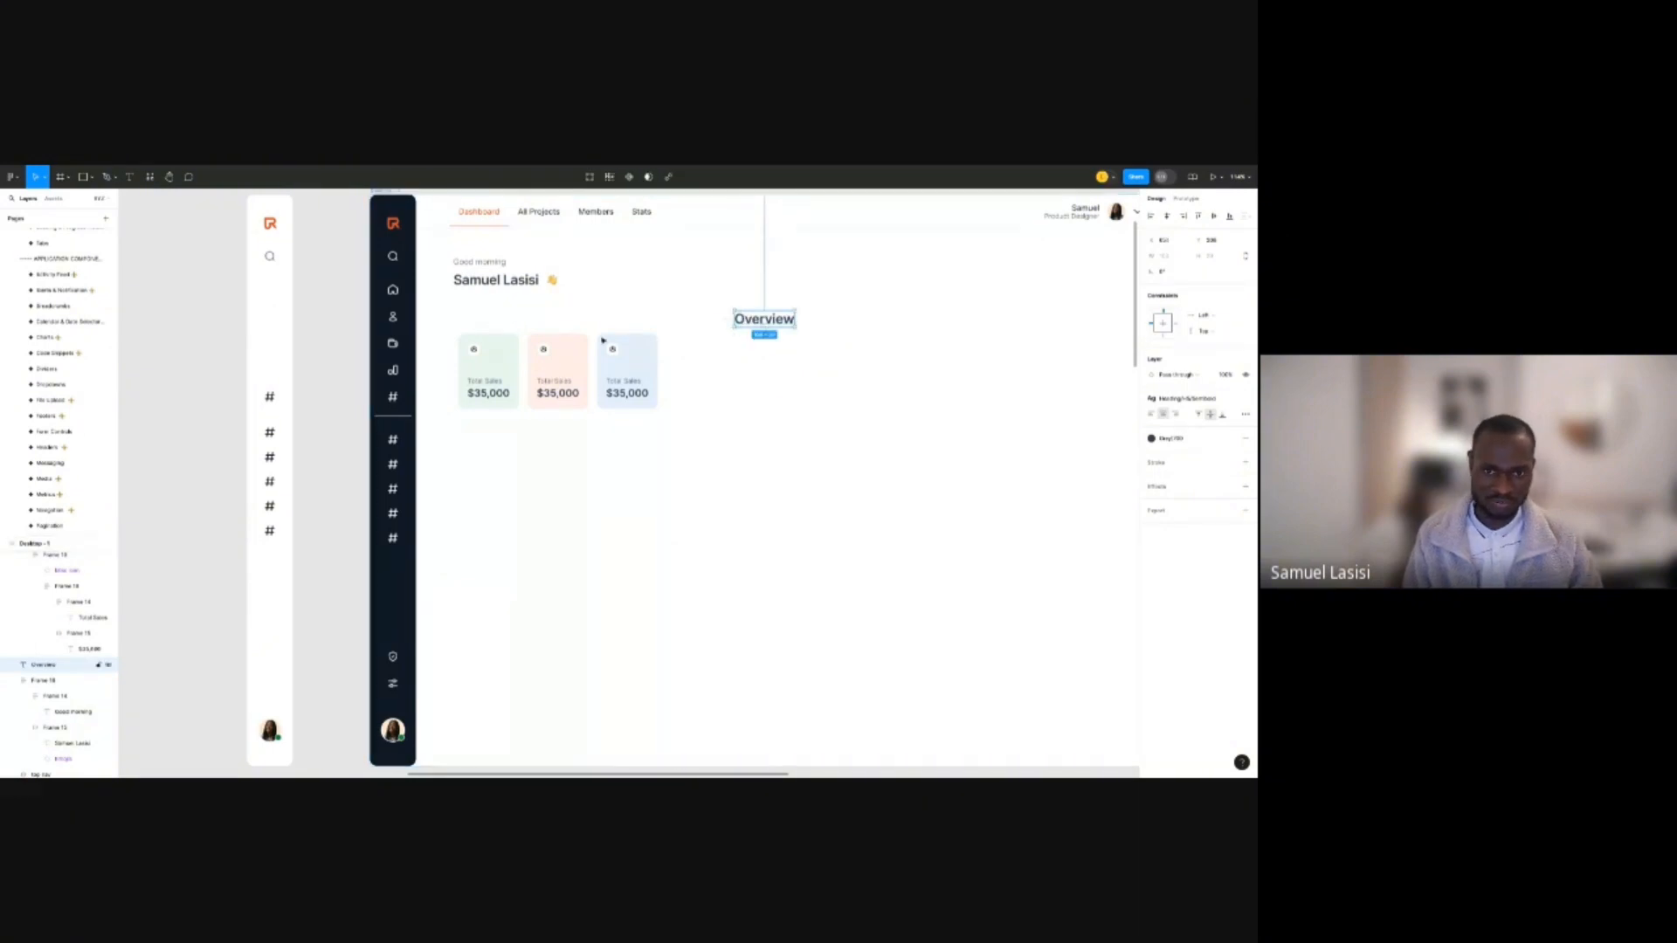
{"action": "left_click_drag", "start_coordinate": [764, 319], "coordinate": [508, 413]}
Apply the Paragraph/Large/Regular text style to the Overview heading.
{"action": "left_click", "coordinate": [504, 379], "text": "shift"}
{"action": "left_click", "coordinate": [790, 323]}
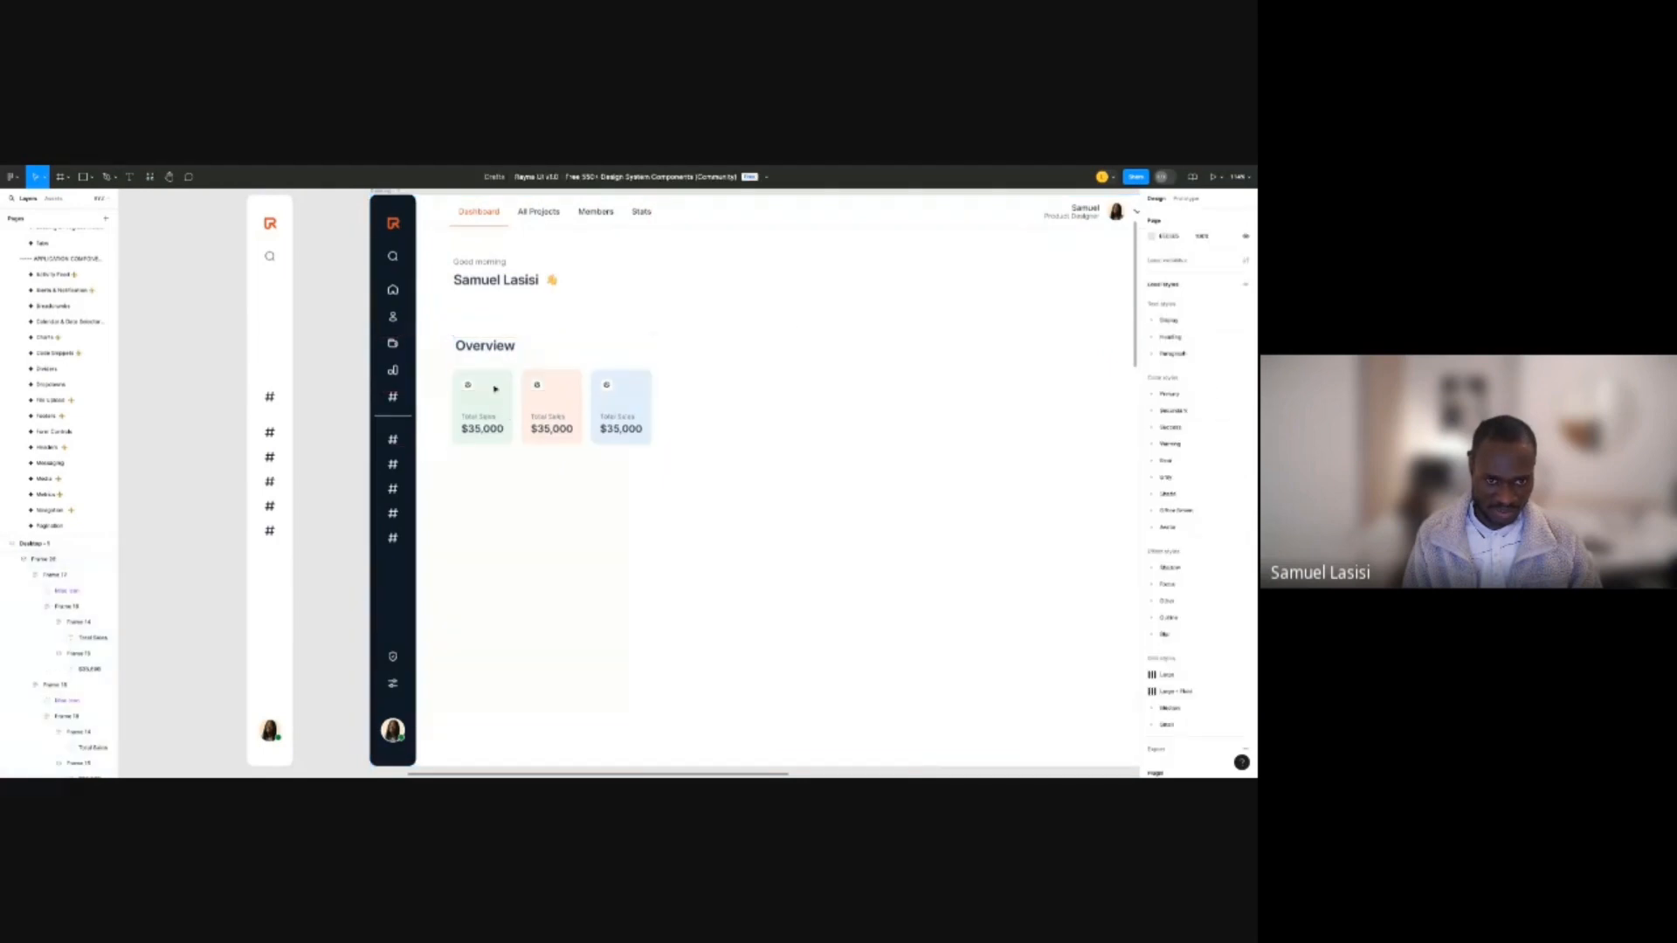
{"action": "left_click", "coordinate": [488, 348]}
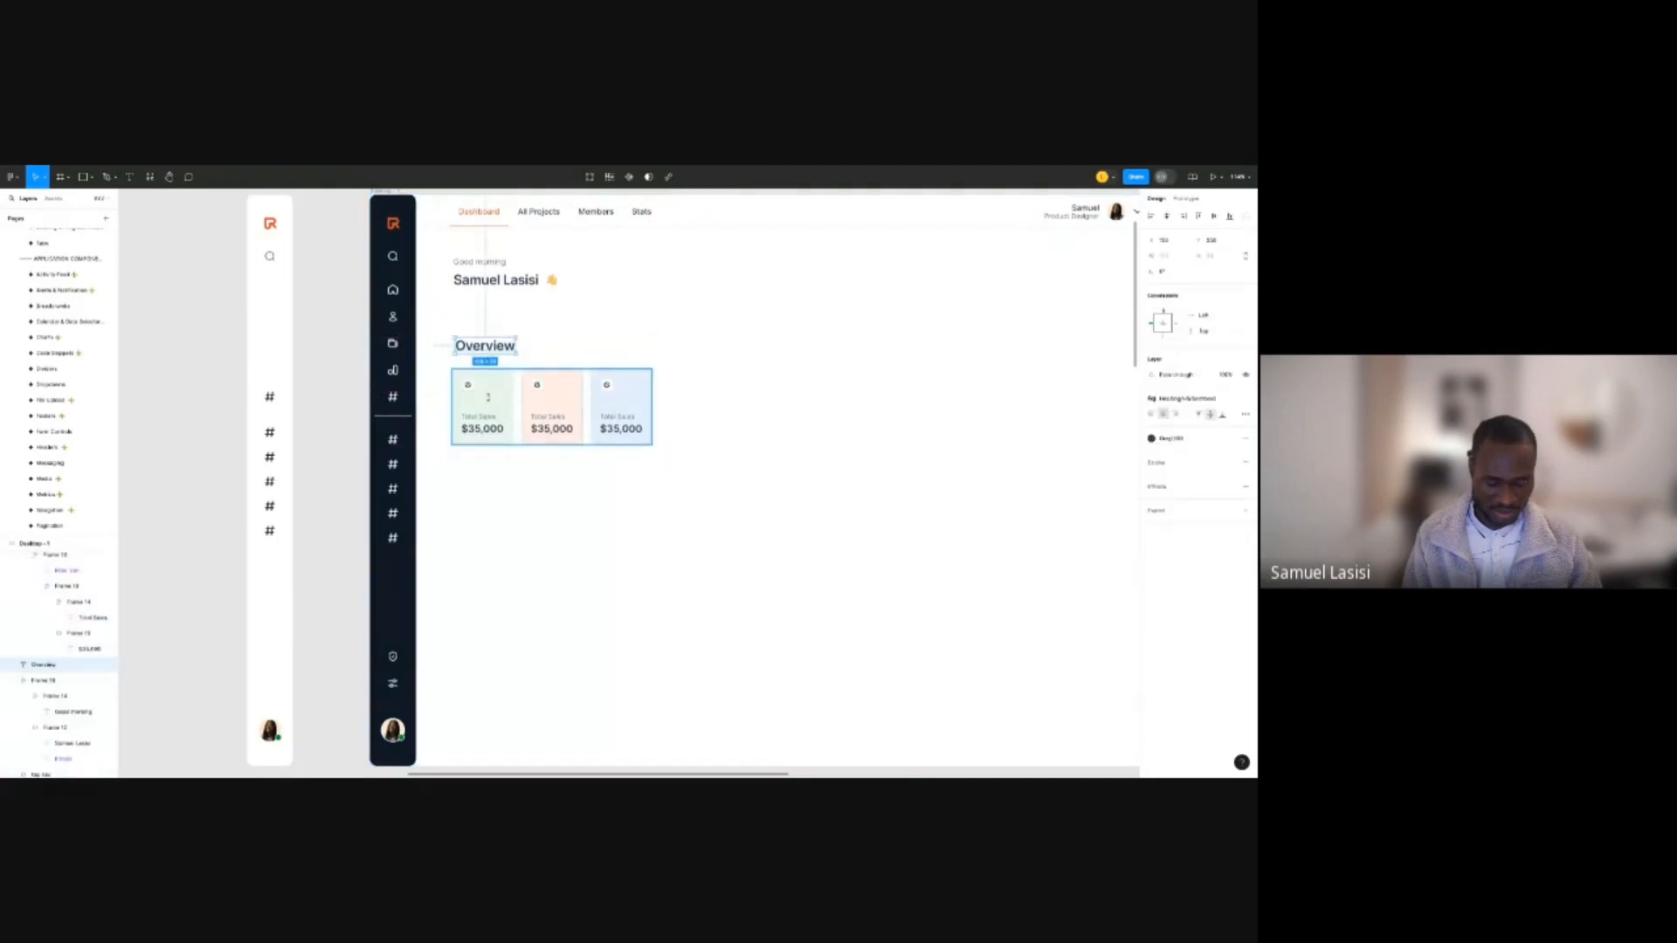
{"action": "left_click", "coordinate": [488, 398], "text": "shift"}
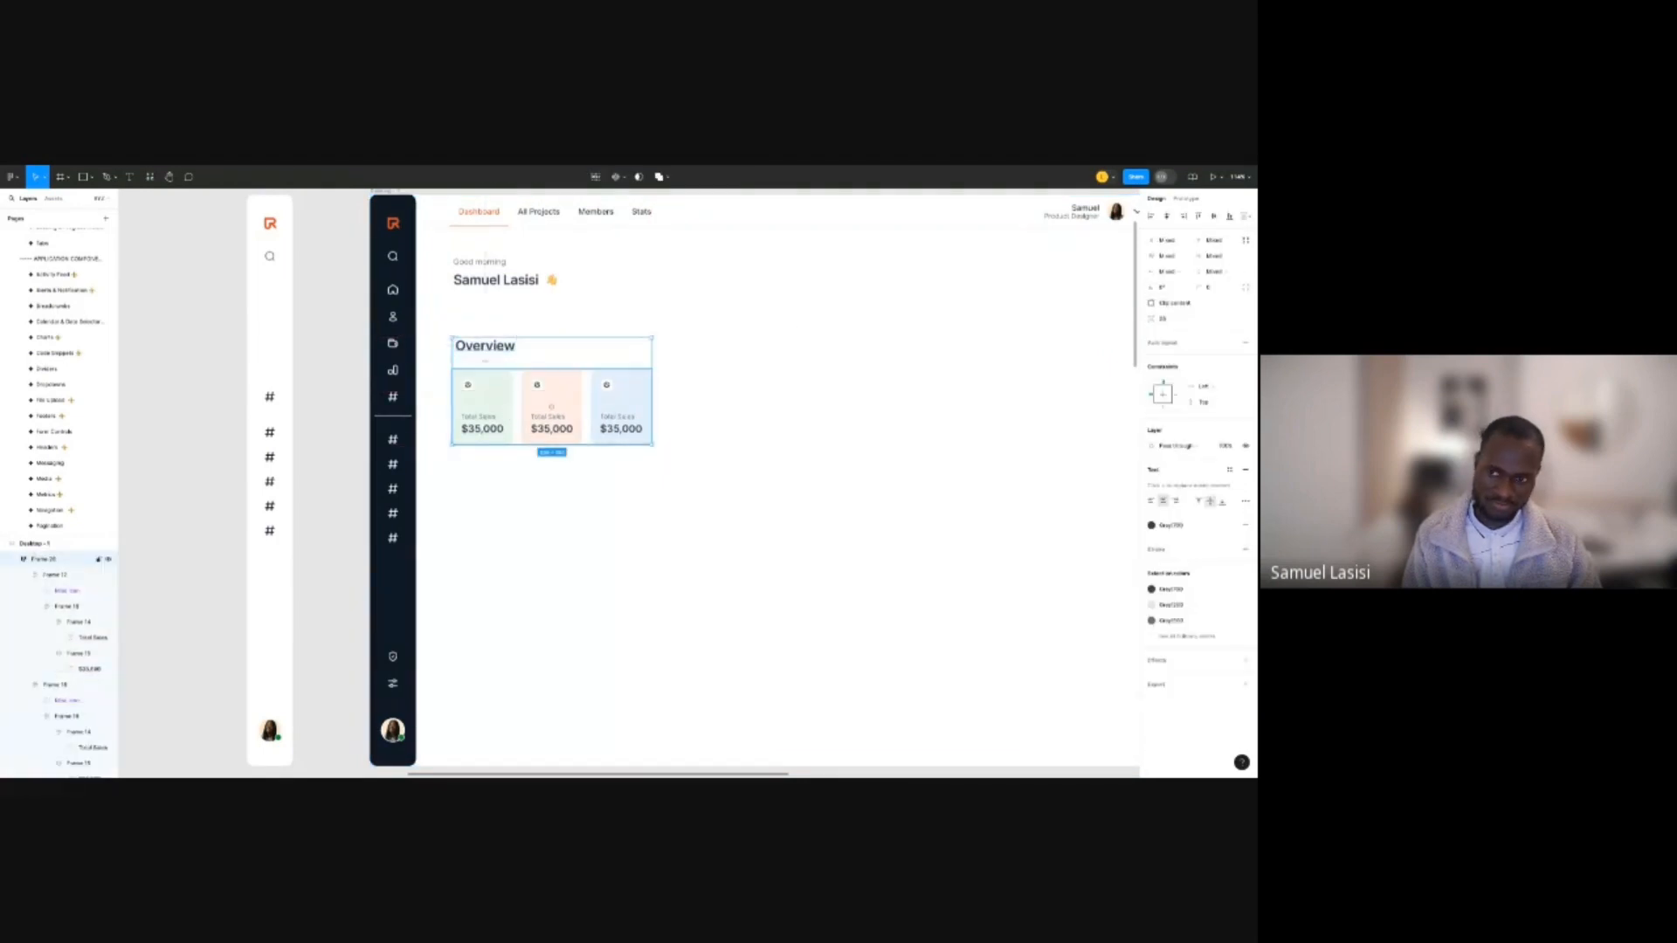
{"action": "key", "text": "f"}
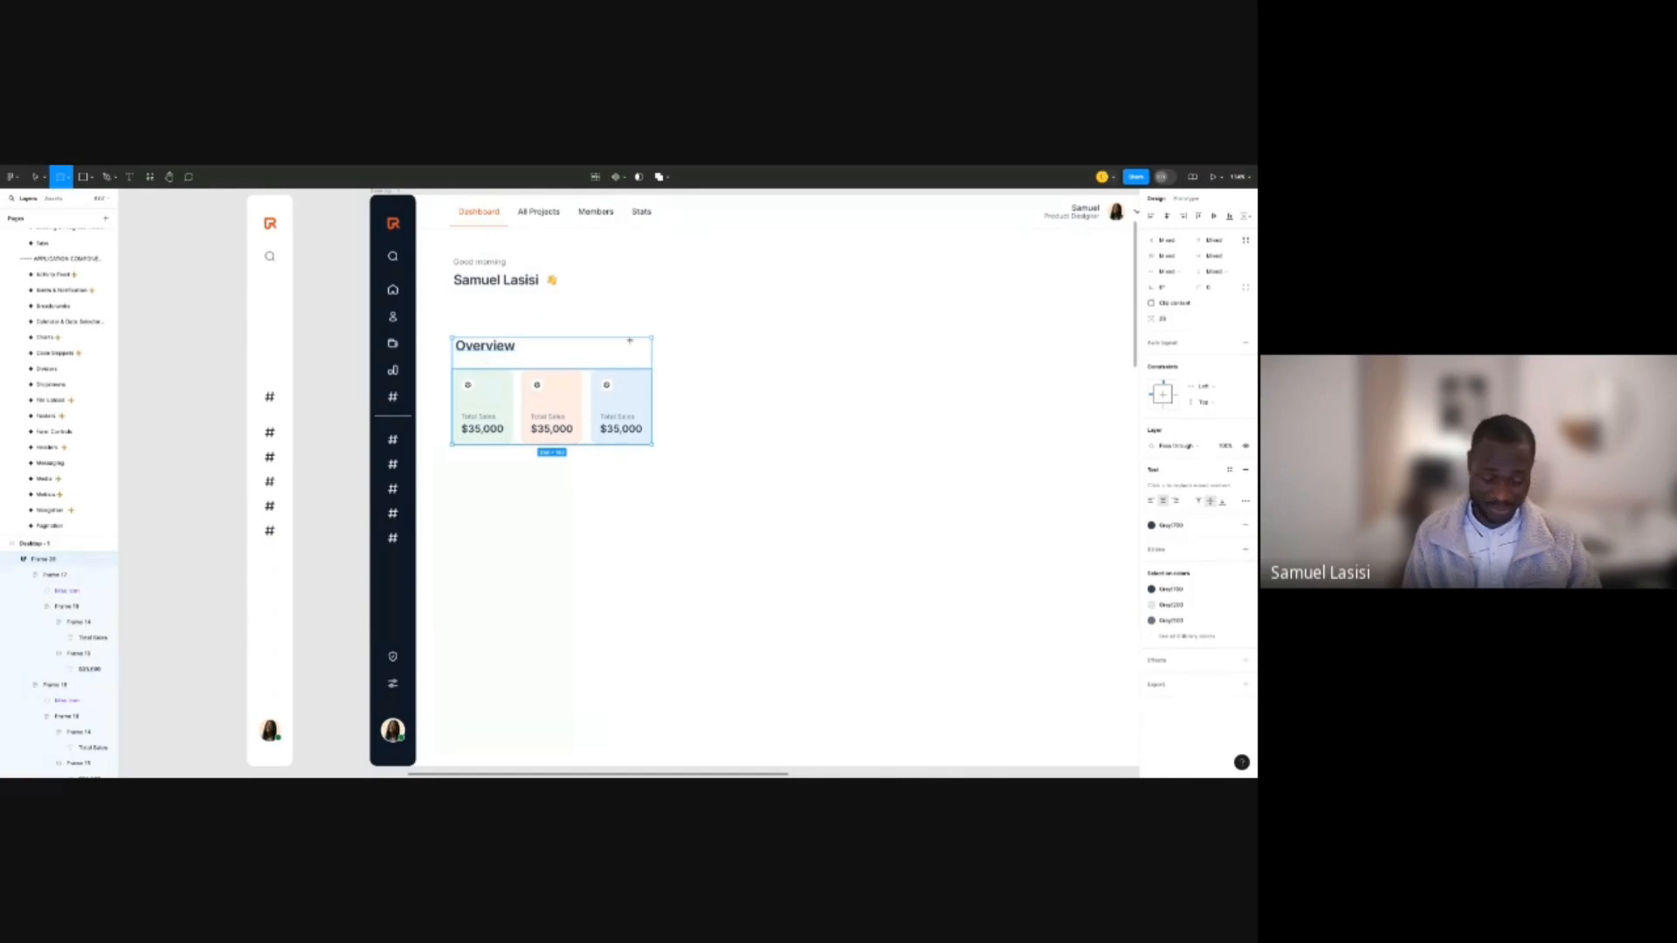
{"action": "key", "text": "v"}
{"action": "left_click", "coordinate": [504, 348]}
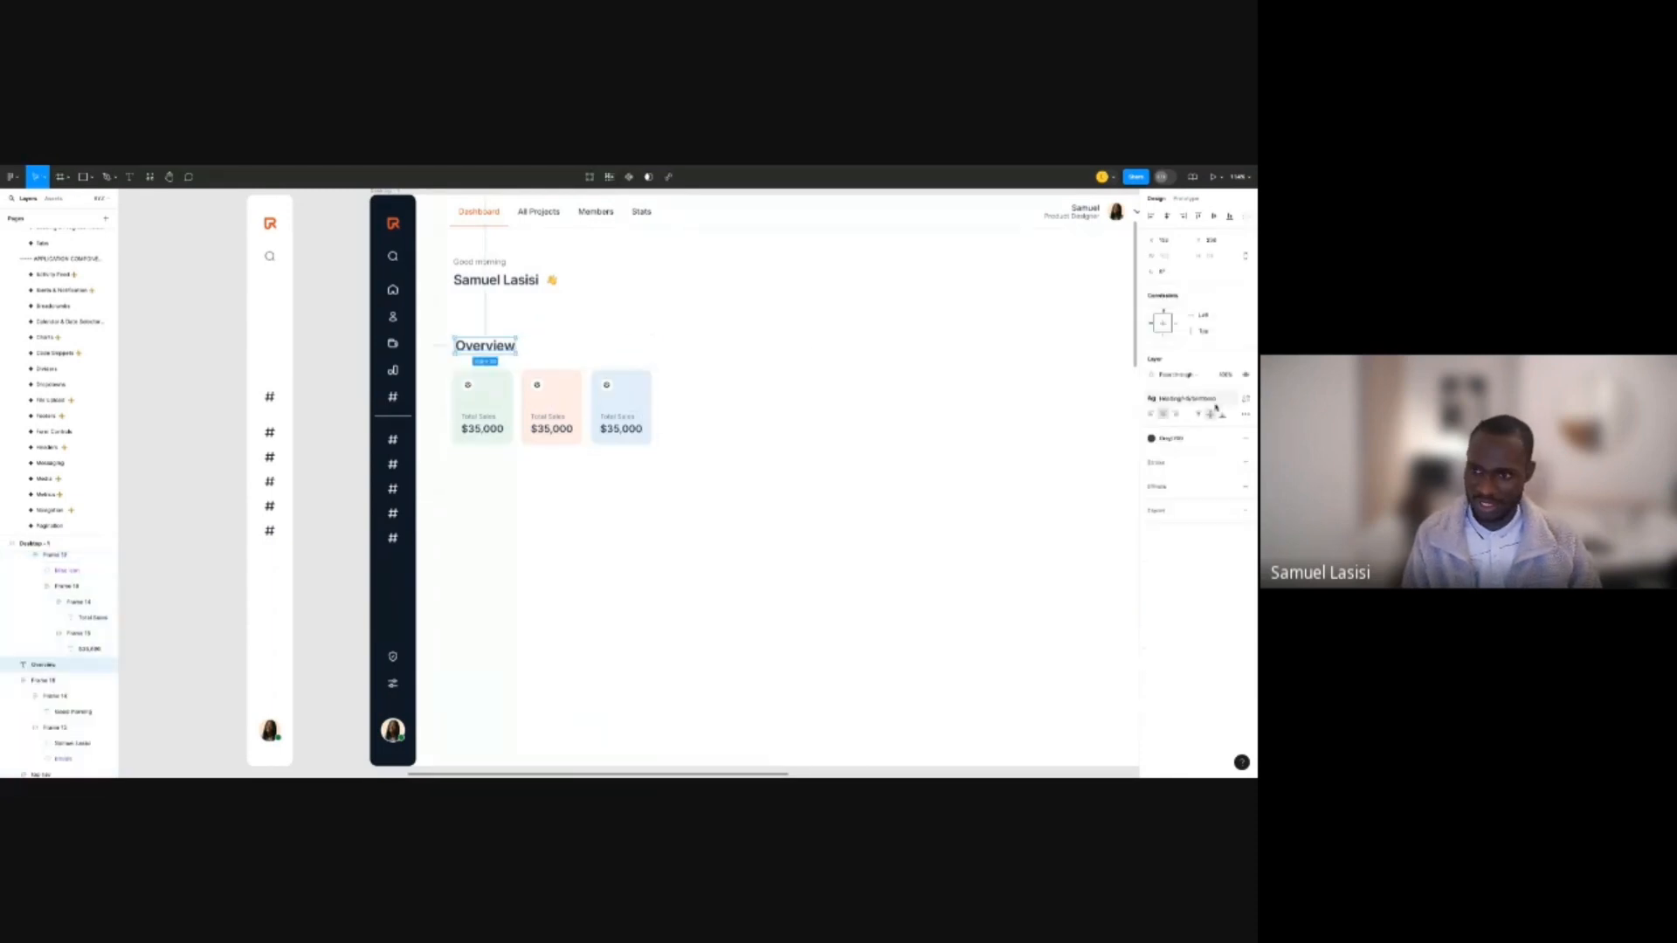
{"action": "left_click", "coordinate": [1214, 402]}
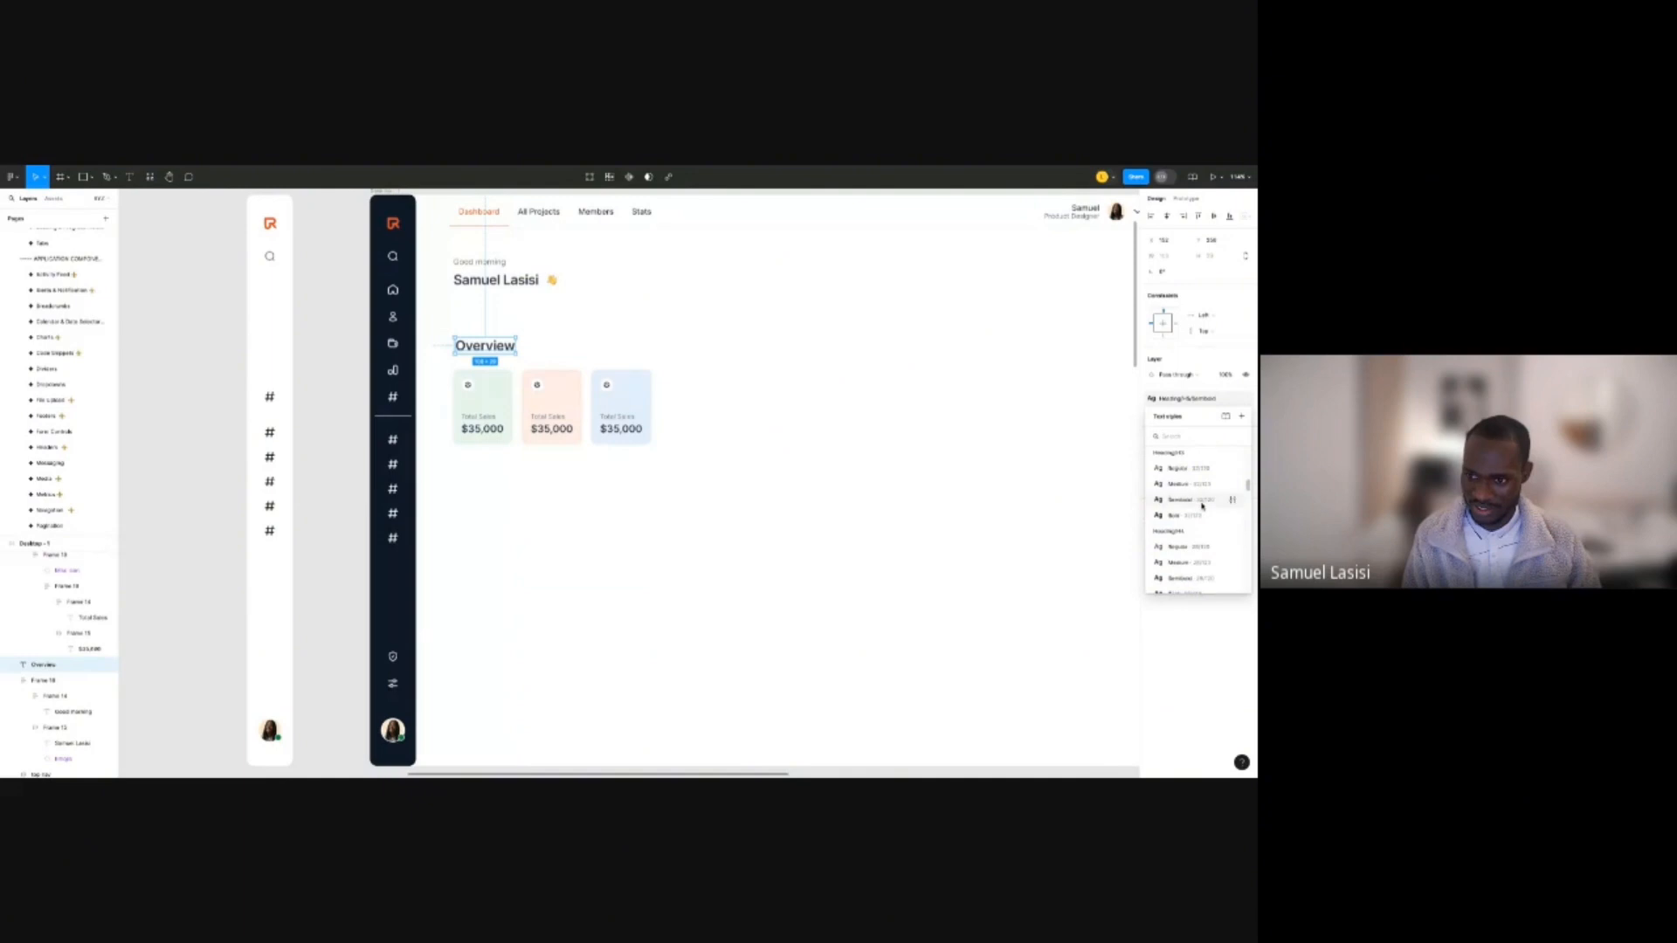
{"action": "scroll", "coordinate": [1202, 507], "scroll_direction": "down", "scroll_amount": 4}
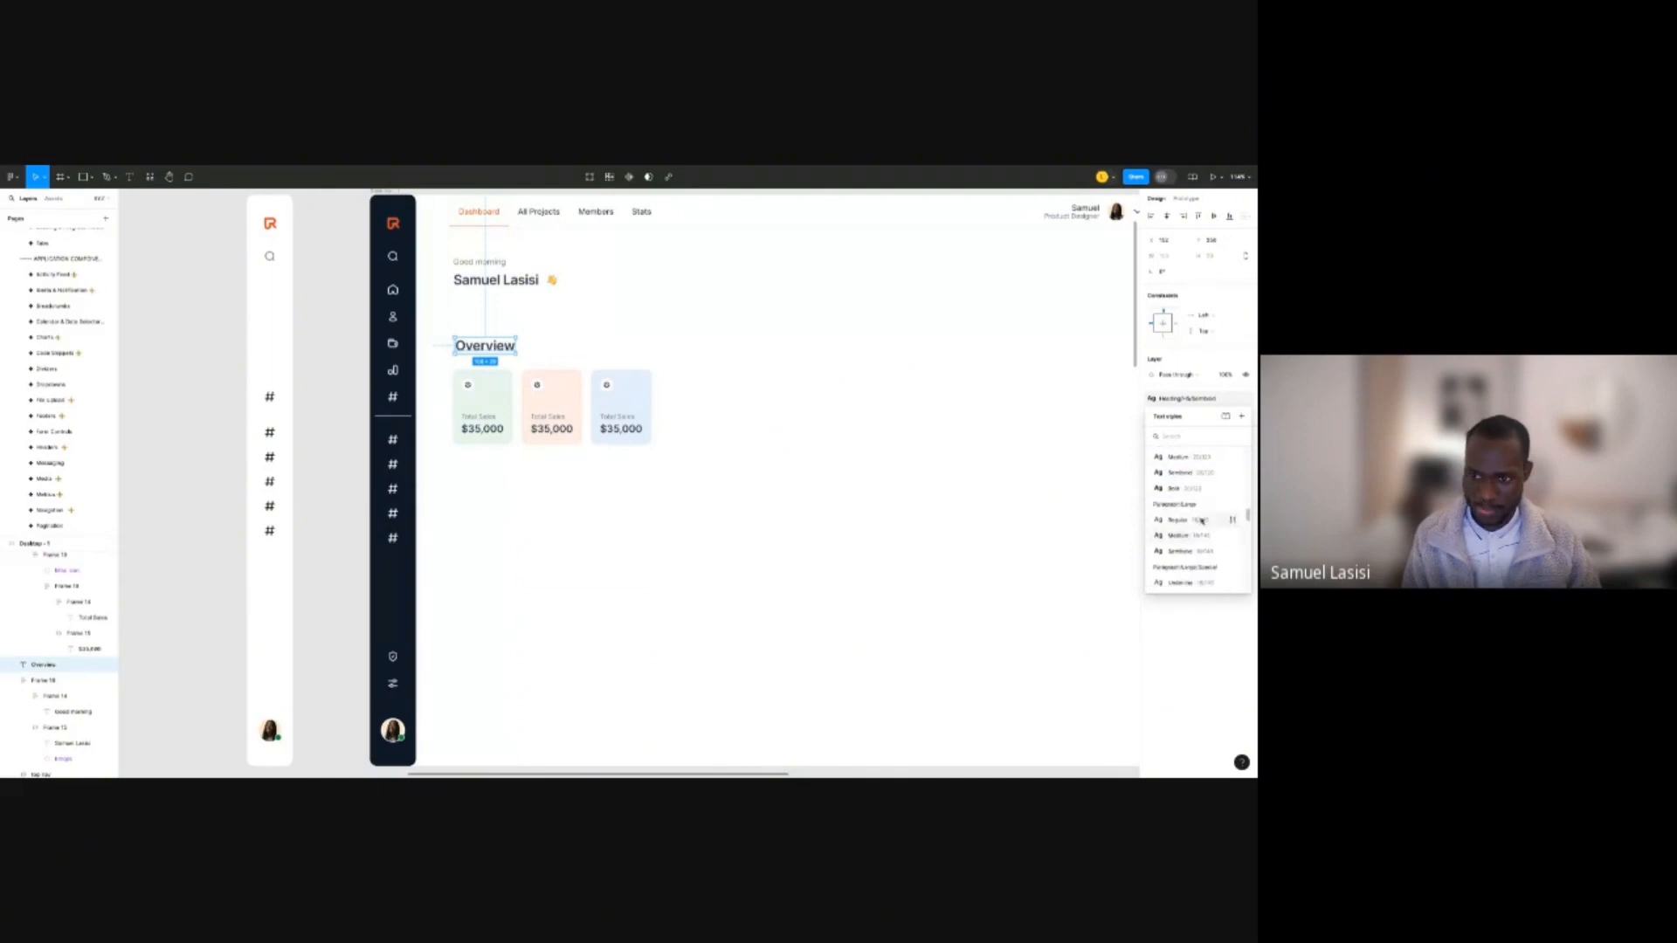
{"action": "left_click", "coordinate": [1202, 521]}
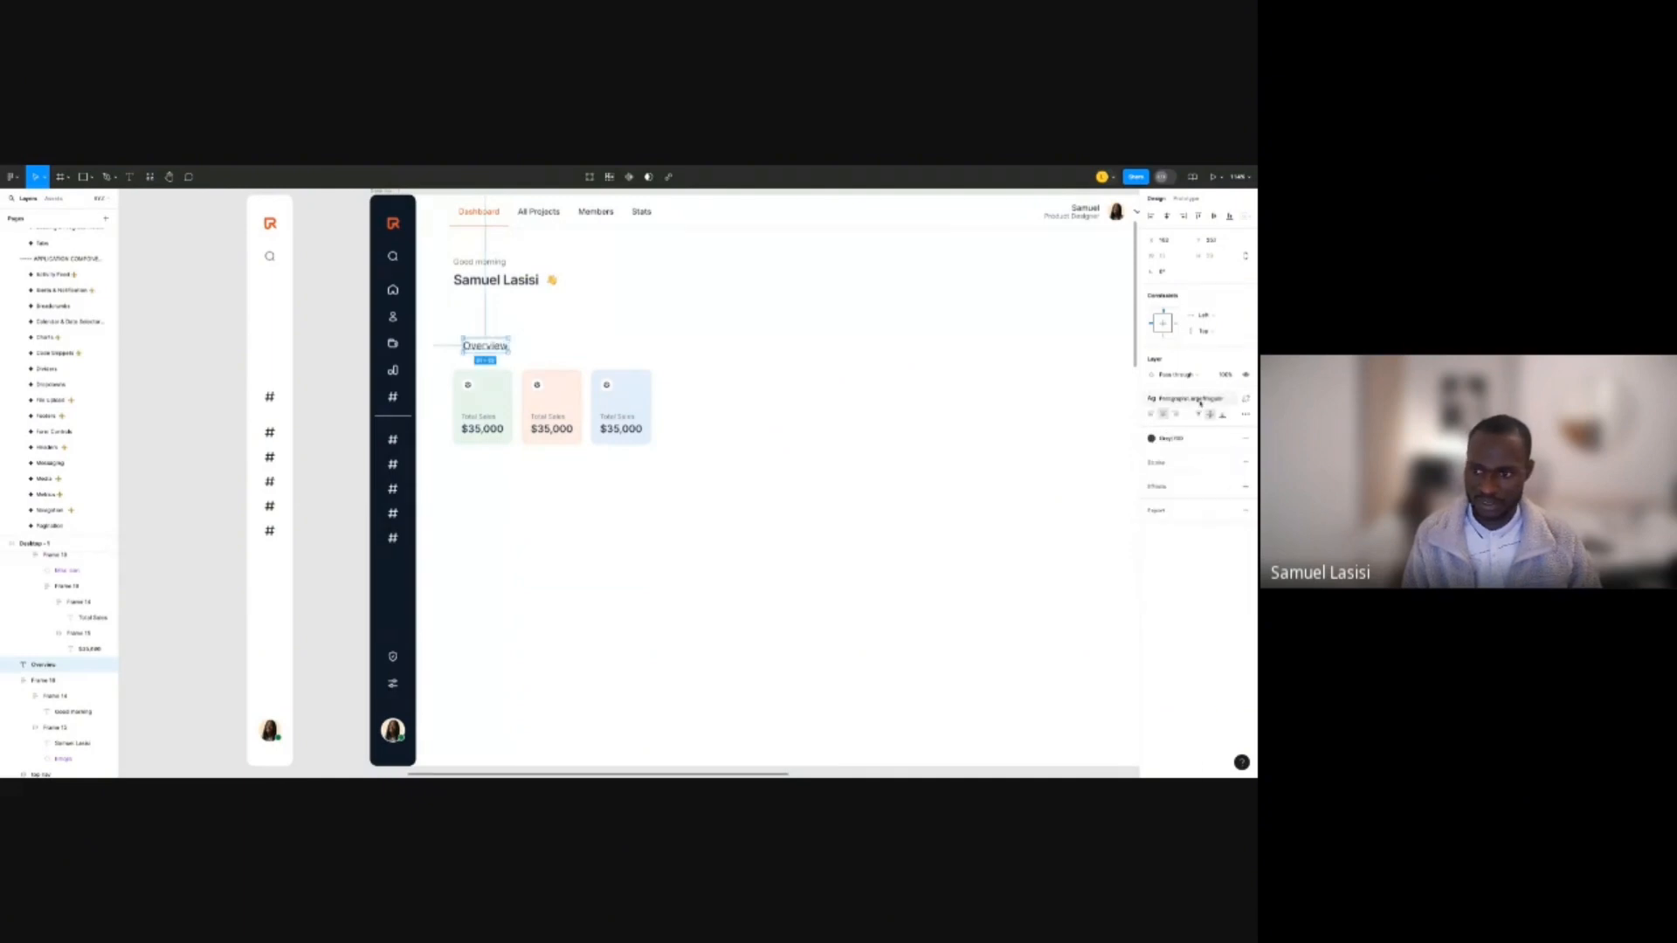
{"action": "left_click", "coordinate": [1201, 401]}
{"action": "scroll", "coordinate": [1209, 529], "scroll_direction": "down", "scroll_amount": 1}
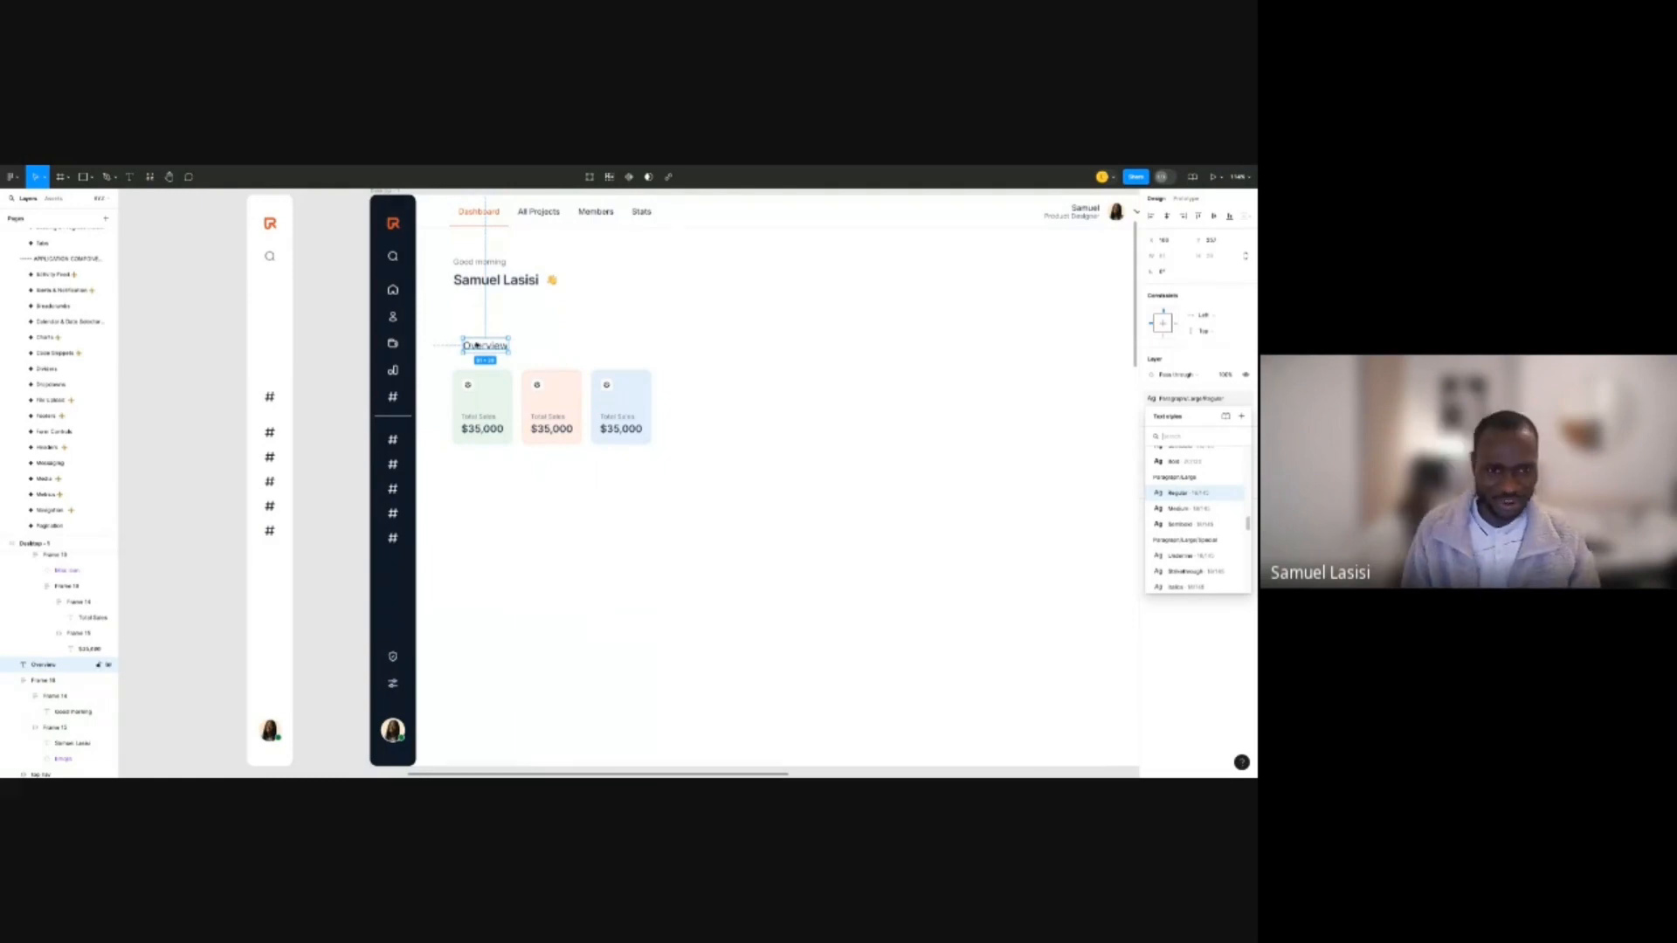
Give Overview a bolder style and align it with 'Good morning' above the cards.
{"action": "left_click_drag", "start_coordinate": [488, 345], "coordinate": [477, 357]}
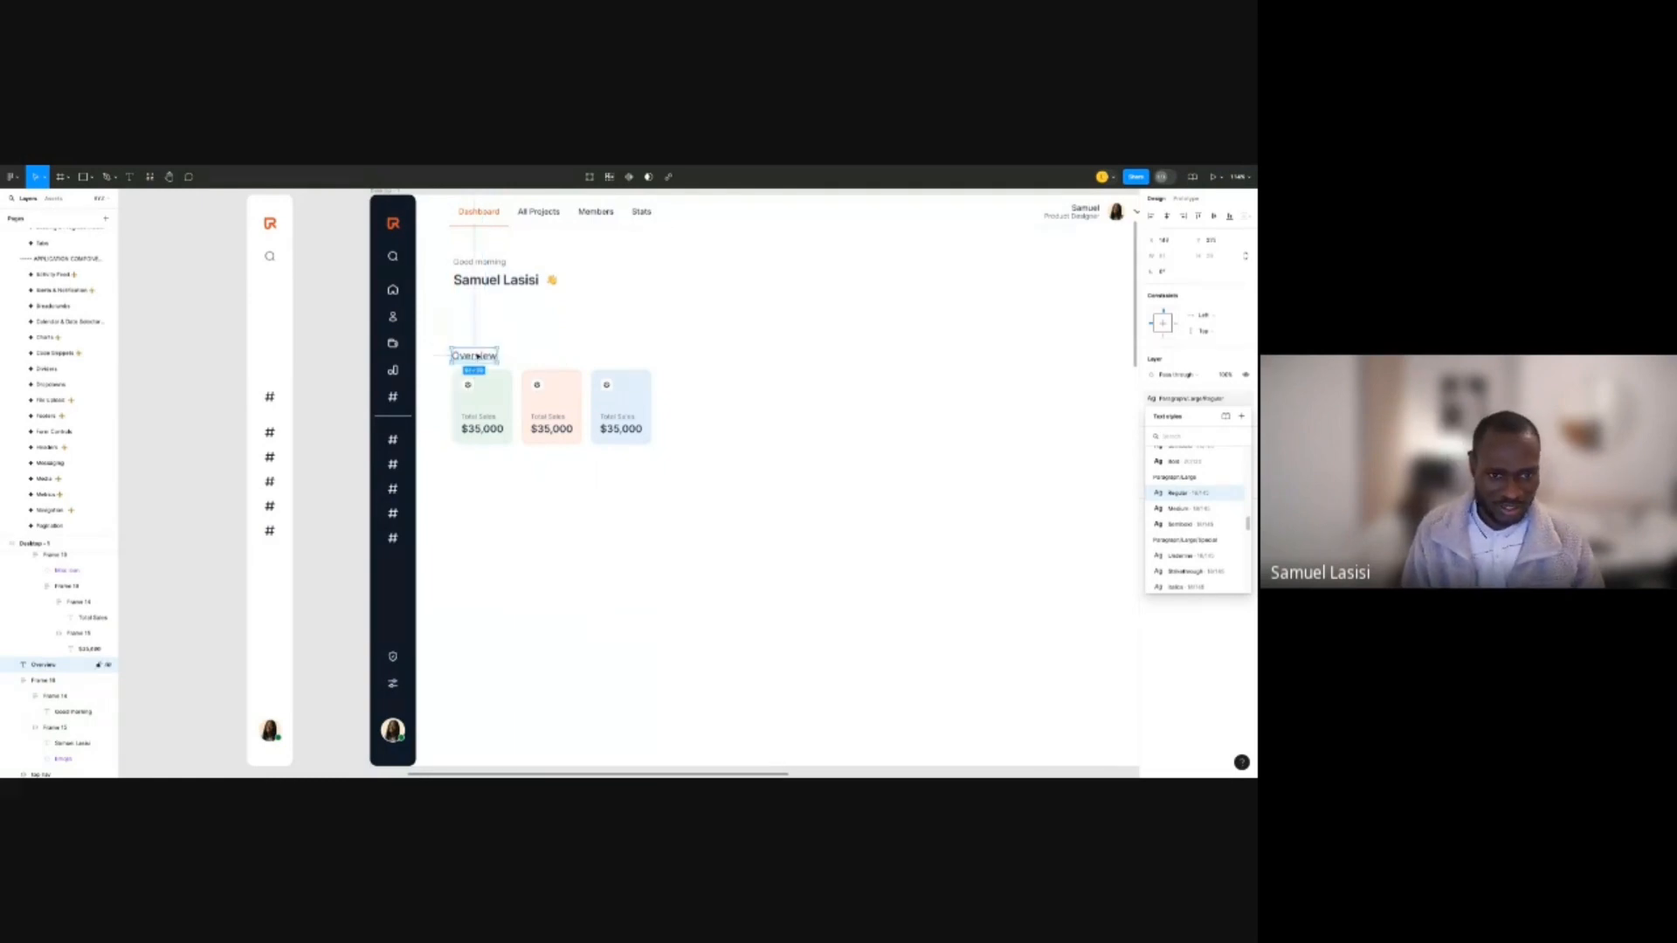
{"action": "left_click", "coordinate": [496, 393], "text": "shift"}
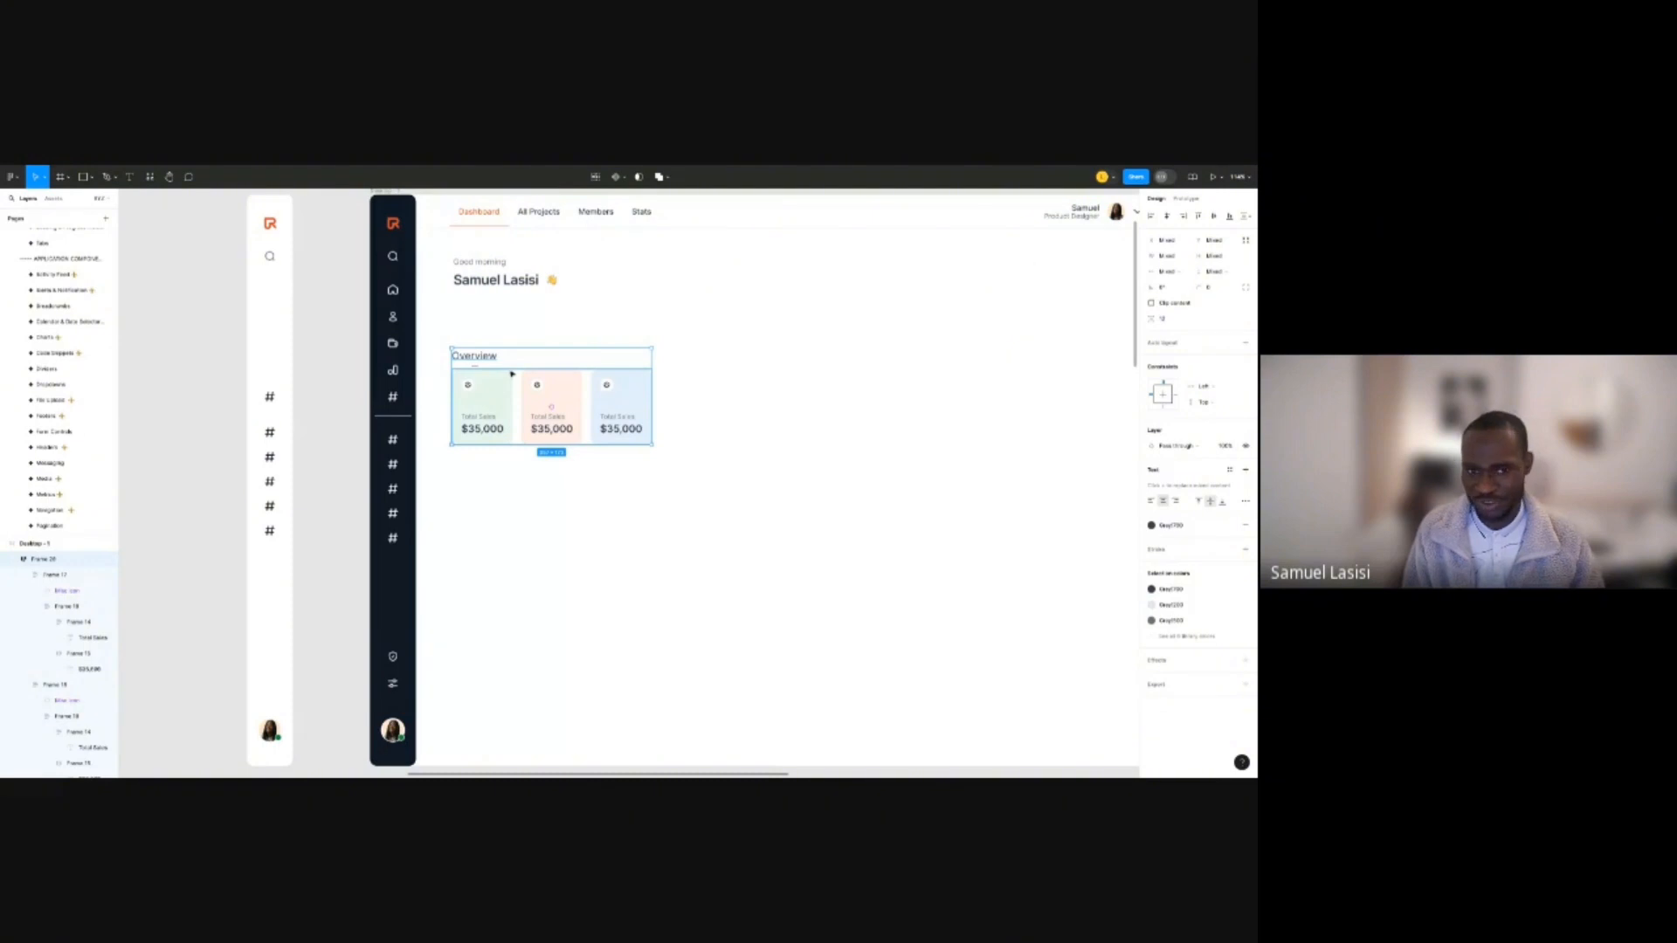
{"action": "left_click", "coordinate": [513, 375], "text": "shift"}
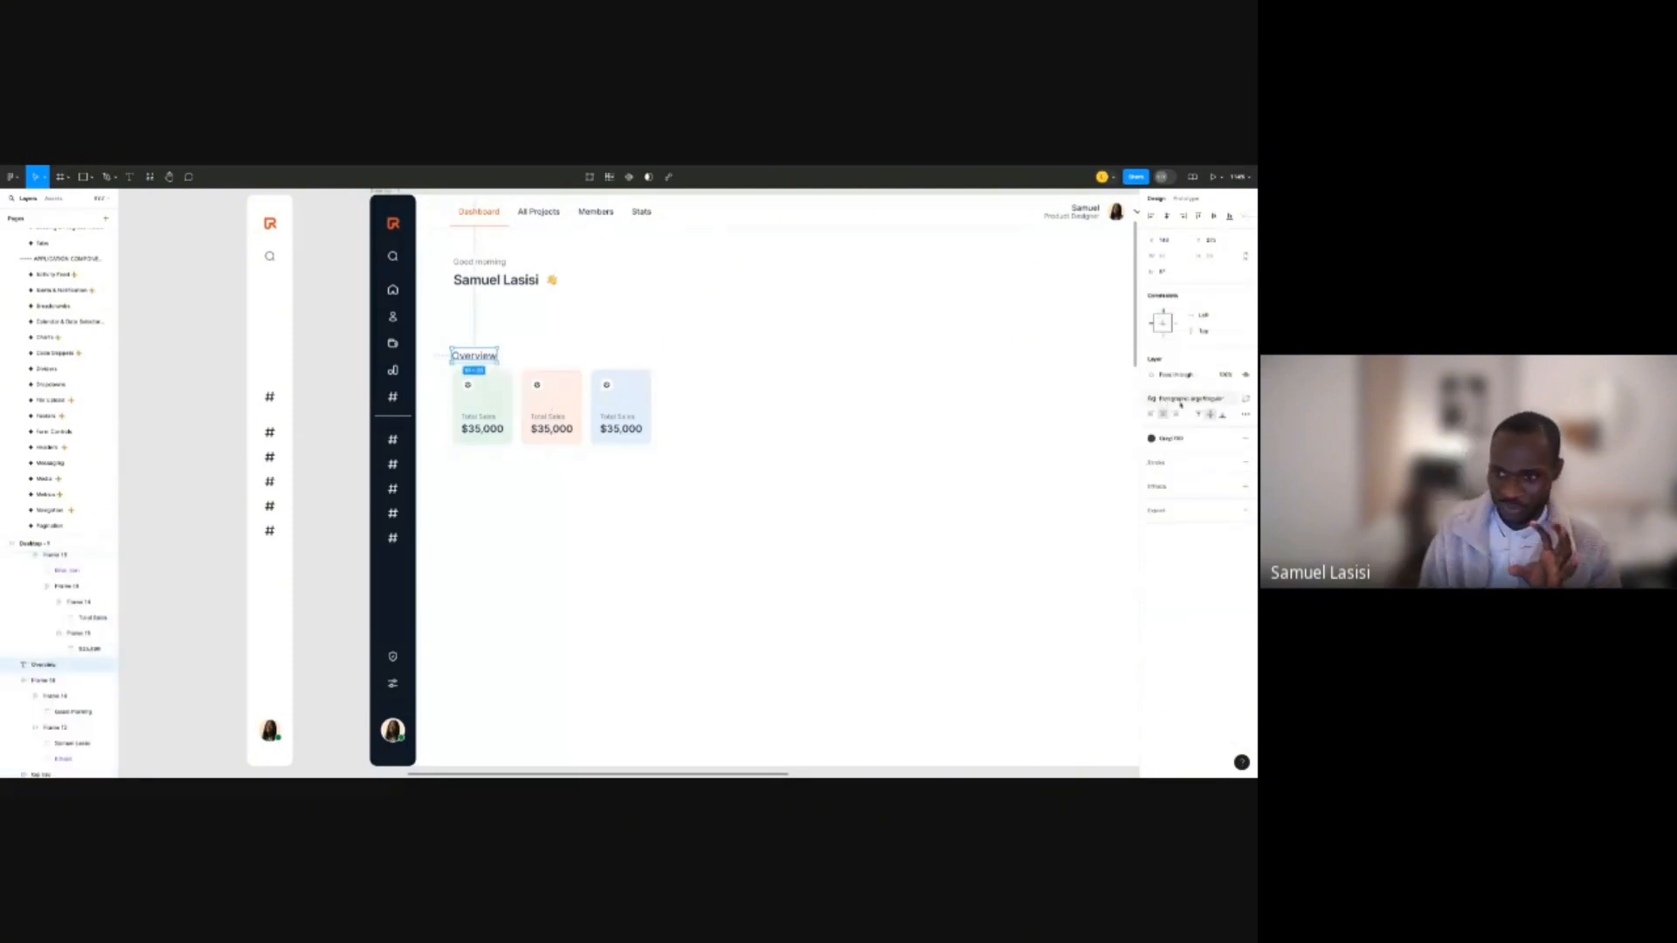
{"action": "left_click", "coordinate": [1181, 400]}
{"action": "left_click", "coordinate": [1181, 548]}
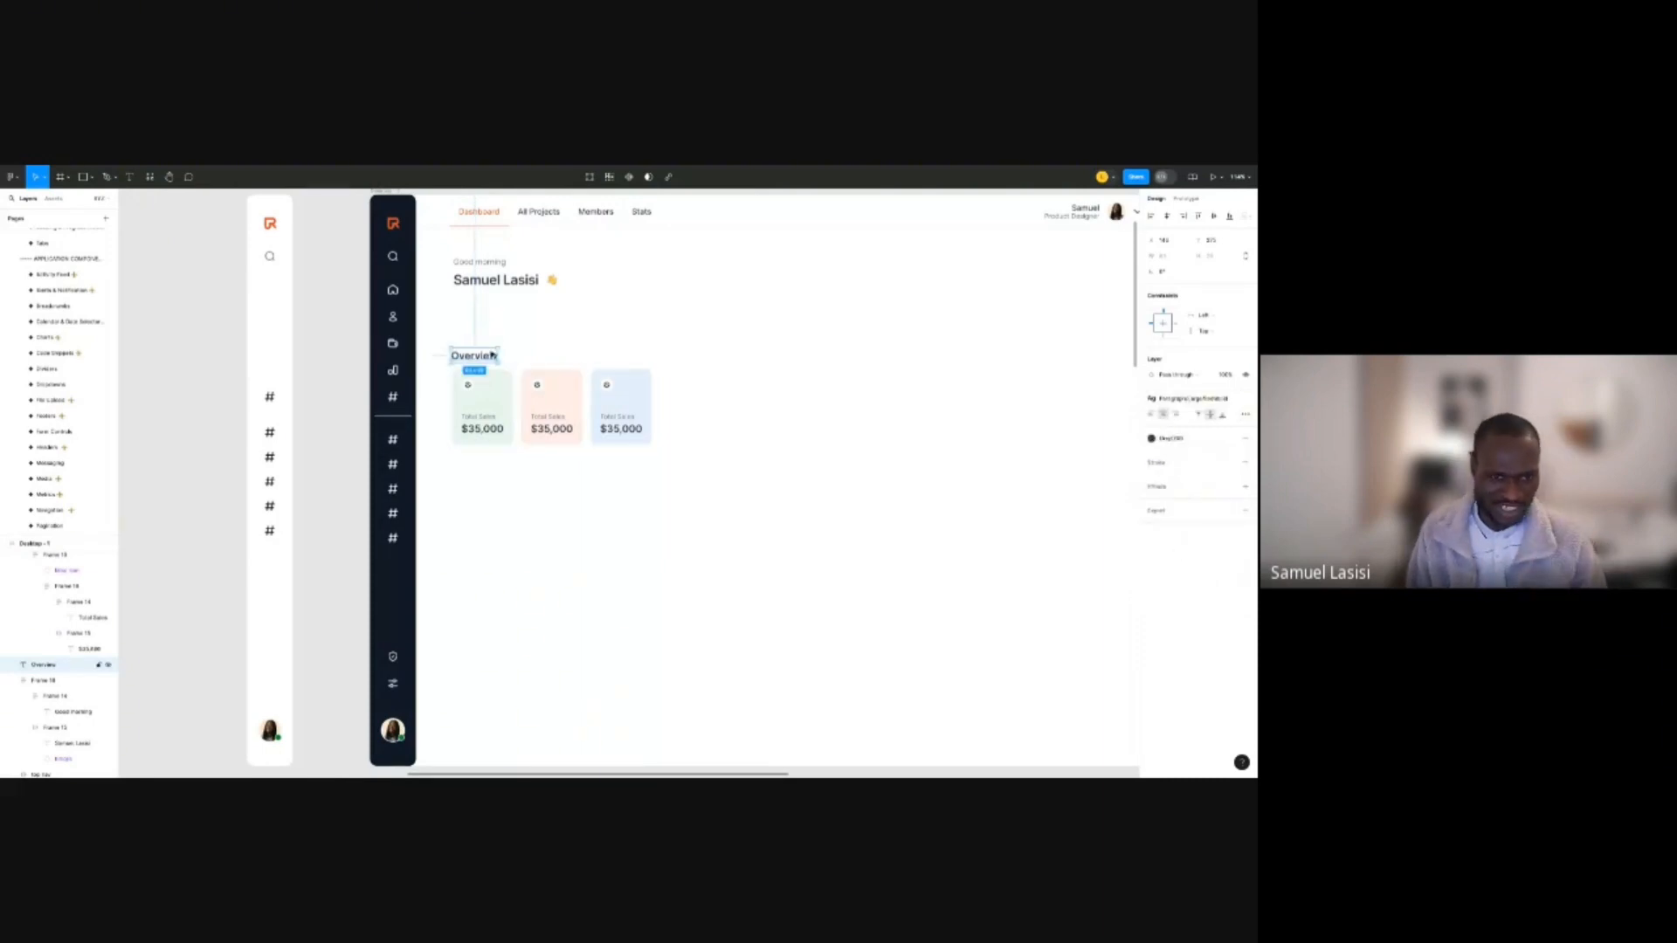
{"action": "left_click_drag", "start_coordinate": [491, 355], "coordinate": [495, 354]}
{"action": "left_click", "coordinate": [643, 416], "text": "shift"}
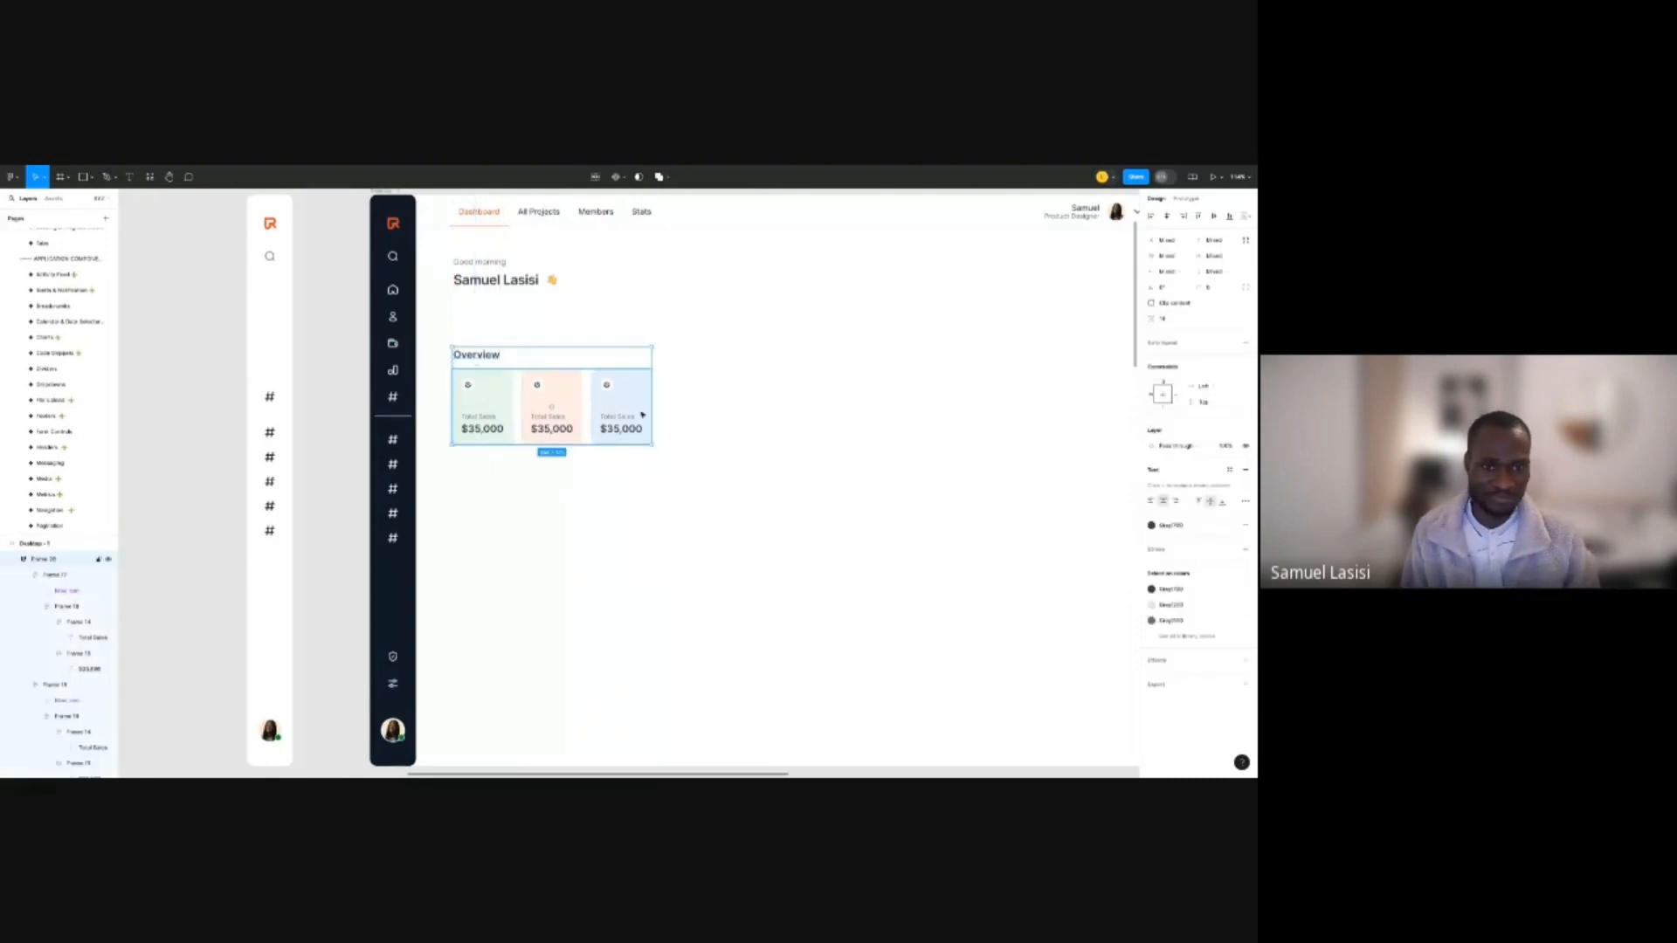
Search components for 'DROP' and place Dropdown / Menu just above the stat cards.
{"action": "left_click", "coordinate": [730, 344]}
{"action": "key", "text": "shift+i"}
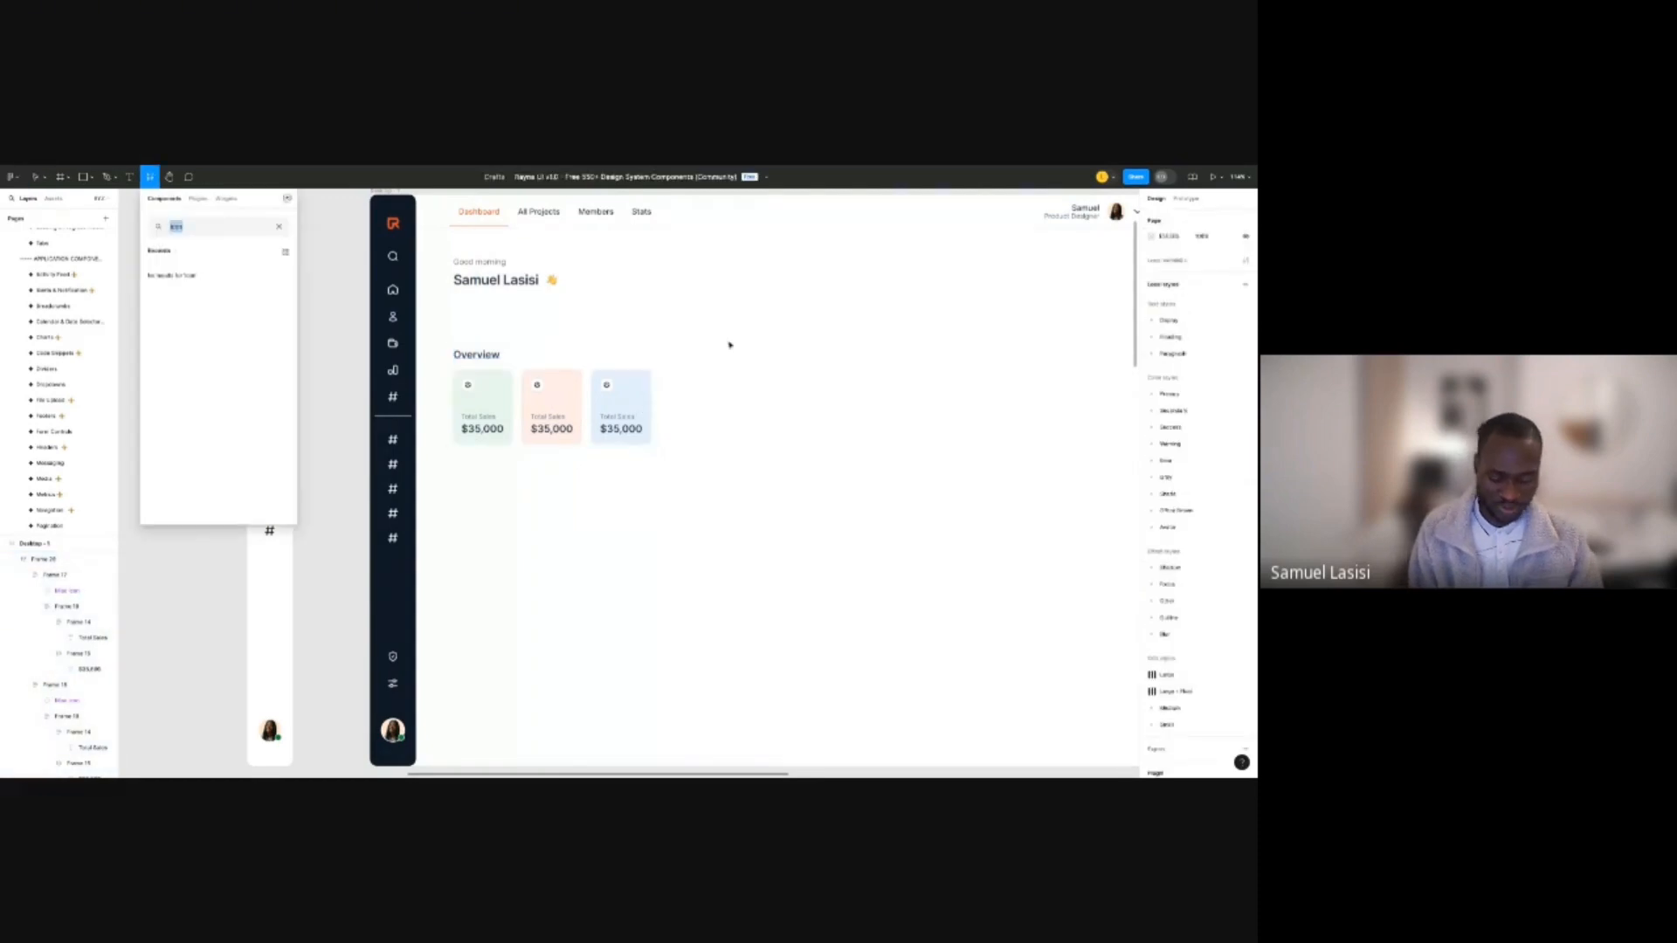
{"action": "type", "text": "ico"}
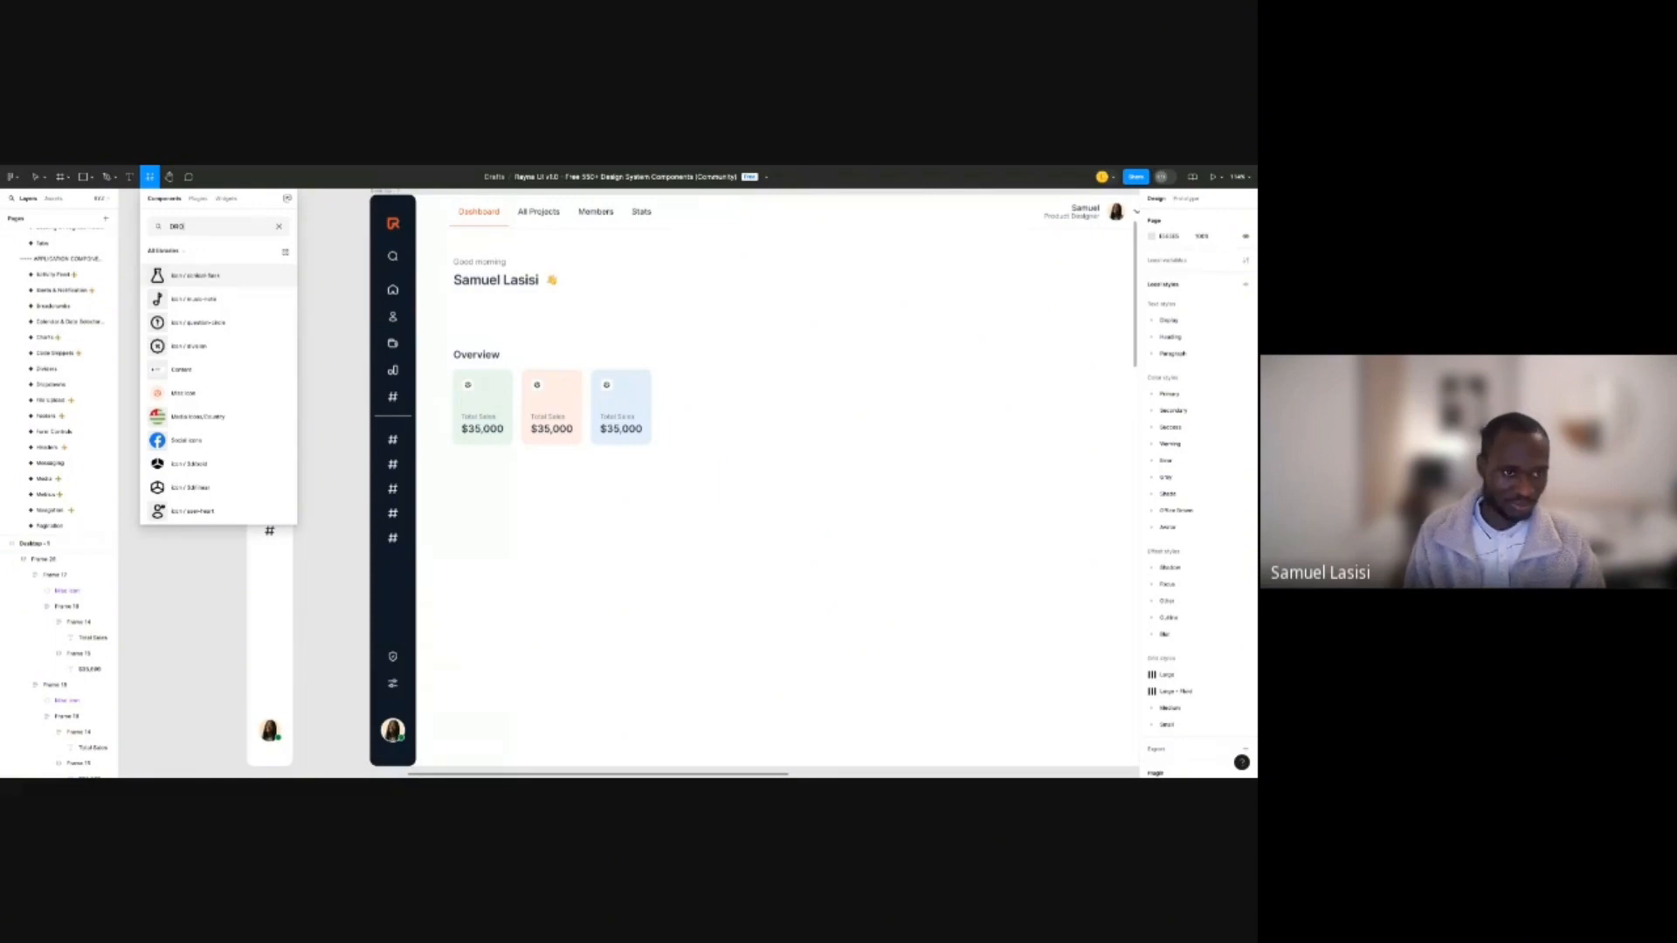
{"action": "type", "text": "PDO"}
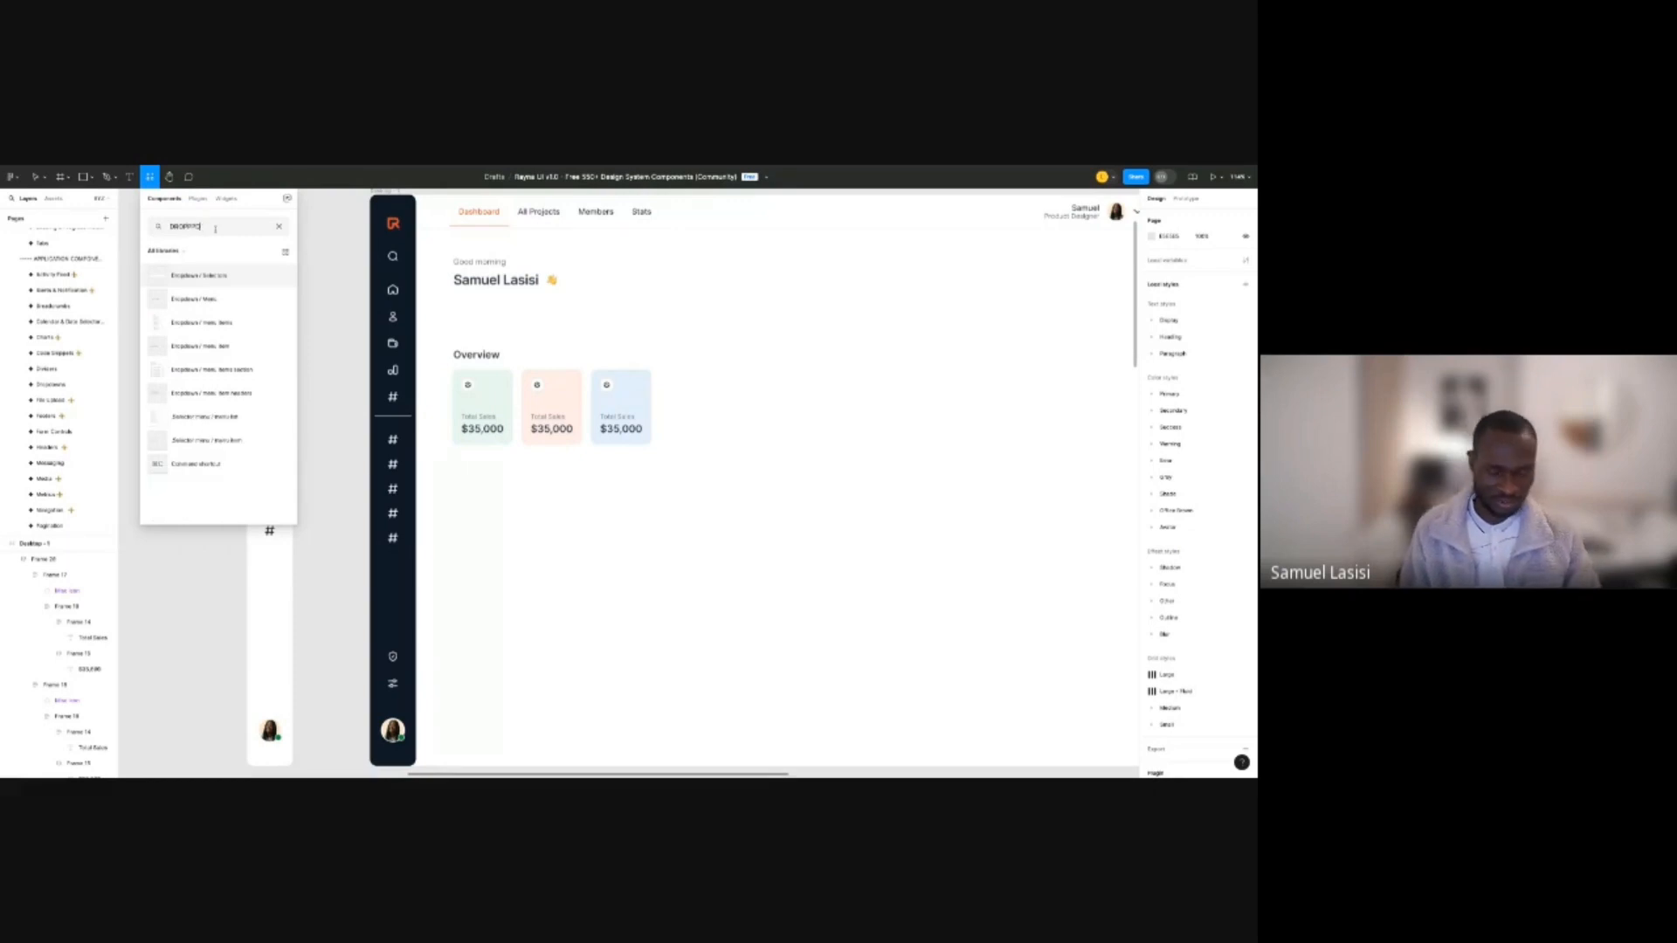
{"action": "key", "text": "BackSpace"}
{"action": "key", "text": "BackSpace"}
{"action": "key", "text": "BackSpace"}
{"action": "key", "text": "BackSpace"}
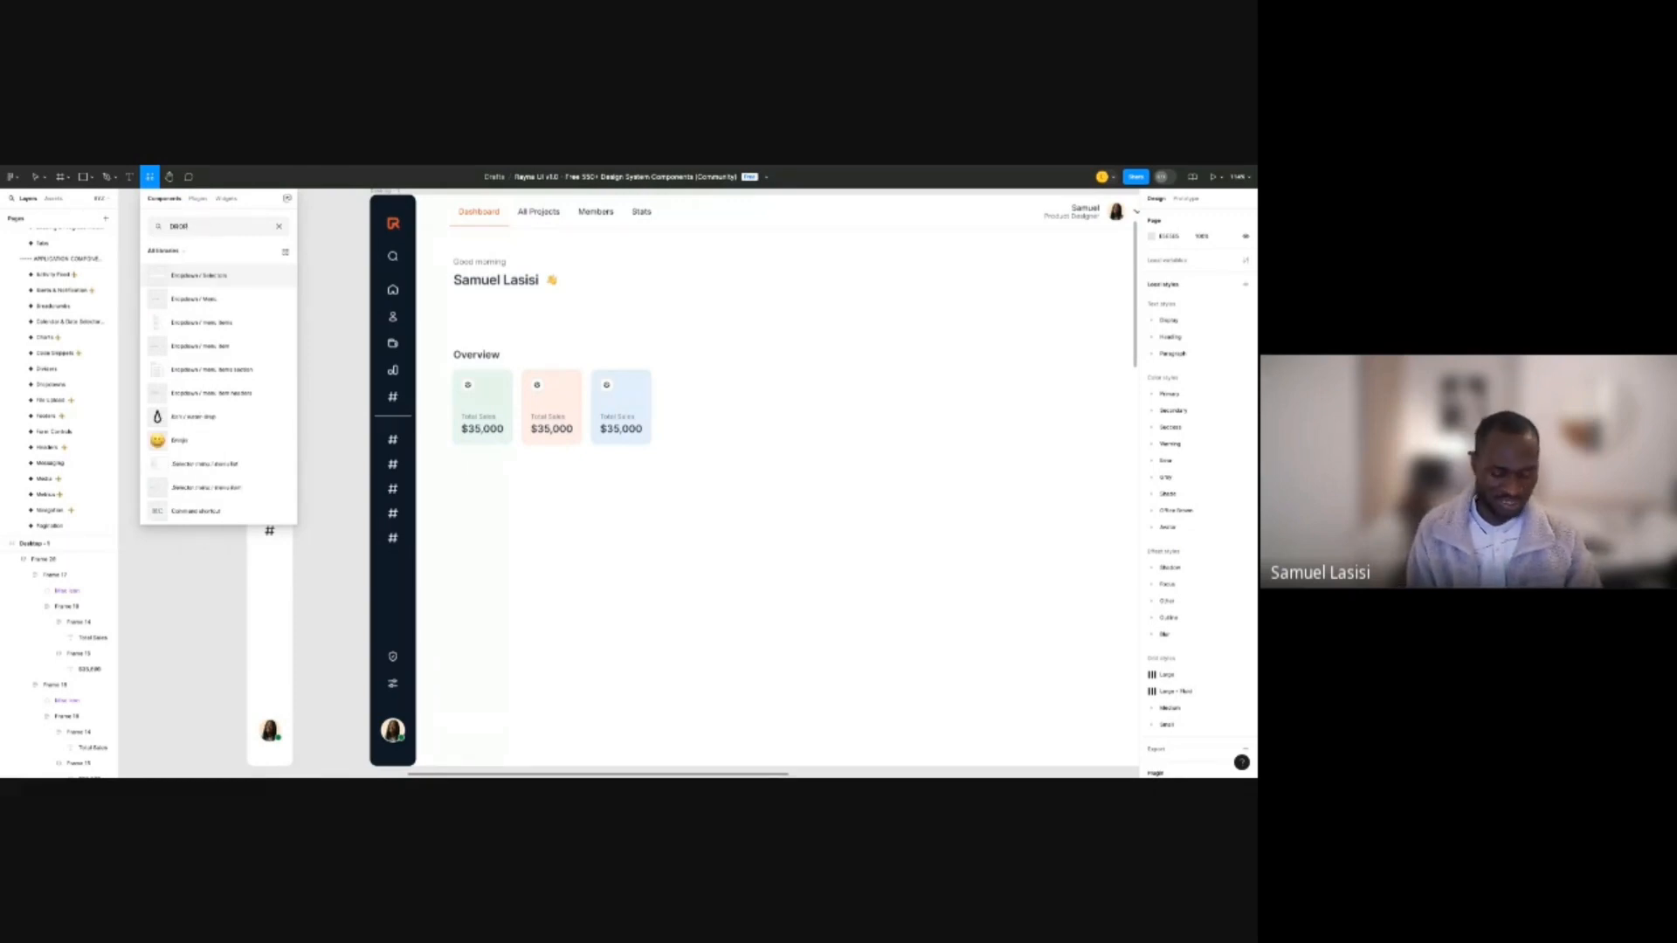
{"action": "type", "text": "PD"}
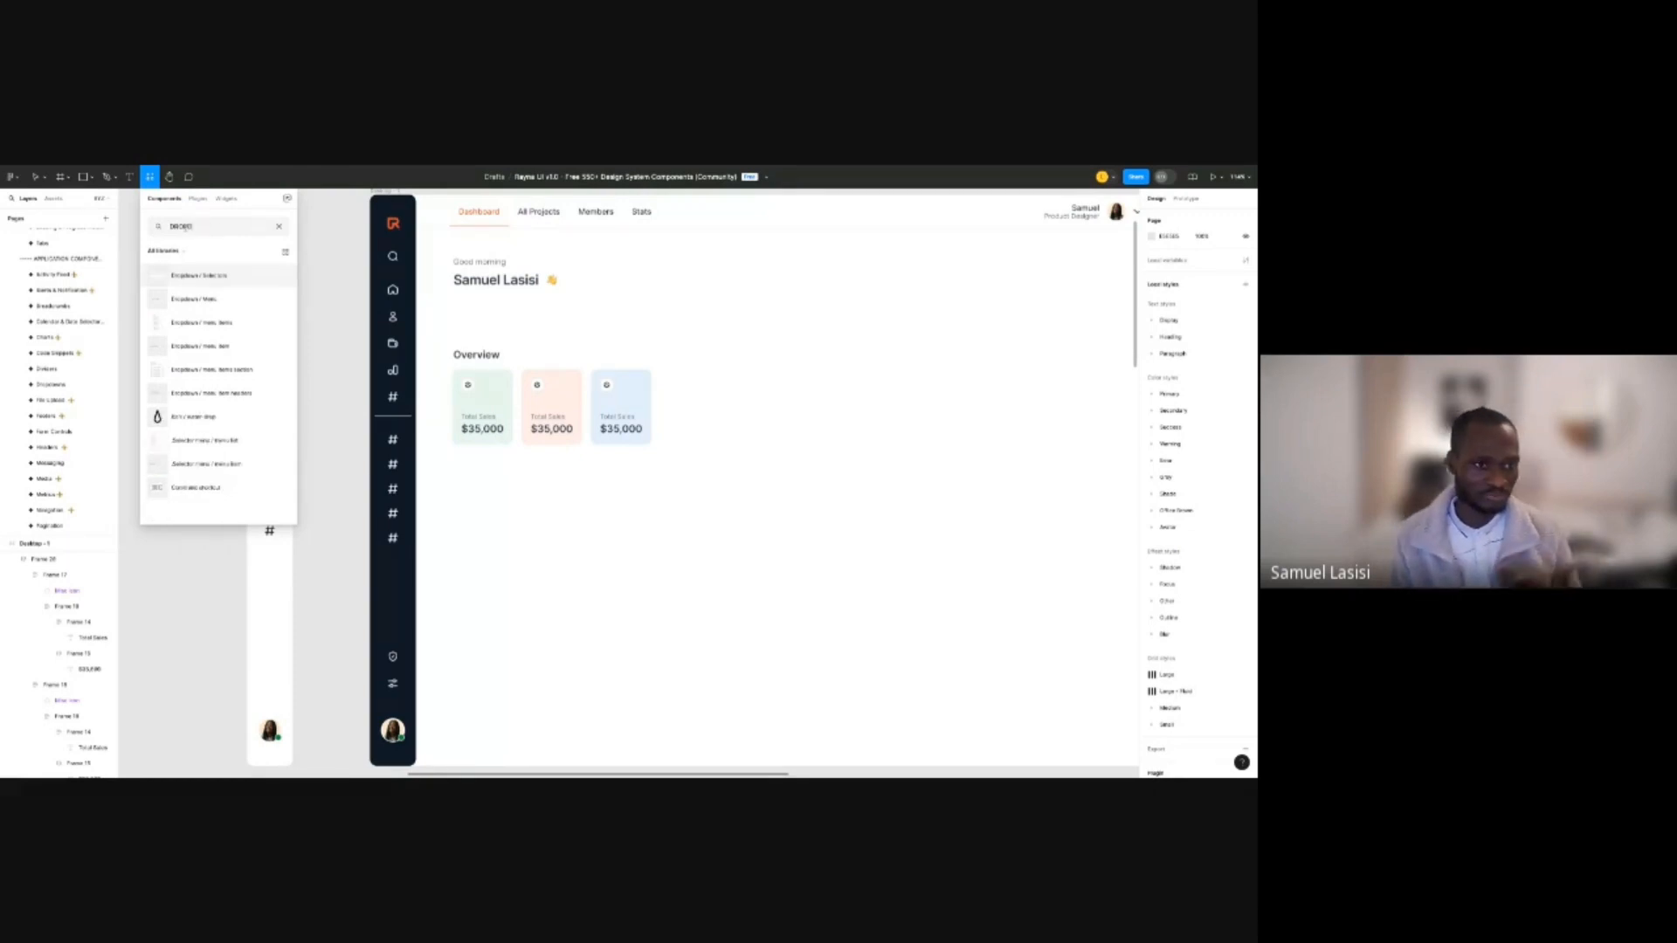
{"action": "left_click_drag", "start_coordinate": [187, 299], "coordinate": [784, 372]}
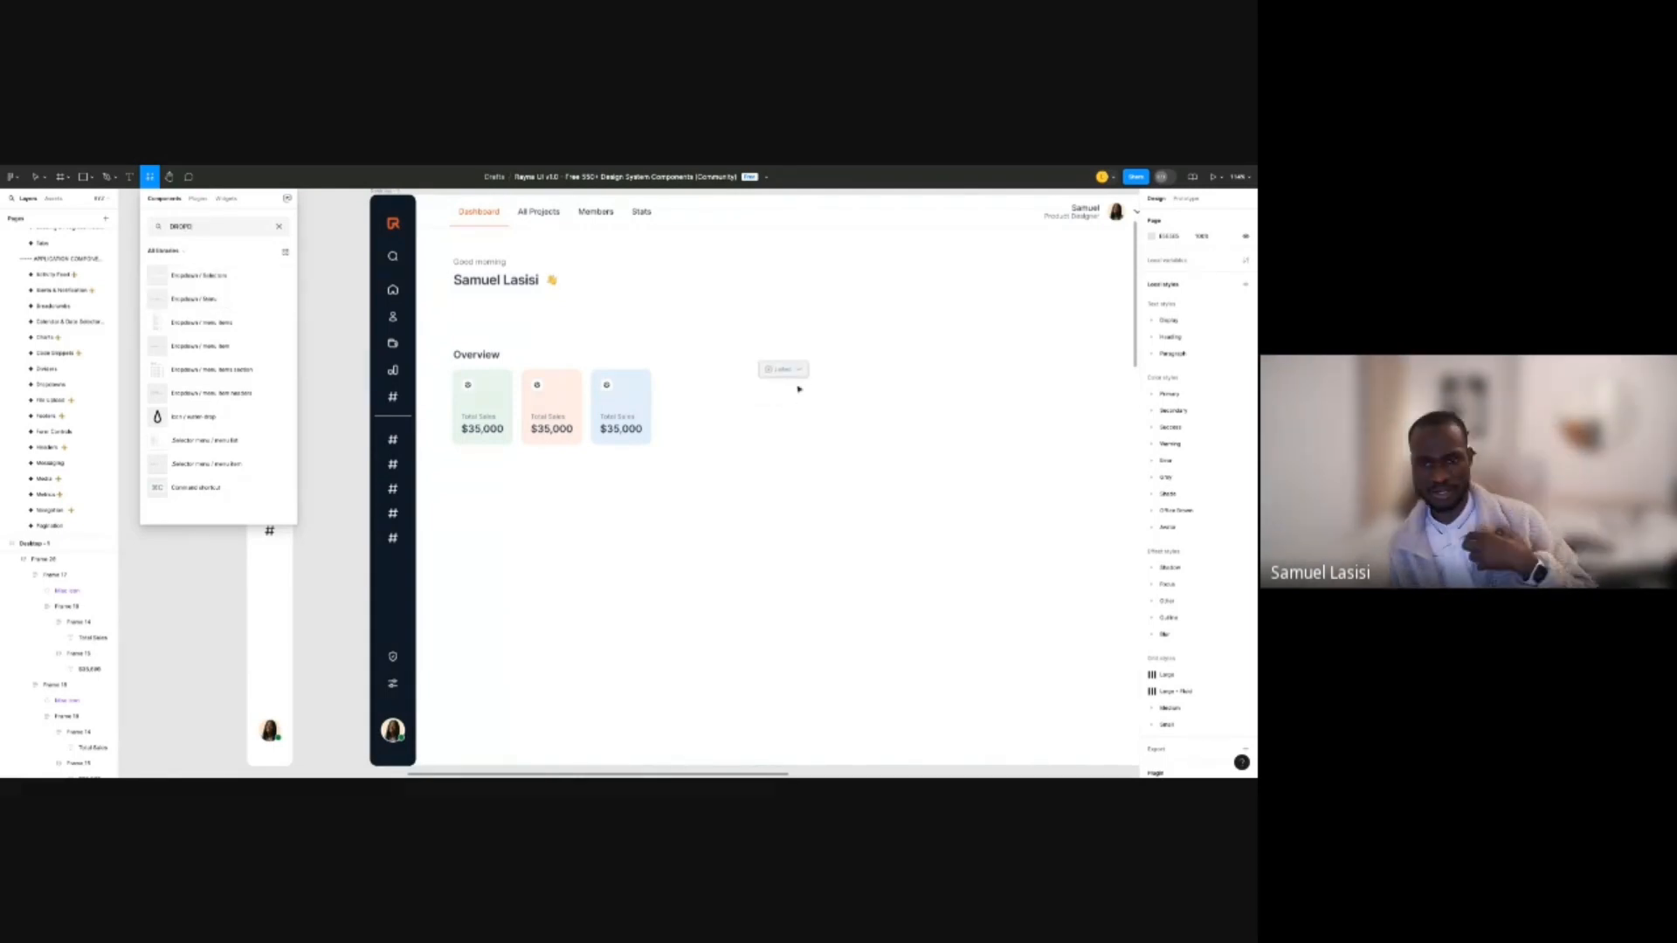
{"action": "left_click_drag", "start_coordinate": [781, 378], "coordinate": [617, 349]}
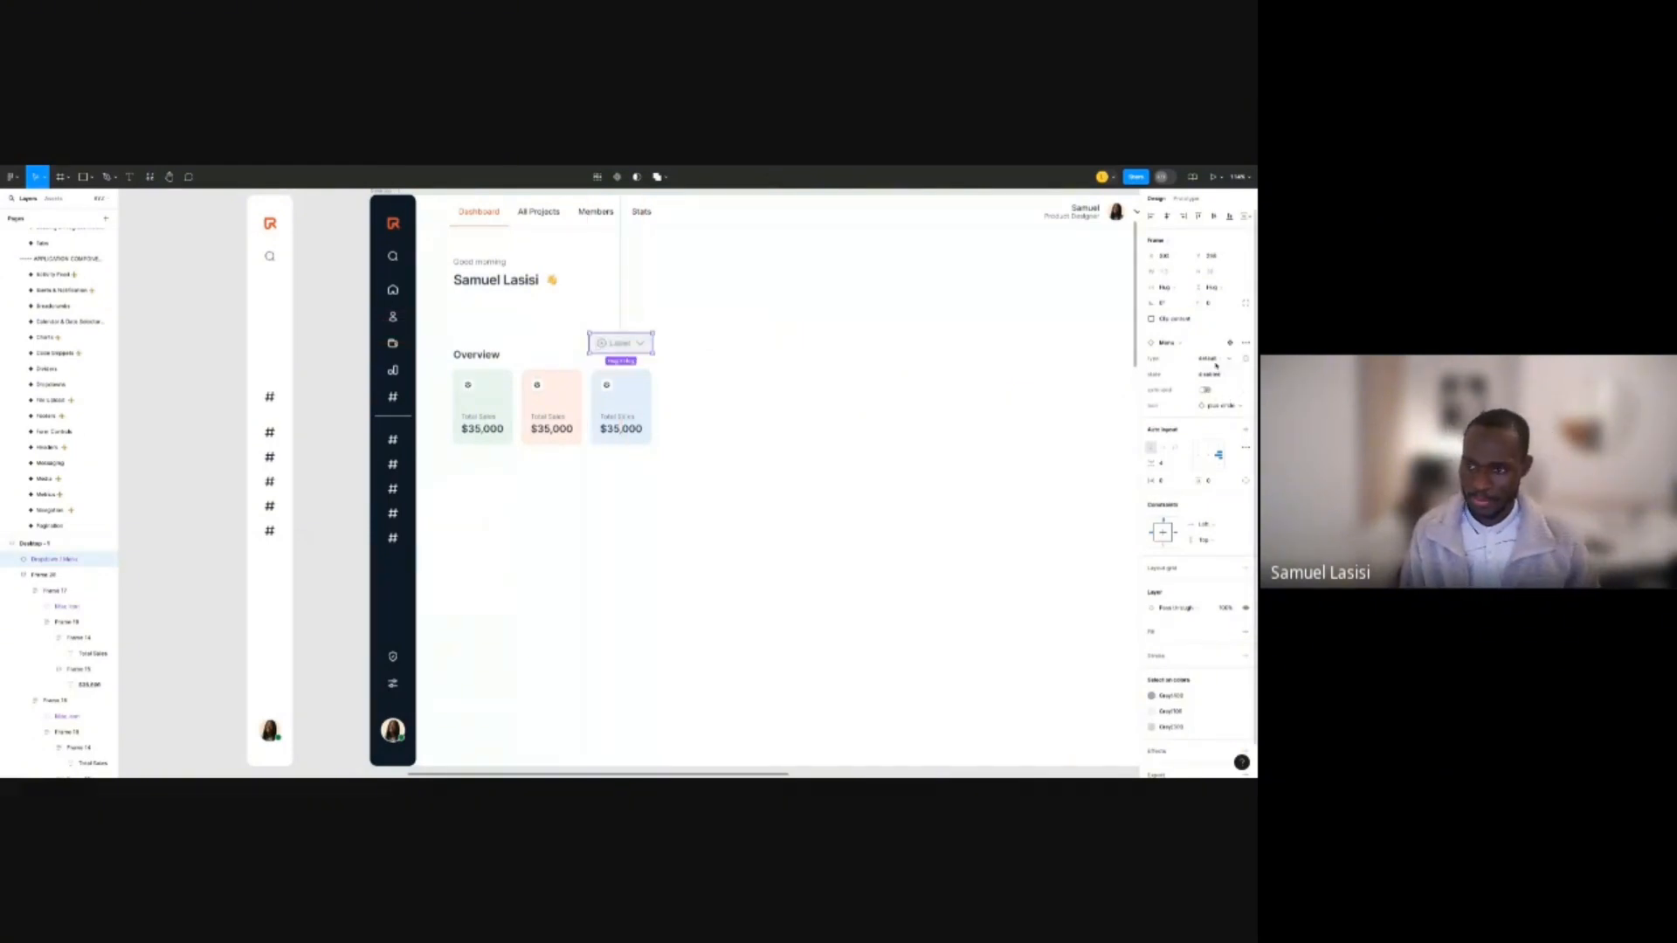
Try out several State options on the dropdown component.
{"action": "left_click", "coordinate": [1219, 373]}
{"action": "left_click", "coordinate": [1208, 346]}
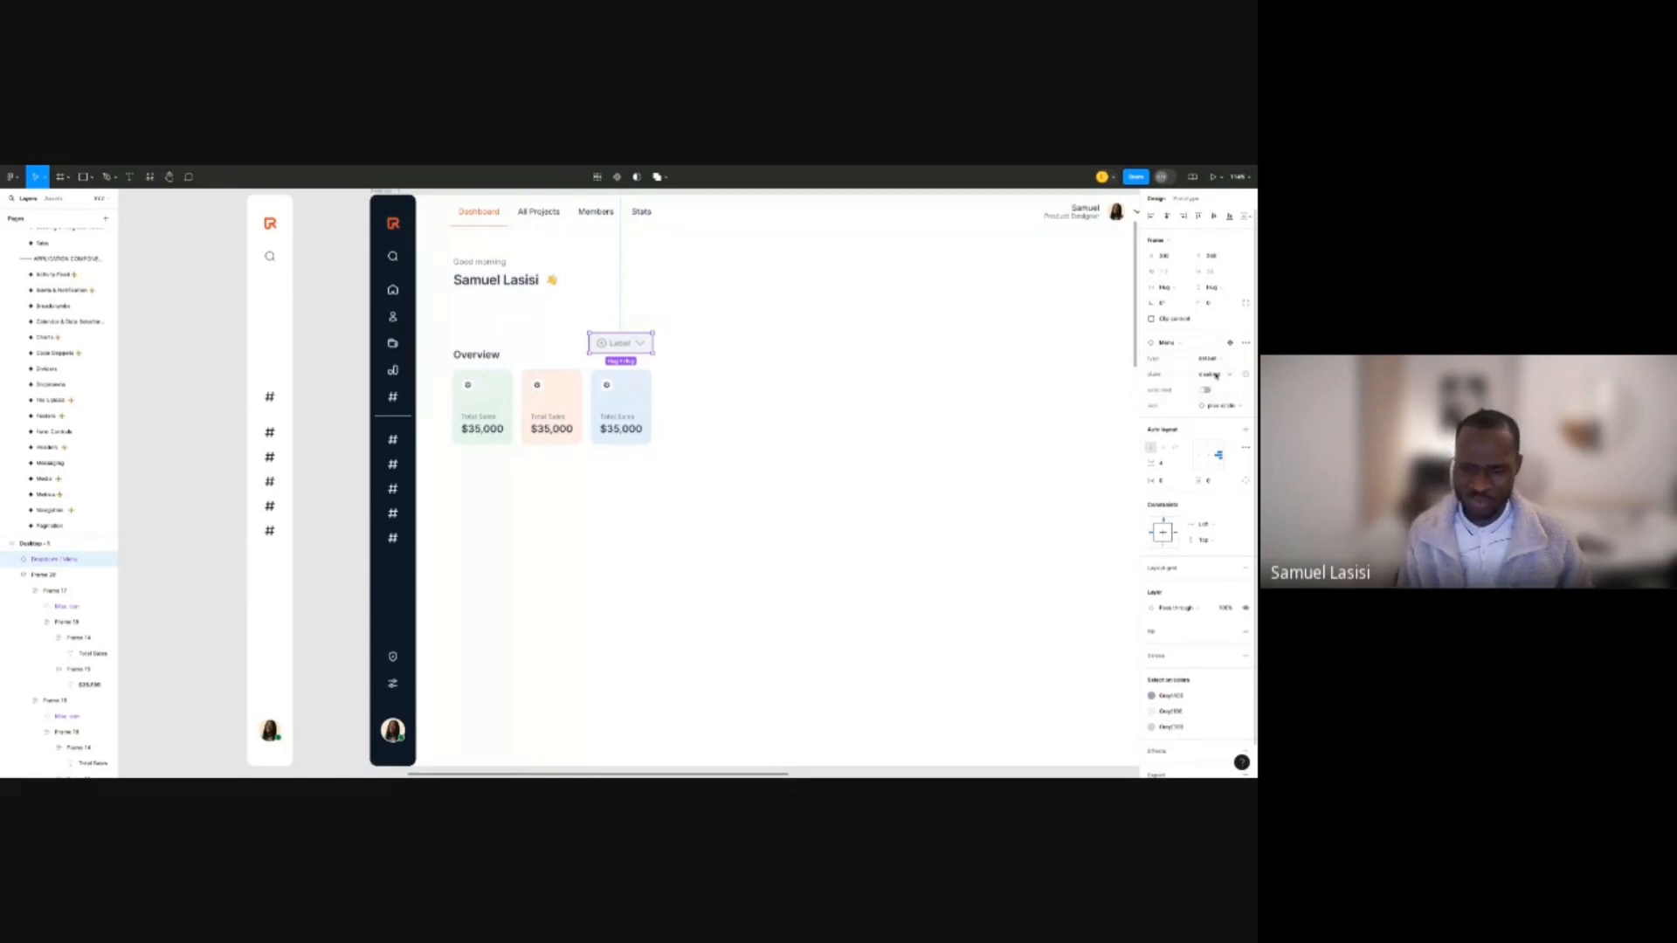
{"action": "left_click", "coordinate": [1216, 376]}
{"action": "left_click", "coordinate": [1230, 388]}
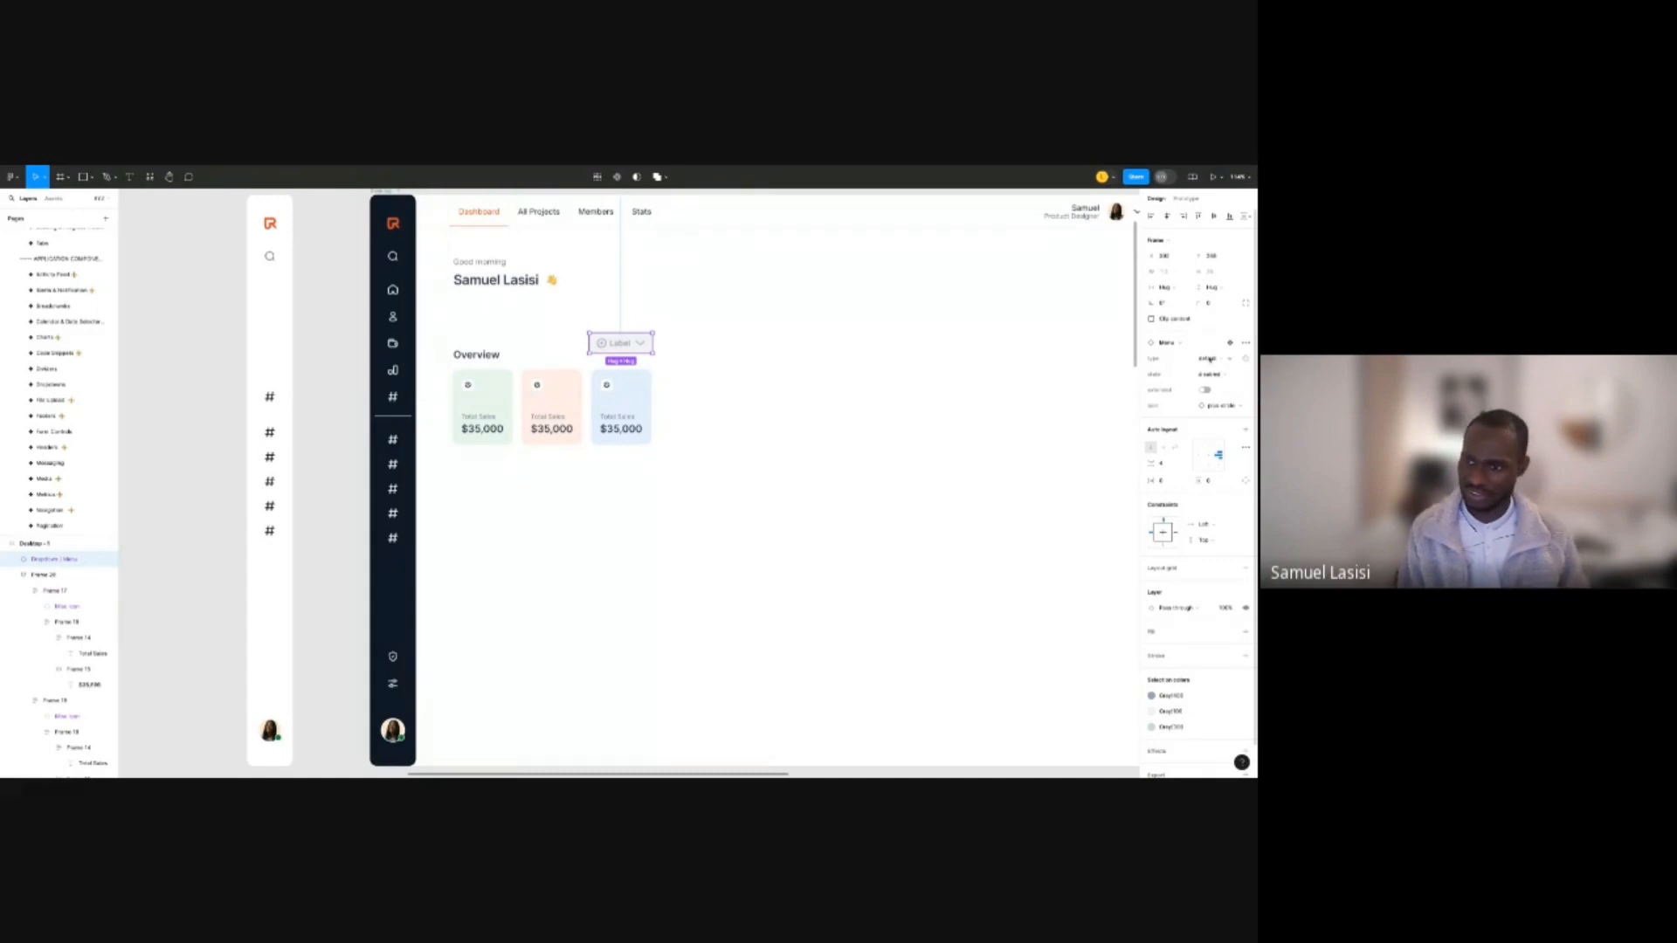
{"action": "left_click", "coordinate": [1219, 374]}
{"action": "left_click", "coordinate": [1222, 373]}
{"action": "left_click", "coordinate": [1221, 373]}
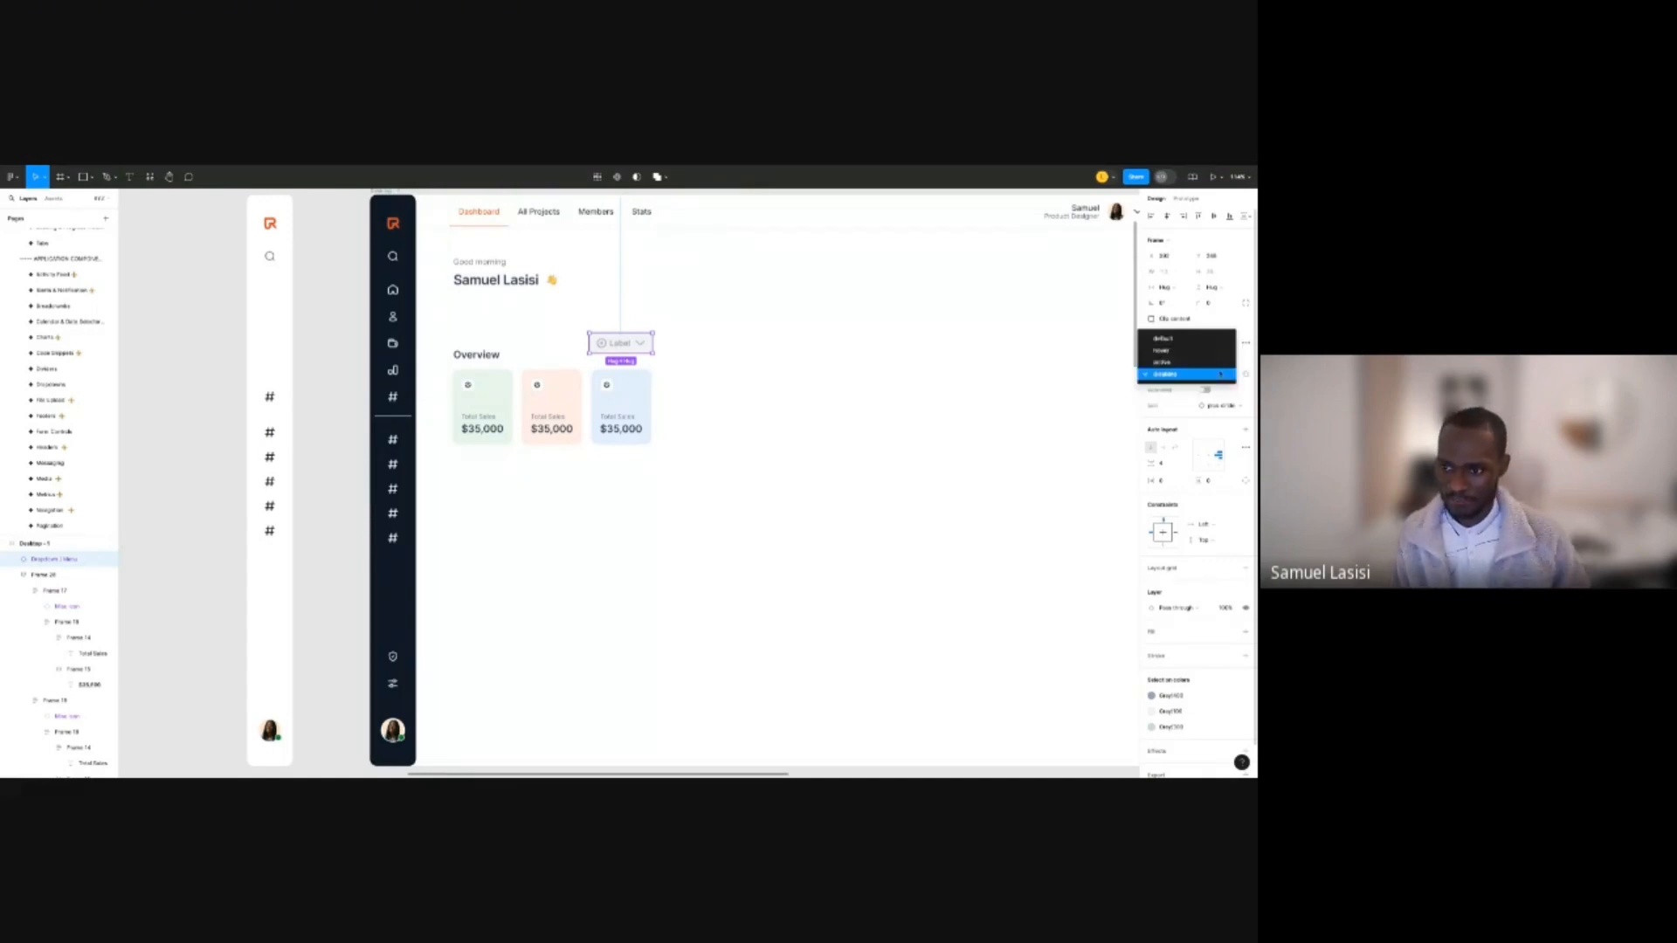
{"action": "left_click", "coordinate": [1220, 376]}
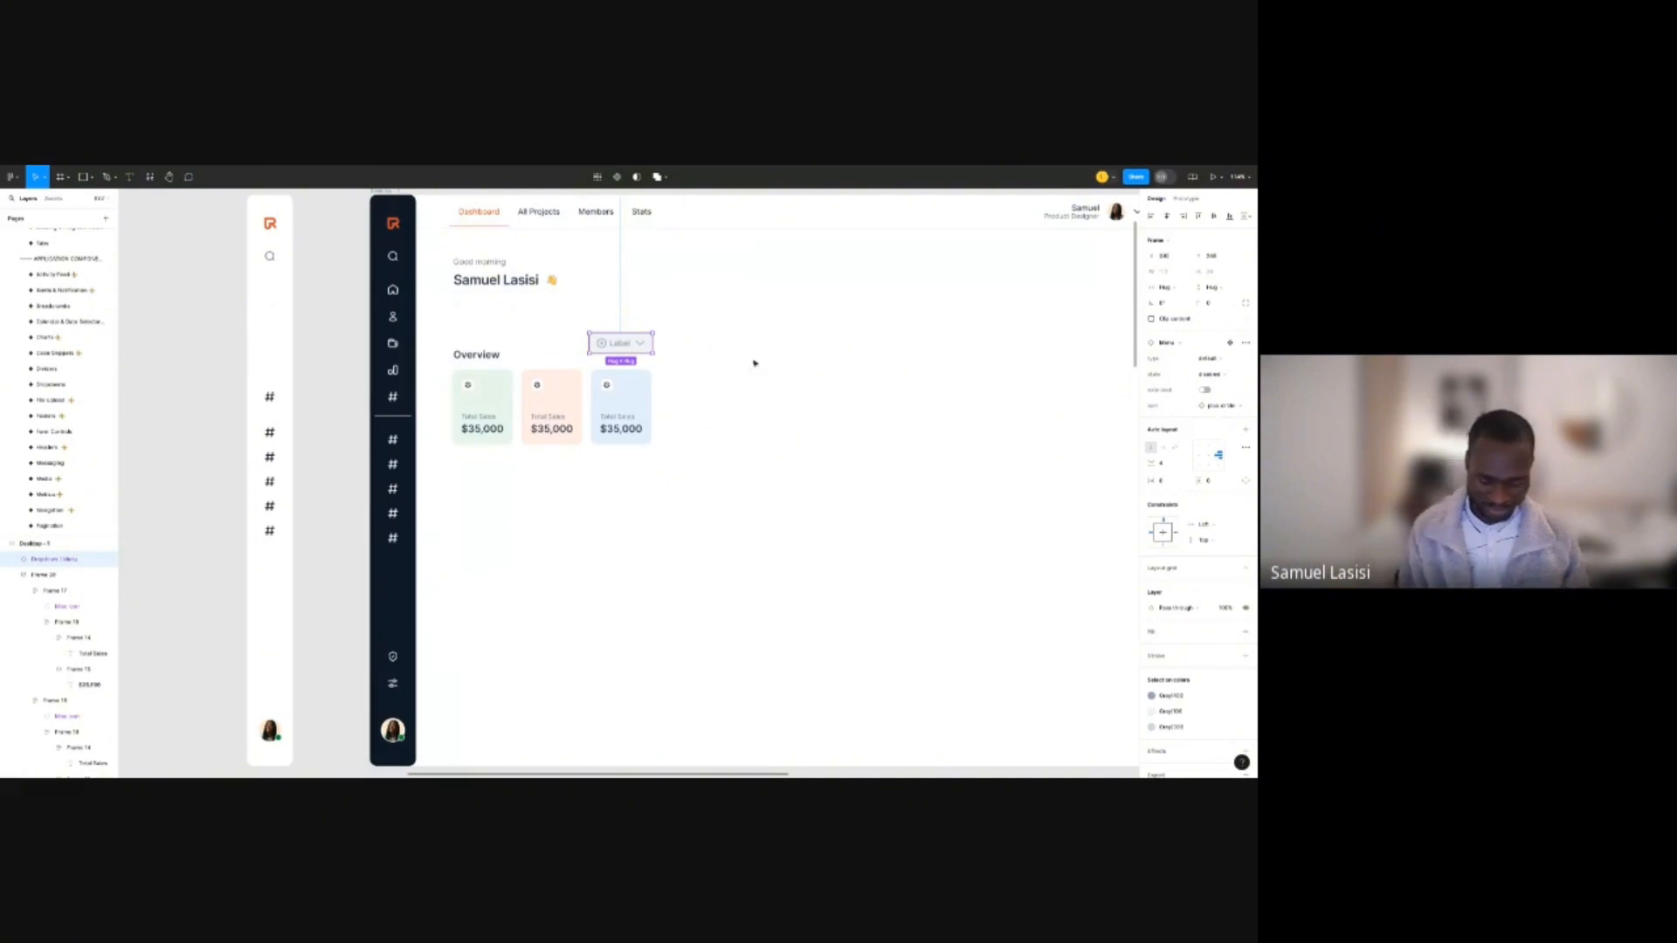
Inspect the Dropdowns page's base components, then drag the dropdown instance left off the dashboard.
{"action": "left_click", "coordinate": [52, 384]}
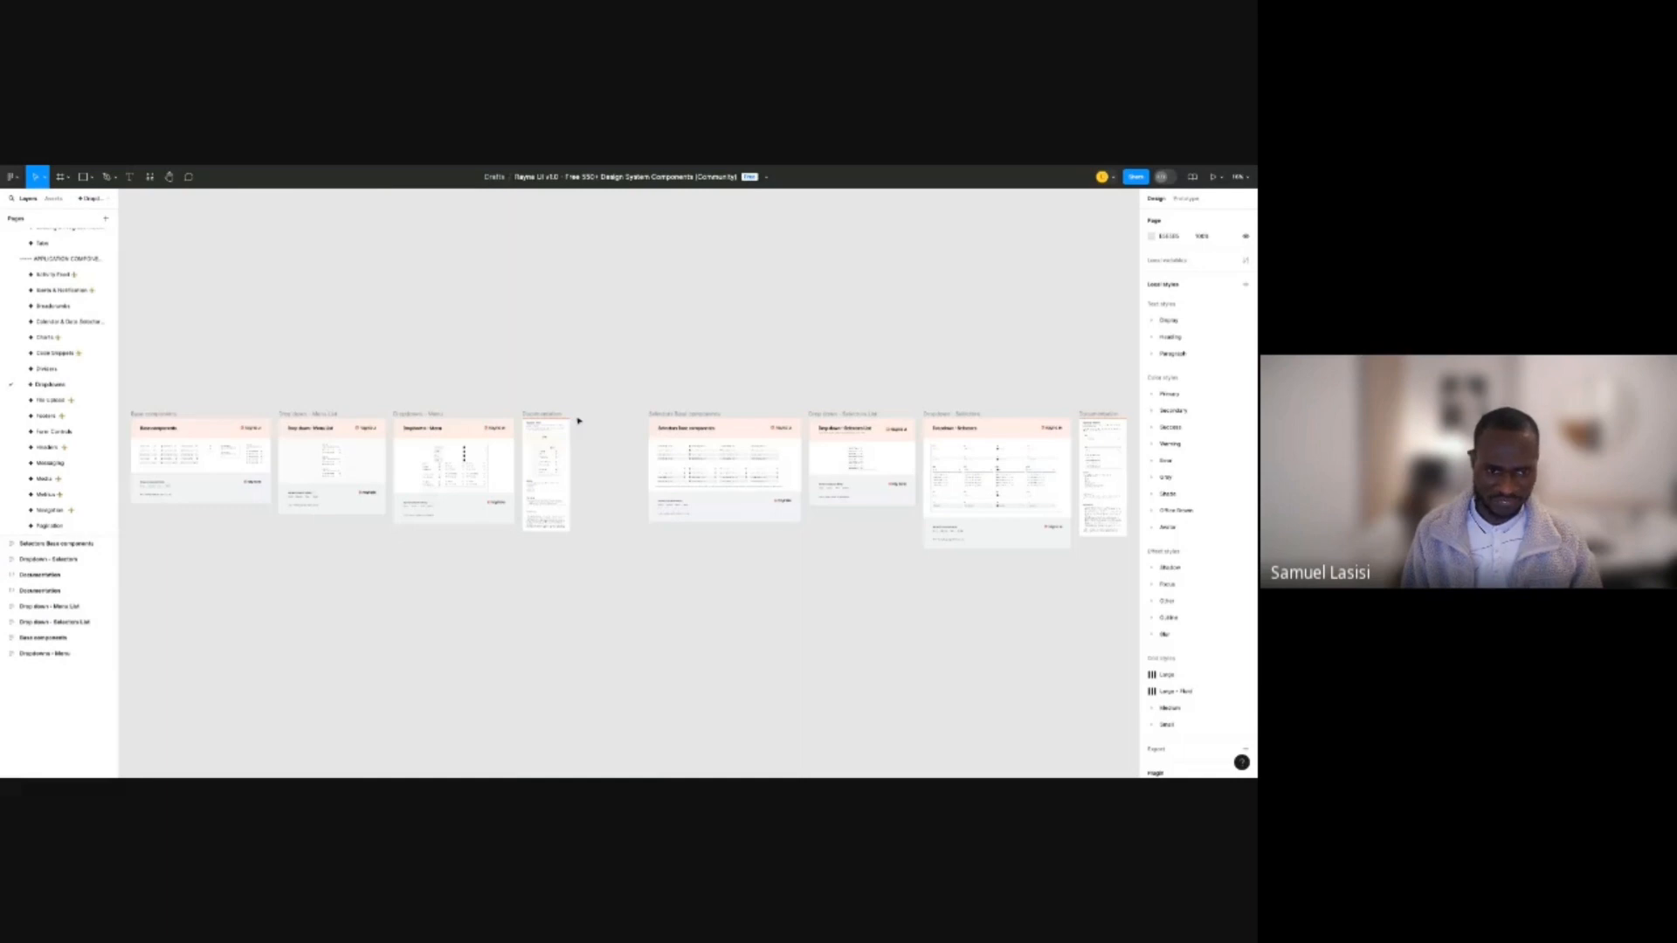
{"action": "scroll", "coordinate": [432, 413], "scroll_direction": "up", "scroll_amount": 5}
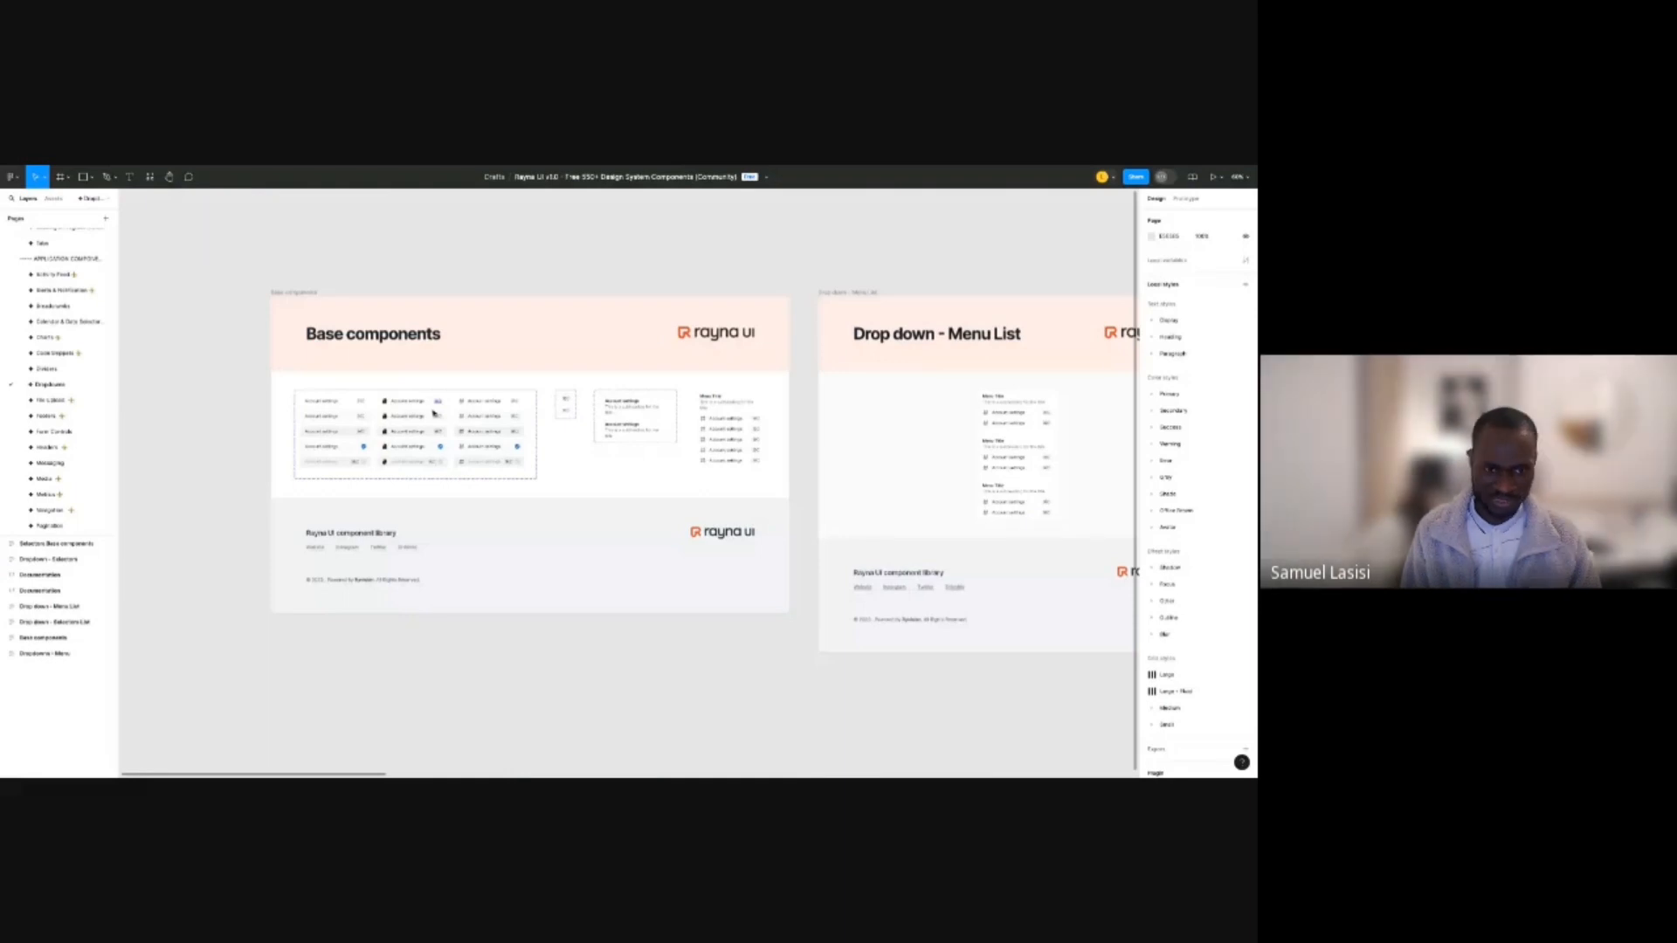
{"action": "scroll", "coordinate": [432, 413], "scroll_direction": "up", "scroll_amount": 5}
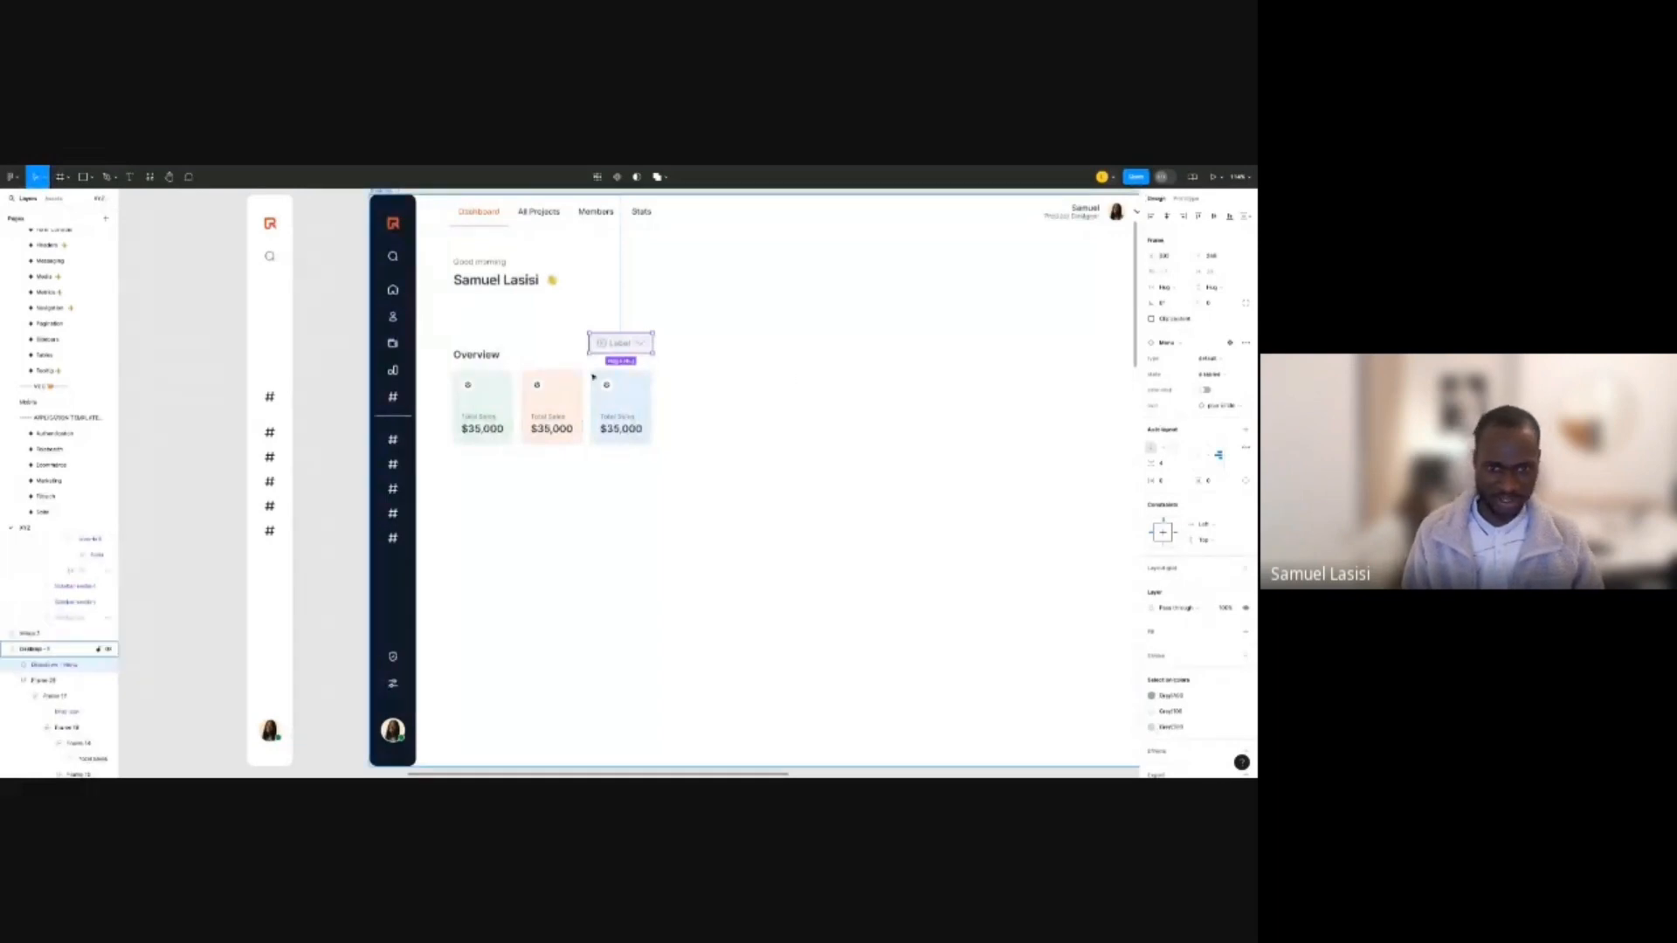
{"action": "scroll", "coordinate": [486, 357], "scroll_direction": "down", "scroll_amount": 5}
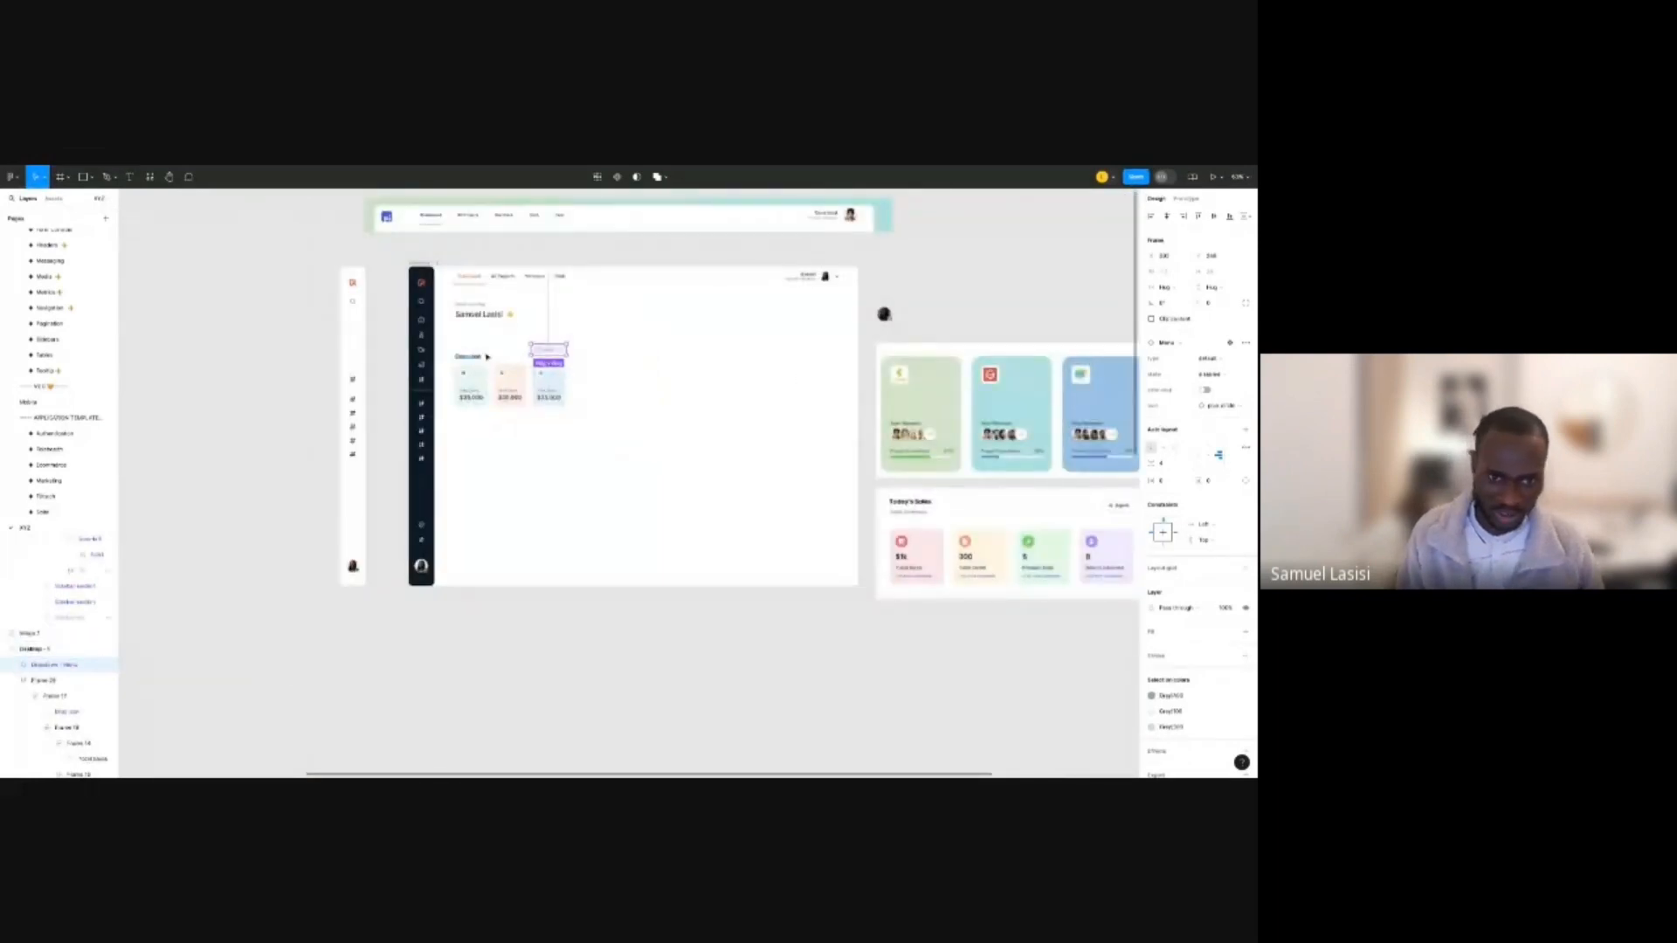
{"action": "scroll", "coordinate": [547, 347], "scroll_direction": "up", "scroll_amount": 5}
{"action": "scroll", "coordinate": [572, 353], "scroll_direction": "down", "scroll_amount": 3}
{"action": "left_click_drag", "start_coordinate": [571, 353], "coordinate": [157, 351]}
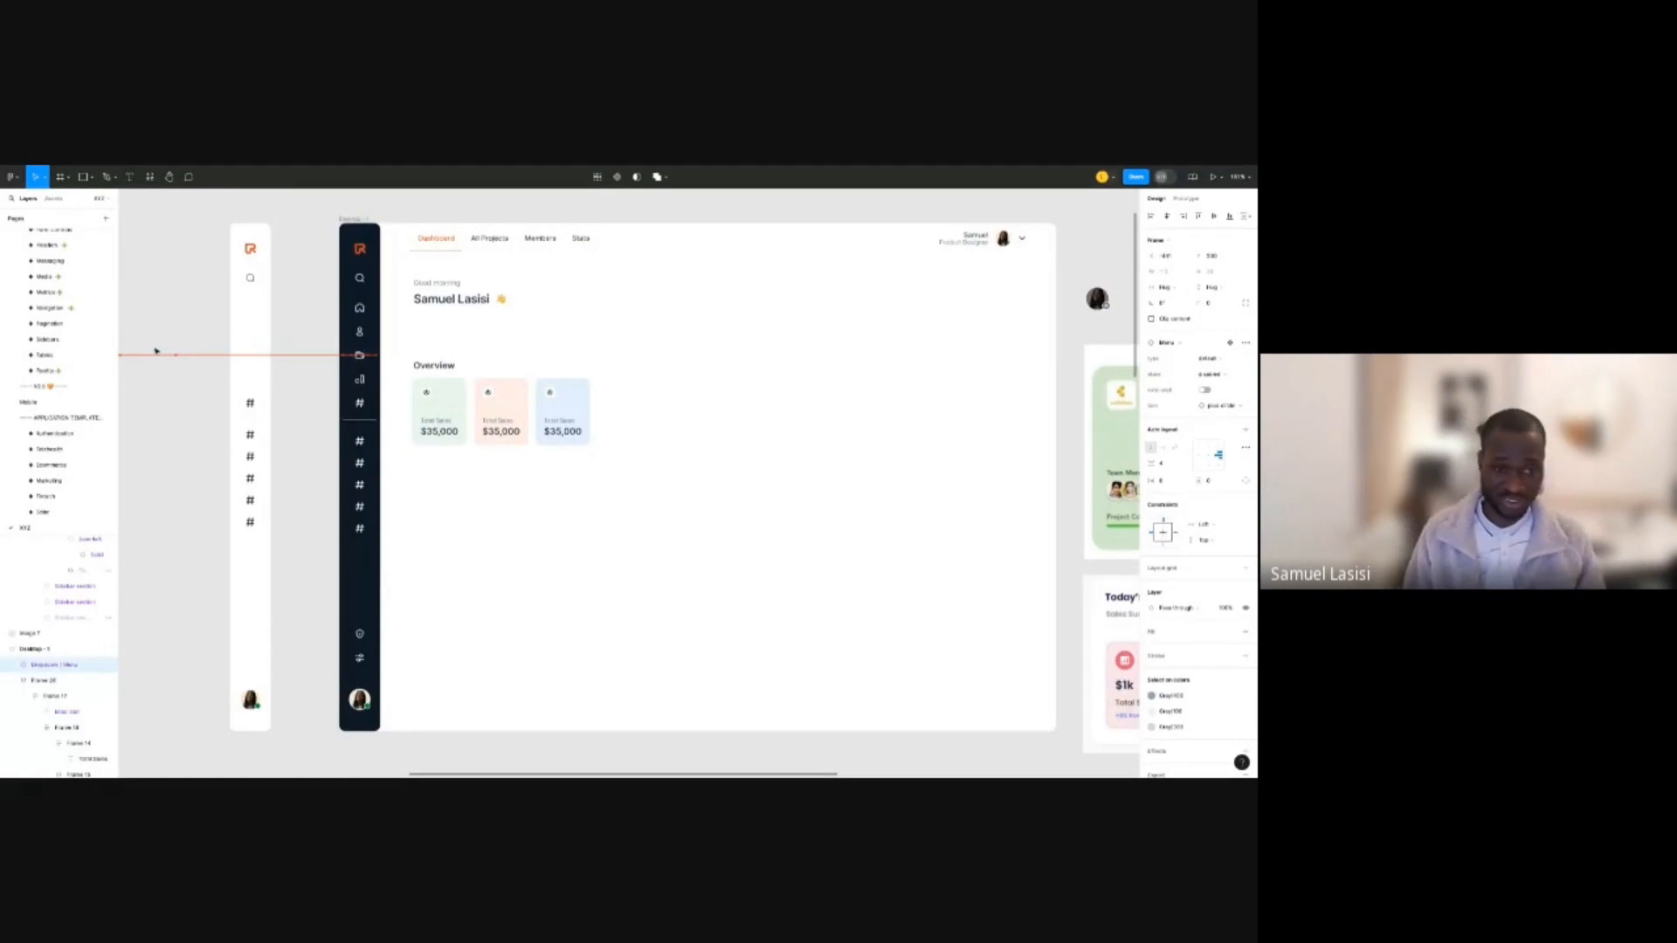
Move the Overview section up toward the greeting and add auto layout to it.
{"action": "scroll", "coordinate": [548, 324], "scroll_direction": "down", "scroll_amount": 1}
{"action": "left_click", "coordinate": [548, 323]}
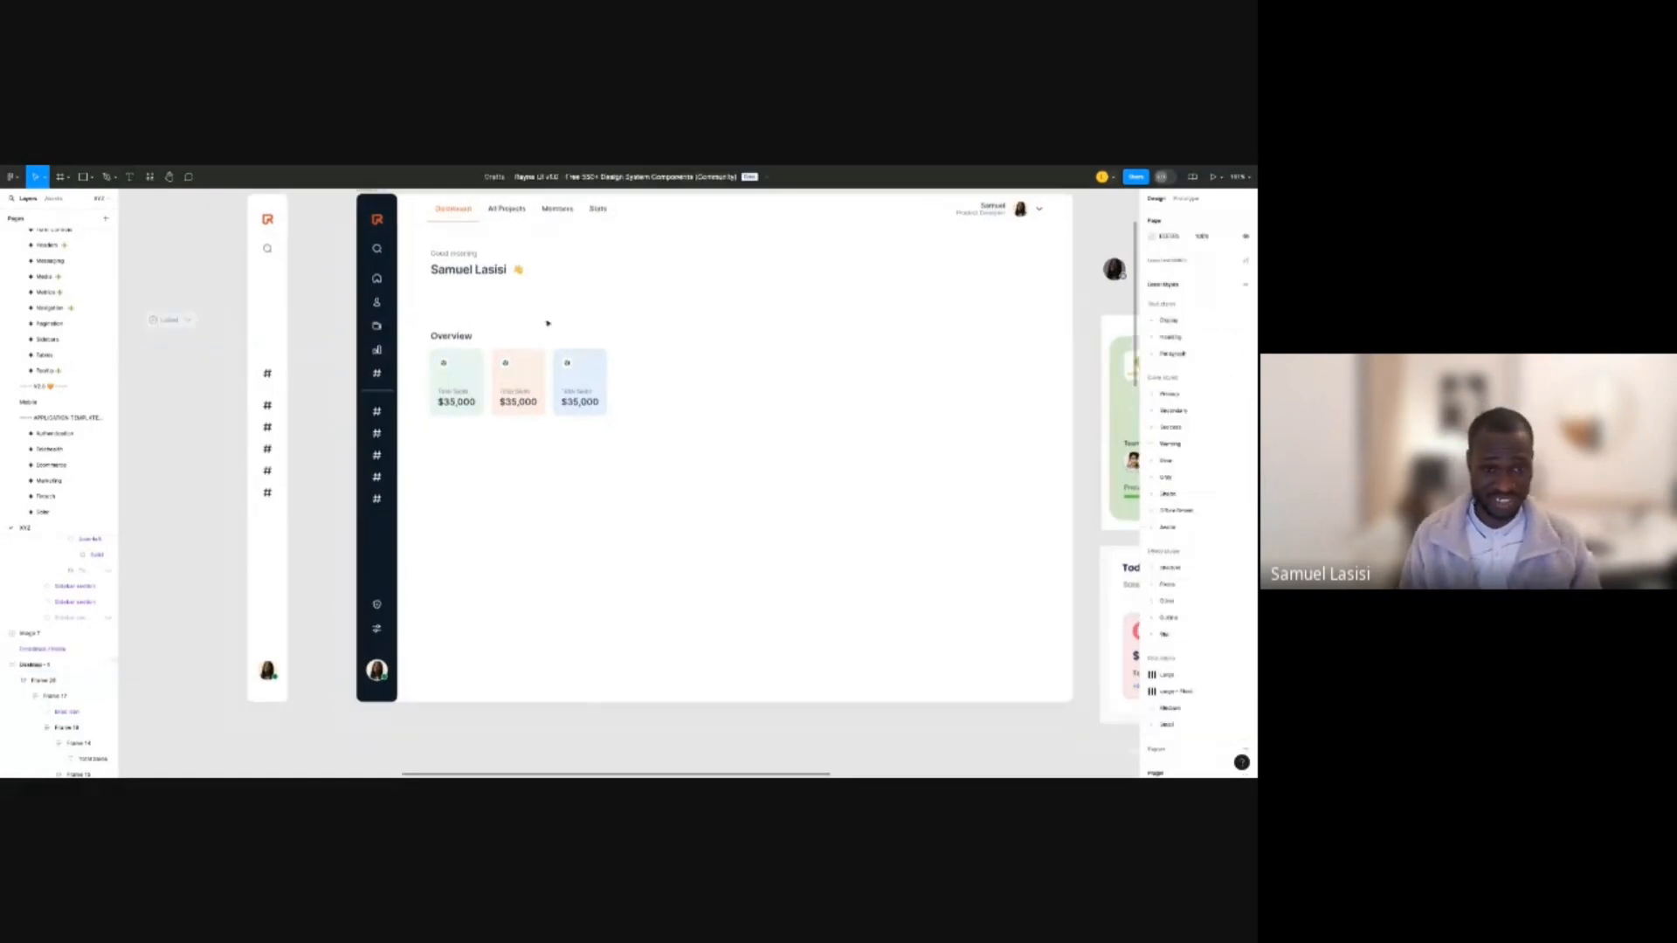
{"action": "left_click", "coordinate": [619, 314]}
{"action": "key", "text": "alt"}
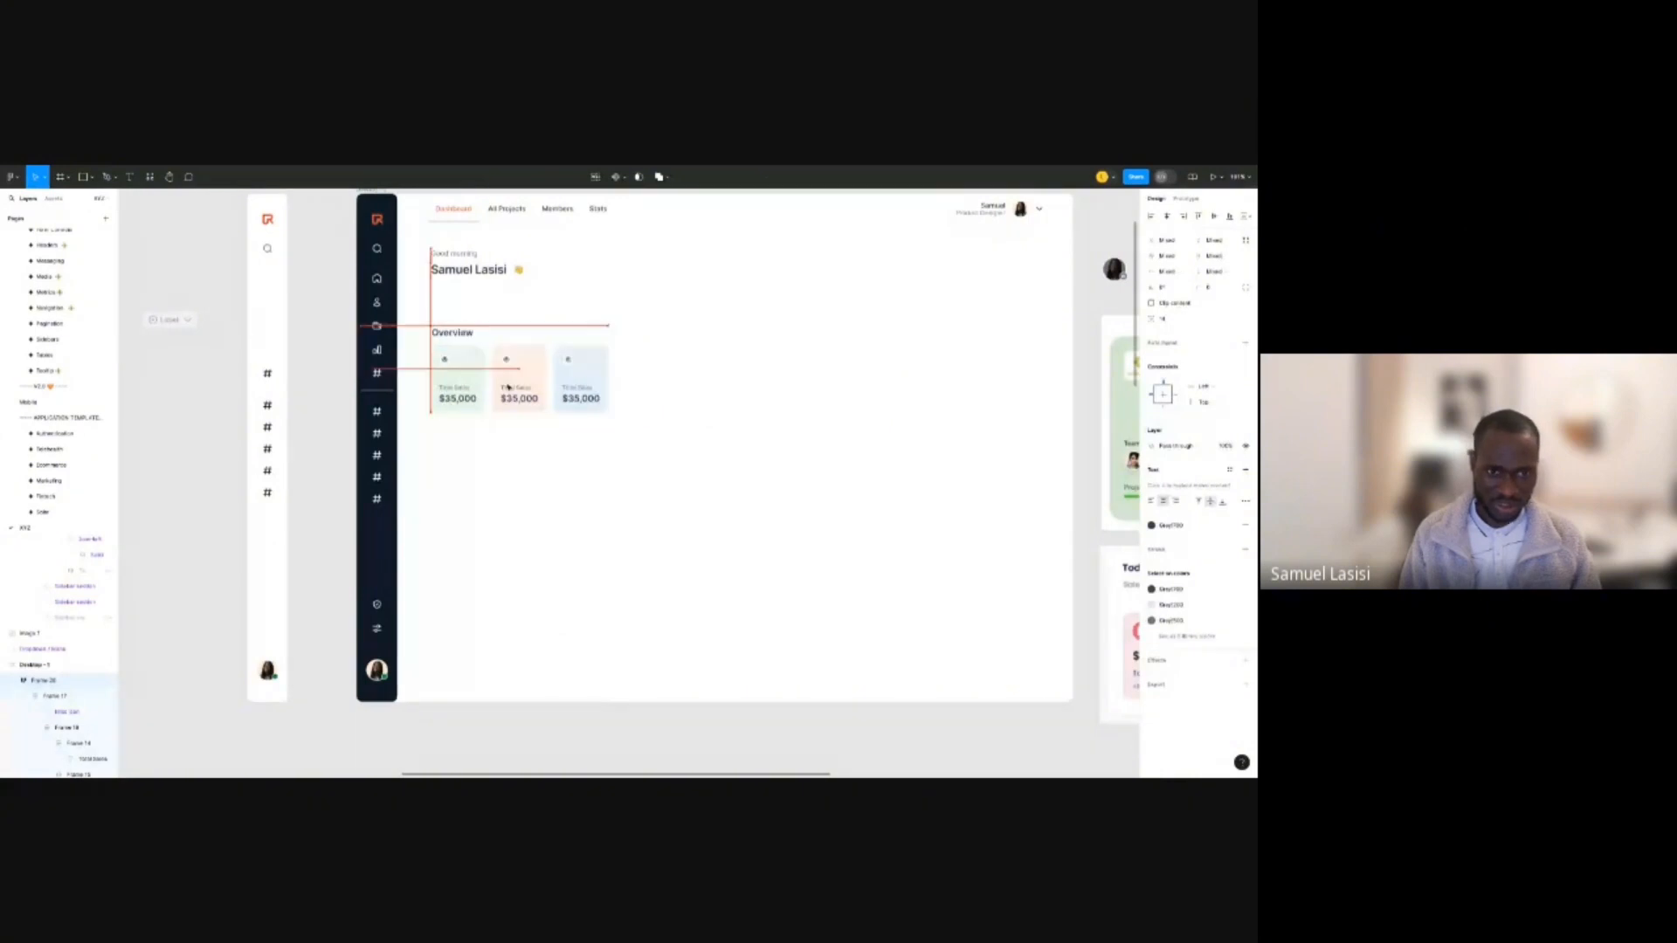
{"action": "left_click_drag", "start_coordinate": [507, 387], "coordinate": [508, 363]}
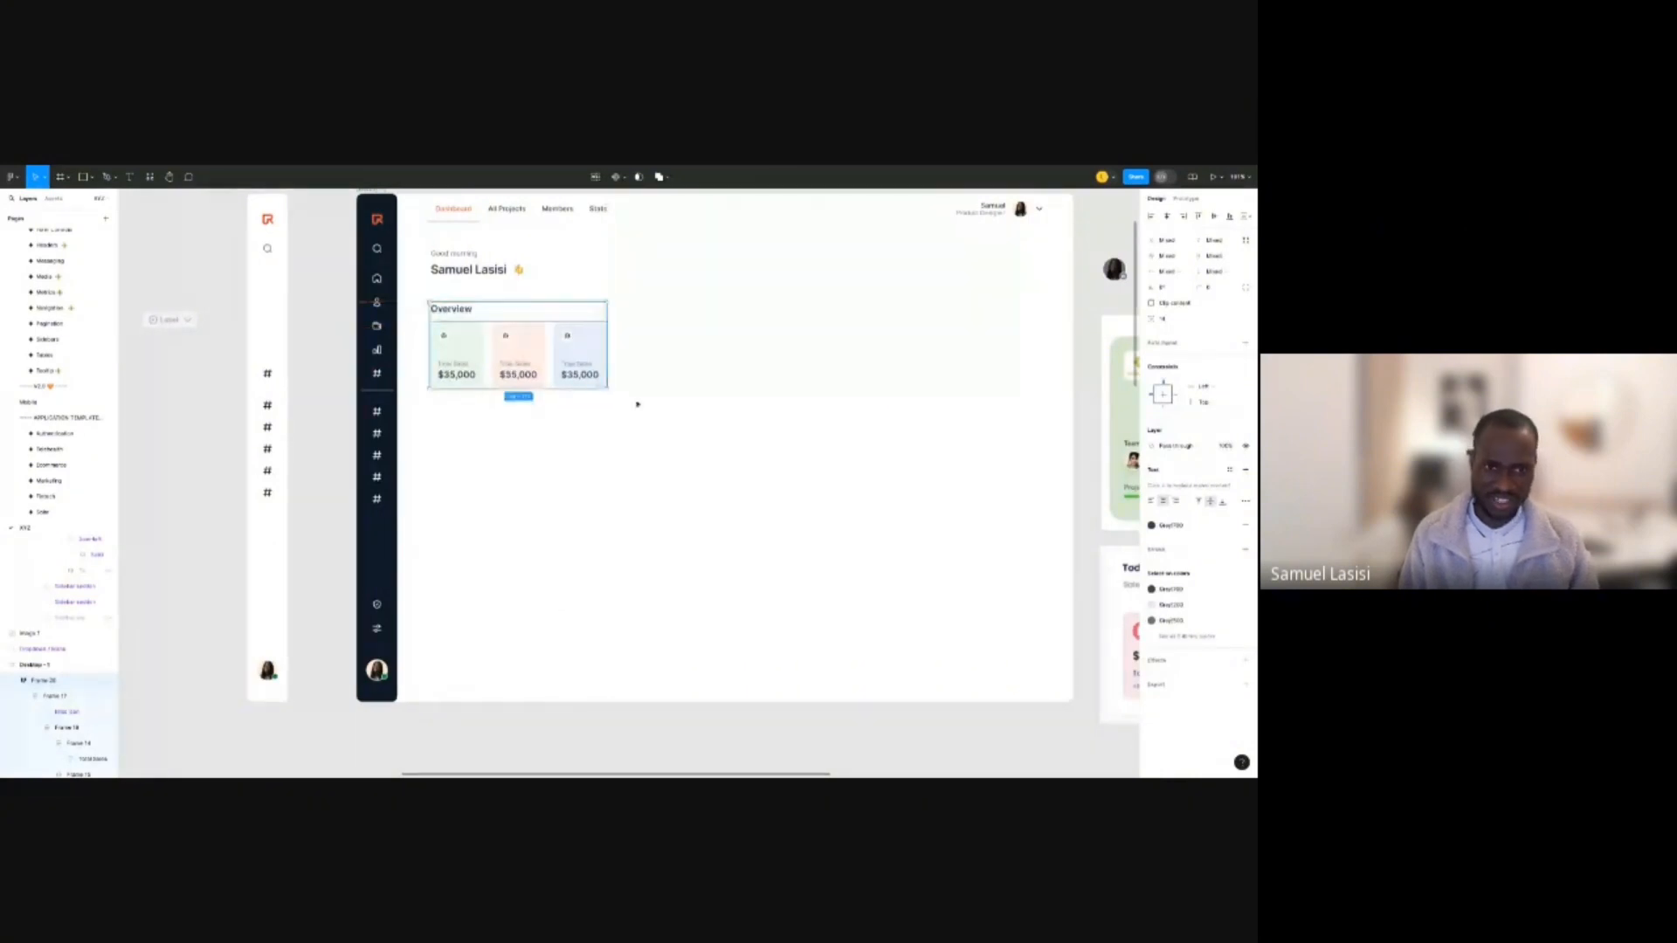
{"action": "key", "text": "shift+a"}
Set the Overview frame's padding to 16 on every side and corner radius to 12.
{"action": "left_click", "coordinate": [1174, 395]}
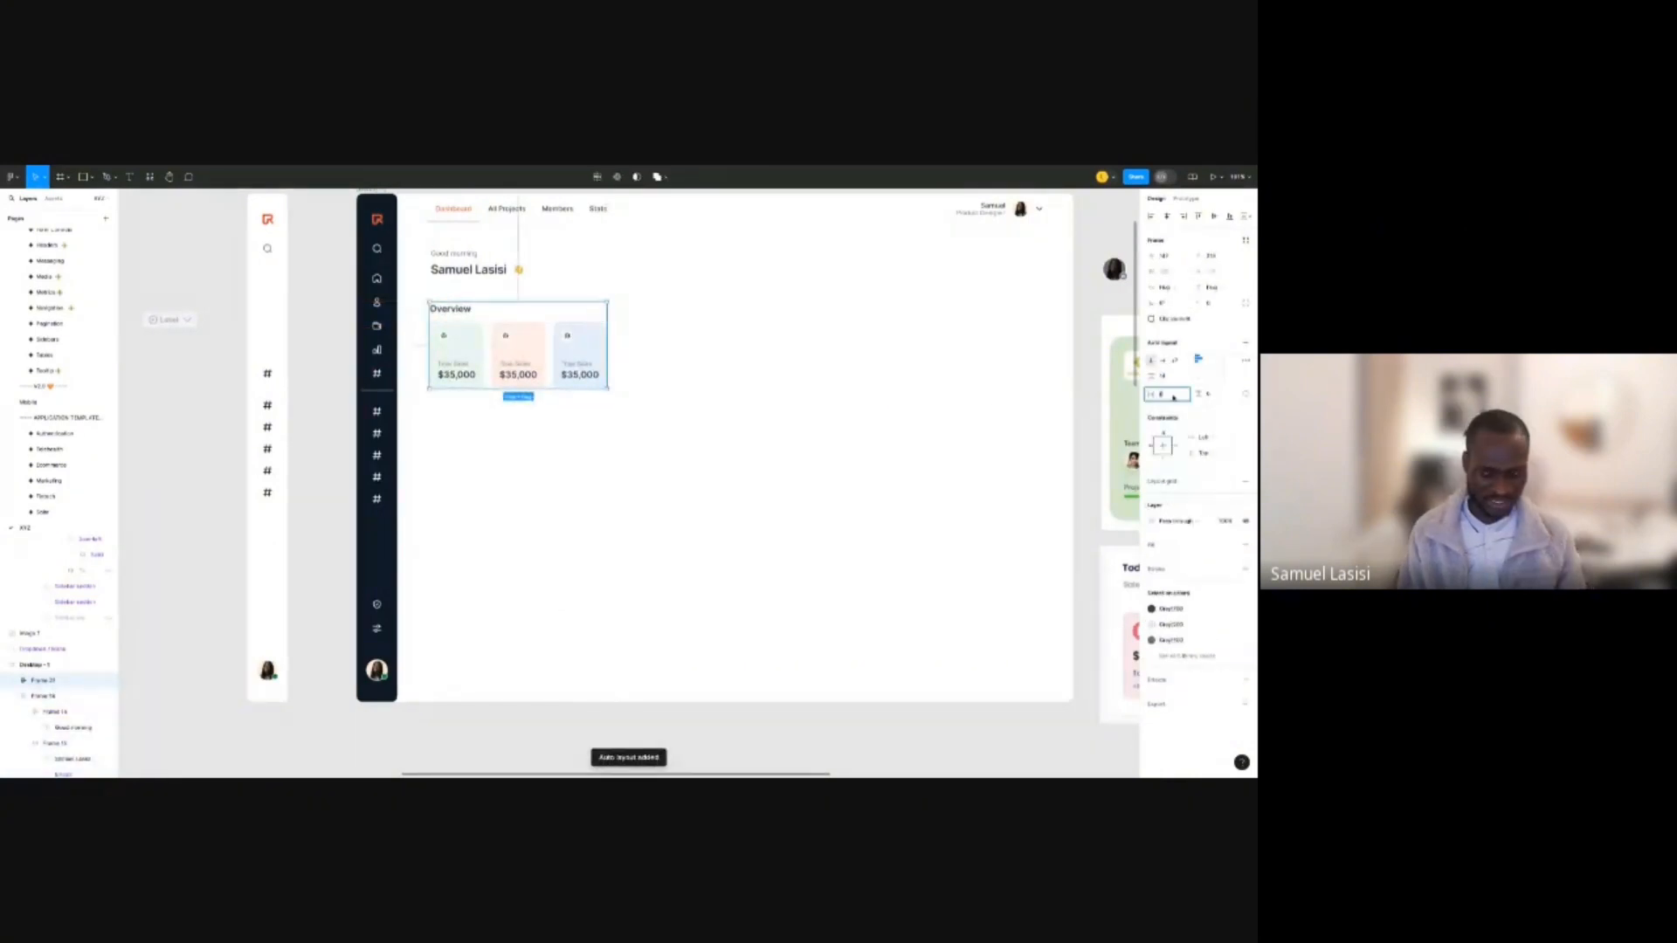
{"action": "type", "text": "16"}
{"action": "key", "text": "Tab"}
{"action": "type", "text": "16"}
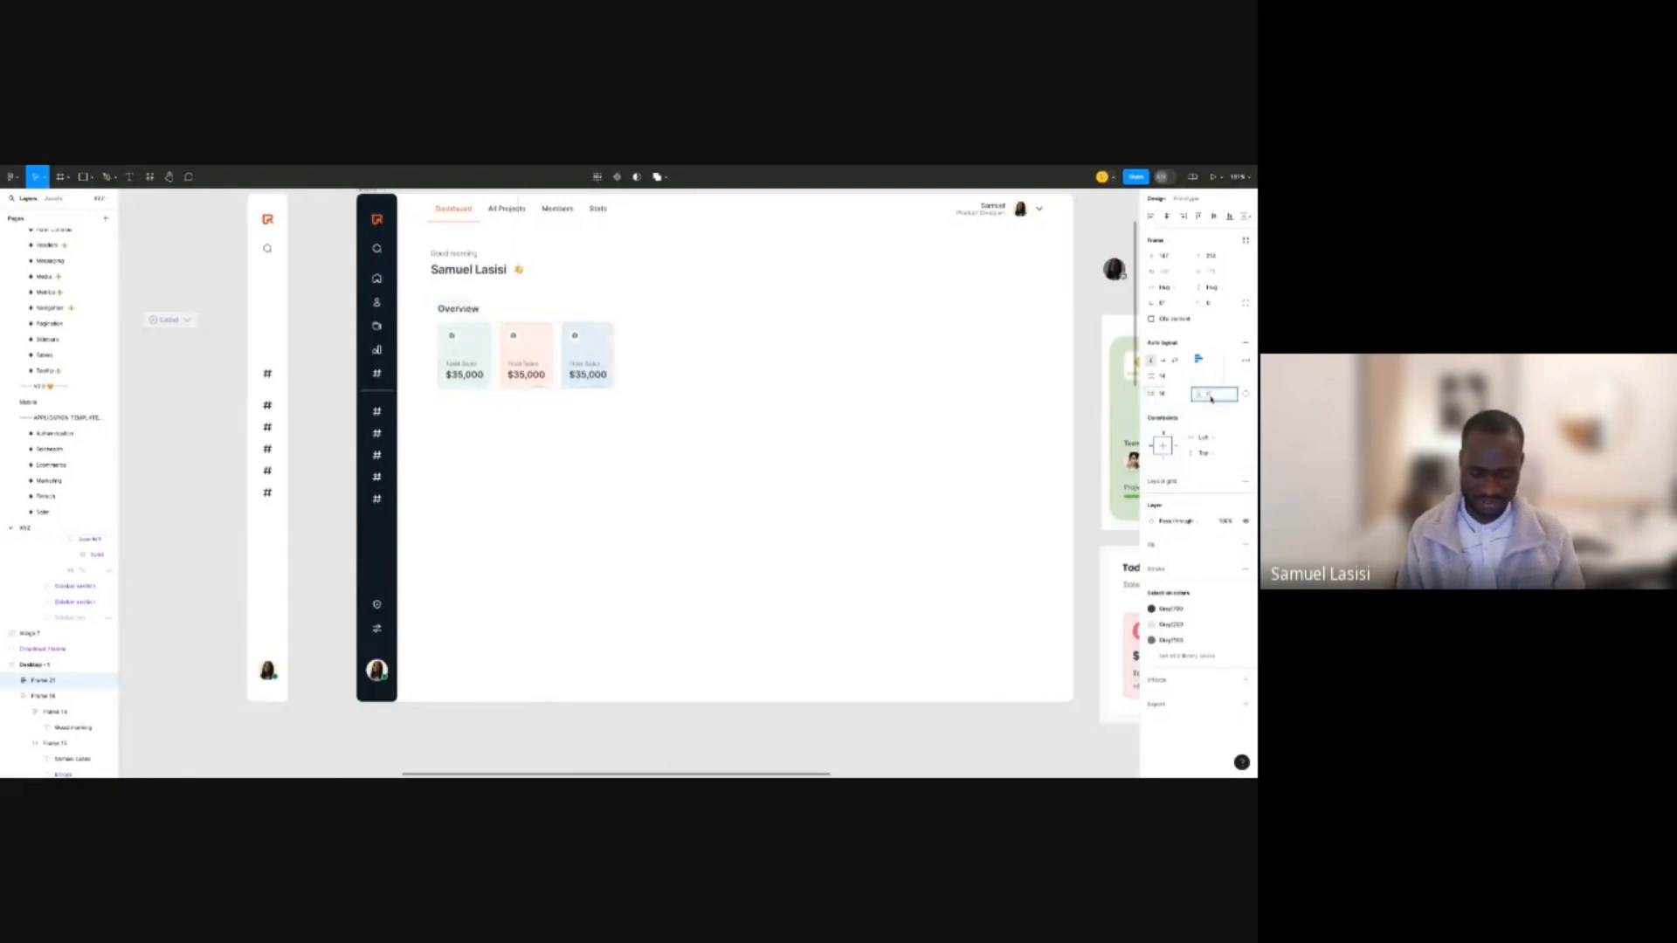
{"action": "key", "text": "Return"}
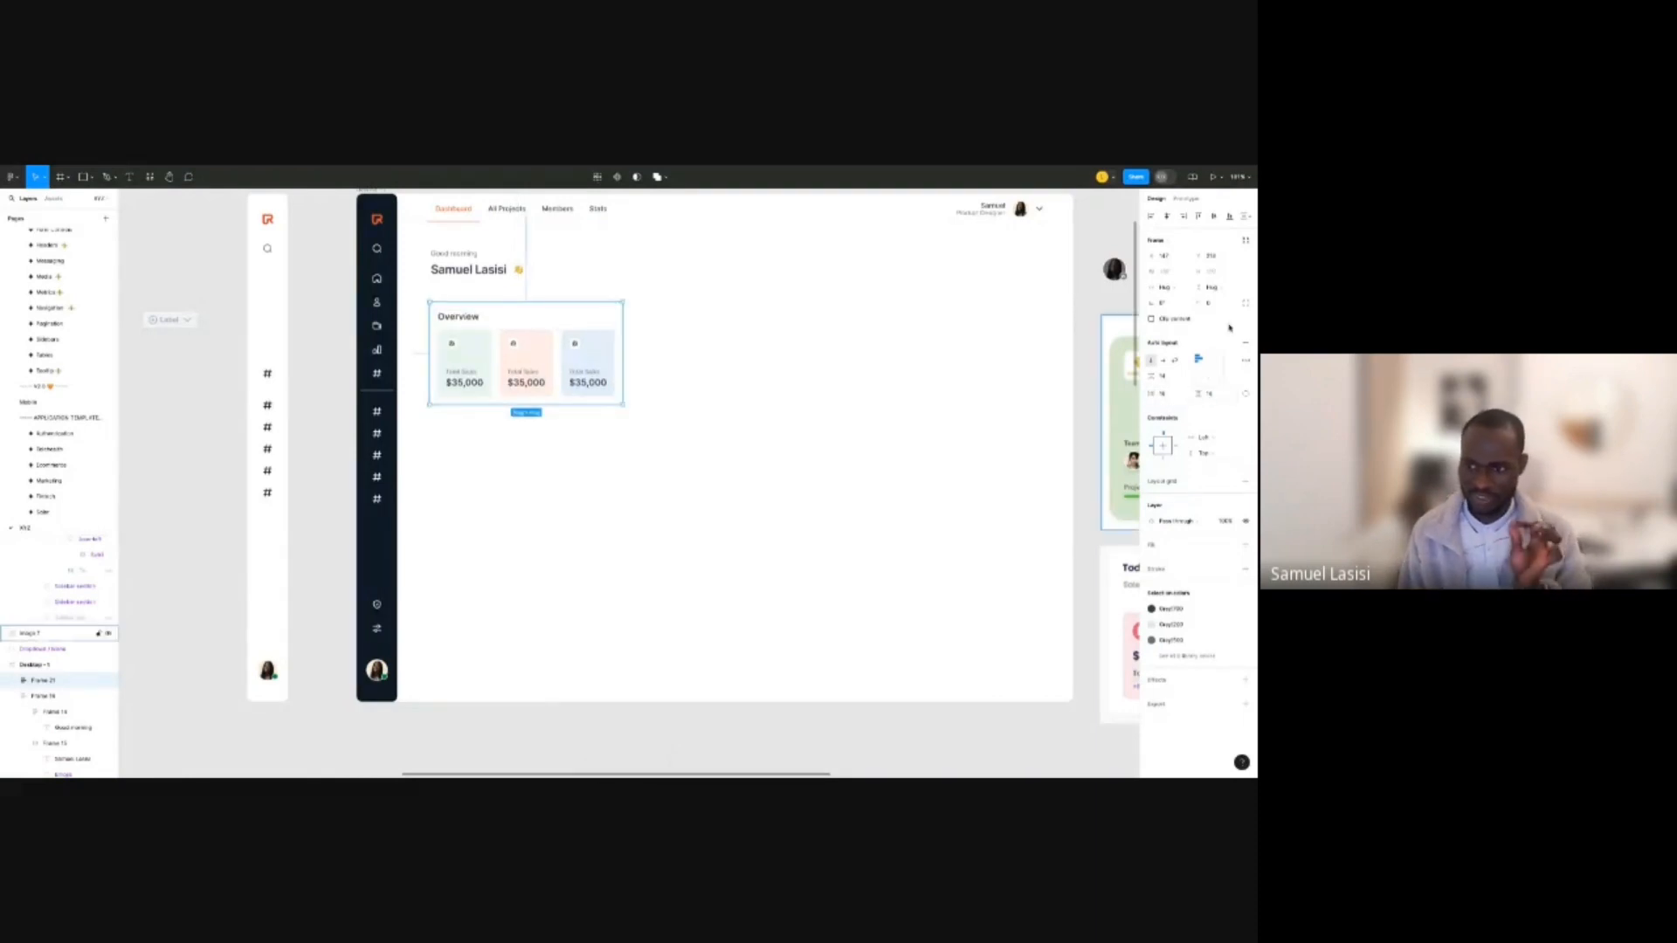
{"action": "left_click", "coordinate": [1210, 304]}
{"action": "type", "text": "12"}
{"action": "key", "text": "Return"}
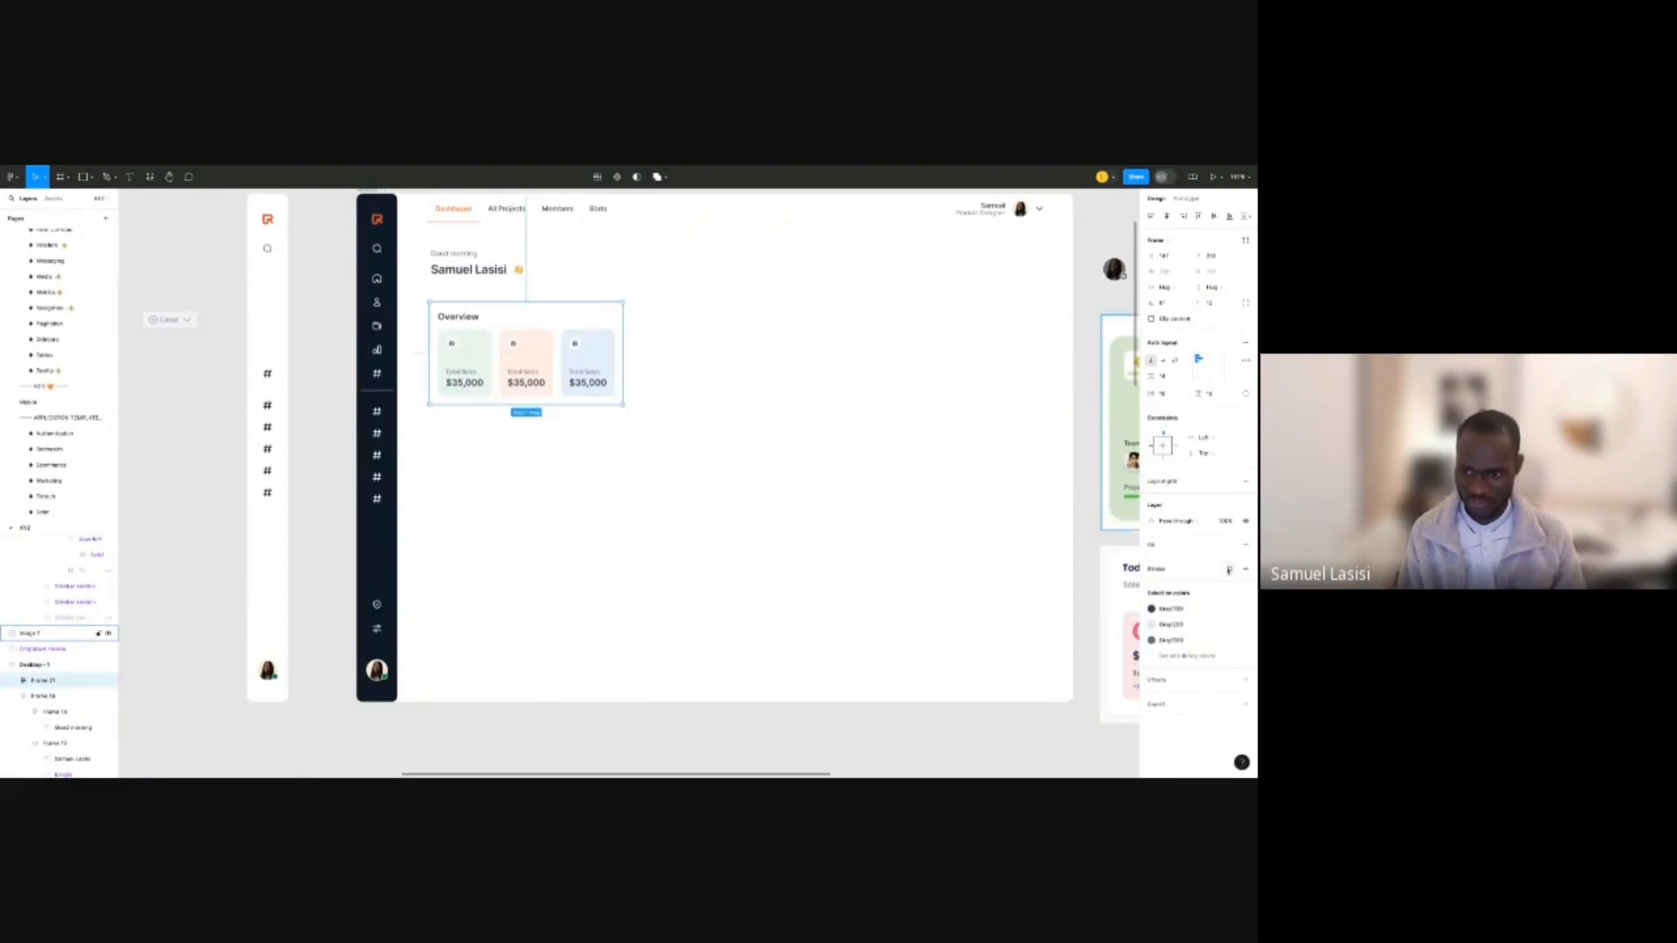
Apply the Grey 50 colour style to the Overview frame's stroke.
{"action": "left_click", "coordinate": [1229, 569]}
{"action": "left_click", "coordinate": [1075, 590]}
{"action": "type", "text": "50"}
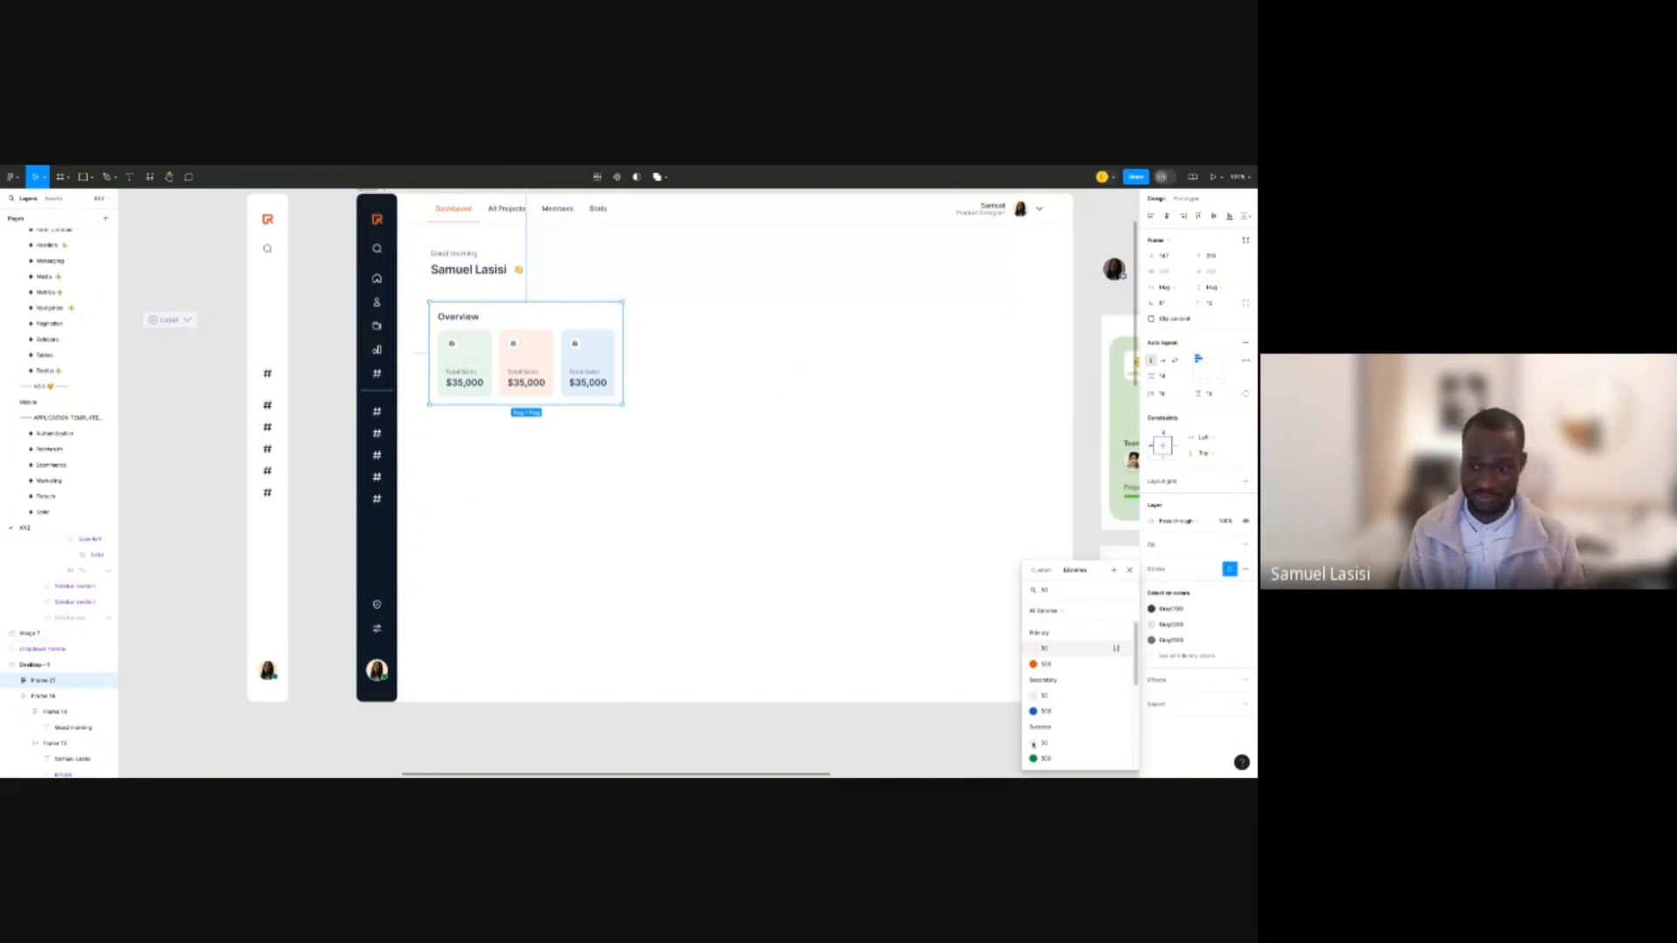
{"action": "scroll", "coordinate": [1071, 716], "scroll_direction": "down", "scroll_amount": 3}
{"action": "left_click", "coordinate": [1070, 736]}
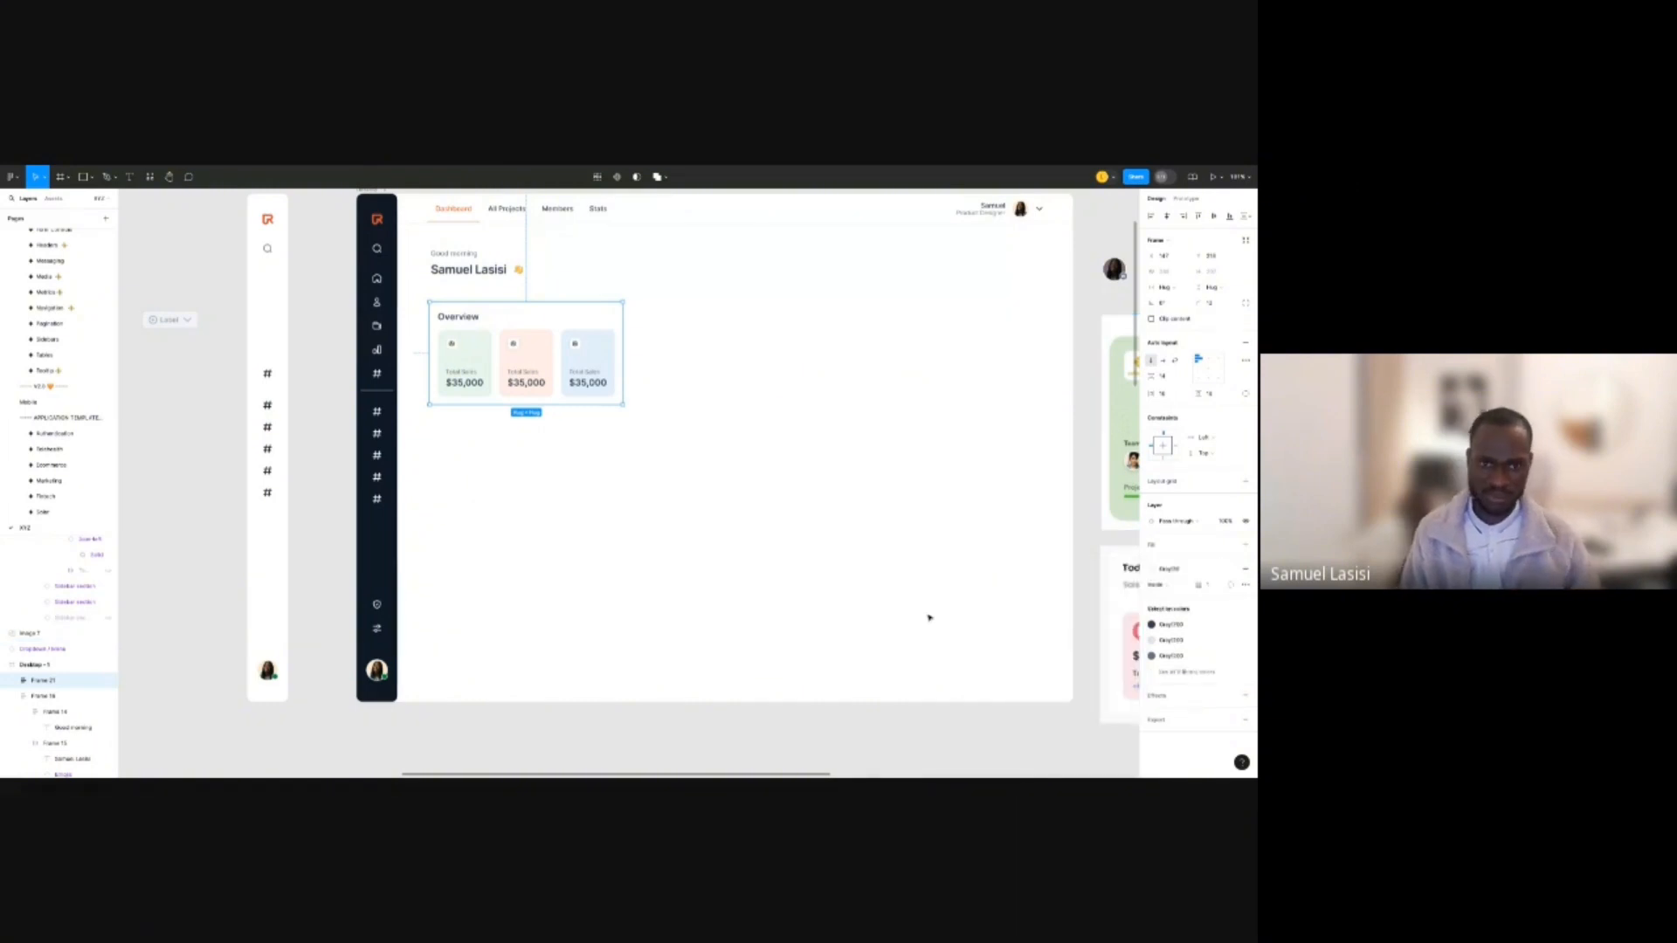
{"action": "left_click", "coordinate": [929, 617]}
Check the Overview frame's fill styles and inspect the dashboard and navigation bar selections.
{"action": "scroll", "coordinate": [688, 393], "scroll_direction": "up", "scroll_amount": 5}
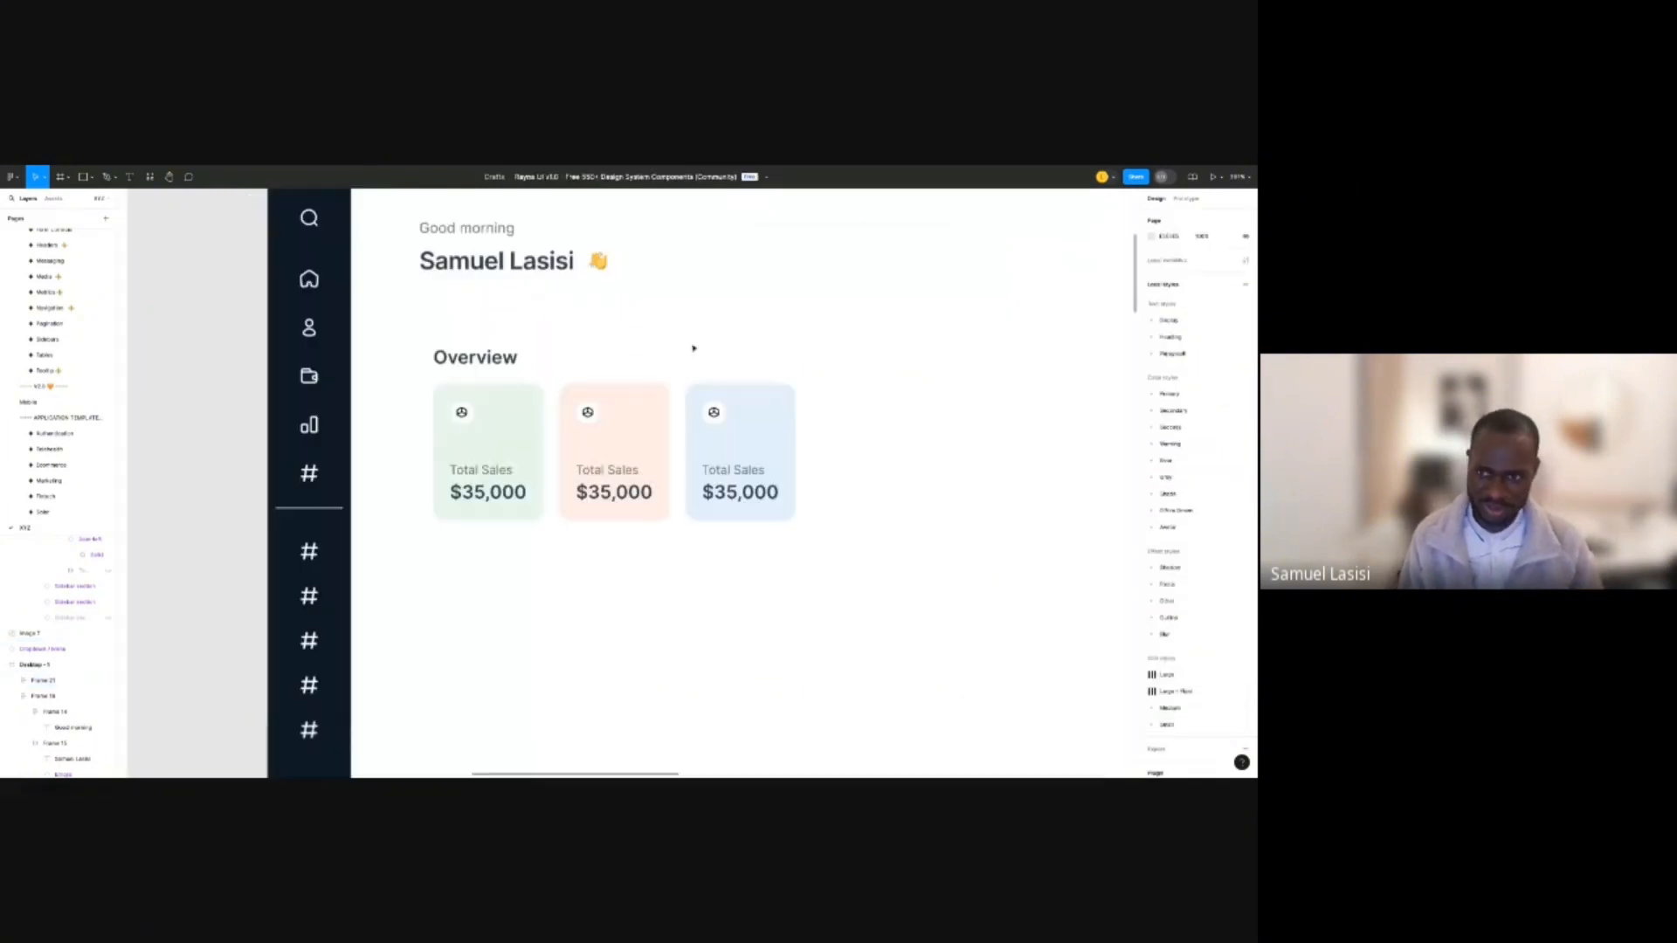
{"action": "left_click", "coordinate": [693, 349]}
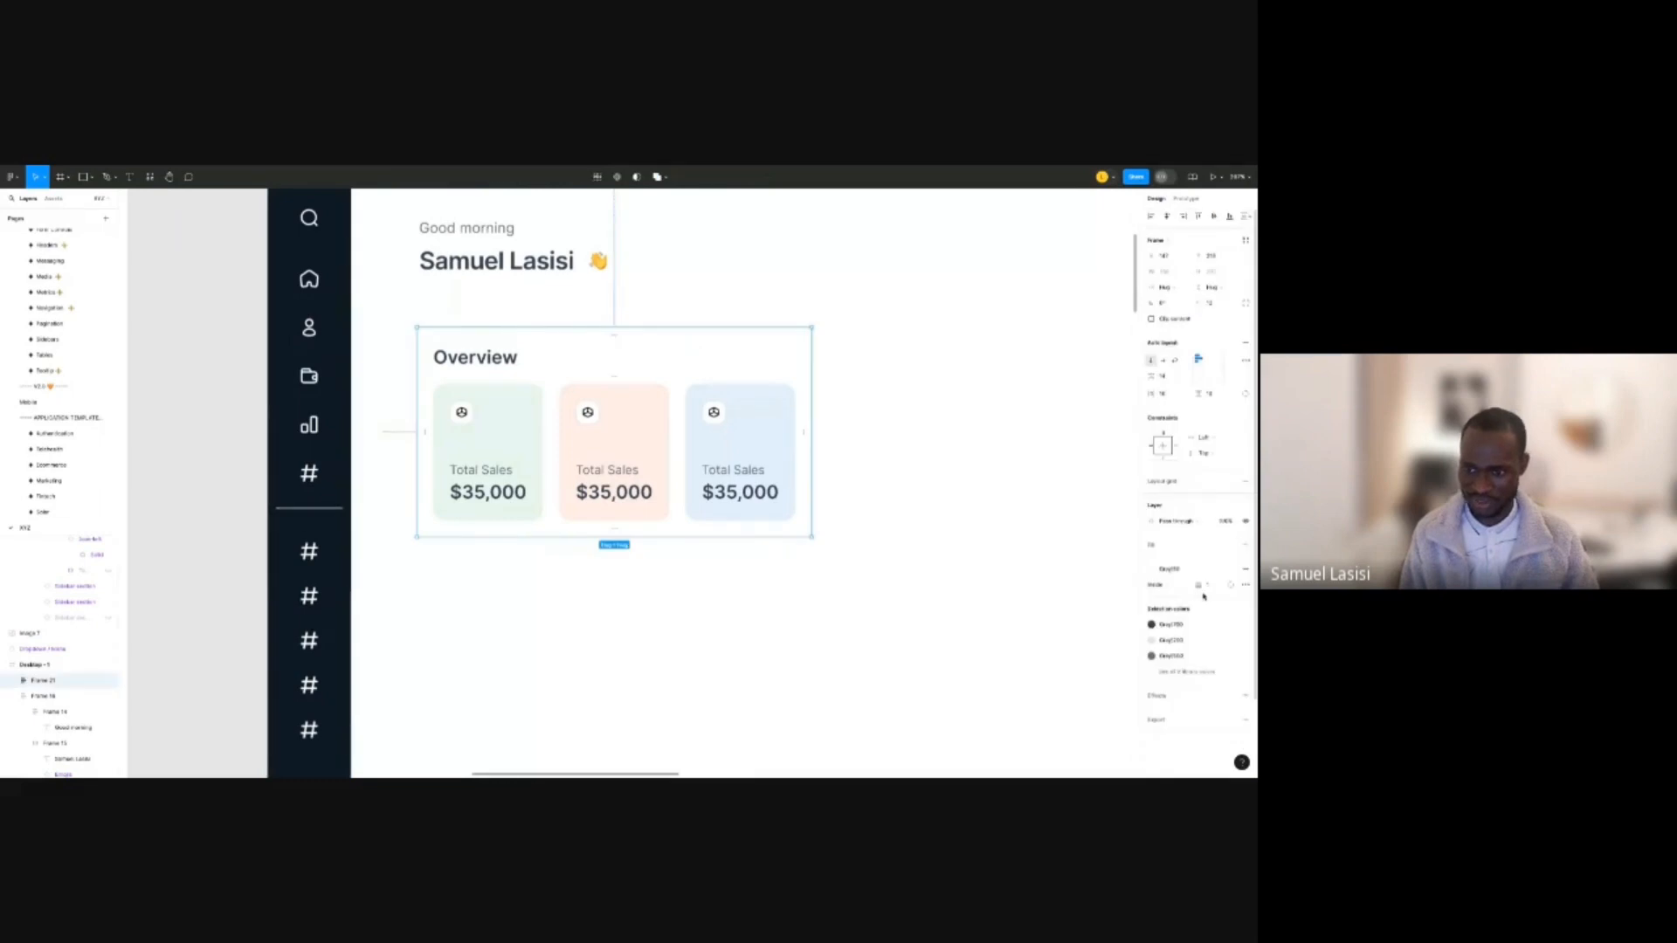
{"action": "left_click", "coordinate": [1199, 586]}
{"action": "left_click", "coordinate": [973, 556]}
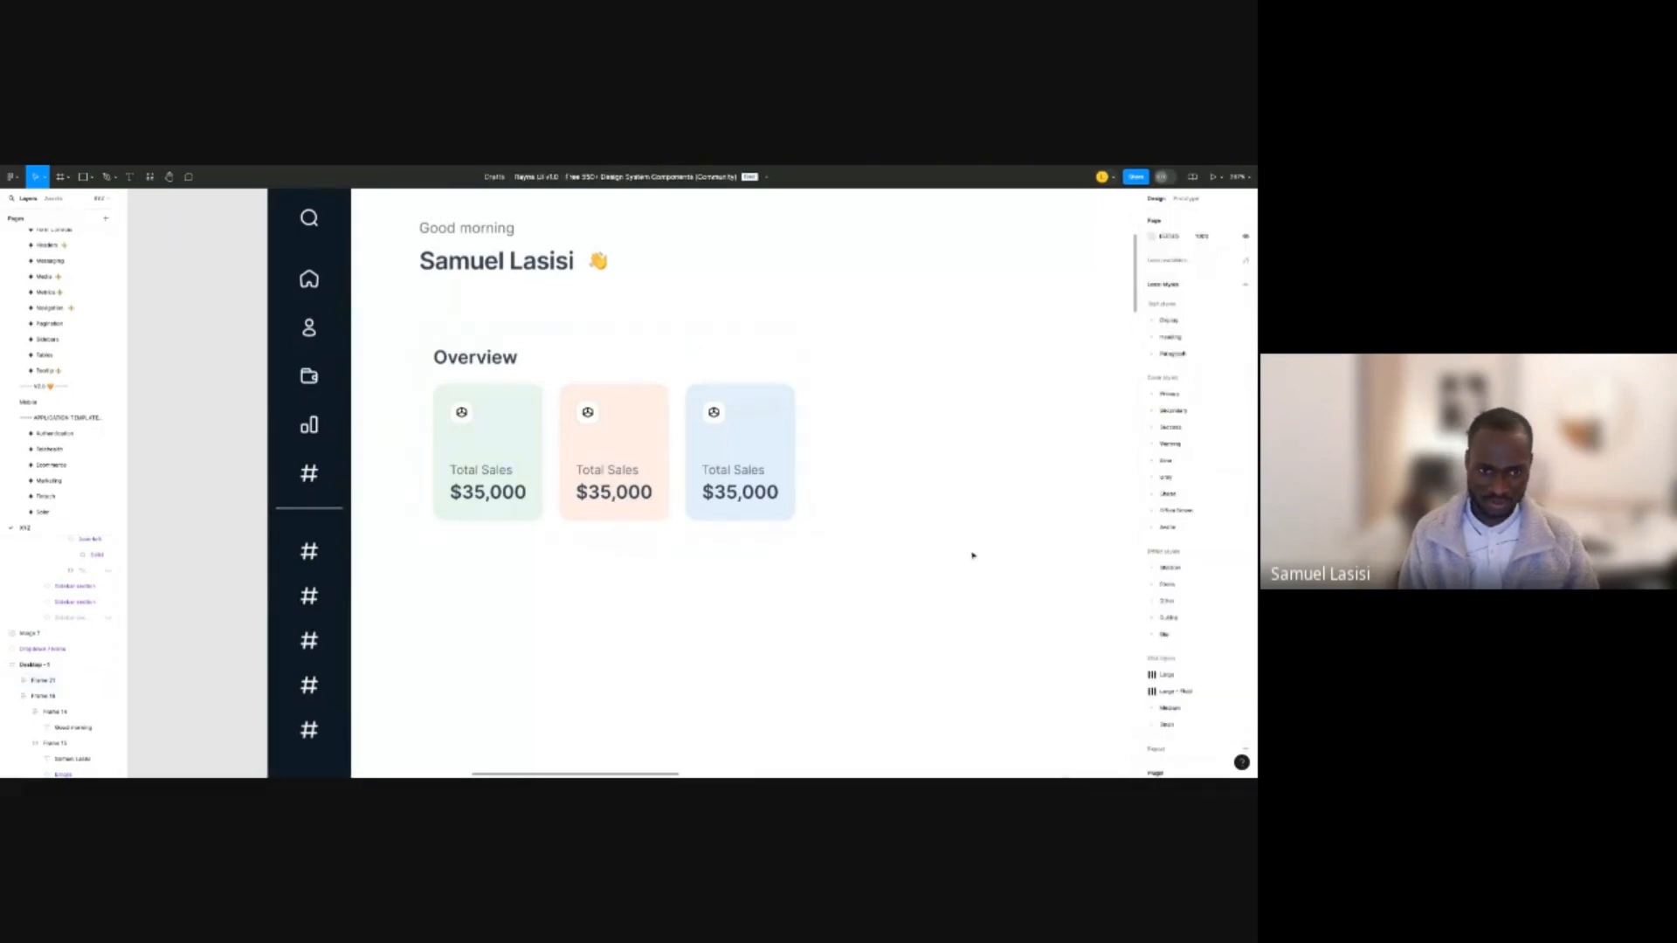
{"action": "scroll", "coordinate": [762, 391], "scroll_direction": "down", "scroll_amount": 3}
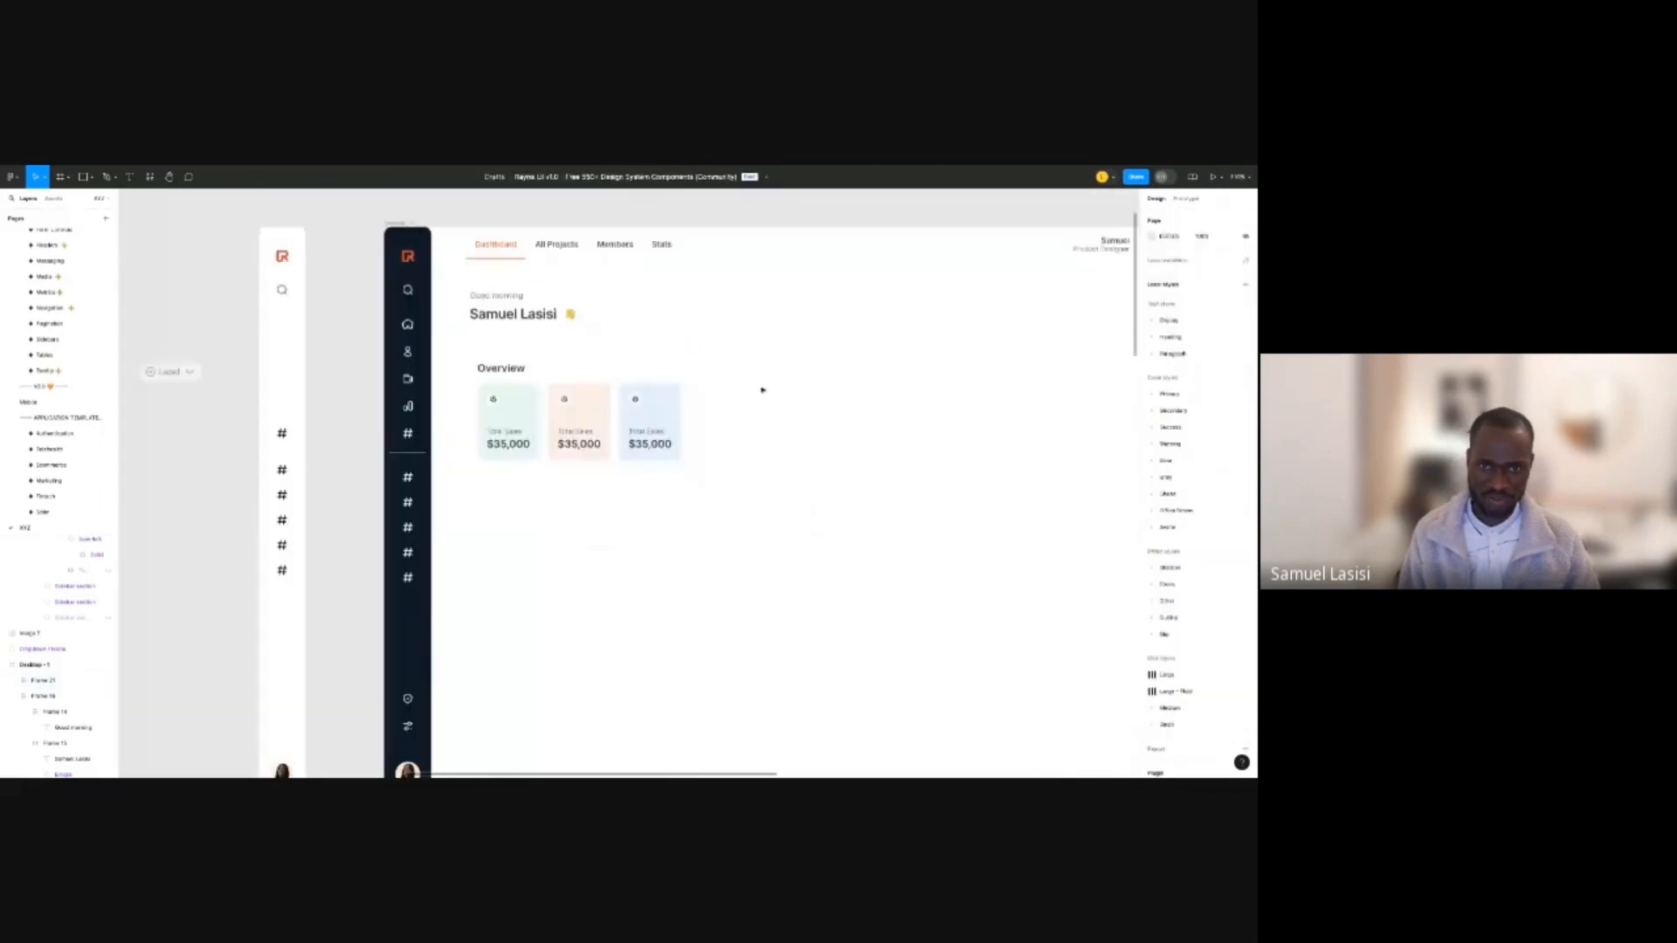
{"action": "scroll", "coordinate": [763, 390], "scroll_direction": "right", "scroll_amount": 3}
{"action": "left_click", "coordinate": [781, 267]}
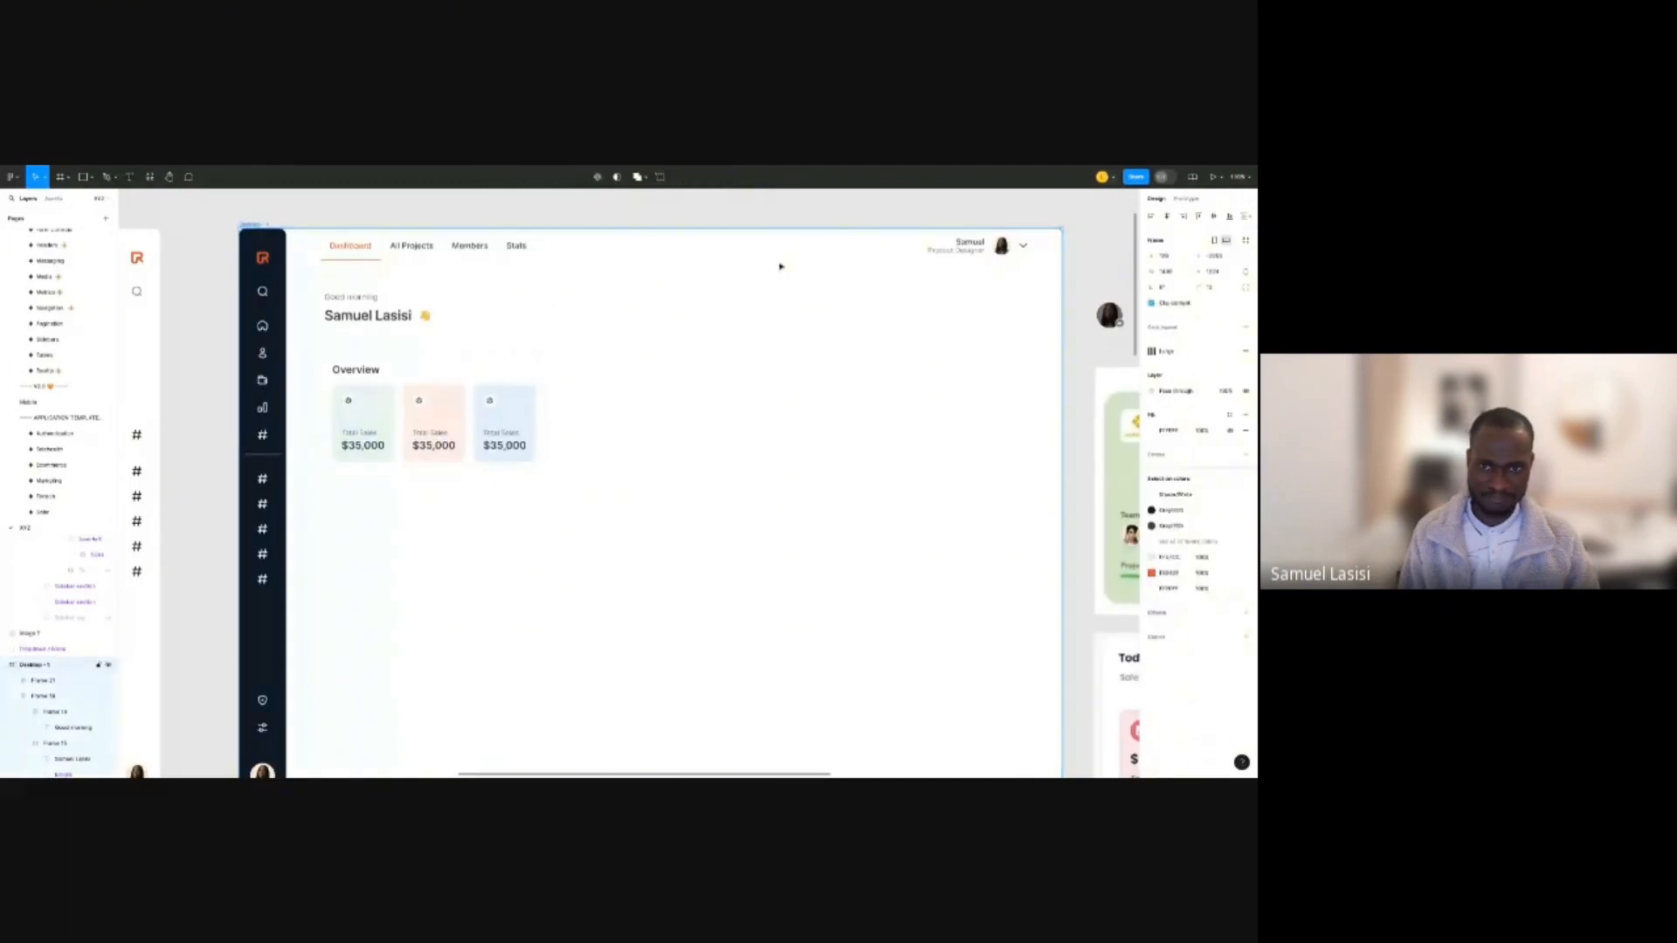
{"action": "scroll", "coordinate": [781, 267], "scroll_direction": "up", "scroll_amount": 3}
{"action": "left_click", "coordinate": [783, 256]}
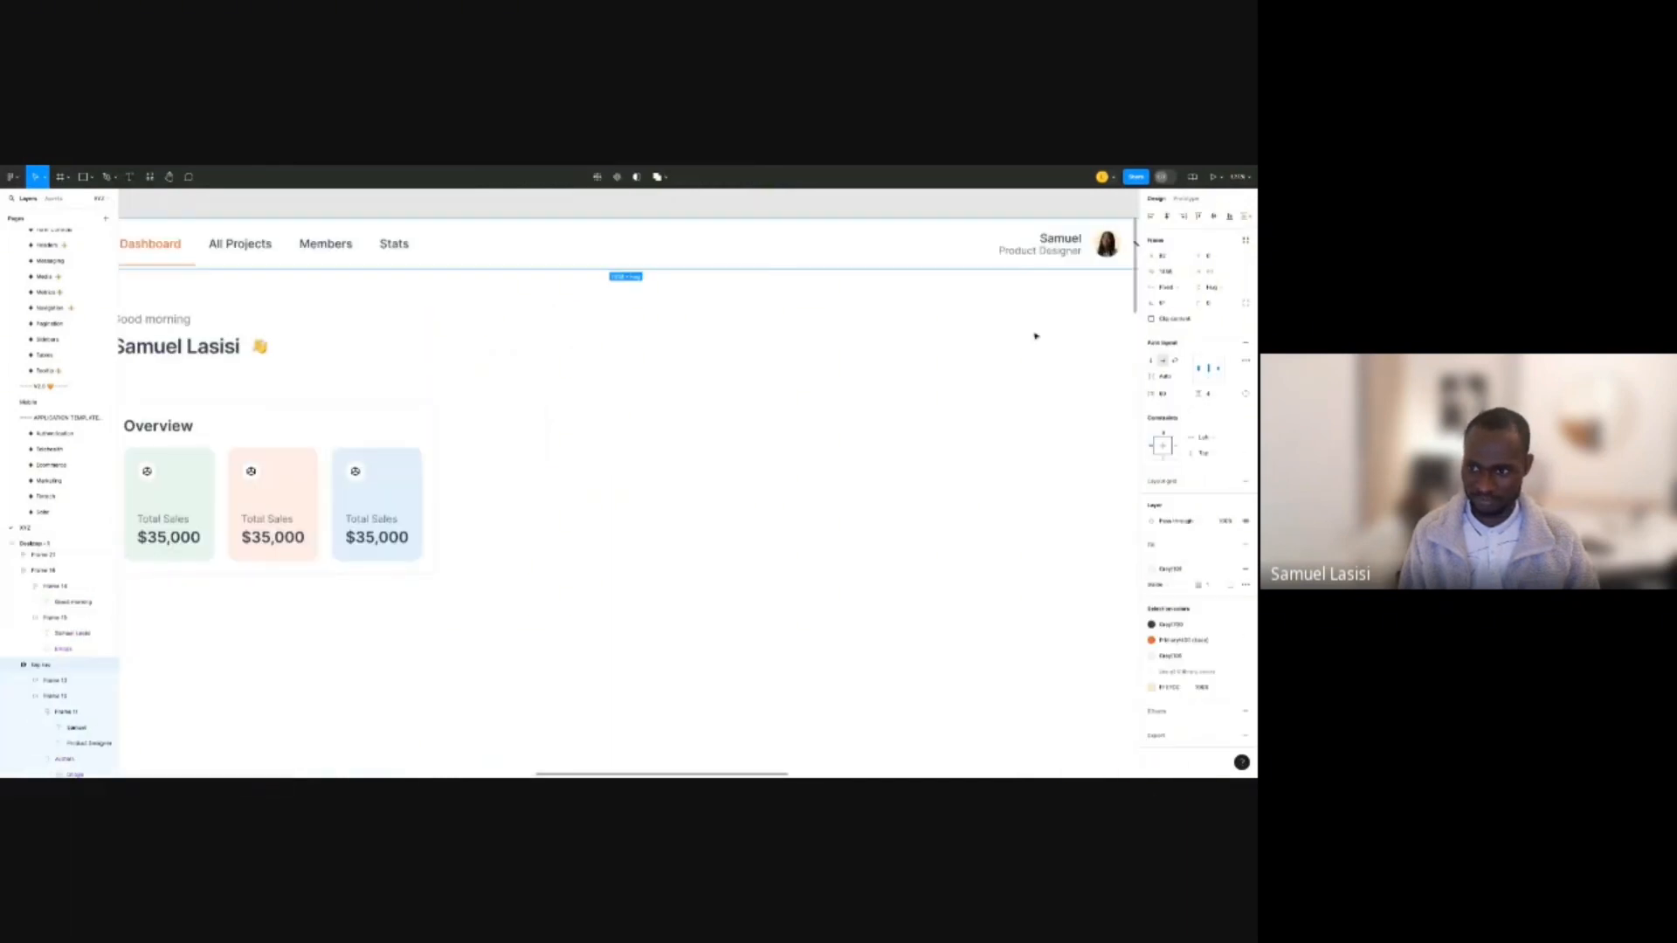
{"action": "left_click", "coordinate": [774, 355]}
{"action": "scroll", "coordinate": [774, 356], "scroll_direction": "down", "scroll_amount": 2}
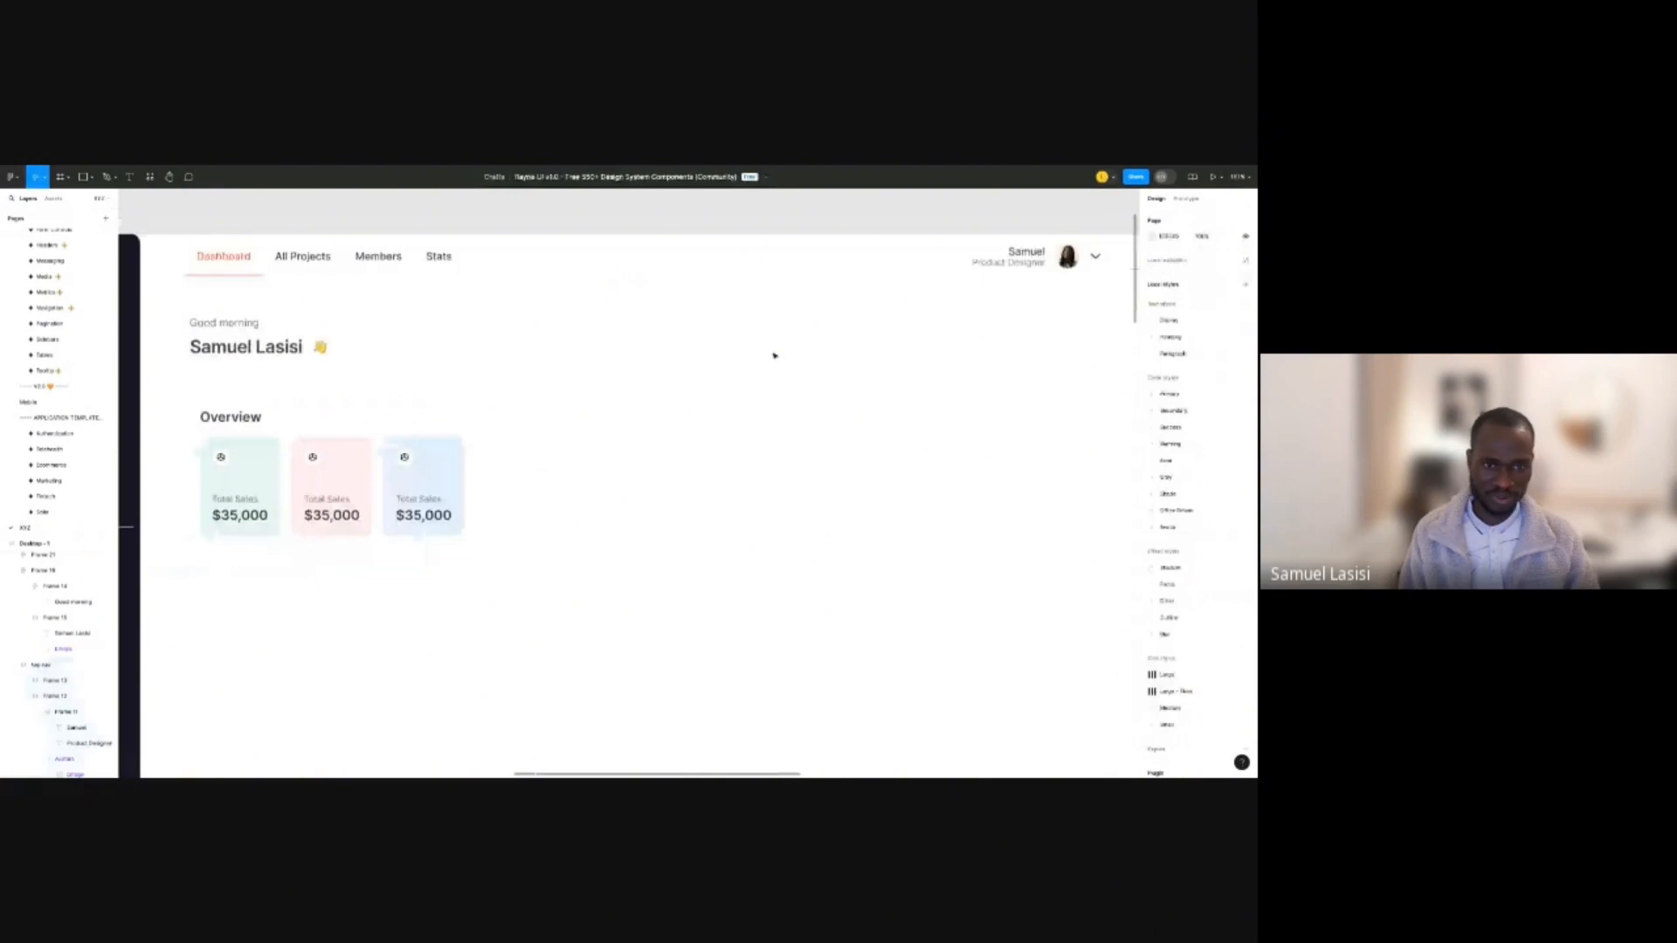
{"action": "scroll", "coordinate": [774, 355], "scroll_direction": "down", "scroll_amount": 3}
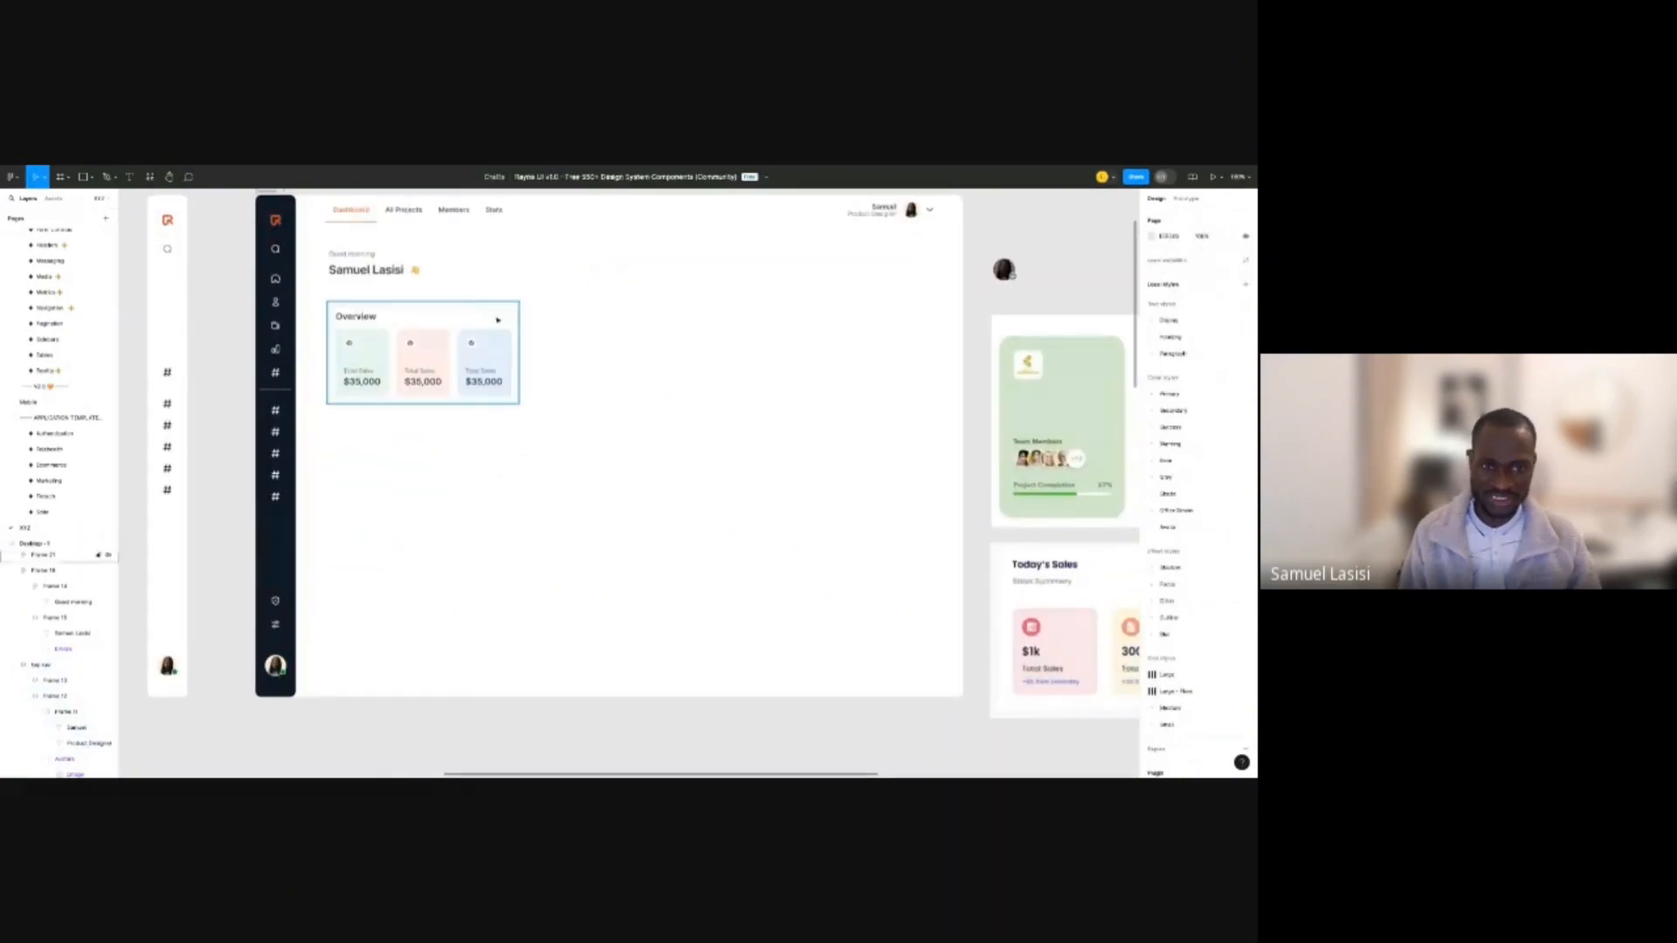
Apply a Shadow/Soft effect style to the Overview frame.
{"action": "left_click", "coordinate": [498, 320]}
{"action": "left_click", "coordinate": [1228, 697]}
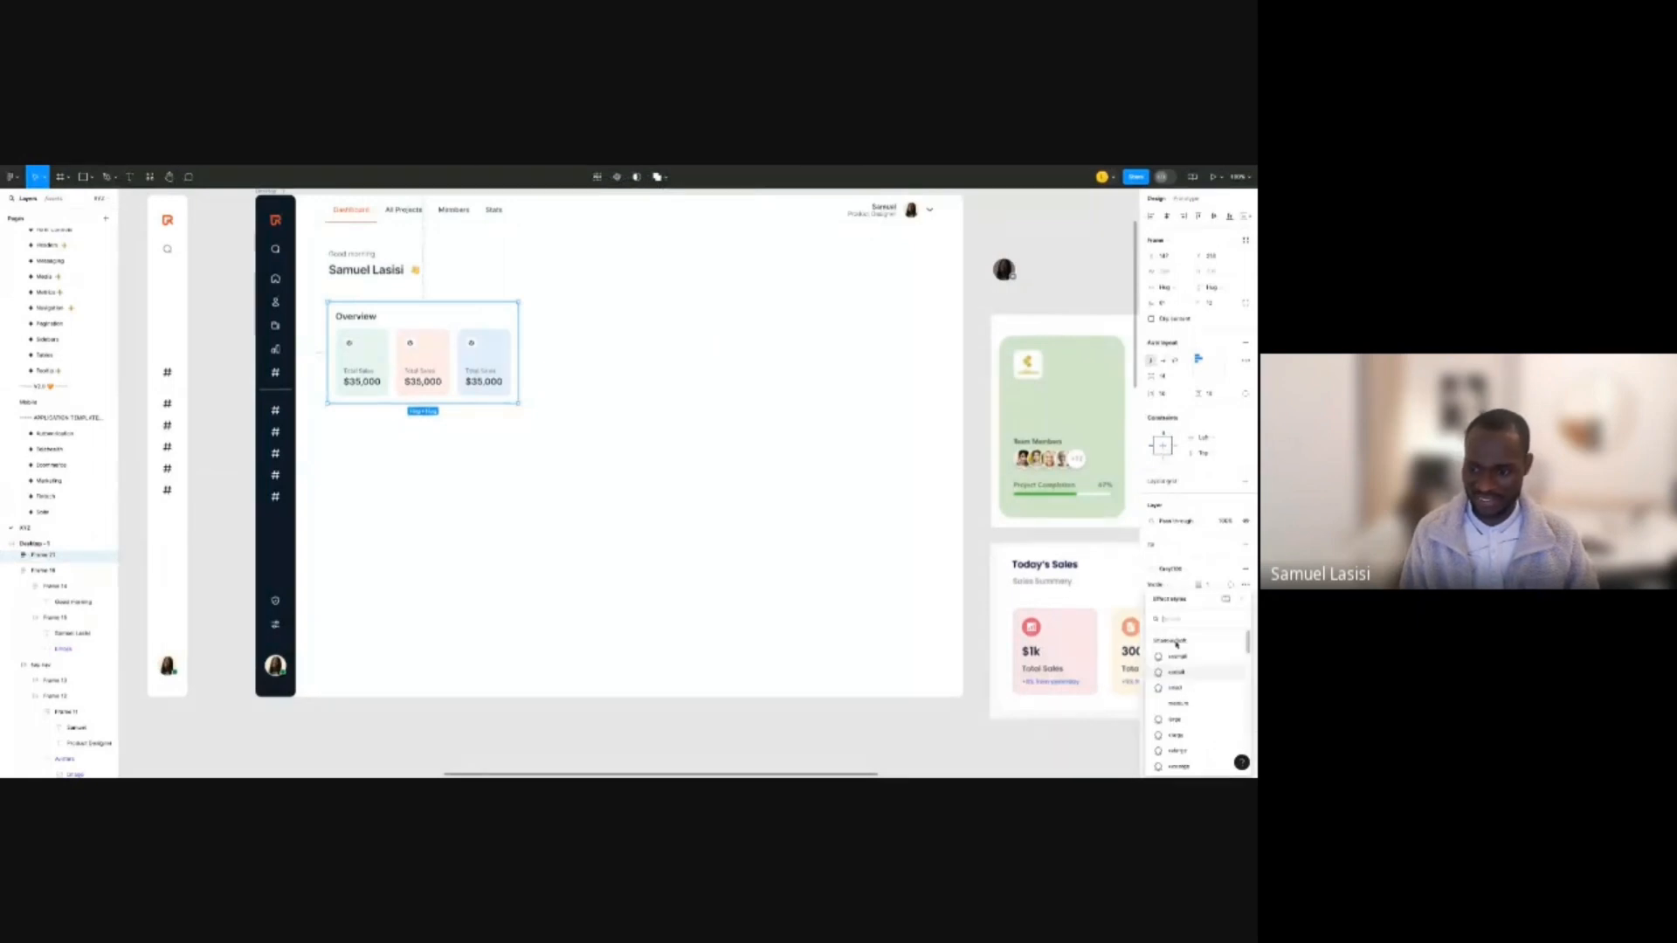
{"action": "scroll", "coordinate": [1196, 681], "scroll_direction": "down", "scroll_amount": 2}
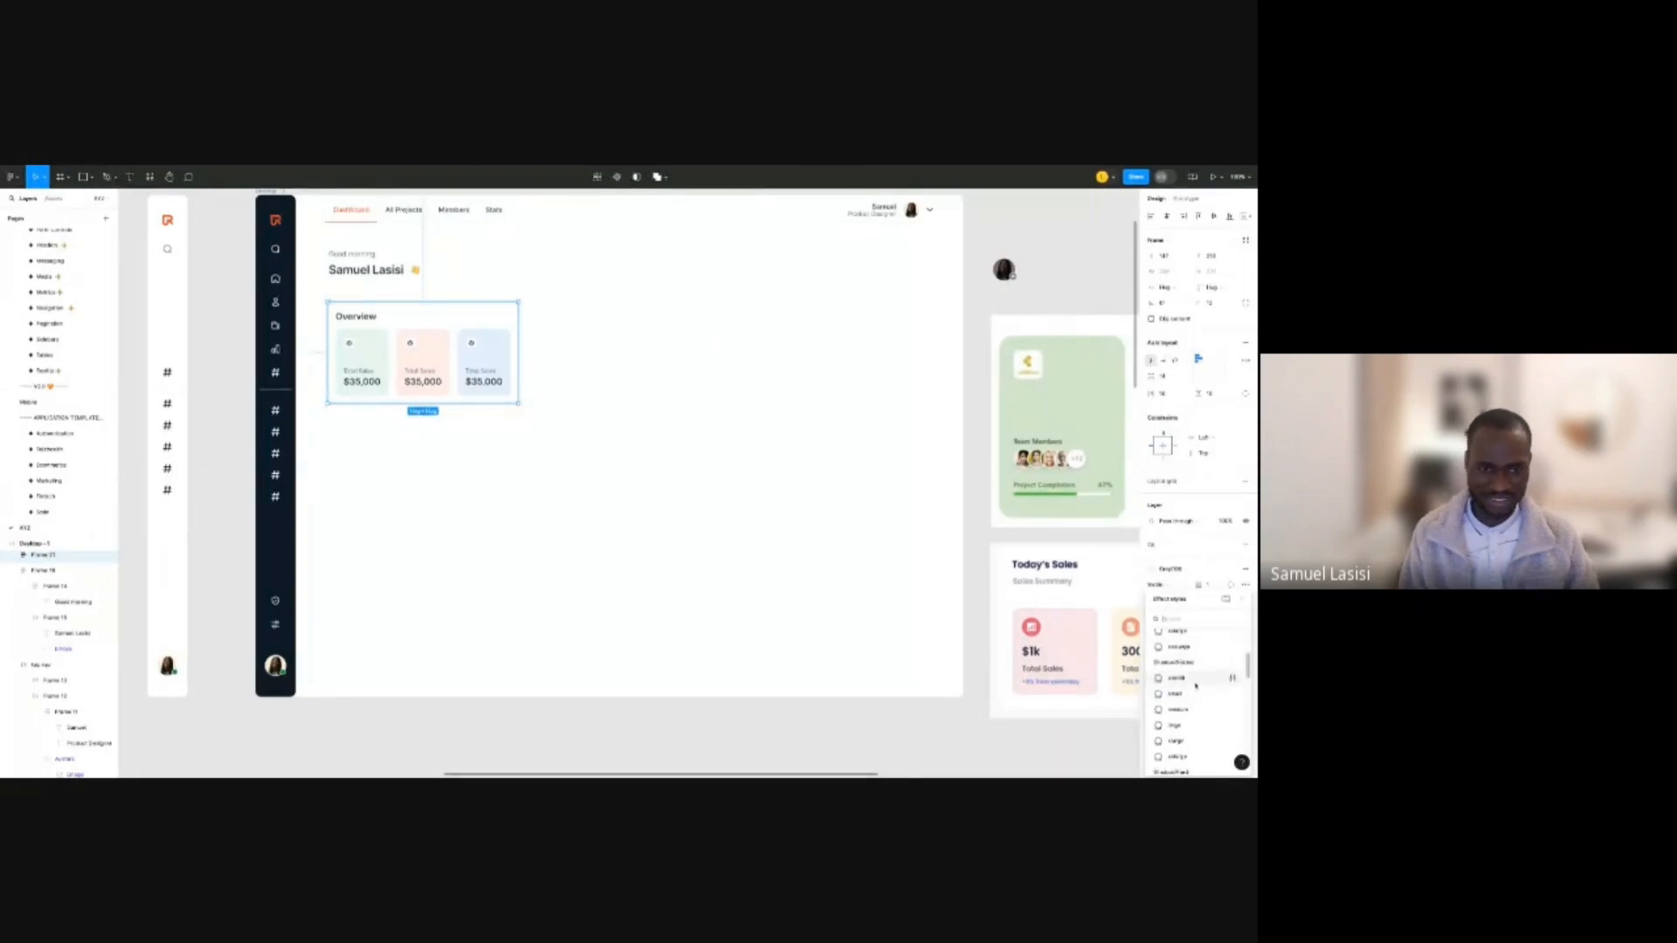
{"action": "left_click", "coordinate": [1196, 690]}
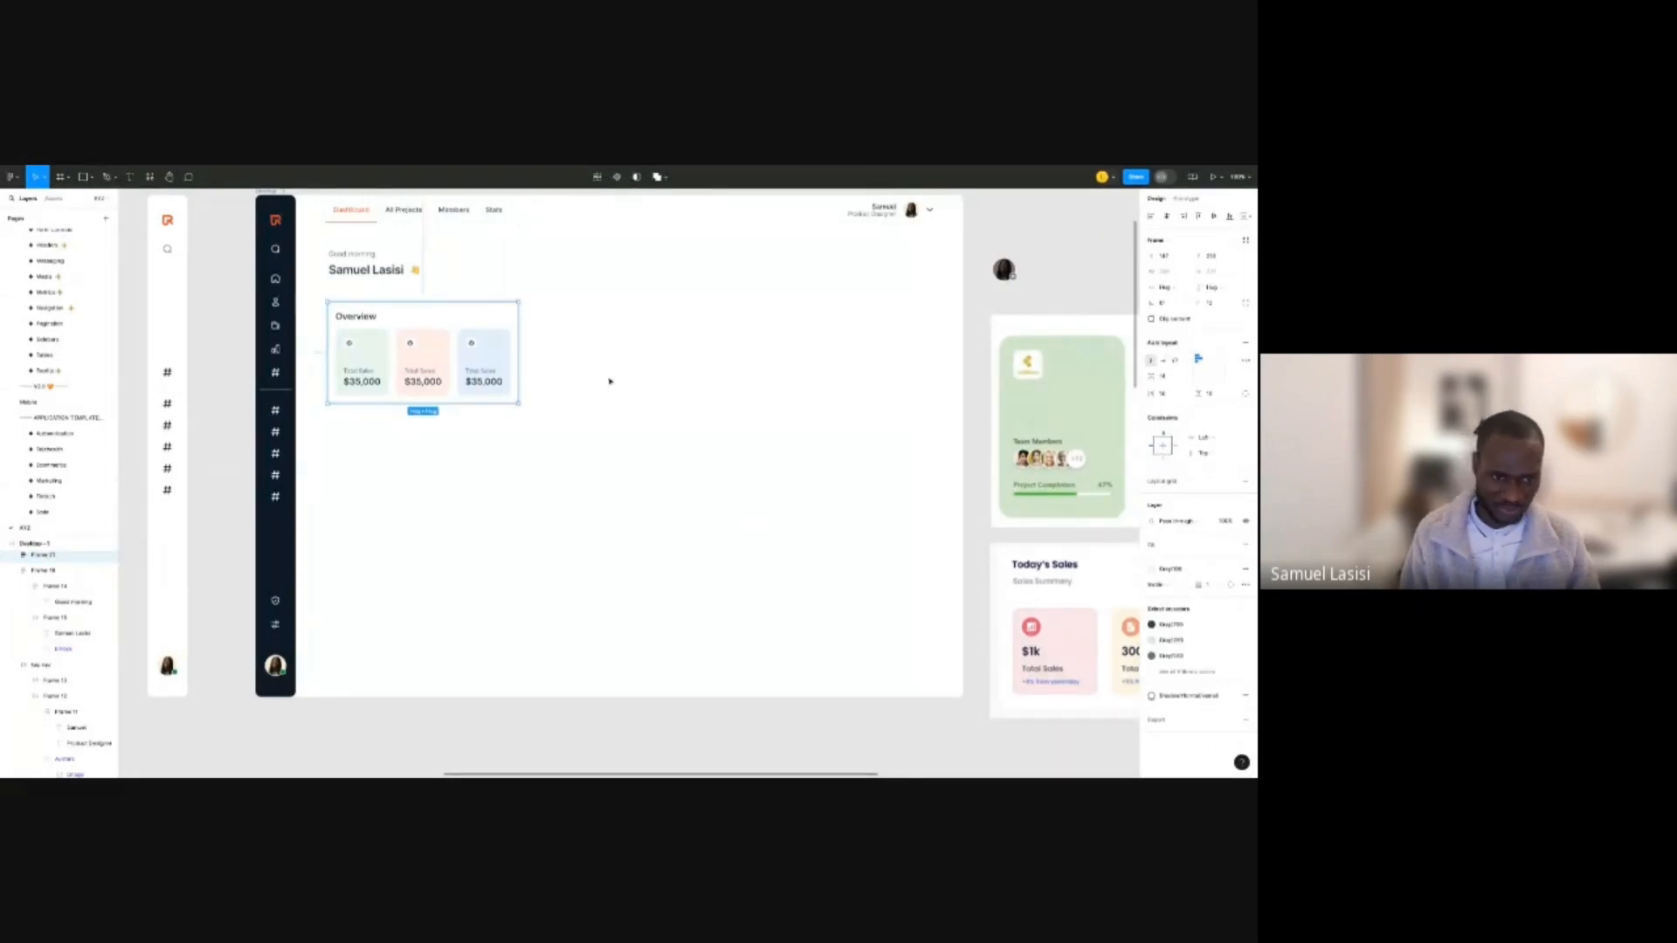
{"action": "key", "text": "Escape"}
Preview the shadowed Overview frame unselected, then reselect it.
{"action": "scroll", "coordinate": [385, 325], "scroll_direction": "up", "scroll_amount": 2}
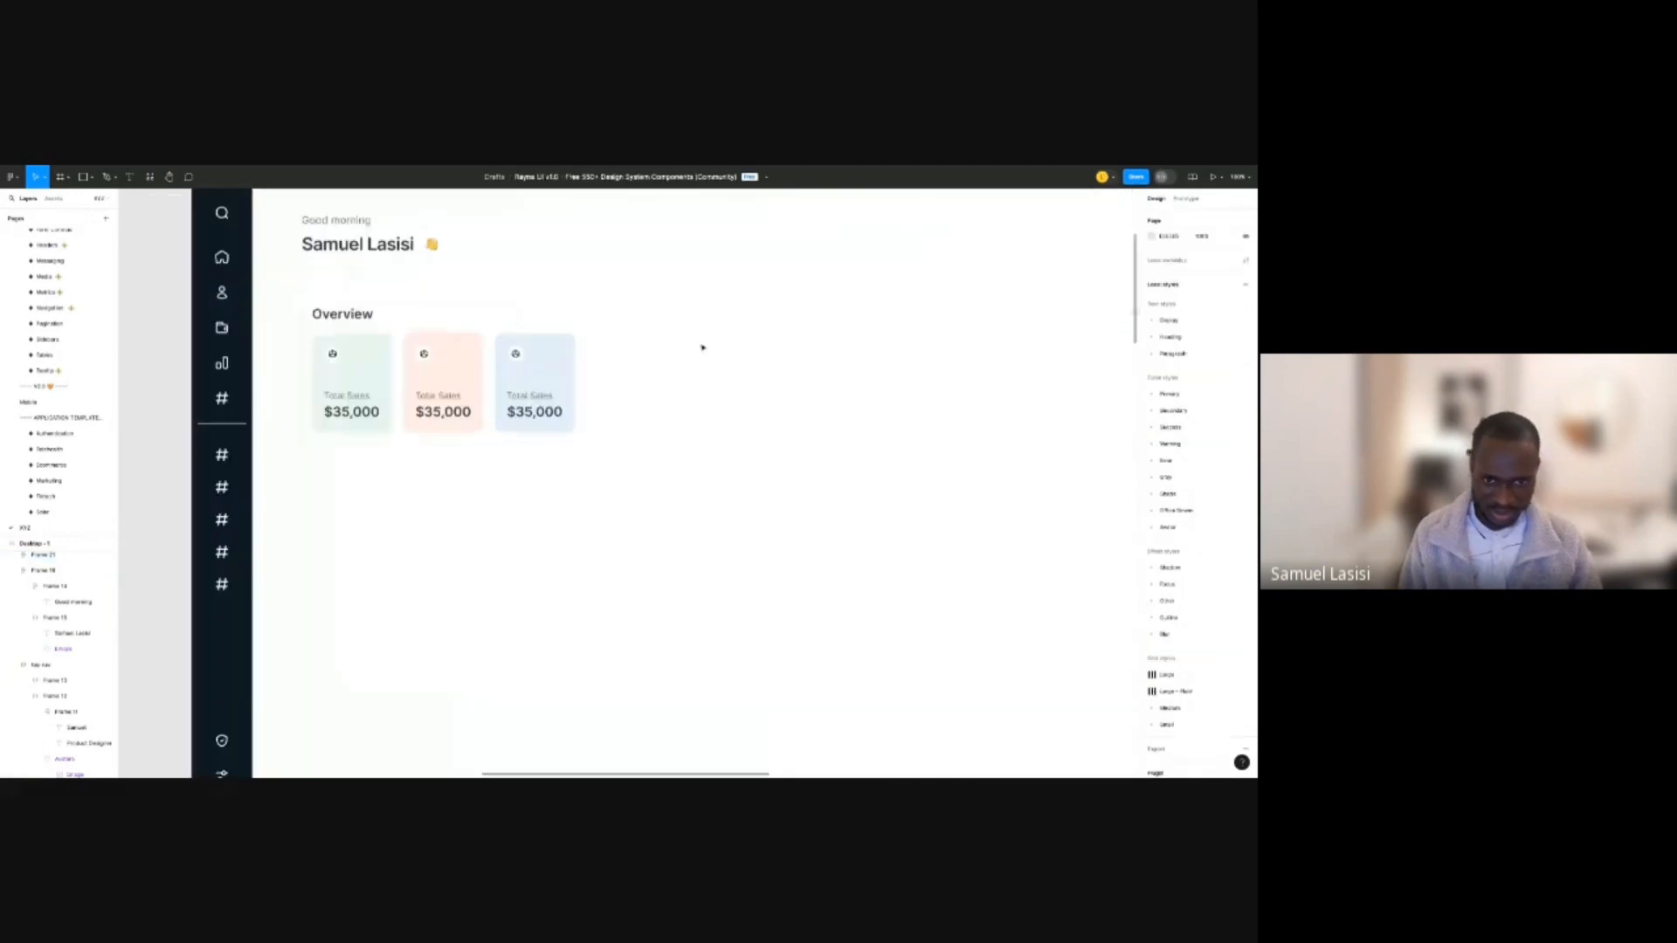
{"action": "left_click", "coordinate": [525, 327]}
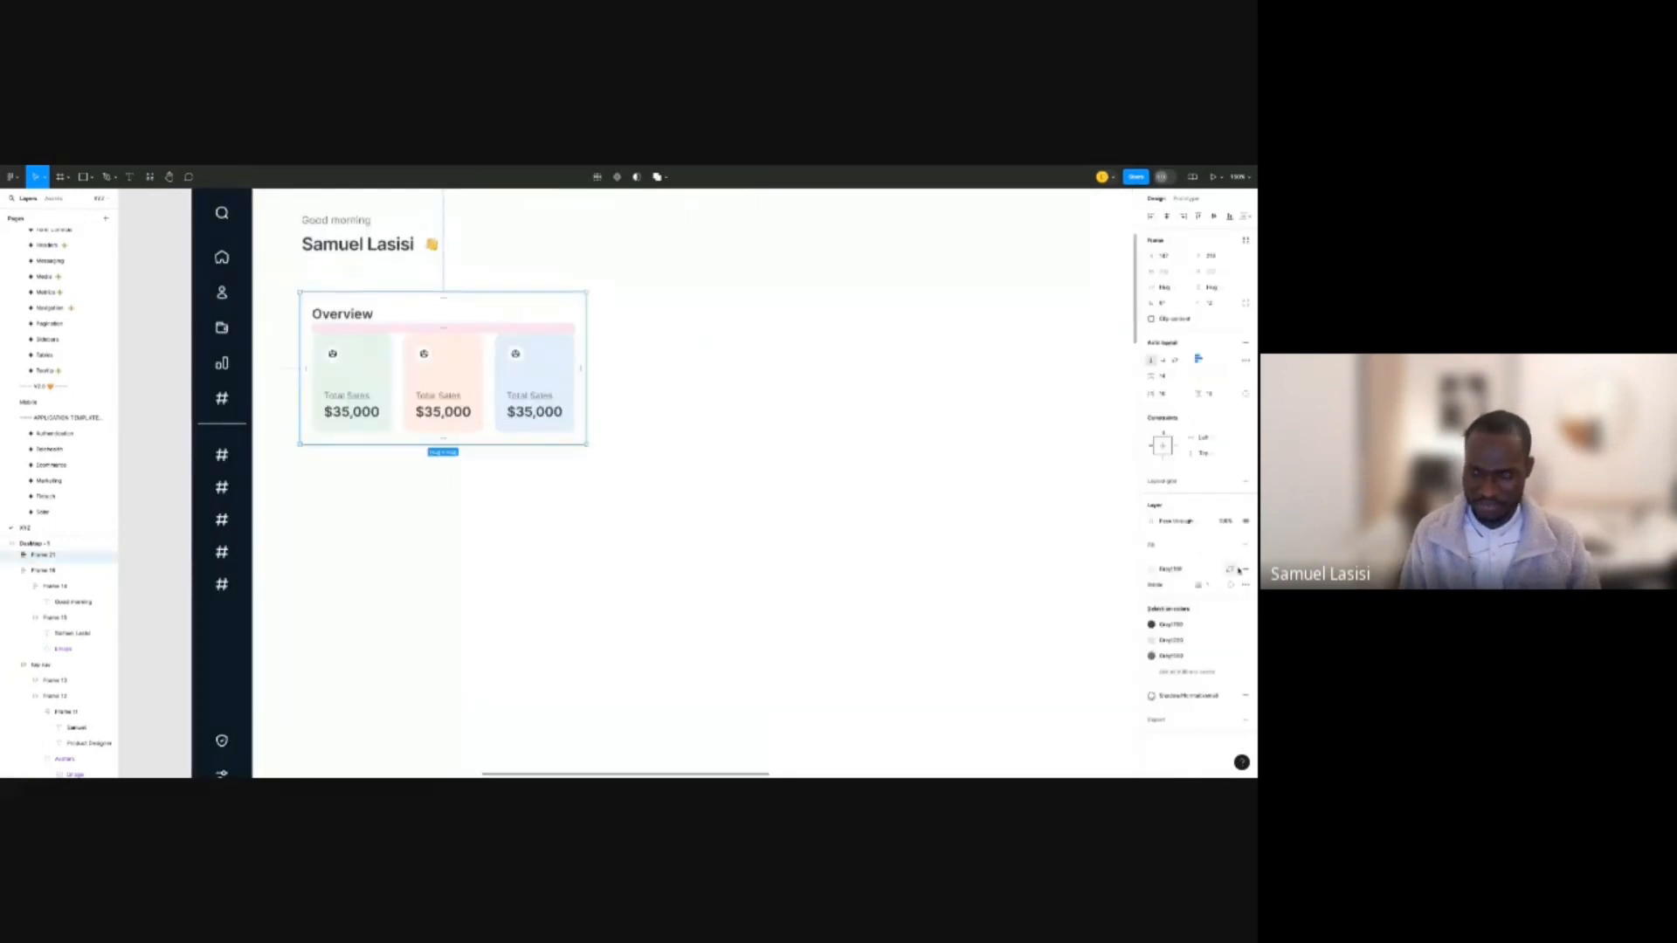
{"action": "left_click", "coordinate": [782, 416]}
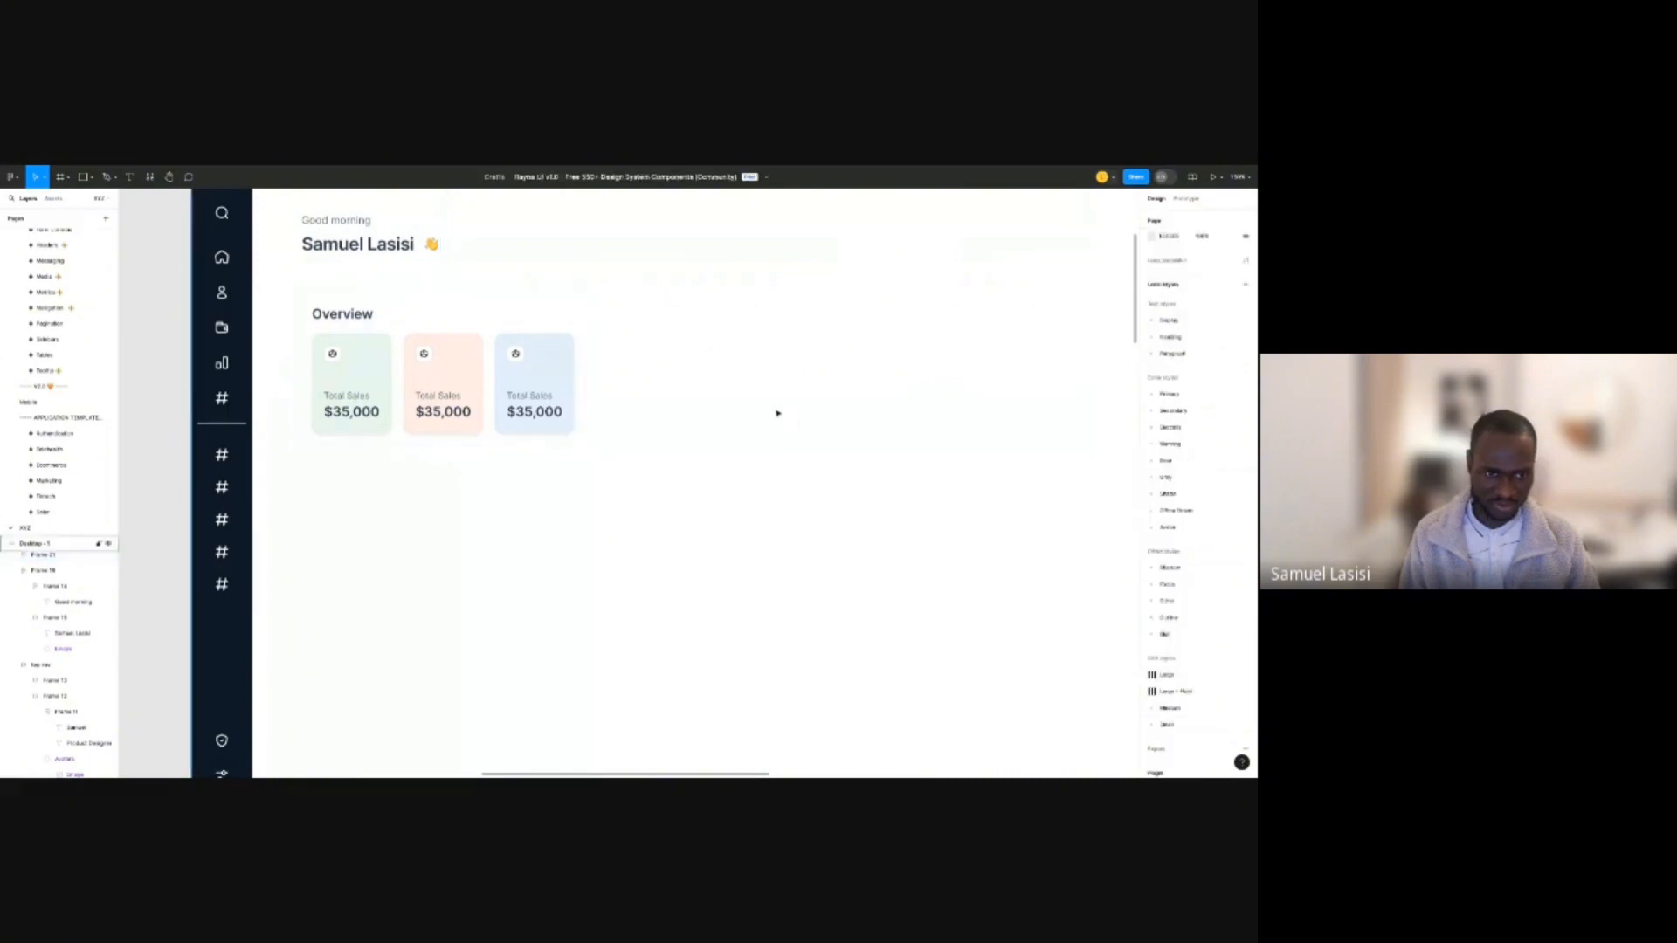
{"action": "key", "text": "ctrl+z"}
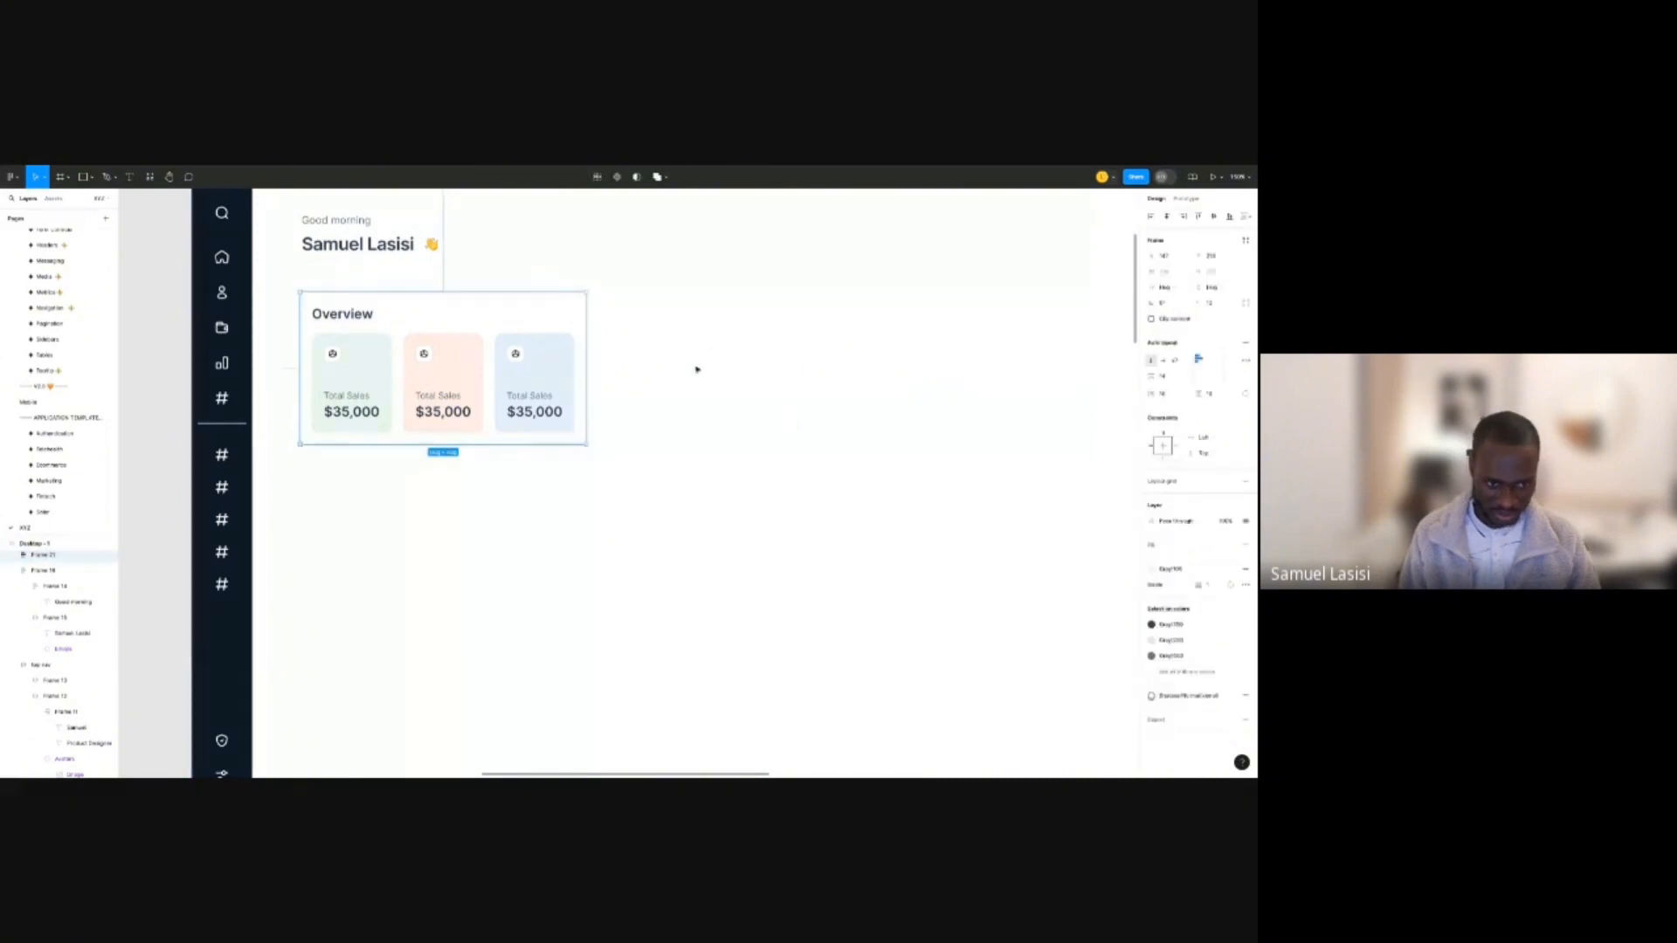
{"action": "left_click", "coordinate": [697, 369]}
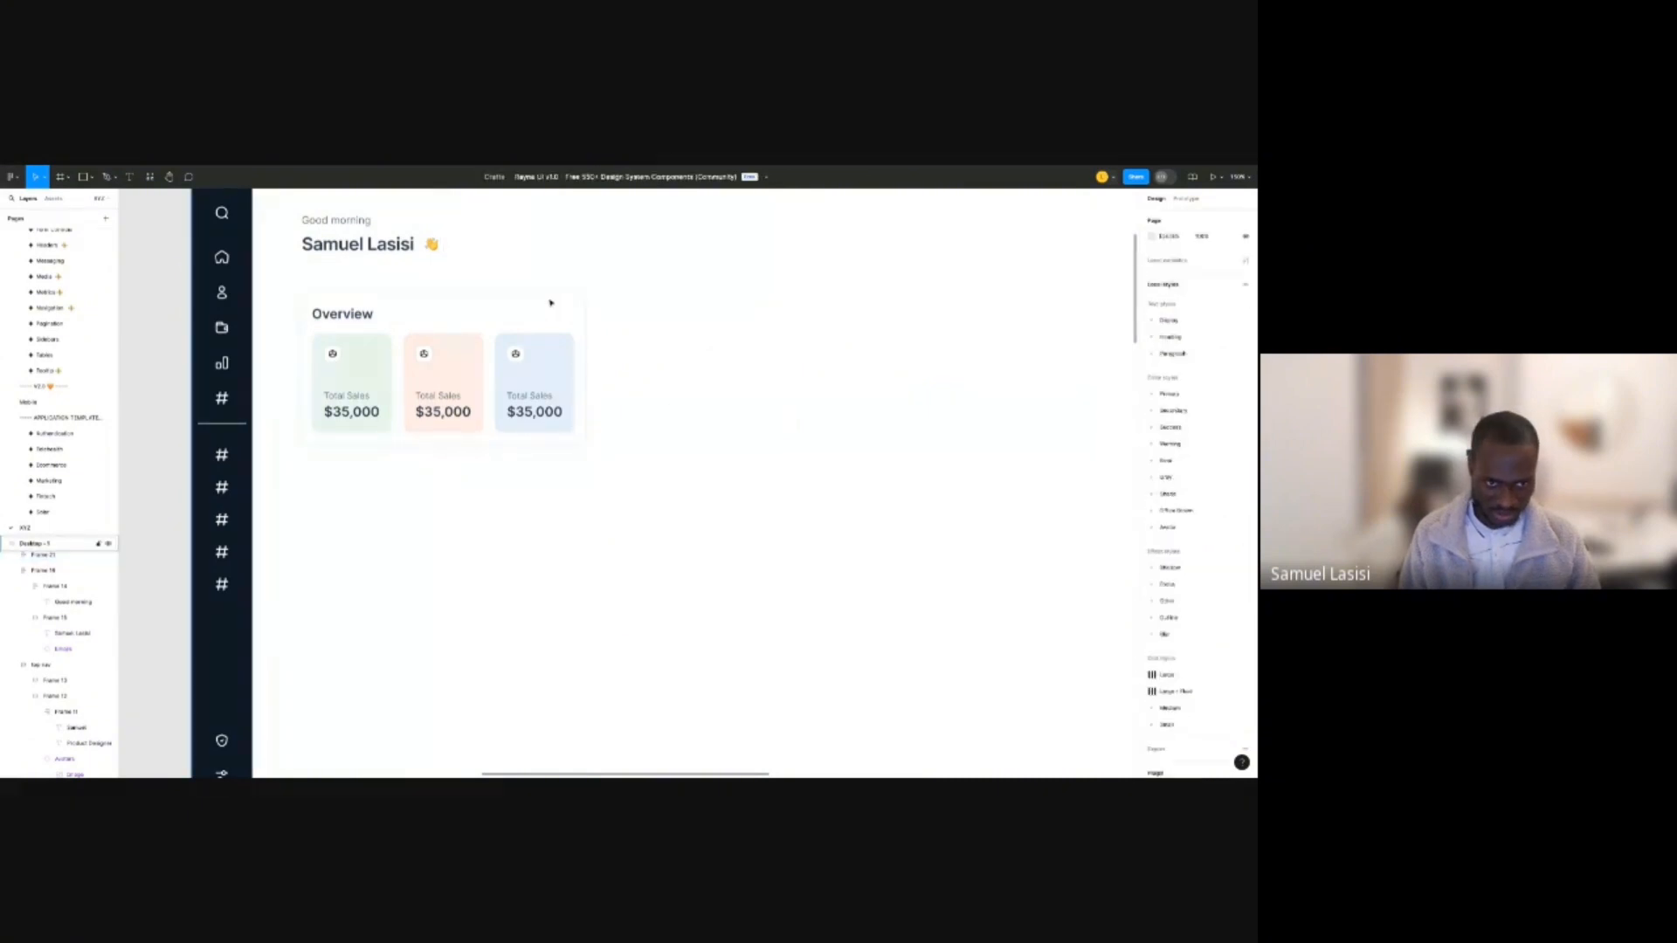
{"action": "left_click", "coordinate": [551, 302]}
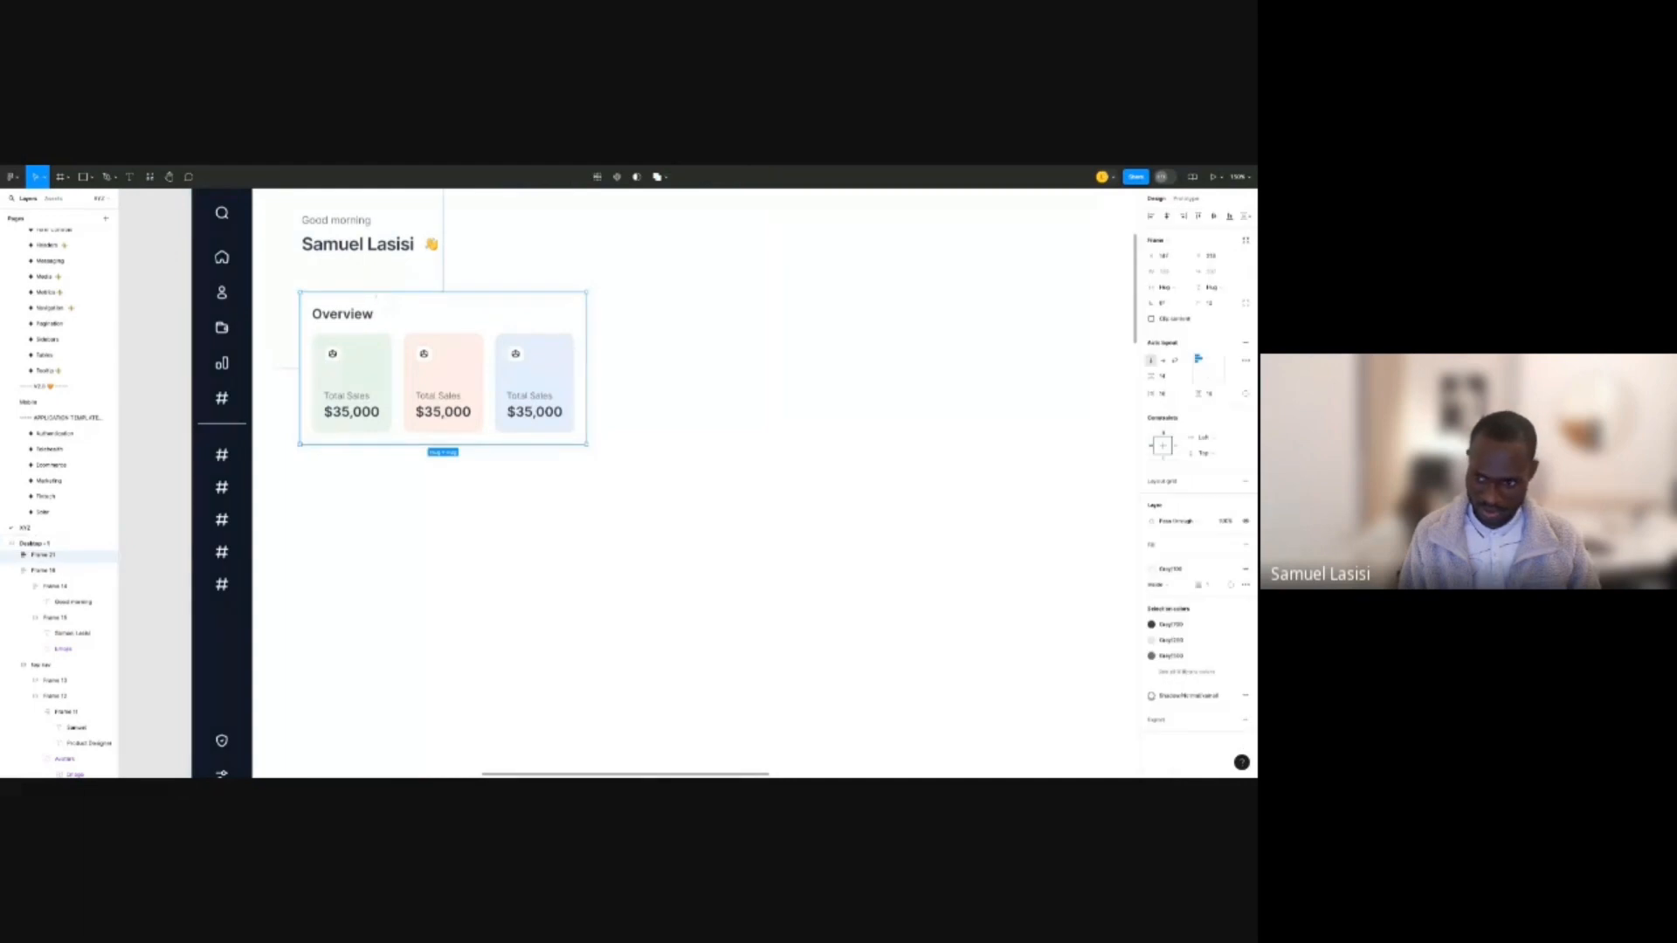
Give the Overview frame a white fill, no stroke, and the Shadow/Soft/xsmall effect.
{"action": "left_click", "coordinate": [1161, 572]}
{"action": "type", "text": "whi"}
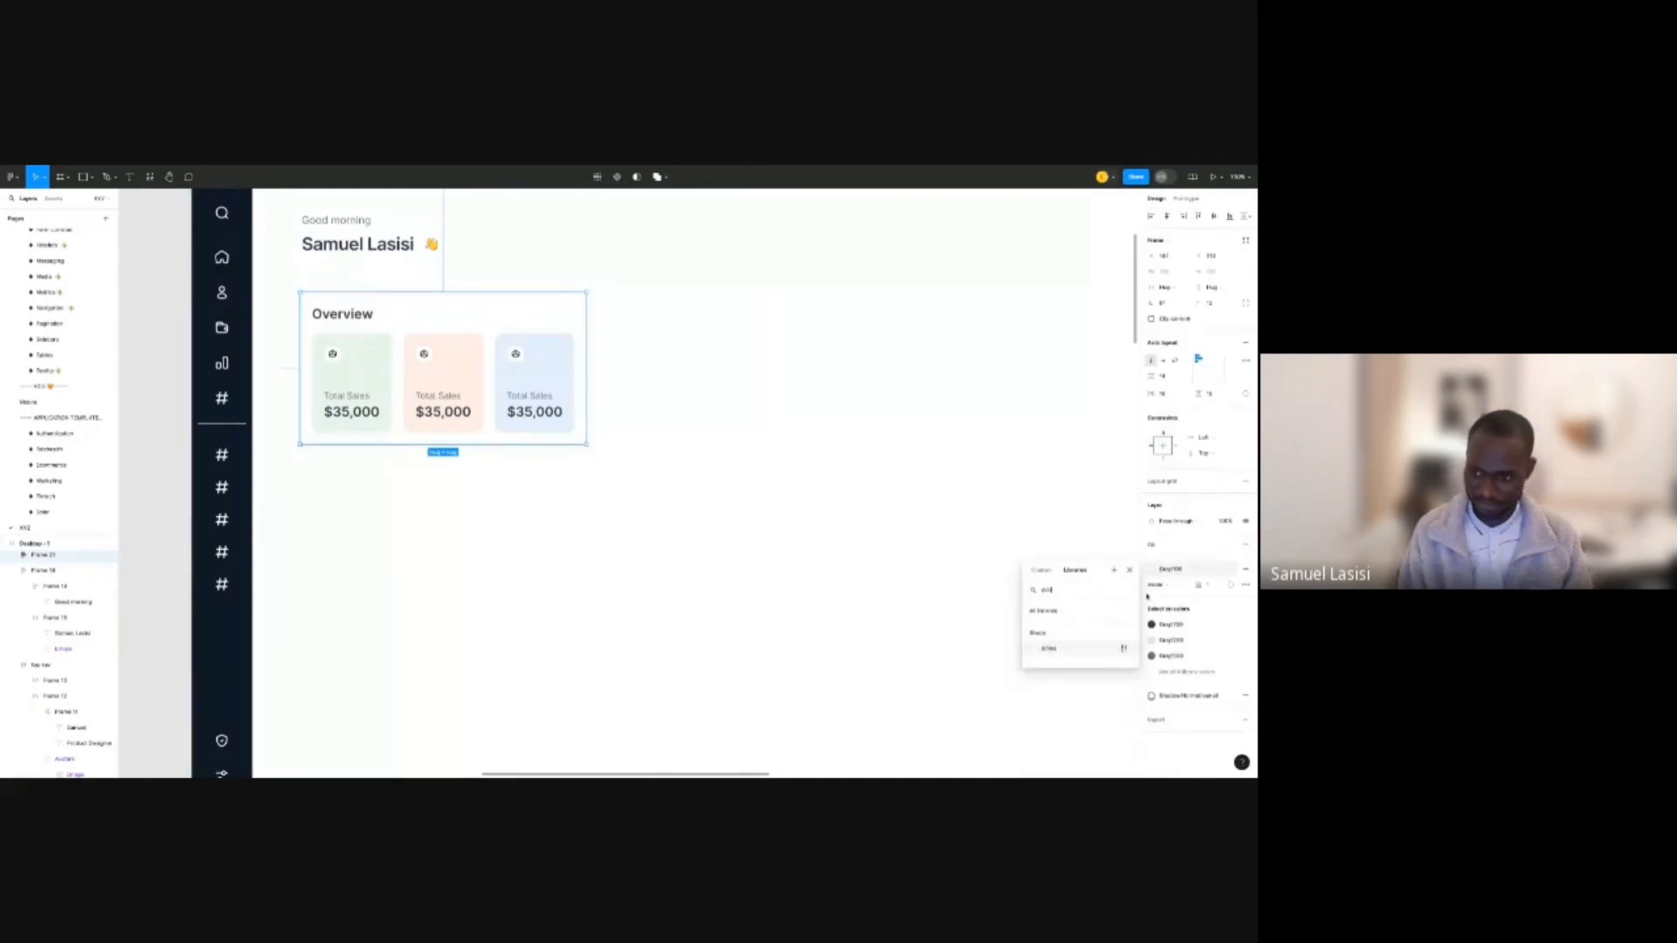
{"action": "left_click", "coordinate": [1246, 545]}
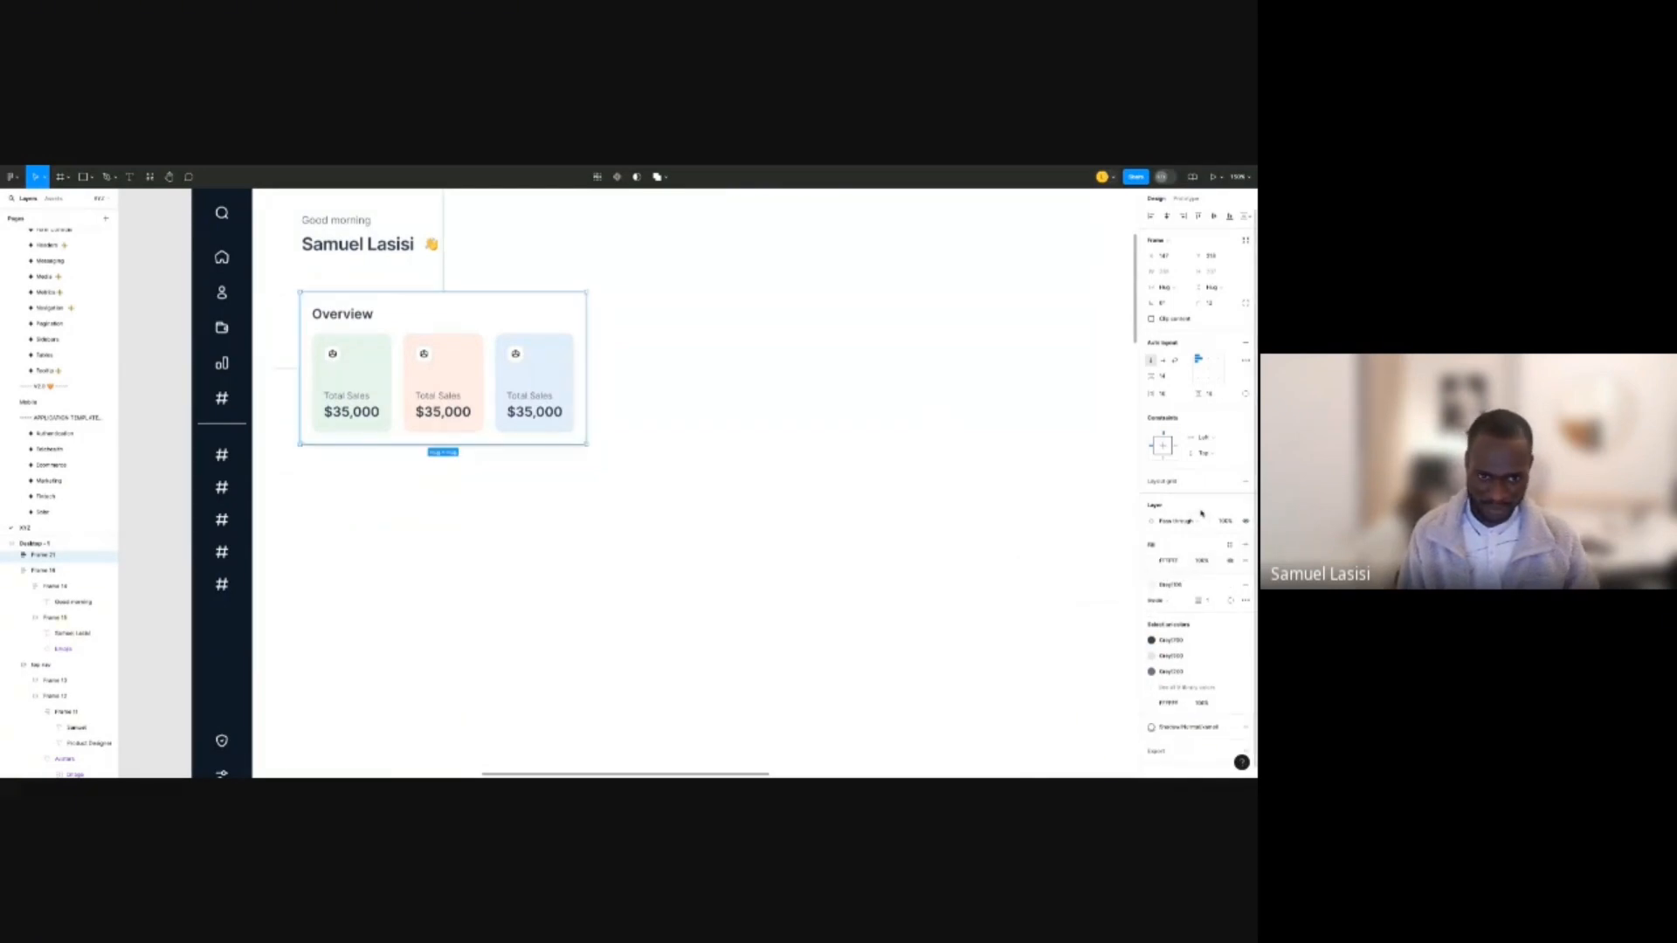
{"action": "left_click", "coordinate": [1247, 585]}
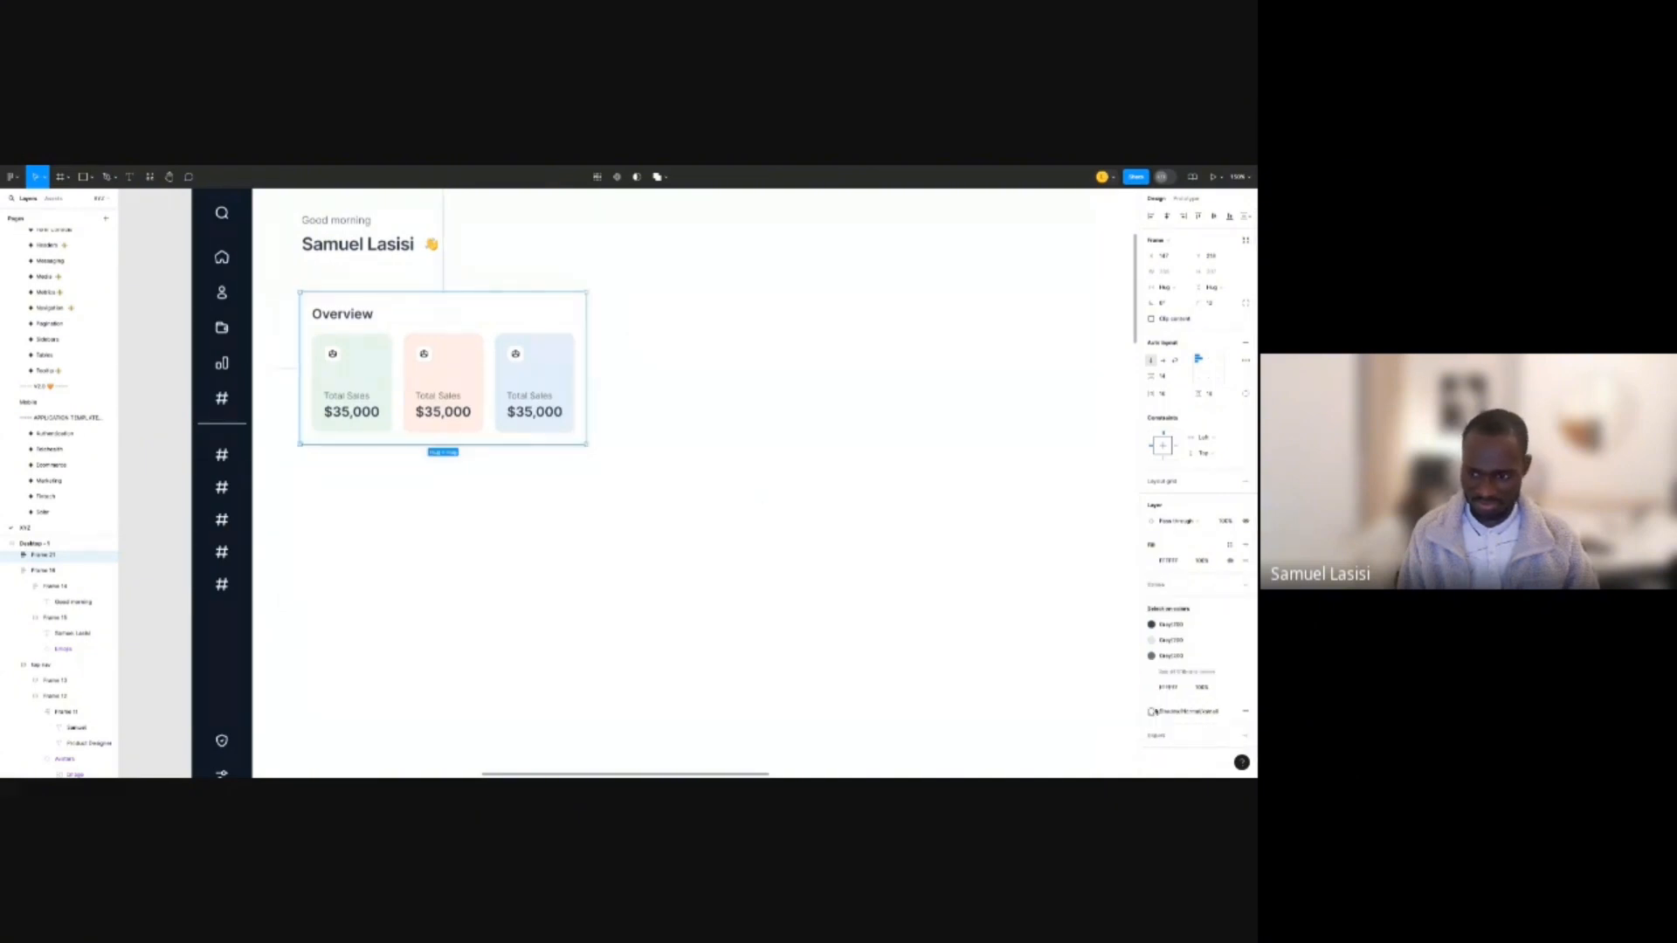
{"action": "left_click", "coordinate": [1155, 712]}
{"action": "scroll", "coordinate": [1183, 702], "scroll_direction": "up", "scroll_amount": 3}
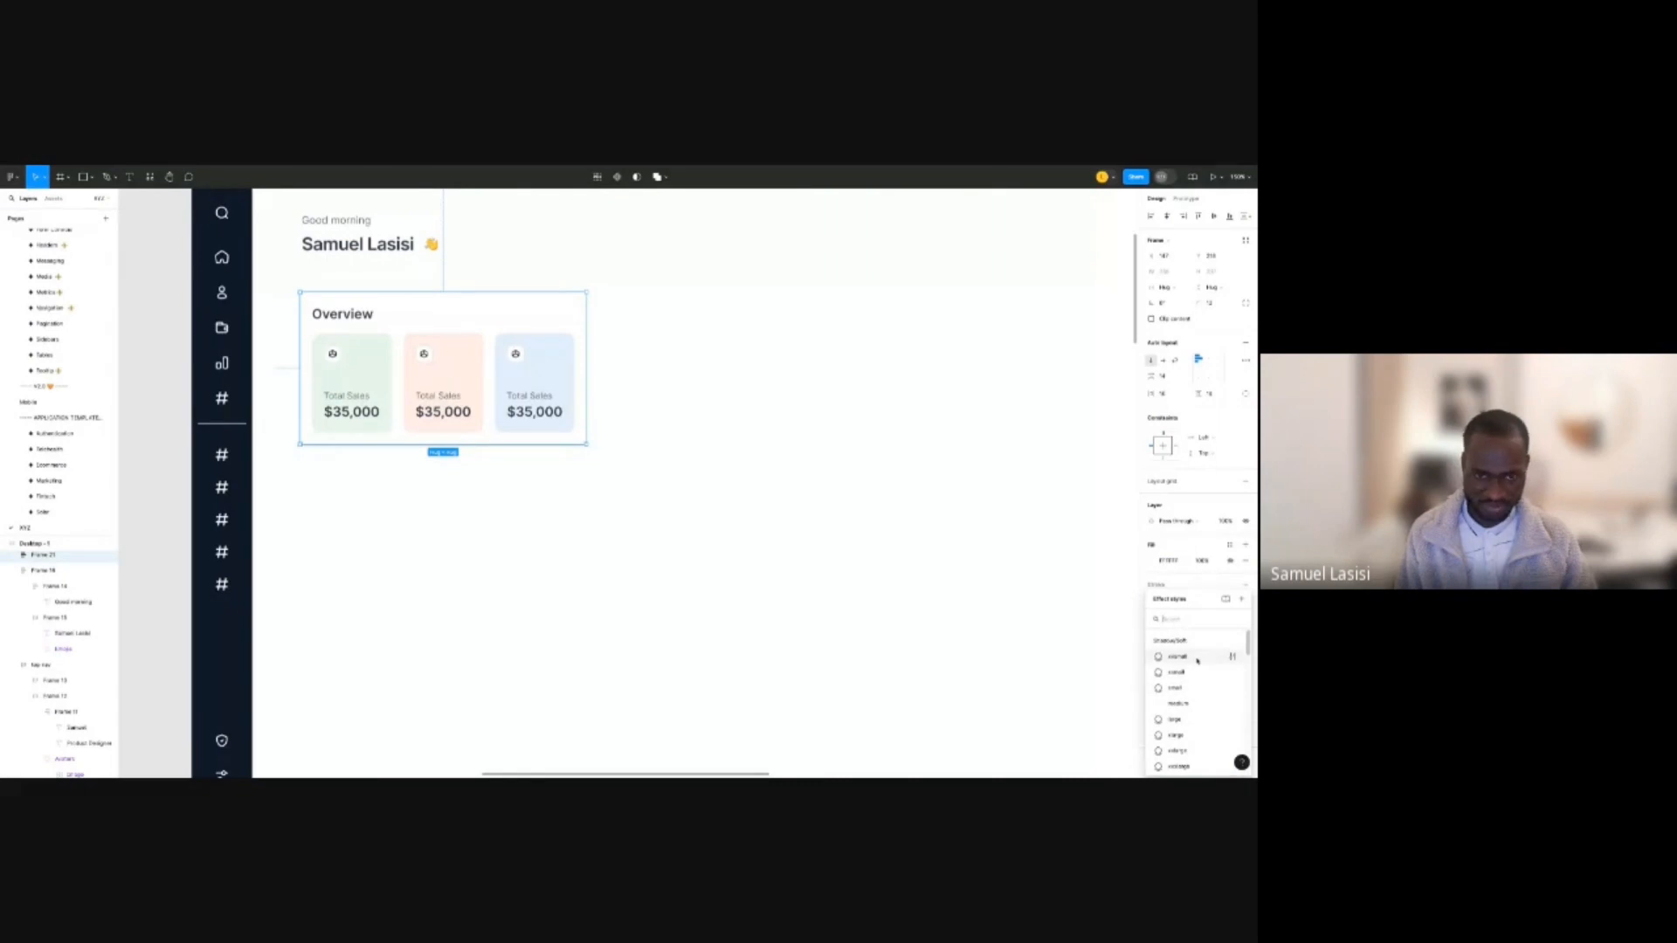
{"action": "left_click", "coordinate": [1198, 659]}
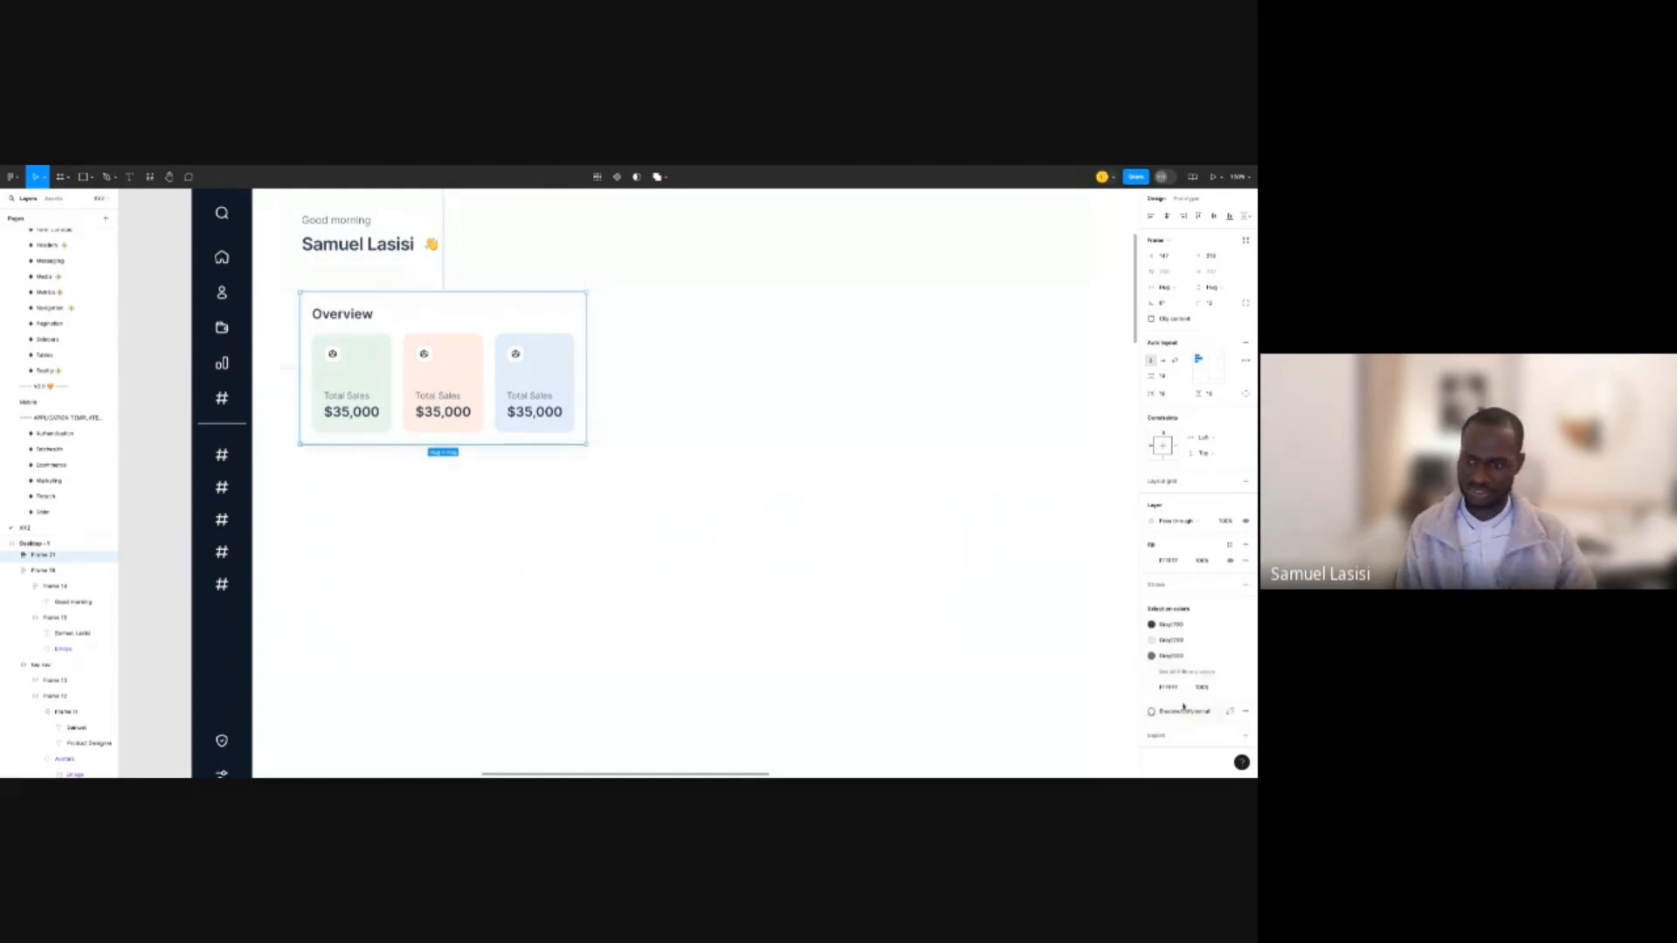
Remove the white fill and add a stroke using a light grey colour style.
{"action": "left_click", "coordinate": [1246, 560]}
{"action": "left_click", "coordinate": [1245, 569]}
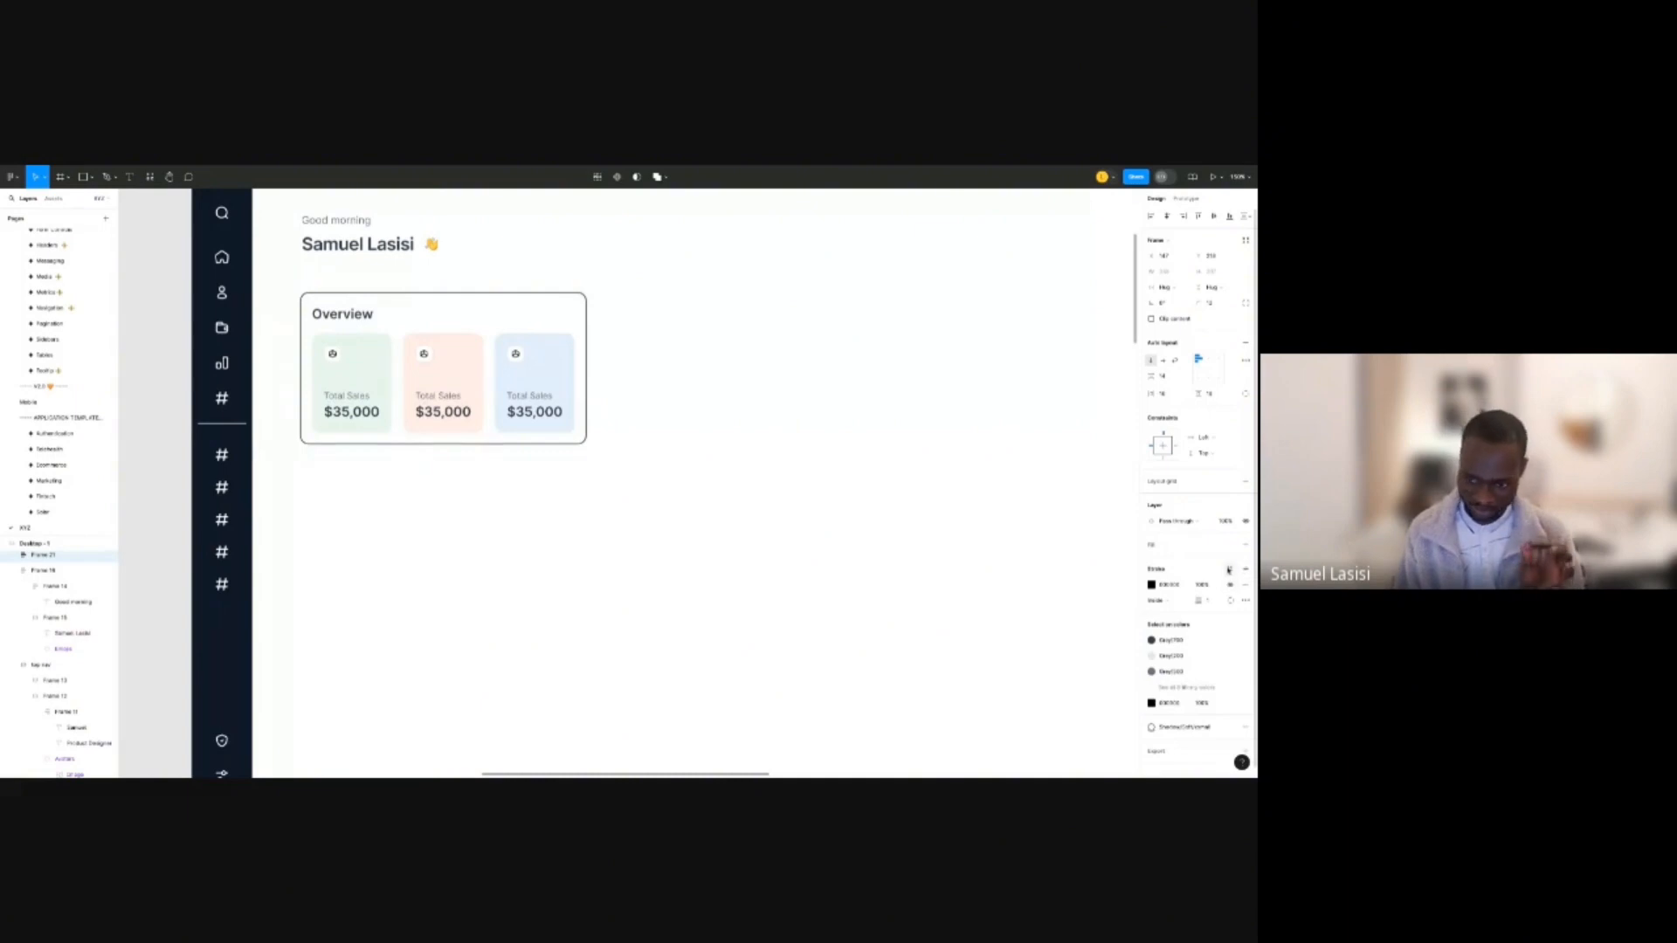
{"action": "left_click", "coordinate": [1229, 569]}
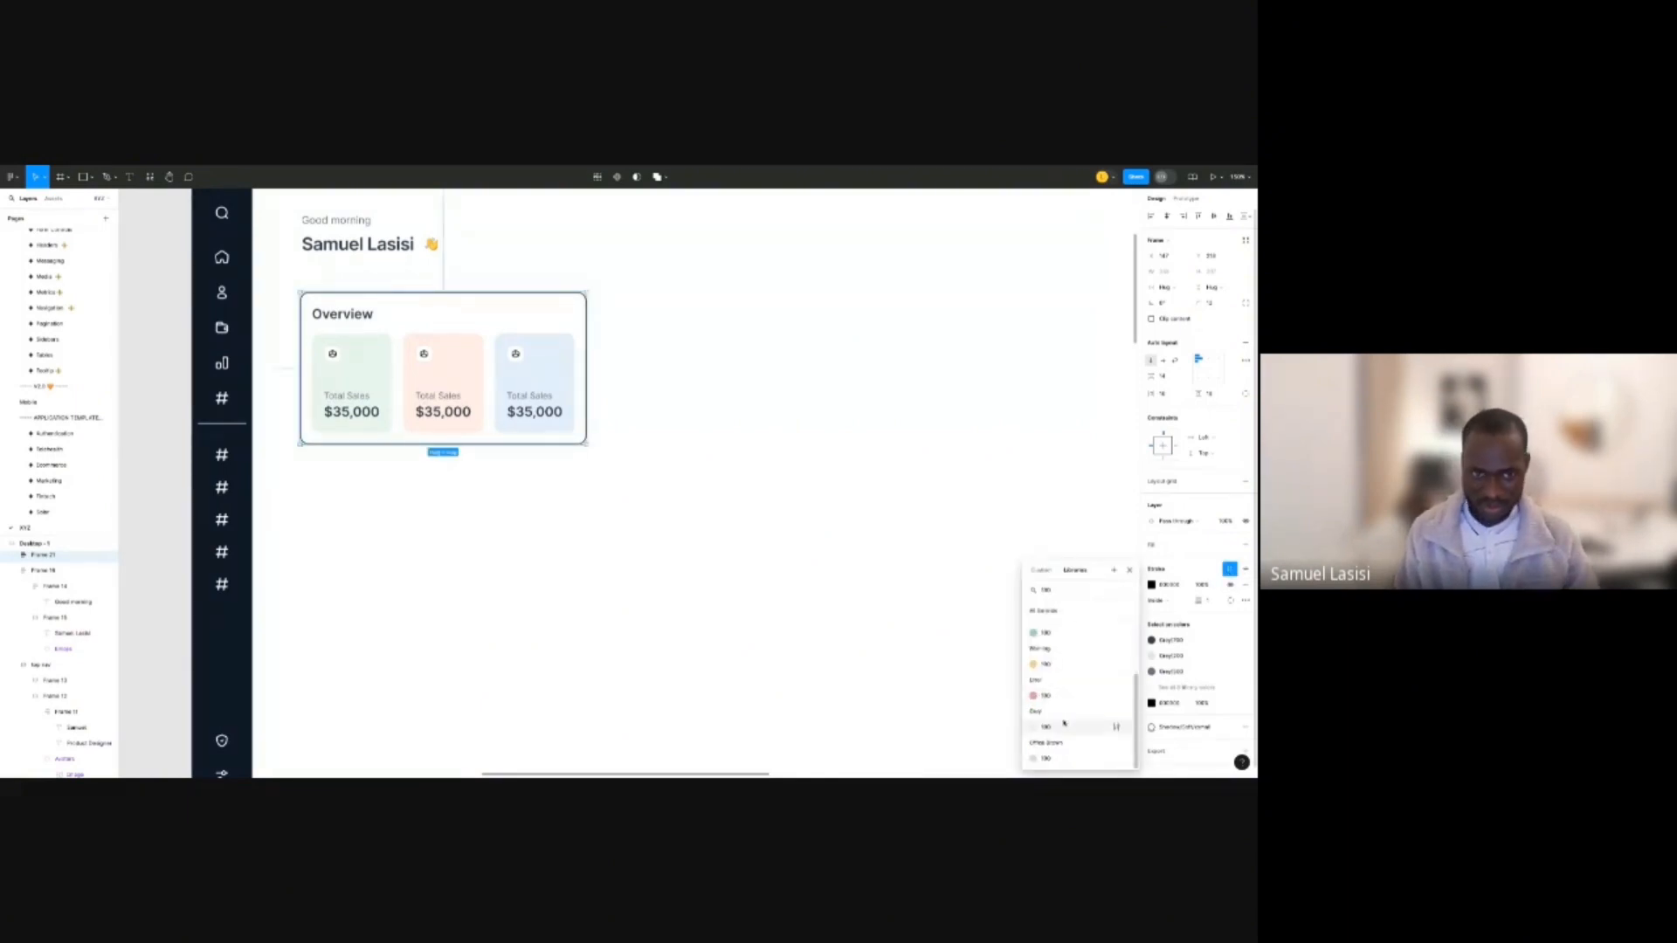
{"action": "left_click", "coordinate": [1046, 721]}
{"action": "left_click", "coordinate": [921, 620]}
{"action": "scroll", "coordinate": [742, 345], "scroll_direction": "down", "scroll_amount": 5}
{"action": "left_click_drag", "start_coordinate": [742, 344], "coordinate": [652, 340]}
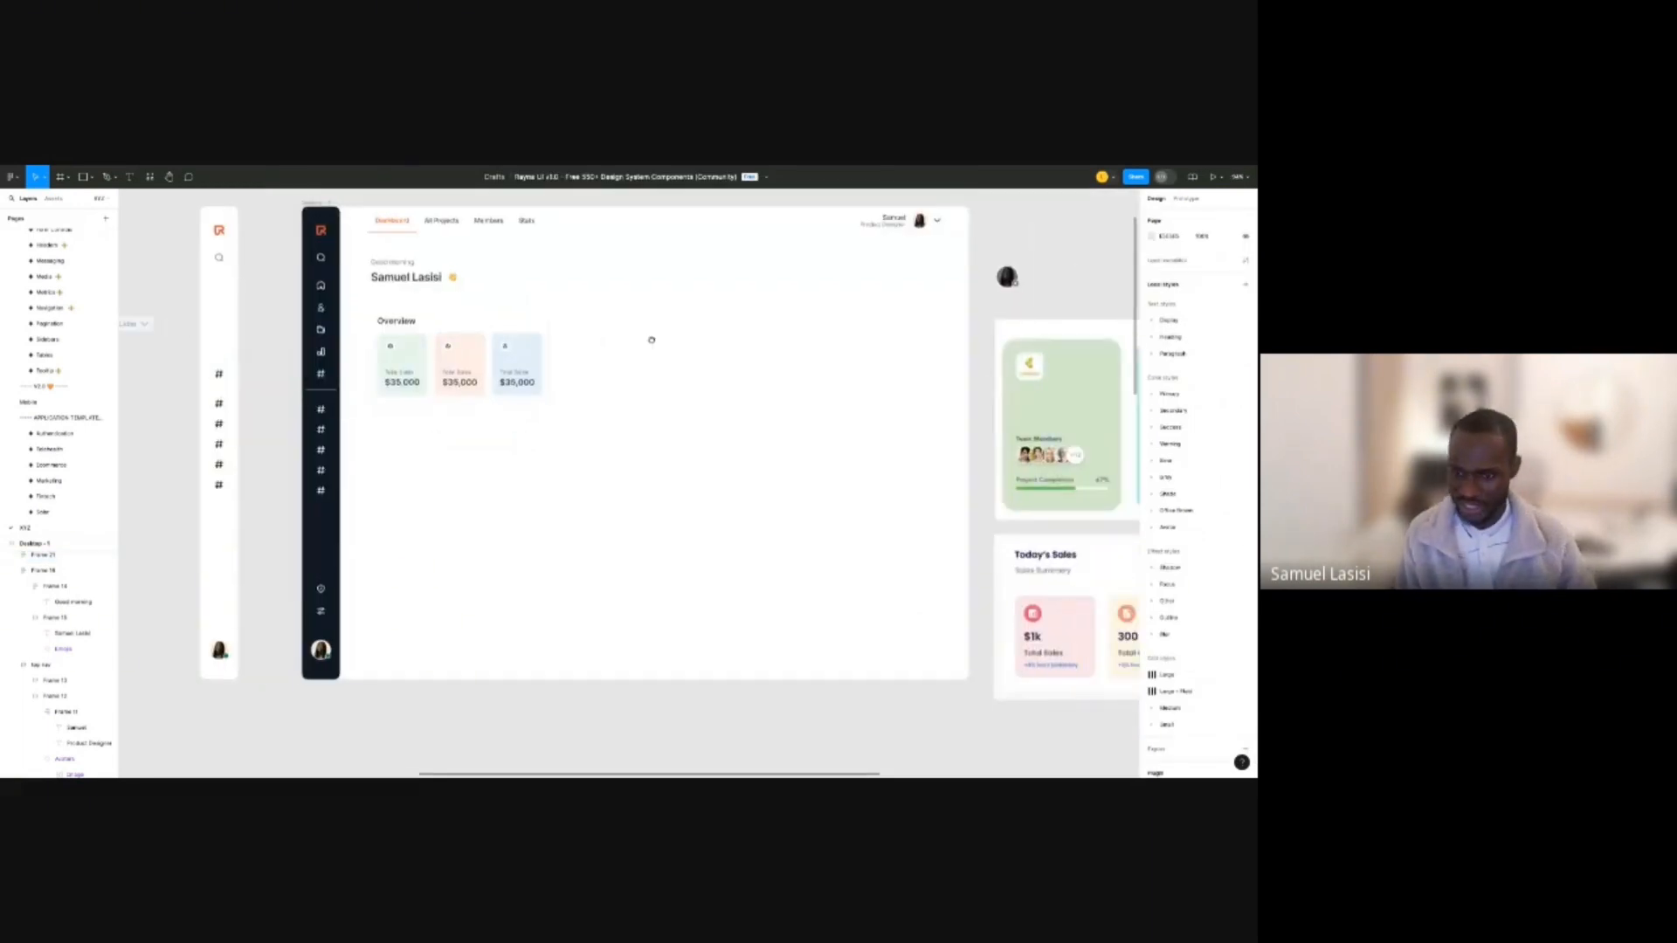
{"action": "key", "text": "ctrl+z"}
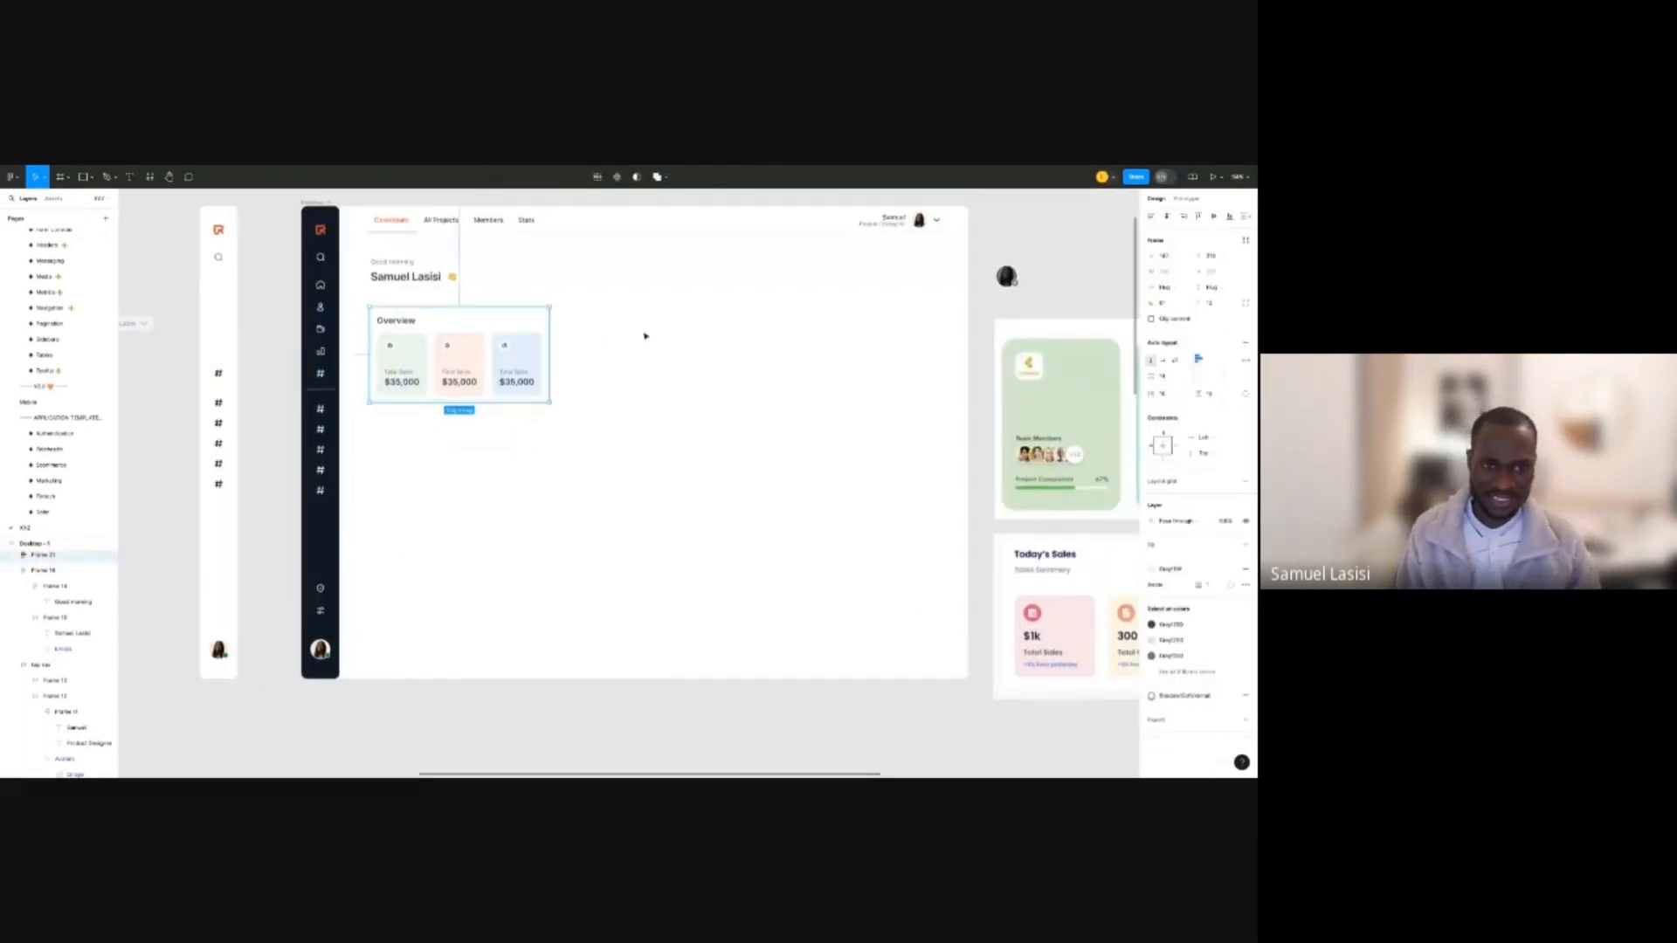
Browse the reference dashboards, then return to the Desktop - 1 frame's Overview panel.
{"action": "left_click", "coordinate": [645, 336]}
{"action": "scroll", "coordinate": [643, 320], "scroll_direction": "right", "scroll_amount": 1}
{"action": "scroll", "coordinate": [643, 317], "scroll_direction": "down", "scroll_amount": 4}
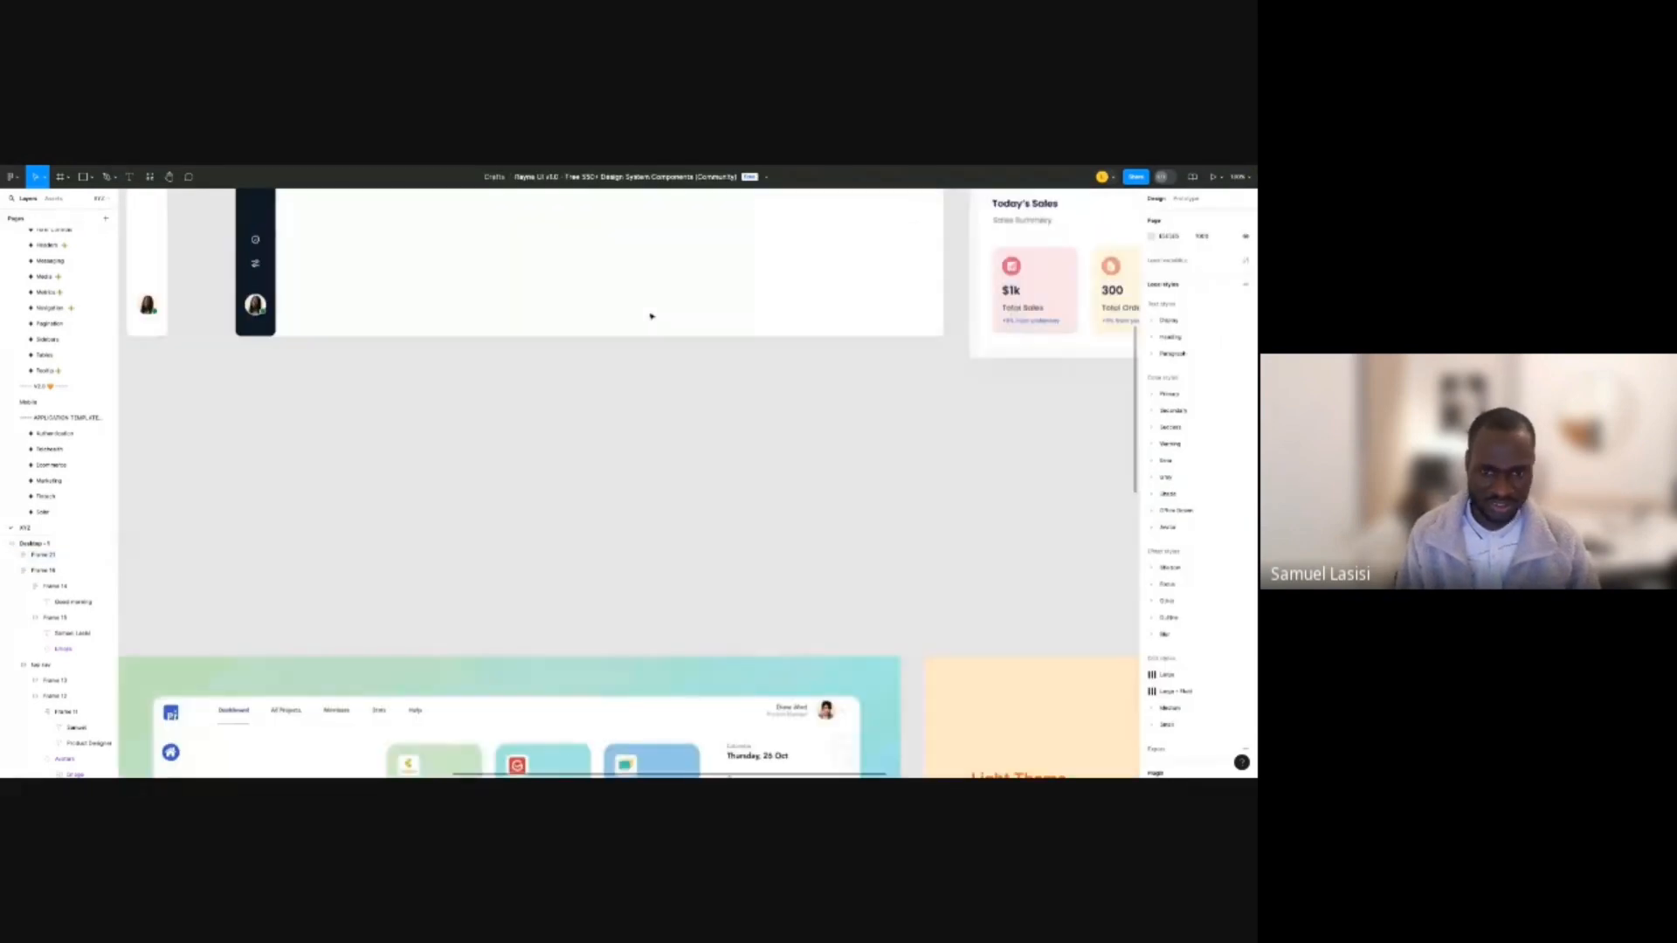
{"action": "scroll", "coordinate": [499, 414], "scroll_direction": "down", "scroll_amount": 5}
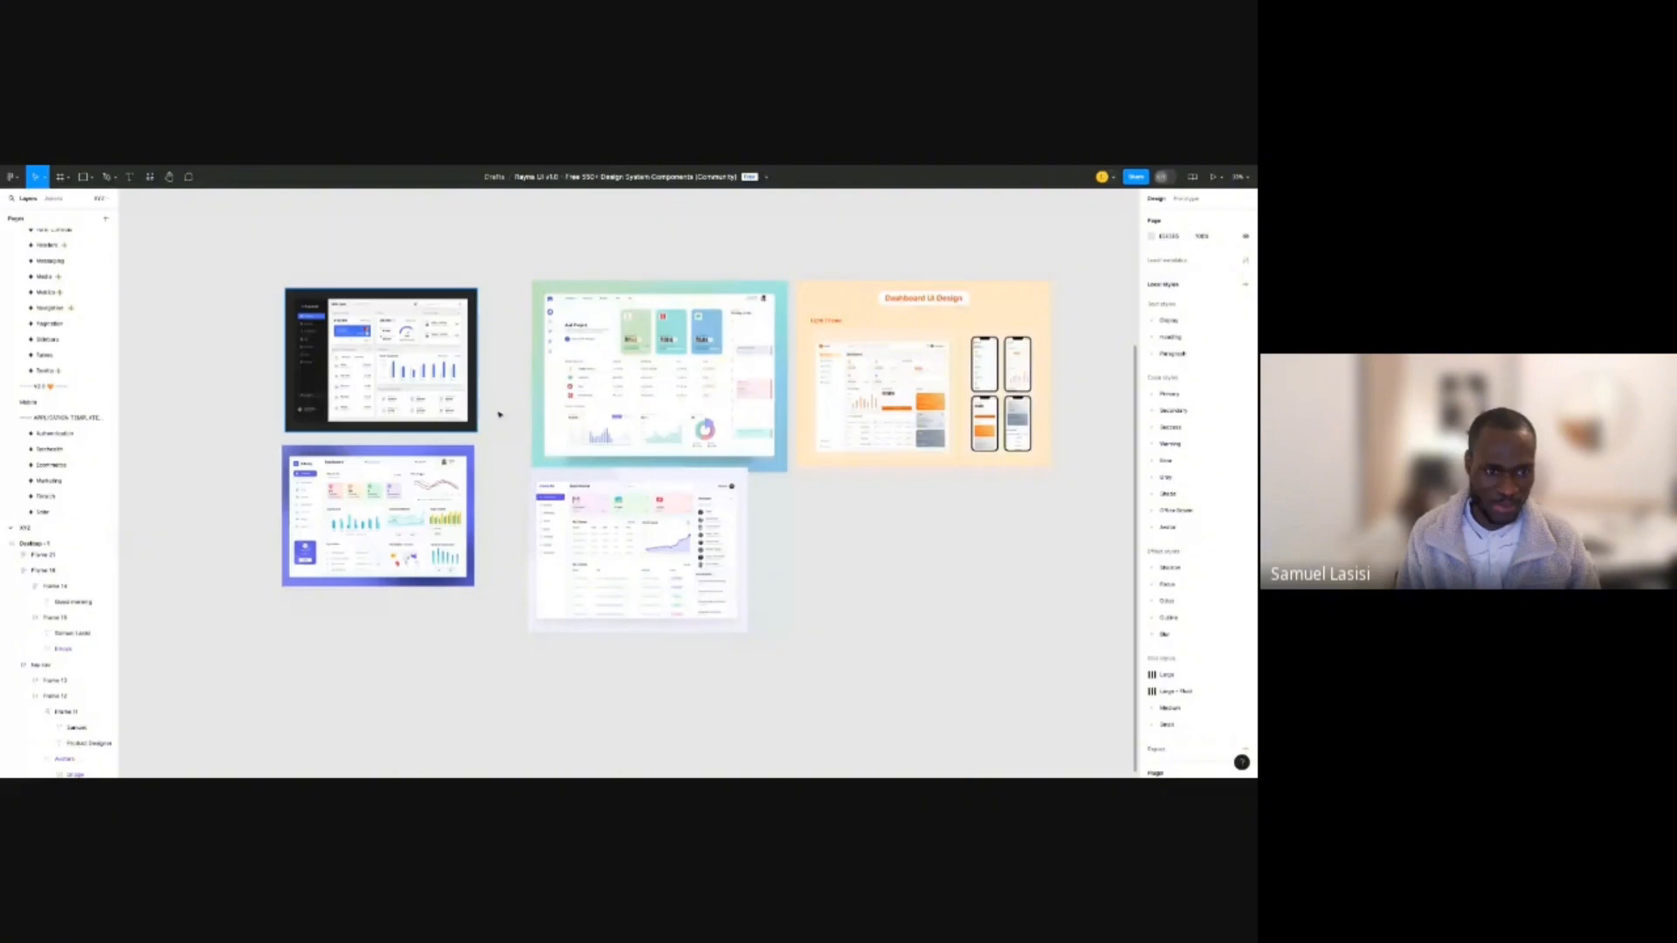
{"action": "scroll", "coordinate": [500, 414], "scroll_direction": "up", "scroll_amount": 3}
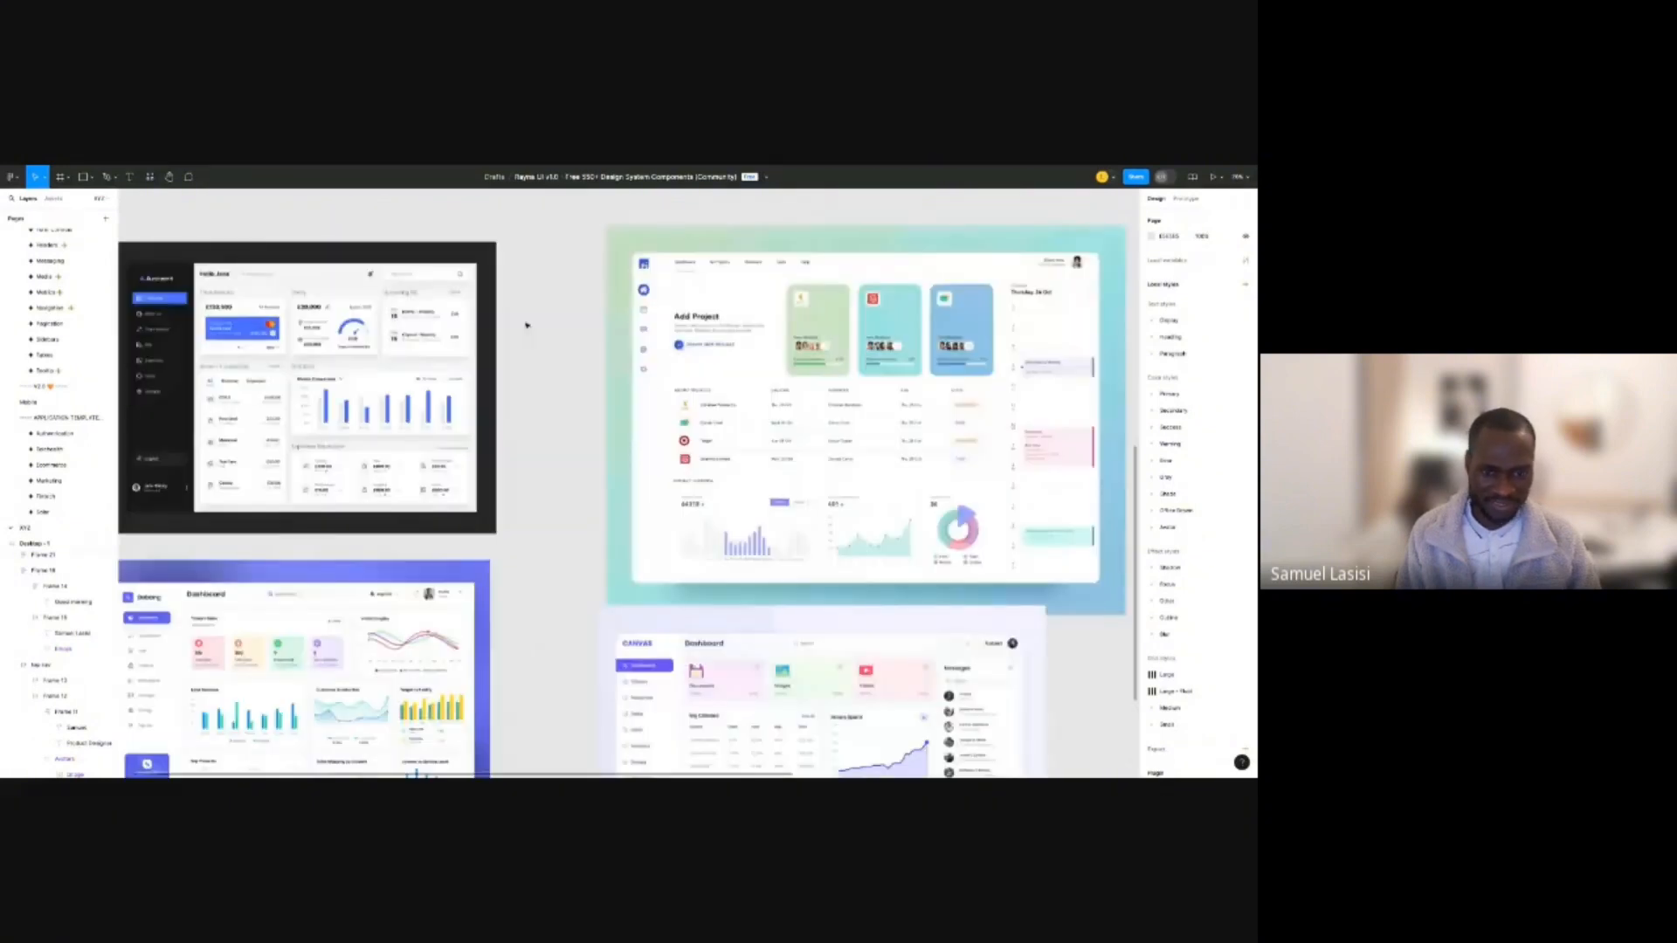
{"action": "scroll", "coordinate": [526, 326], "scroll_direction": "up", "scroll_amount": 3}
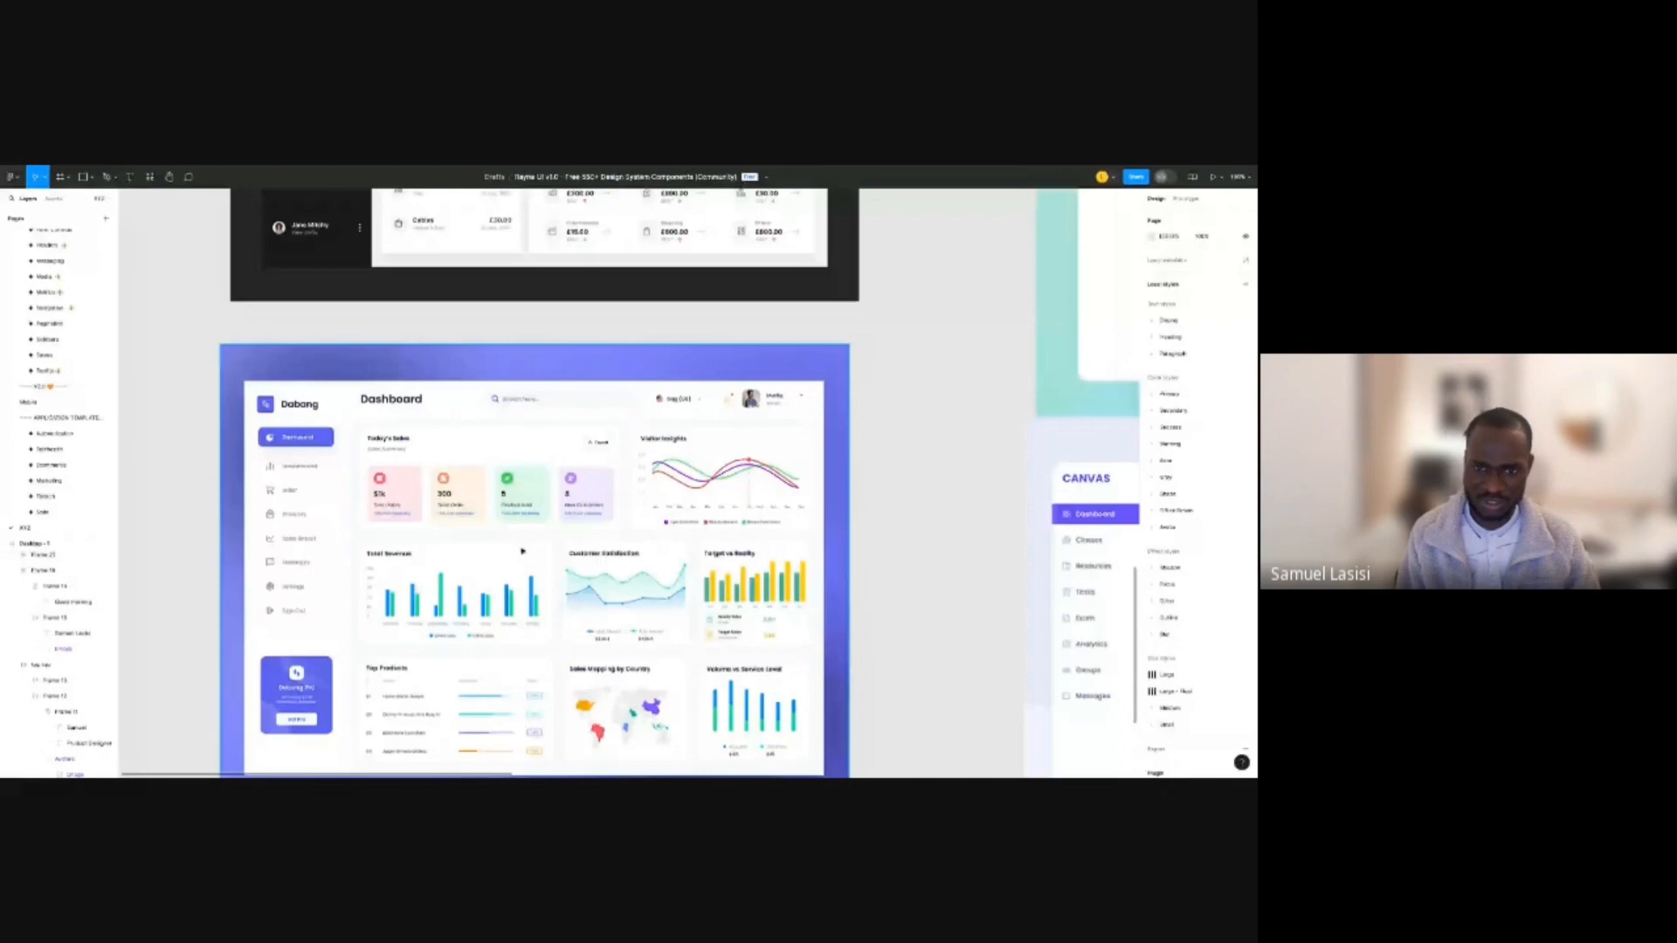
{"action": "scroll", "coordinate": [523, 551], "scroll_direction": "down", "scroll_amount": 4}
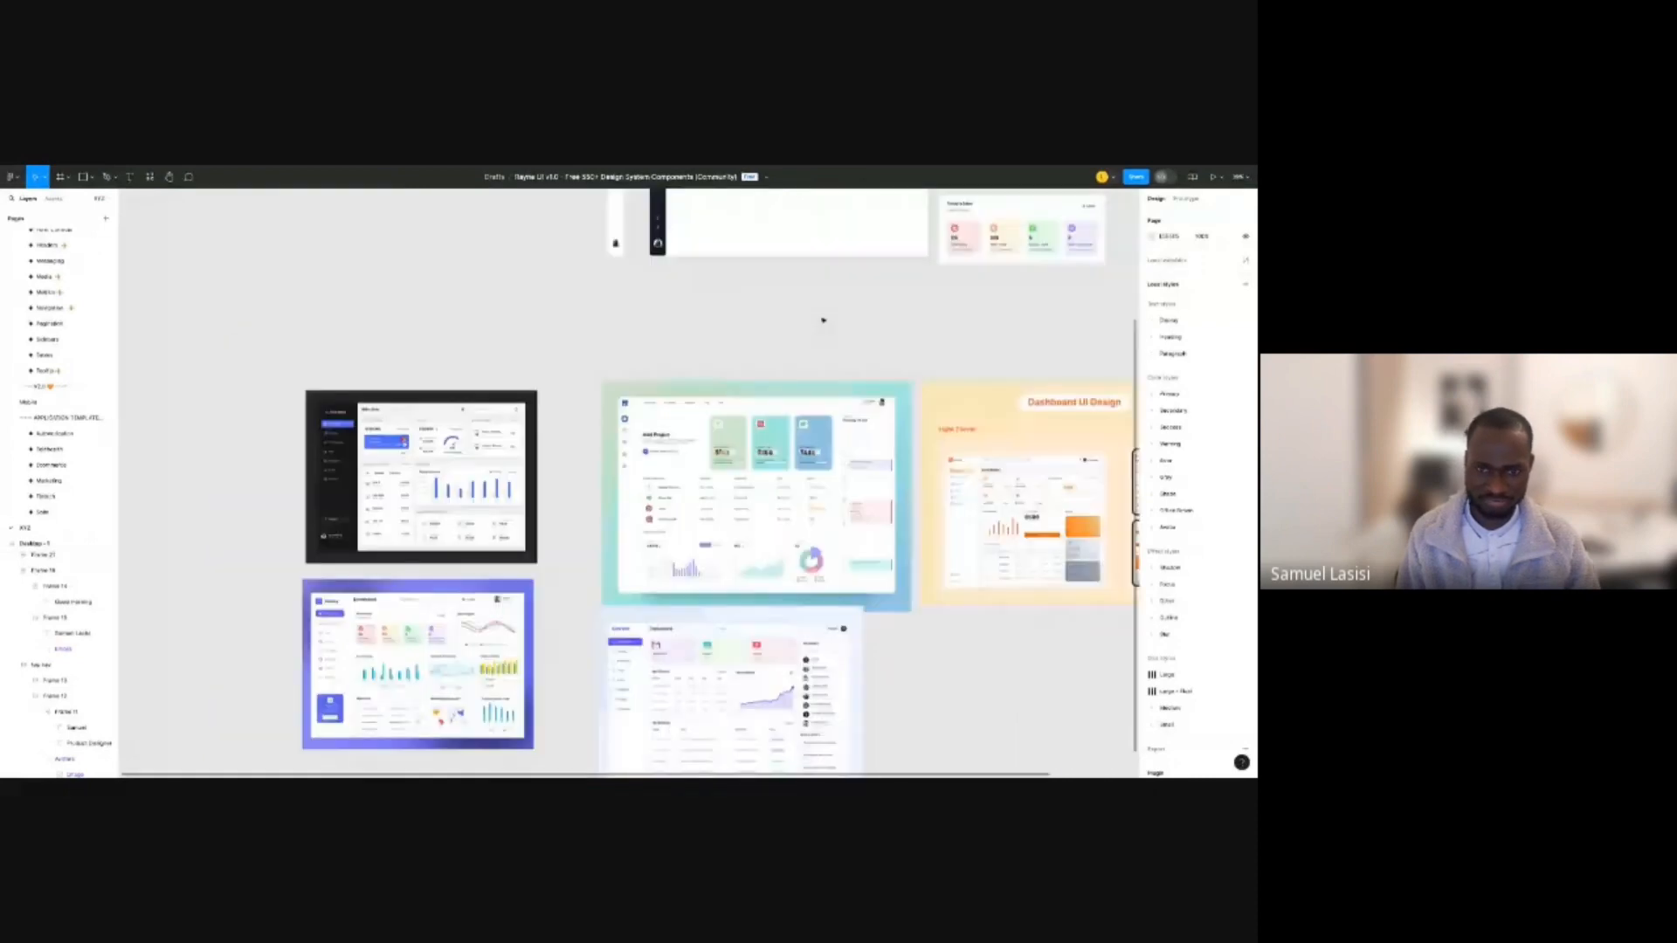
{"action": "scroll", "coordinate": [848, 708], "scroll_direction": "down", "scroll_amount": 3}
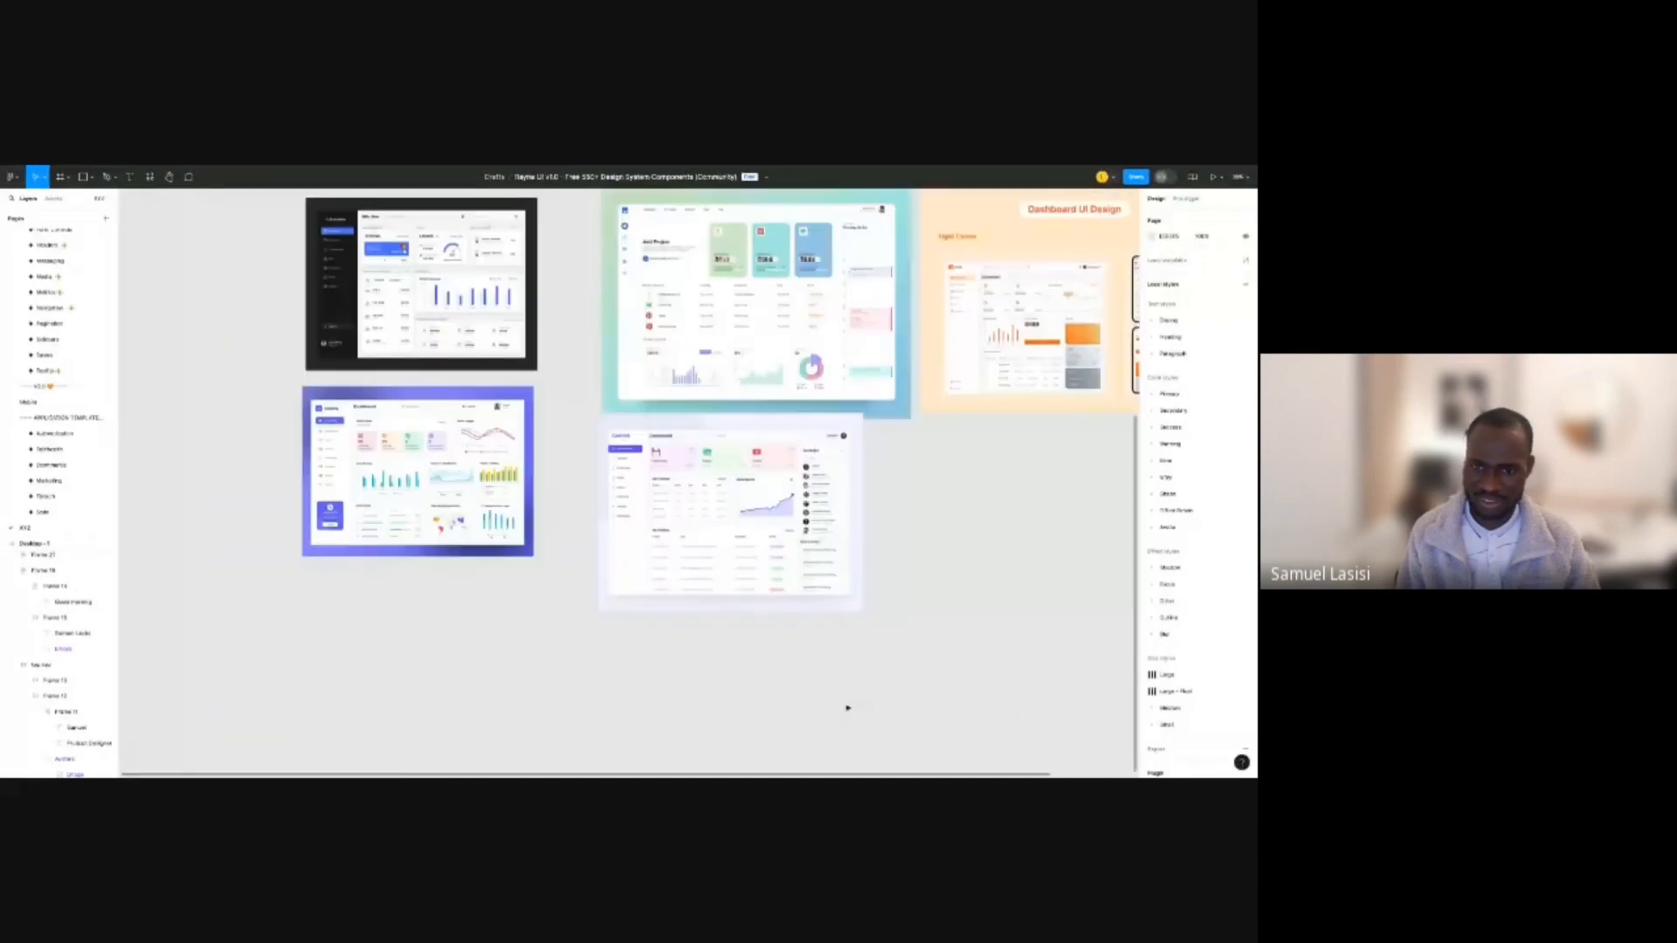
{"action": "scroll", "coordinate": [850, 577], "scroll_direction": "up", "scroll_amount": 4}
{"action": "scroll", "coordinate": [843, 278], "scroll_direction": "up", "scroll_amount": 2}
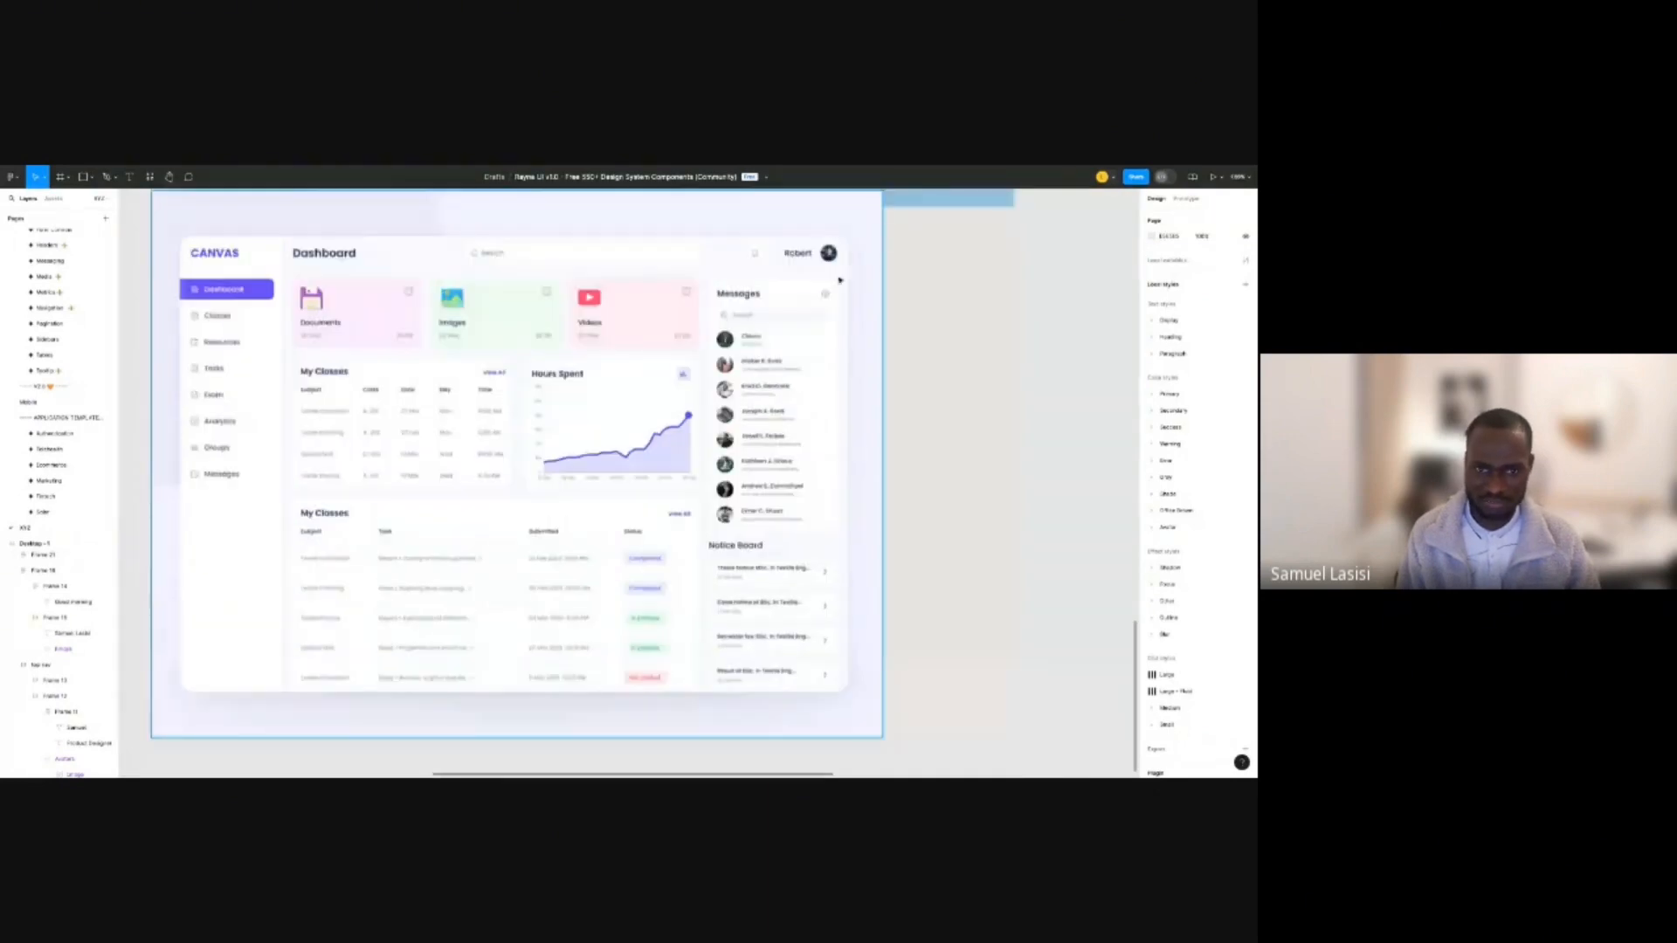
{"action": "scroll", "coordinate": [843, 280], "scroll_direction": "up", "scroll_amount": 1}
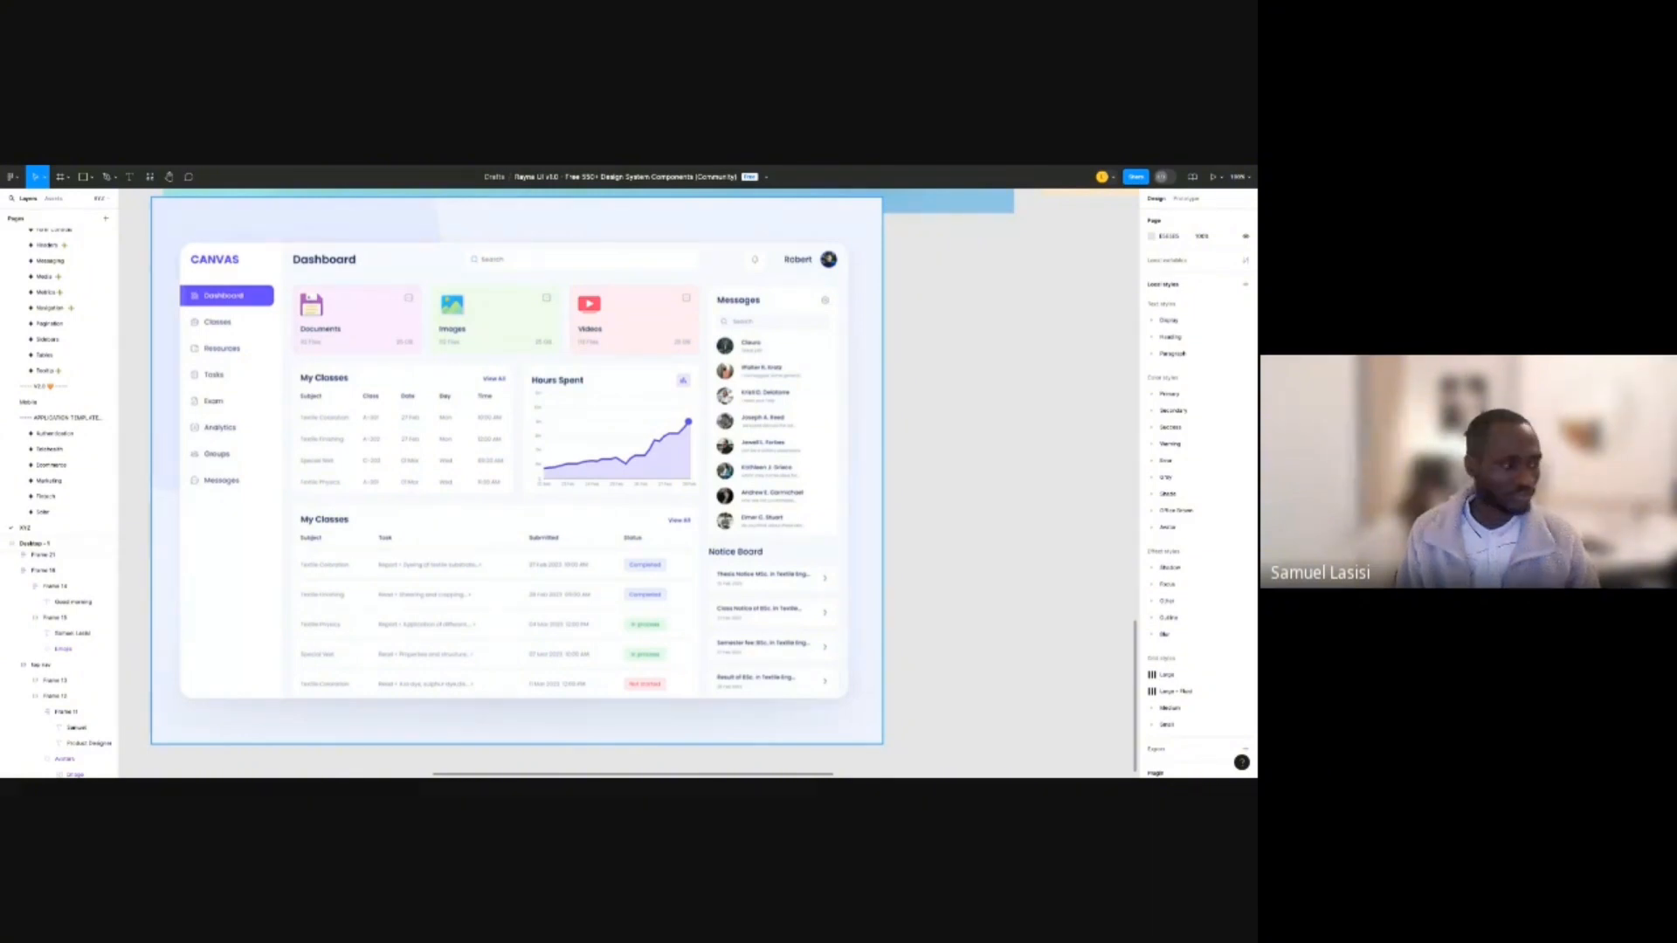
{"action": "scroll", "coordinate": [543, 590], "scroll_direction": "down", "scroll_amount": 10}
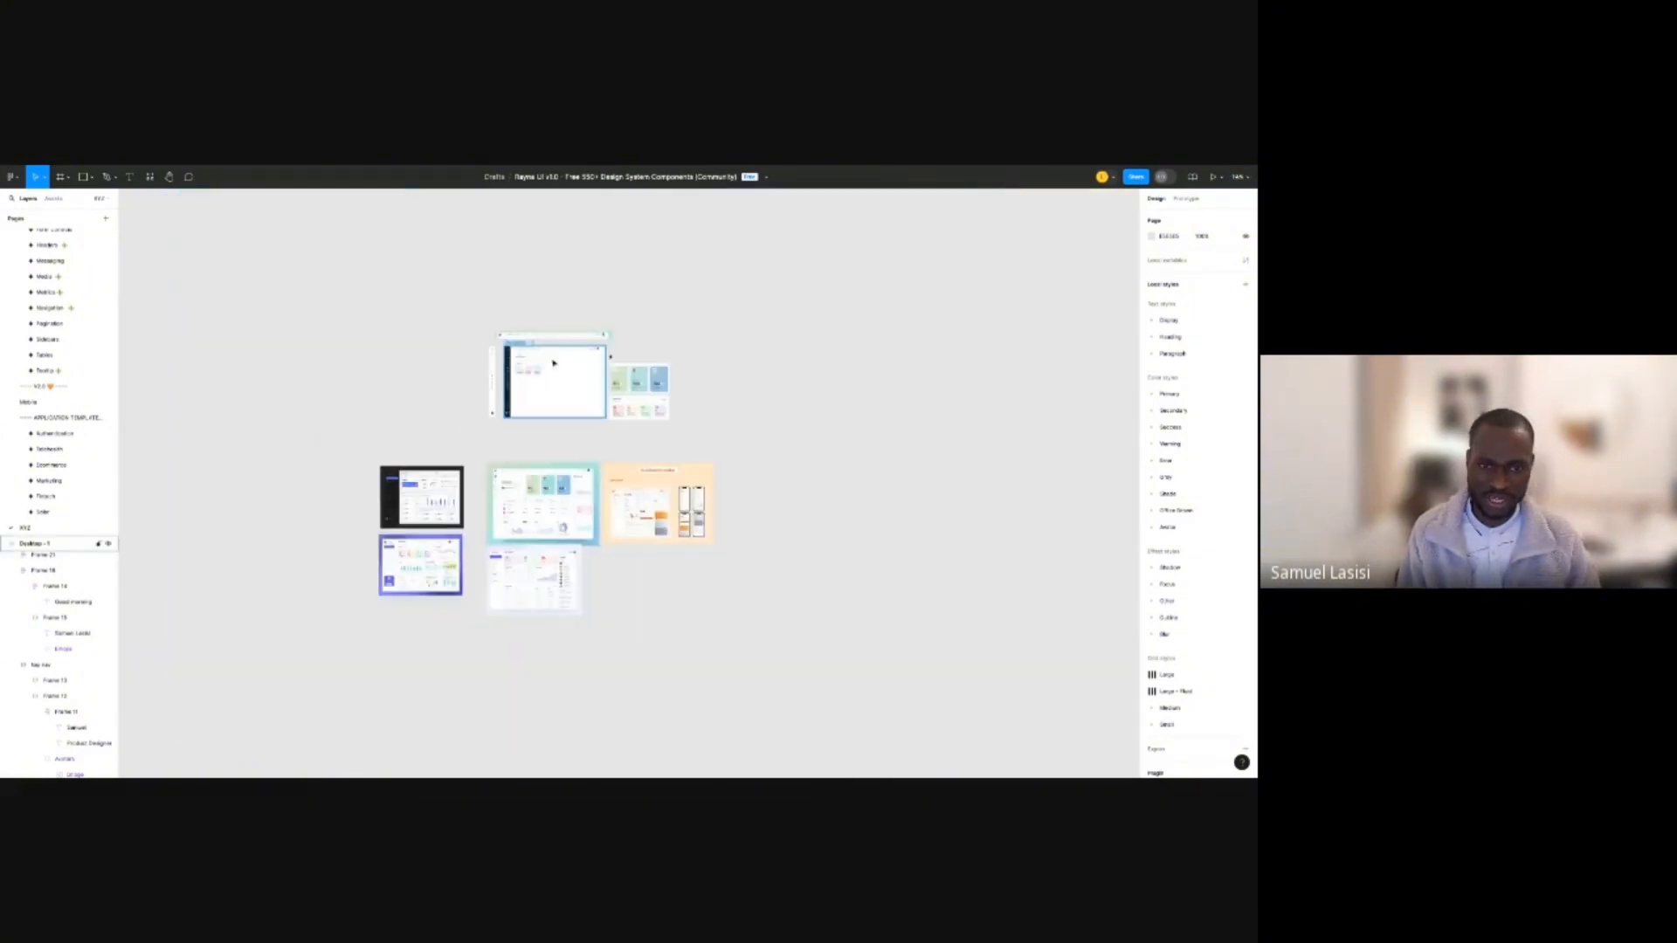
{"action": "scroll", "coordinate": [559, 365], "scroll_direction": "up", "scroll_amount": 5}
{"action": "scroll", "coordinate": [566, 366], "scroll_direction": "up", "scroll_amount": 4}
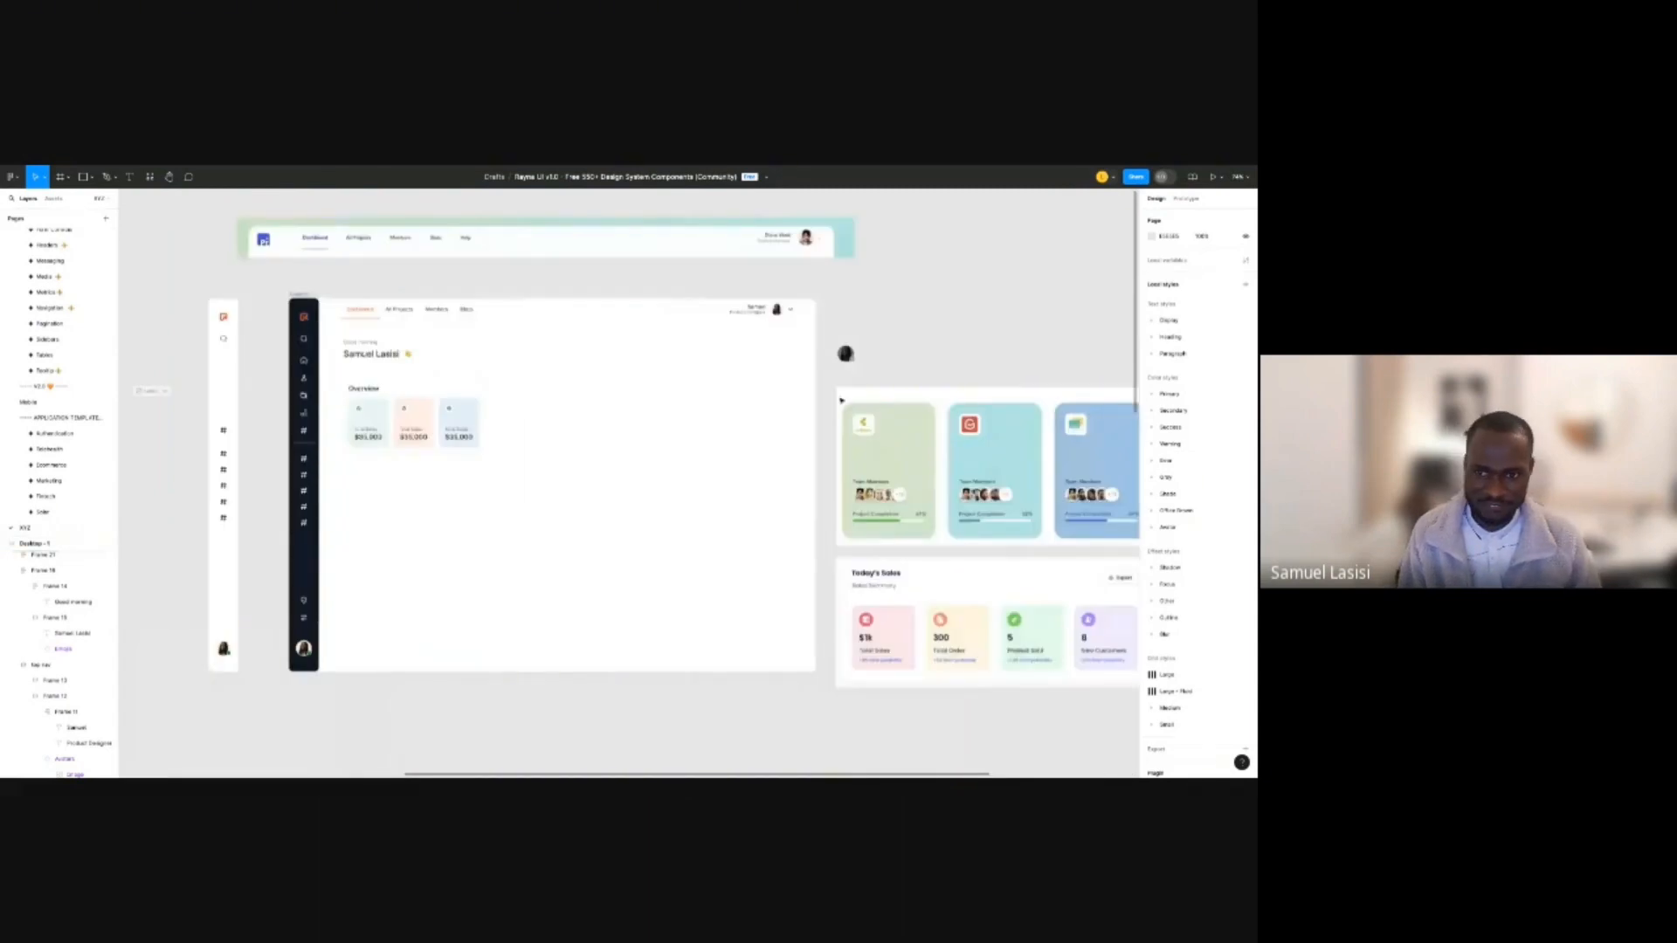
Paste the Messages panel image and move it off the dashboard.
{"action": "key", "text": "ctrl+v"}
{"action": "left_click_drag", "start_coordinate": [953, 350], "coordinate": [970, 292]}
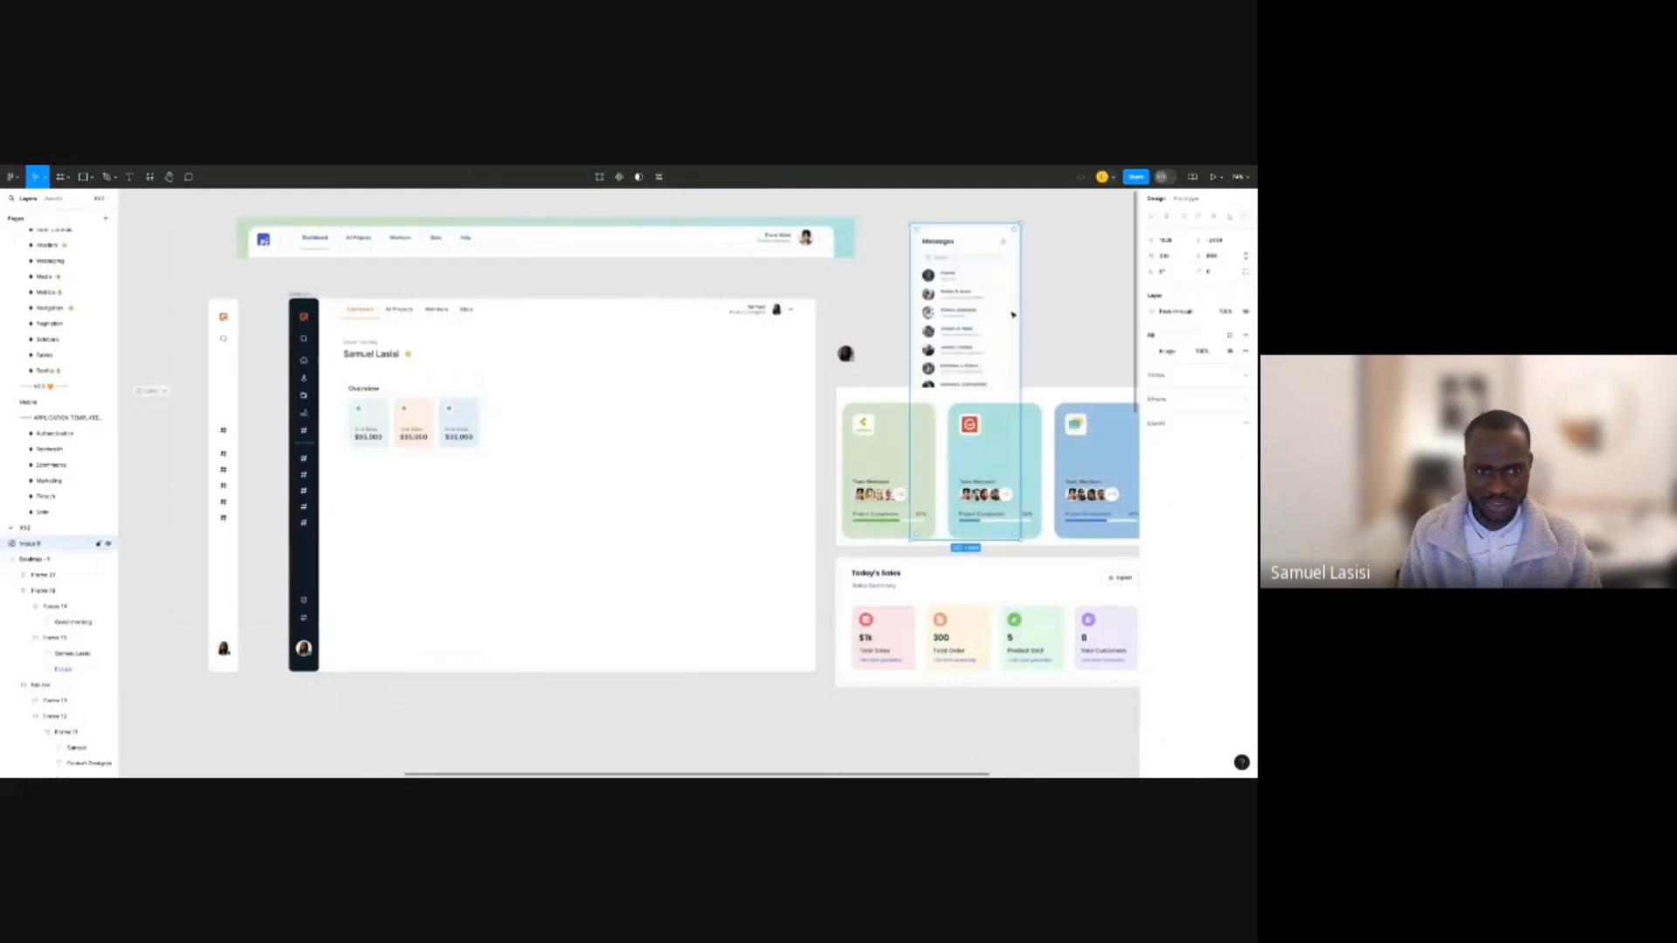
{"action": "left_click", "coordinate": [430, 408]}
{"action": "scroll", "coordinate": [428, 411], "scroll_direction": "up", "scroll_amount": 3}
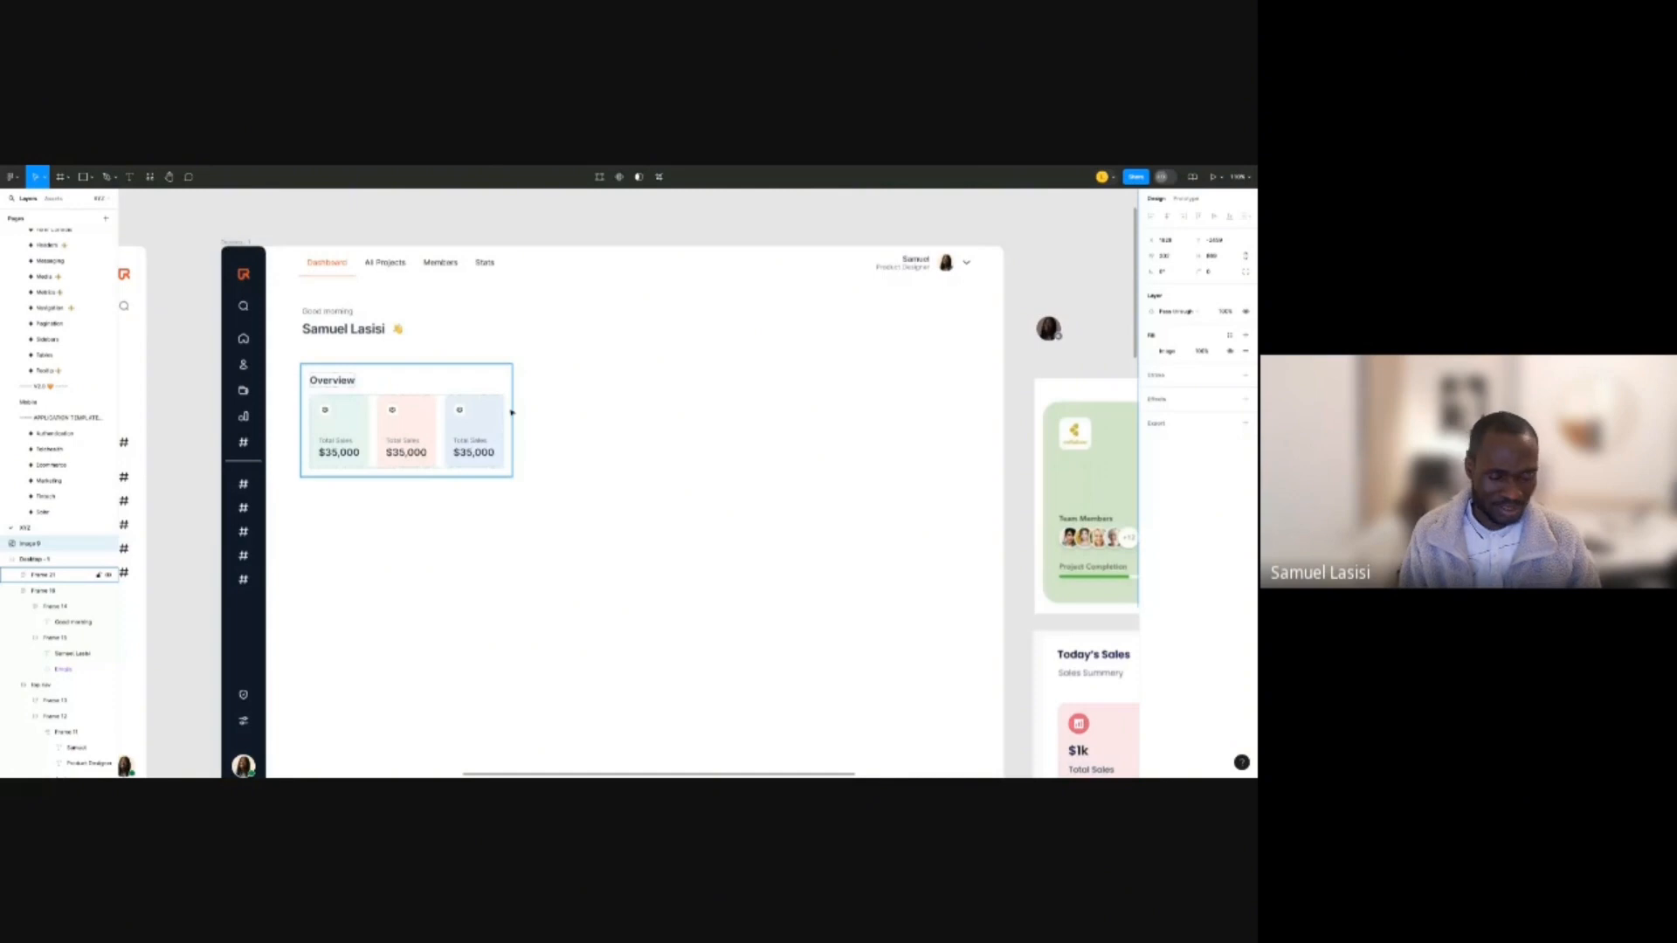
Set the three Total Sales cards to Hug width and wrap them in auto layout.
{"action": "double_click", "coordinate": [423, 452]}
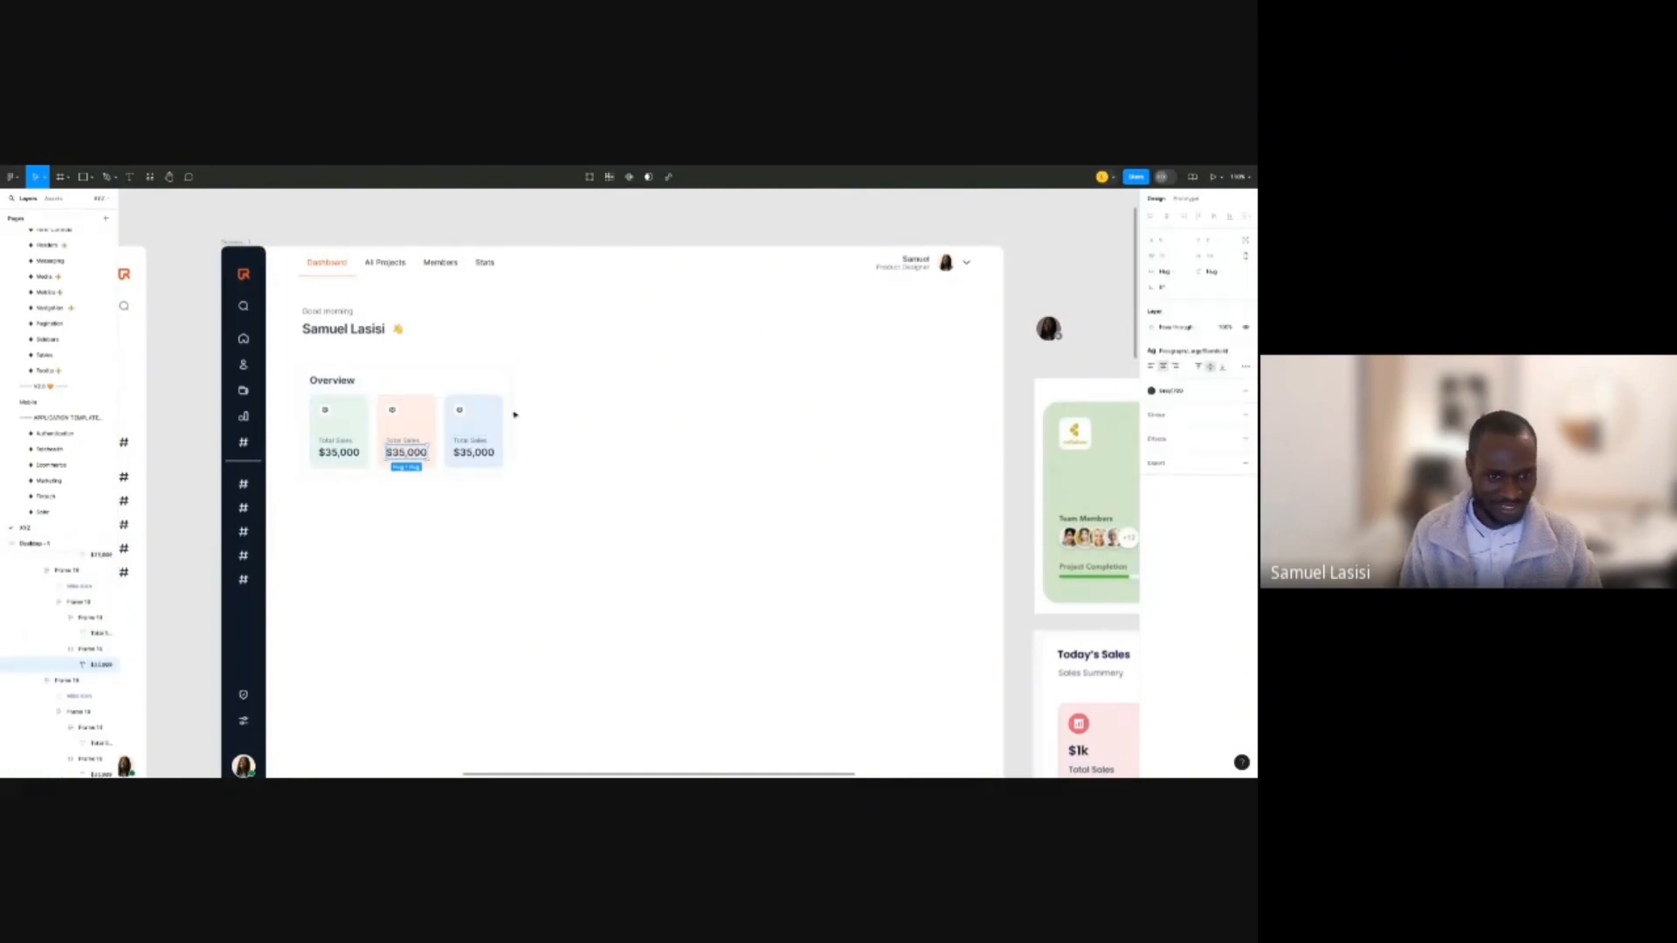
{"action": "left_click_drag", "start_coordinate": [516, 415], "coordinate": [371, 410]}
{"action": "left_click", "coordinate": [339, 424], "text": "shift"}
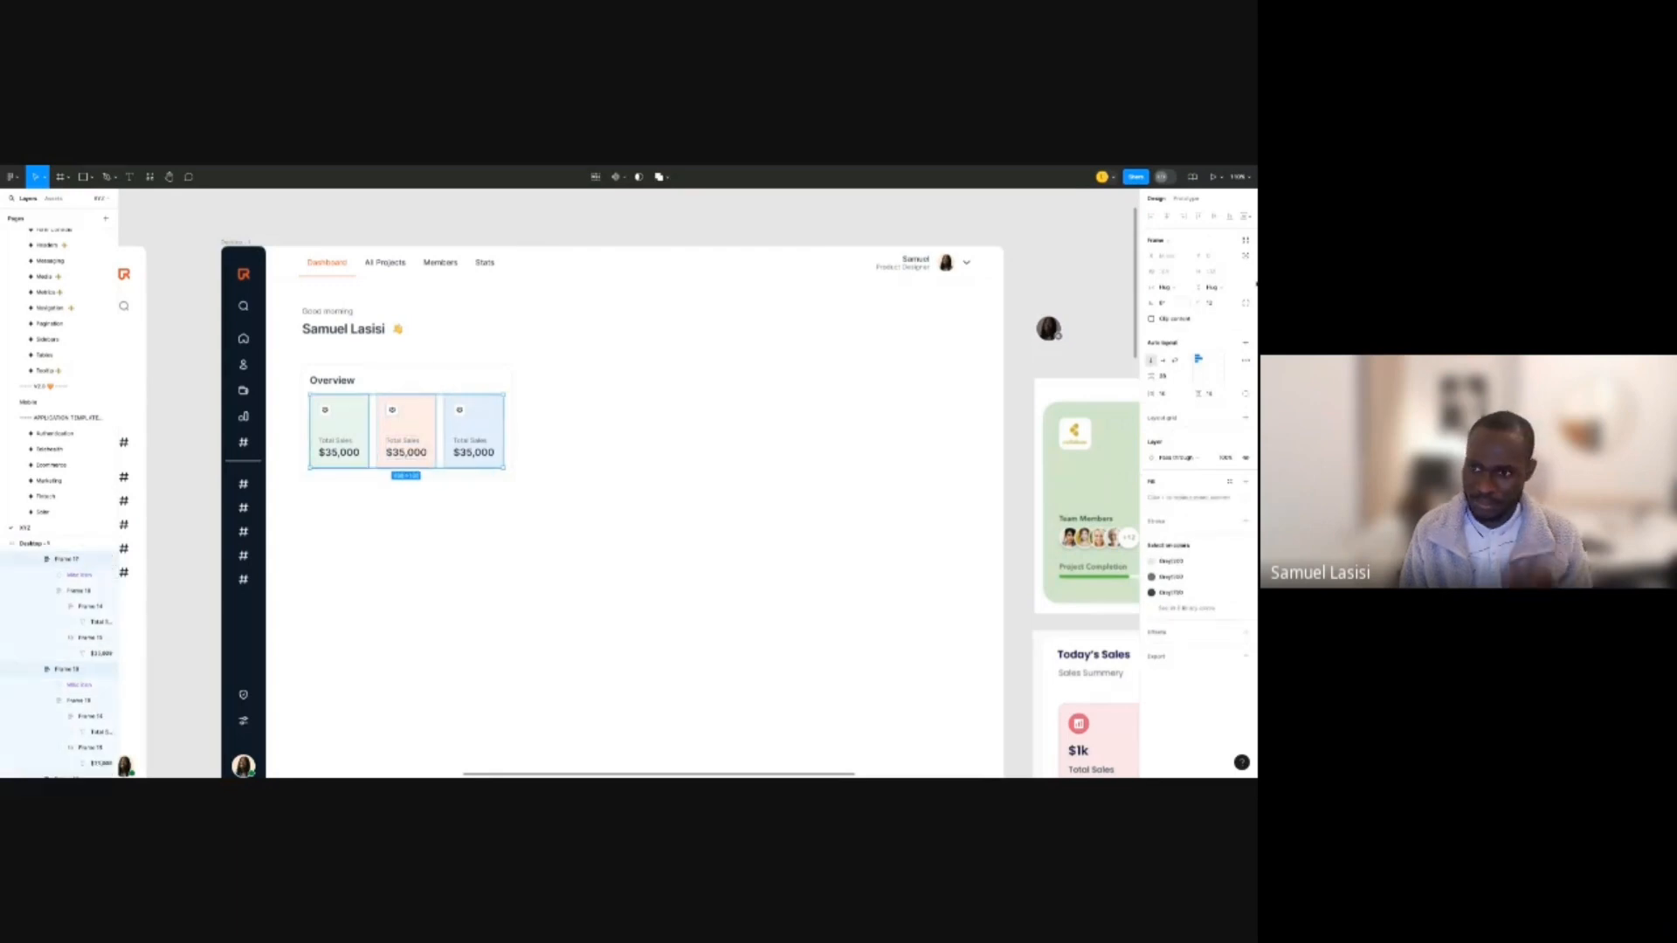
{"action": "left_click", "coordinate": [1186, 288]}
{"action": "left_click", "coordinate": [1186, 288]}
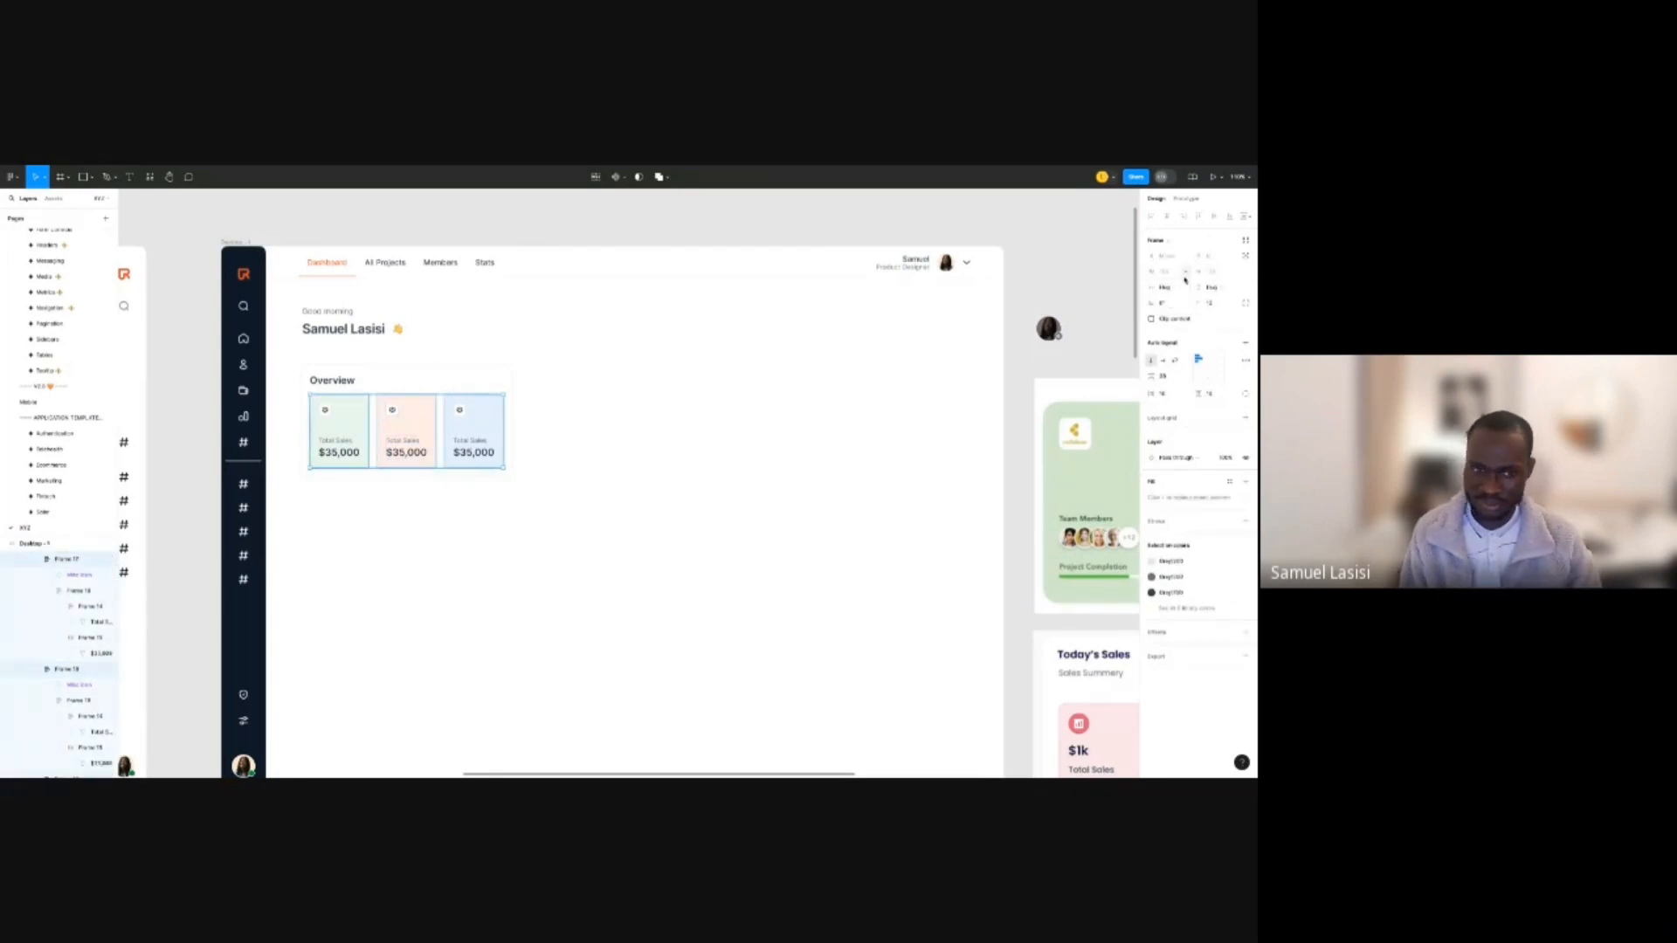
{"action": "key", "text": "shift+a"}
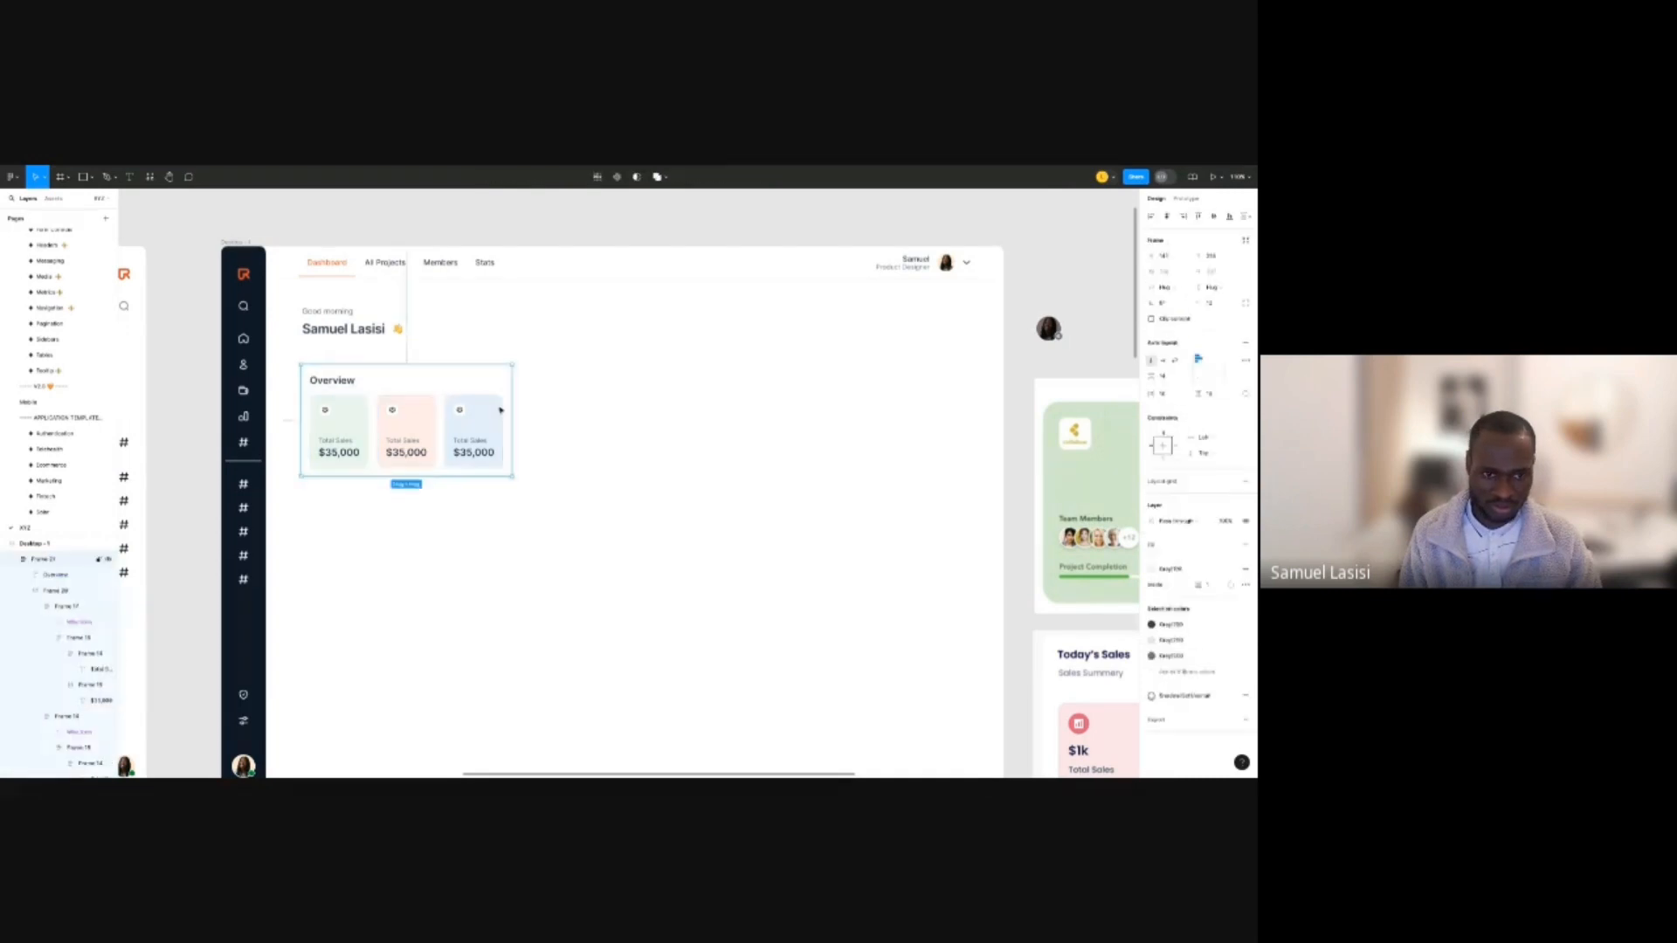
Give the blue Total Sales card a minimum width of about 140.
{"action": "left_click", "coordinate": [501, 409]}
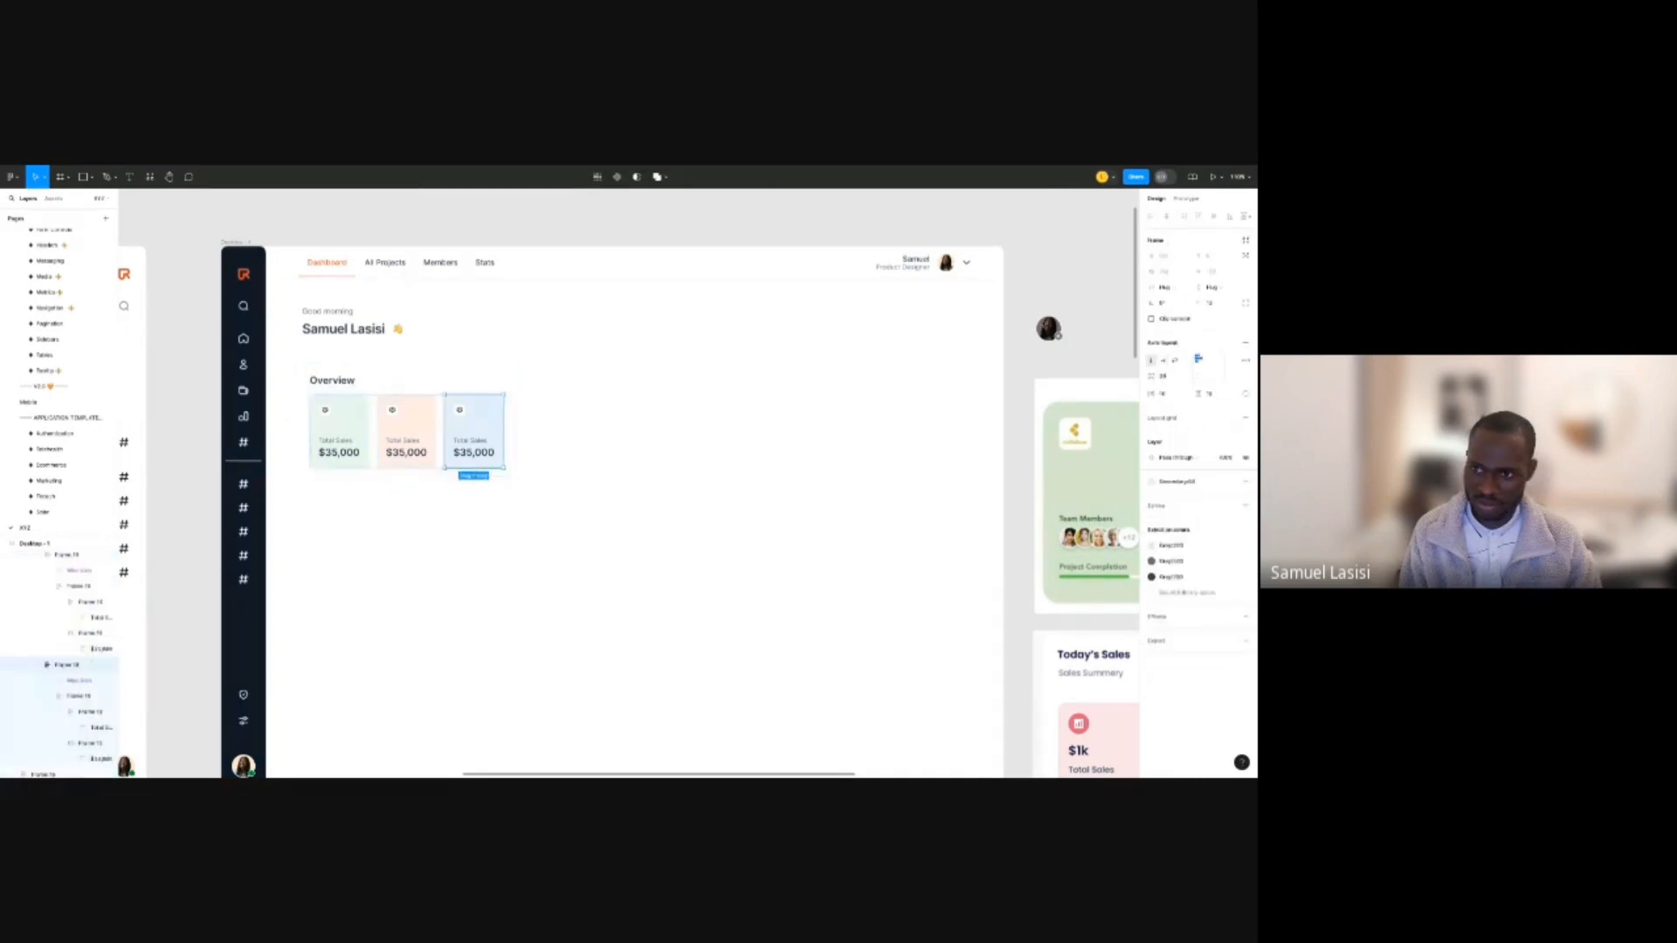
{"action": "left_click", "coordinate": [1183, 272]}
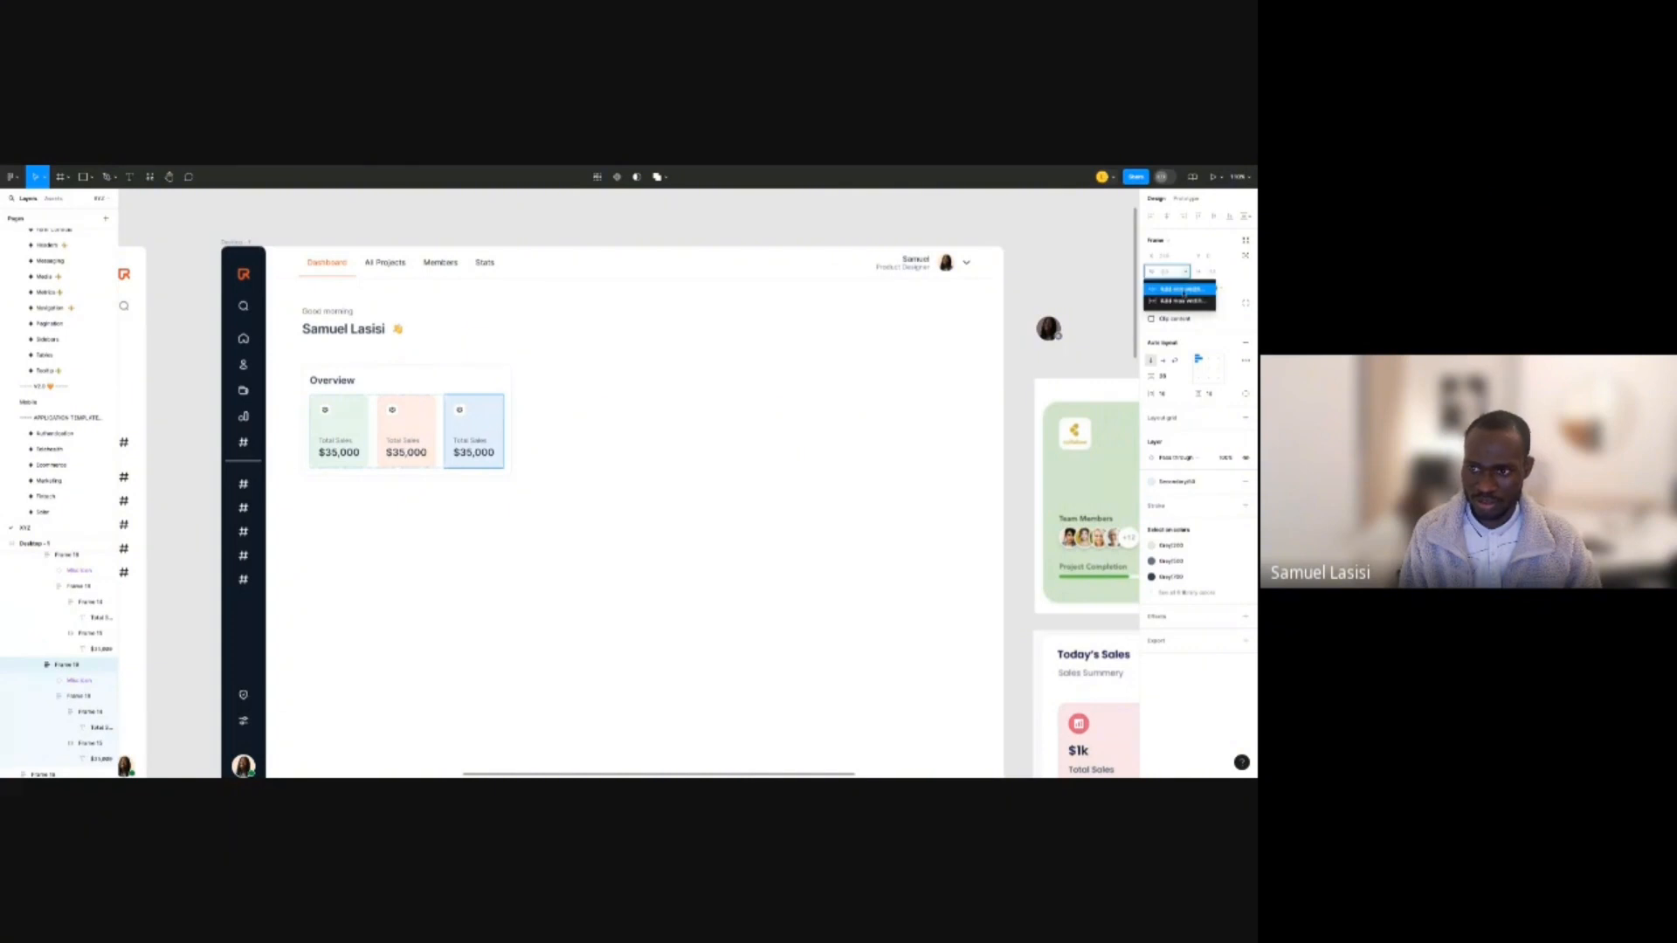
{"action": "left_click", "coordinate": [1181, 290]}
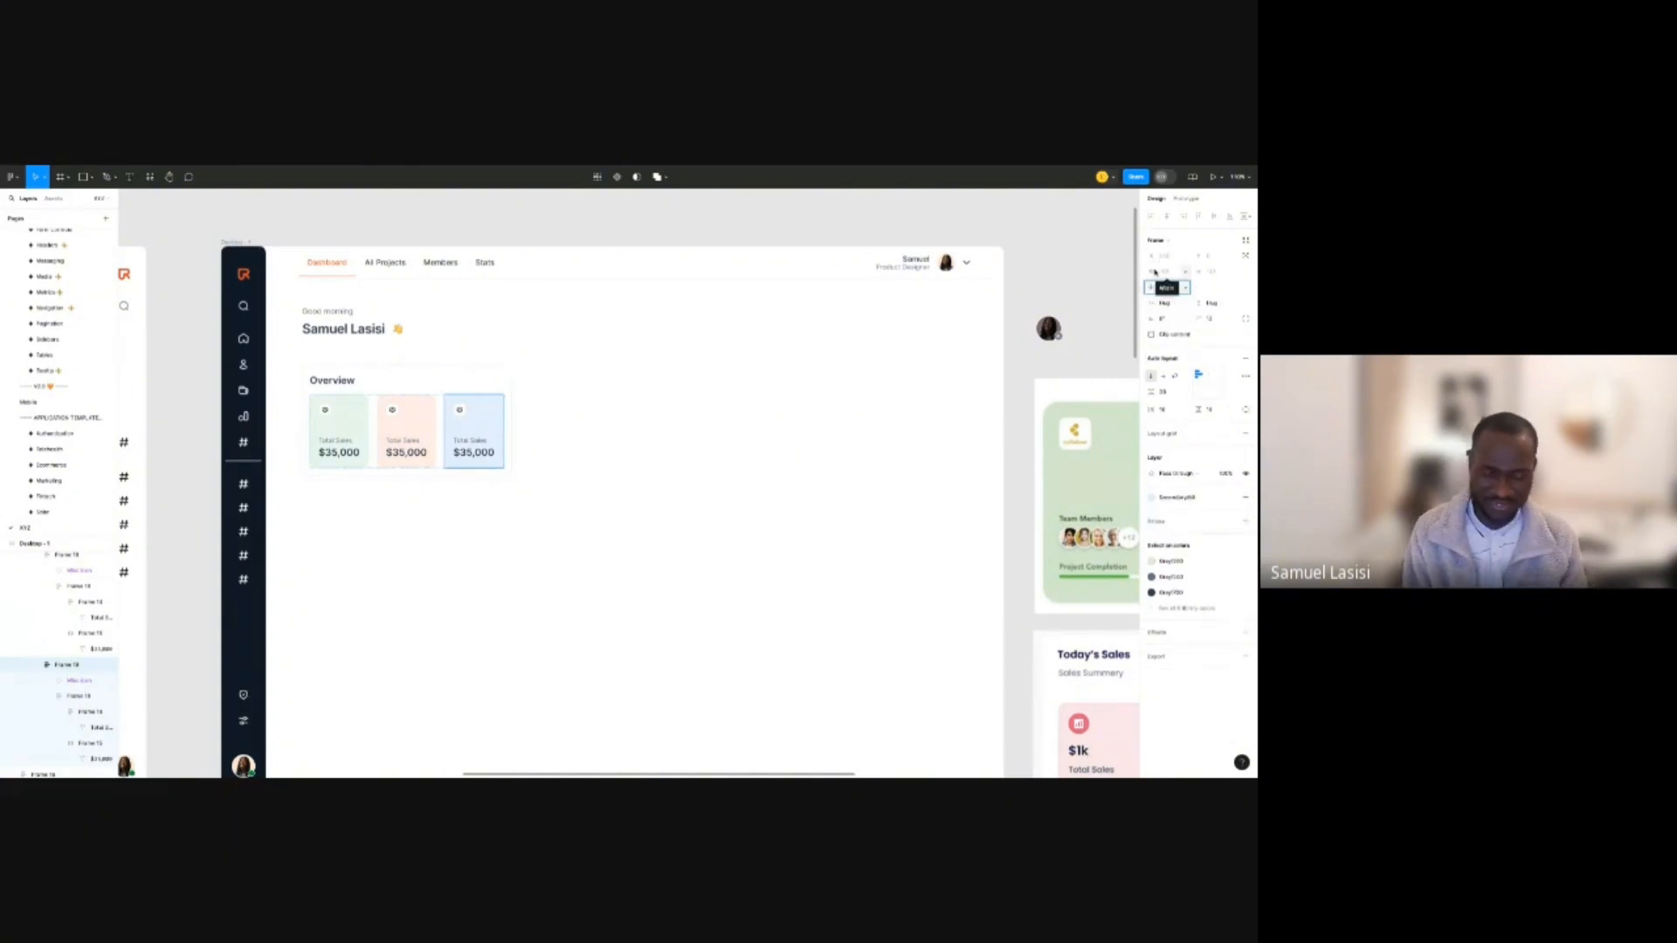
{"action": "type", "text": "300"}
{"action": "key", "text": "Return"}
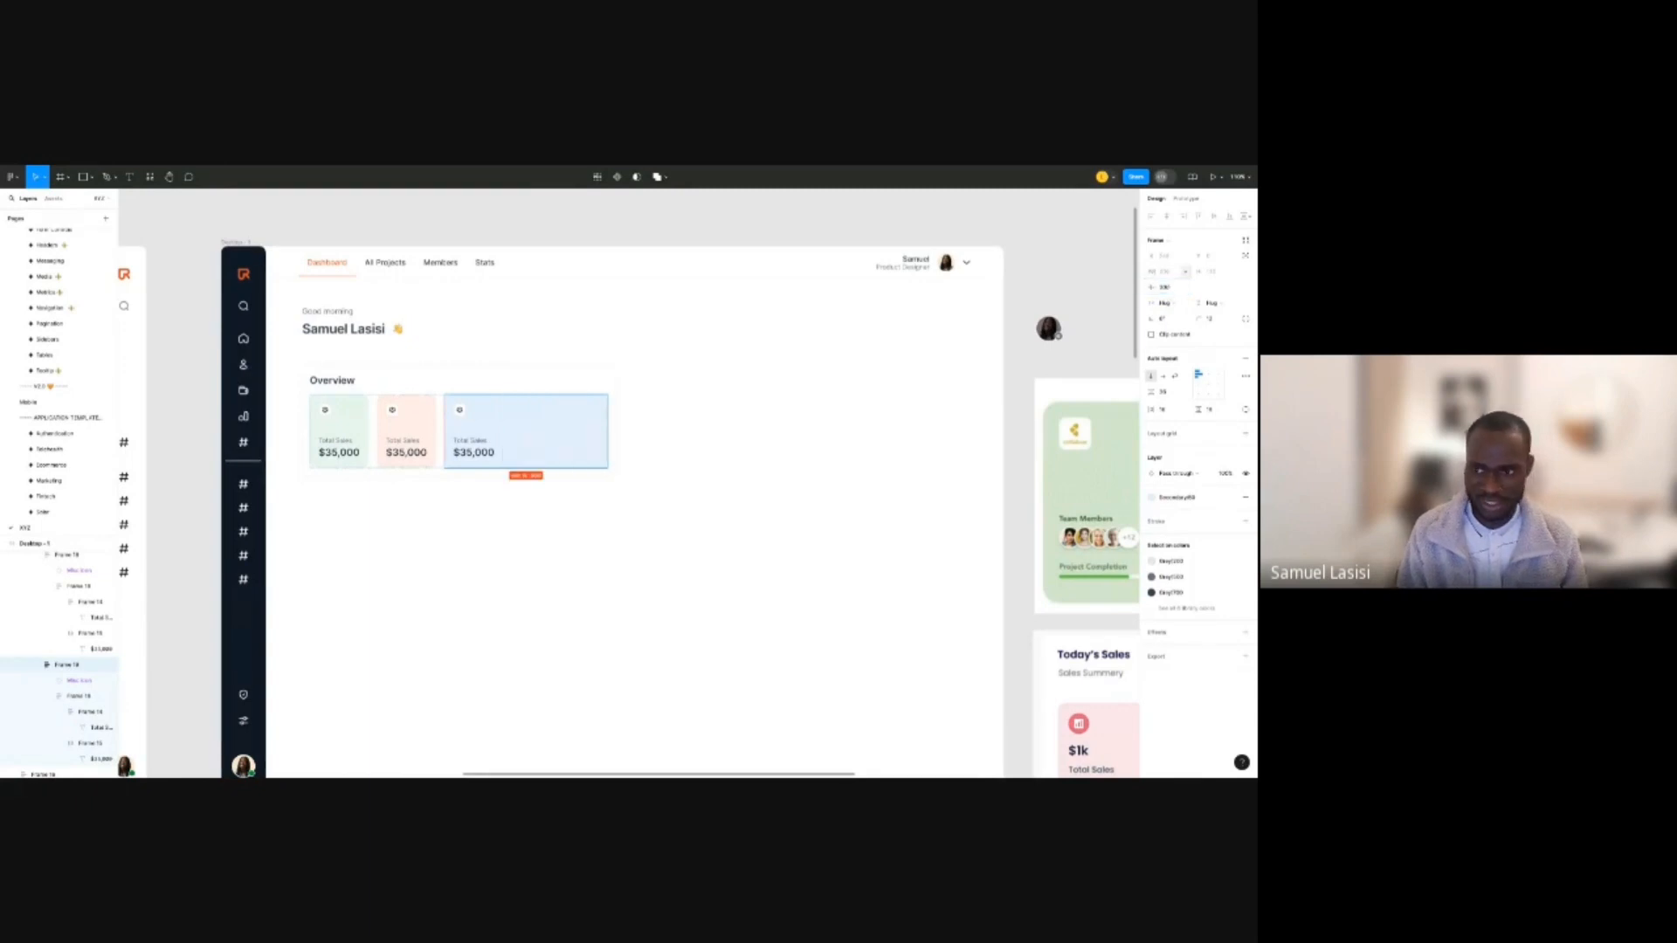
{"action": "left_click", "coordinate": [1172, 289]}
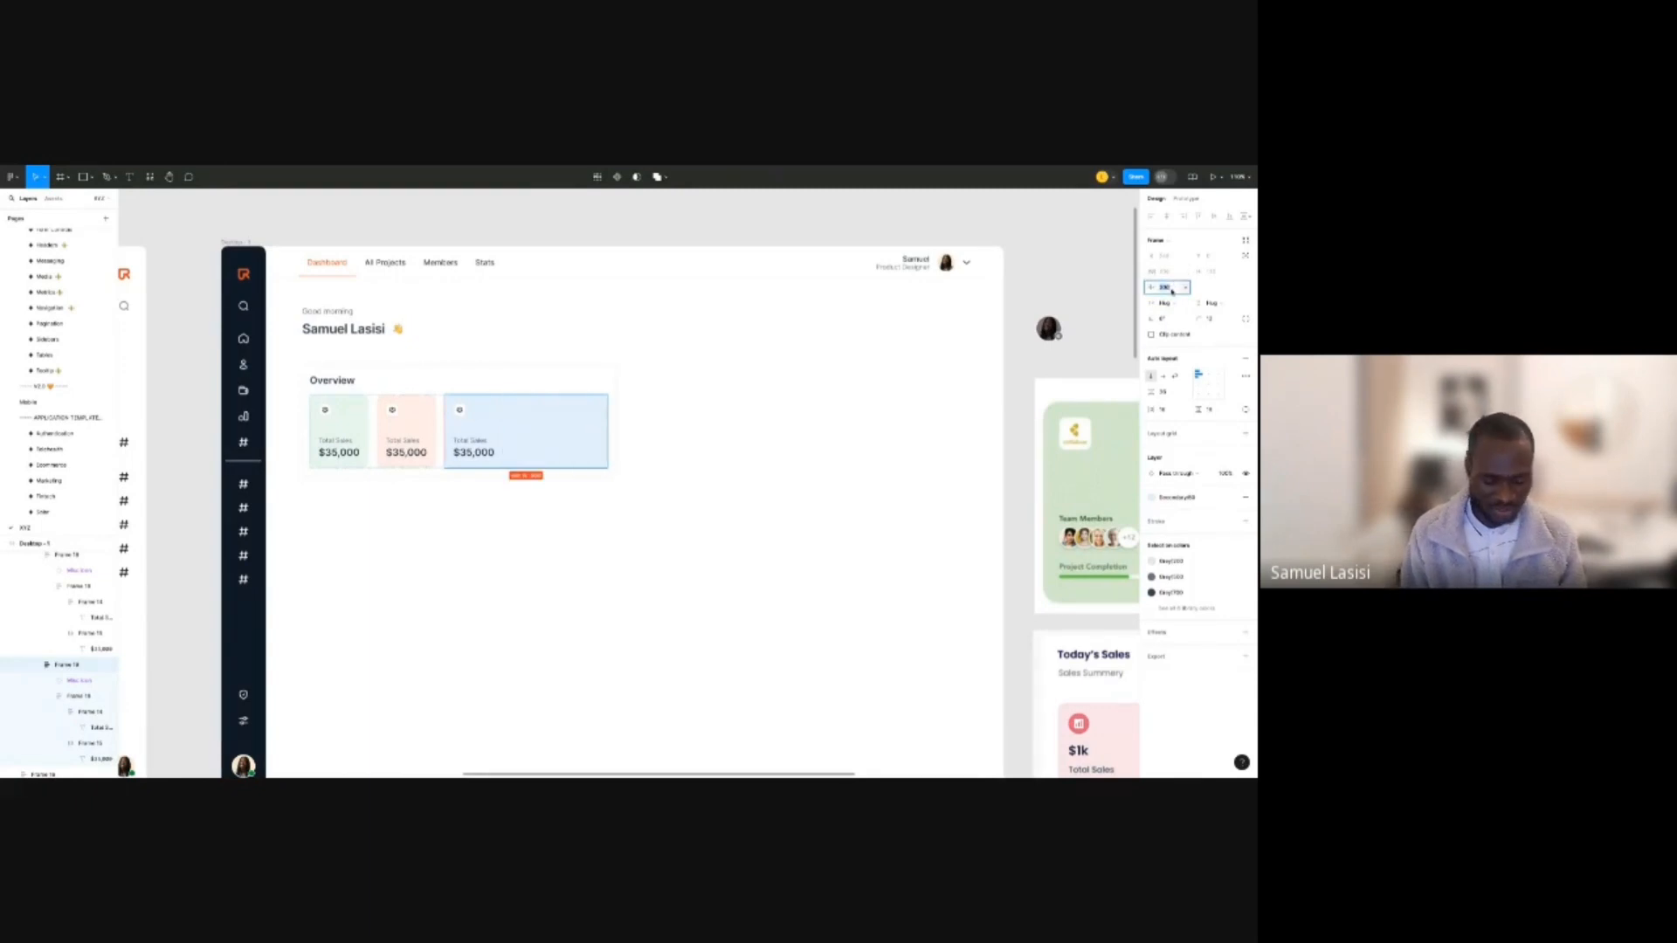
{"action": "type", "text": "120"}
{"action": "key", "text": "Return"}
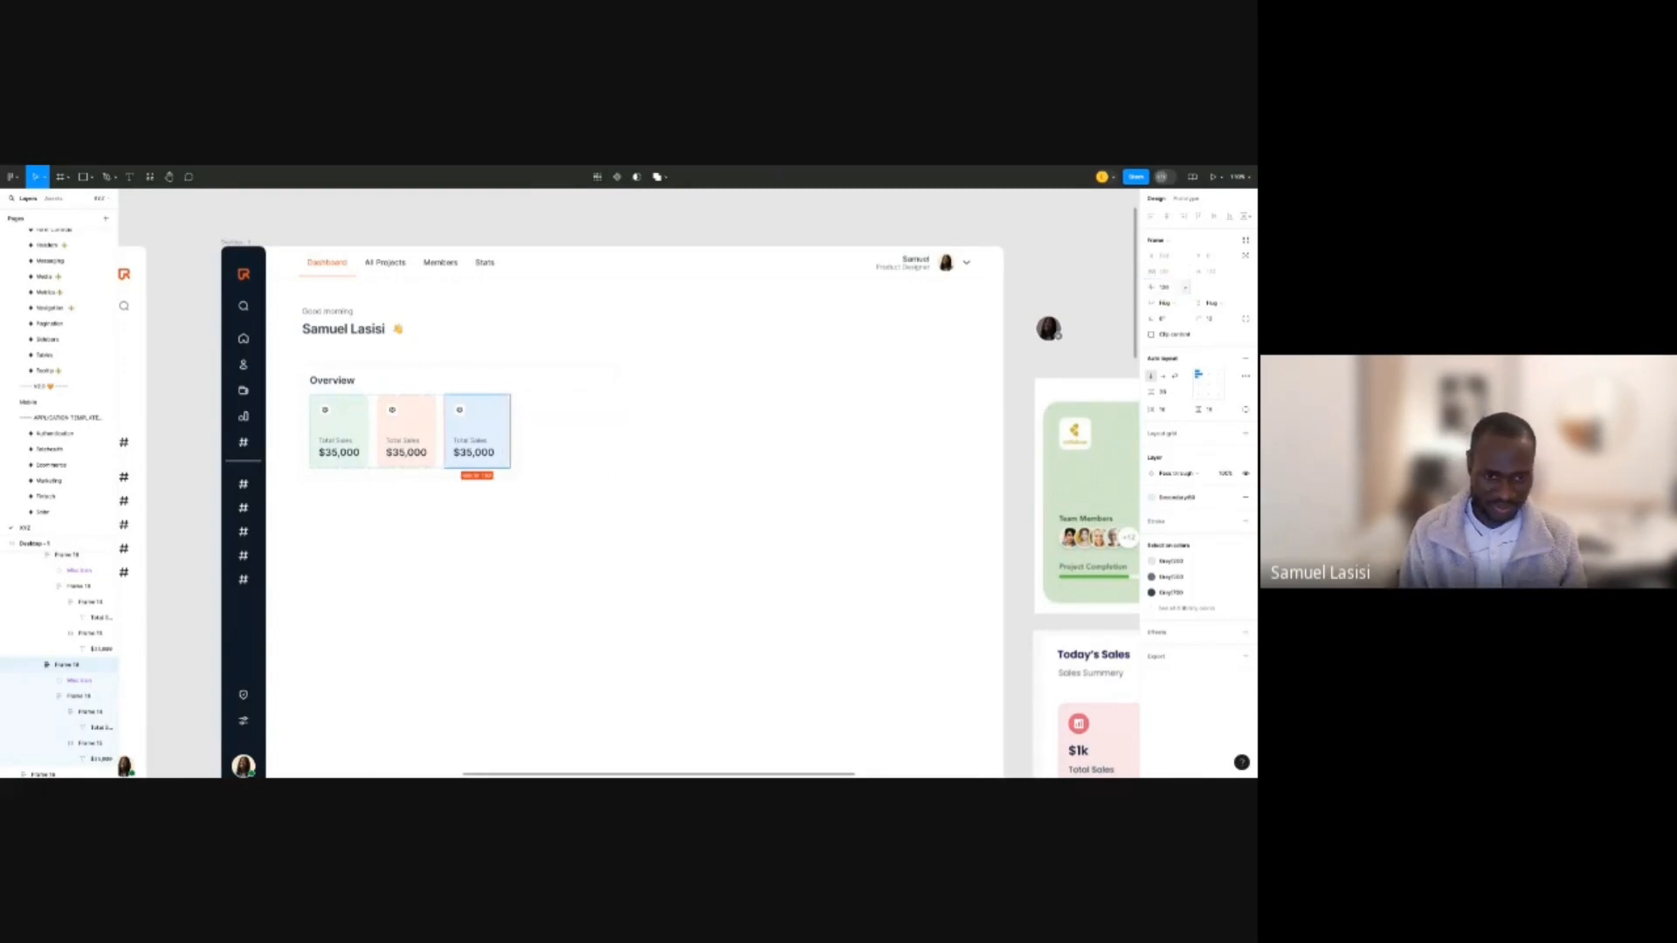
{"action": "left_click", "coordinate": [1166, 288]}
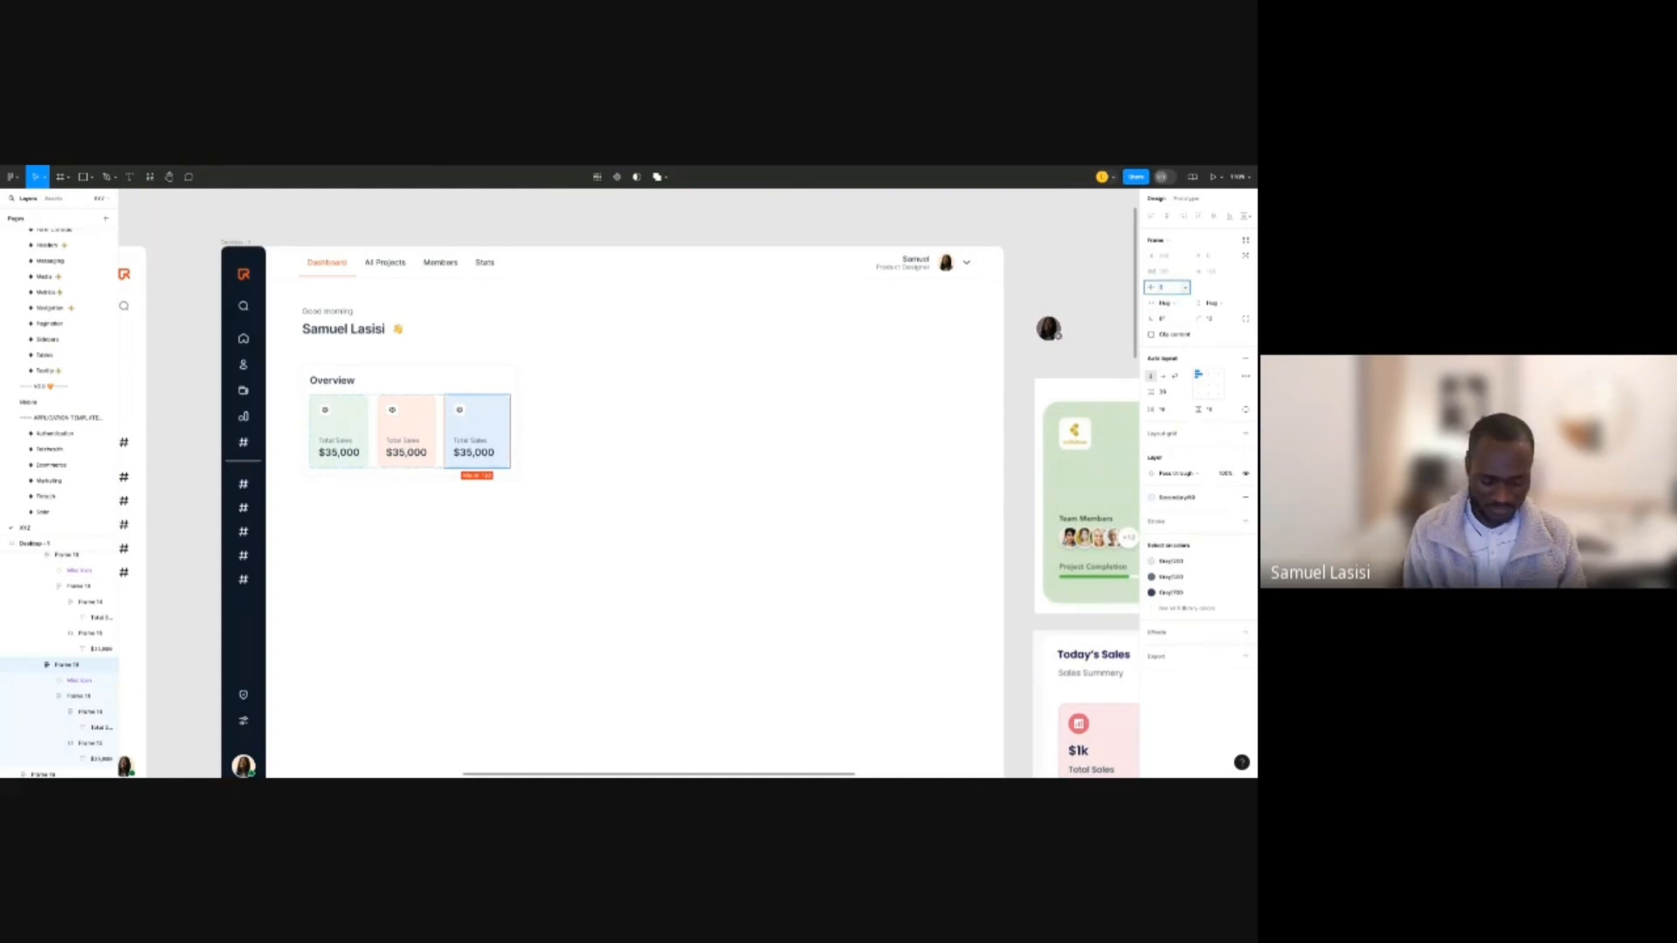
{"action": "key", "text": "Return"}
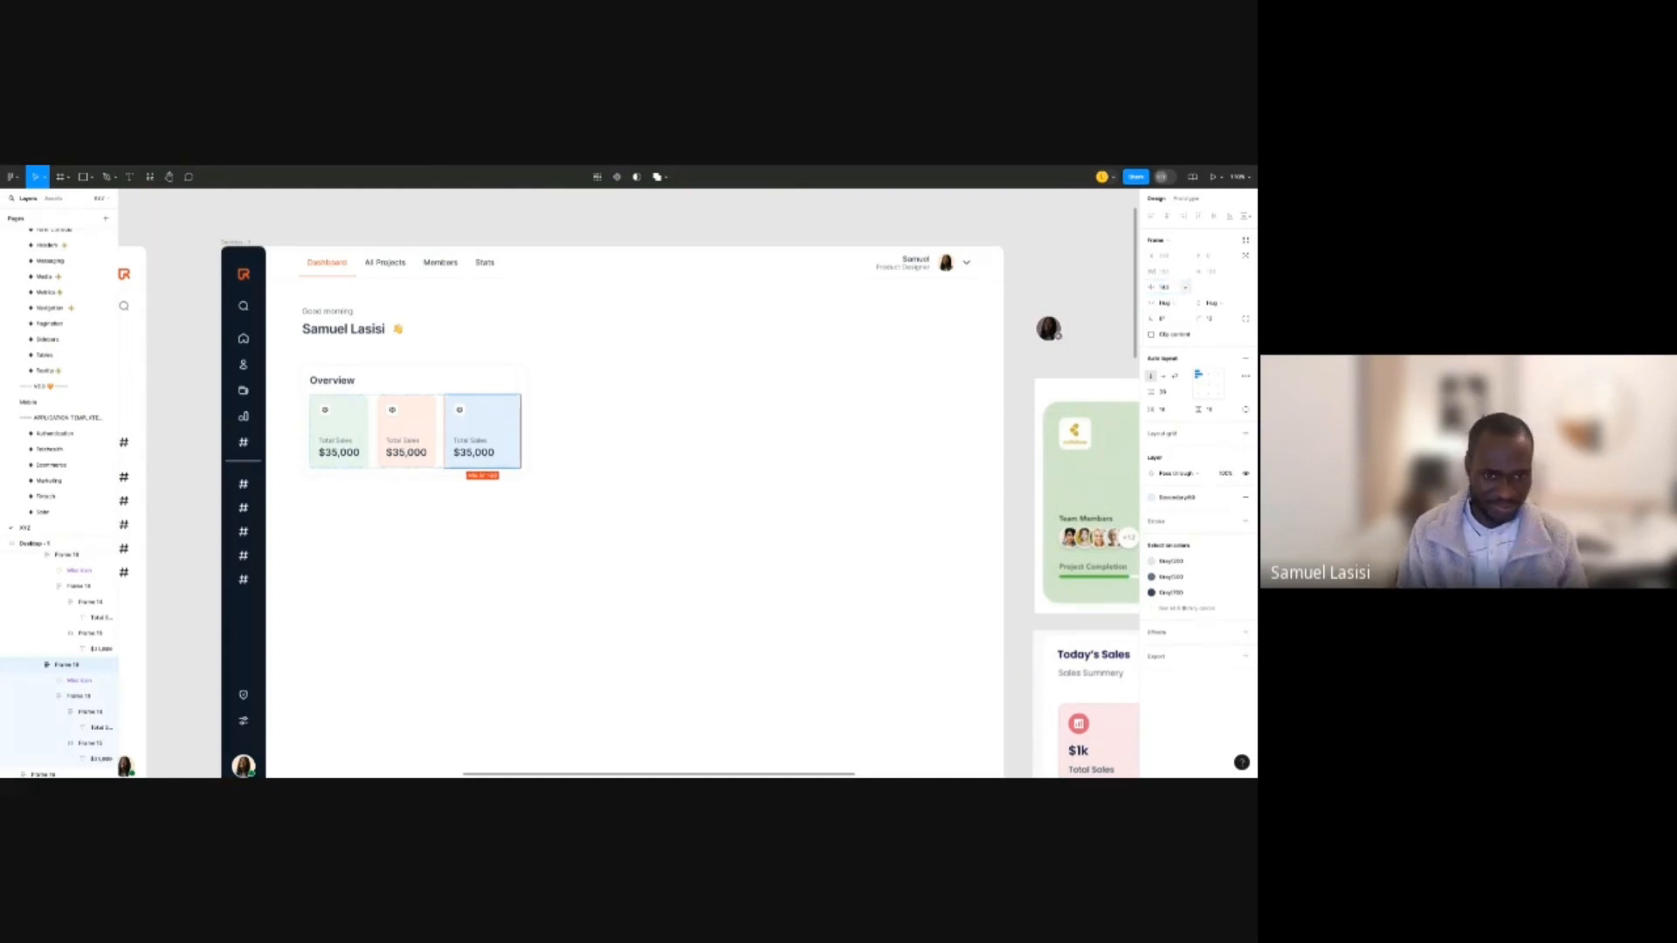
{"action": "scroll", "coordinate": [495, 453], "scroll_direction": "up", "scroll_amount": 4}
Edit the blue card's $35,000 amount, leaving it unchanged as $35,000.
{"action": "left_click", "coordinate": [494, 454], "text": "ctrl"}
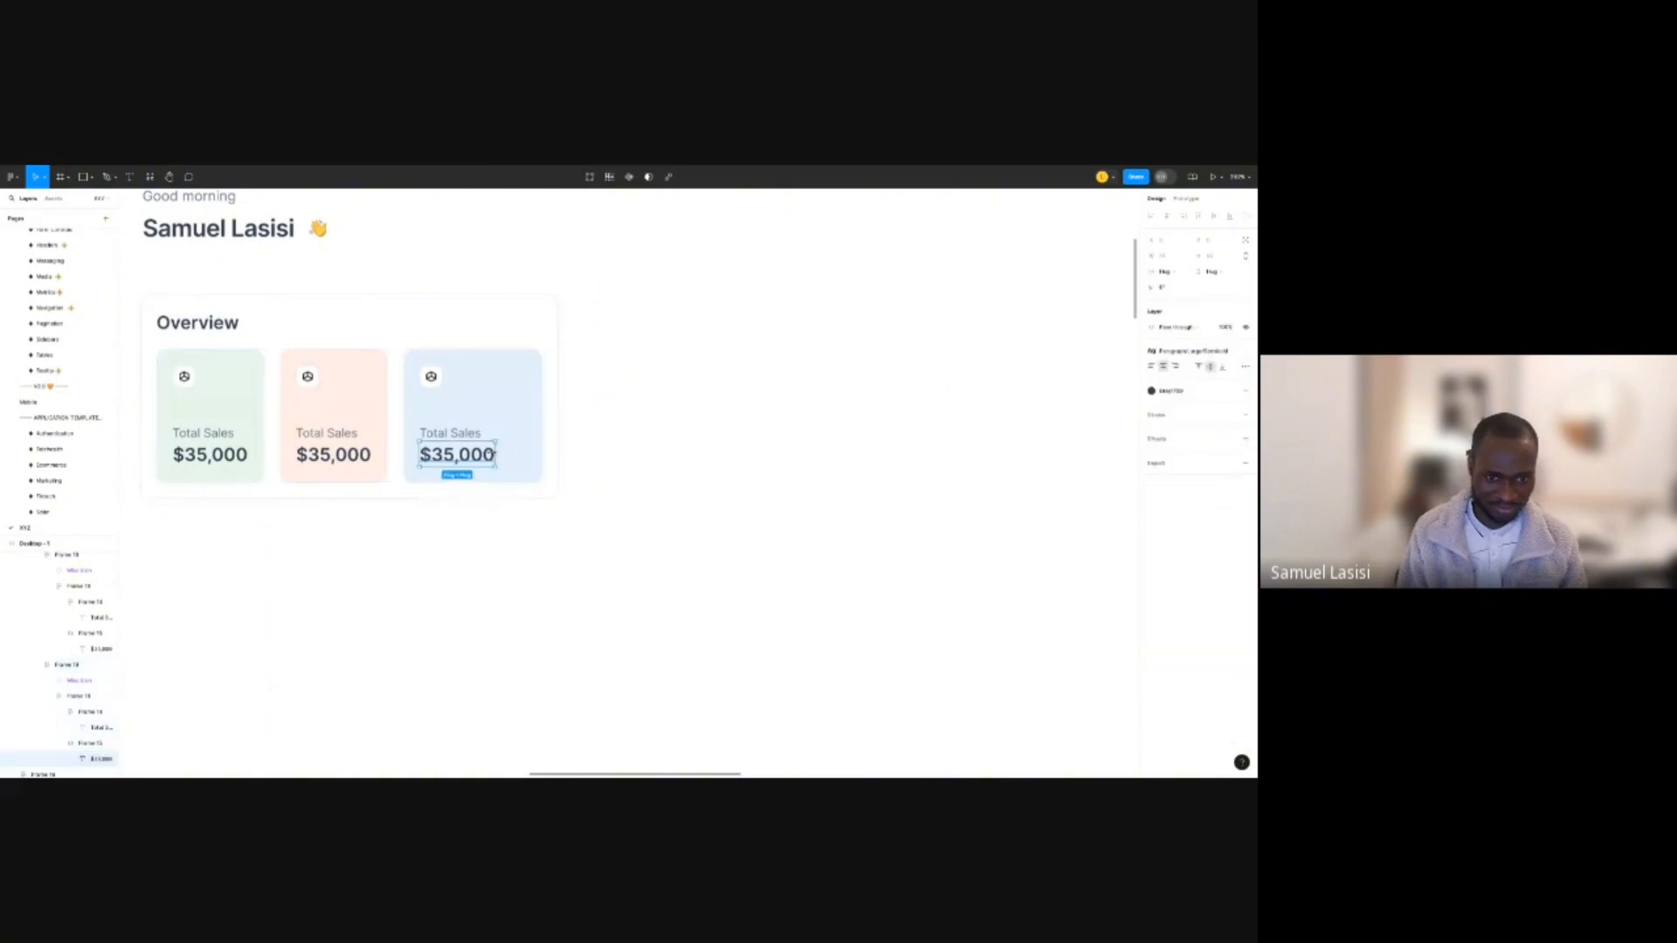
{"action": "double_click", "coordinate": [493, 454]}
{"action": "key", "text": "Escape"}
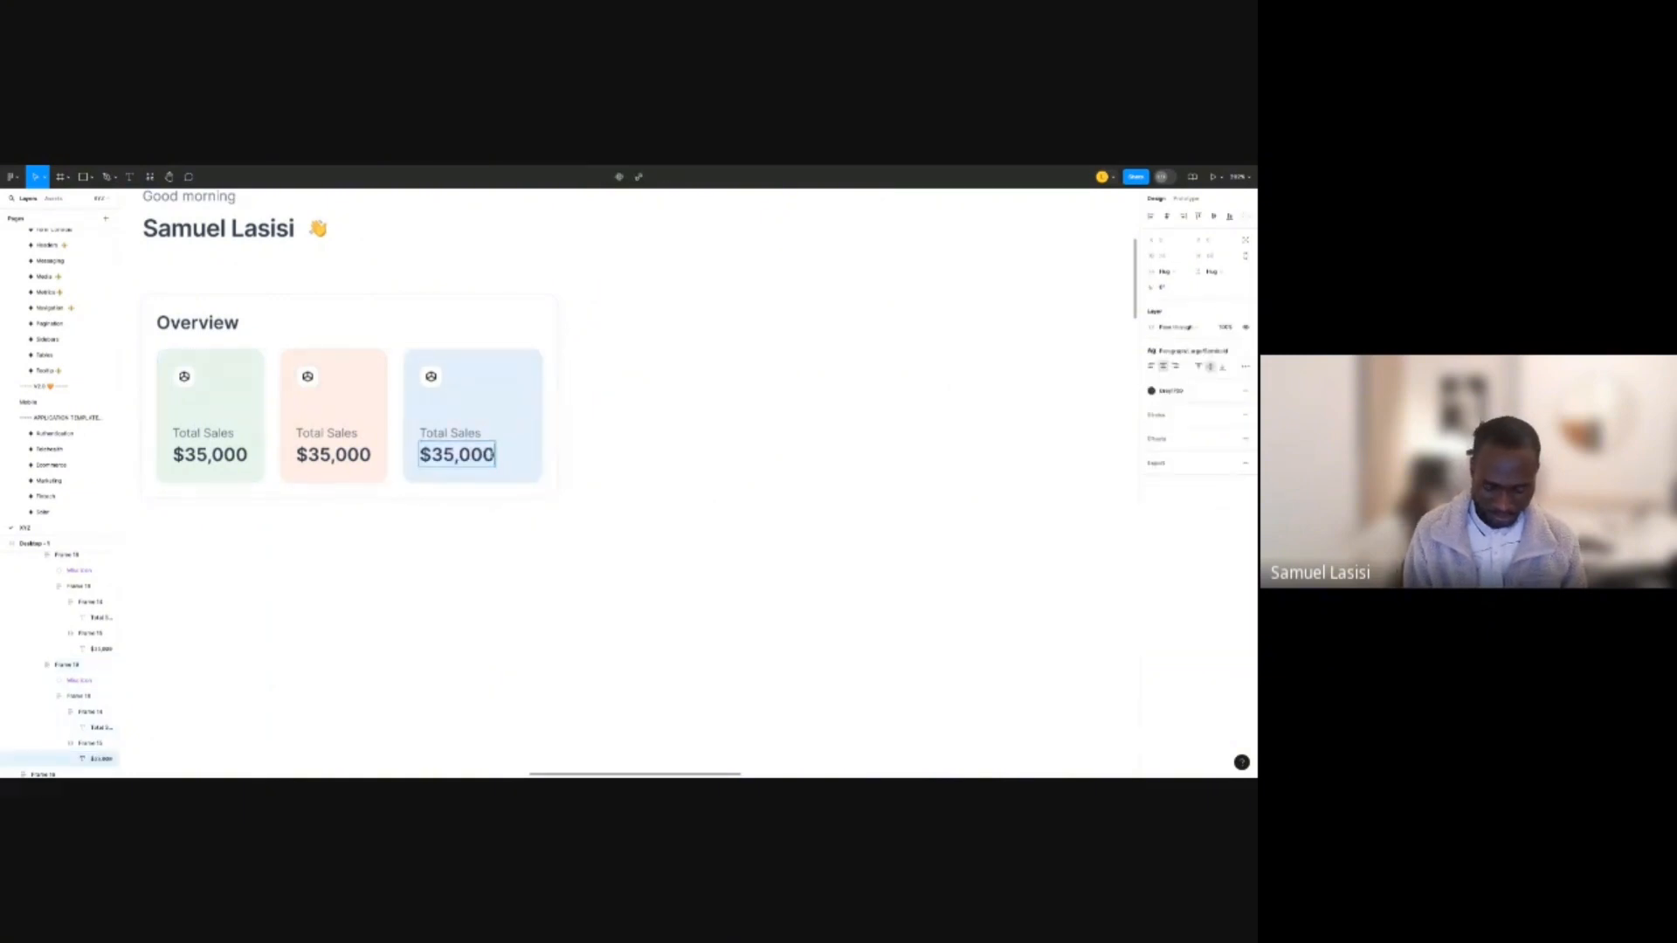
{"action": "type", "text": ",0000"}
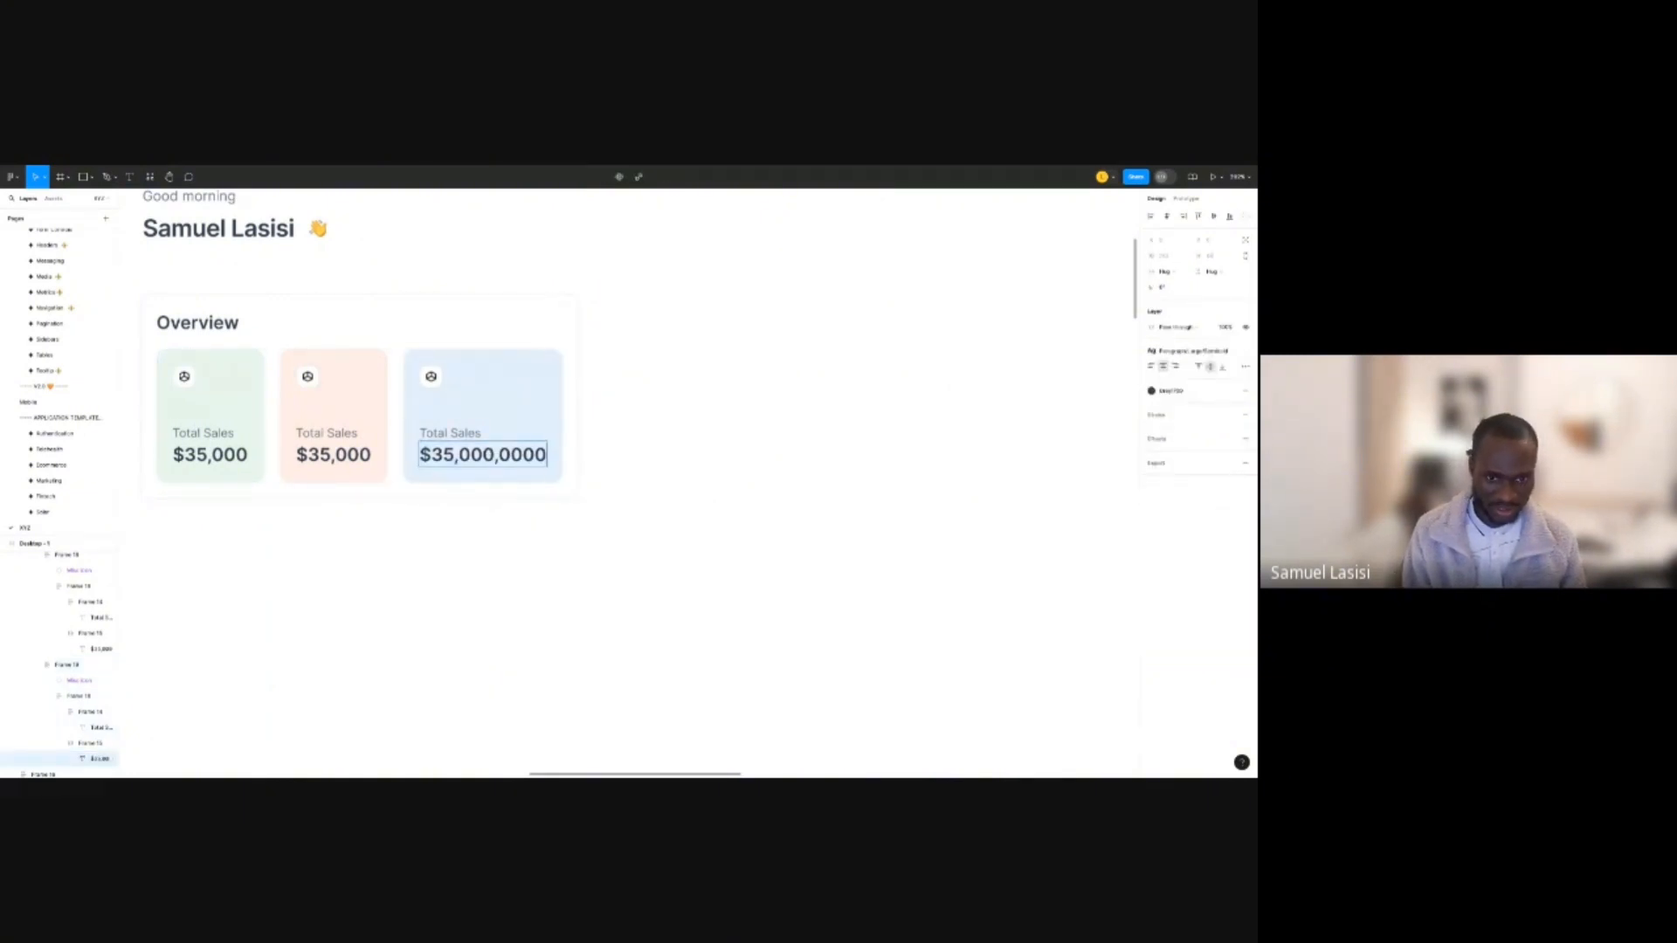
{"action": "key", "text": "BackSpace"}
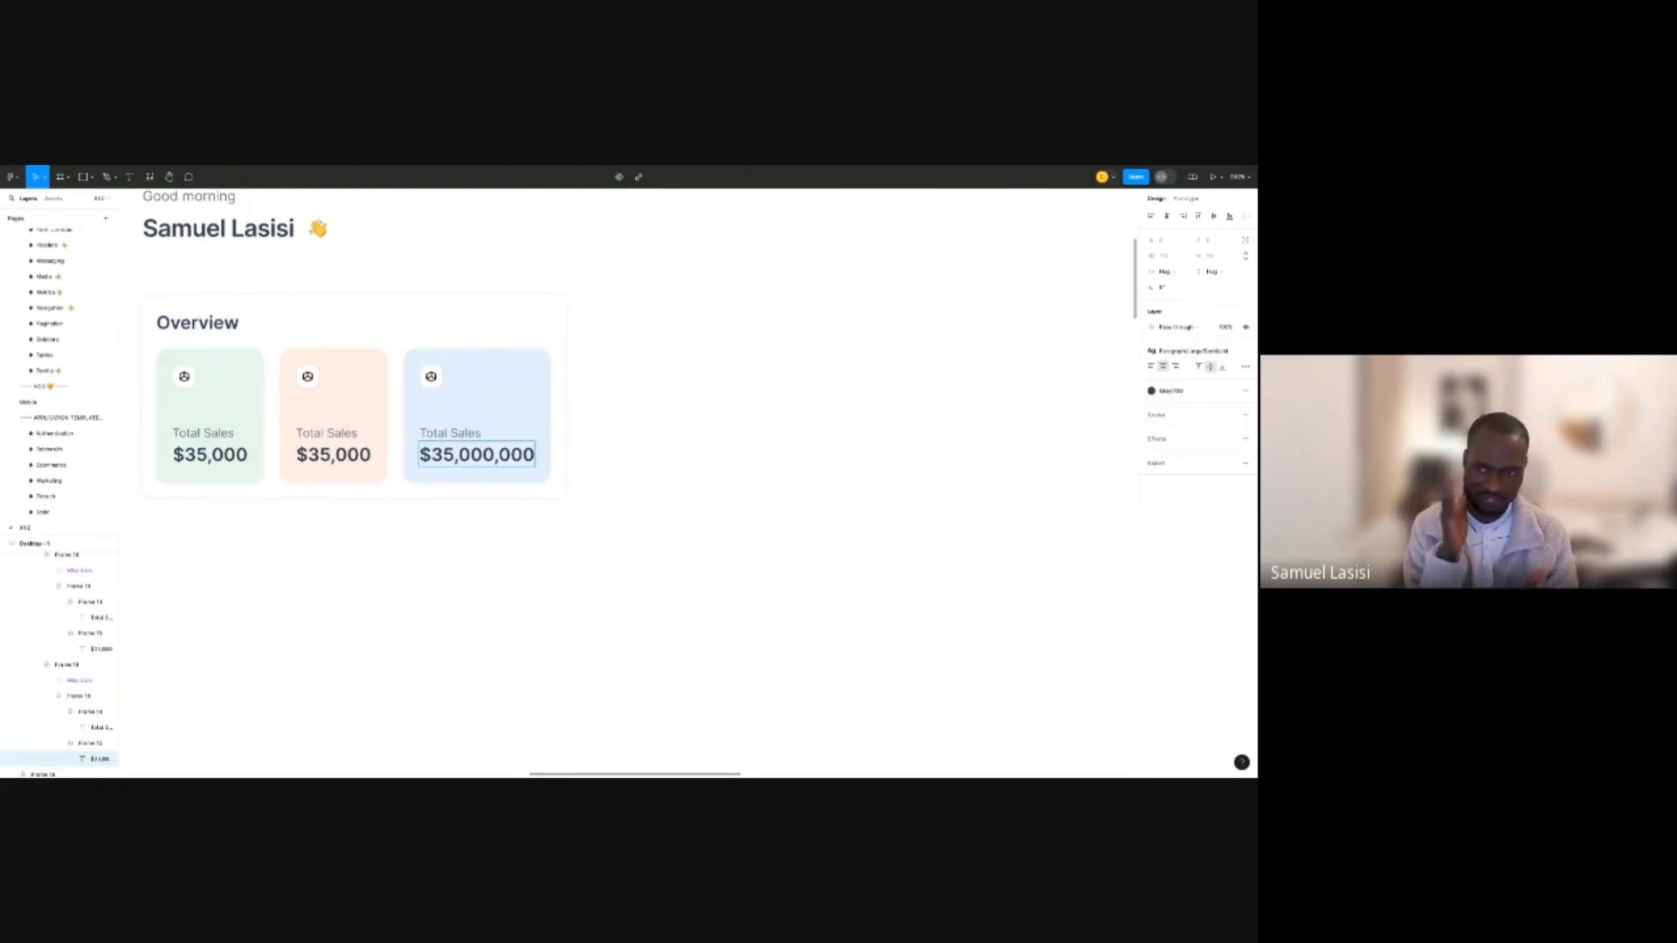
{"action": "key", "text": "BackSpace"}
{"action": "key", "text": "BackSpace"}
{"action": "key", "text": "BackSpace"}
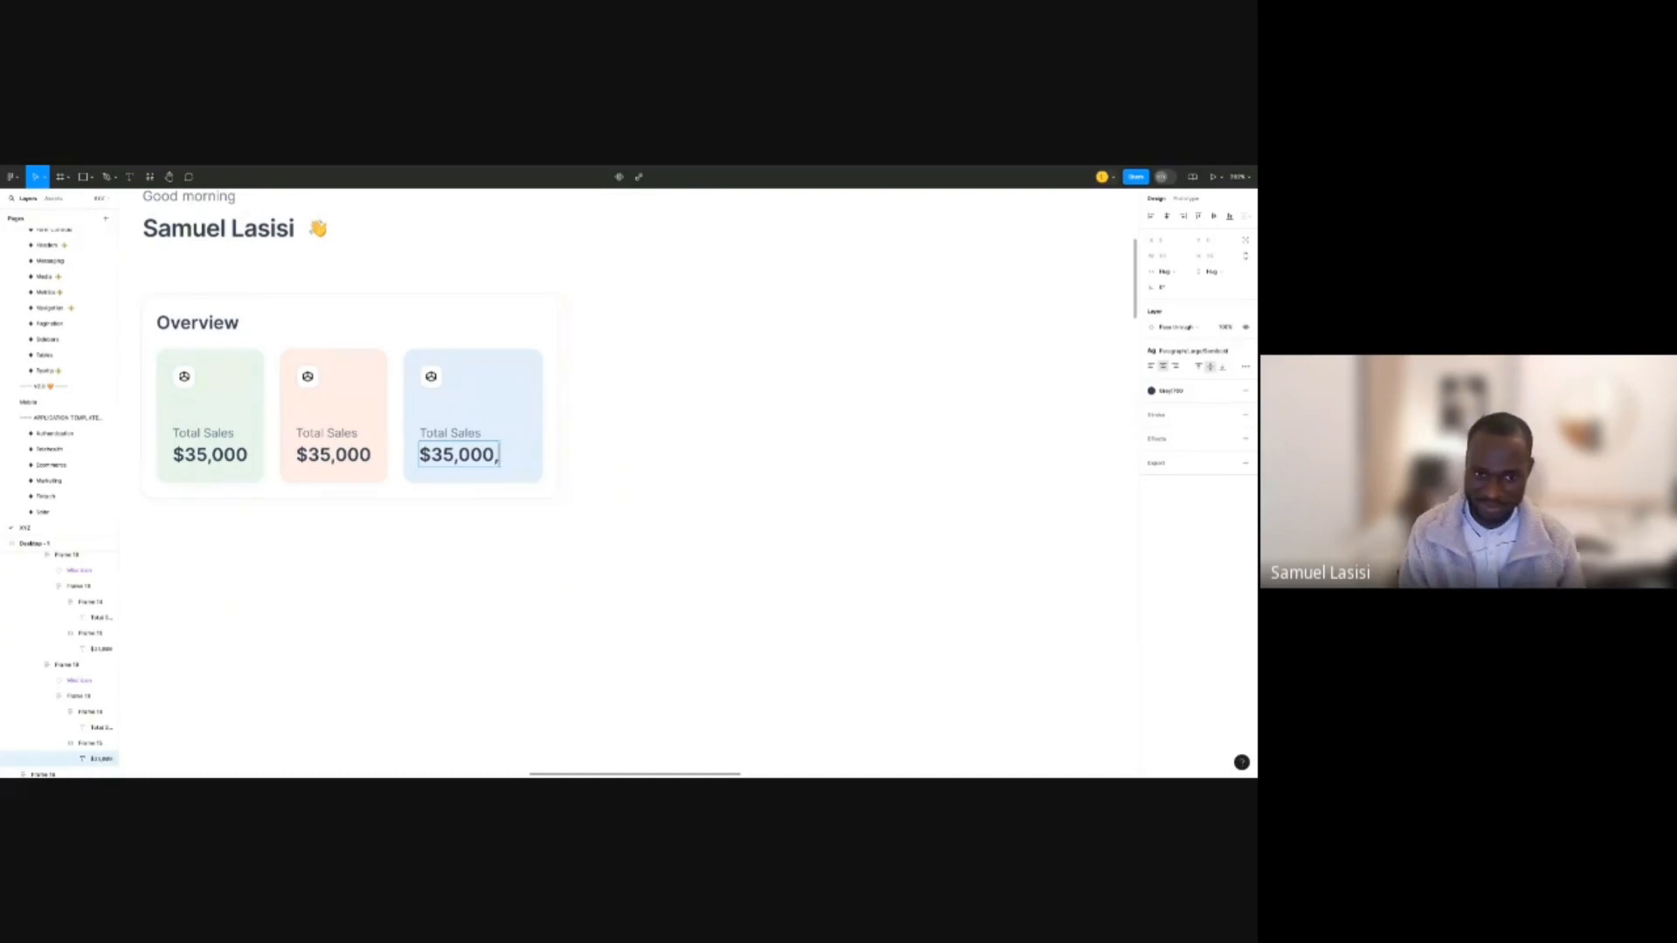
{"action": "key", "text": "BackSpace"}
{"action": "key", "text": "Escape"}
{"action": "key", "text": "Escape"}
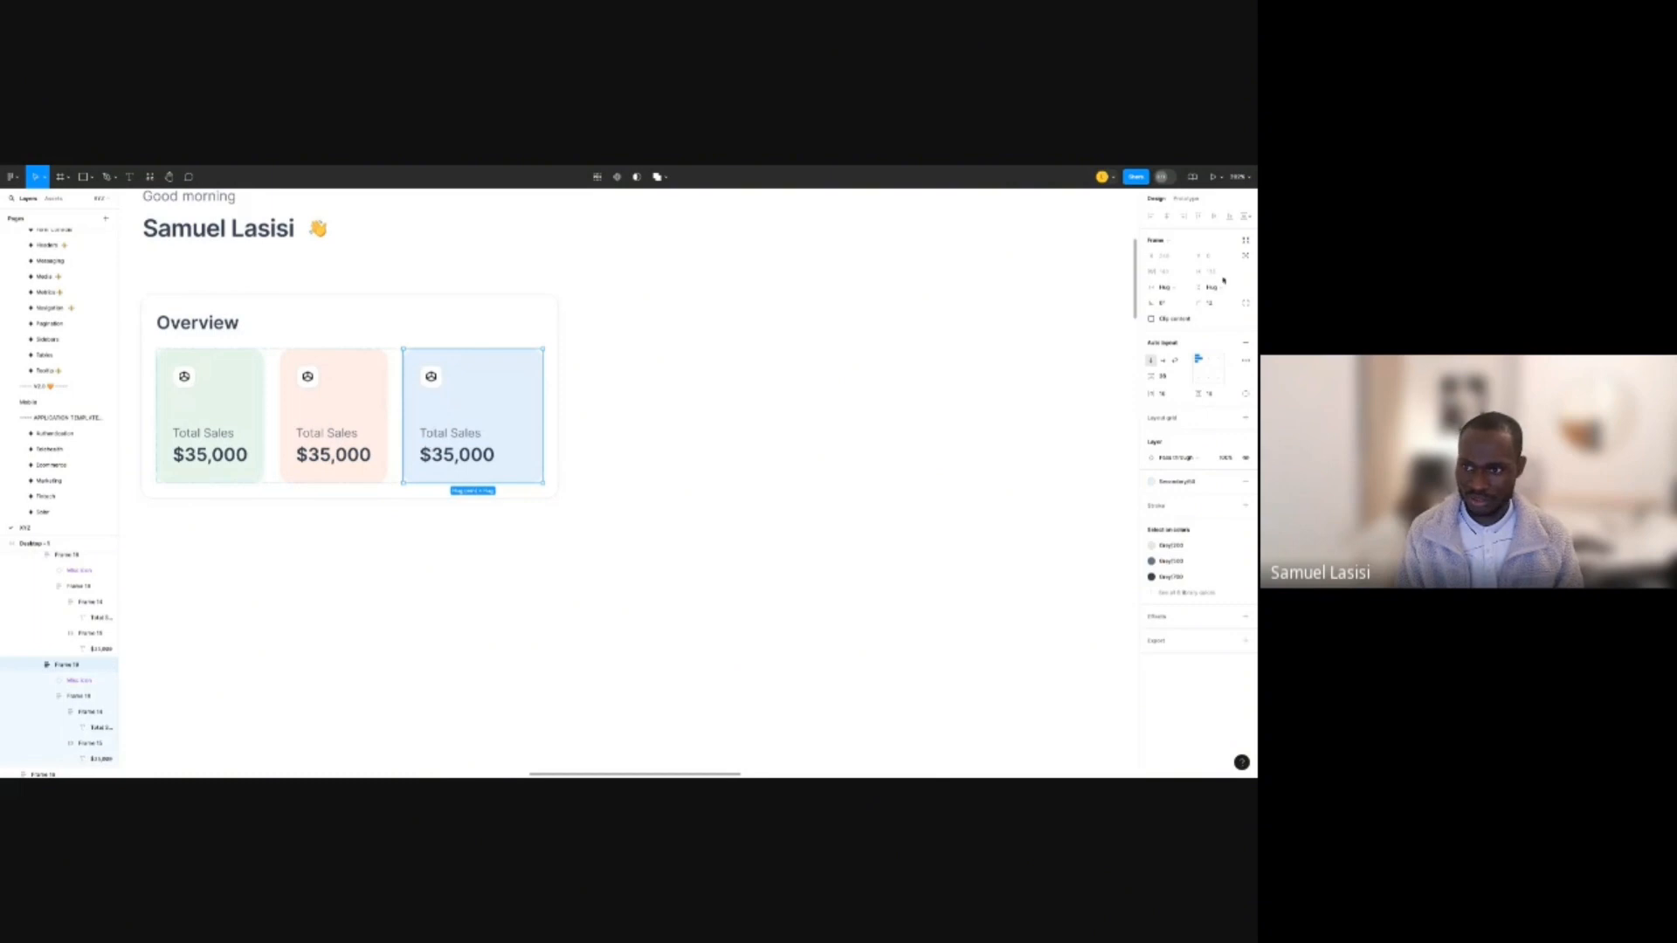
Add a 140 maximum width to the pink and green Total Sales cards.
{"action": "left_click", "coordinate": [1187, 272]}
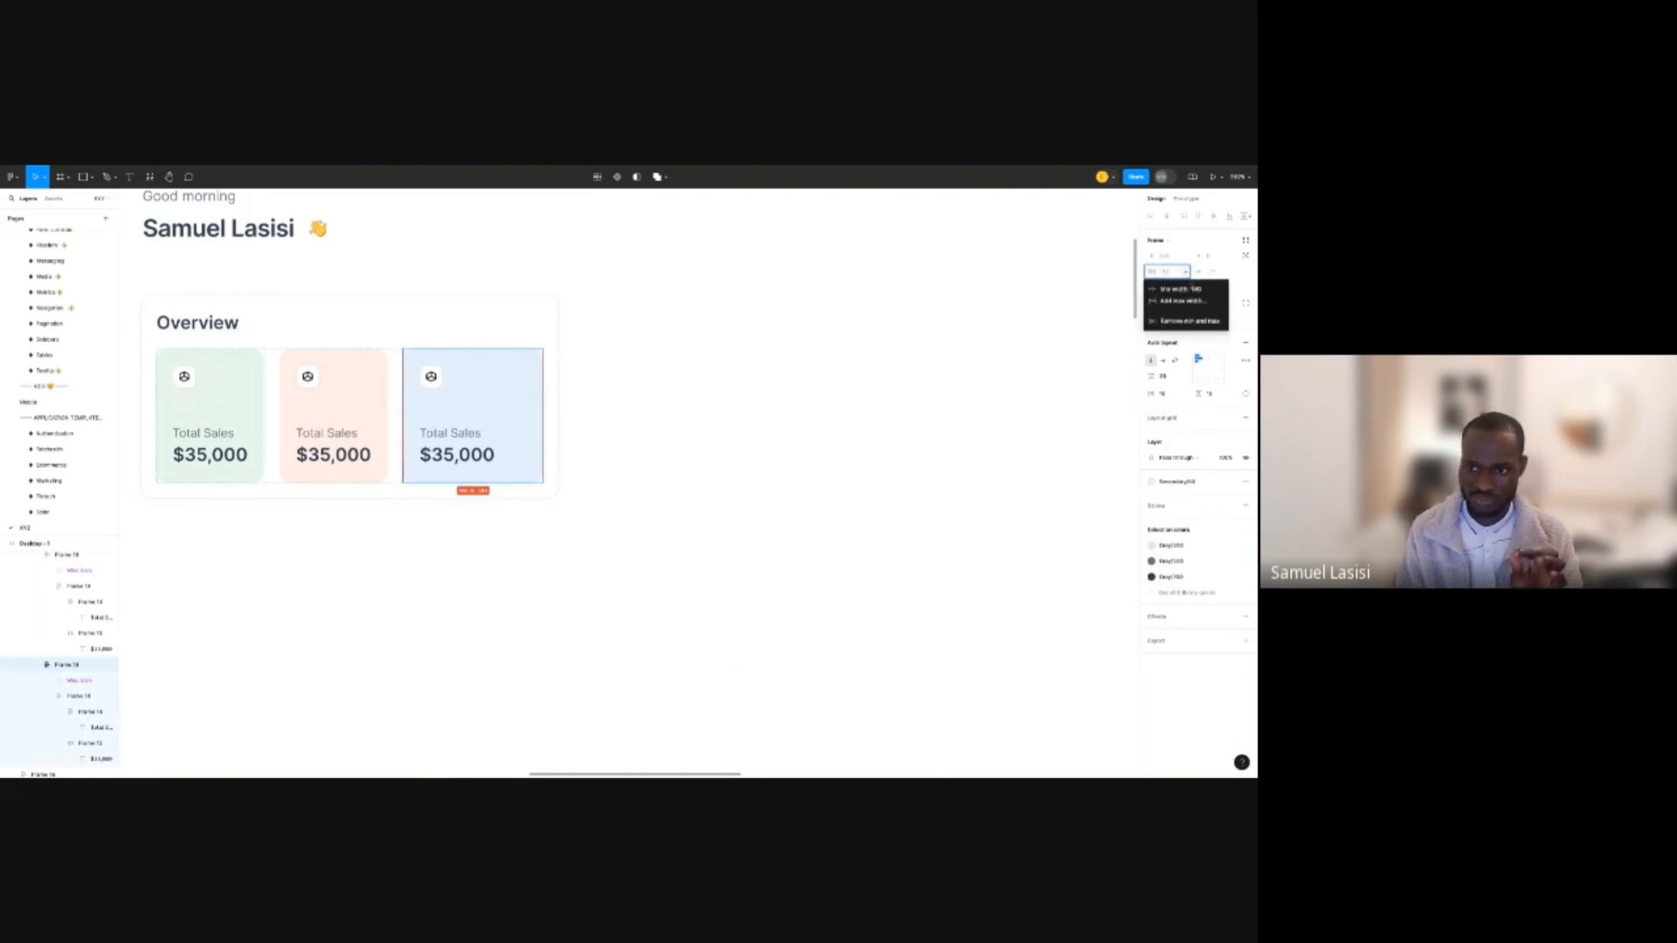
{"action": "left_click", "coordinate": [606, 424]}
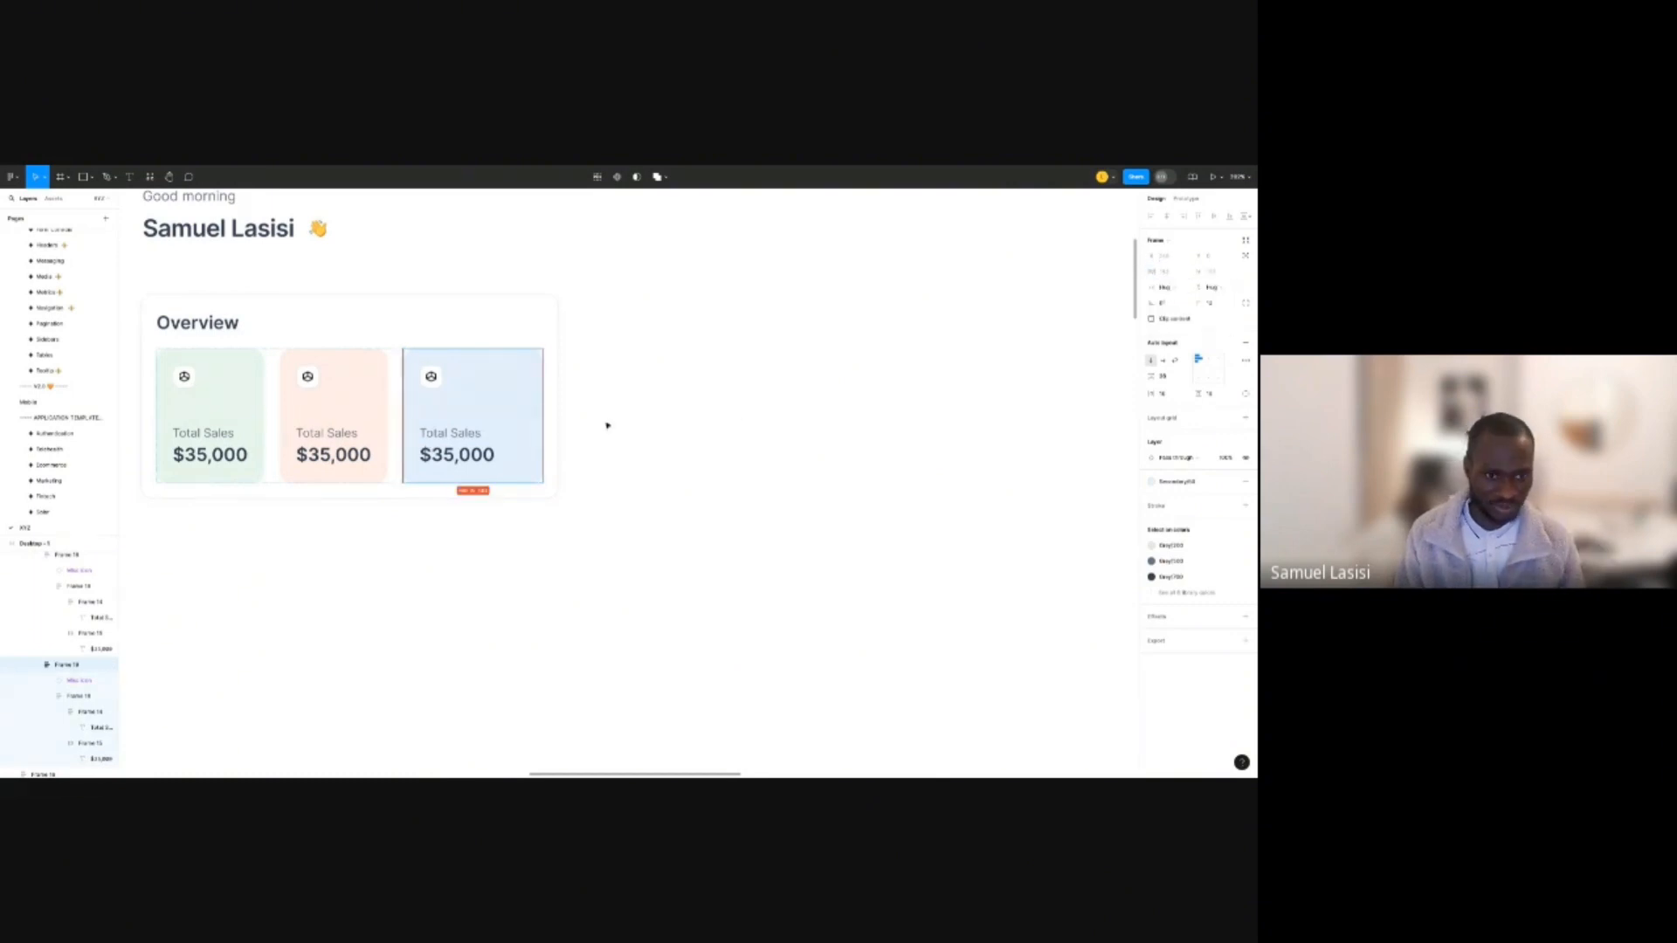
{"action": "left_click", "coordinate": [337, 387]}
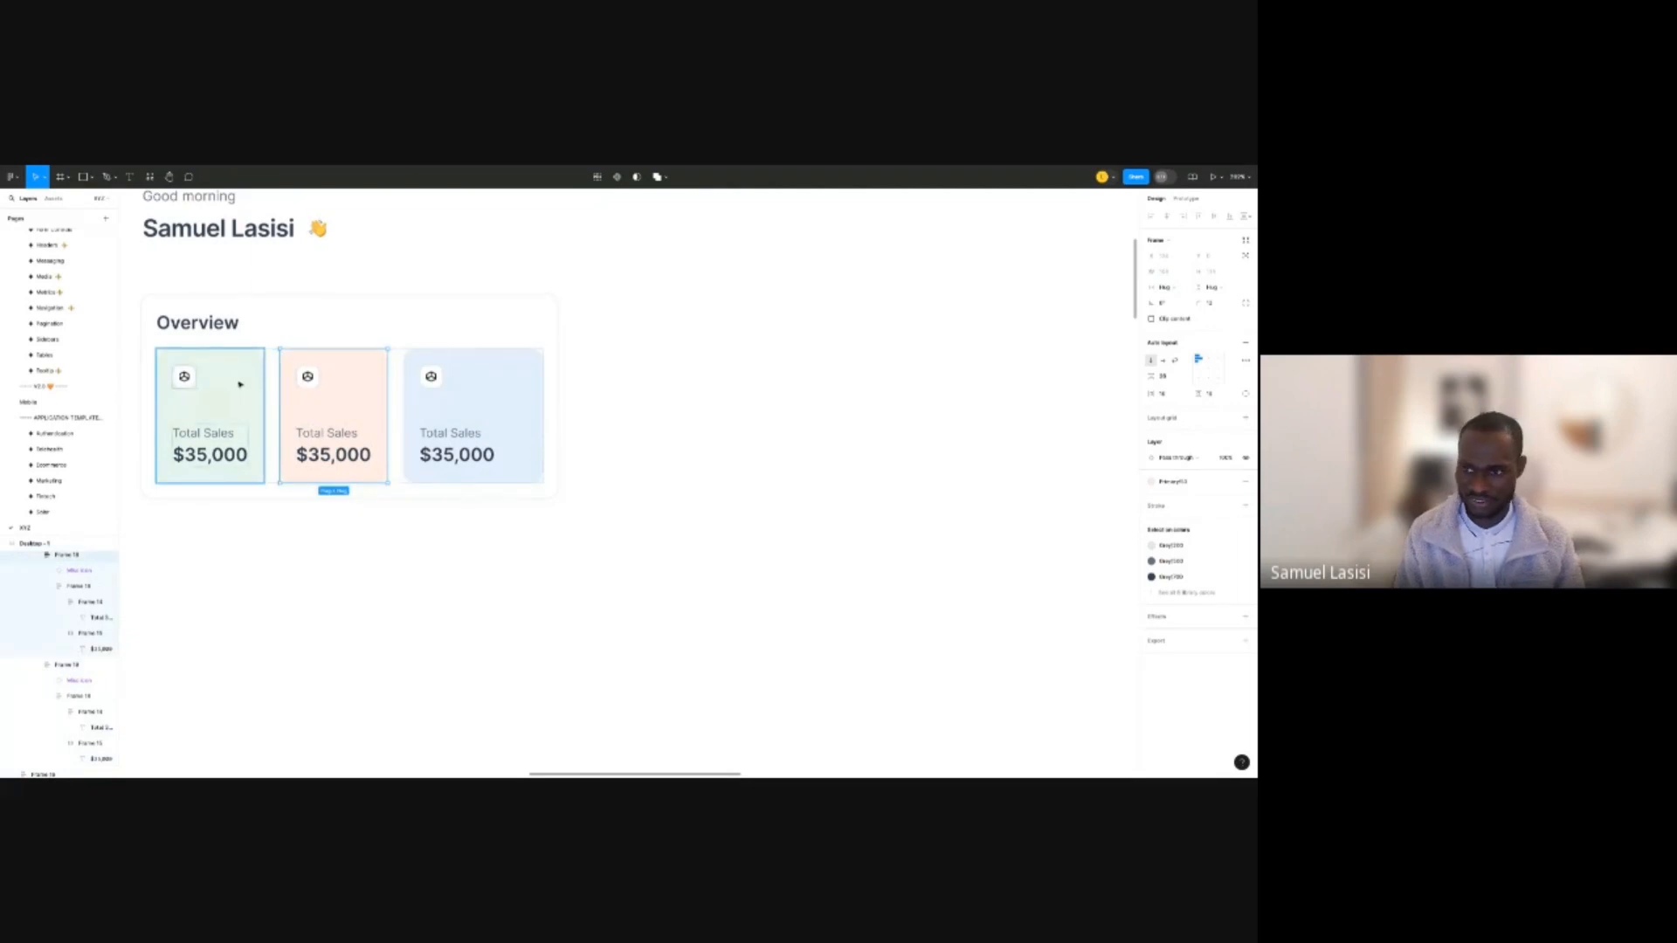
{"action": "left_click", "coordinate": [240, 385], "text": "shift"}
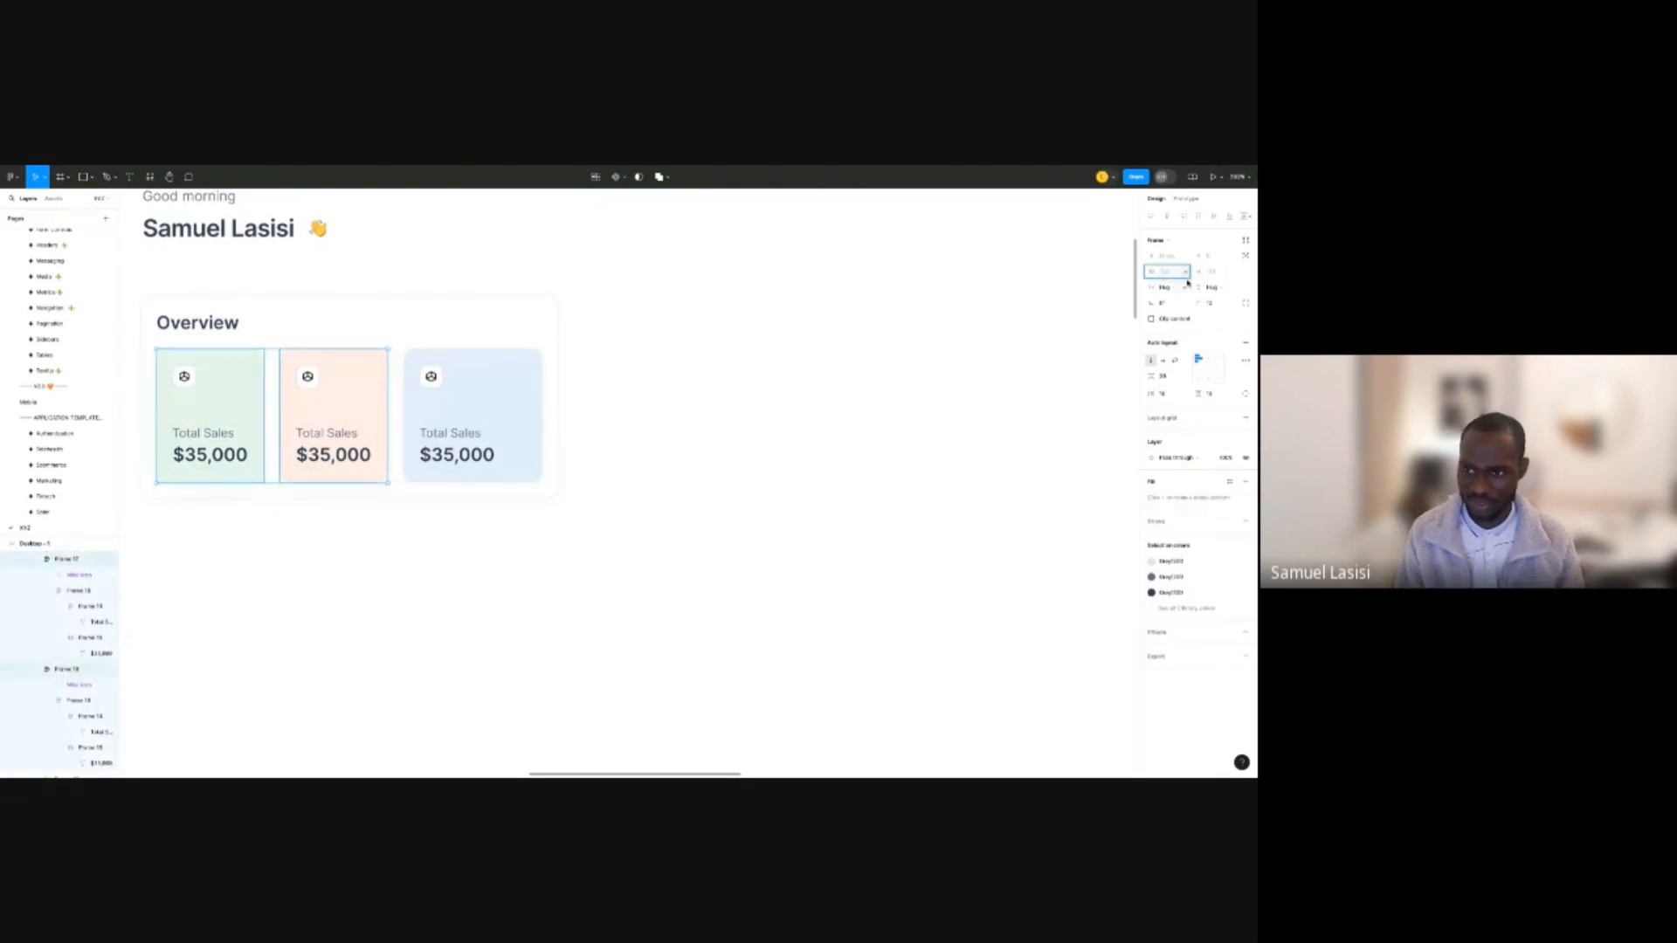
{"action": "left_click", "coordinate": [1185, 272]}
{"action": "left_click", "coordinate": [1186, 302]}
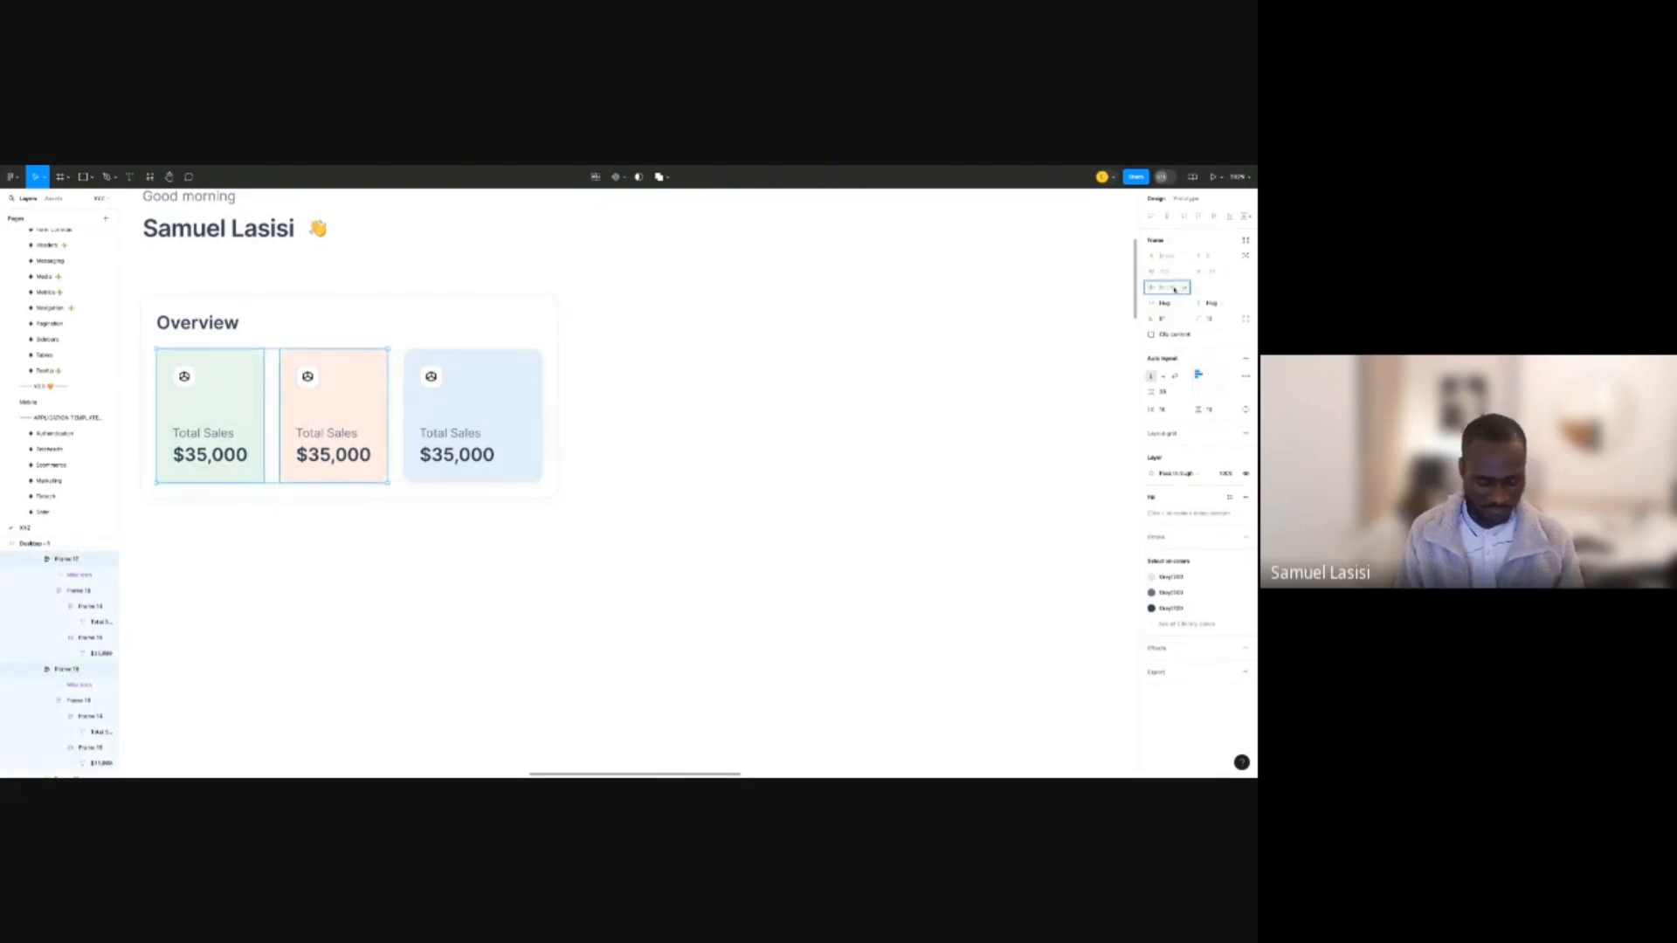
{"action": "type", "text": "140"}
{"action": "key", "text": "Return"}
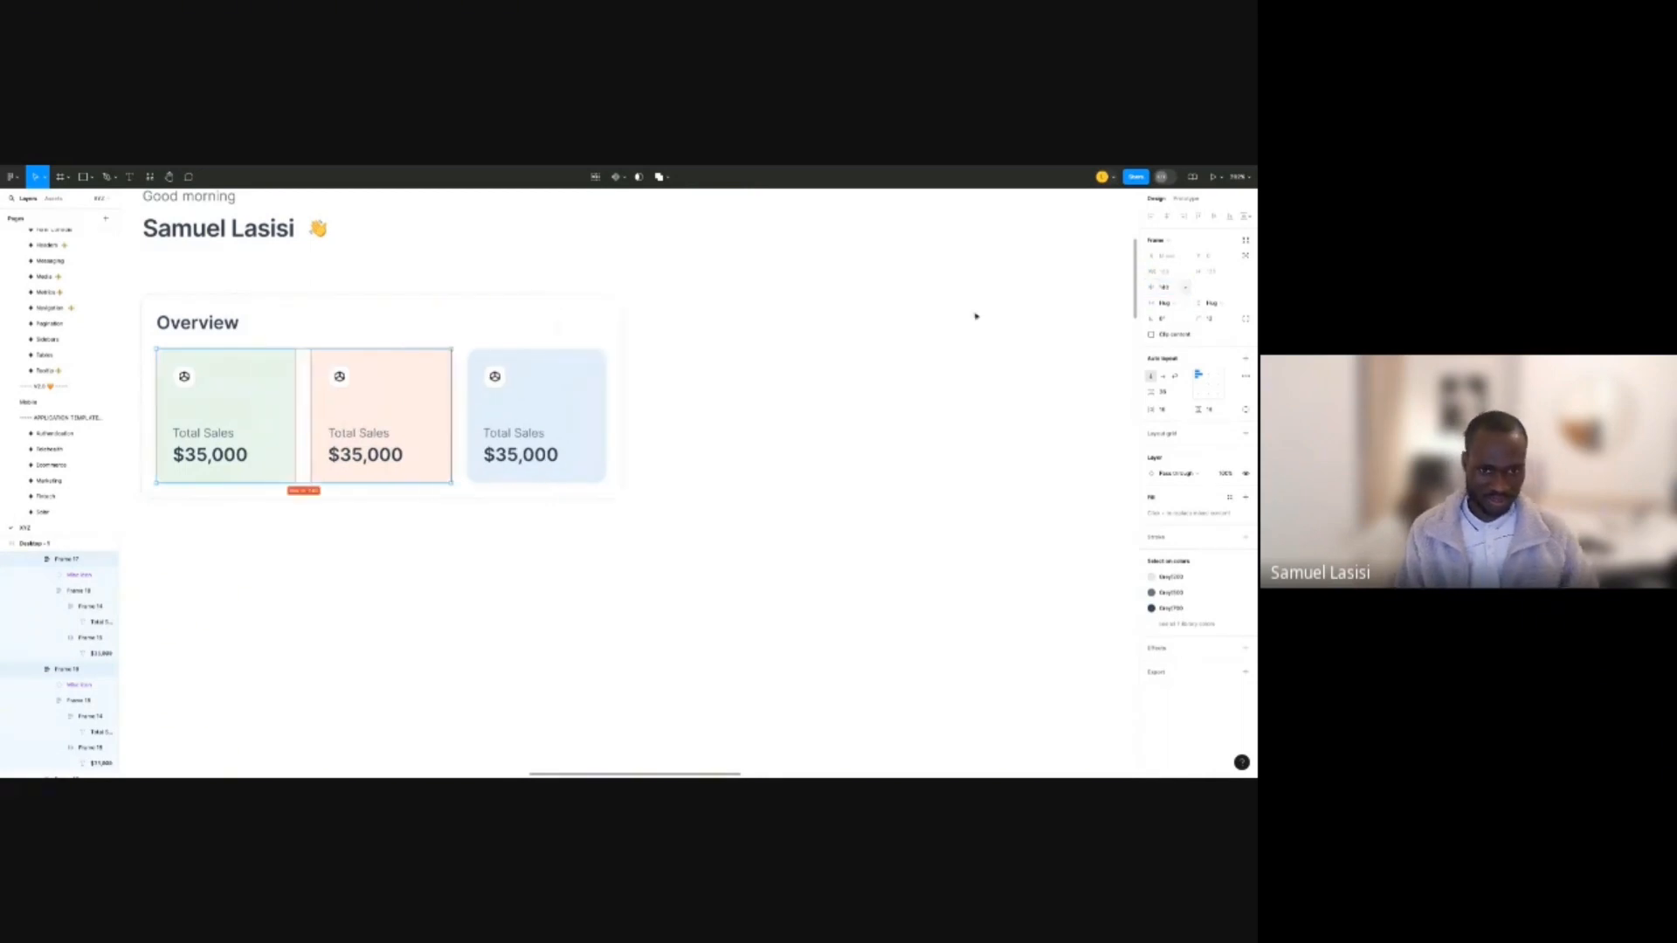
{"action": "left_click", "coordinate": [948, 331]}
{"action": "scroll", "coordinate": [863, 315], "scroll_direction": "down", "scroll_amount": 5}
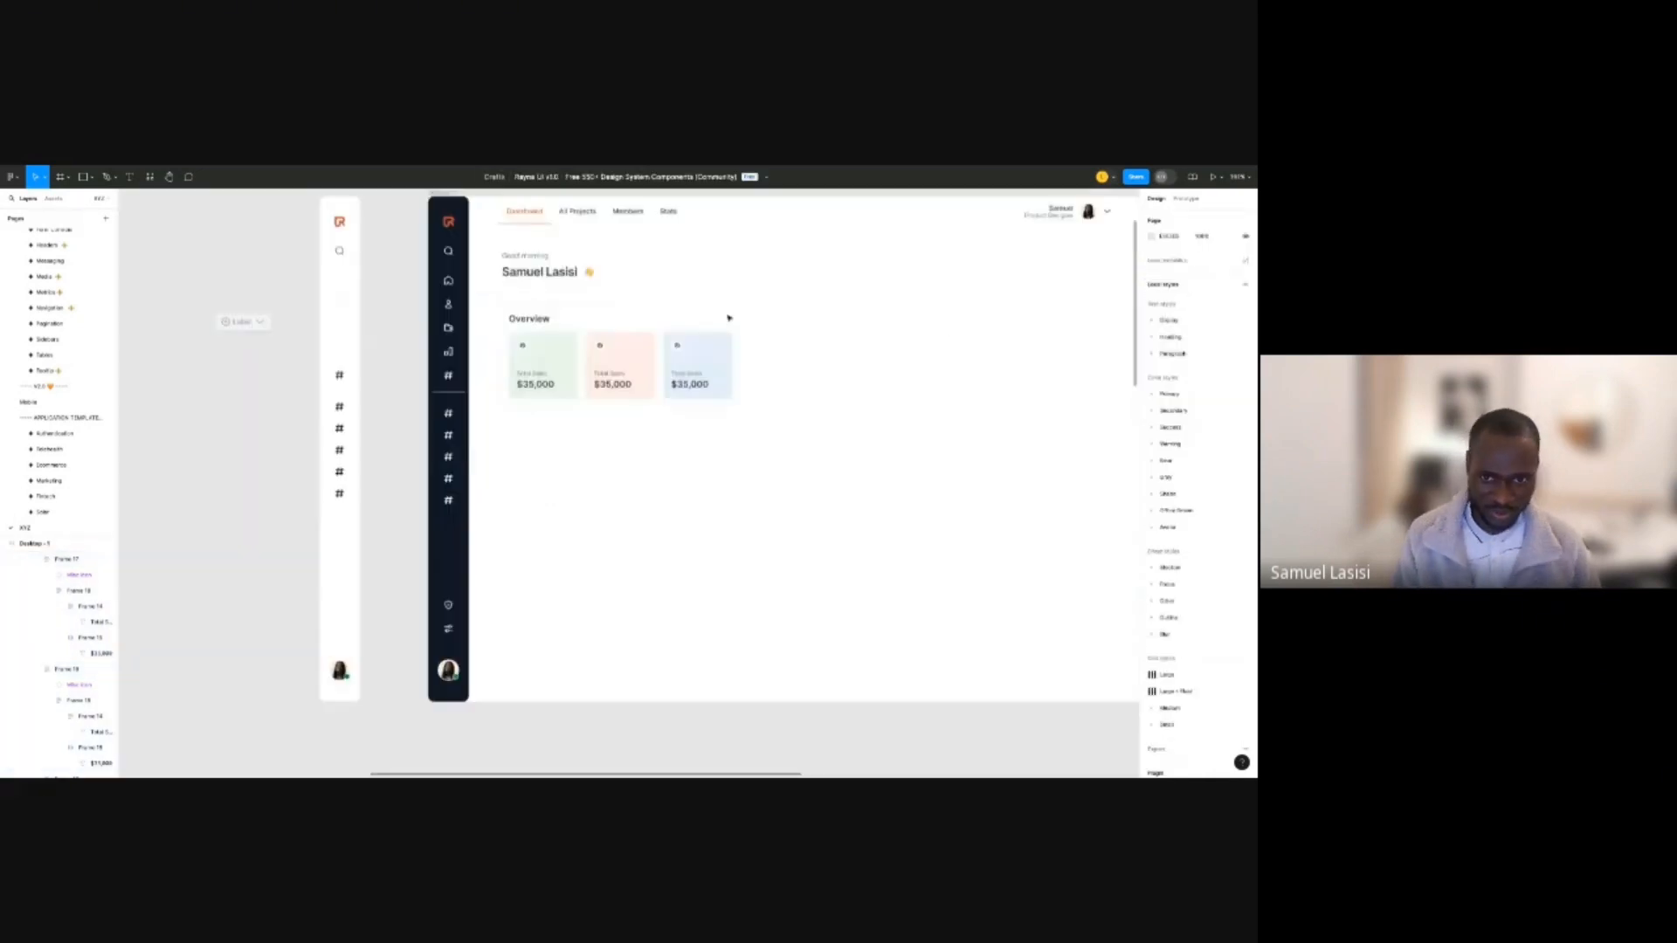
Widen the Overview section and set the card row's width to Fill container.
{"action": "left_click", "coordinate": [730, 318]}
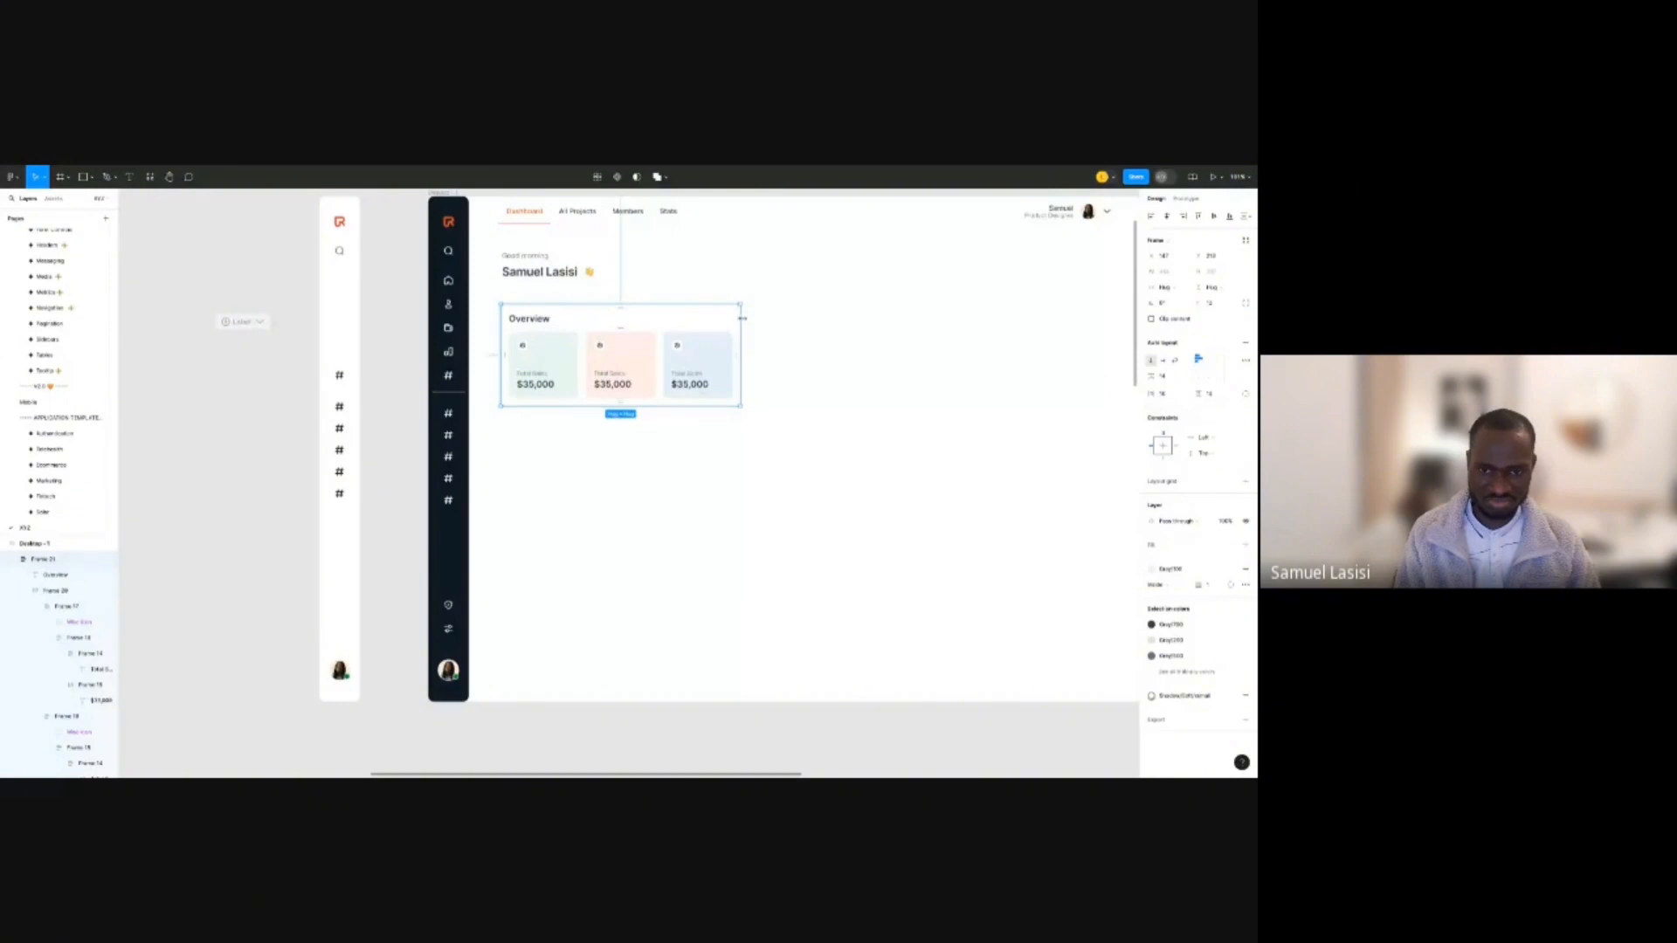
{"action": "left_click_drag", "start_coordinate": [741, 325], "coordinate": [813, 324]}
{"action": "left_click", "coordinate": [718, 363]}
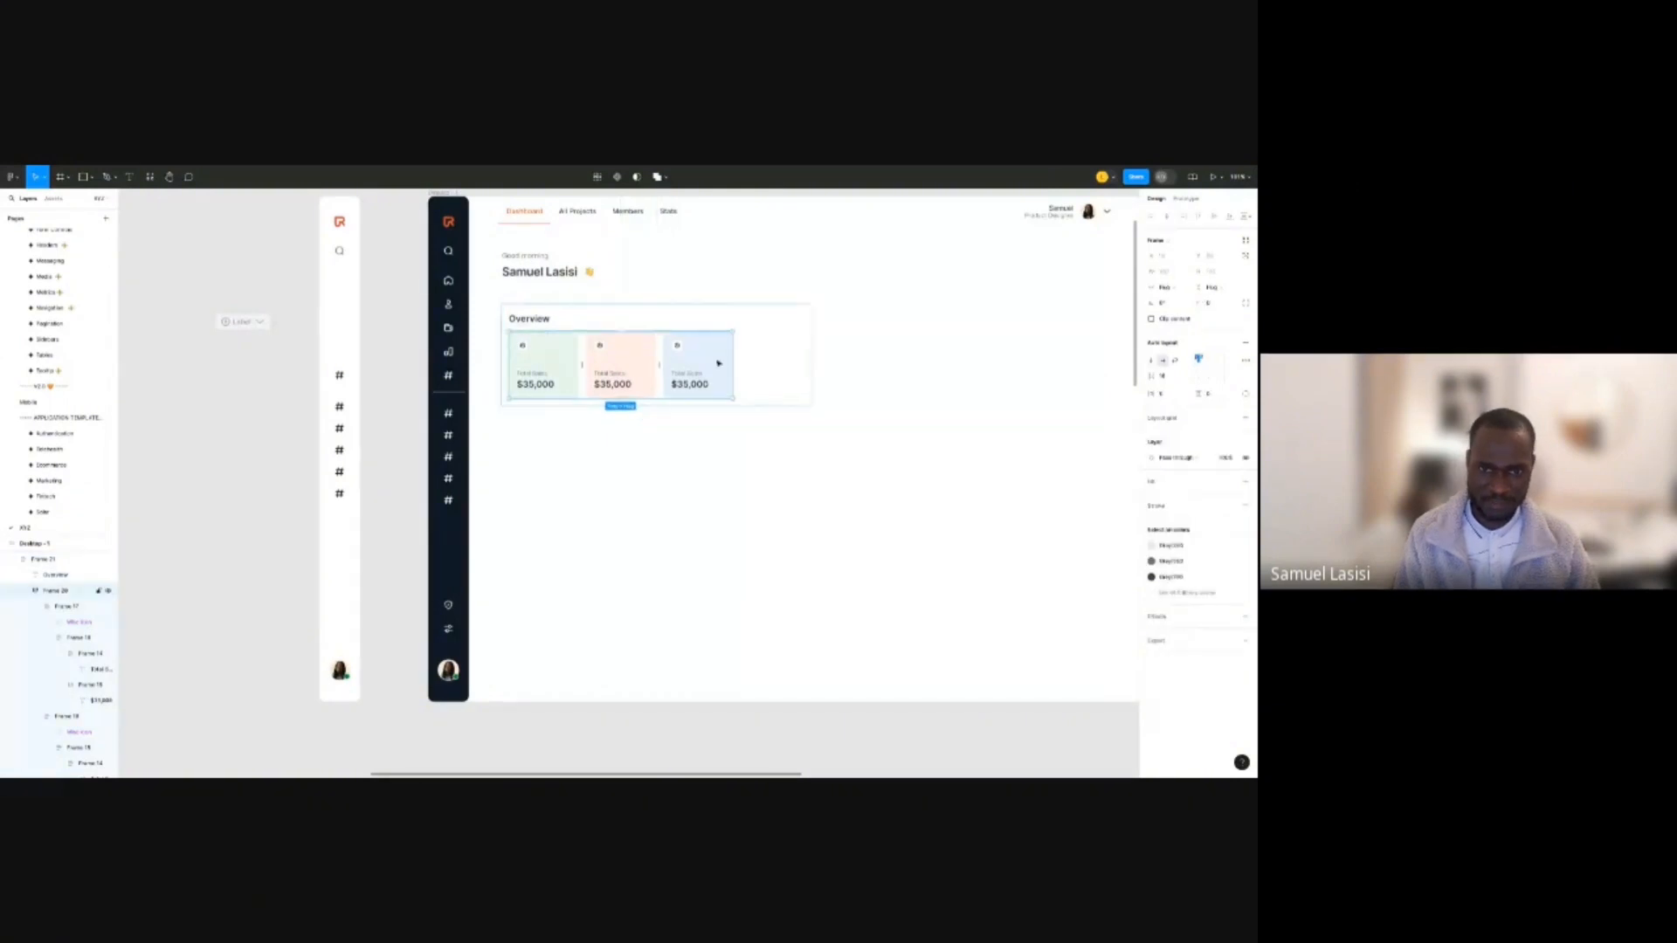
{"action": "key", "text": "Return"}
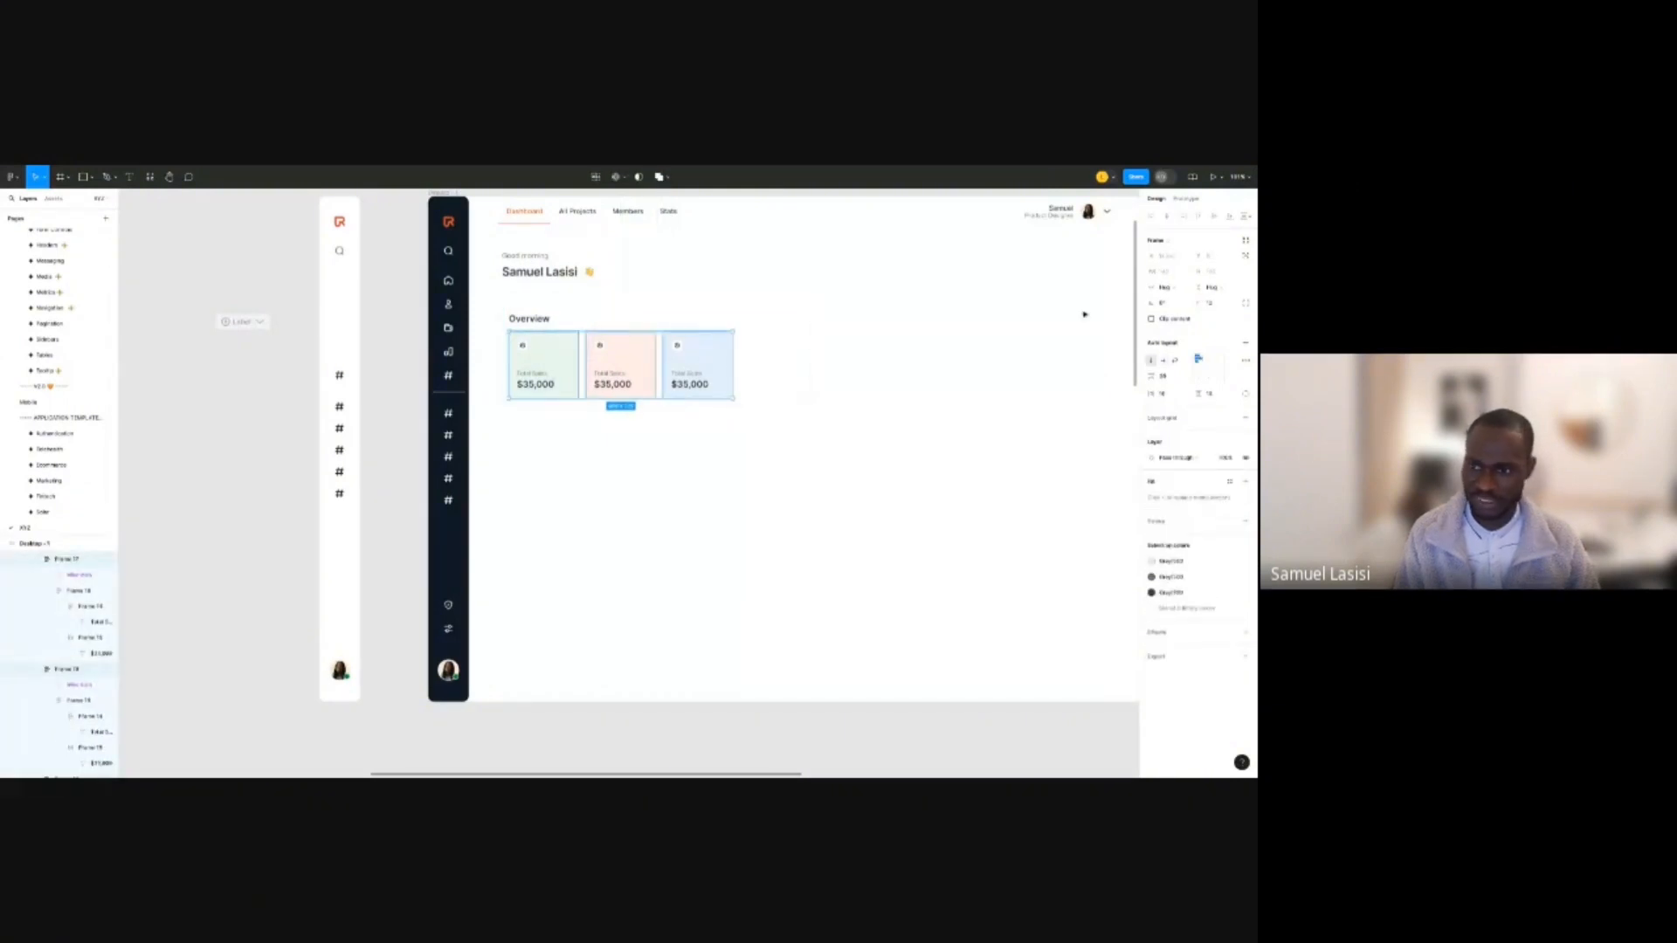
{"action": "left_click", "coordinate": [1181, 293]}
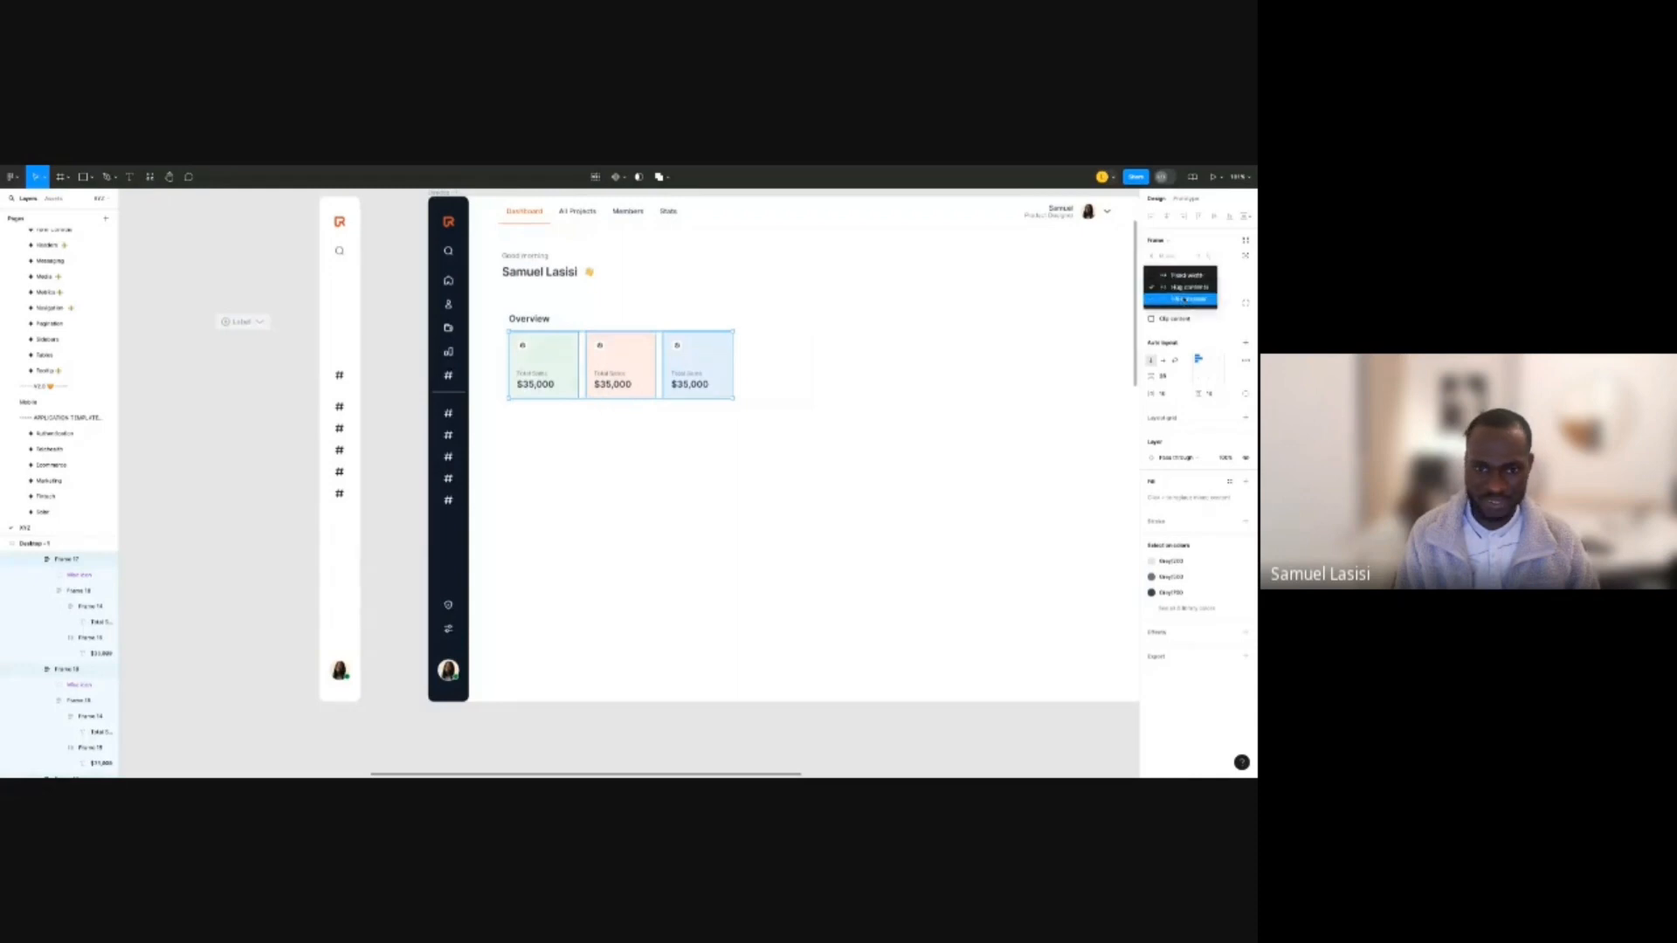
{"action": "left_click", "coordinate": [1170, 273]}
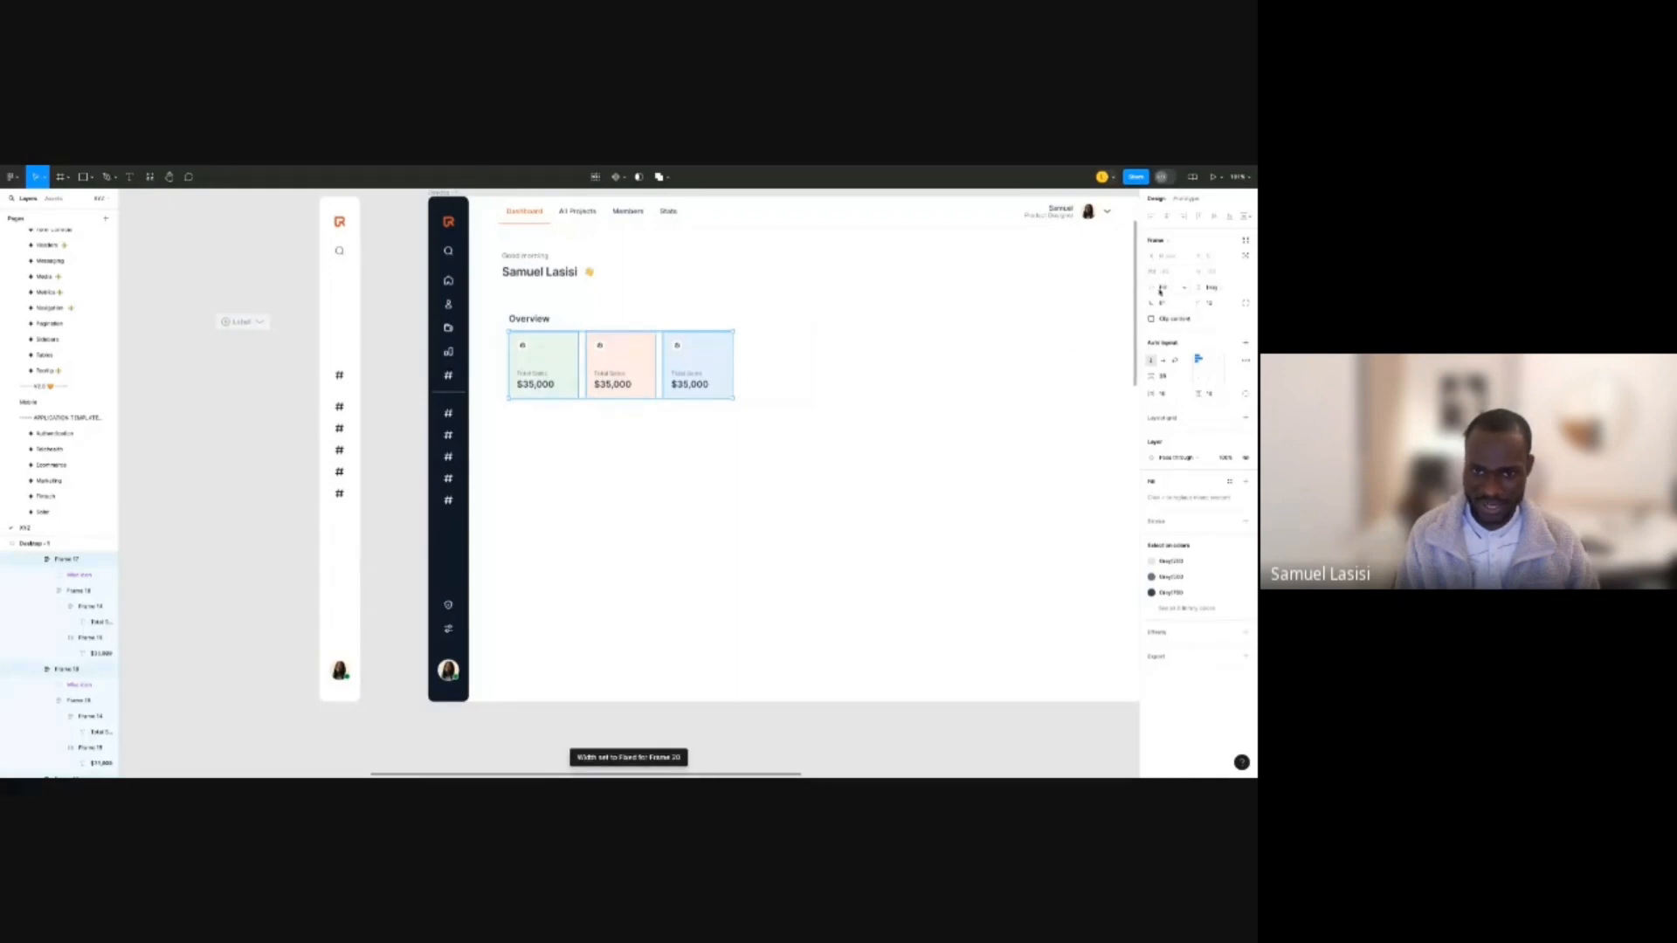
{"action": "key", "text": "Escape"}
{"action": "double_click", "coordinate": [713, 356]}
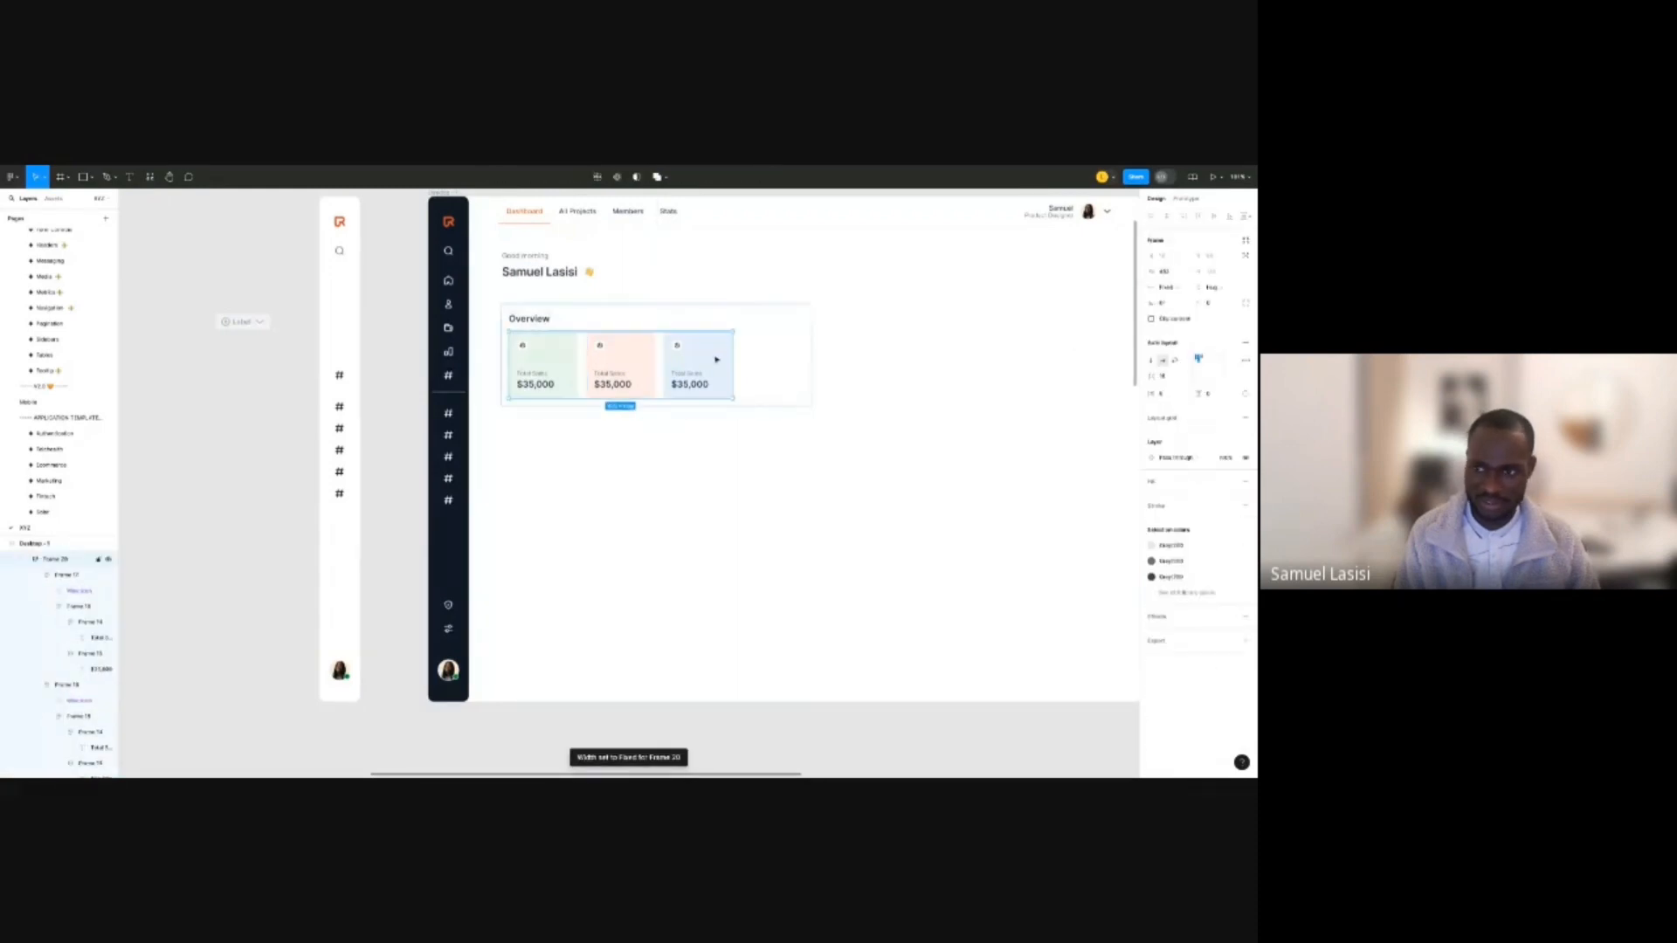
{"action": "left_click", "coordinate": [1169, 288]}
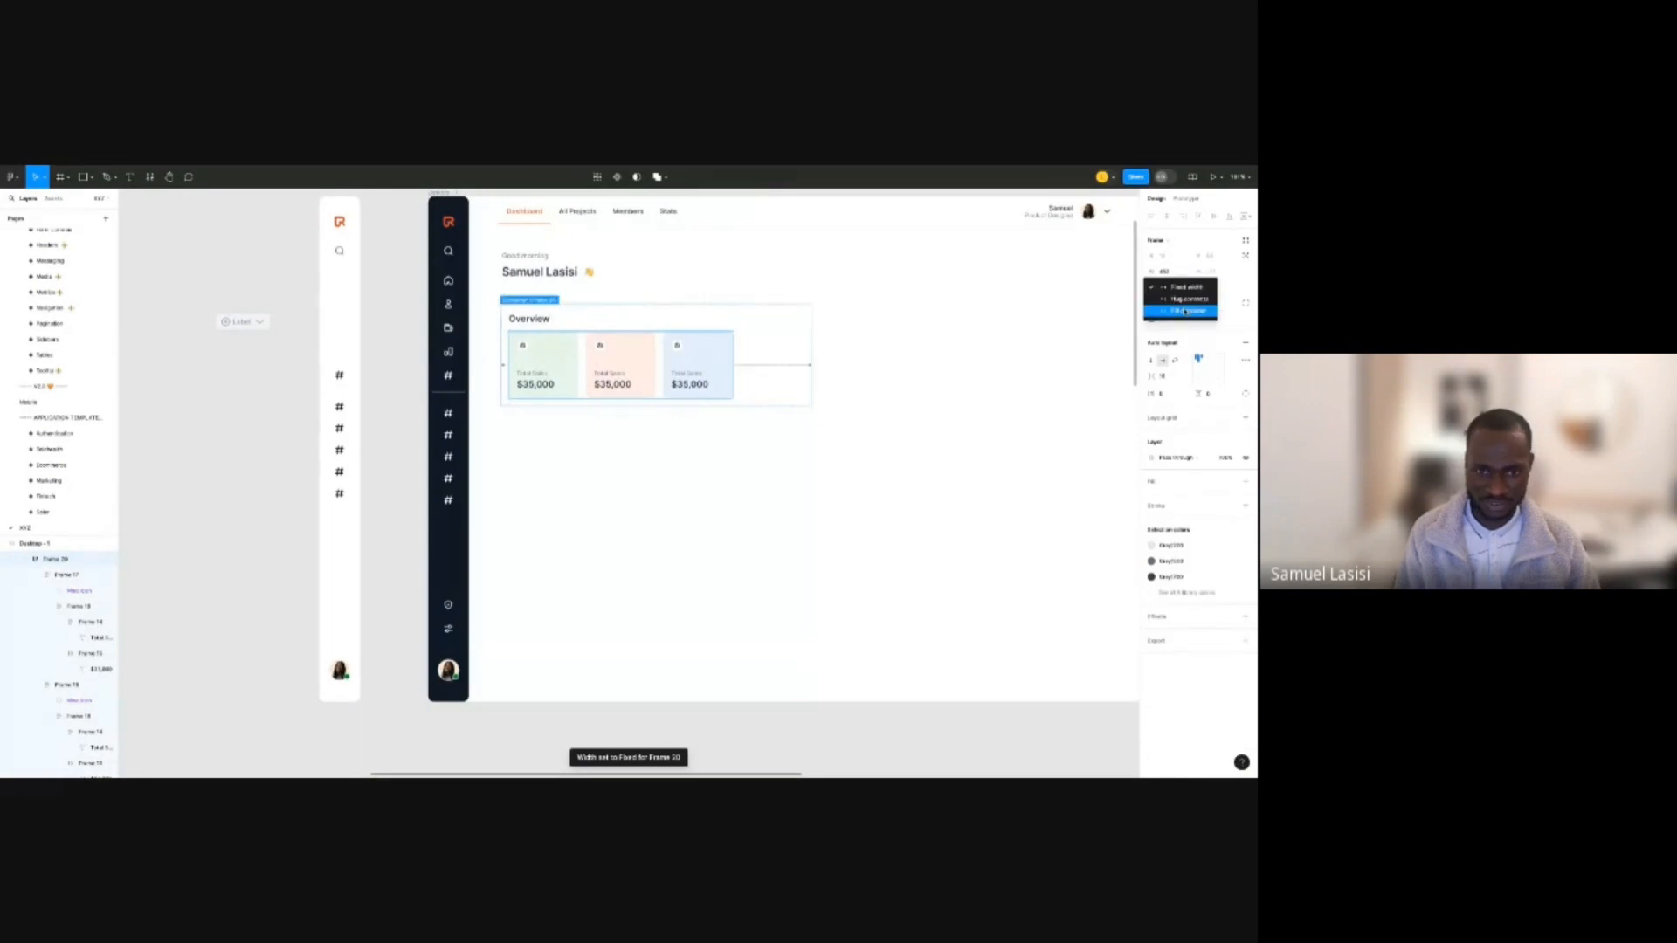
{"action": "left_click", "coordinate": [1186, 311]}
{"action": "left_click", "coordinate": [1024, 321]}
Review the Overview panel's three equal-width $35,000 cards across the canvas.
{"action": "scroll", "coordinate": [1024, 321], "scroll_direction": "right", "scroll_amount": 3}
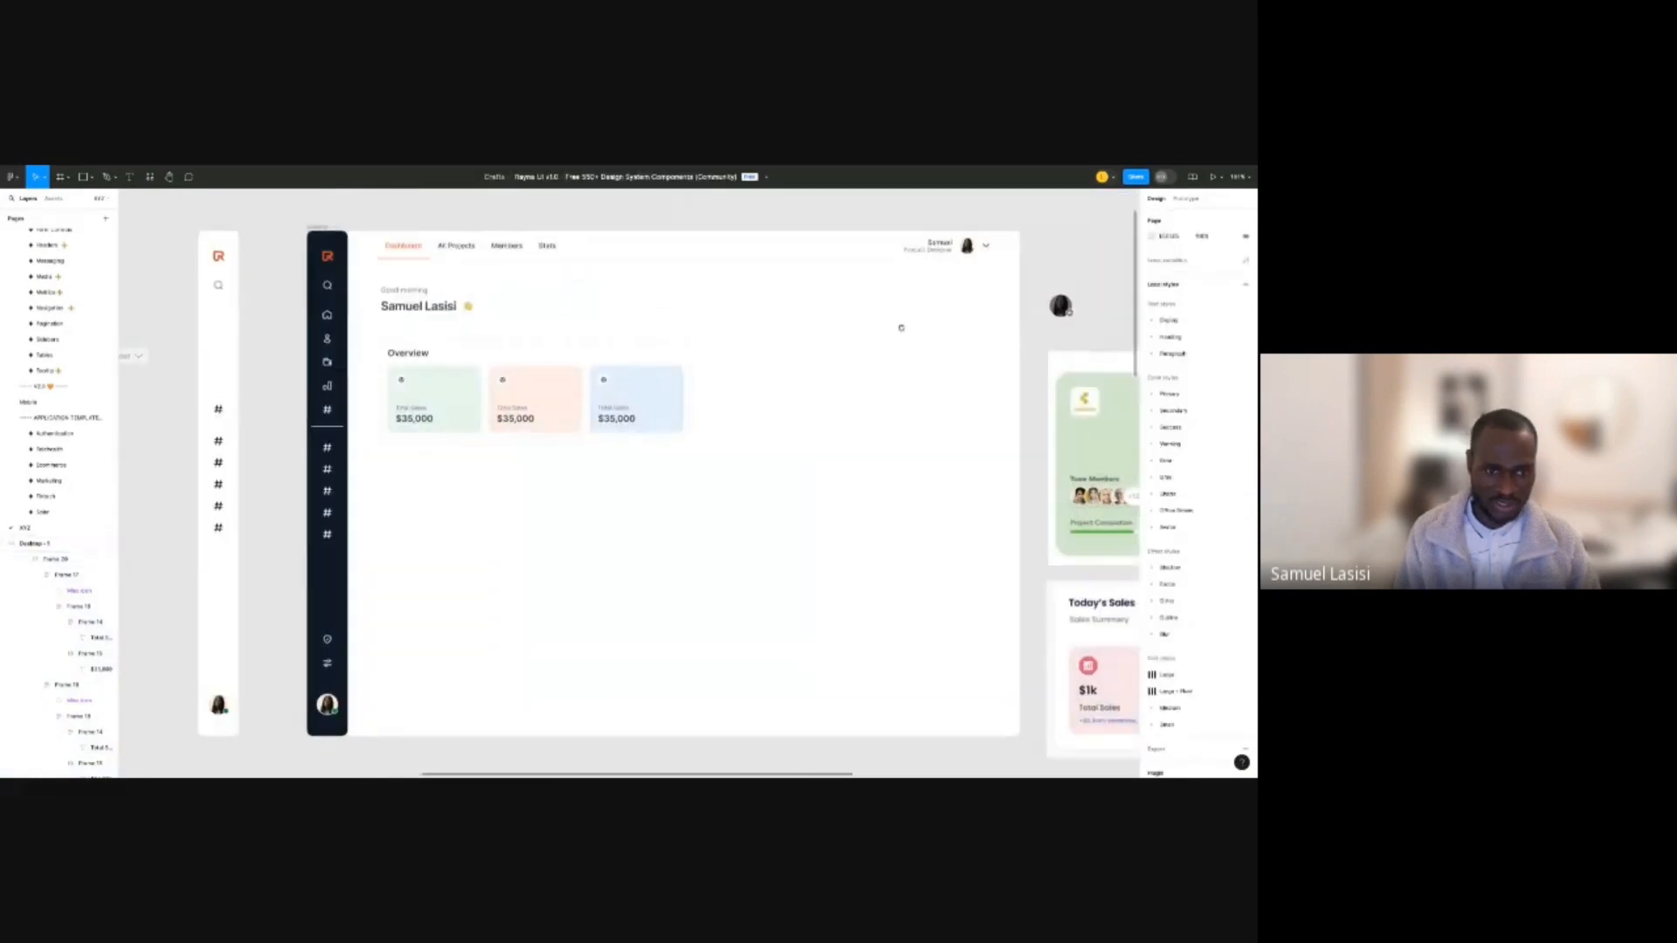
{"action": "scroll", "coordinate": [716, 395], "scroll_direction": "up", "scroll_amount": 4}
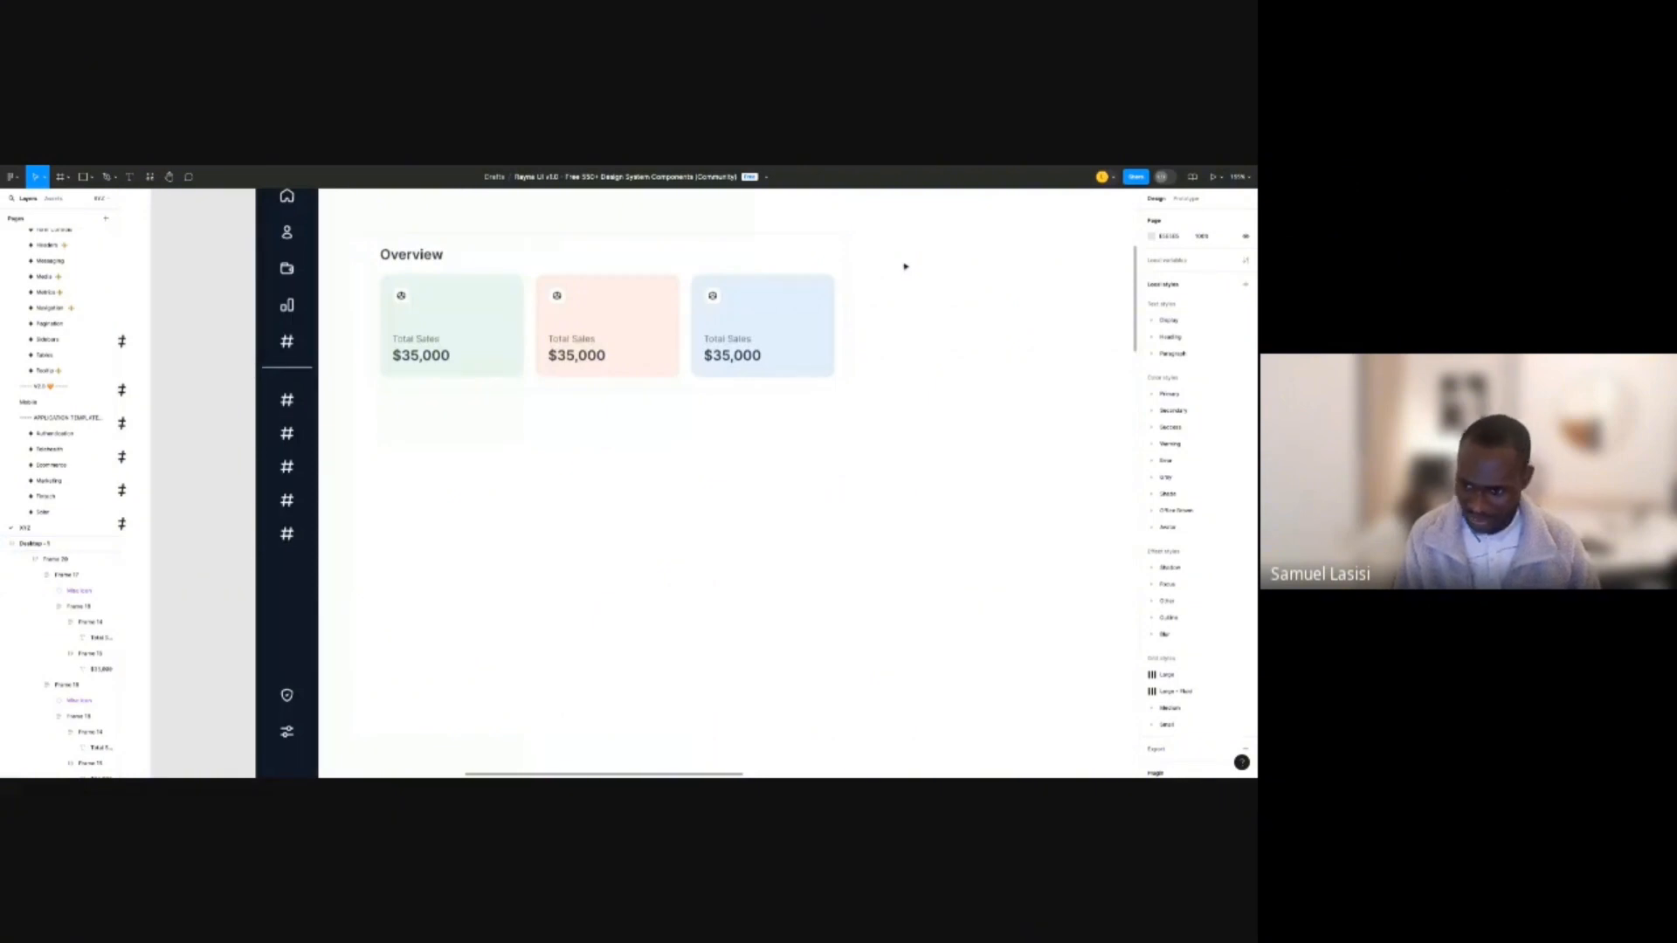
{"action": "scroll", "coordinate": [905, 266], "scroll_direction": "up", "scroll_amount": 5}
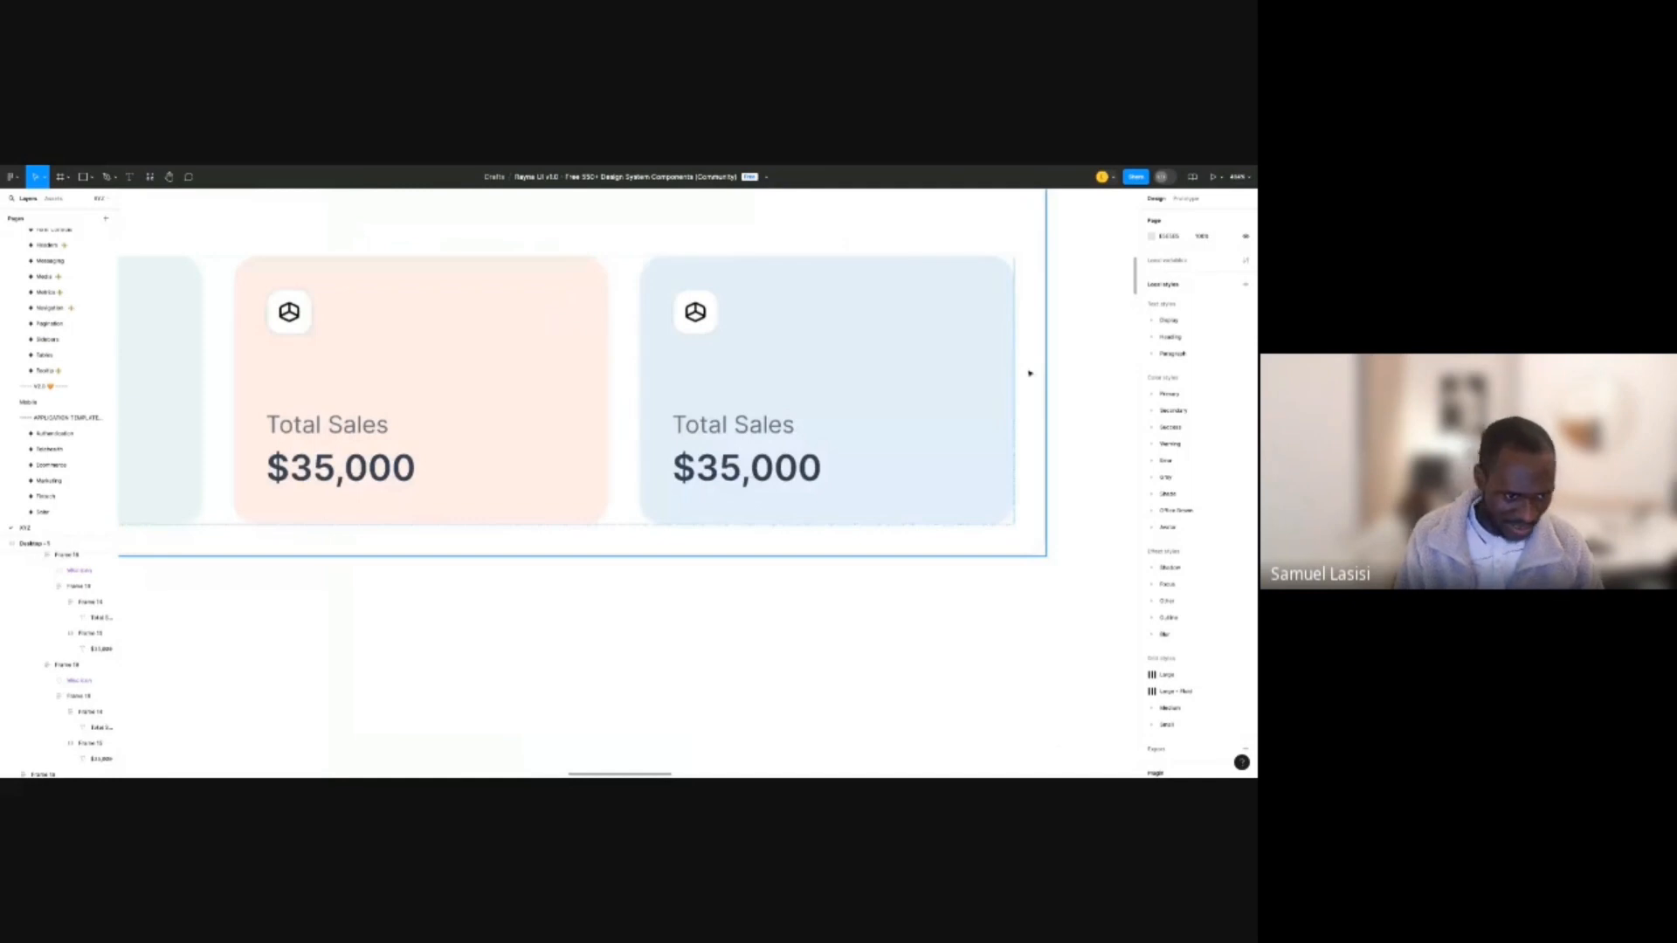
{"action": "scroll", "coordinate": [262, 449], "scroll_direction": "up", "scroll_amount": 5}
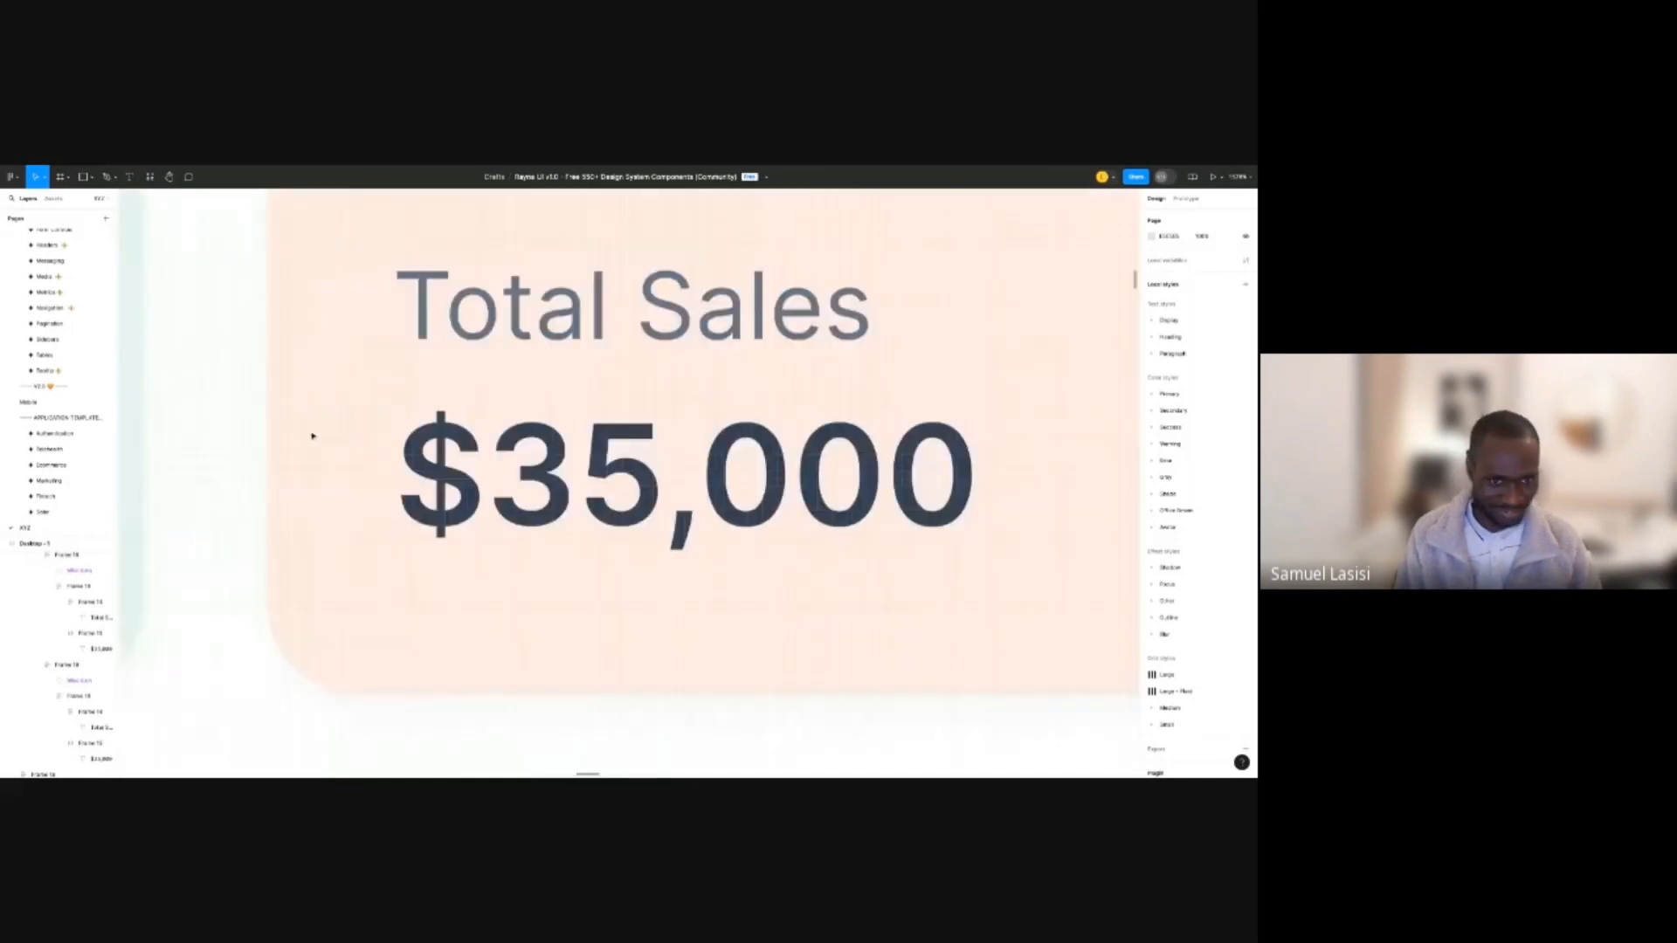
{"action": "scroll", "coordinate": [547, 514], "scroll_direction": "down", "scroll_amount": 10}
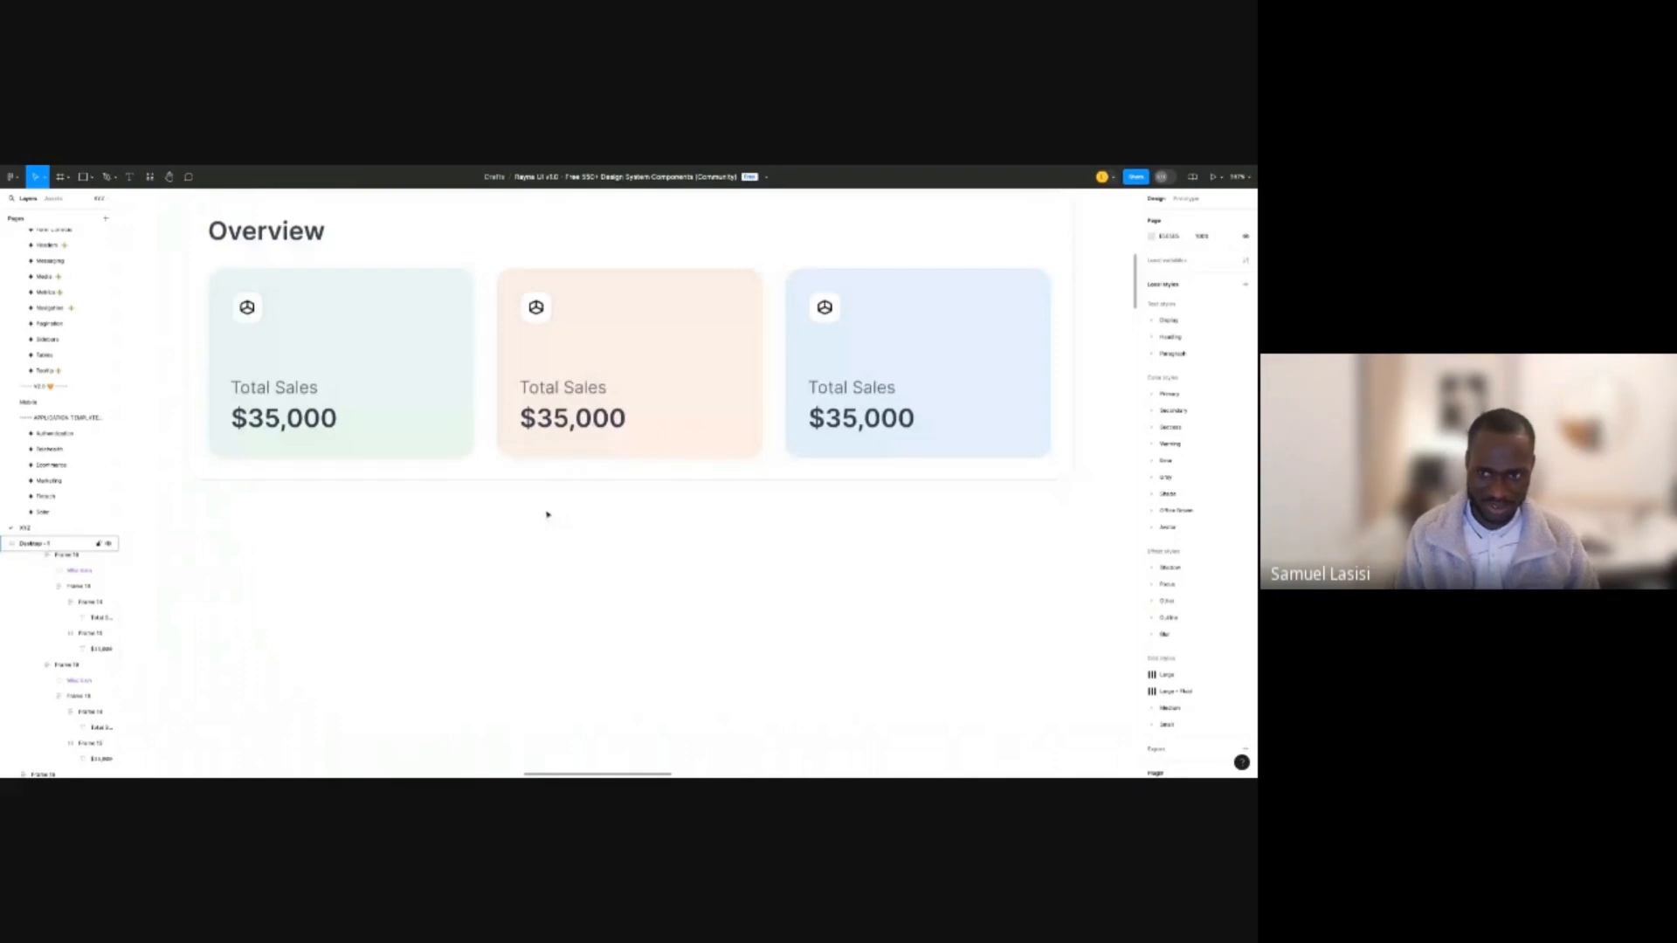
{"action": "scroll", "coordinate": [550, 512], "scroll_direction": "down", "scroll_amount": 10}
{"action": "scroll", "coordinate": [615, 318], "scroll_direction": "up", "scroll_amount": 3}
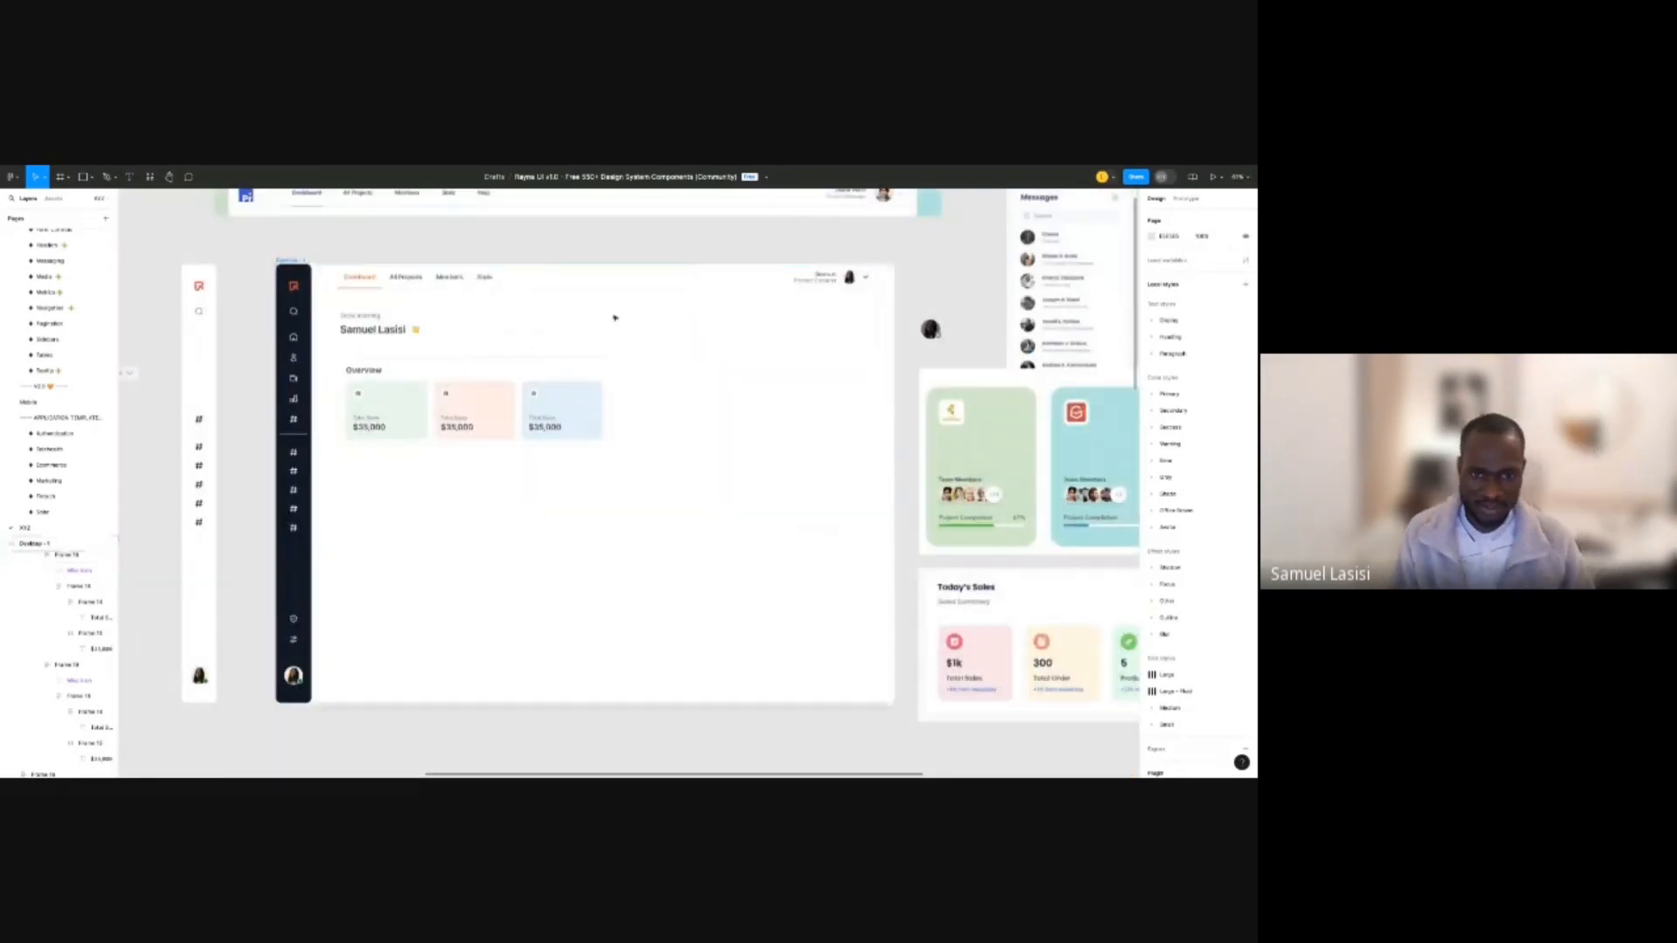
{"action": "left_click", "coordinate": [592, 388]}
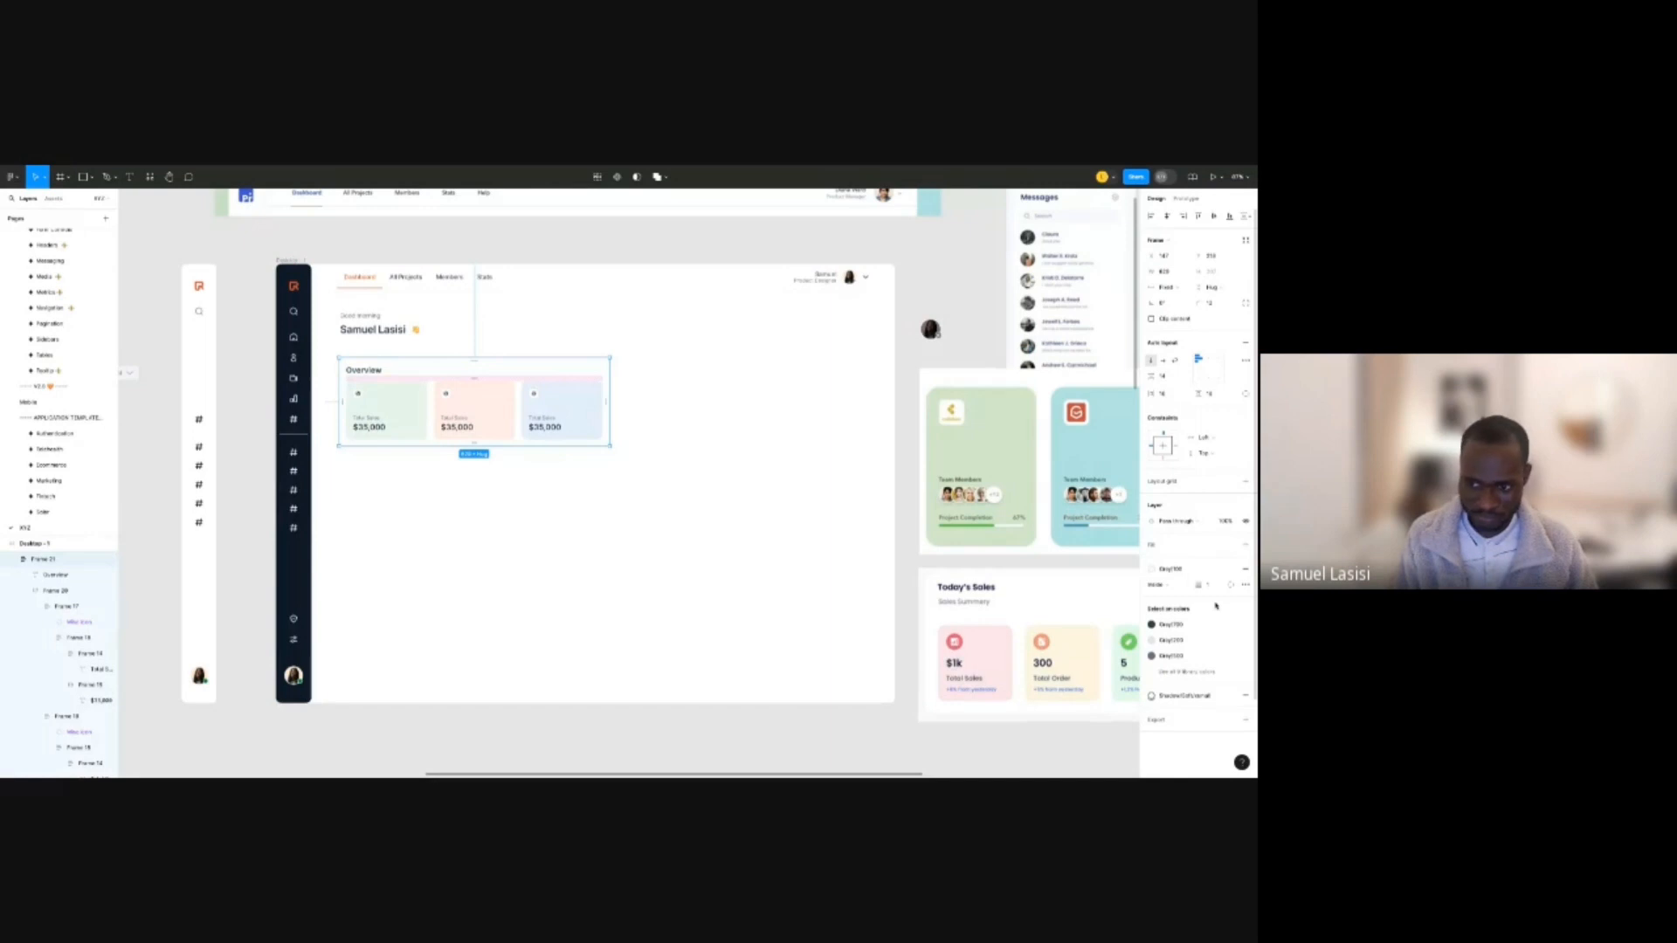
{"action": "left_click", "coordinate": [732, 461]}
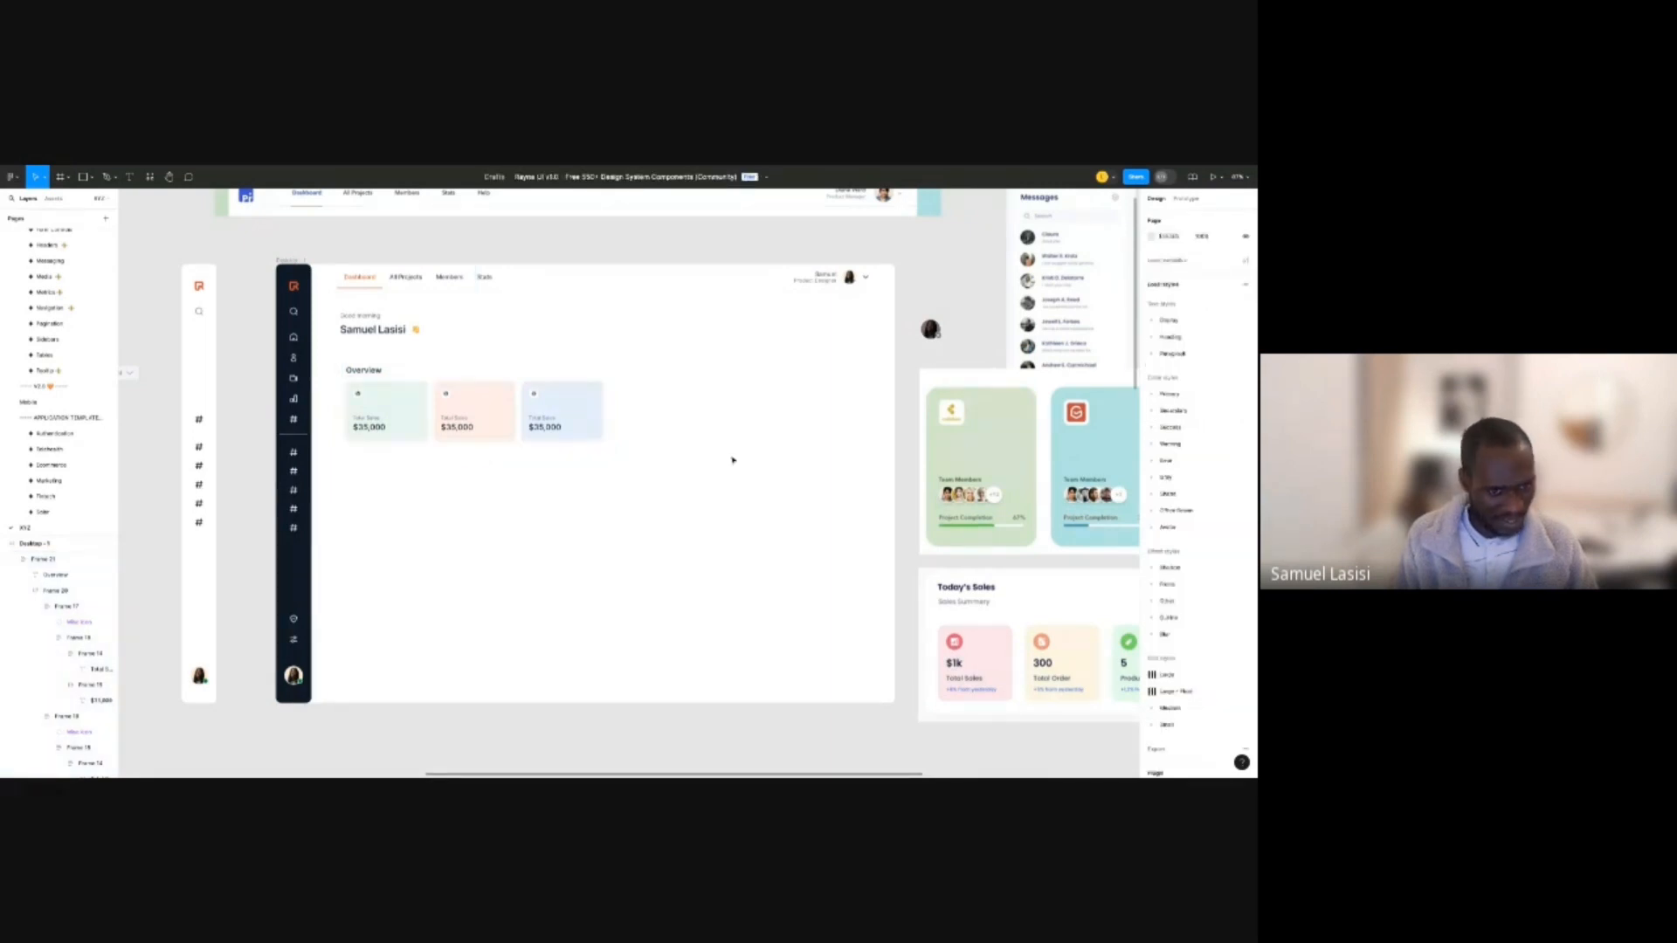
{"action": "scroll", "coordinate": [428, 417], "scroll_direction": "up", "scroll_amount": 3}
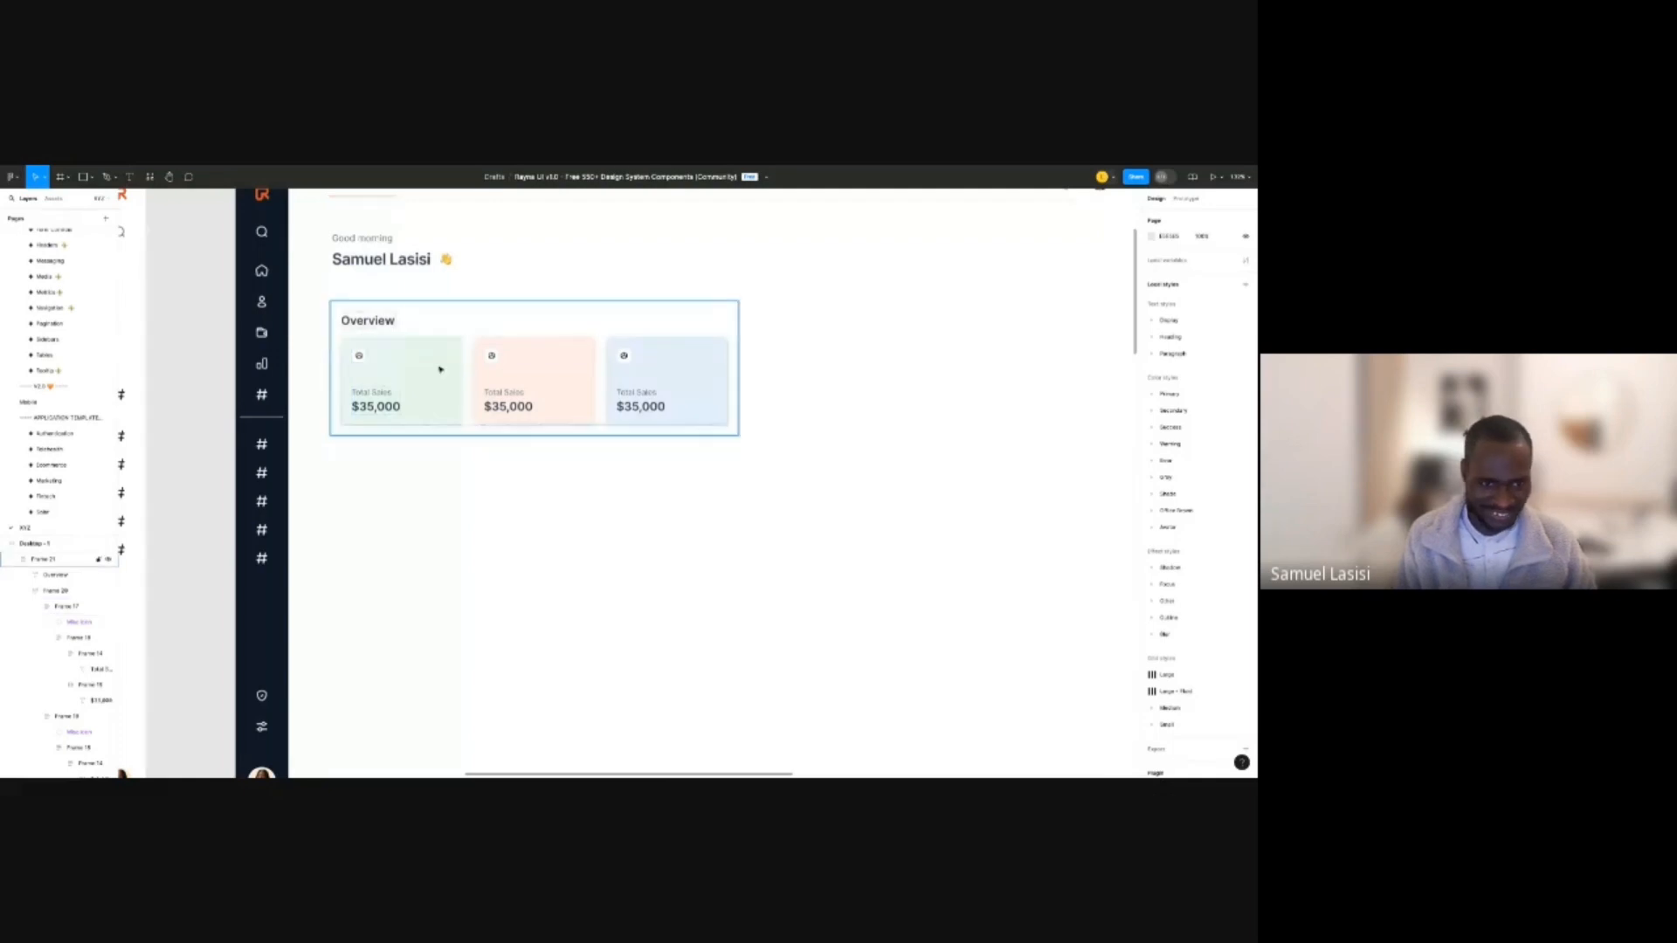
{"action": "left_click", "coordinate": [485, 310]}
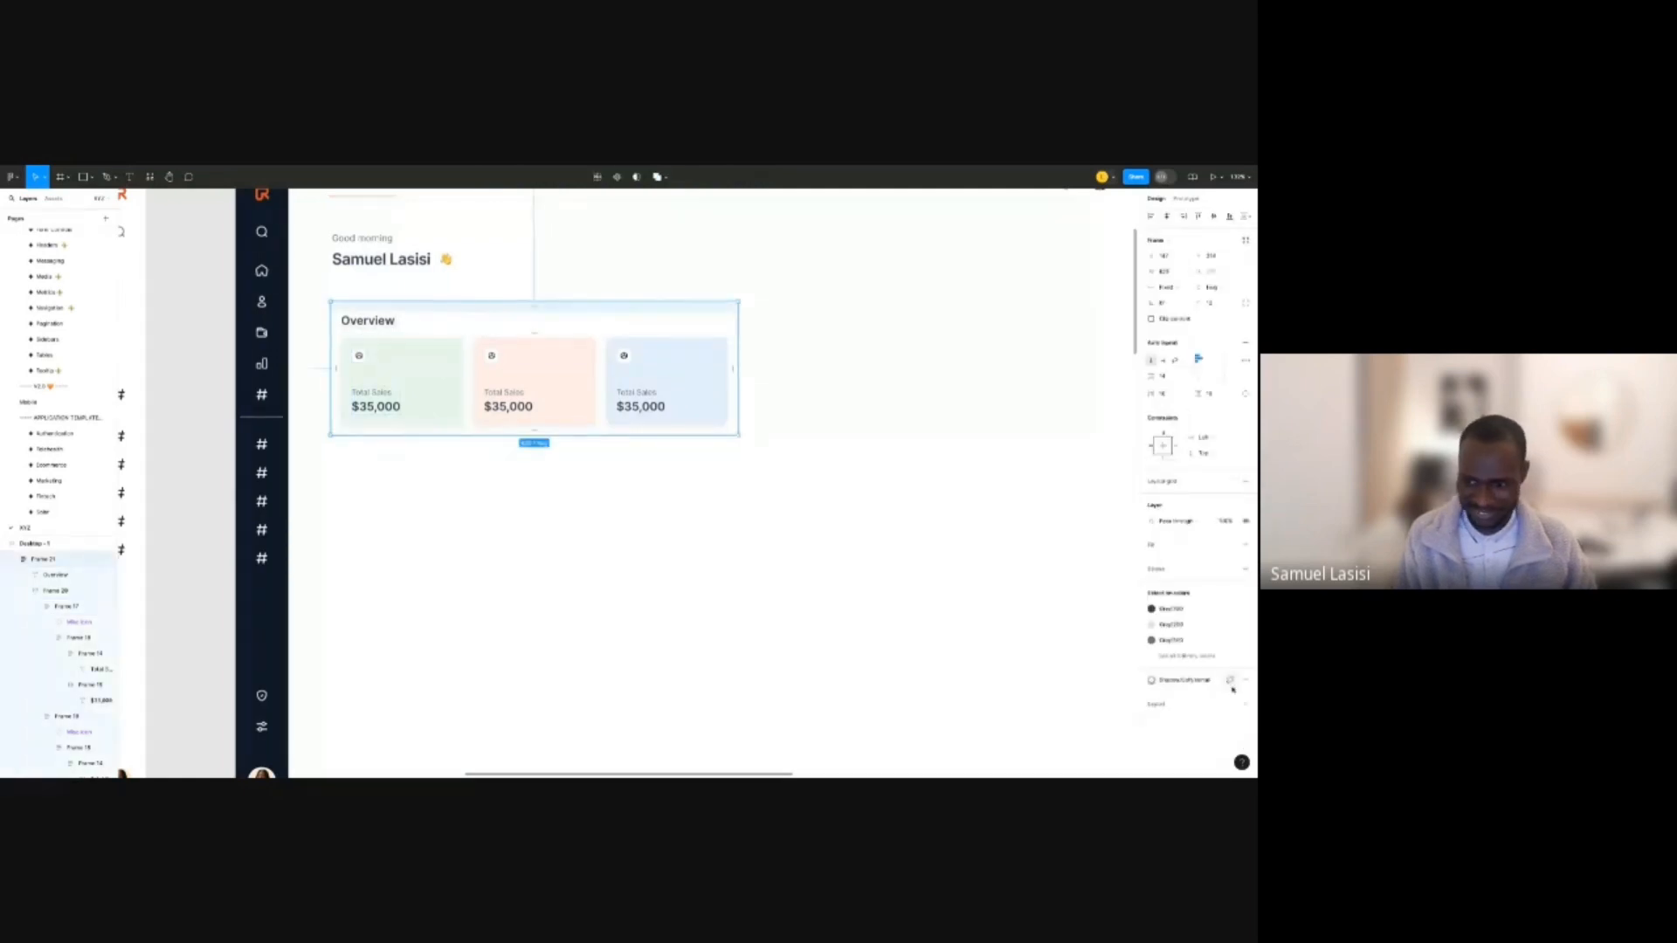
{"action": "left_click", "coordinate": [816, 573]}
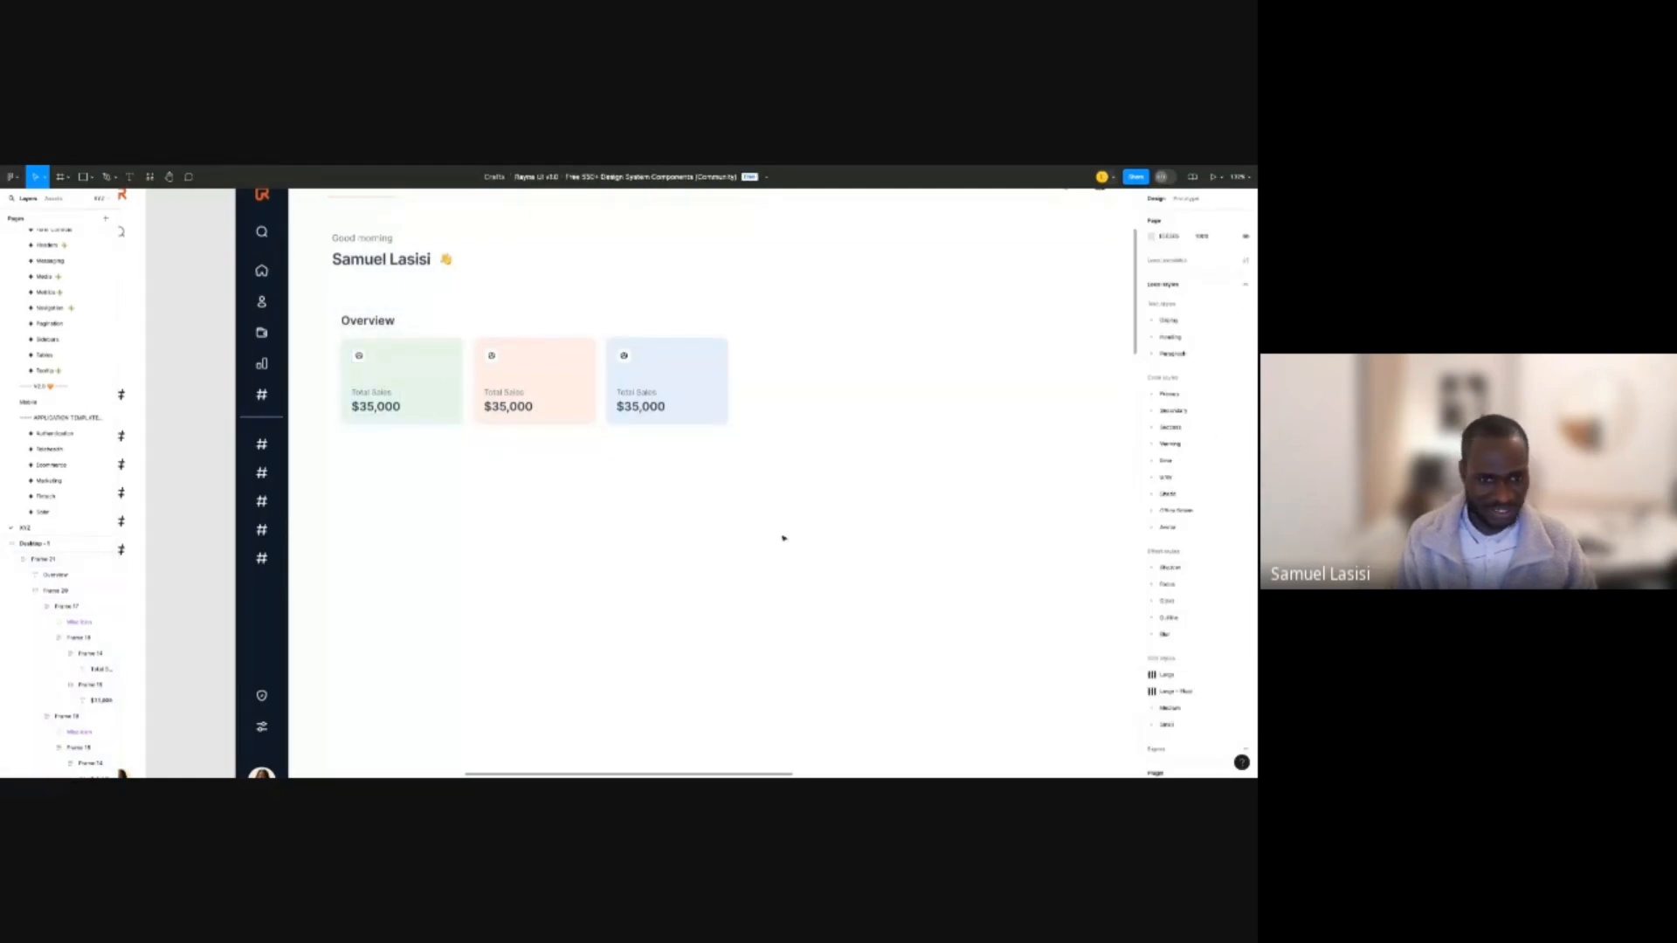
{"action": "left_click", "coordinate": [646, 323]}
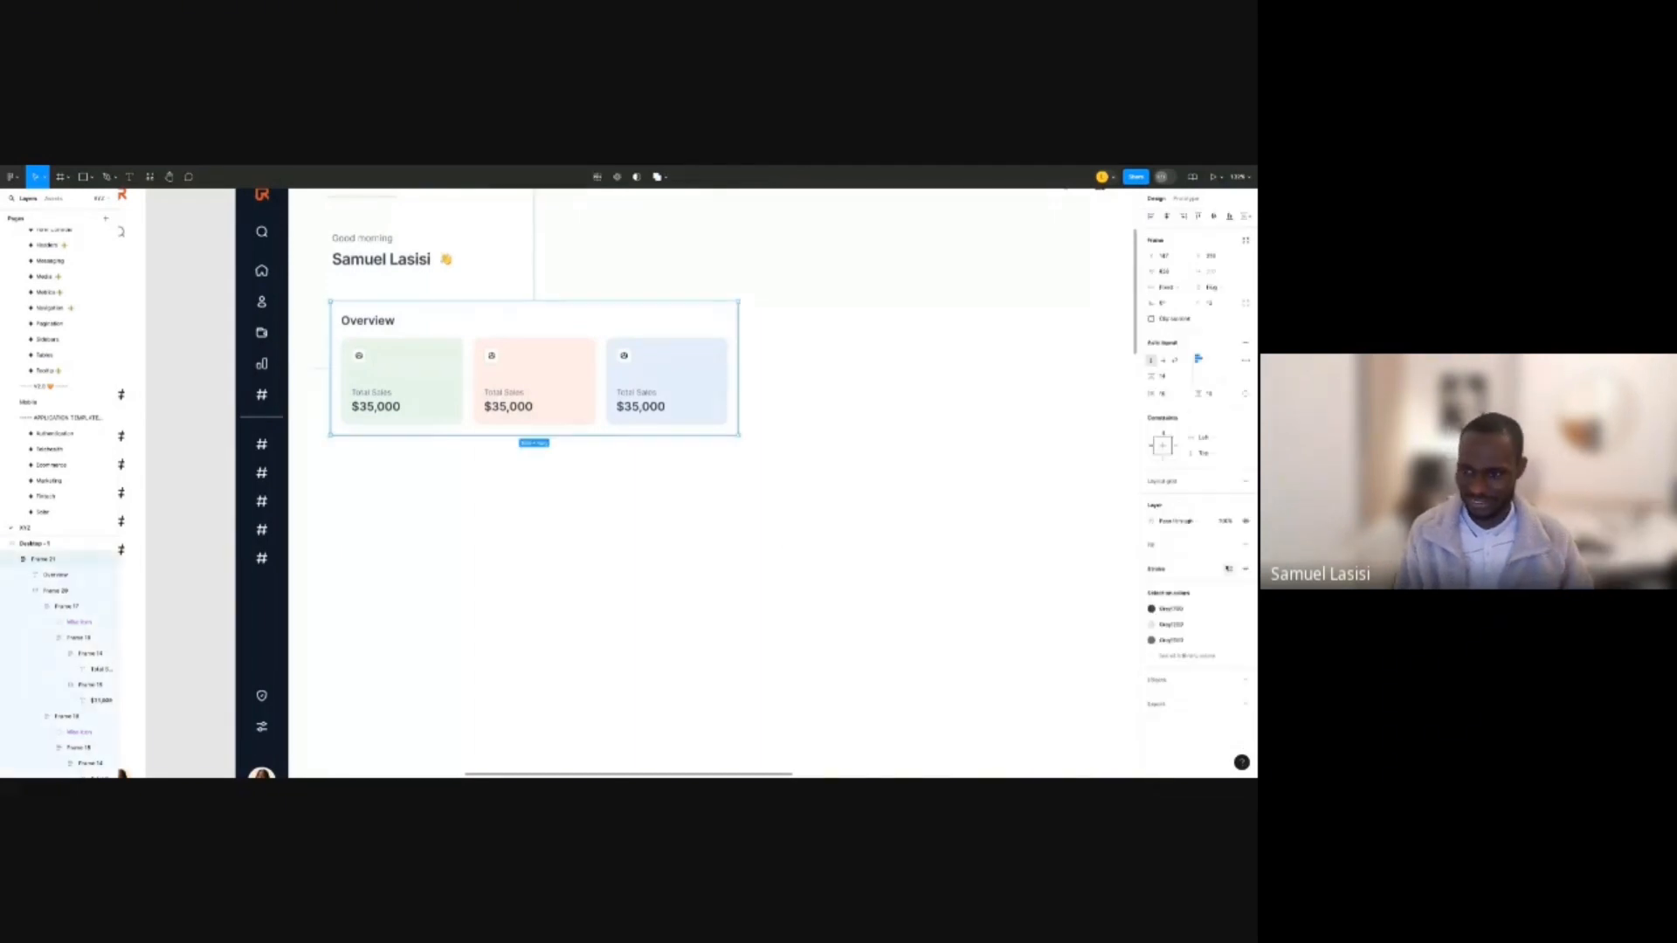
{"action": "left_click", "coordinate": [1246, 568]}
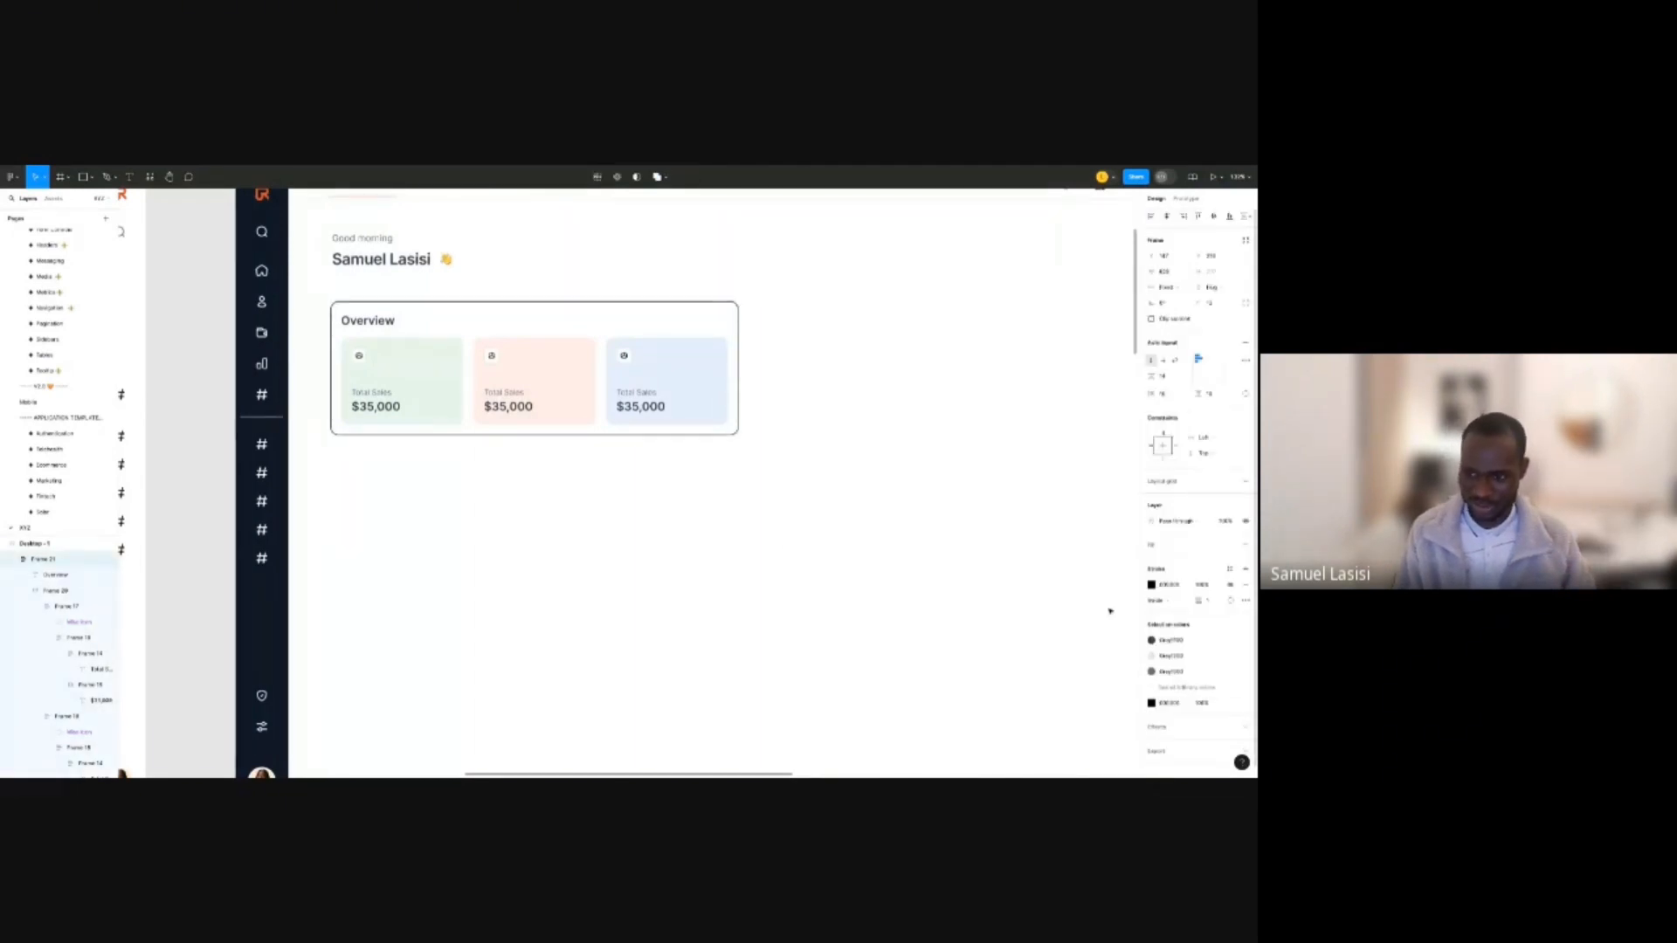
{"action": "left_click", "coordinate": [1229, 568]}
{"action": "scroll", "coordinate": [1075, 725], "scroll_direction": "down", "scroll_amount": 2}
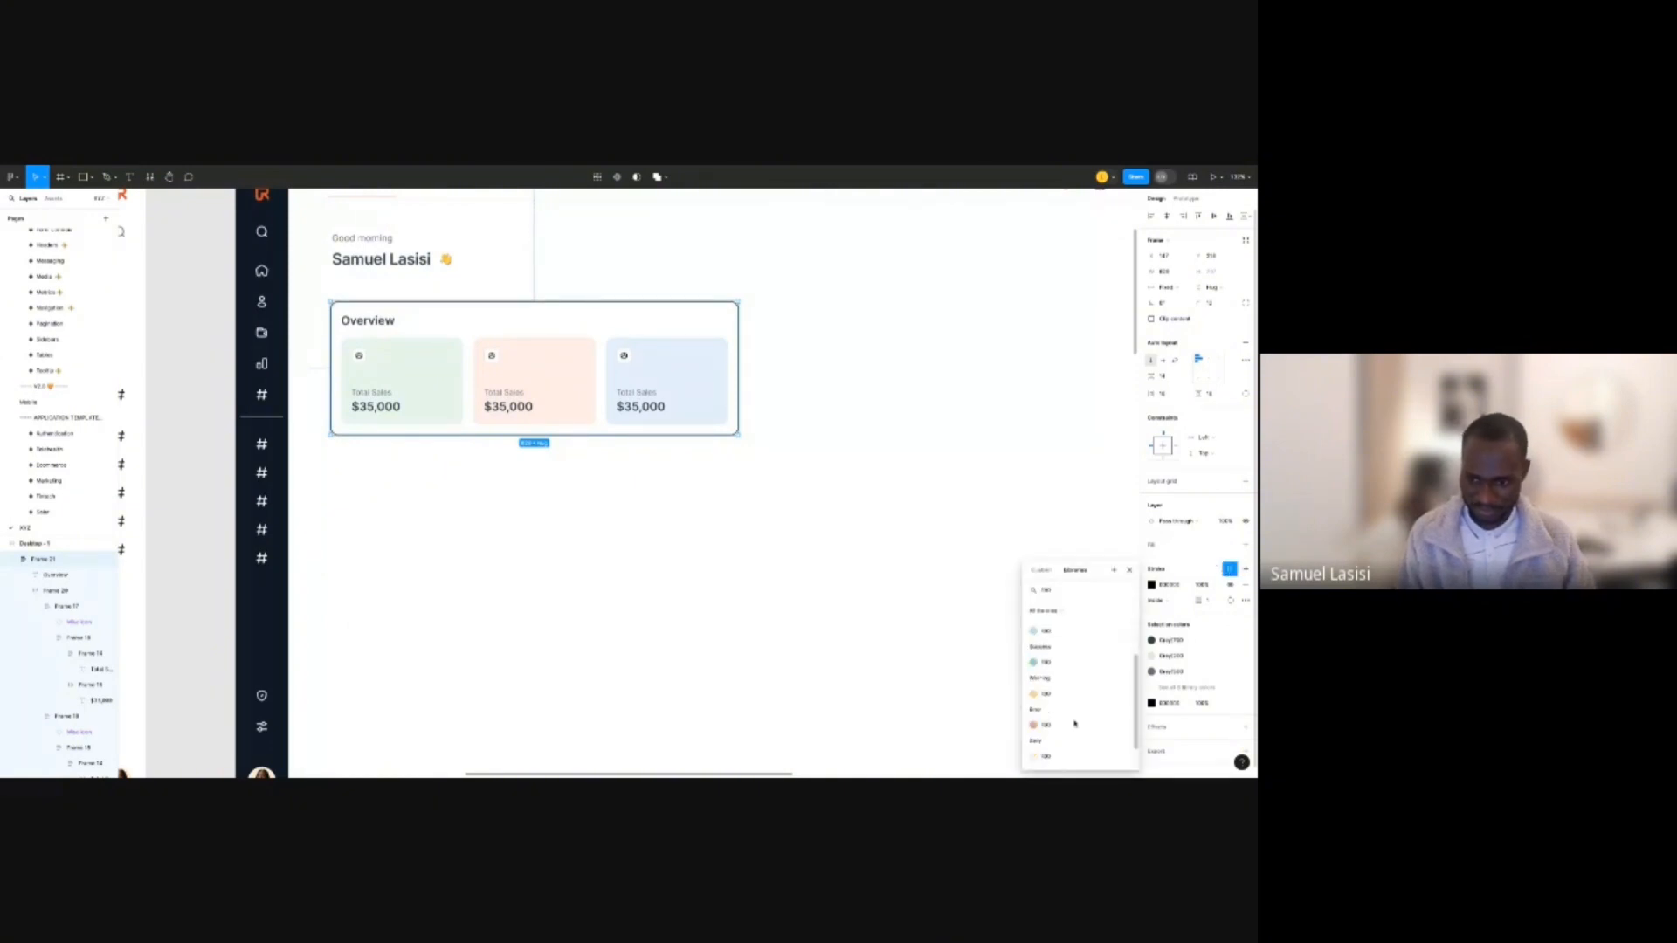
{"action": "scroll", "coordinate": [1071, 727], "scroll_direction": "down", "scroll_amount": 1}
{"action": "left_click", "coordinate": [820, 642]}
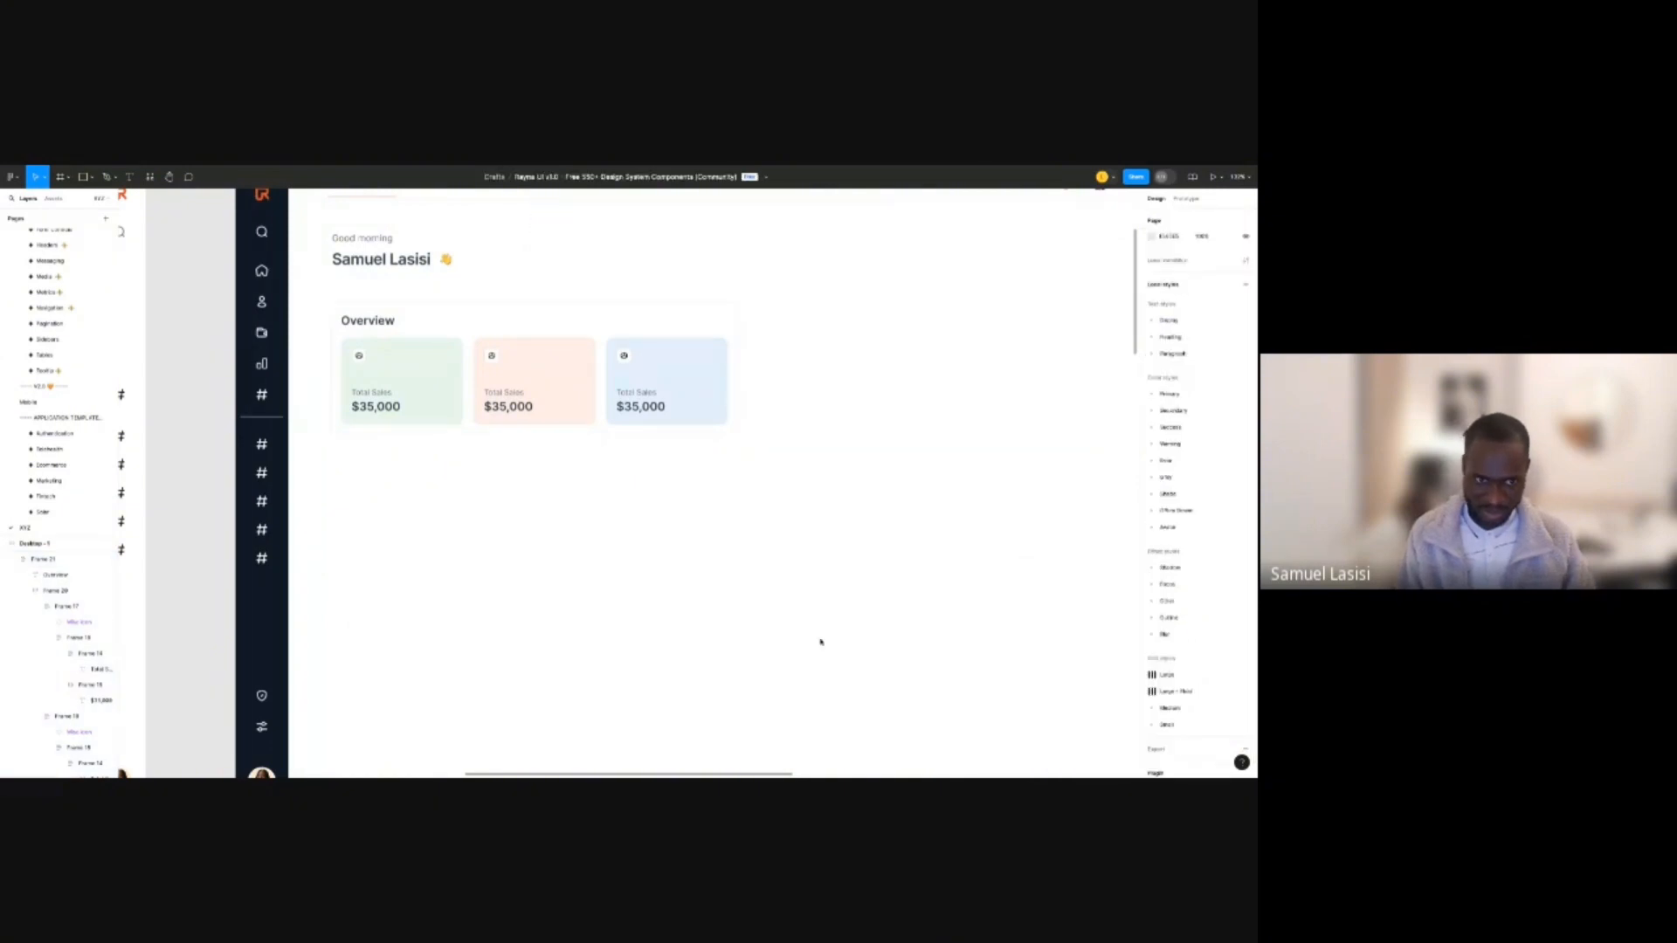
{"action": "scroll", "coordinate": [690, 585], "scroll_direction": "down", "scroll_amount": 3}
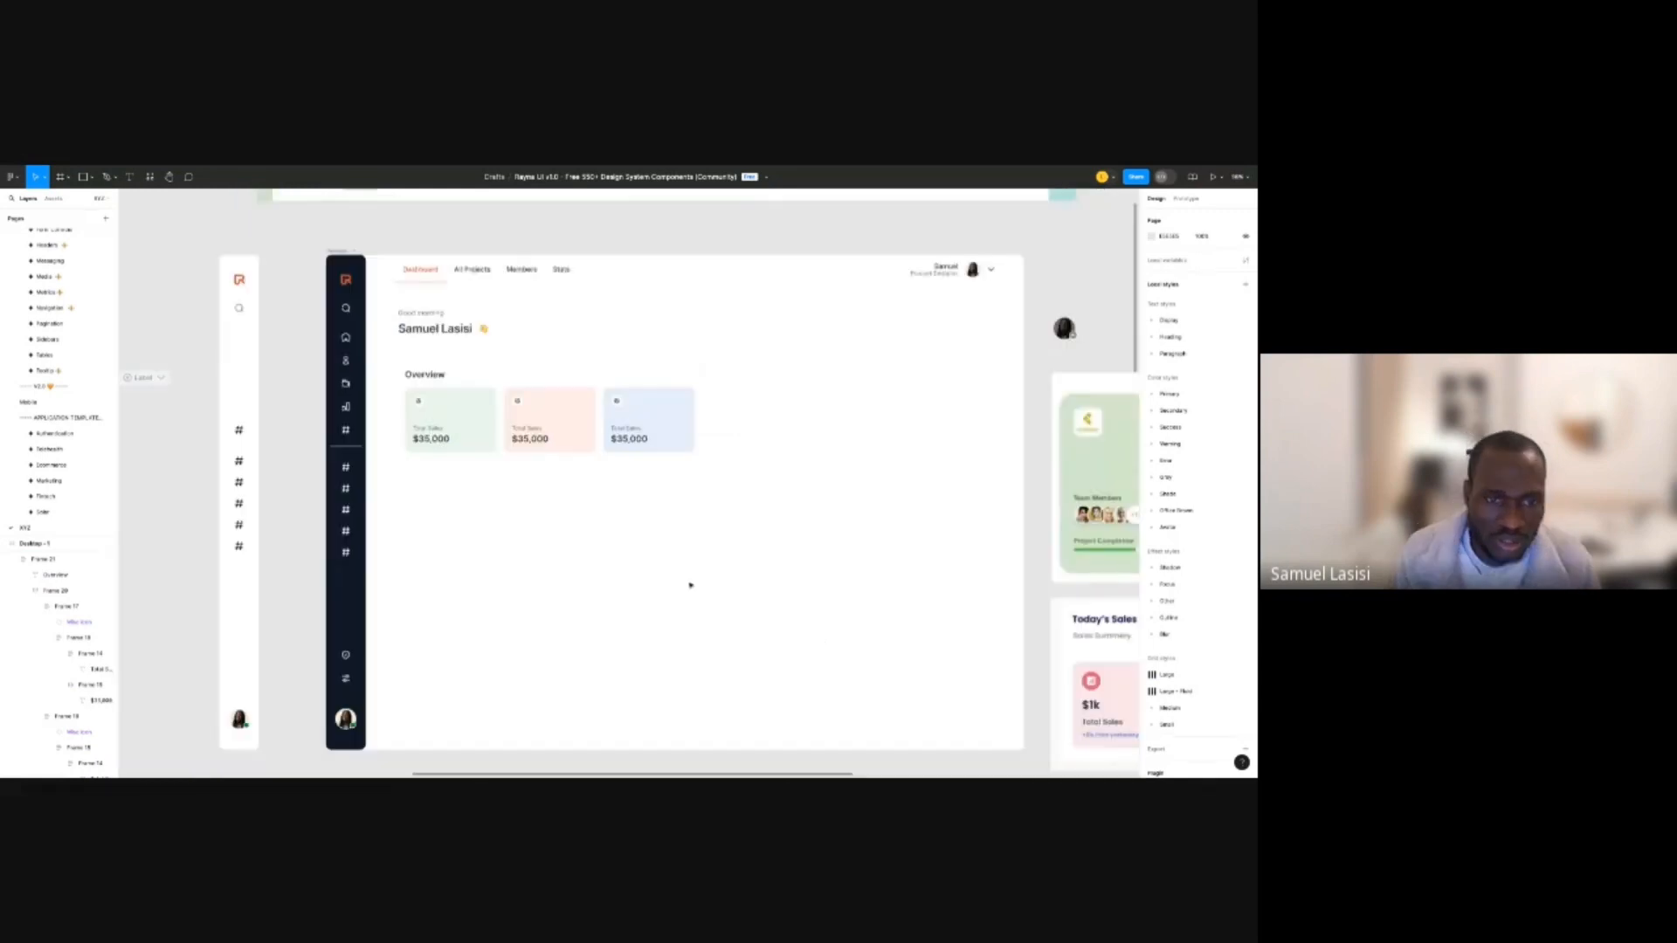
{"action": "scroll", "coordinate": [691, 585], "scroll_direction": "up", "scroll_amount": 3}
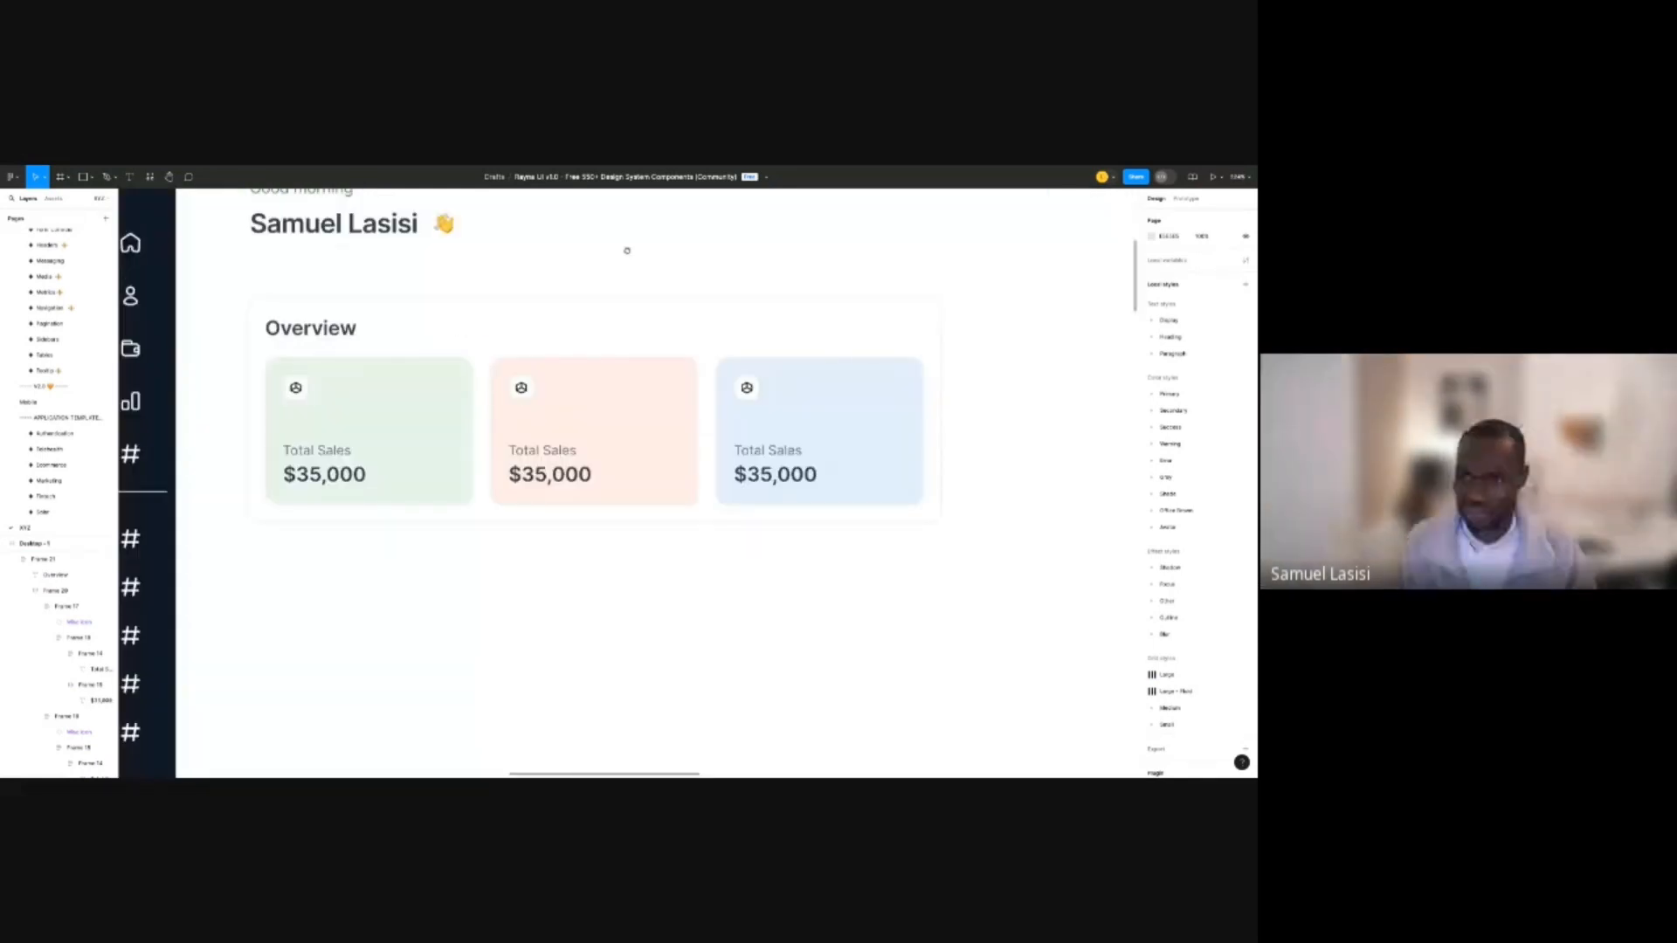
{"action": "scroll", "coordinate": [628, 251], "scroll_direction": "down", "scroll_amount": 3}
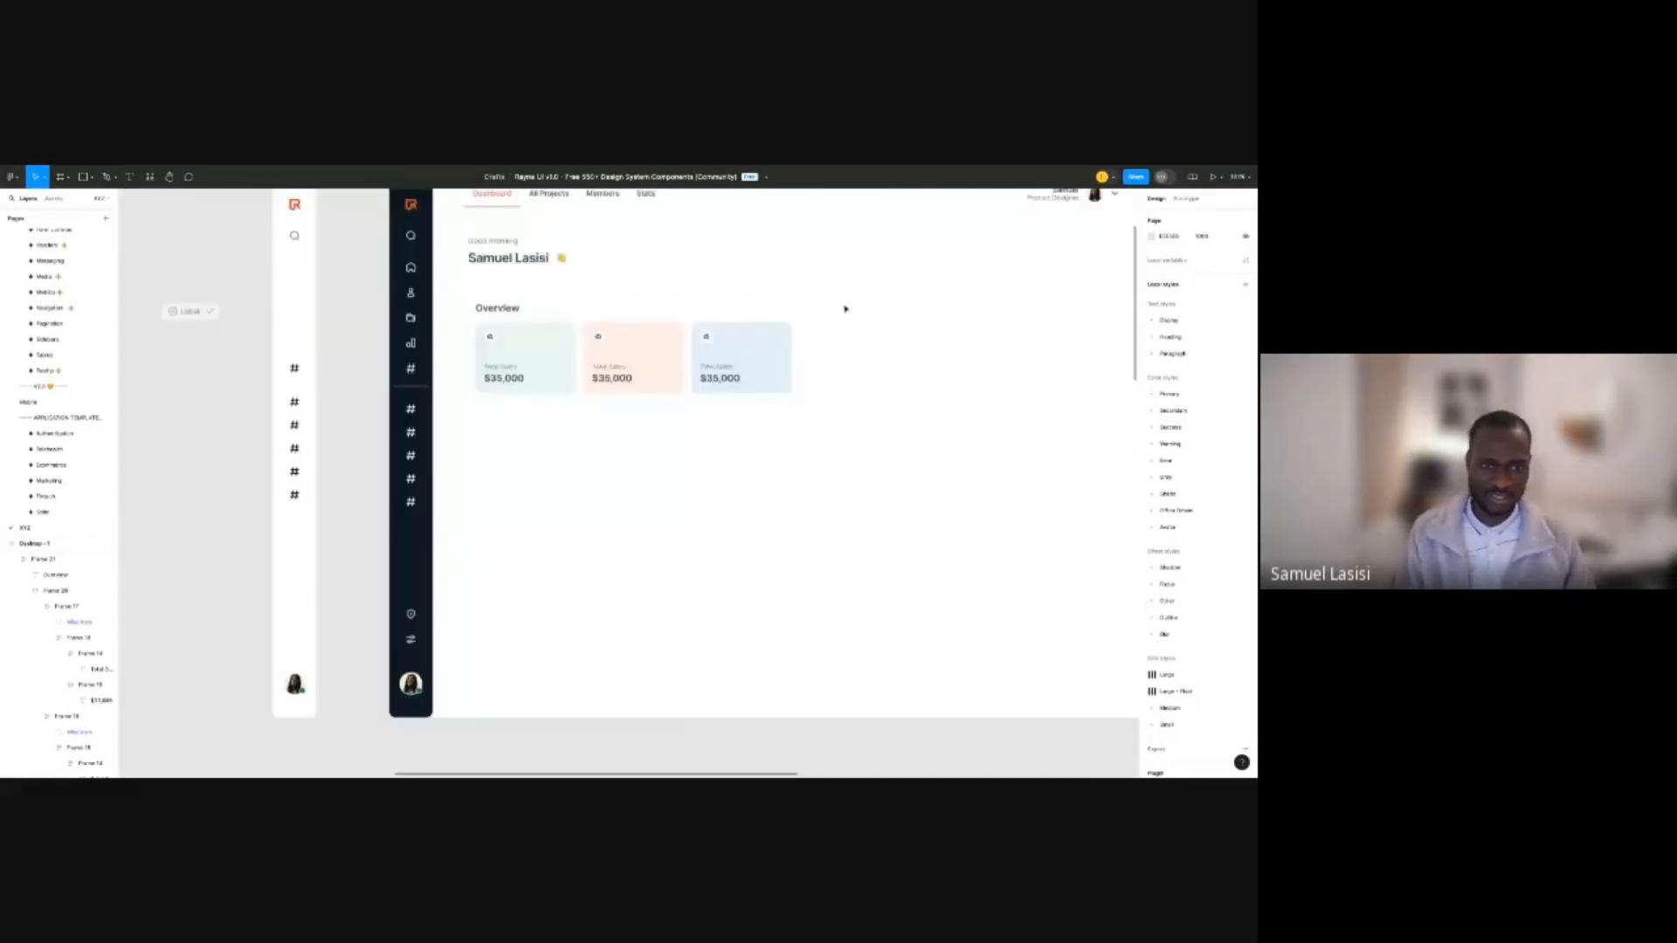
{"action": "scroll", "coordinate": [842, 307], "scroll_direction": "down", "scroll_amount": 2}
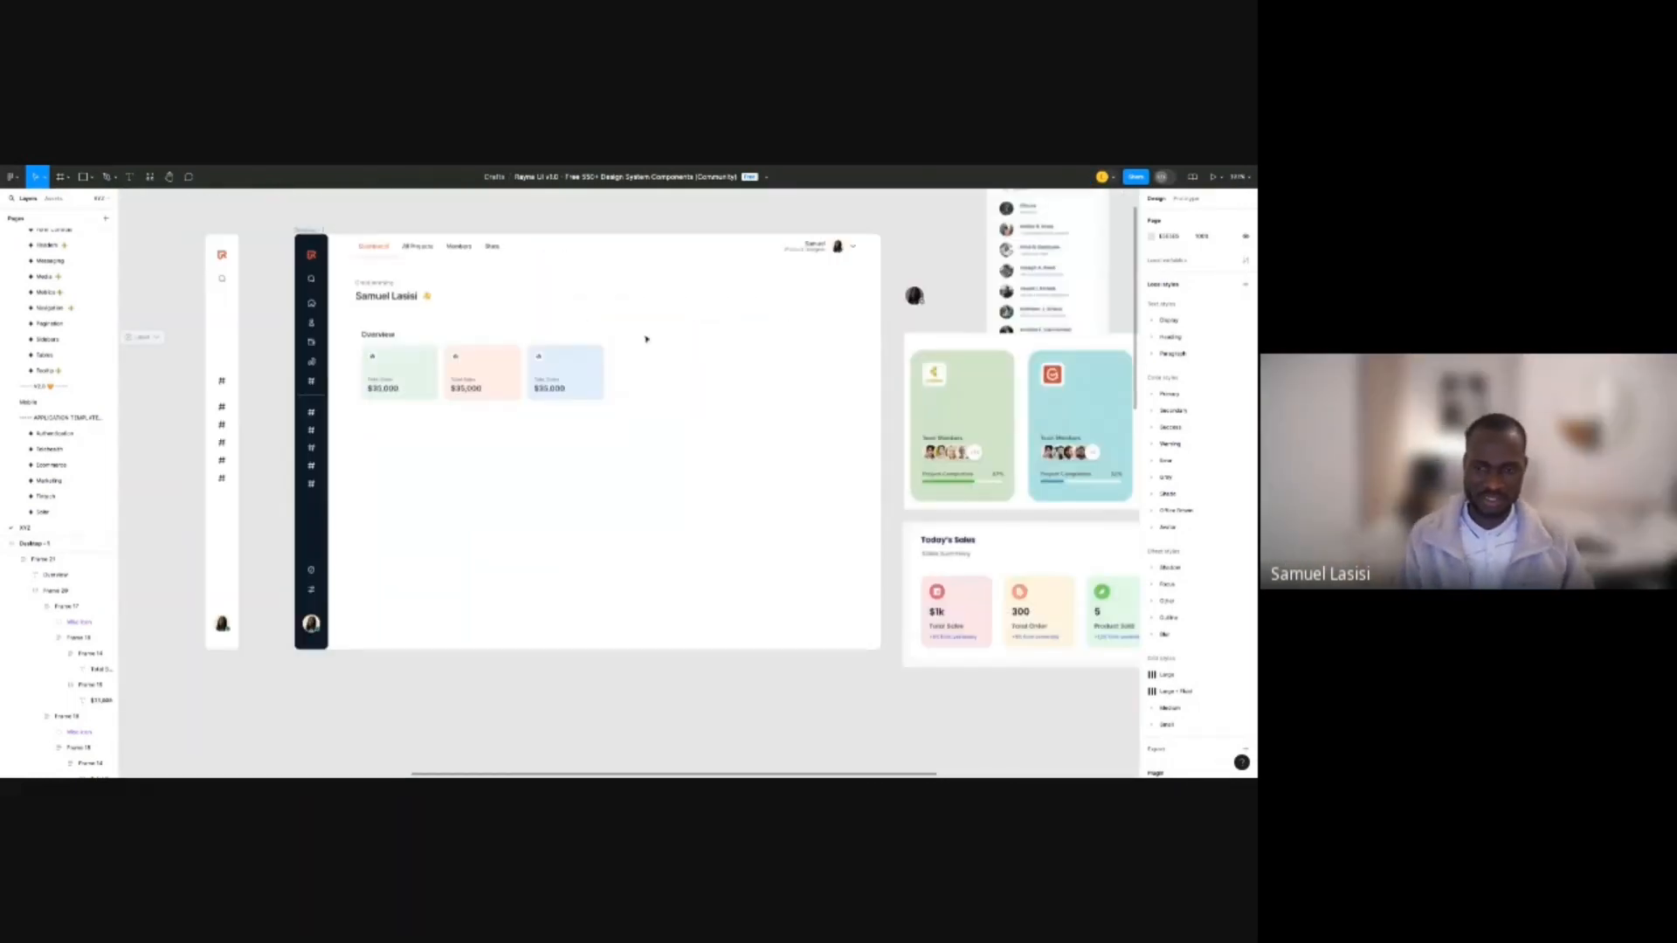
{"action": "scroll", "coordinate": [712, 320], "scroll_direction": "up", "scroll_amount": 1}
{"action": "scroll", "coordinate": [712, 321], "scroll_direction": "left", "scroll_amount": 1}
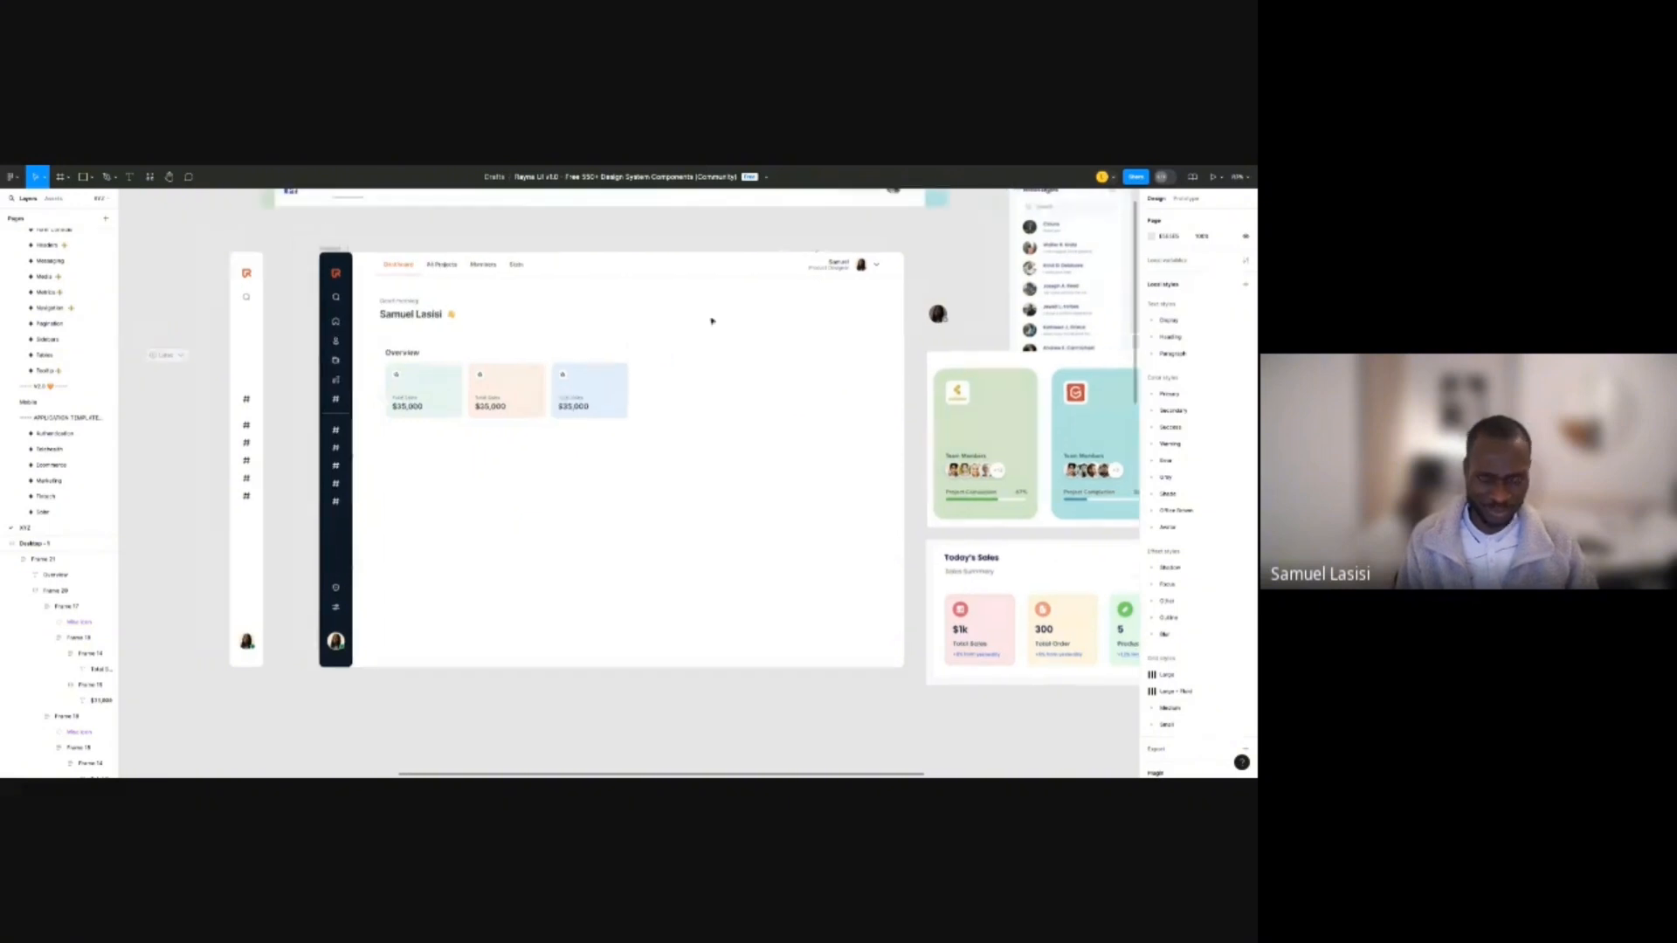
Search assets for 'TABLE', then switch to the design system's Tables page.
{"action": "key", "text": "shift+i"}
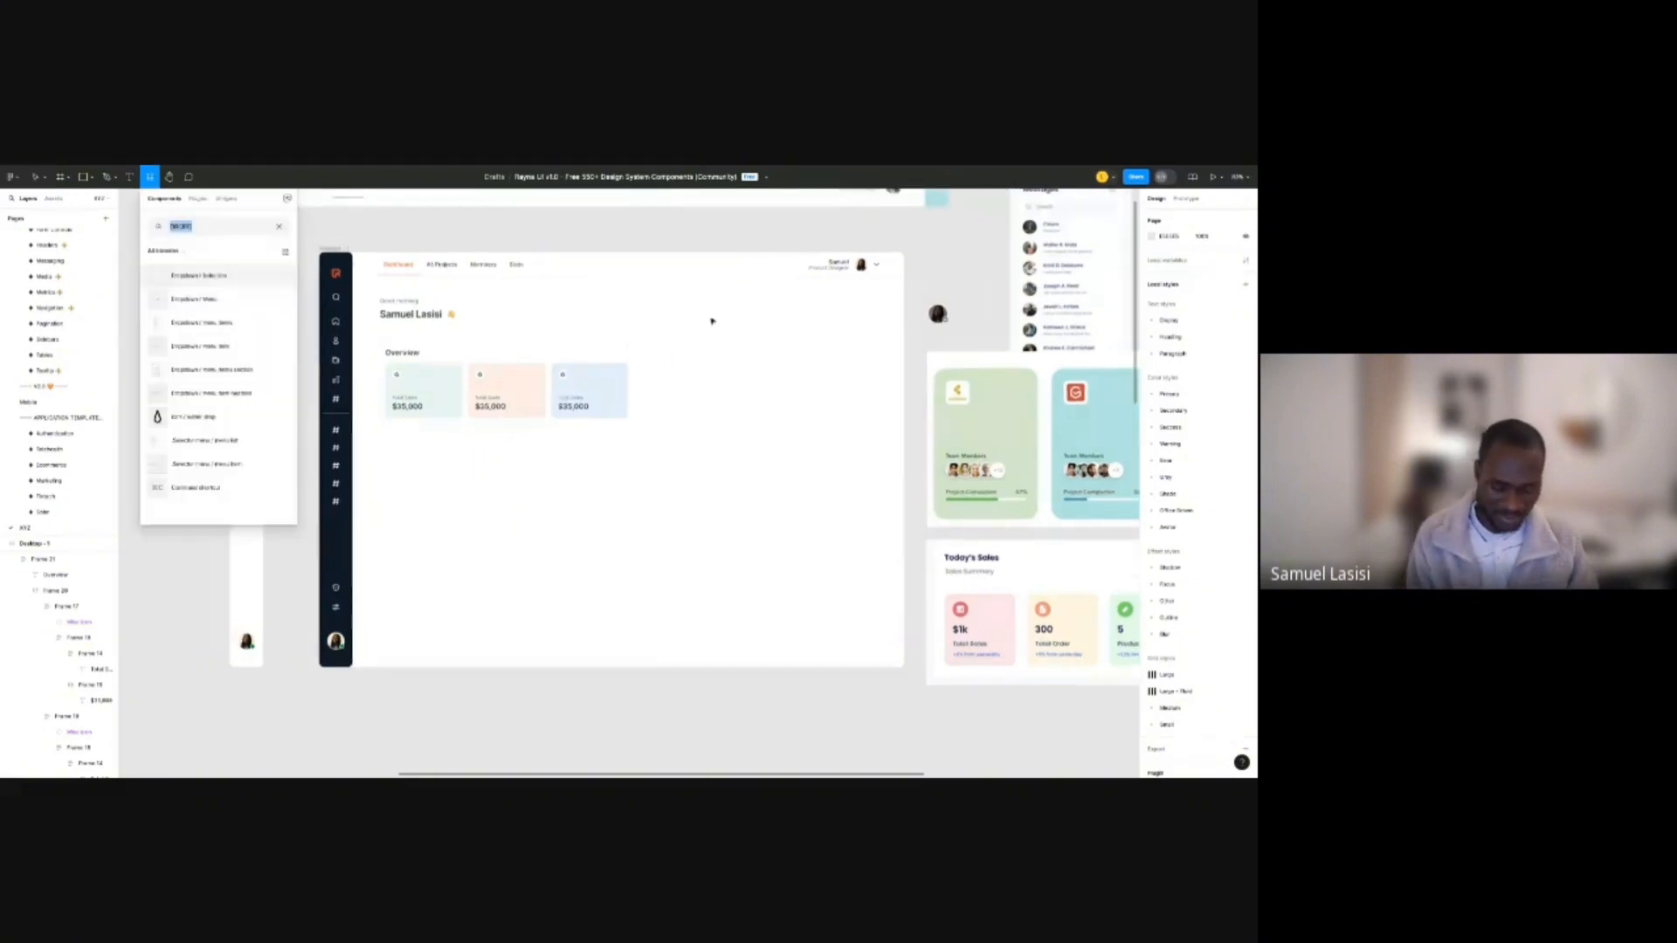
{"action": "type", "text": "TABLE"}
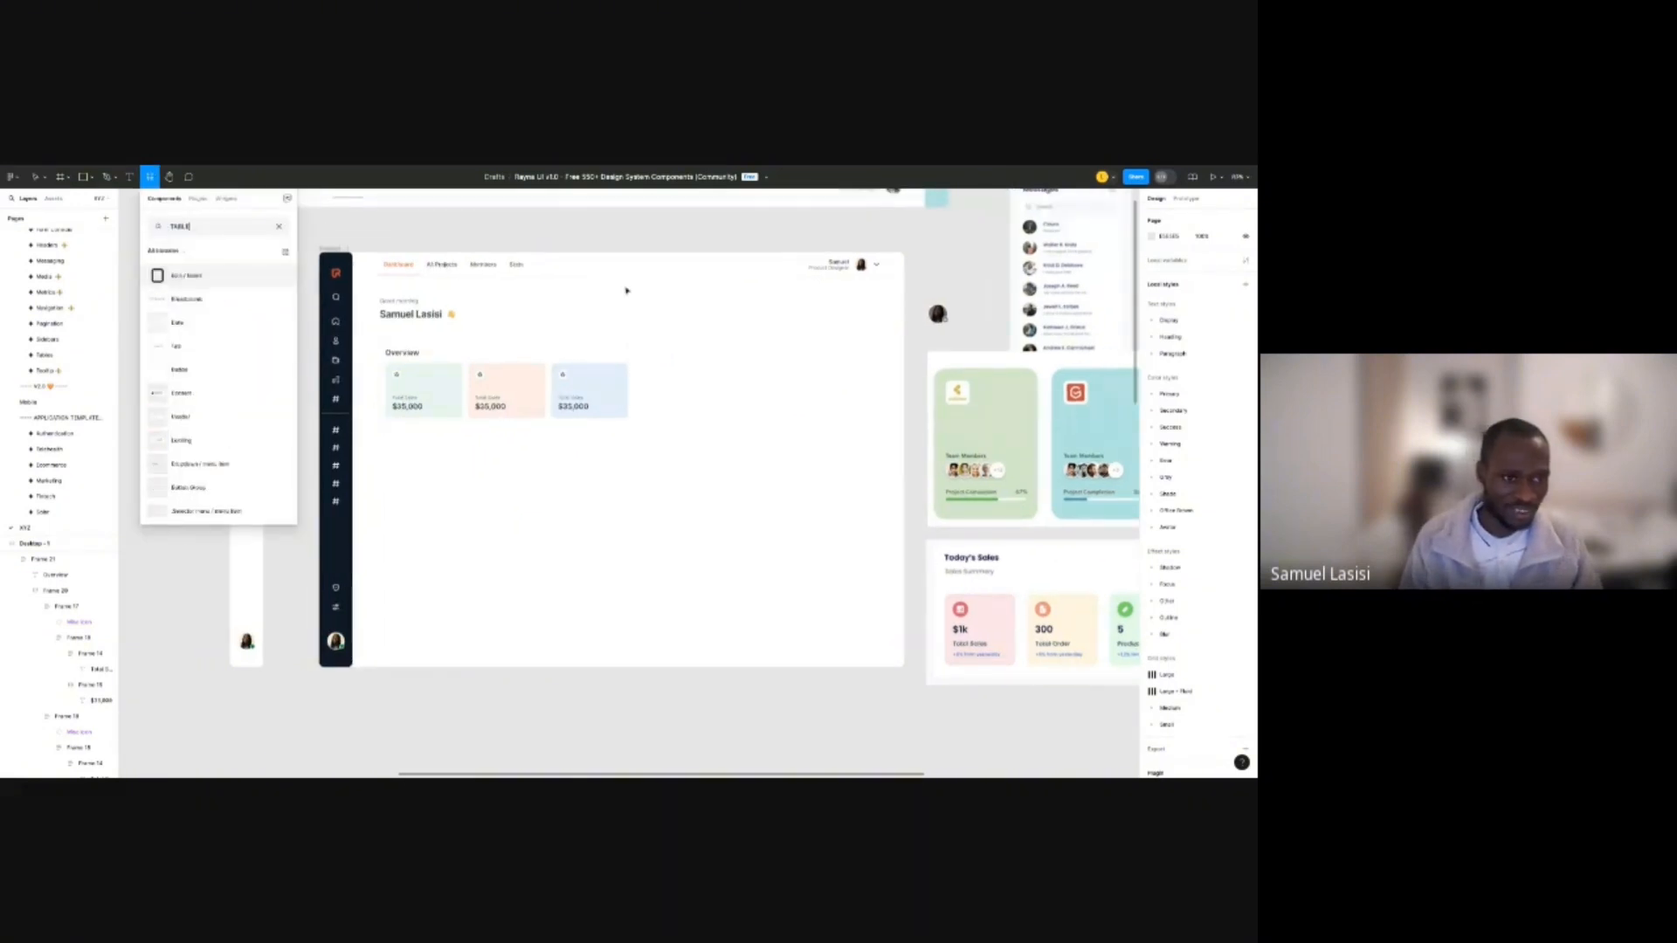
{"action": "scroll", "coordinate": [234, 387], "scroll_direction": "down", "scroll_amount": 1}
{"action": "scroll", "coordinate": [232, 402], "scroll_direction": "down", "scroll_amount": 2}
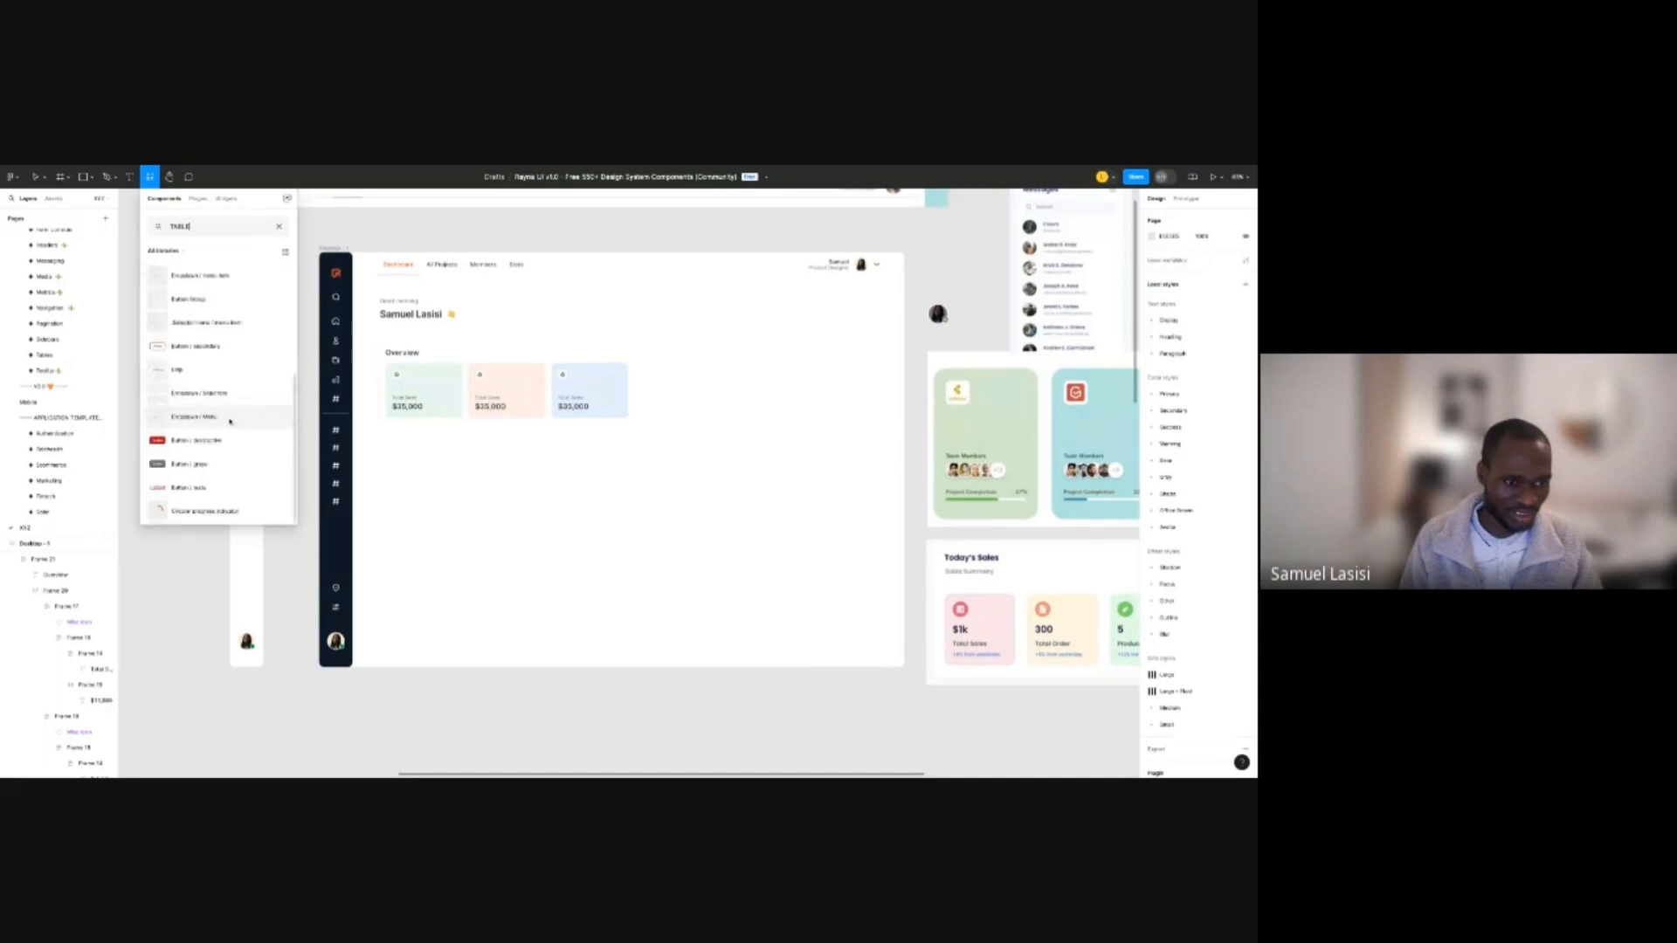
{"action": "scroll", "coordinate": [228, 441], "scroll_direction": "up", "scroll_amount": 2}
{"action": "key", "text": "Escape"}
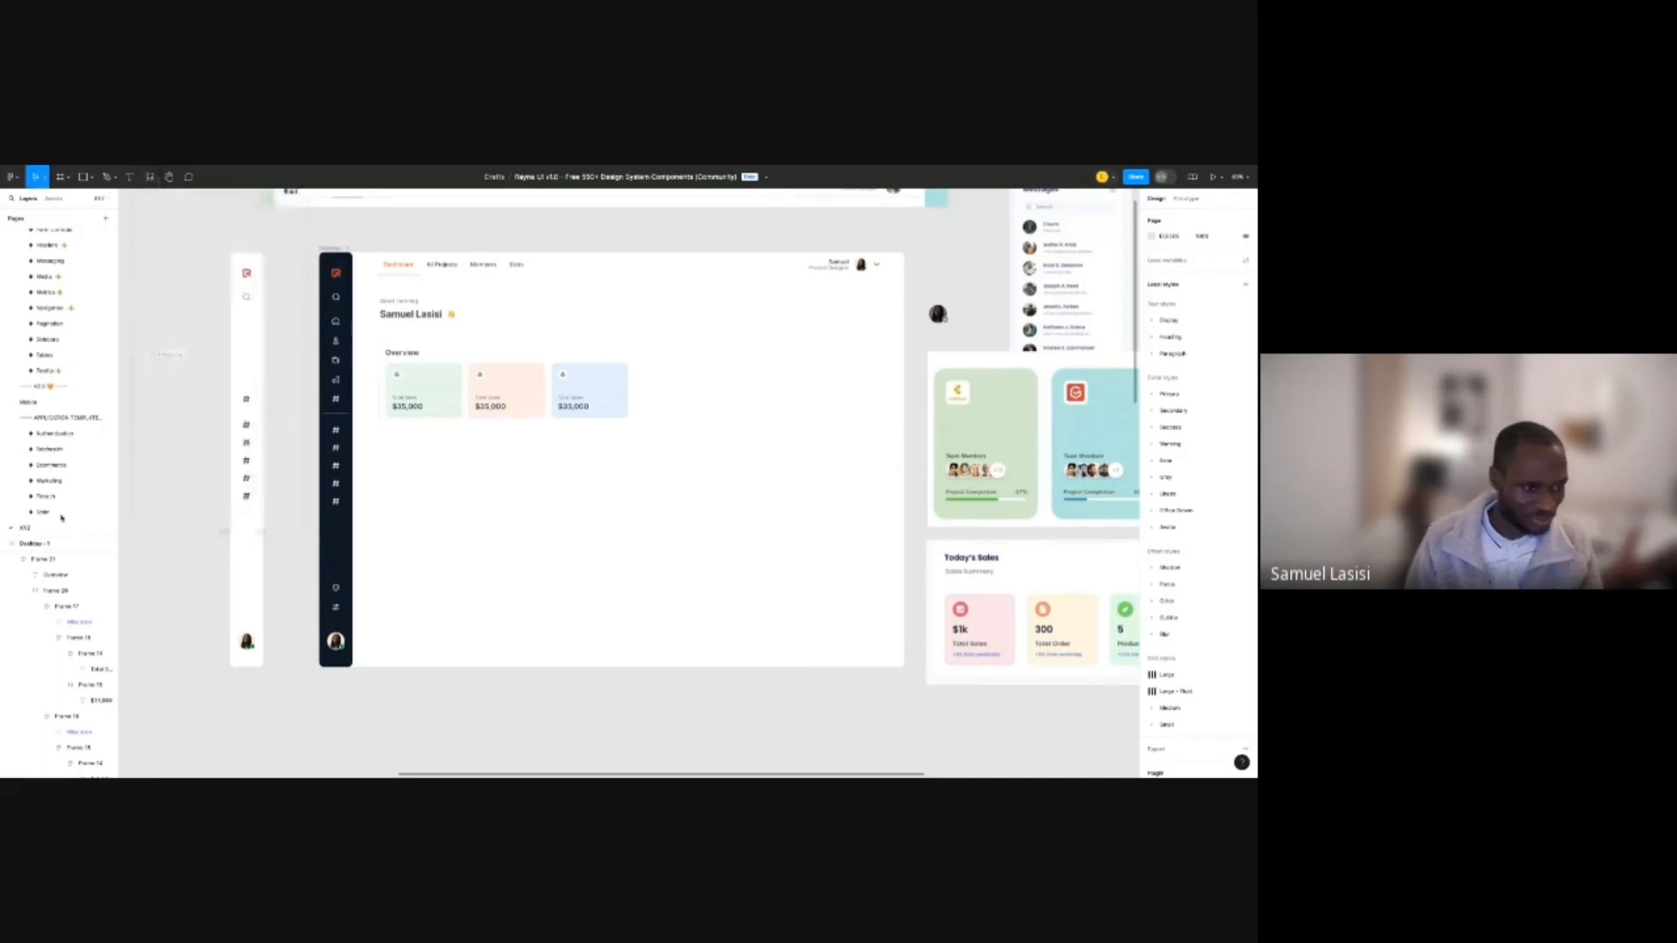
{"action": "scroll", "coordinate": [57, 428], "scroll_direction": "up", "scroll_amount": 1}
{"action": "scroll", "coordinate": [54, 415], "scroll_direction": "up", "scroll_amount": 5}
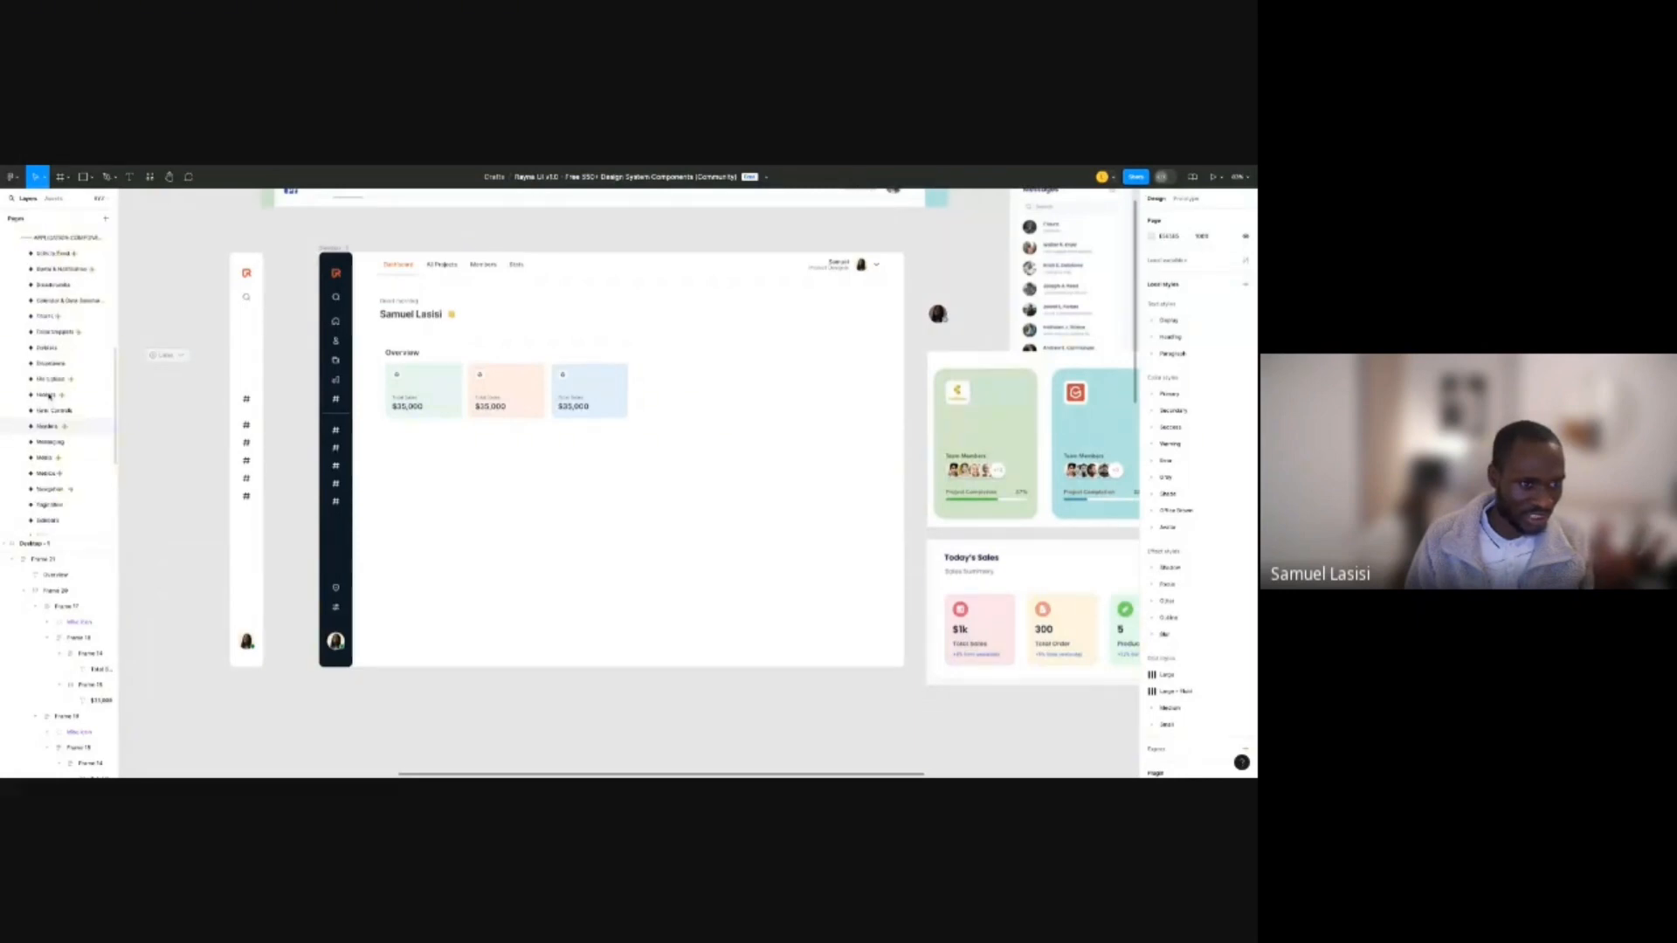
{"action": "scroll", "coordinate": [50, 395], "scroll_direction": "up", "scroll_amount": 2}
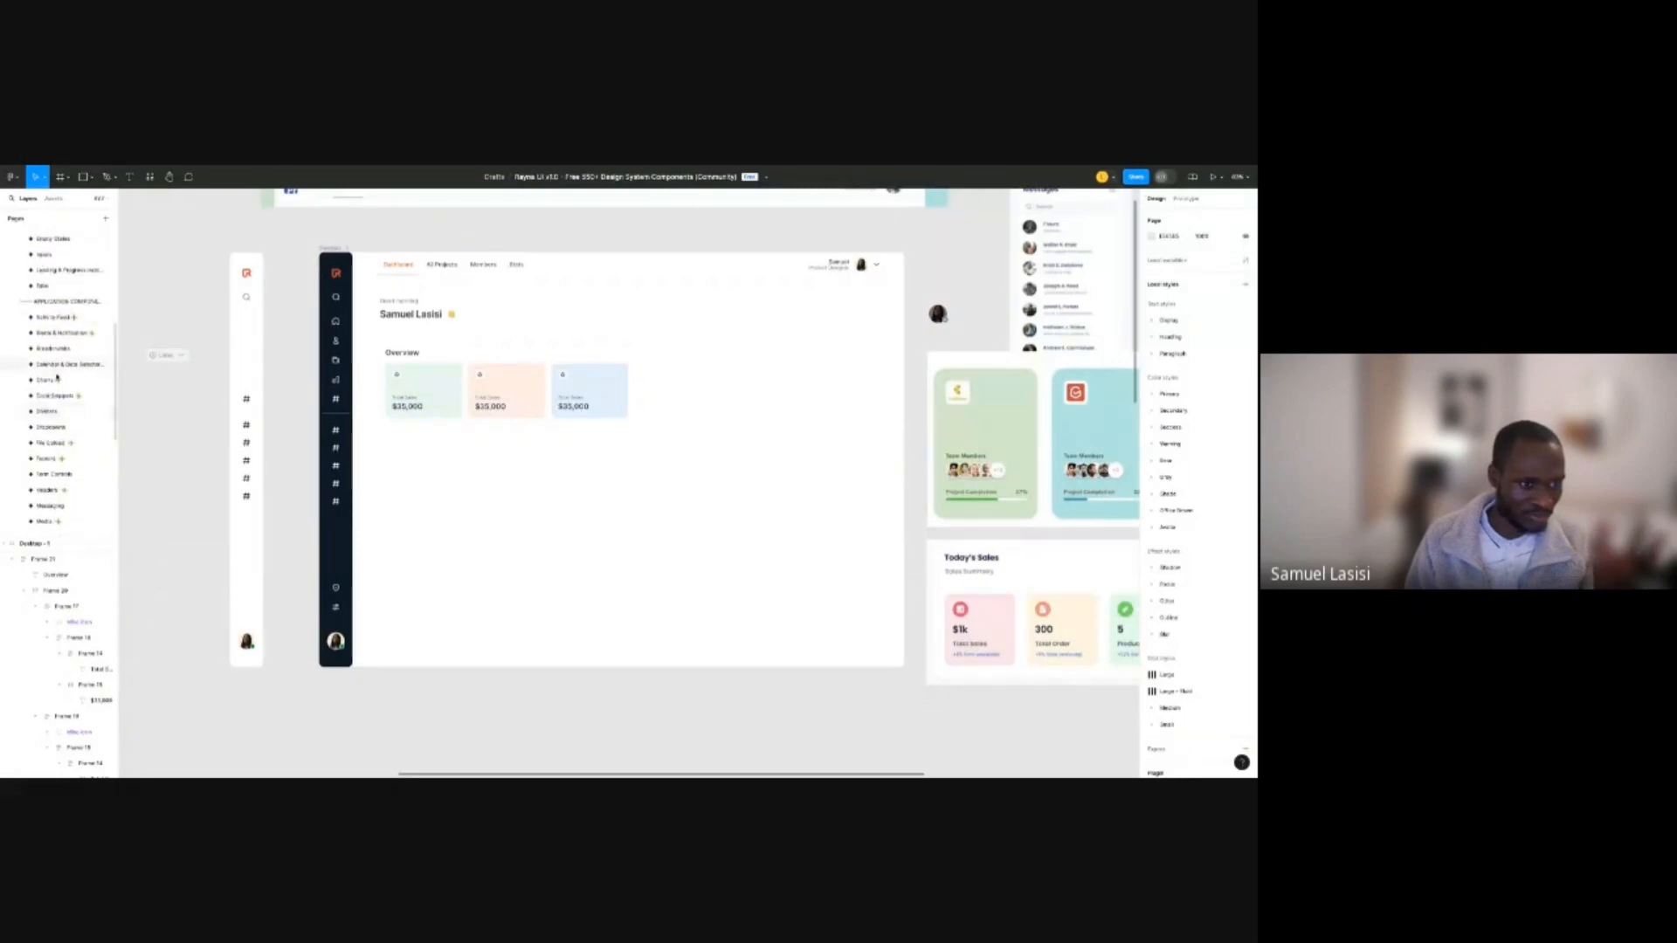
{"action": "scroll", "coordinate": [55, 419], "scroll_direction": "down", "scroll_amount": 3}
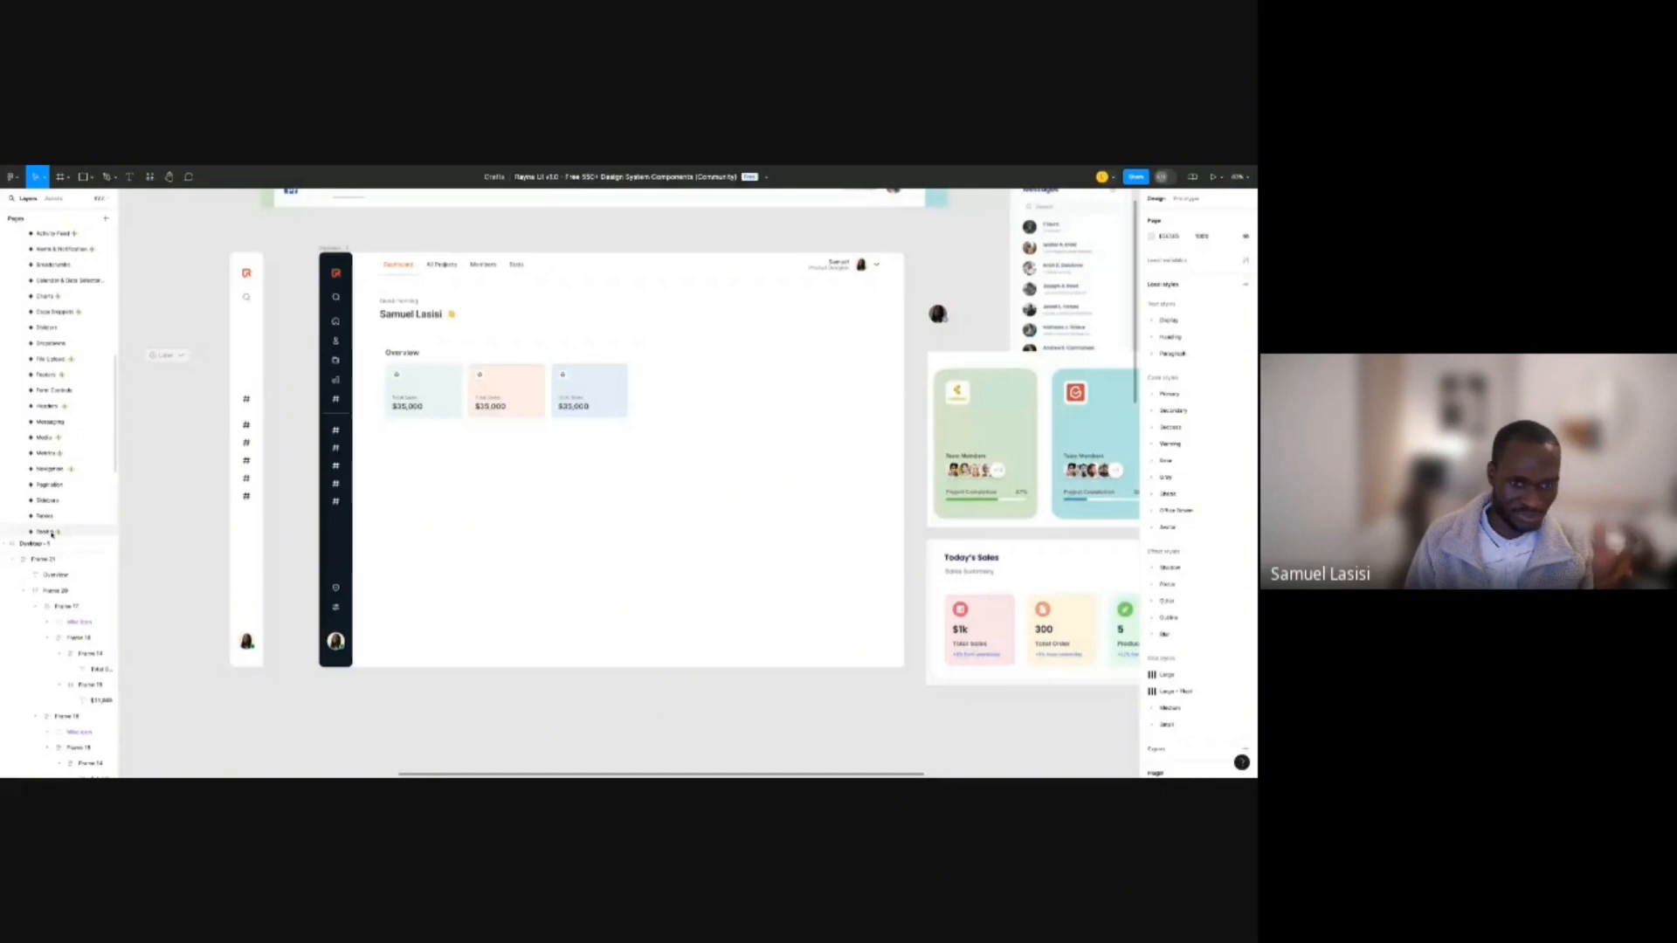
{"action": "left_click", "coordinate": [53, 515]}
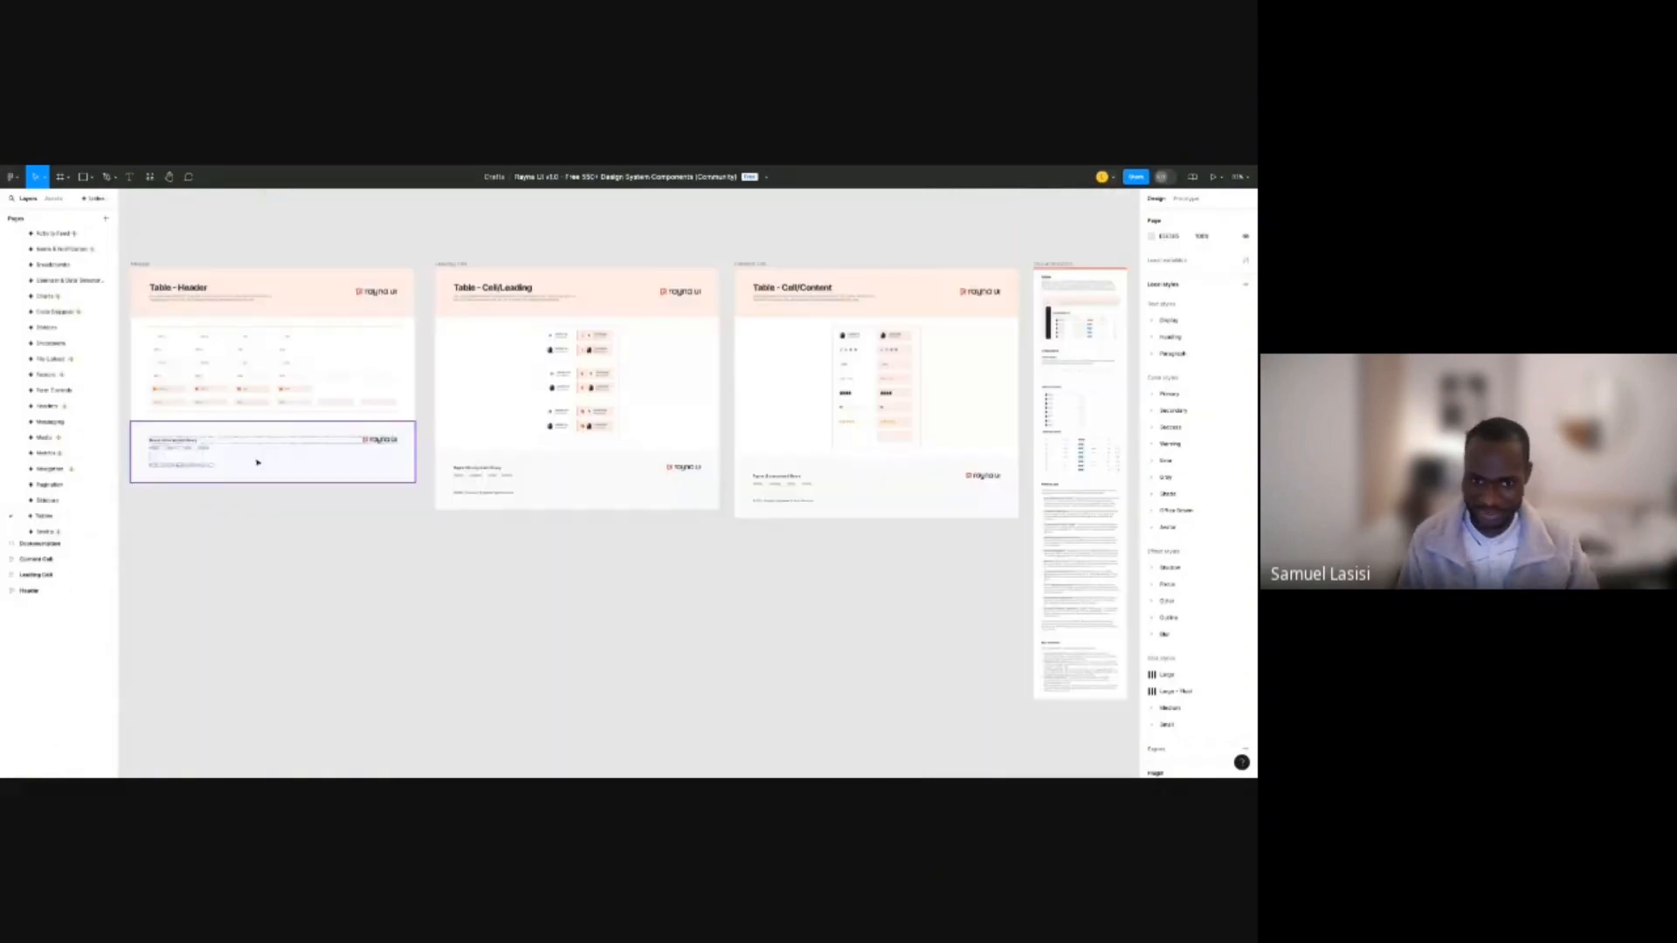
{"action": "scroll", "coordinate": [565, 454], "scroll_direction": "right", "scroll_amount": 3}
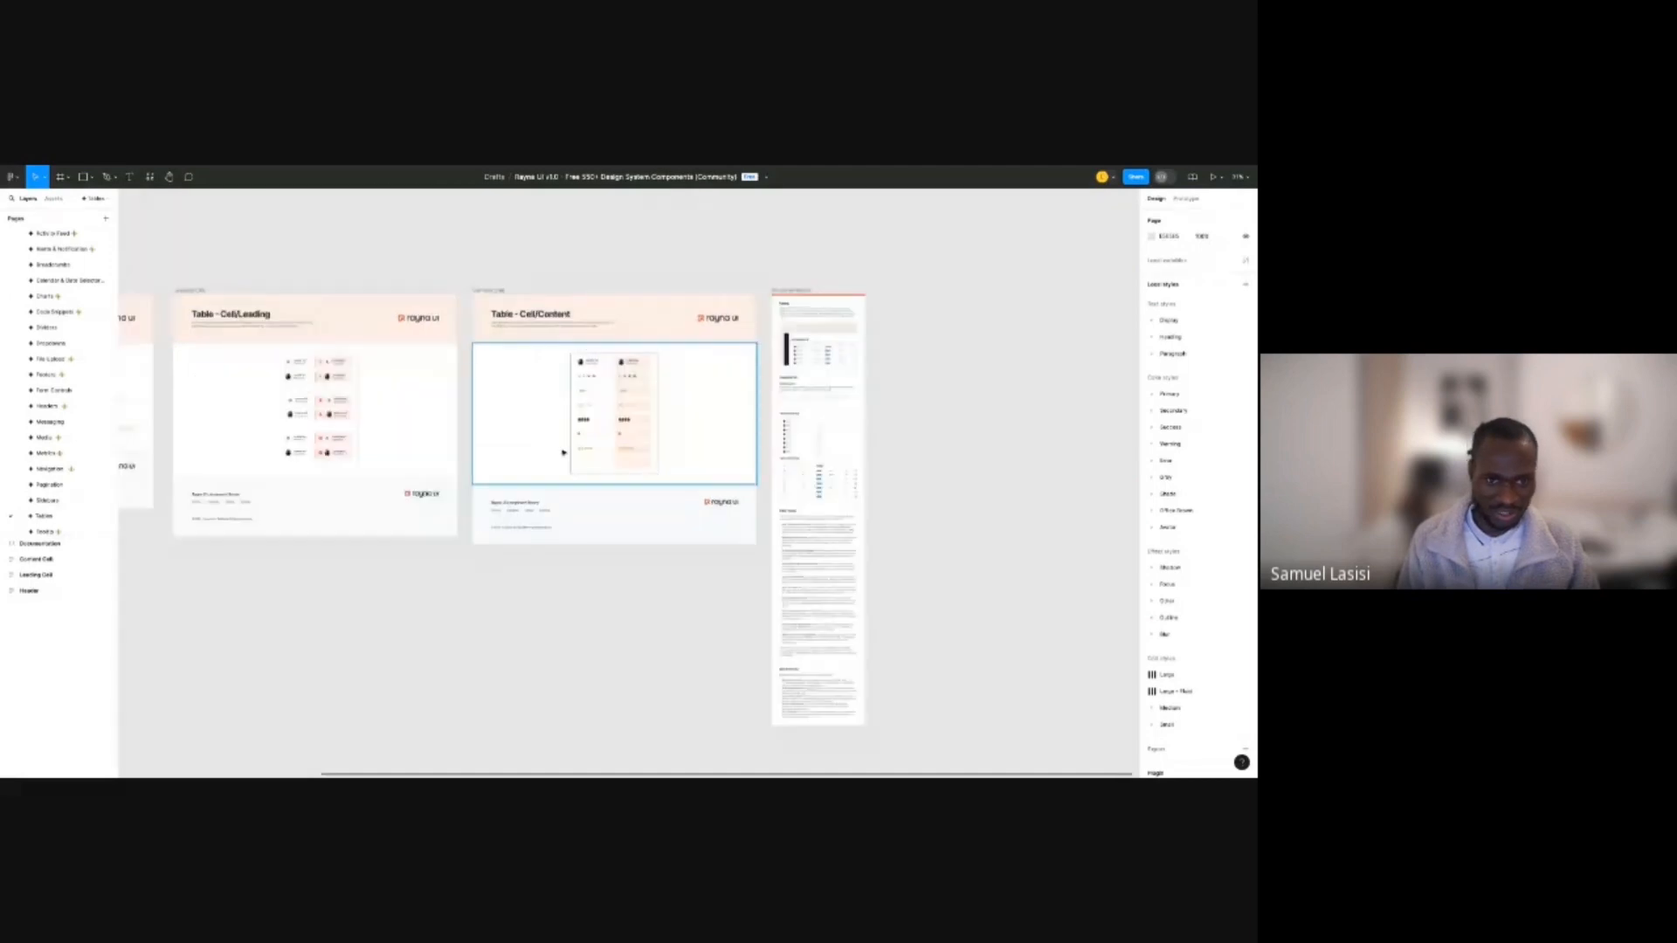
{"action": "scroll", "coordinate": [577, 376], "scroll_direction": "left", "scroll_amount": 6}
{"action": "scroll", "coordinate": [583, 306], "scroll_direction": "up", "scroll_amount": 1}
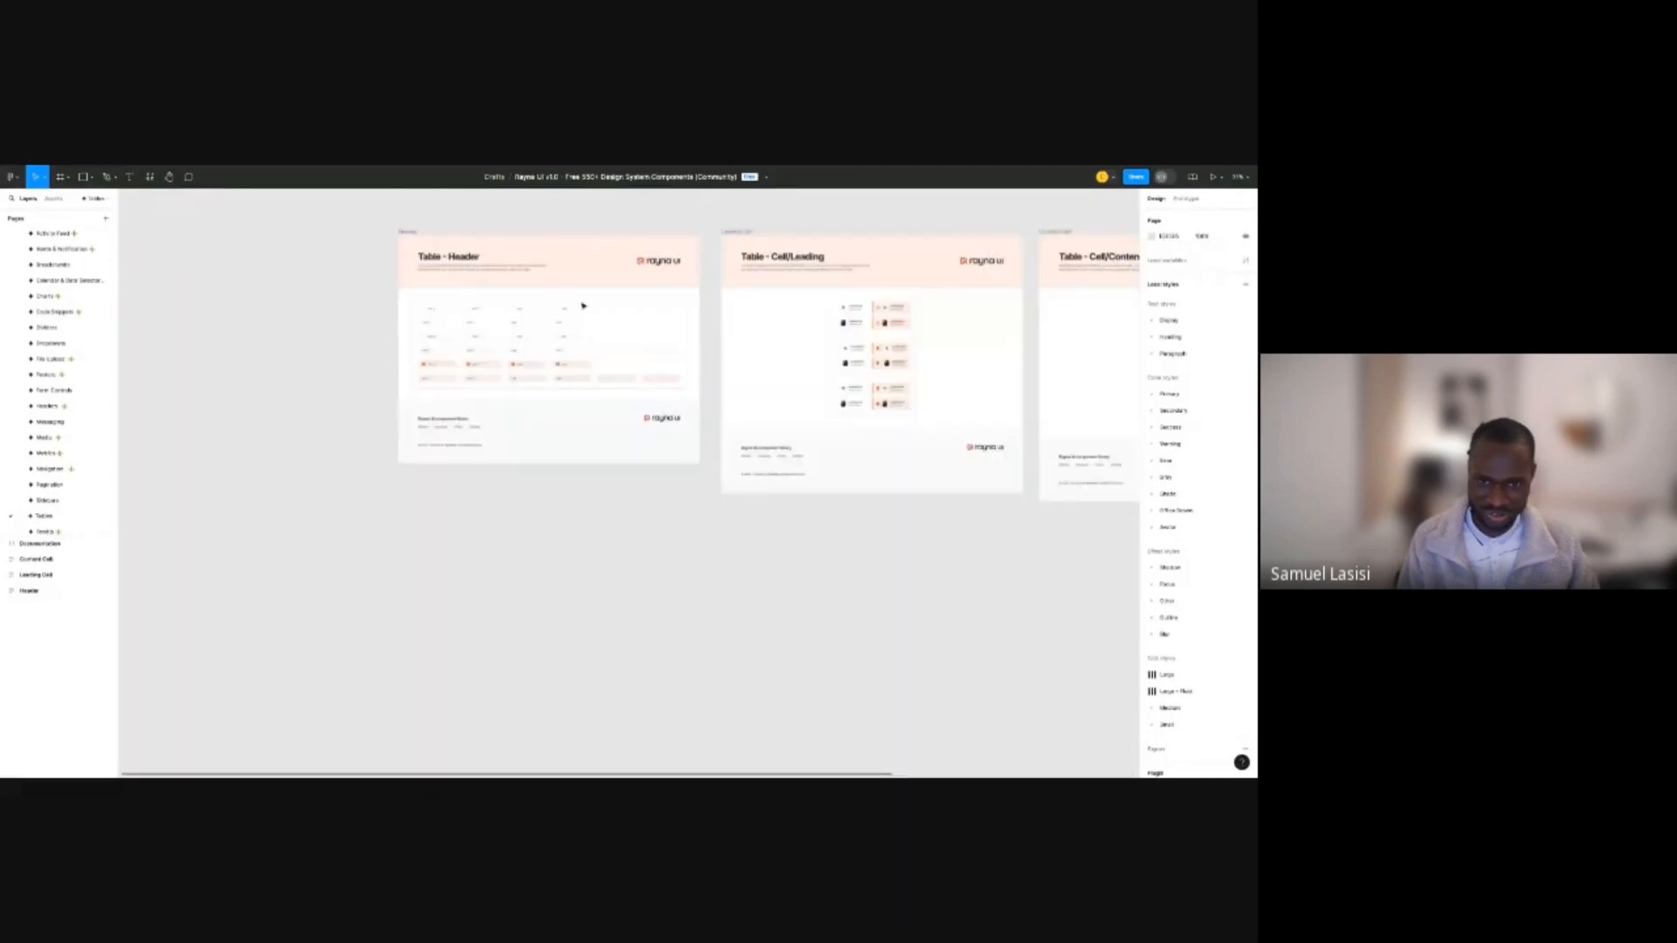
{"action": "scroll", "coordinate": [583, 306], "scroll_direction": "right", "scroll_amount": 10}
{"action": "scroll", "coordinate": [757, 412], "scroll_direction": "up", "scroll_amount": 5}
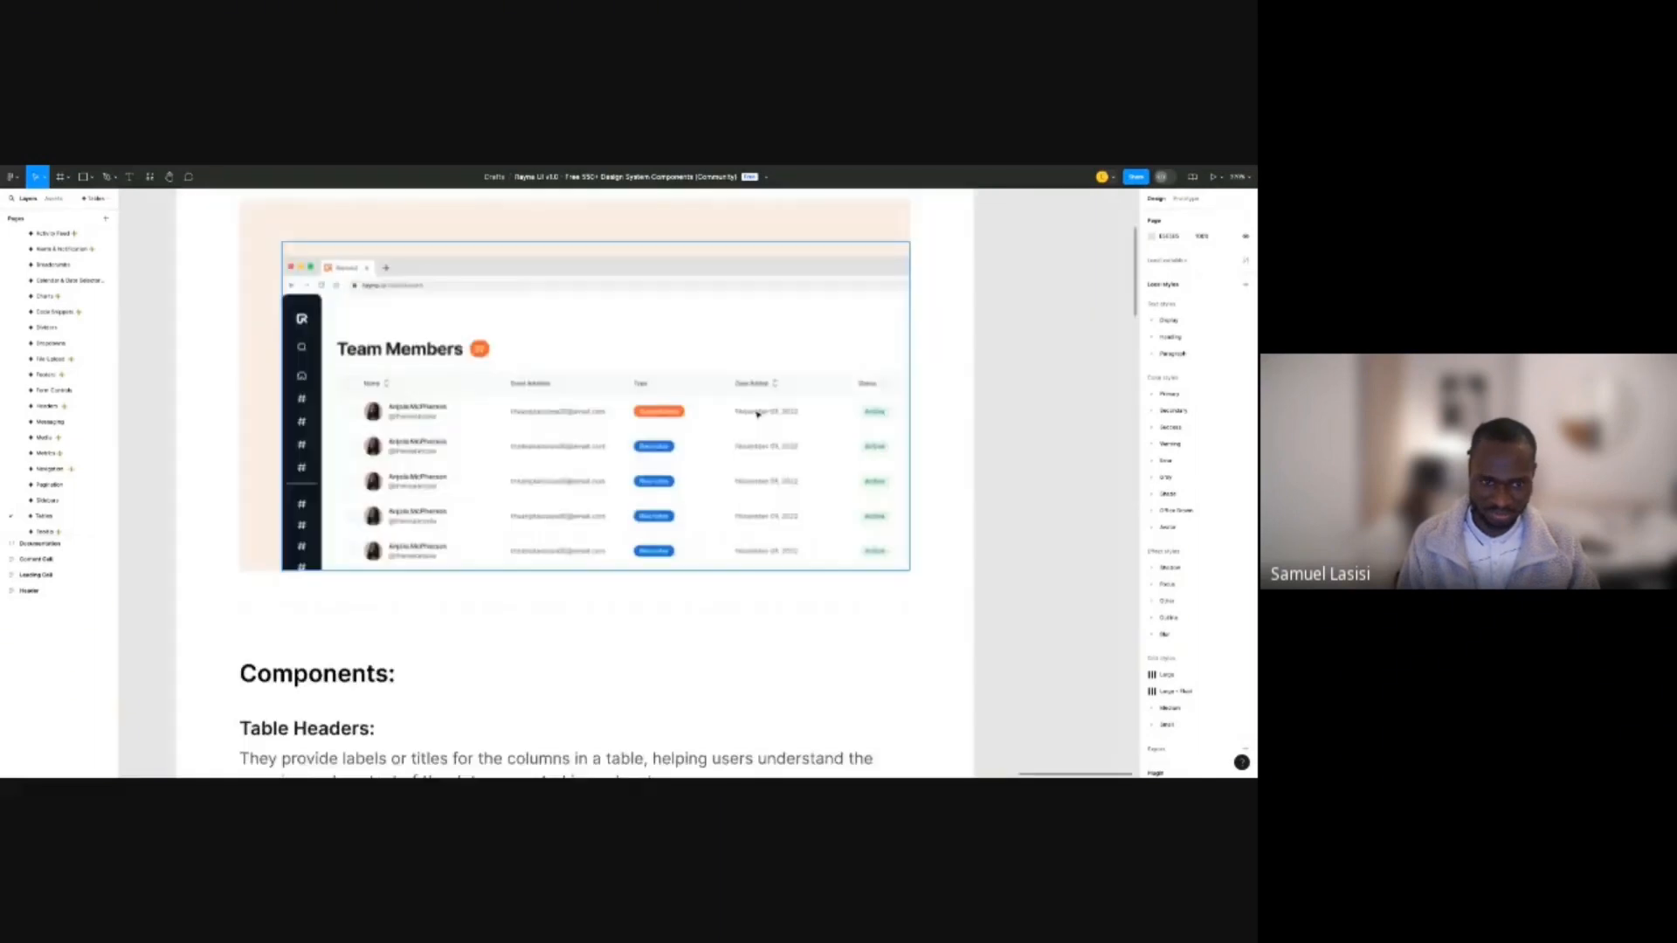
{"action": "scroll", "coordinate": [759, 412], "scroll_direction": "down", "scroll_amount": 2}
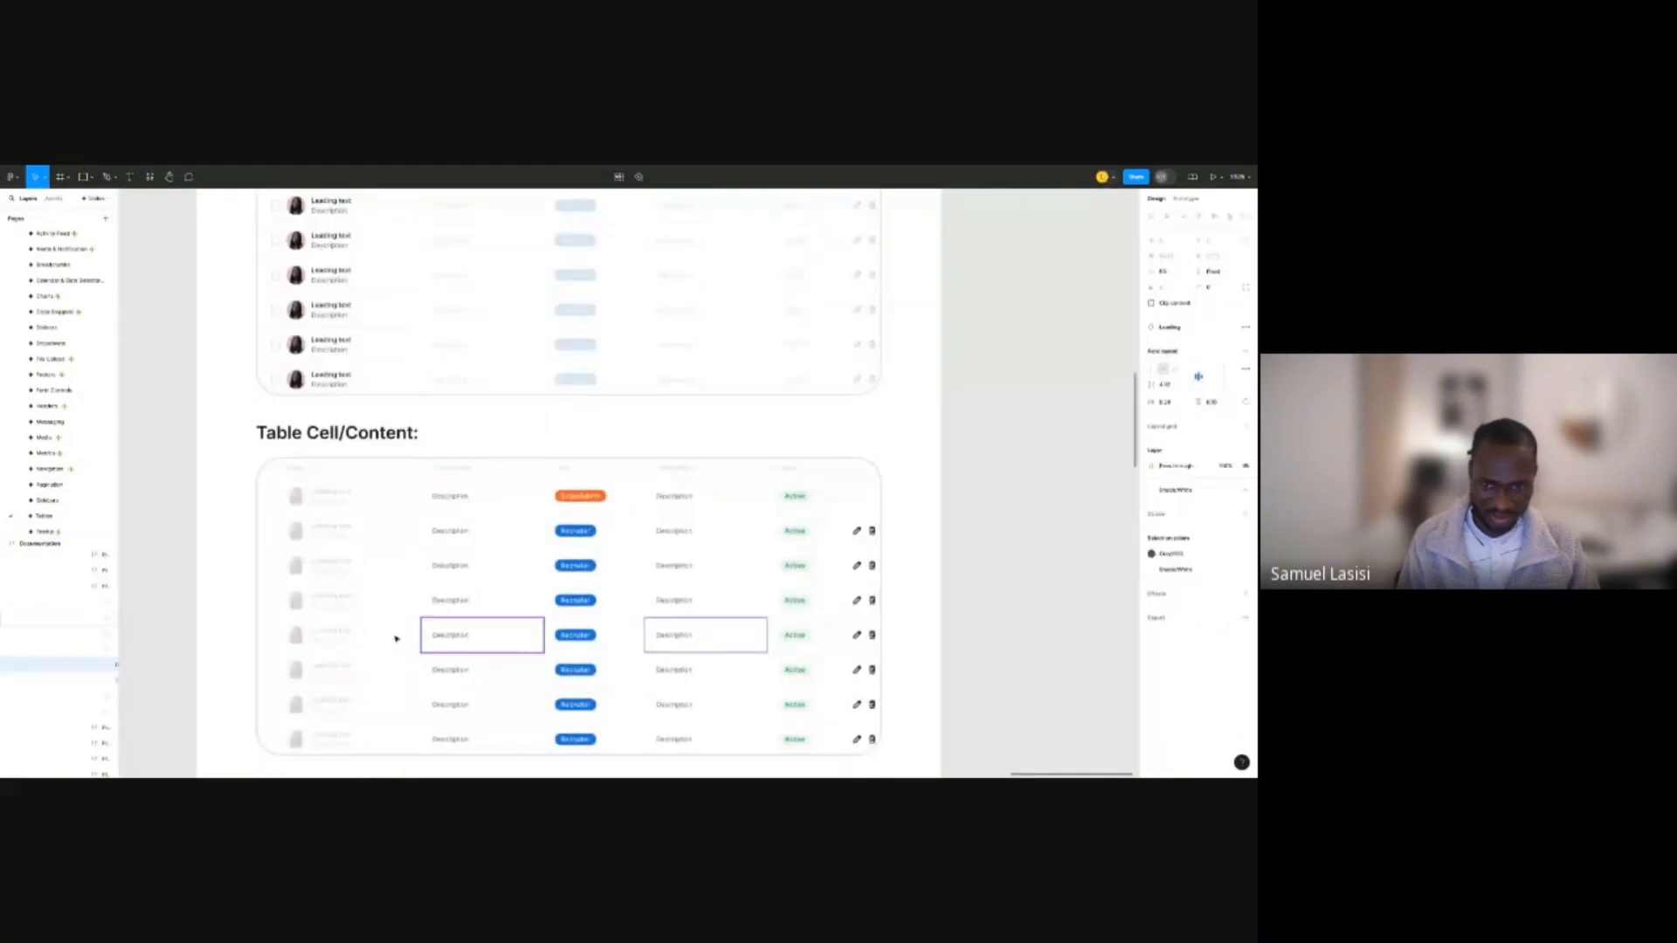
{"action": "left_click", "coordinate": [753, 402]}
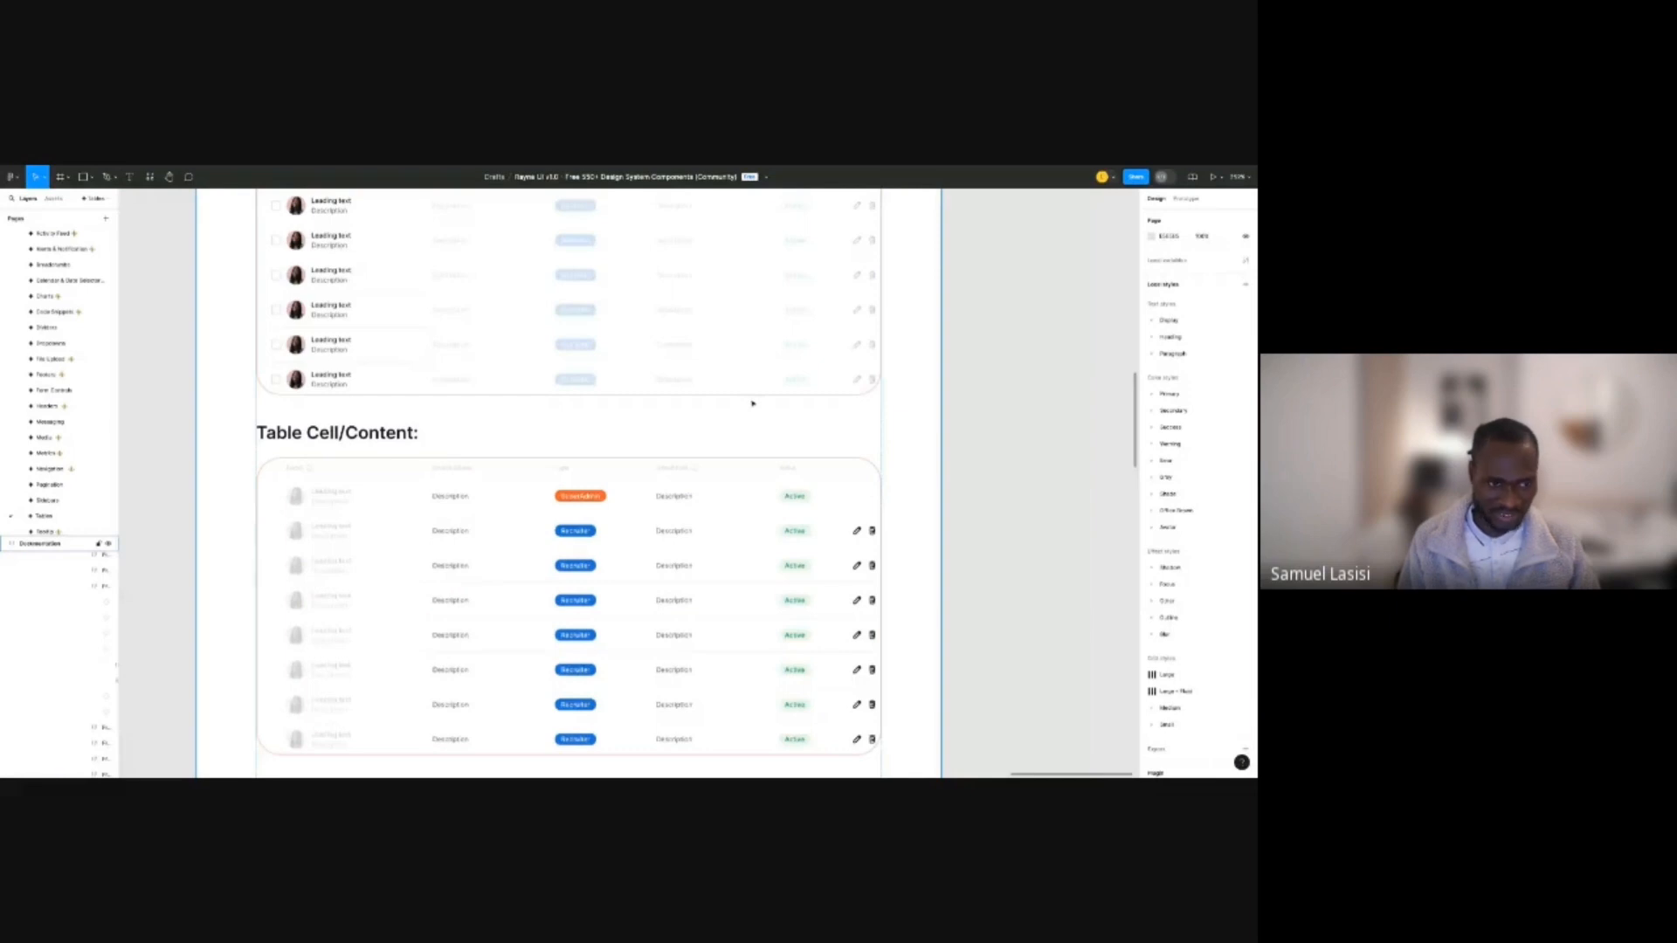
{"action": "left_click", "coordinate": [753, 402]}
{"action": "scroll", "coordinate": [401, 446], "scroll_direction": "down", "scroll_amount": 10}
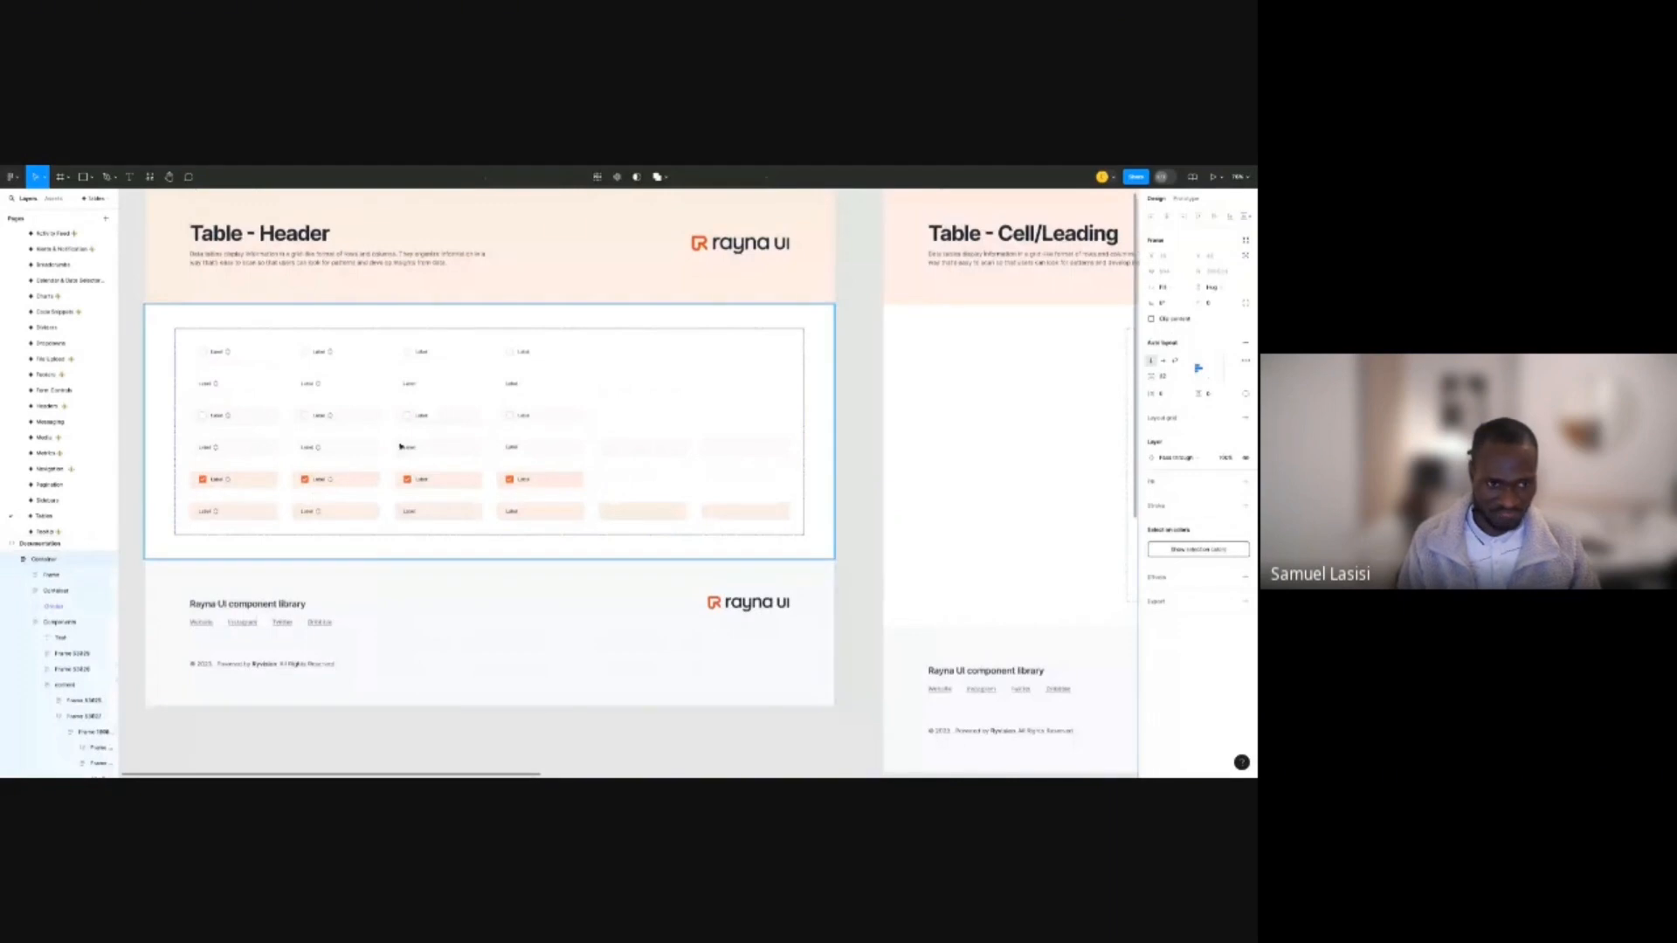
Zoom into the documentation and select the nested row frame inside Table Cell/Content.
{"action": "left_click", "coordinate": [251, 426]}
{"action": "scroll", "coordinate": [251, 426], "scroll_direction": "down", "scroll_amount": 5}
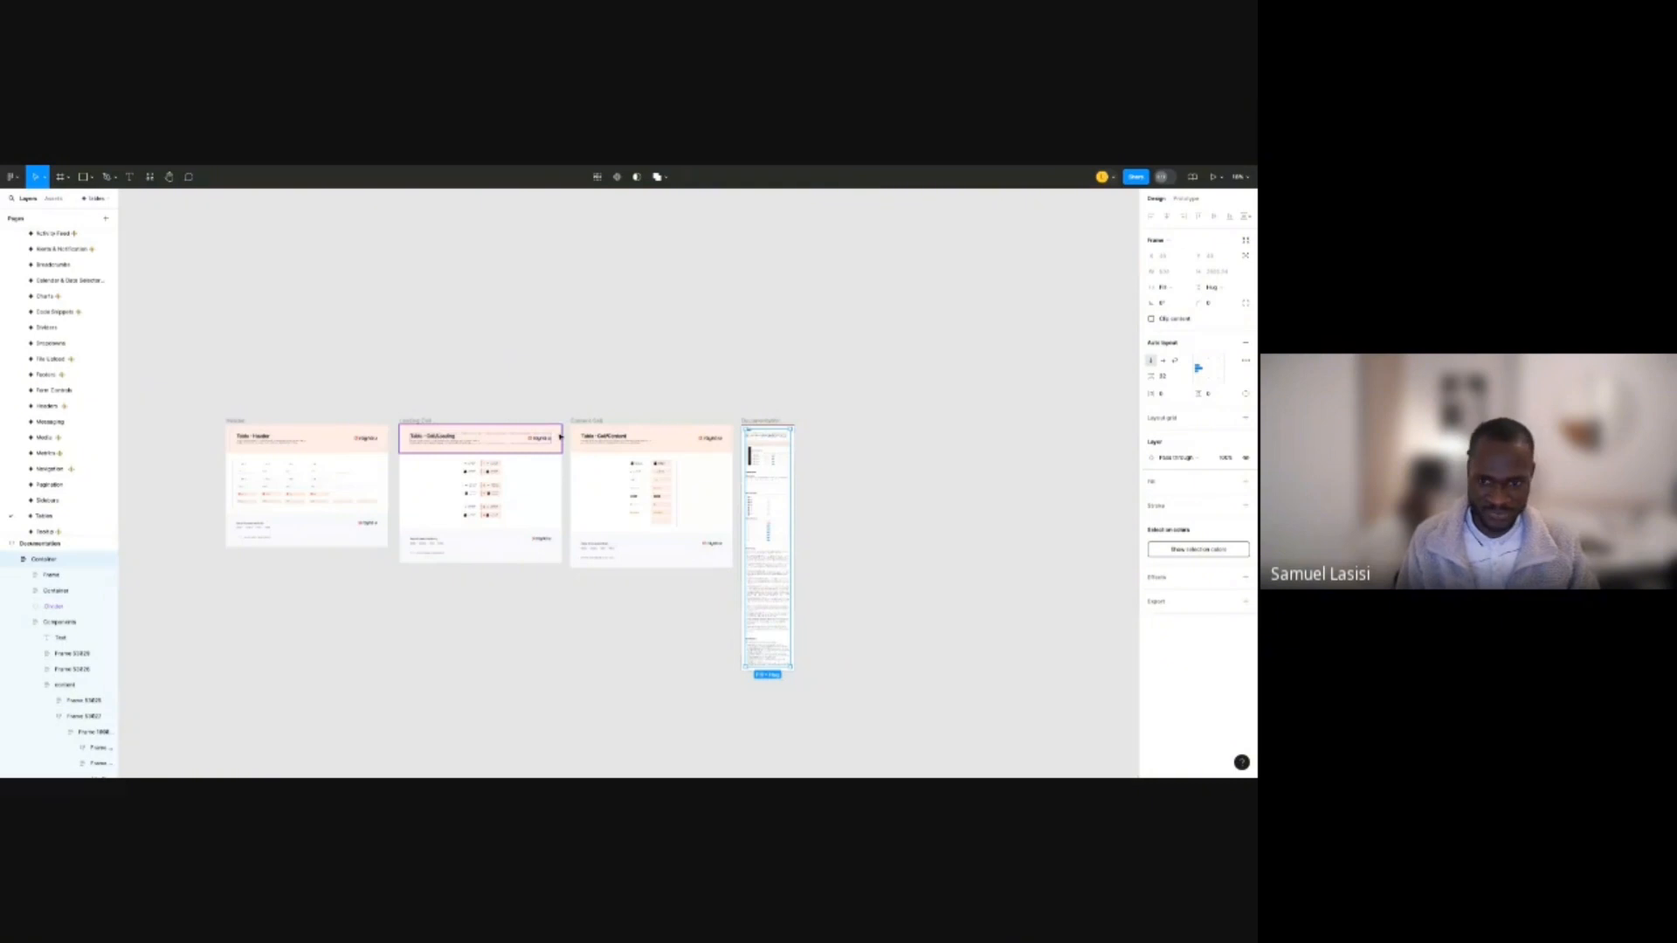
{"action": "scroll", "coordinate": [784, 442], "scroll_direction": "up", "scroll_amount": 5}
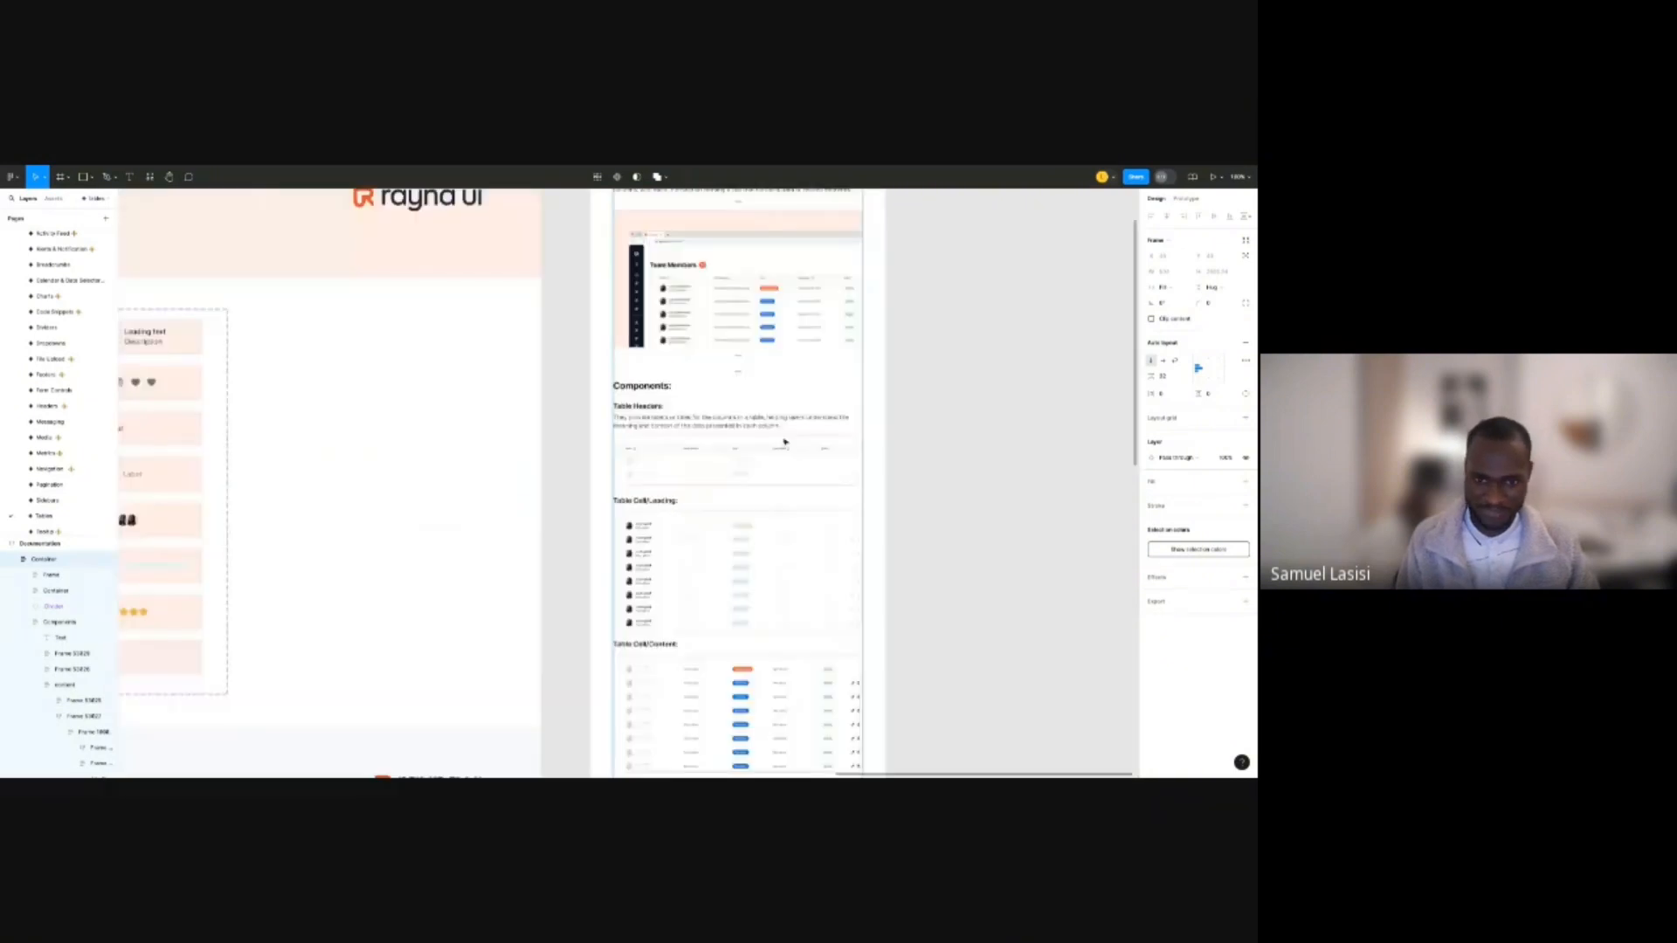
{"action": "scroll", "coordinate": [784, 442], "scroll_direction": "down", "scroll_amount": 3}
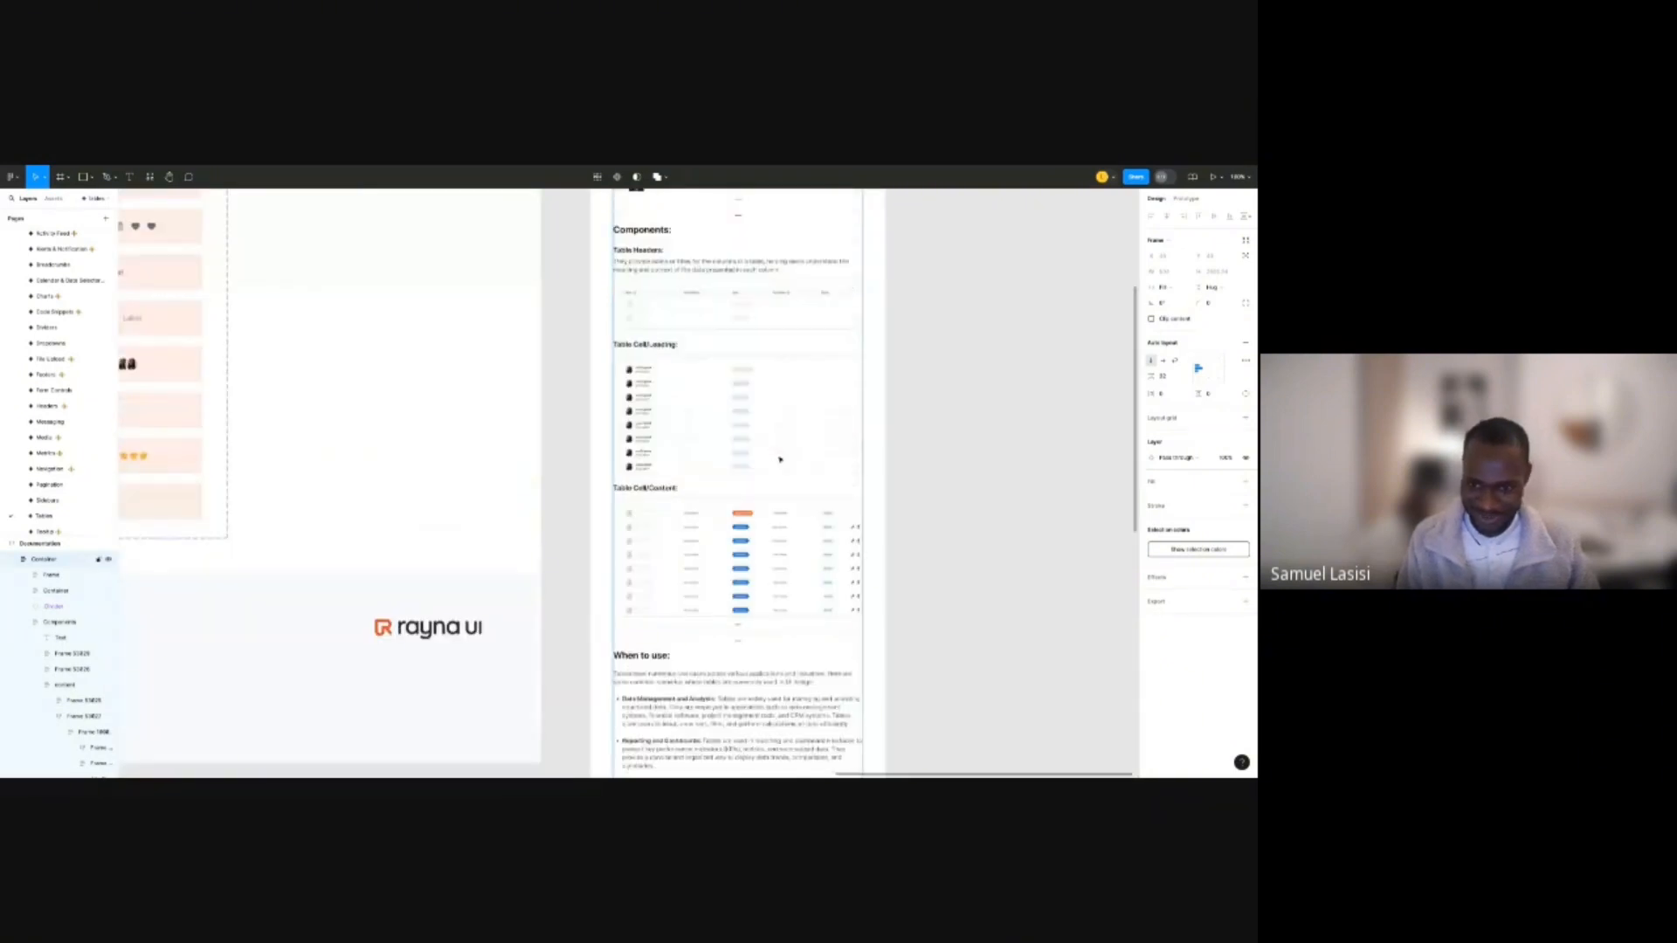
{"action": "scroll", "coordinate": [775, 461], "scroll_direction": "up", "scroll_amount": 3}
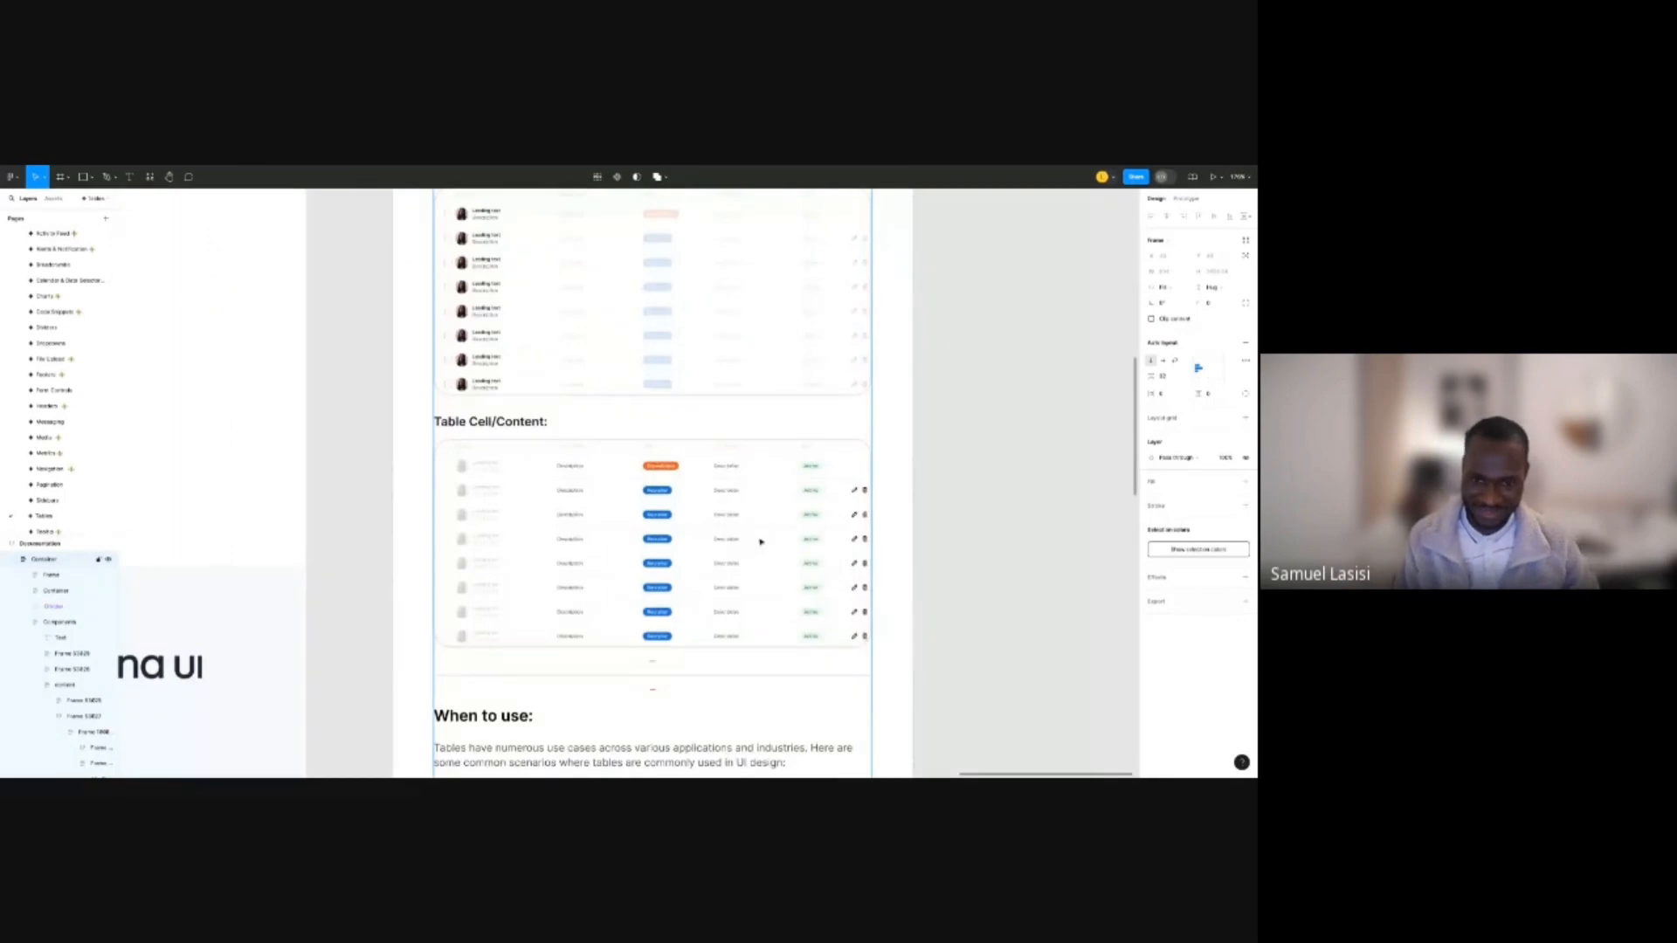
{"action": "scroll", "coordinate": [761, 542], "scroll_direction": "up", "scroll_amount": 3}
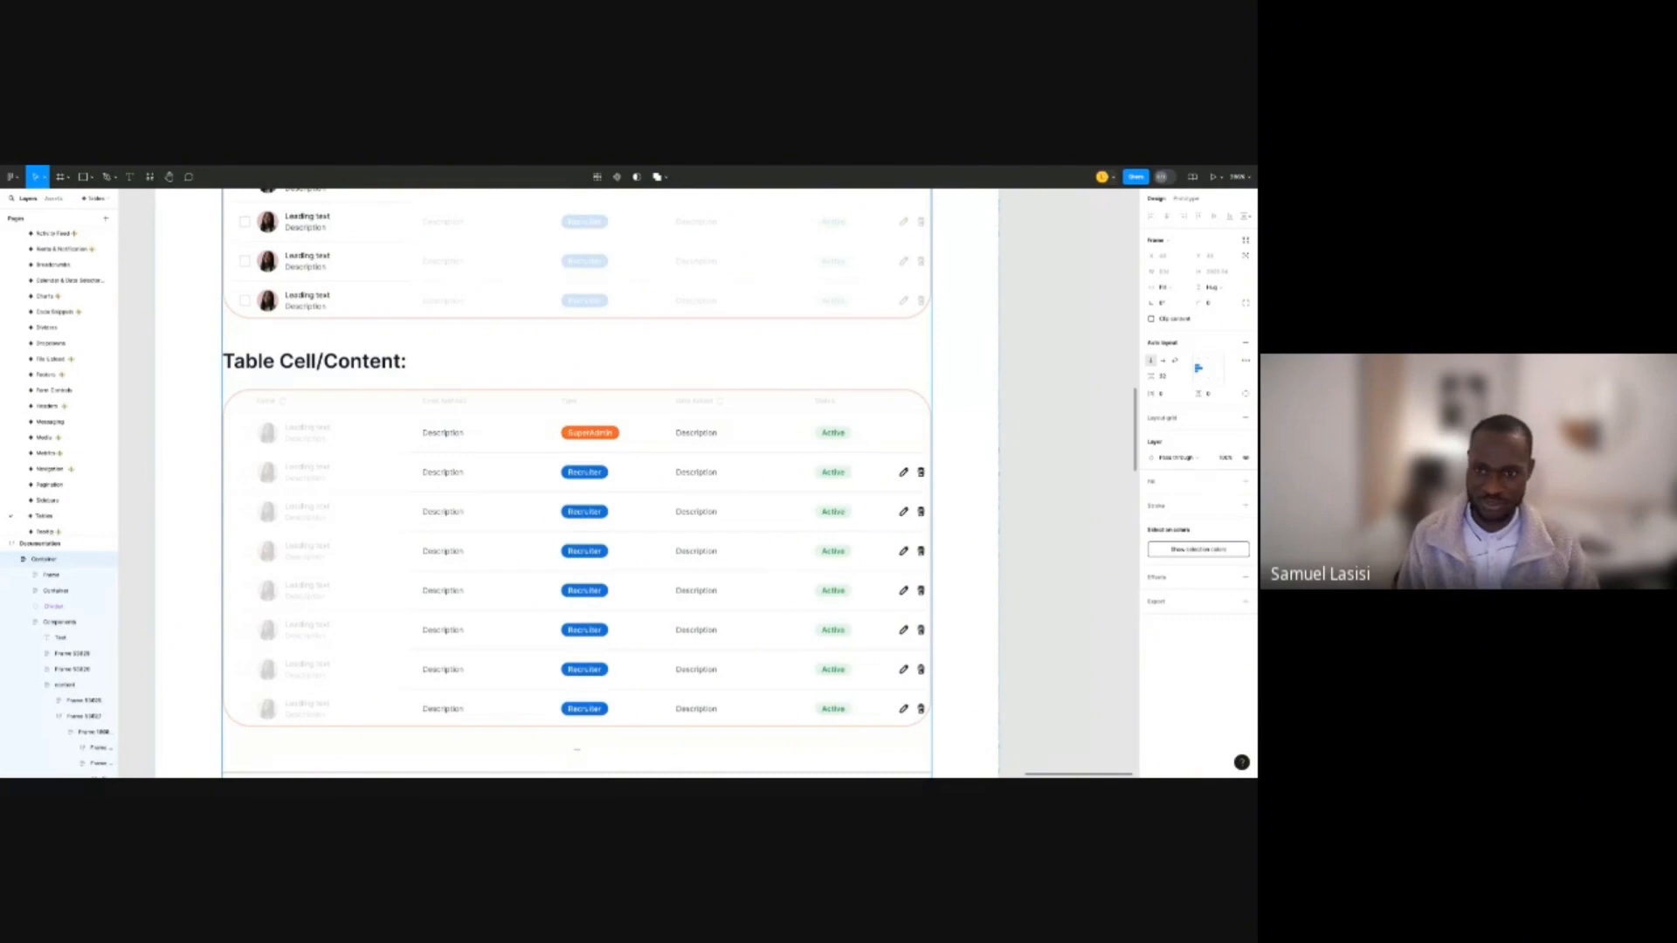
{"action": "left_click", "coordinate": [1014, 449]}
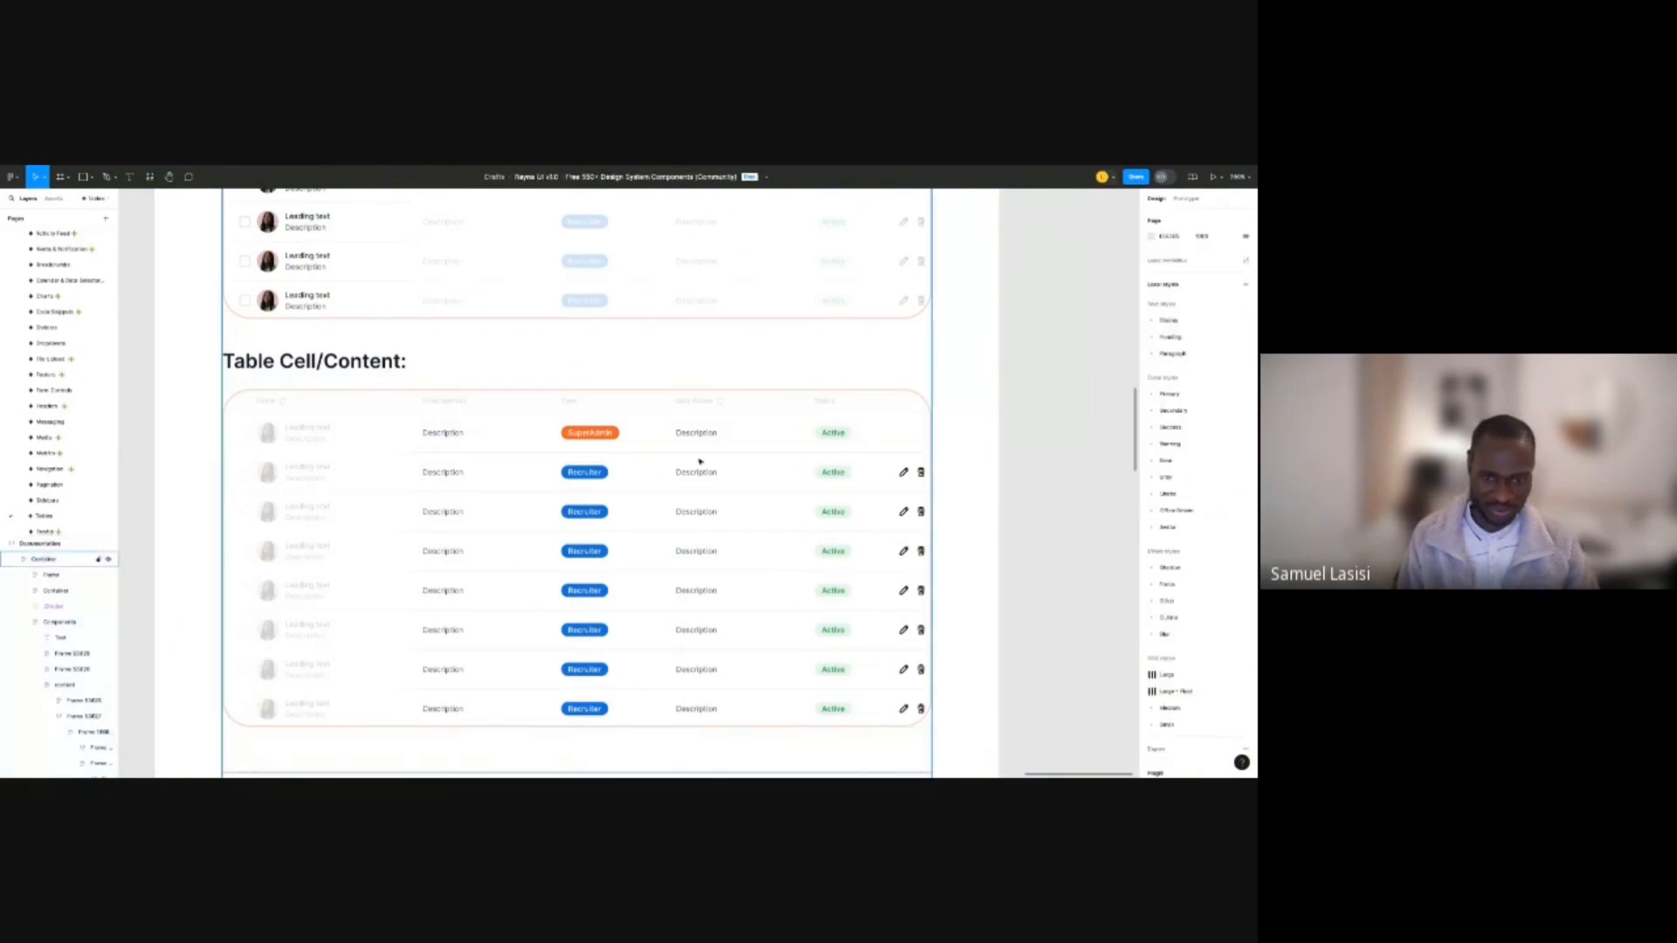
{"action": "left_click", "coordinate": [743, 473]}
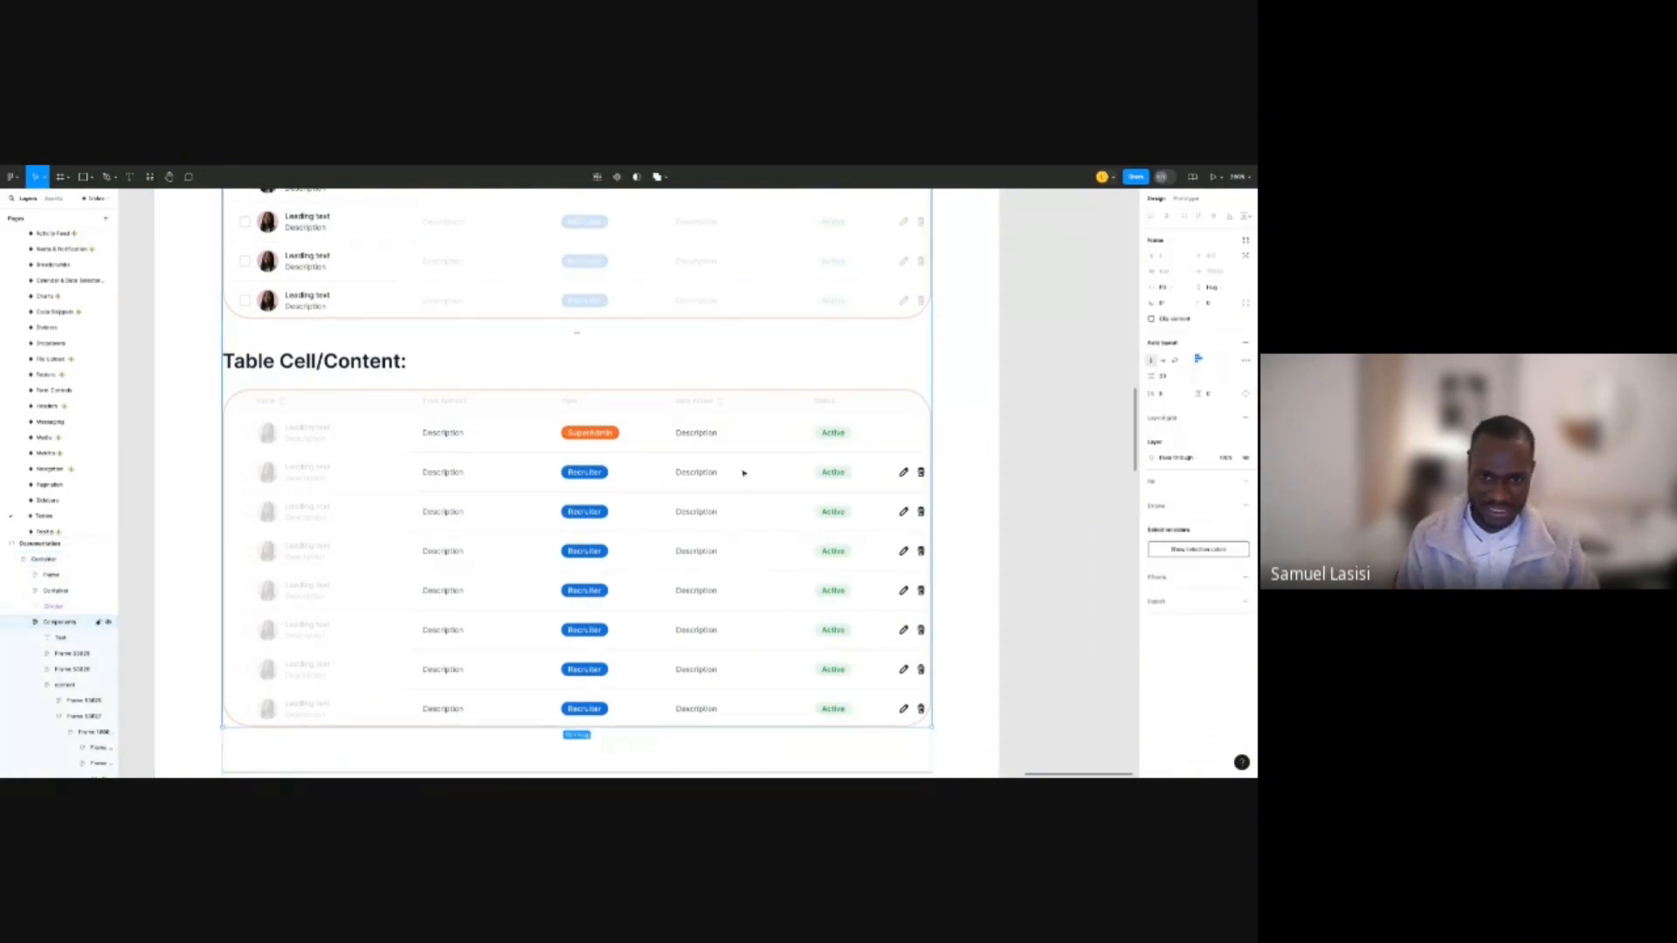
{"action": "double_click", "coordinate": [744, 473]}
{"action": "double_click", "coordinate": [743, 473]}
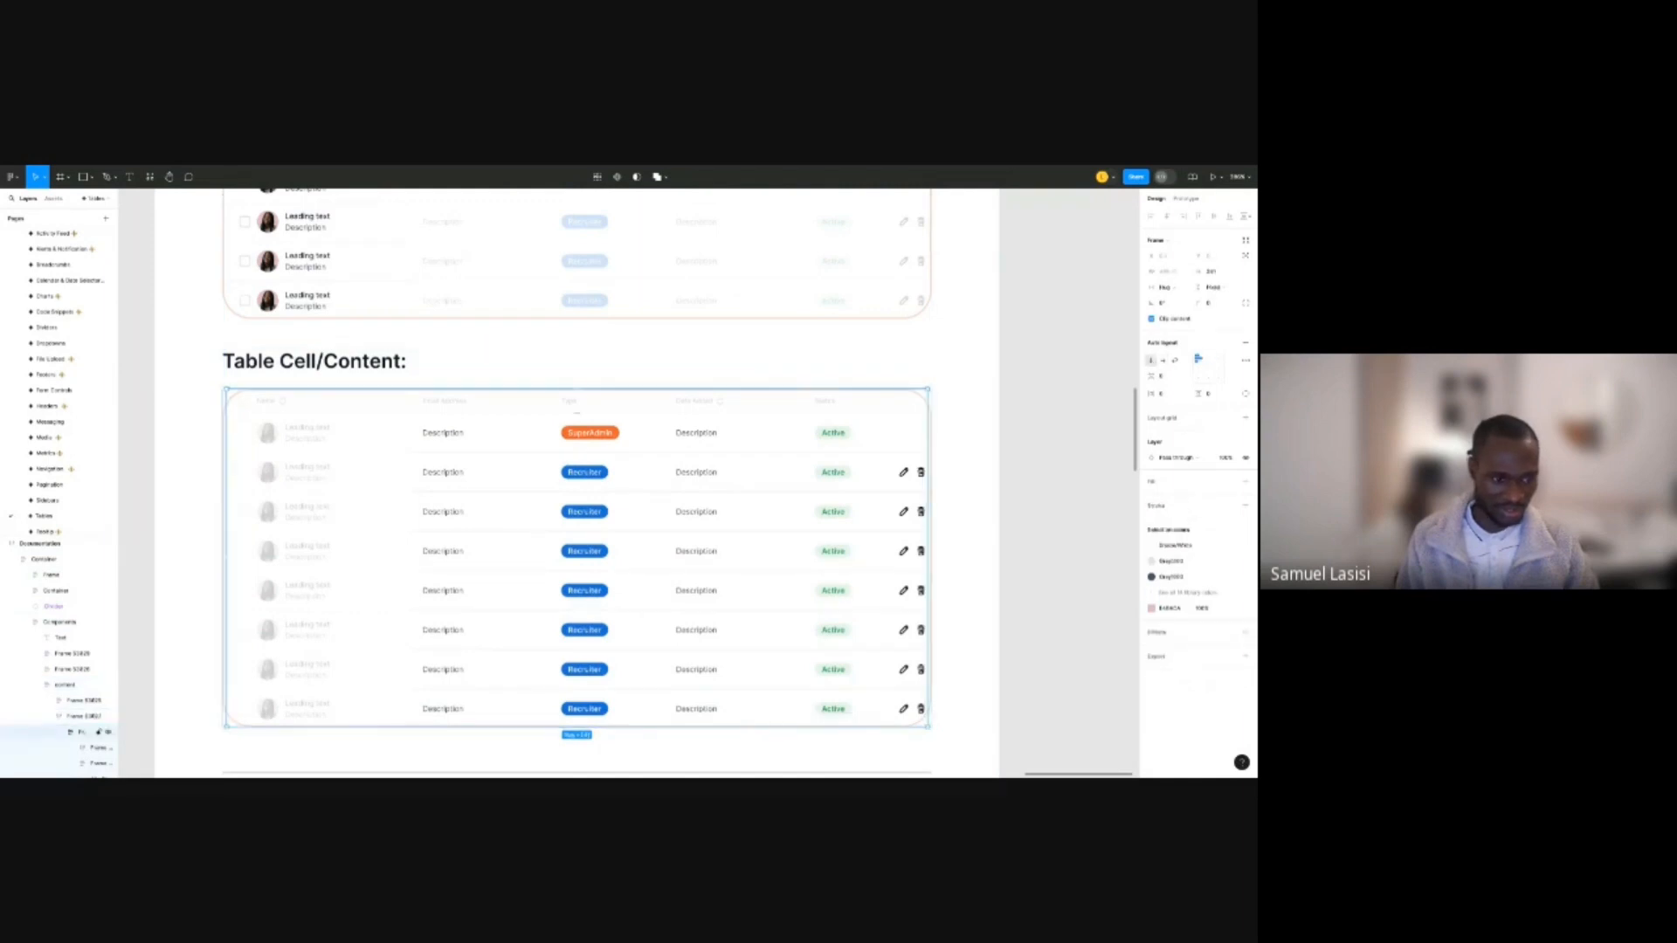
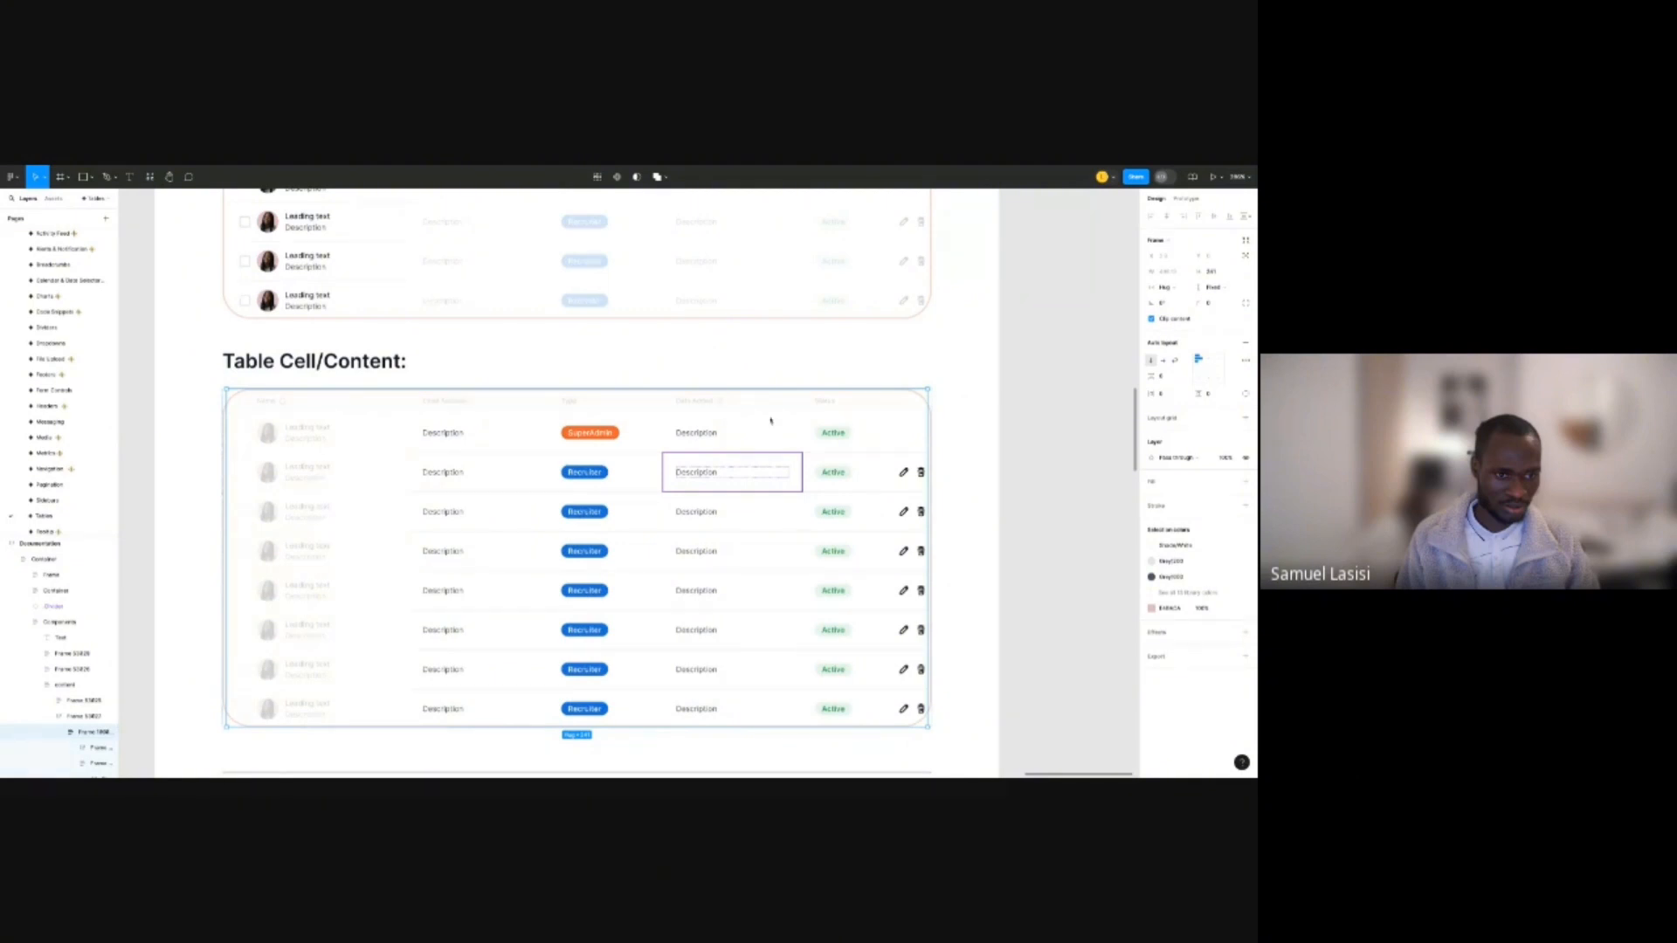
Leave the Tables documentation and switch to the XYZ page with the dashboard design.
{"action": "double_click", "coordinate": [973, 411]}
{"action": "scroll", "coordinate": [874, 410], "scroll_direction": "down", "scroll_amount": 1}
{"action": "scroll", "coordinate": [769, 409], "scroll_direction": "down", "scroll_amount": 3}
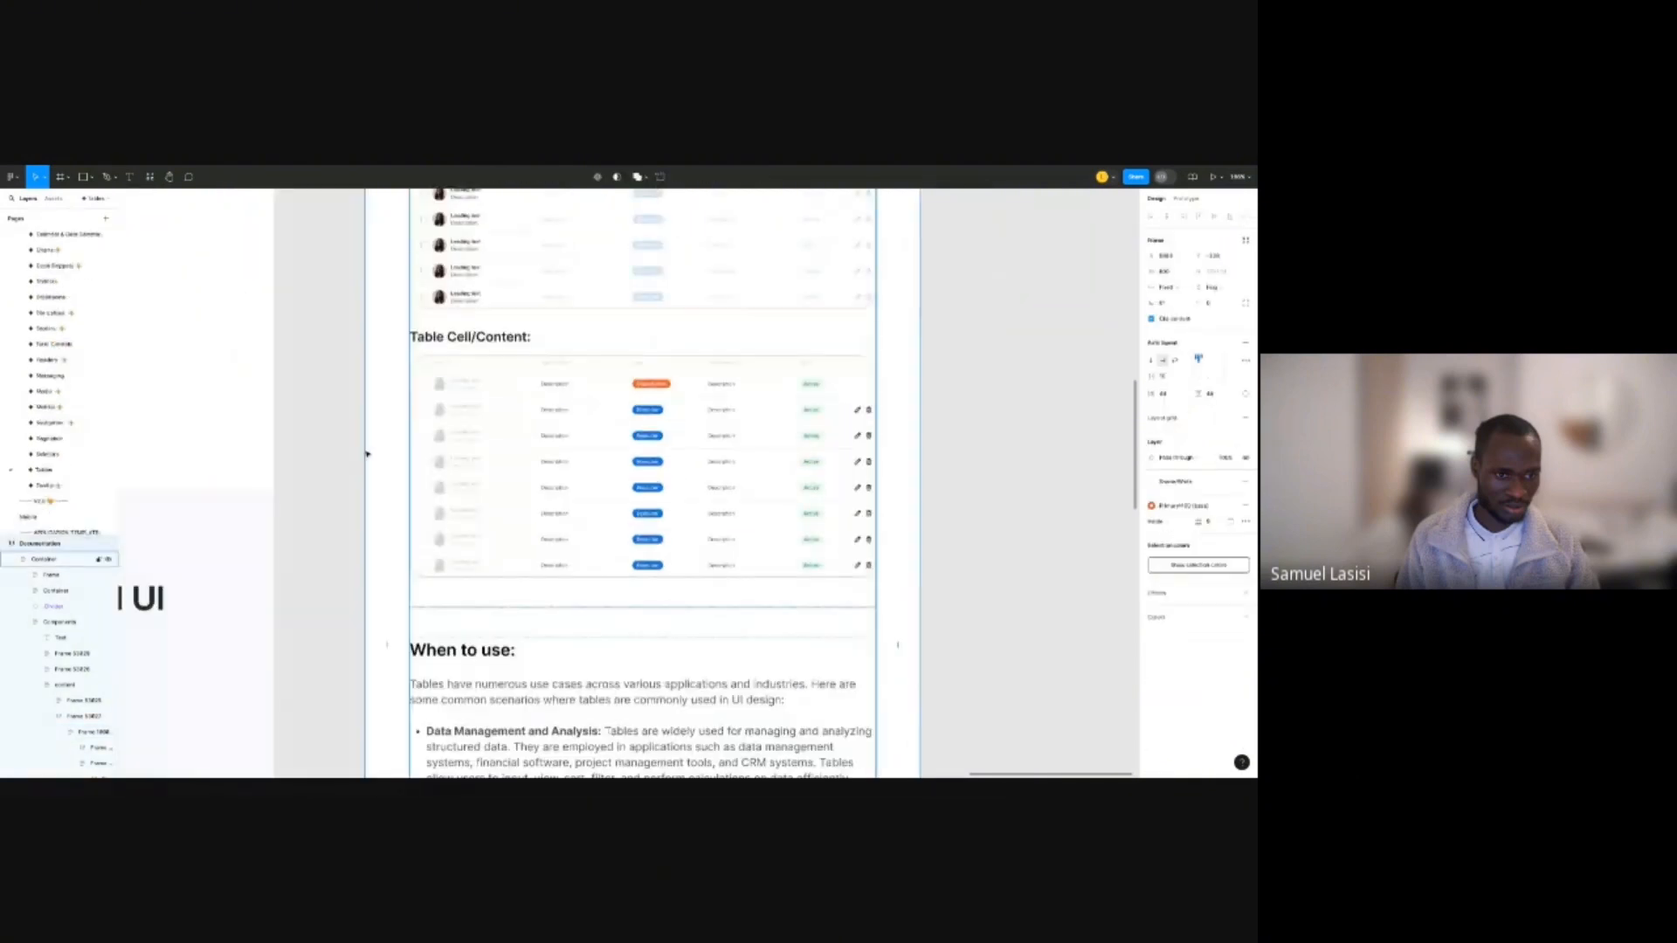
{"action": "scroll", "coordinate": [38, 524], "scroll_direction": "down", "scroll_amount": 3}
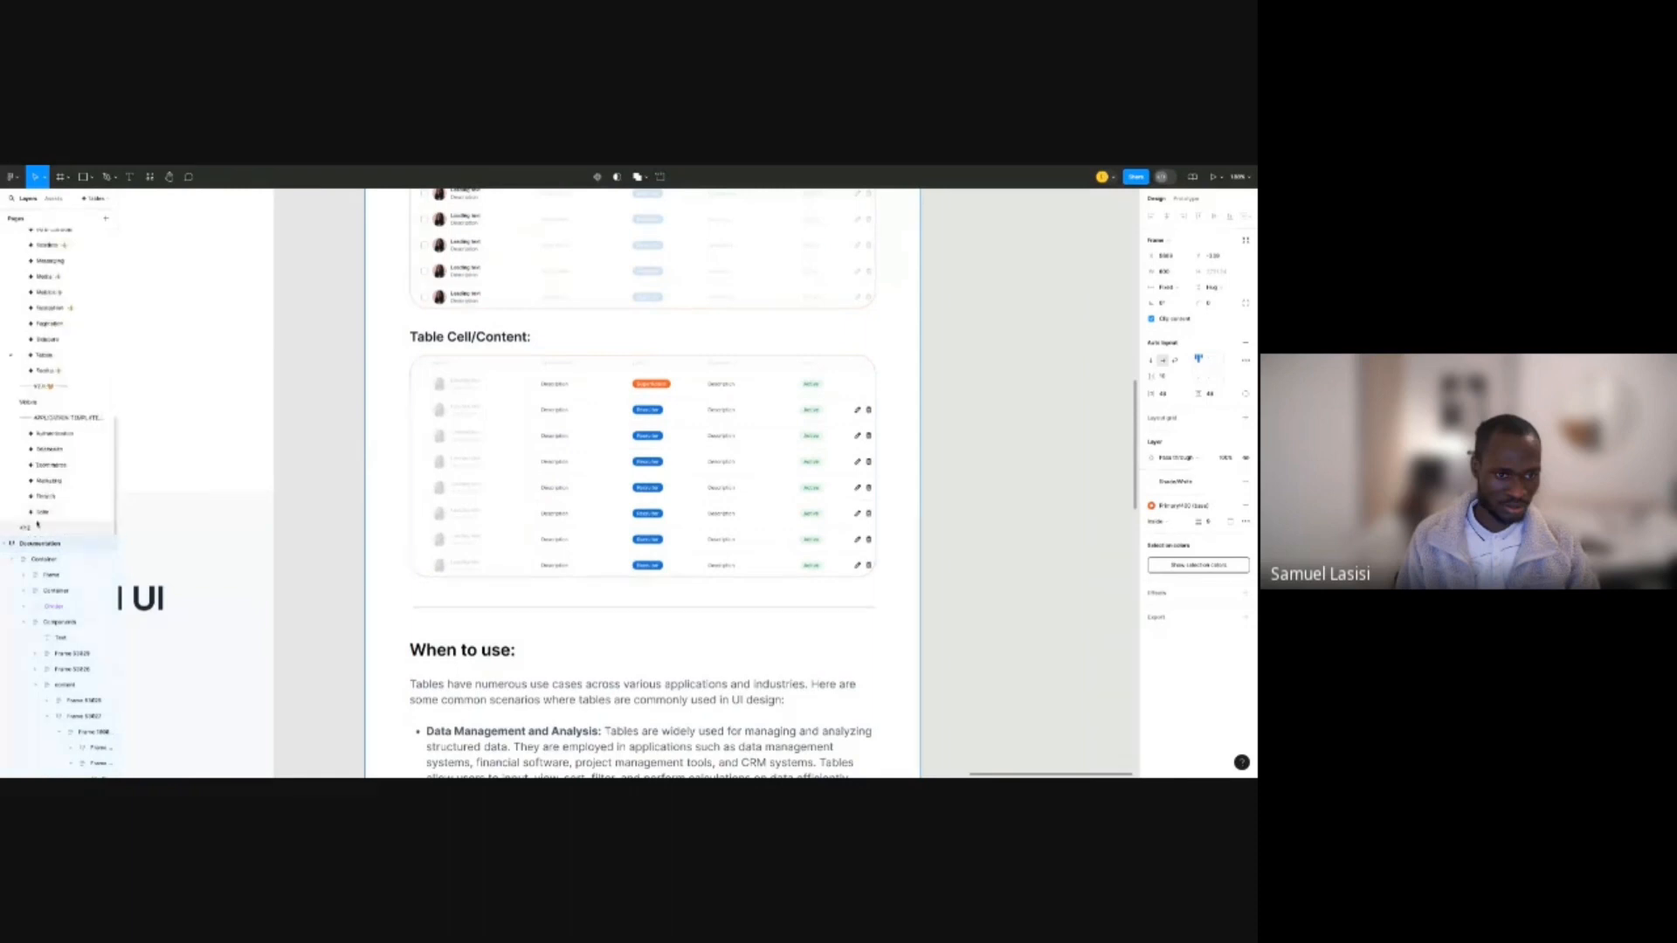
{"action": "left_click", "coordinate": [38, 525]}
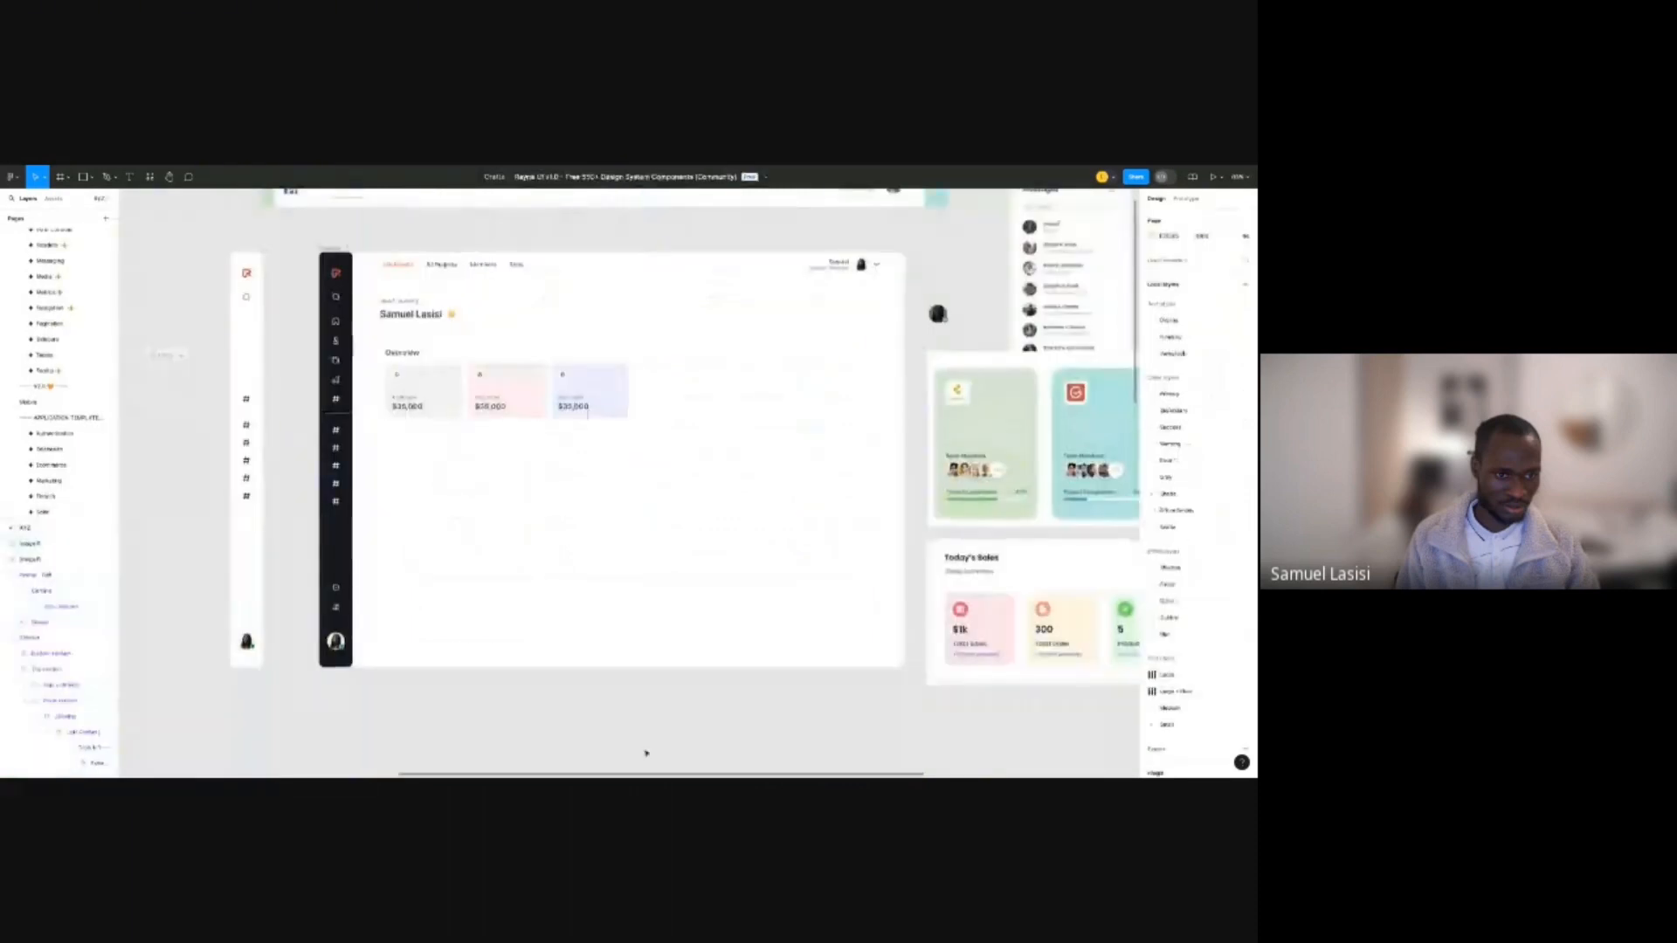
Paste the copied user table, then move it out of the dashboard onto the empty canvas.
{"action": "key", "text": "ctrl+v"}
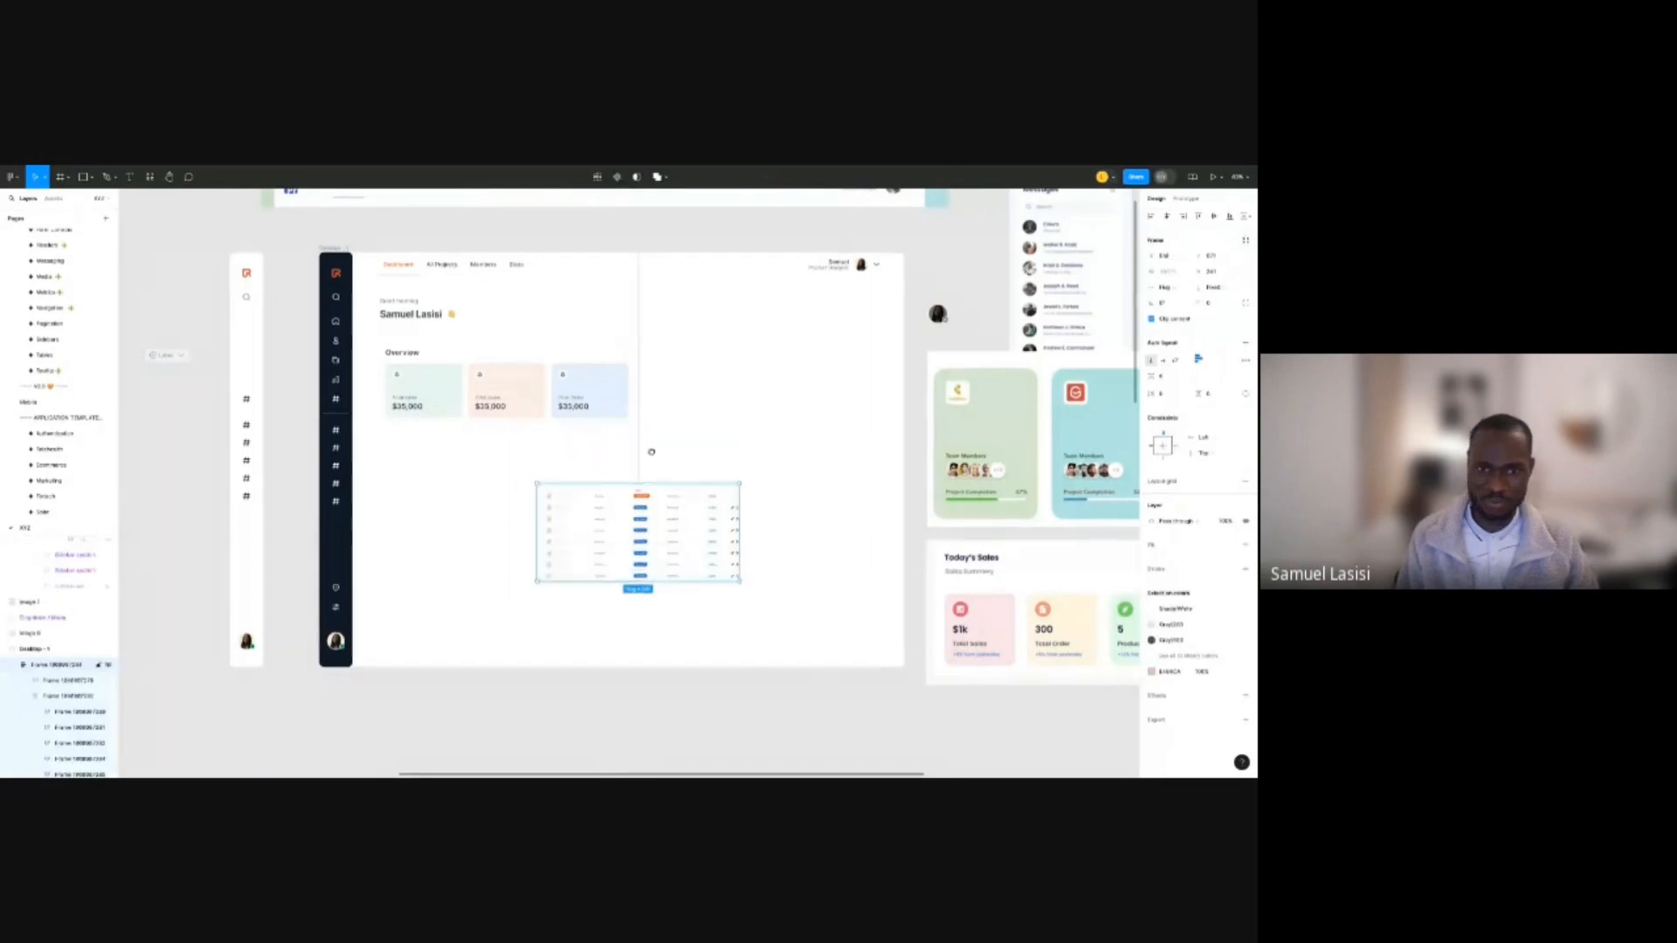
{"action": "scroll", "coordinate": [698, 597], "scroll_direction": "down", "scroll_amount": 4}
{"action": "key", "text": "ctrl+x"}
{"action": "key", "text": "ctrl+v"}
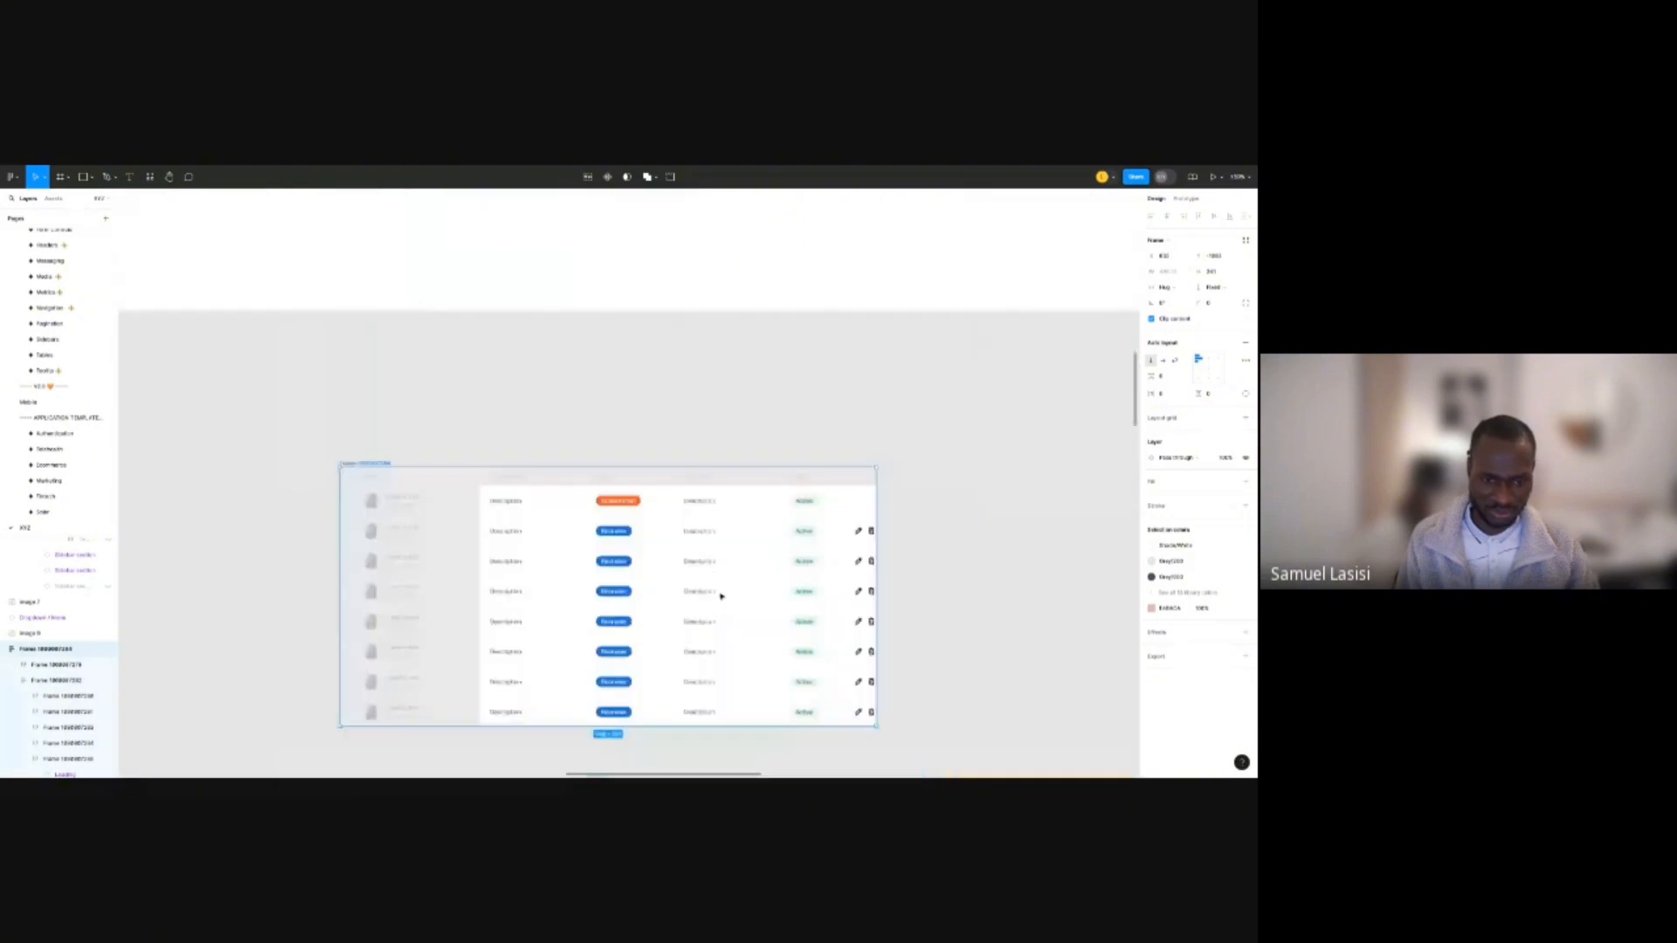
{"action": "scroll", "coordinate": [736, 601], "scroll_direction": "up", "scroll_amount": 5}
{"action": "scroll", "coordinate": [722, 596], "scroll_direction": "down", "scroll_amount": 5}
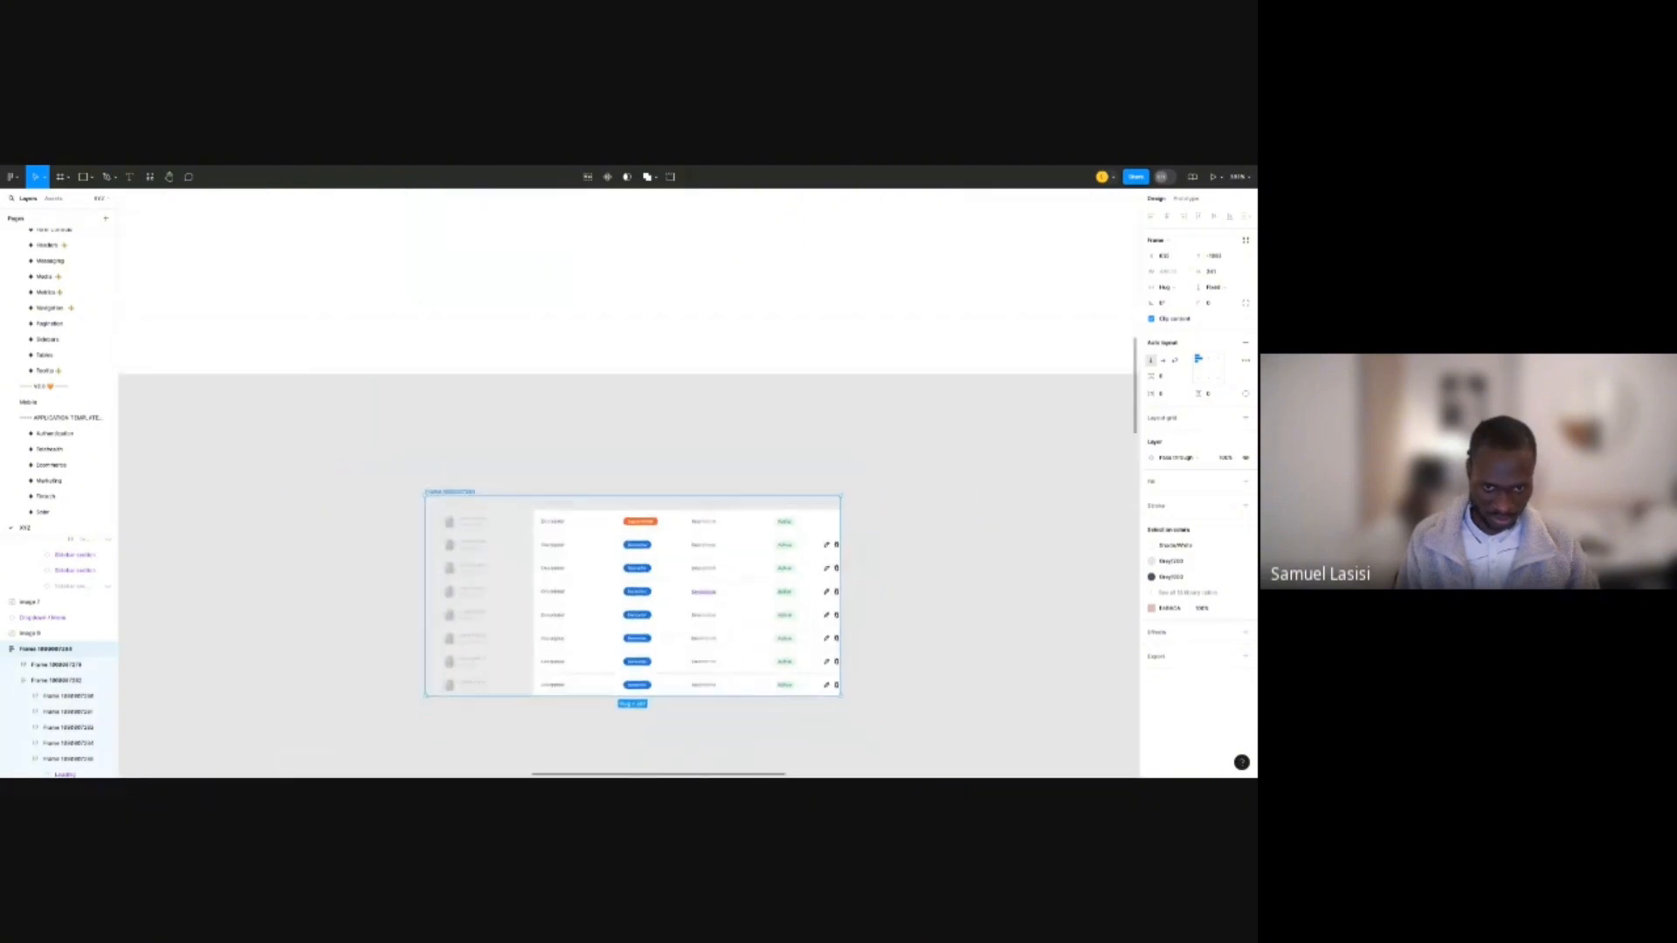
{"action": "scroll", "coordinate": [655, 444], "scroll_direction": "down", "scroll_amount": 6}
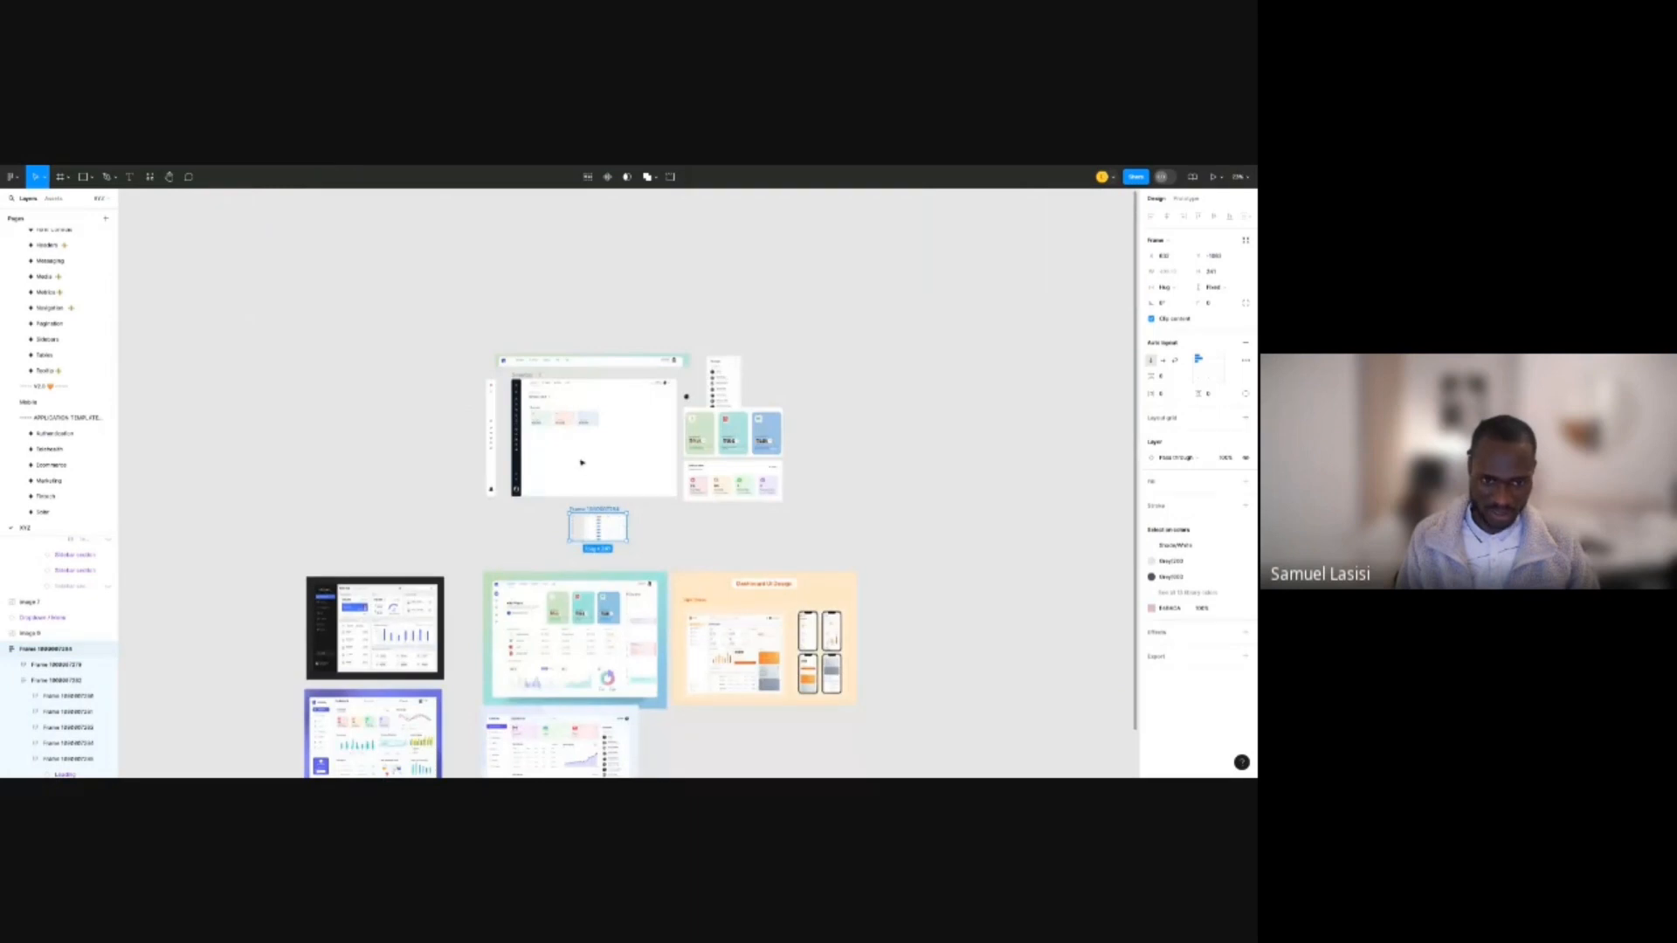
{"action": "scroll", "coordinate": [587, 439], "scroll_direction": "up", "scroll_amount": 4}
Search the assets for TABLE and drag the Content cell beneath the Overview cards.
{"action": "key", "text": "shift+i"}
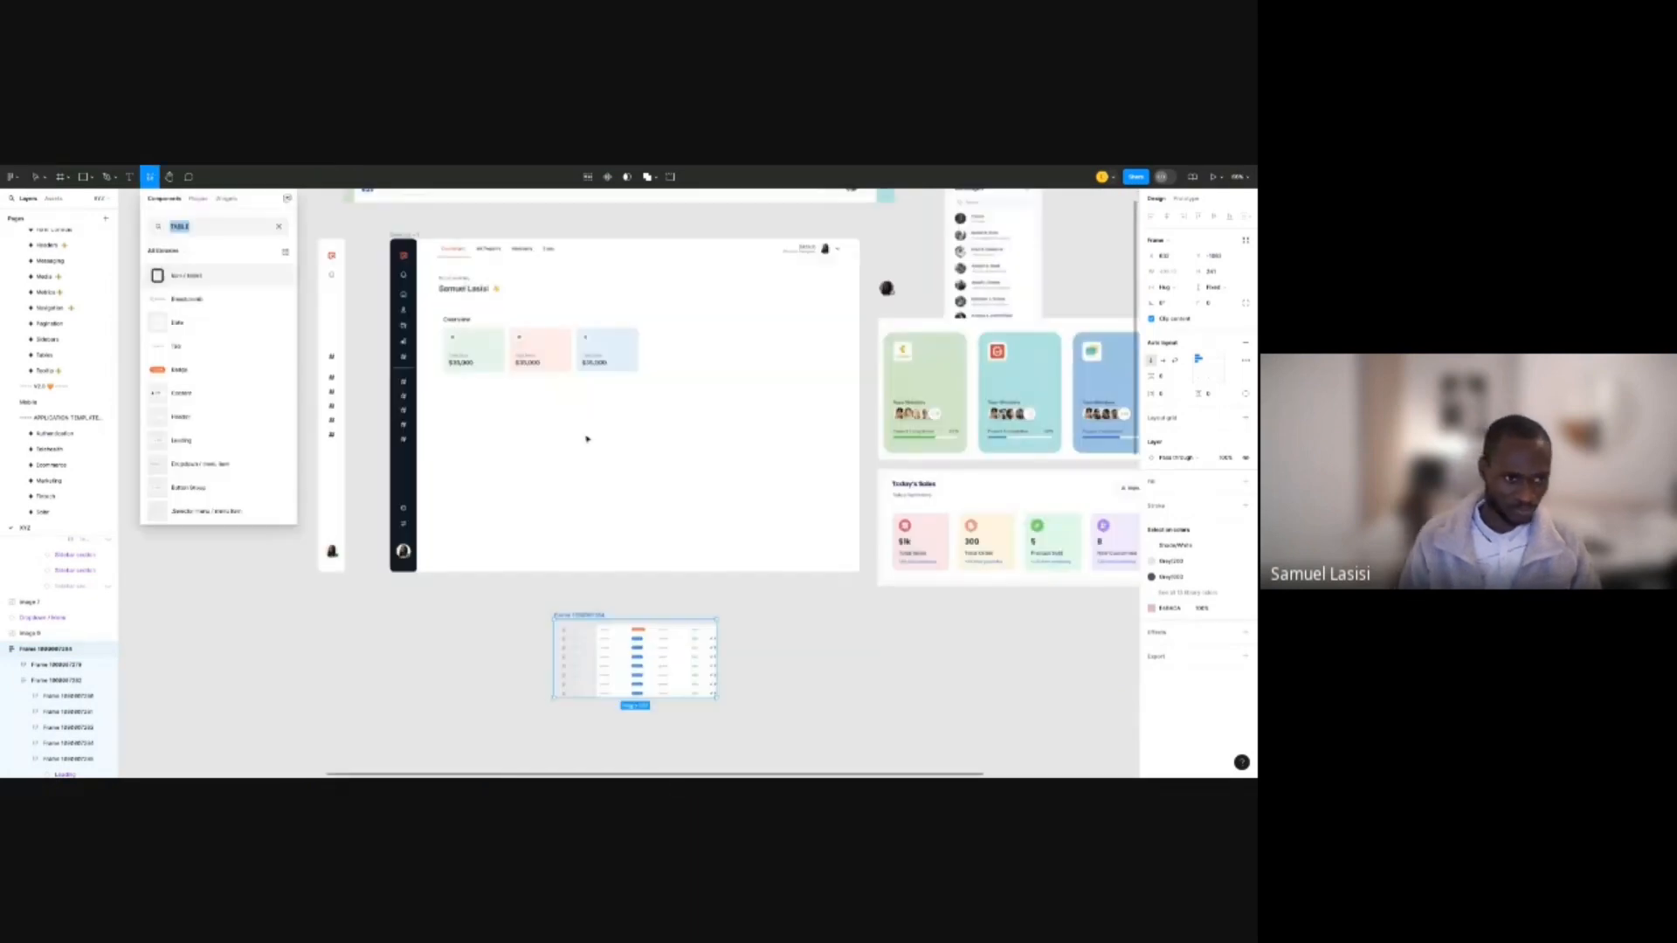
{"action": "scroll", "coordinate": [208, 416], "scroll_direction": "down", "scroll_amount": 1}
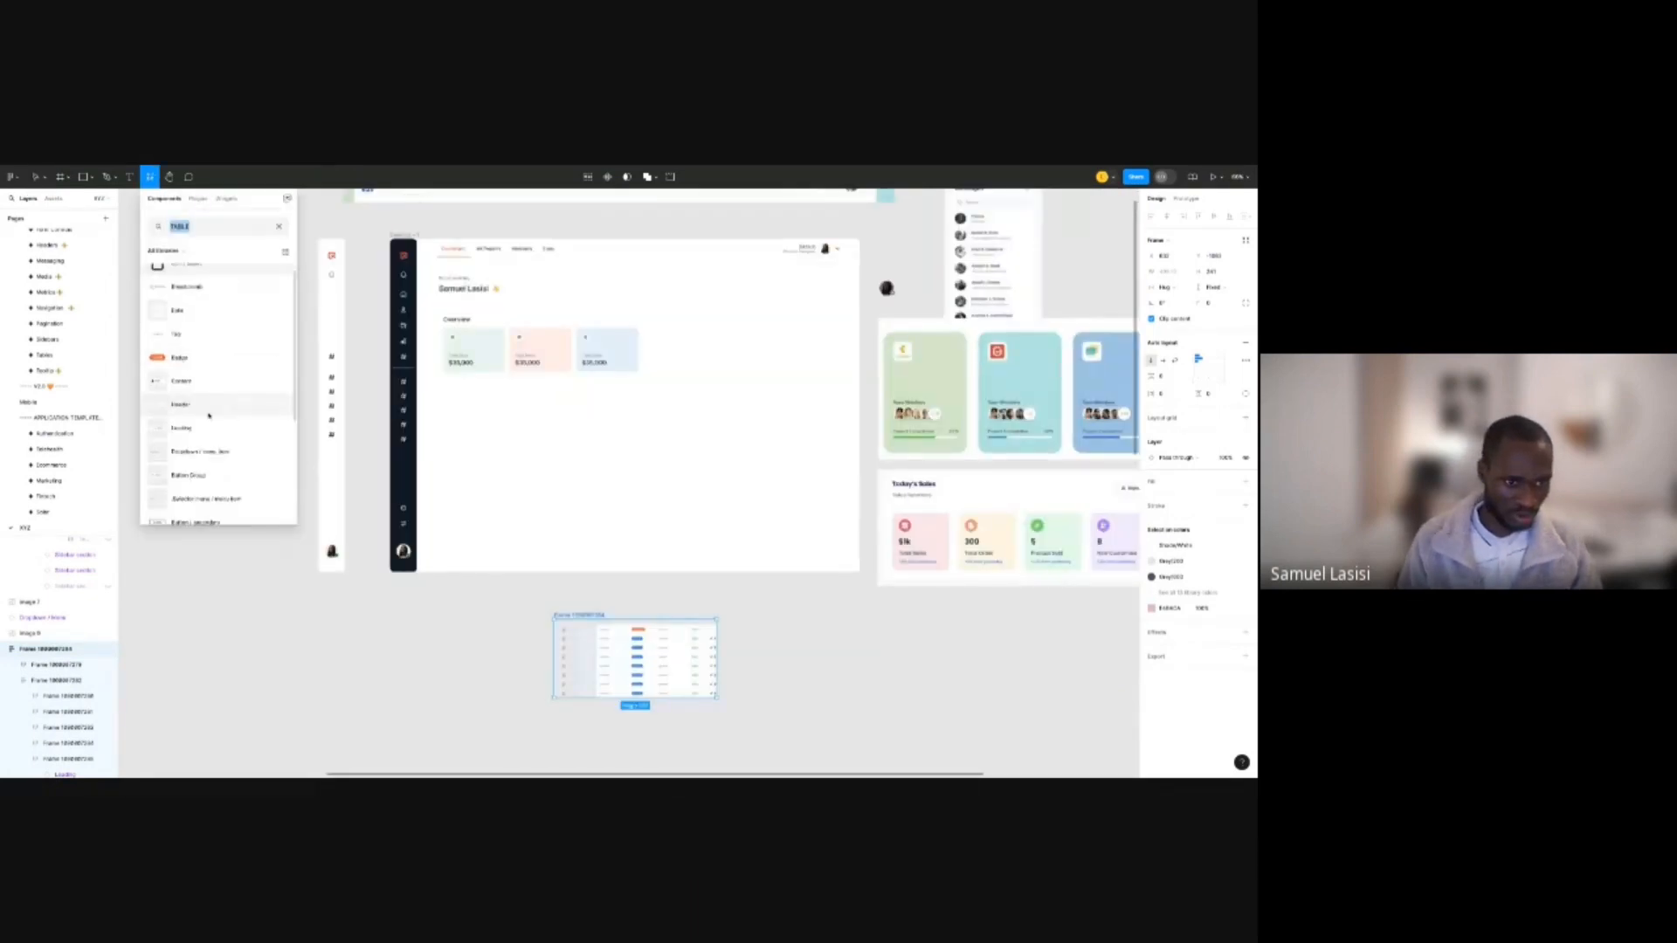
{"action": "scroll", "coordinate": [209, 417], "scroll_direction": "down", "scroll_amount": 2}
{"action": "scroll", "coordinate": [209, 422], "scroll_direction": "down", "scroll_amount": 5}
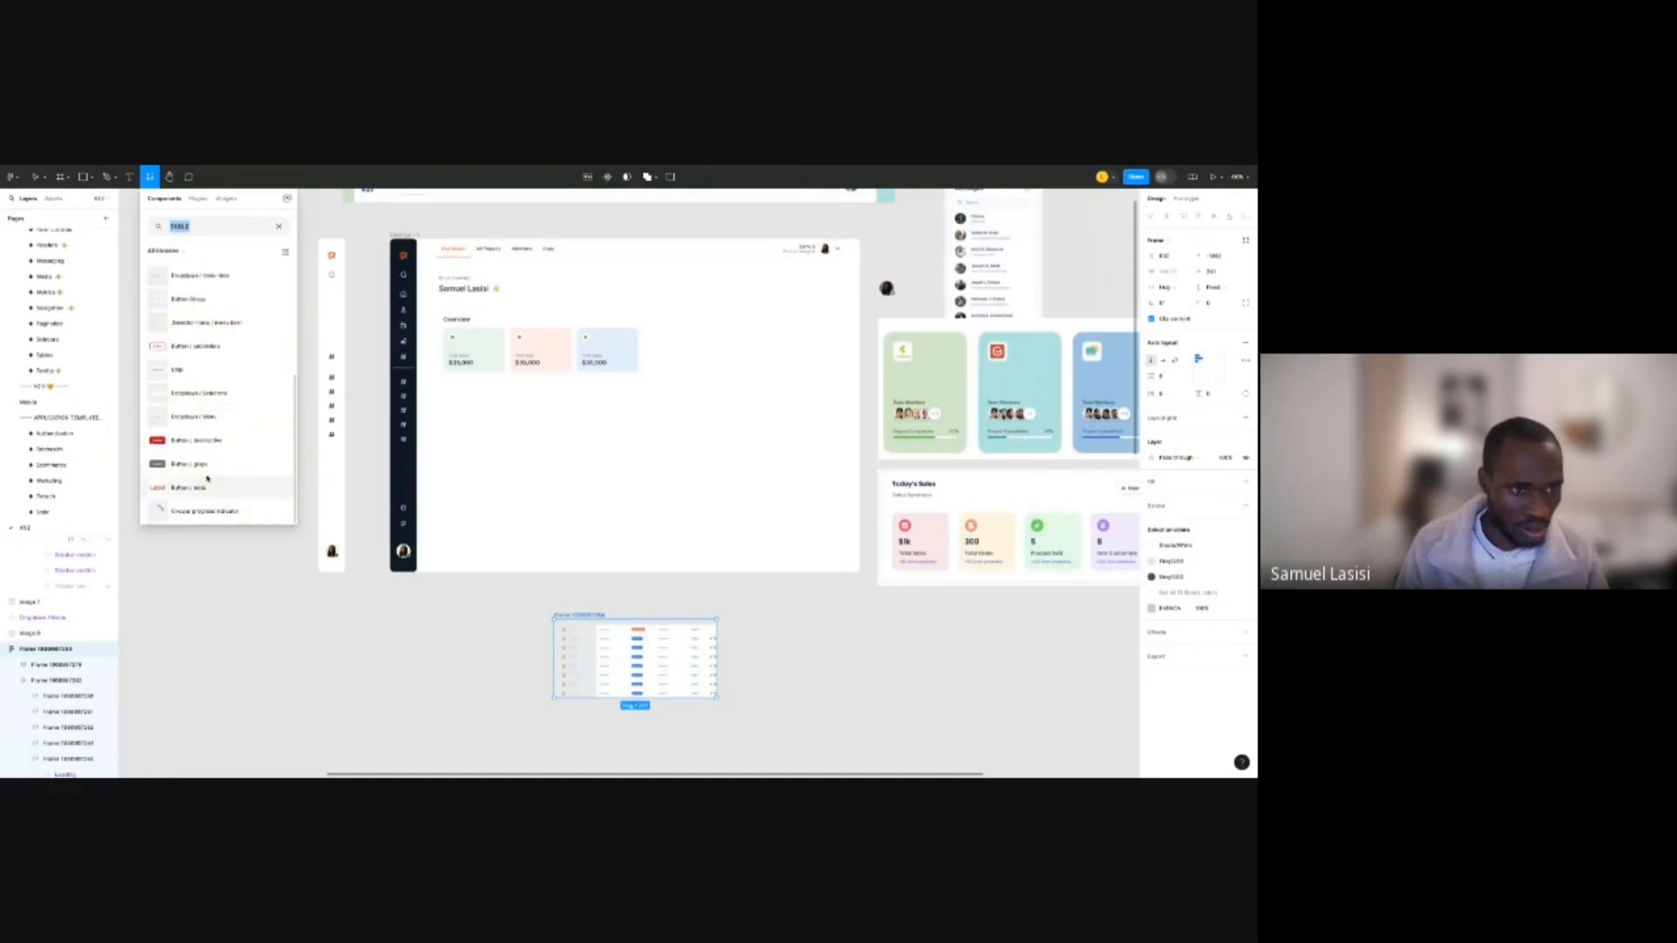
{"action": "scroll", "coordinate": [215, 402], "scroll_direction": "up", "scroll_amount": 6}
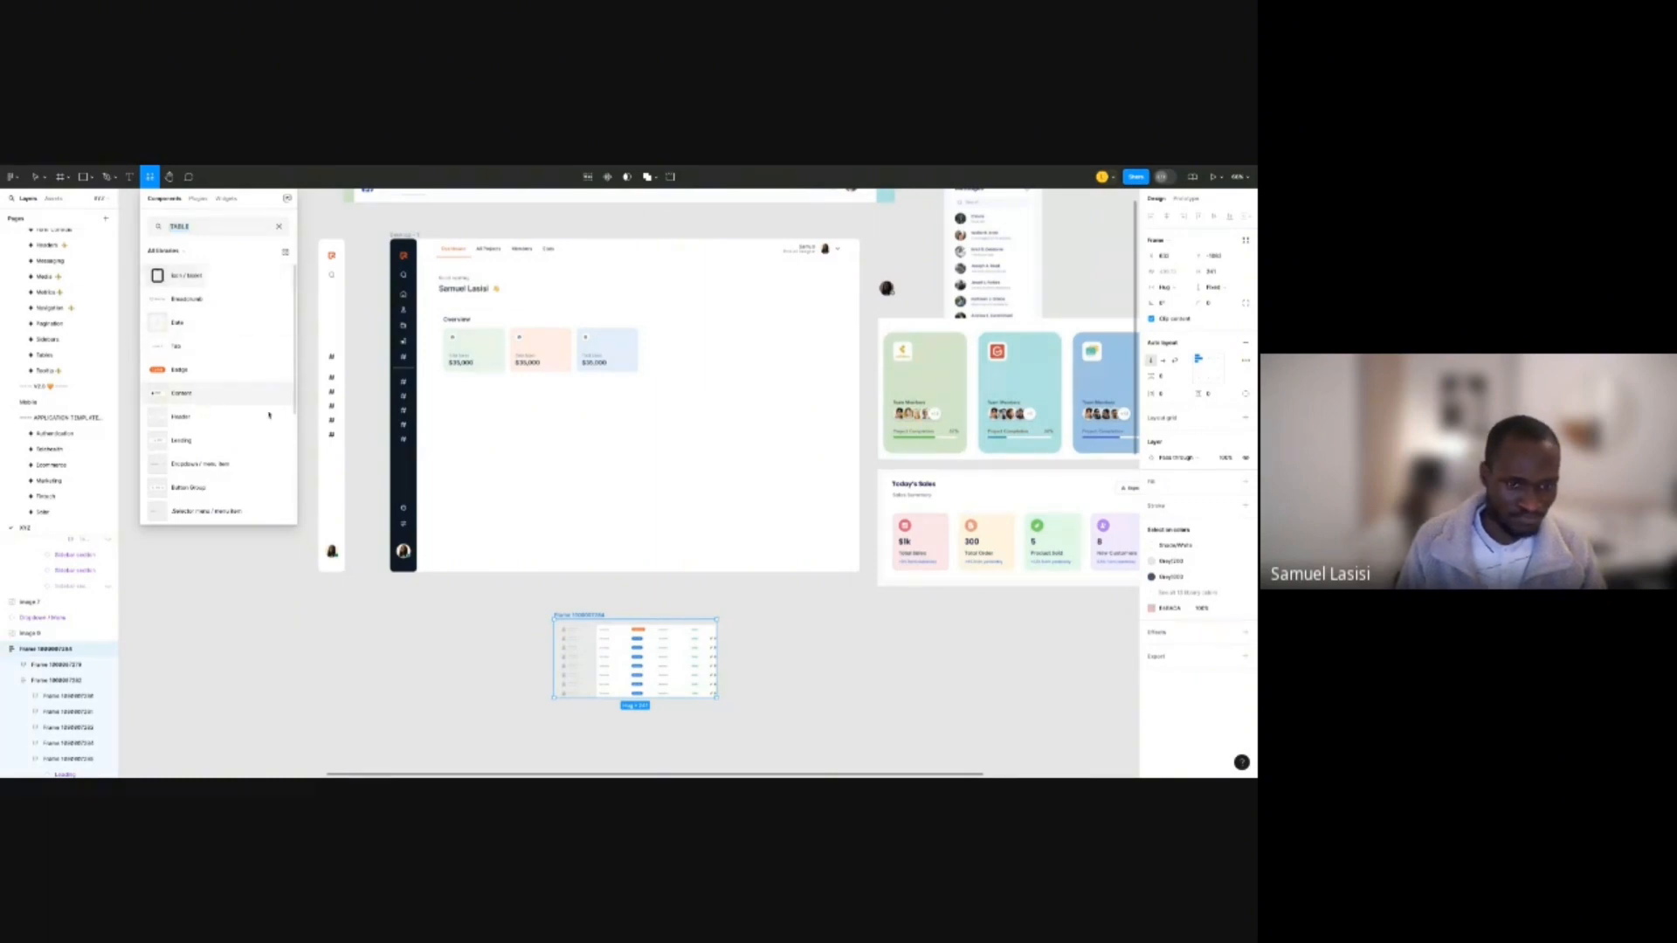
{"action": "left_click_drag", "start_coordinate": [269, 415], "coordinate": [493, 420]}
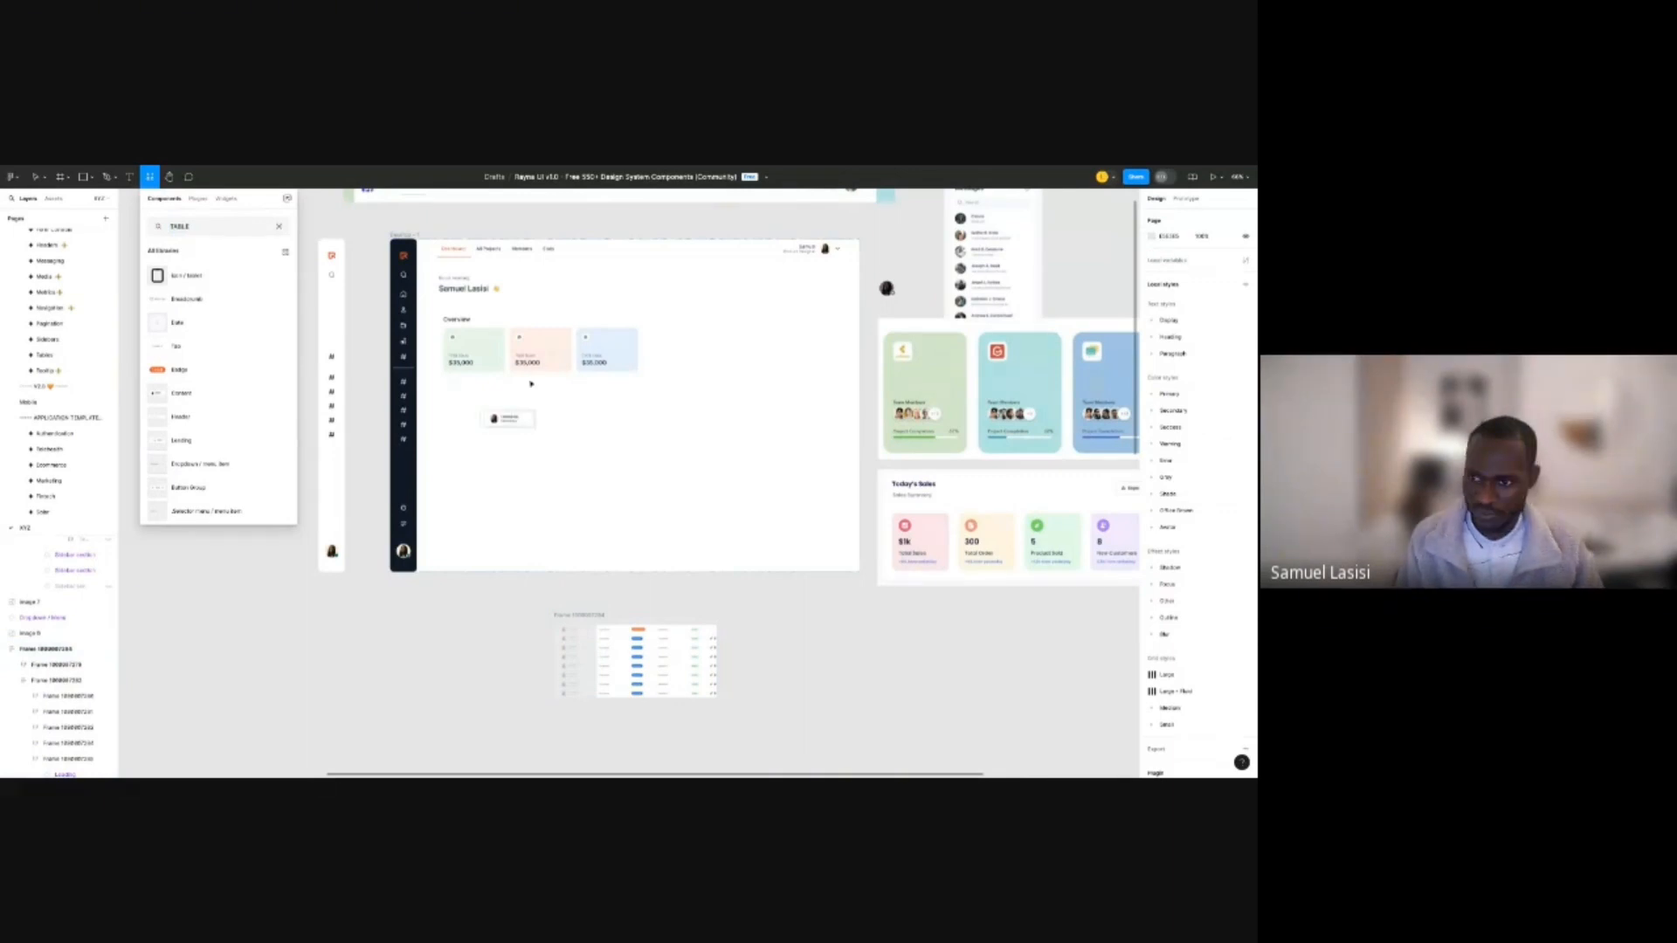
Duplicate the Content cell to its right and set the copy's content to badge.
{"action": "scroll", "coordinate": [515, 408], "scroll_direction": "up", "scroll_amount": 3}
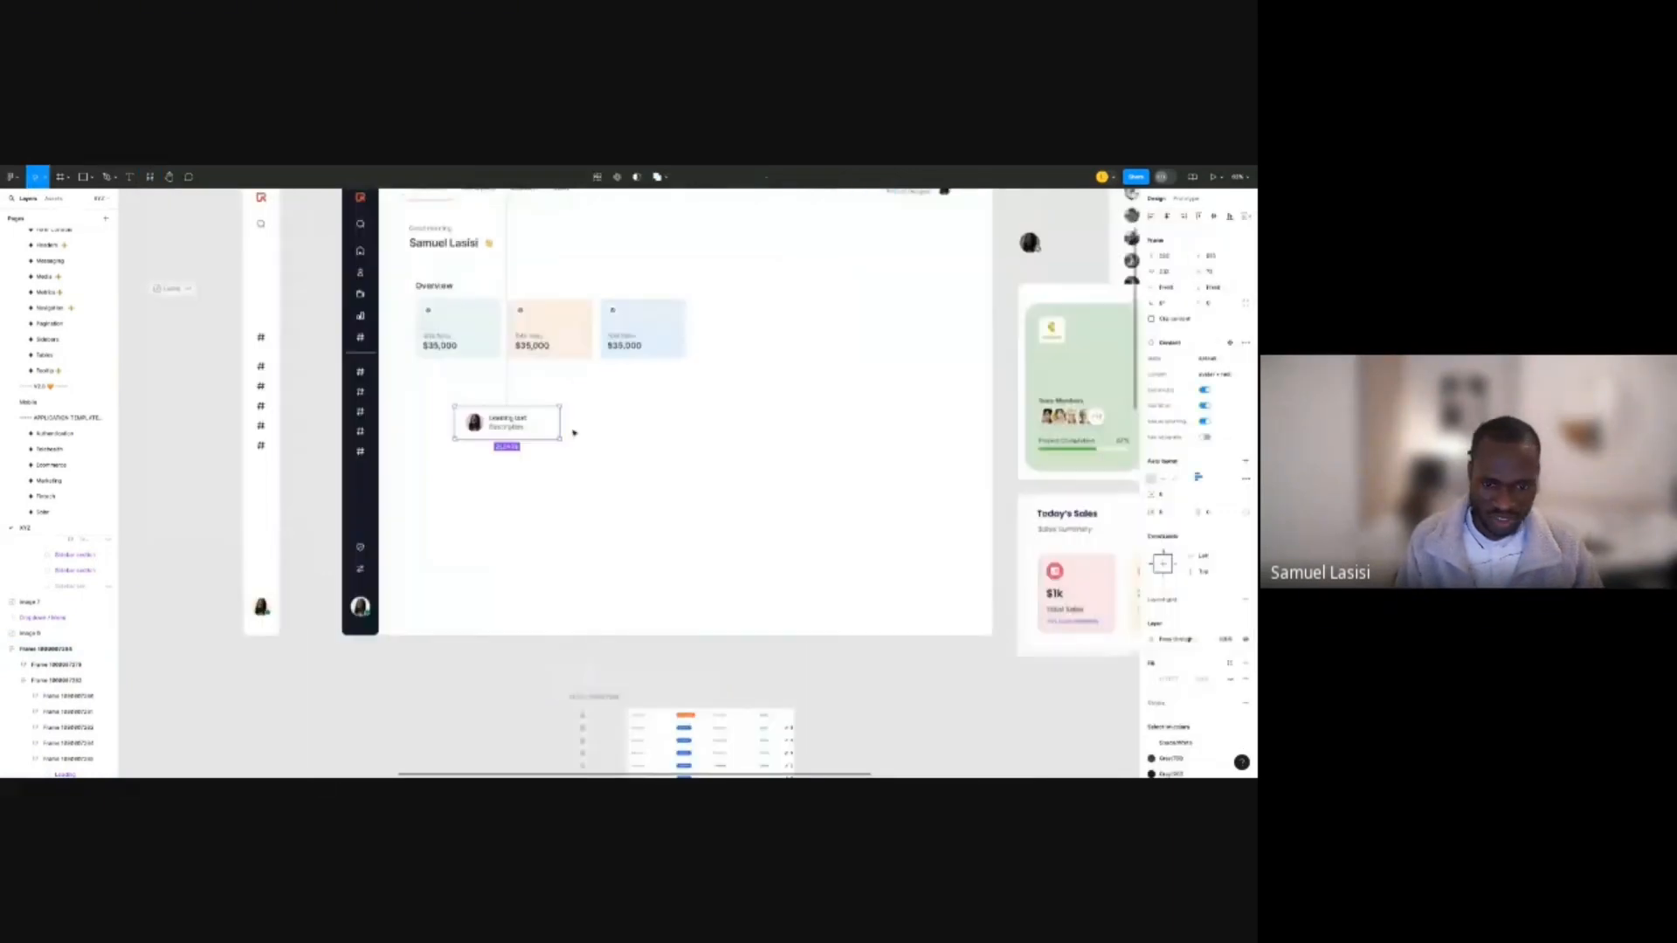
{"action": "scroll", "coordinate": [603, 664], "scroll_direction": "up", "scroll_amount": 5}
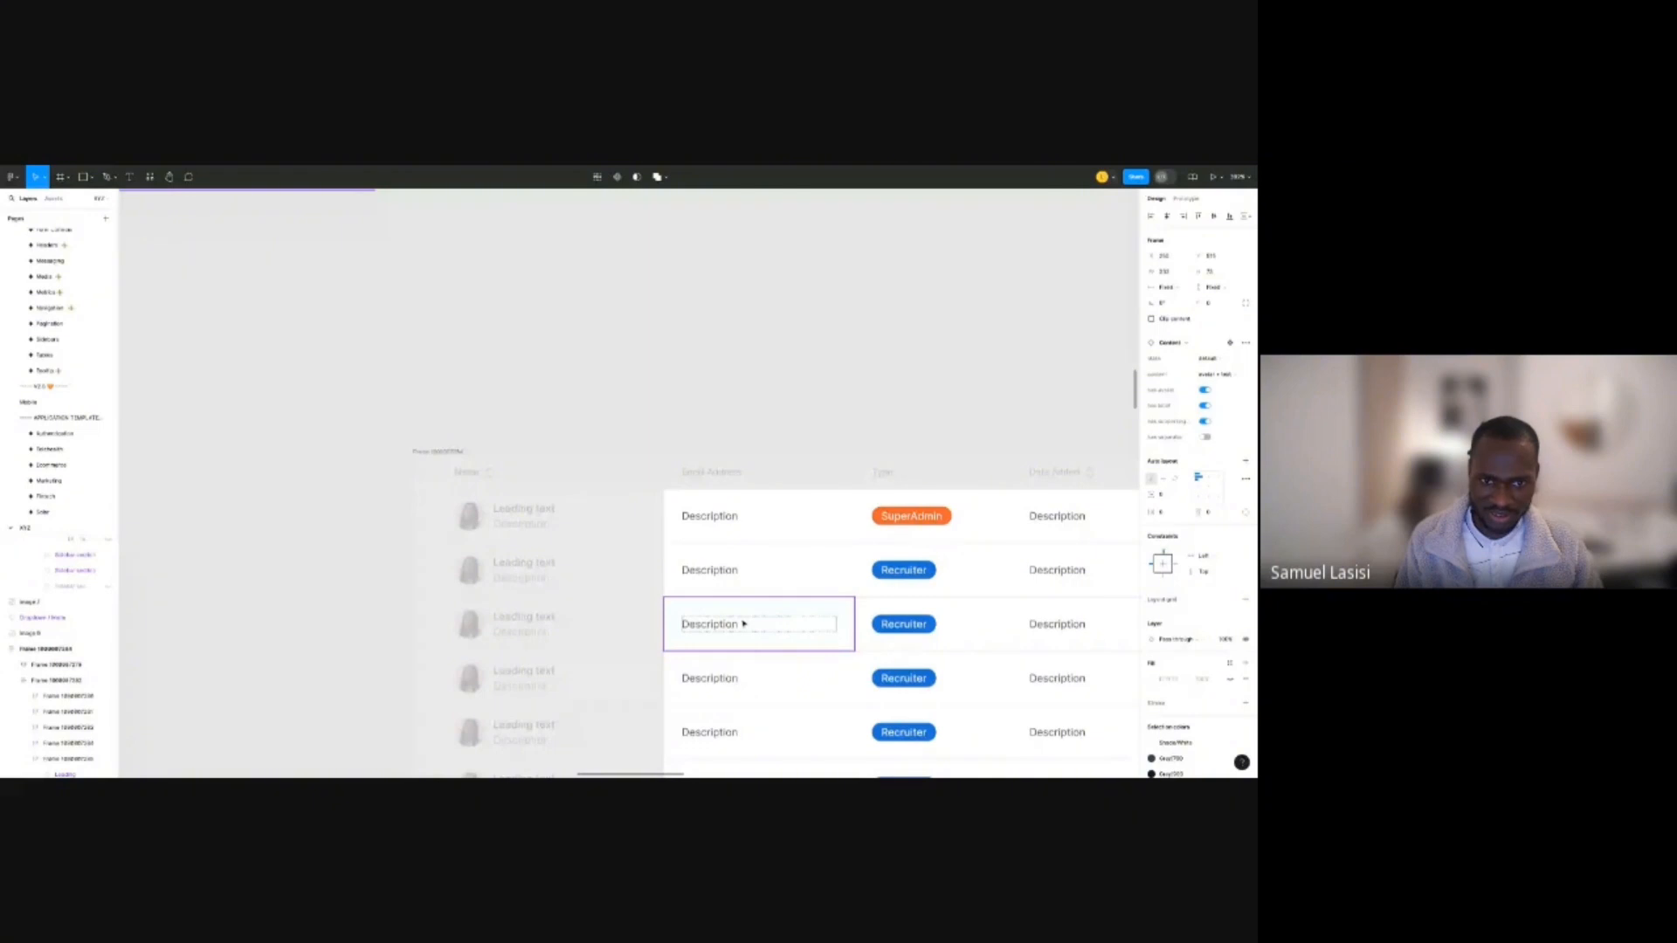
{"action": "scroll", "coordinate": [743, 624], "scroll_direction": "down", "scroll_amount": 5}
{"action": "left_click_drag", "start_coordinate": [538, 368], "coordinate": [690, 368]}
{"action": "left_click", "coordinate": [1217, 374]}
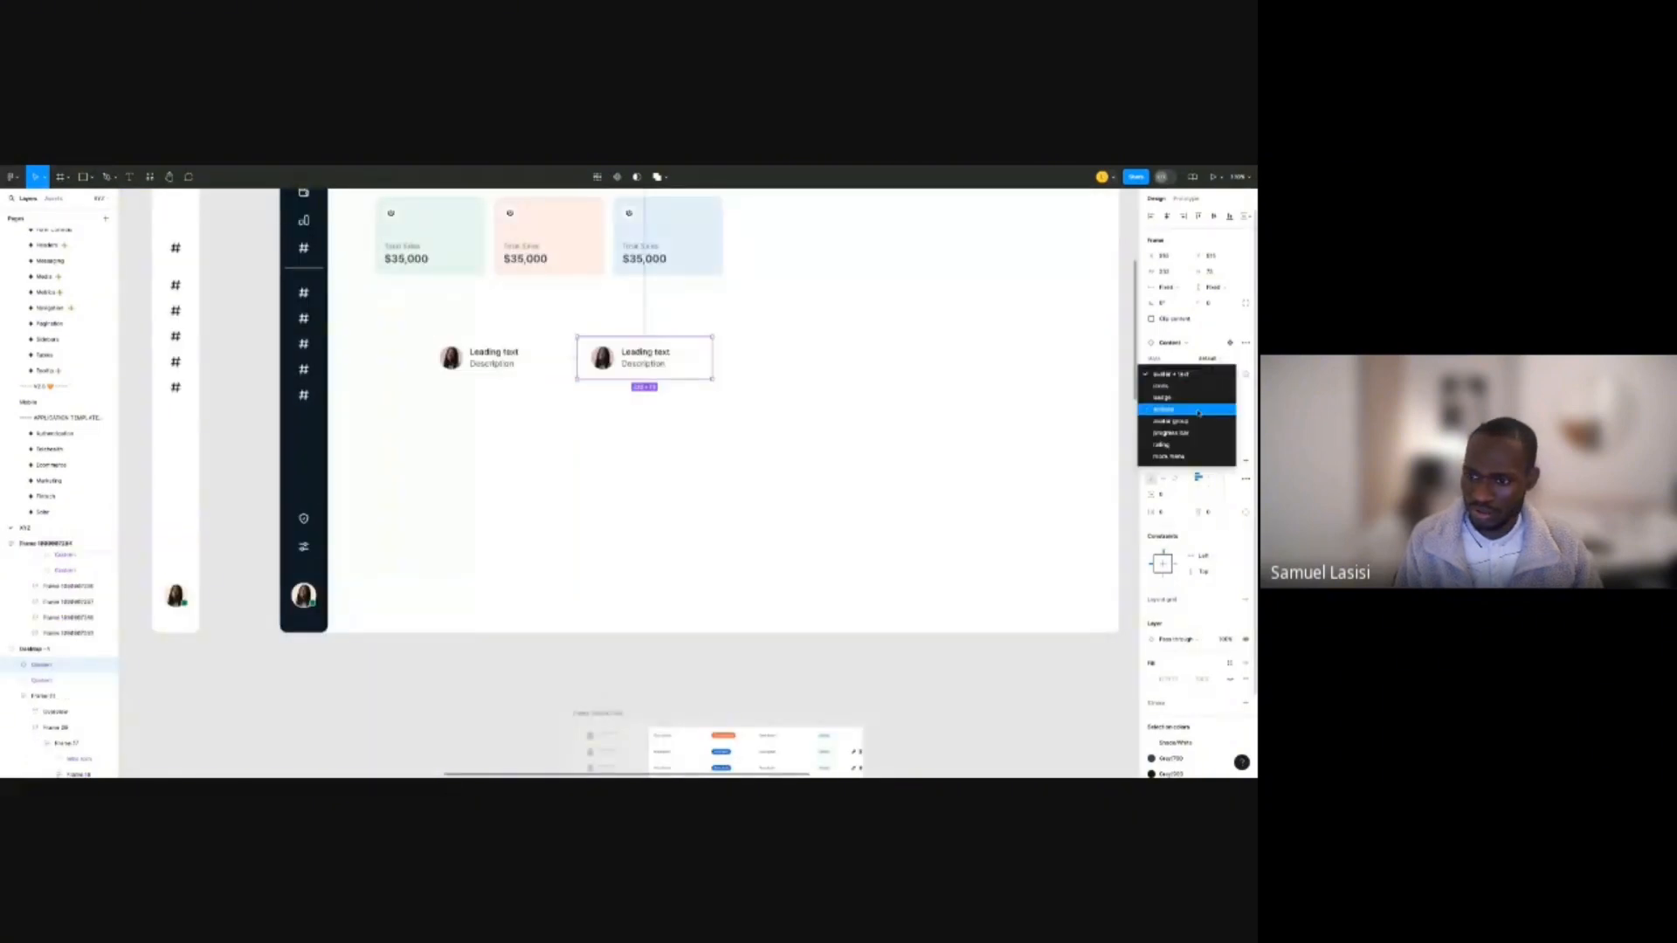
{"action": "left_click", "coordinate": [1198, 398]}
{"action": "left_click", "coordinate": [912, 406]}
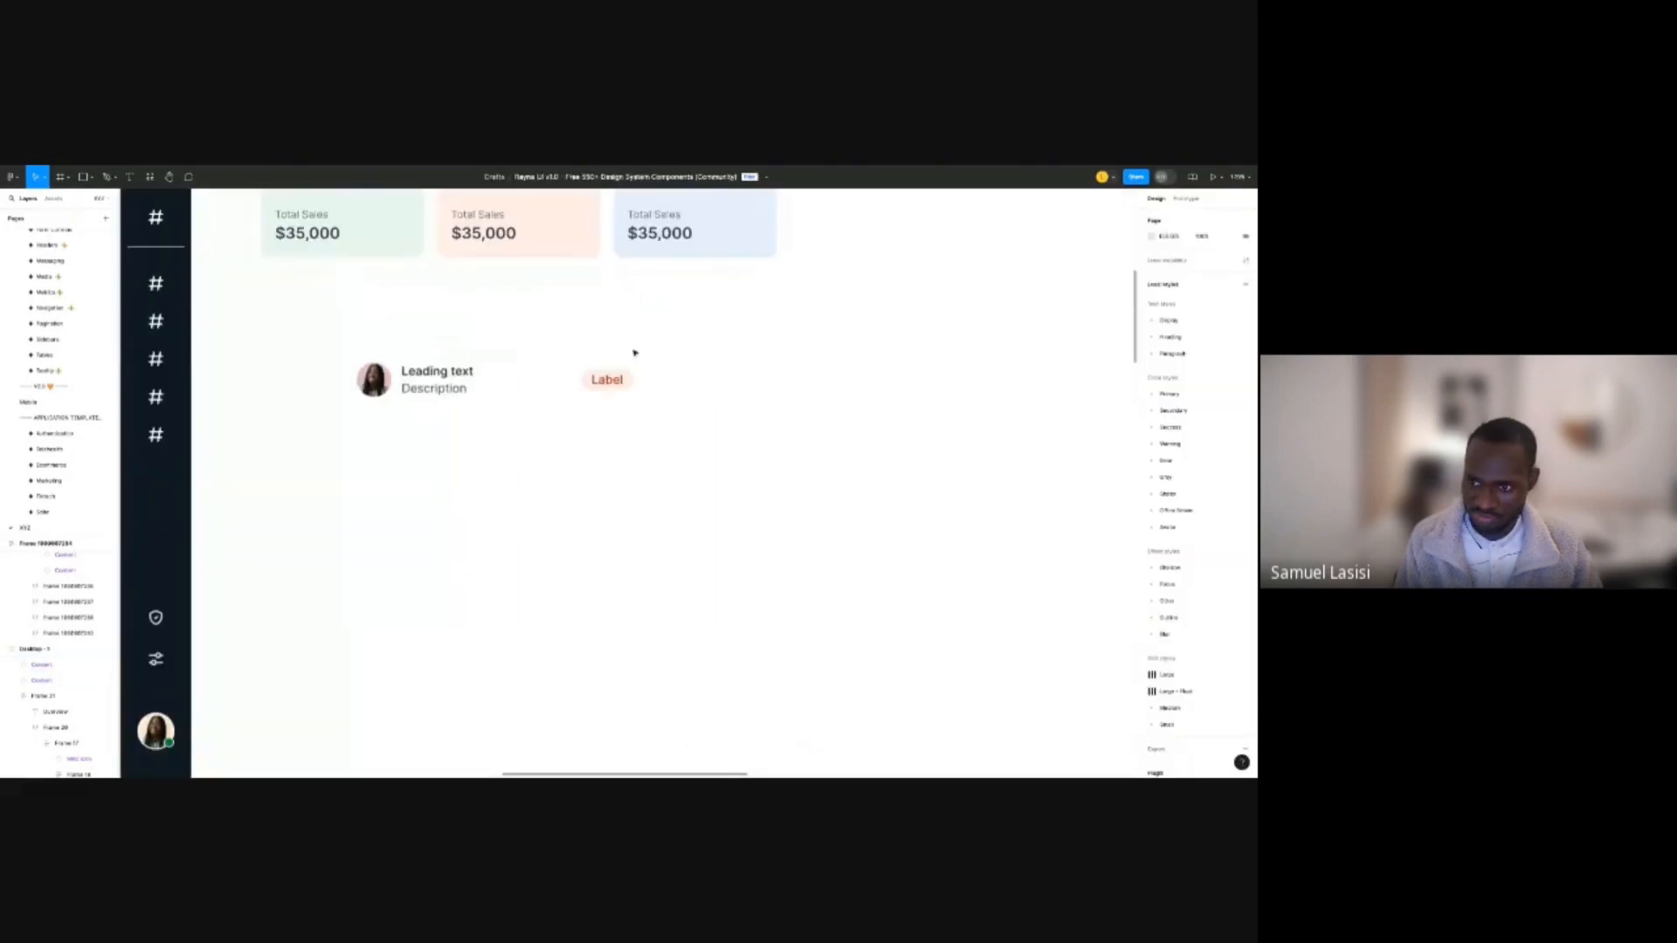
Turn on Show secondary for the Label badge cell.
{"action": "left_click", "coordinate": [635, 353]}
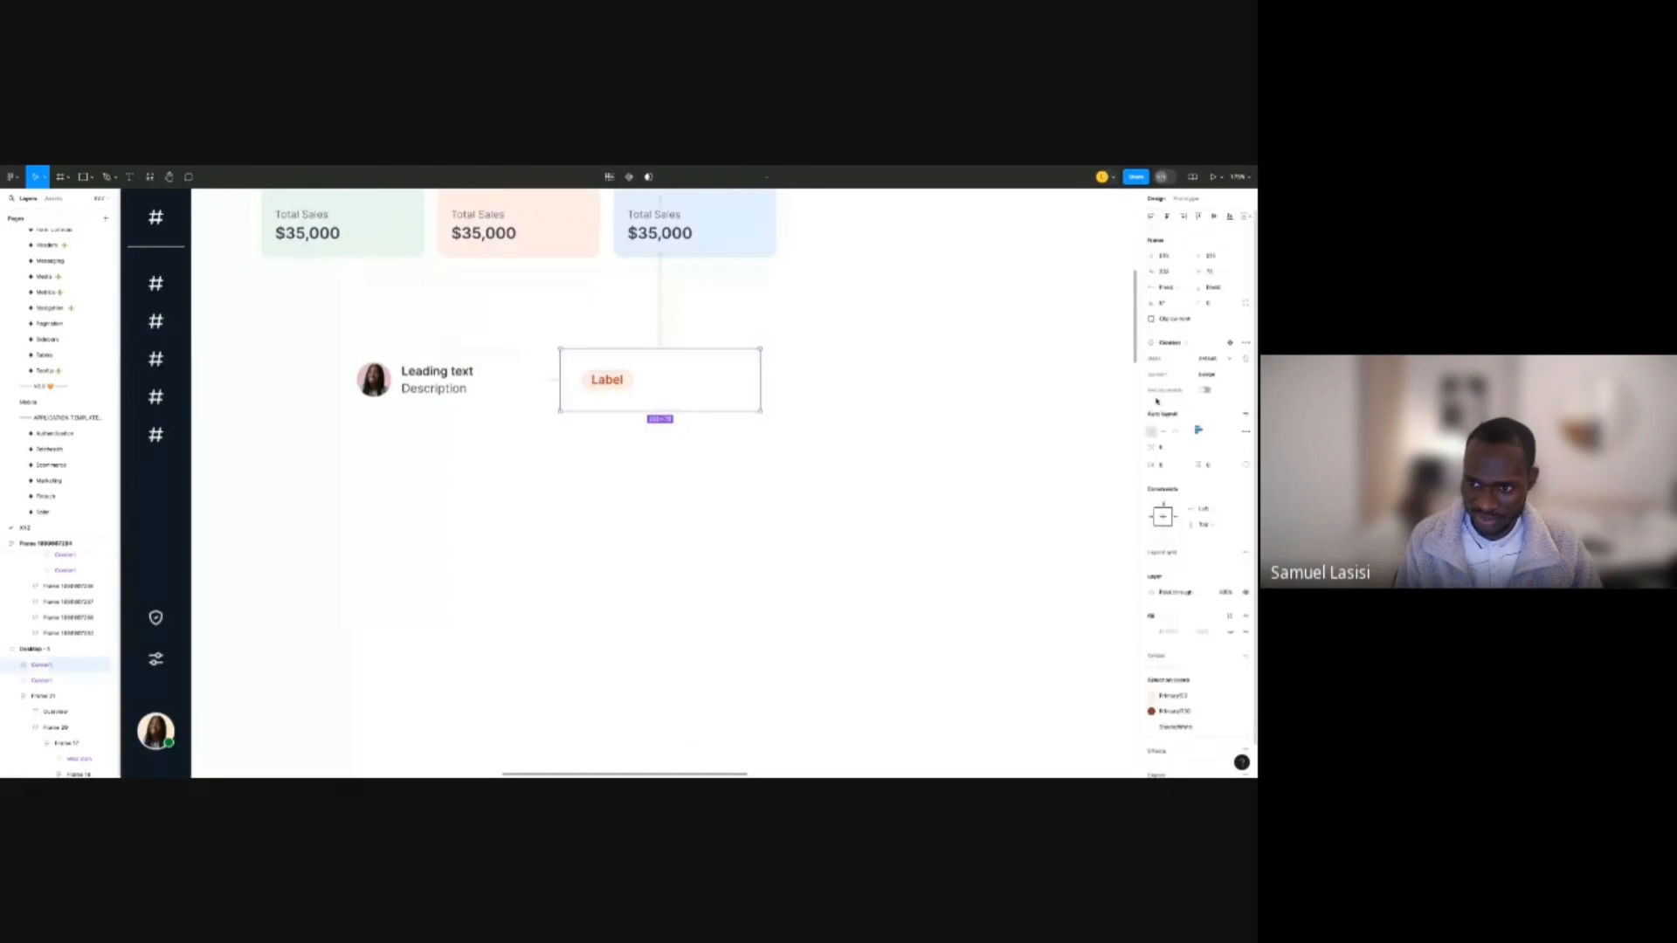
{"action": "left_click", "coordinate": [1207, 375]}
{"action": "left_click", "coordinate": [1207, 391]}
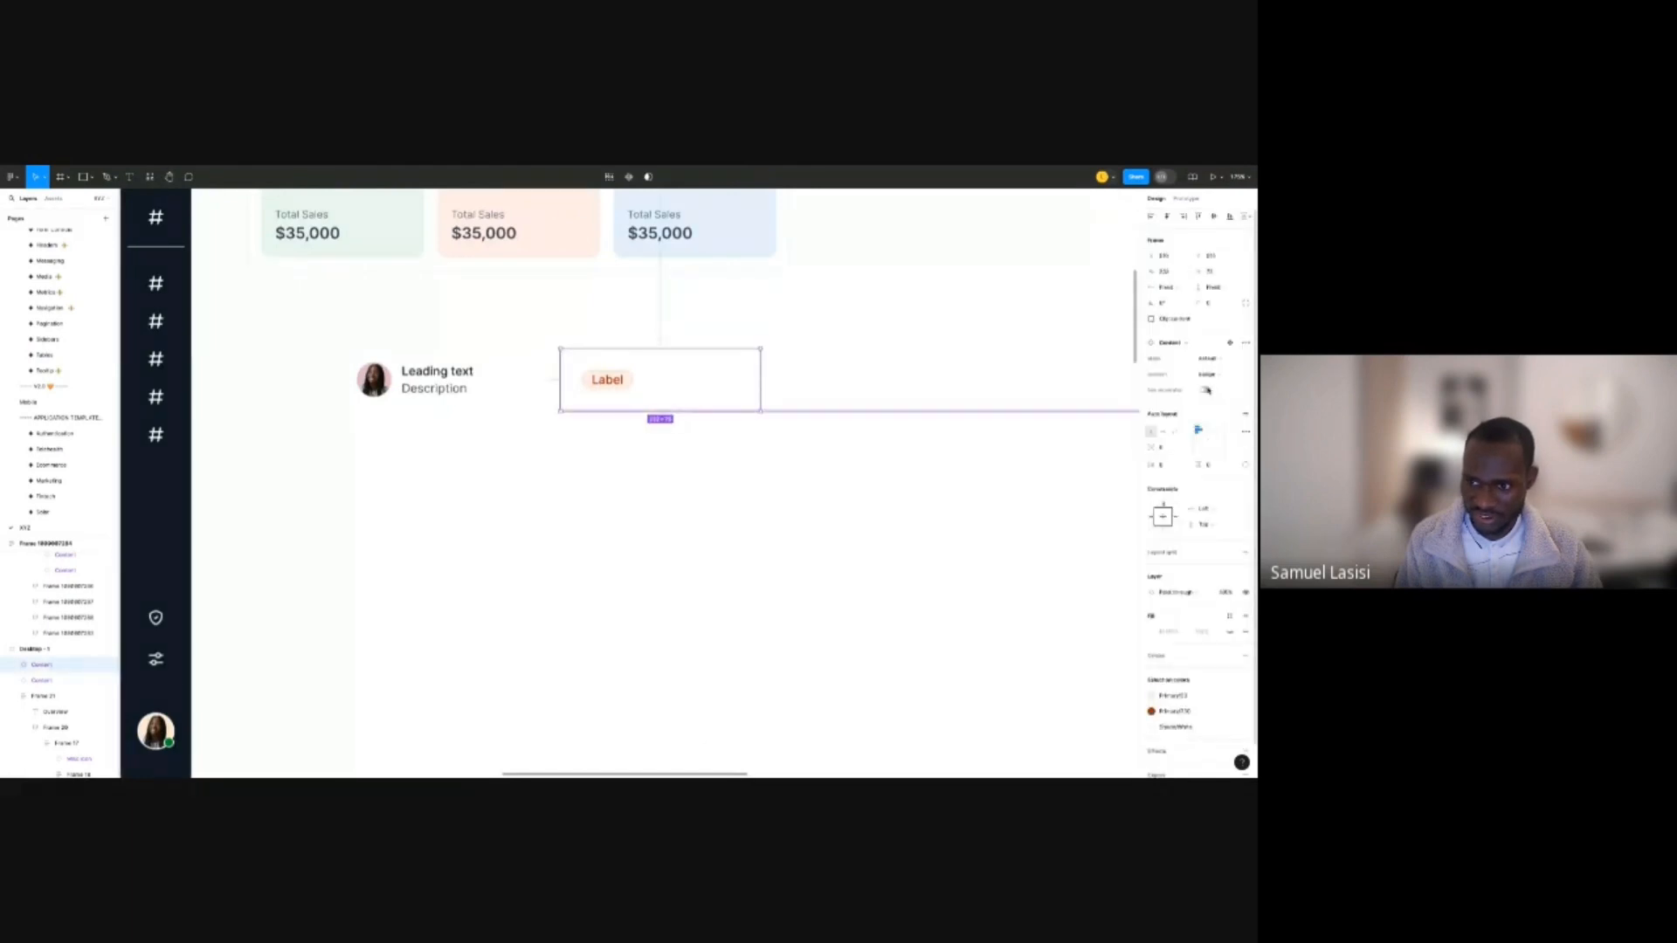
{"action": "left_click", "coordinate": [1206, 391]}
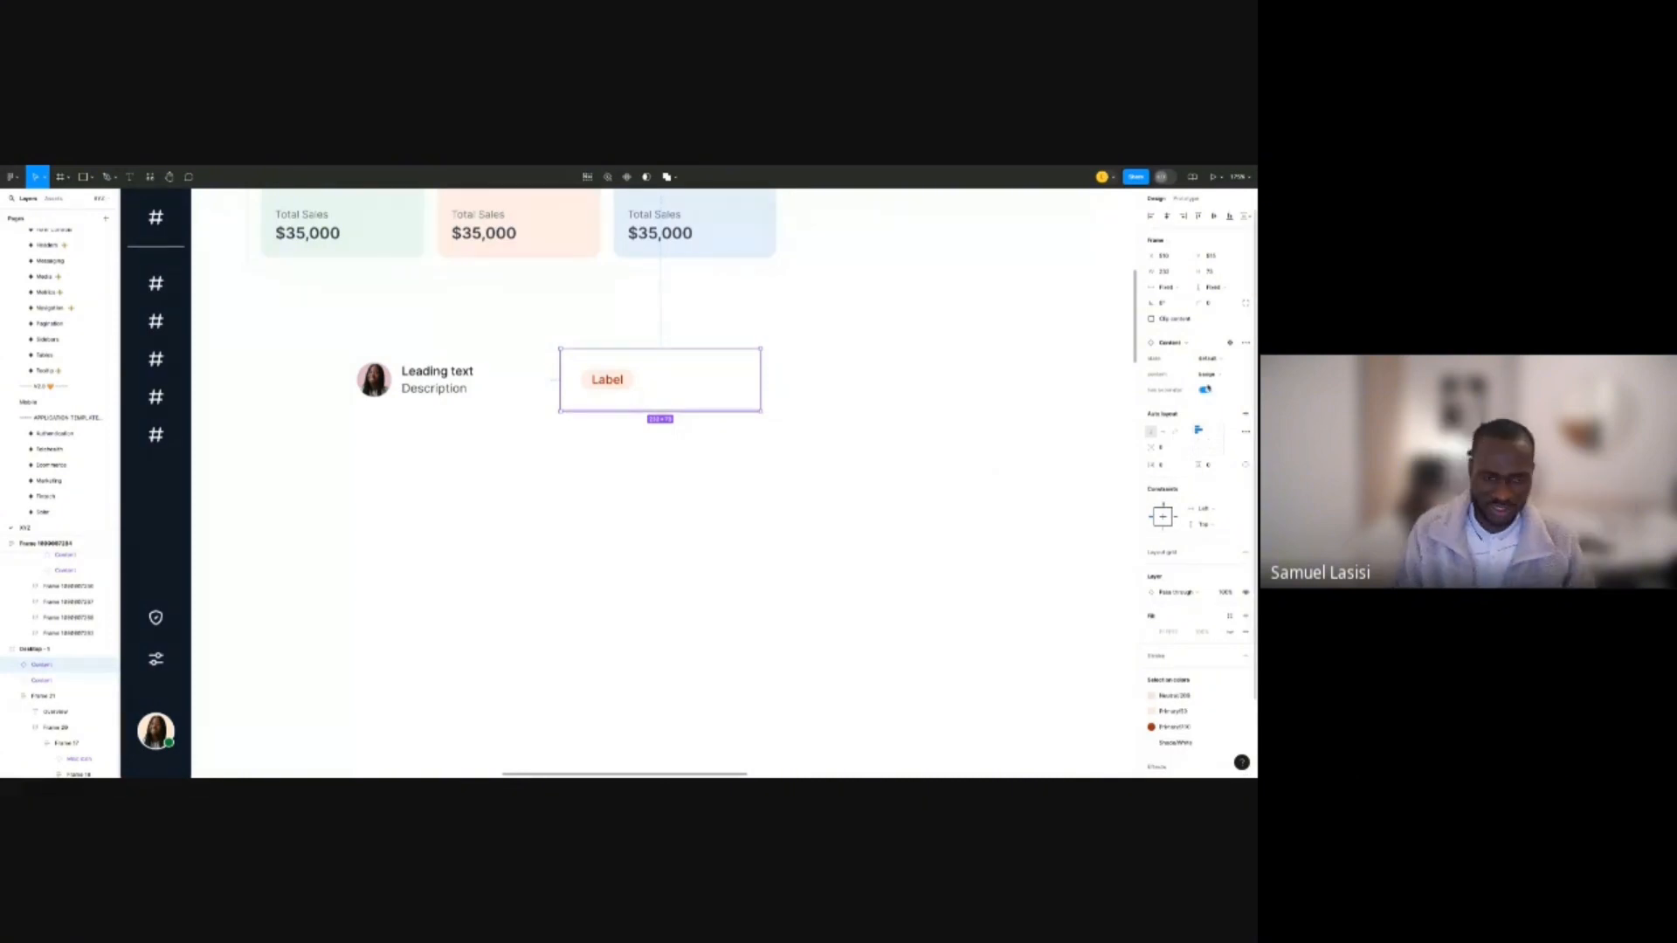
{"action": "left_click", "coordinate": [821, 446]}
{"action": "scroll", "coordinate": [568, 373], "scroll_direction": "down", "scroll_amount": 3}
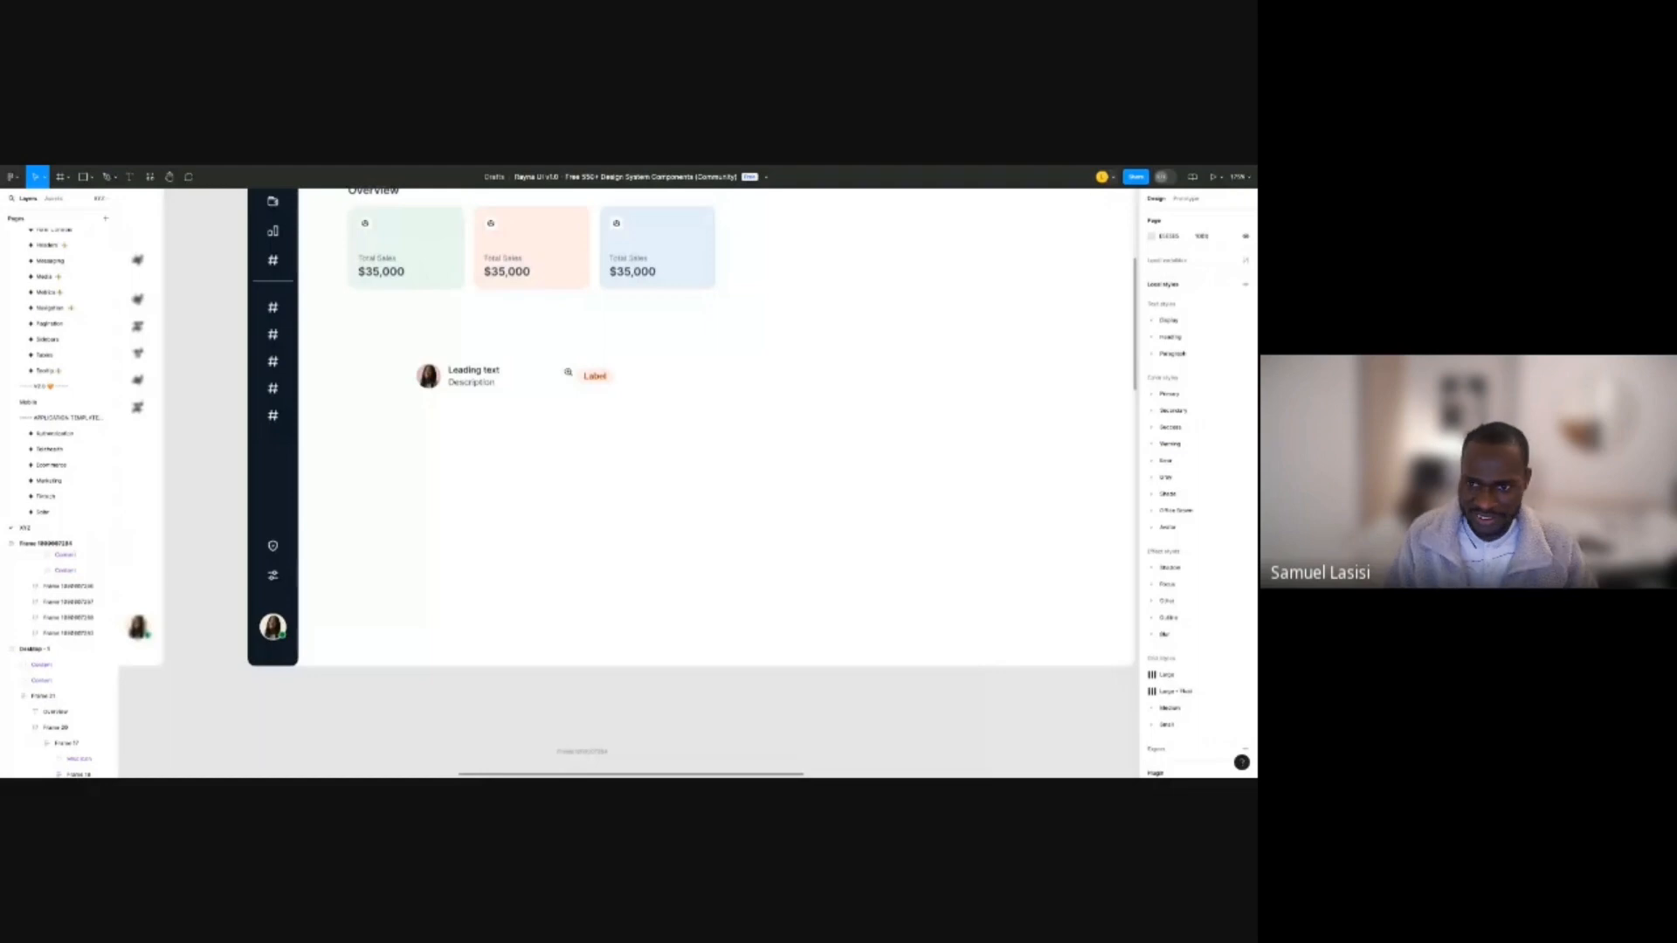
{"action": "scroll", "coordinate": [567, 373], "scroll_direction": "down", "scroll_amount": 5}
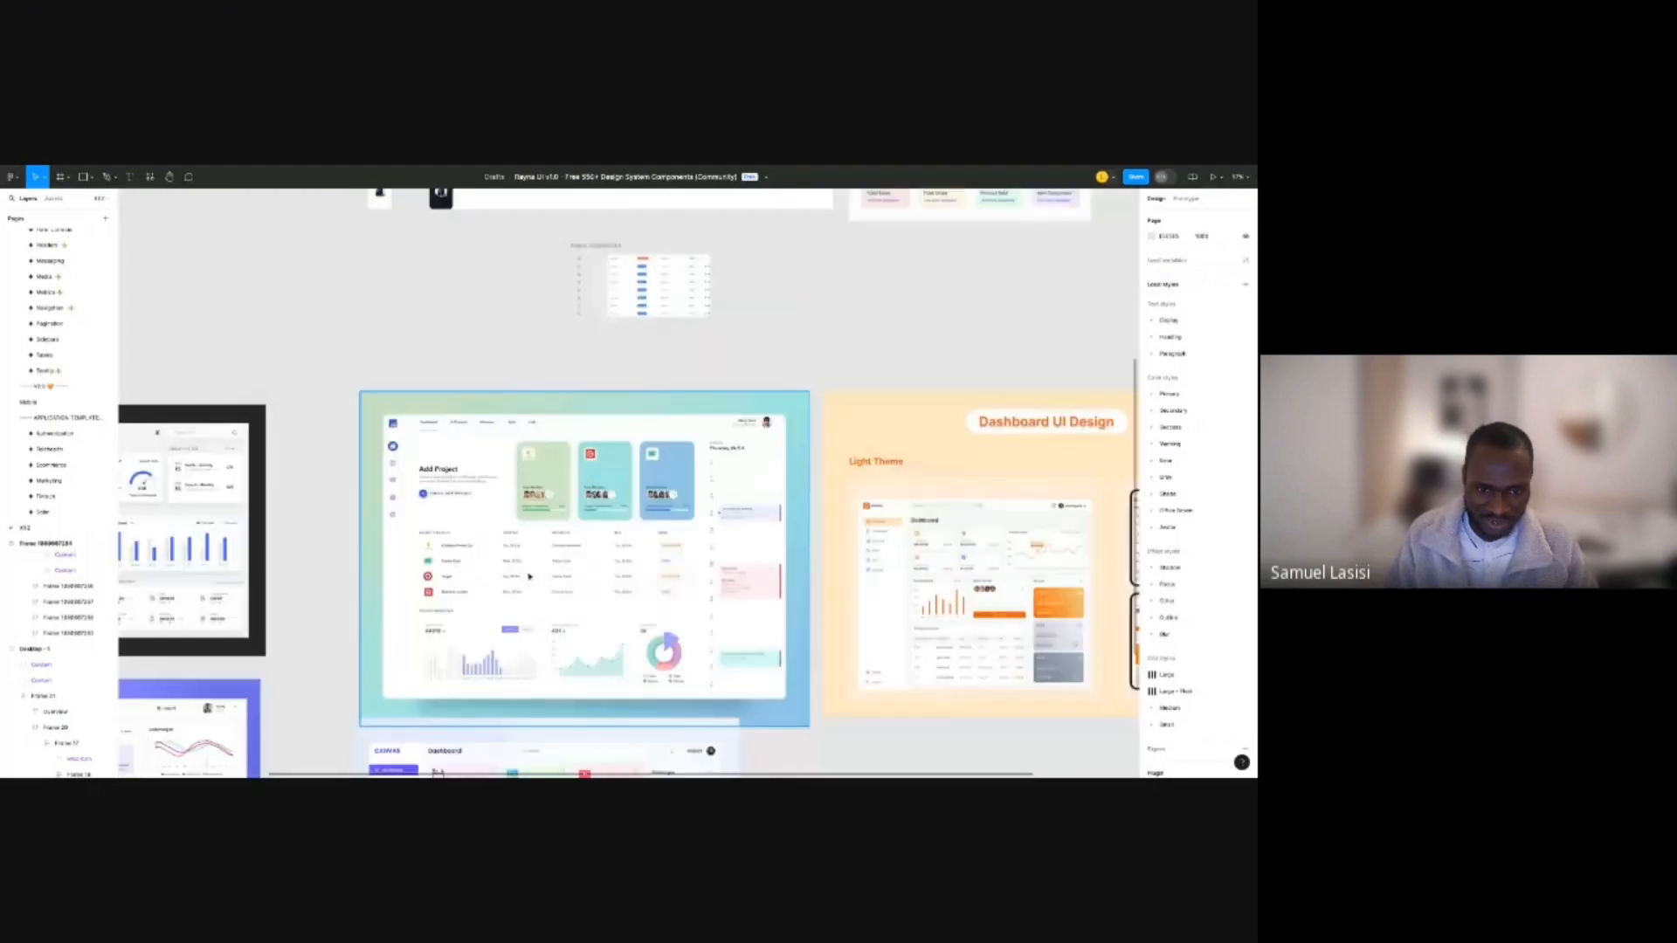
{"action": "scroll", "coordinate": [526, 564], "scroll_direction": "up", "scroll_amount": 4}
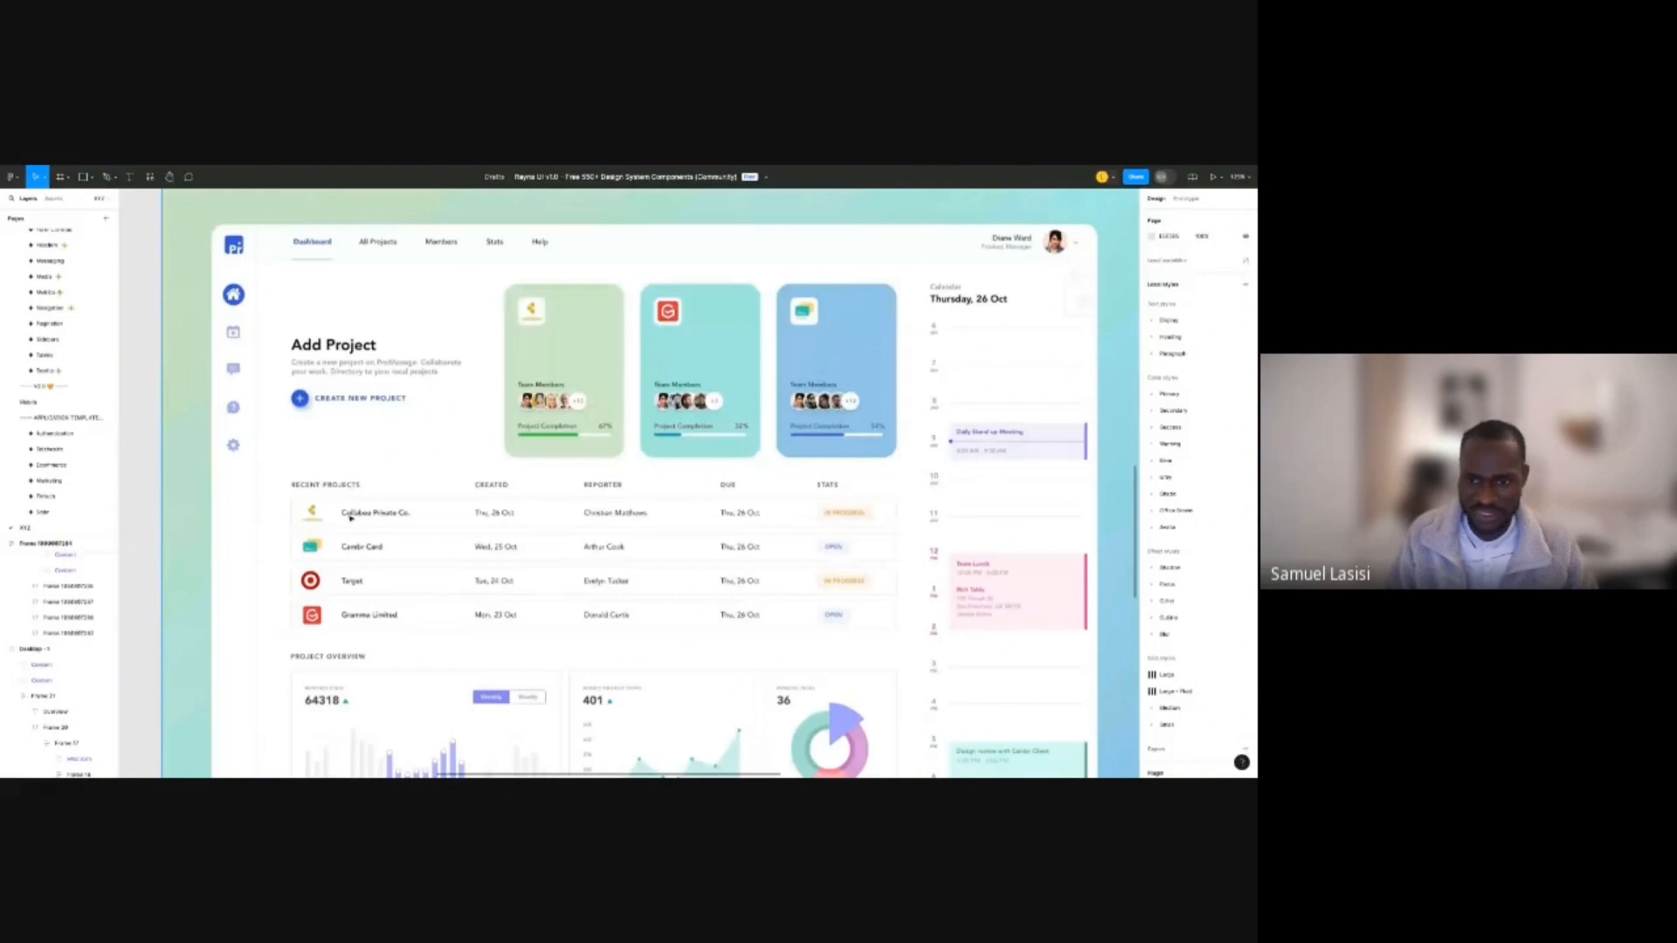
{"action": "scroll", "coordinate": [612, 478], "scroll_direction": "right", "scroll_amount": 10}
{"action": "scroll", "coordinate": [612, 477], "scroll_direction": "down", "scroll_amount": 3}
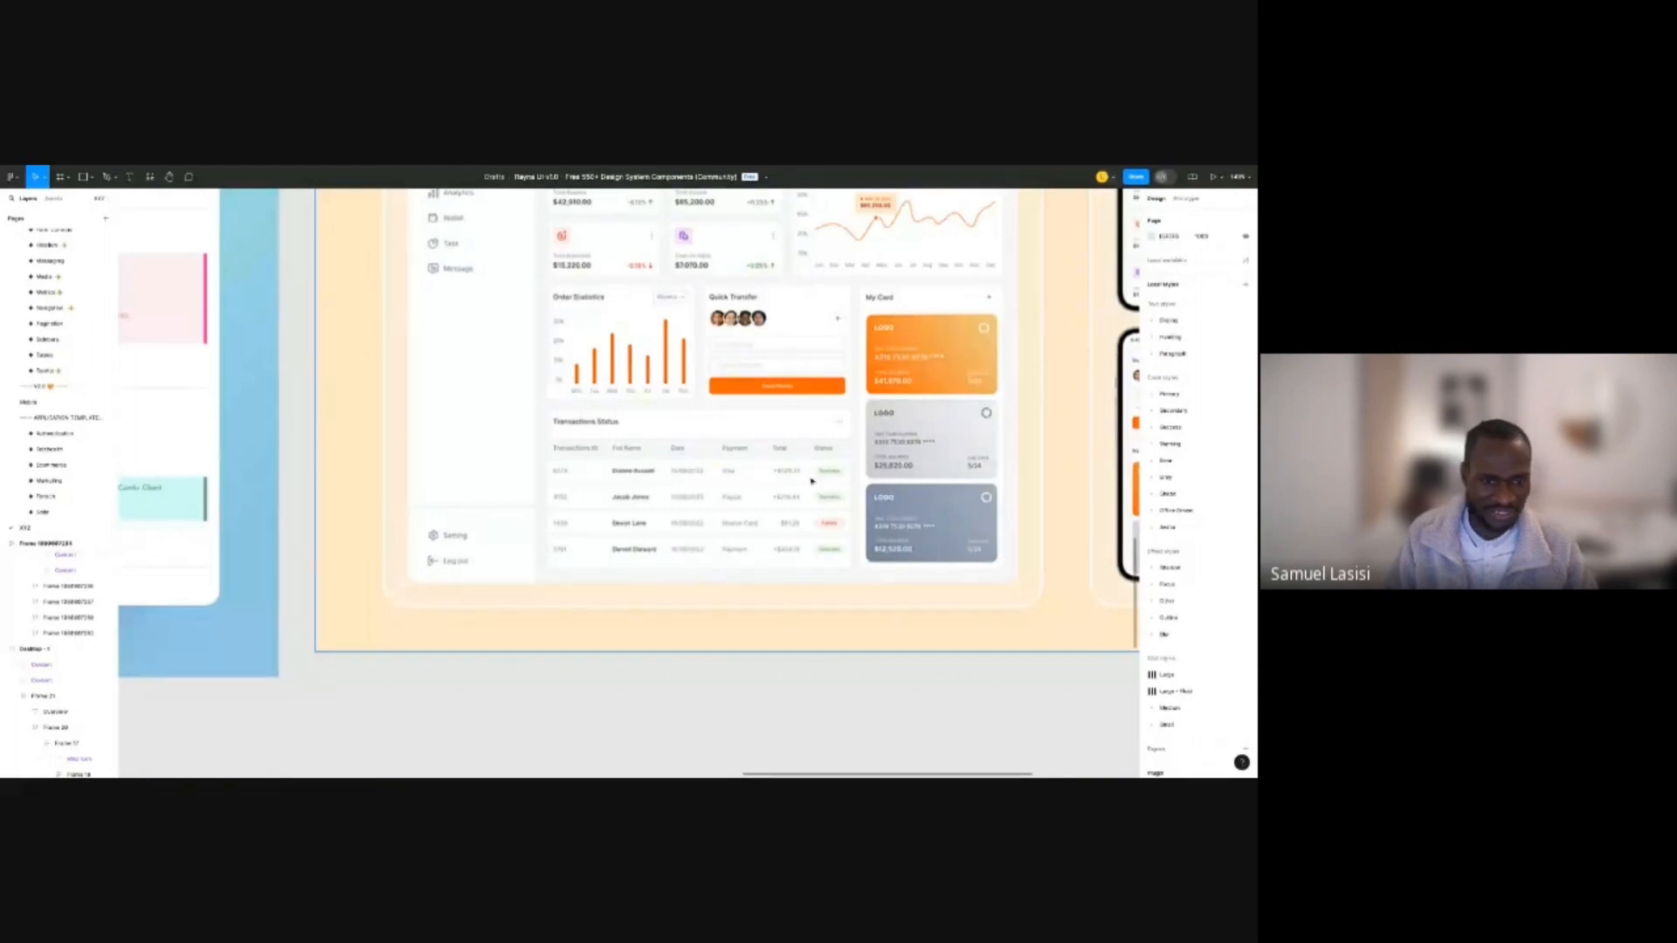
{"action": "scroll", "coordinate": [811, 480], "scroll_direction": "down", "scroll_amount": 10}
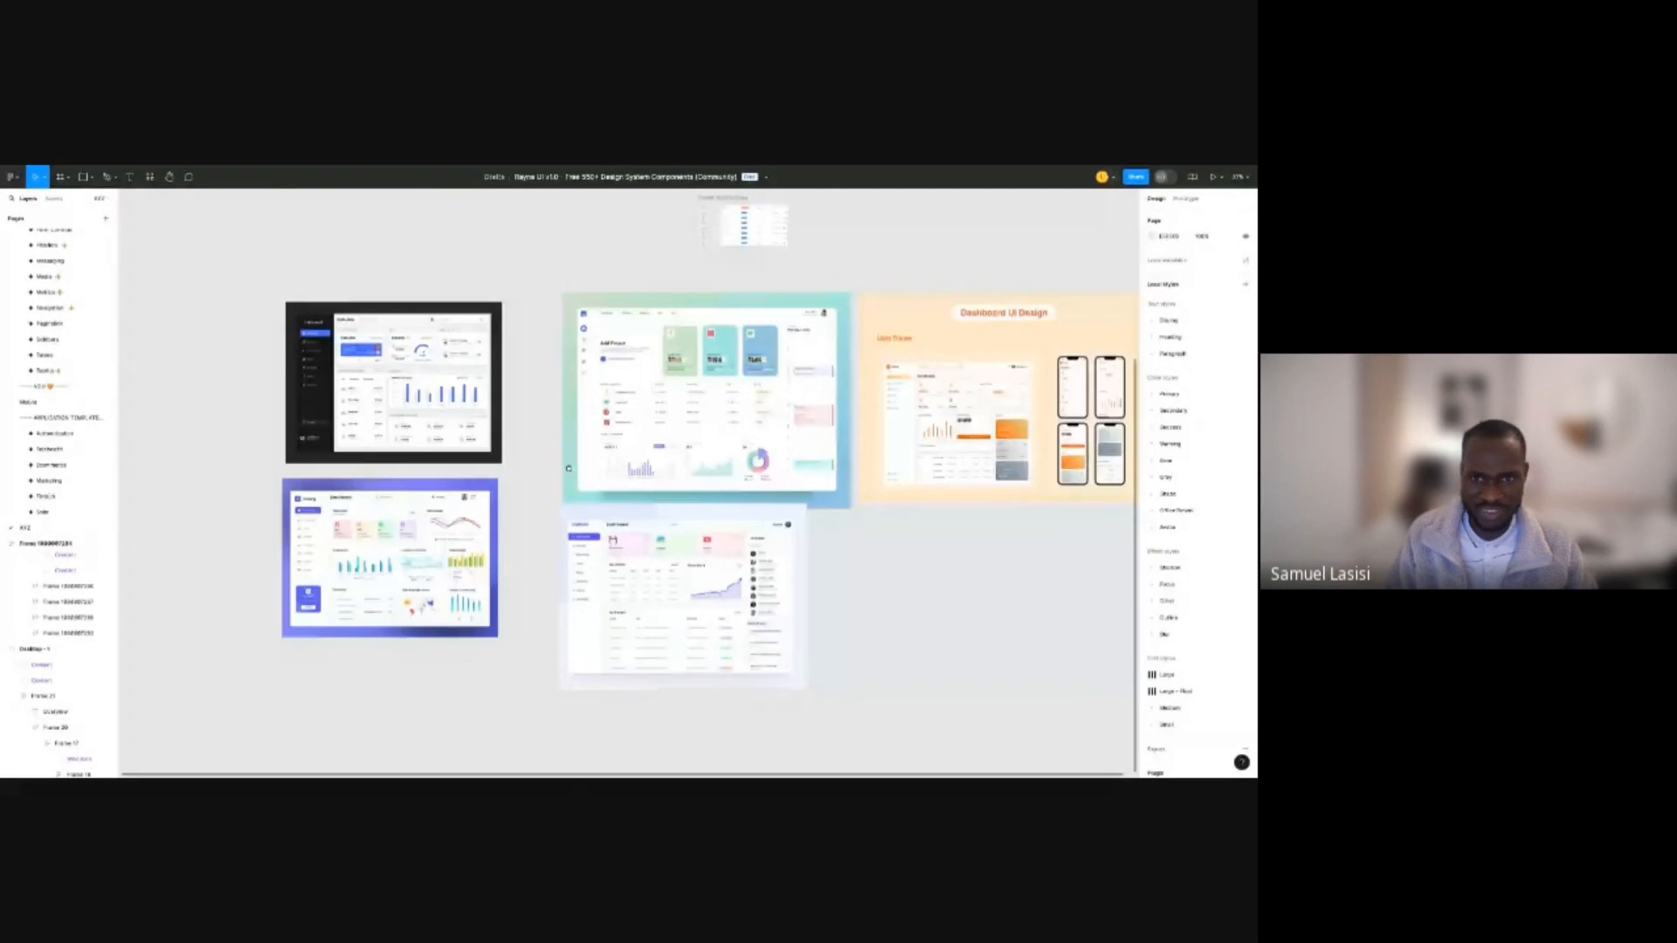
{"action": "scroll", "coordinate": [622, 390], "scroll_direction": "up", "scroll_amount": 5}
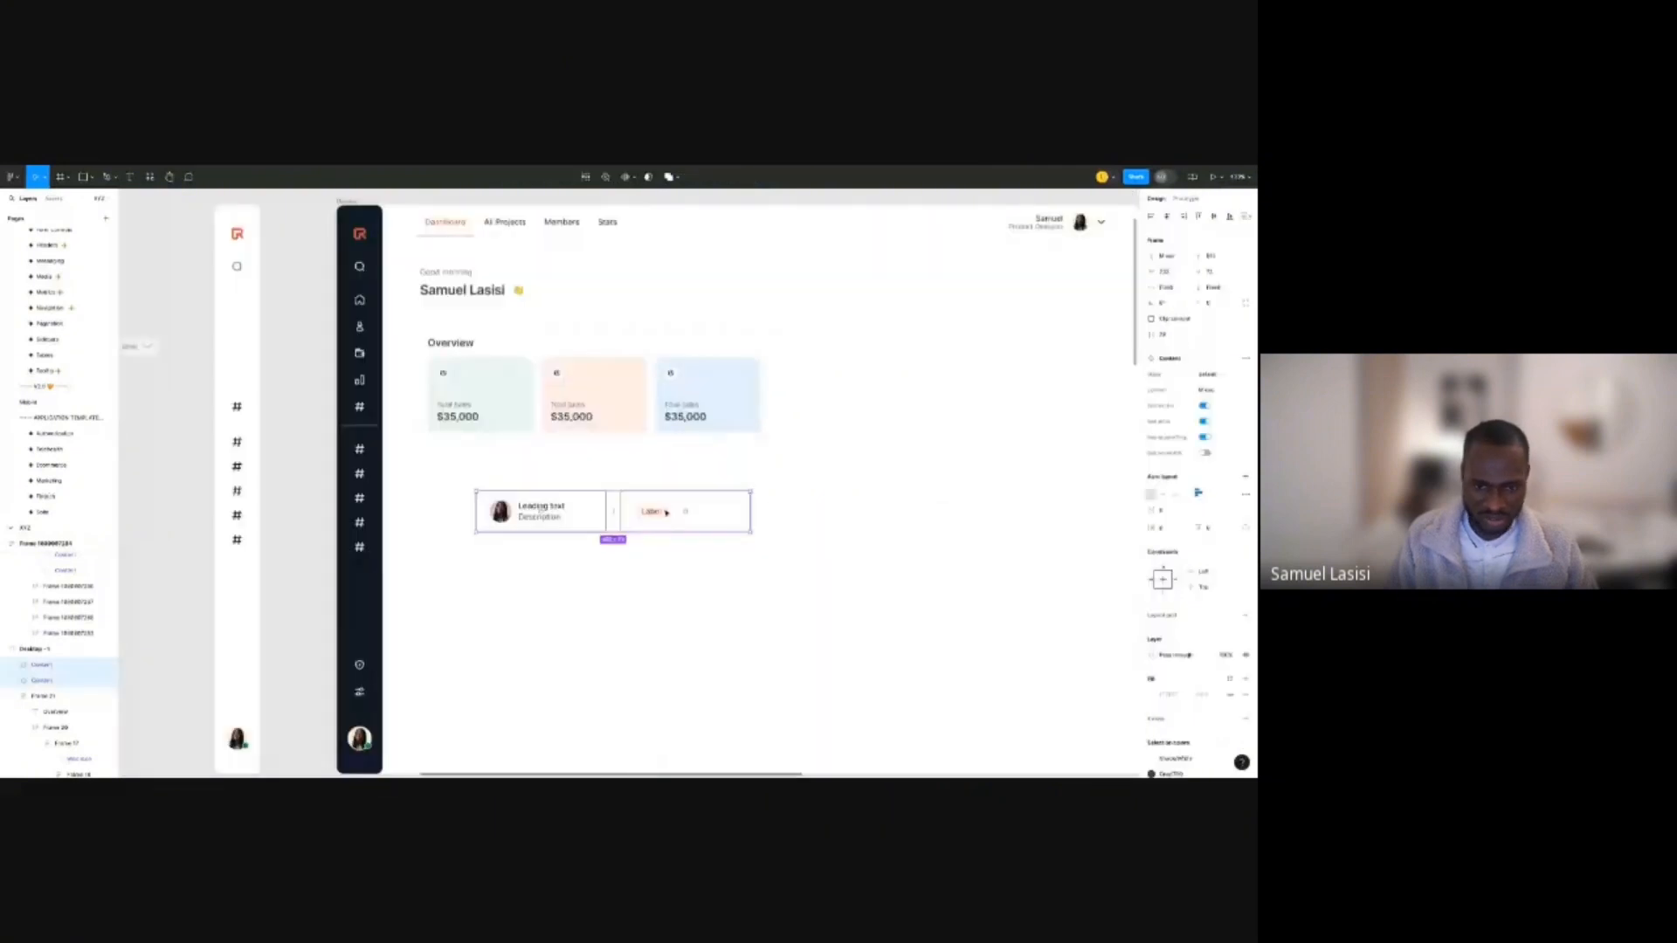
Realign the cells, then duplicate the avatar-and-text cell and make the copy a progress bar.
{"action": "left_click_drag", "start_coordinate": [666, 513], "coordinate": [806, 506]}
{"action": "left_click_drag", "start_coordinate": [542, 523], "coordinate": [486, 516]}
{"action": "key", "text": "ctrl+d"}
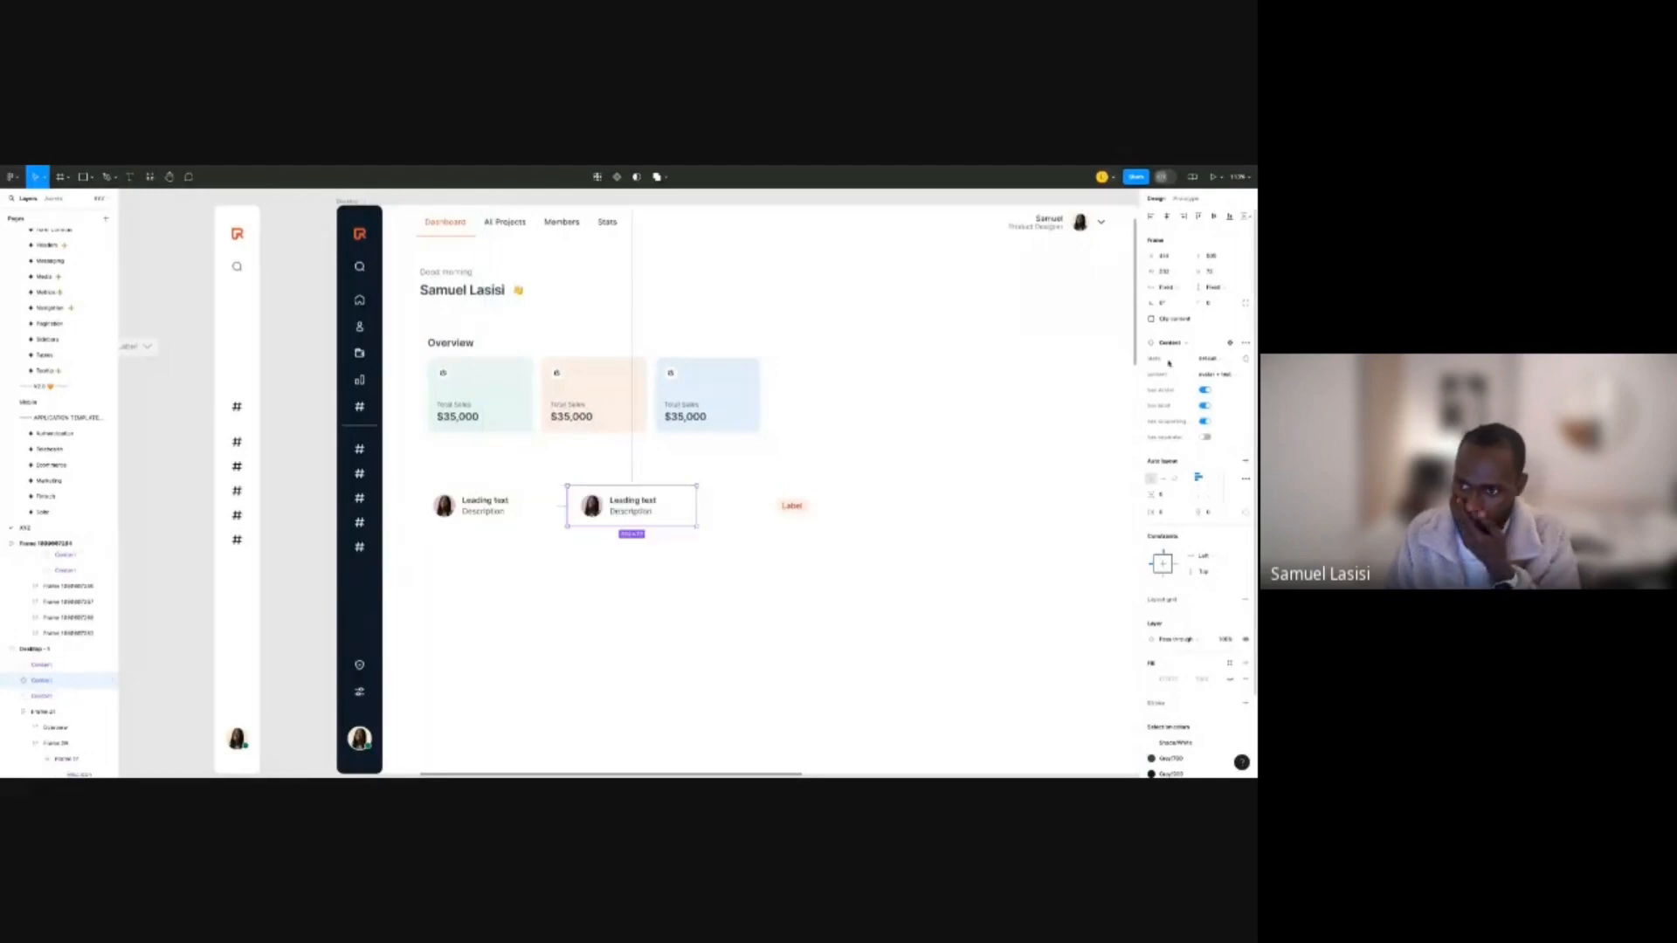
{"action": "left_click", "coordinate": [1212, 372]}
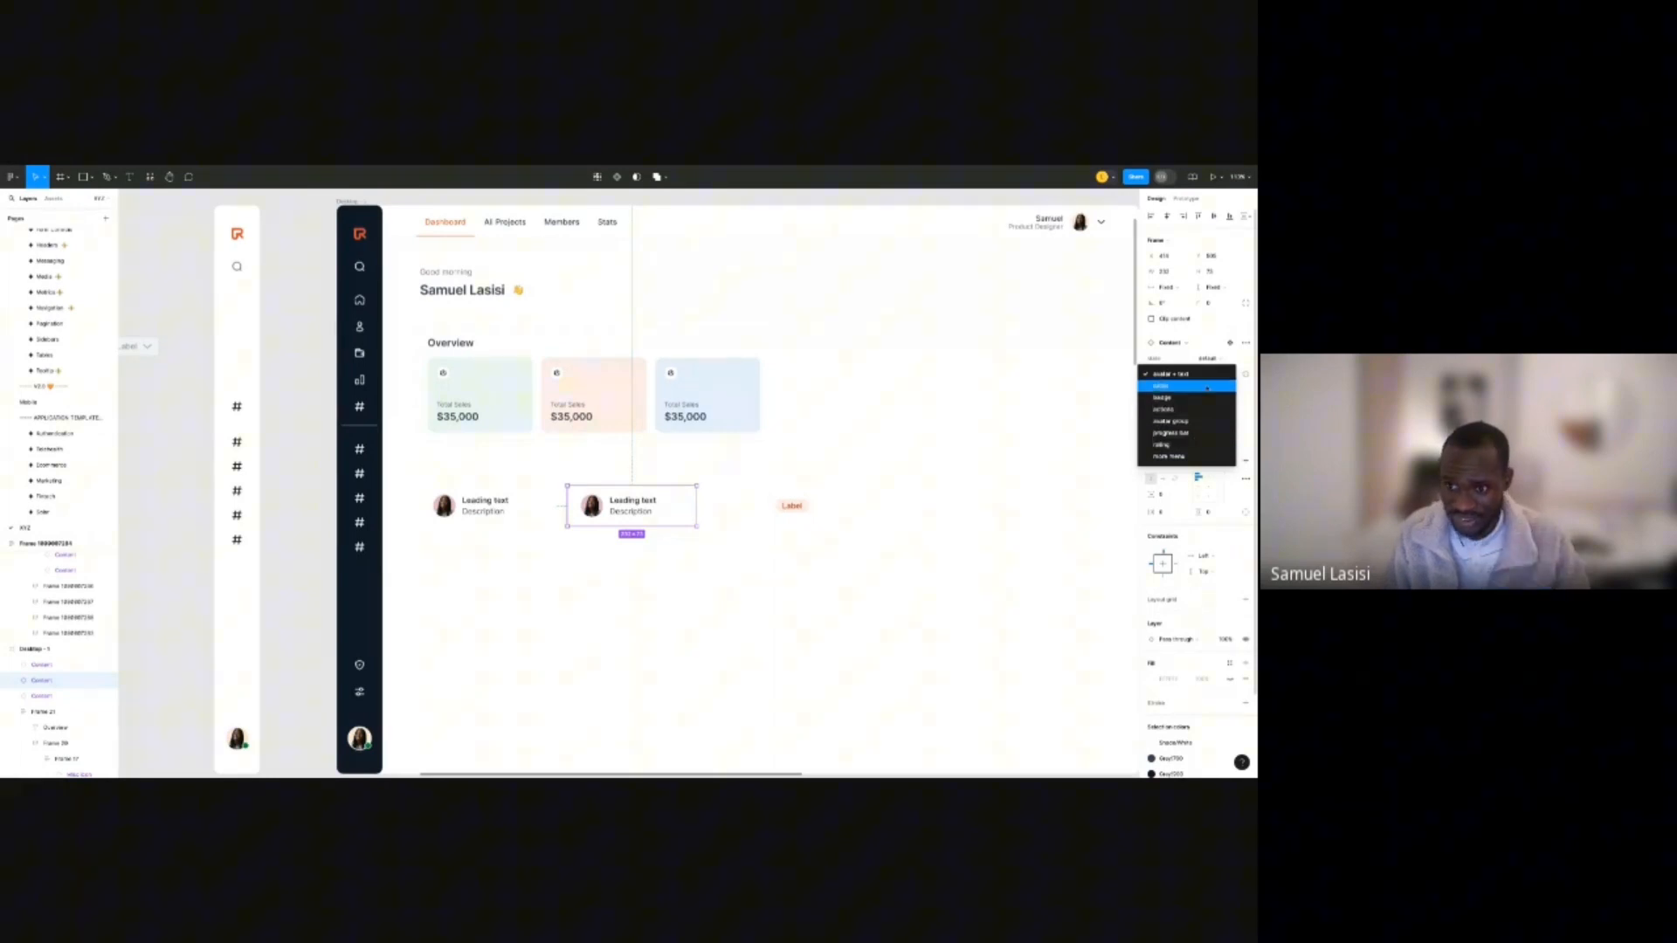
{"action": "left_click", "coordinate": [1170, 432]}
{"action": "left_click", "coordinate": [747, 479]}
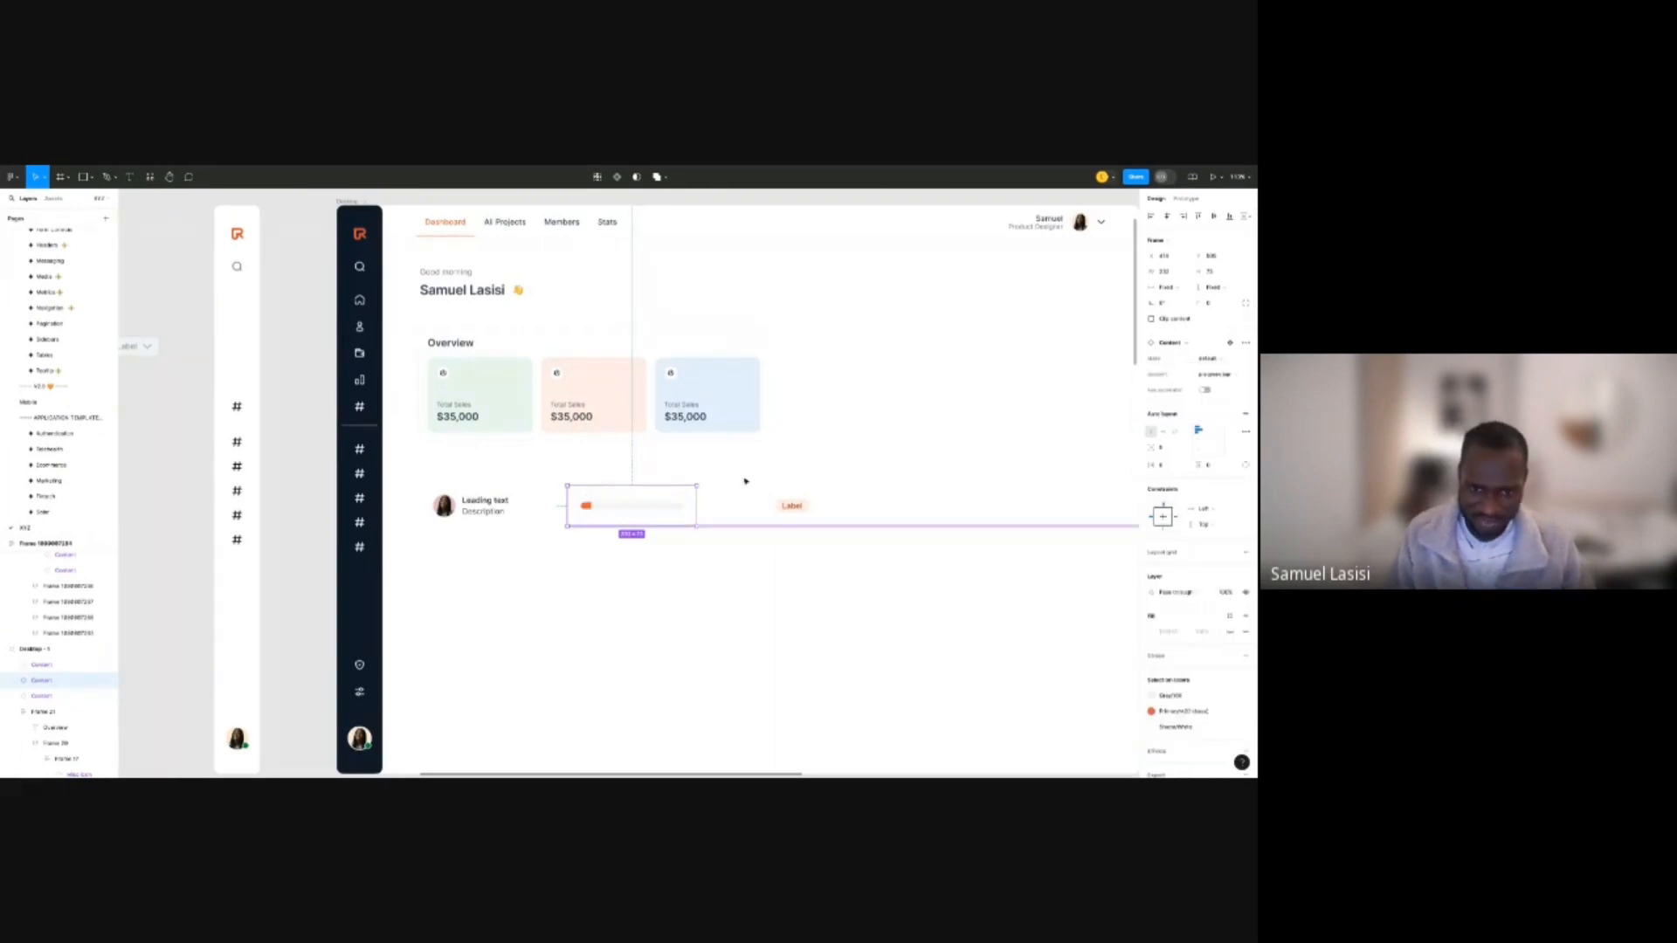
{"action": "left_click", "coordinate": [661, 508]}
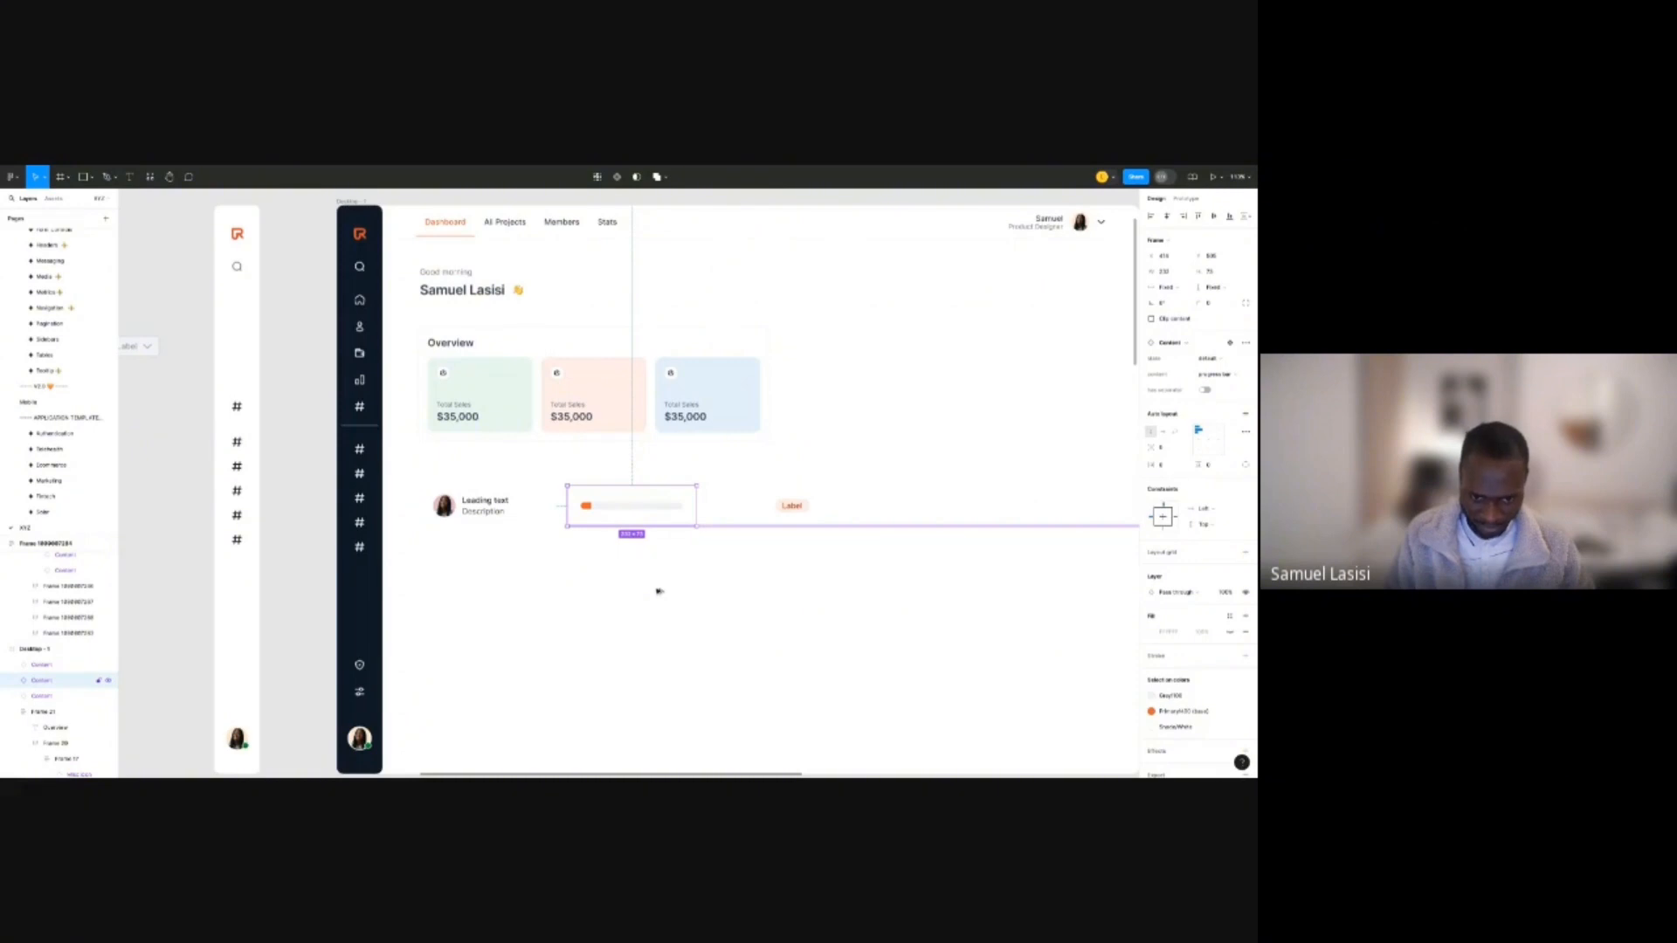
Duplicate the progress bar below and switch the copy to action icons.
{"action": "left_click_drag", "start_coordinate": [659, 592], "coordinate": [661, 594]}
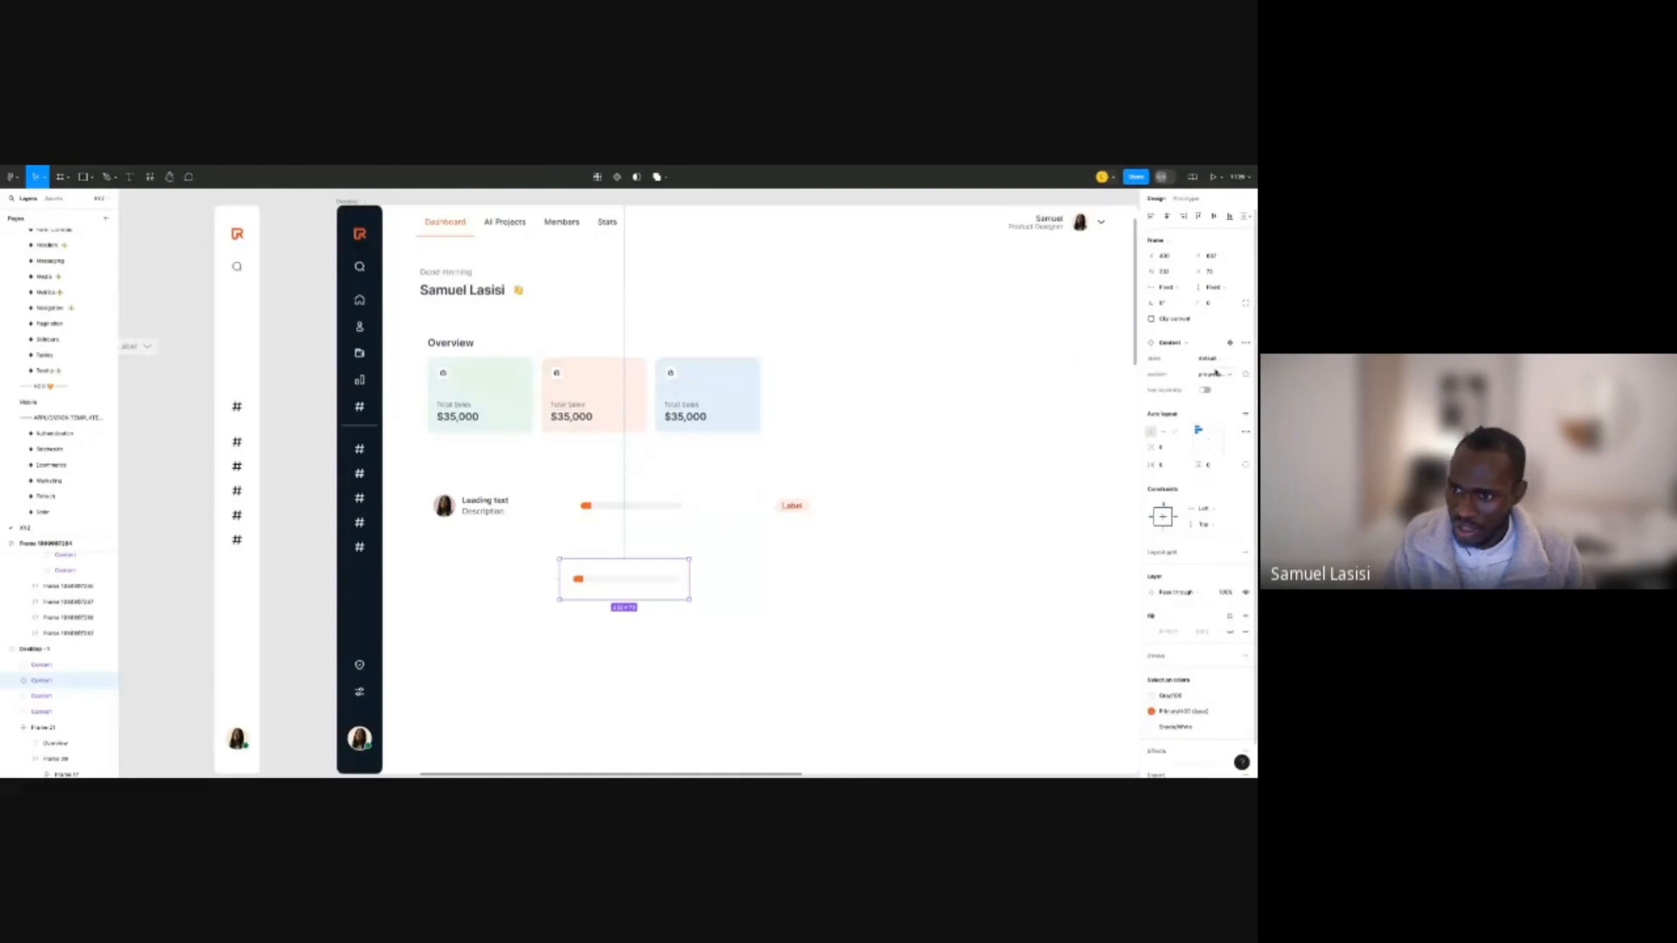
{"action": "left_click", "coordinate": [1216, 374]}
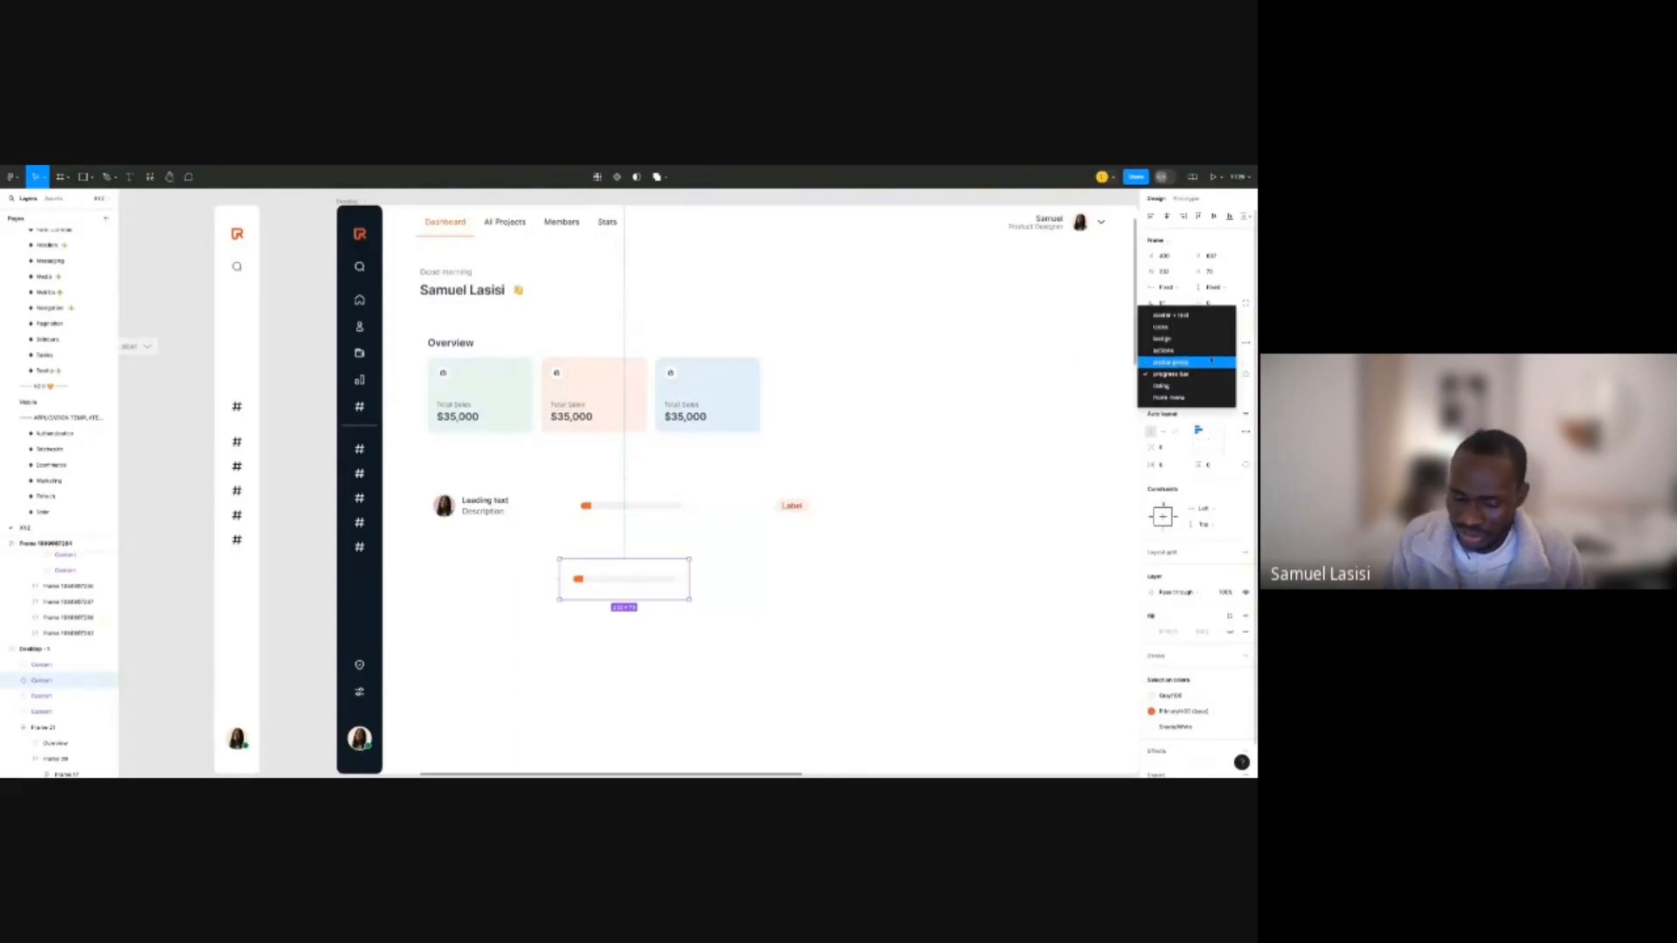
{"action": "left_click", "coordinate": [1211, 360]}
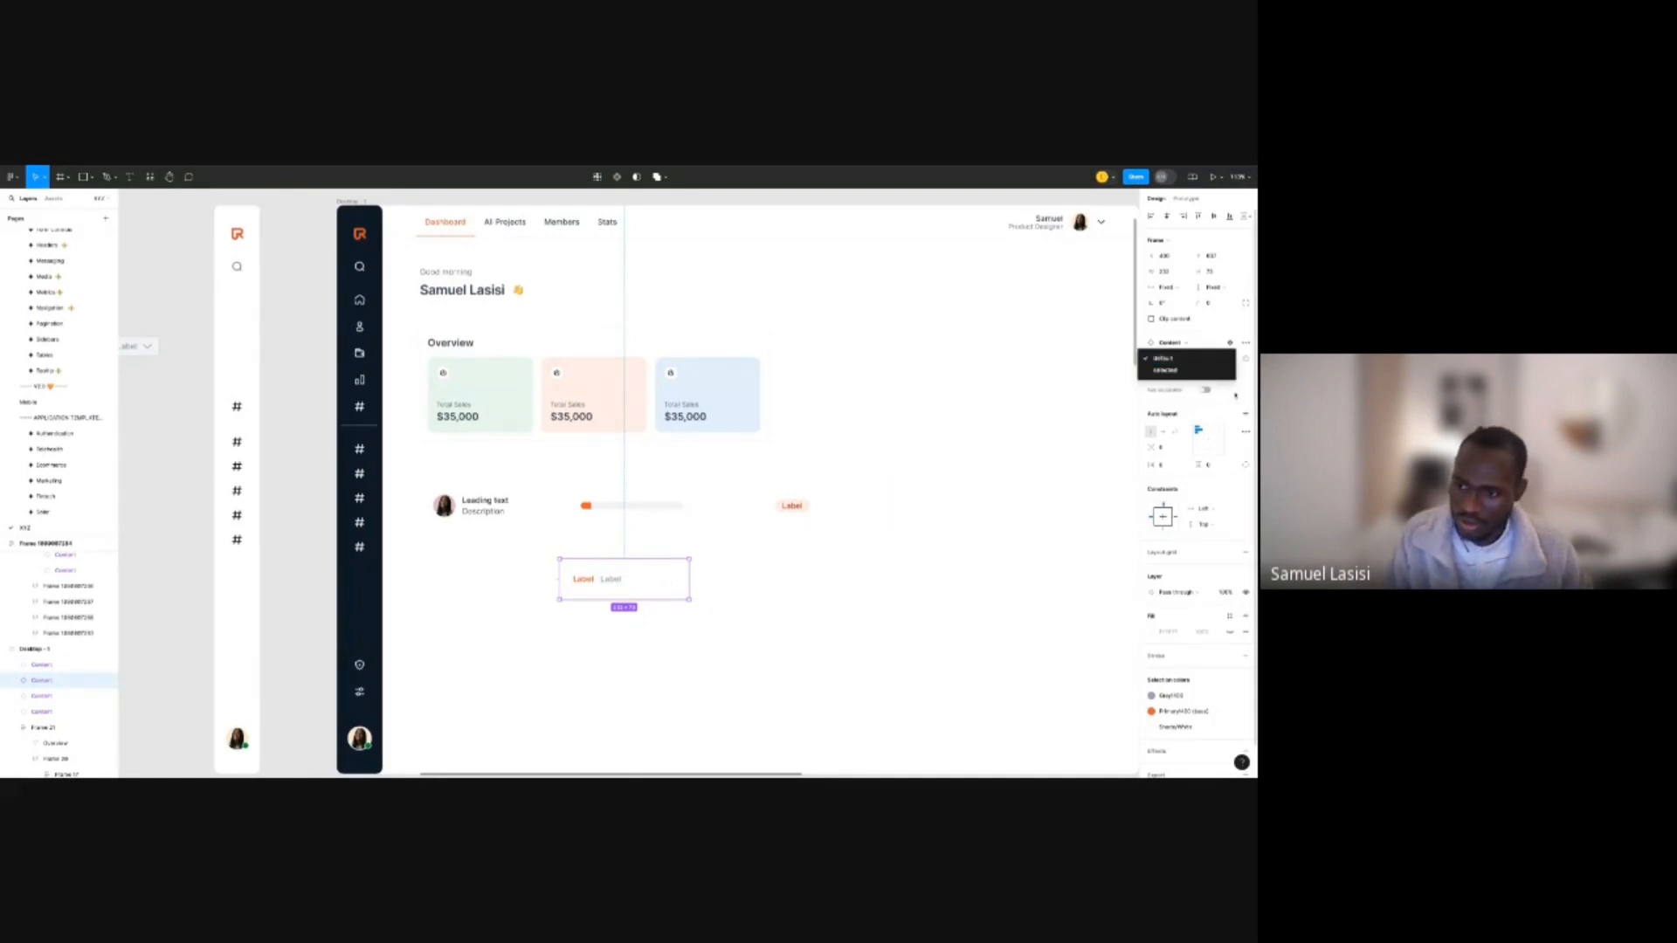
{"action": "left_click", "coordinate": [1214, 375]}
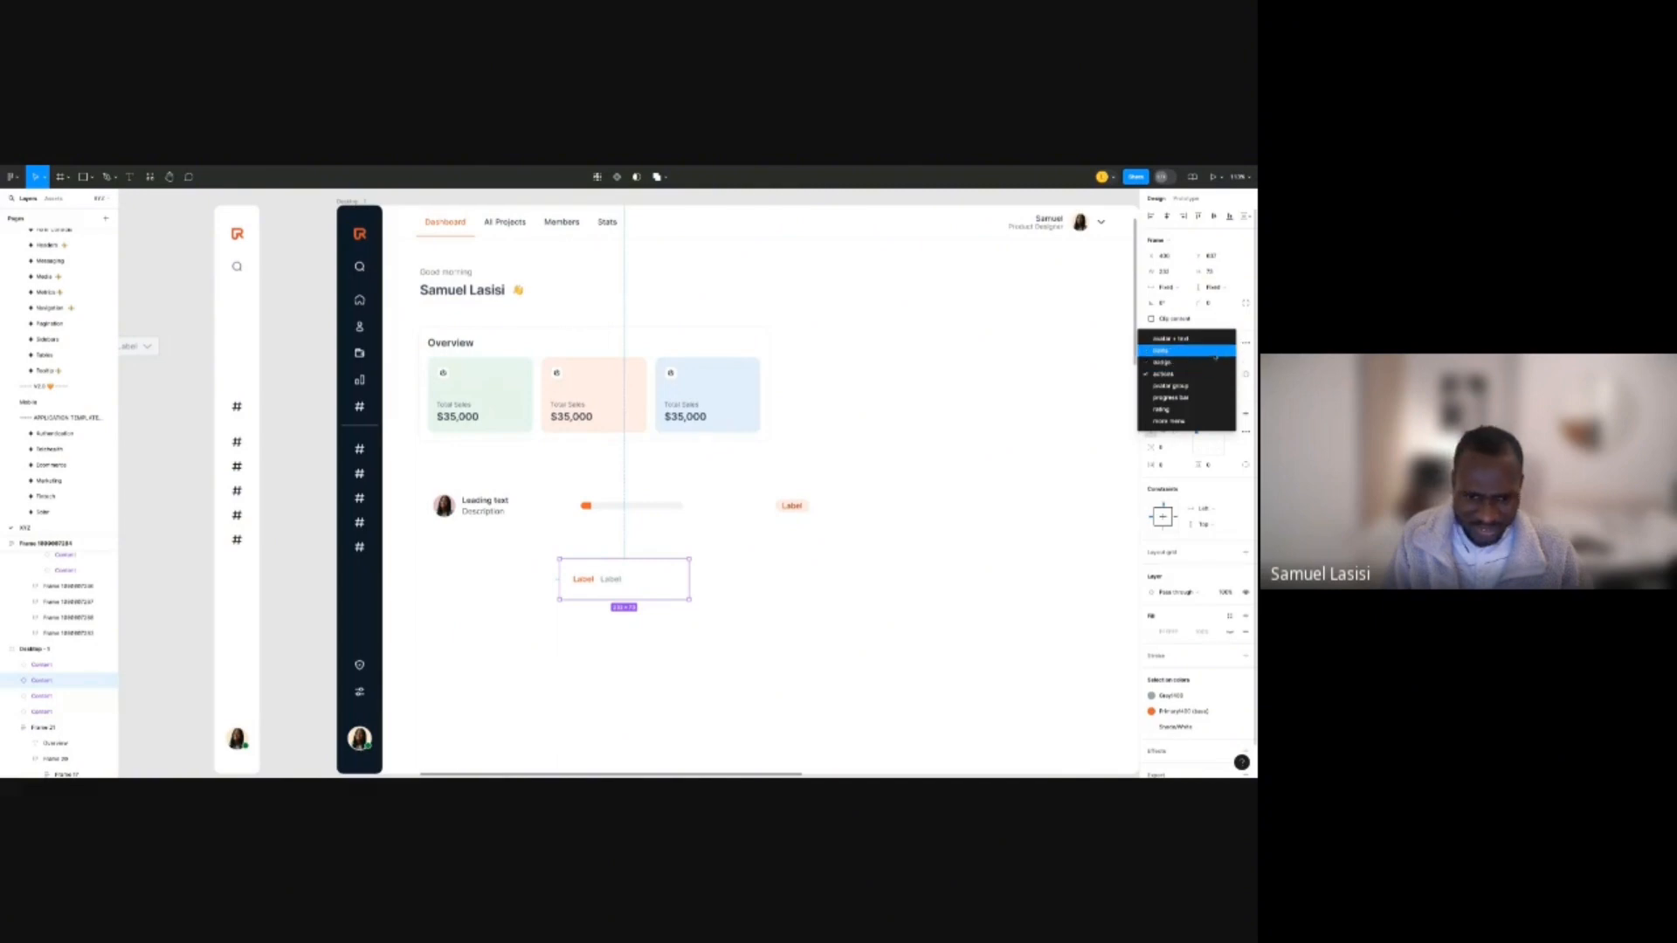
{"action": "left_click", "coordinate": [1215, 350]}
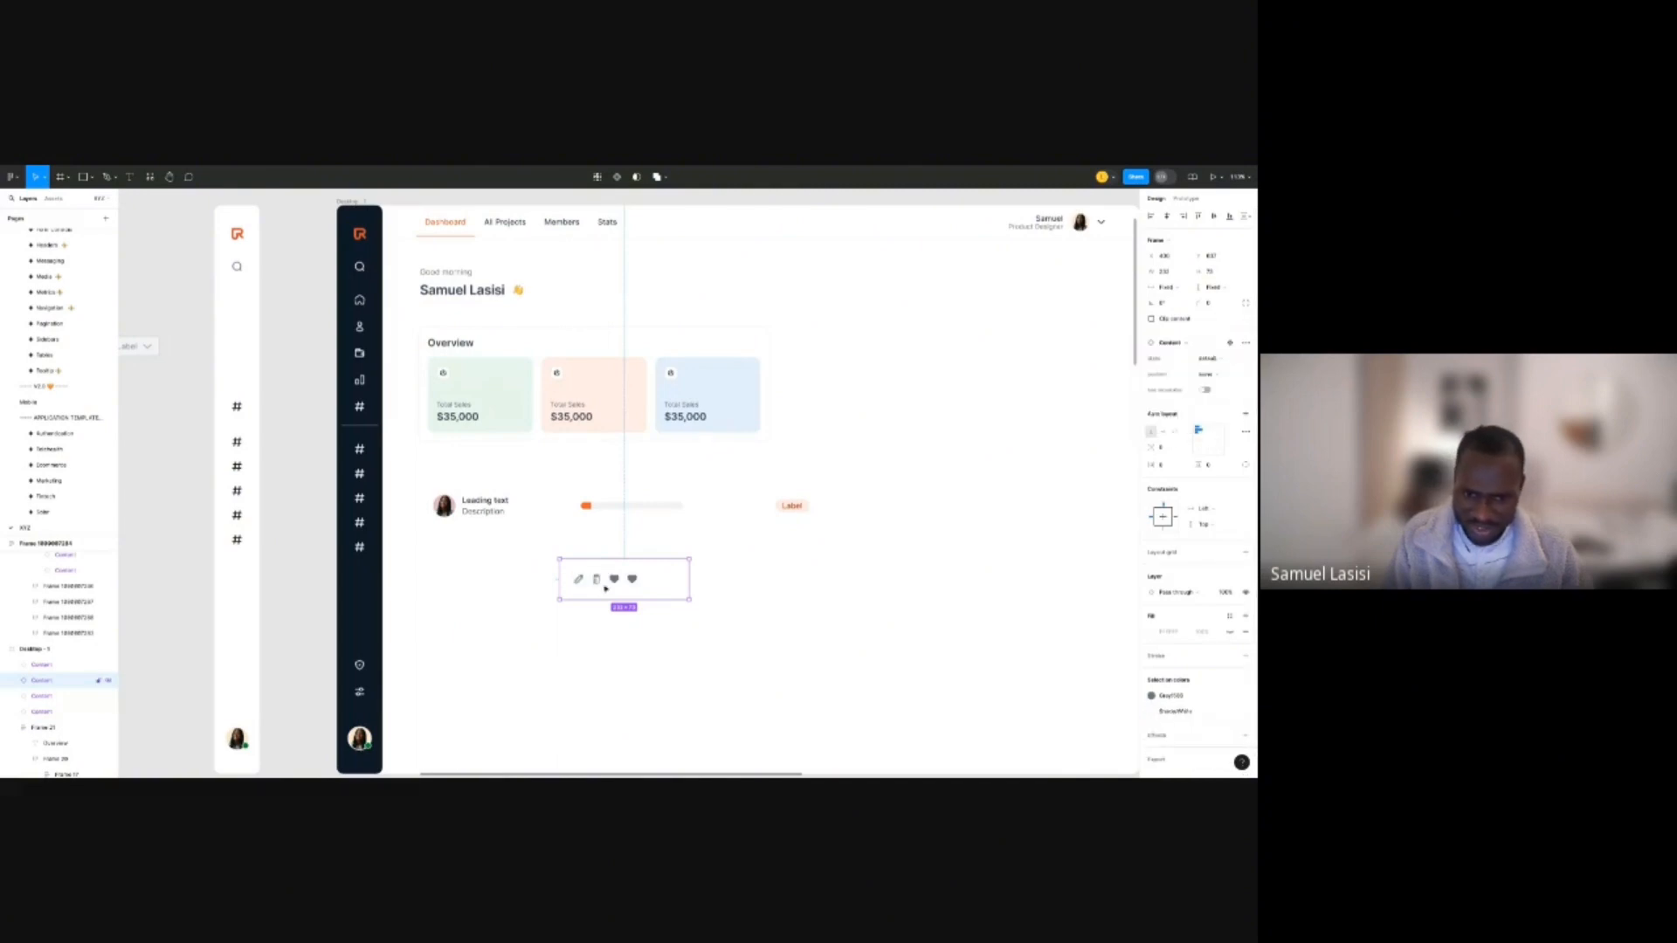
Add a more-items copy of the icon cell and move both cells down about 105 px.
{"action": "left_click_drag", "start_coordinate": [605, 588], "coordinate": [665, 648]}
{"action": "left_click", "coordinate": [1214, 360]}
{"action": "left_click", "coordinate": [1216, 375]}
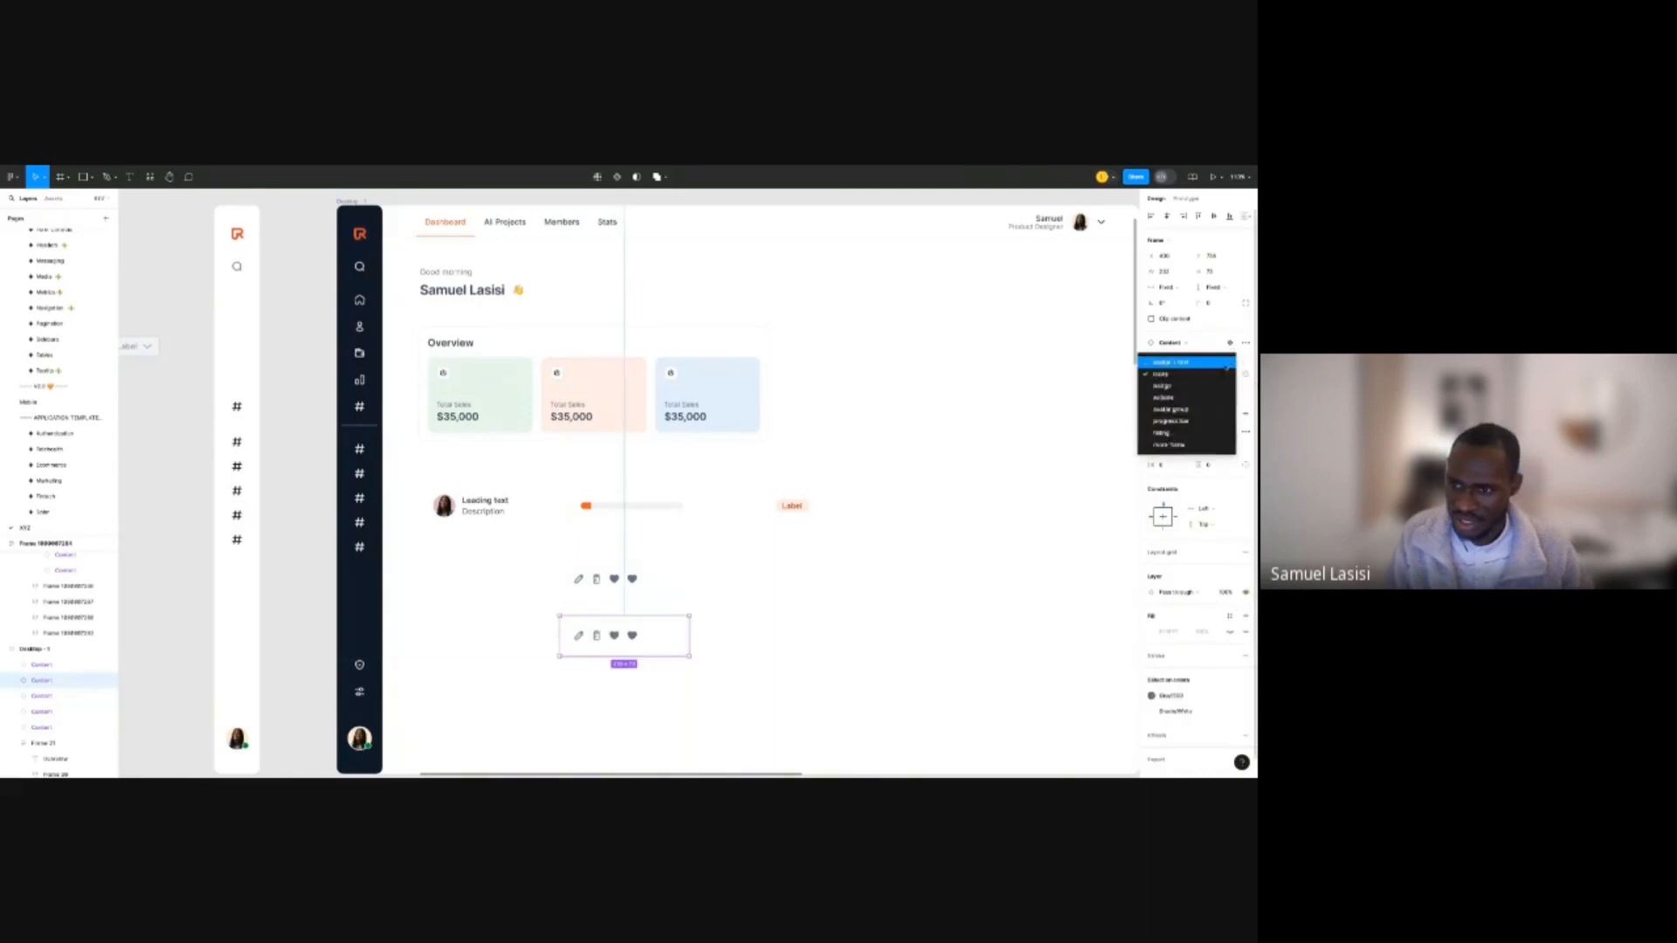
{"action": "left_click", "coordinate": [1193, 446]}
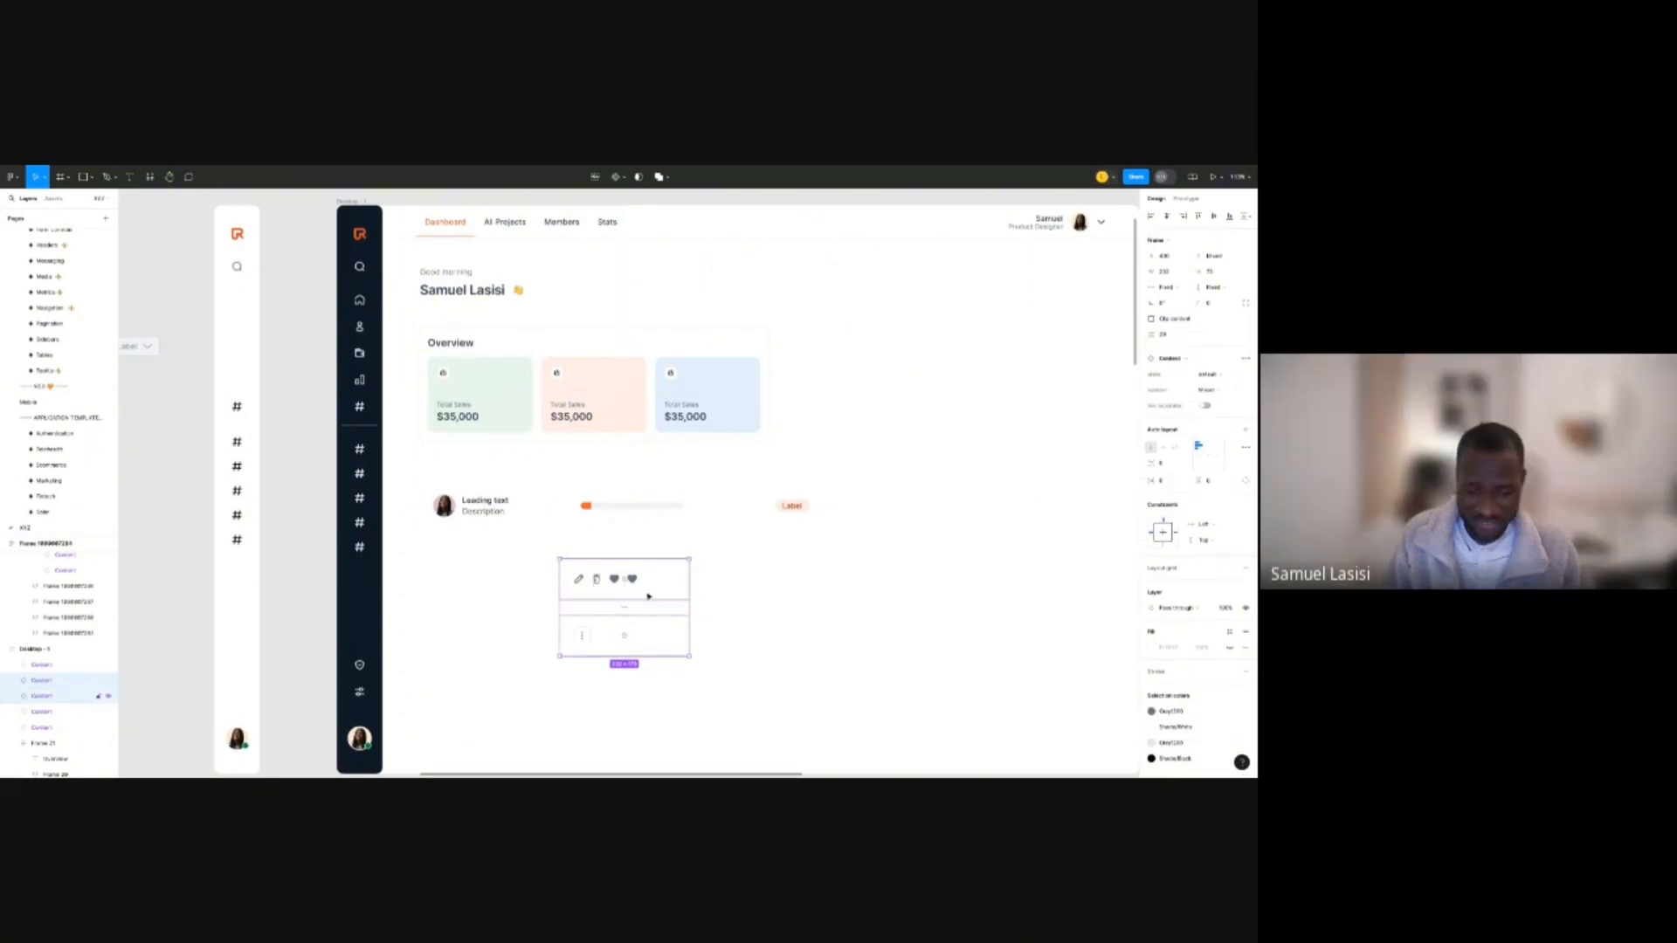
{"action": "left_click_drag", "start_coordinate": [592, 588], "coordinate": [651, 690]}
{"action": "key", "text": "Escape"}
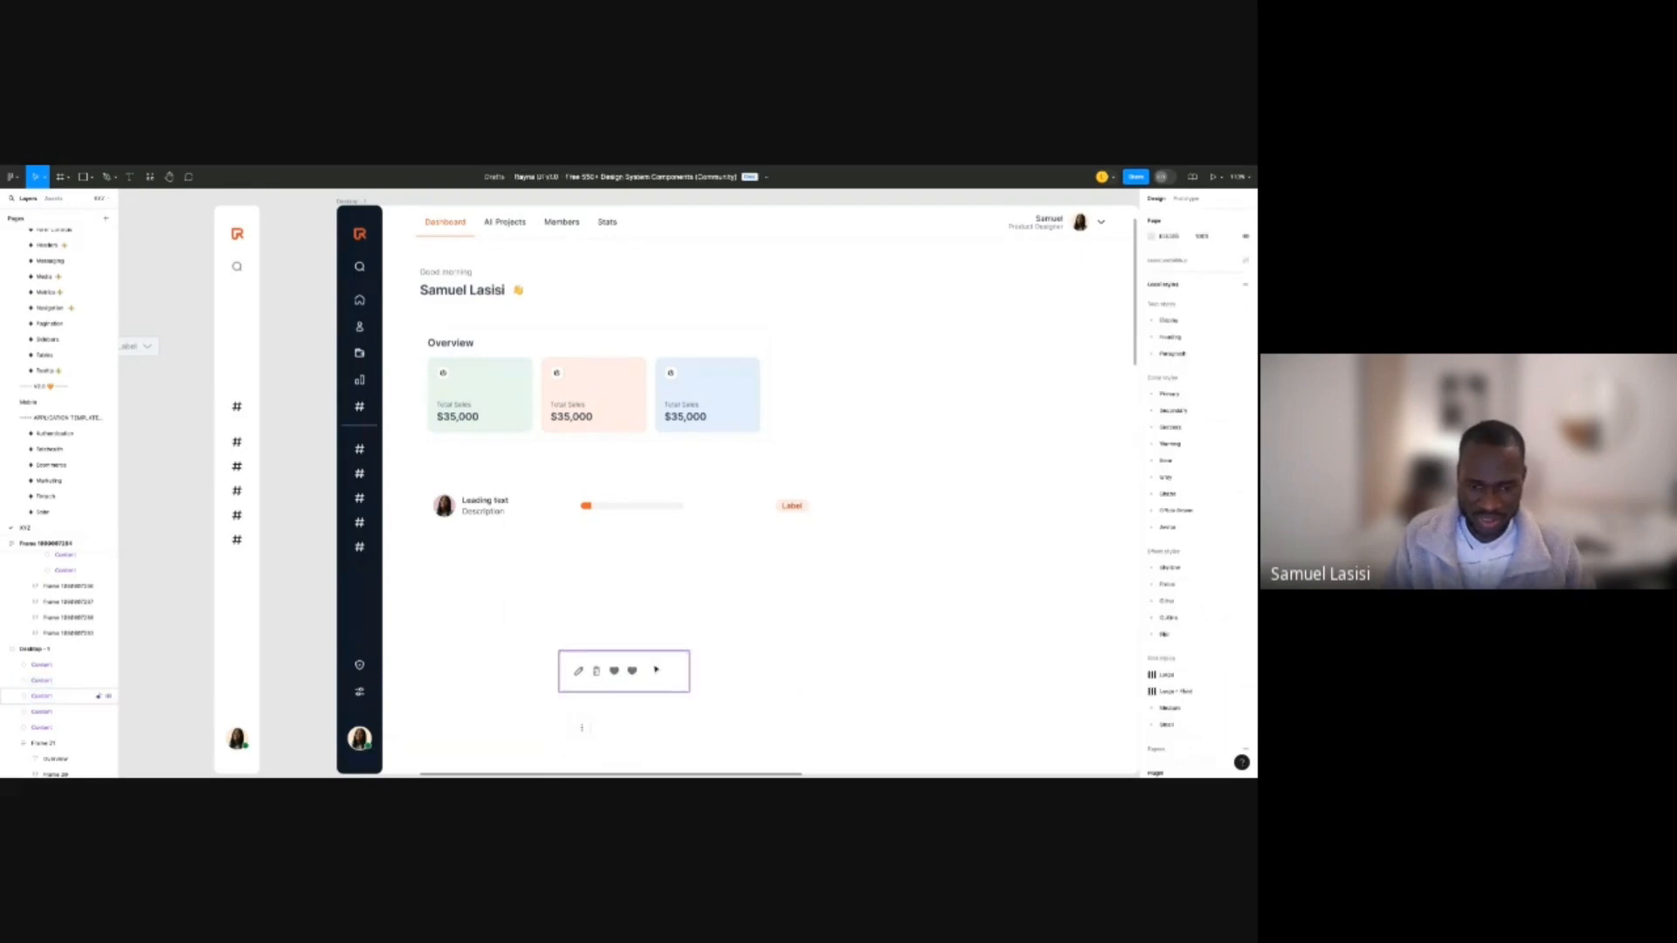
Duplicate the icon row about 105 px above and turn it into rating stars.
{"action": "left_click", "coordinate": [655, 671]}
{"action": "left_click_drag", "start_coordinate": [645, 689], "coordinate": [645, 597]}
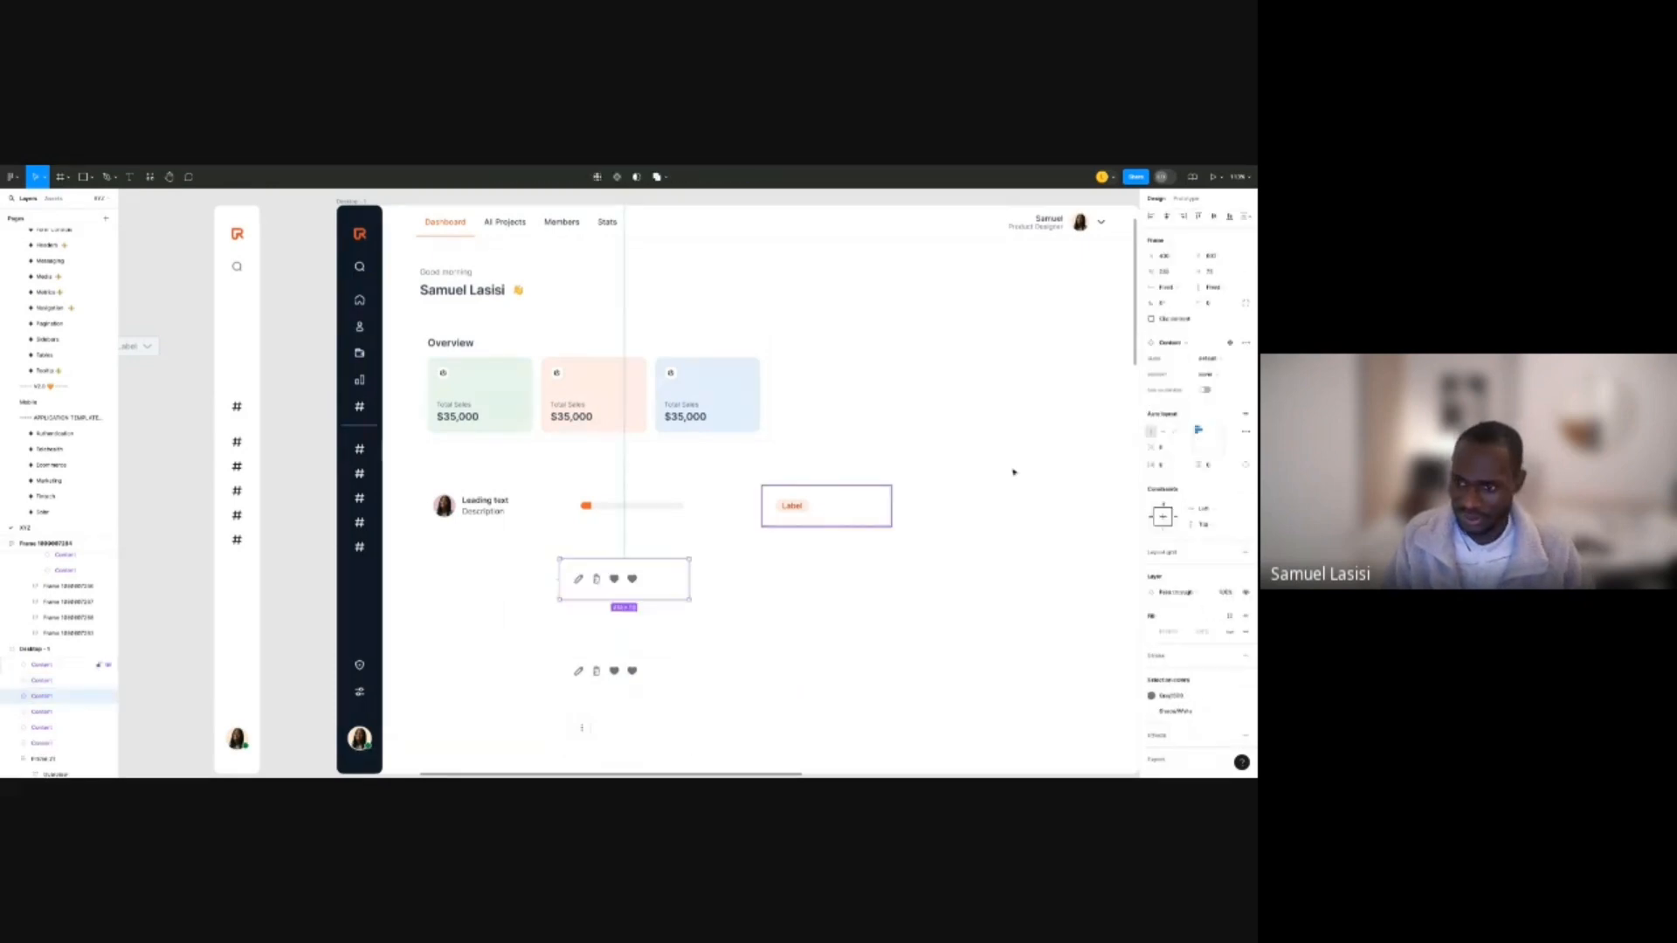
{"action": "left_click", "coordinate": [1202, 376]}
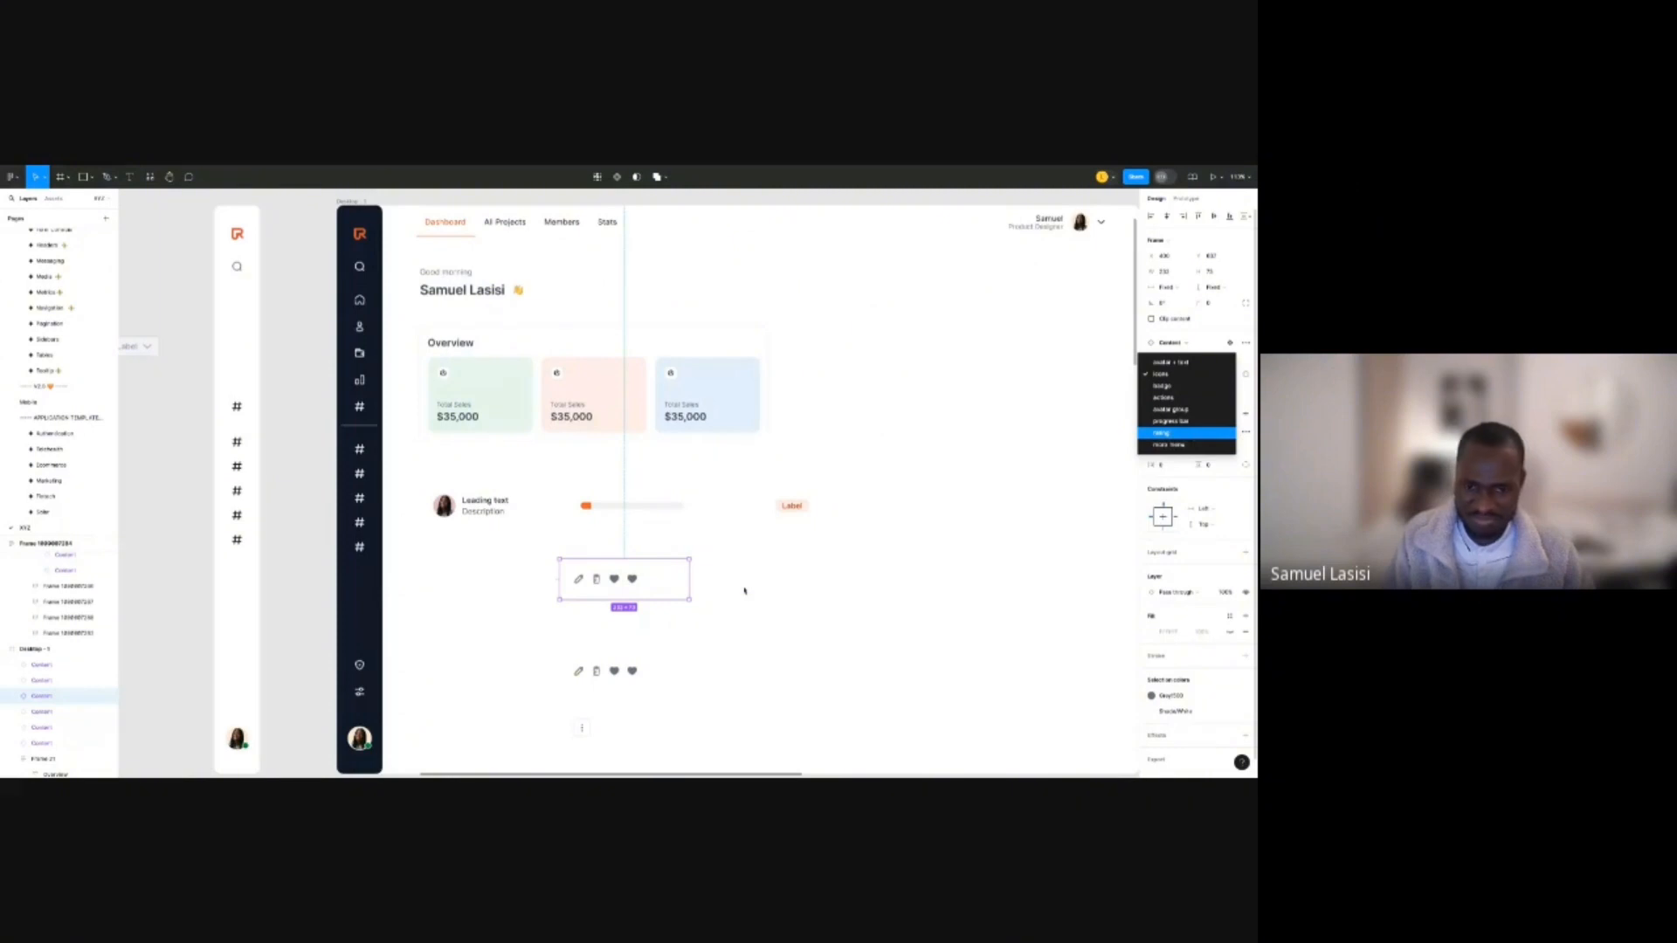
{"action": "left_click", "coordinate": [1162, 433]}
Duplicate the rating stars to the right as an avatar + text cell showing only Description.
{"action": "left_click_drag", "start_coordinate": [657, 586], "coordinate": [845, 585]}
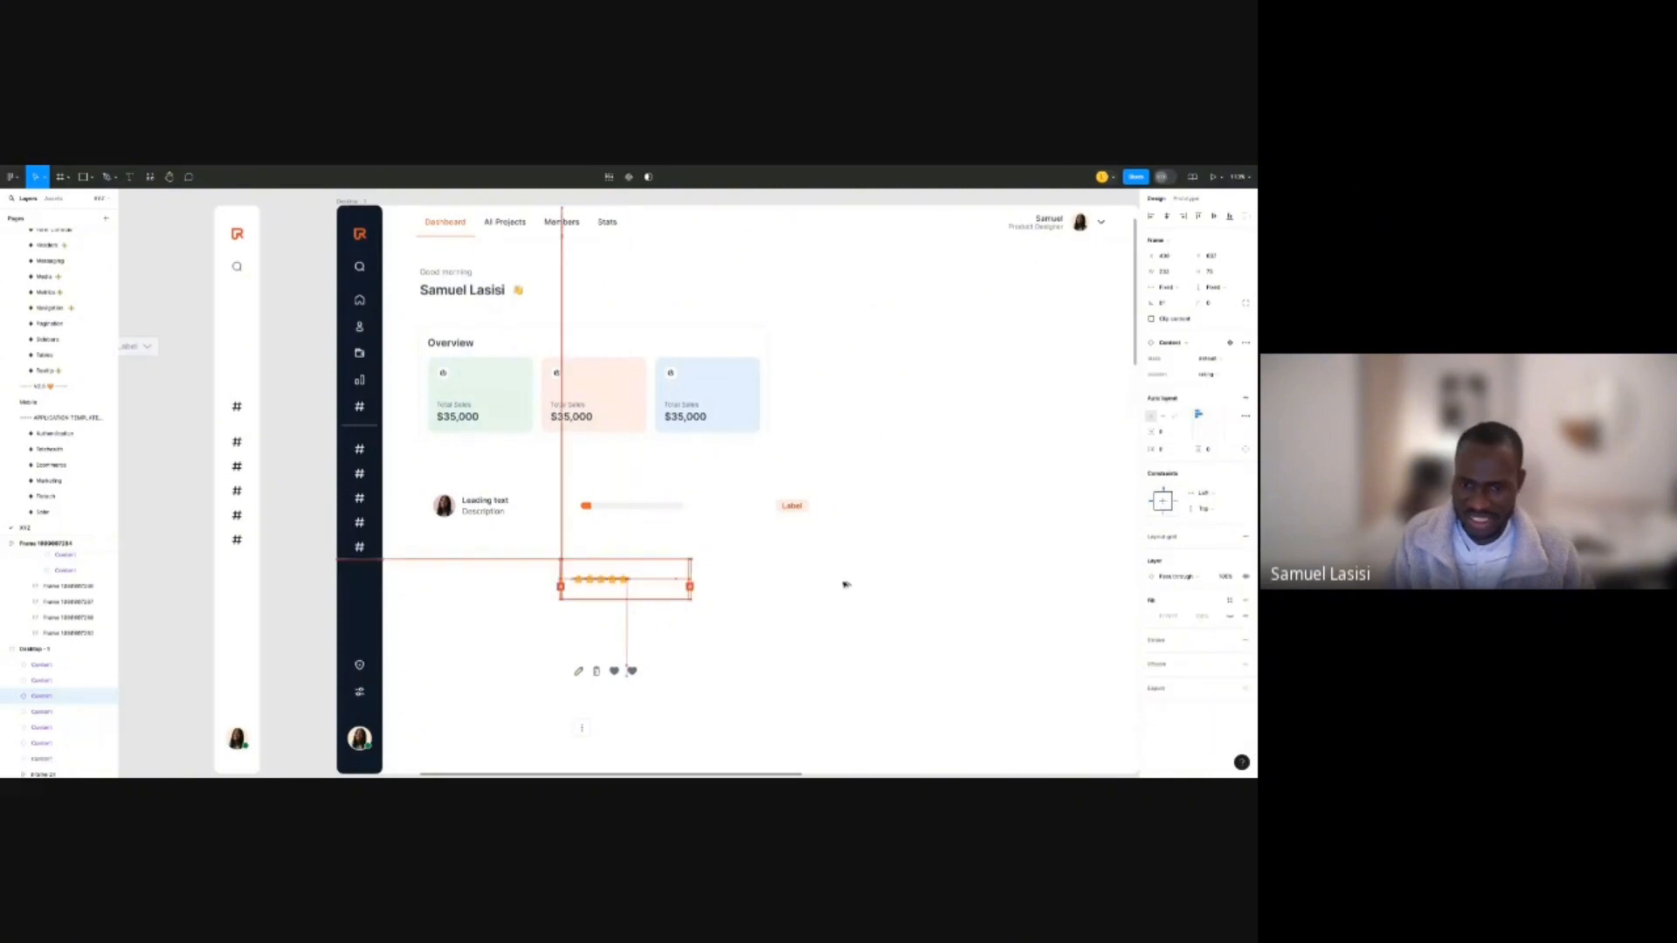
{"action": "left_click", "coordinate": [1209, 373]}
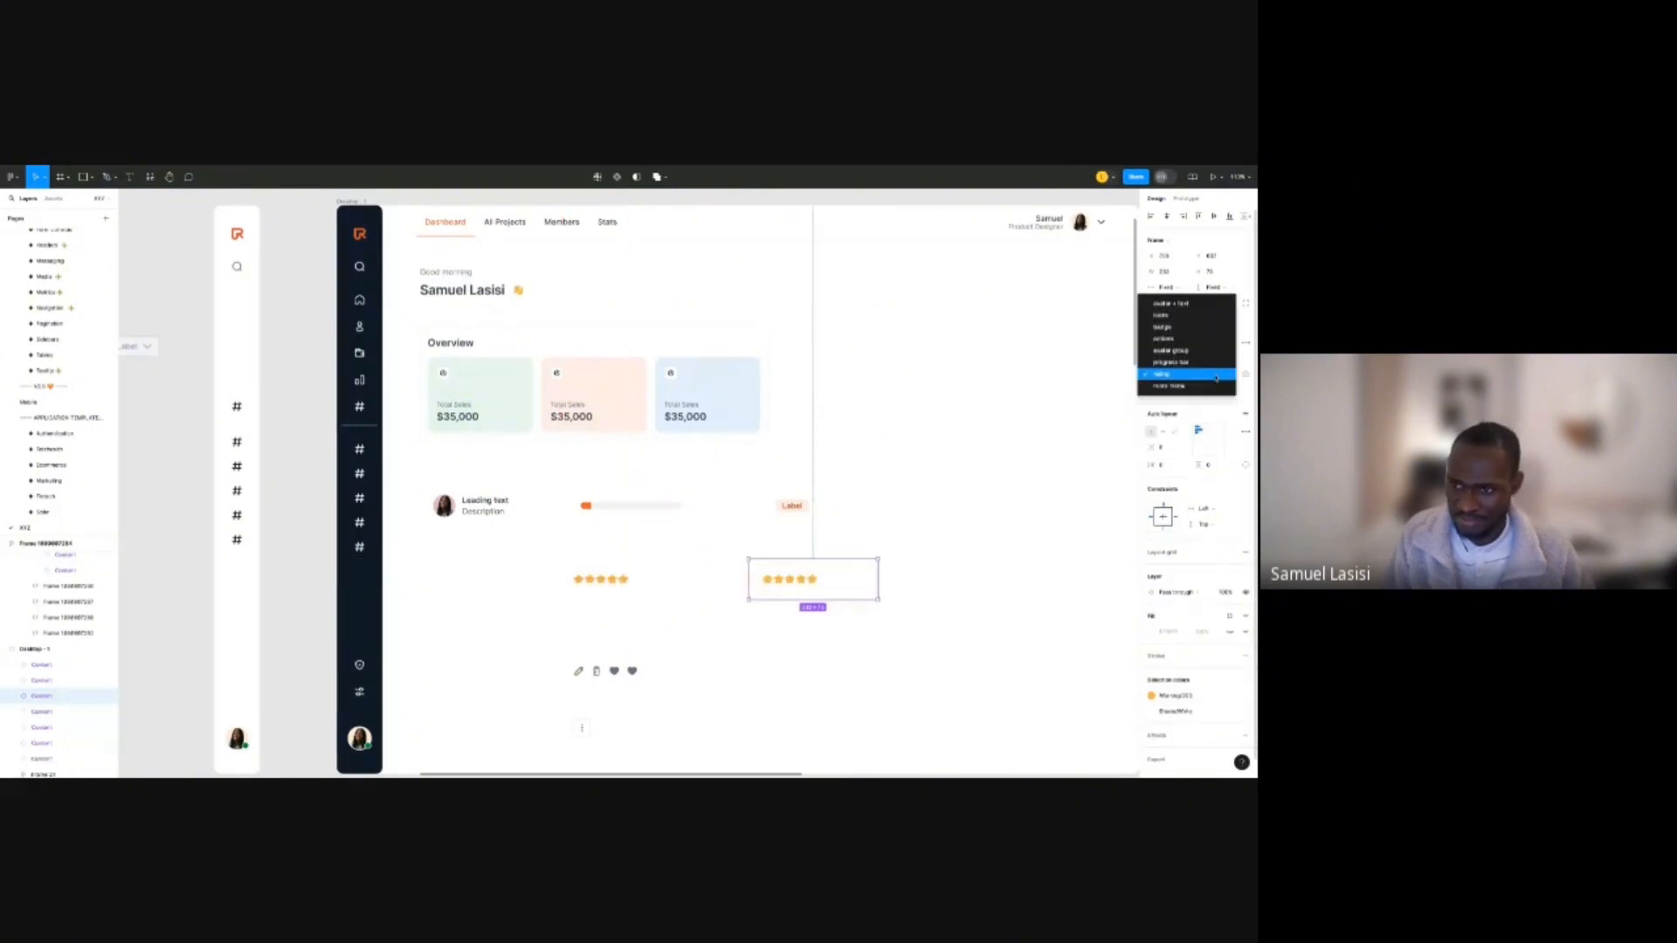
{"action": "left_click", "coordinate": [1194, 304]}
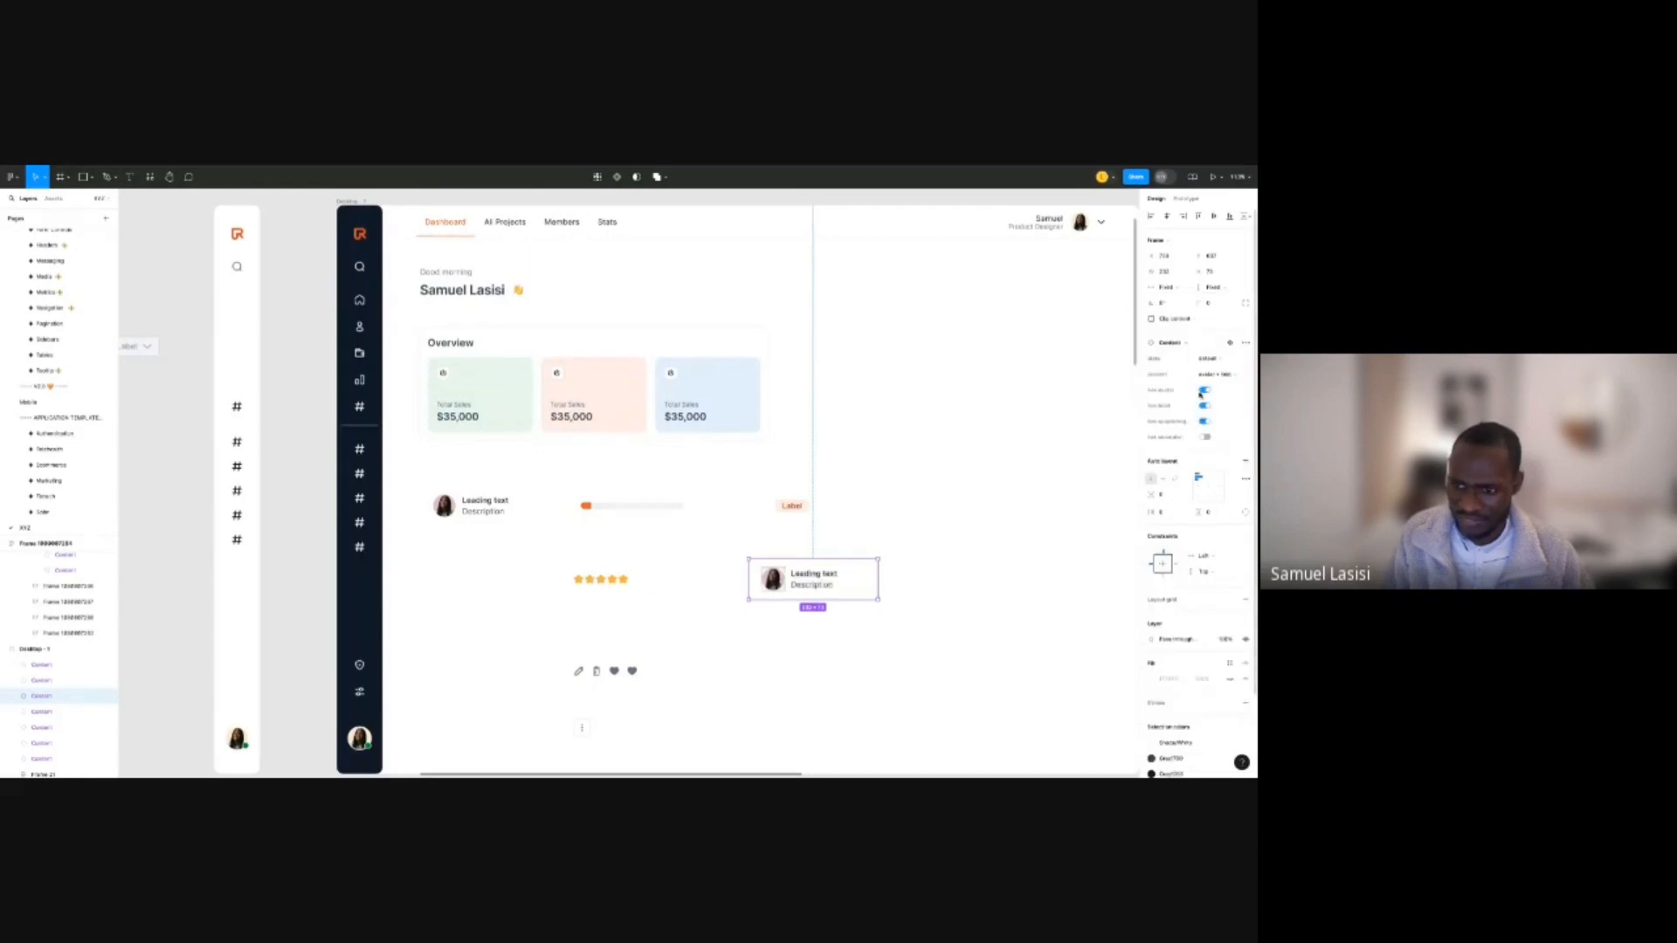
{"action": "left_click", "coordinate": [1203, 391]}
{"action": "left_click", "coordinate": [1206, 406]}
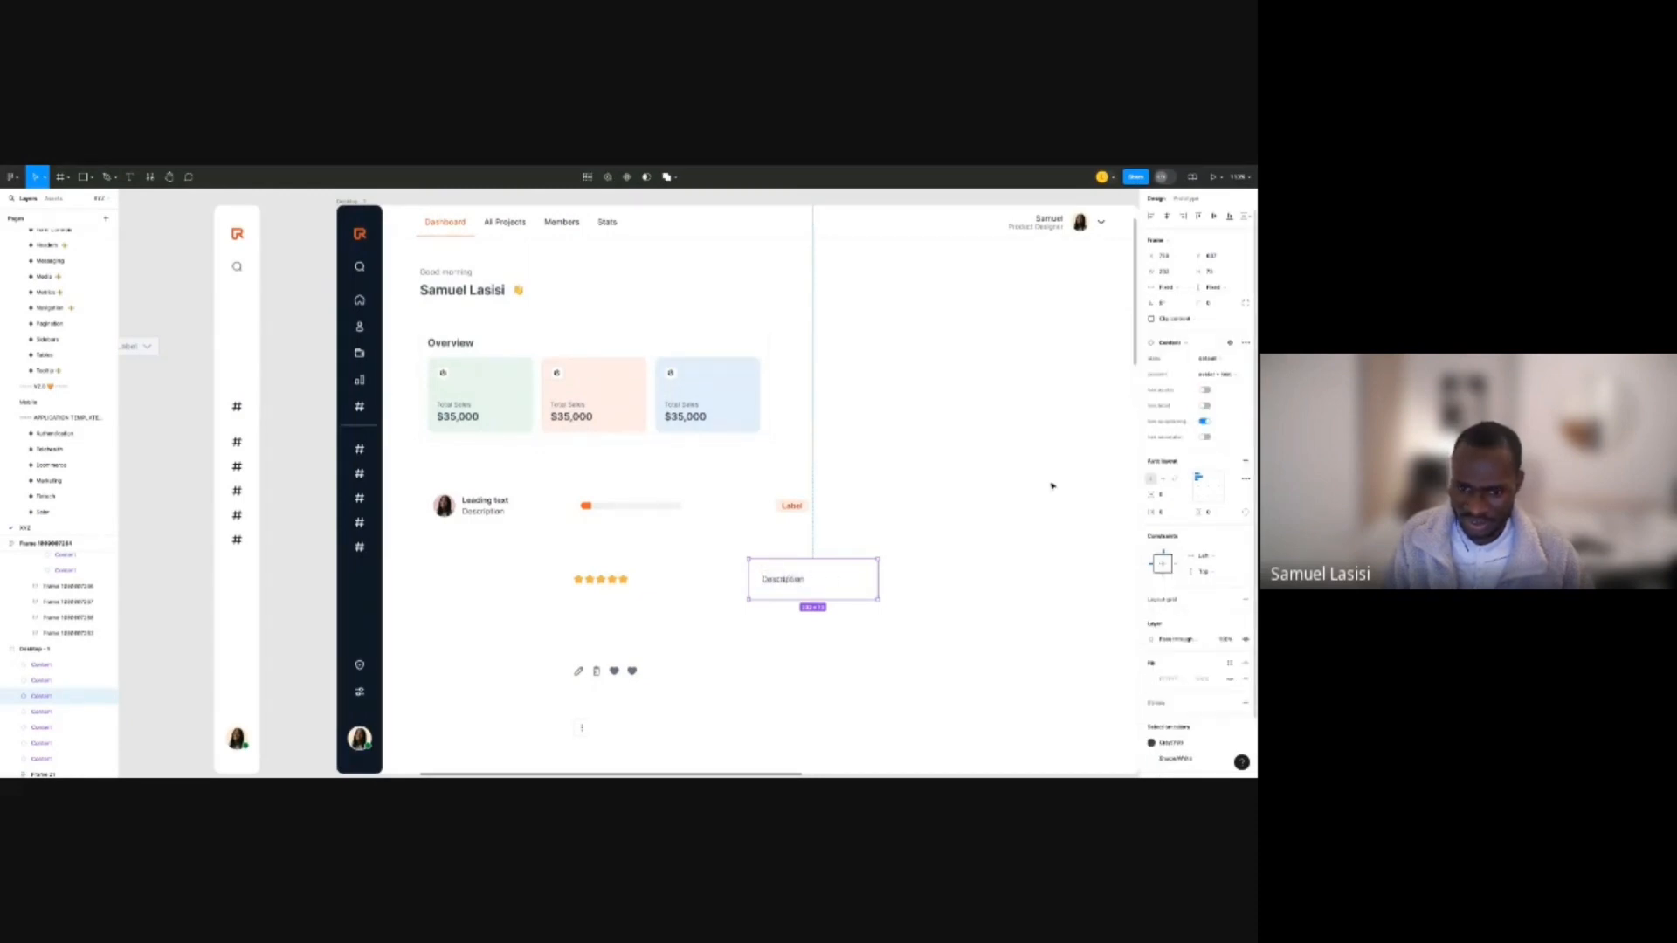
{"action": "left_click", "coordinate": [941, 538]}
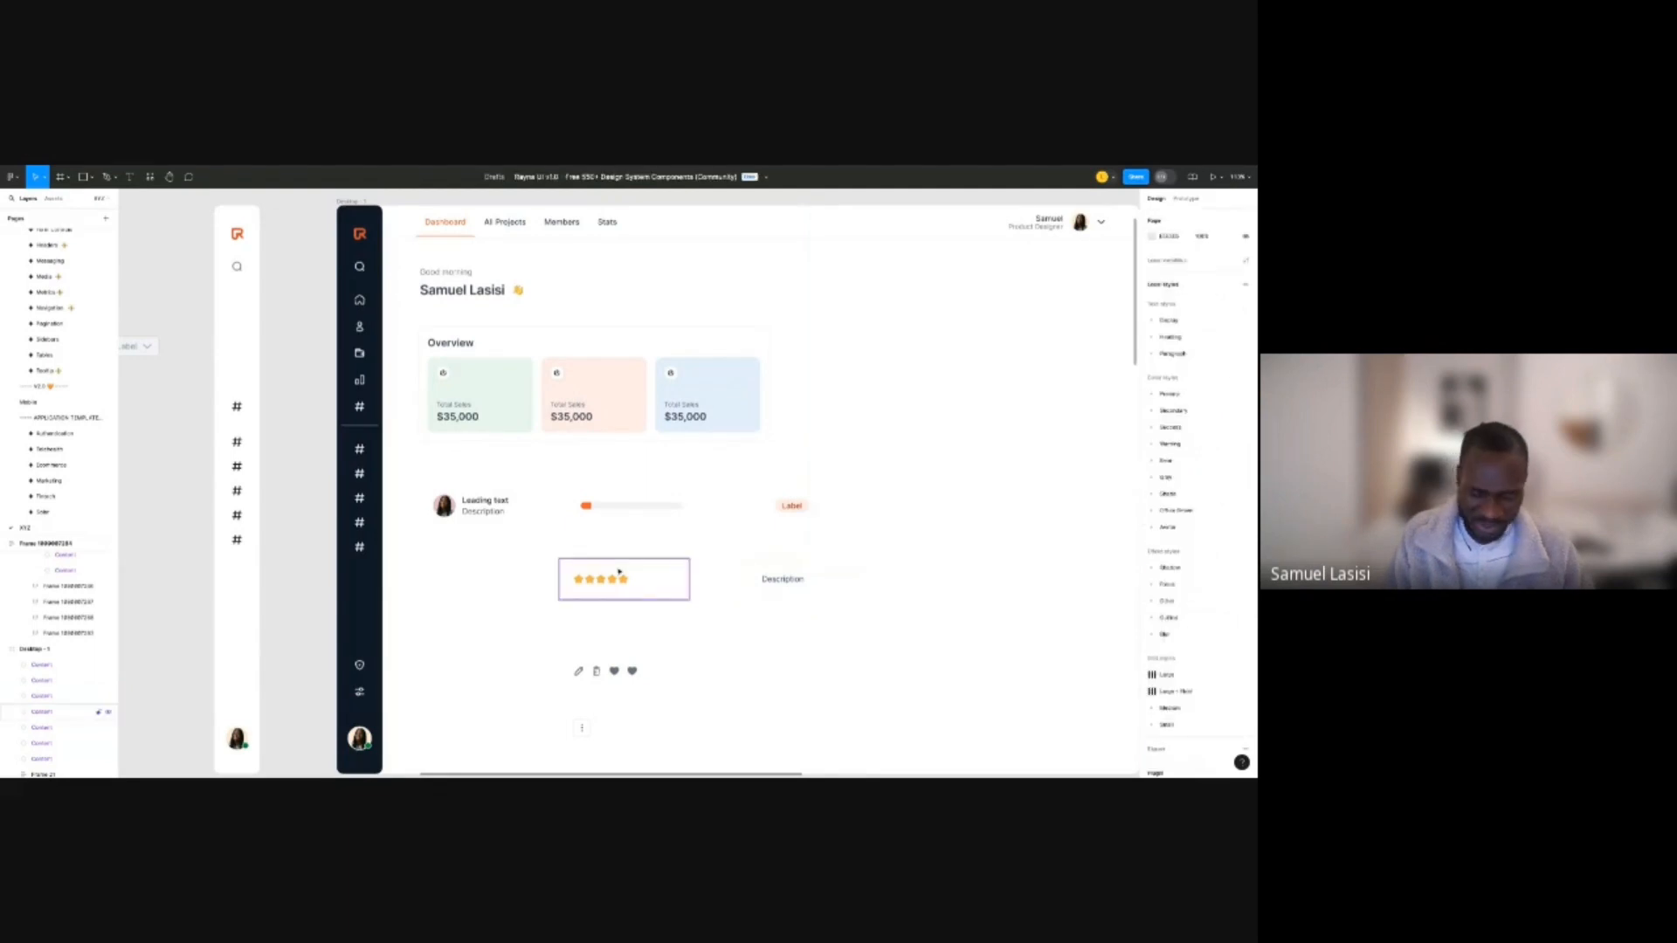
Select the leading-text, progress bar, Label, rating and Description cells and wrap them in auto layout.
{"action": "left_click", "coordinate": [620, 573]}
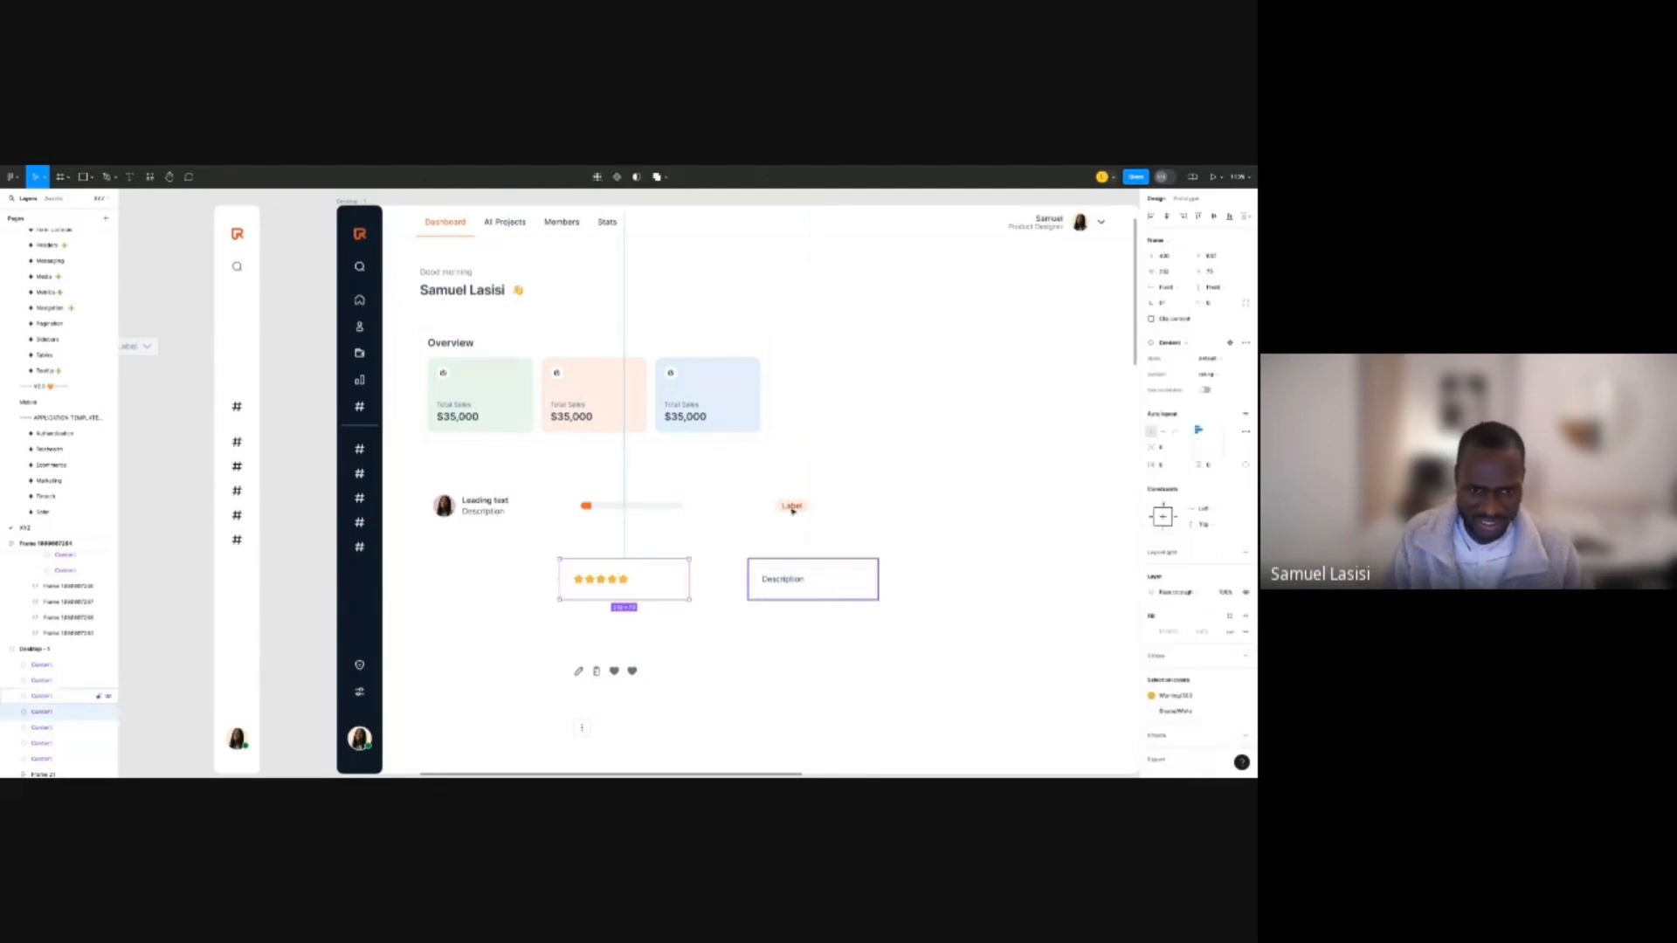
{"action": "left_click", "coordinate": [792, 578], "text": "shift"}
{"action": "left_click", "coordinate": [793, 512], "text": "shift"}
{"action": "left_click", "coordinate": [631, 511], "text": "shift"}
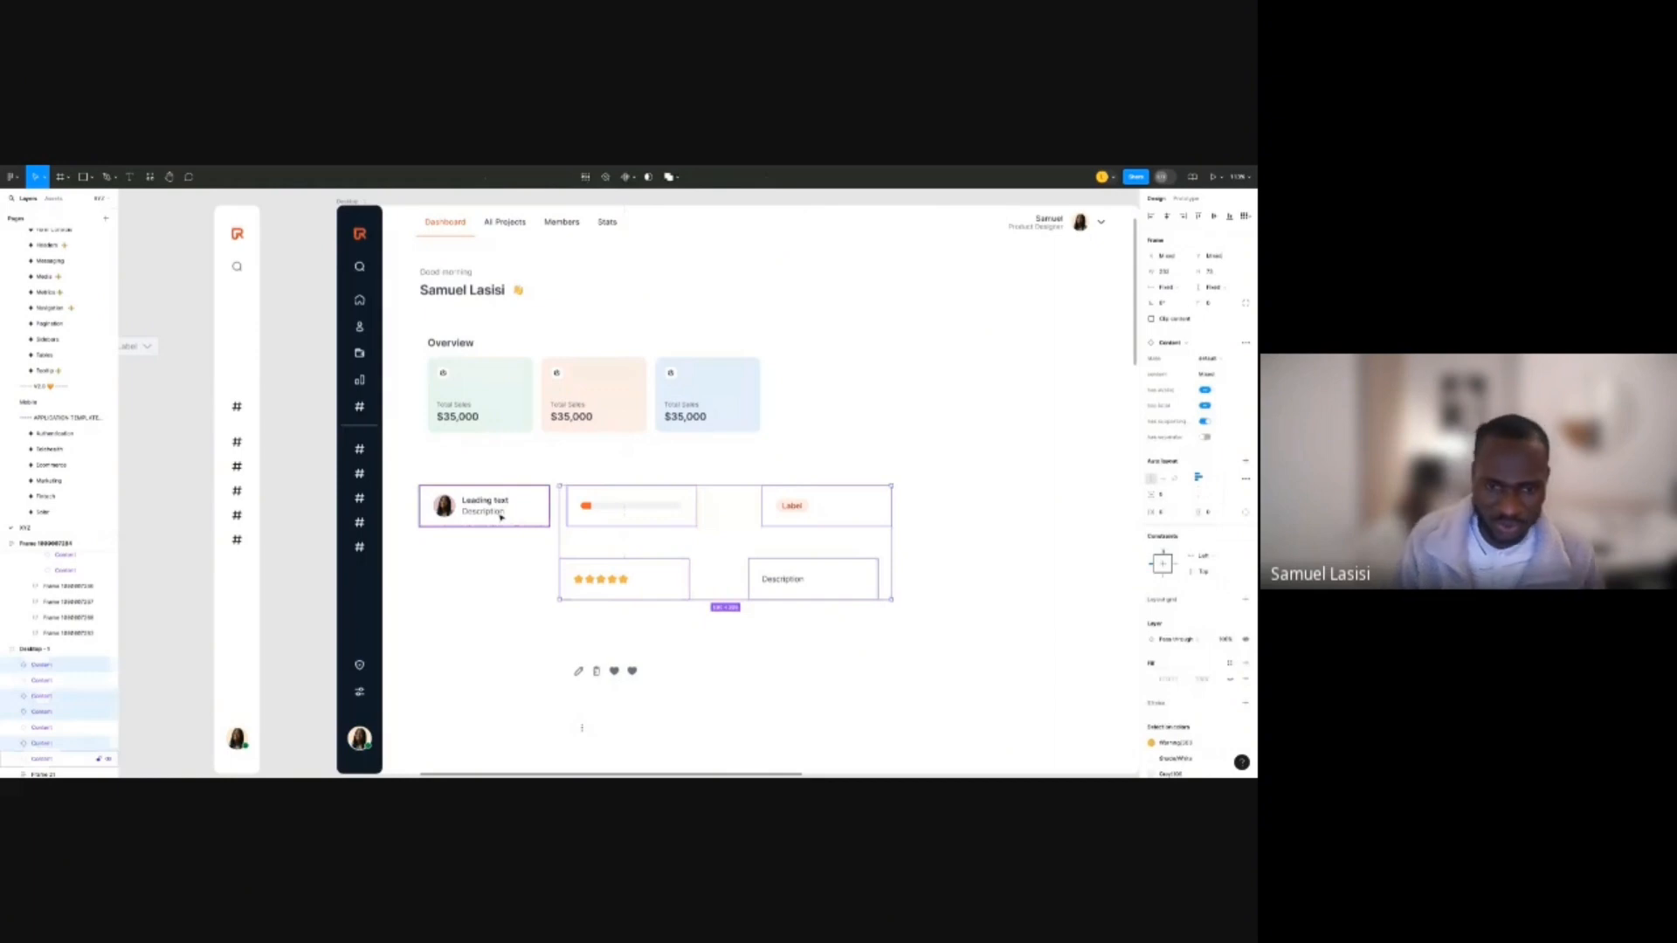
{"action": "left_click", "coordinate": [500, 517], "text": "shift"}
{"action": "key", "text": "shift+a"}
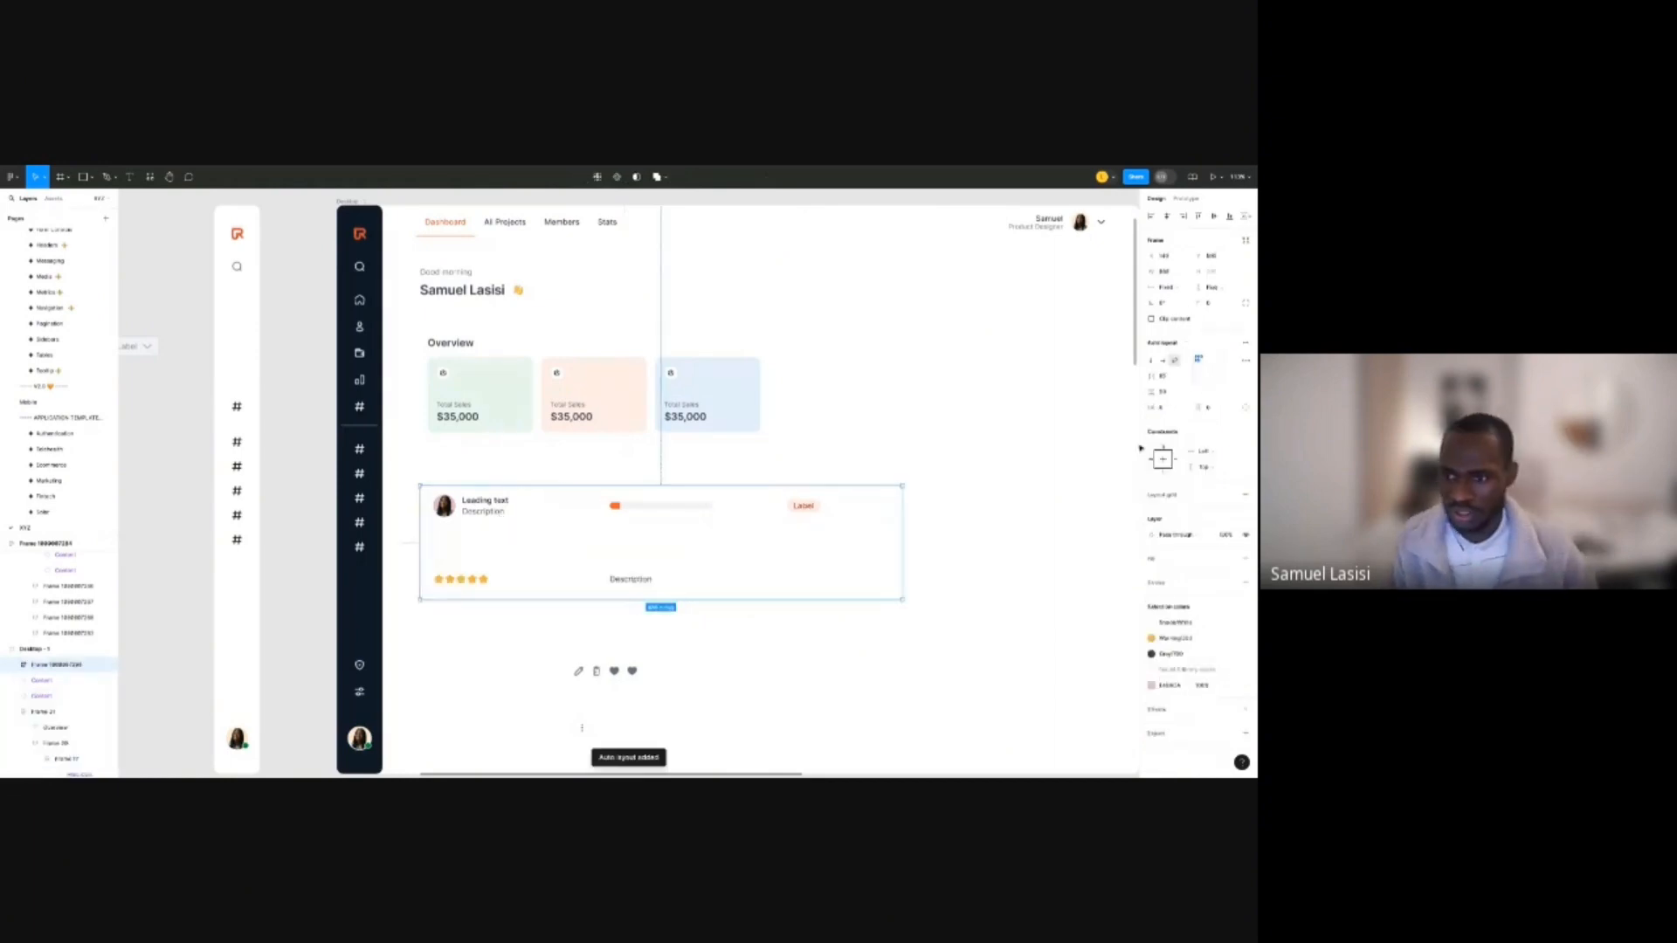
Arrange the cells in one tight horizontal row, Label last, with the row hugging its contents.
{"action": "left_click", "coordinate": [1161, 360]}
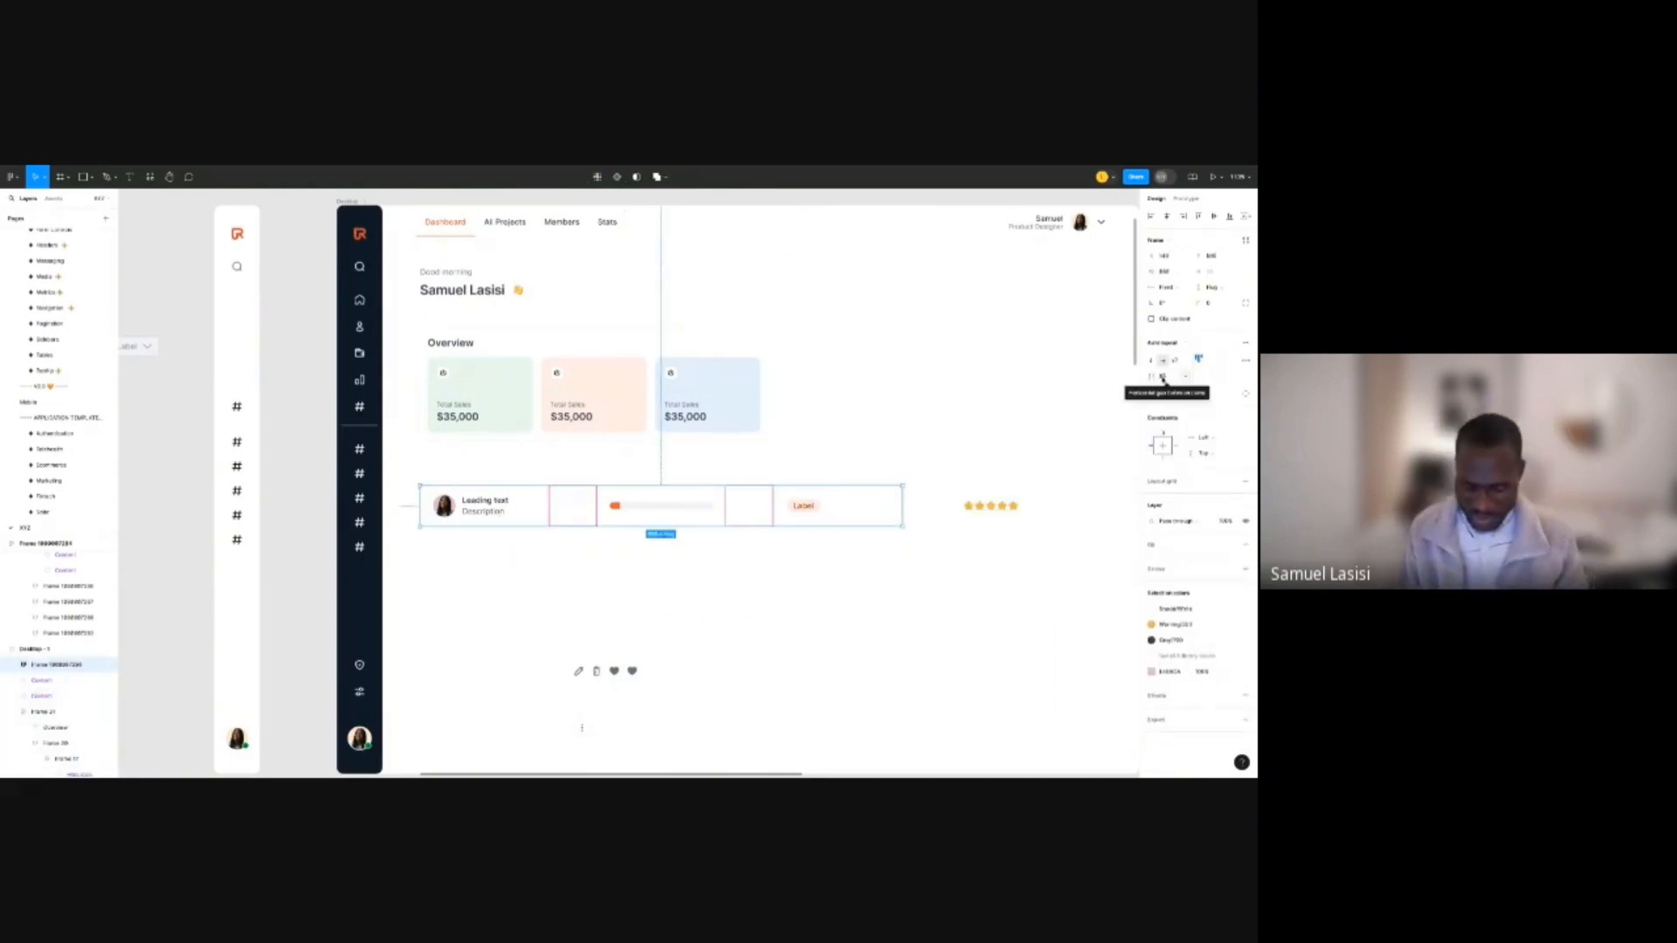
{"action": "left_click", "coordinate": [1162, 377]}
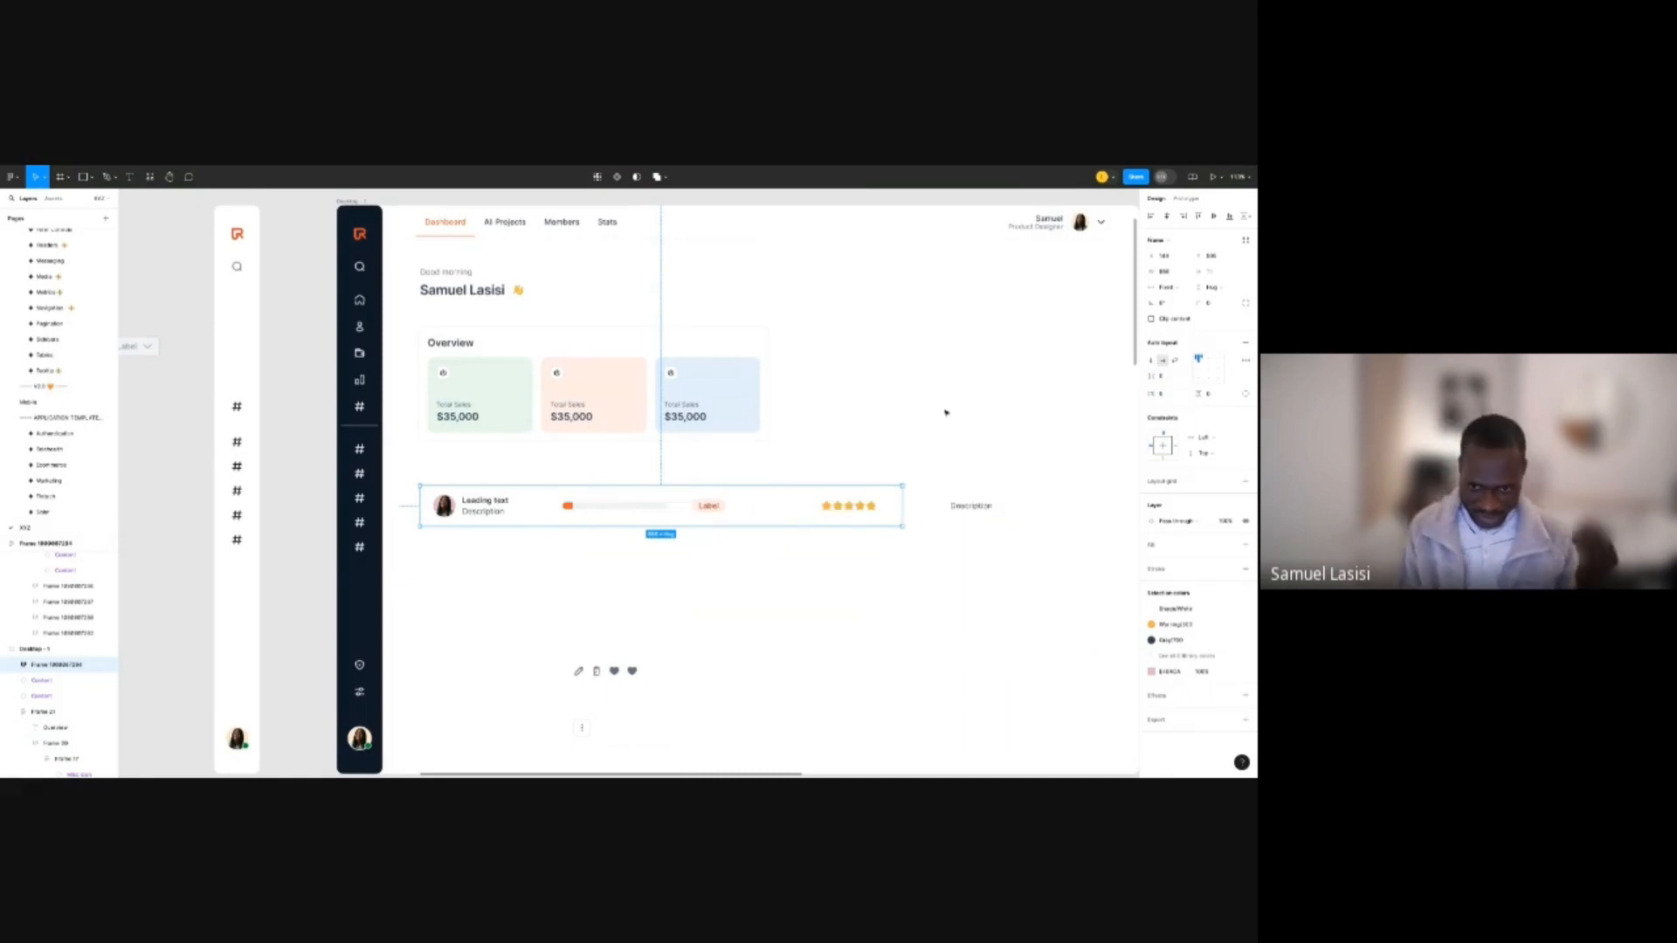
{"action": "double_click", "coordinate": [750, 518]}
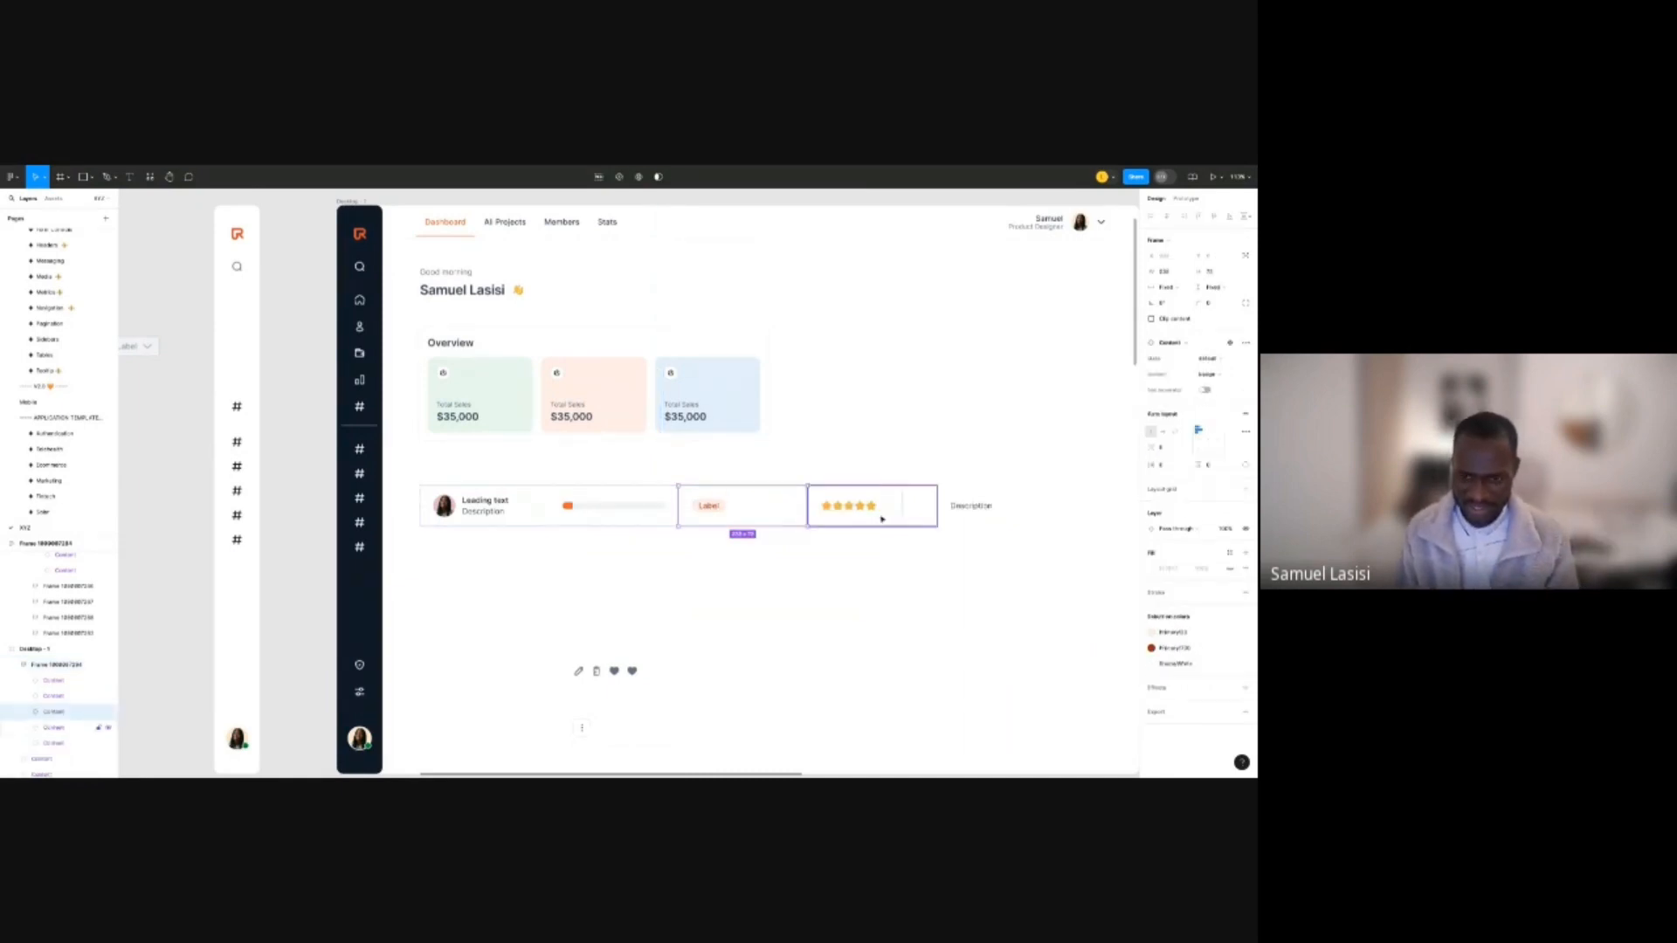
{"action": "key", "text": "Right"}
{"action": "key", "text": "Right"}
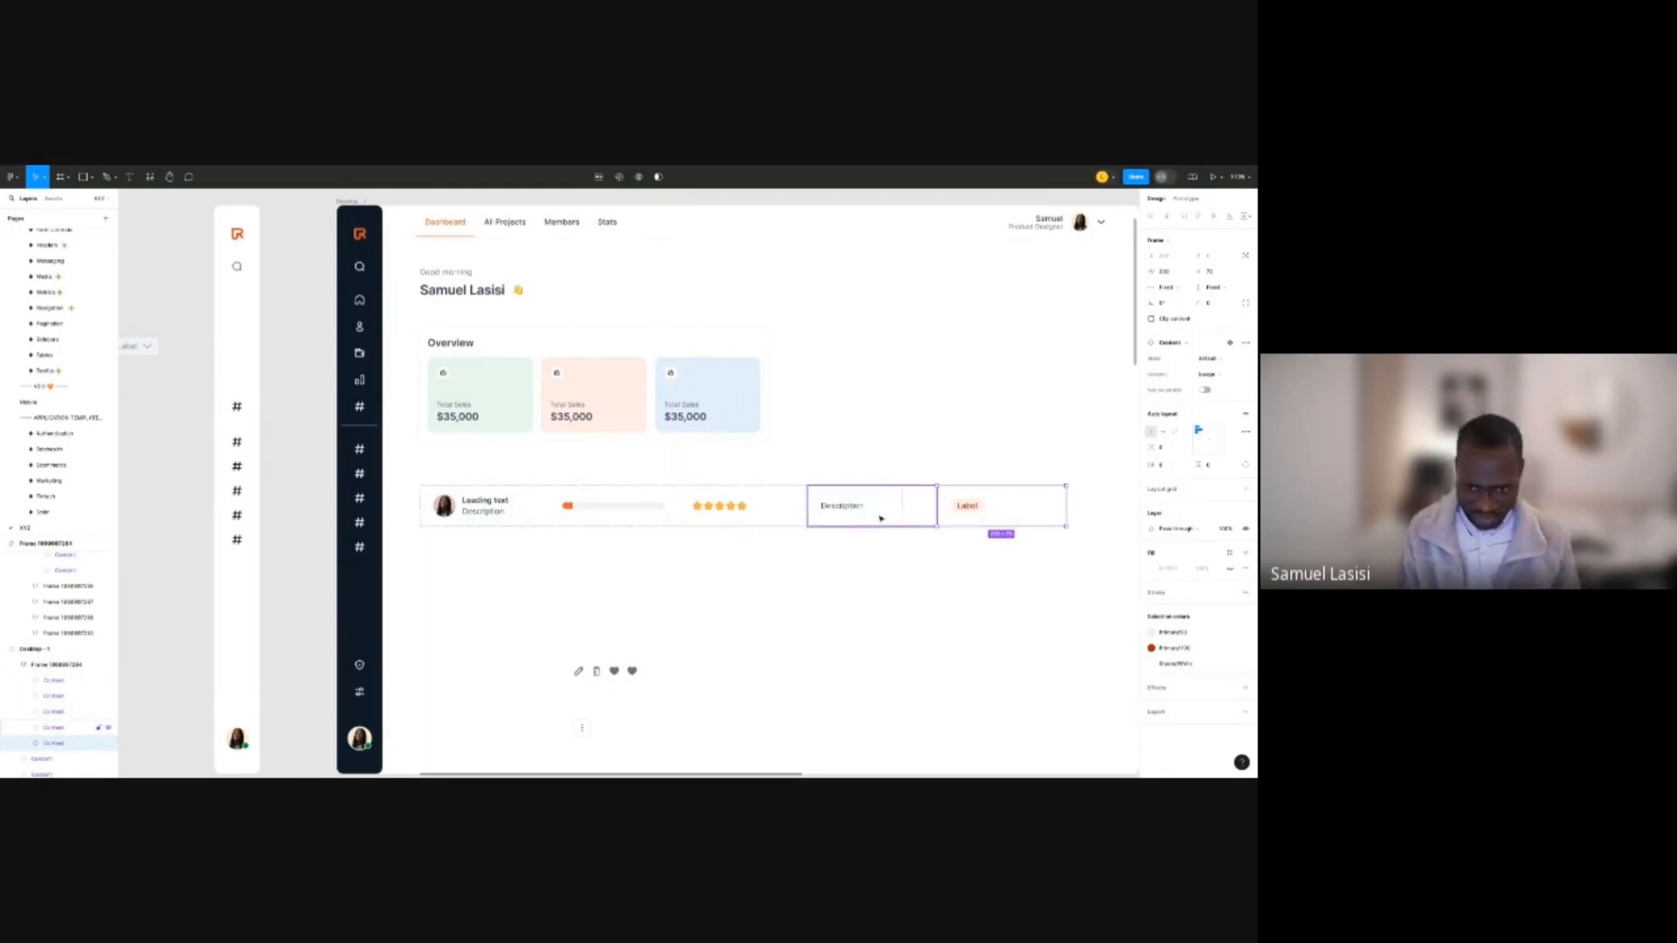
{"action": "left_click", "coordinate": [789, 528]}
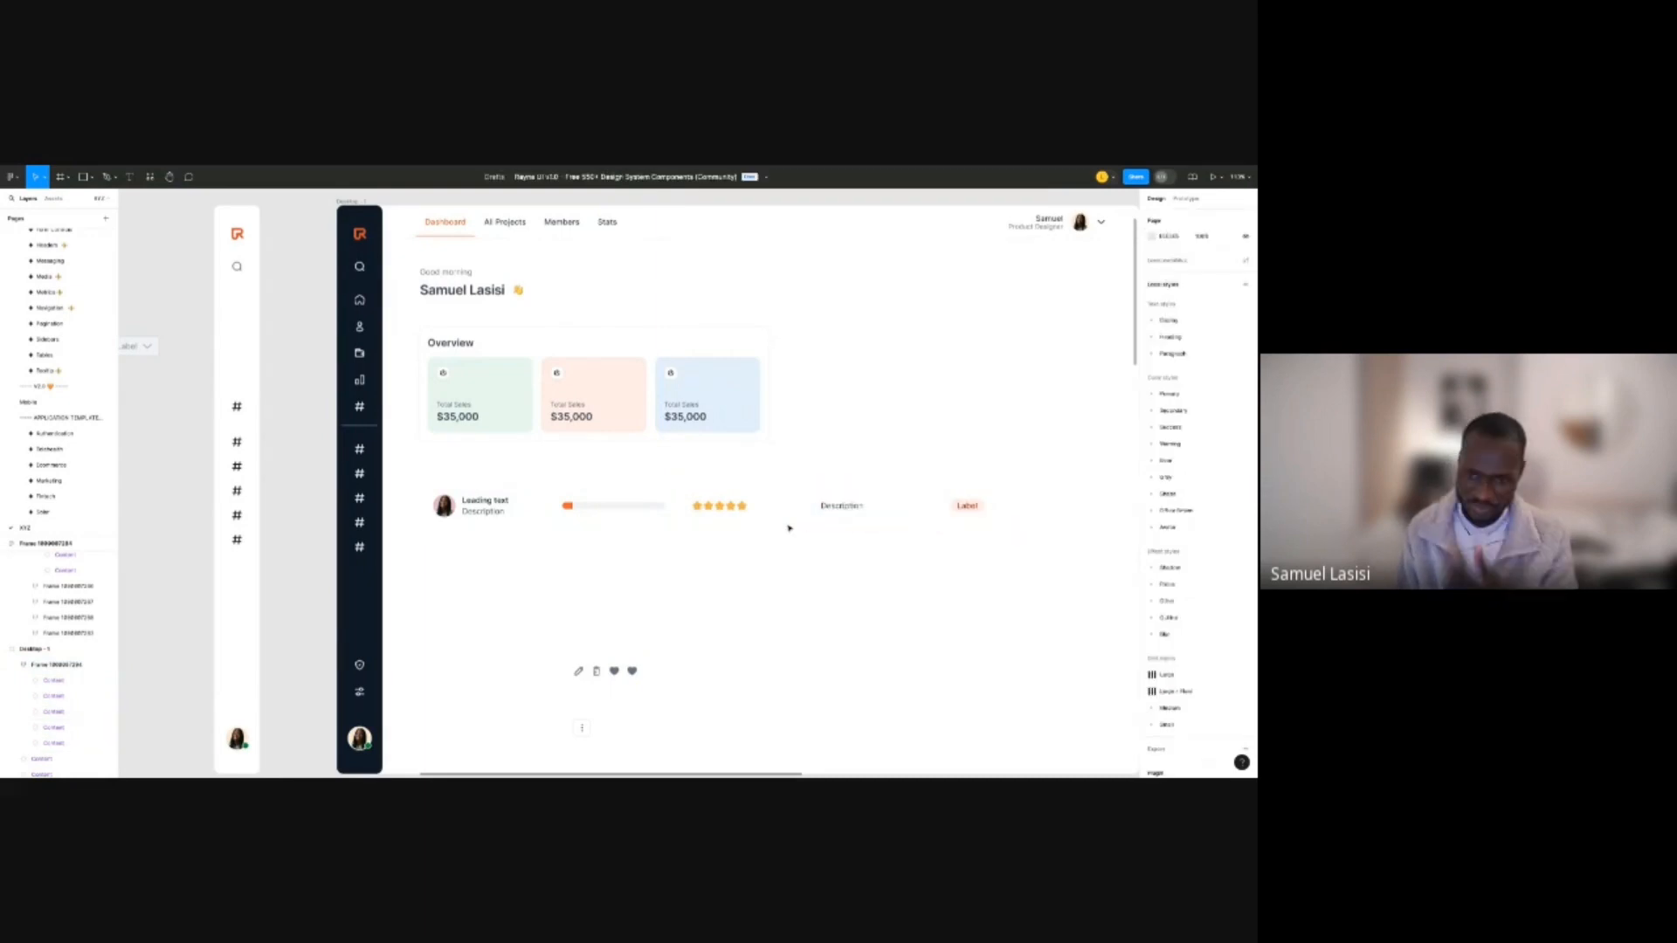
{"action": "left_click", "coordinate": [788, 523]}
{"action": "left_click", "coordinate": [1172, 288]}
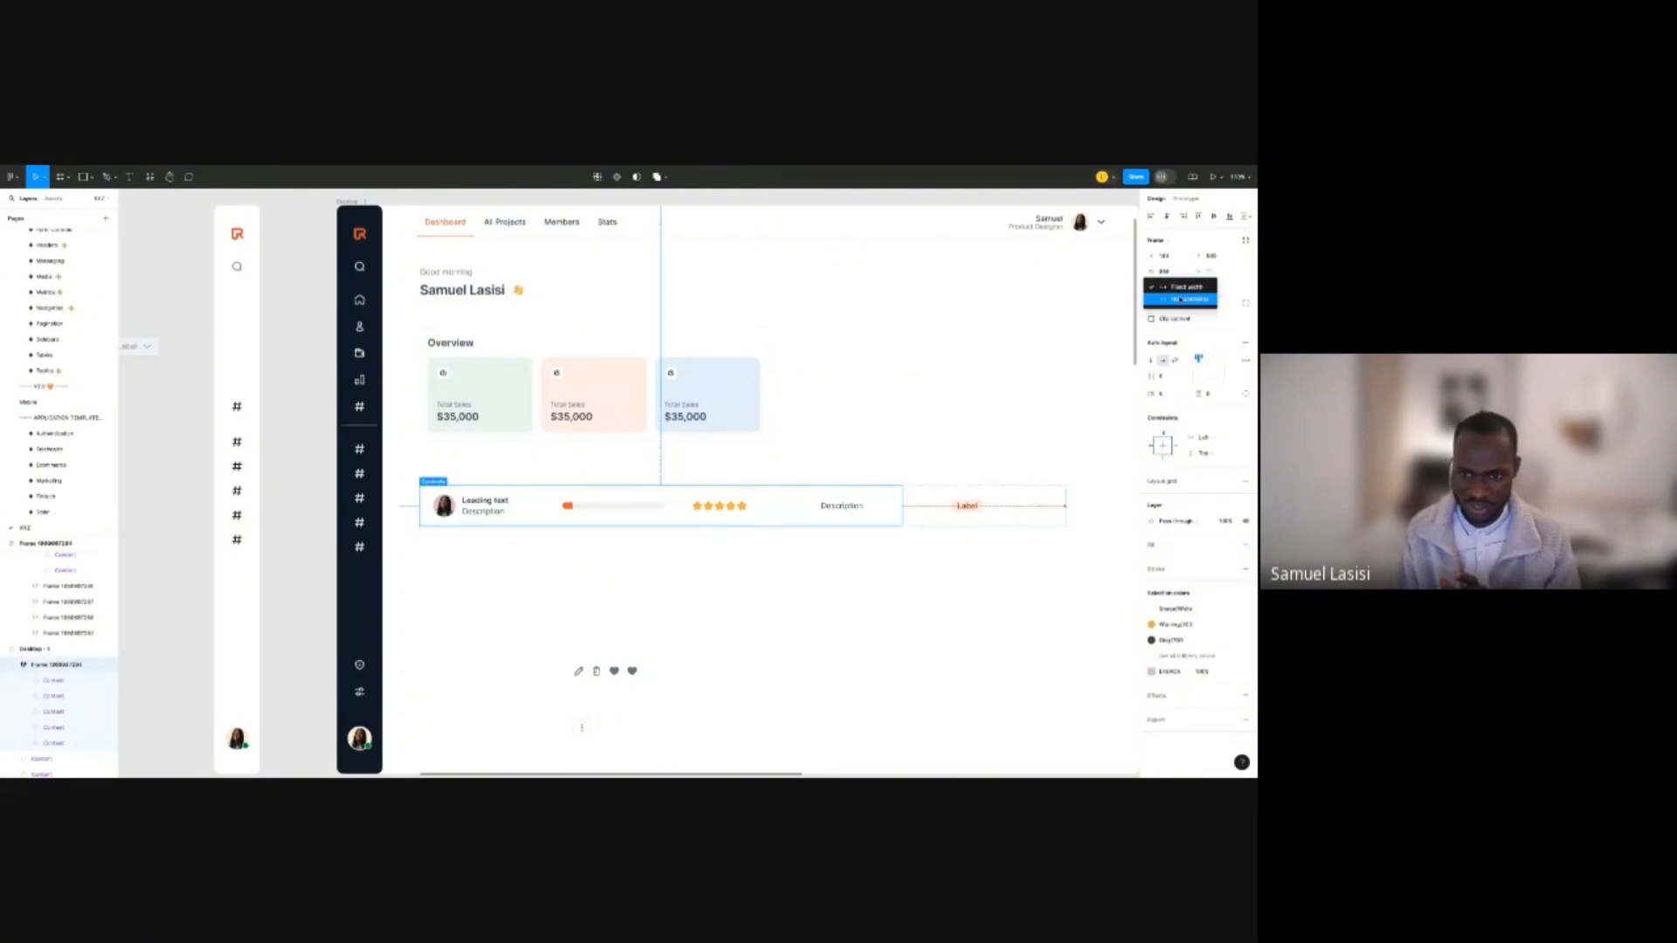
{"action": "left_click", "coordinate": [1180, 299]}
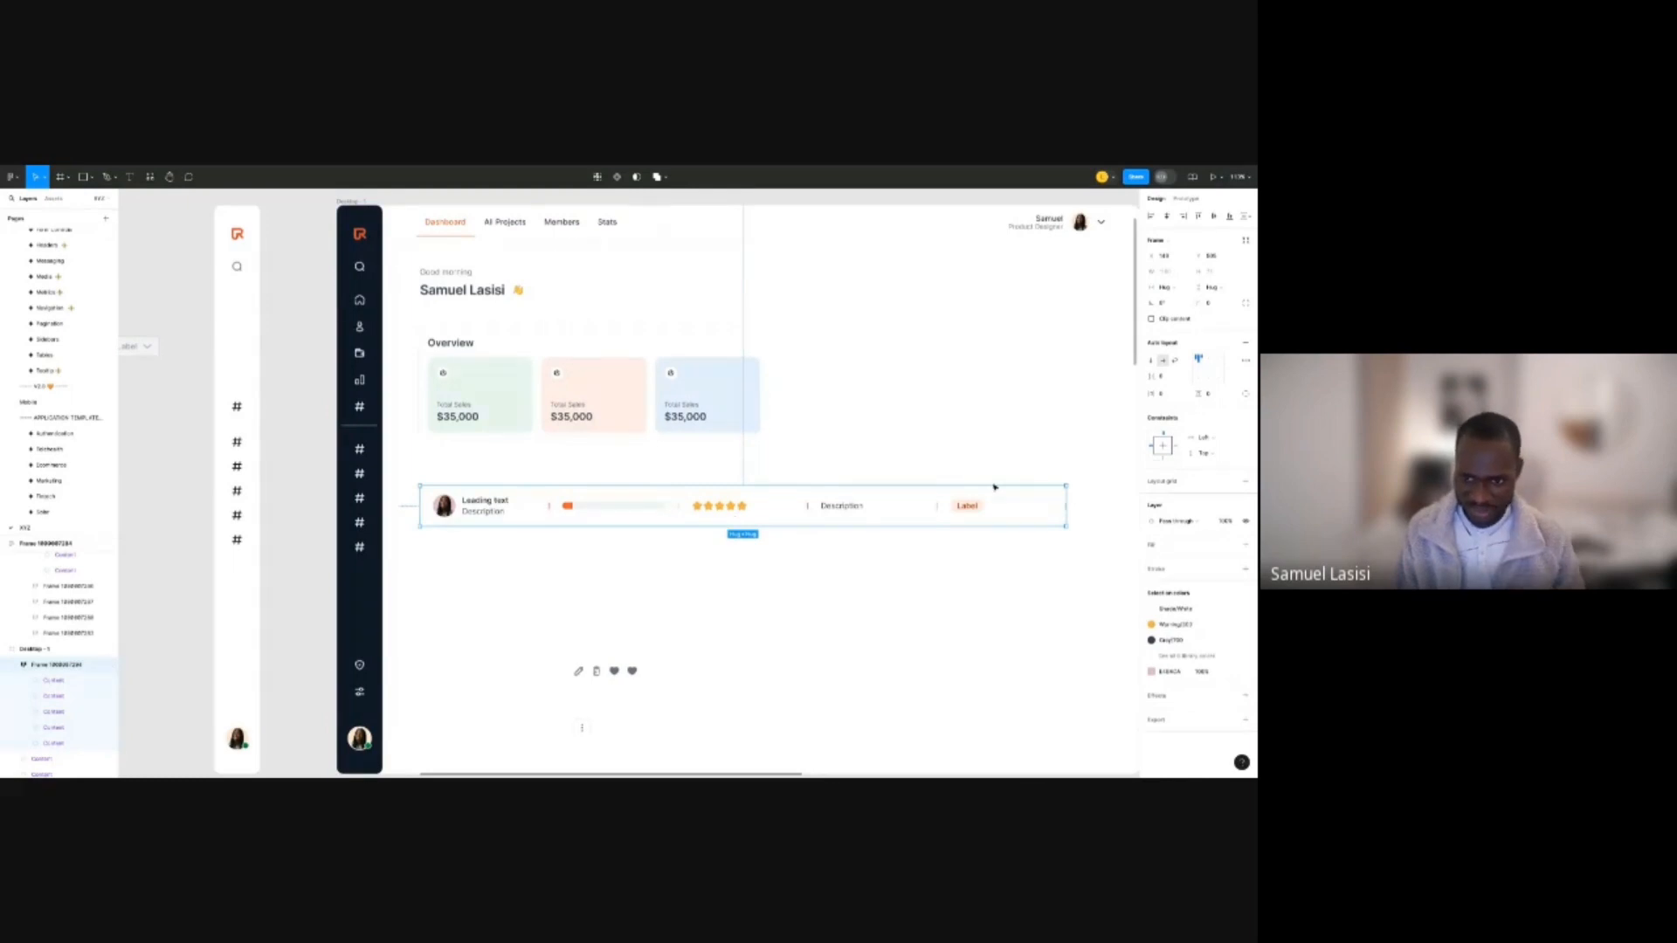
Select the row's last Label cell and change its width sizing to Fixed.
{"action": "left_click", "coordinate": [904, 511]}
{"action": "left_click", "coordinate": [904, 511], "text": "shift"}
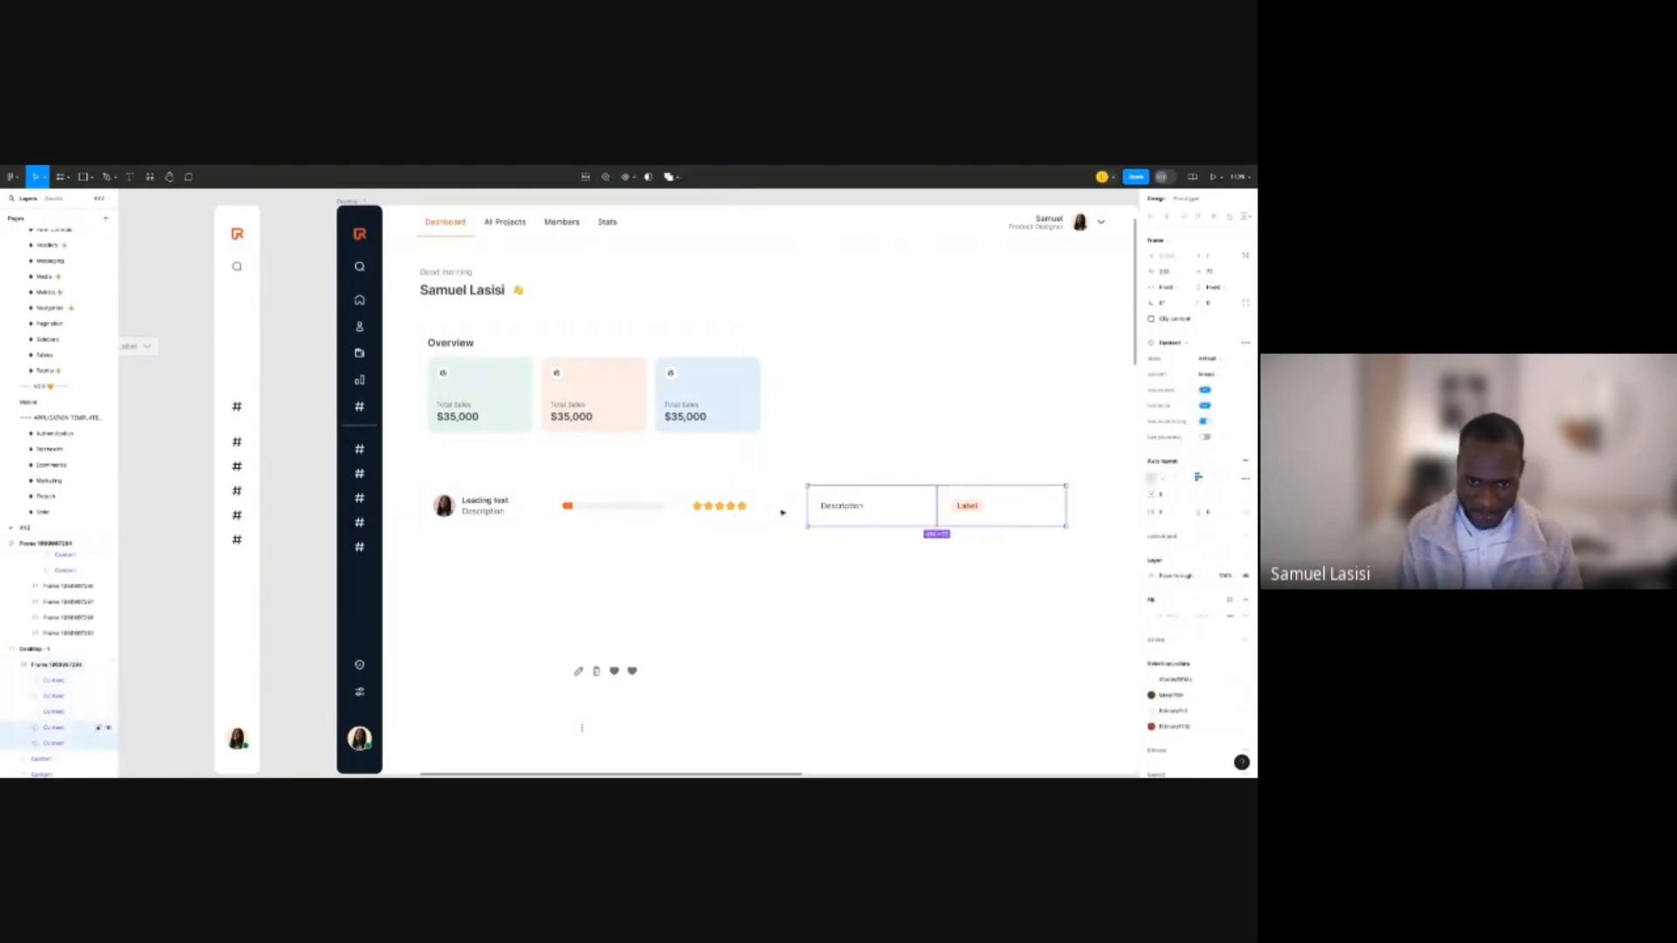
{"action": "left_click", "coordinate": [742, 514], "text": "shift"}
{"action": "left_click", "coordinate": [606, 513], "text": "shift"}
{"action": "left_click", "coordinate": [484, 513], "text": "shift"}
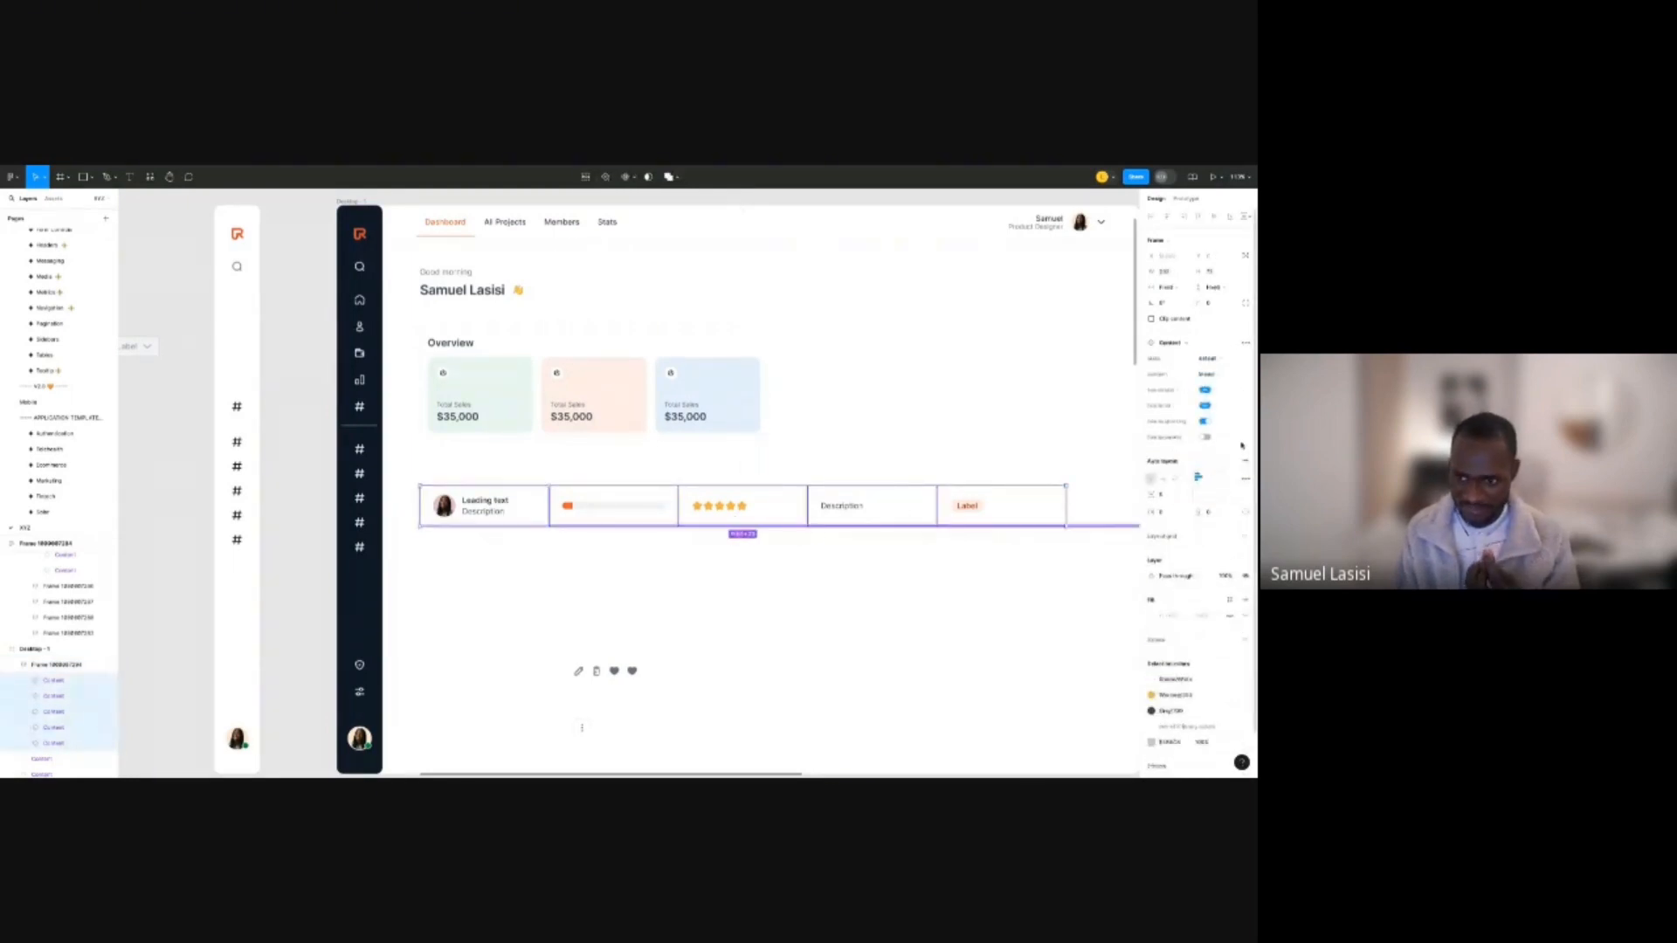
{"action": "left_click", "coordinate": [1051, 451]}
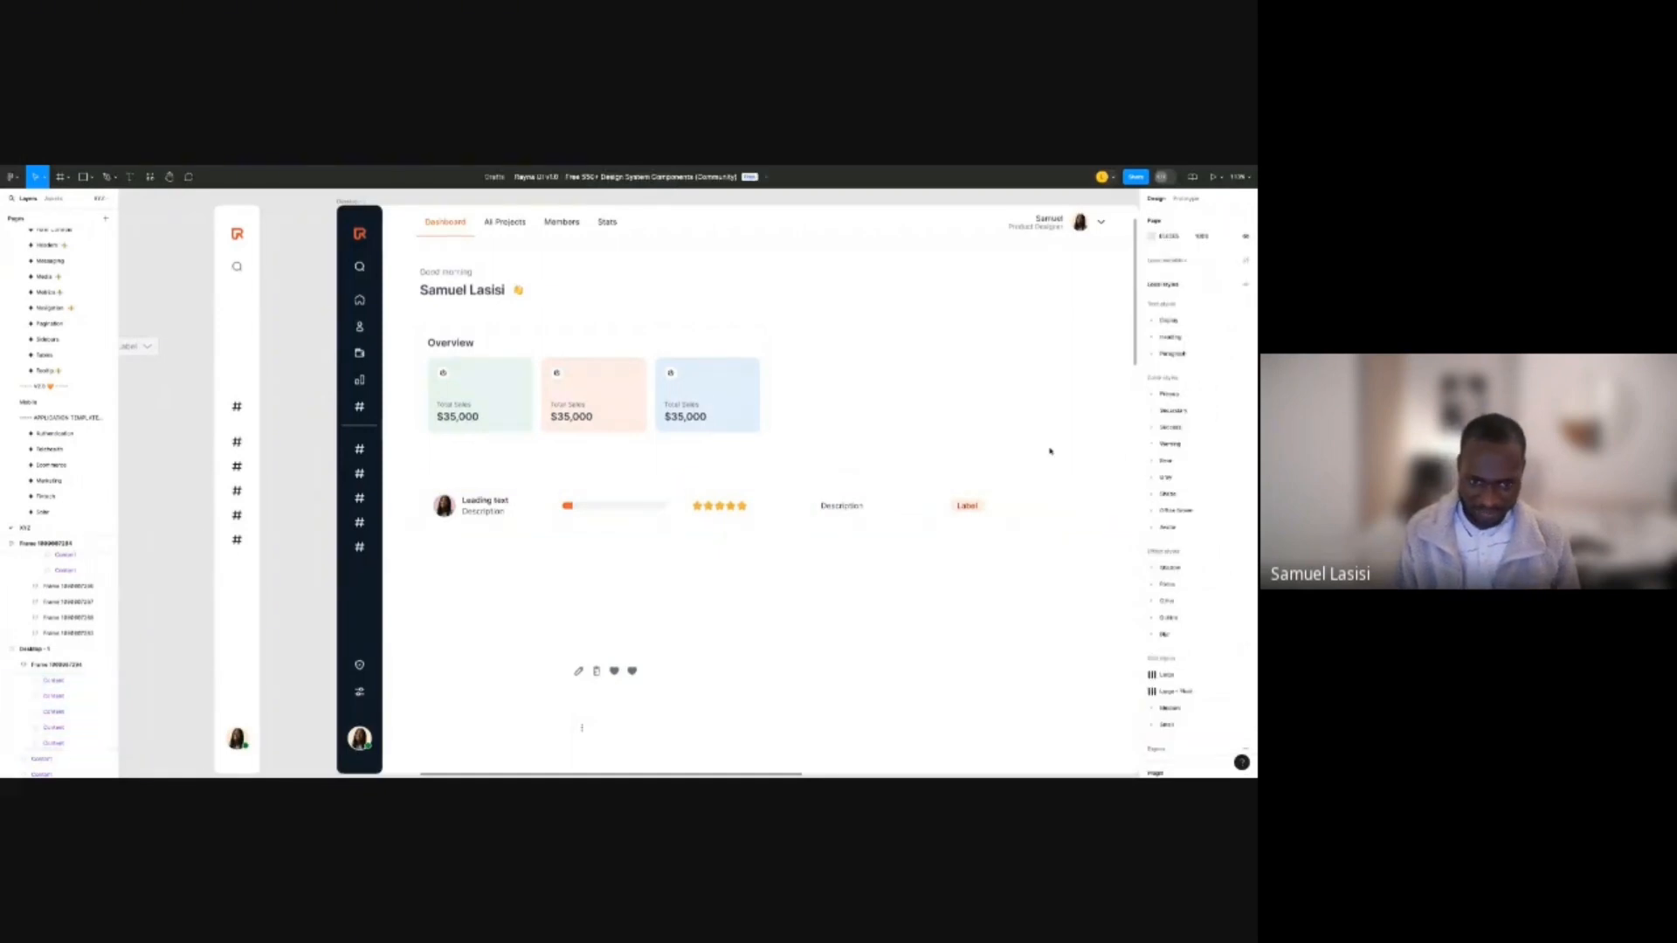
{"action": "left_click", "coordinate": [961, 508]}
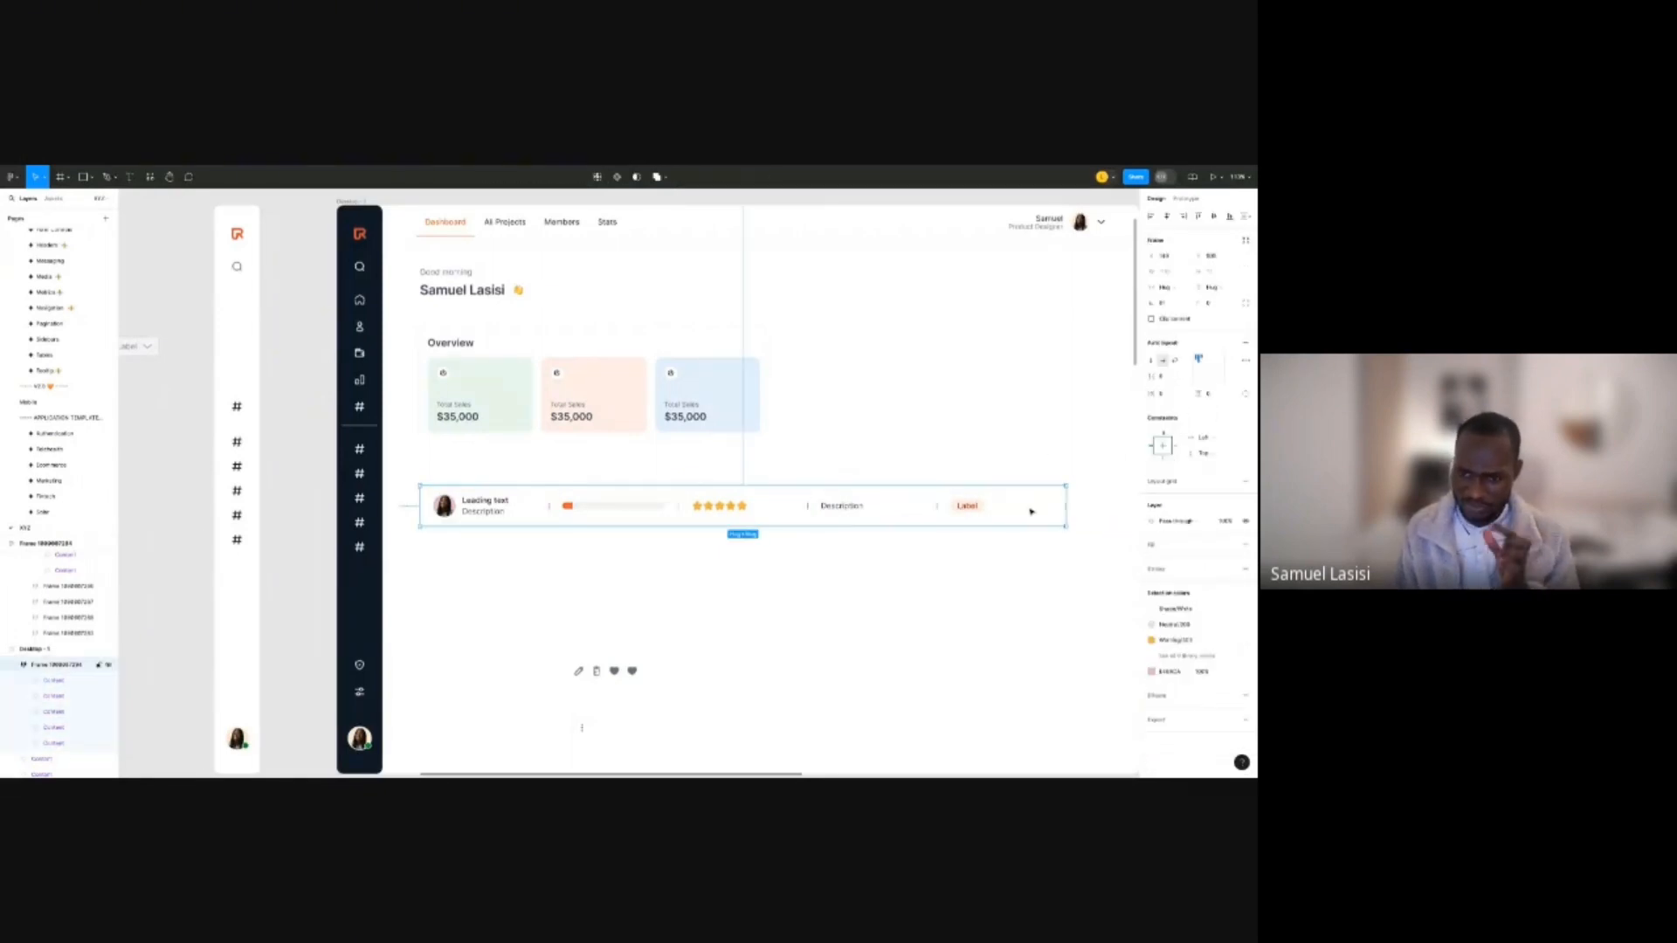
{"action": "double_click", "coordinate": [1032, 512]}
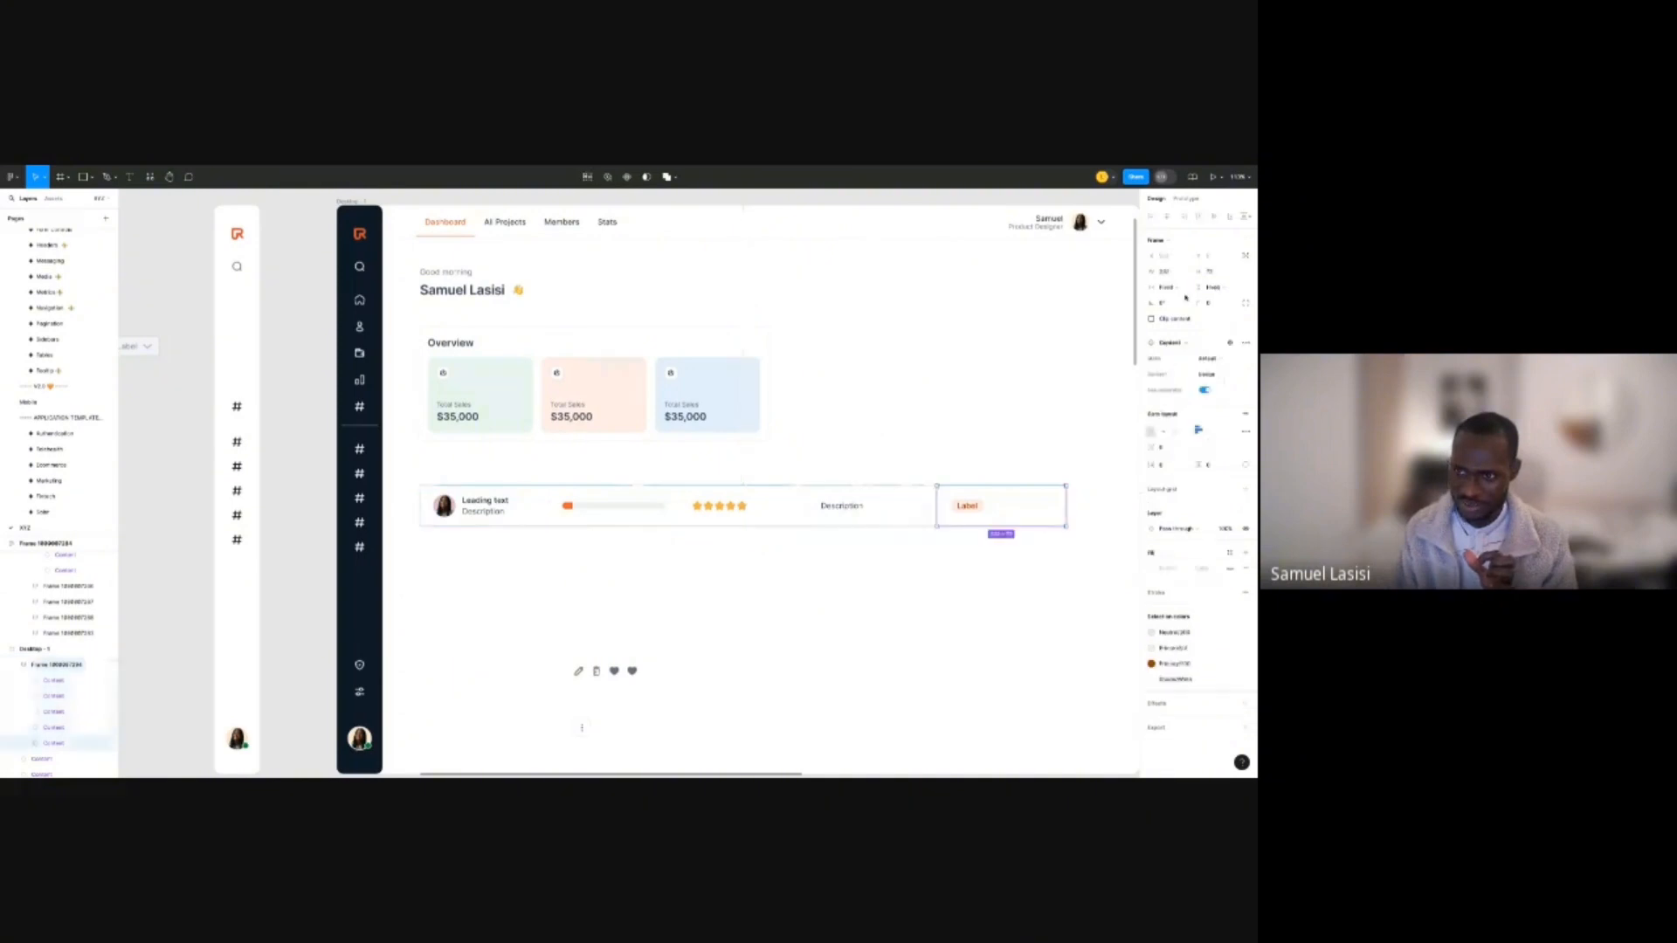
{"action": "left_click", "coordinate": [1175, 289]}
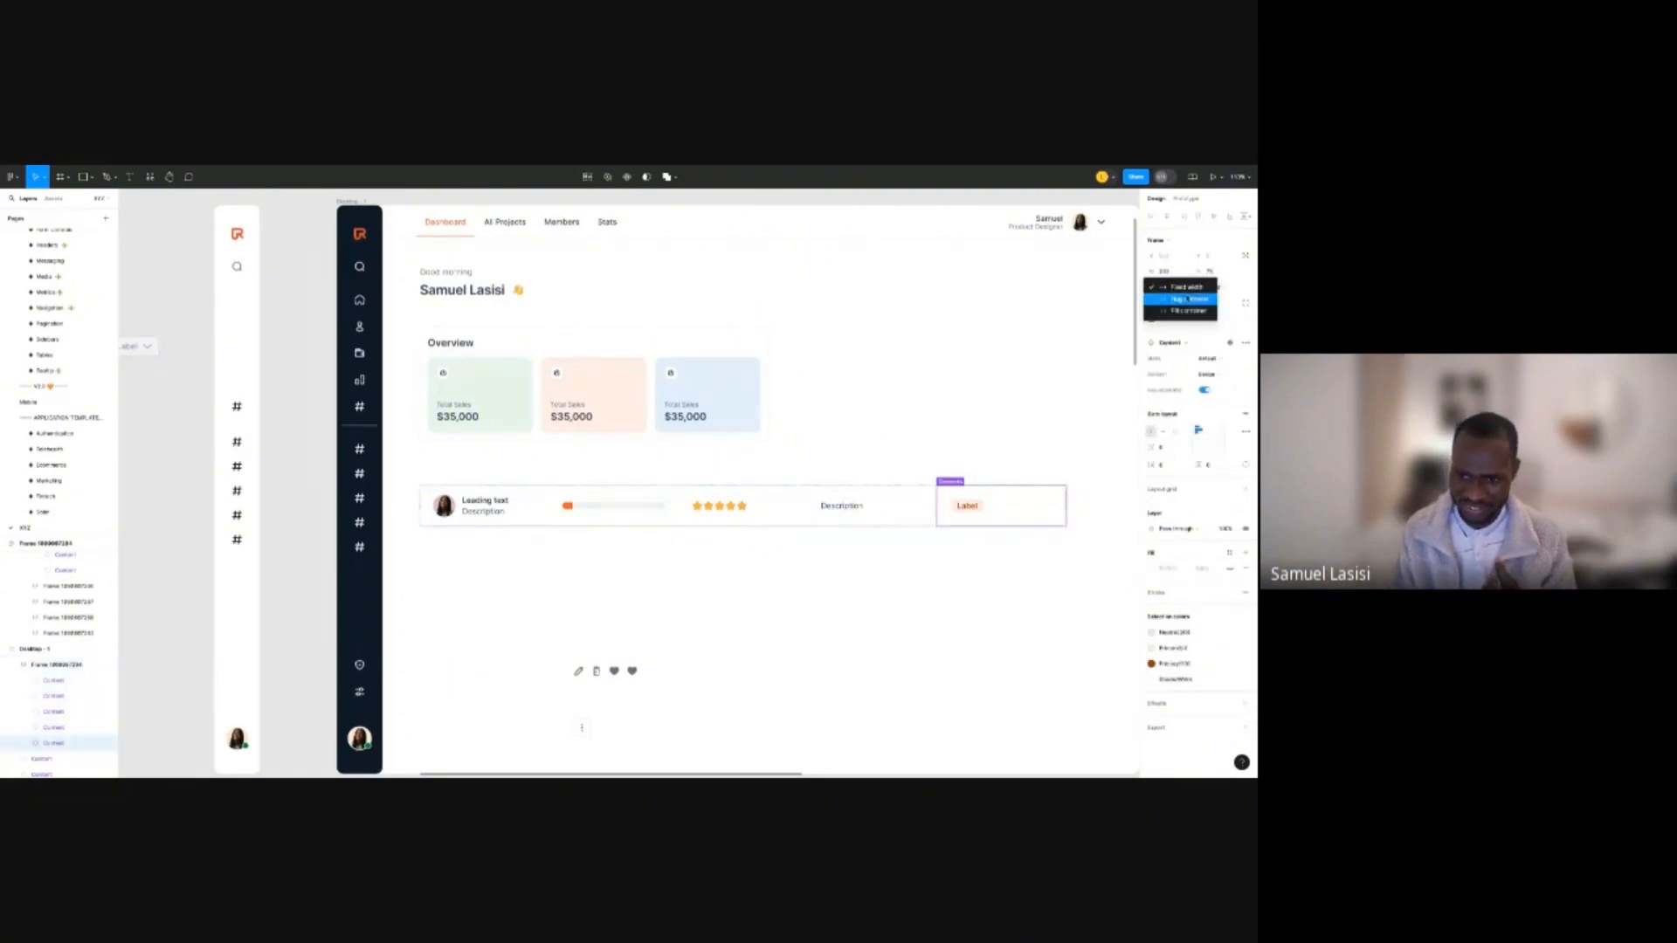
{"action": "left_click", "coordinate": [1187, 298]}
Undo the Label width change and right-align the Label inside its cell.
{"action": "scroll", "coordinate": [825, 461], "scroll_direction": "down", "scroll_amount": 10}
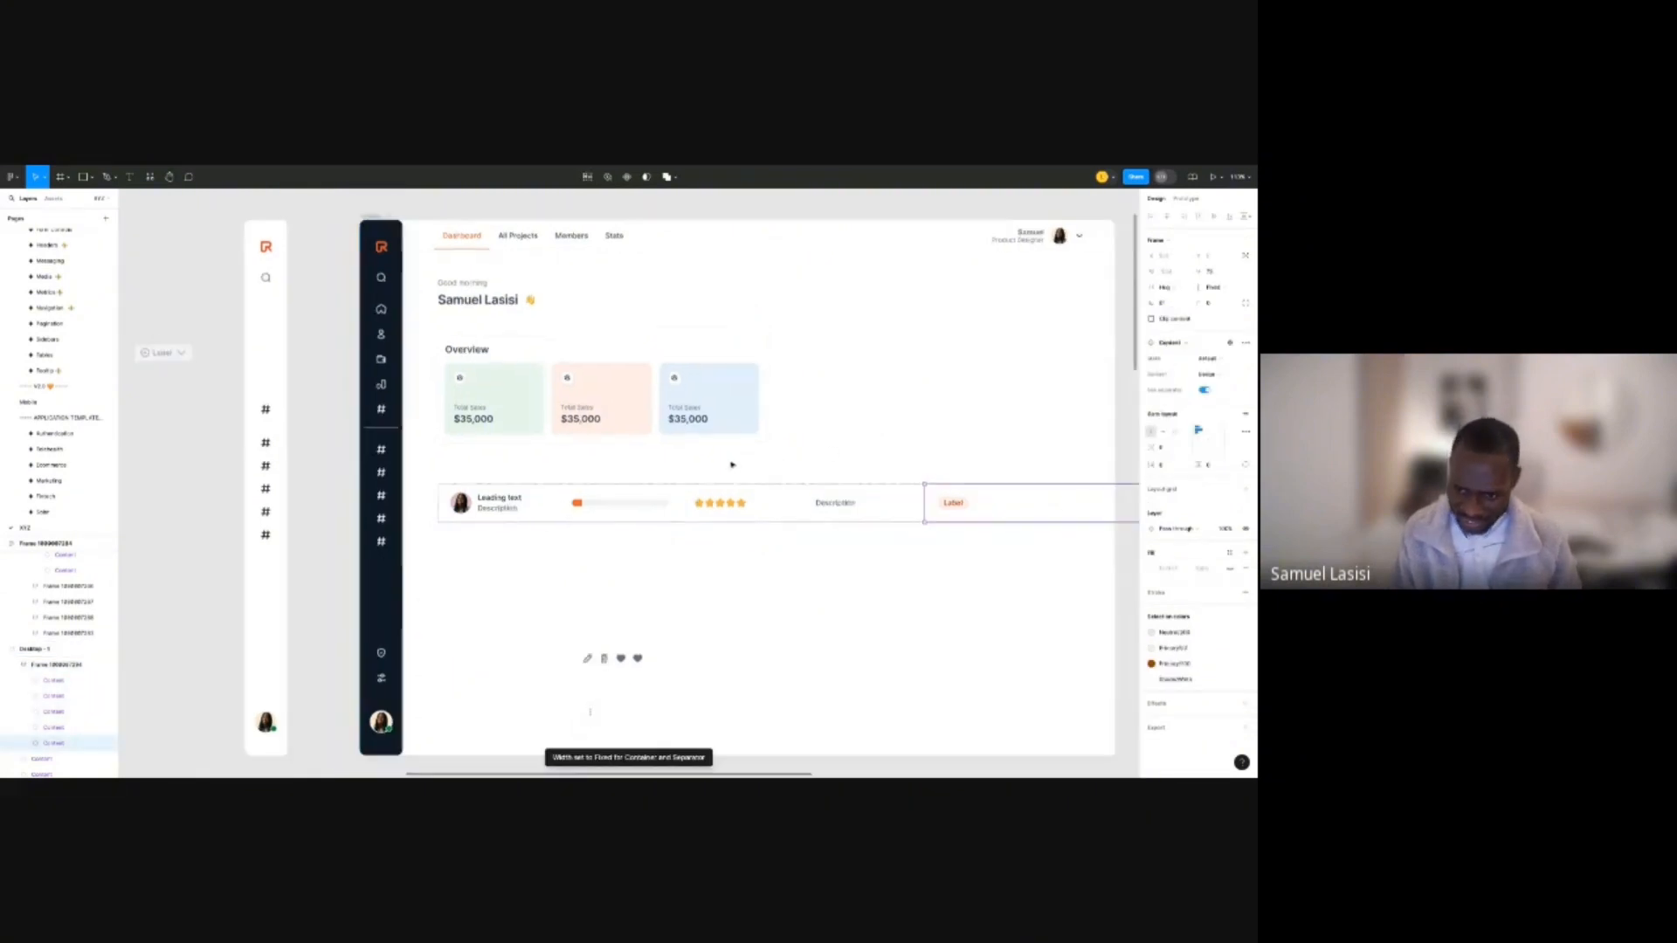
{"action": "scroll", "coordinate": [824, 461], "scroll_direction": "up", "scroll_amount": 5}
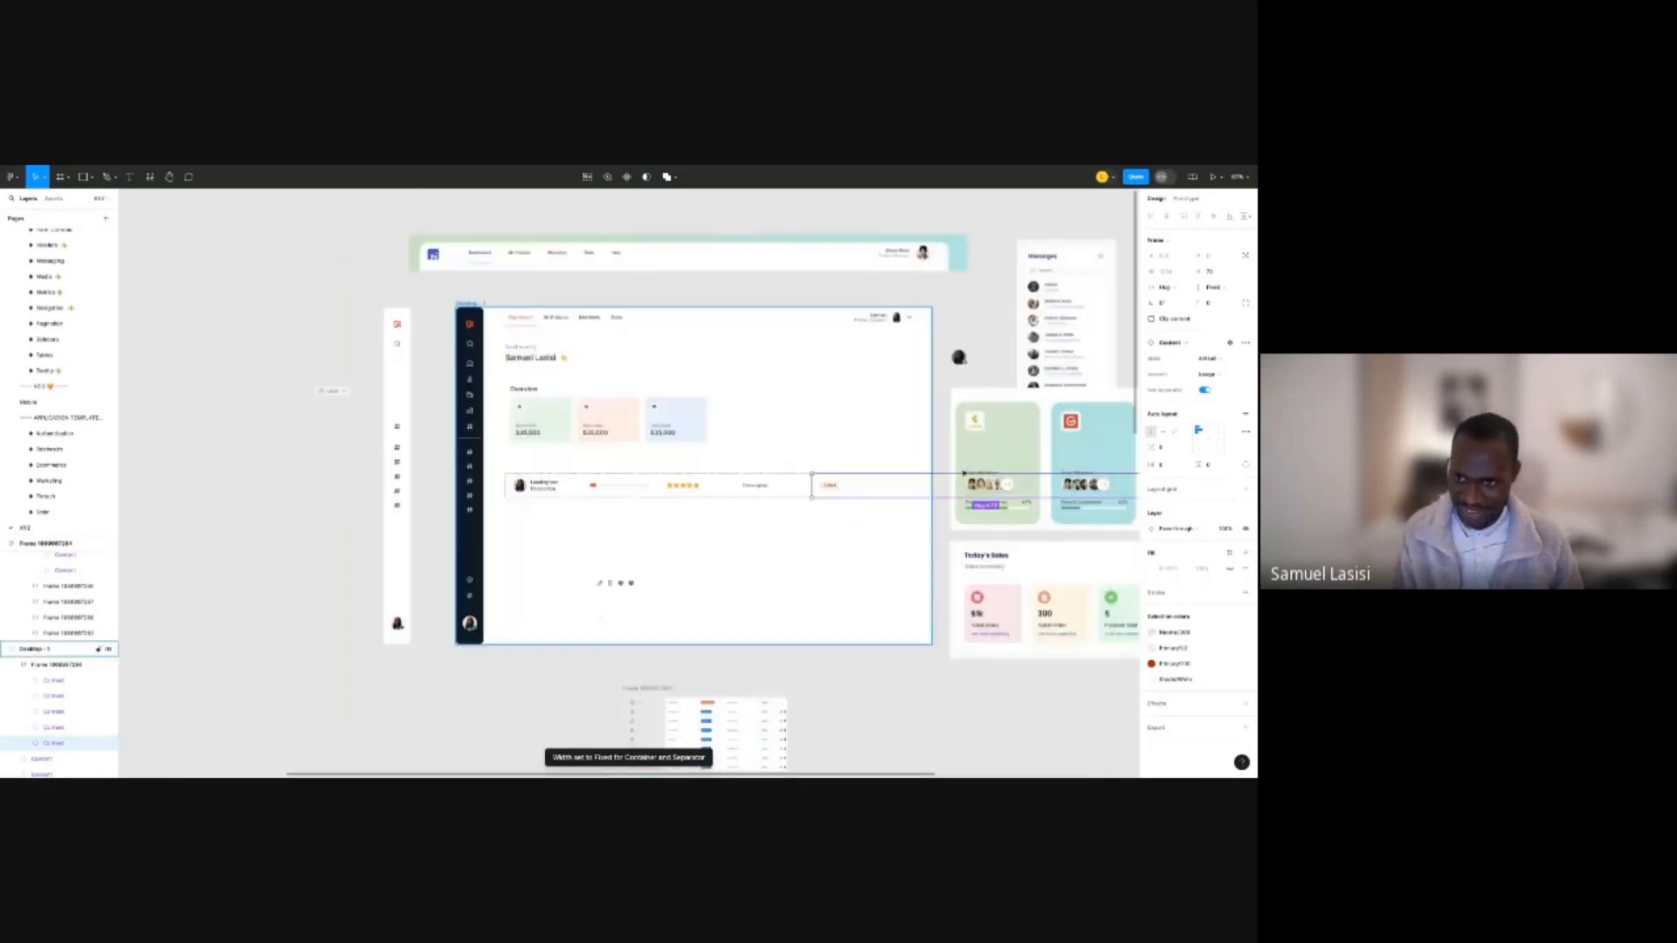
{"action": "scroll", "coordinate": [963, 473], "scroll_direction": "up", "scroll_amount": 4}
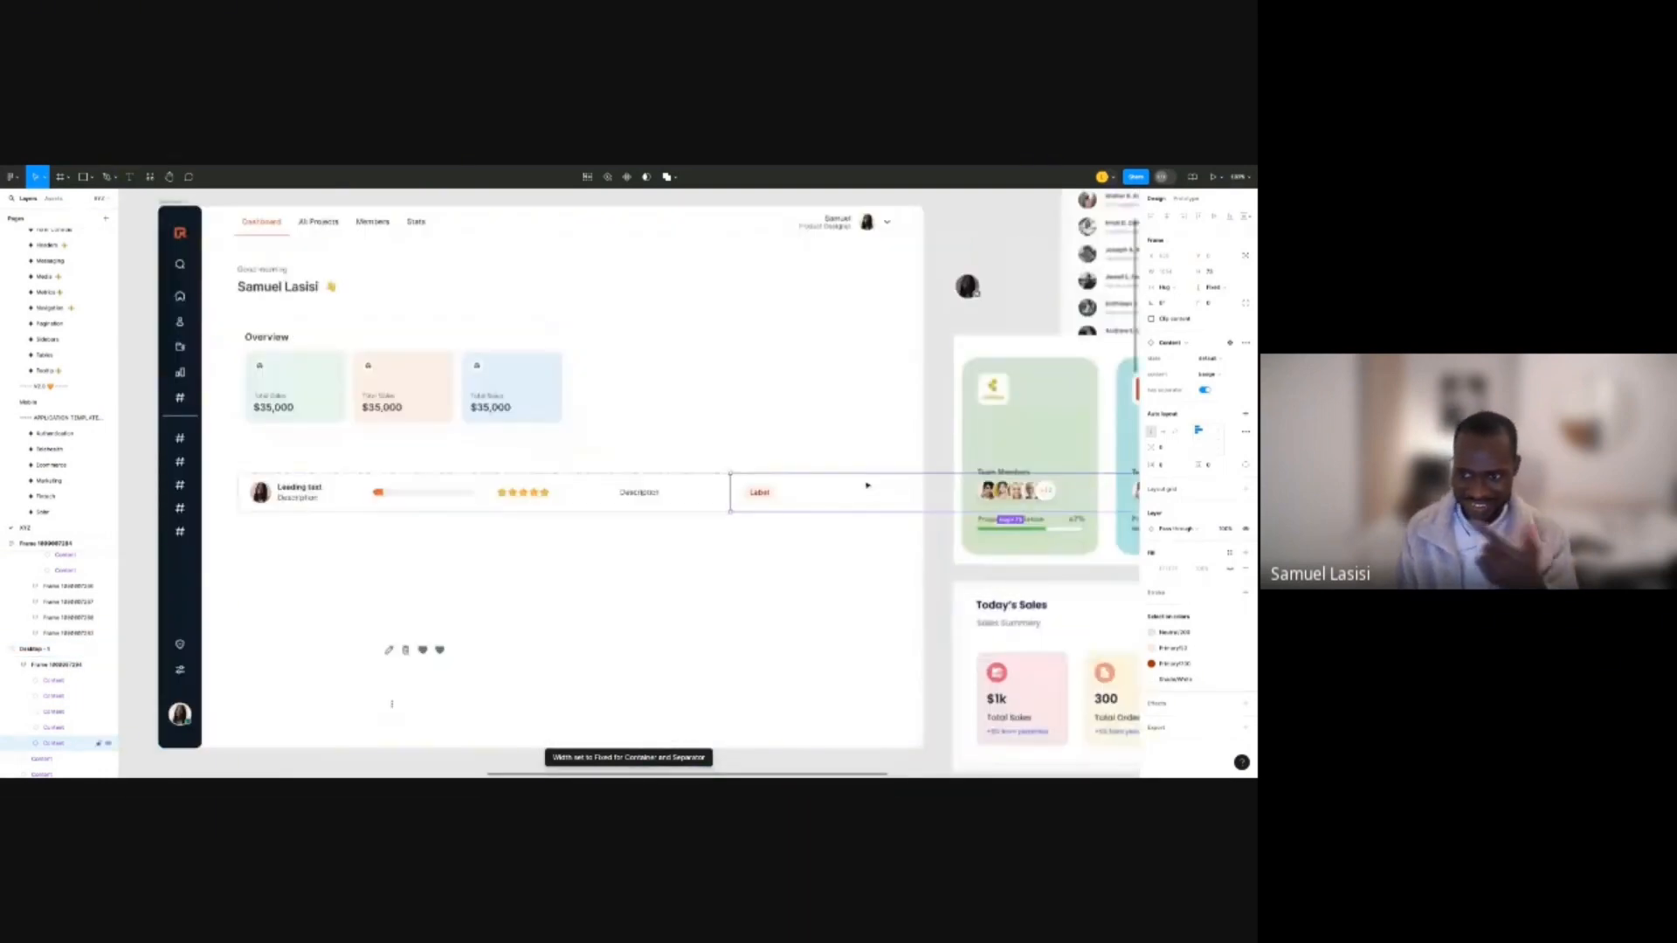
{"action": "key", "text": "ctrl+z"}
{"action": "left_click", "coordinate": [1222, 441]}
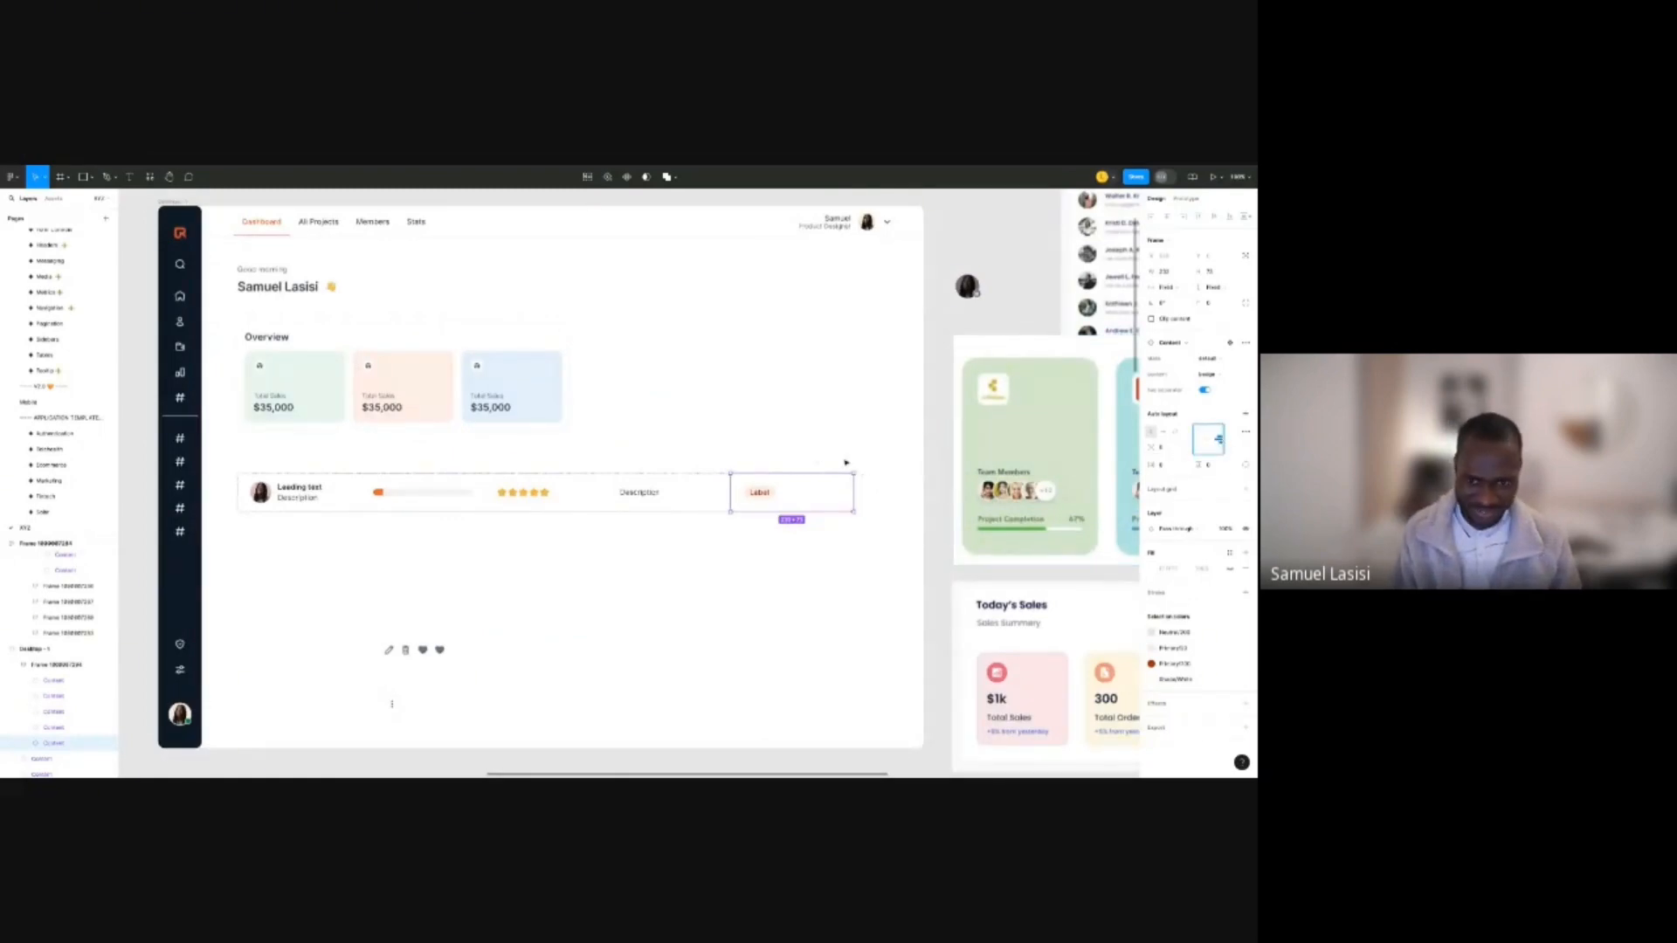
{"action": "scroll", "coordinate": [845, 463], "scroll_direction": "up", "scroll_amount": 3}
{"action": "left_click", "coordinate": [816, 513]}
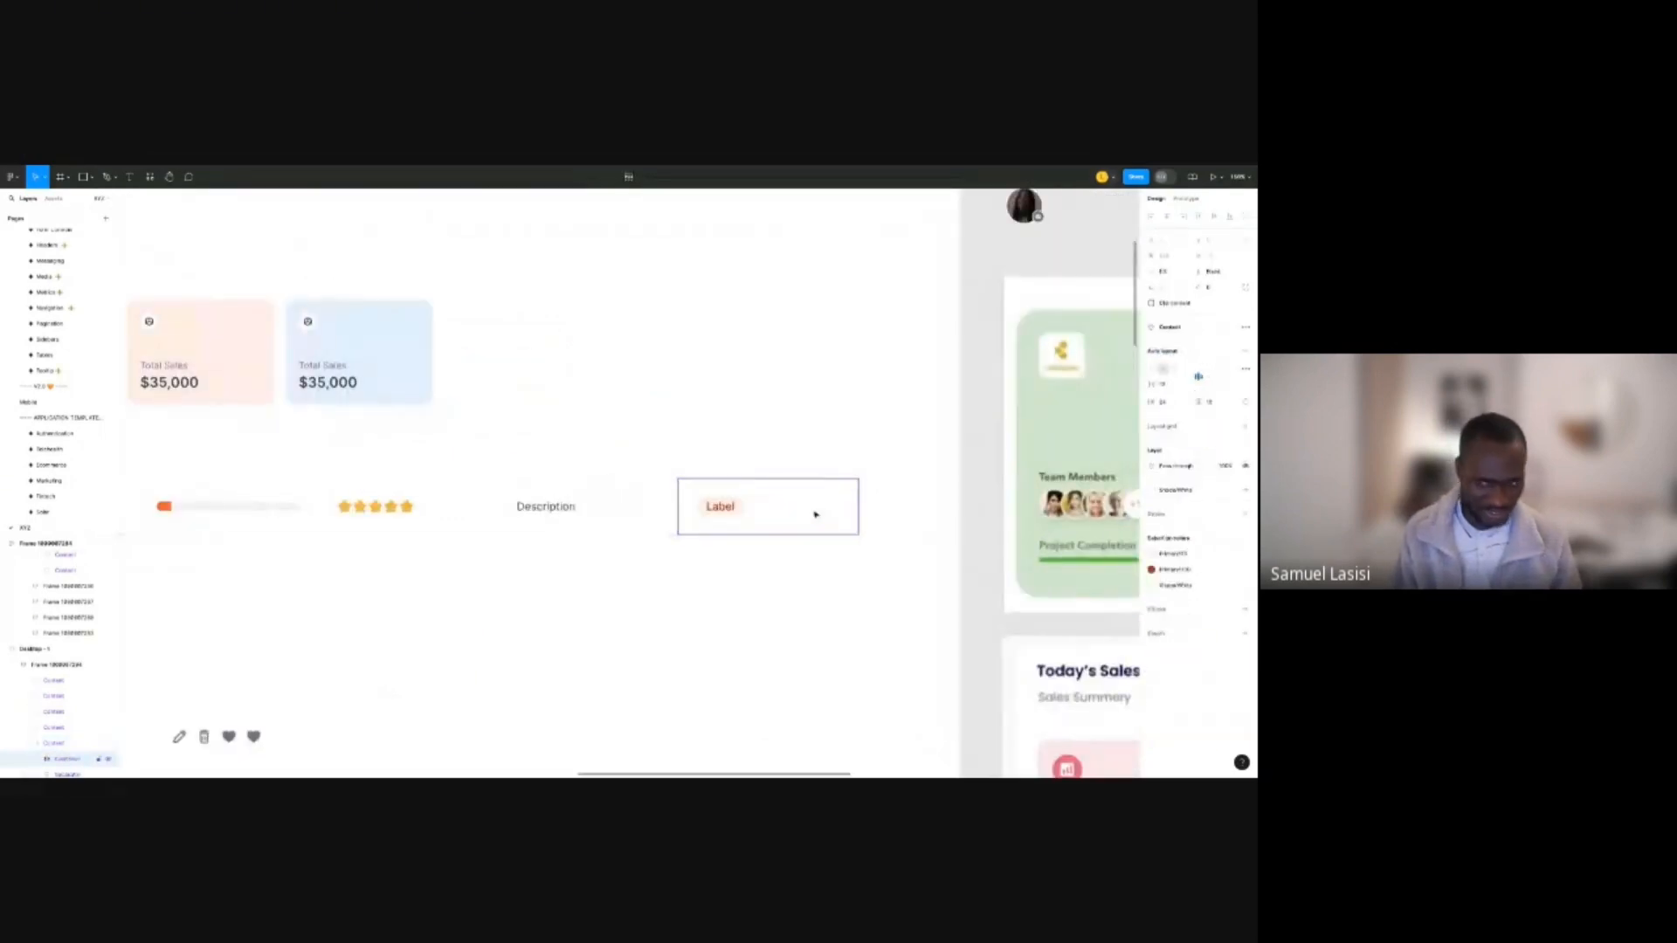
{"action": "left_click", "coordinate": [1217, 377]}
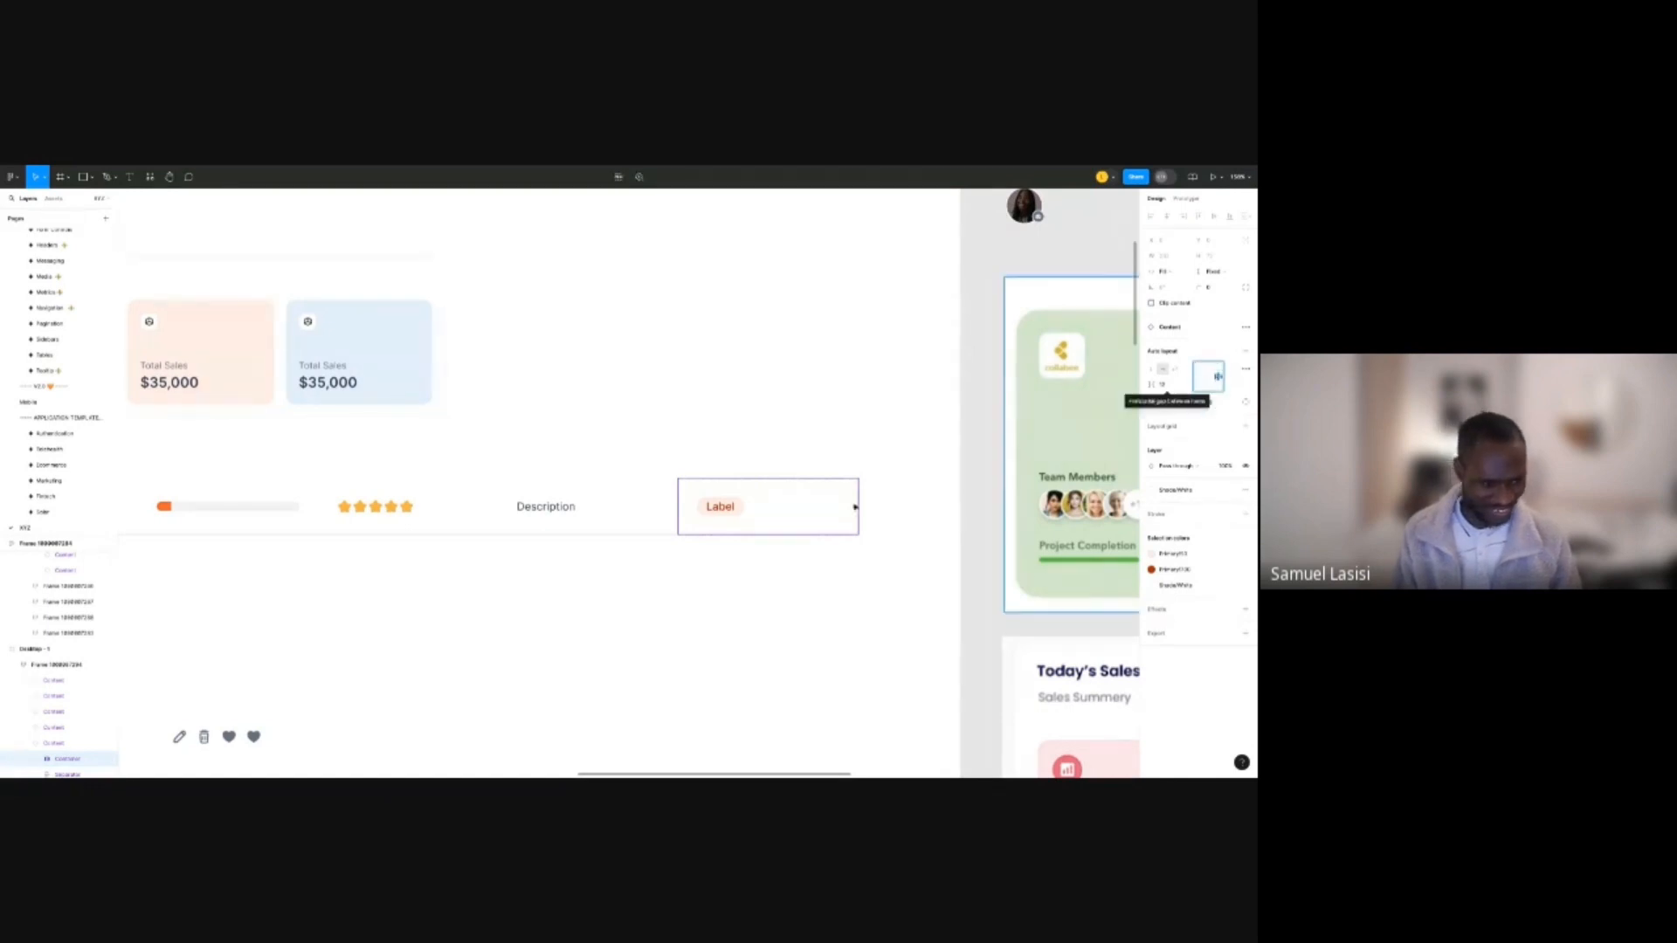
{"action": "double_click", "coordinate": [796, 507]}
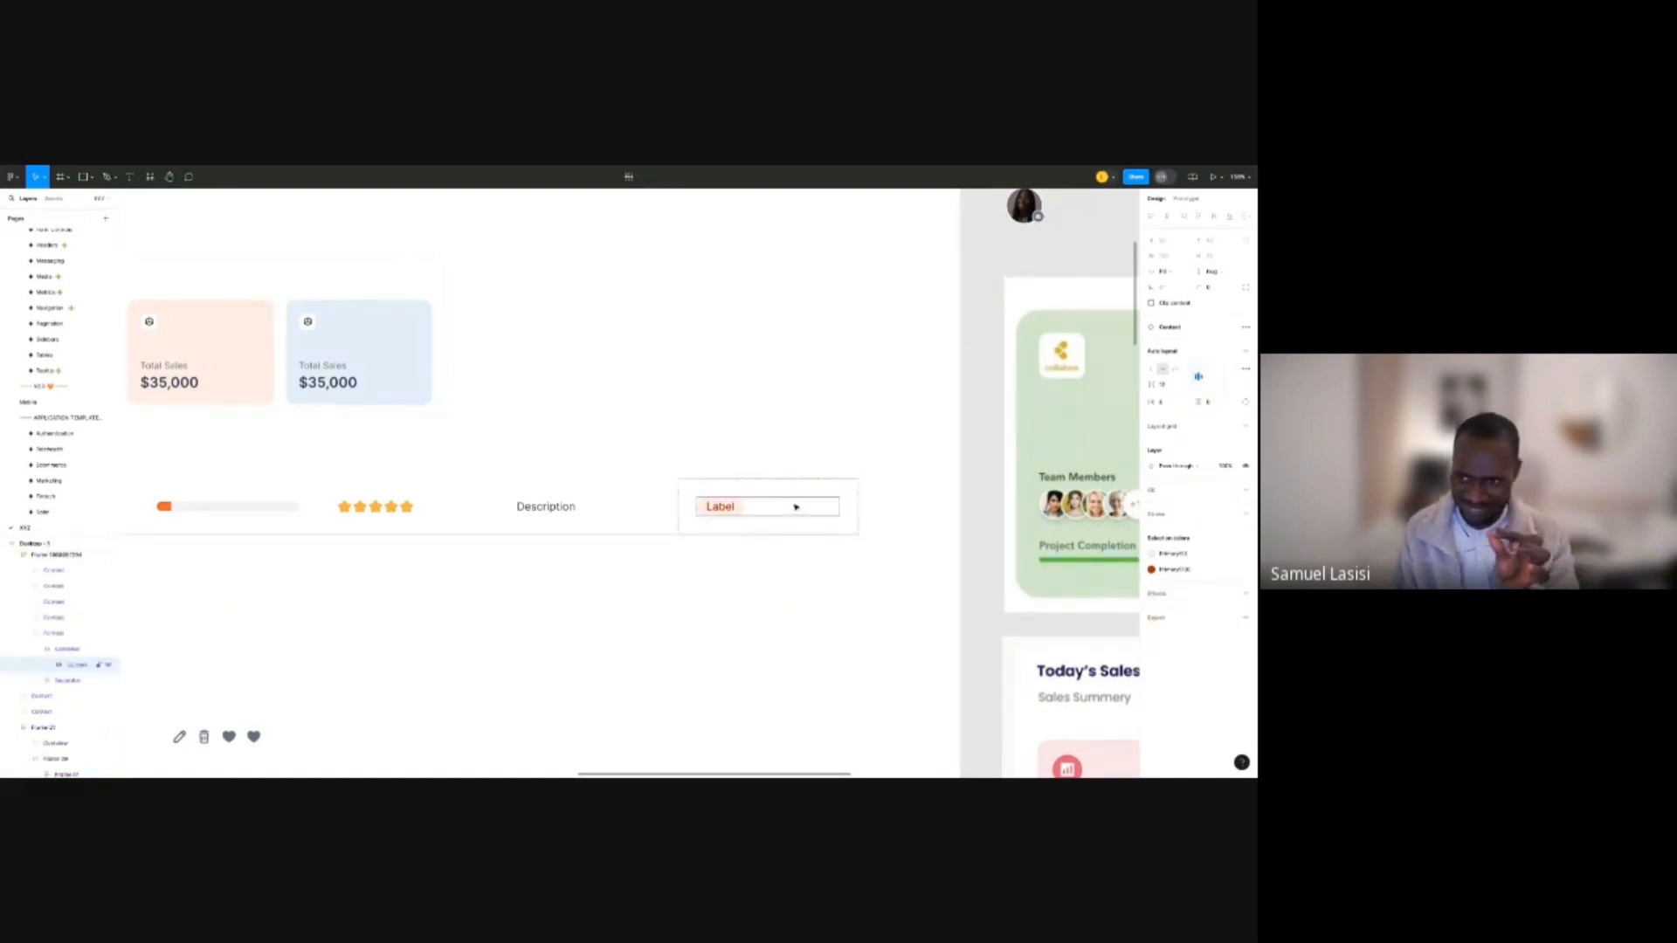
{"action": "left_click", "coordinate": [1218, 377]}
{"action": "key", "text": "Escape"}
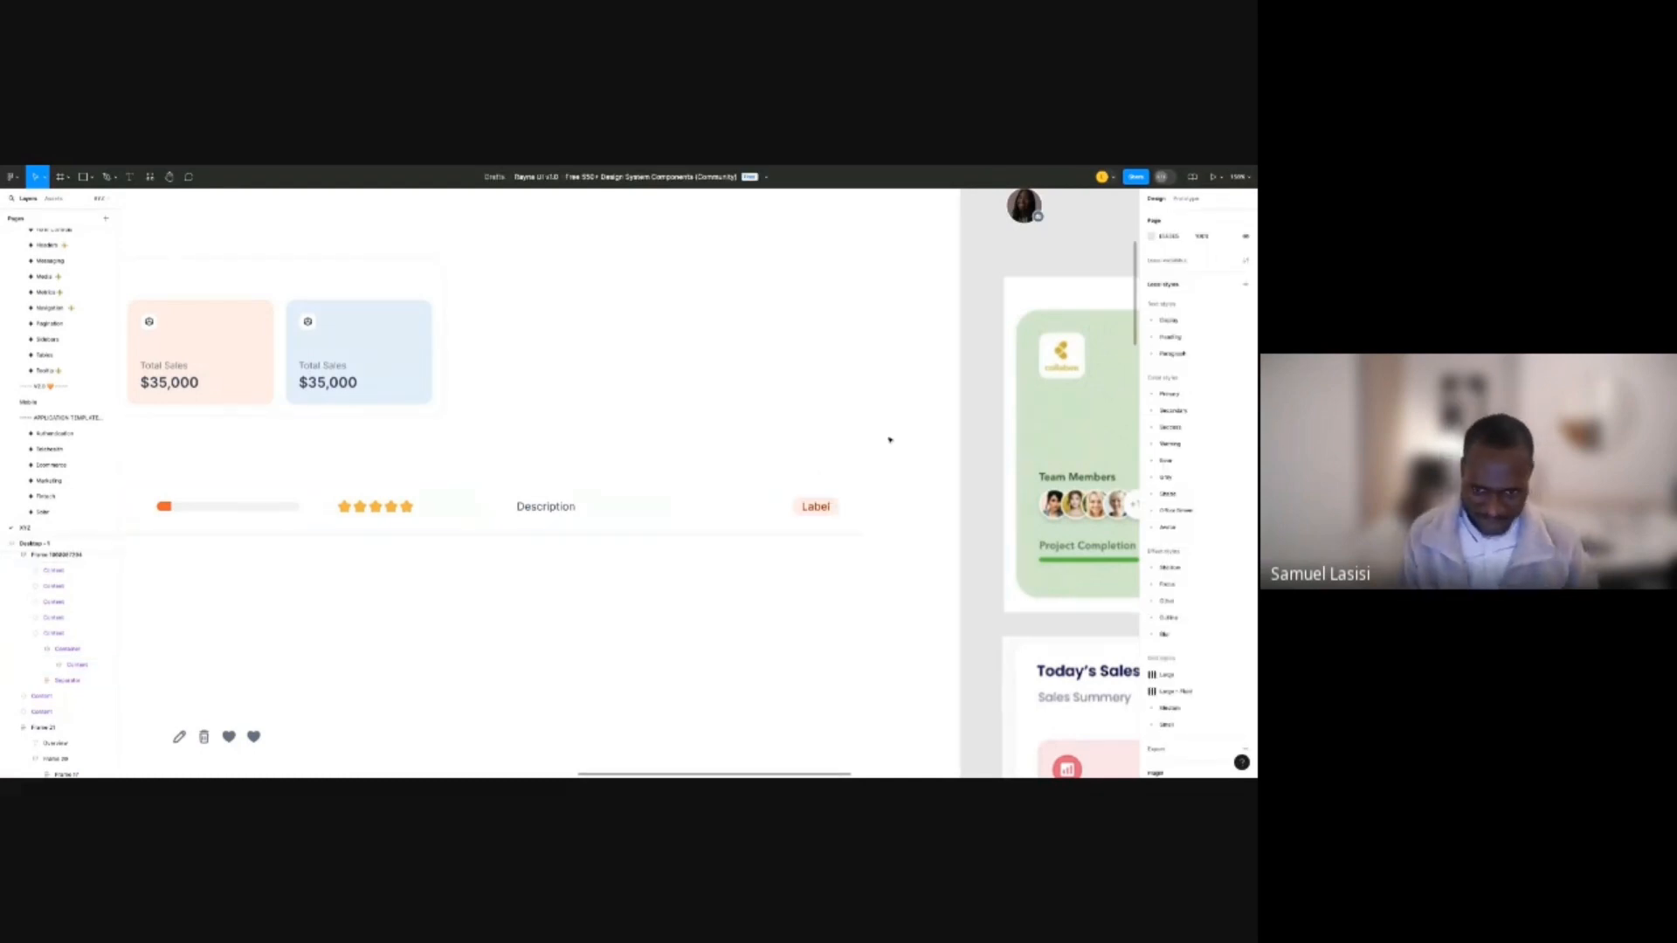
Narrow the table row so it ends before the Label.
{"action": "scroll", "coordinate": [887, 438], "scroll_direction": "down", "scroll_amount": 3}
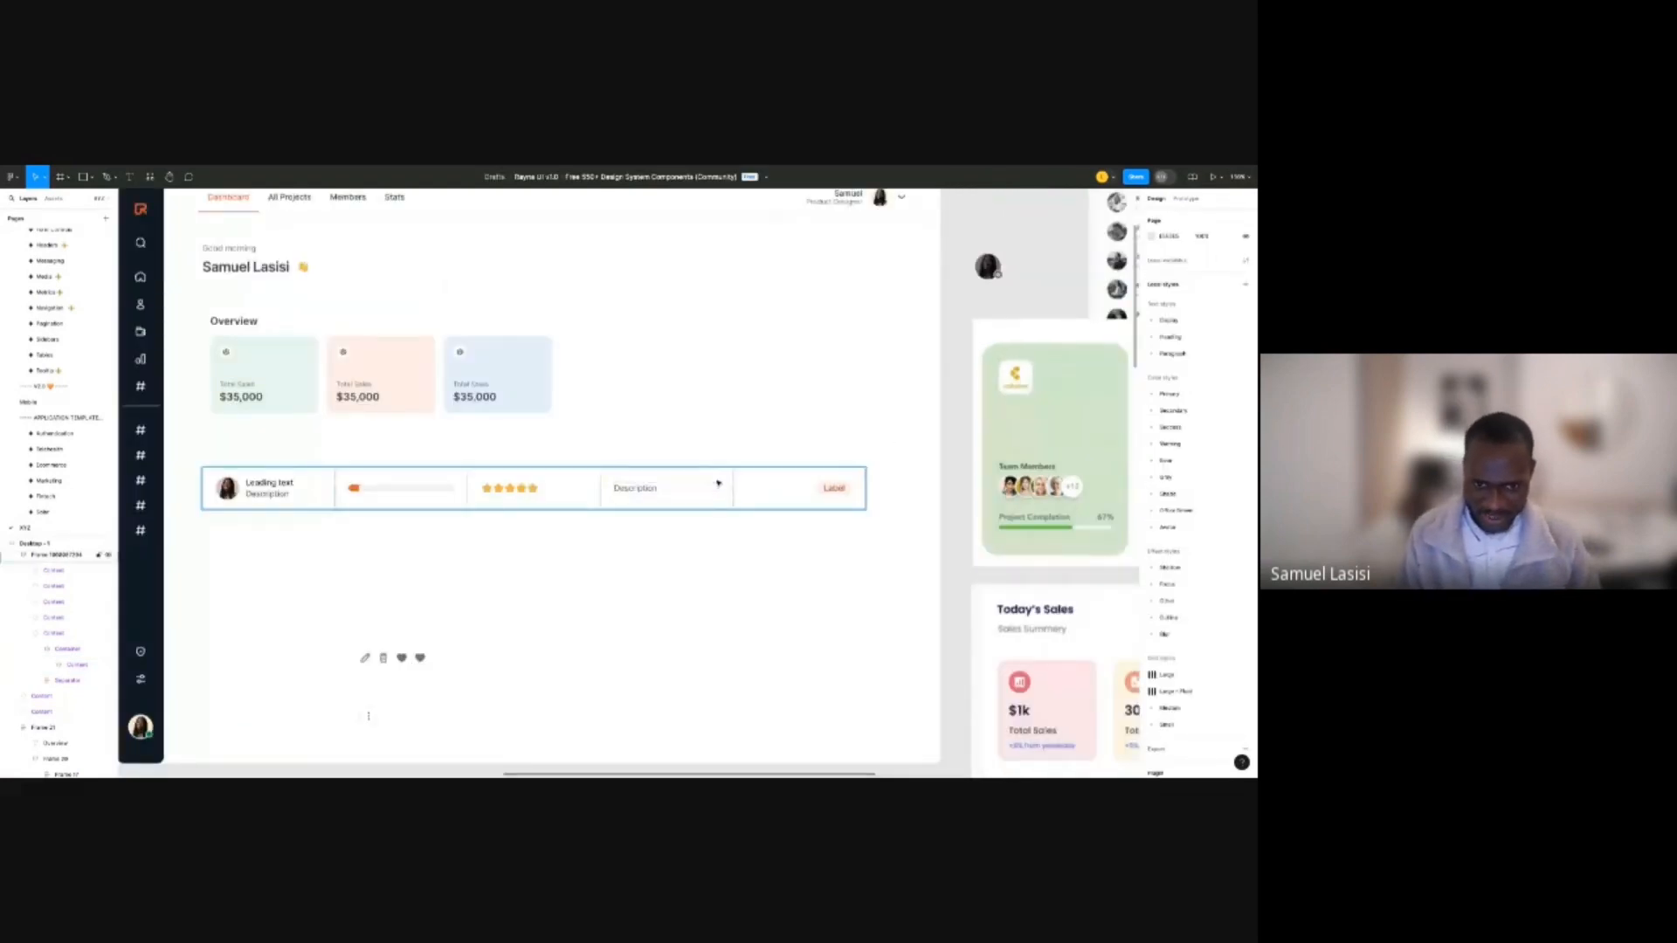
{"action": "left_click", "coordinate": [718, 483]}
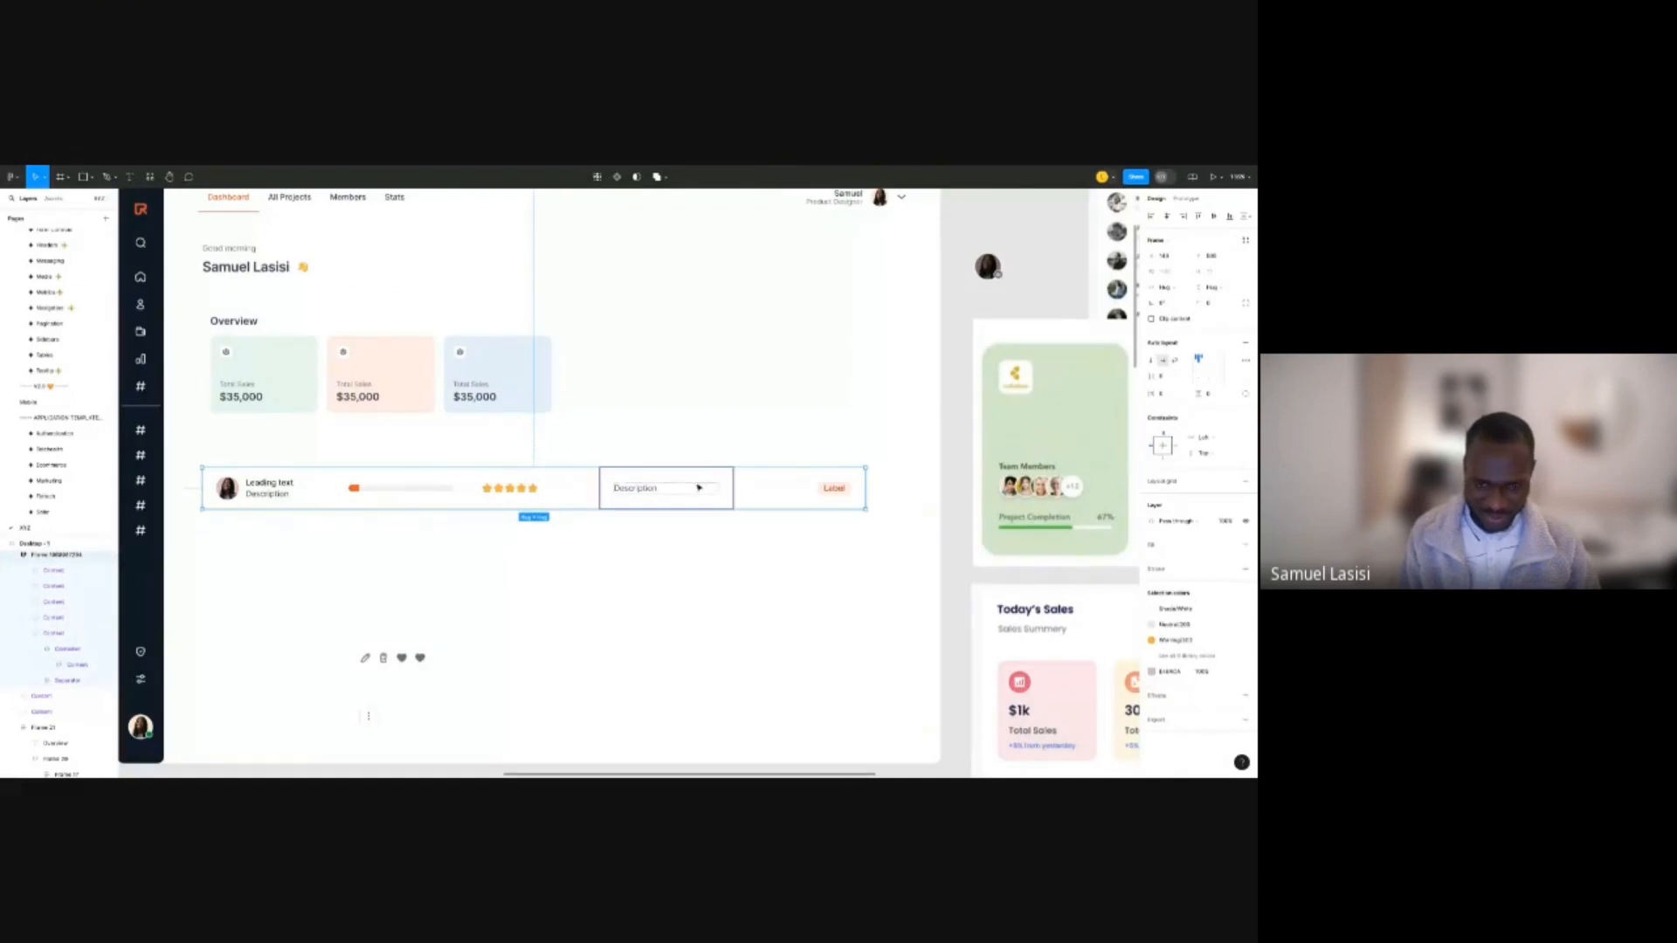
{"action": "left_click", "coordinate": [698, 488]}
{"action": "double_click", "coordinate": [688, 493]}
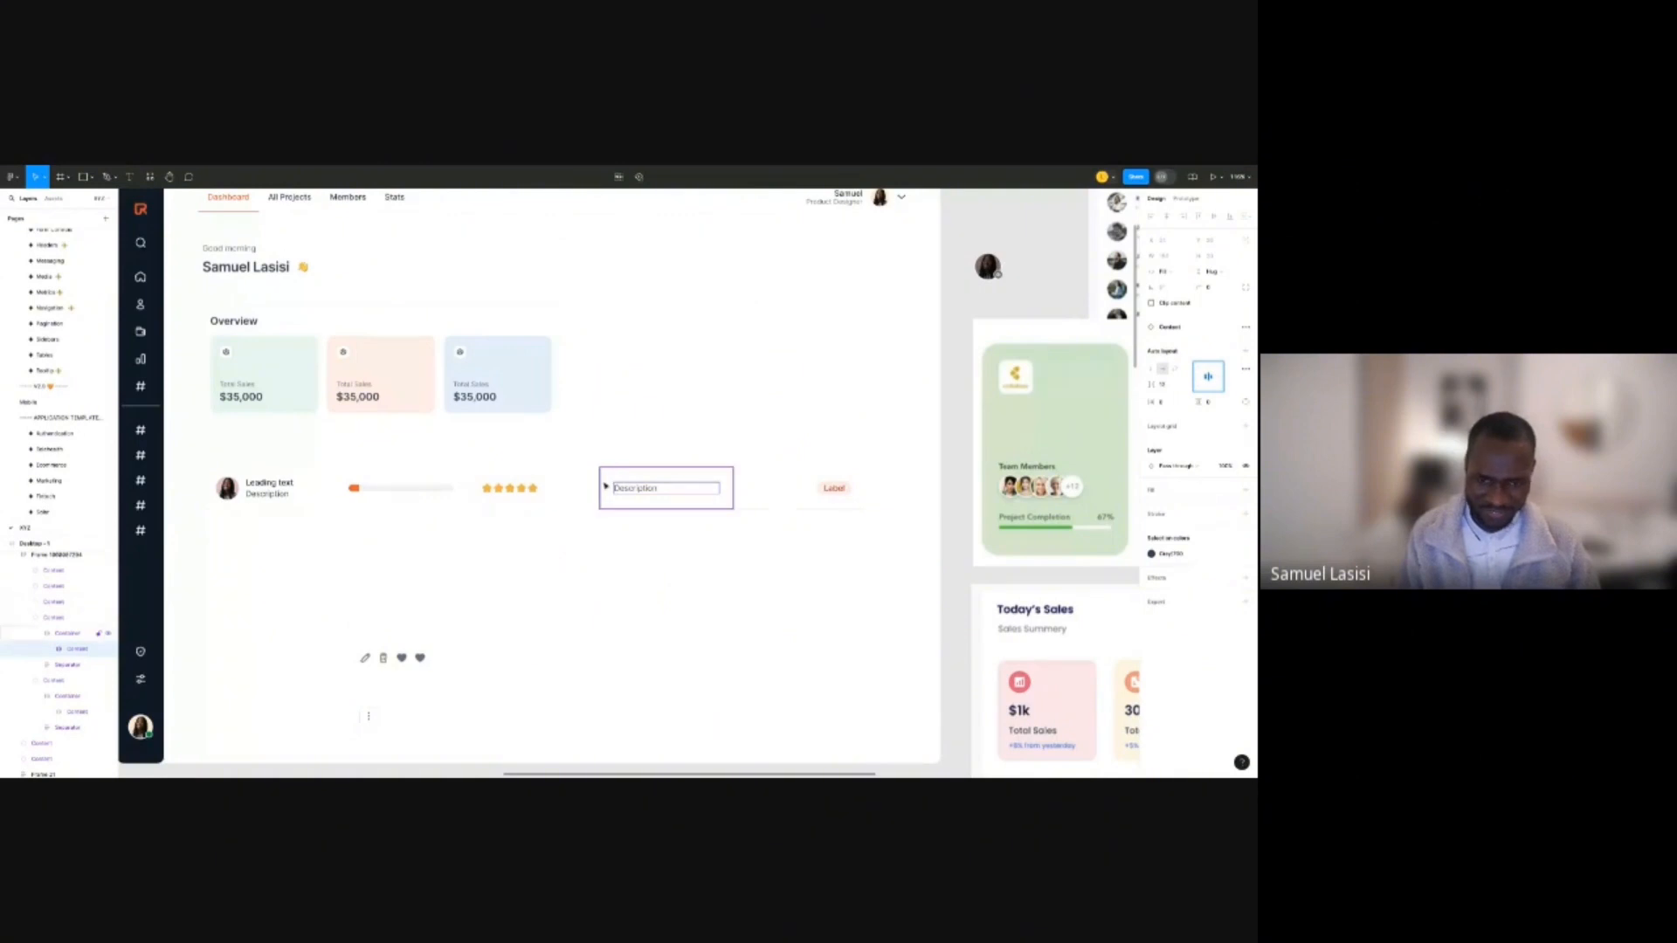
{"action": "left_click", "coordinate": [703, 450]}
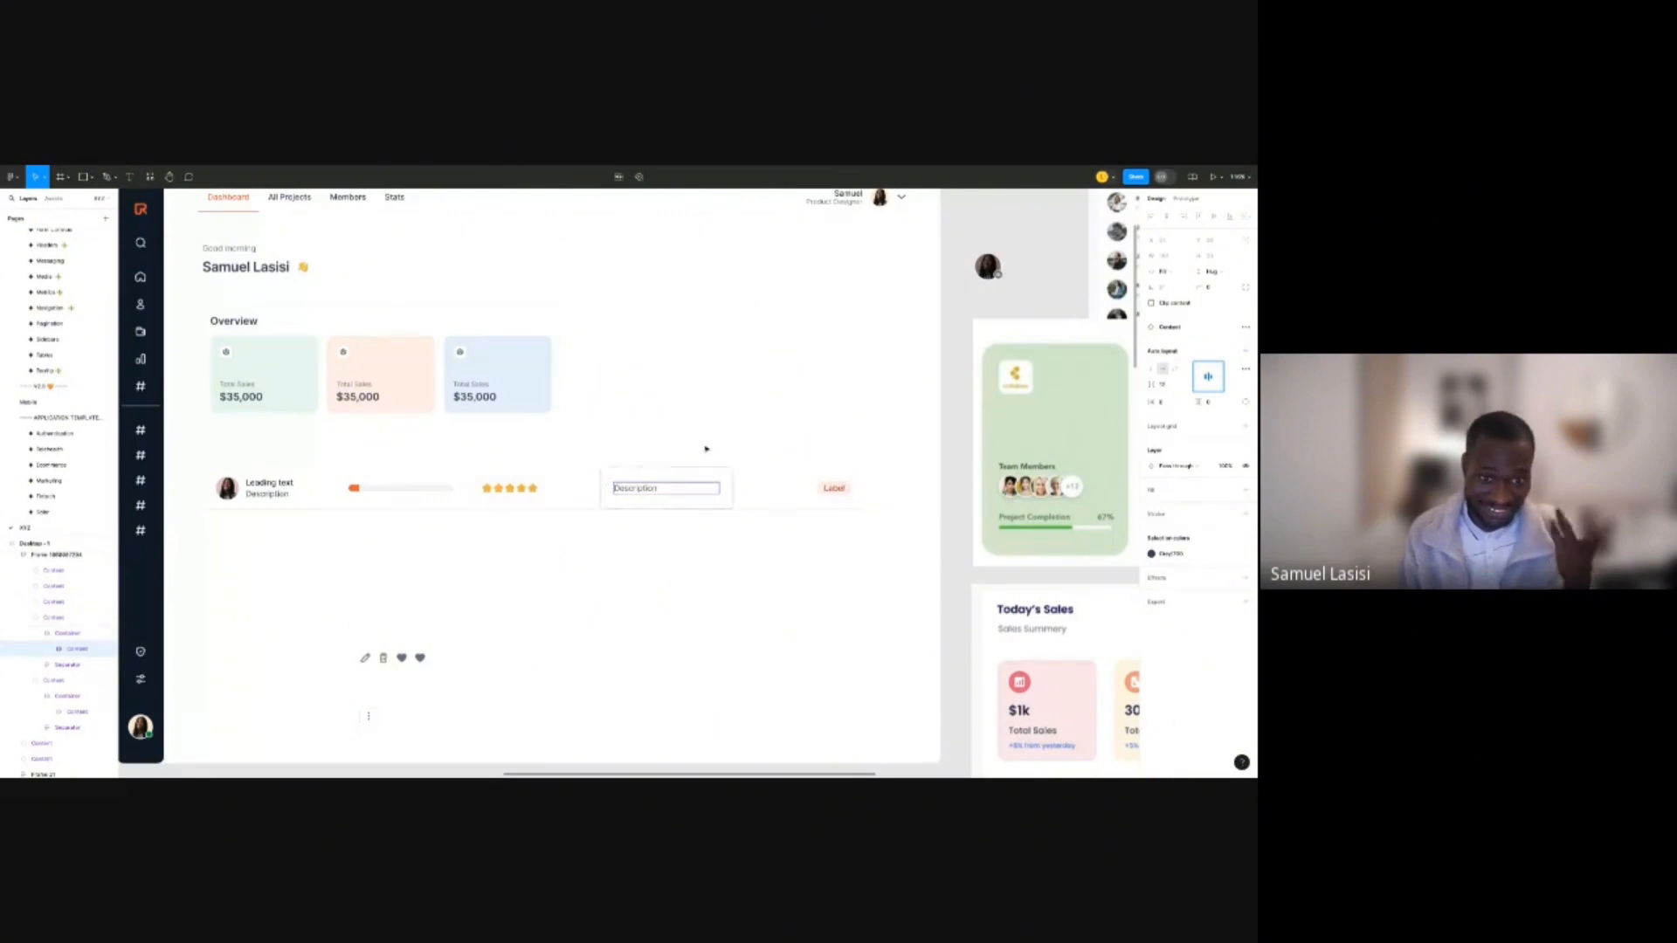
{"action": "left_click", "coordinate": [592, 477]}
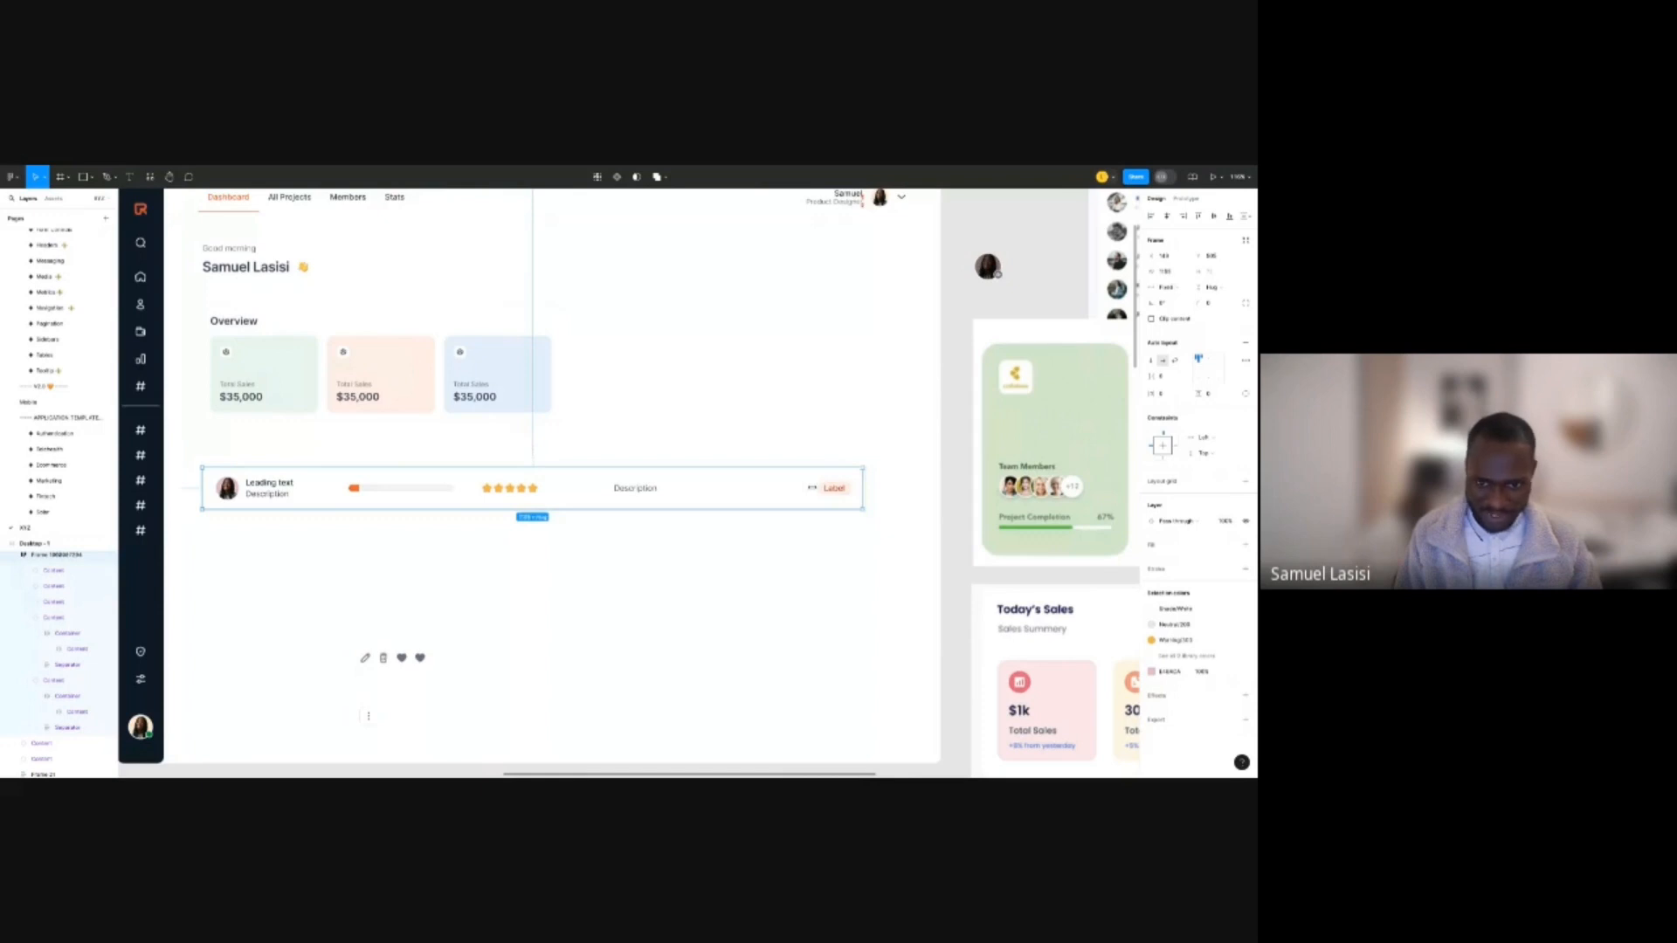
{"action": "scroll", "coordinate": [749, 489], "scroll_direction": "down", "scroll_amount": 3}
{"action": "left_click_drag", "start_coordinate": [838, 488], "coordinate": [724, 488]}
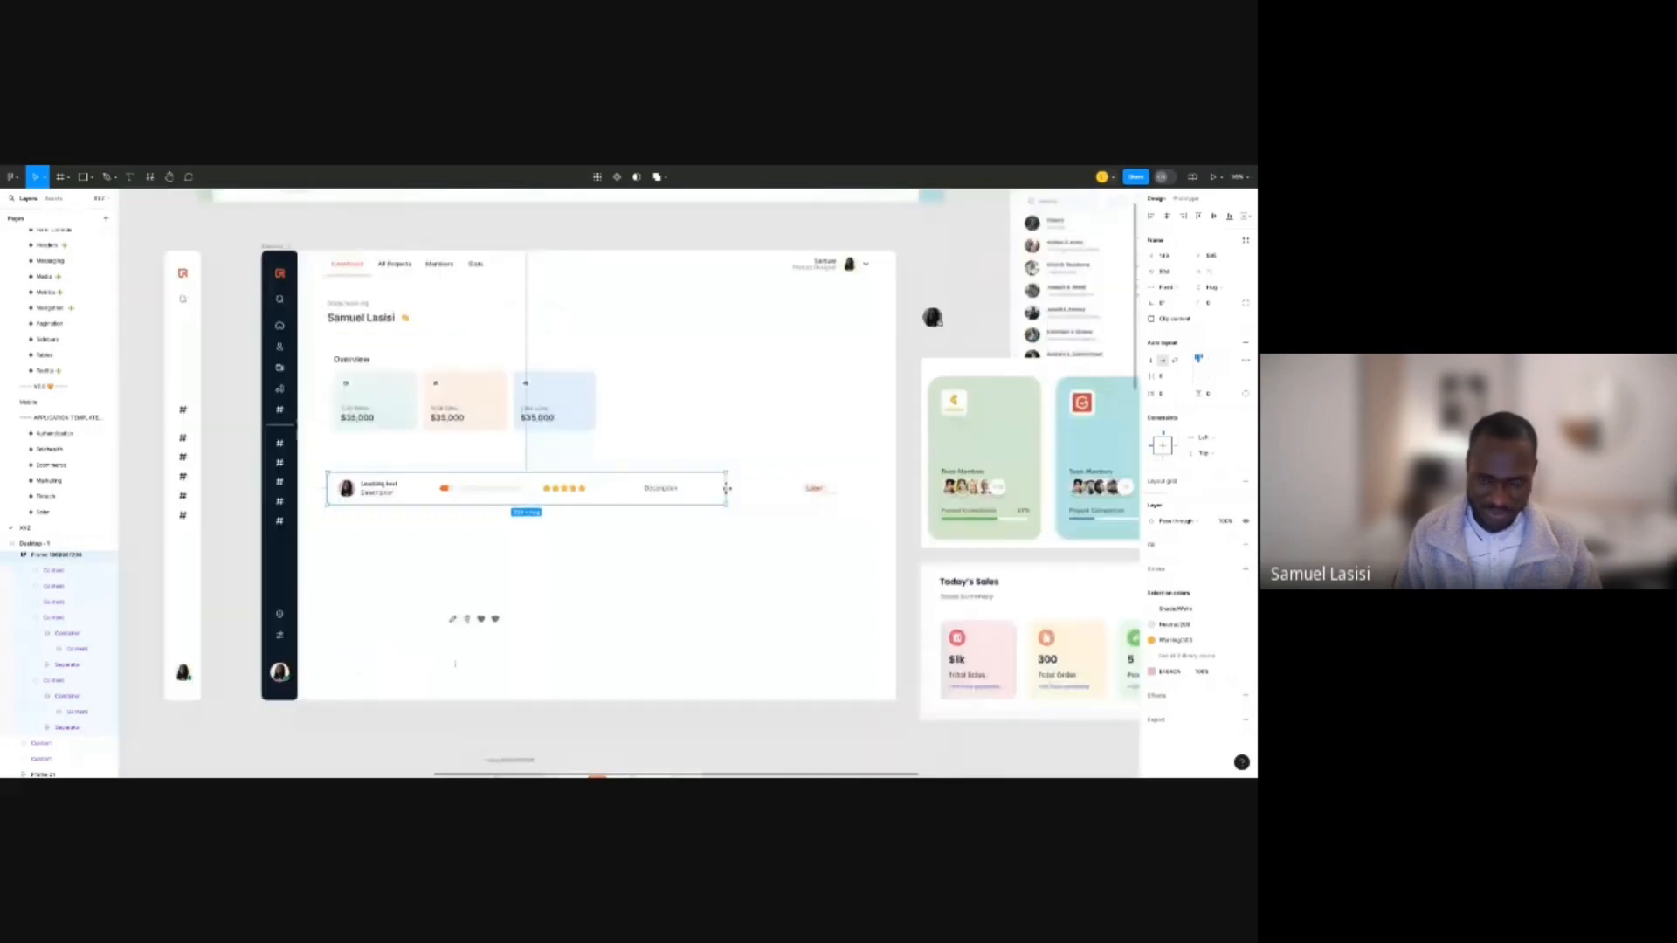
Set all five row cells to Fill container width.
{"action": "double_click", "coordinate": [403, 495]}
{"action": "left_click", "coordinate": [476, 490]}
{"action": "left_click", "coordinate": [578, 490], "text": "shift"}
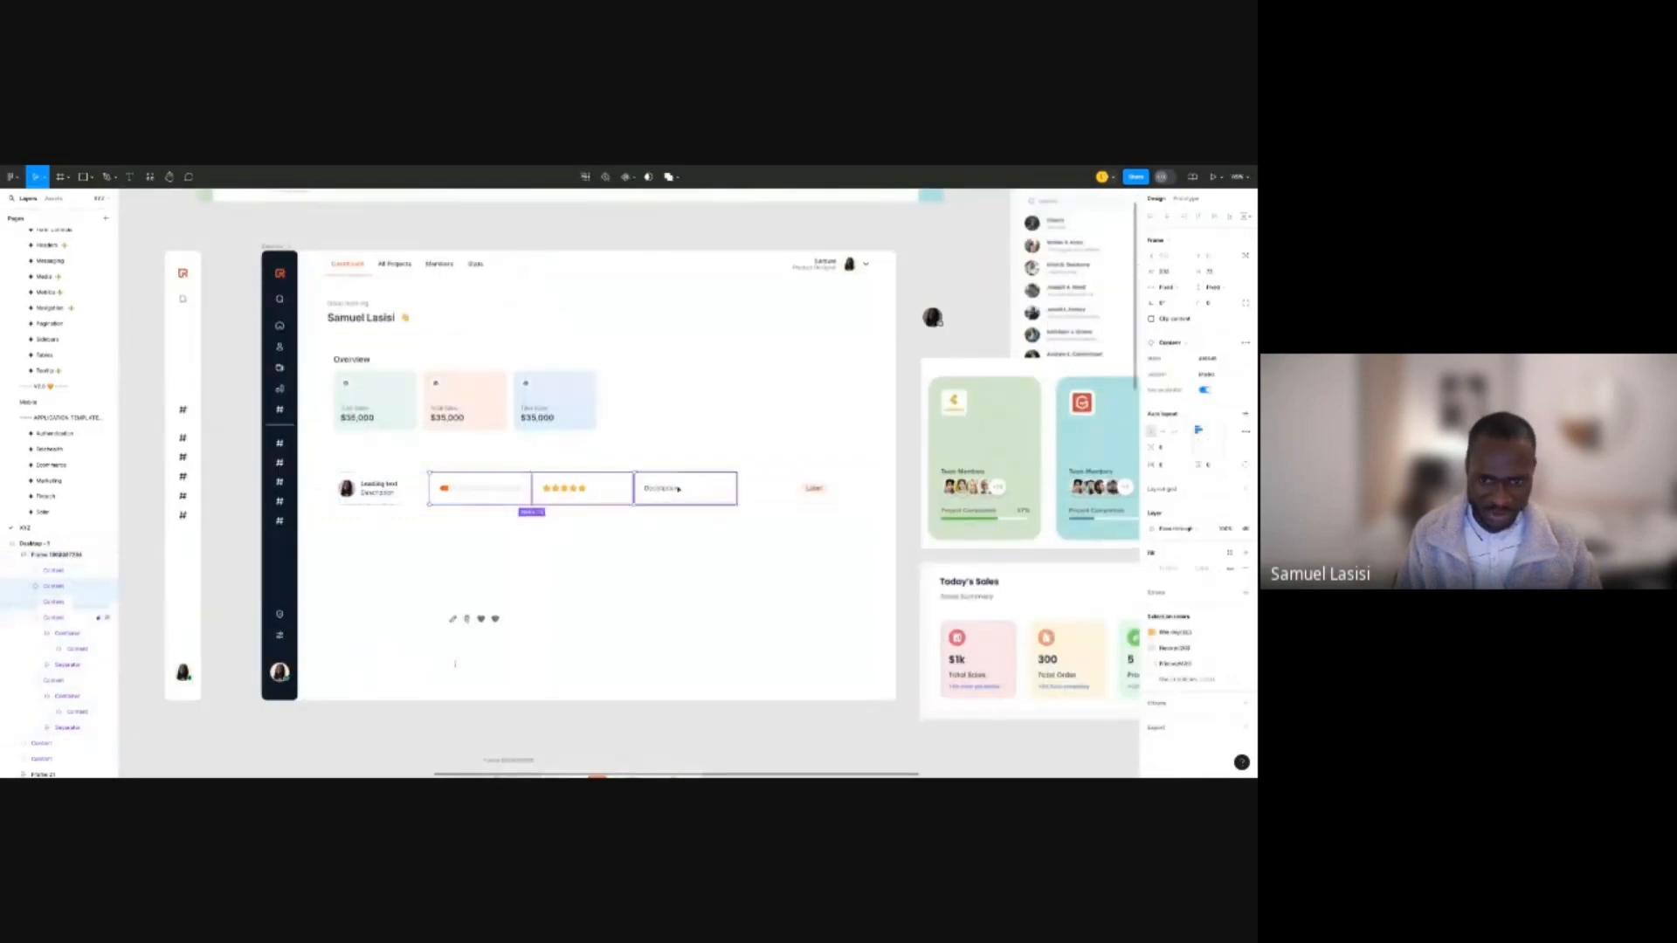
{"action": "left_click", "coordinate": [683, 490], "text": "shift"}
{"action": "left_click", "coordinate": [794, 489], "text": "shift"}
{"action": "left_click", "coordinate": [1165, 287]}
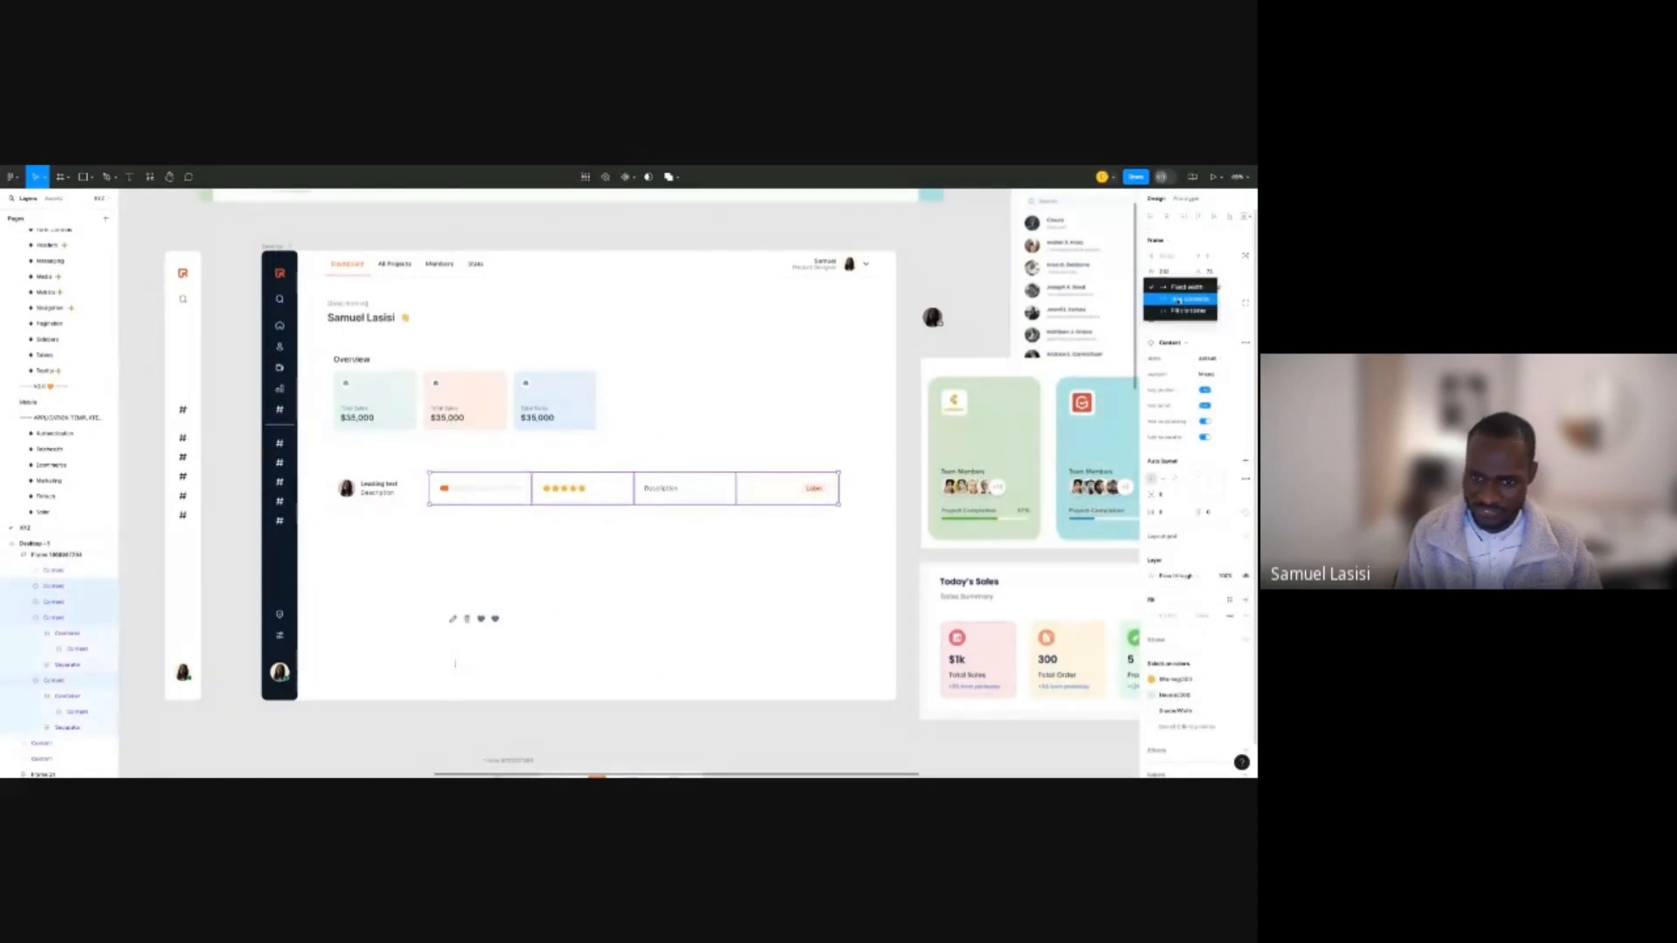
{"action": "left_click", "coordinate": [1181, 311]}
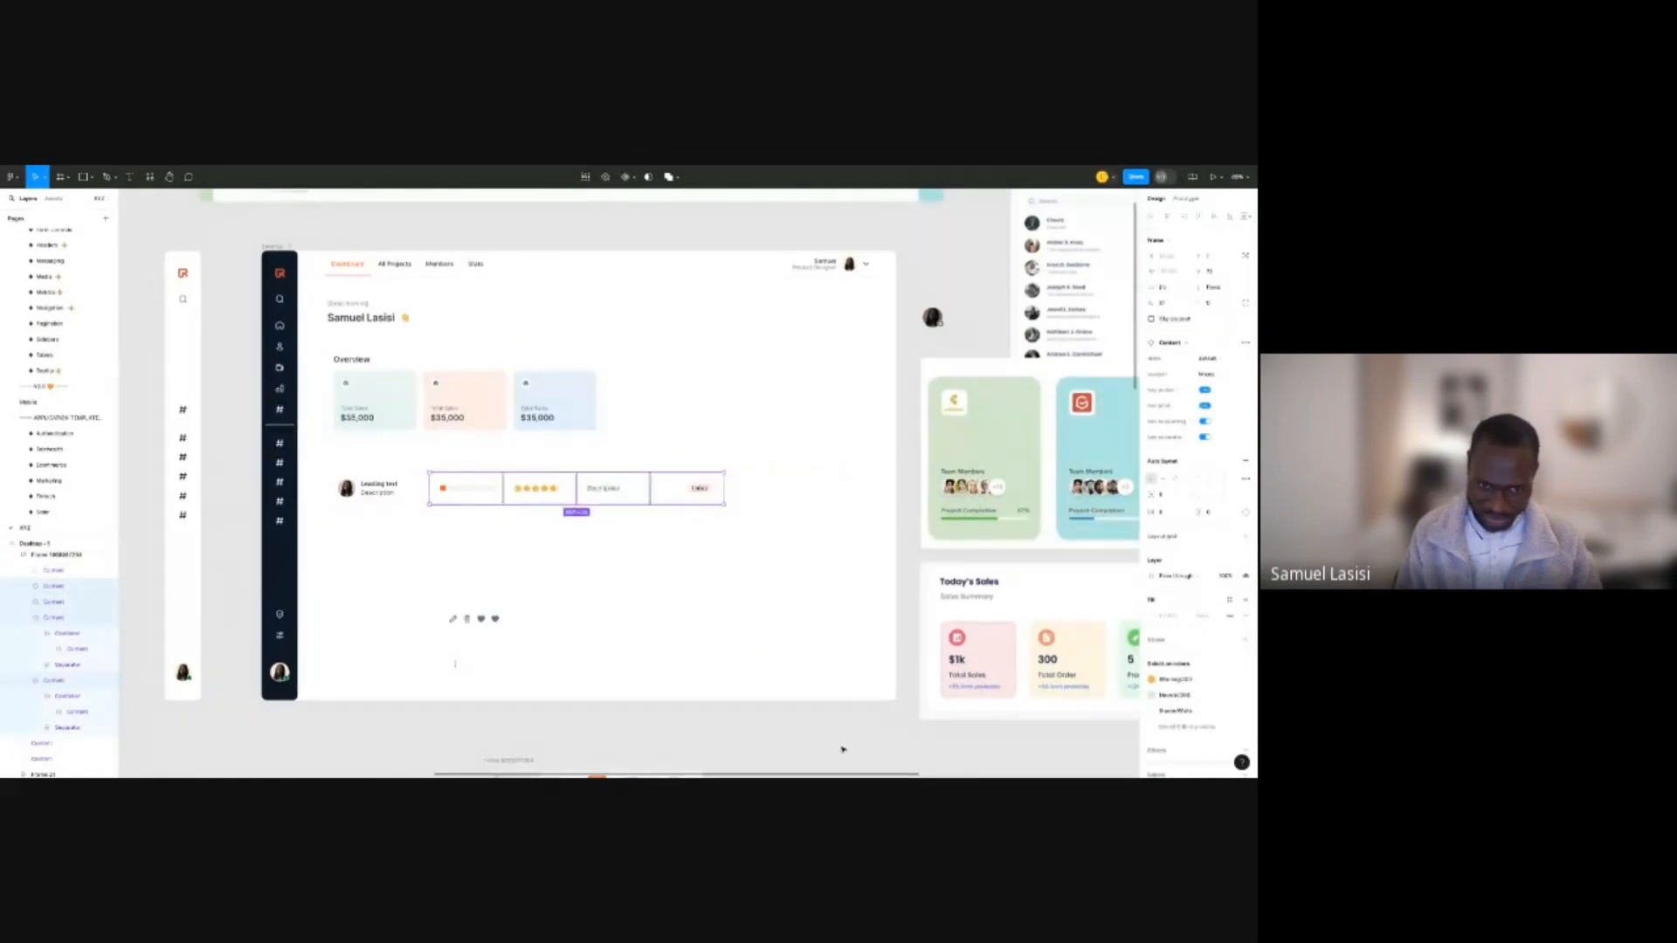
{"action": "left_click", "coordinate": [843, 750]}
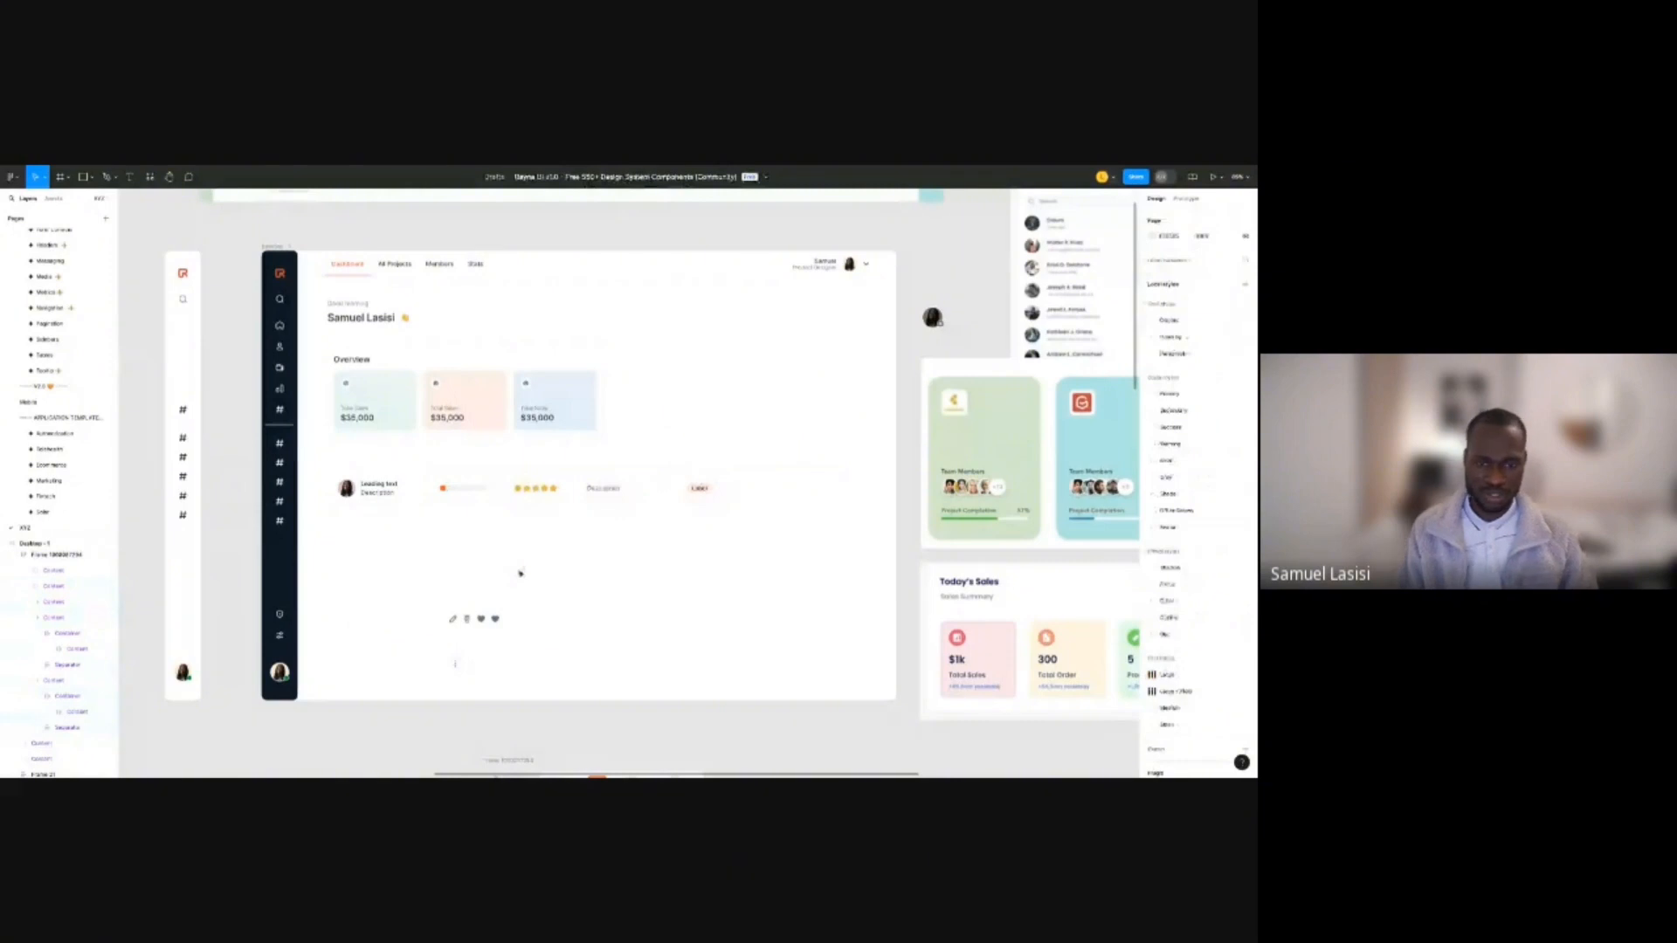
{"action": "scroll", "coordinate": [520, 574], "scroll_direction": "up", "scroll_amount": 5}
{"action": "left_click", "coordinate": [579, 476]}
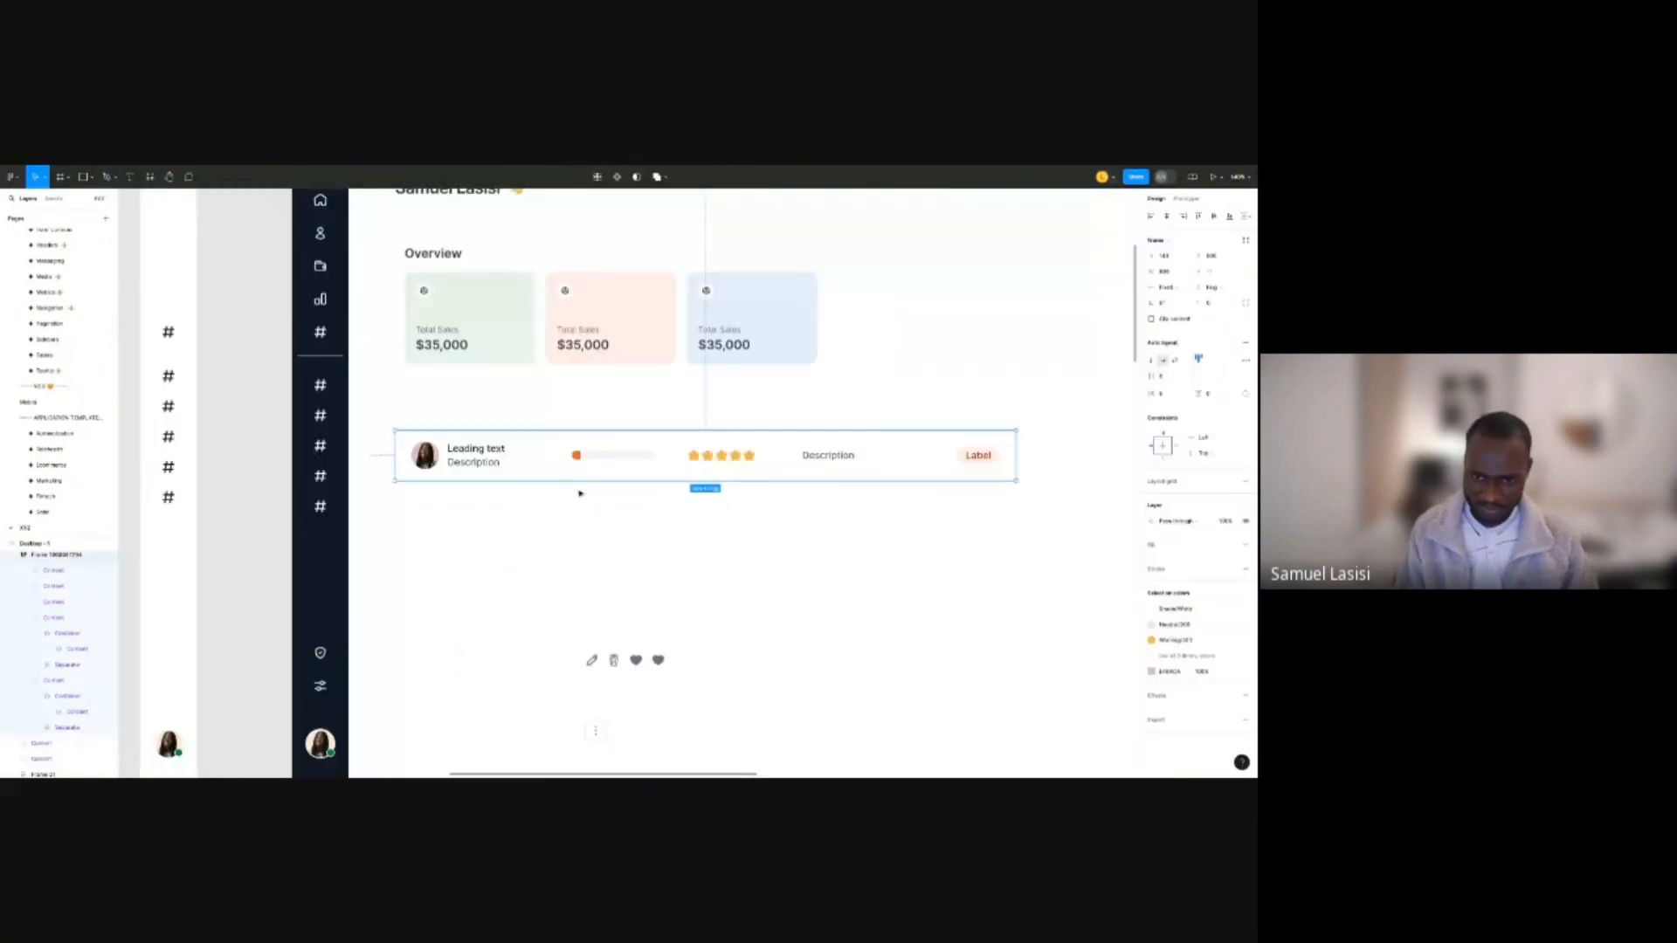
Duplicate the table row to create a second row beneath it.
{"action": "key", "text": "ctrl+d"}
{"action": "scroll", "coordinate": [581, 493], "scroll_direction": "down", "scroll_amount": 3}
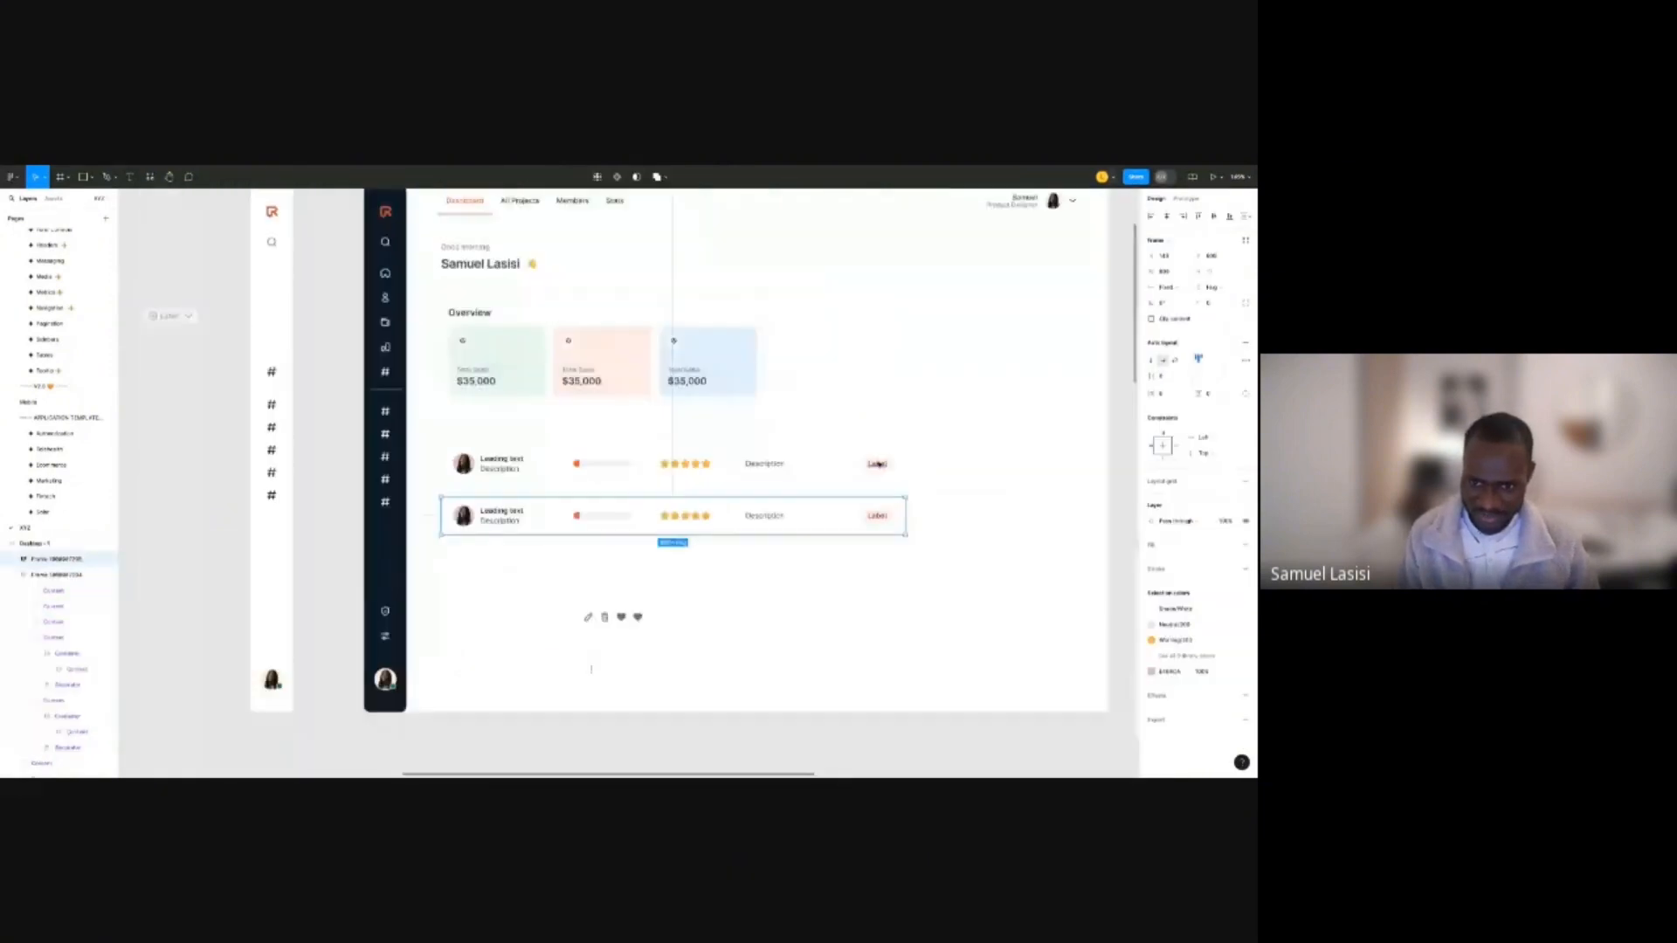
{"action": "double_click", "coordinate": [878, 464]}
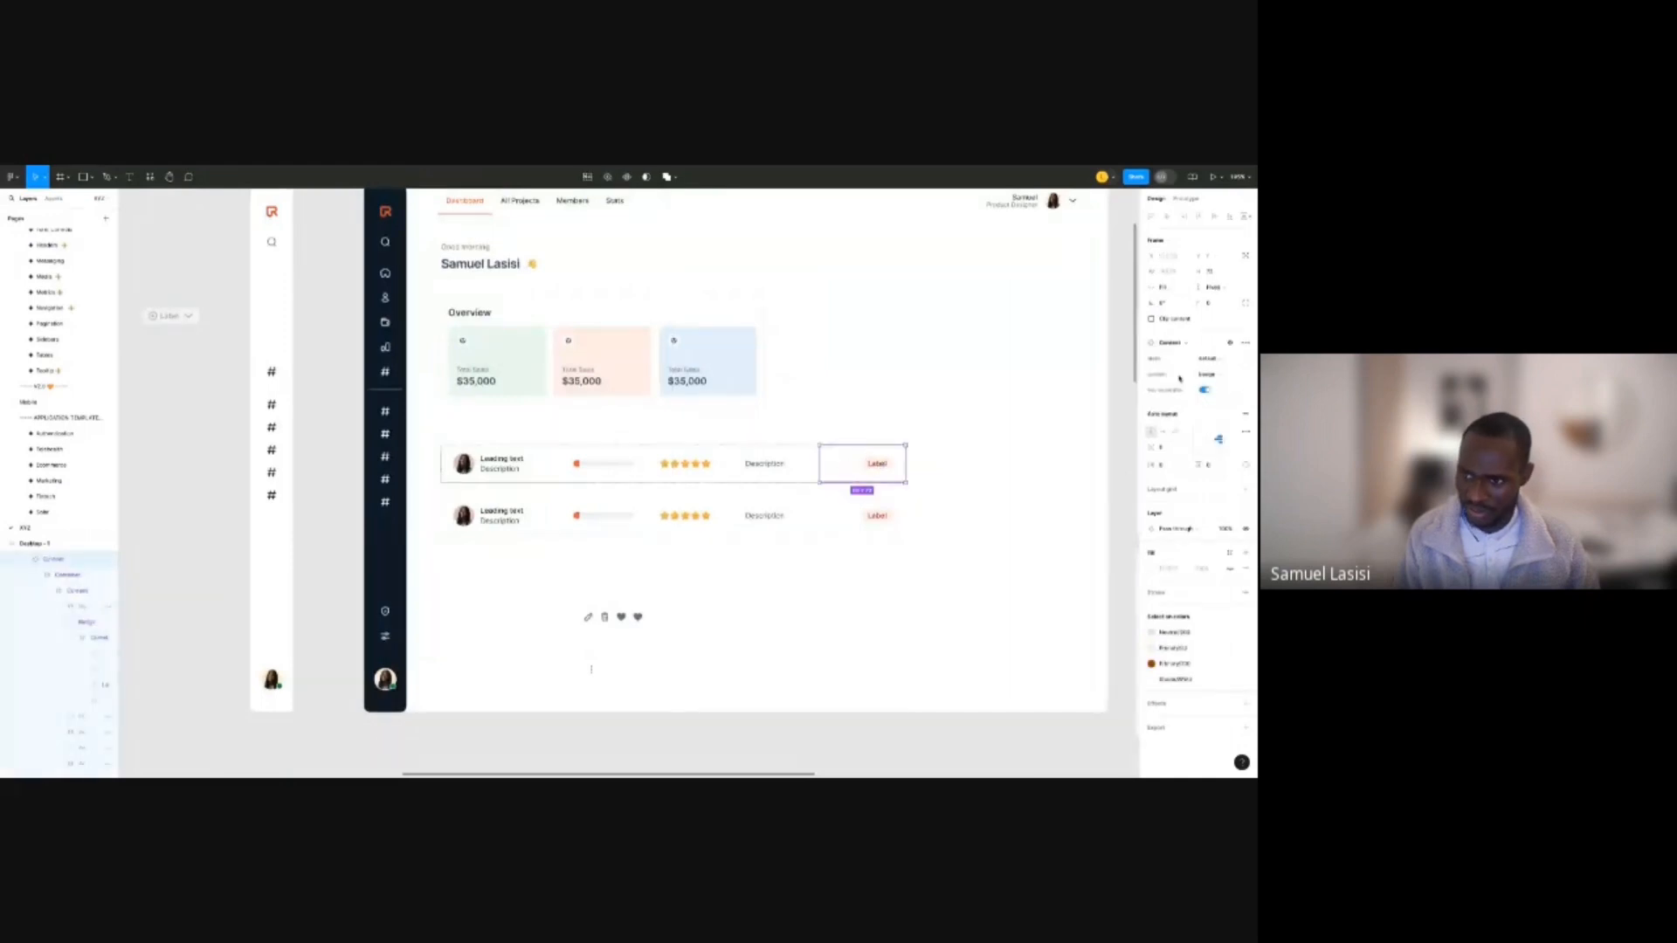
{"action": "left_click", "coordinate": [978, 484]}
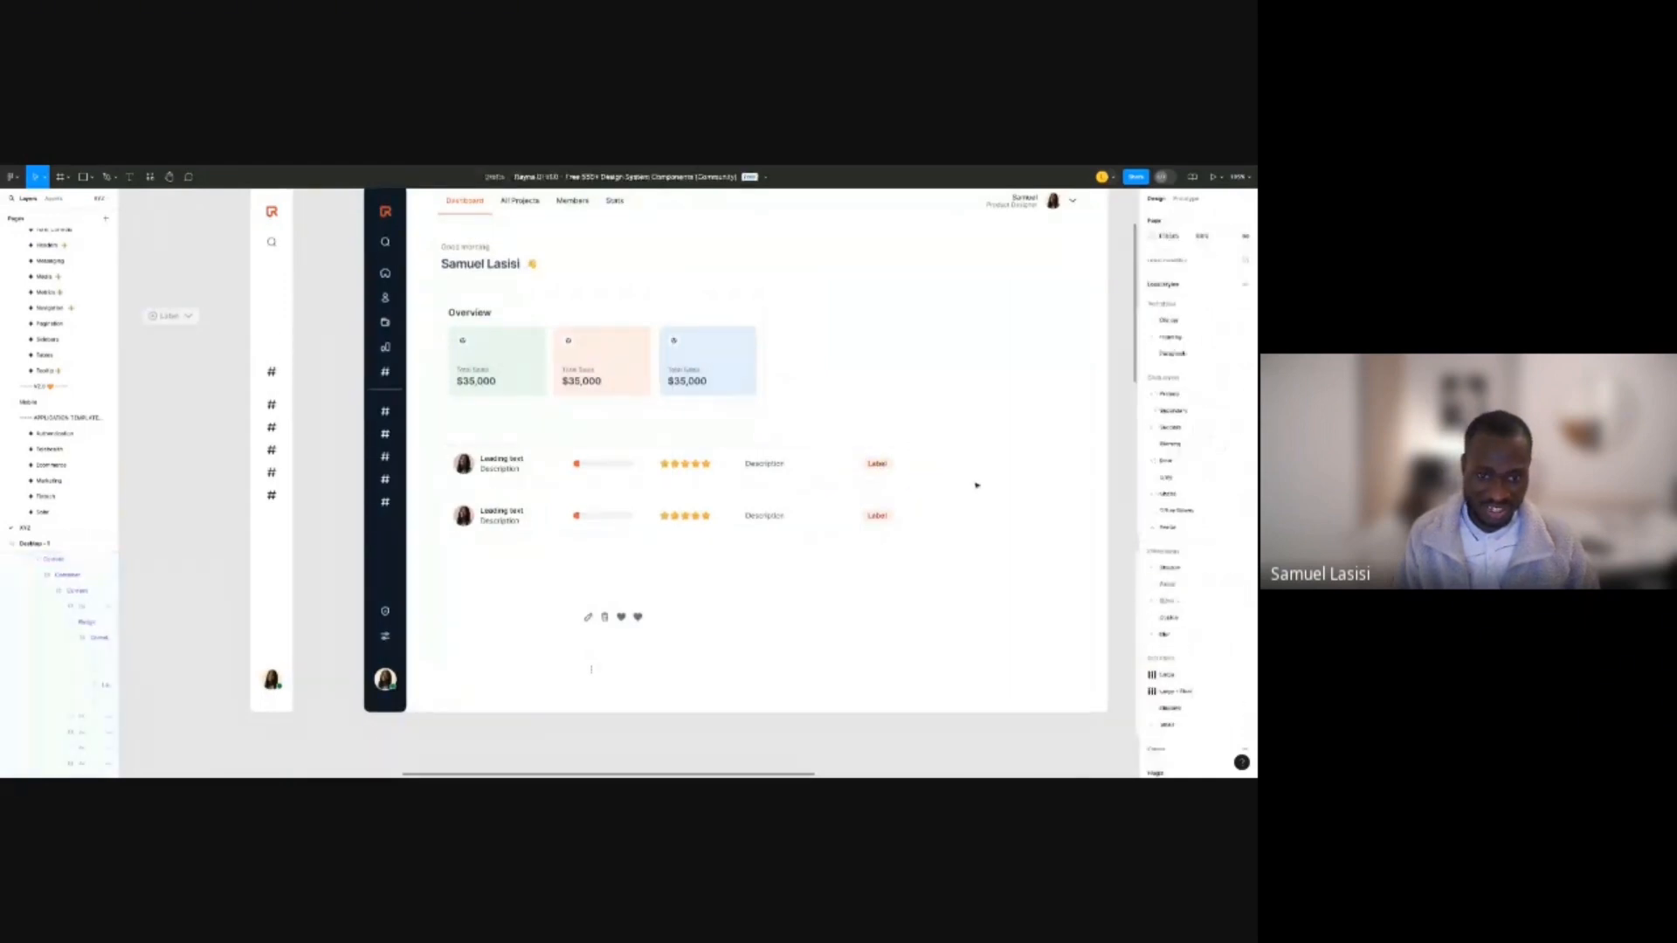
{"action": "scroll", "coordinate": [526, 474], "scroll_direction": "down", "scroll_amount": 5}
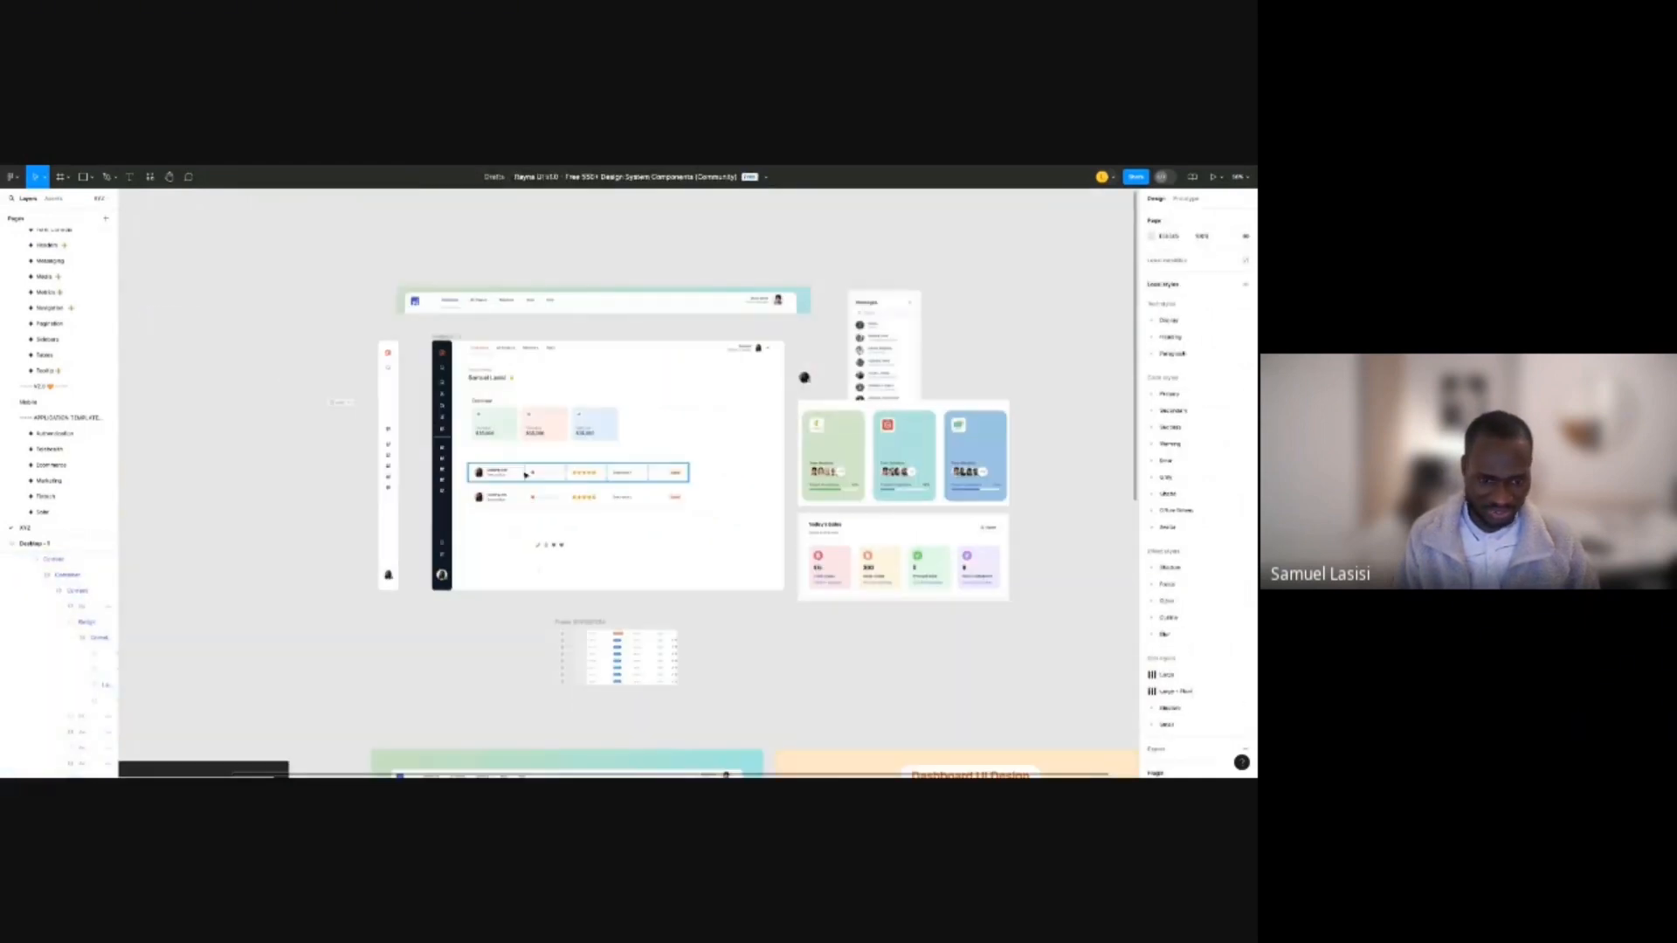
{"action": "scroll", "coordinate": [526, 474], "scroll_direction": "down", "scroll_amount": 4}
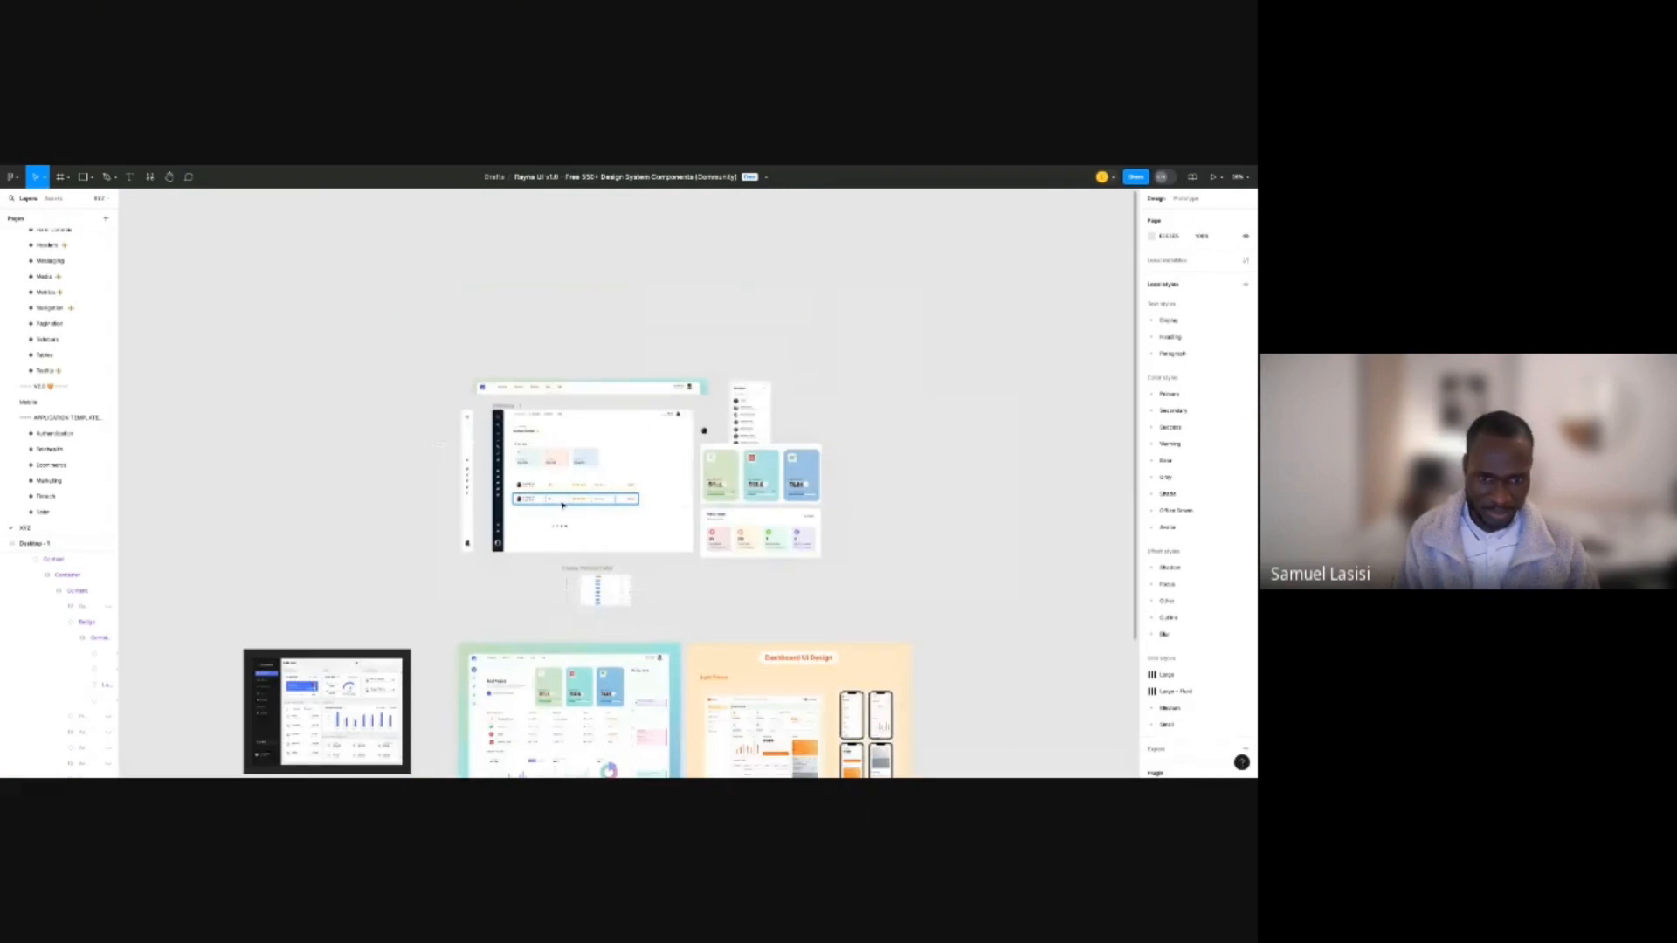
{"action": "scroll", "coordinate": [564, 505], "scroll_direction": "up", "scroll_amount": 8}
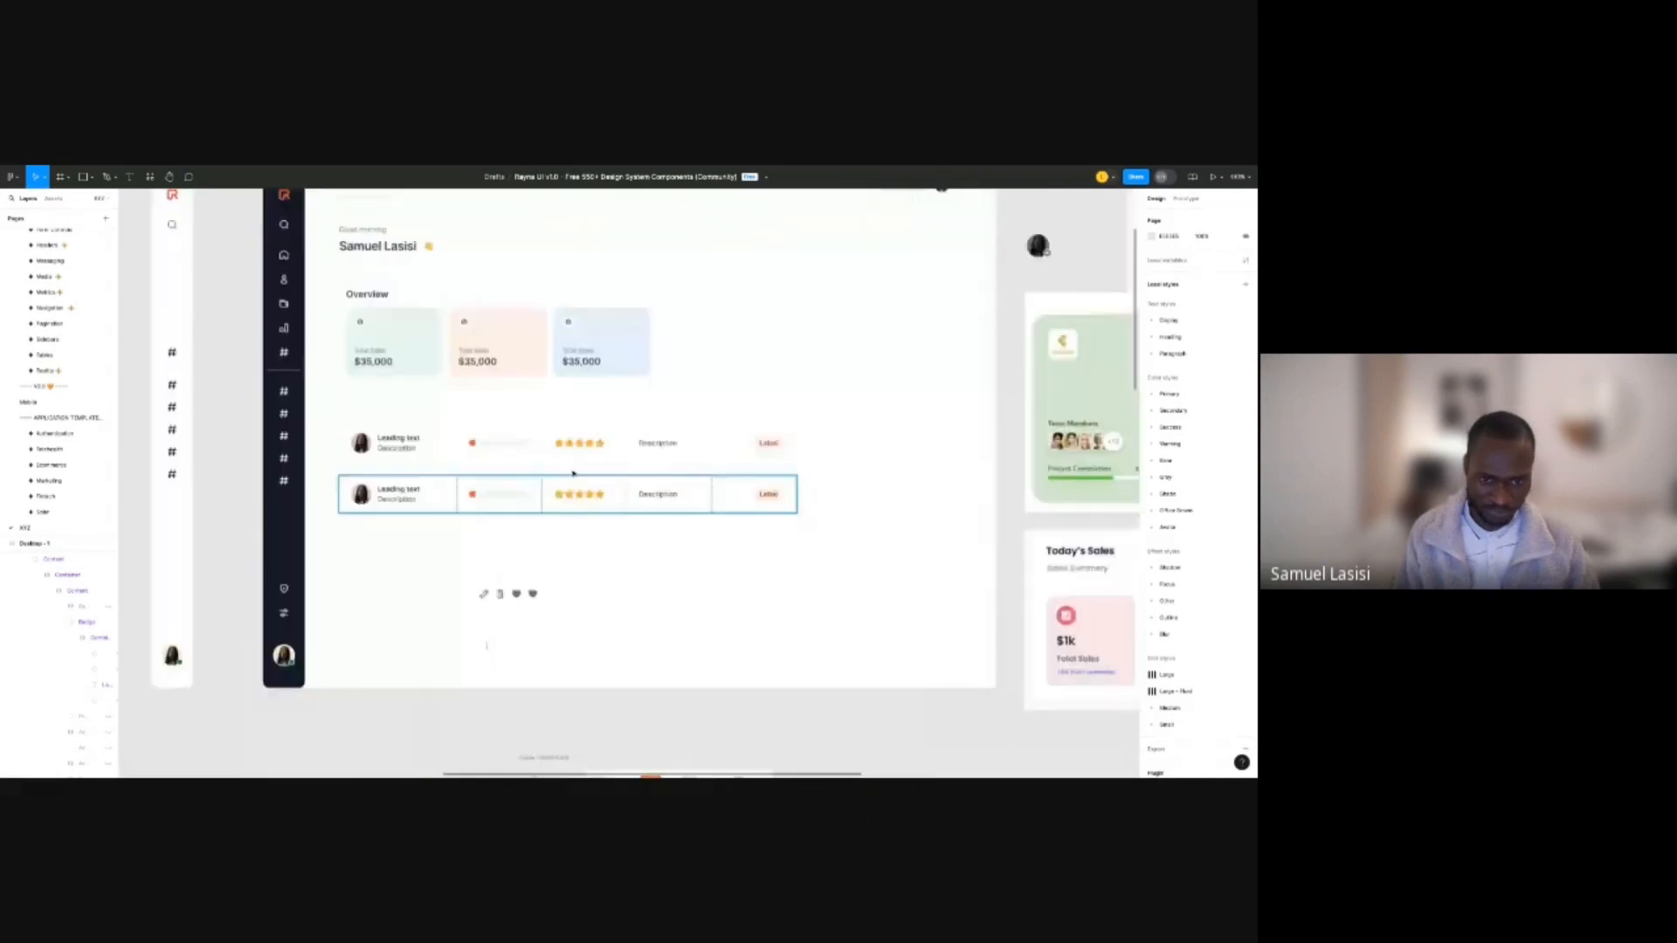
Wrap both rows in auto layout with 0 vertical padding and remove the extra wrapper frame.
{"action": "left_click", "coordinate": [573, 473], "text": "shift"}
{"action": "key", "text": "shift+a"}
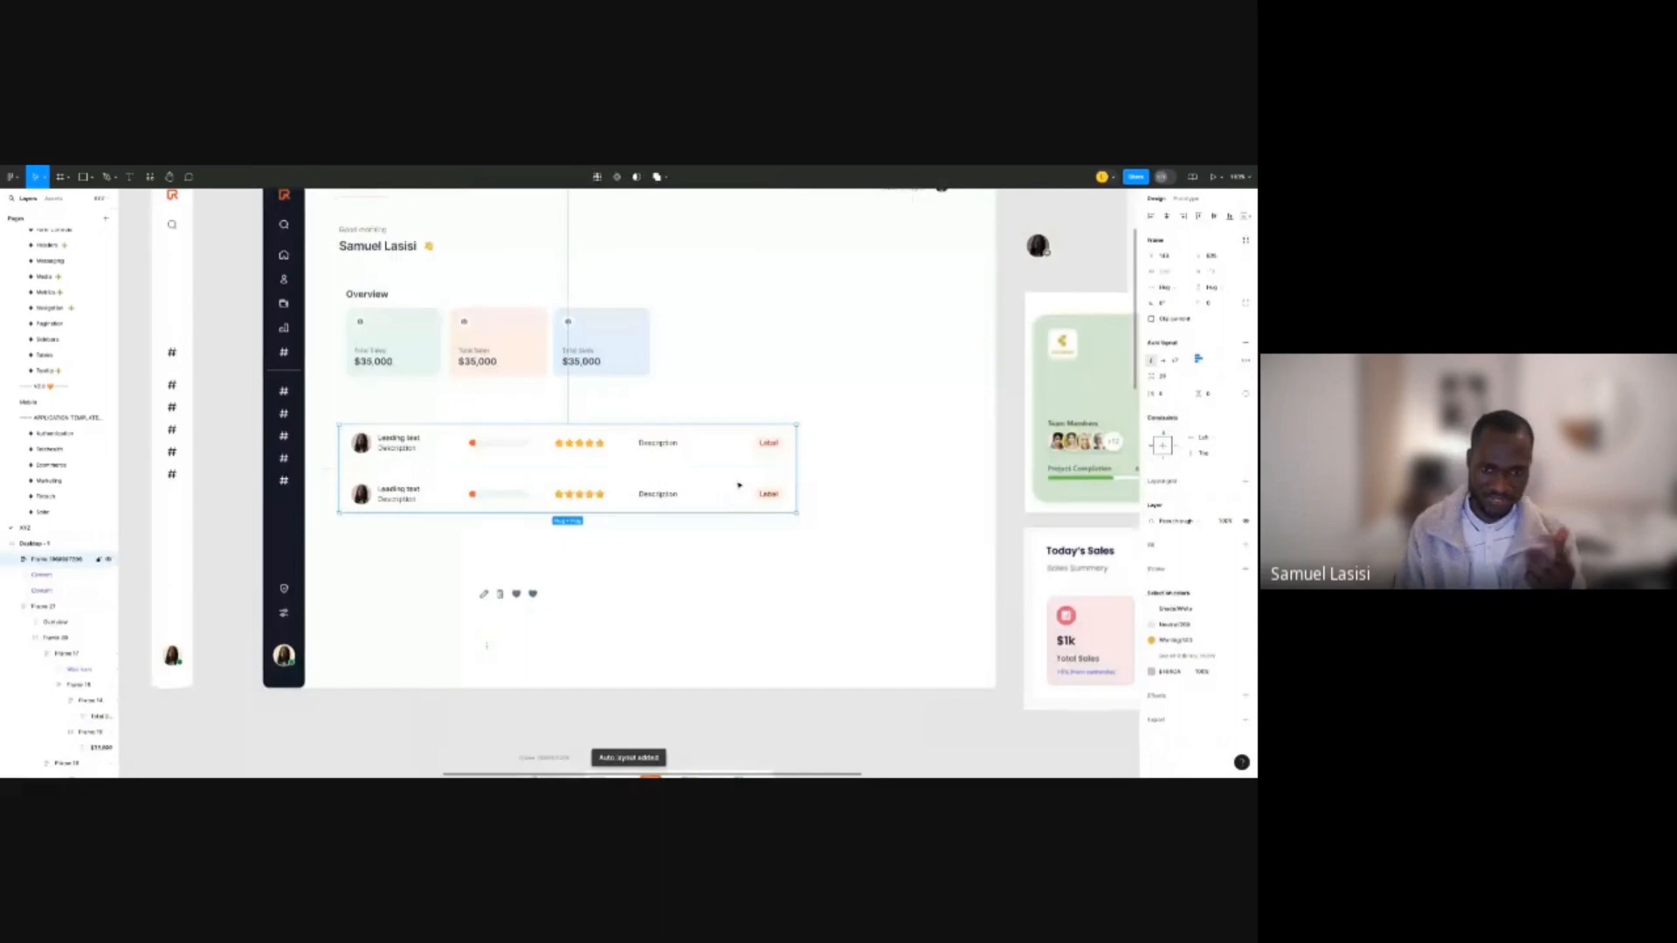
{"action": "key", "text": "shift+a"}
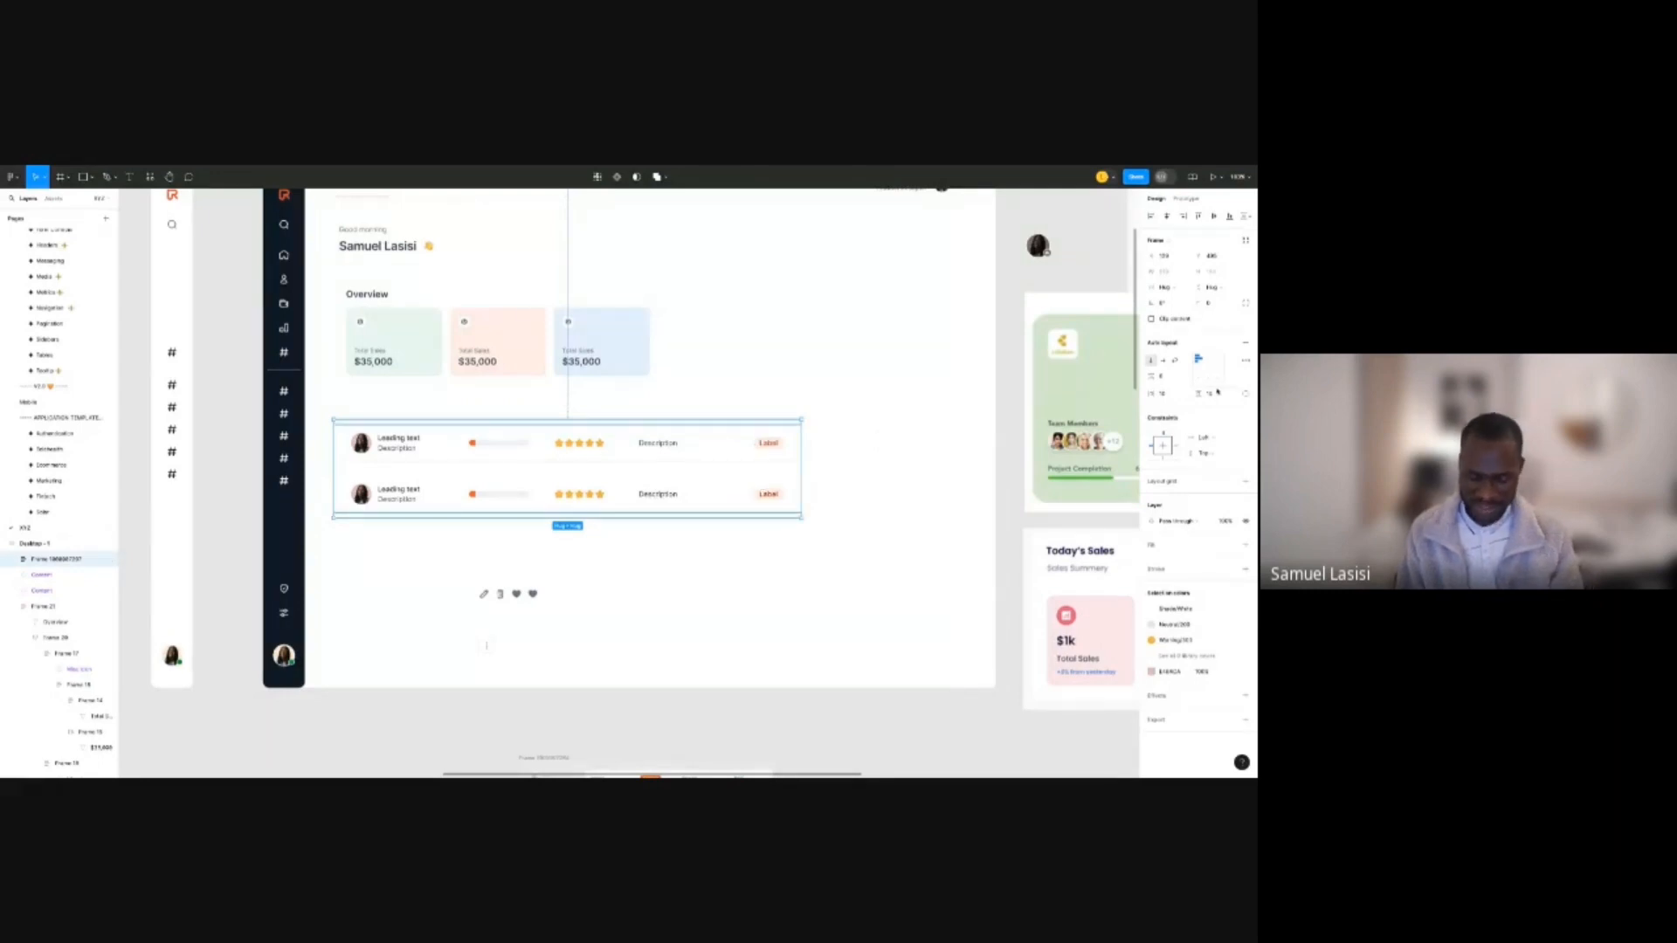
{"action": "left_click", "coordinate": [1218, 392]}
{"action": "type", "text": "0"}
{"action": "double_click", "coordinate": [719, 483]}
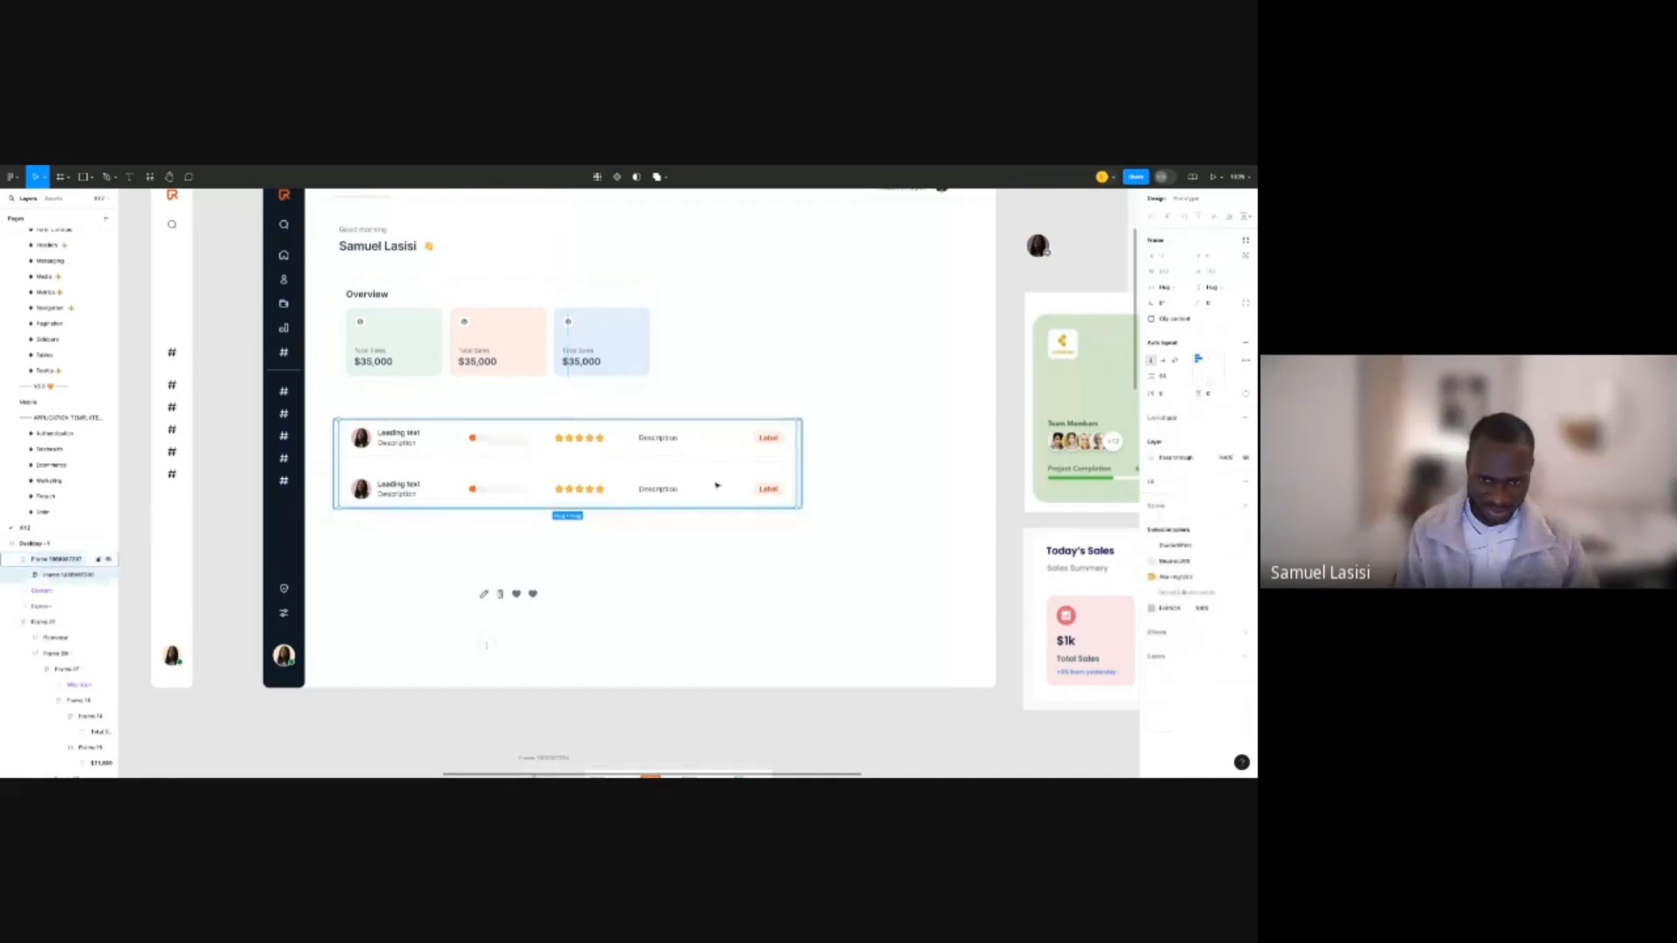
{"action": "left_click", "coordinate": [773, 460]}
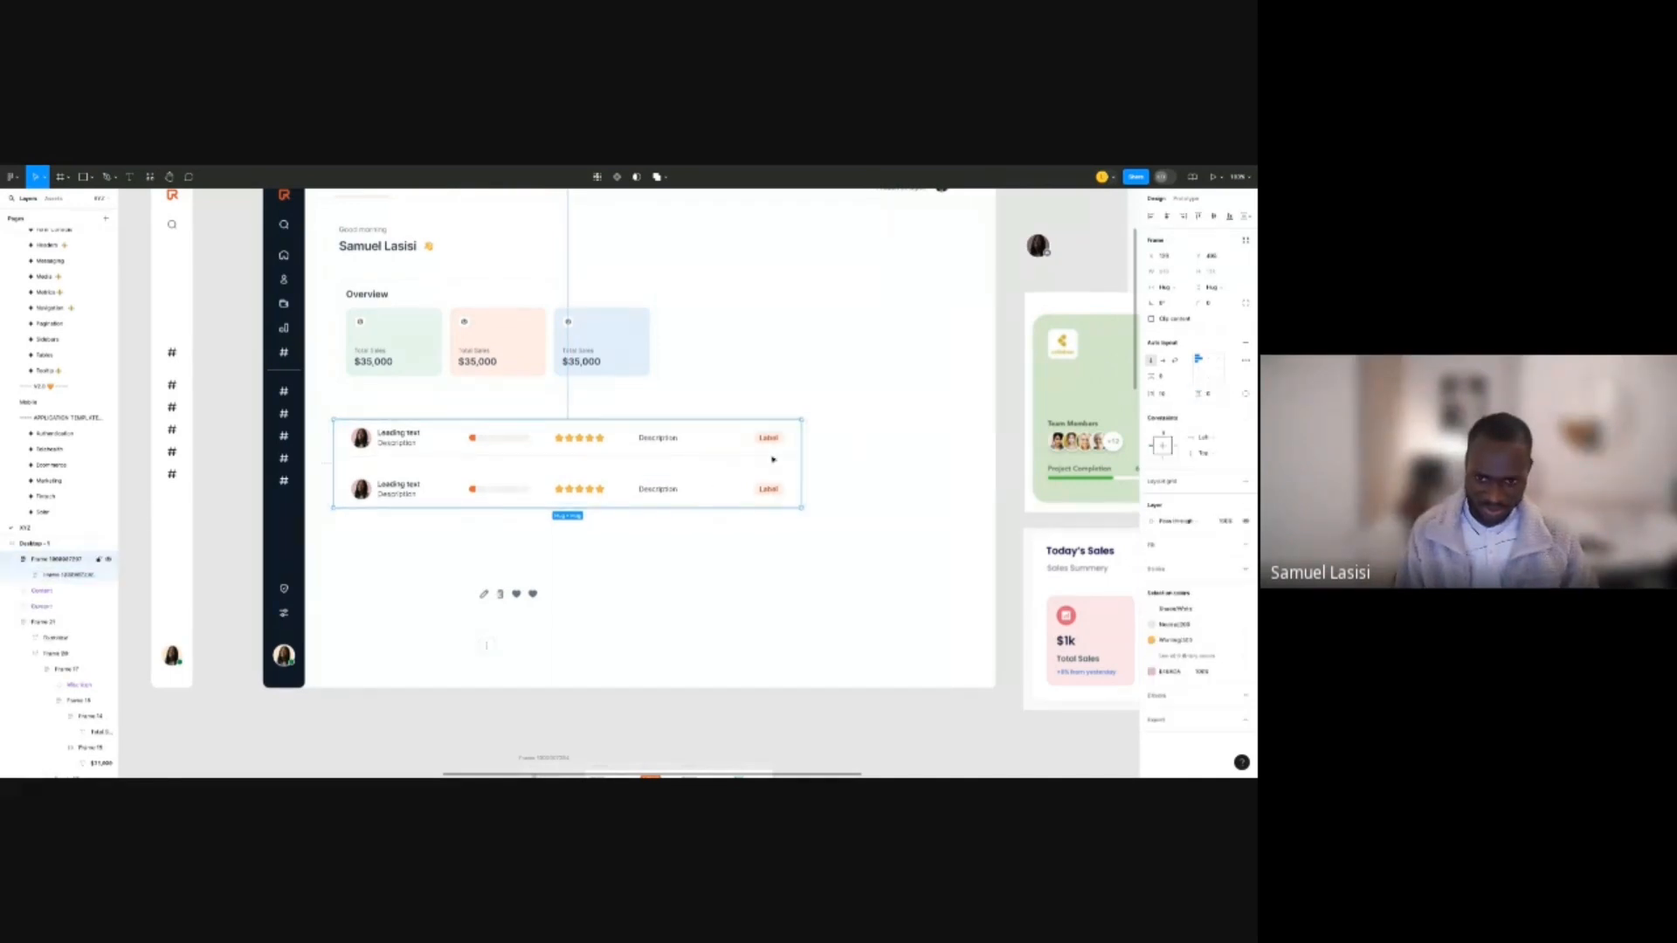
{"action": "right_click", "coordinate": [773, 460]}
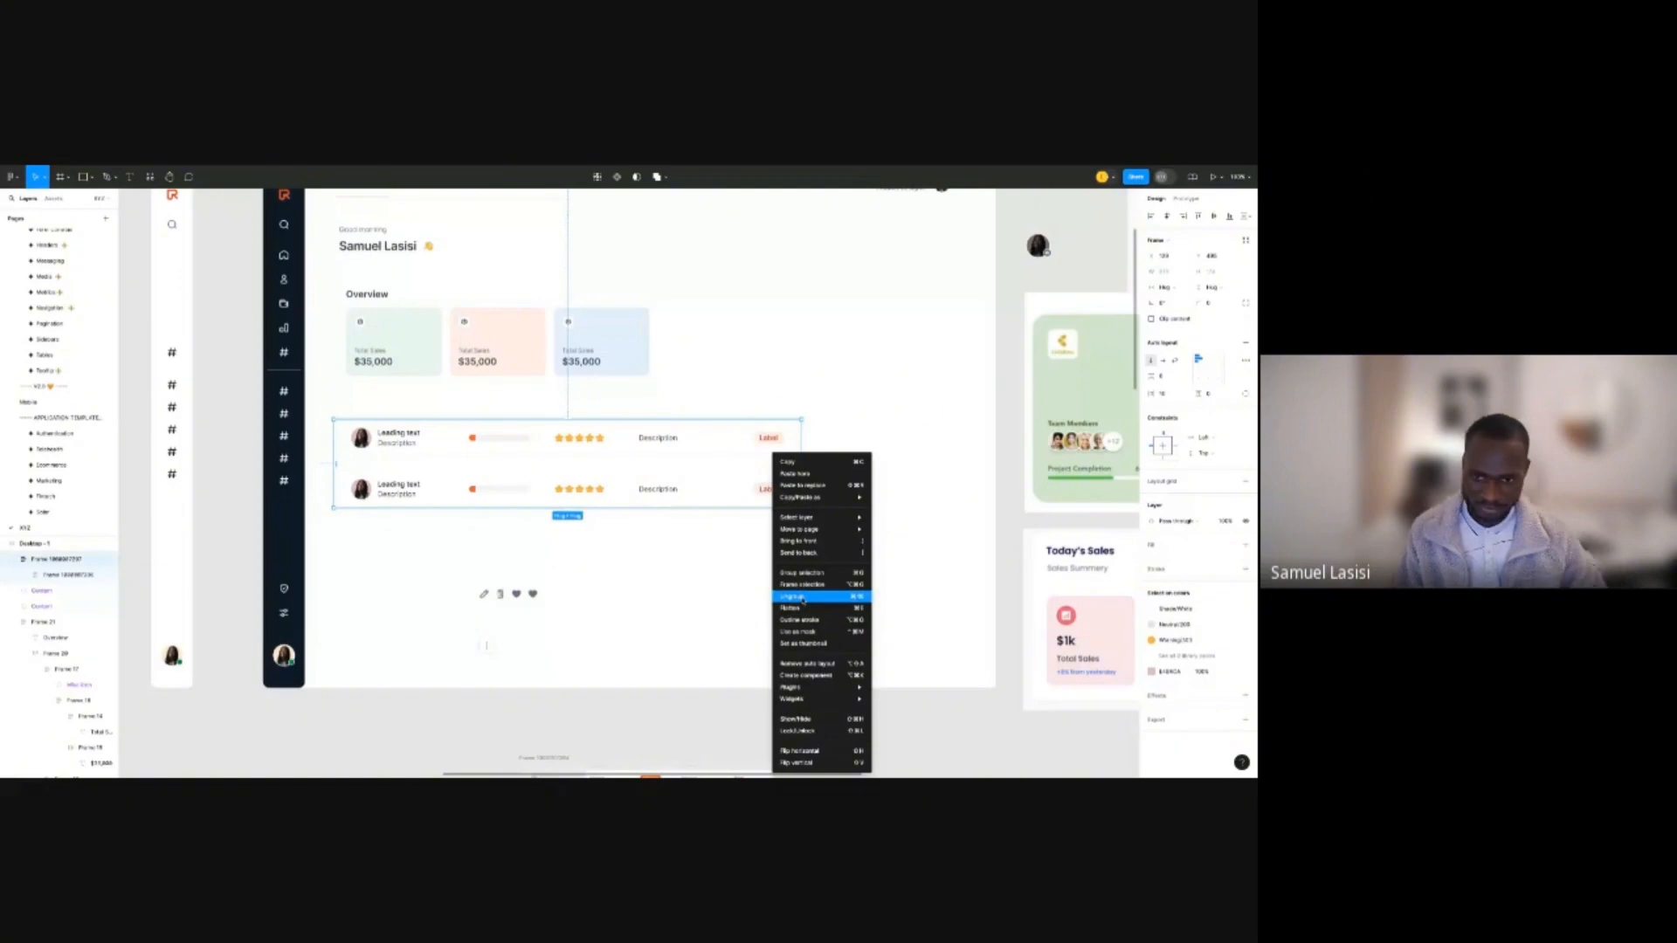
{"action": "left_click", "coordinate": [803, 596]}
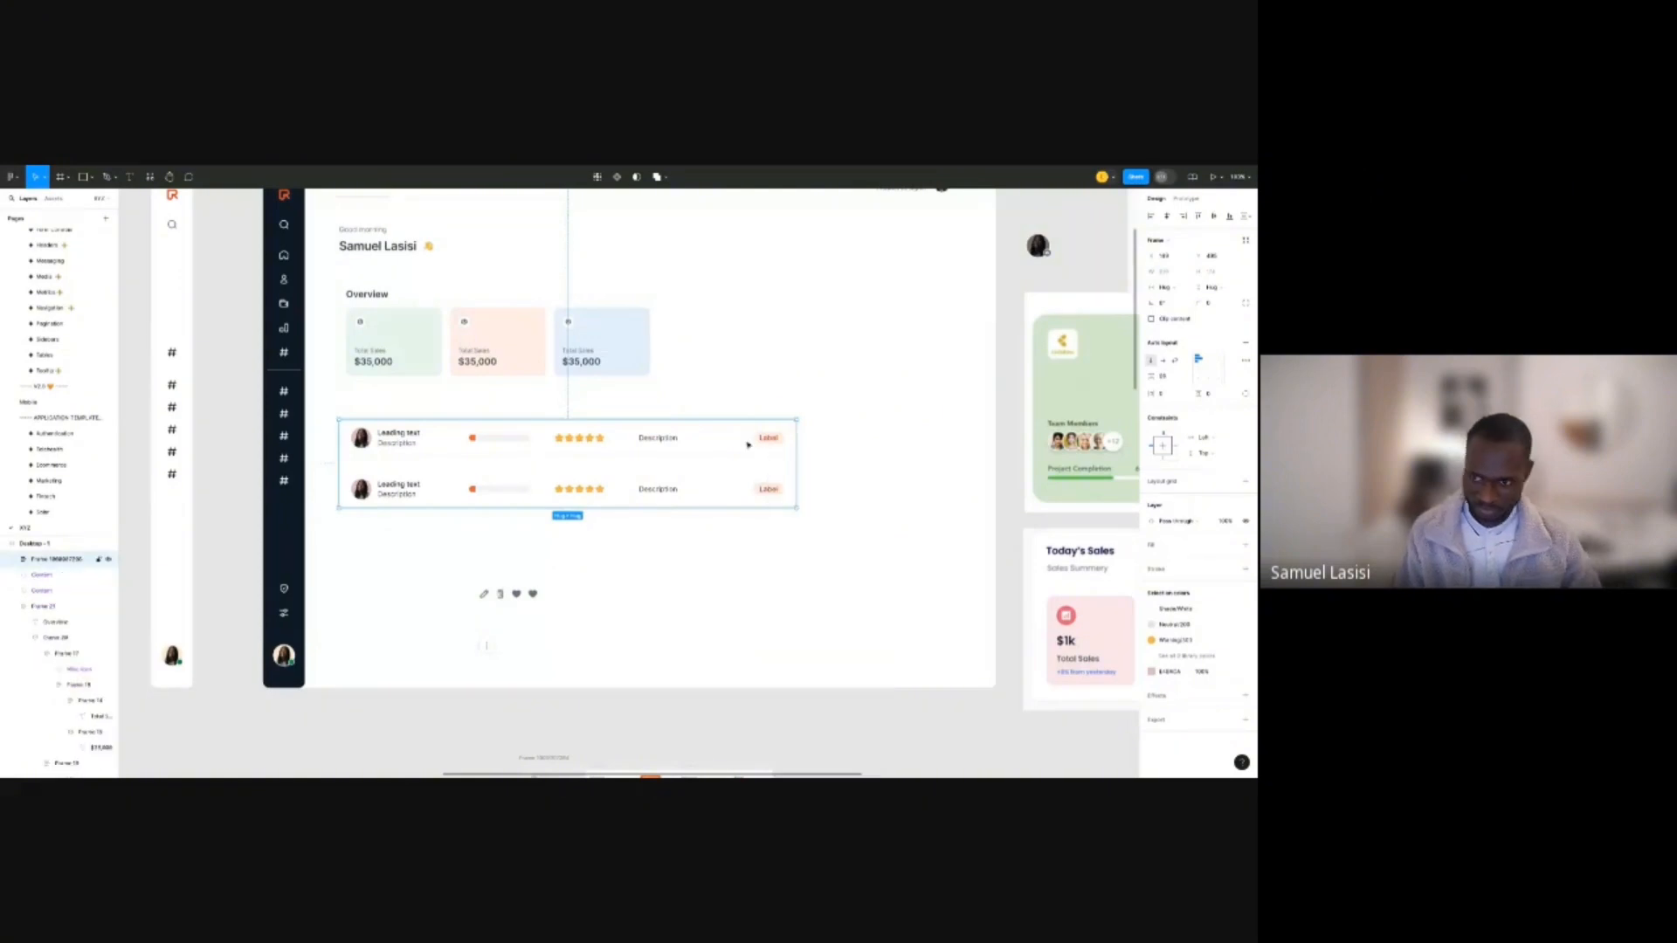
Set the spacing between the two rows to 0.
{"action": "left_click", "coordinate": [1163, 376]}
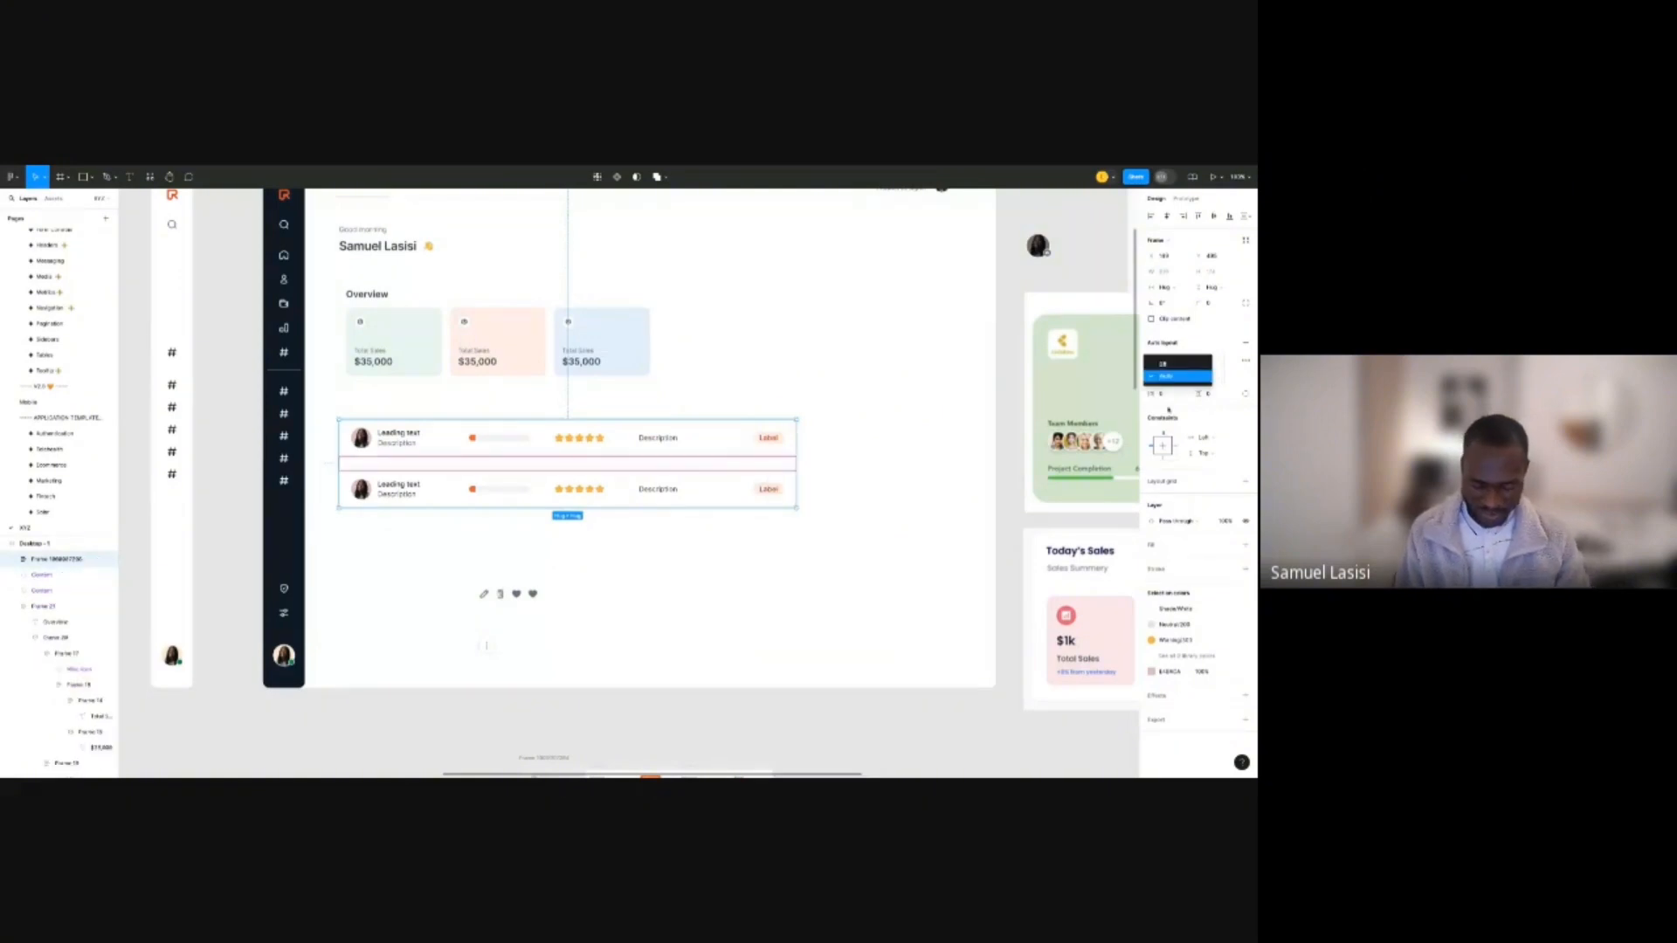
{"action": "left_click", "coordinate": [1169, 377]}
{"action": "type", "text": "0"}
{"action": "key", "text": "Return"}
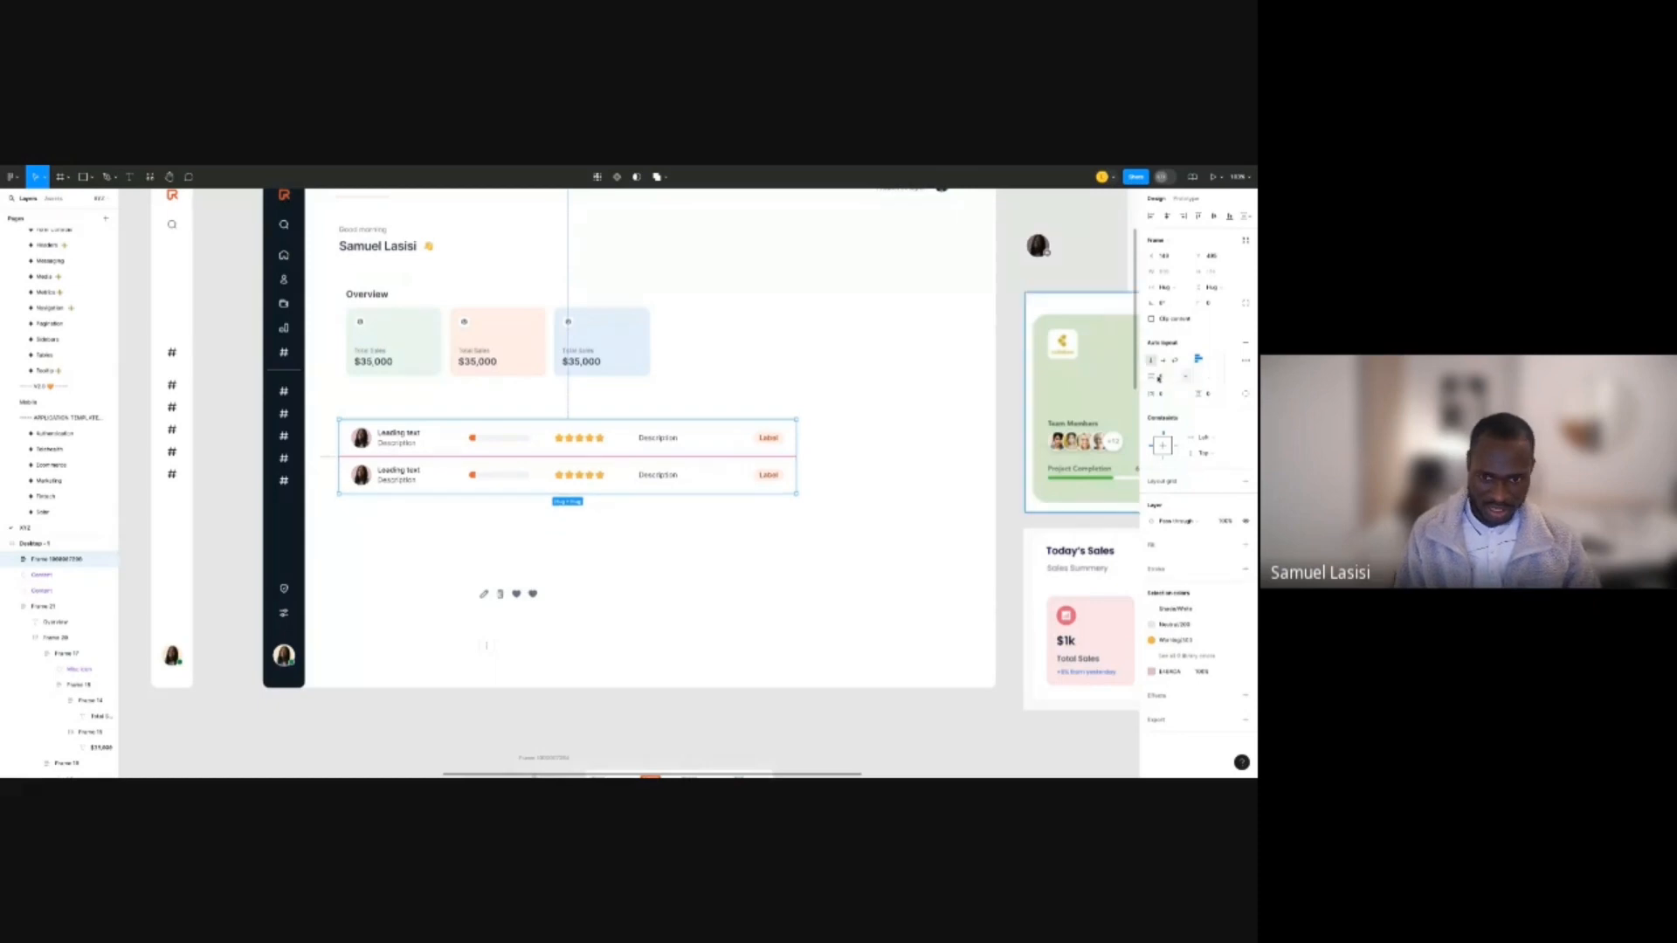
{"action": "left_click", "coordinate": [737, 479]}
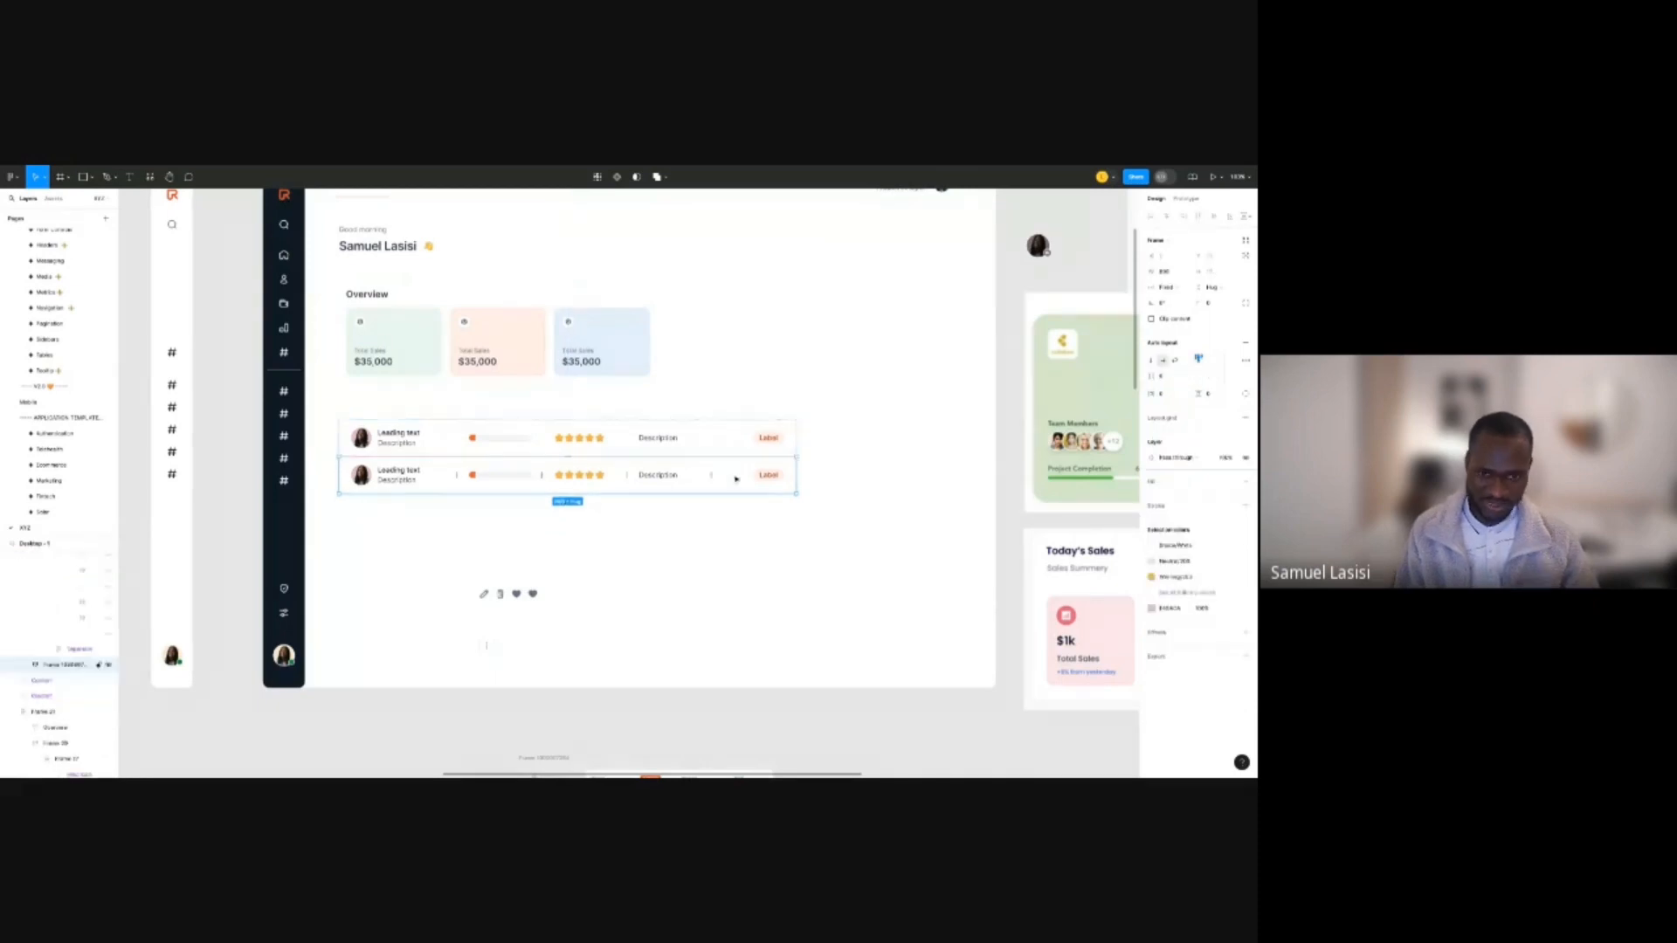
Duplicate the second row so the table holds four identical rows.
{"action": "key", "text": "ctrl+d"}
{"action": "key", "text": "ctrl+d"}
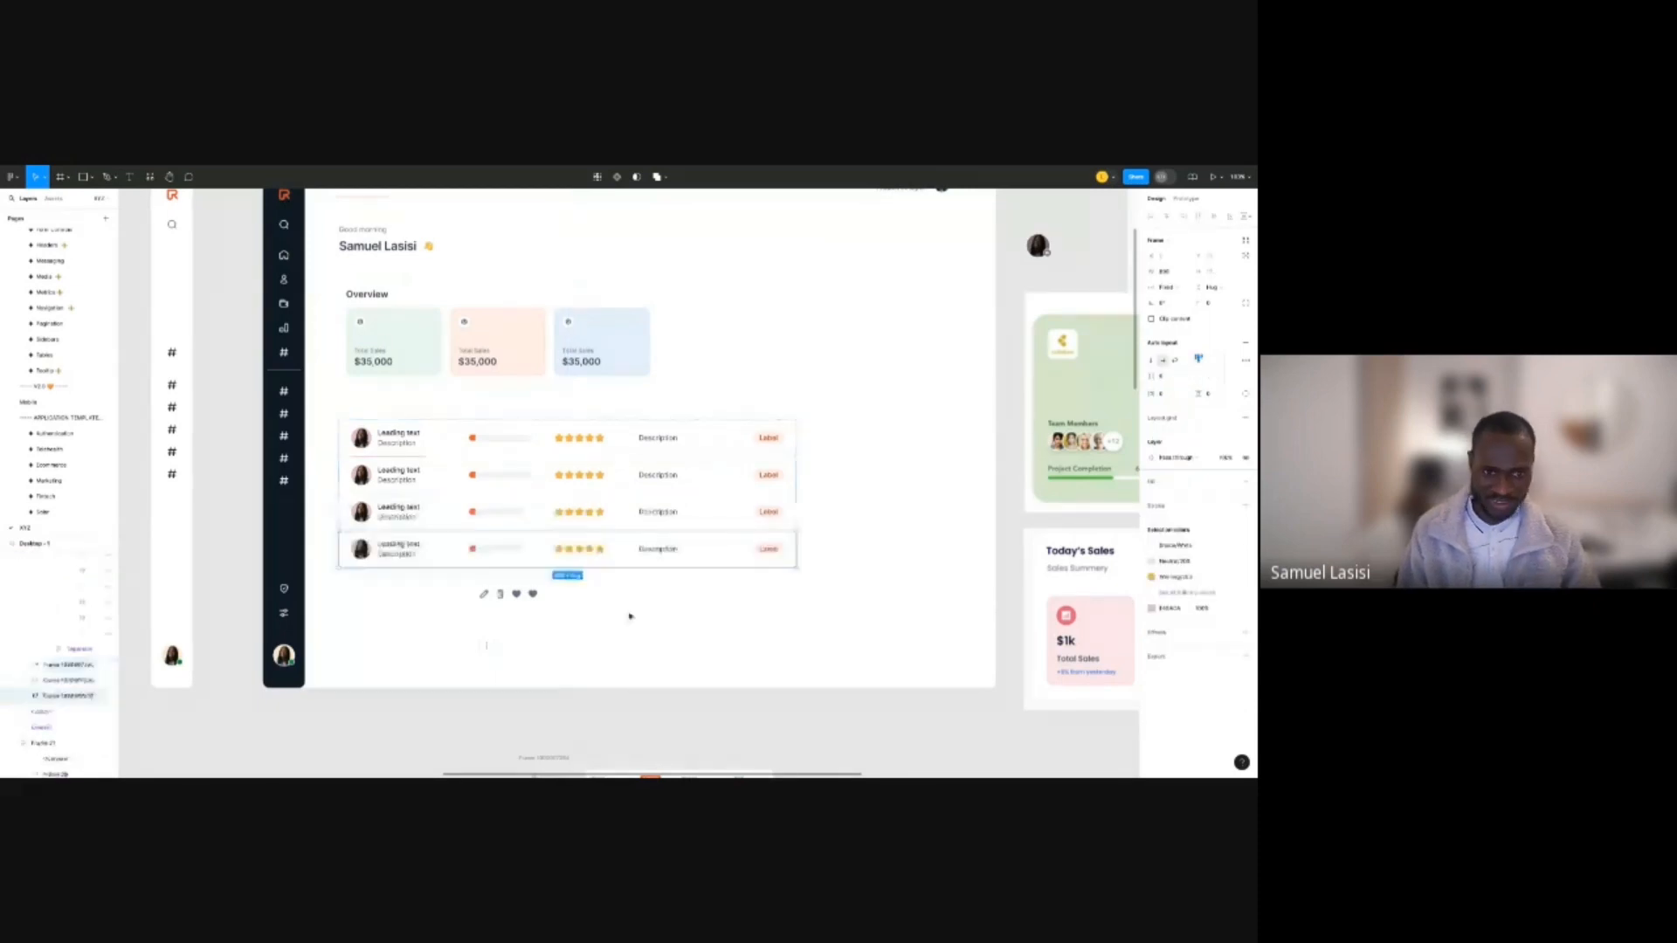
{"action": "left_click", "coordinate": [629, 617]}
{"action": "left_click", "coordinate": [513, 599]}
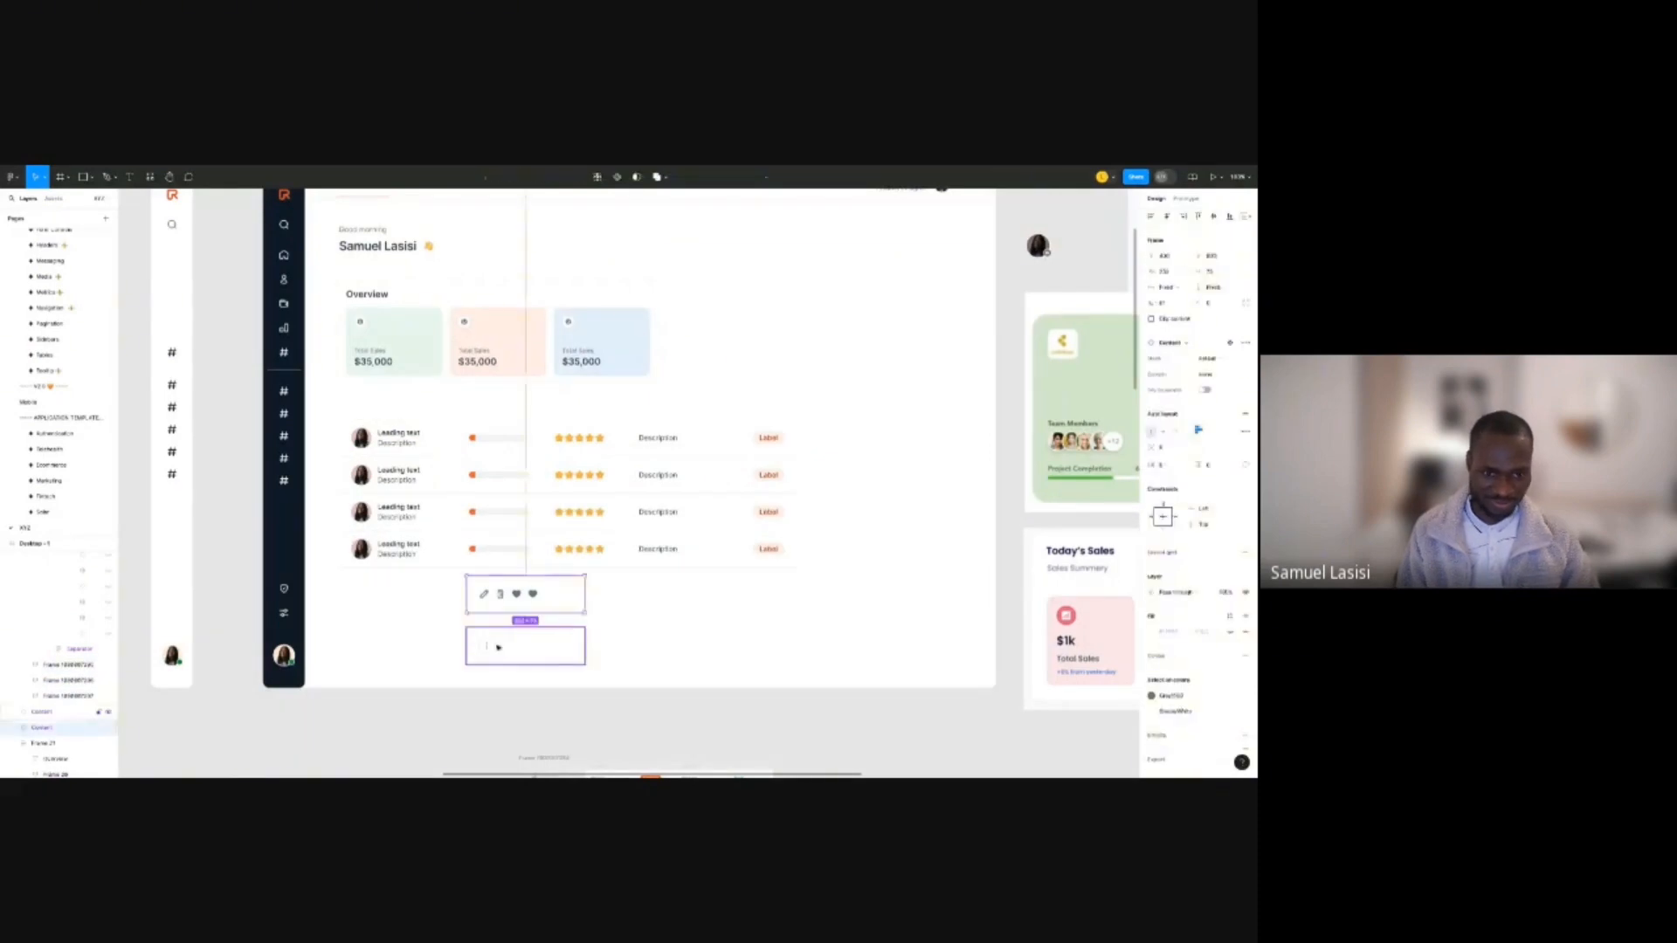
{"action": "left_click", "coordinate": [498, 647], "text": "shift"}
{"action": "scroll", "coordinate": [524, 603], "scroll_direction": "down", "scroll_amount": 4}
{"action": "scroll", "coordinate": [648, 539], "scroll_direction": "down", "scroll_amount": 1}
{"action": "scroll", "coordinate": [648, 539], "scroll_direction": "left", "scroll_amount": 1}
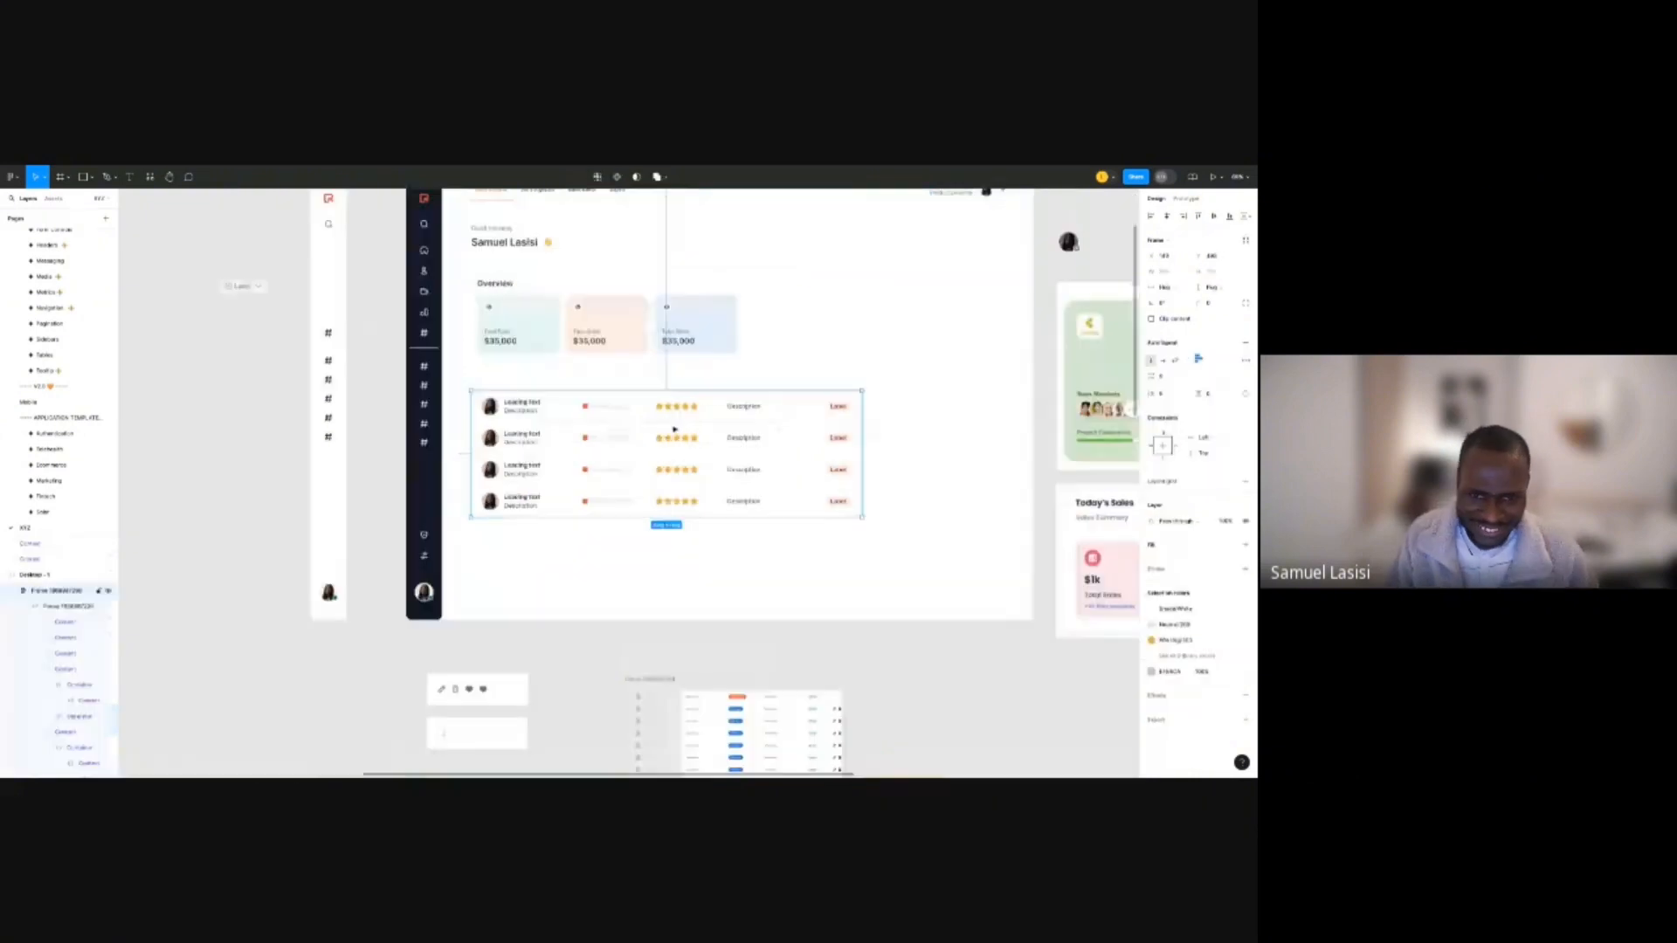
Inspect the rows' progress-bar cells, drilling into the third row's bar and track.
{"action": "left_click", "coordinate": [629, 406]}
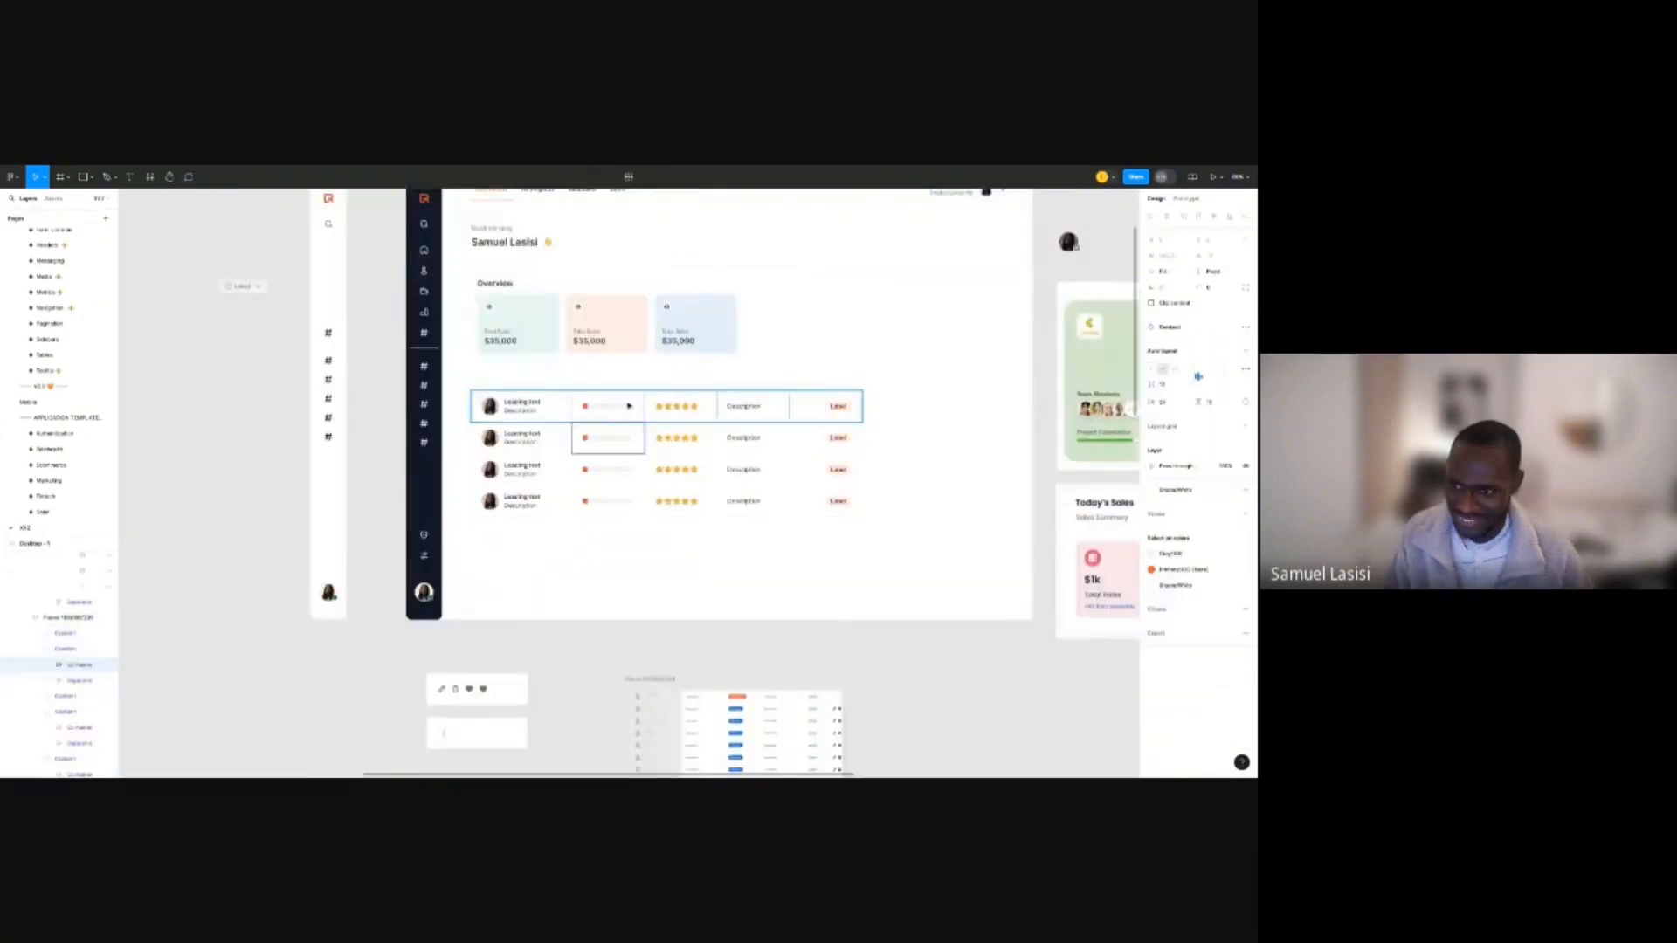
{"action": "left_click", "coordinate": [624, 470]}
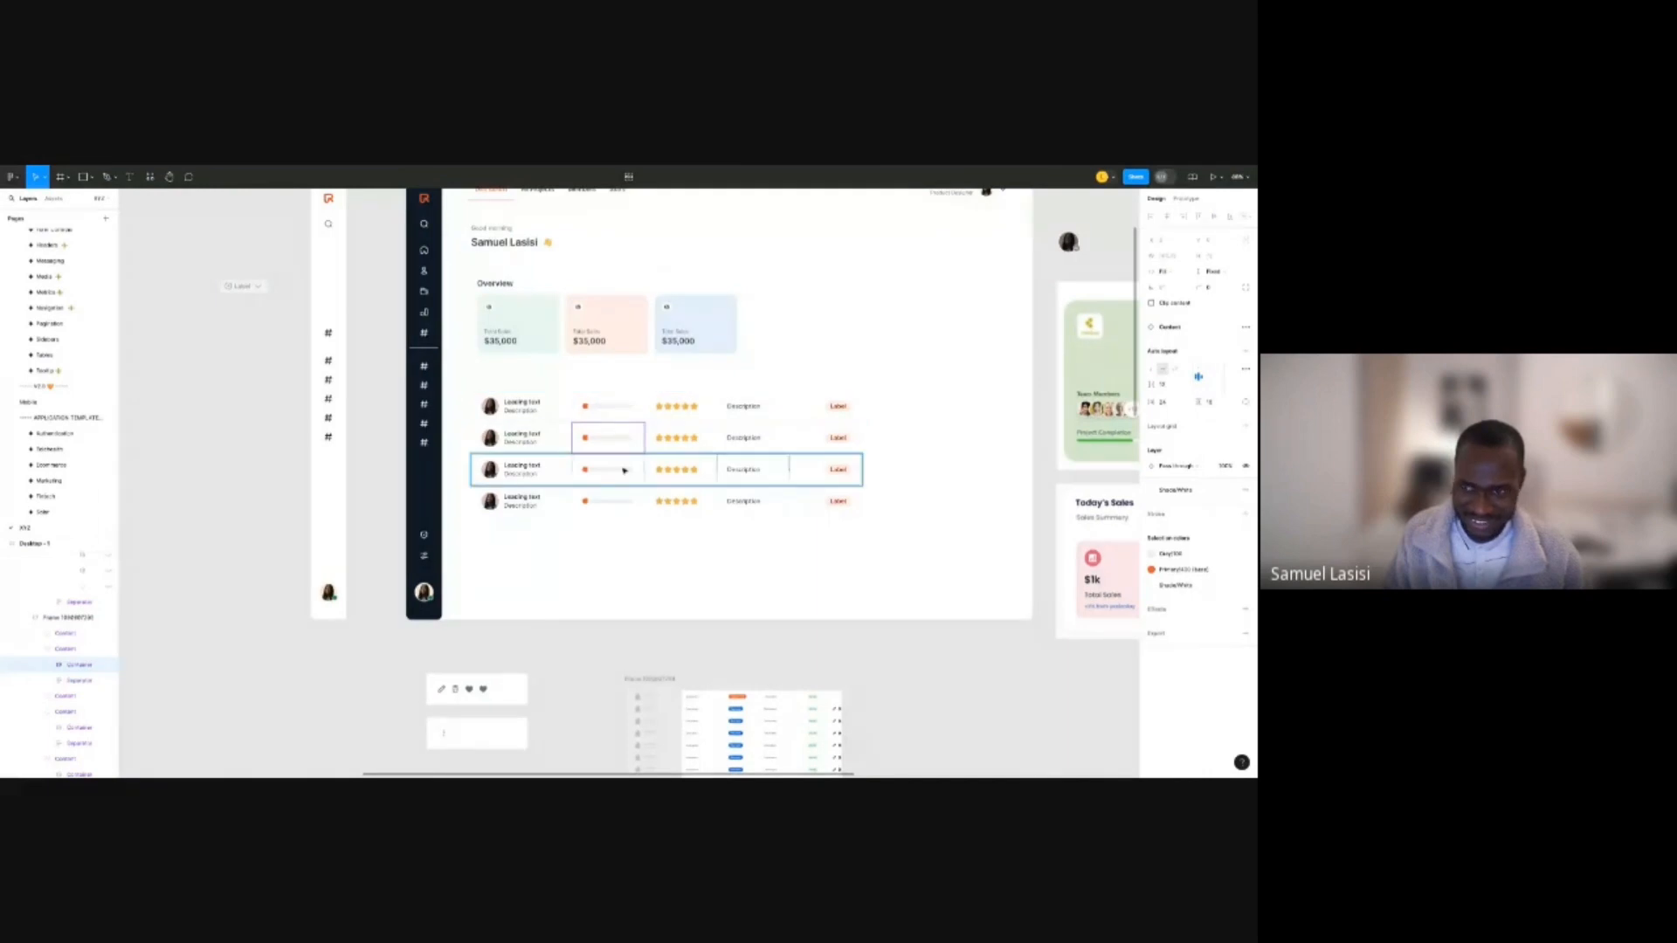
{"action": "left_click", "coordinate": [623, 470]}
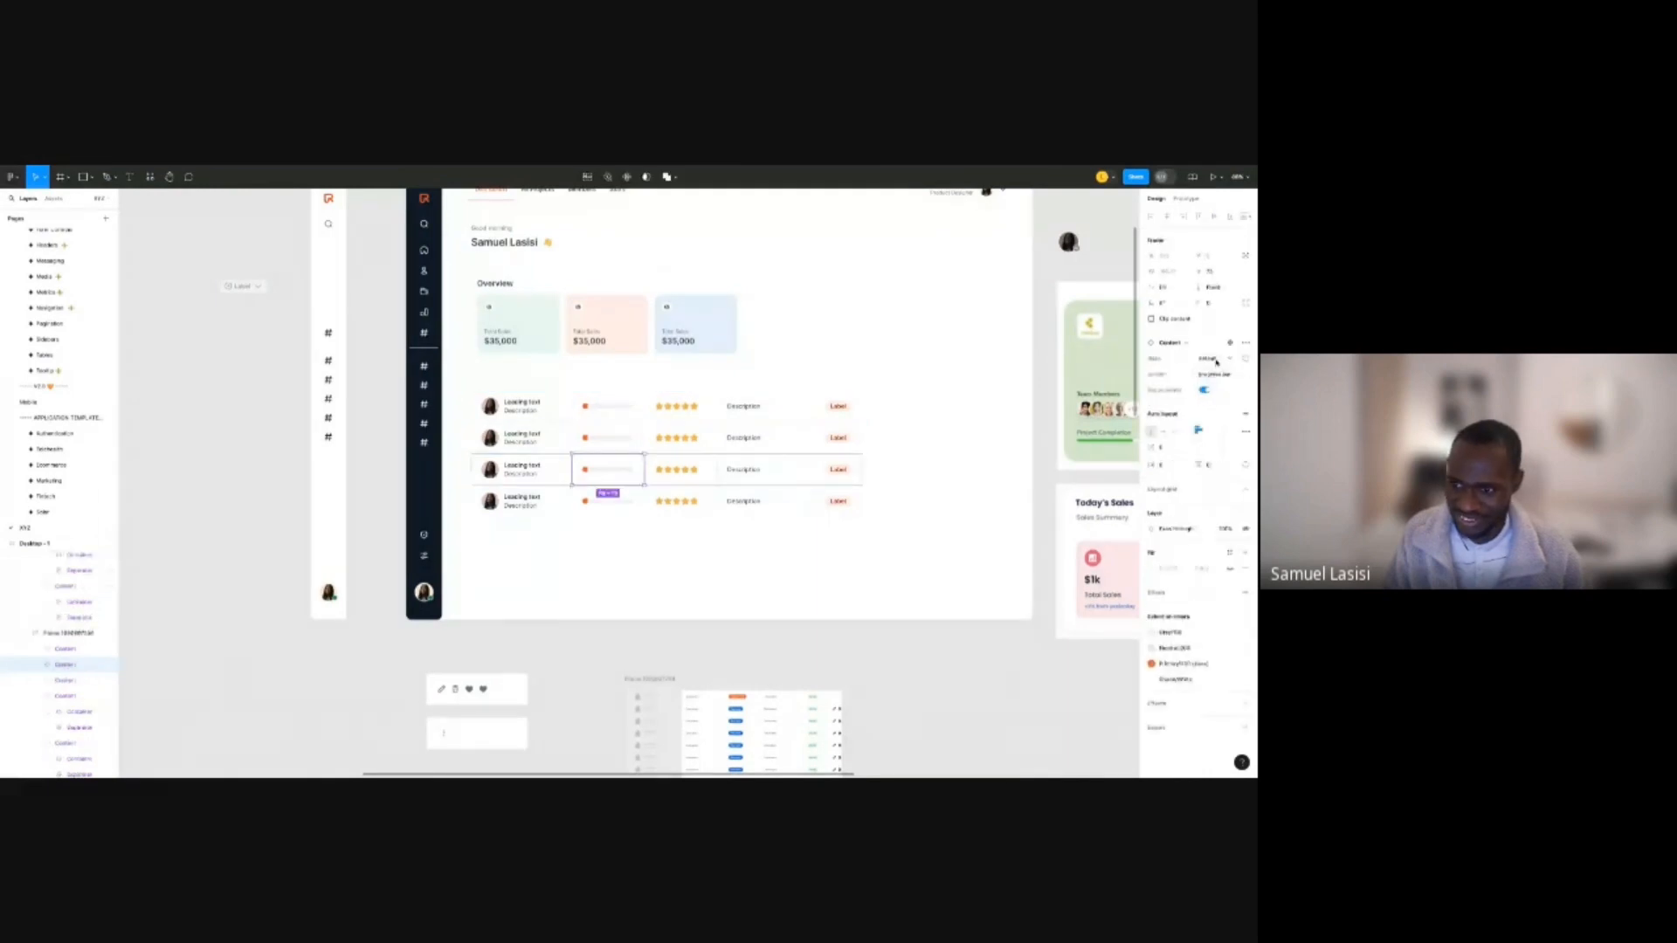
{"action": "double_click", "coordinate": [587, 472]}
{"action": "scroll", "coordinate": [612, 470], "scroll_direction": "up", "scroll_amount": 3}
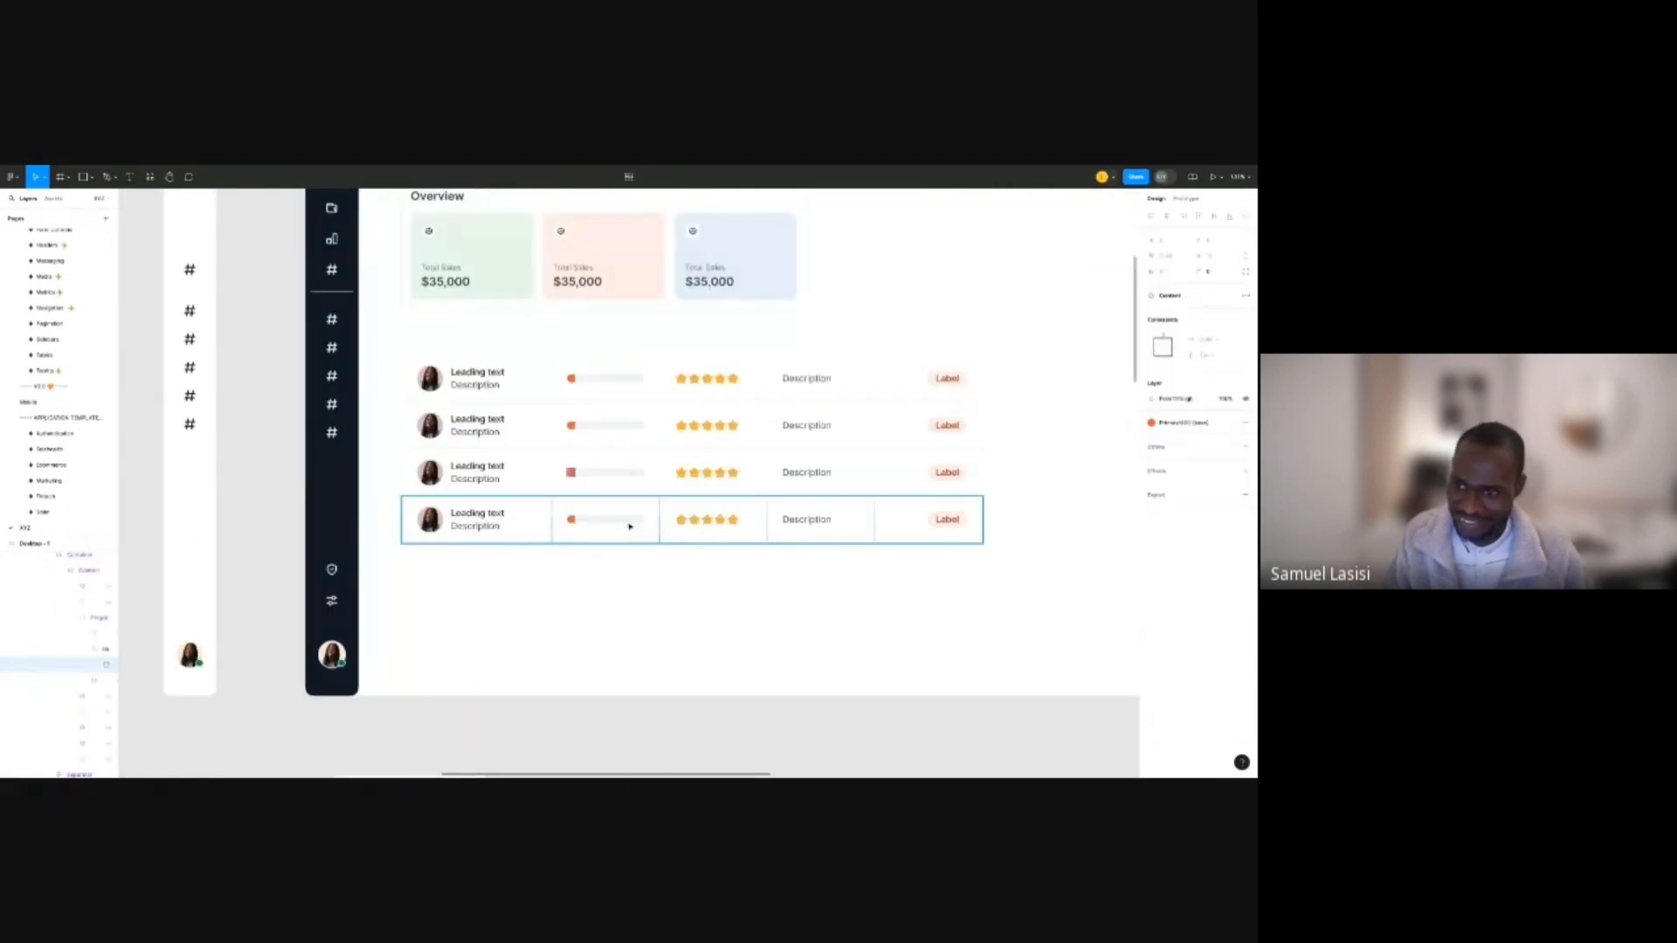
{"action": "left_click", "coordinate": [636, 473]}
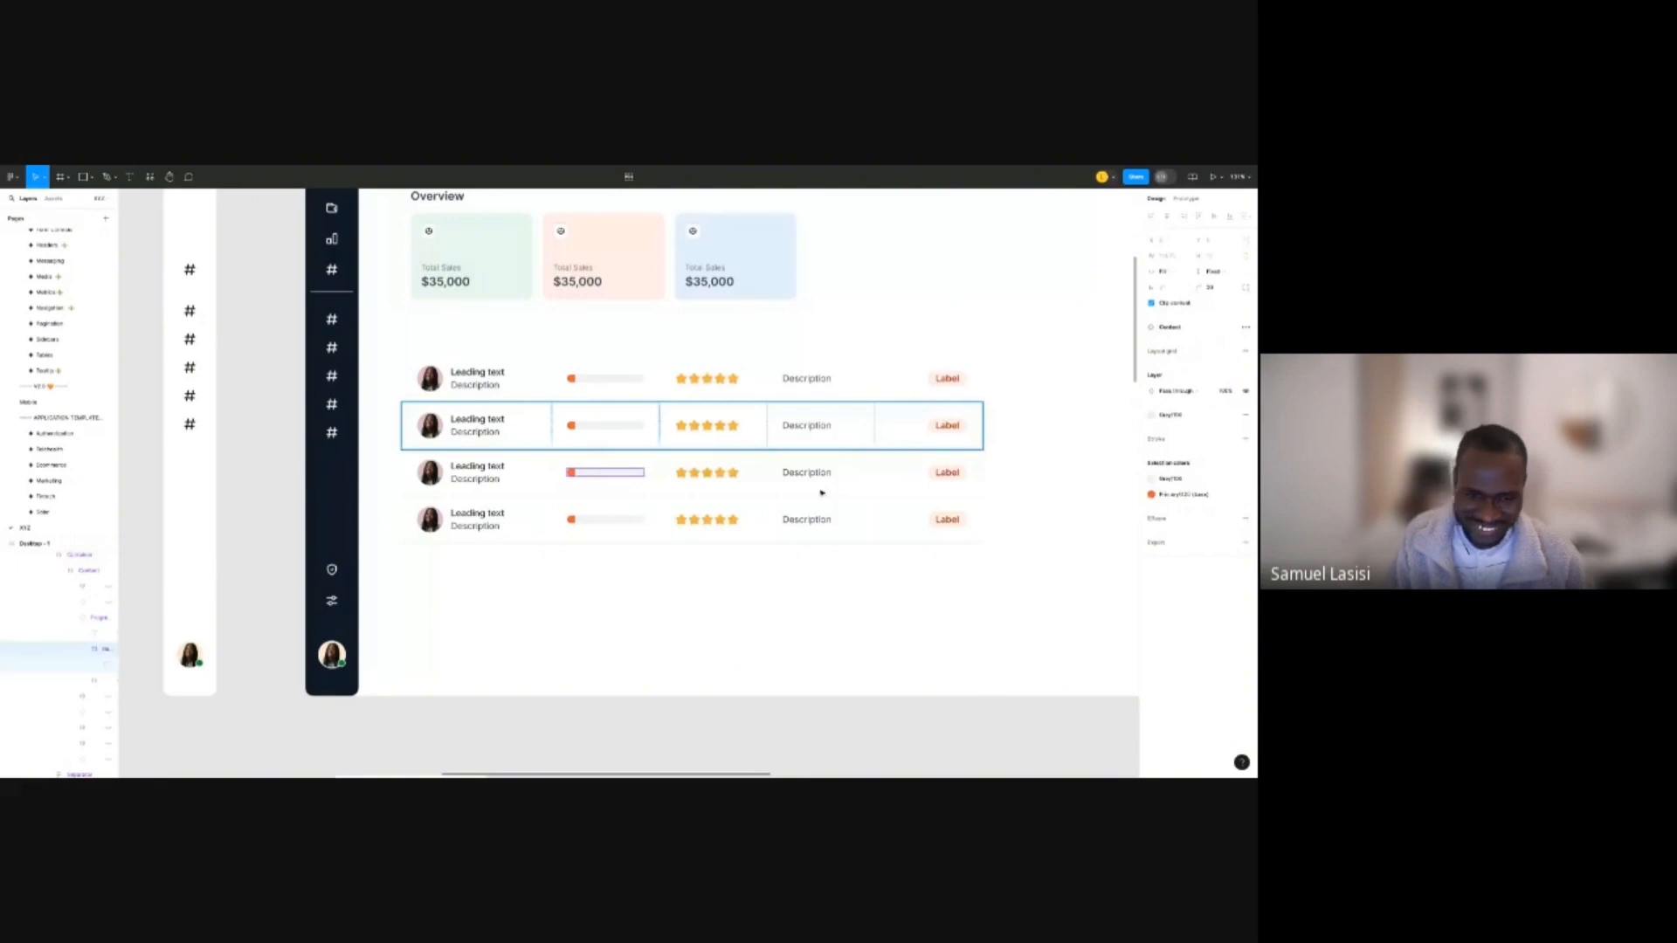
{"action": "left_click", "coordinate": [624, 479]}
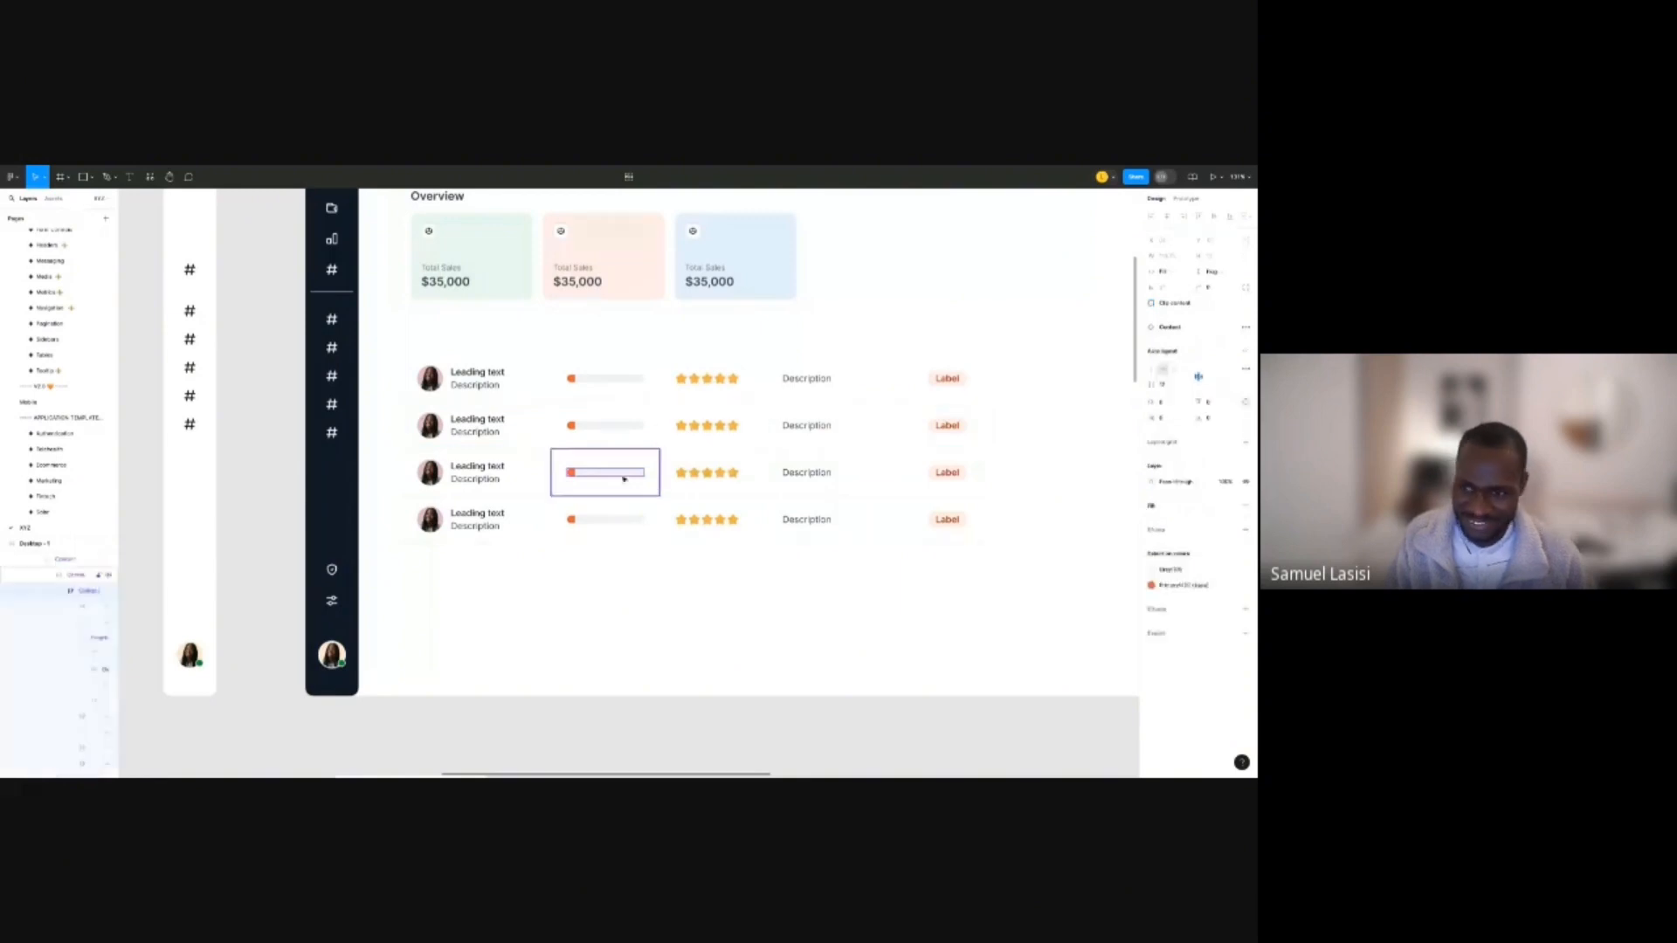
{"action": "left_click", "coordinate": [631, 469]}
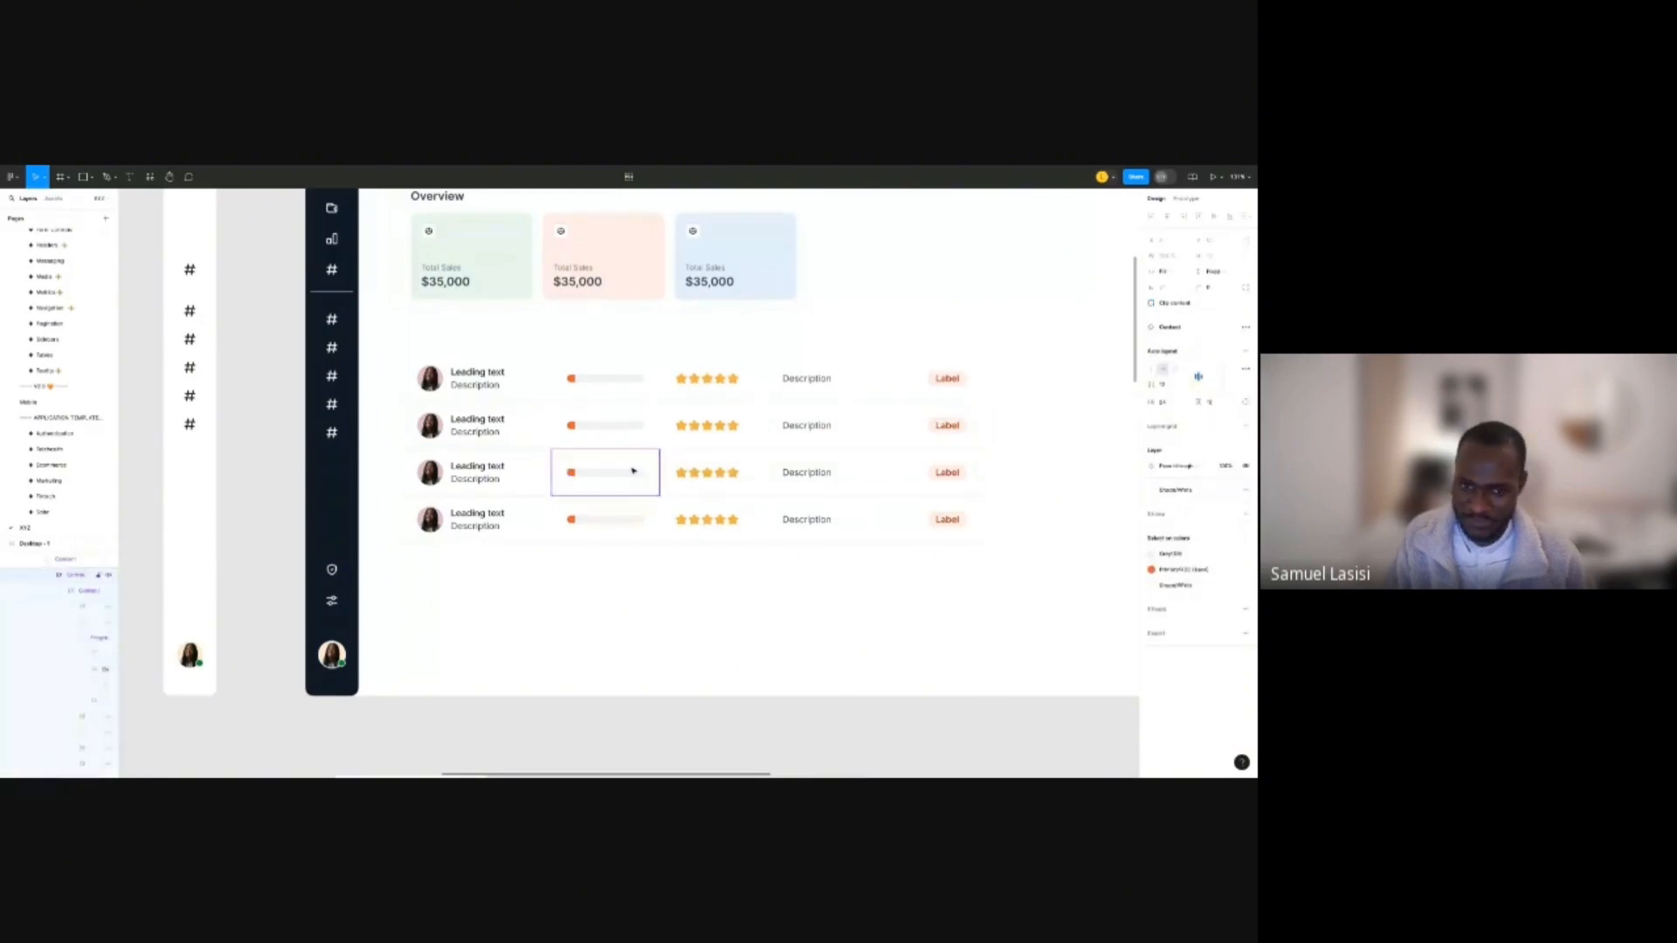
{"action": "left_click", "coordinate": [618, 522]}
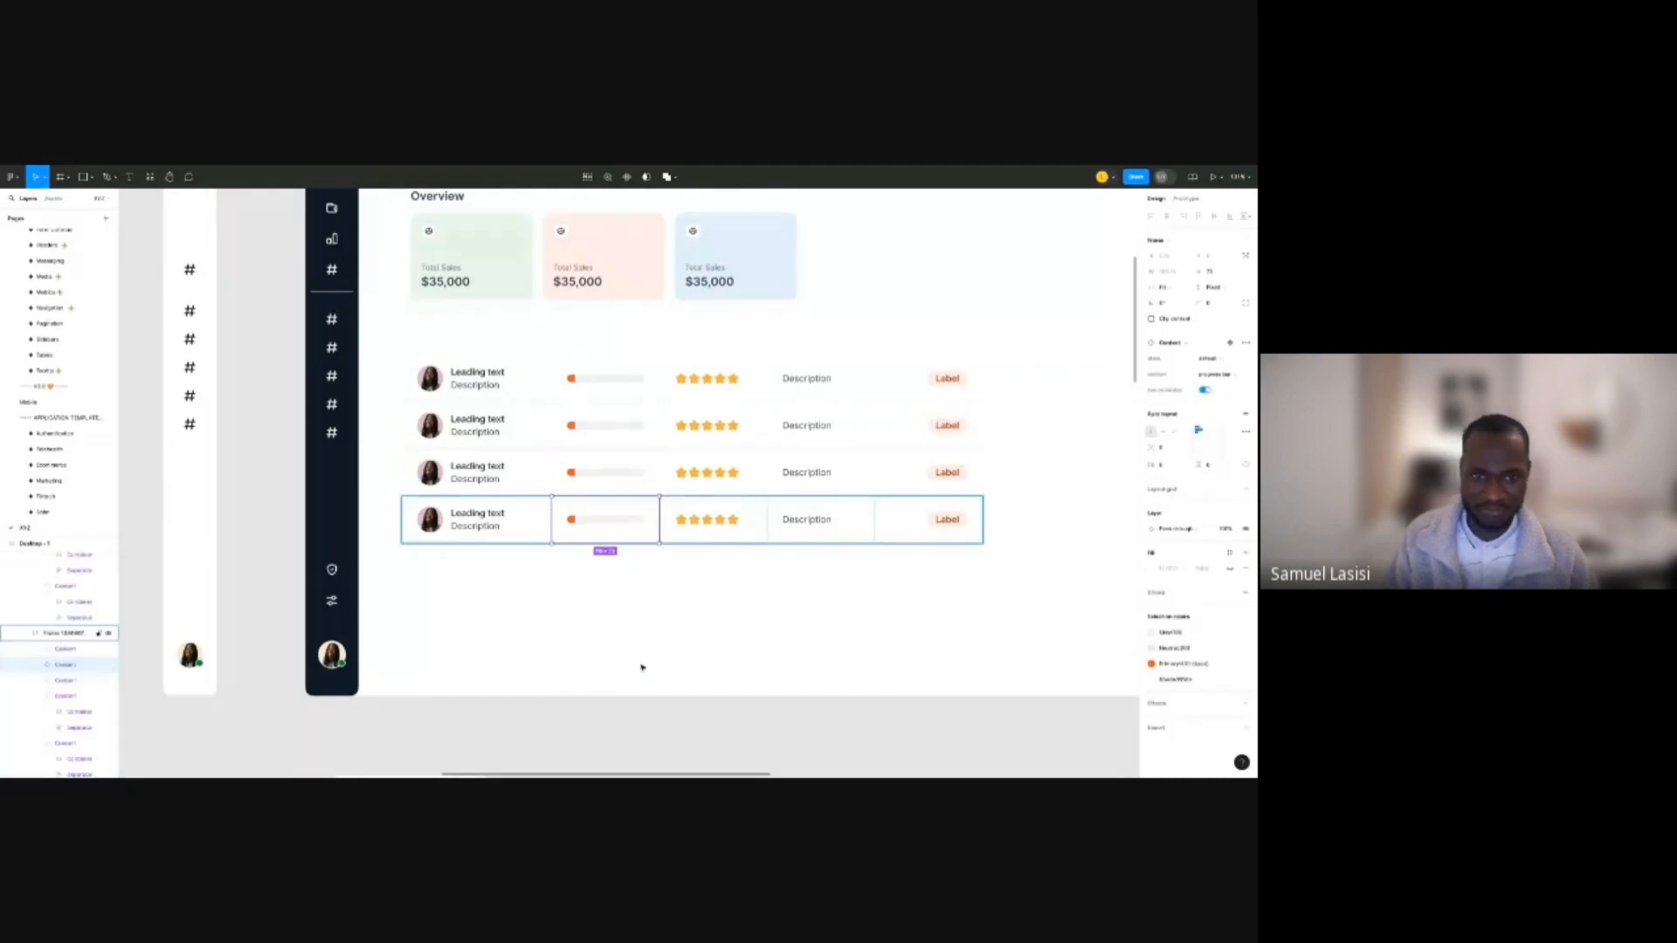
{"action": "left_click", "coordinate": [642, 668]}
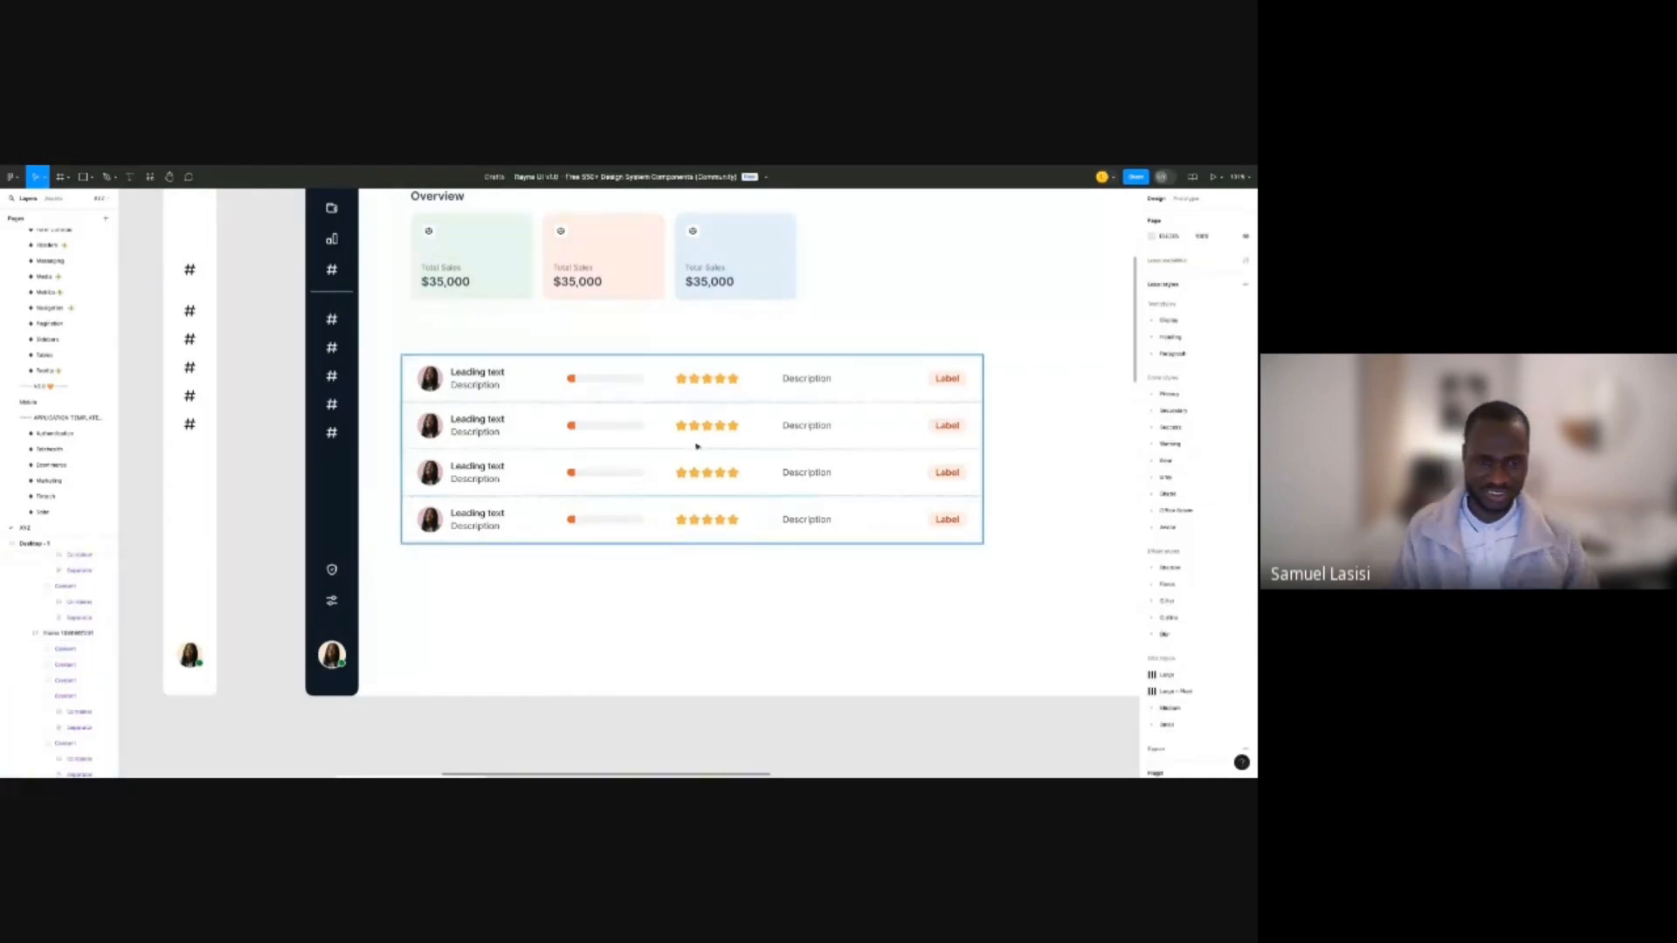
Nudge the four-row table about 10 px lower beneath the Overview card group.
{"action": "left_click", "coordinate": [697, 447]}
{"action": "scroll", "coordinate": [672, 445], "scroll_direction": "down", "scroll_amount": 5}
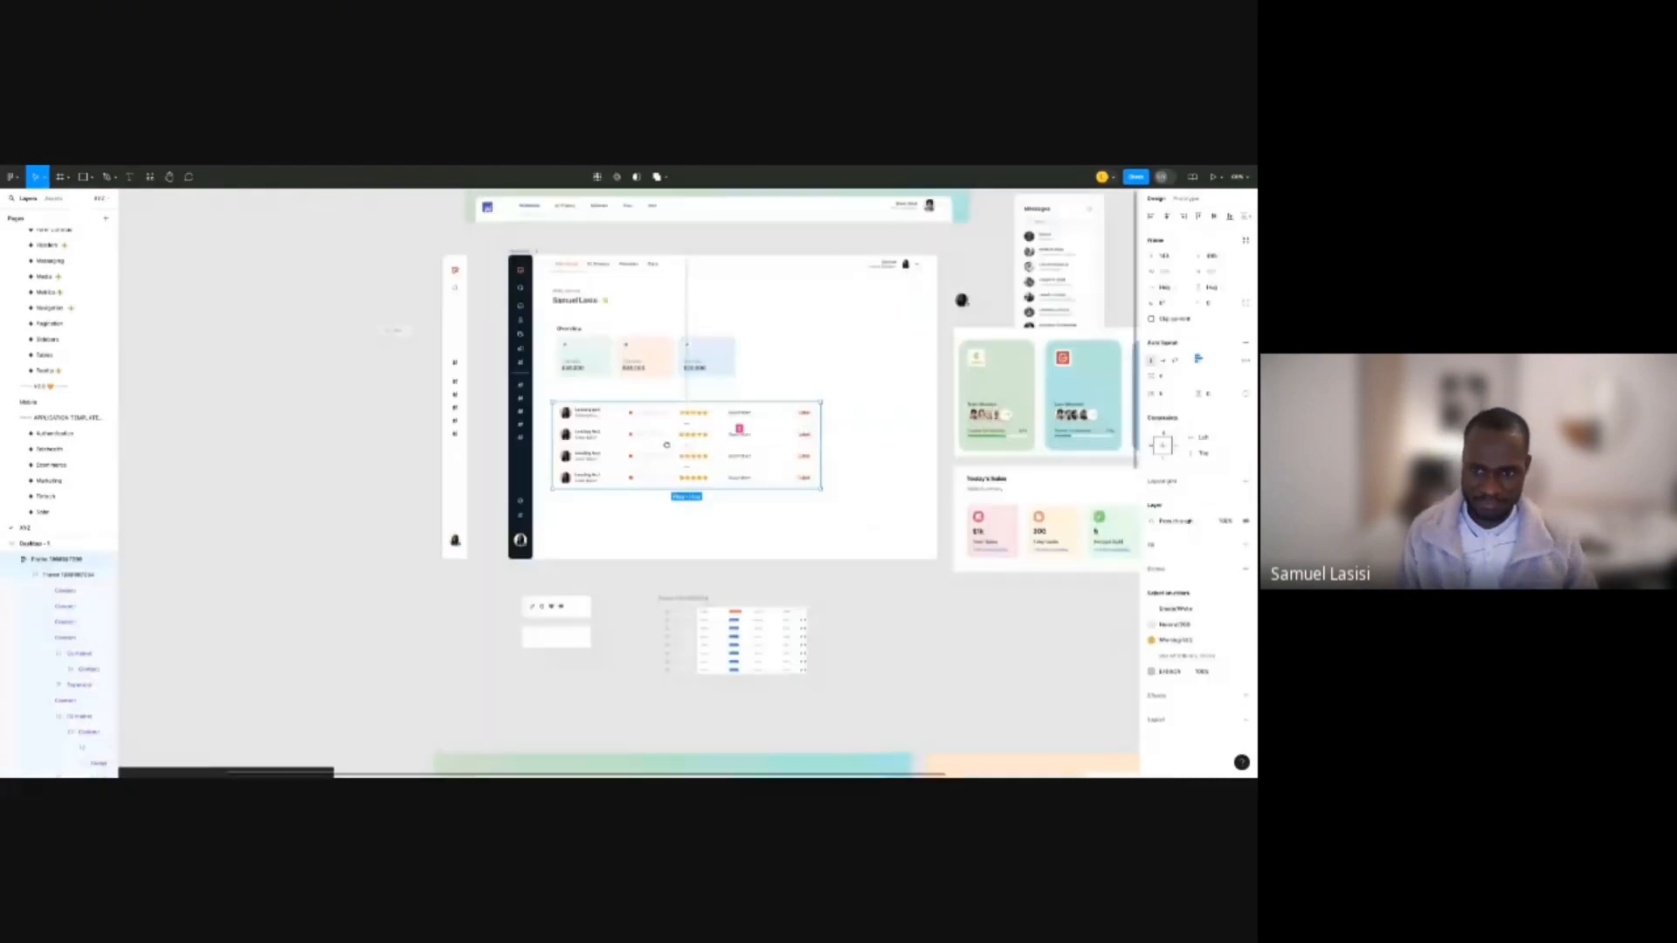
{"action": "scroll", "coordinate": [667, 446], "scroll_direction": "down", "scroll_amount": 5}
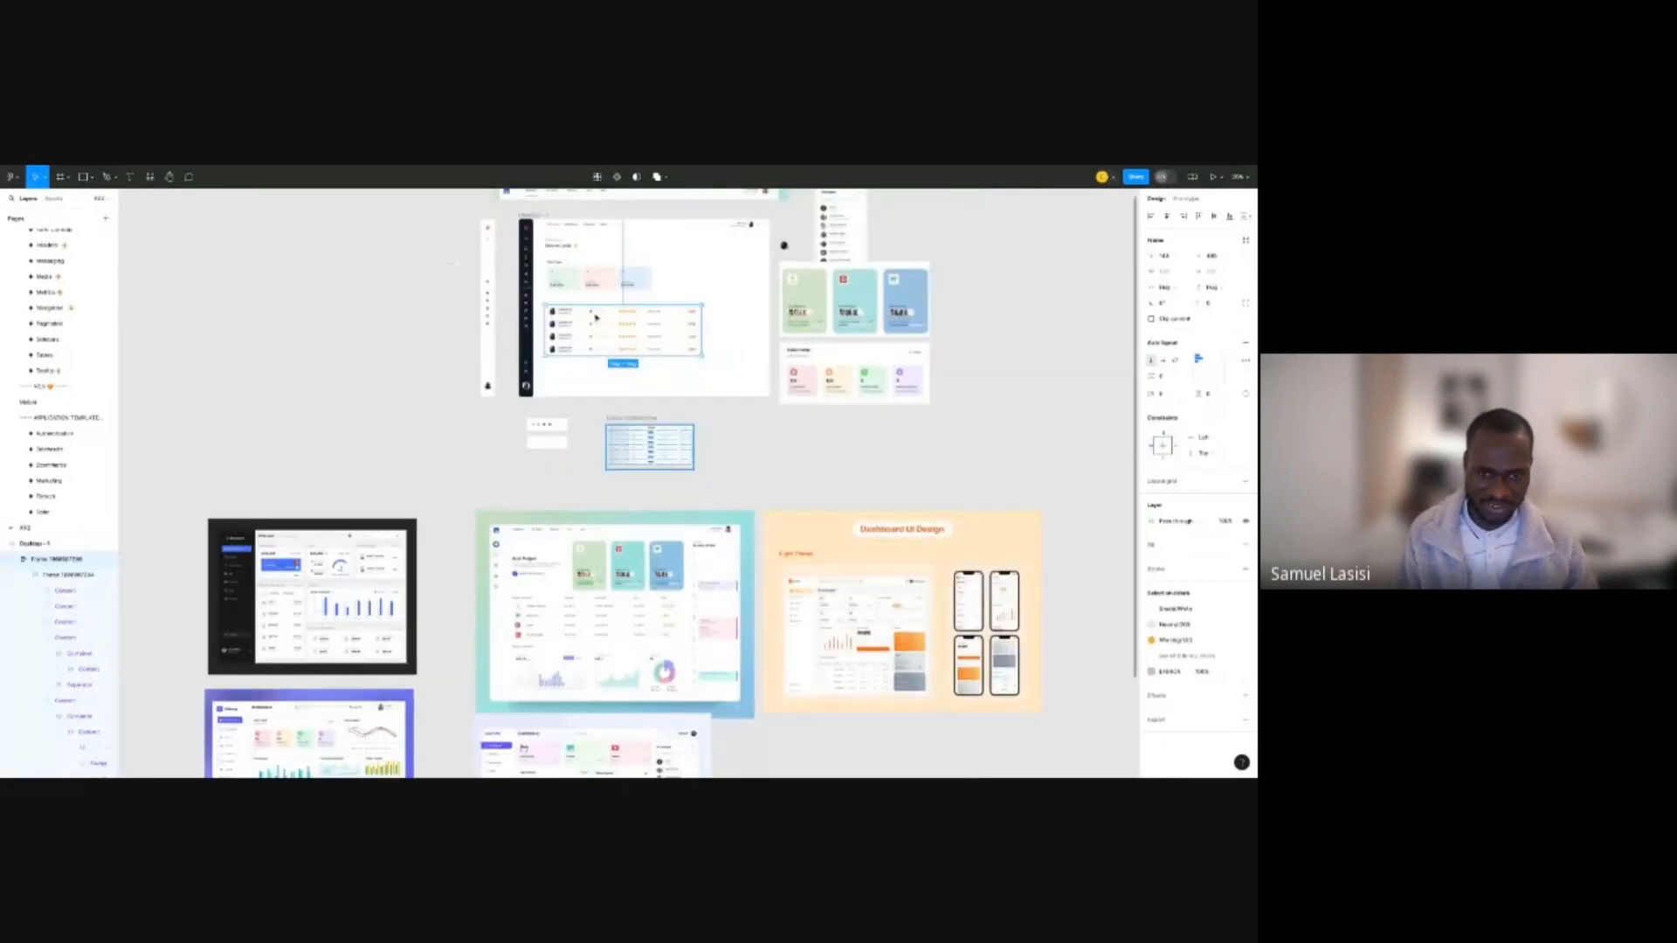
{"action": "scroll", "coordinate": [596, 318], "scroll_direction": "up", "scroll_amount": 5}
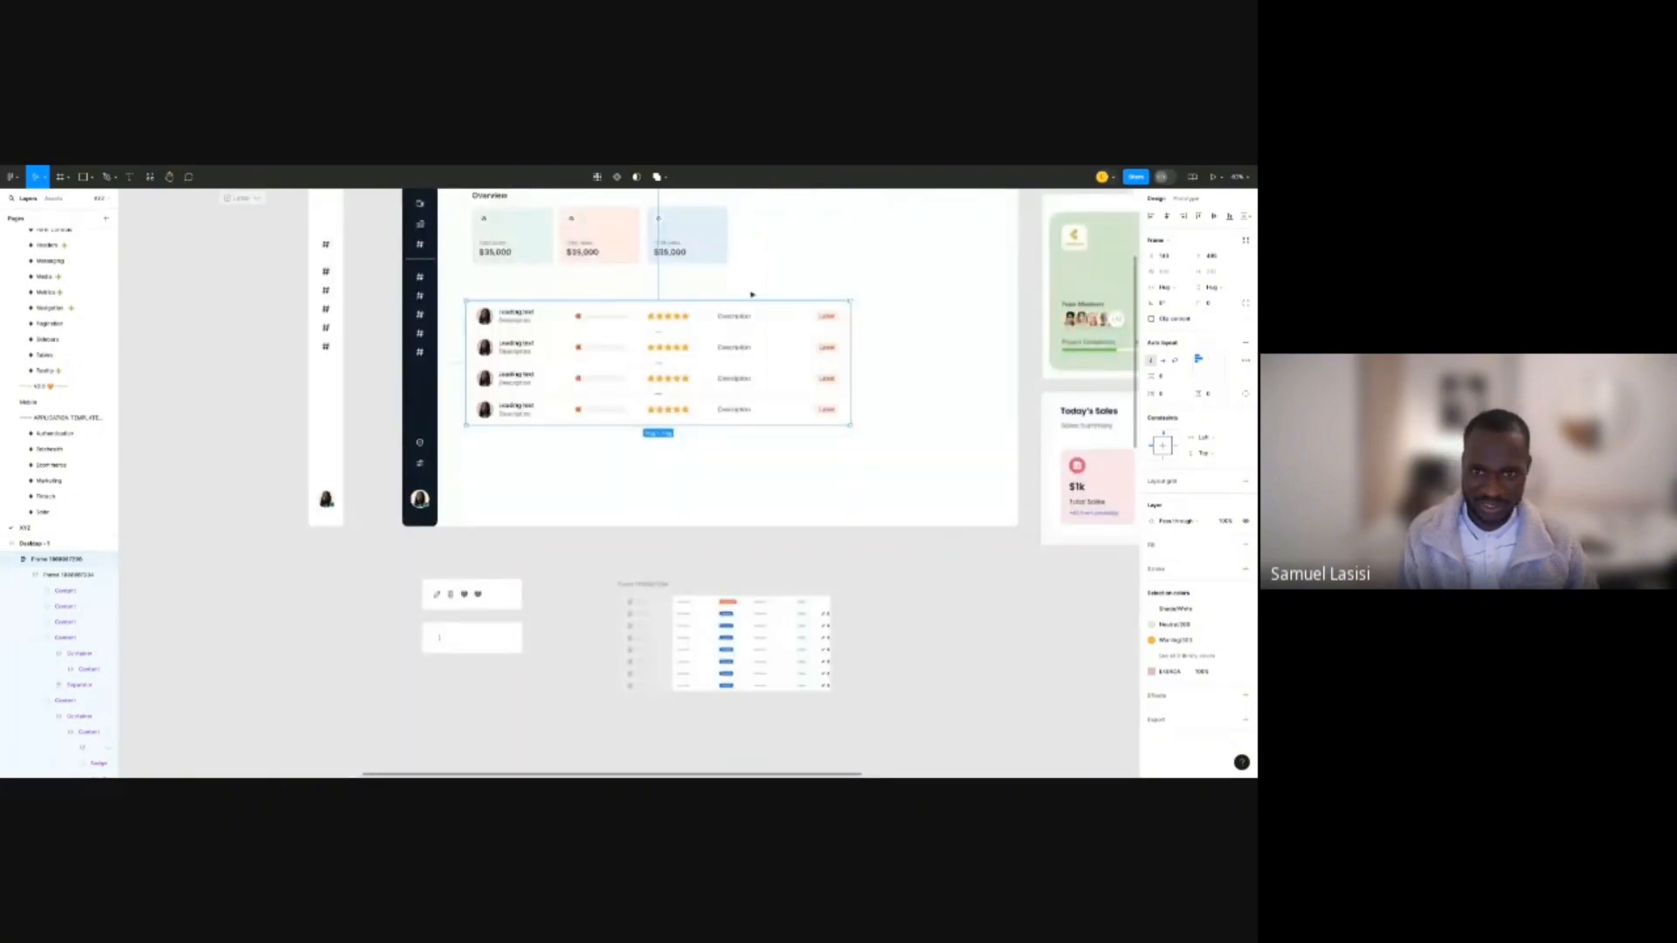
{"action": "scroll", "coordinate": [752, 294], "scroll_direction": "up", "scroll_amount": 2}
{"action": "left_click", "coordinate": [709, 382]}
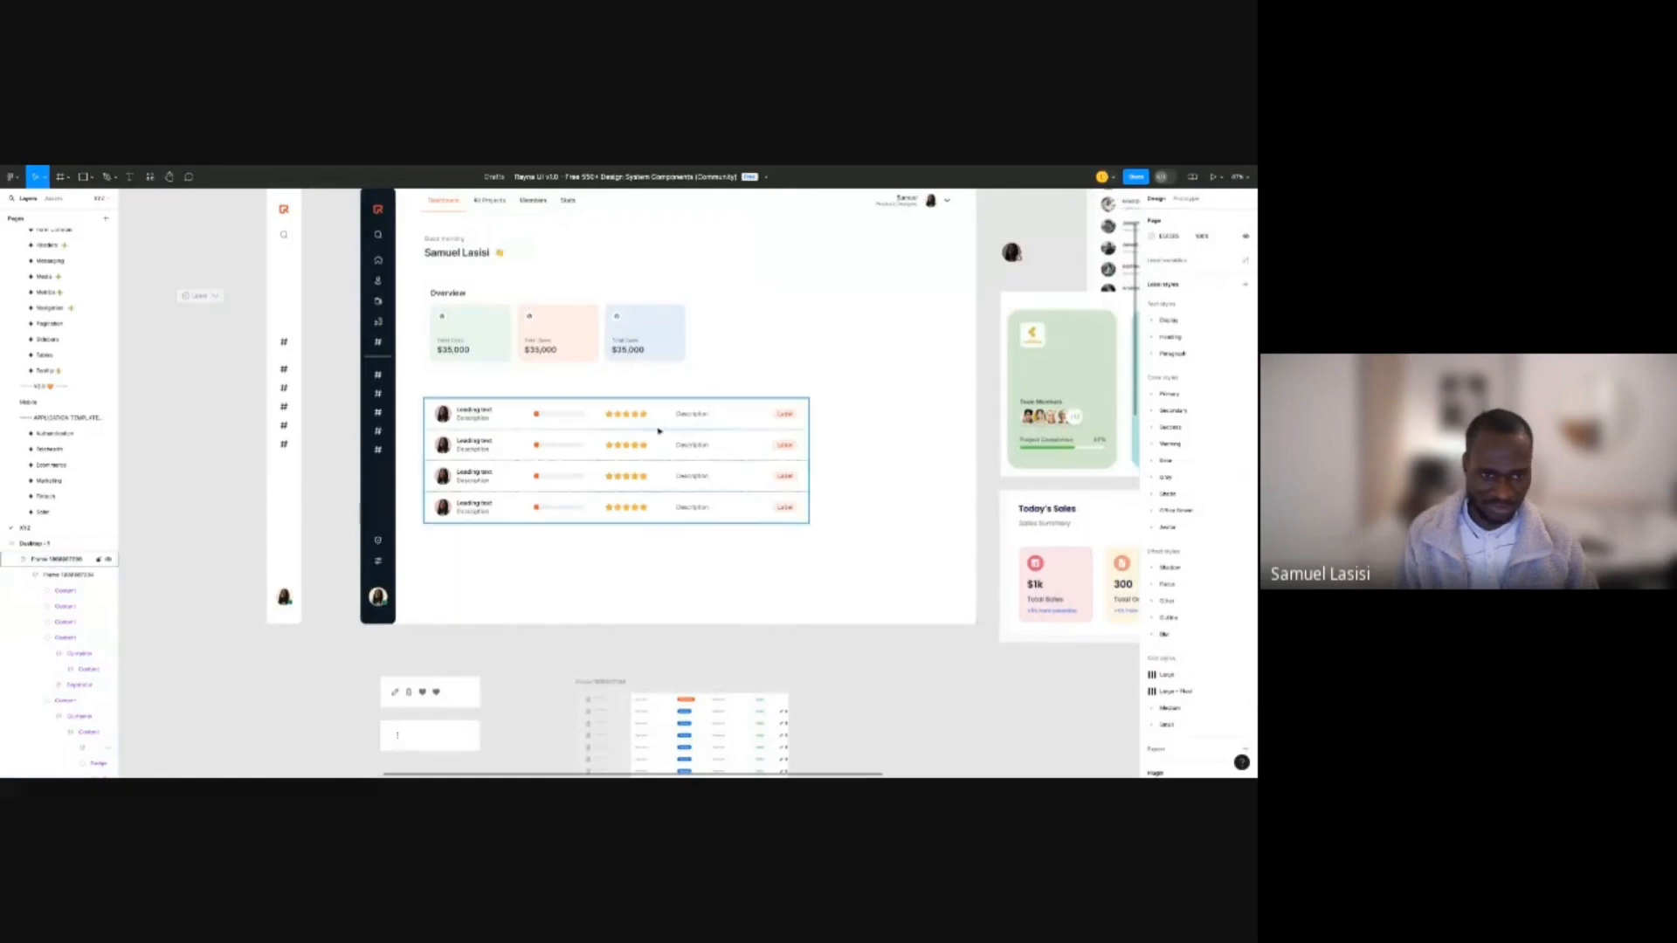
{"action": "left_click", "coordinate": [453, 307]}
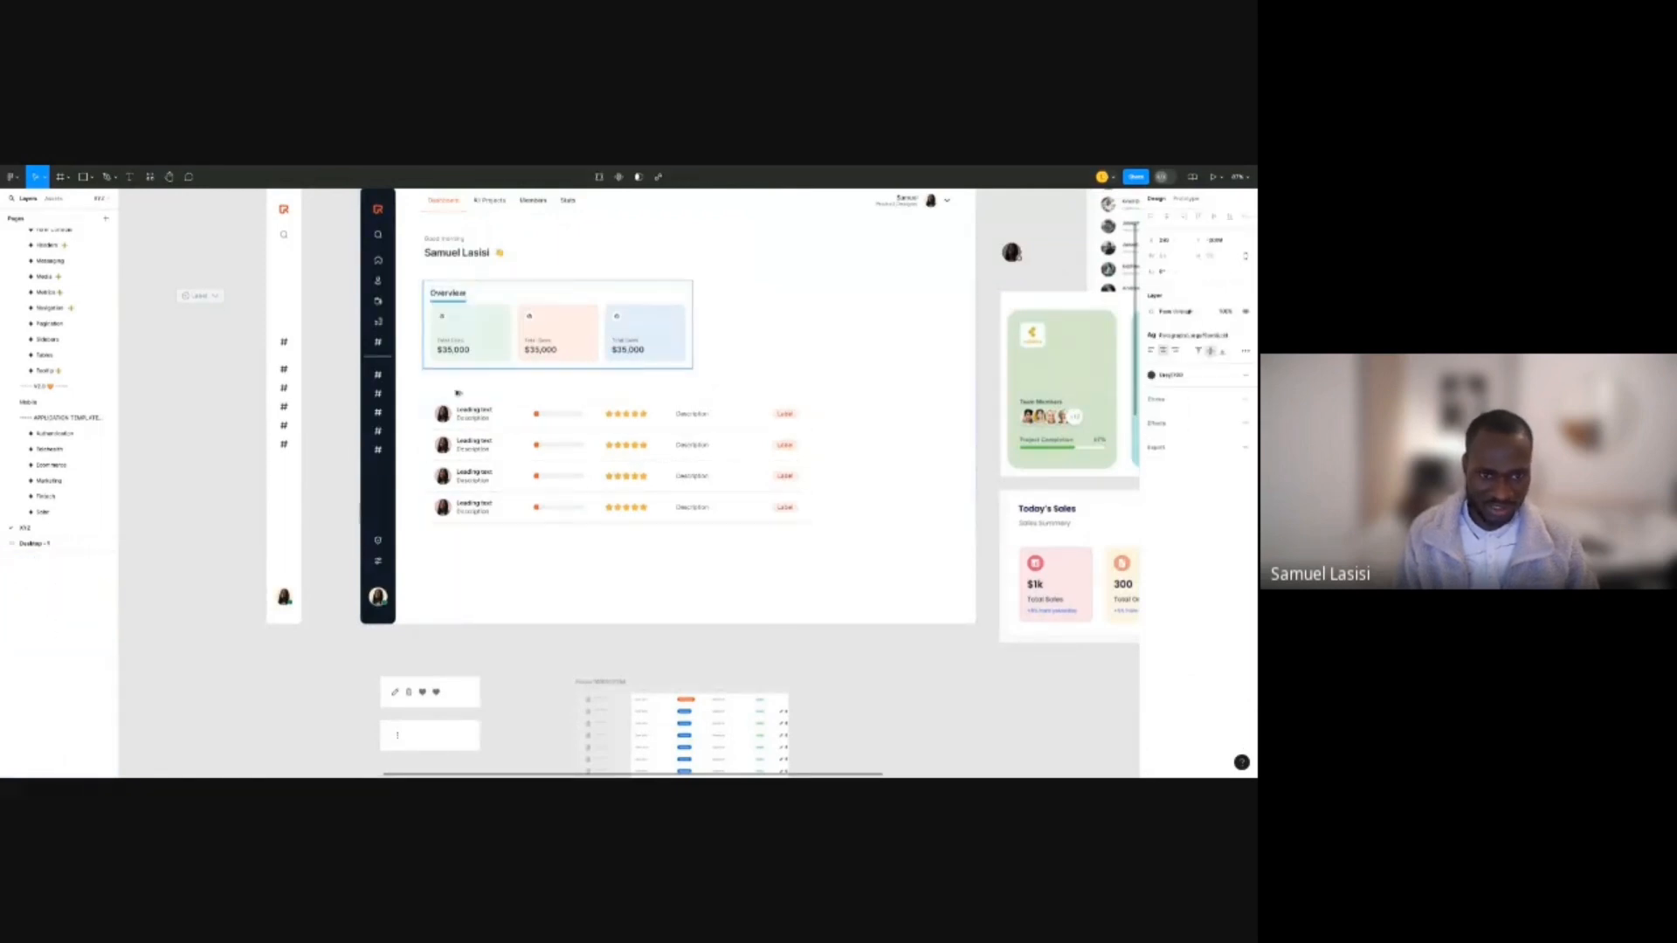
{"action": "left_click", "coordinate": [594, 460]}
{"action": "key", "text": "shift+Down"}
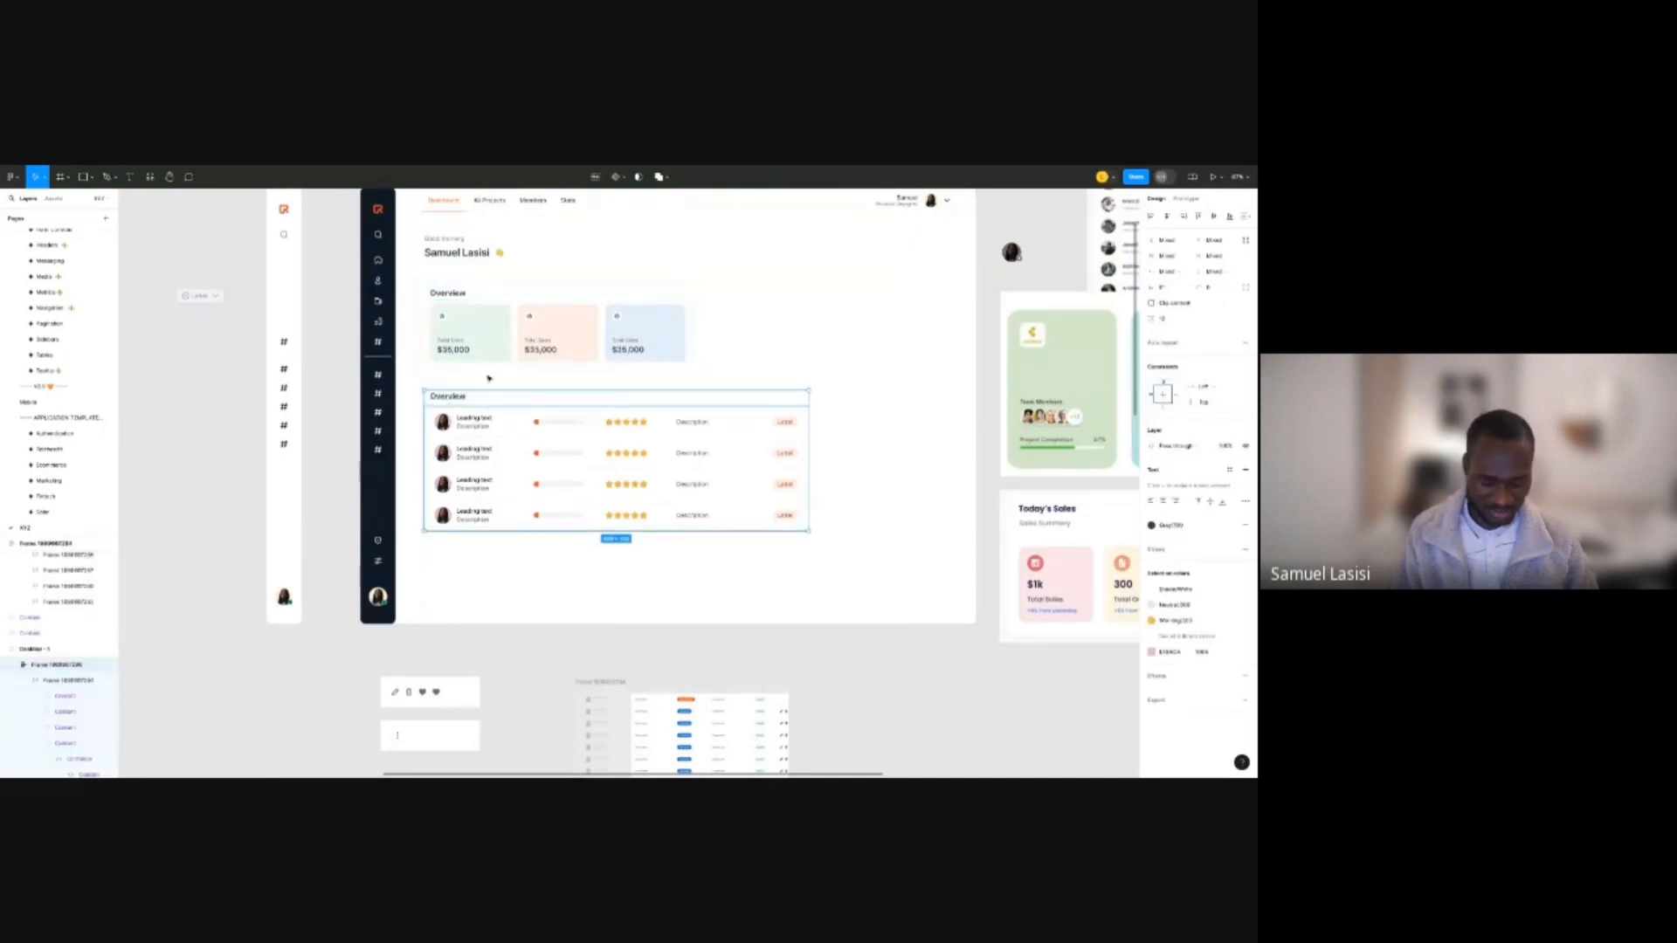
Retype the lower Overview heading as 'Clients'.
{"action": "scroll", "coordinate": [425, 378], "scroll_direction": "up", "scroll_amount": 4}
{"action": "double_click", "coordinate": [466, 407]}
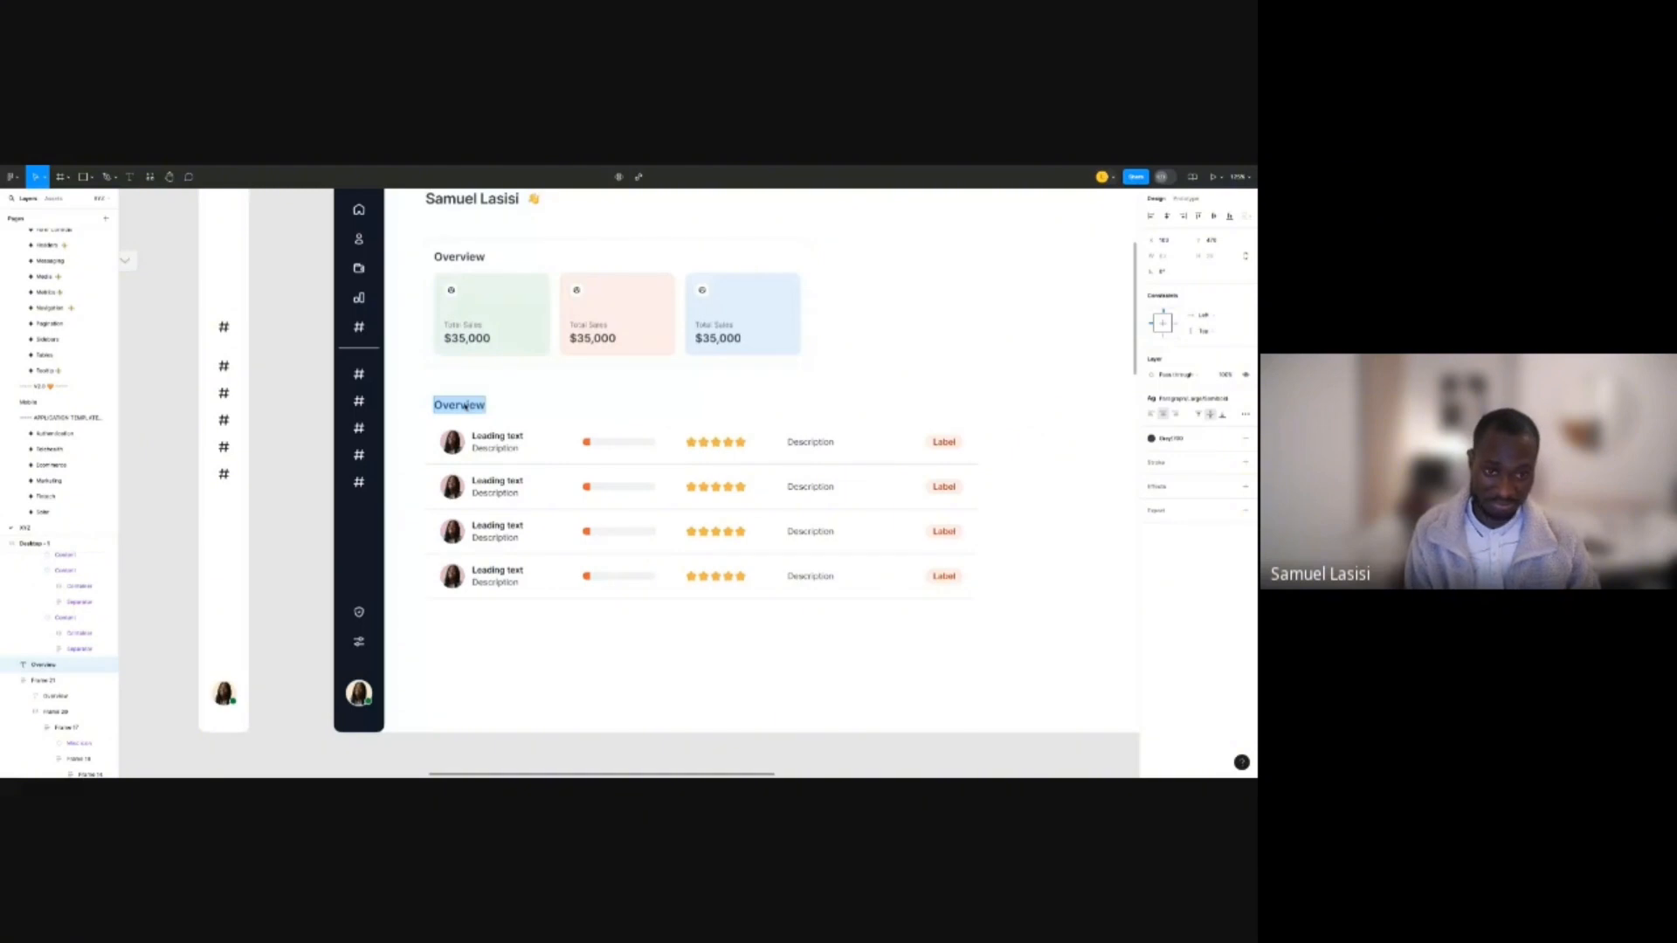
{"action": "type", "text": "cLIENTS"}
{"action": "key", "text": "BackSpace"}
{"action": "key", "text": "BackSpace"}
{"action": "key", "text": "BackSpace"}
{"action": "key", "text": "BackSpace"}
{"action": "key", "text": "BackSpace"}
{"action": "key", "text": "BackSpace"}
{"action": "key", "text": "BackSpace"}
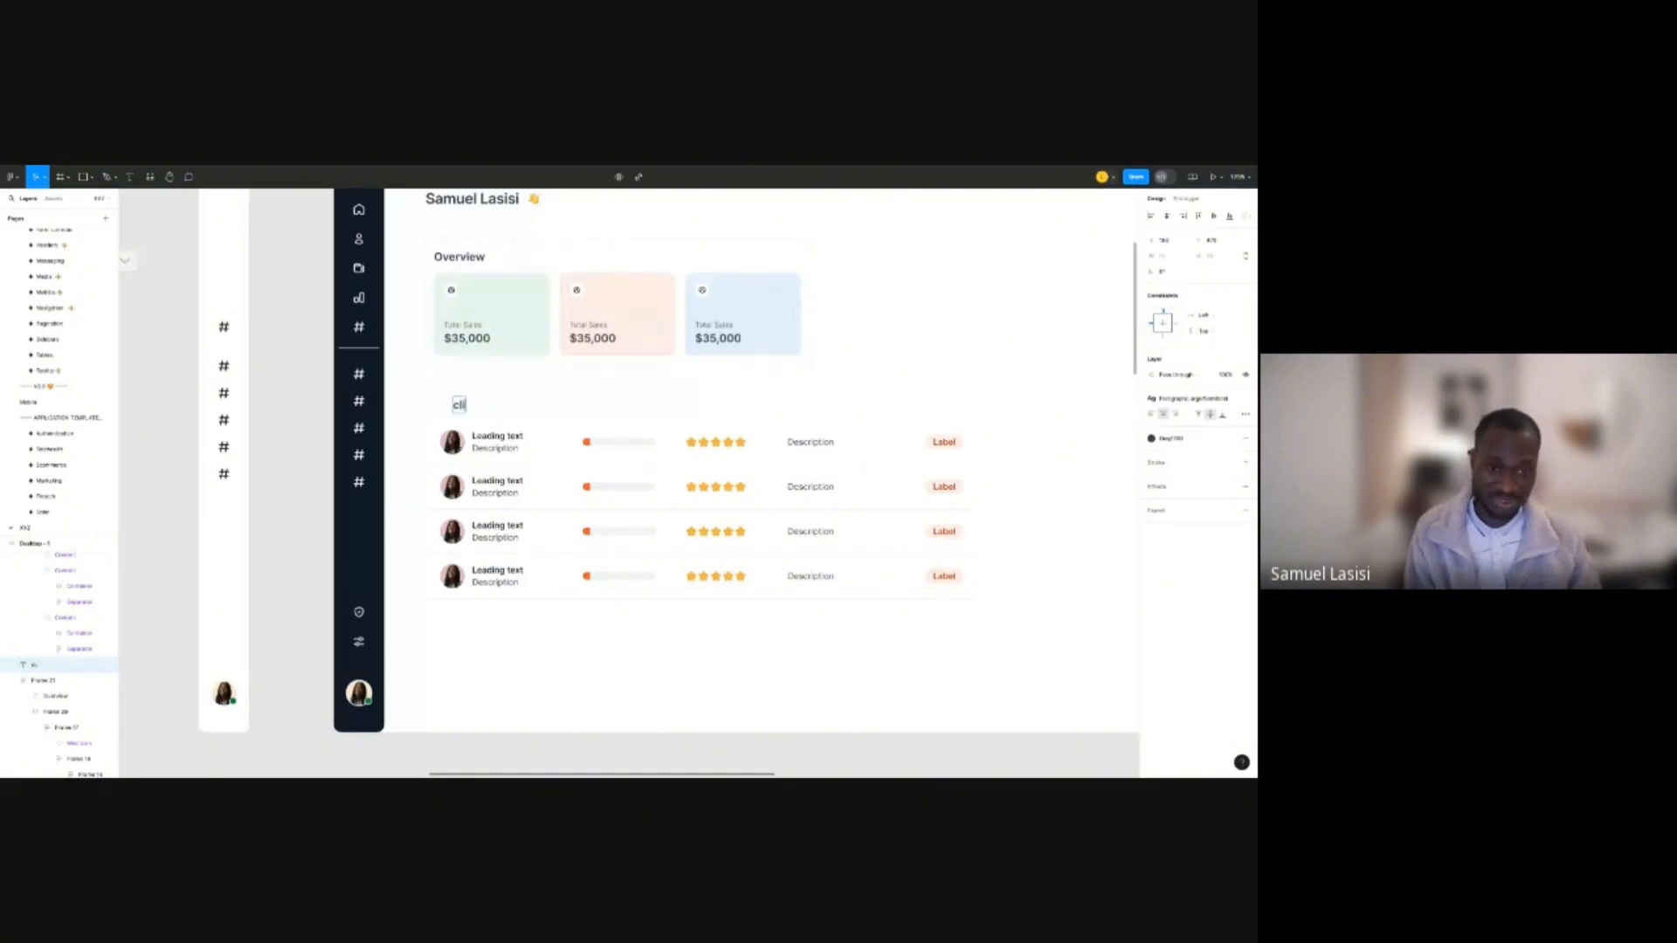
{"action": "type", "text": "clients"}
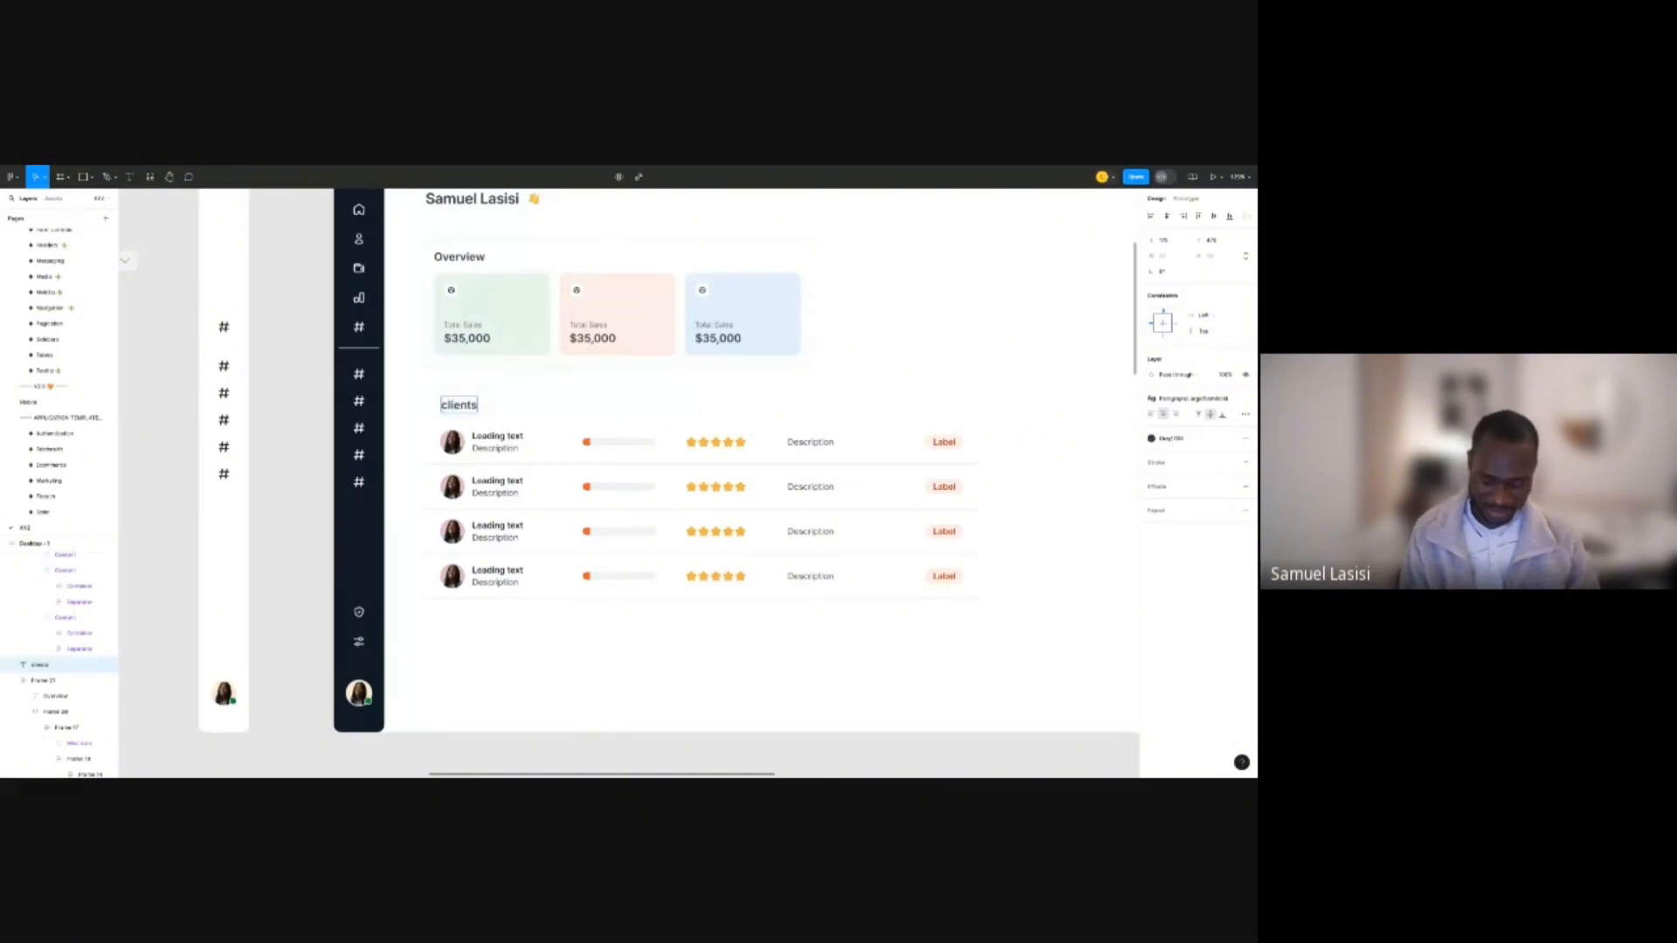
{"action": "key", "text": "Delete"}
{"action": "type", "text": "C"}
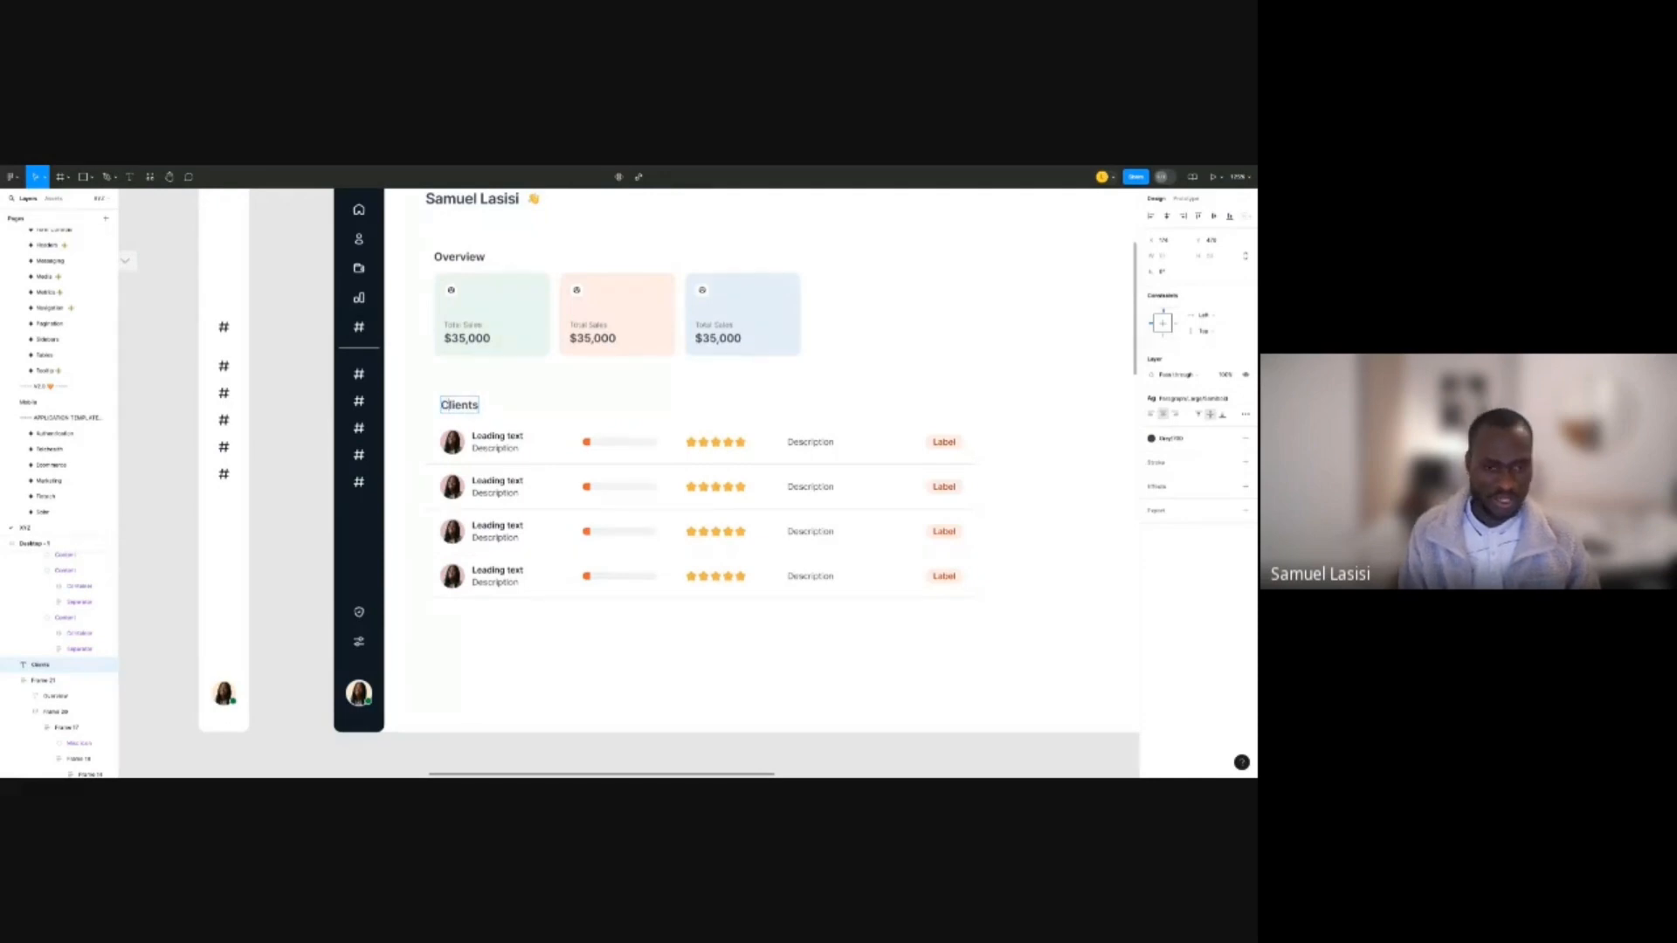
{"action": "key", "text": "Escape"}
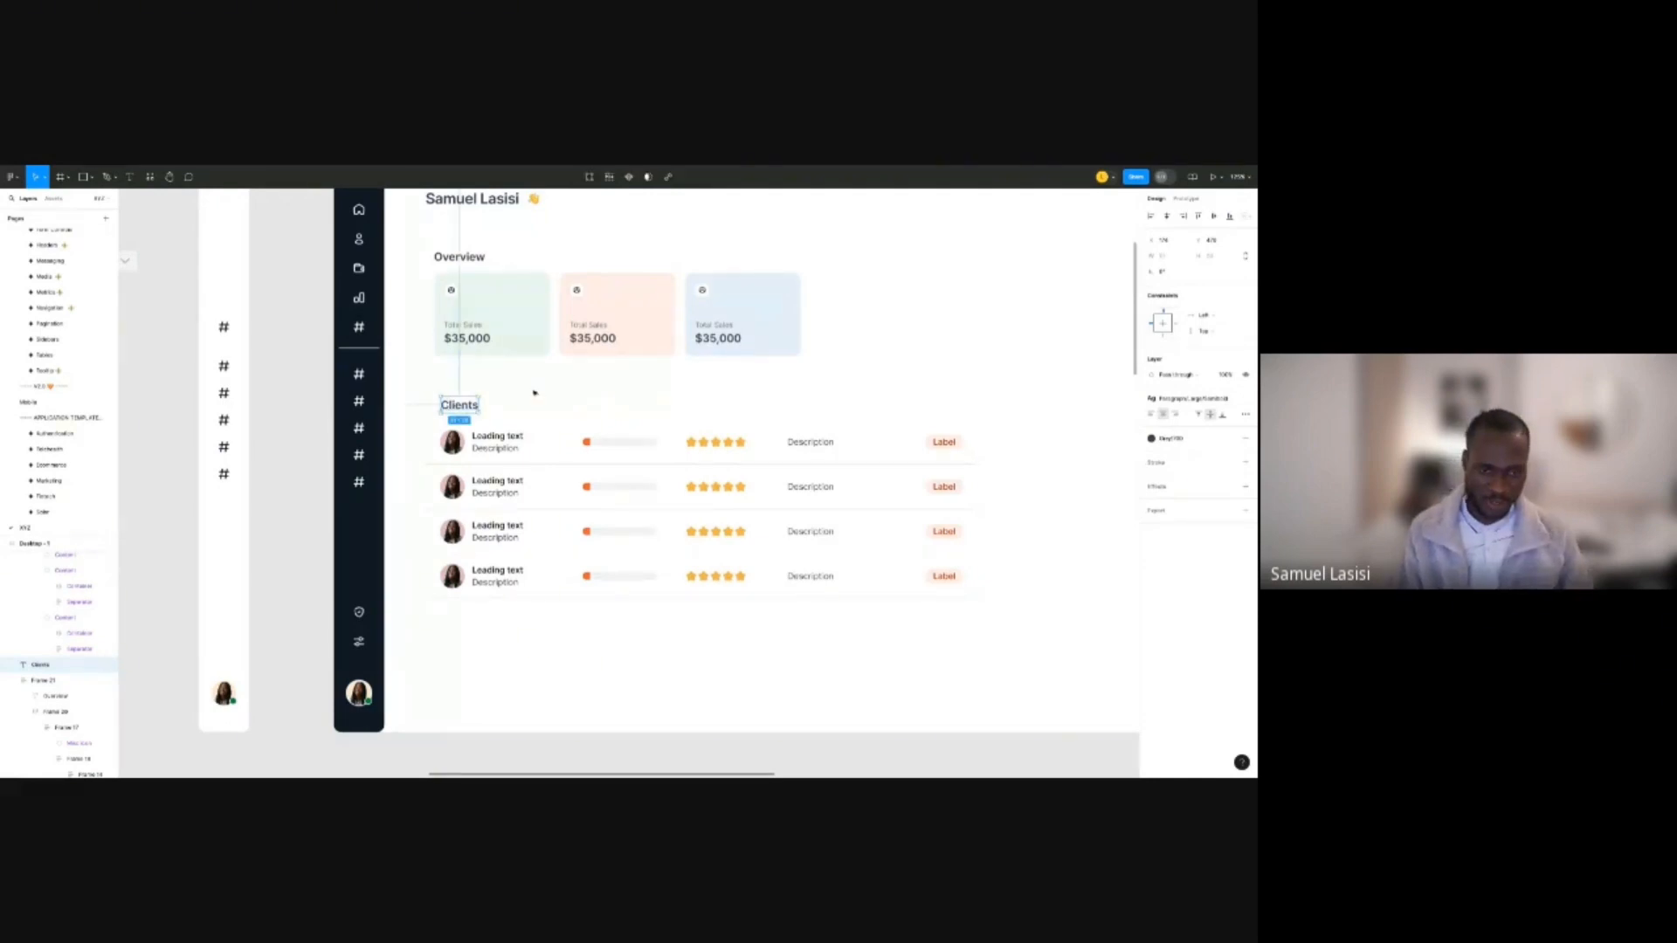
Wrap the Clients heading and client list in auto layout, then the heading alone.
{"action": "left_click", "coordinate": [524, 392]}
{"action": "left_click_drag", "start_coordinate": [523, 391], "coordinate": [462, 492]}
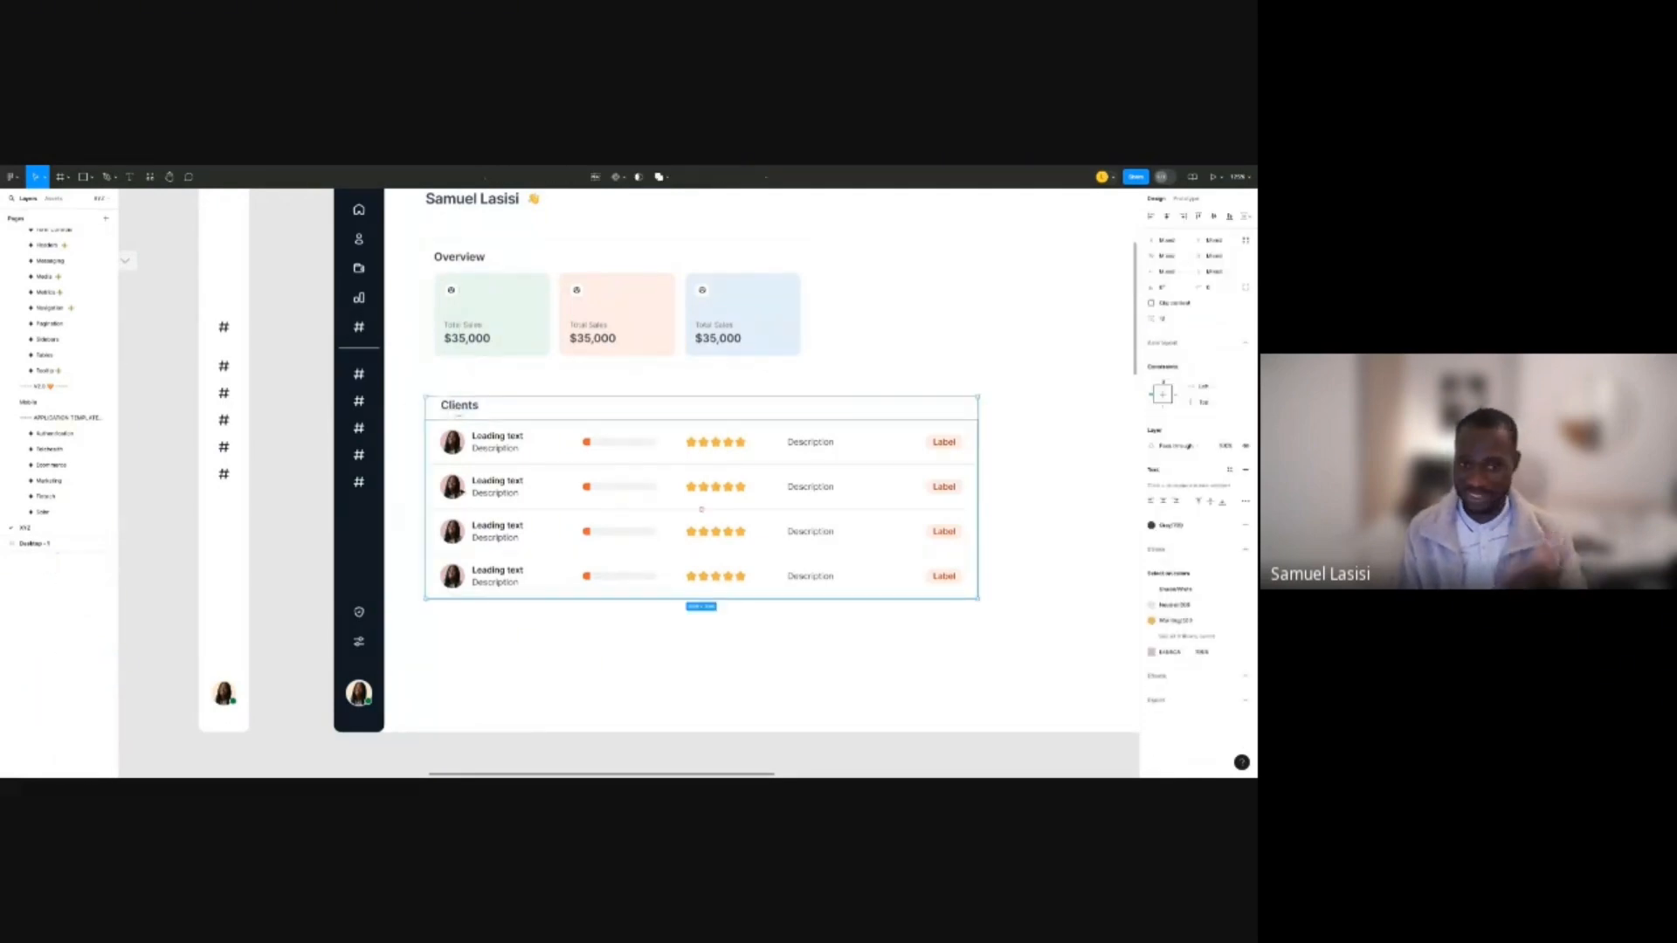
{"action": "key", "text": "shift+a"}
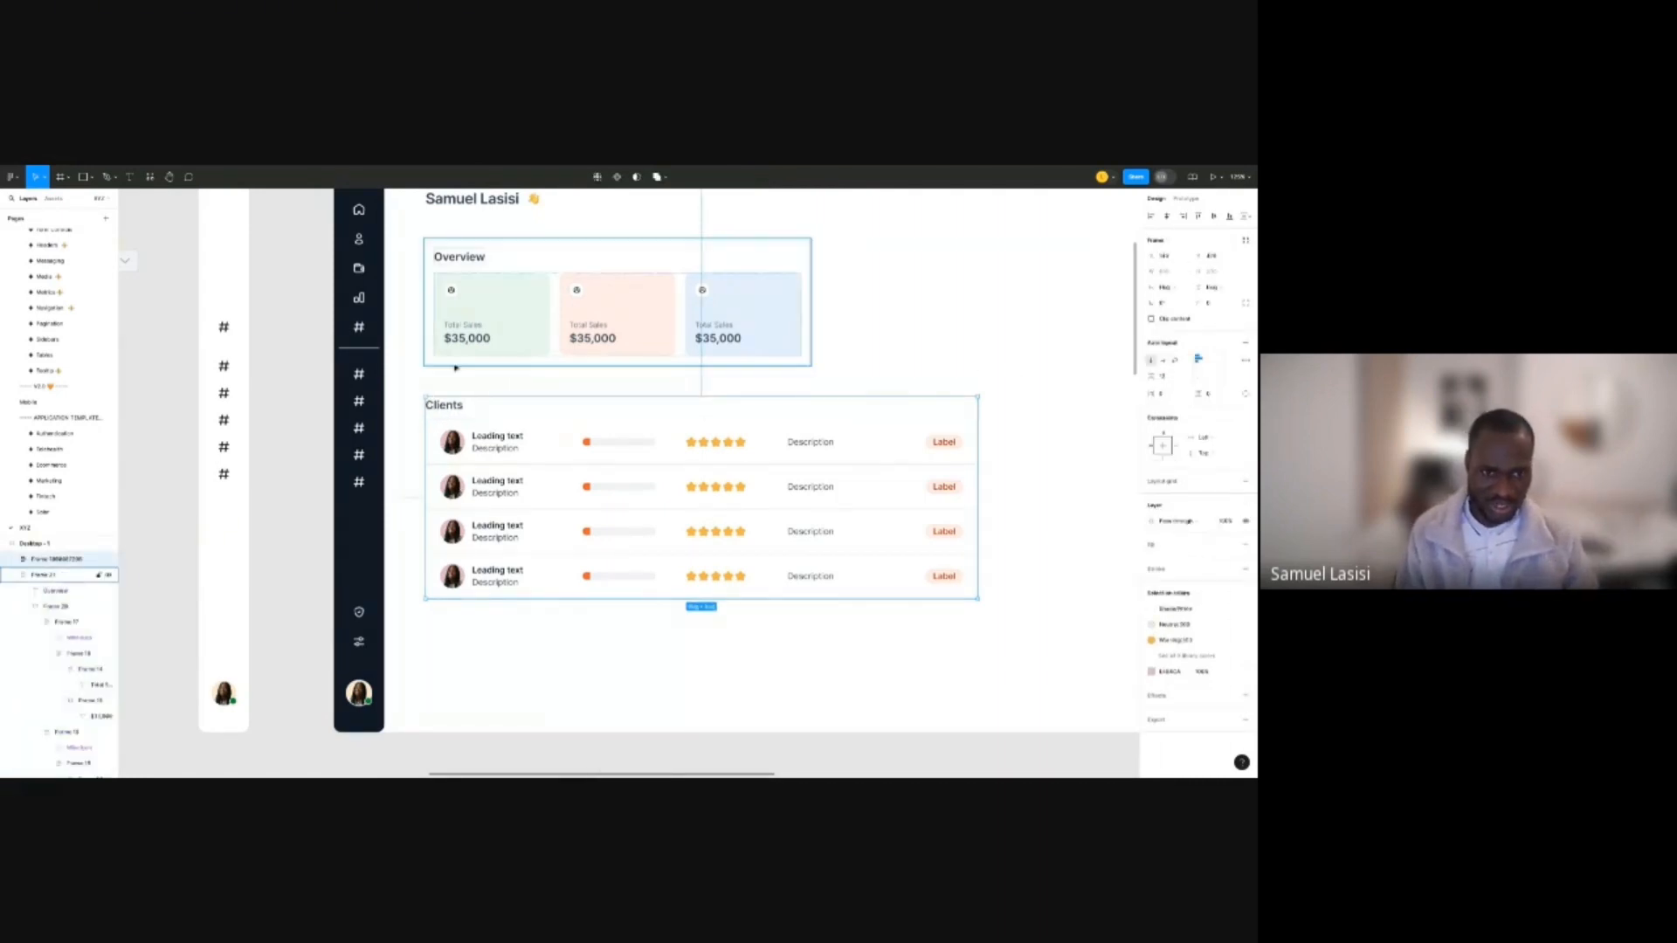
{"action": "left_click", "coordinate": [449, 404]}
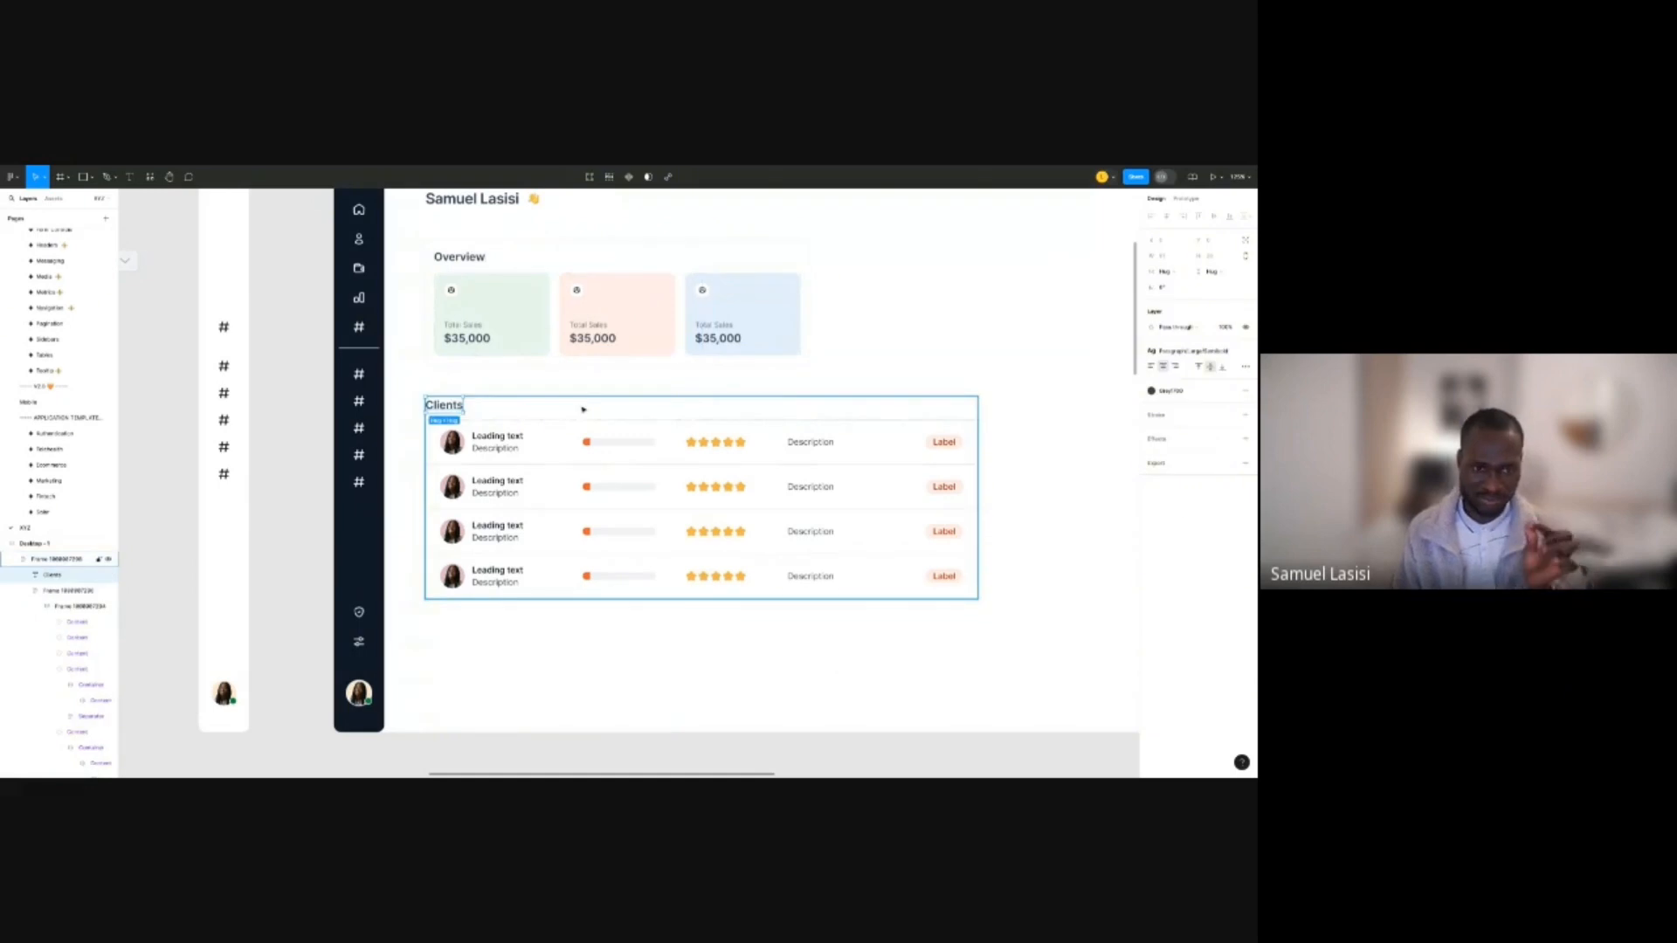
{"action": "key", "text": "shift+a"}
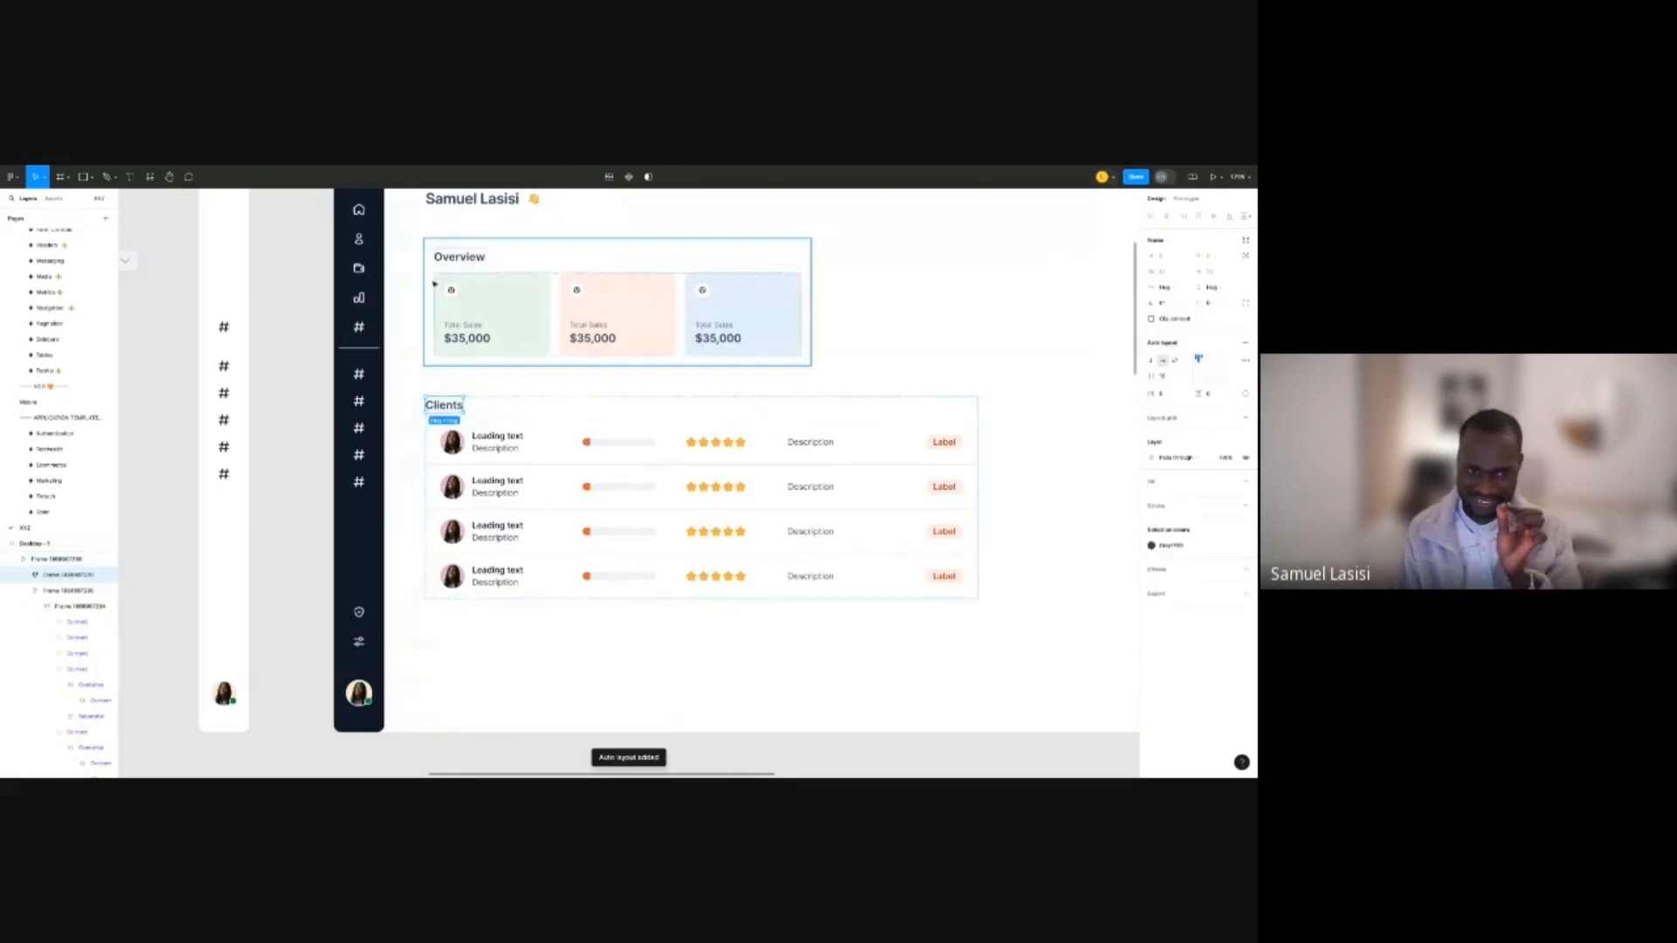
Try 24 px horizontal padding on the whole Clients list frame, then undo it.
{"action": "double_click", "coordinate": [482, 439]}
{"action": "scroll", "coordinate": [437, 441], "scroll_direction": "up", "scroll_amount": 5, "text": "ctrl"}
{"action": "scroll", "coordinate": [434, 446], "scroll_direction": "up", "scroll_amount": 2, "text": "ctrl"}
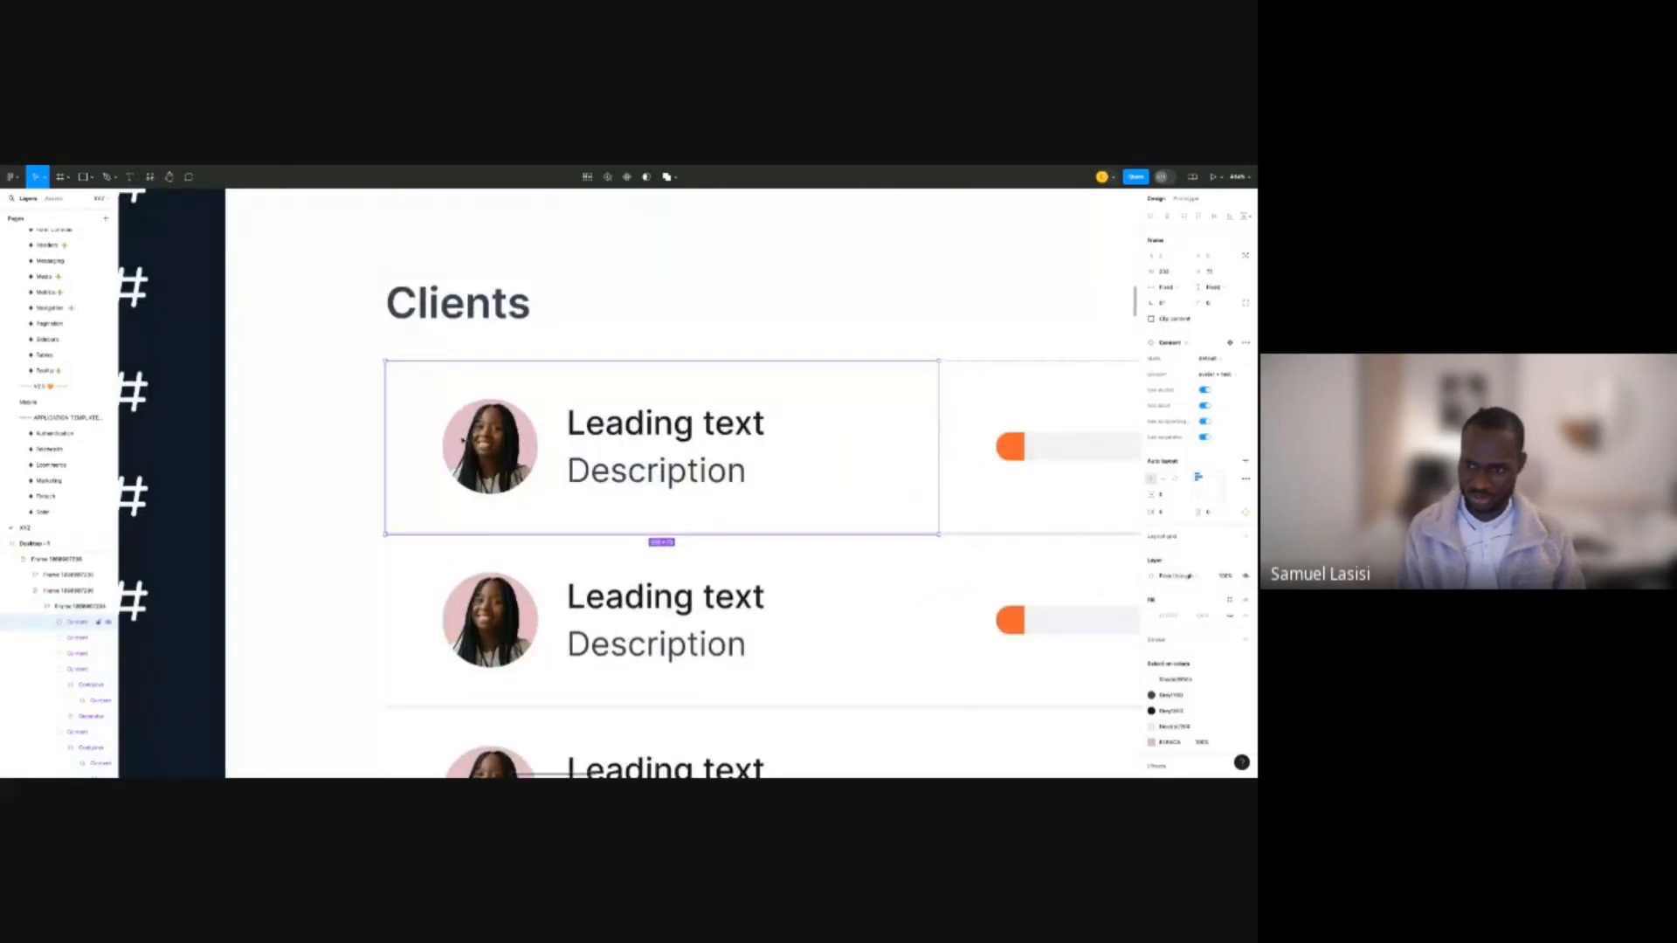
{"action": "left_click", "coordinate": [471, 438]}
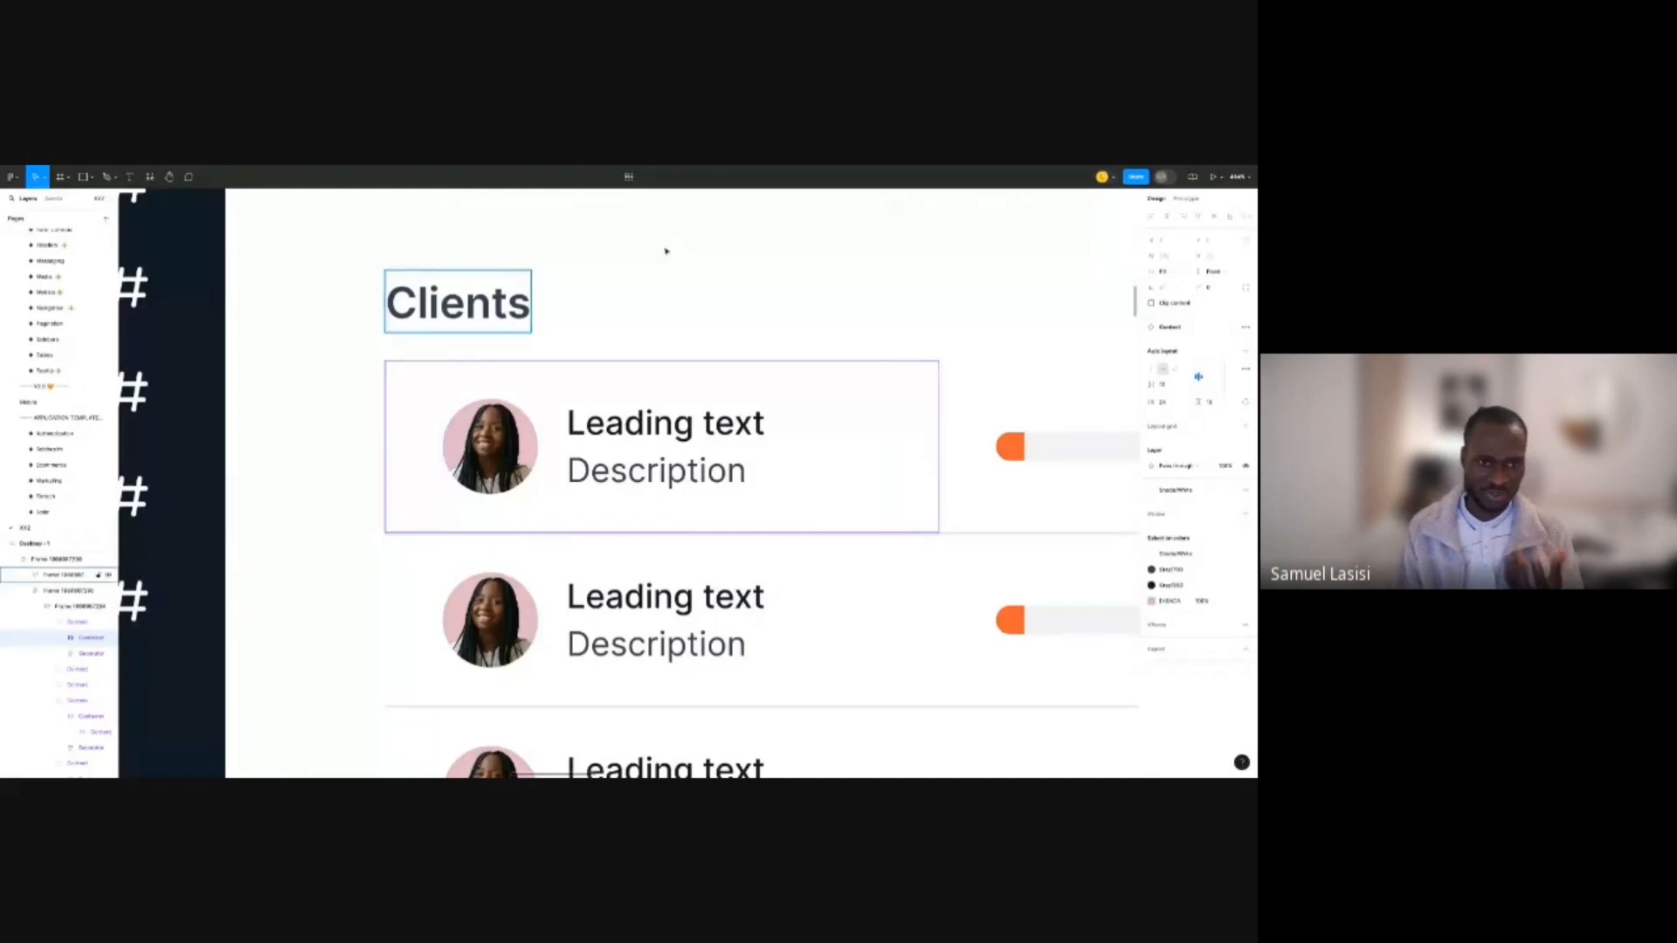
{"action": "scroll", "coordinate": [443, 312], "scroll_direction": "down", "scroll_amount": 4, "text": "ctrl"}
{"action": "left_click", "coordinate": [443, 312]}
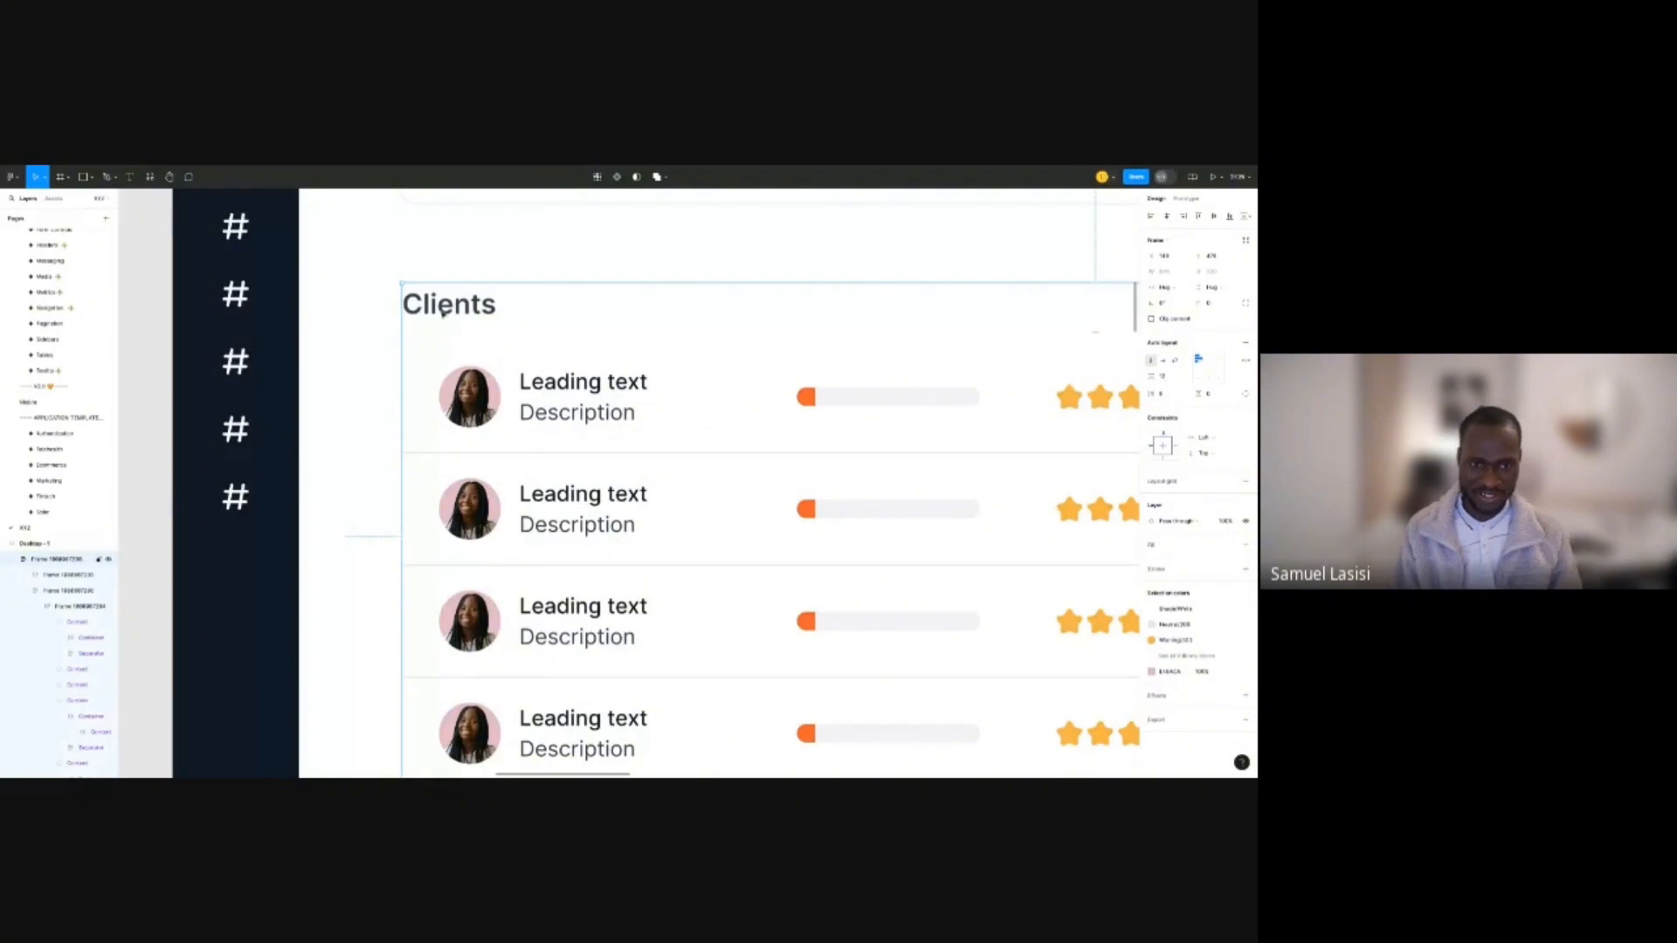
{"action": "scroll", "coordinate": [443, 311], "scroll_direction": "down", "scroll_amount": 3, "text": "ctrl"}
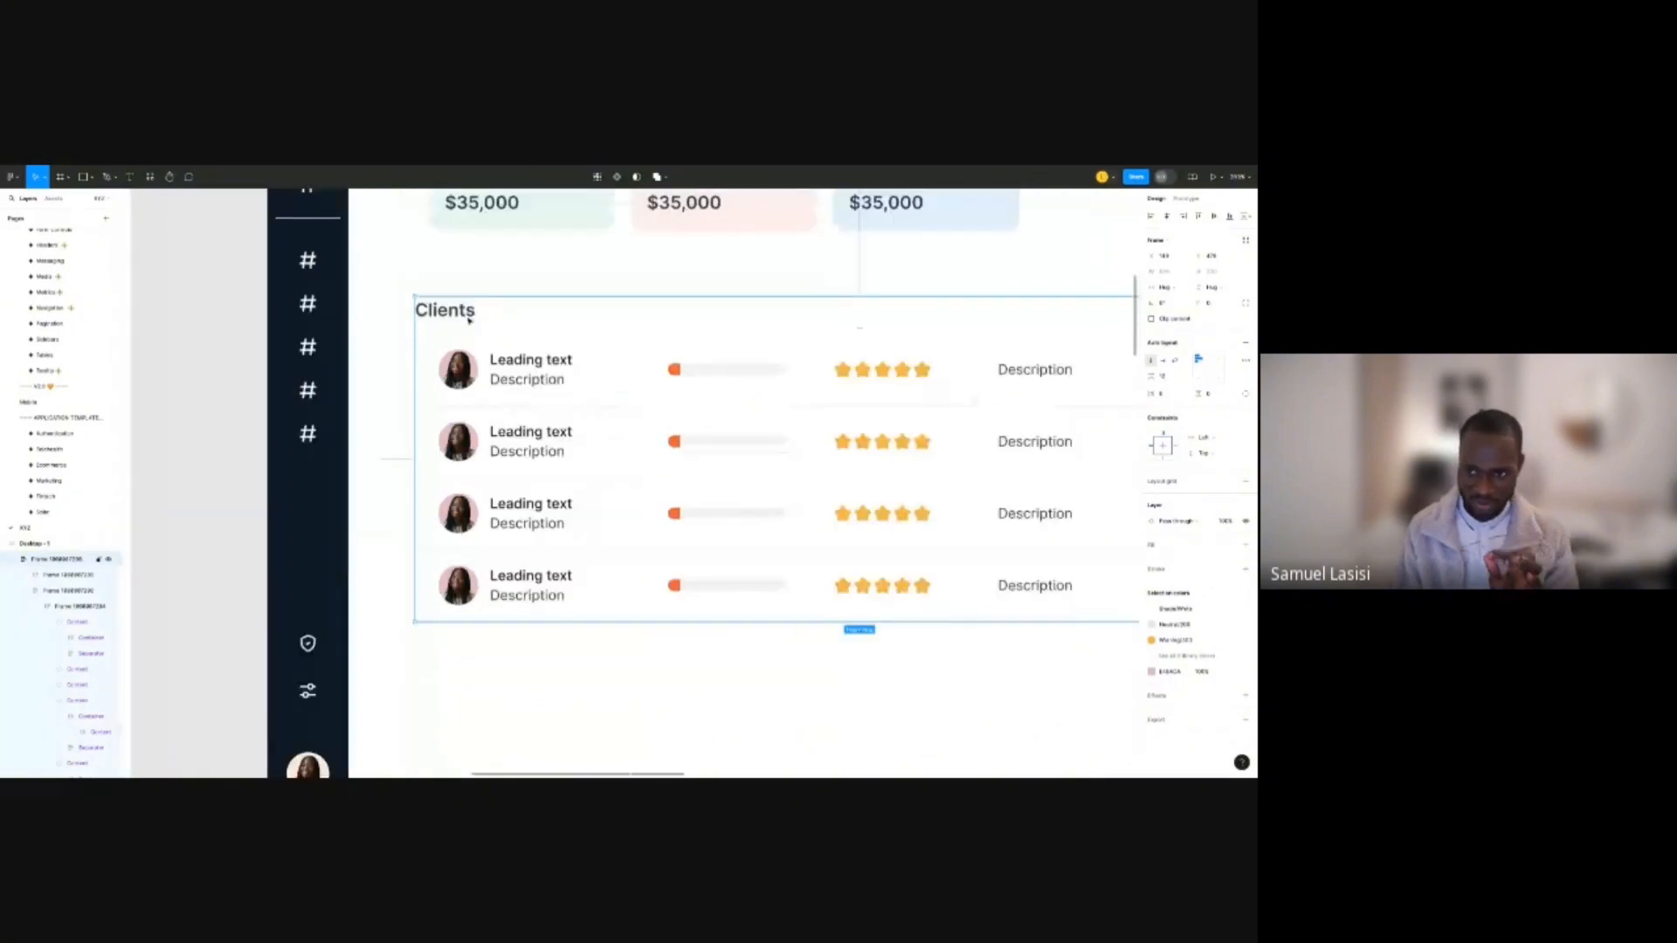
{"action": "left_click", "coordinate": [1173, 395]}
{"action": "type", "text": "2"}
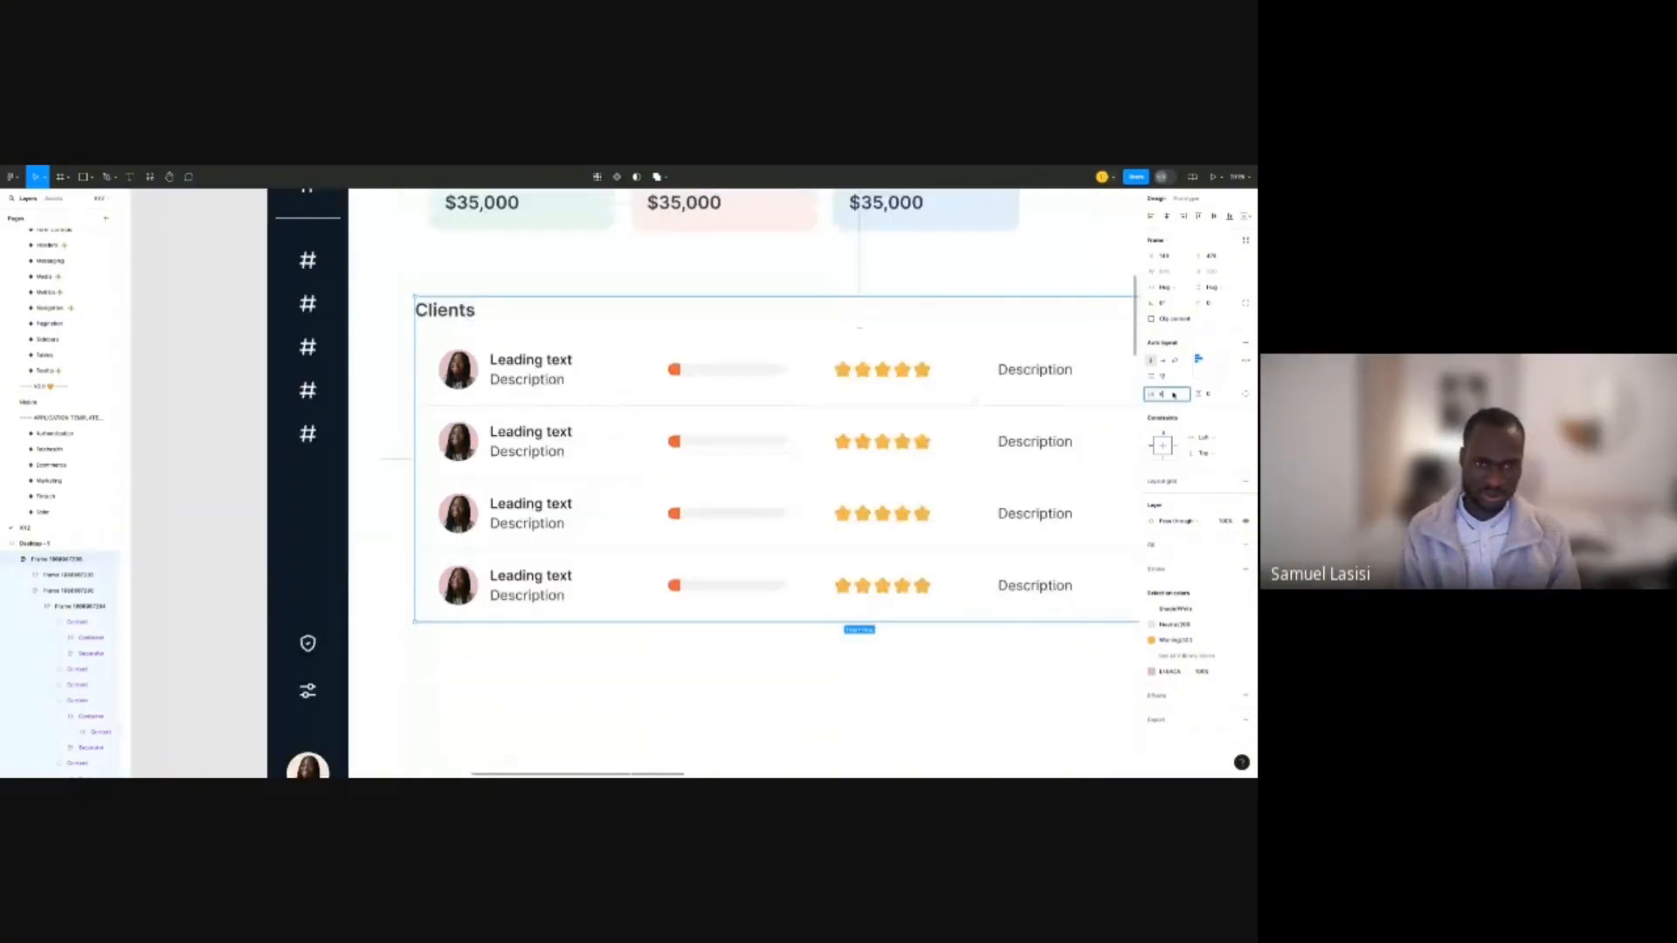
{"action": "type", "text": "4"}
{"action": "left_click", "coordinate": [1163, 421]}
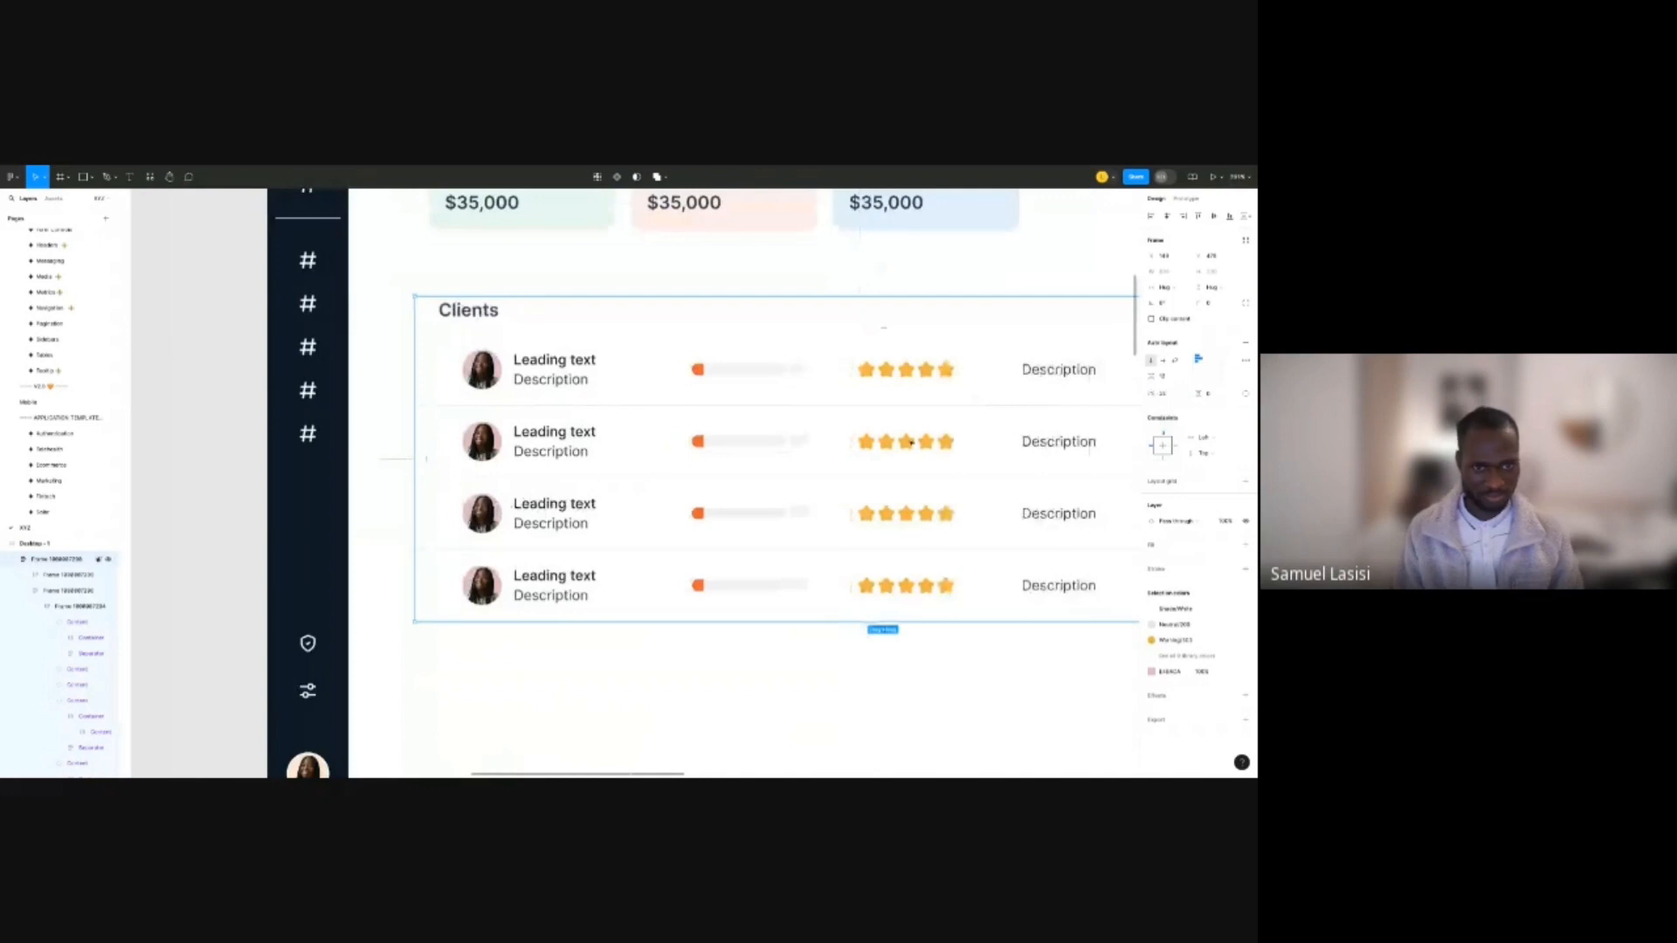
{"action": "left_click", "coordinate": [748, 447]}
{"action": "left_click", "coordinate": [597, 334]}
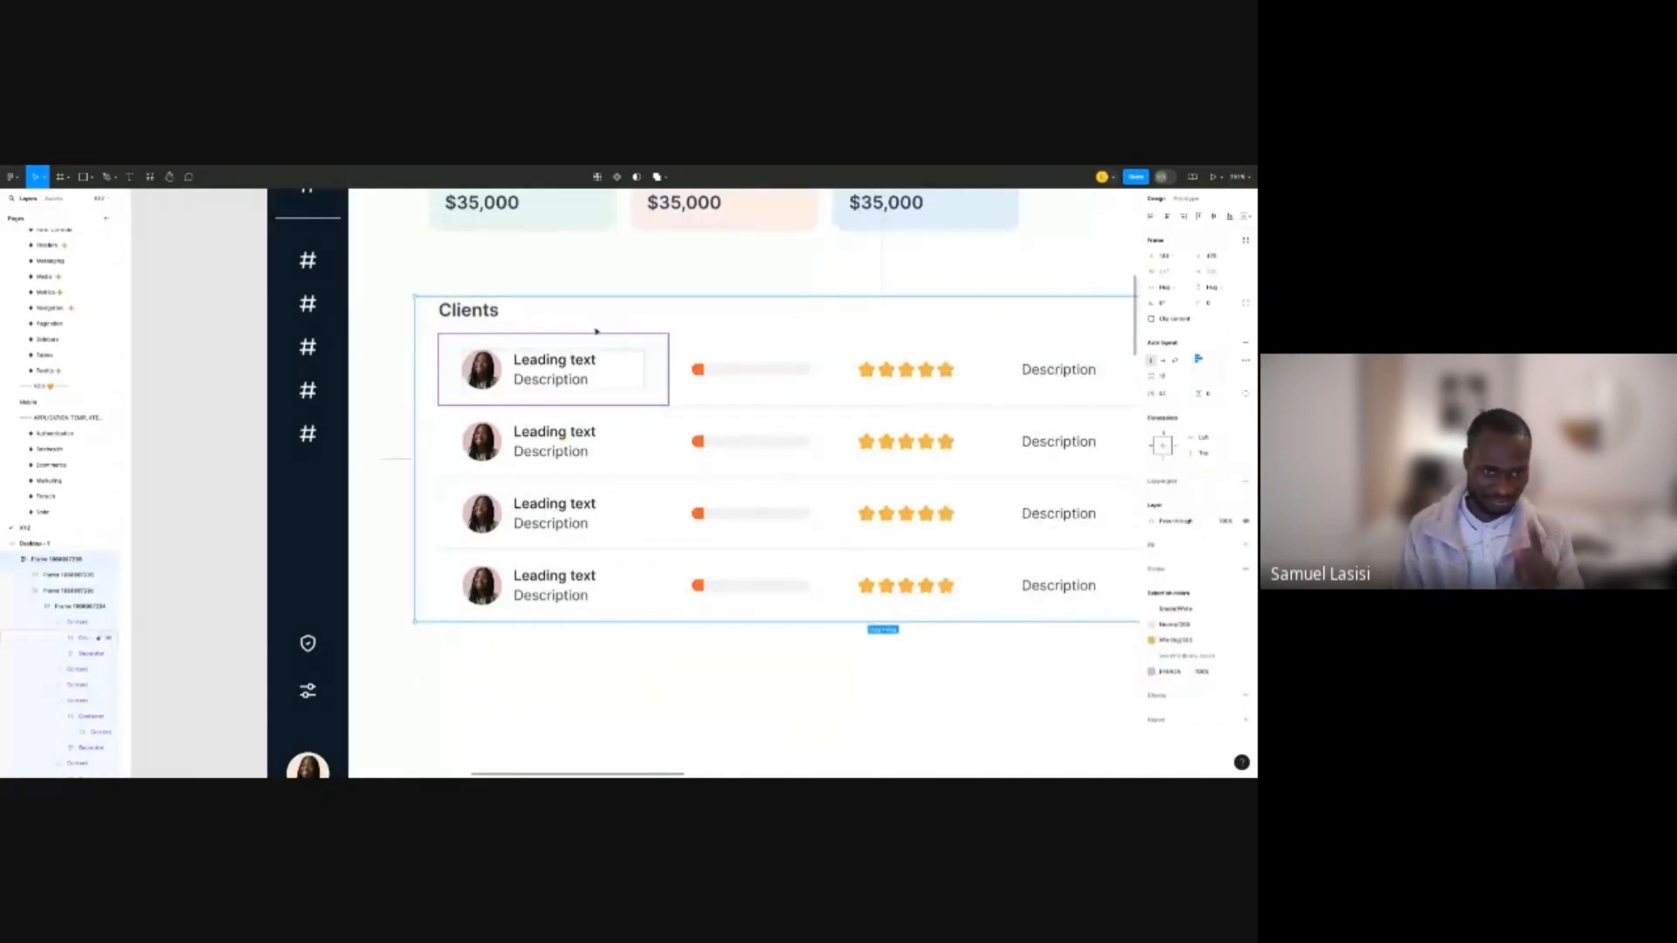
{"action": "key", "text": "ctrl+z"}
Set the Clients heading frame's horizontal padding to 24 px.
{"action": "double_click", "coordinate": [464, 313]}
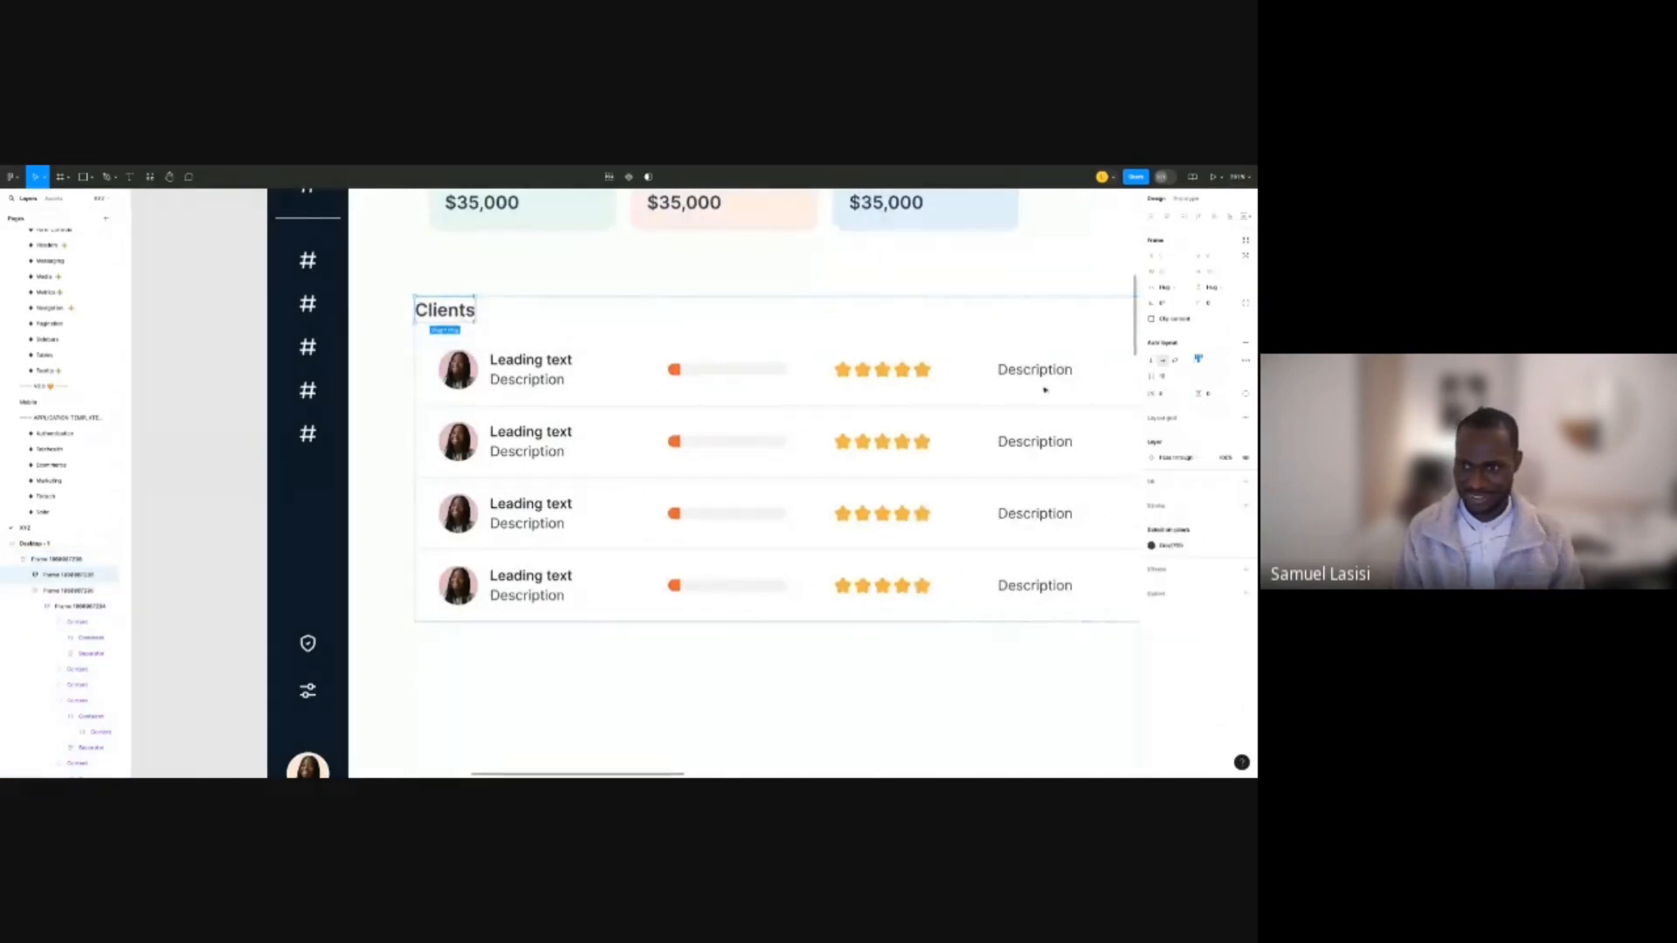
{"action": "left_click", "coordinate": [1175, 395]}
{"action": "type", "text": "24"}
{"action": "key", "text": "Return"}
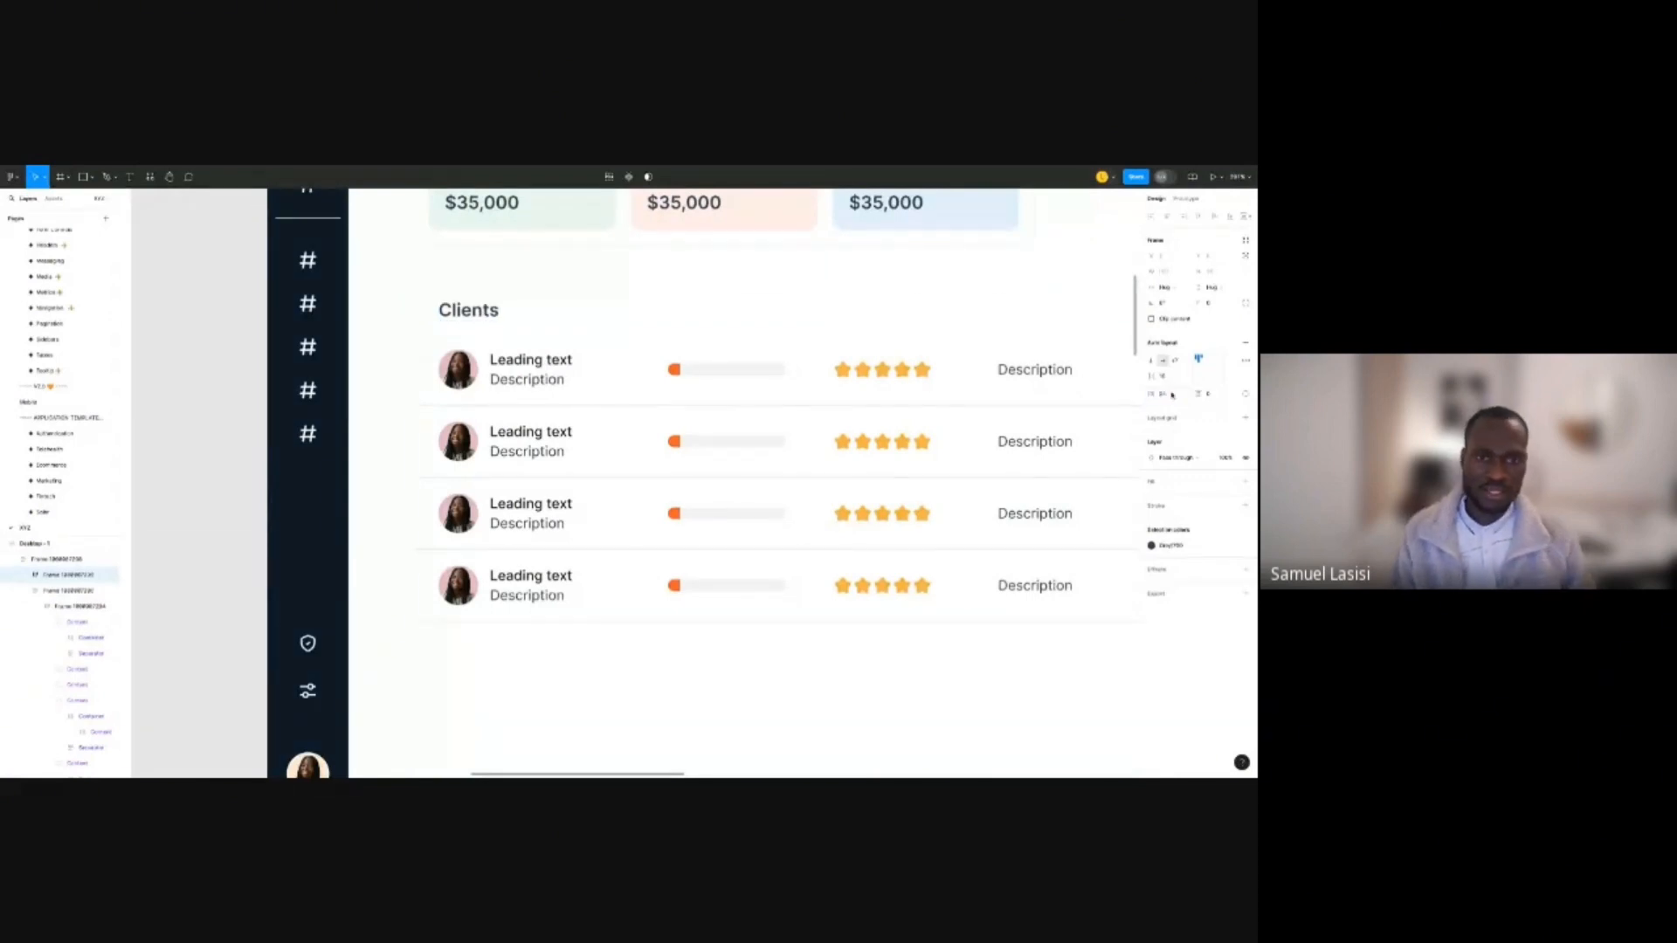
{"action": "left_click", "coordinate": [752, 279]}
{"action": "scroll", "coordinate": [699, 292], "scroll_direction": "up", "scroll_amount": 3}
{"action": "scroll", "coordinate": [699, 293], "scroll_direction": "right", "scroll_amount": 1}
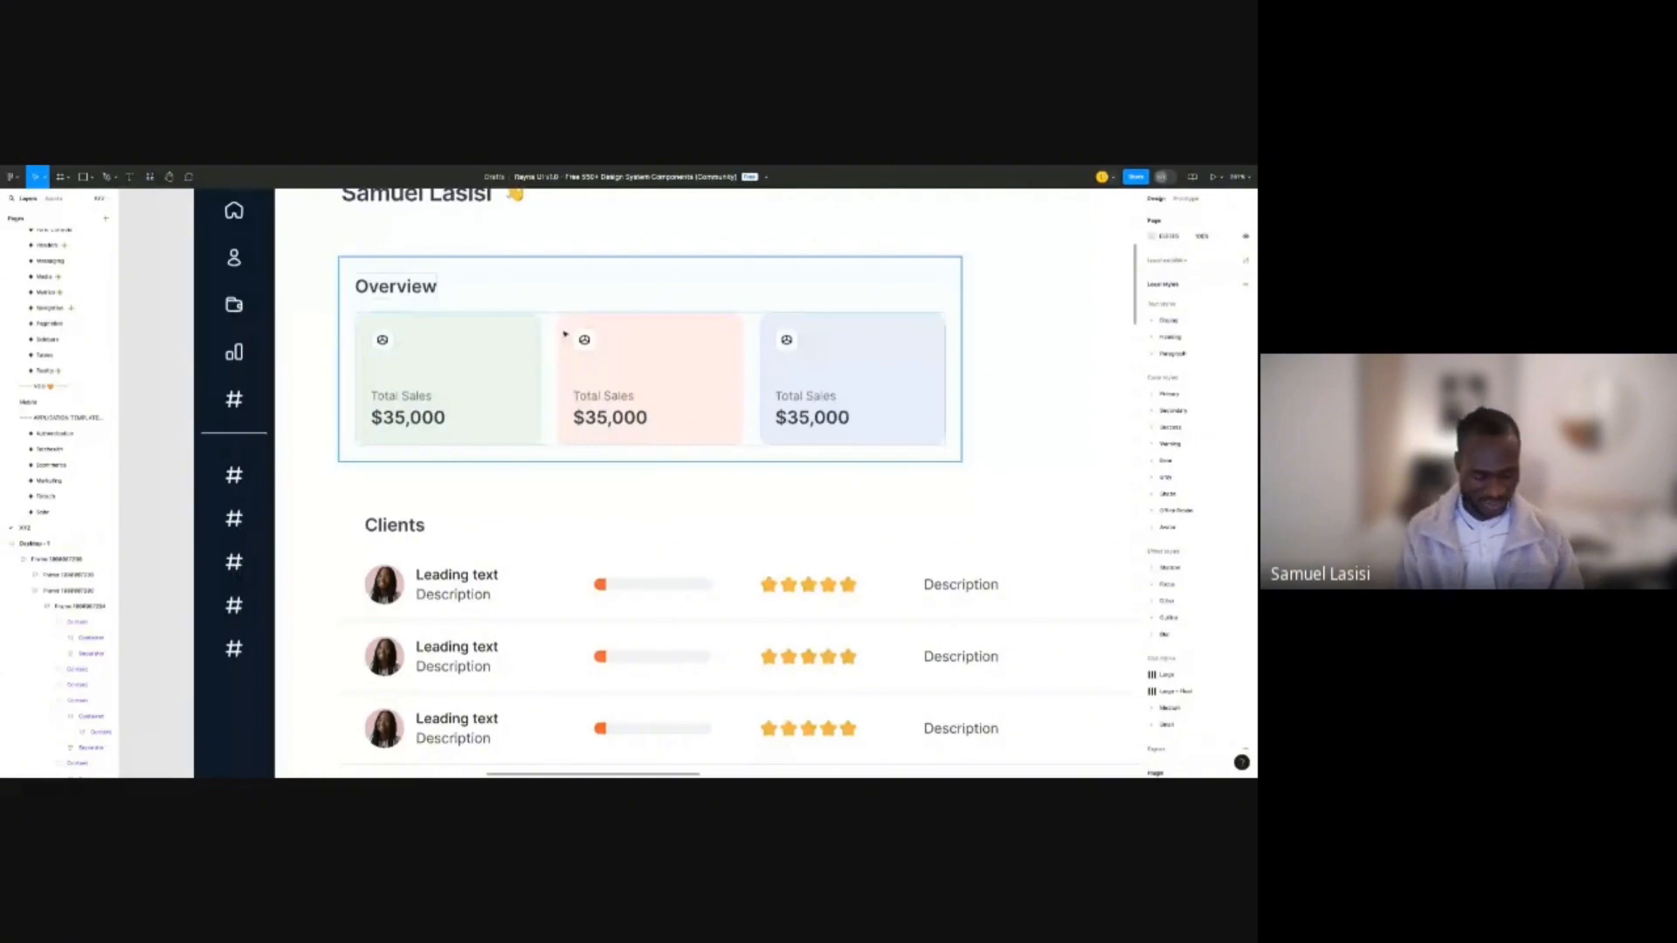
Change the Overview frame's horizontal padding from 16 to 24 px.
{"action": "left_click", "coordinate": [563, 335]}
{"action": "left_click", "coordinate": [1162, 396]}
{"action": "type", "text": "24"}
{"action": "key", "text": "Return"}
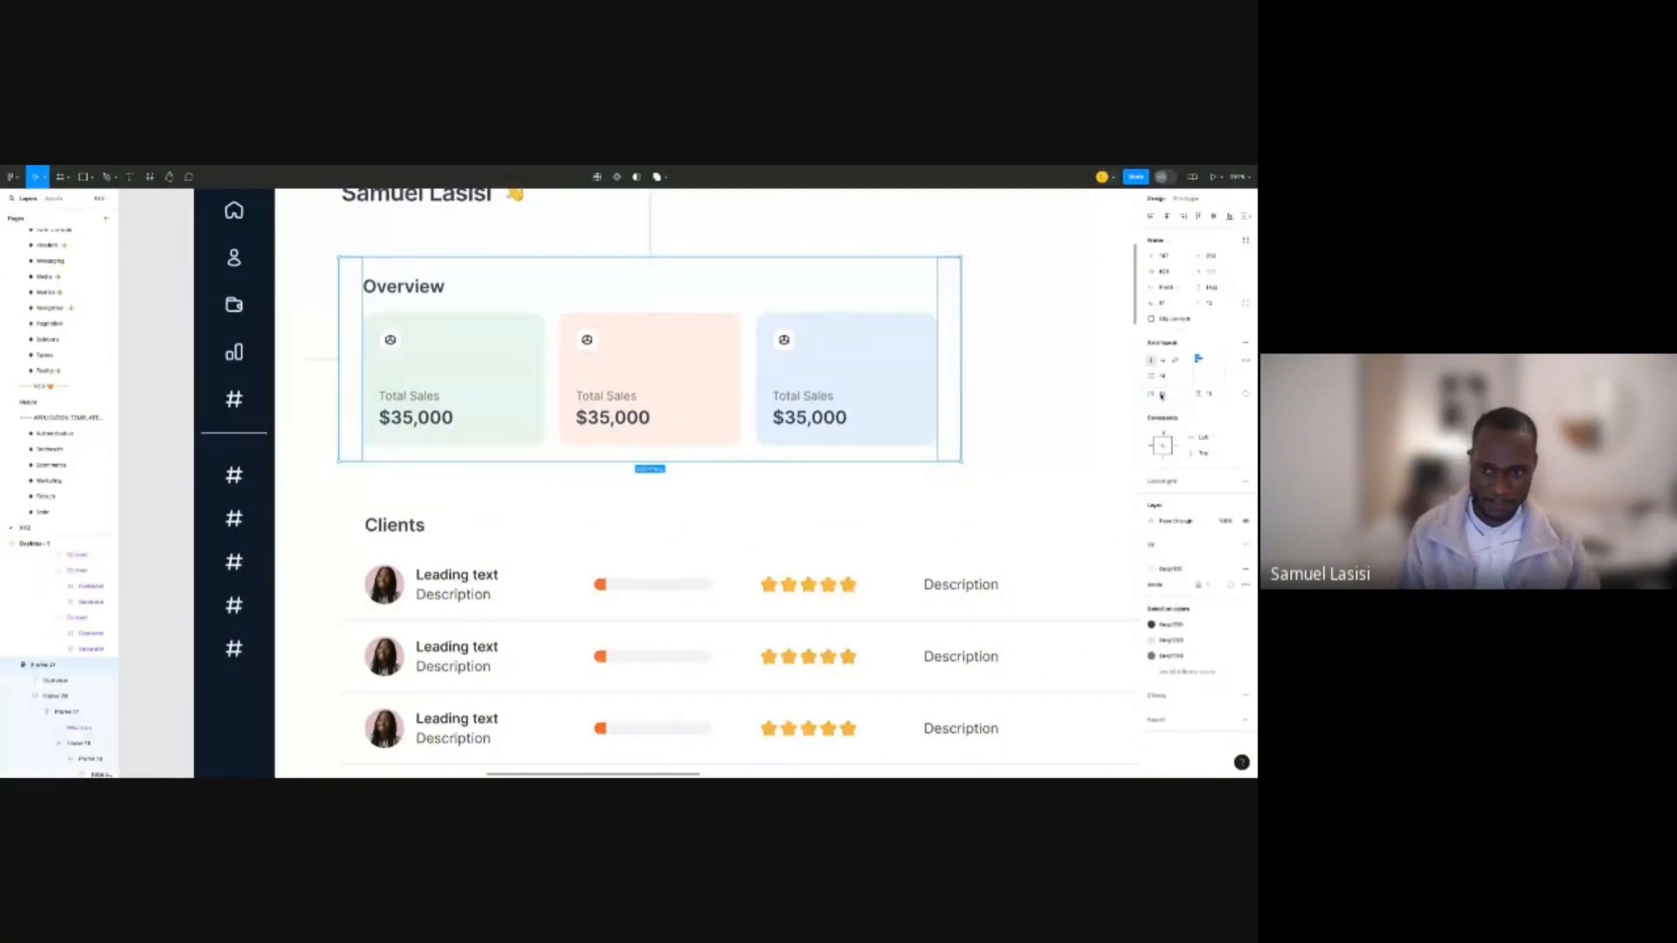
{"action": "left_click", "coordinate": [895, 457]}
{"action": "scroll", "coordinate": [895, 457], "scroll_direction": "down", "scroll_amount": 3}
{"action": "scroll", "coordinate": [896, 457], "scroll_direction": "right", "scroll_amount": 2}
{"action": "scroll", "coordinate": [896, 457], "scroll_direction": "down", "scroll_amount": 1}
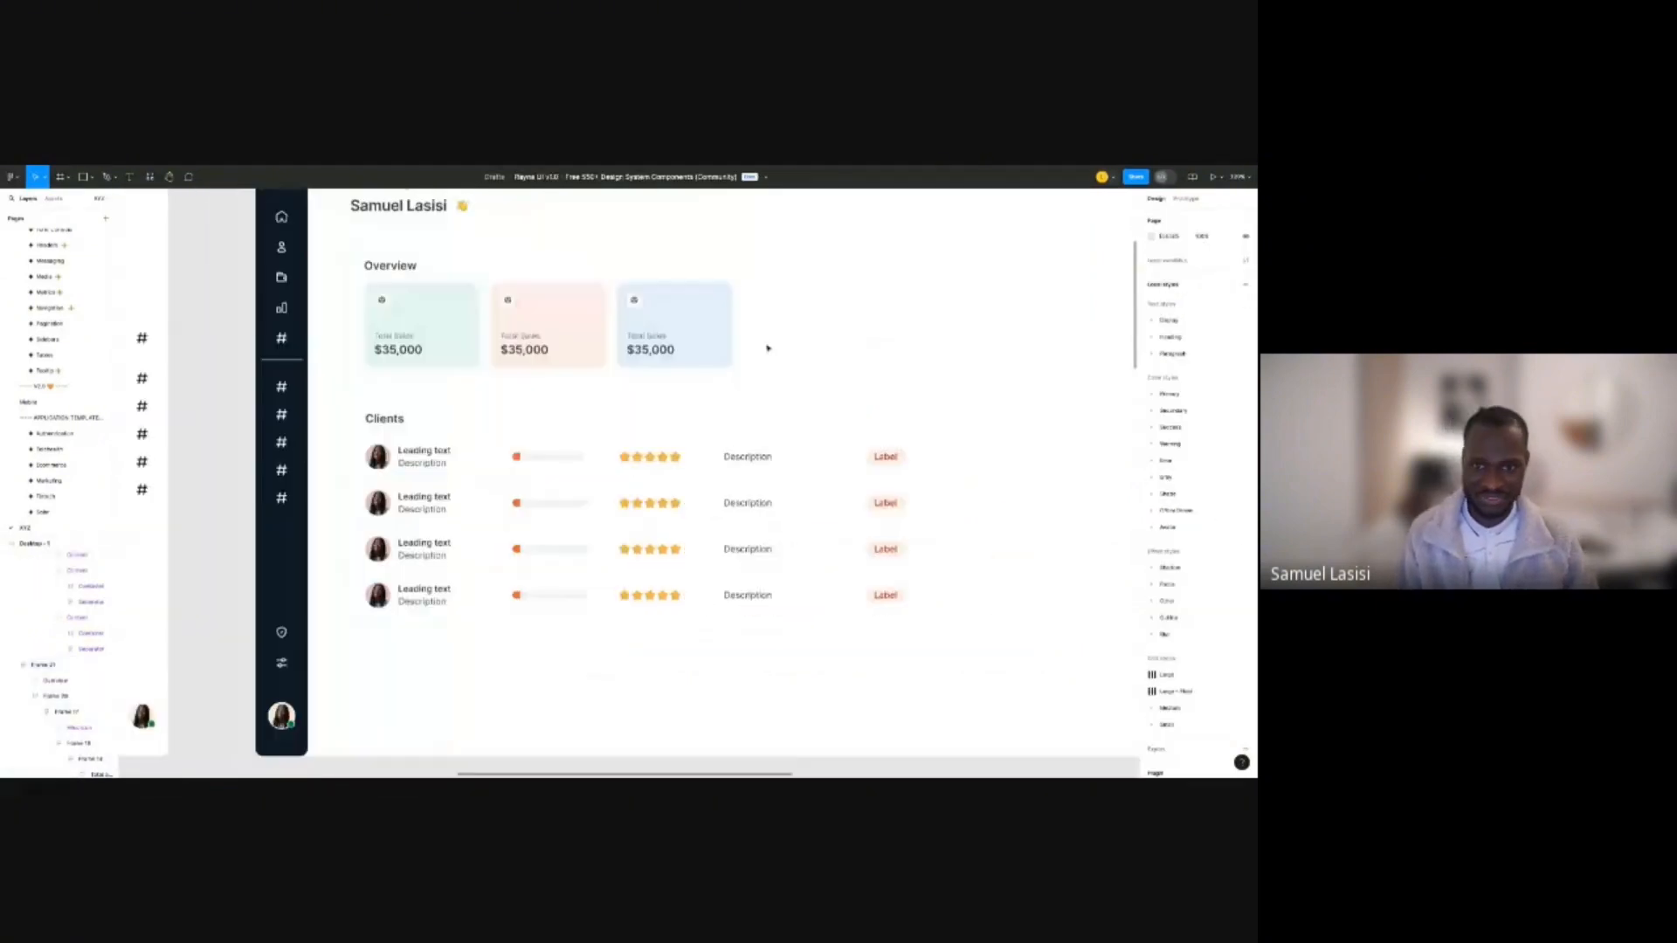
{"action": "scroll", "coordinate": [768, 347], "scroll_direction": "down", "scroll_amount": 3}
Widen the Overview row to match the Clients table and move Clients up slightly.
{"action": "left_click", "coordinate": [747, 341]}
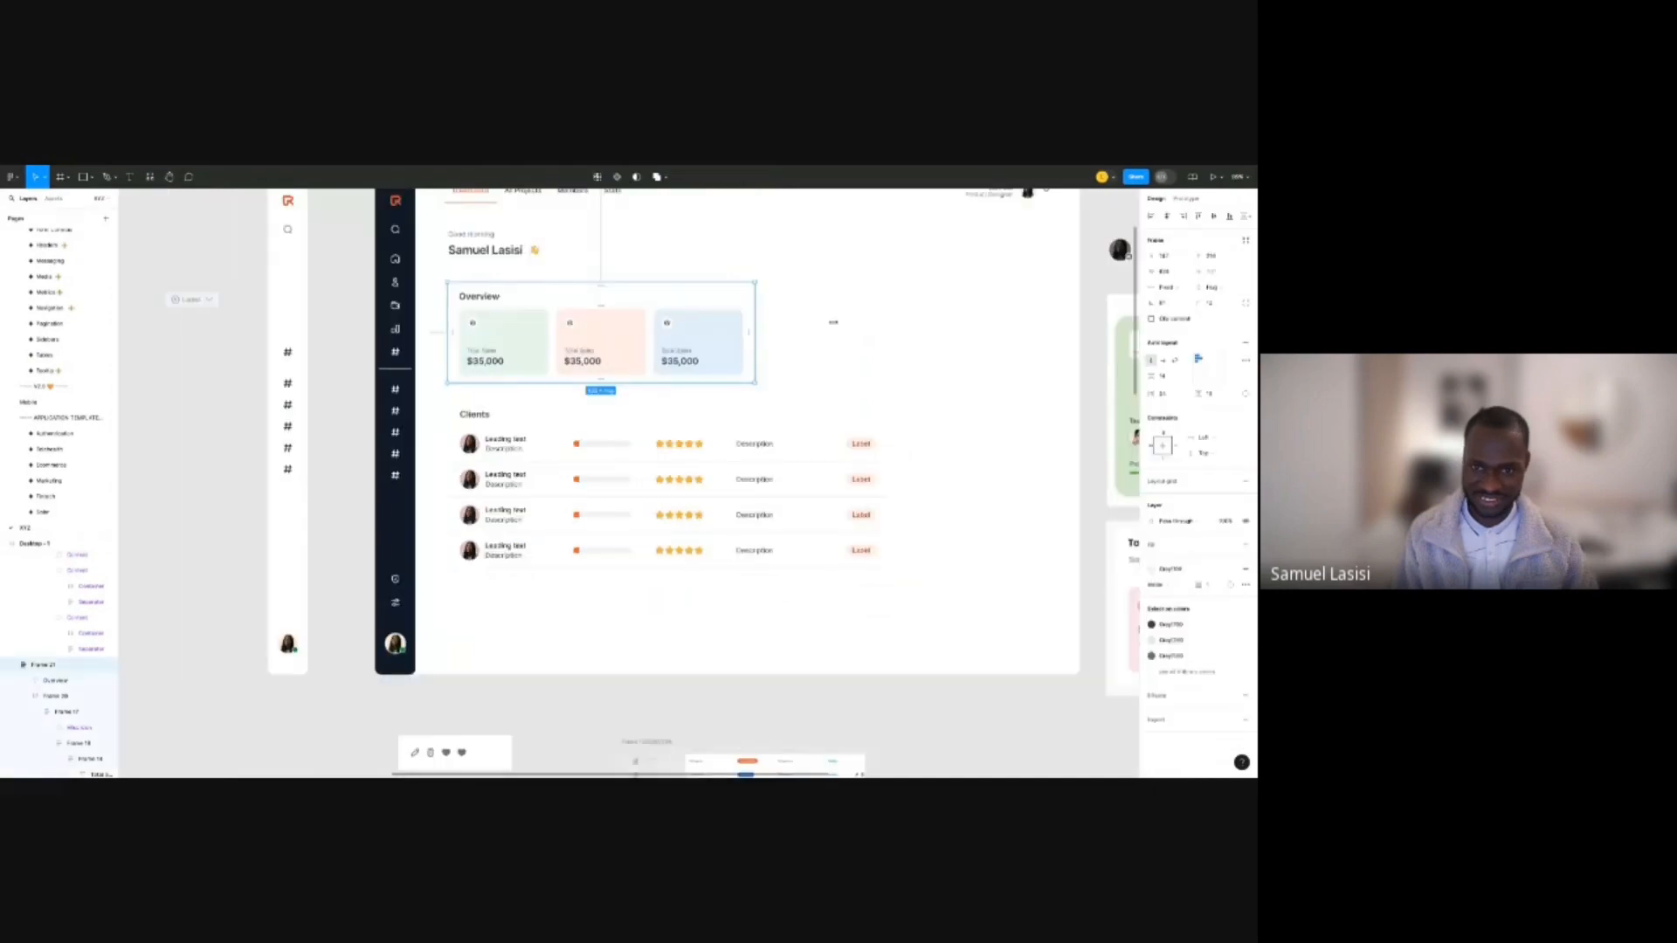
{"action": "left_click_drag", "start_coordinate": [833, 322], "coordinate": [886, 322]}
{"action": "left_click", "coordinate": [943, 350]}
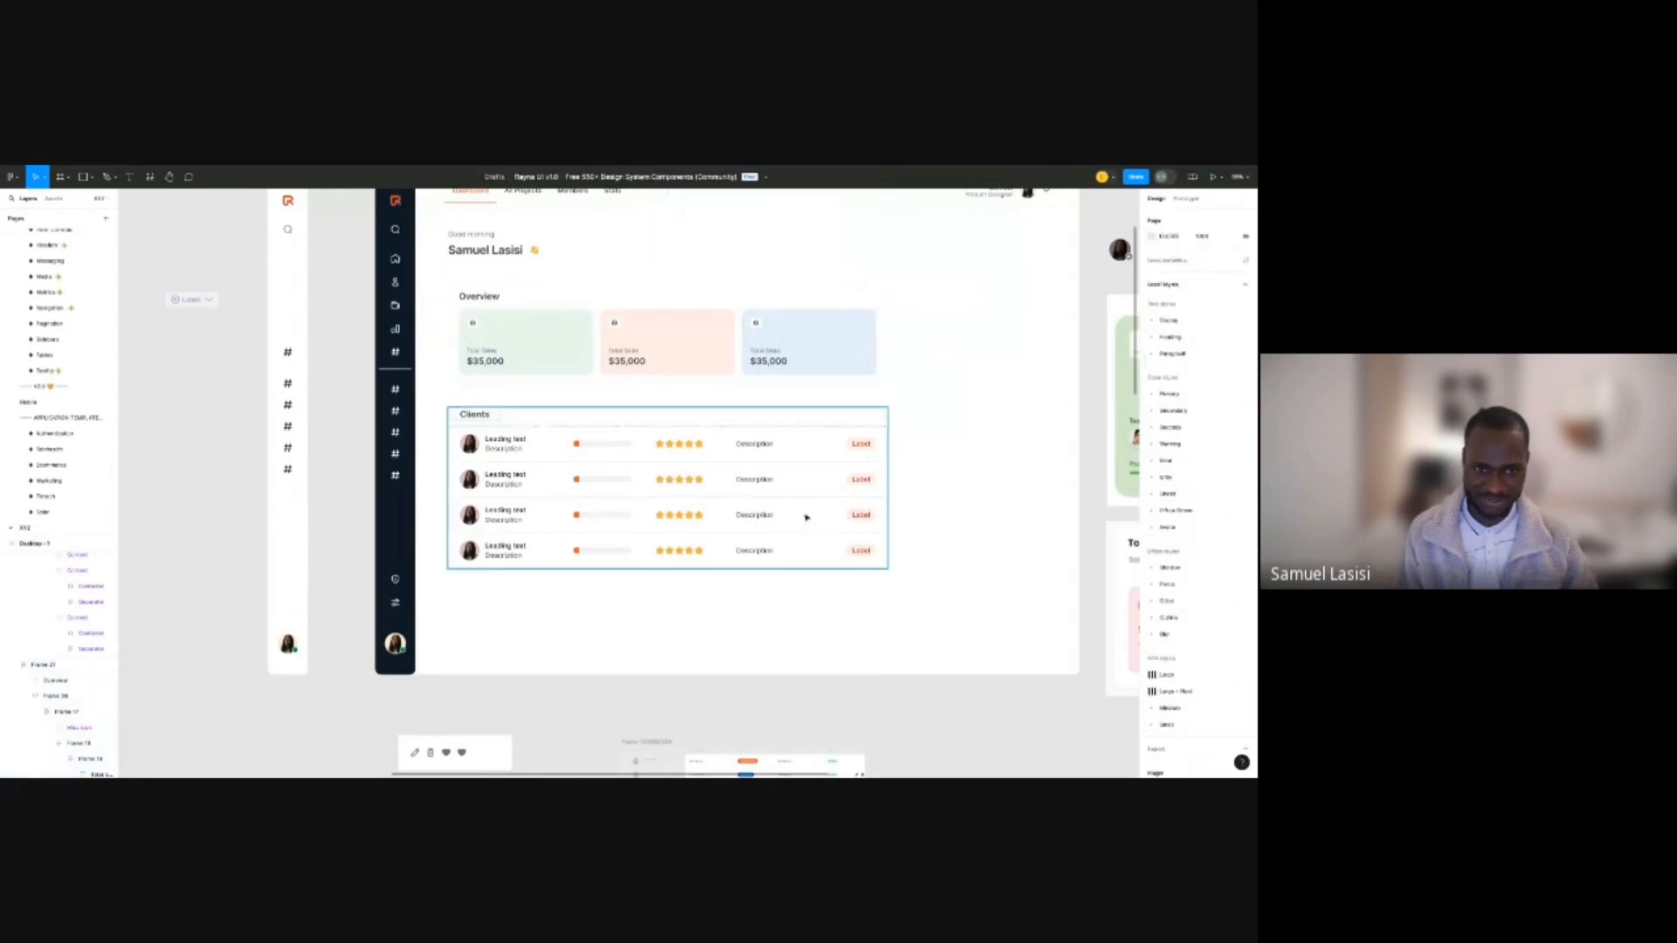
{"action": "left_click_drag", "start_coordinate": [769, 515], "coordinate": [767, 509]}
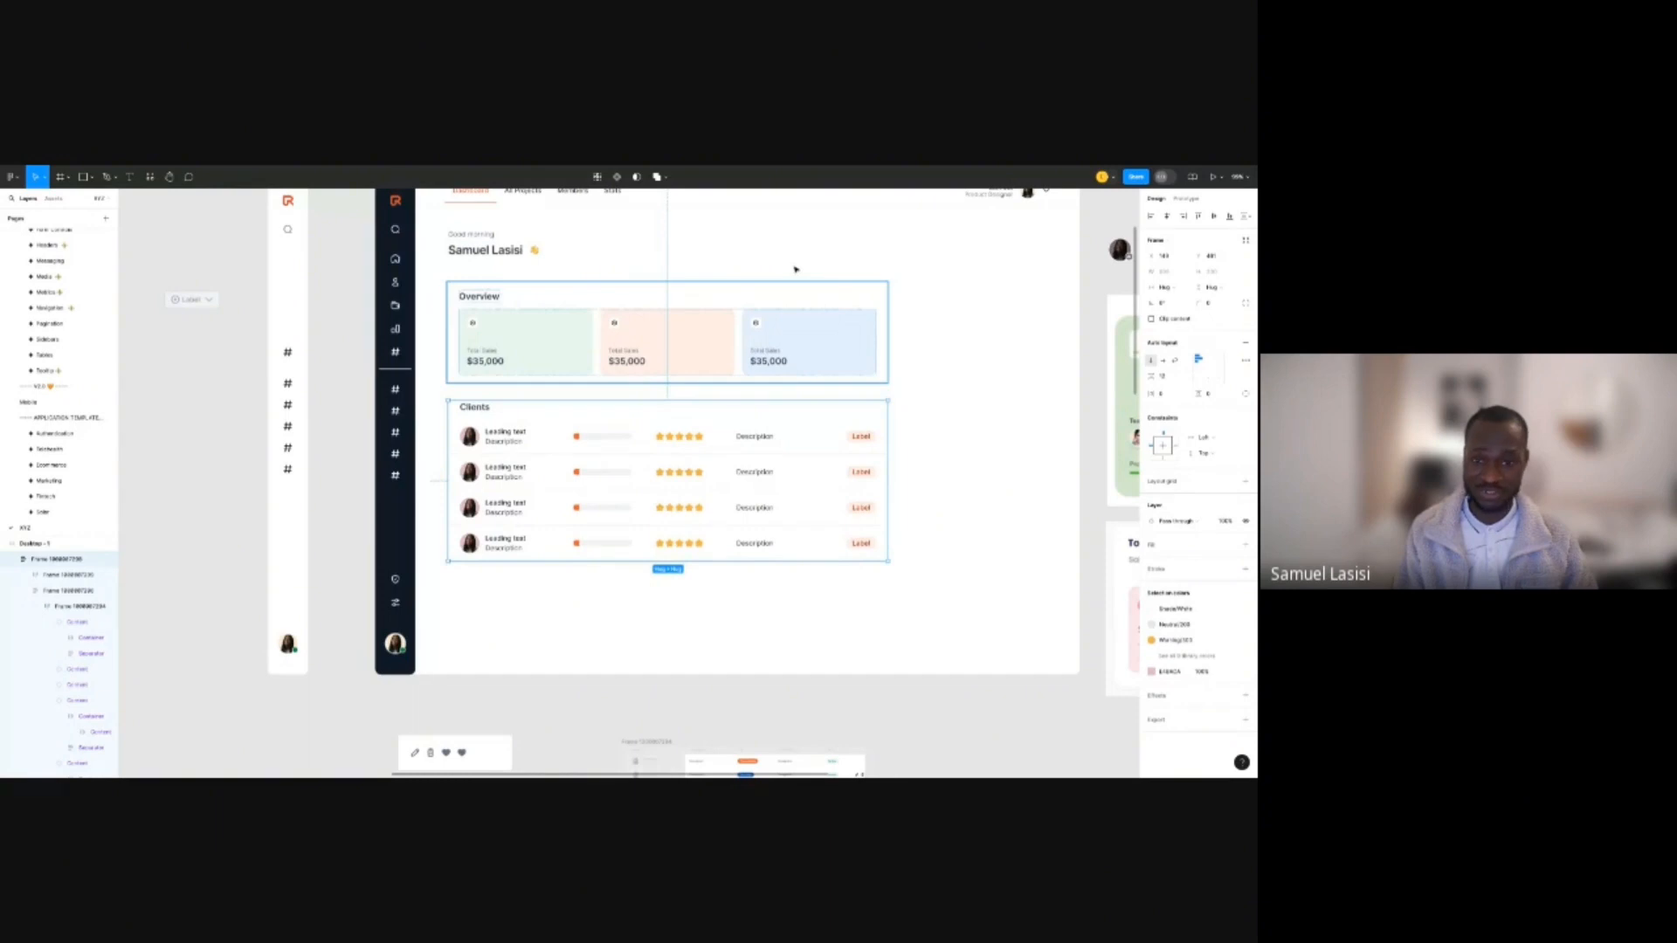
{"action": "left_click", "coordinate": [794, 268]}
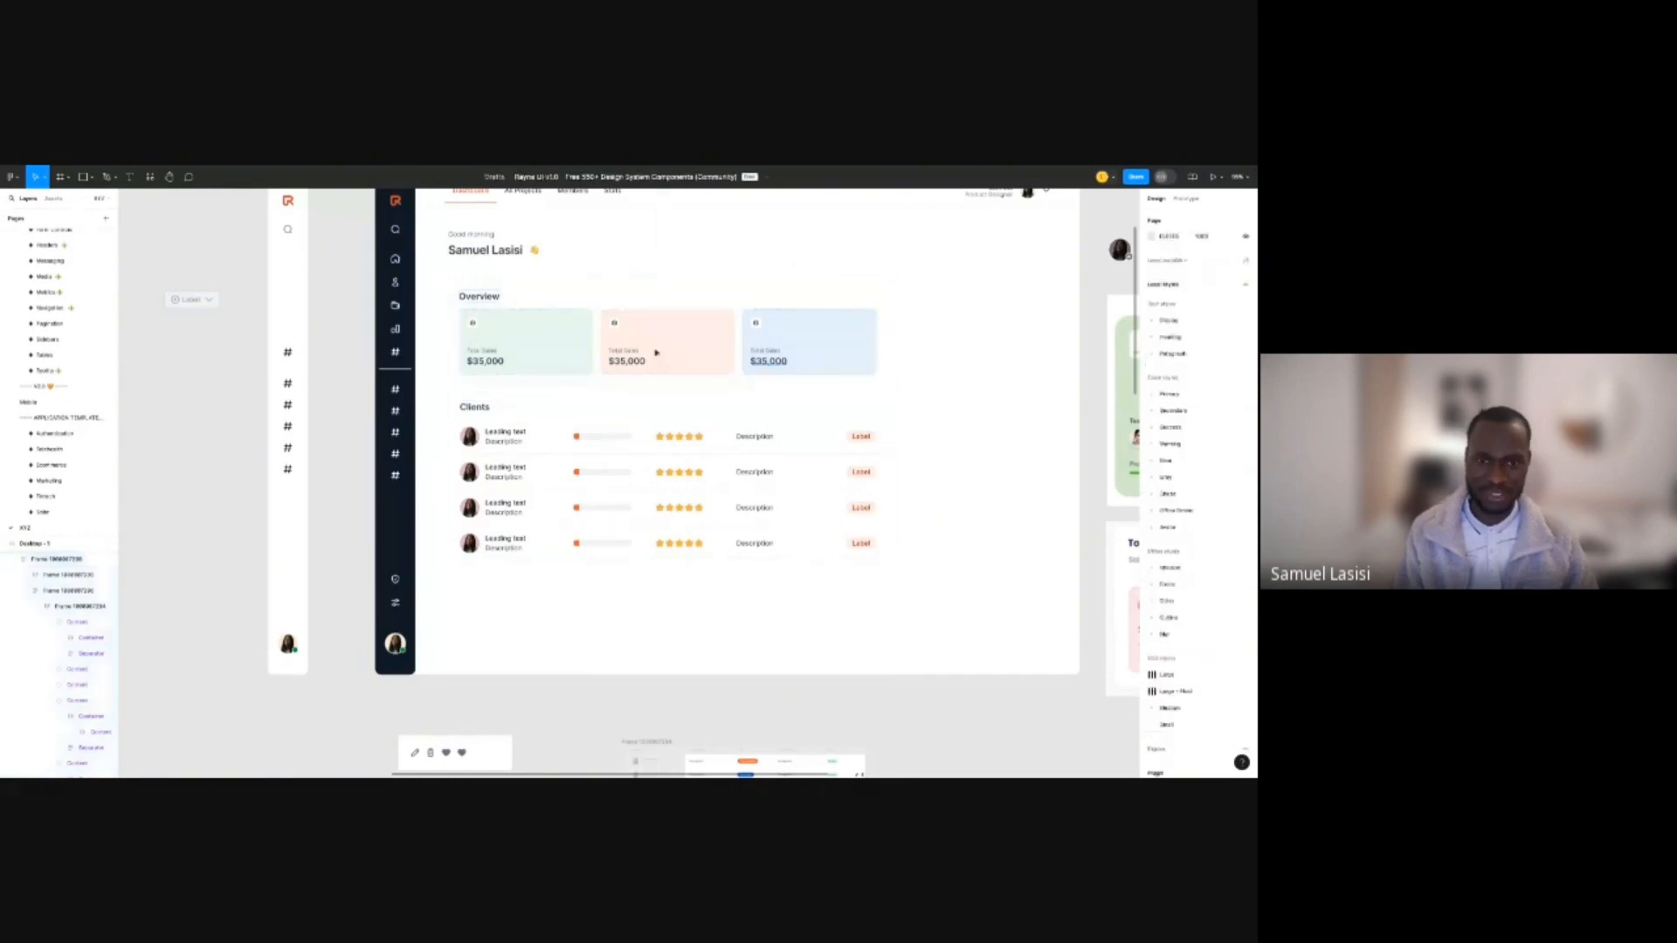
{"action": "scroll", "coordinate": [656, 352], "scroll_direction": "down", "scroll_amount": 5}
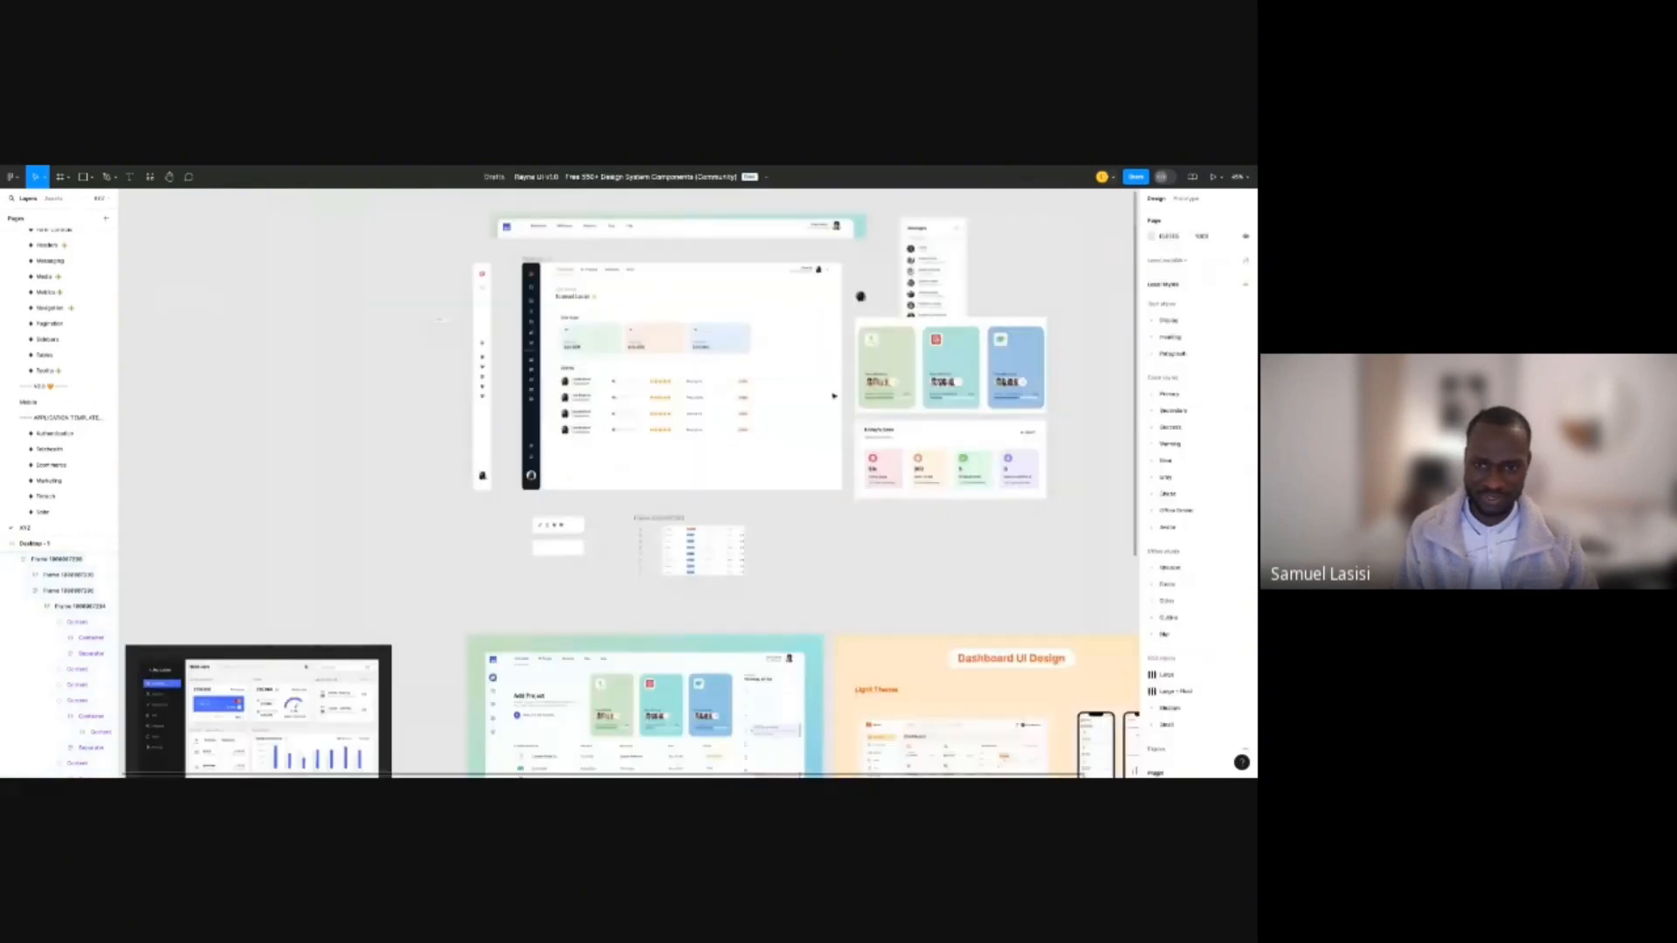